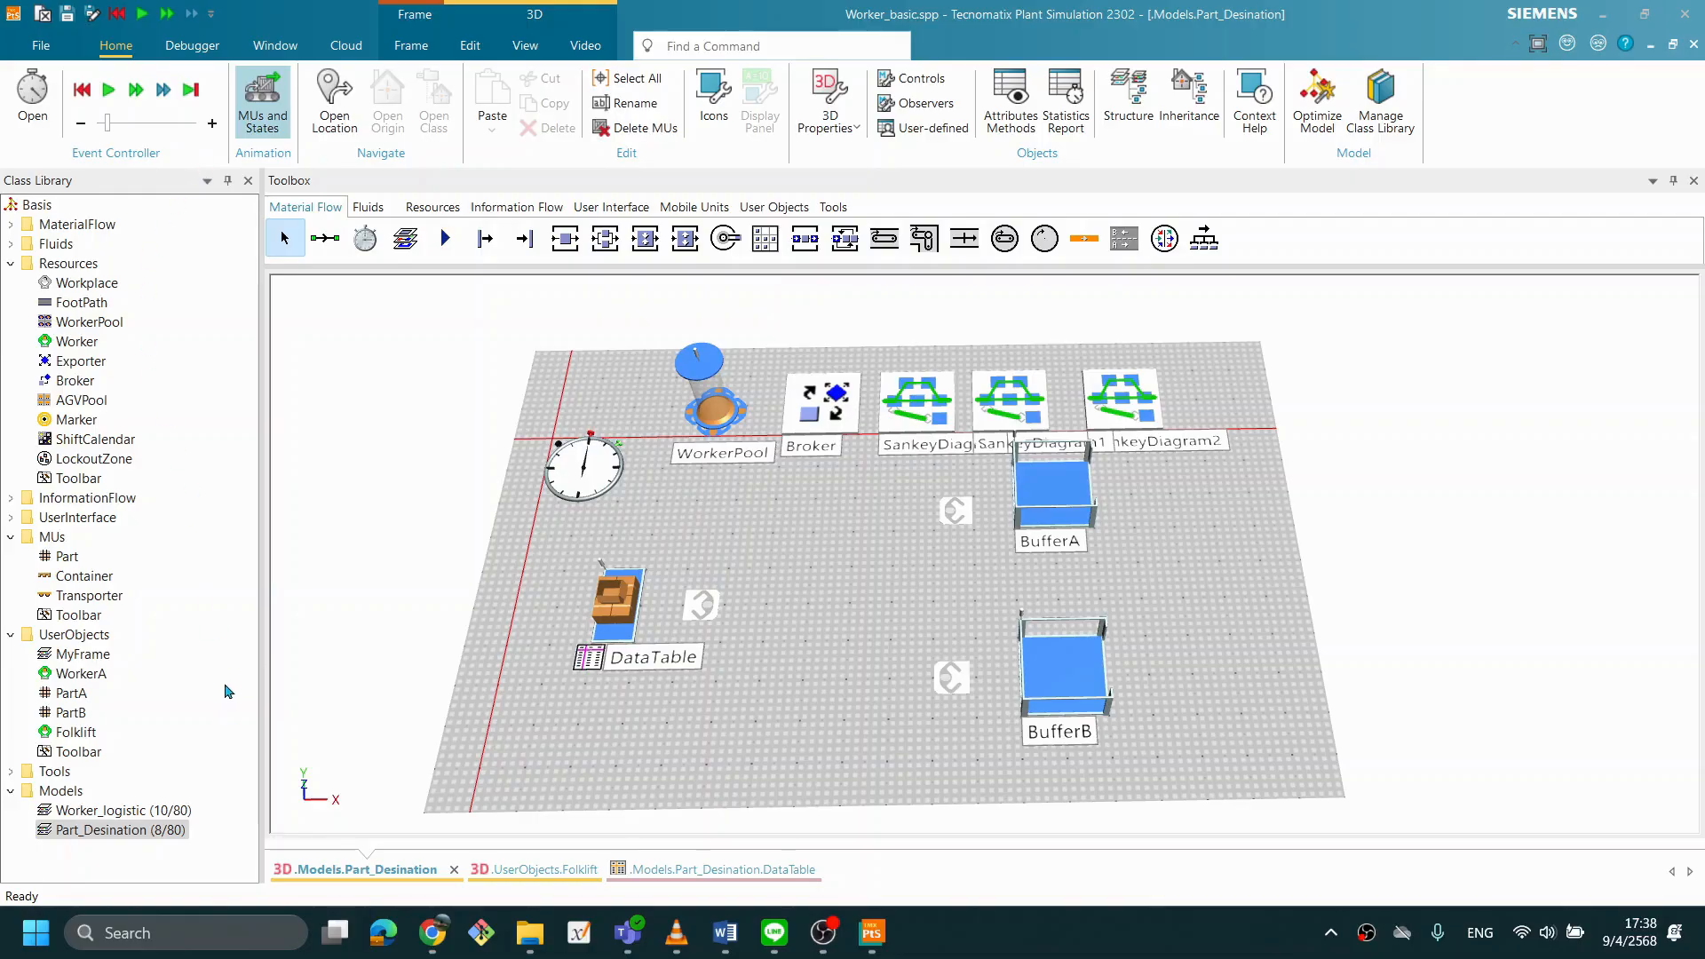
- Create a new frame in the Models folder of the class library
click(63, 791)
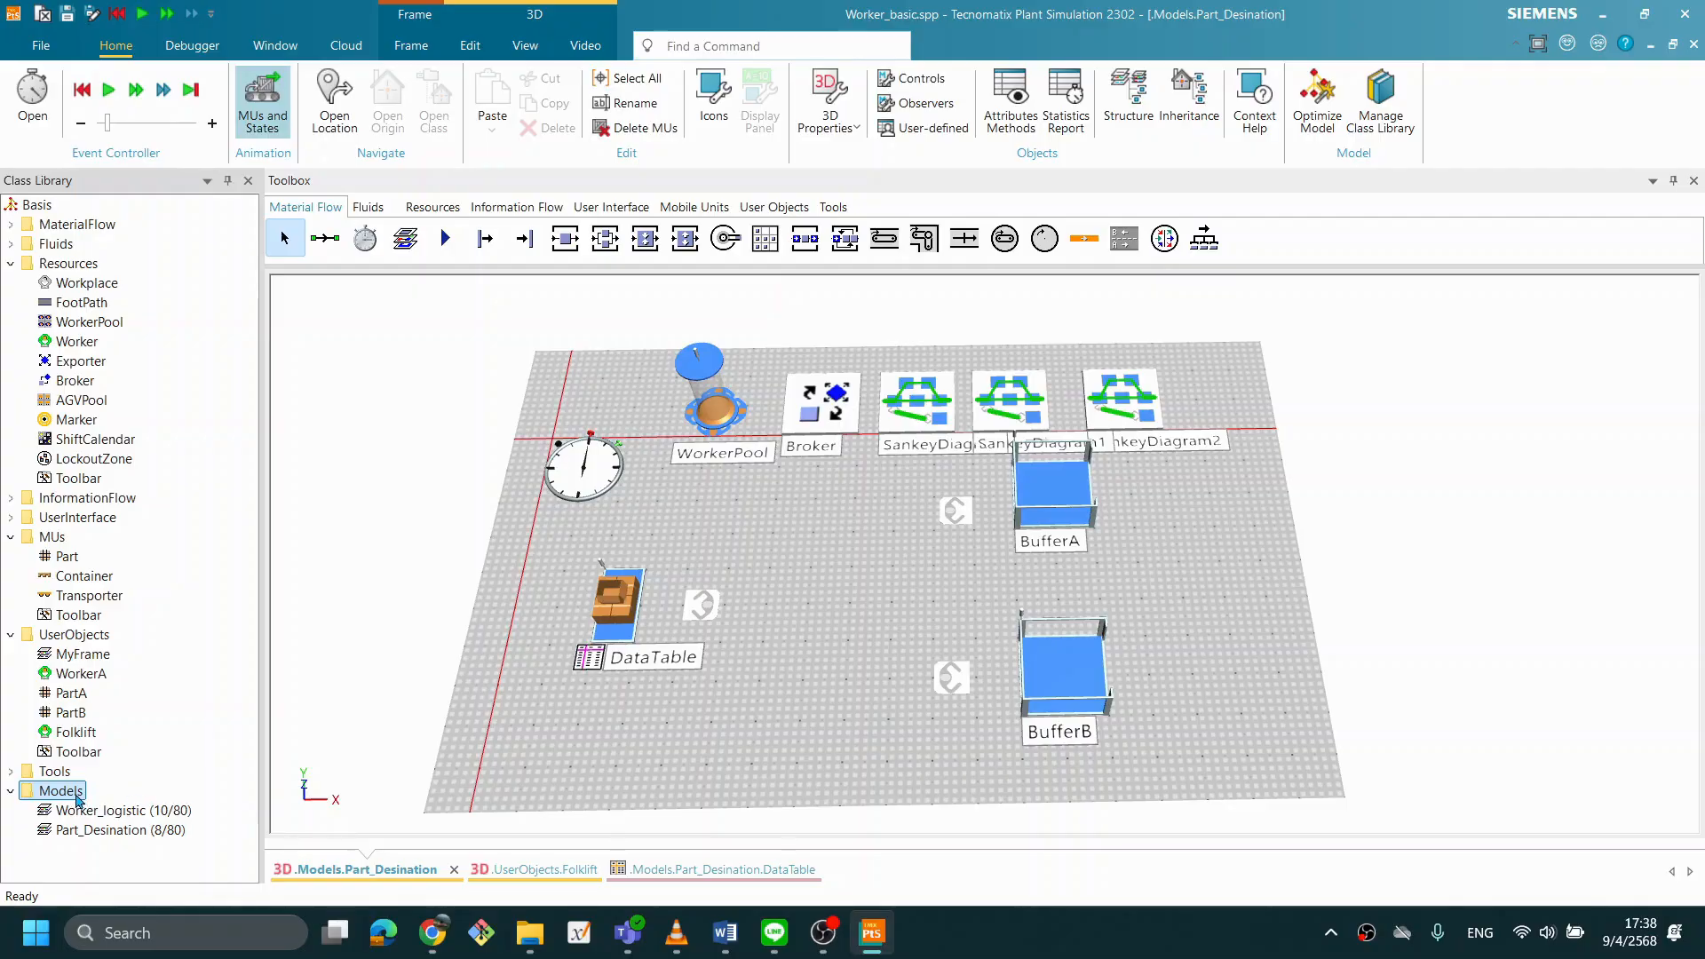
right_click(76, 799)
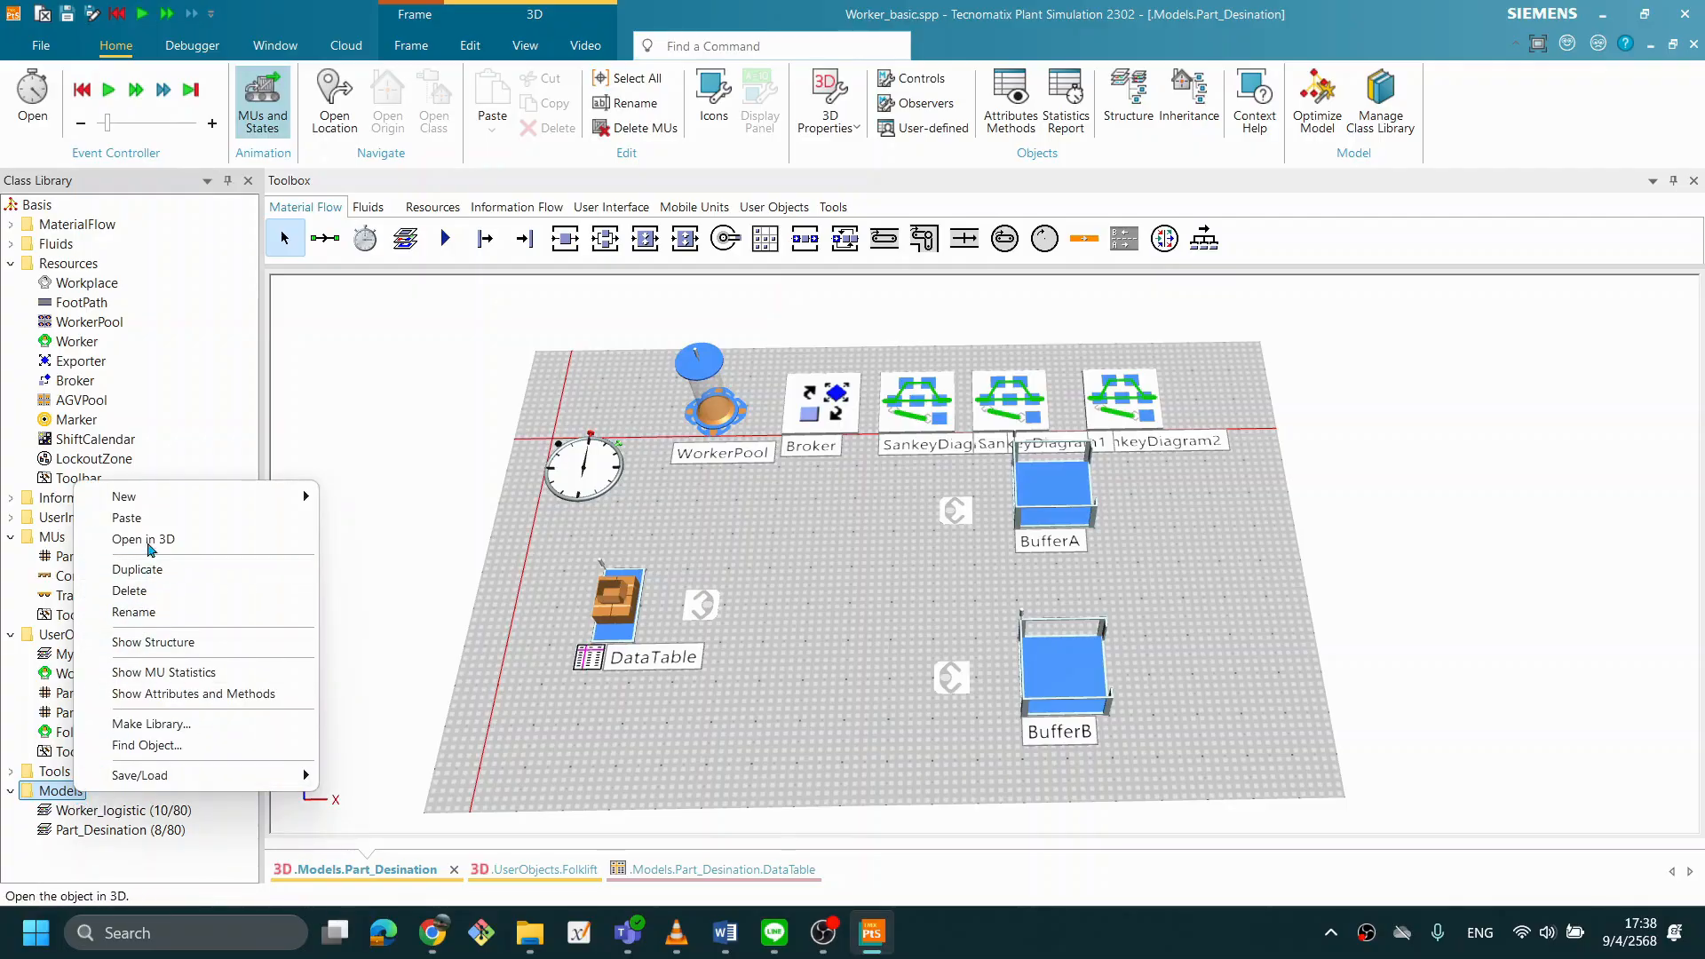
mouse_move(253, 498)
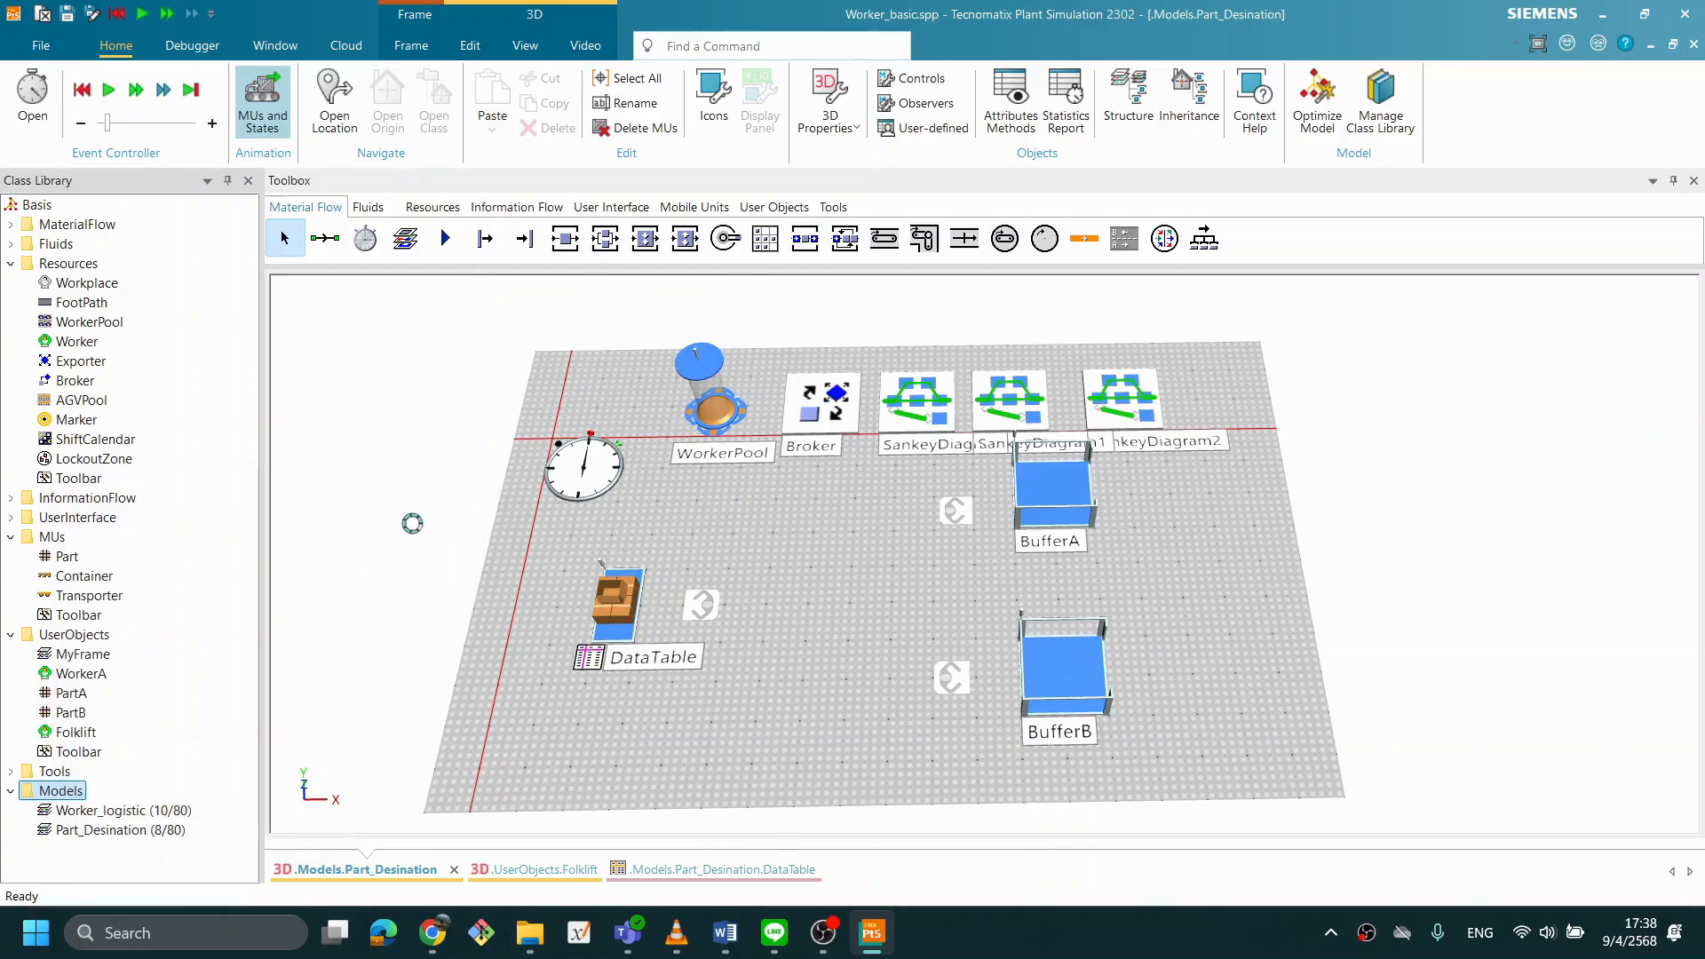
click(393, 523)
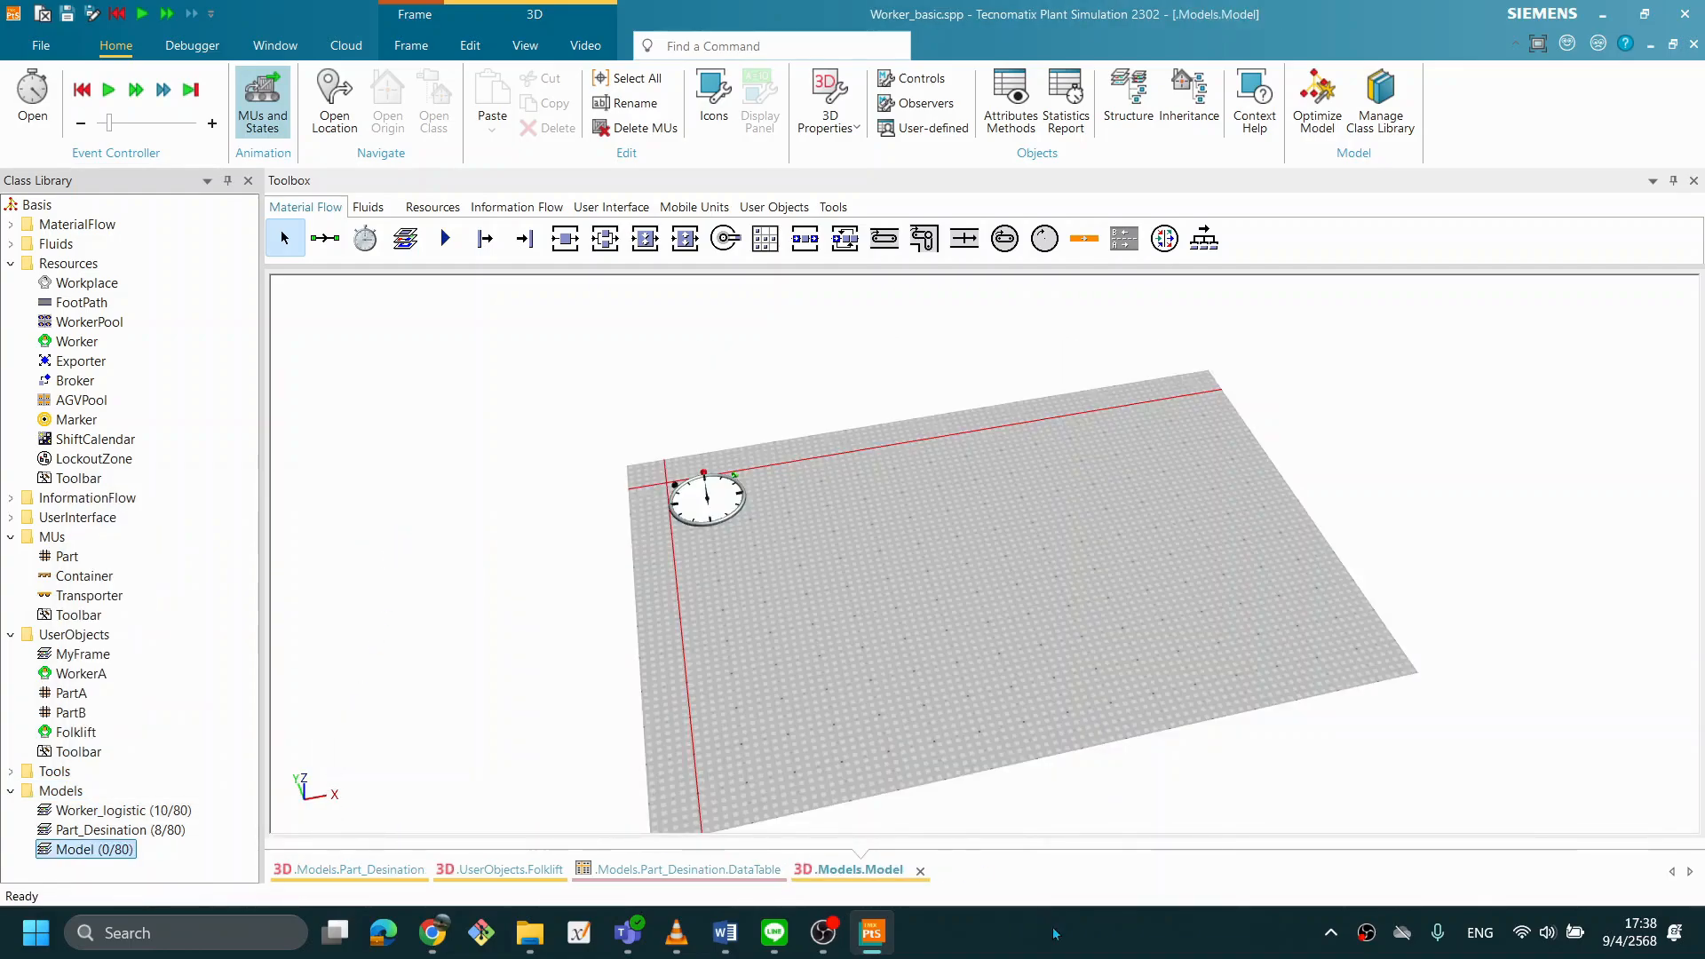
click(1085, 958)
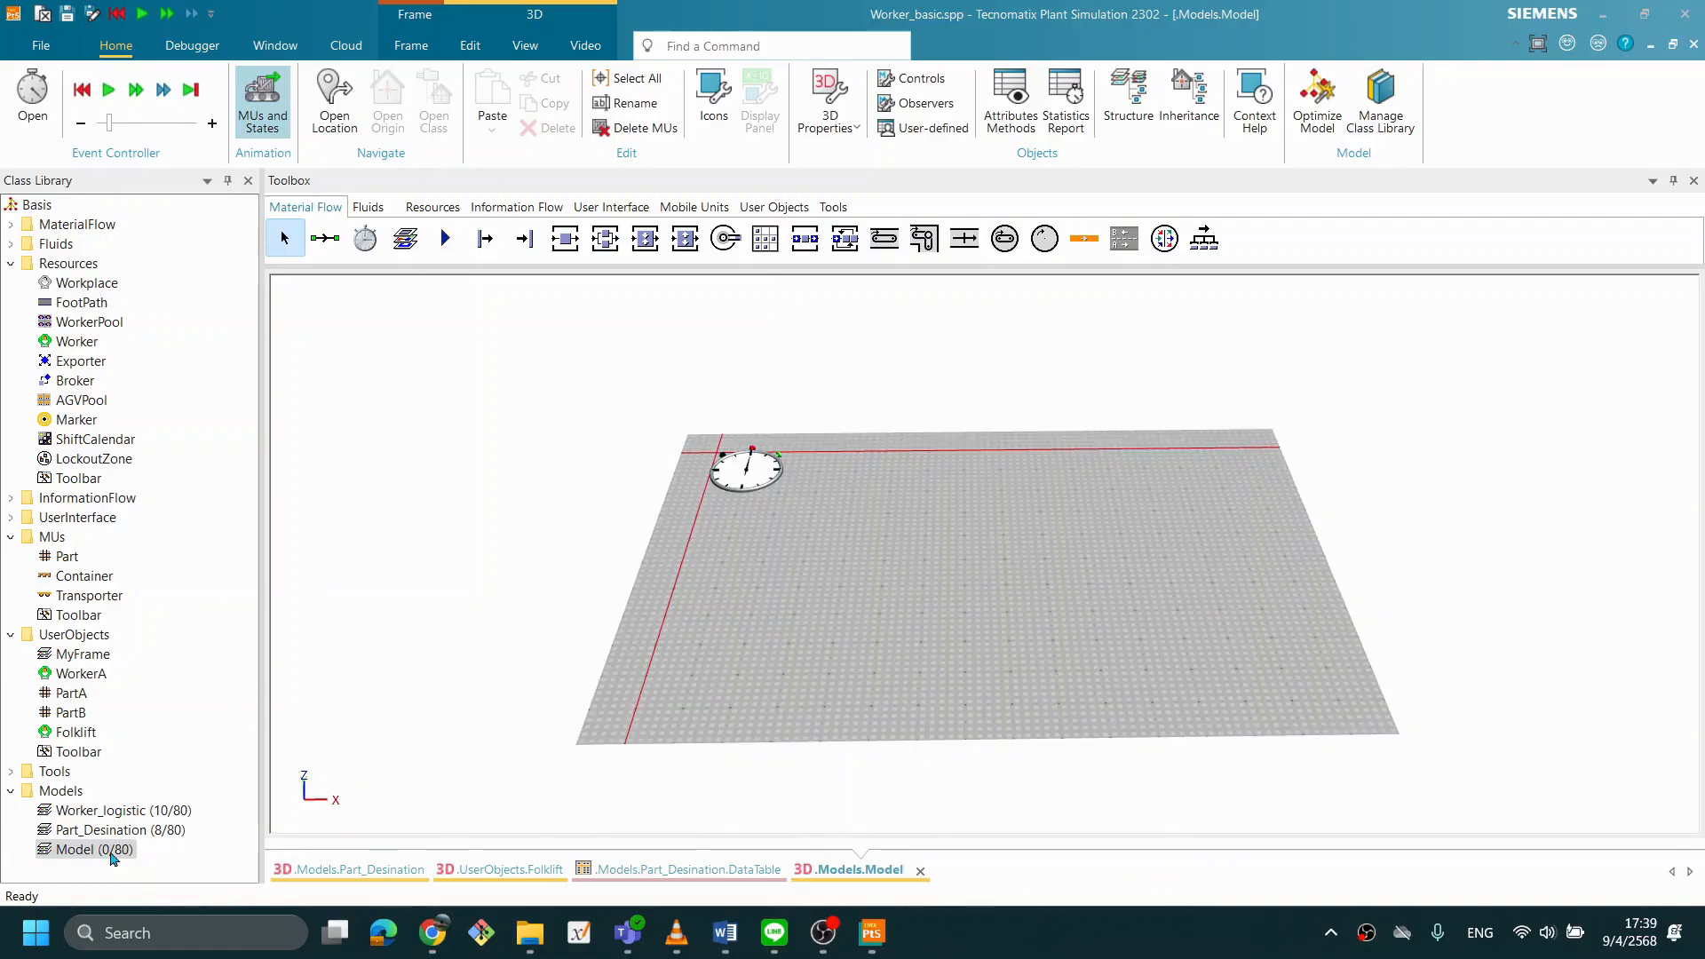
- Rename the new model frame as Basic_AGV
right_click(111, 852)
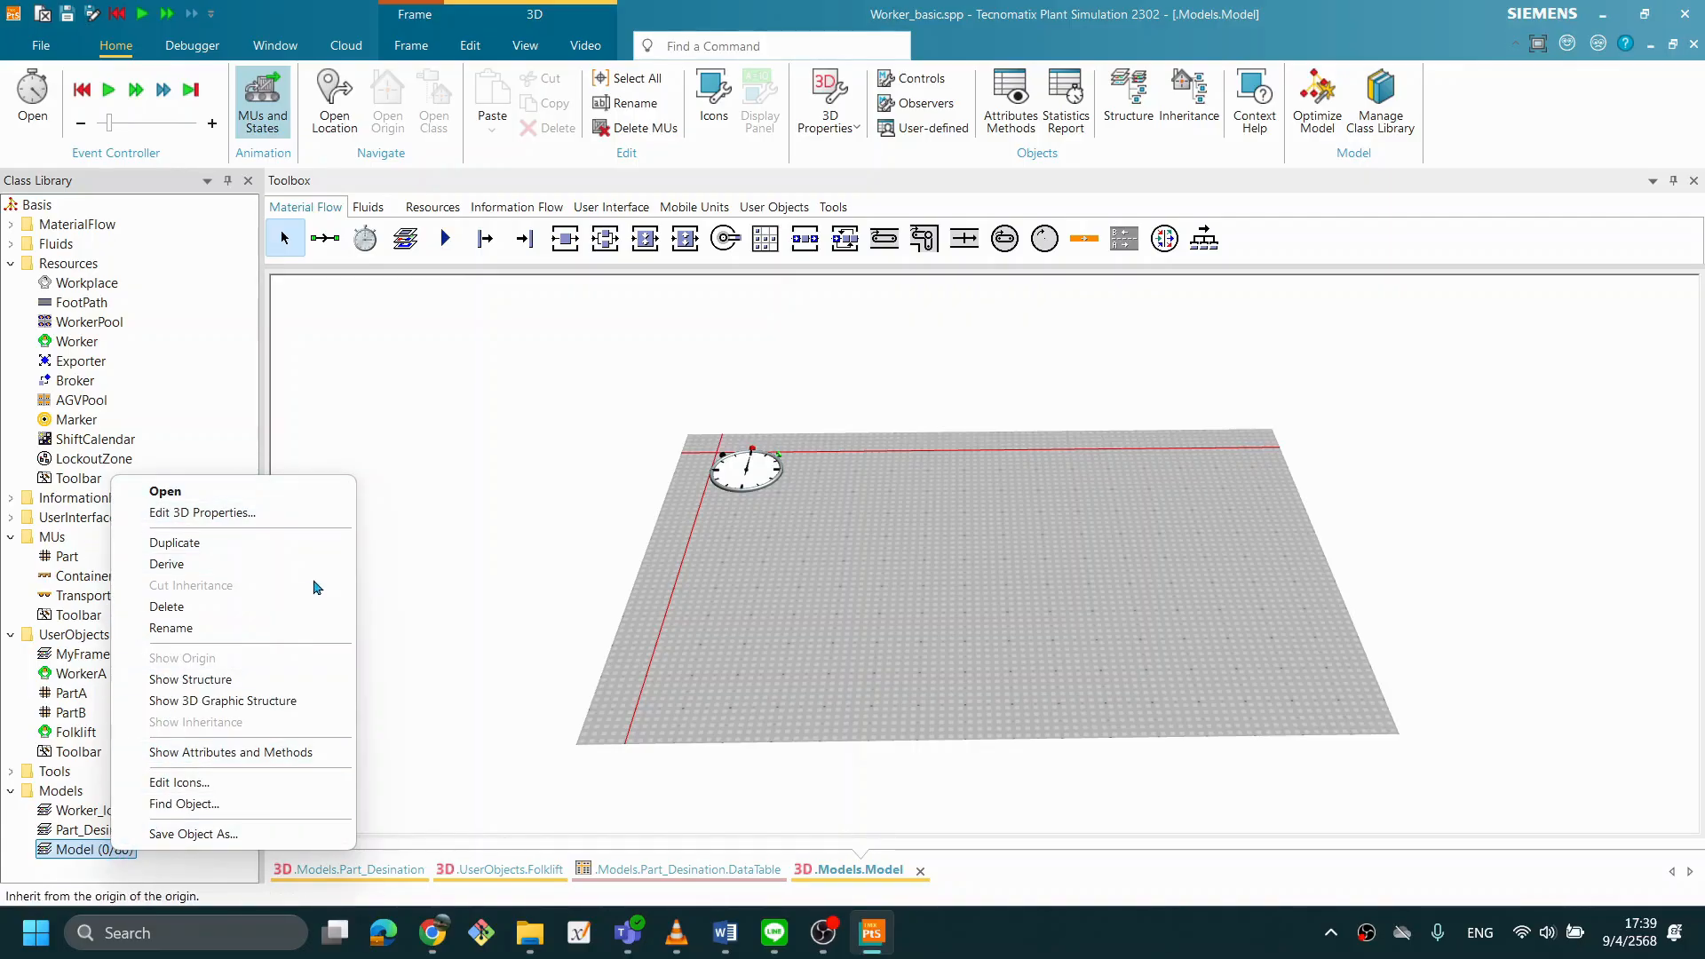
click(197, 628)
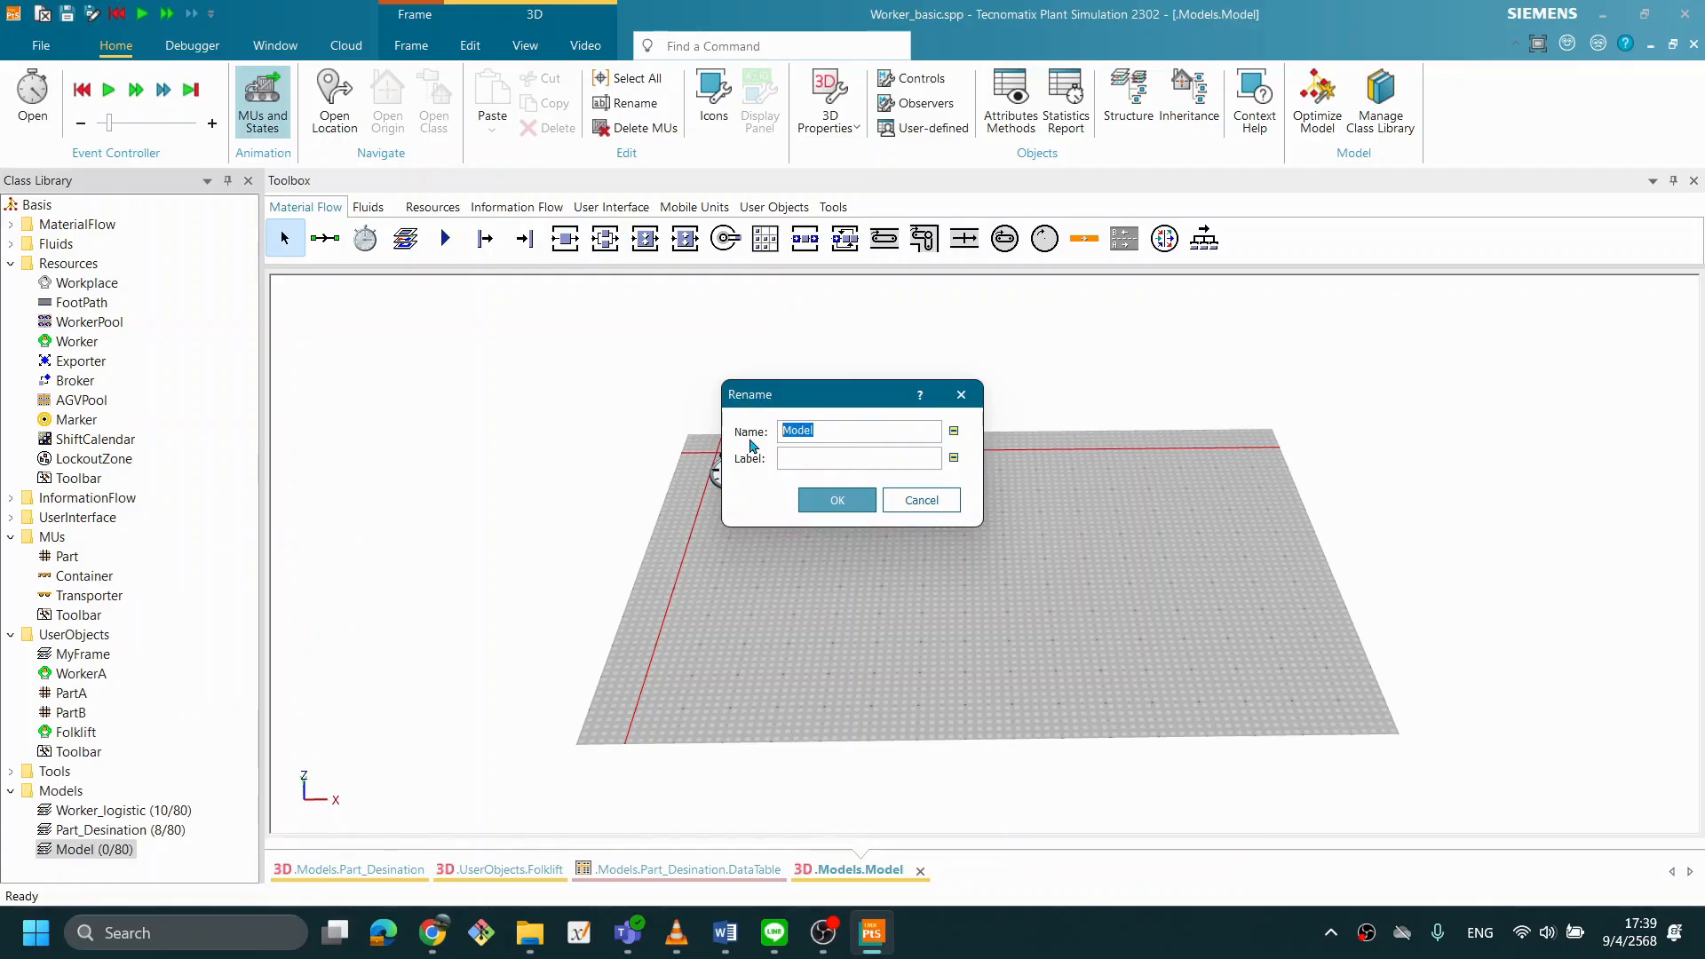
text(Basic_AGV)
click(839, 500)
- Place a Source in the Basic_AGV frame, just below and beside the event controller
drag(746, 568, 774, 590)
drag(1002, 549, 744, 593)
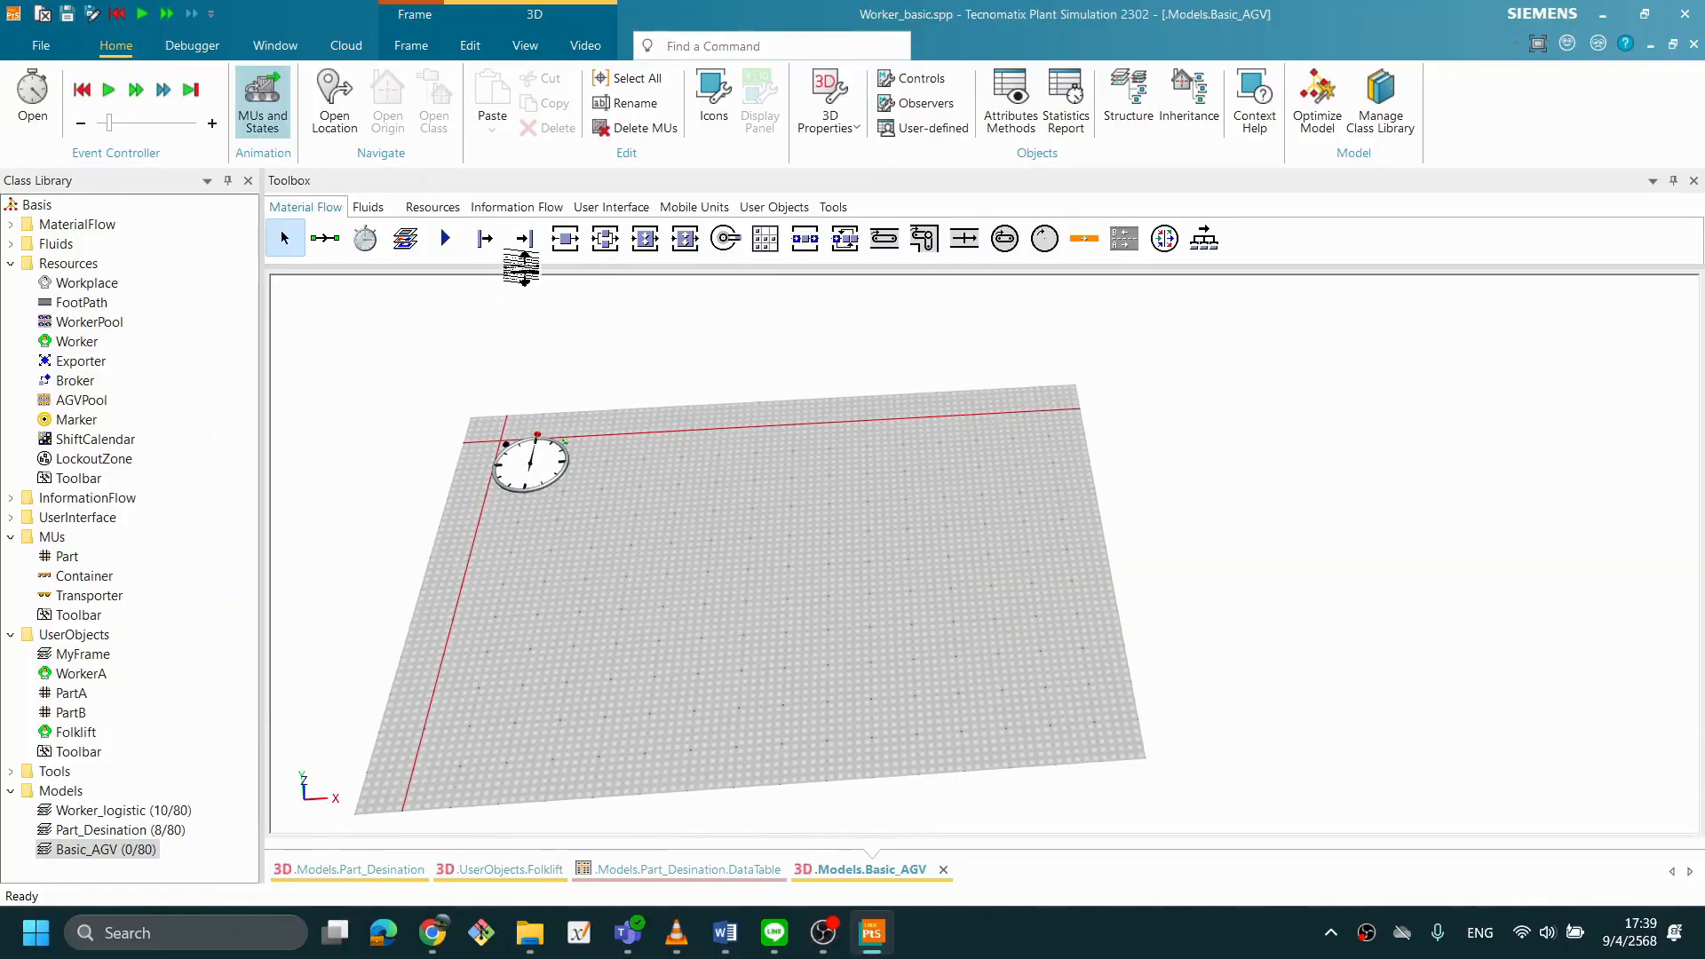
click(488, 252)
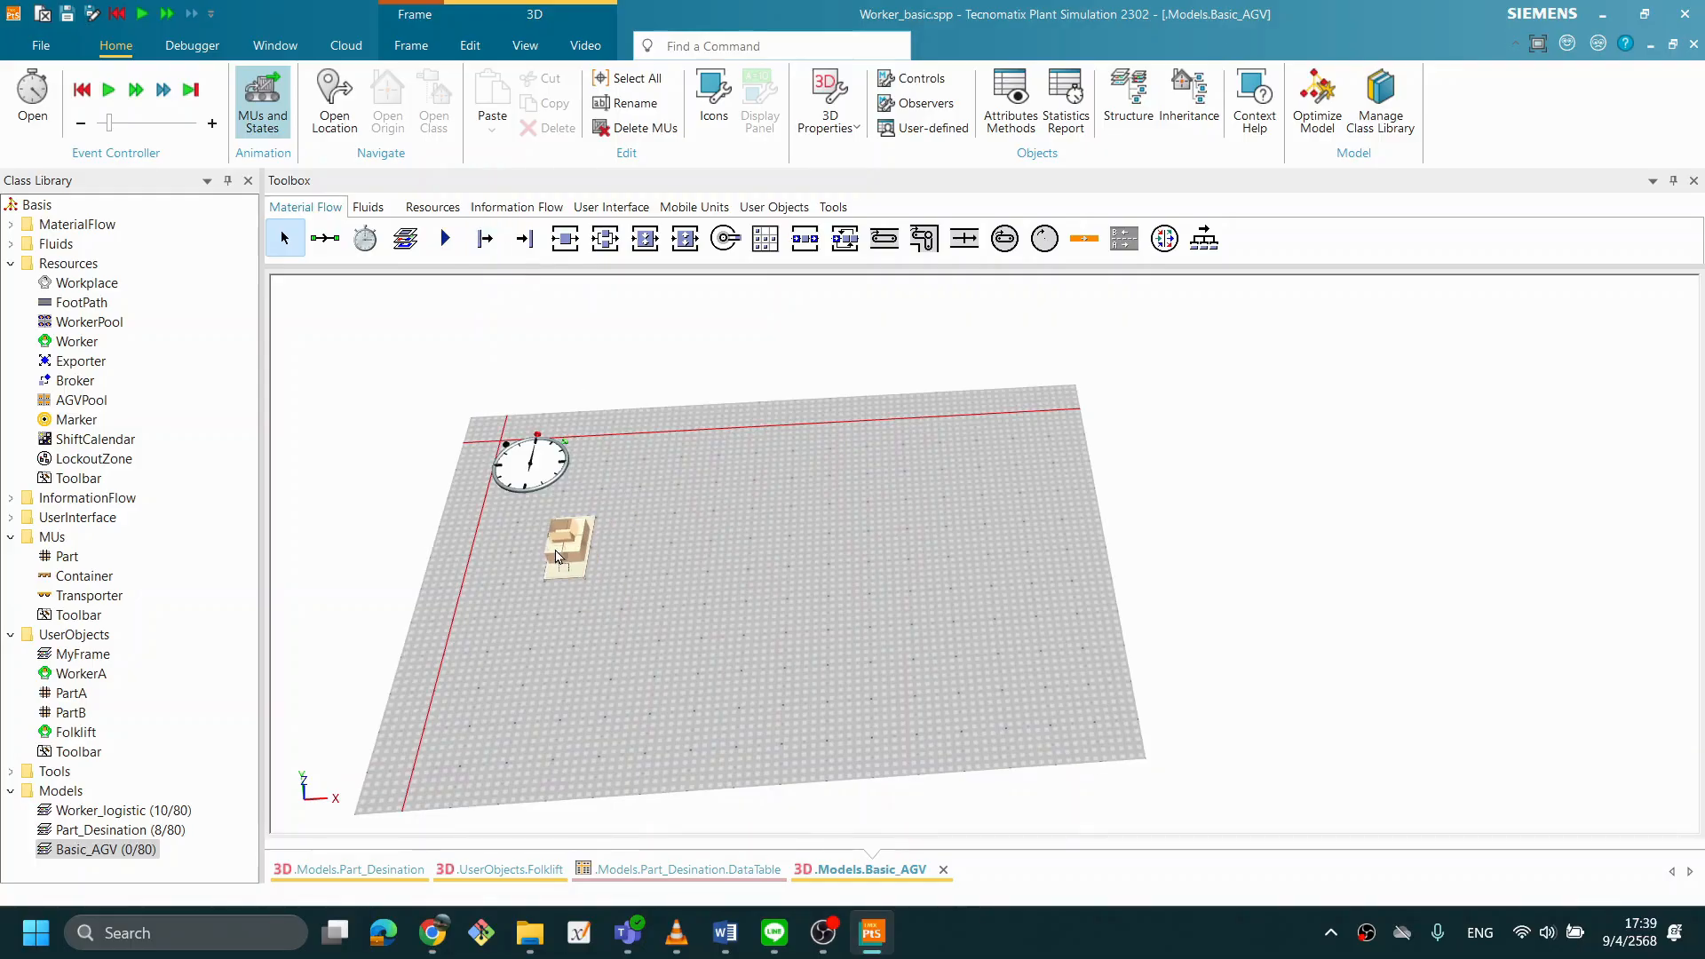
click(573, 520)
drag(886, 503, 686, 606)
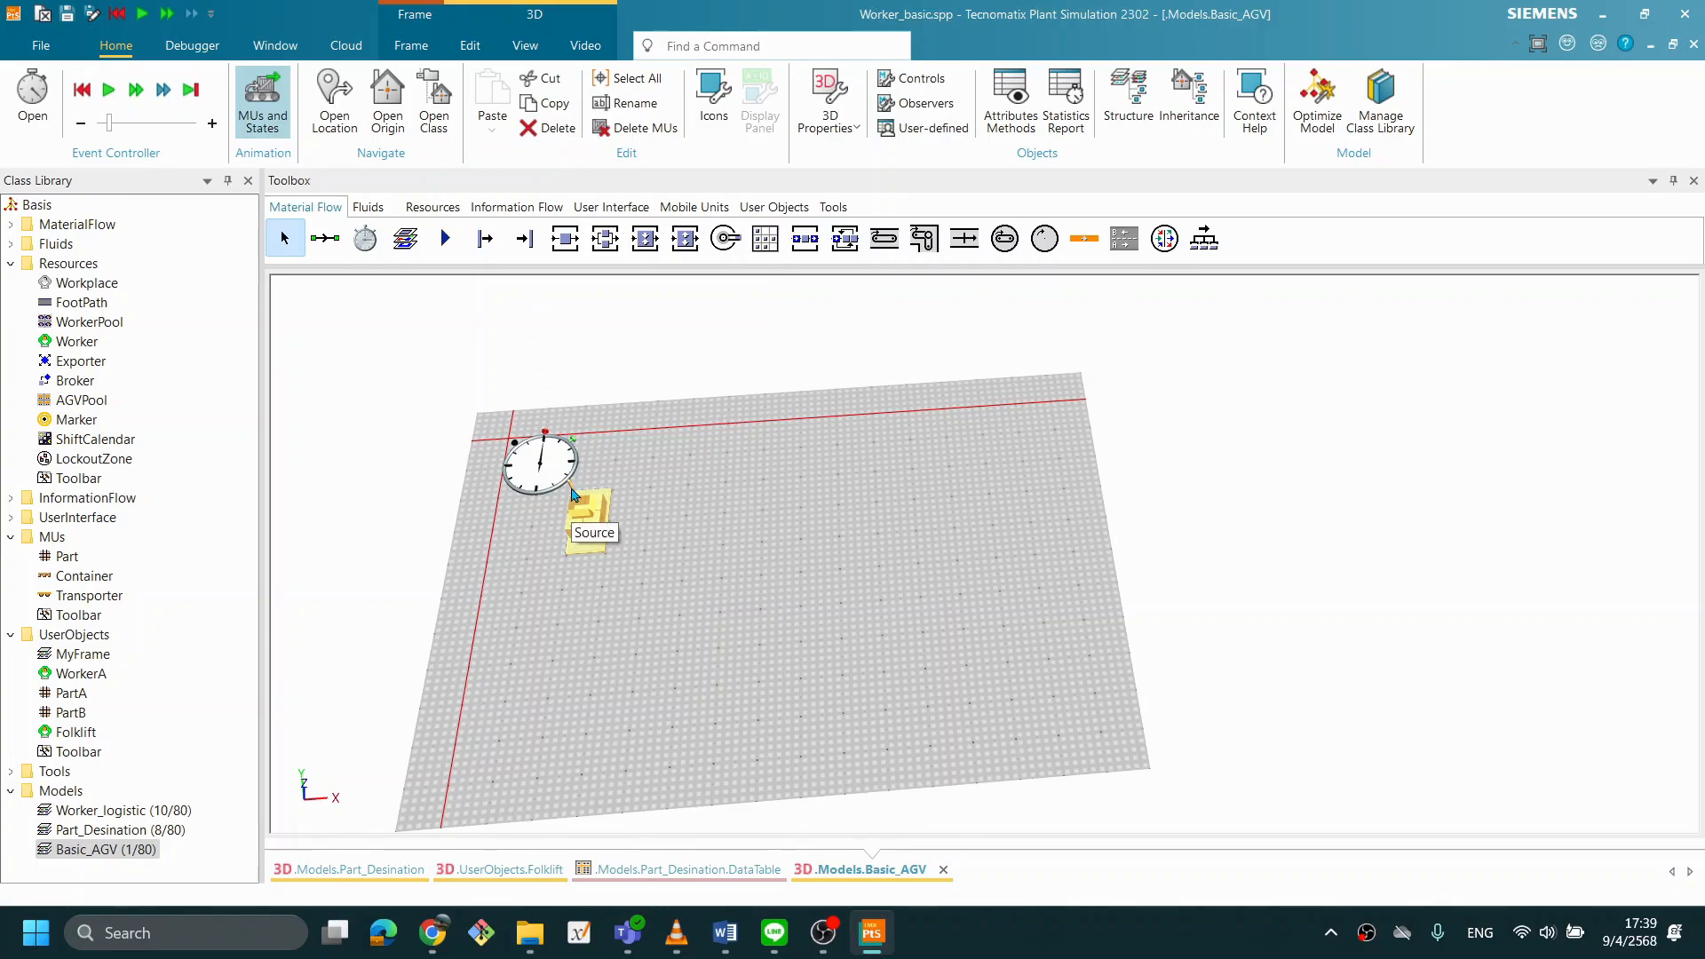
click(657, 638)
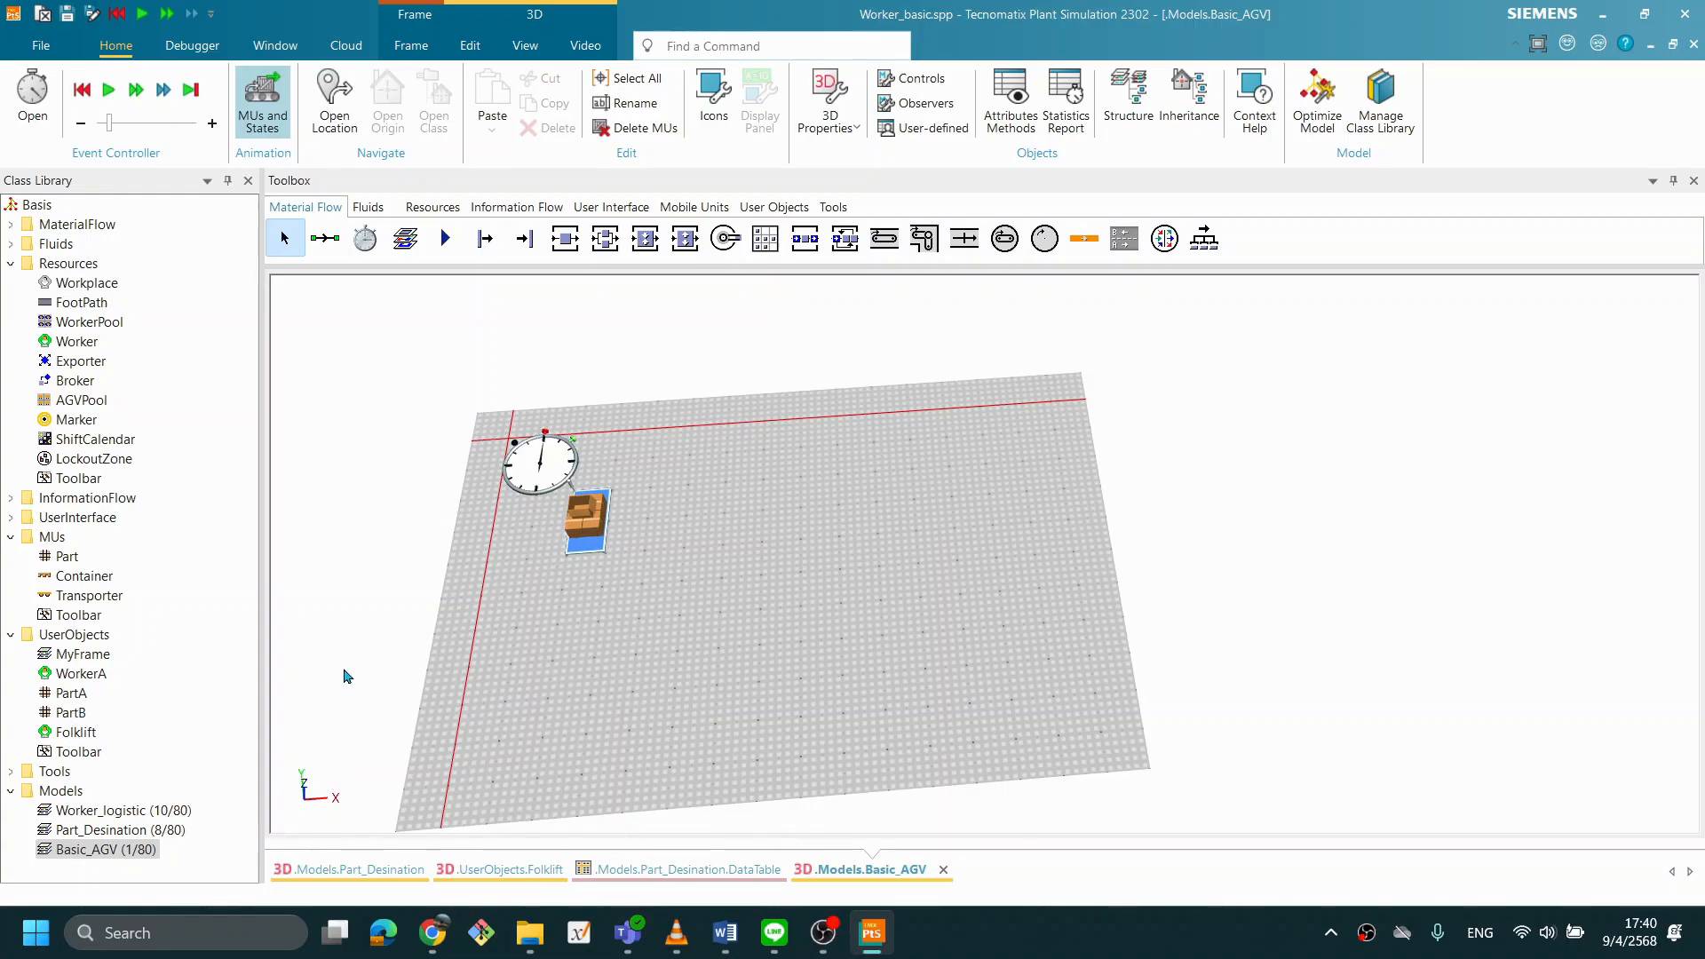
- Assign the Transporter from the MUs folder to the Source and check the MU setting in its properties
click(120, 597)
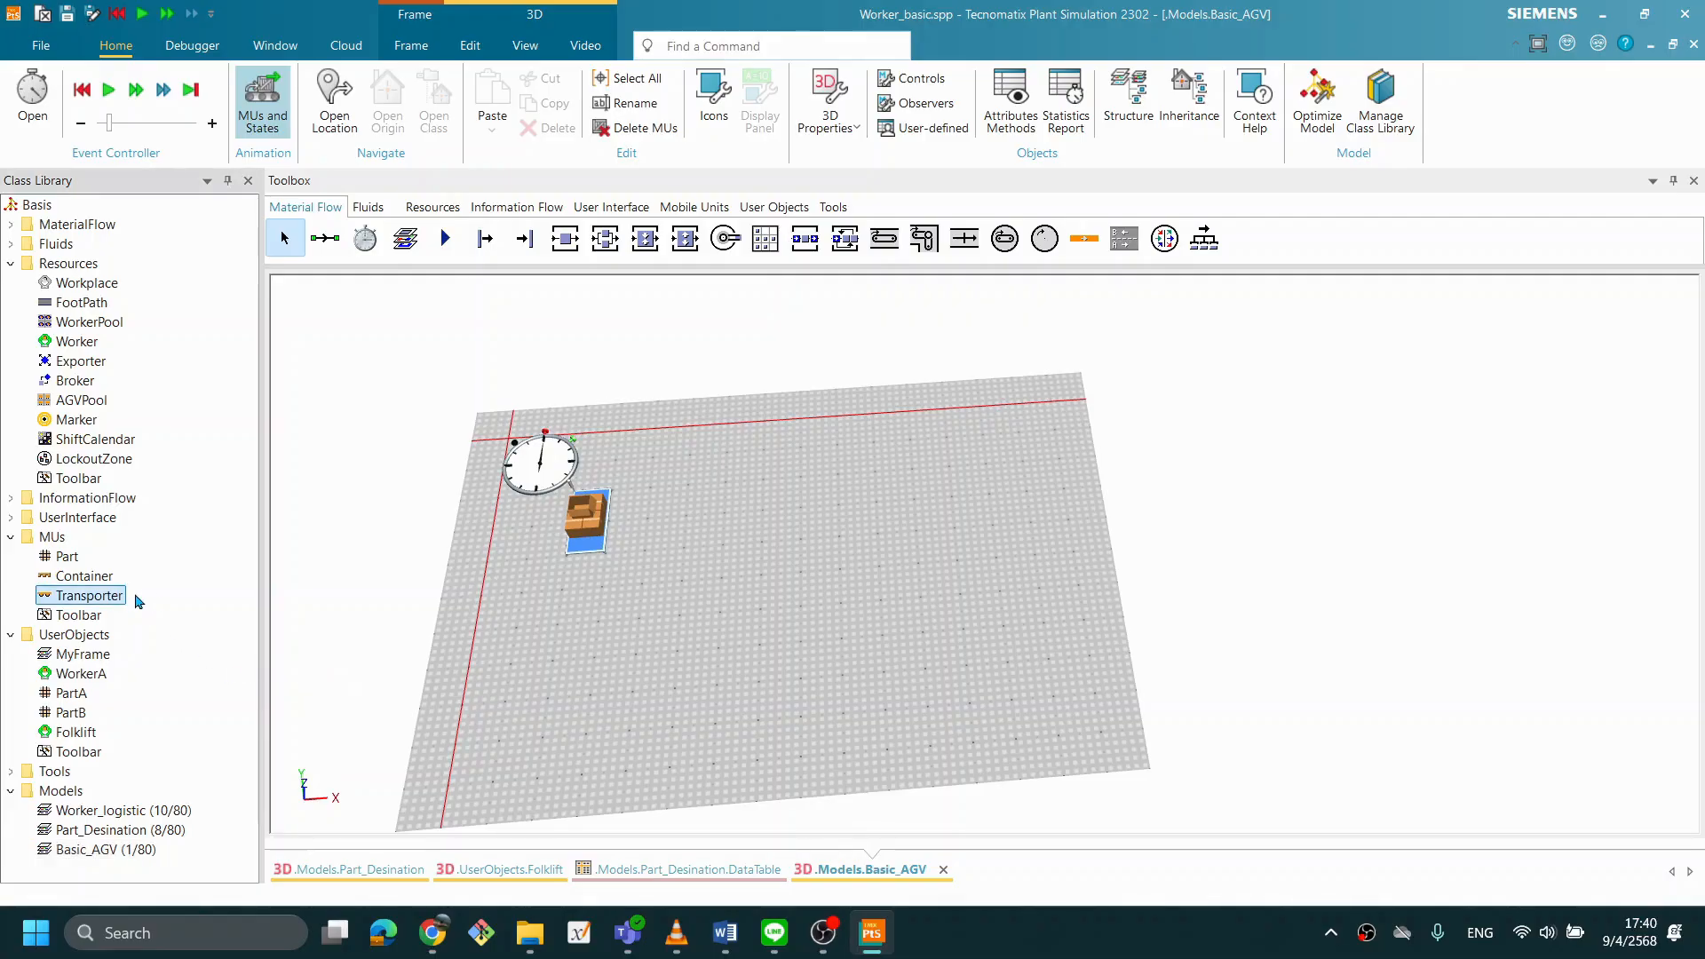
drag(75, 600, 586, 529)
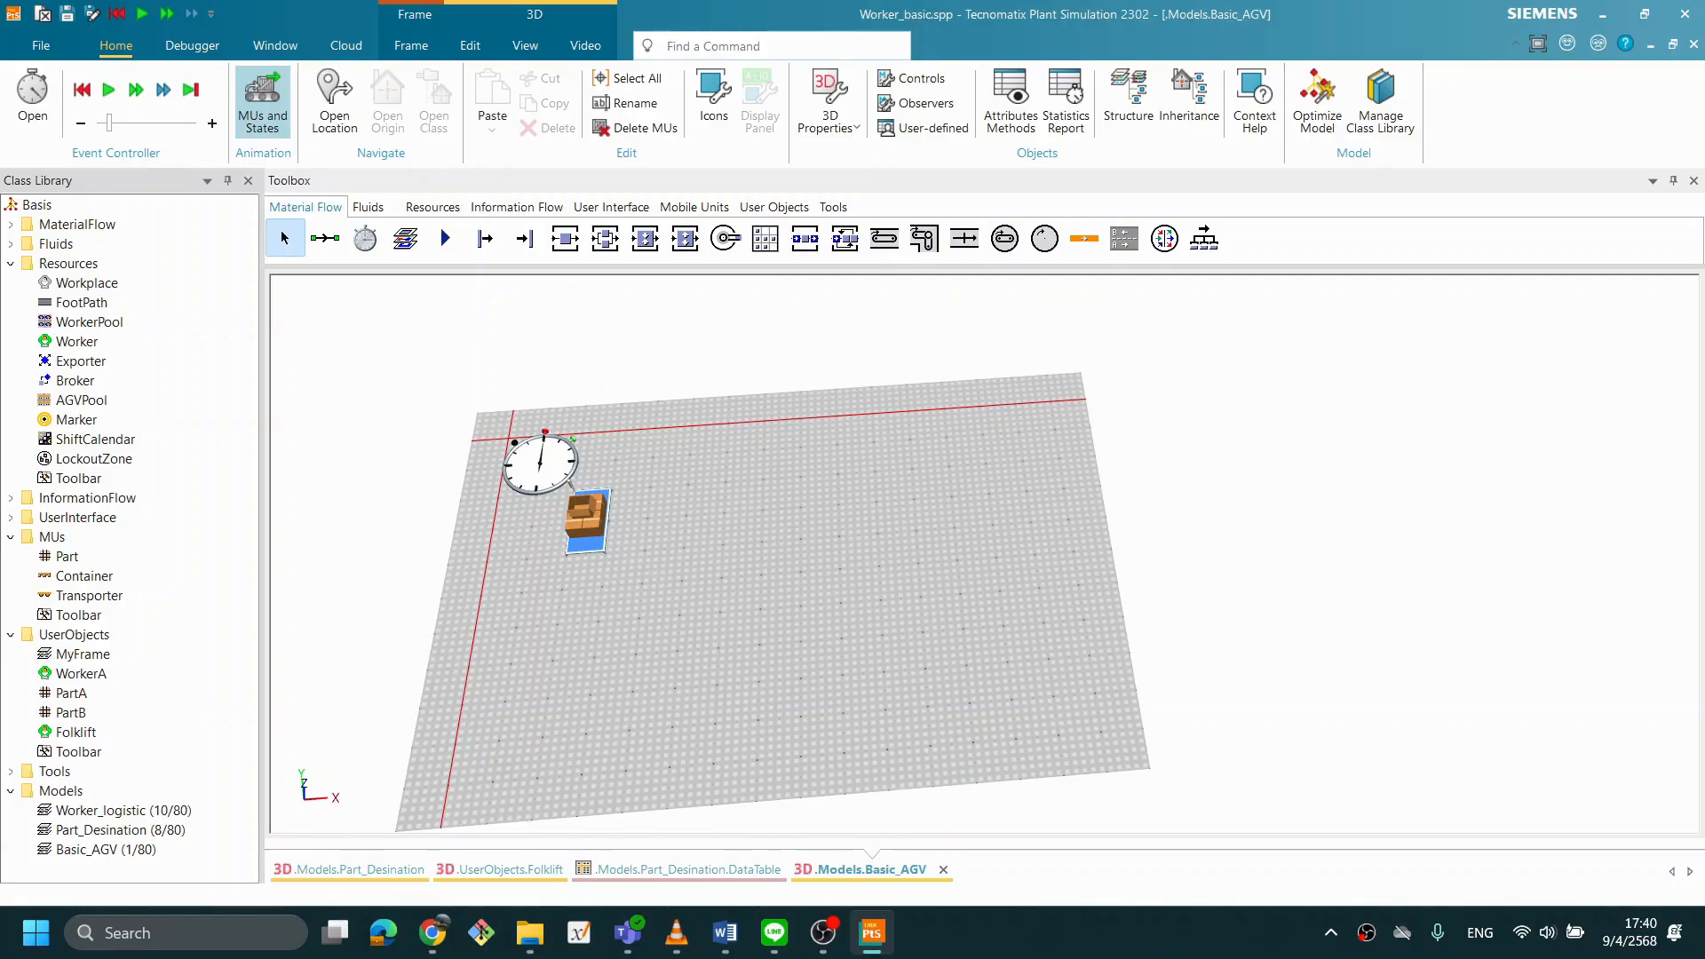
double_click(609, 542)
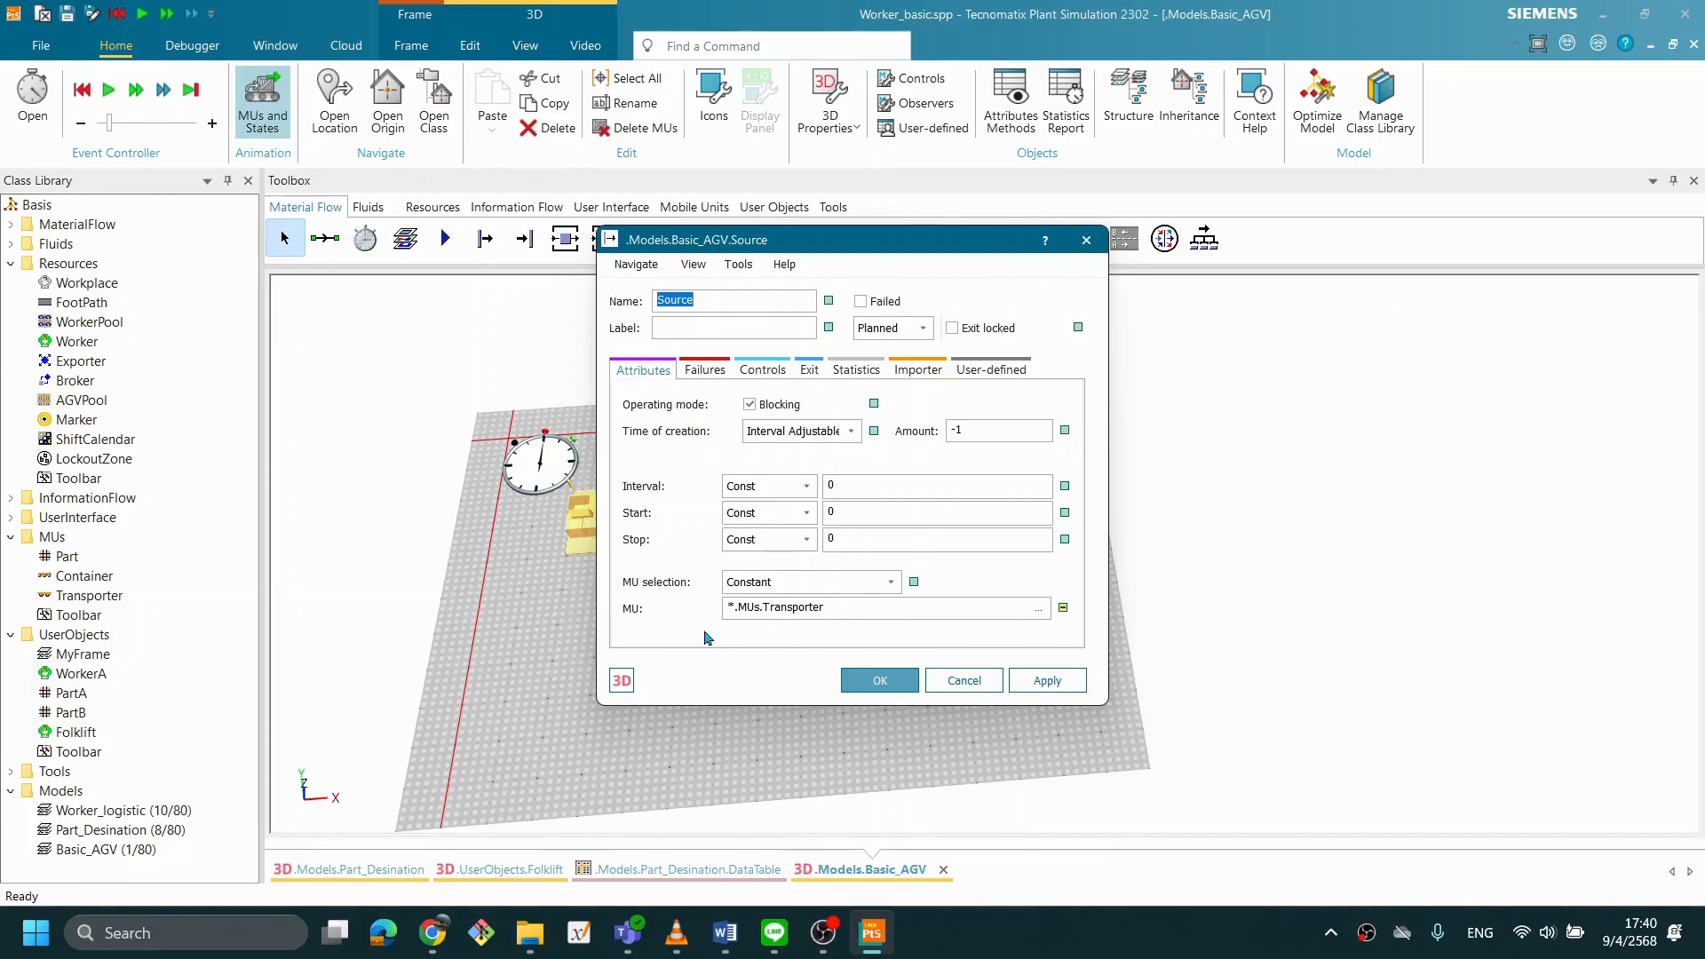
click(965, 684)
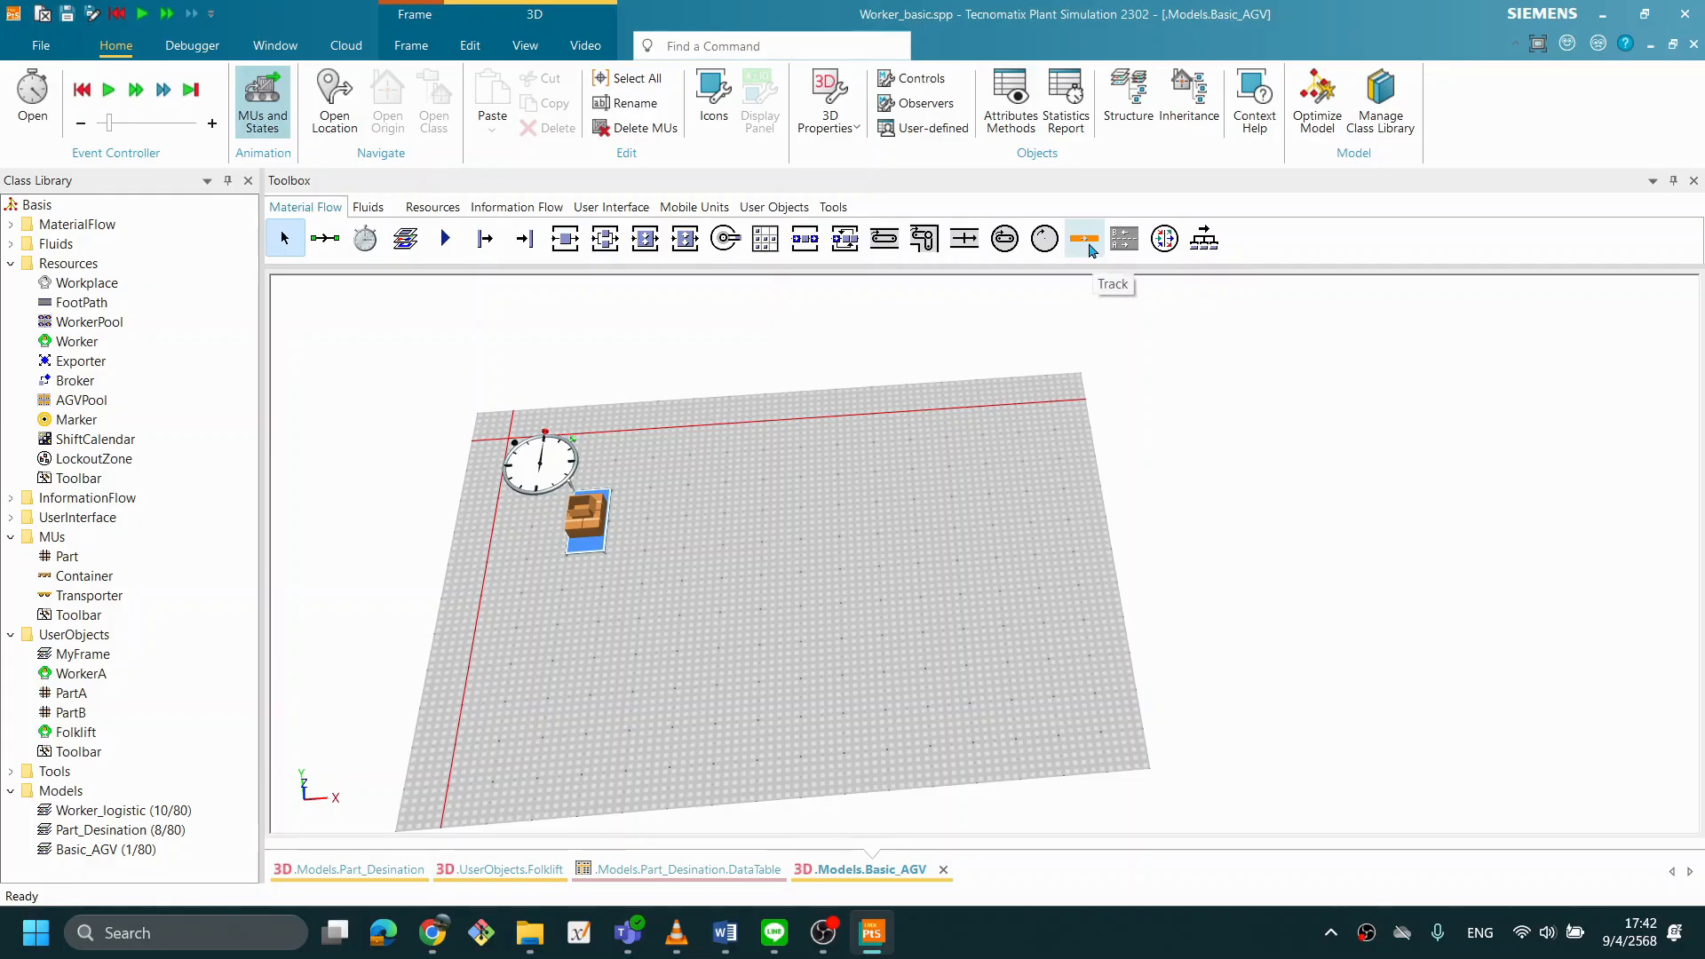
click(1085, 240)
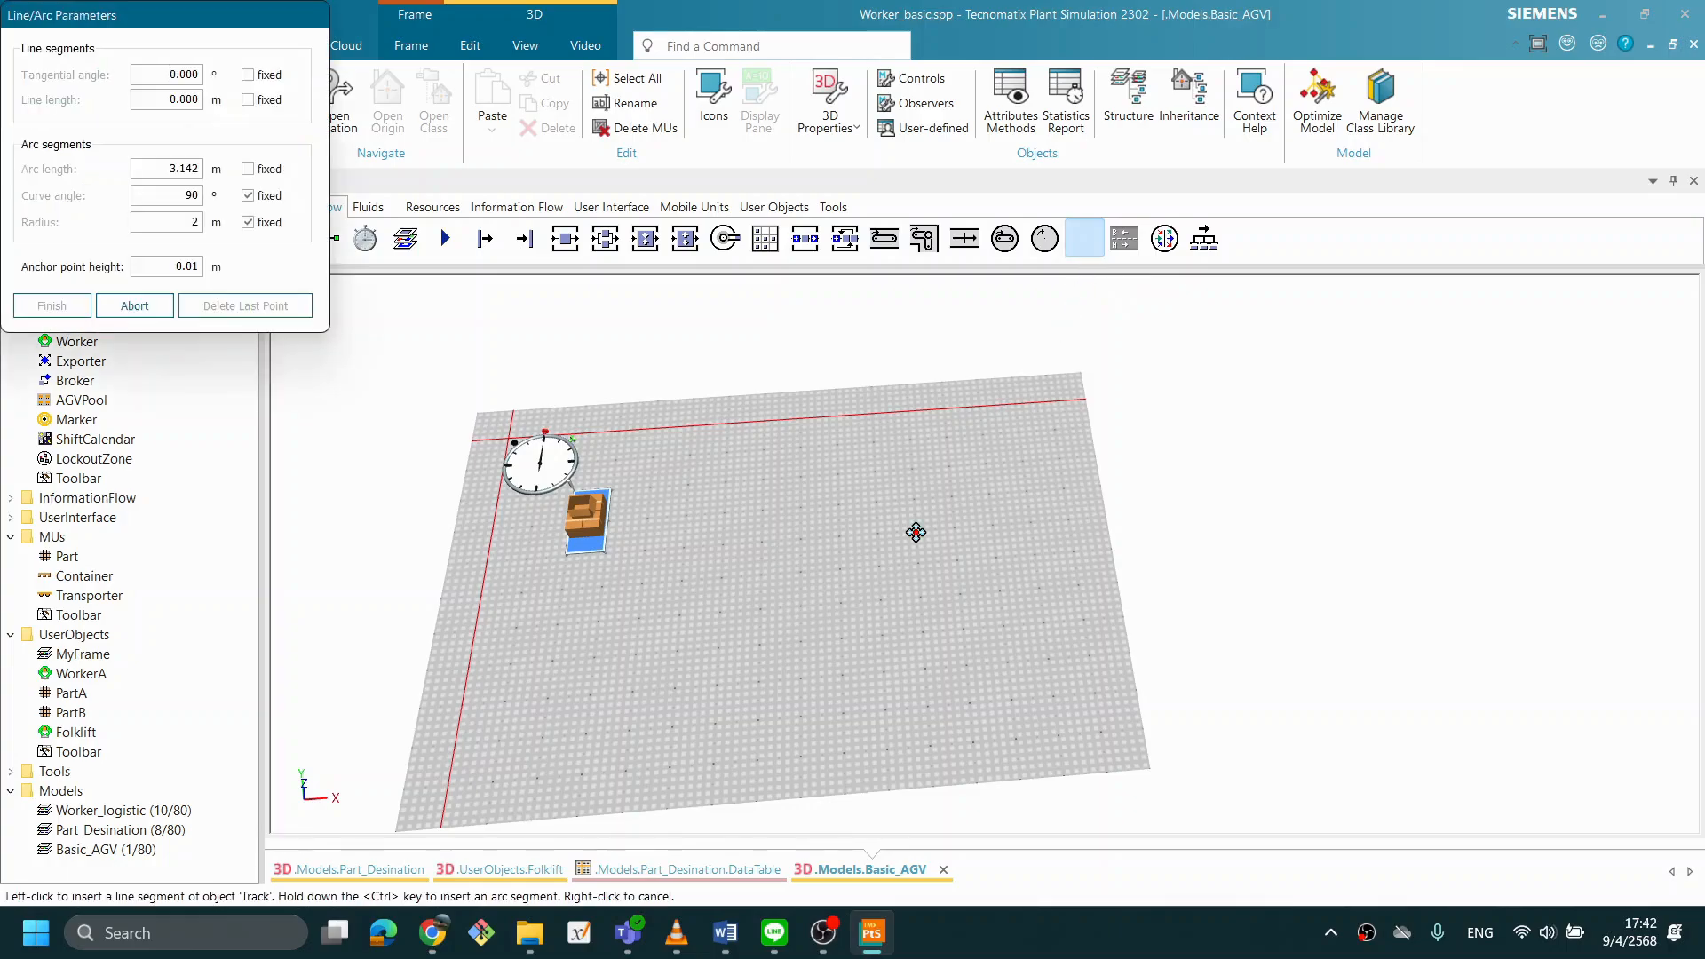
click(723, 575)
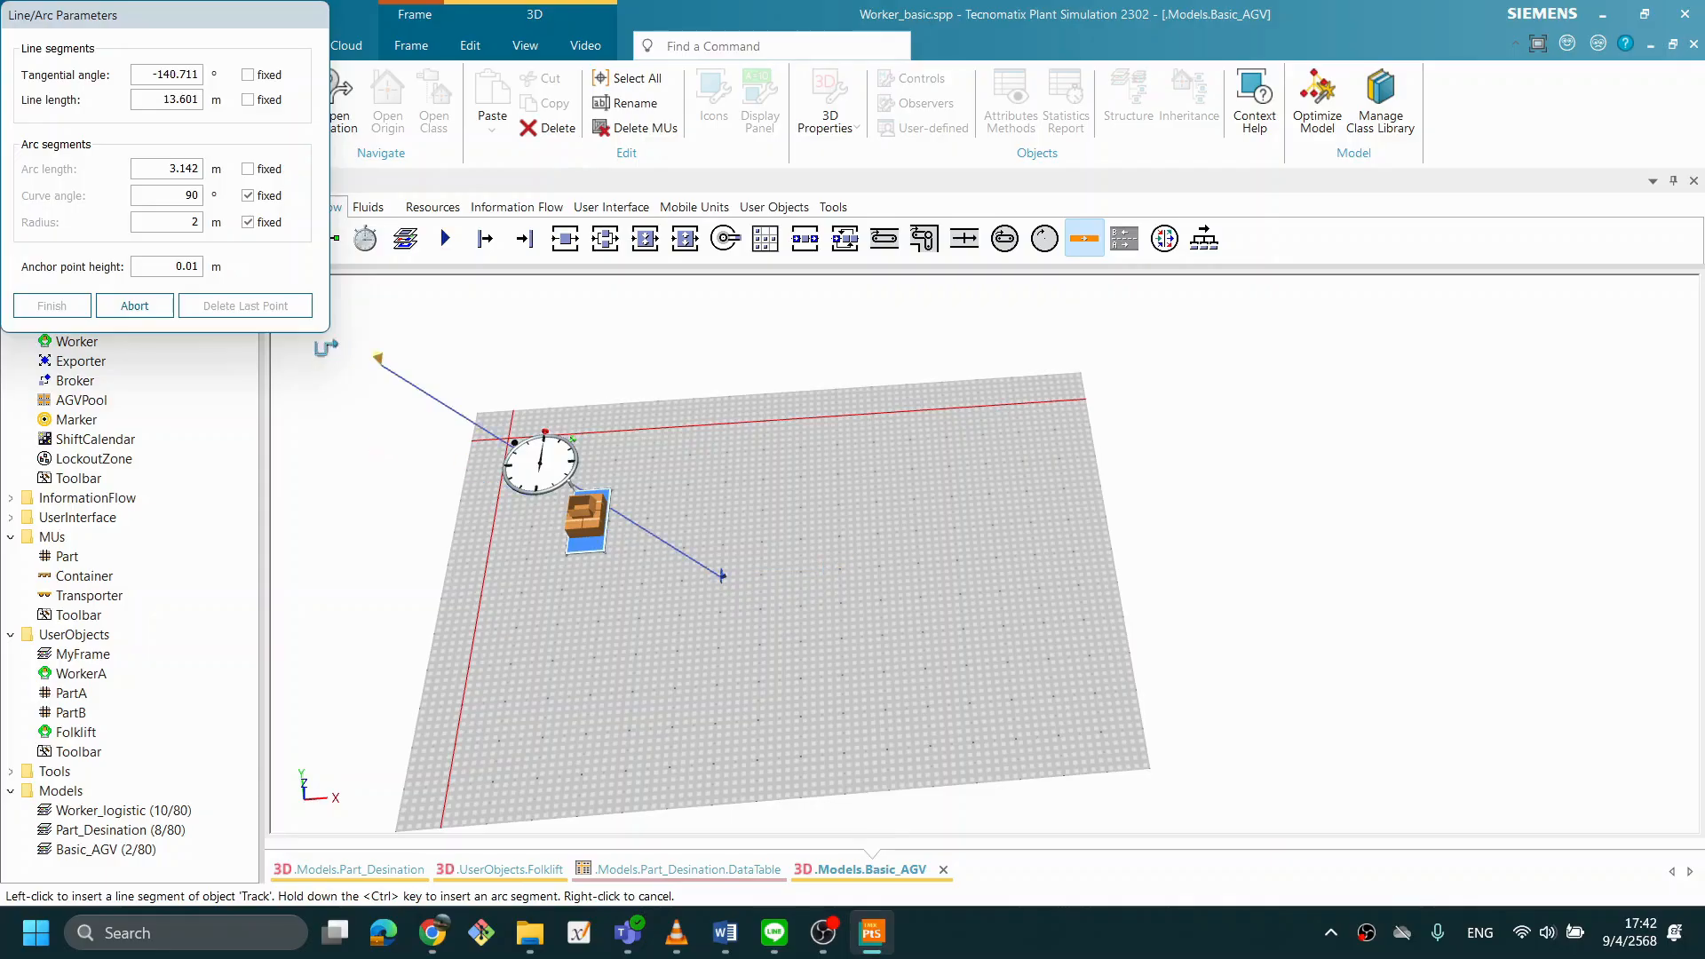
click(157, 316)
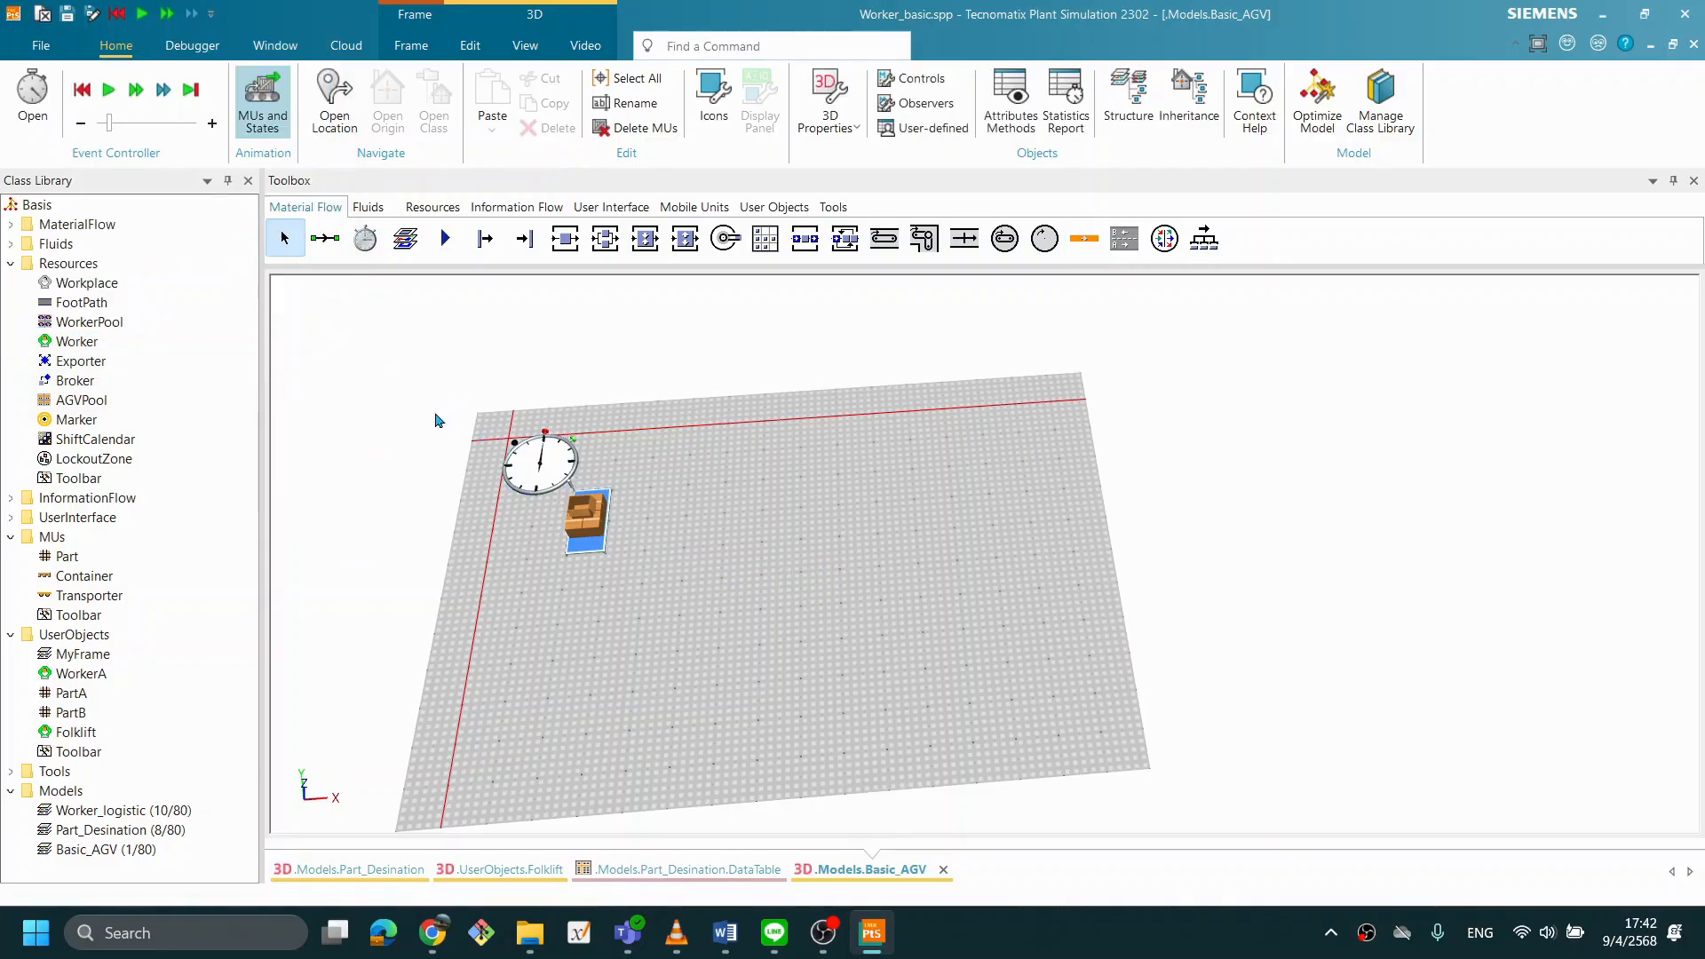
- Start a Track beside the Source with a straight segment along X, followed by a 90° arc with a 1 m radius
click(1084, 238)
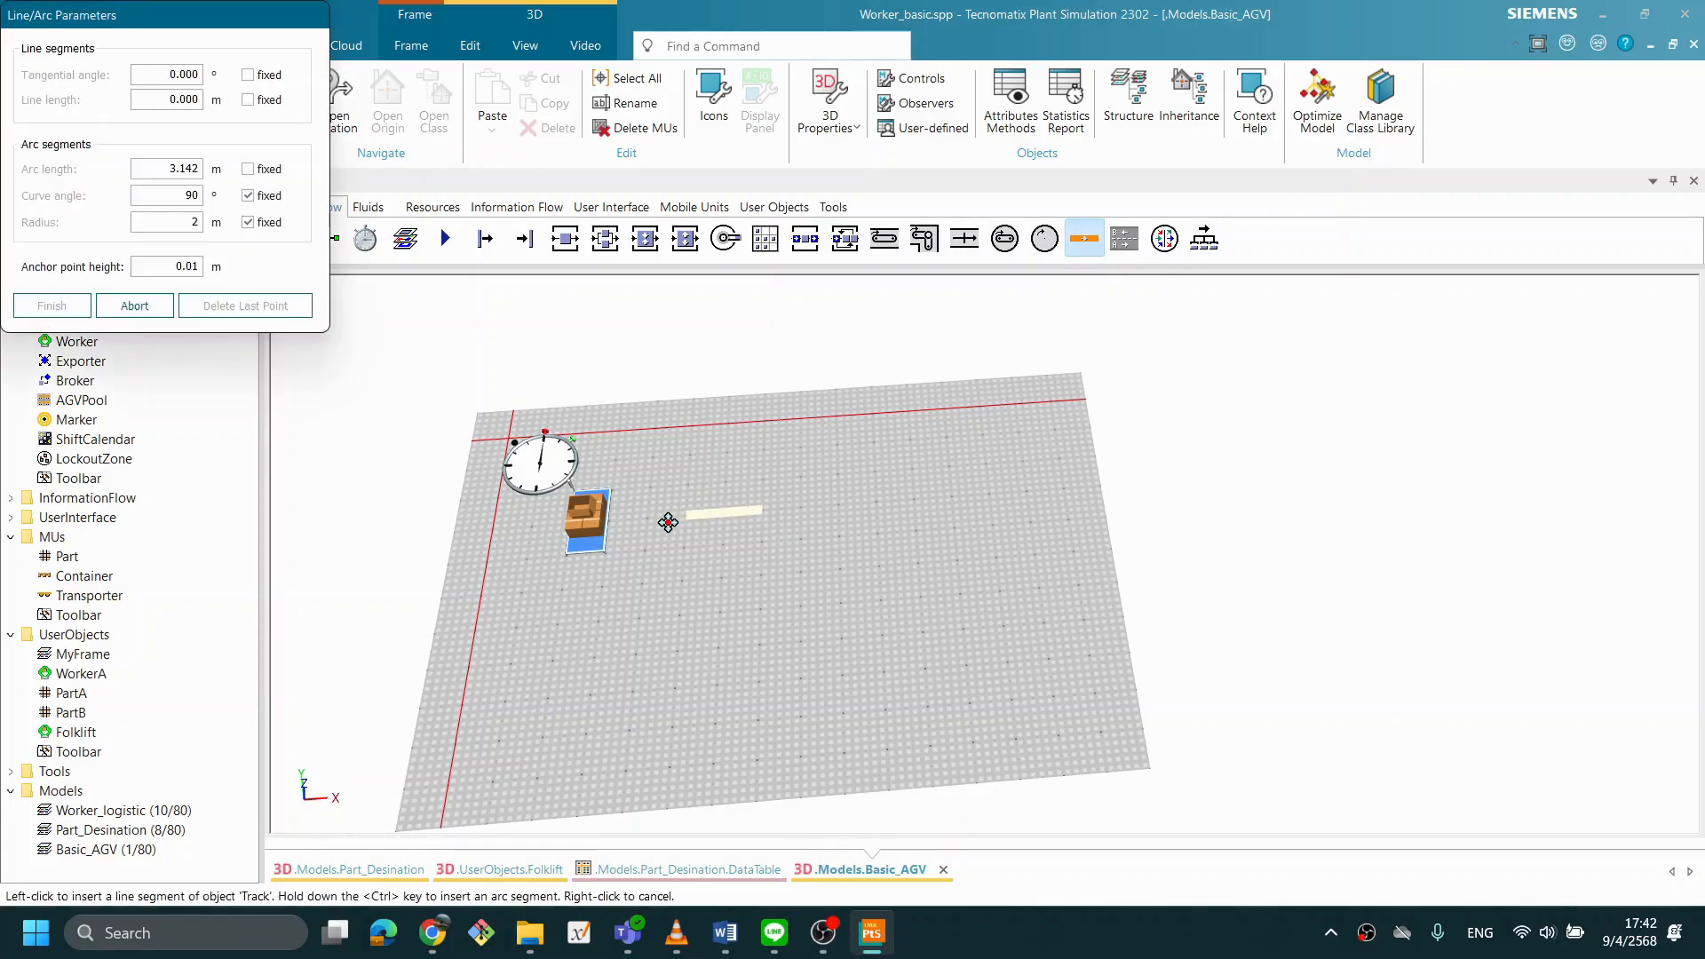
click(668, 523)
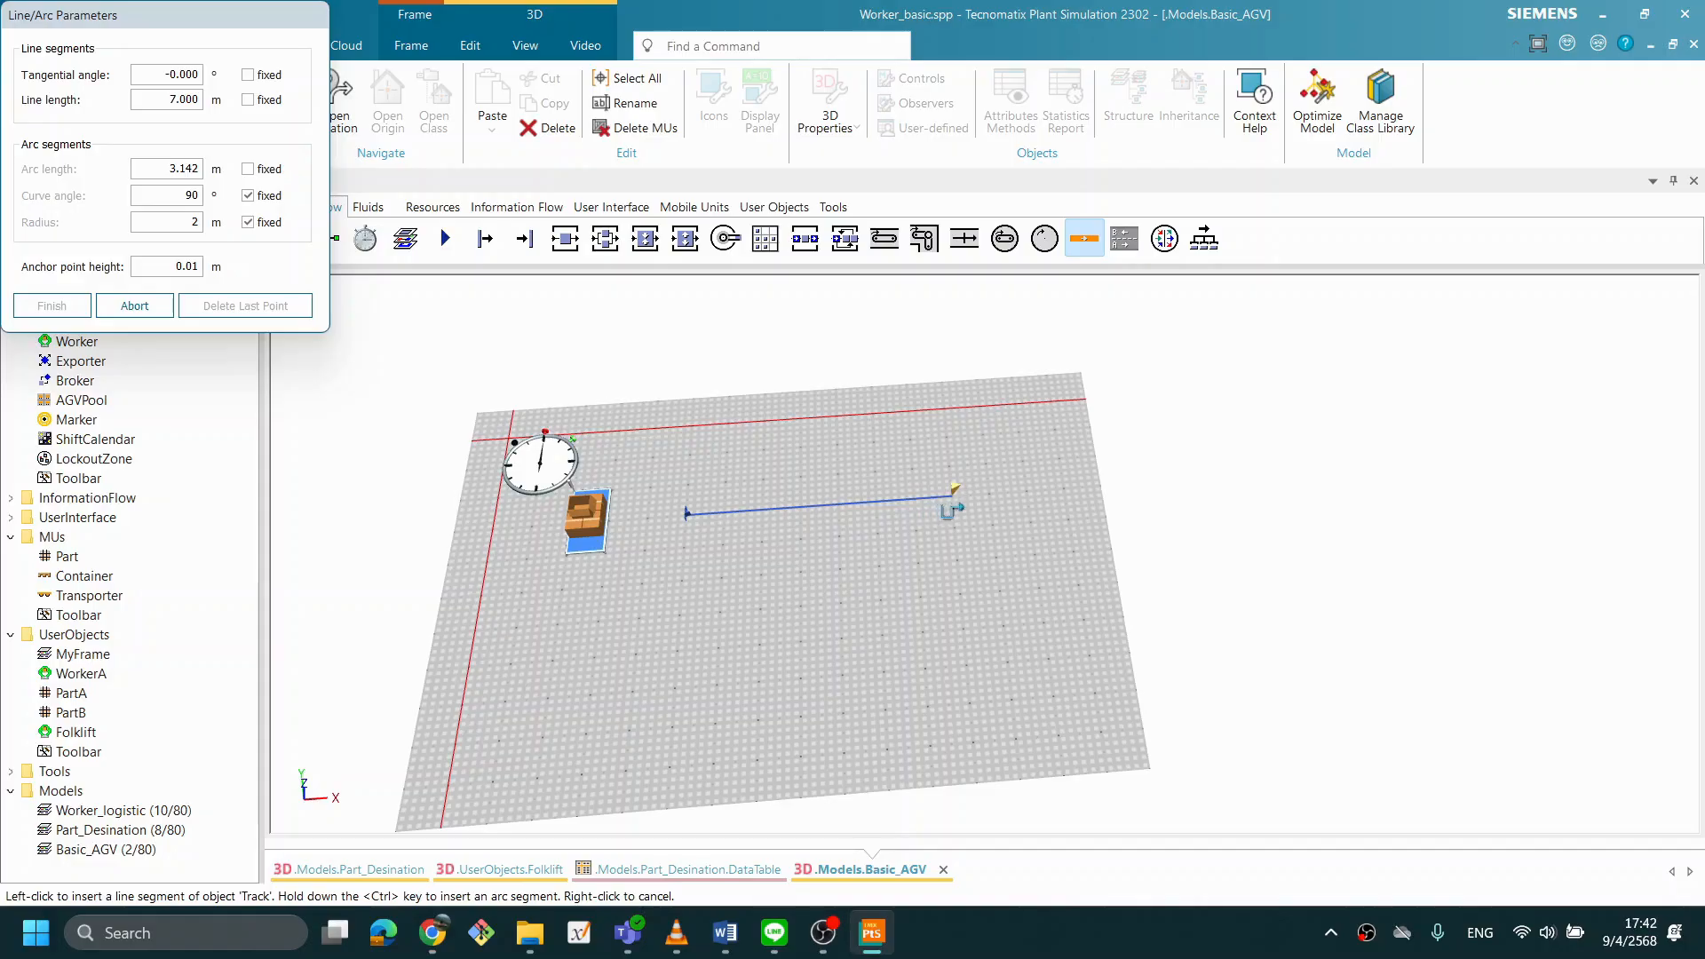
click(1012, 508)
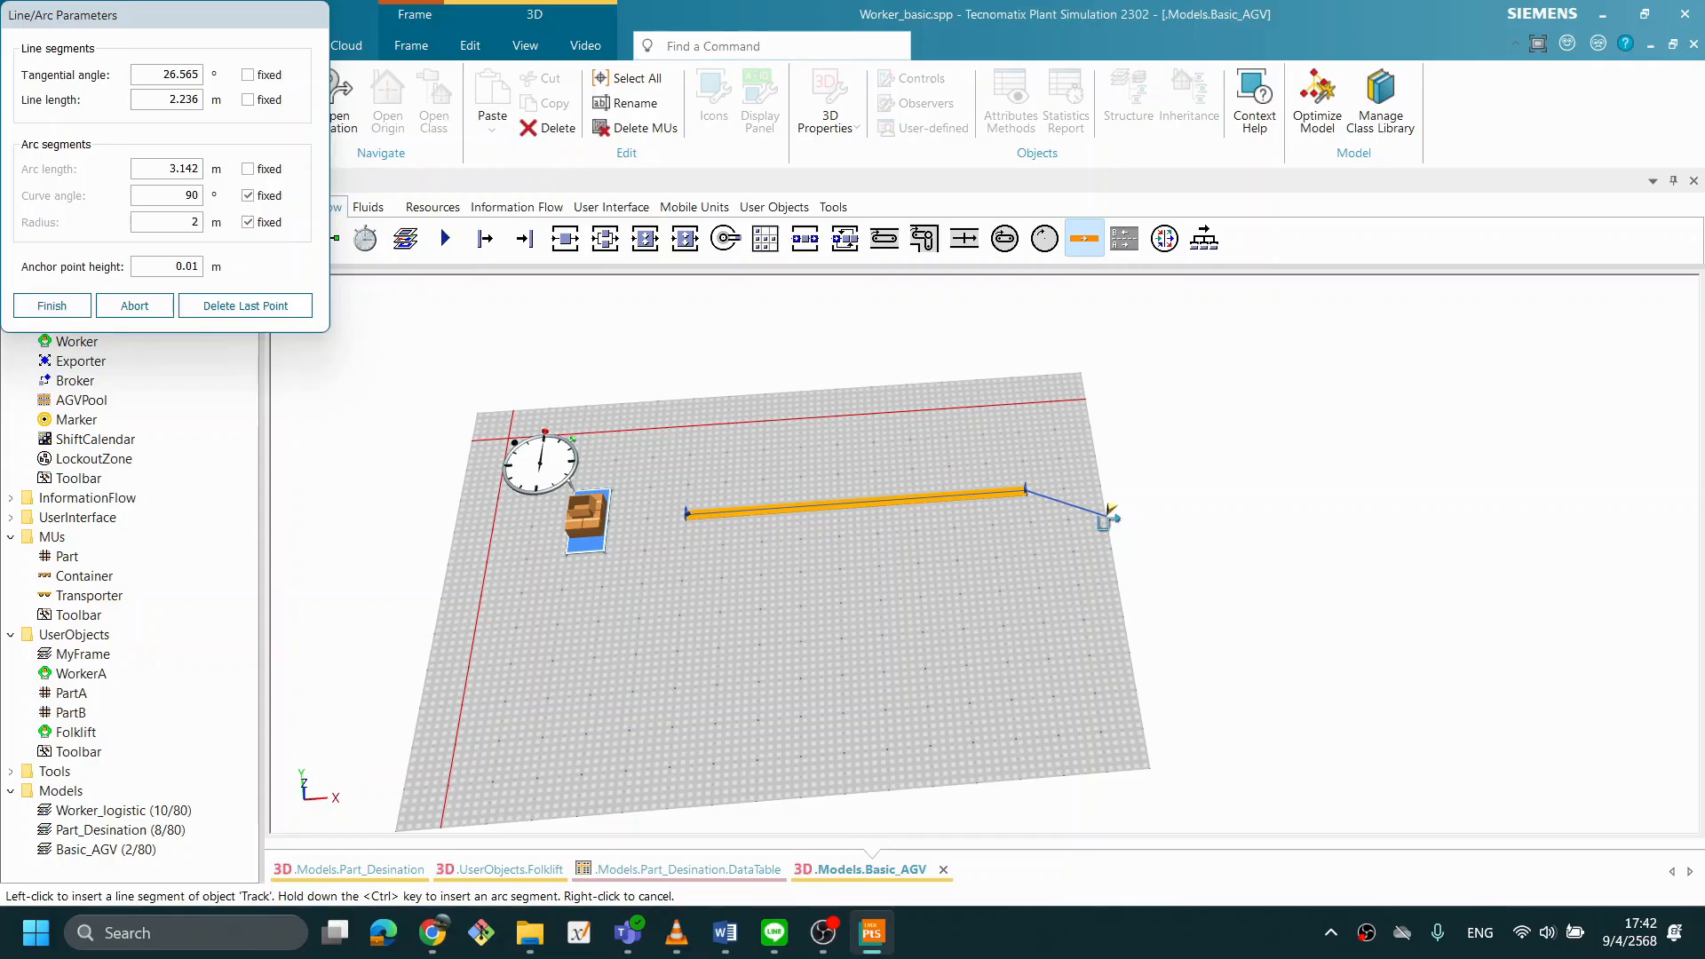
key(ctrl)
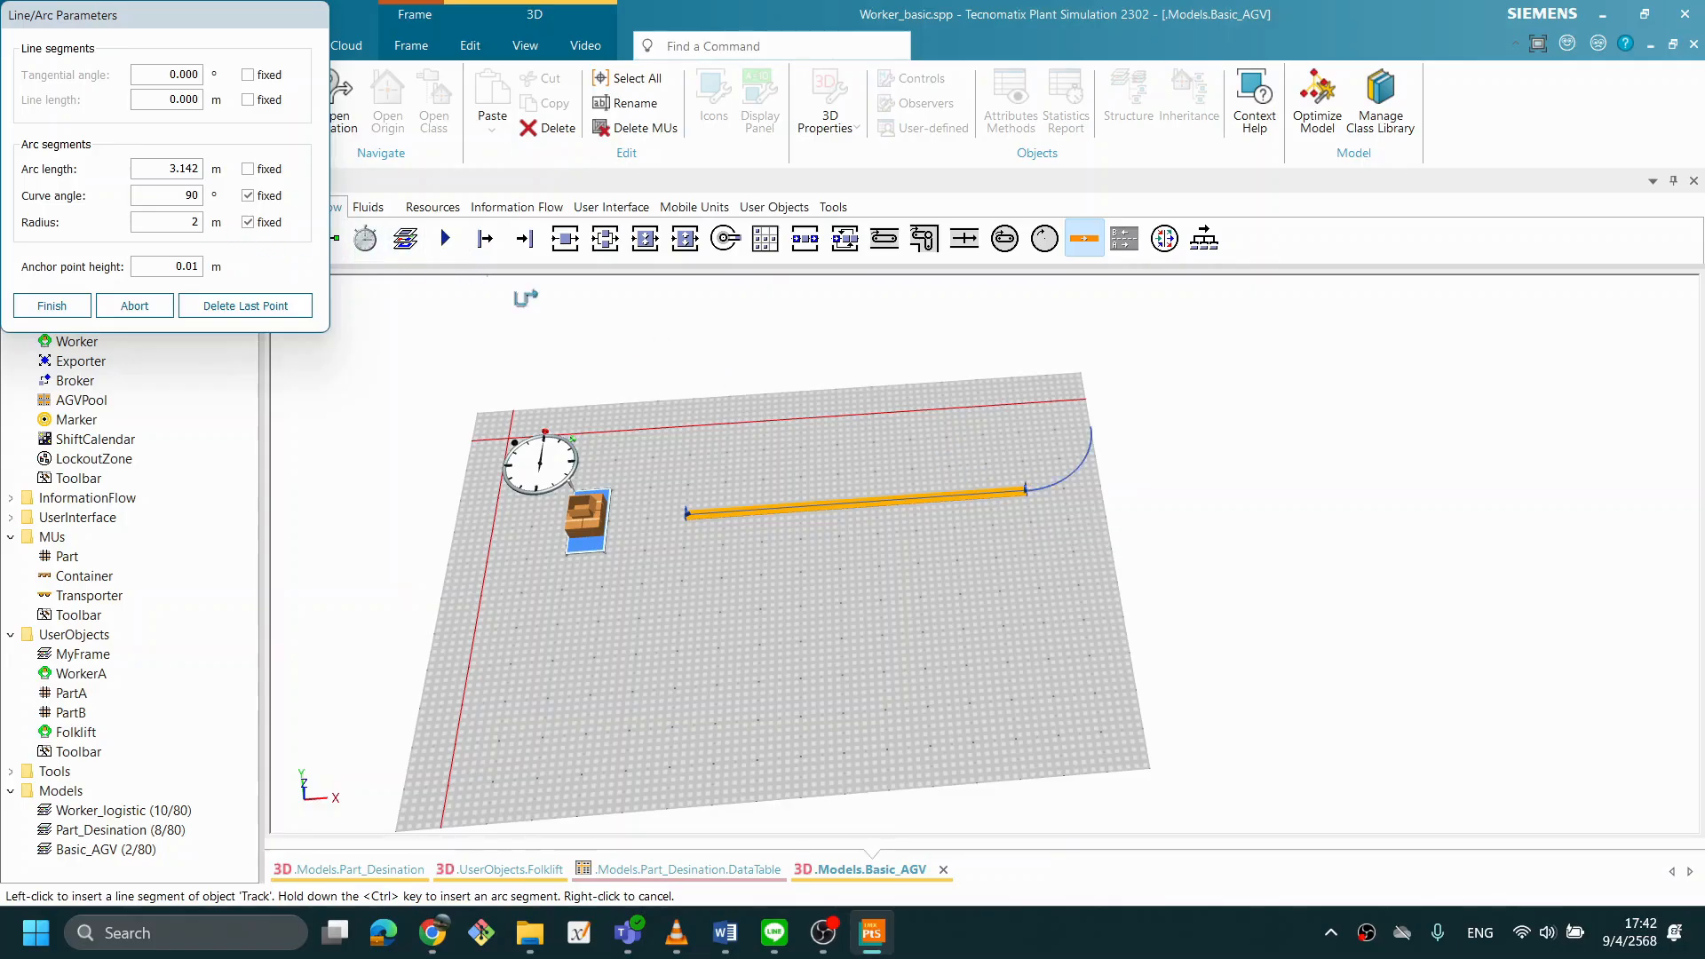
double_click(194, 222)
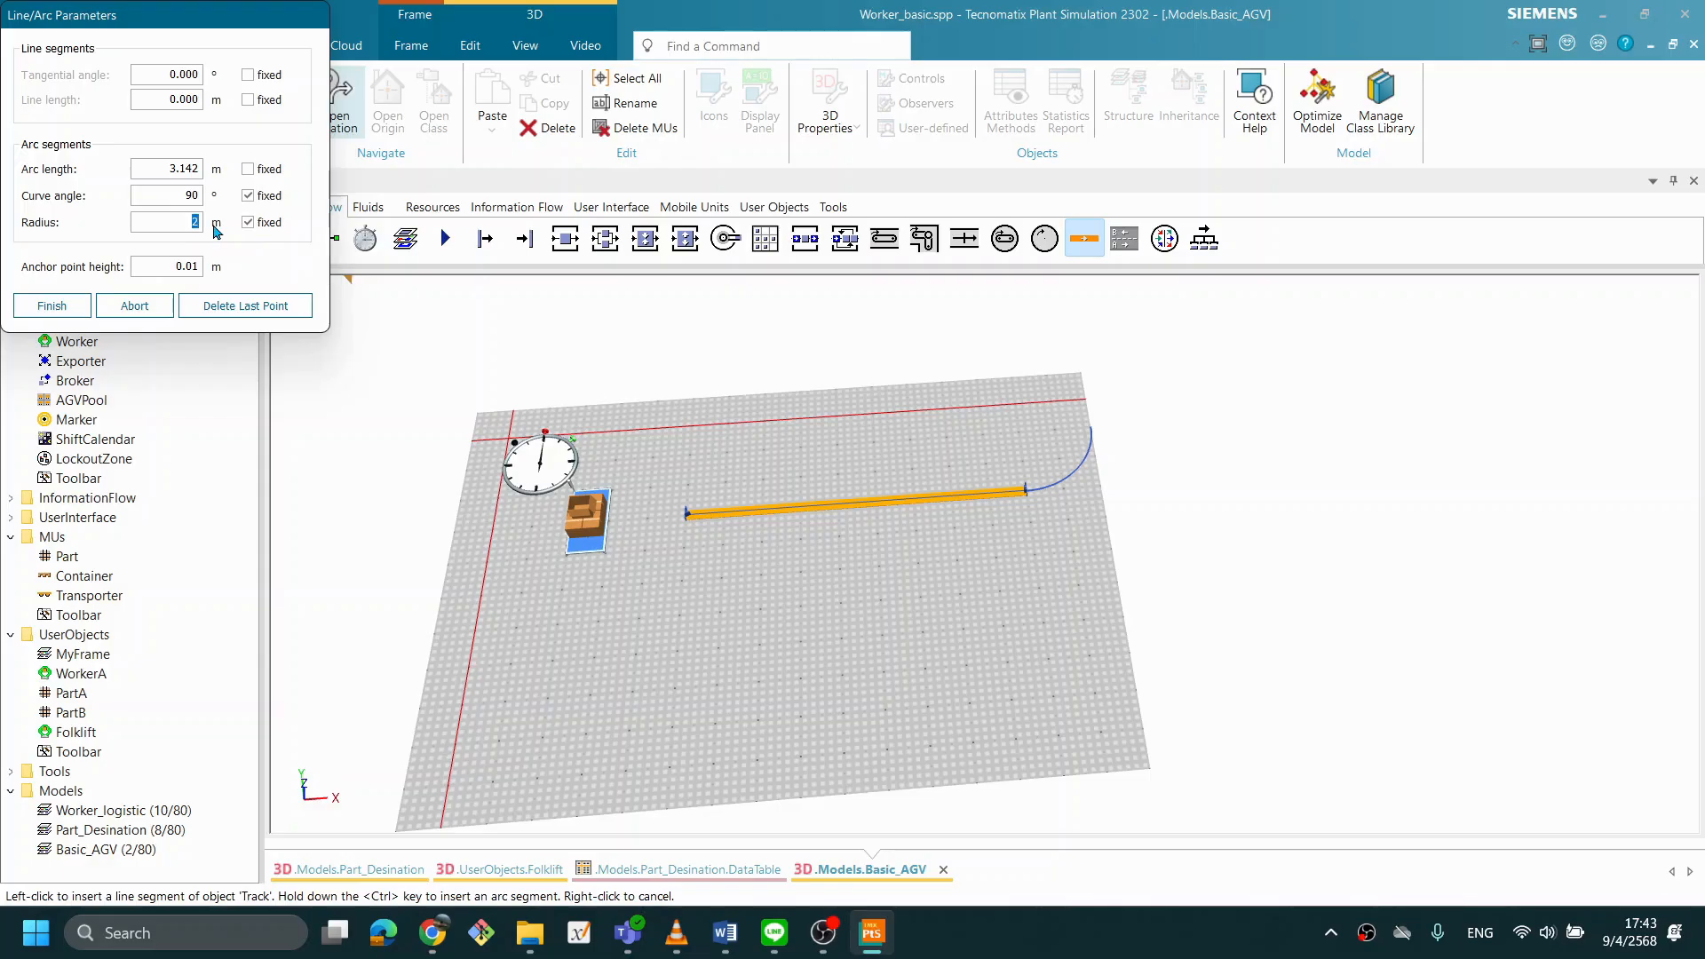
text(1)
ctrl+click(1110, 519)
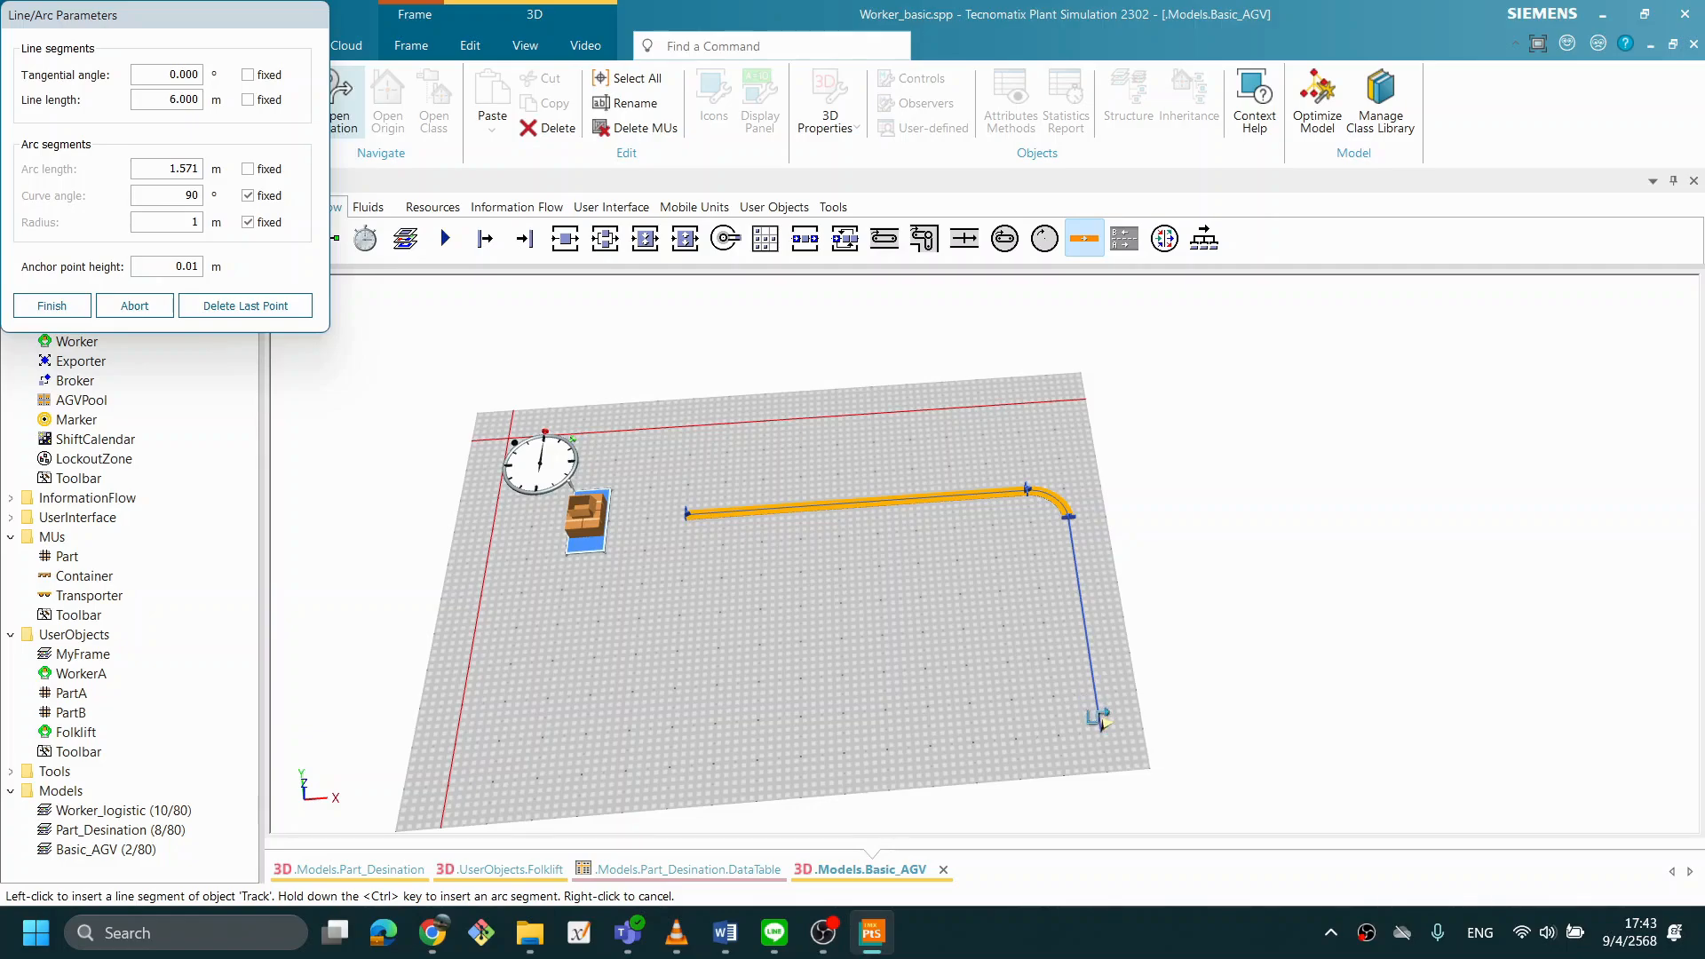
- Complete the Track as a closed rounded rectangle with about 5 m sides, a 9 m lower straight and 90° arcs of 1 m radius
click(1096, 690)
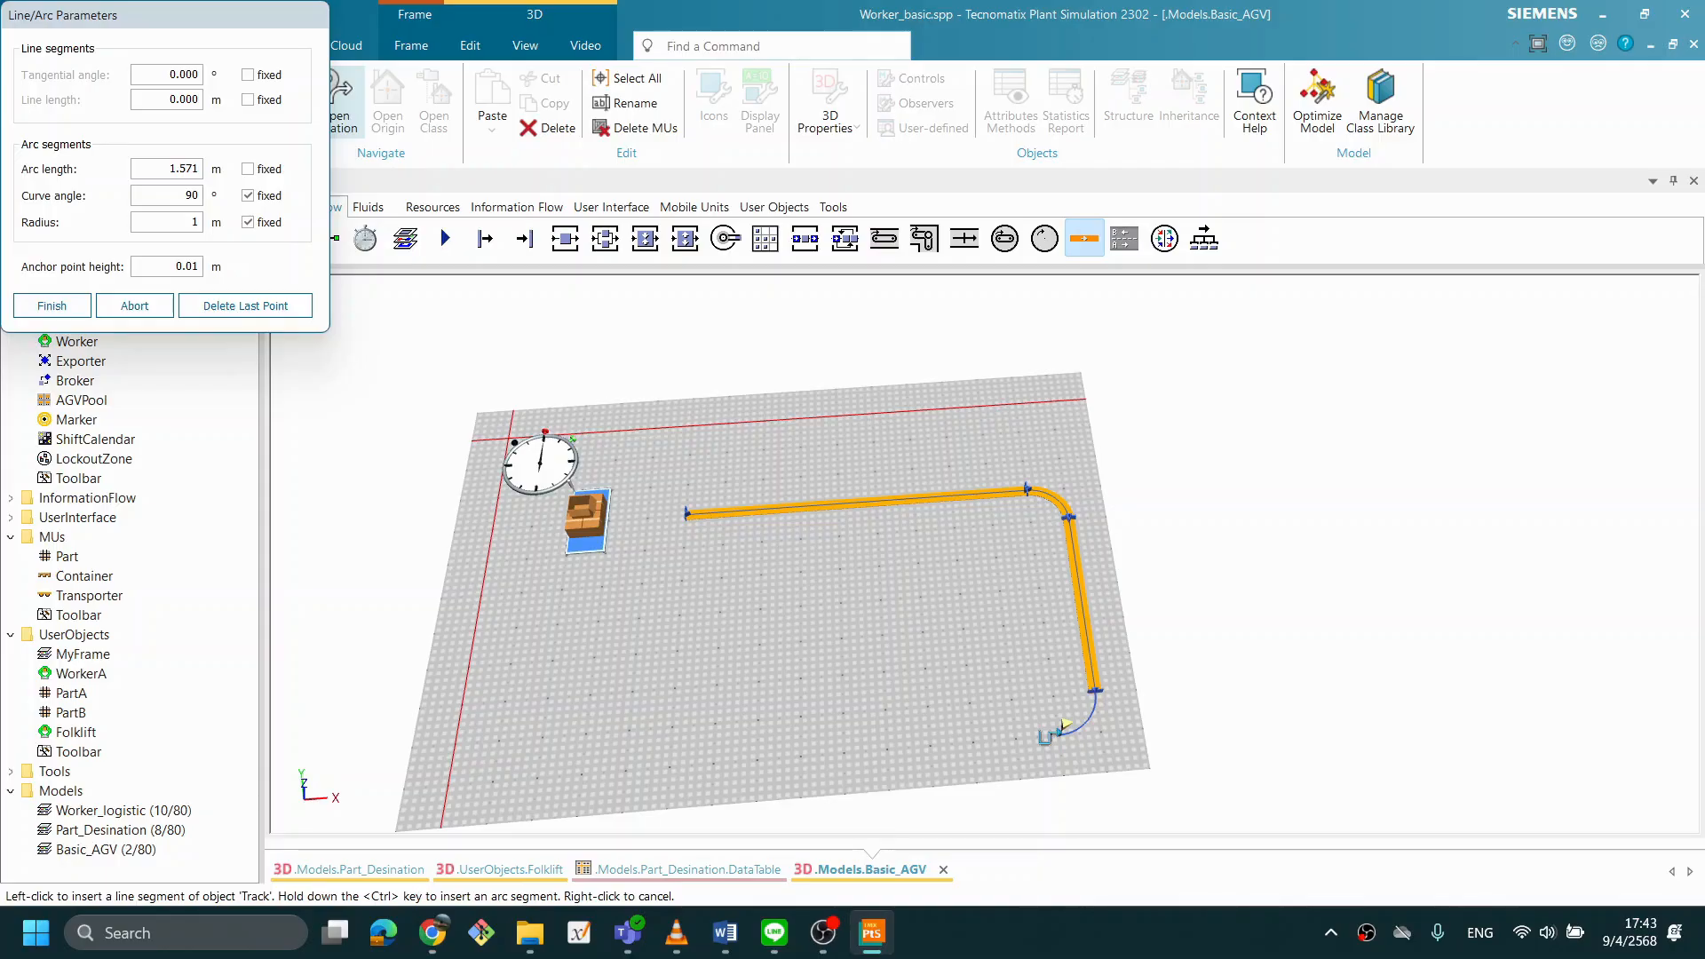
click(1048, 736)
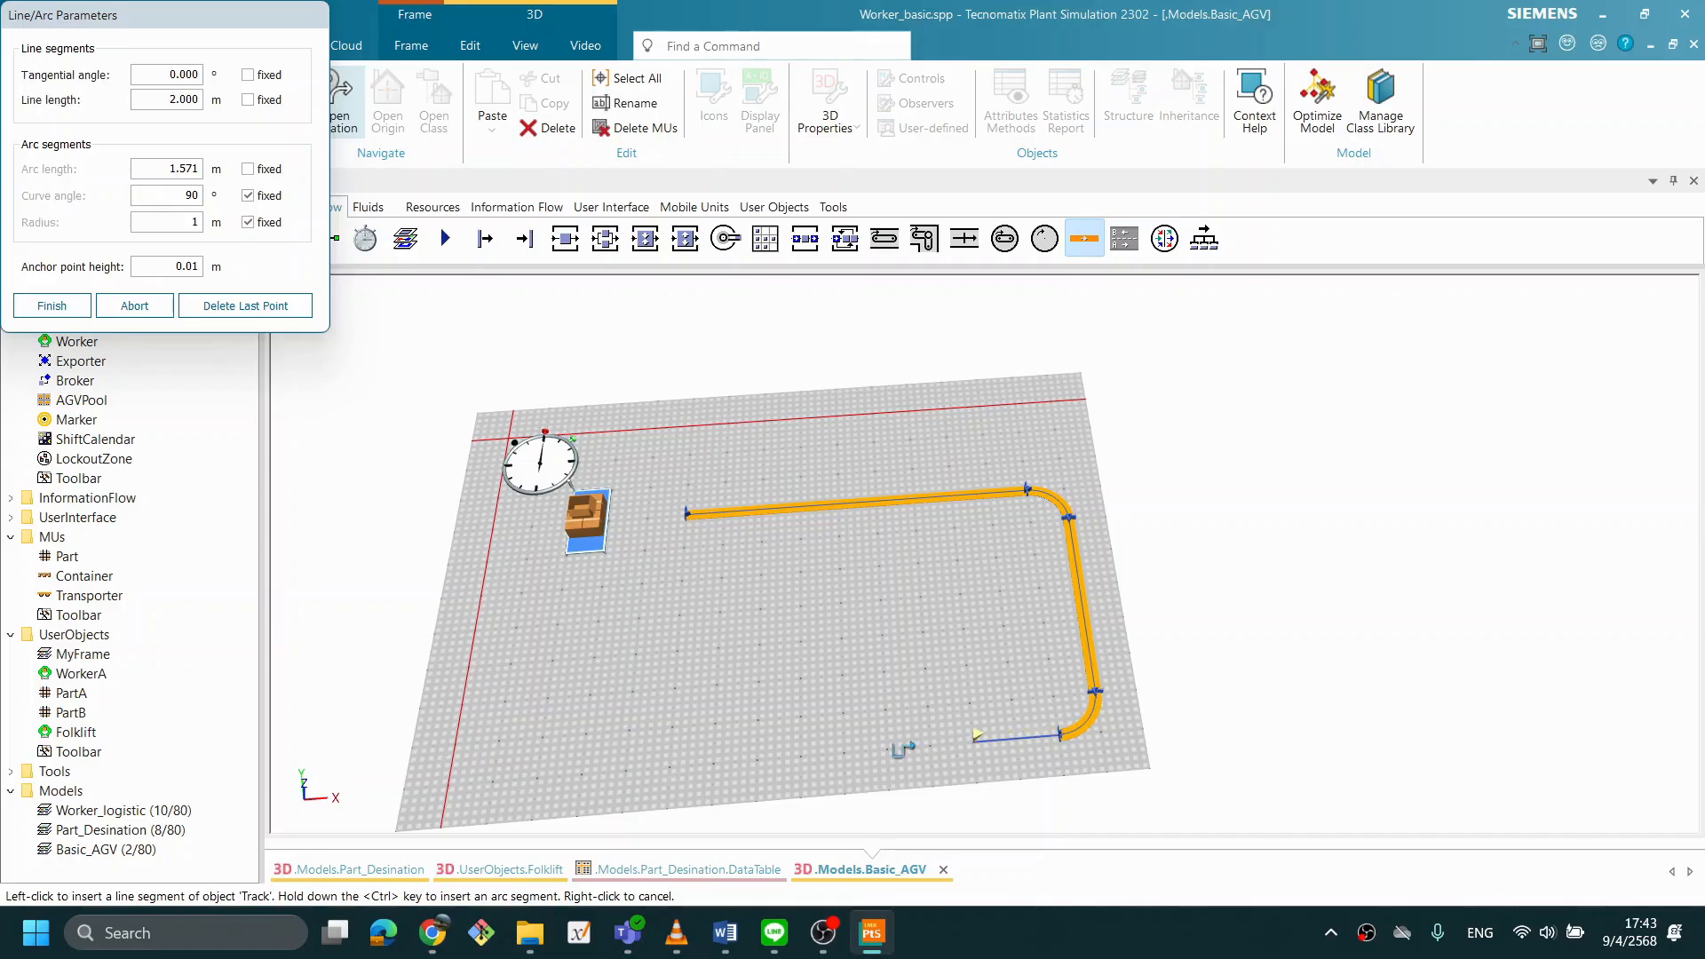
click(673, 720)
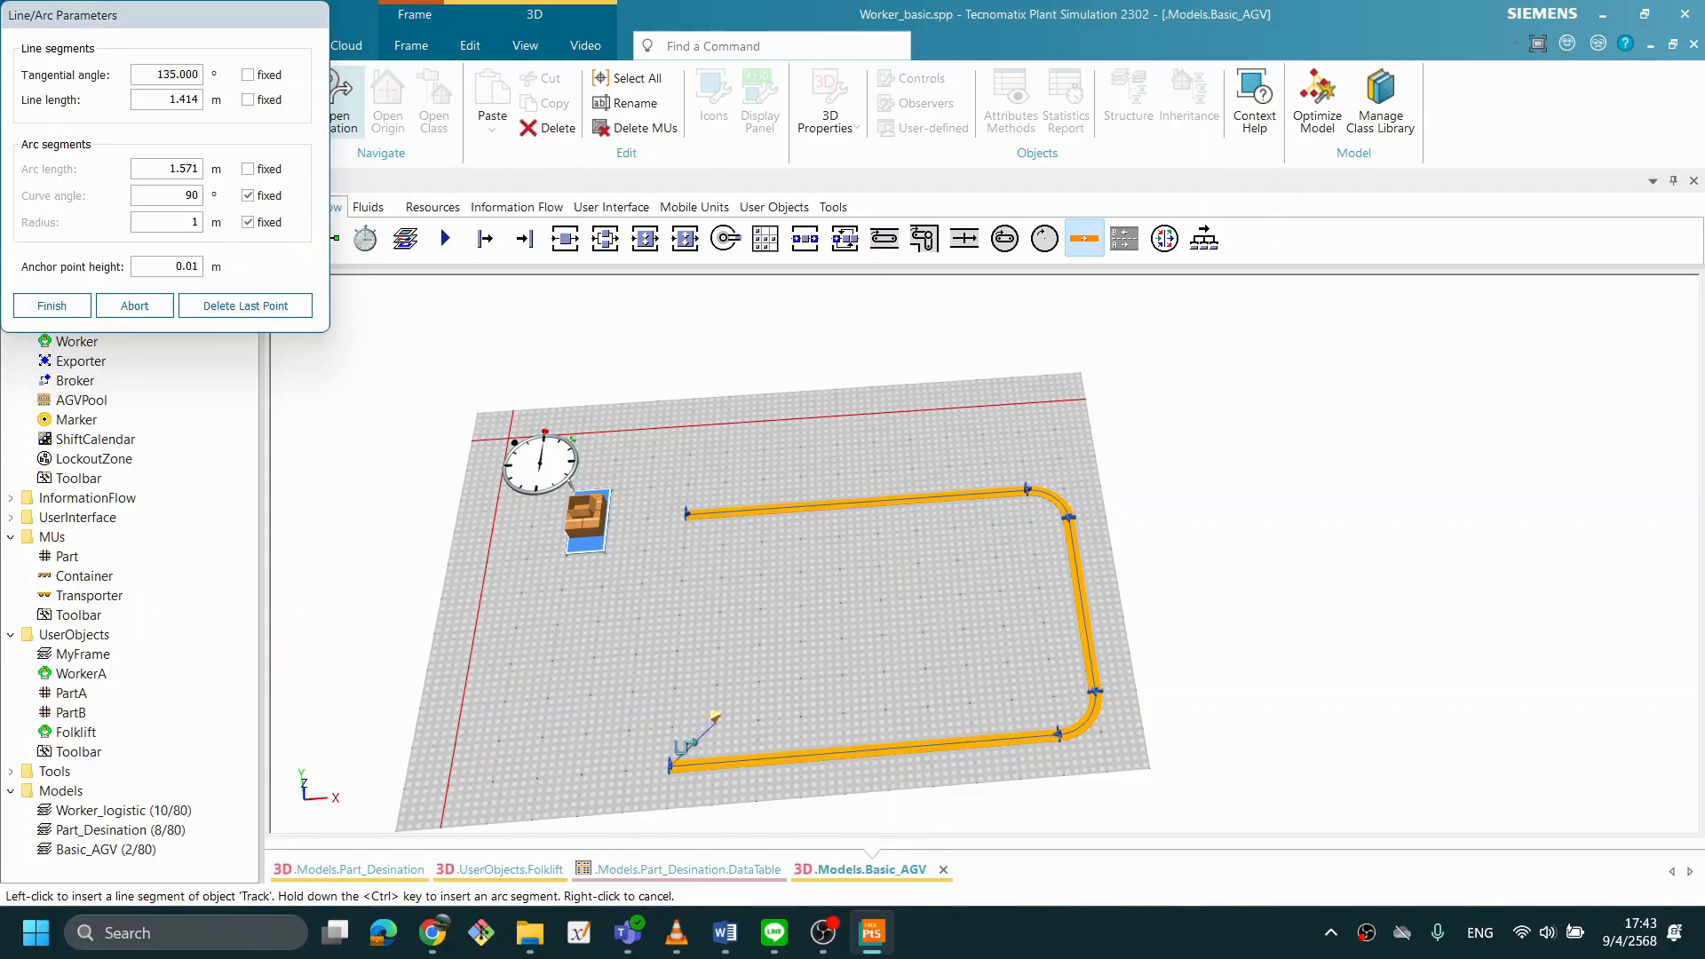
ctrl+click(643, 728)
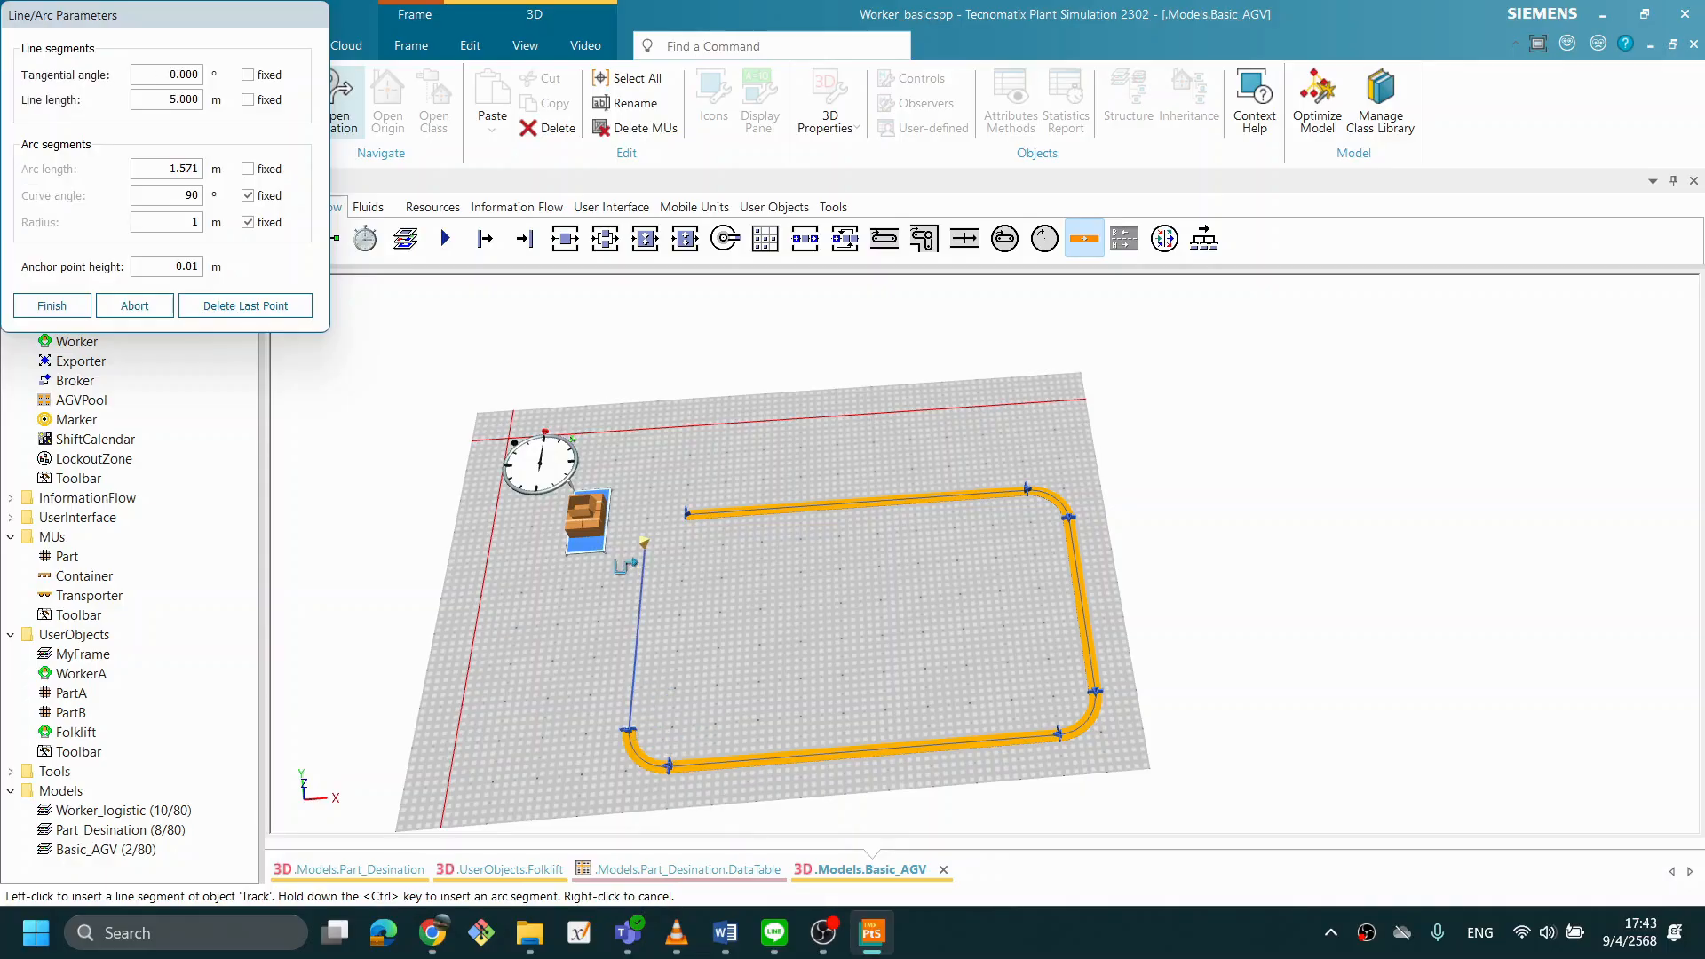
click(643, 562)
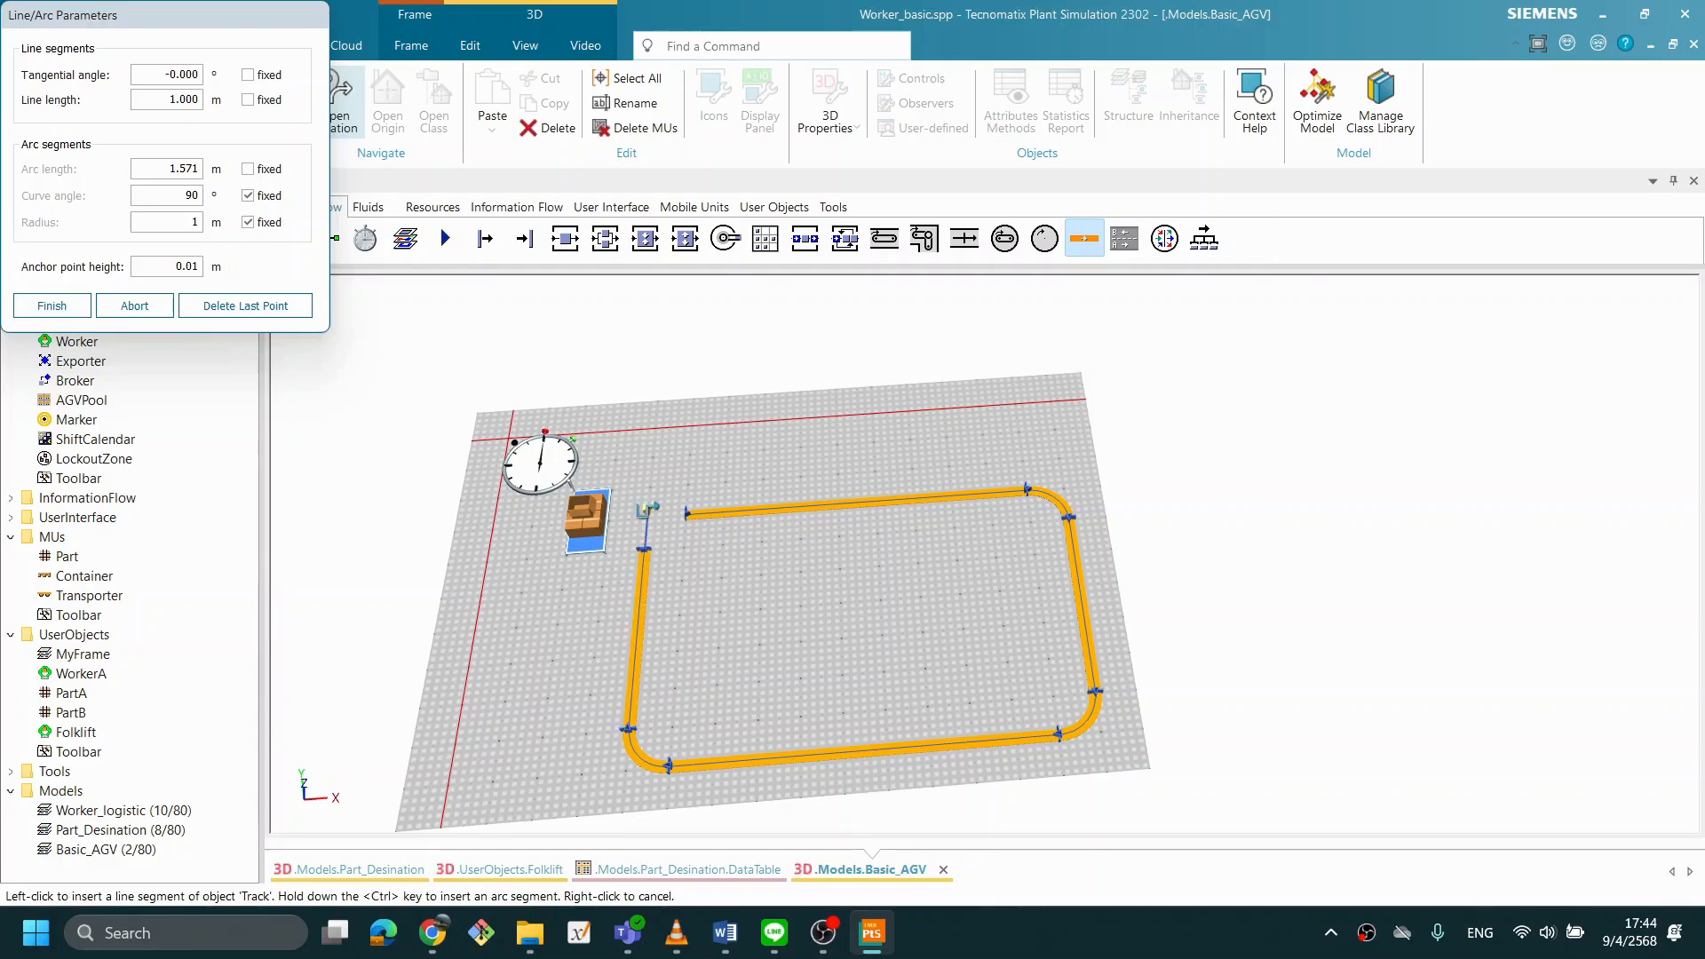
ctrl+click(702, 517)
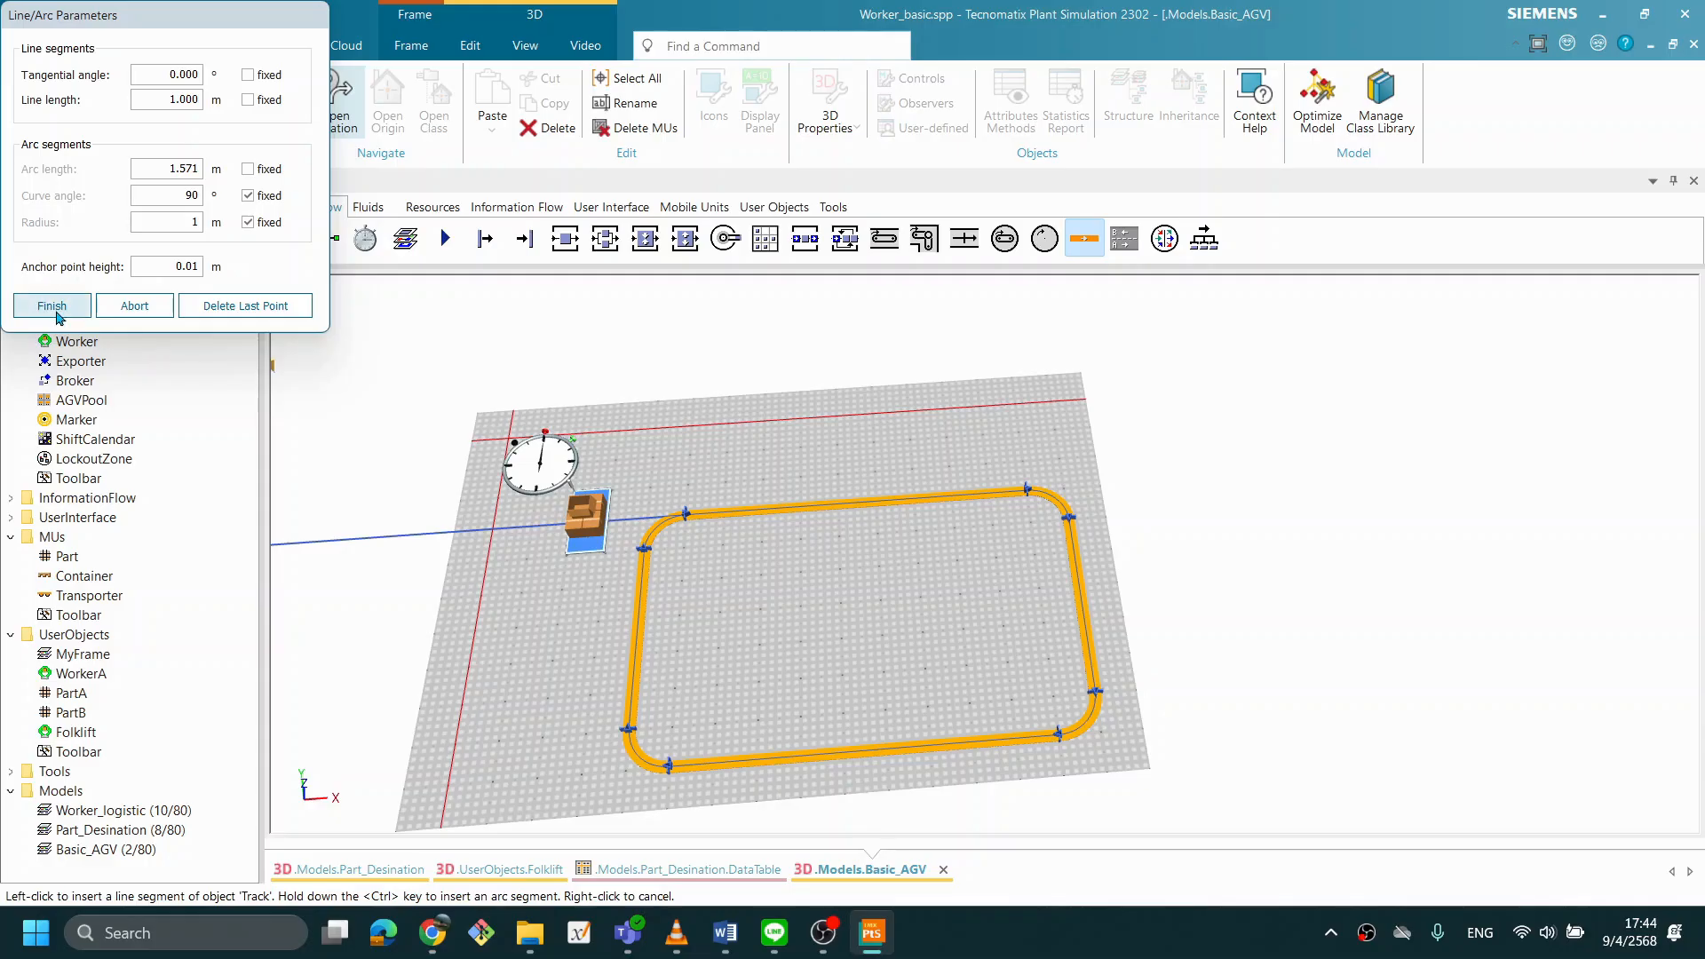
click(53, 307)
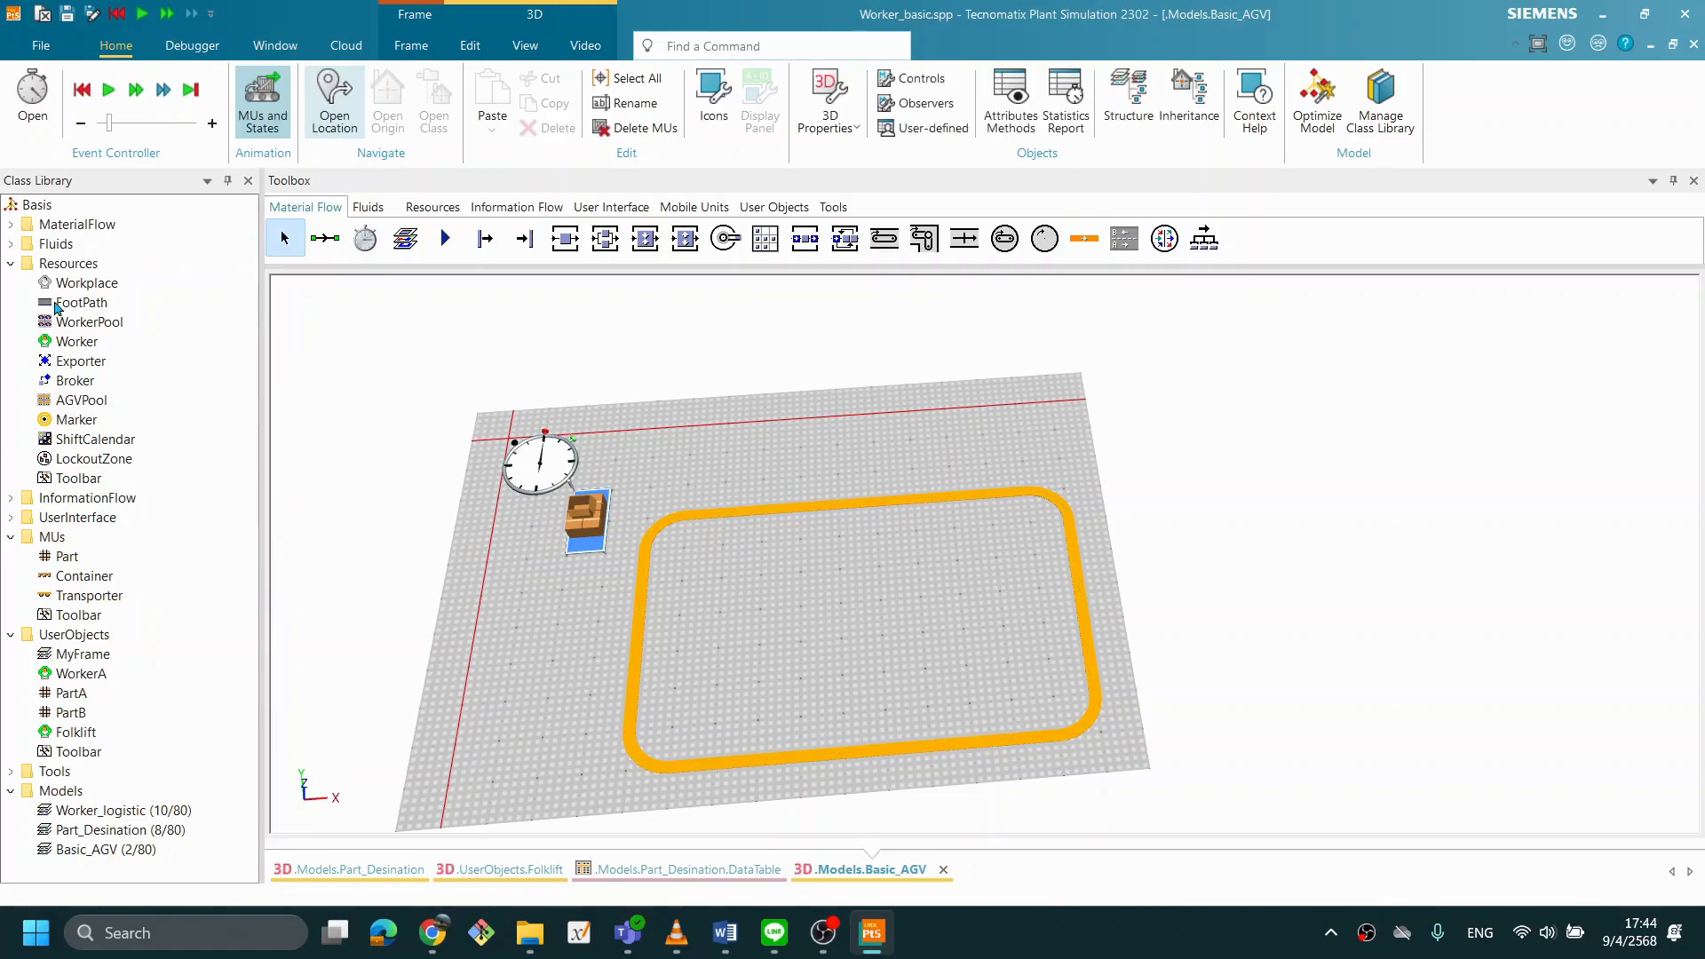
- Connect the Source to the Track with a Connector
drag(843, 539, 835, 577)
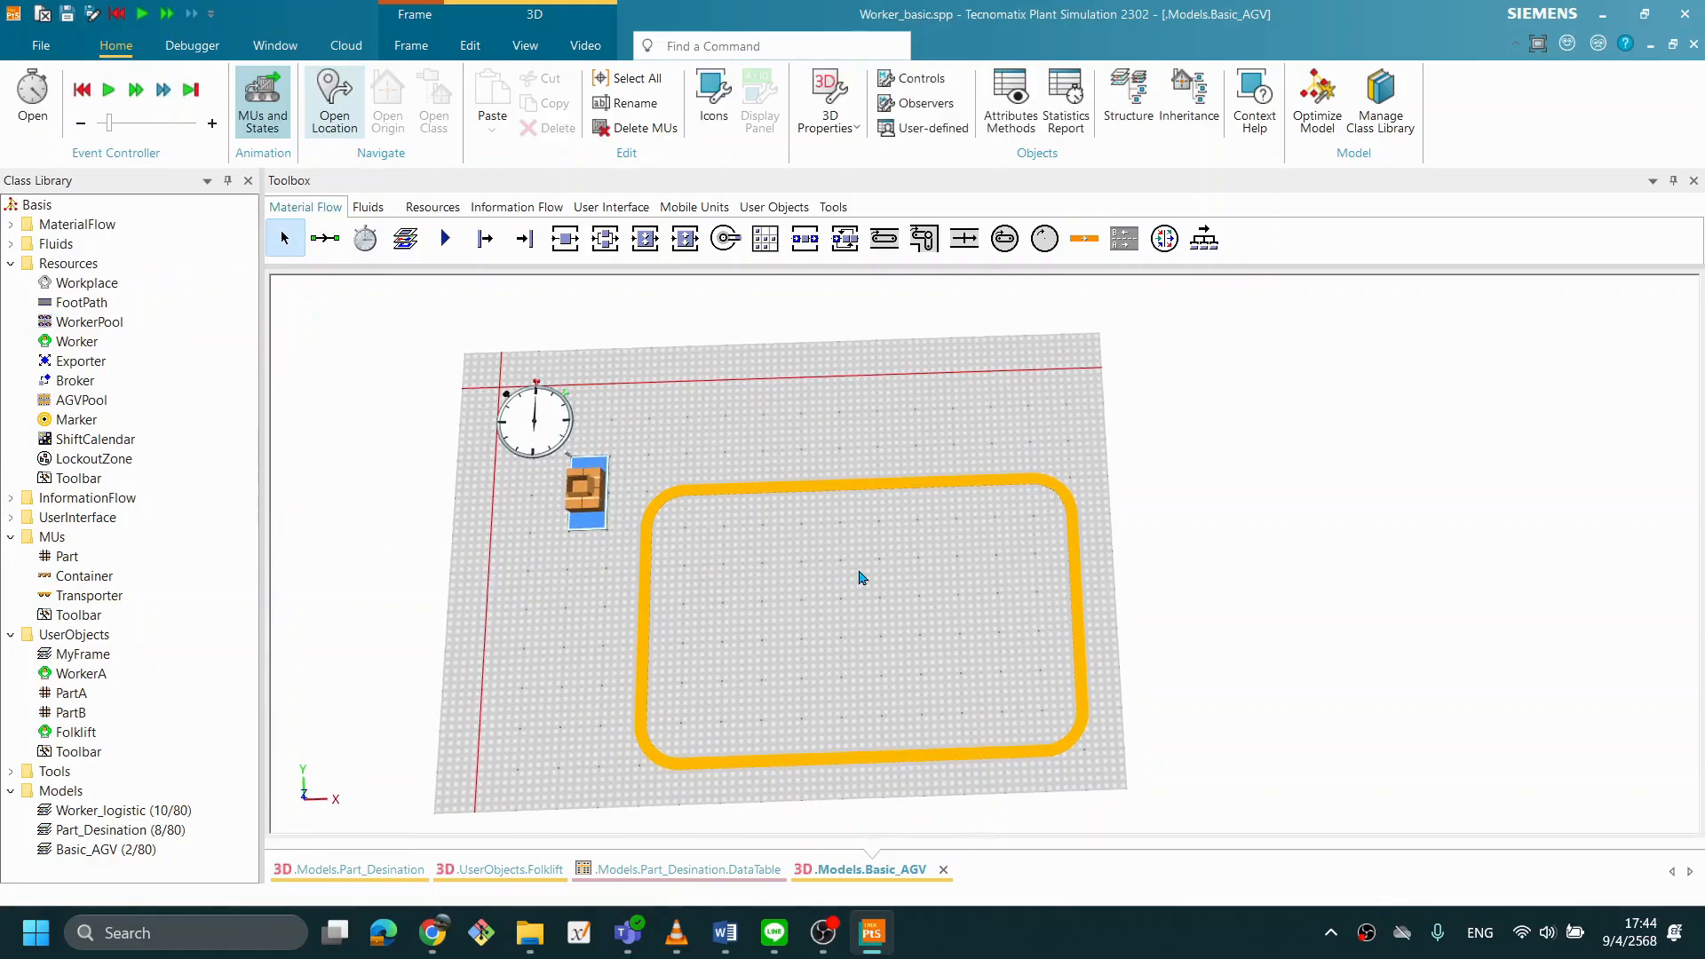
click(323, 239)
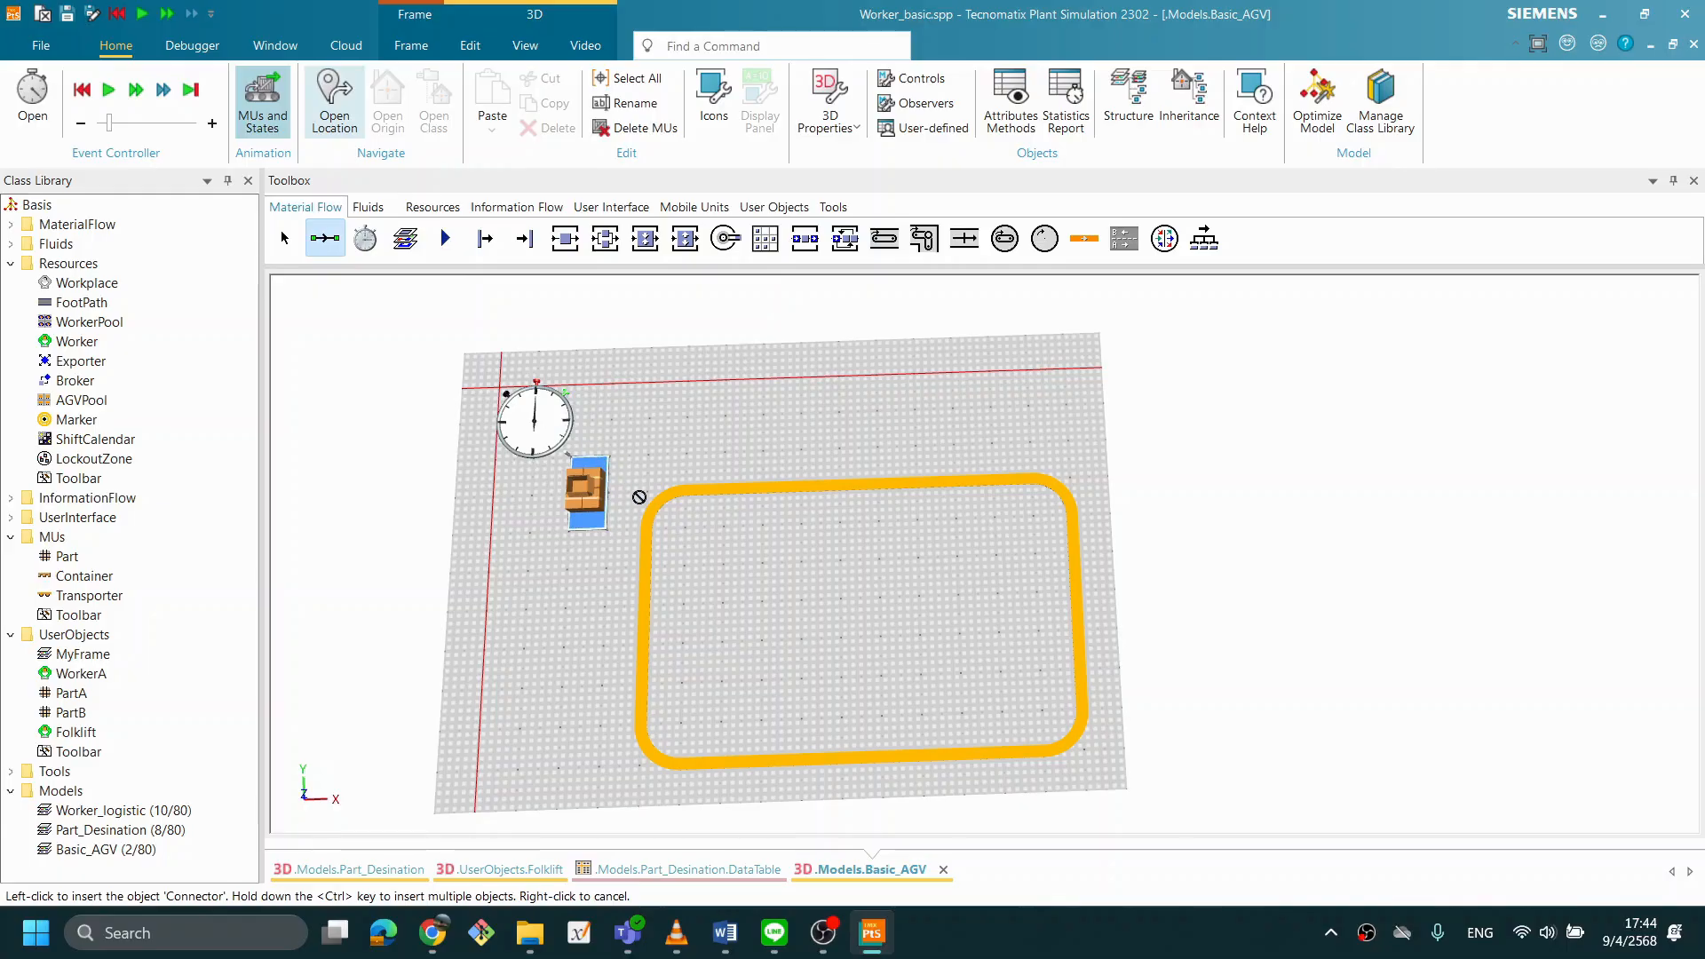
click(579, 488)
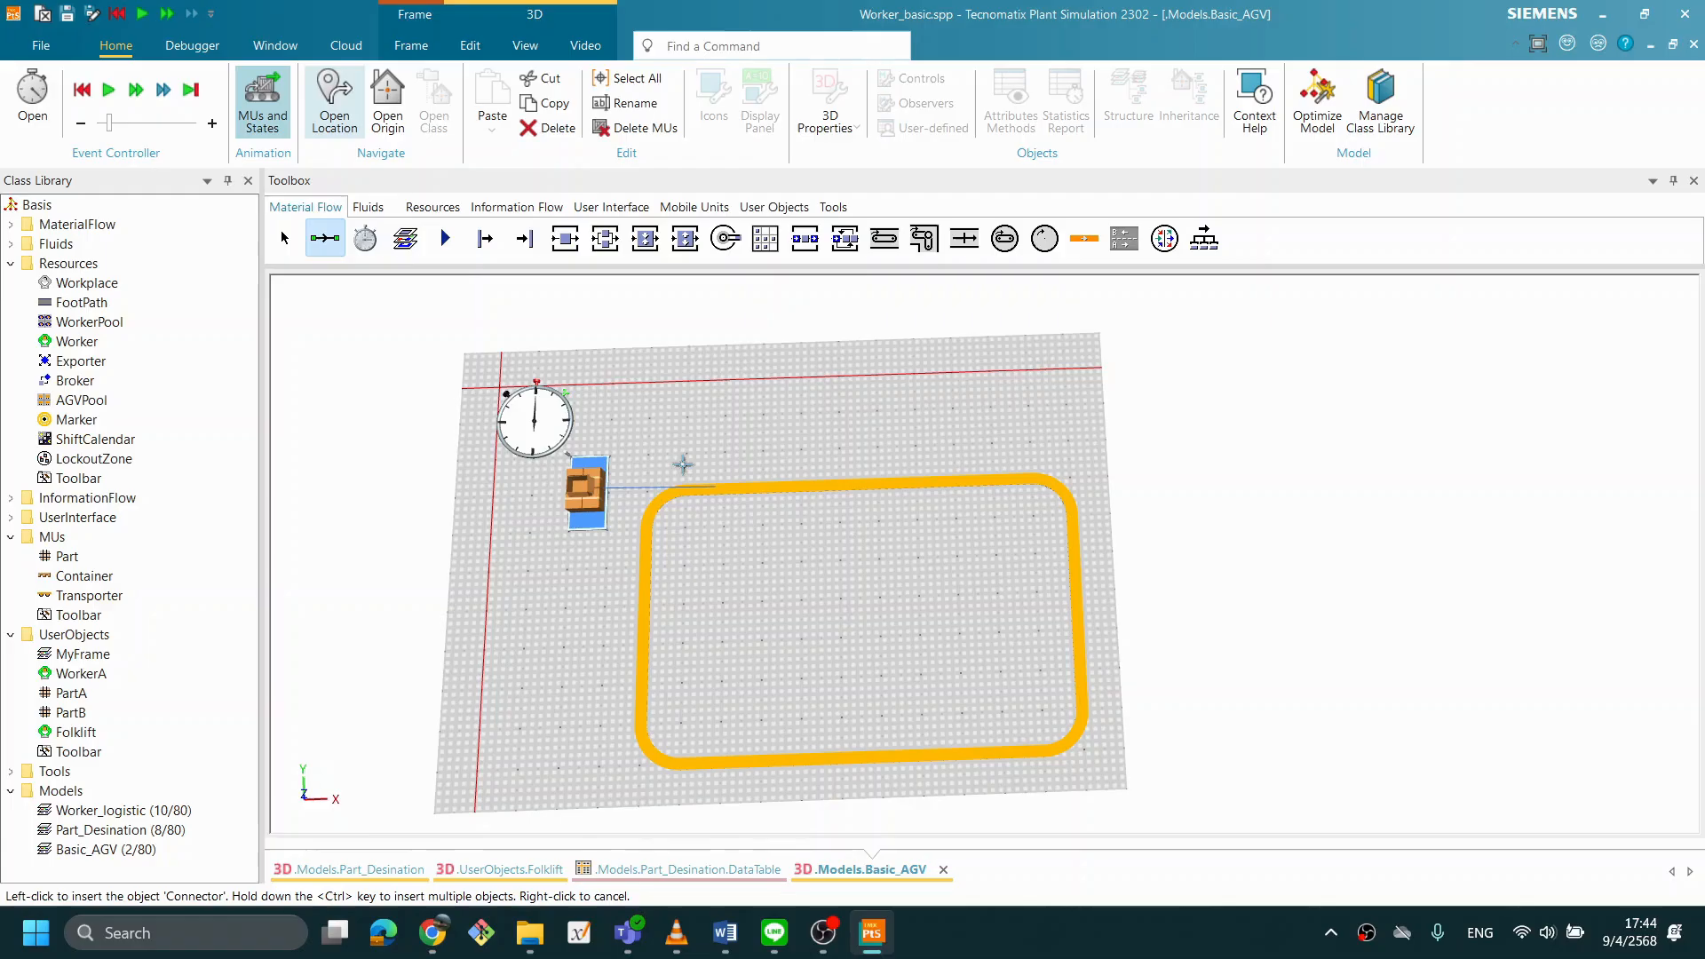
click(712, 486)
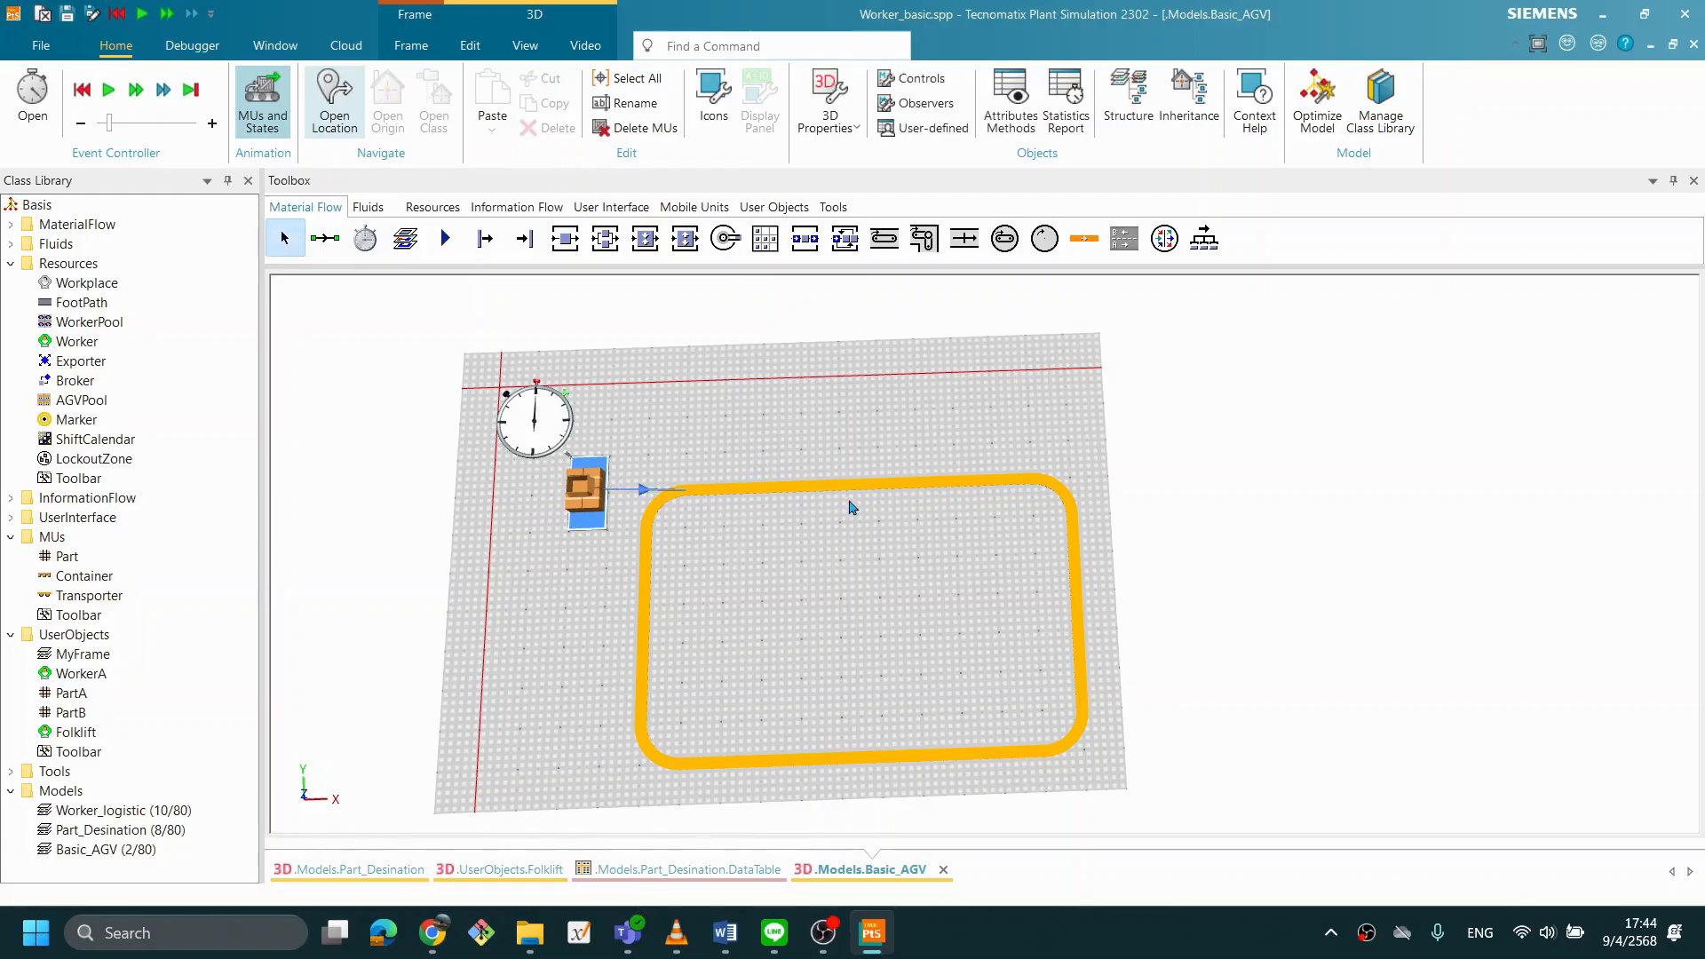
- Open the EventController, place it clear of the Track, and start the simulation
drag(861, 509, 788, 594)
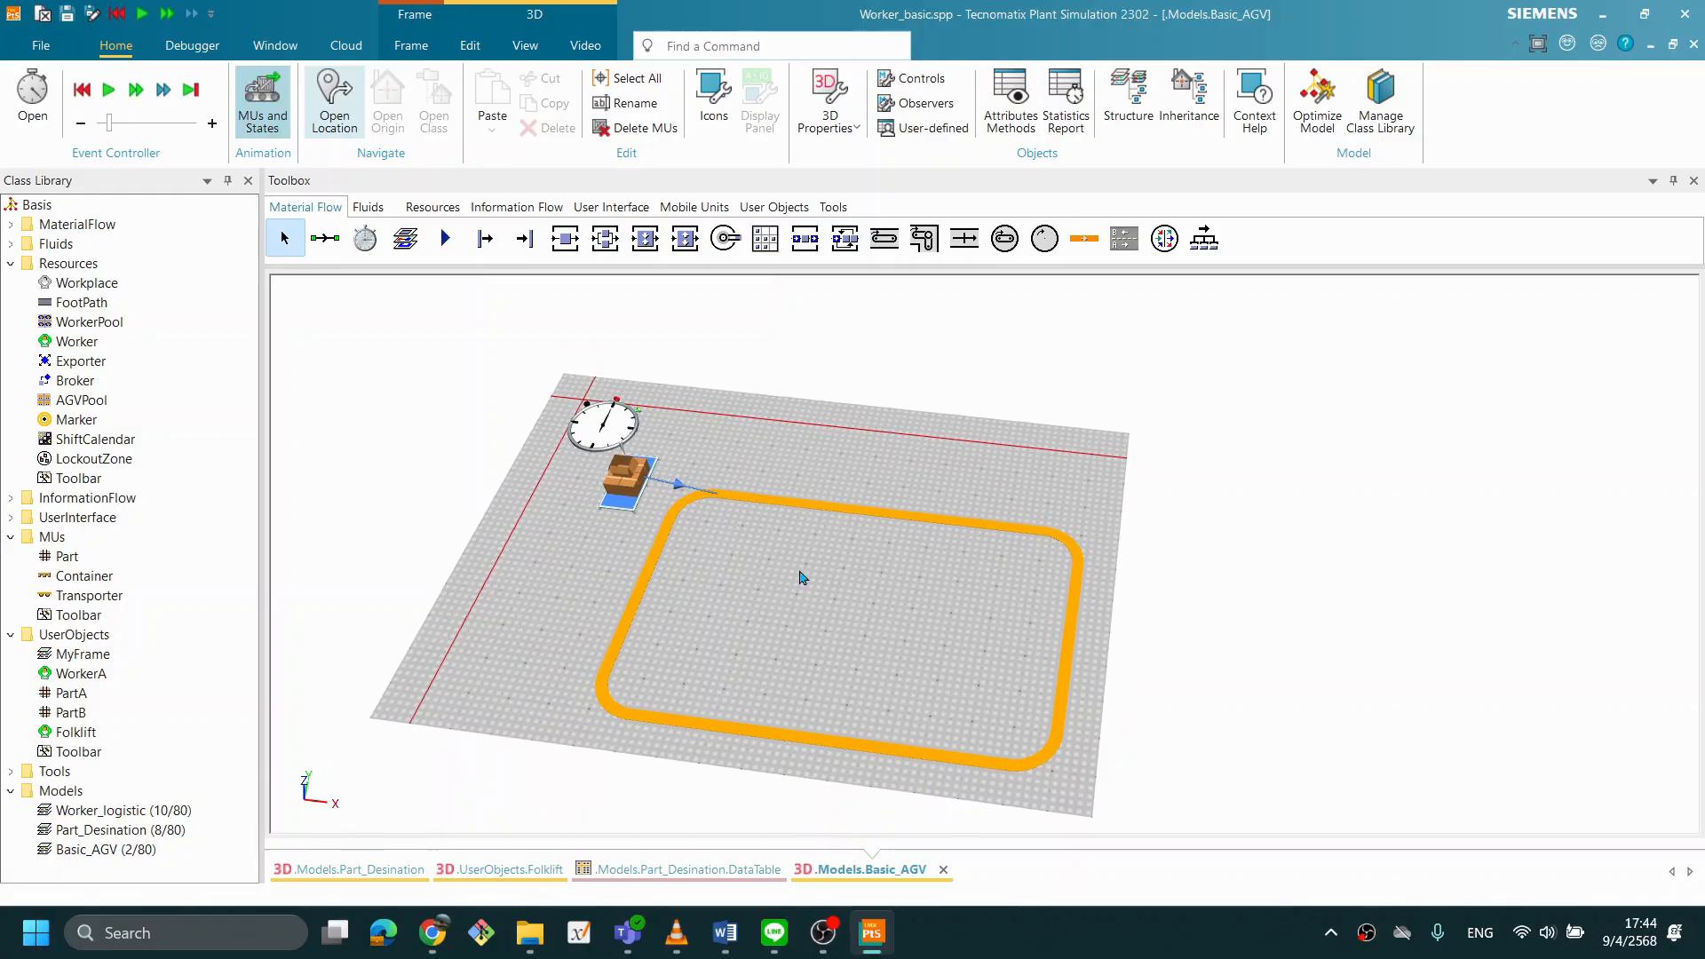
scroll(802, 578, up, 4)
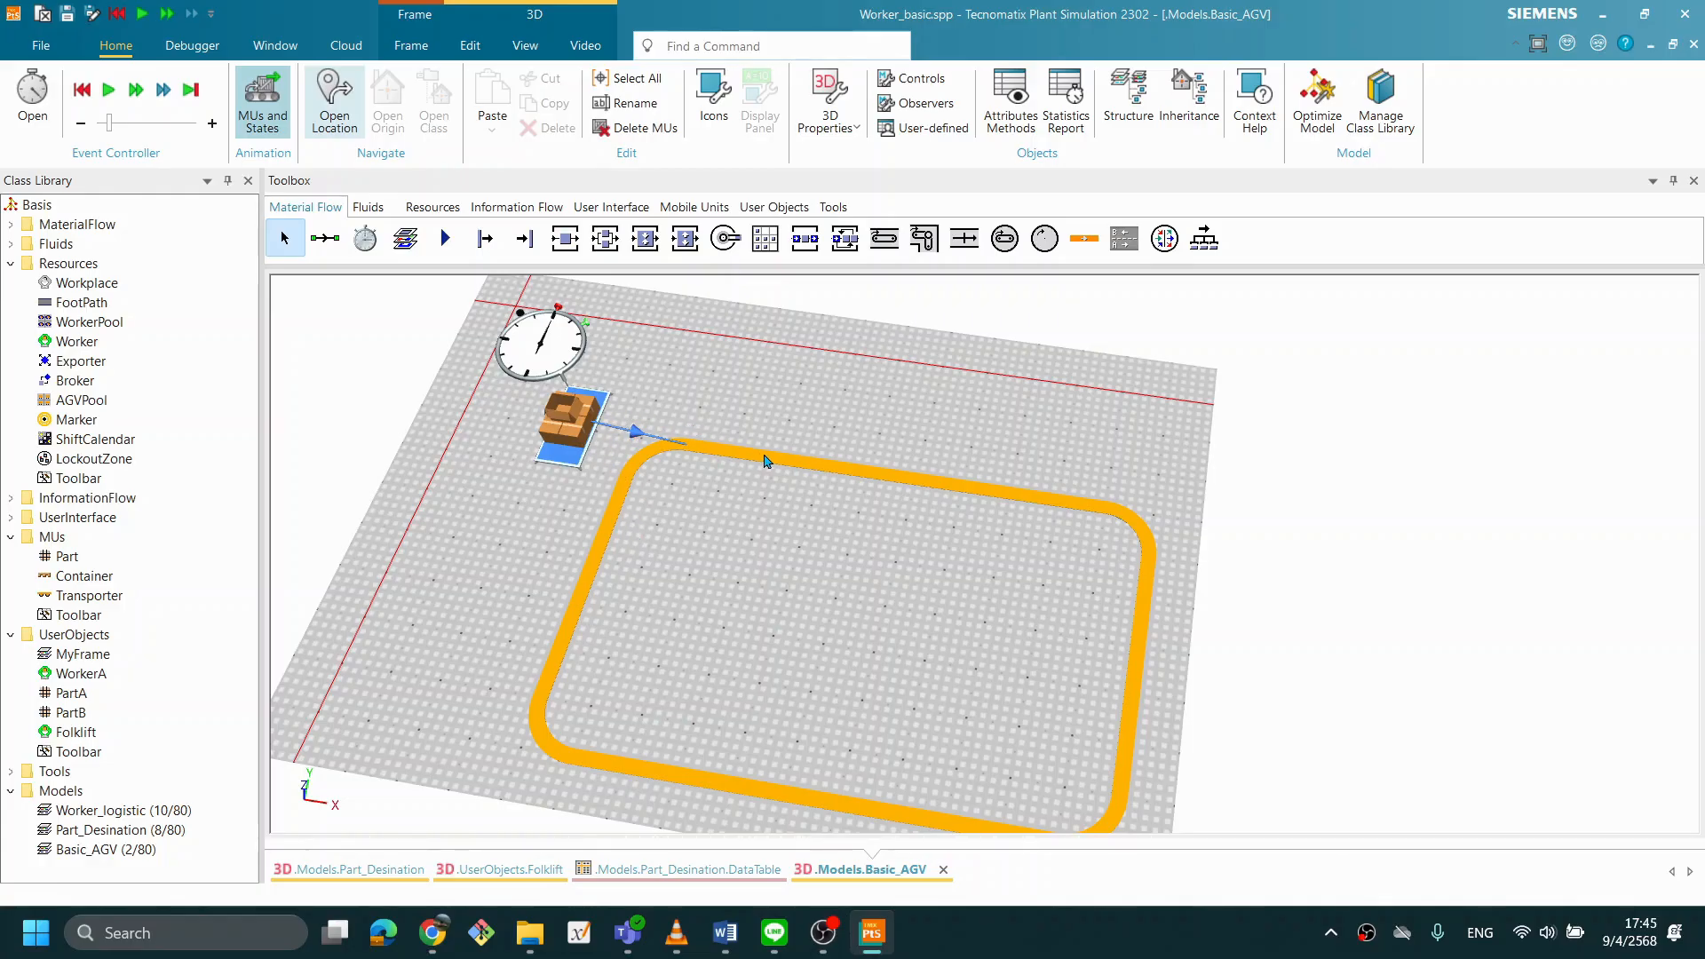
drag(881, 593, 888, 589)
drag(914, 677, 916, 628)
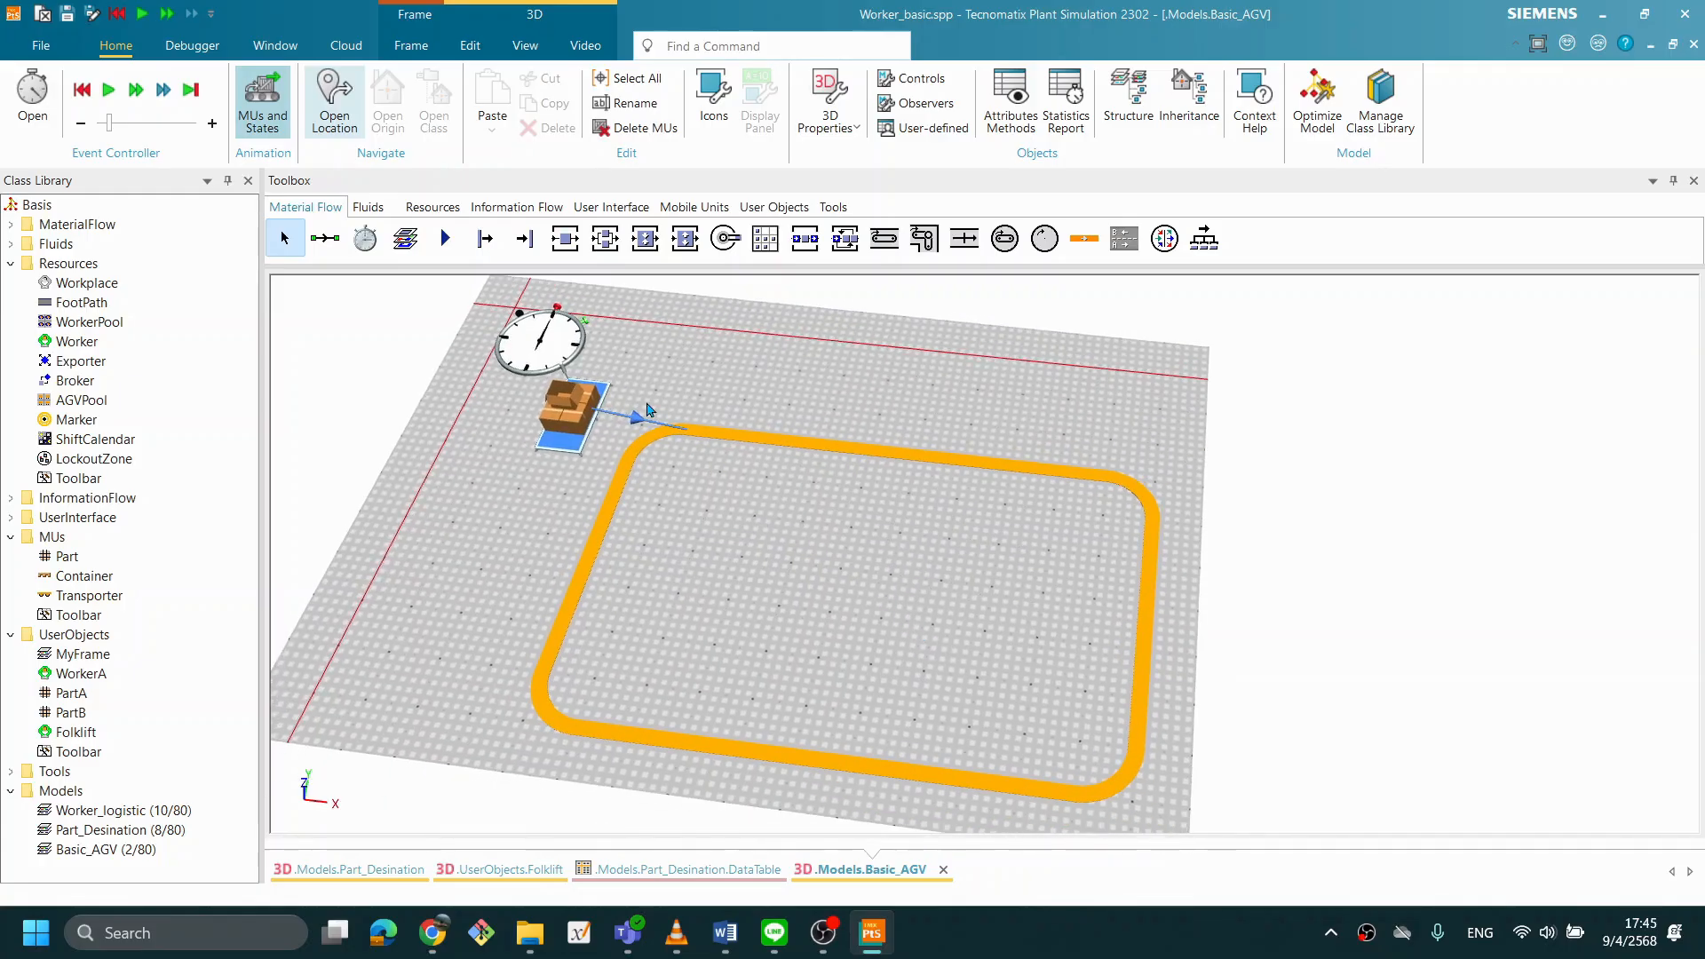
double_click(560, 355)
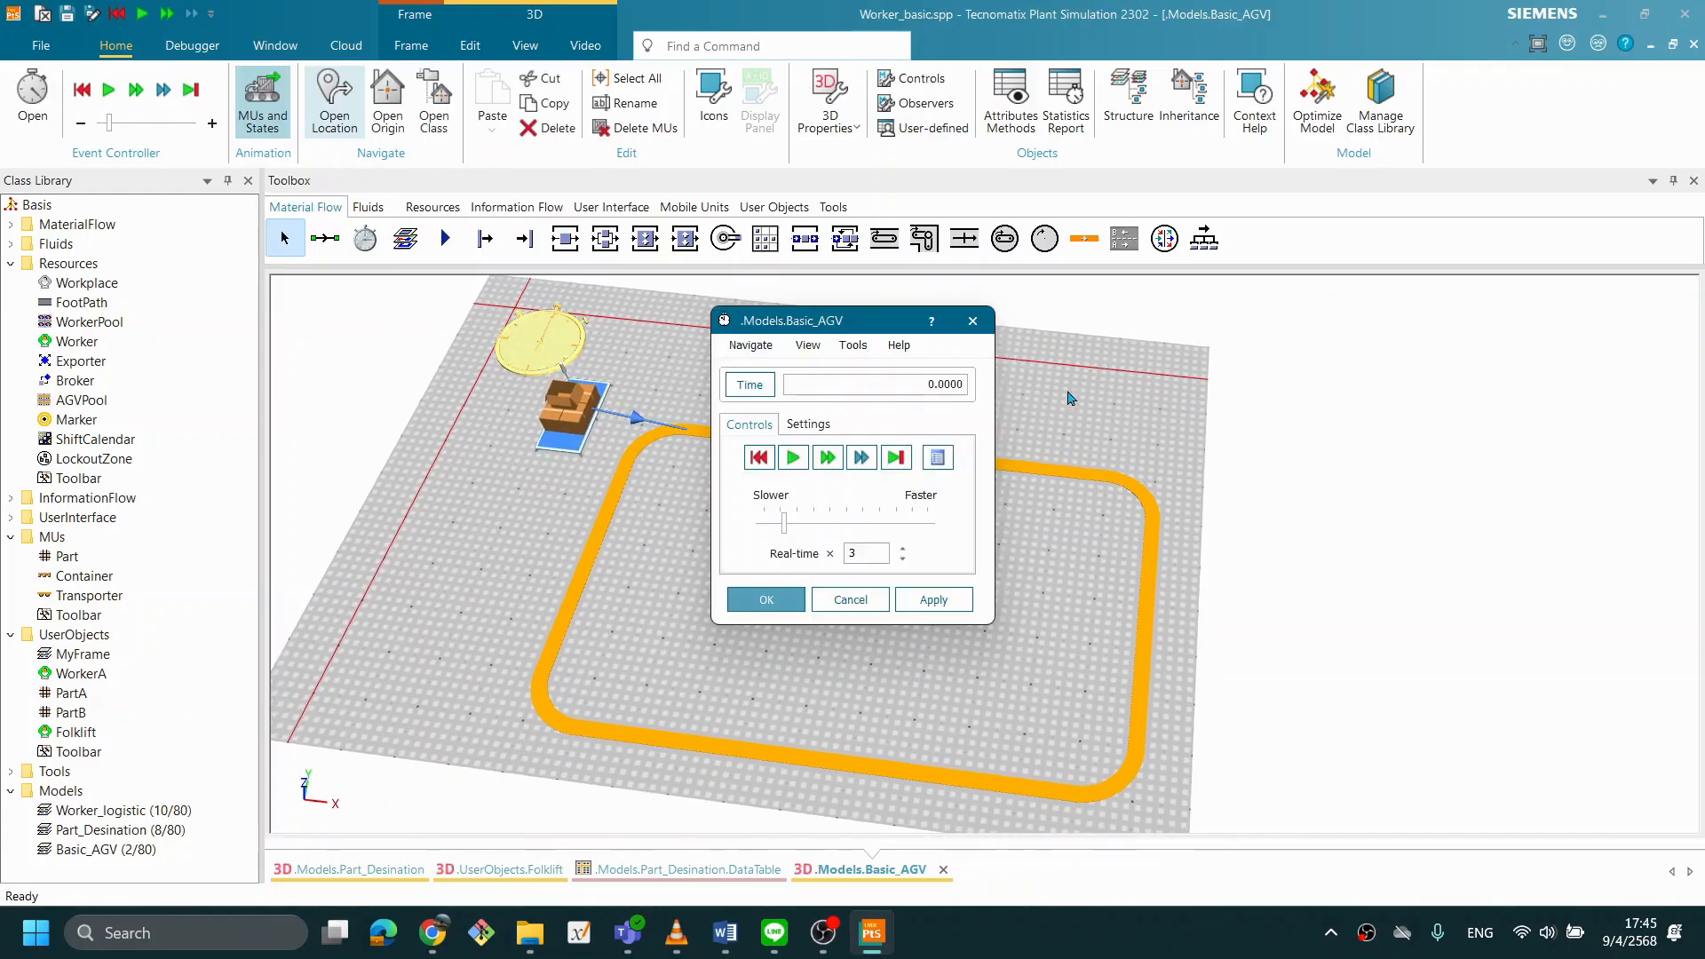
drag(849, 330, 1364, 323)
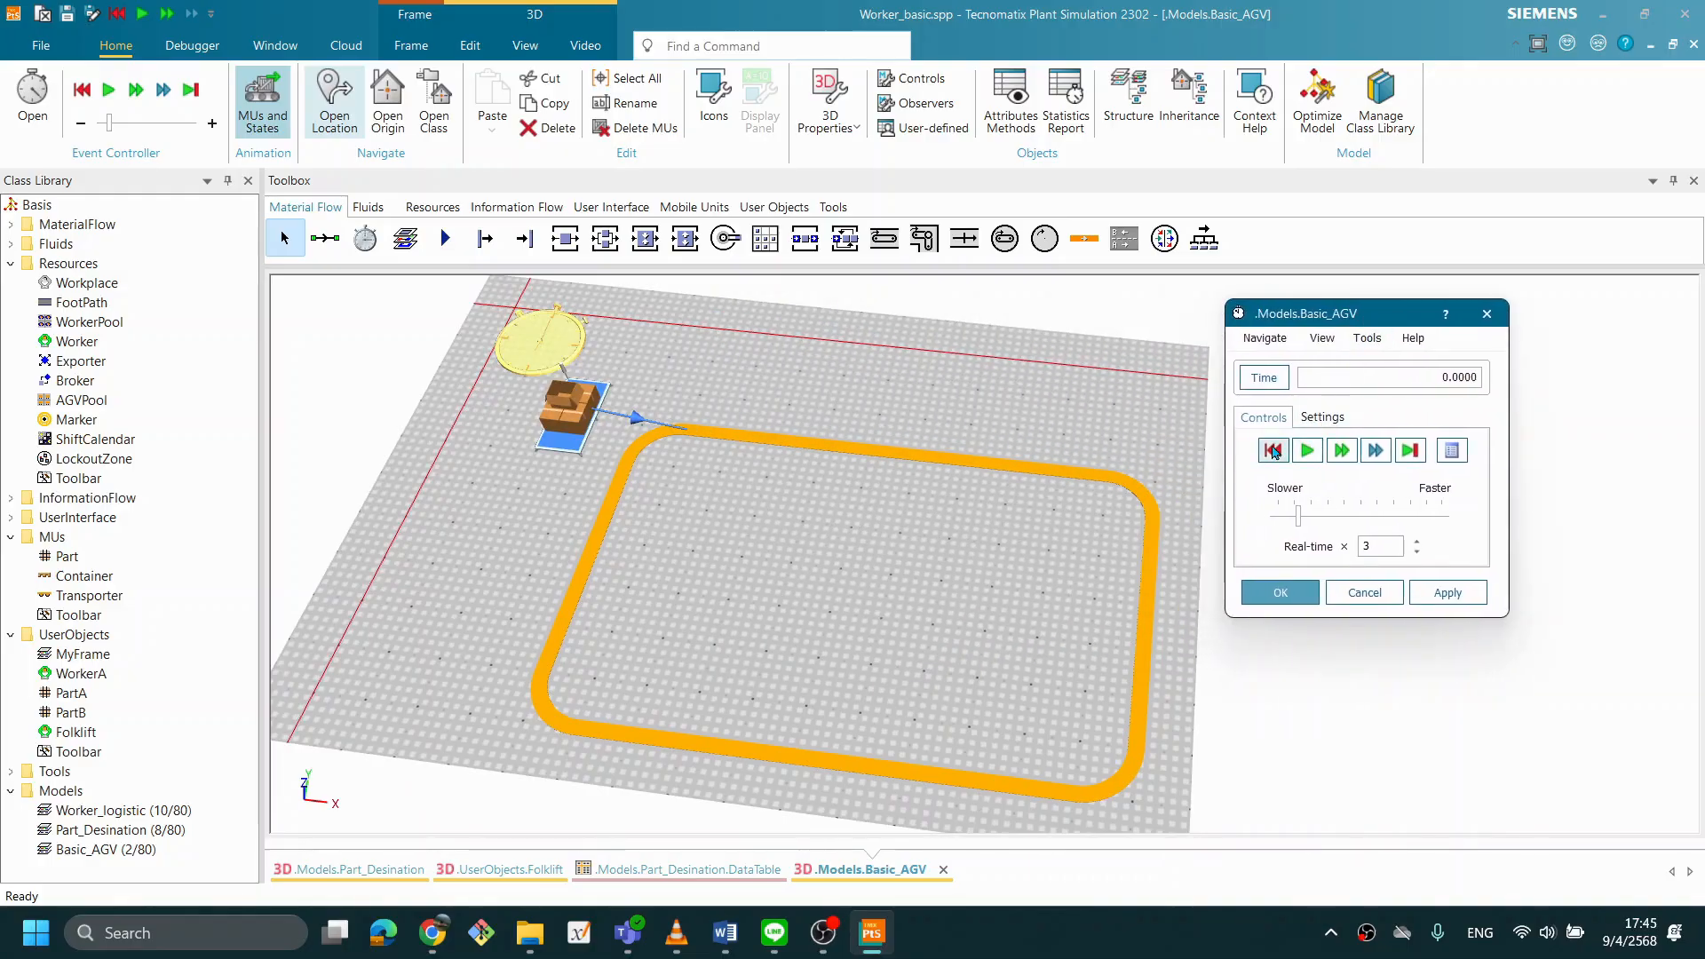
click(1304, 453)
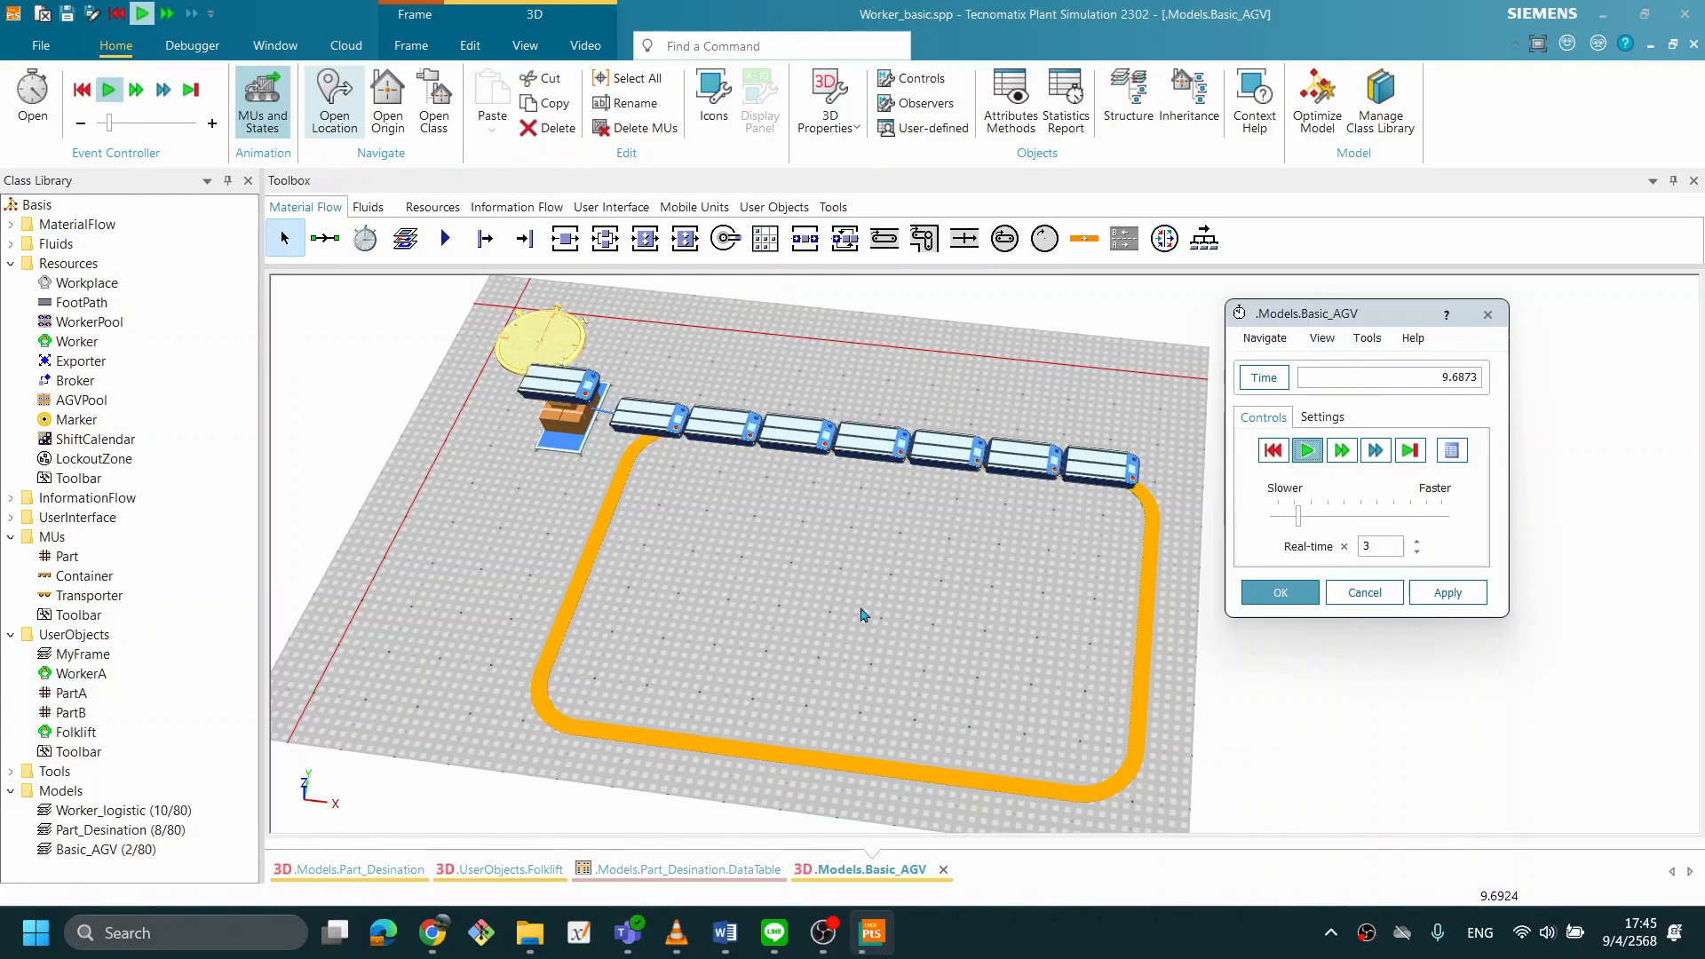
- Examine how the Transporters move around the Track loop and reset the simulation
drag(862, 614, 899, 624)
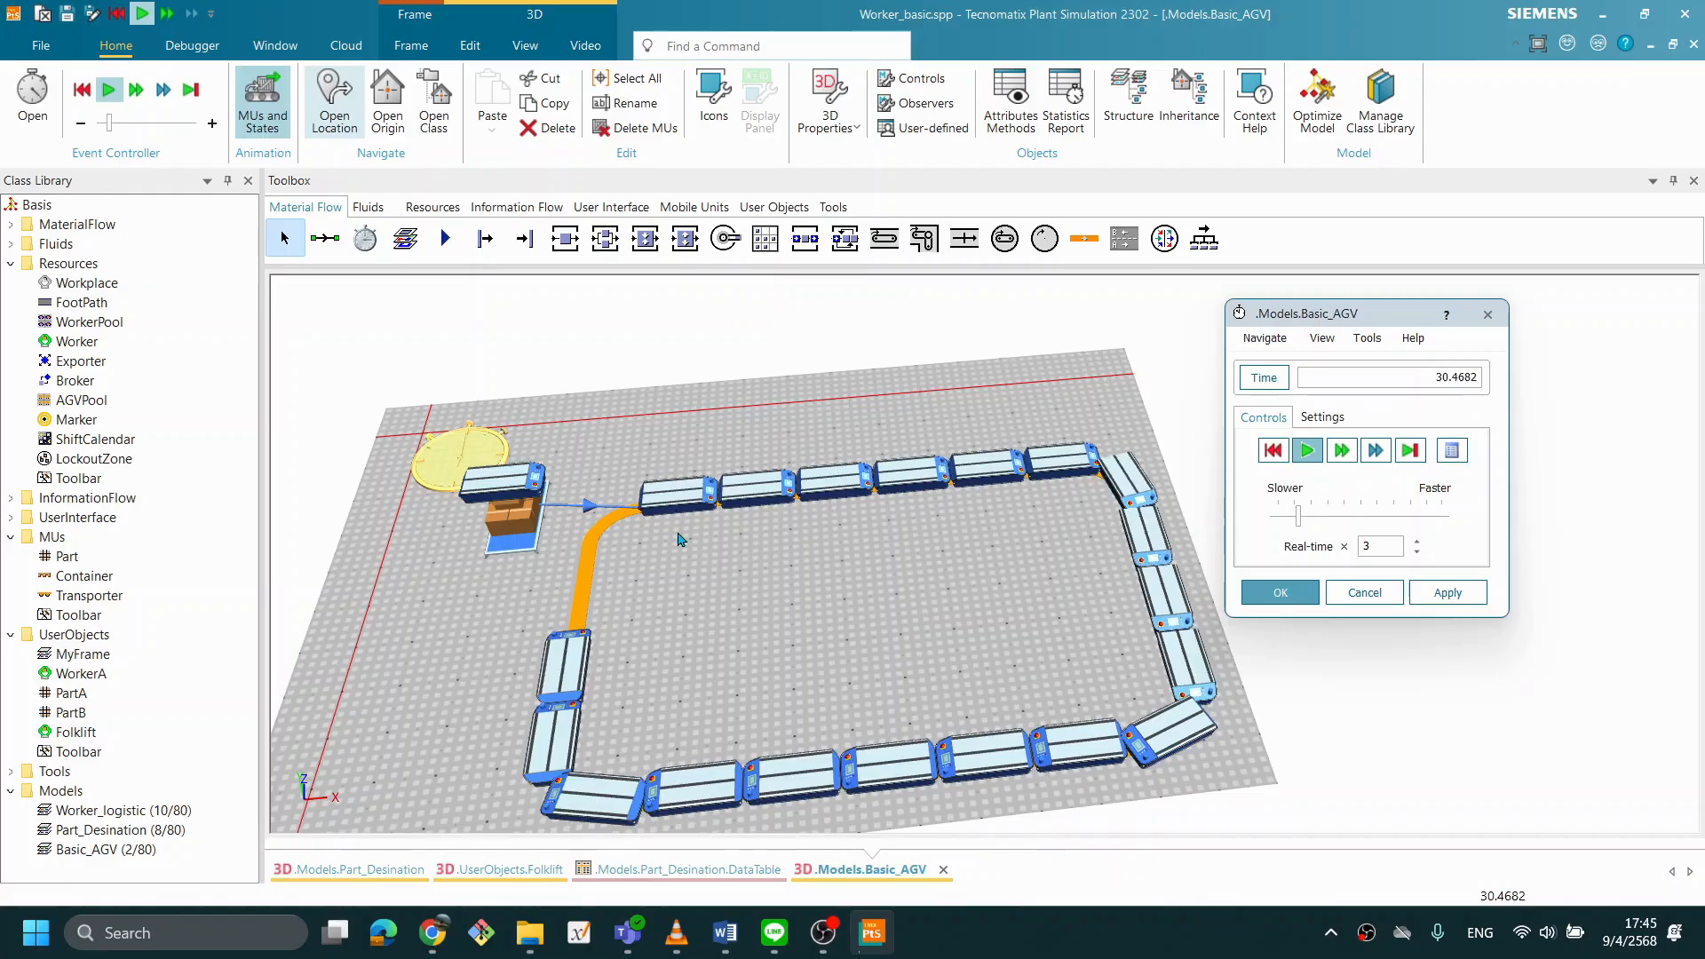
drag(901, 555, 767, 568)
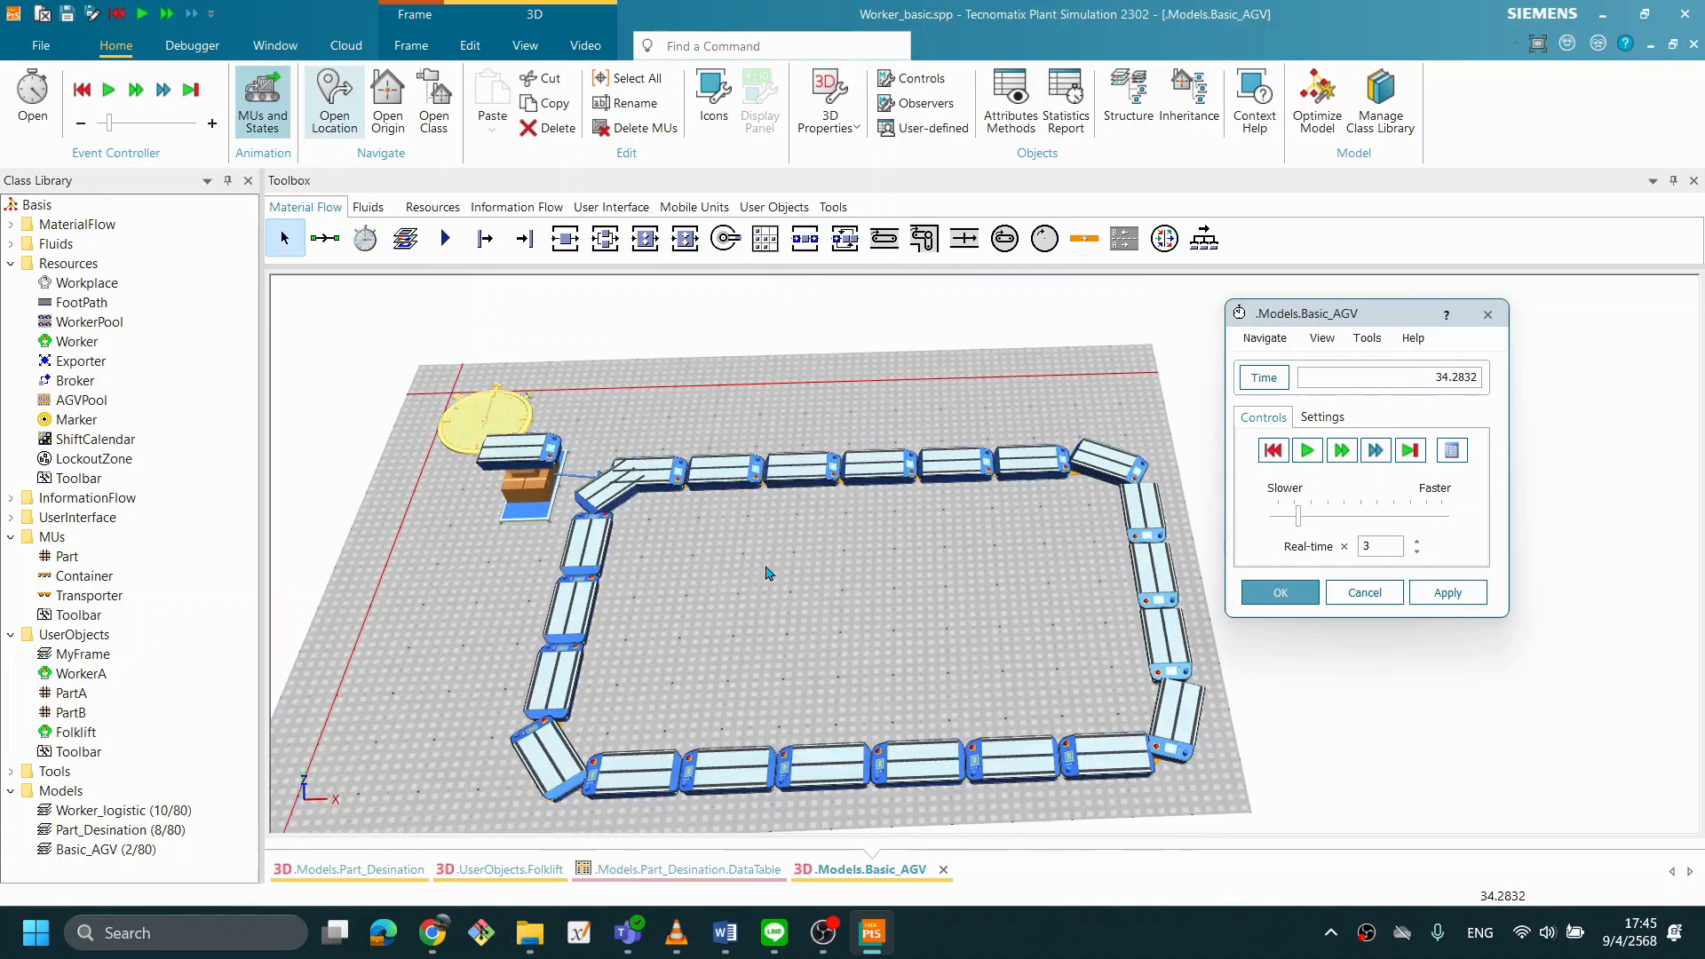
drag(867, 590, 870, 589)
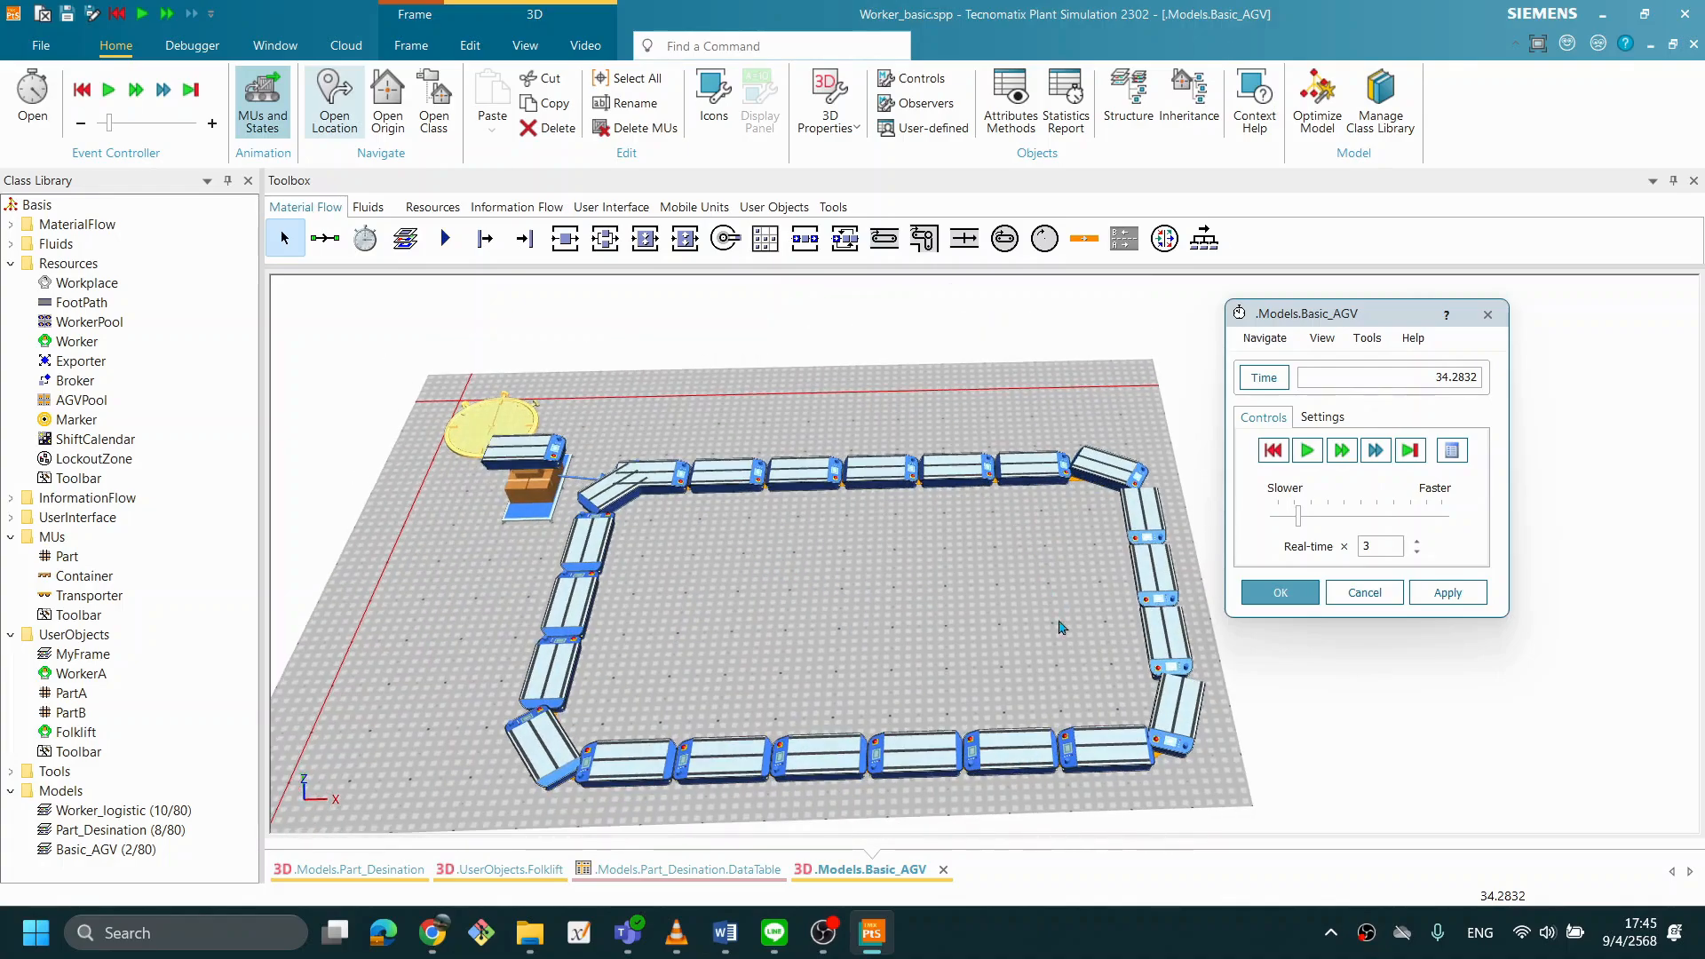
mouse_move(552, 489)
click(1273, 450)
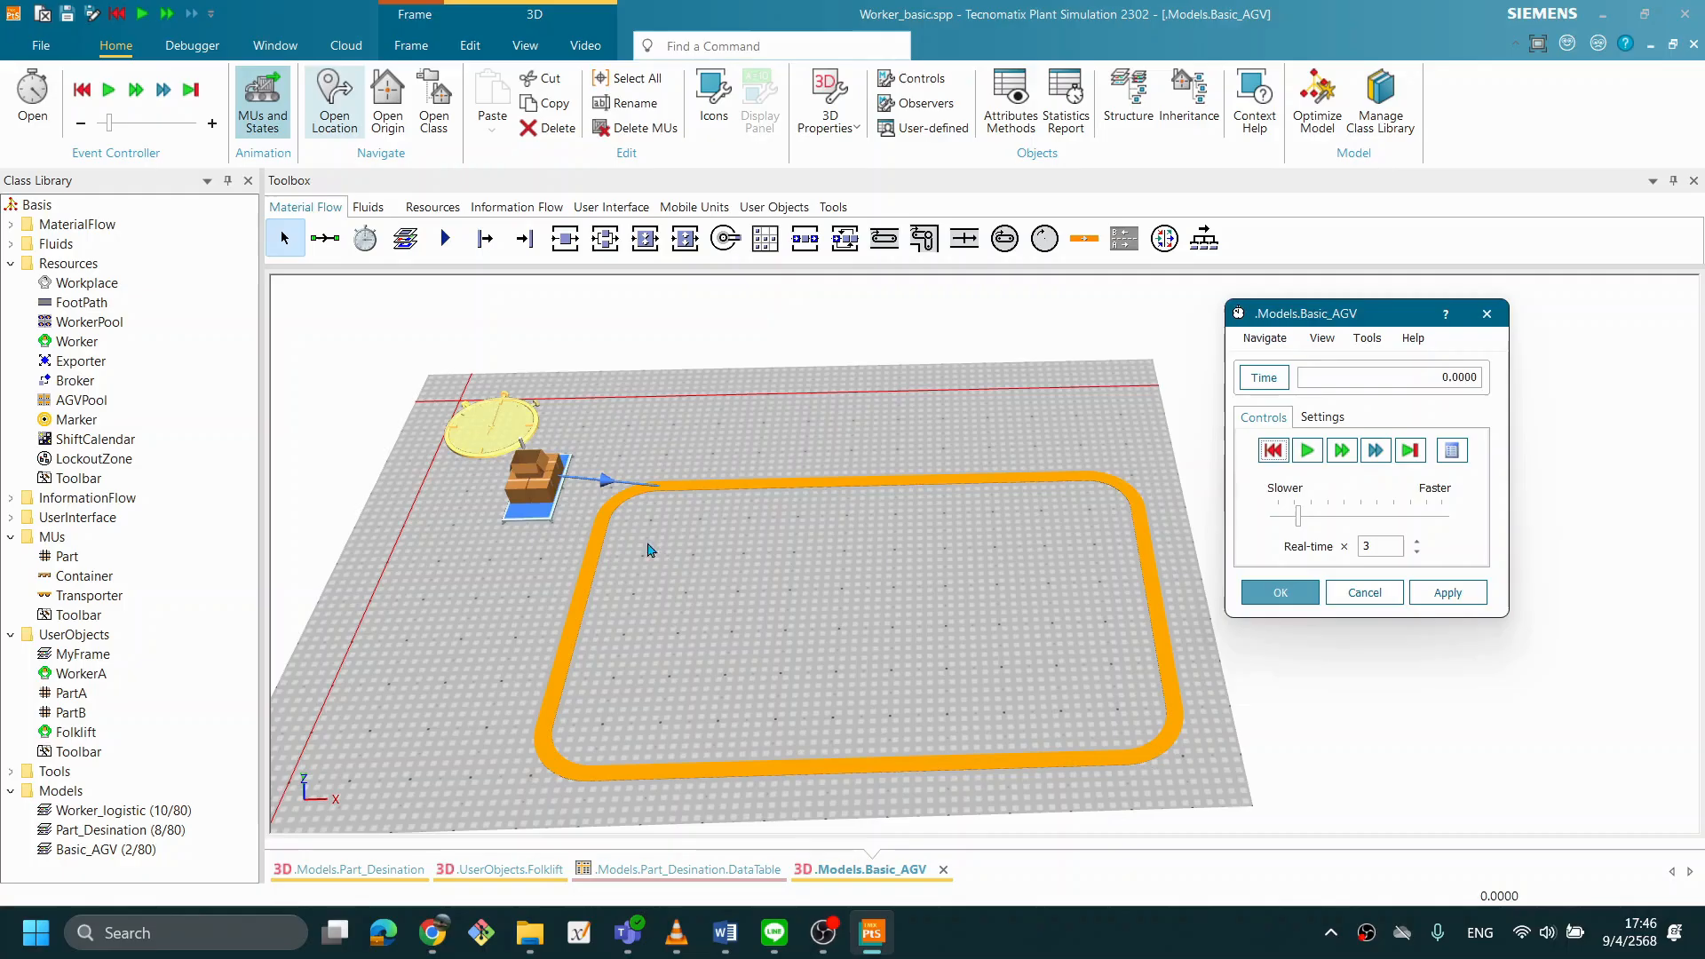
- Set the Source's creation amount to 1 and accept its properties
double_click(533, 487)
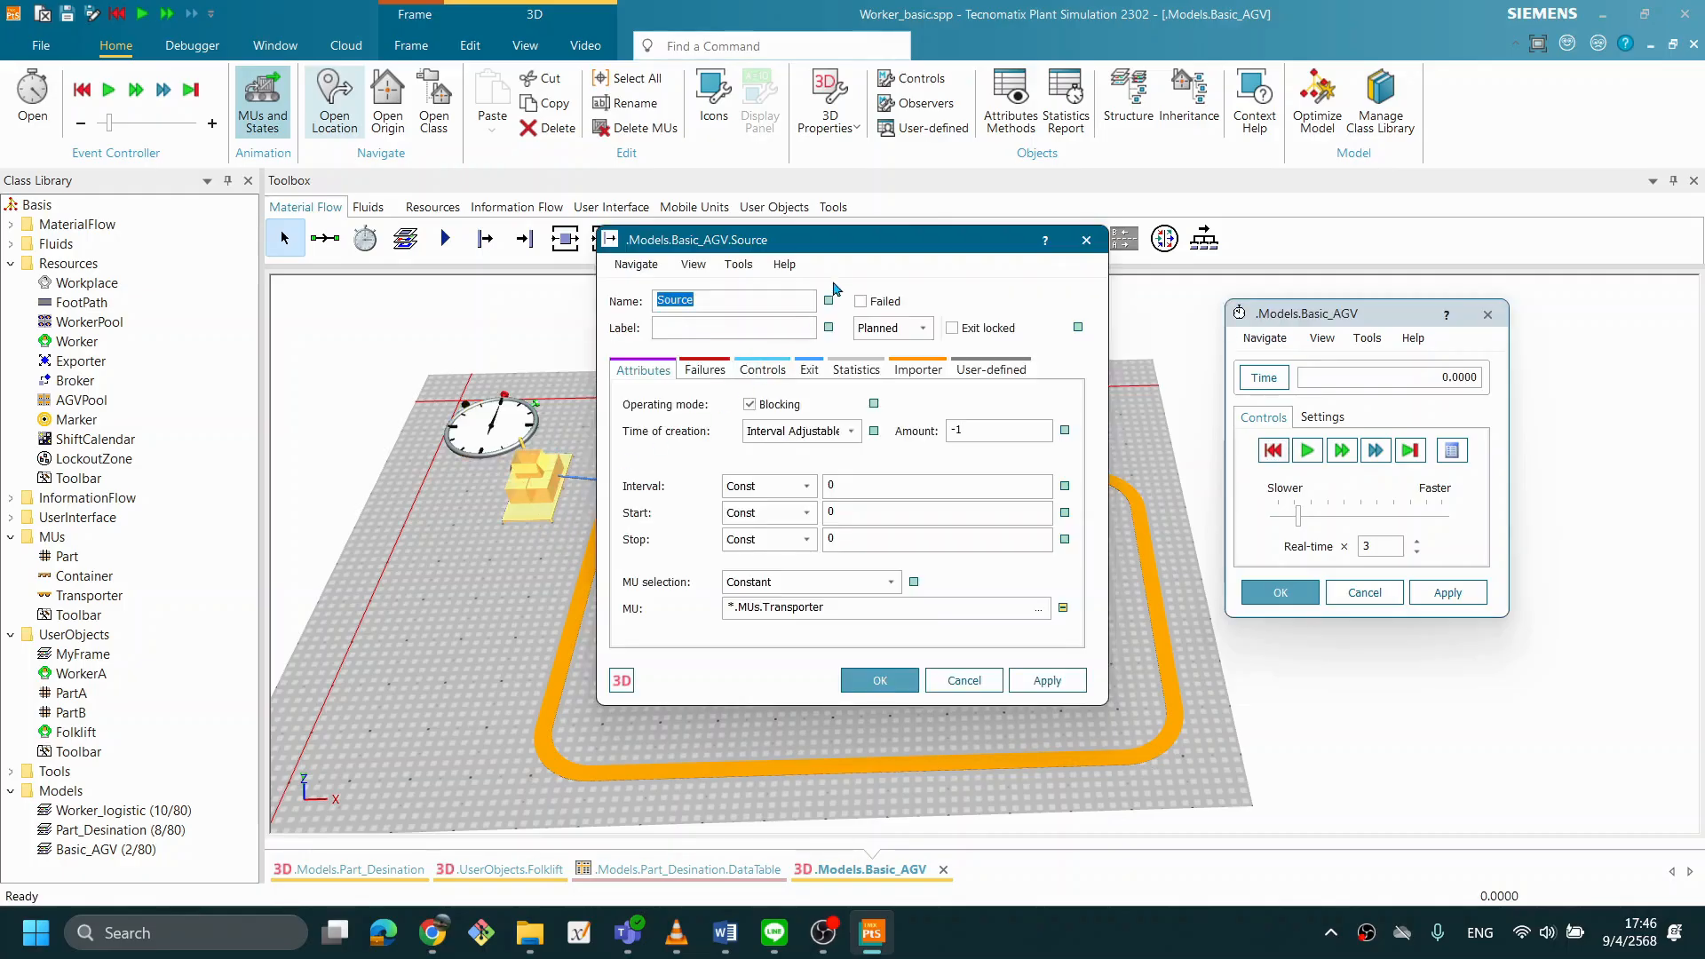
drag(892, 241, 818, 229)
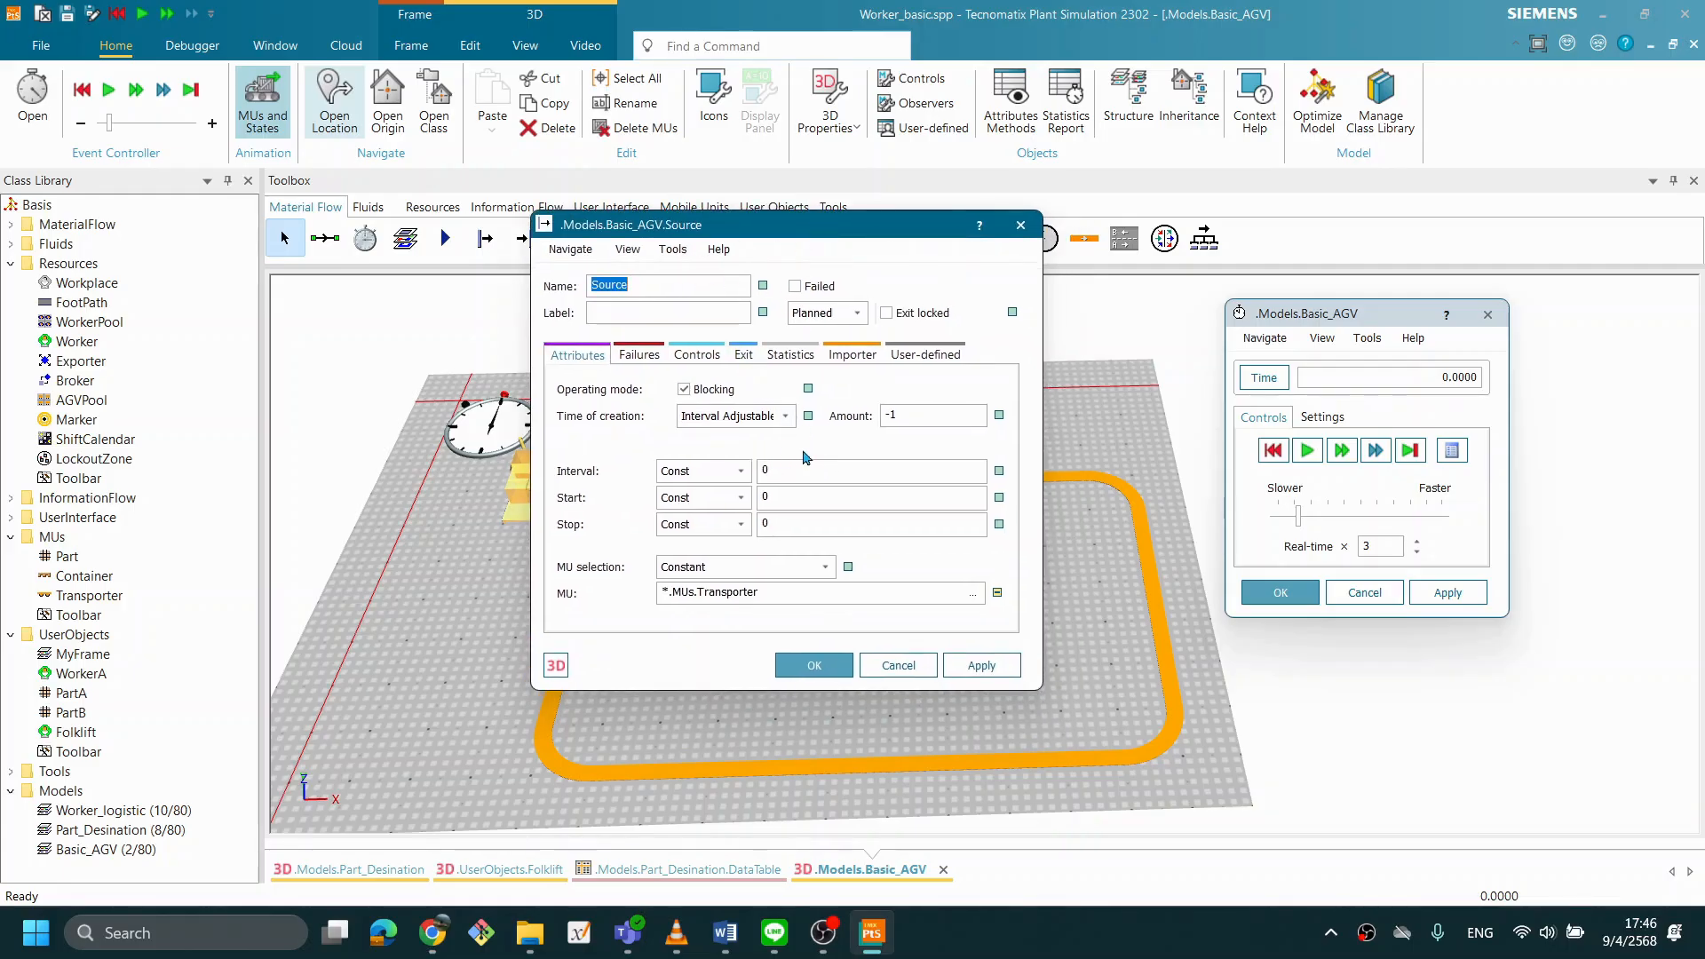
click(926, 415)
double_click(906, 416)
click(924, 408)
drag(847, 230, 358, 202)
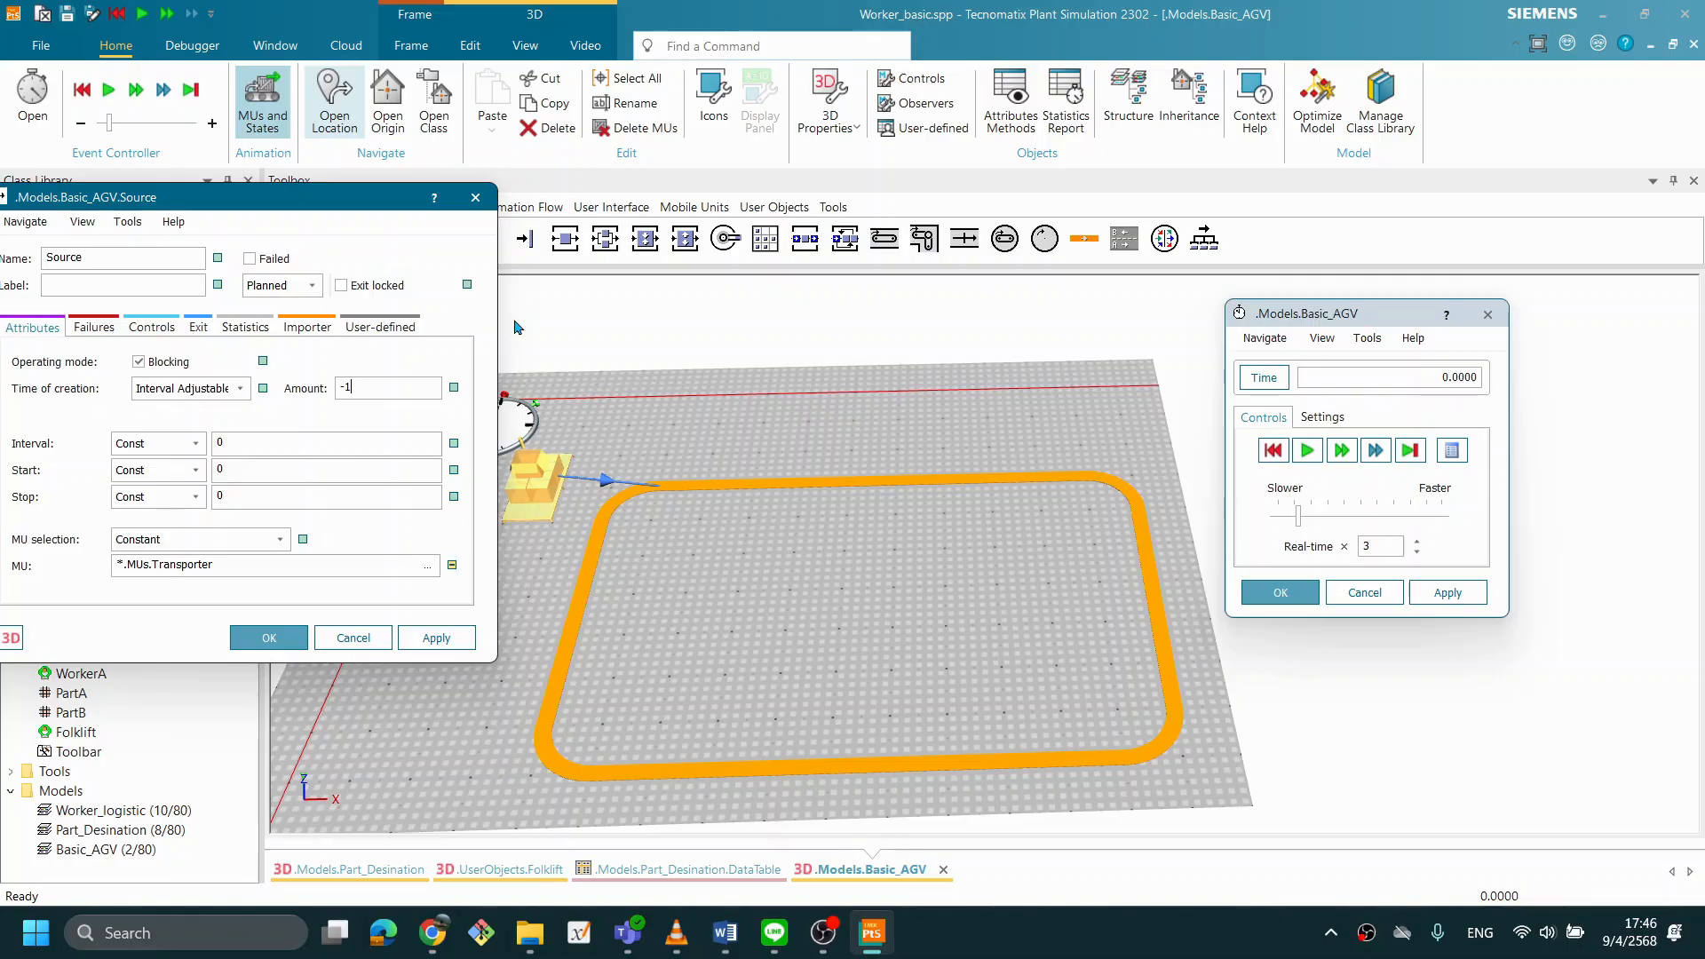
drag(315, 199, 460, 174)
drag(533, 360, 452, 358)
text(1)
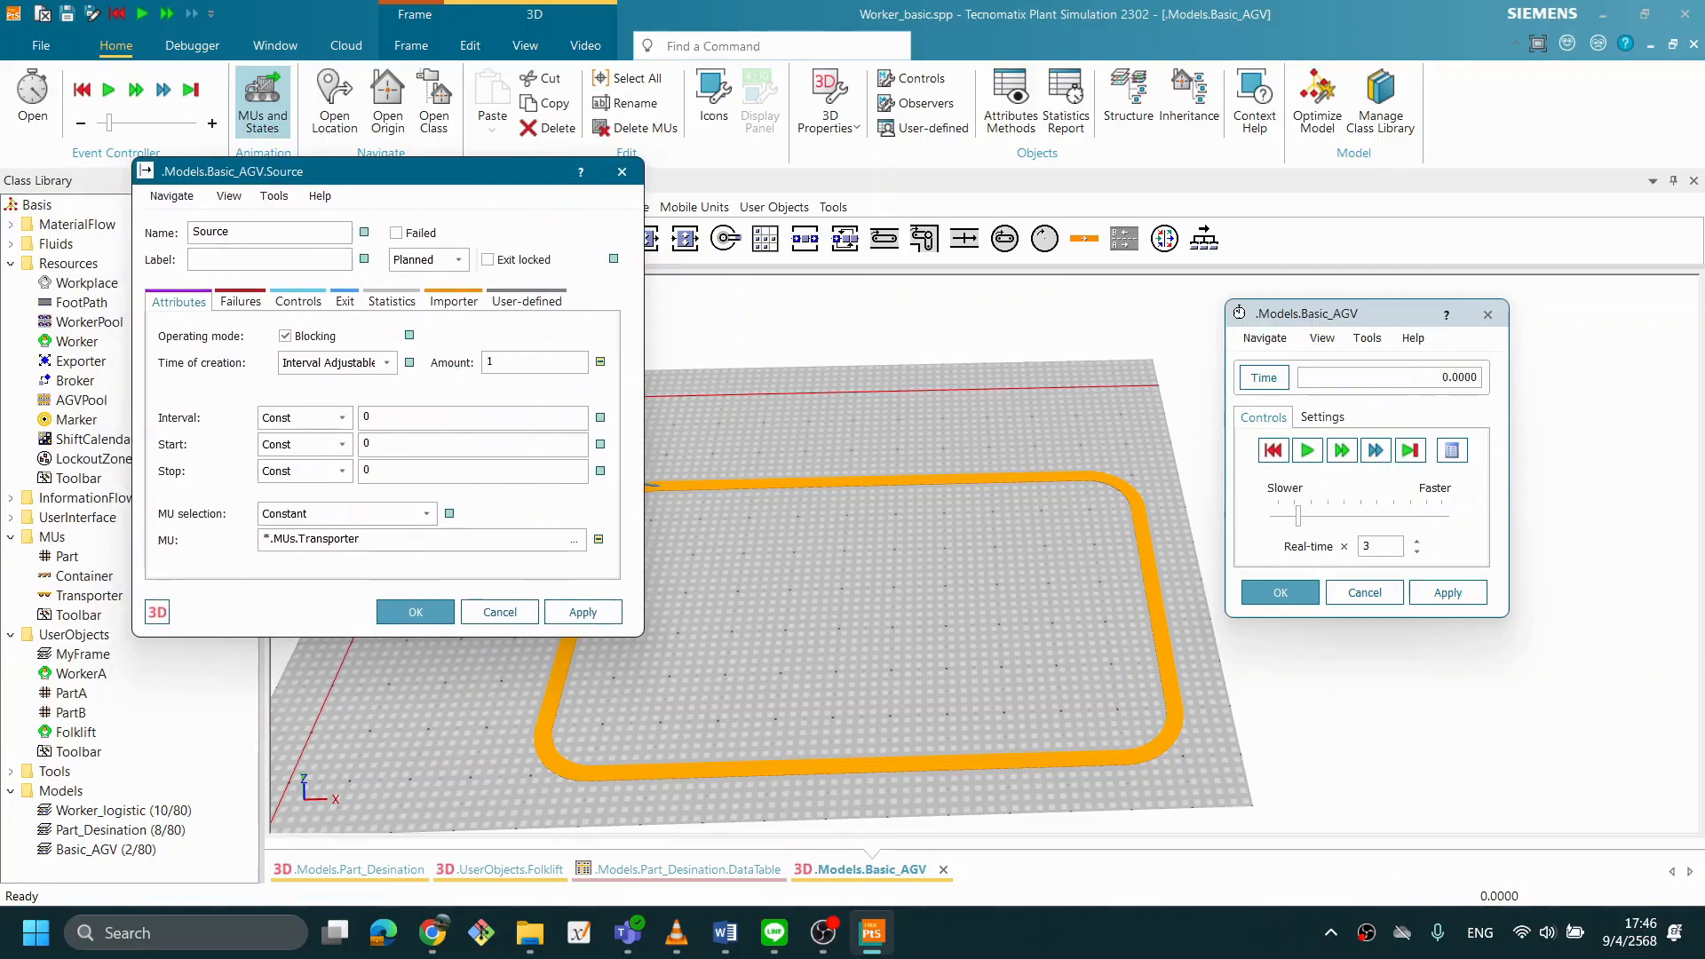
click(416, 611)
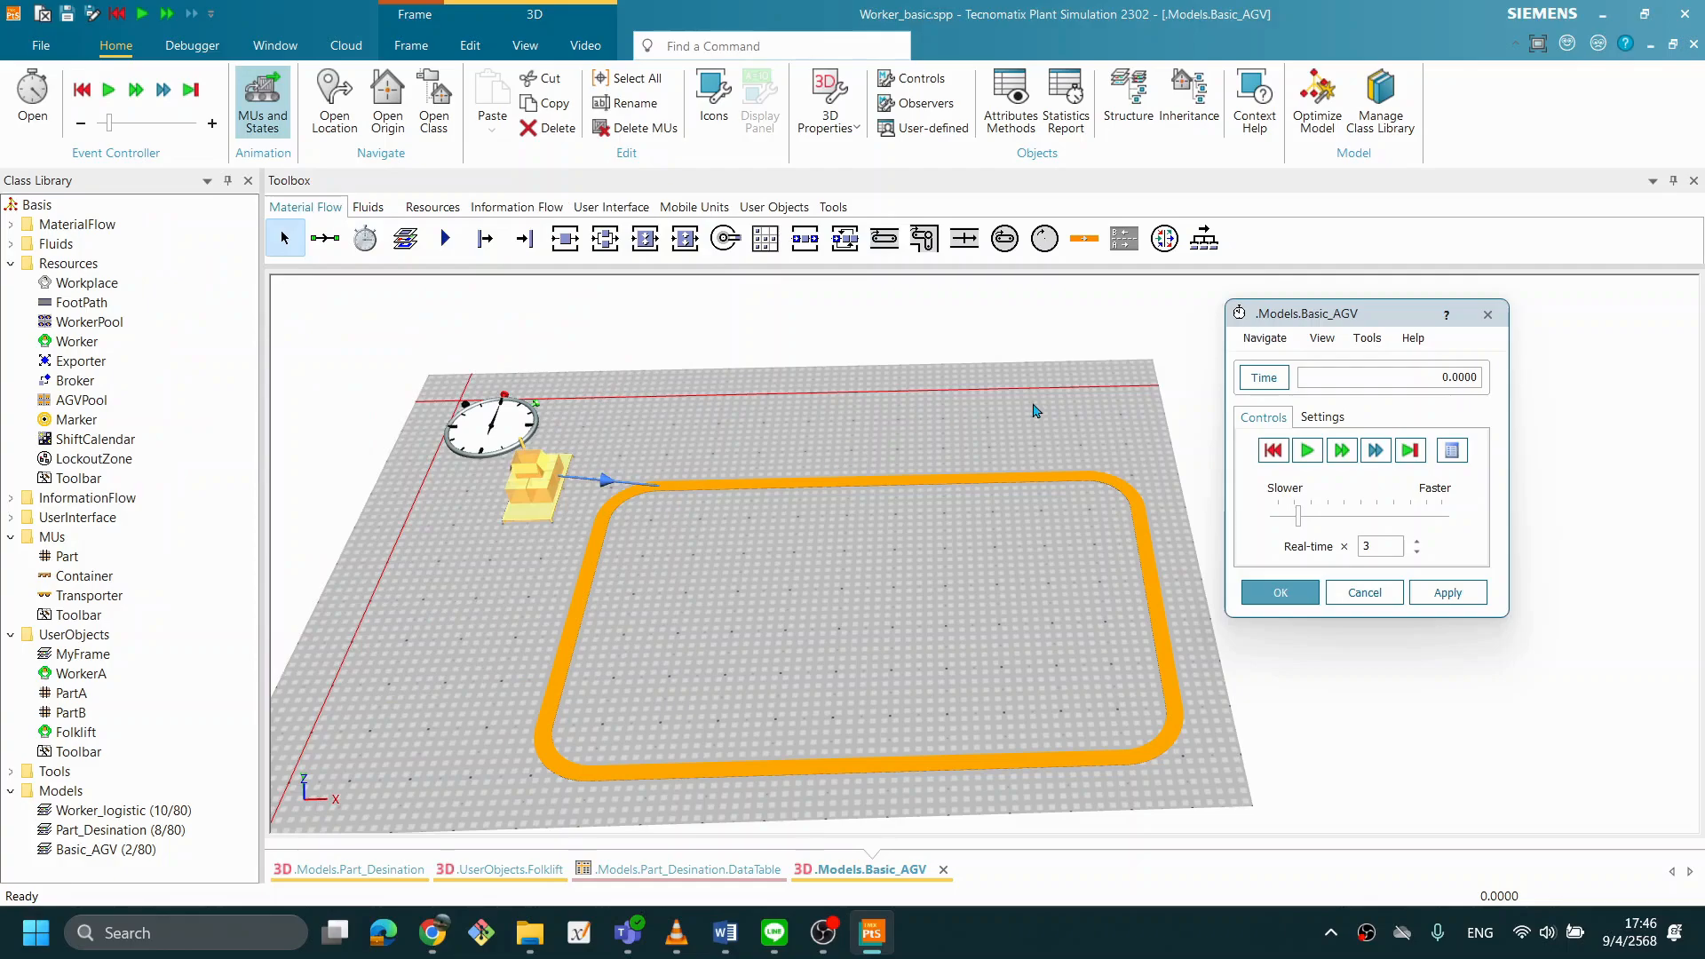
- Run the simulation, reset it, and run it again to check the single Transporter's travel along the Track
click(1306, 451)
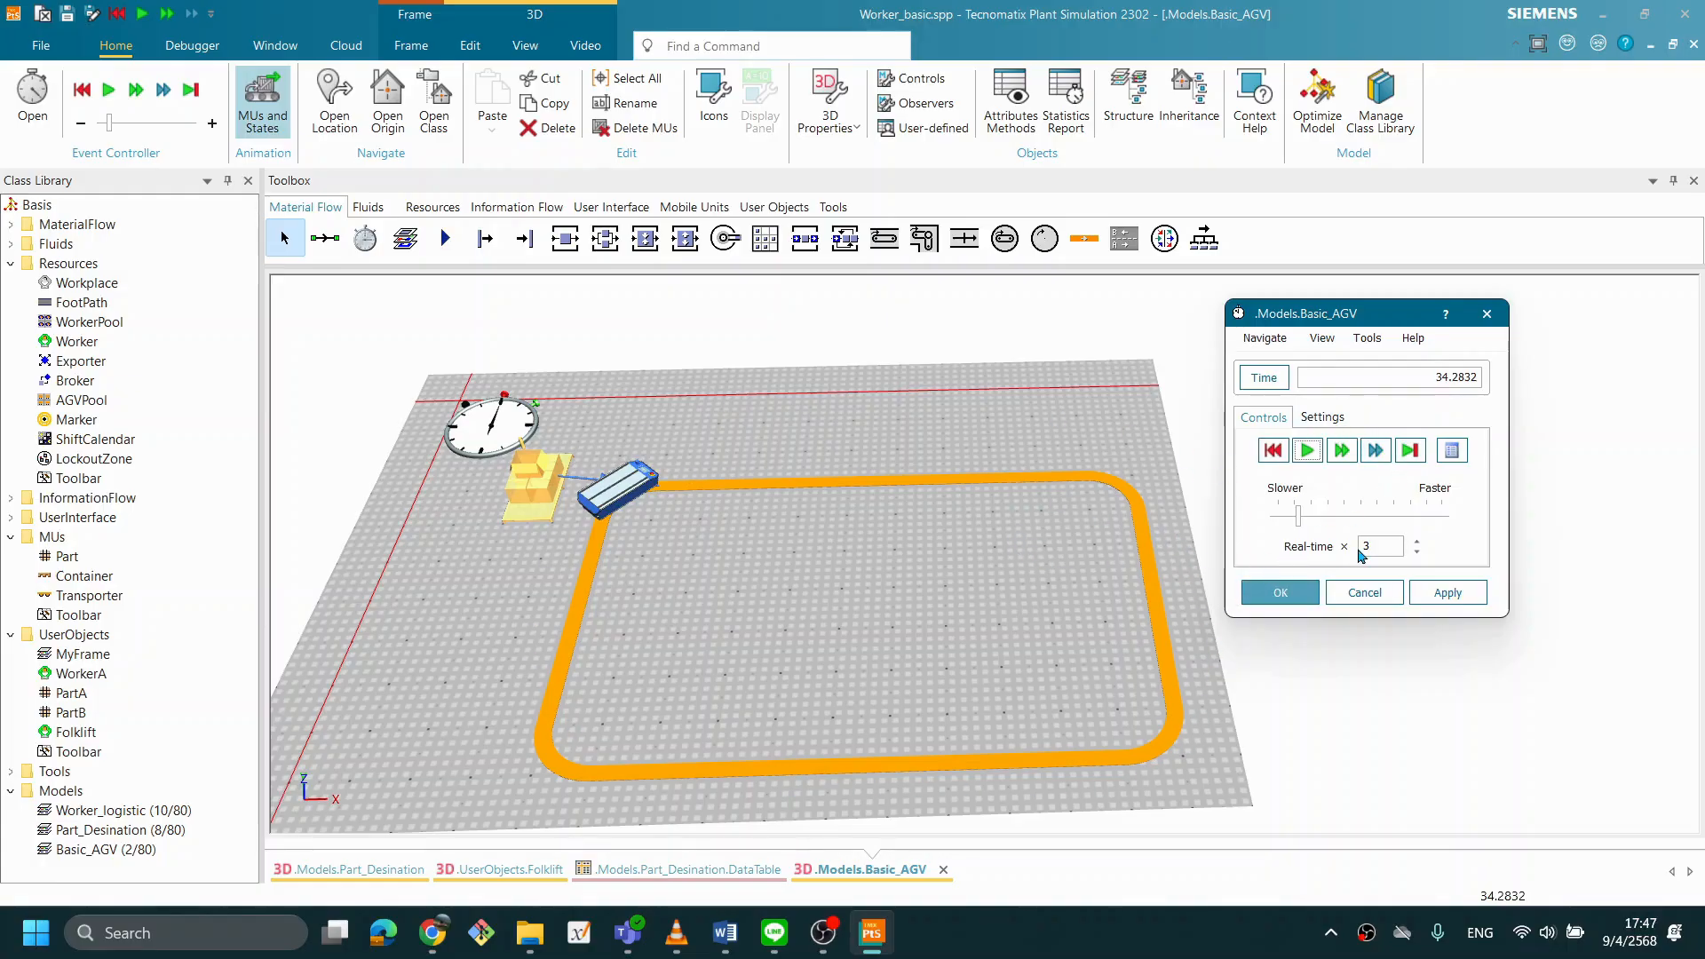
click(1270, 453)
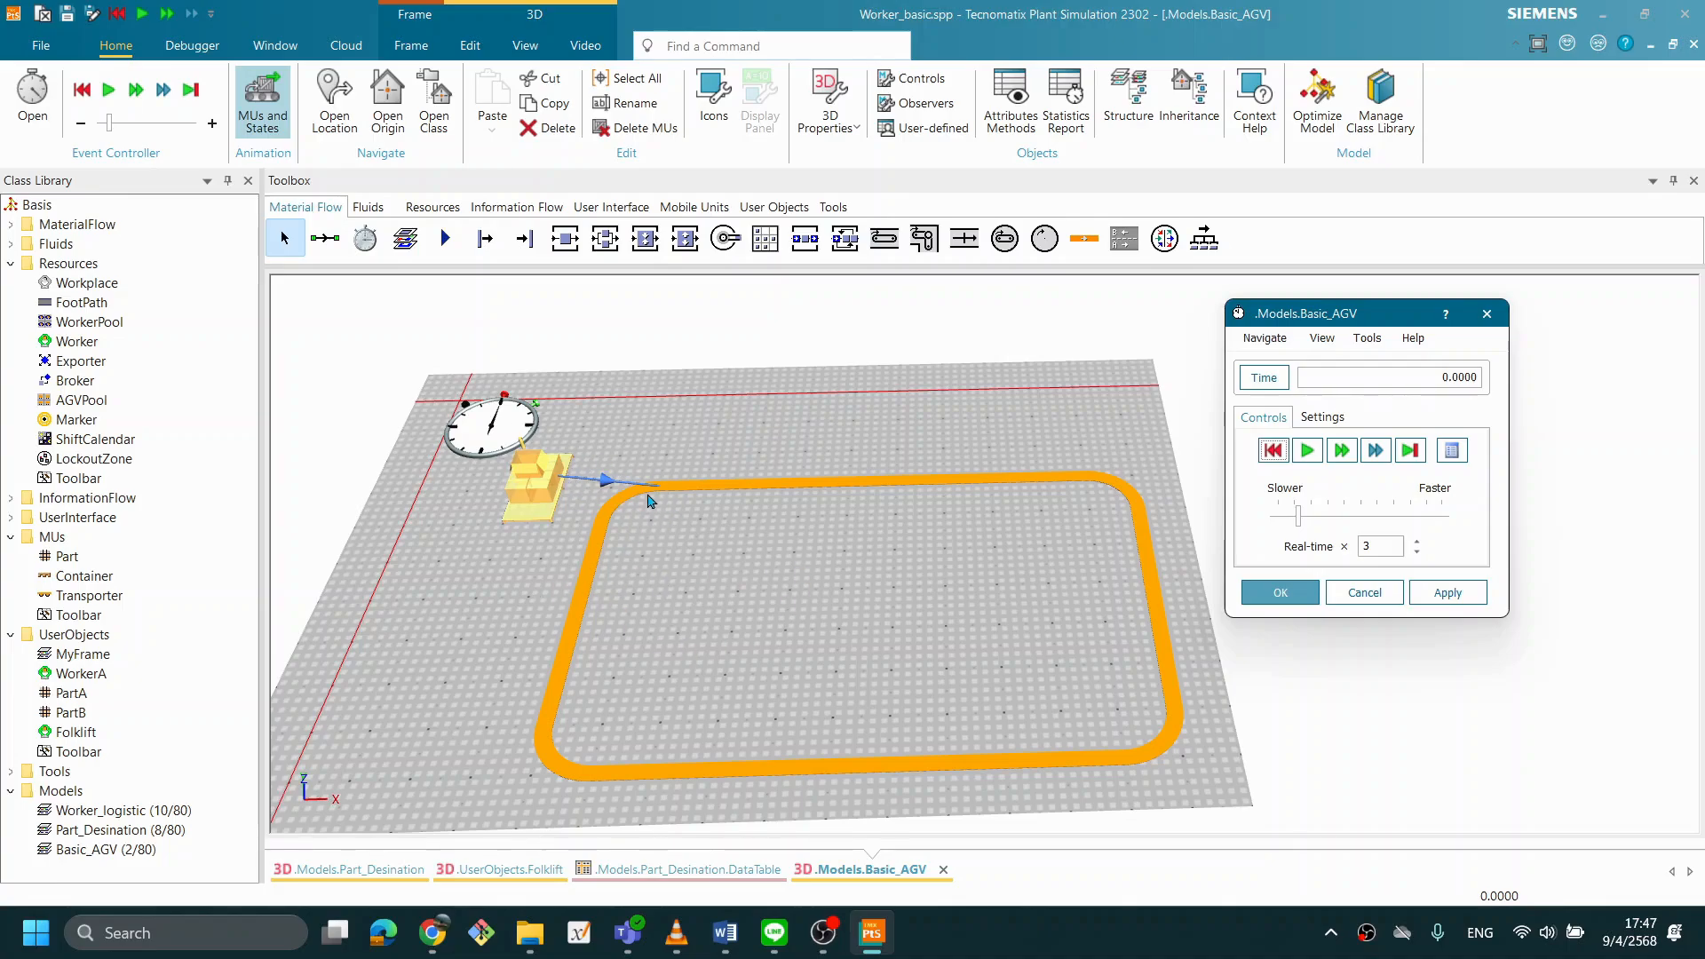
click(1307, 451)
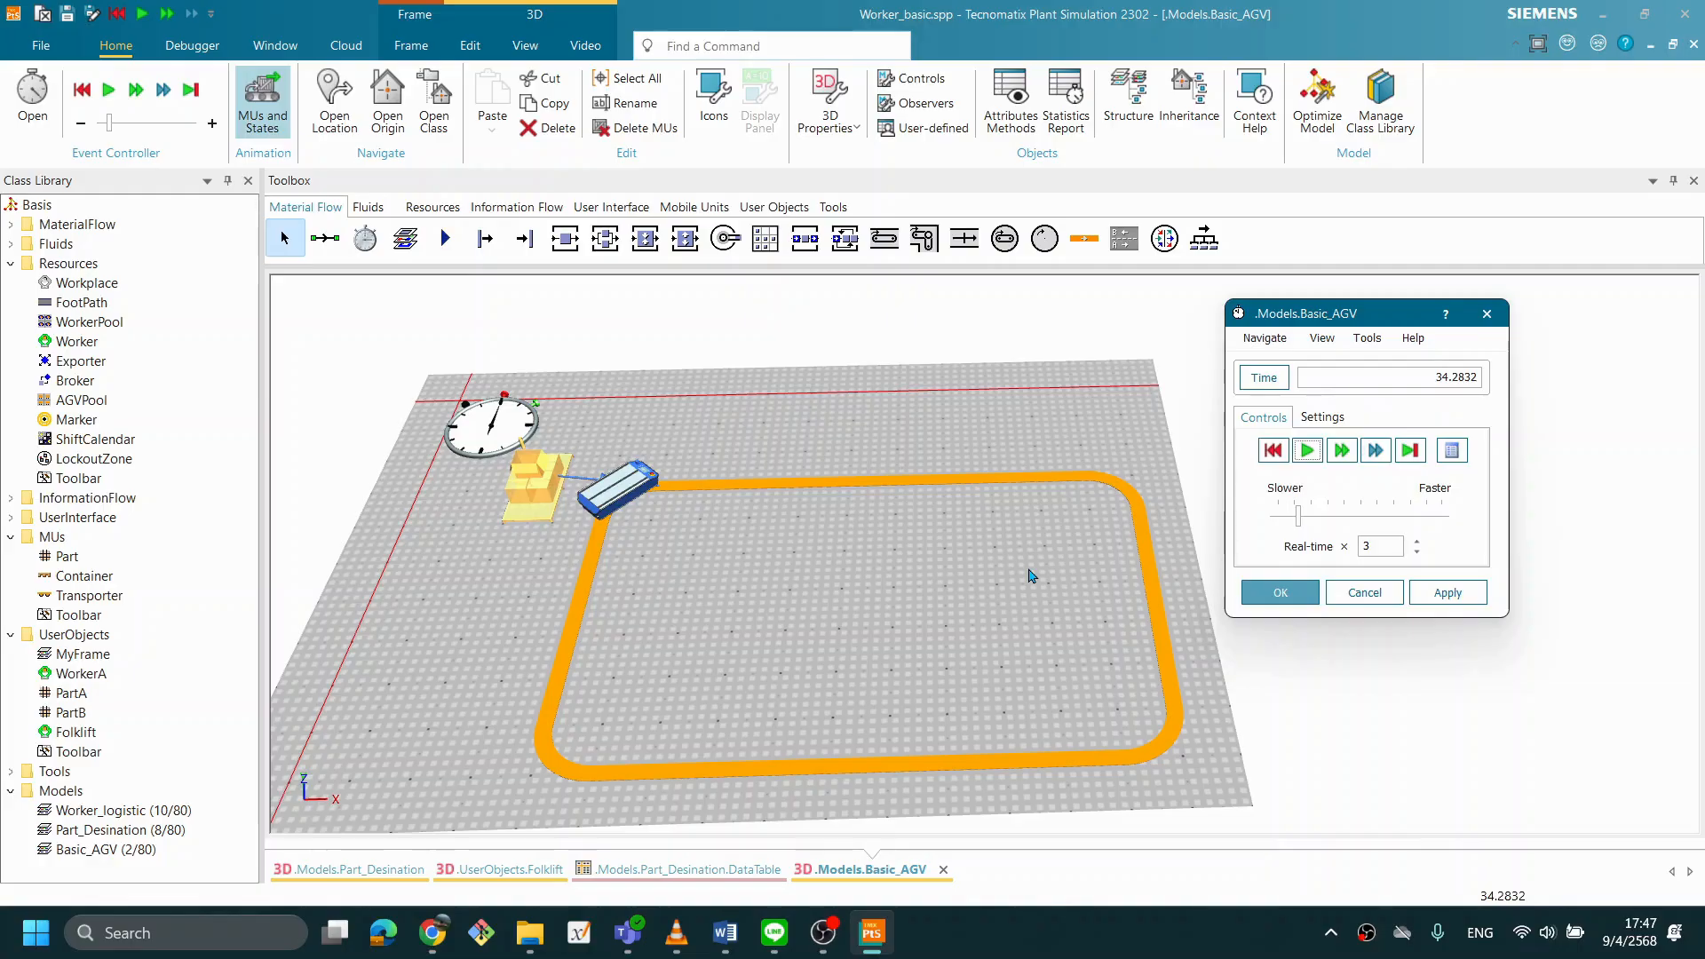
- Turn off Skip long event intervals in the EventController settings, apply the change, and close the controller
click(1328, 421)
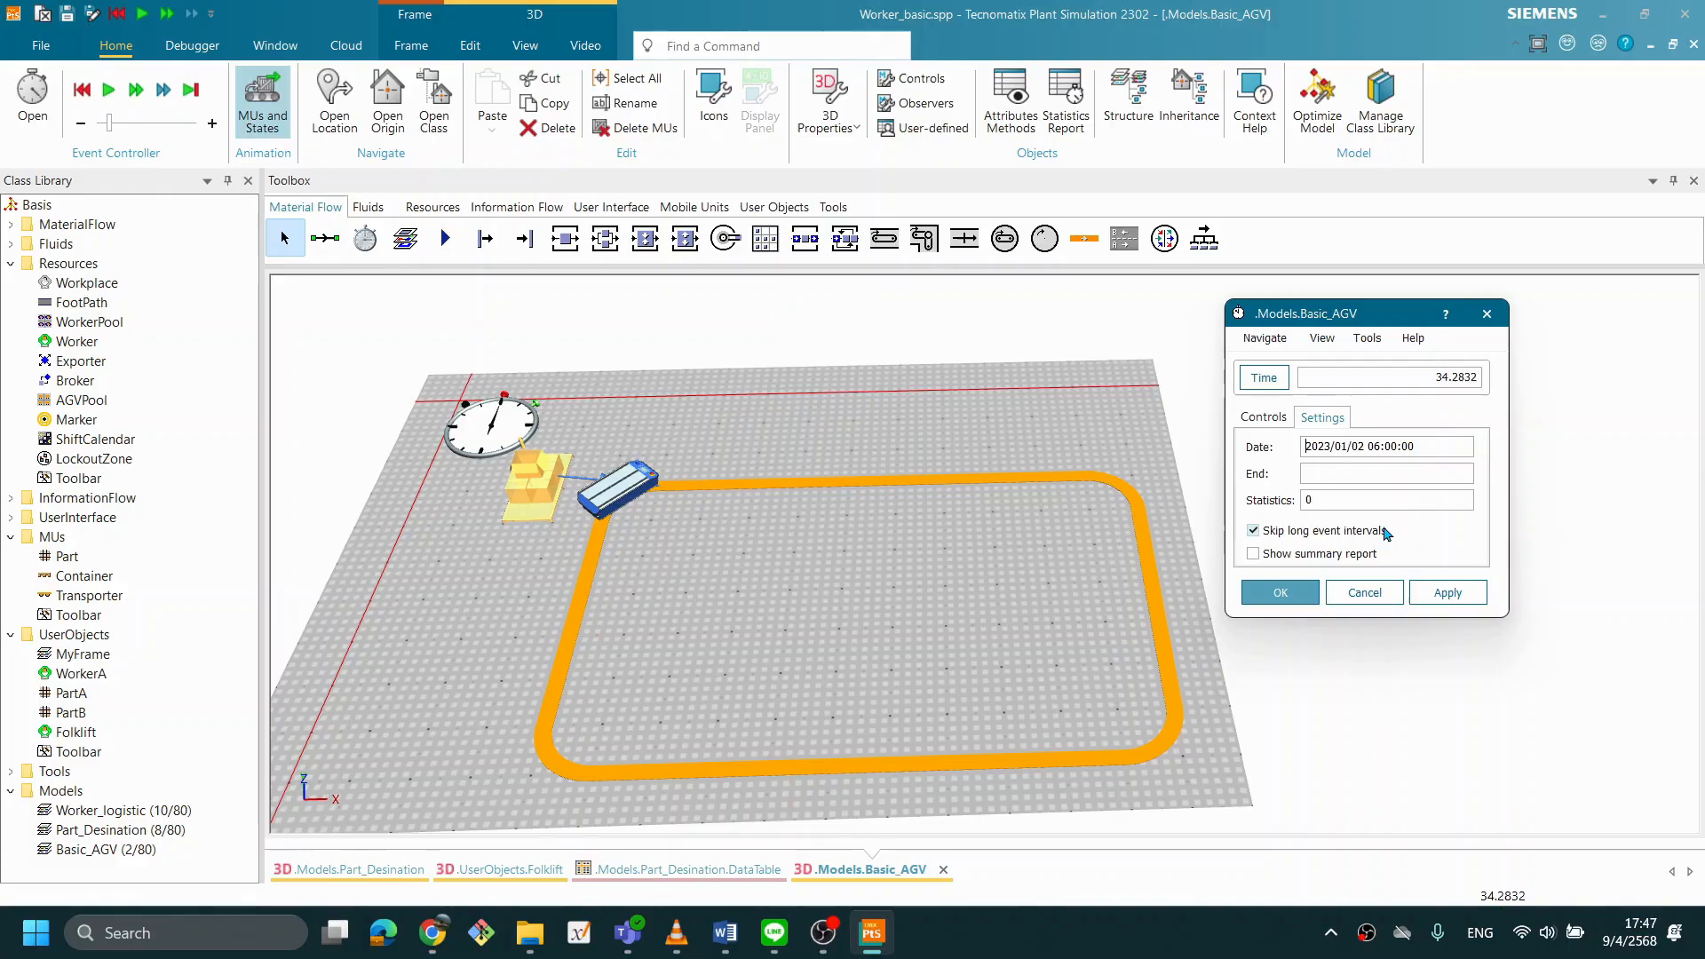
click(1253, 533)
click(1446, 602)
click(1283, 598)
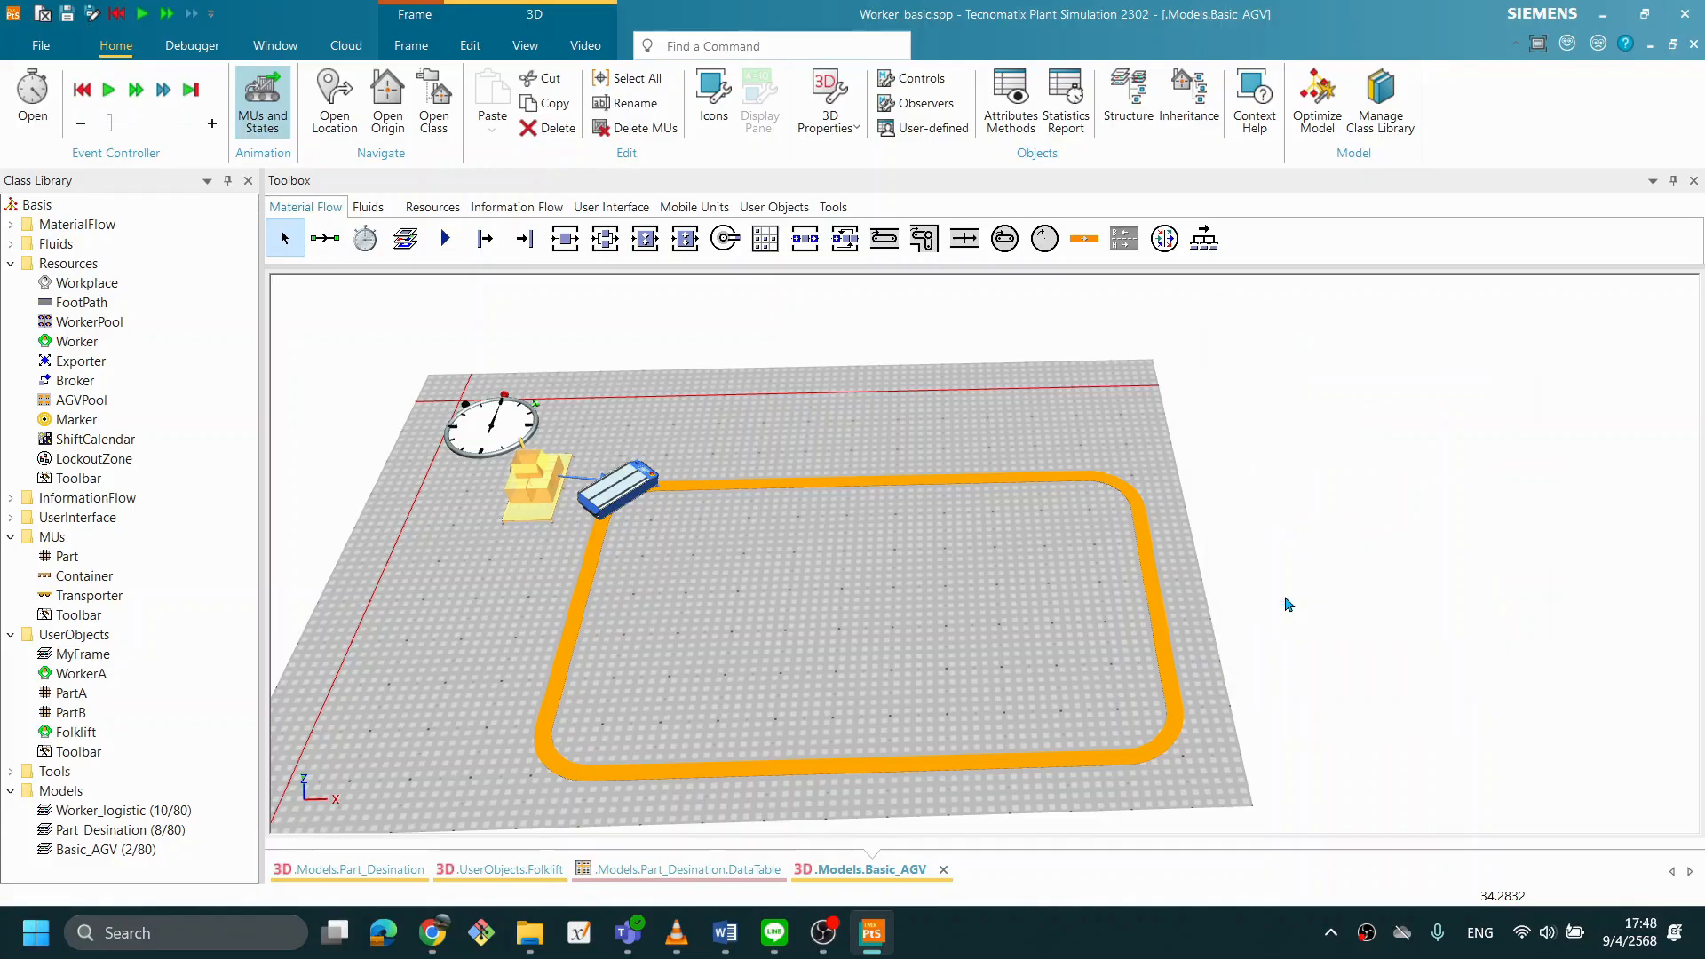
- Reset and rerun the simulation from the model frame to check the Transporter's travel around the loop
right_click(961, 446)
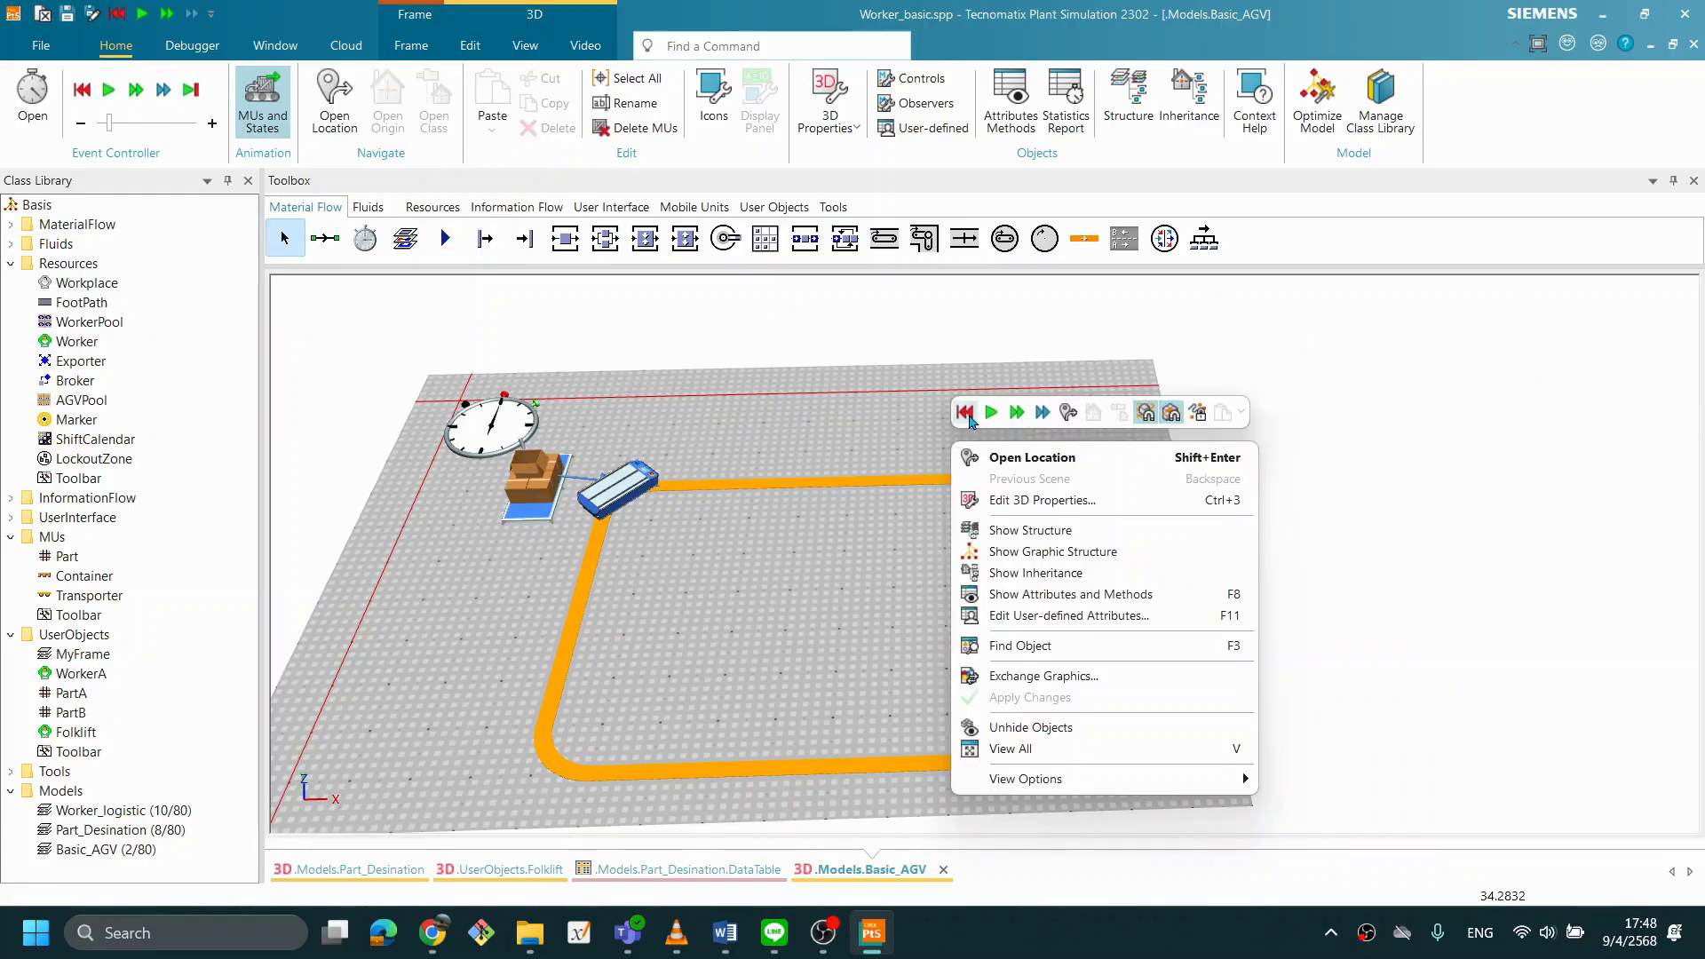
click(965, 414)
click(991, 415)
right_click(951, 421)
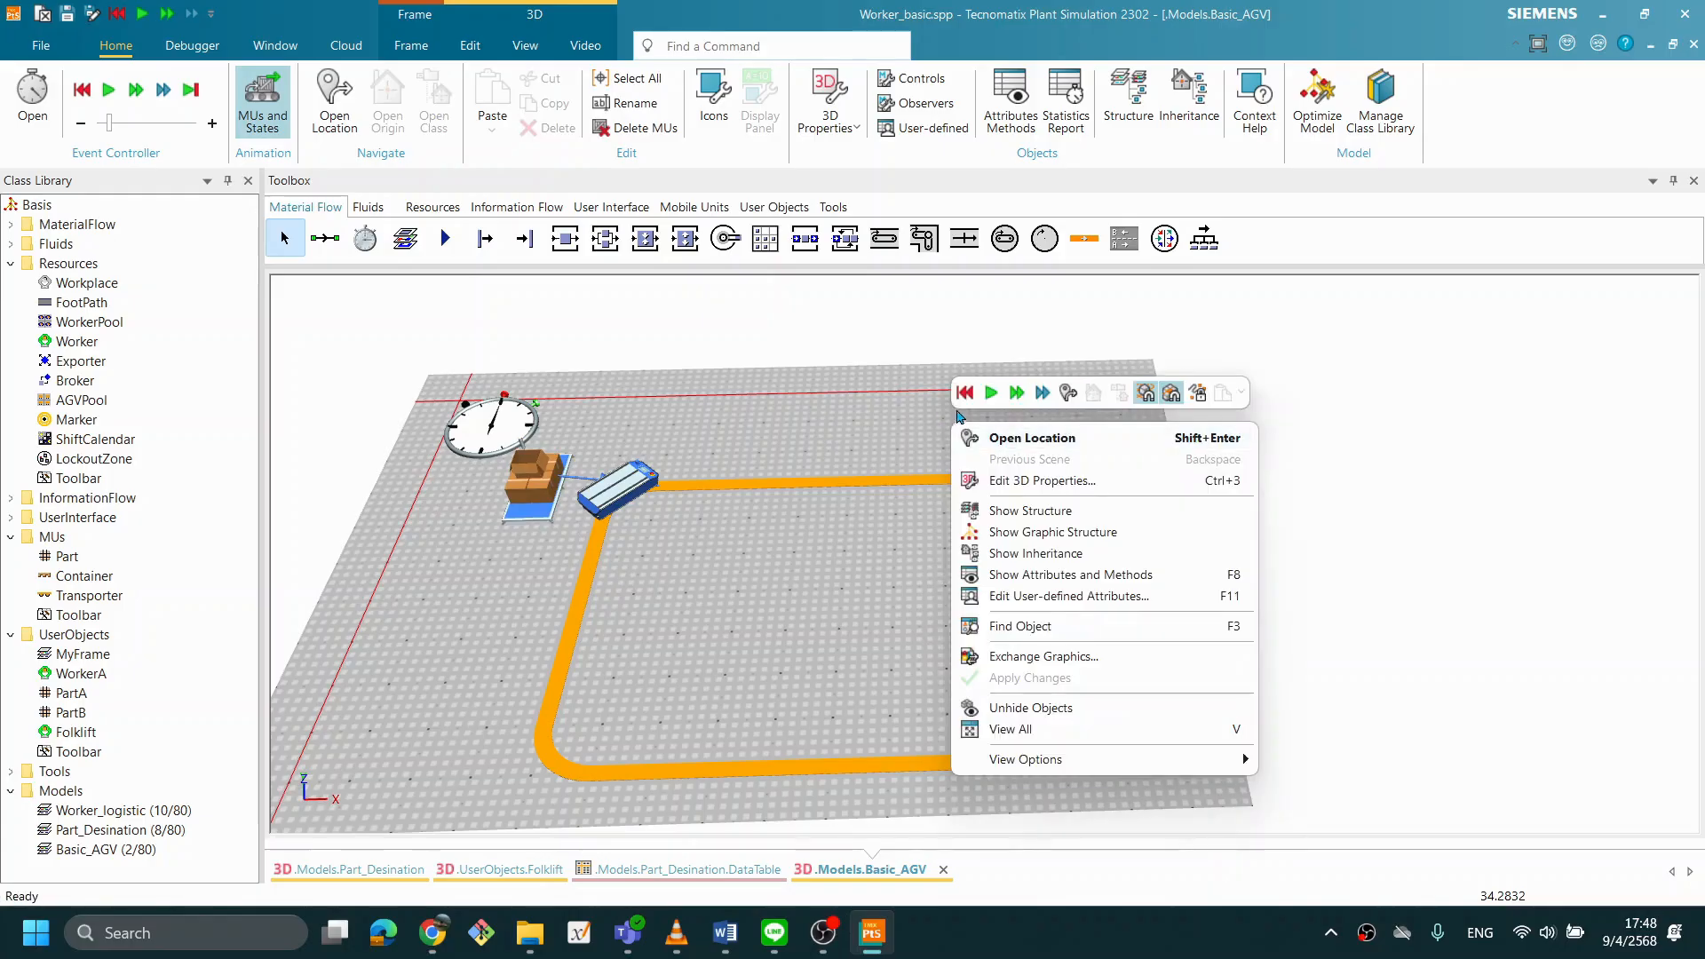
click(964, 393)
click(991, 393)
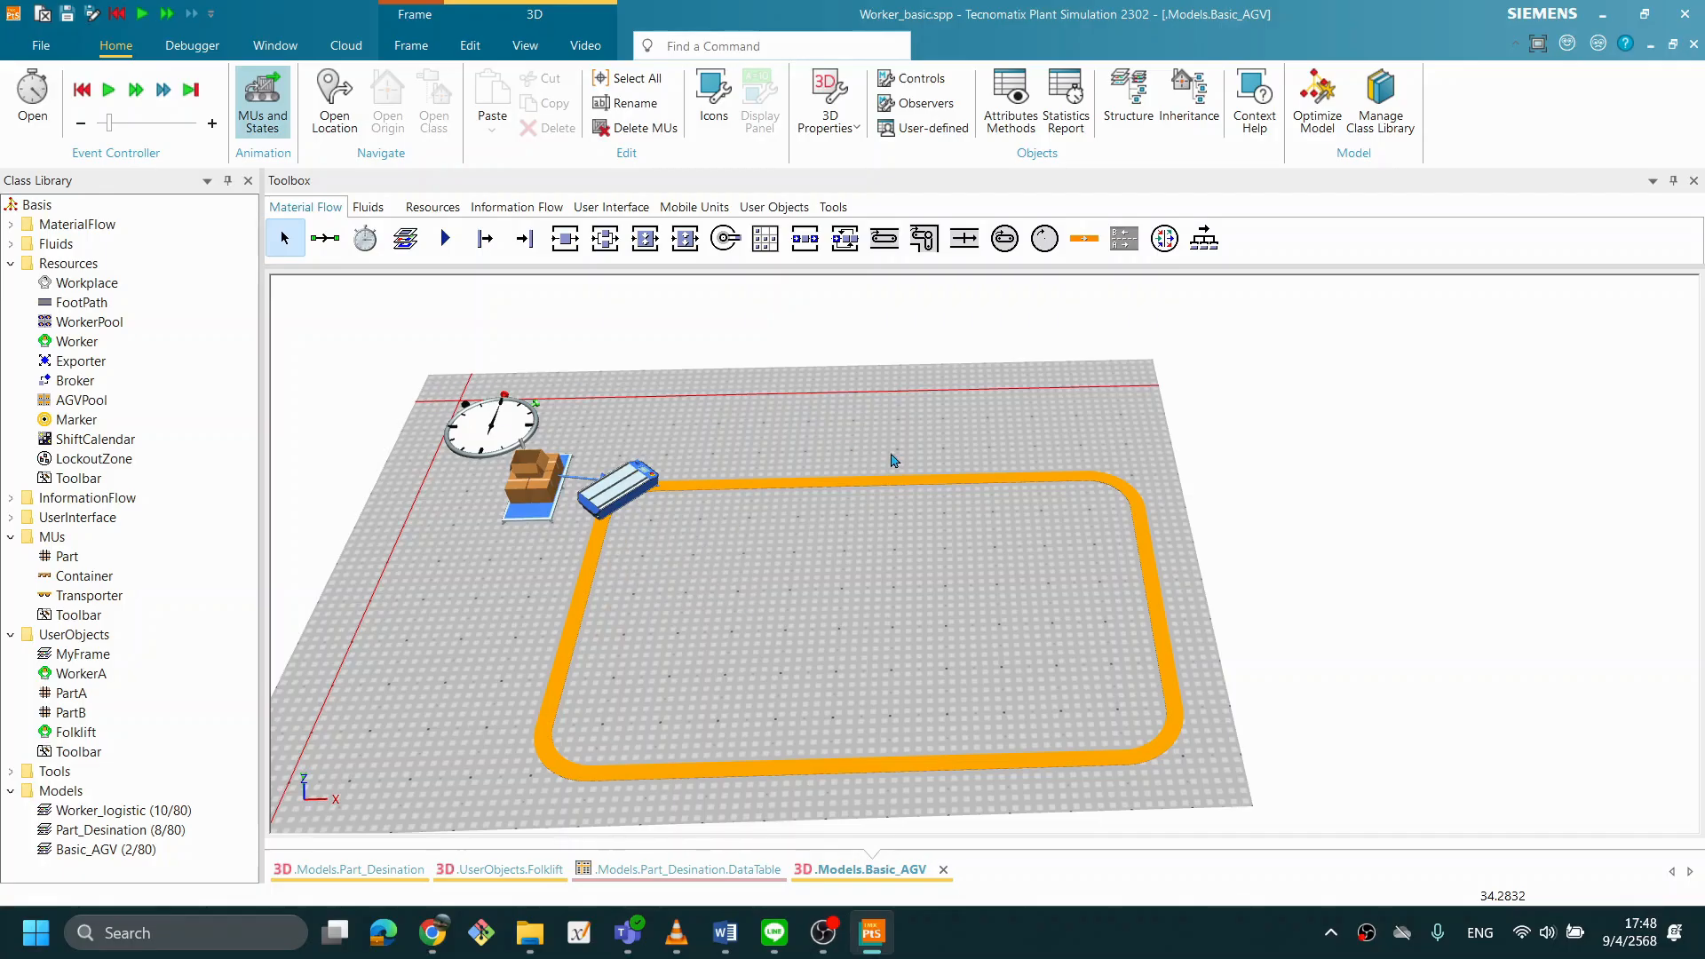
right_click(981, 452)
click(993, 415)
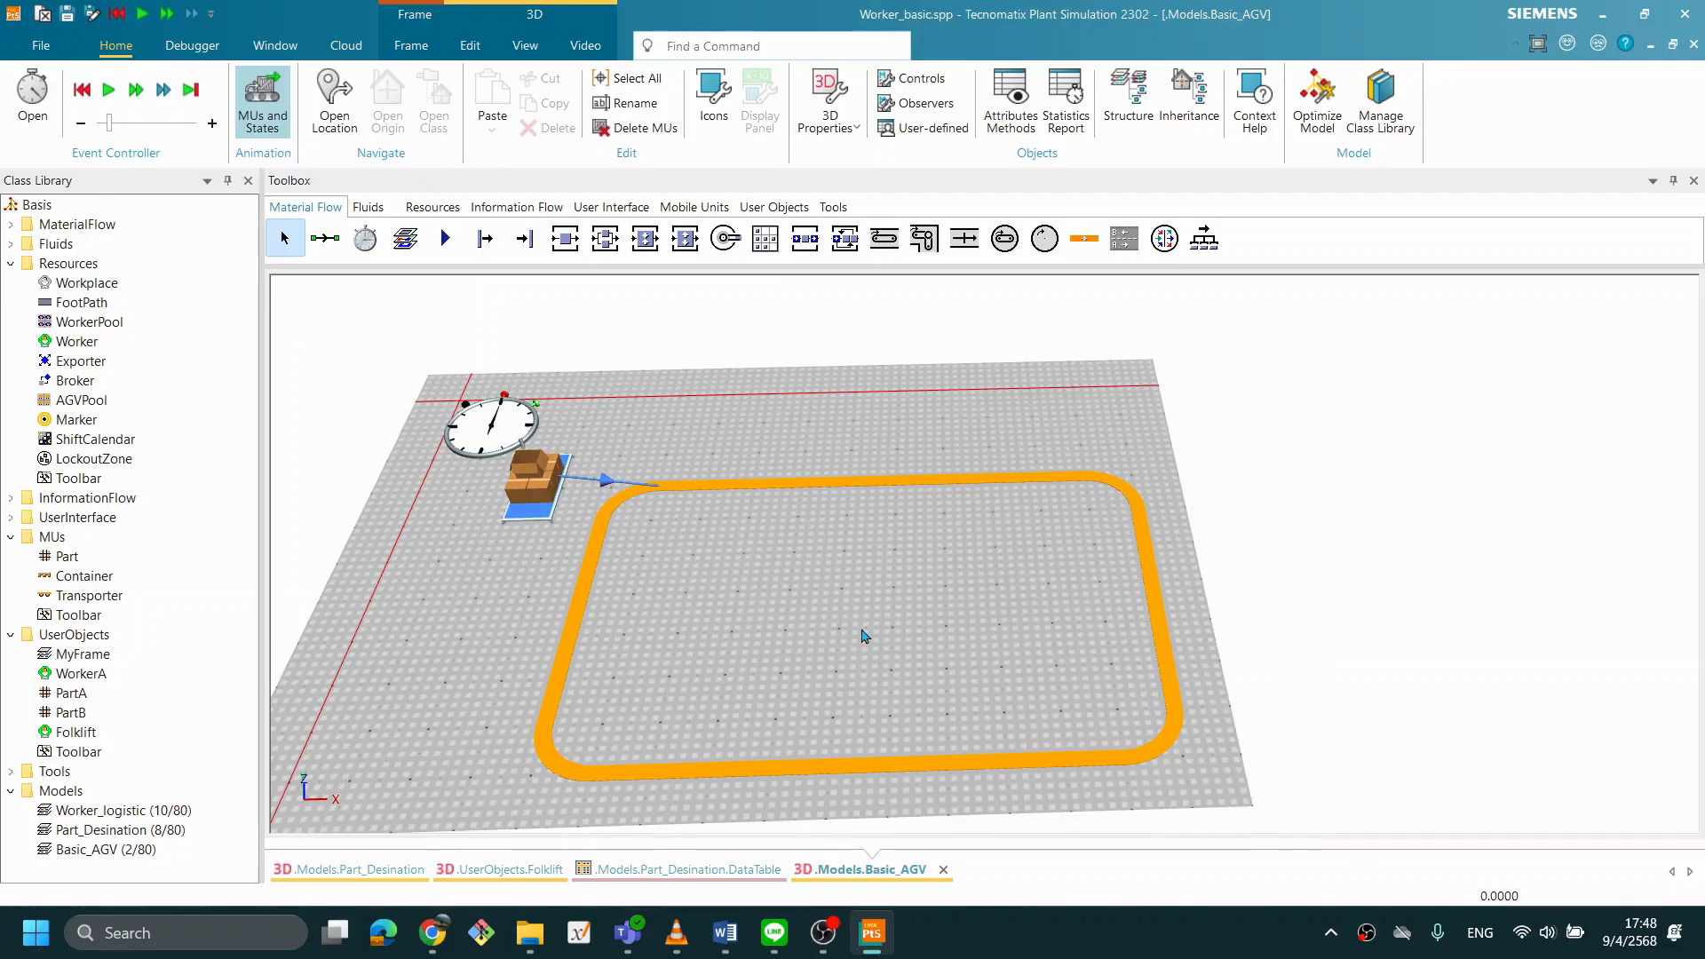
- Show the manipulators of the Track to reveal its segment points and direction
key(v)
drag(795, 509, 796, 582)
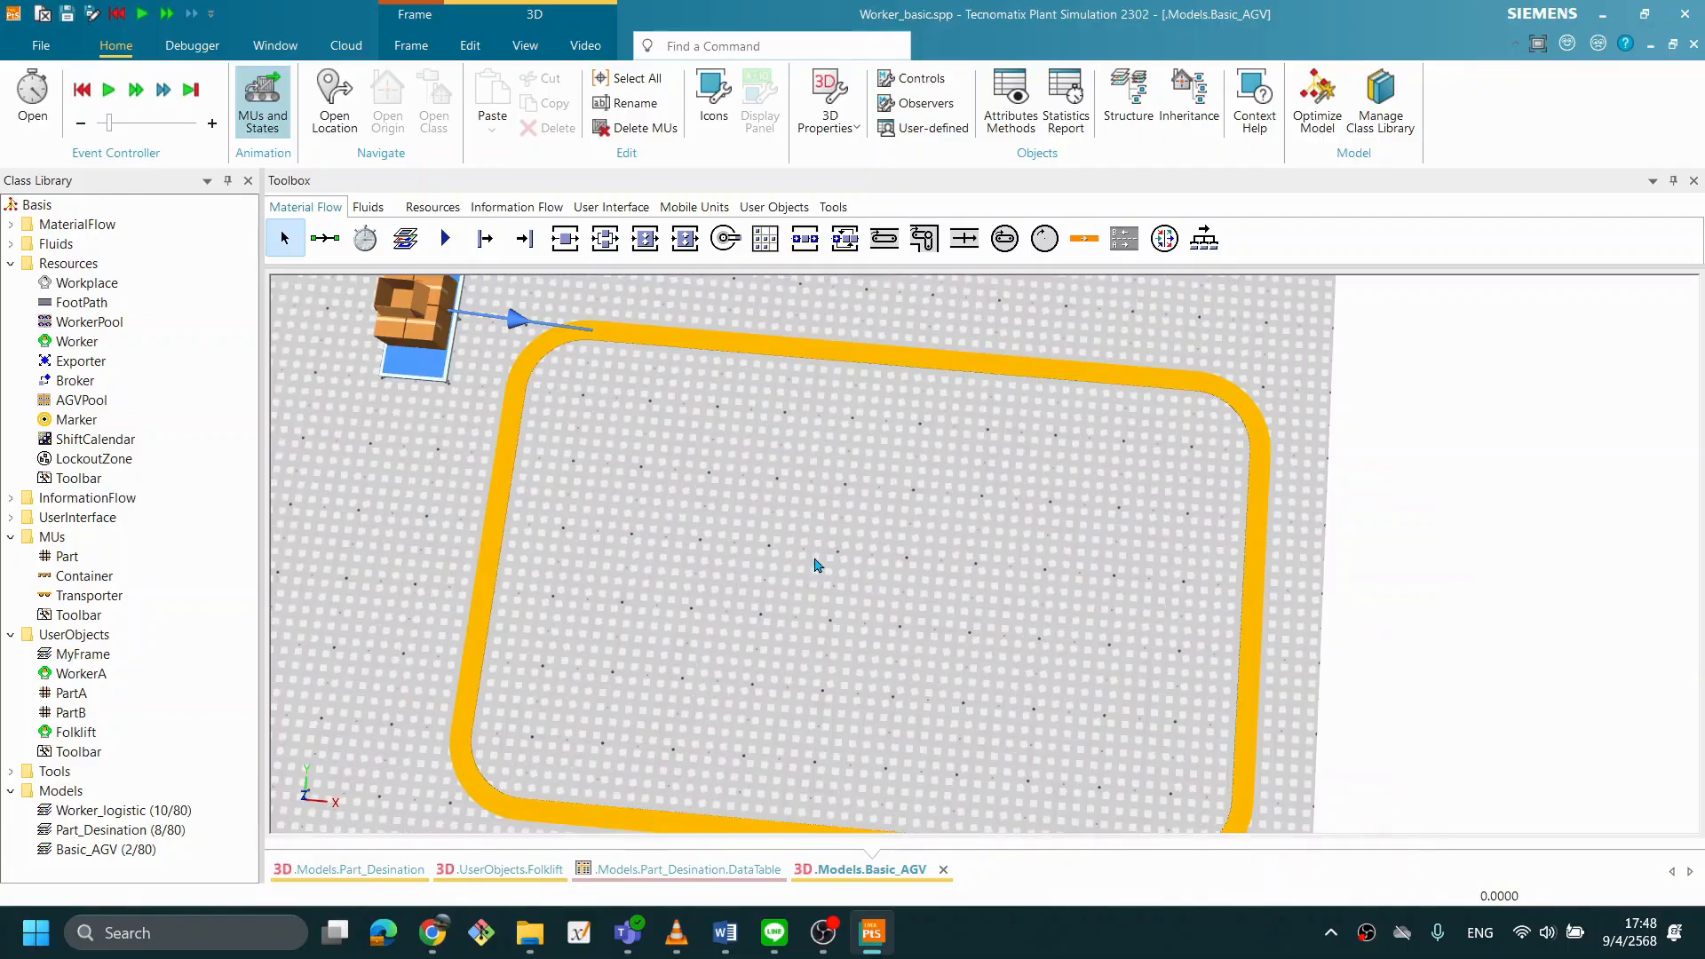
click(561, 348)
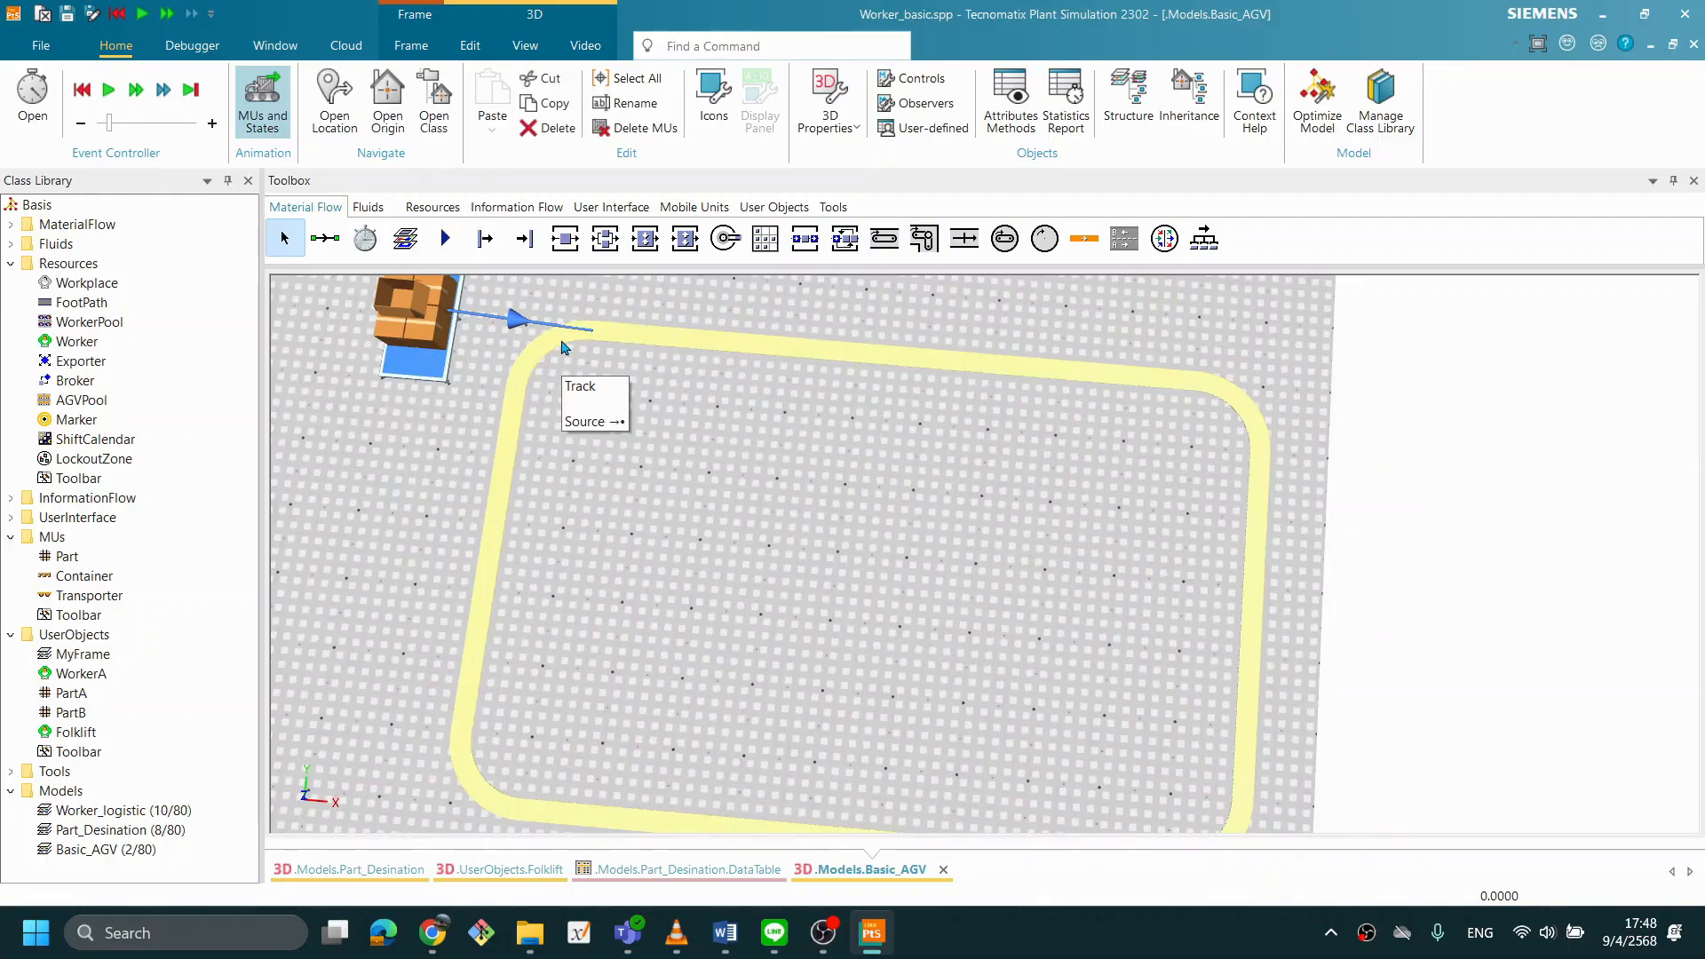
mouse_move(901, 645)
mouse_down()
mouse_move(959, 601)
mouse_move(957, 632)
mouse_move(900, 641)
mouse_up()
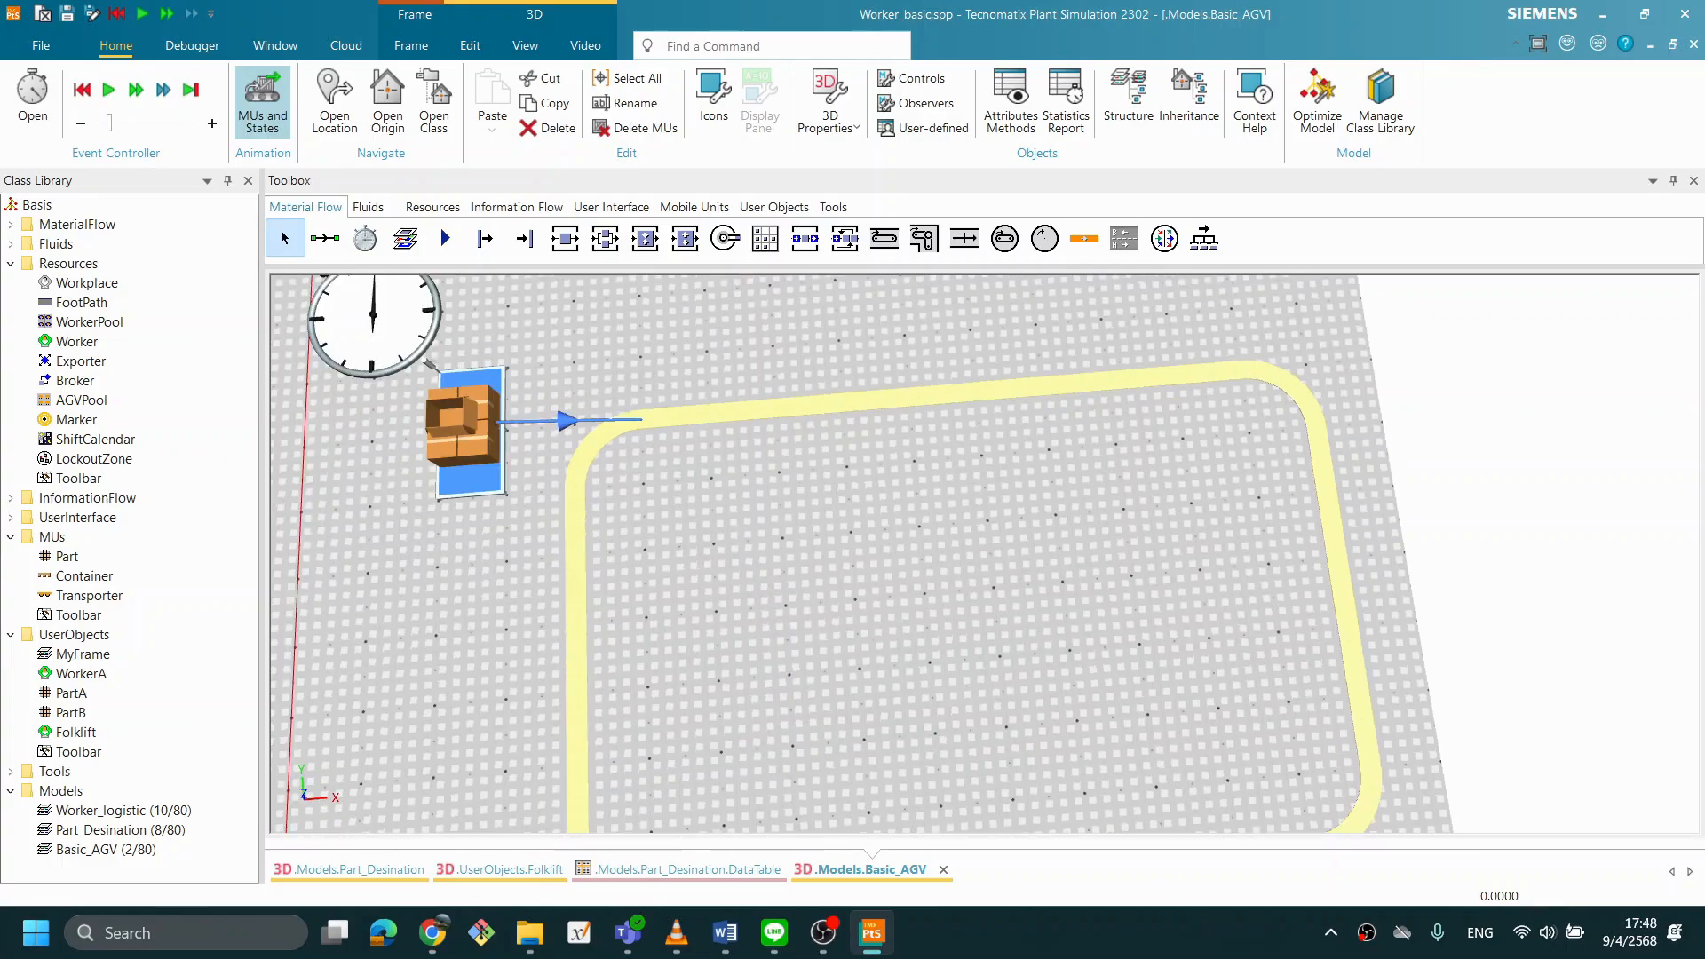
drag(1127, 740, 1119, 743)
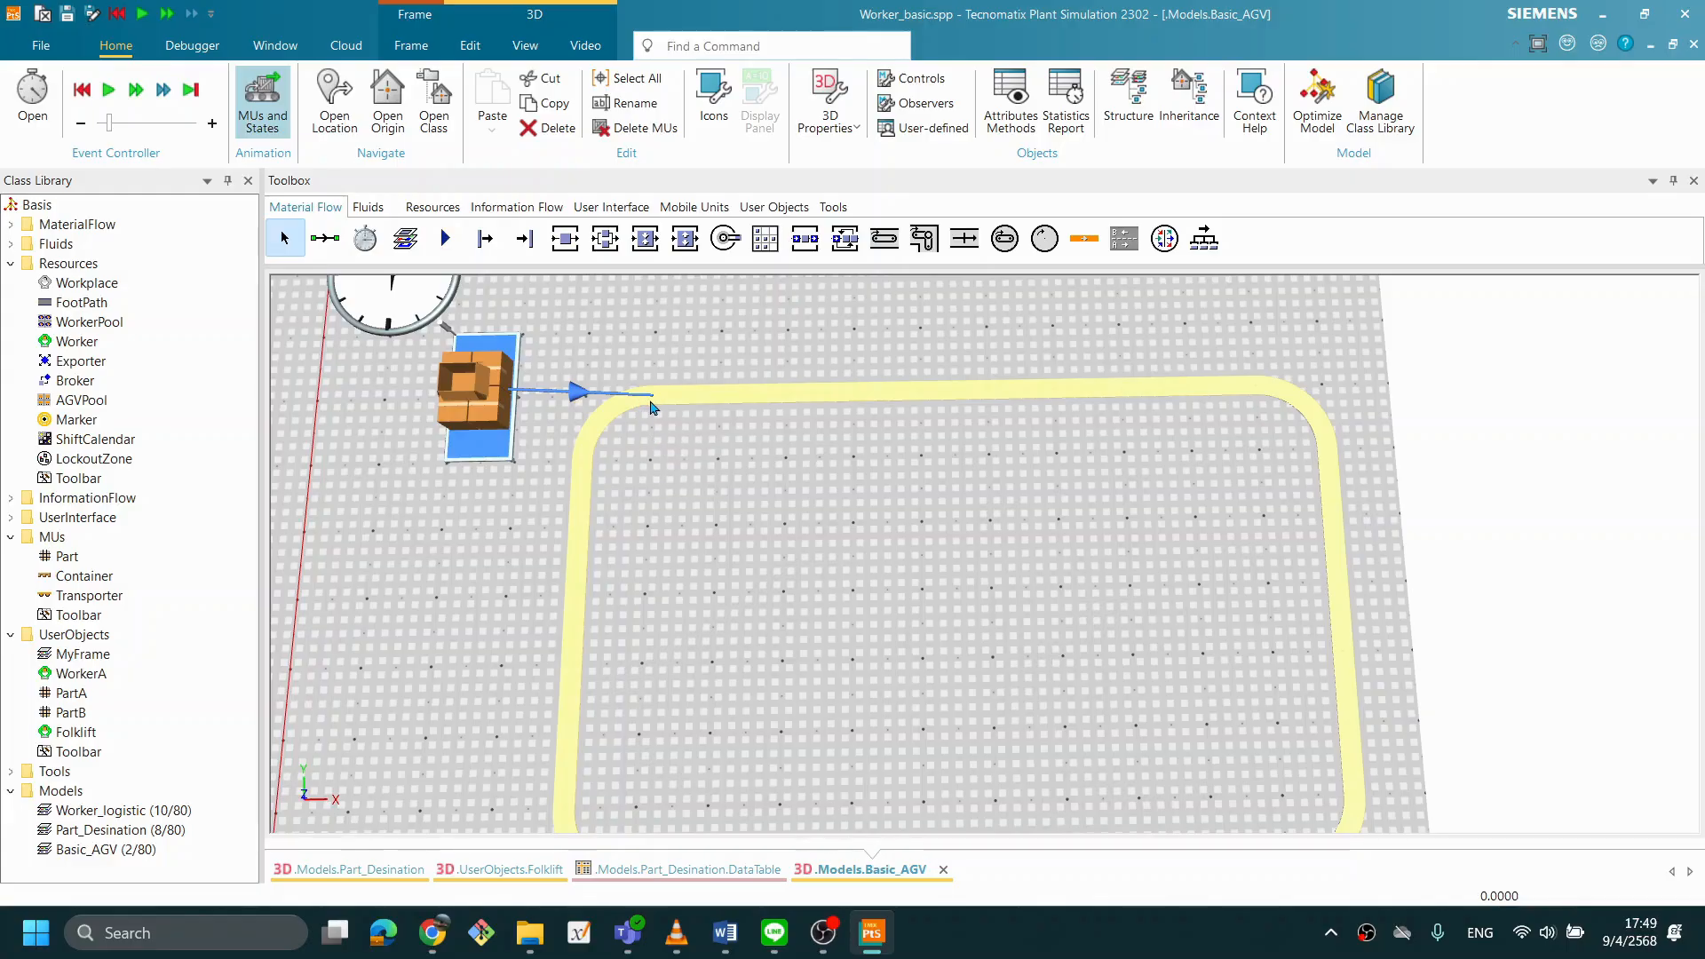
click(1150, 956)
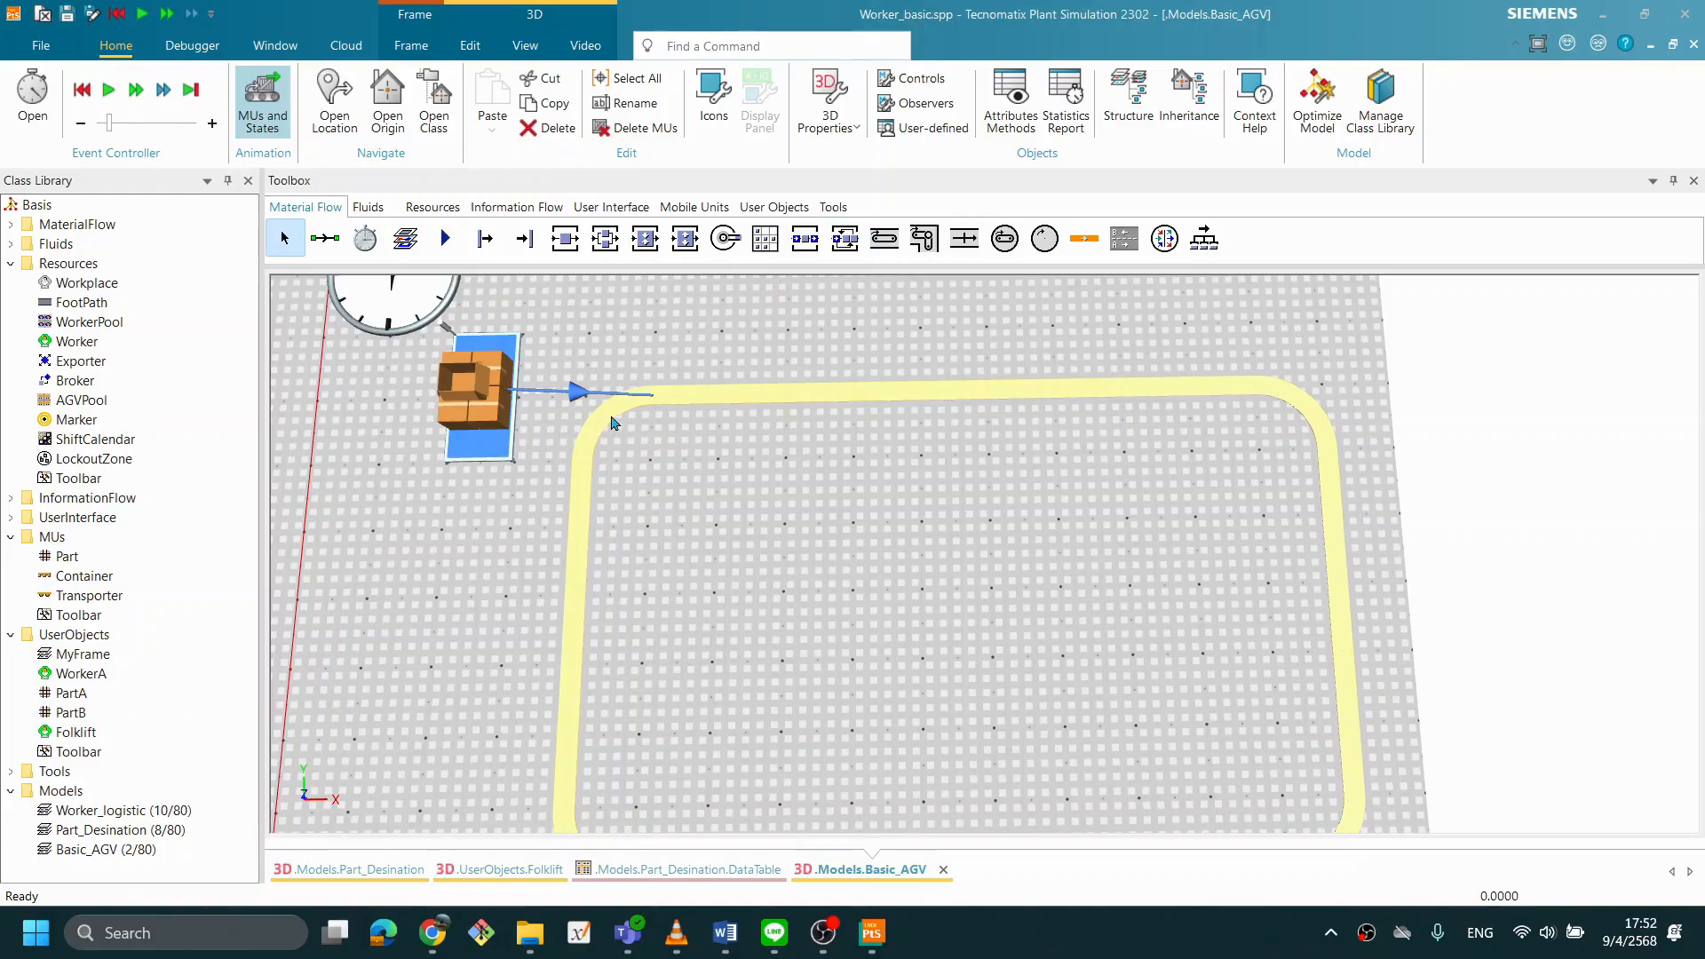
right_click(671, 404)
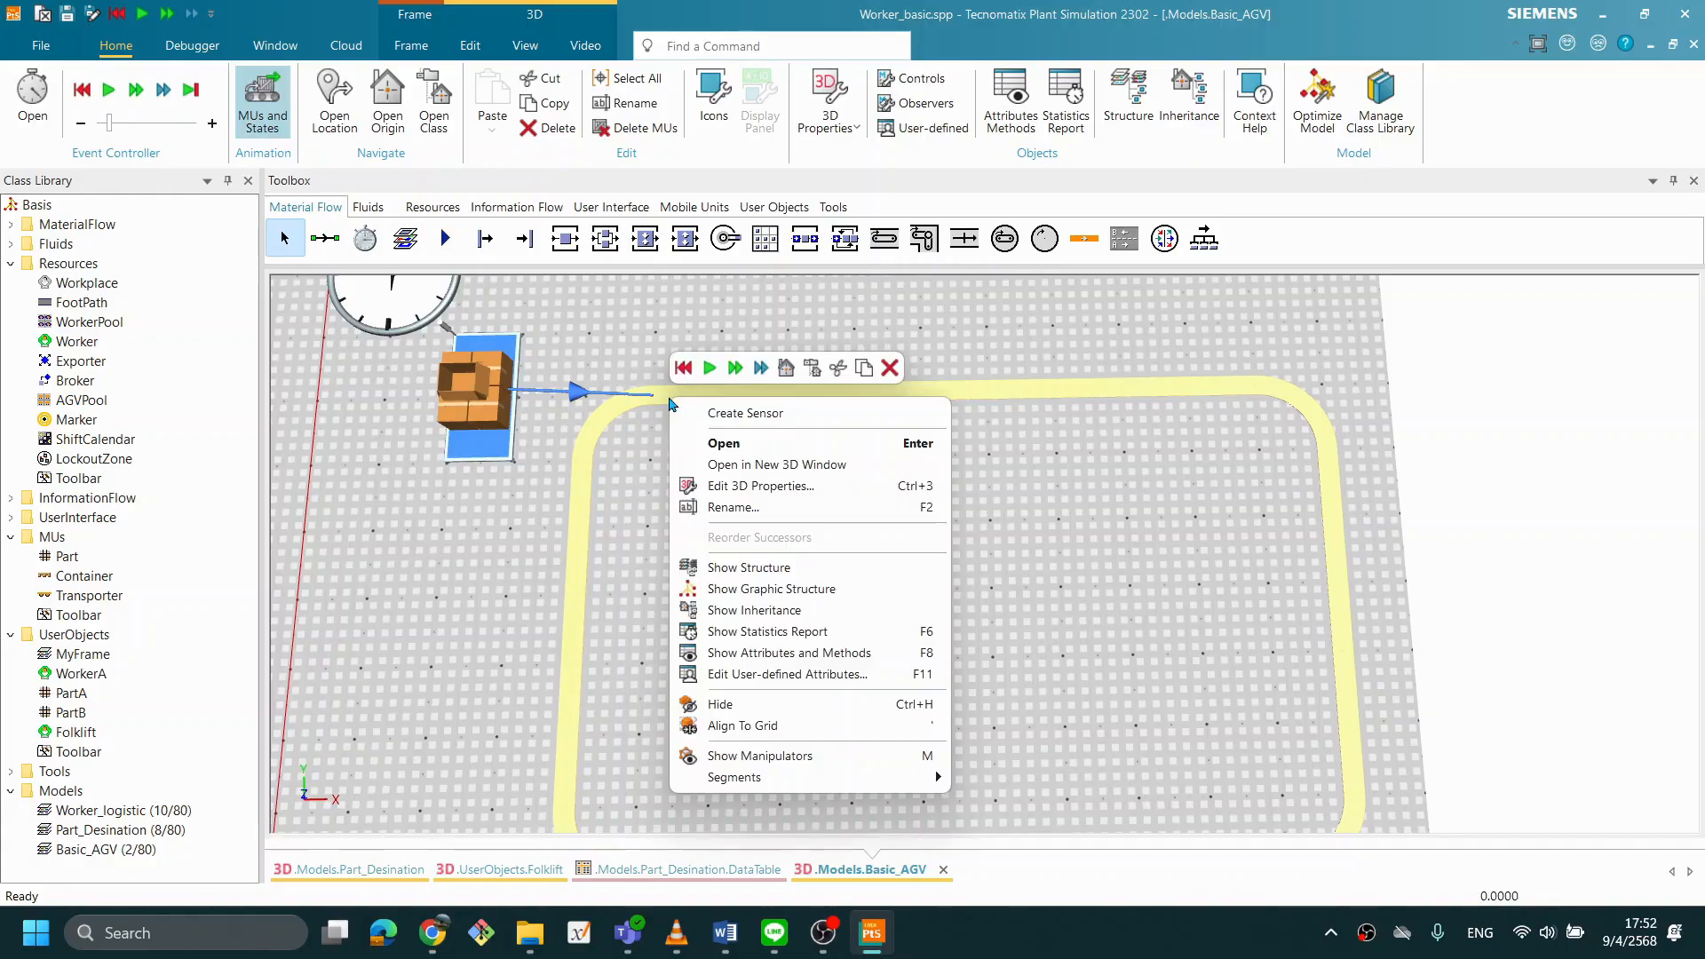
click(762, 757)
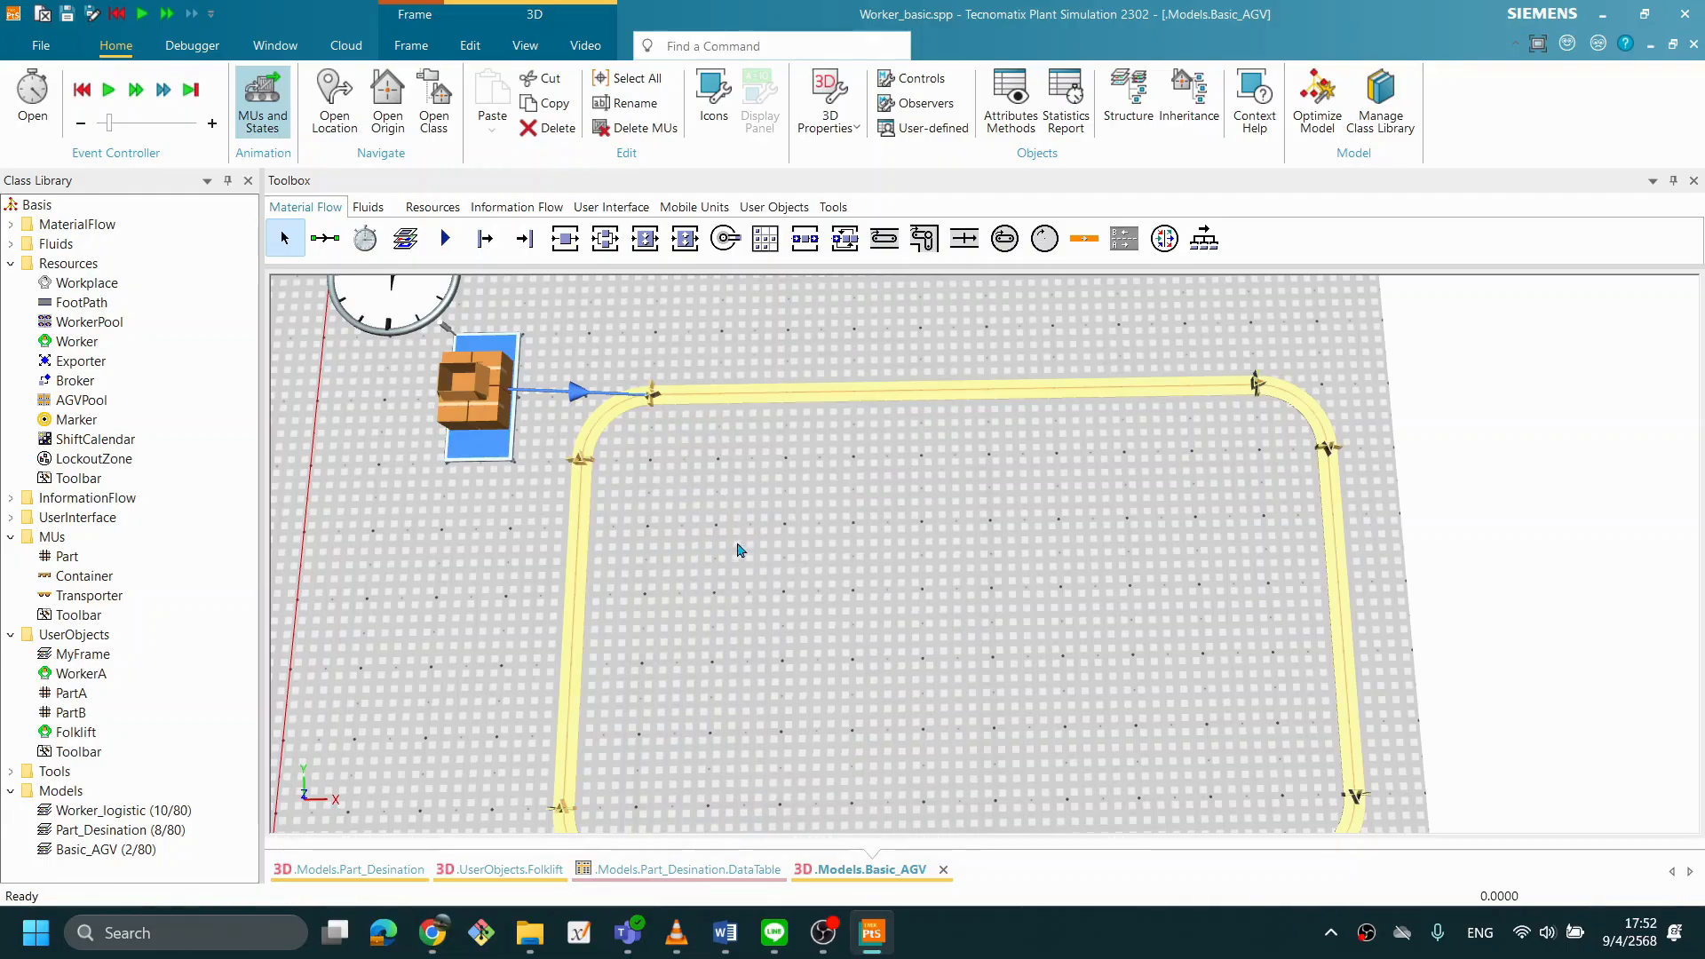
- Pull the Track's end point away from its start point near the Source to open a gap in the loop
scroll(721, 551, up, 5)
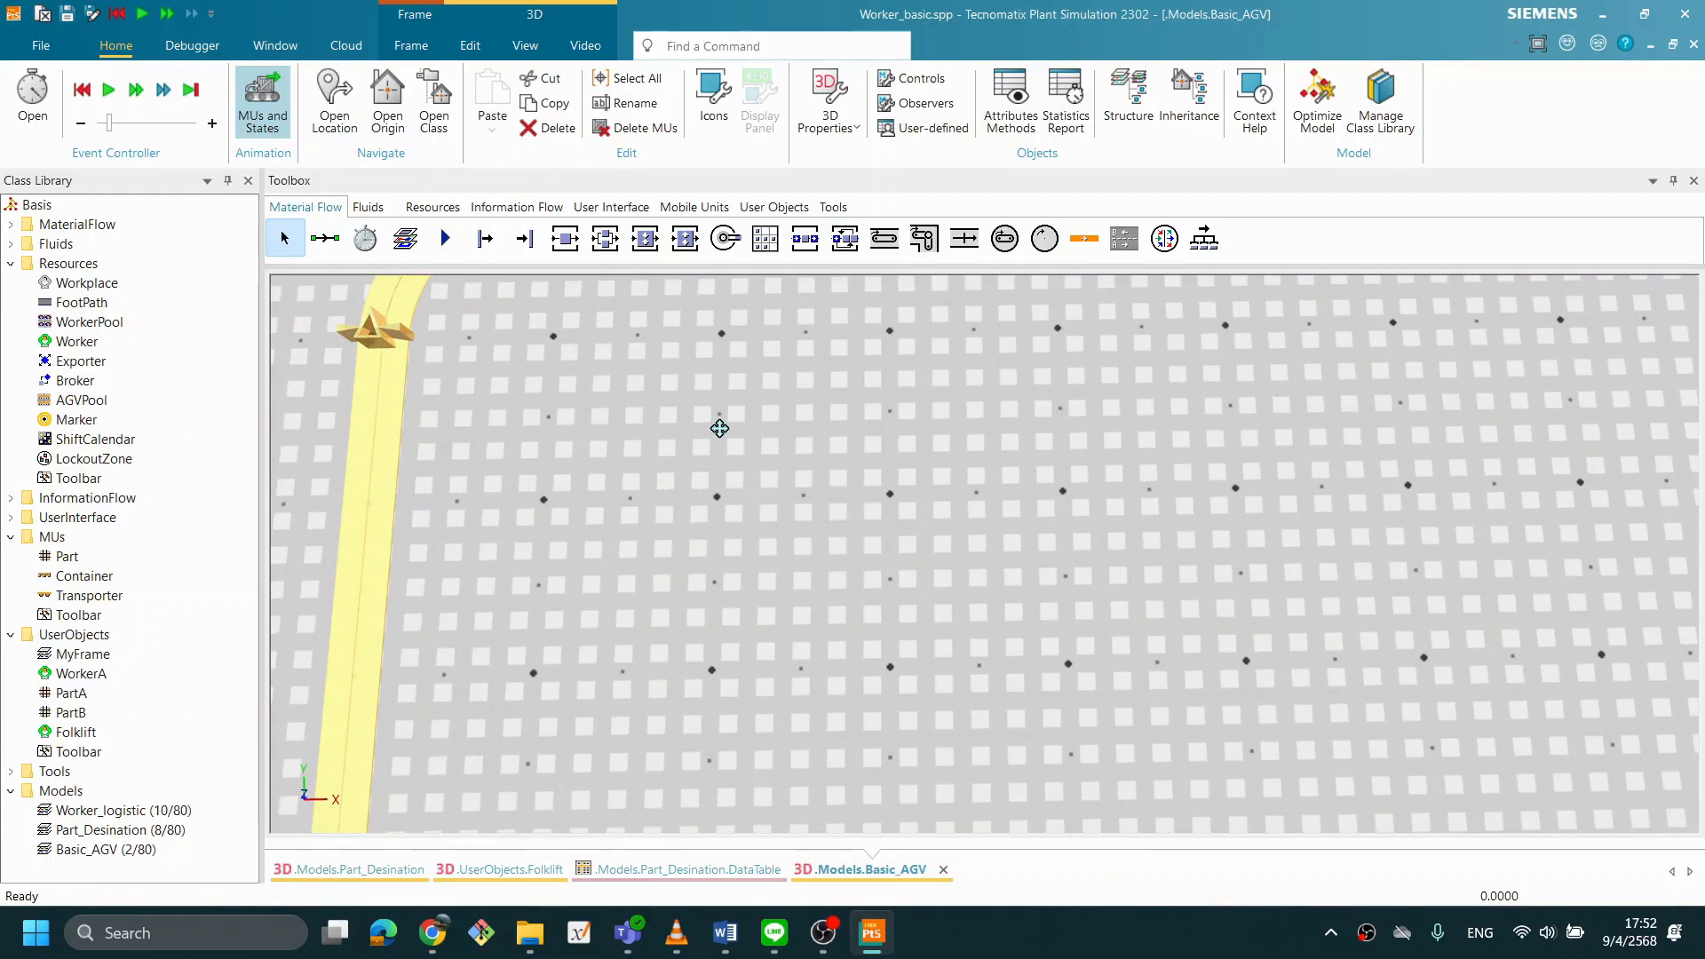
scroll(720, 429, down, 3)
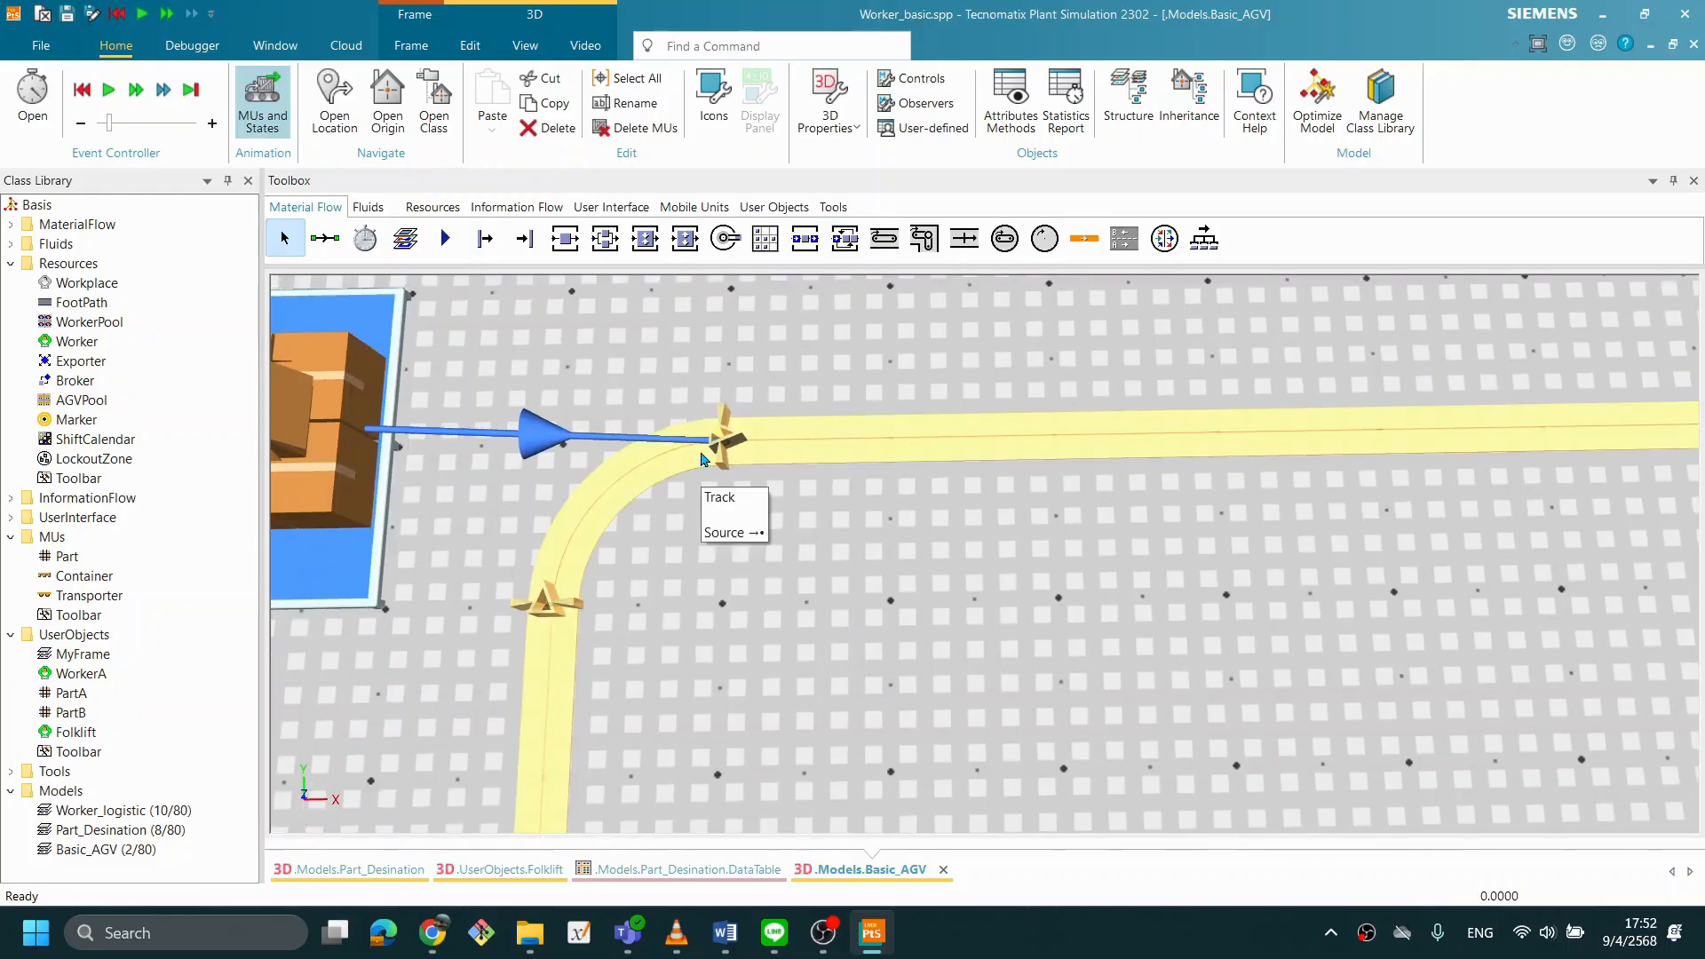
click(721, 467)
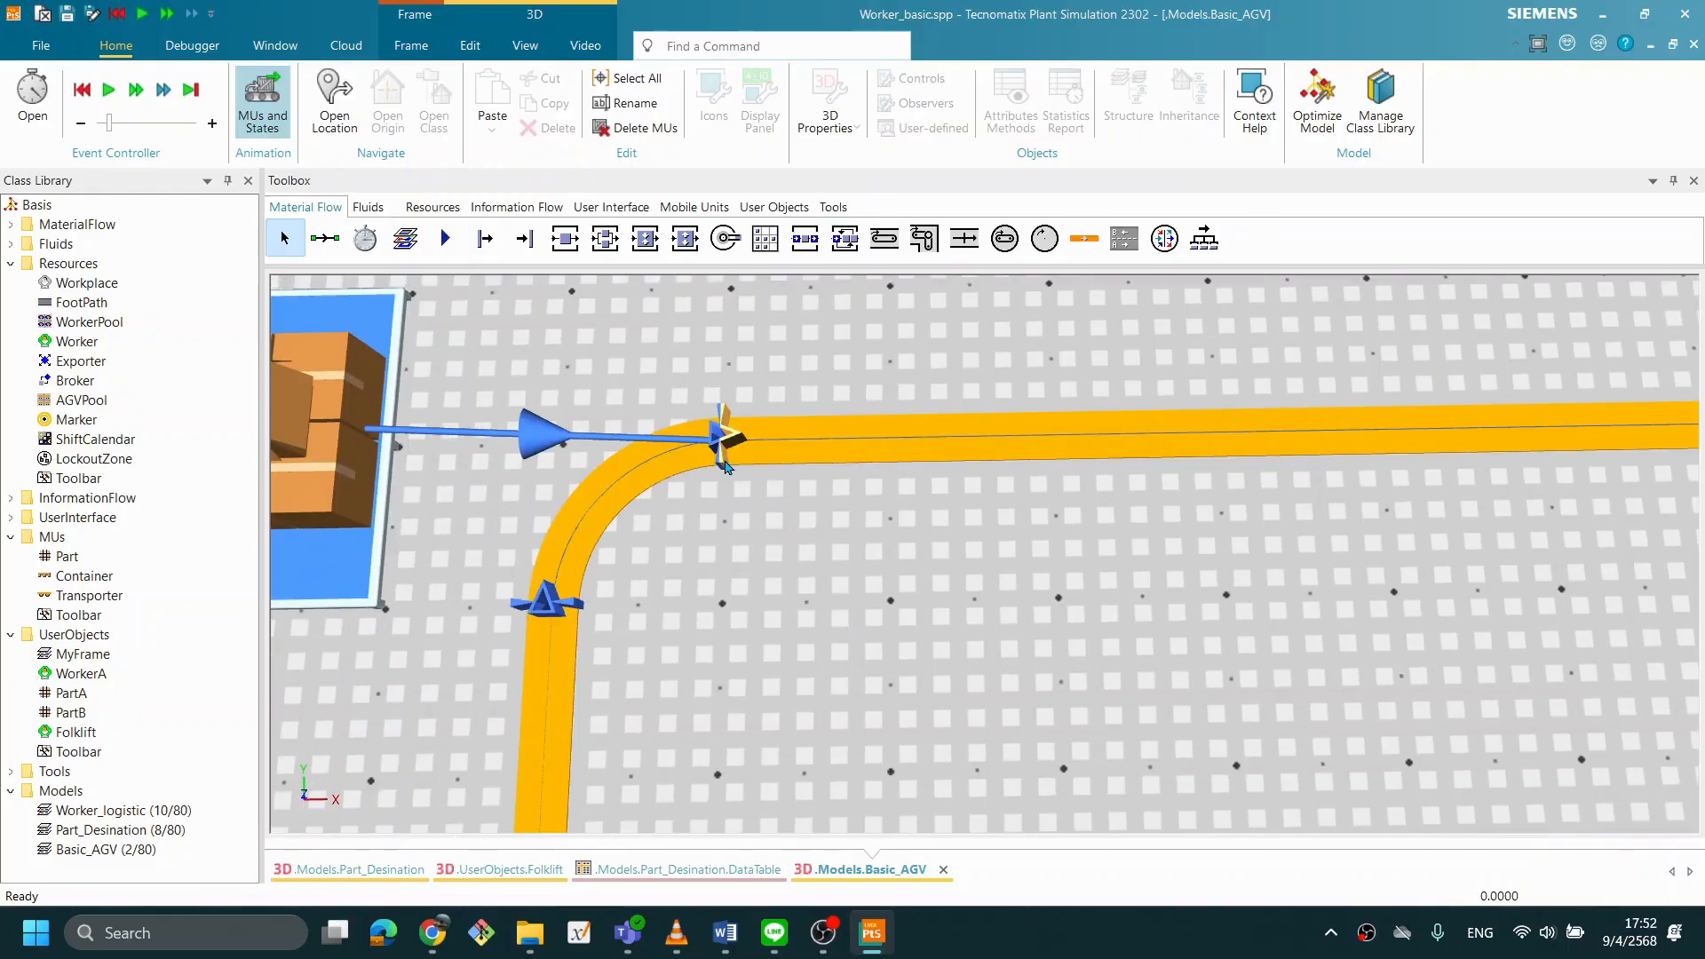
scroll(772, 515, up, 5)
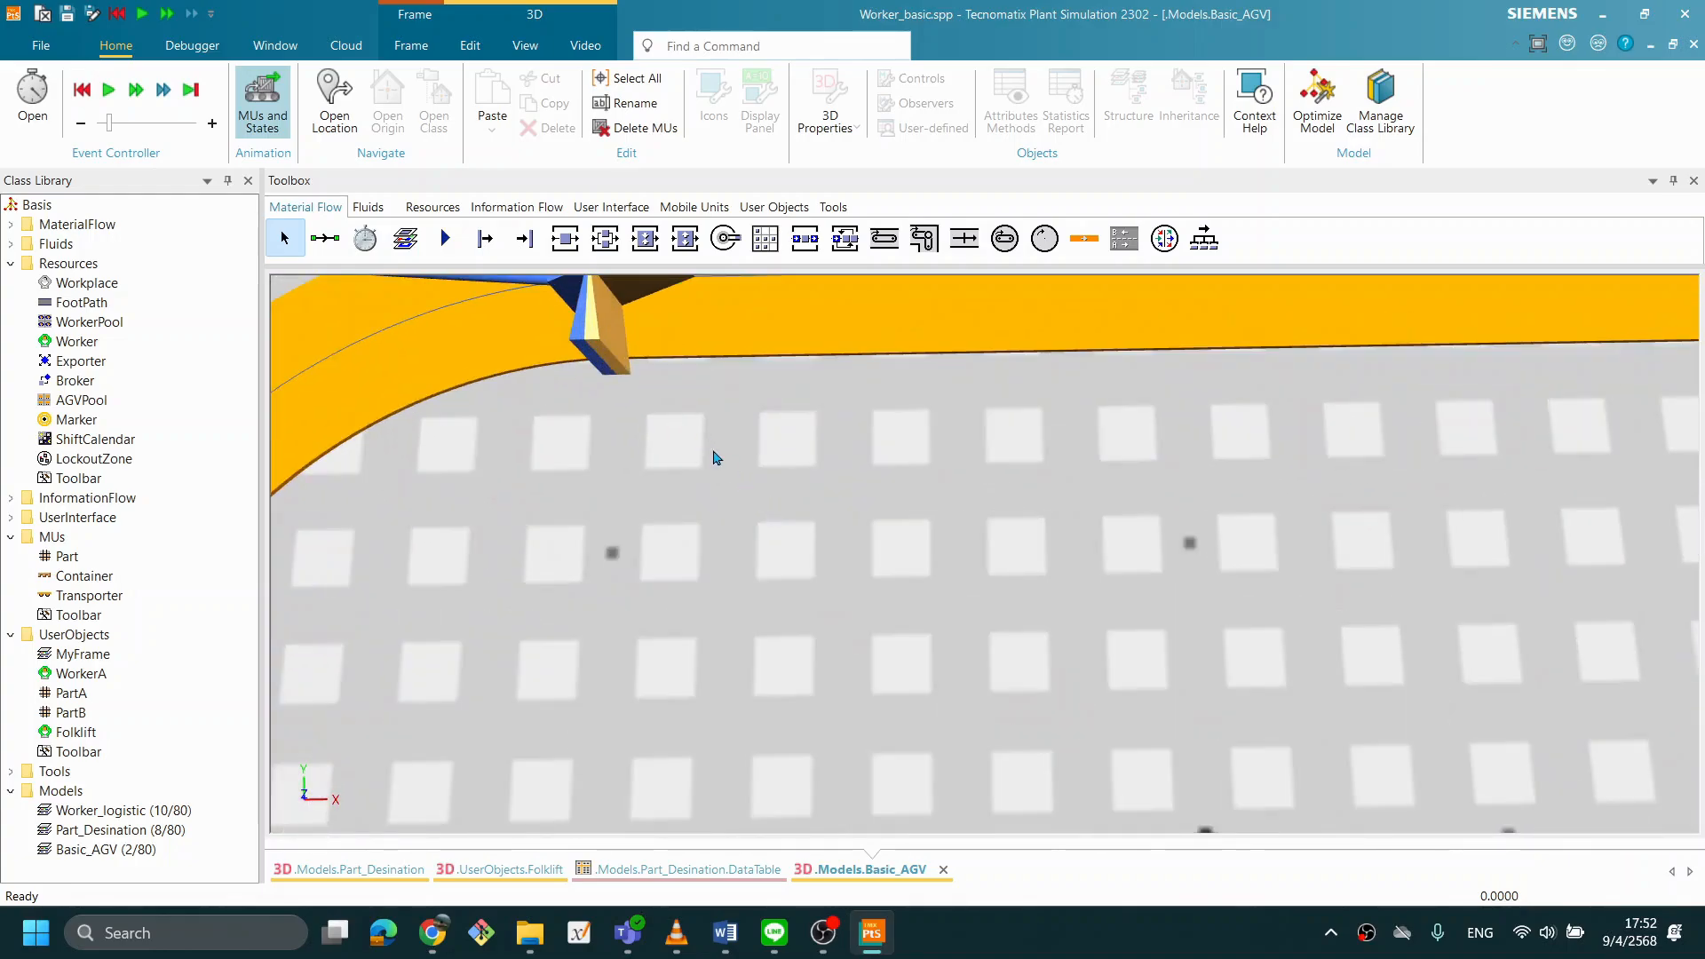
drag(754, 464, 982, 666)
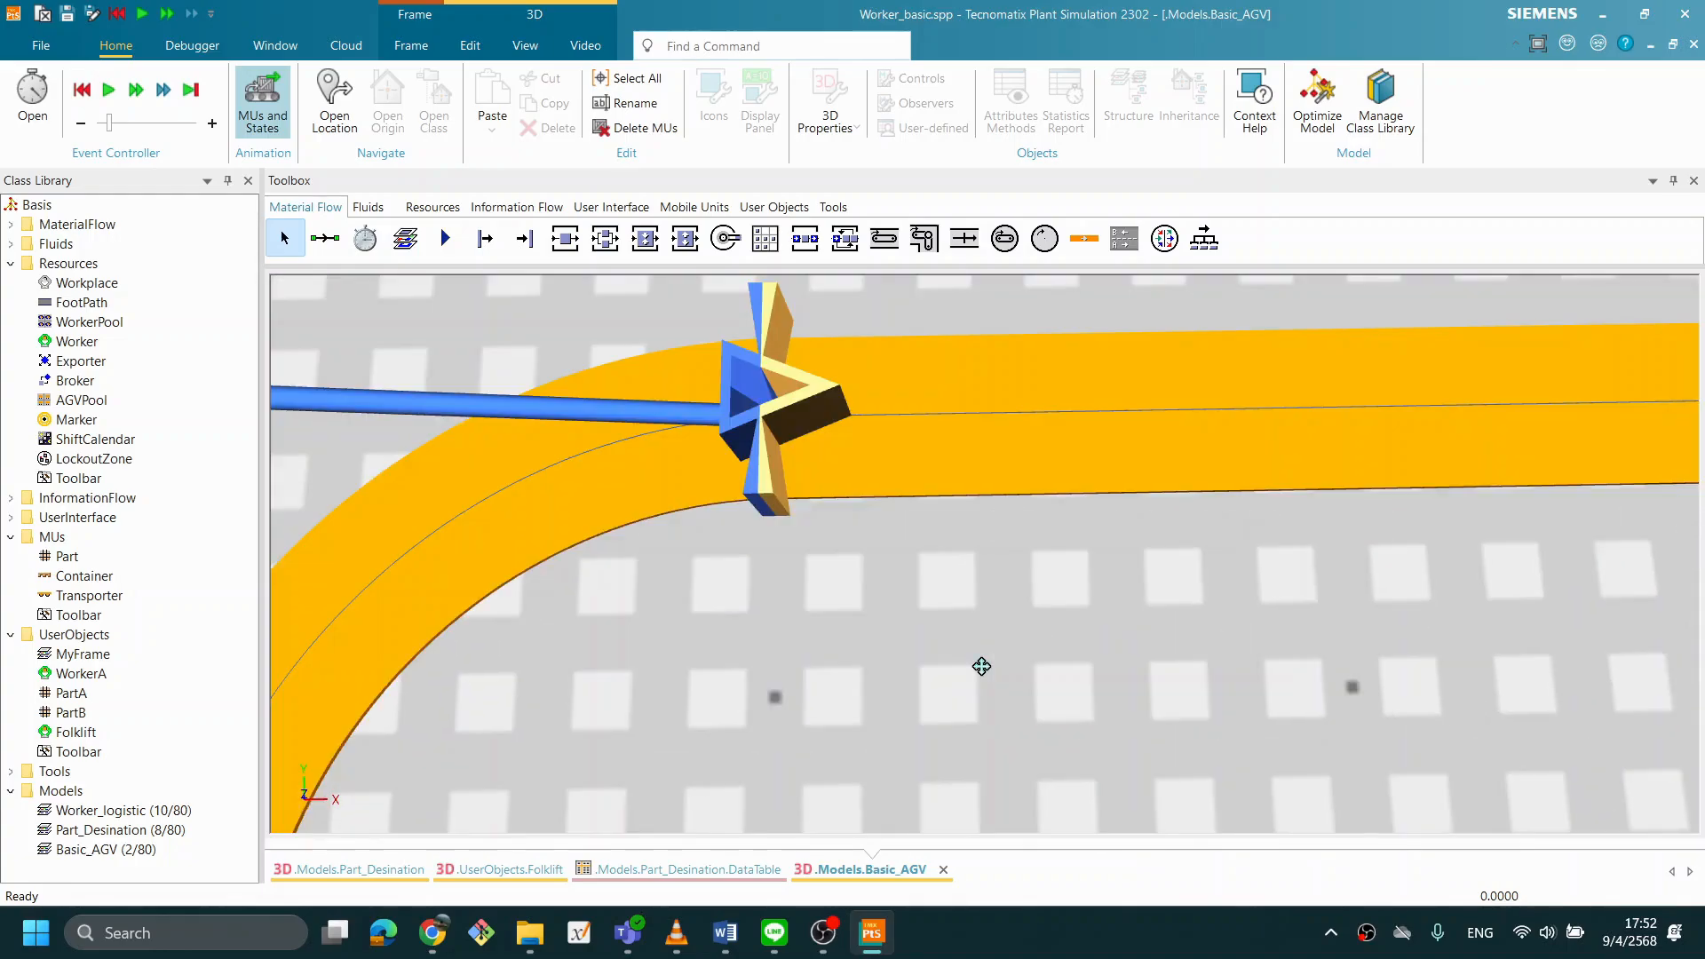
click(743, 401)
drag(742, 401, 629, 395)
drag(990, 528, 912, 470)
scroll(958, 536, down, 5)
mouse_move(912, 600)
mouse_down()
mouse_move(918, 682)
mouse_move(869, 487)
mouse_move(893, 553)
mouse_move(1039, 620)
mouse_move(813, 630)
mouse_move(856, 671)
mouse_move(921, 683)
mouse_up()
scroll(962, 663, up, 3)
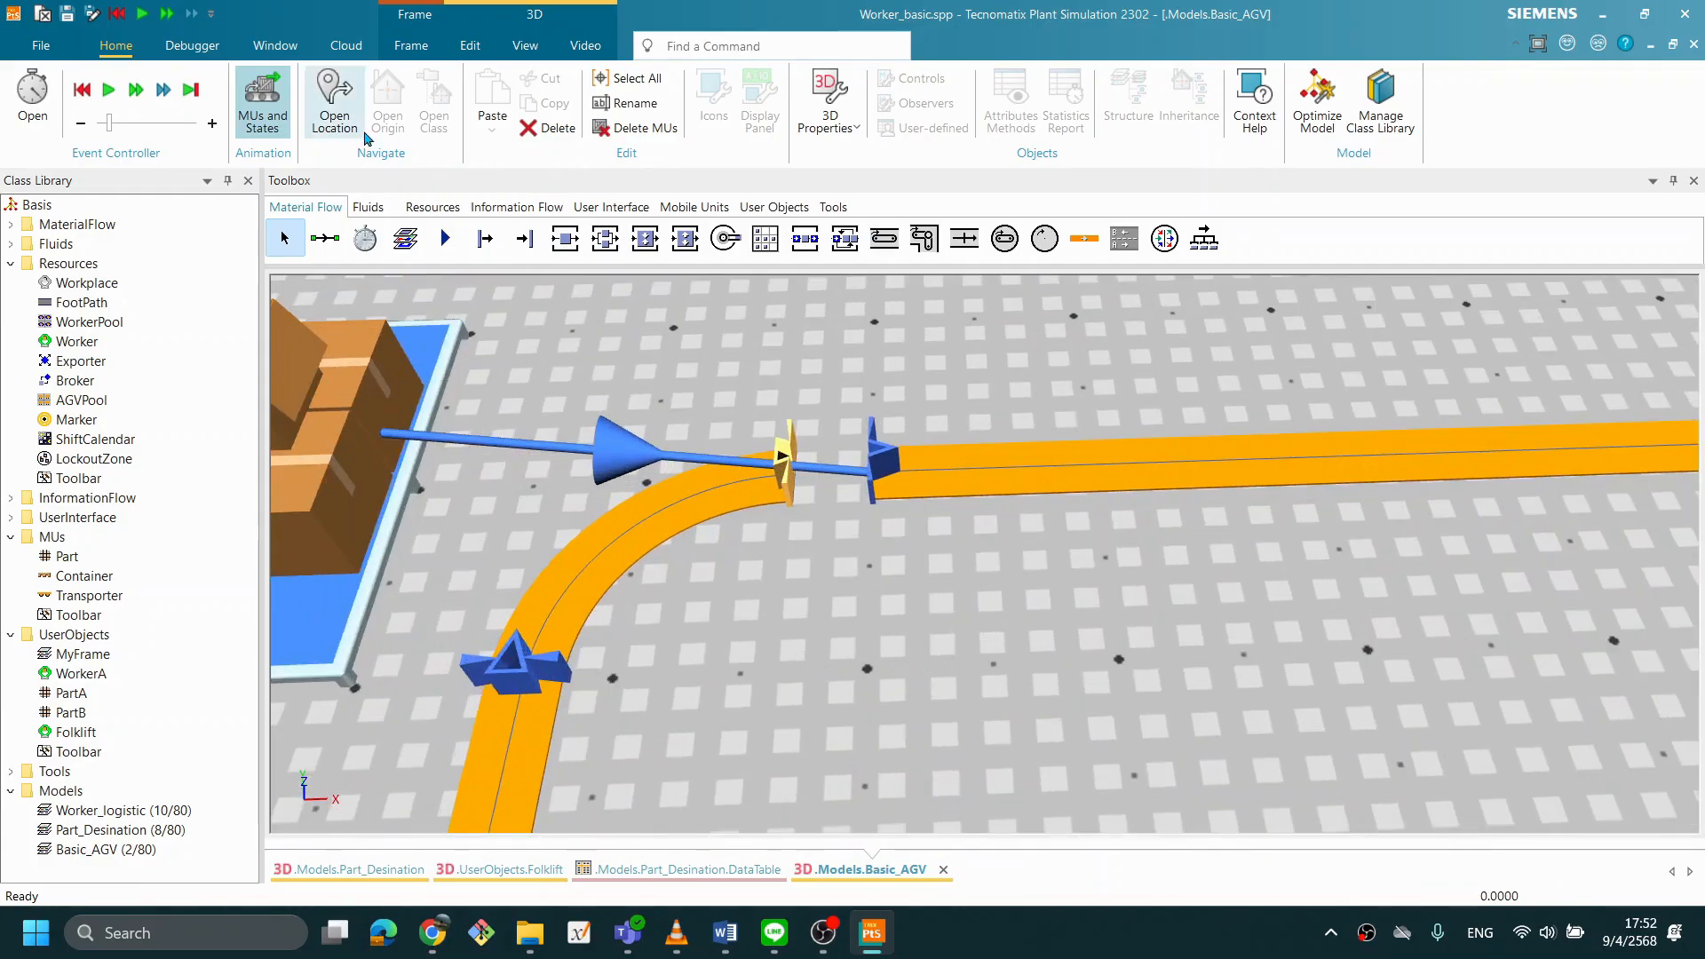
- Connect the Track's end section to its own start section with a Connector, and decline the incoming call
key(alt+Tab)
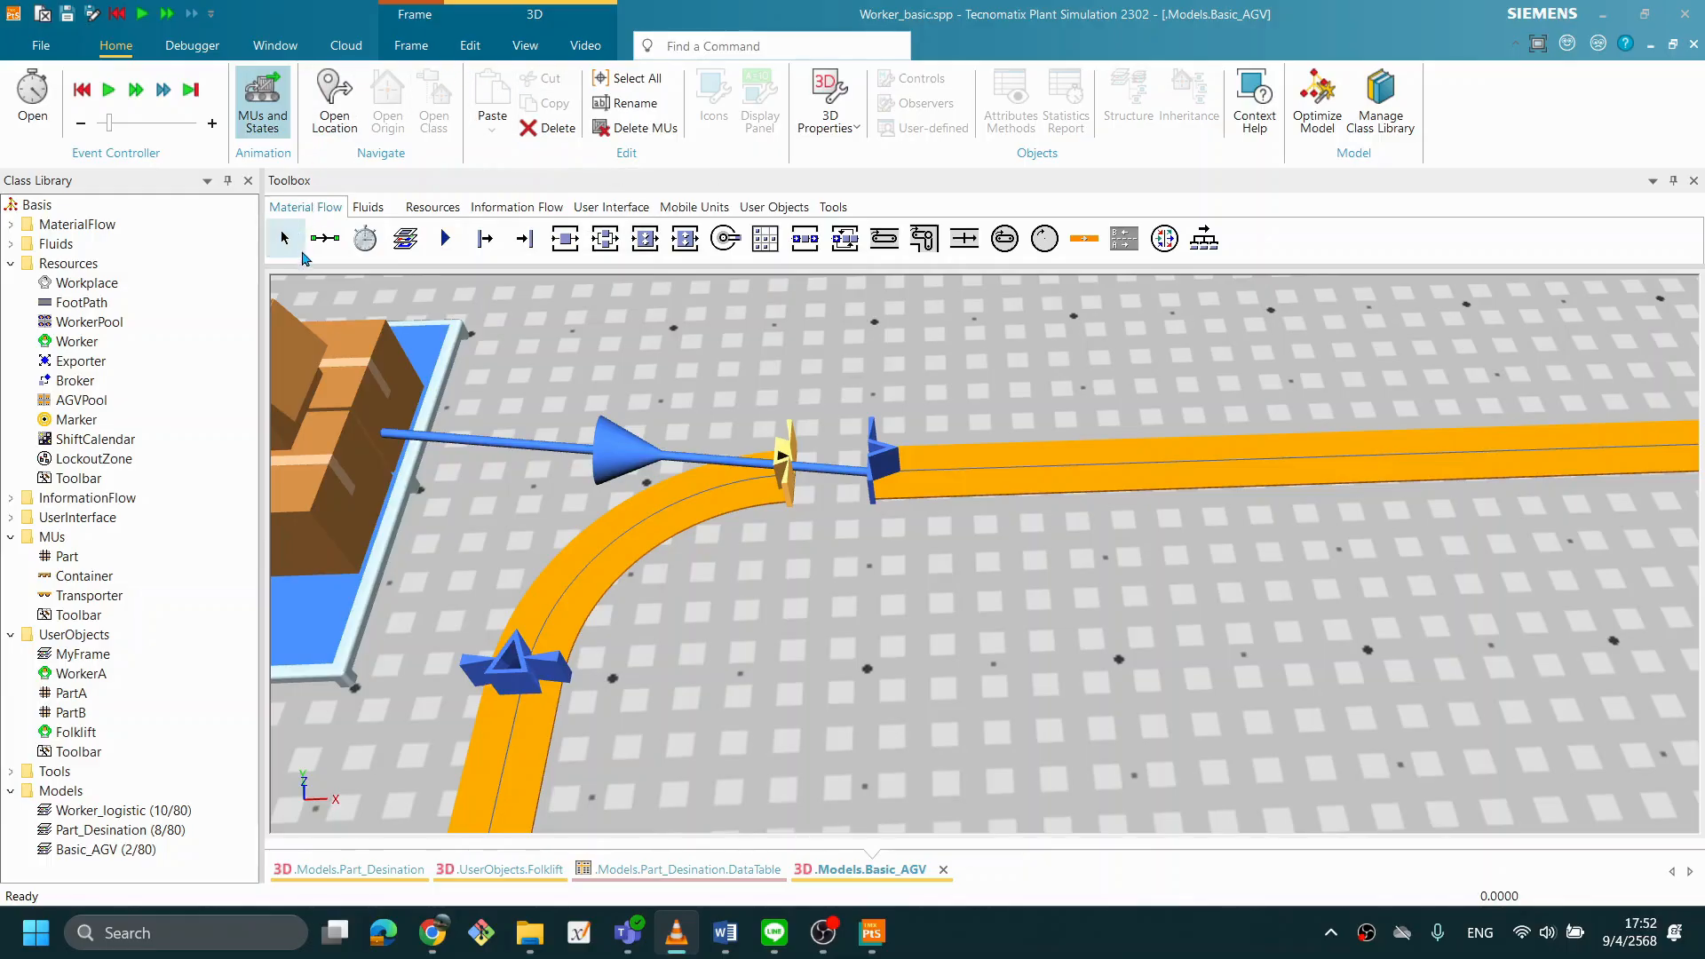
click(325, 238)
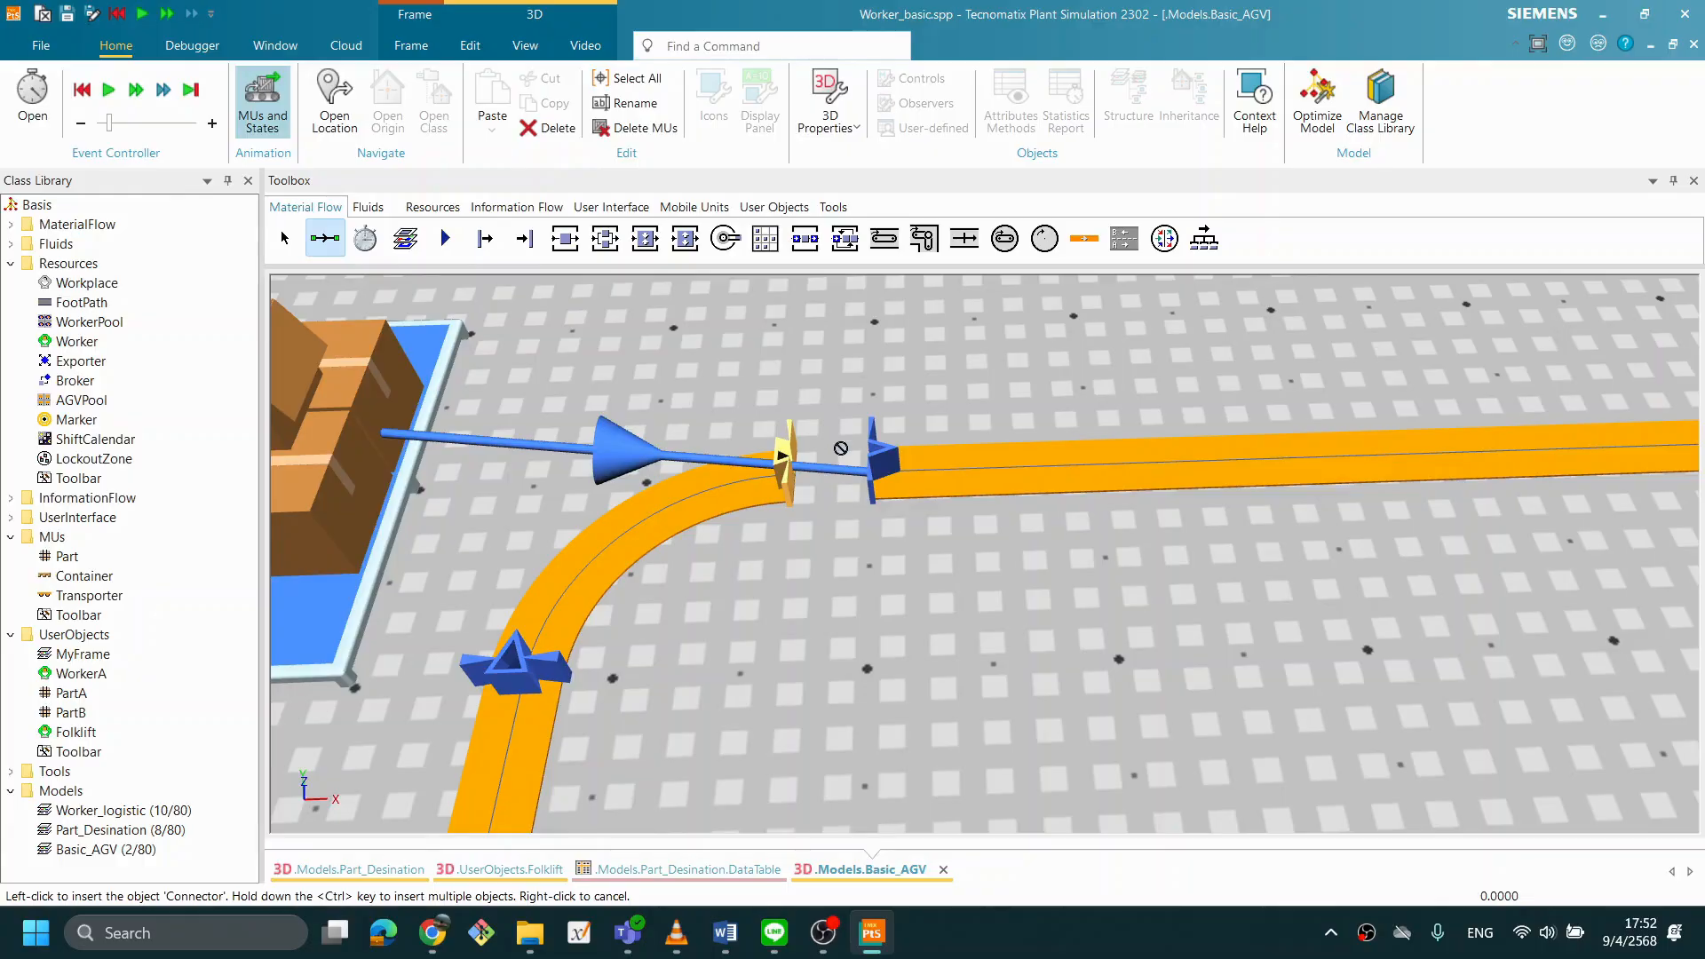
click(747, 493)
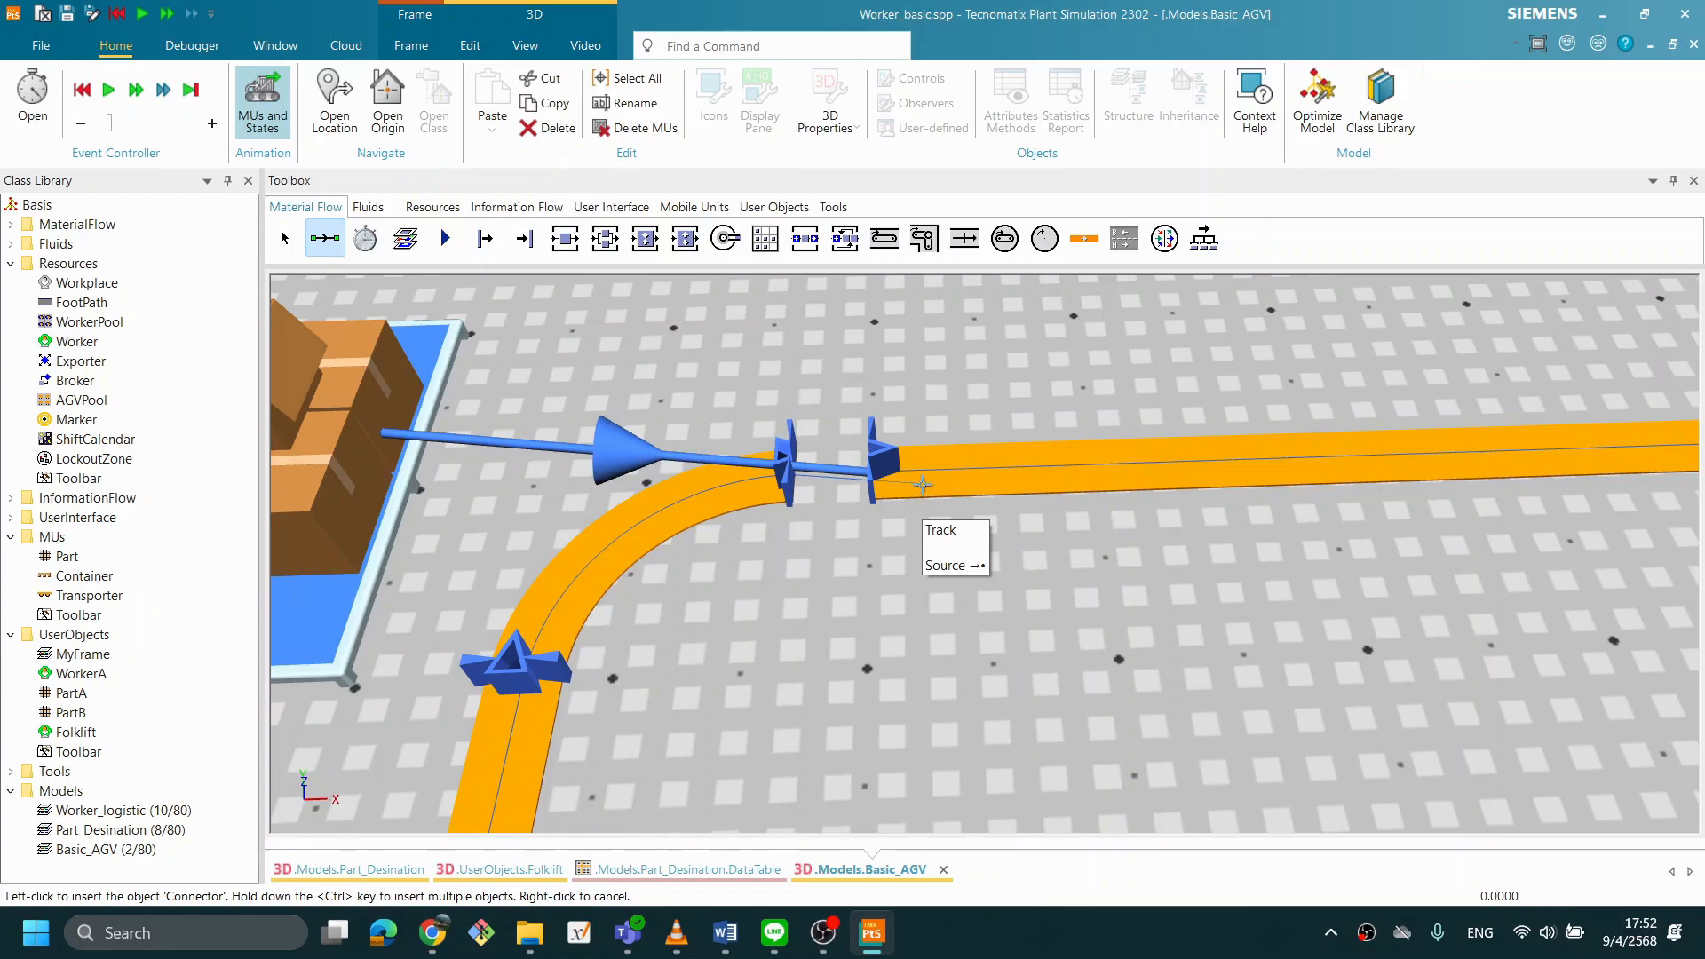
click(924, 489)
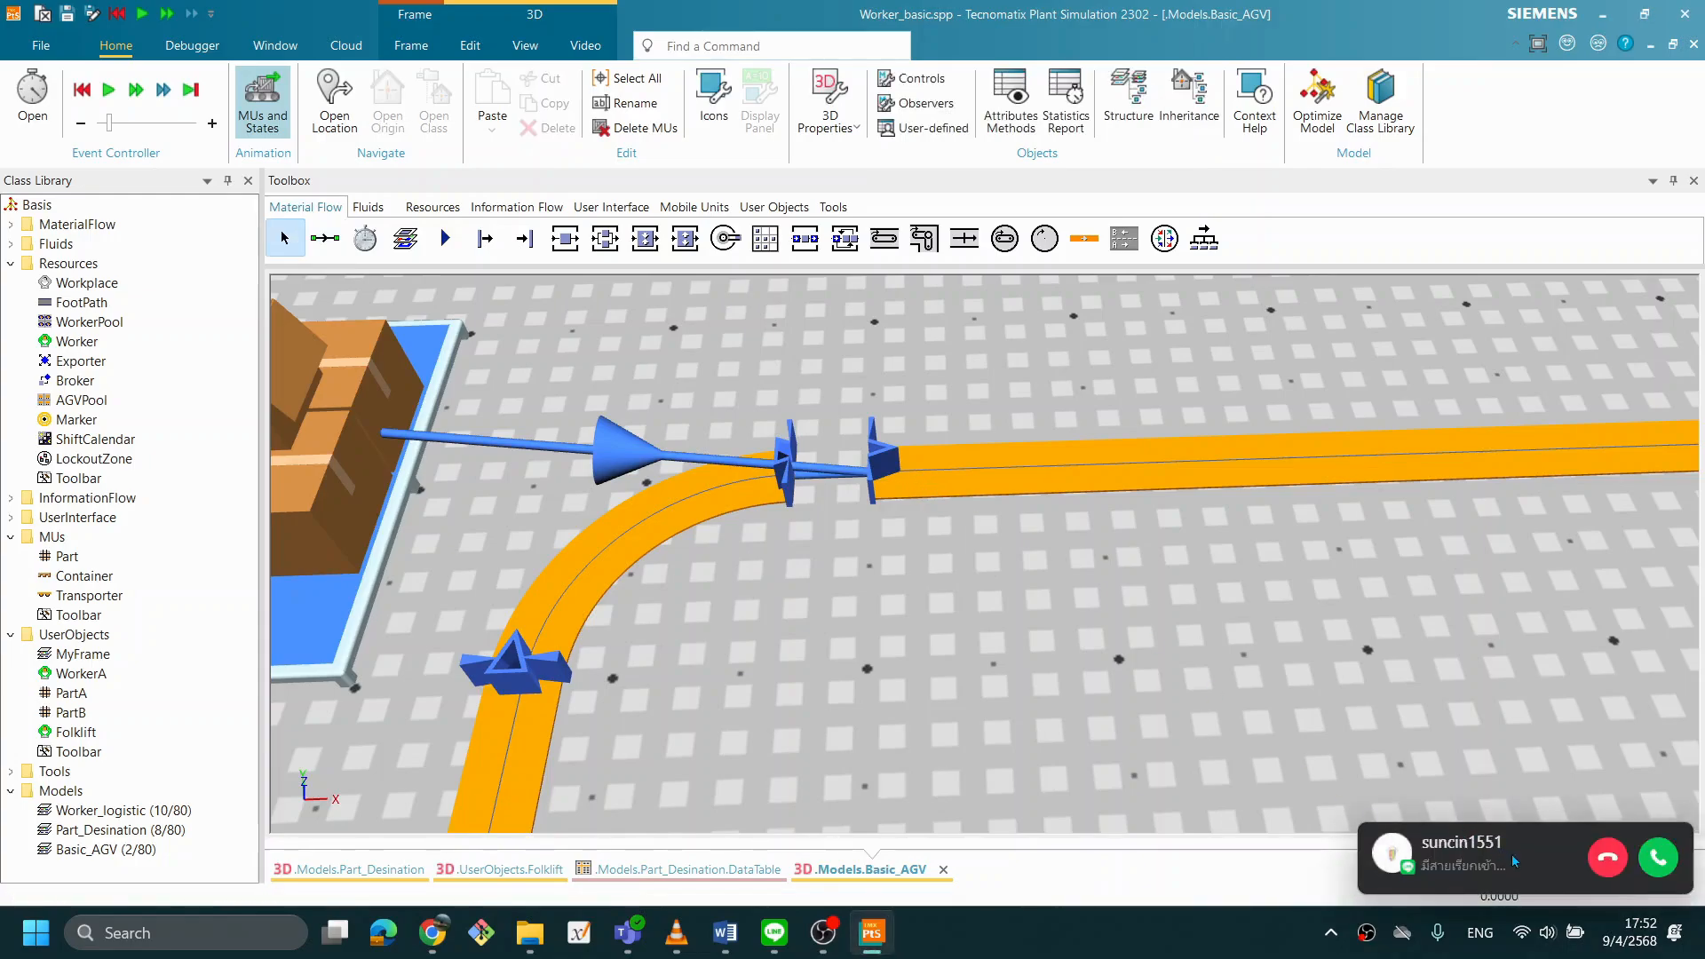
click(1616, 873)
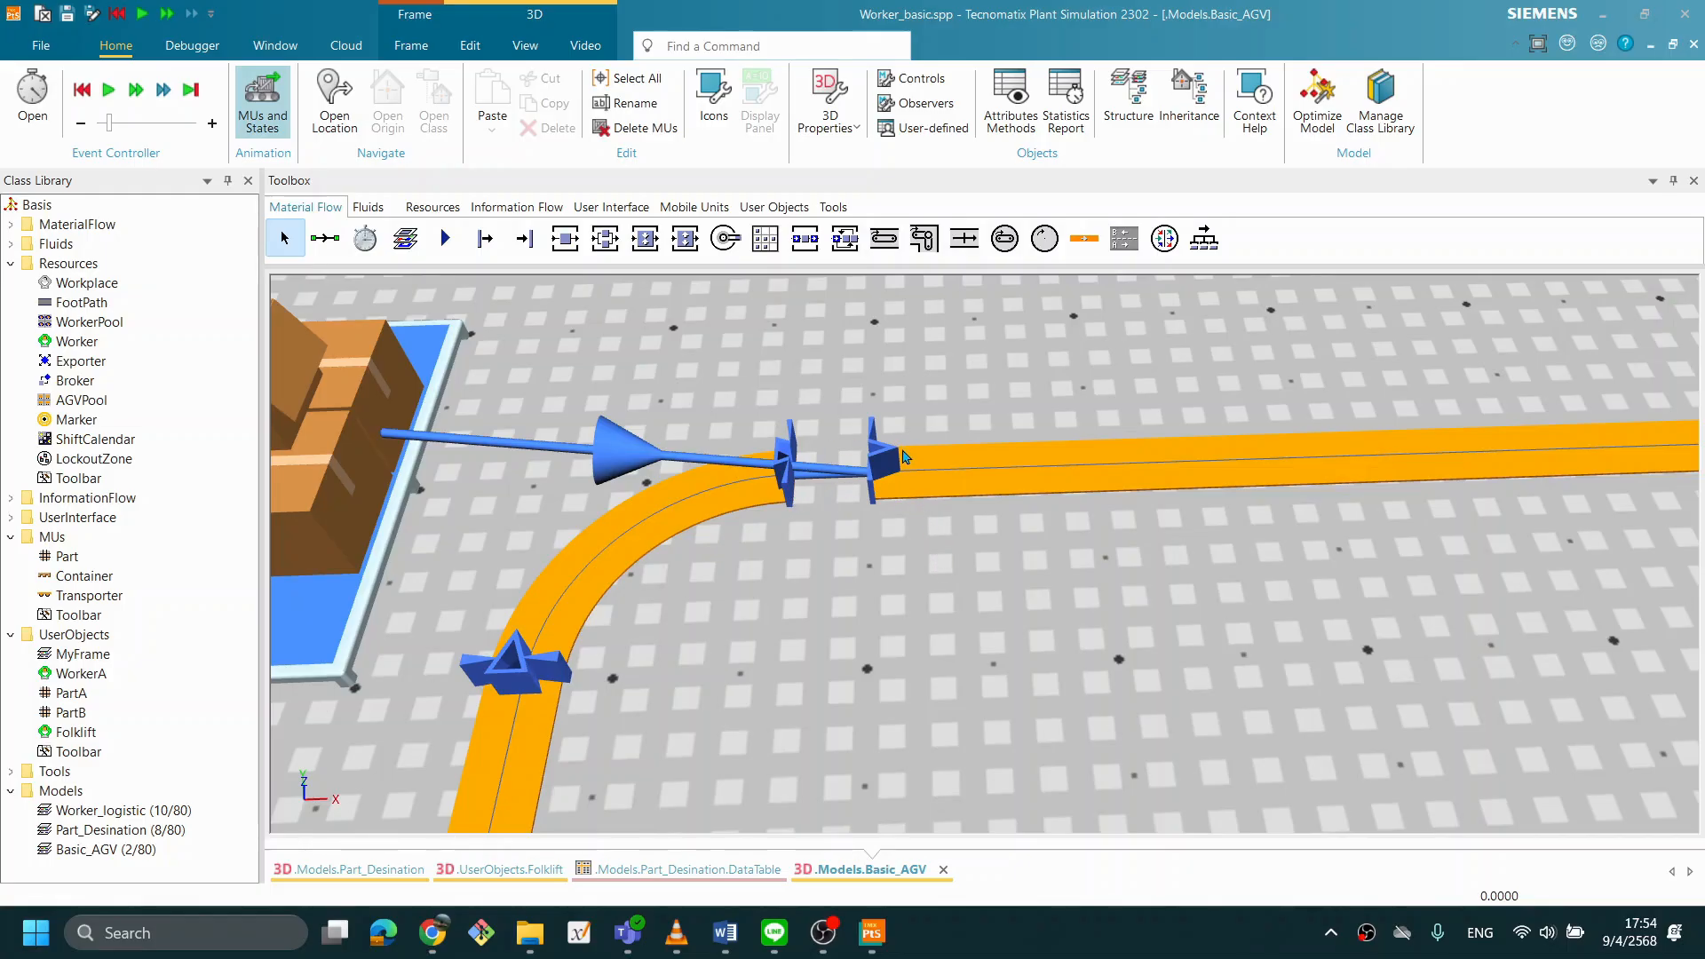
- Move the Track's end point back onto its start point to close the loop, and deselect the Track
click(787, 457)
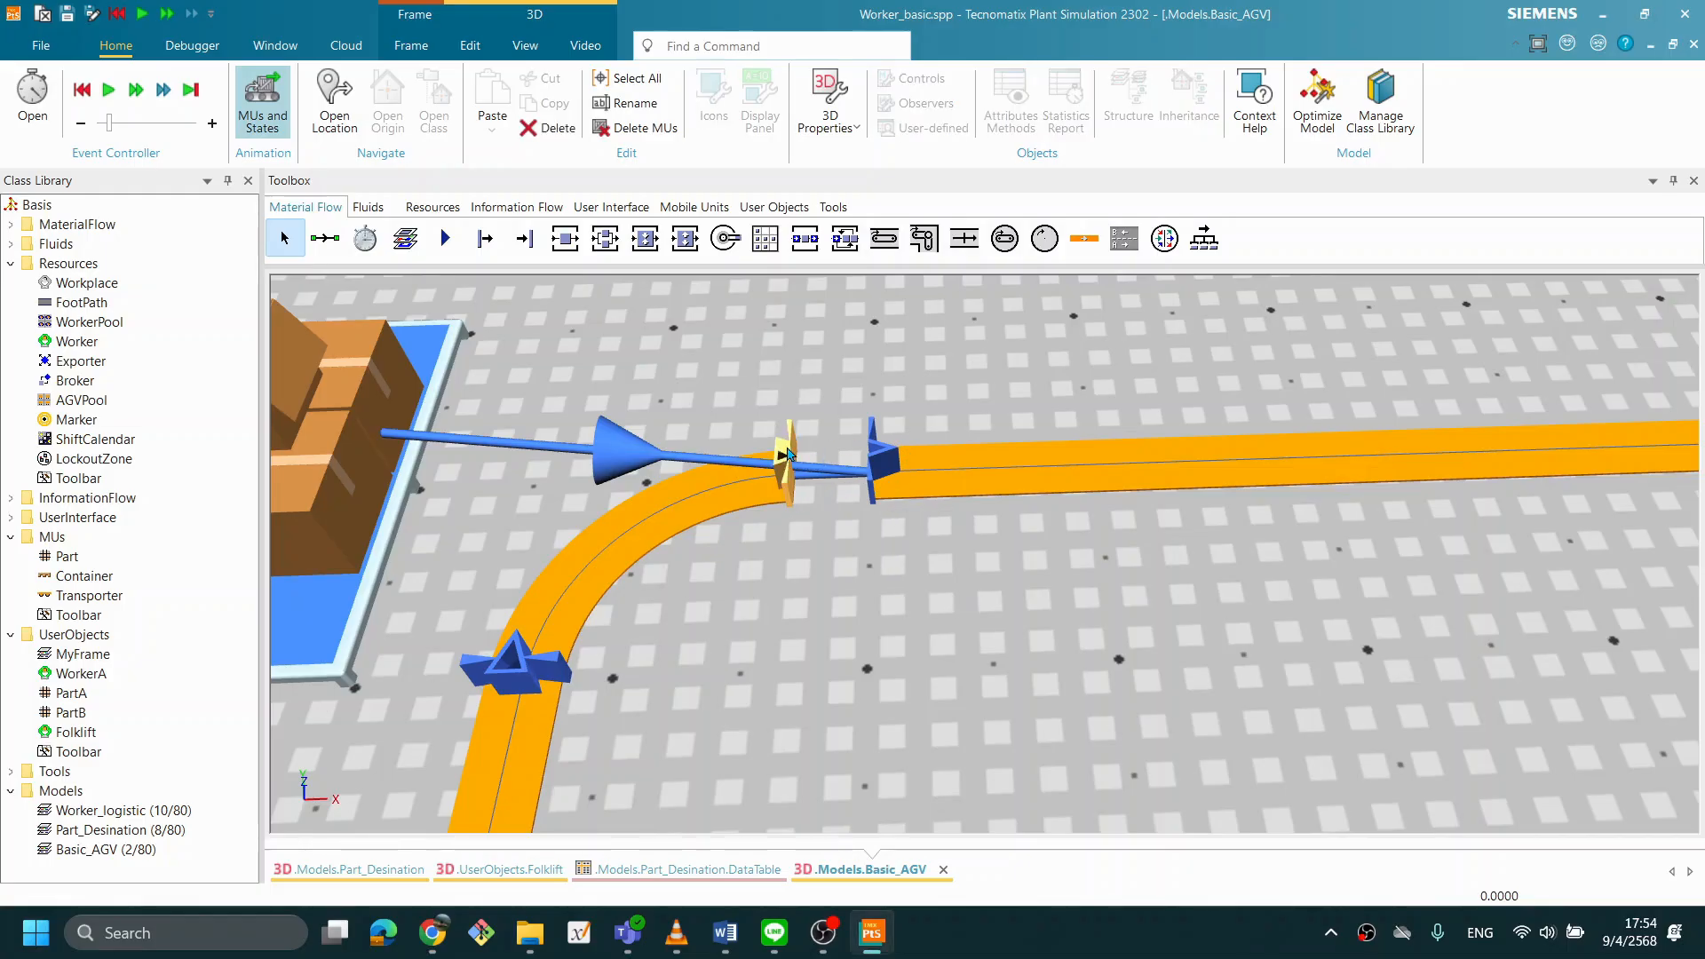
drag(787, 457, 873, 451)
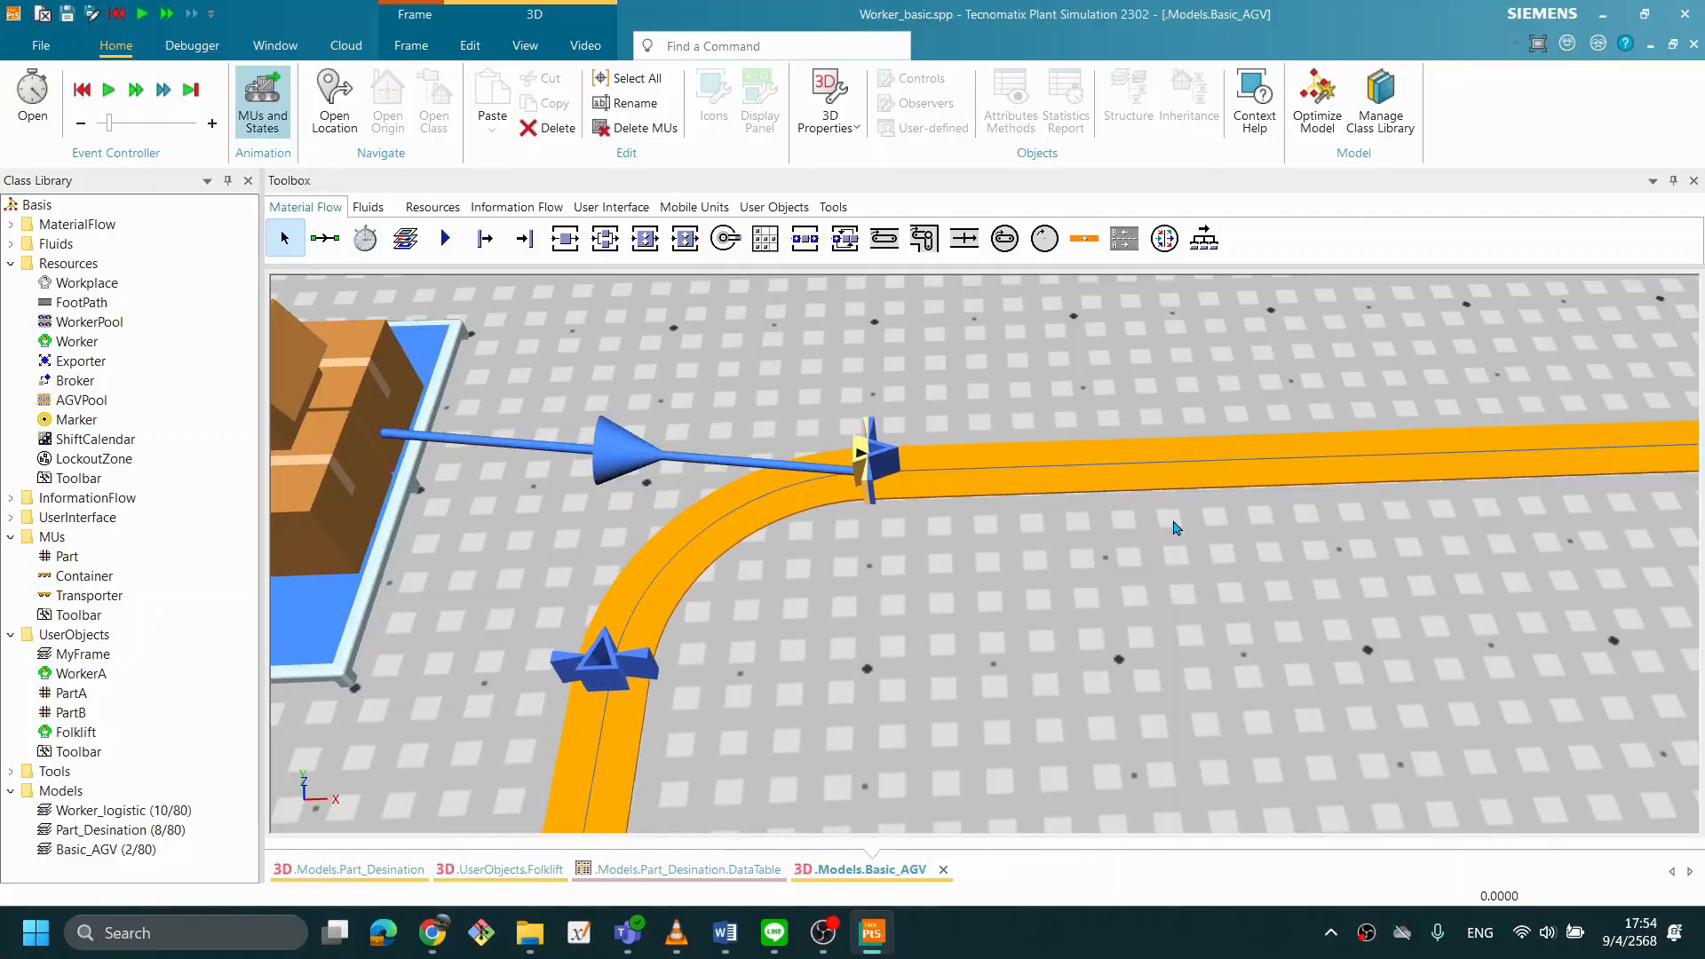
scroll(1174, 519, down, 5)
drag(1421, 555, 973, 543)
scroll(974, 542, up, 3)
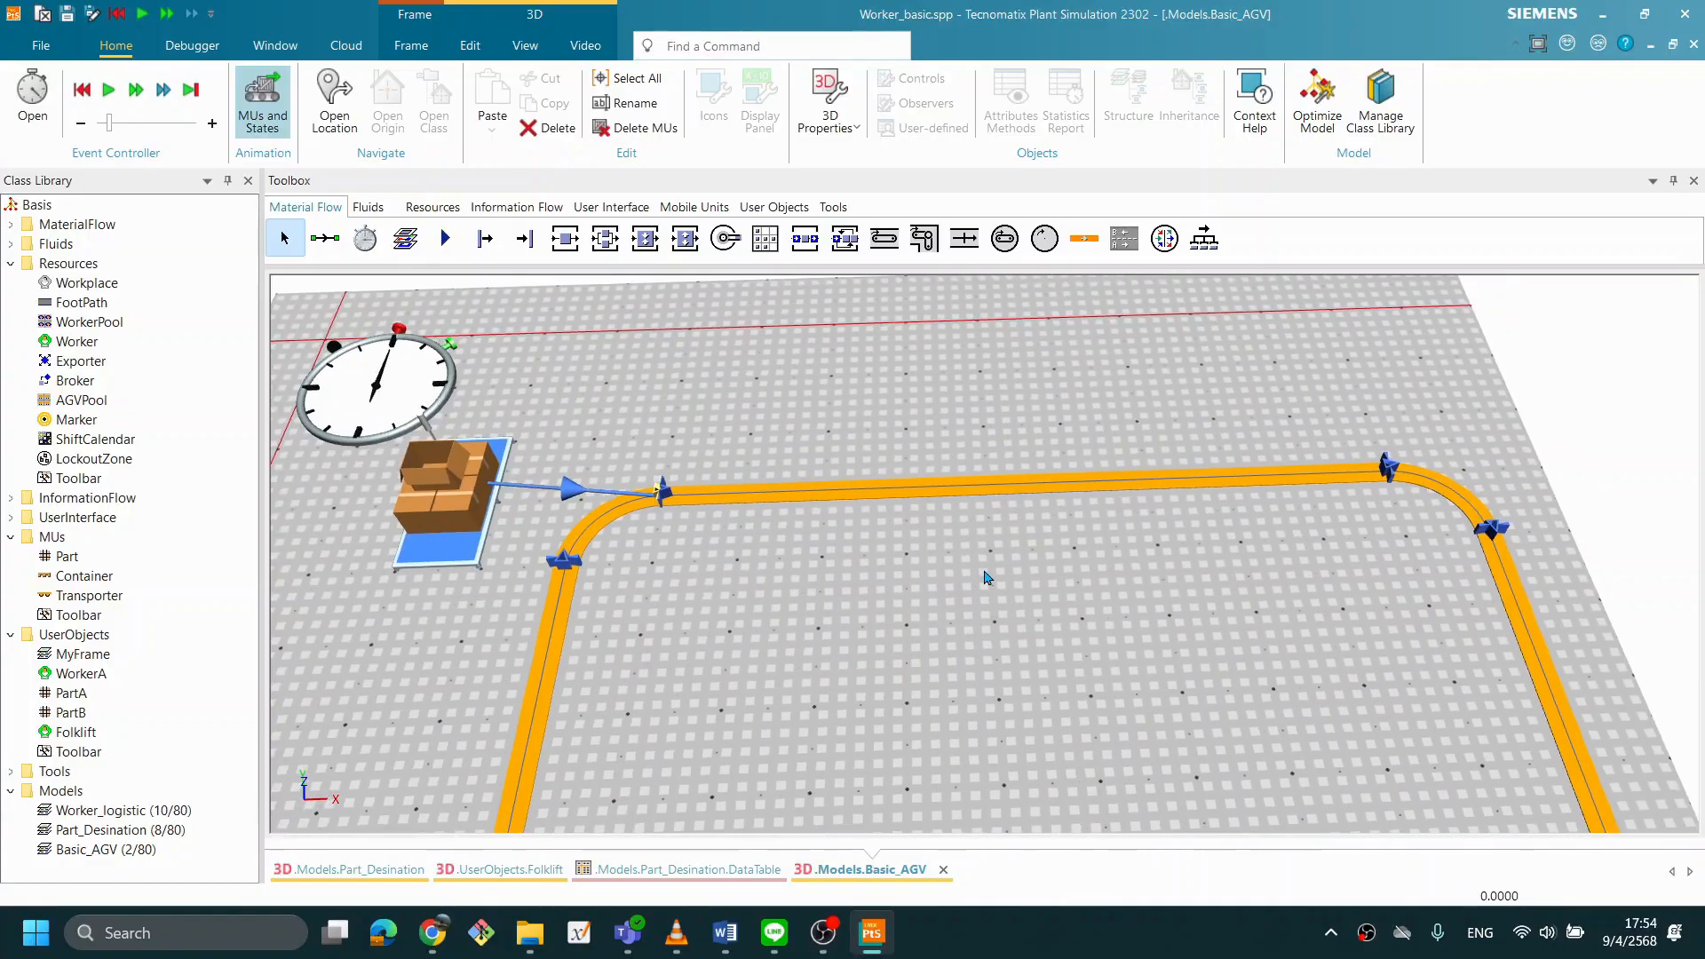
click(984, 566)
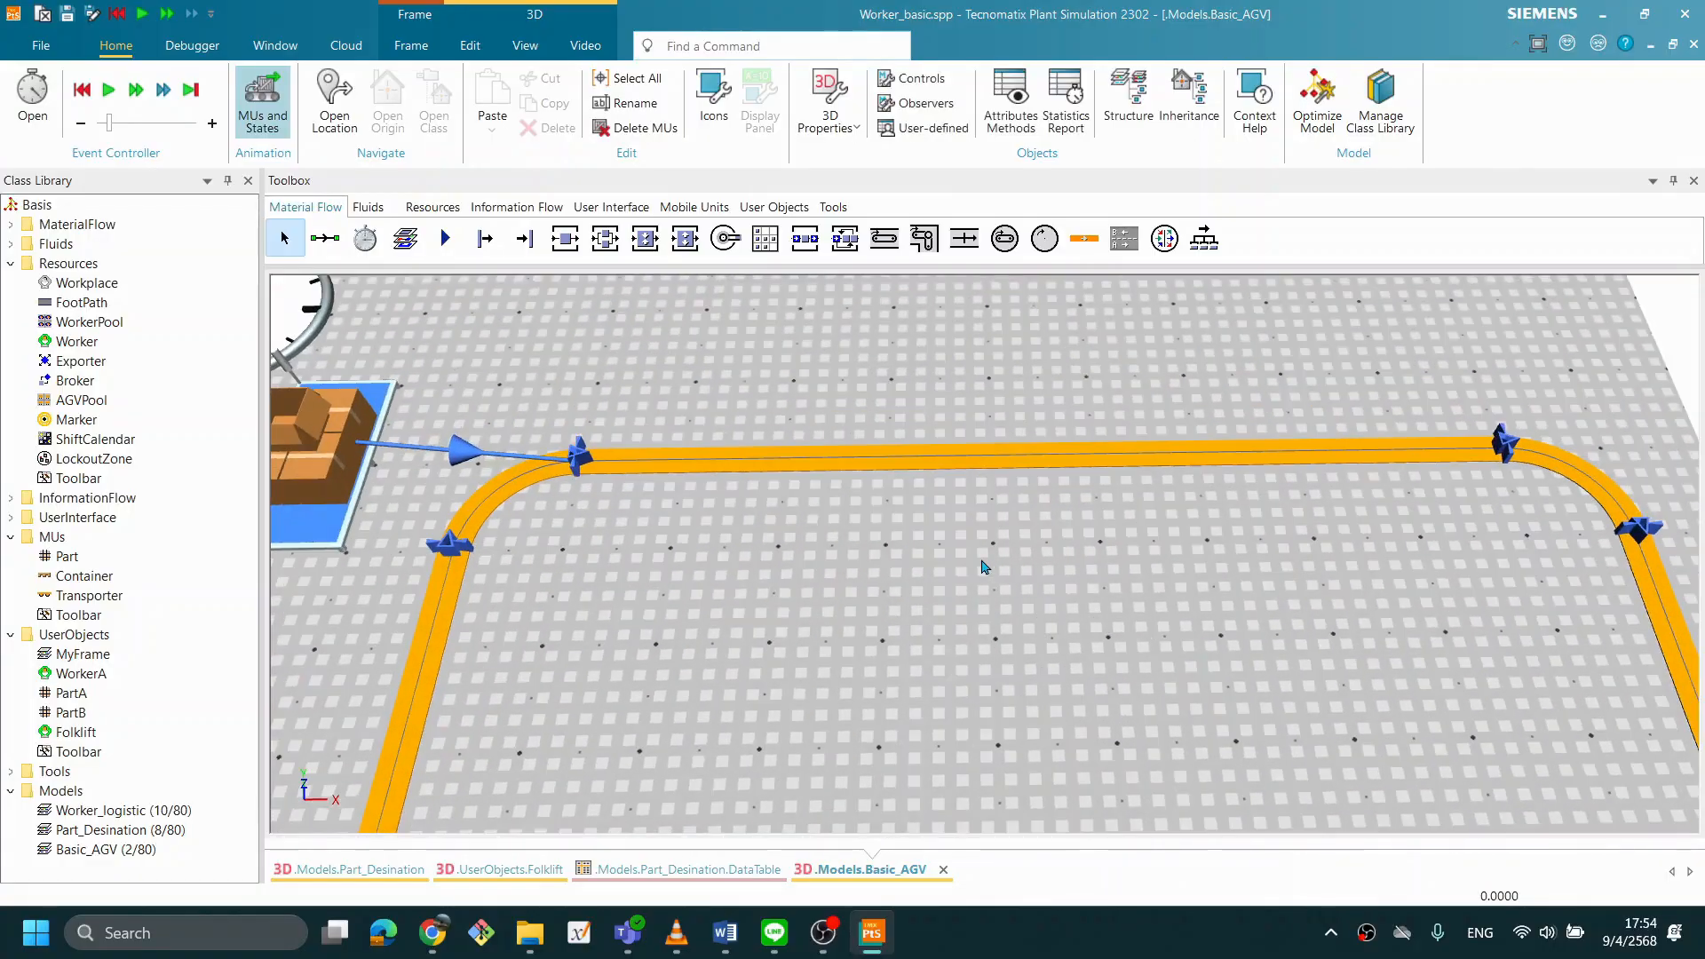
- Hide the manipulators of the Track
right_click(982, 566)
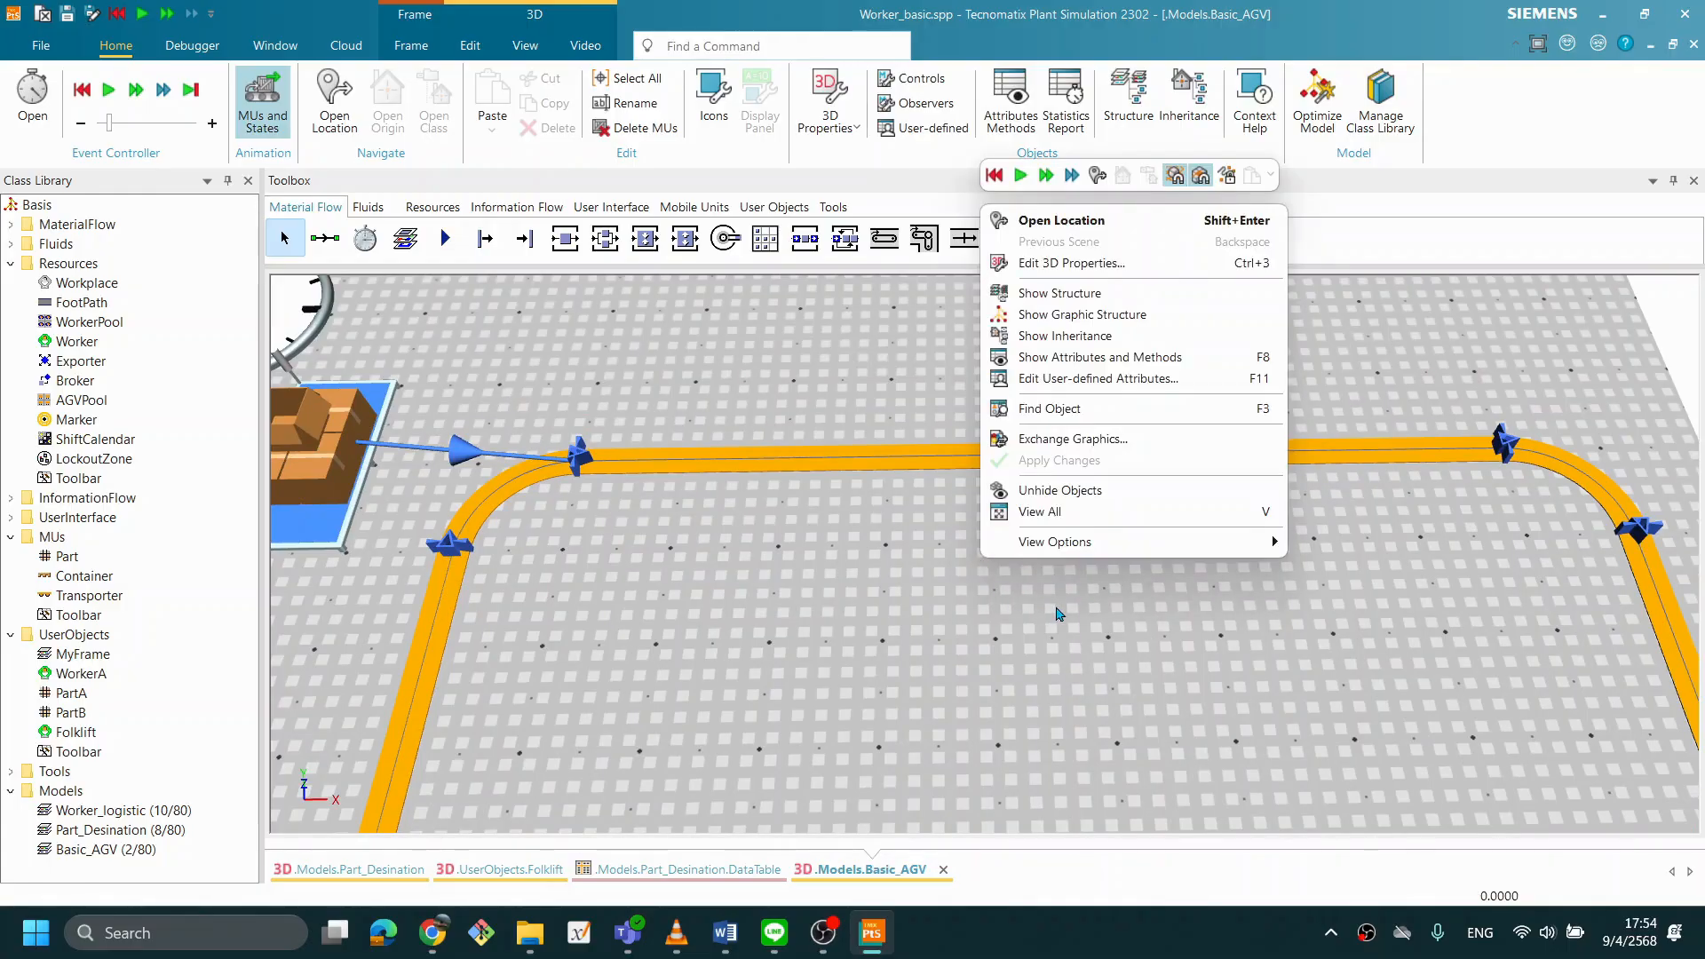
click(740, 460)
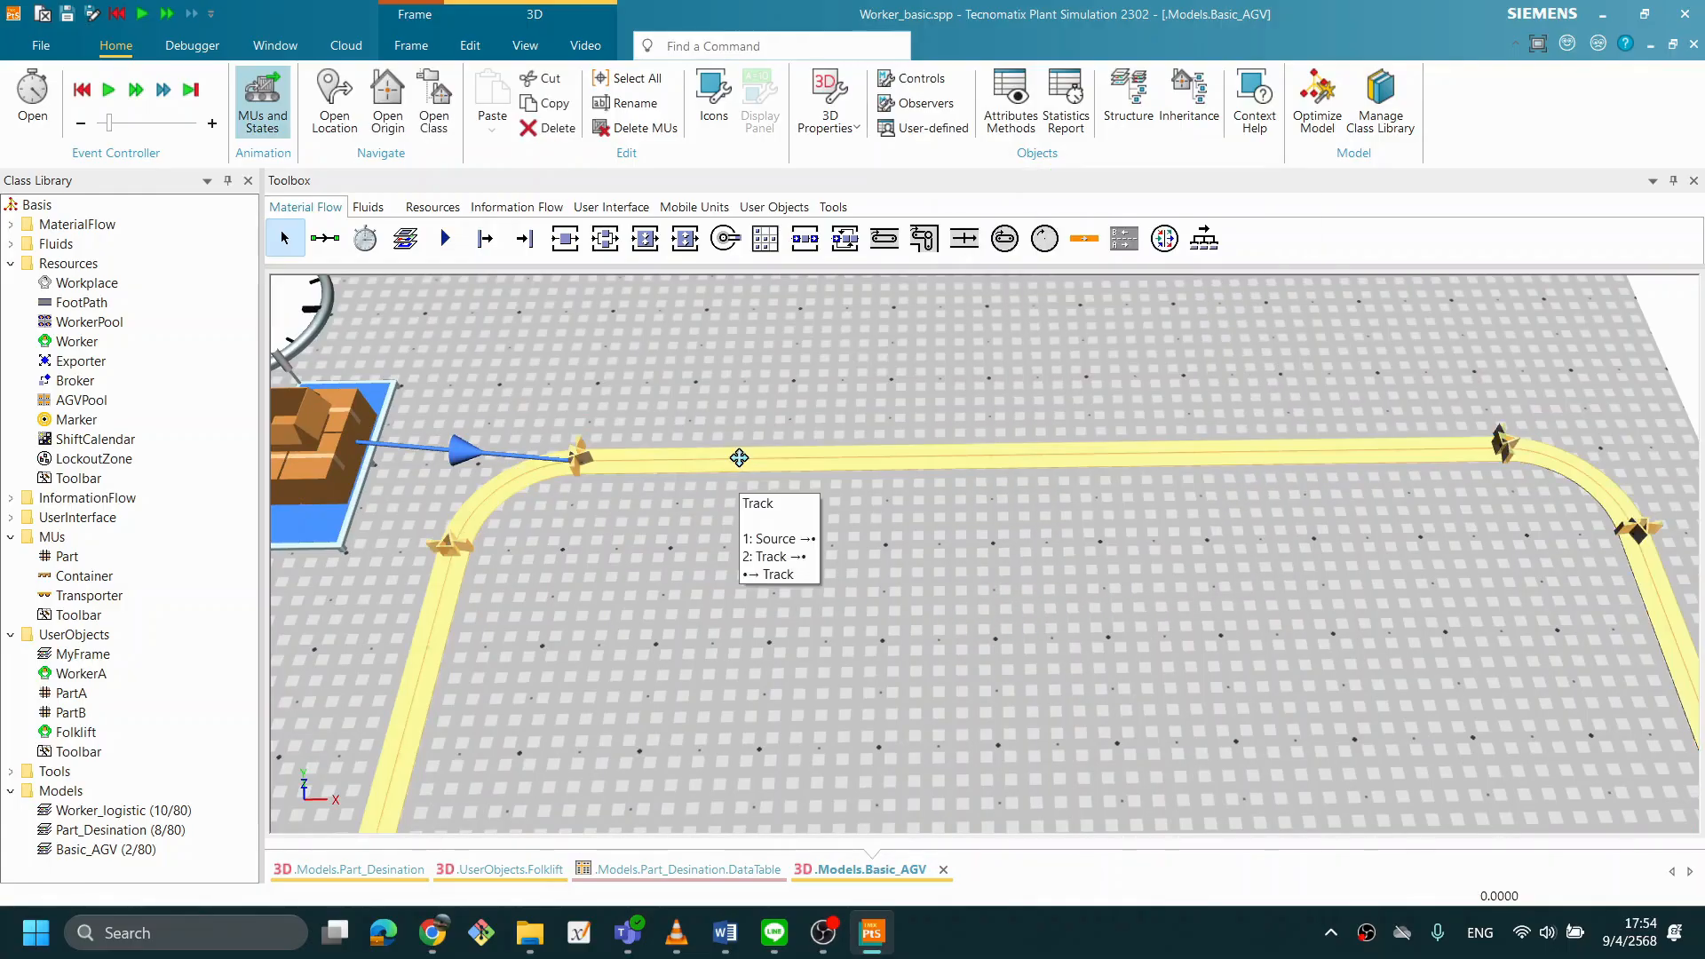
right_click(739, 460)
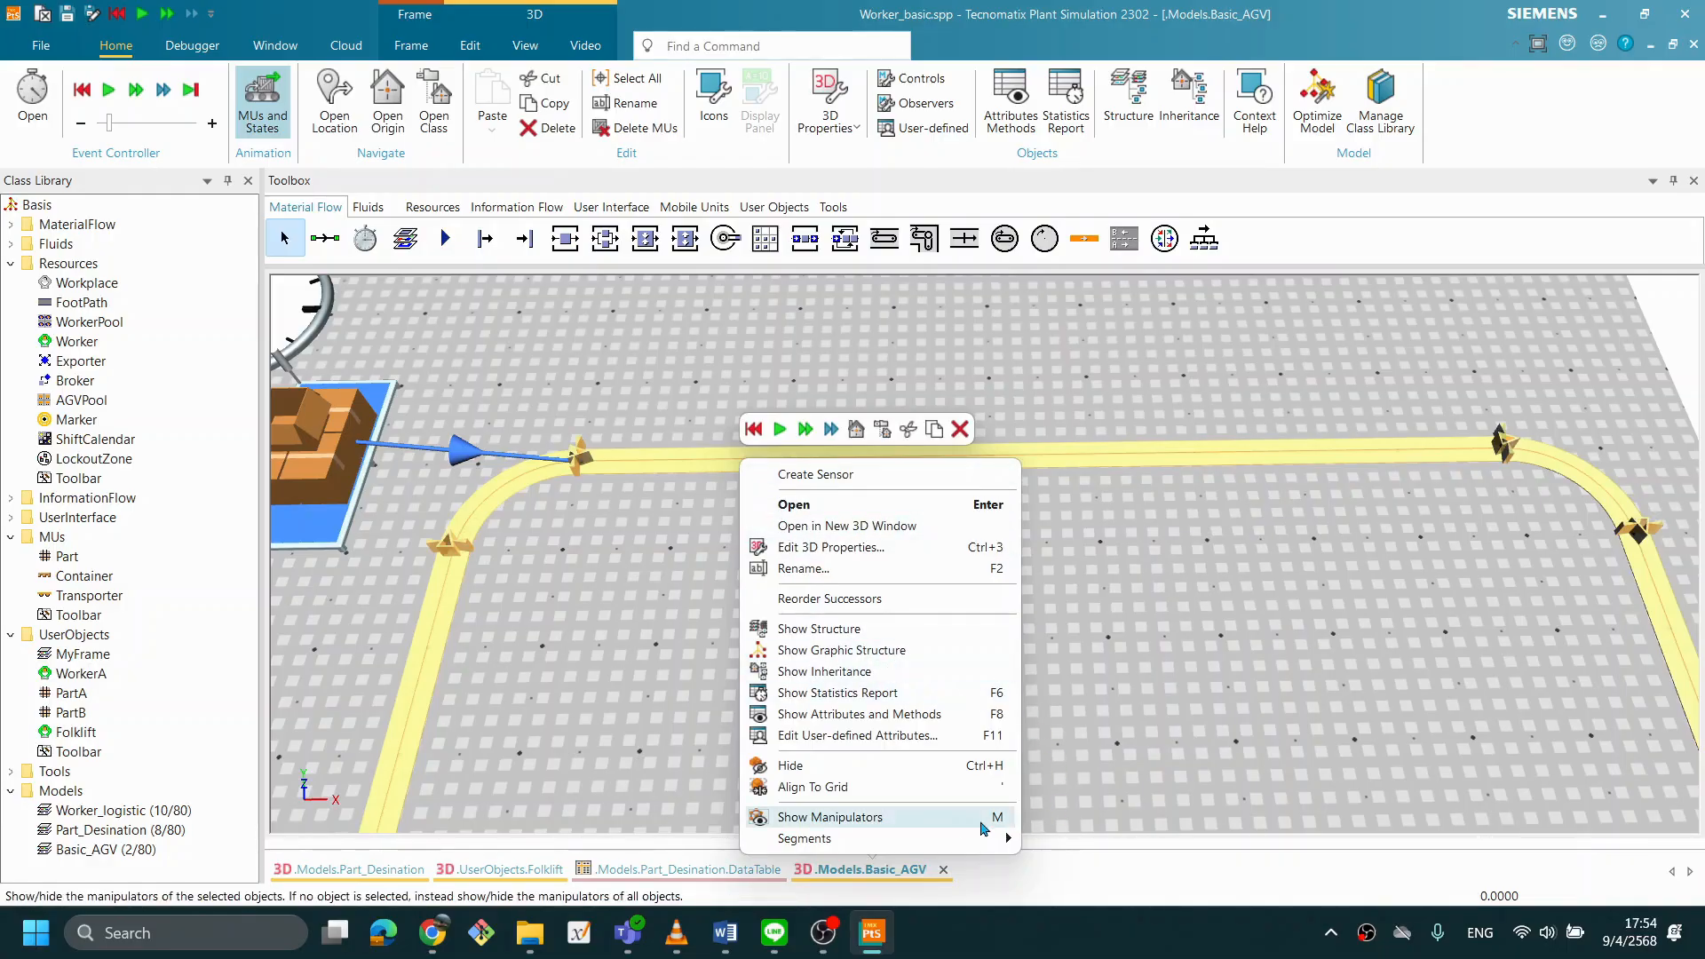
click(996, 817)
click(962, 717)
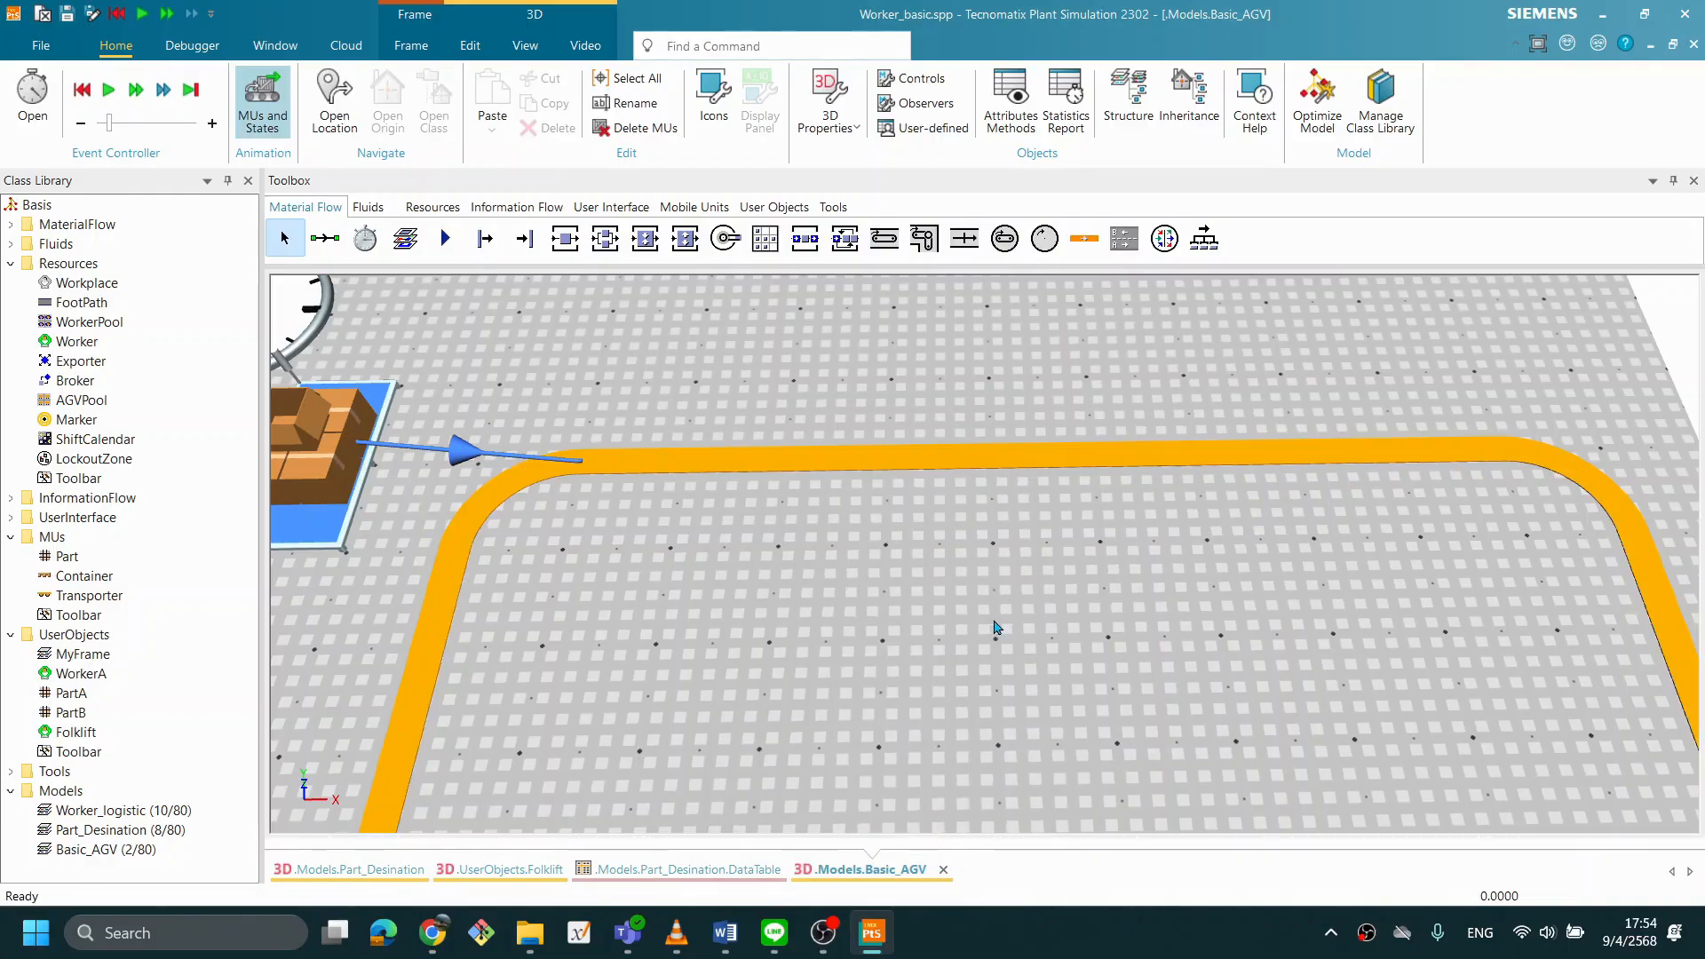
- Run the simulation from the model frame to check the Transporter's travel around the closed loop
mouse_move(873, 574)
mouse_down()
mouse_move(898, 568)
mouse_move(865, 575)
mouse_up()
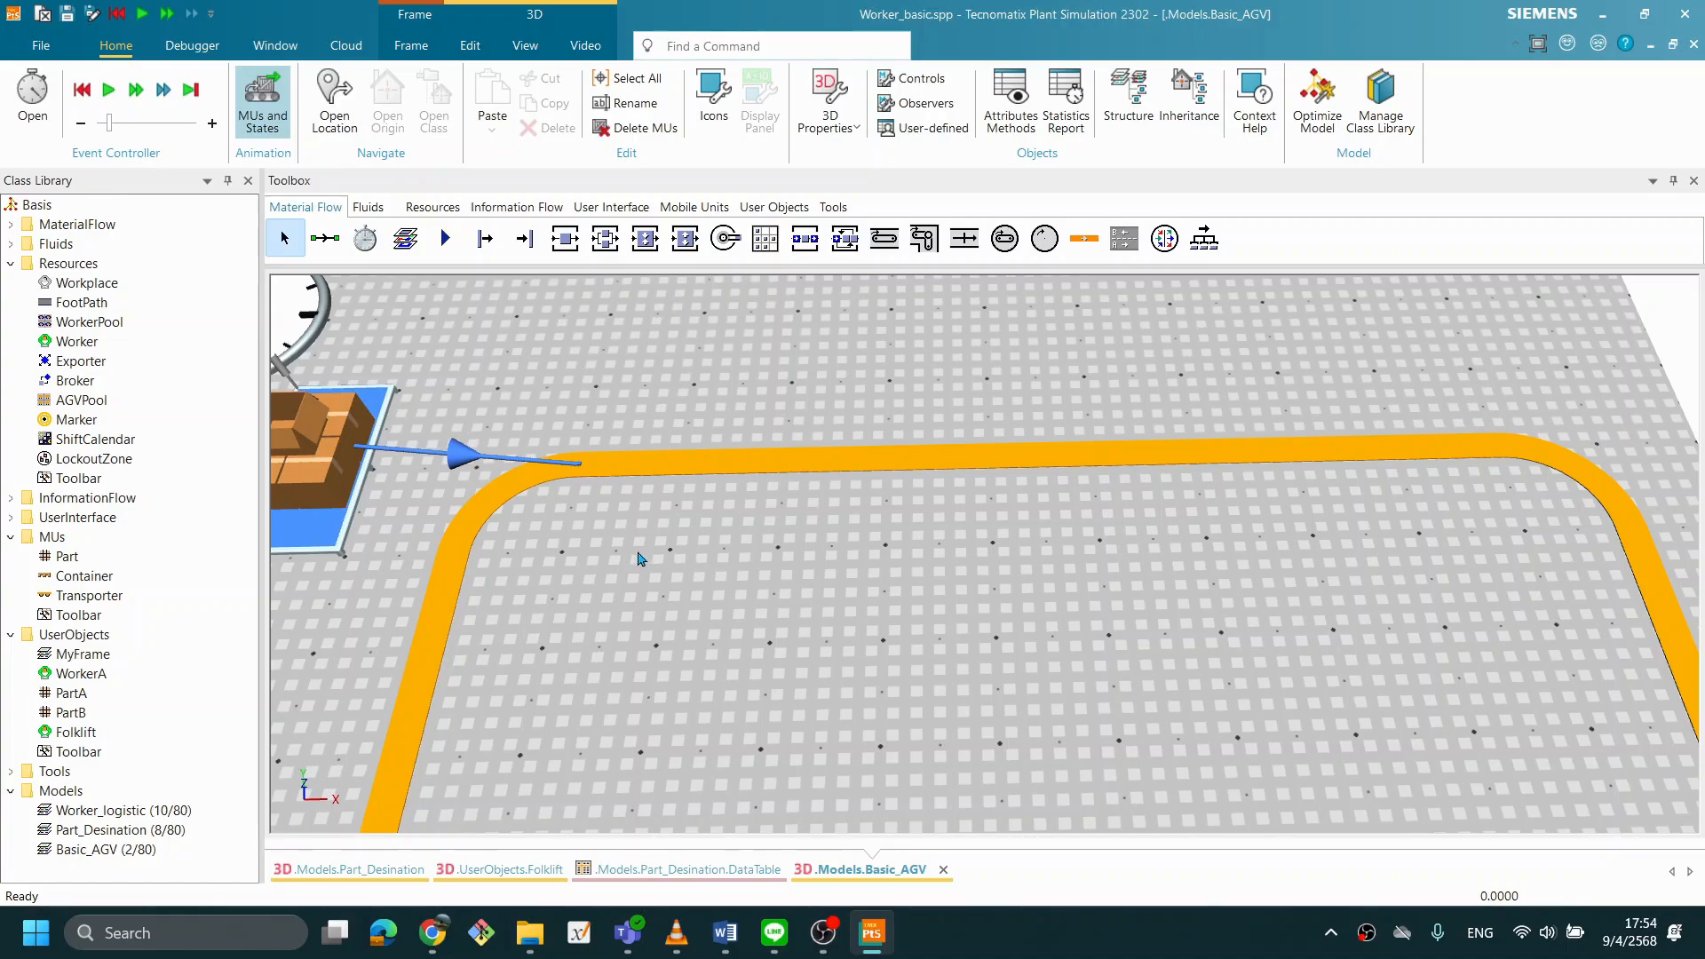
scroll(609, 560, down, 1)
right_click(995, 409)
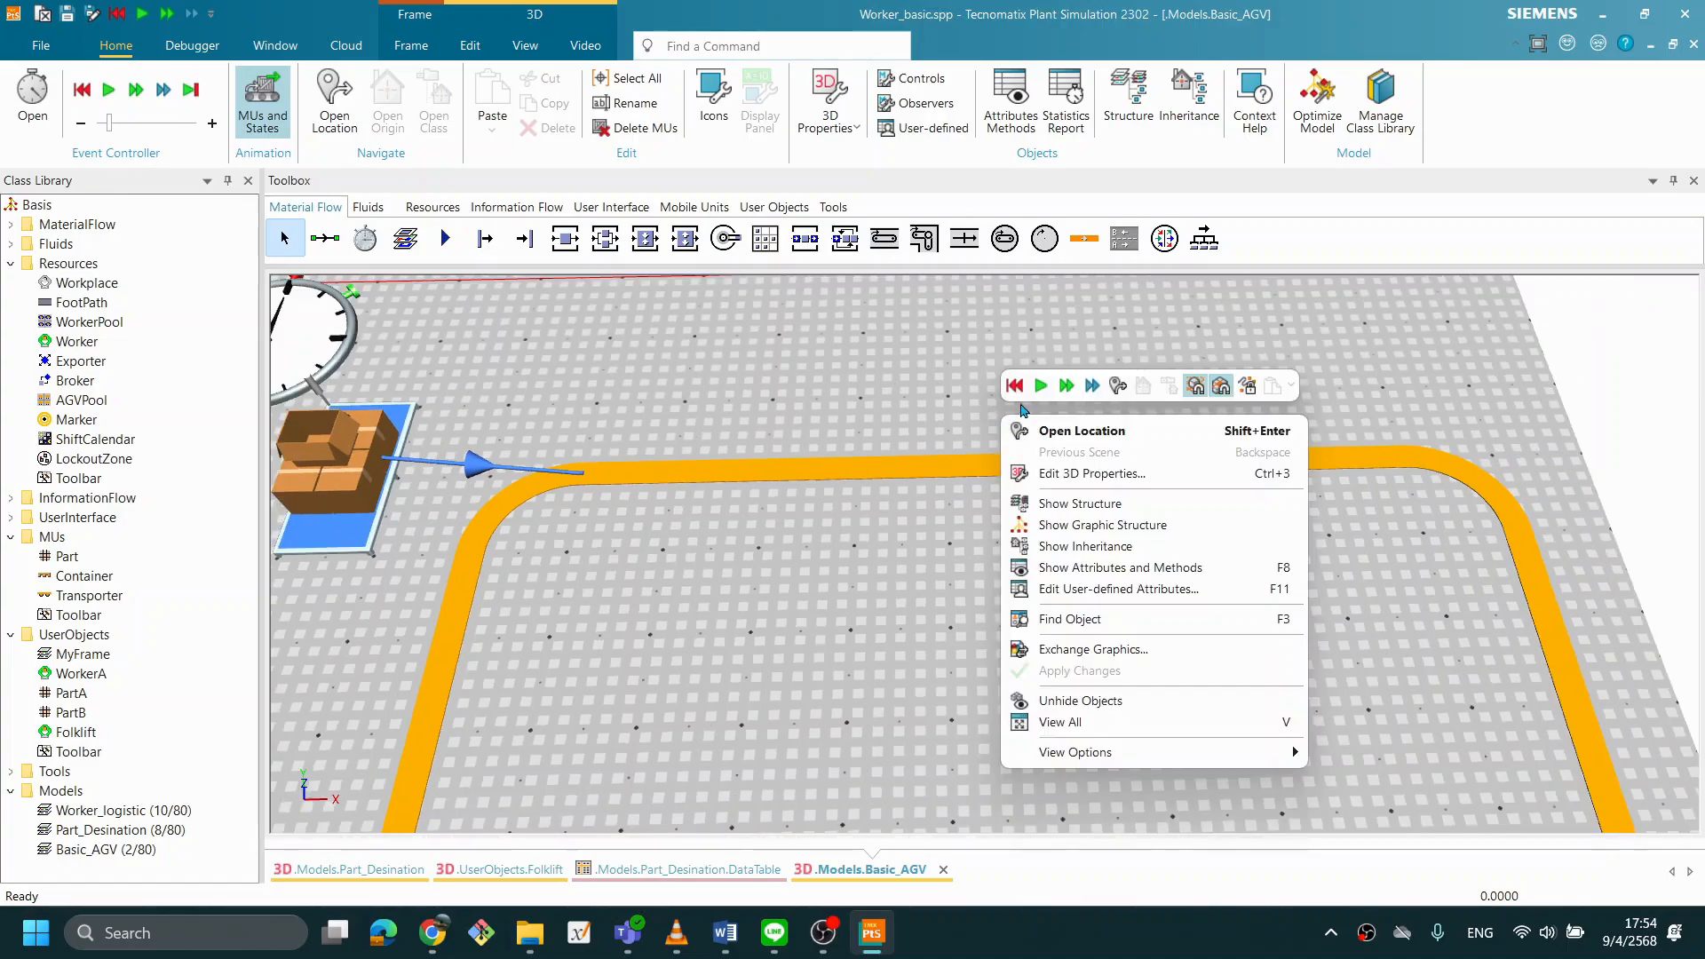
click(1039, 386)
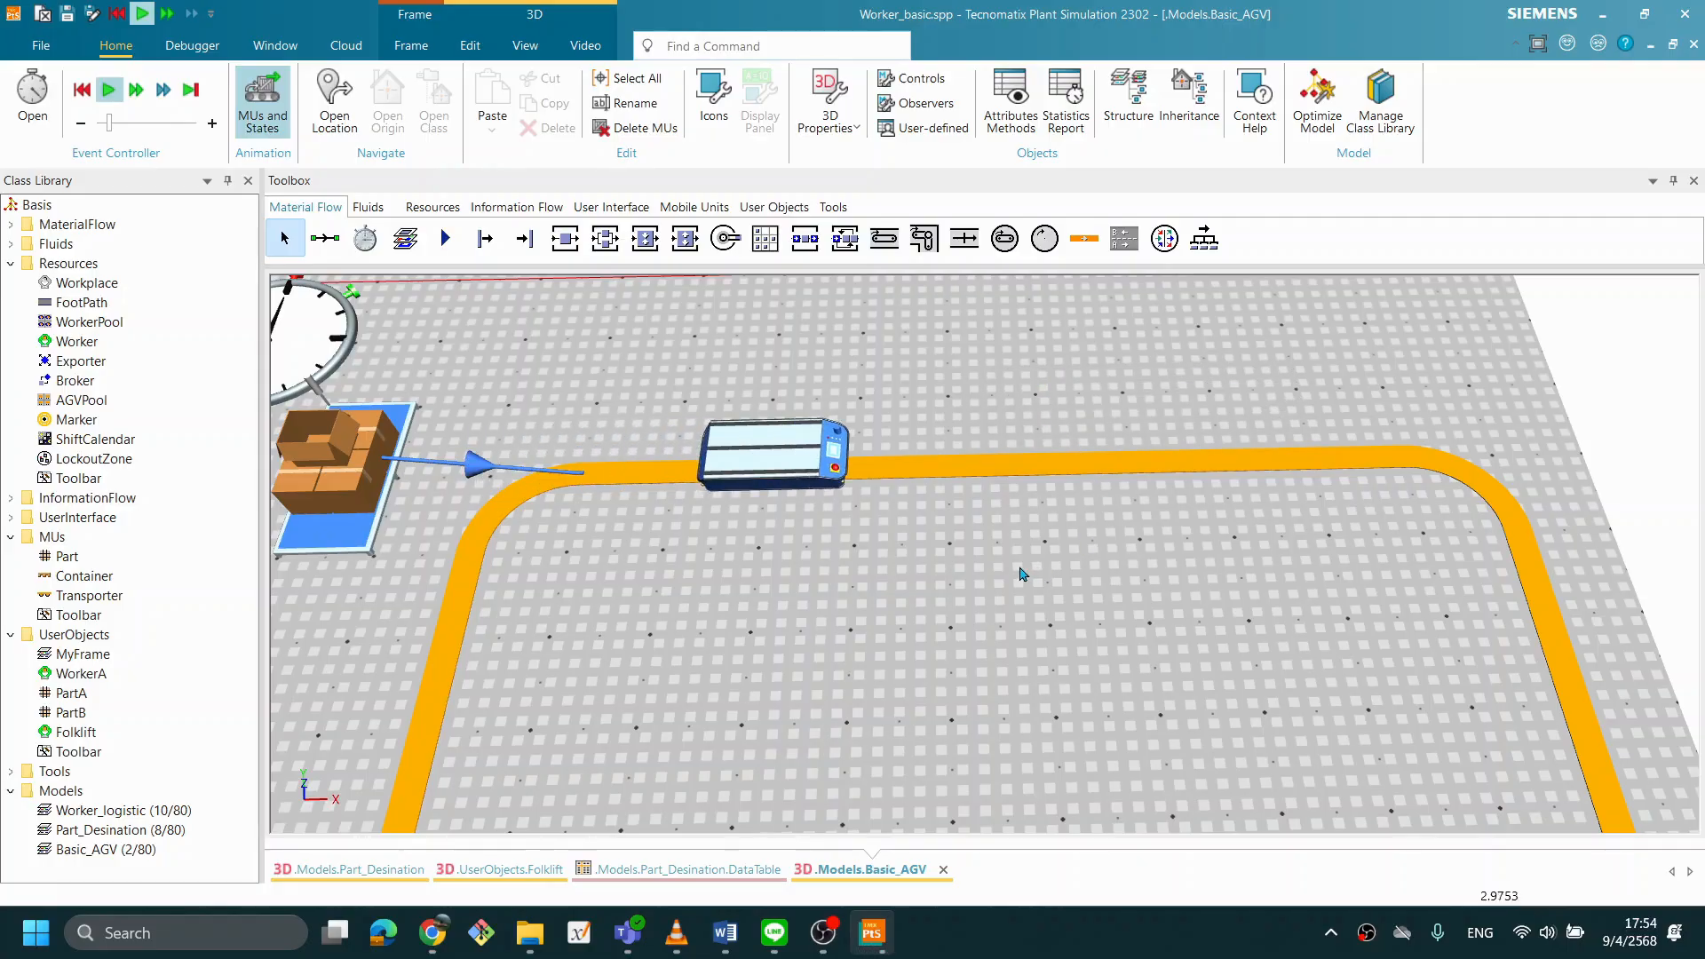
scroll(1021, 572, down, 3)
drag(1051, 614, 1040, 568)
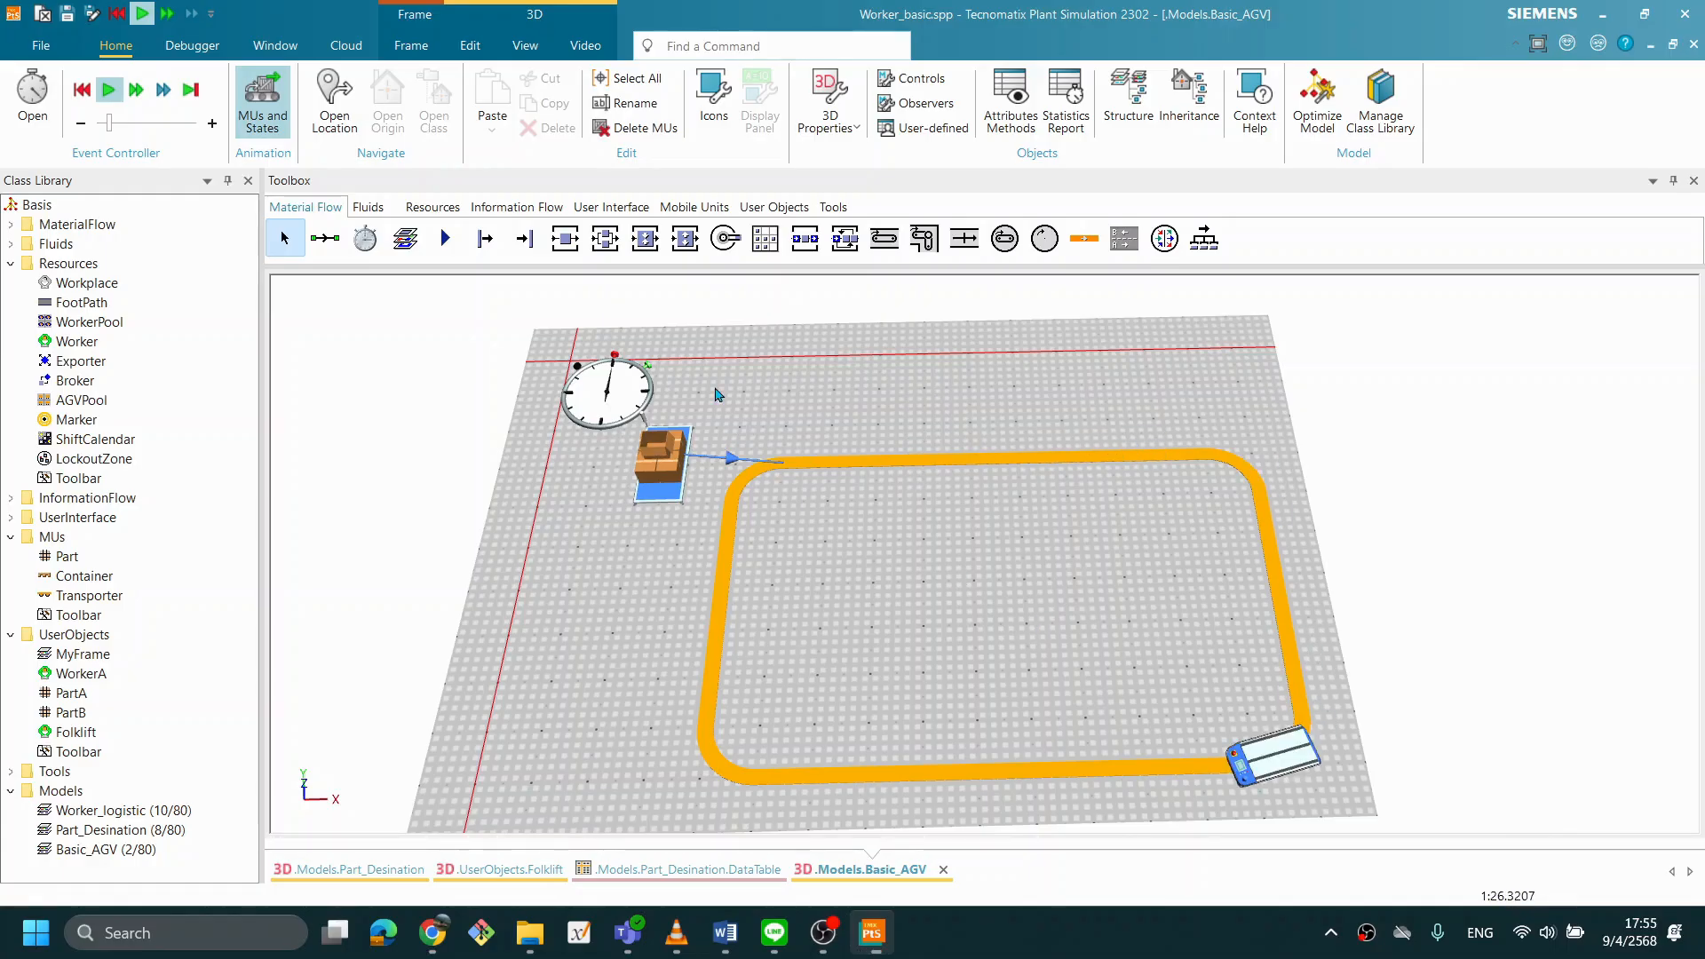
- Review the Skip long event intervals option in the EventController settings, close the controller, and reset the simulation
double_click(627, 394)
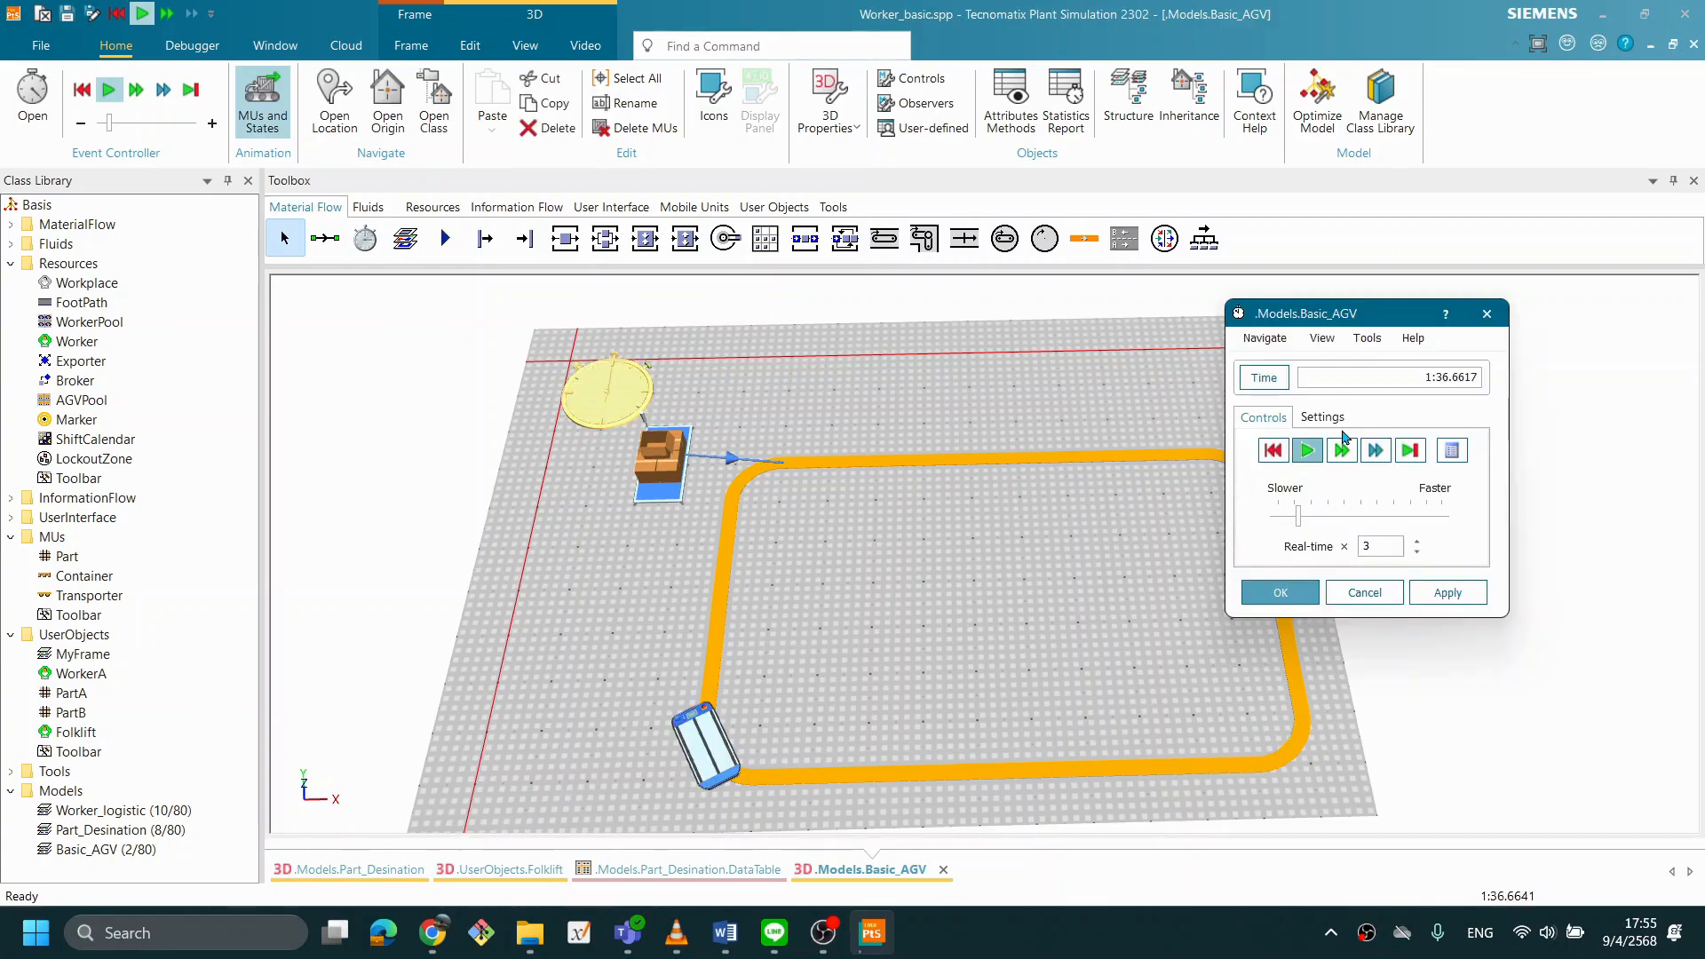
click(1335, 420)
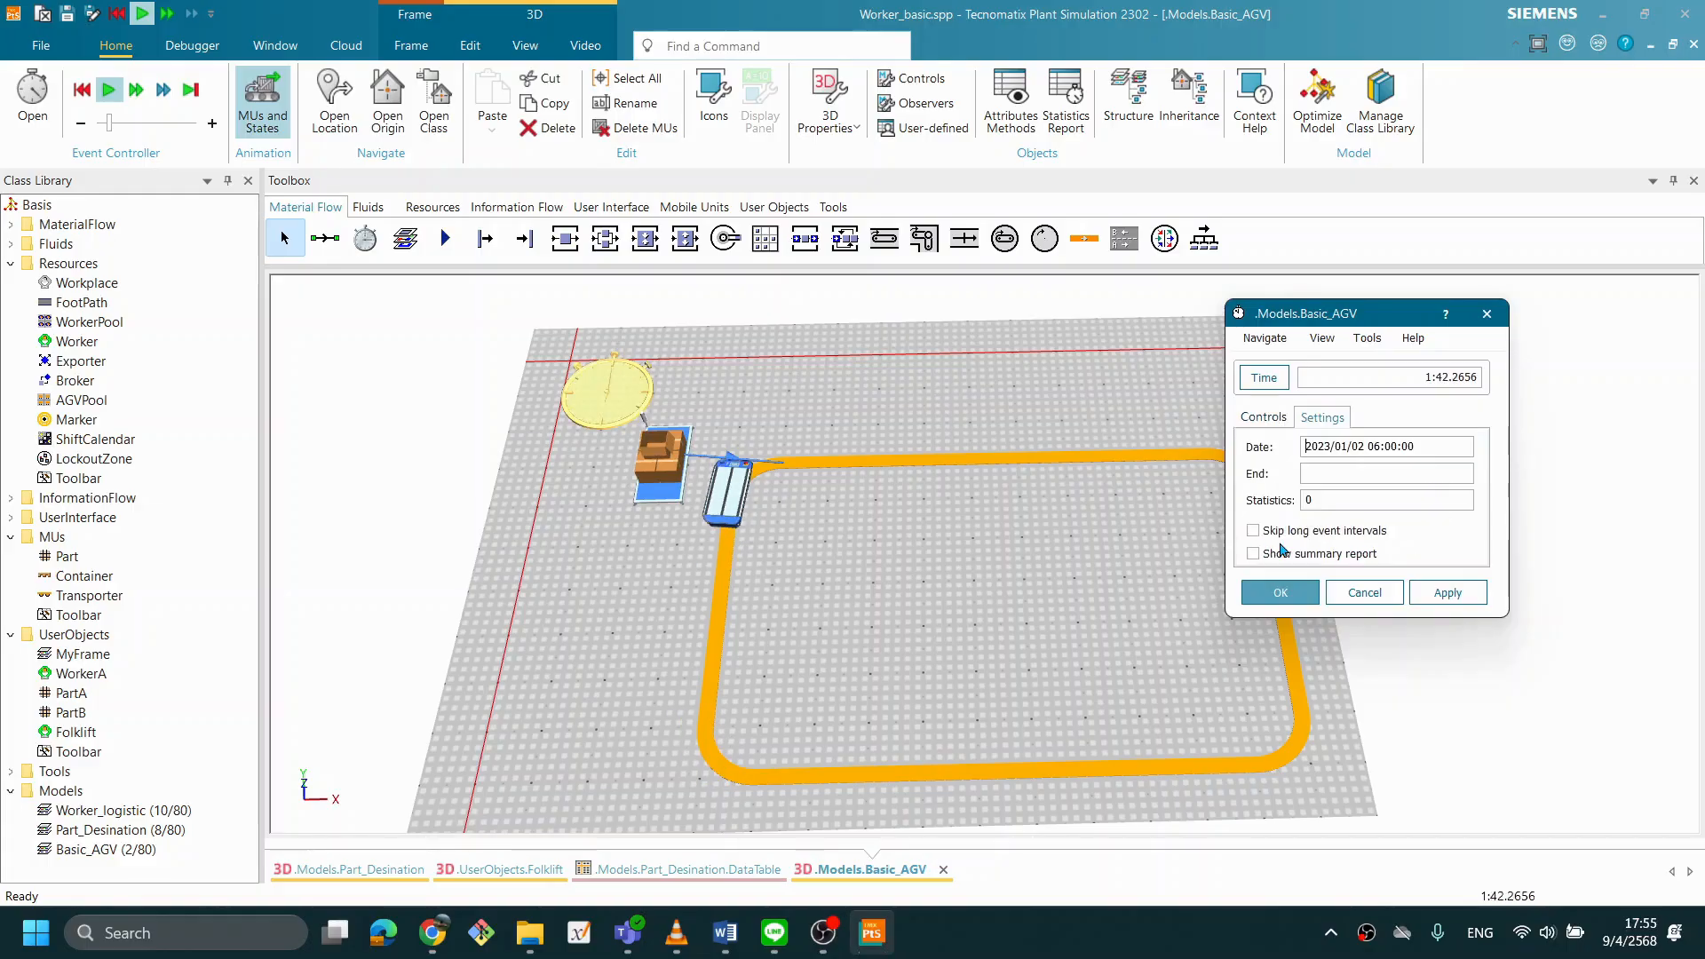
click(1279, 591)
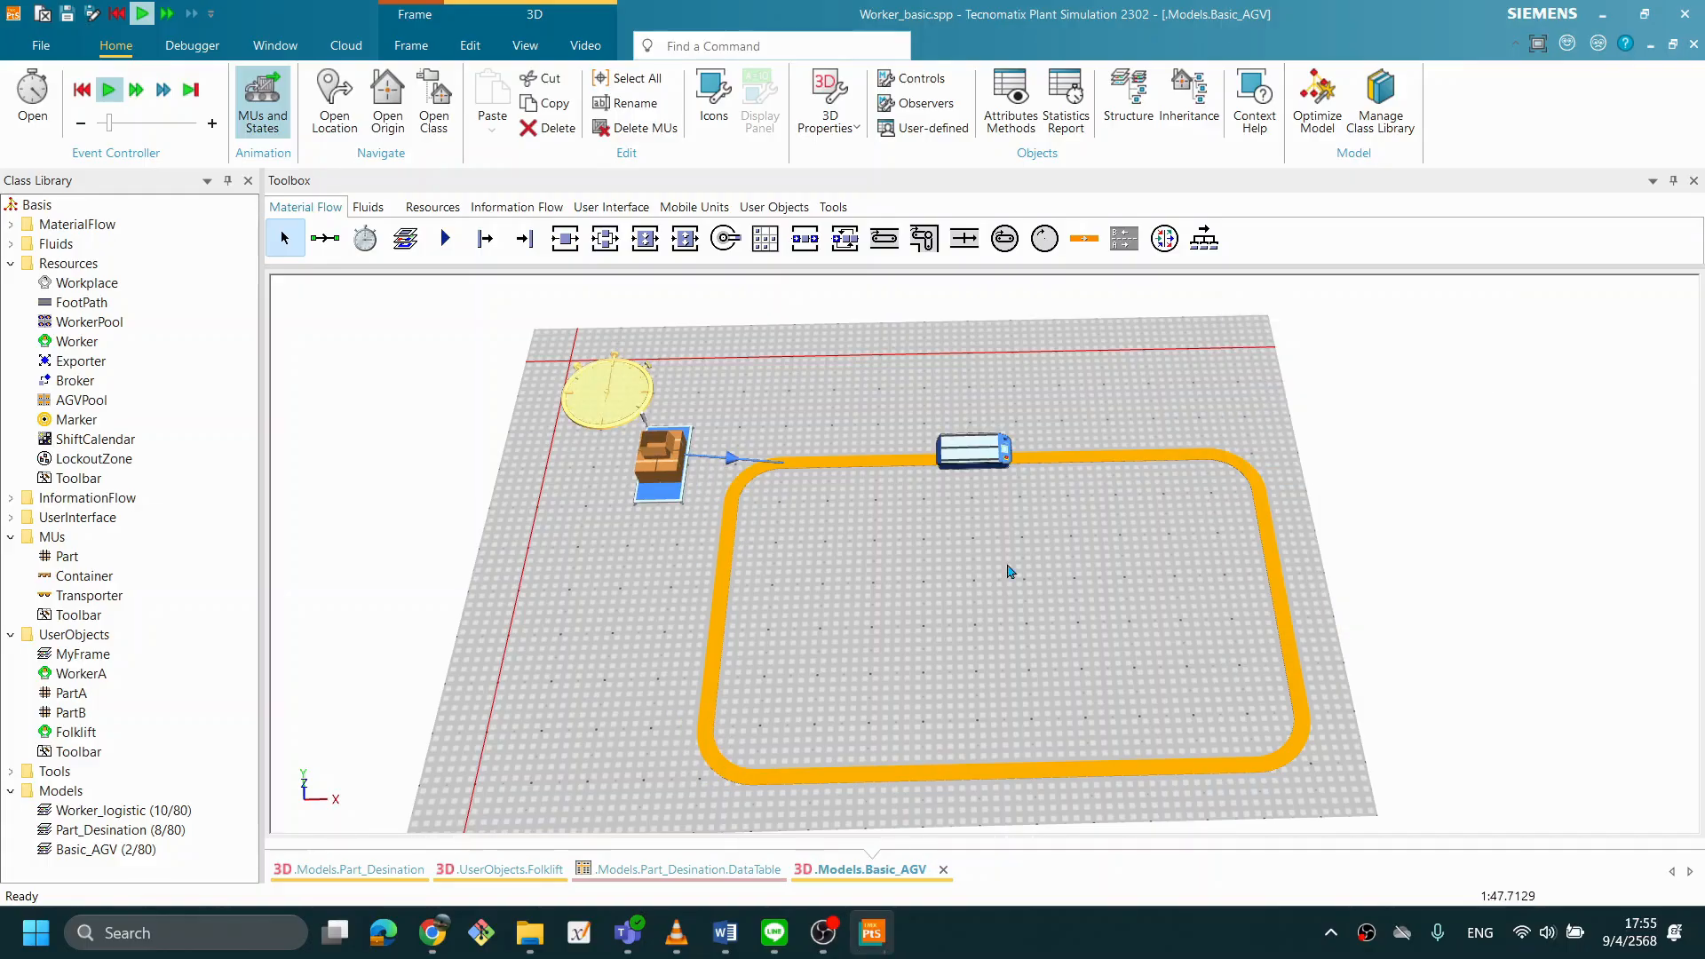
right_click(1037, 466)
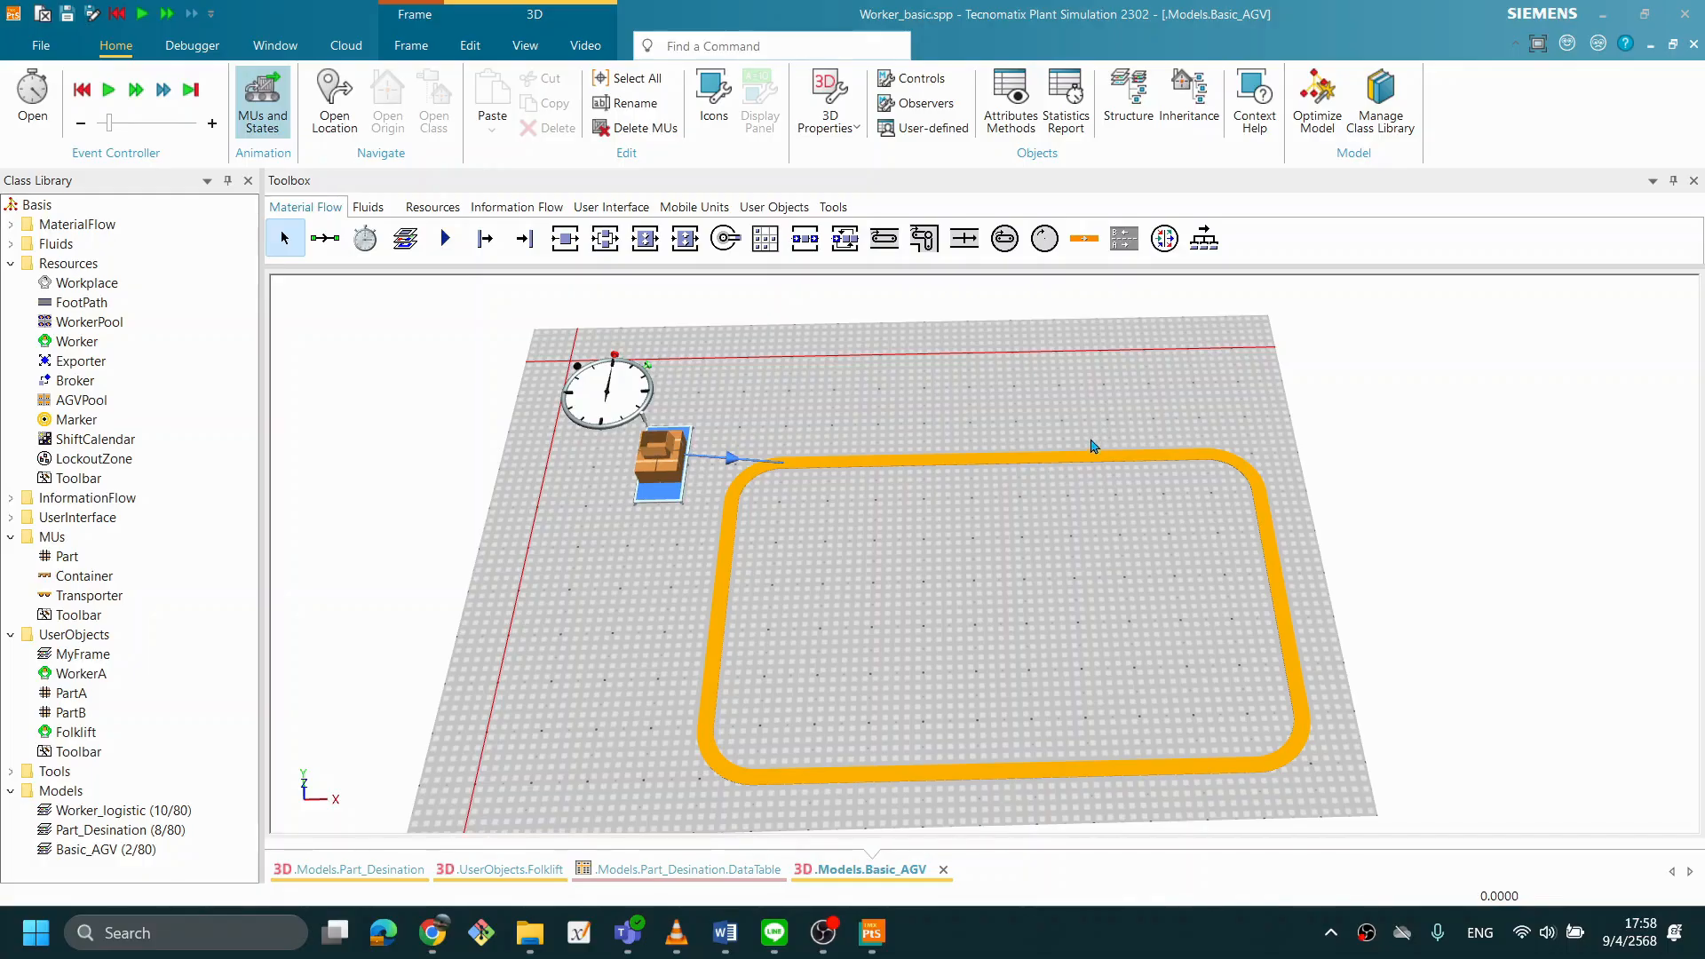
- Add a second Source above the Track's upper straight, and move the original Source above the Track's starting corner
drag(484, 256, 1042, 380)
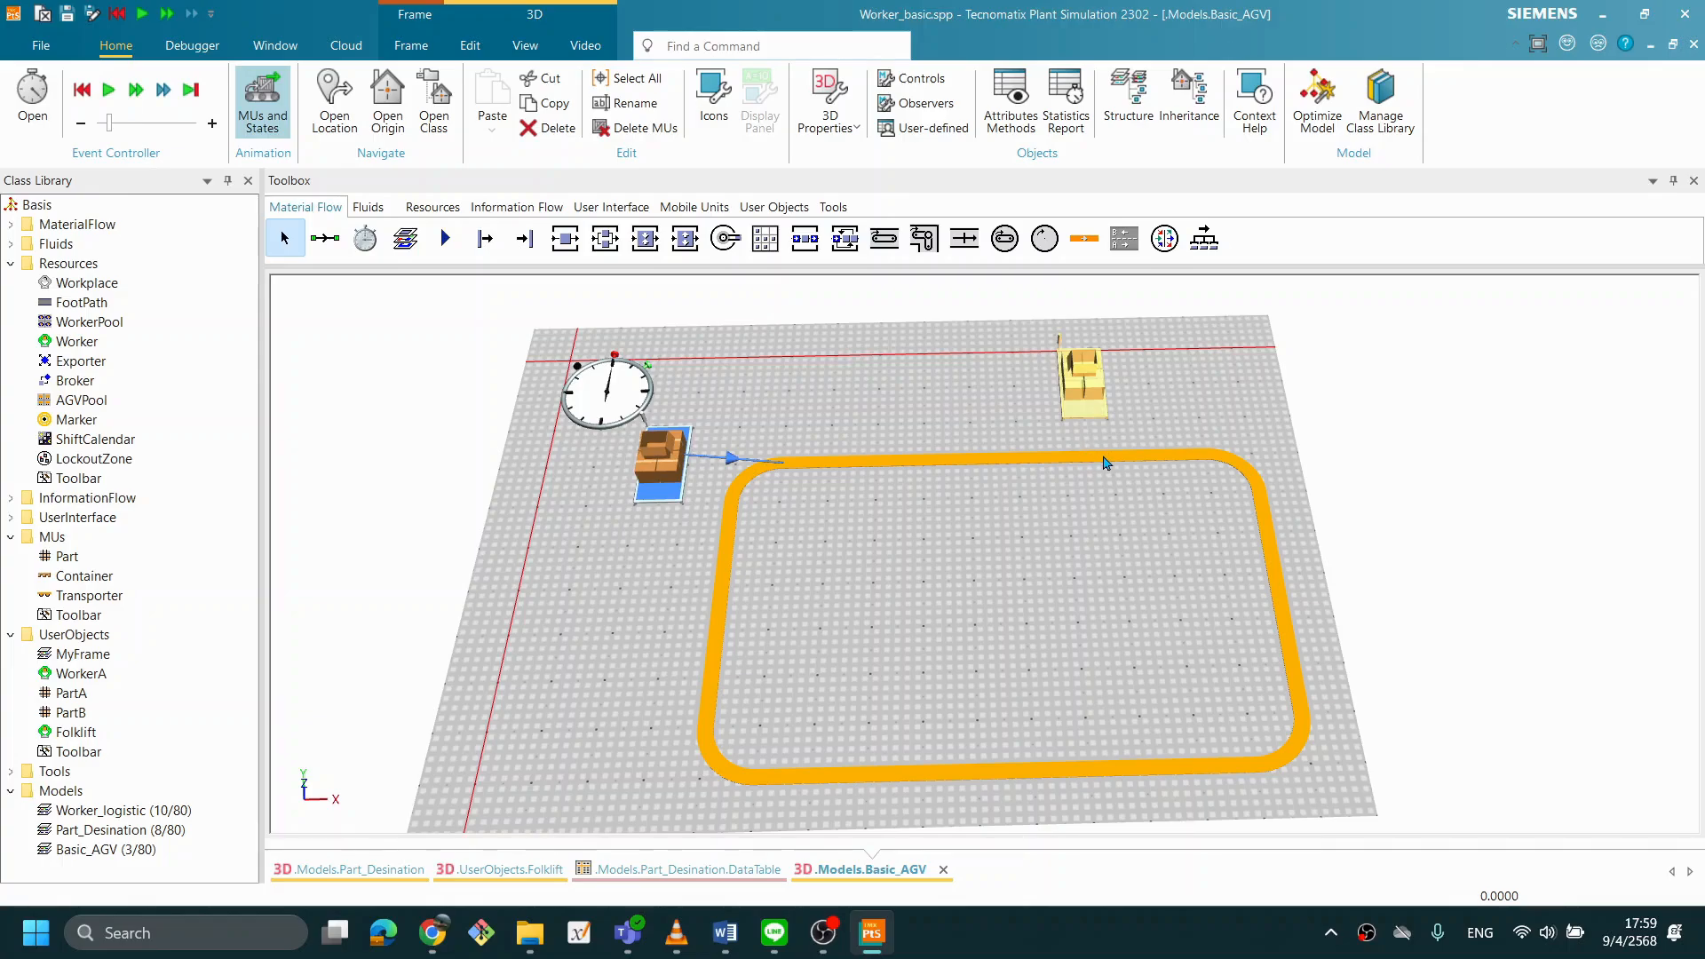
mouse_move(1113, 460)
drag(1085, 382, 1085, 406)
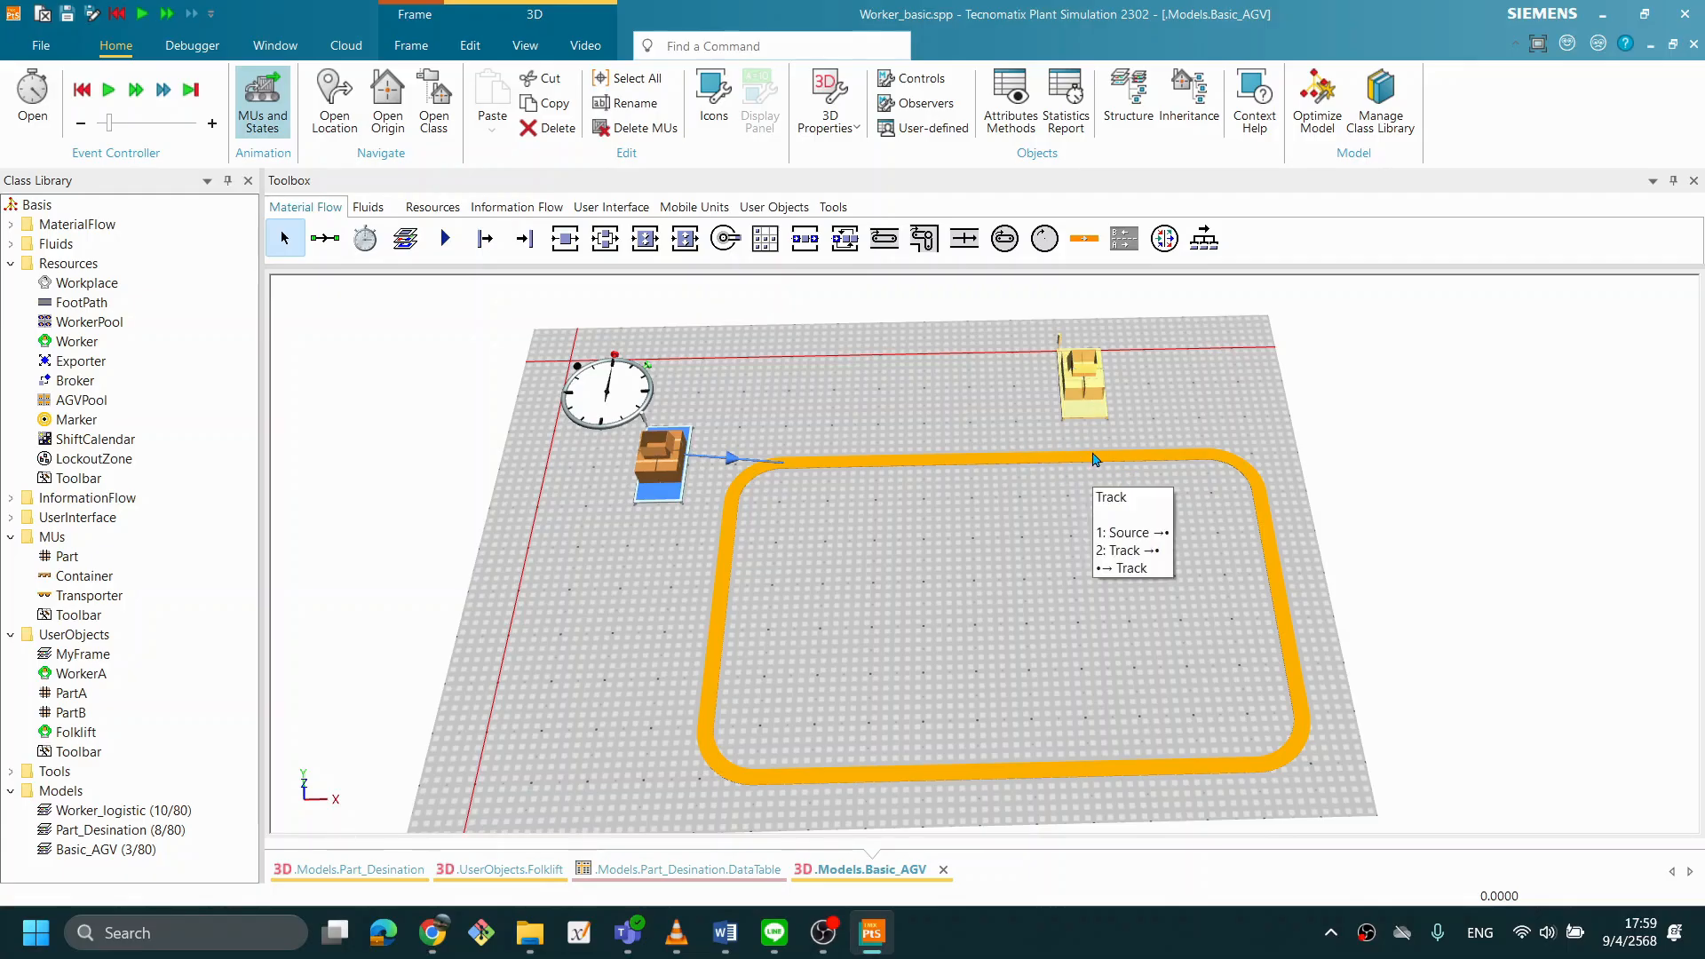
drag(648, 462, 798, 395)
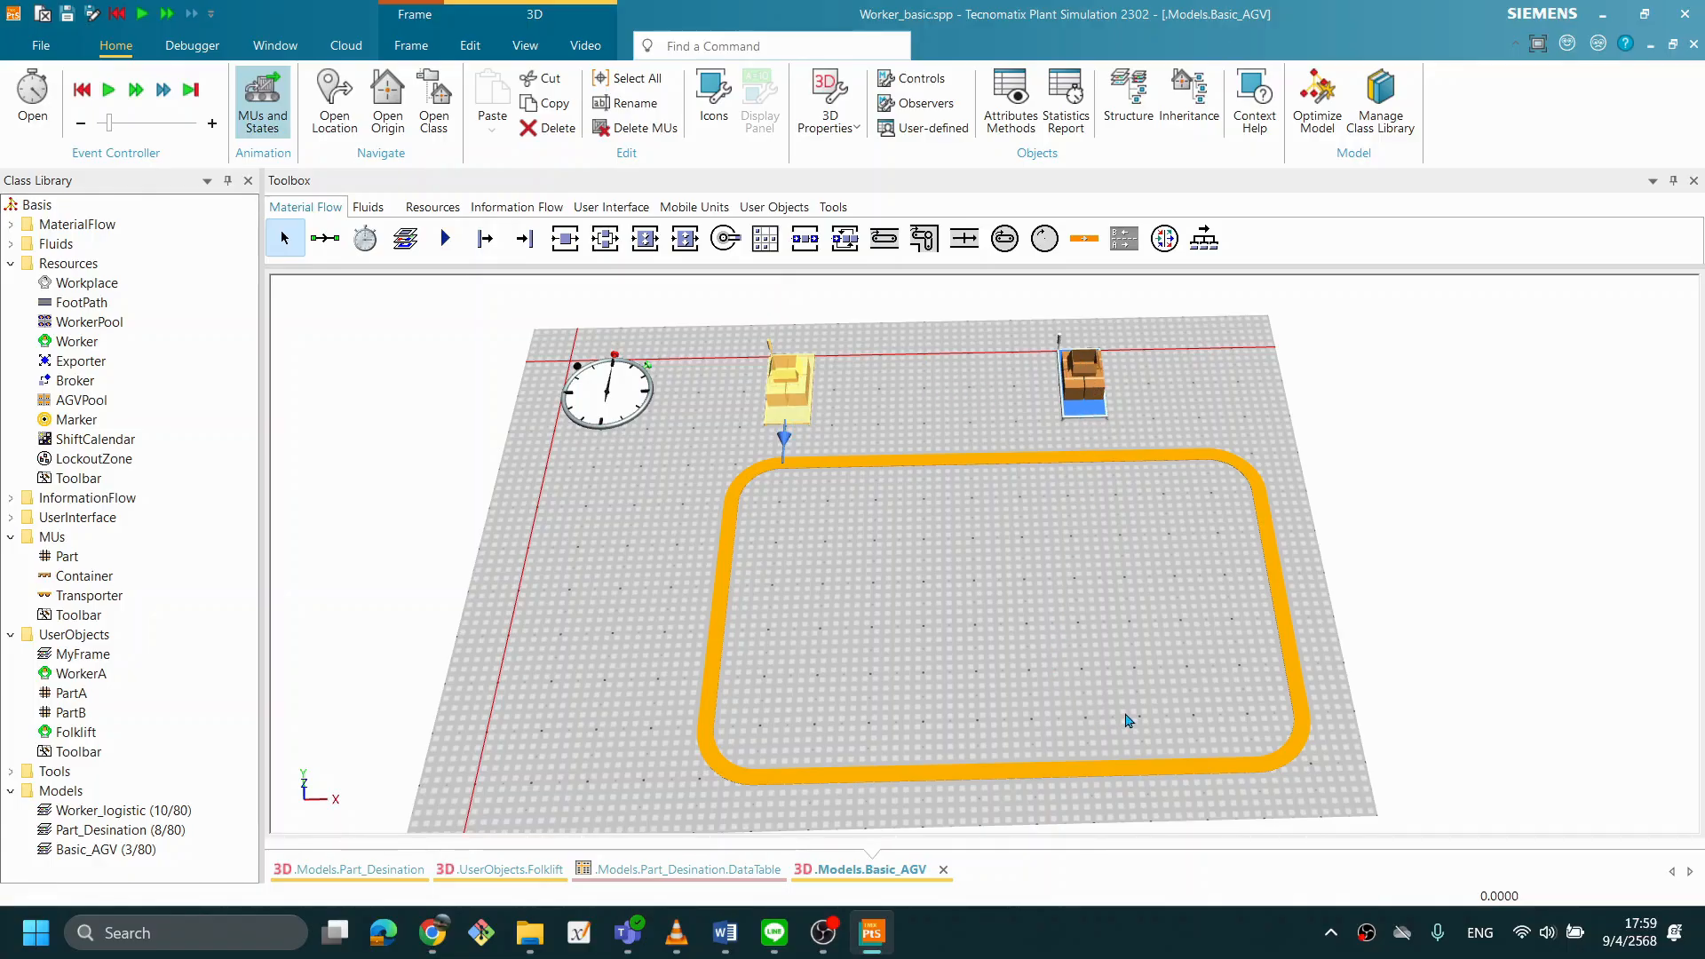
- Place a Buffer just outside the Track's lower straight, toward the lower-right corner of the loop
scroll(1128, 719, down, 2)
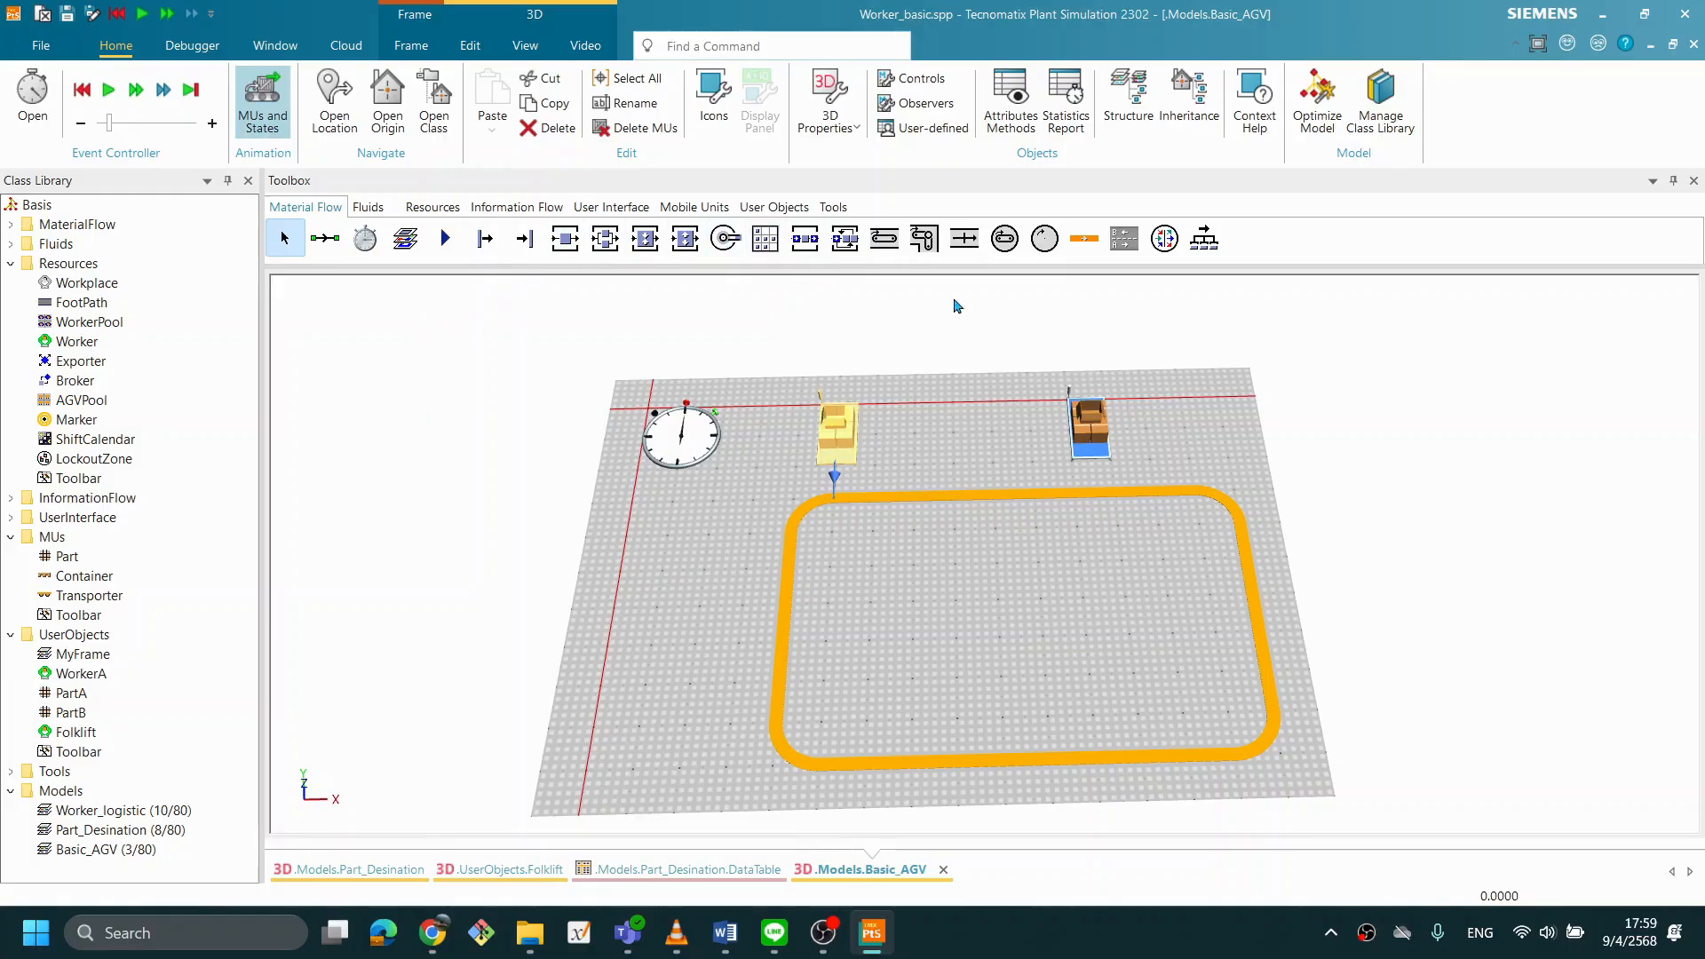
drag(797, 249, 1168, 833)
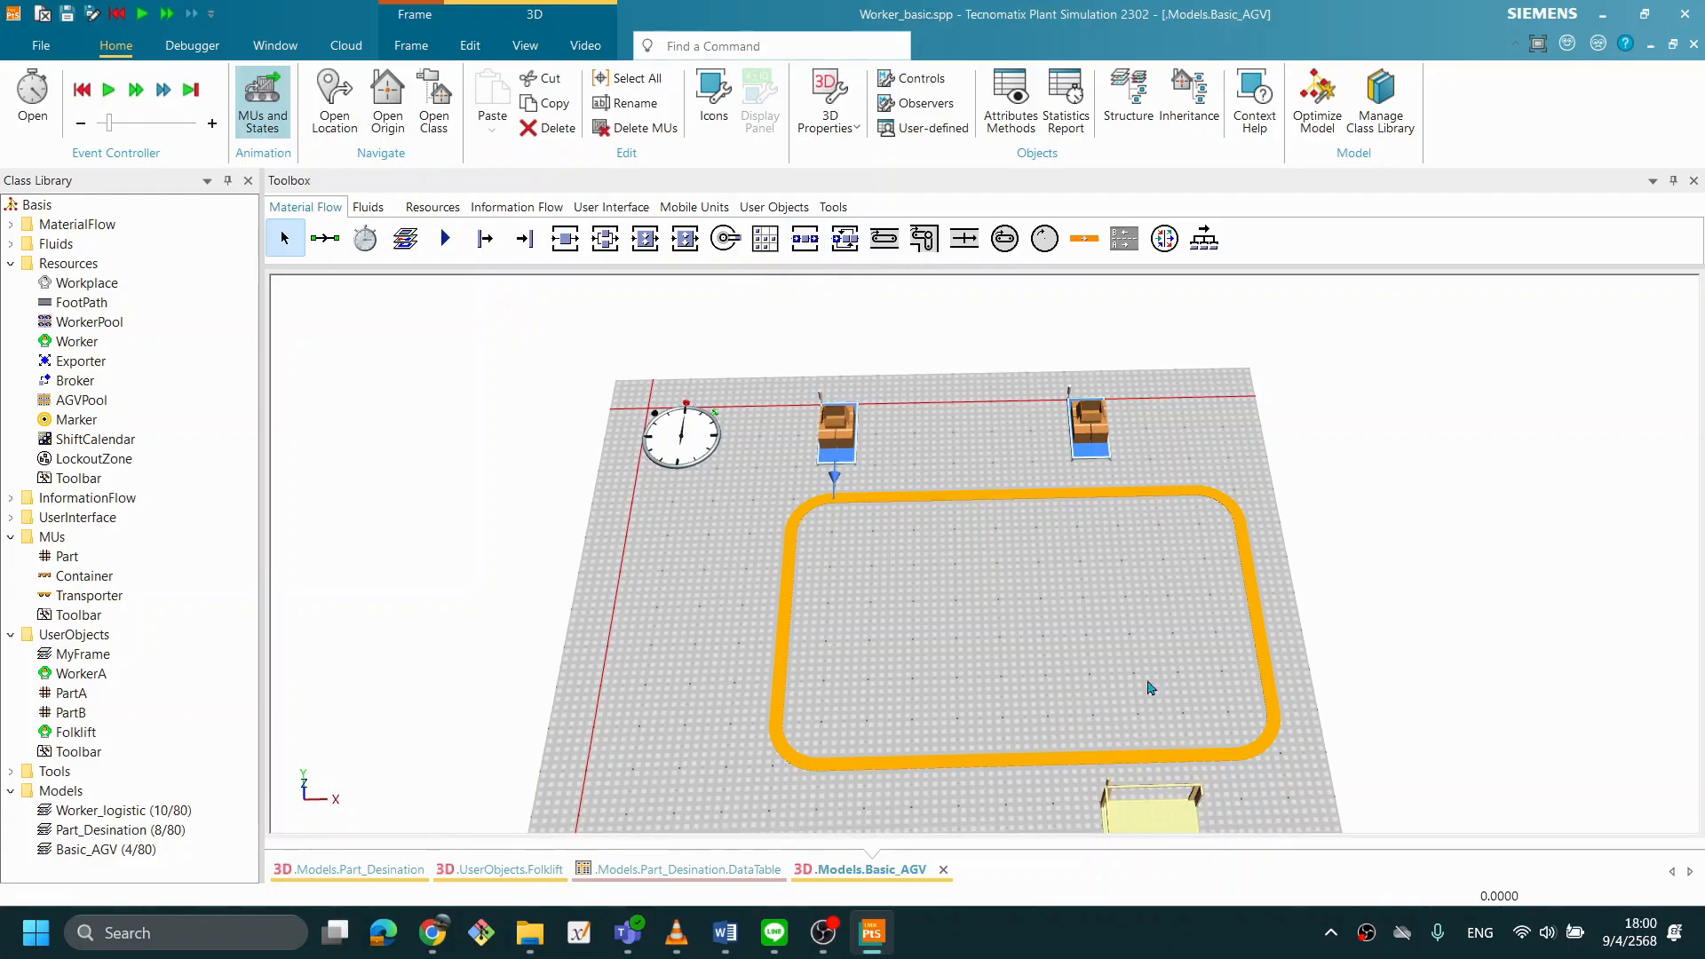
drag(1072, 724, 868, 705)
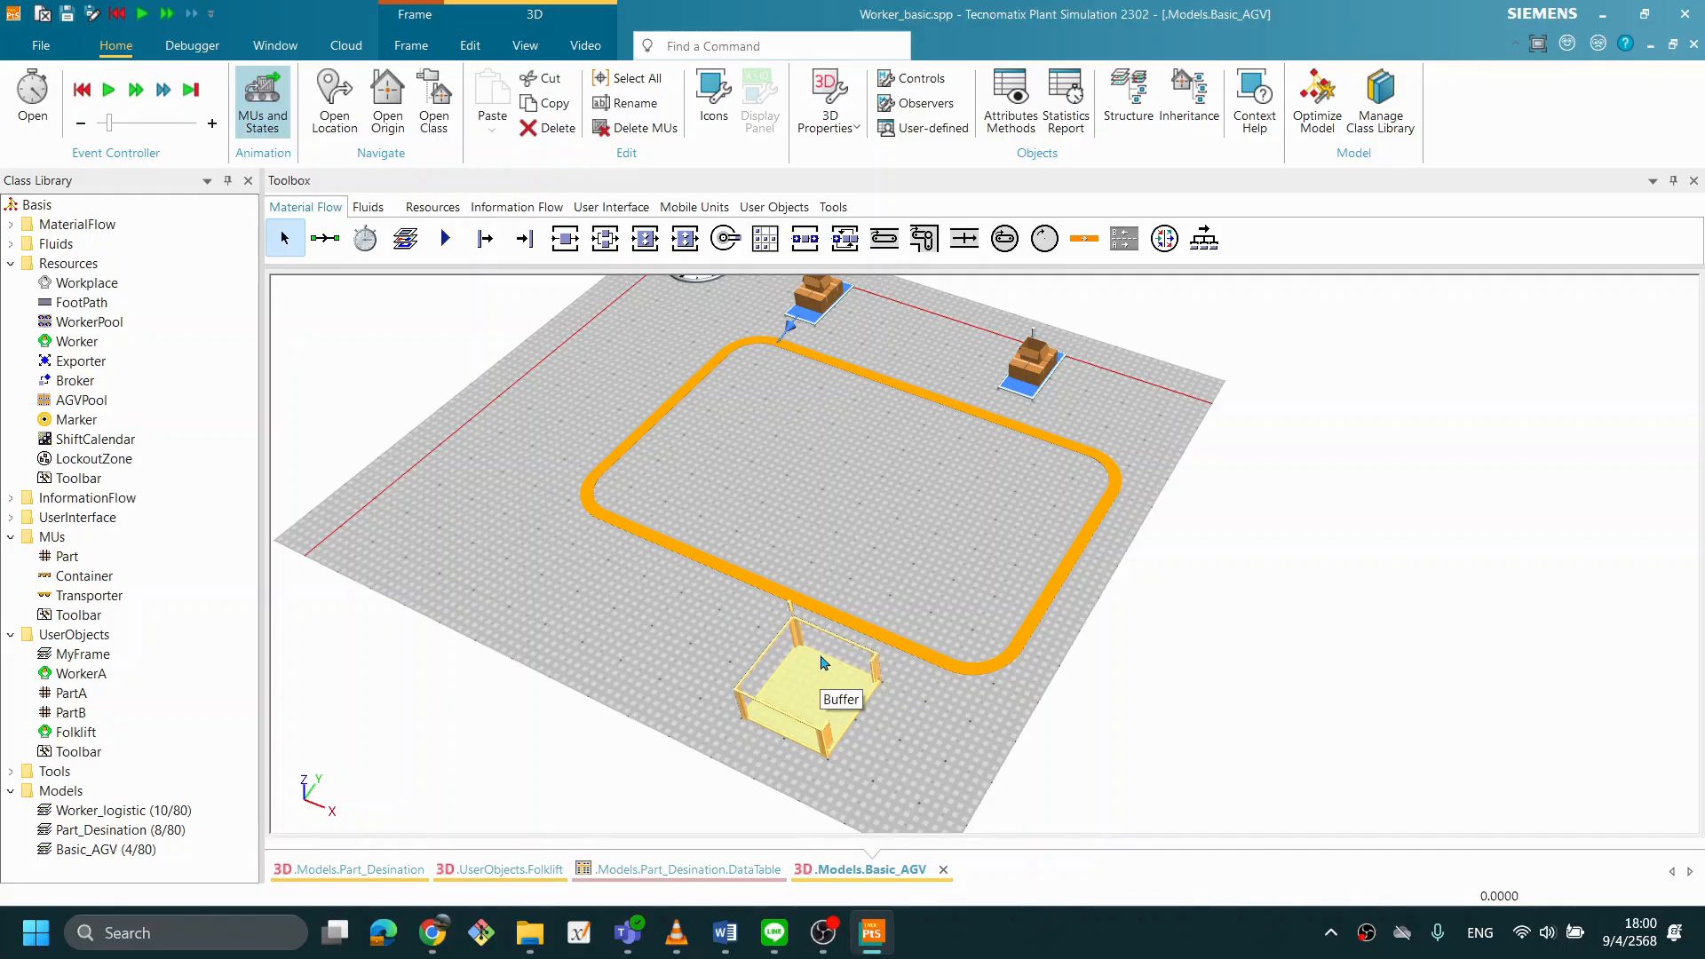
- Insert a Station beside the Buffer on the side away from the Track
scroll(904, 711, down, 1)
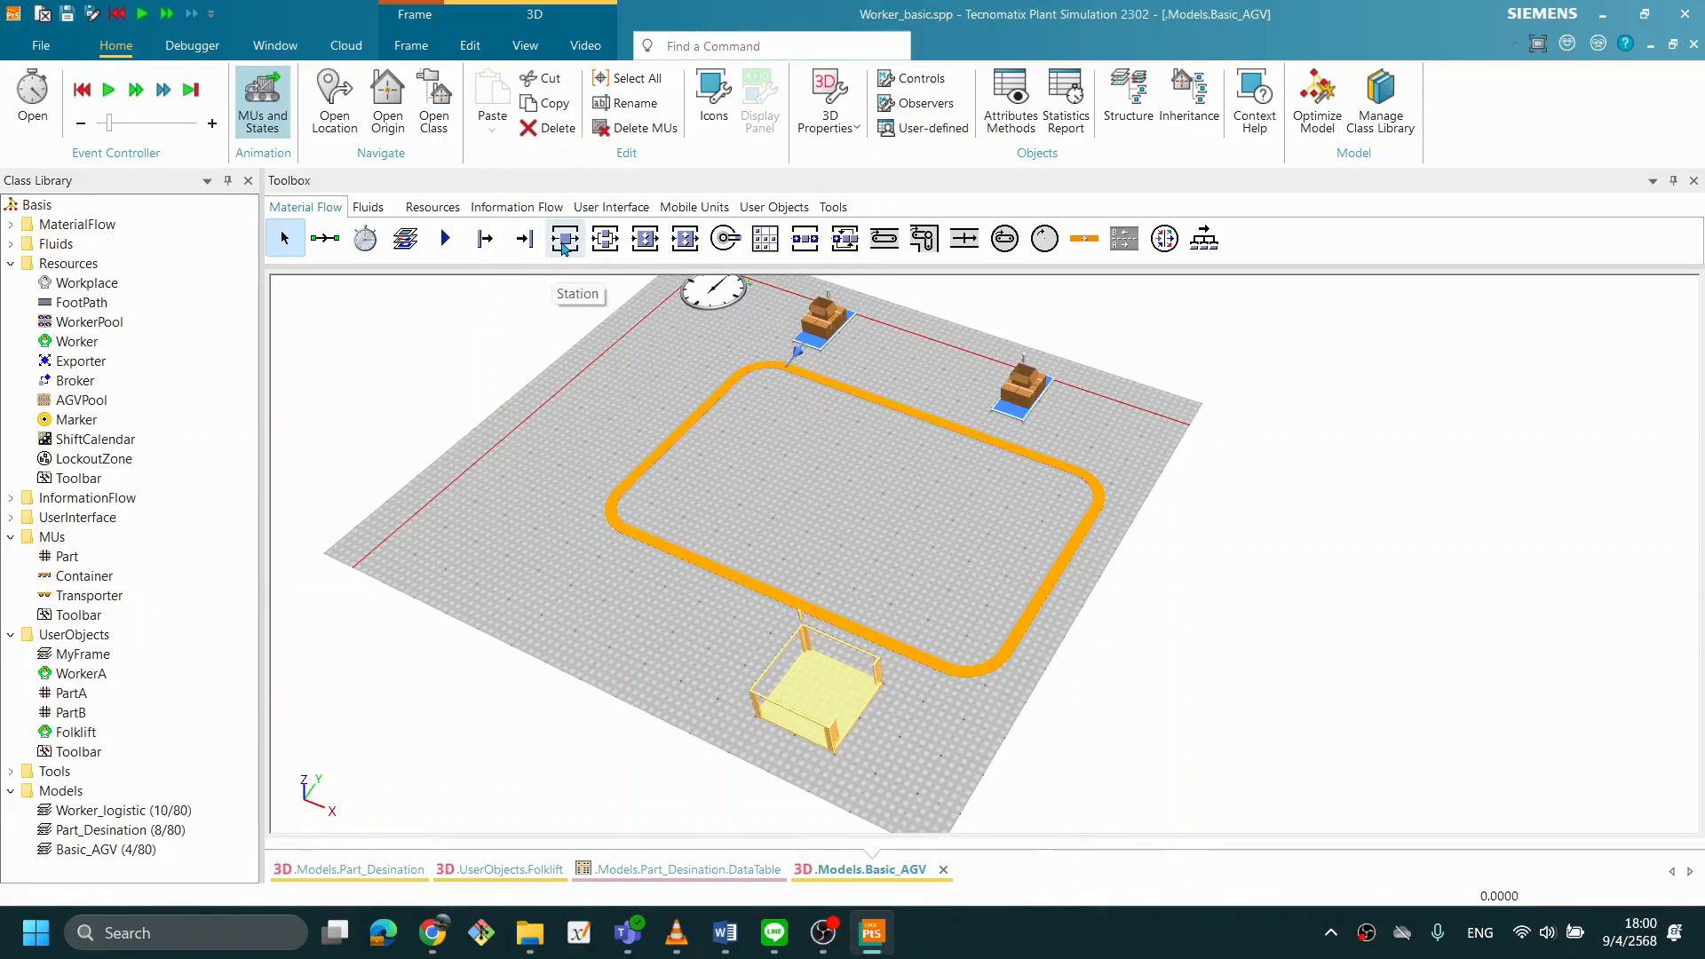
drag(564, 248, 742, 794)
drag(945, 780, 921, 752)
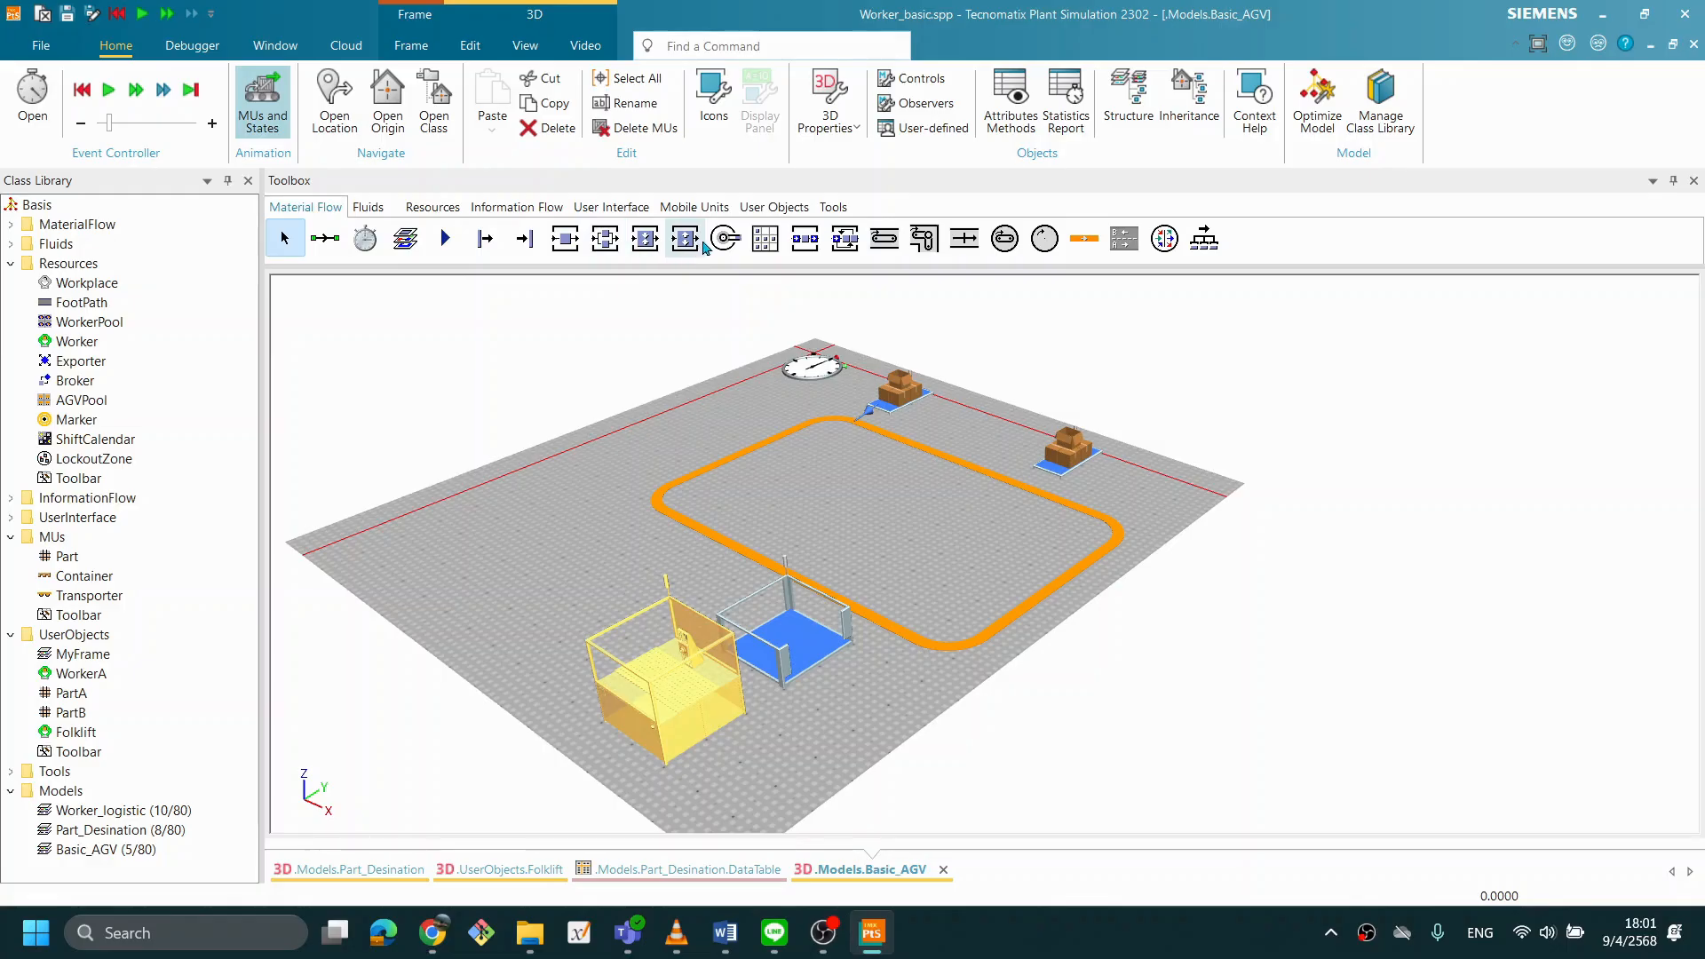
- Insert a Drain beside the Station, and link the Buffer, Station and Drain in that order with Connectors
drag(531, 238, 773, 768)
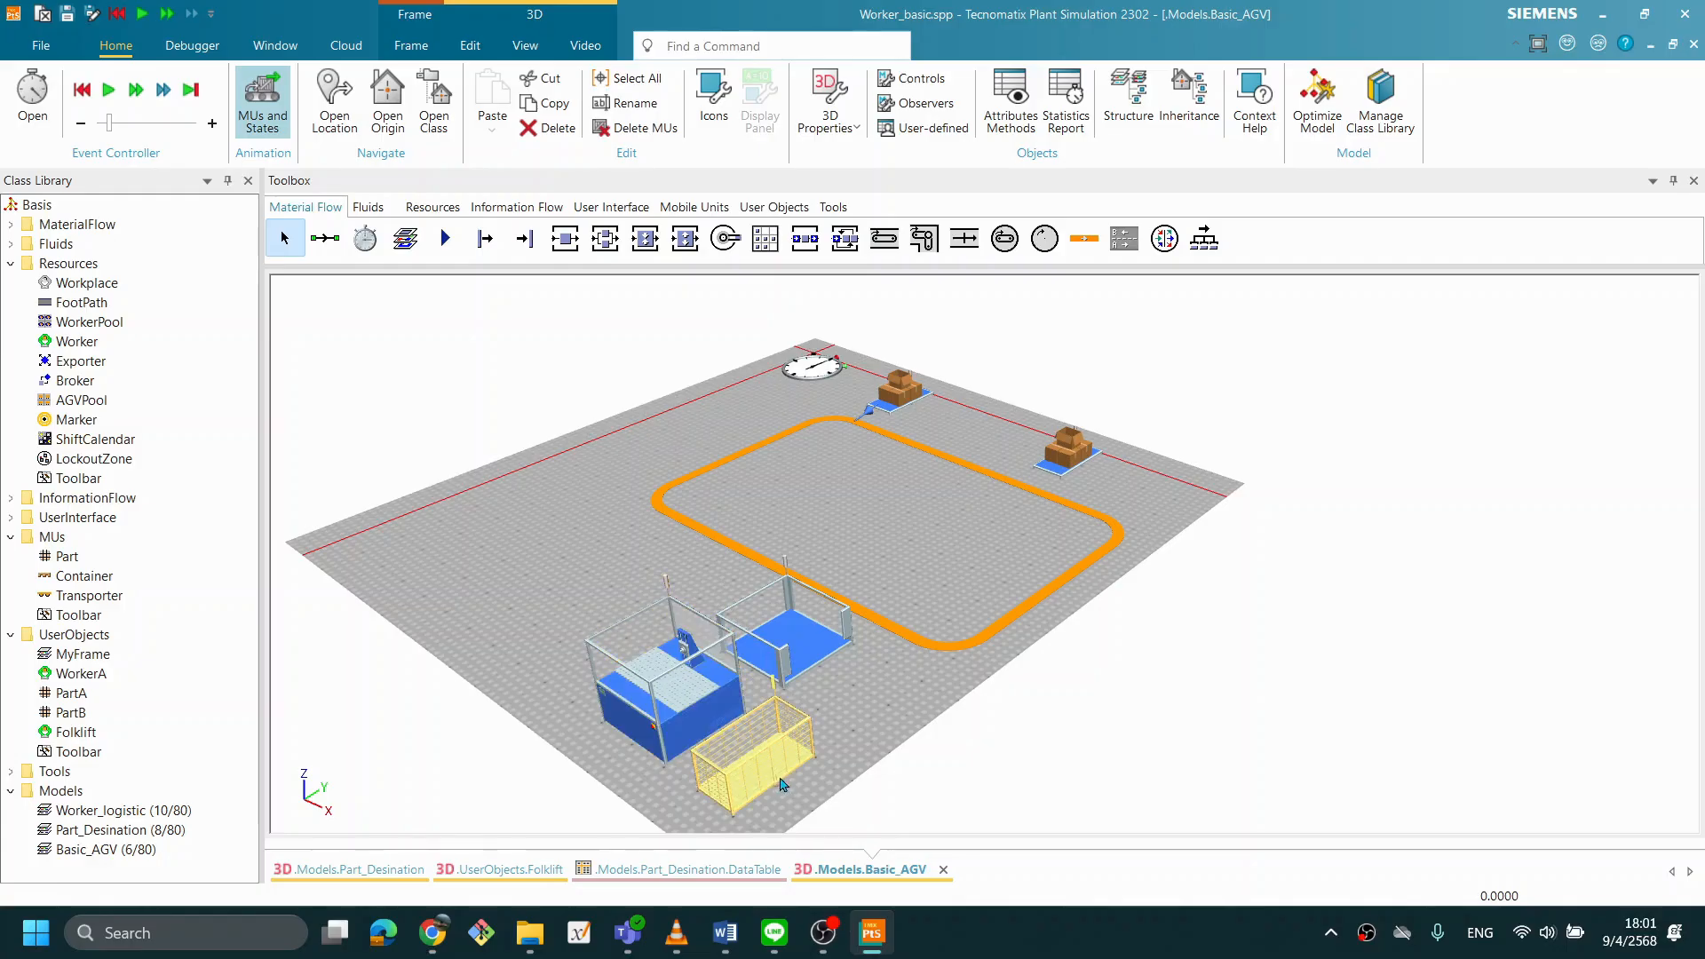
drag(800, 675, 826, 695)
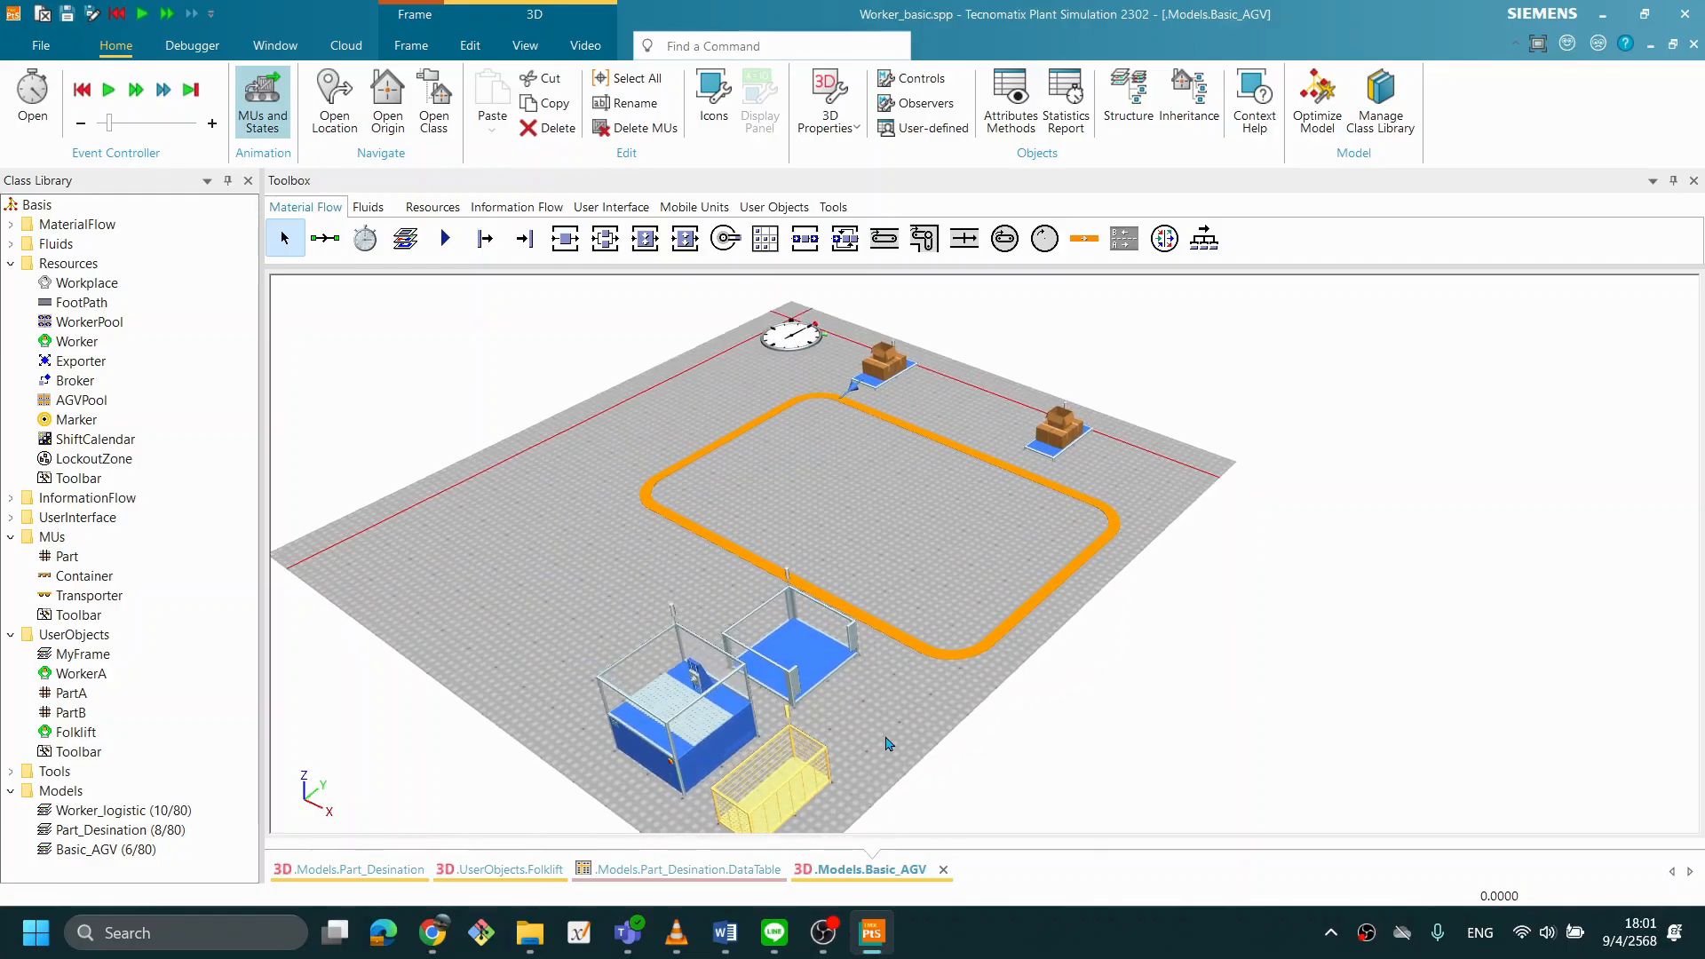
click(324, 238)
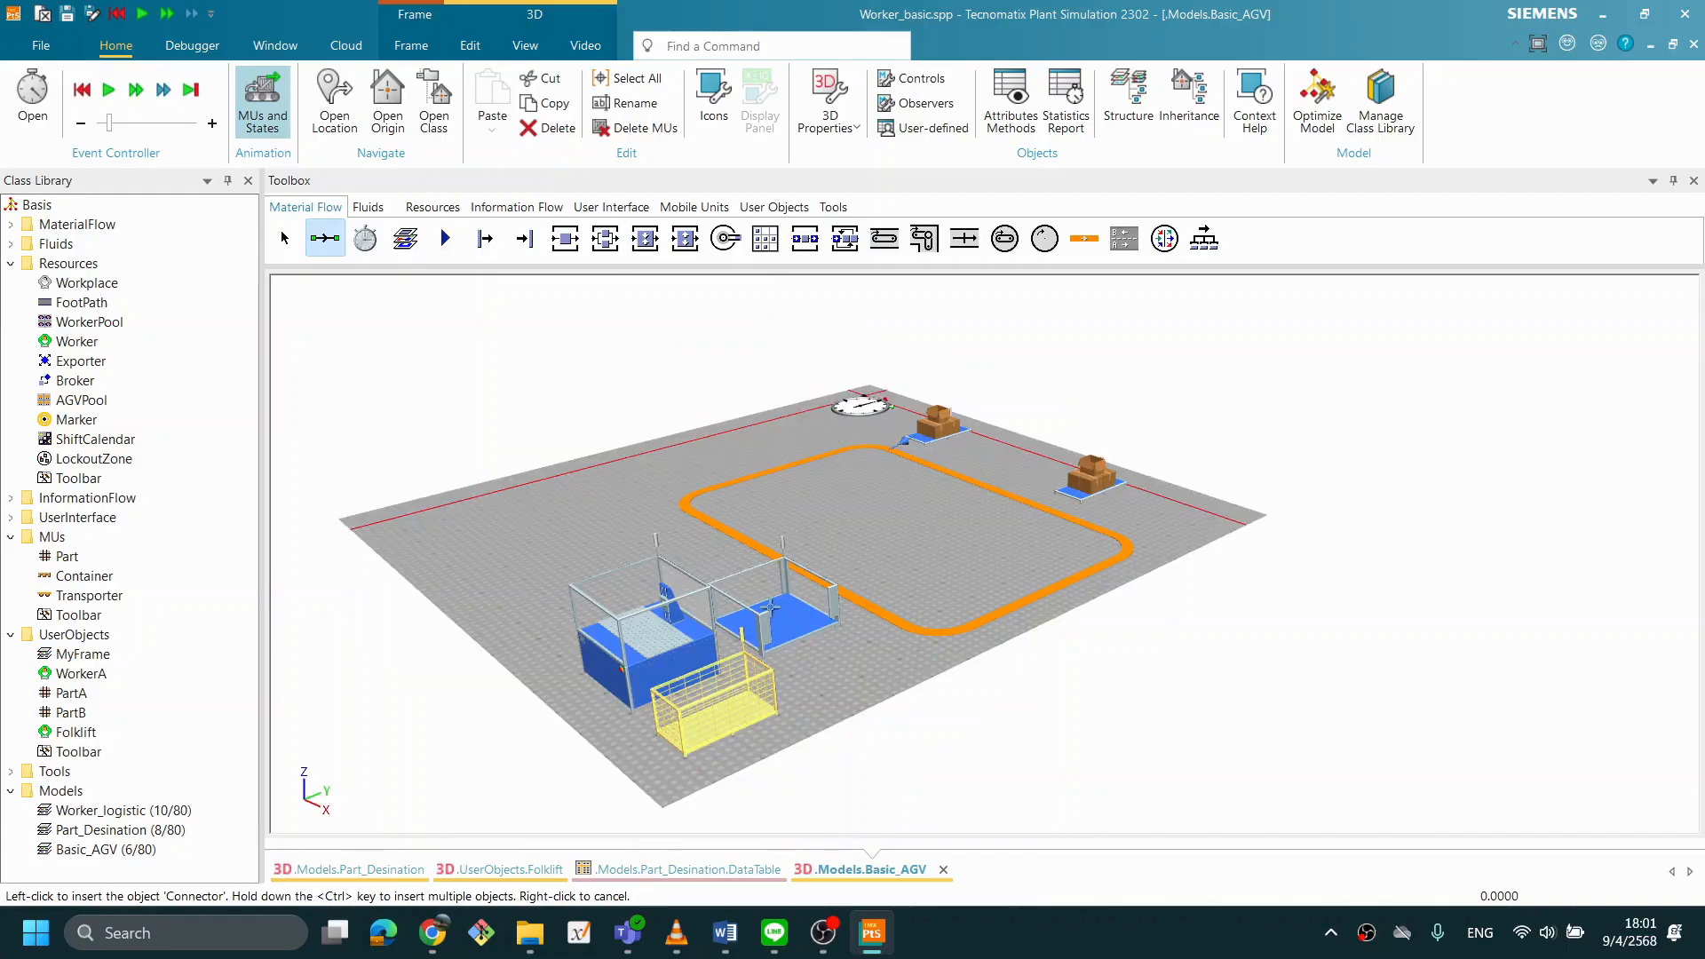
click(771, 613)
click(664, 635)
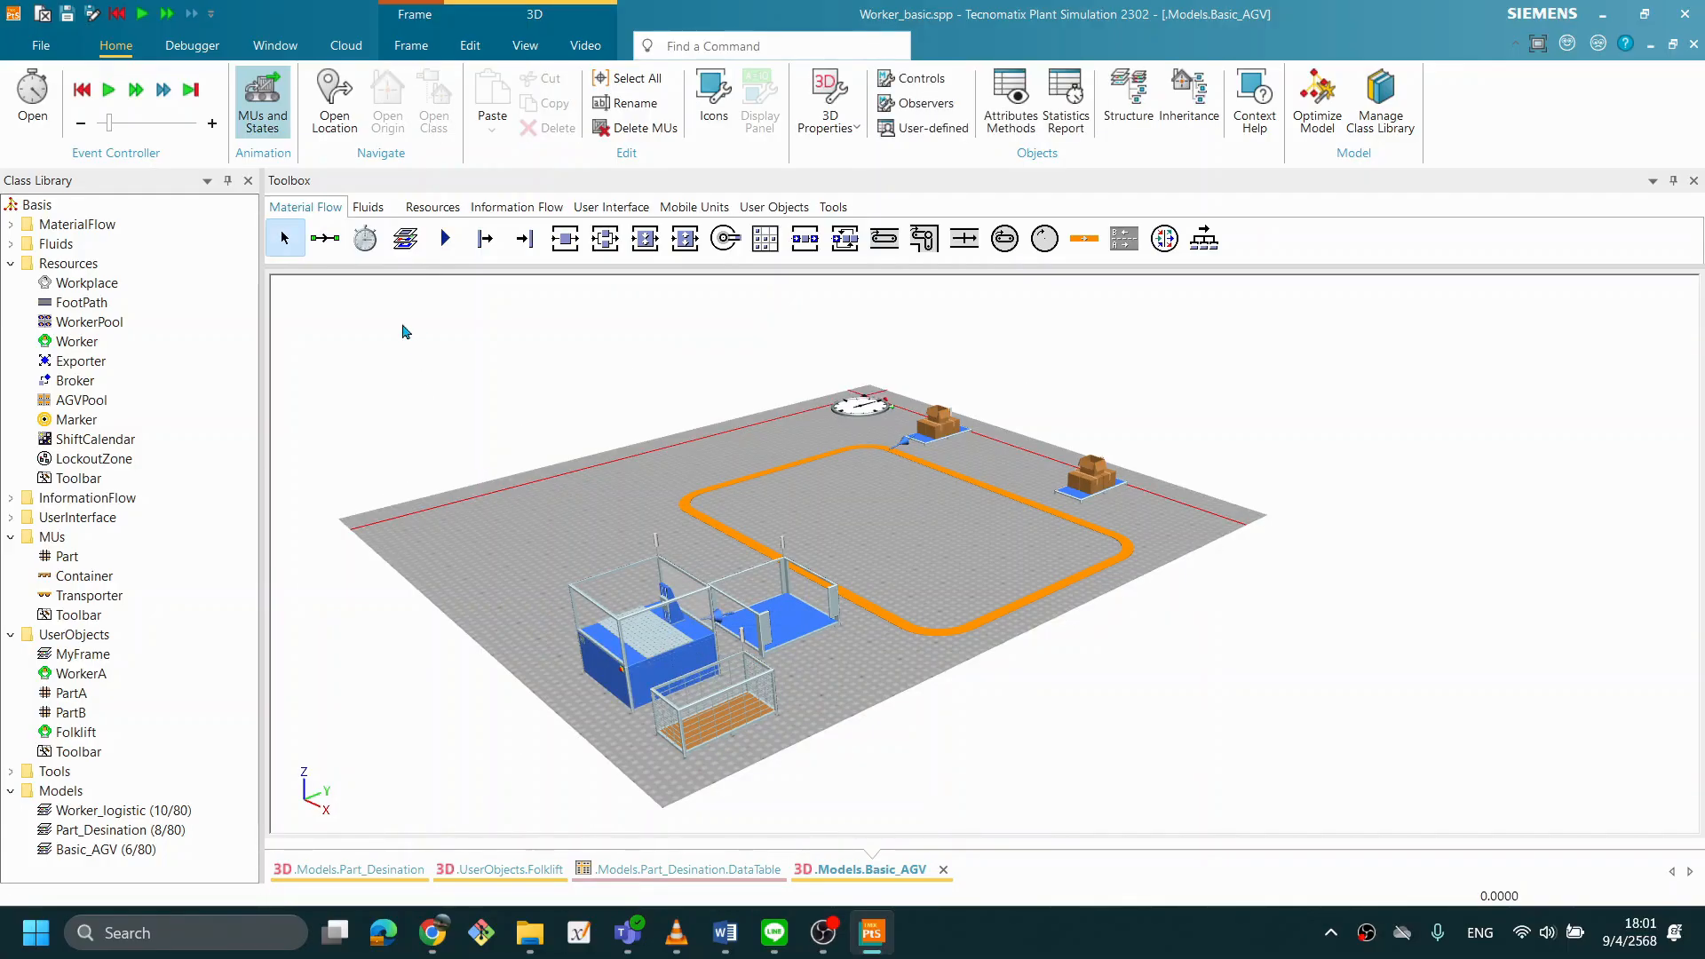
click(329, 245)
click(653, 646)
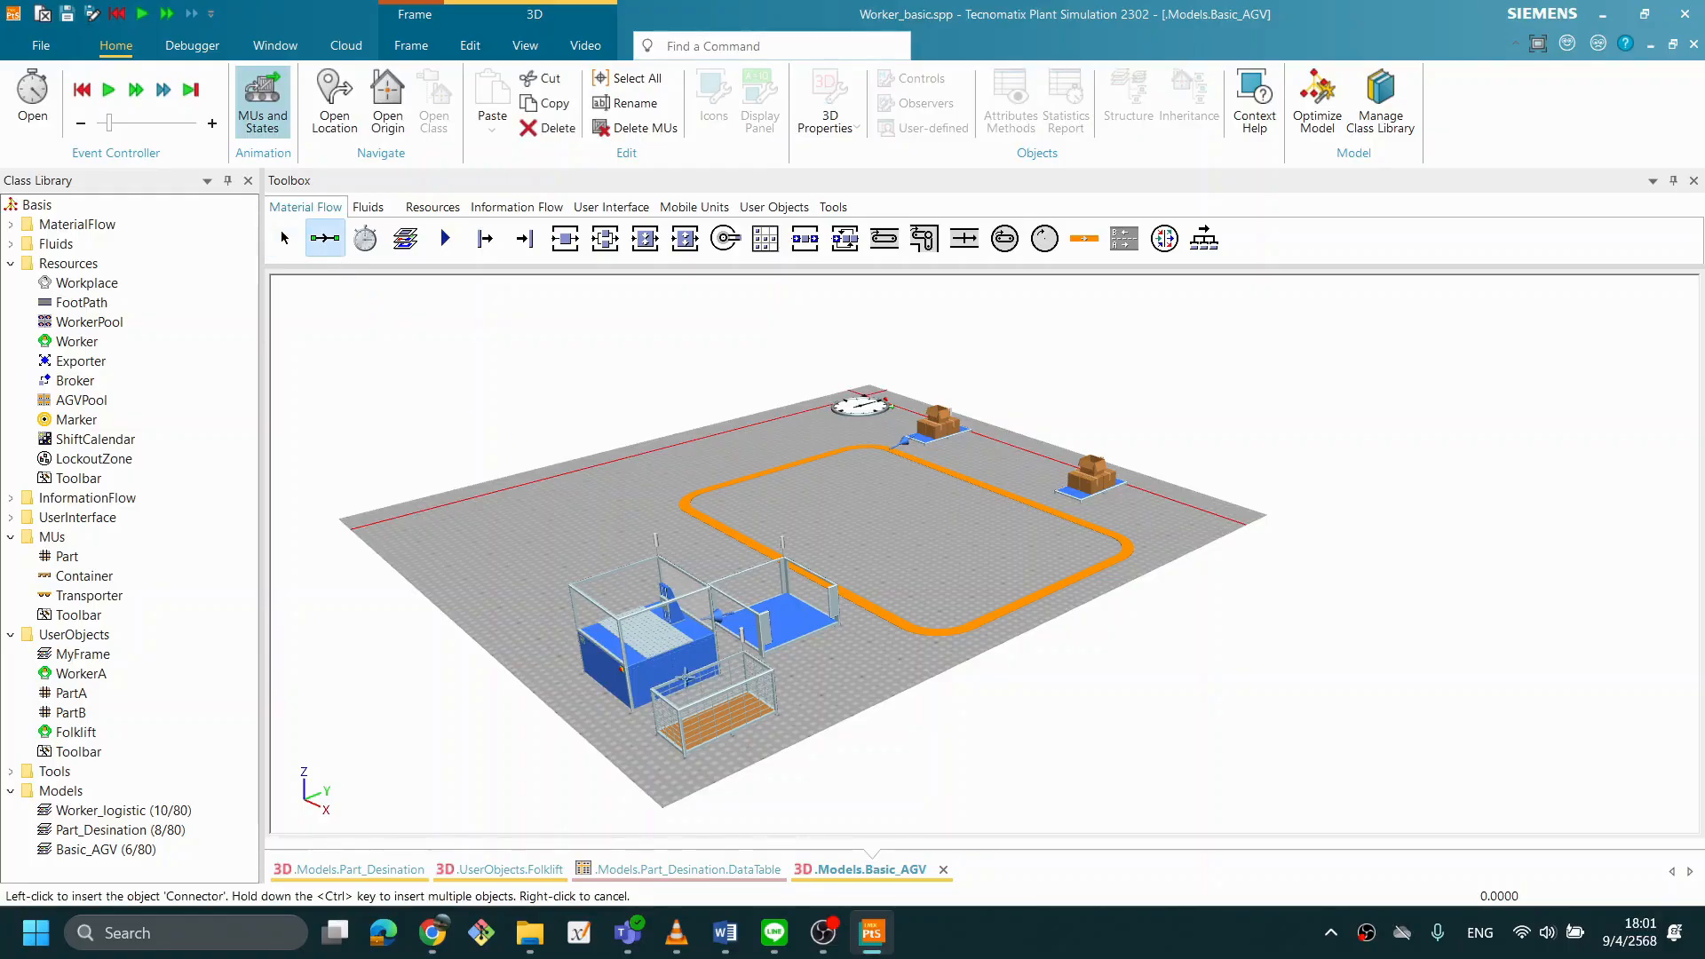
click(715, 724)
- Review the name in the settings of the Source at the Track's starting corner, and close them
drag(780, 540, 820, 621)
mouse_move(756, 556)
mouse_down()
mouse_move(742, 578)
mouse_move(803, 609)
mouse_move(771, 568)
mouse_up()
scroll(771, 568, down, 2)
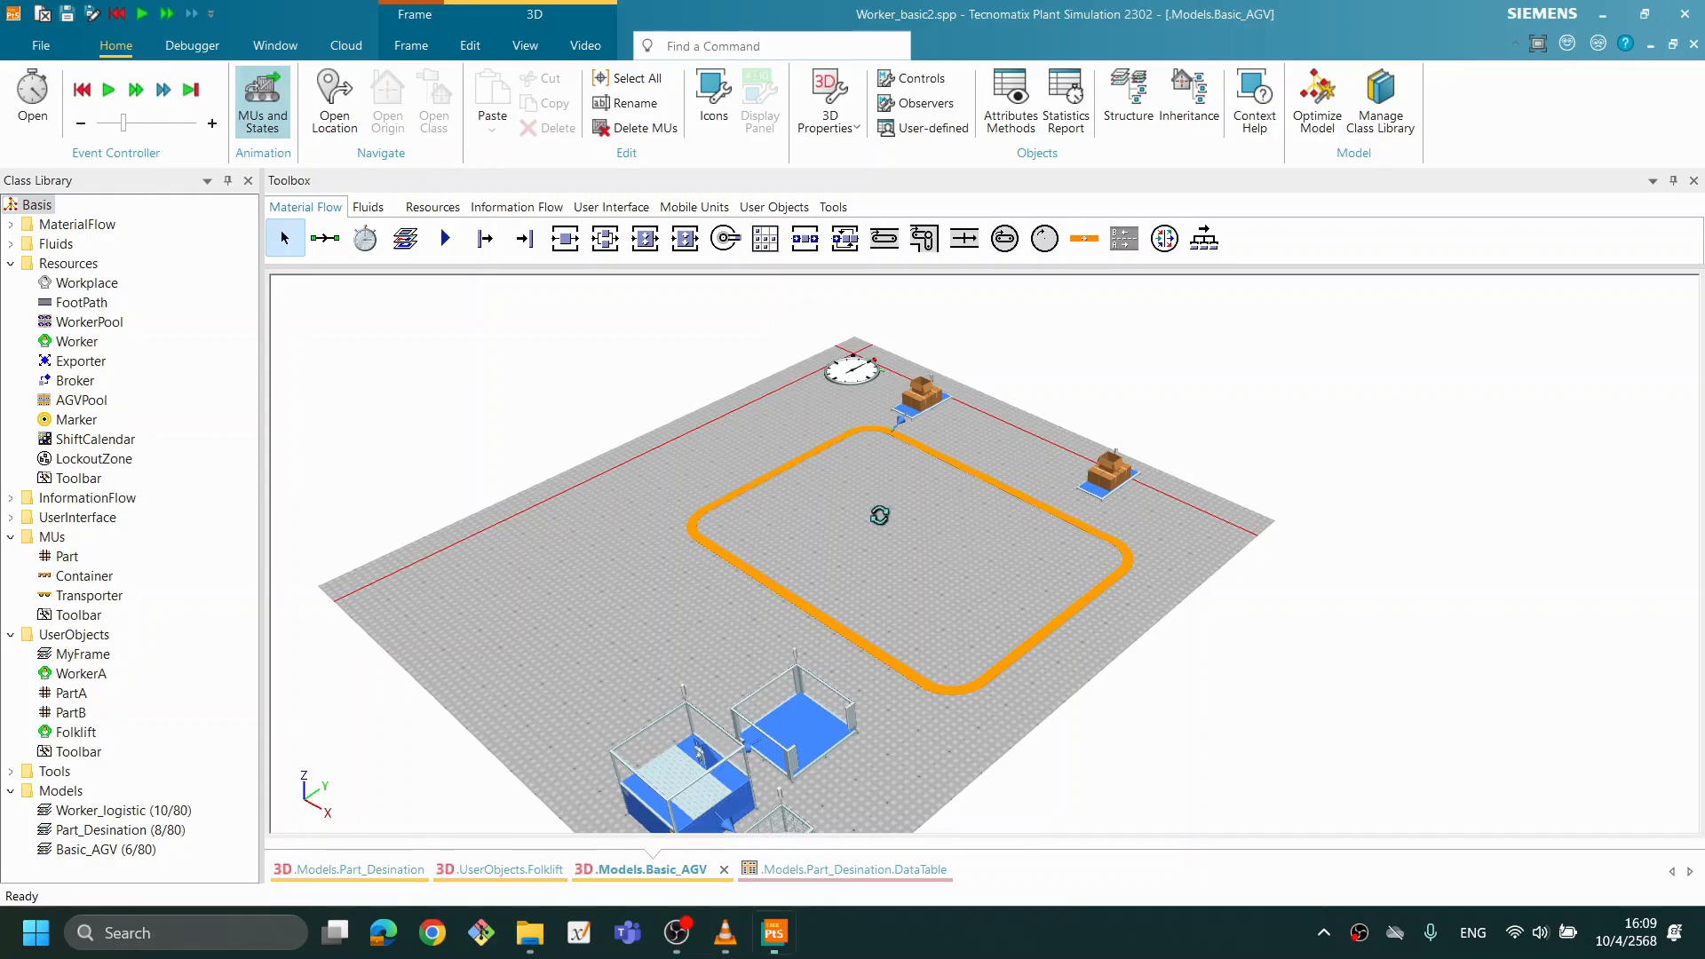
drag(875, 507, 907, 522)
scroll(953, 530, up, 2)
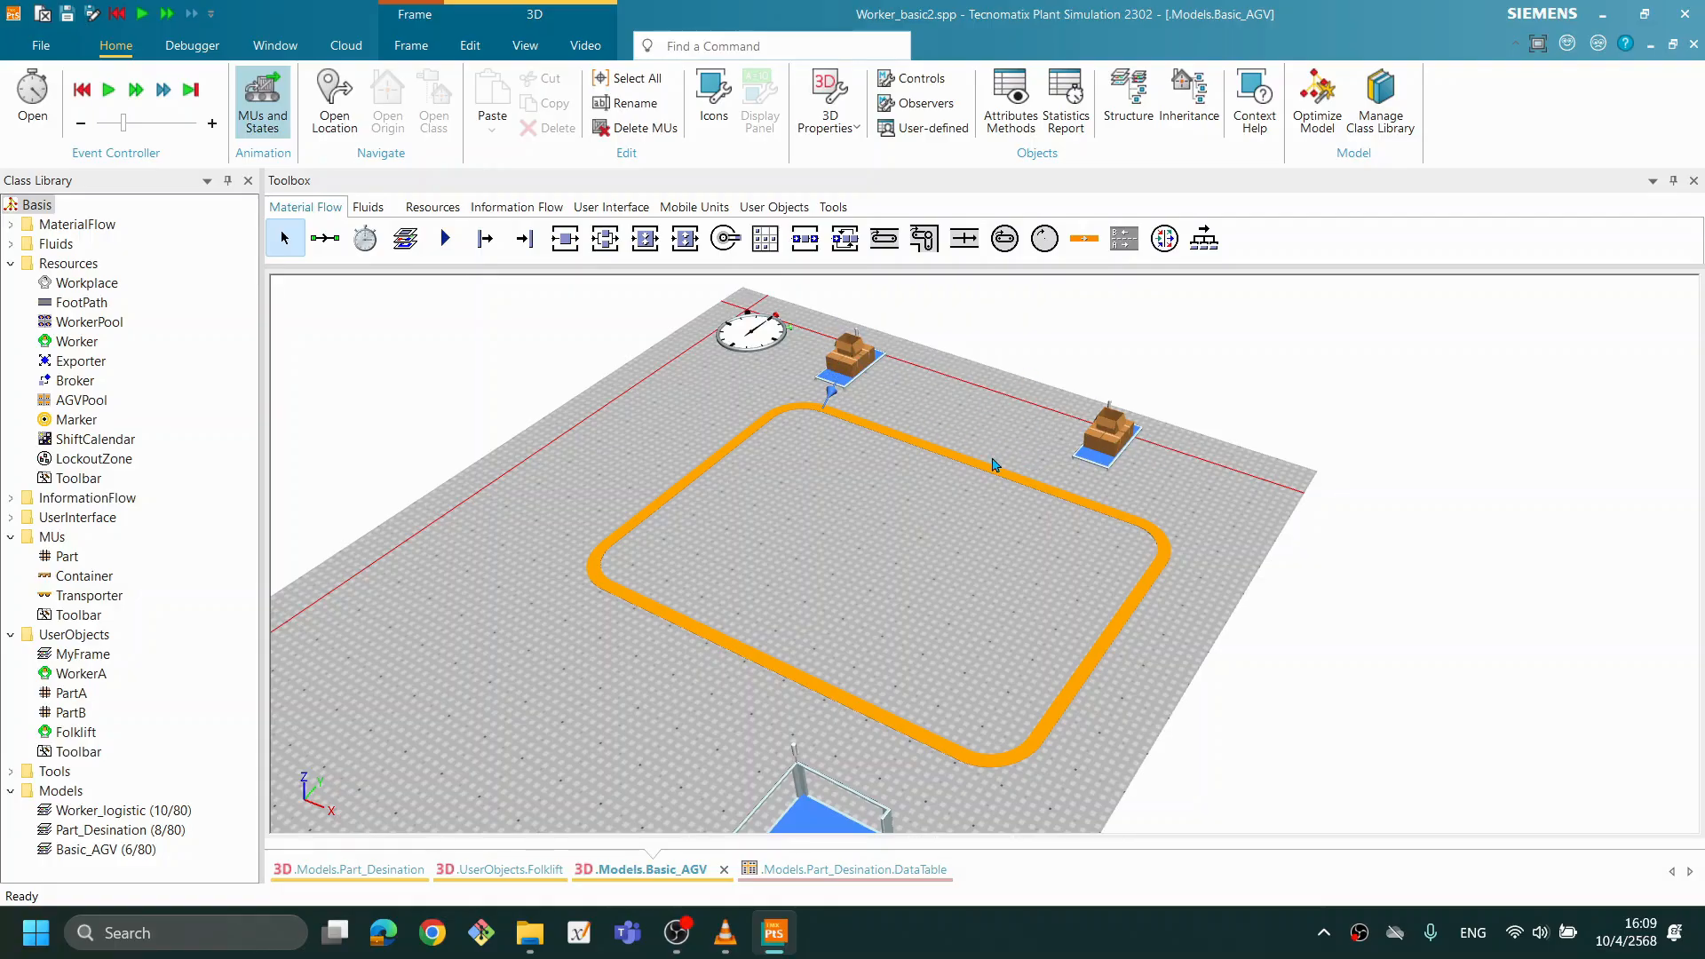
drag(827, 421, 836, 410)
double_click(858, 349)
drag(979, 417, 987, 562)
drag(540, 296, 467, 309)
click(512, 301)
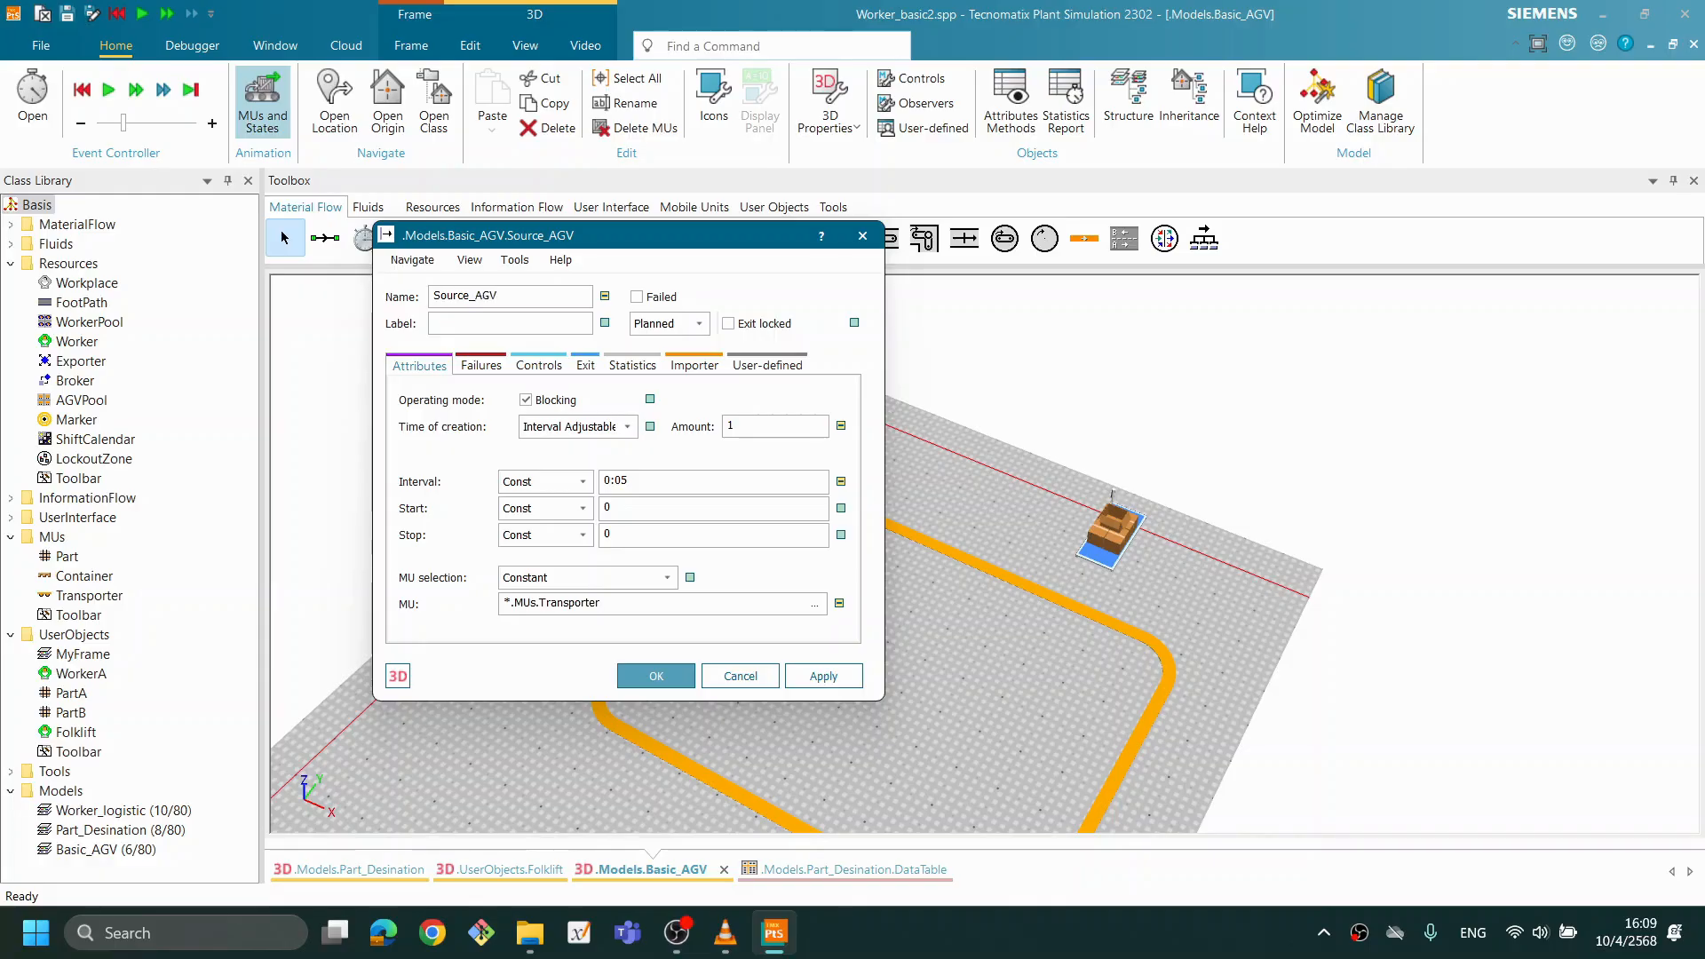
click(655, 680)
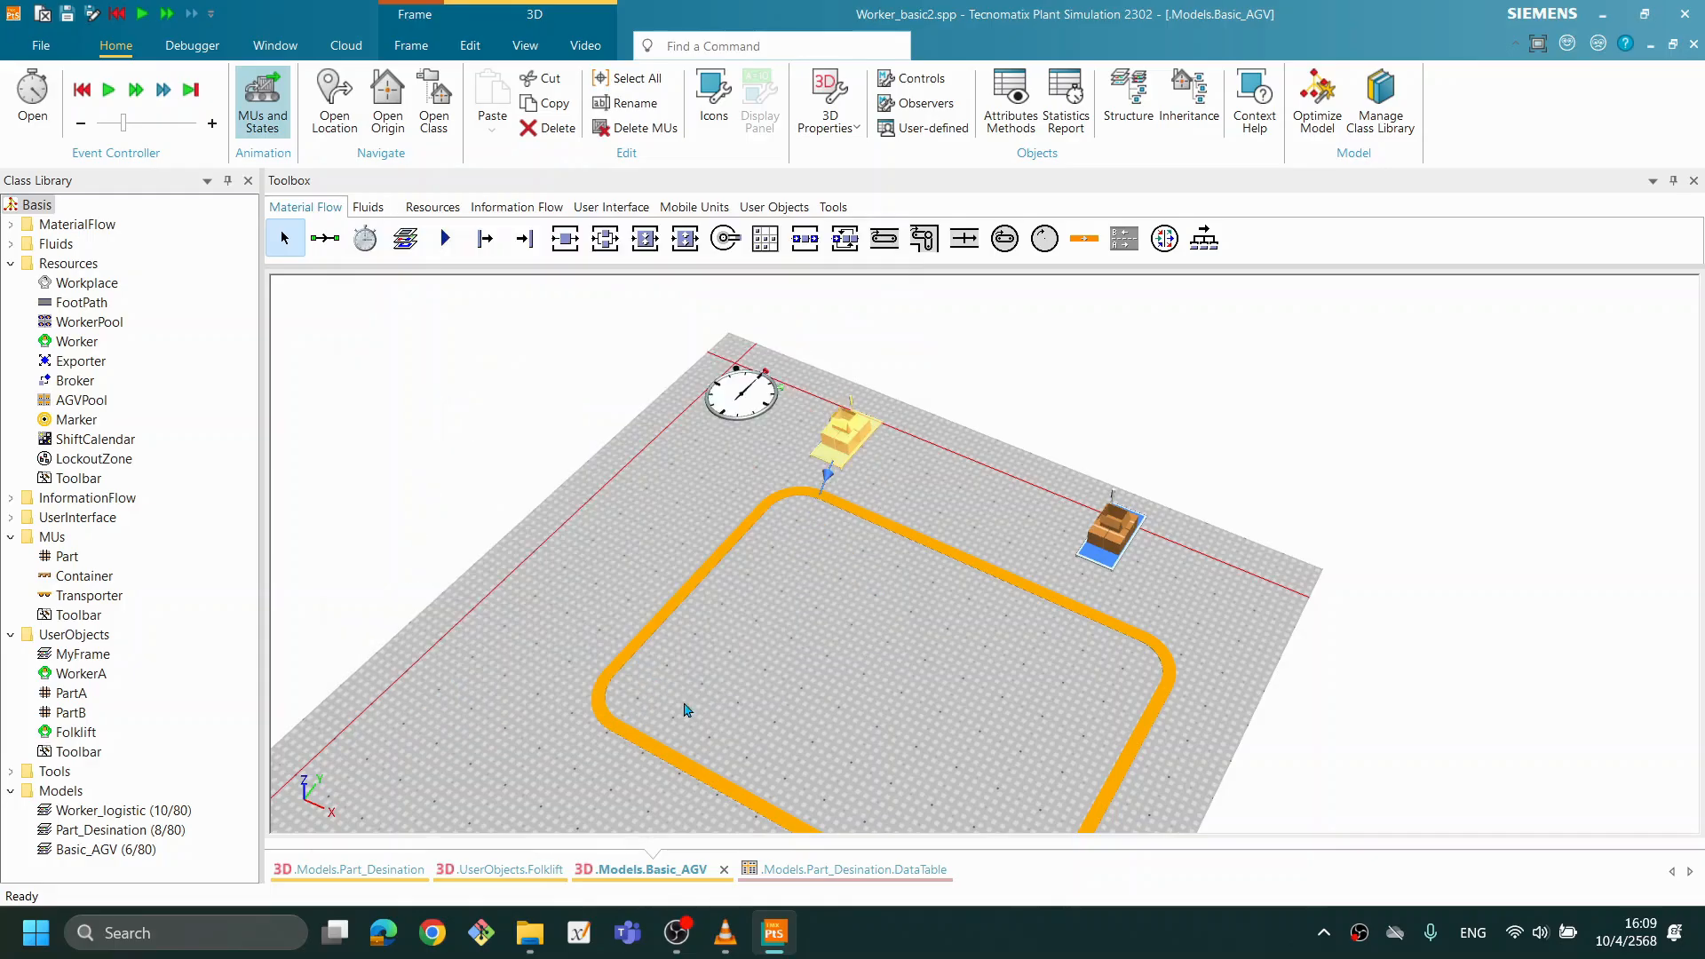
click(1089, 954)
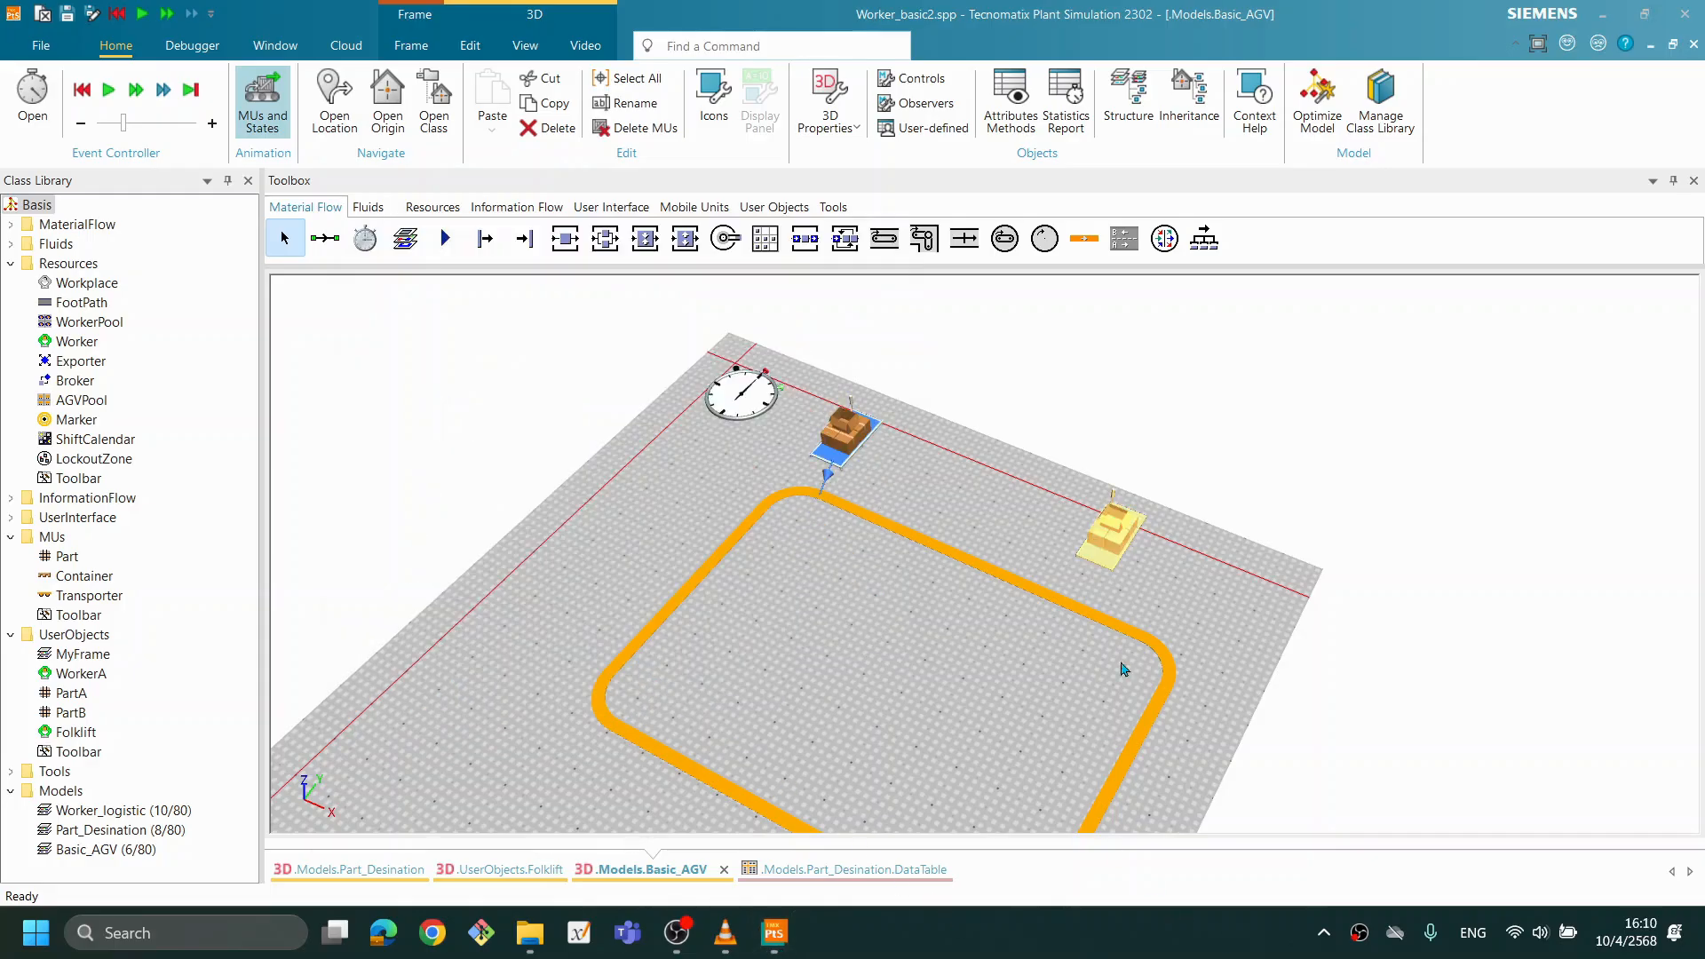
- Rename the Source above the Track's upper straight as Source_PART
double_click(1112, 540)
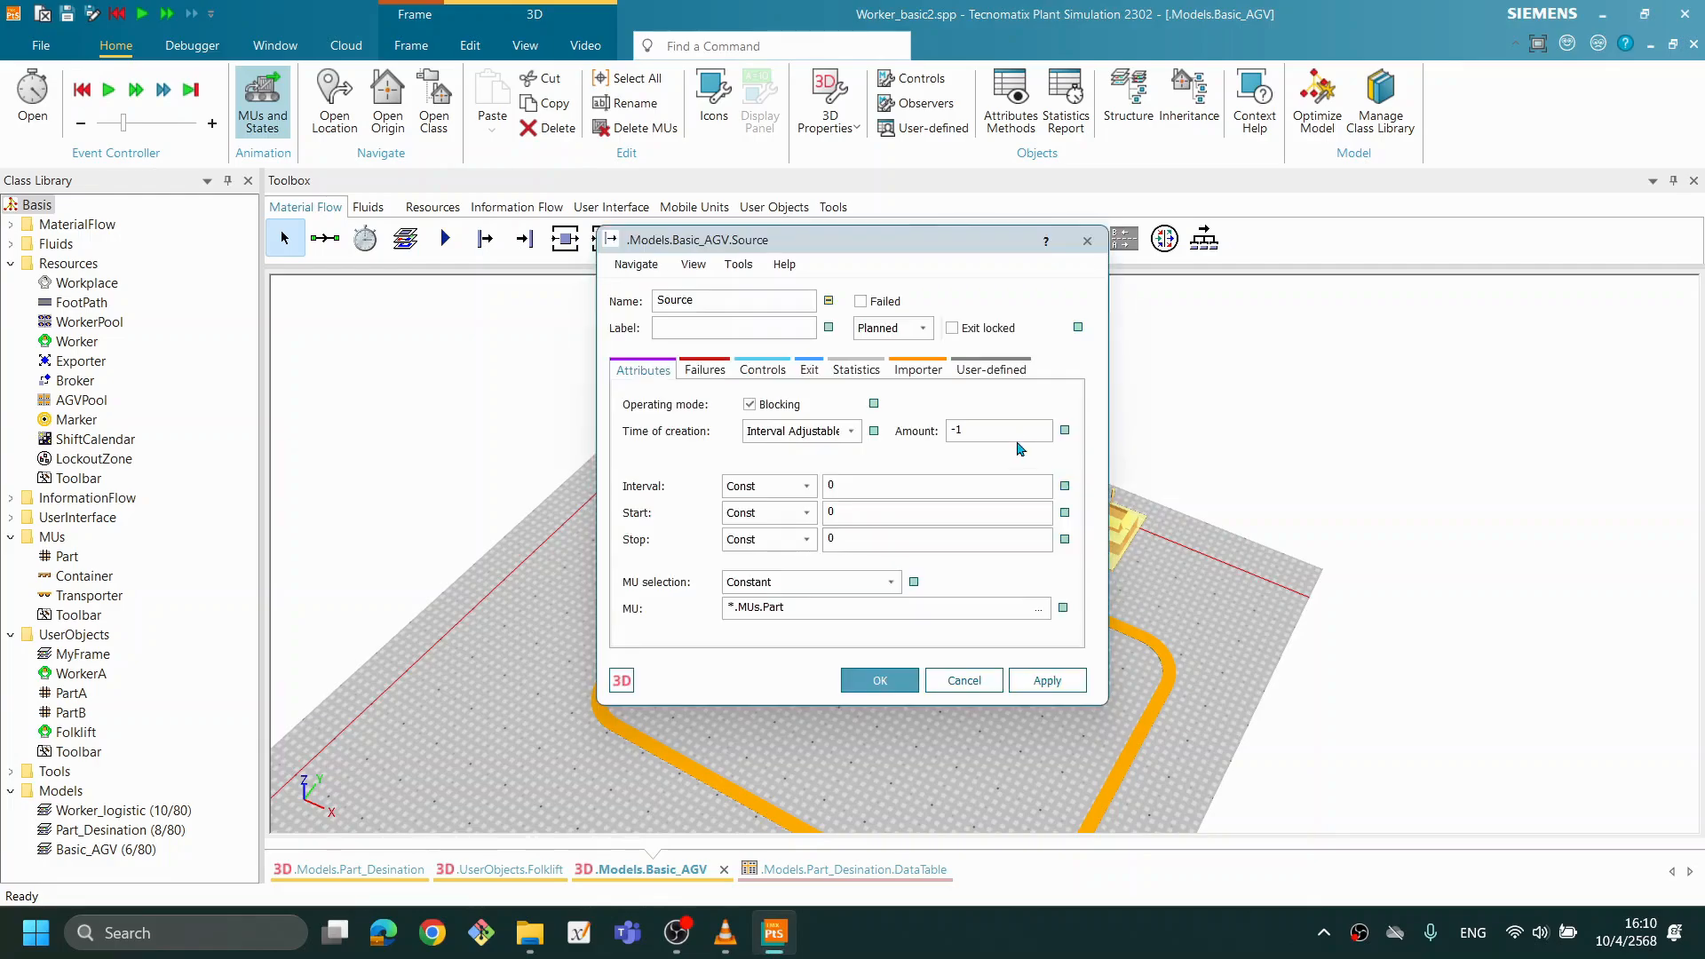
click(720, 299)
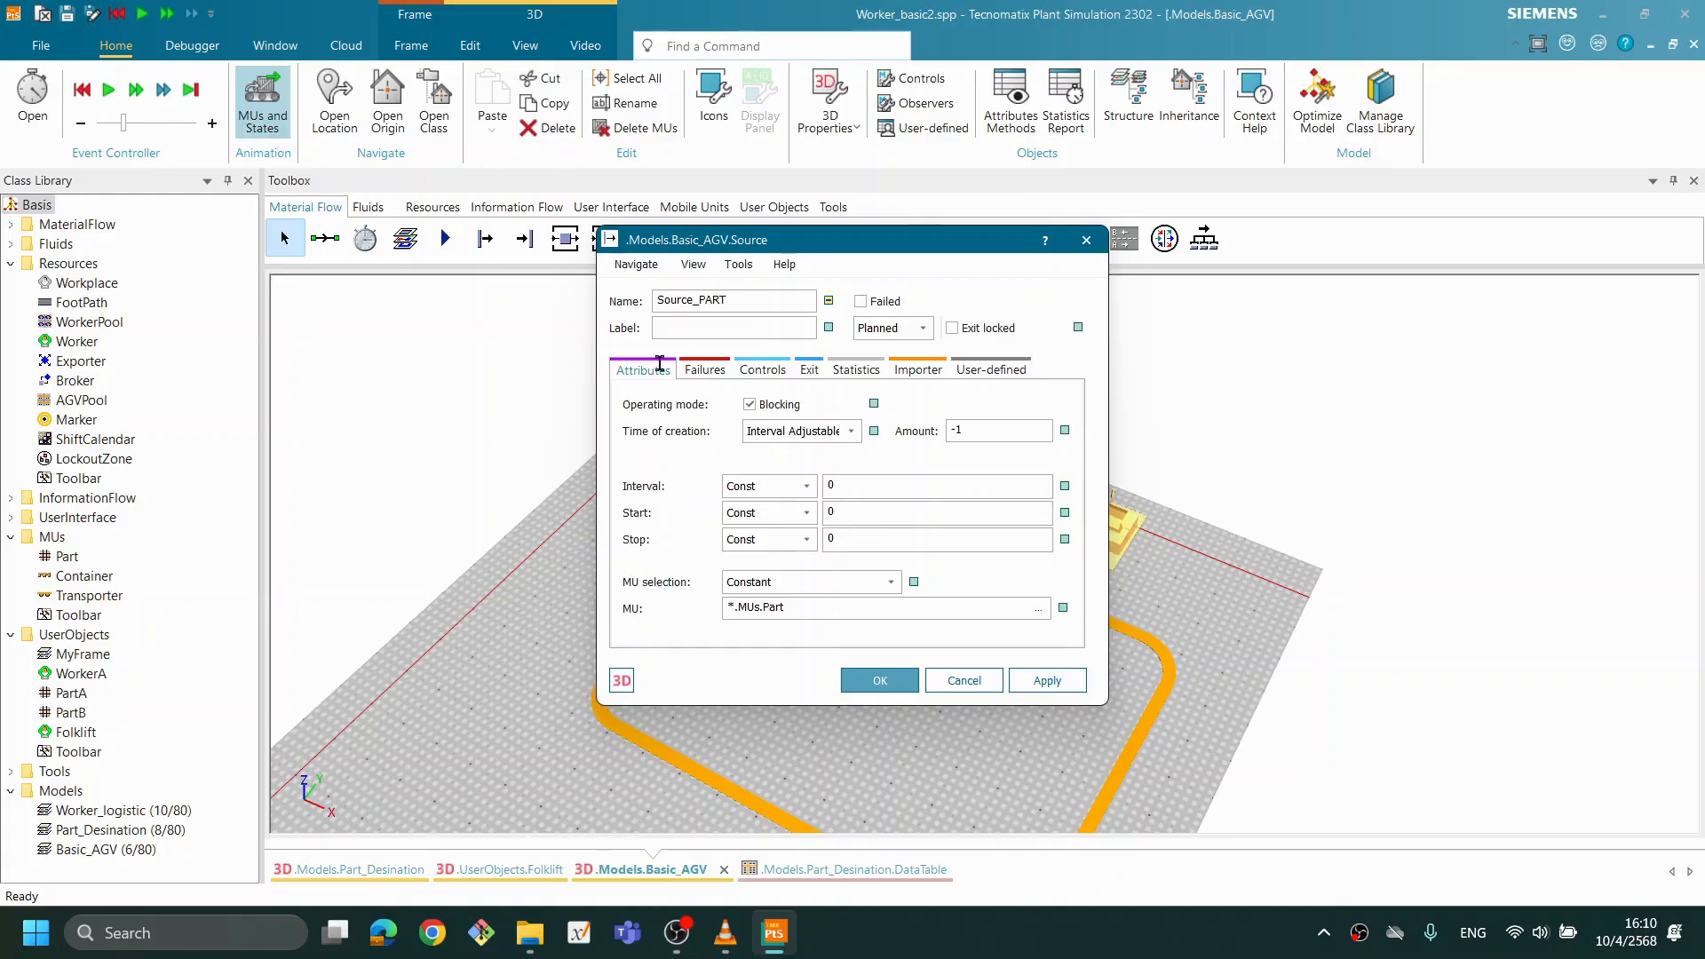
click(884, 682)
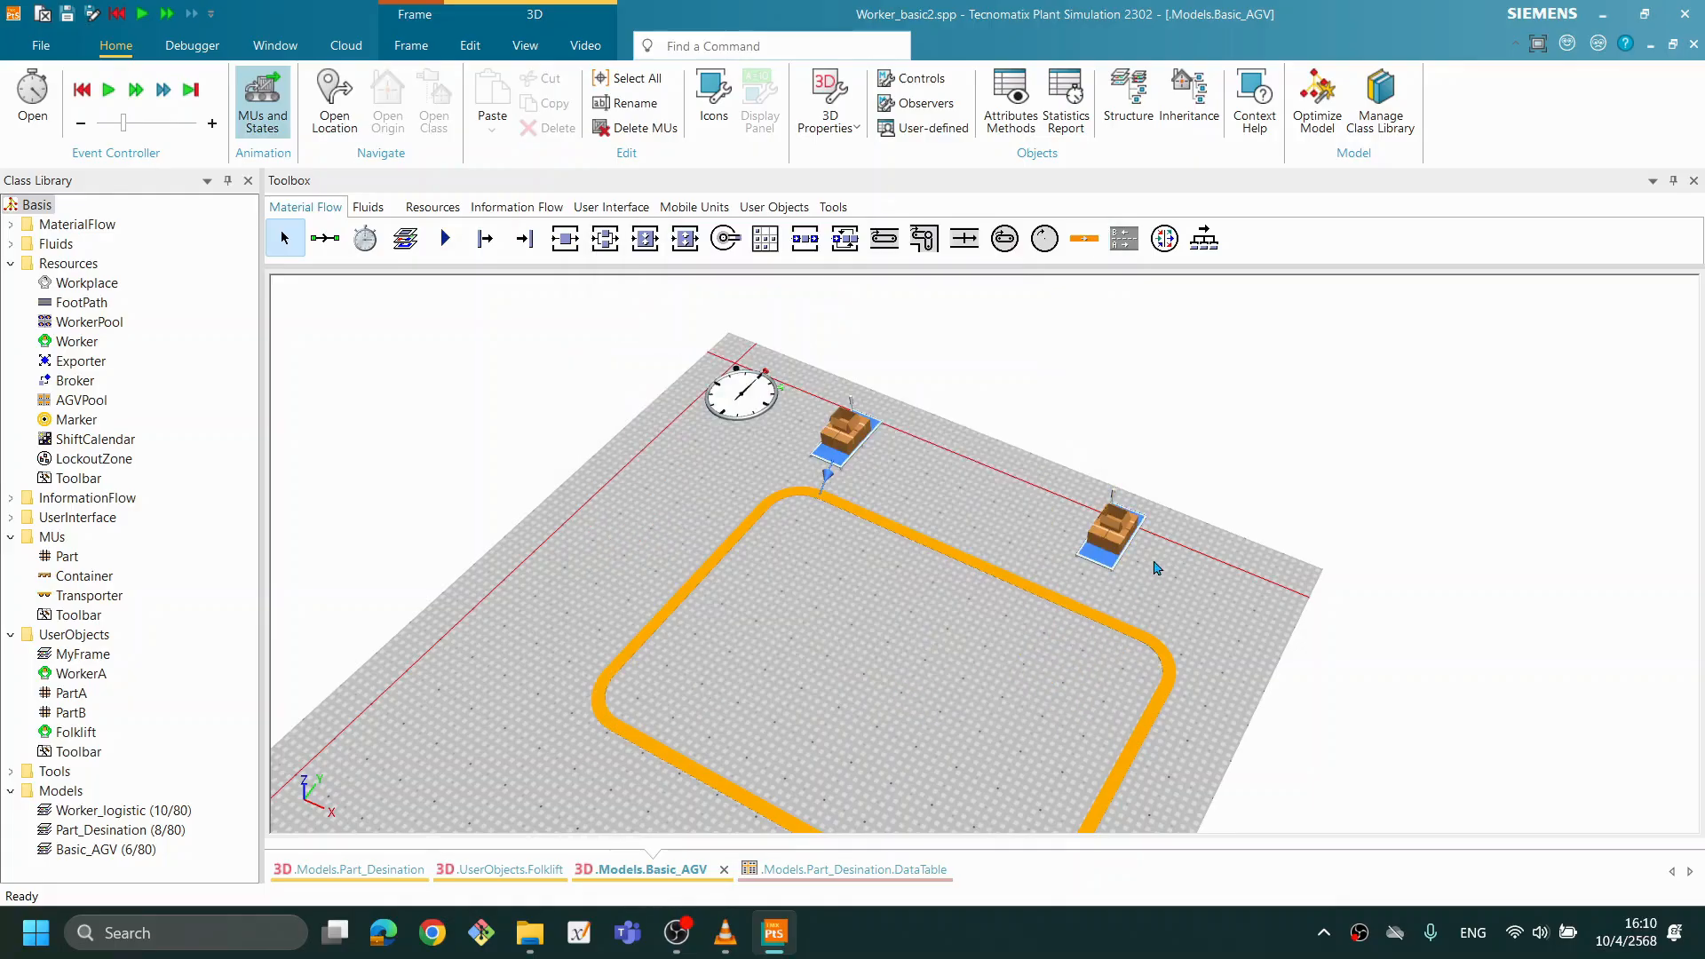
- Activate the name/label caption in the 3D properties of Source_AGV
scroll(1188, 765, up, 3)
scroll(973, 595, down, 2)
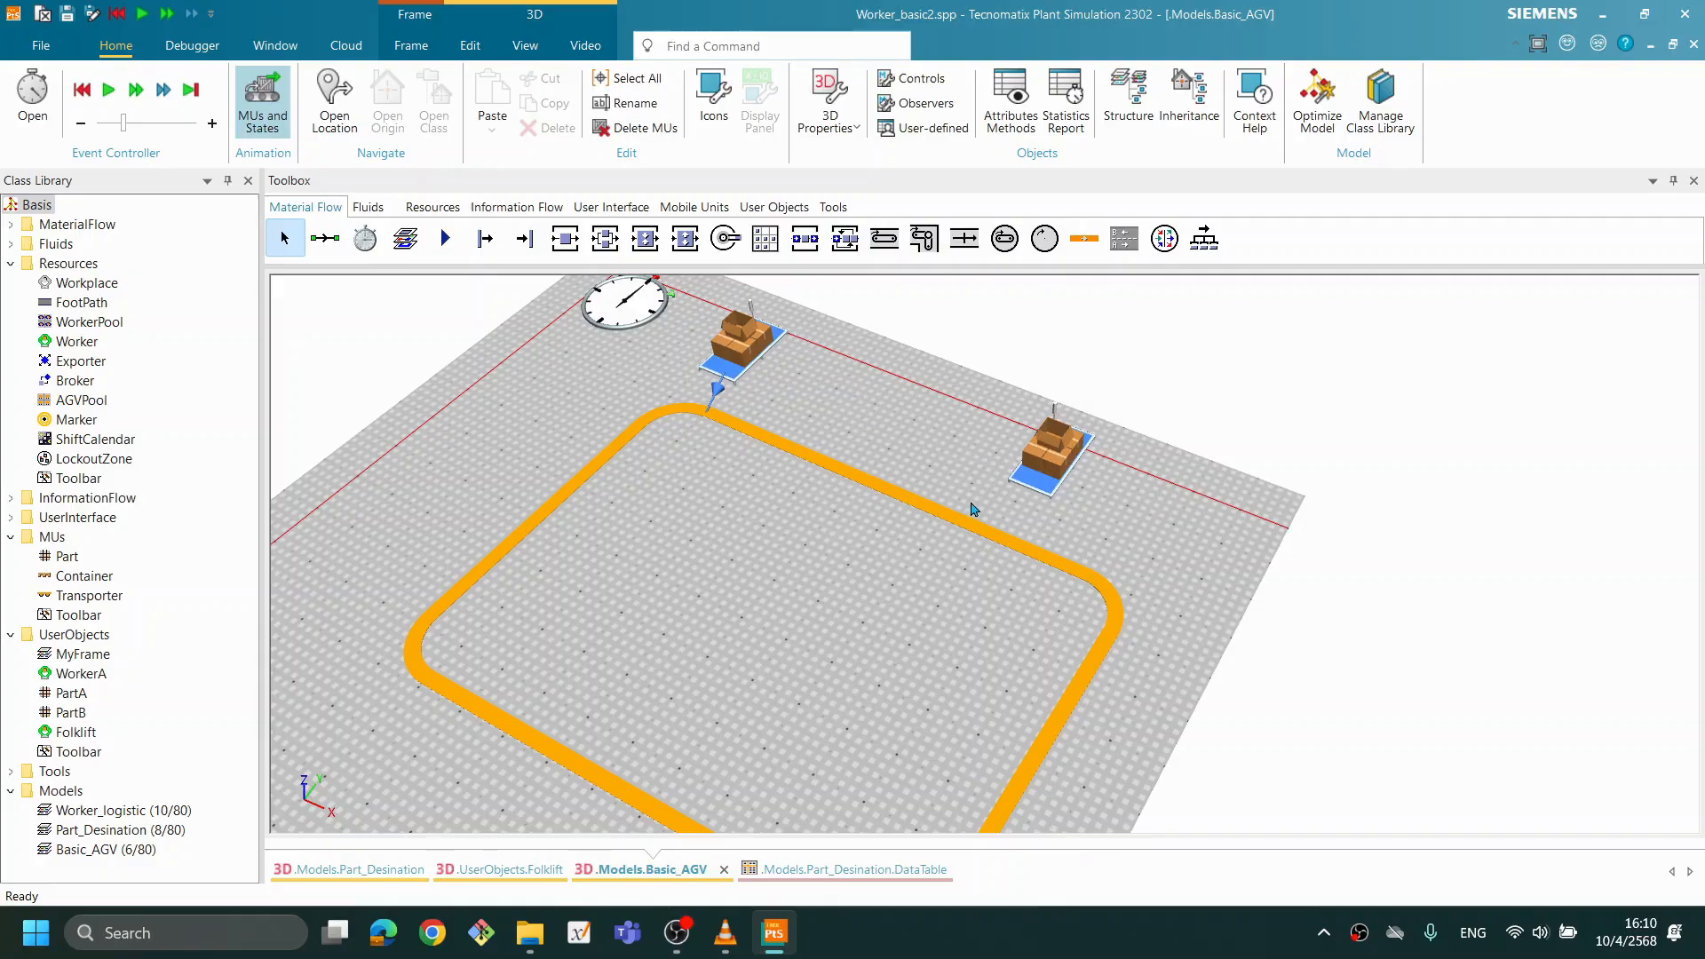
scroll(900, 542, down, 1)
scroll(918, 545, up, 1)
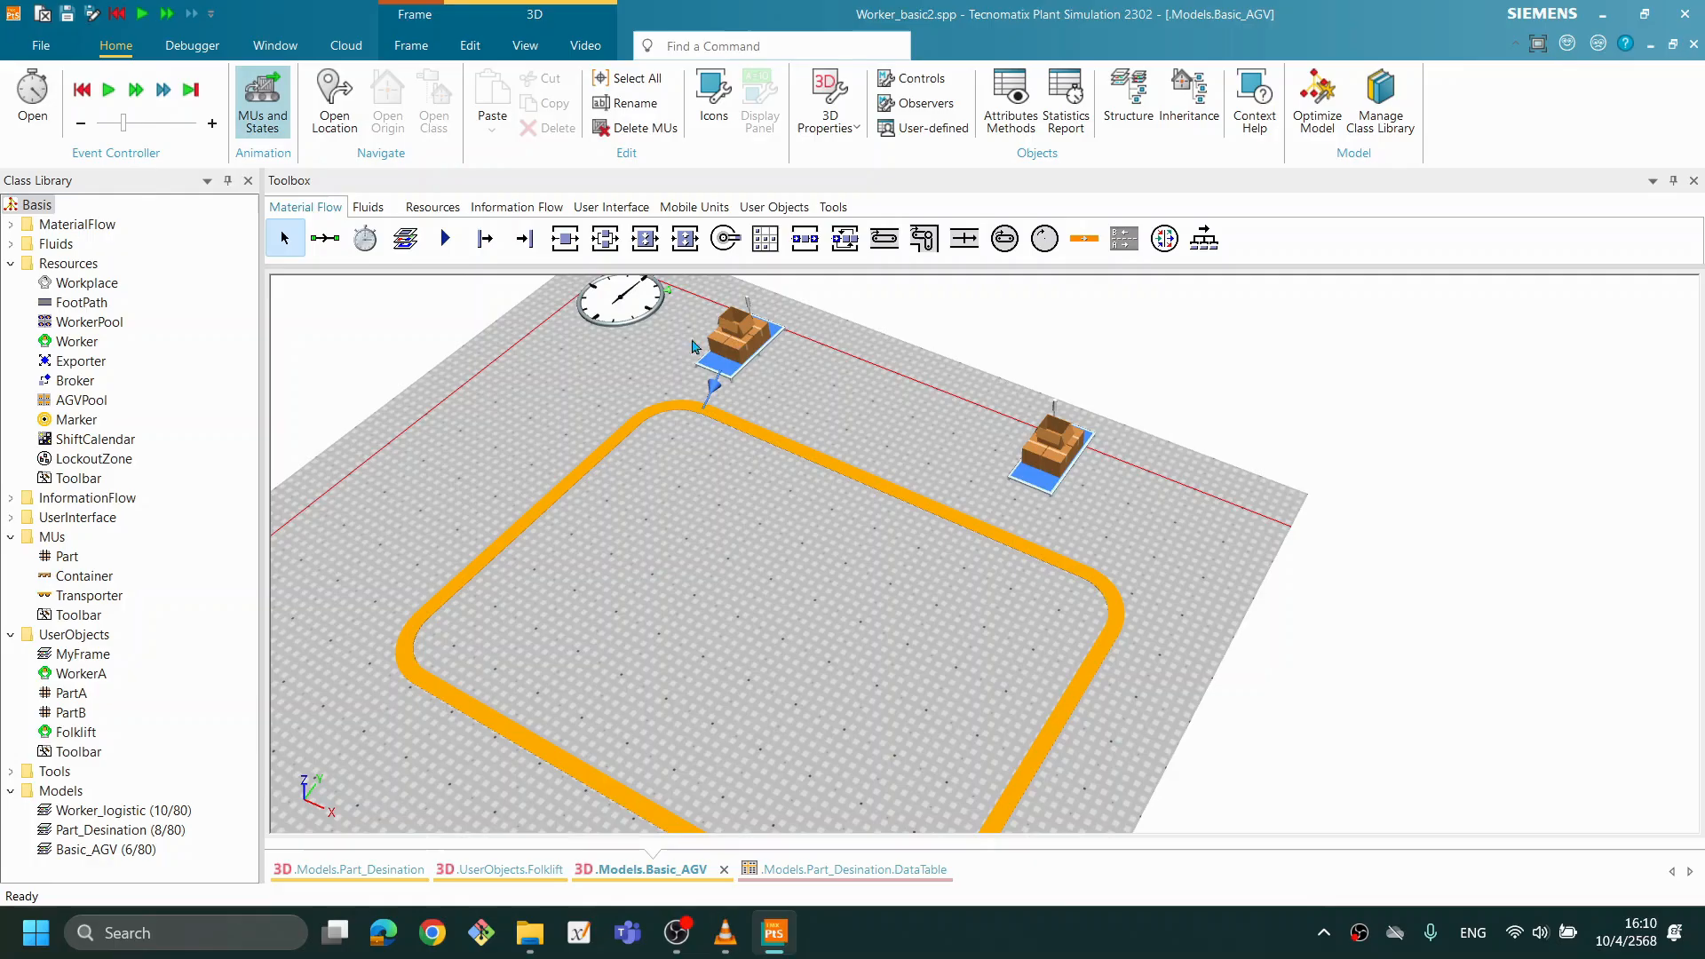
click(744, 359)
right_click(744, 358)
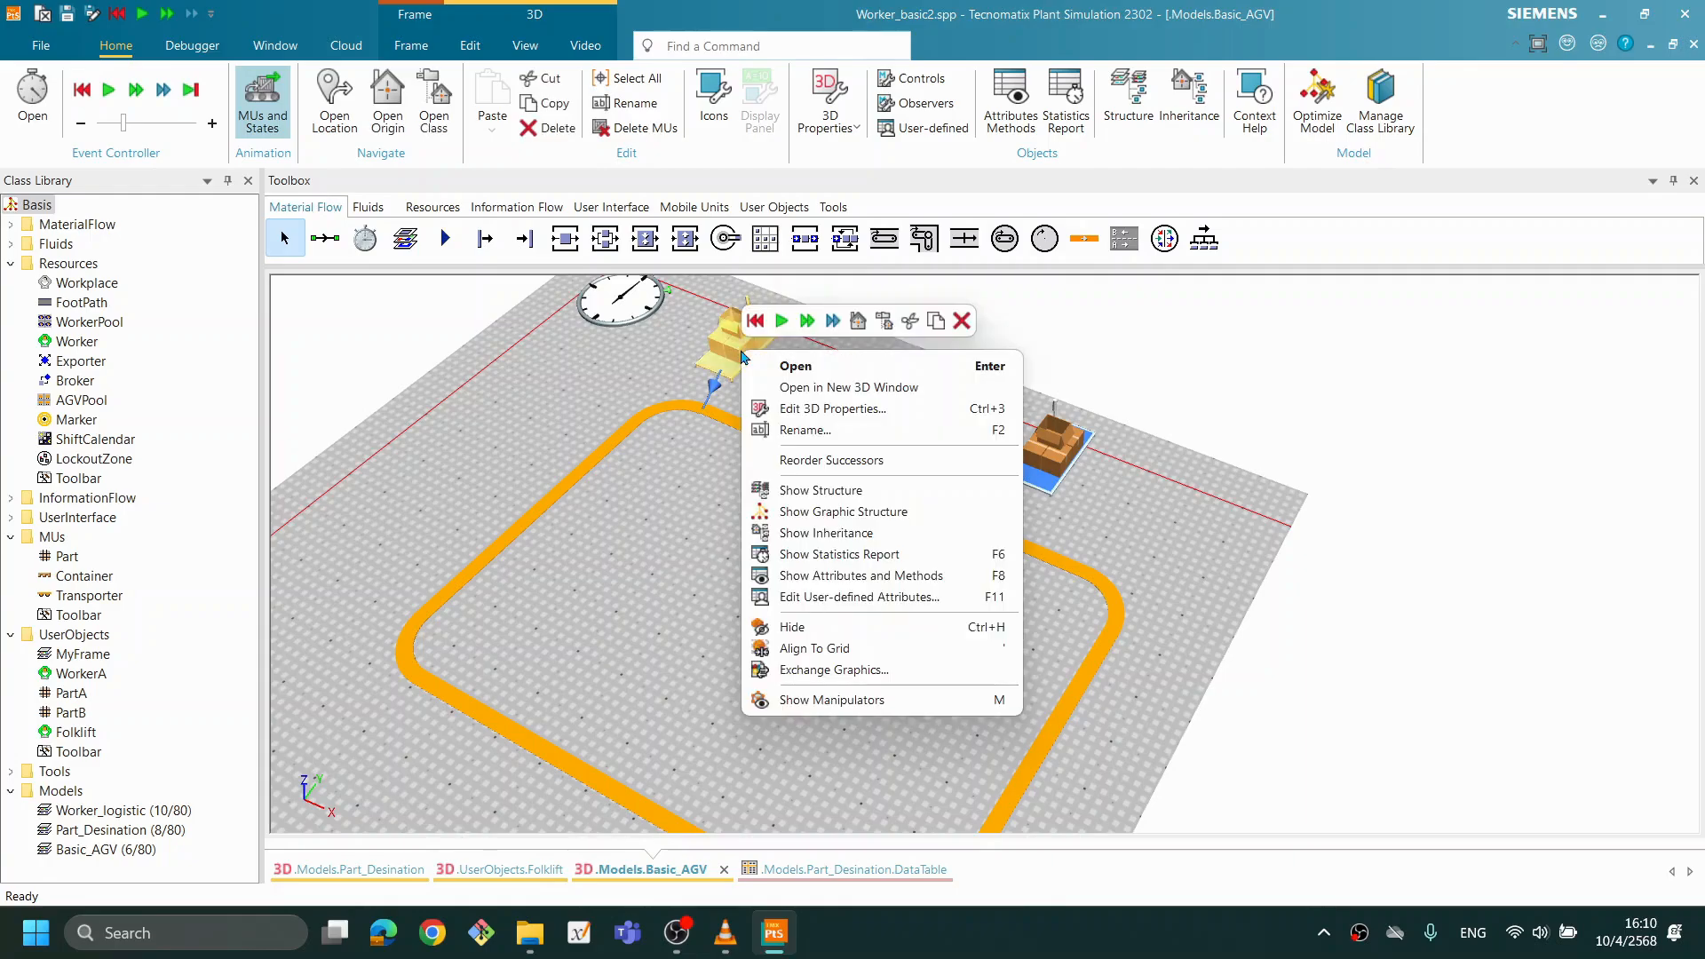
click(800, 408)
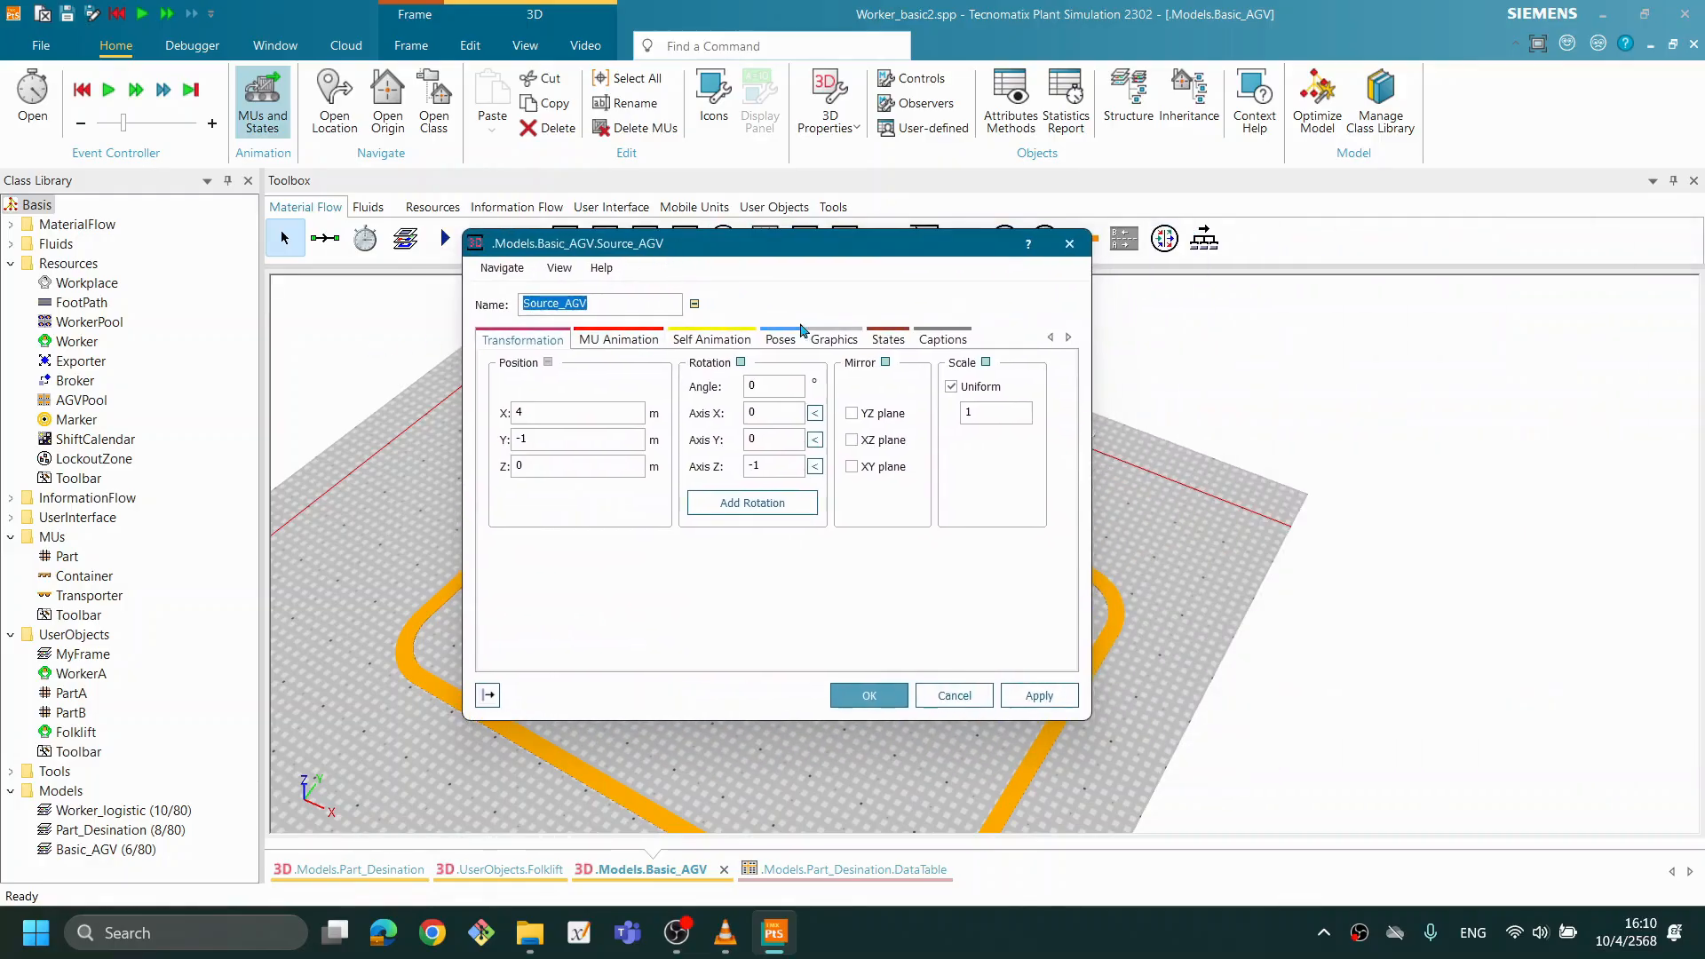
click(942, 338)
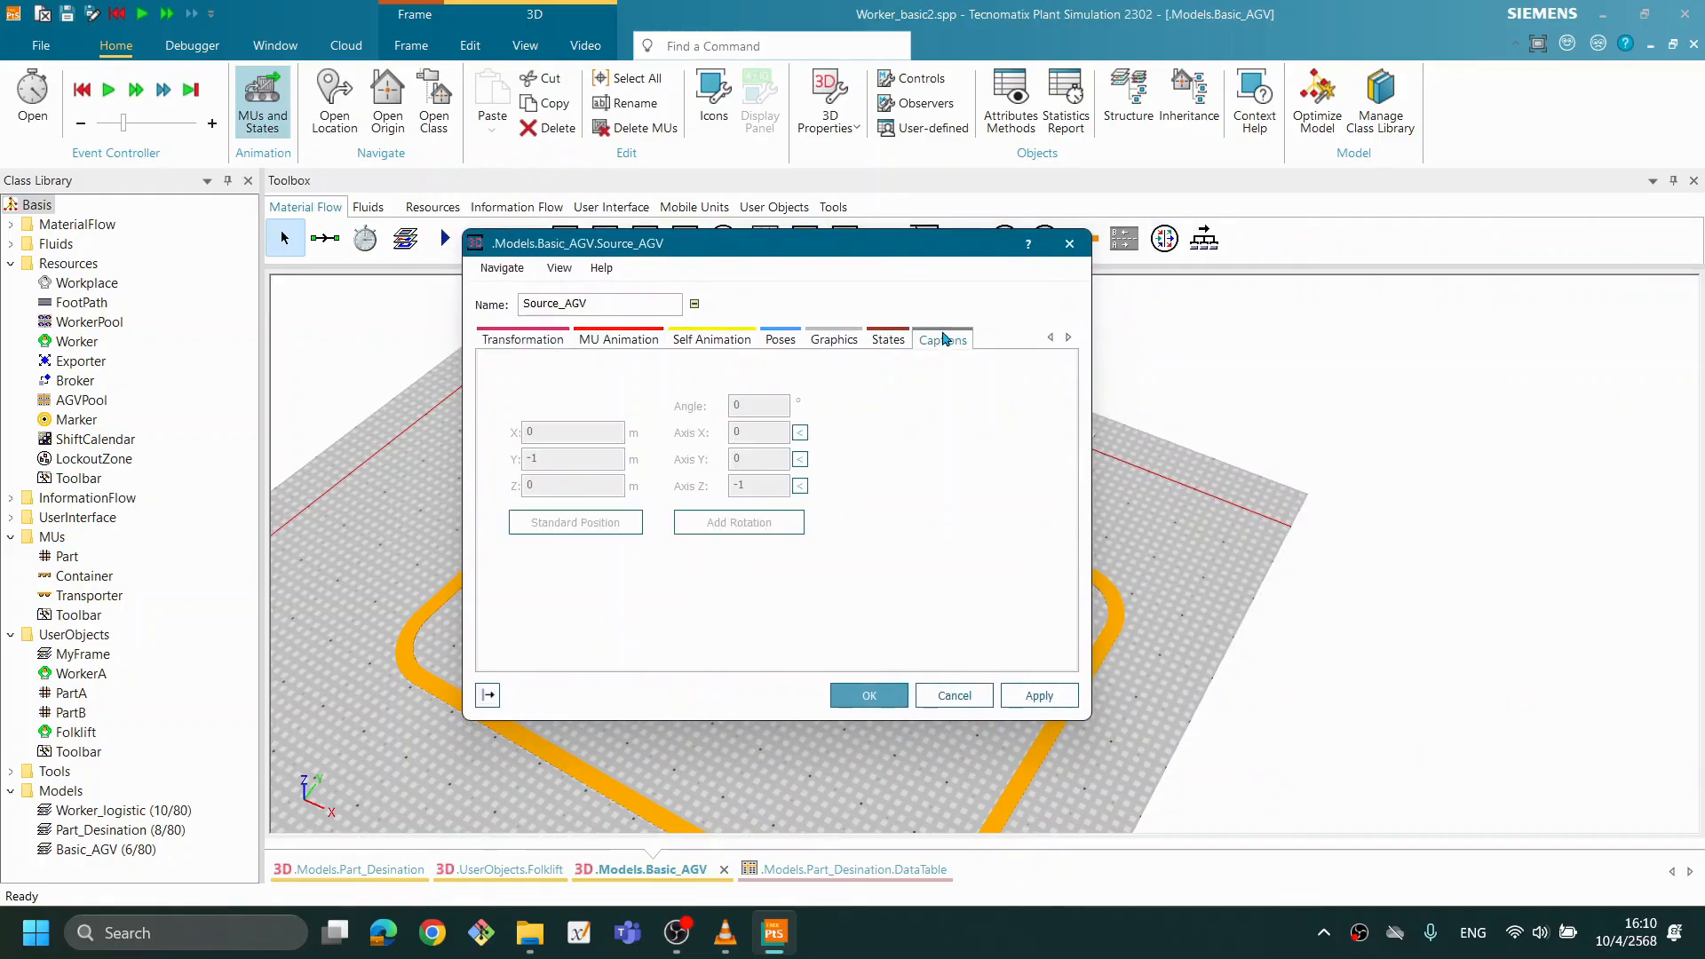
click(506, 362)
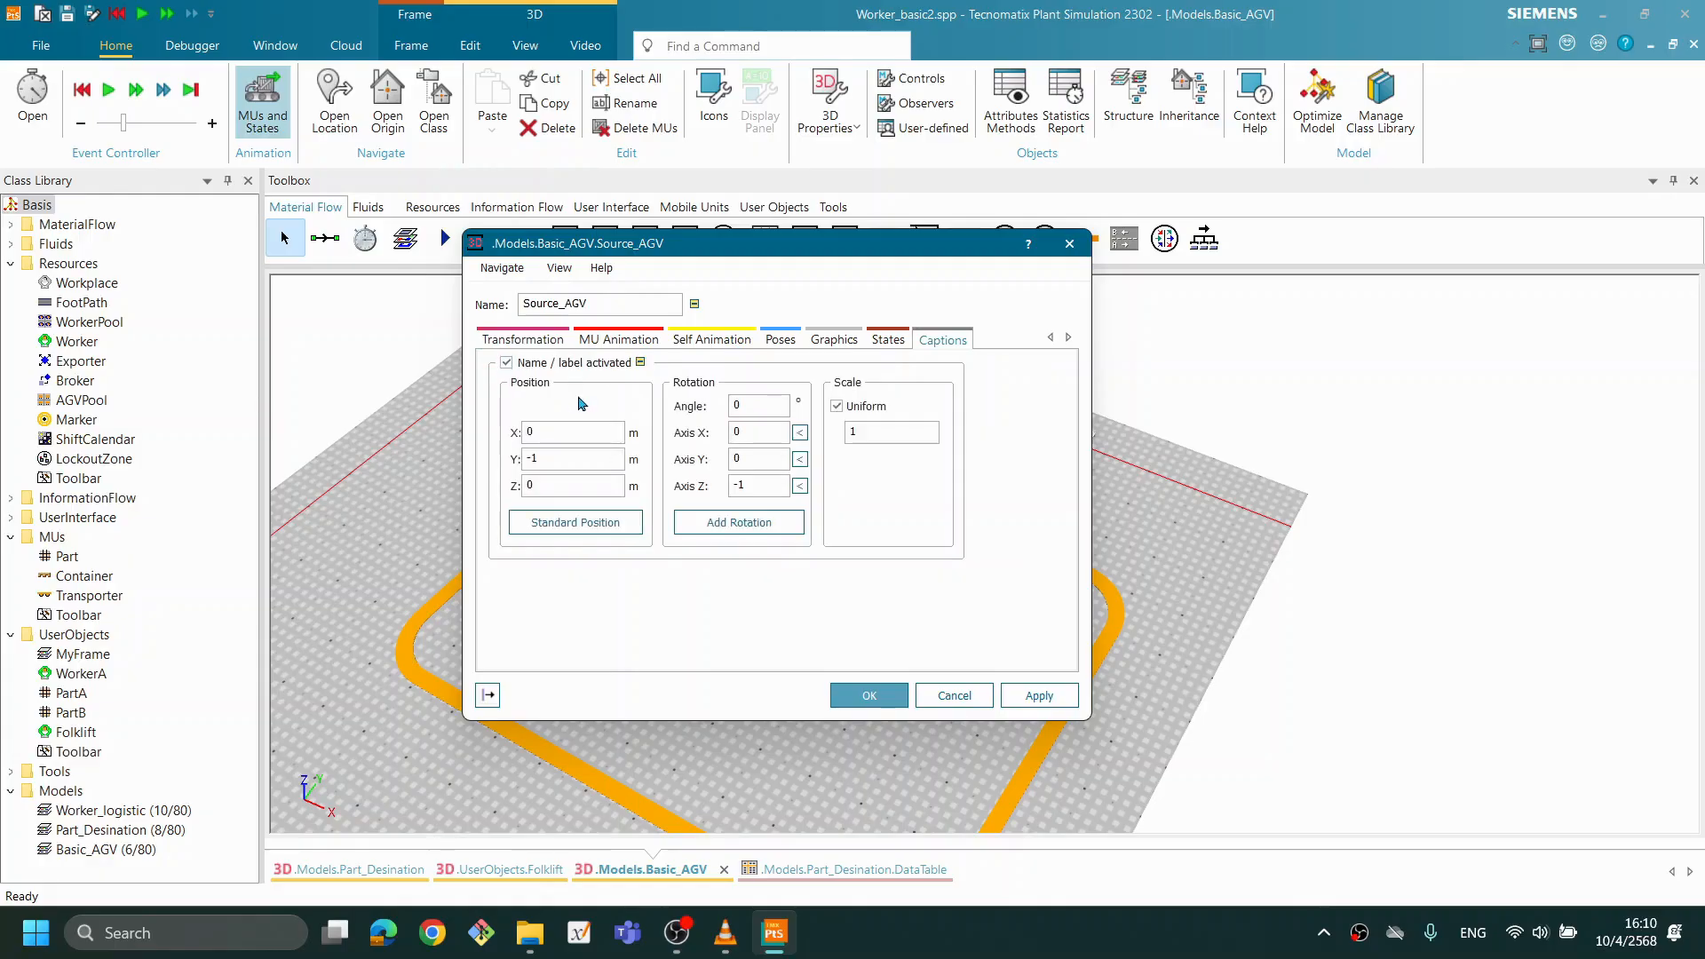
click(1039, 695)
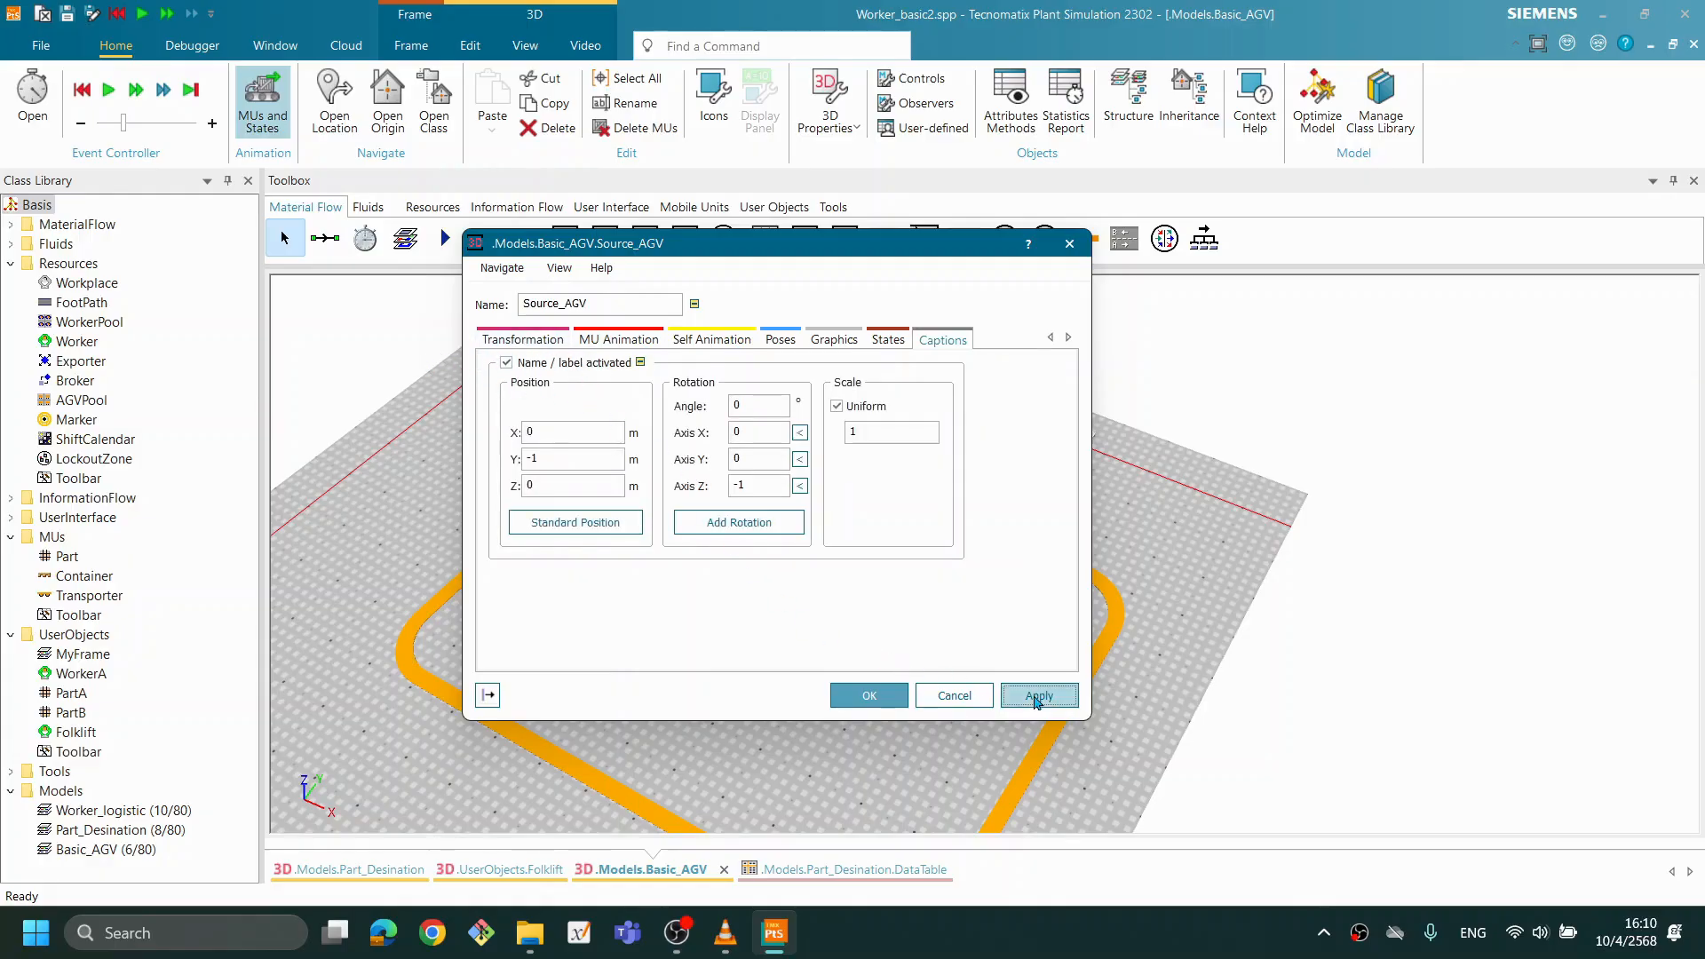
click(872, 697)
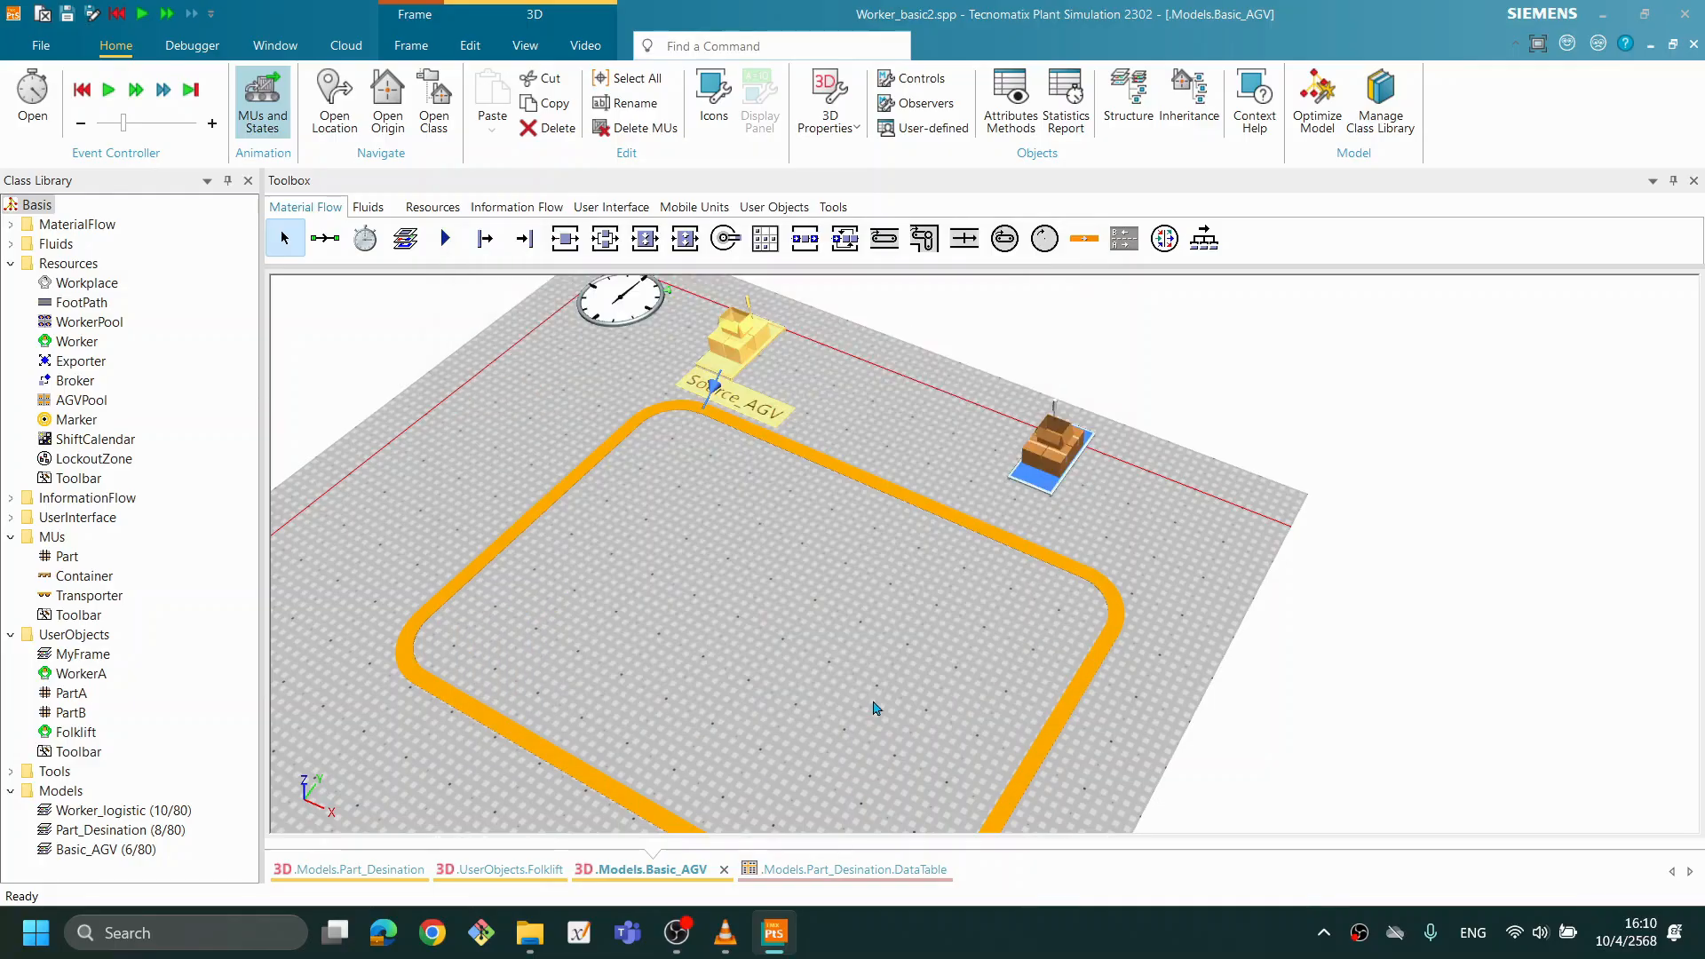
click(851, 432)
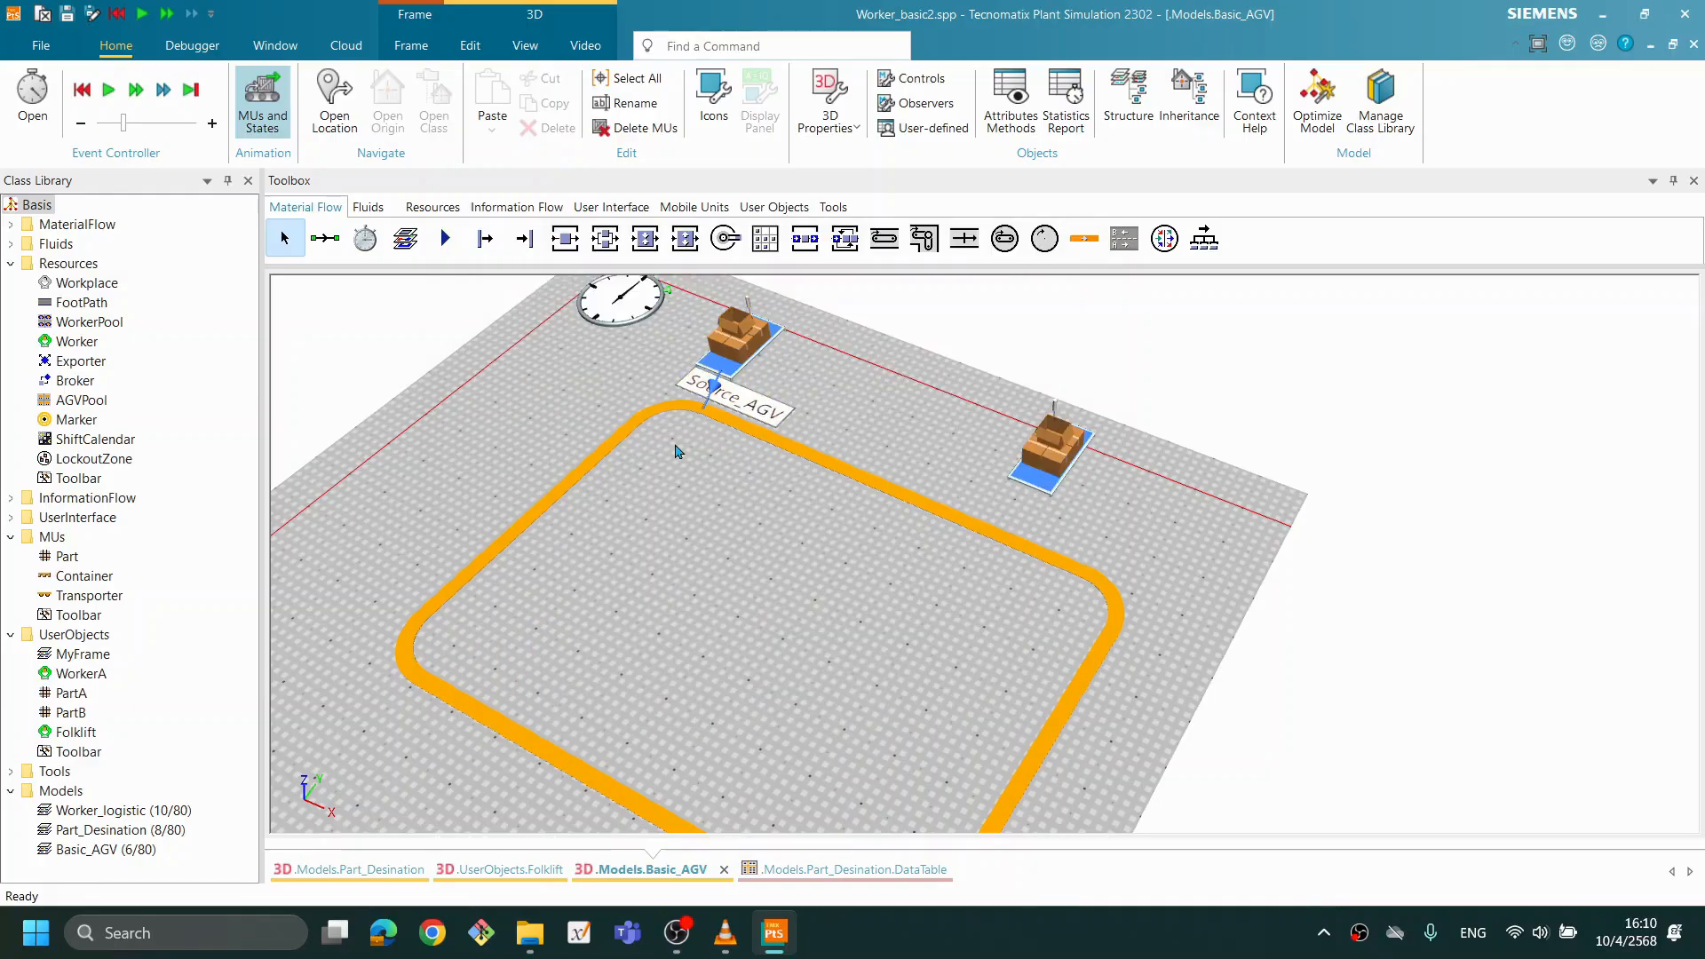
- Activate the name/label caption in the 3D properties of Source_PART
click(1078, 471)
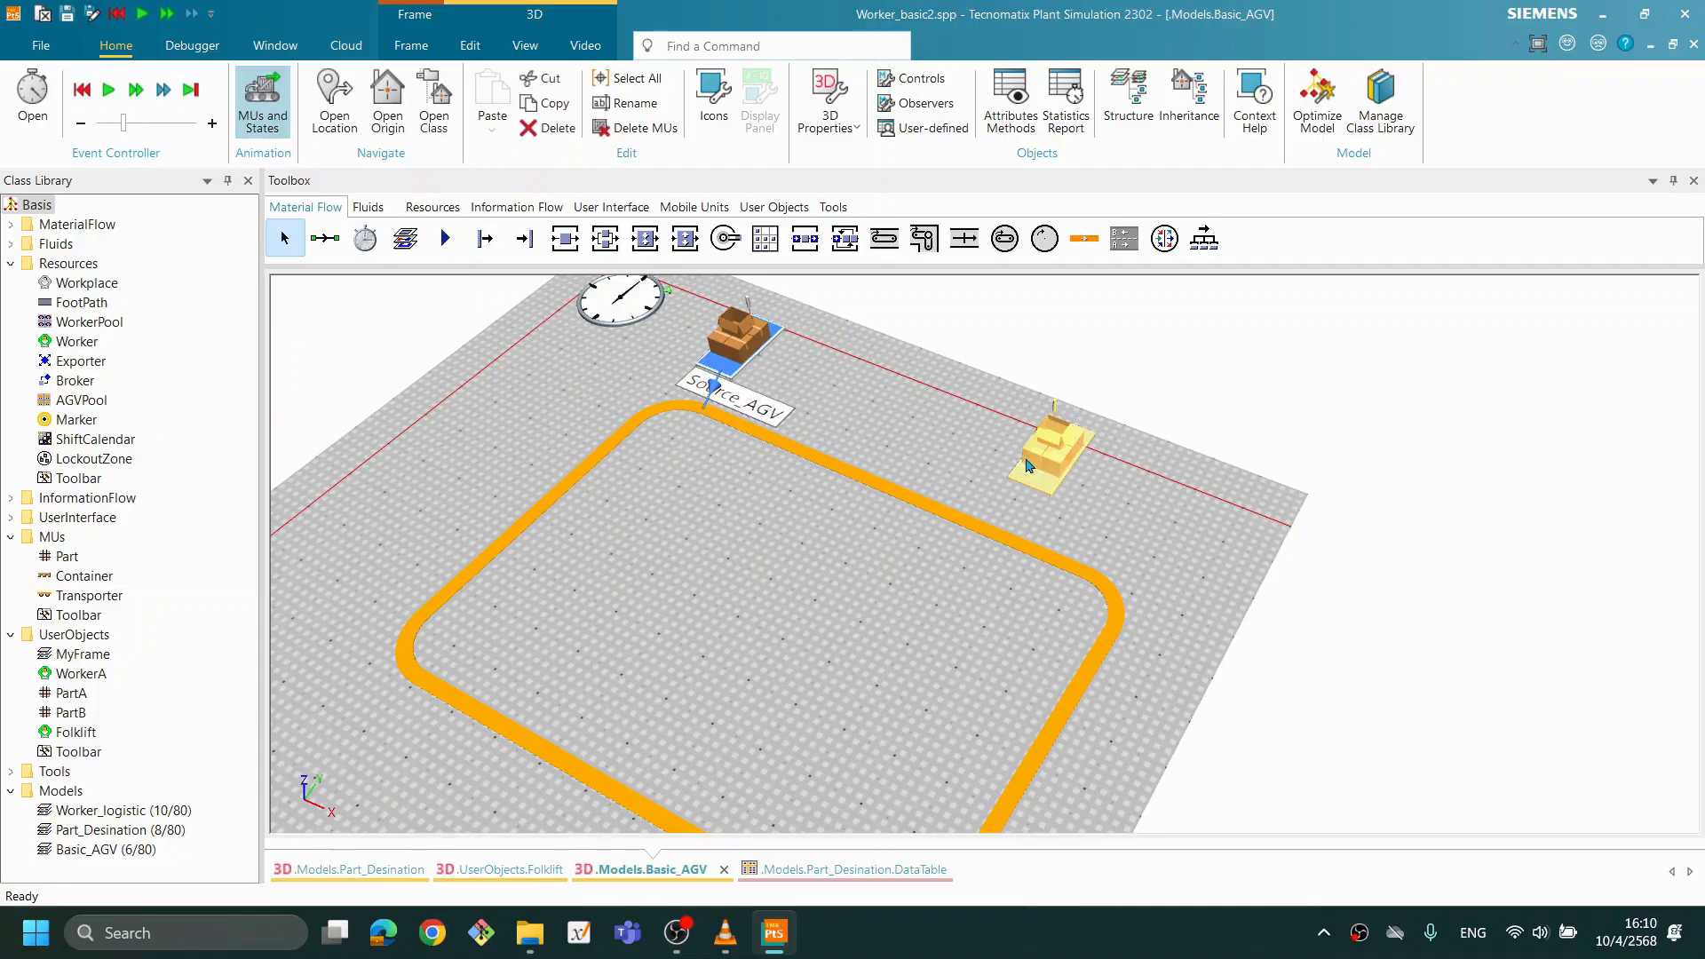
right_click(1047, 469)
click(1091, 519)
click(1553, 334)
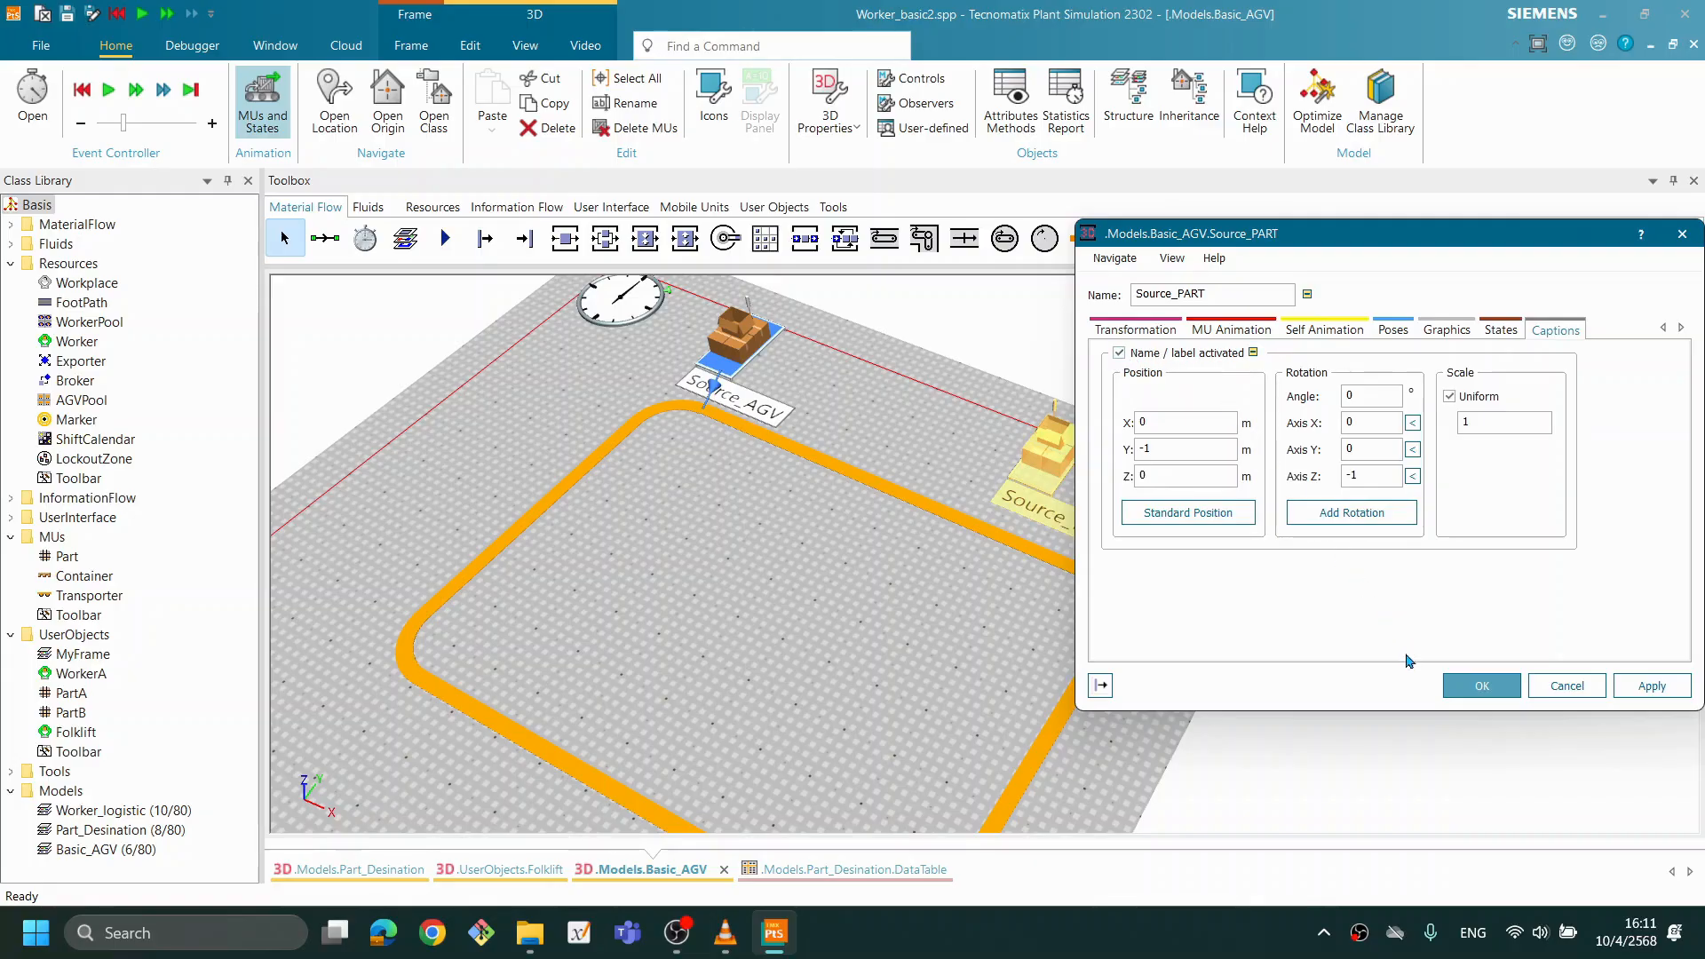
click(1471, 689)
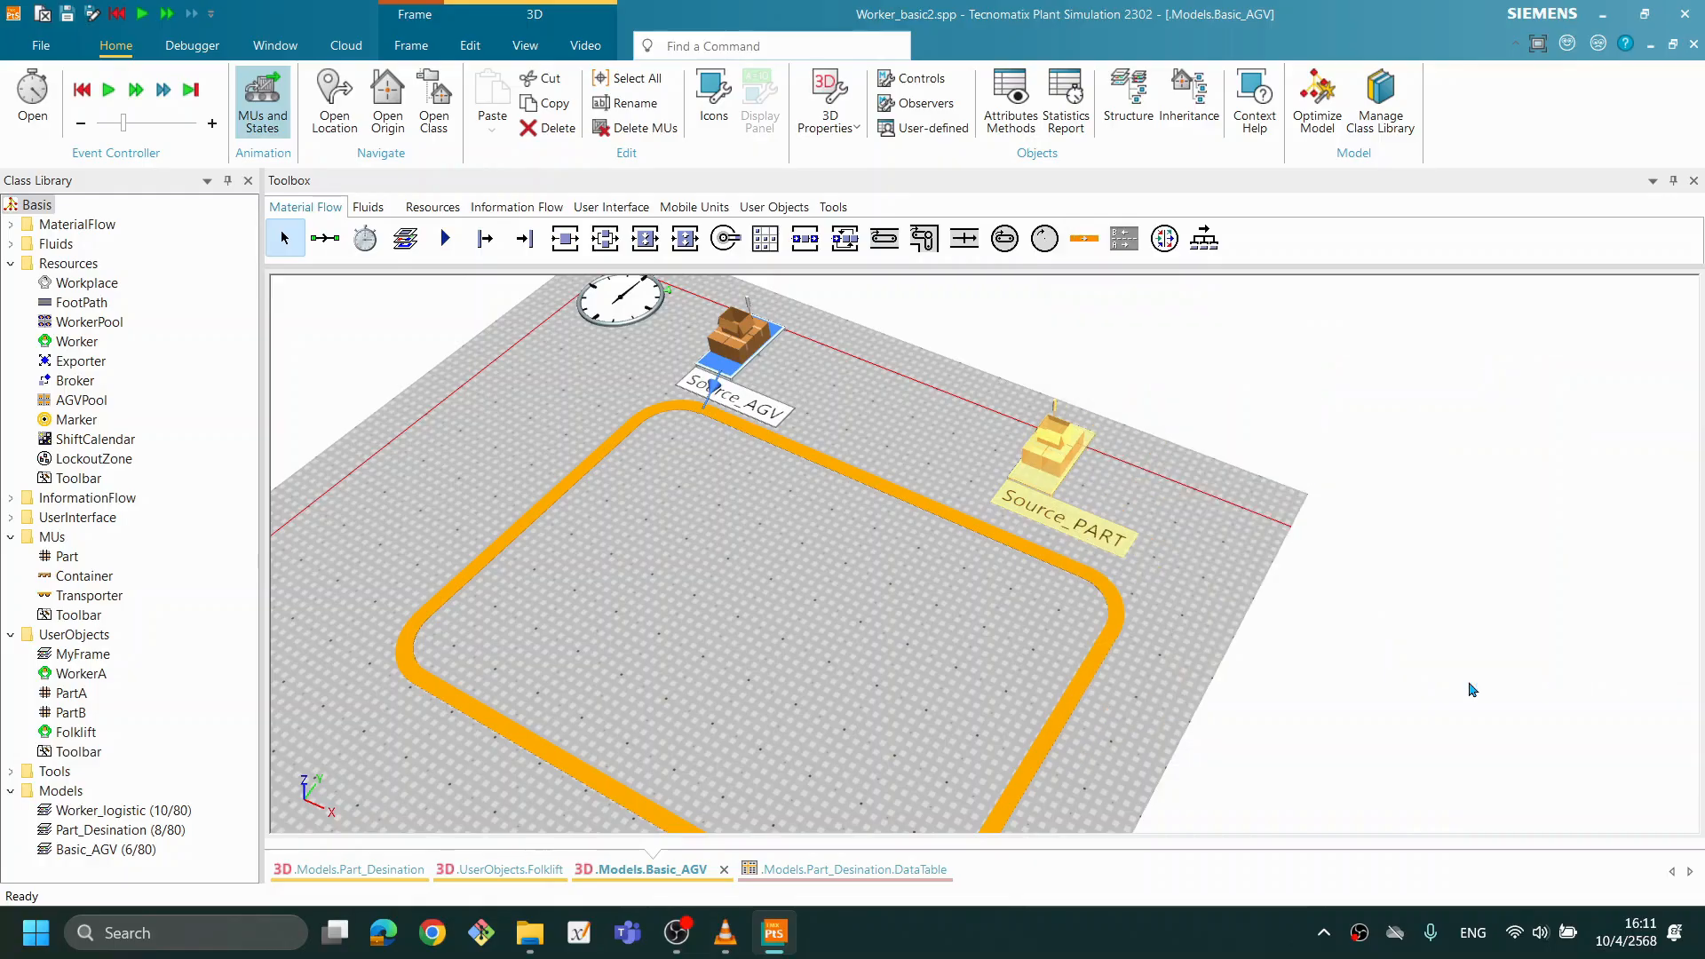
click(1380, 633)
drag(877, 581, 882, 575)
drag(999, 621, 1037, 601)
drag(885, 600, 861, 628)
scroll(871, 661, down, 5)
scroll(849, 648, up, 3)
drag(784, 552, 944, 439)
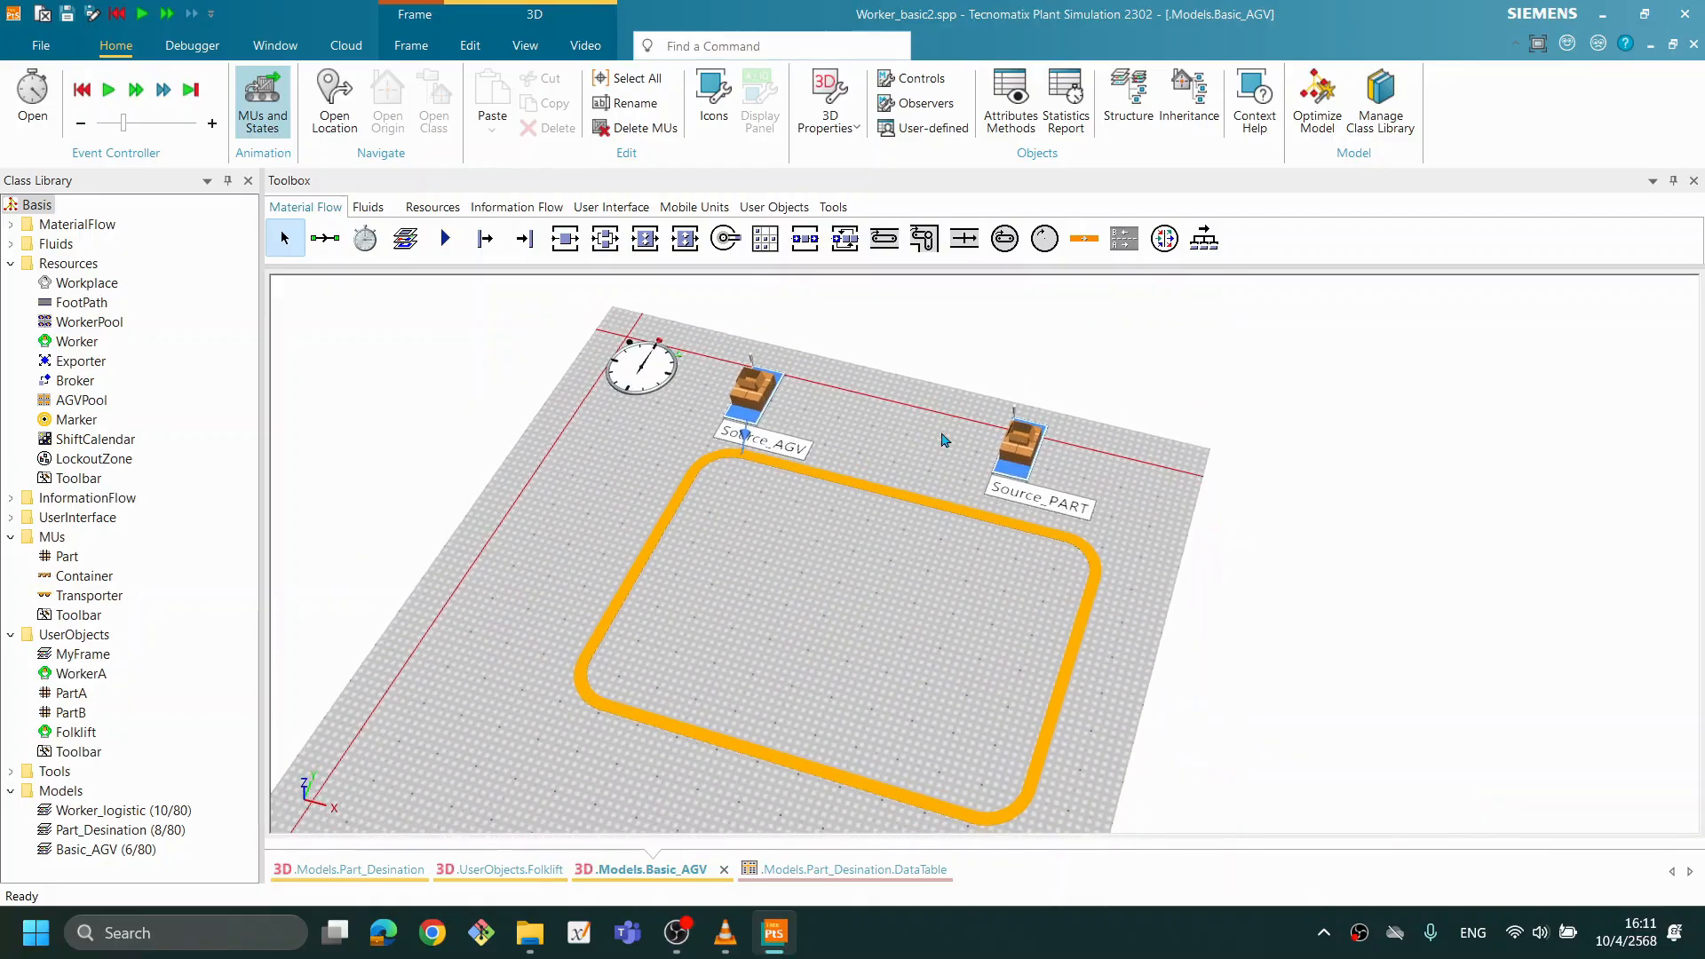
right_click(874, 439)
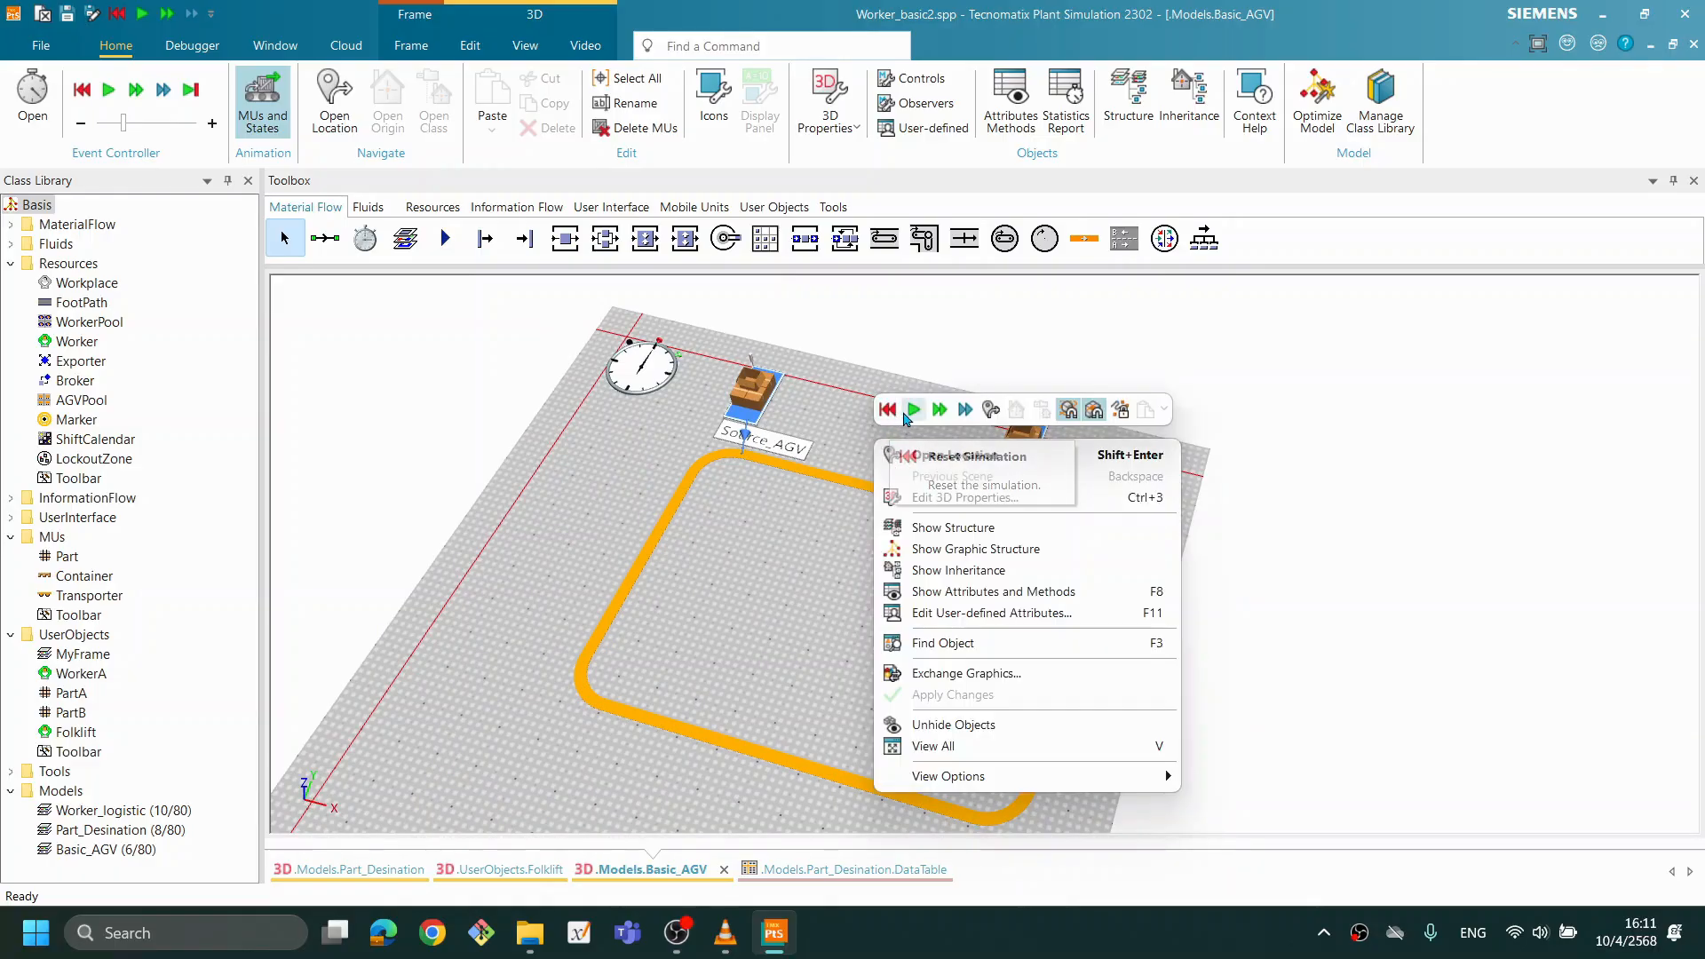
click(830, 475)
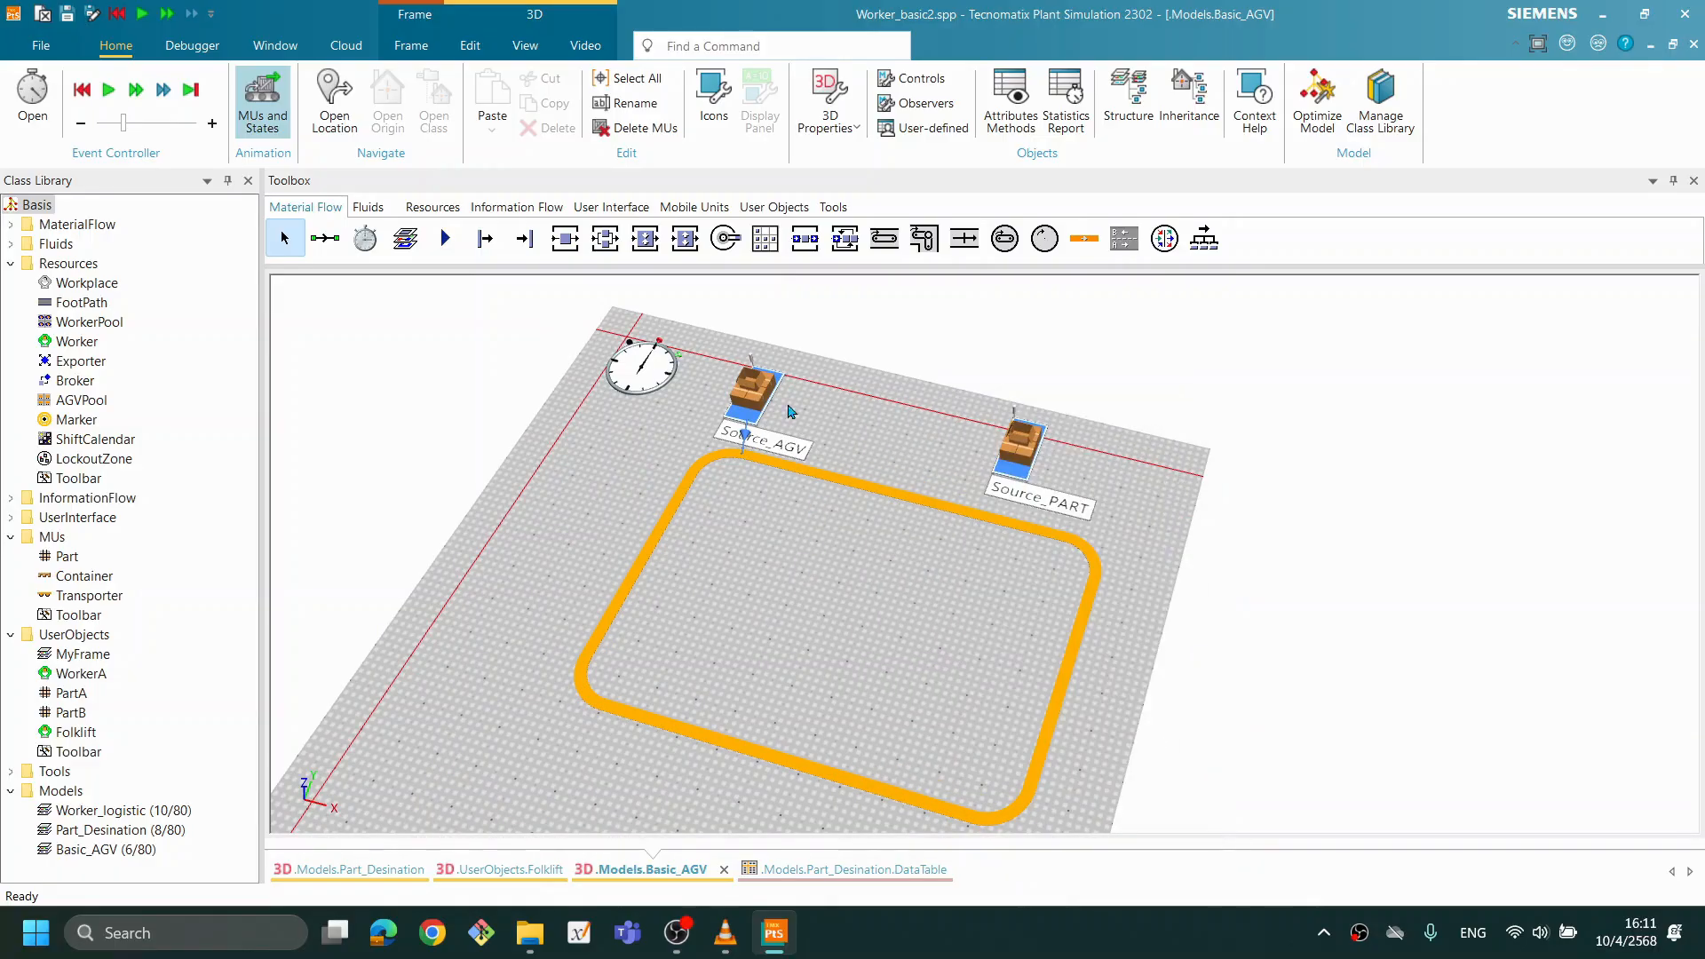
- Set the creation amount of Source_AGV to 2, keeping the 0:05 interval, and apply the settings
double_click(750, 391)
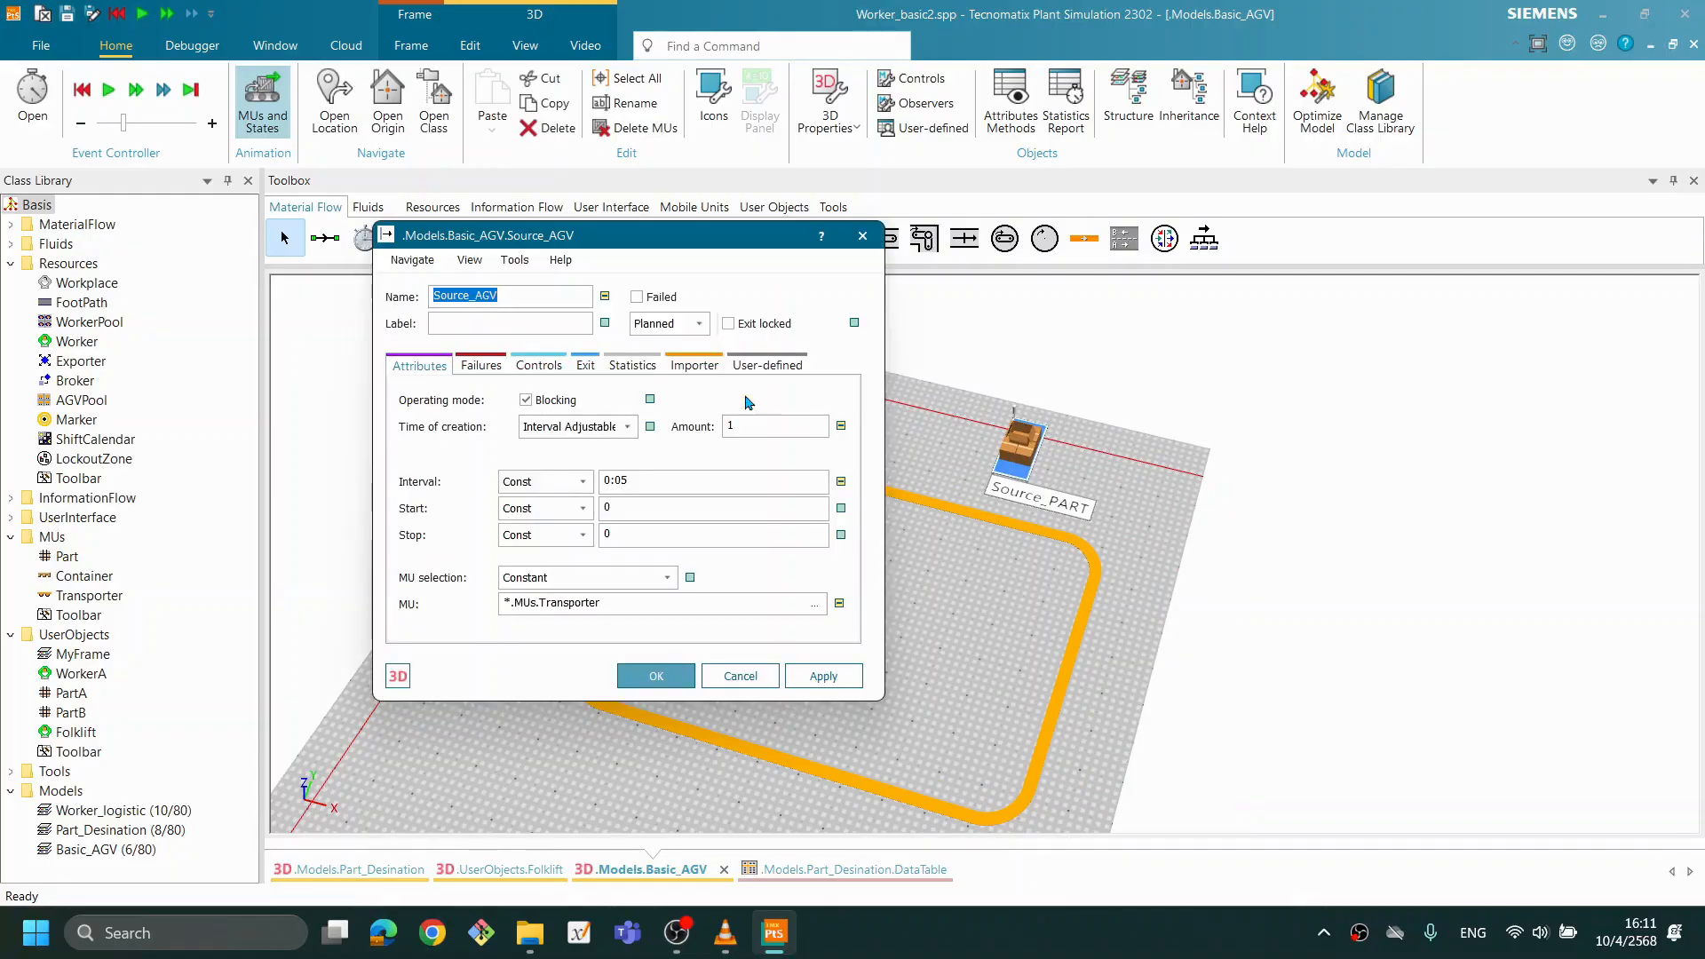
double_click(788, 427)
text(2)
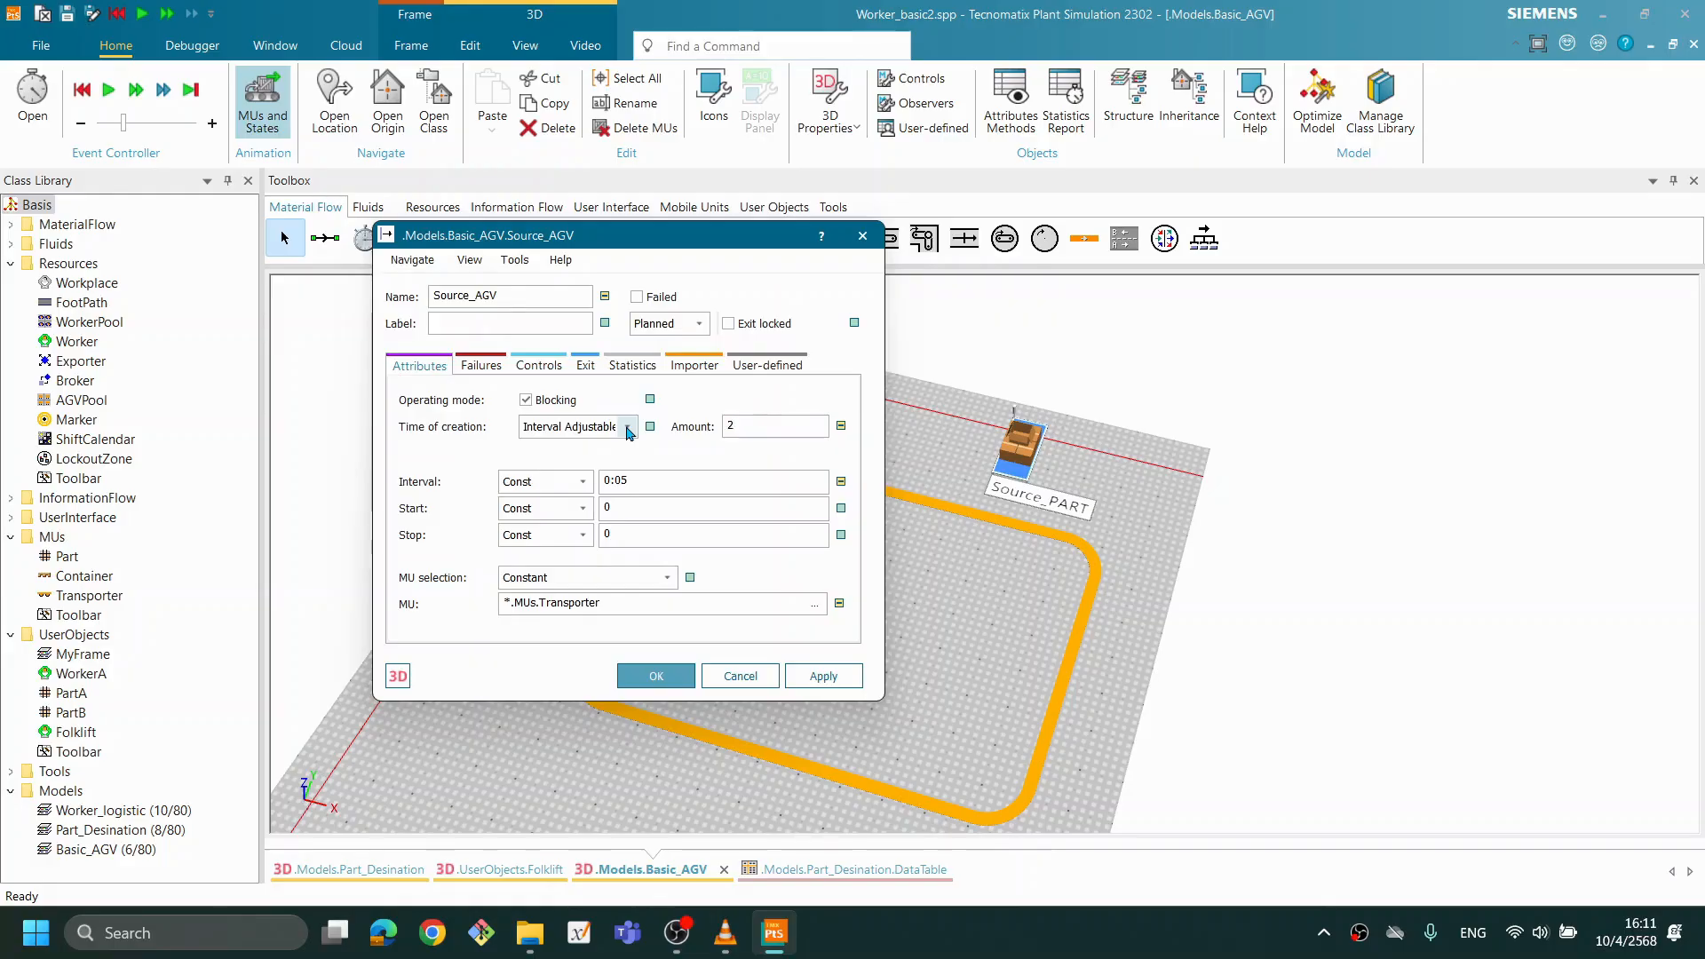
click(690, 480)
drag(741, 480, 566, 492)
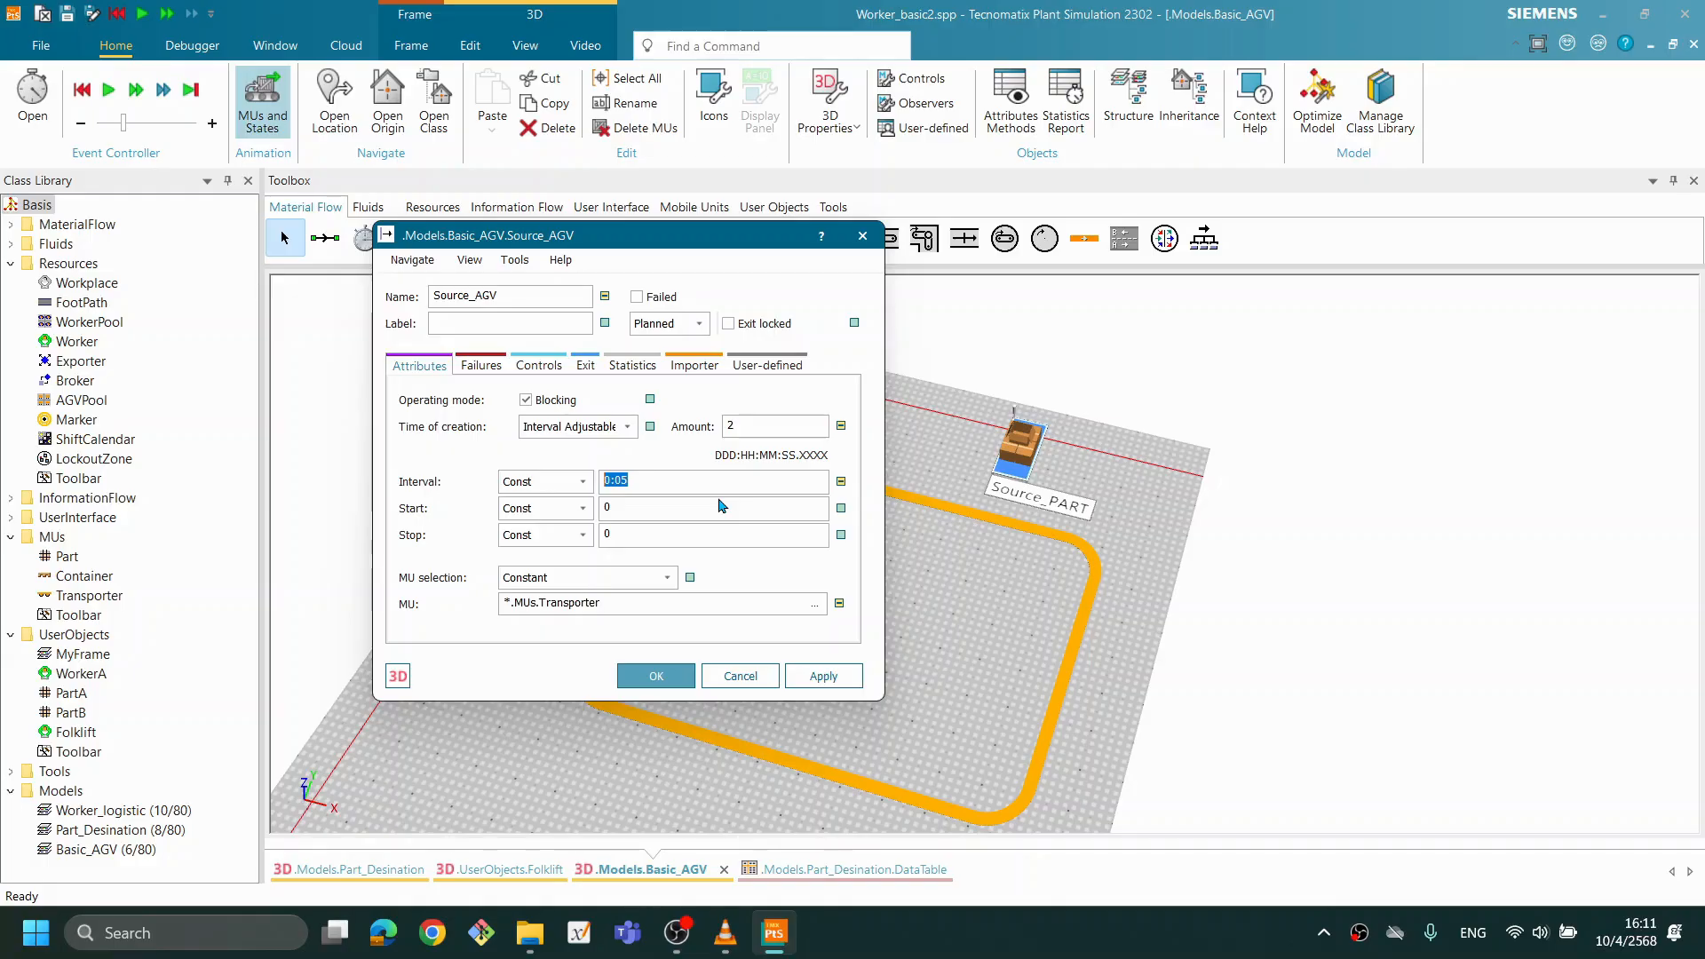
drag(708, 235, 652, 226)
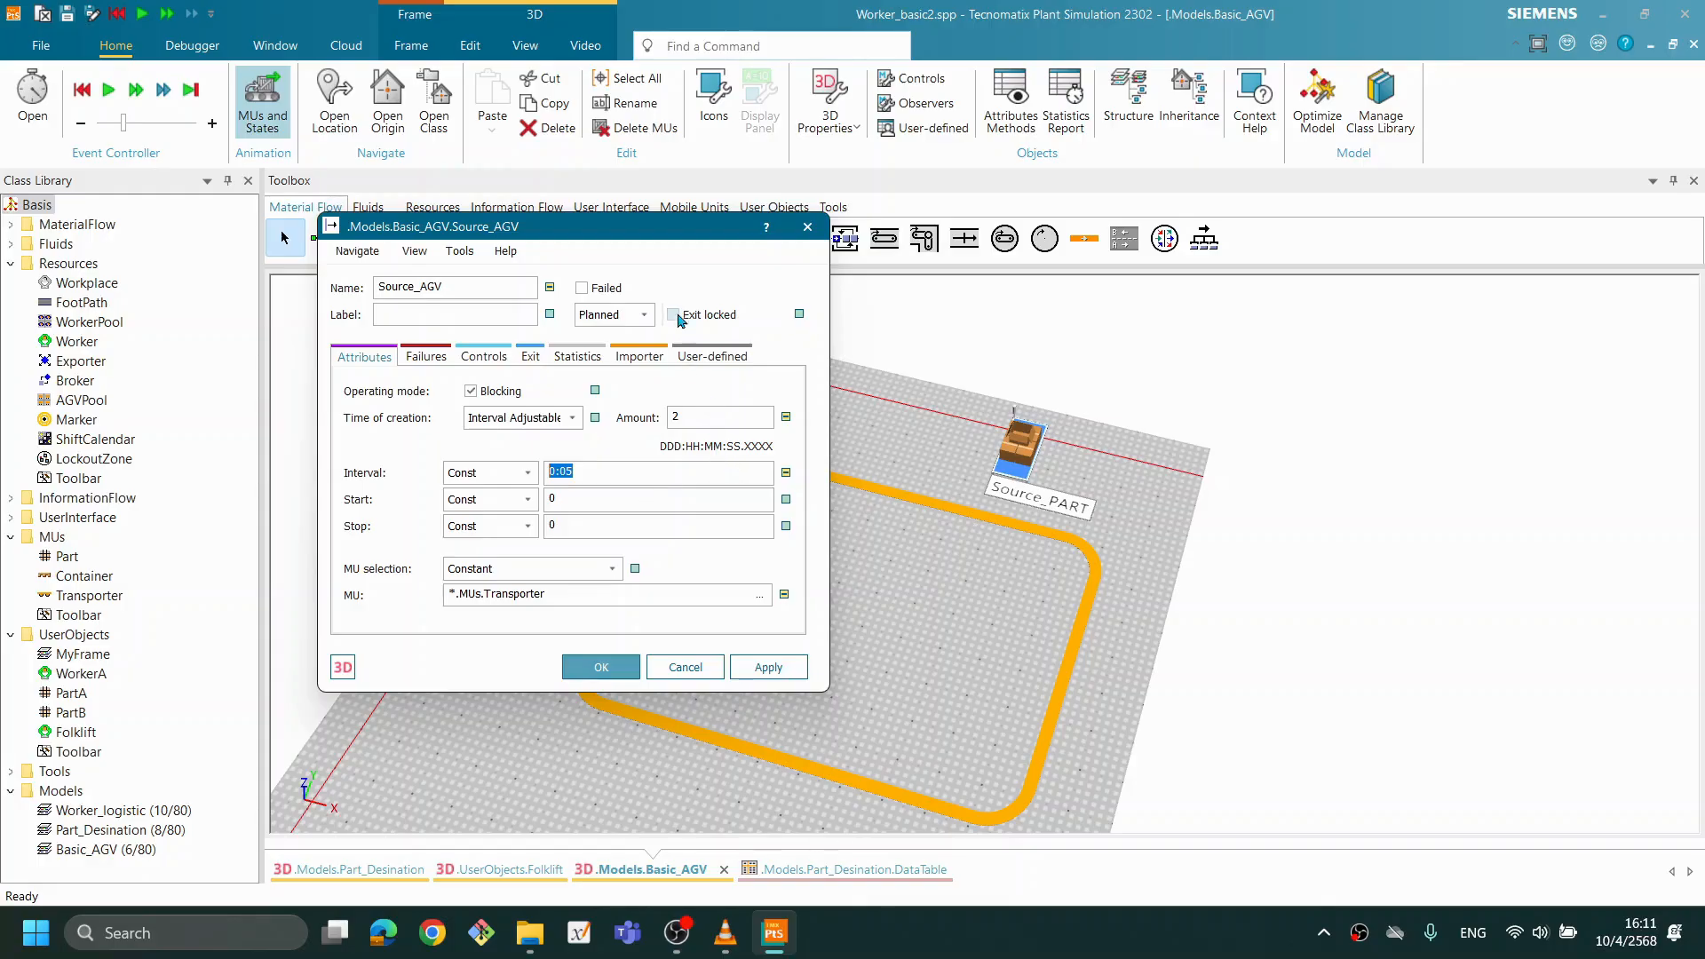
drag(683, 226, 554, 248)
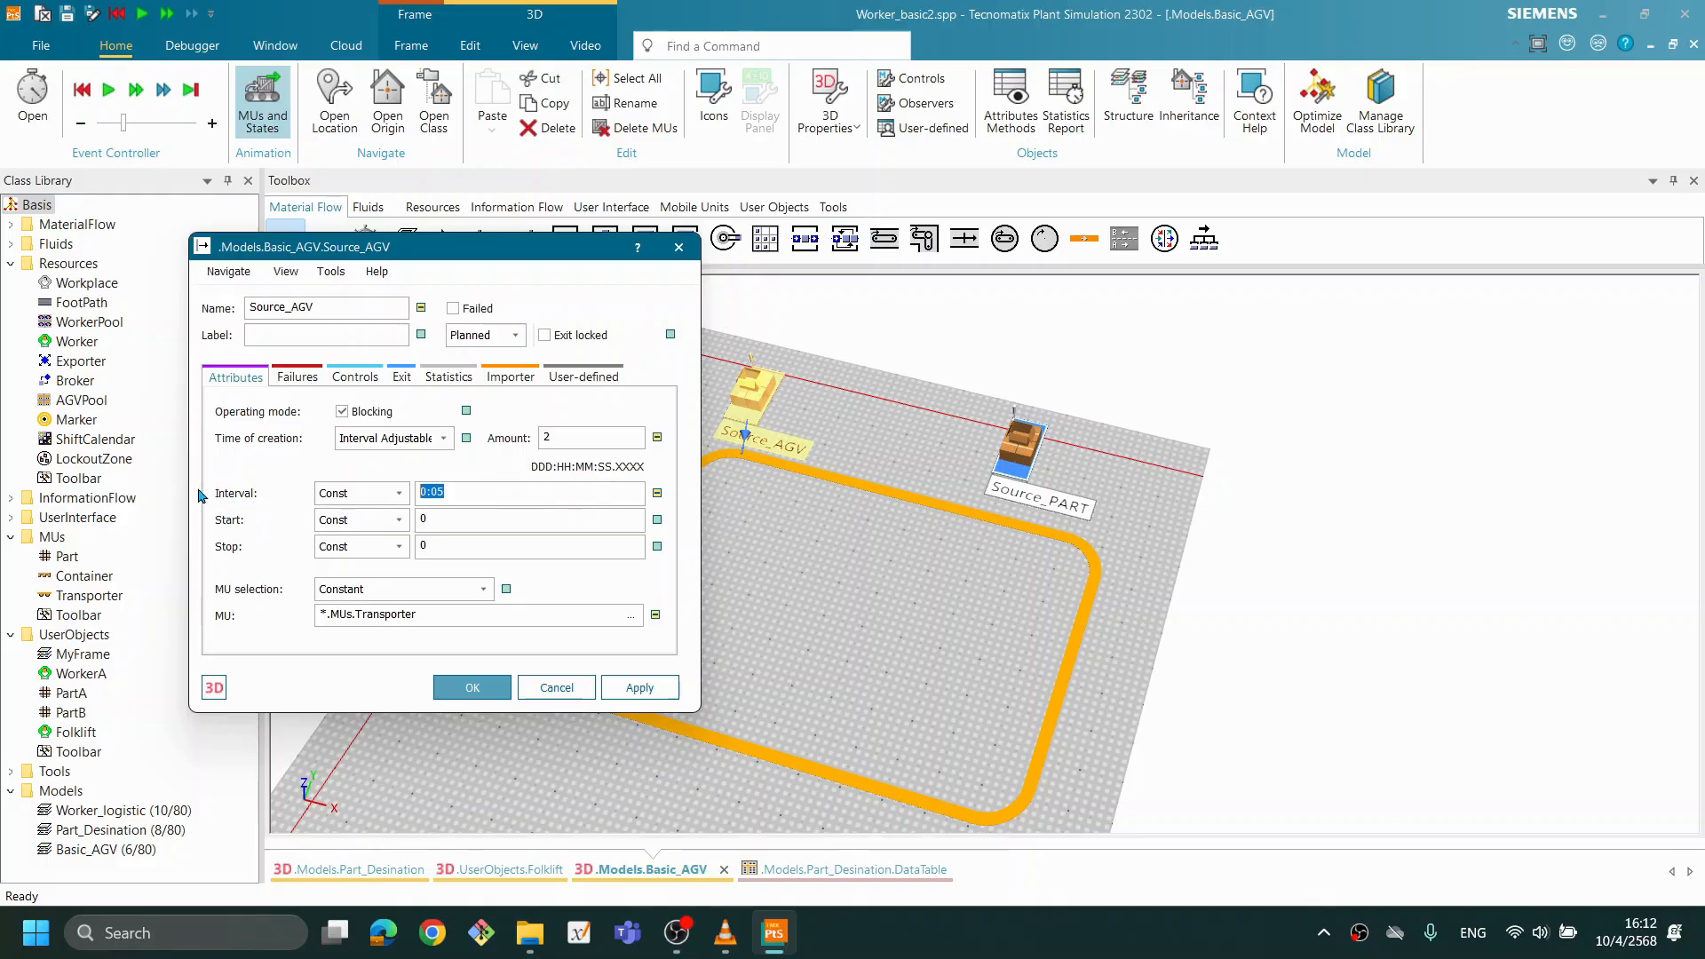
click(459, 493)
click(656, 686)
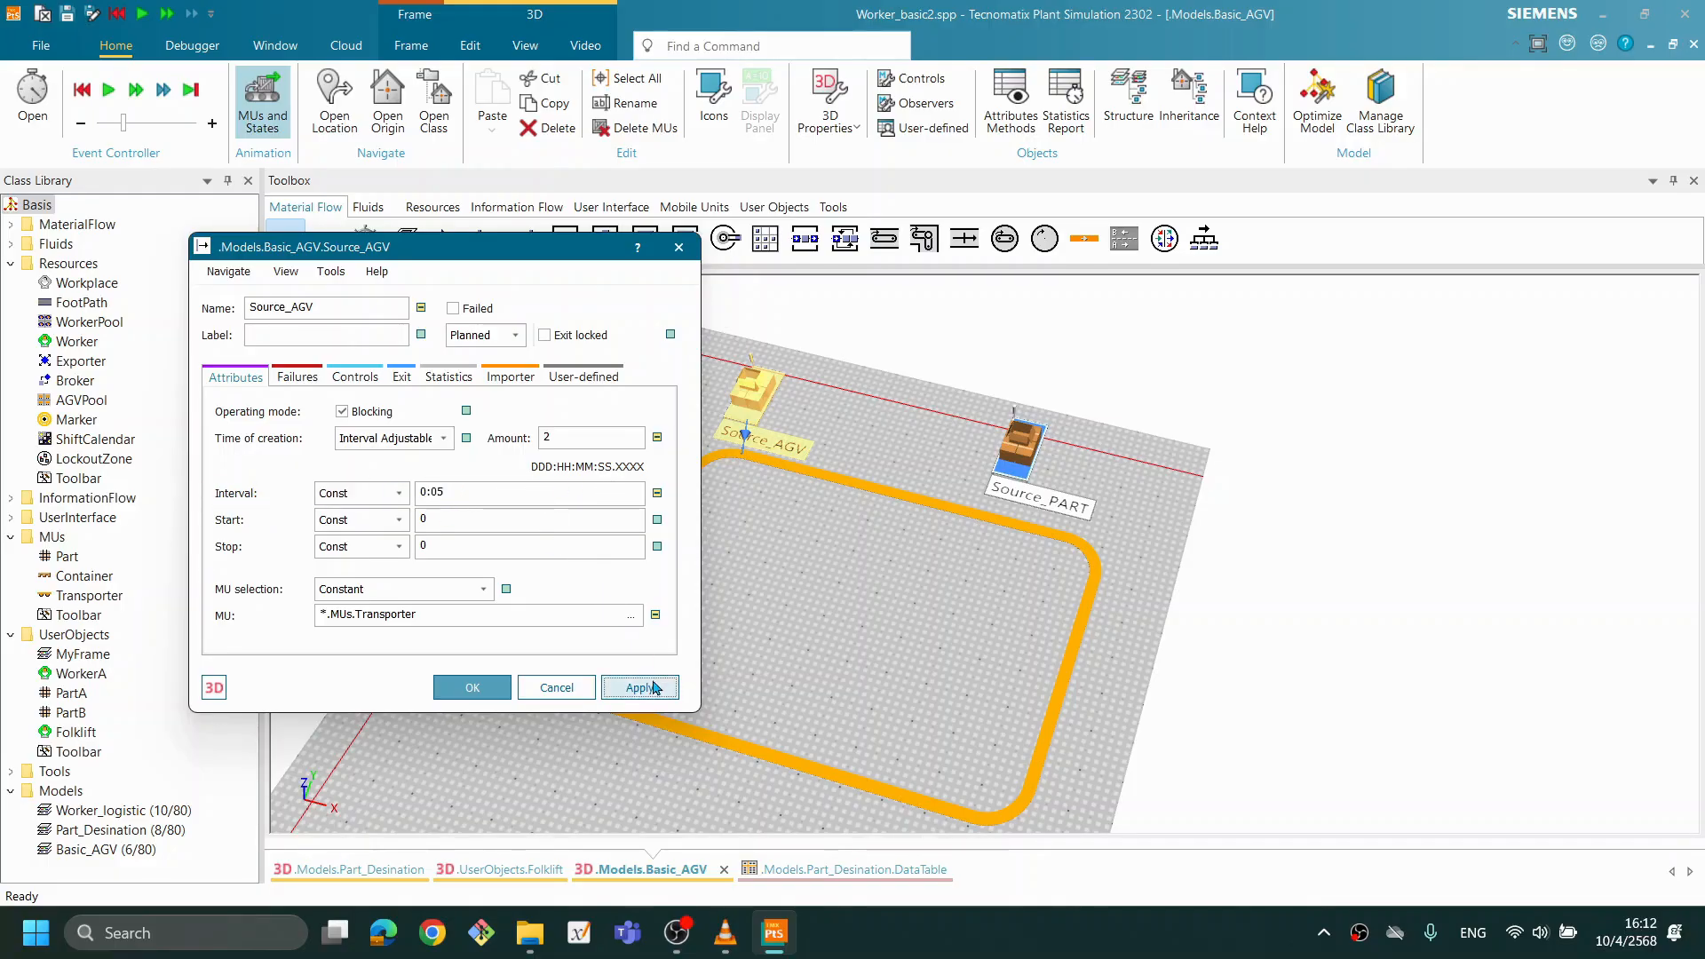
click(473, 687)
right_click(866, 590)
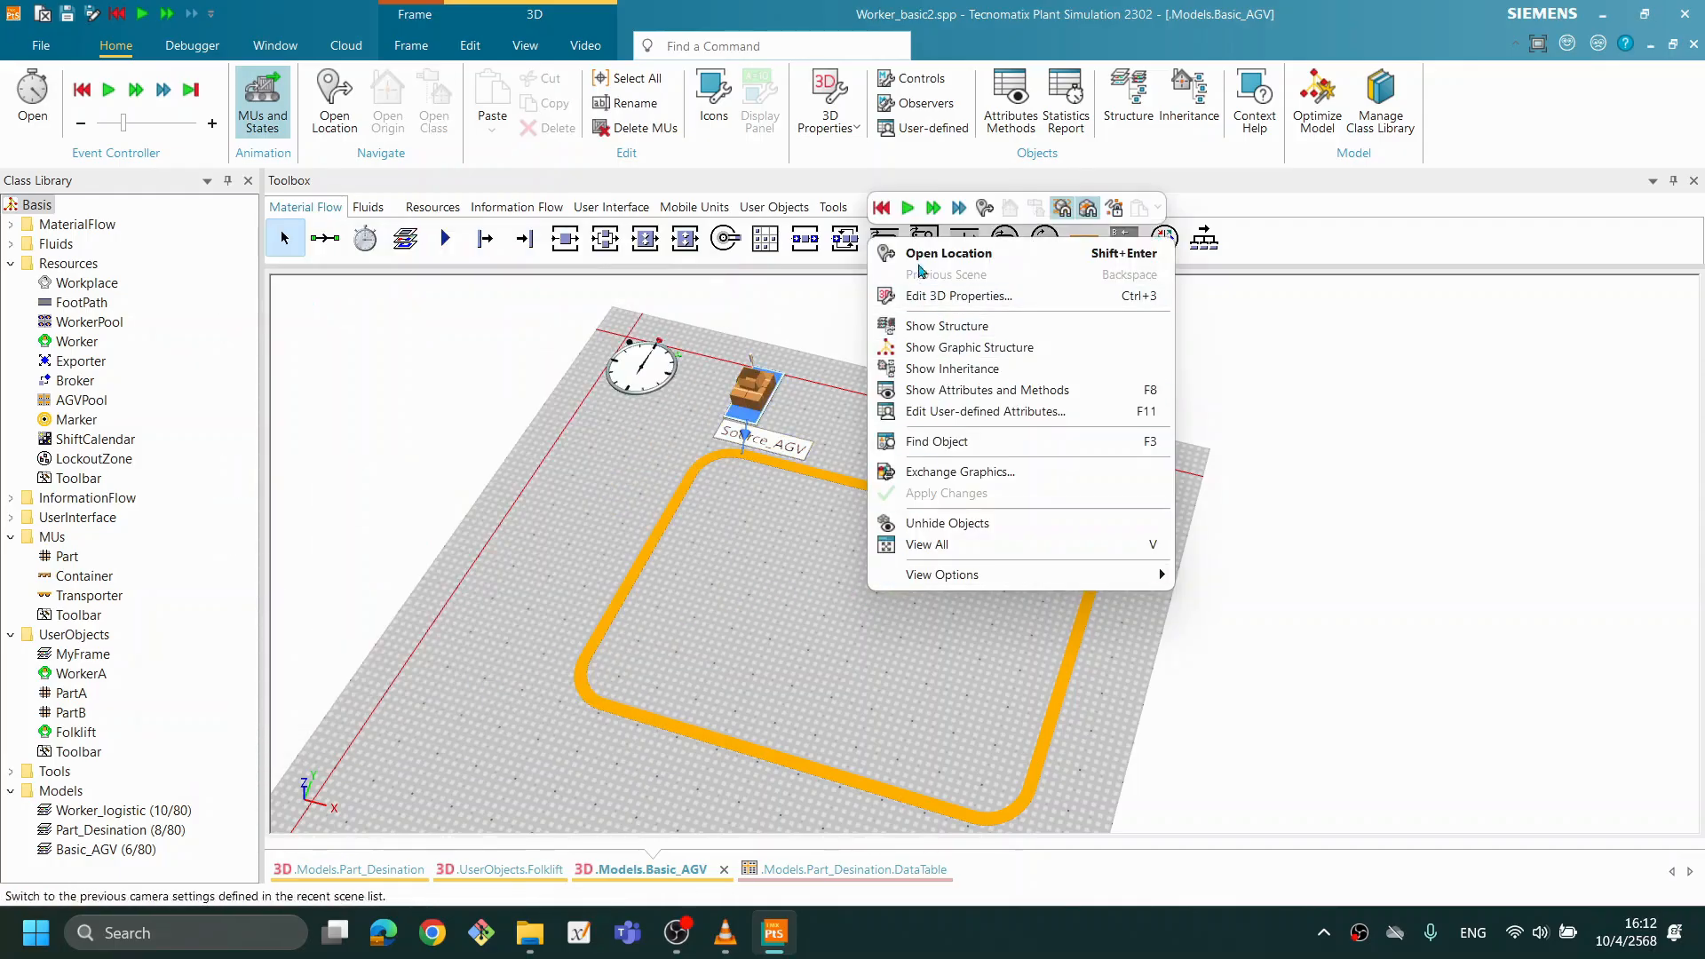
- Run the simulation to check how the Transporters circulate on the Track, and reset it
click(907, 208)
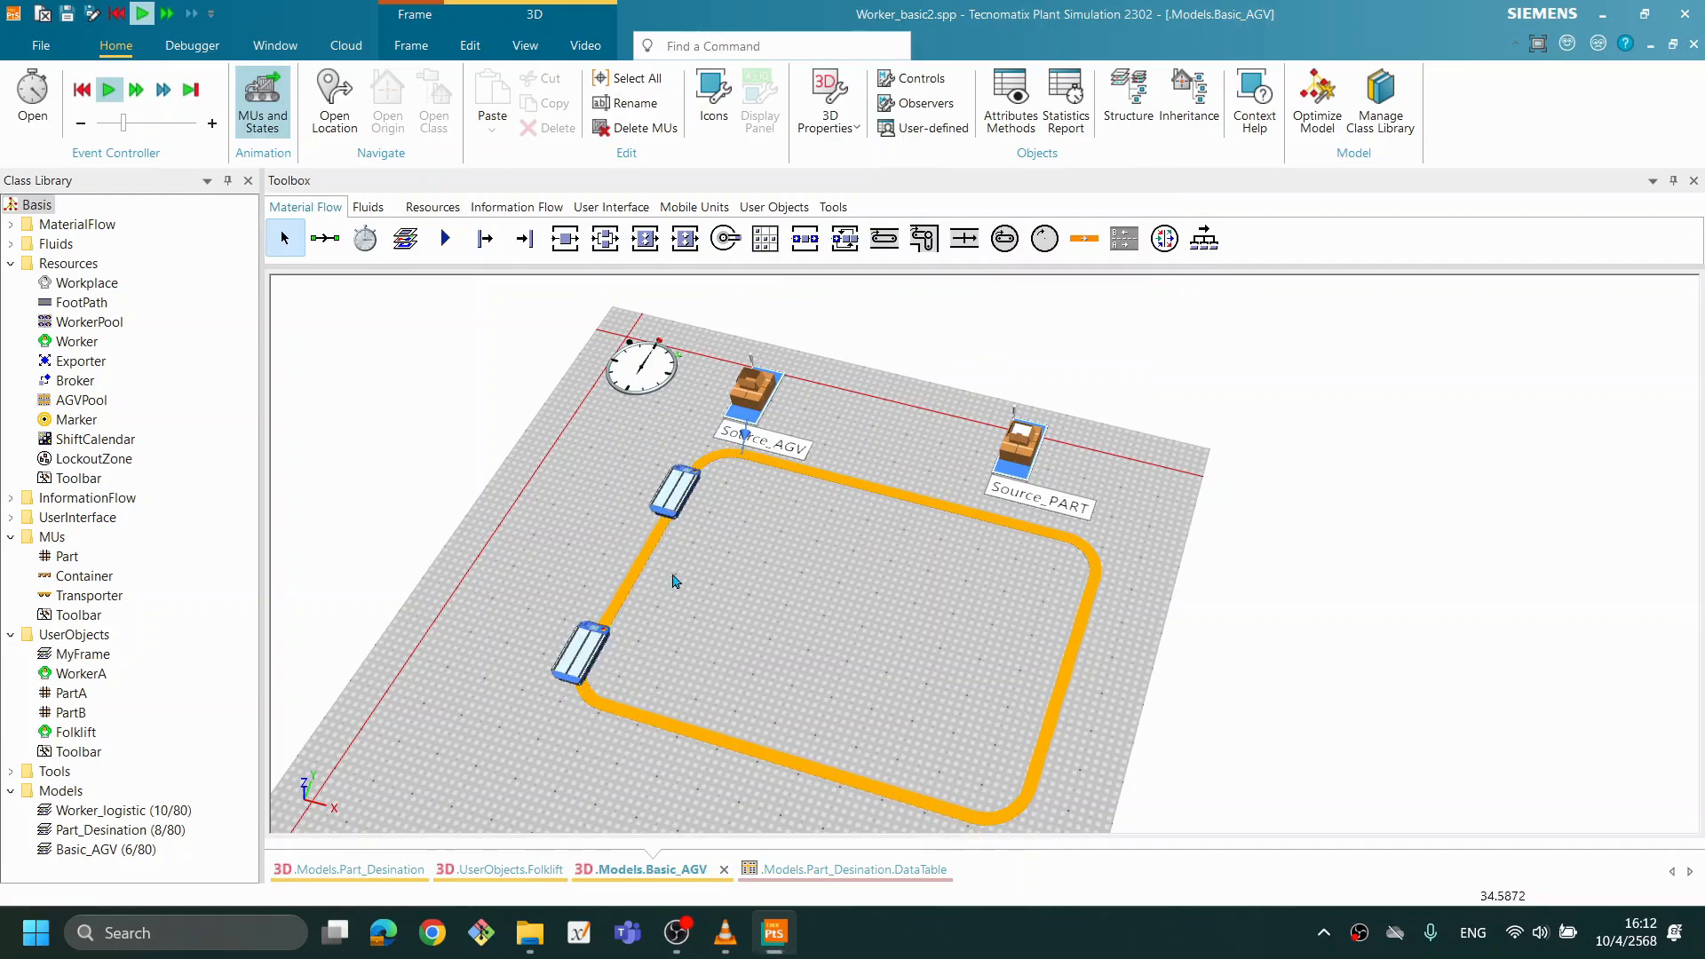
right_click(854, 606)
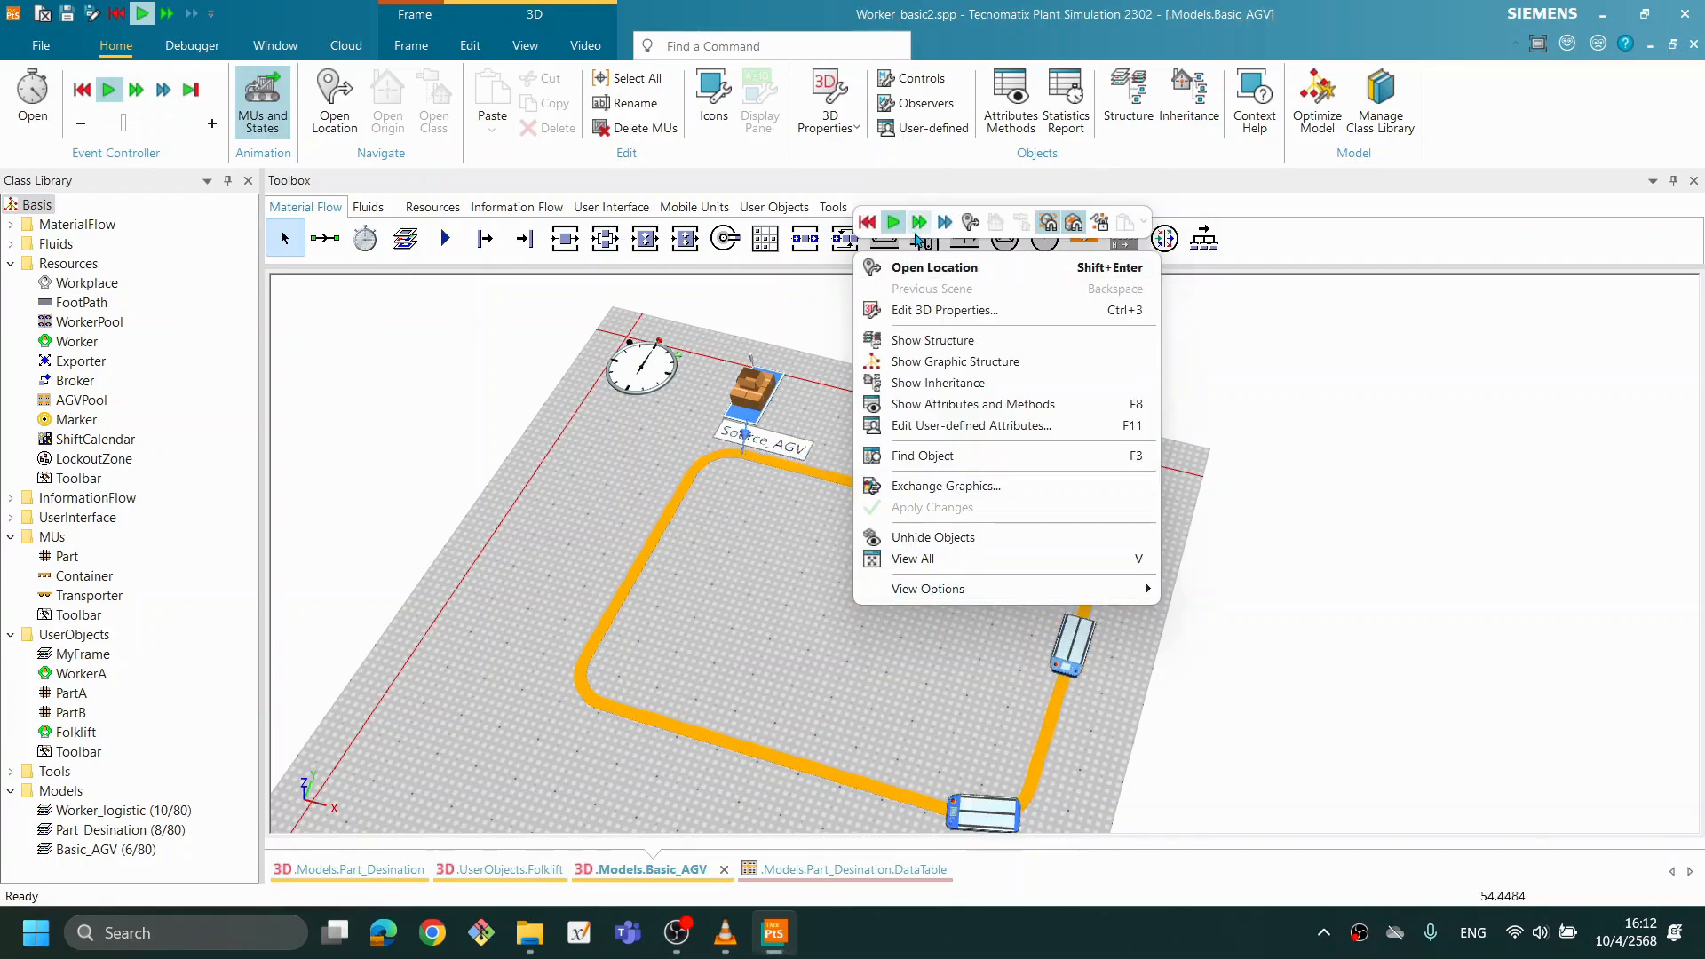
click(868, 223)
- Add the Transfer Station tool library to the class library and apply the change
scroll(989, 702, up, 3)
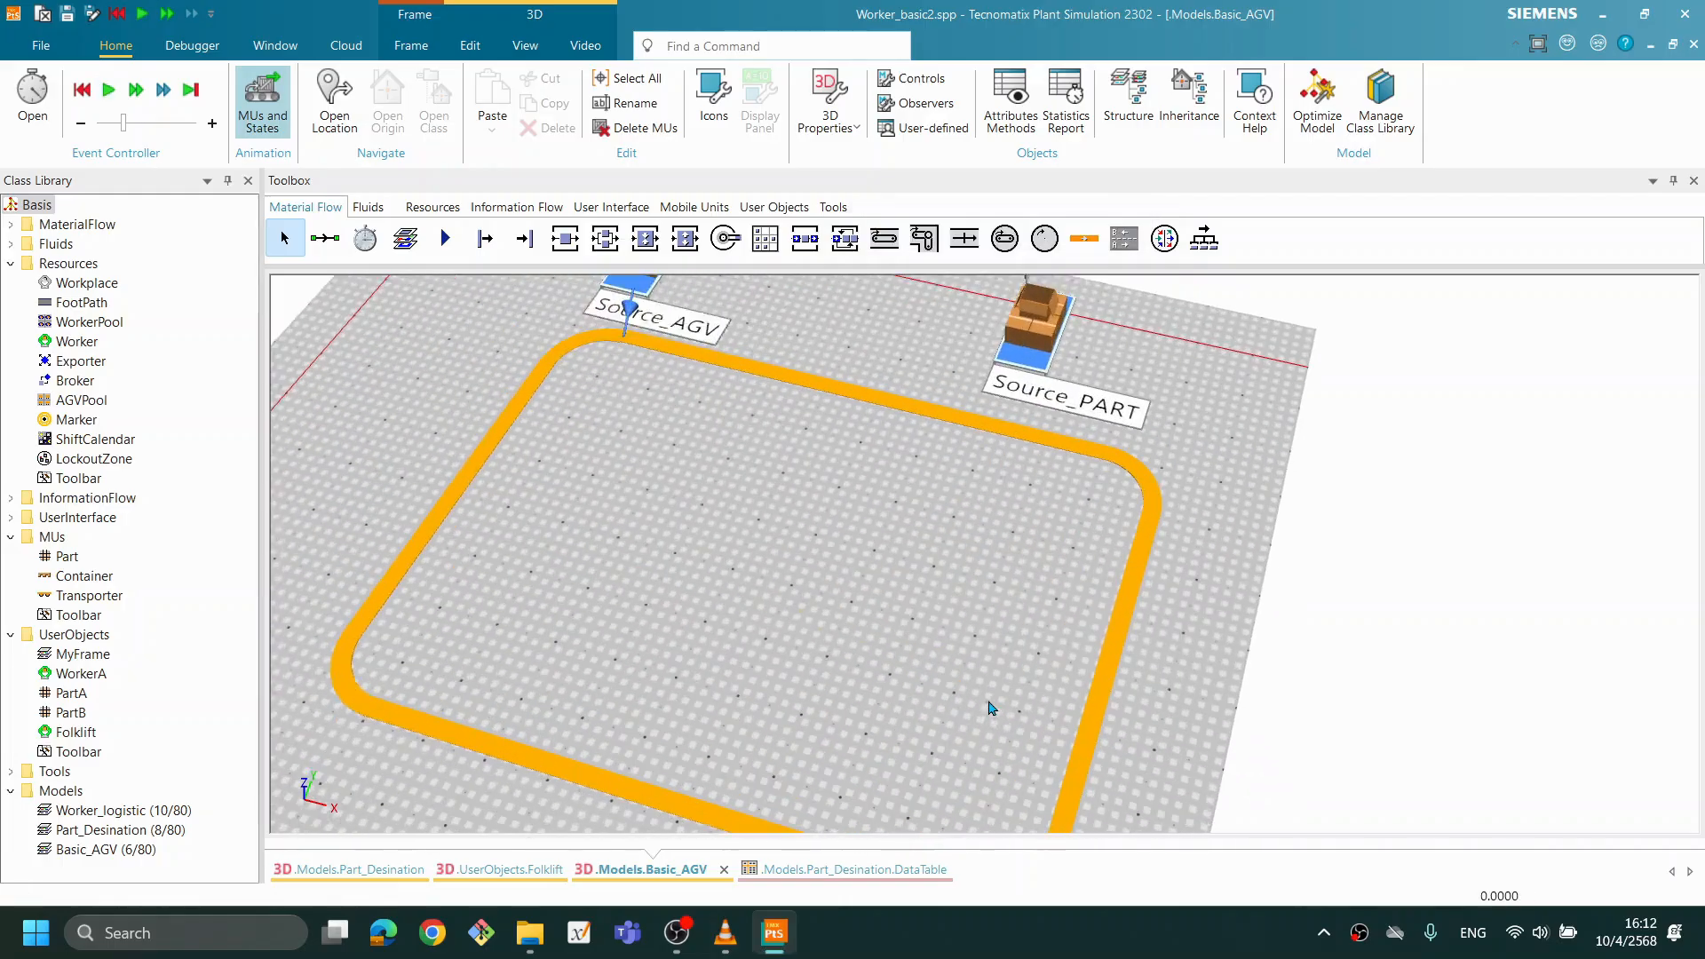
scroll(992, 707, up, 2)
scroll(858, 656, up, 1)
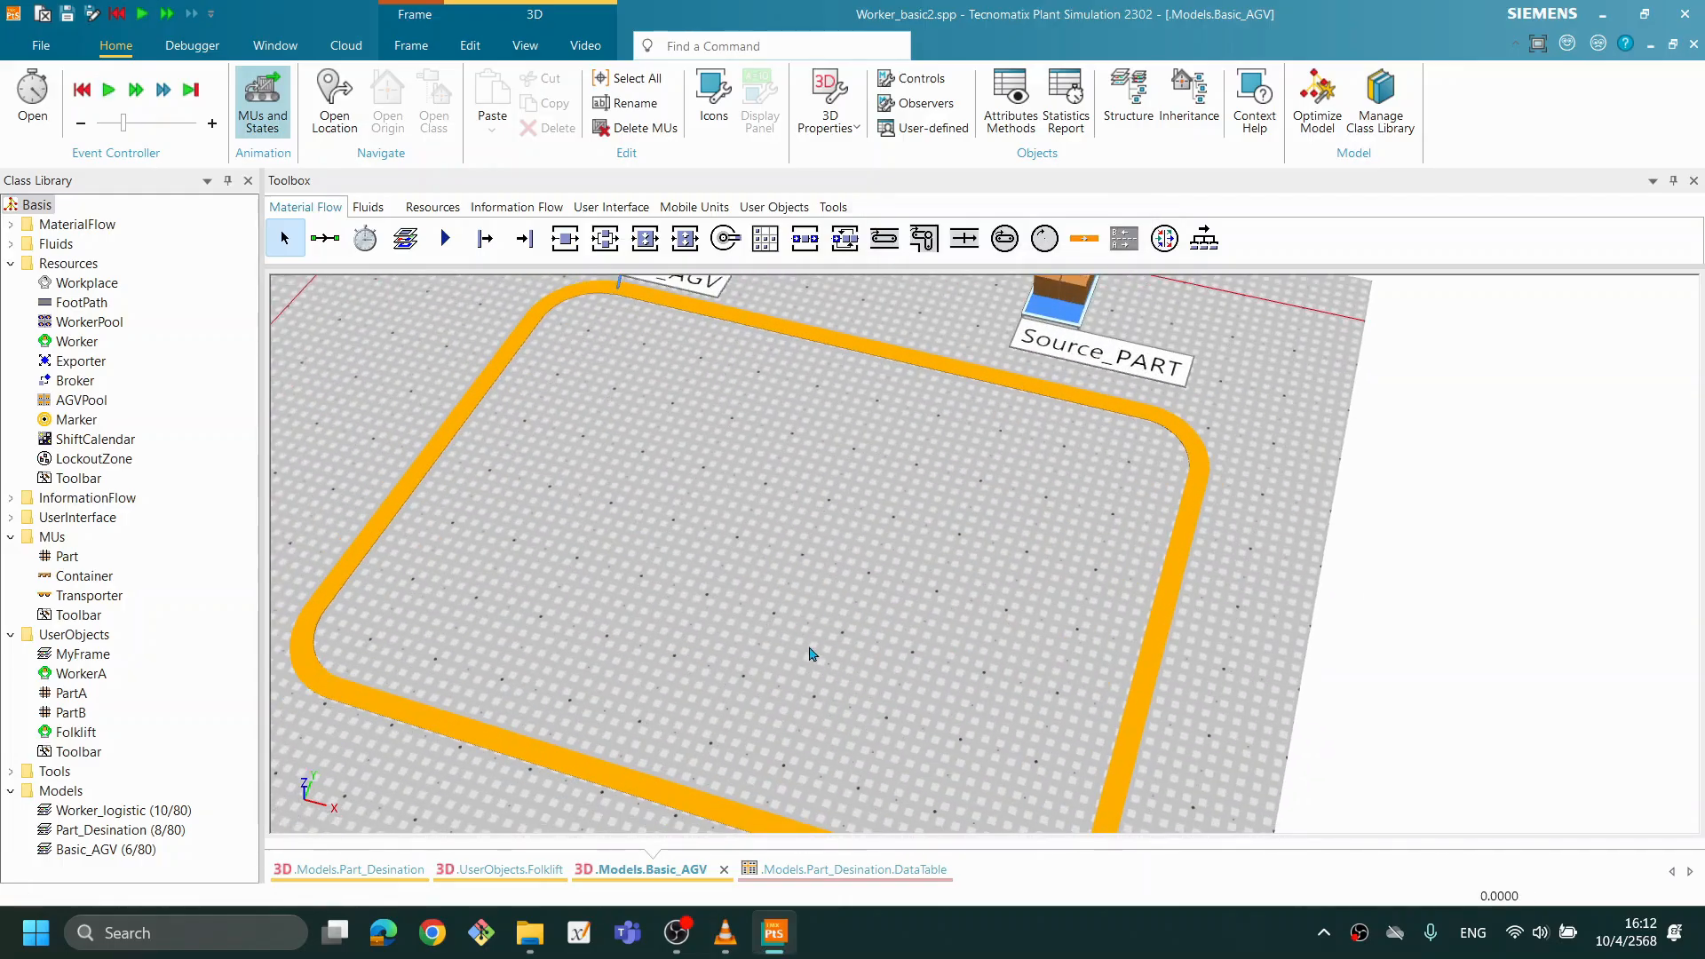
drag(990, 461, 961, 625)
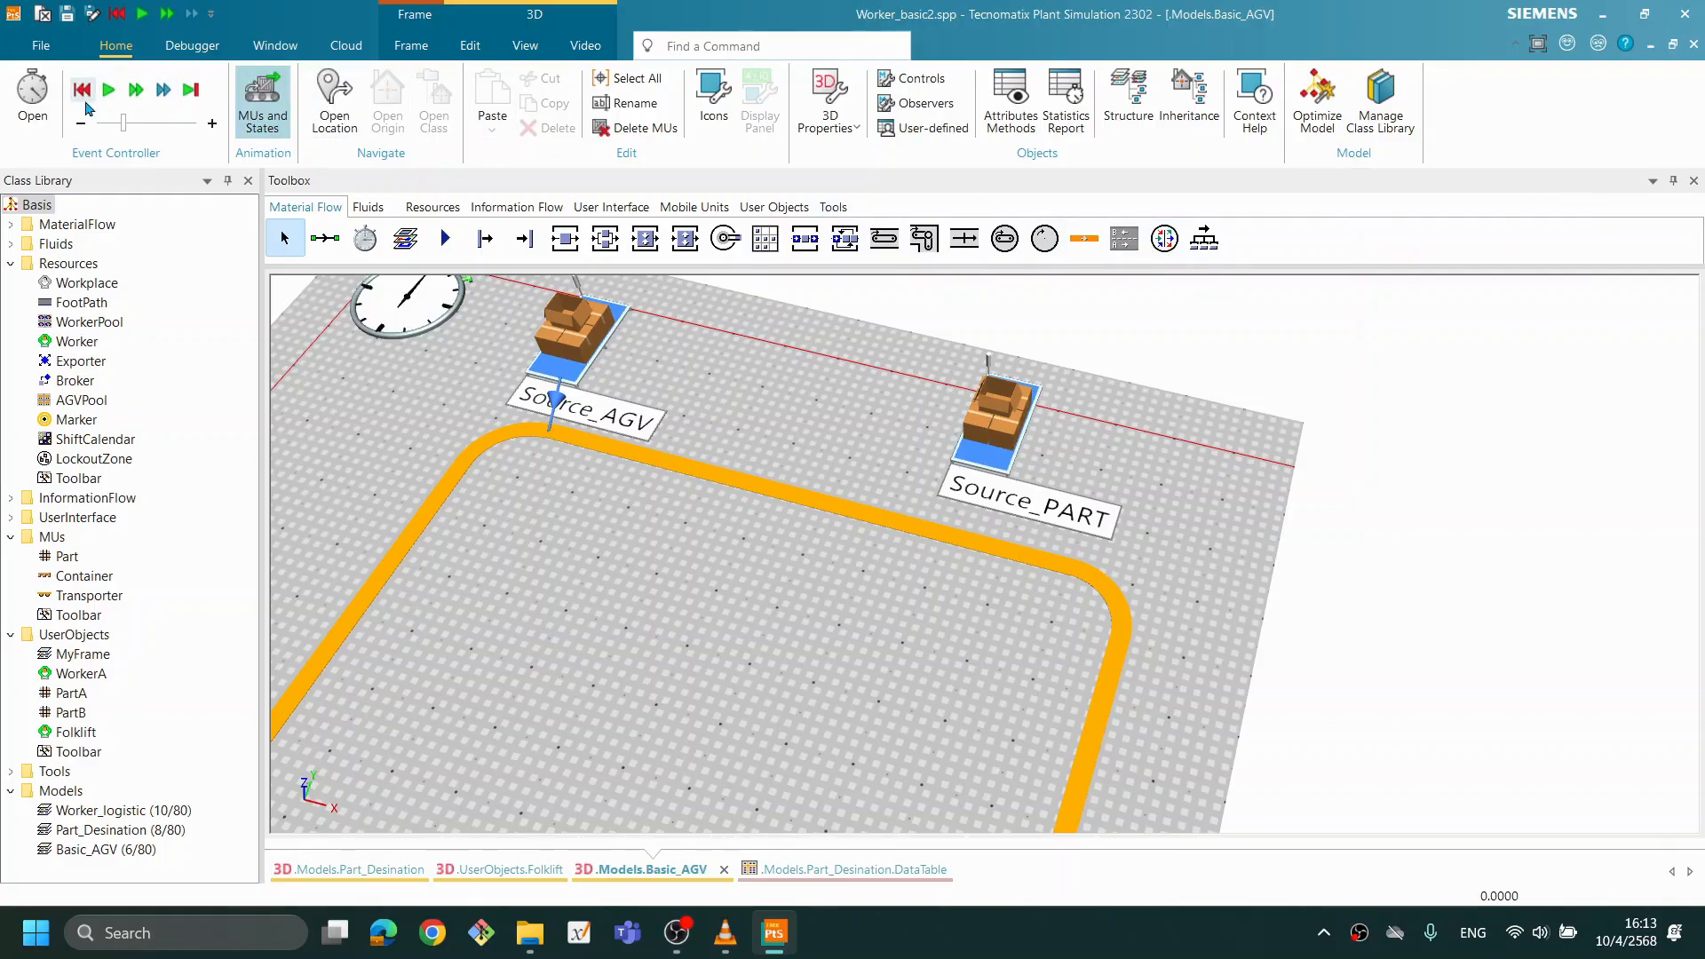
click(1382, 134)
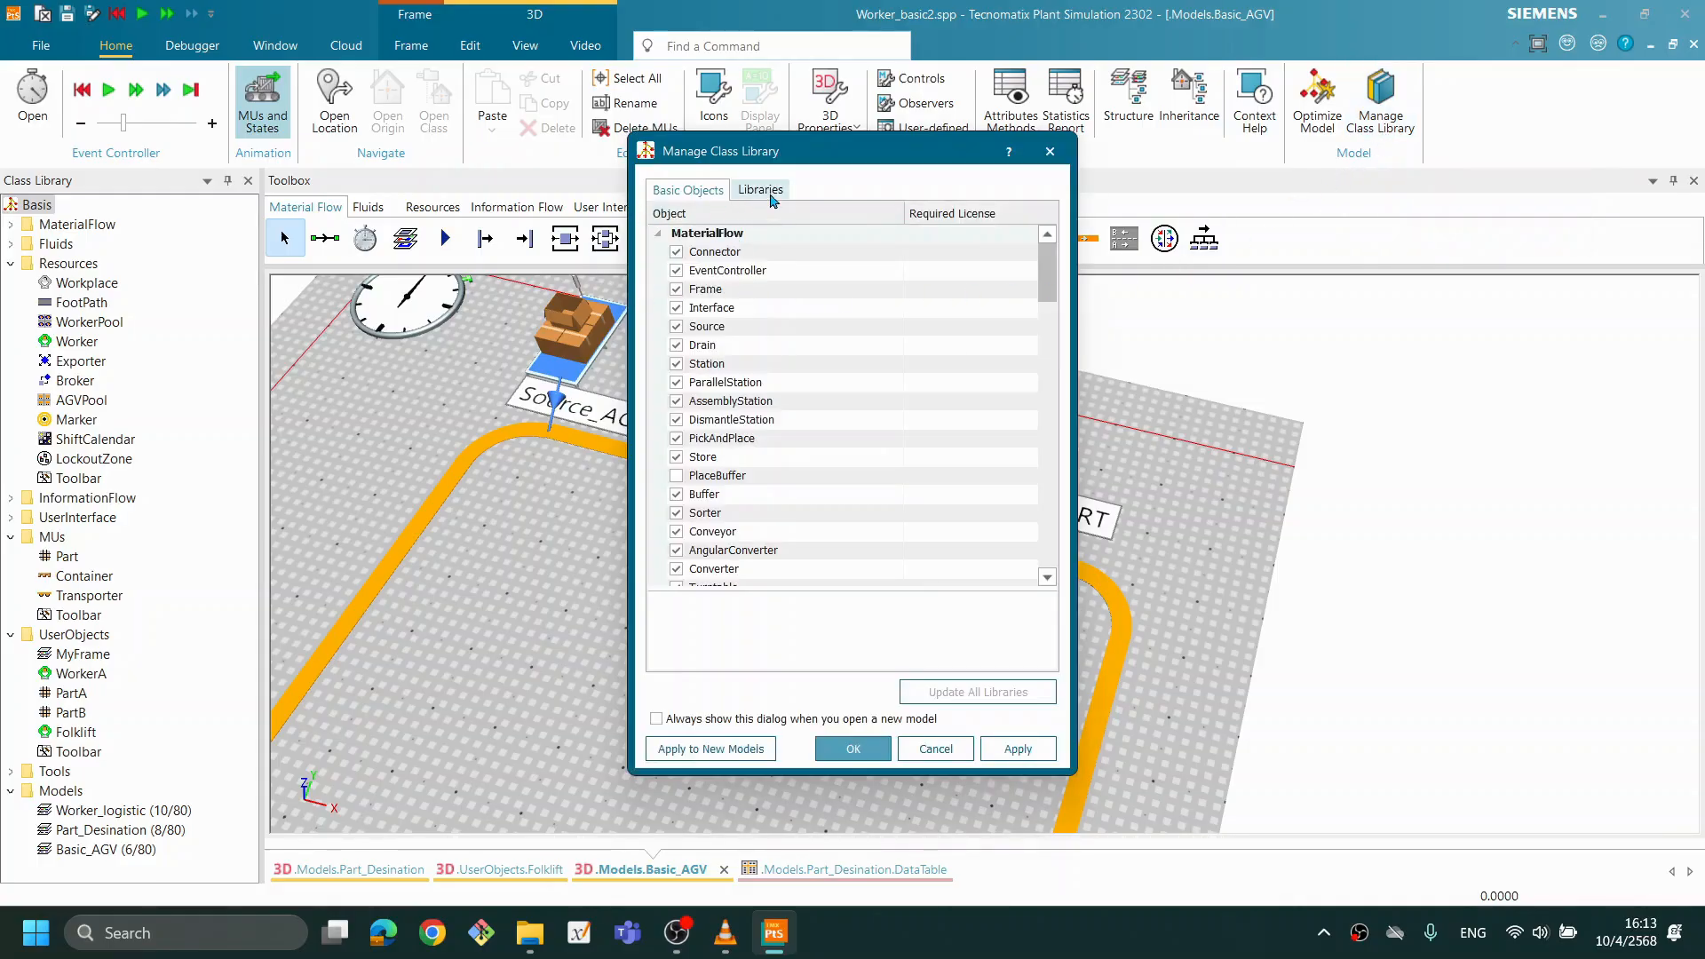
click(760, 196)
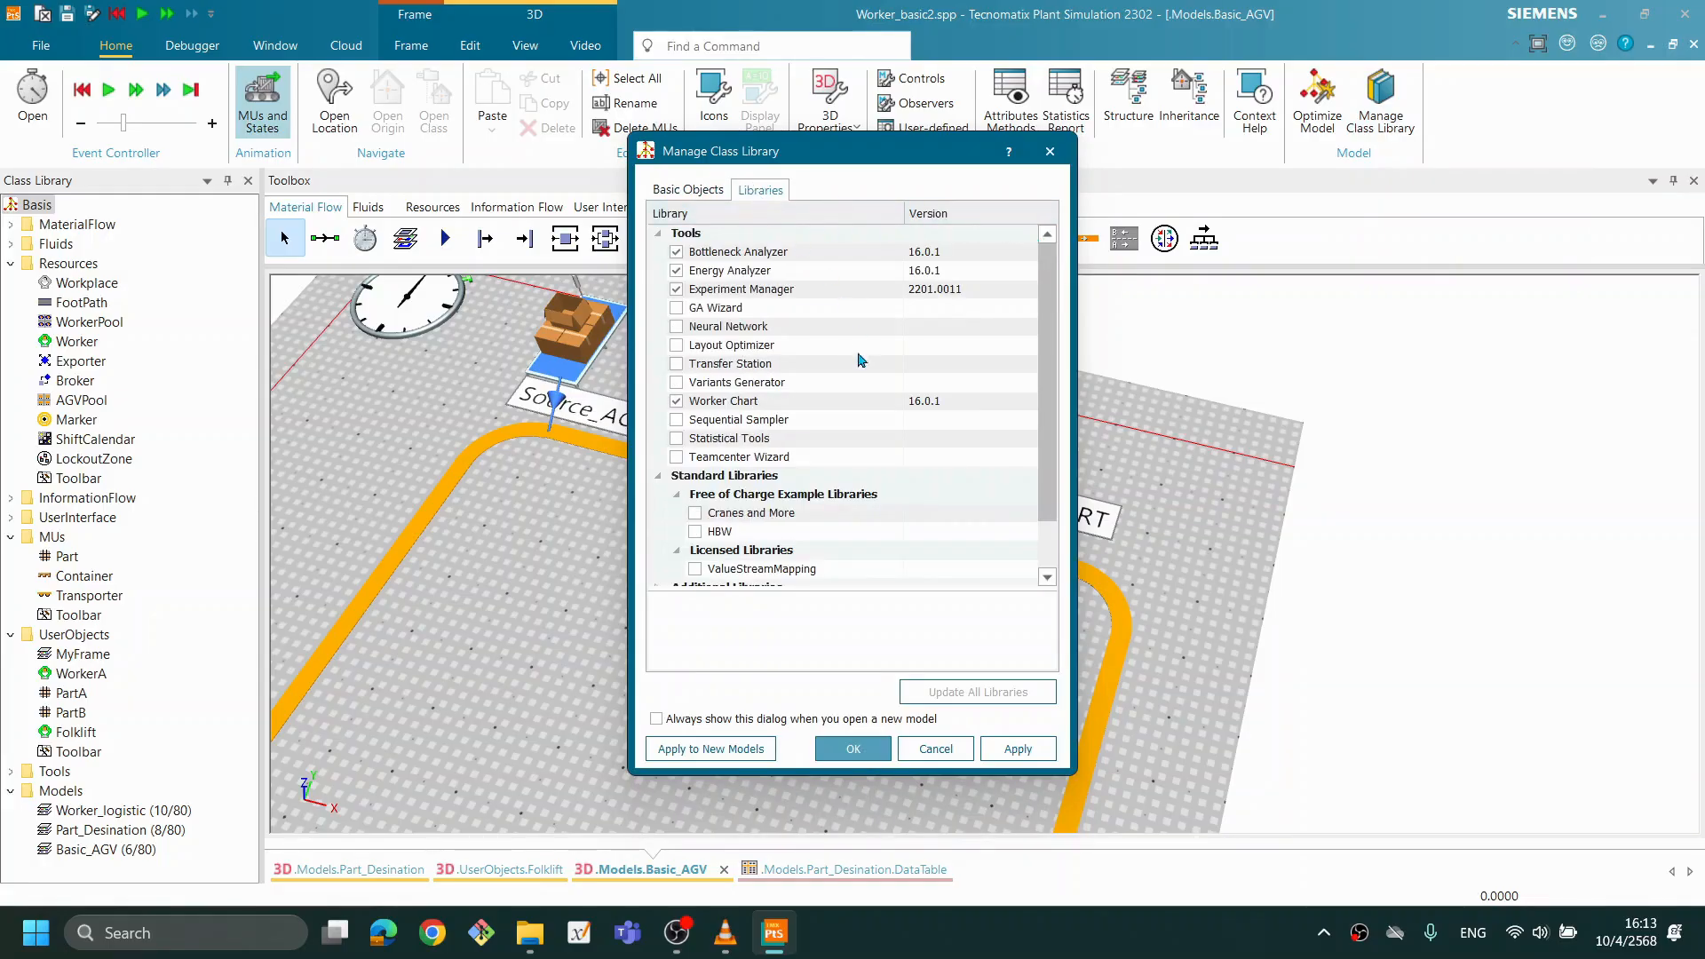
scroll(1052, 346, down, 1)
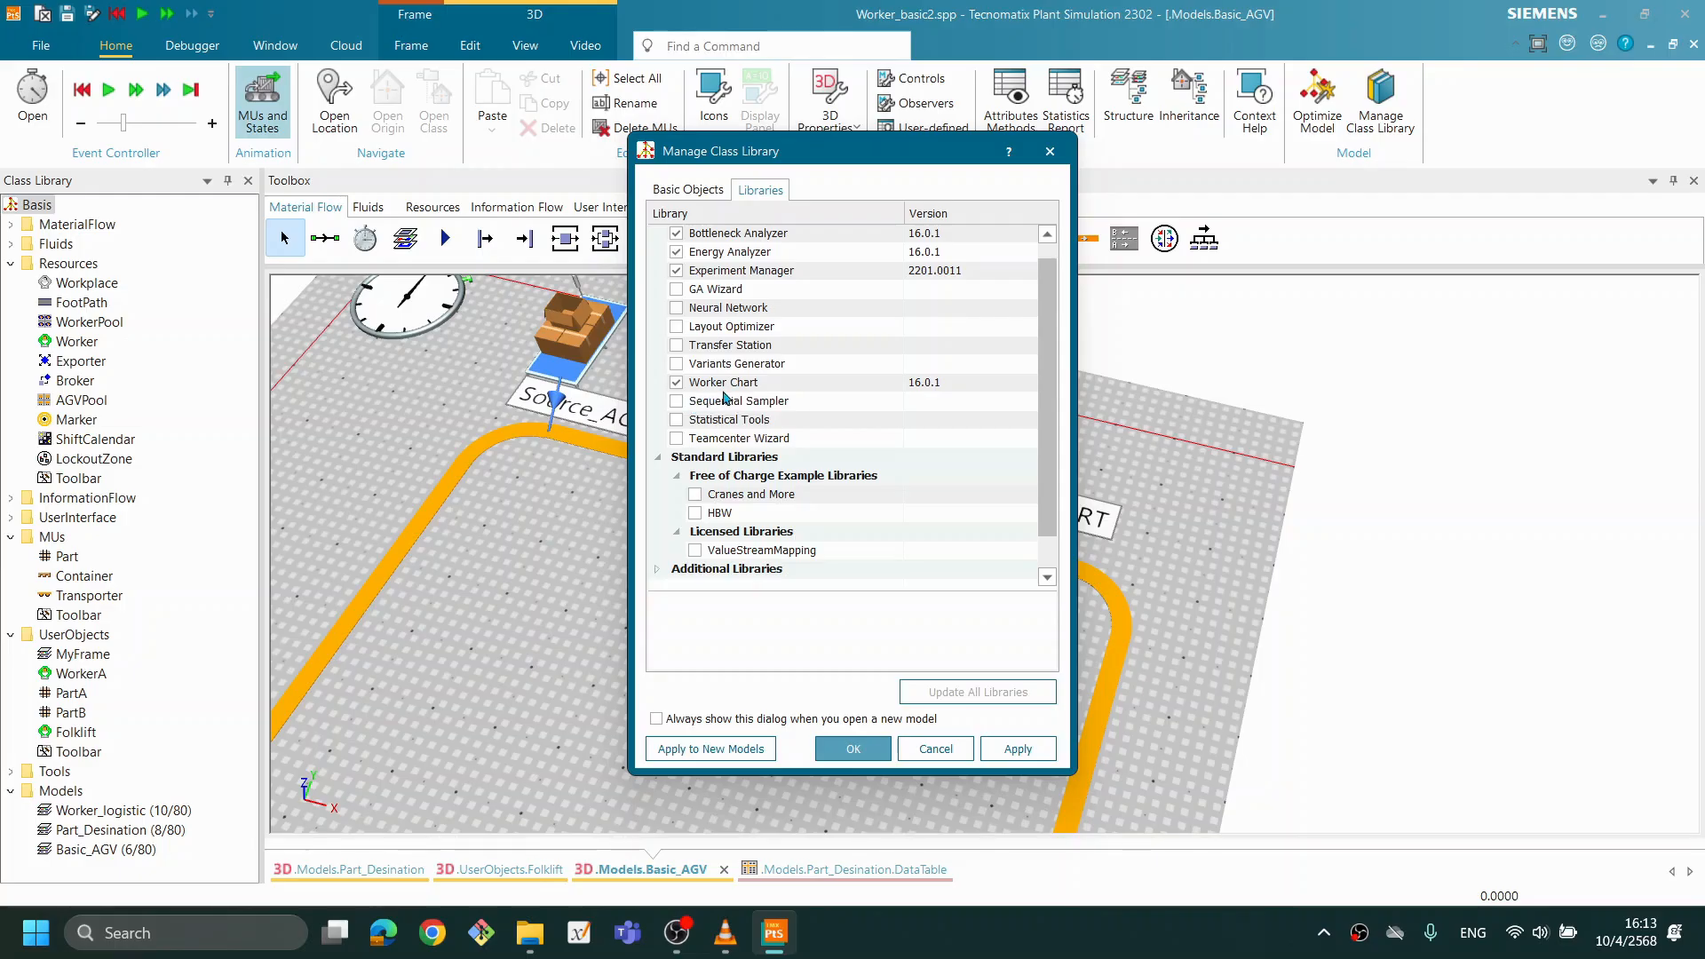
click(675, 347)
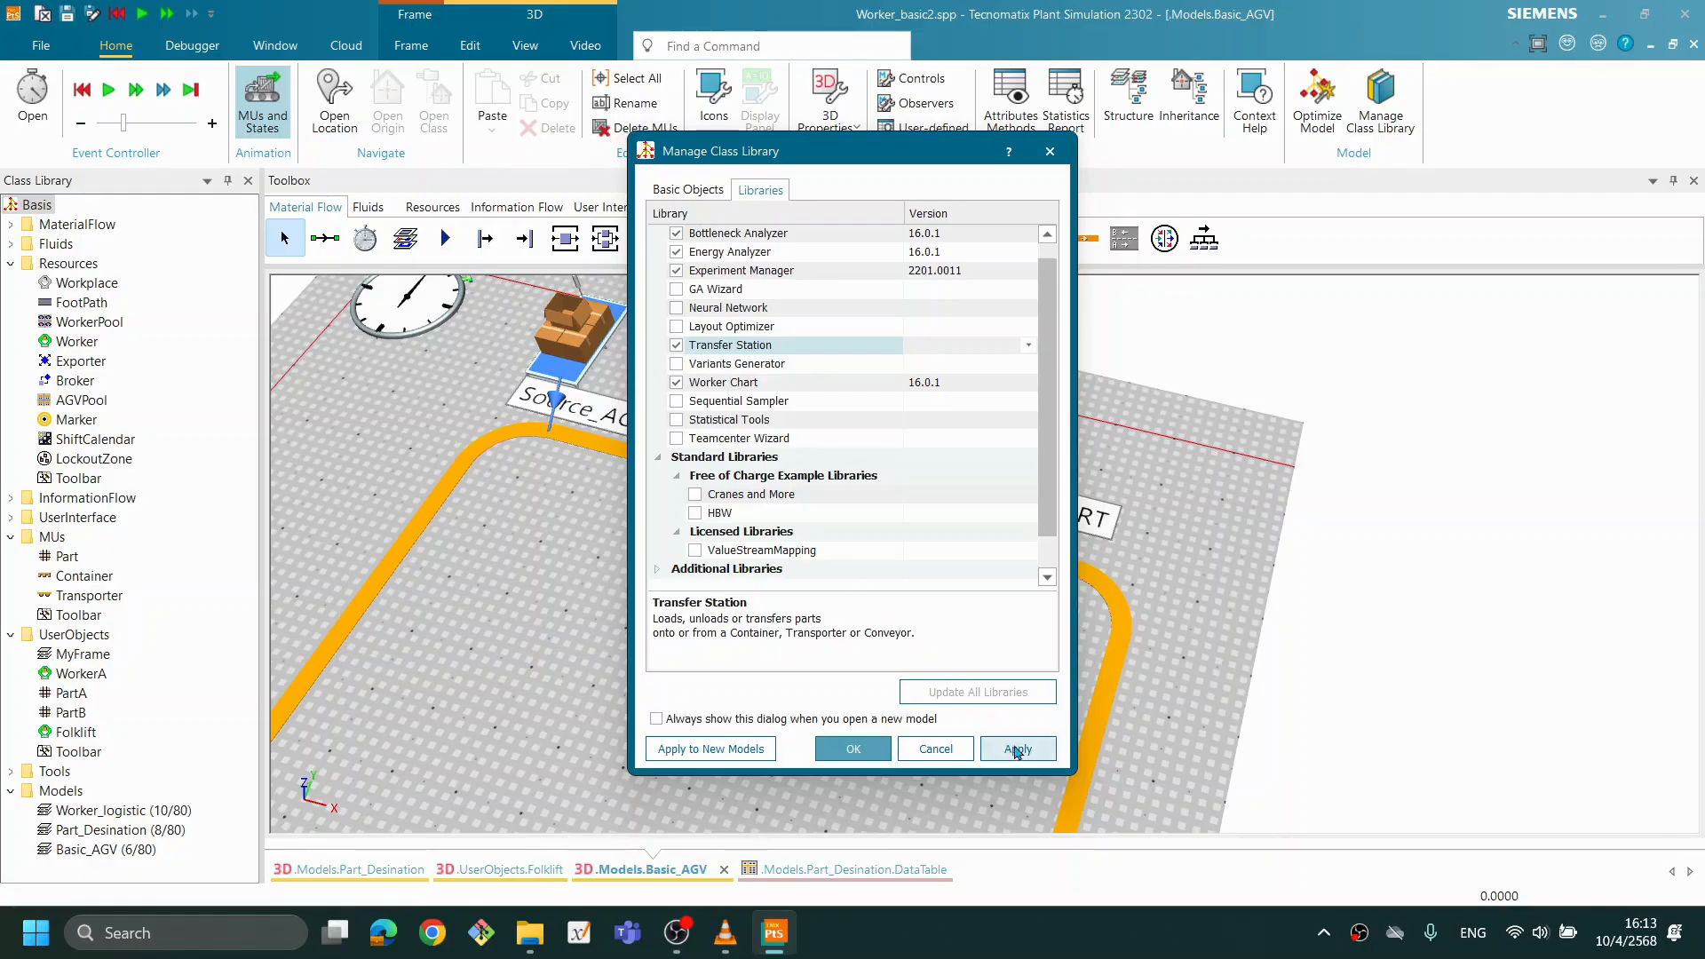
click(1018, 750)
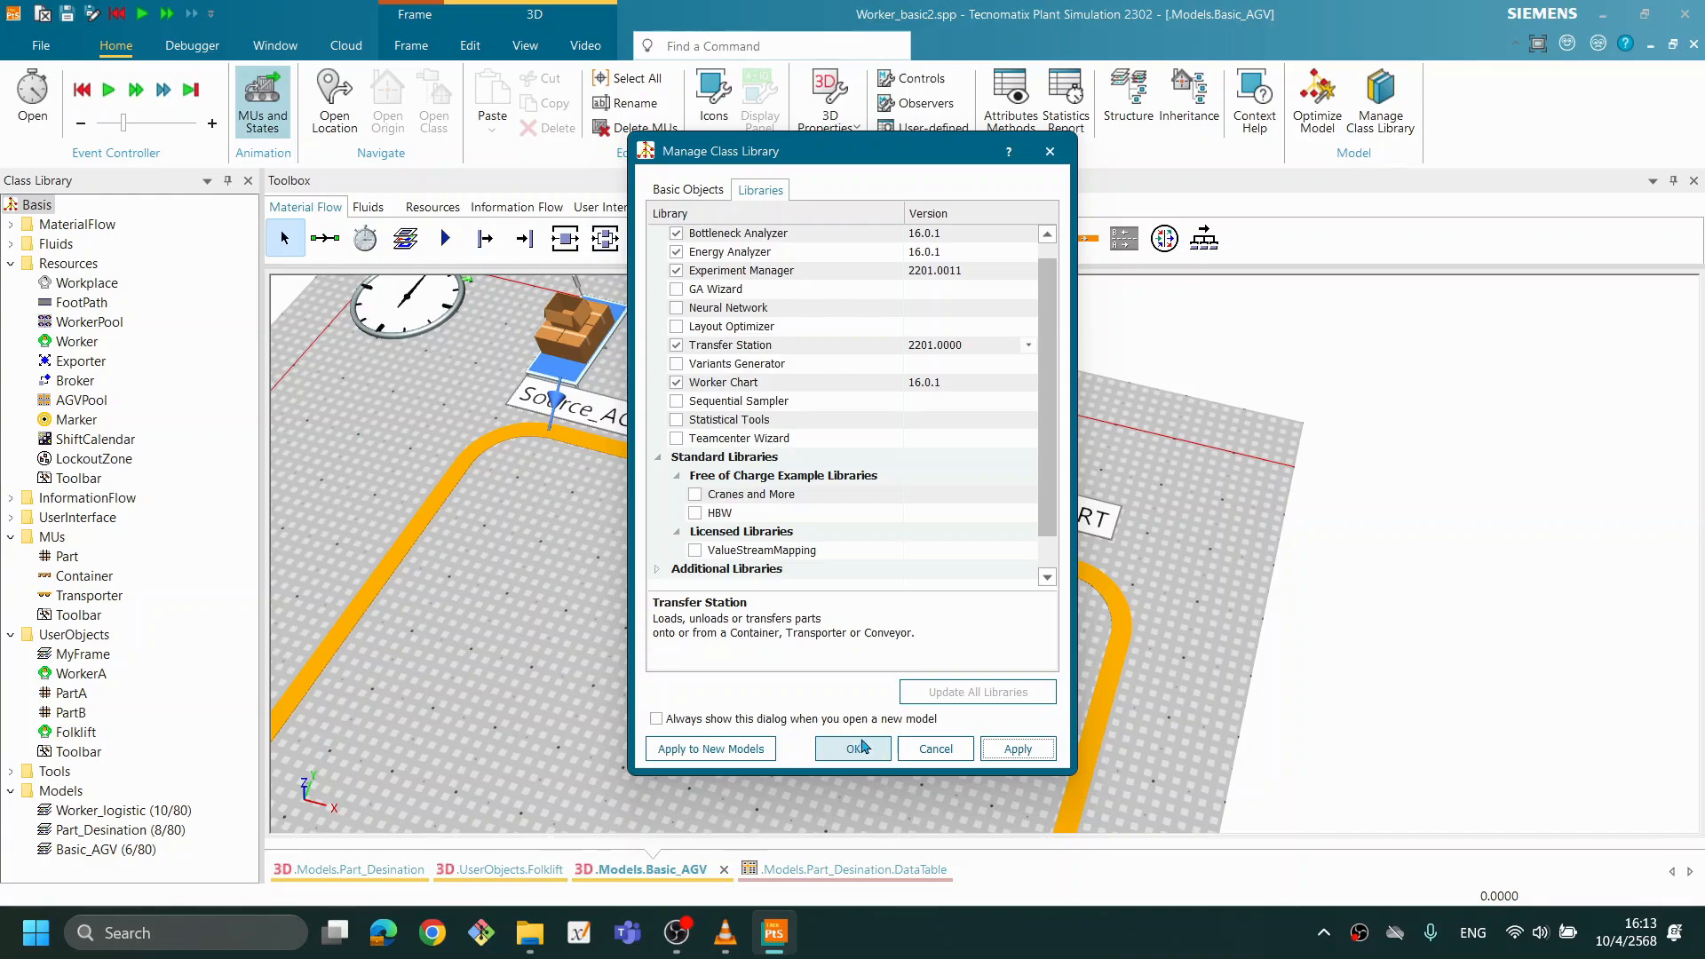
click(855, 749)
- Place a TransferStation above the Track's upper straight and move it directly beside Source_PART, on the side facing Source_AGV
drag(860, 420, 867, 387)
drag(1189, 494, 1152, 489)
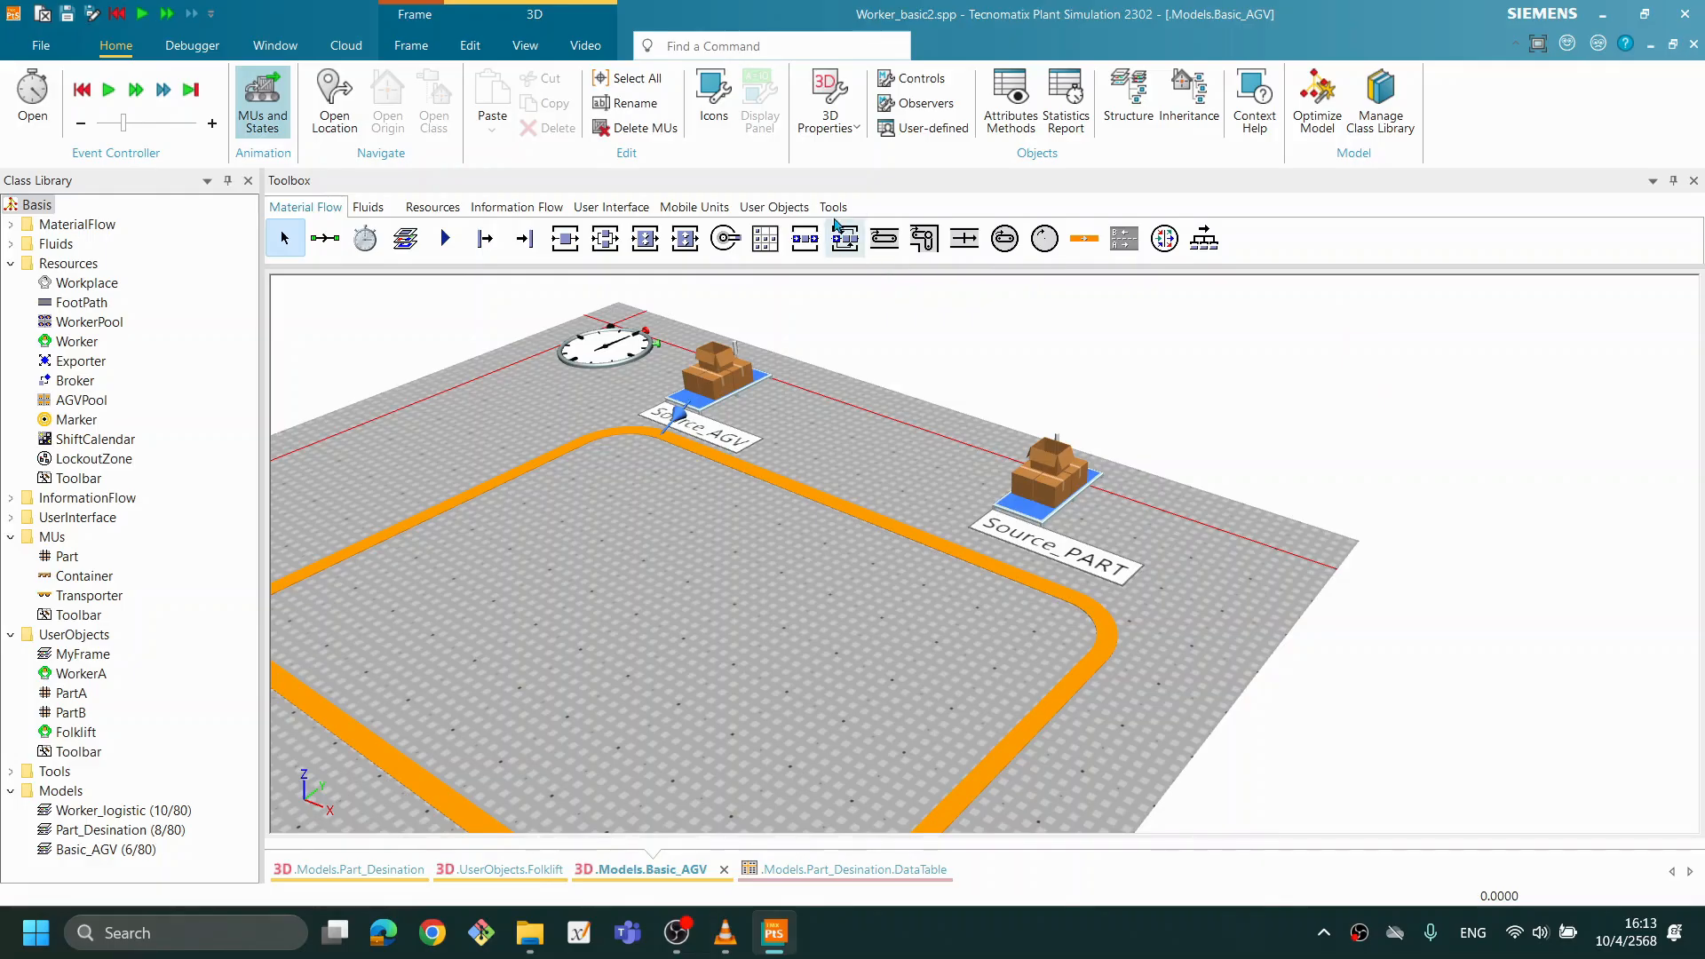
click(833, 207)
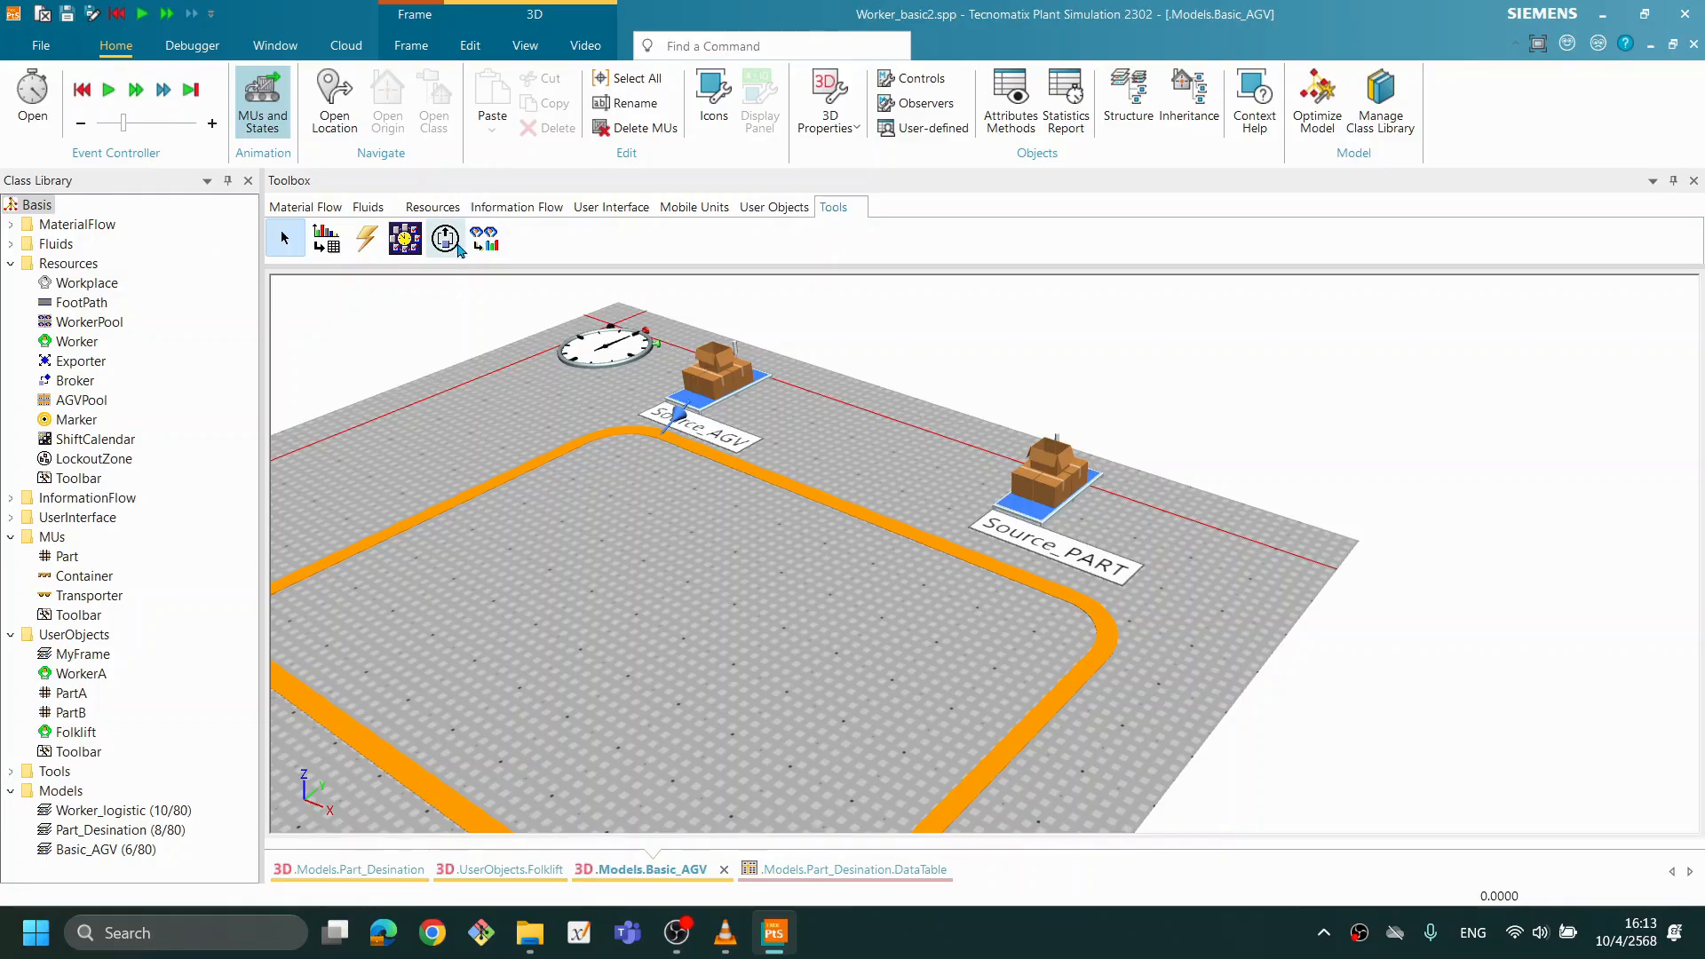
drag(446, 252, 941, 578)
scroll(1060, 582, up, 1)
scroll(1061, 583, up, 1)
drag(1101, 588, 1123, 554)
drag(1228, 530, 1122, 602)
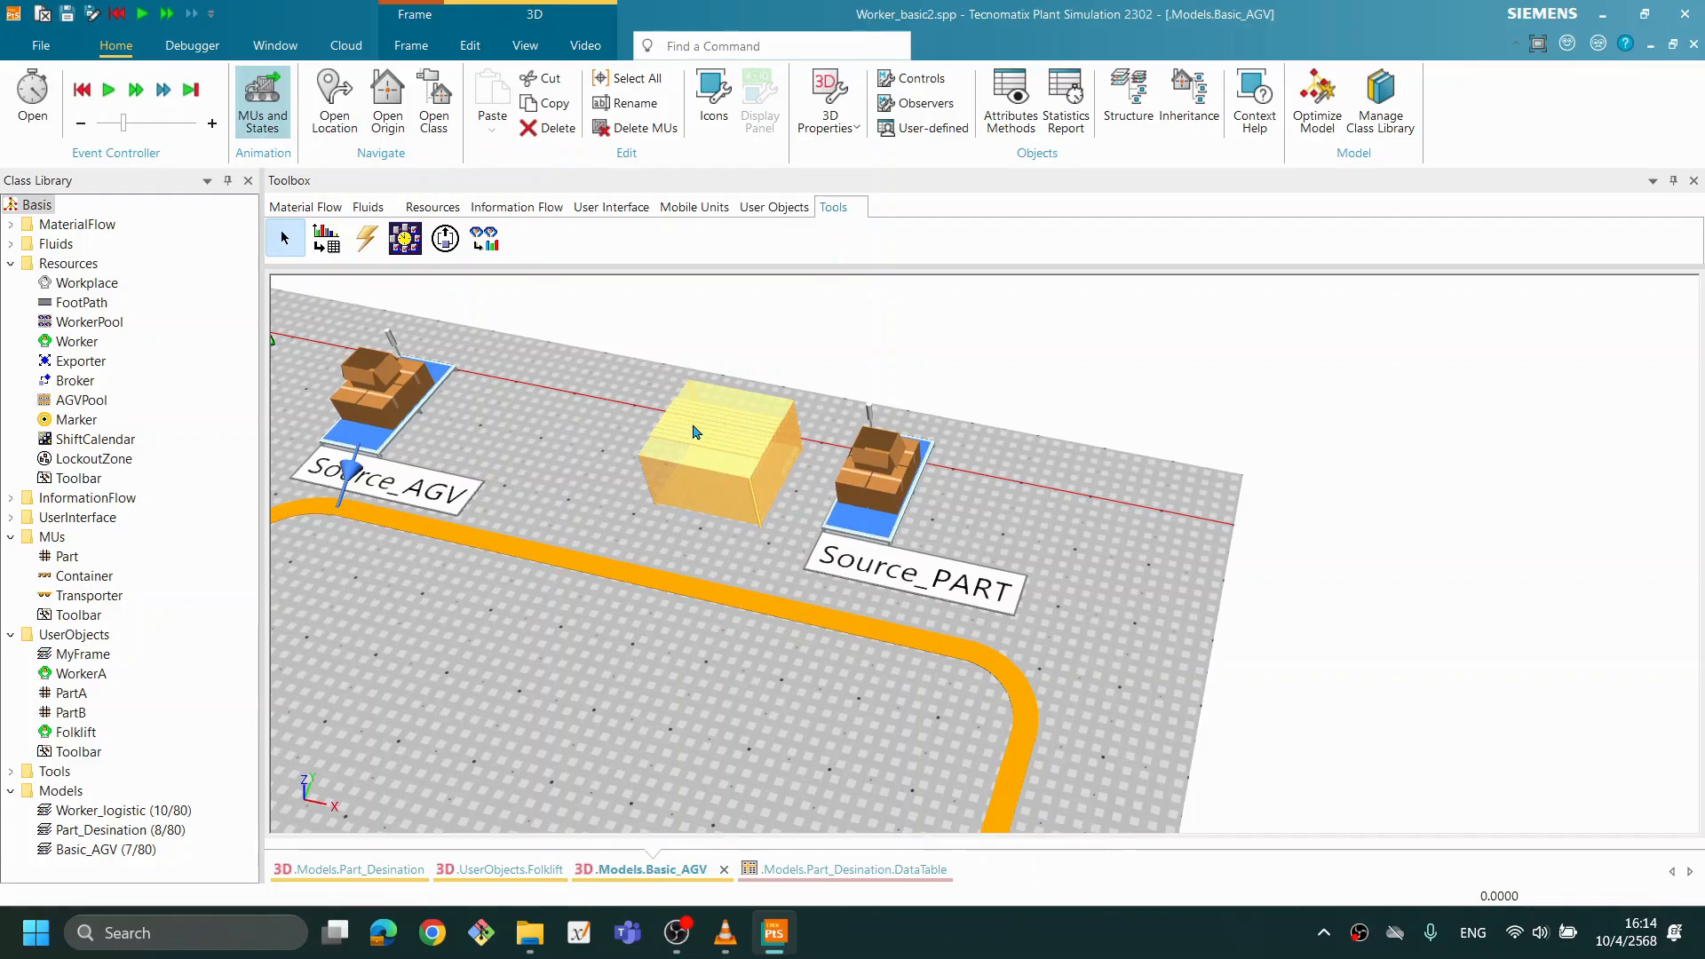
mouse_move(696, 434)
mouse_move(799, 629)
drag(726, 462, 737, 495)
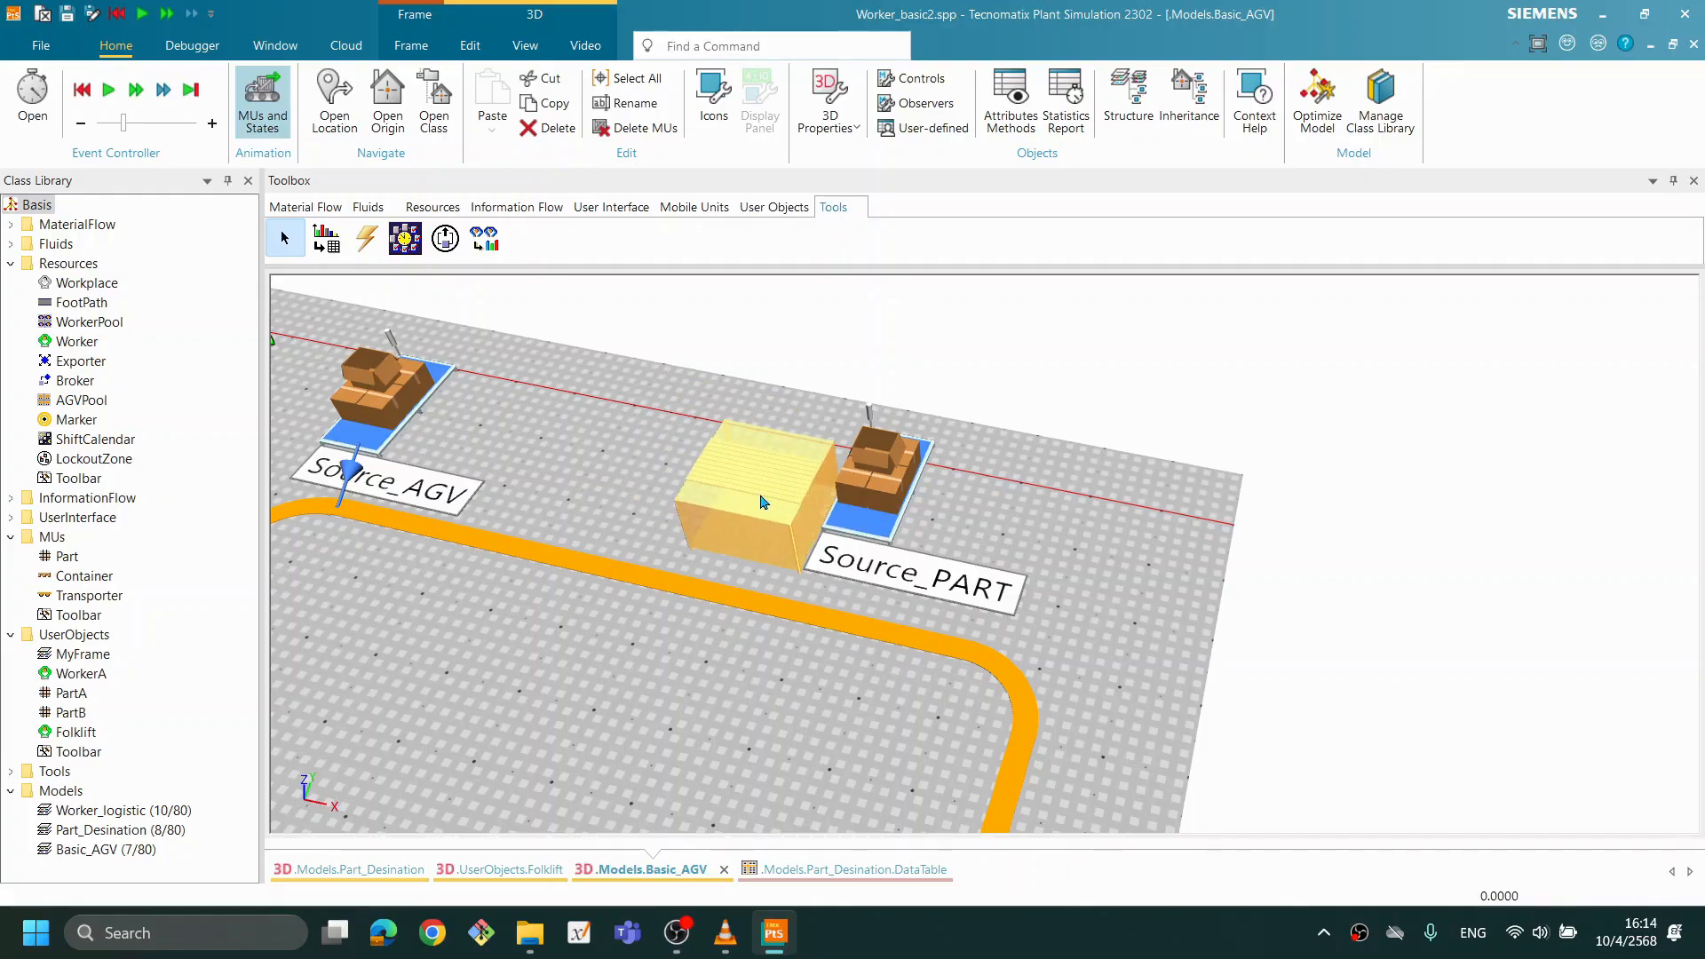
click(1122, 577)
- Examine the Track's lower straight near the Buffer and the TransferStation area beside Source_PART
scroll(757, 679, down, 2)
drag(711, 709, 715, 680)
drag(684, 748, 783, 508)
drag(768, 646, 747, 579)
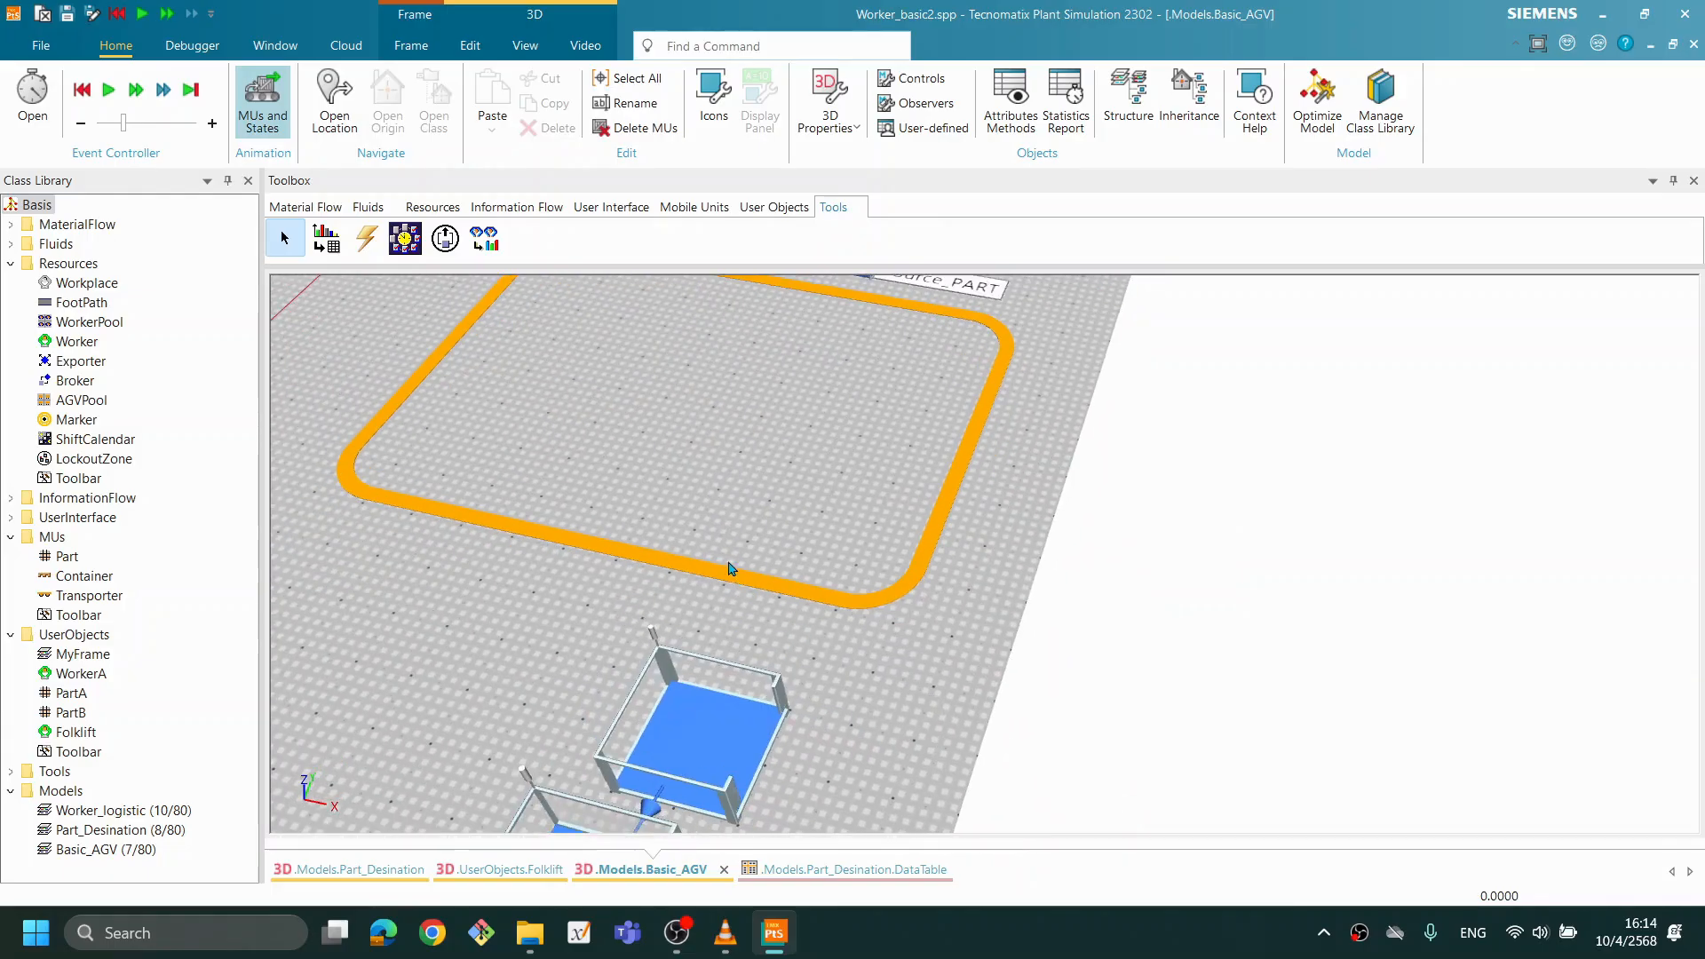
drag(666, 511, 668, 536)
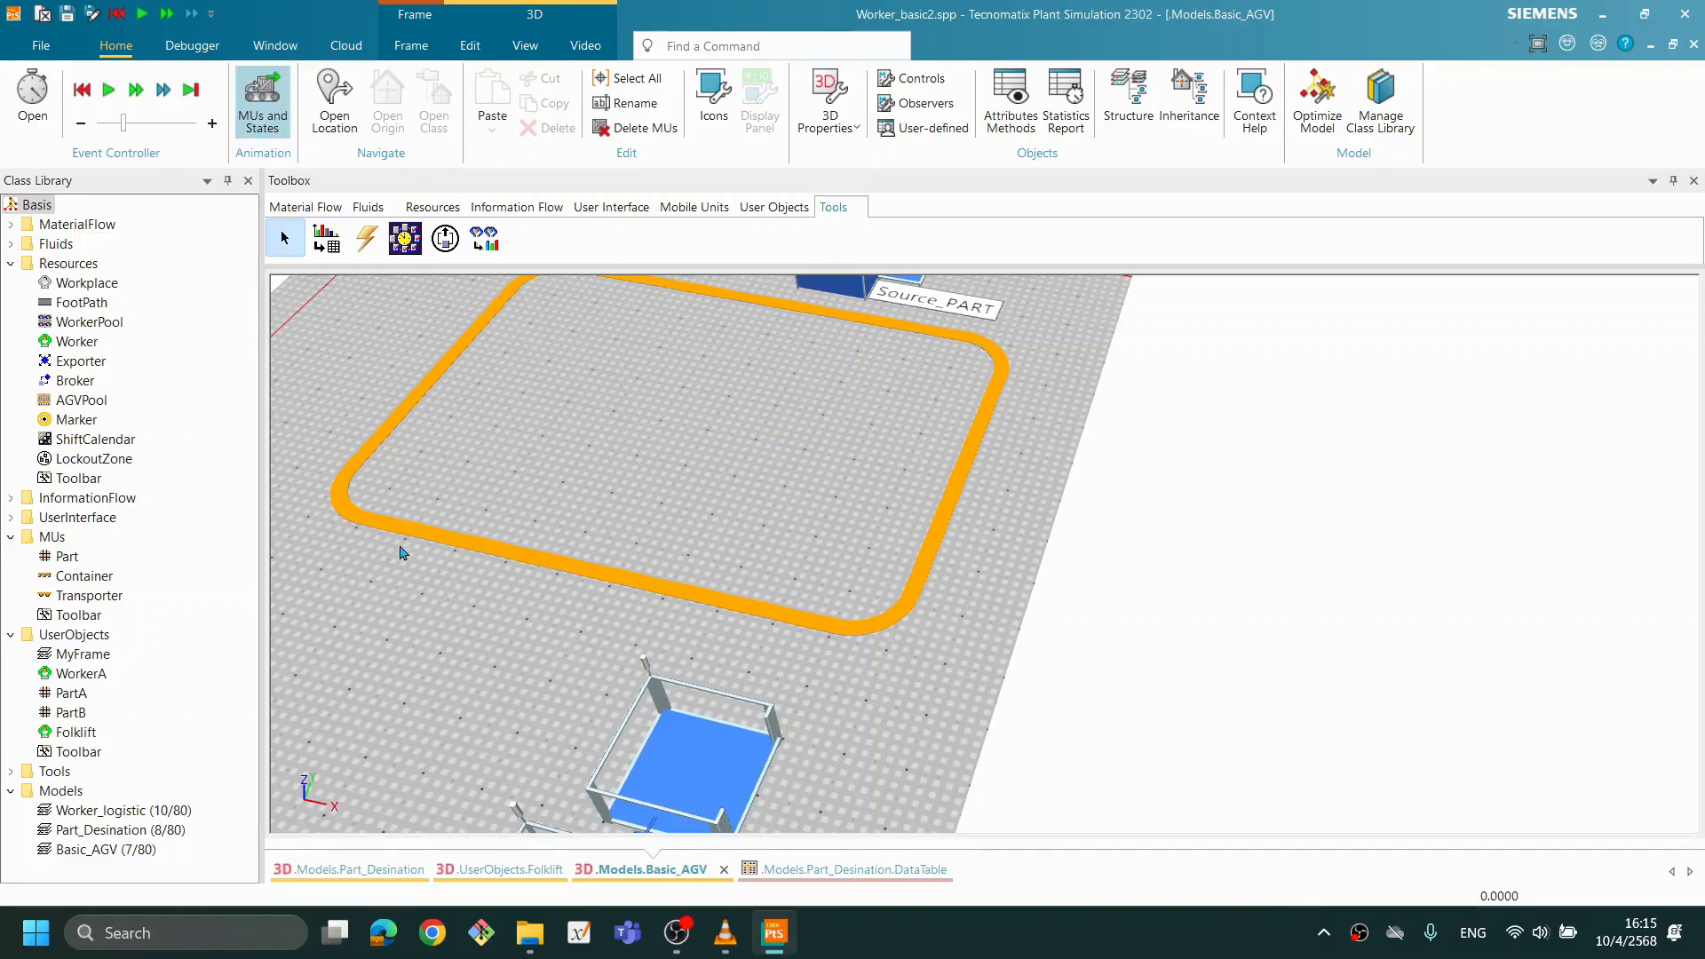
drag(667, 540, 636, 535)
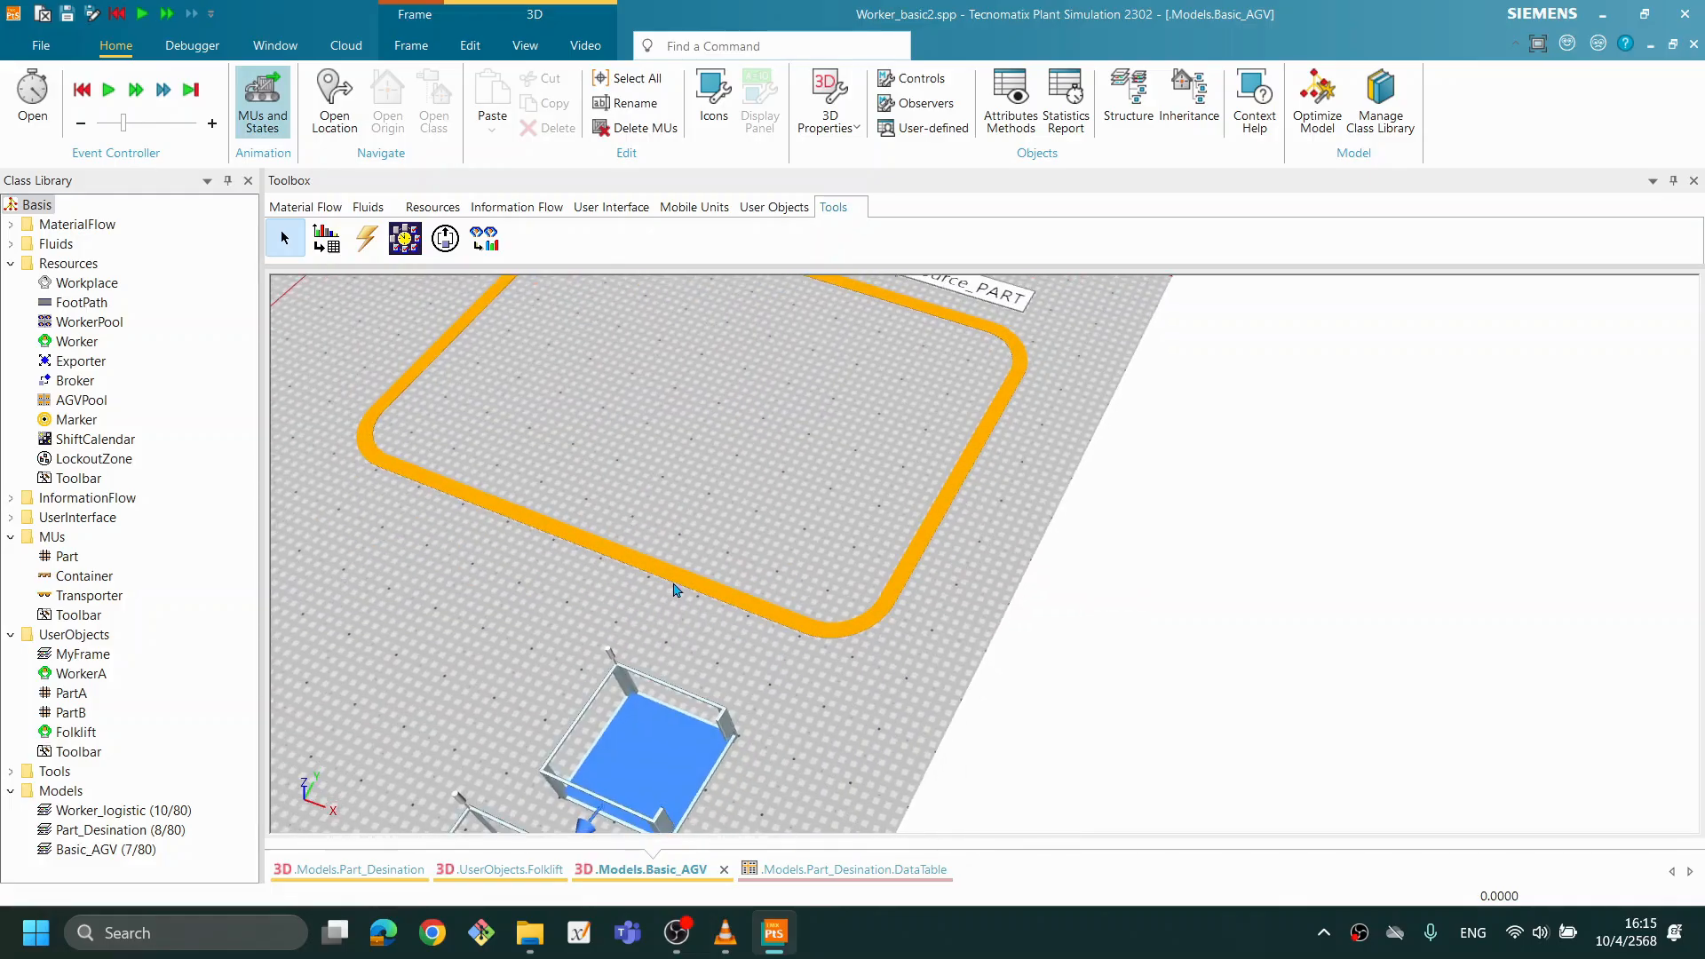
mouse_move(661, 573)
drag(716, 408, 640, 587)
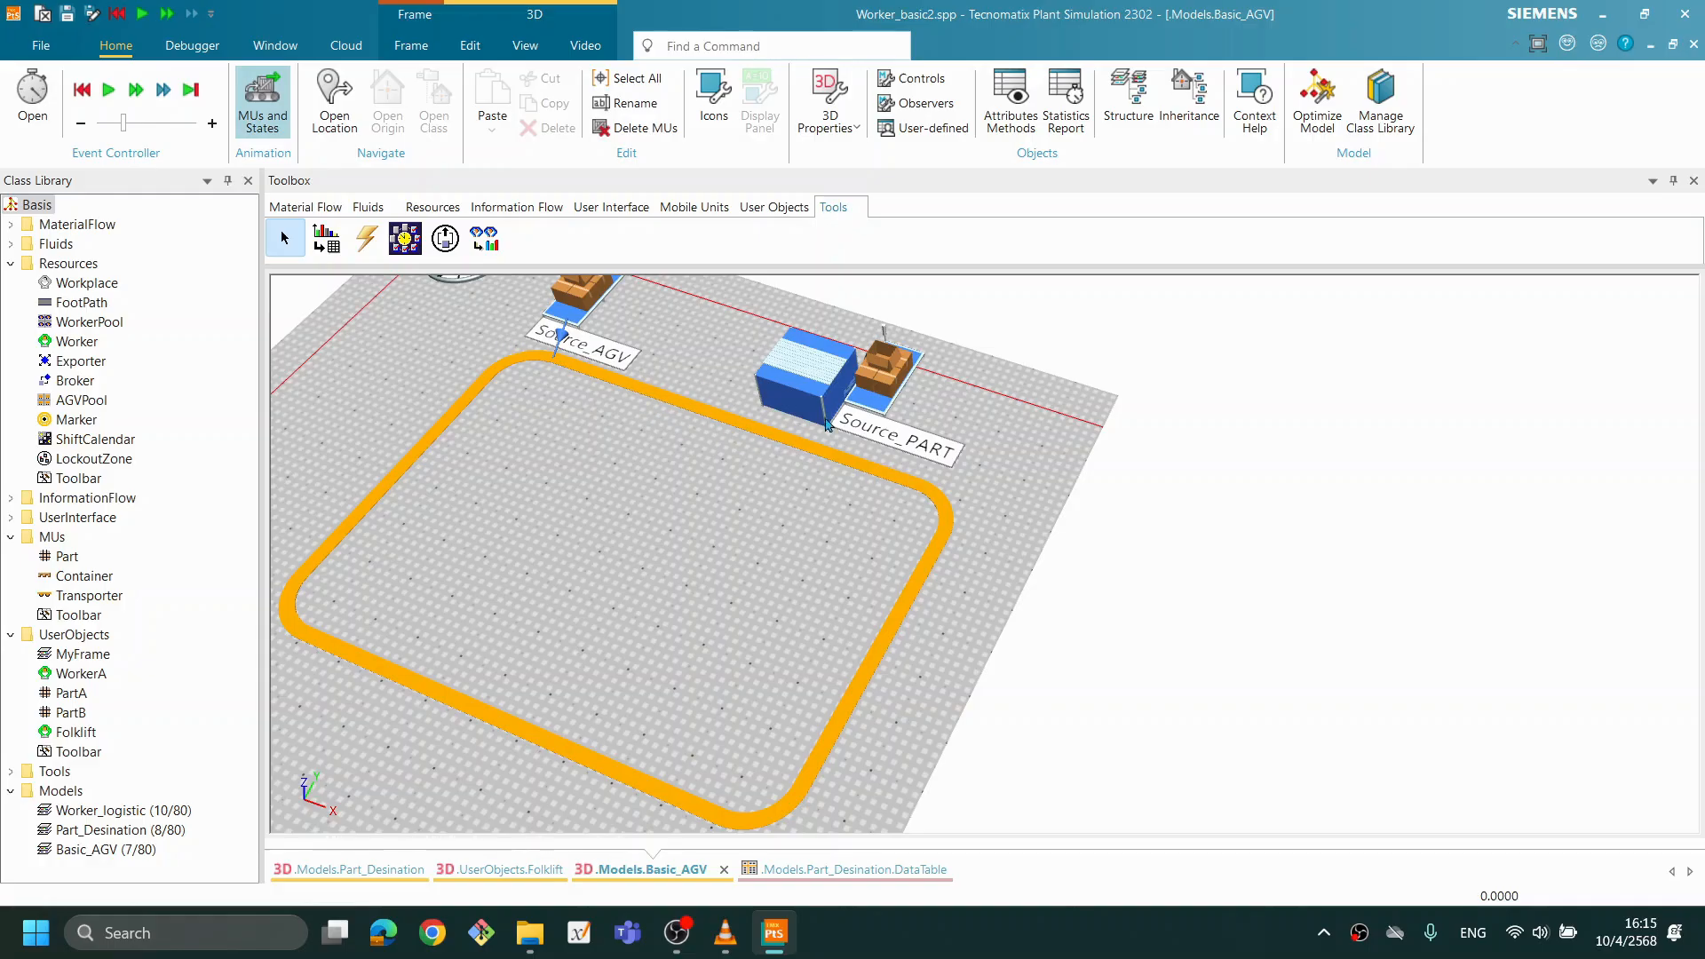
mouse_move(867, 470)
drag(705, 523, 706, 491)
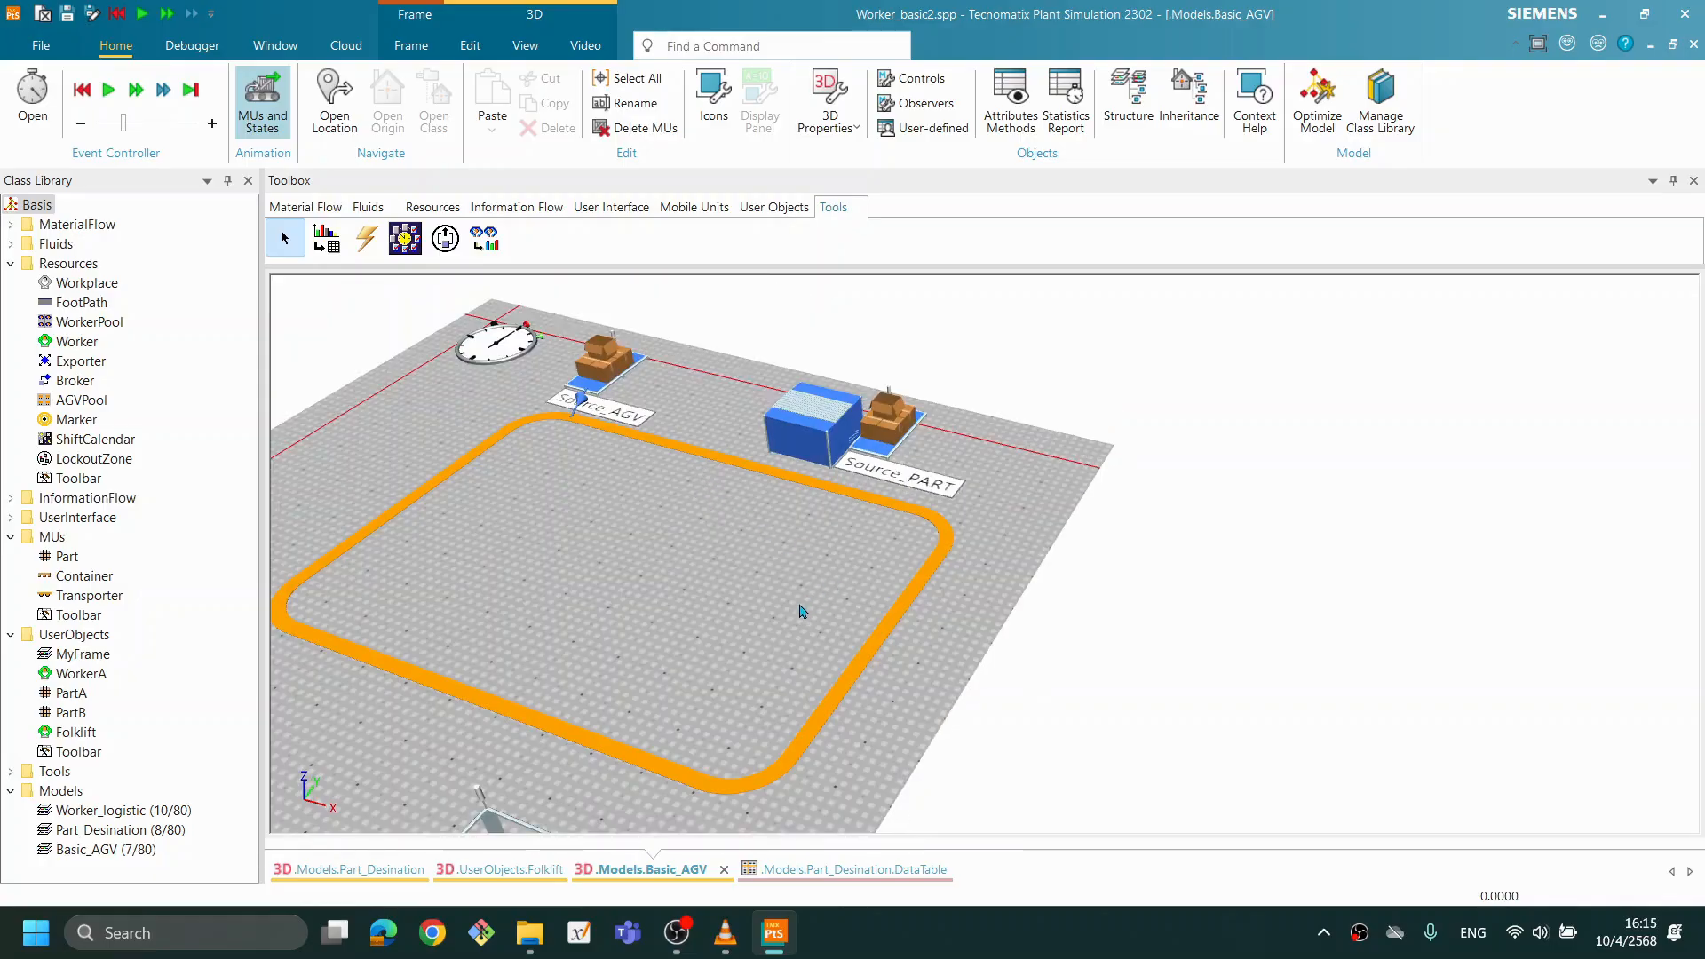
drag(800, 605, 788, 630)
mouse_move(796, 571)
mouse_down()
mouse_move(811, 510)
mouse_move(790, 555)
mouse_up()
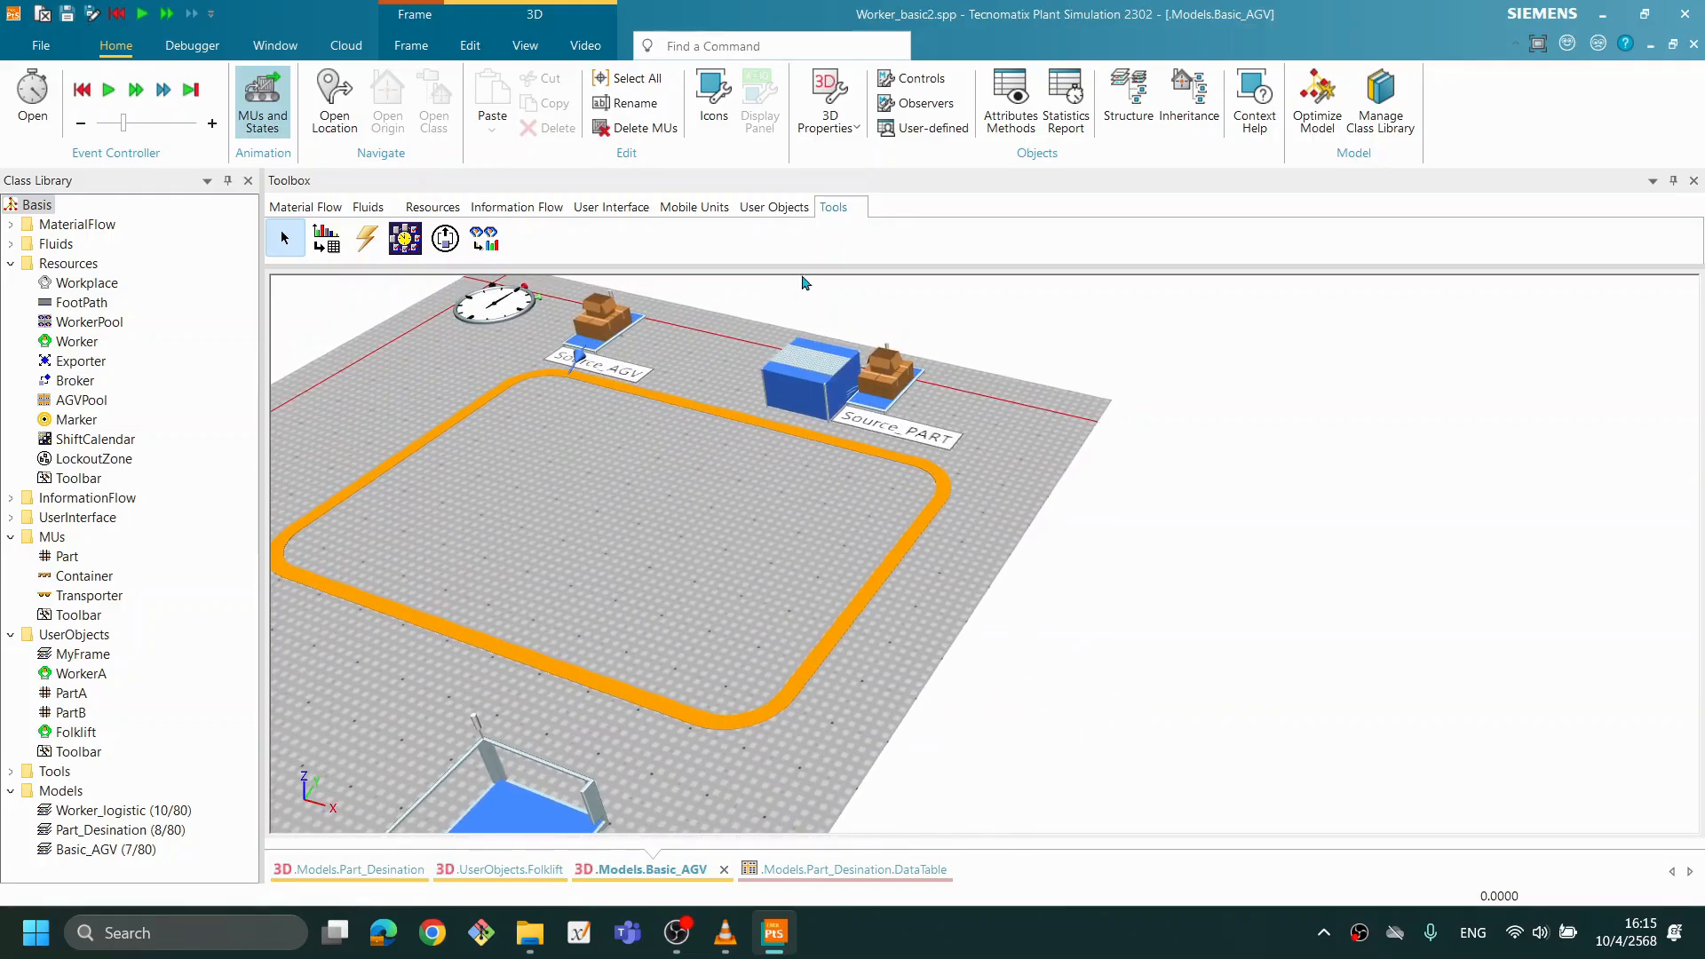
- Place a second TransferStation between the Track's lower straight and the Buffer
drag(606, 535, 765, 472)
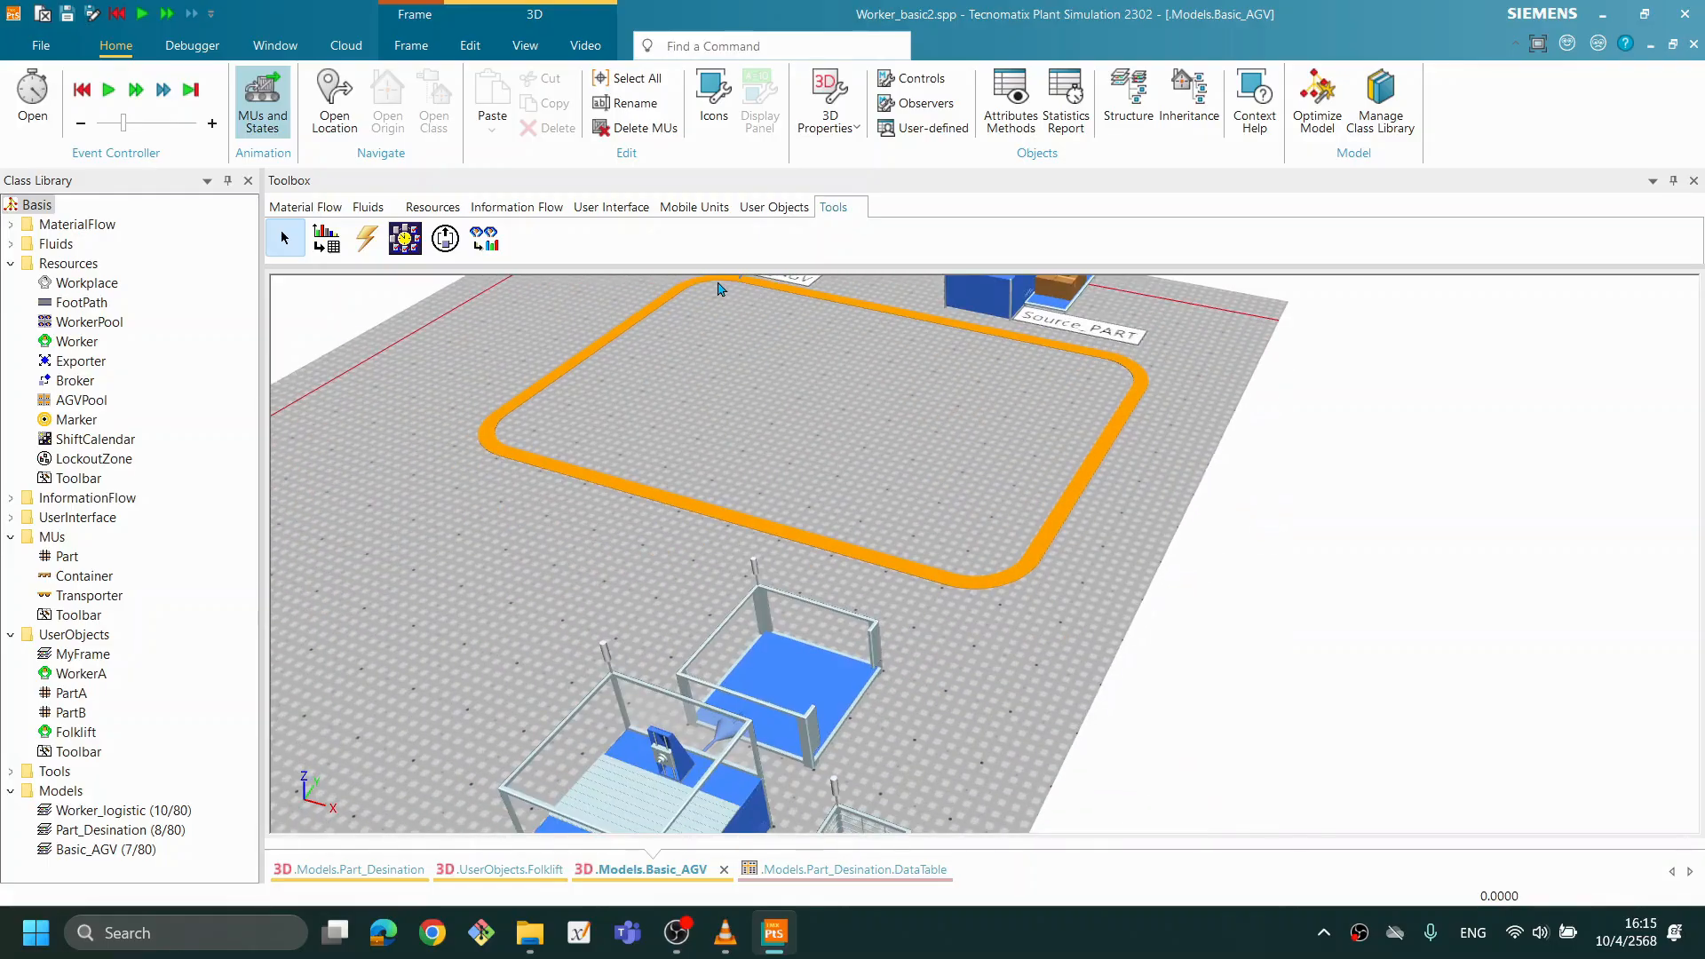
drag(445, 238, 647, 609)
mouse_move(1001, 540)
mouse_down()
mouse_move(884, 497)
mouse_move(998, 561)
mouse_up()
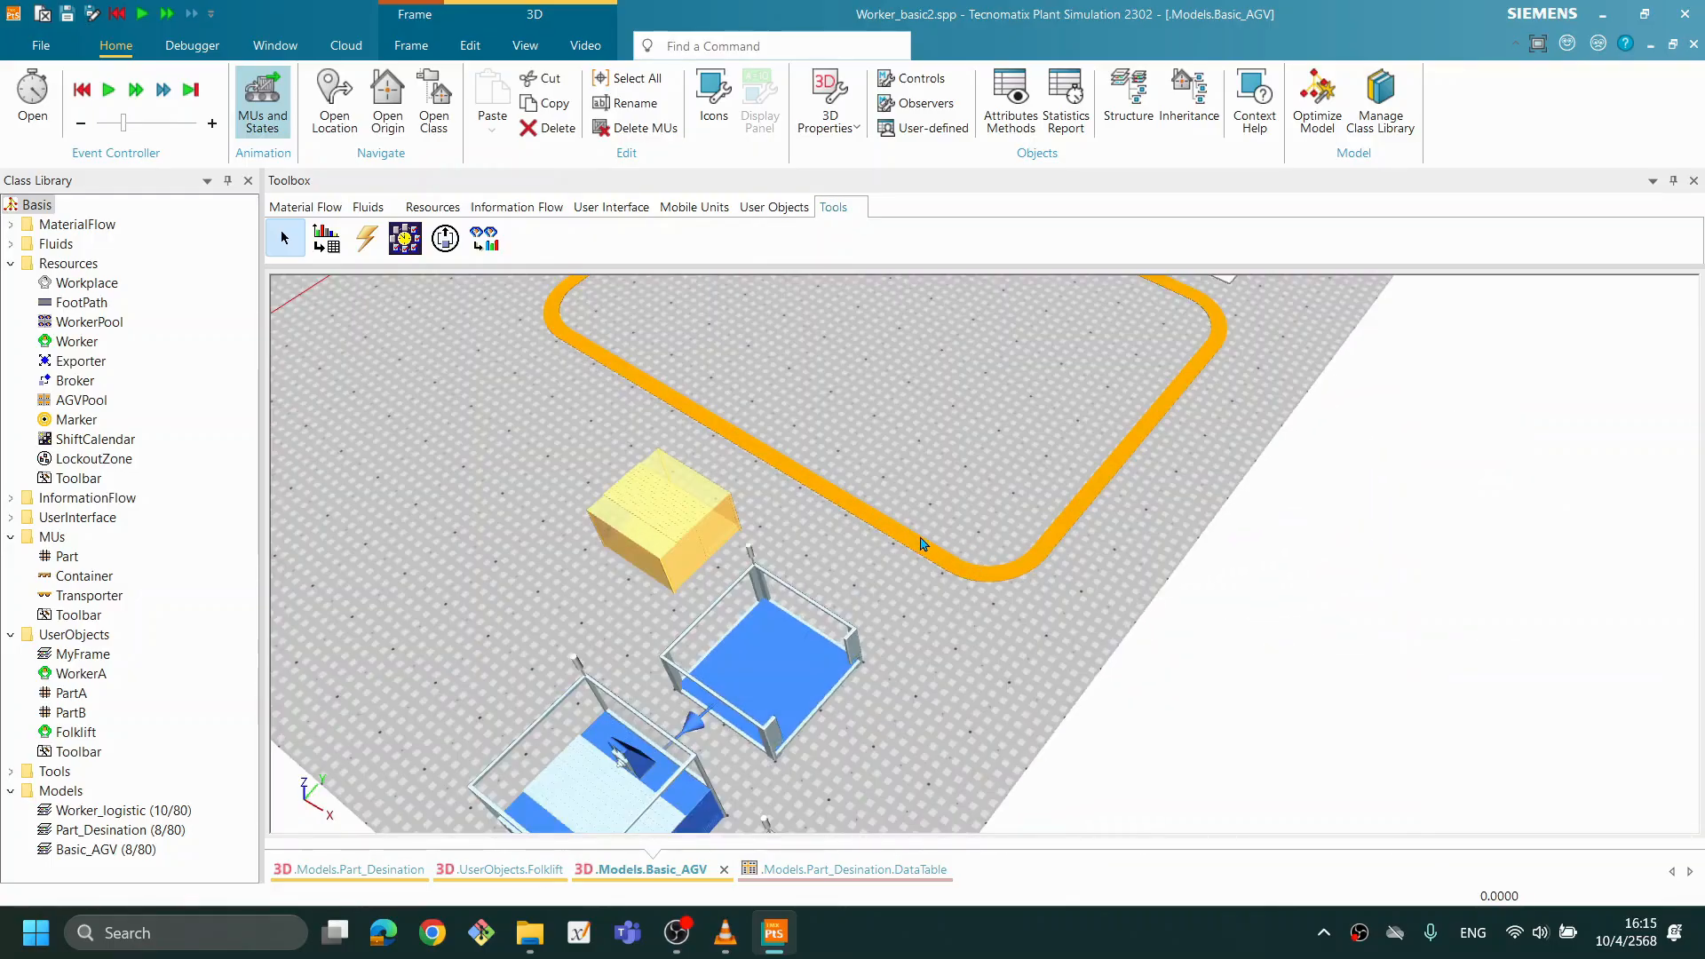
mouse_move(924, 484)
mouse_down()
mouse_move(902, 488)
mouse_move(921, 480)
mouse_up()
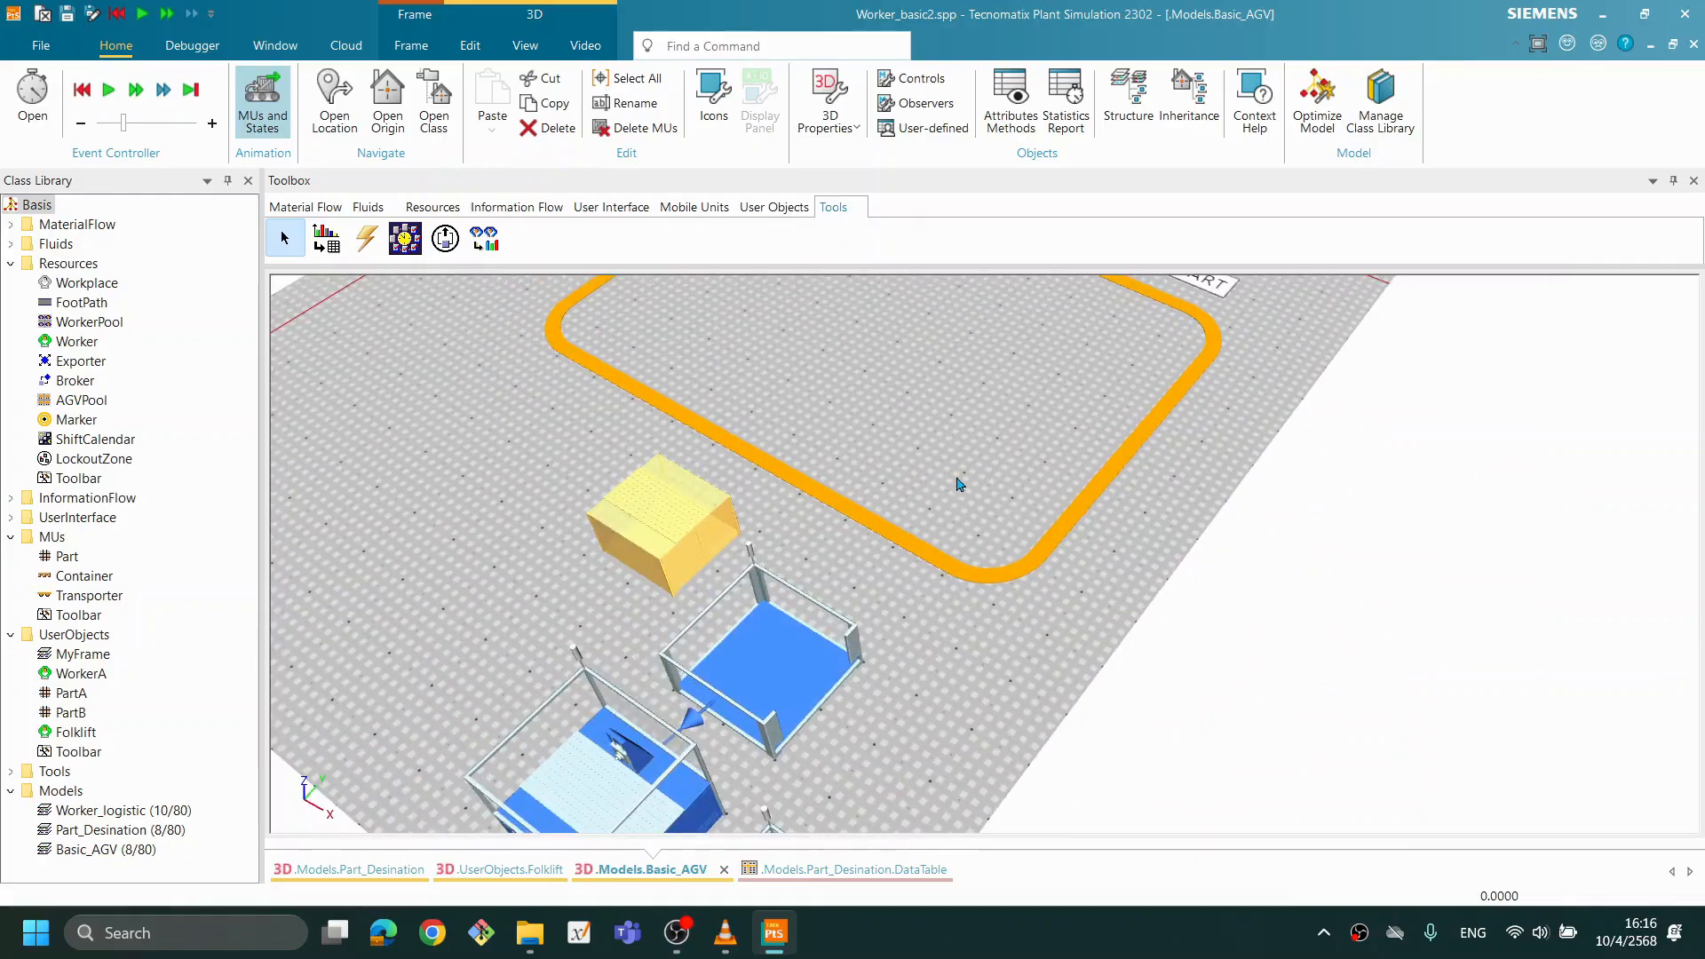
click(874, 543)
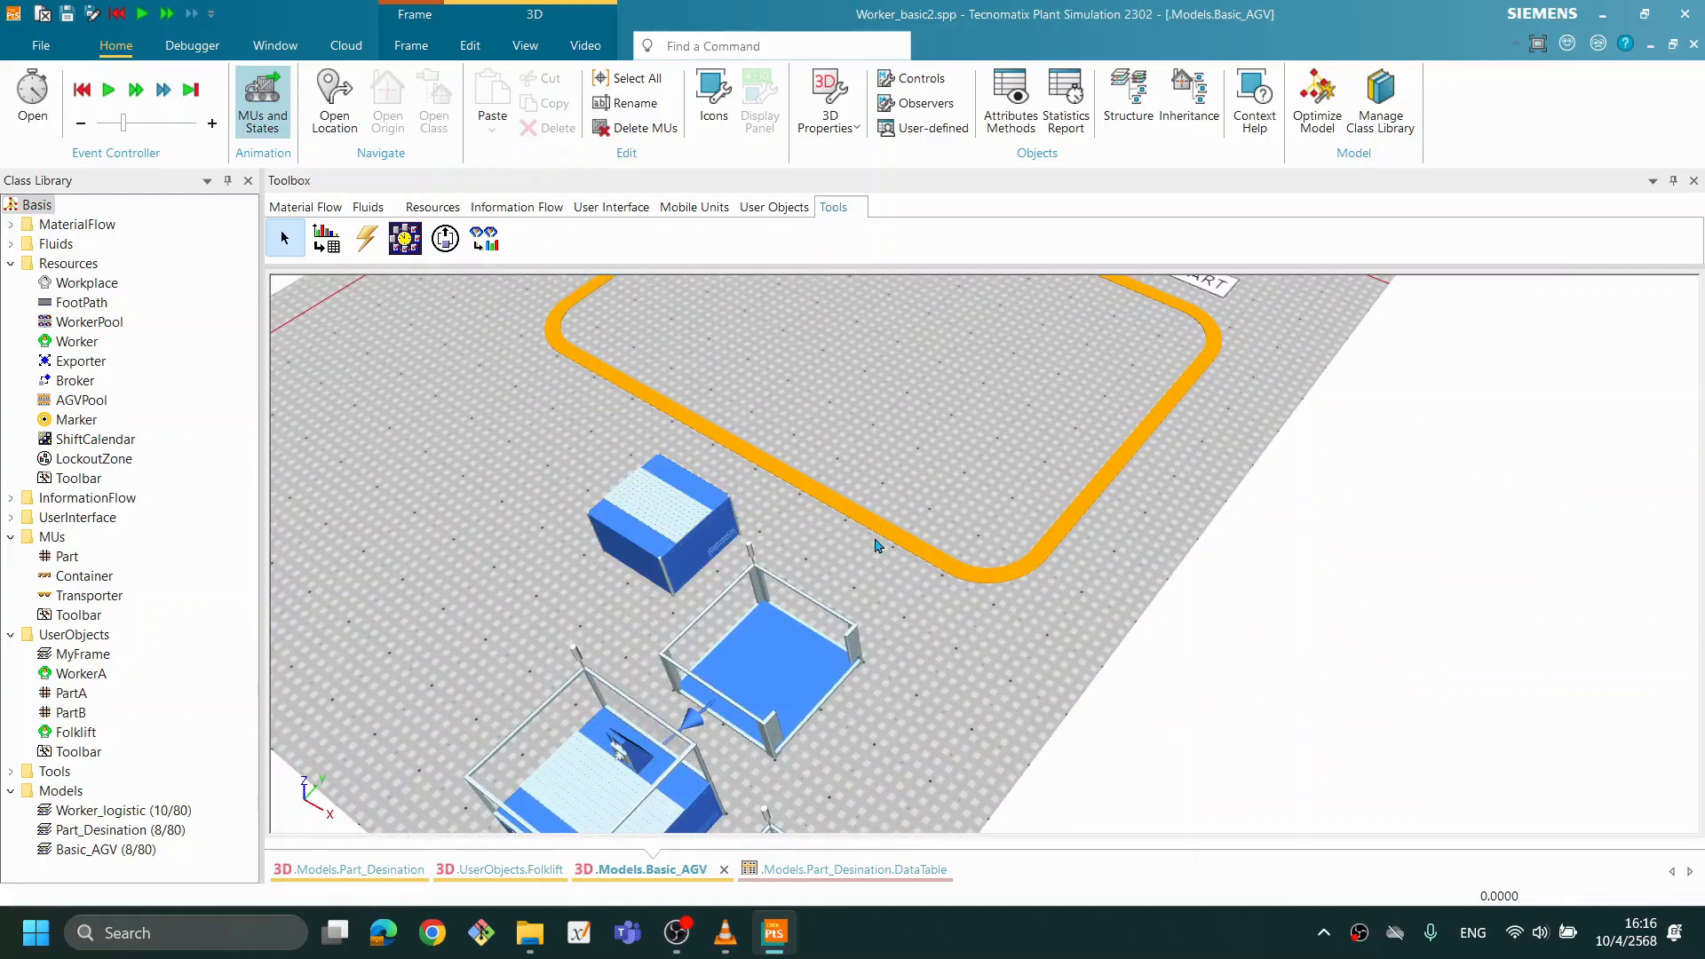
- Review the attributes of the TransferStation beside Source_PART and close its settings without changes
drag(668, 466, 741, 591)
drag(815, 461, 785, 807)
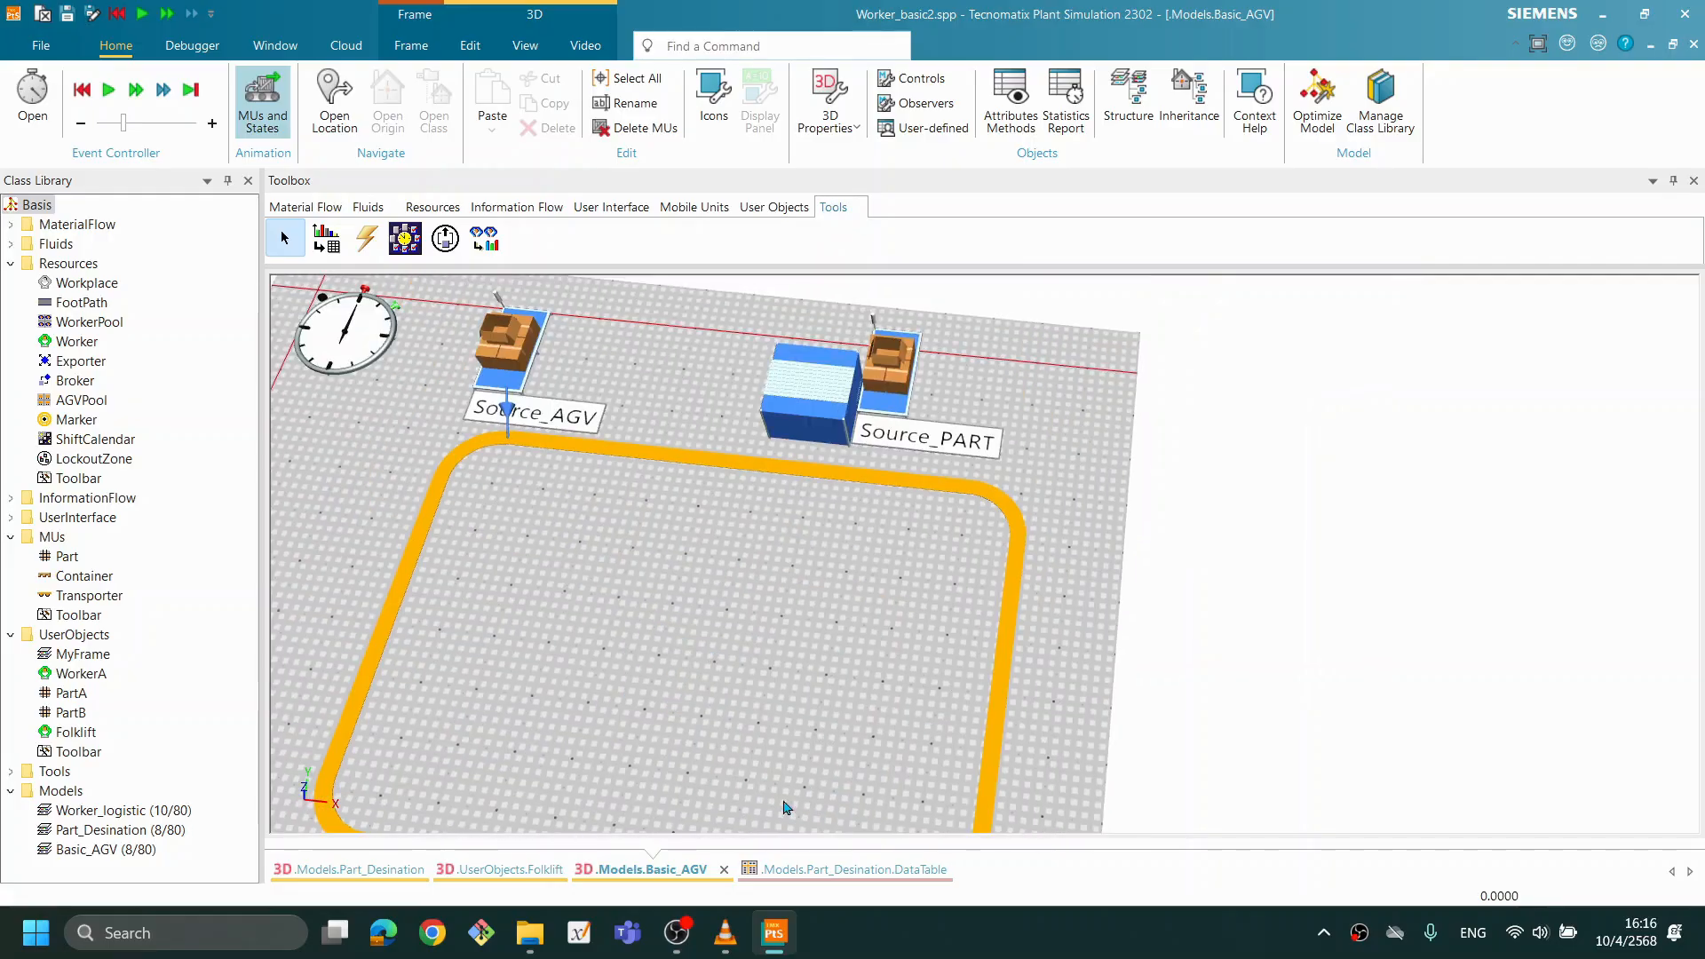
scroll(817, 738, up, 1)
drag(1039, 526, 1137, 627)
drag(655, 673, 615, 633)
drag(919, 641, 935, 638)
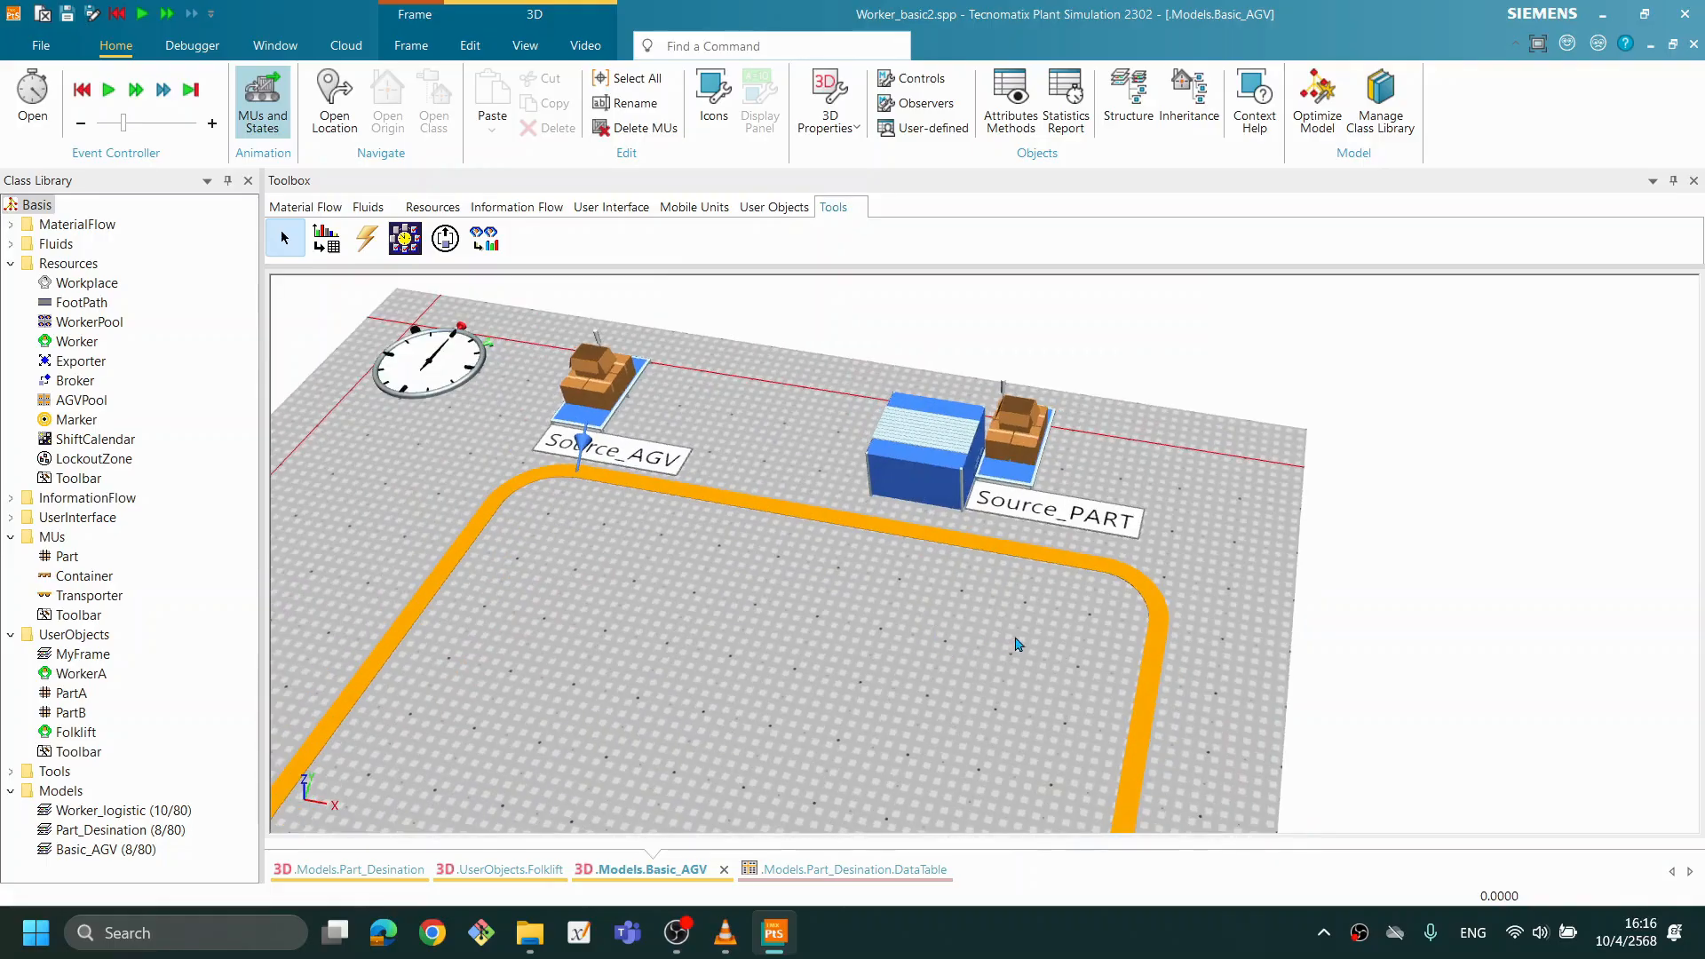
double_click(940, 459)
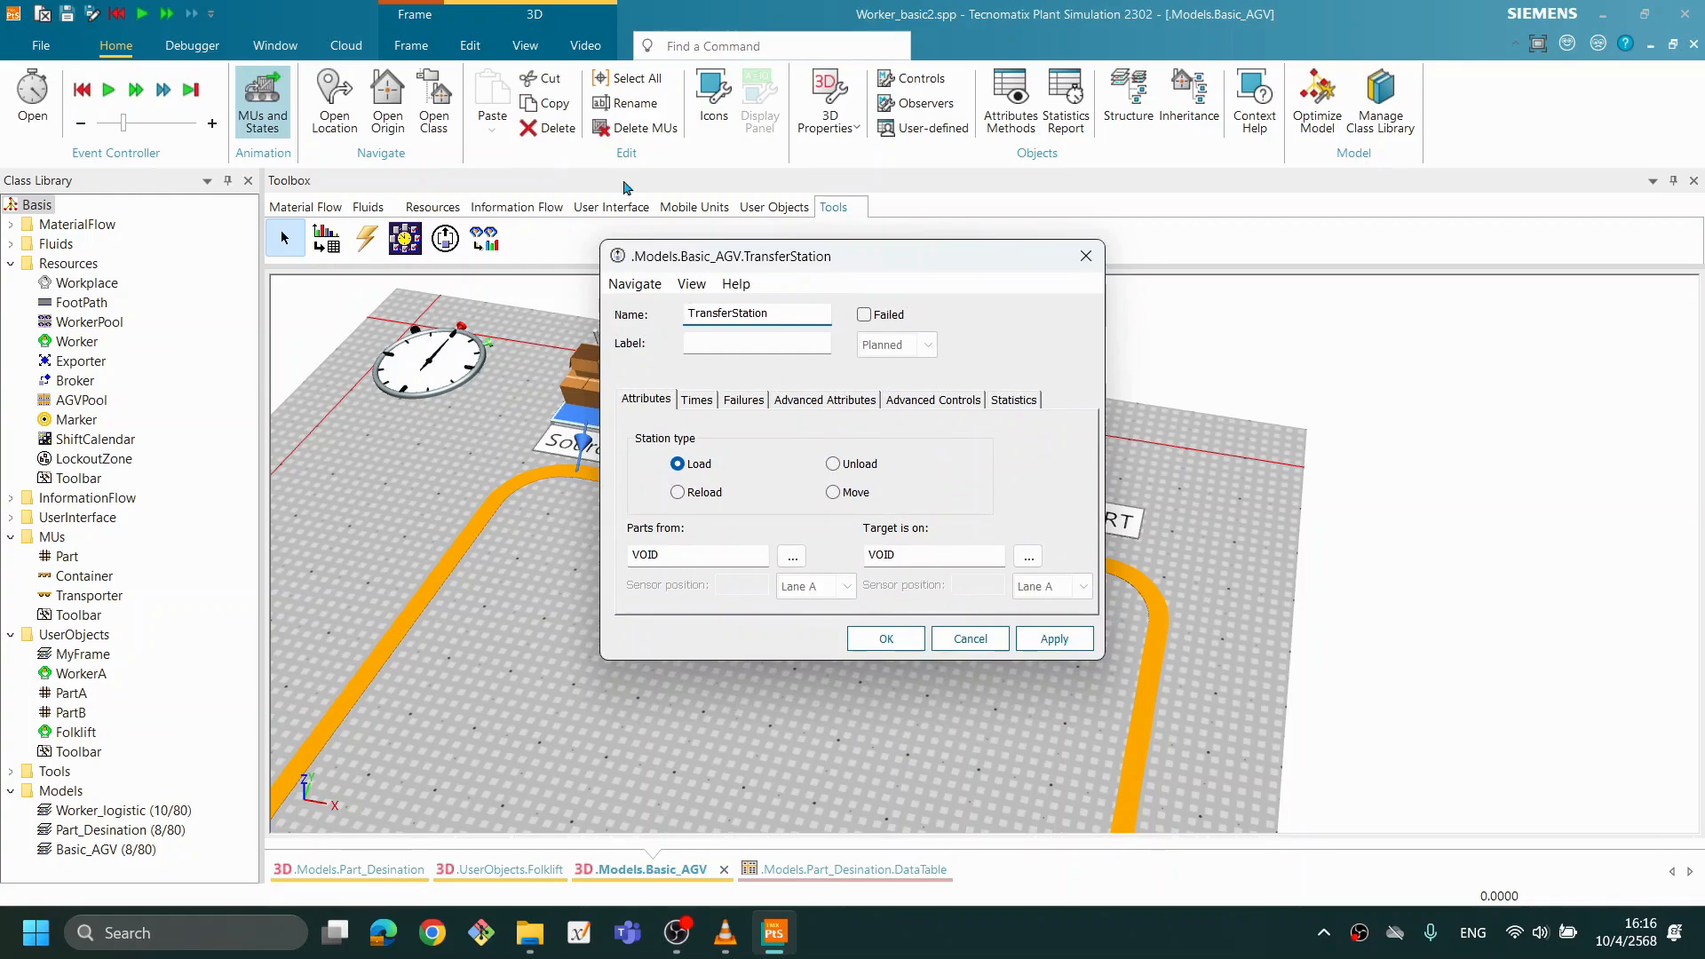
drag(933, 263, 894, 256)
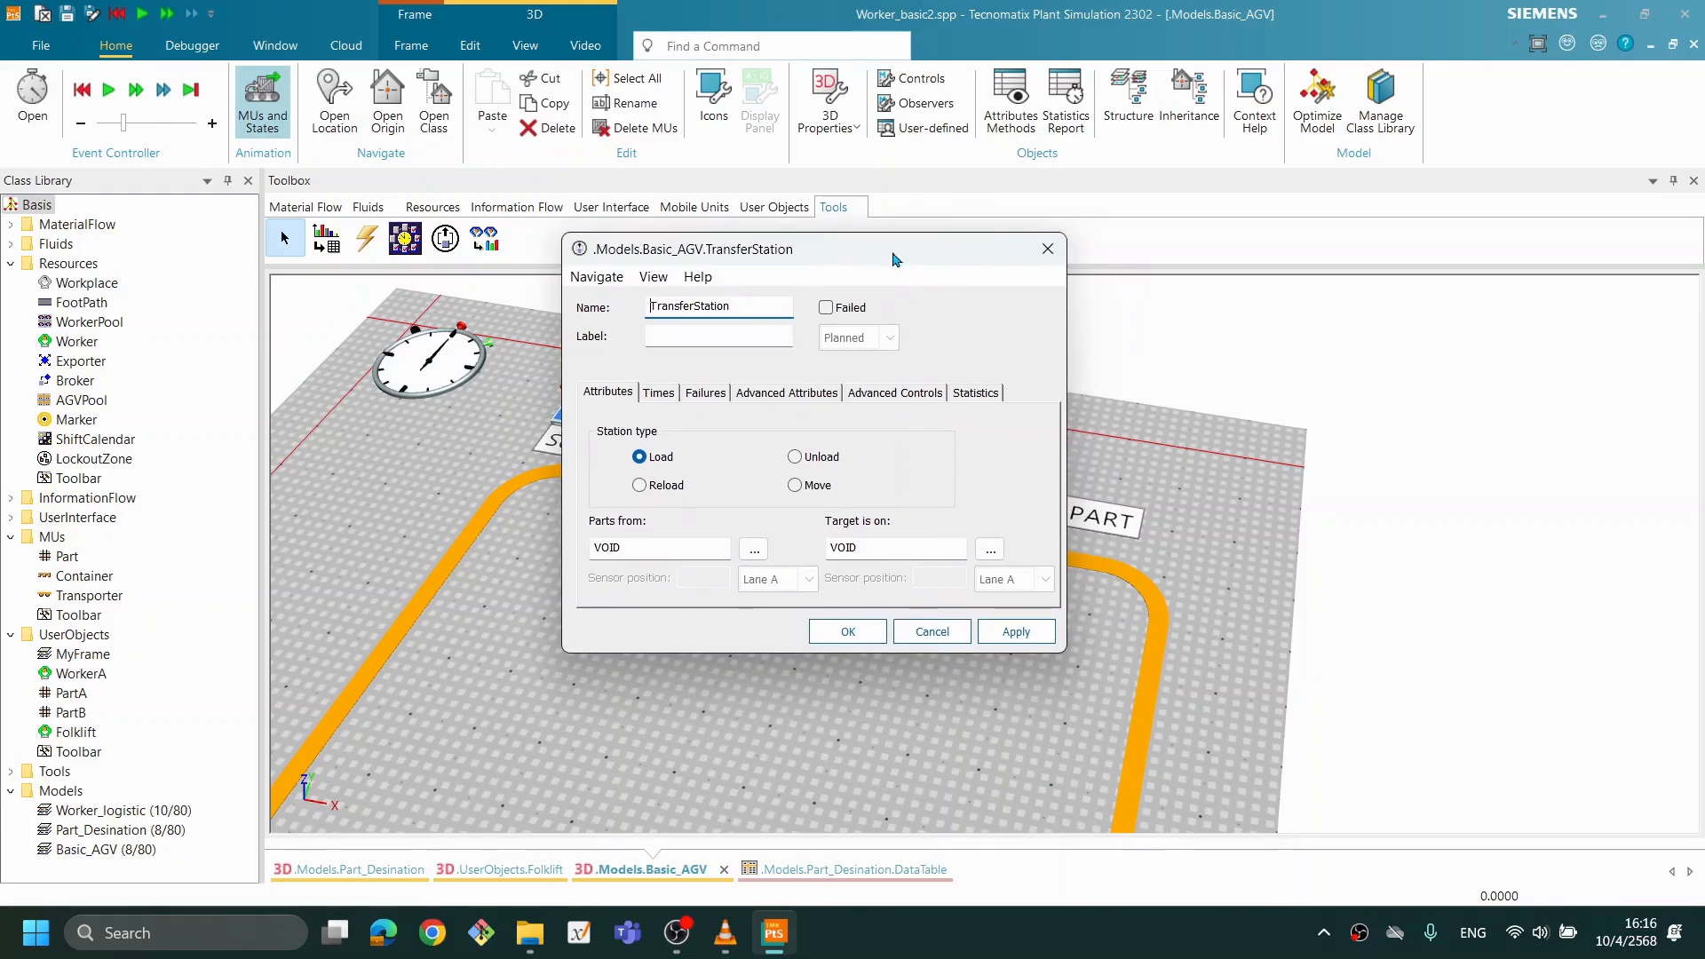
click(932, 631)
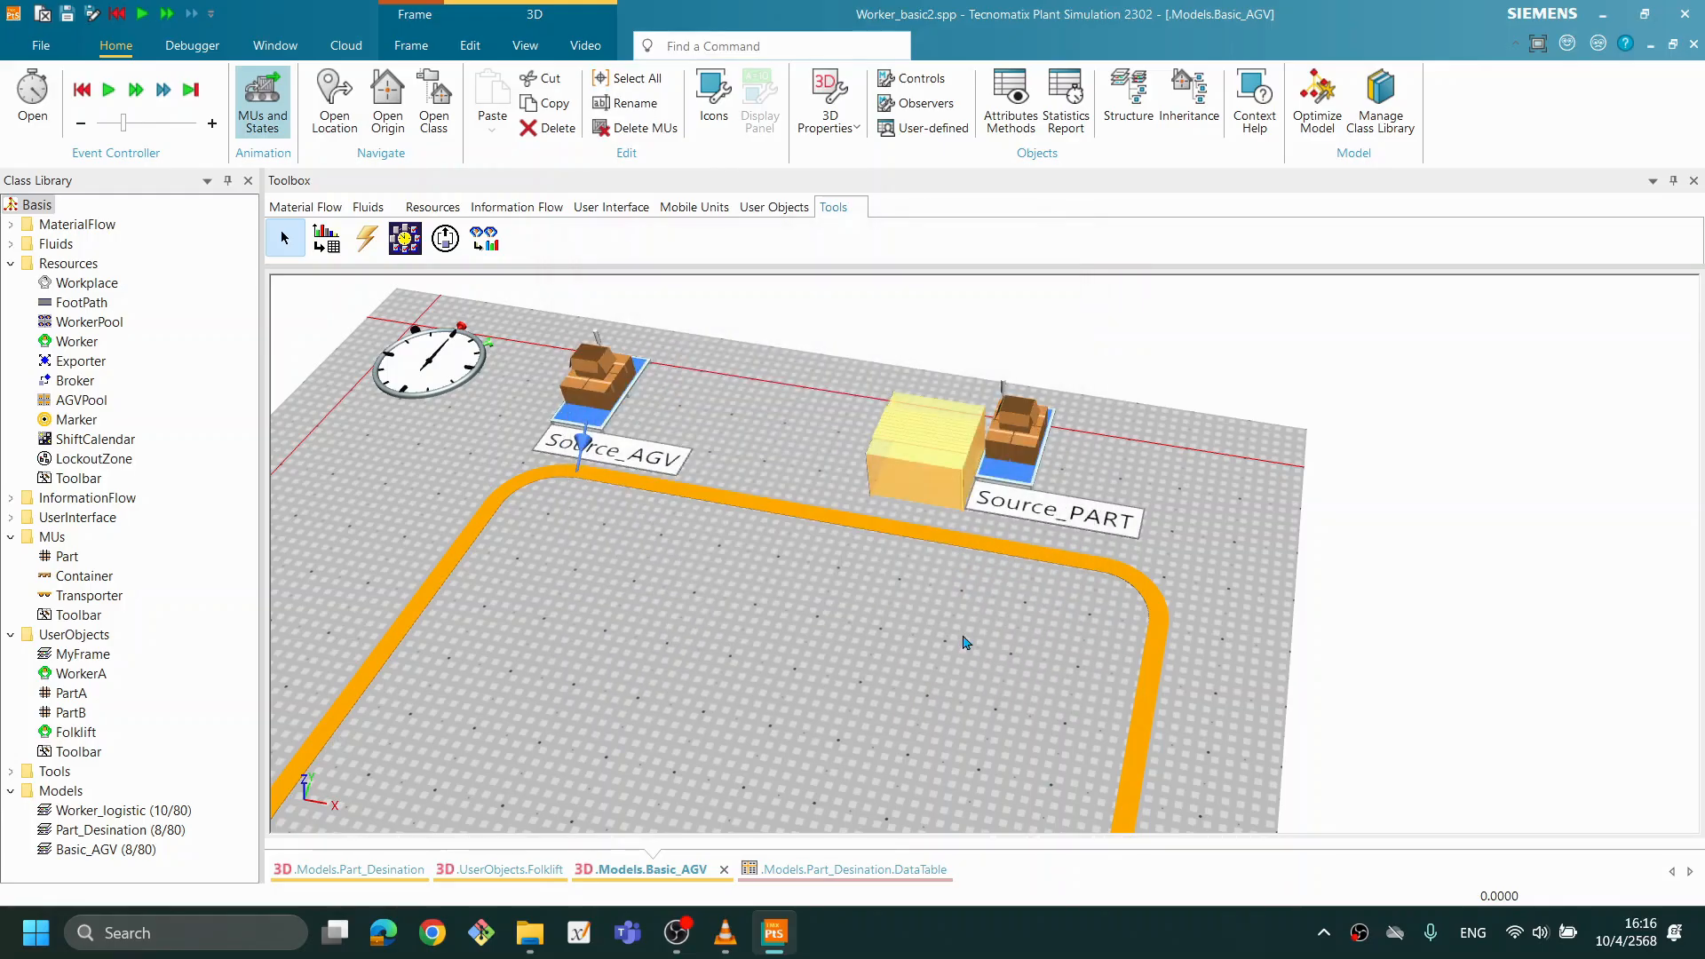
click(1007, 558)
right_click(1007, 558)
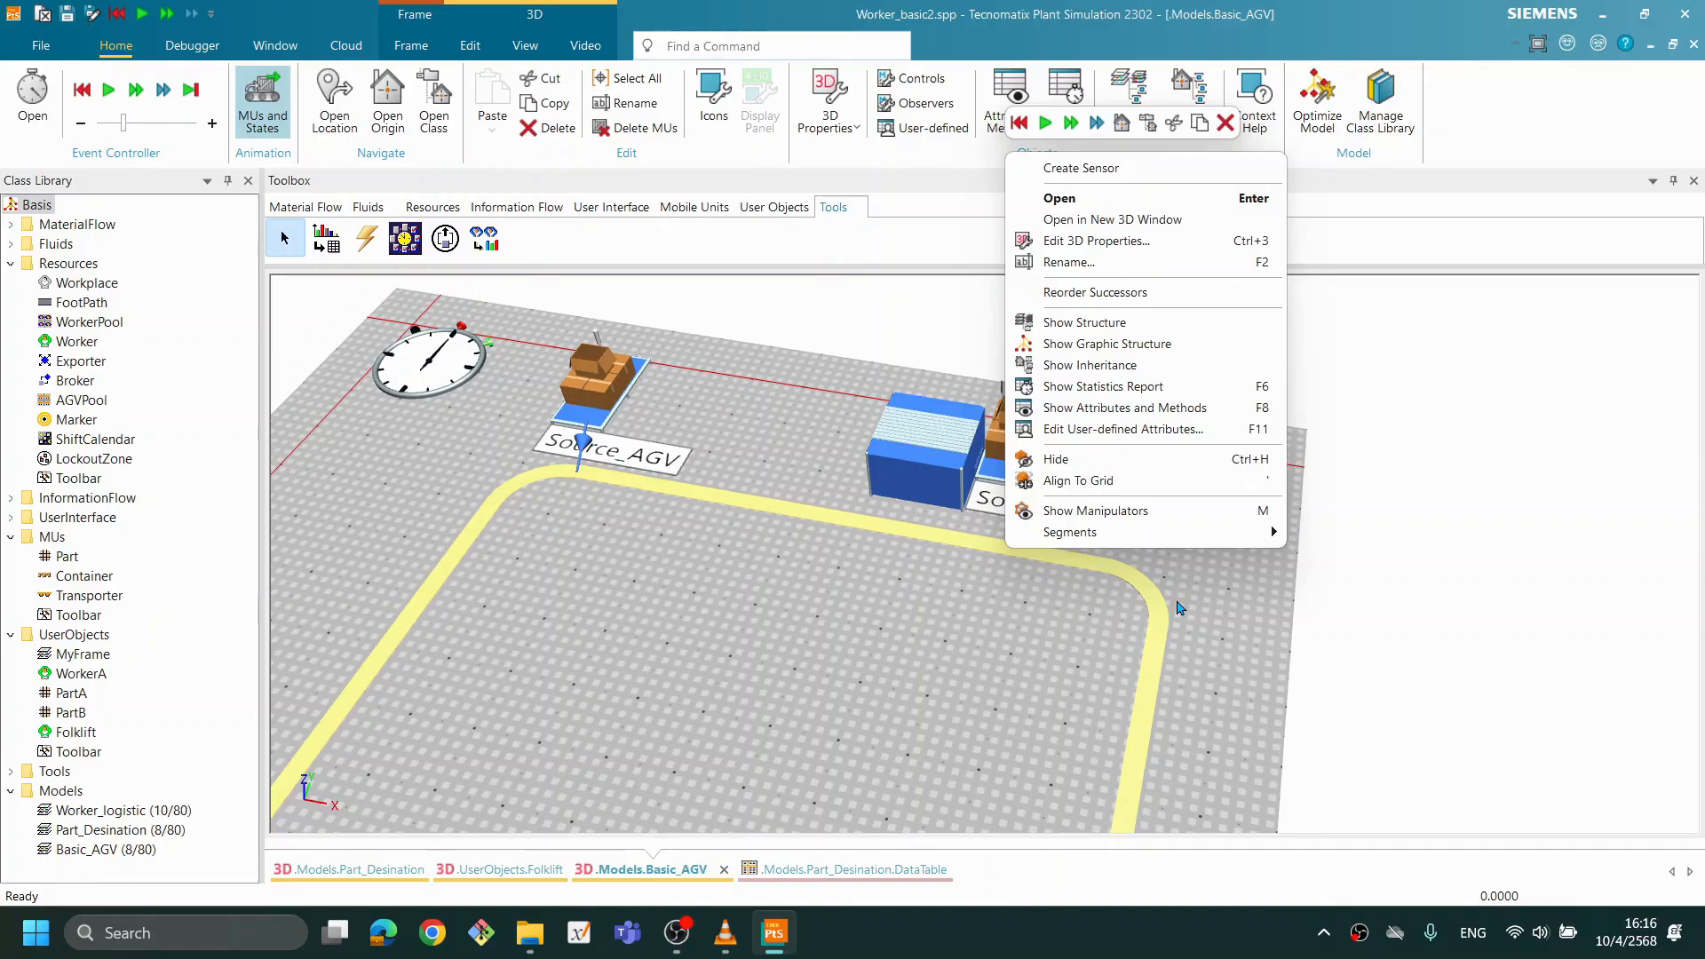
drag(1008, 673, 1010, 671)
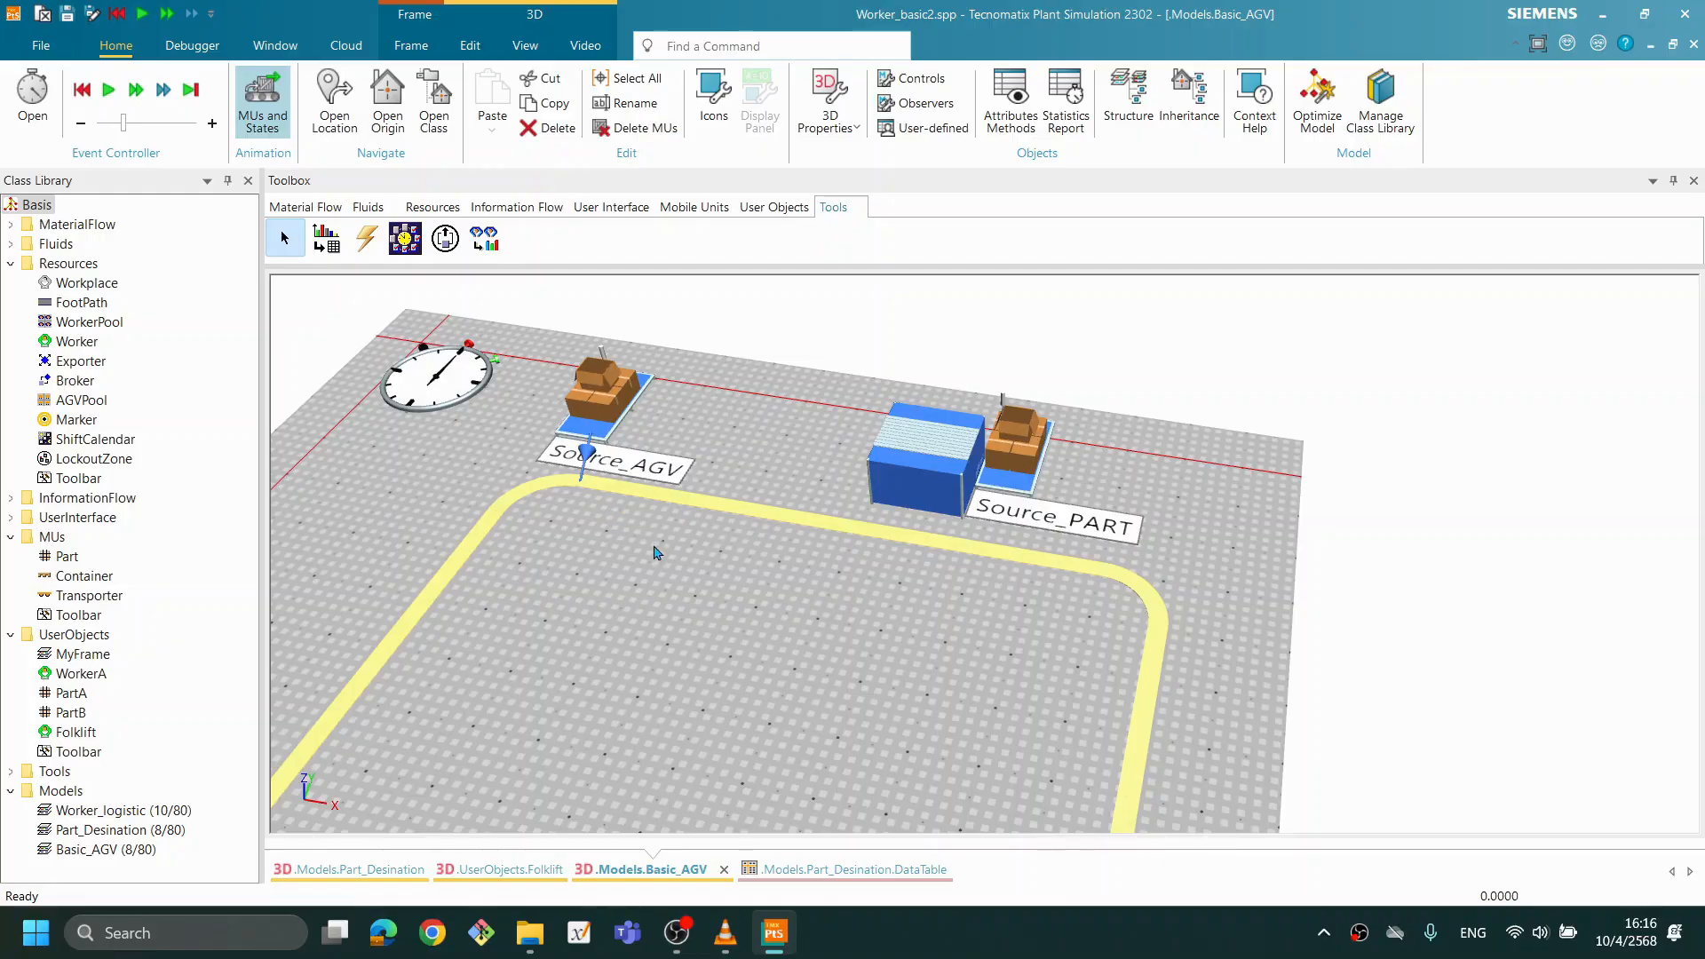
- Show the manipulators of the Track around its corner near Source_PART
scroll(636, 541, up, 2)
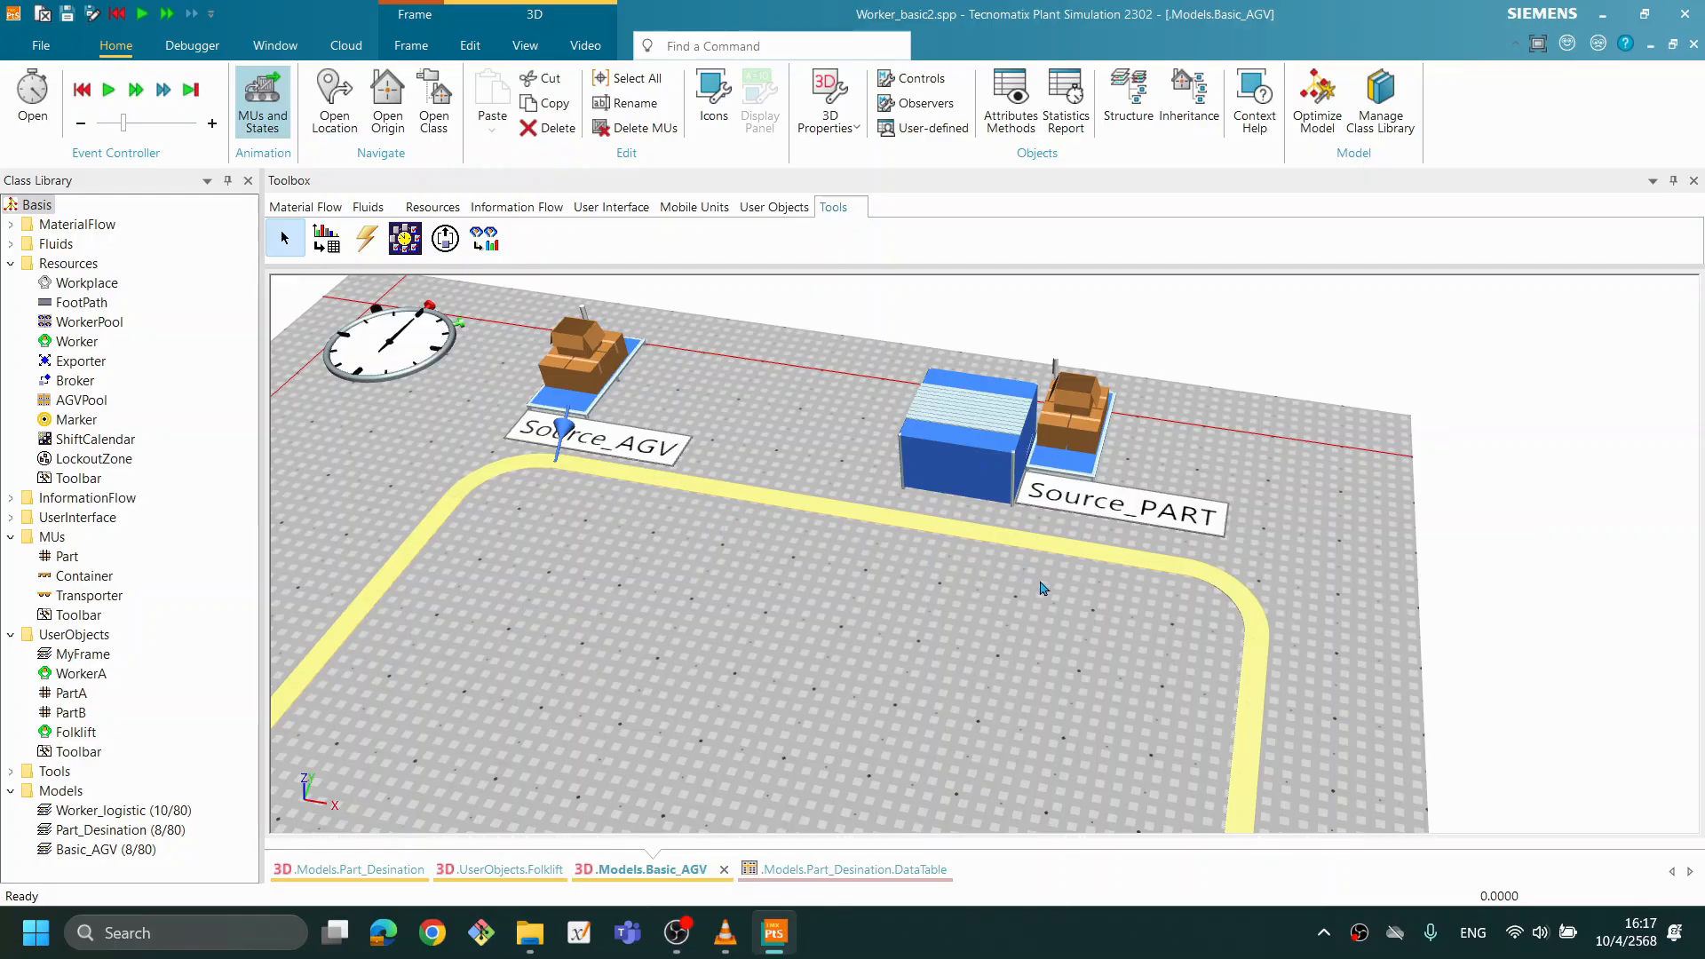
click(1228, 602)
right_click(1231, 584)
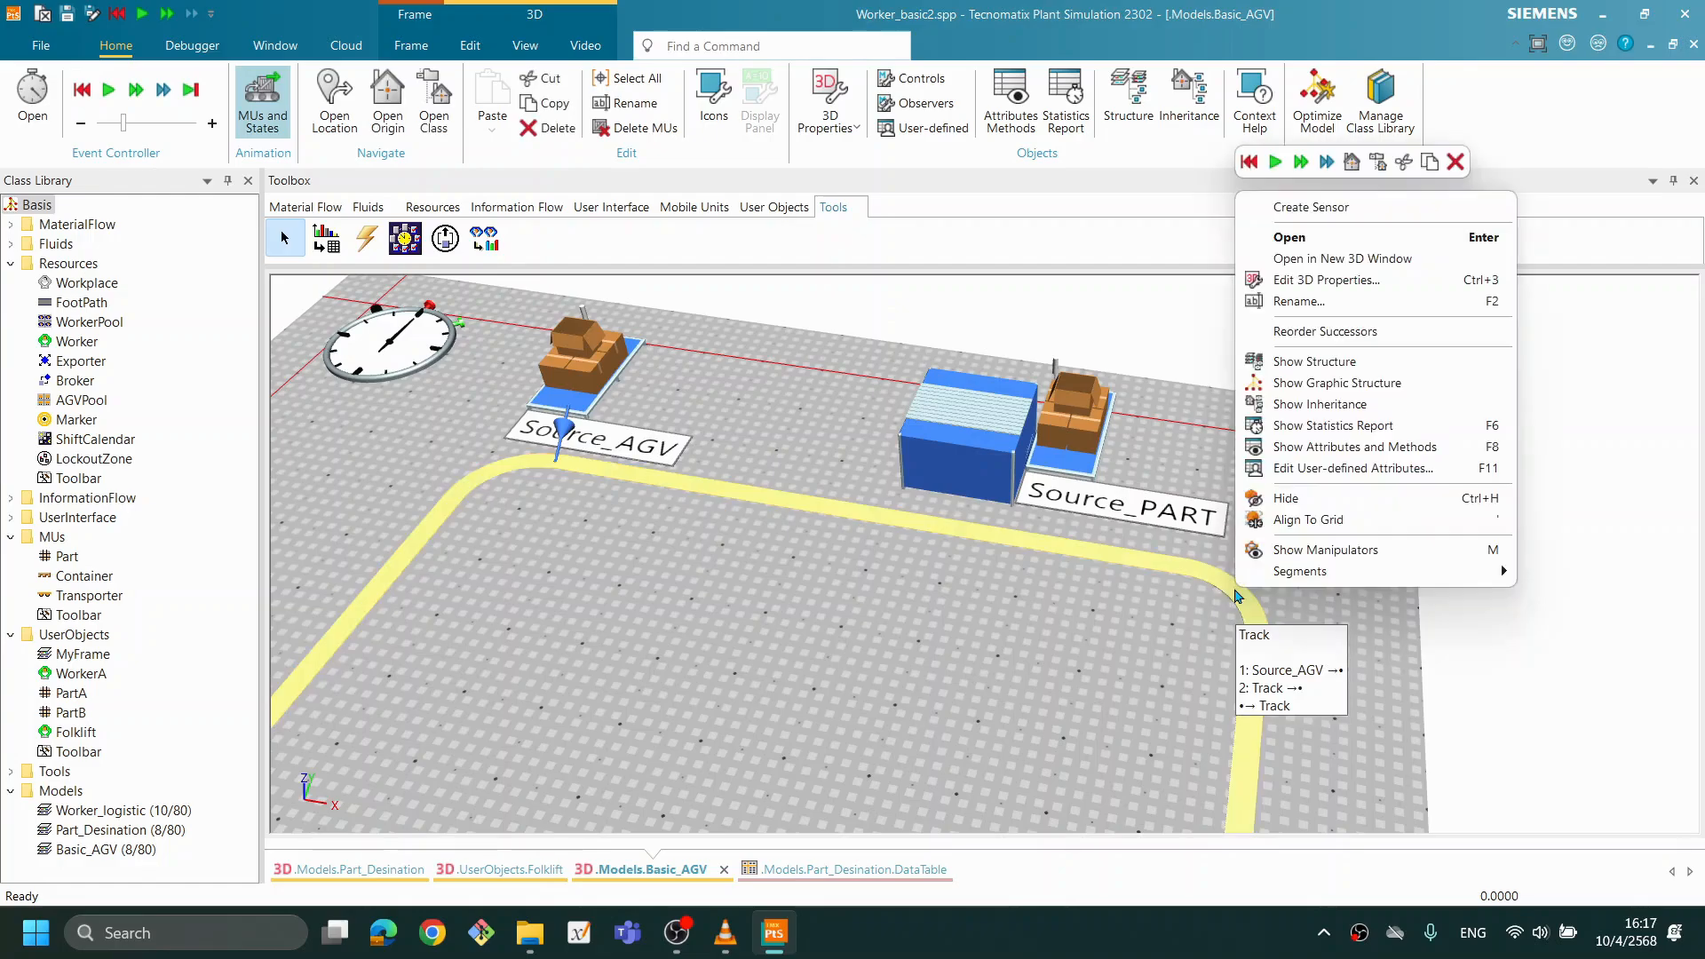
click(1341, 552)
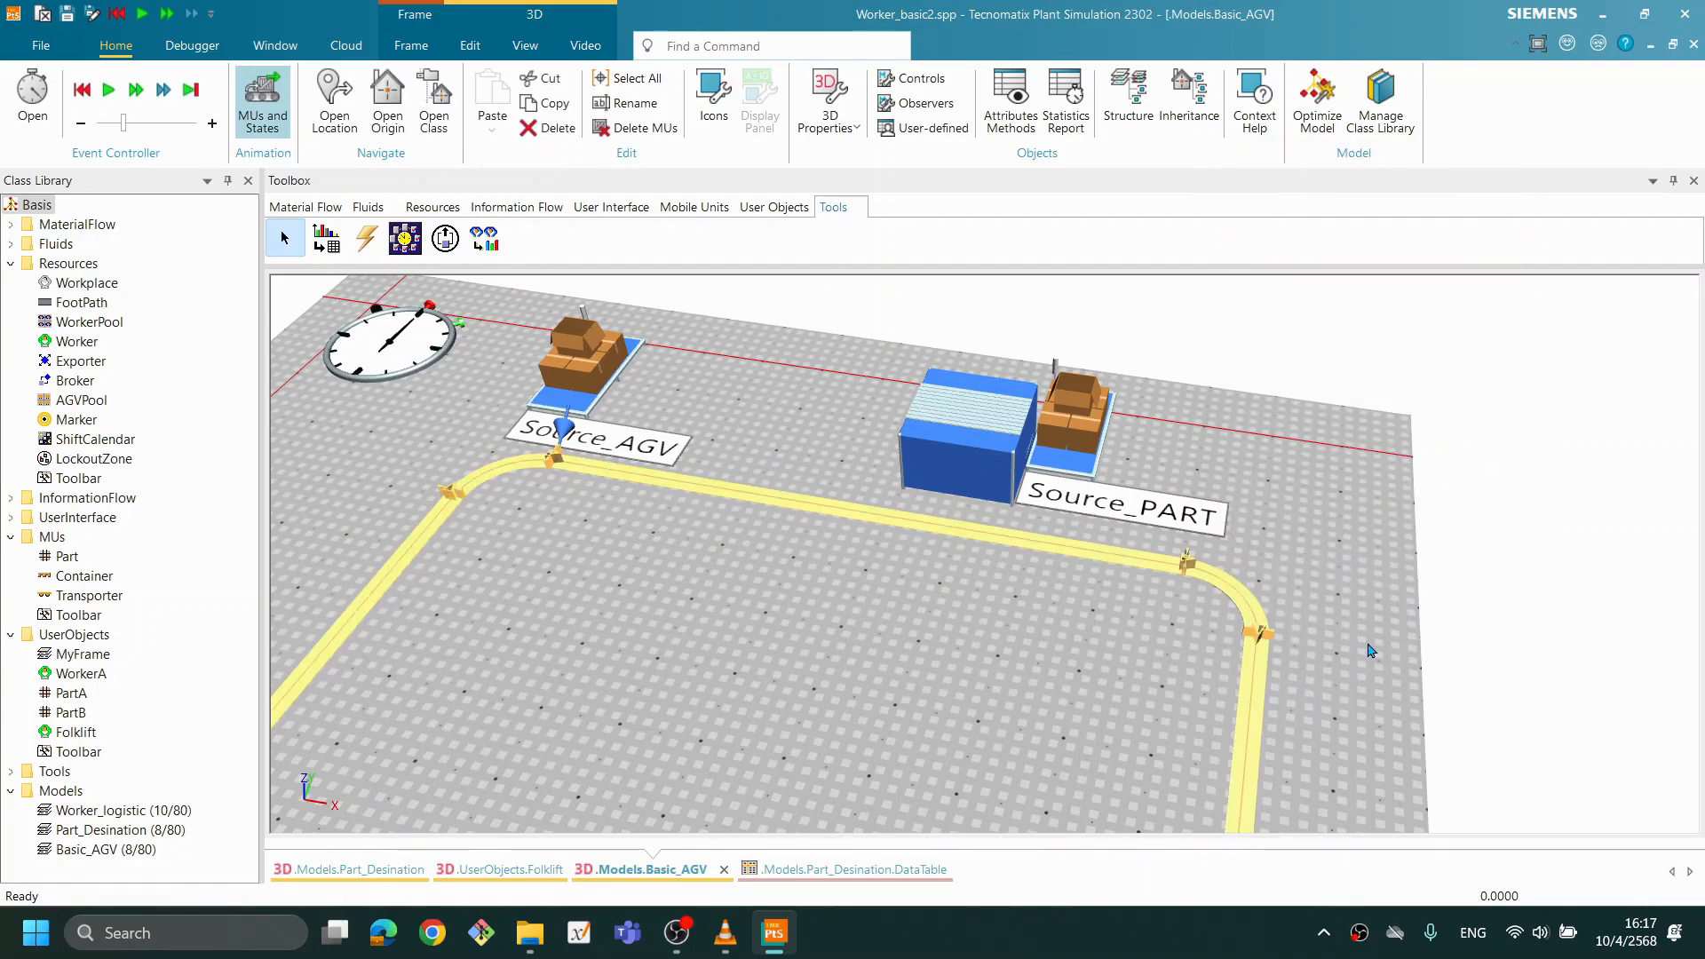
scroll(1372, 650, up, 4)
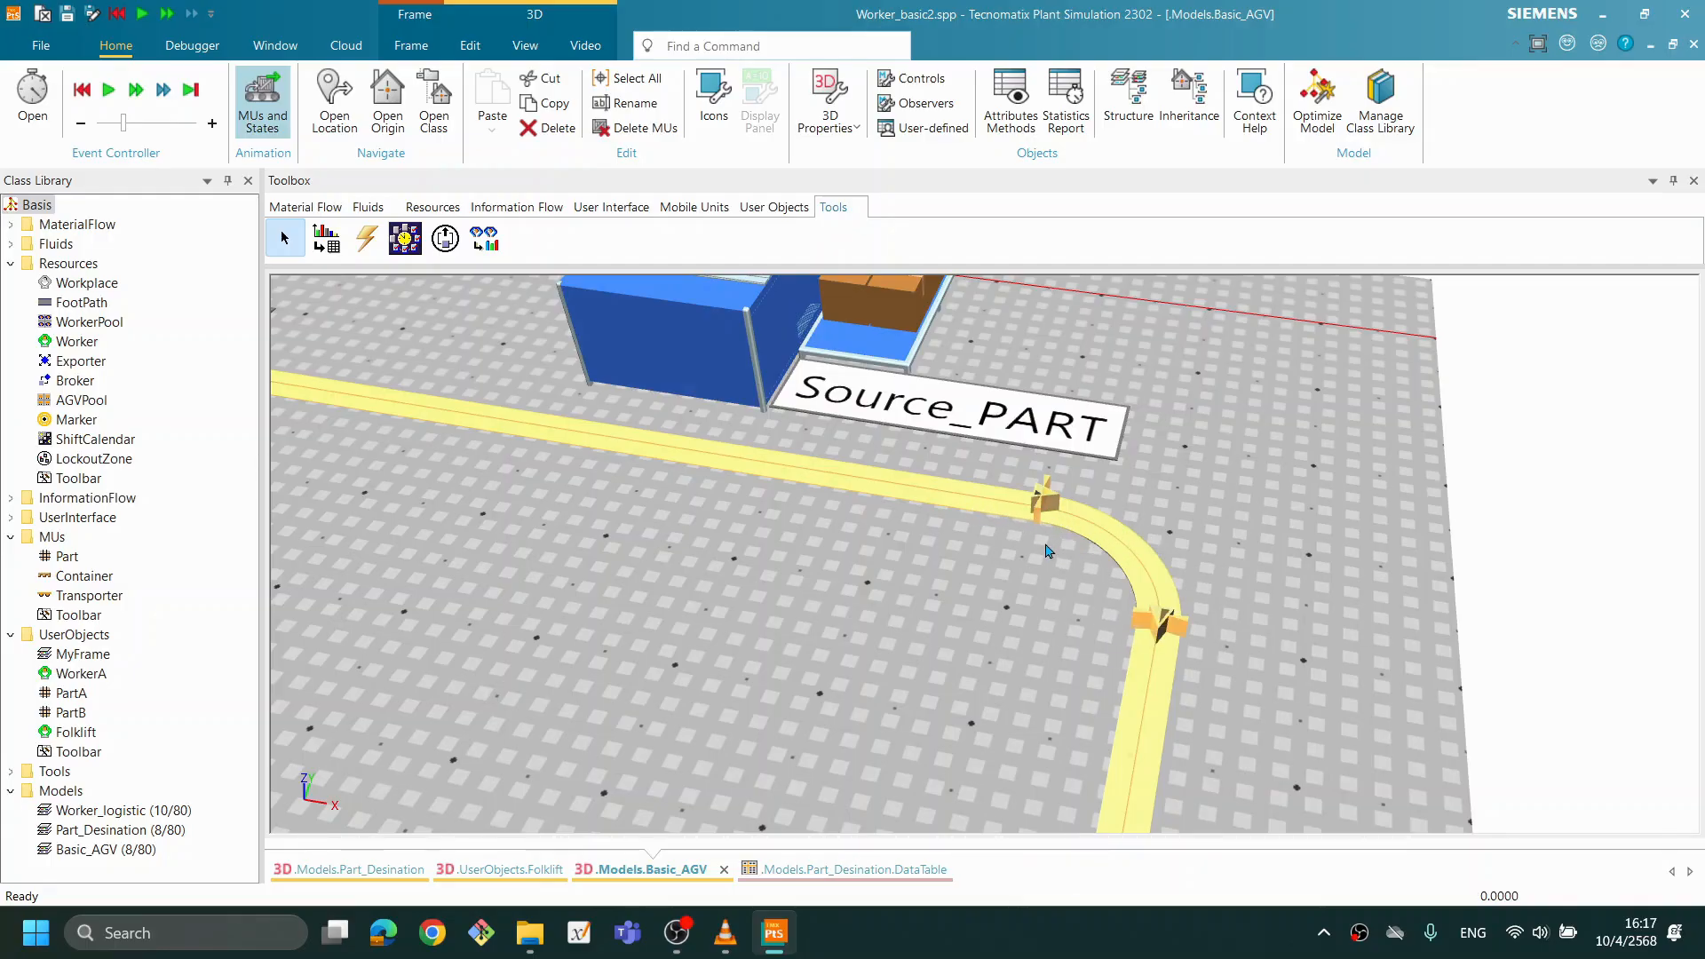
- Lengthen the Track's upper straight by moving its corner anchor point near Source_PART farther from Source_AGV
click(1042, 510)
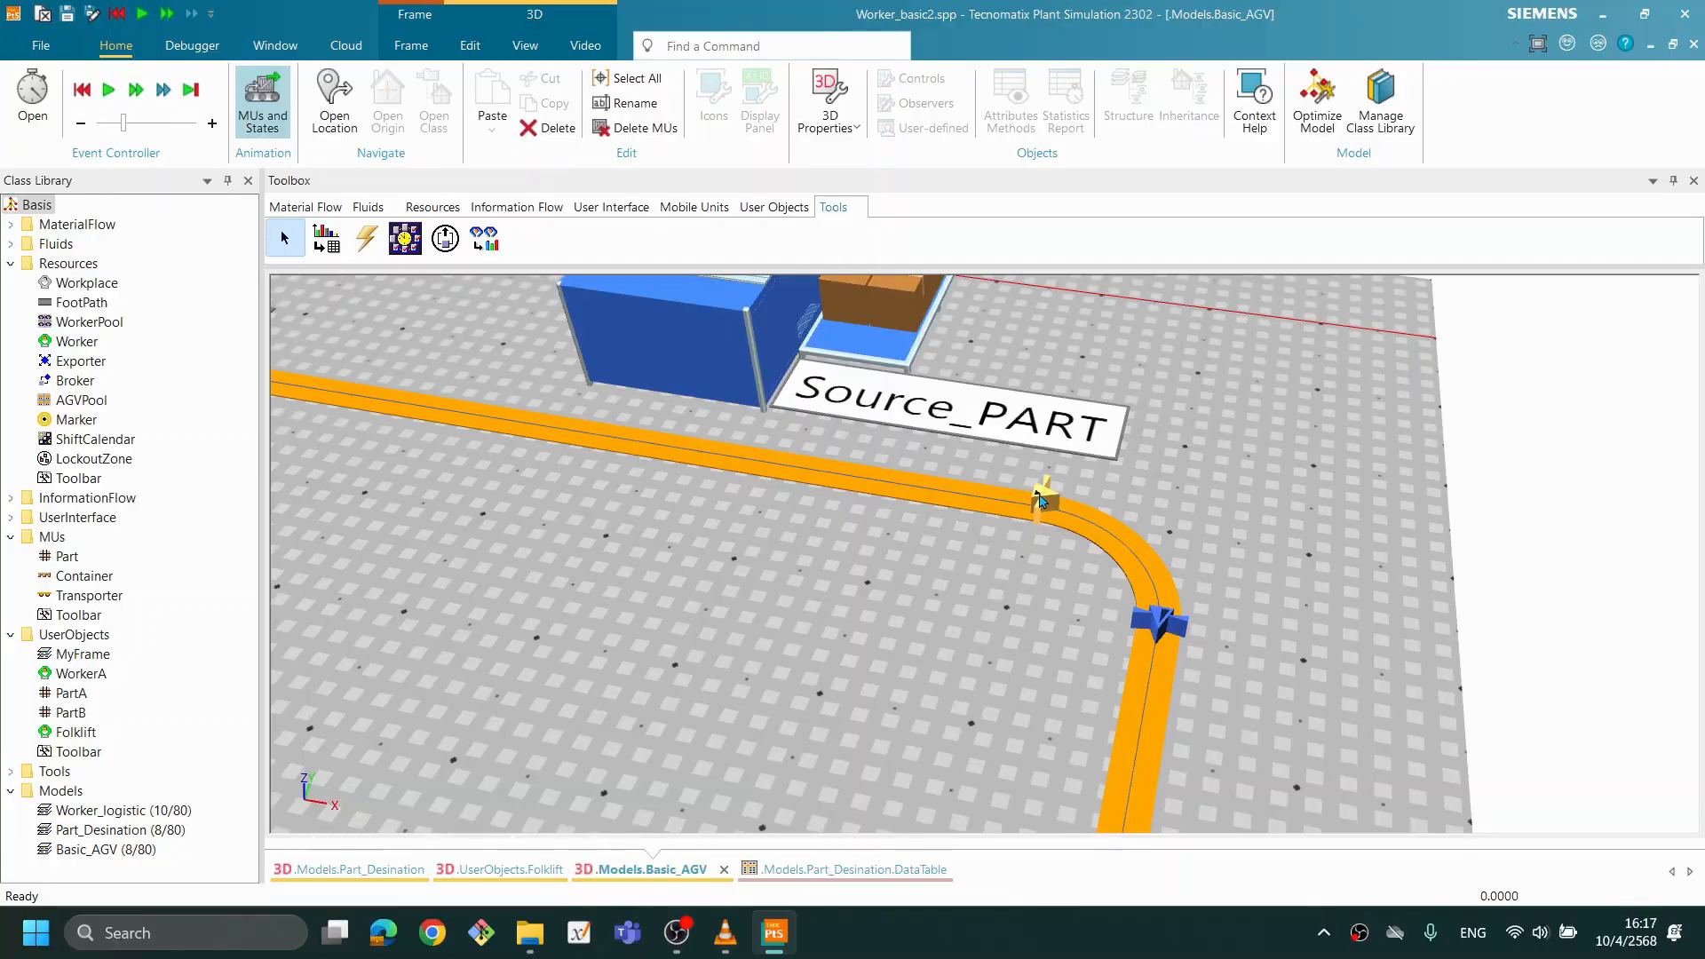
drag(1042, 502, 1321, 524)
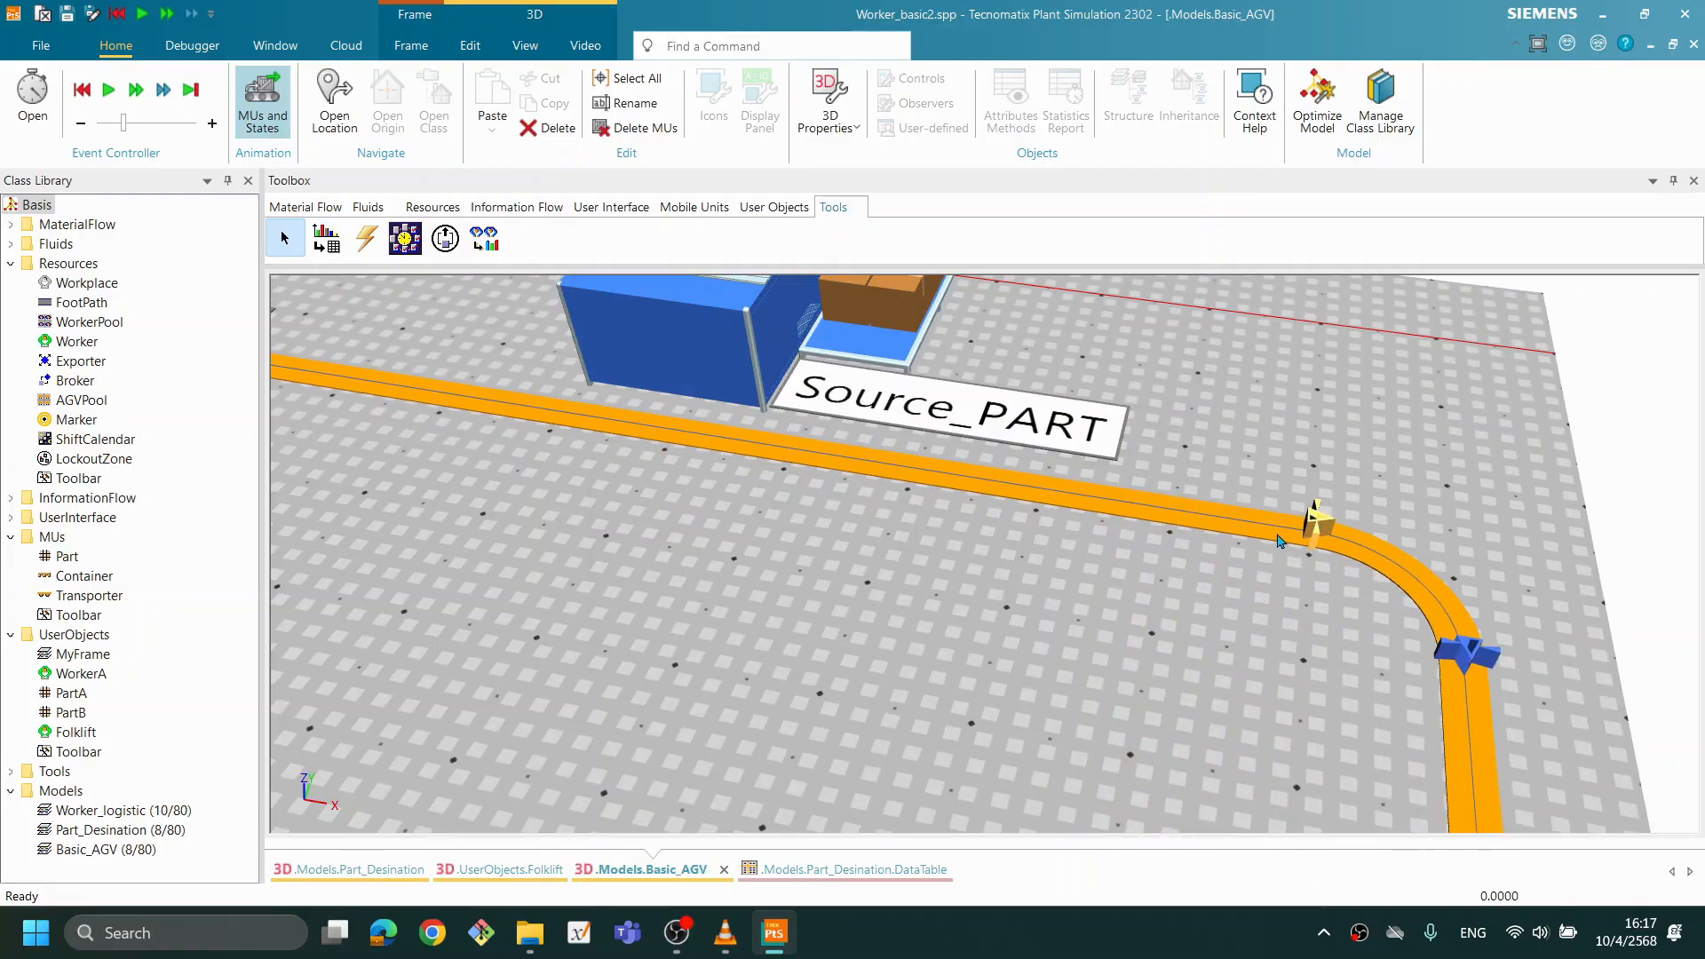
scroll(1279, 541, down, 3)
scroll(1279, 541, down, 2)
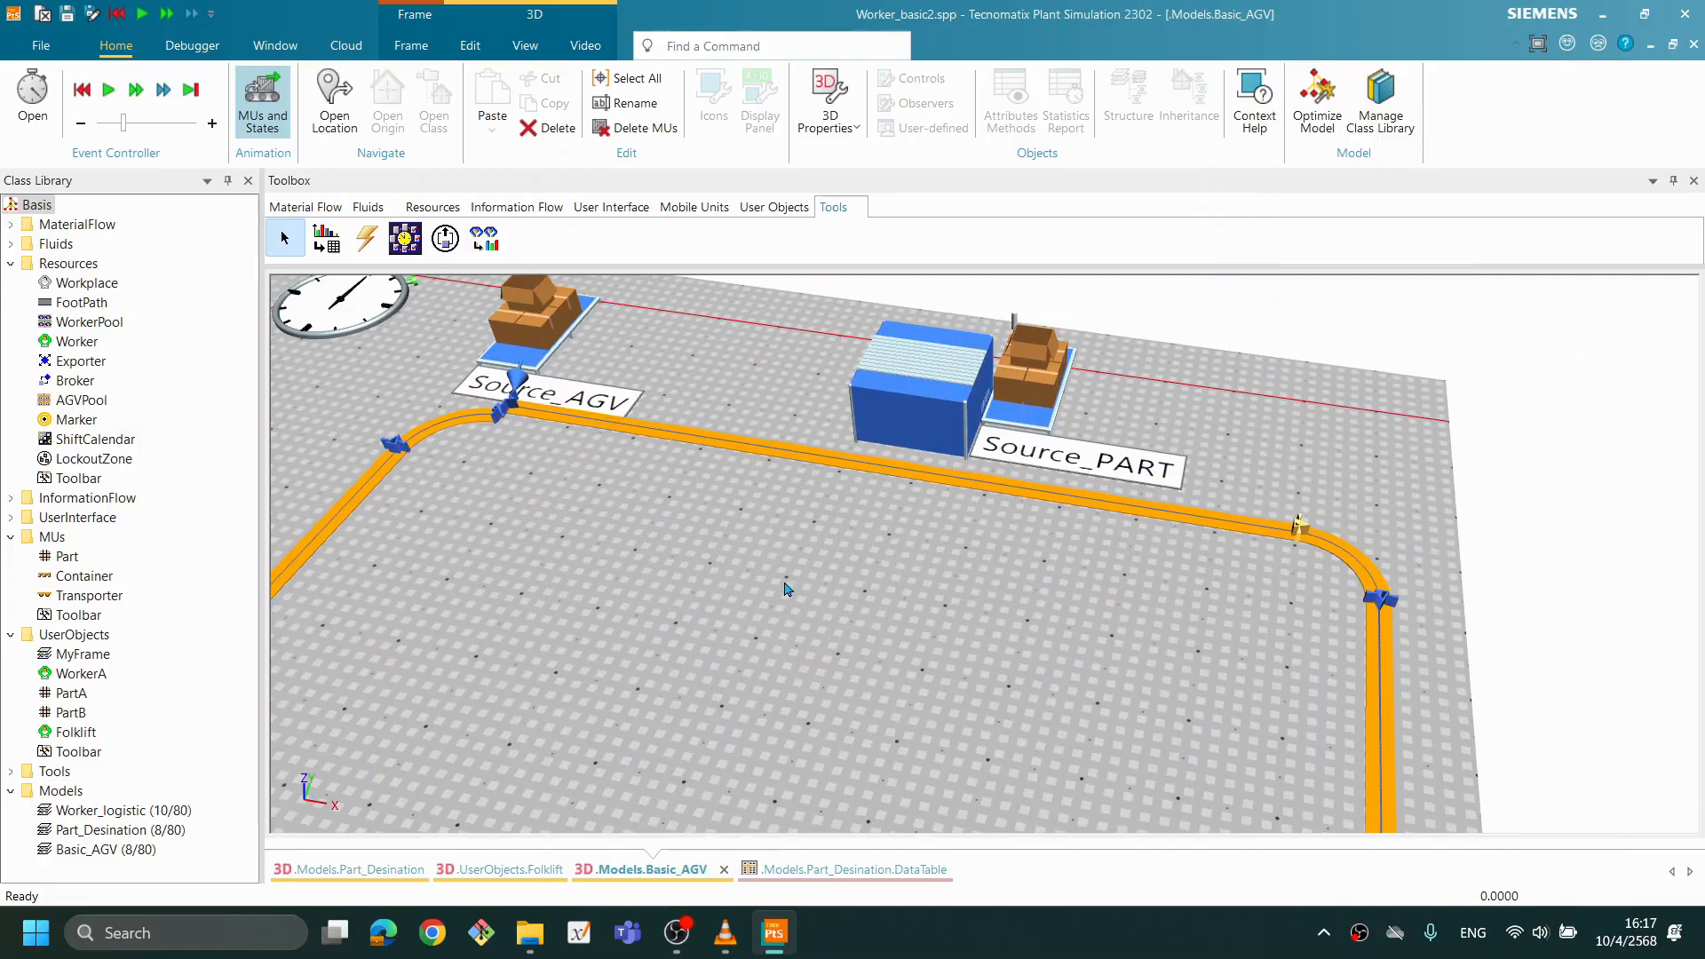
scroll(788, 589, up, 2)
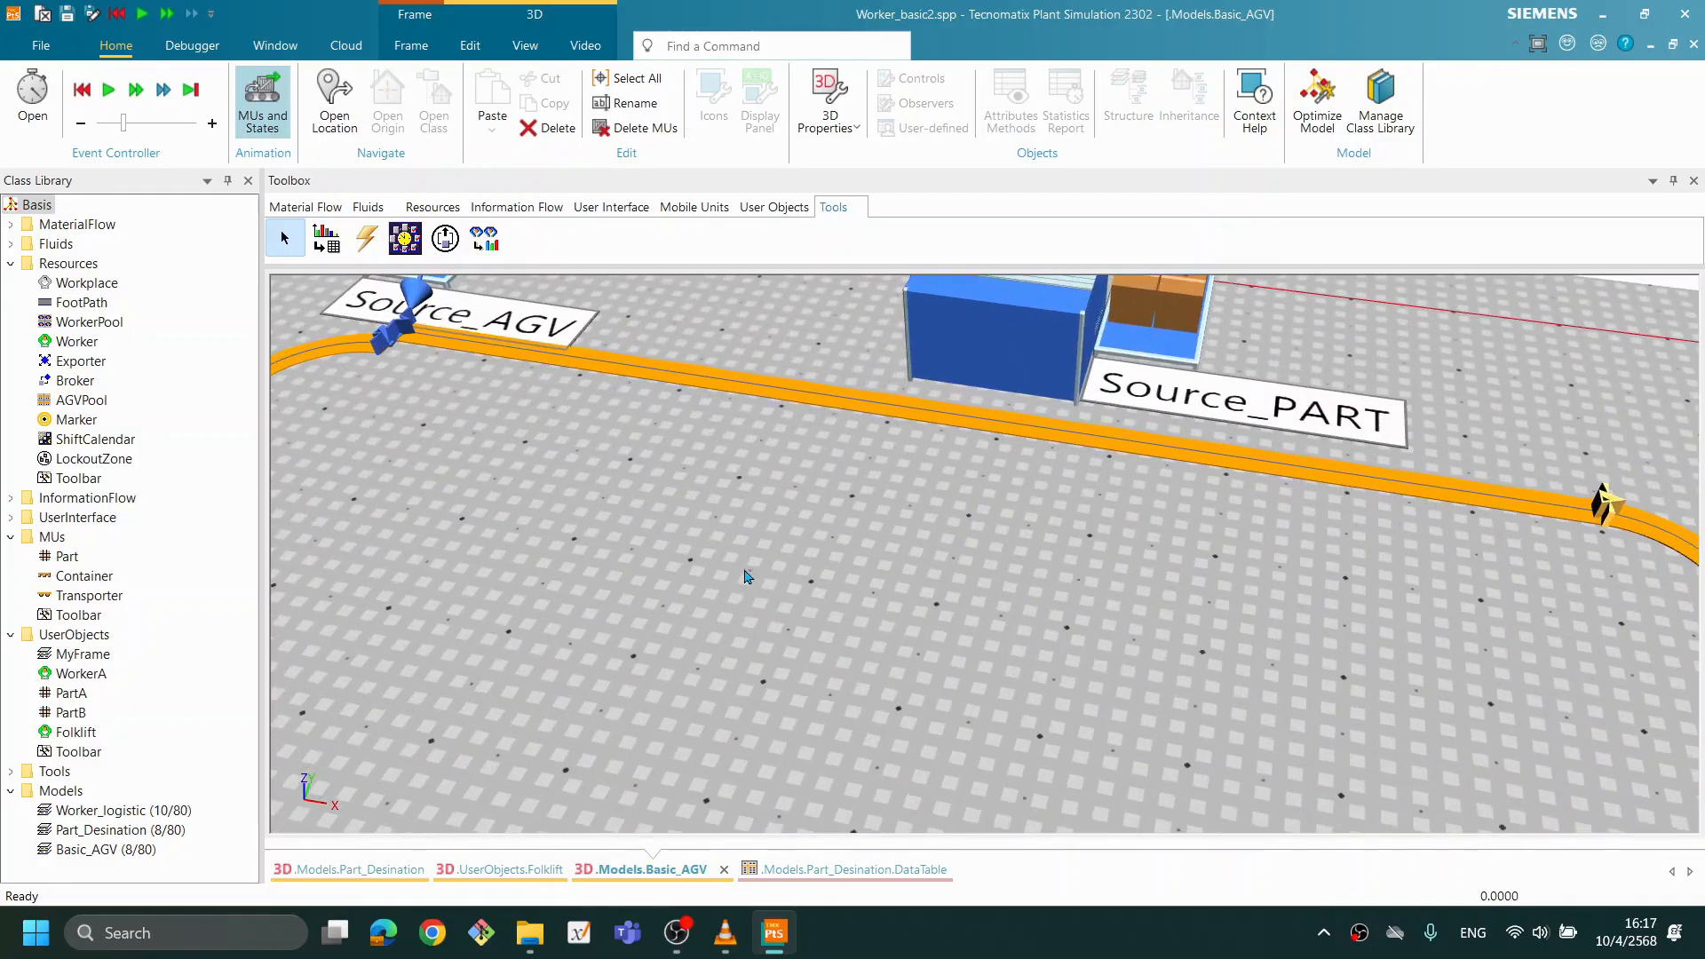
- Align the Track's start and end anchor points beside Source_AGV so the loop closes
click(569, 364)
click(442, 313)
drag(442, 311, 426, 333)
scroll(427, 553, up, 3)
drag(672, 449, 1101, 834)
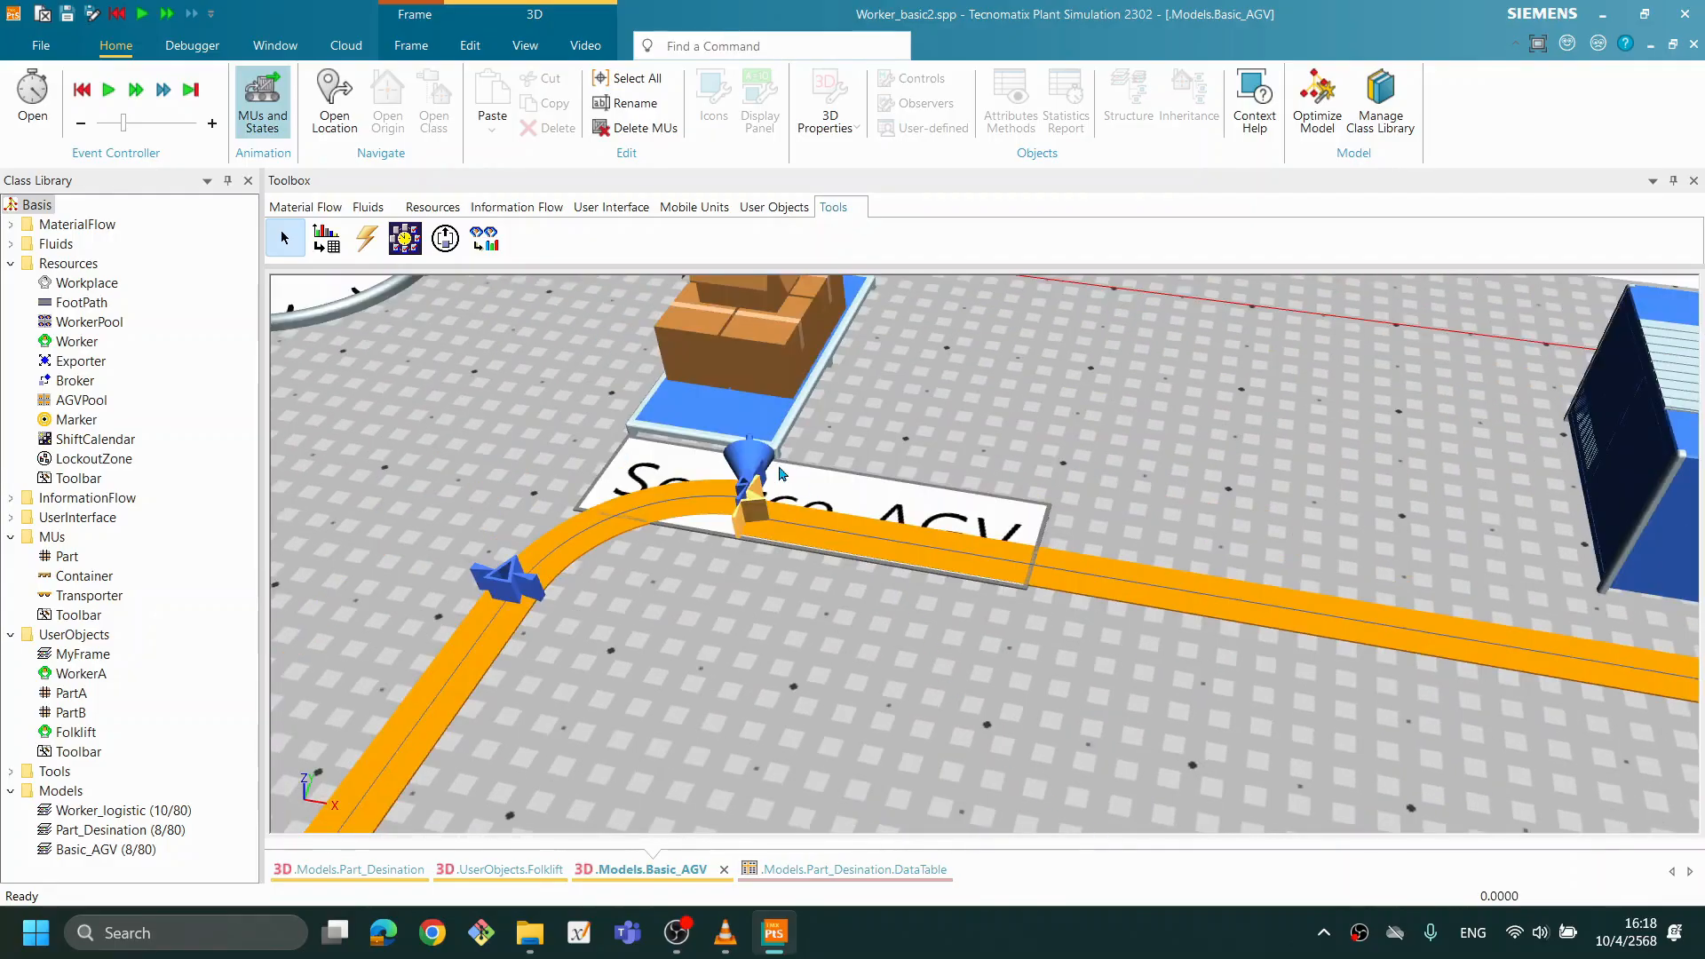
click(841, 474)
drag(787, 531, 812, 534)
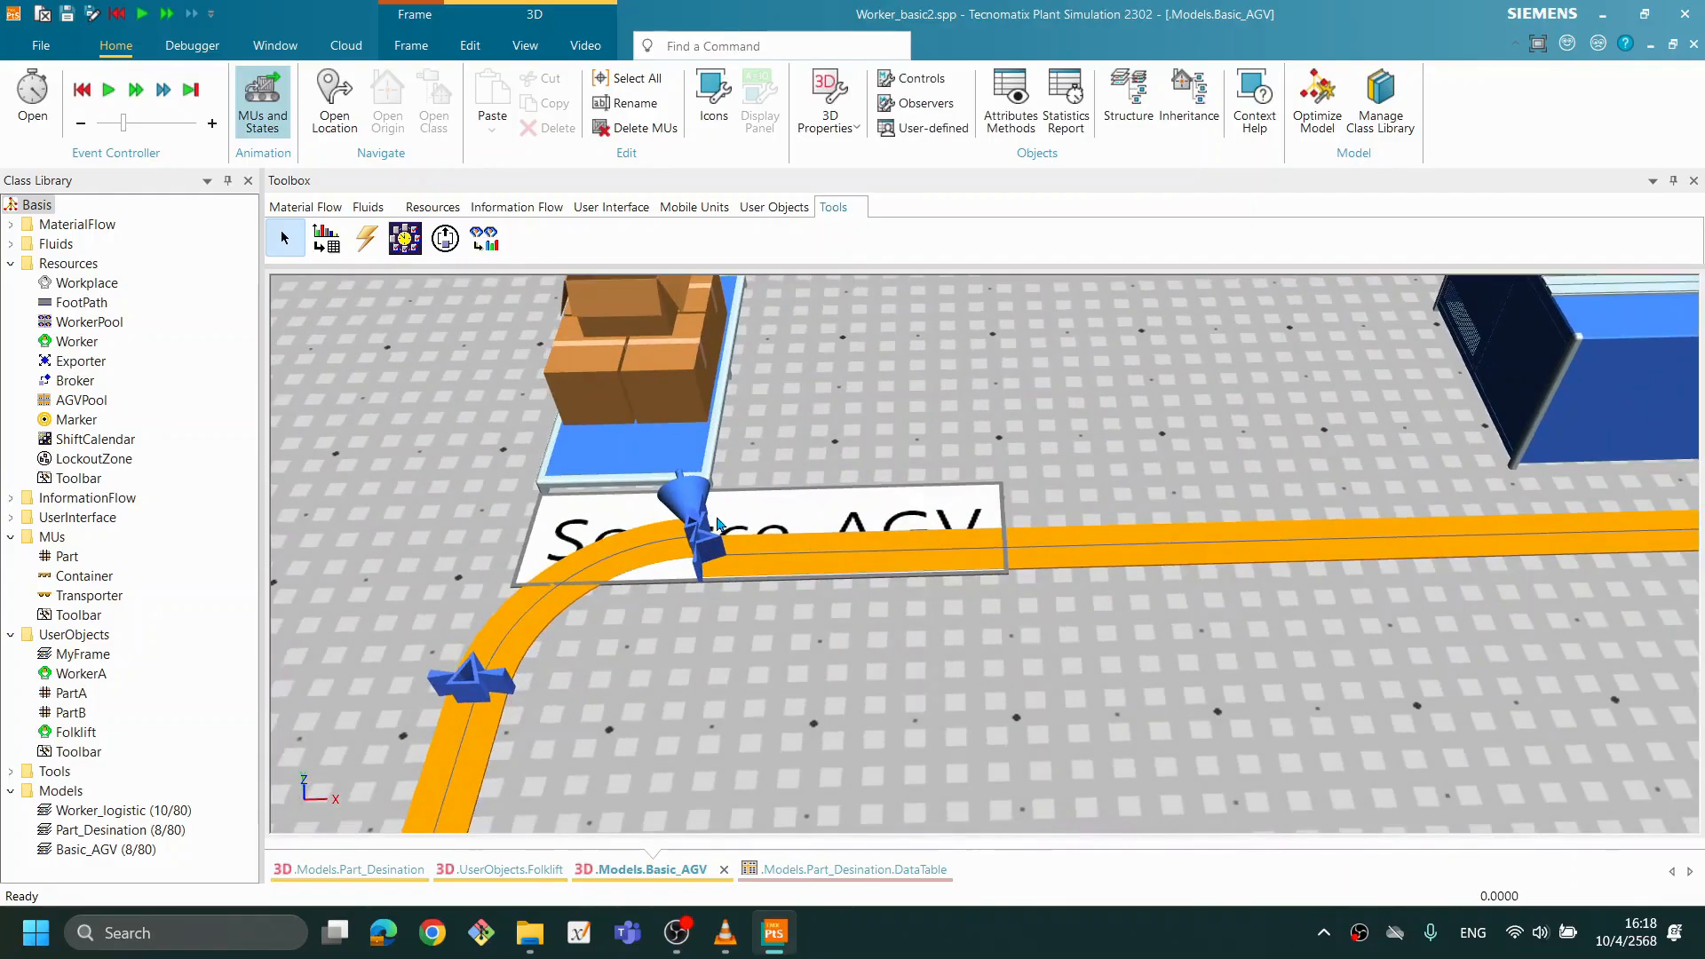
drag(690, 524, 691, 546)
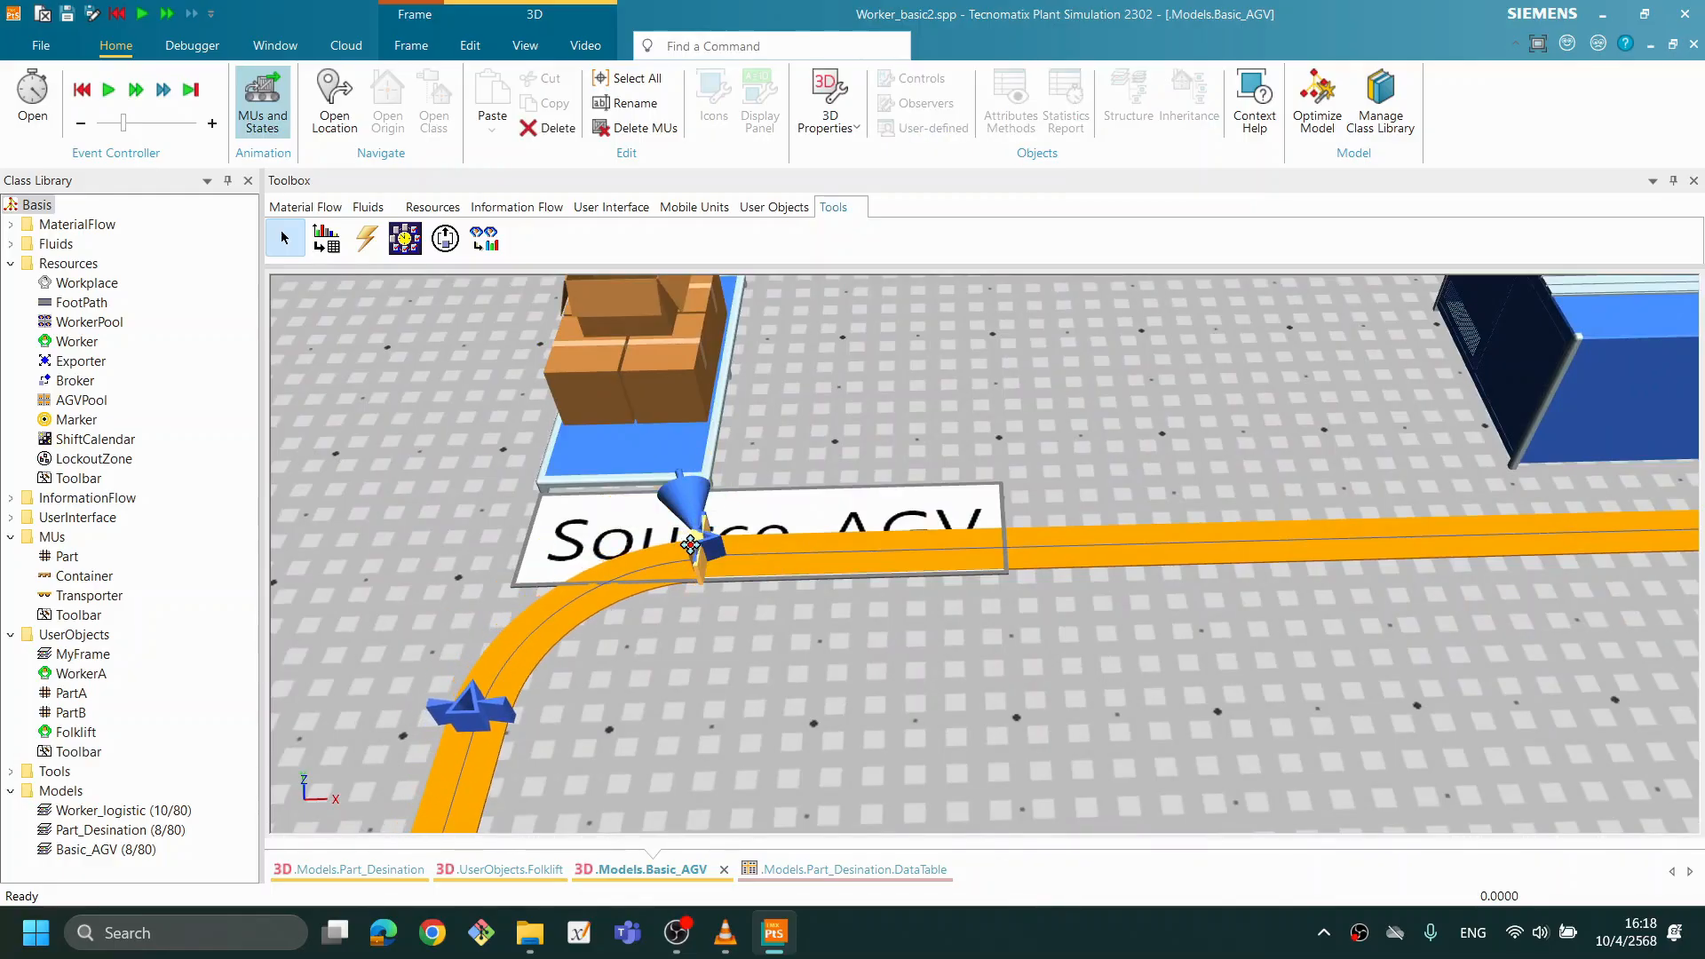
click(1068, 644)
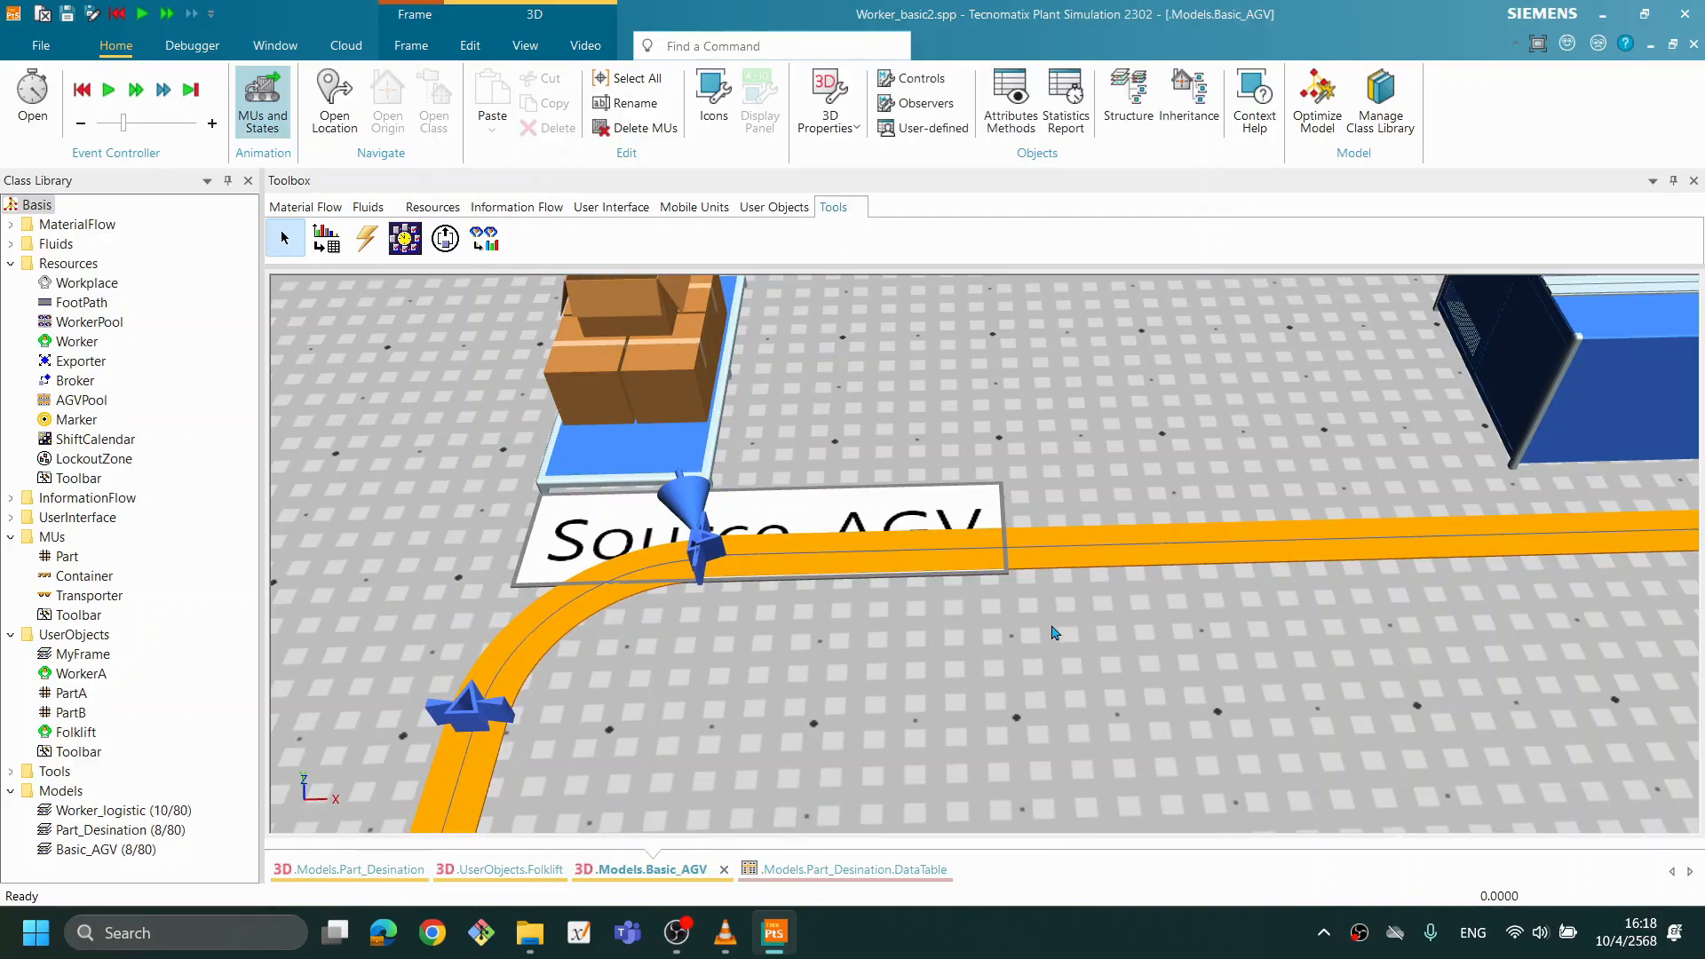
- Shift the Track's Anchor Point 2 slightly back toward Source_PART to shorten the upper straight
scroll(1054, 631, down, 3)
drag(1321, 654, 704, 568)
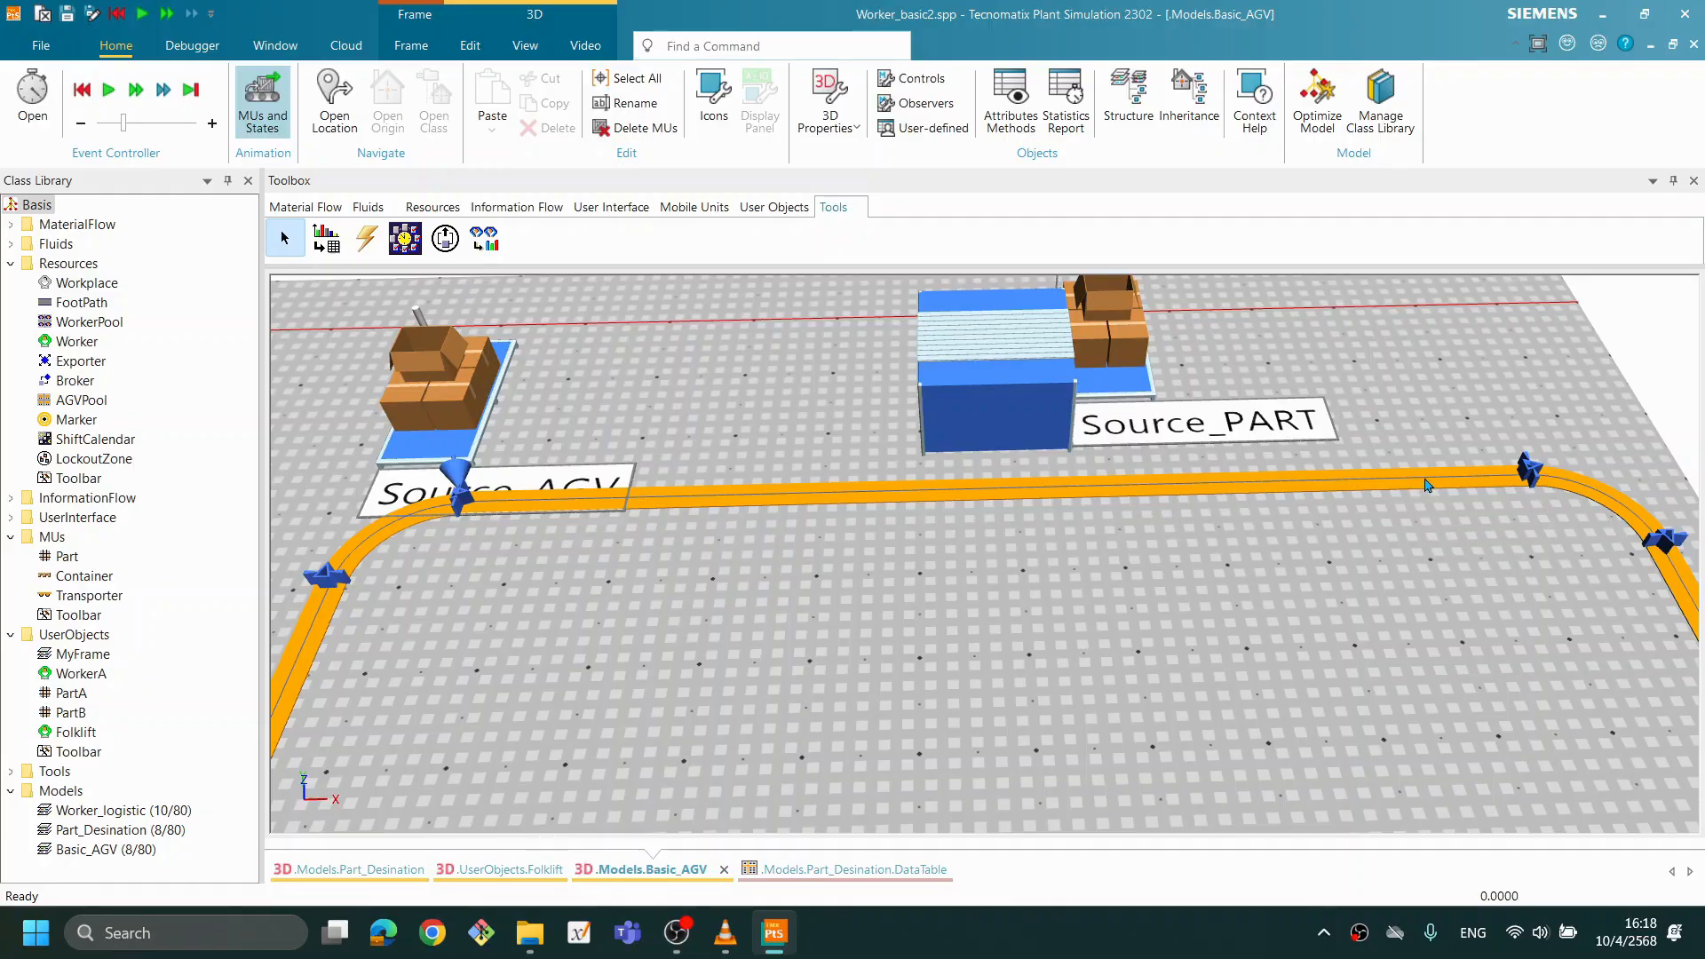
click(1524, 476)
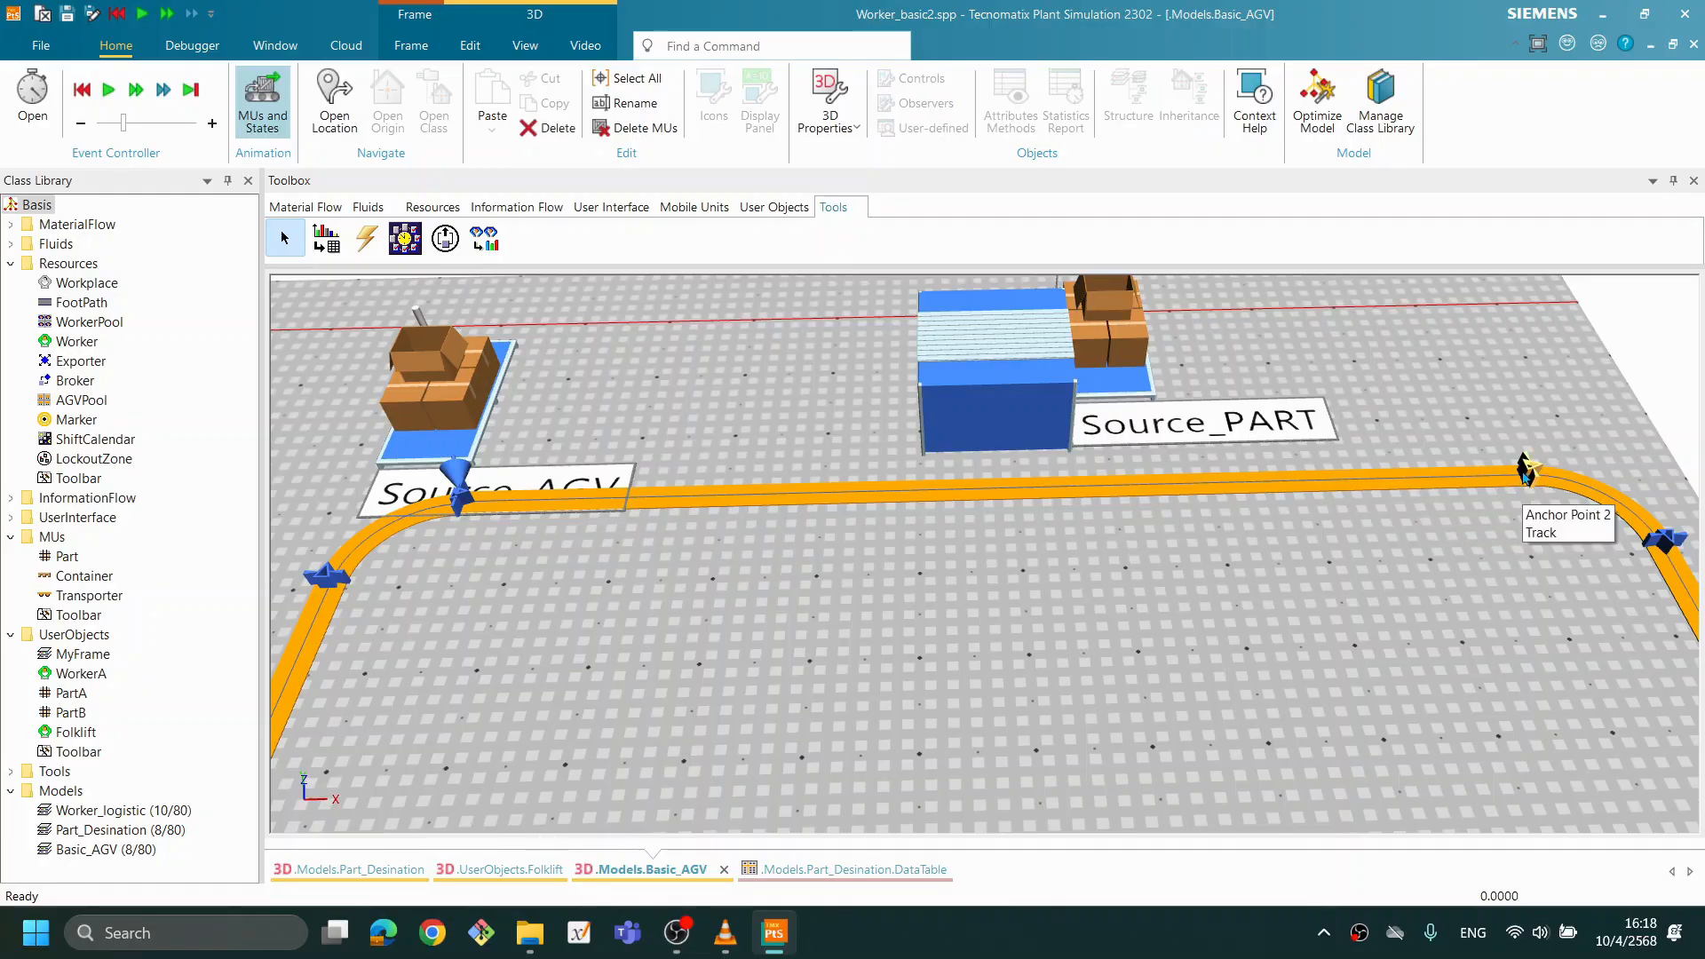
scroll(1580, 513, up, 3)
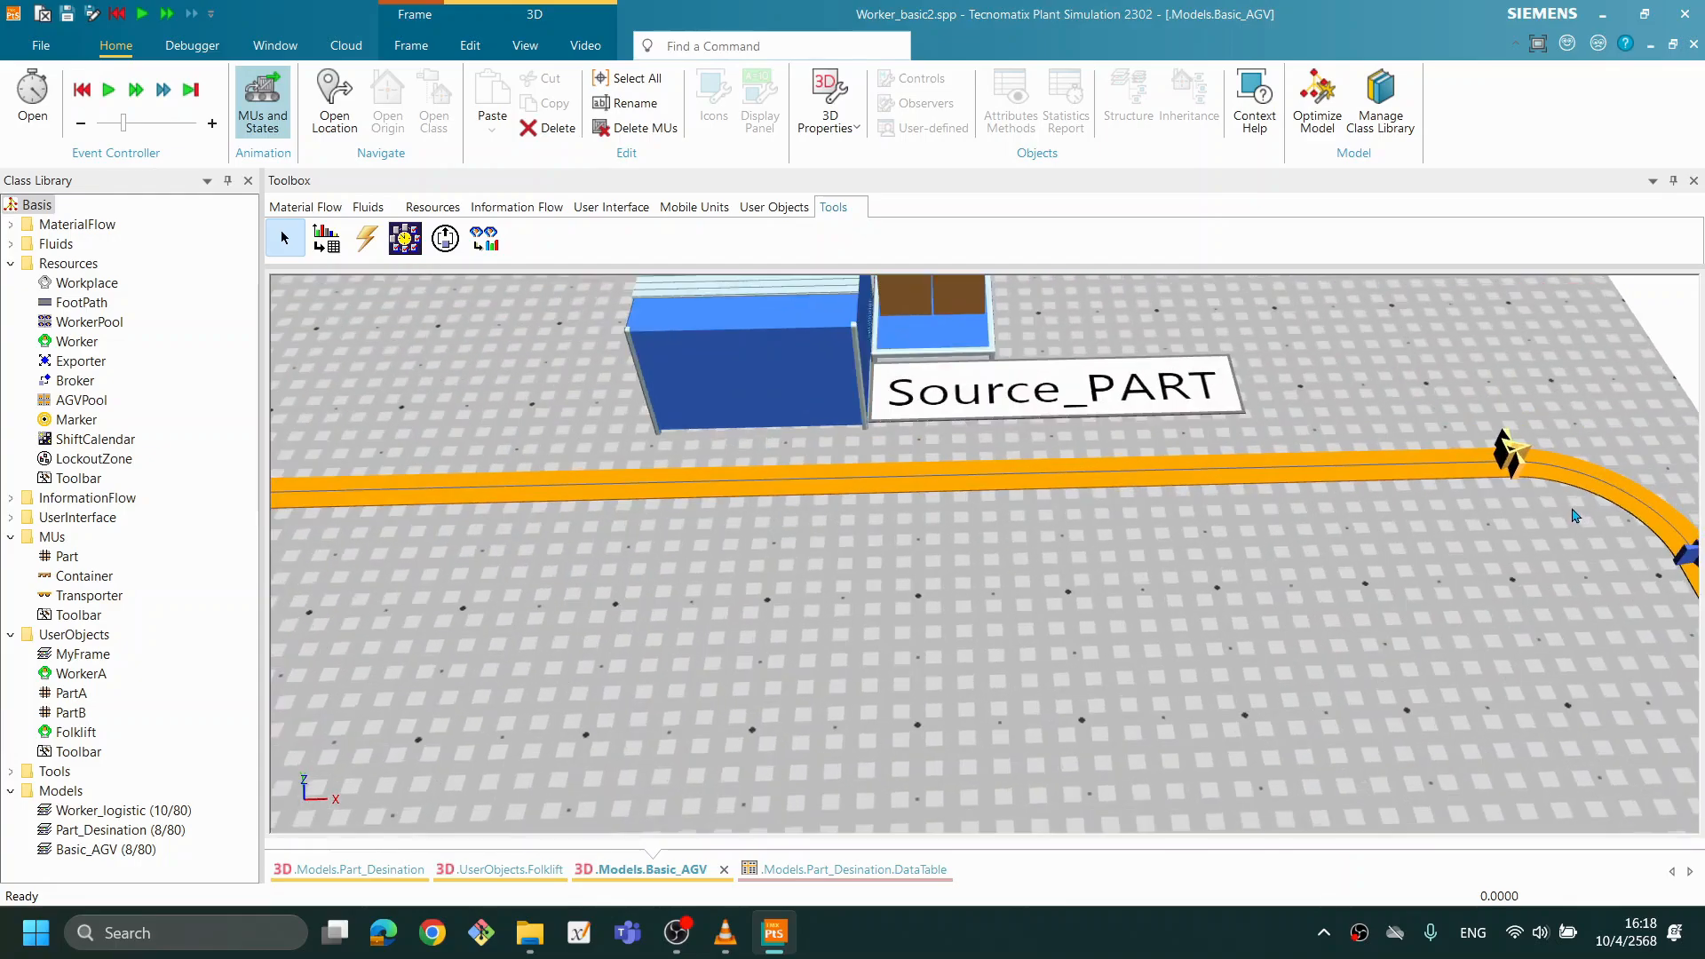
mouse_move(1508, 461)
mouse_down()
mouse_move(1370, 457)
mouse_move(1450, 450)
mouse_up()
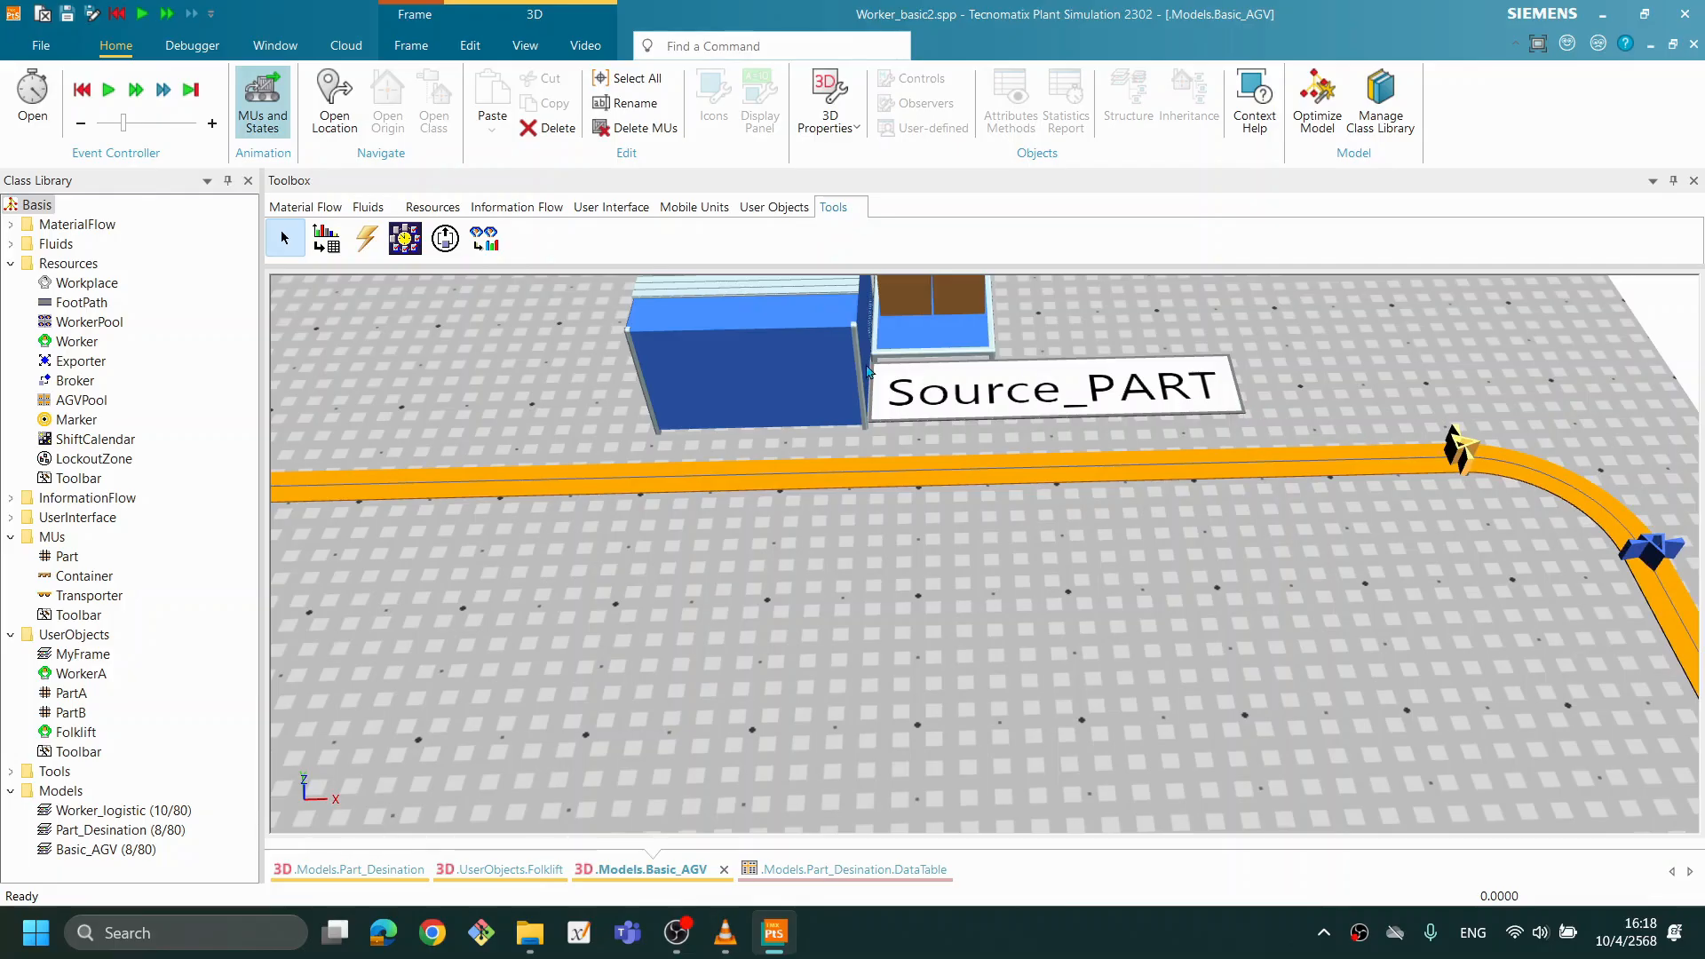
- Move Source_PART and its TransferStation along the upper straight, farther from Source_AGV
drag(955, 350, 1249, 331)
drag(822, 330, 990, 337)
scroll(1338, 486, down, 2)
scroll(1341, 491, down, 2)
scroll(637, 438, up, 1)
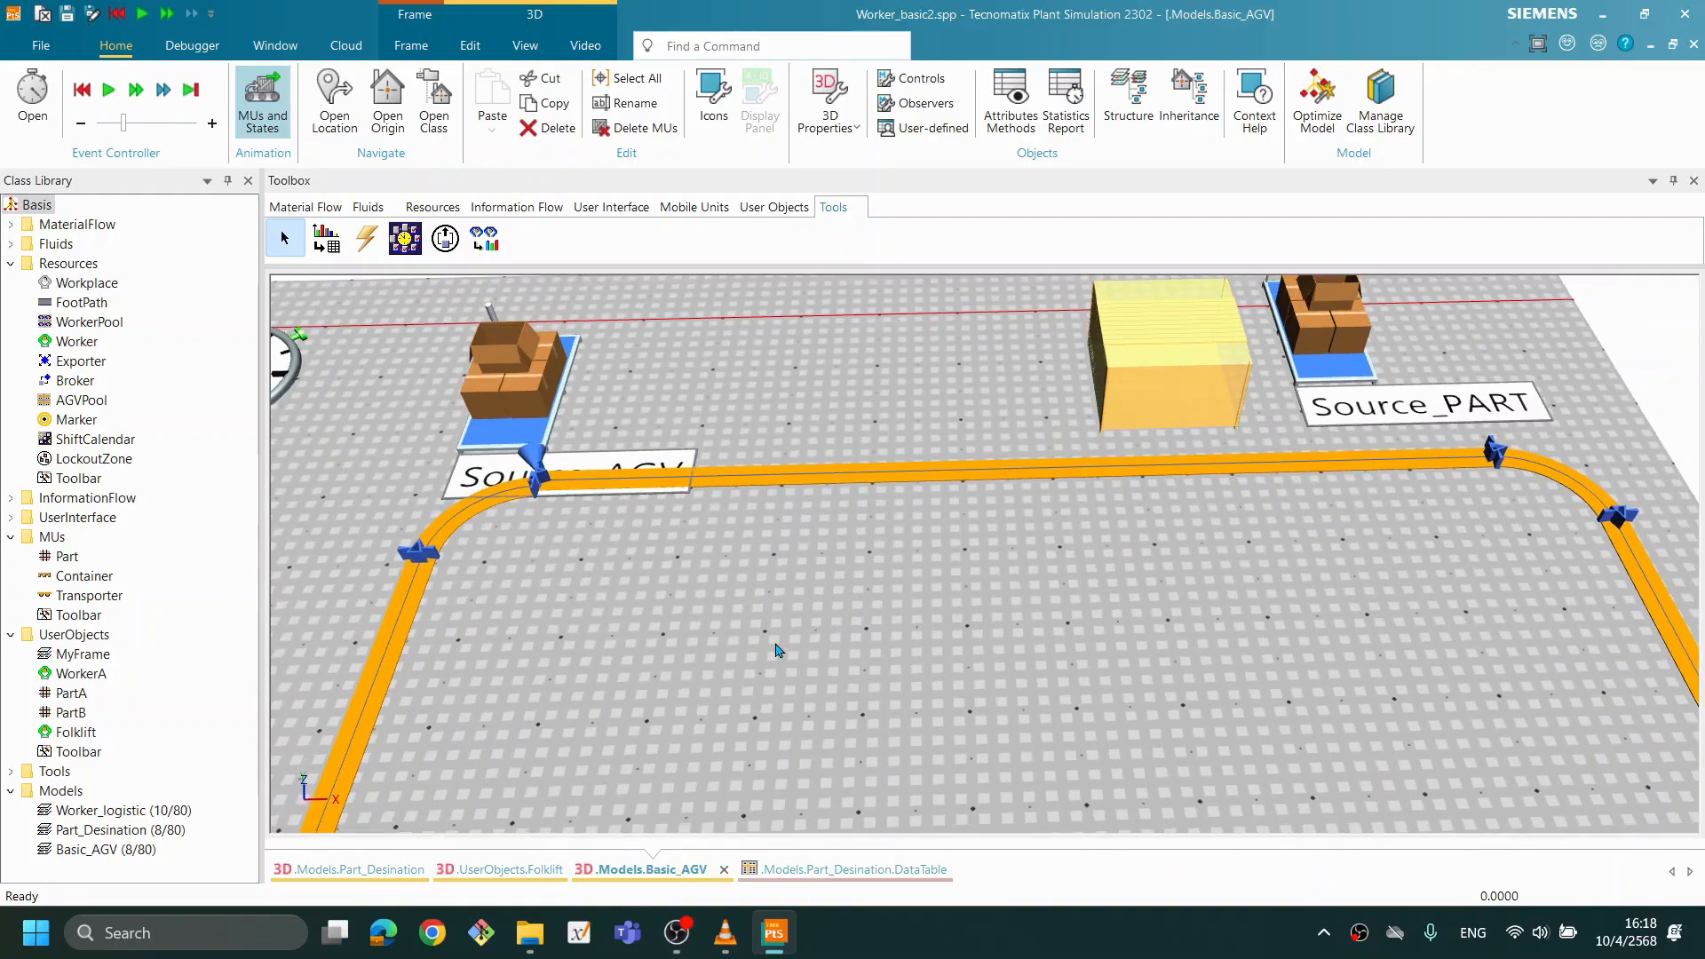
- Move Source_AGV back from the Track and rejoin the Track's end and start anchor points in front of it
drag(562, 434, 573, 391)
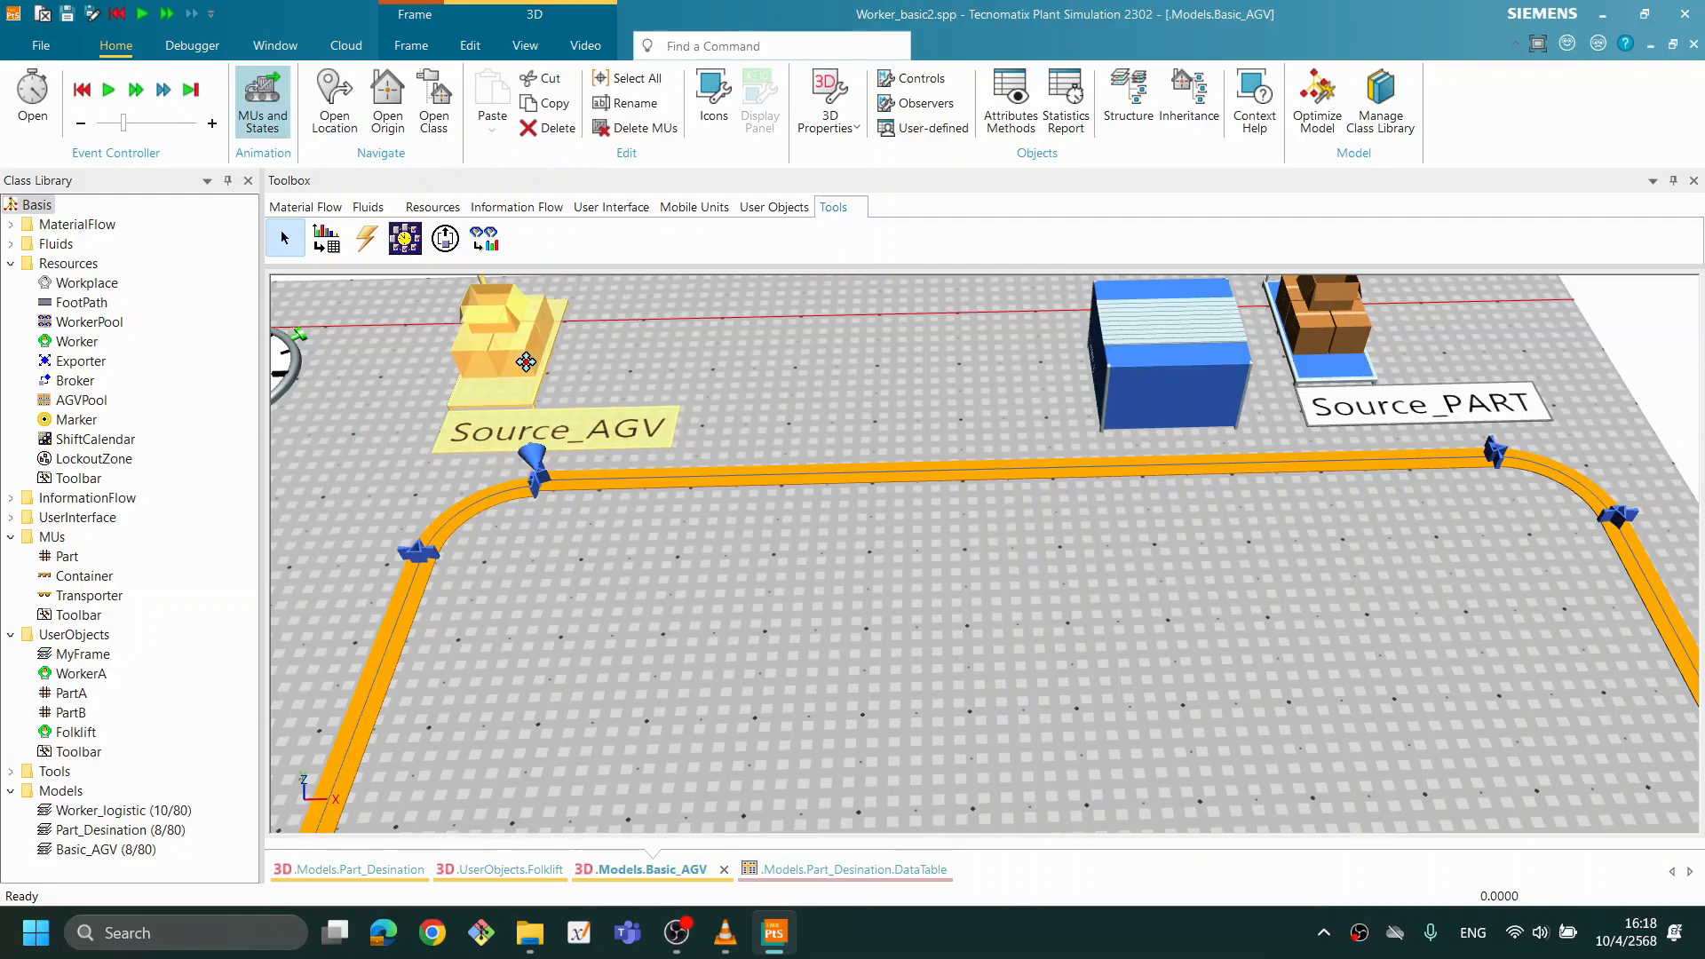
drag(537, 493, 499, 493)
click(575, 487)
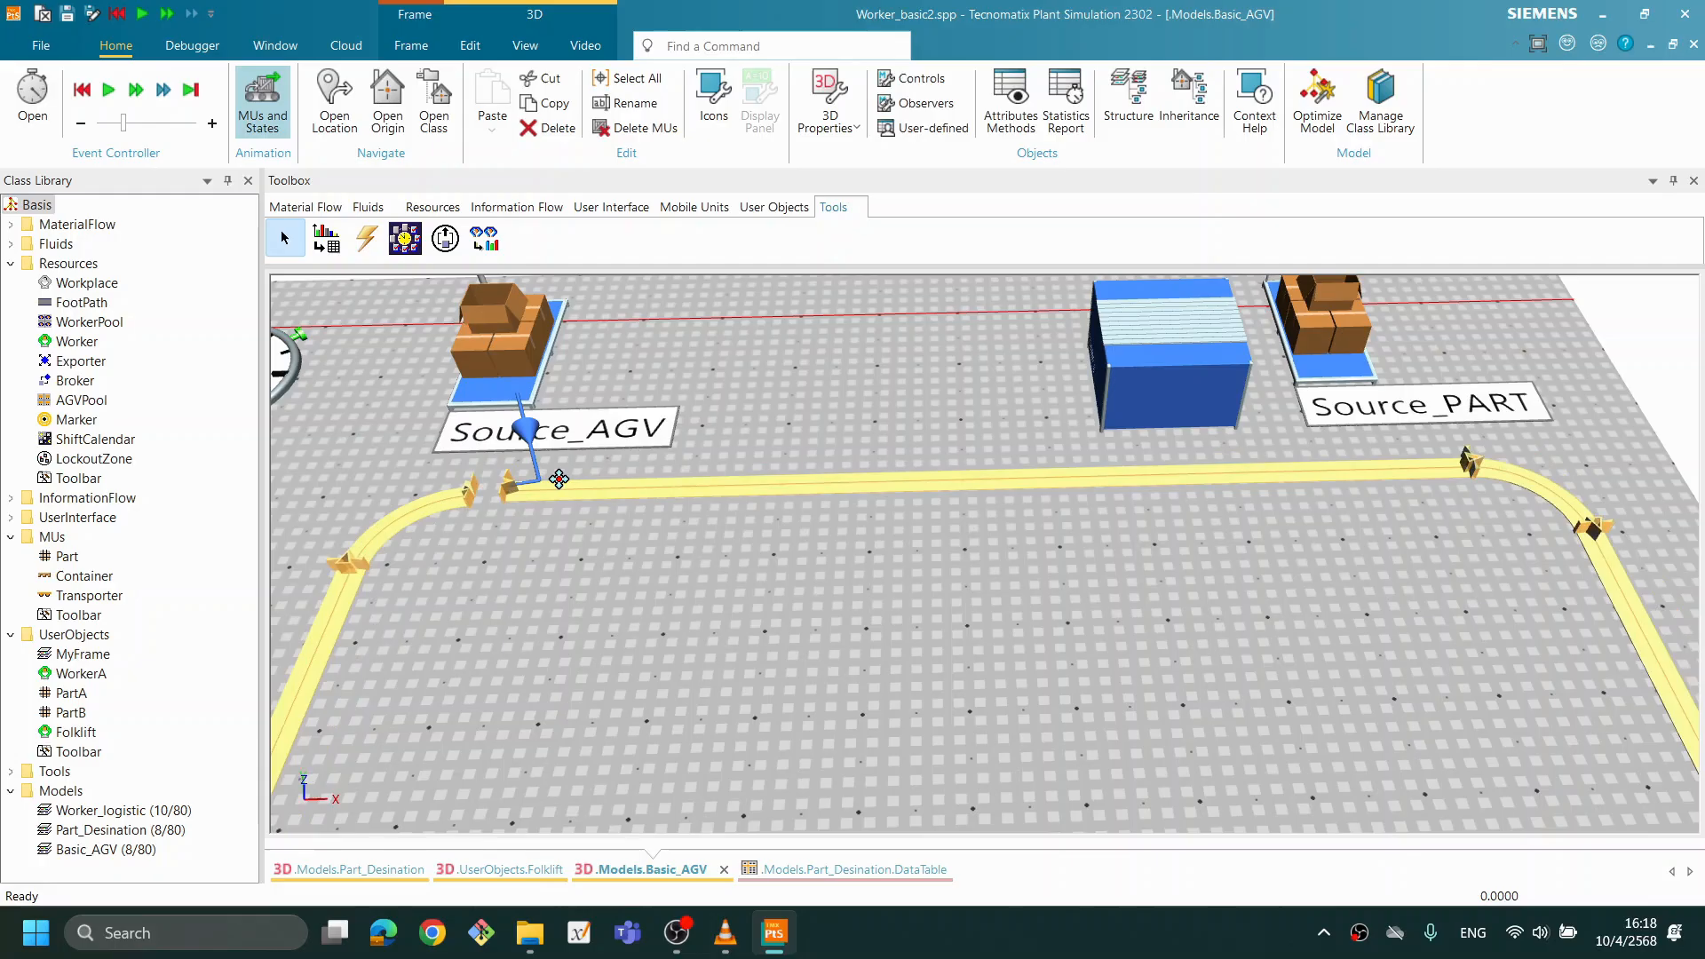
click(581, 543)
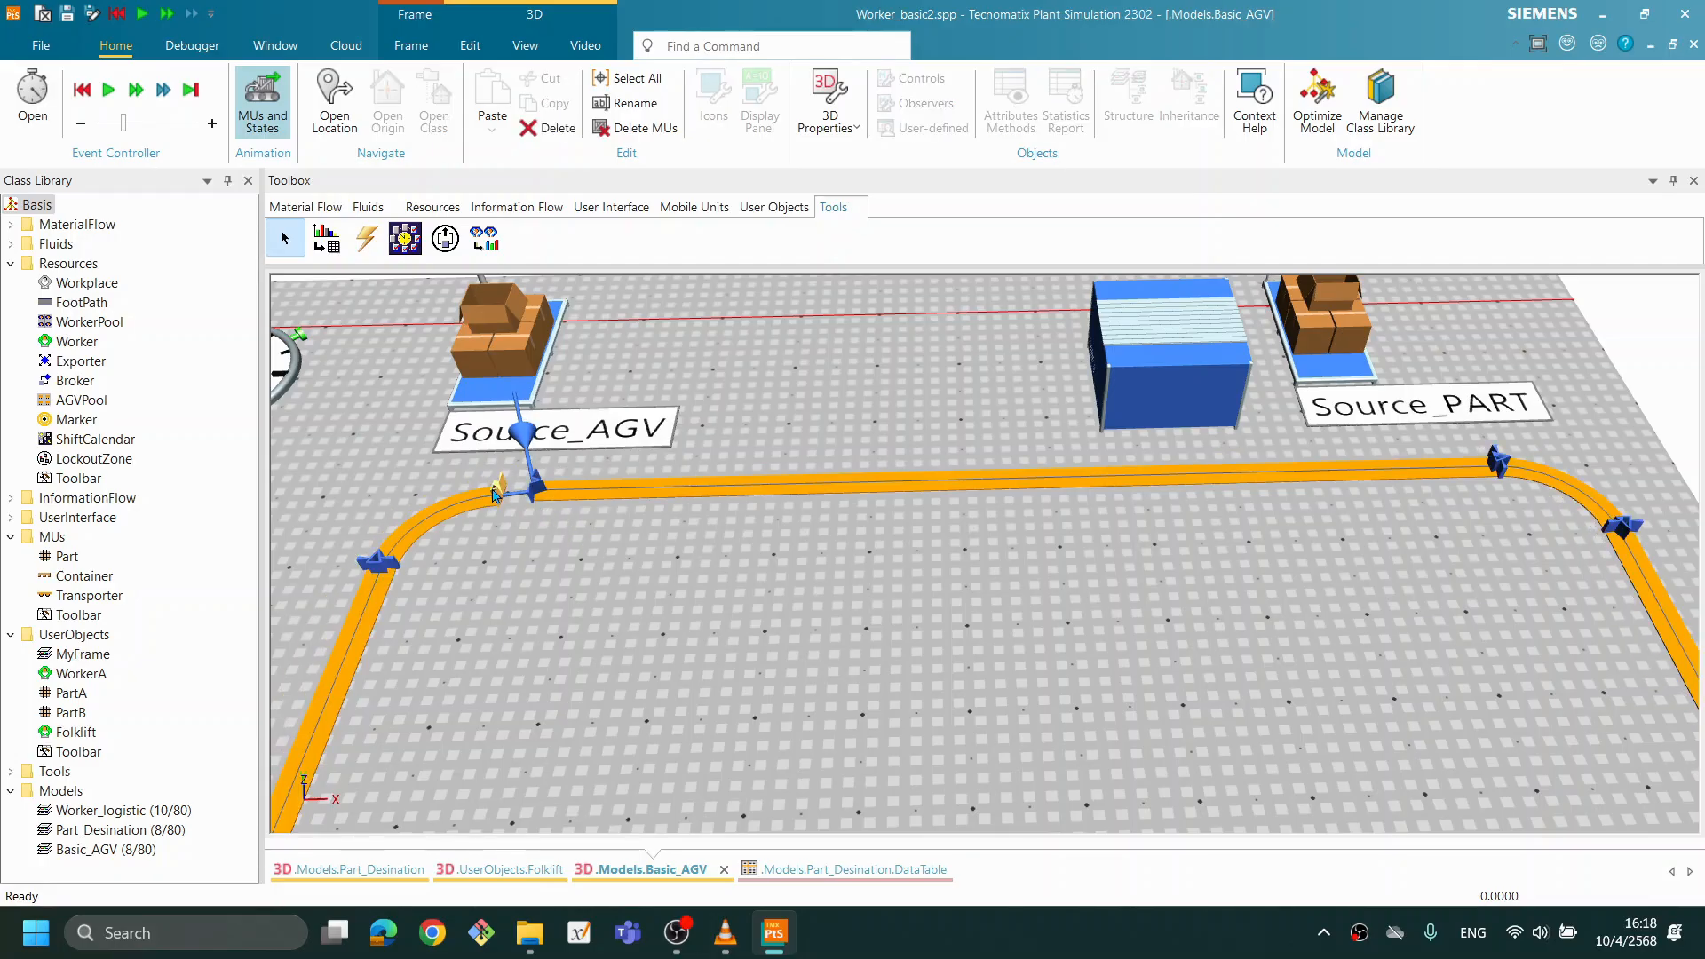
drag(541, 485, 499, 487)
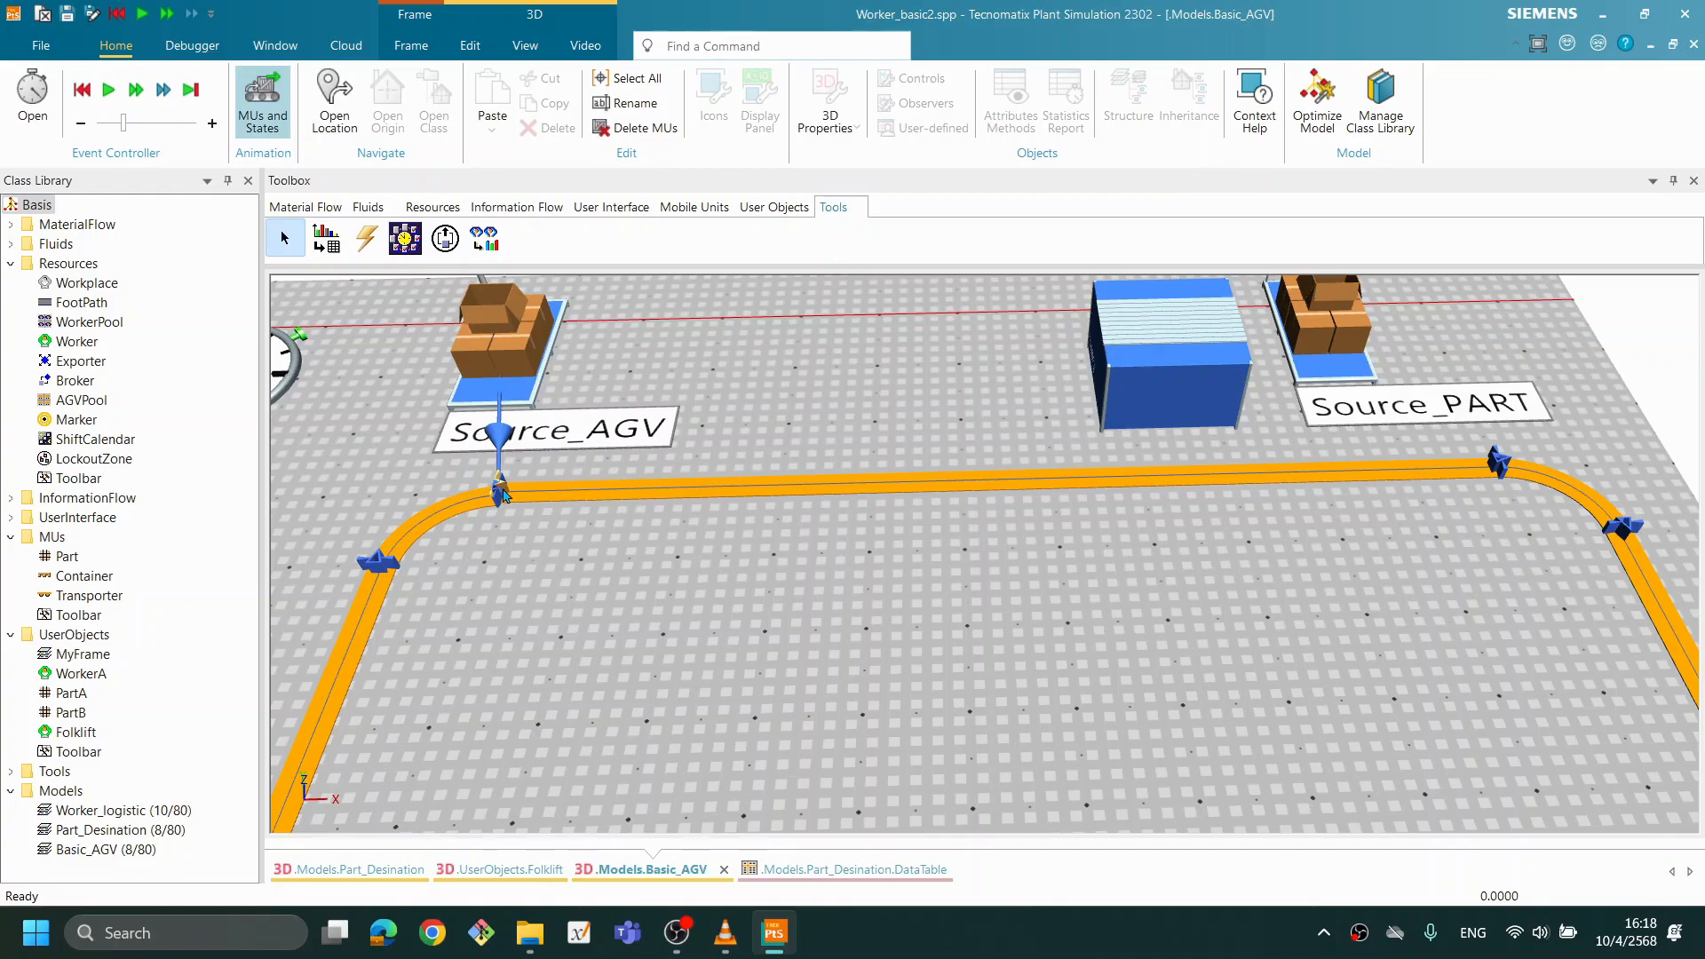
click(695, 599)
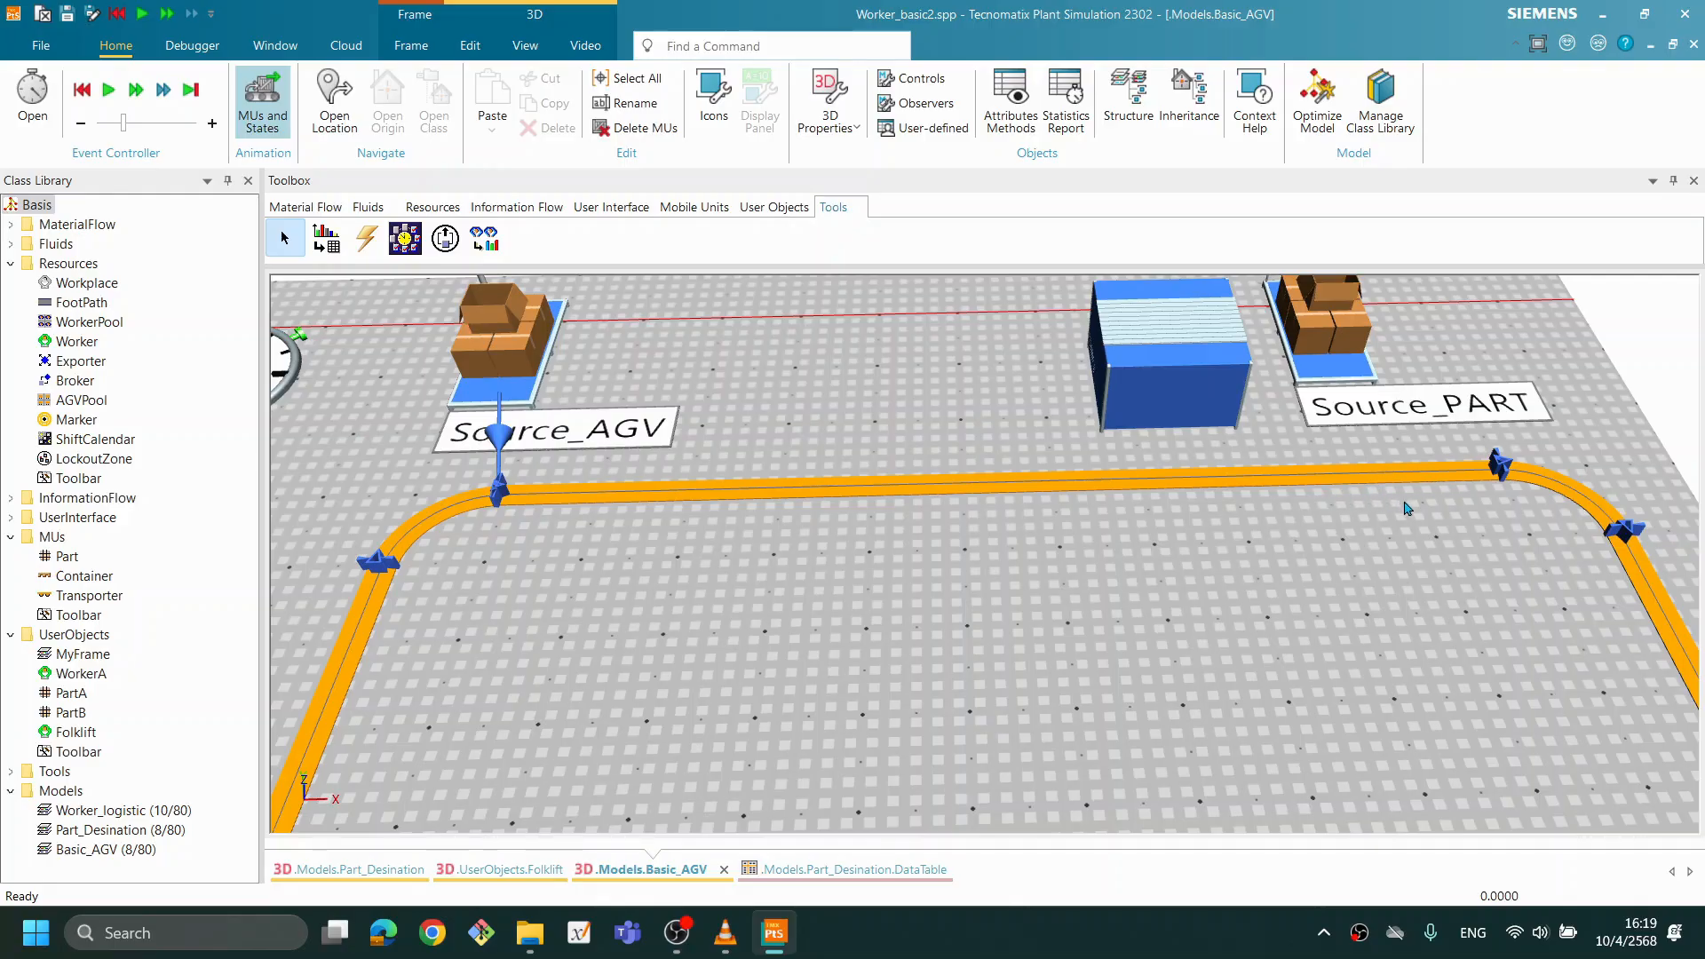
- Shorten the upper straight at Anchor Point 2 and bring the TransferStation and Source_PART closer to Source_AGV
drag(1498, 471, 1423, 464)
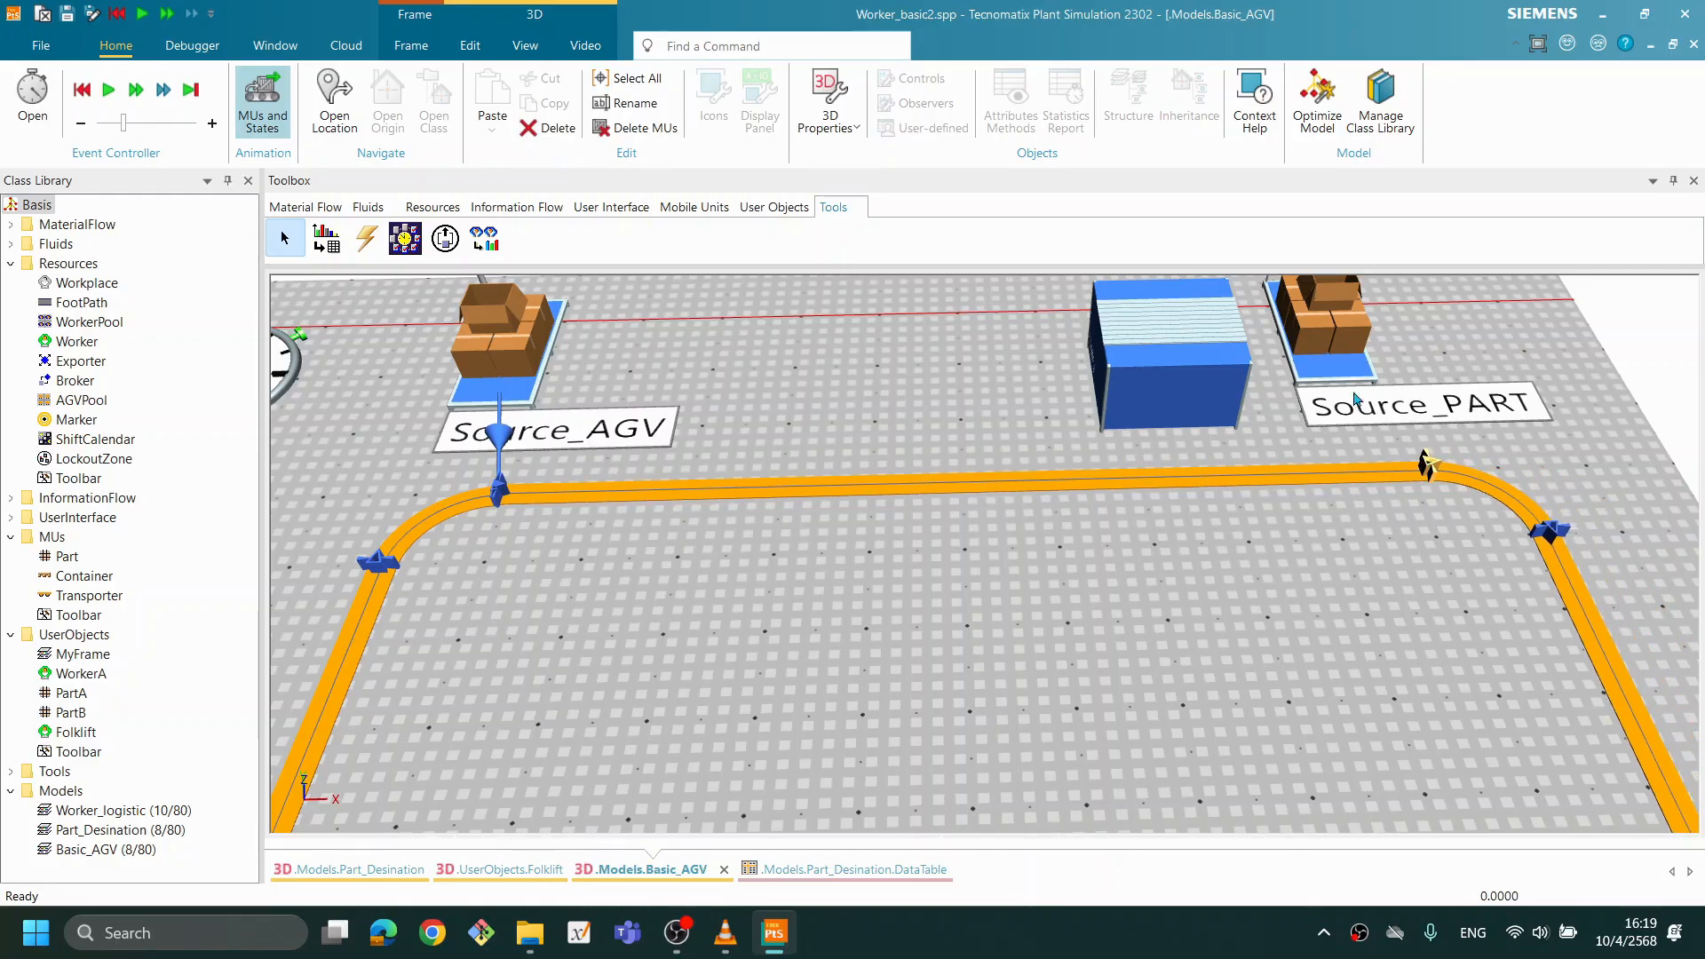
drag(1240, 345, 1104, 357)
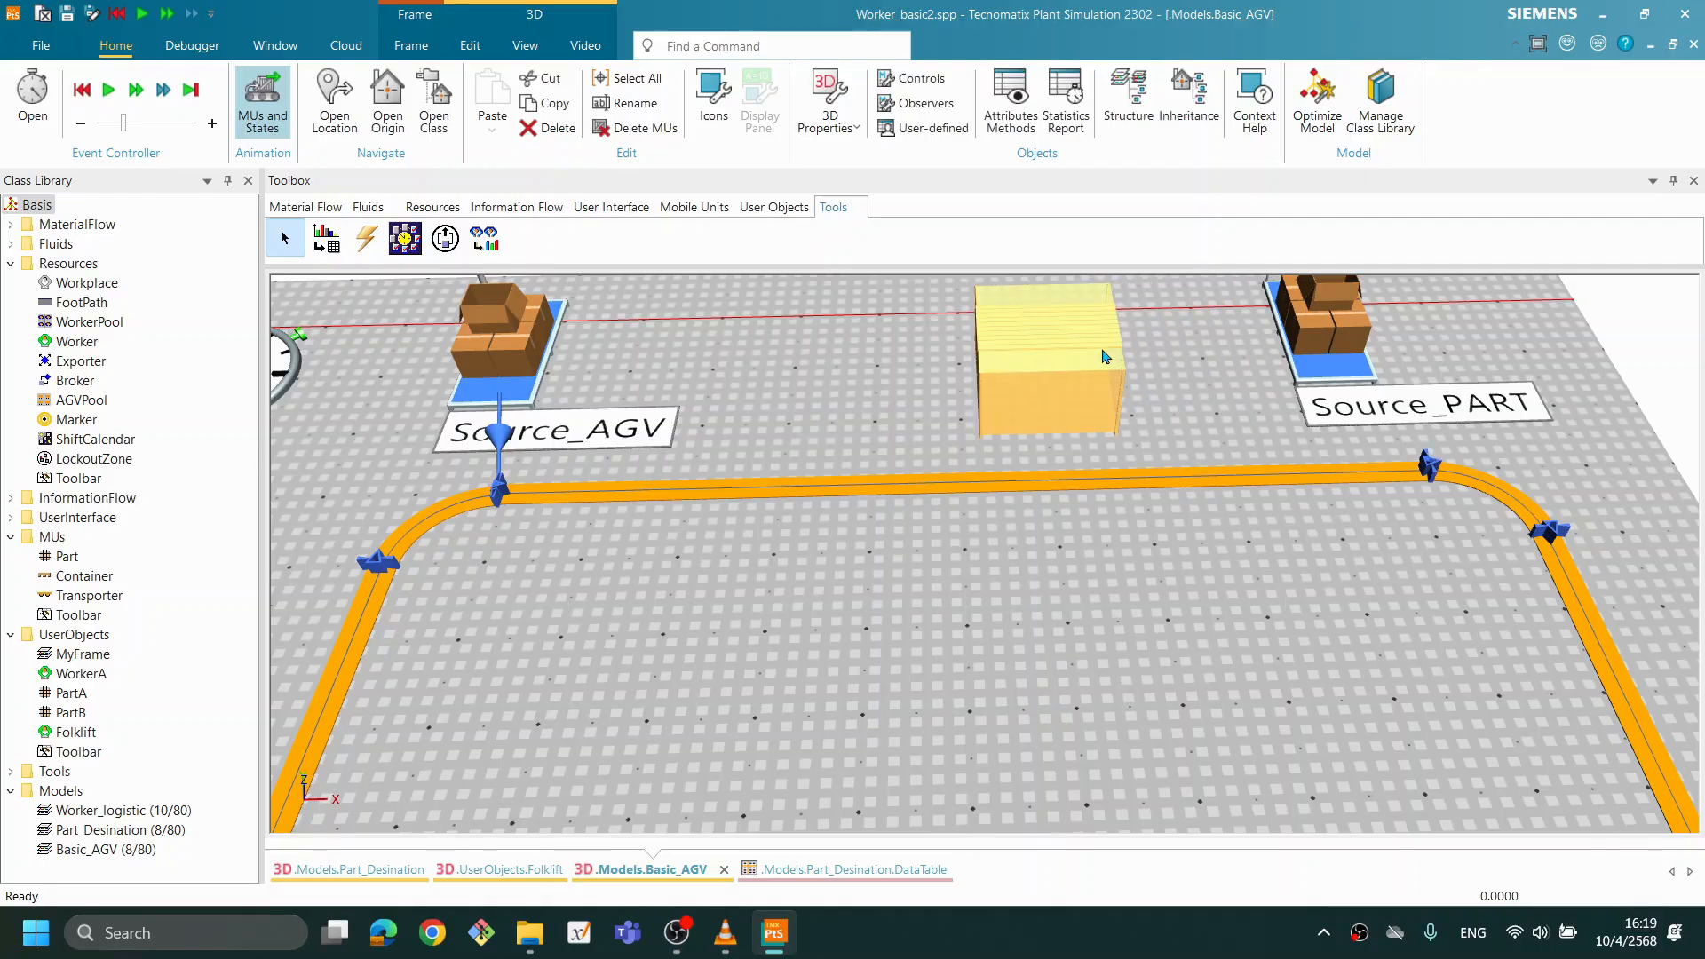
drag(1356, 344, 1261, 343)
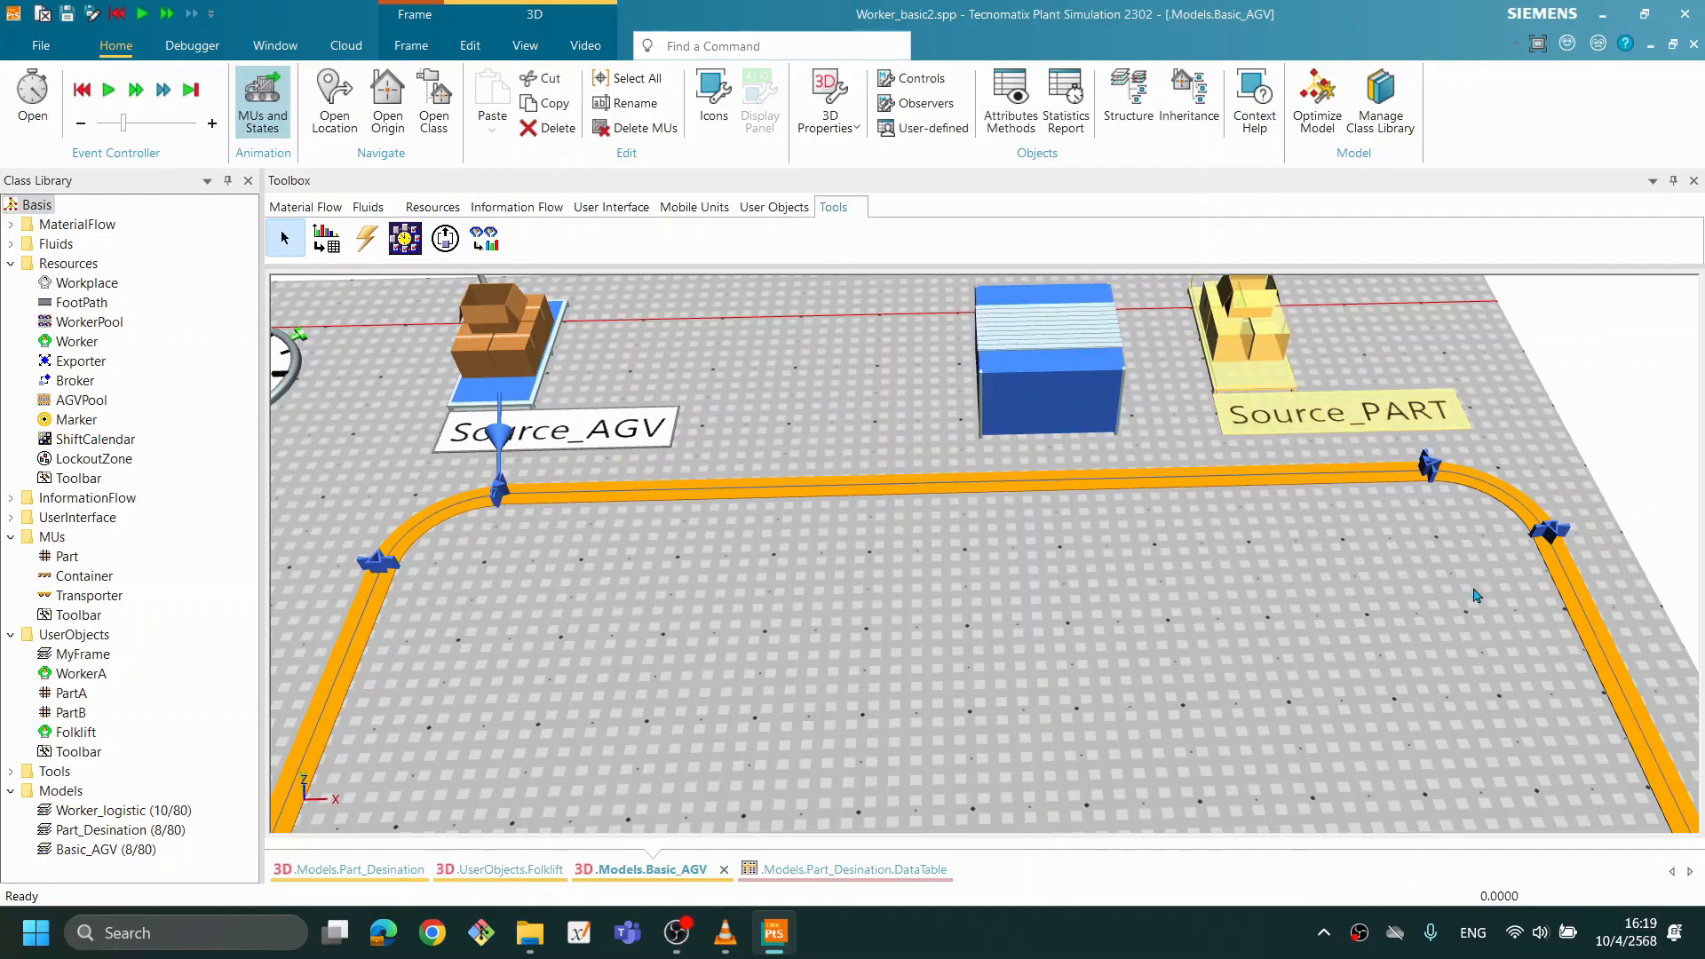
click(1441, 645)
drag(1084, 407, 1138, 401)
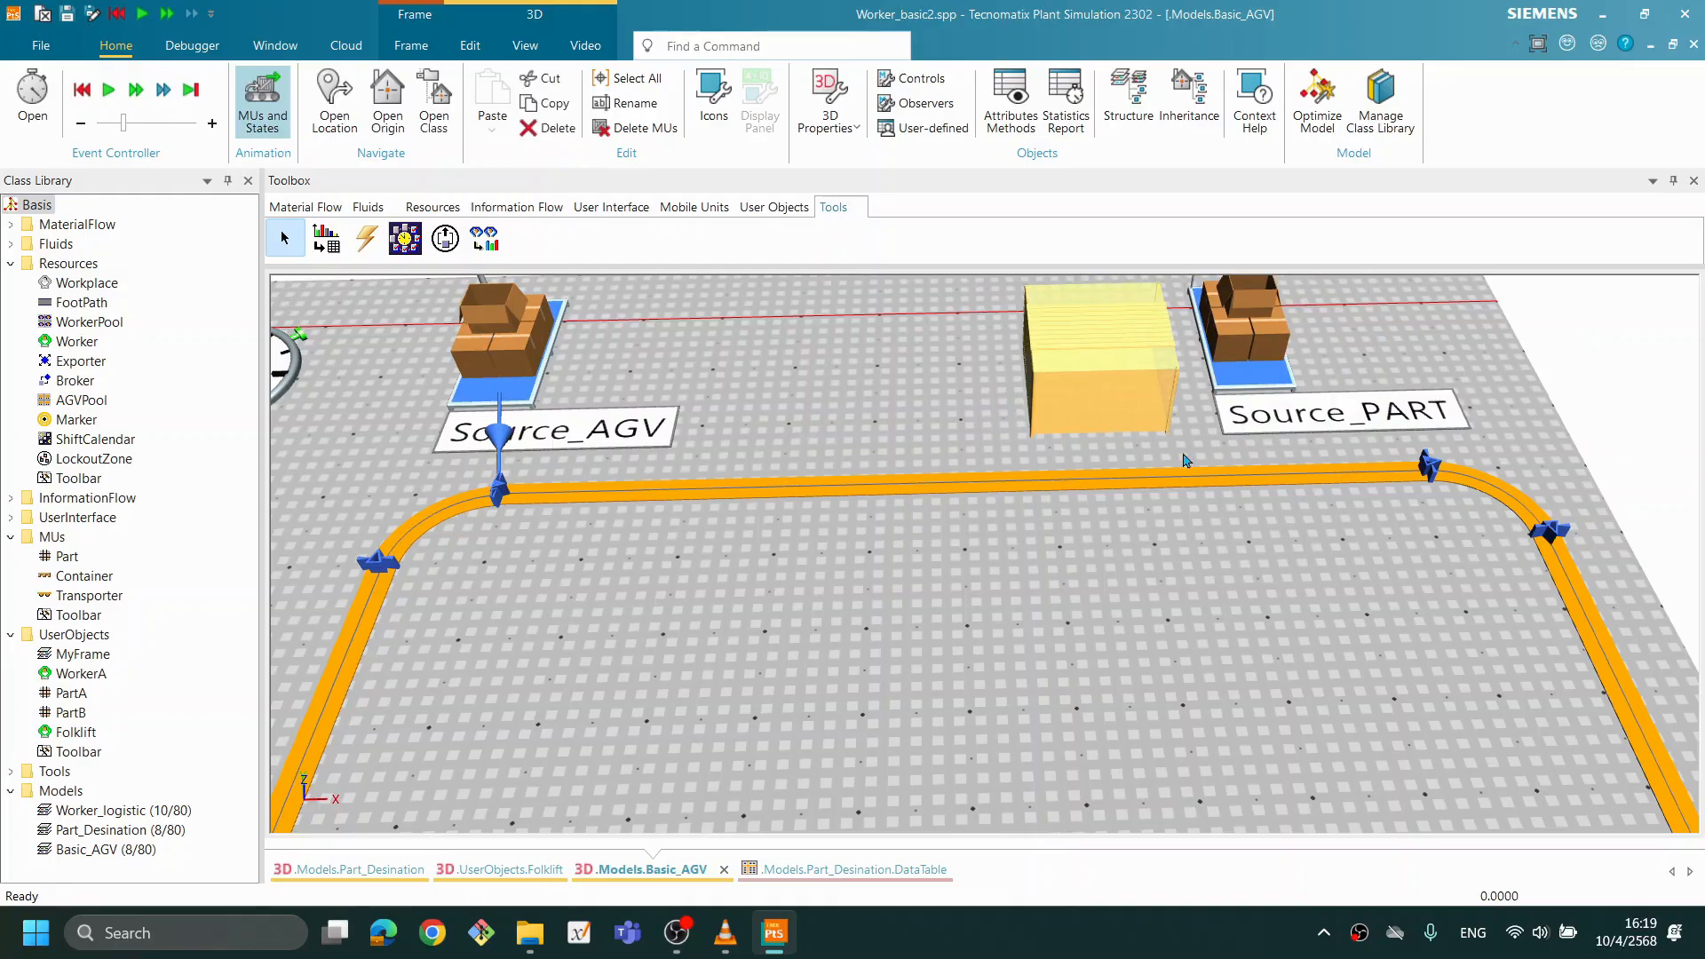
- Move the Track's Anchor Point 4 outward so the lower straight lies closer to the TransferStation at the Buffer
scroll(1209, 498, down, 4)
drag(1137, 748, 1012, 672)
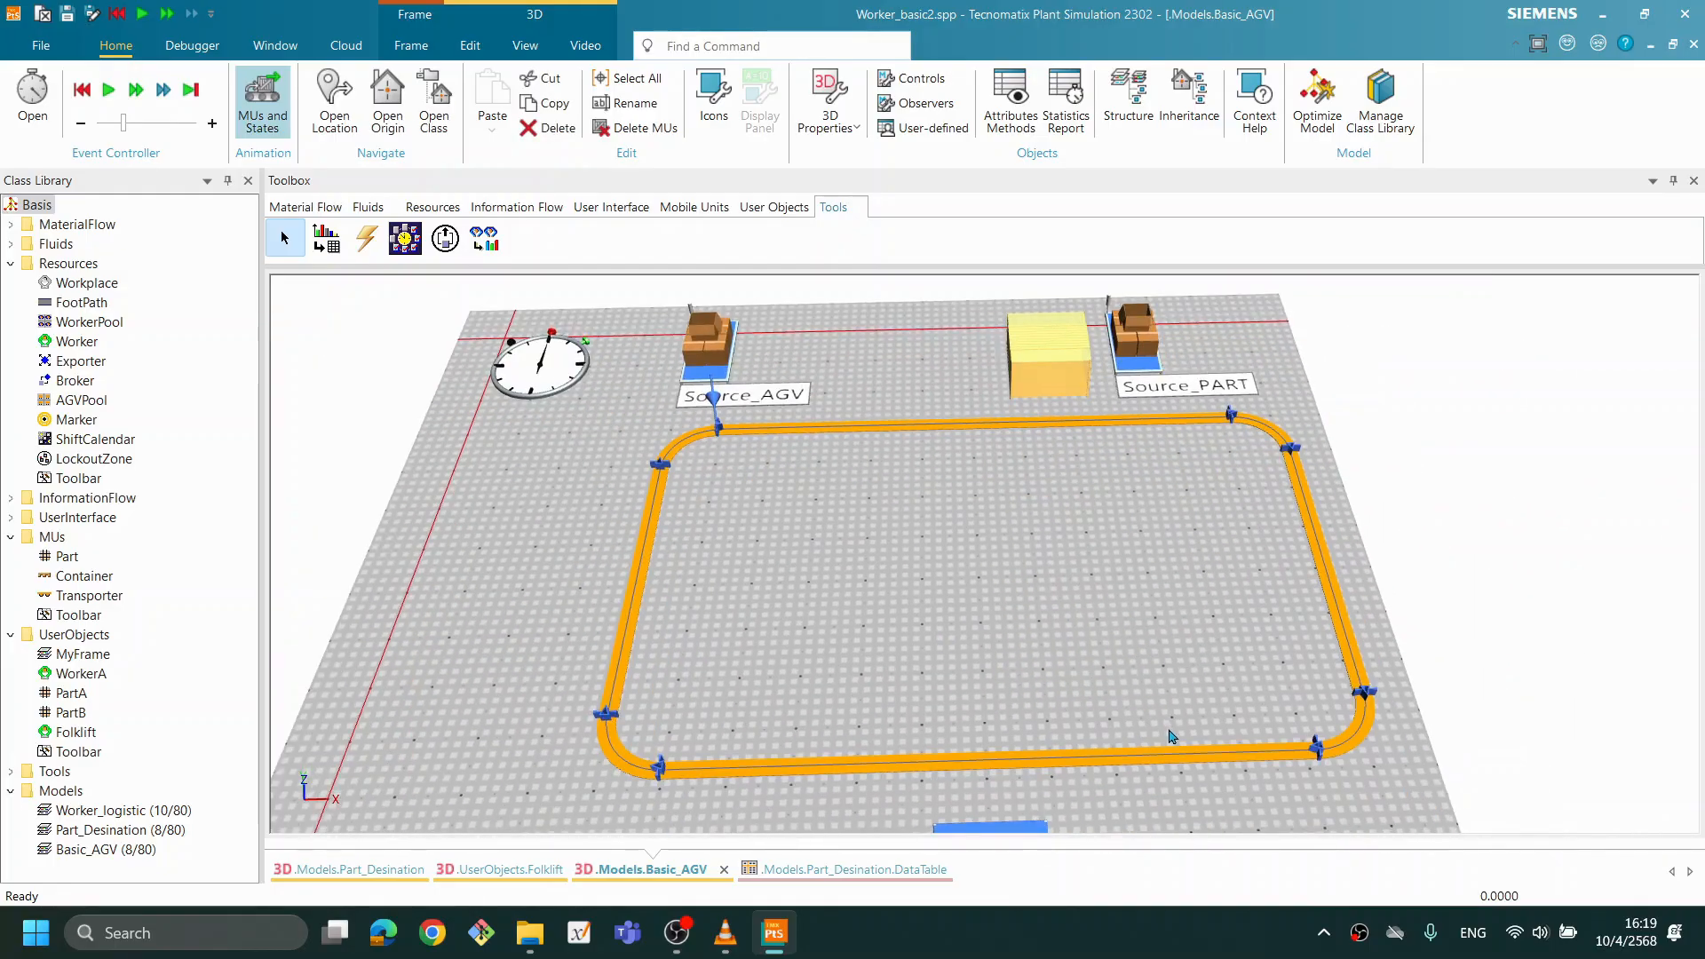
drag(1198, 739, 1189, 739)
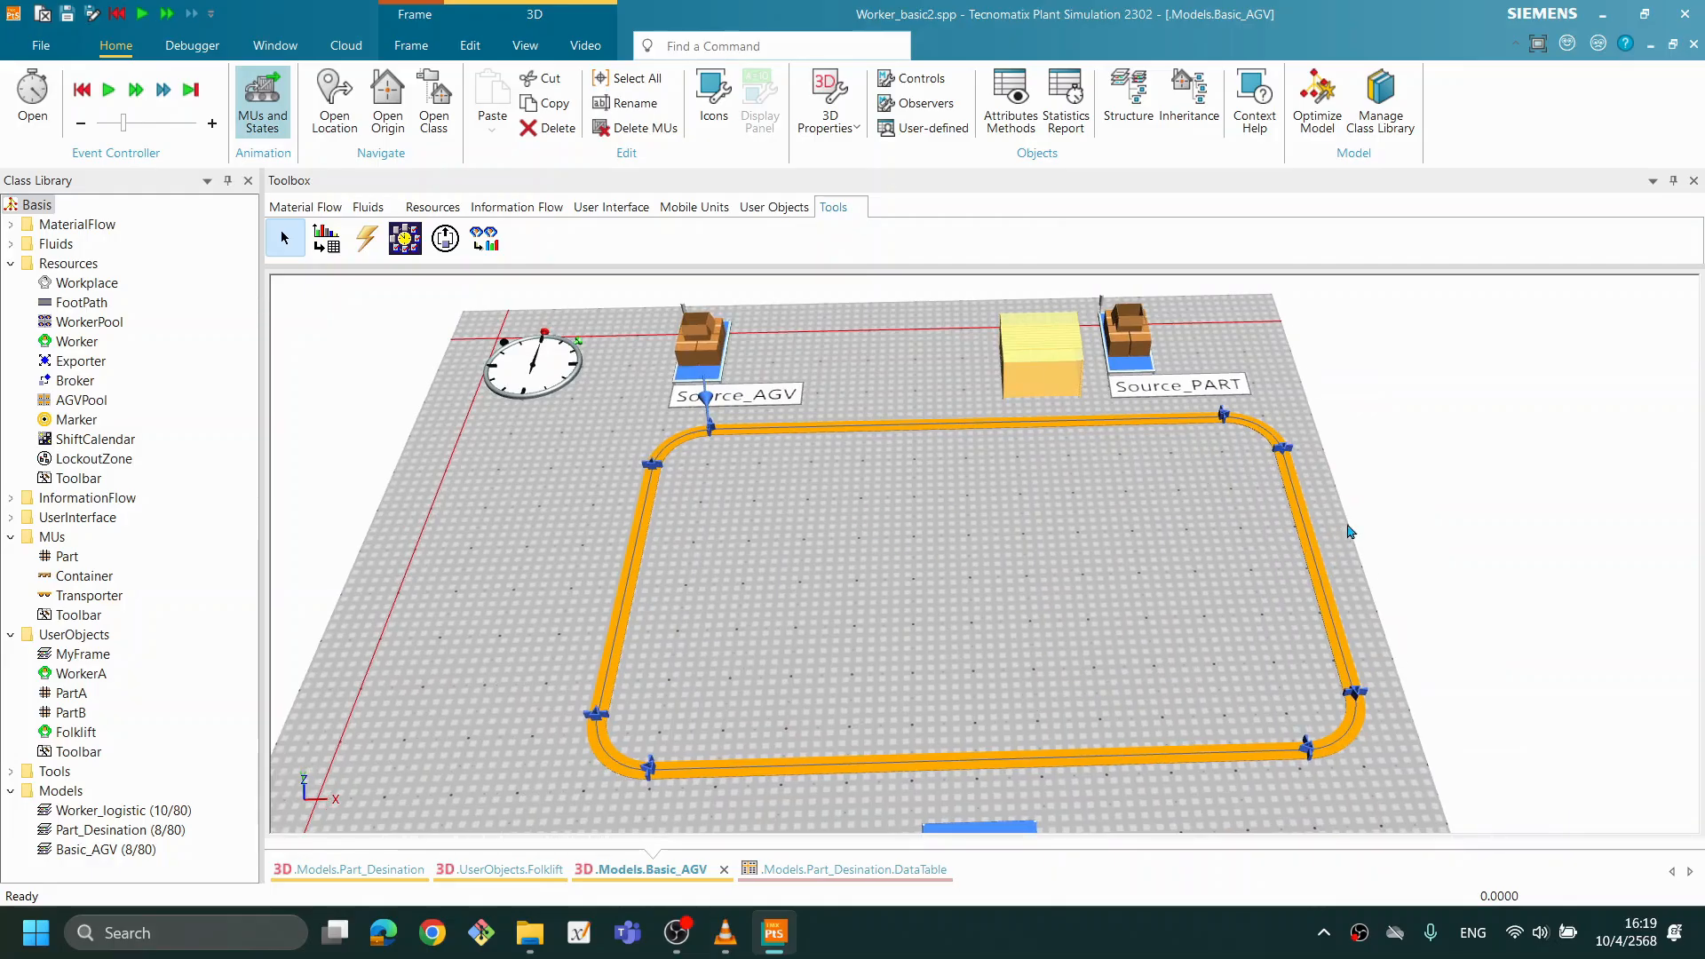
click(1356, 698)
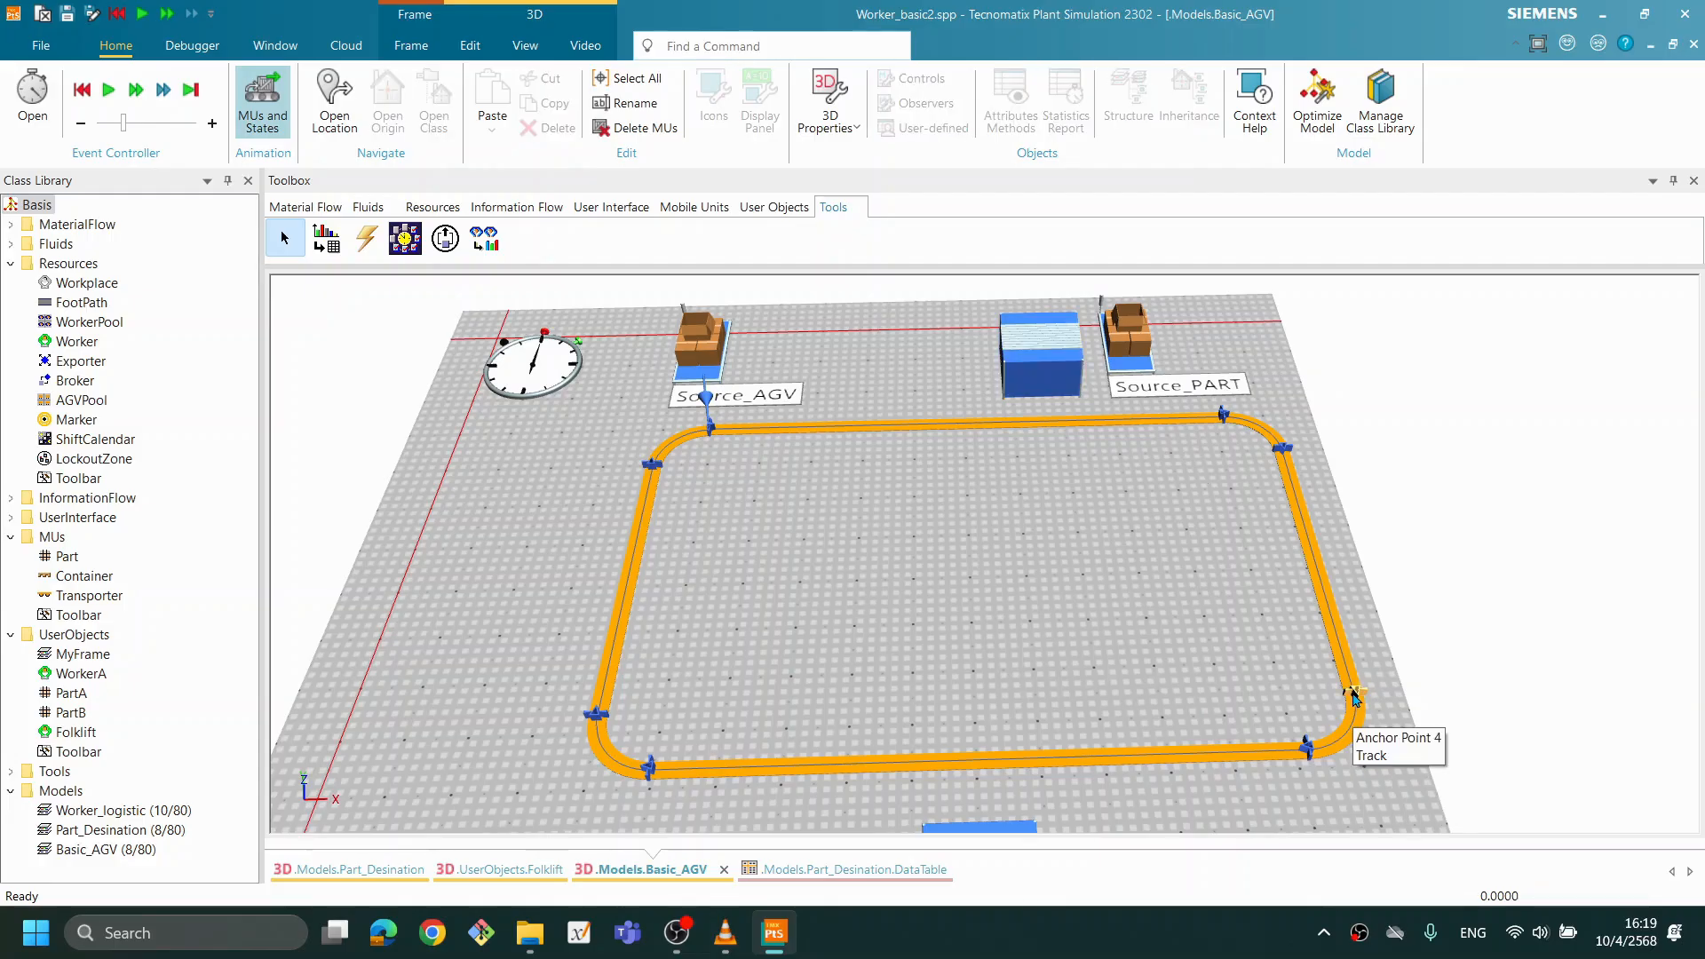
drag(1352, 697, 1349, 730)
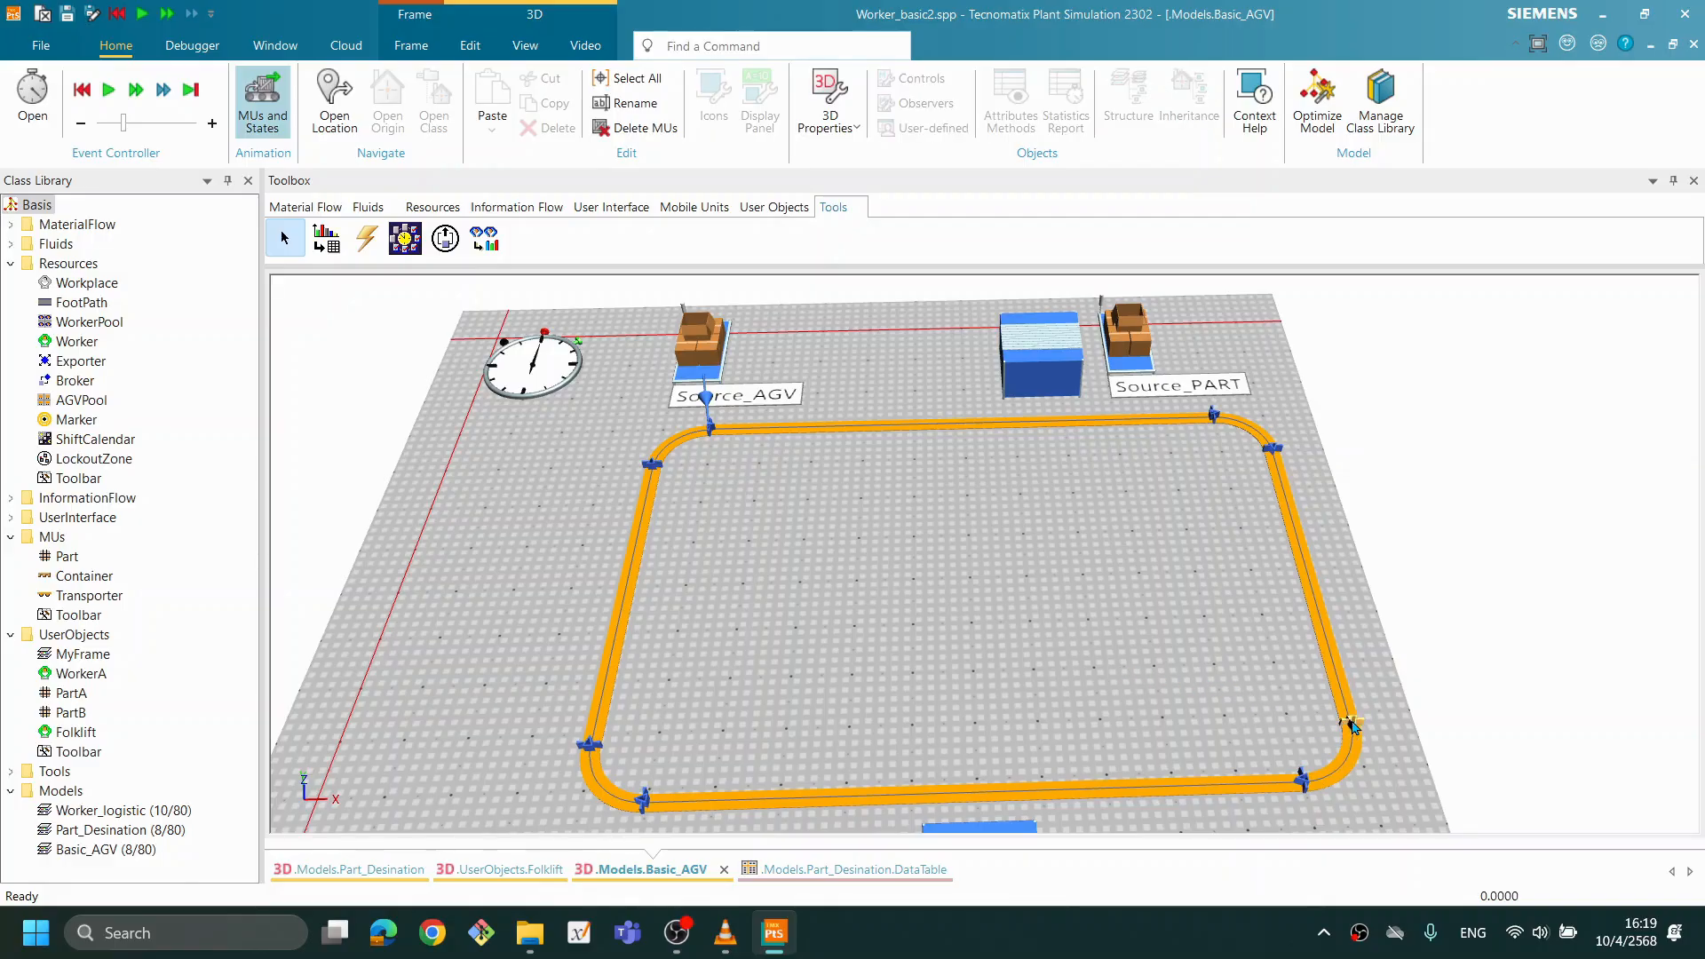
double_click(1351, 726)
click(1568, 604)
drag(1349, 726, 1349, 736)
- Review the 3D position properties of the Track's Anchor Point 2 and close them without changes
scroll(1226, 581, down, 1)
drag(1225, 579, 1220, 553)
drag(1401, 646, 1321, 617)
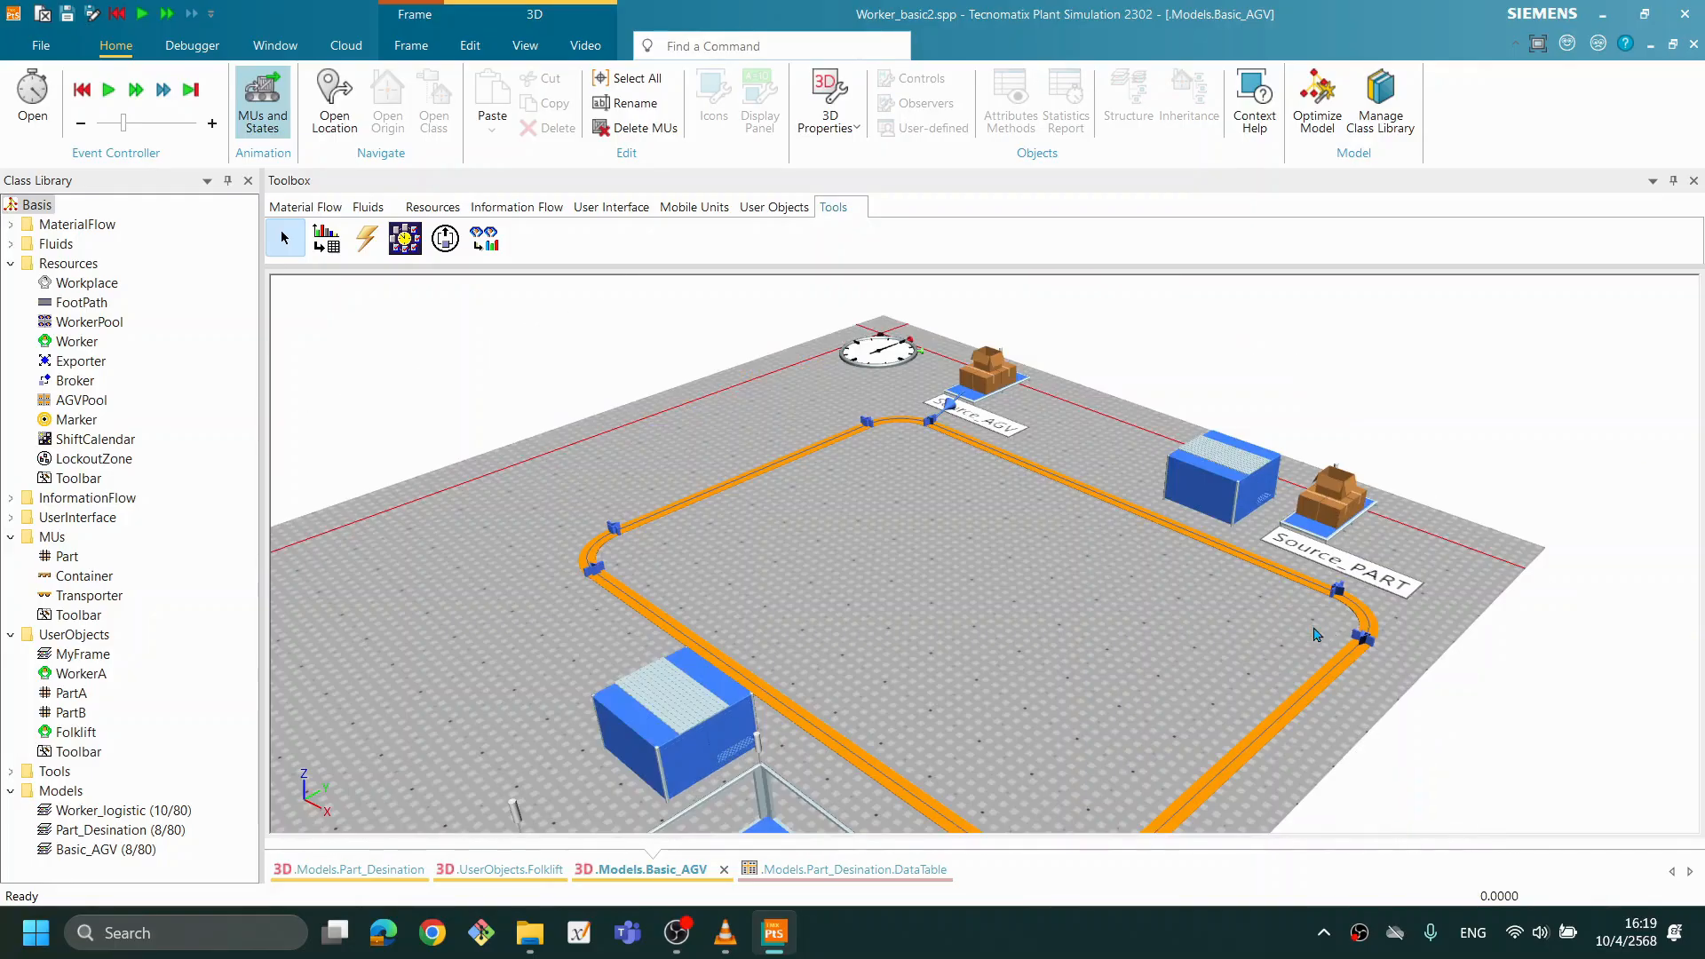
right_click(1337, 595)
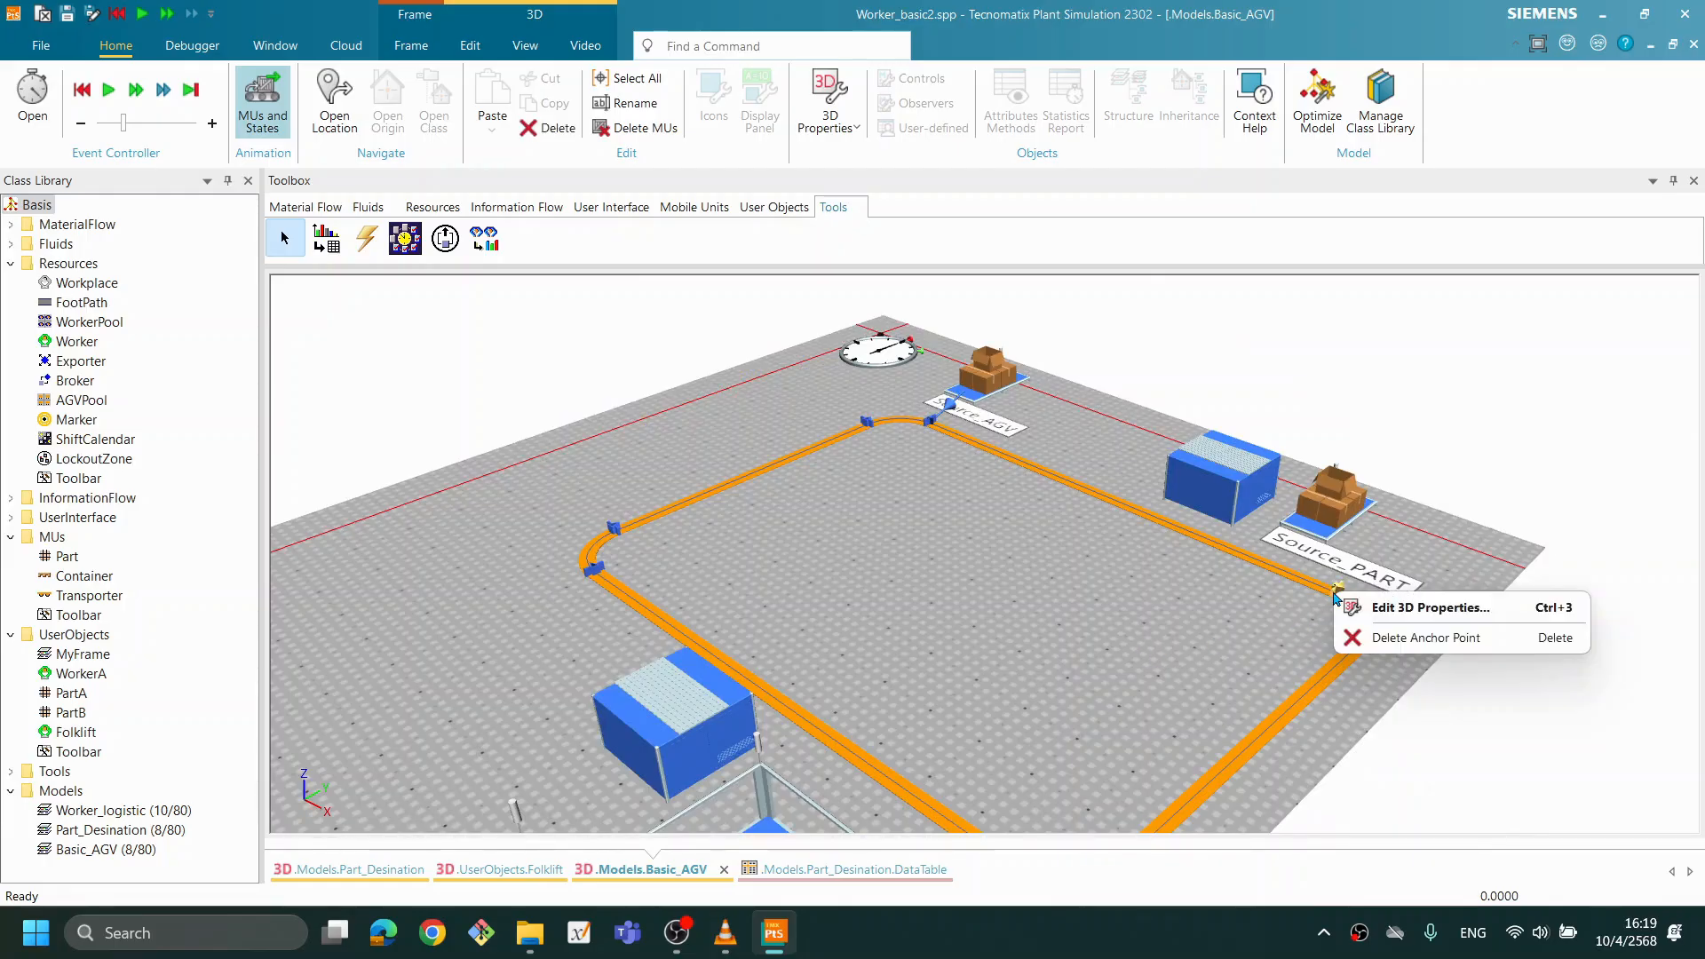
click(1385, 637)
click(1337, 593)
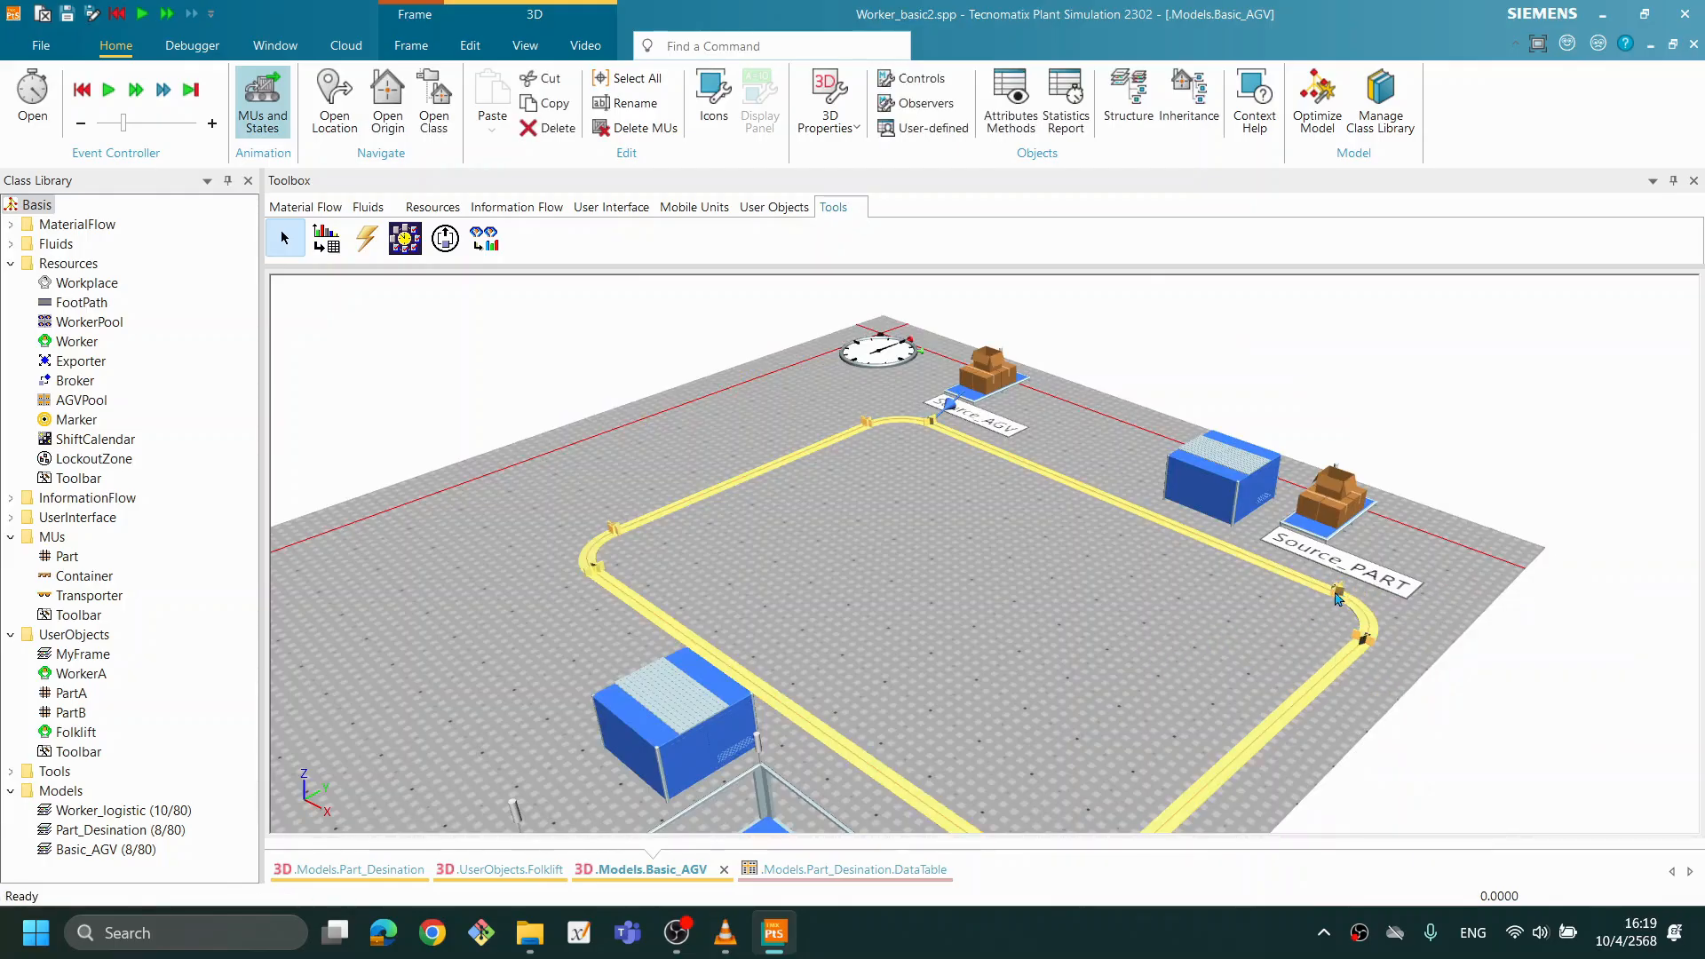
right_click(1339, 595)
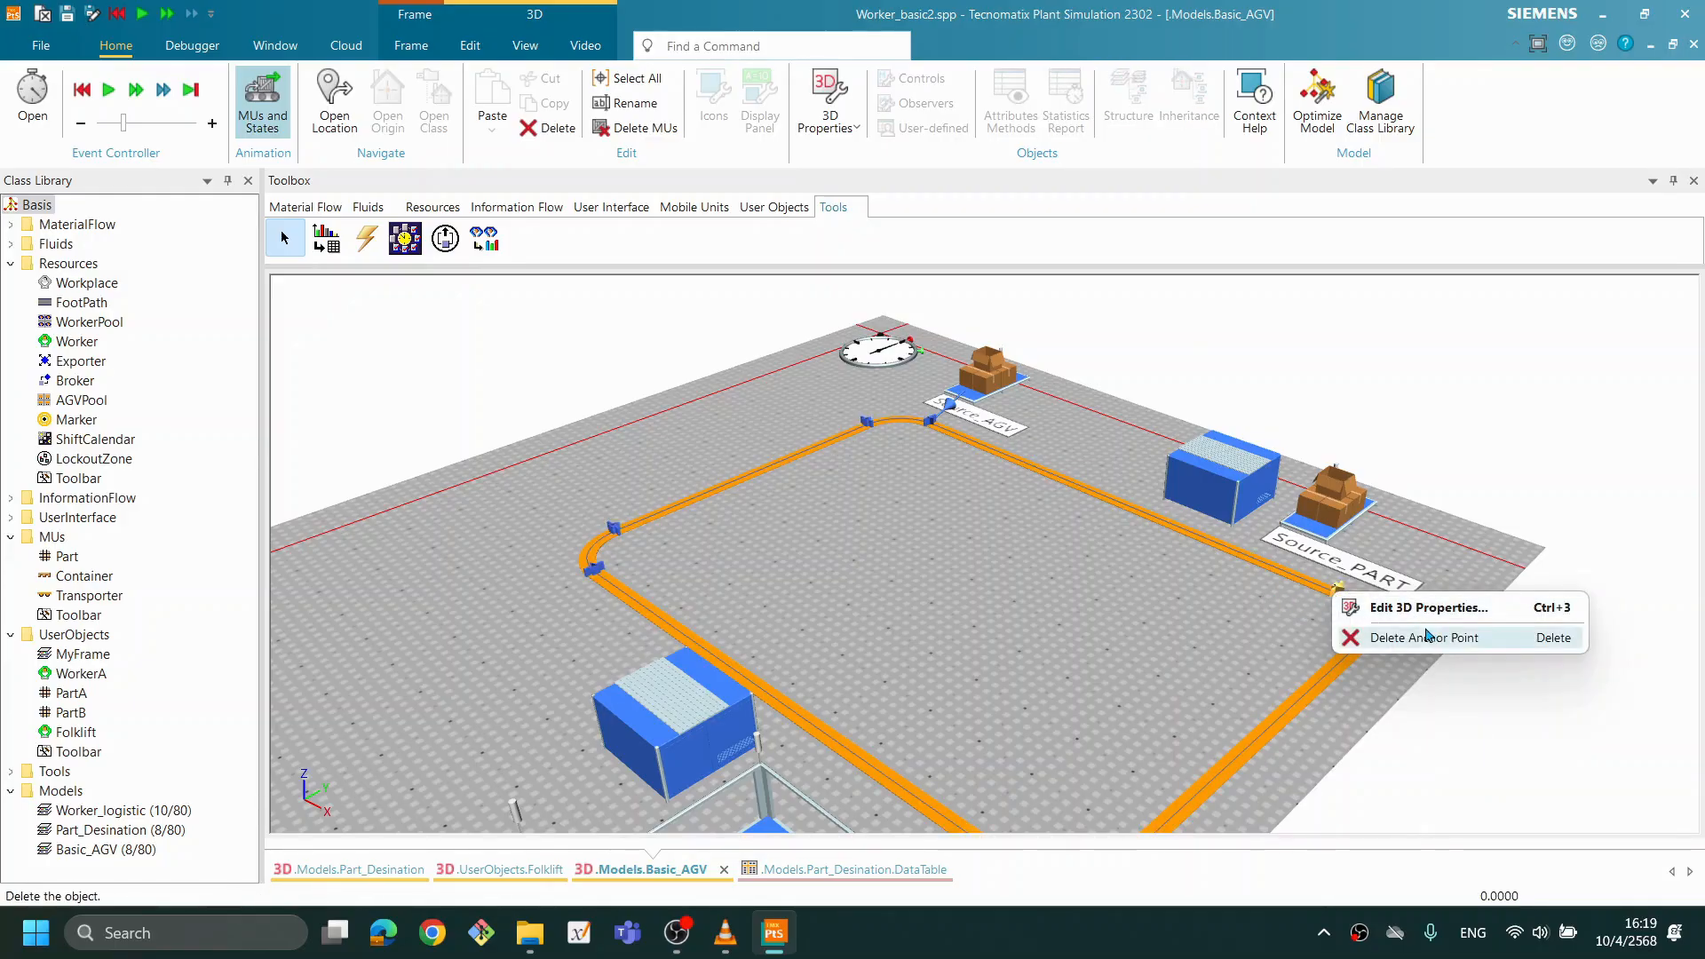
click(1392, 609)
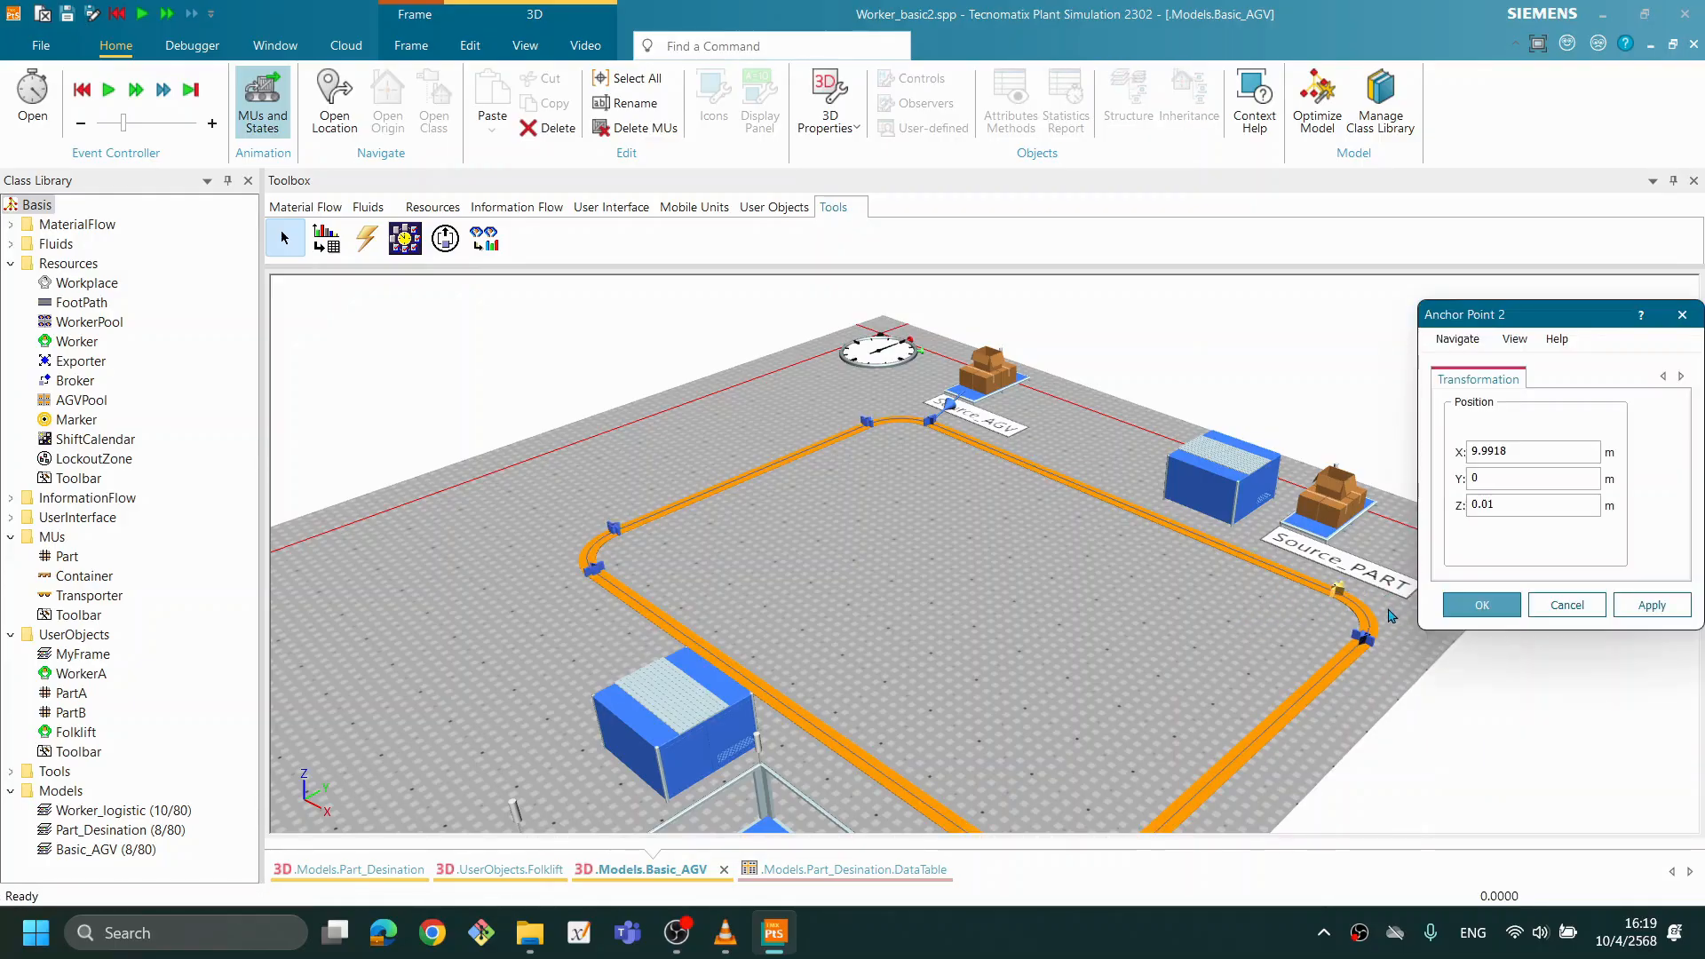
click(1568, 607)
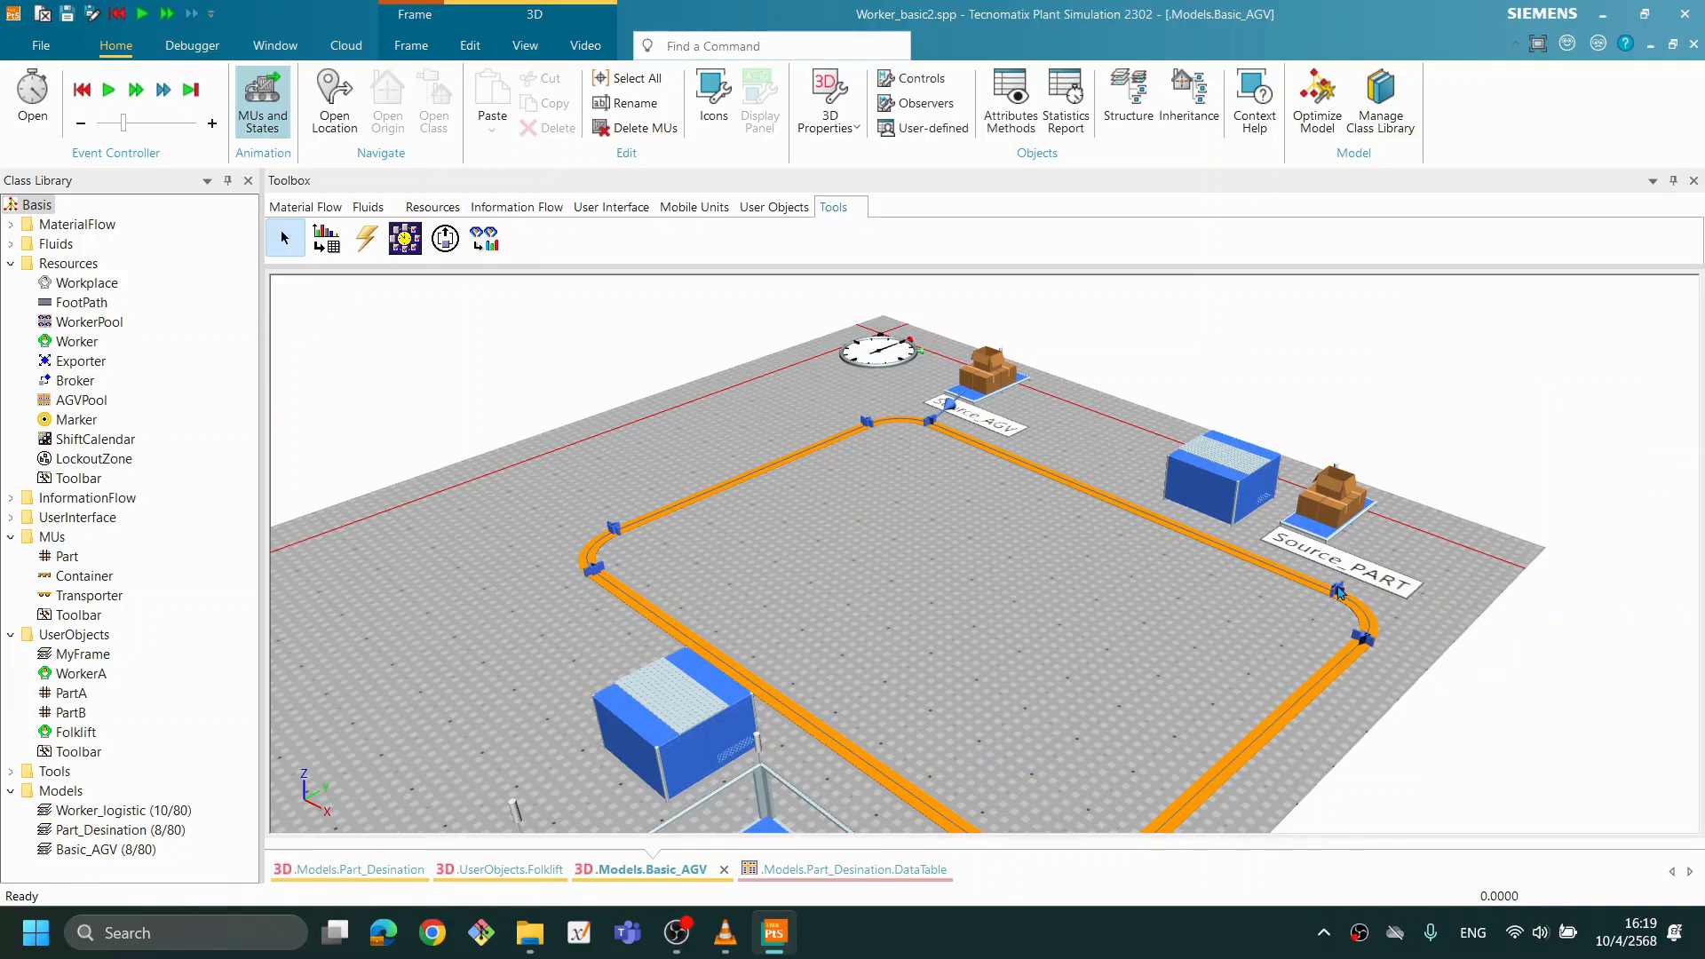
- Hide the manipulators of the Track
right_click(1341, 593)
click(1294, 597)
click(1314, 589)
right_click(1314, 589)
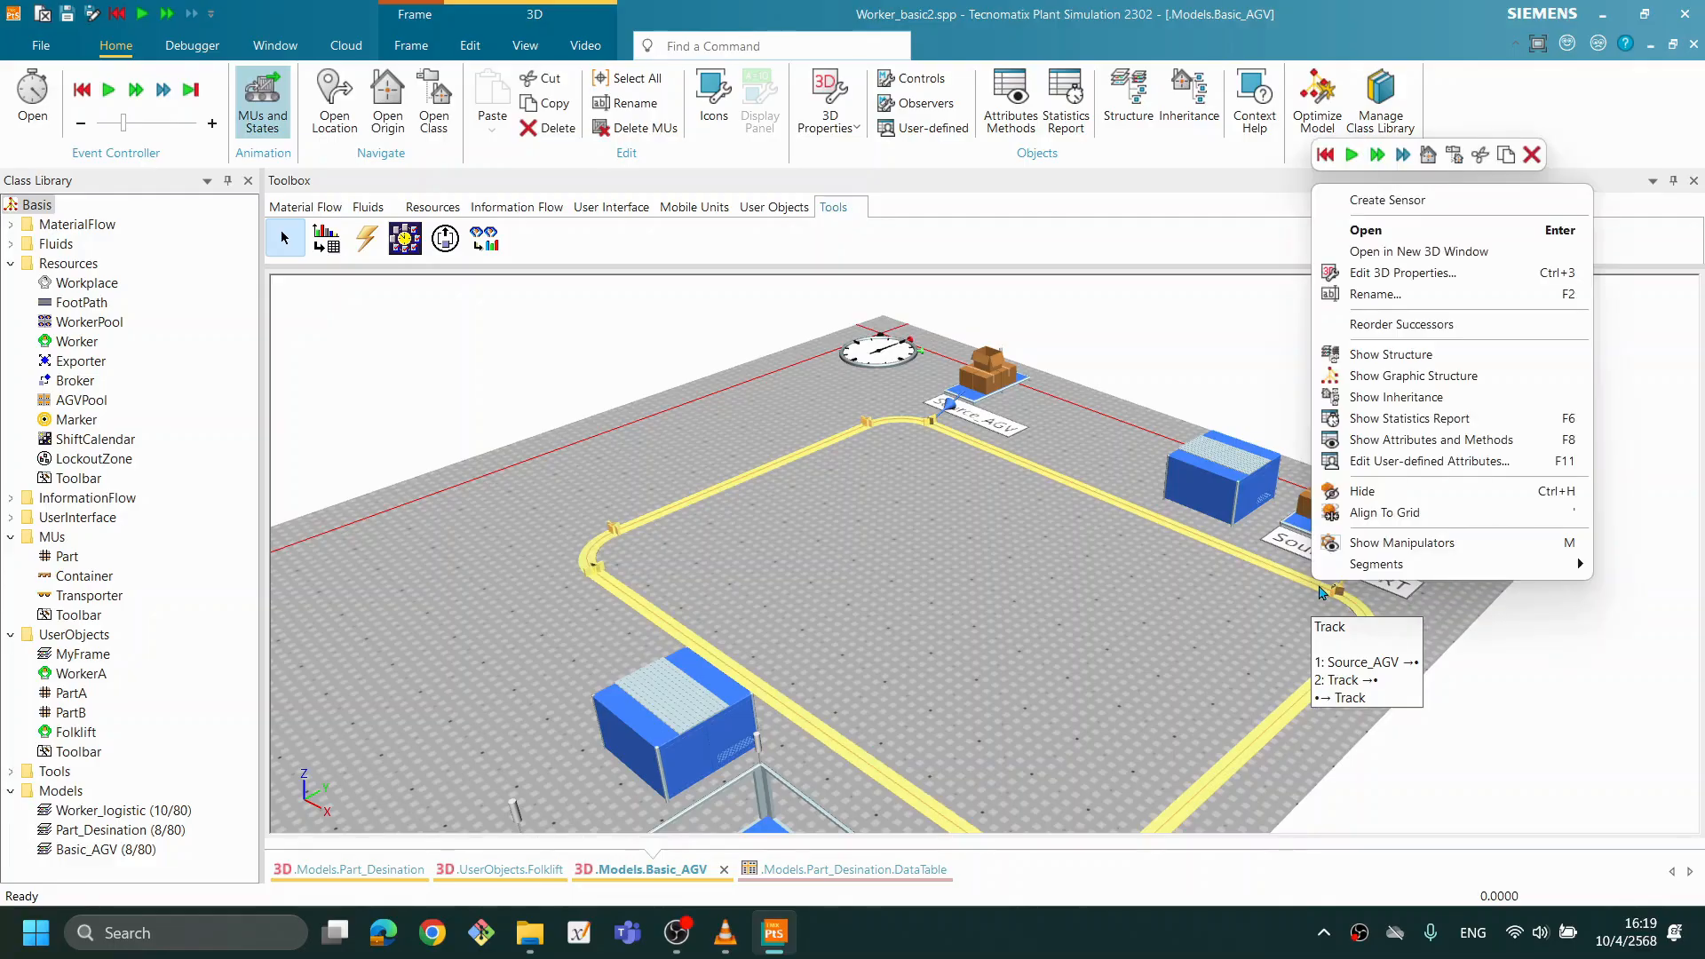
click(1379, 550)
click(1035, 647)
drag(1036, 648, 1106, 673)
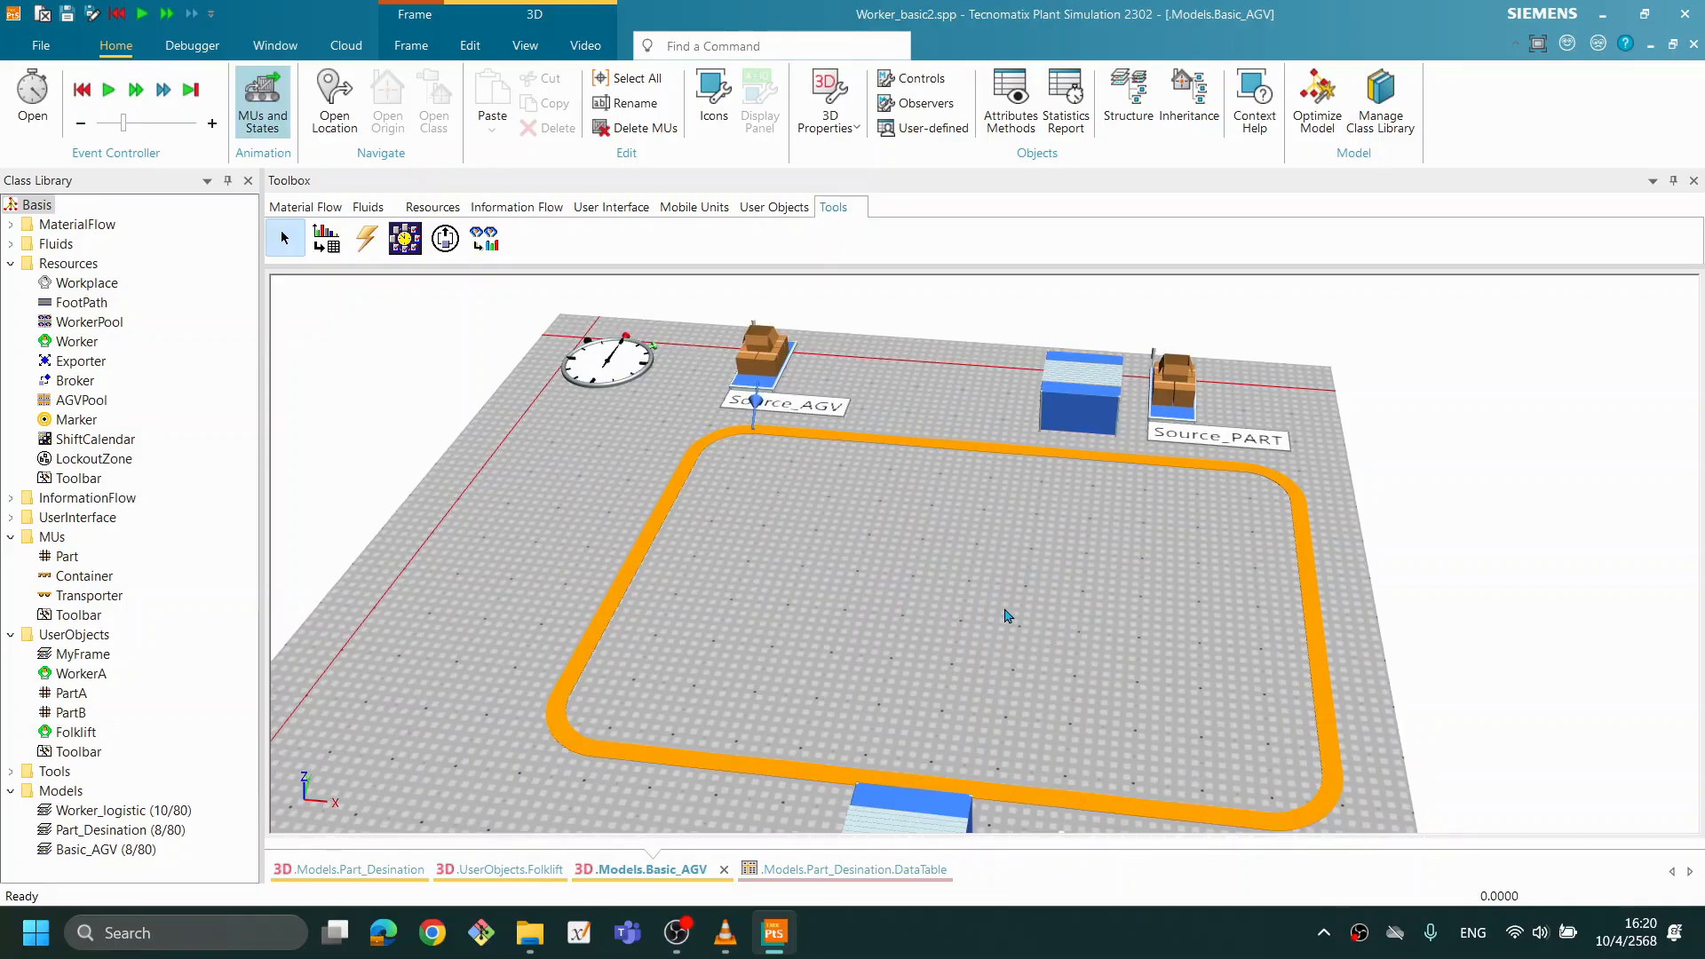
mouse_move(1073, 539)
mouse_down()
mouse_move(1016, 523)
mouse_move(1063, 530)
mouse_up()
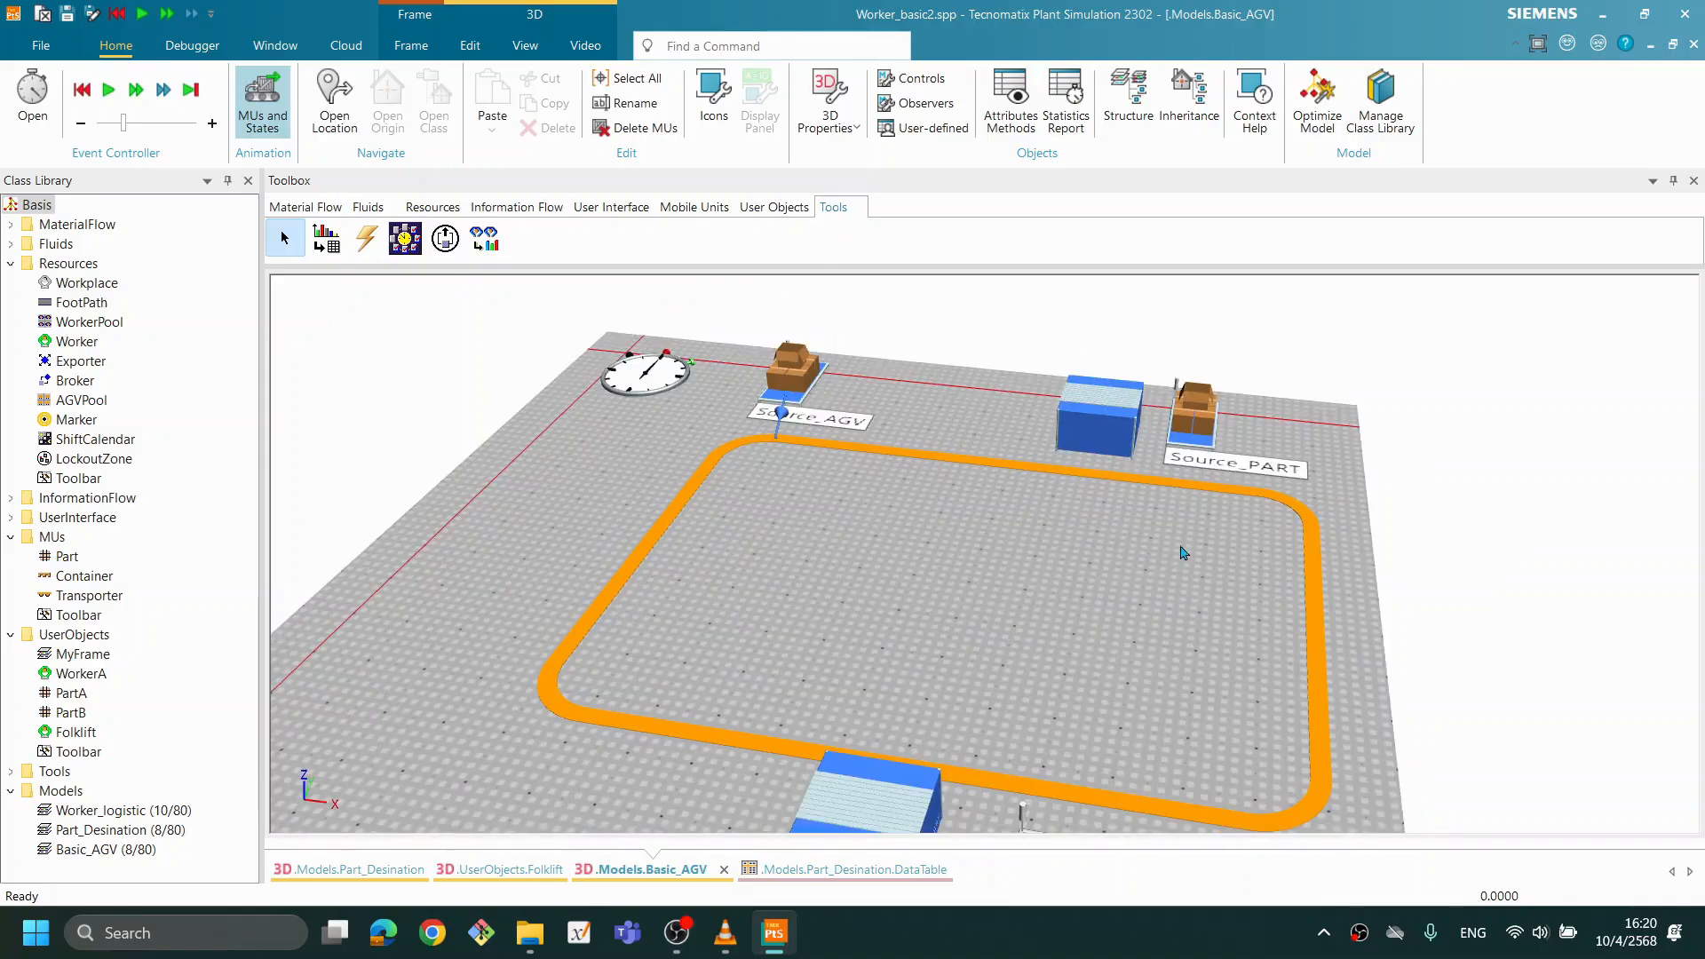
- Check the Track's length in its attributes and close them without changes
drag(1080, 591, 1210, 531)
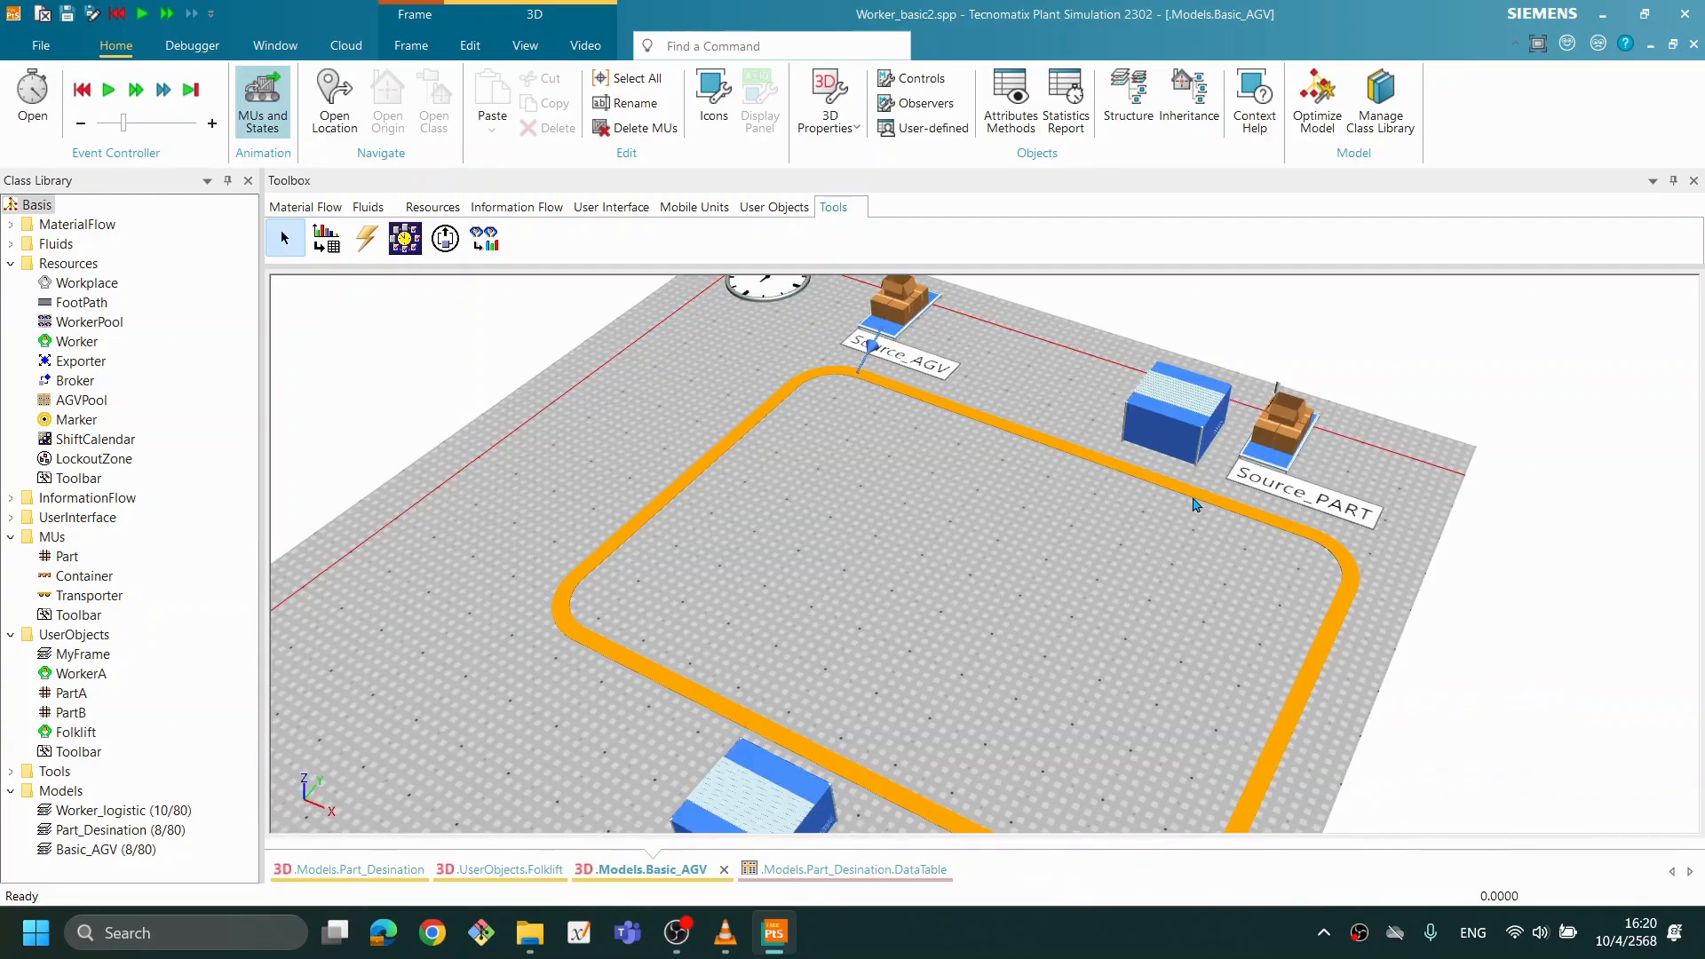
double_click(1190, 503)
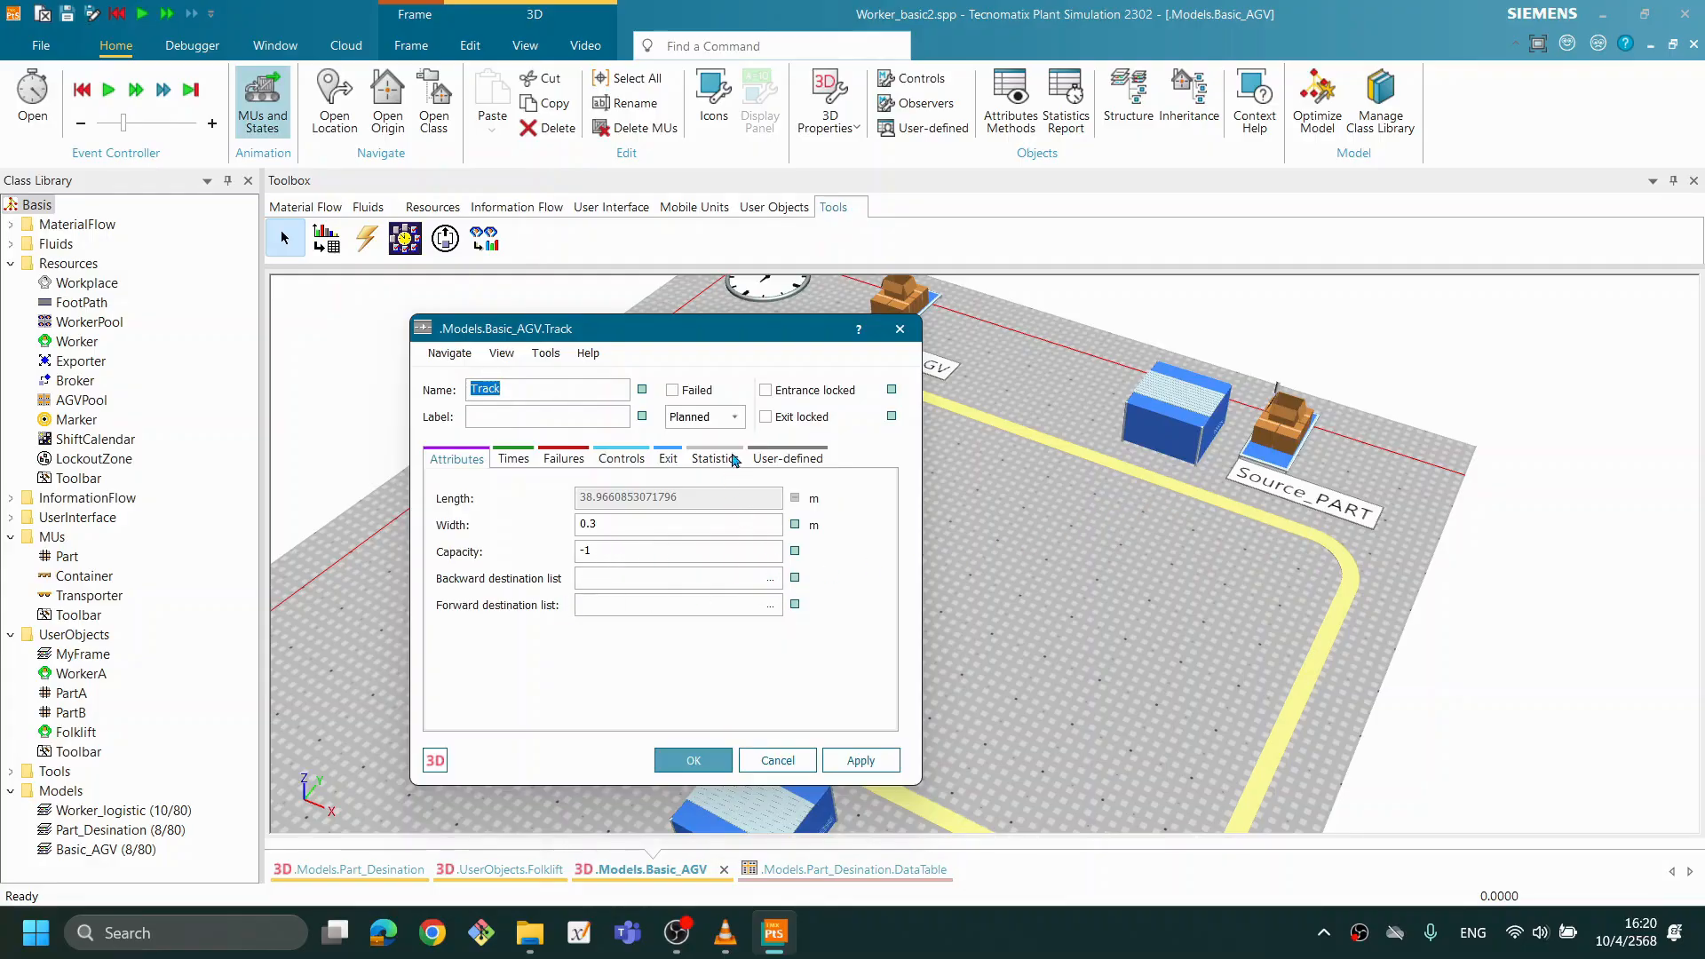
drag(740, 331, 1223, 420)
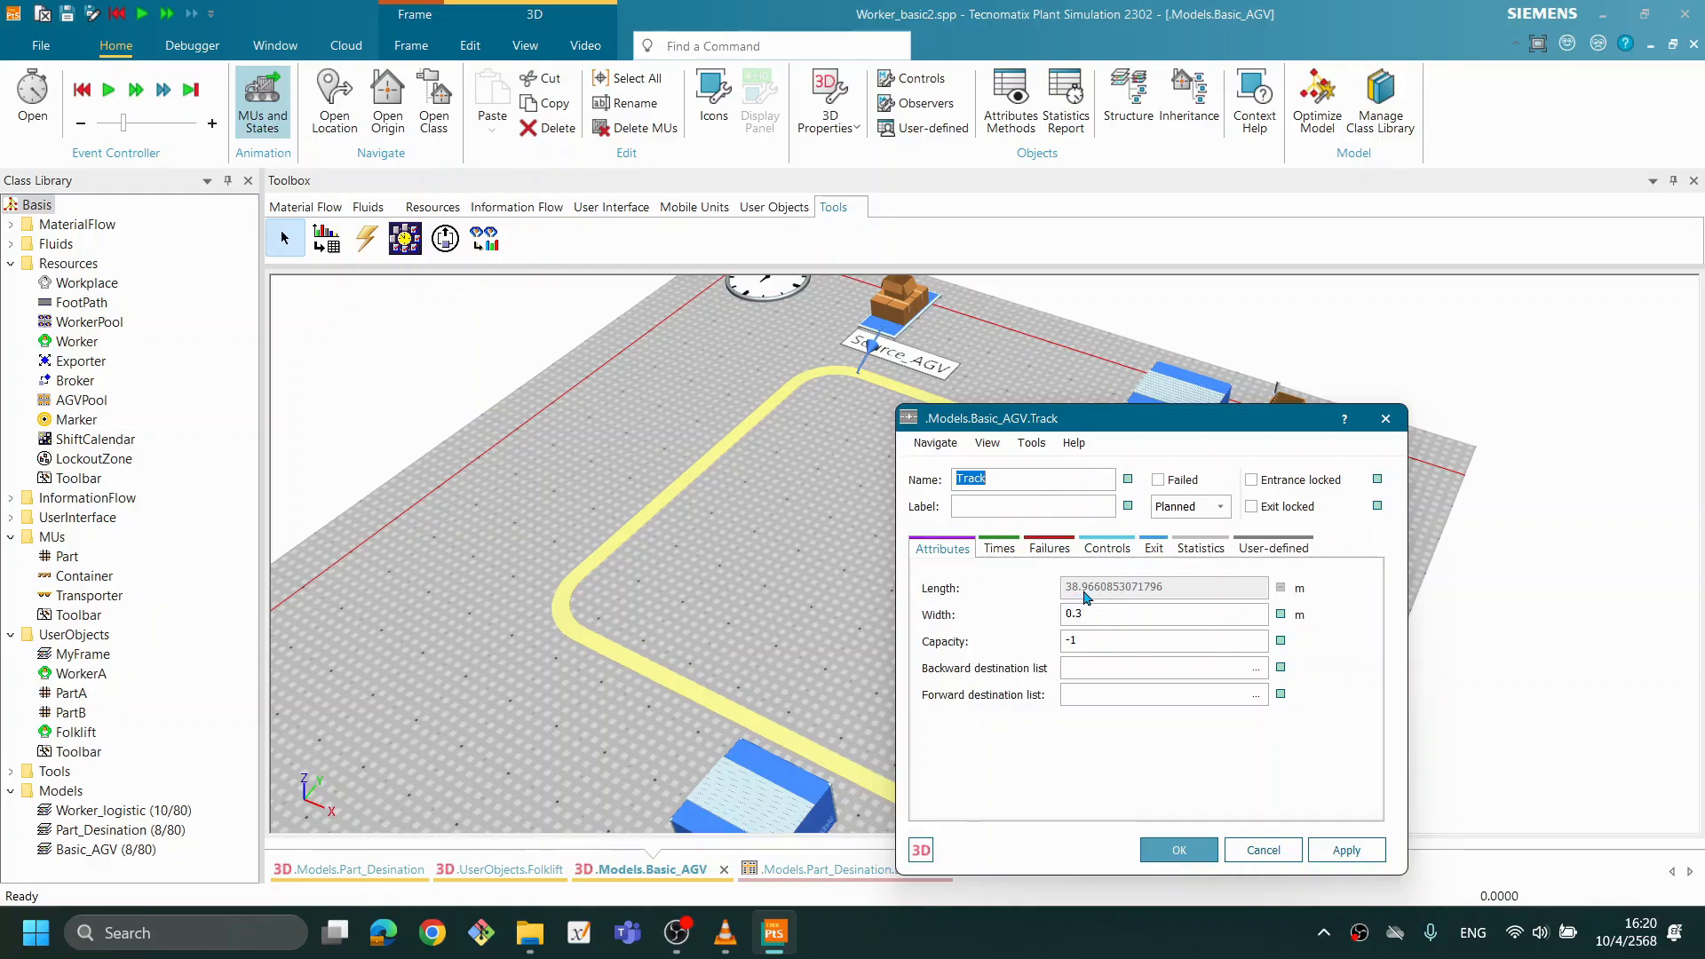
click(1199, 852)
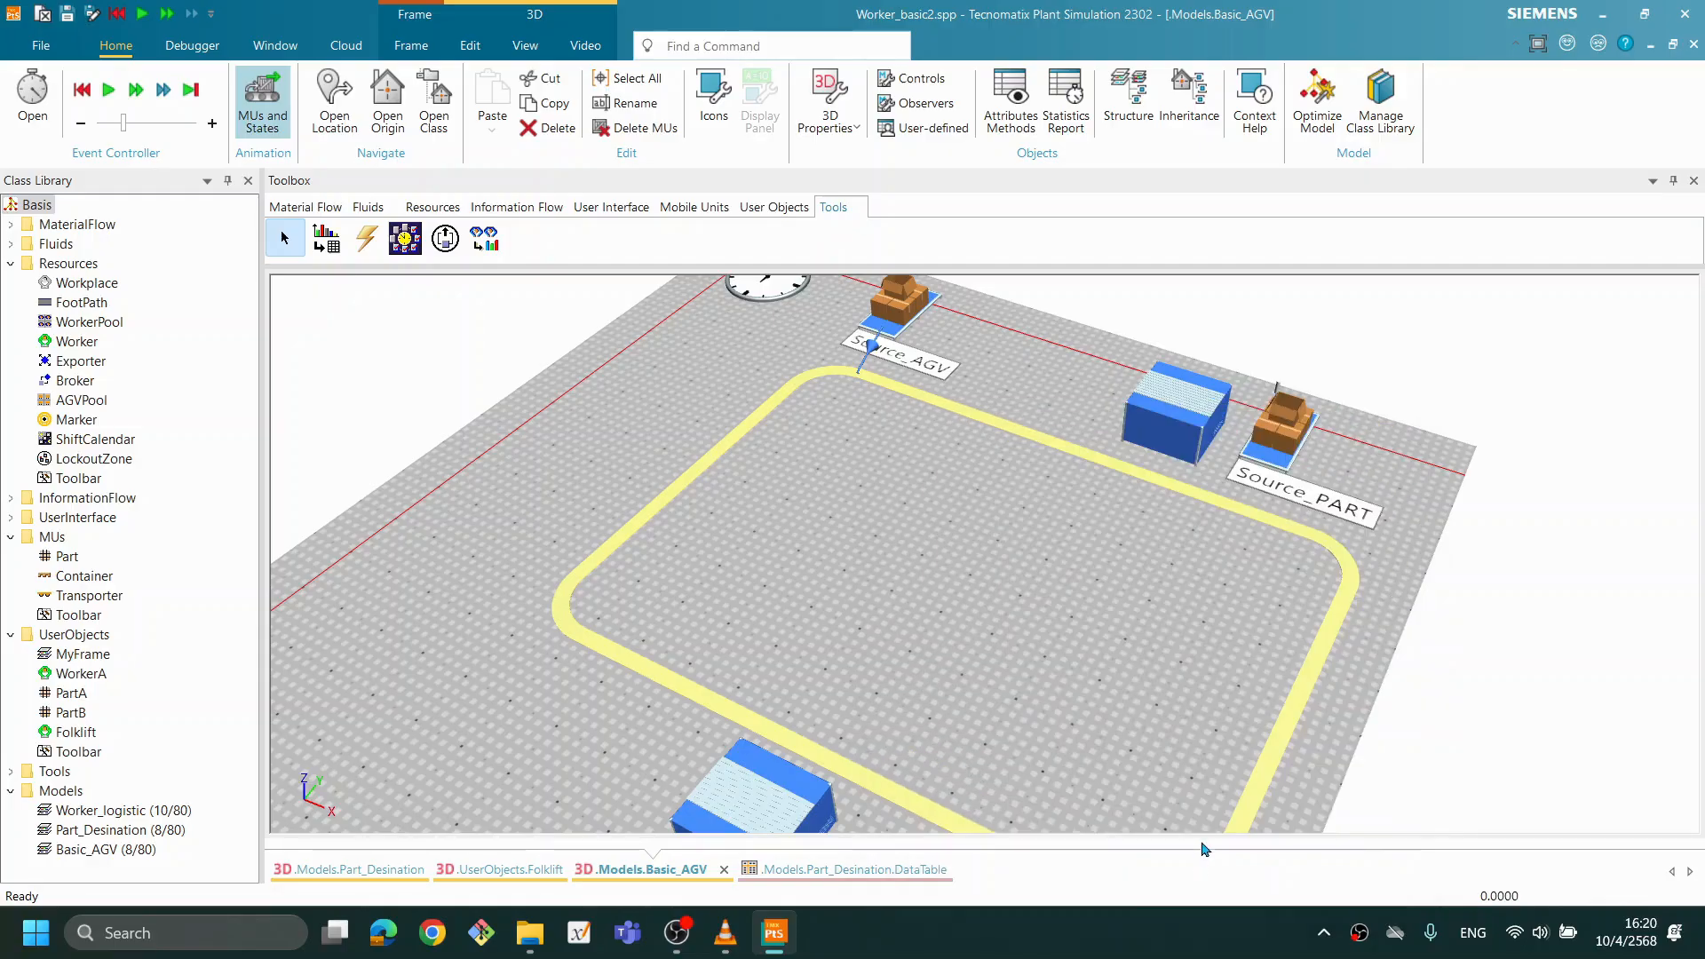
- Show the Track's manipulators and move the anchor point at the lower corner outward so the lower straight lies closer to the TransferStation at the Buffer
drag(1204, 687, 1172, 671)
drag(1226, 726, 1044, 517)
right_click(955, 475)
click(615, 550)
drag(354, 409, 352, 409)
drag(455, 387, 344, 397)
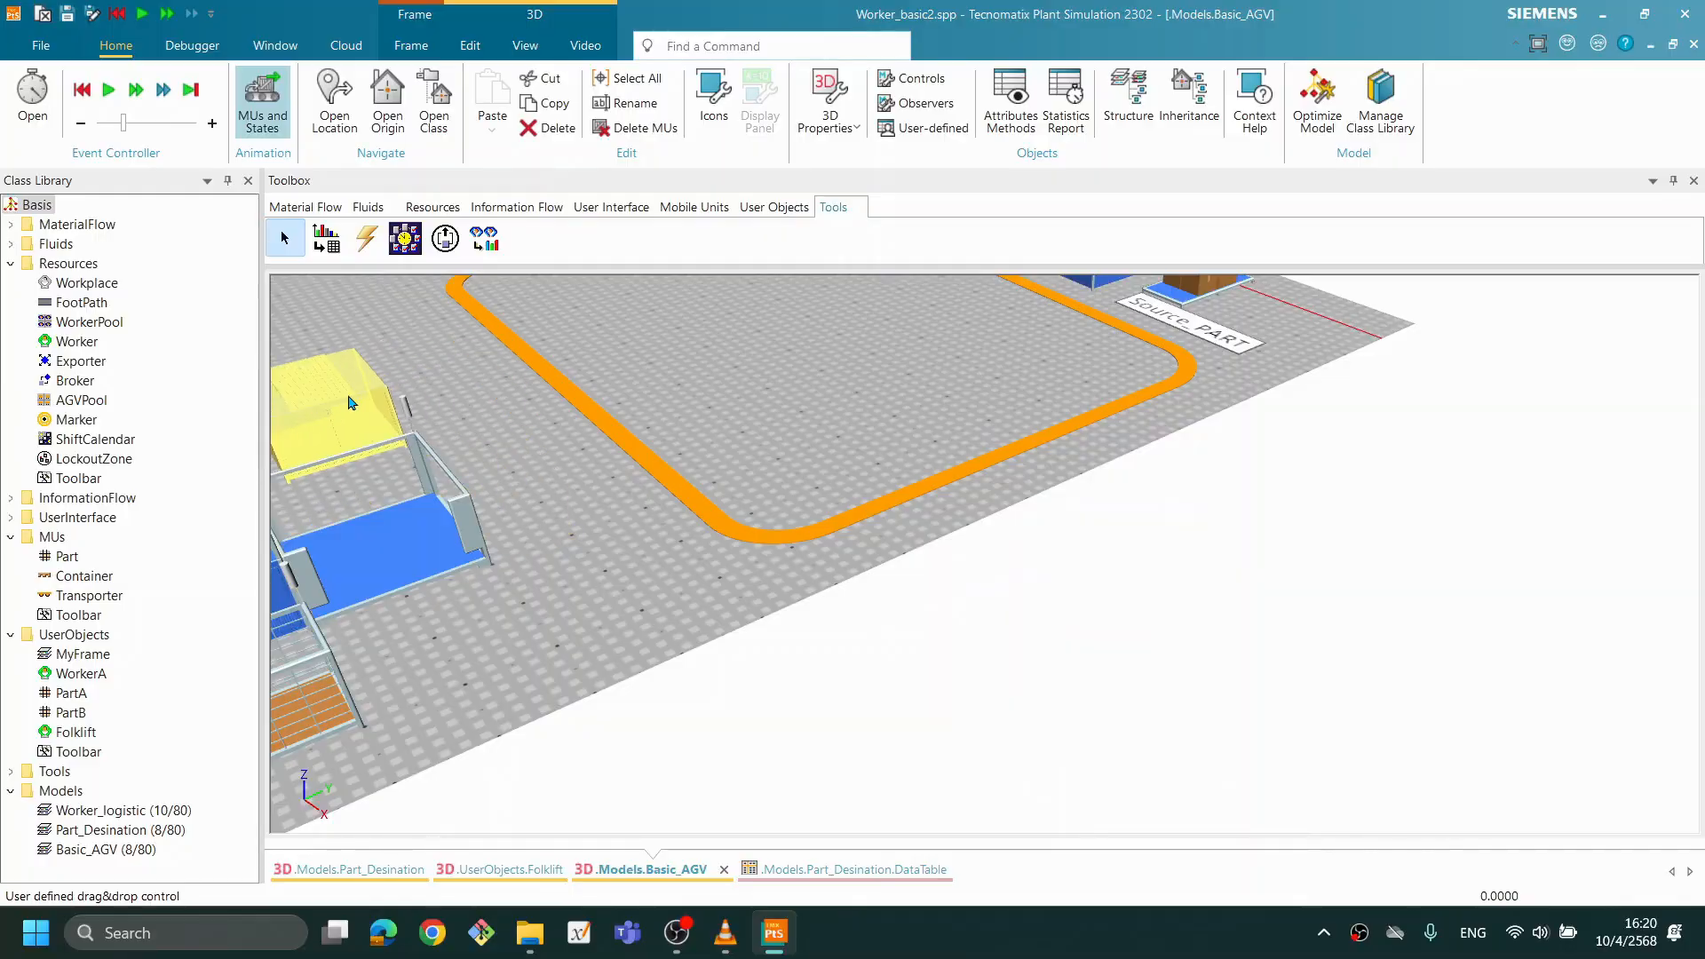
right_click(946, 481)
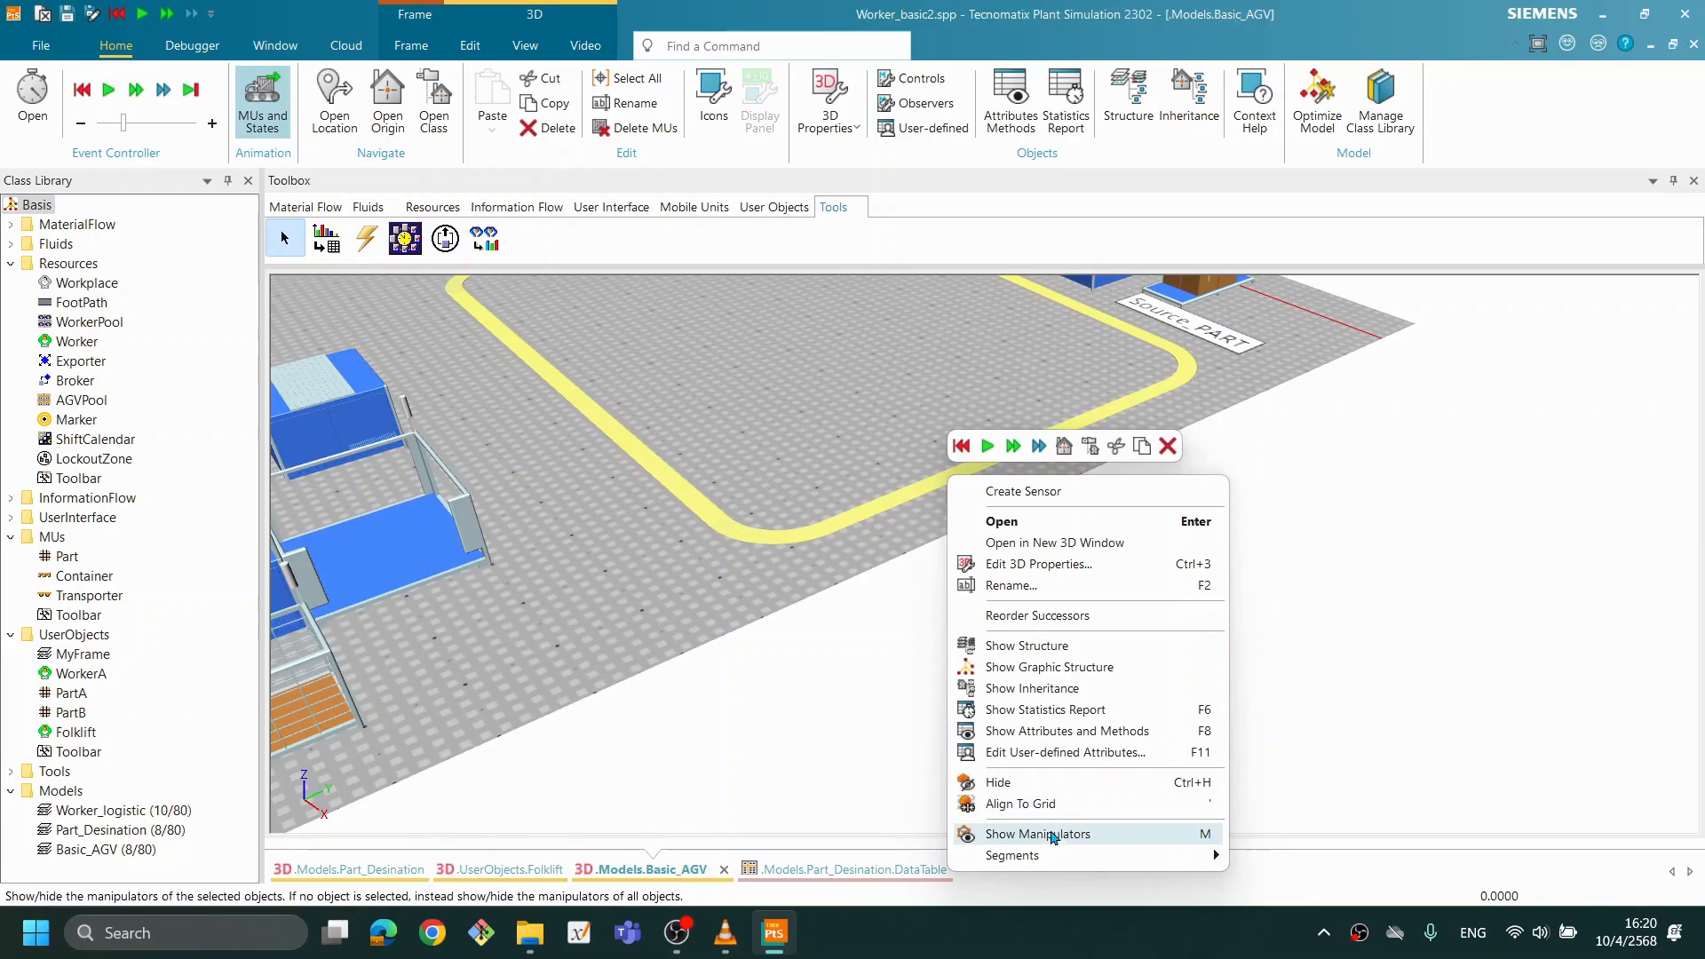
click(1052, 835)
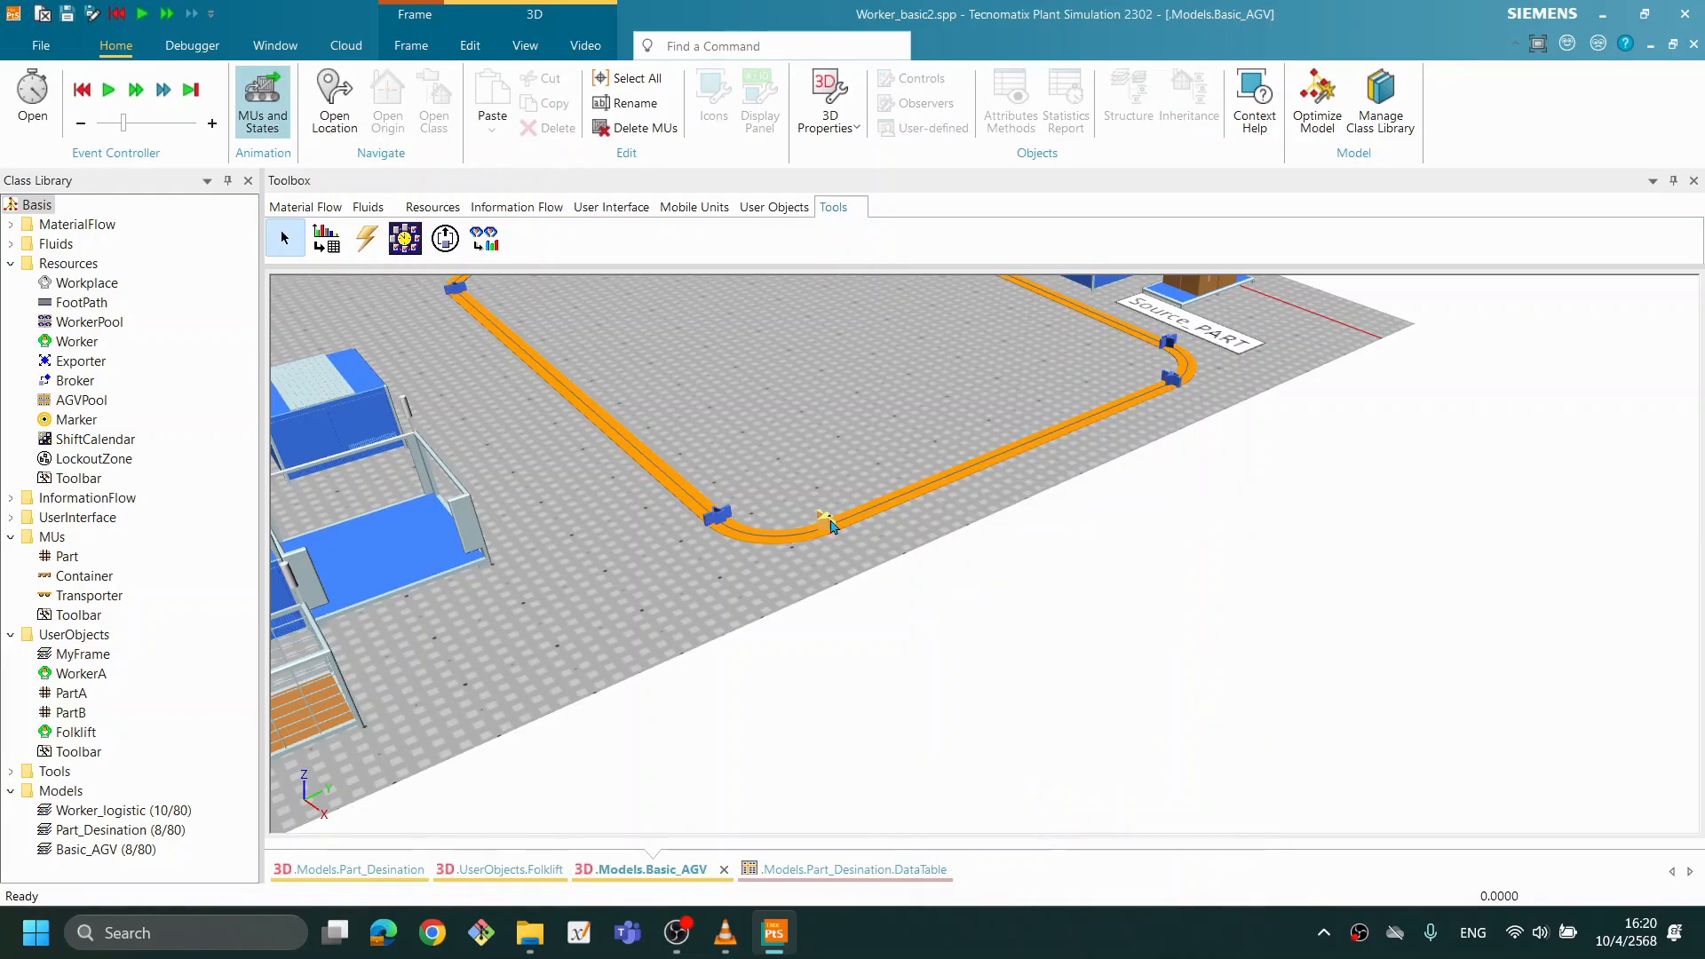
drag(825, 527, 698, 578)
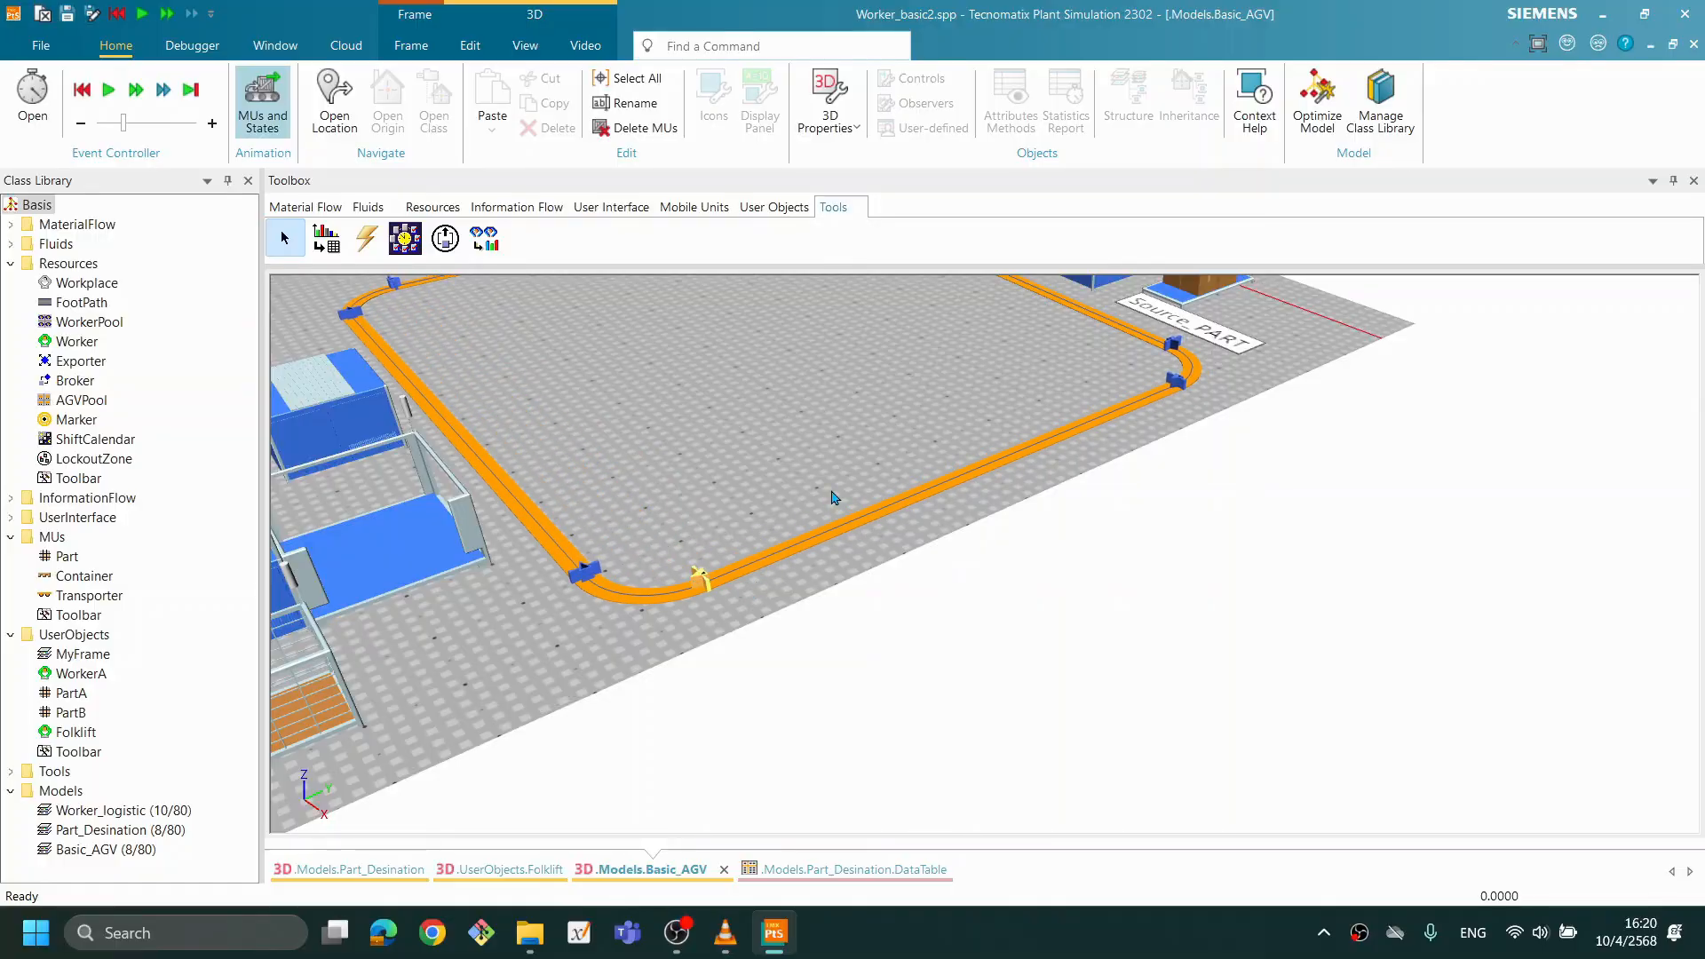
scroll(835, 498, down, 4)
drag(777, 526, 808, 556)
scroll(1030, 497, down, 3)
click(944, 344)
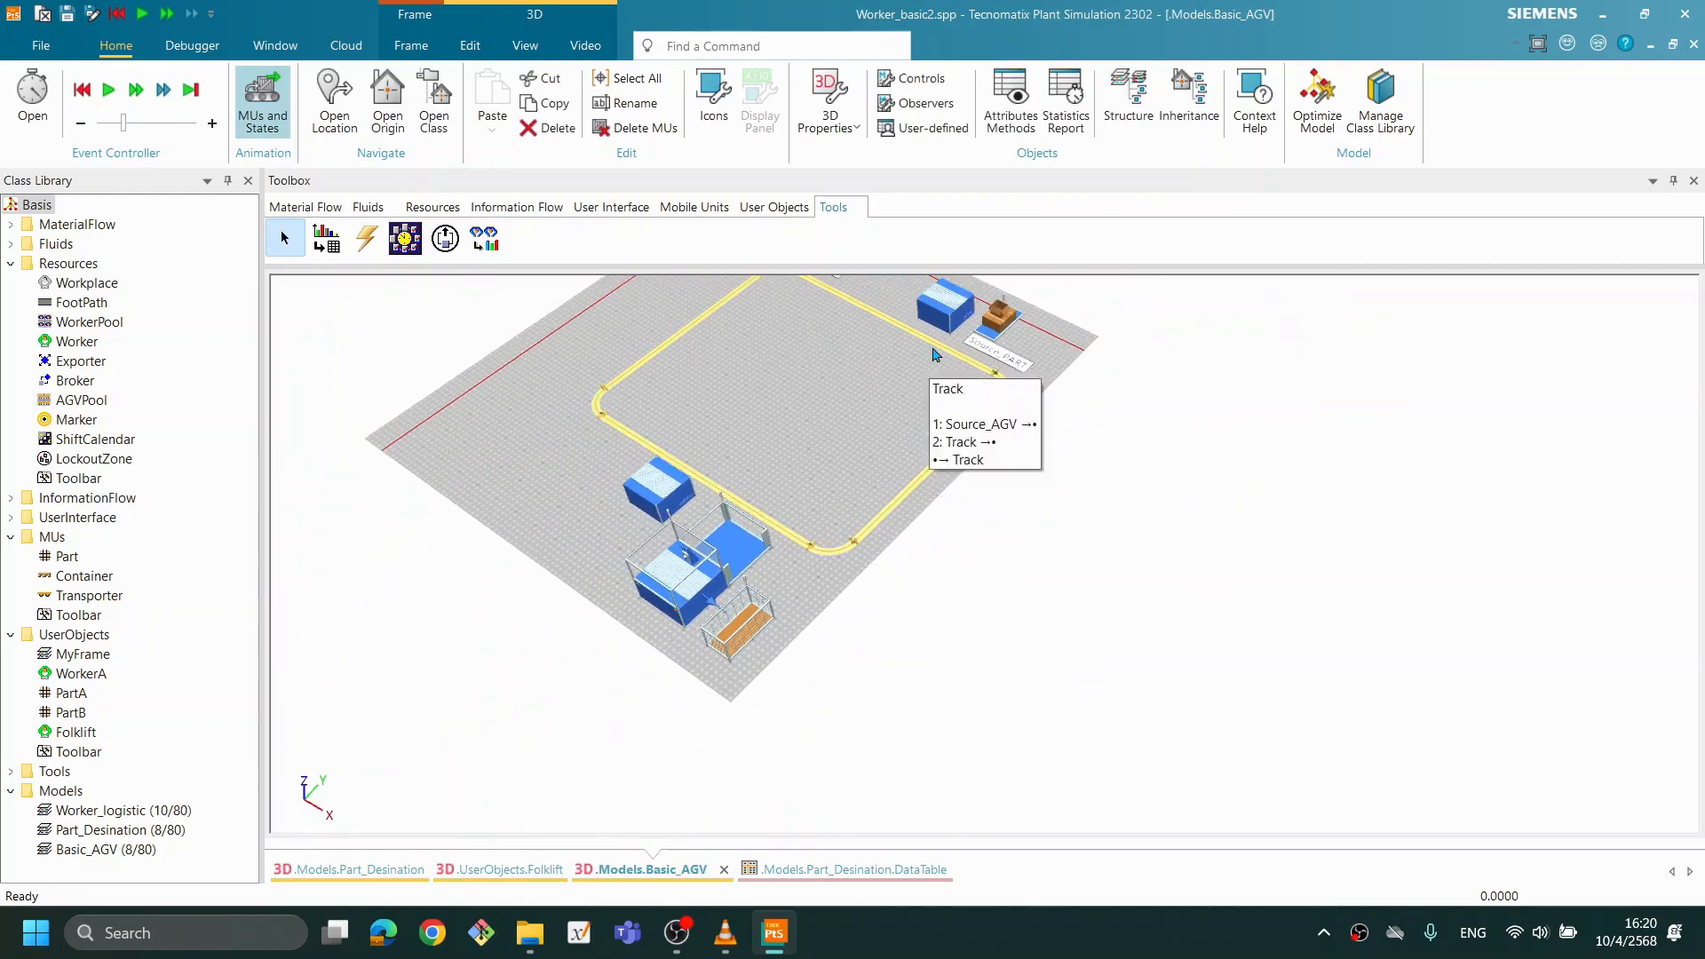
click(871, 415)
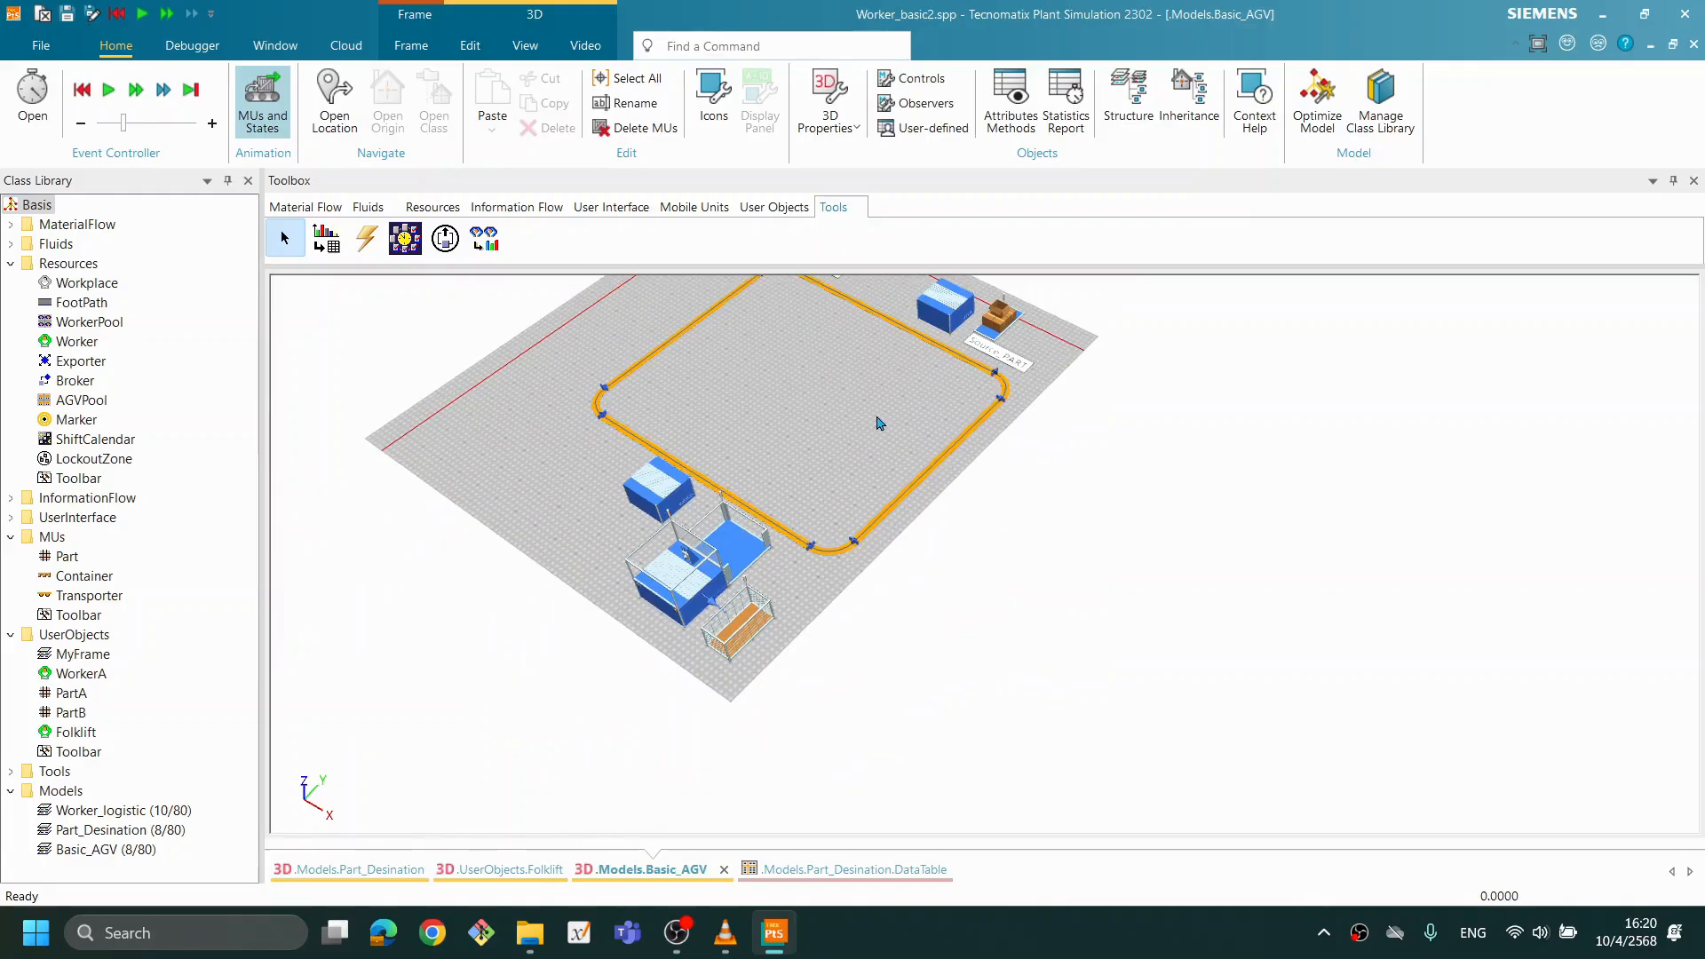
- Hide the Track's manipulators again after the corner adjustment
right_click(997, 373)
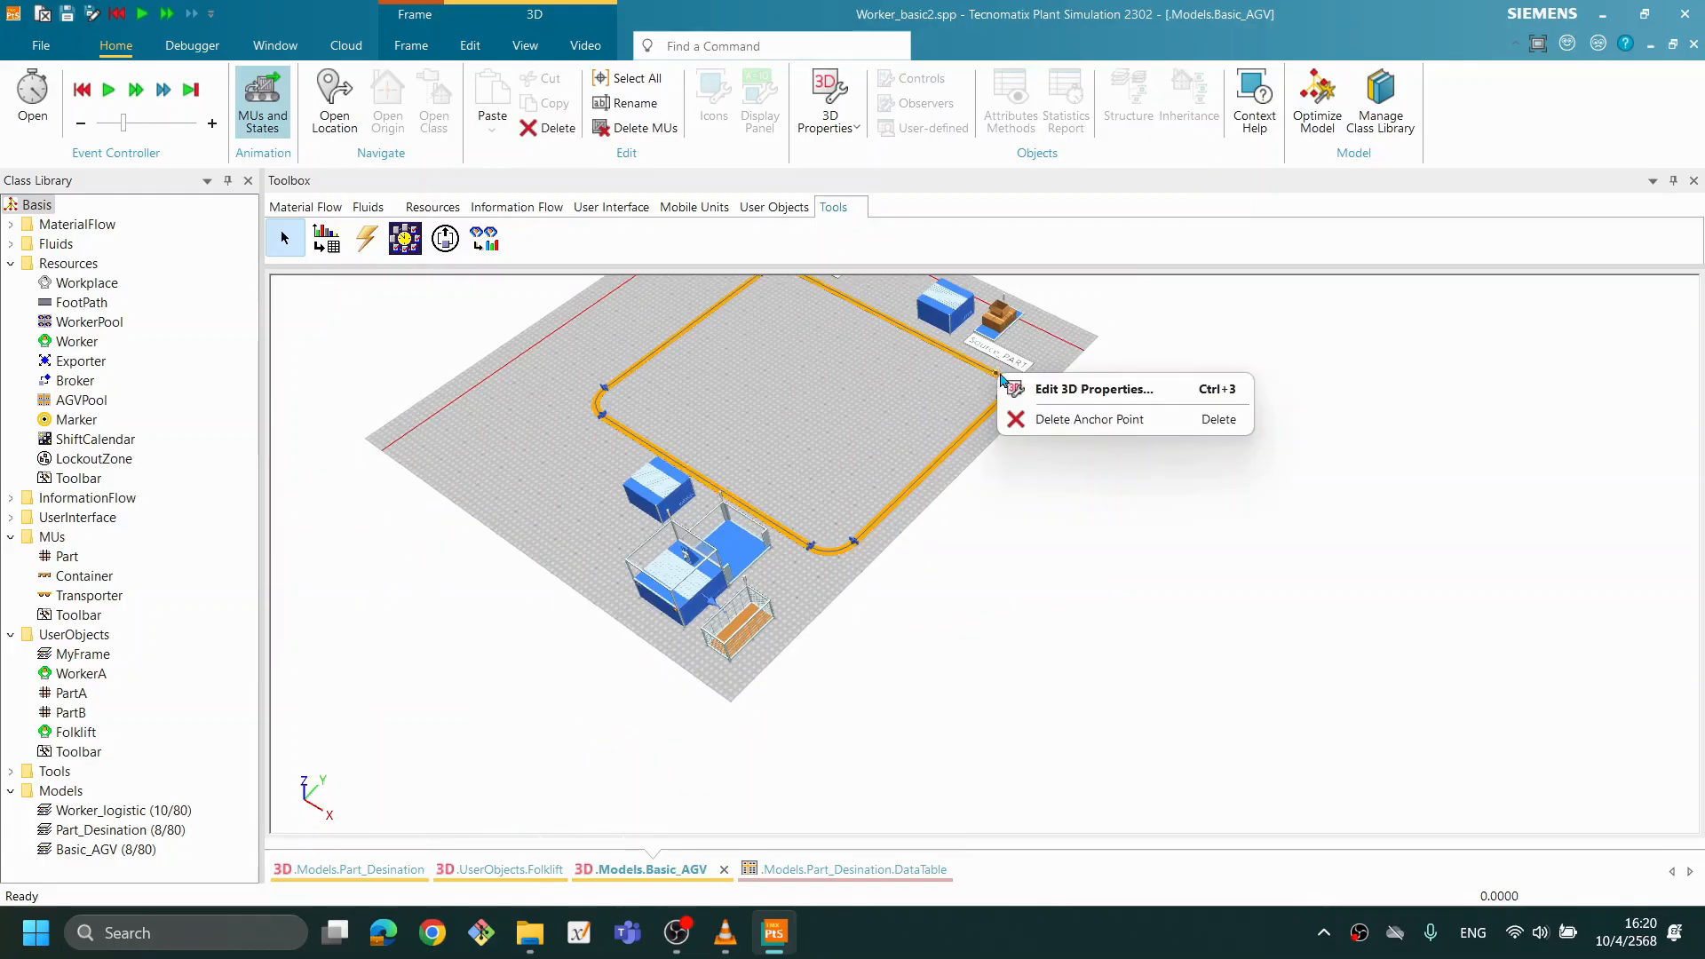
click(987, 388)
click(971, 362)
right_click(972, 361)
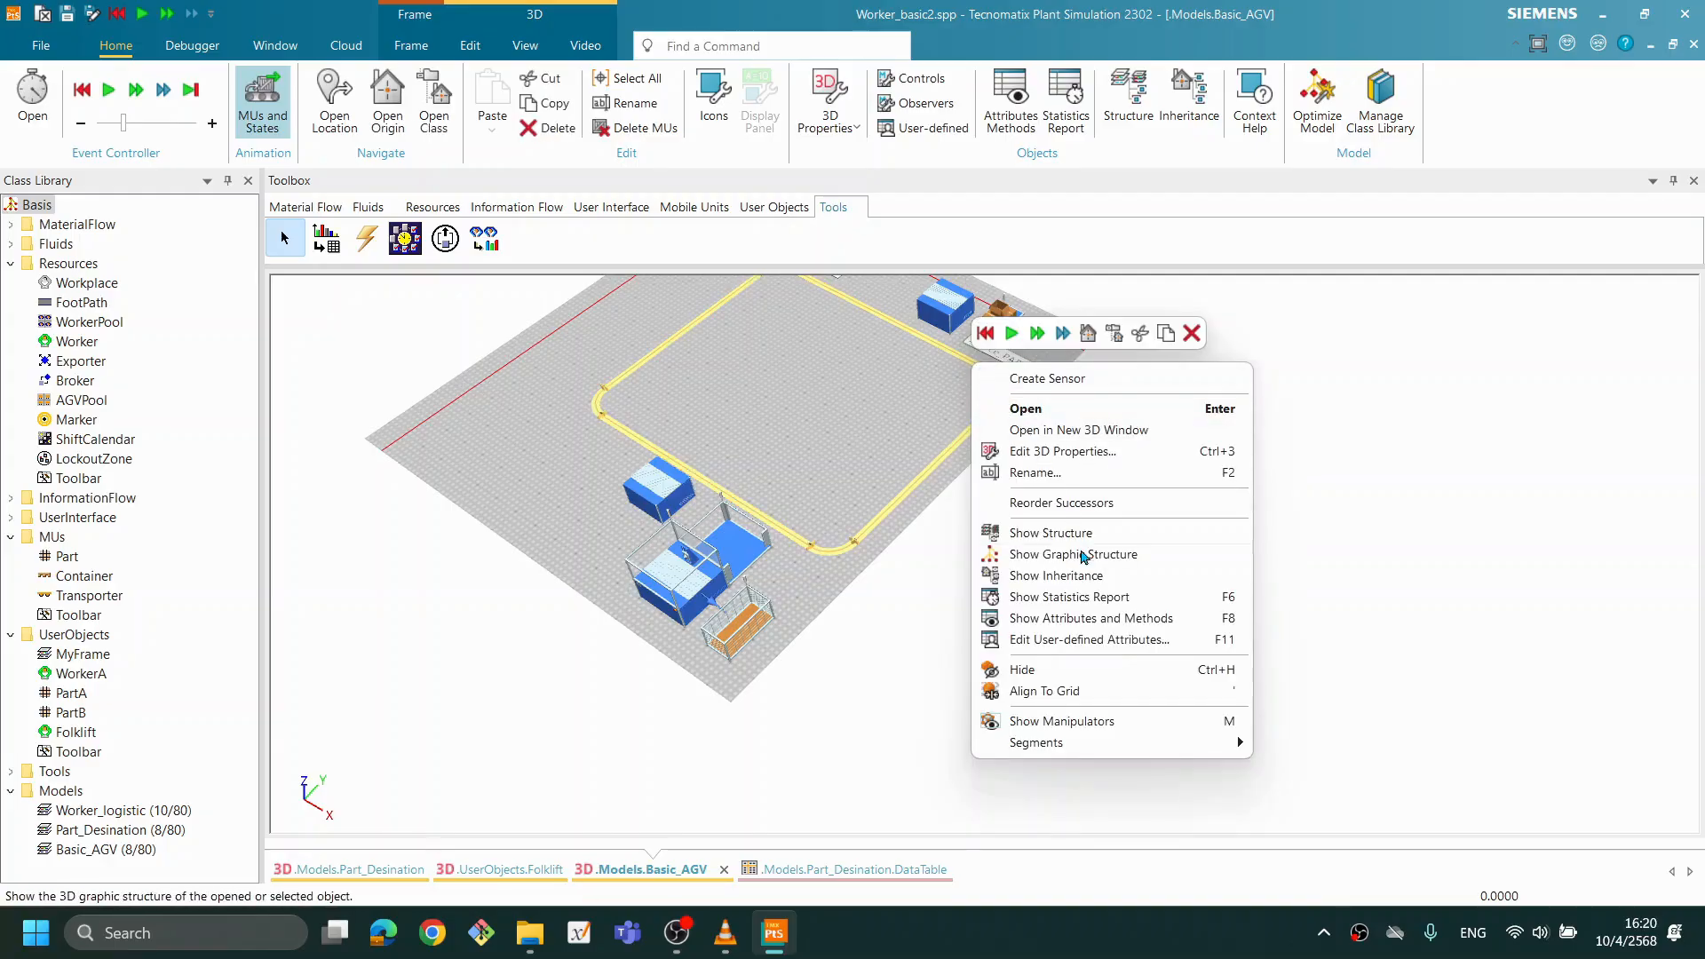
click(1074, 718)
click(960, 576)
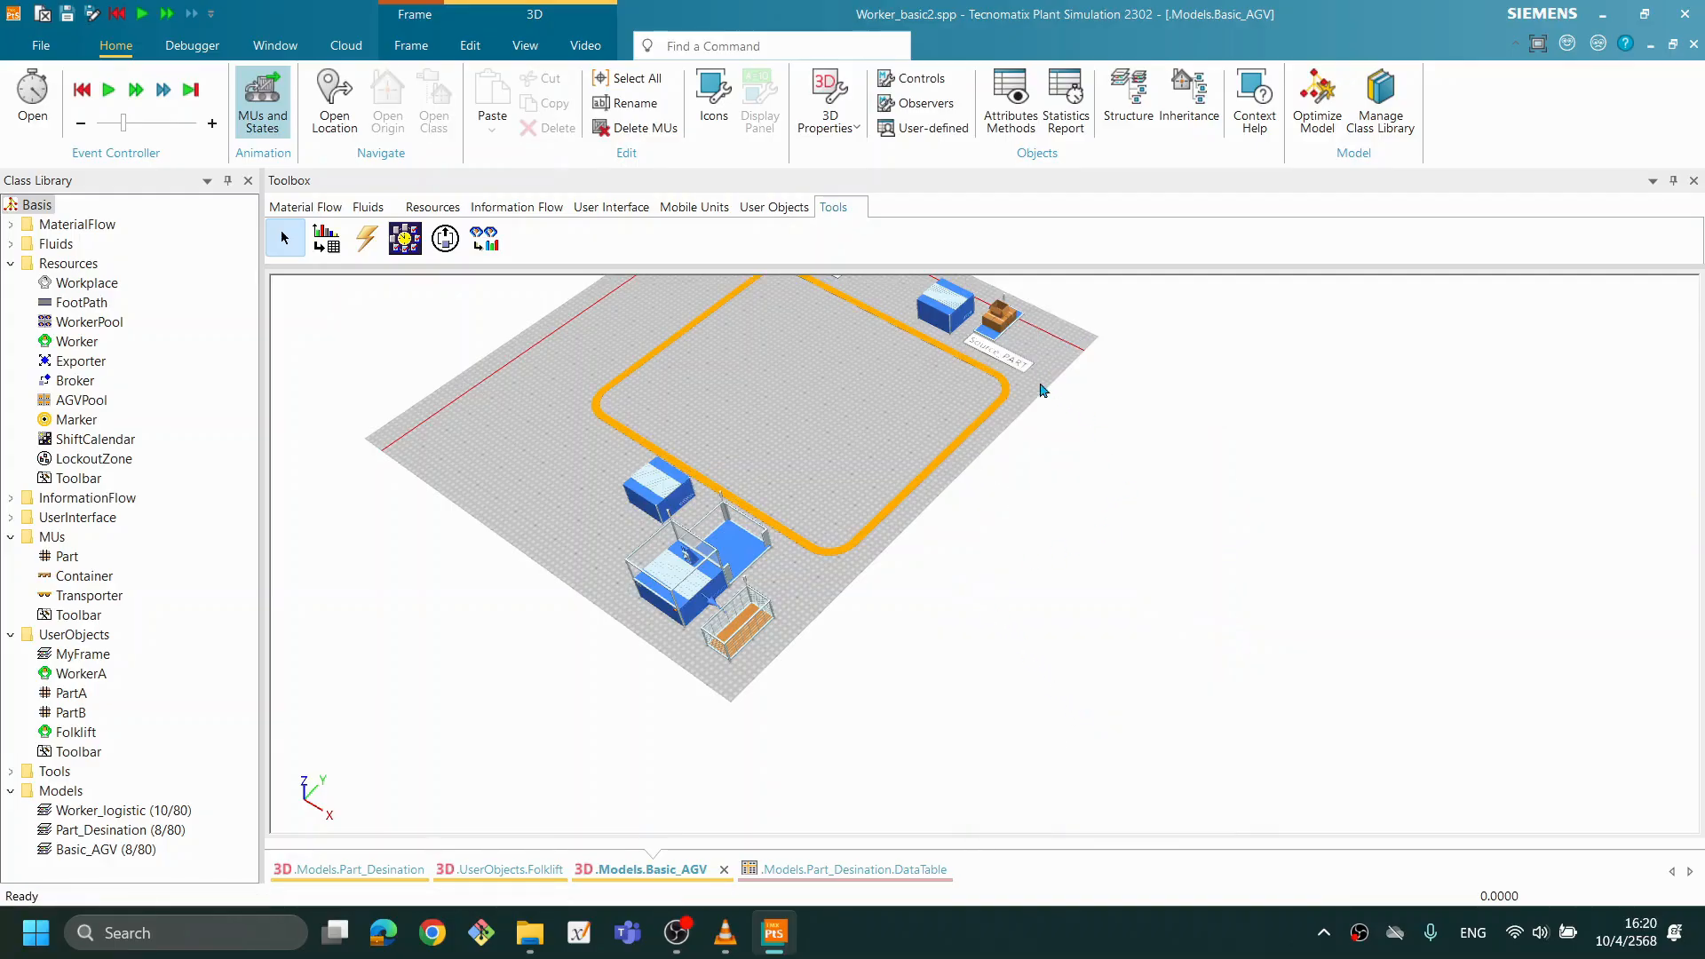
- Check the length of the reshaped Track in its attributes and cancel without changes
double_click(971, 361)
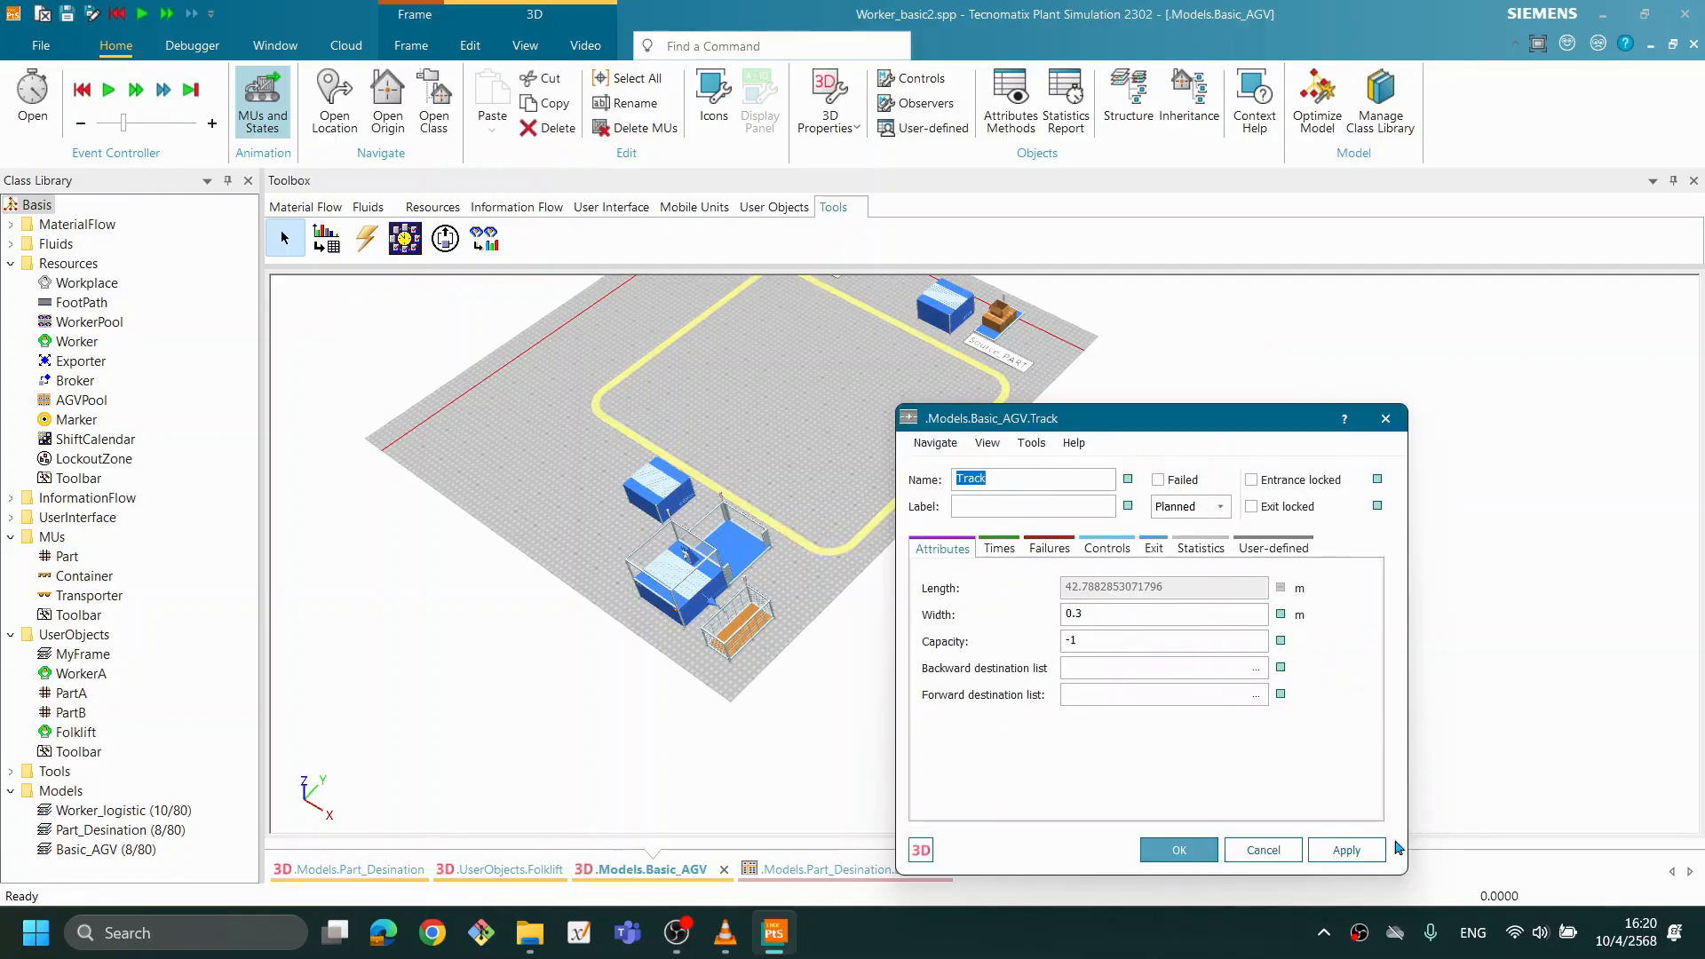
click(1264, 851)
drag(974, 419, 965, 579)
drag(870, 534, 809, 476)
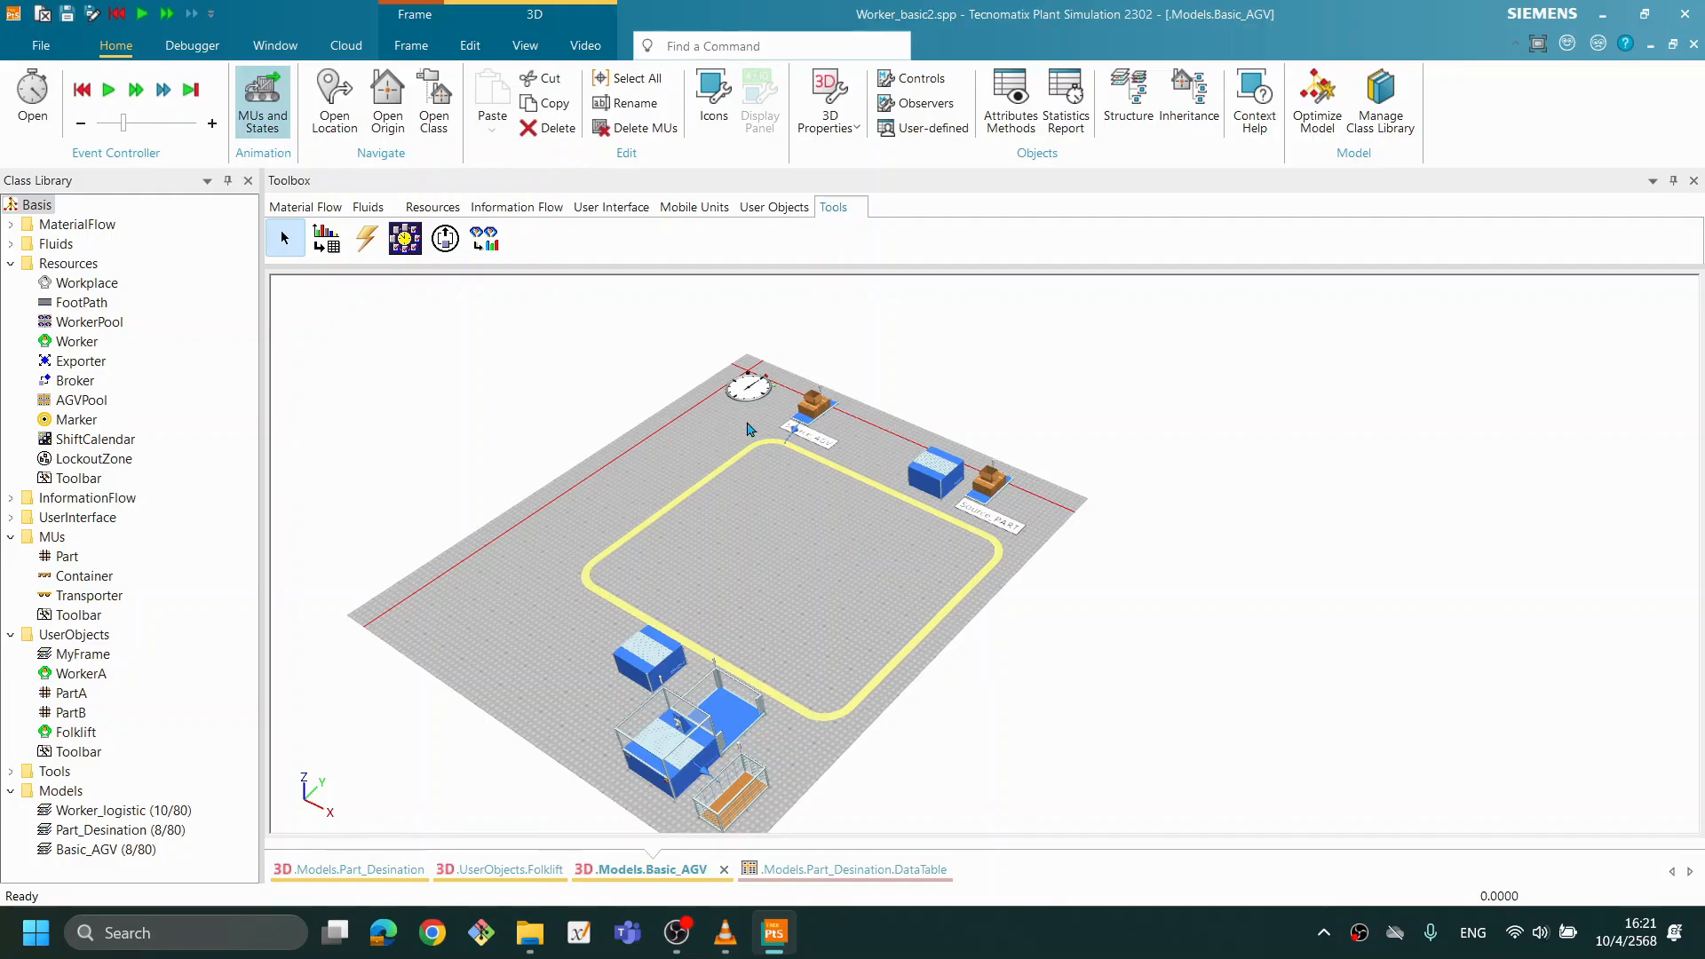
- Examine the looped Track and how the TransferStations and sources are placed around it
scroll(976, 602, up, 3)
mouse_move(991, 601)
mouse_down()
mouse_move(968, 599)
mouse_move(994, 593)
mouse_up()
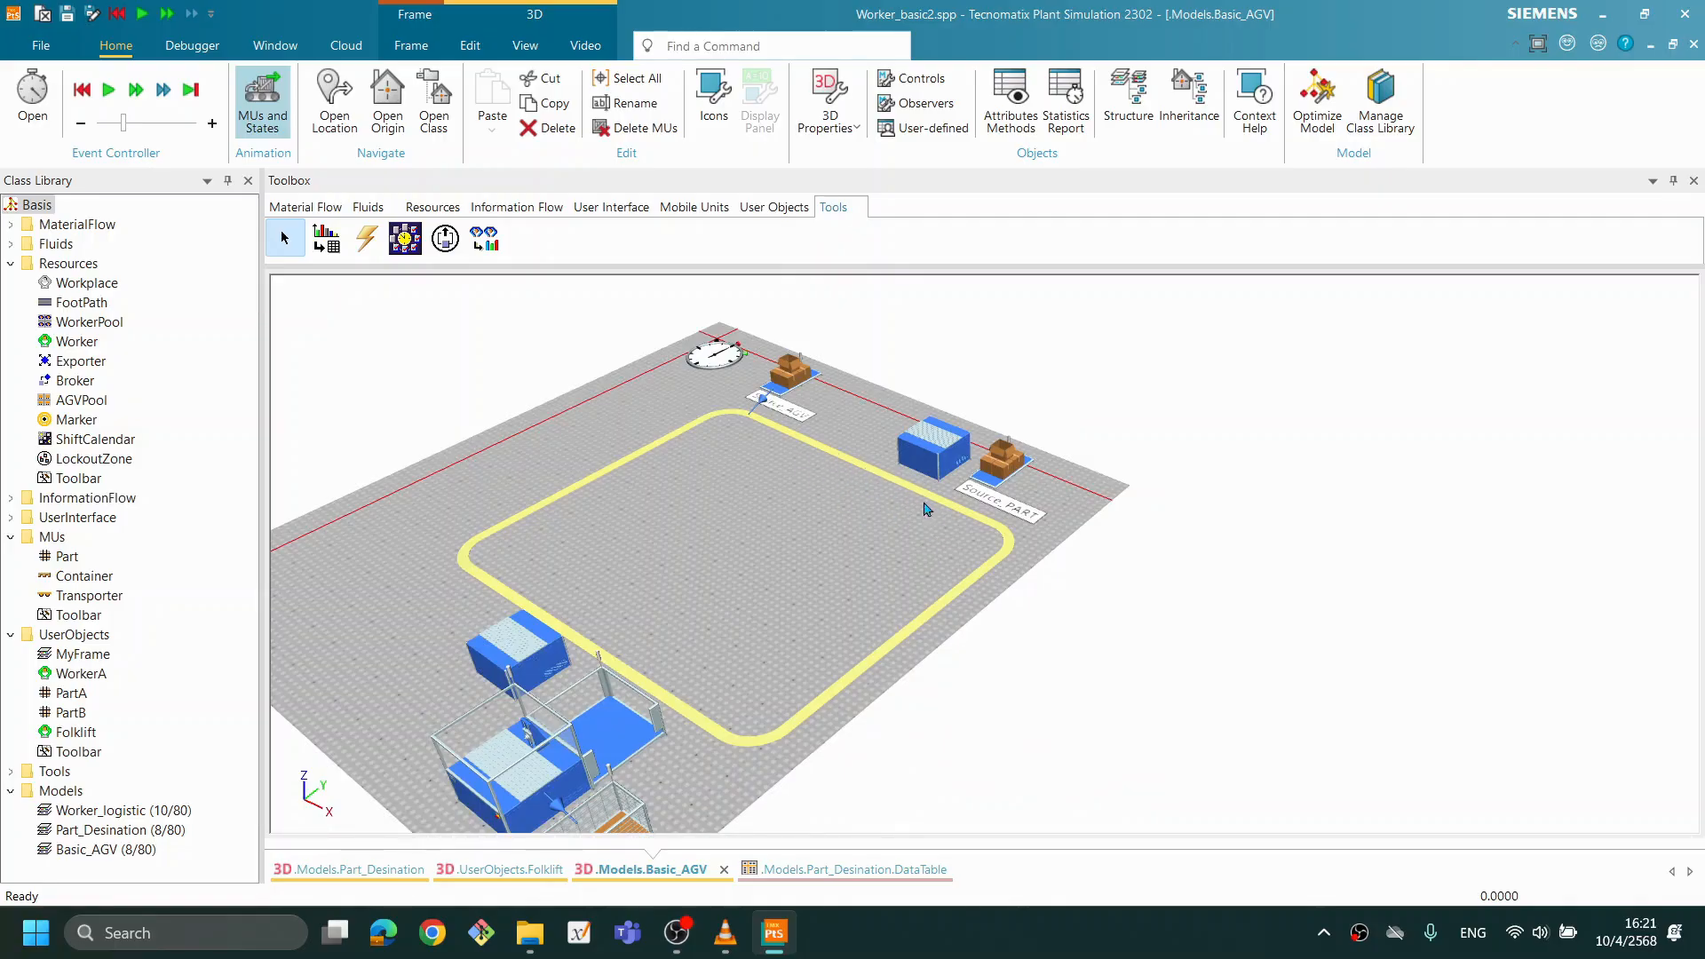
scroll(853, 498, up, 5)
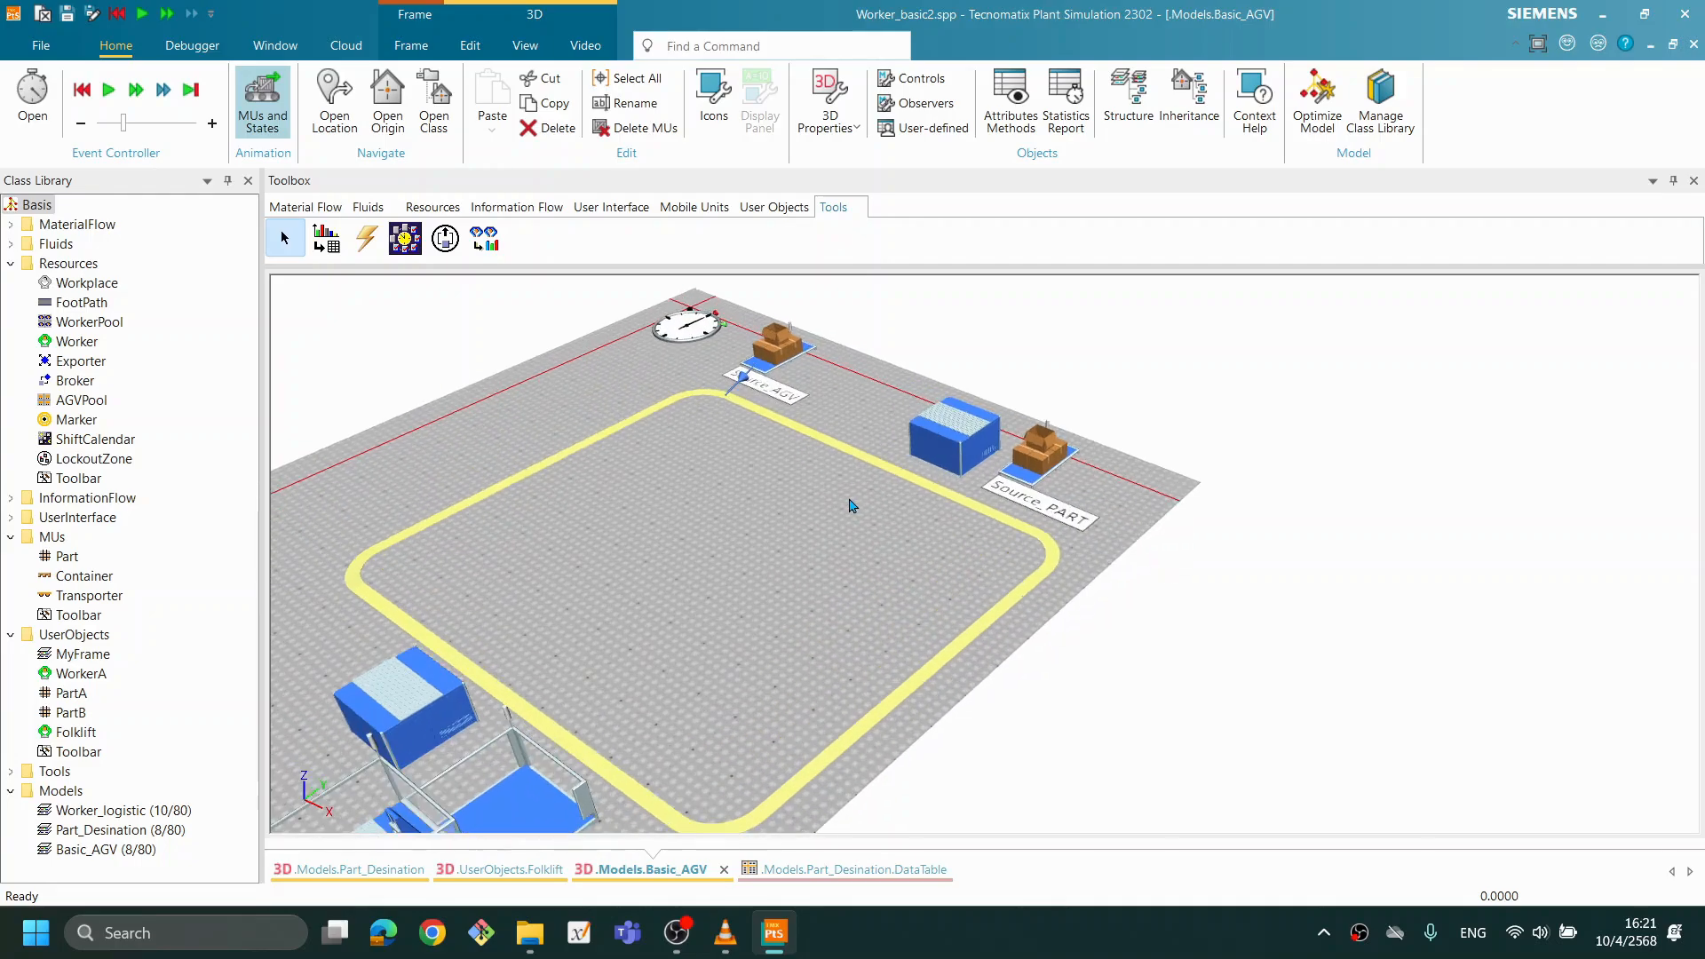
scroll(853, 506, up, 4)
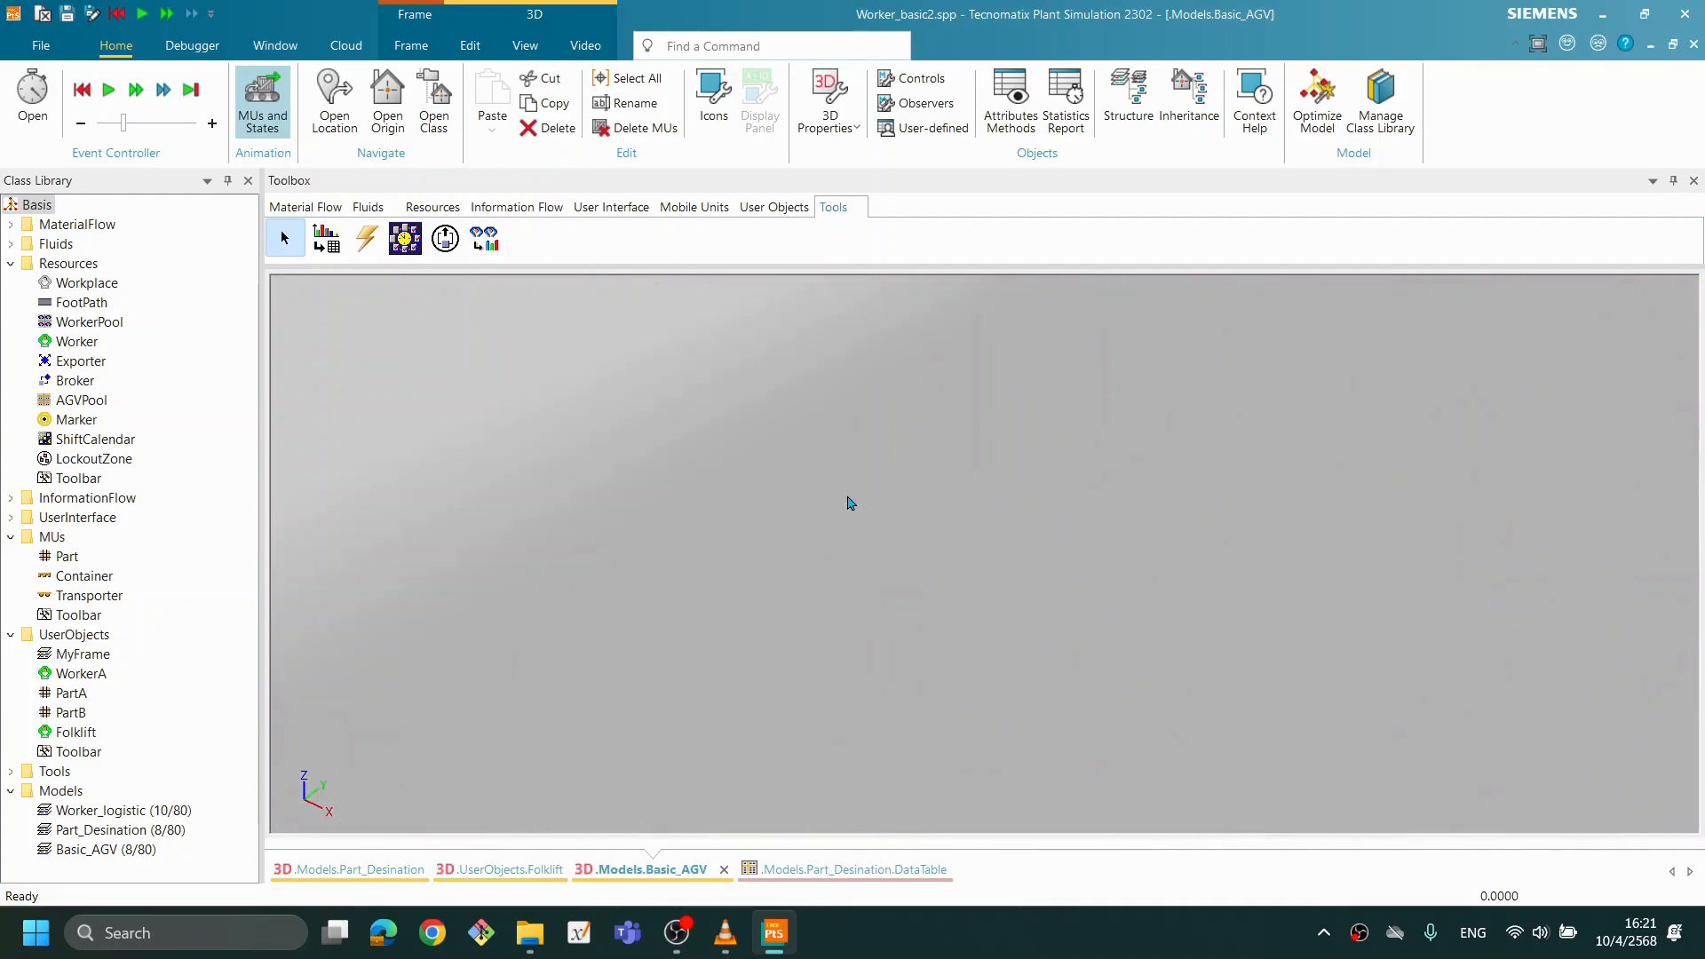
scroll(850, 507, down, 6)
scroll(846, 462, up, 2)
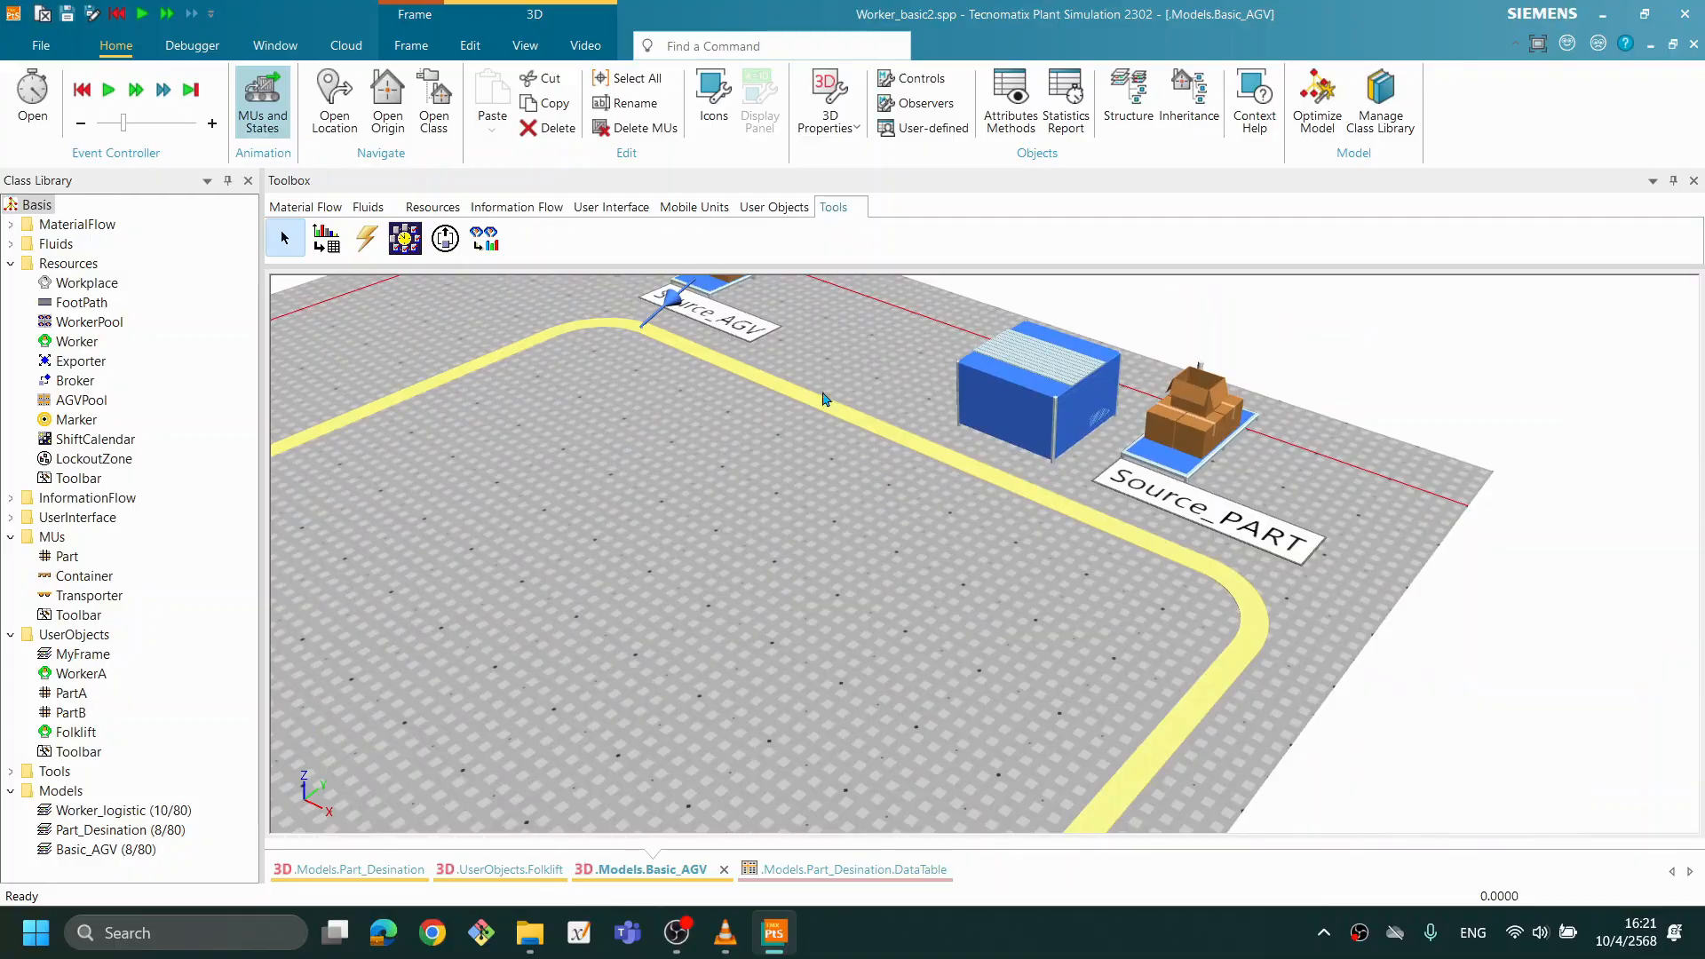
scroll(912, 468, down, 2)
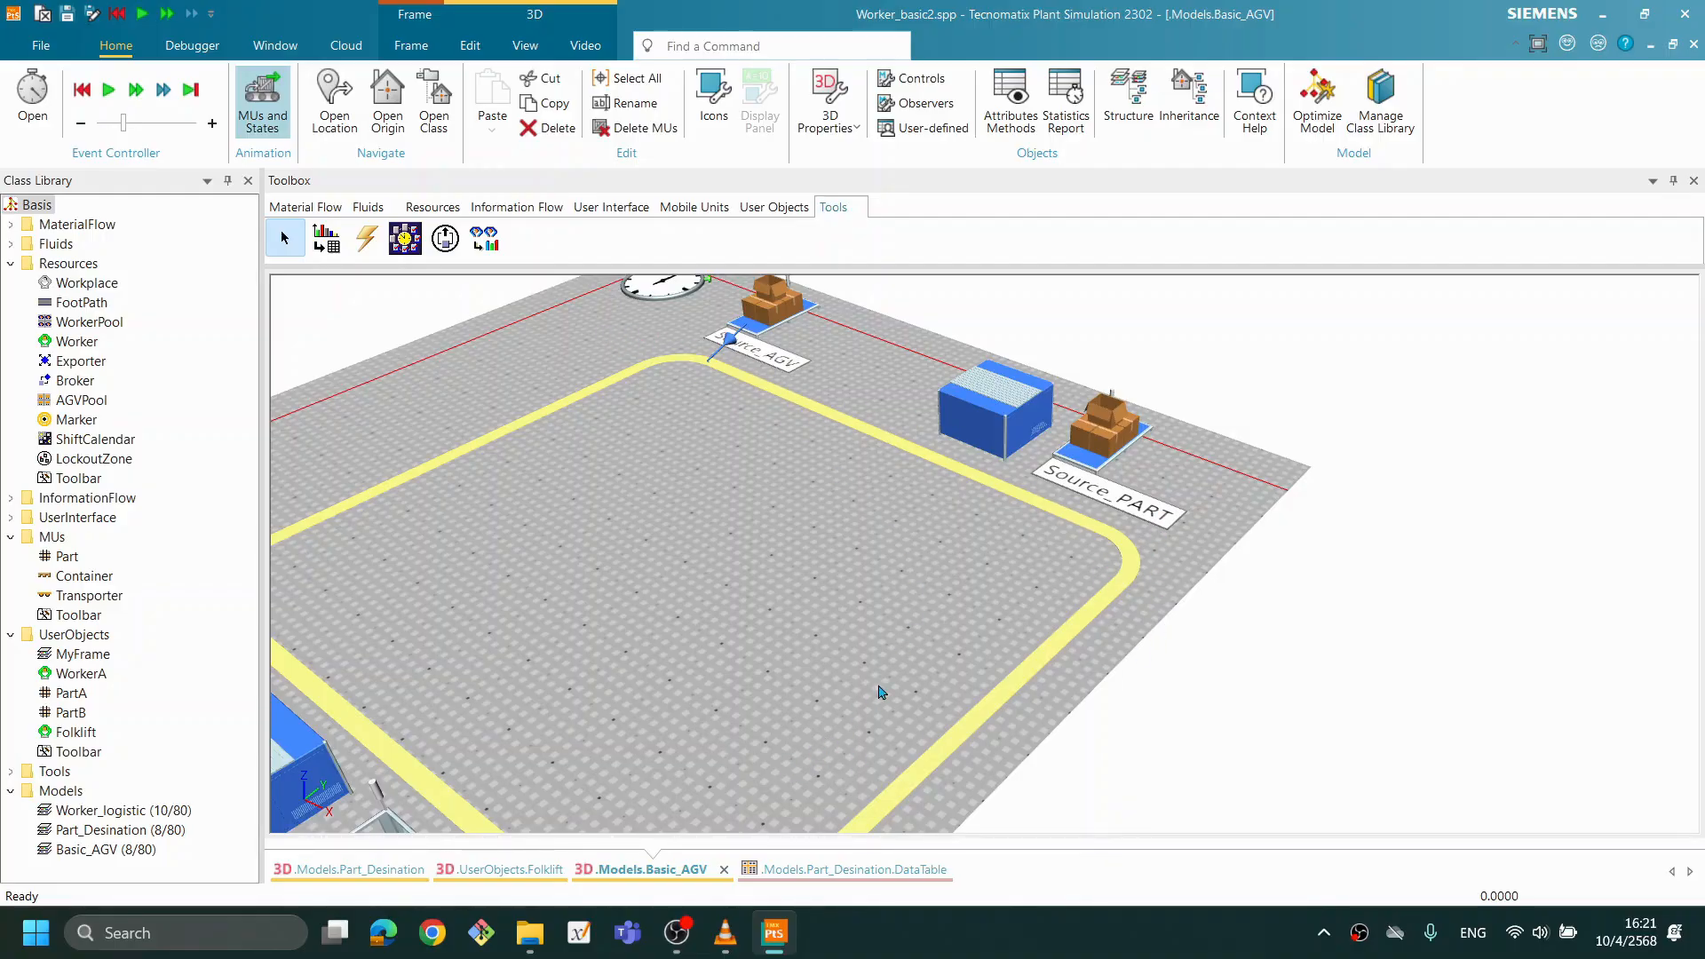
scroll(708, 711, down, 2)
drag(767, 714, 835, 630)
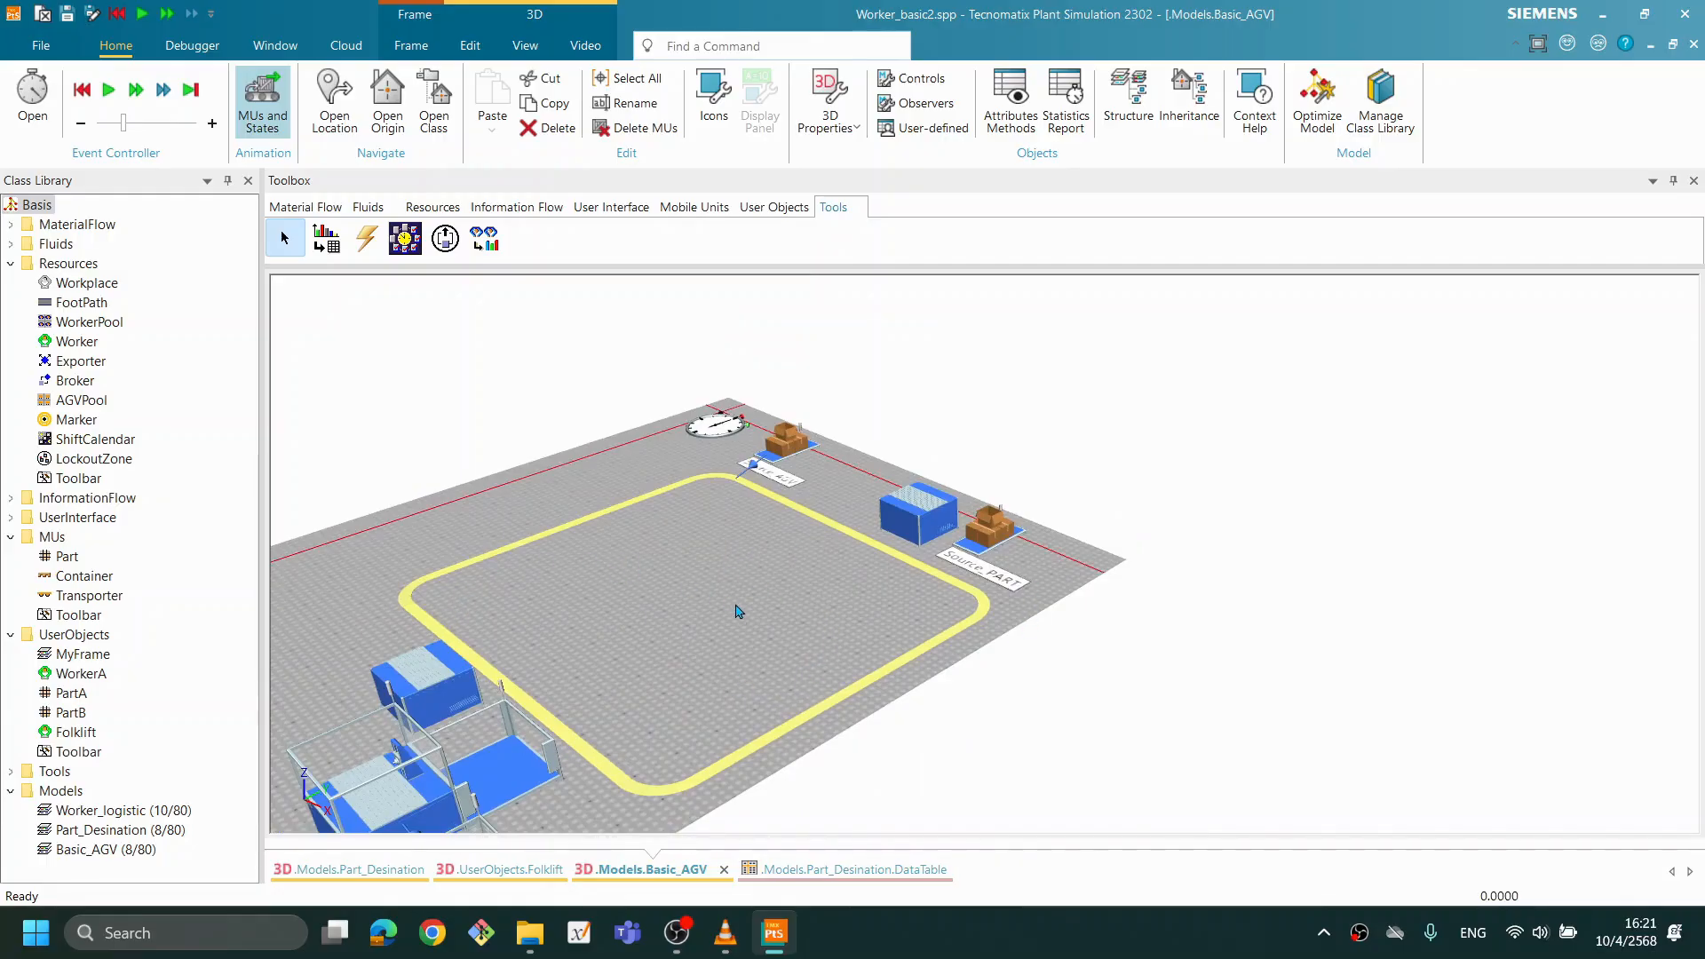
scroll(834, 674, up, 2)
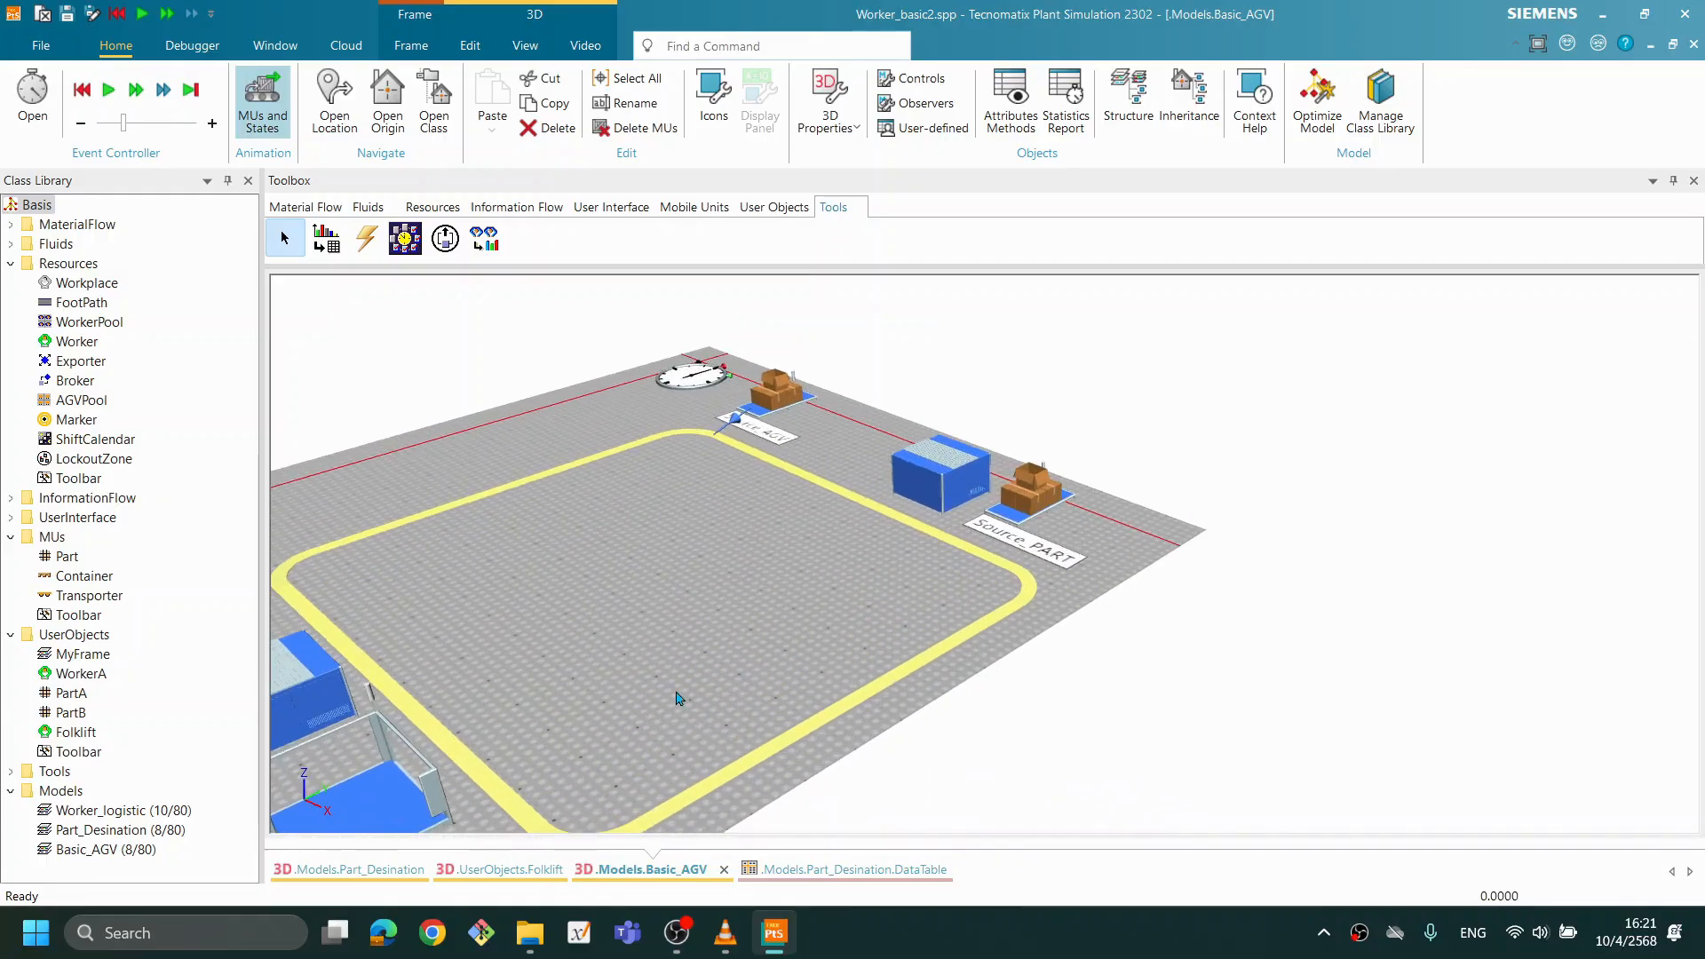
drag(703, 563, 703, 569)
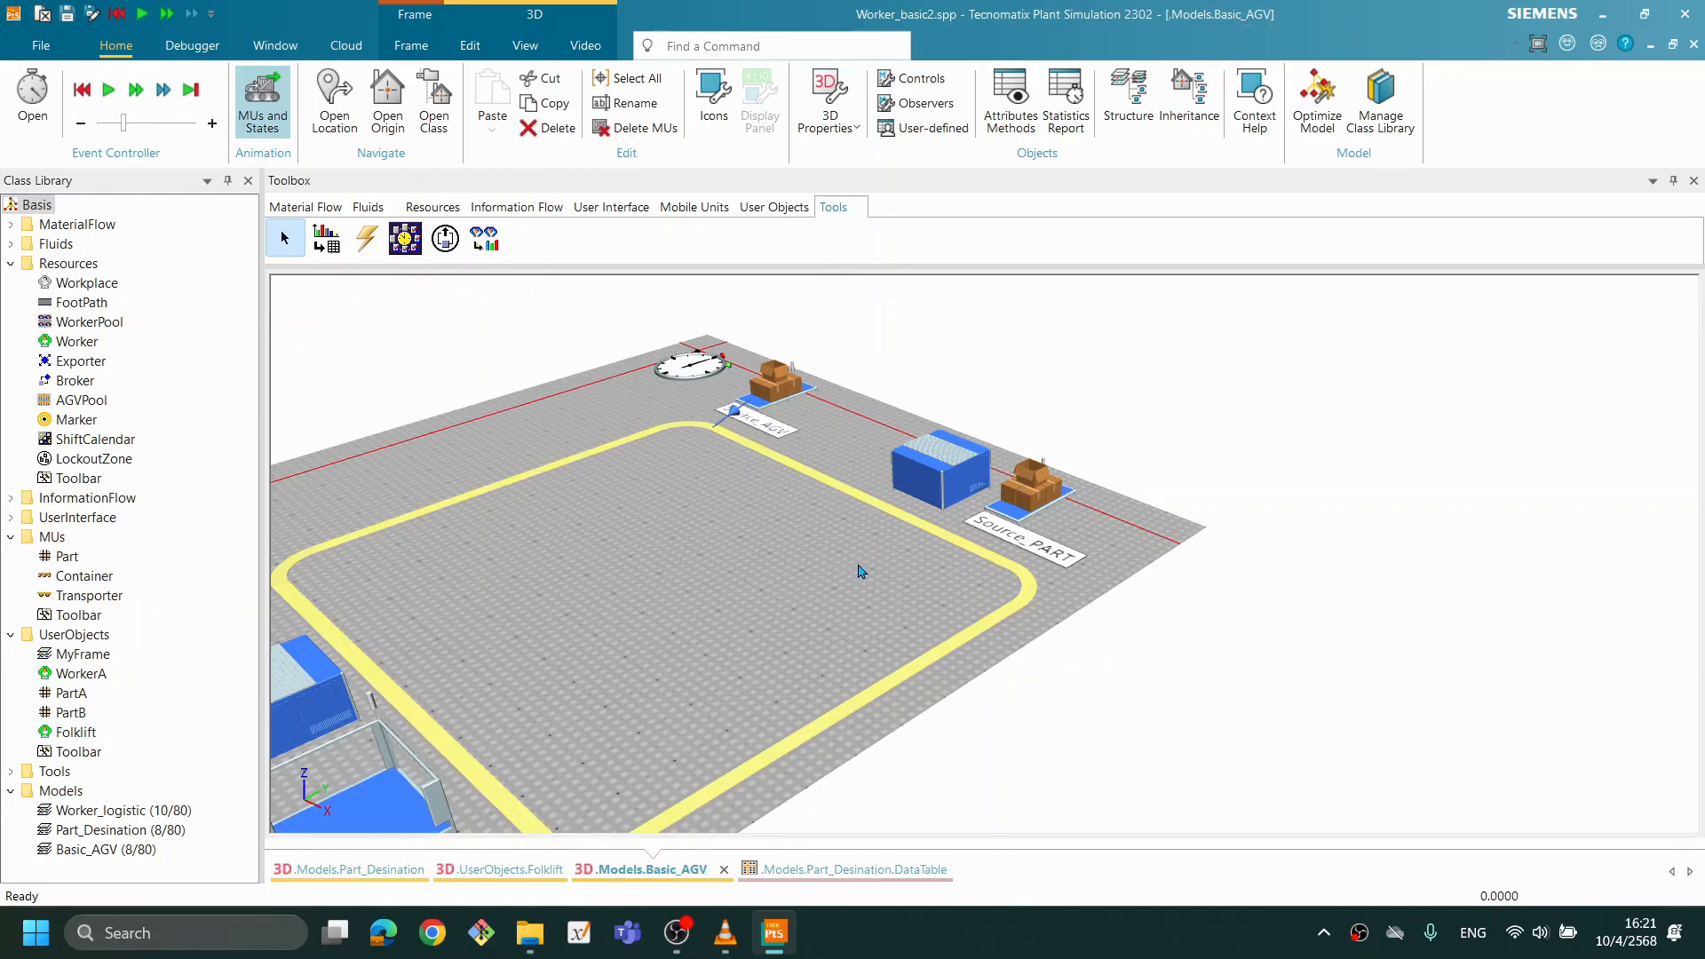
scroll(861, 569, down, 1)
click(870, 603)
drag(781, 591, 826, 551)
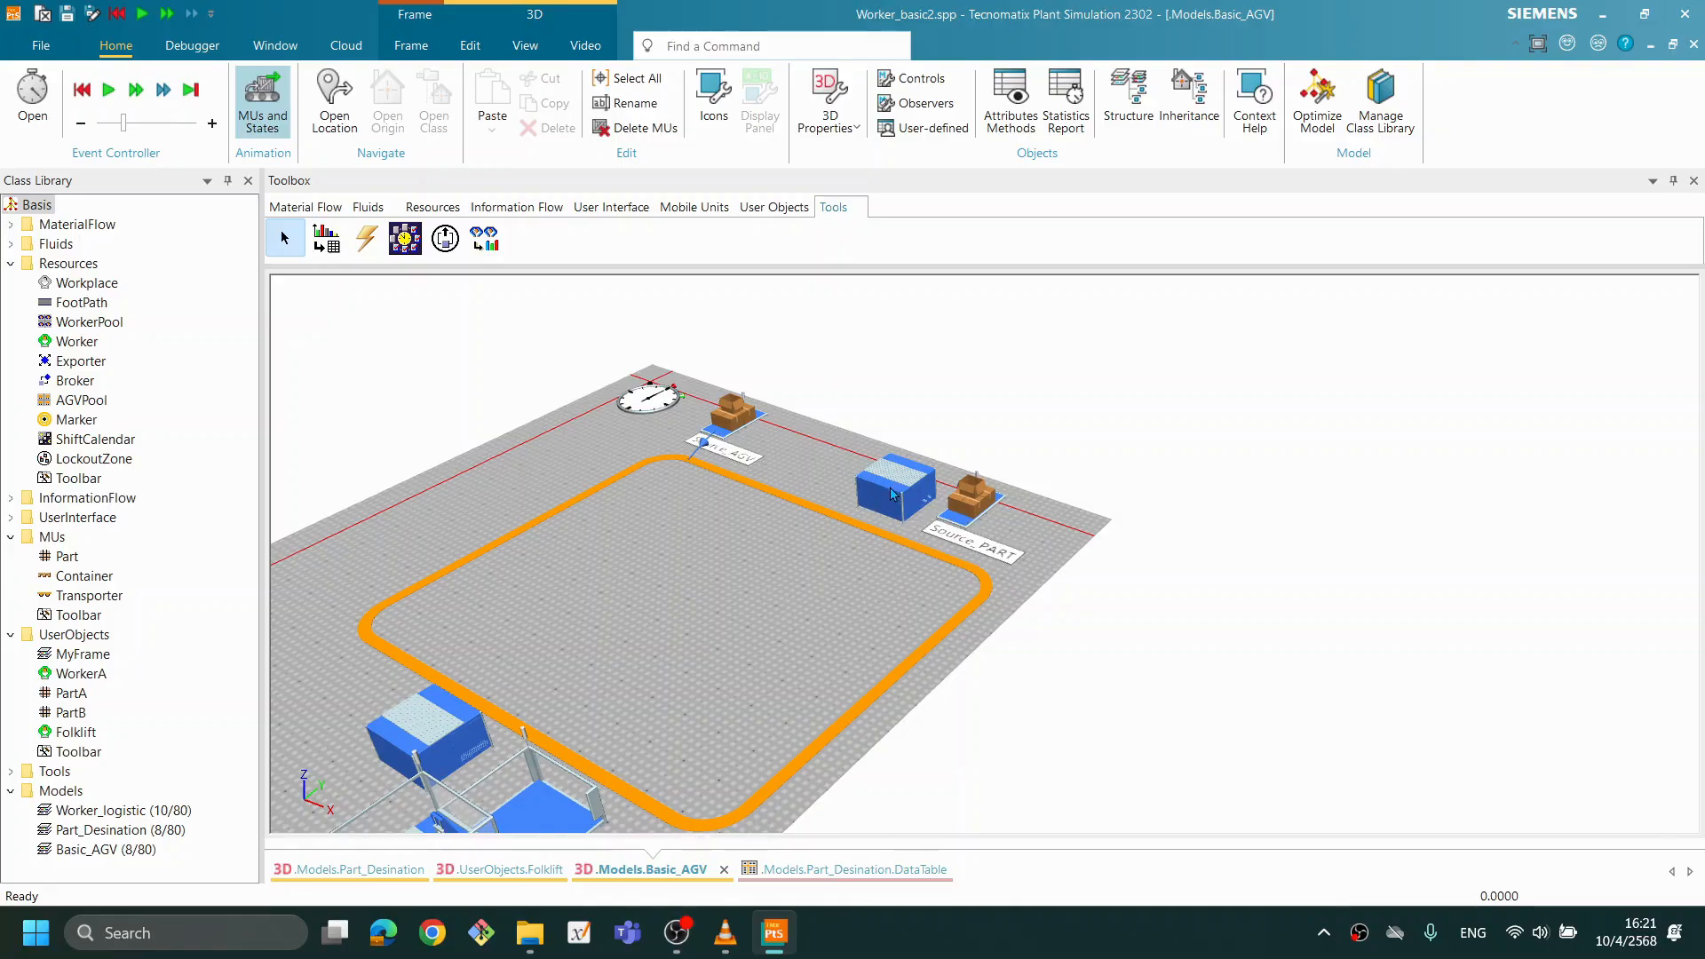
- Set the TransferStation next to Source_PART to take its parts from Source_PART and apply the setting
double_click(866, 508)
drag(864, 263, 1381, 278)
drag(721, 632, 742, 673)
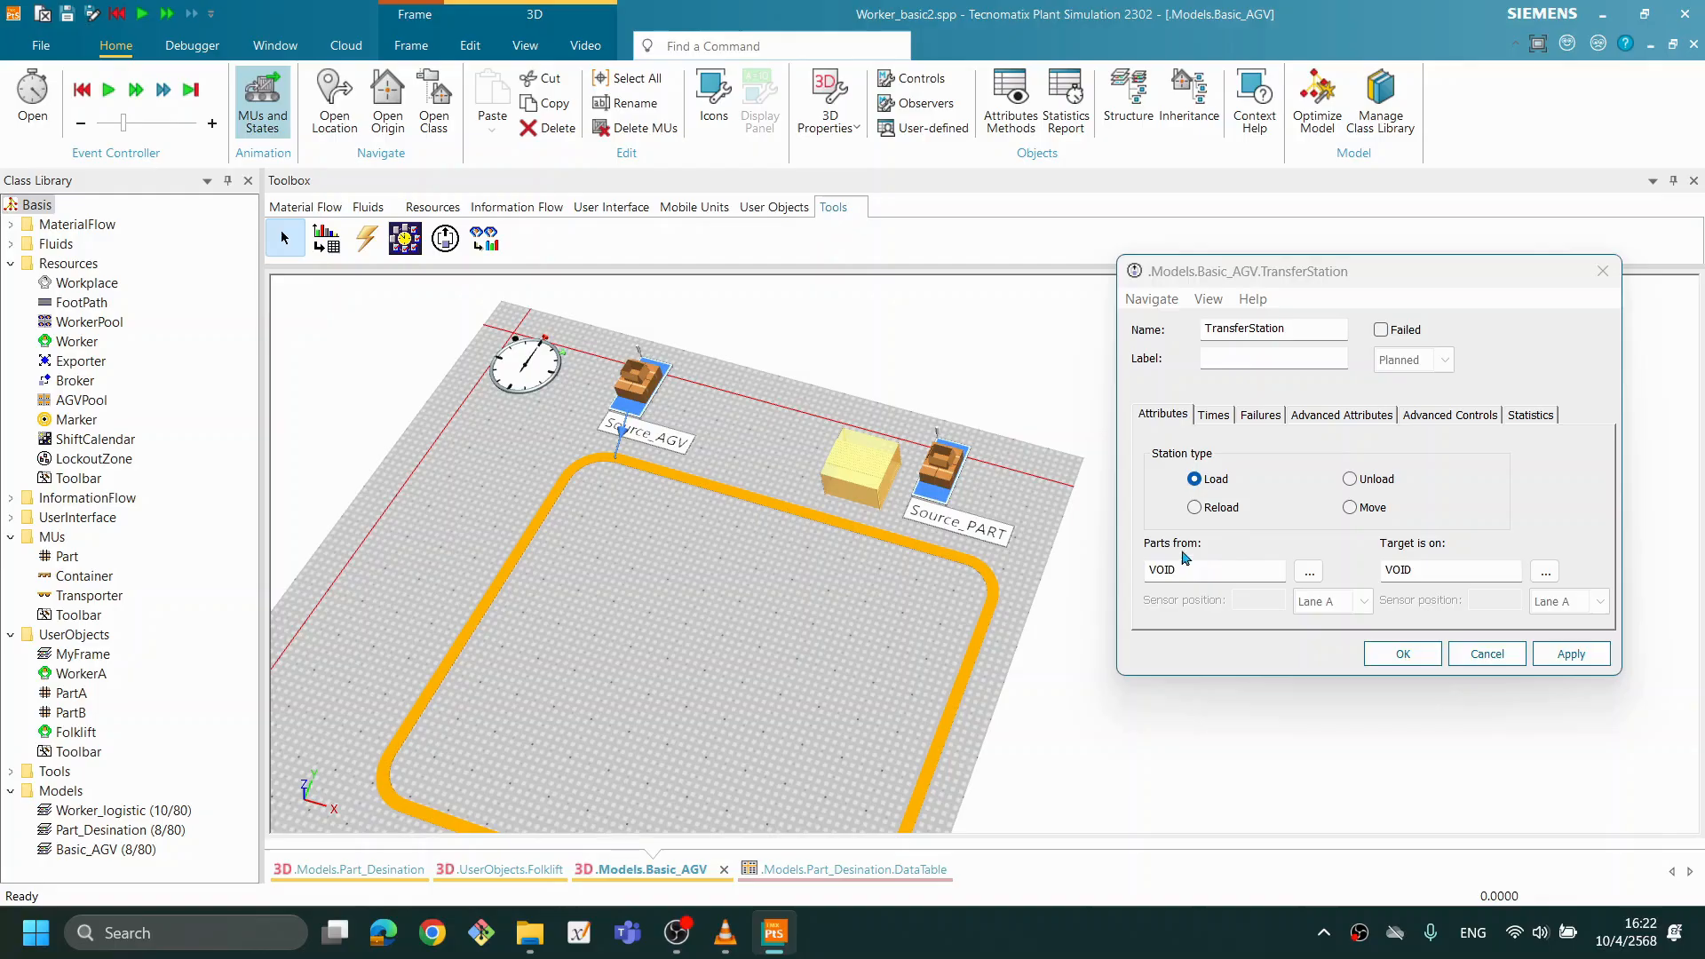
click(1309, 571)
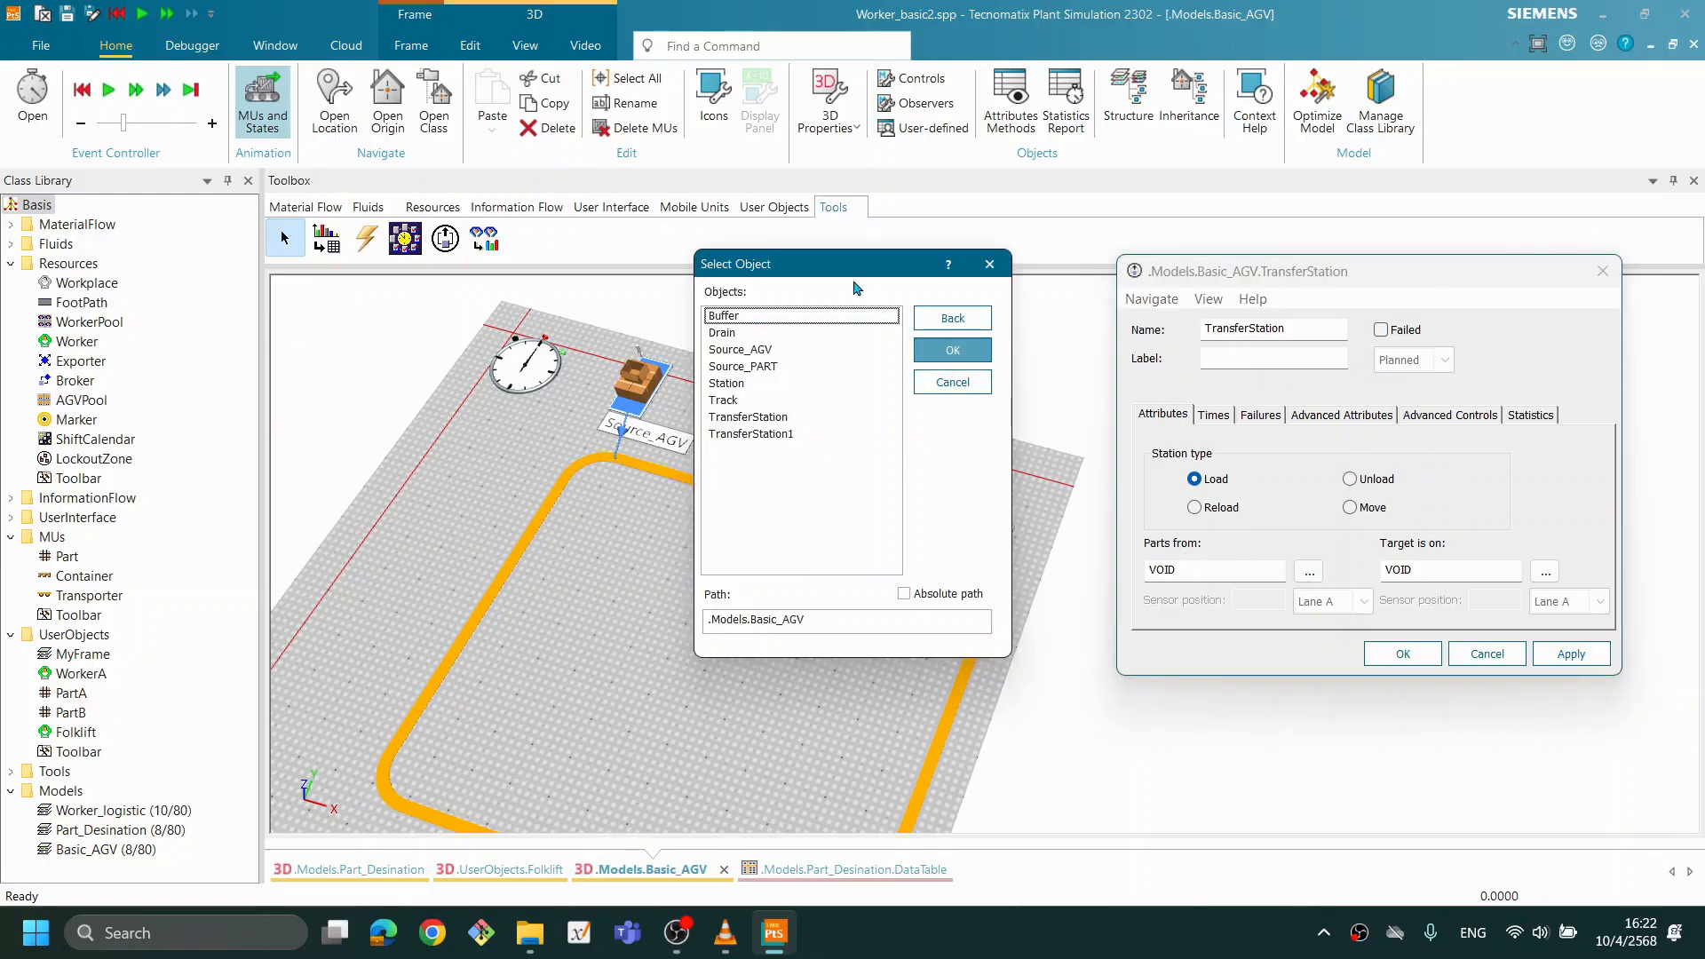
drag(826, 273, 1476, 271)
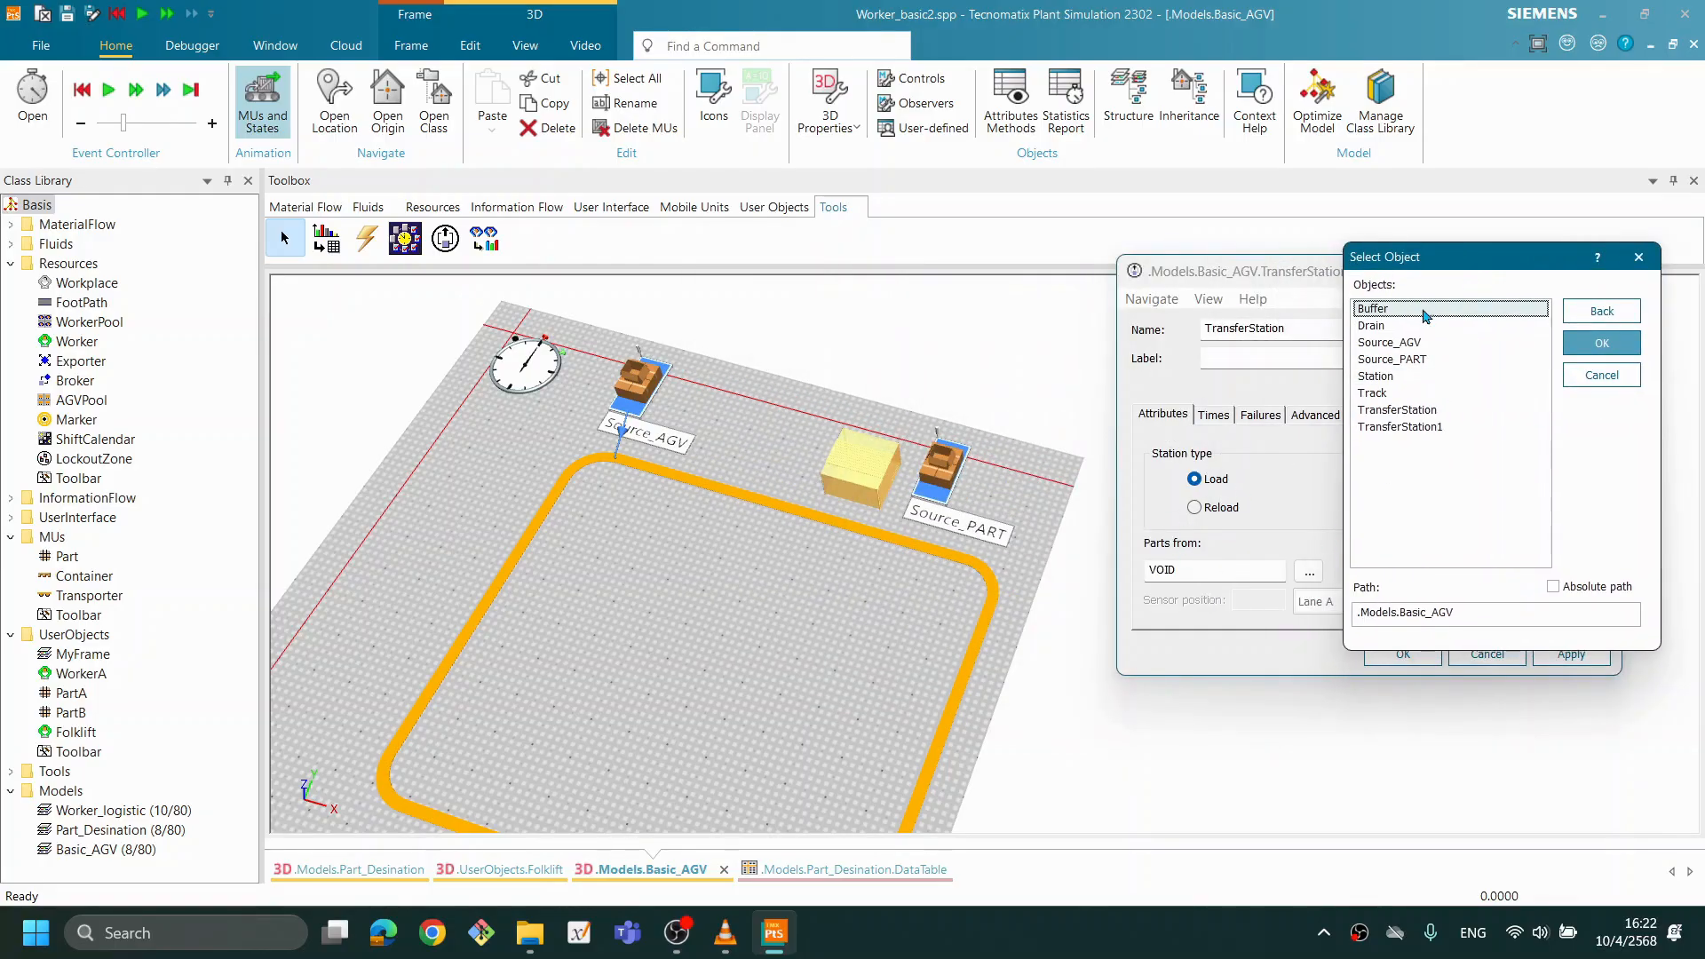
click(1412, 364)
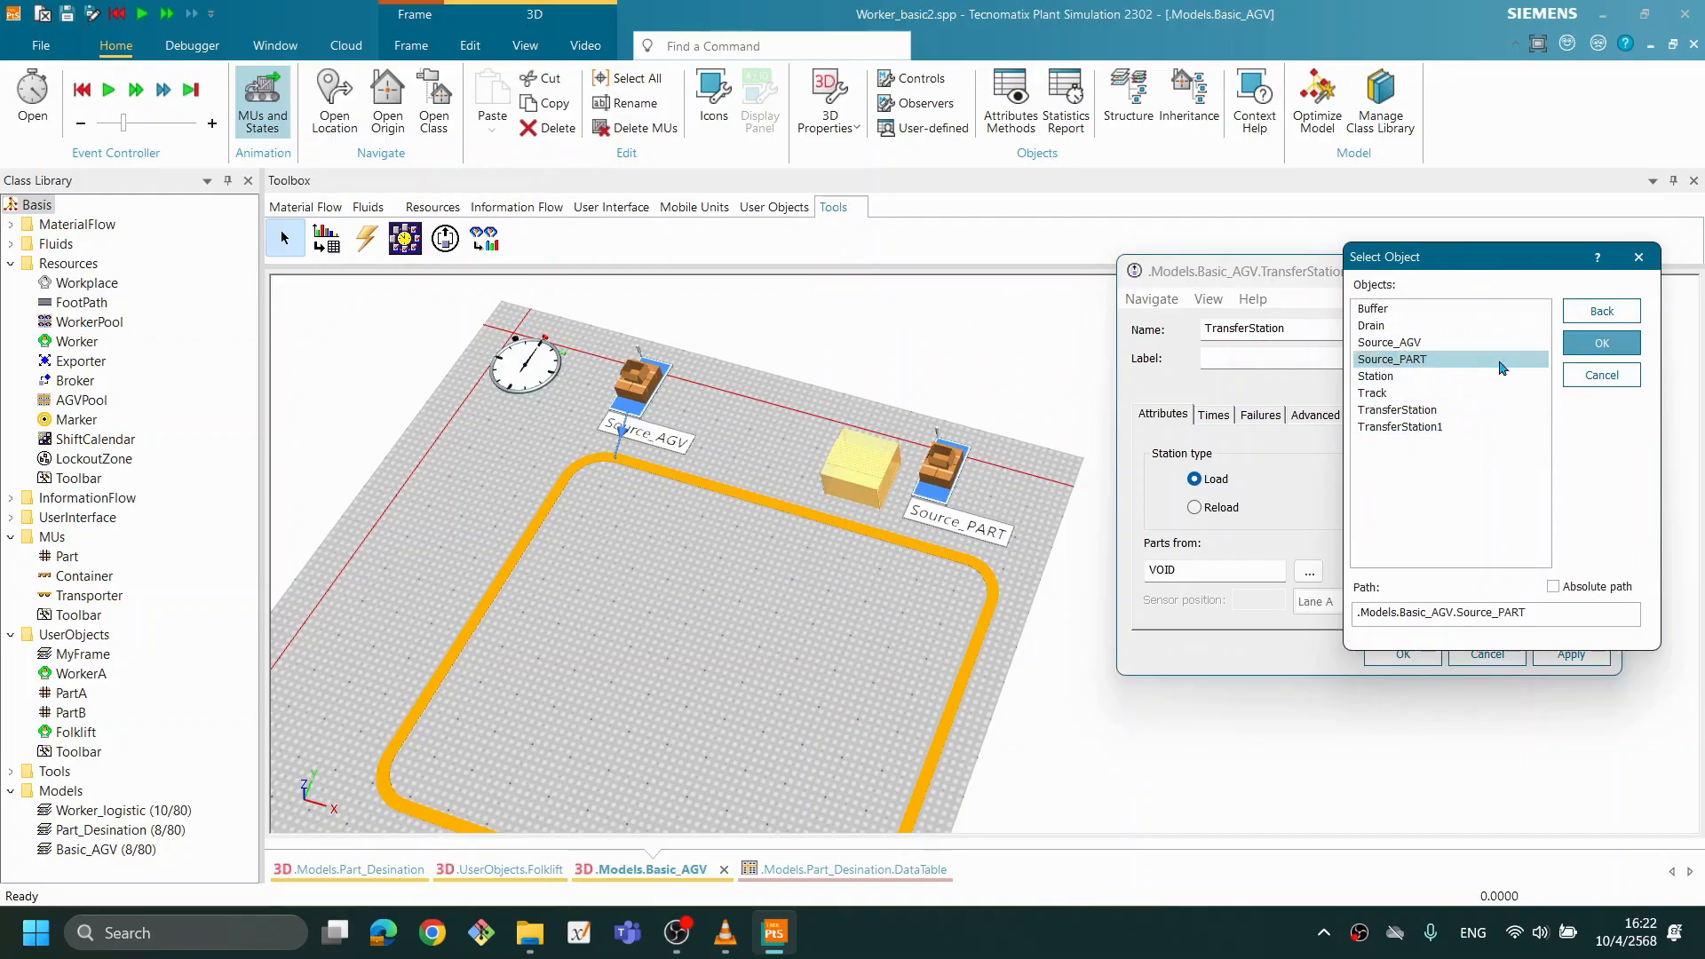
click(1586, 346)
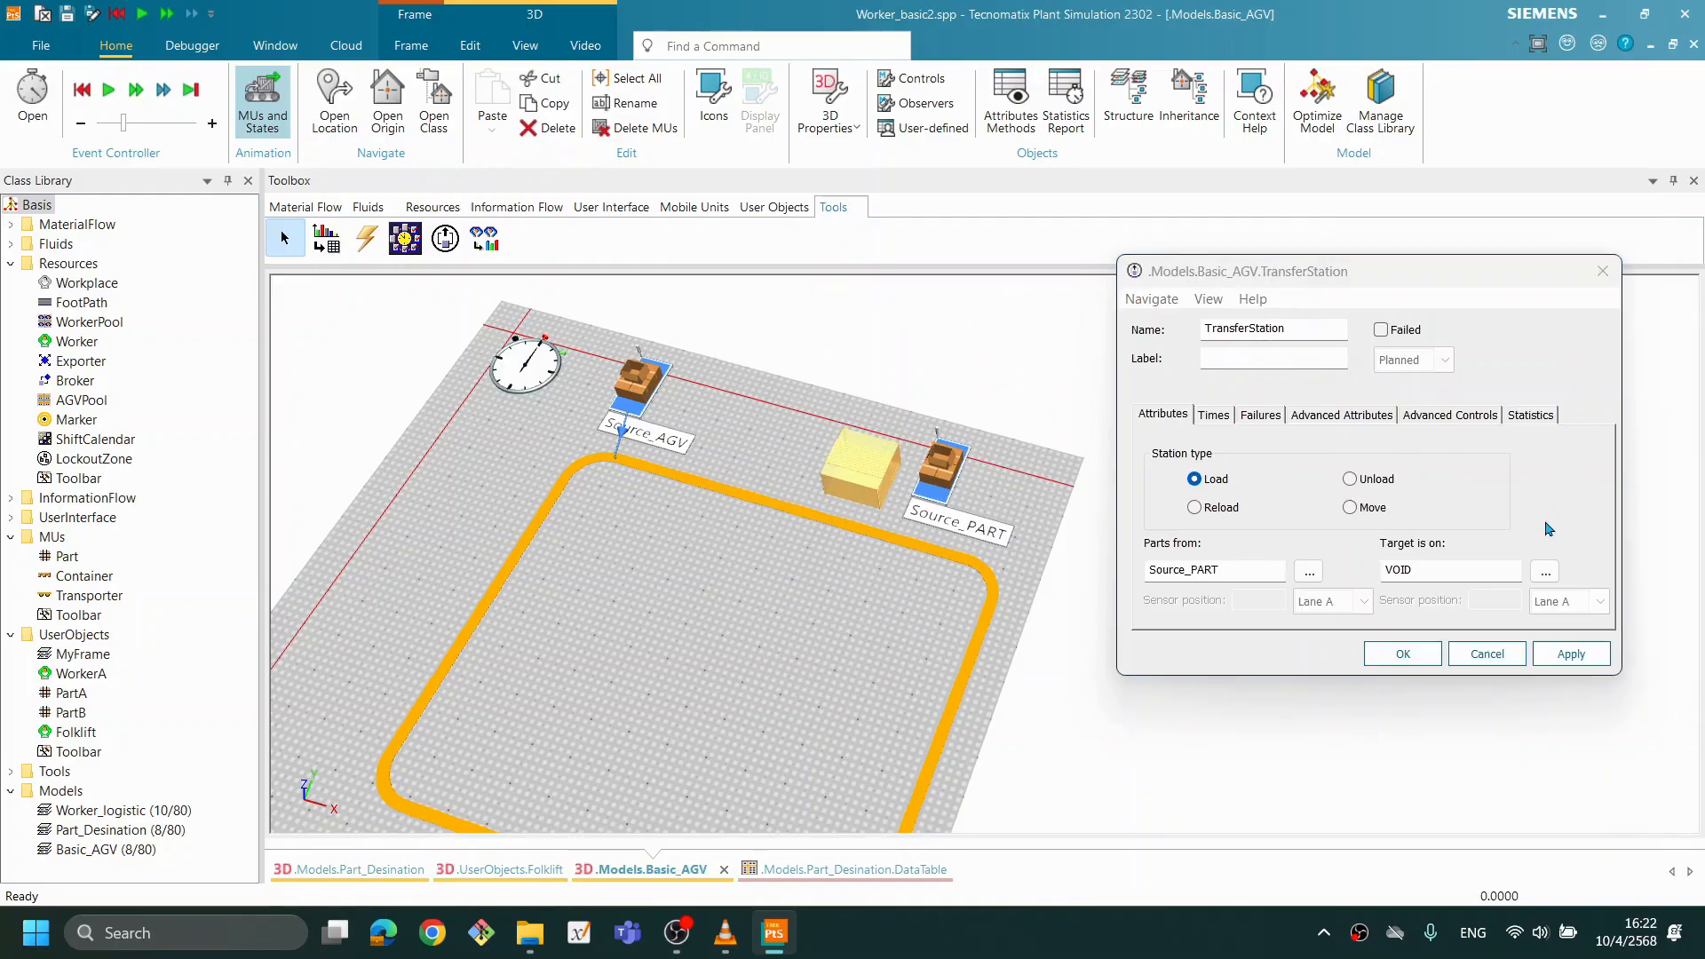
click(1574, 651)
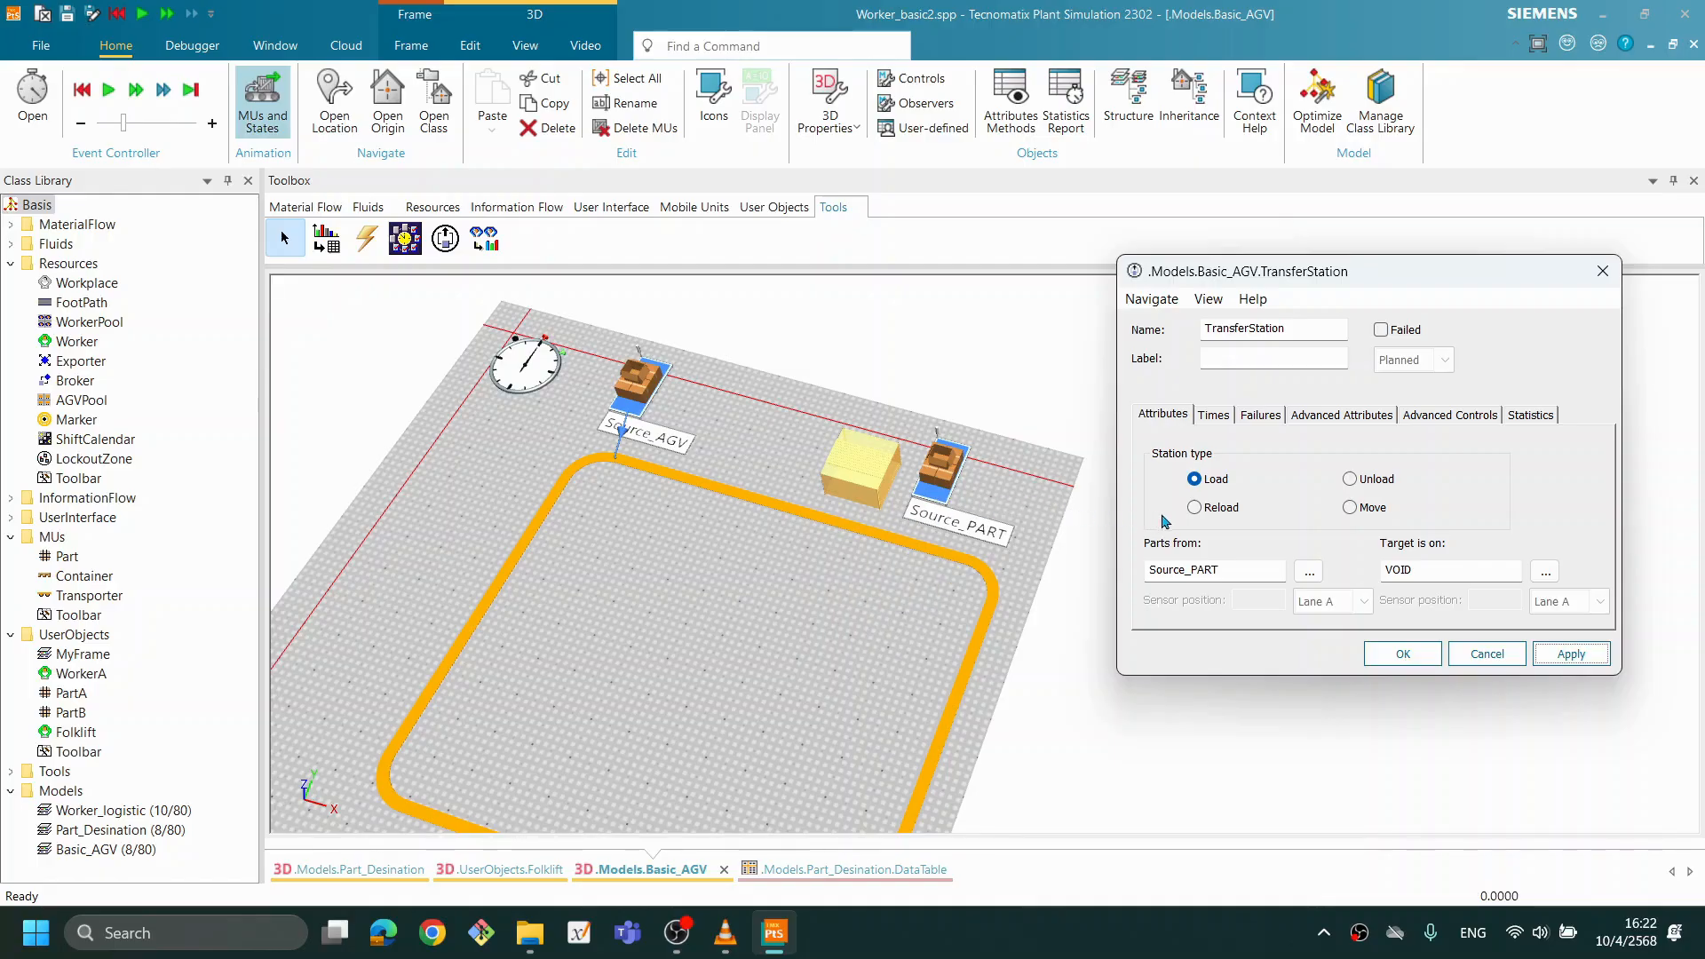
- Set the Track as the target of the TransferStation beside Source_PART and accept the settings
click(1542, 571)
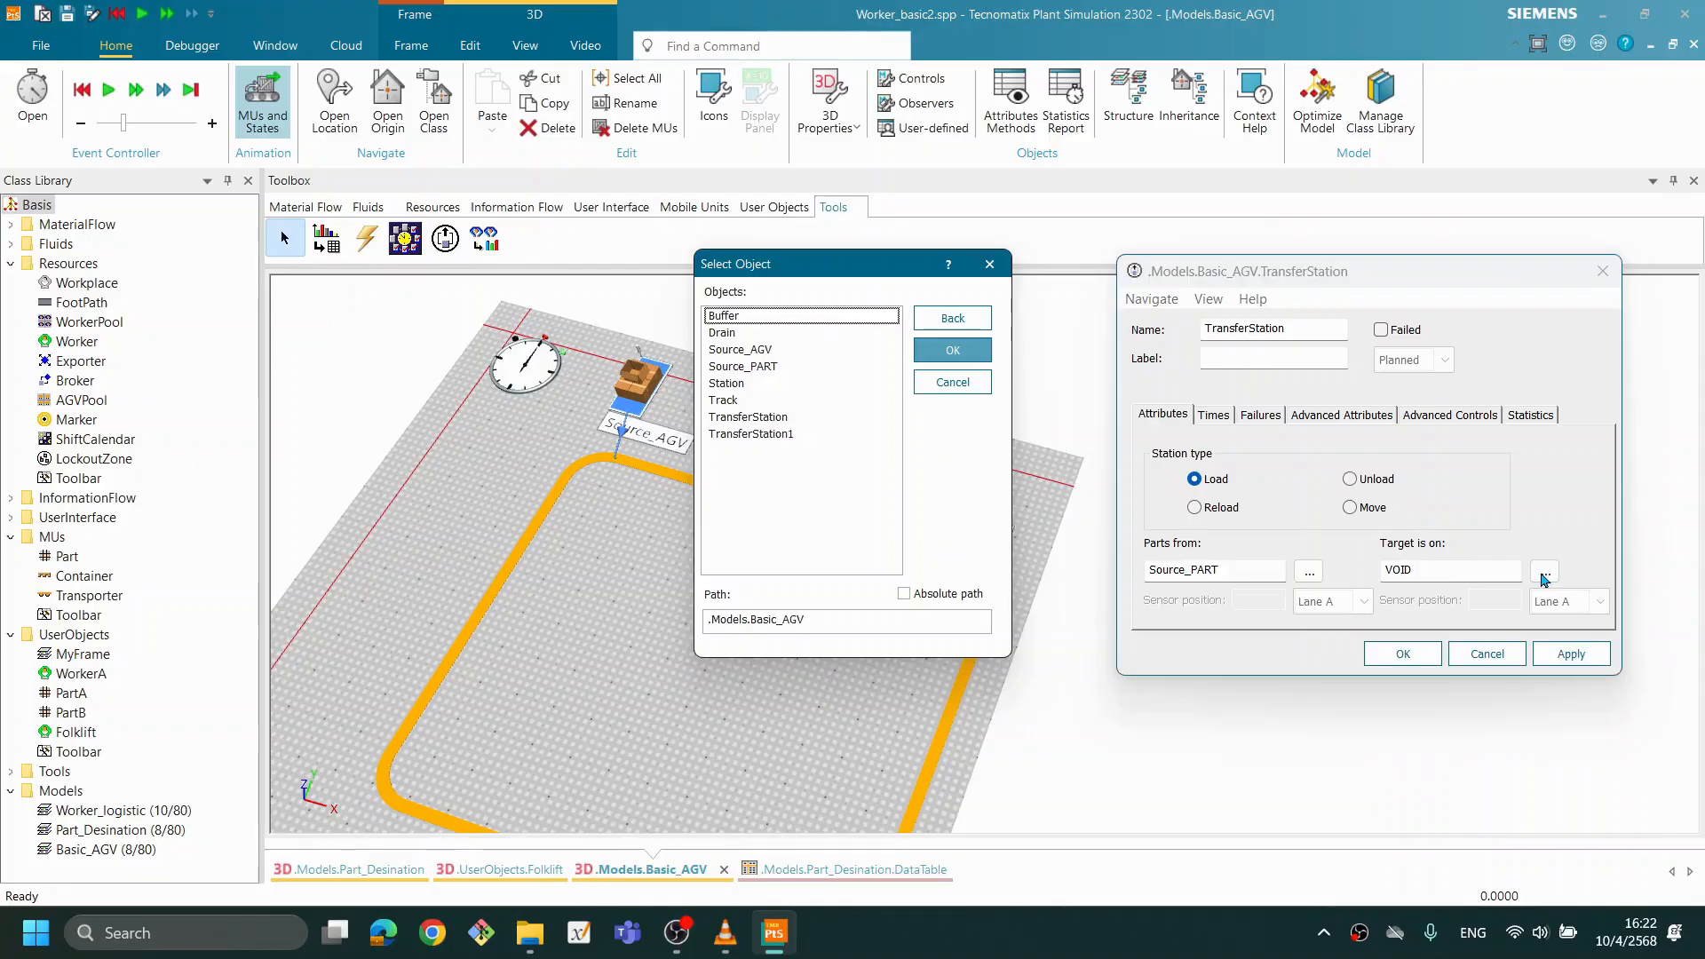
click(727, 400)
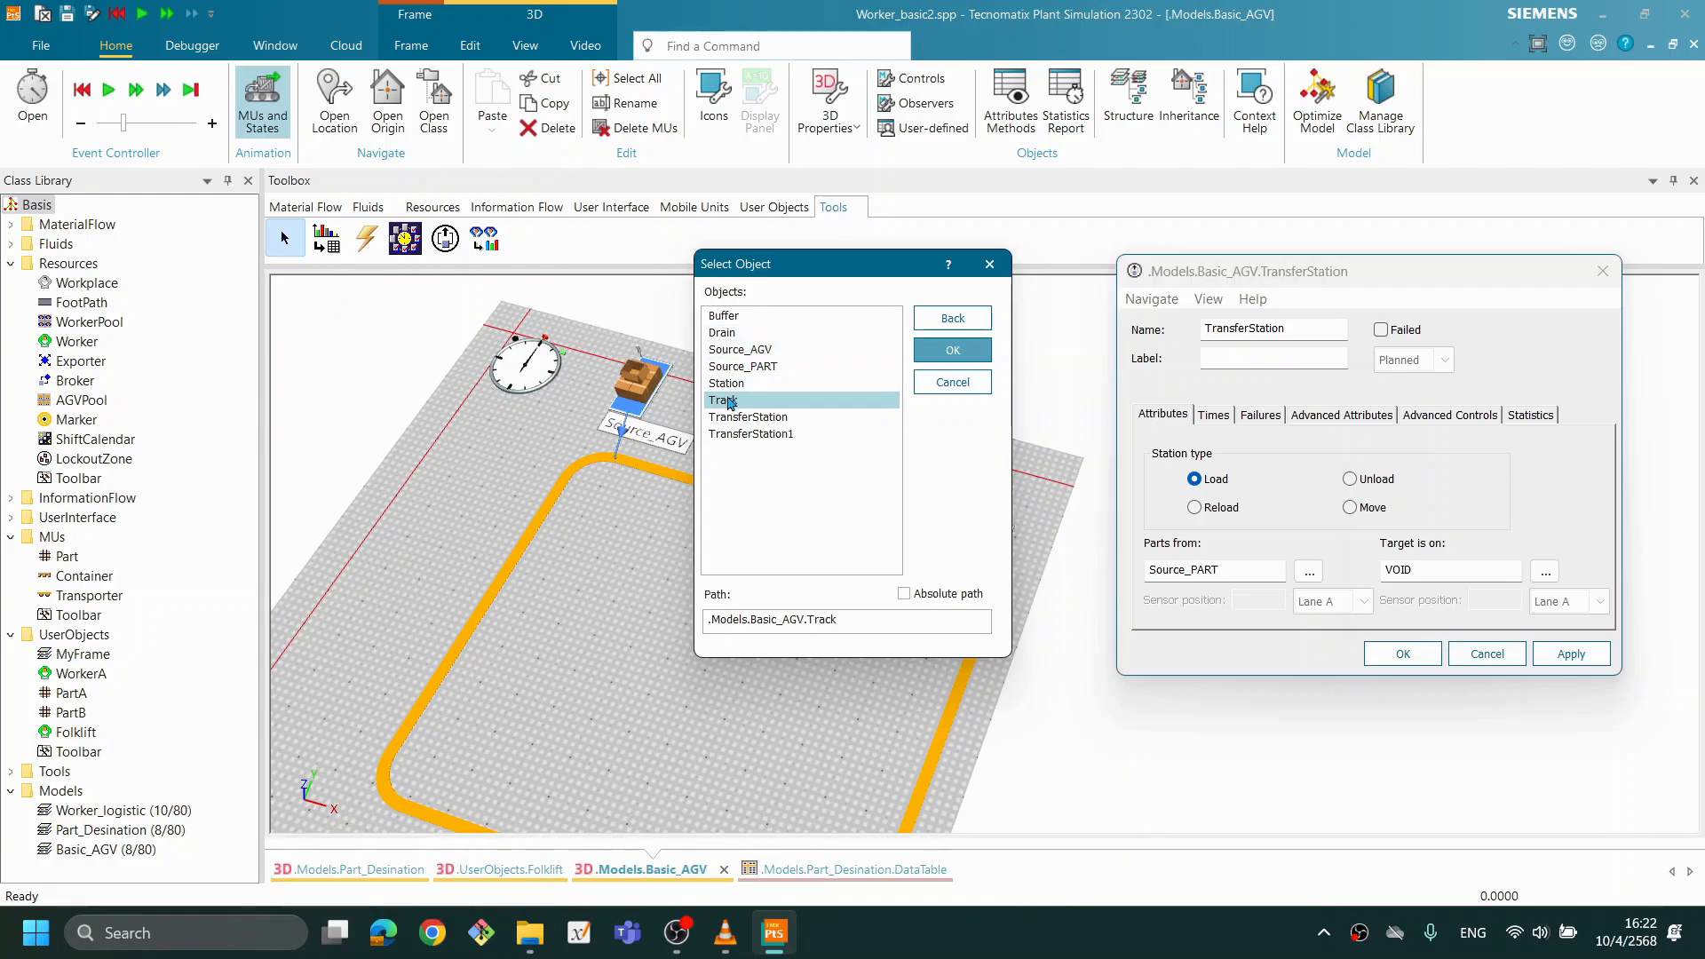
click(955, 355)
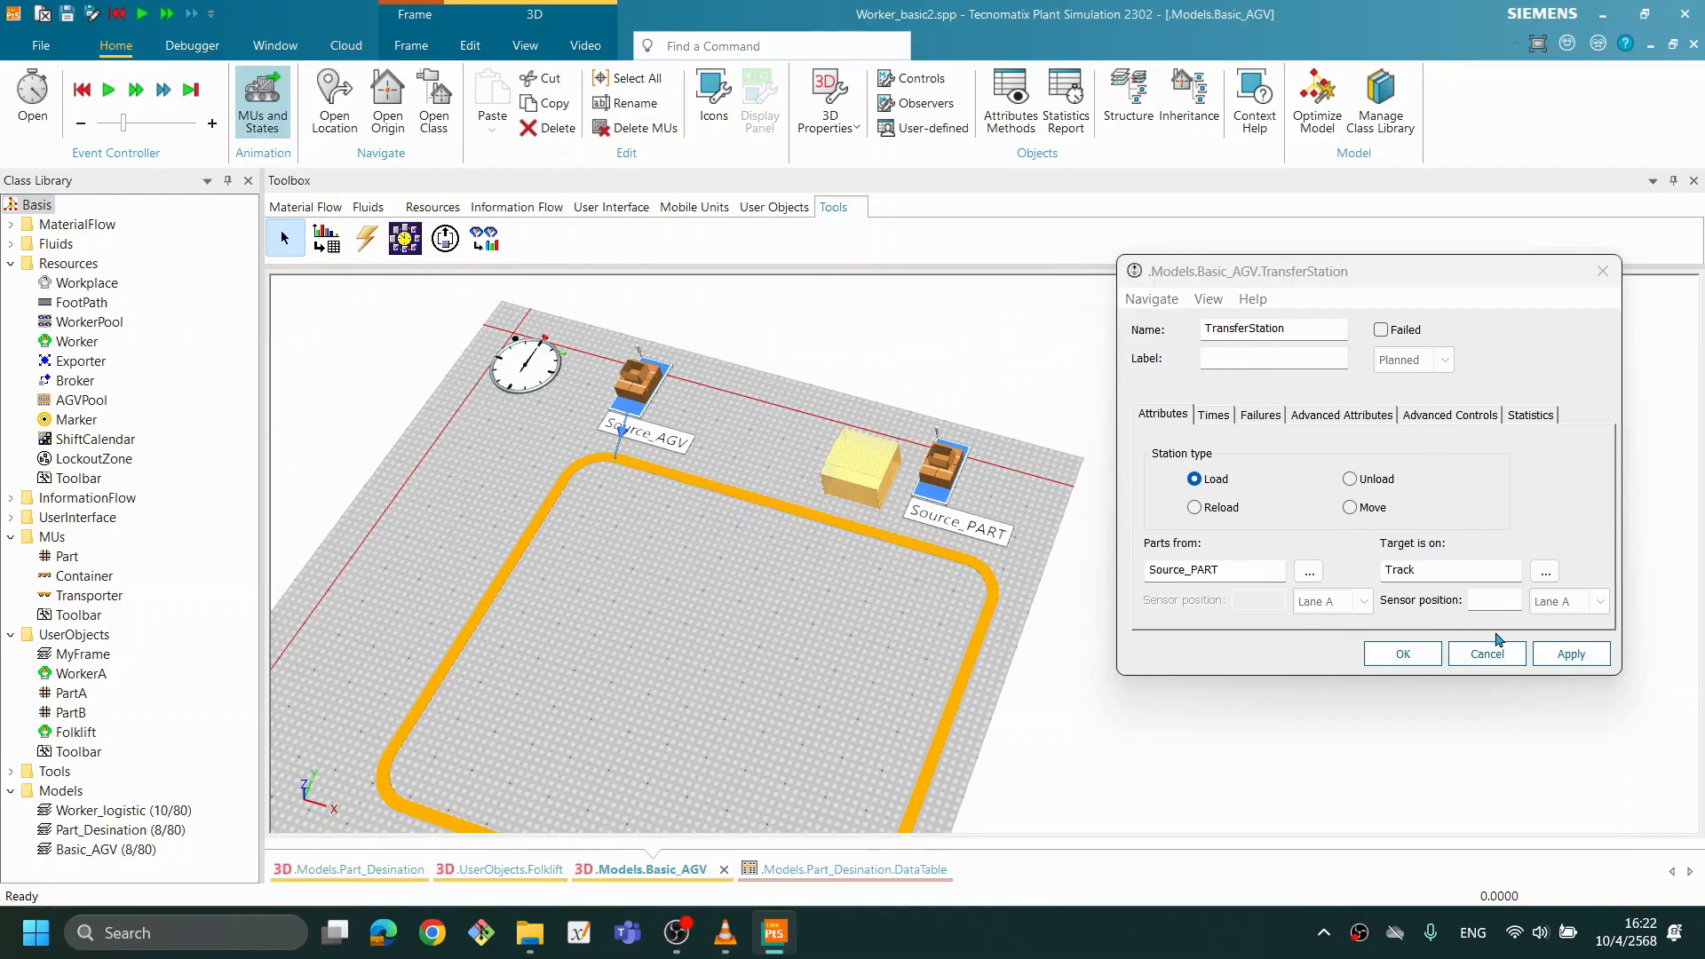
click(1572, 655)
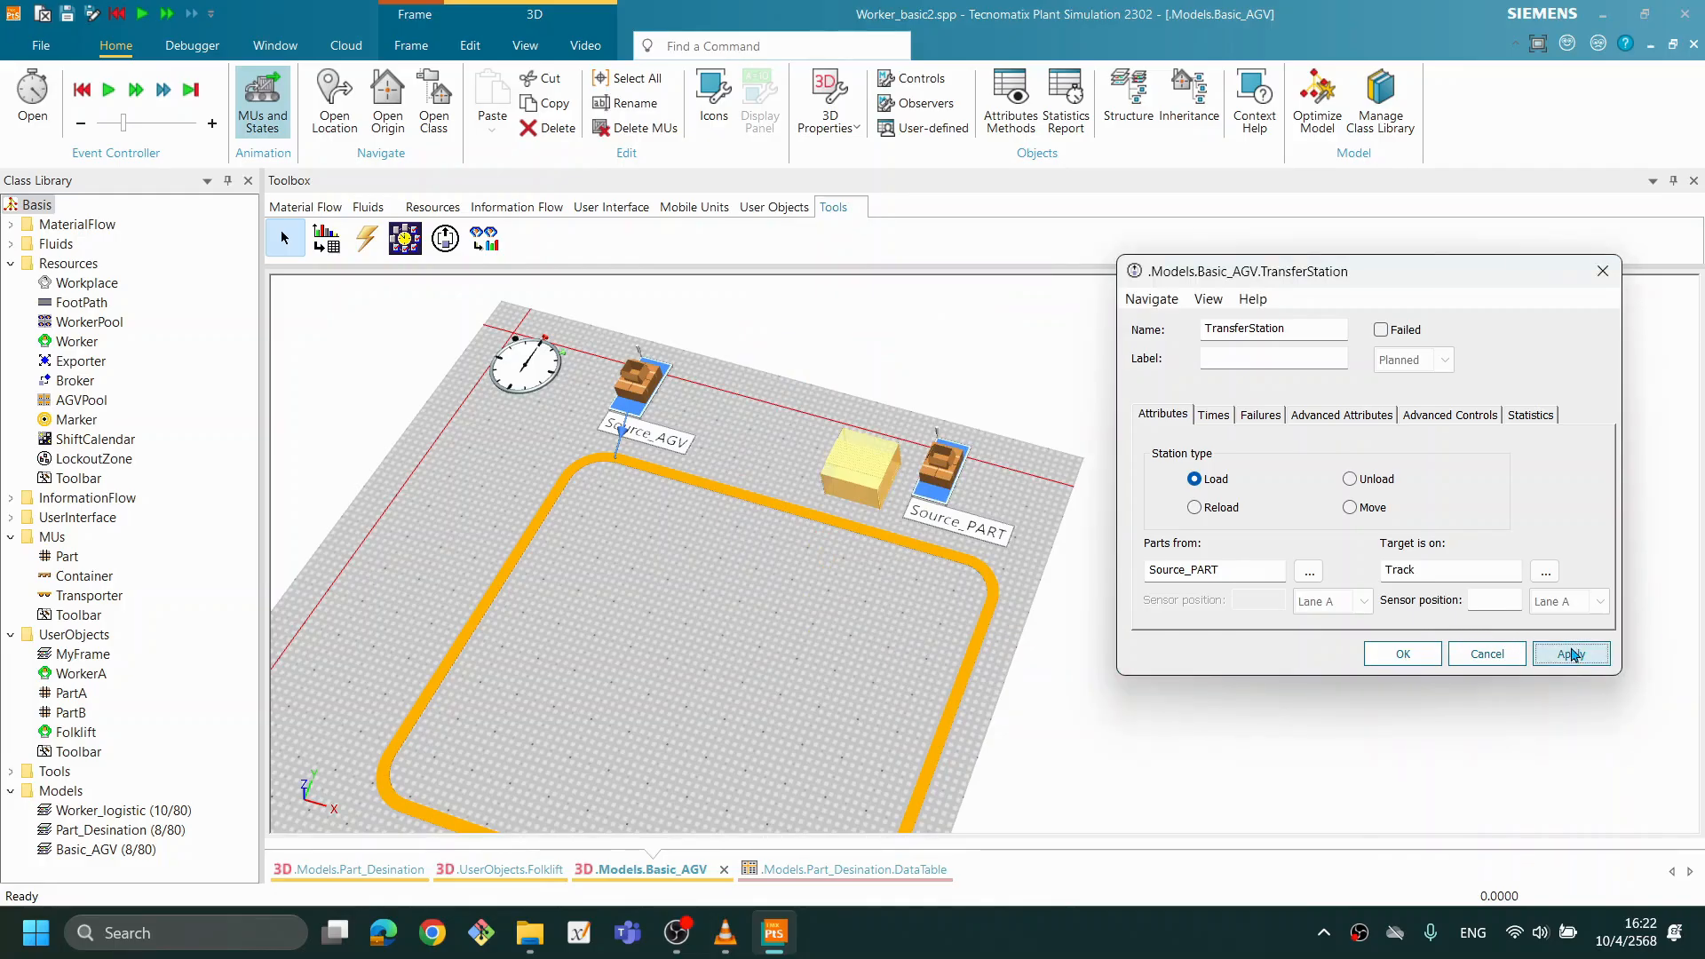
click(1419, 657)
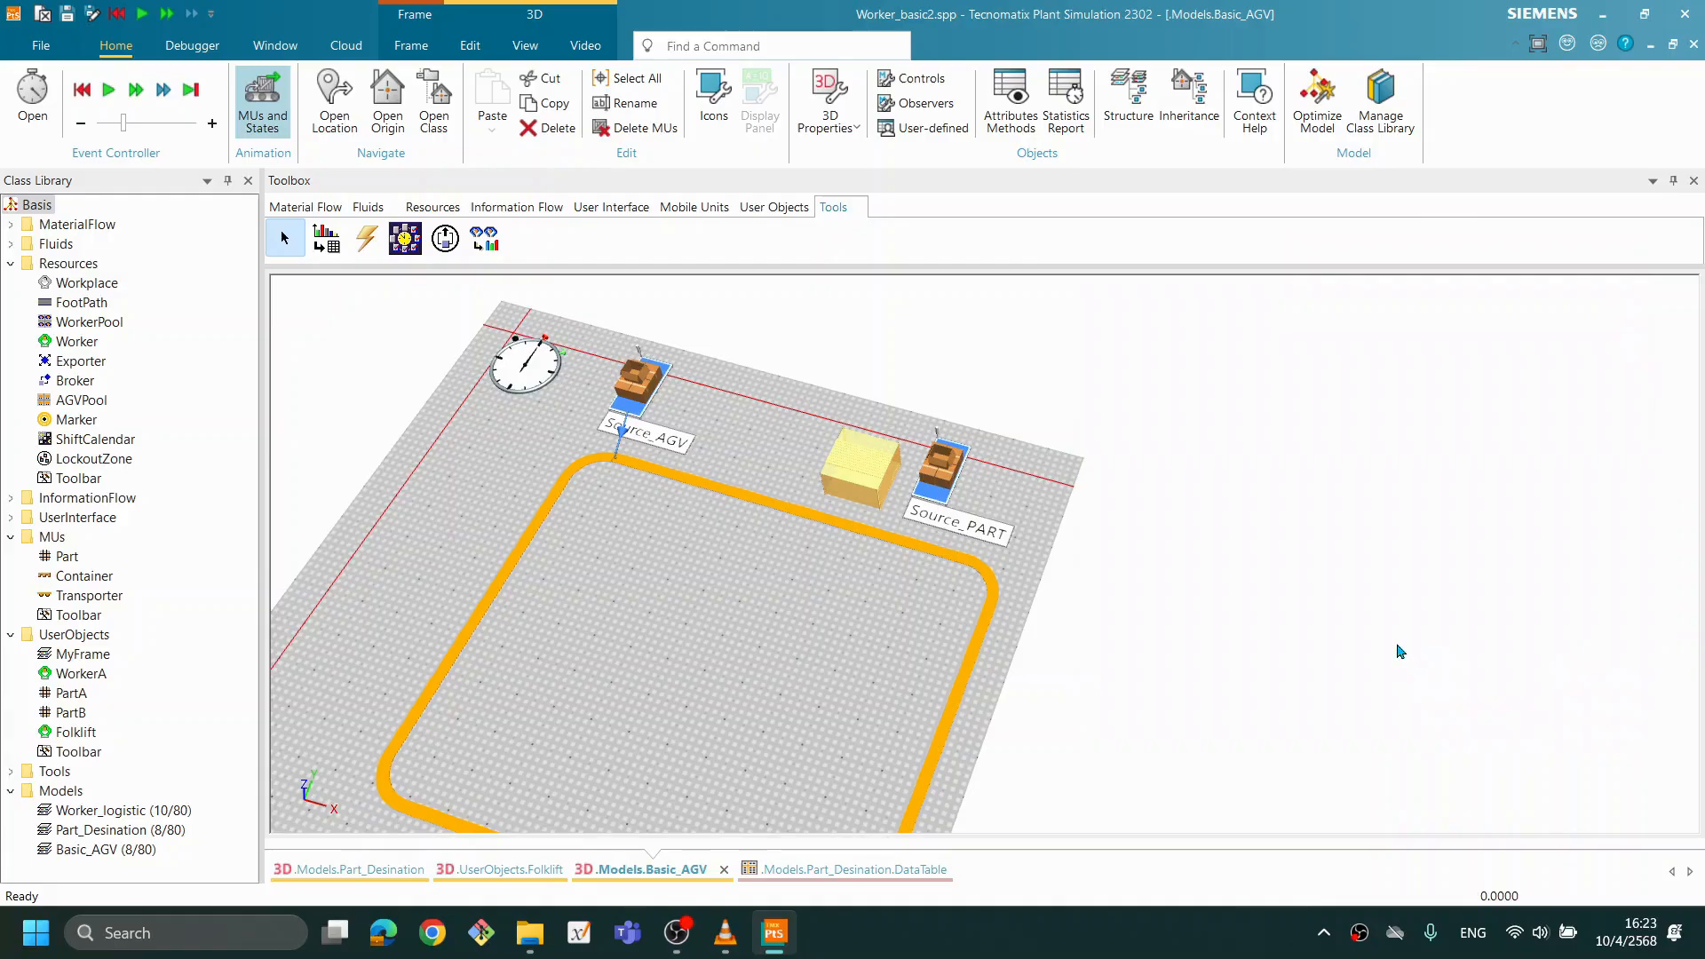
- Run the simulation to check how the Transporters and the loading TransferStation behave, and reset it
right_click(789, 435)
click(801, 407)
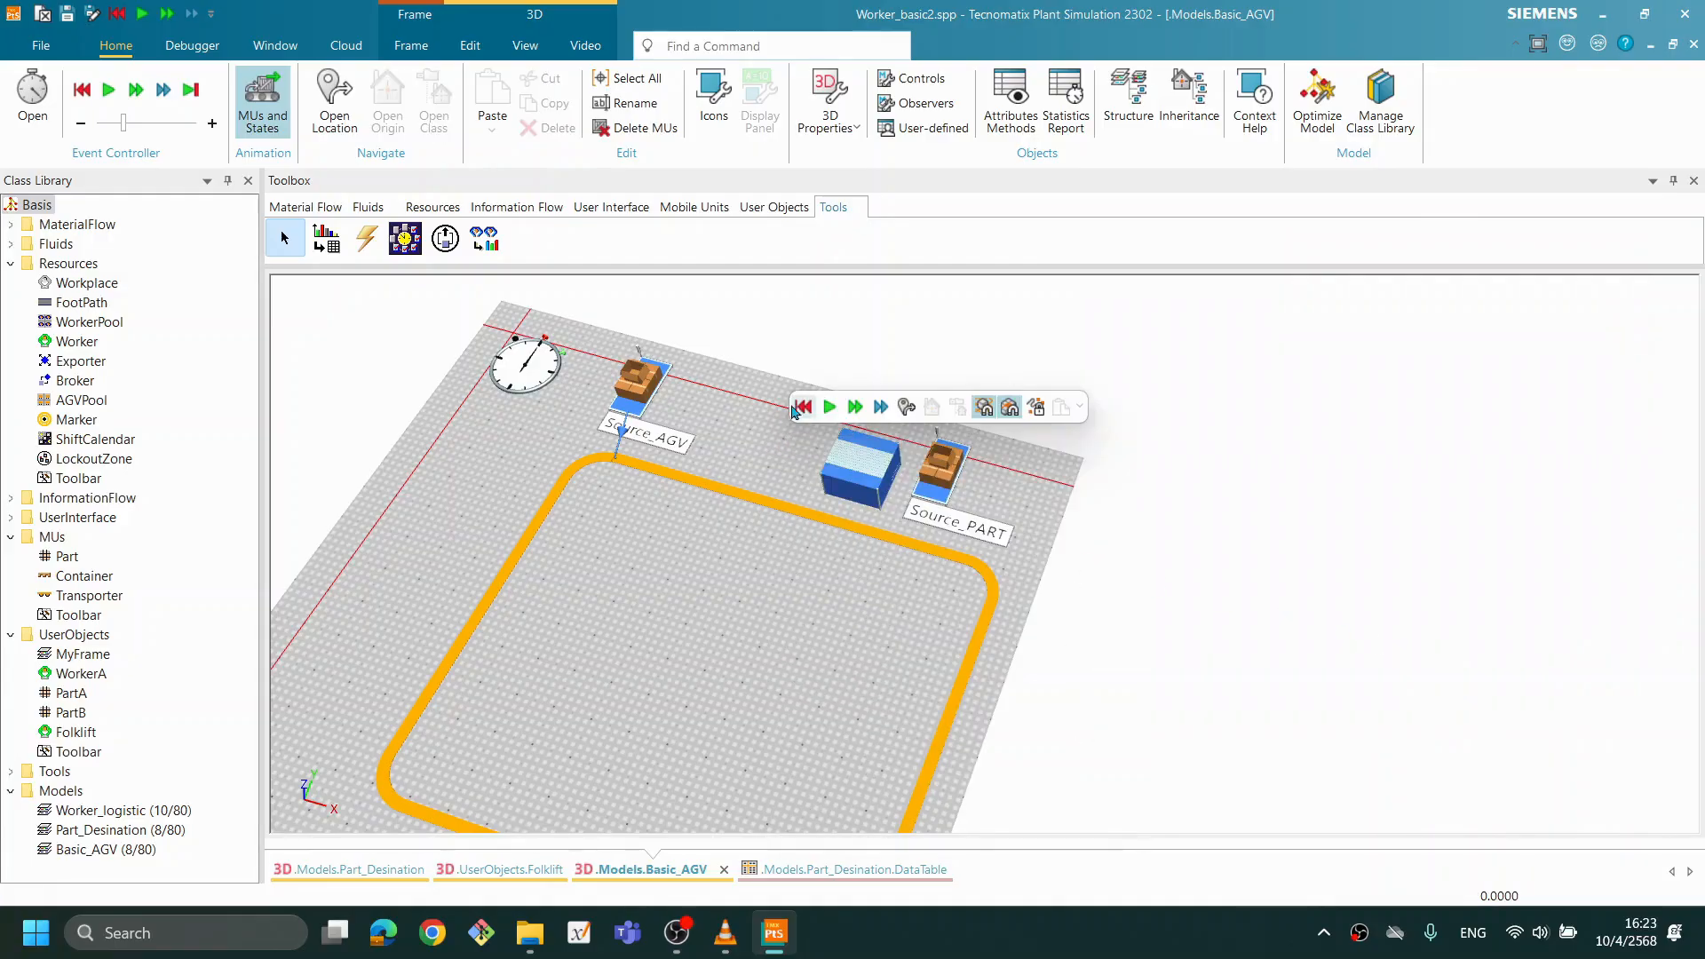
click(830, 407)
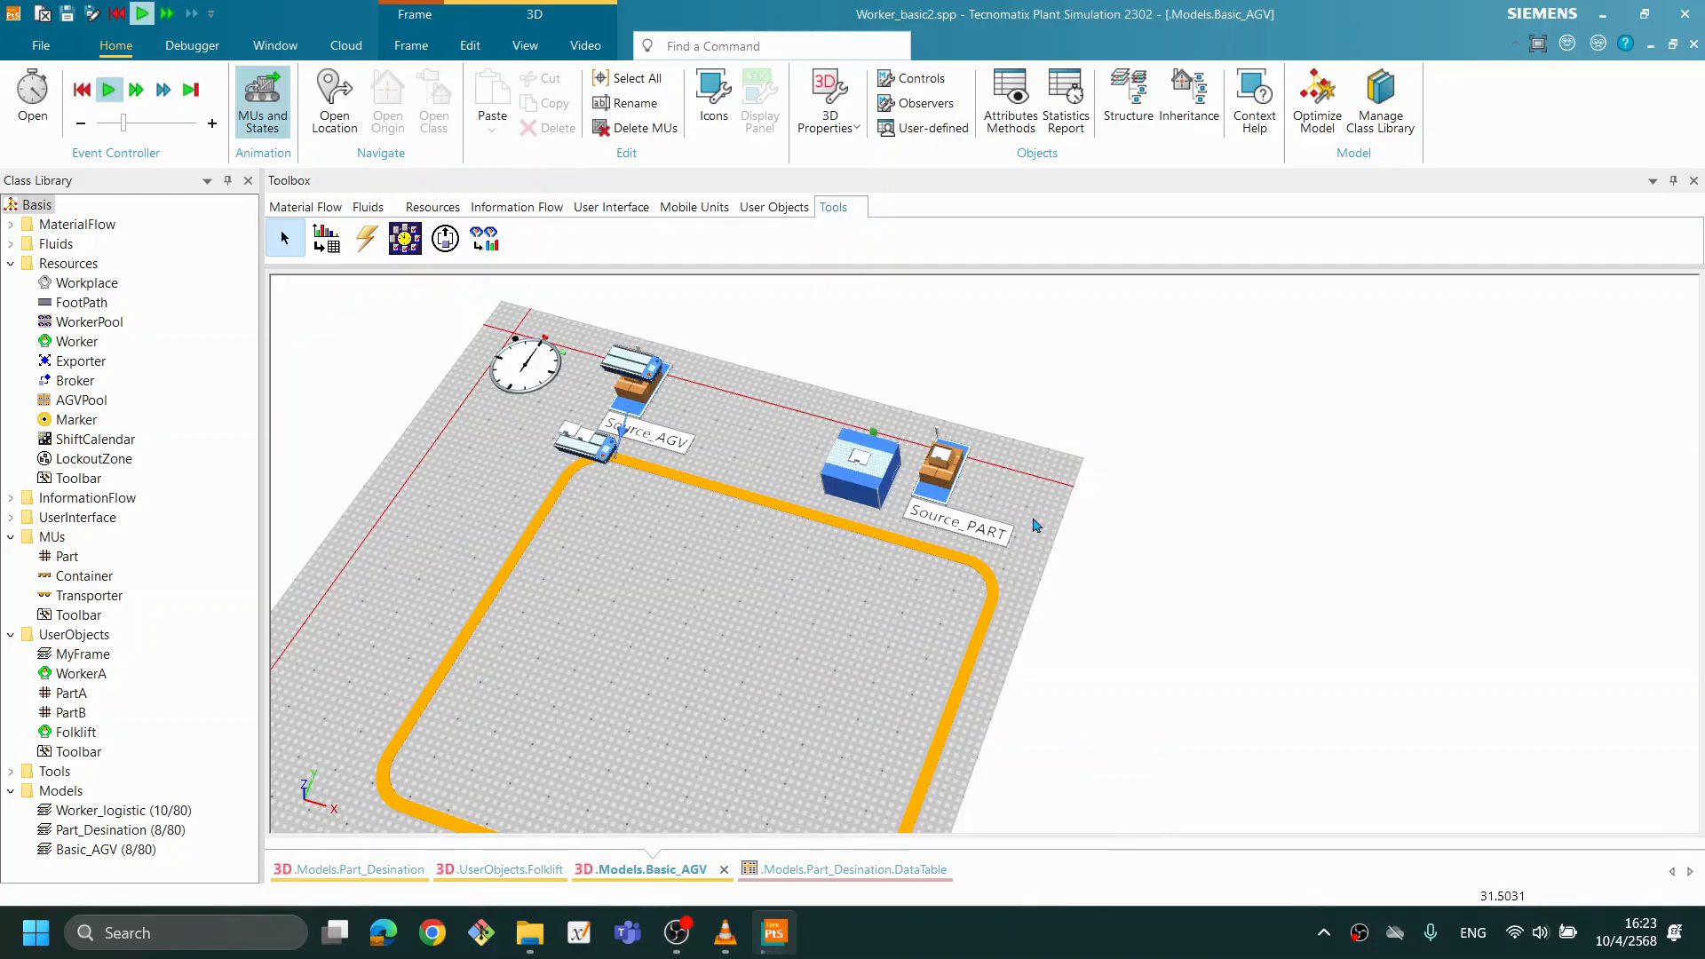
right_click(760, 441)
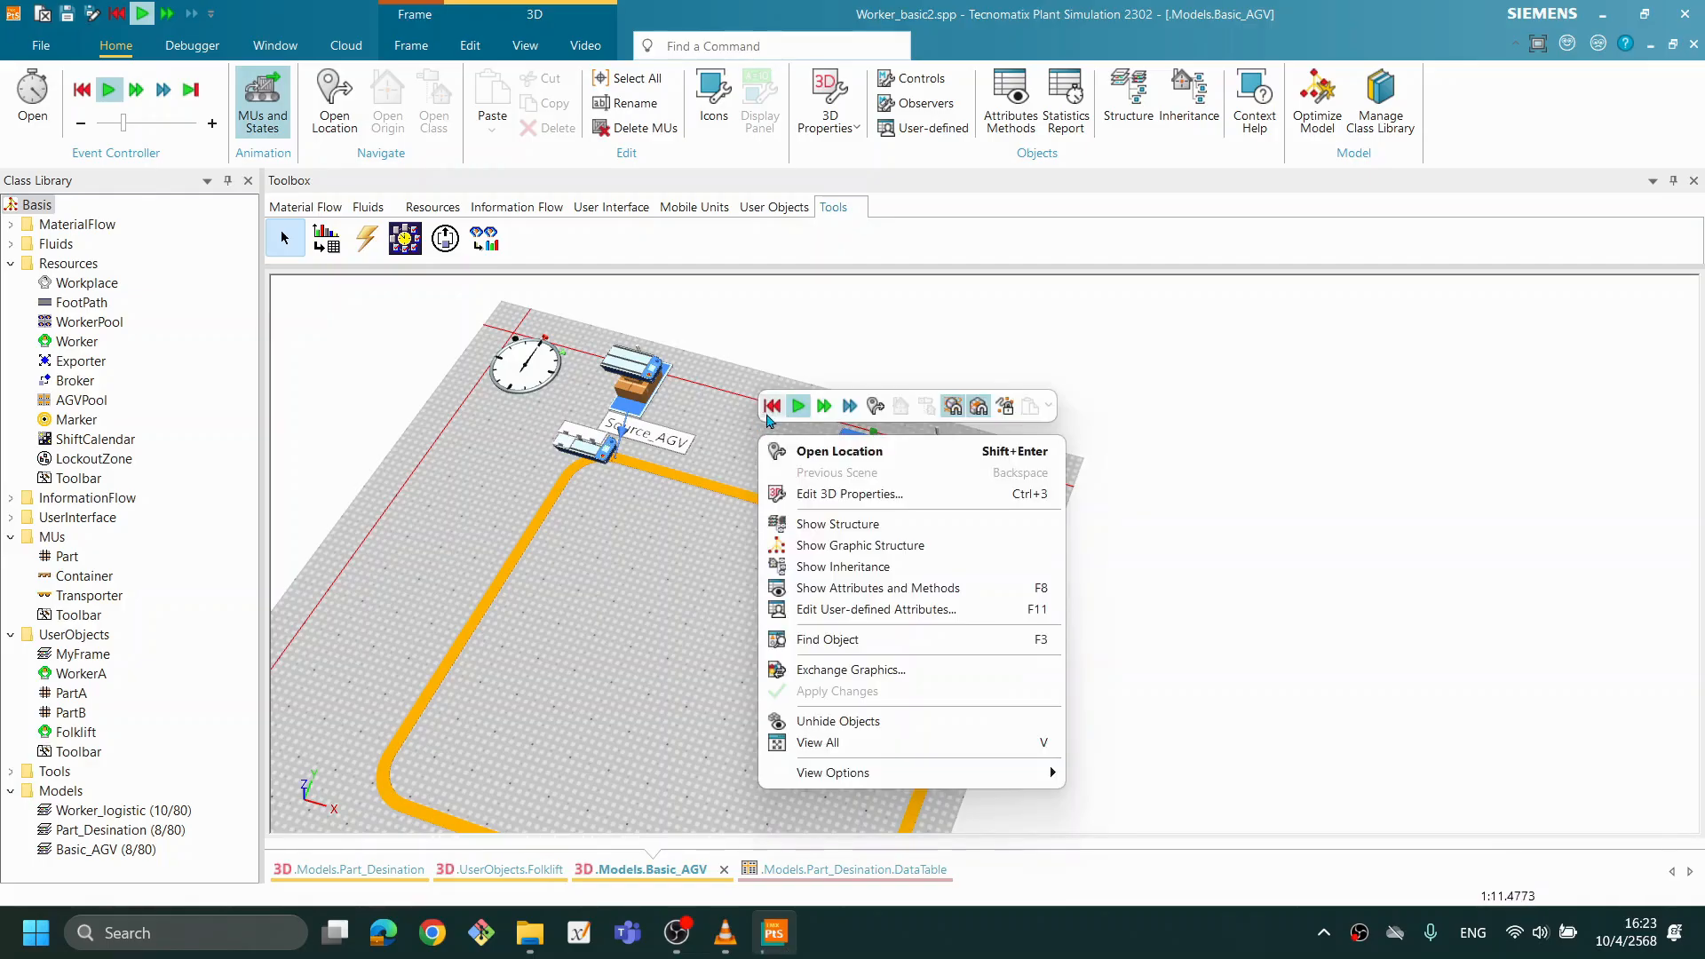
click(771, 410)
click(772, 410)
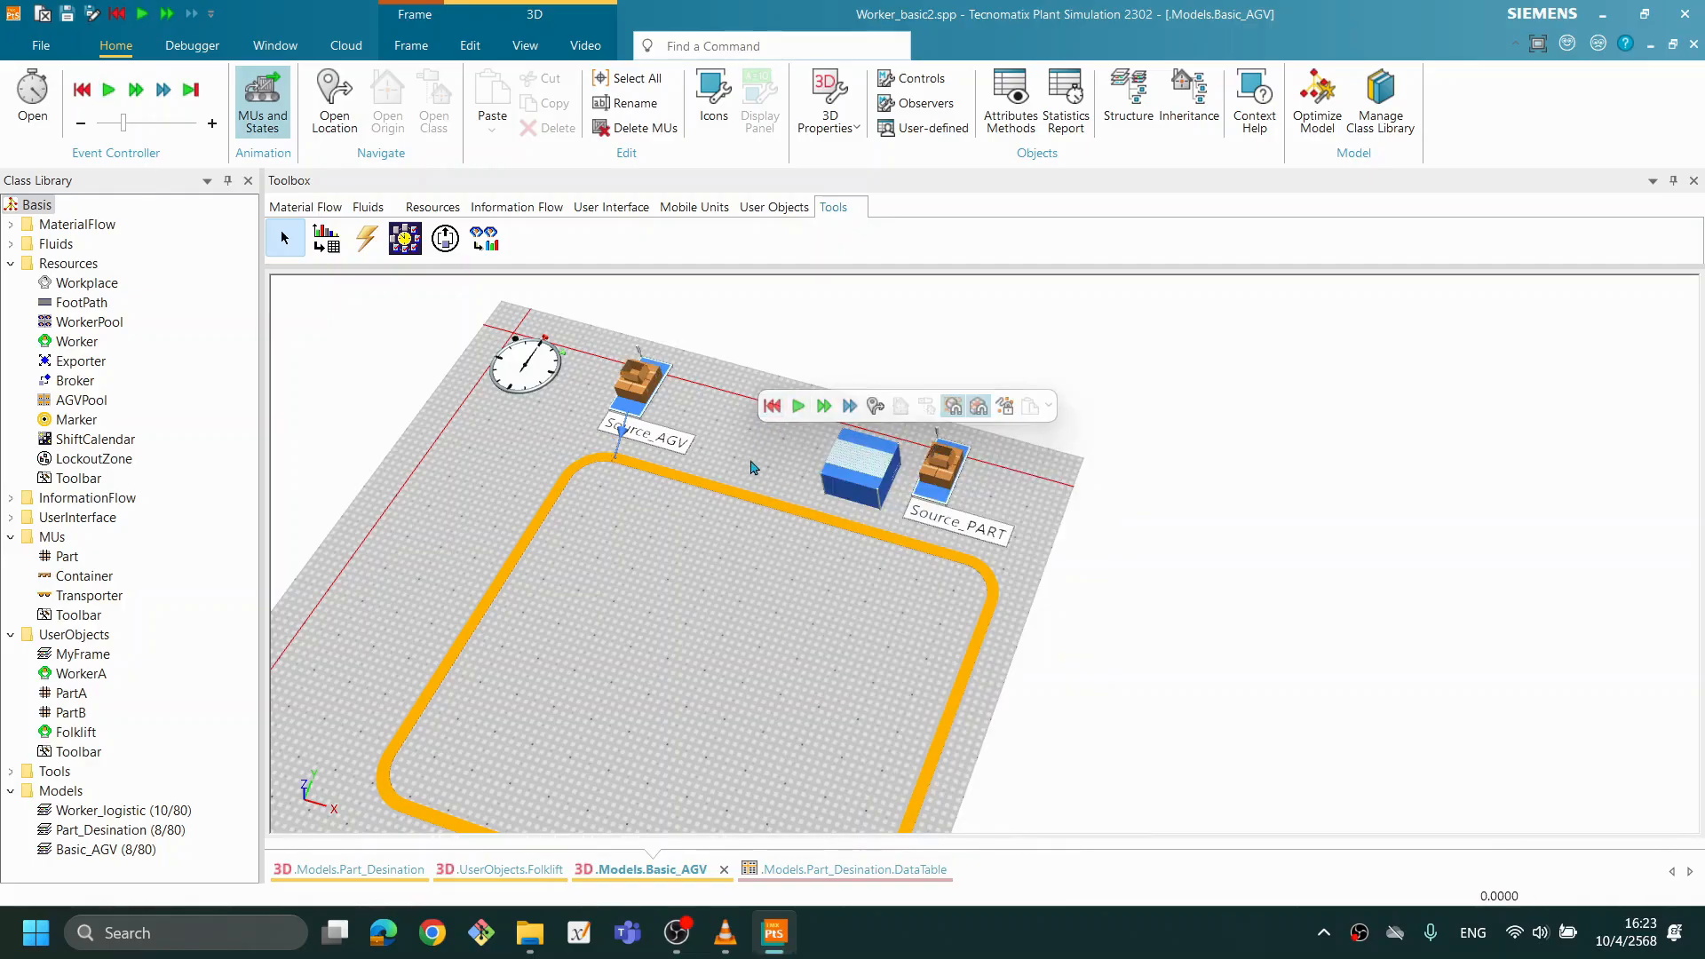
- Set the sensor position on the Track to 10 for the TransferStation beside Source_PART and apply it
scroll(641, 550, up, 5)
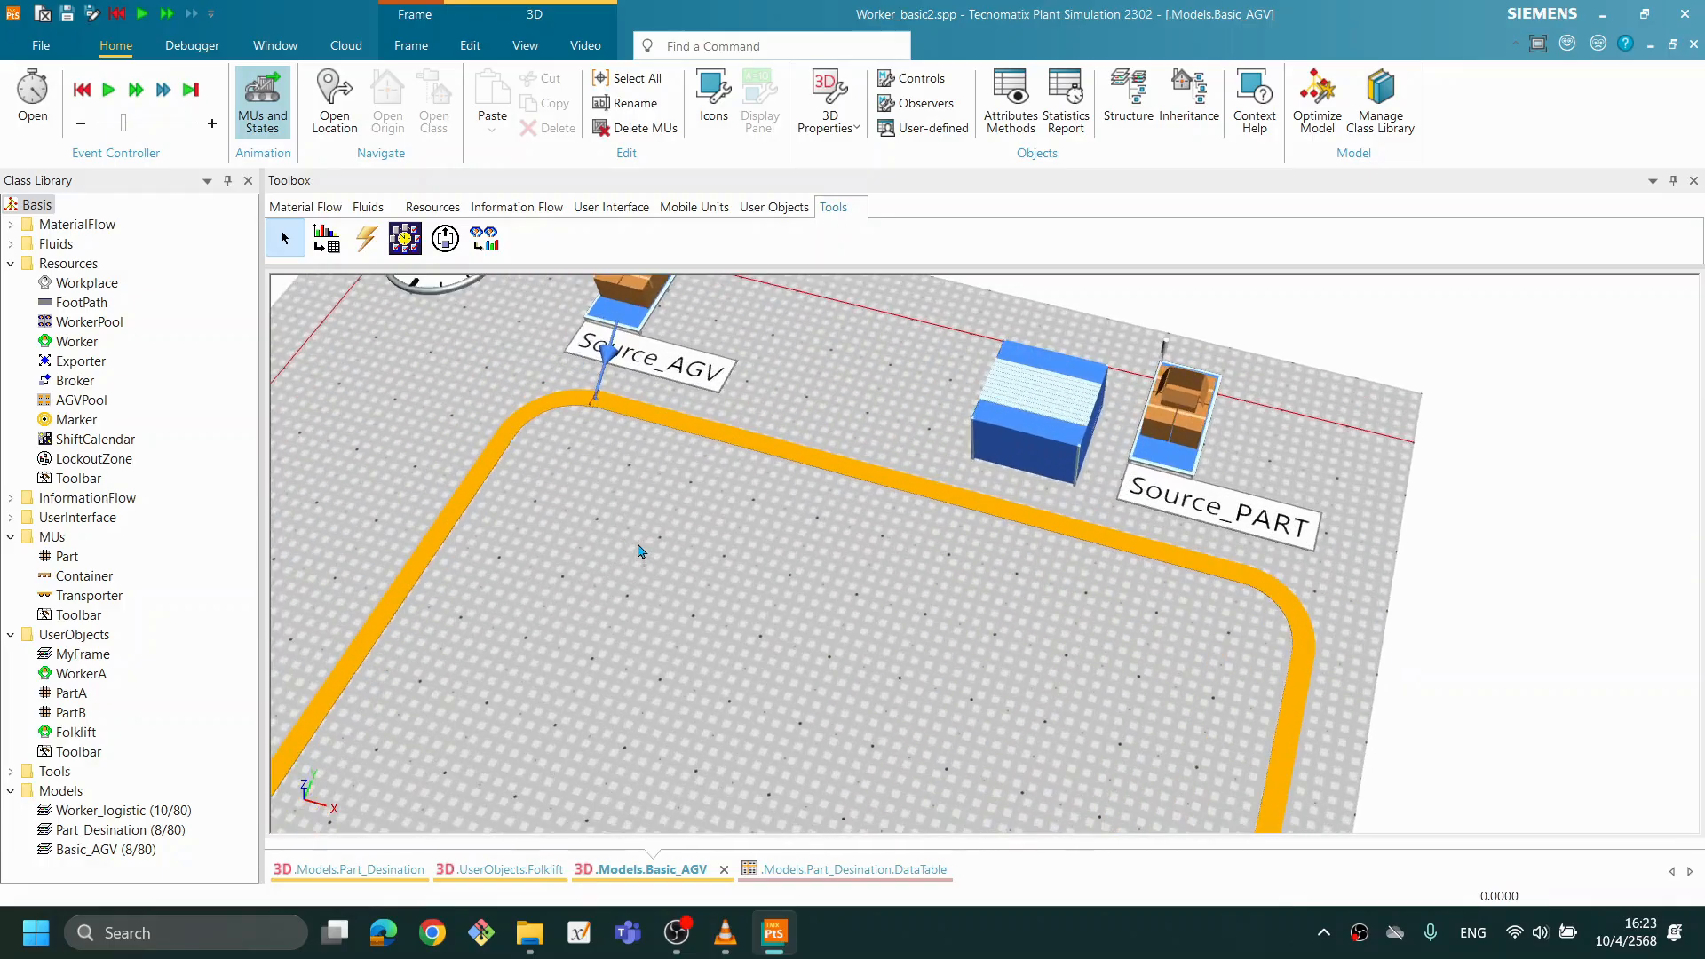
drag(716, 571, 847, 699)
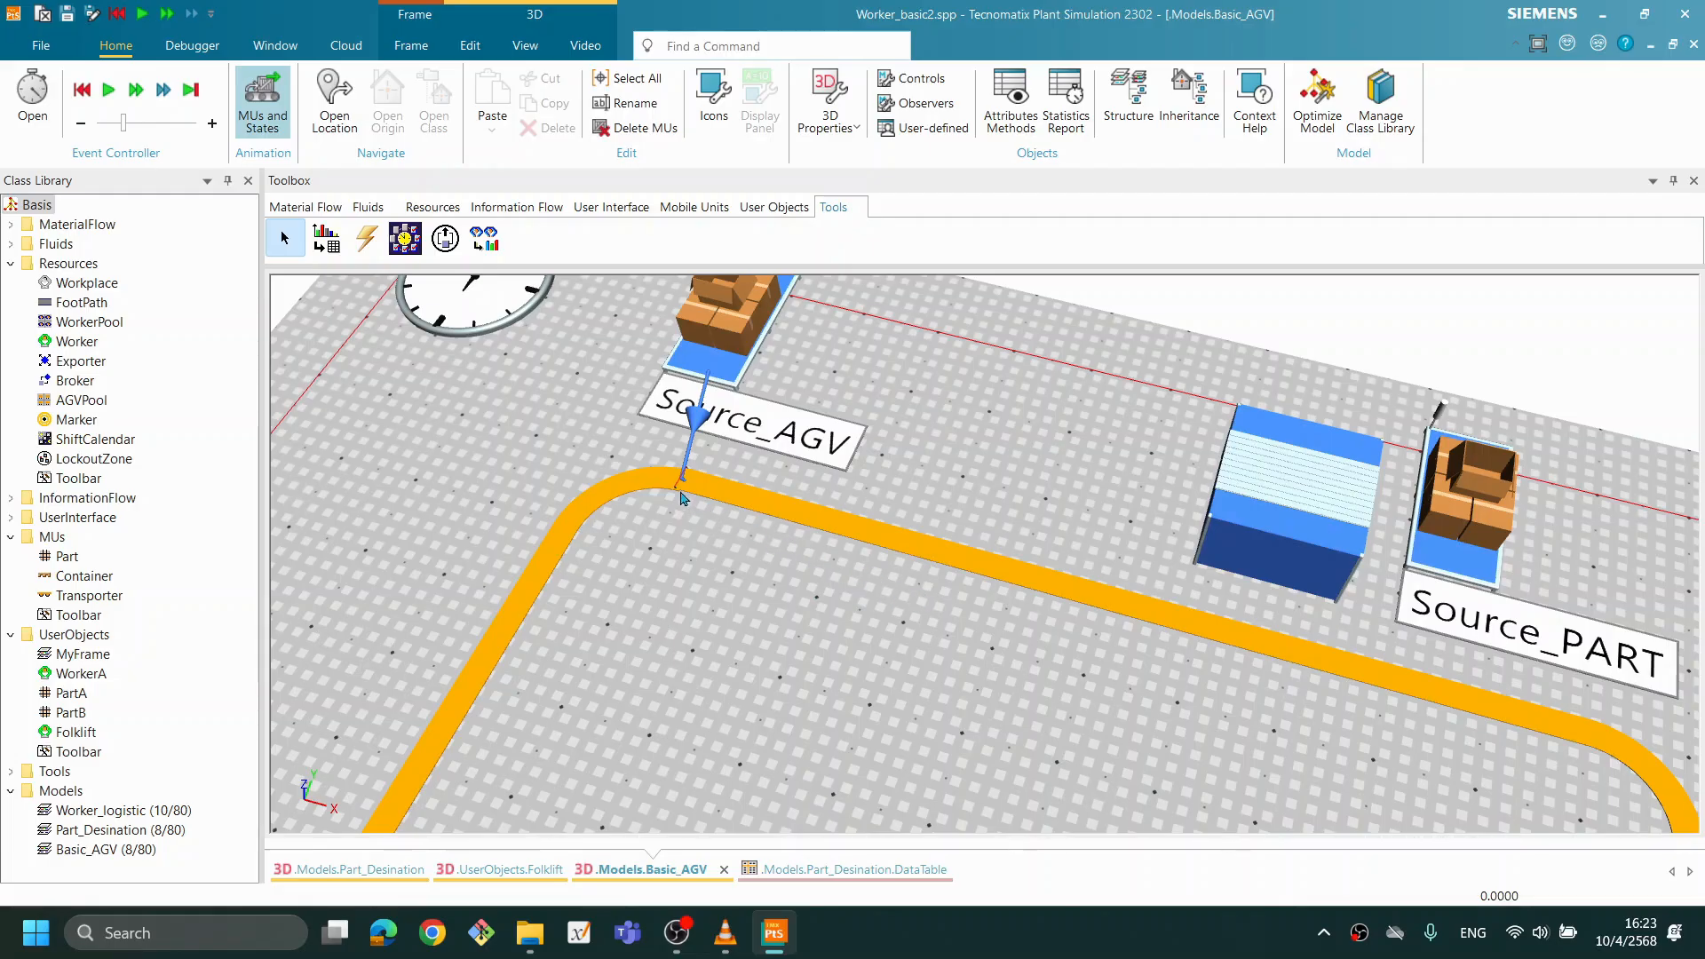
double_click(1271, 517)
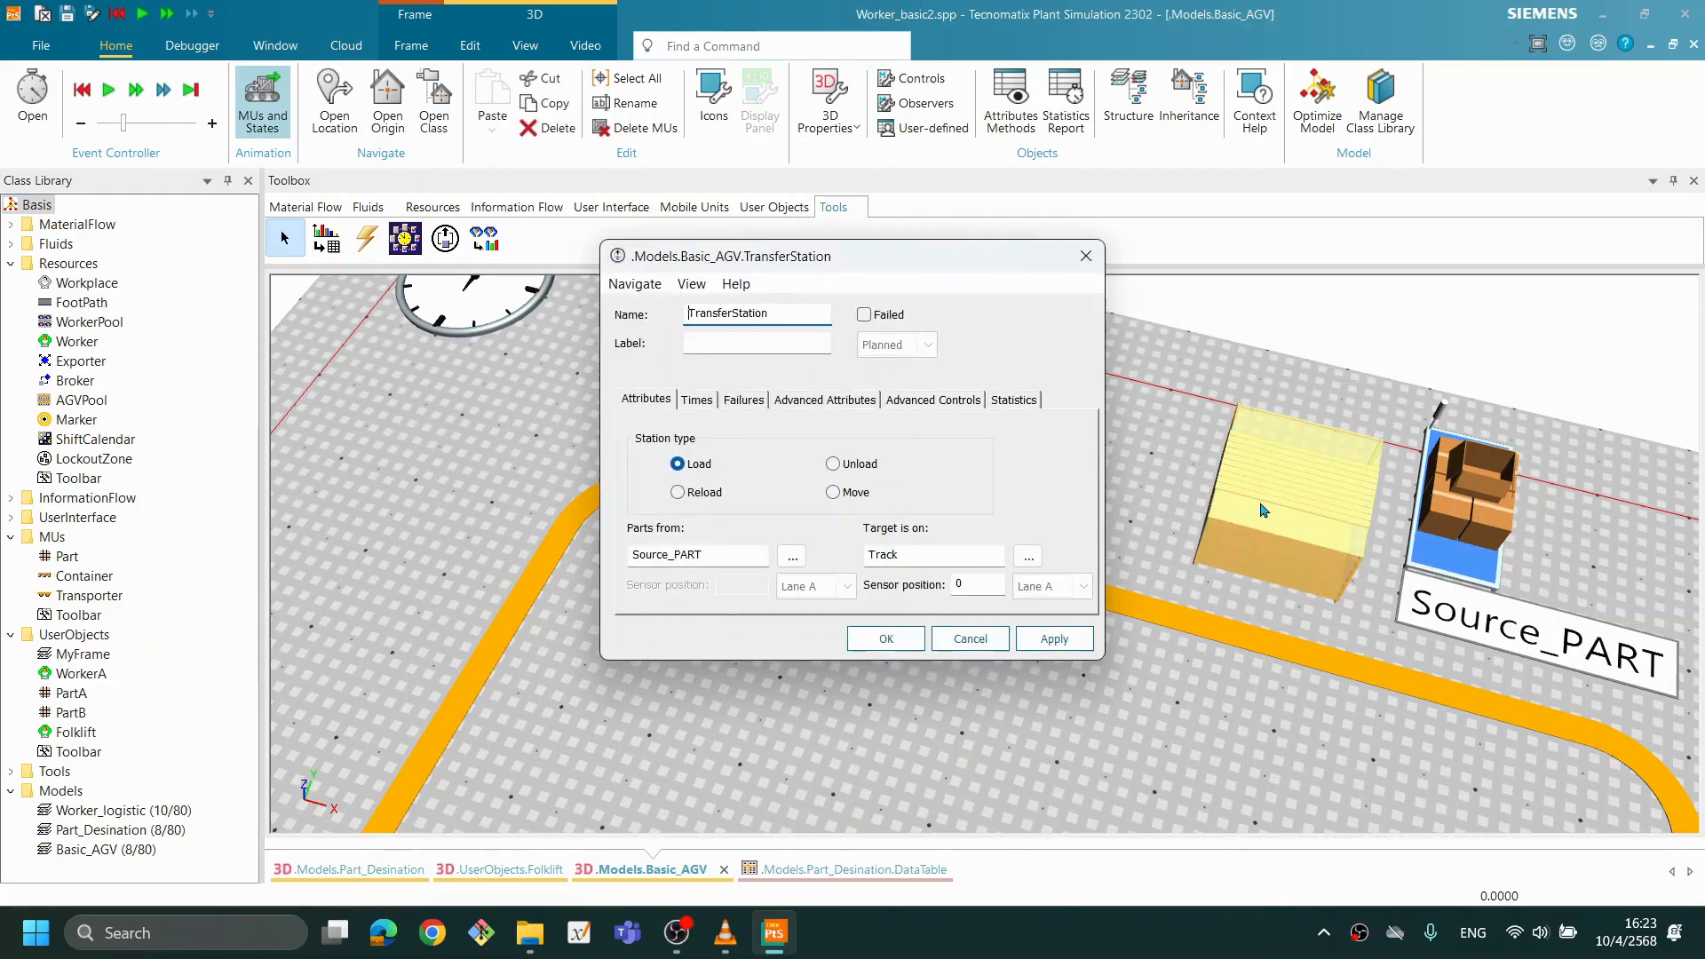
drag(806, 261, 861, 257)
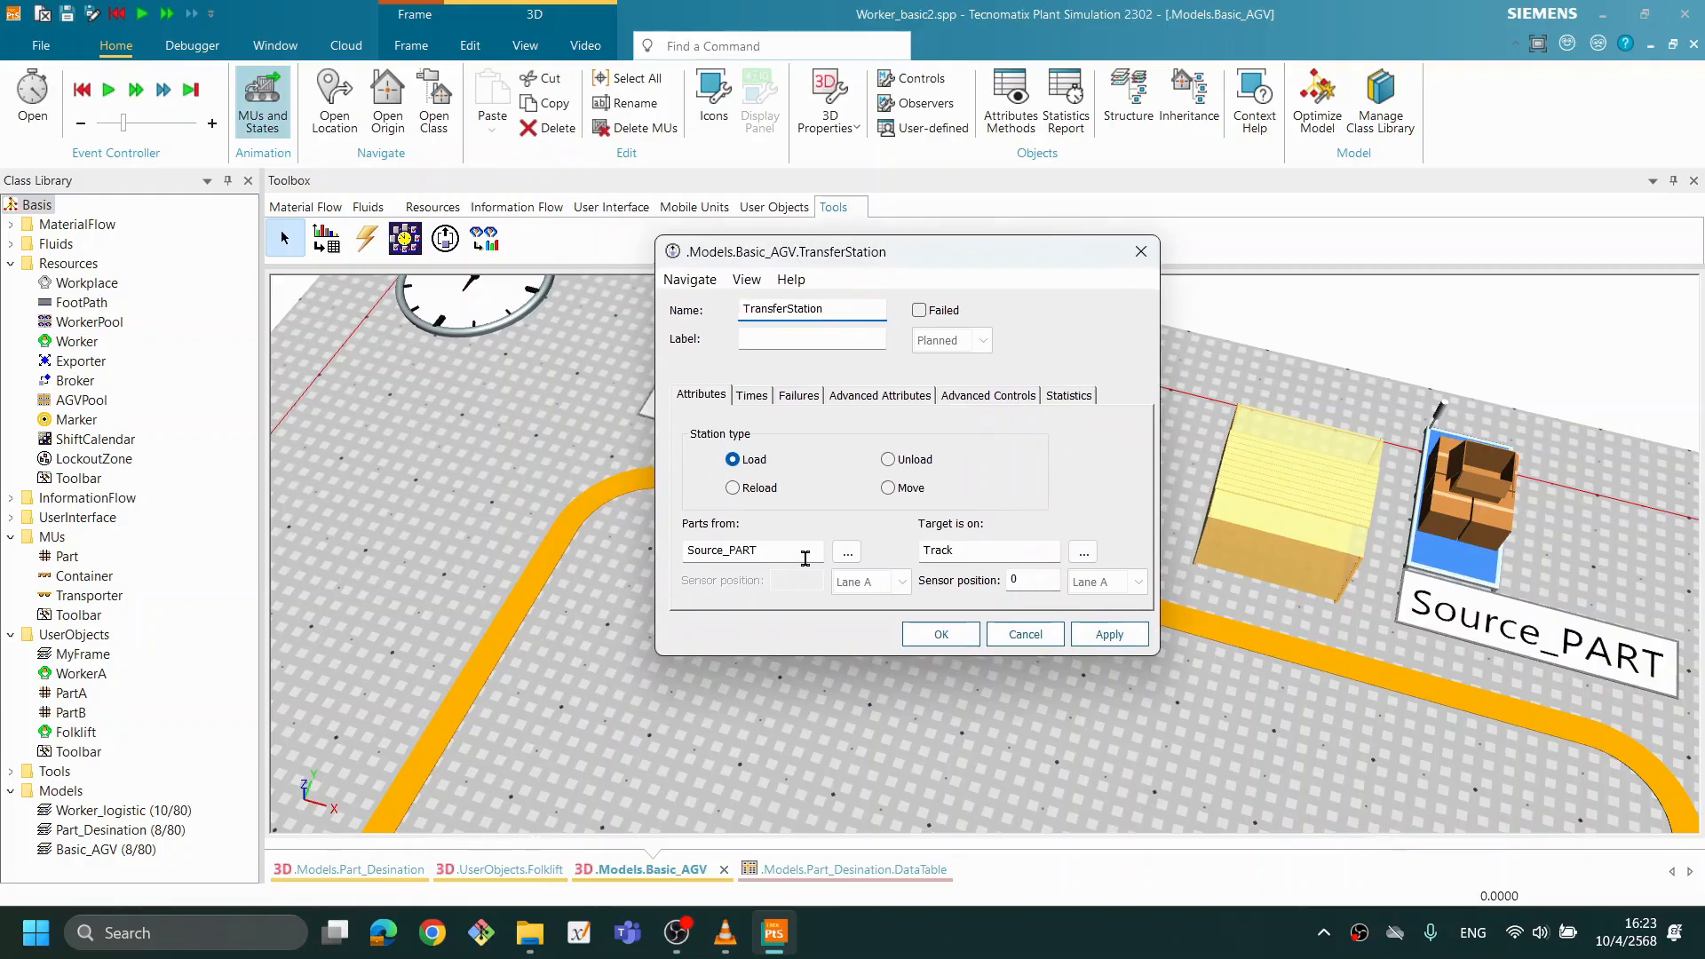
click(1030, 582)
drag(924, 253, 436, 52)
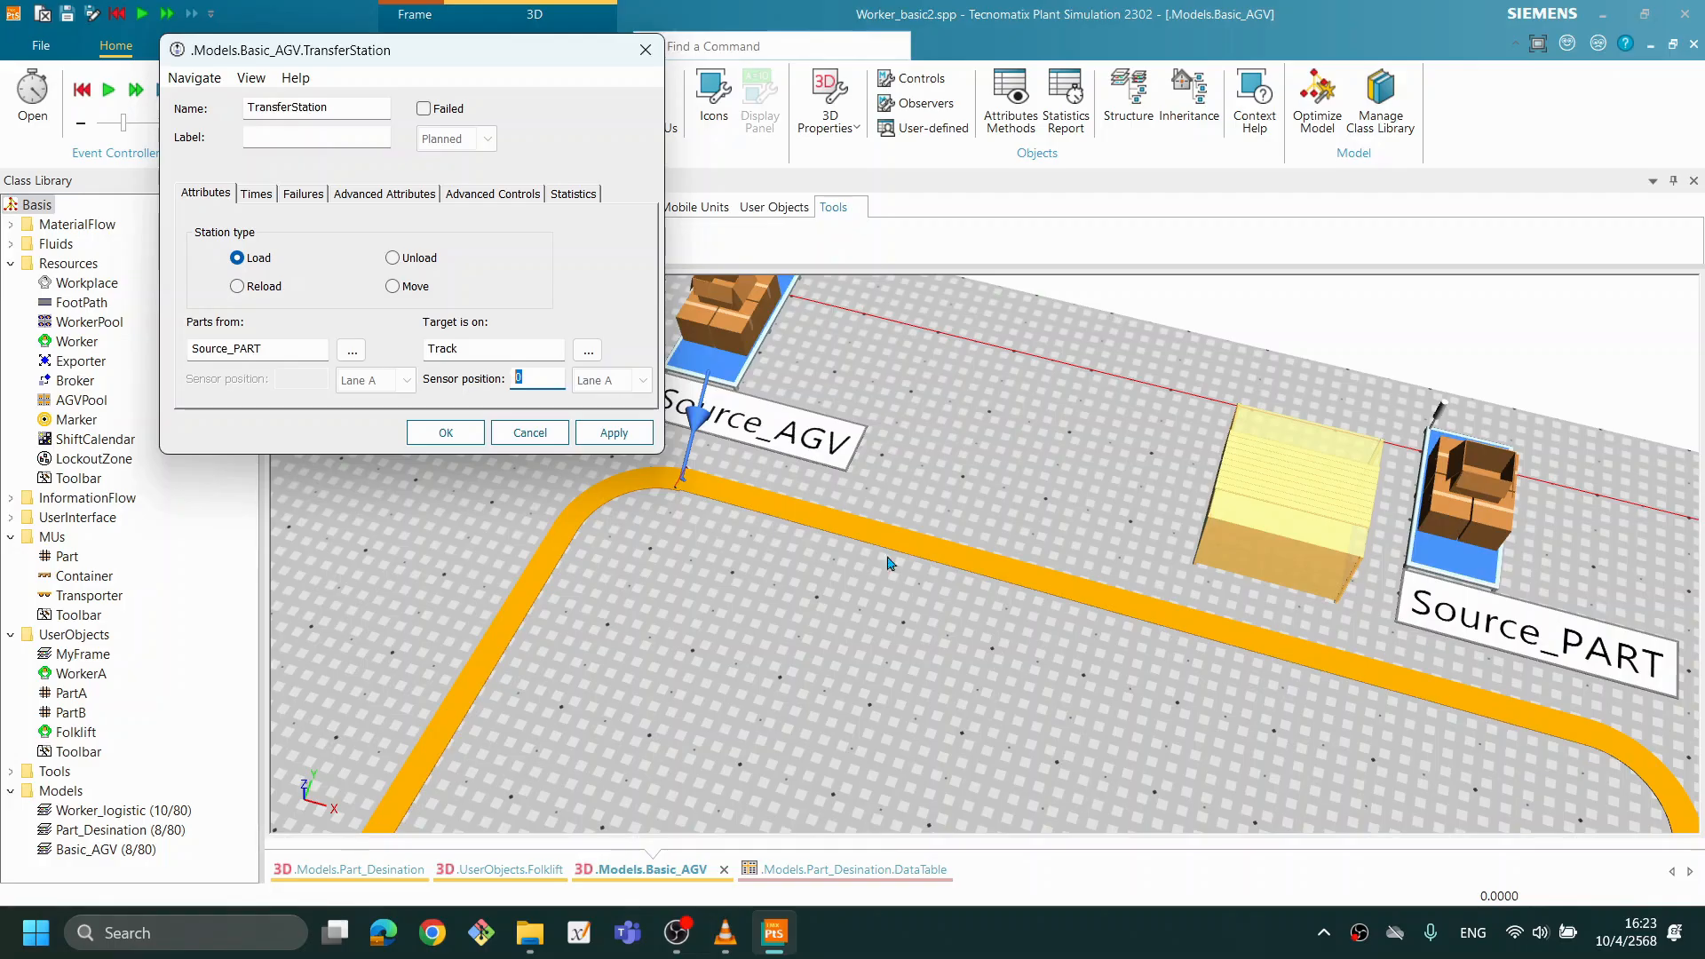
text(10)
click(612, 434)
- Shift Source_PART and its TransferStation closer to the Track's sensor mark and close the TransferStation settings
drag(1481, 576, 1544, 576)
drag(1326, 550, 1393, 534)
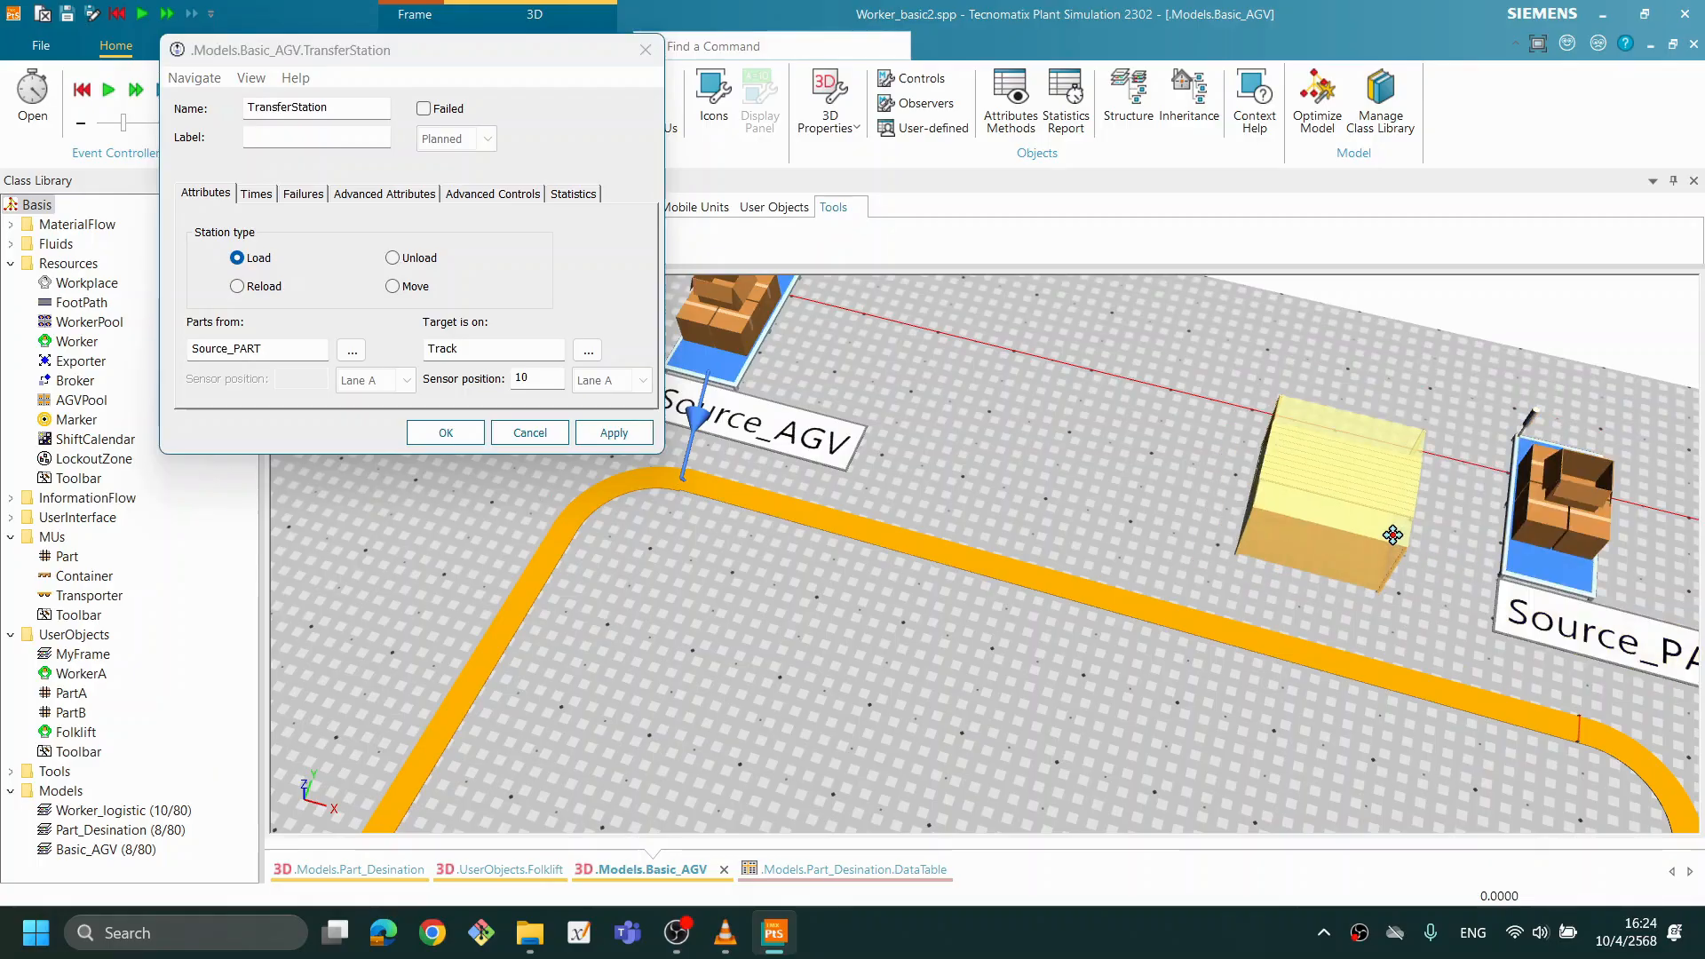
click(1362, 728)
drag(1517, 617, 1290, 579)
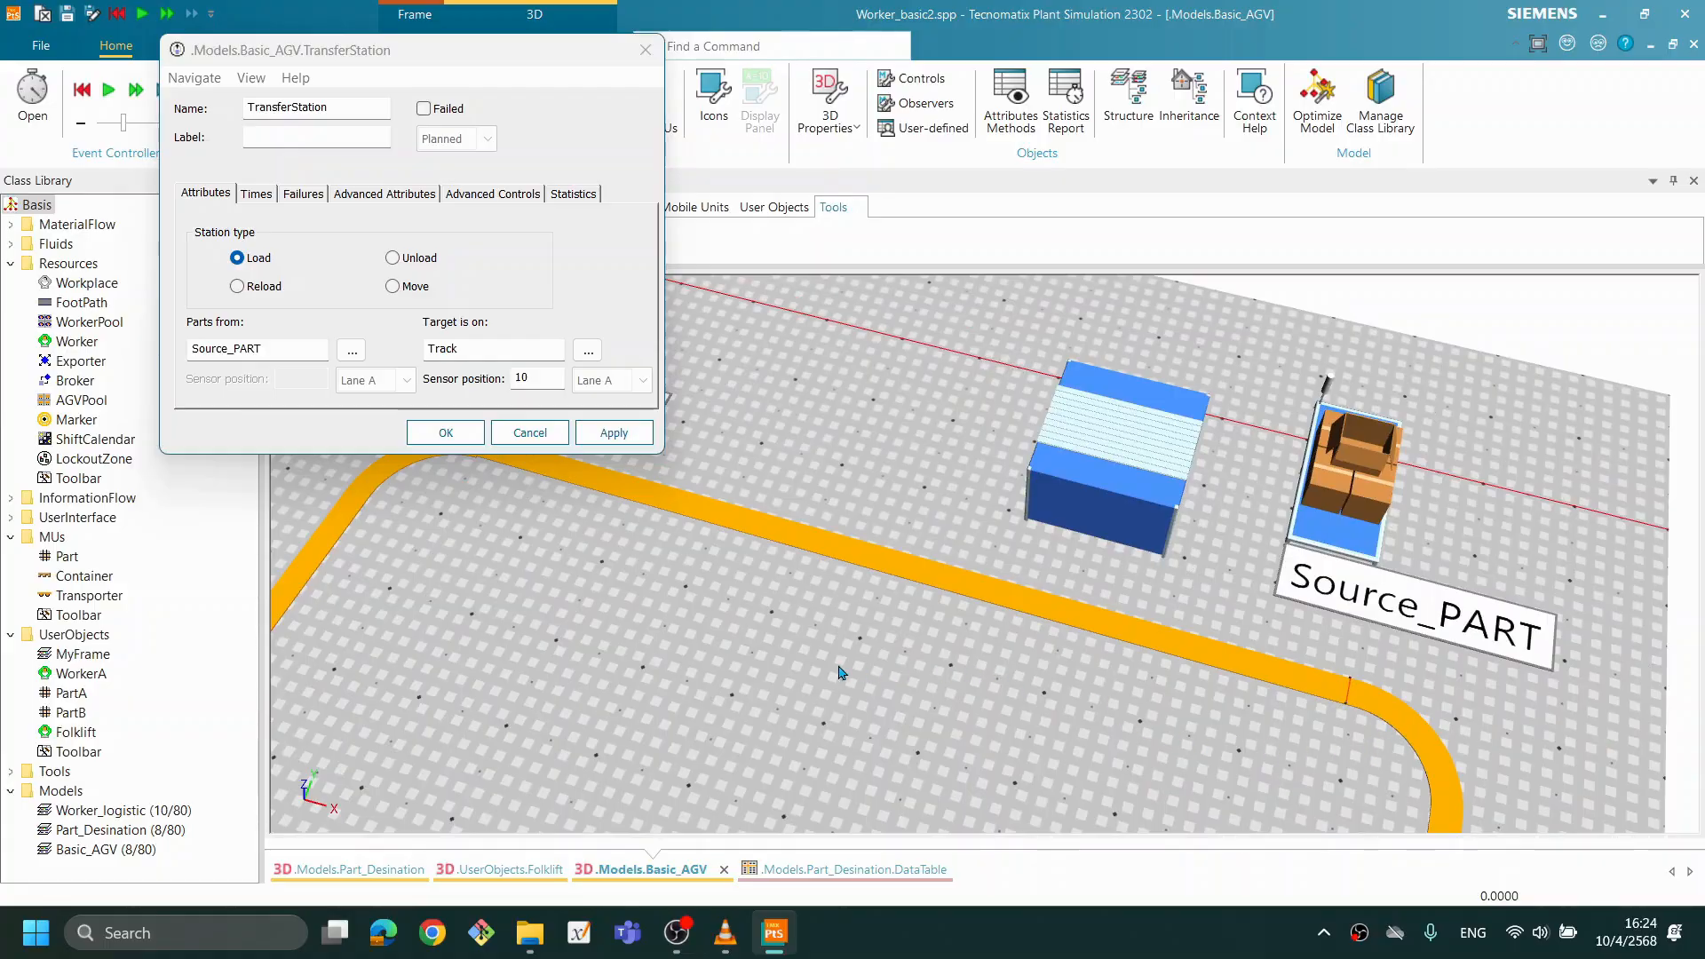
drag(1012, 678, 1074, 704)
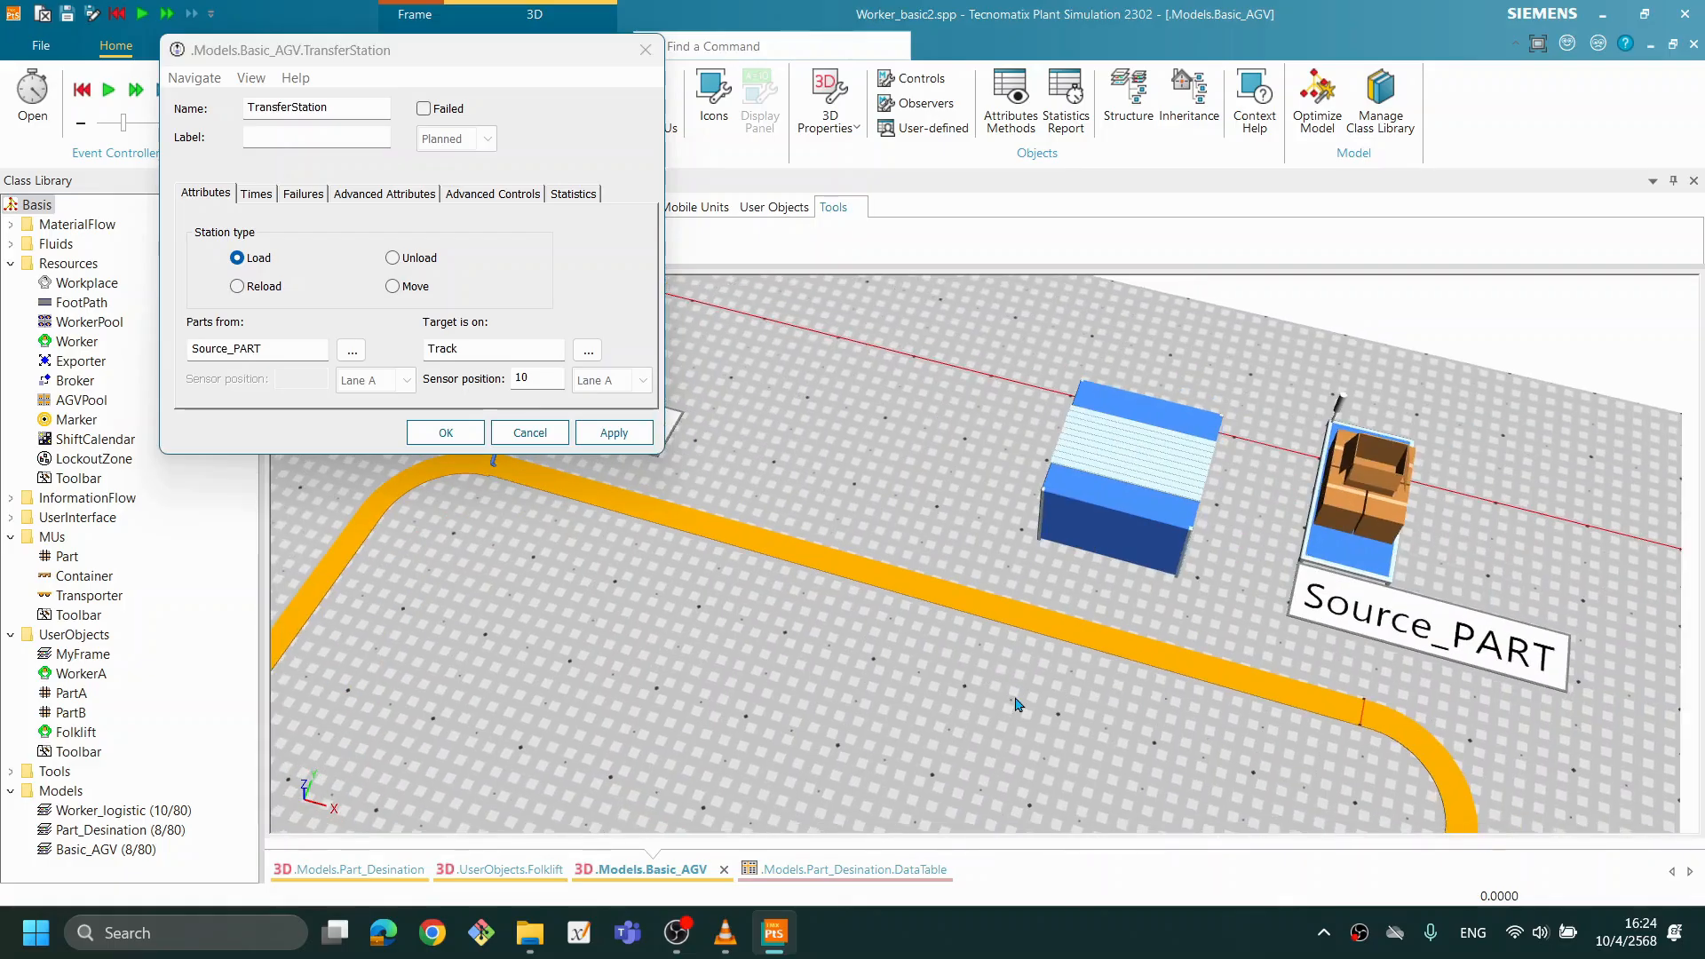
click(444, 432)
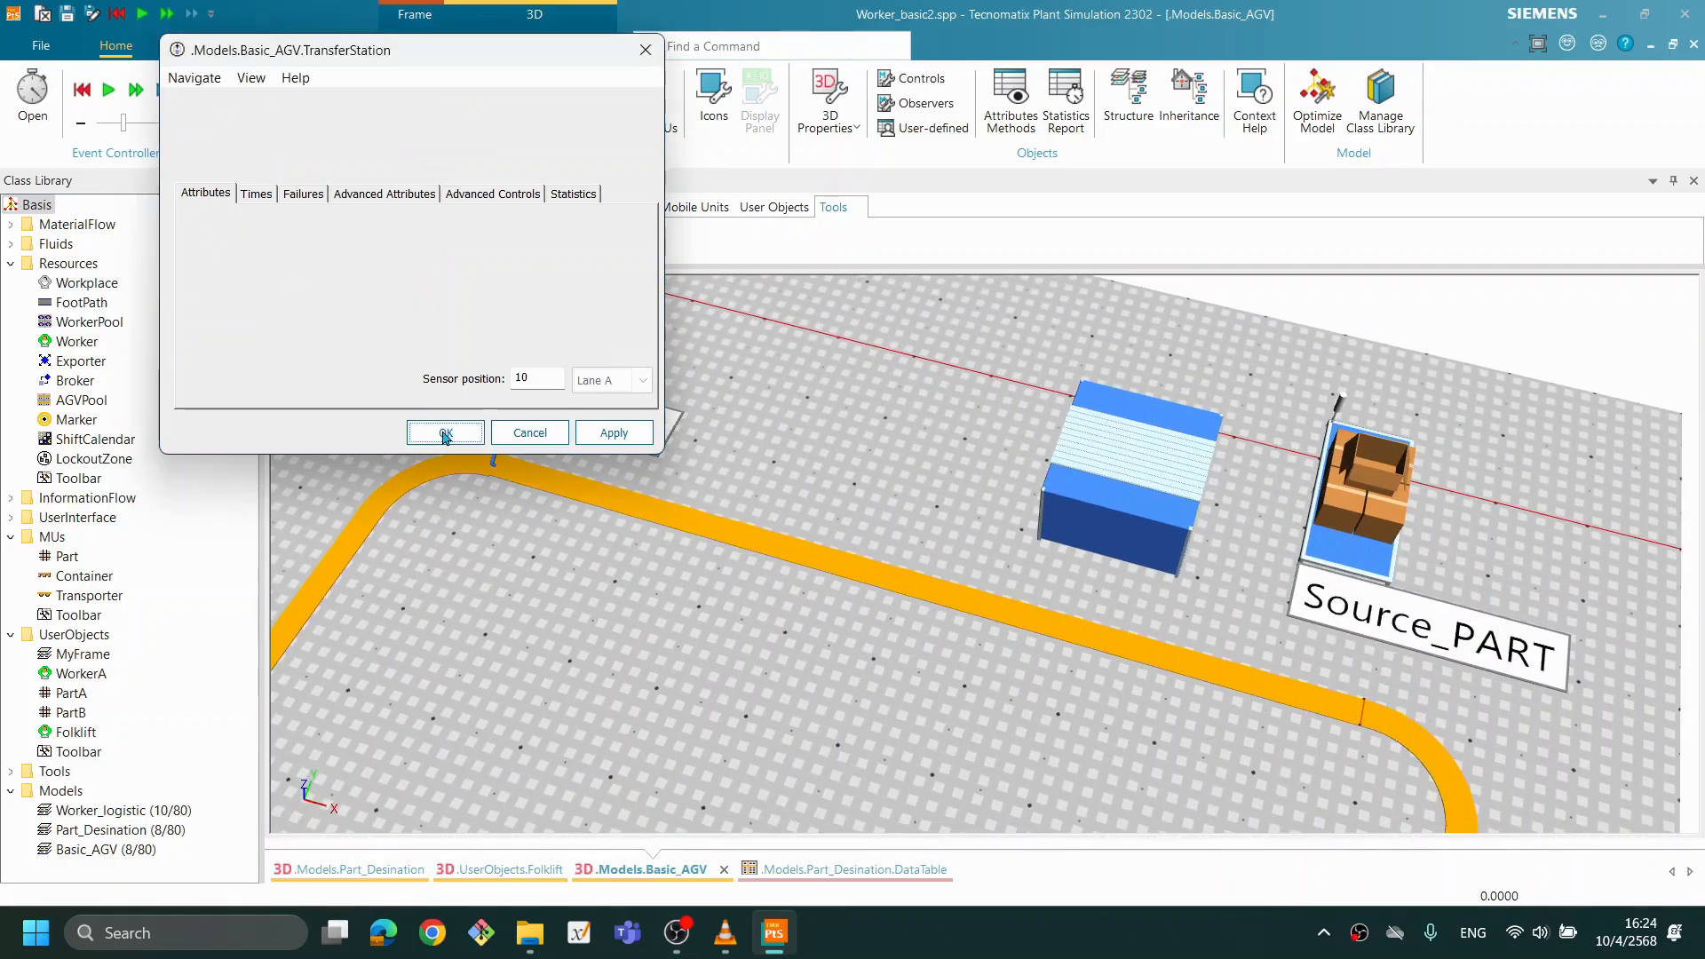
- Run the simulation and examine how Transporters stop at the loading TransferStation and circulate on the Track
right_click(863, 451)
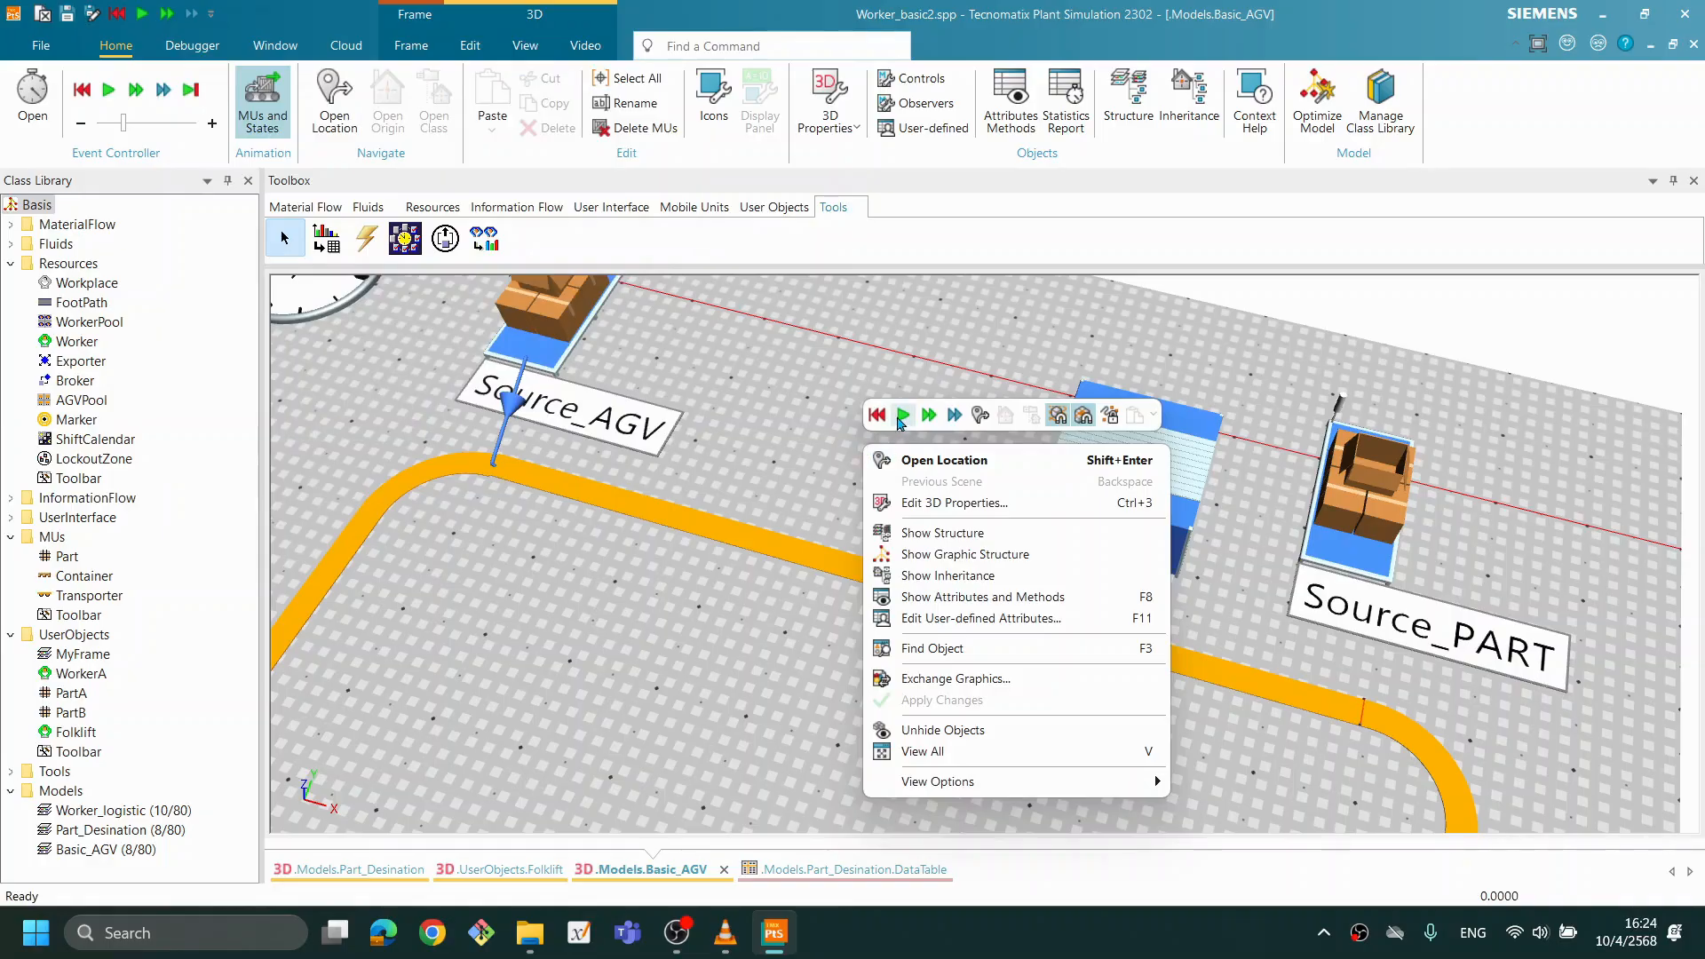
click(901, 417)
click(902, 416)
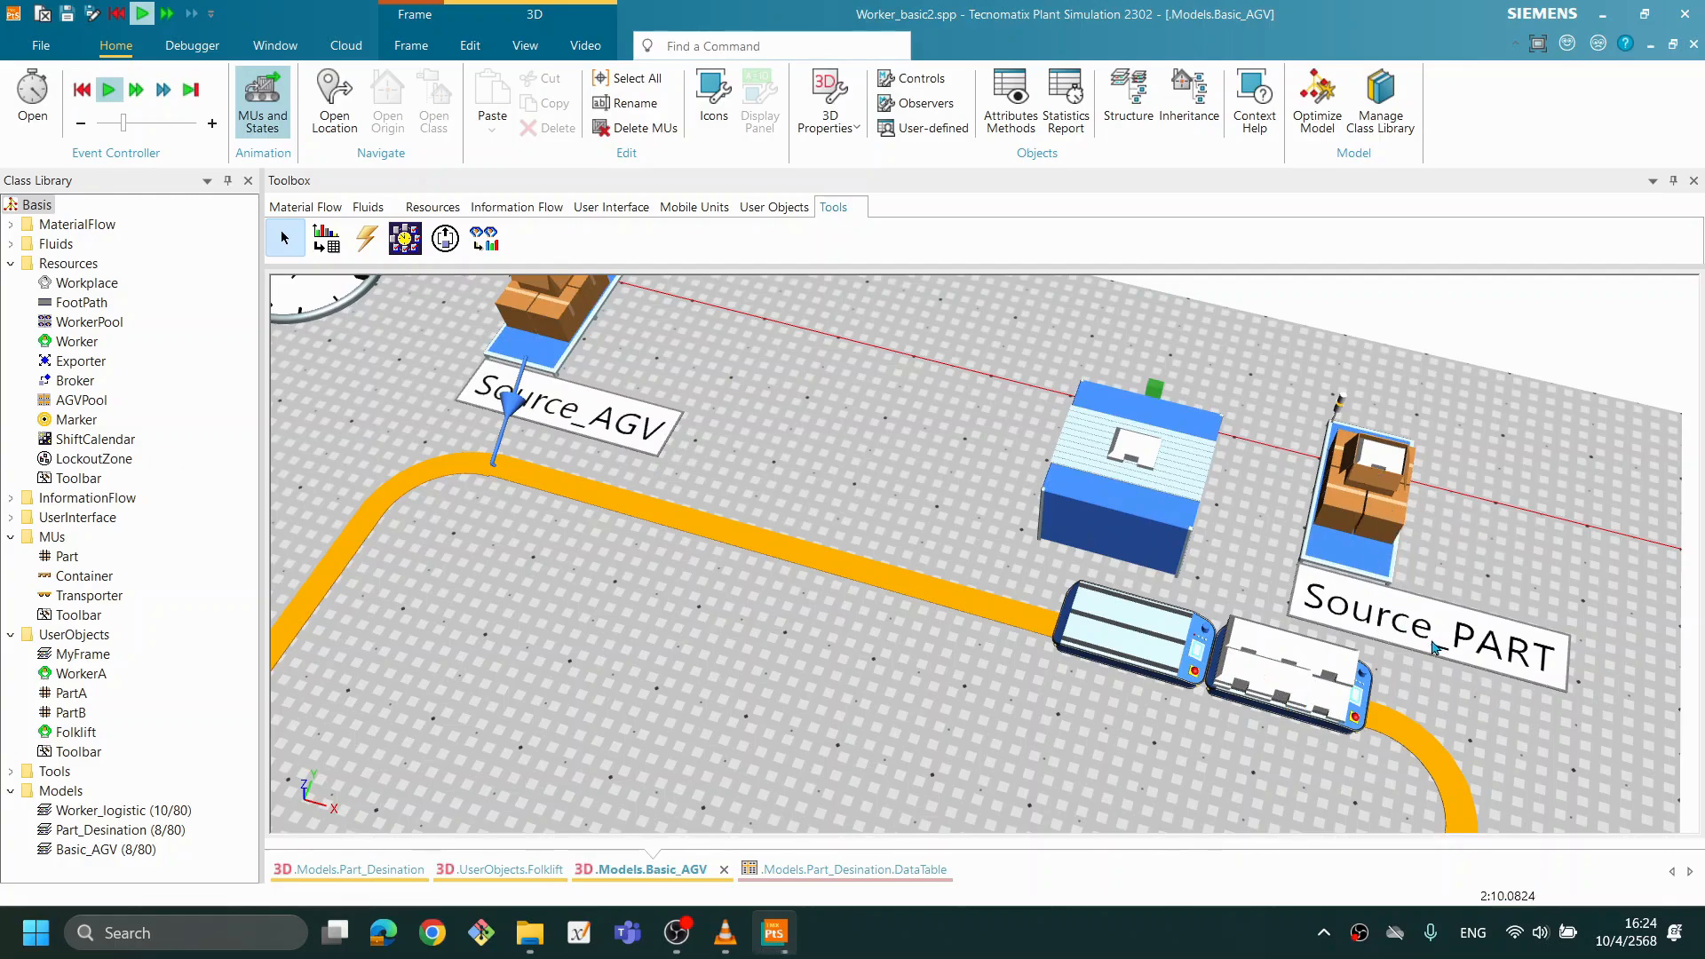
scroll(1332, 571, down, 5)
scroll(1332, 571, down, 4)
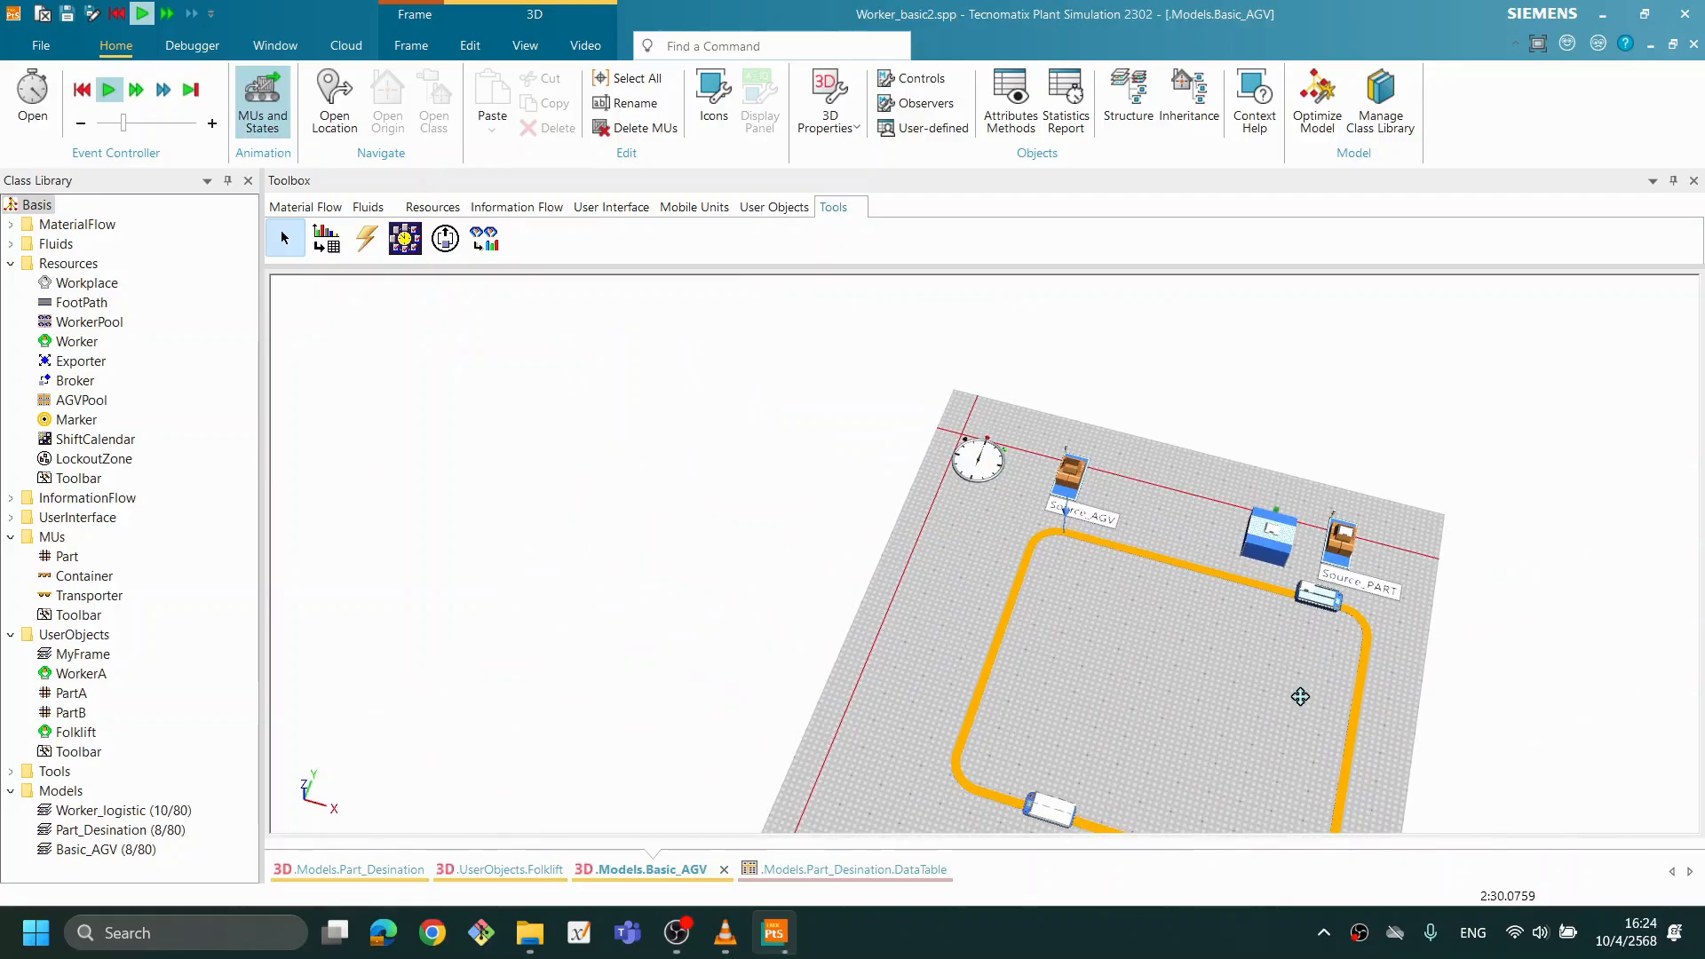
drag(1298, 696, 1171, 524)
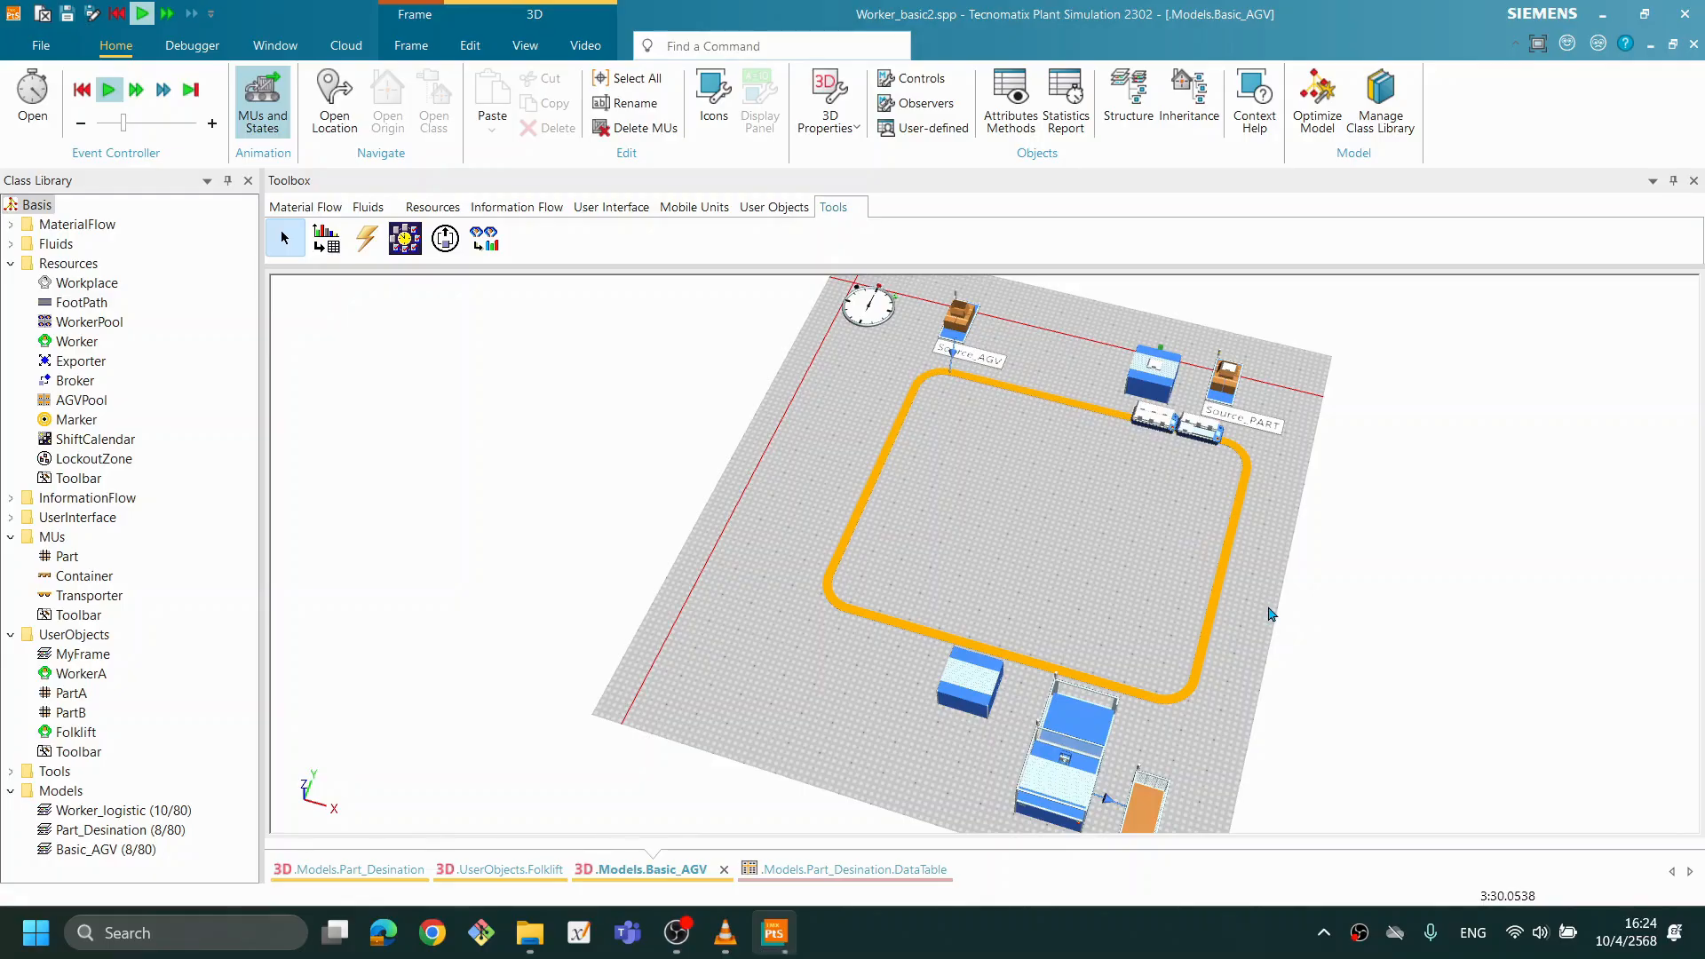
drag(1176, 673, 1073, 642)
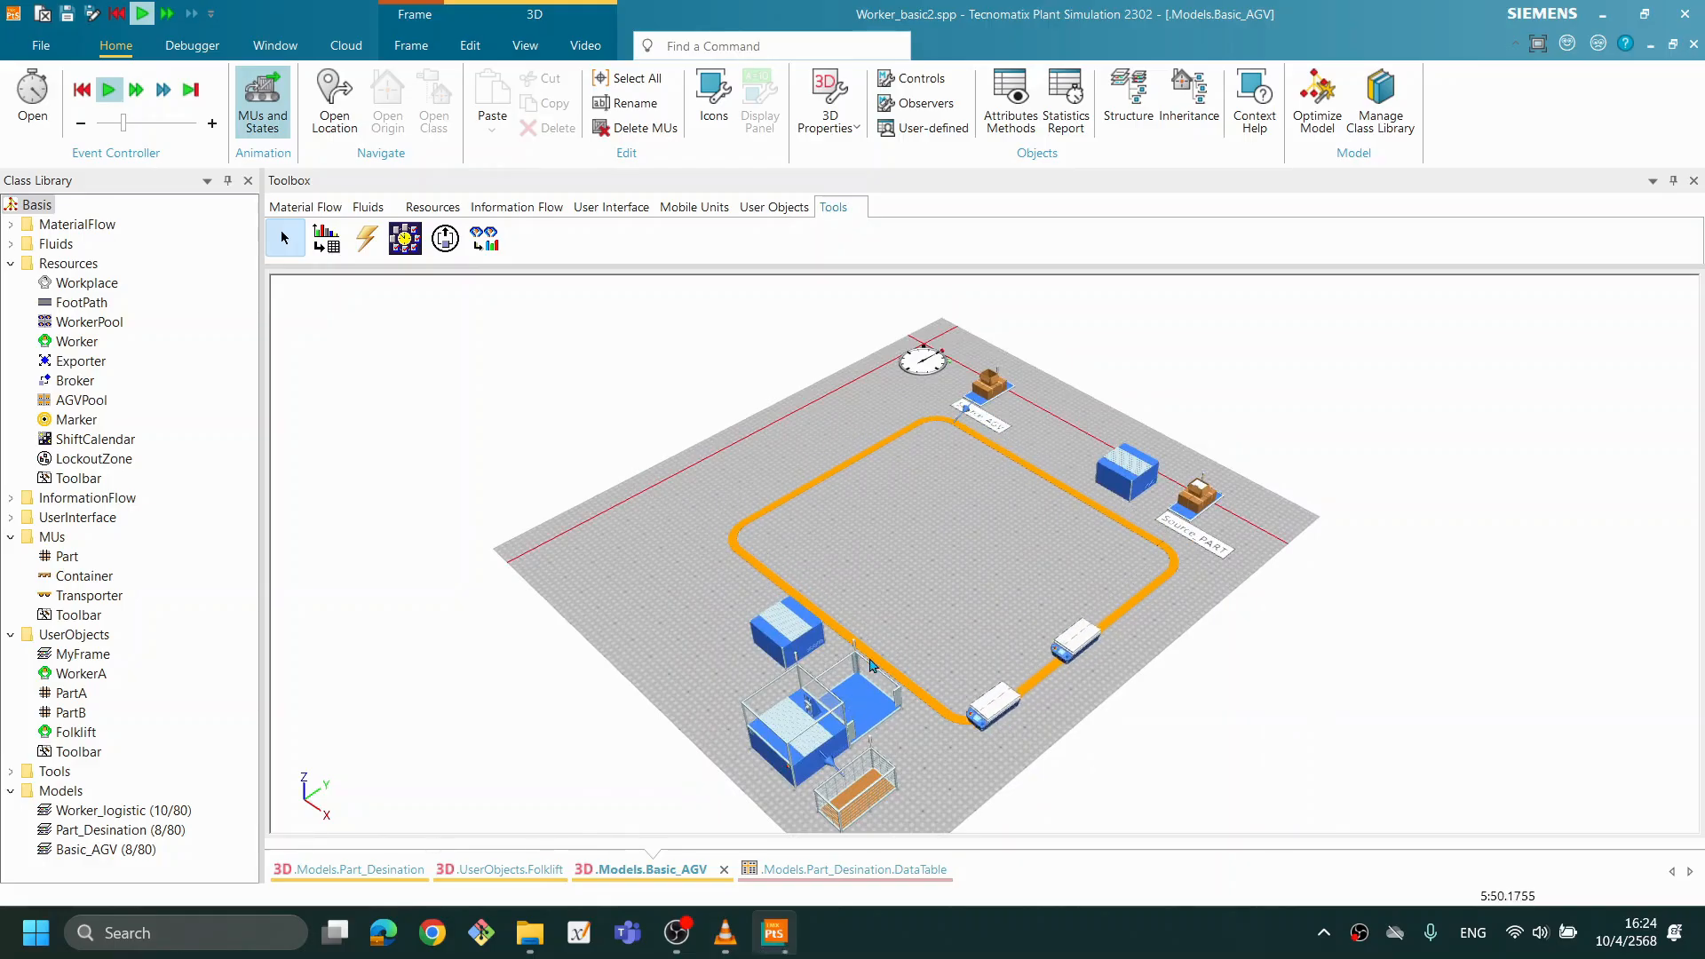
- Move the Station slightly away from the Buffer and reset the simulation
mouse_move(873, 665)
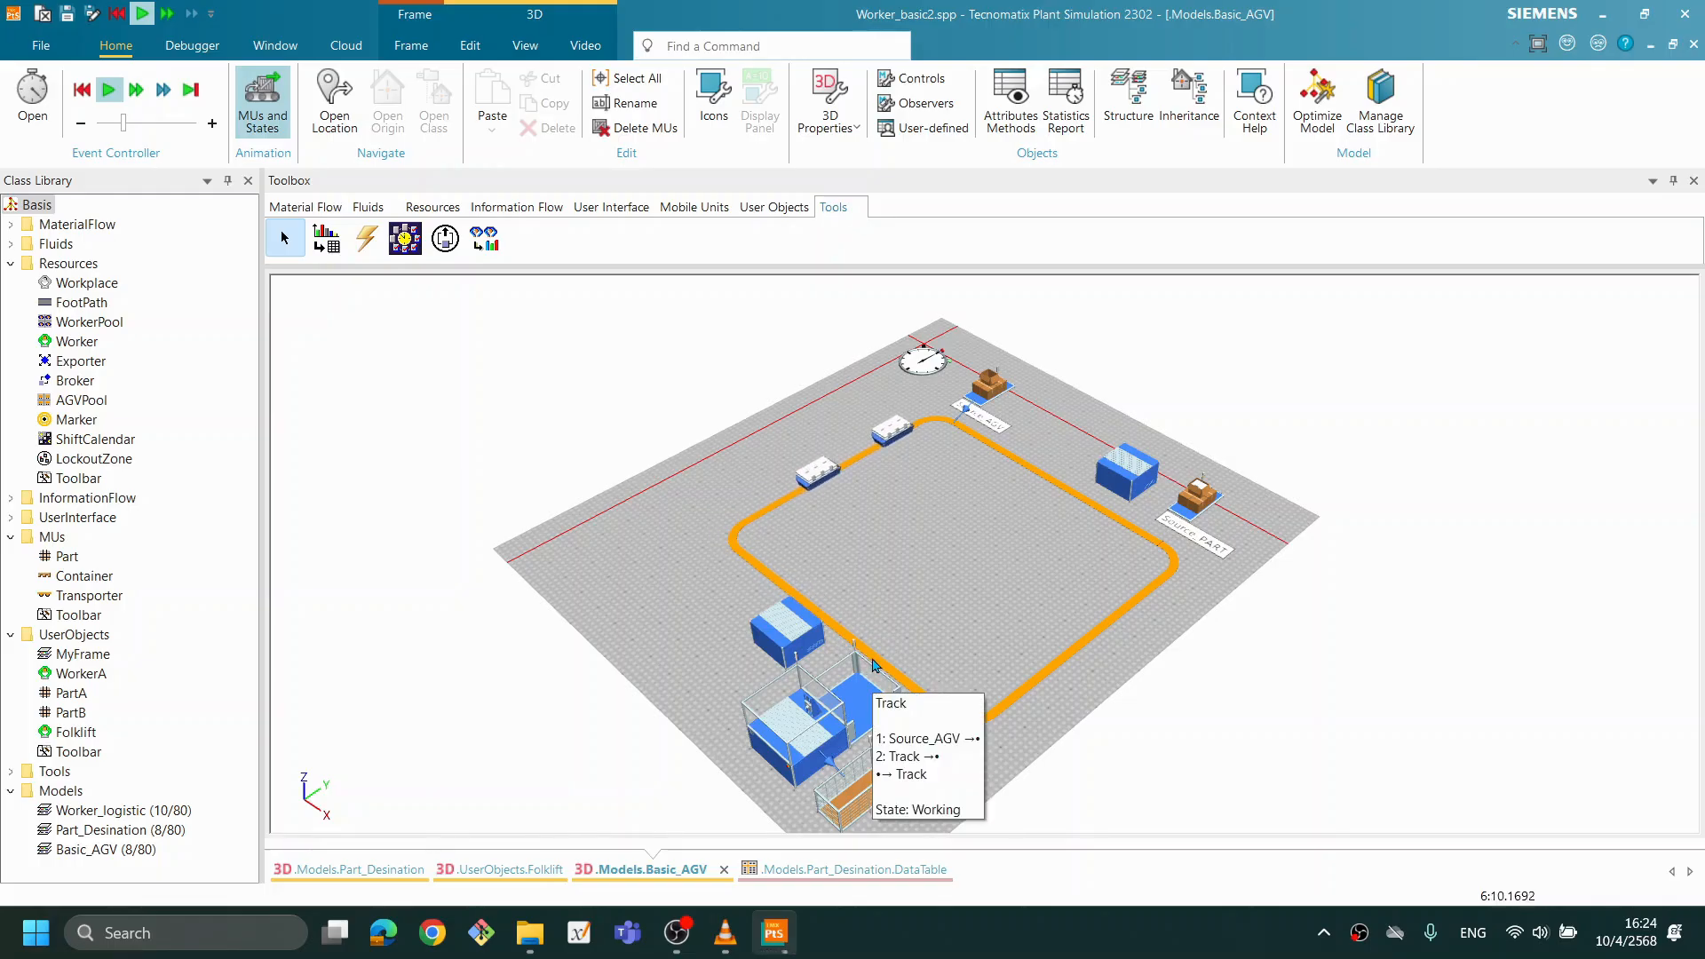
click(790, 742)
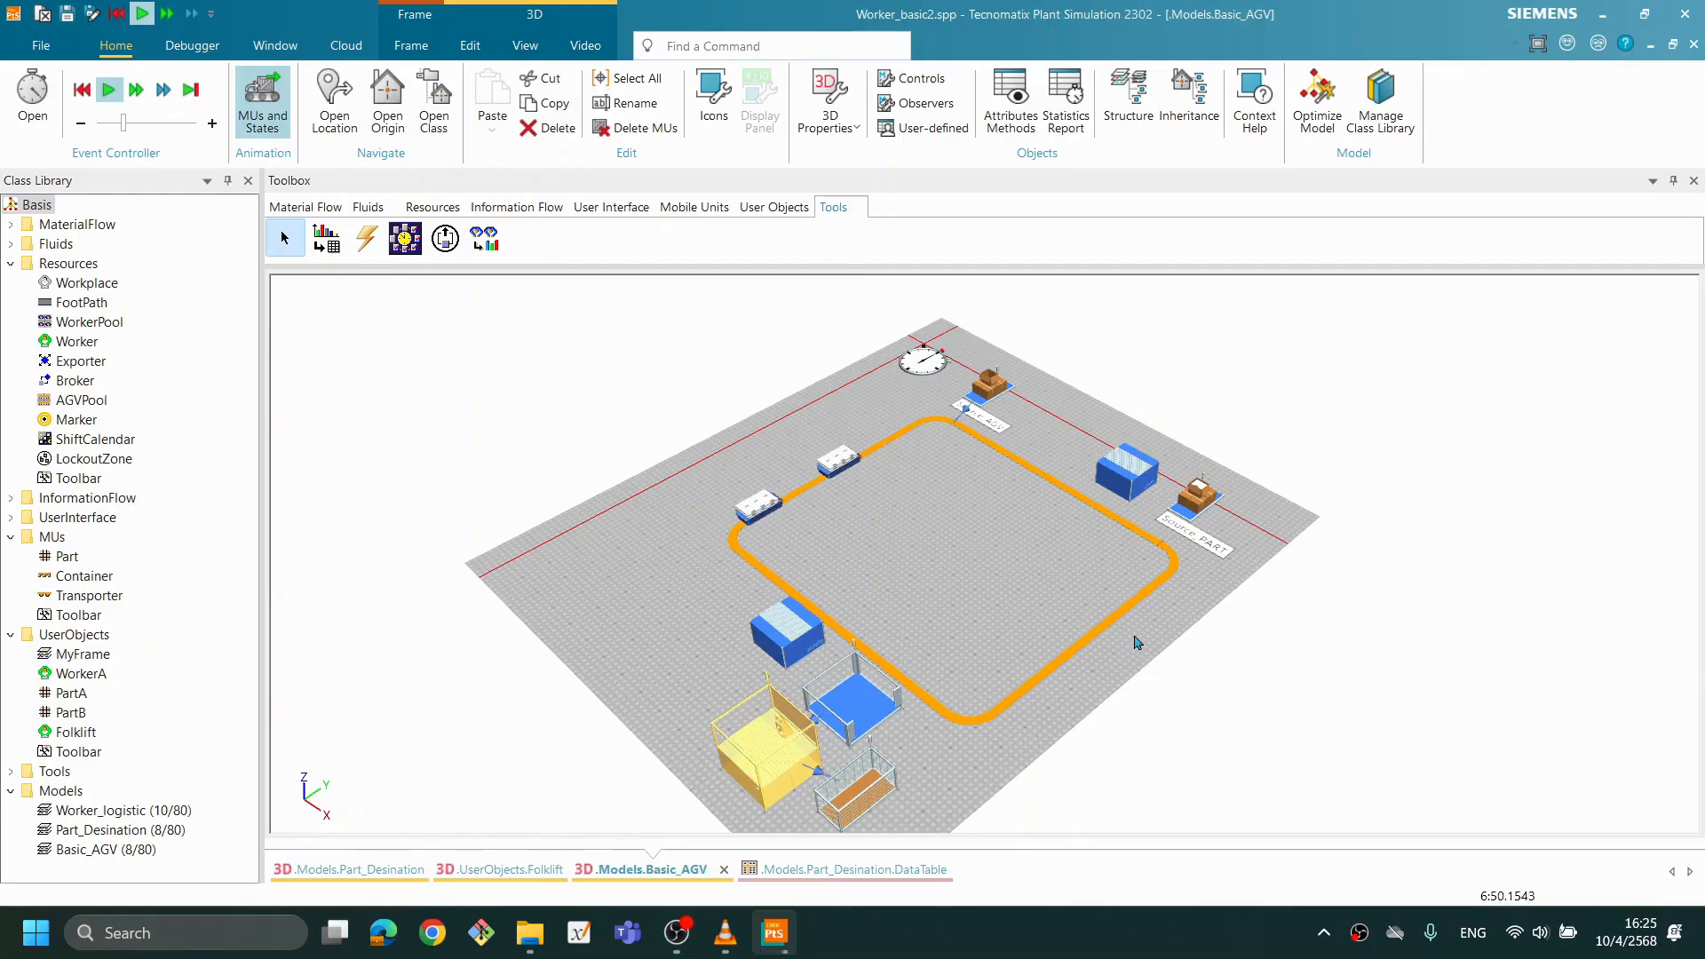
right_click(1000, 533)
click(1013, 516)
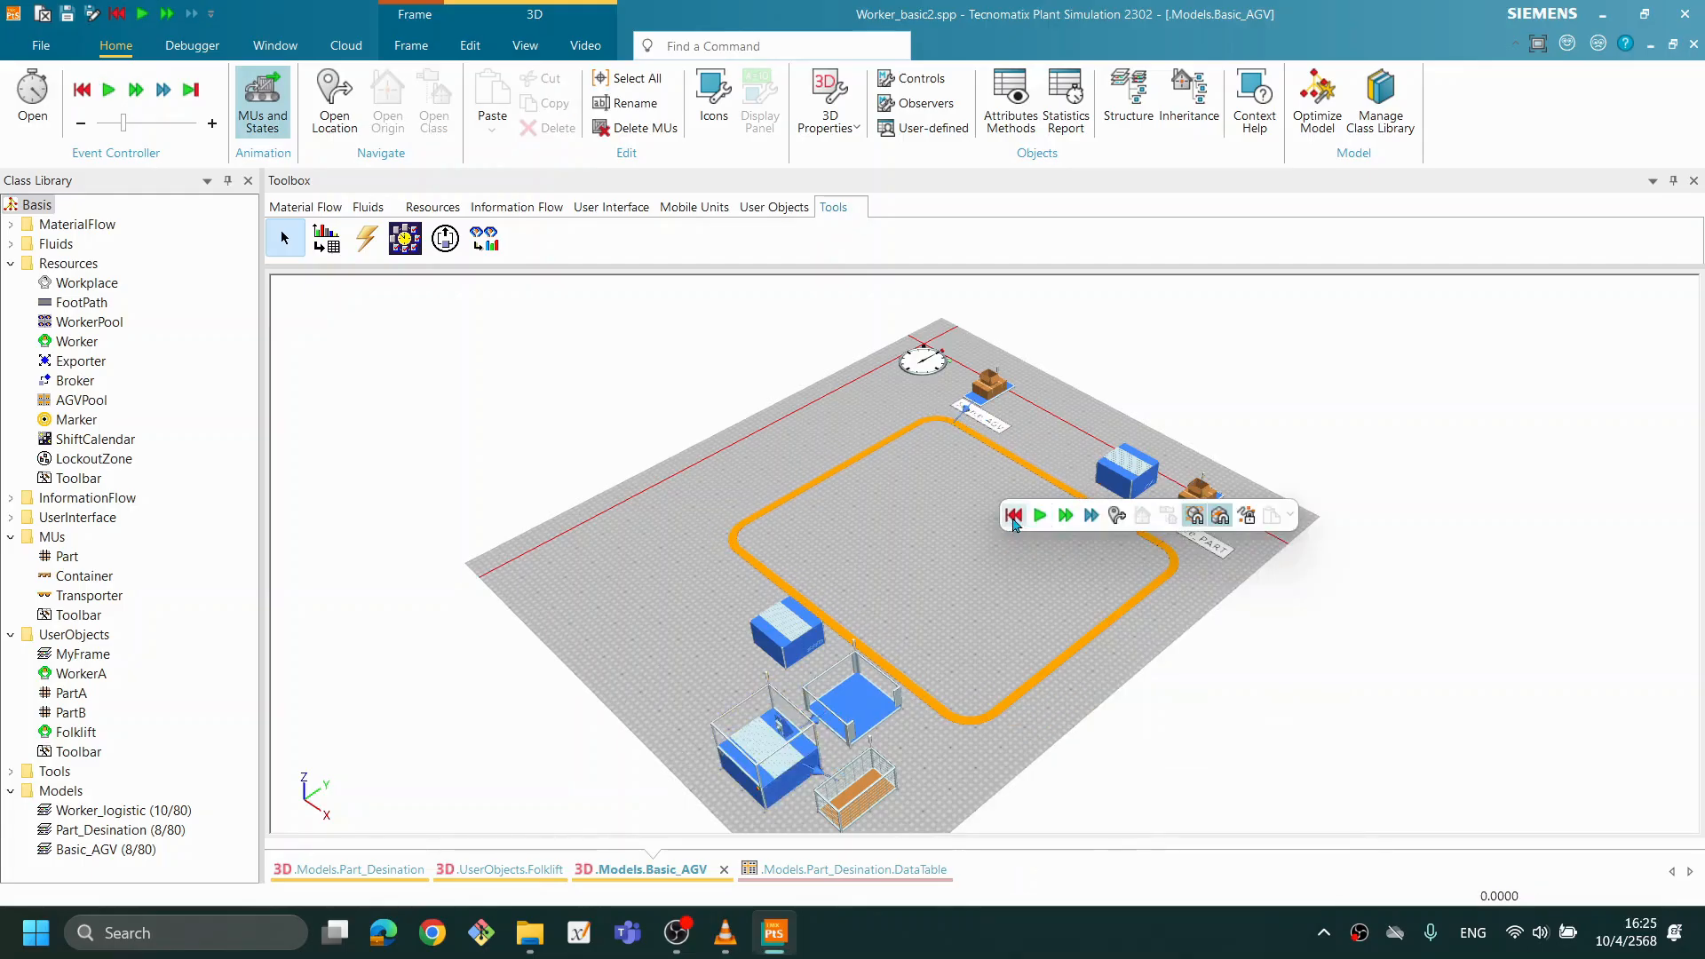
- Nudge TransferStation1 beside the Buffer and set its station type to Unload
click(785, 642)
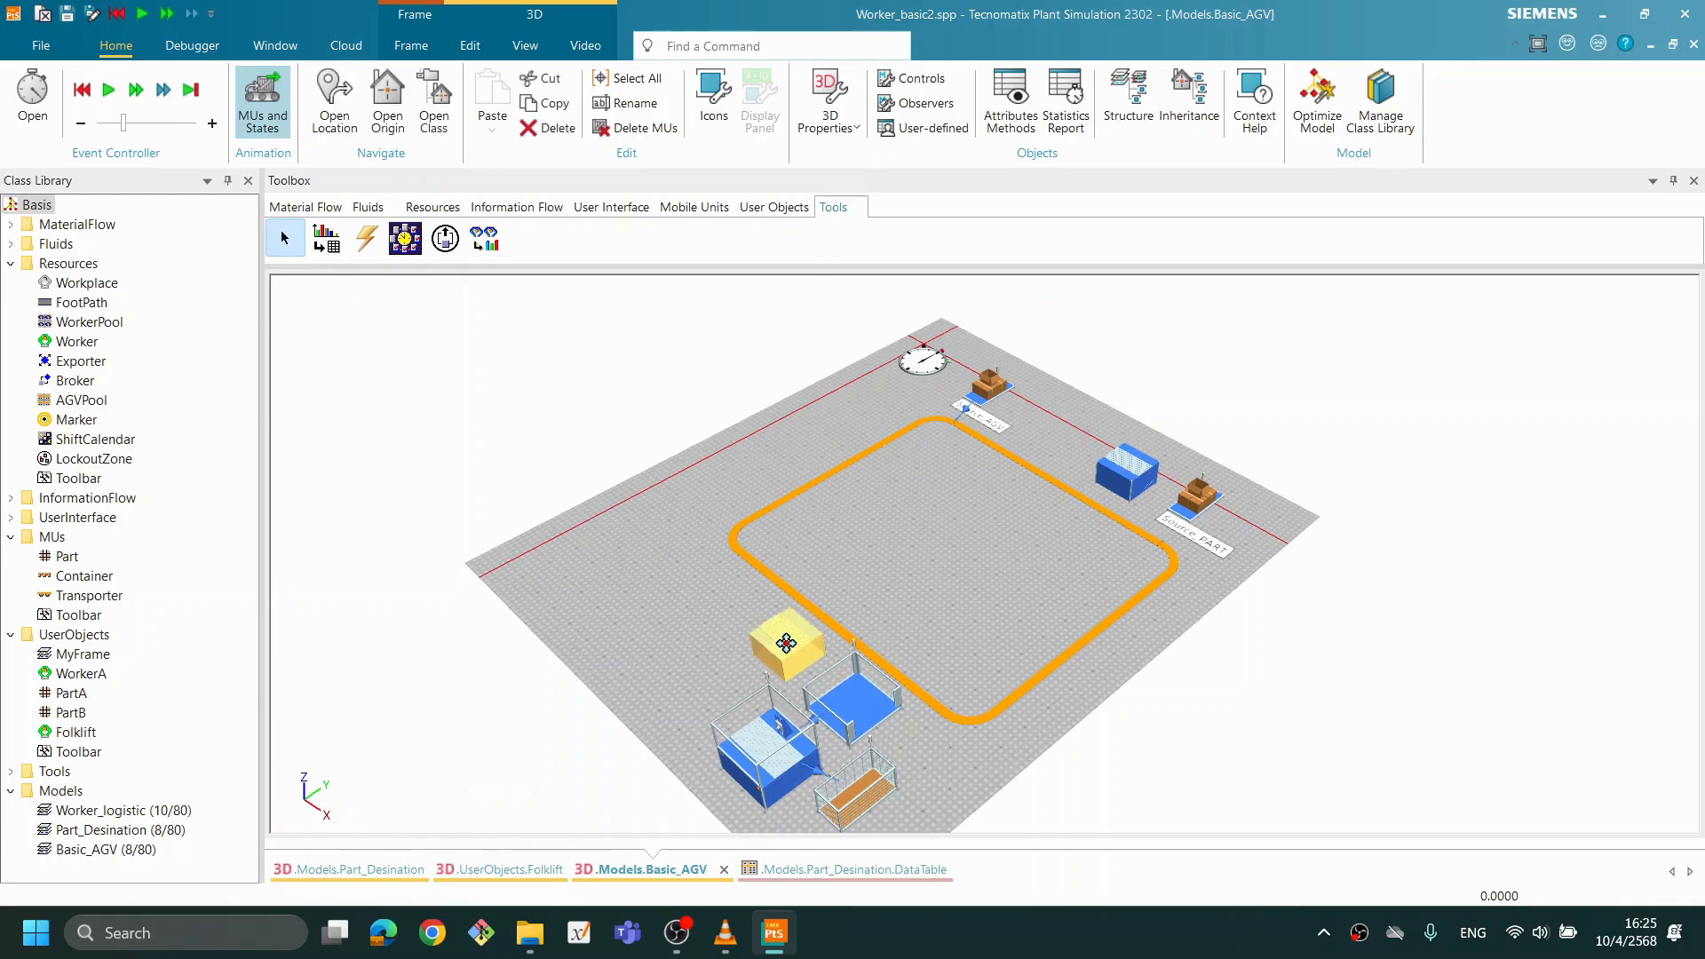
double_click(815, 653)
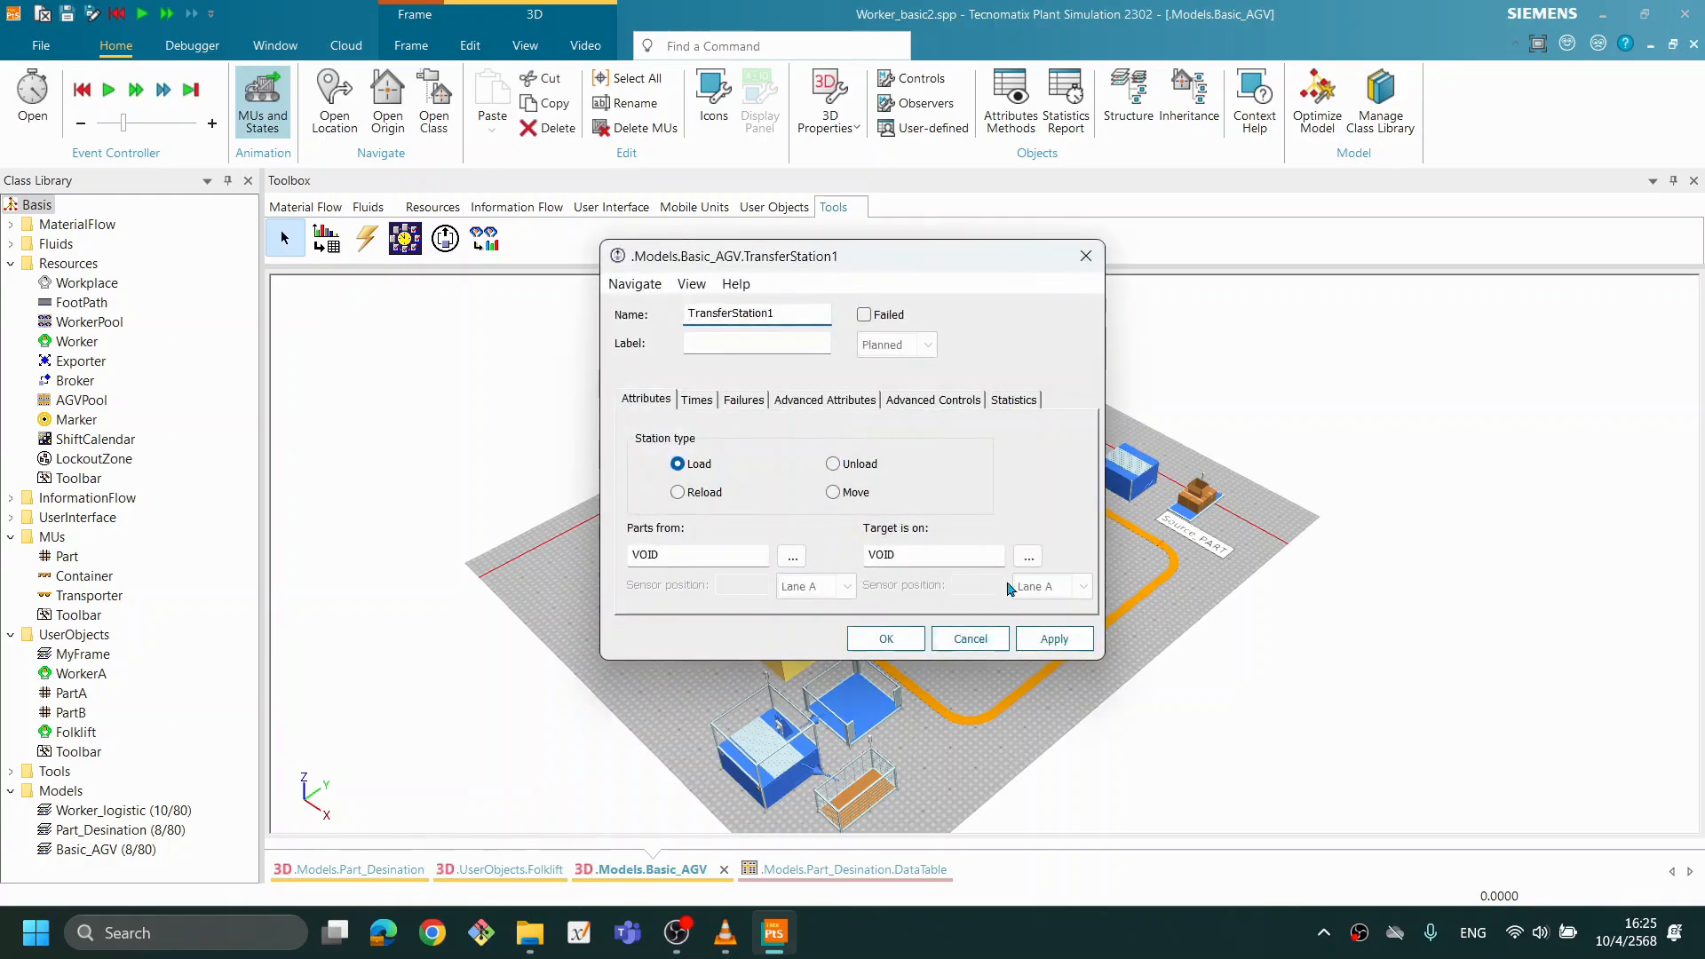
drag(922, 262, 1368, 264)
drag(862, 584, 844, 533)
mouse_move(981, 507)
mouse_down()
mouse_move(946, 493)
mouse_move(910, 513)
mouse_move(961, 494)
mouse_up()
drag(864, 438, 905, 536)
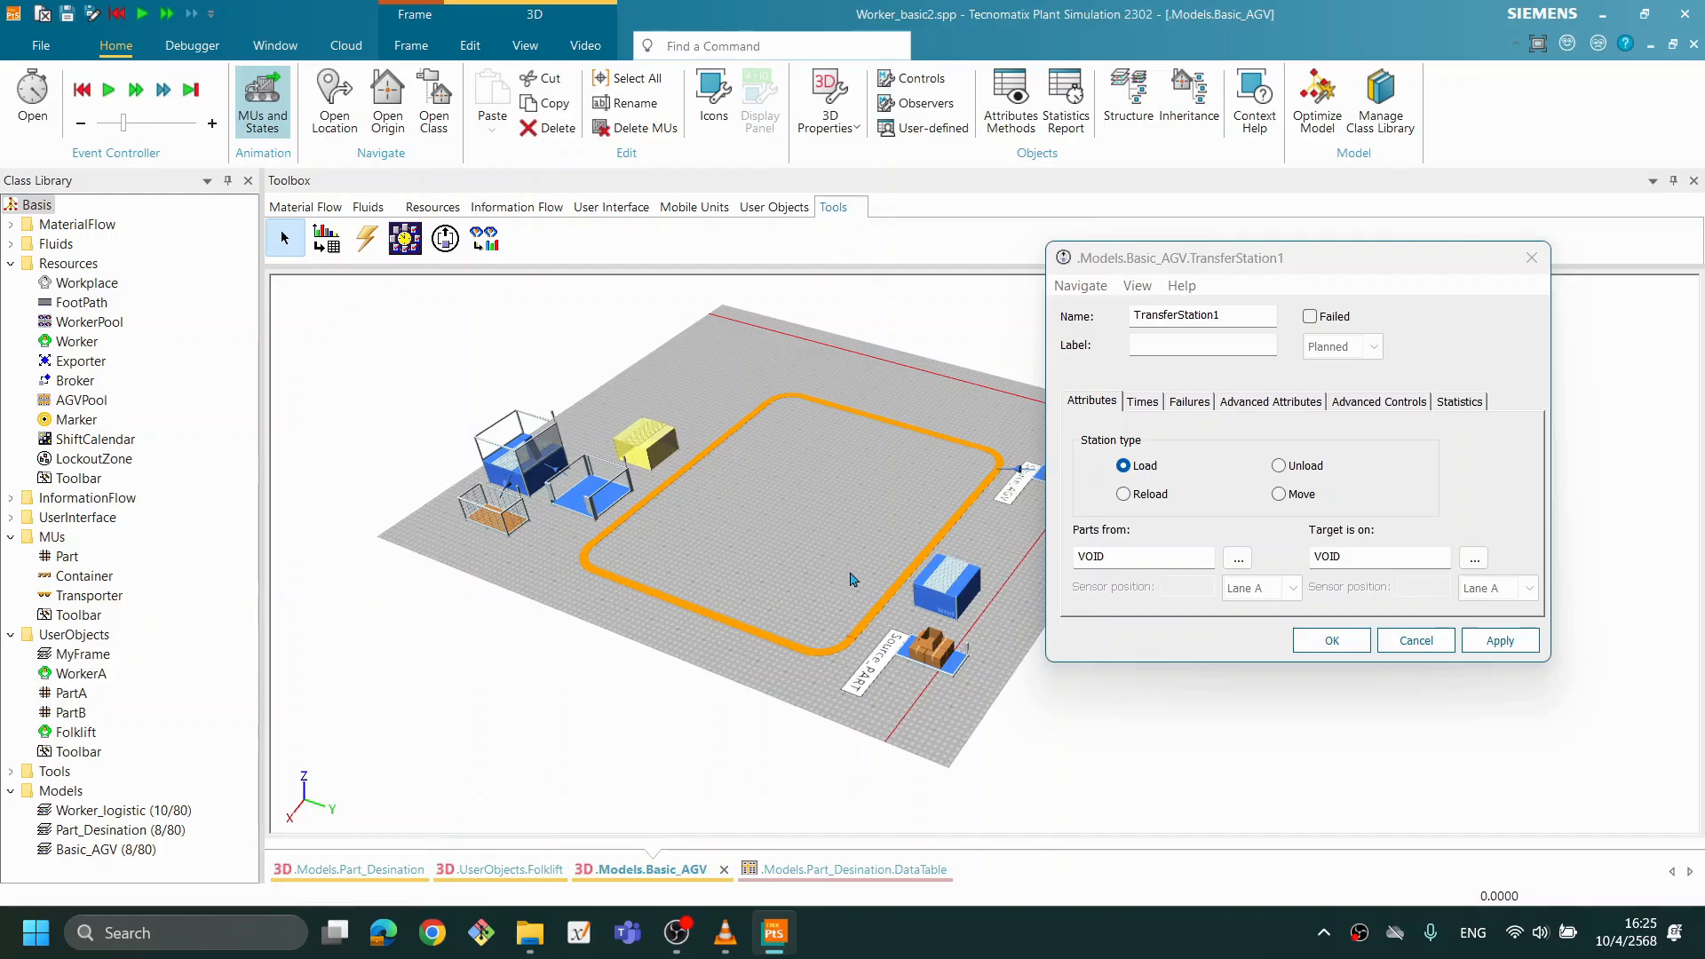
click(1293, 471)
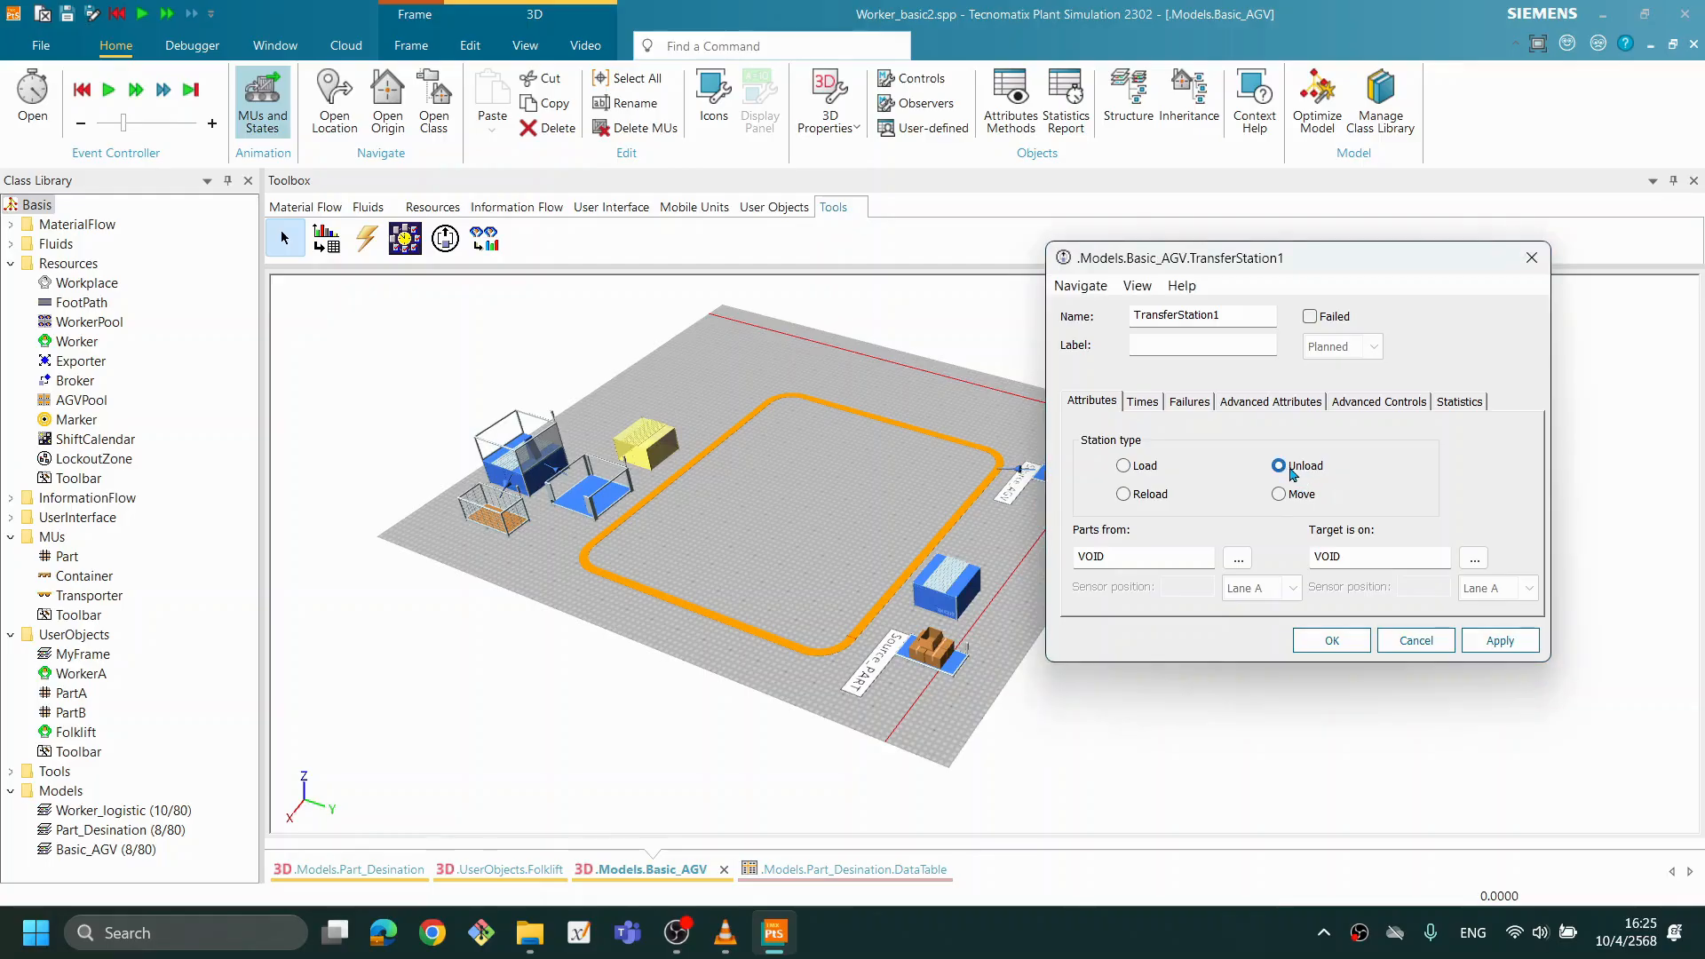
- Set TransferStation1 to take its parts from the Track
scroll(828, 552, up, 1)
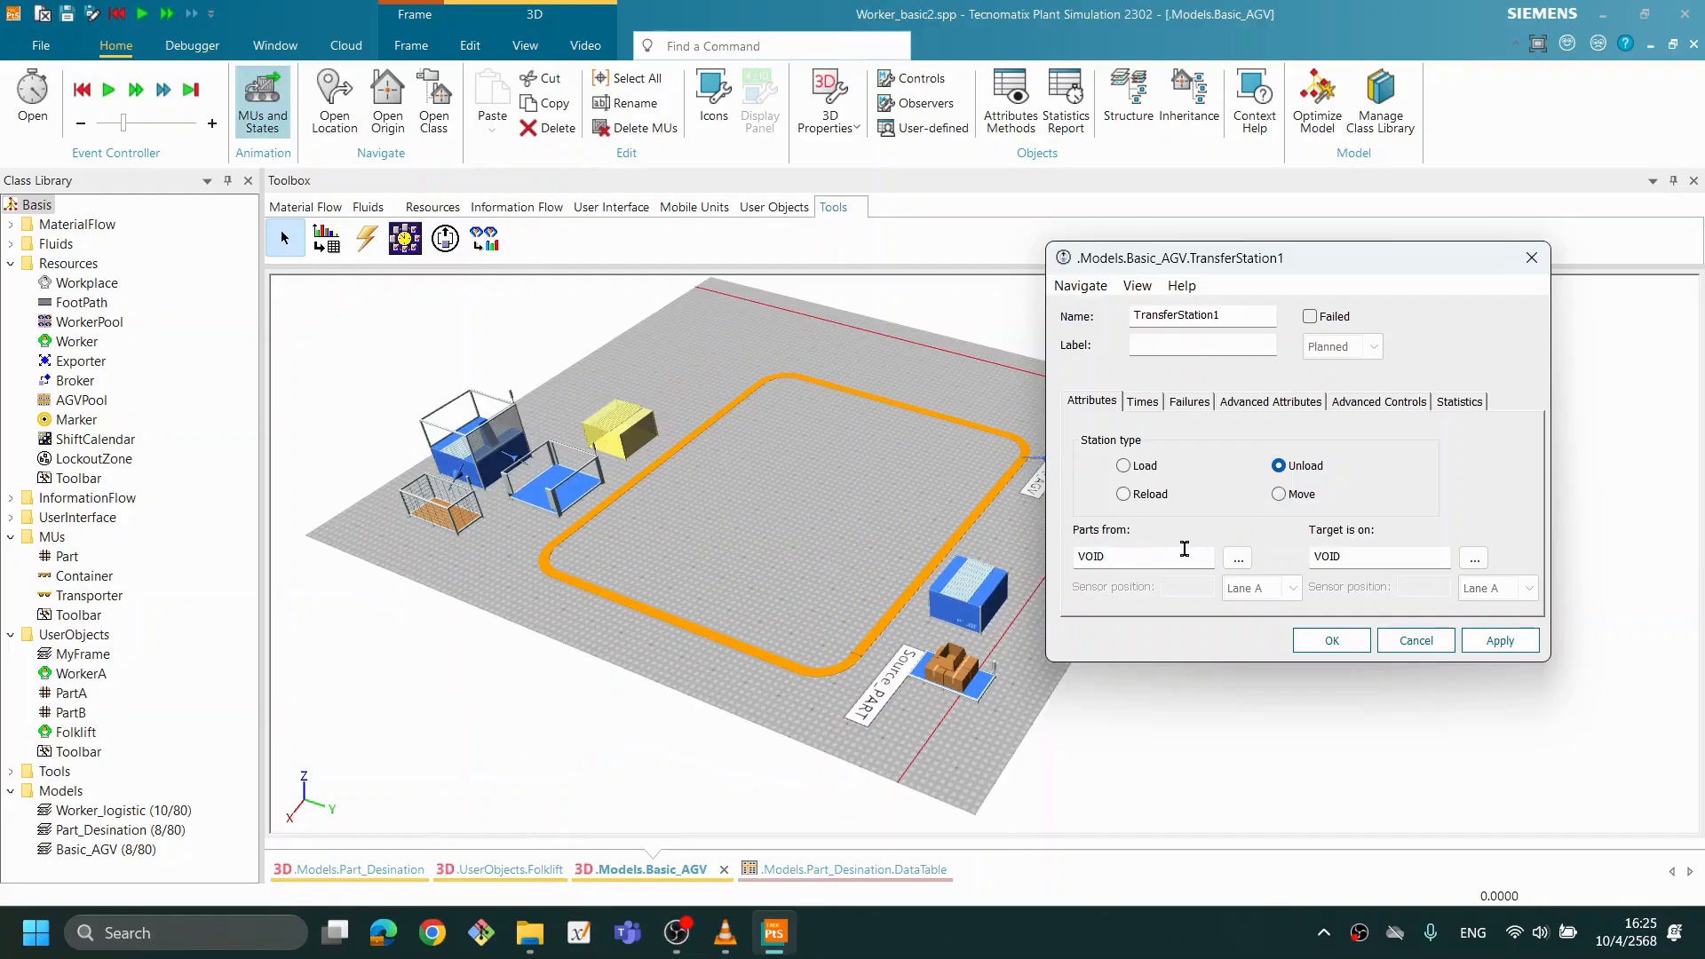
click(1238, 557)
click(738, 402)
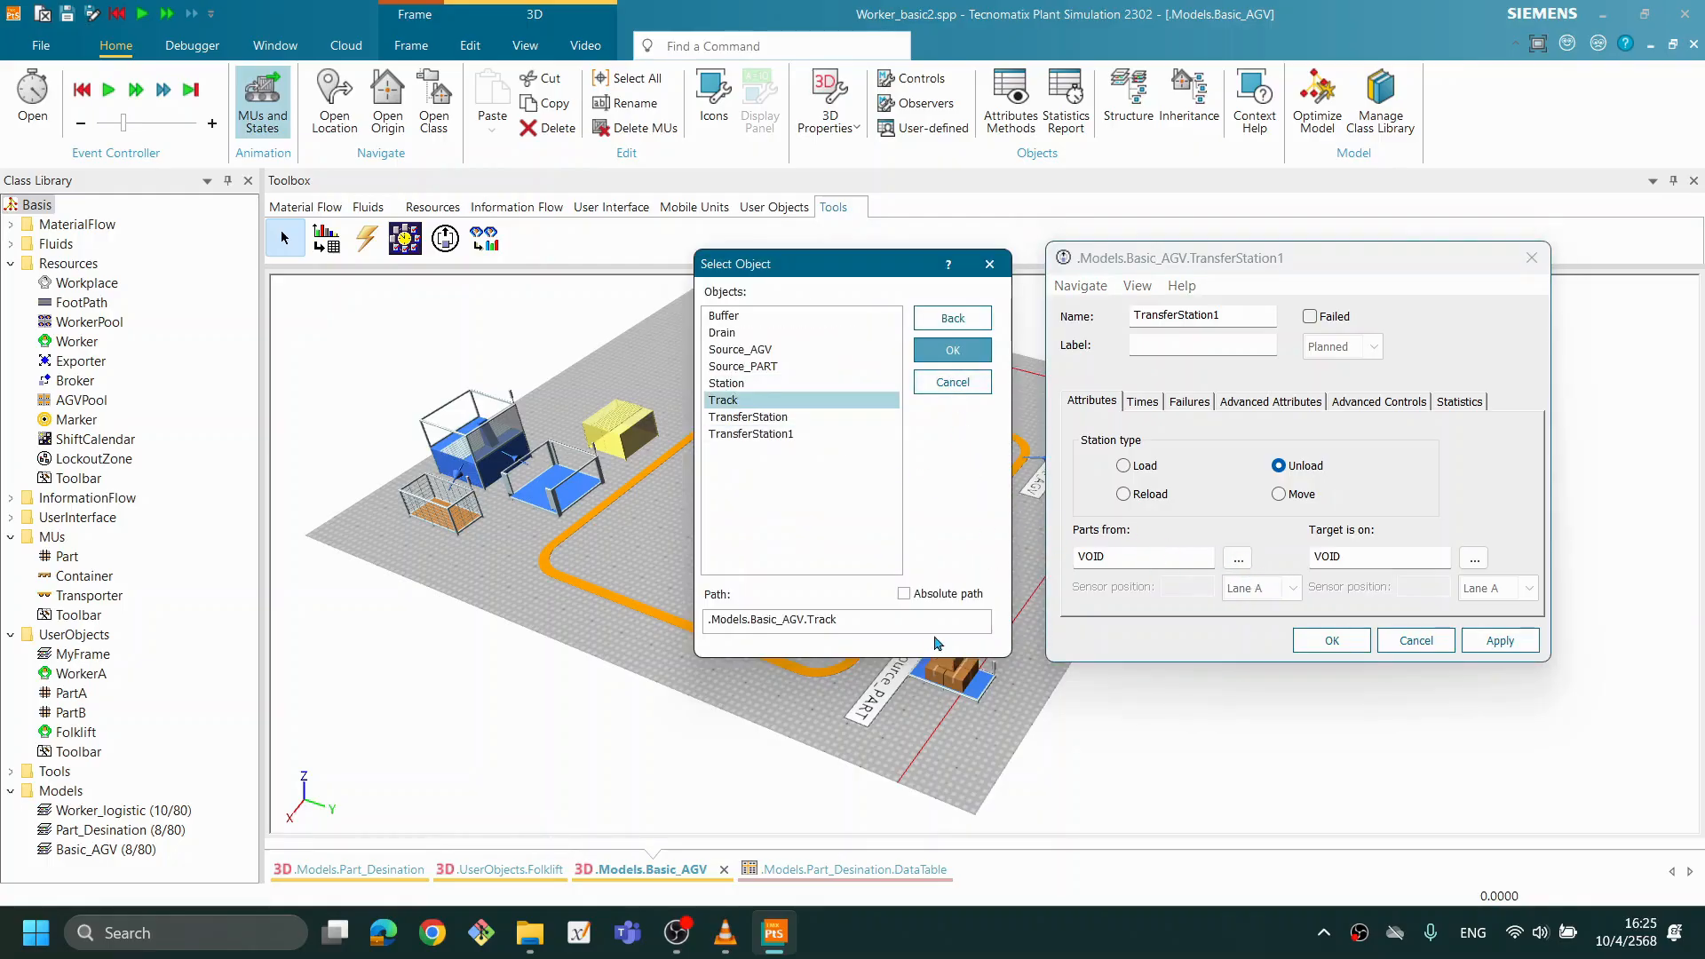
click(953, 354)
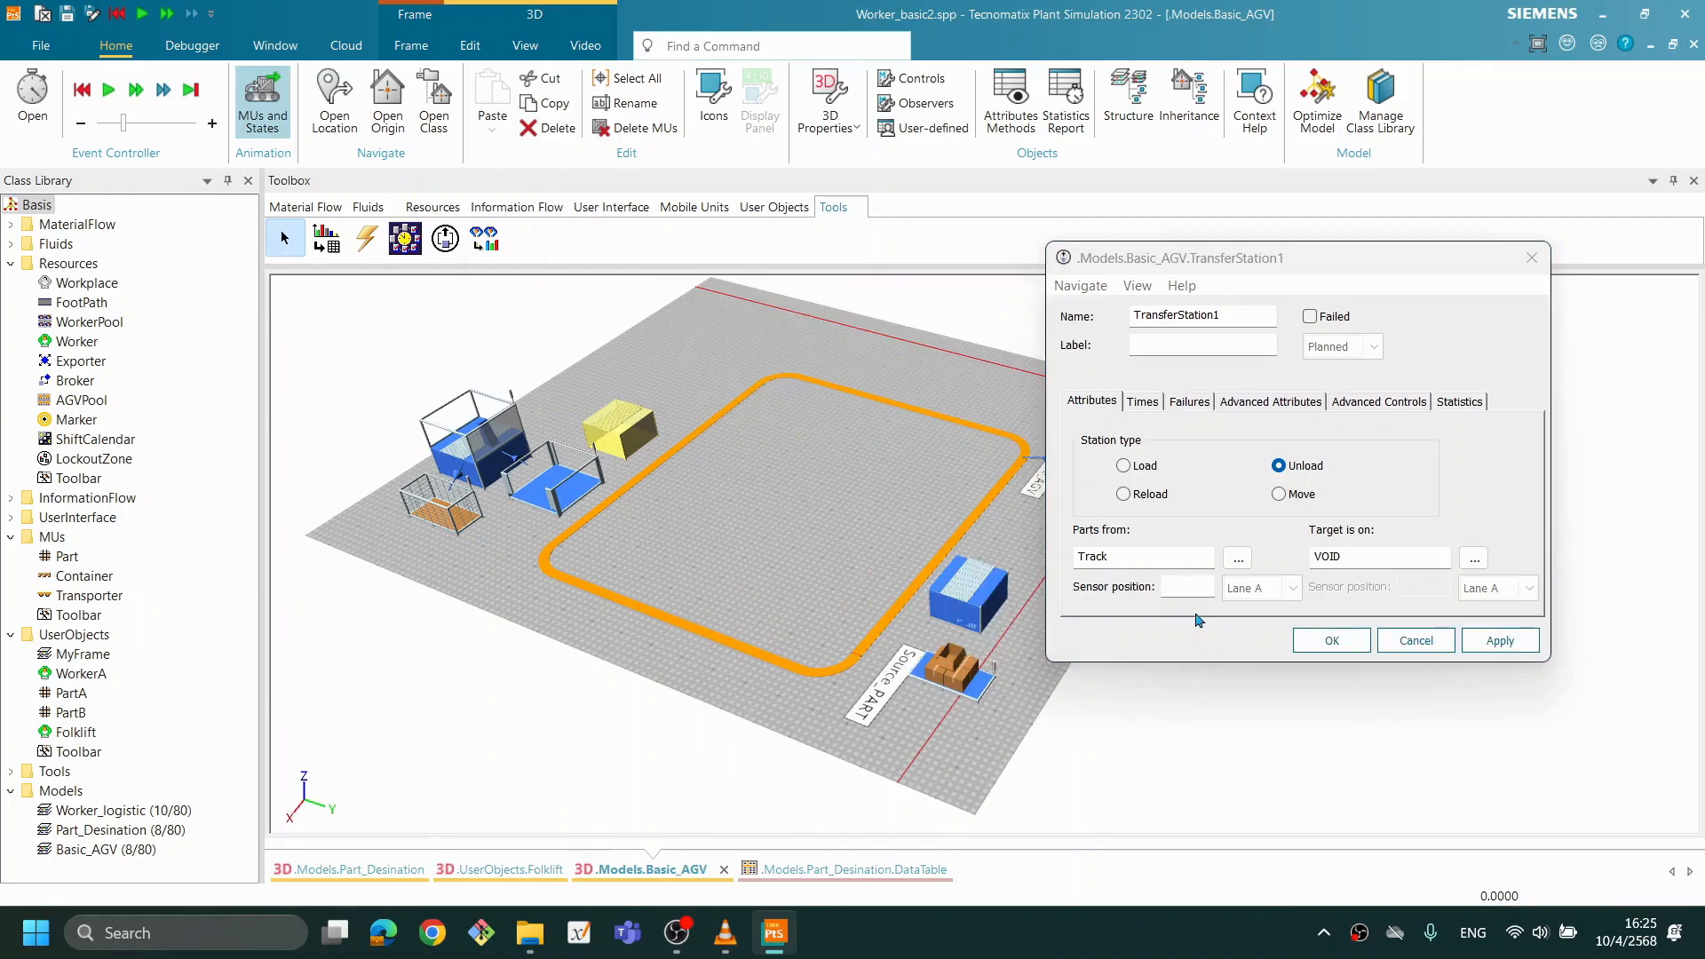
- Set TransferStation1's sensor position on the Track to 23
click(1174, 588)
drag(913, 633, 951, 623)
drag(984, 700, 895, 673)
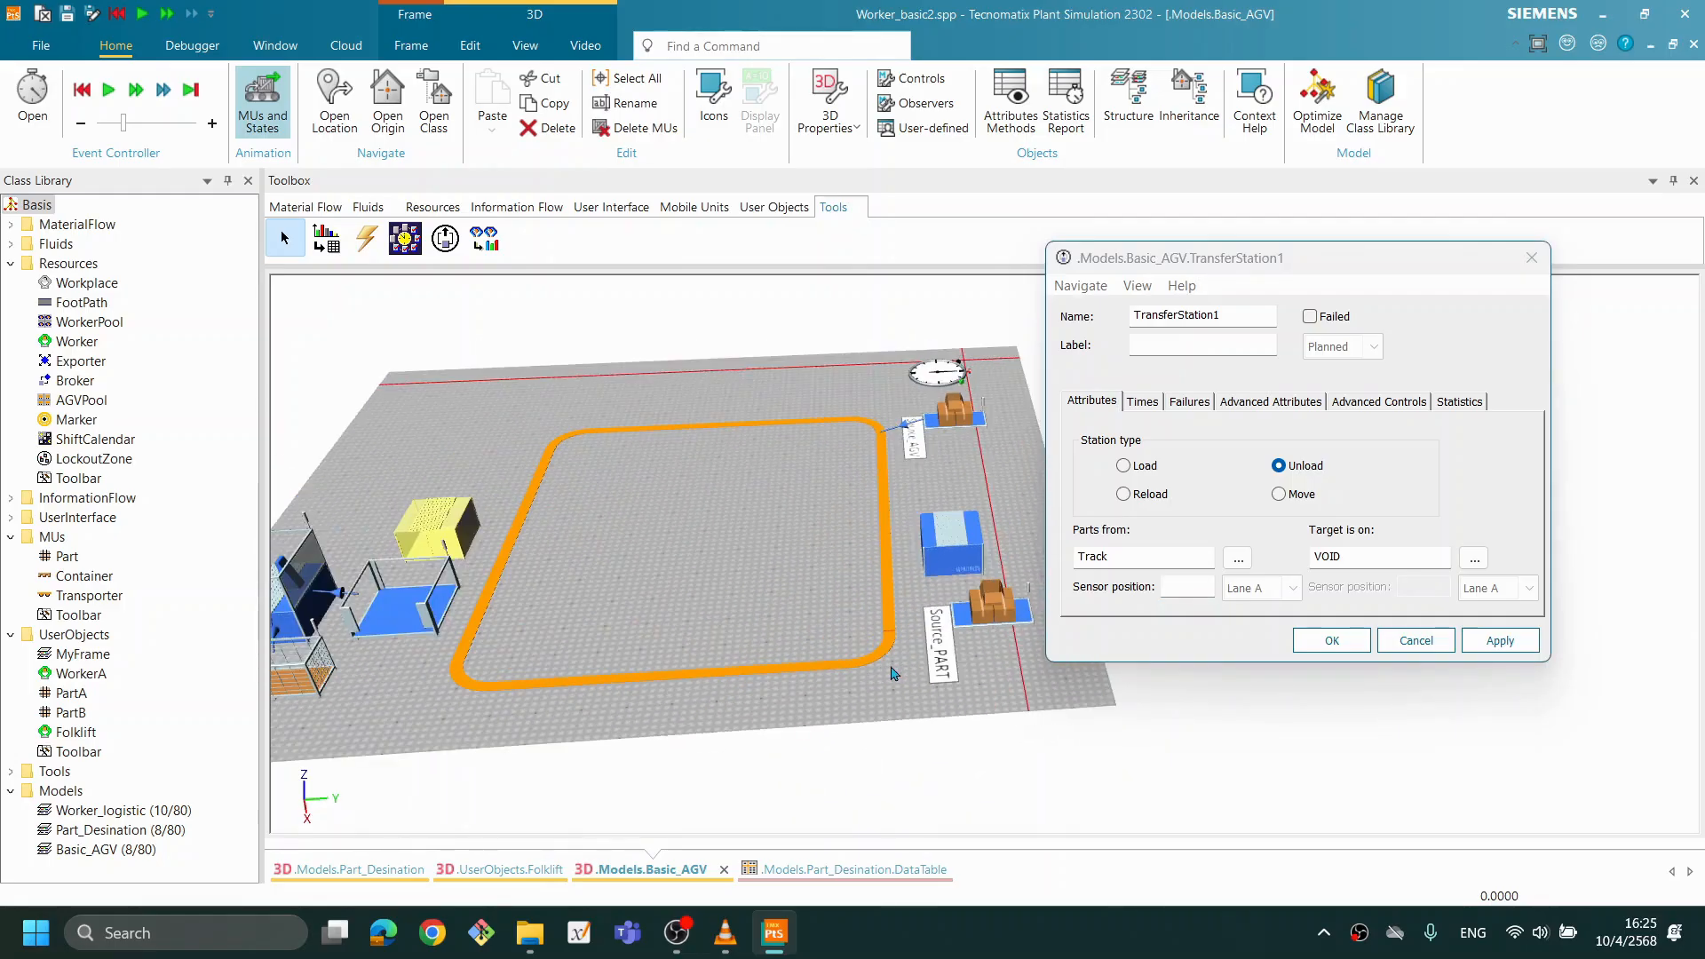
drag(768, 677, 773, 657)
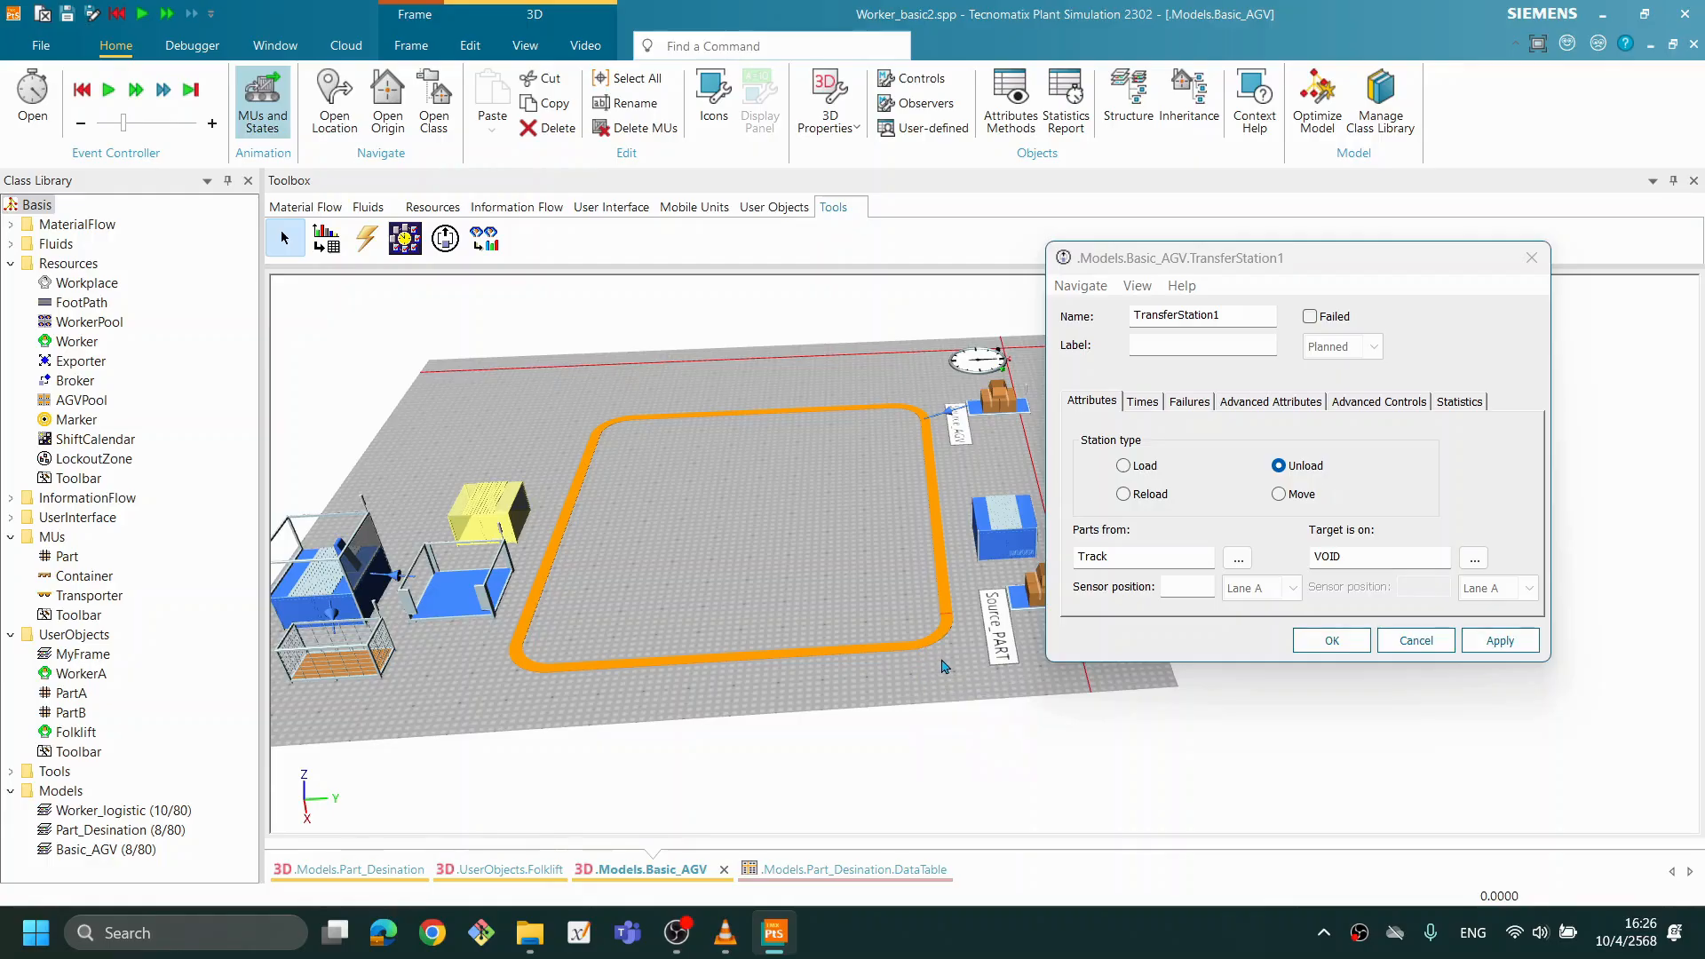
scroll(941, 664, up, 2)
scroll(943, 665, up, 1)
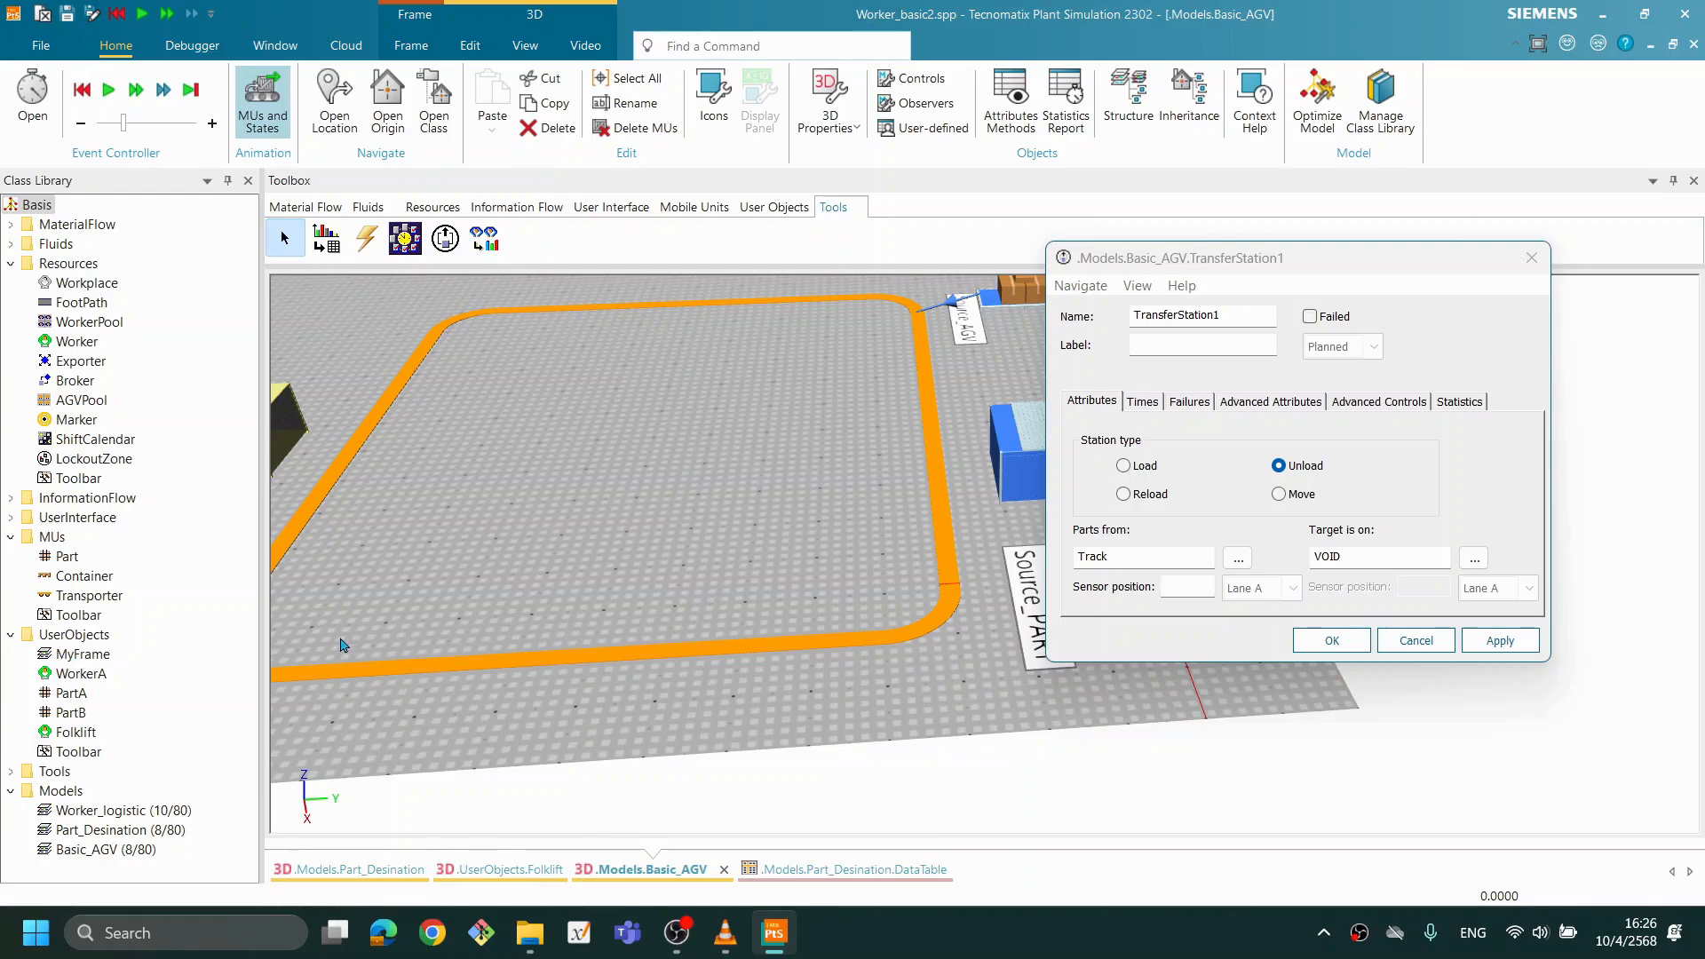
scroll(662, 604, up, 1)
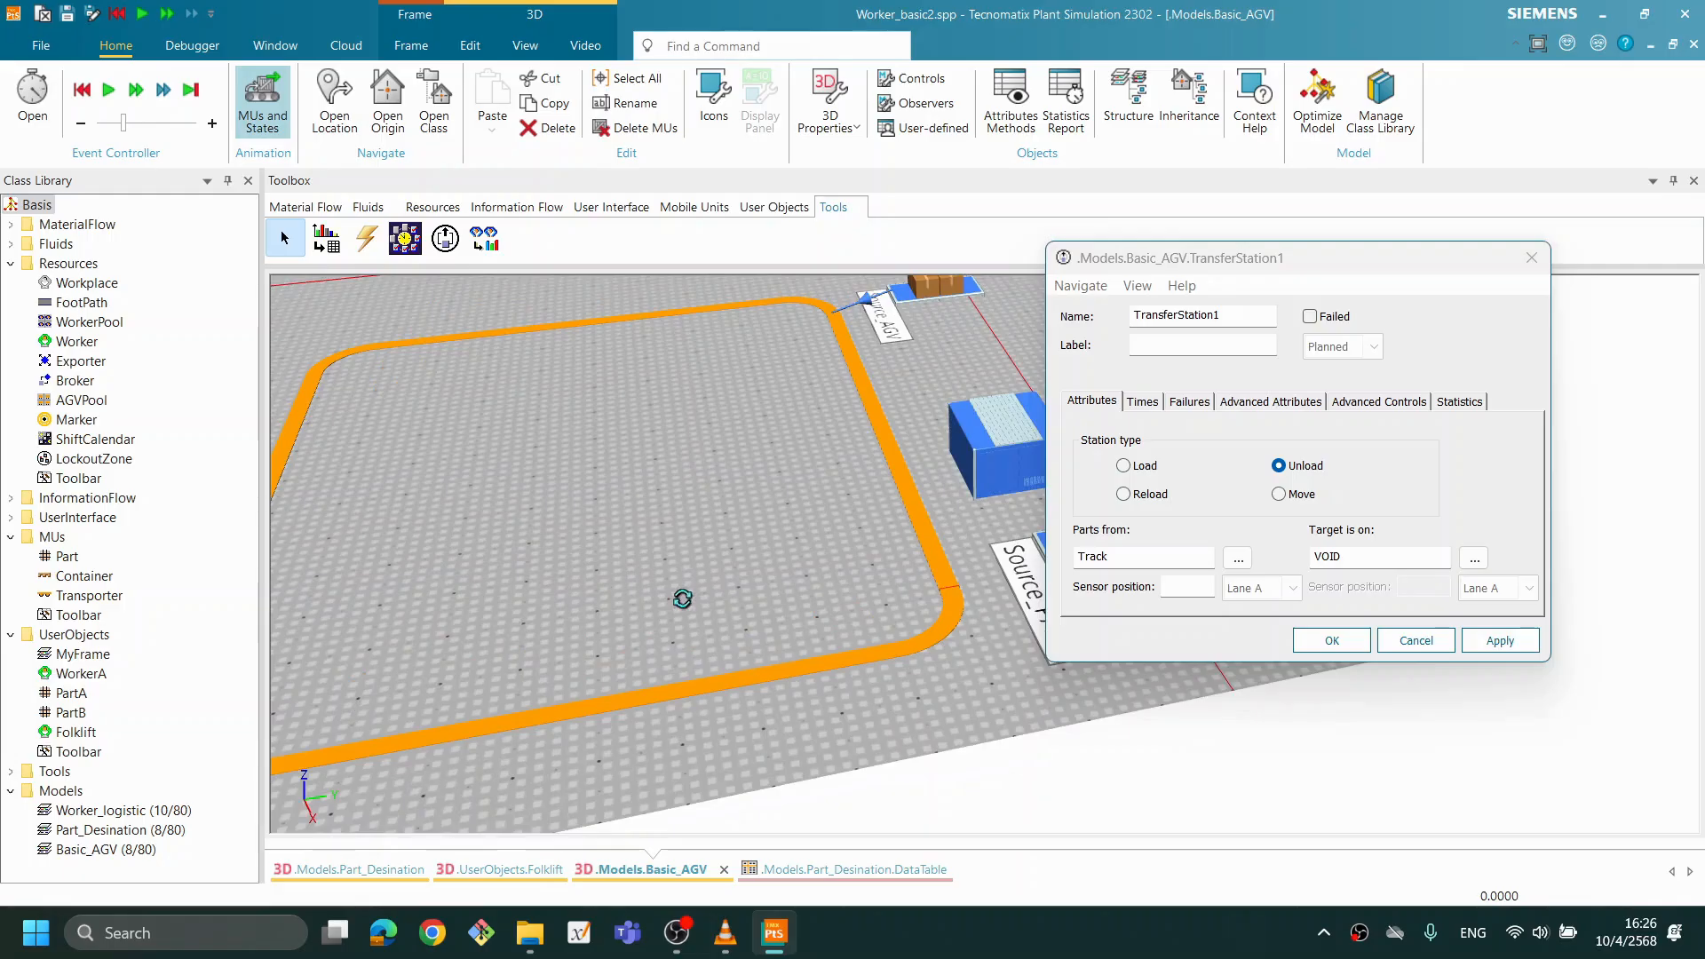
scroll(662, 605, down, 2)
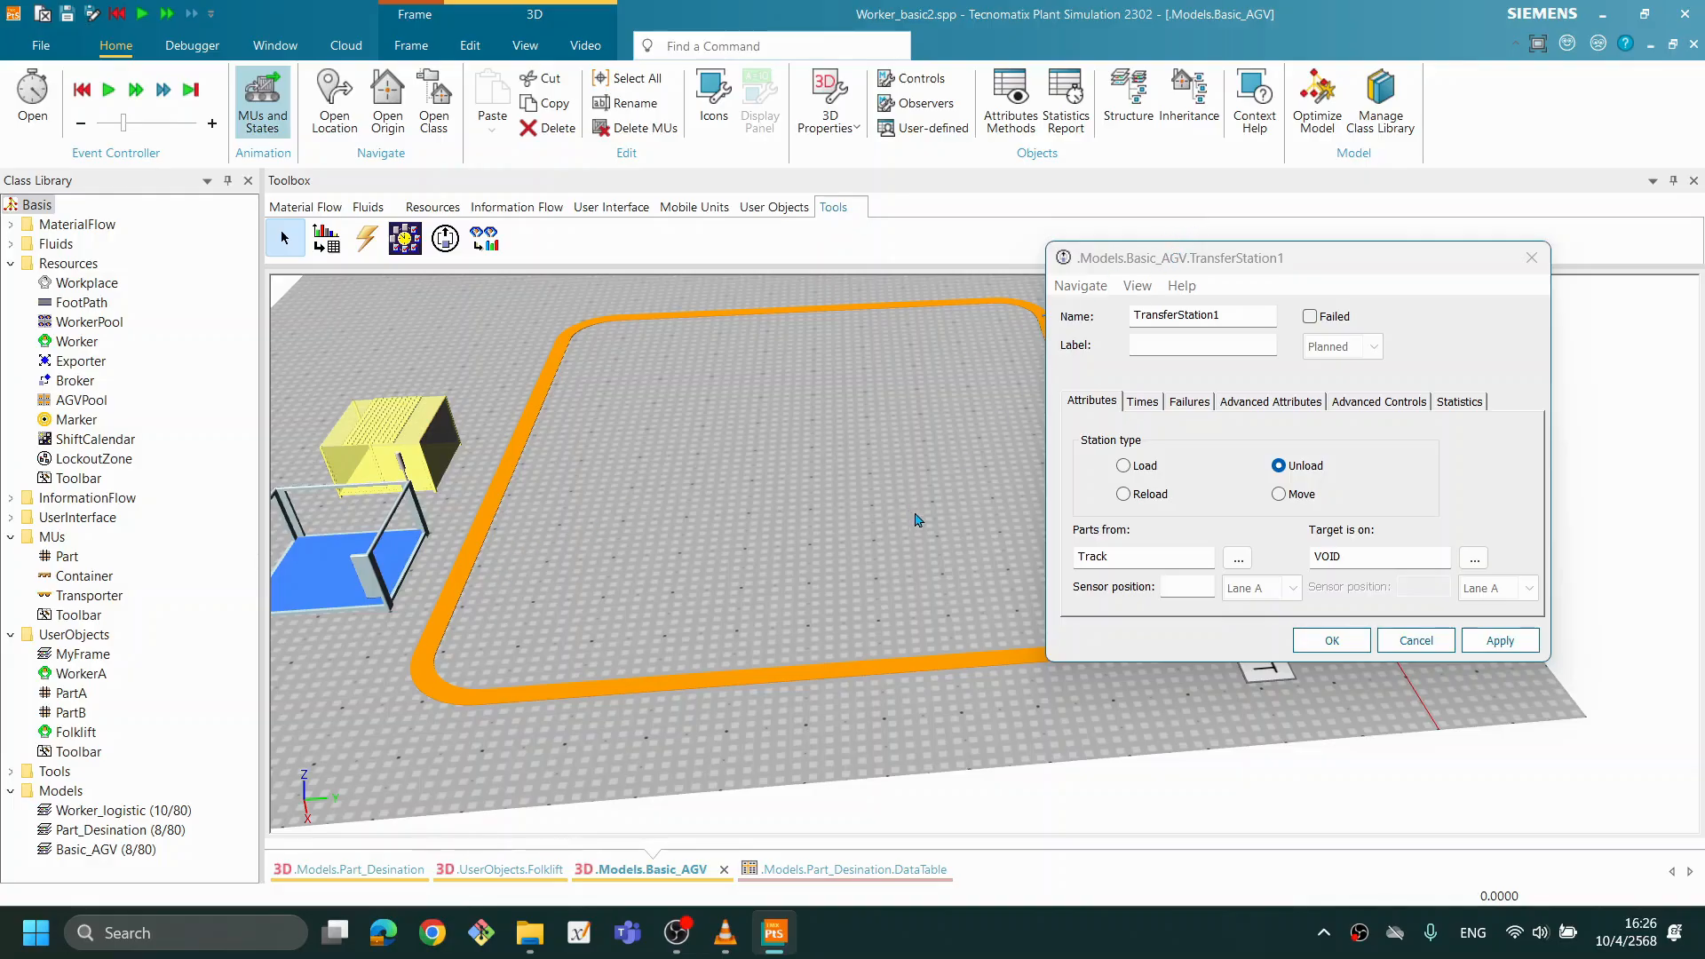
click(1188, 587)
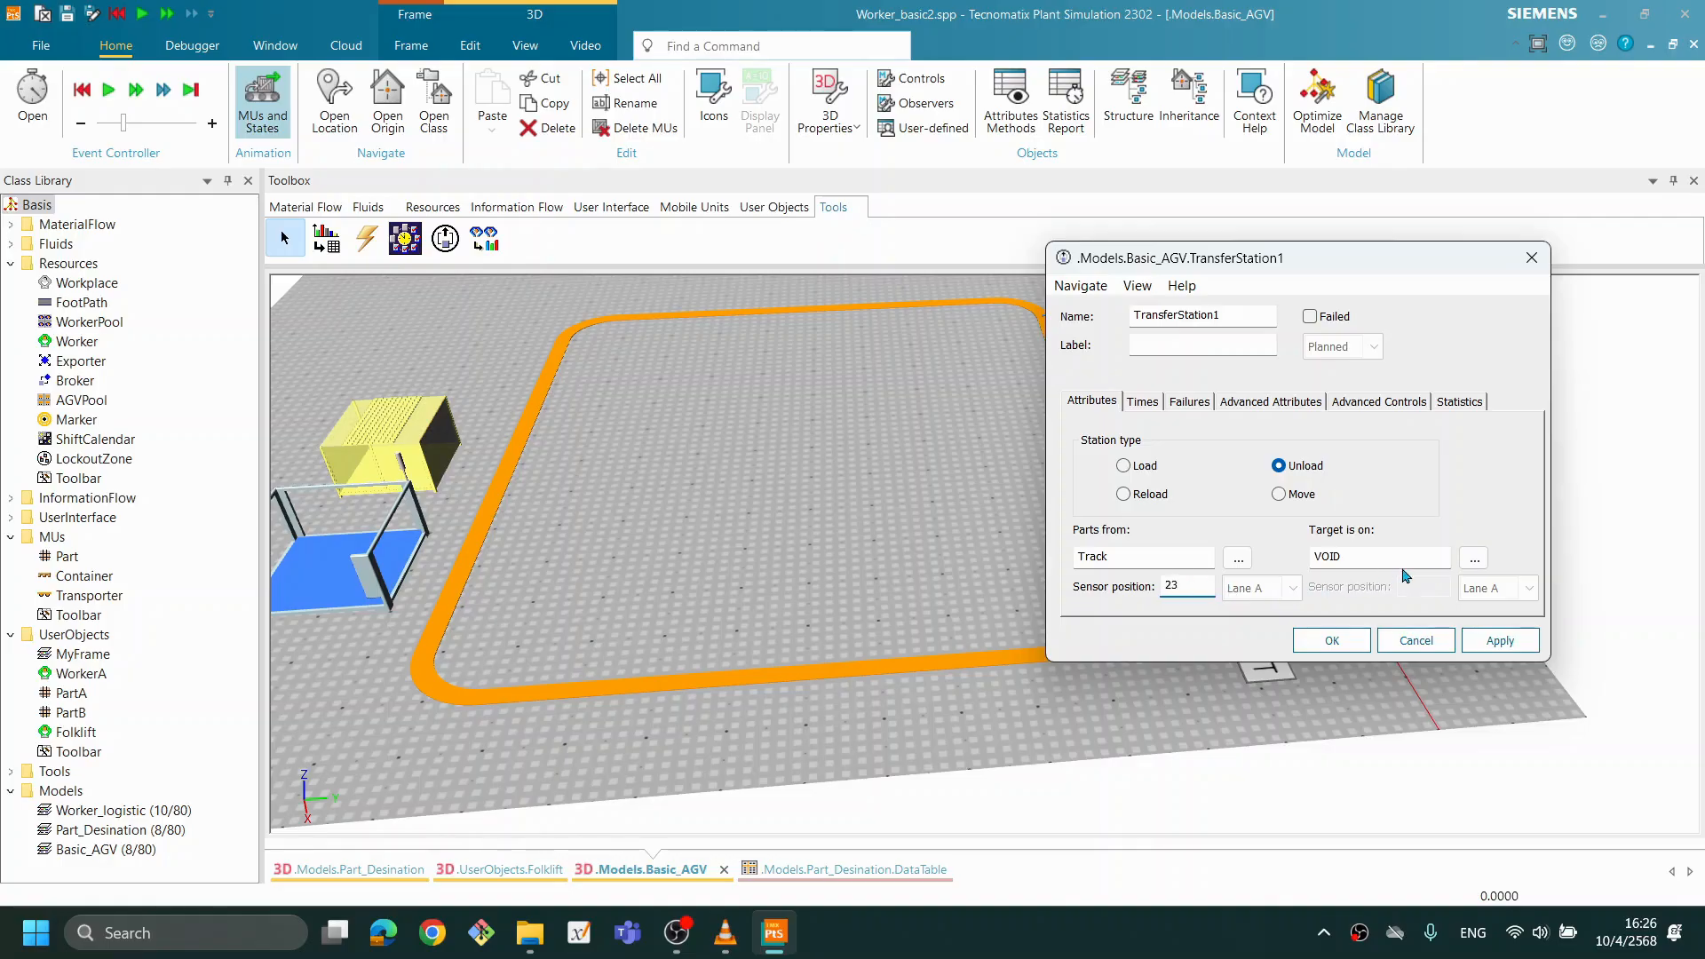
- Set the Buffer as TransferStation1's unloading target and apply the settings
click(1476, 561)
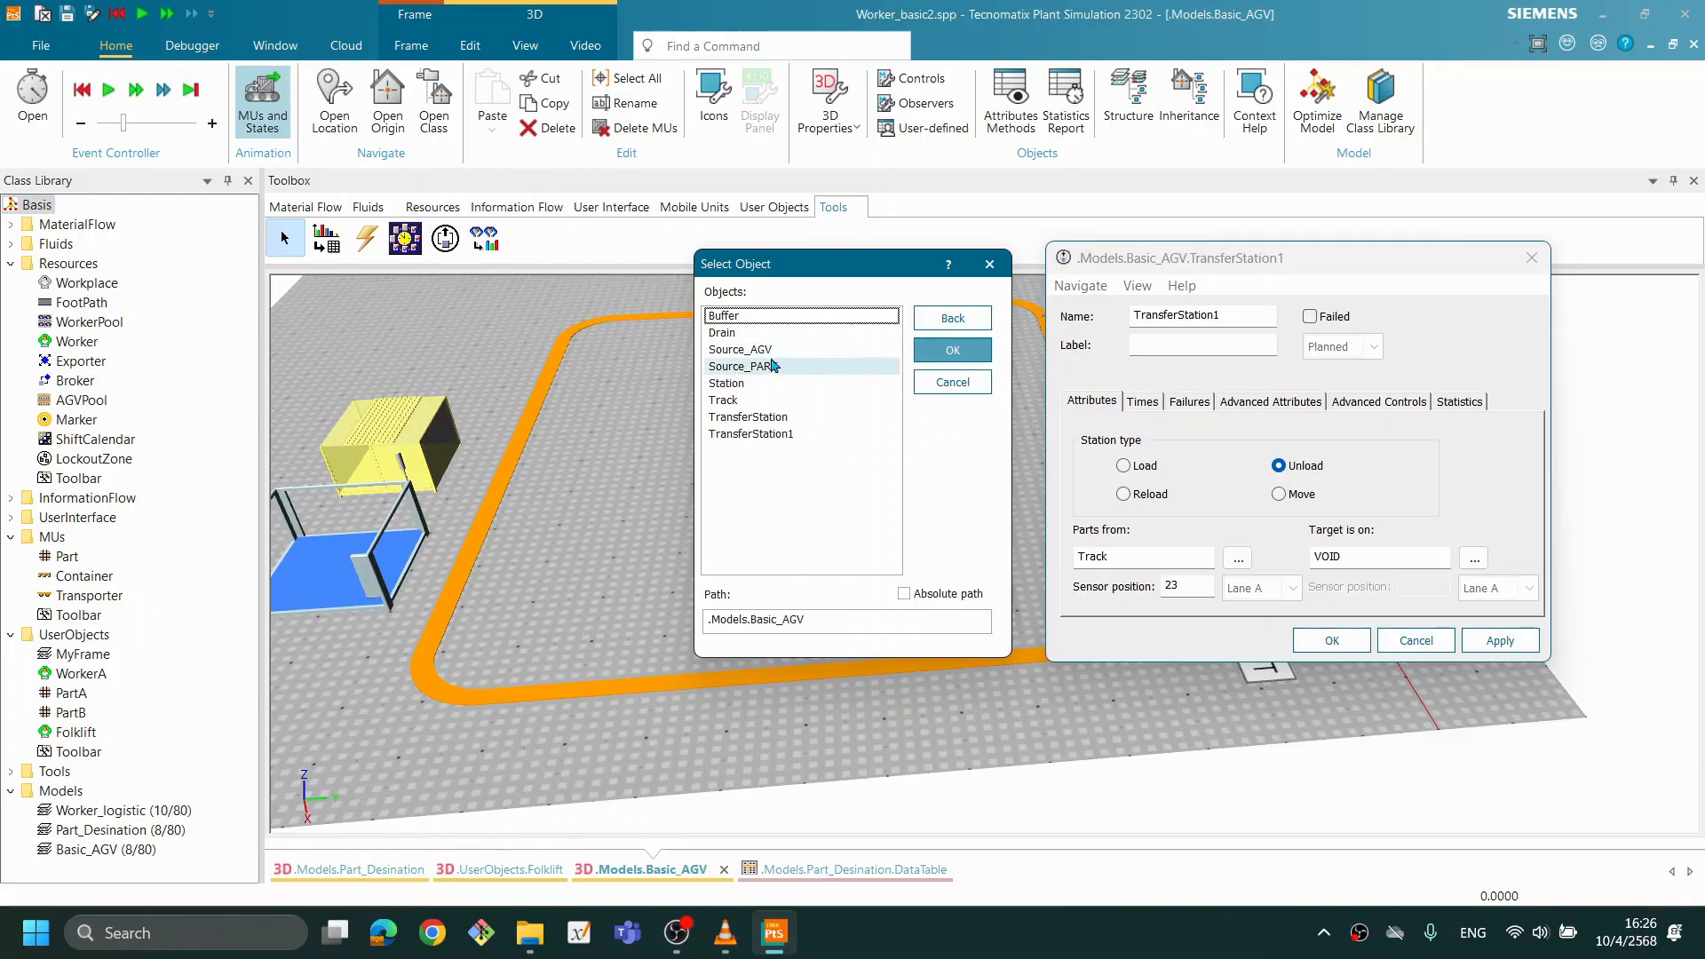
click(755, 316)
click(952, 350)
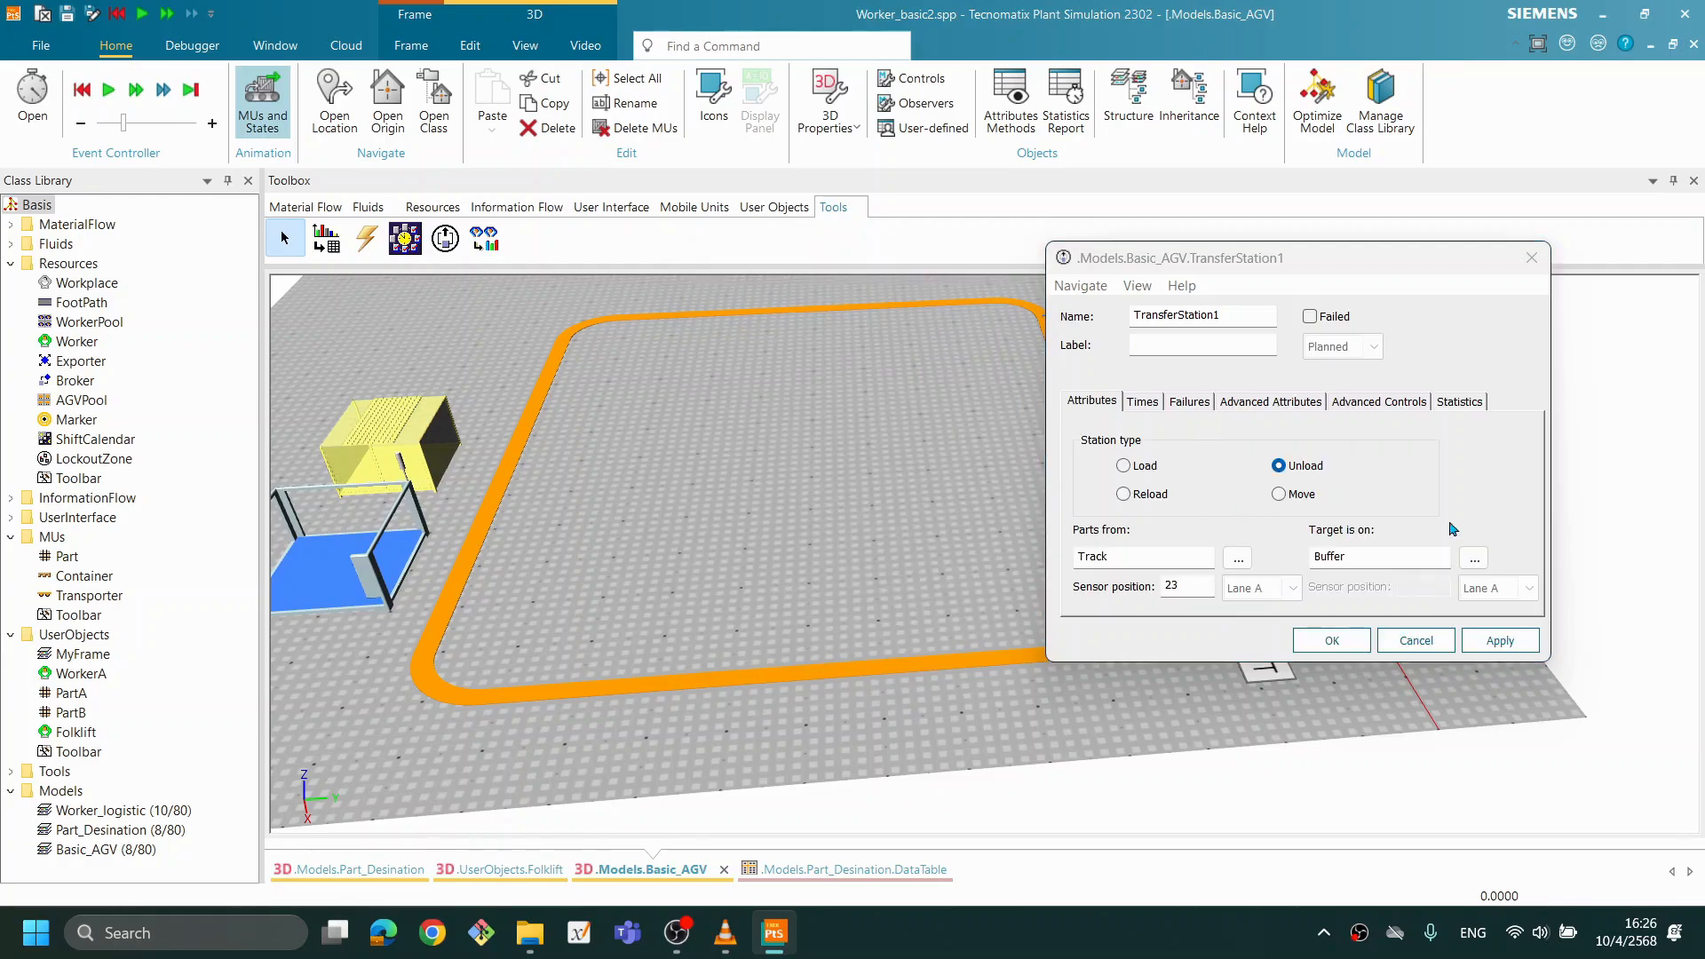
click(1501, 640)
click(1331, 640)
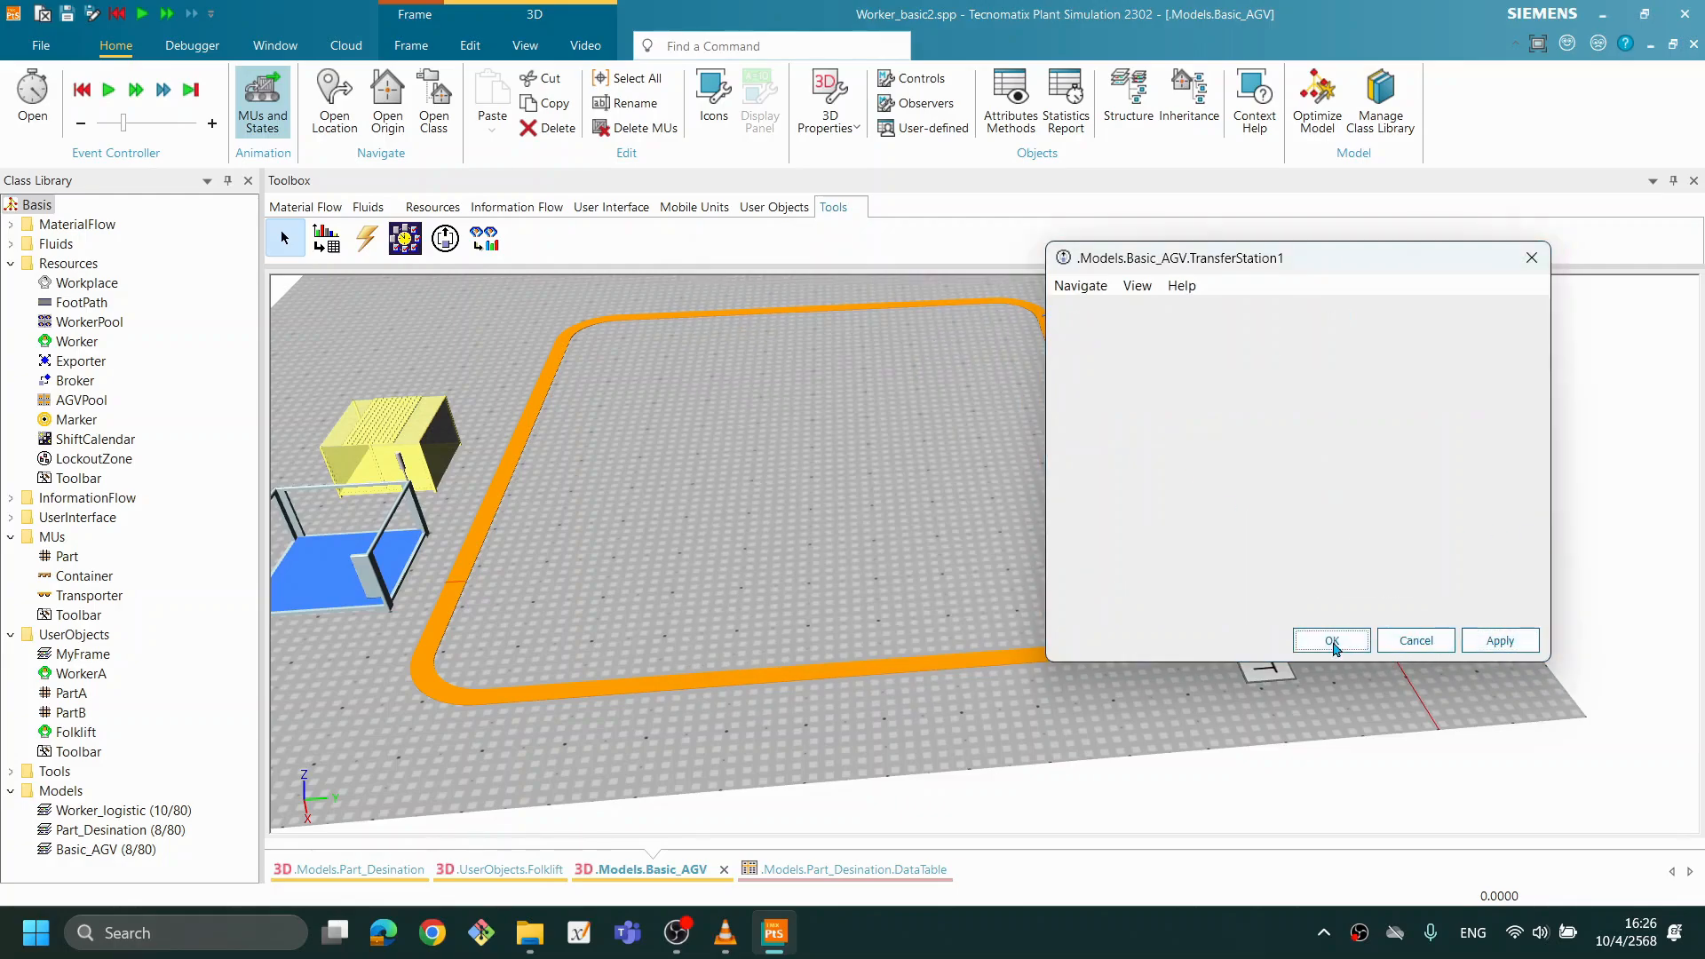
- Run the simulation and examine where Transporters stop to load at Source_PART and unload beside the Buffer
click(1110, 581)
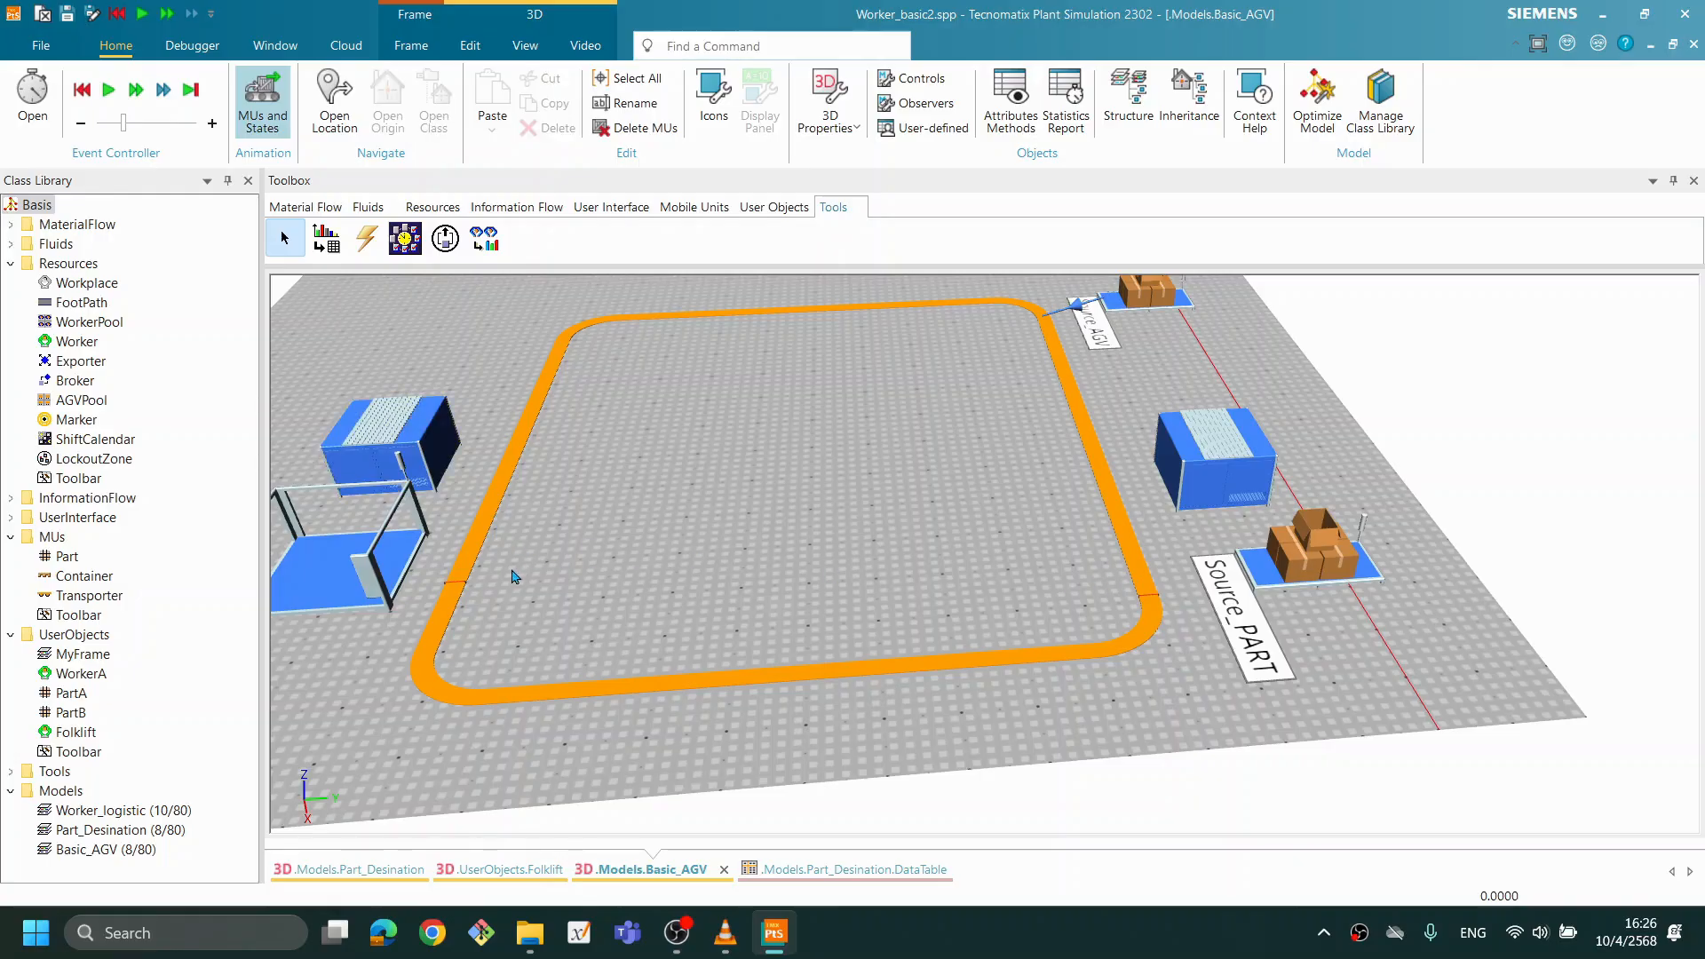
scroll(701, 551, up, 2)
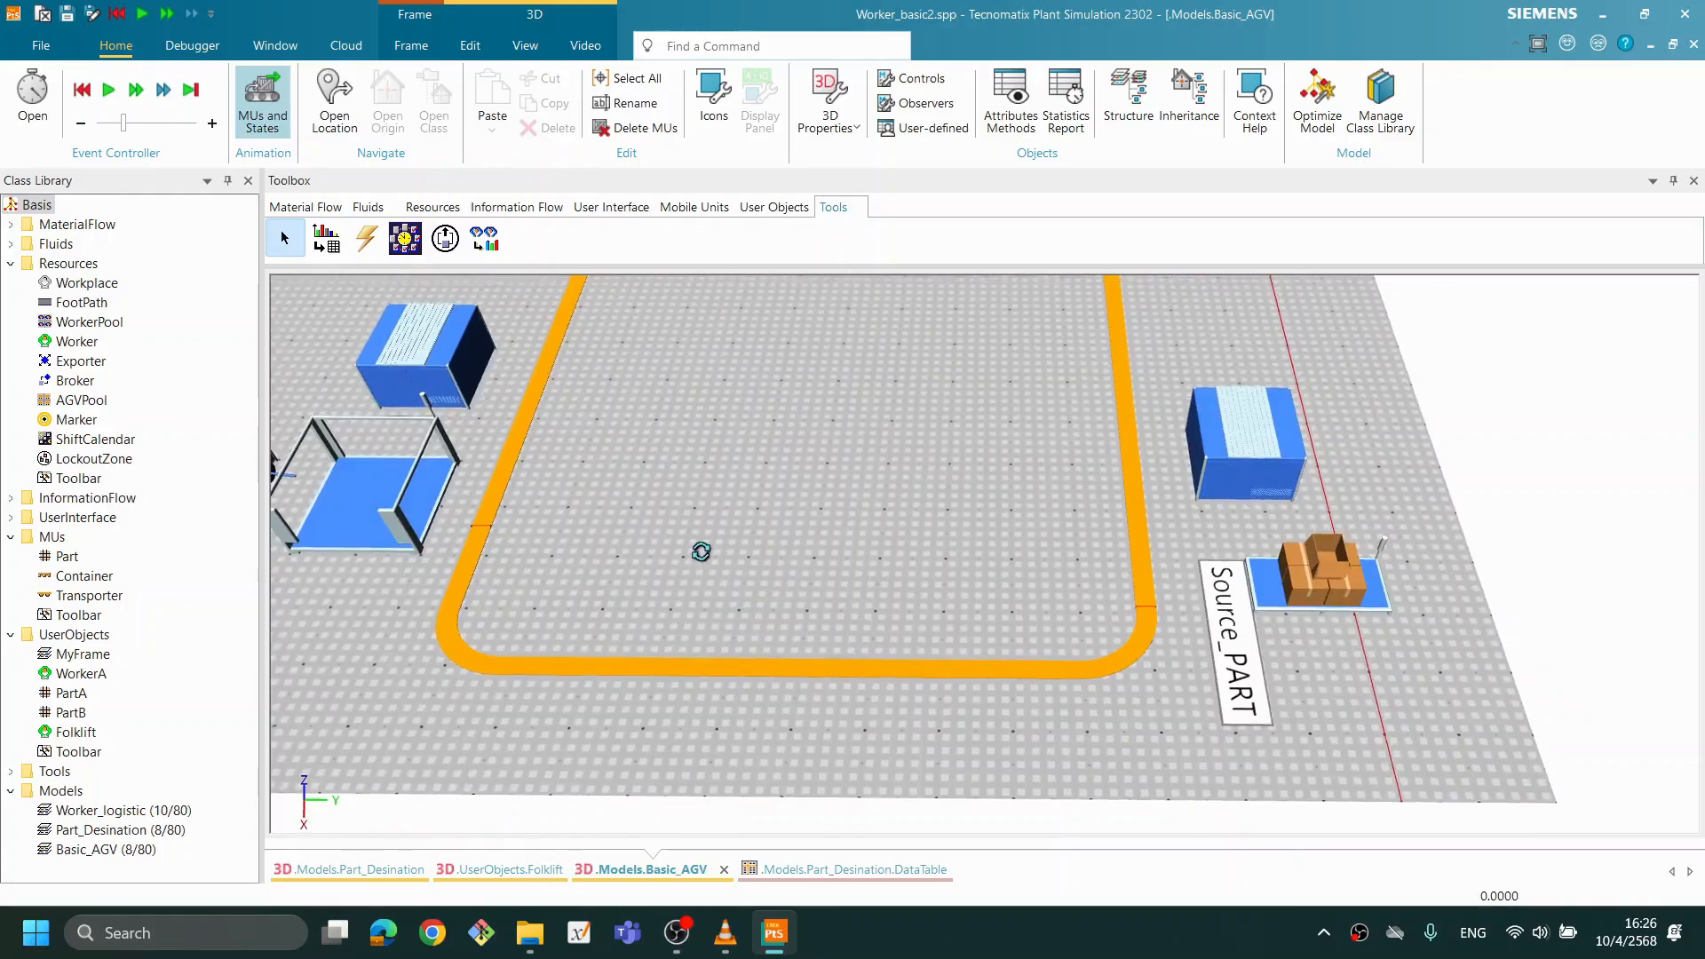
scroll(702, 552, down, 3)
drag(752, 555, 784, 529)
drag(782, 595, 909, 575)
click(991, 455)
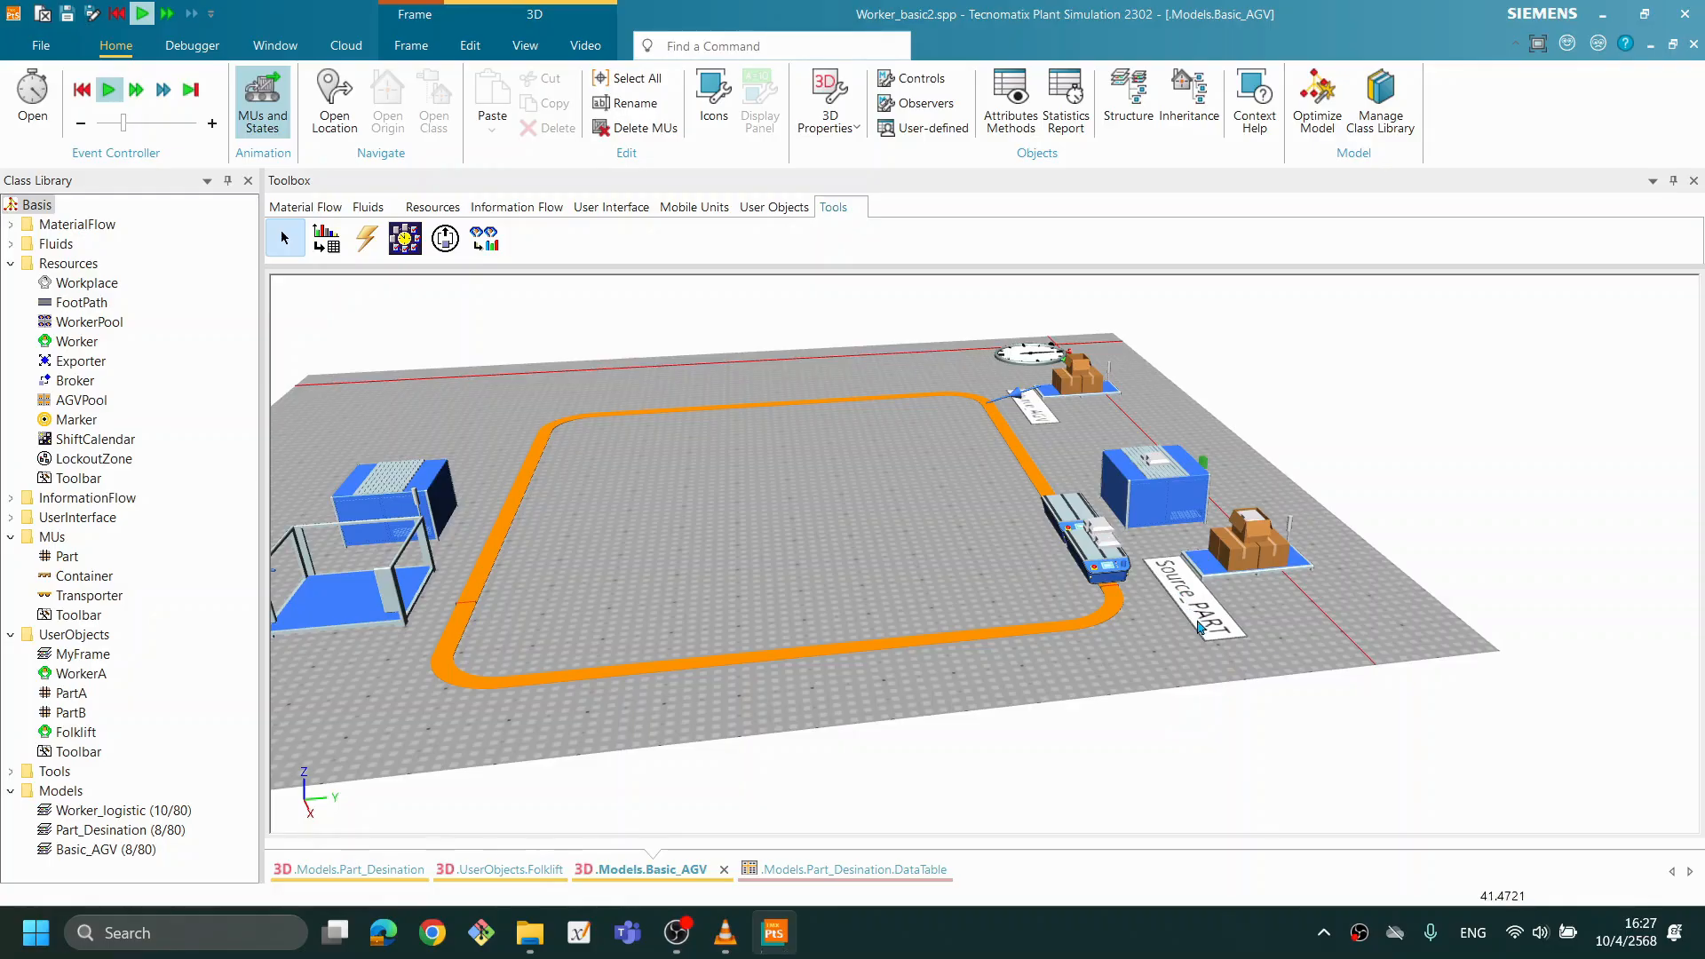
mouse_move(1199, 627)
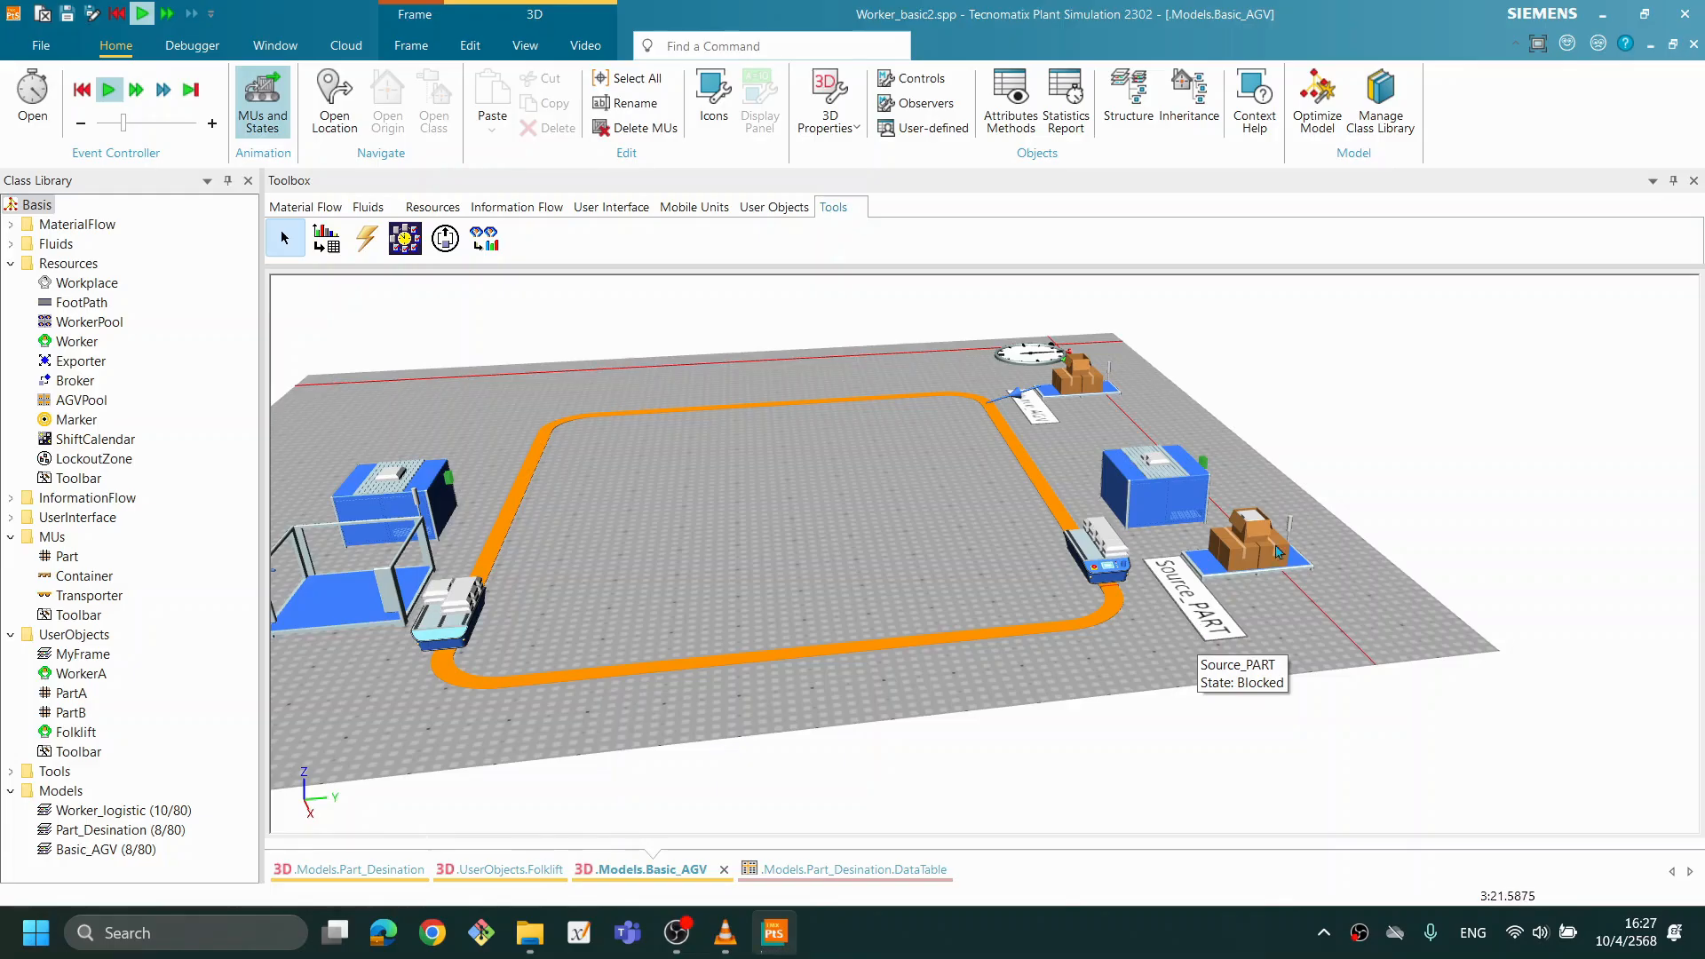
drag(944, 480, 1106, 520)
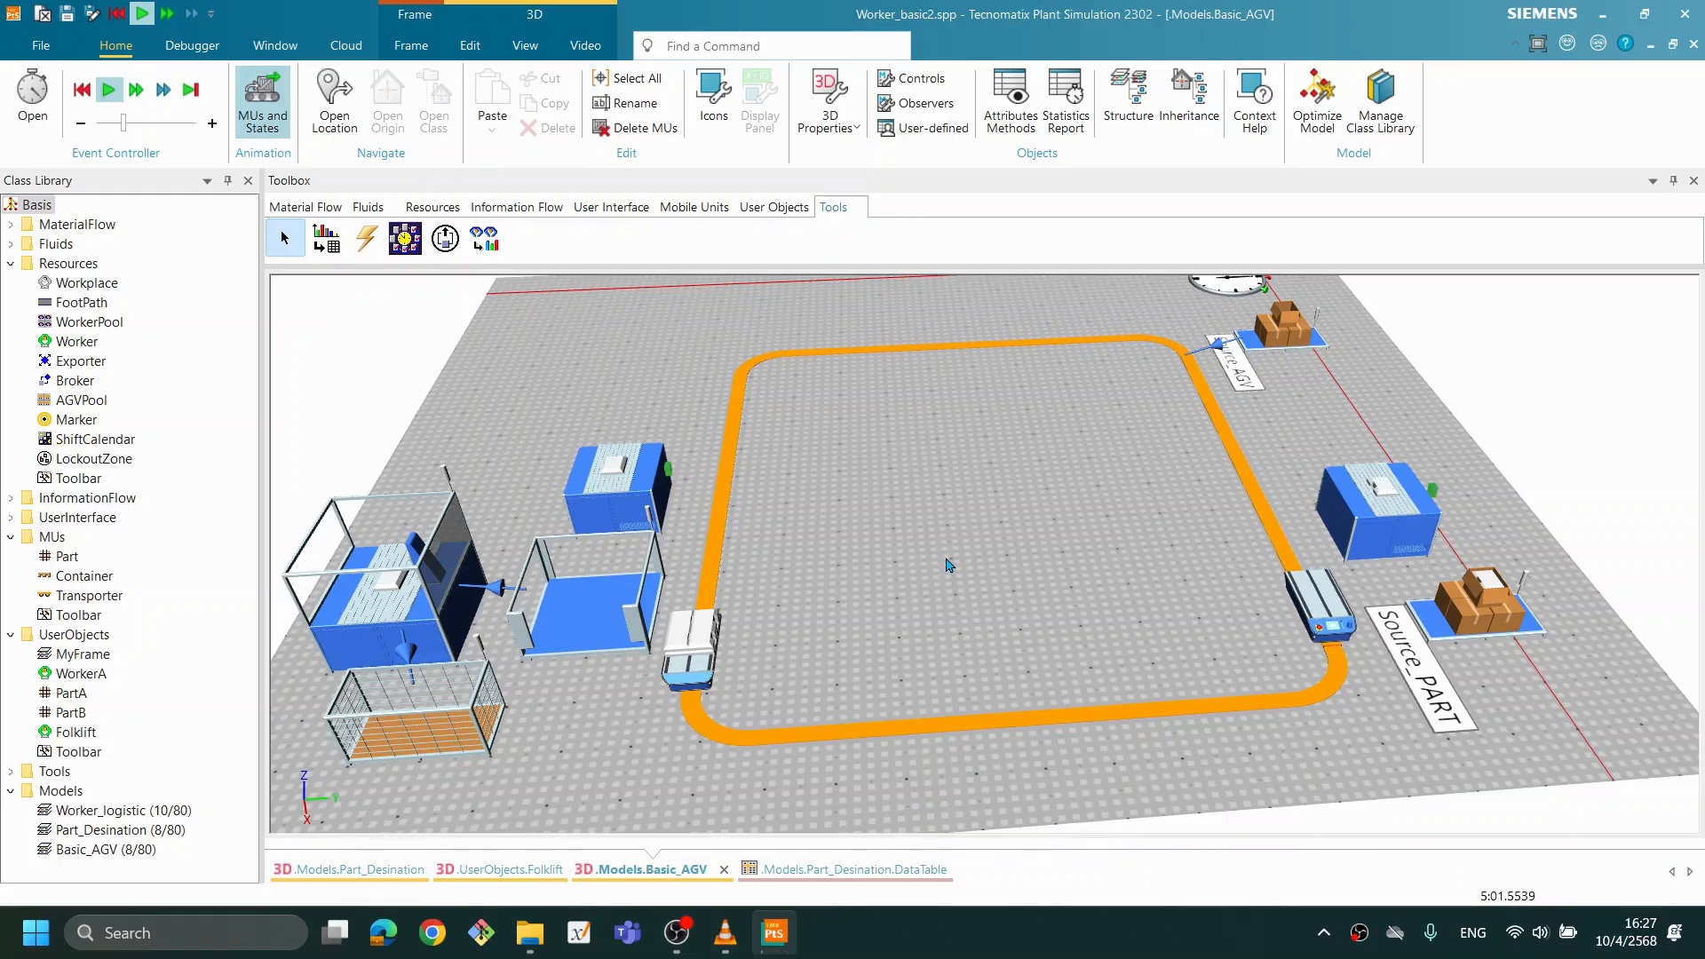
- Reset the simulation and move TransferStation1's sensor position further along the Track, closer to the Buffer's unloading station
right_click(995, 506)
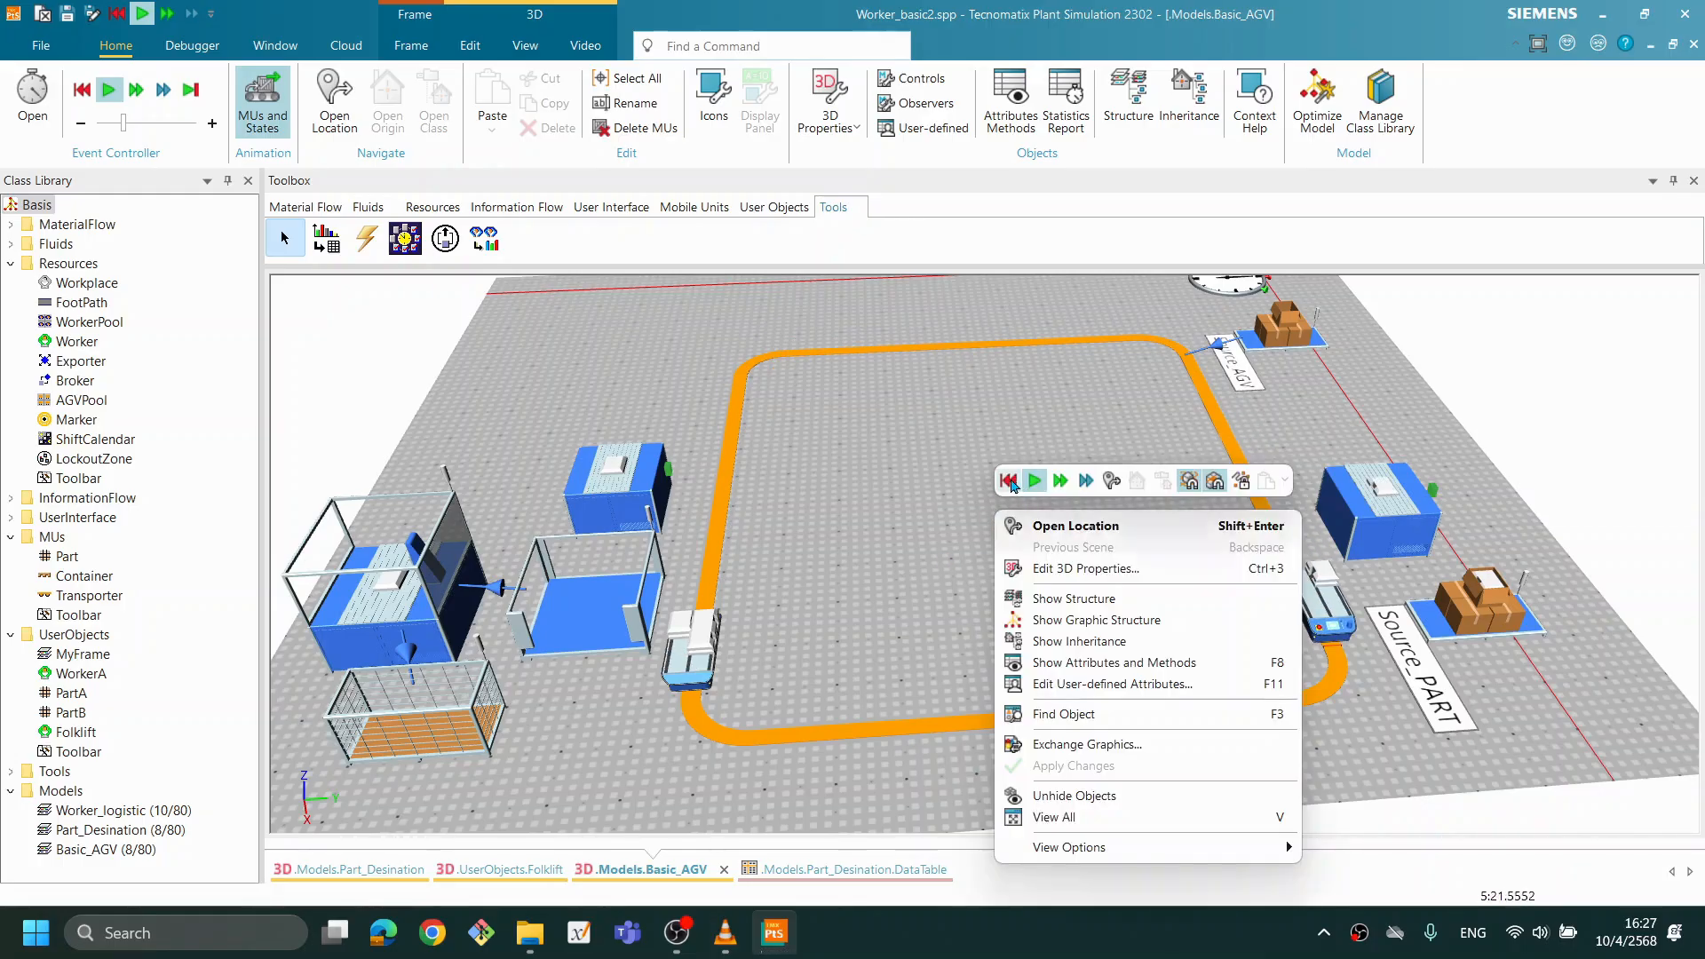
click(1009, 480)
double_click(636, 494)
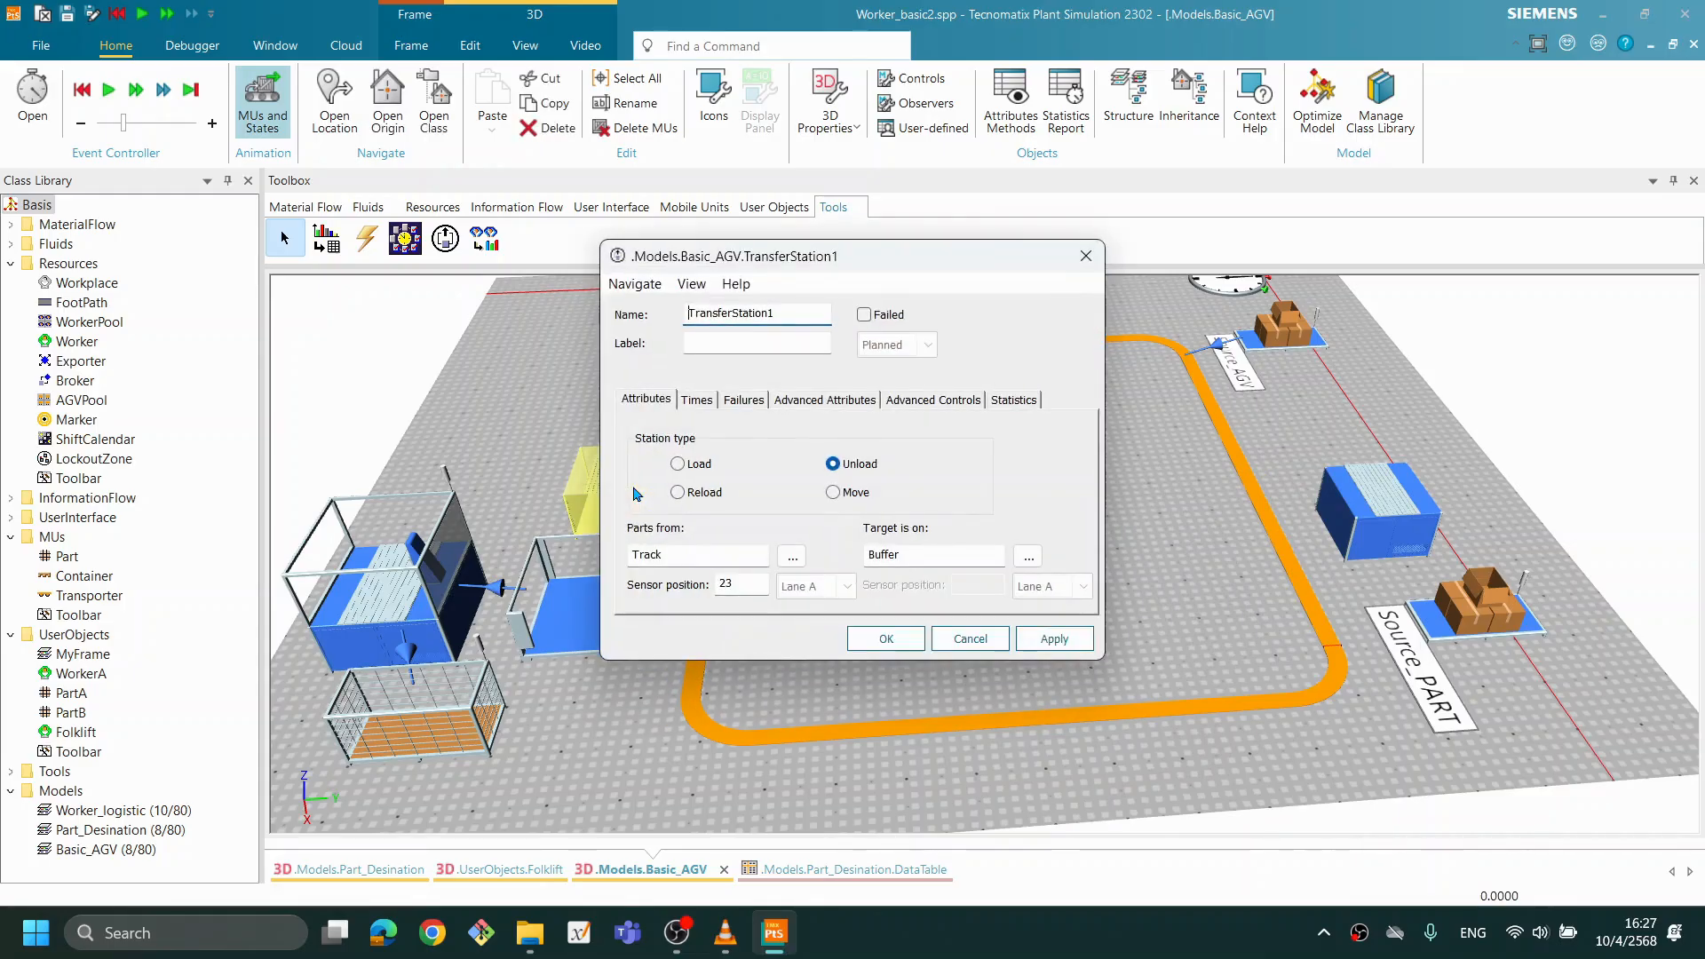
click(749, 588)
click(1054, 638)
click(885, 638)
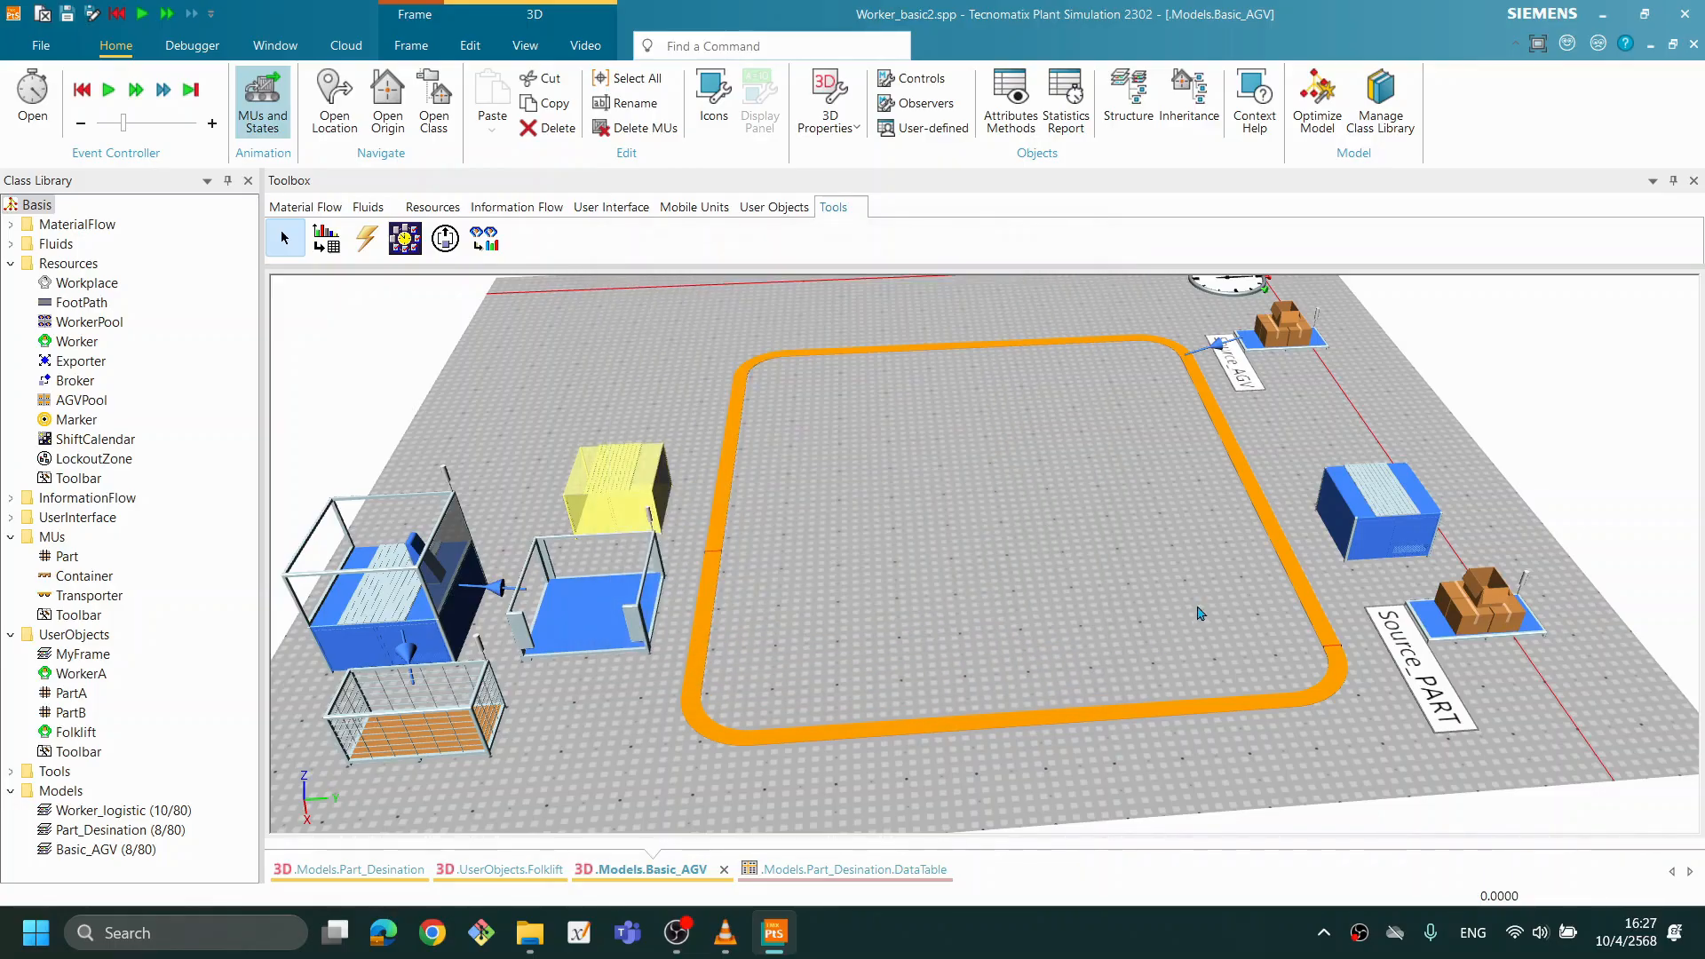
drag(830, 571, 1009, 620)
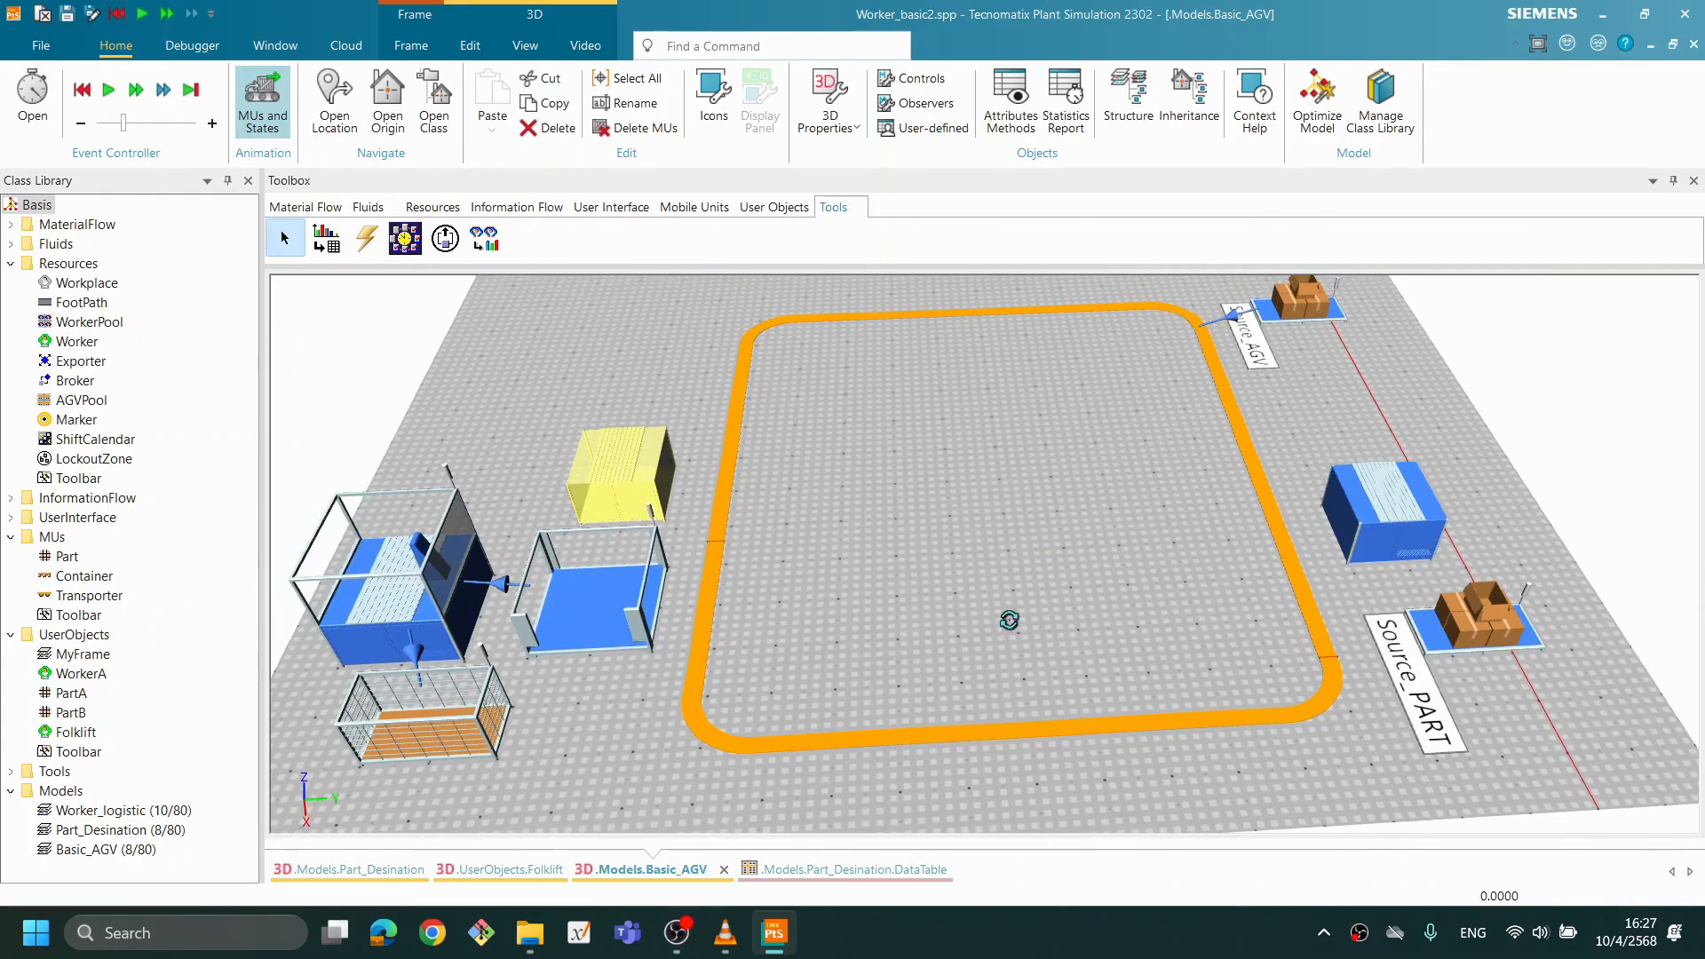
click(1102, 675)
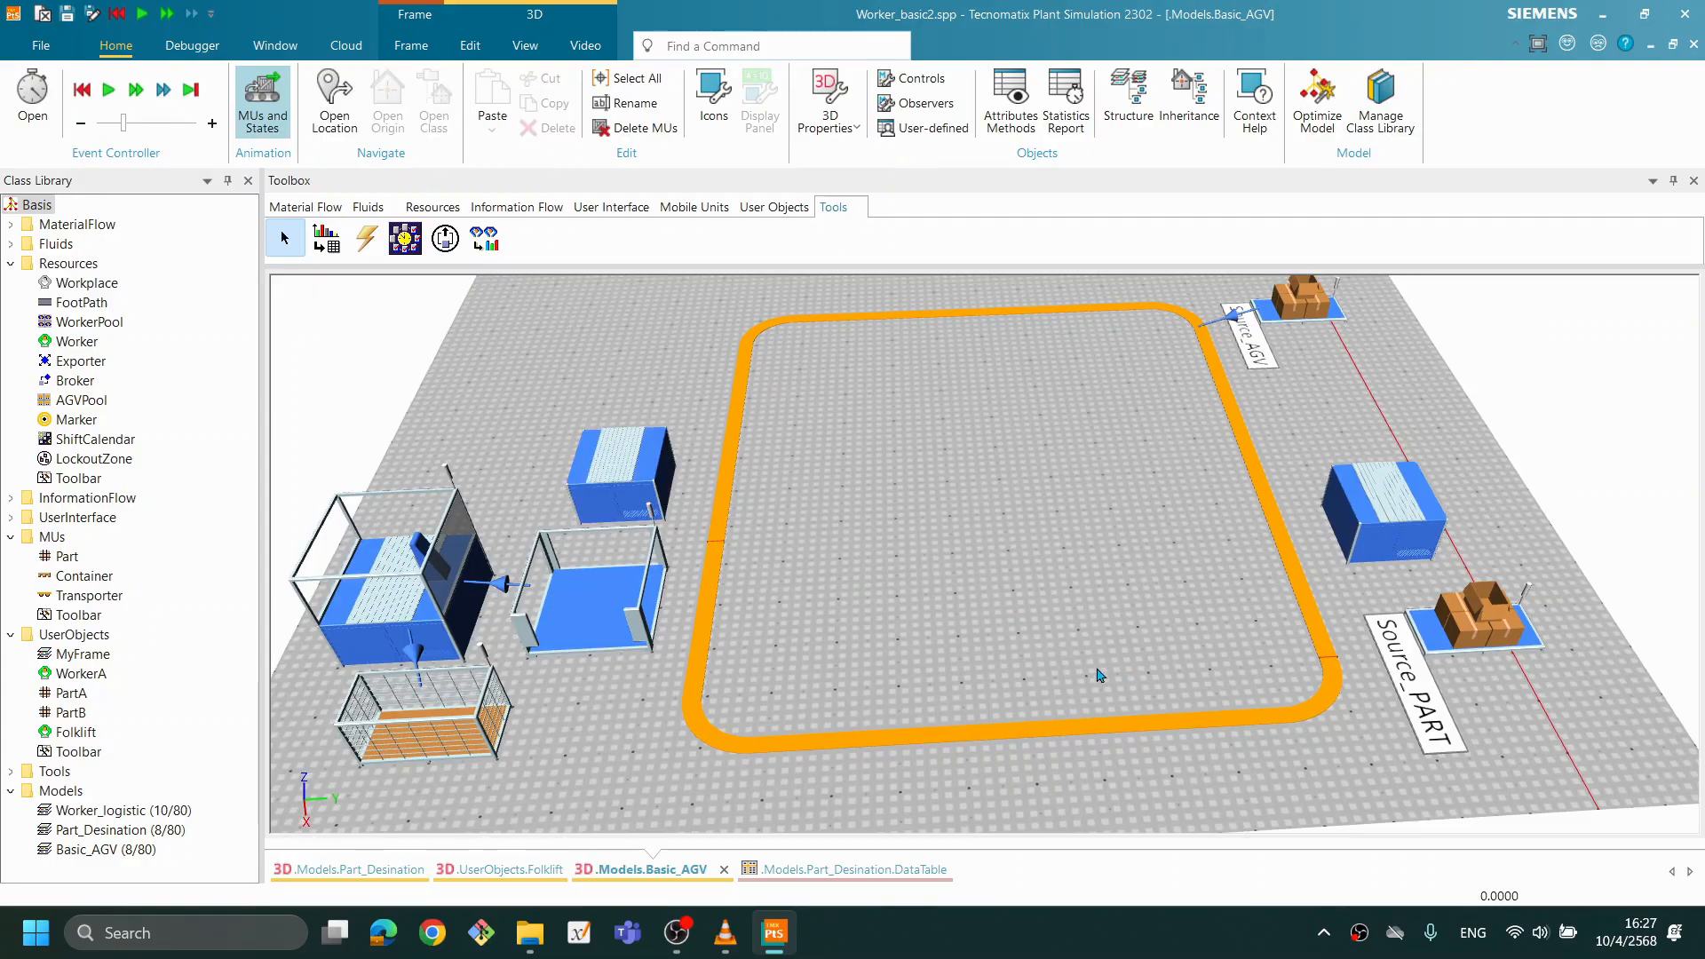
- Run the simulation again and examine how Transporters stop and unload parts at TransferStation1
right_click(1130, 499)
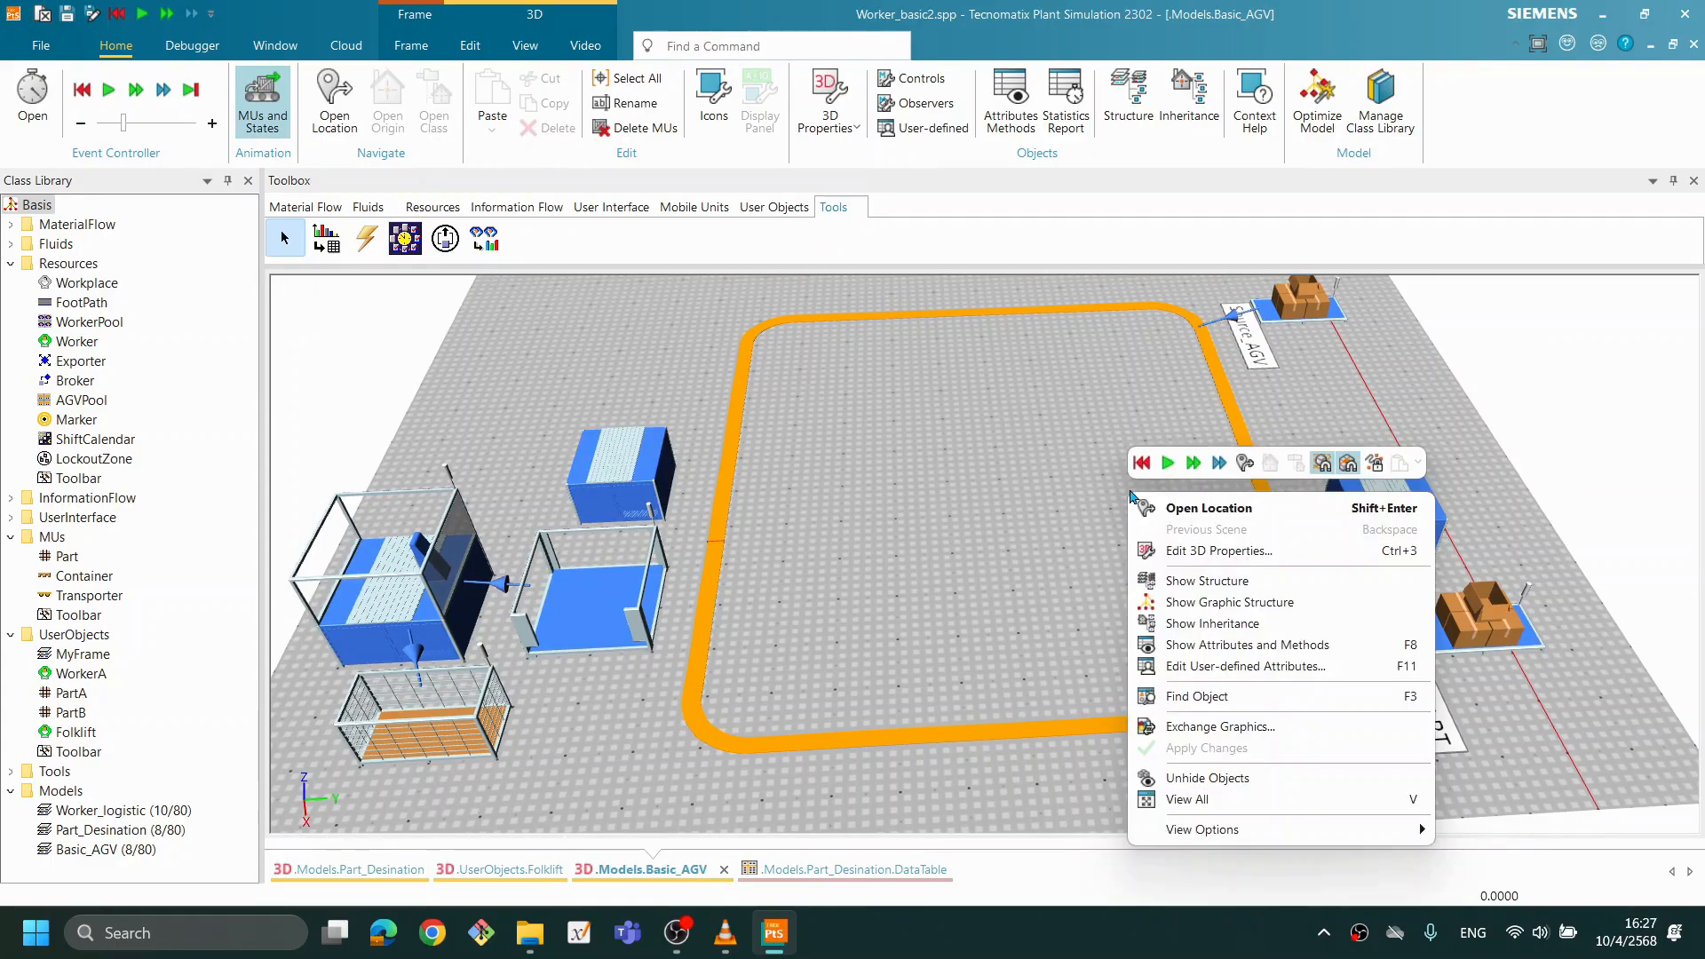
click(1168, 463)
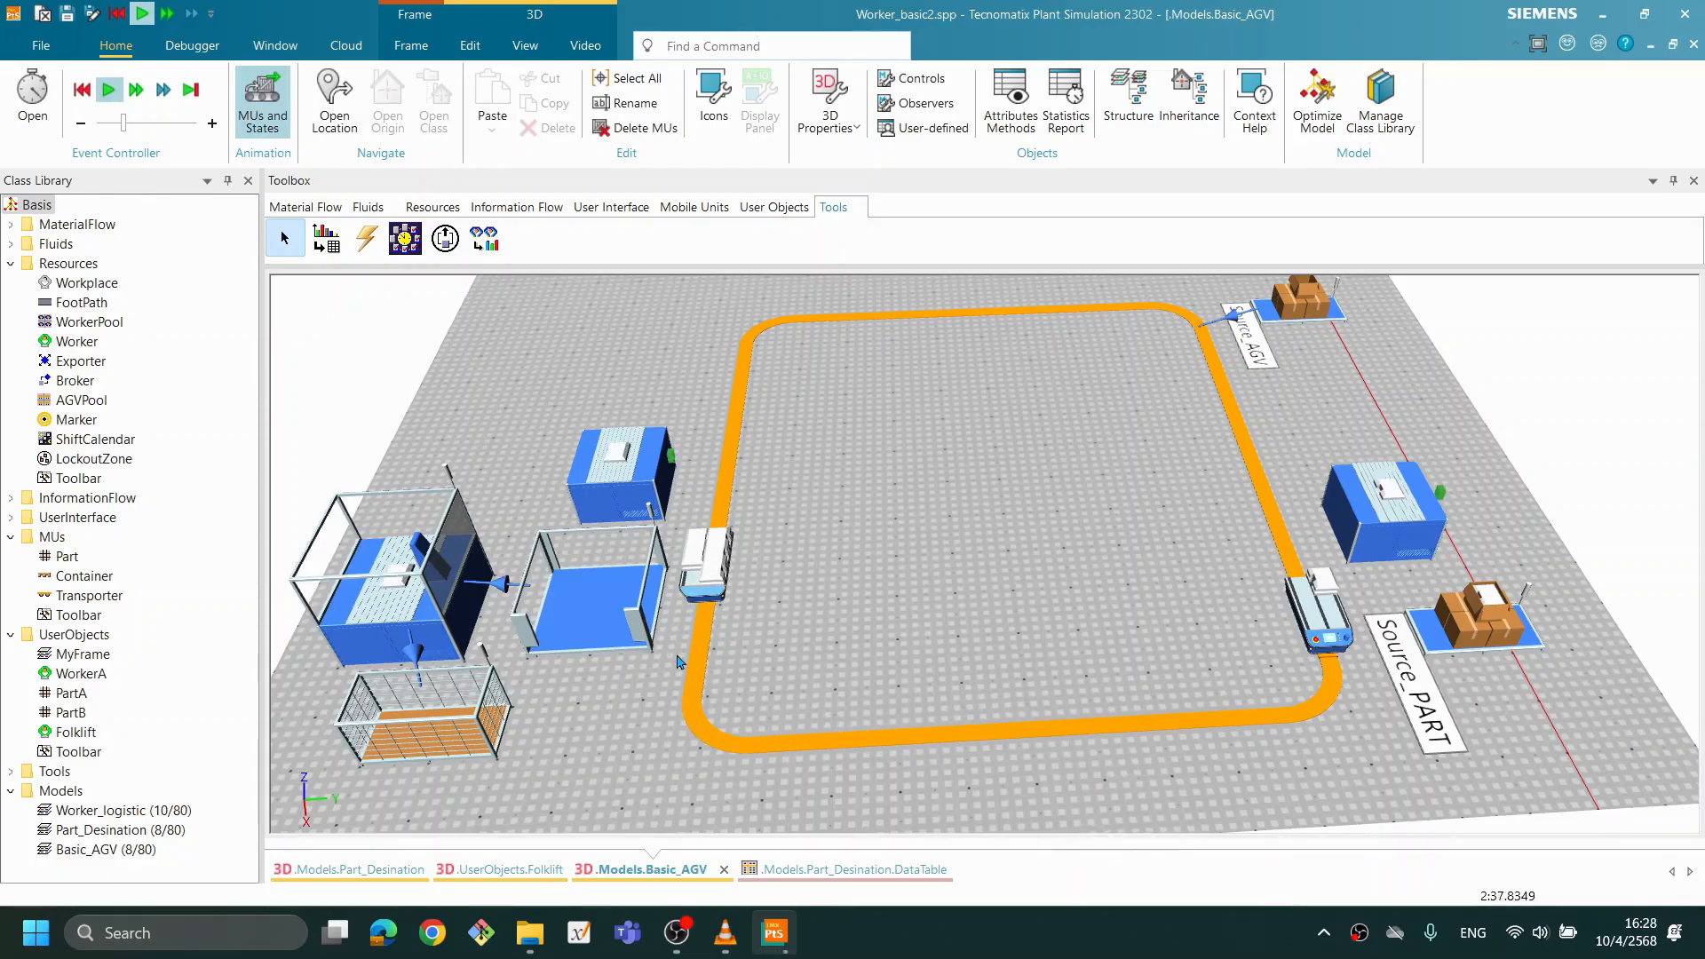
drag(910, 597, 886, 593)
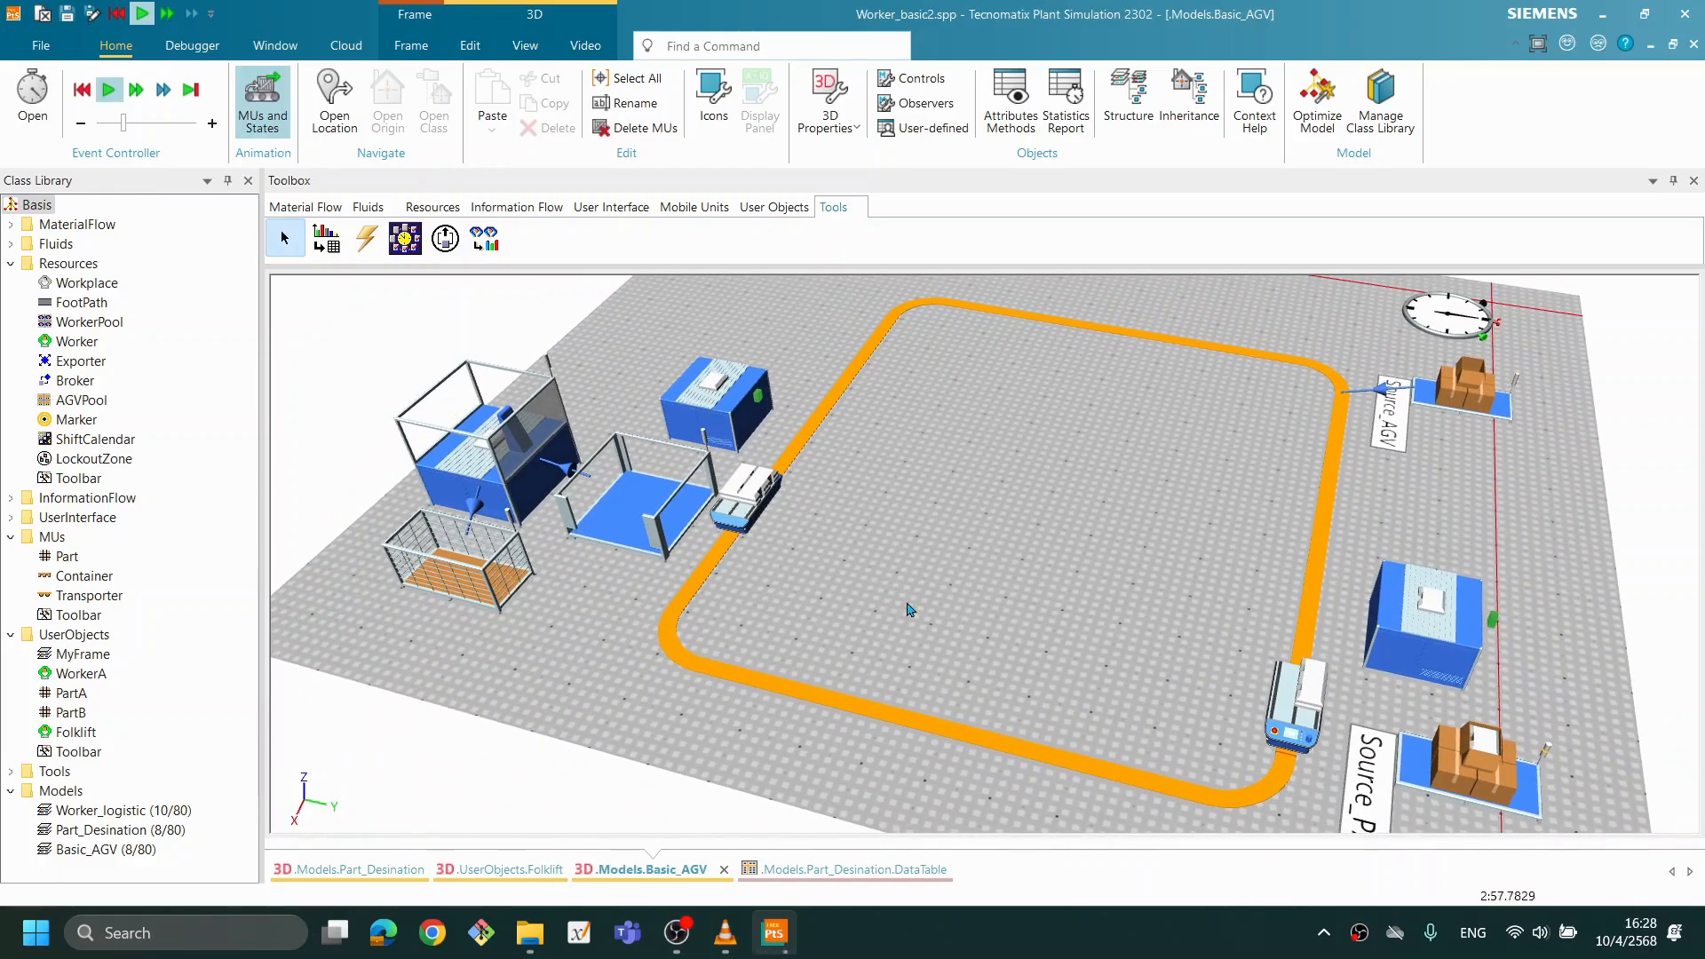
scroll(907, 603, up, 1)
drag(934, 492, 1007, 602)
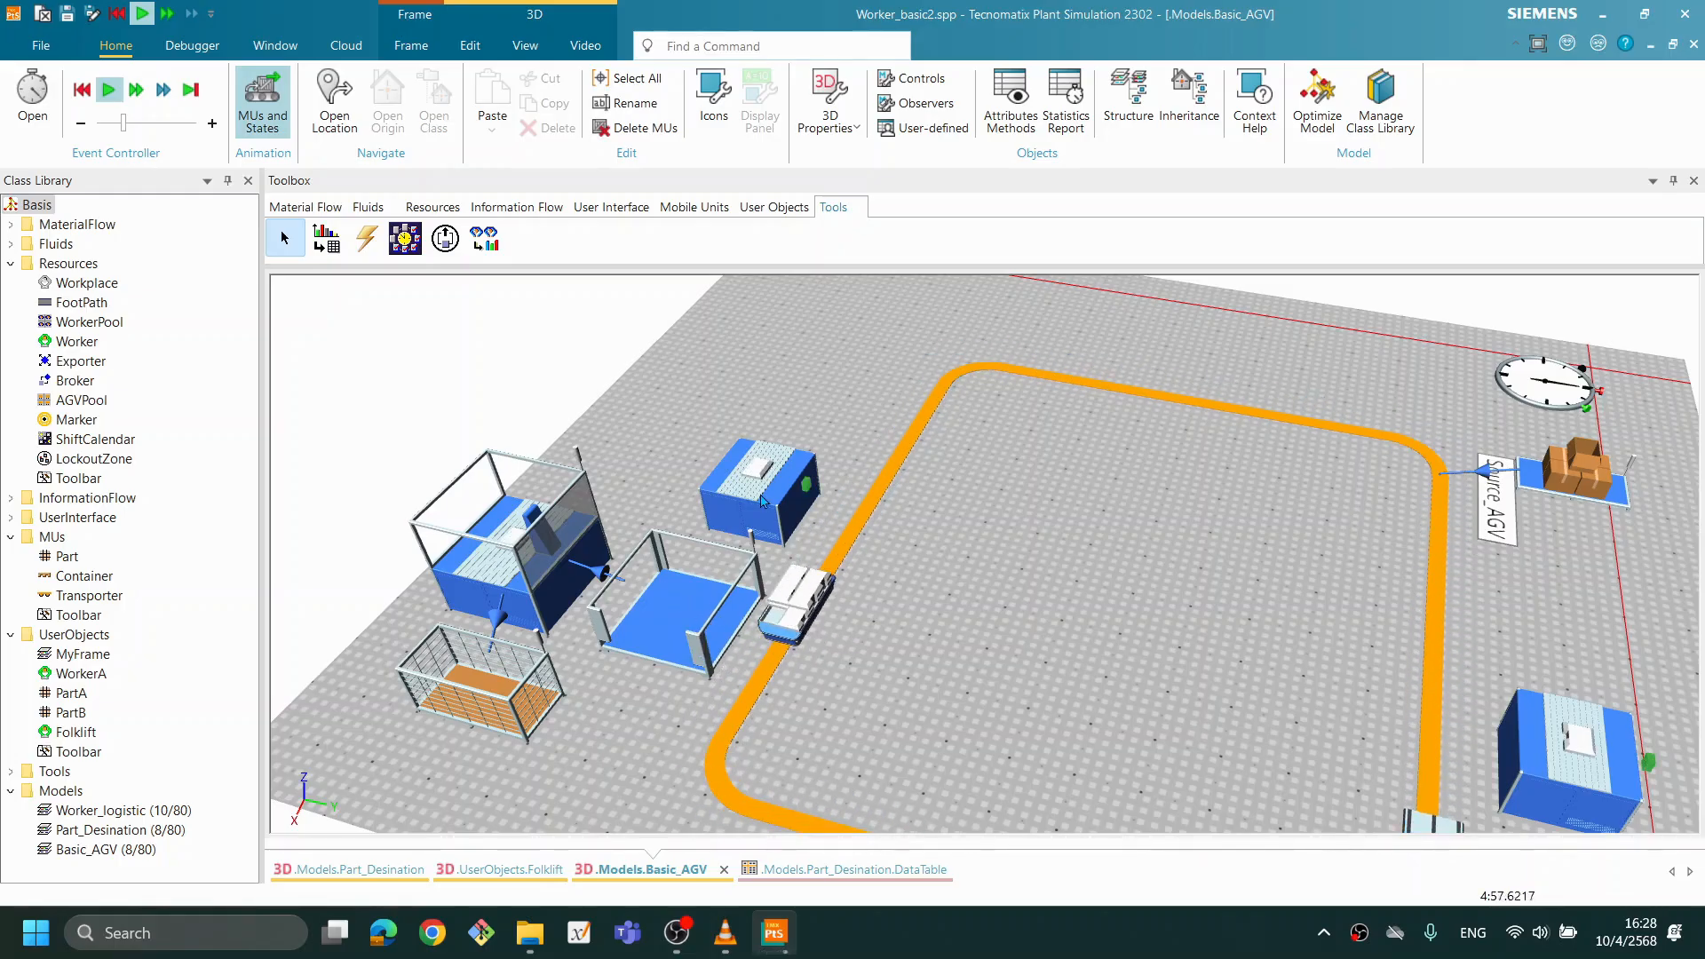
mouse_move(802, 618)
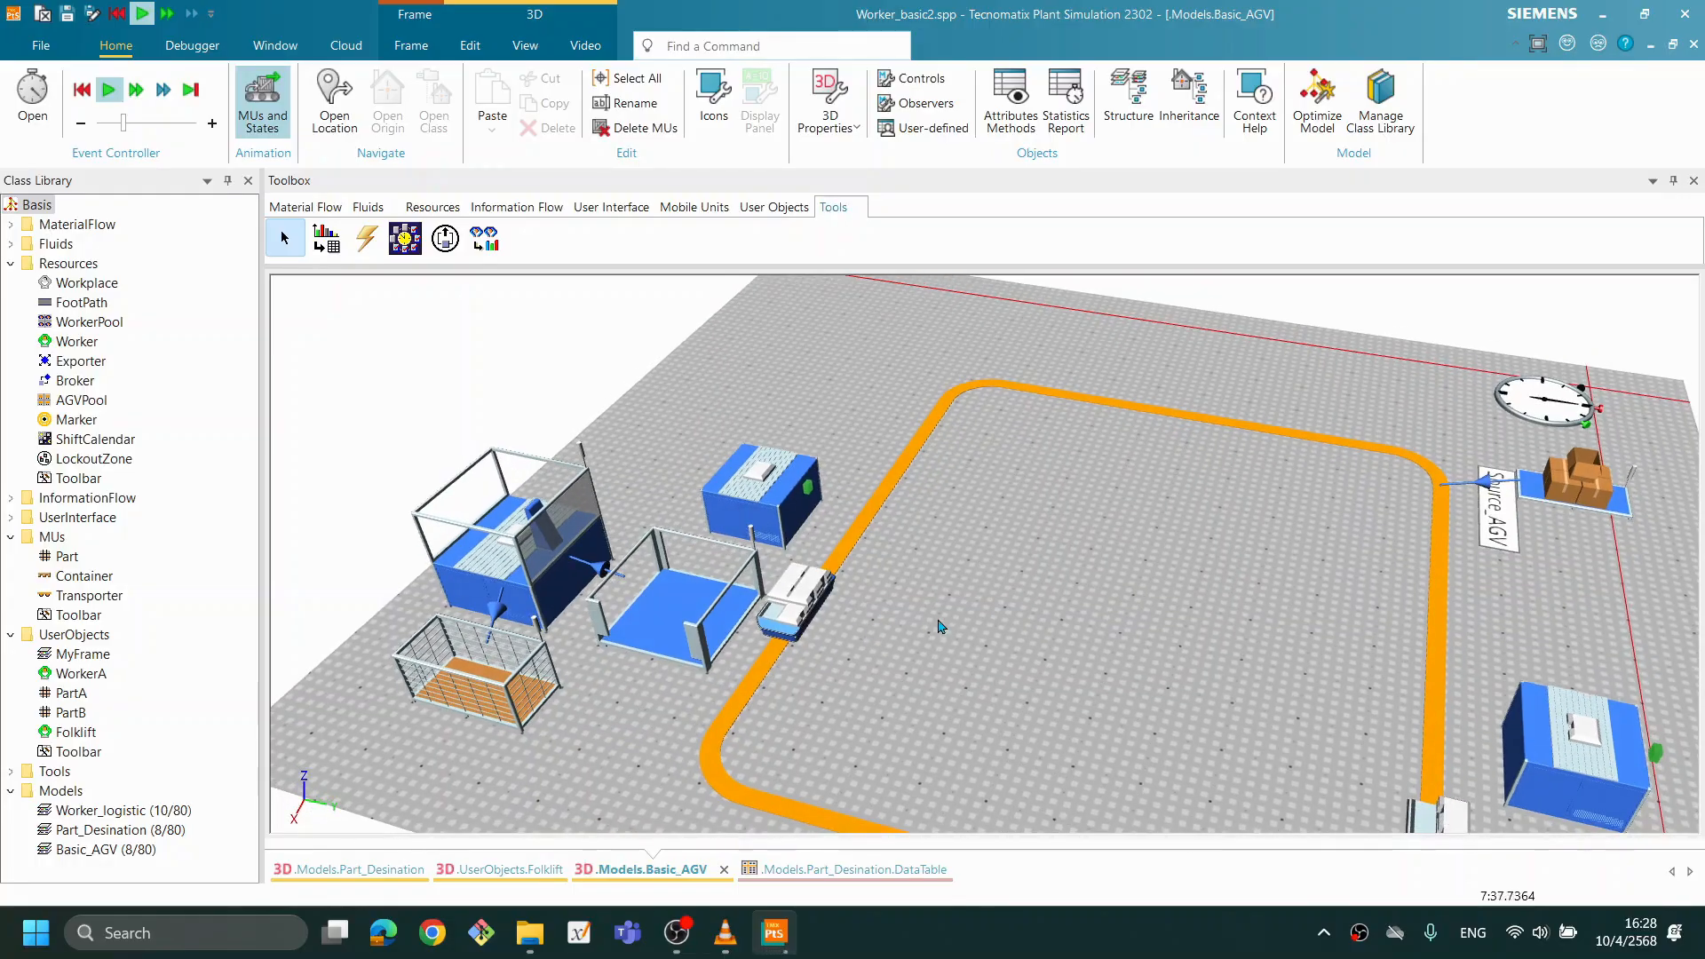
- Check the Station's processing time settings while the simulation runs, and close them without changes
right_click(1049, 636)
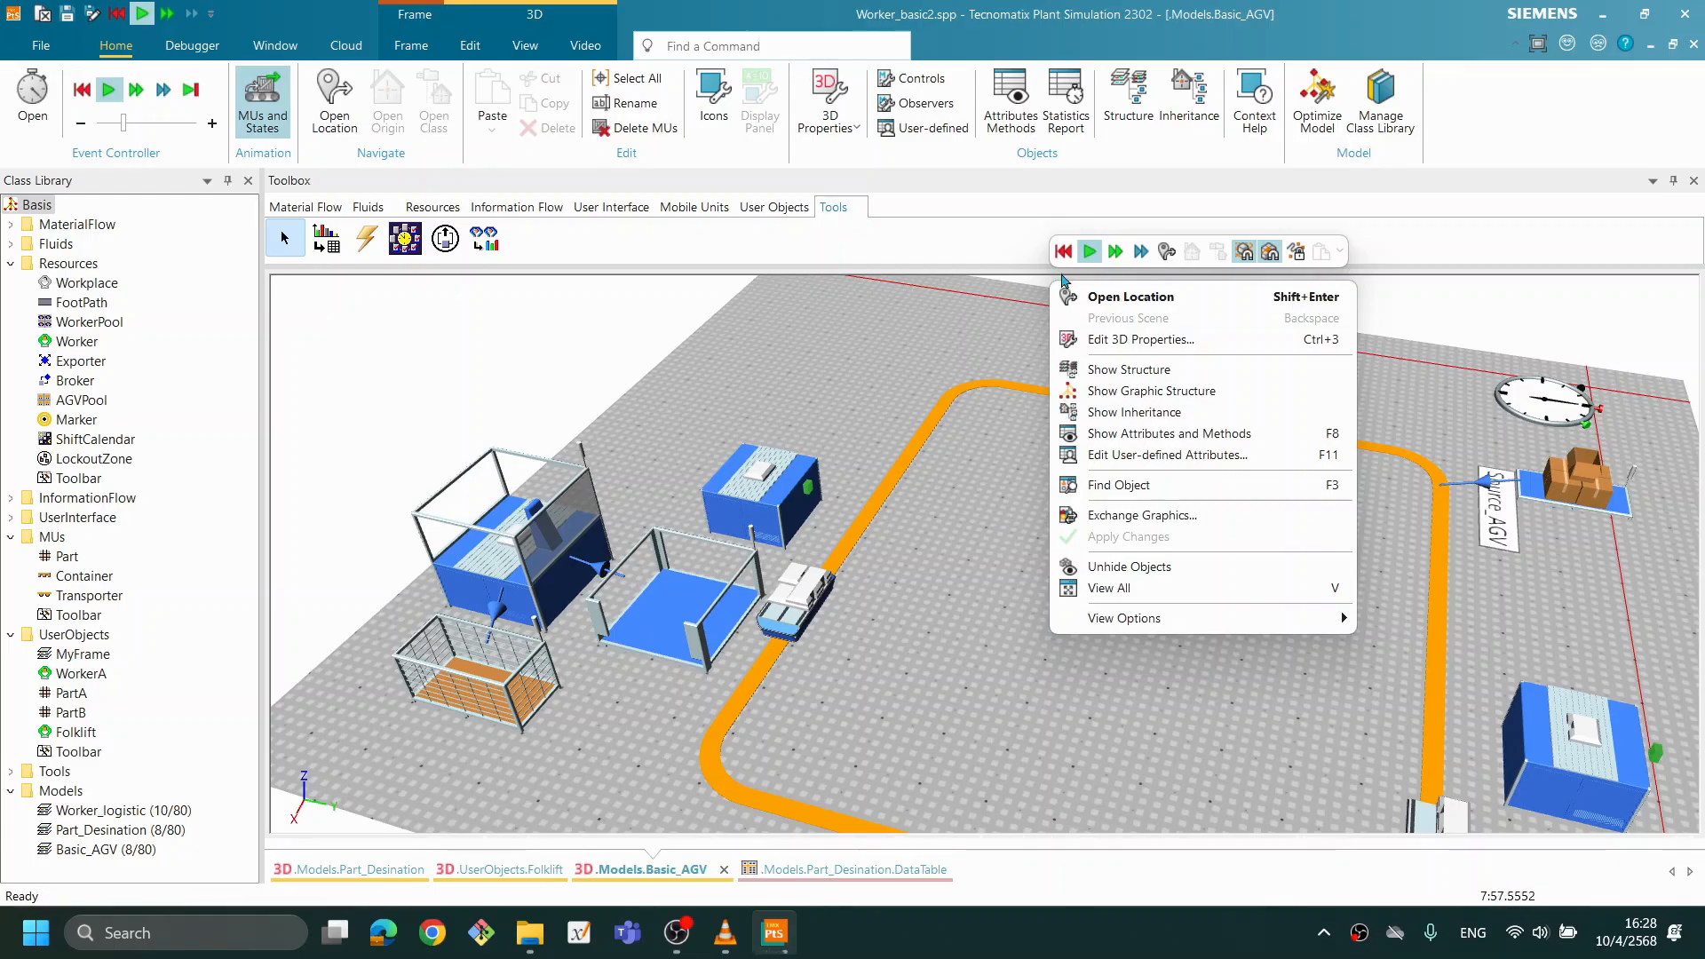
click(949, 642)
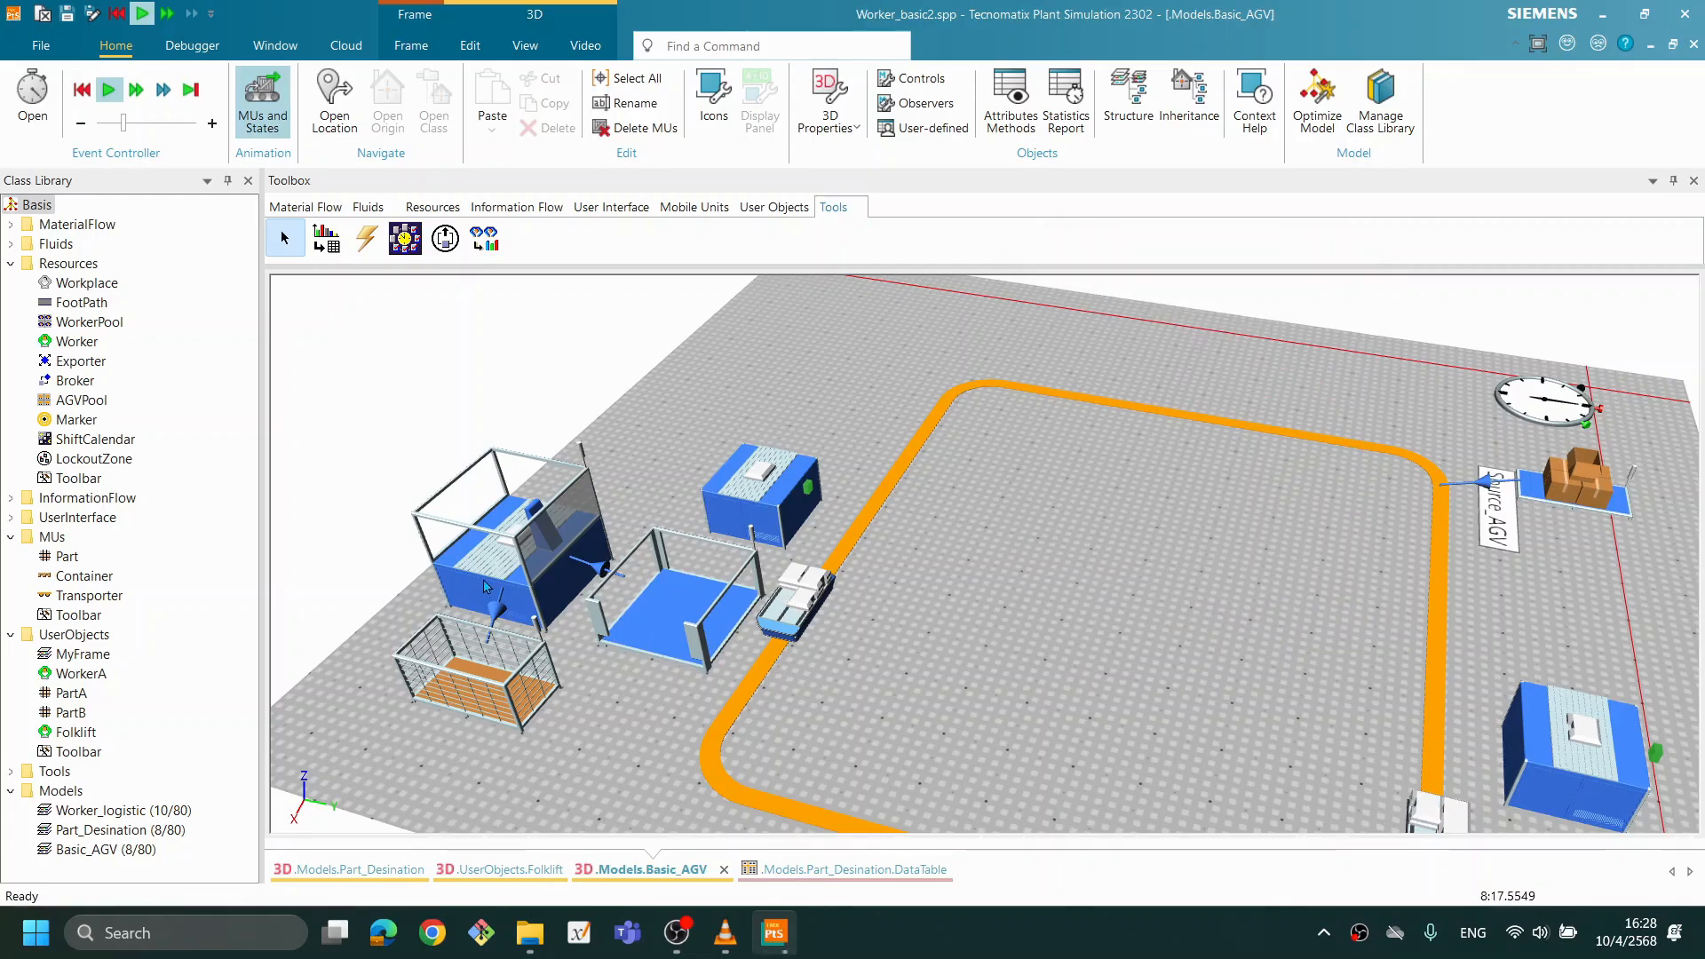
double_click(480, 593)
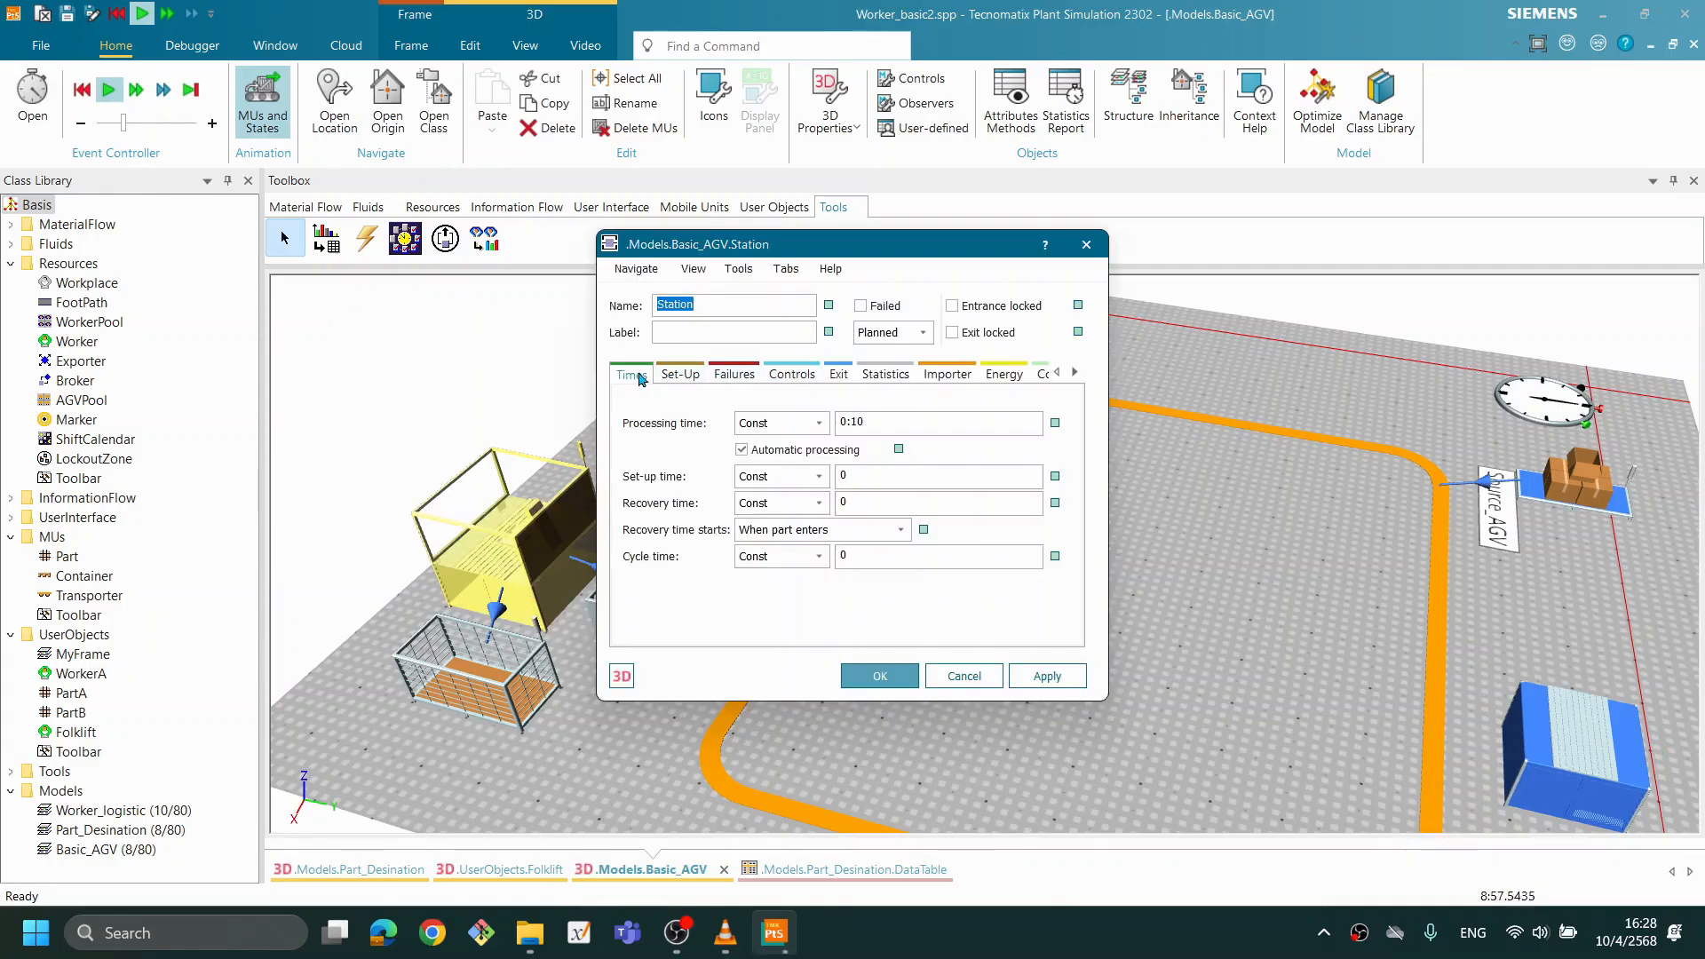
click(964, 682)
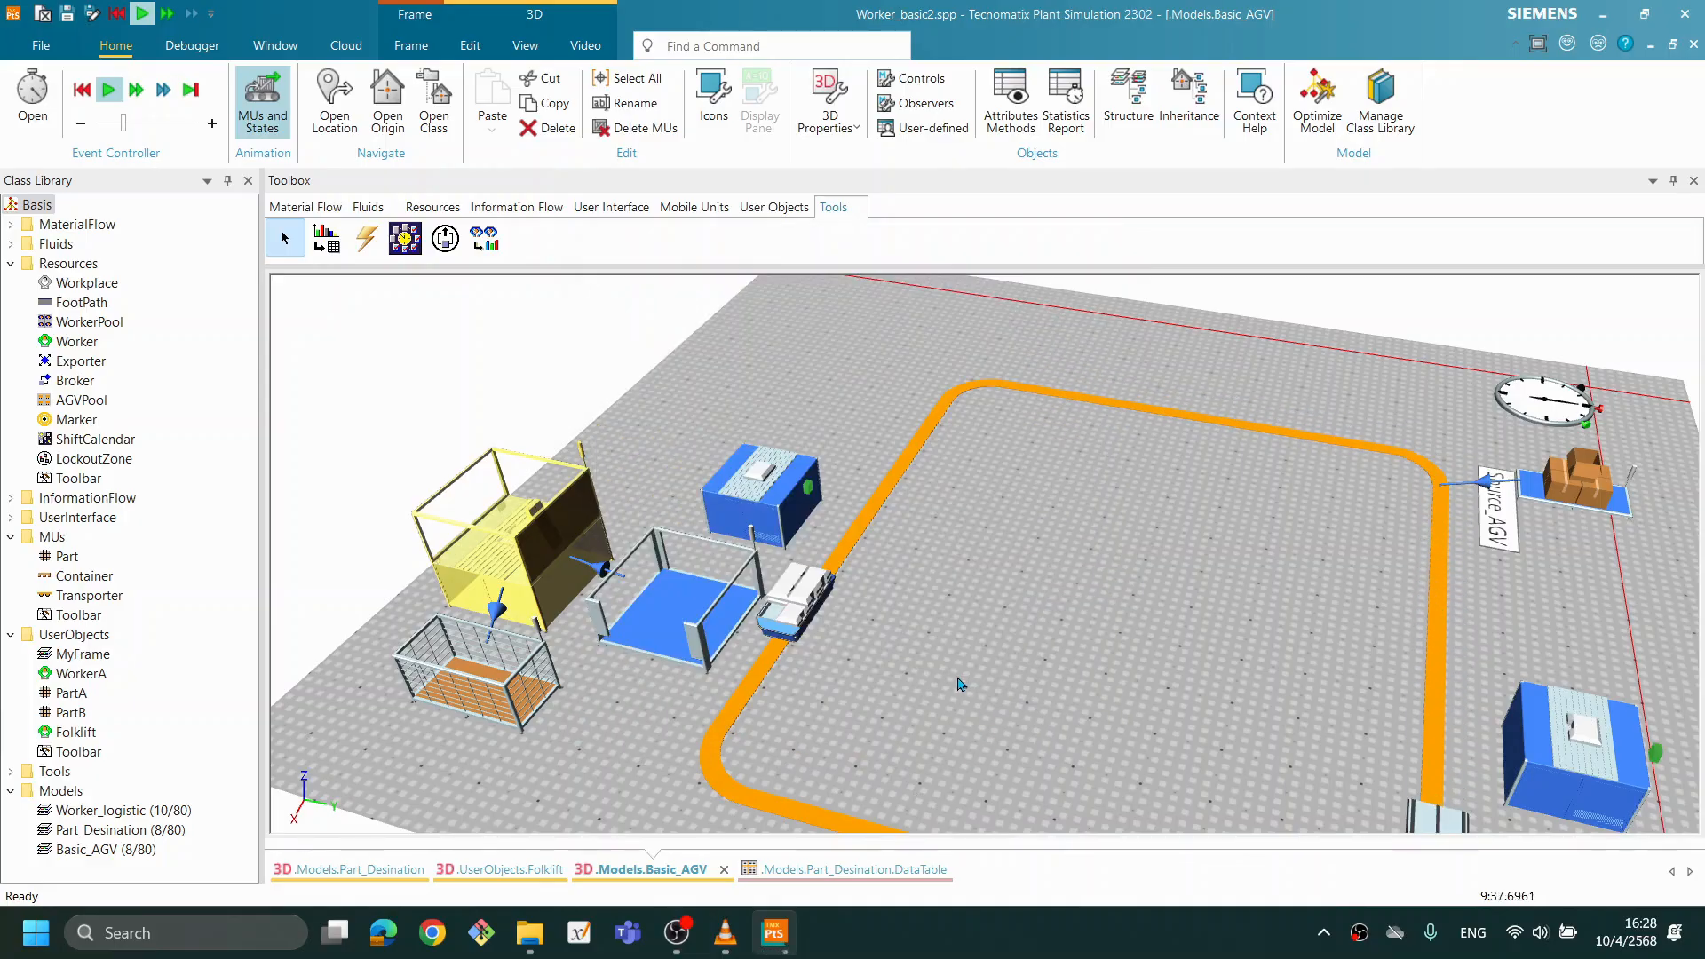
click(958, 748)
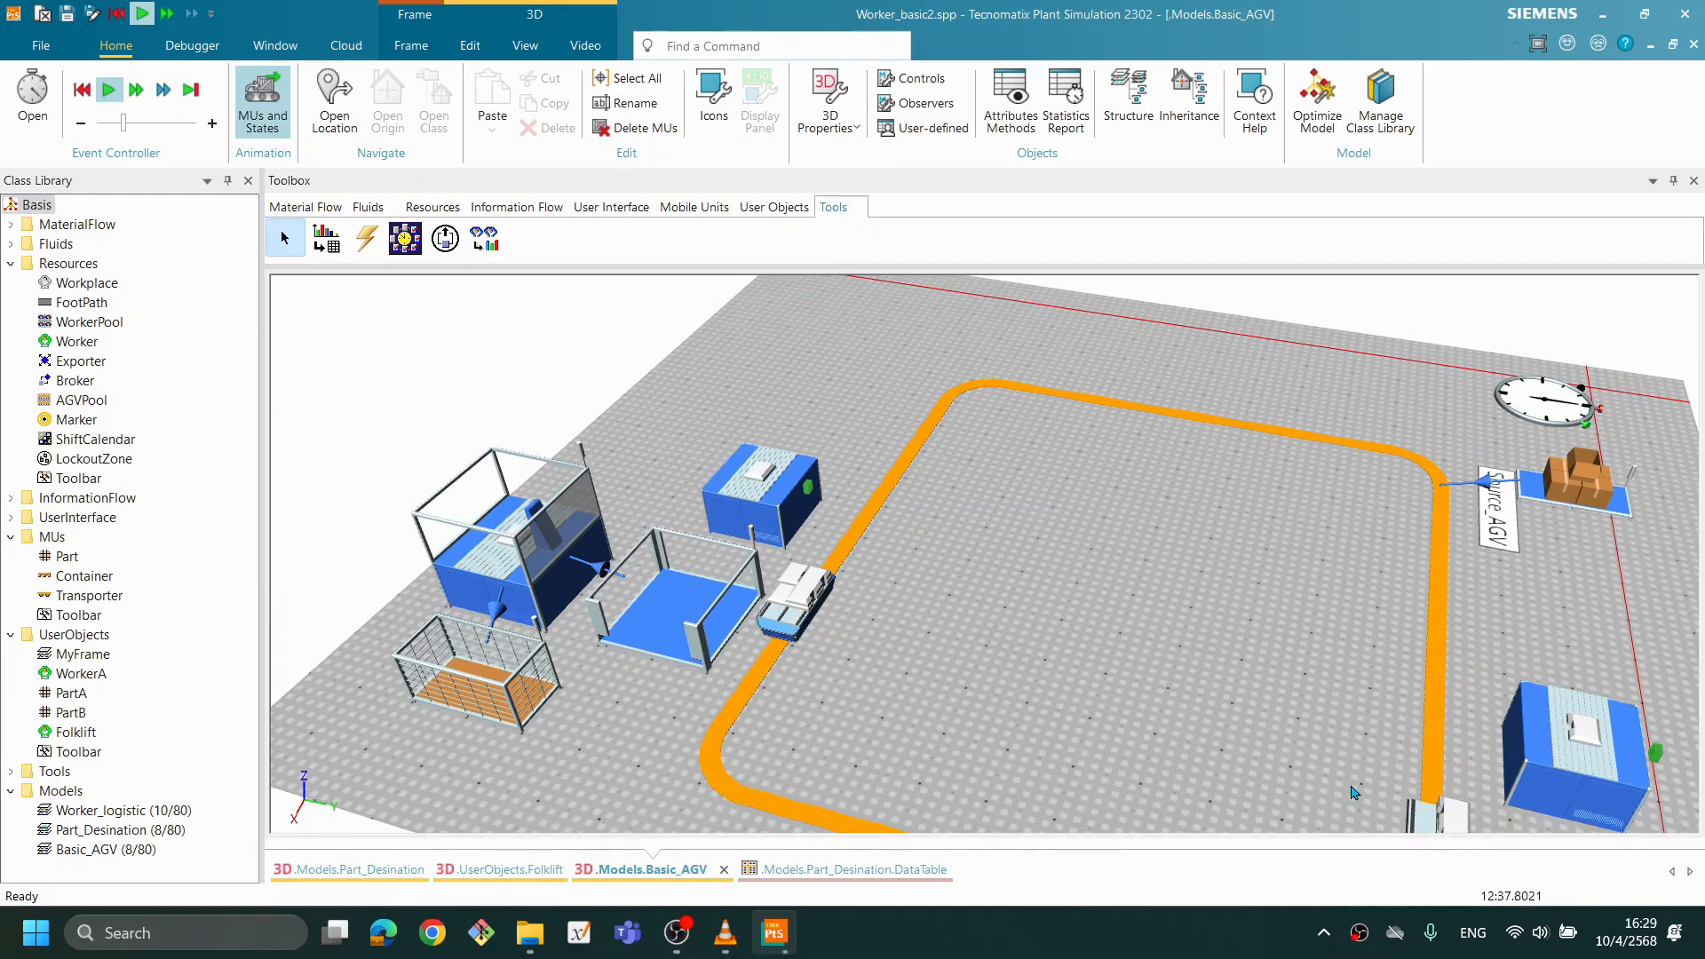
- Reset the running simulation to its start
drag(1142, 735, 972, 717)
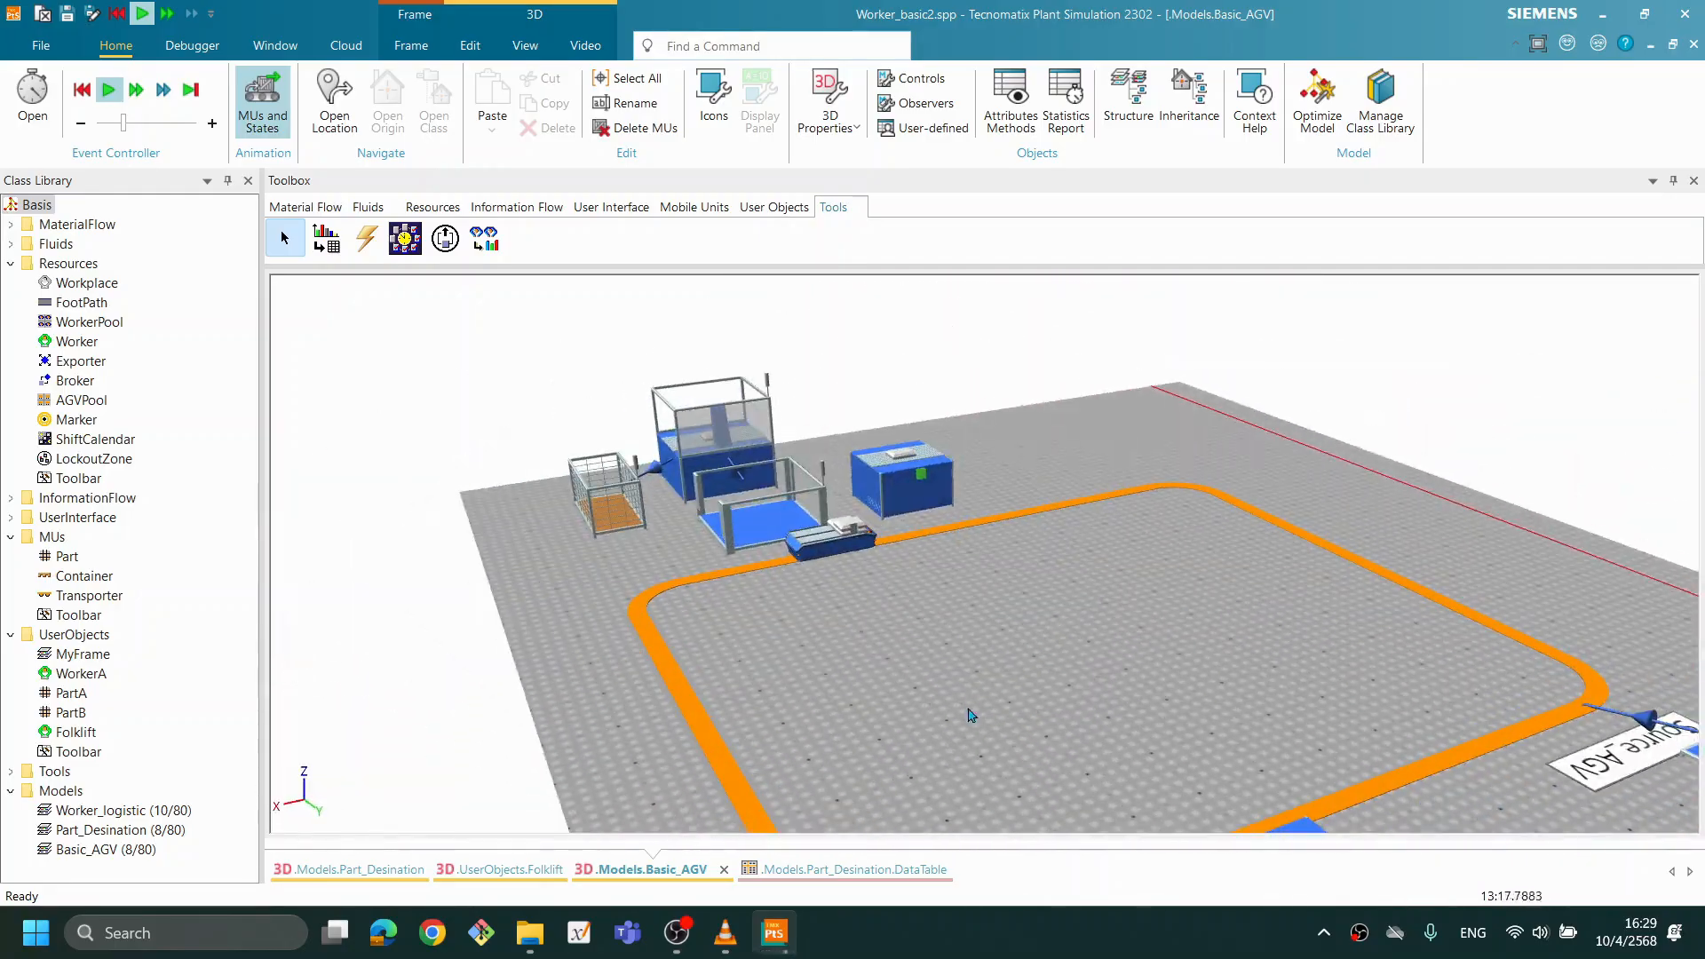
right_click(1062, 632)
click(1095, 242)
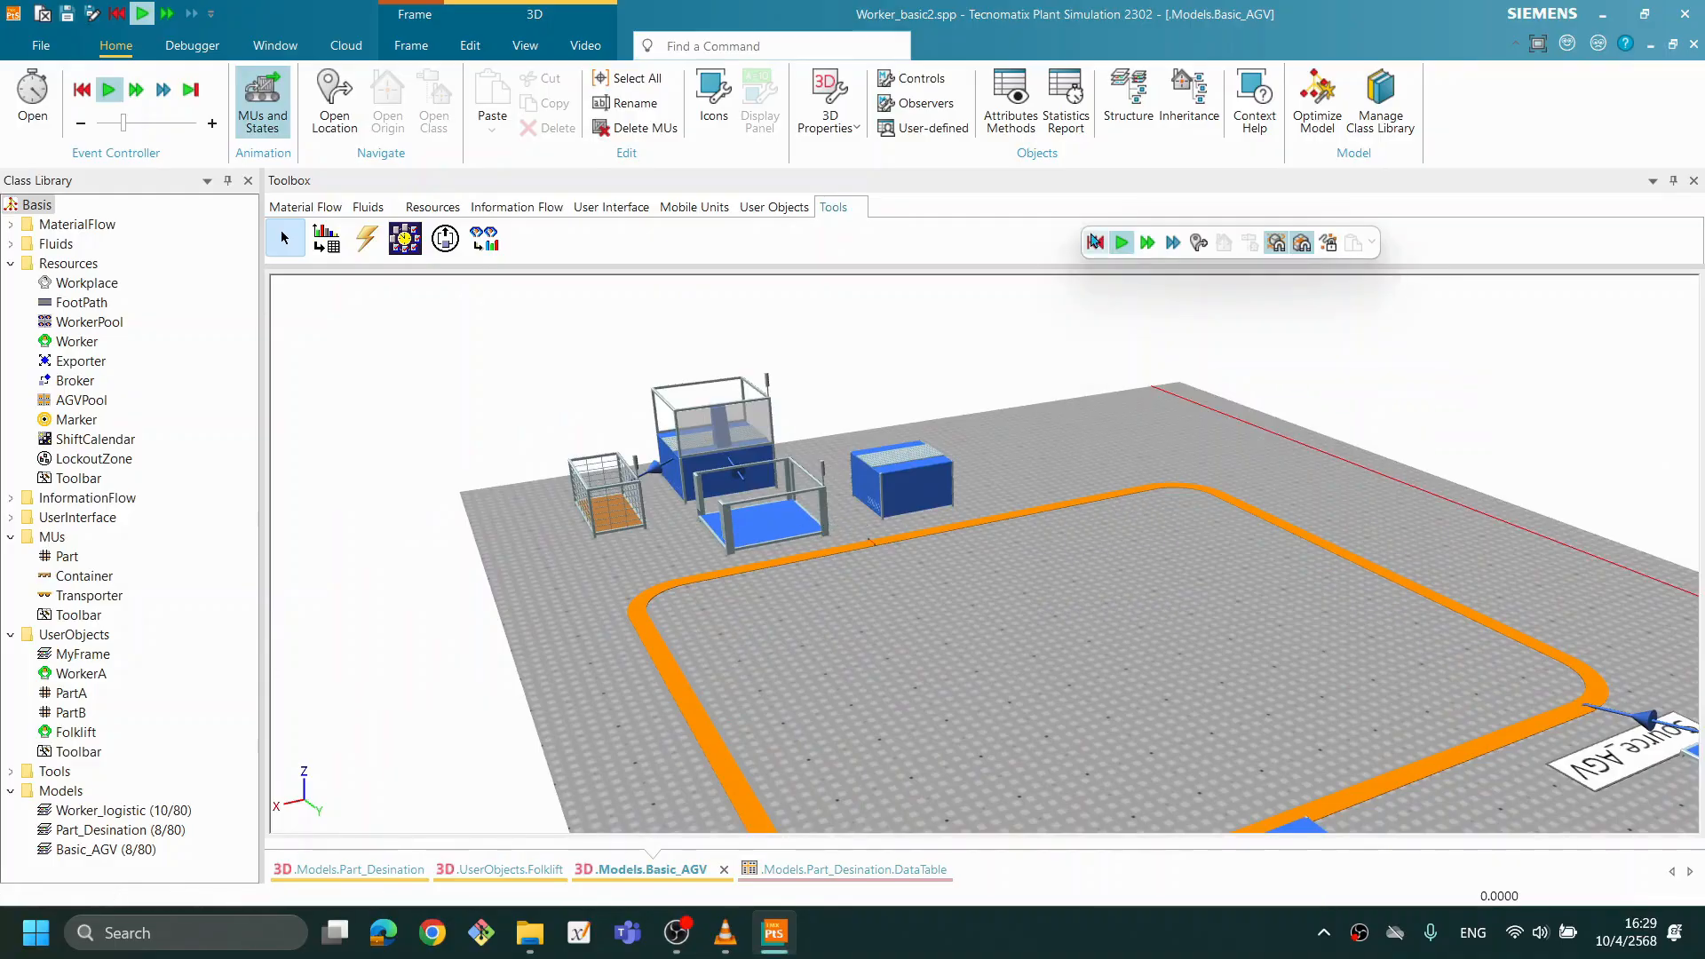
- Set the processing time of the loading TransferStation beside Source_PART to 0:02 and close its settings
drag(835, 678, 1036, 686)
drag(1006, 523, 1111, 634)
double_click(1203, 558)
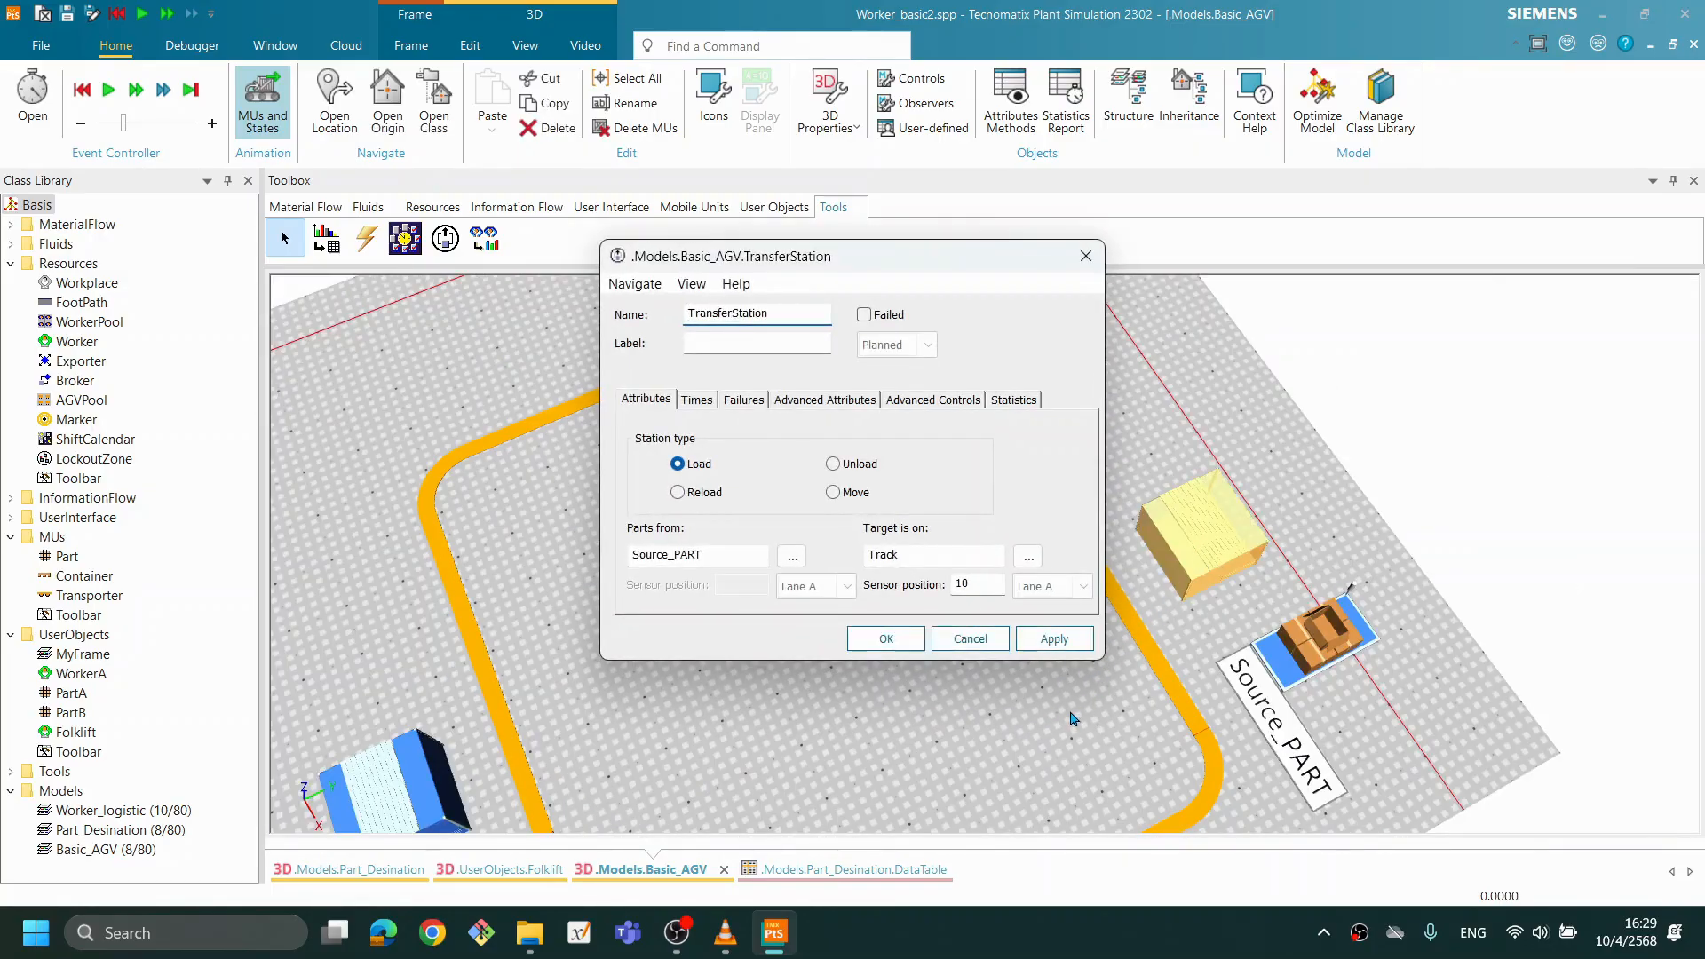
drag(1062, 742, 1070, 710)
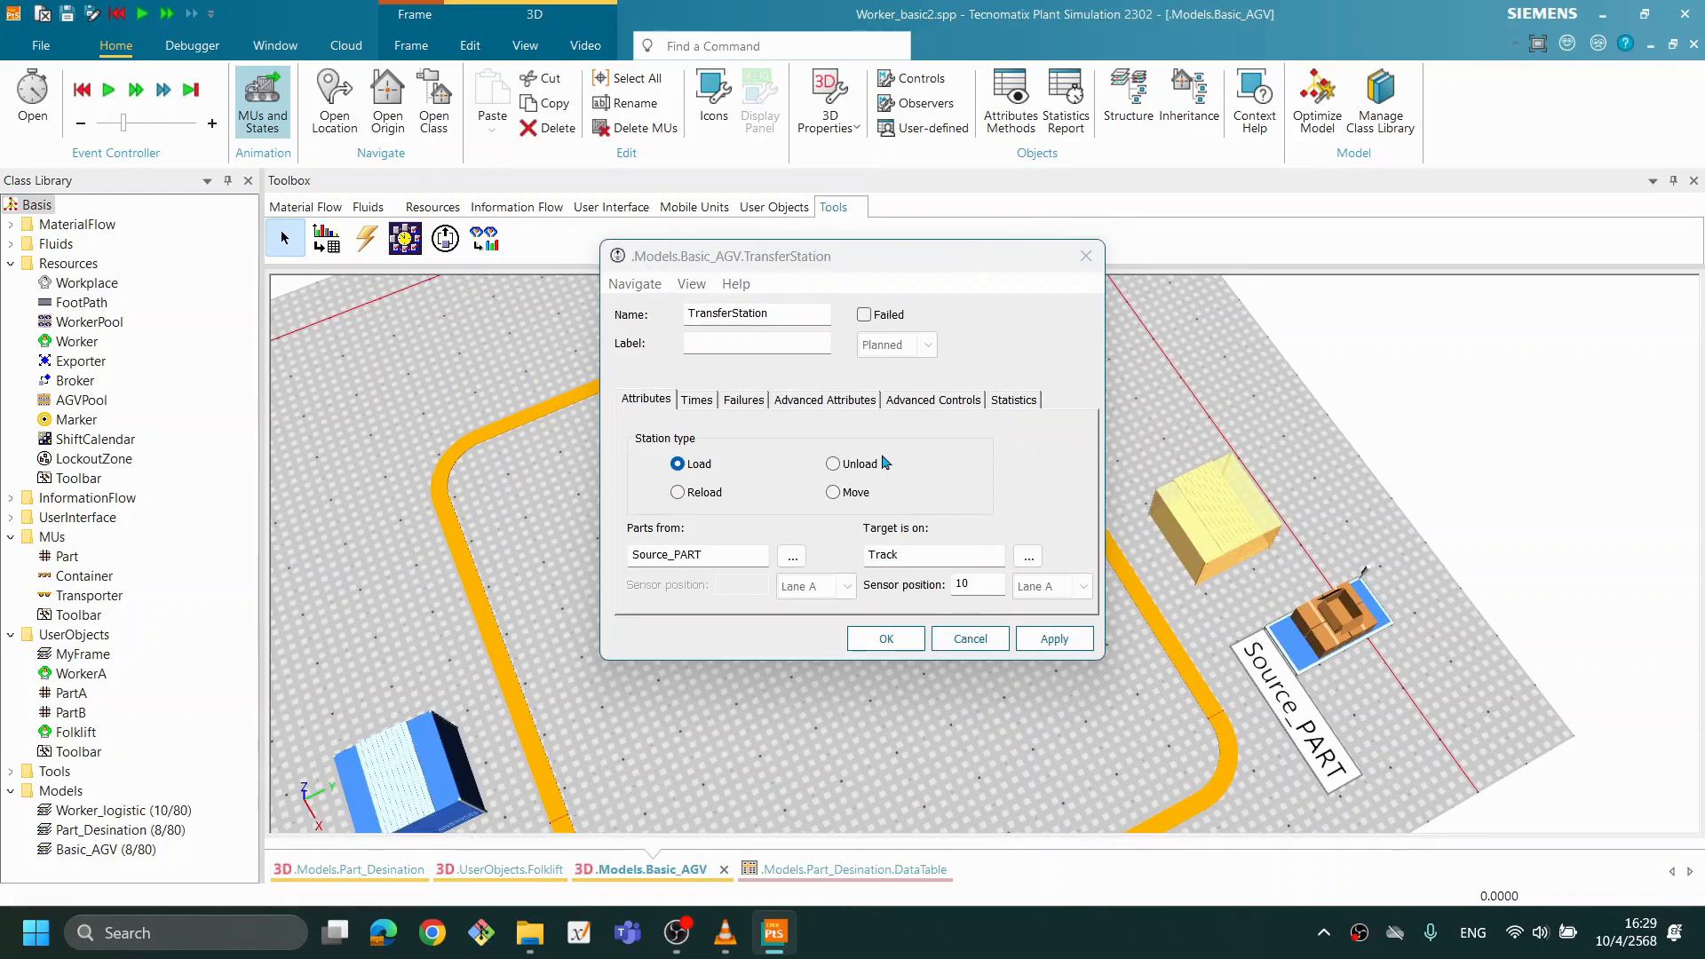
drag(882, 264, 1007, 260)
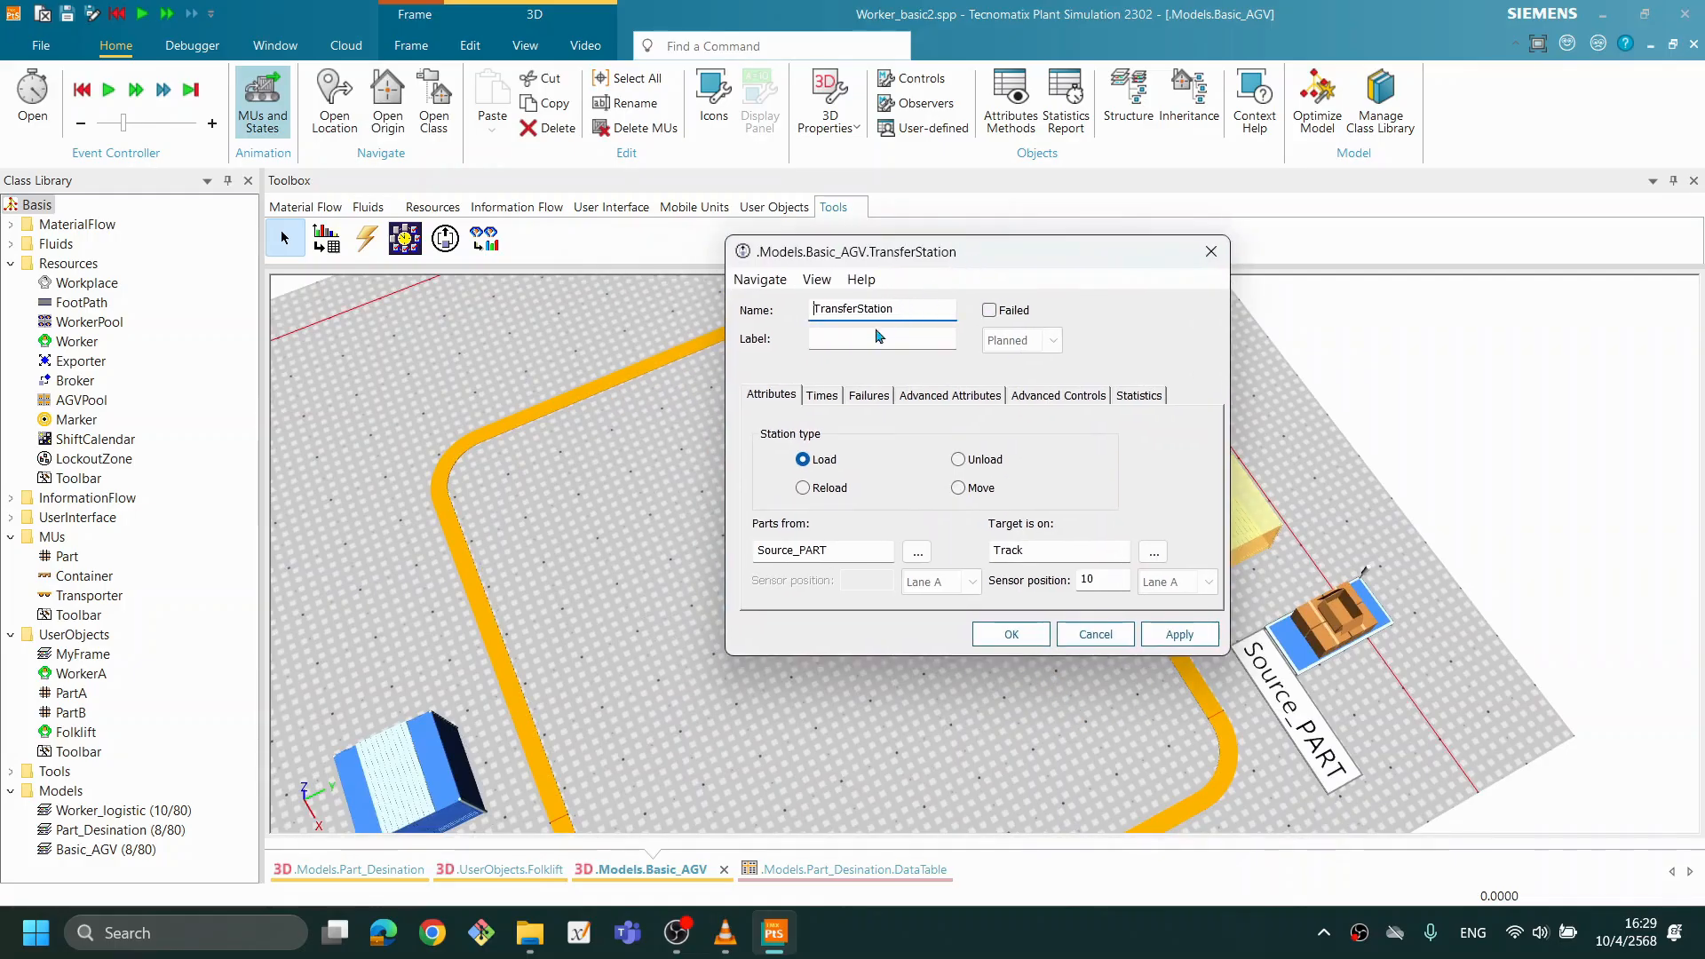
click(826, 397)
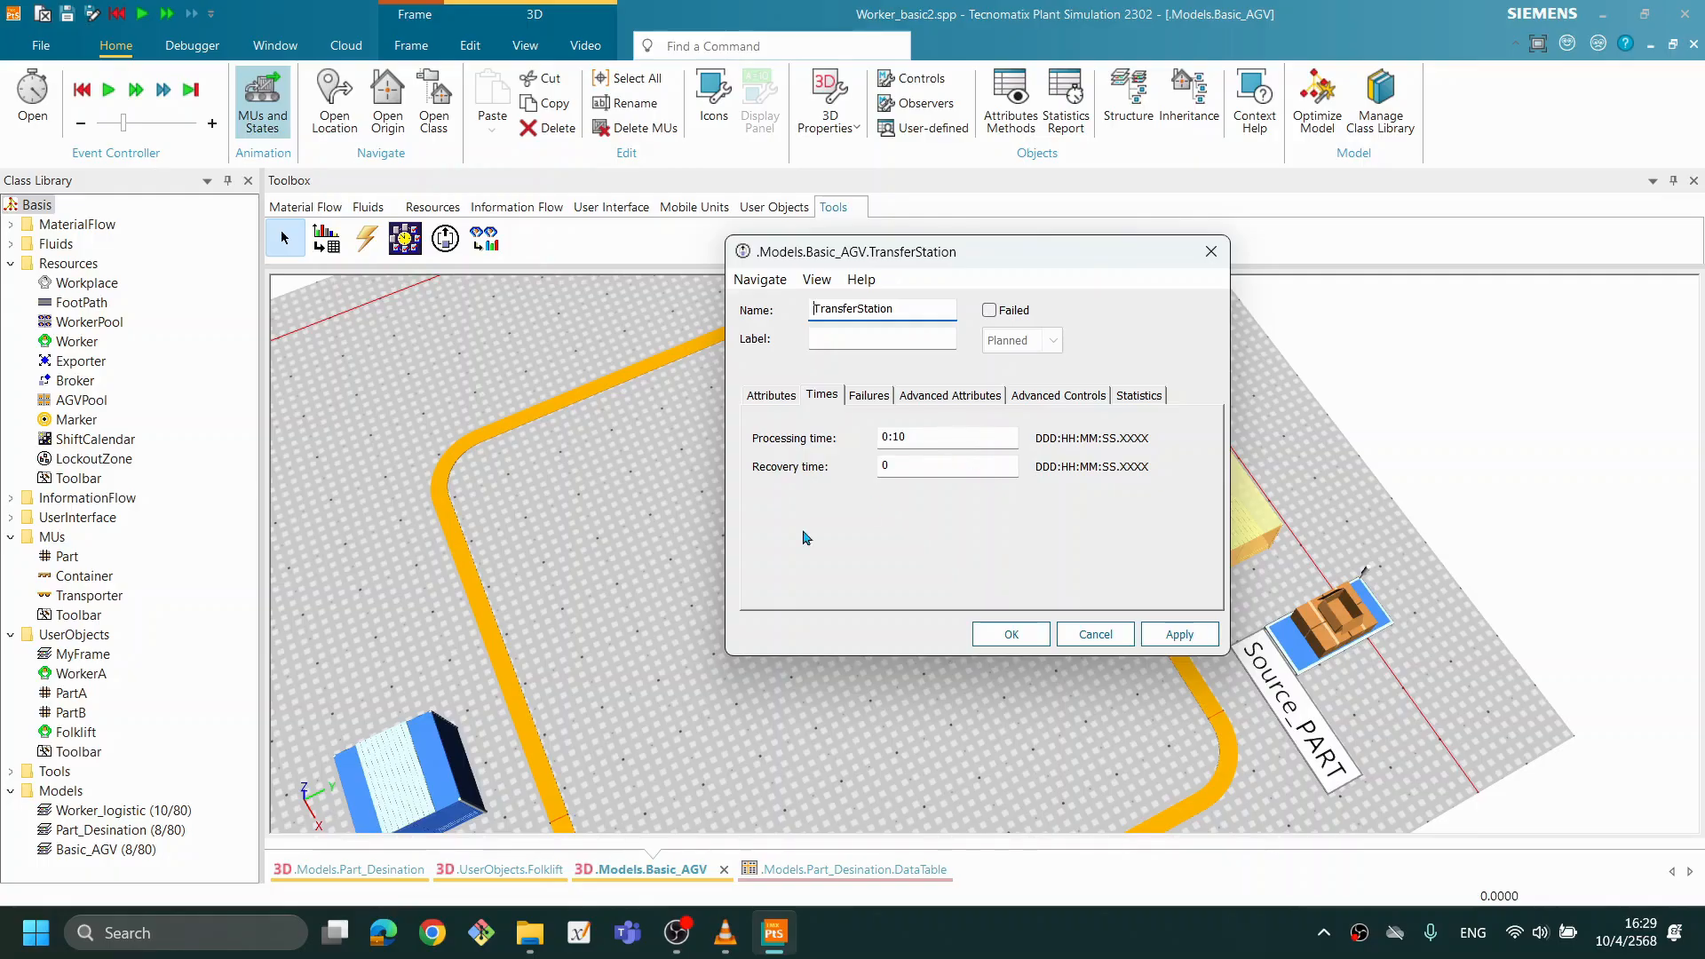
scroll(578, 710, down, 3)
drag(654, 791, 573, 673)
drag(421, 721, 435, 704)
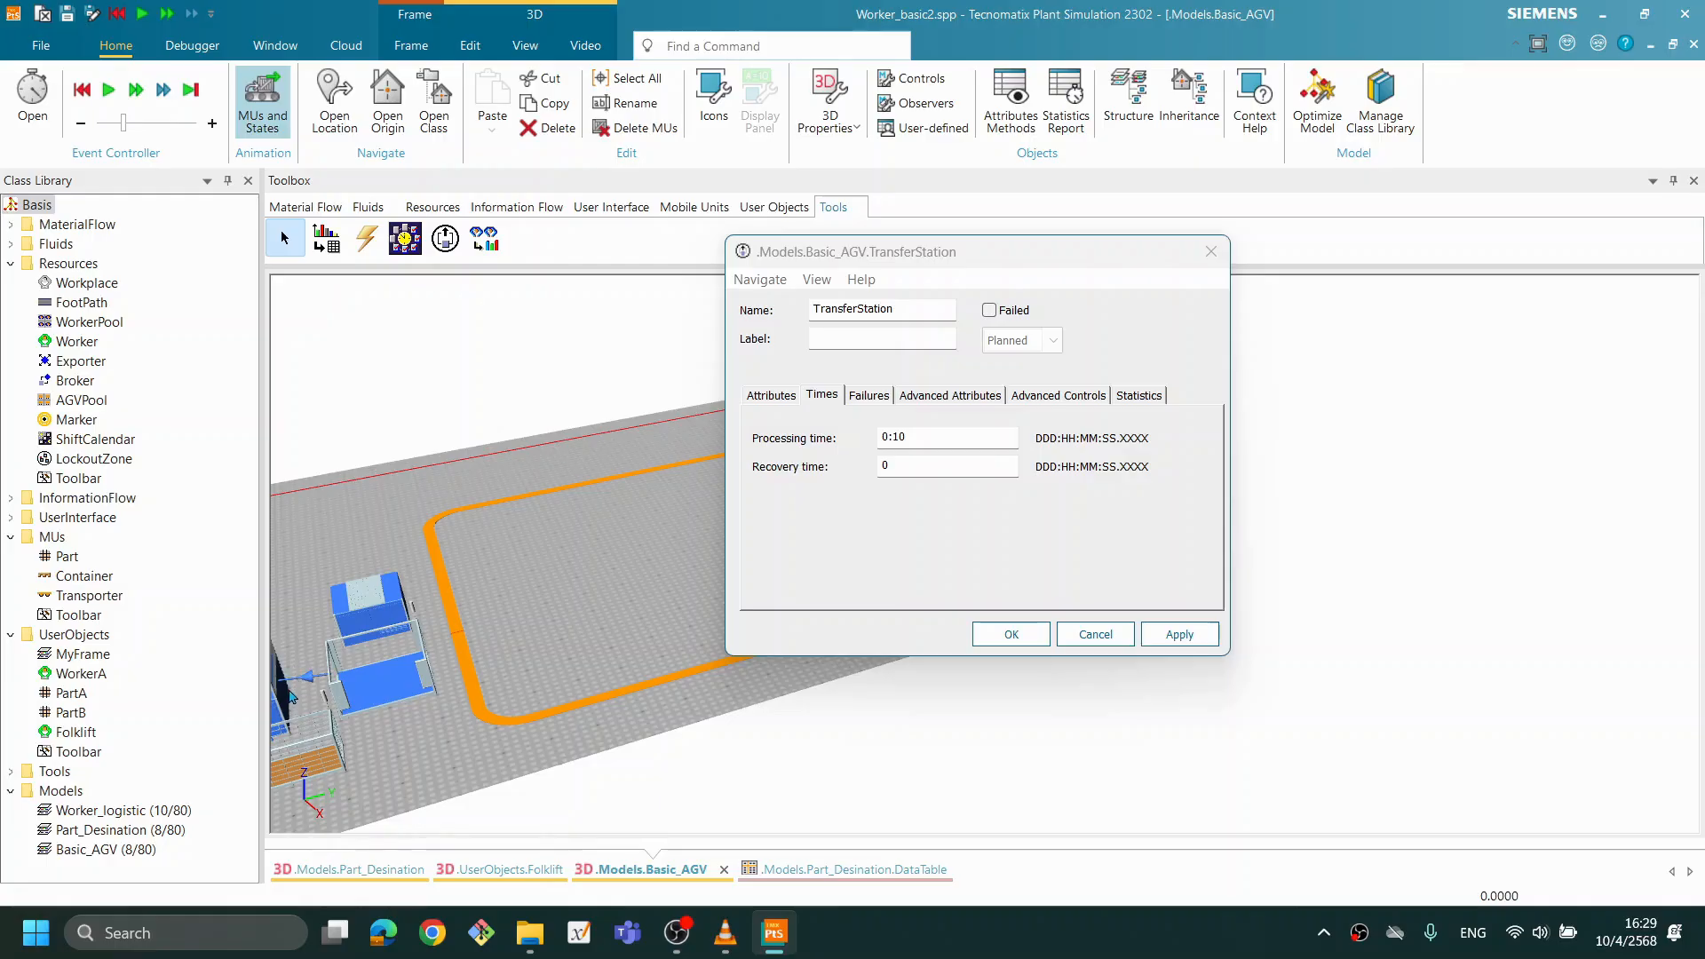
drag(621, 640, 848, 653)
drag(764, 699, 706, 703)
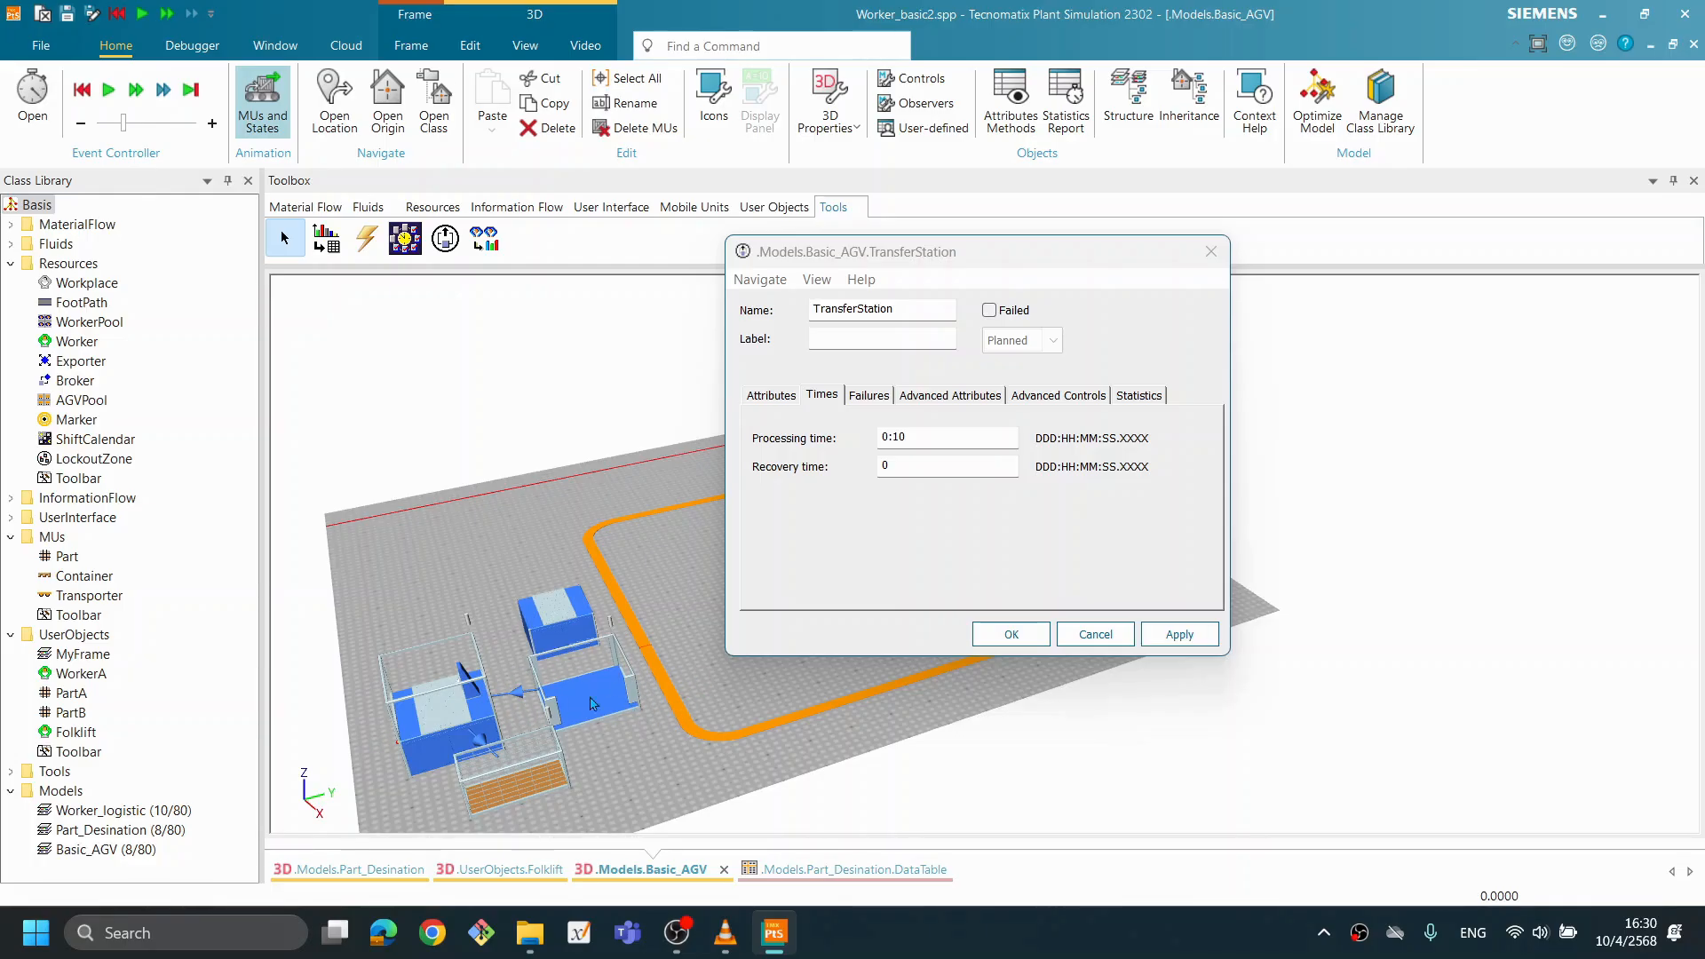
drag(730, 762, 670, 760)
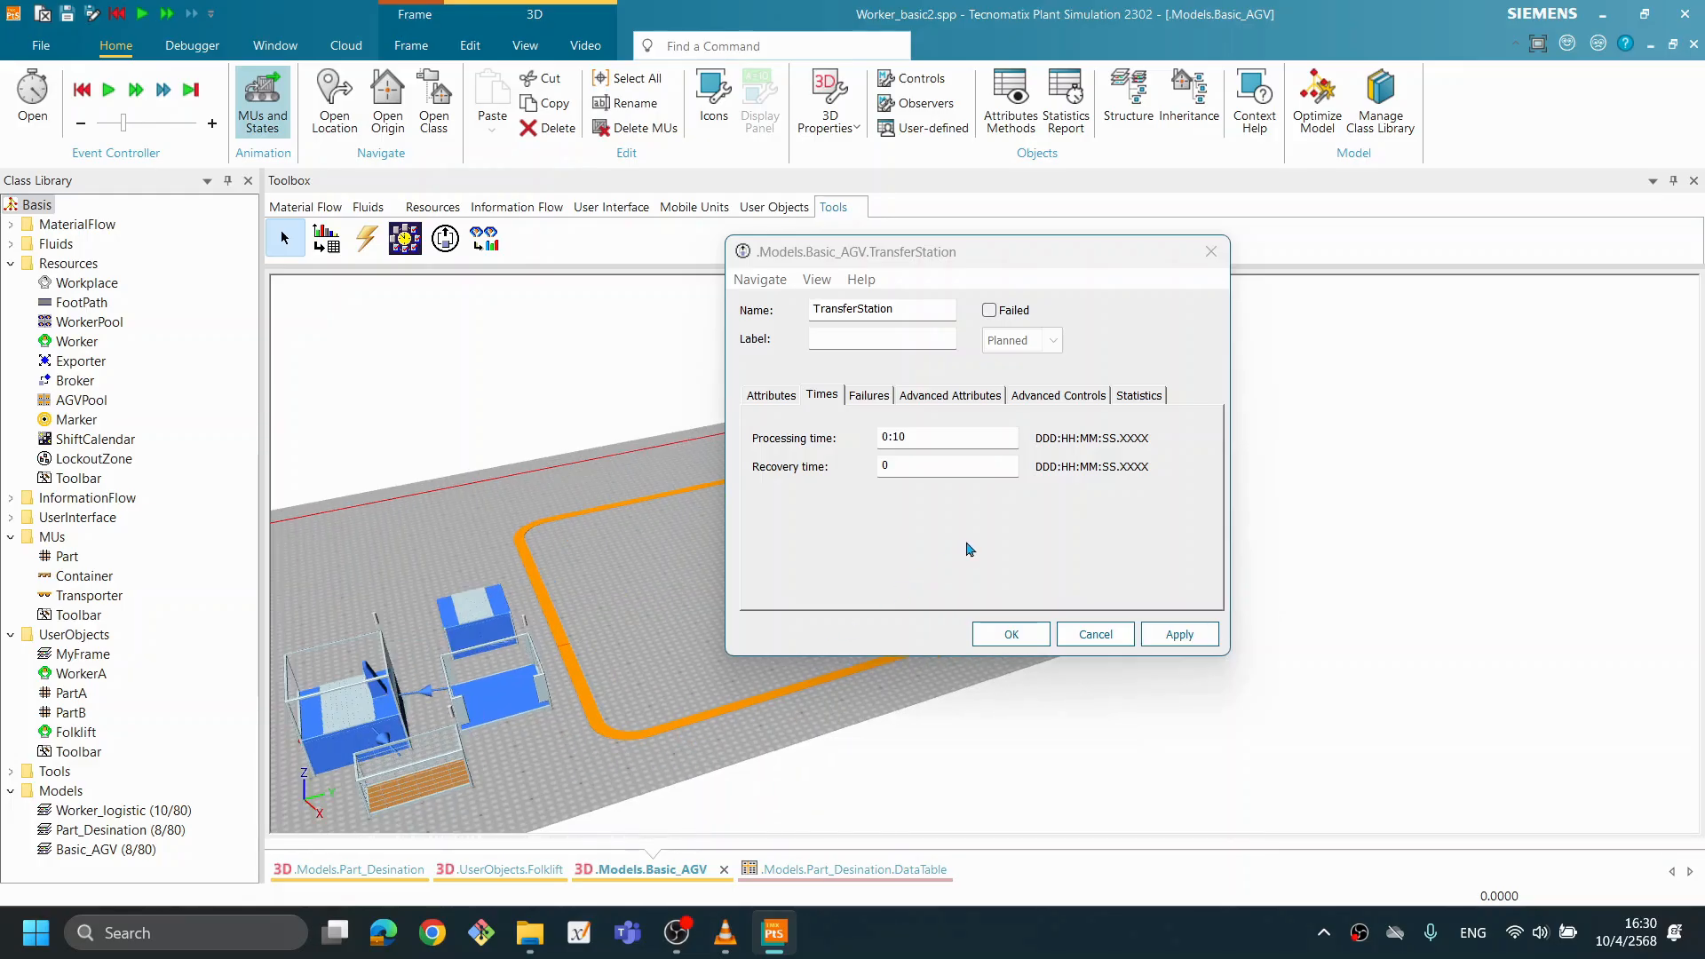
click(940, 438)
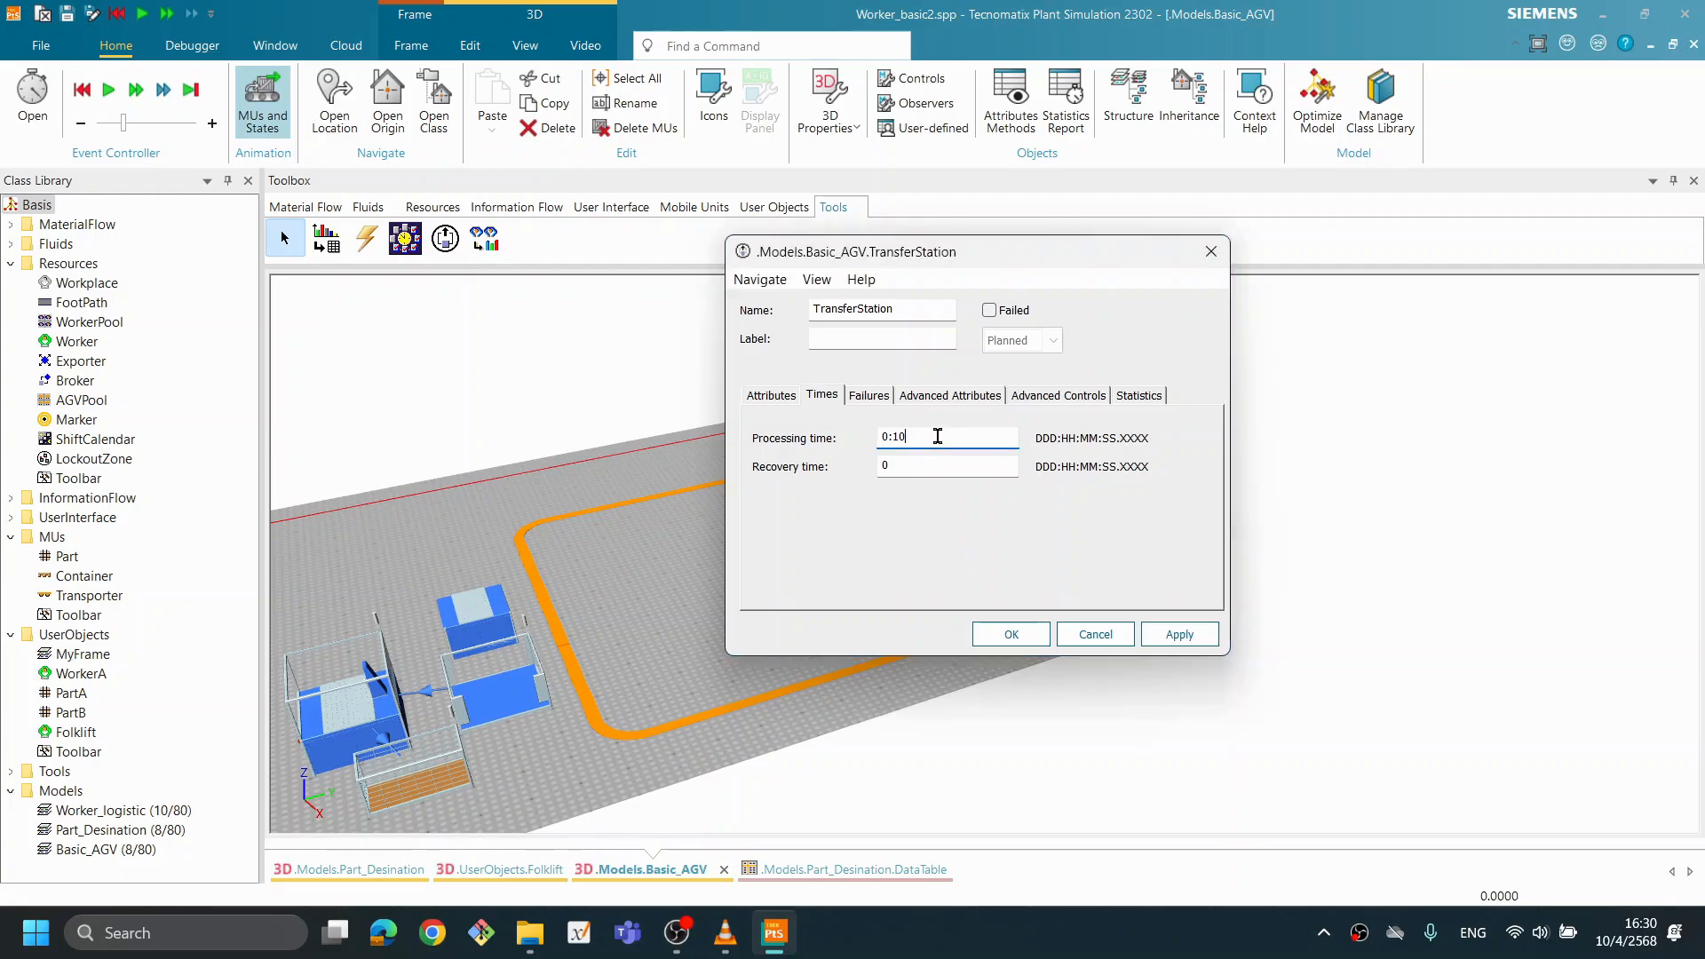
drag(939, 436, 712, 445)
text(2)
click(1172, 635)
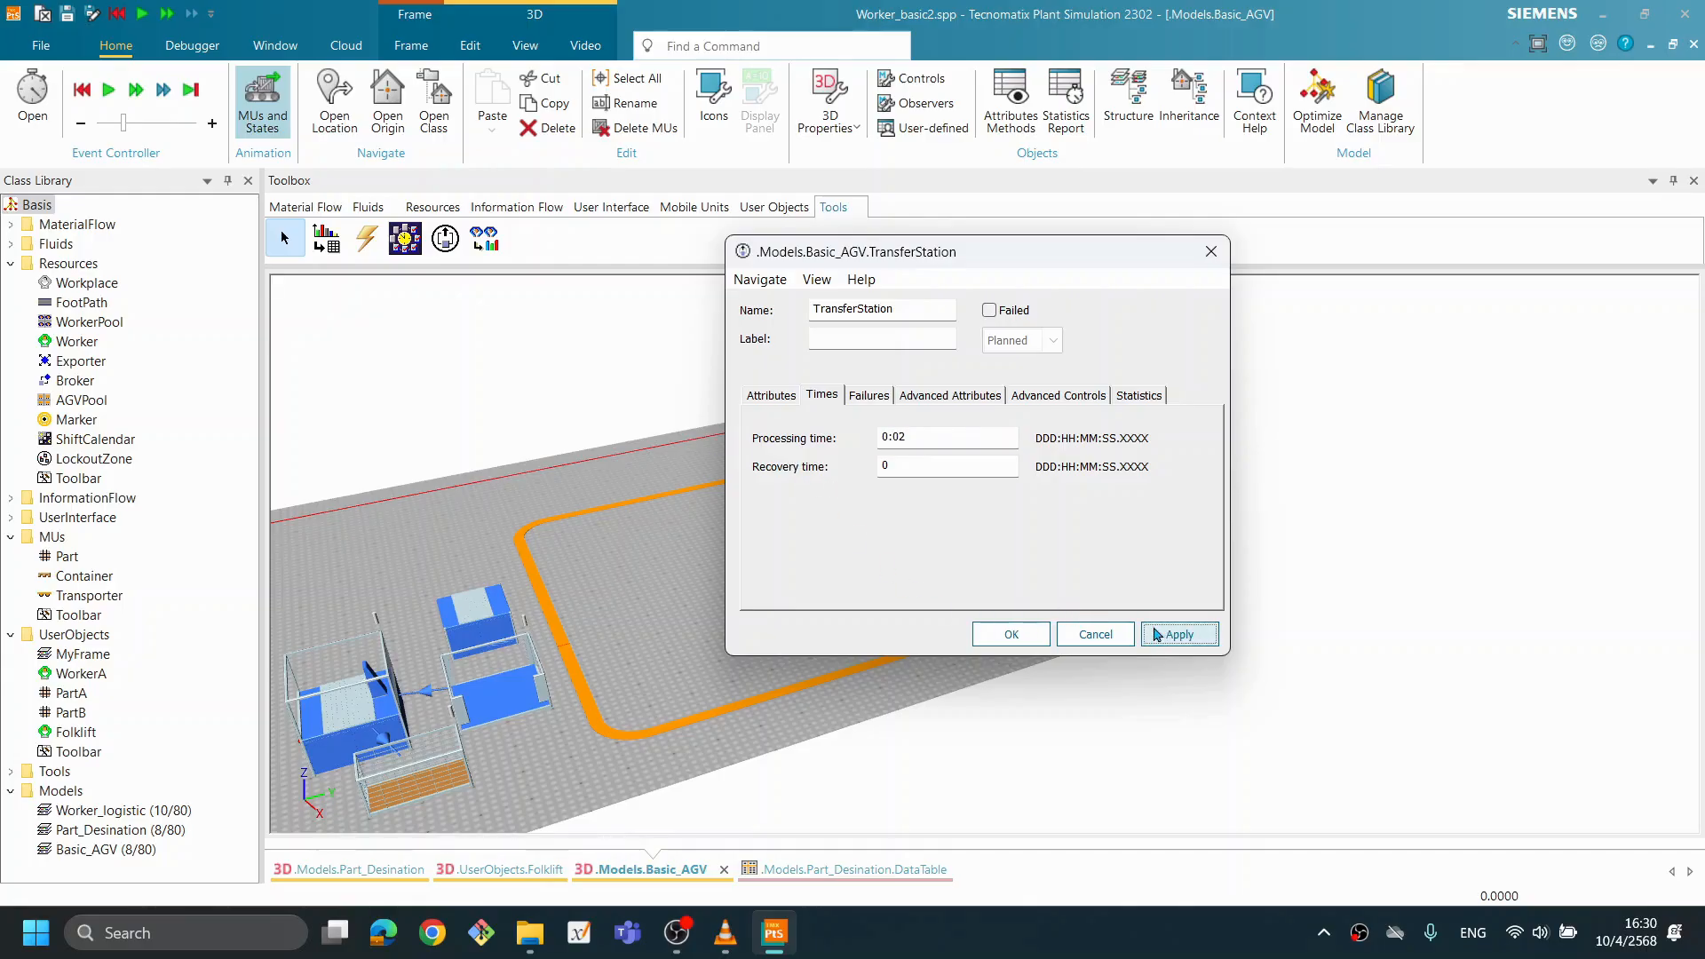
click(1001, 634)
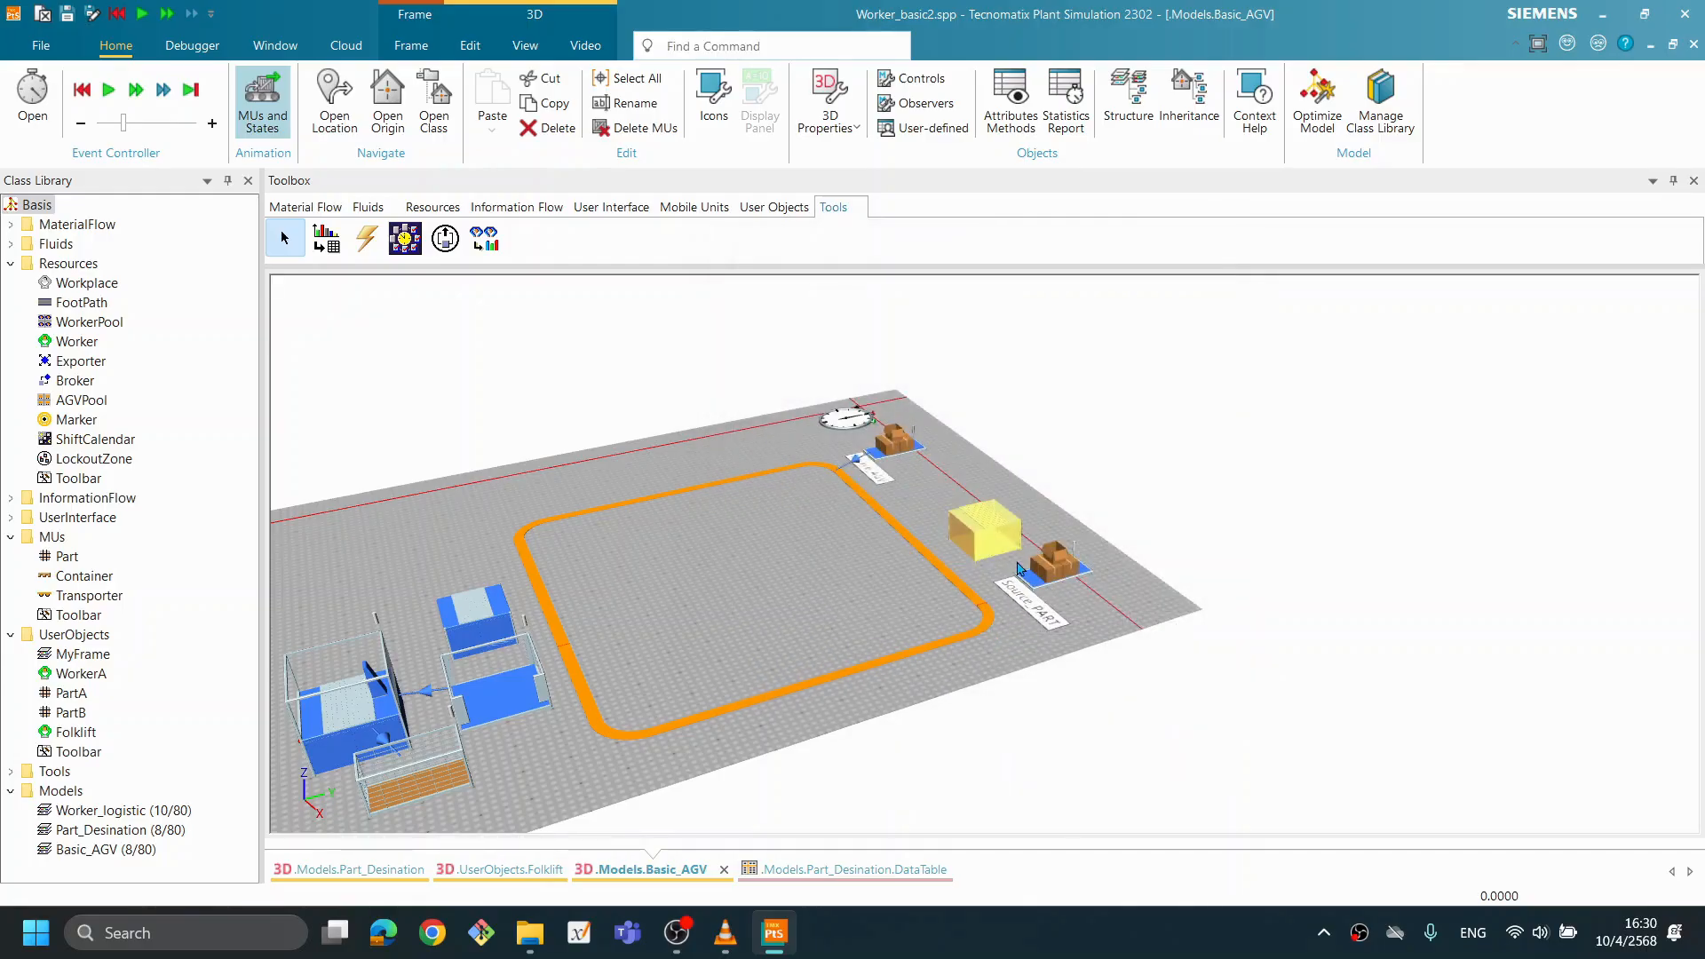
- Set the processing time of TransferStation1, the unloading station beside the Buffer, to 2 seconds and close its settings
drag(1162, 595, 1569, 650)
drag(1417, 718, 1369, 732)
drag(1191, 690, 1118, 664)
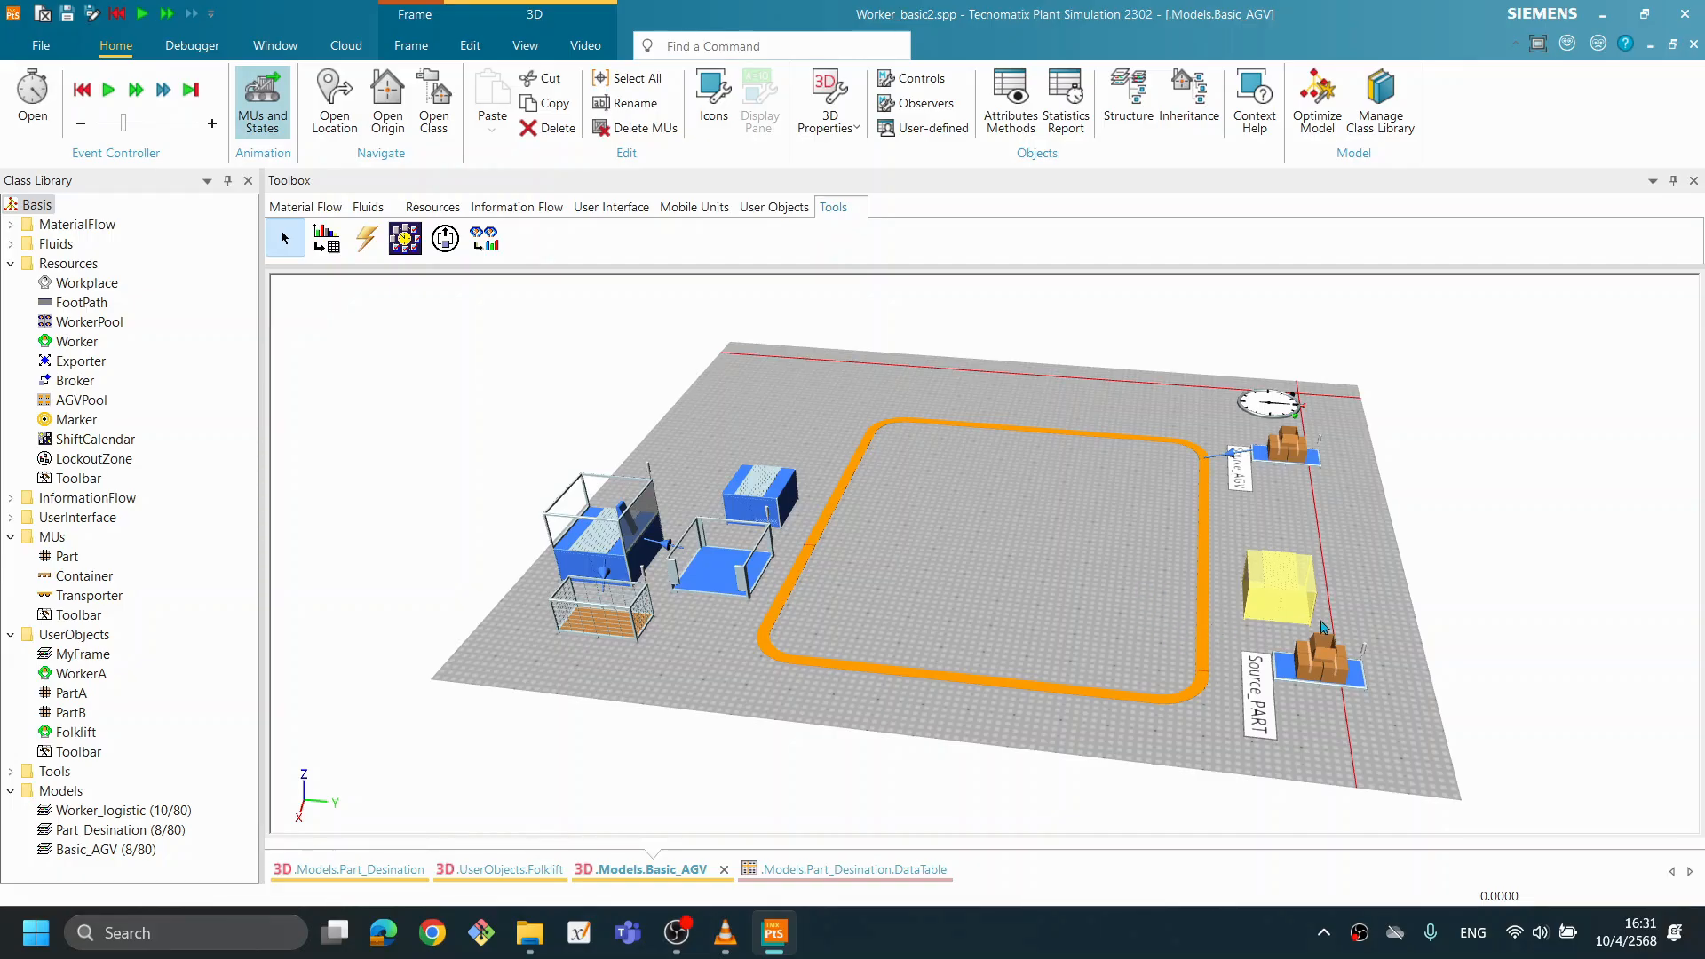
double_click(761, 497)
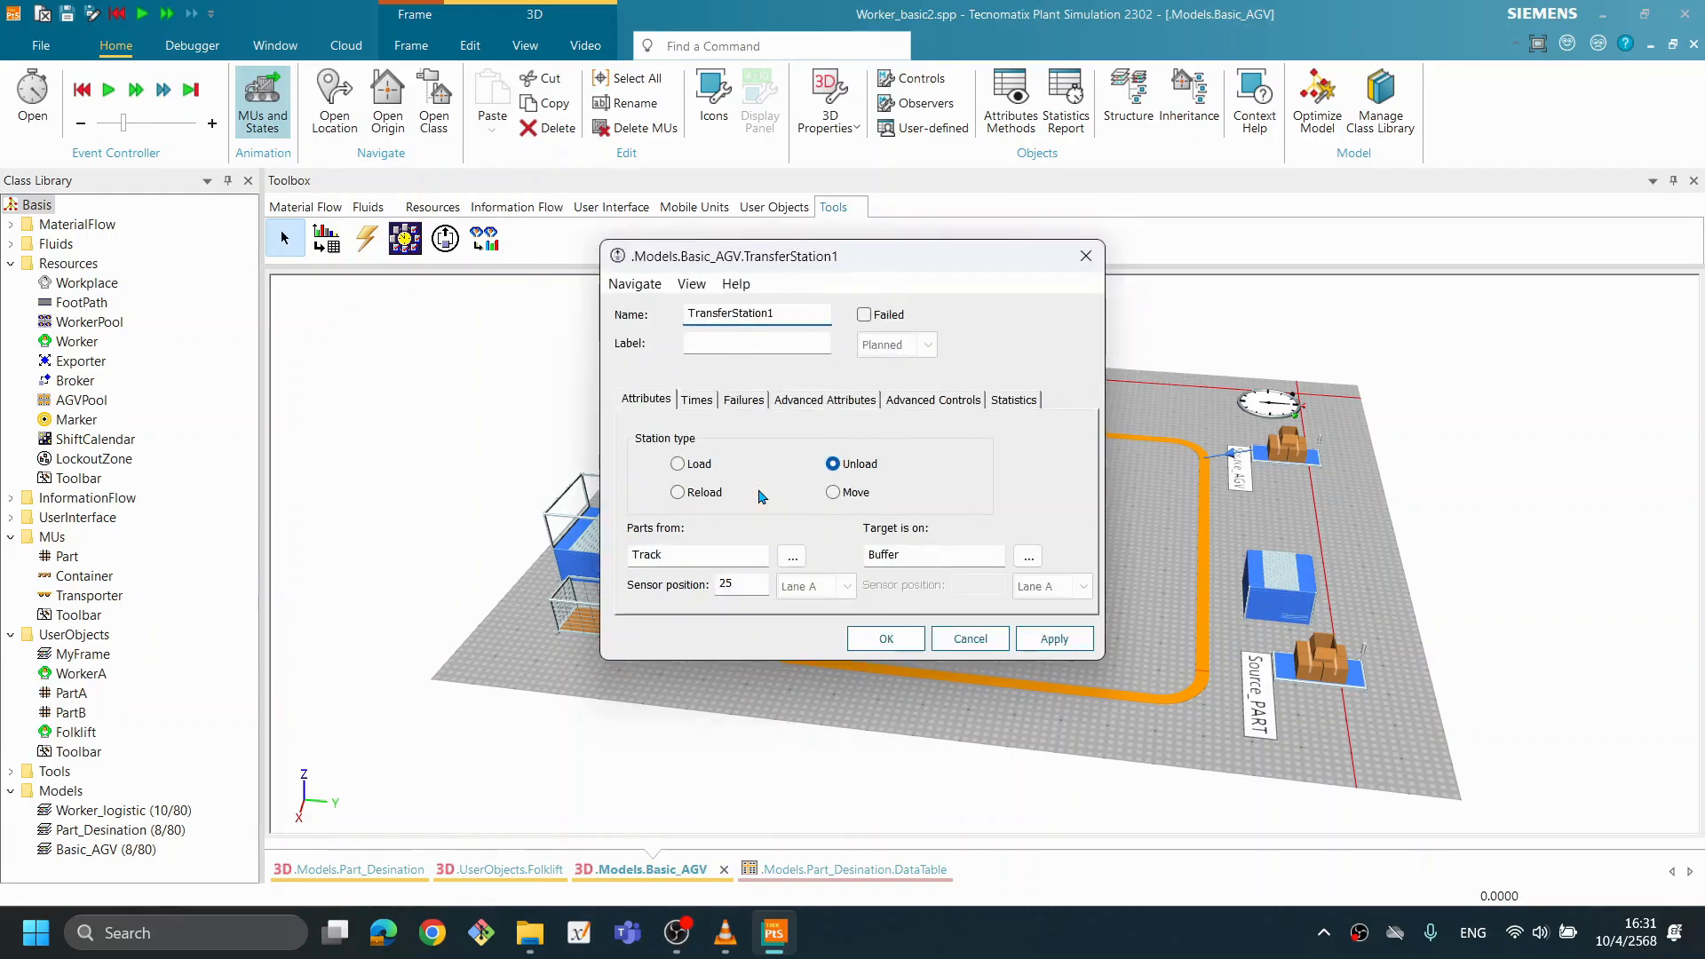
click(693, 401)
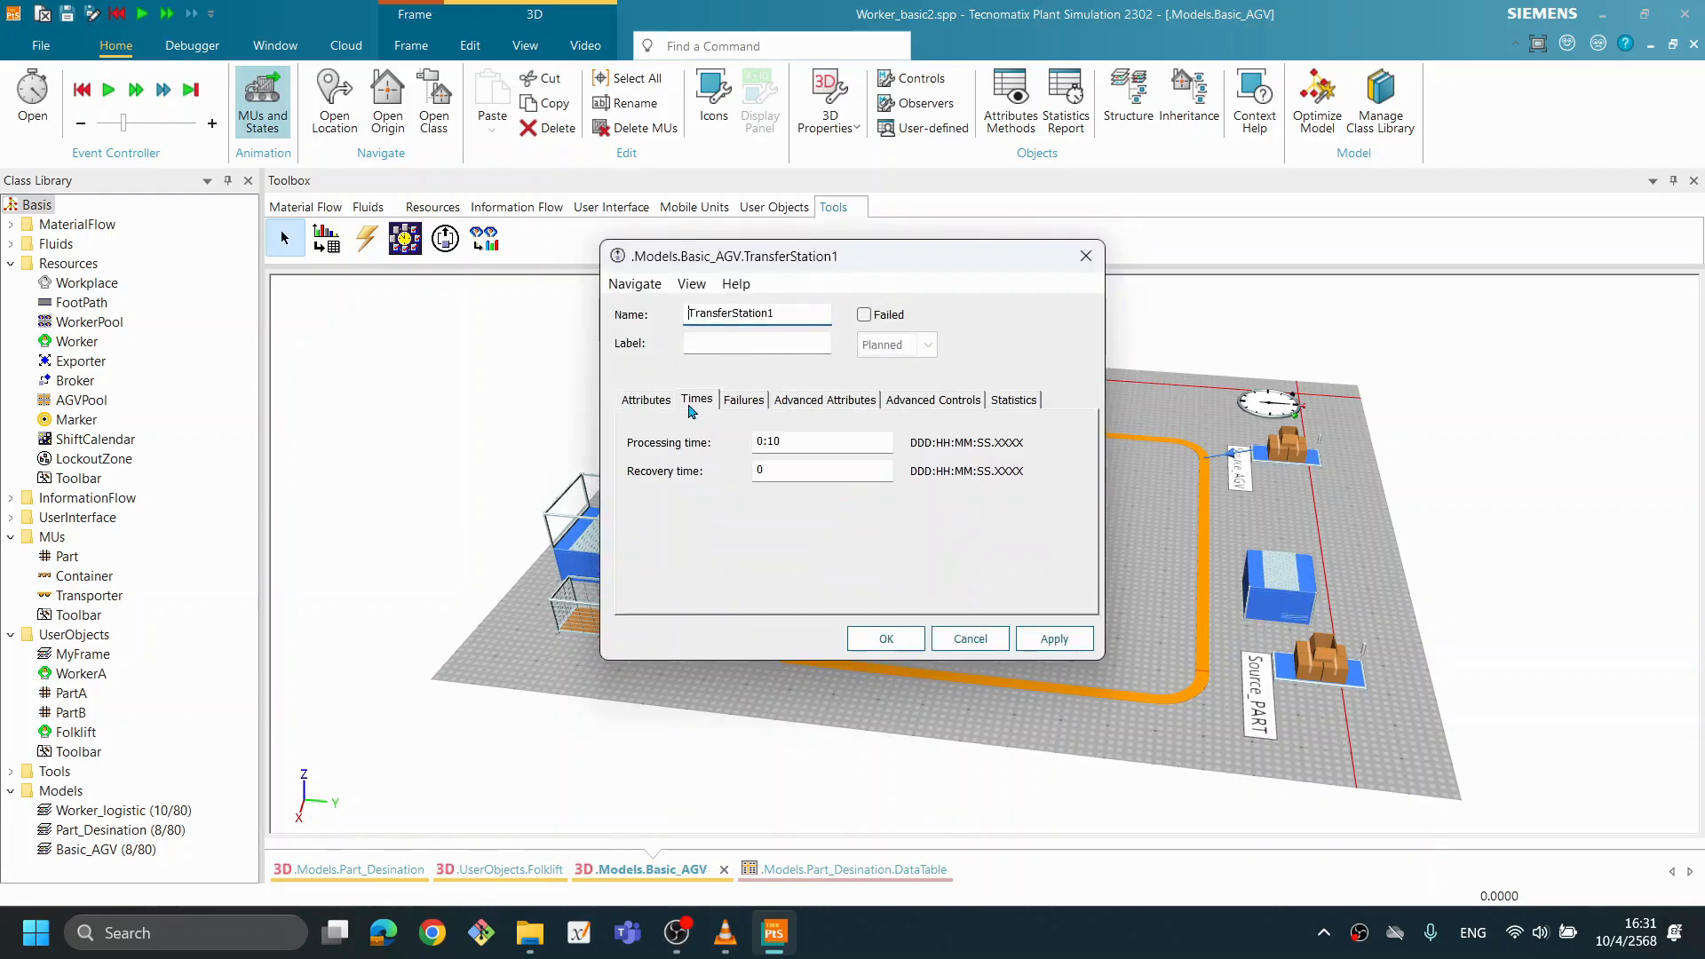
double_click(792, 439)
text(2)
click(1054, 638)
click(885, 639)
- Run the simulation and examine how the Transporters load at Source_PART, unload to the Buffer, and how parts accumulate there
click(877, 689)
drag(814, 677, 904, 684)
drag(1041, 714, 1034, 604)
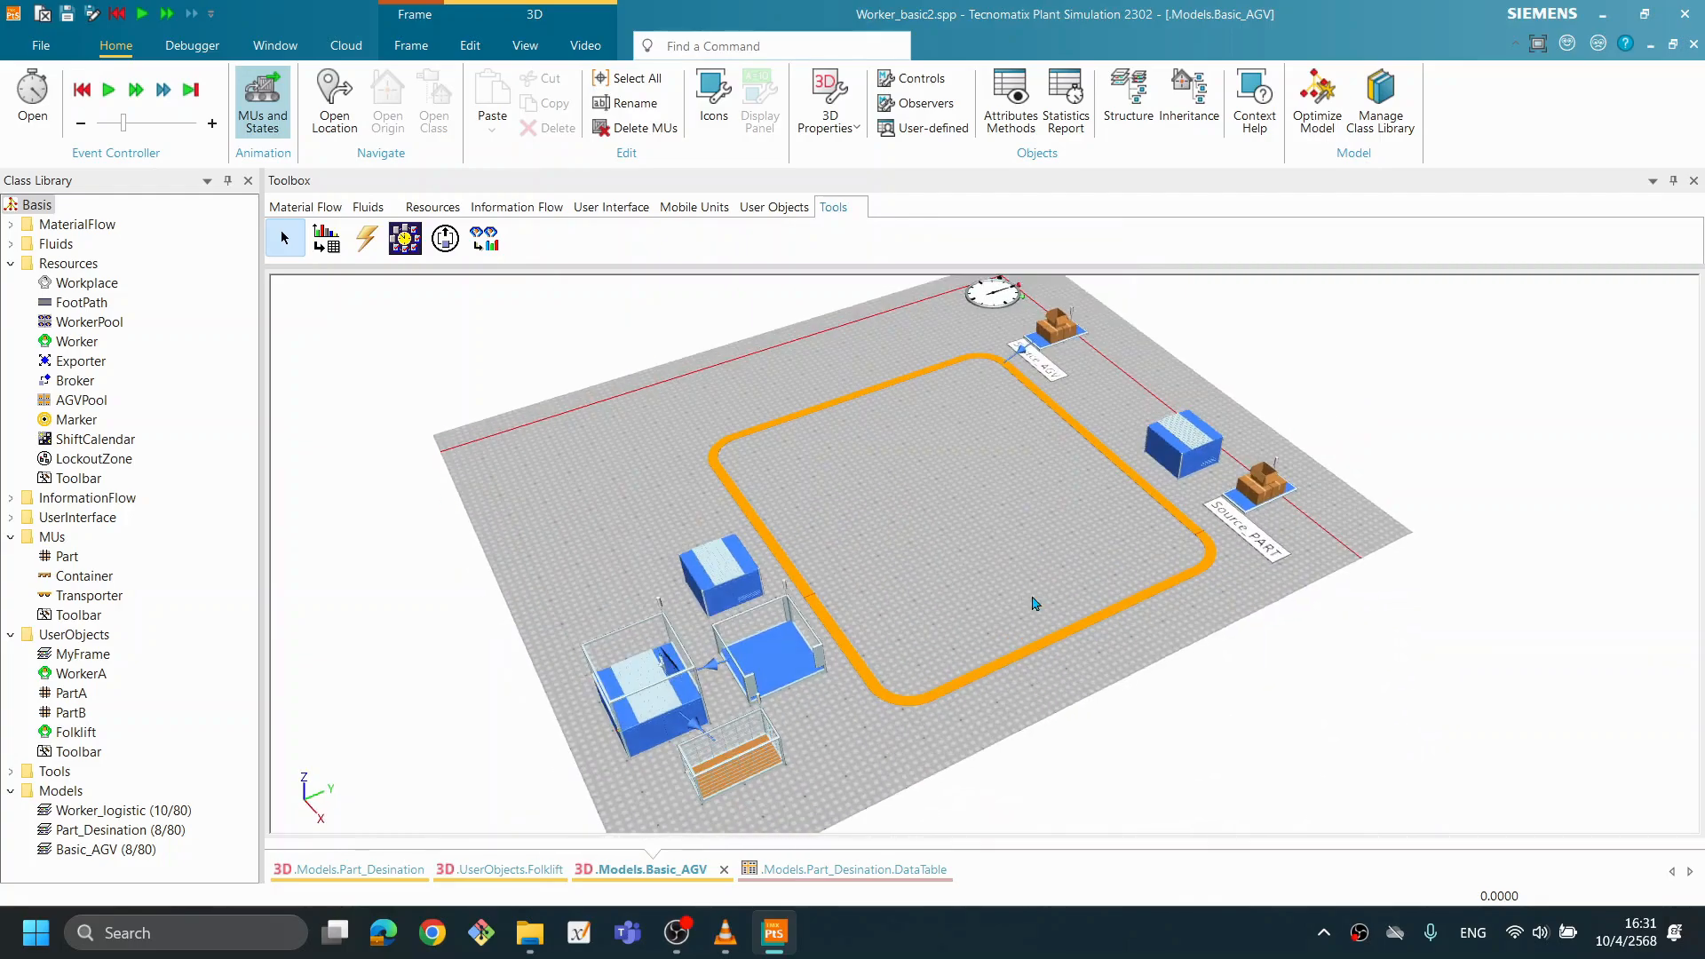
right_click(1052, 507)
click(1092, 479)
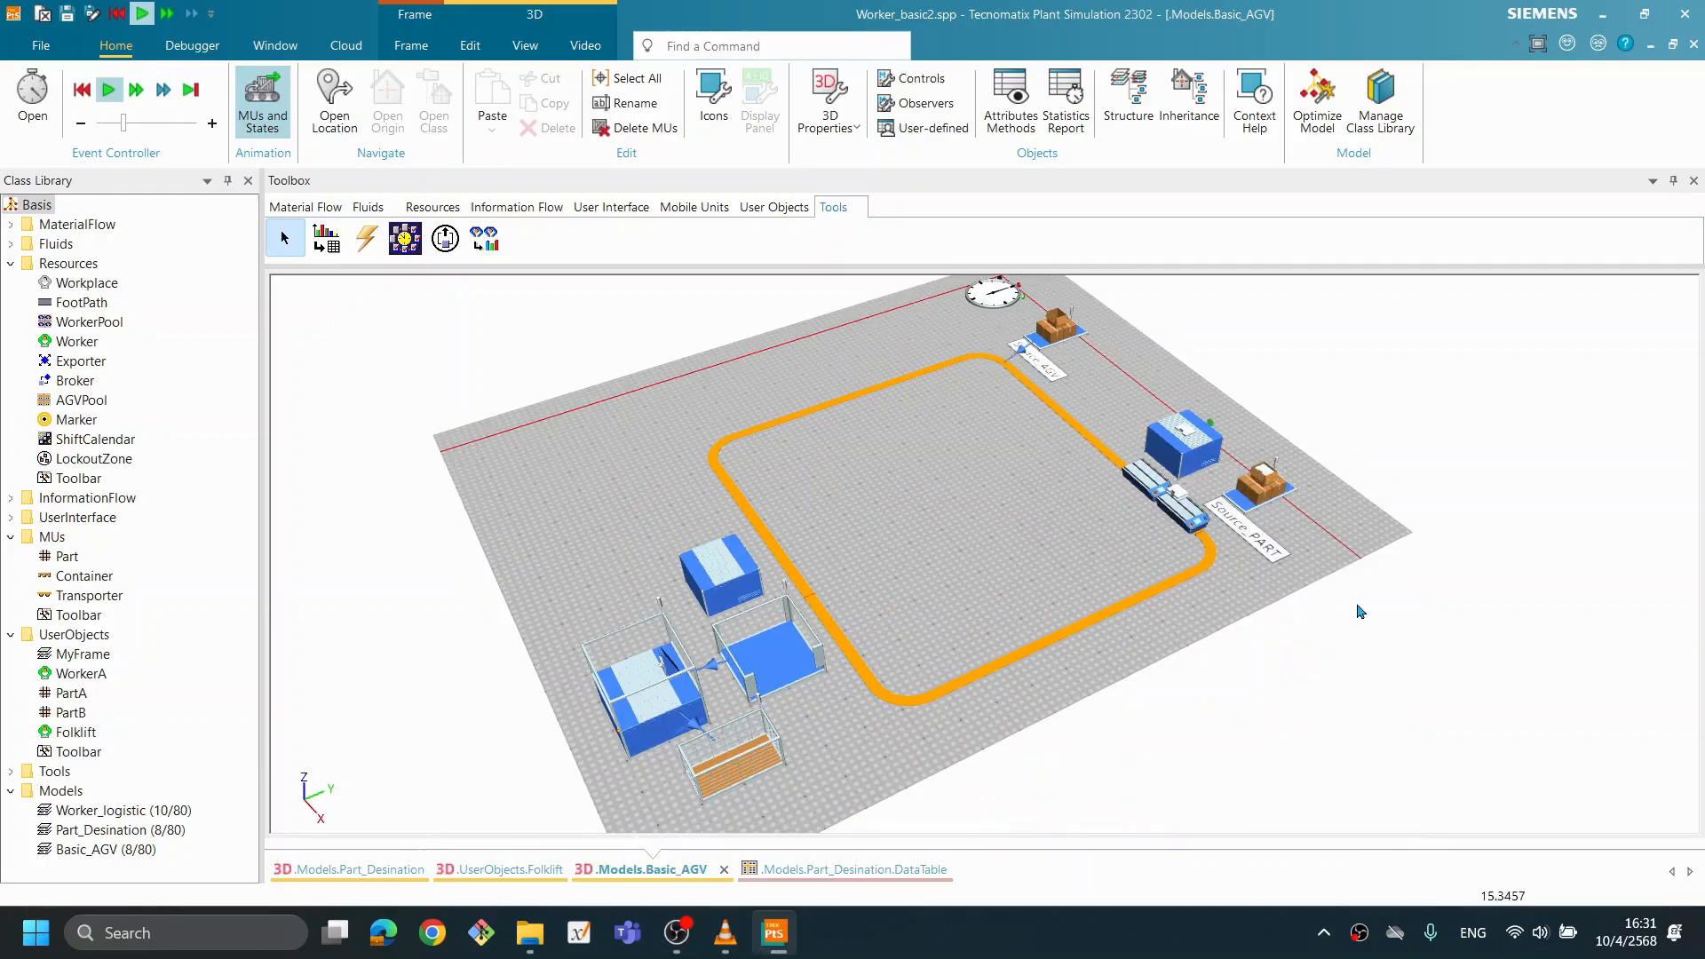
drag(1204, 647, 1188, 644)
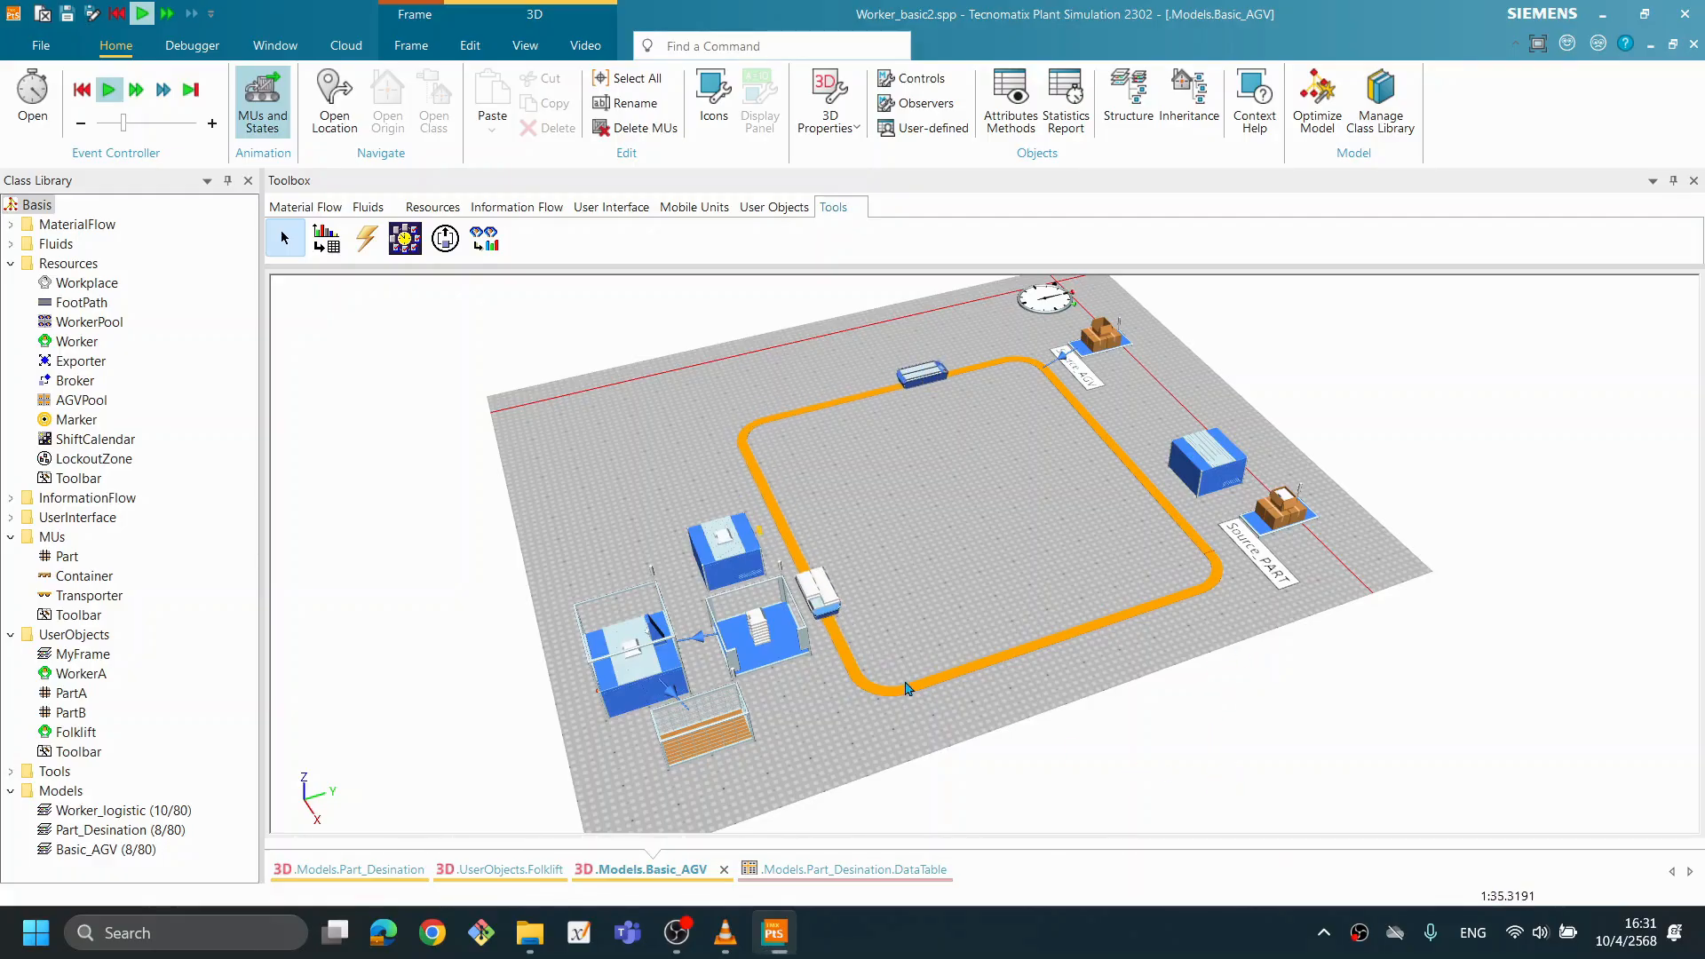
drag(849, 663, 840, 658)
scroll(866, 657, up, 4)
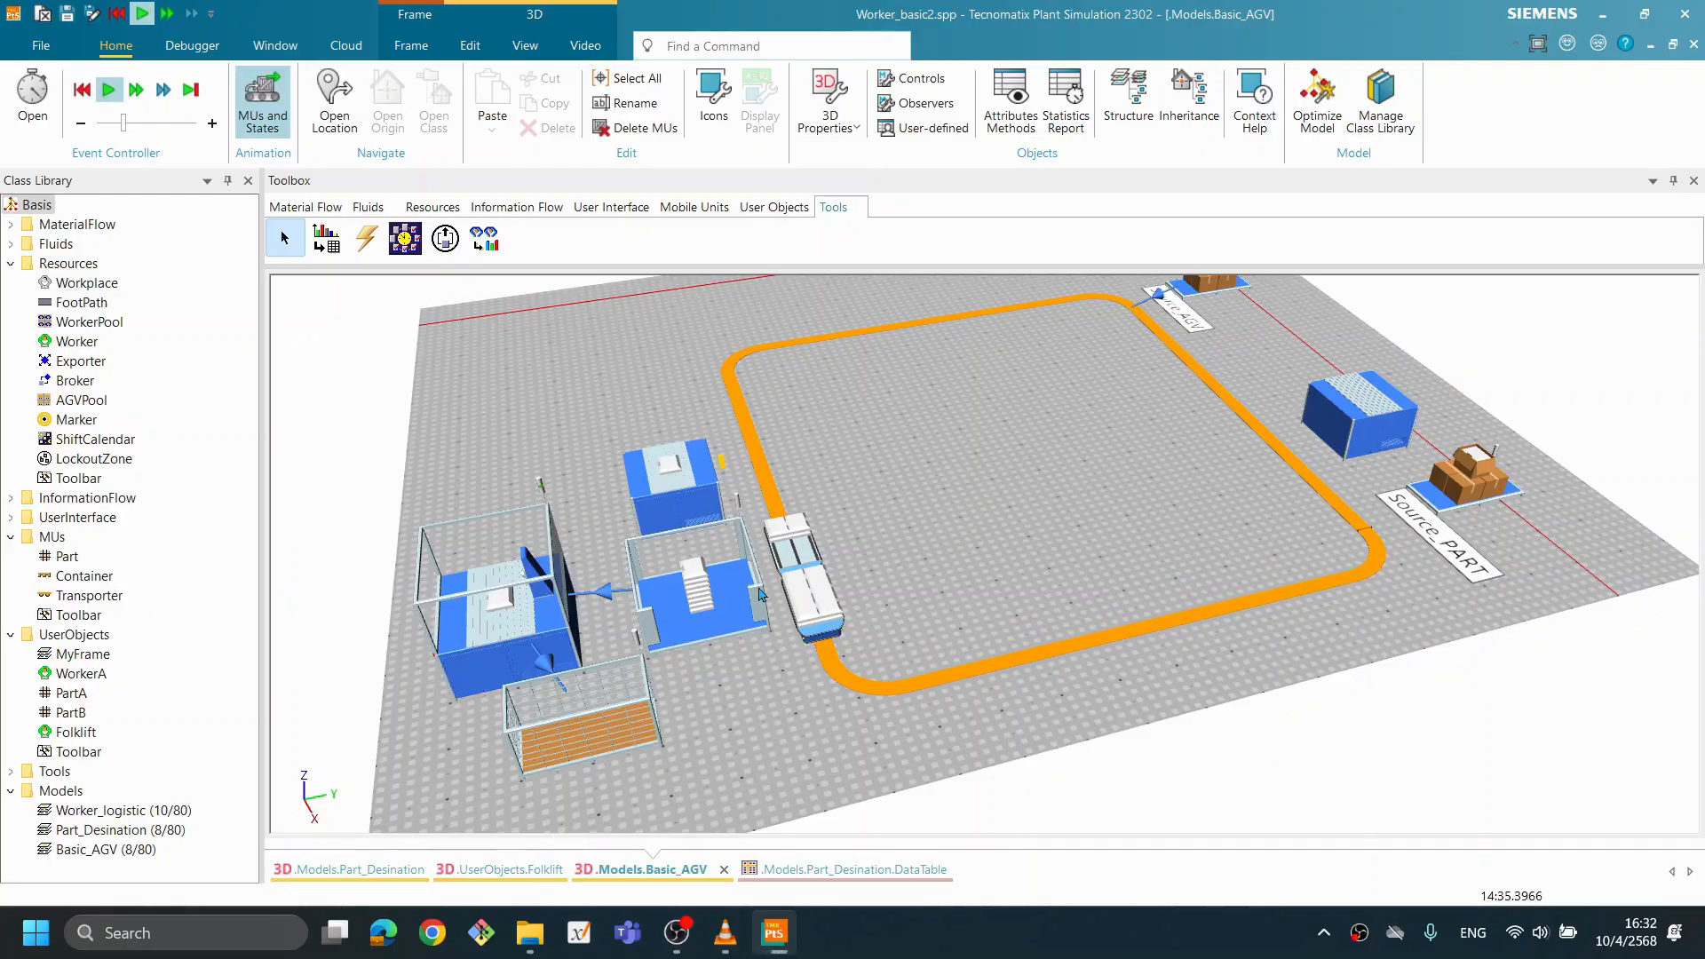
mouse_move(519, 598)
drag(1052, 622, 1026, 619)
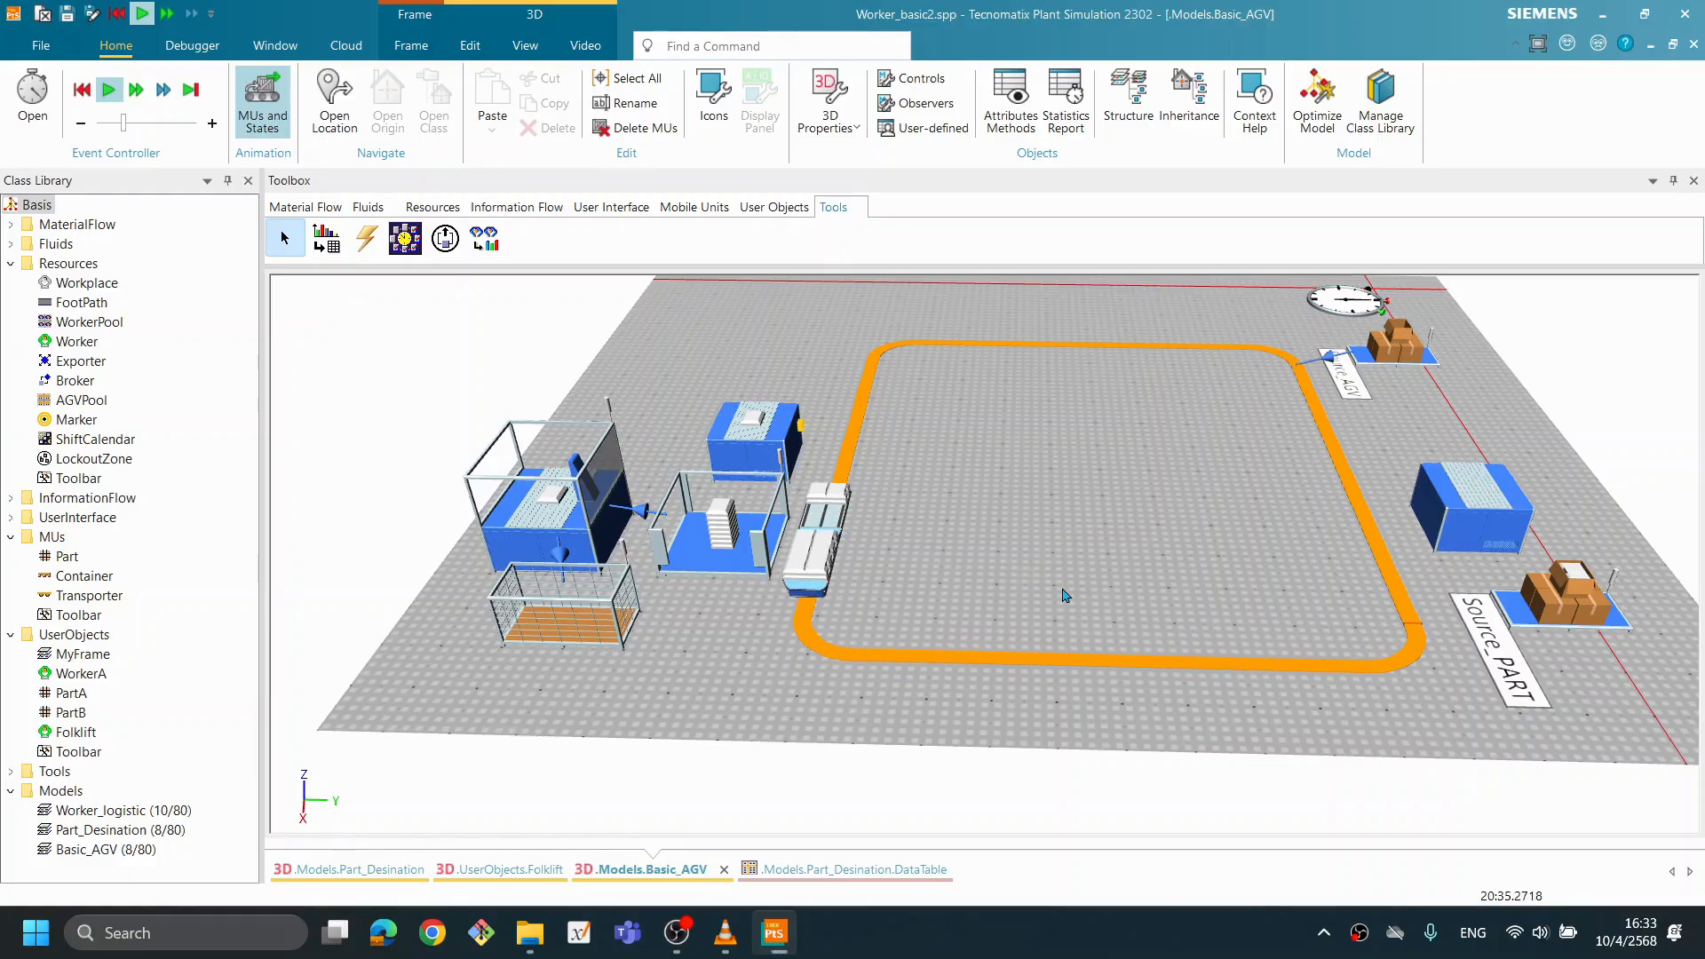
drag(971, 611, 1001, 532)
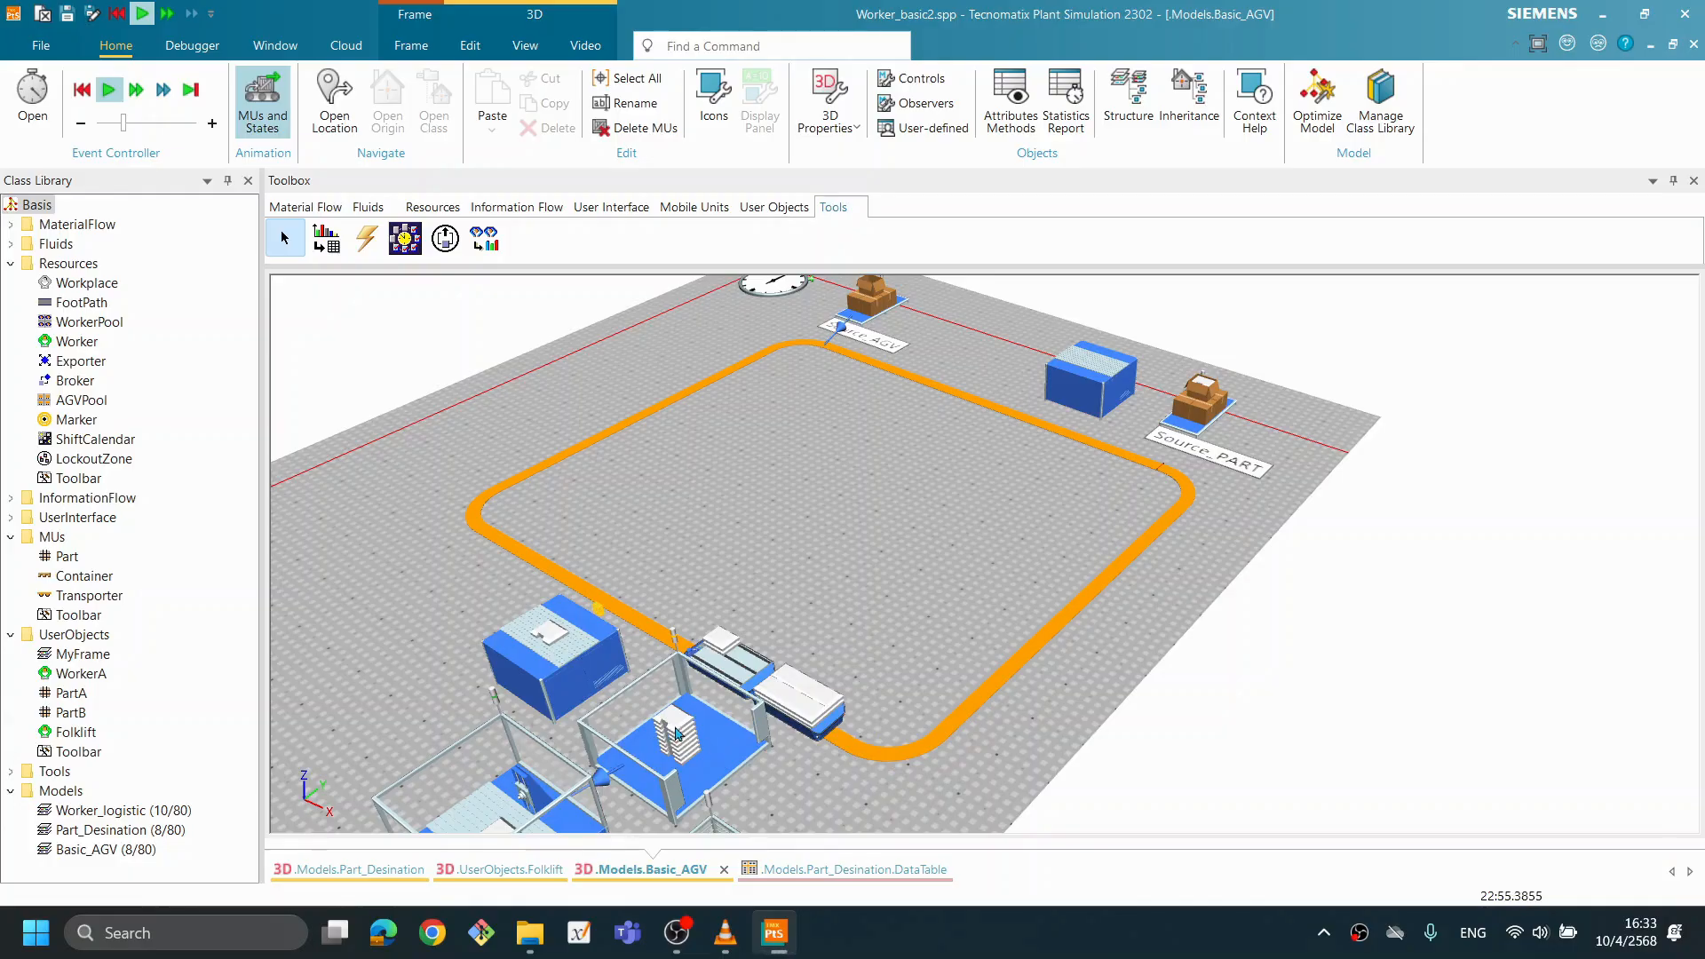
mouse_move(674, 716)
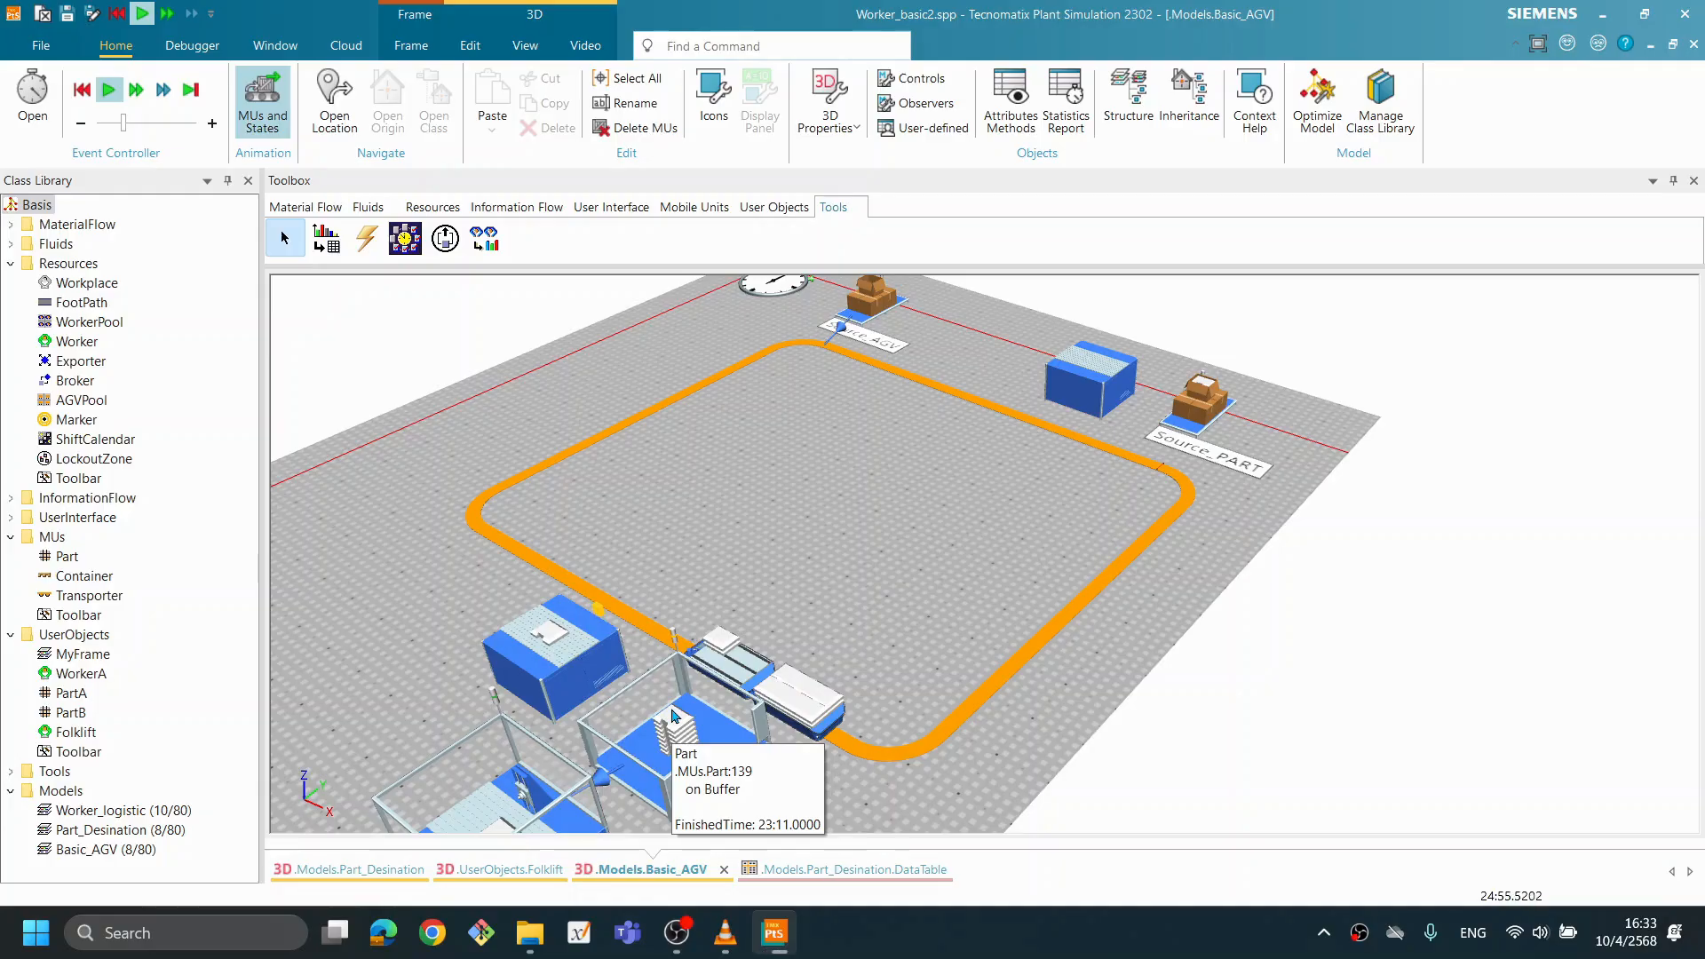
- Reset the simulation and set Source_AGV's creation amount to 1
right_click(968, 490)
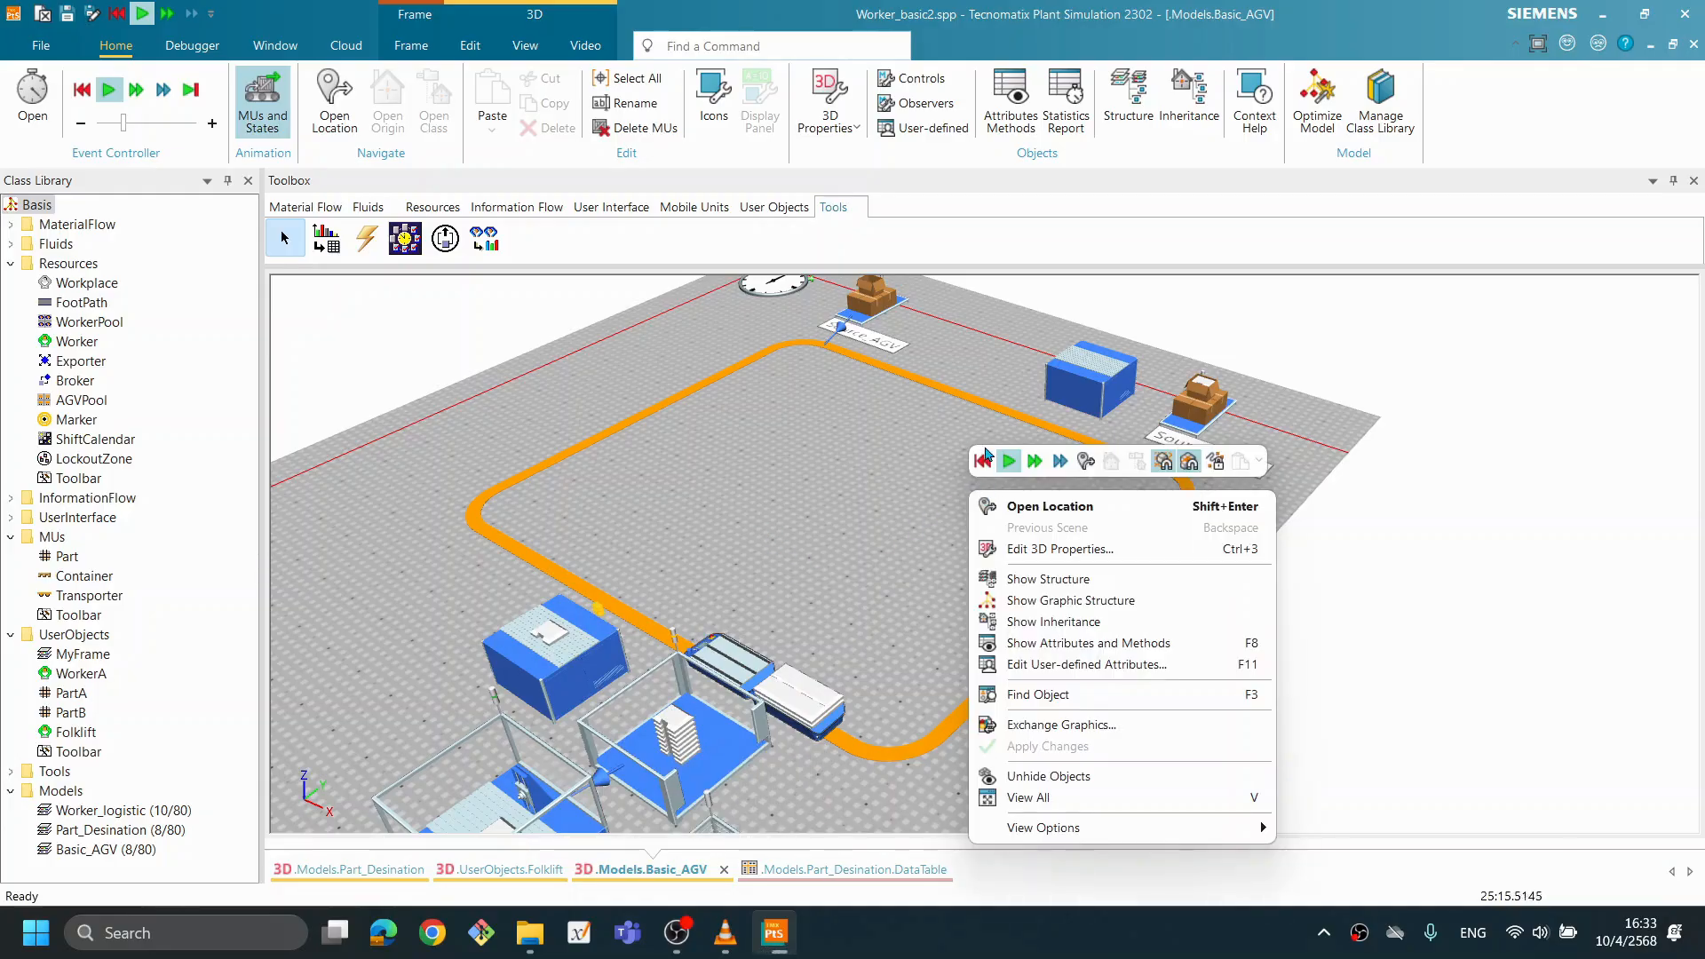
click(986, 463)
double_click(870, 306)
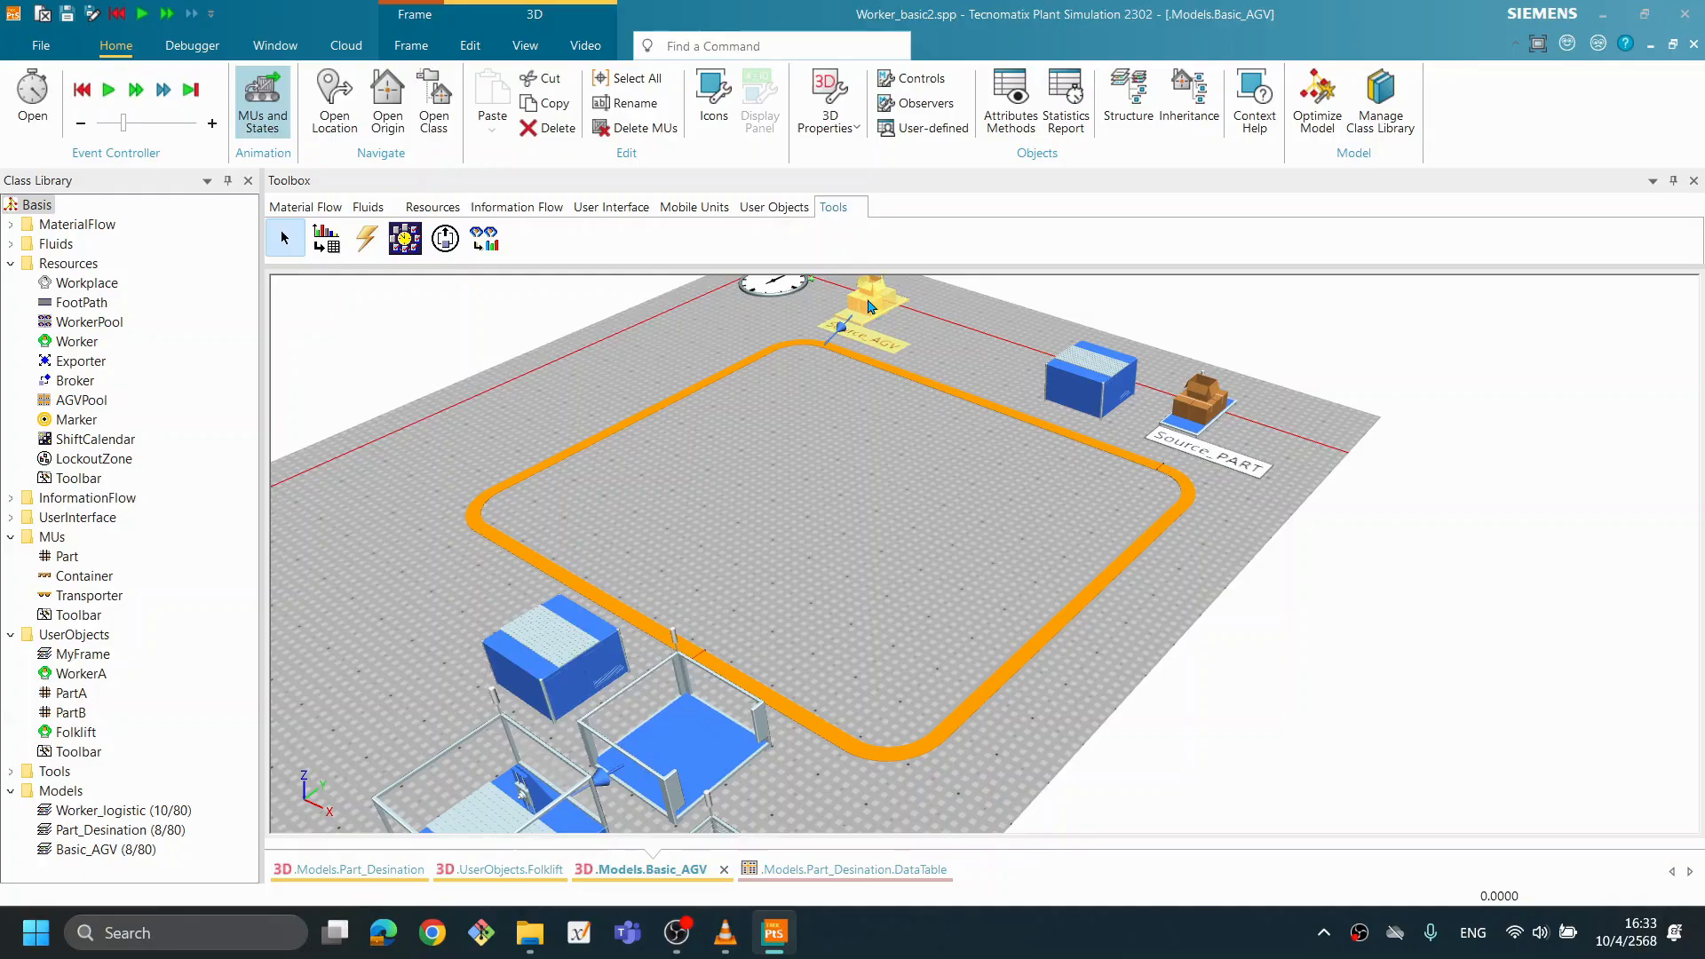
double_click(586, 435)
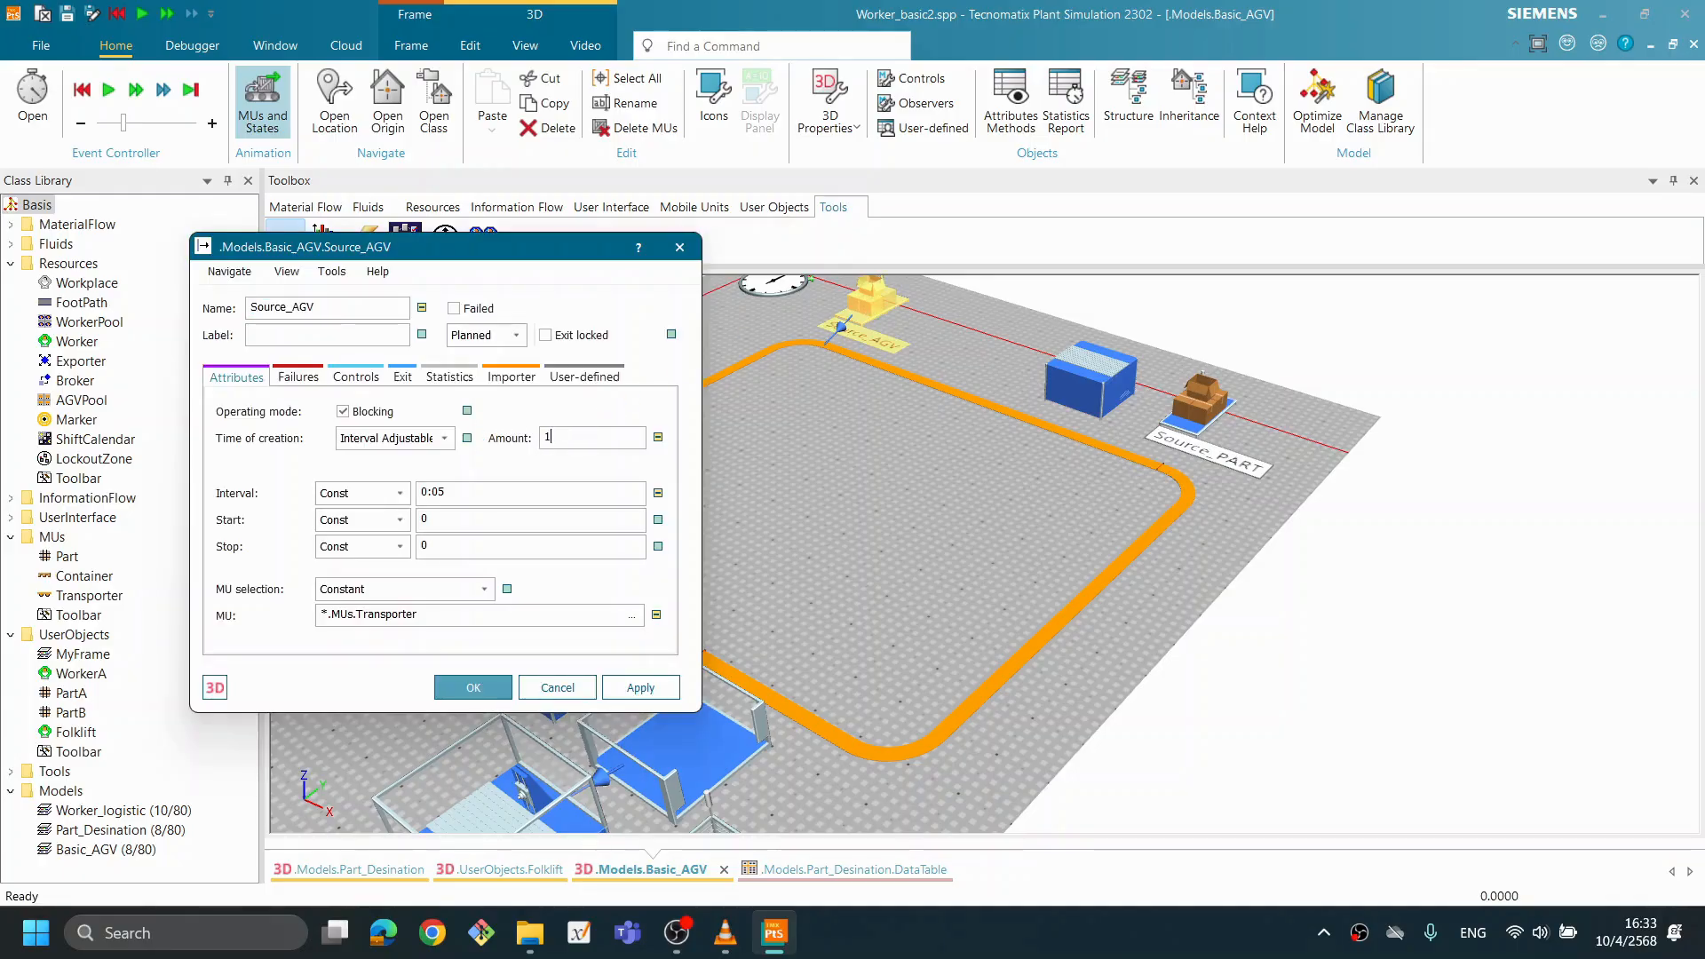
click(471, 688)
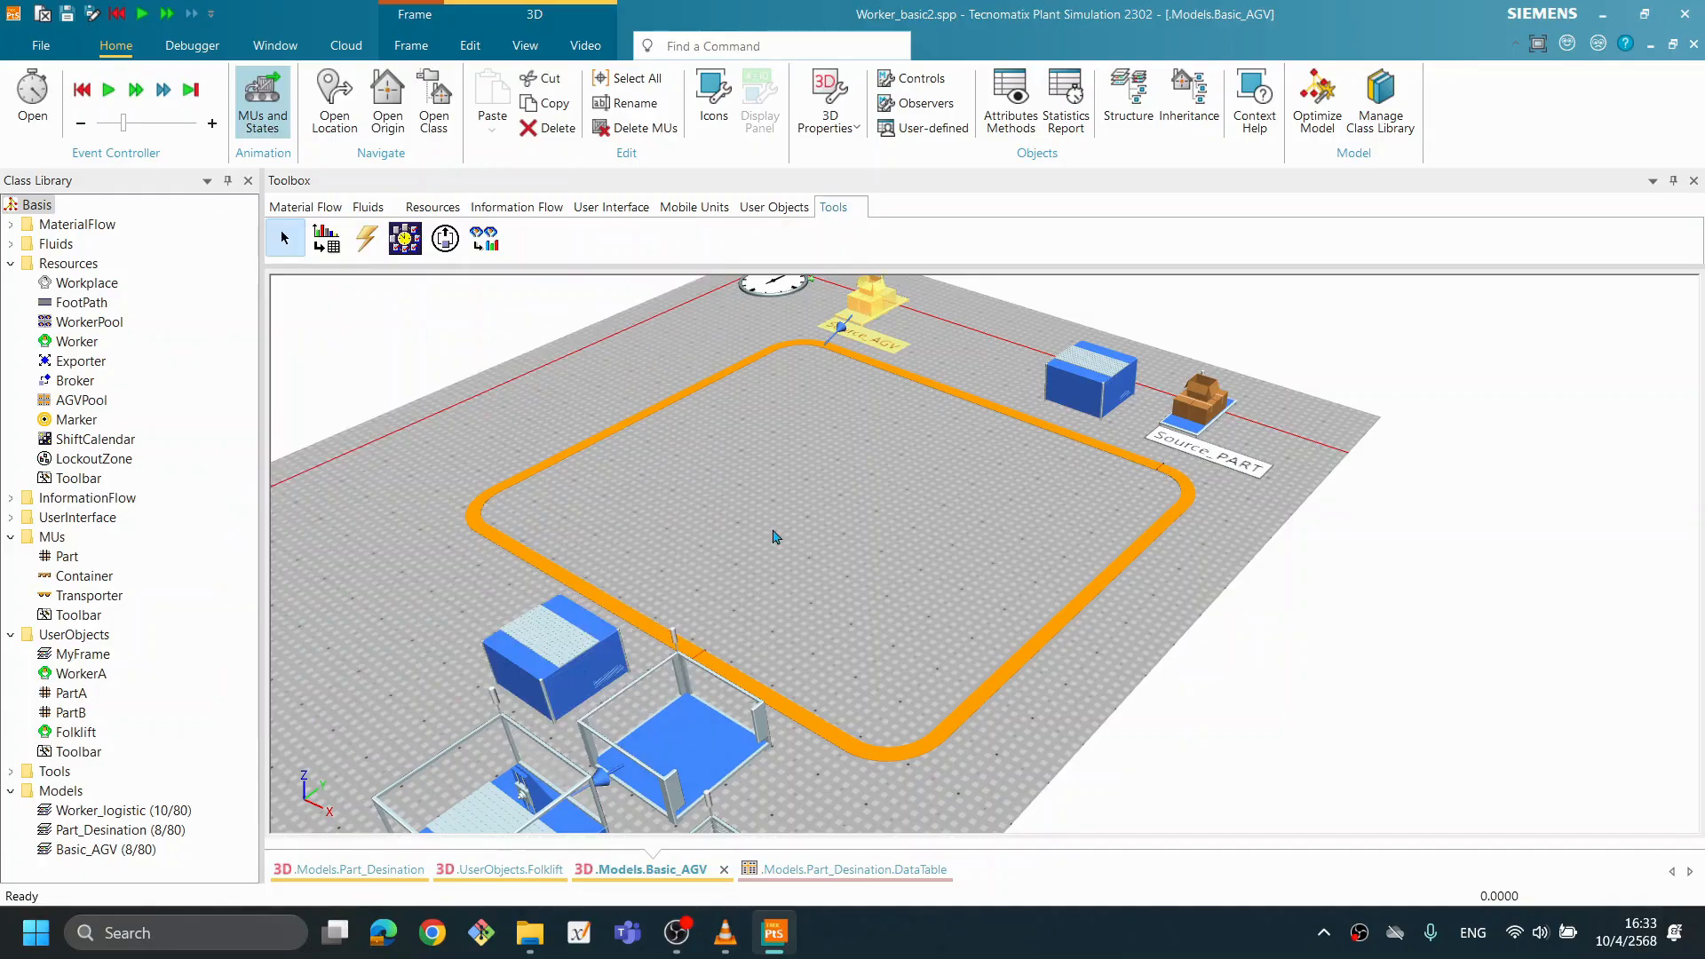
- Run the simulation with a single Transporter and examine its unloading, the parts in the Buffer and the Station's working state
right_click(949, 437)
key(Escape)
right_click(875, 511)
click(913, 475)
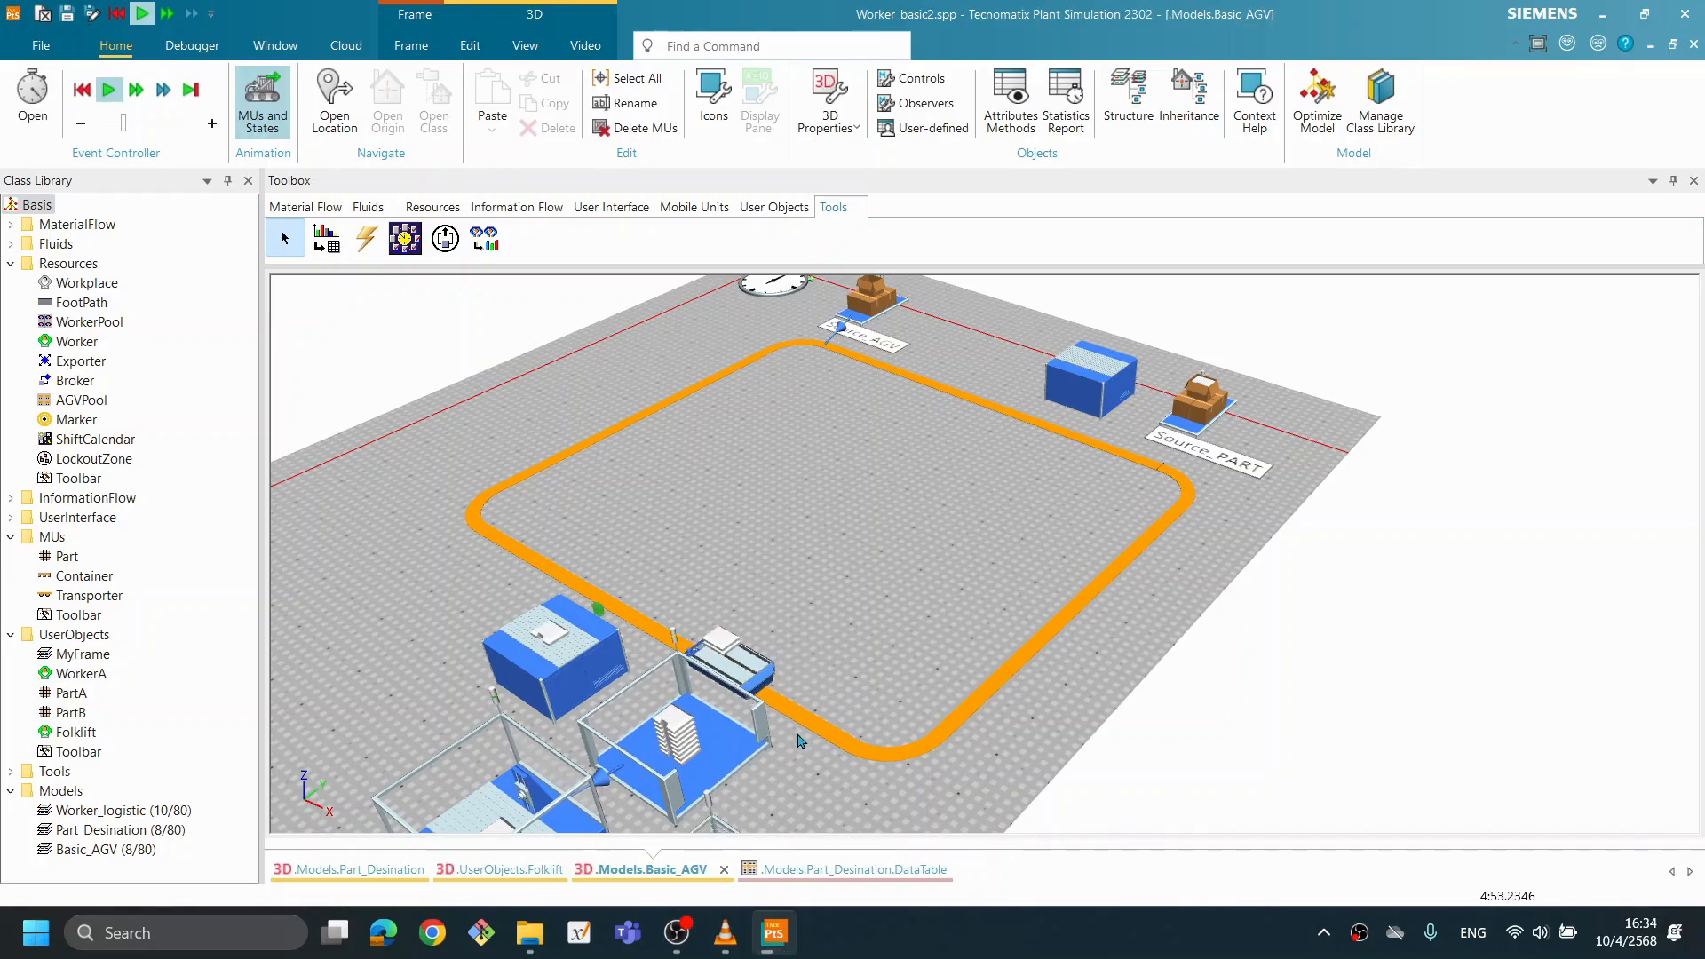
drag(764, 751, 716, 700)
drag(918, 686, 902, 711)
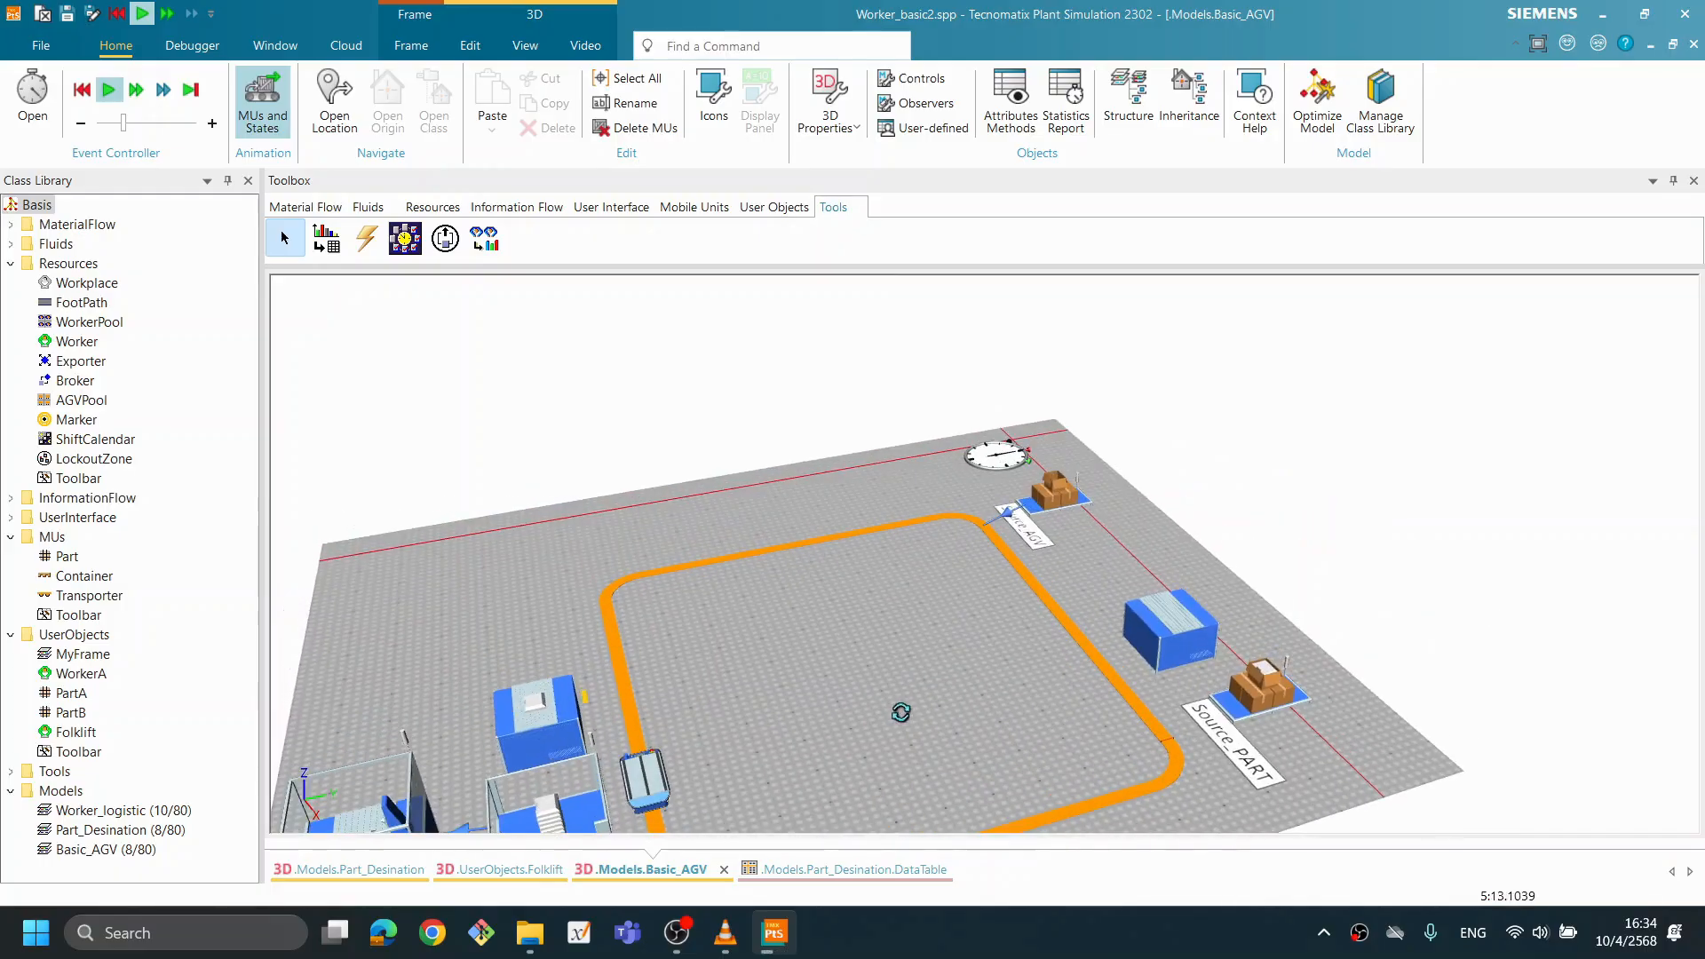
drag(796, 732, 795, 649)
drag(876, 709, 864, 809)
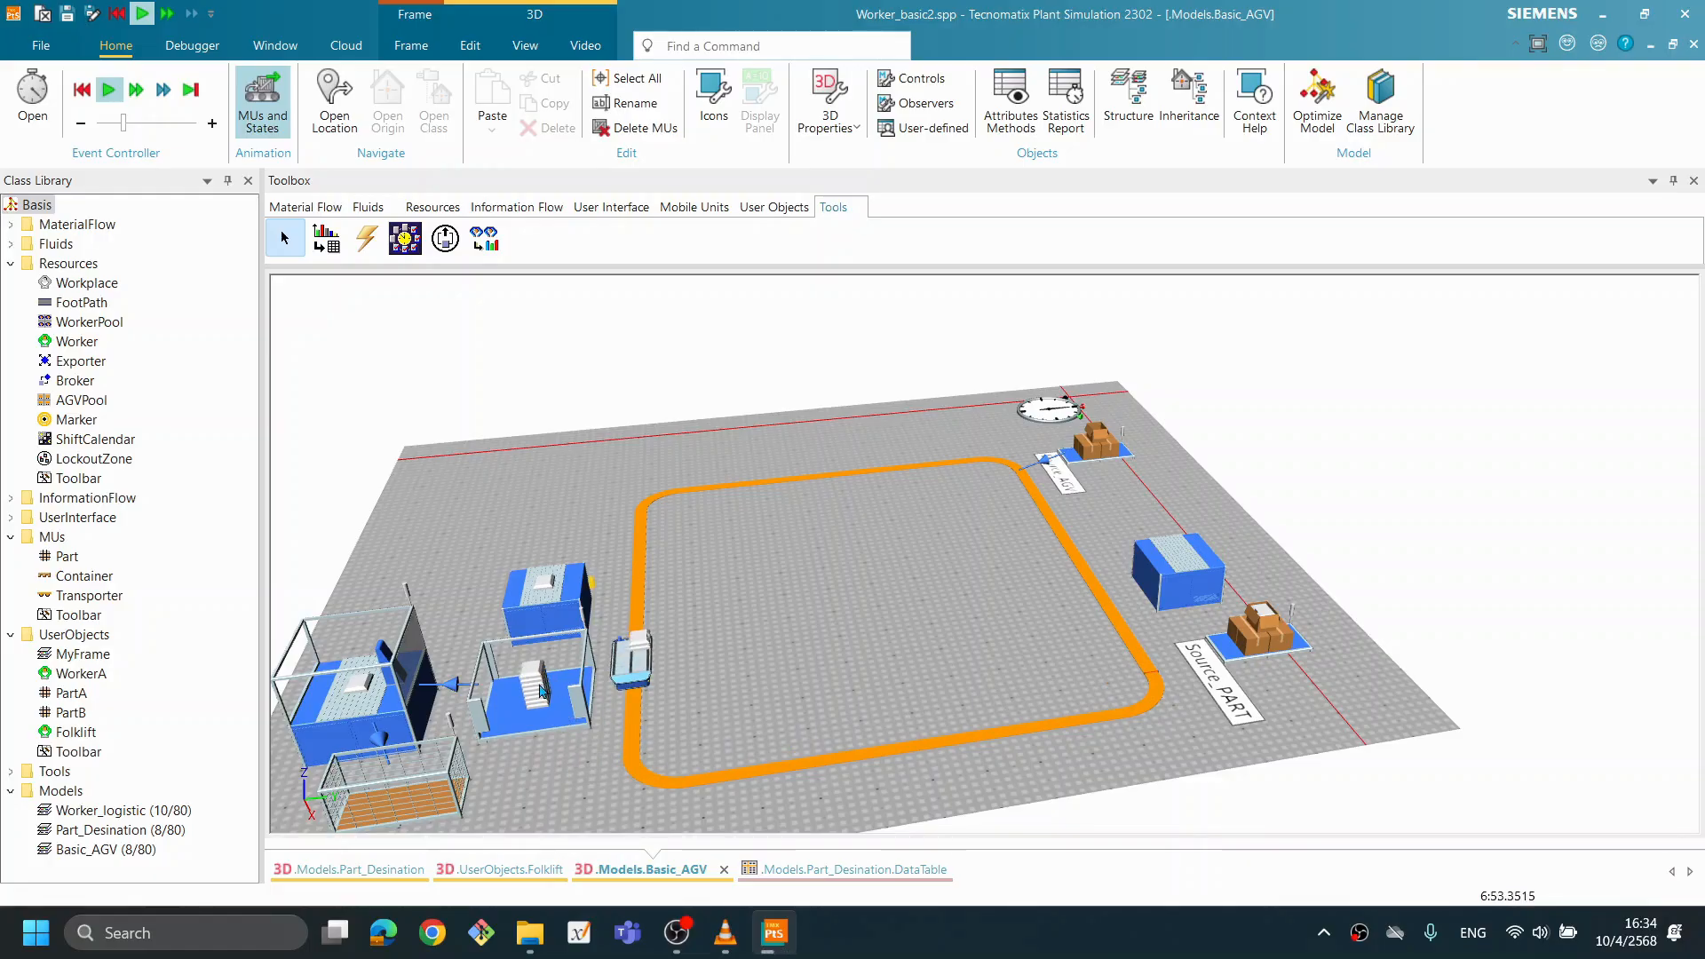
mouse_move(553, 698)
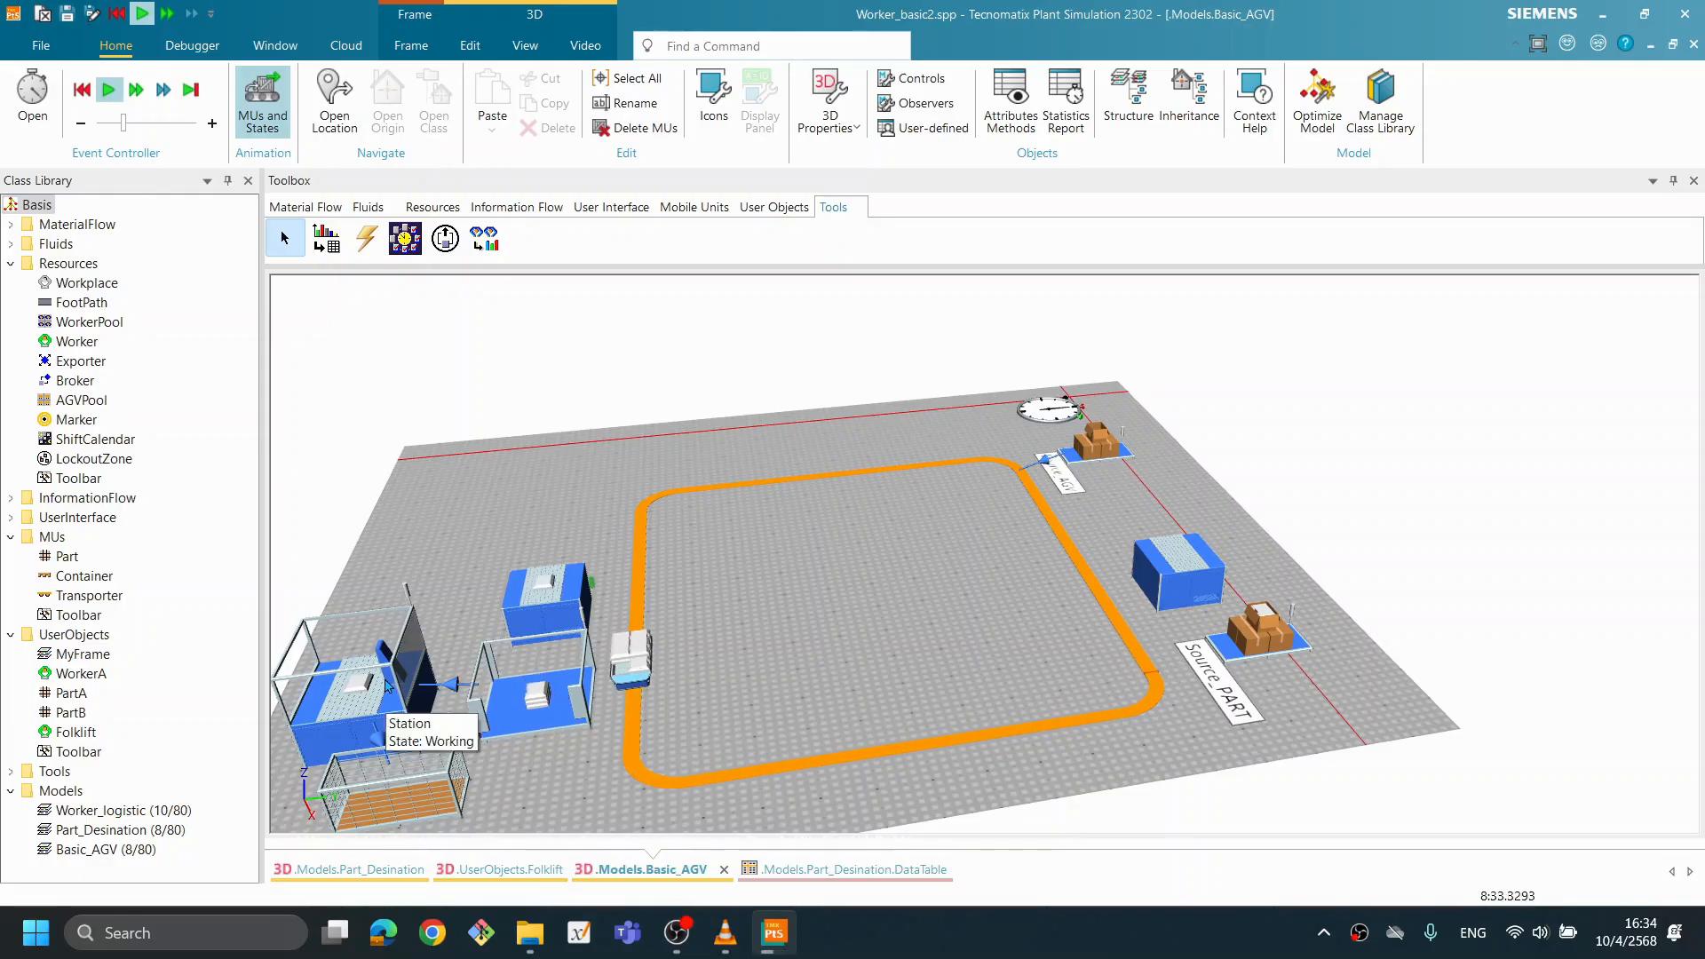
drag(765, 662, 789, 642)
drag(748, 724, 839, 724)
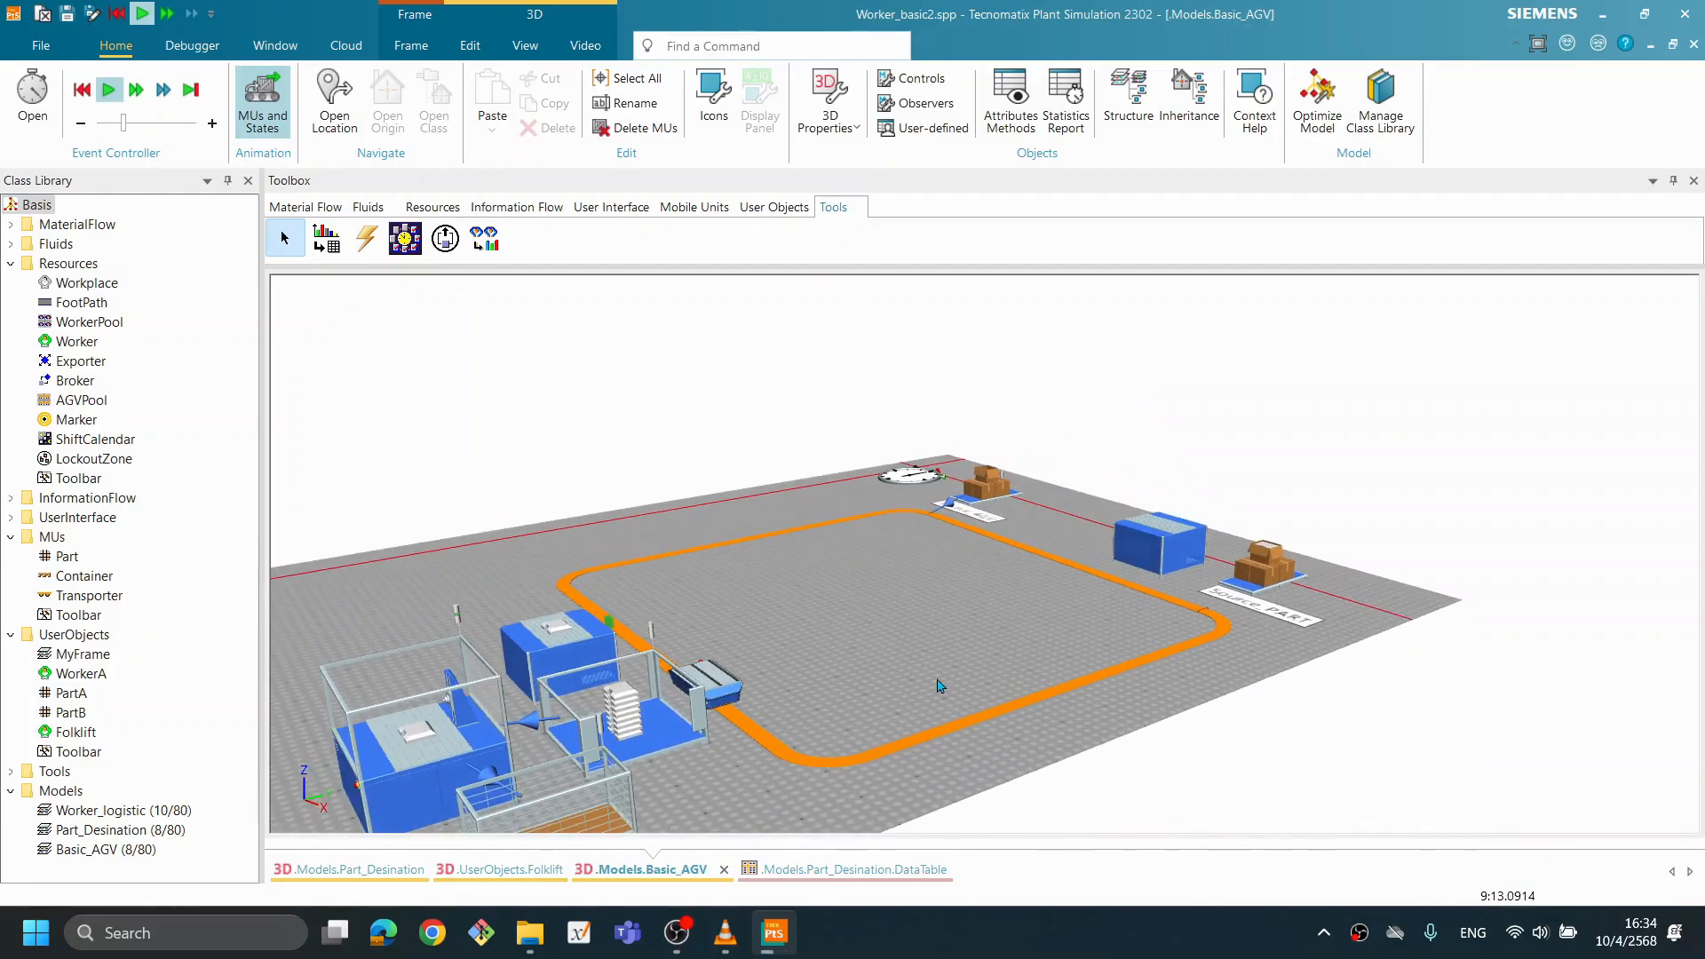
scroll(909, 641, down, 1)
drag(896, 646, 898, 648)
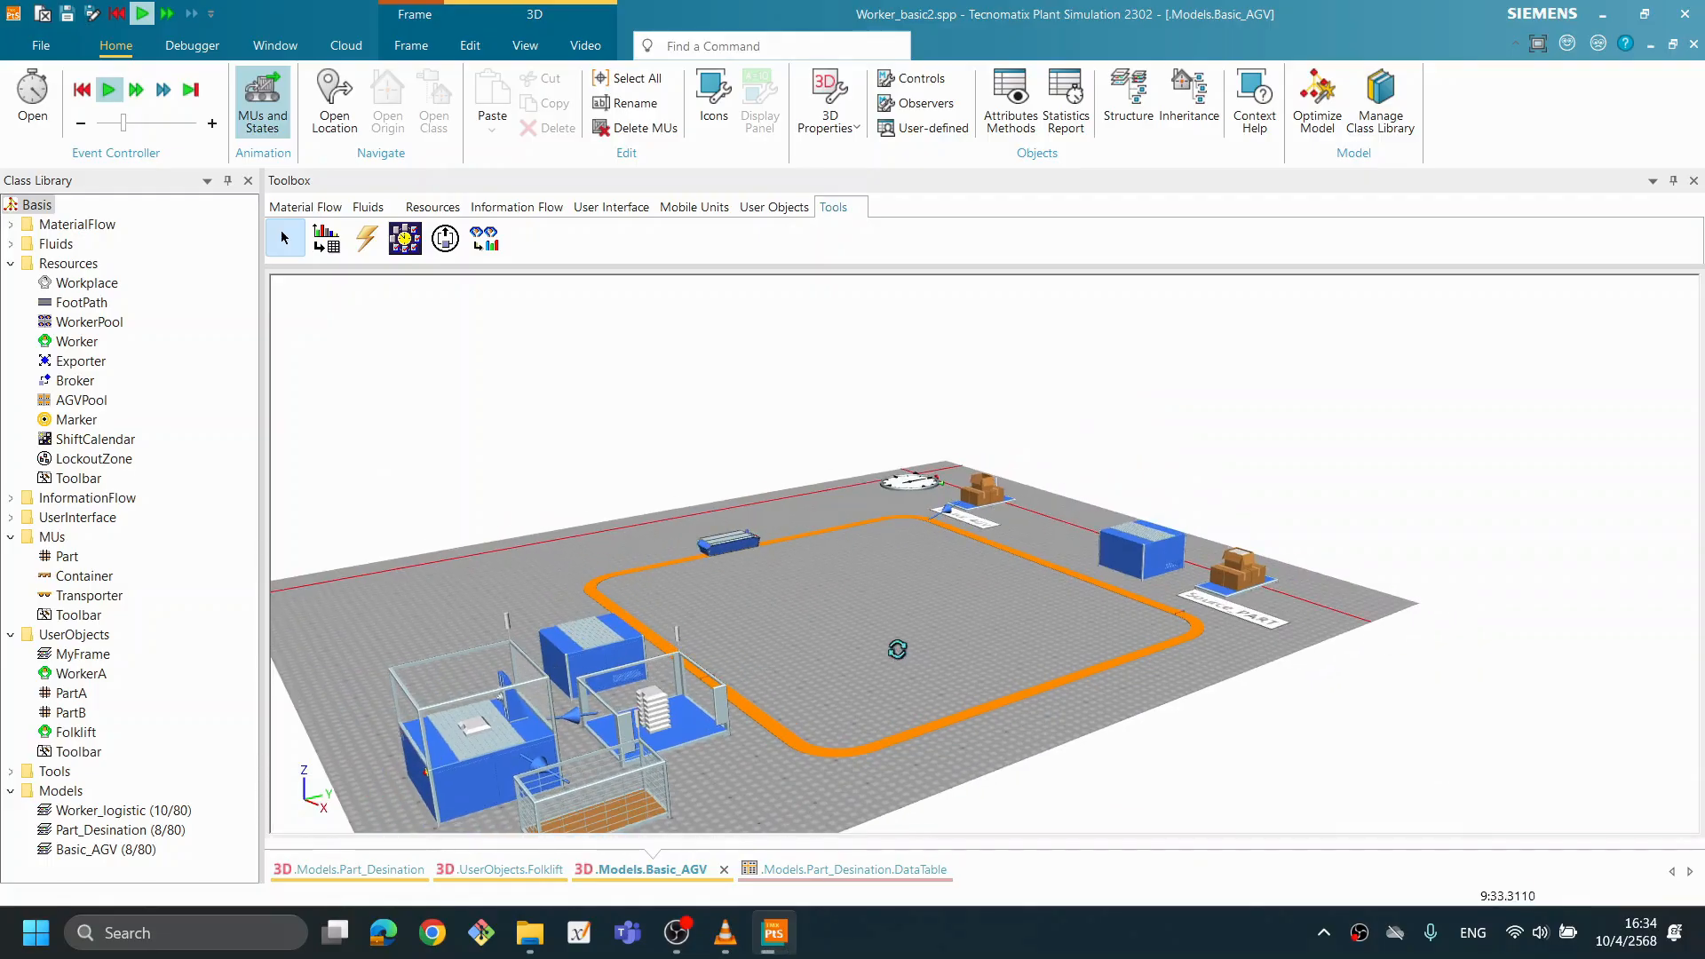
- Reset the simulation after the single-Transporter run
right_click(953, 262)
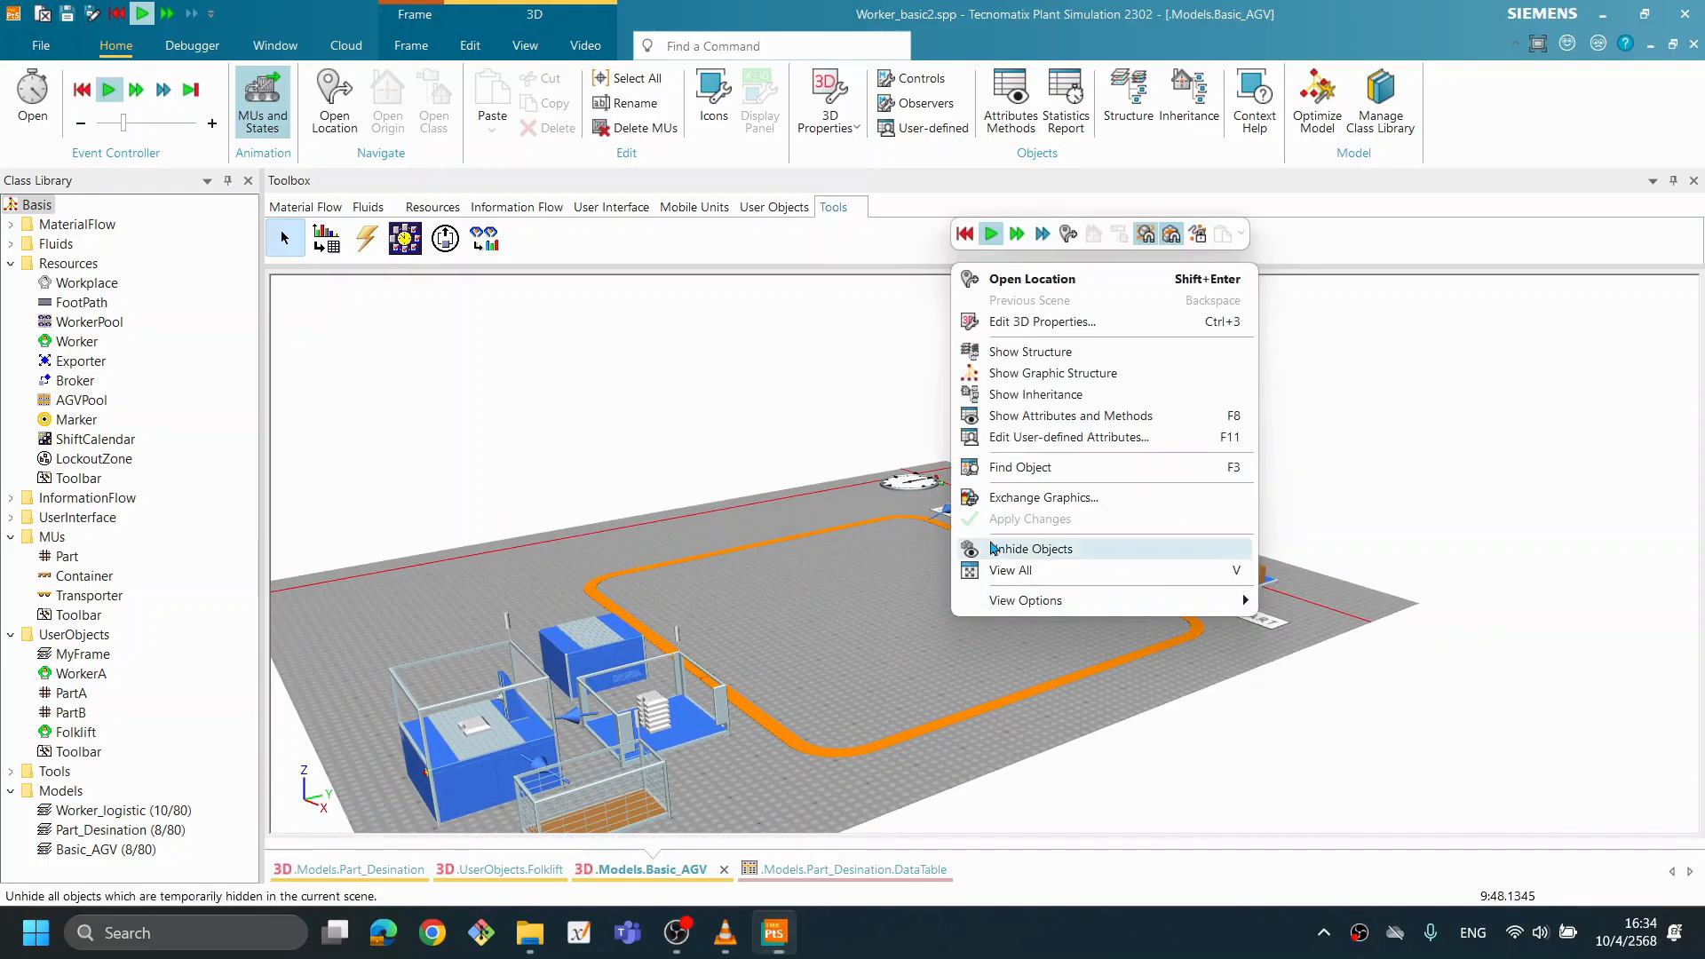
click(965, 235)
click(1177, 951)
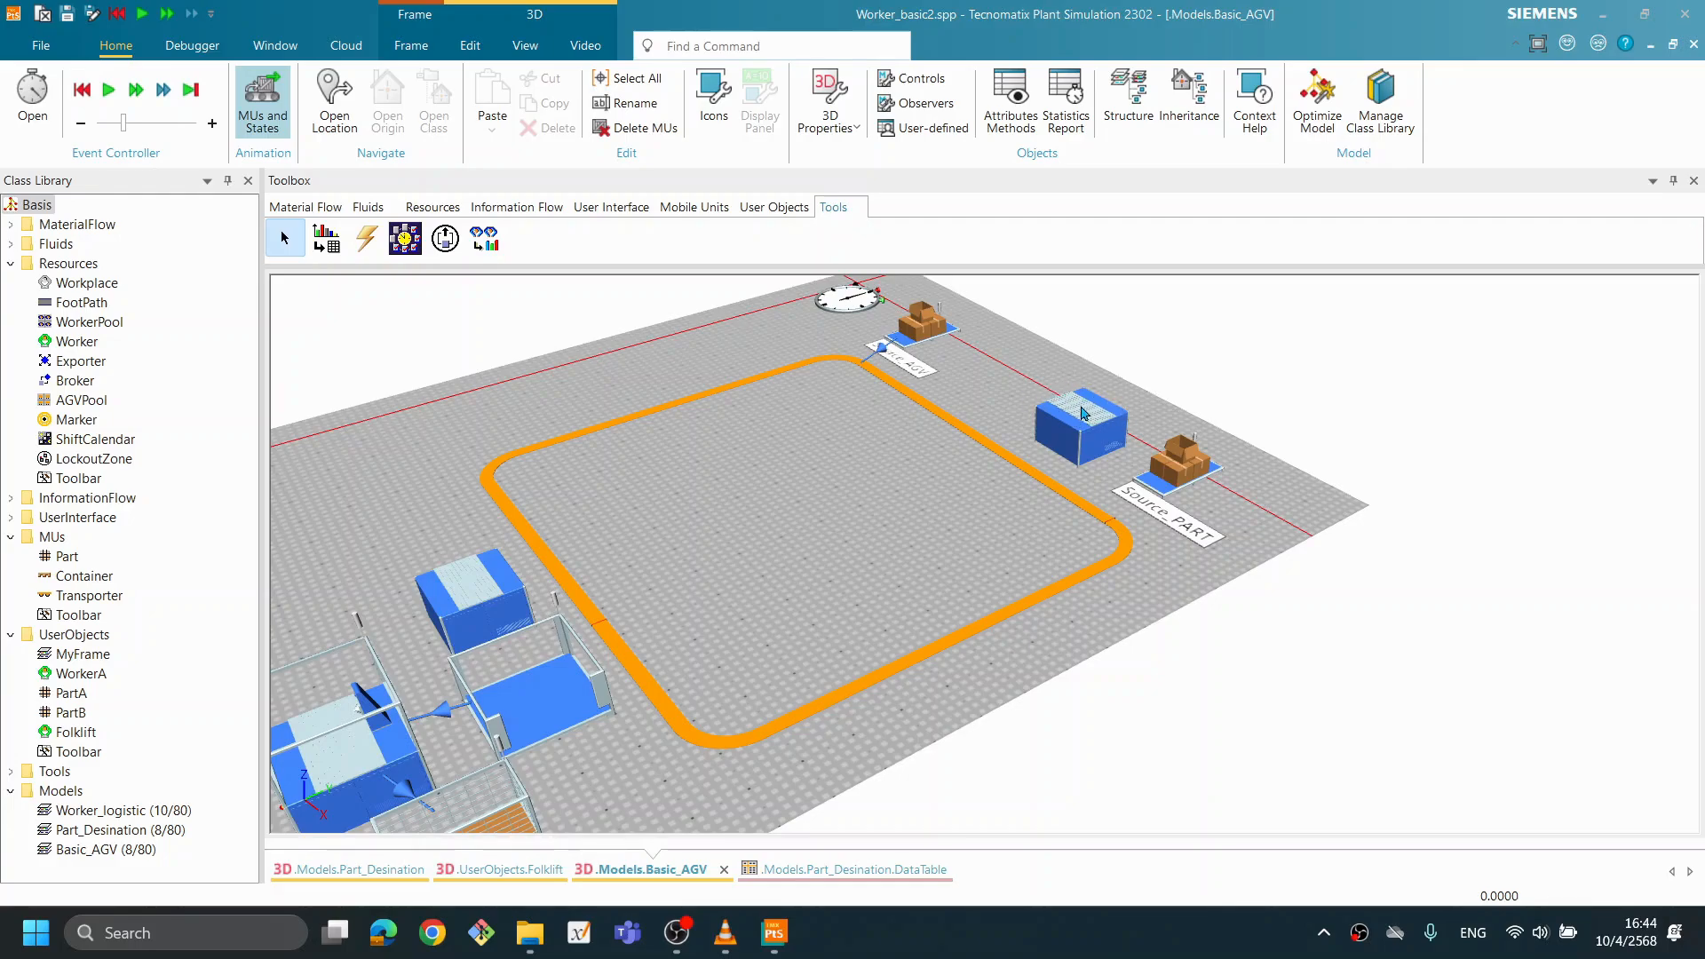
mouse_move(1079, 413)
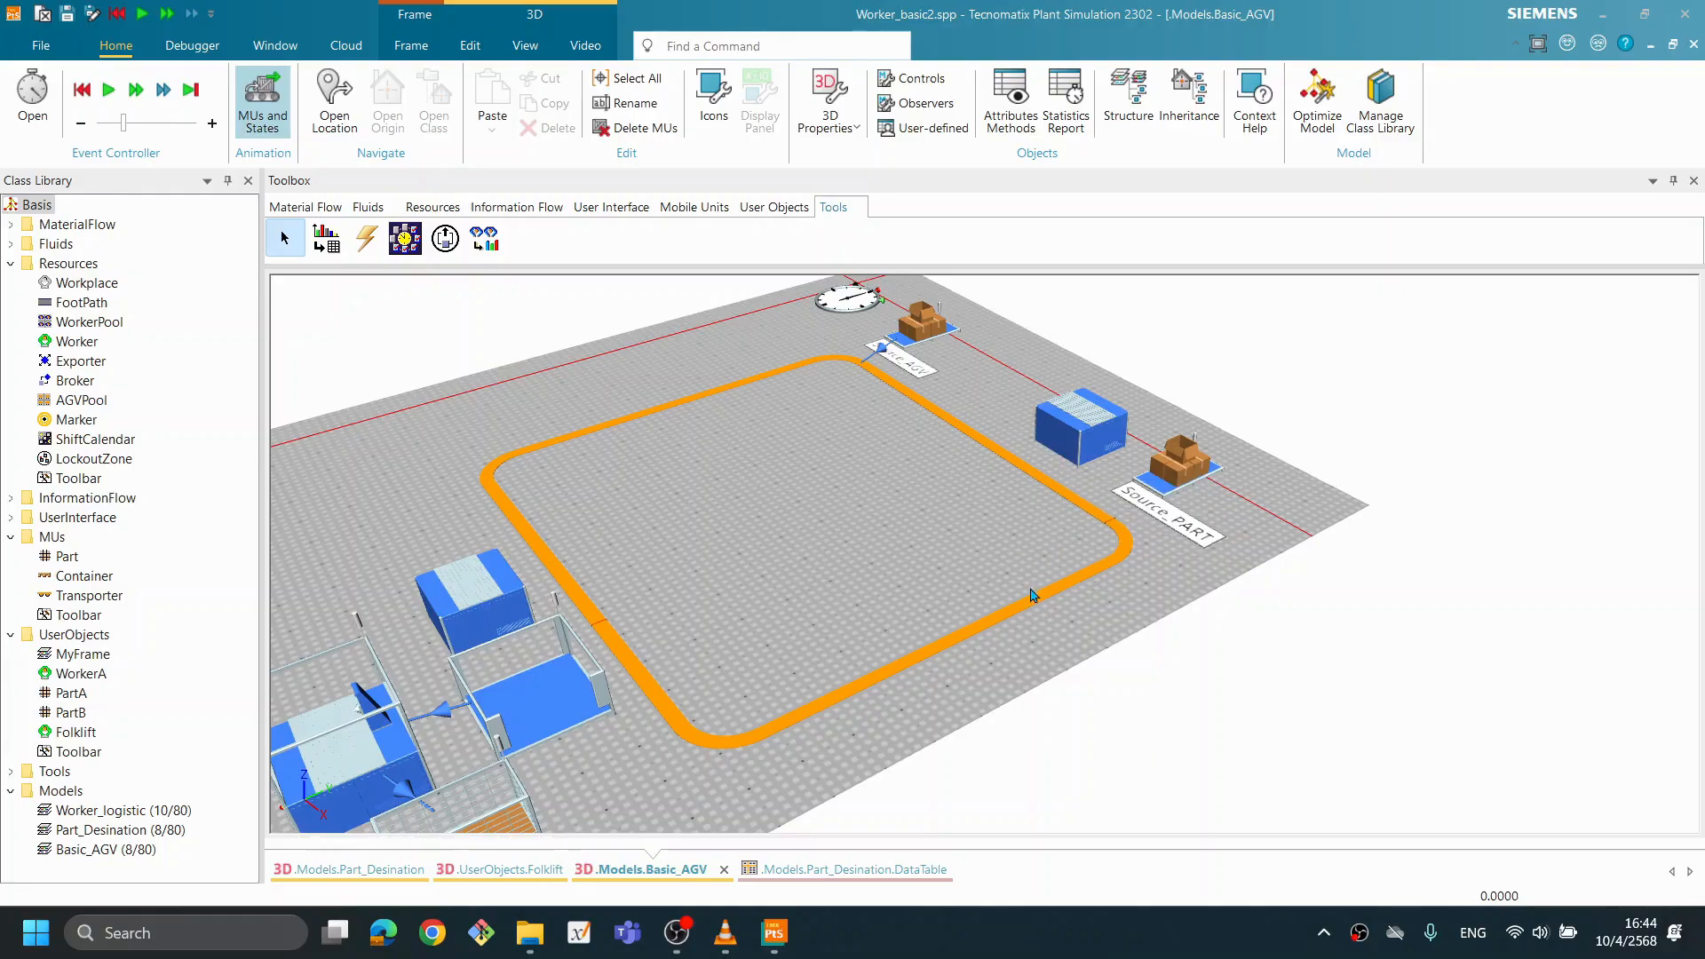
- Rename the loading TransferStation as TransferStation_IN and the unloading TransferStation1 as TransferStation1_OUT
double_click(1087, 435)
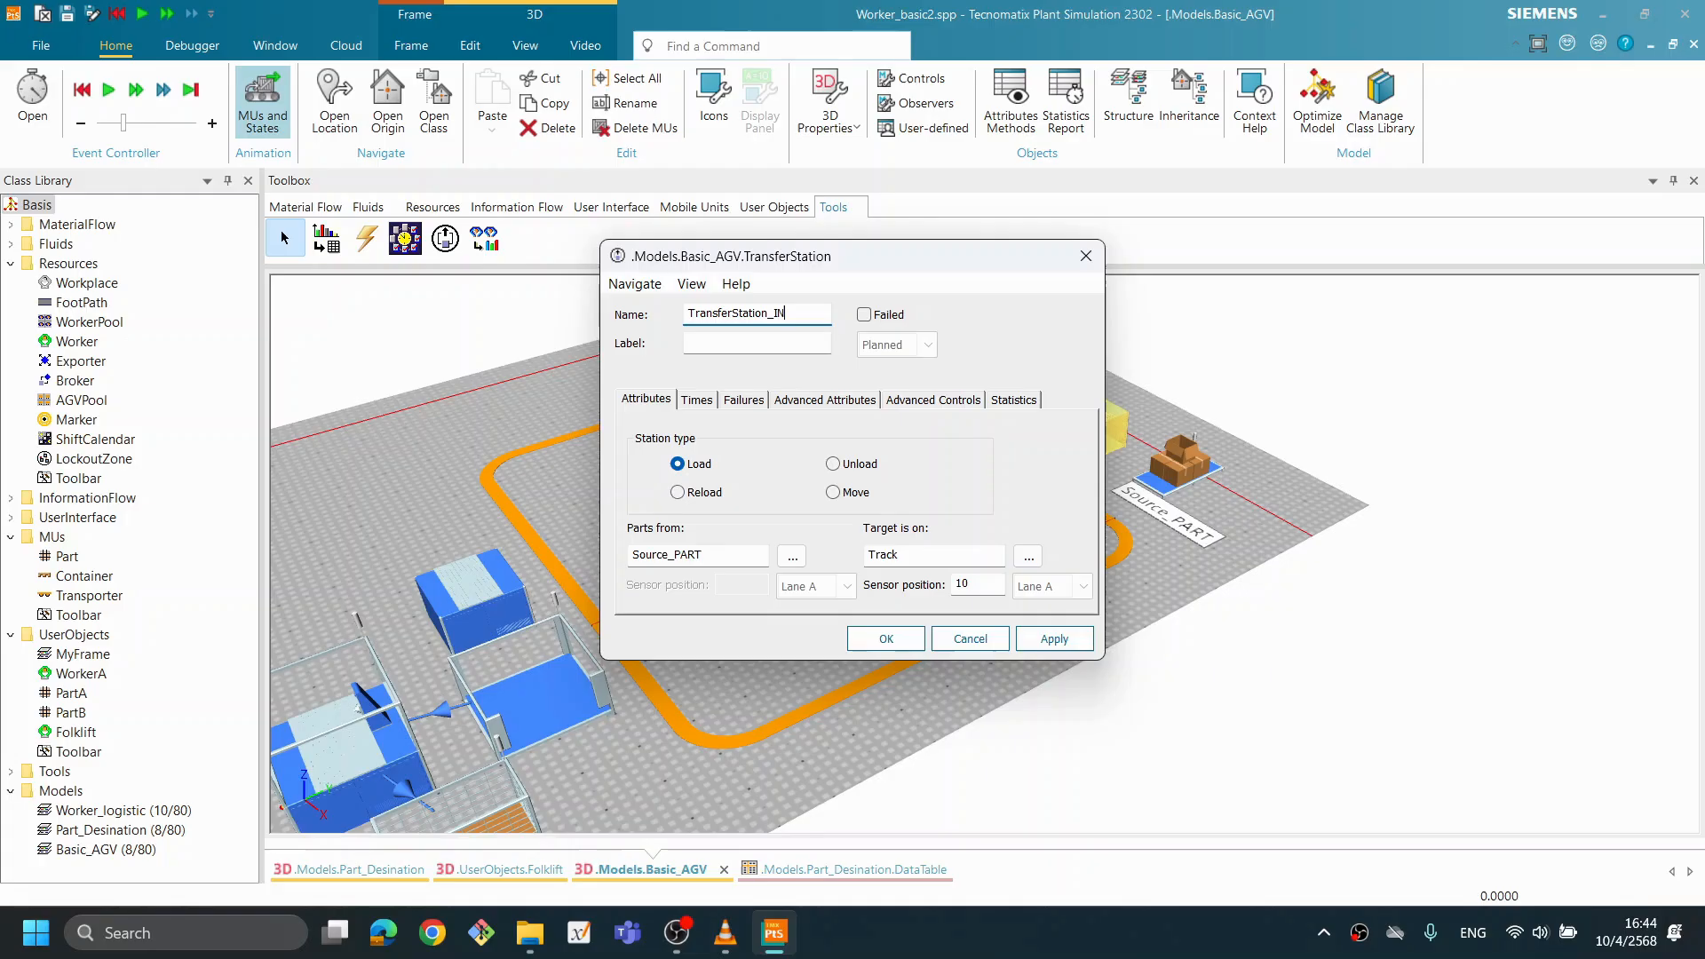
click(888, 637)
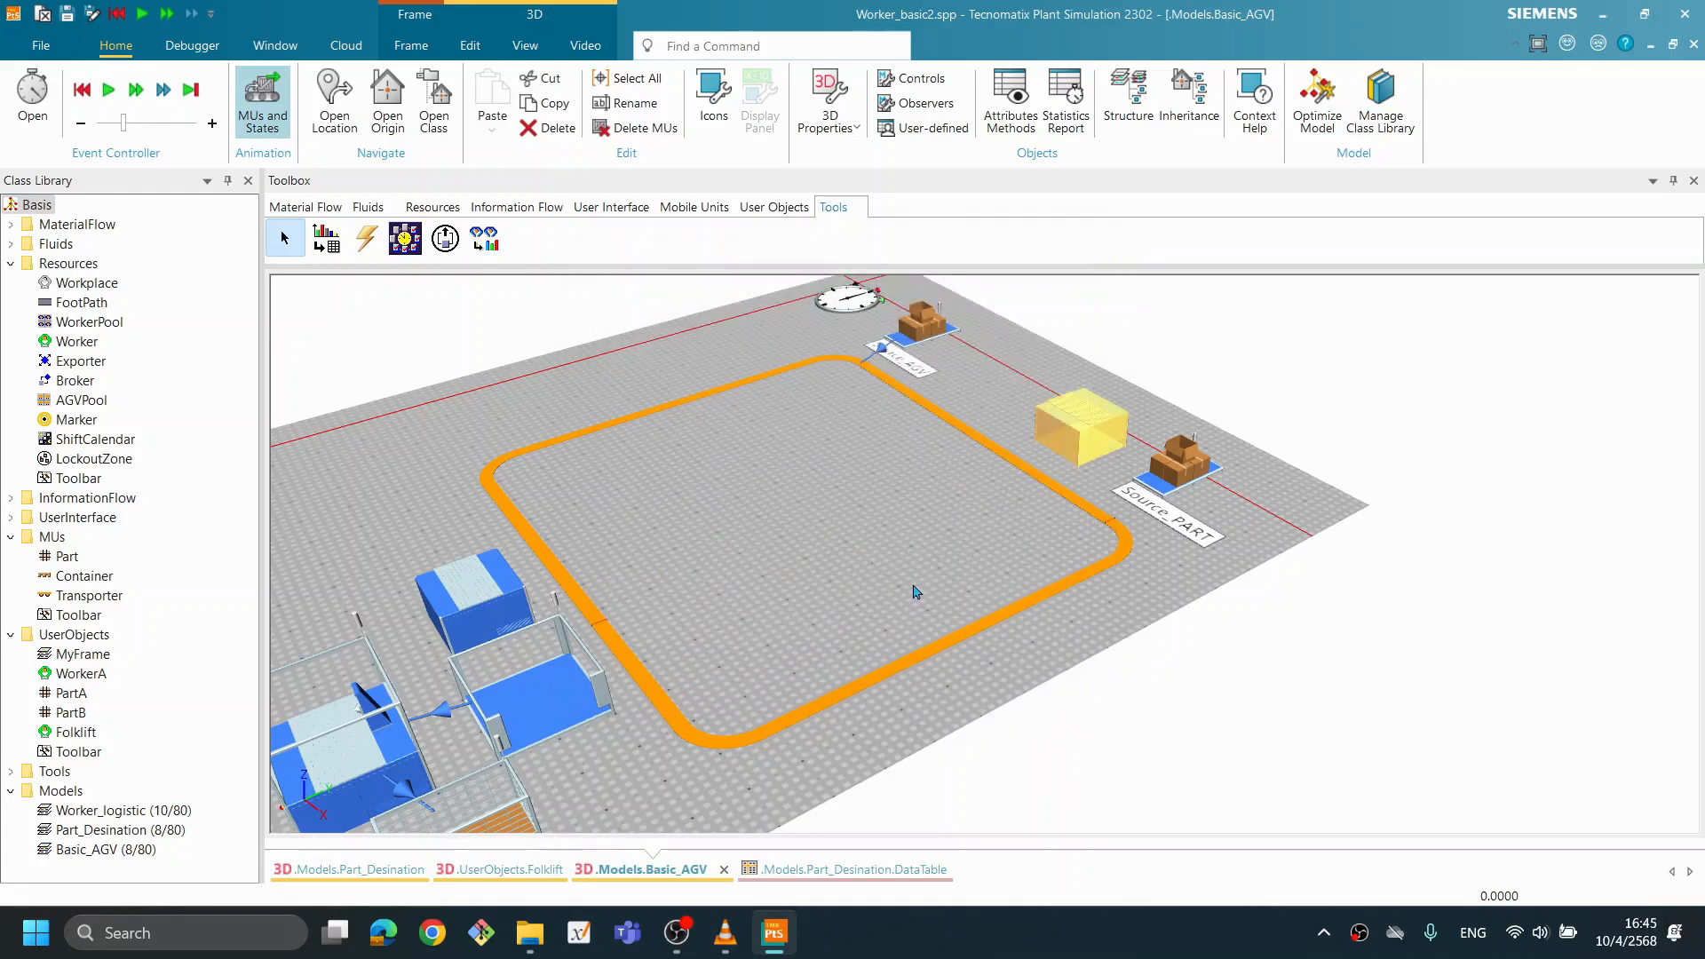
click(1083, 486)
double_click(487, 604)
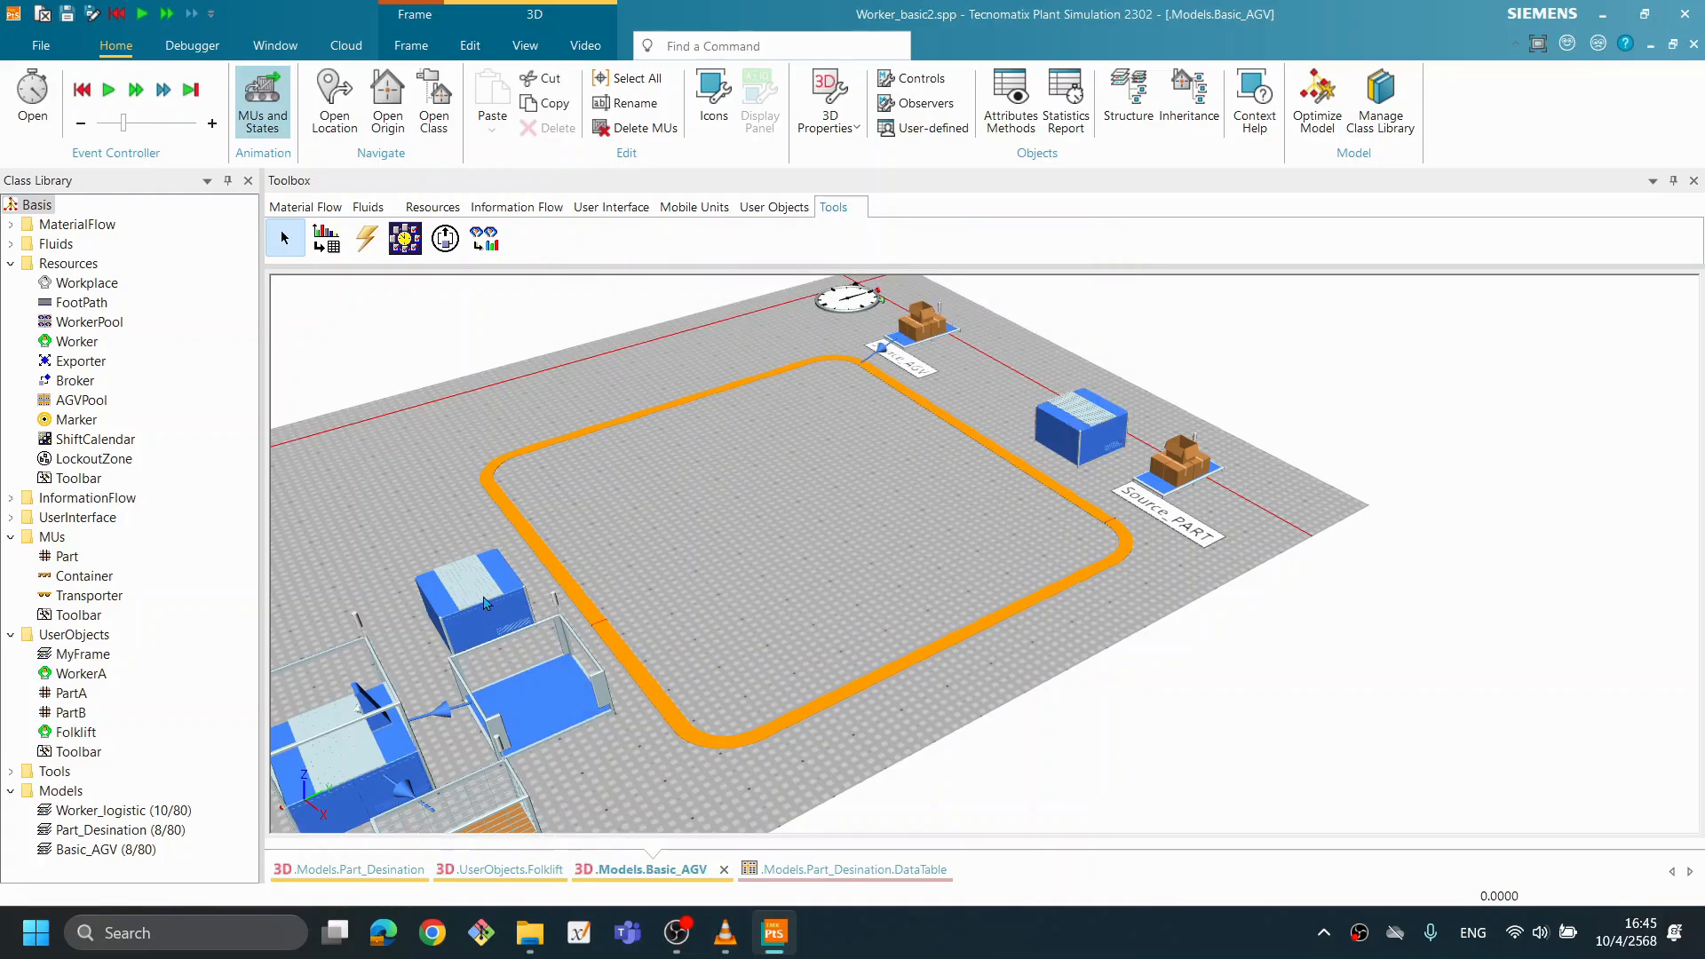
click(793, 311)
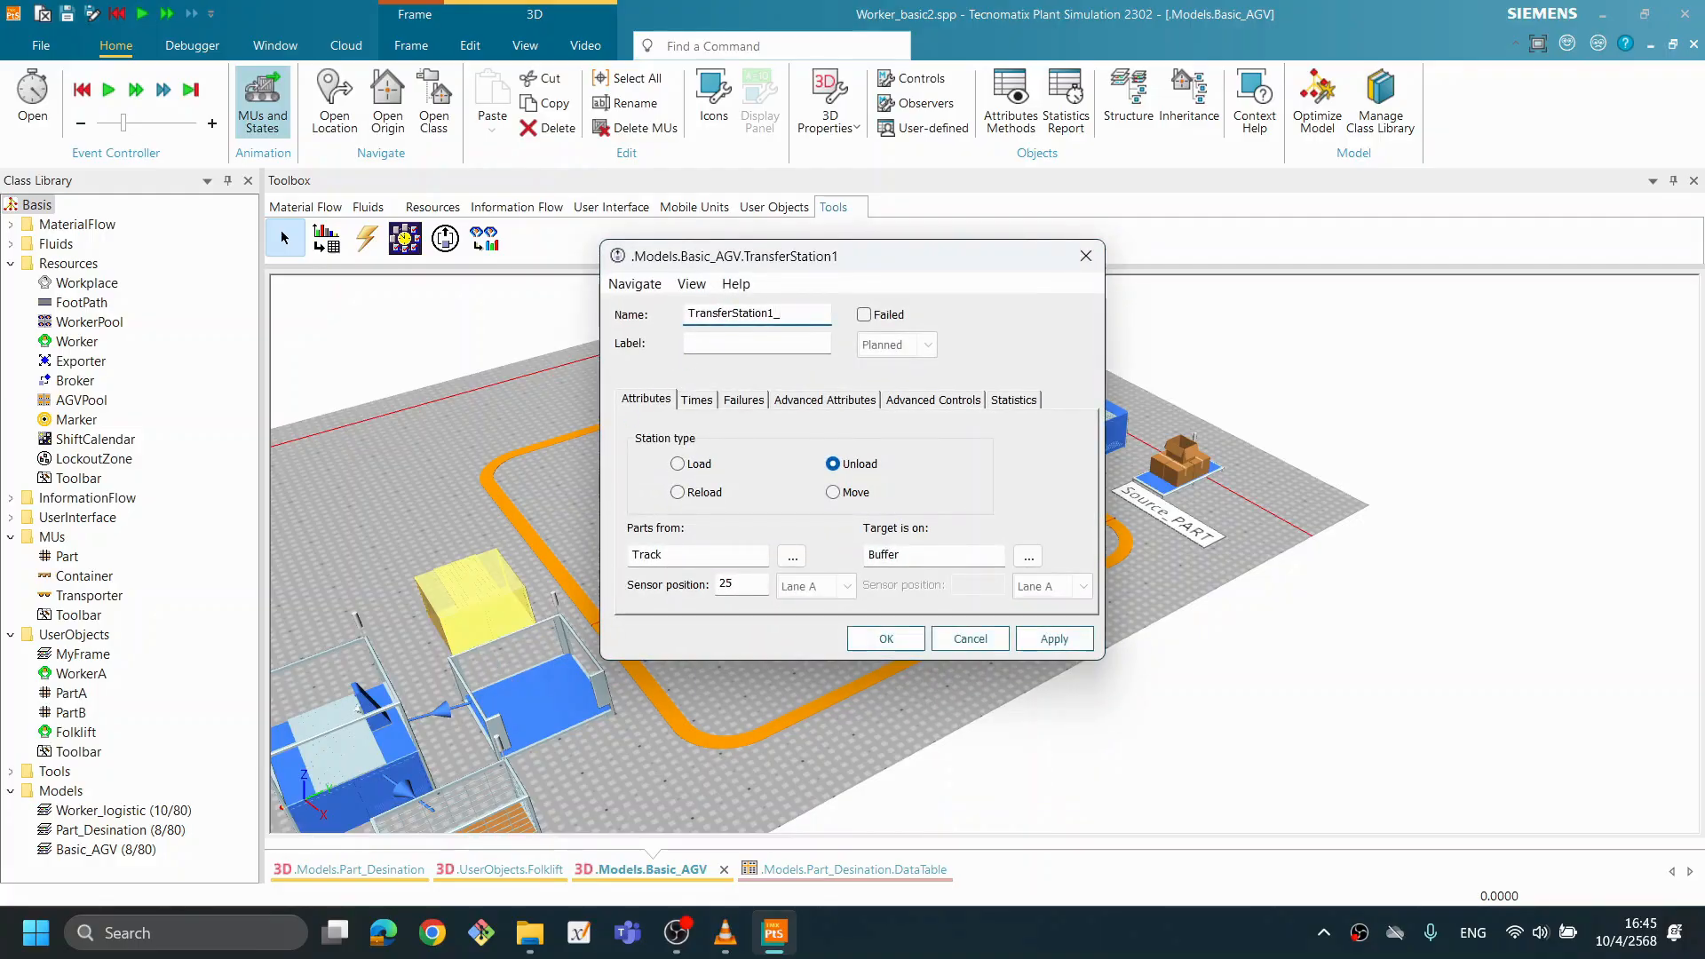
click(886, 639)
- Activate the name caption of TransferStation_IN in its 3D properties and move the station farther away from the Track
right_click(1083, 444)
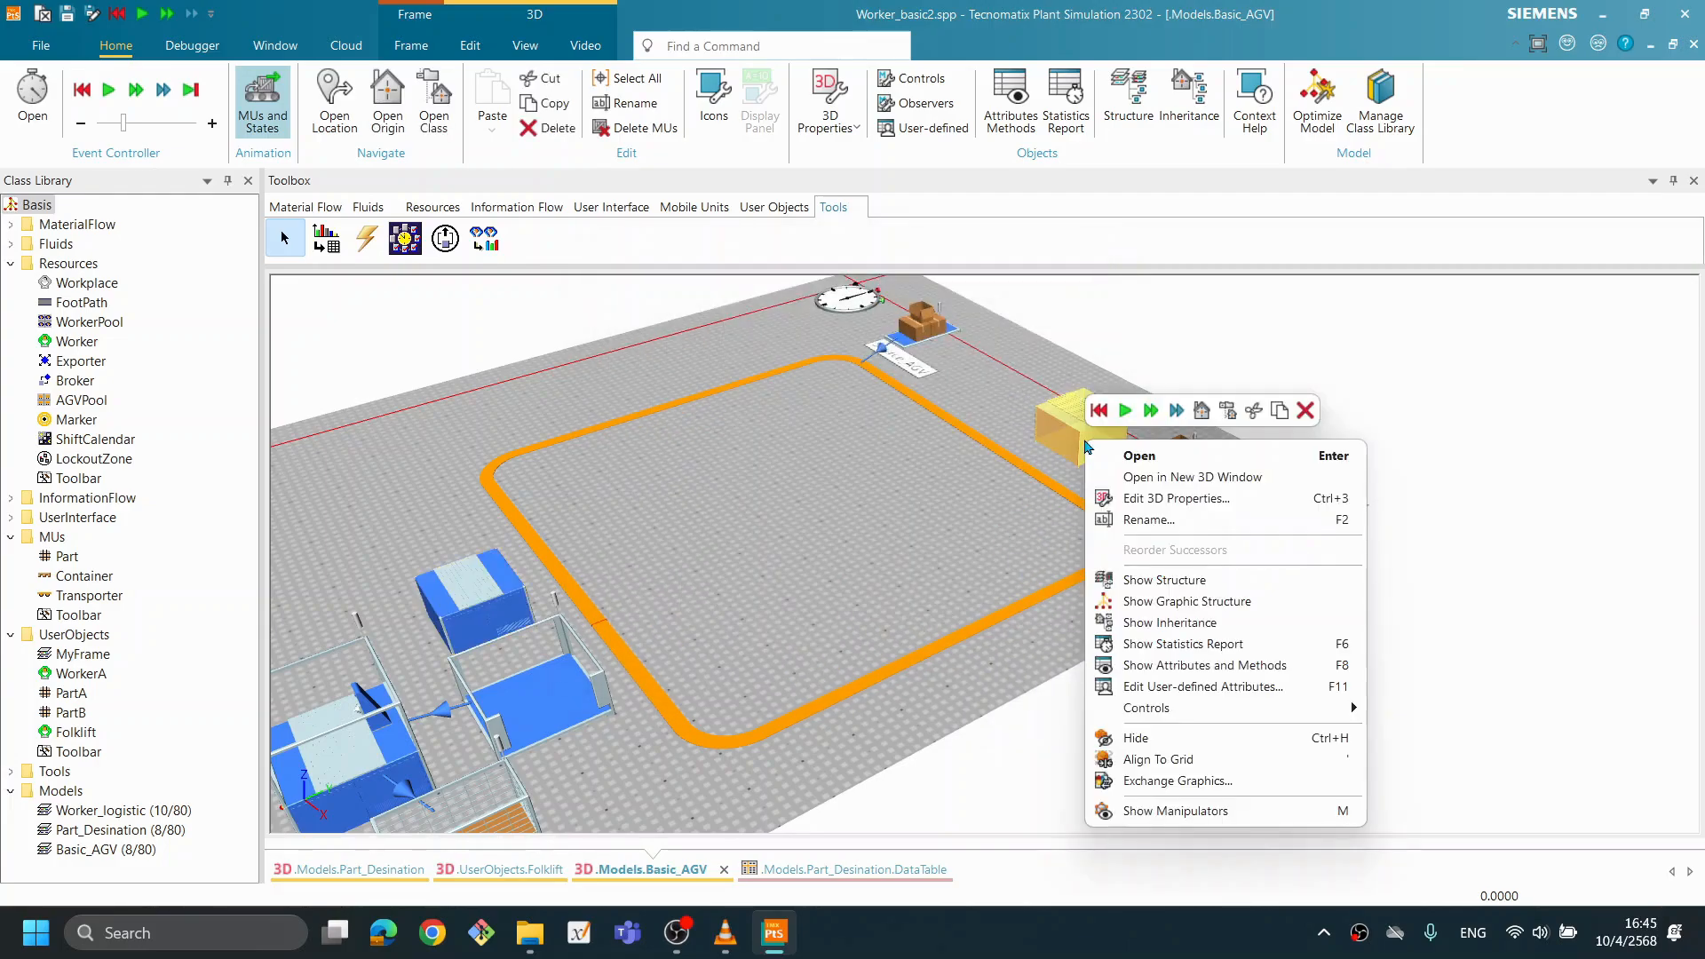
click(1174, 499)
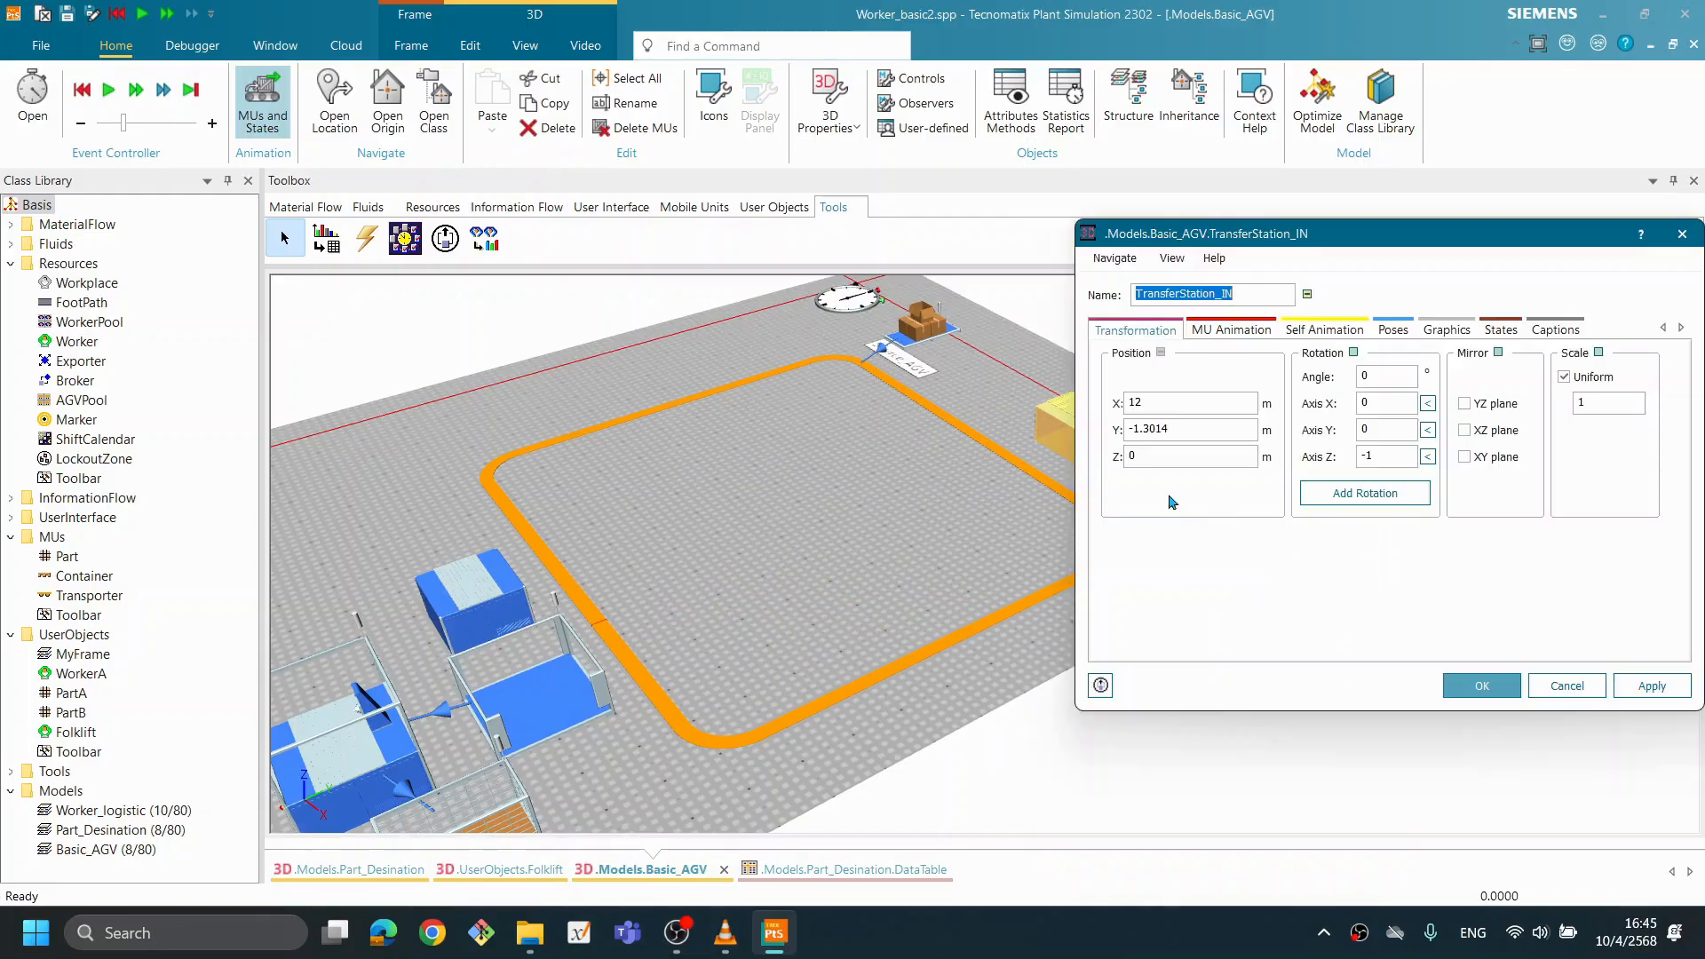
click(1582, 329)
click(1118, 355)
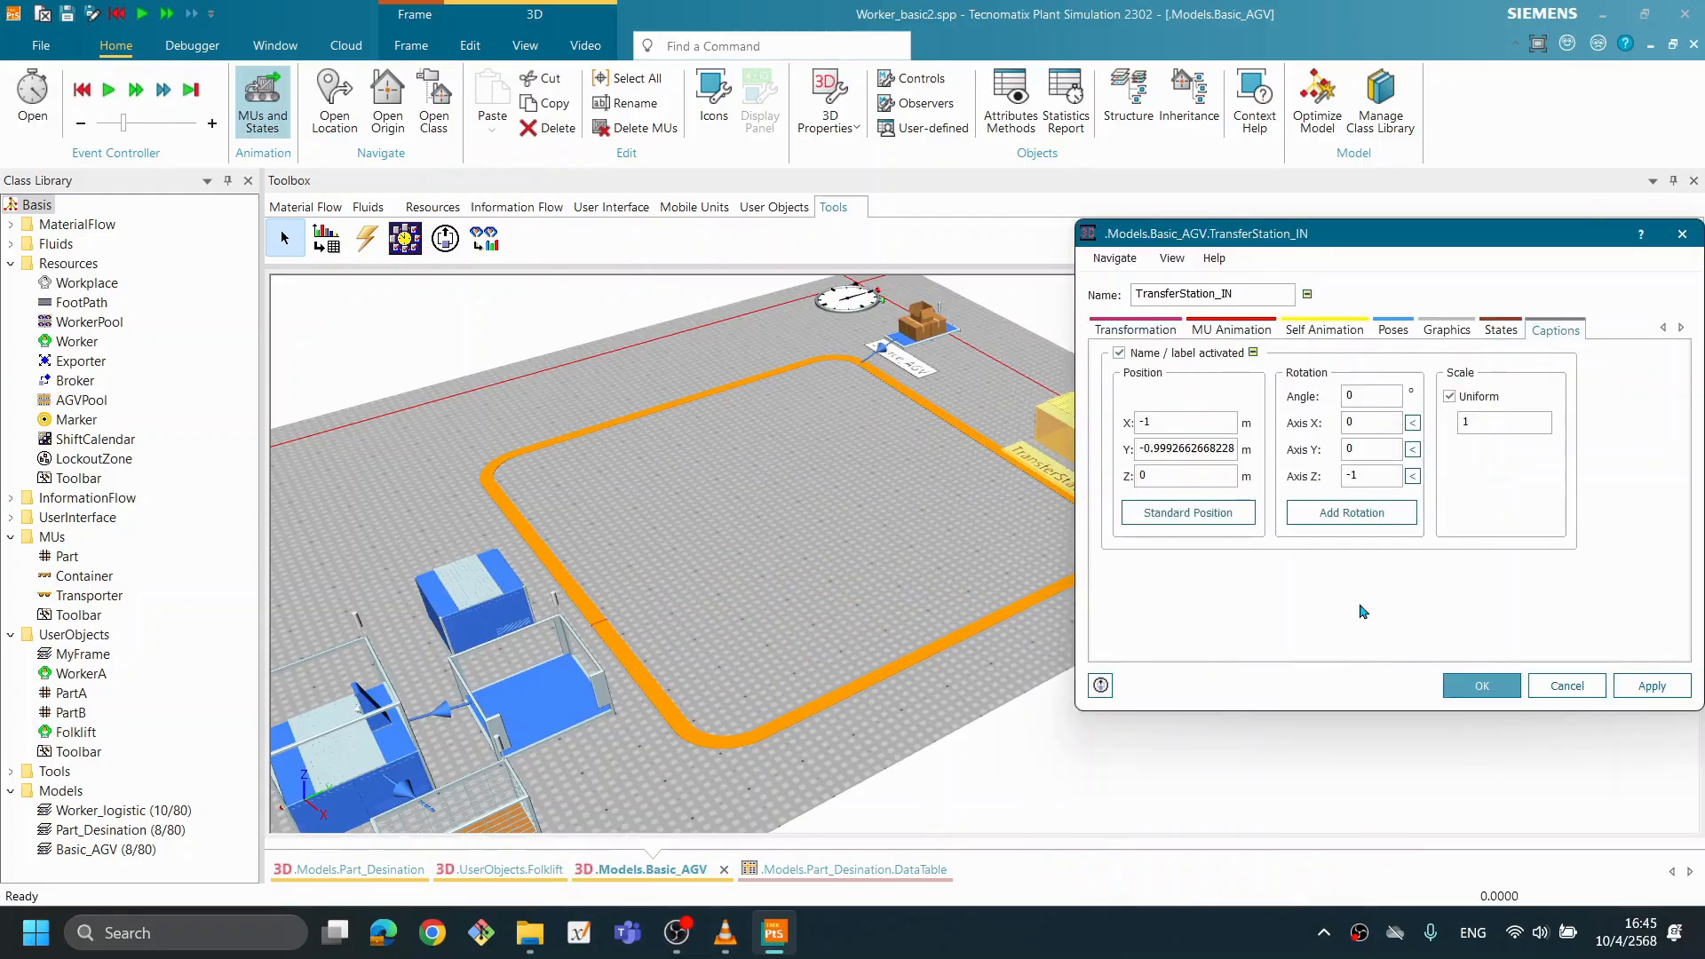
click(1474, 688)
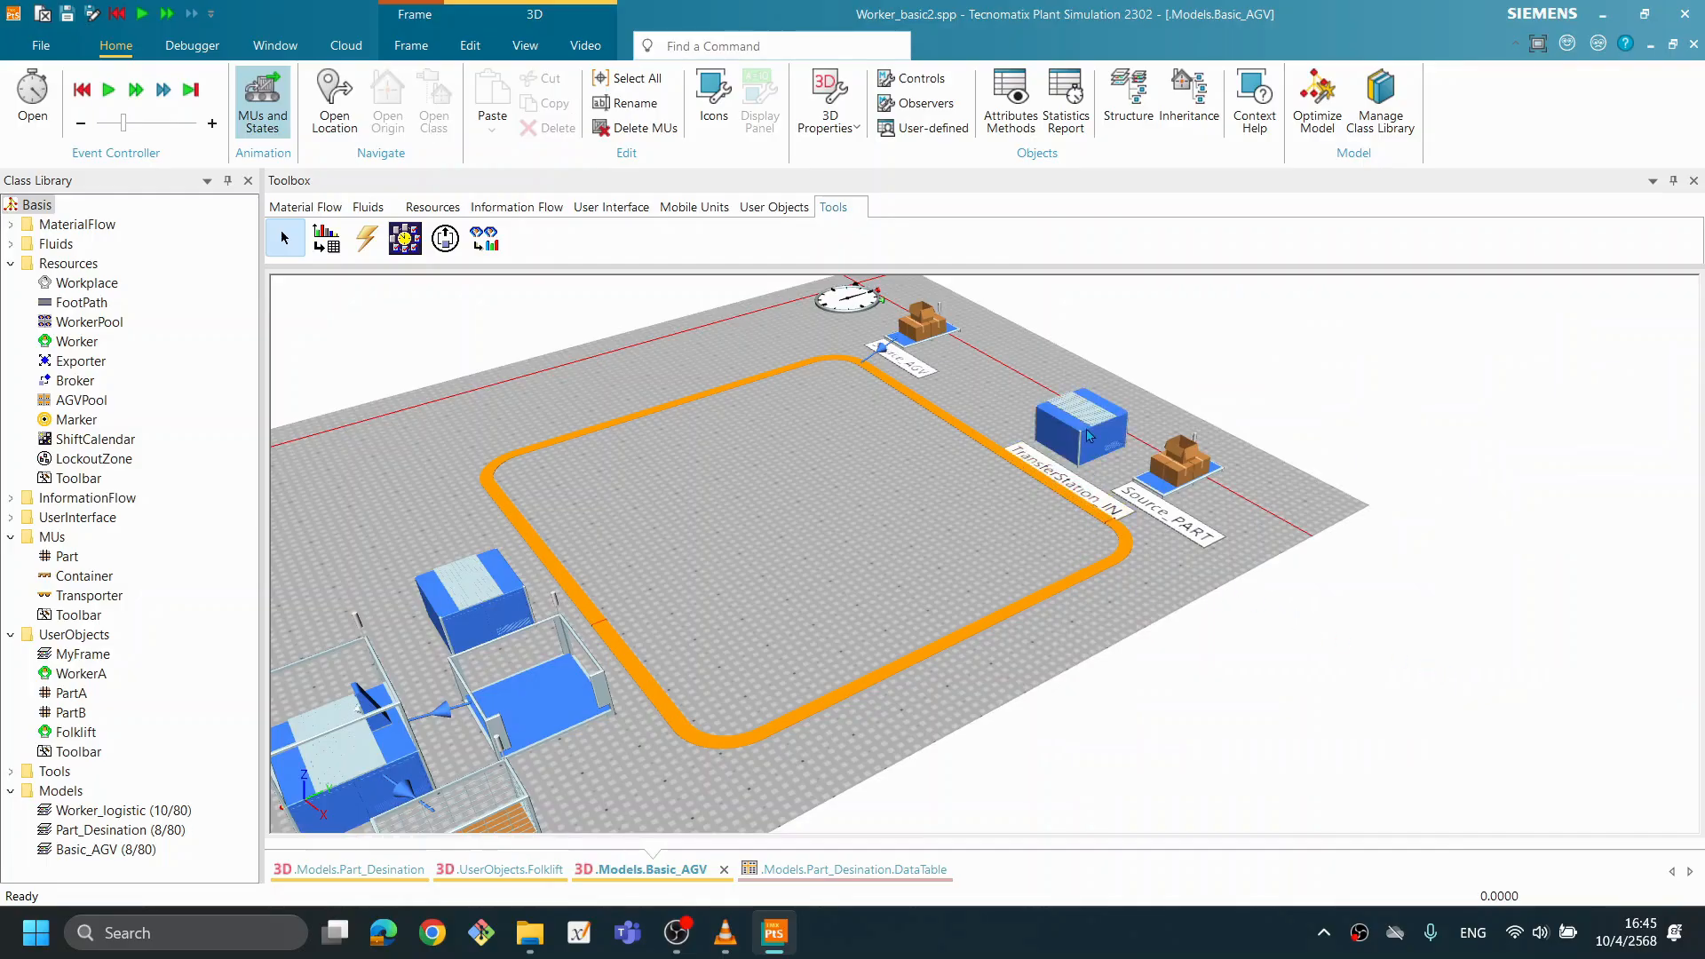
drag(1085, 432, 1073, 389)
click(996, 463)
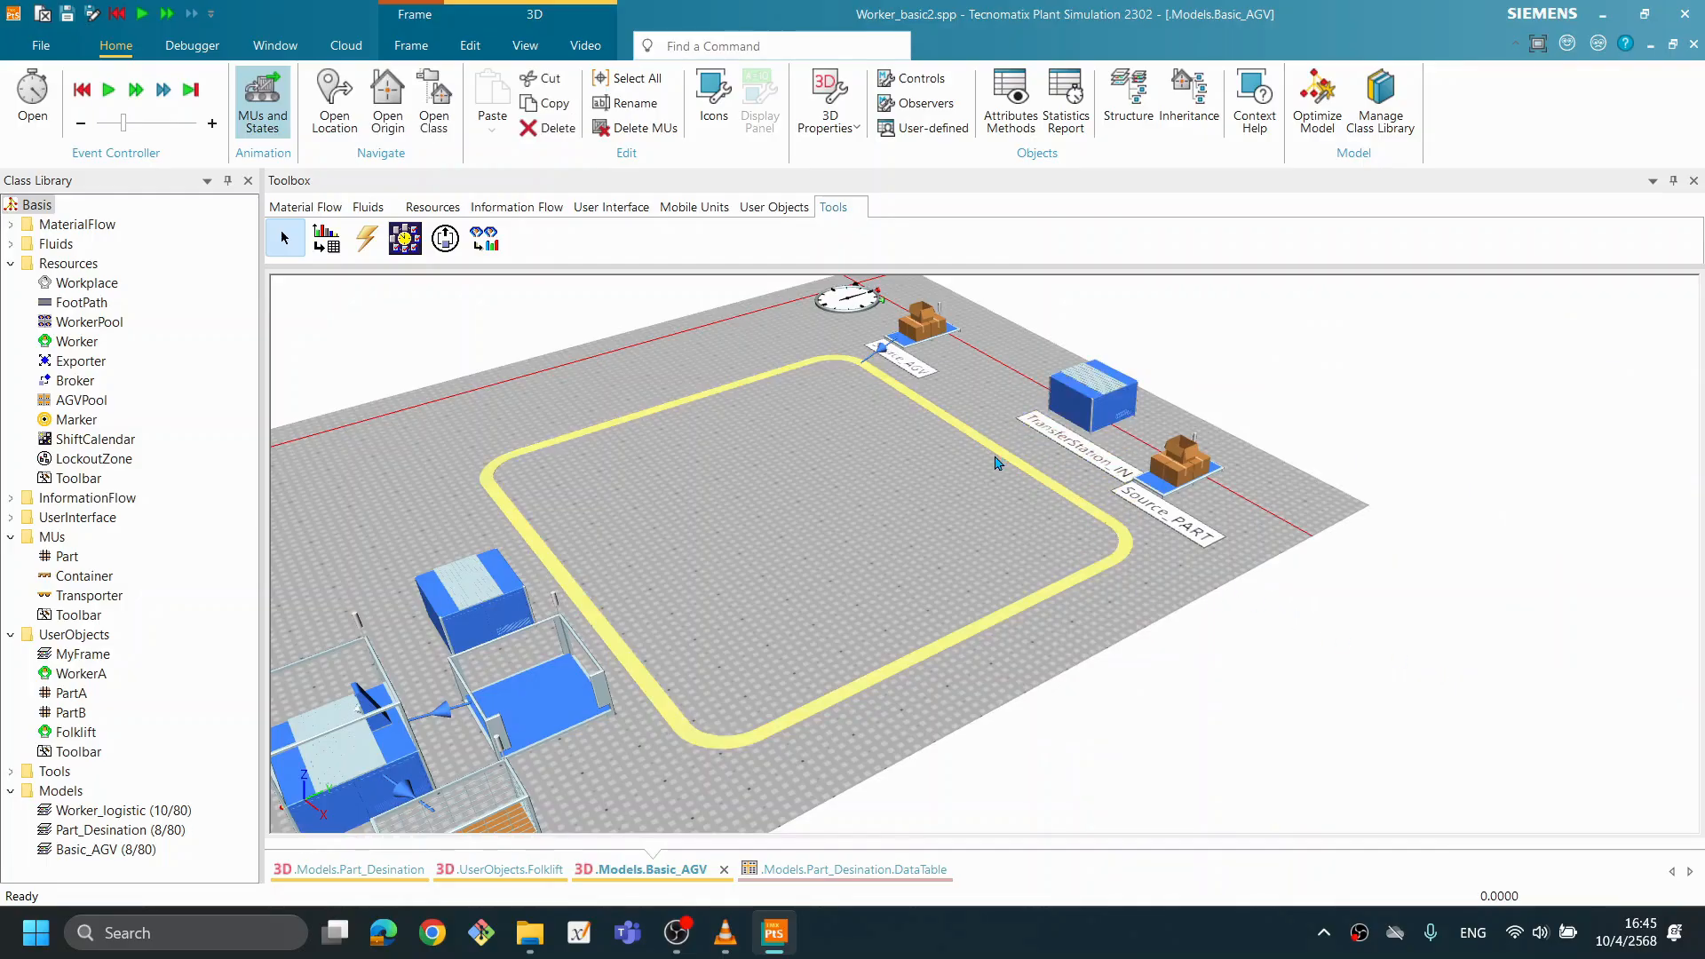
- Activate the name caption of TransferStation1_OUT in its 3D properties and move the station farther away from the Track
click(802, 566)
click(503, 615)
drag(1341, 595, 846, 613)
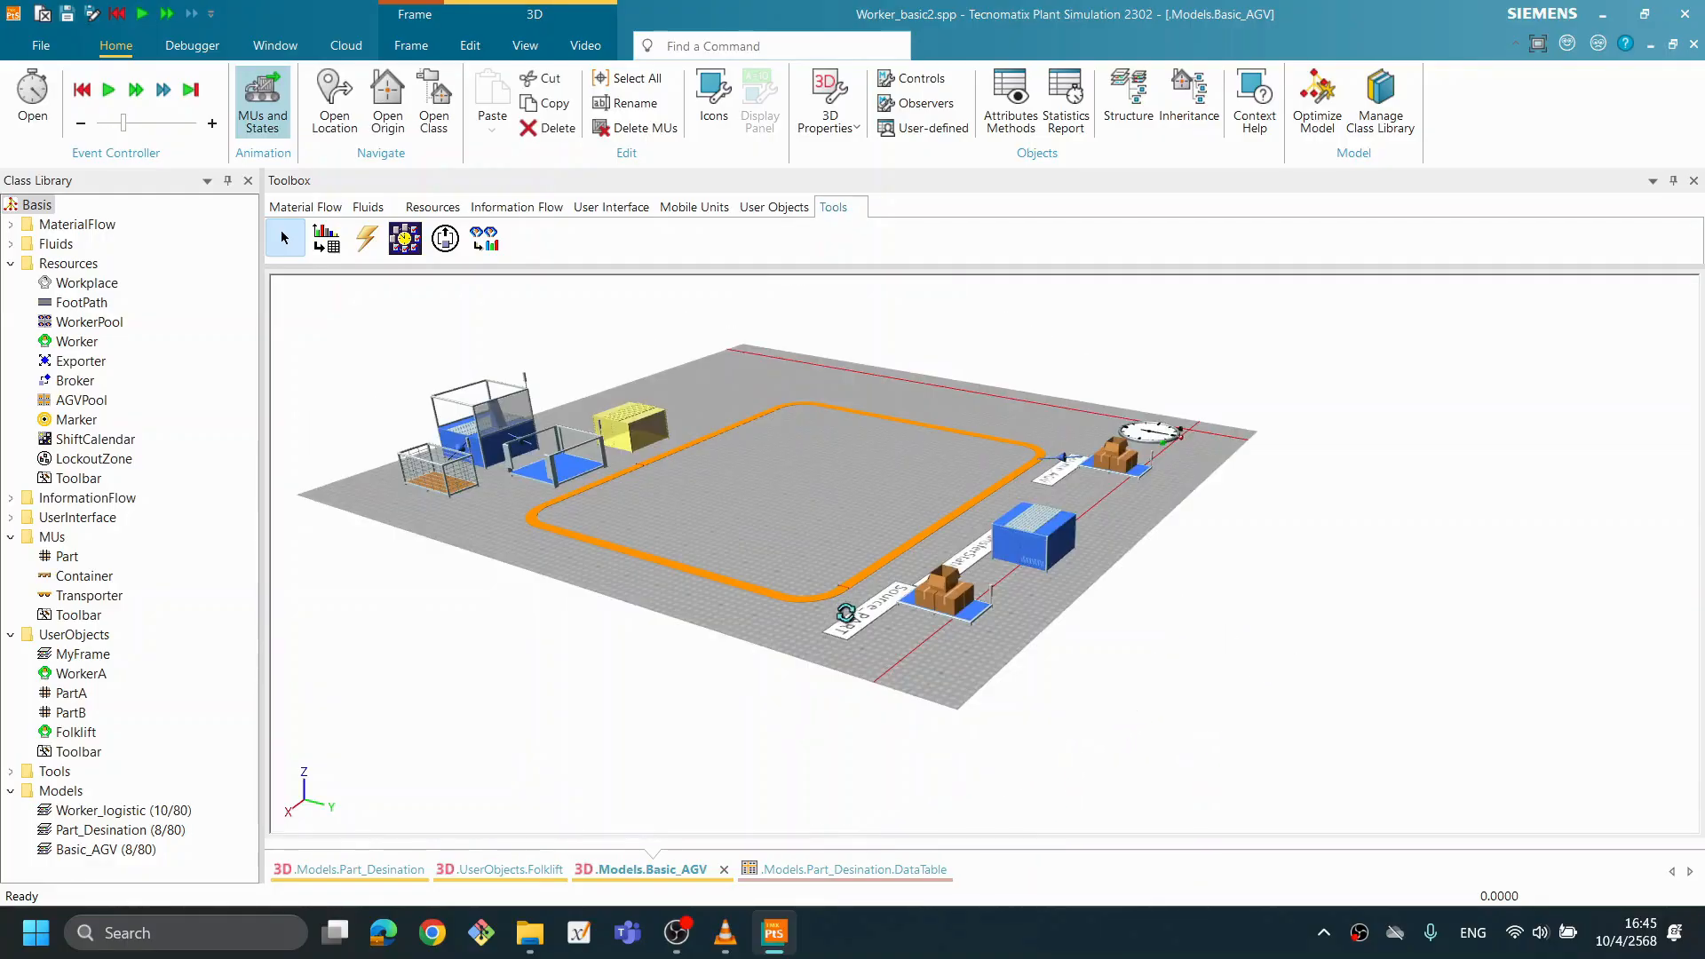
scroll(1045, 669, up, 3)
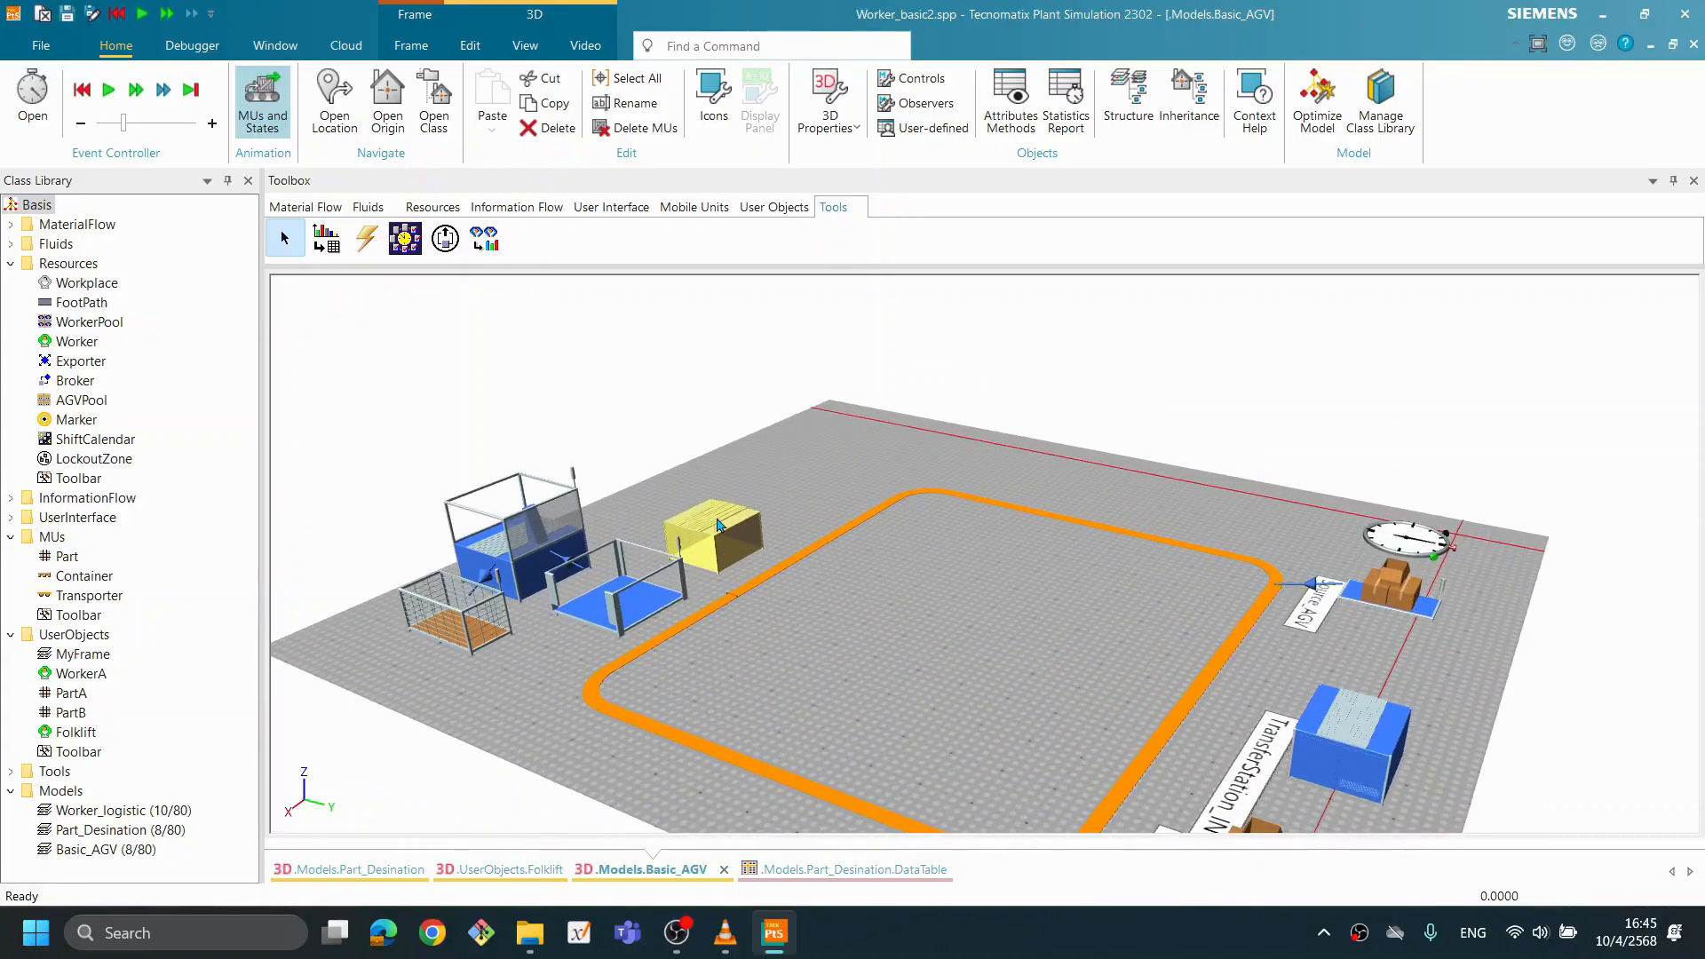
right_click(719, 524)
click(897, 576)
click(1555, 329)
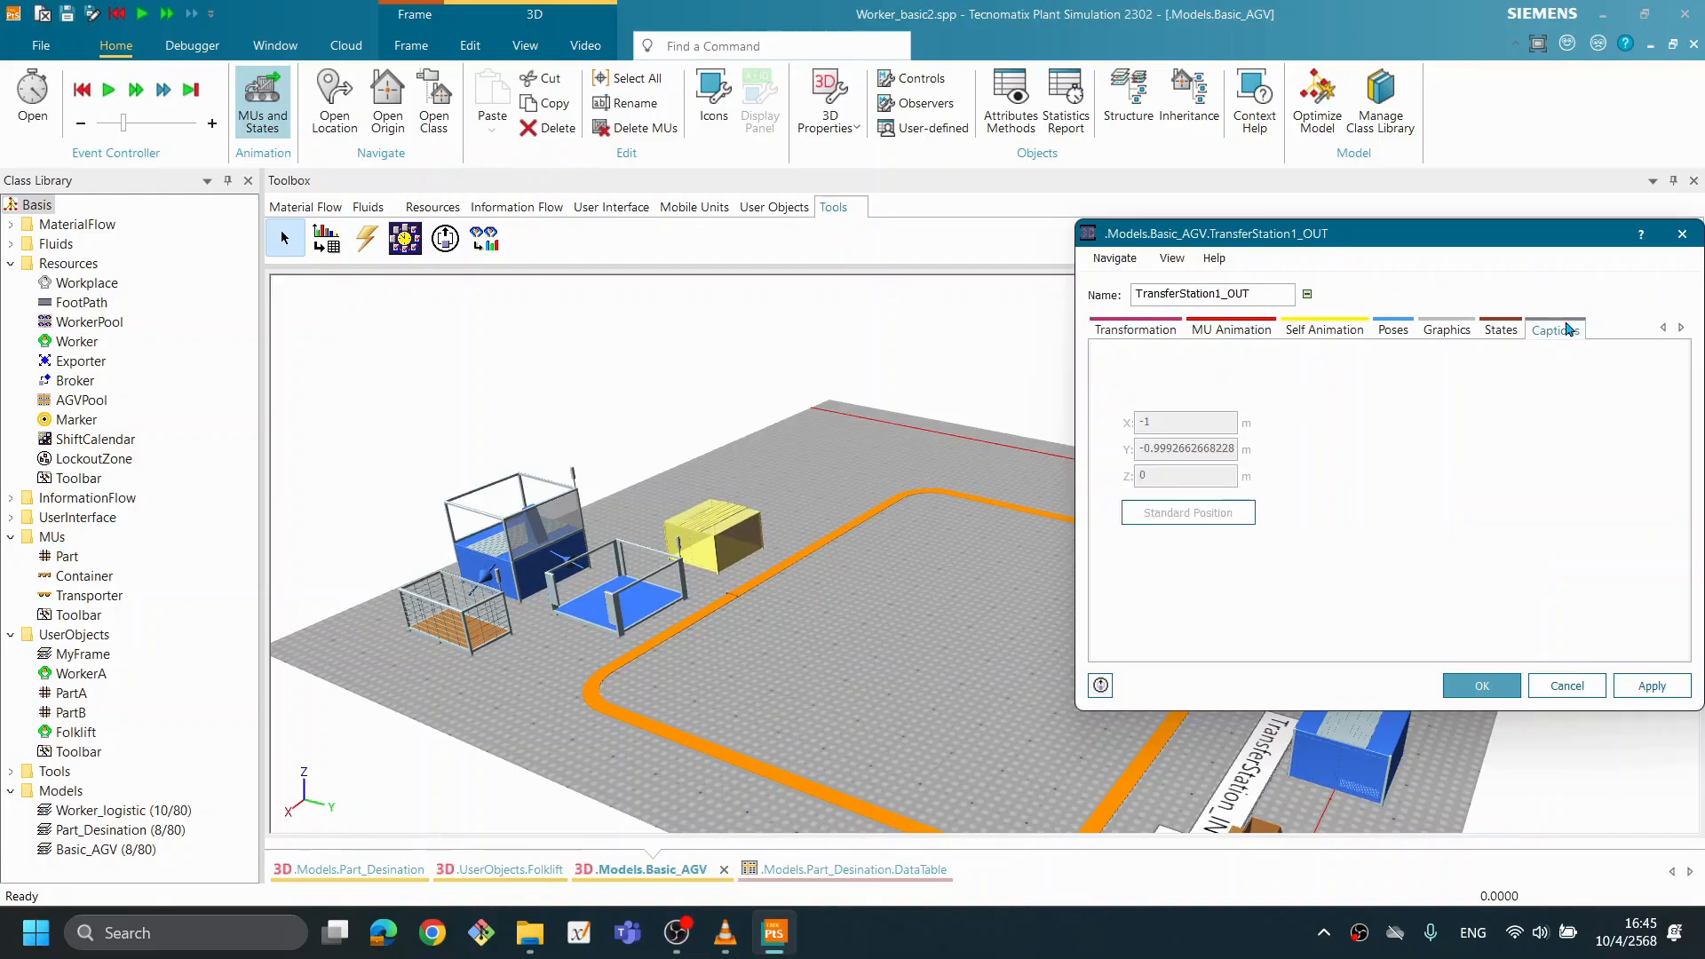
click(1482, 685)
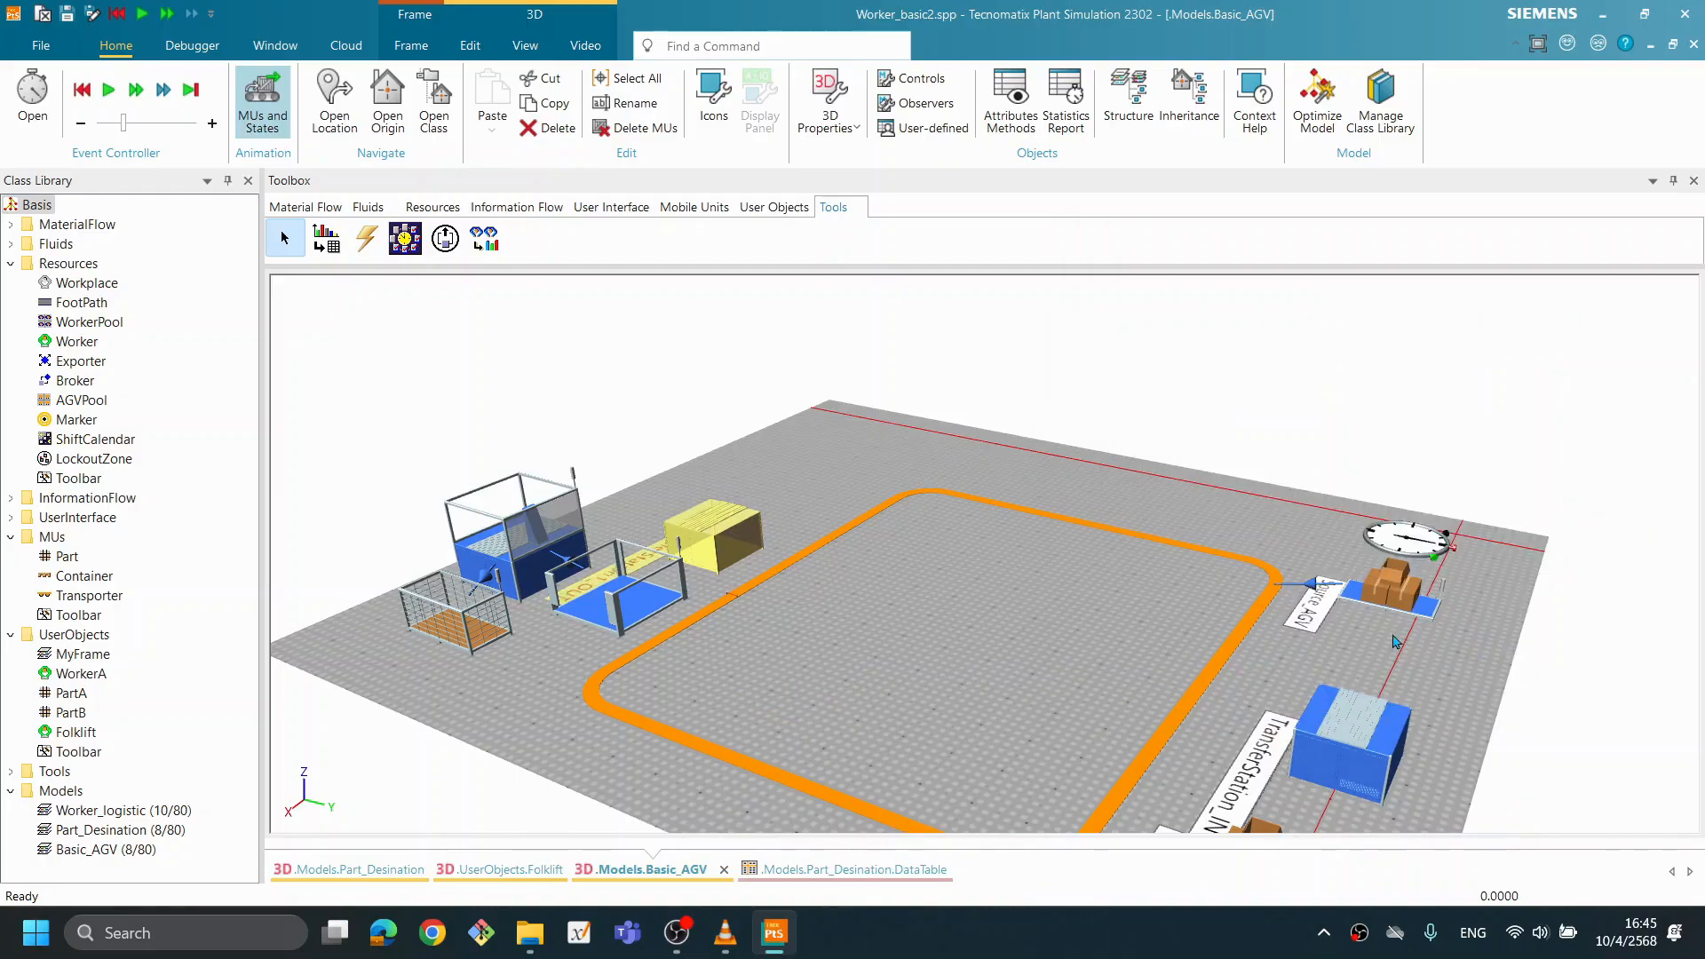
drag(737, 523, 702, 490)
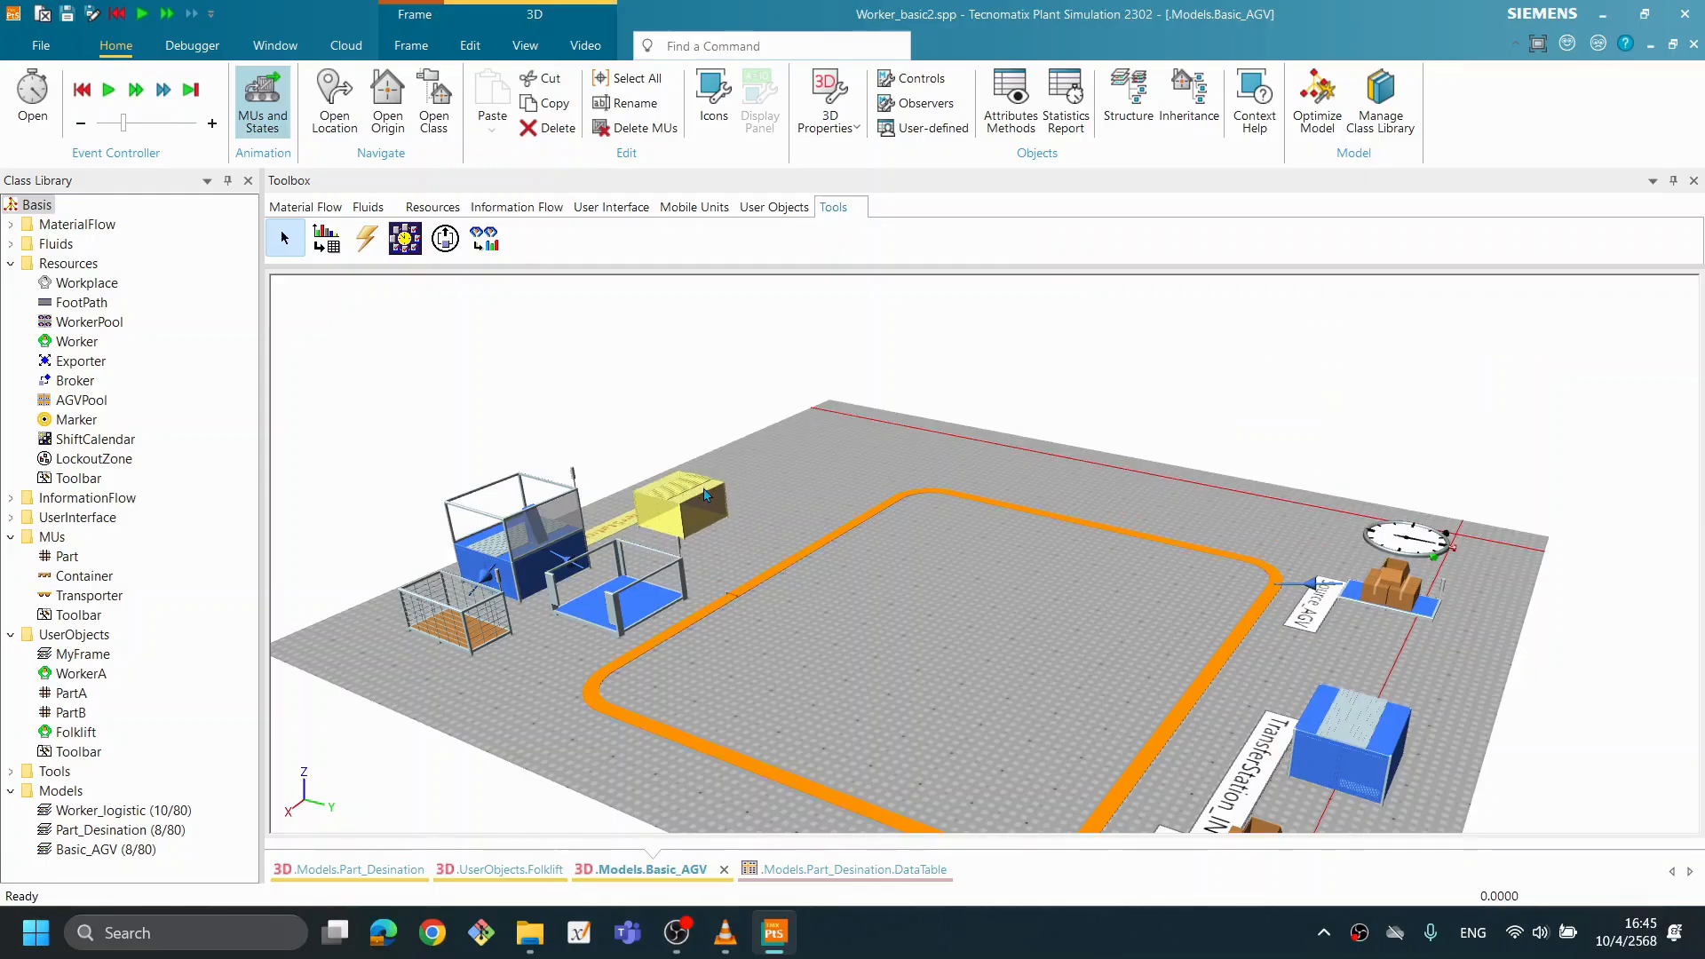
- Examine the Basic_AGV layout around the Track, including TransferStation_IN, Source_PART, Source_AGV and the unloading area by the Buffer
drag(930, 641, 1026, 648)
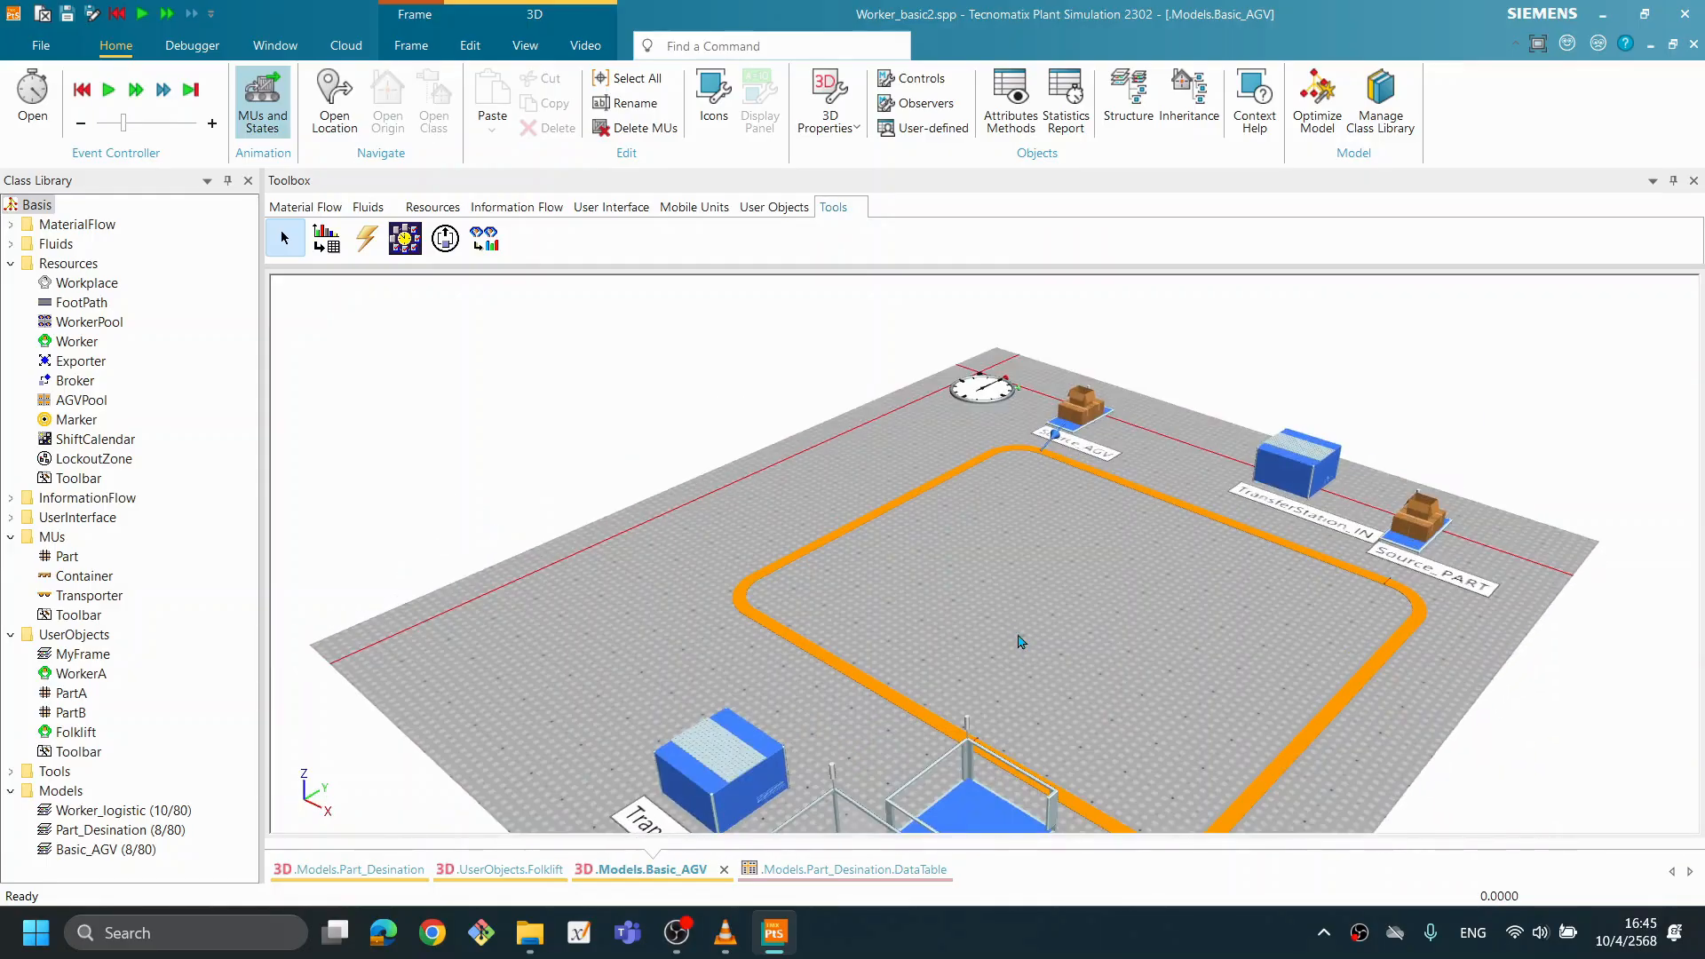
drag(1013, 476, 1055, 690)
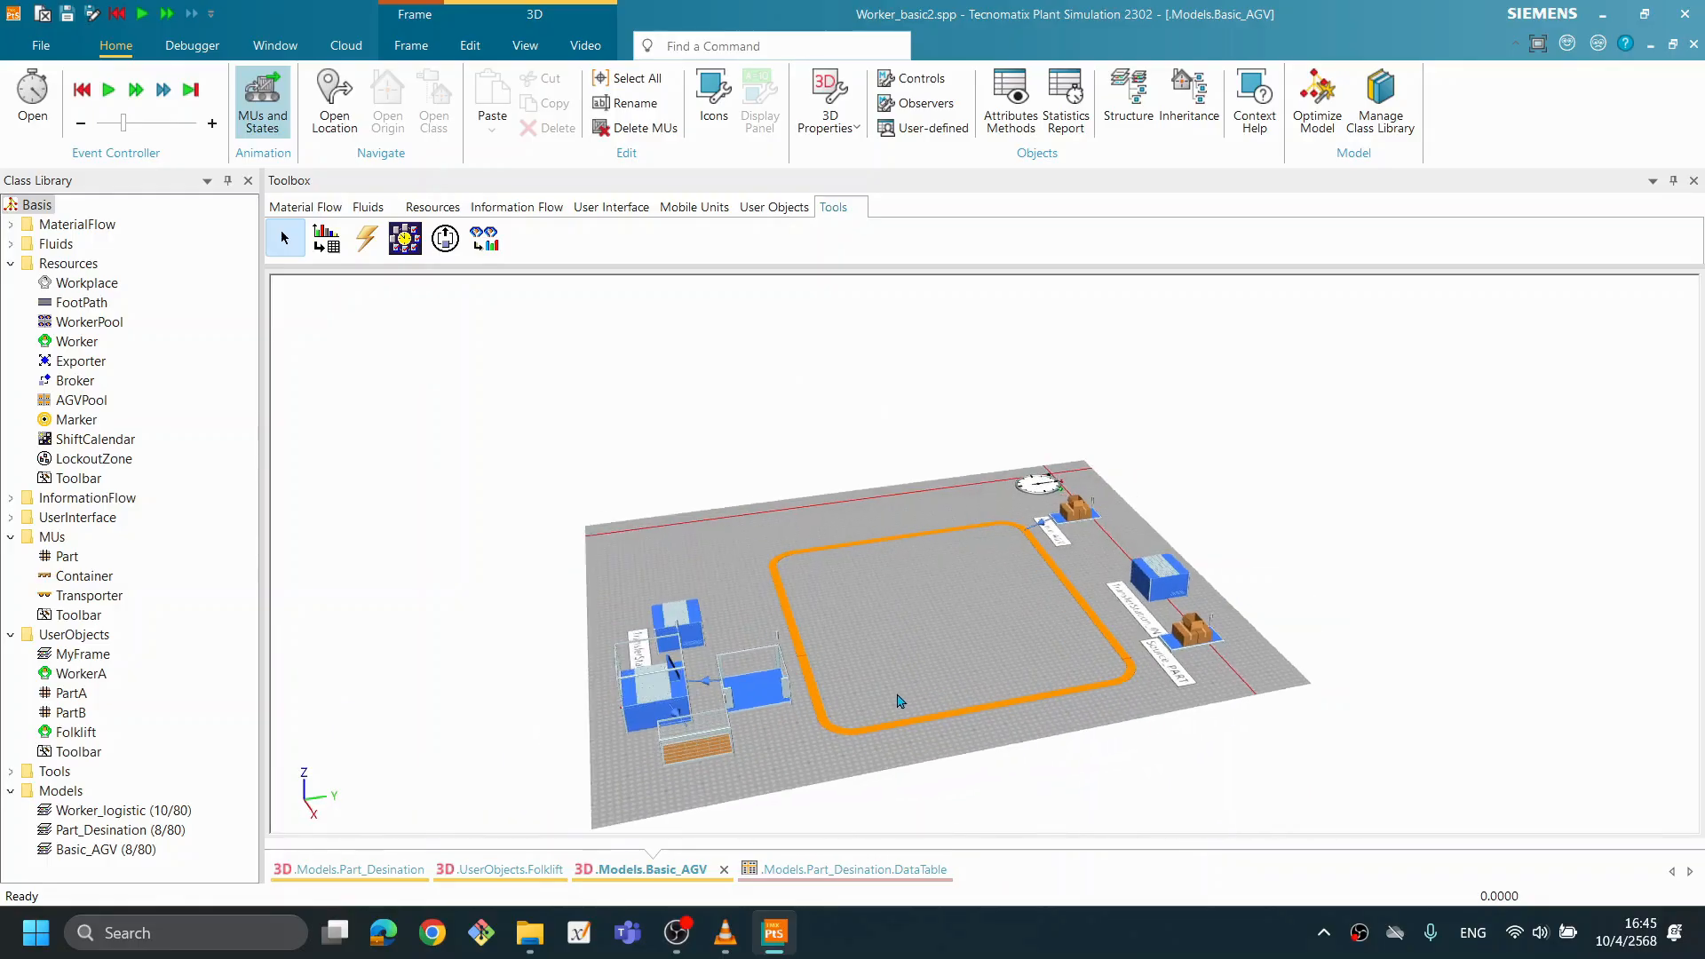
scroll(1068, 687, up, 3)
mouse_move(902, 684)
mouse_down()
mouse_move(903, 666)
mouse_move(992, 640)
mouse_move(869, 682)
mouse_up()
scroll(1012, 685, up, 5)
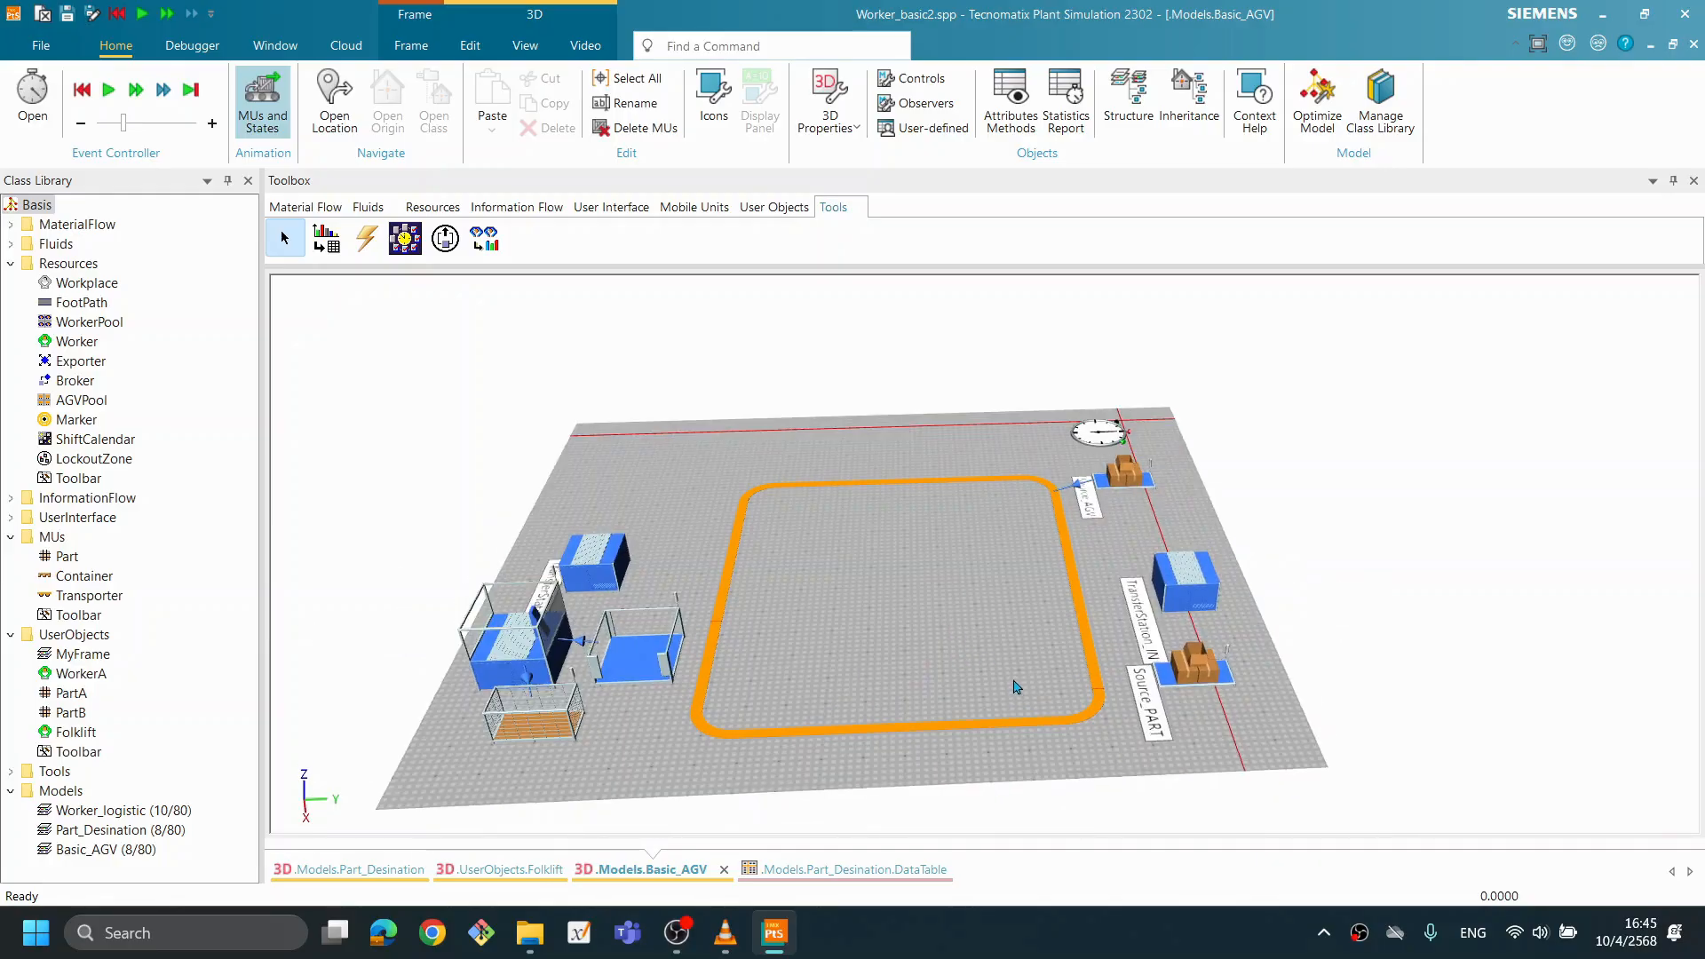
mouse_move(1315, 541)
drag(1123, 595, 1124, 593)
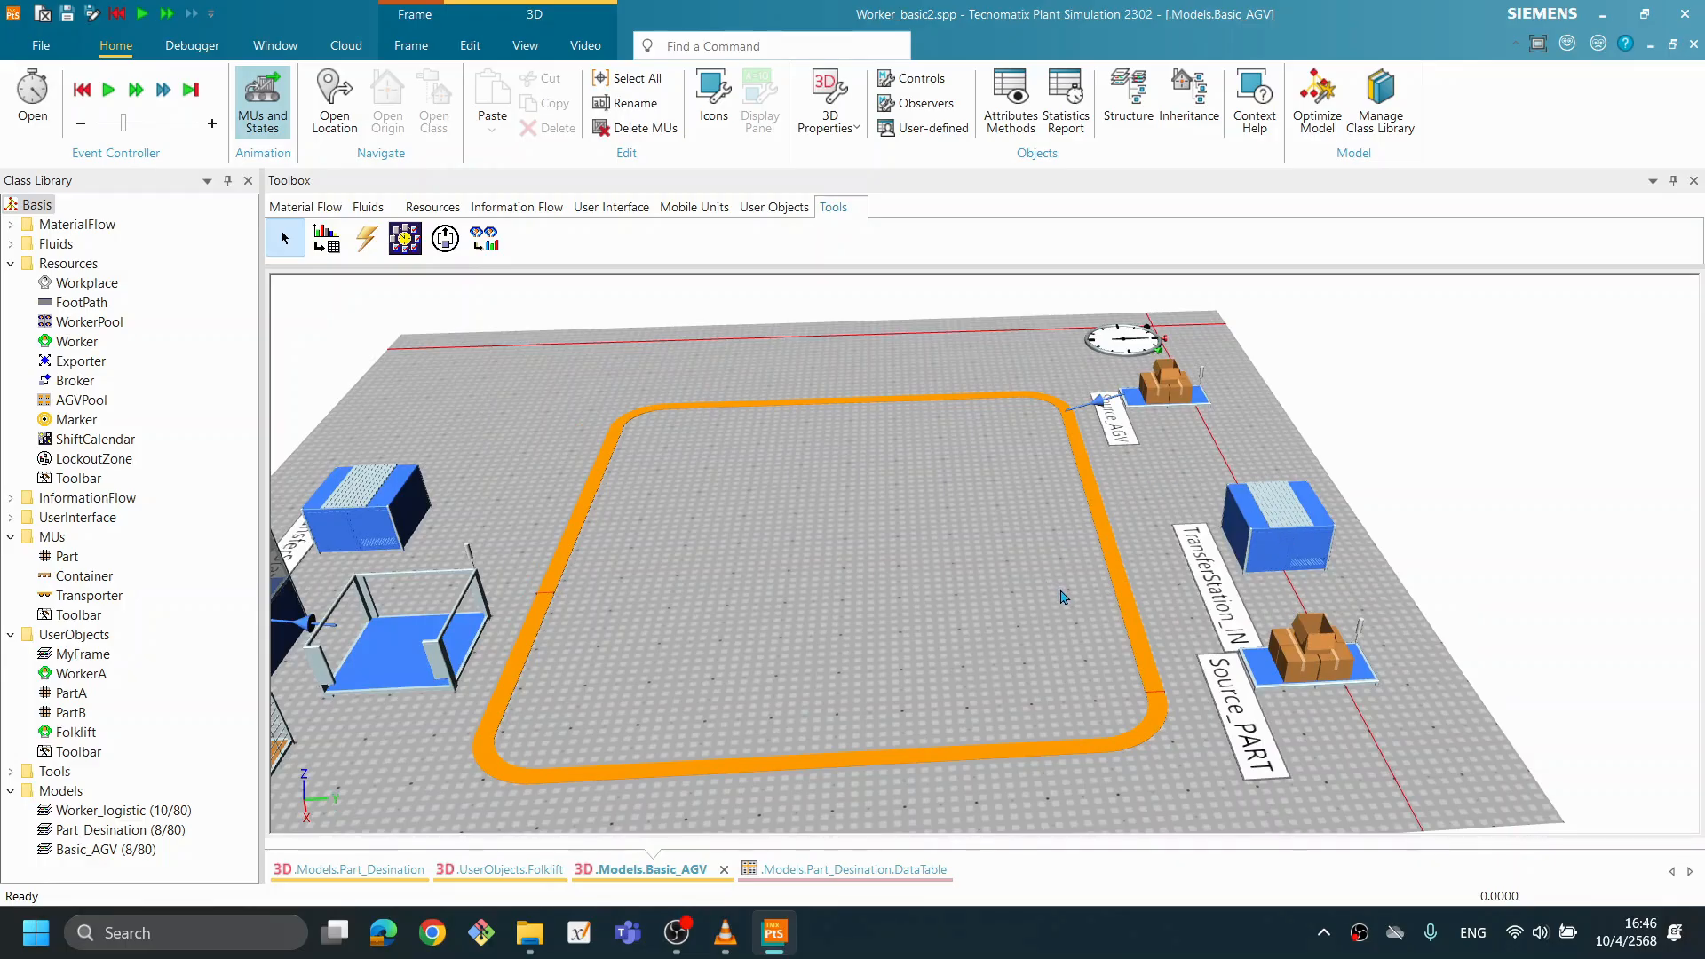
drag(1080, 558, 1085, 557)
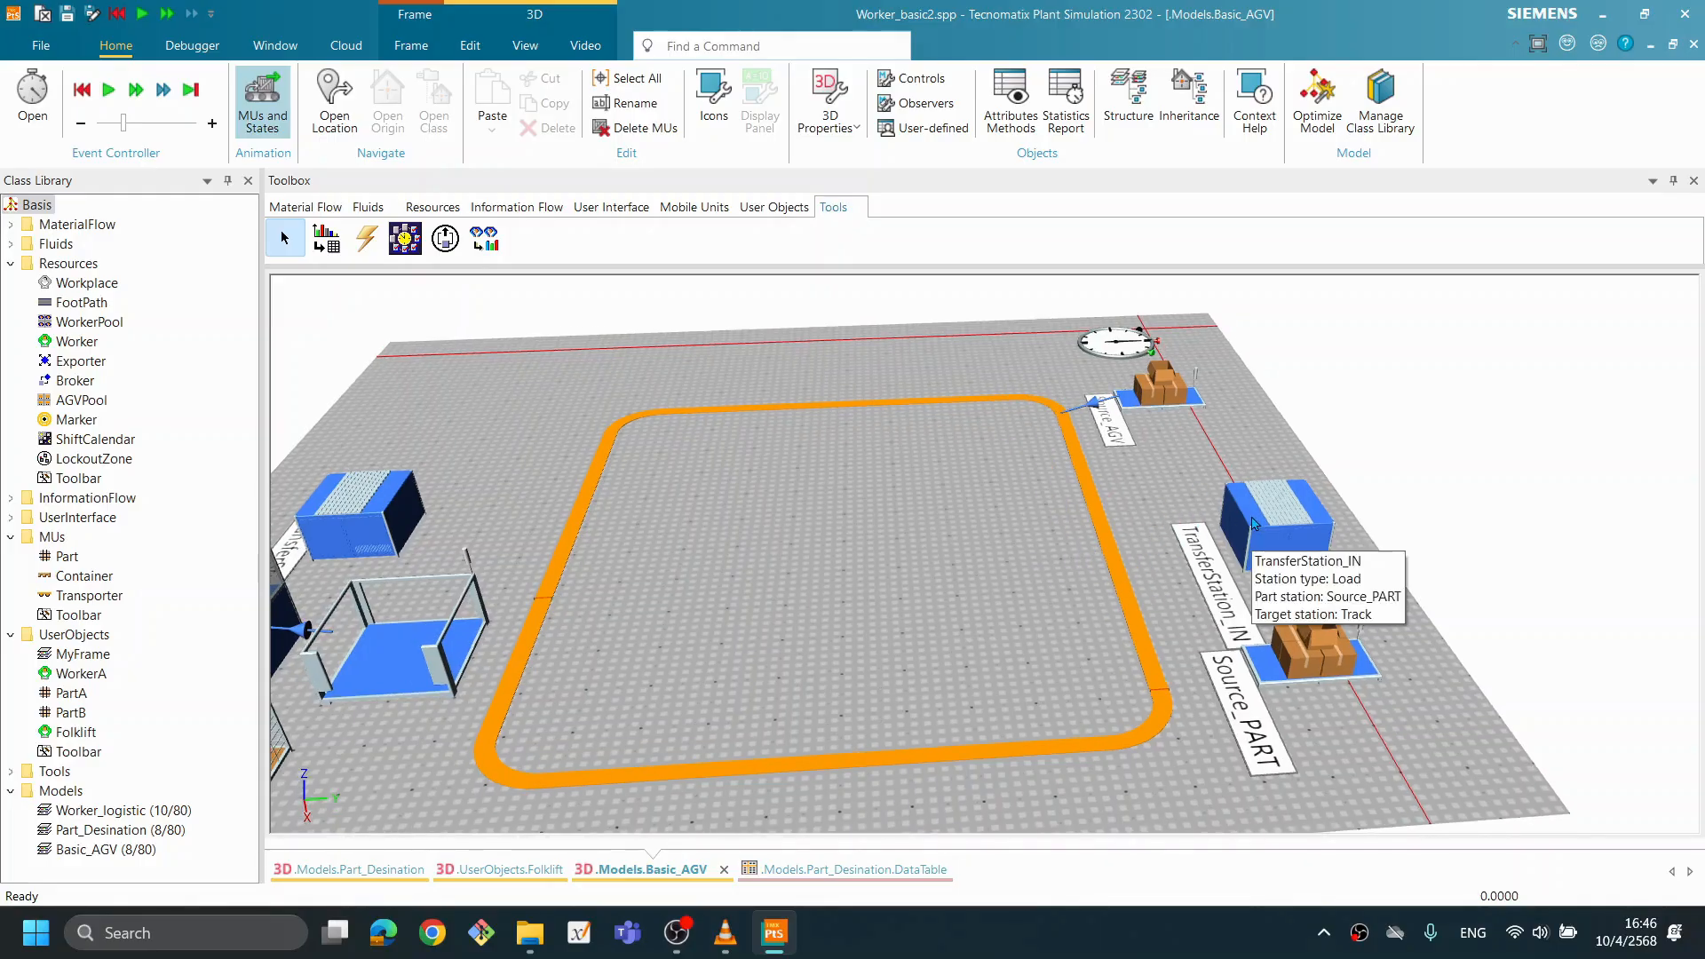
mouse_move(1261, 513)
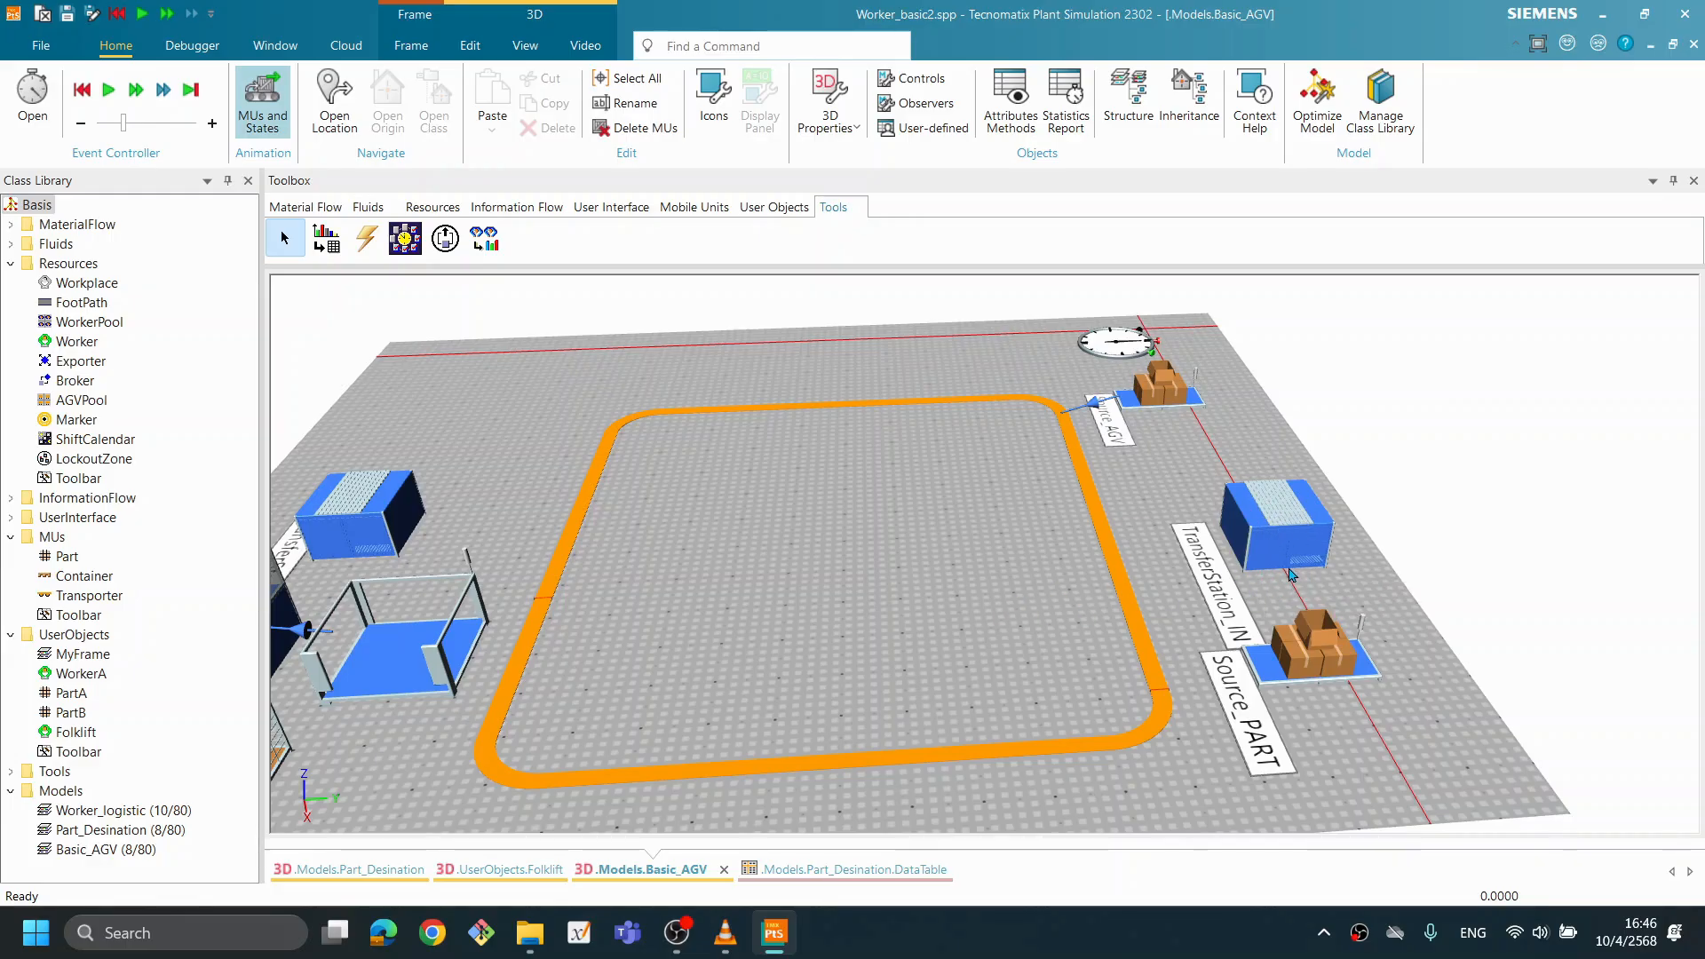
drag(496, 515, 484, 515)
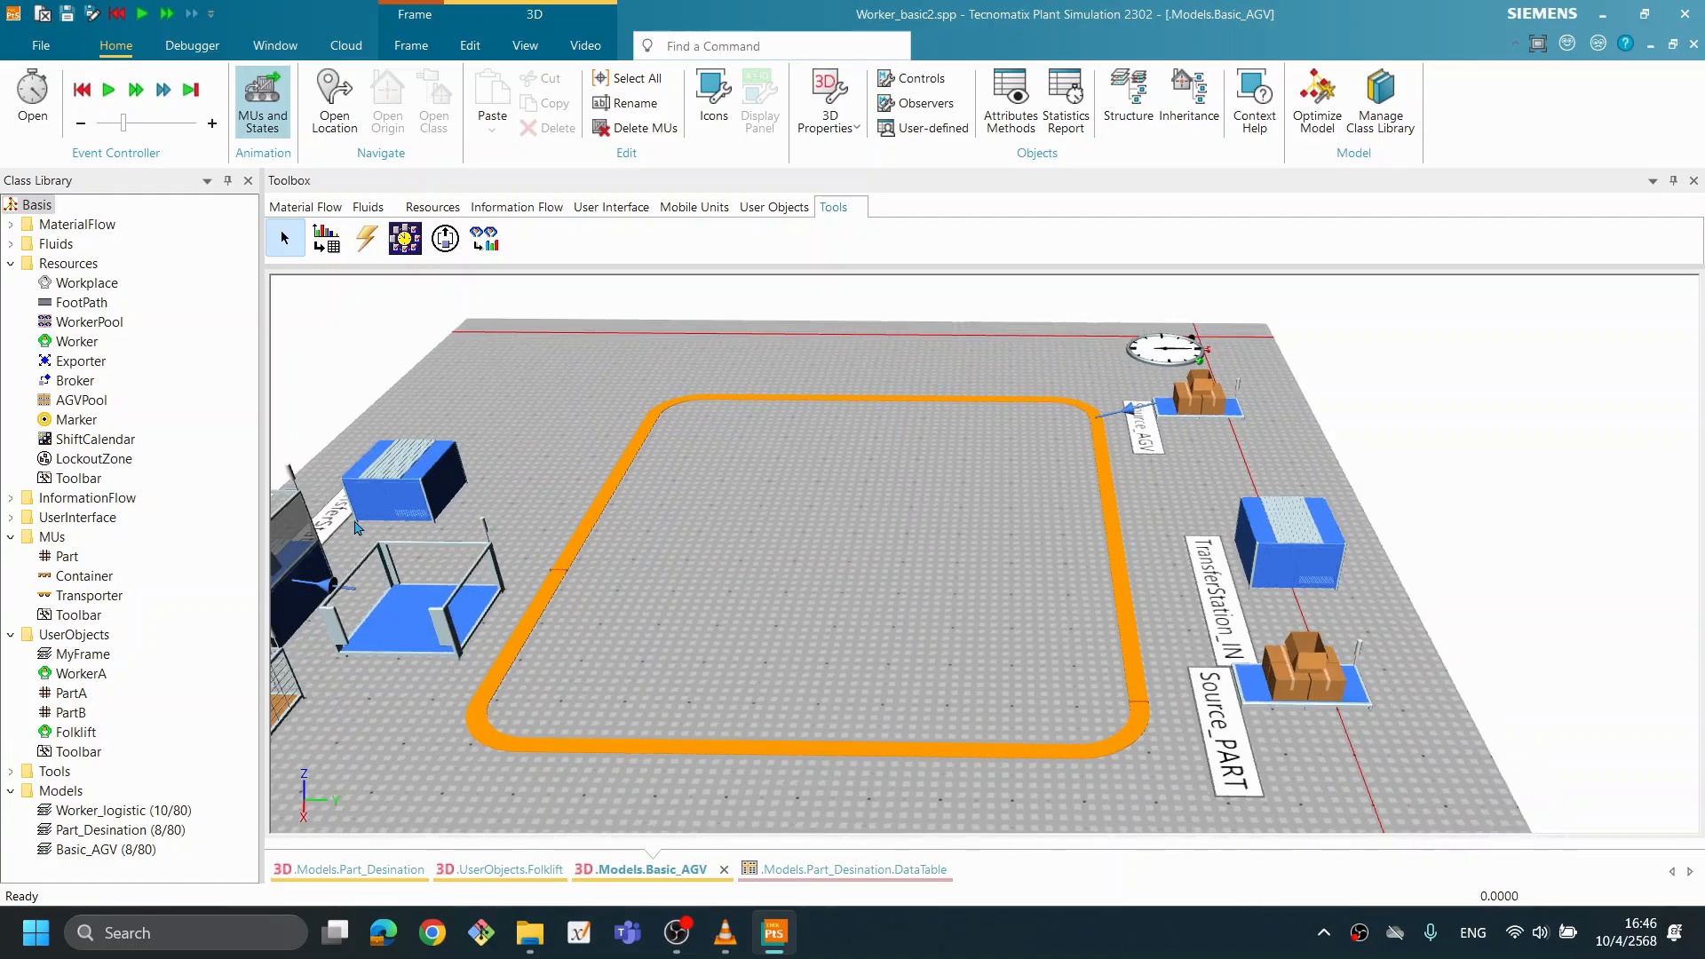
drag(426, 516, 427, 509)
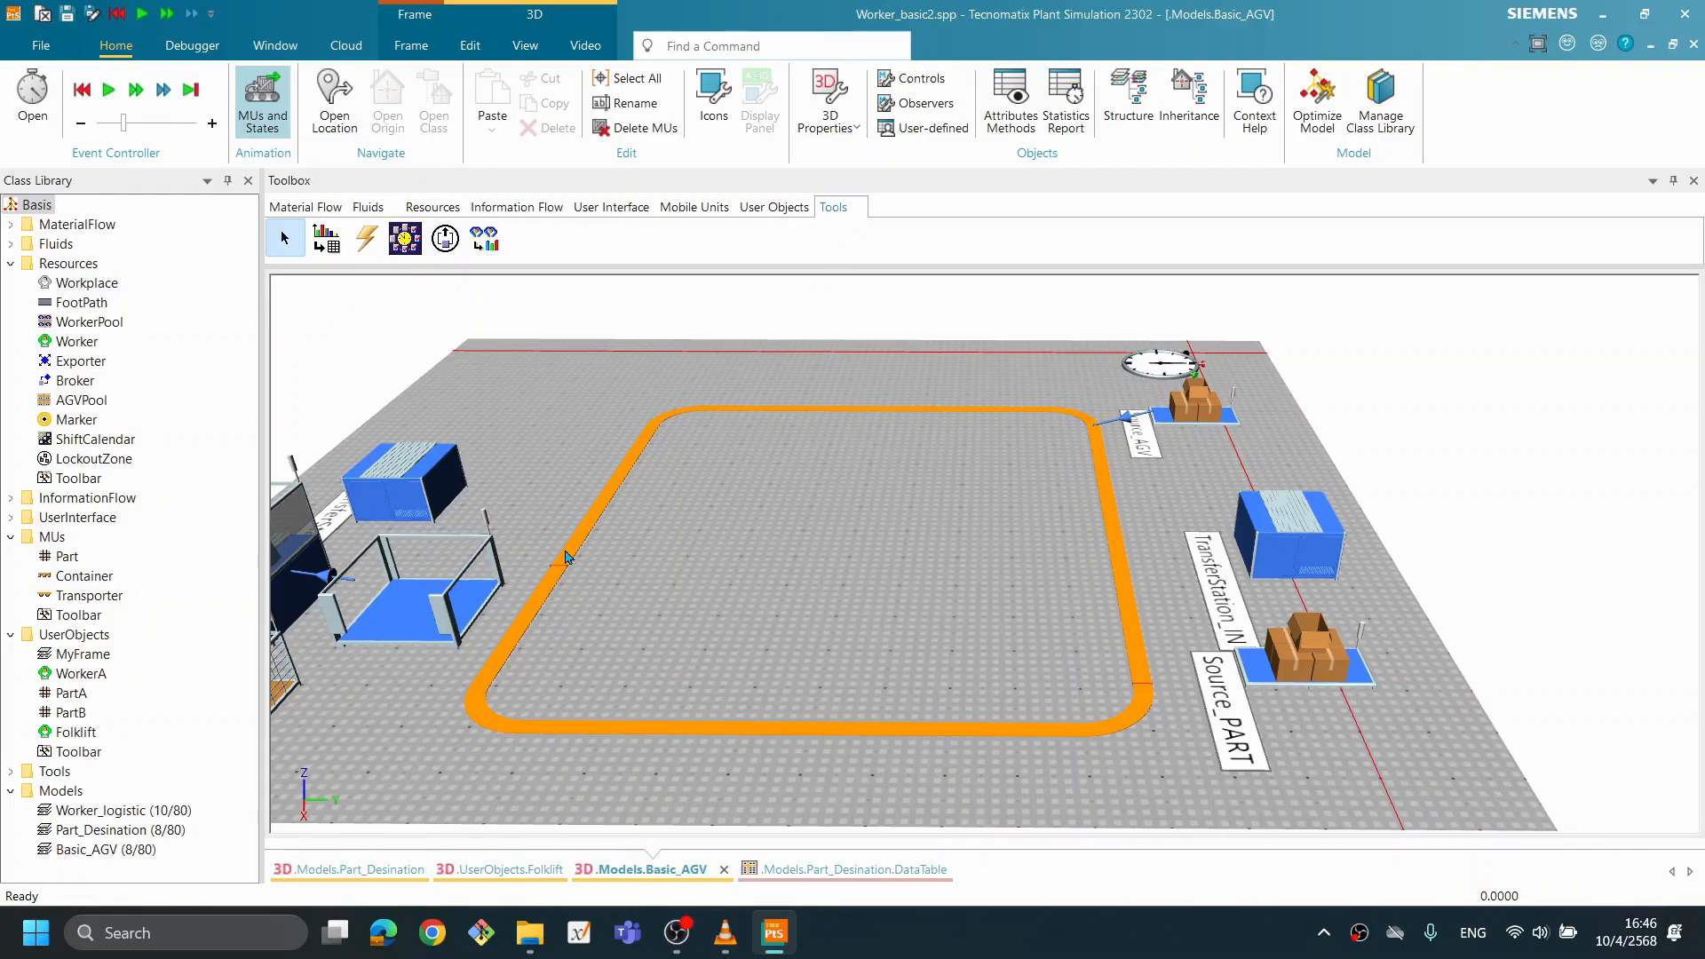
drag(566, 500, 538, 487)
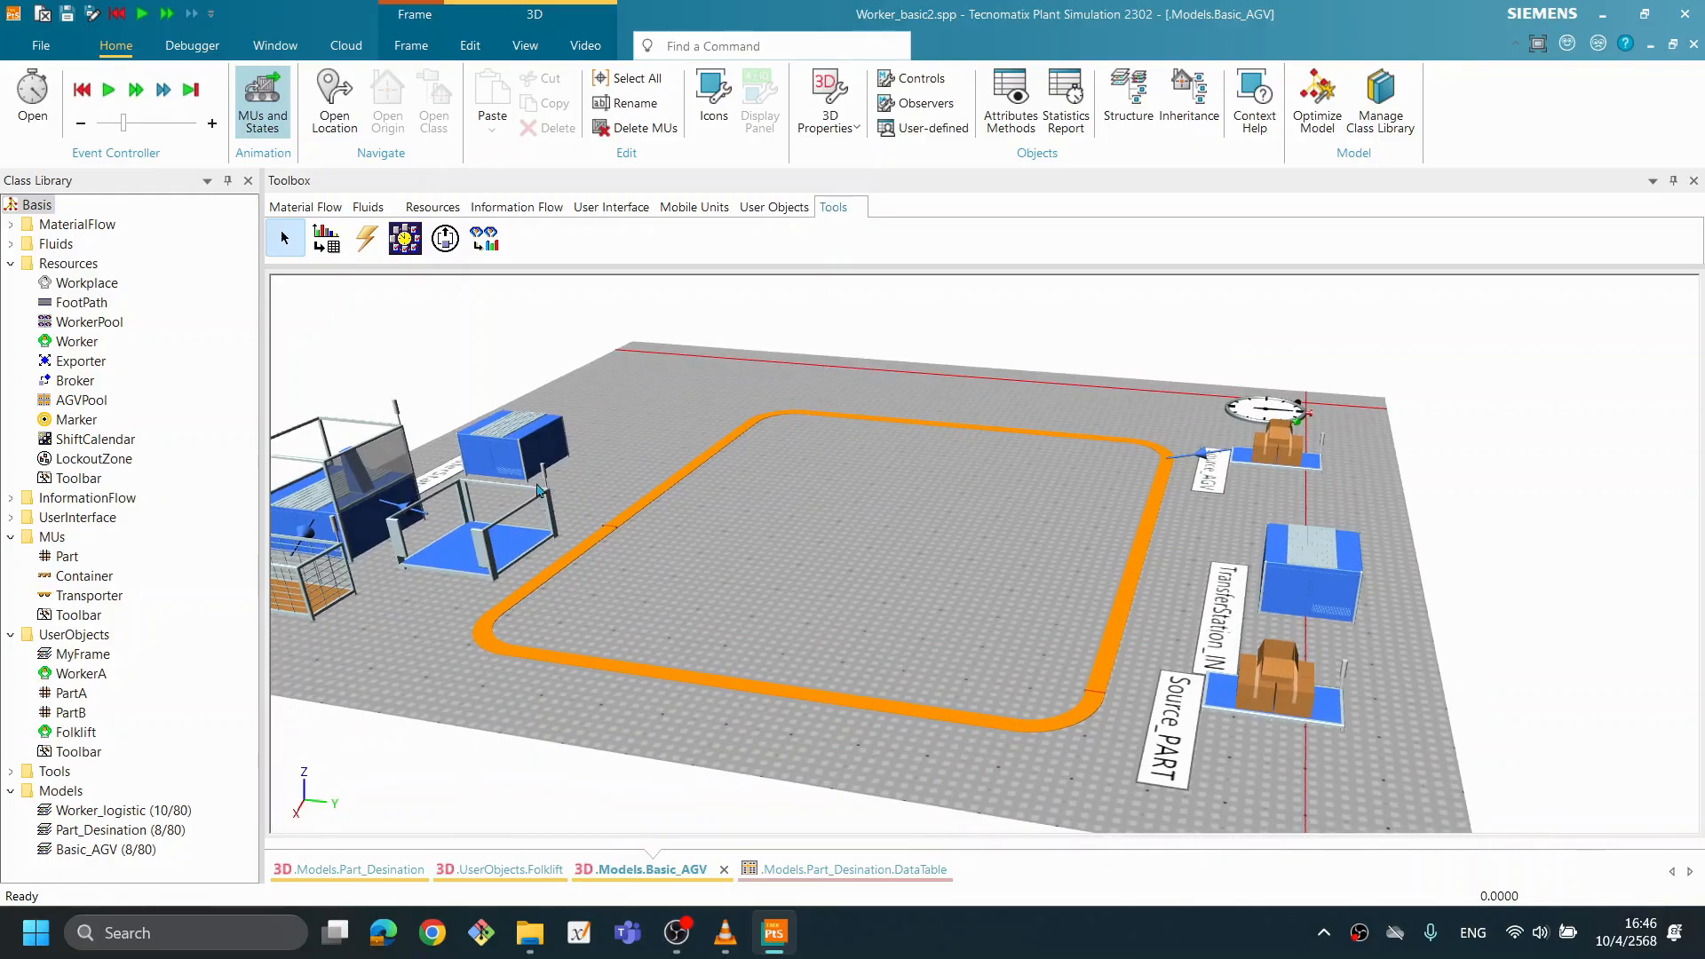
drag(590, 560, 682, 564)
drag(997, 597, 891, 678)
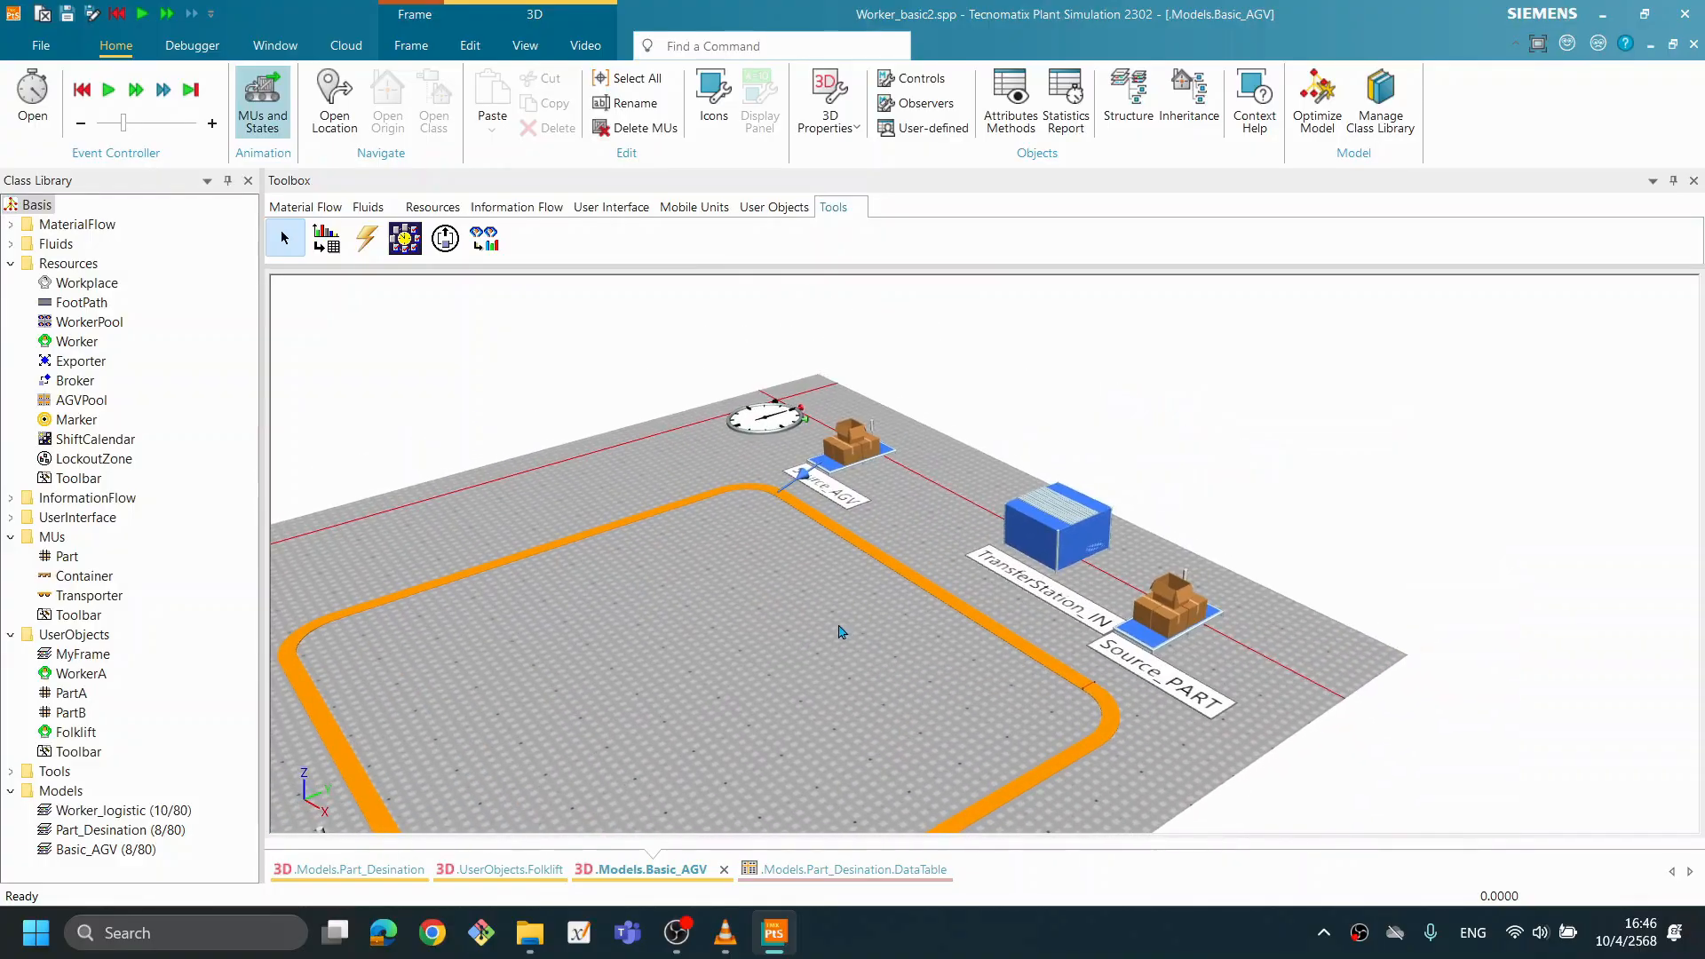
scroll(843, 630, up, 2)
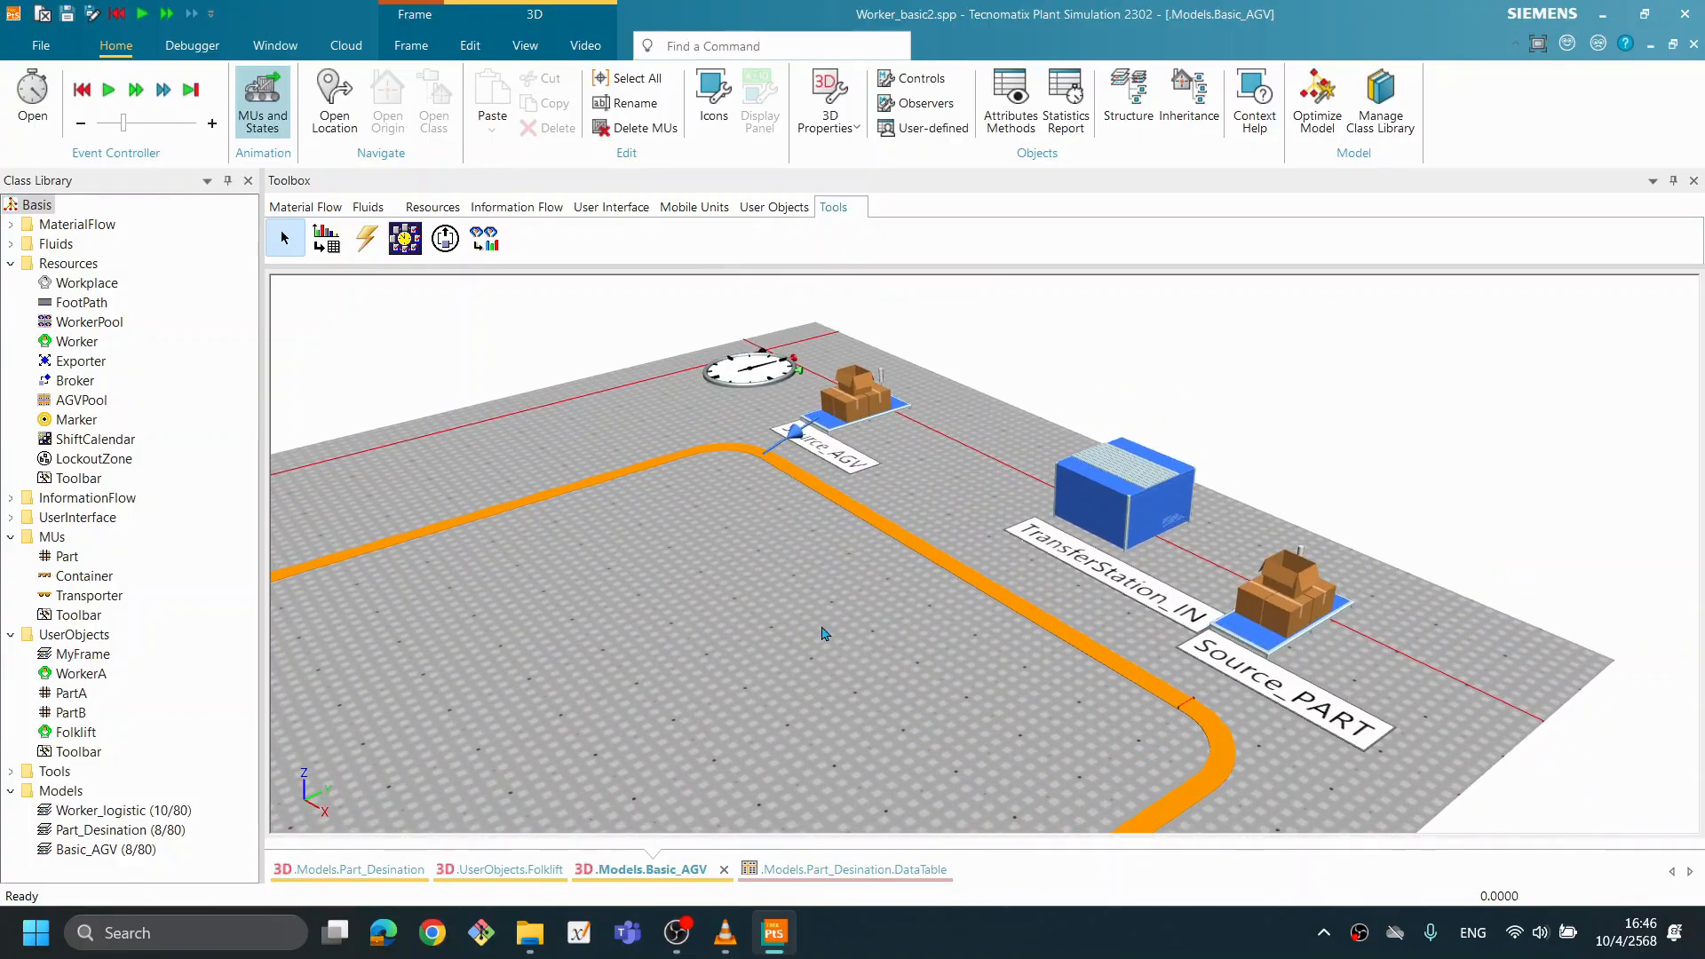
scroll(822, 631, down, 1)
scroll(875, 680, down, 1)
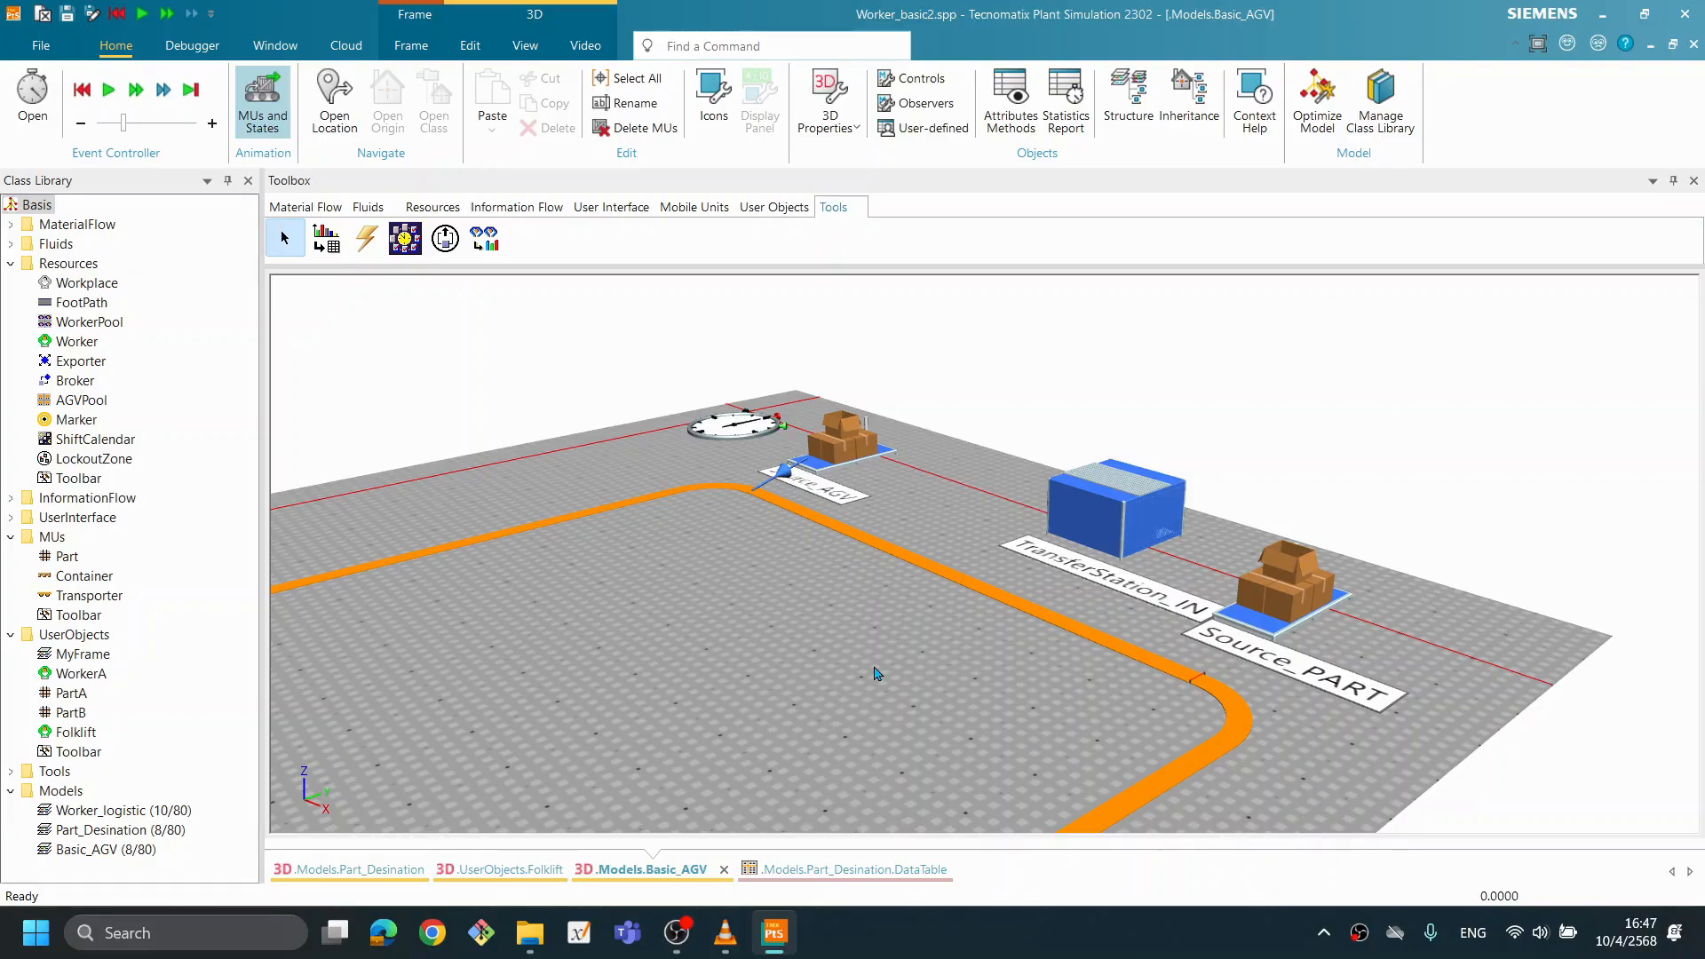
scroll(1003, 581, down, 2)
drag(949, 710, 799, 724)
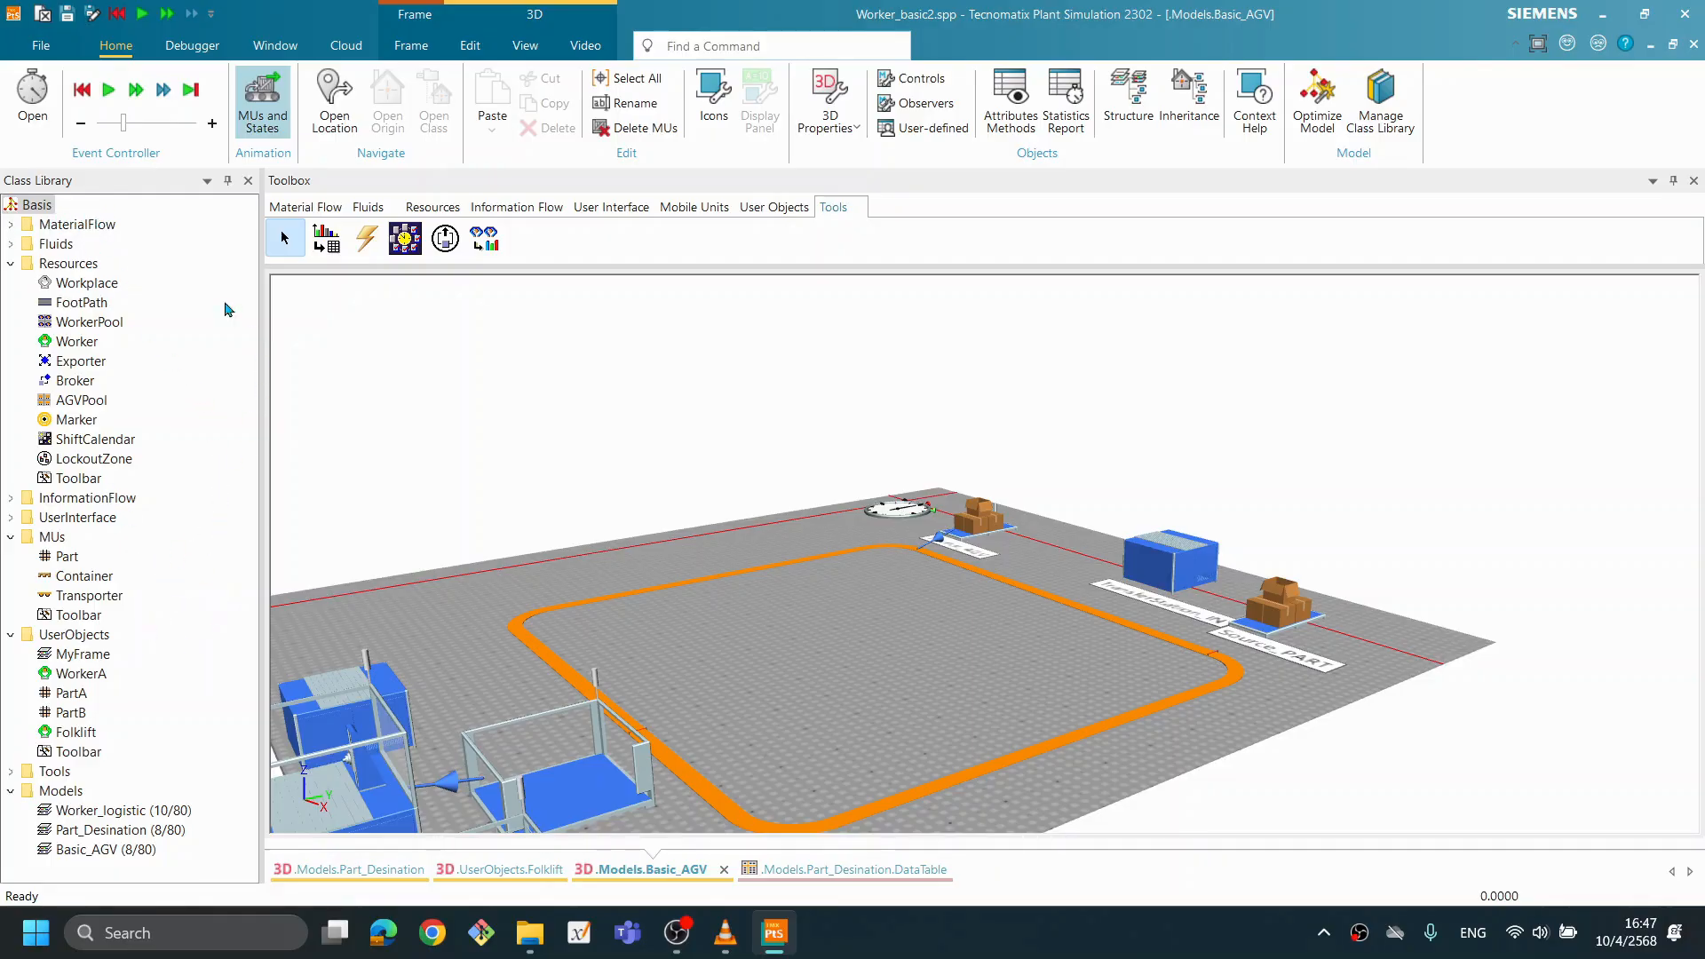
- Set the X-dimension of the Transporter class's Store-type load bay to 2
click(100, 600)
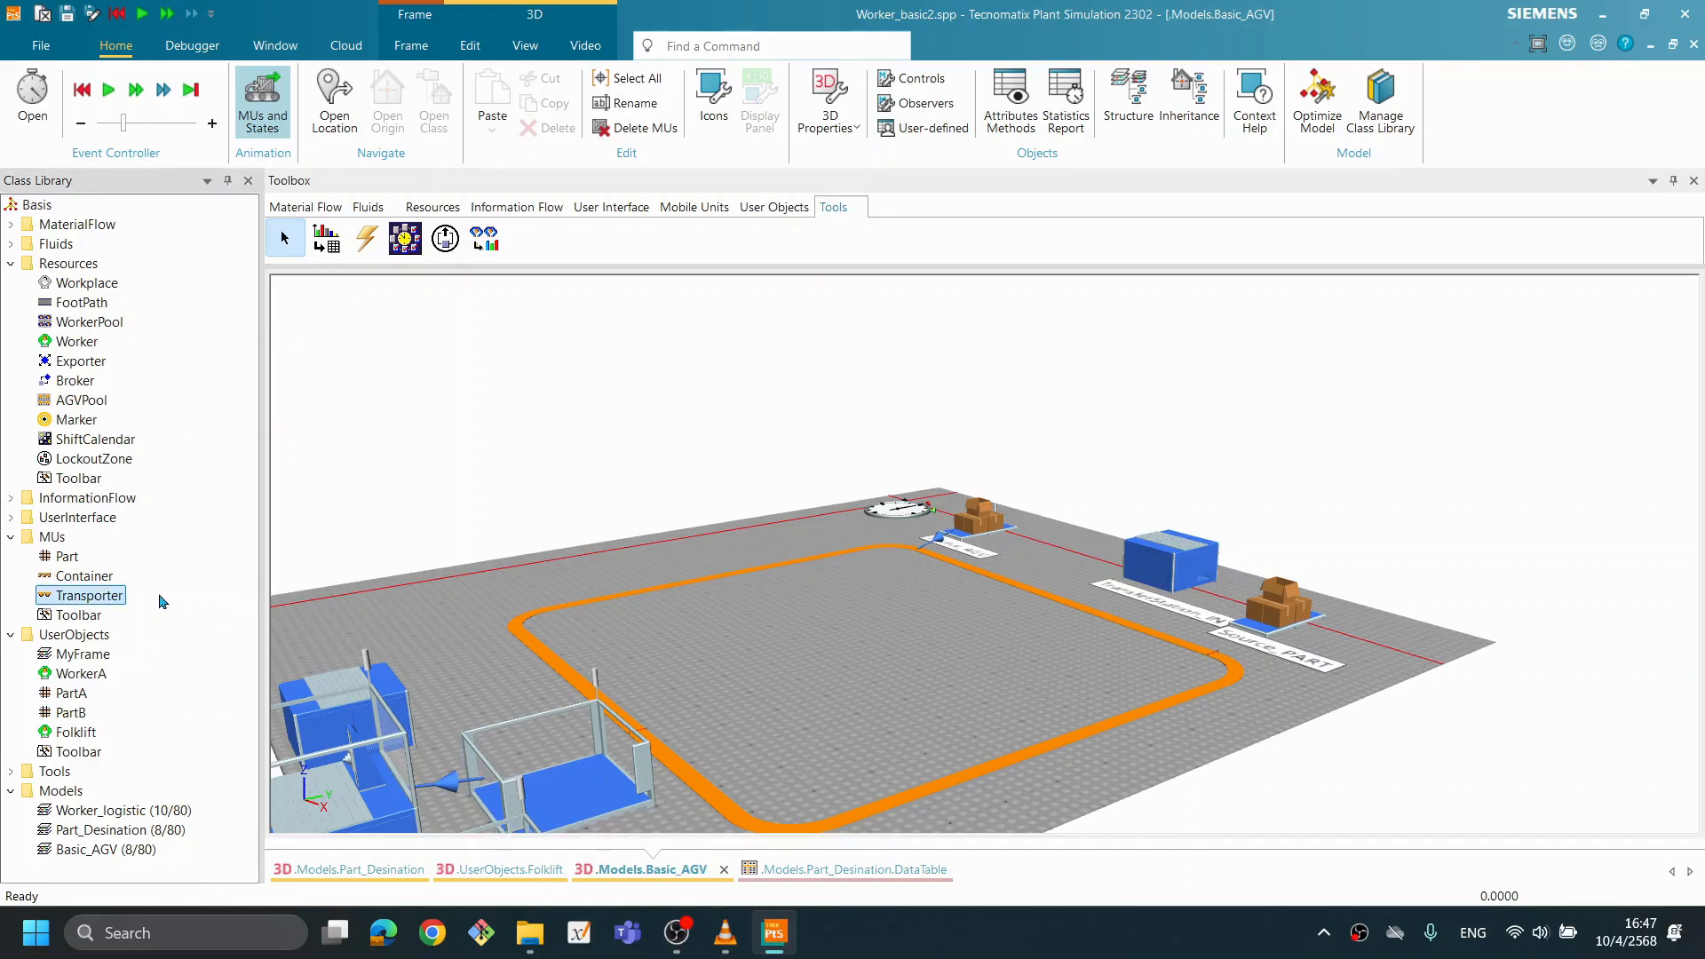
double_click(117, 601)
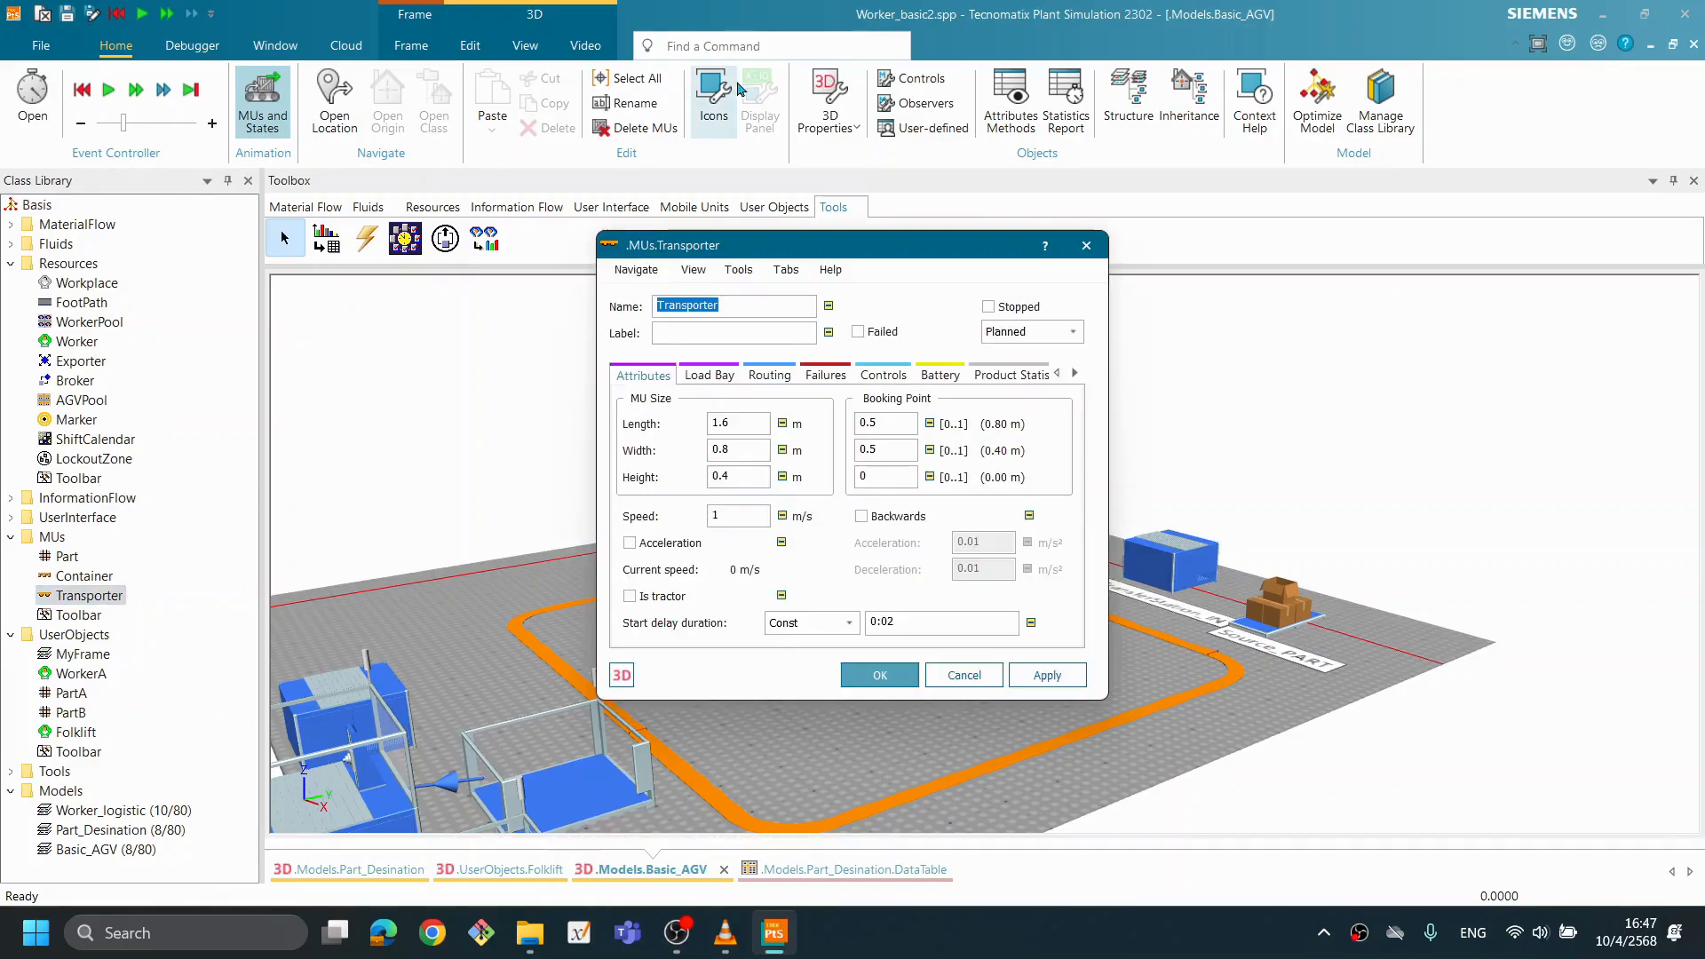
drag(764, 243, 524, 195)
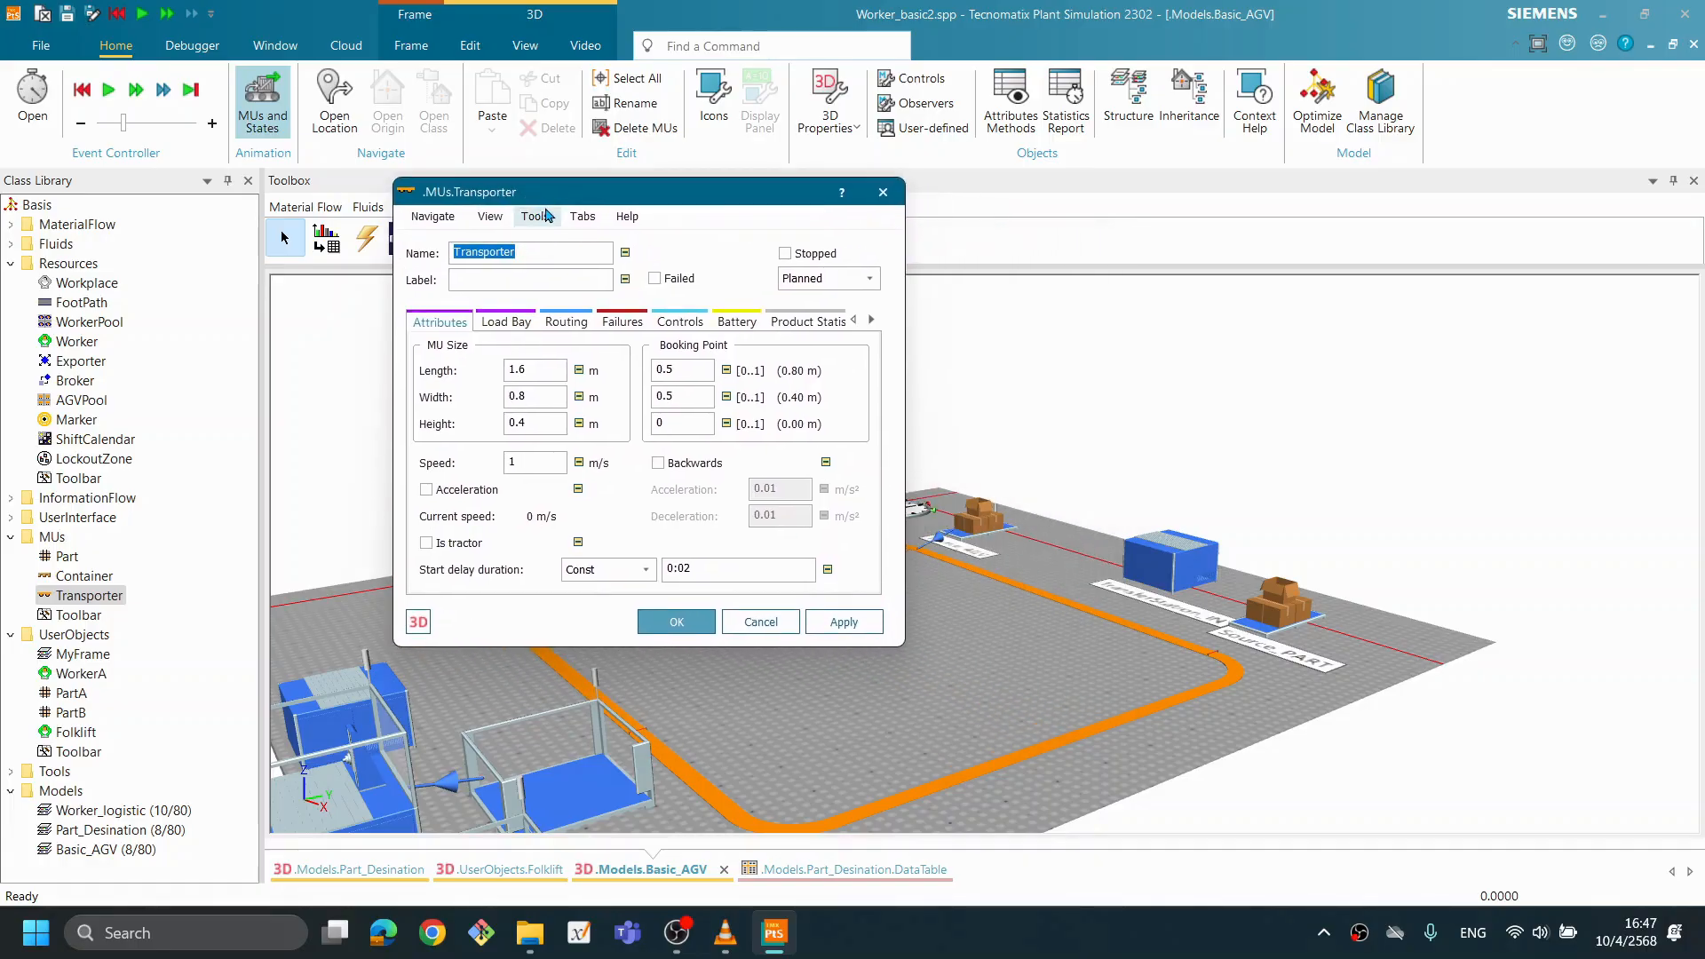
drag(685, 191, 643, 340)
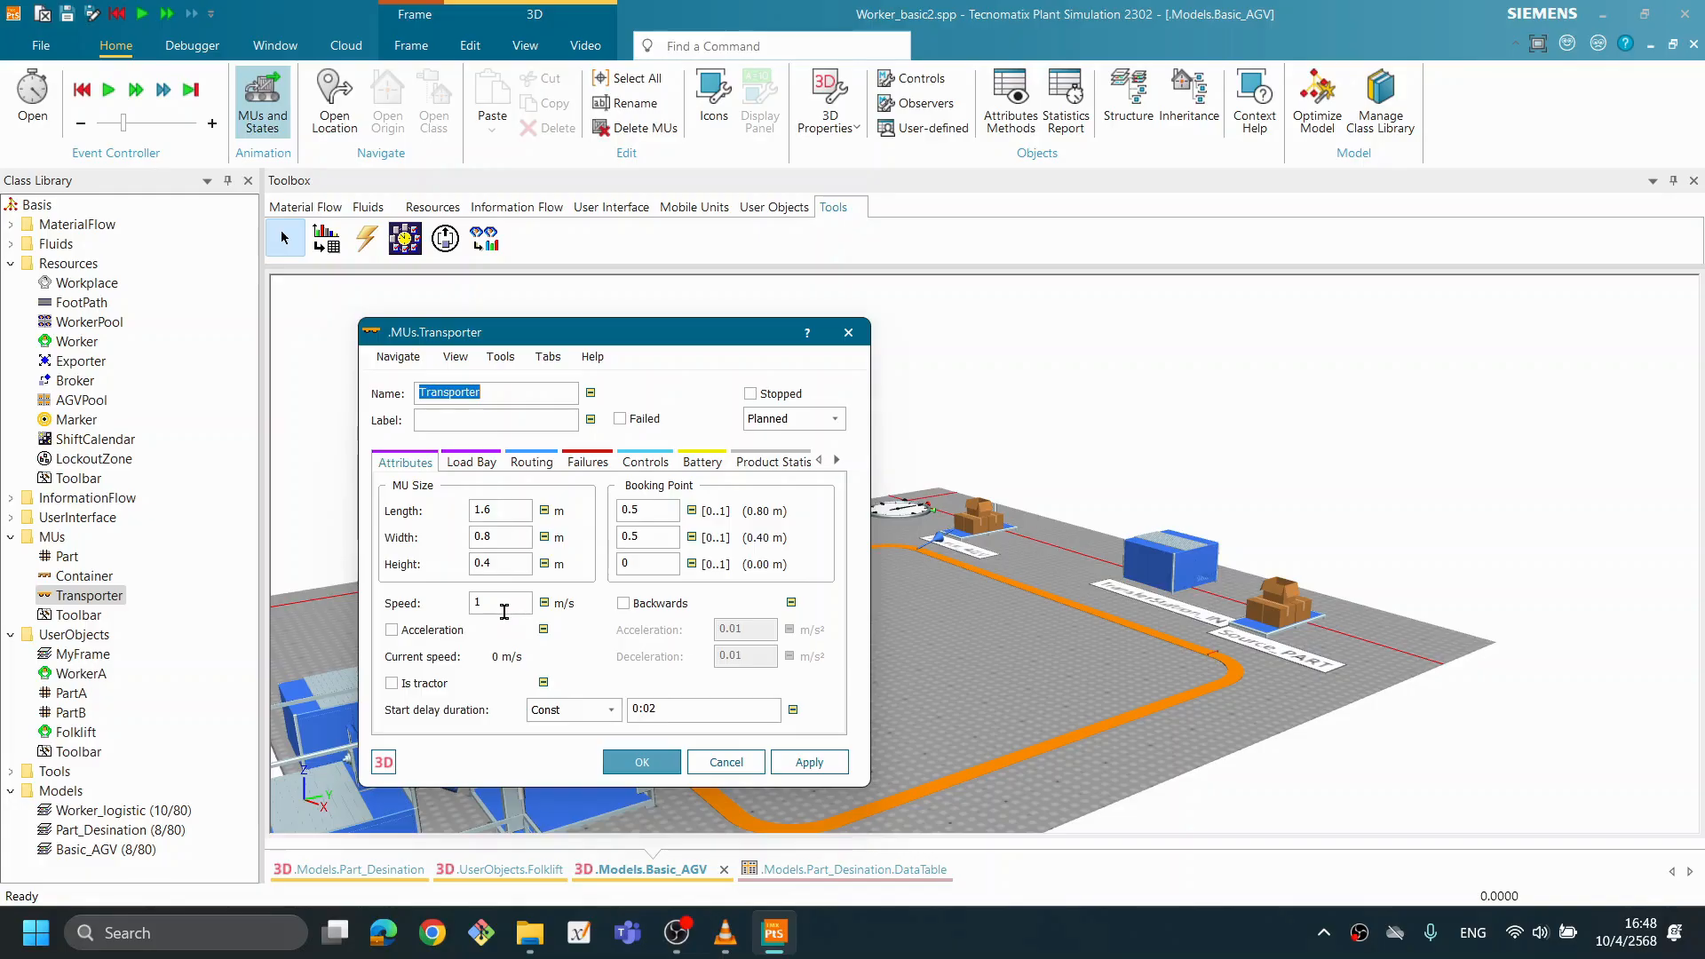
click(475, 465)
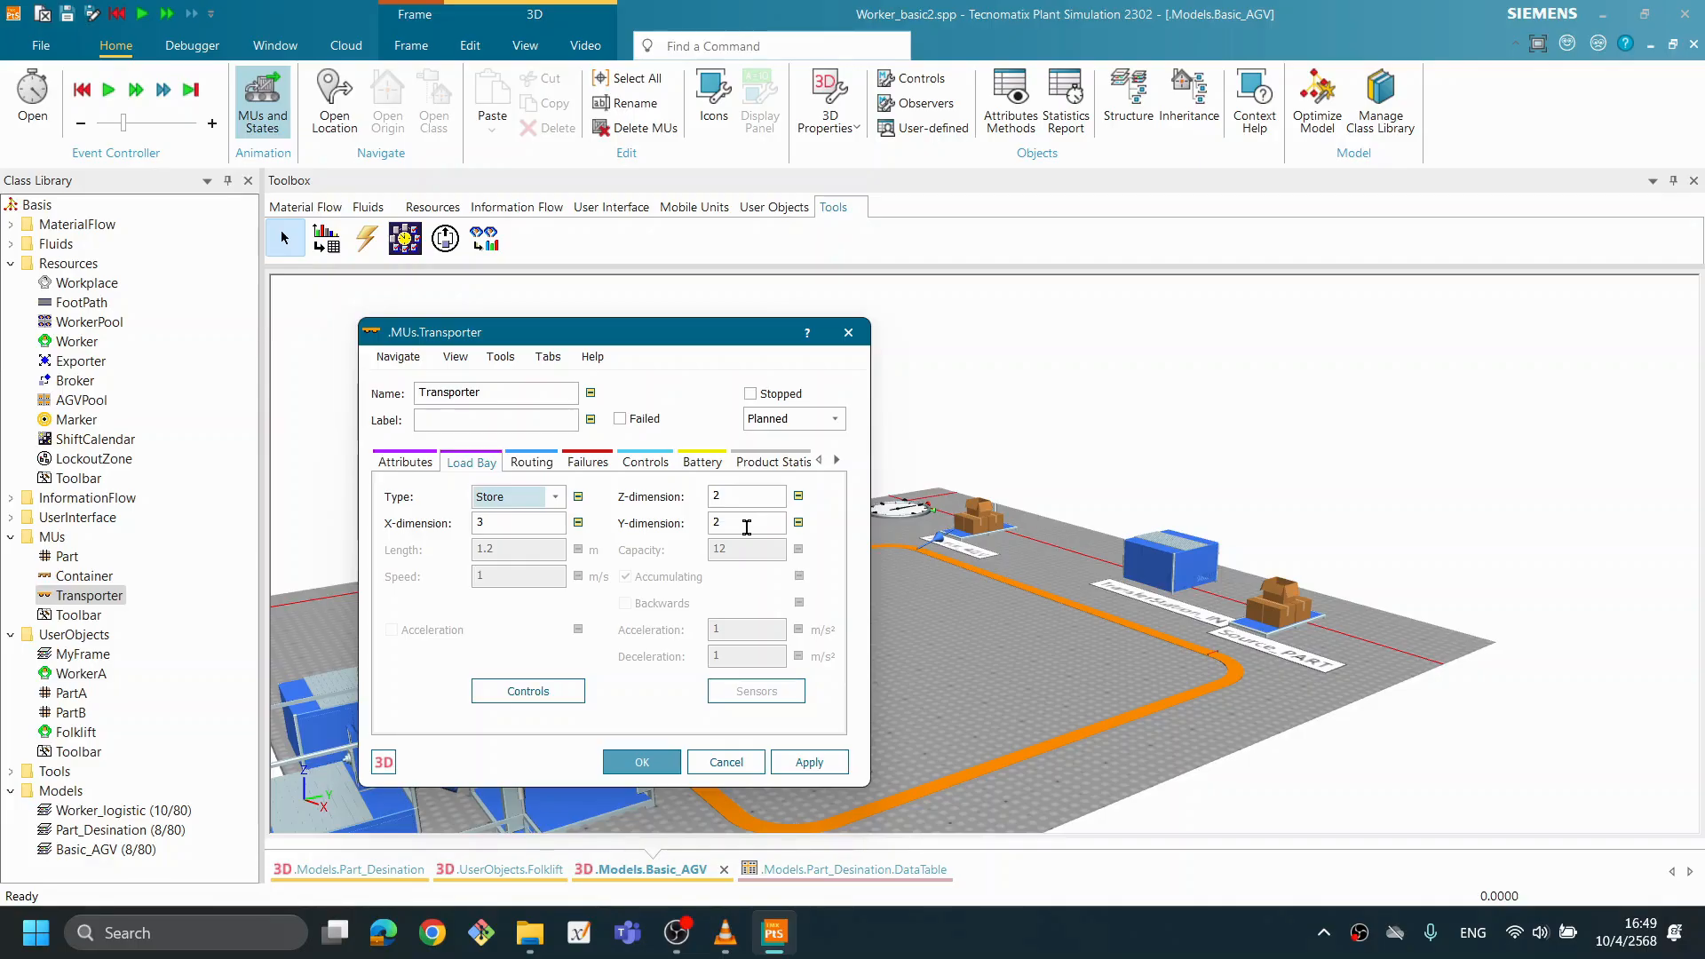
click(538, 526)
key(BackSpace)
text(2)
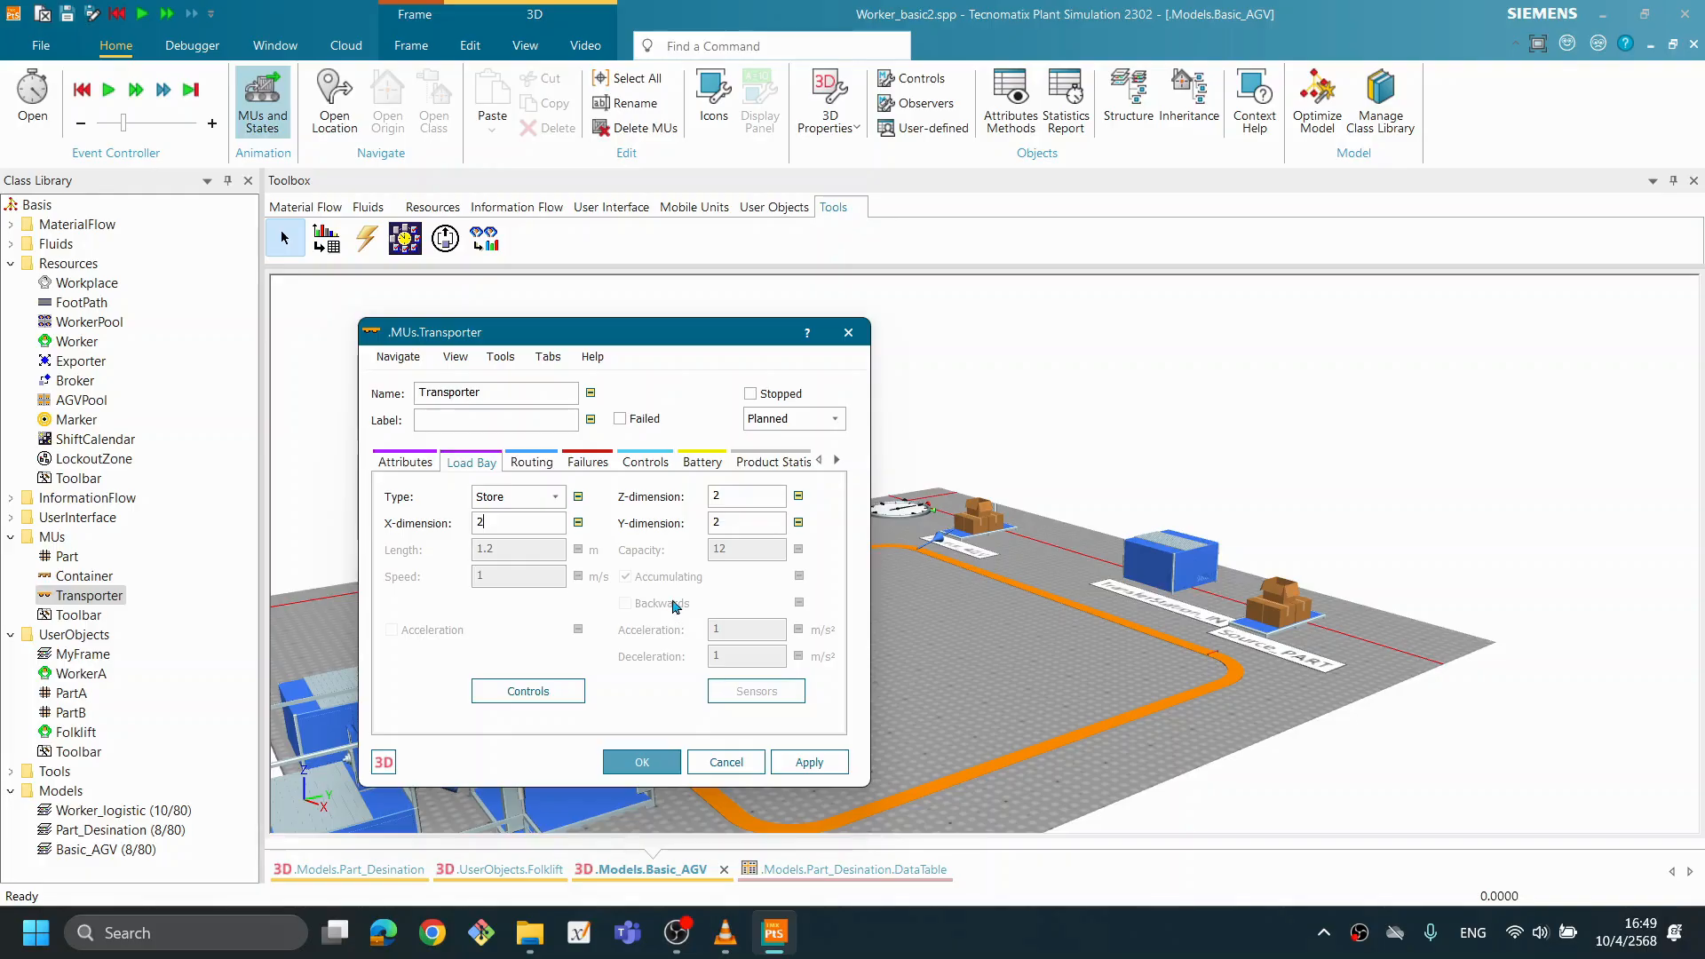
click(821, 767)
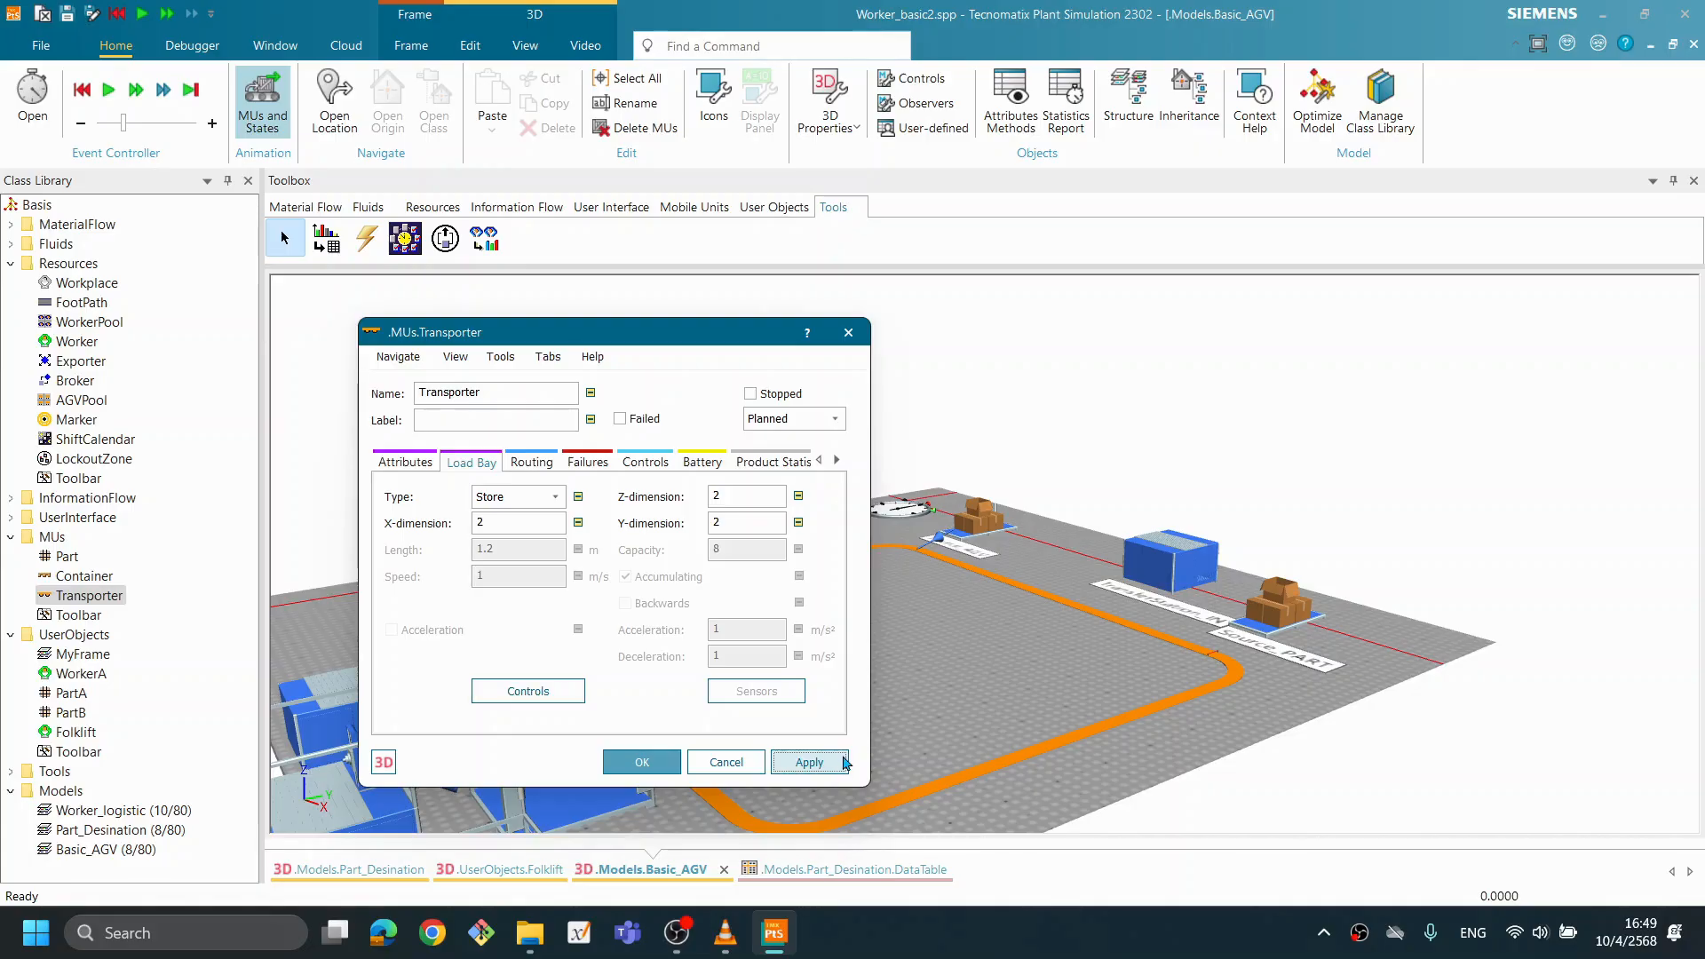
click(642, 762)
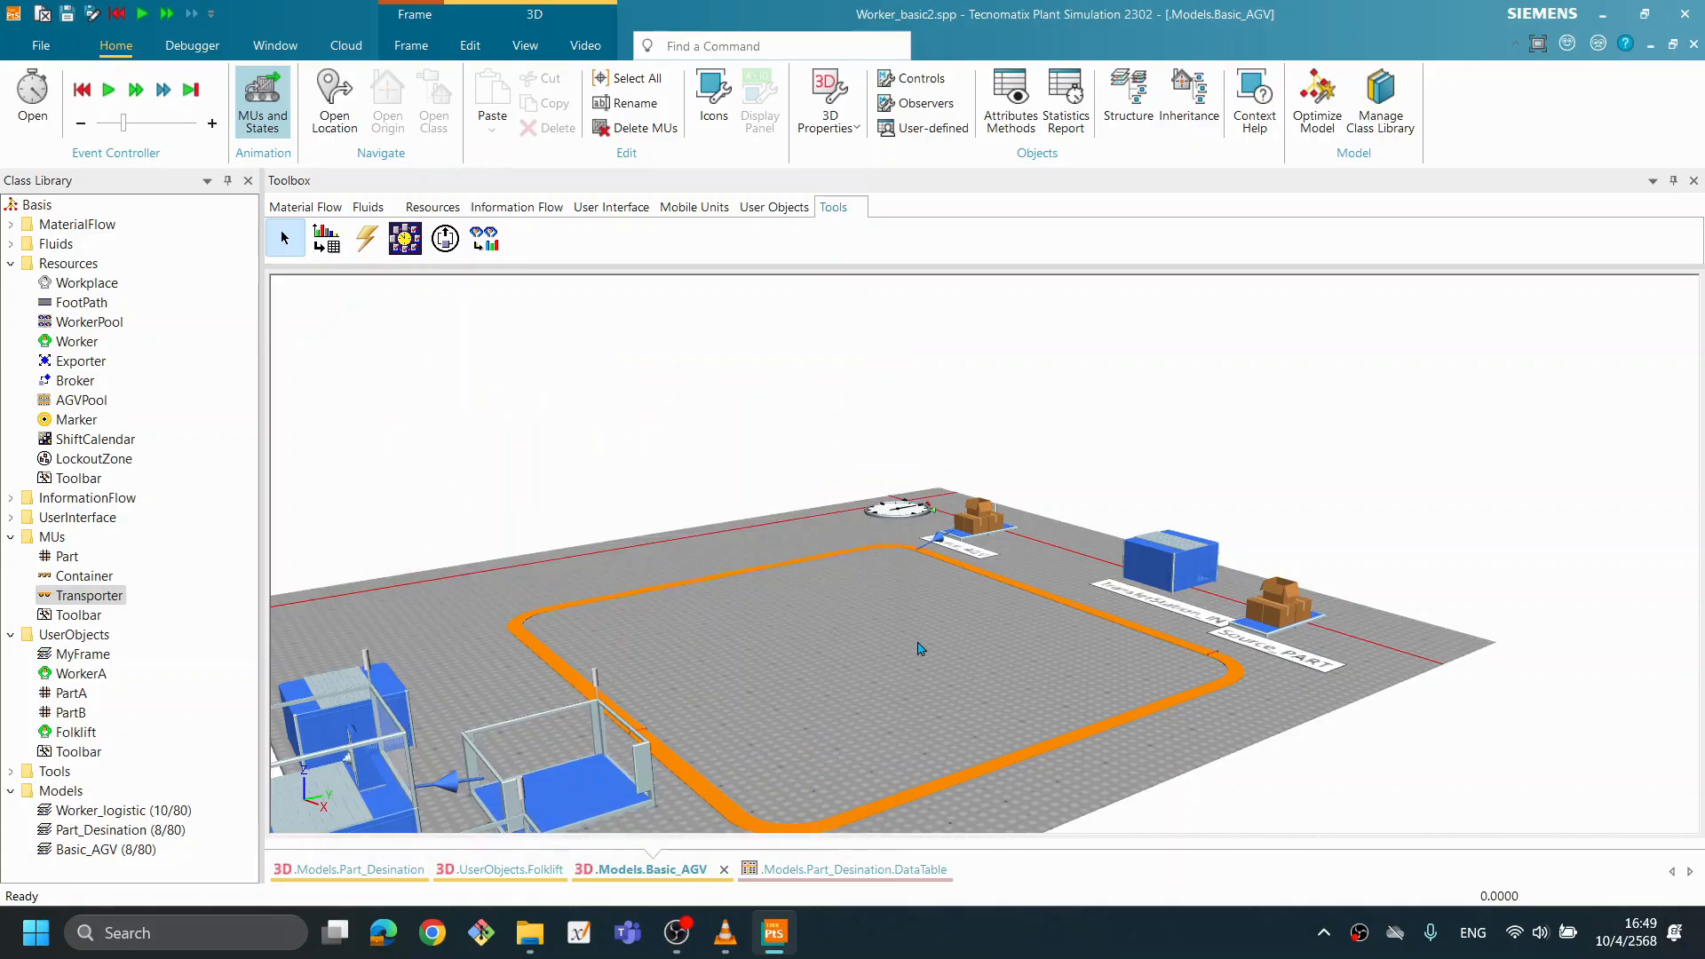
- Run the Basic_AGV simulation to check how the Transporter carries parts with its current load bay dimensions, and reset it
right_click(971, 600)
click(1034, 215)
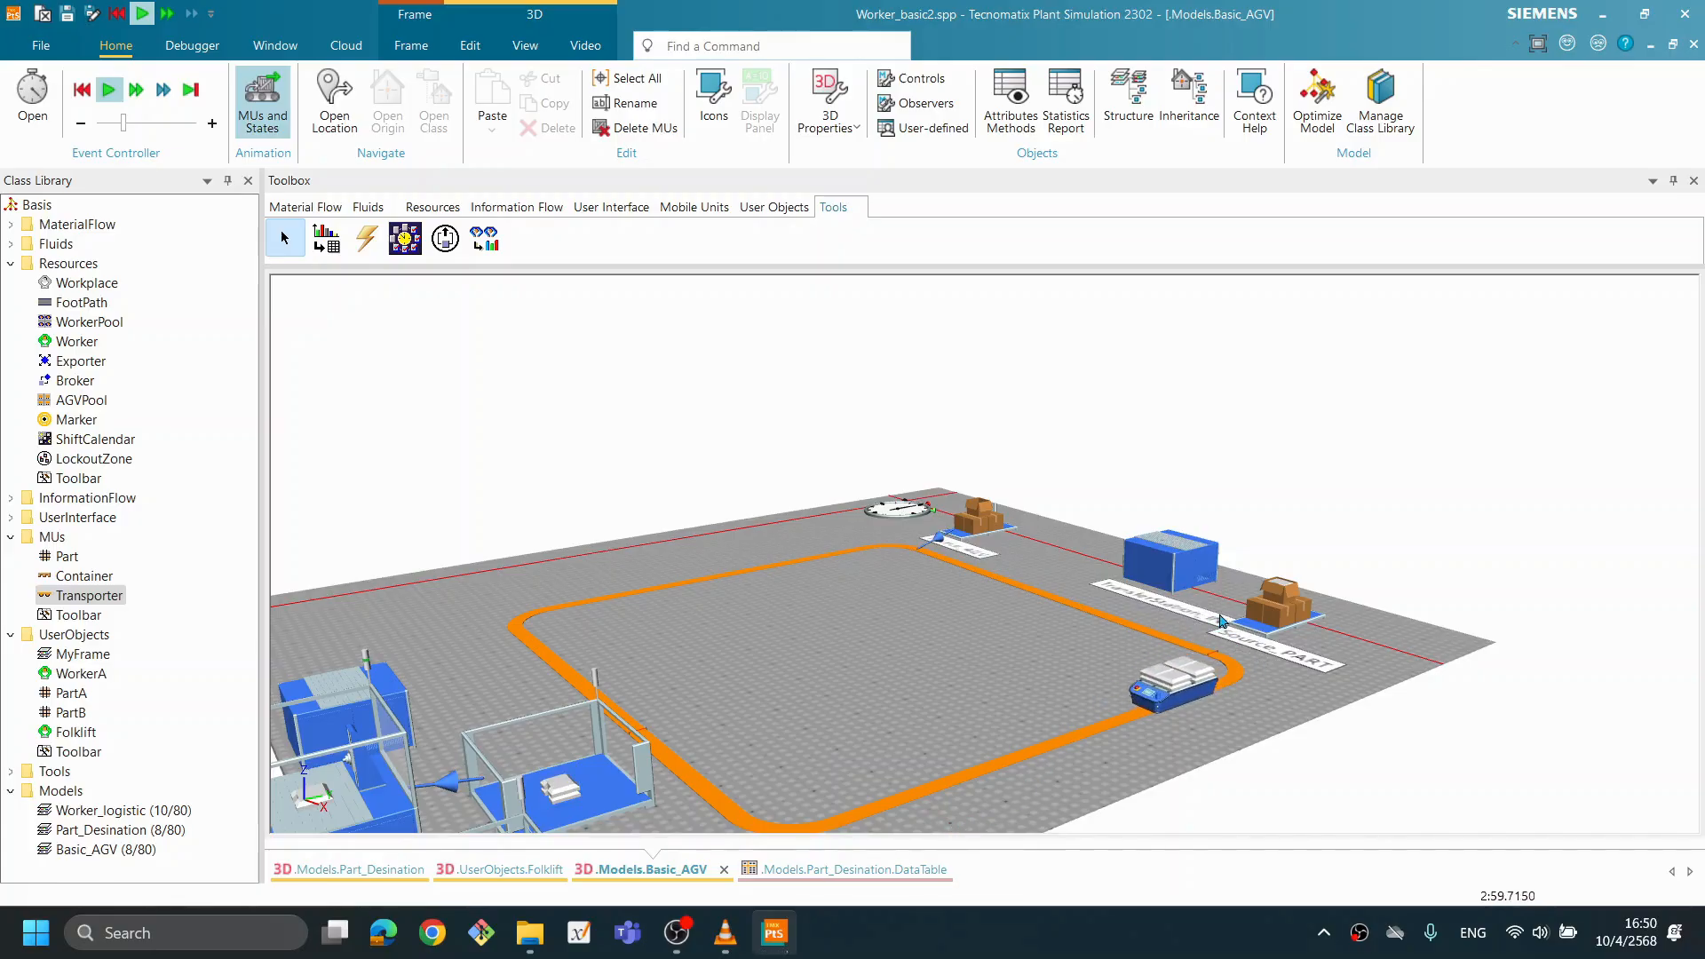
right_click(949, 661)
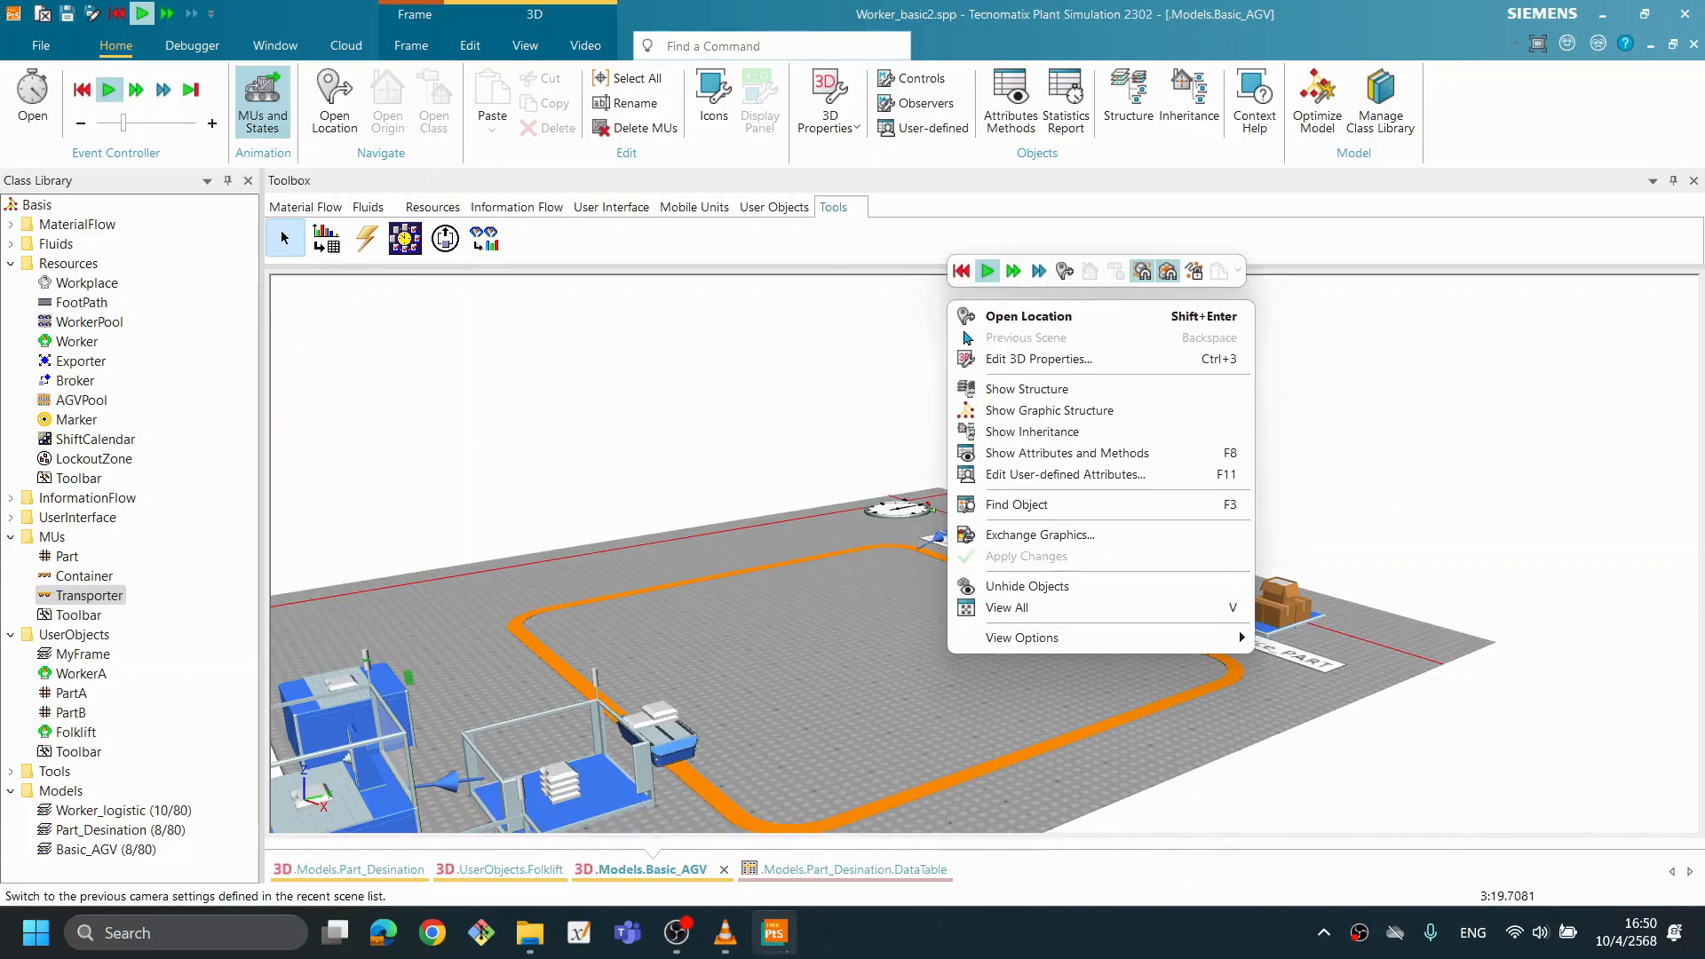
click(961, 273)
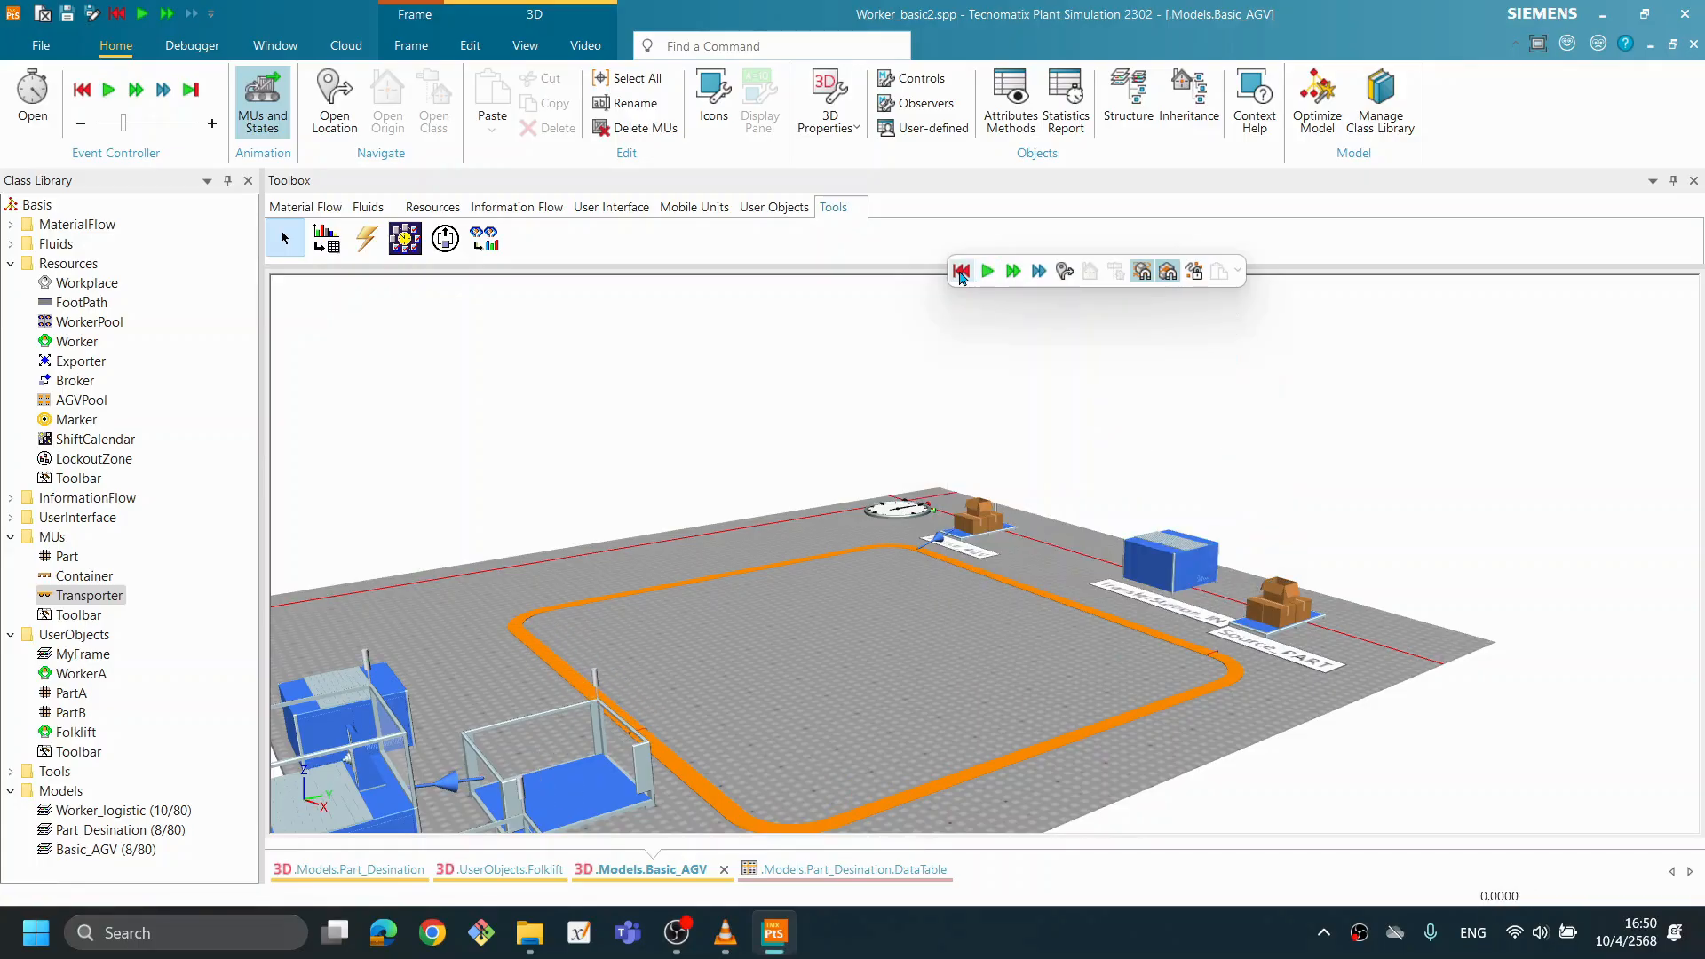
- Try the Track type for the Transporter class's load bay and return the type to Store
double_click(99, 597)
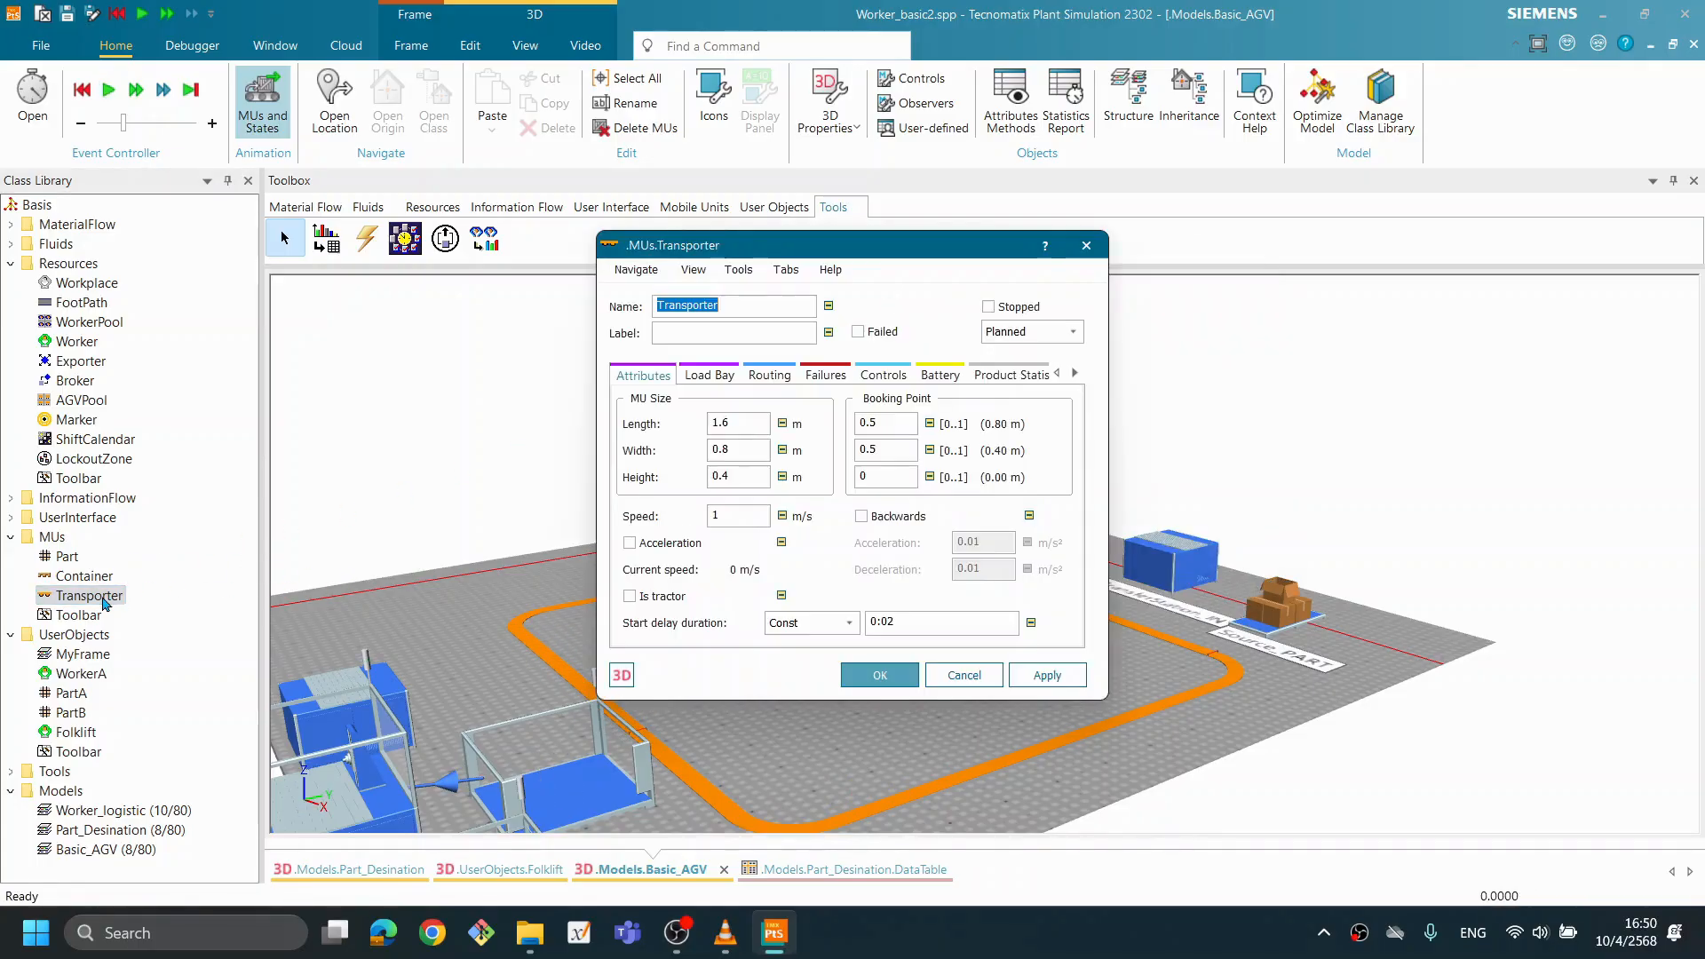
drag(802, 251, 678, 298)
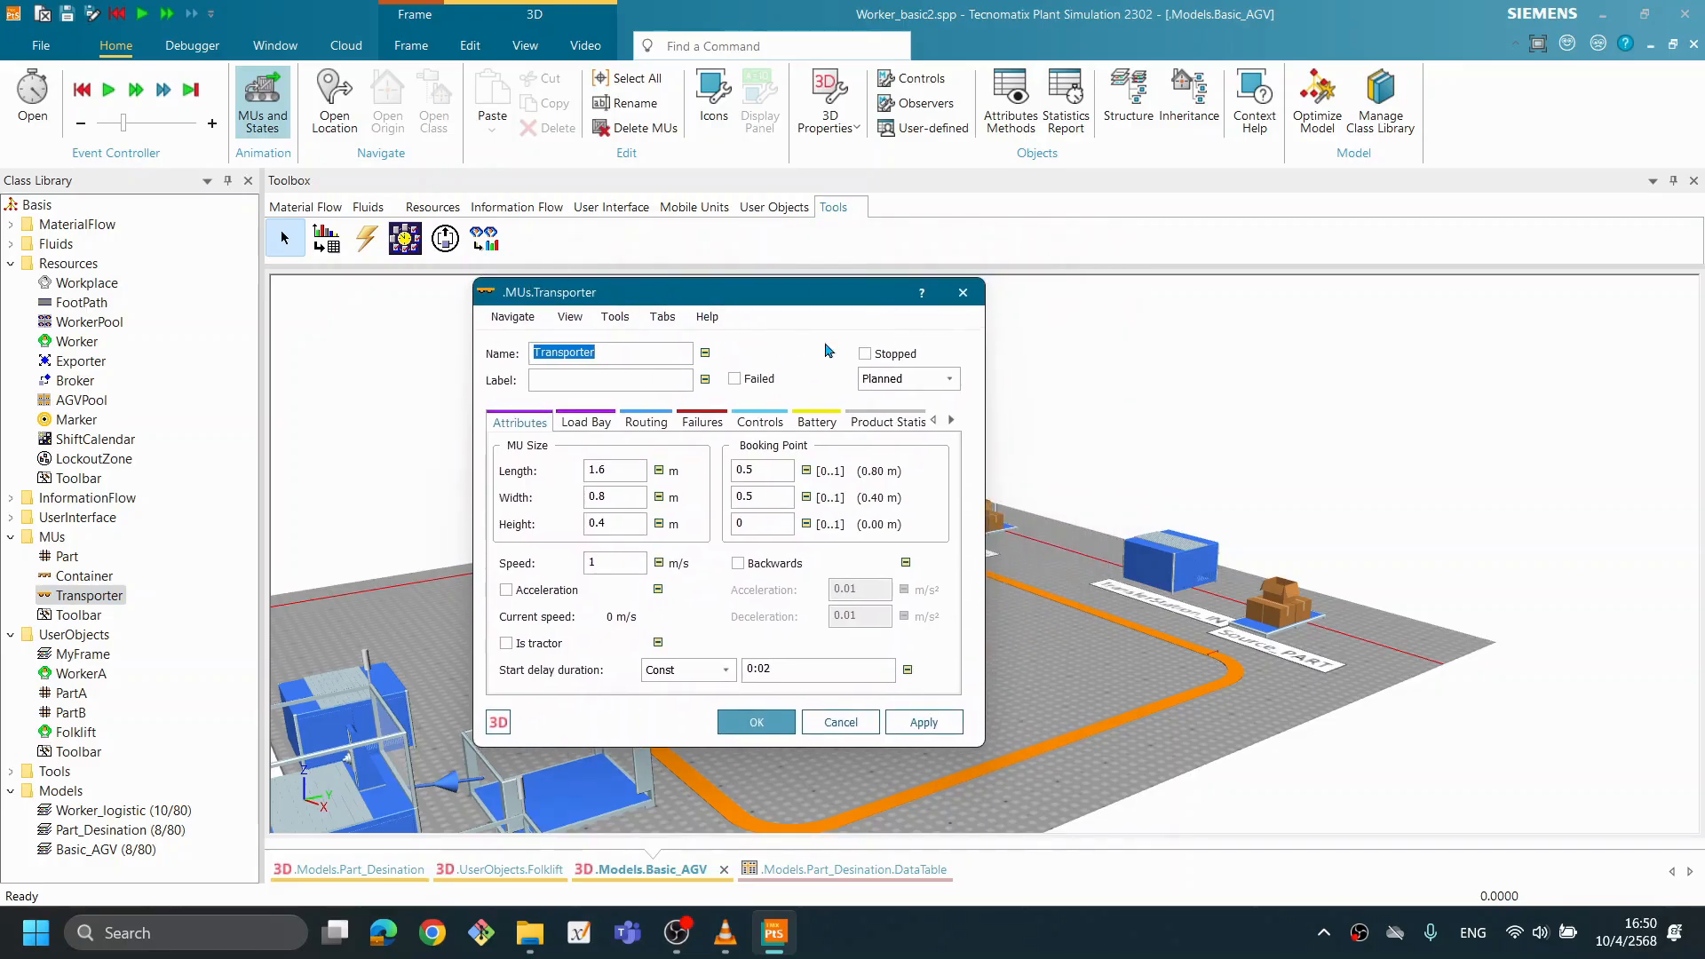
click(584, 426)
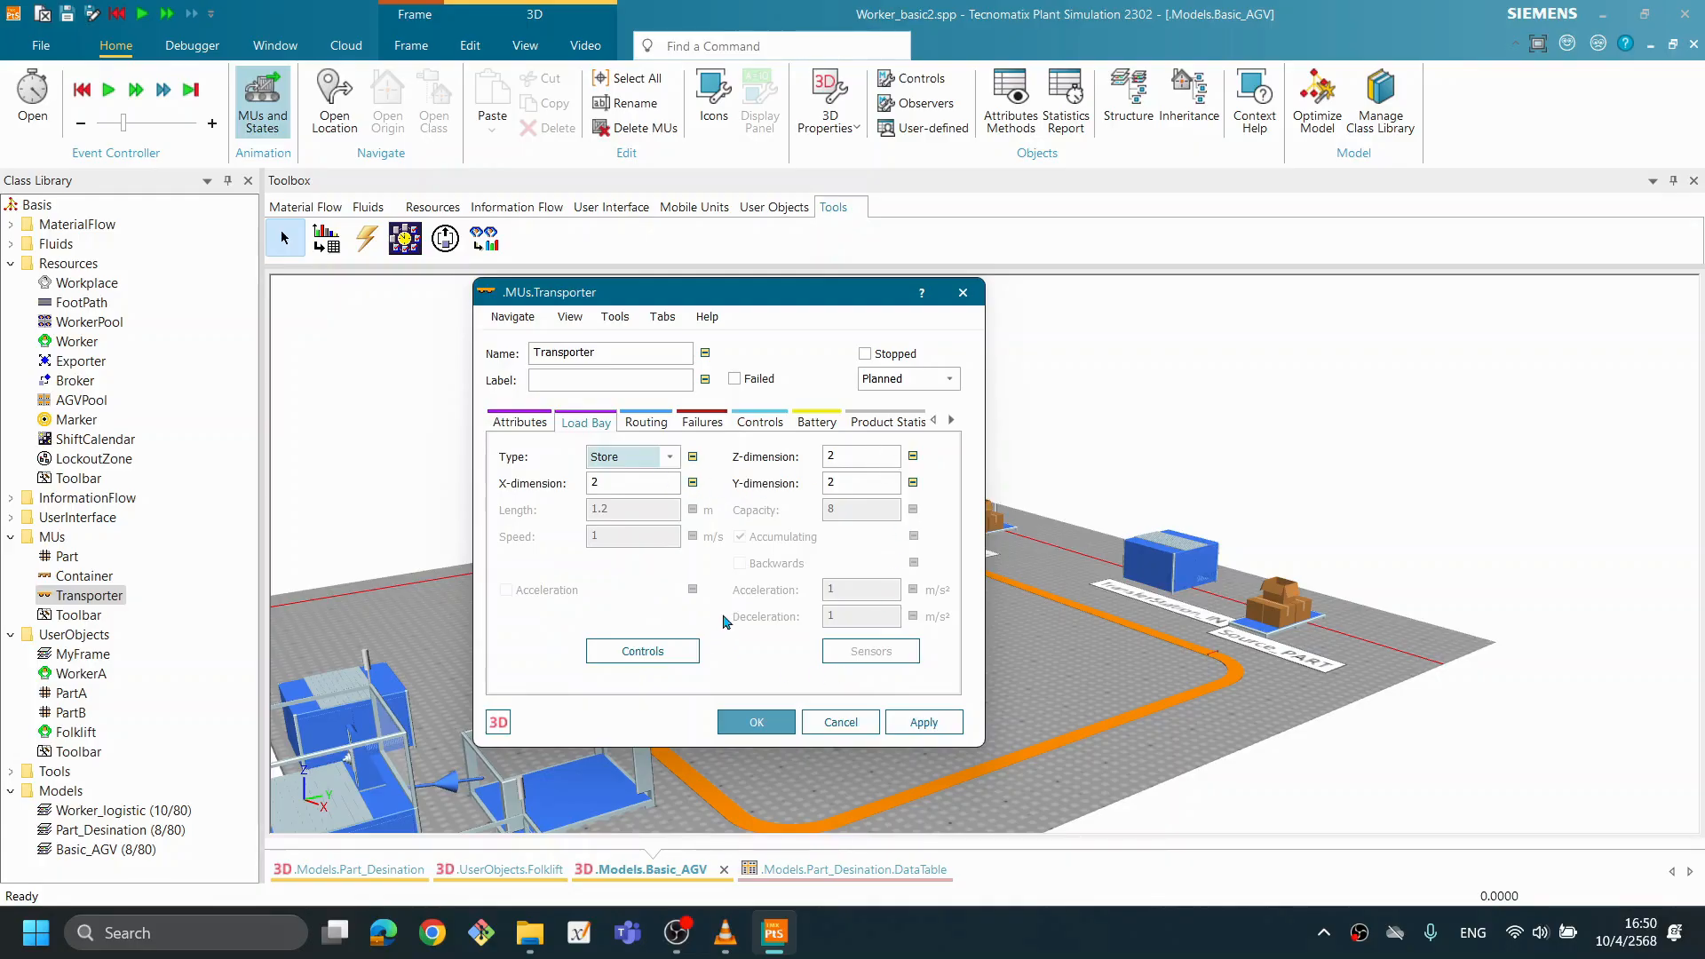
click(670, 456)
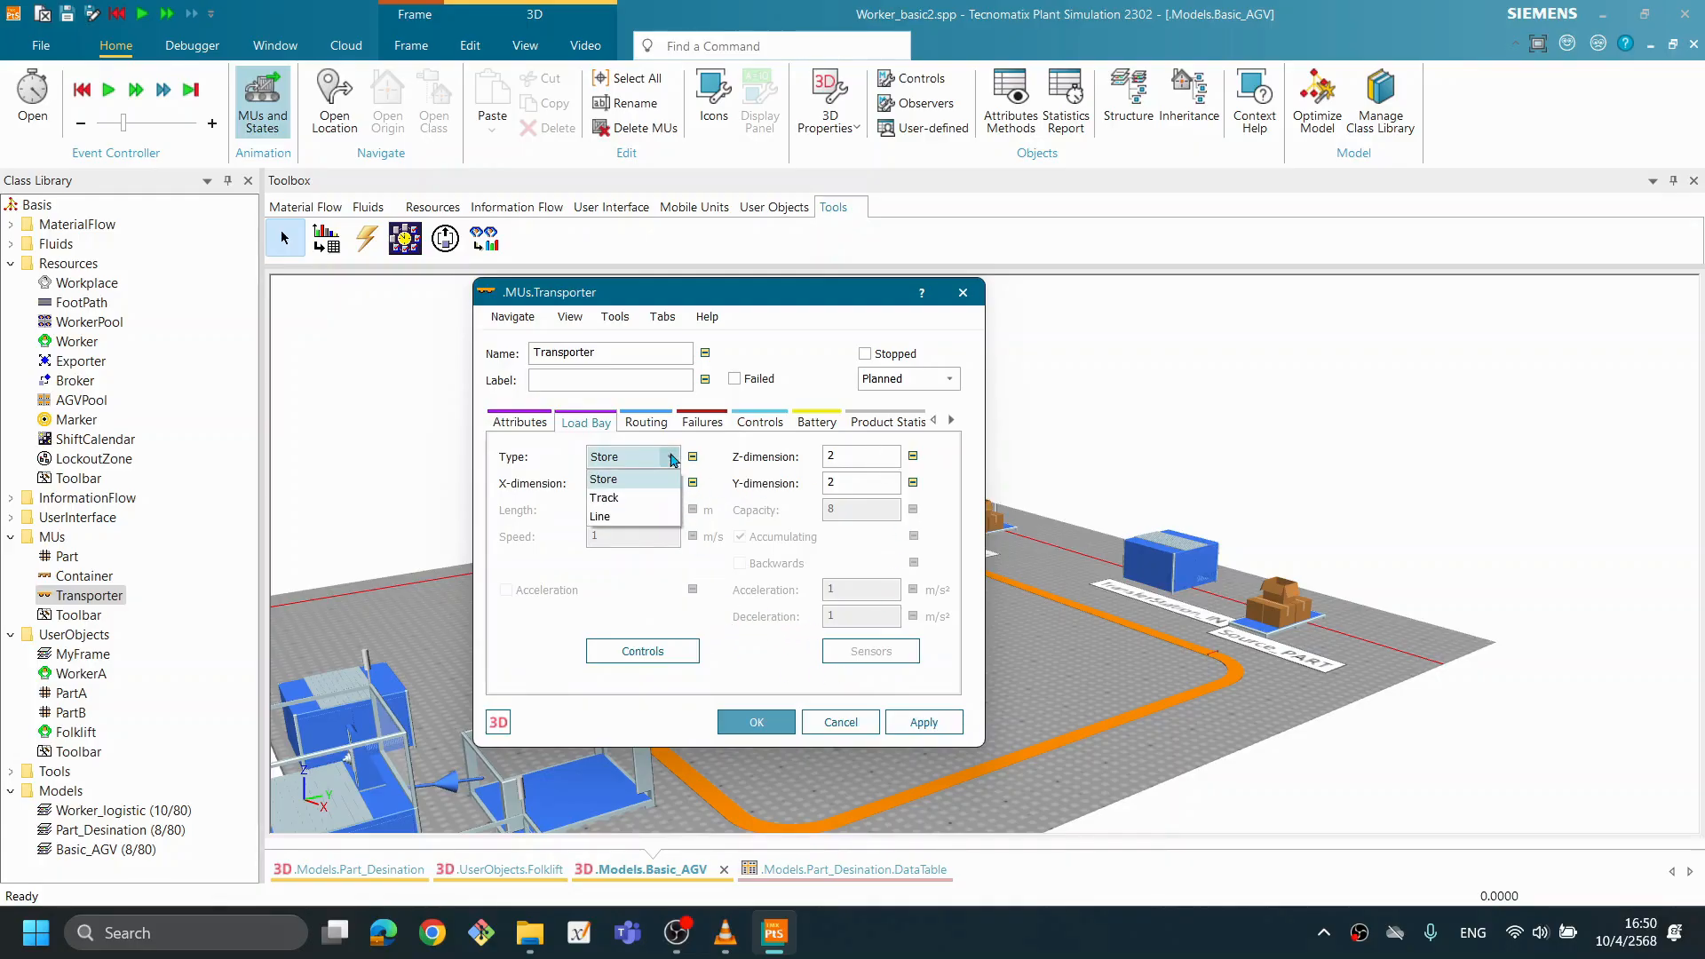
click(807, 311)
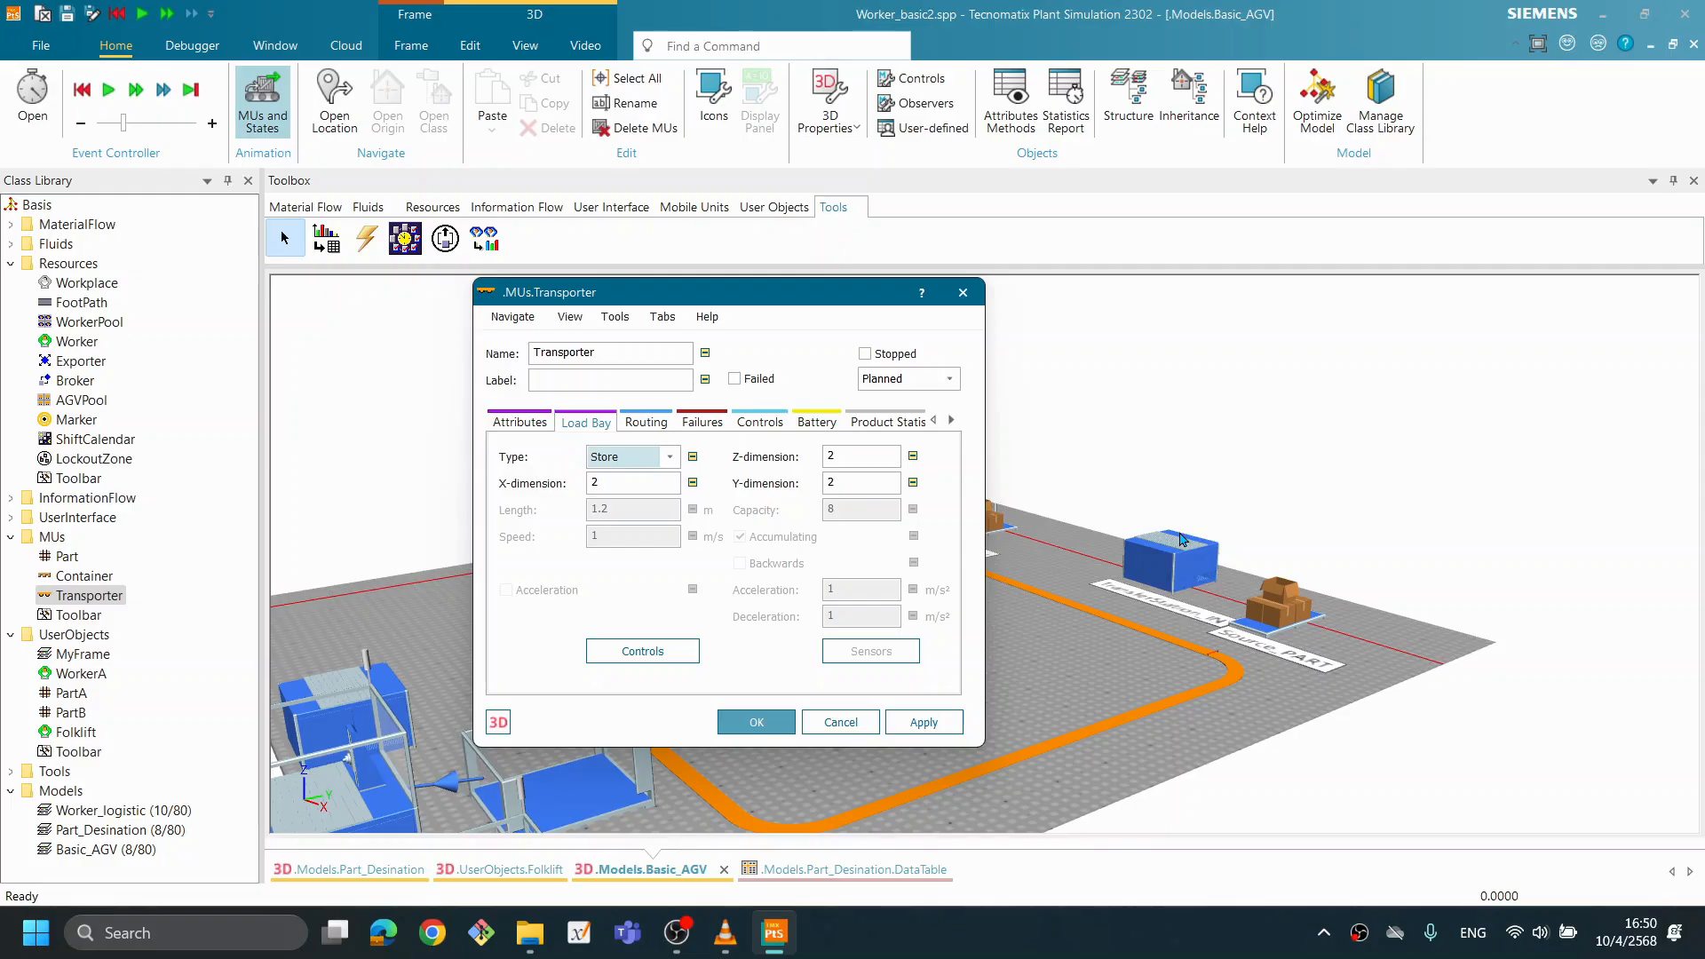
click(667, 457)
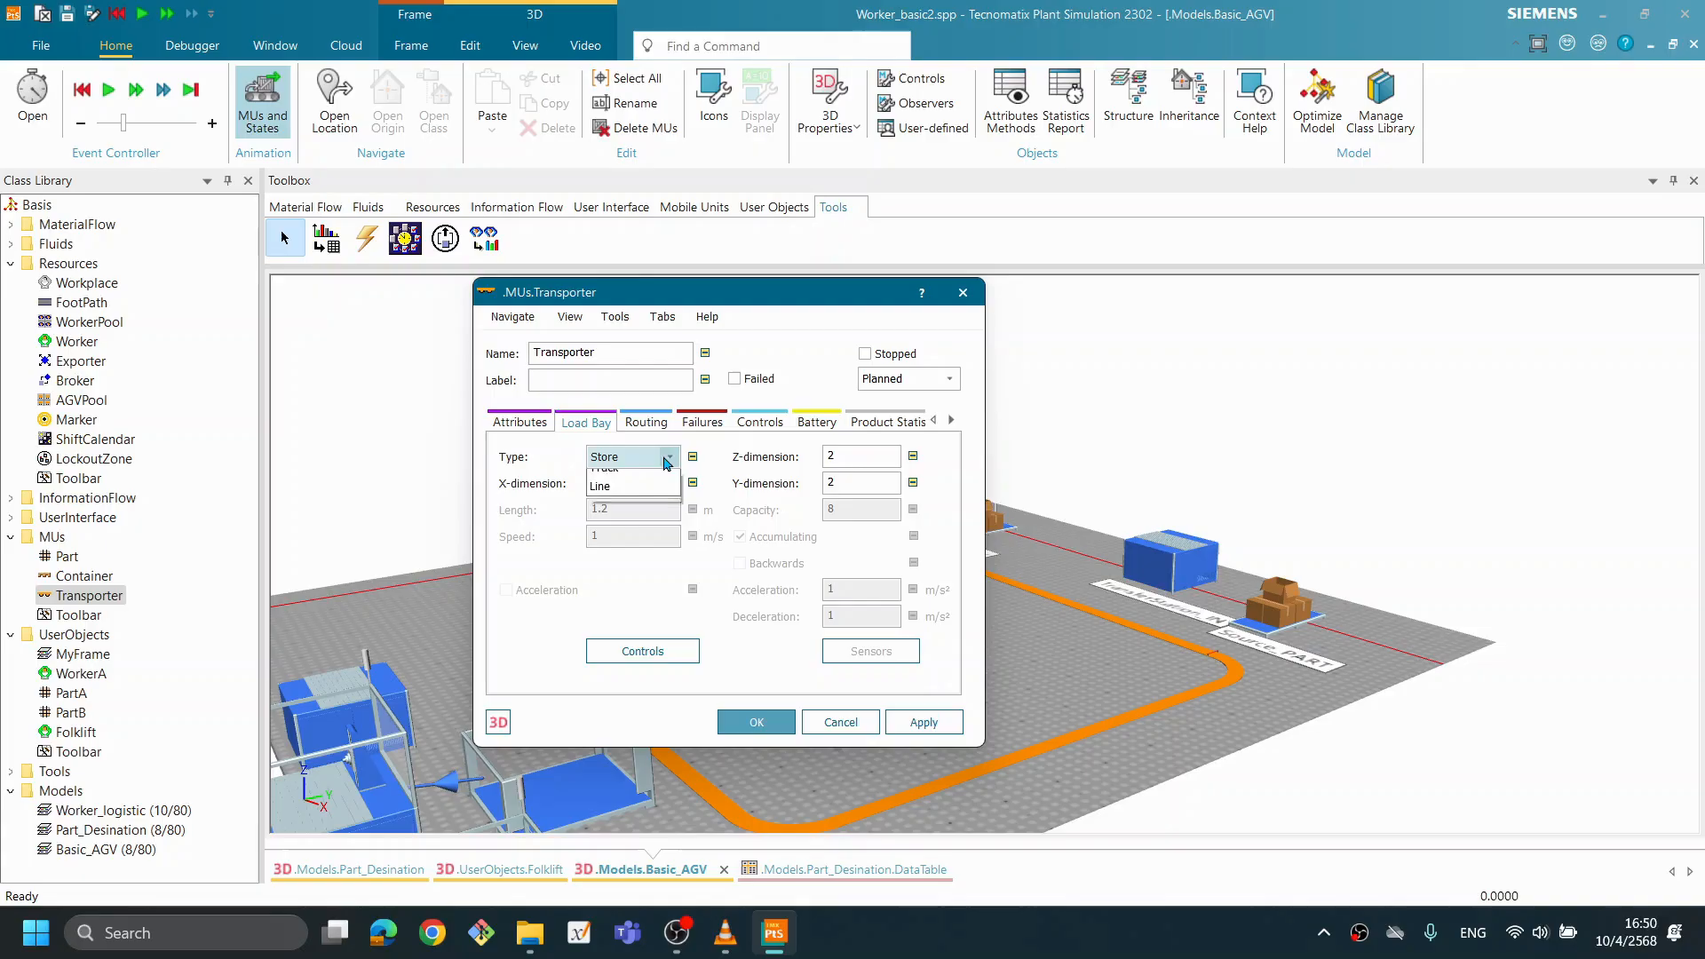
click(629, 500)
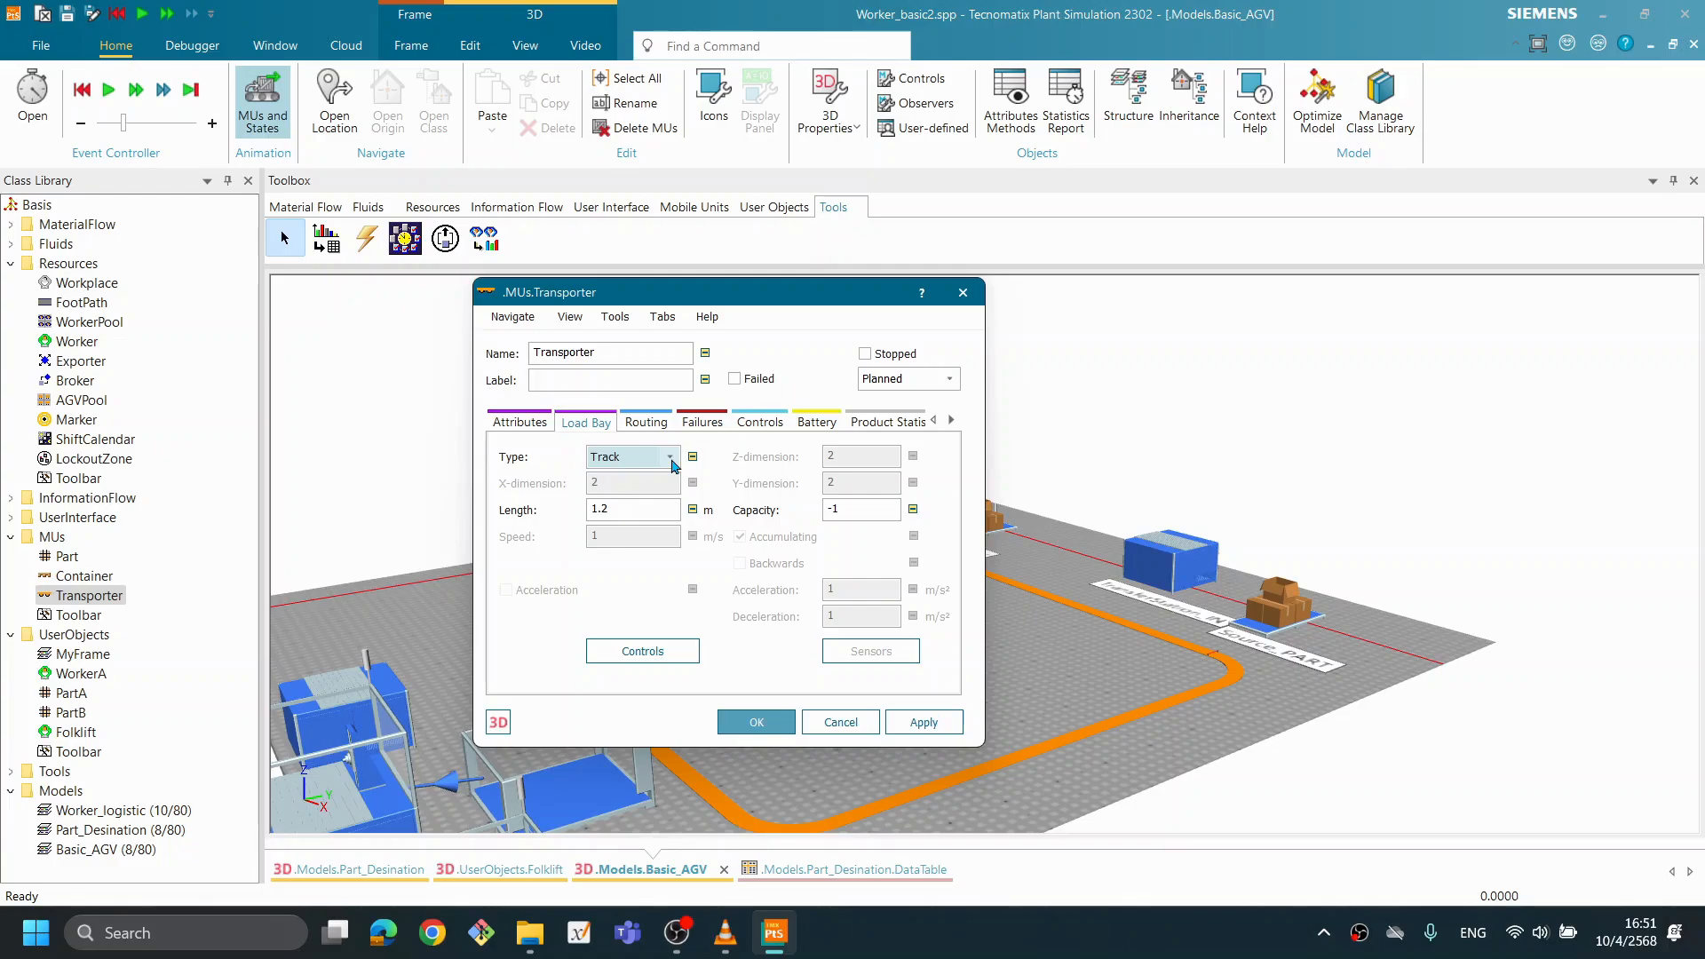
click(669, 459)
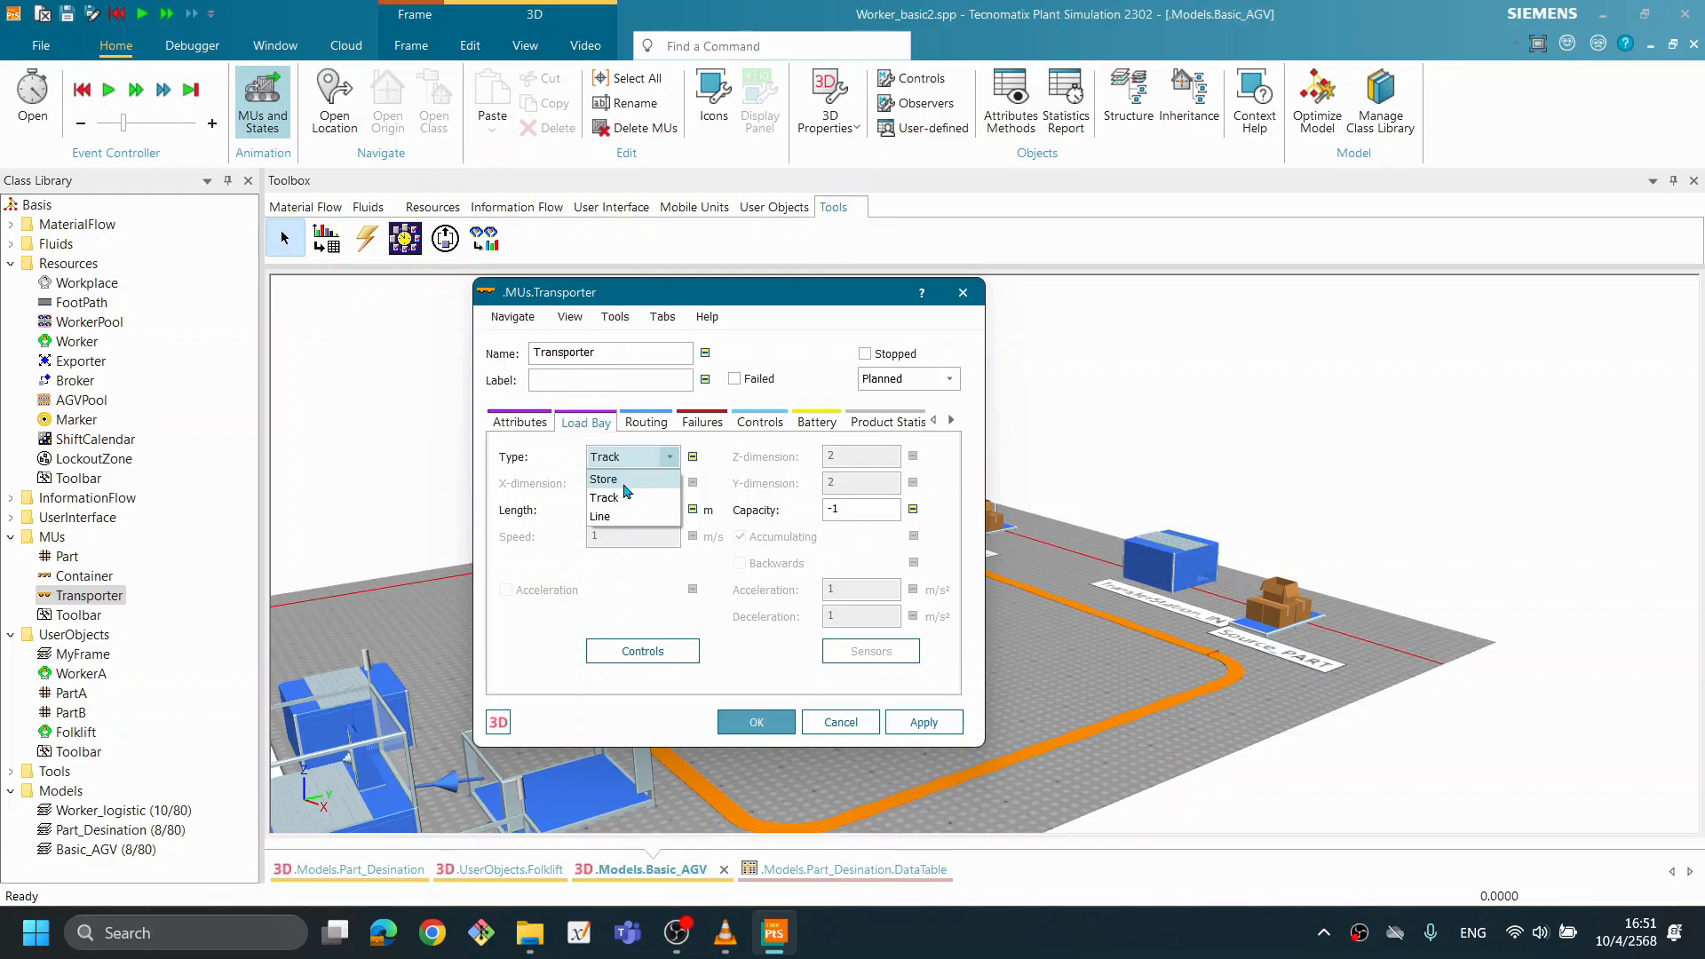
click(552, 455)
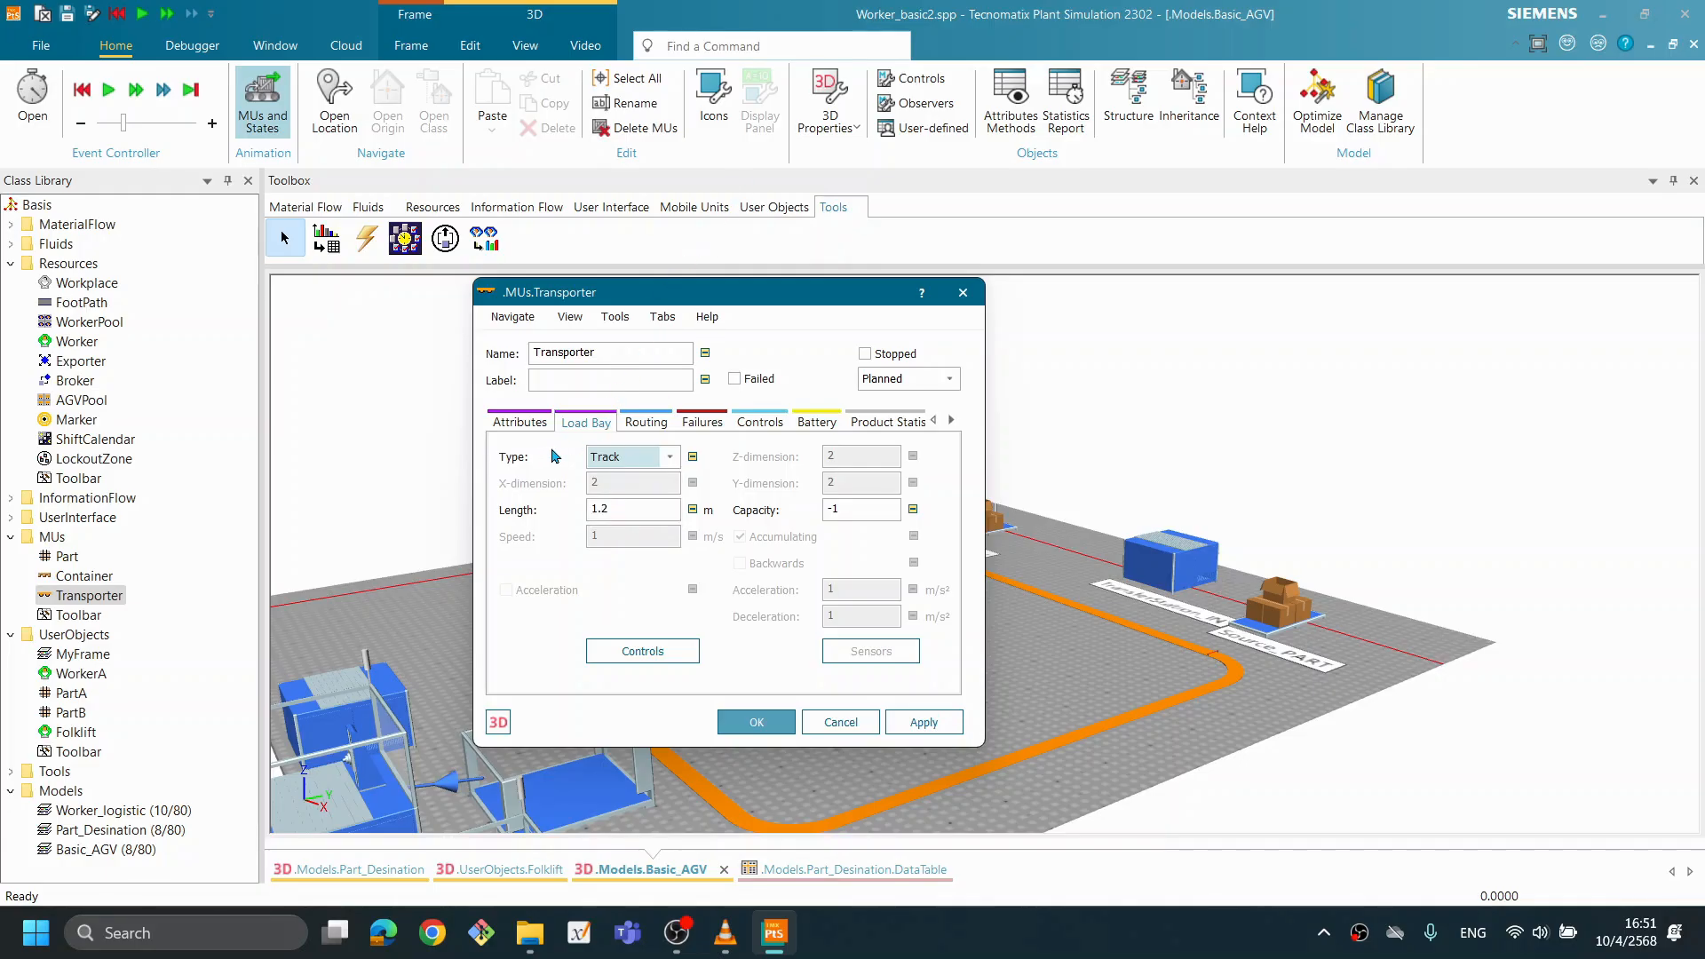
click(670, 457)
click(626, 476)
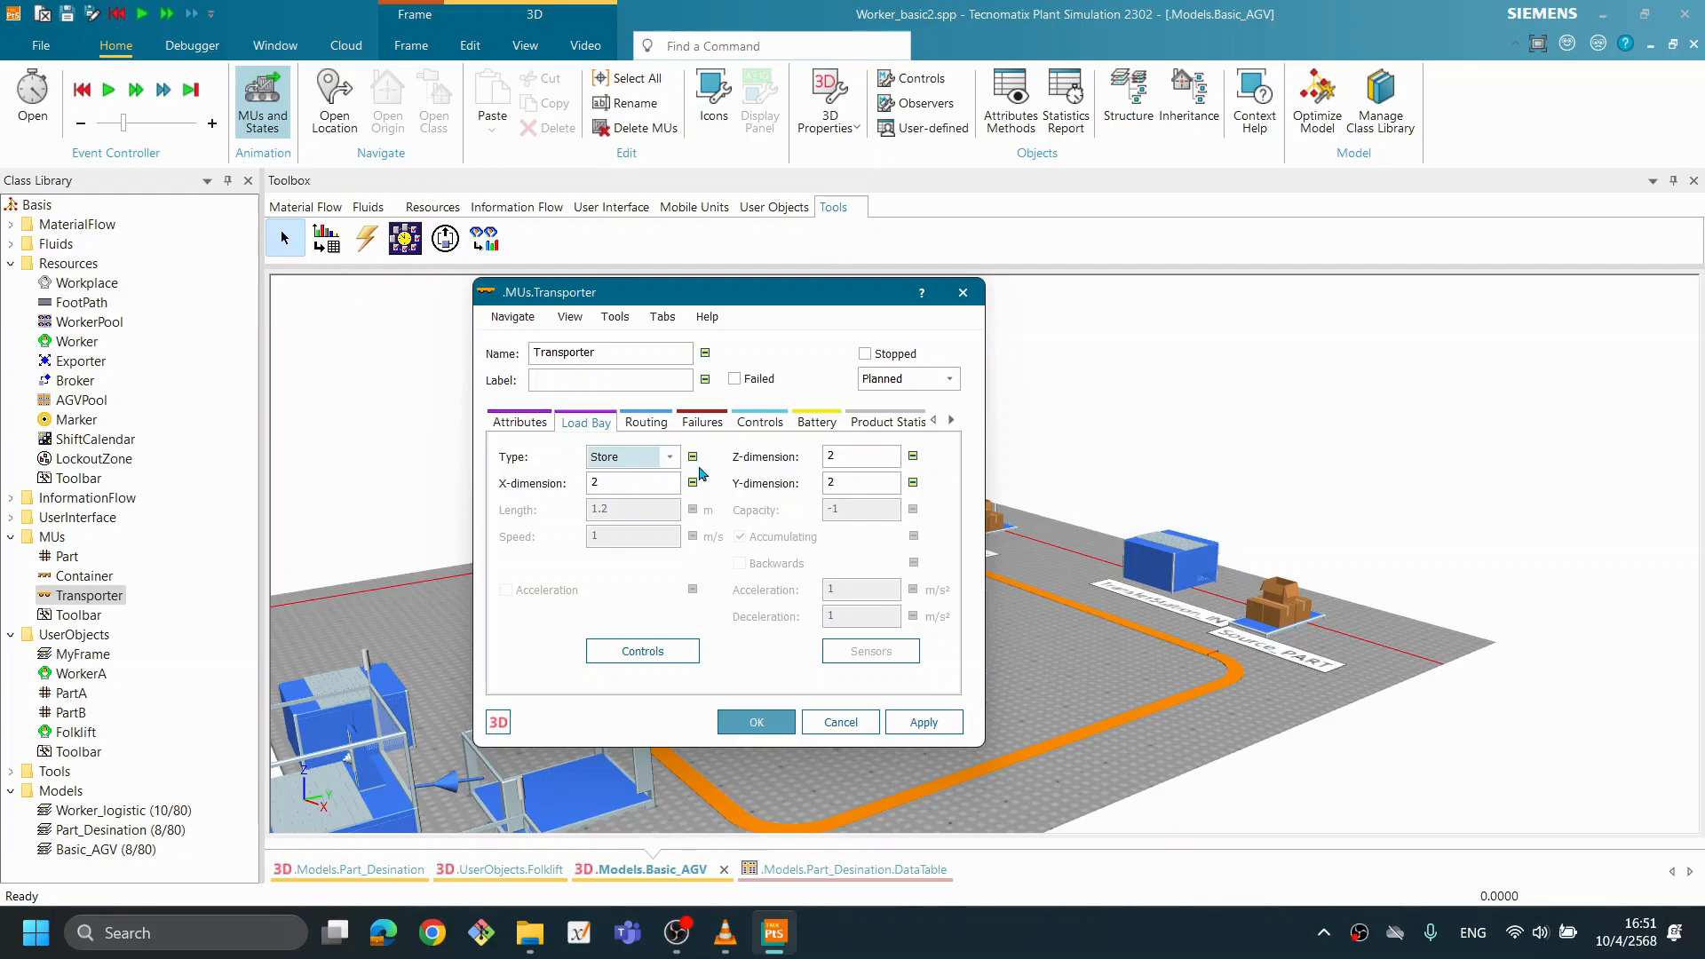
- Set the Transporter class's speed to 0.5 m/s and apply it
click(522, 424)
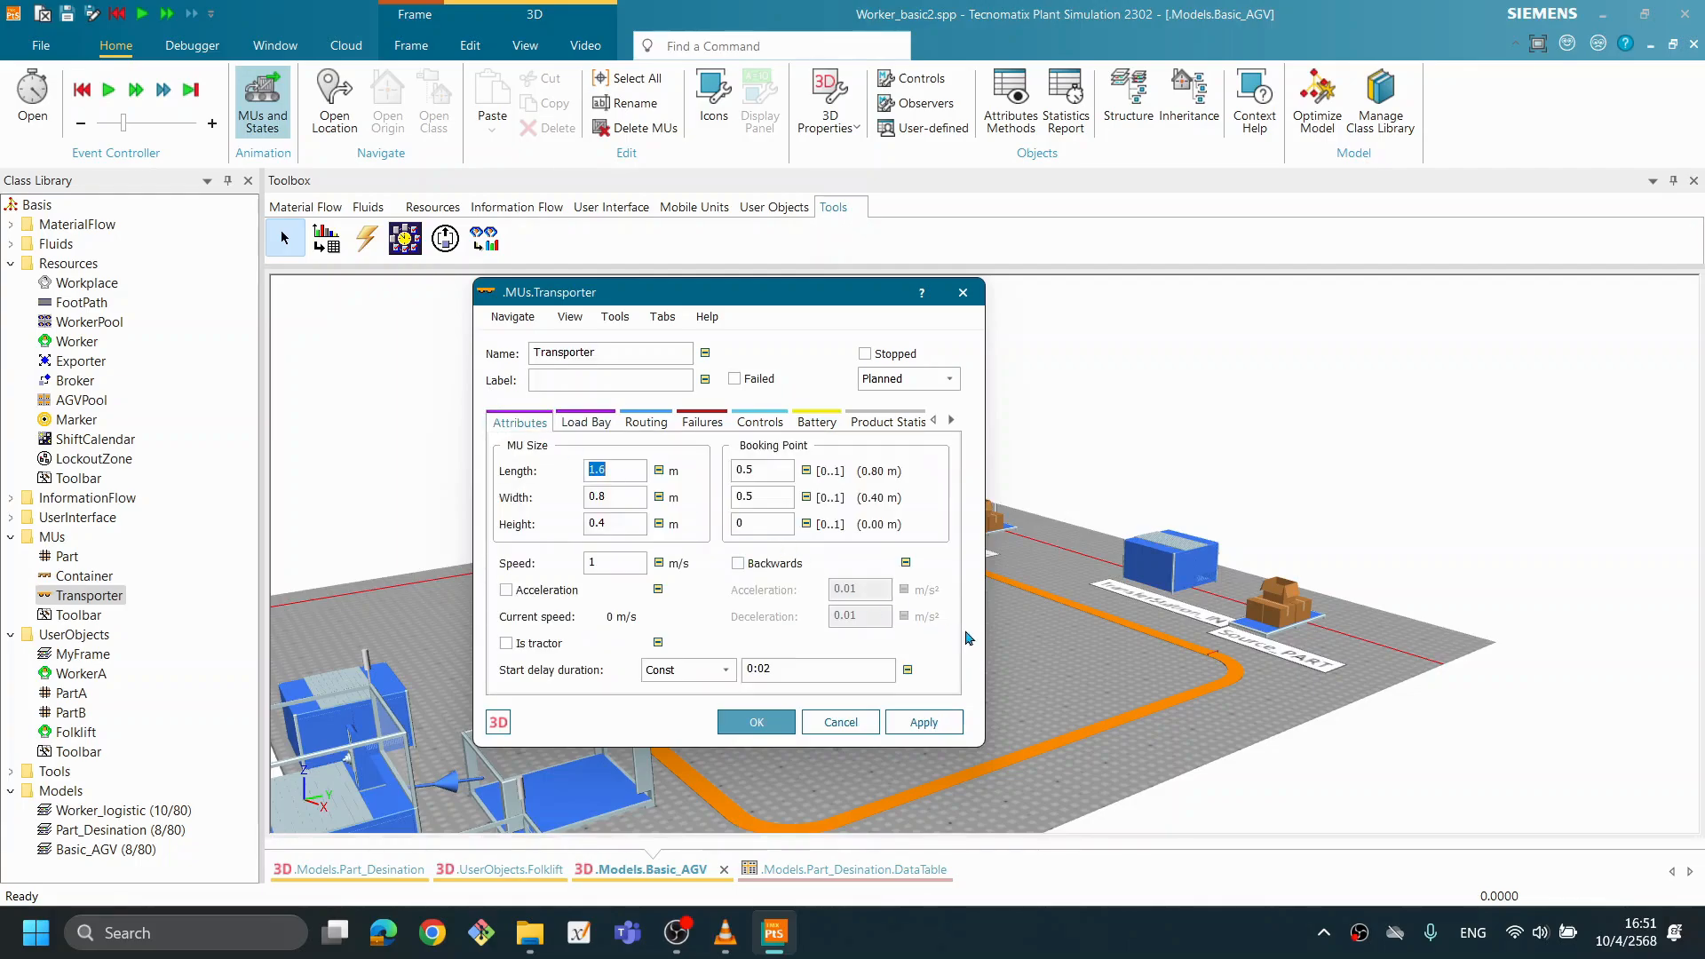
drag(619, 564, 546, 562)
text(0.5)
click(922, 722)
- Set the Transporter class's MU length to 1.2 m and close its settings
click(631, 473)
text(2)
text(.)
drag(728, 282, 761, 240)
click(962, 680)
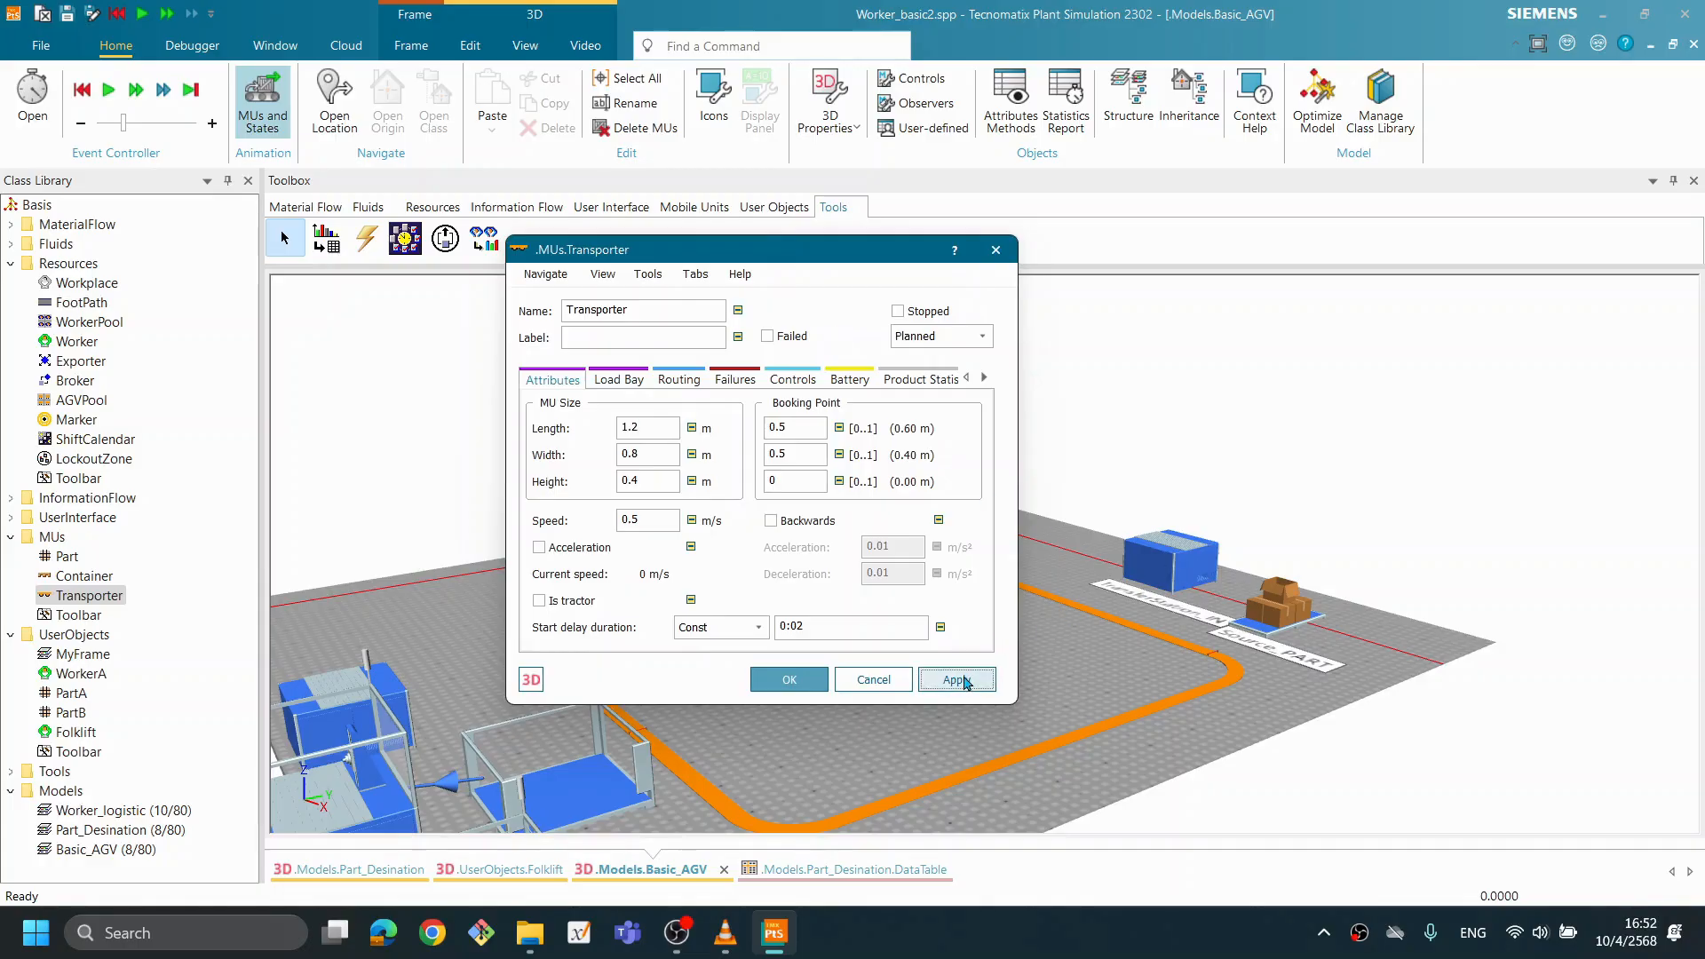
click(786, 680)
- Run the simulation to examine the resized, slower Transporter along the Track and at TransferStation_IN, and reset it
right_click(960, 281)
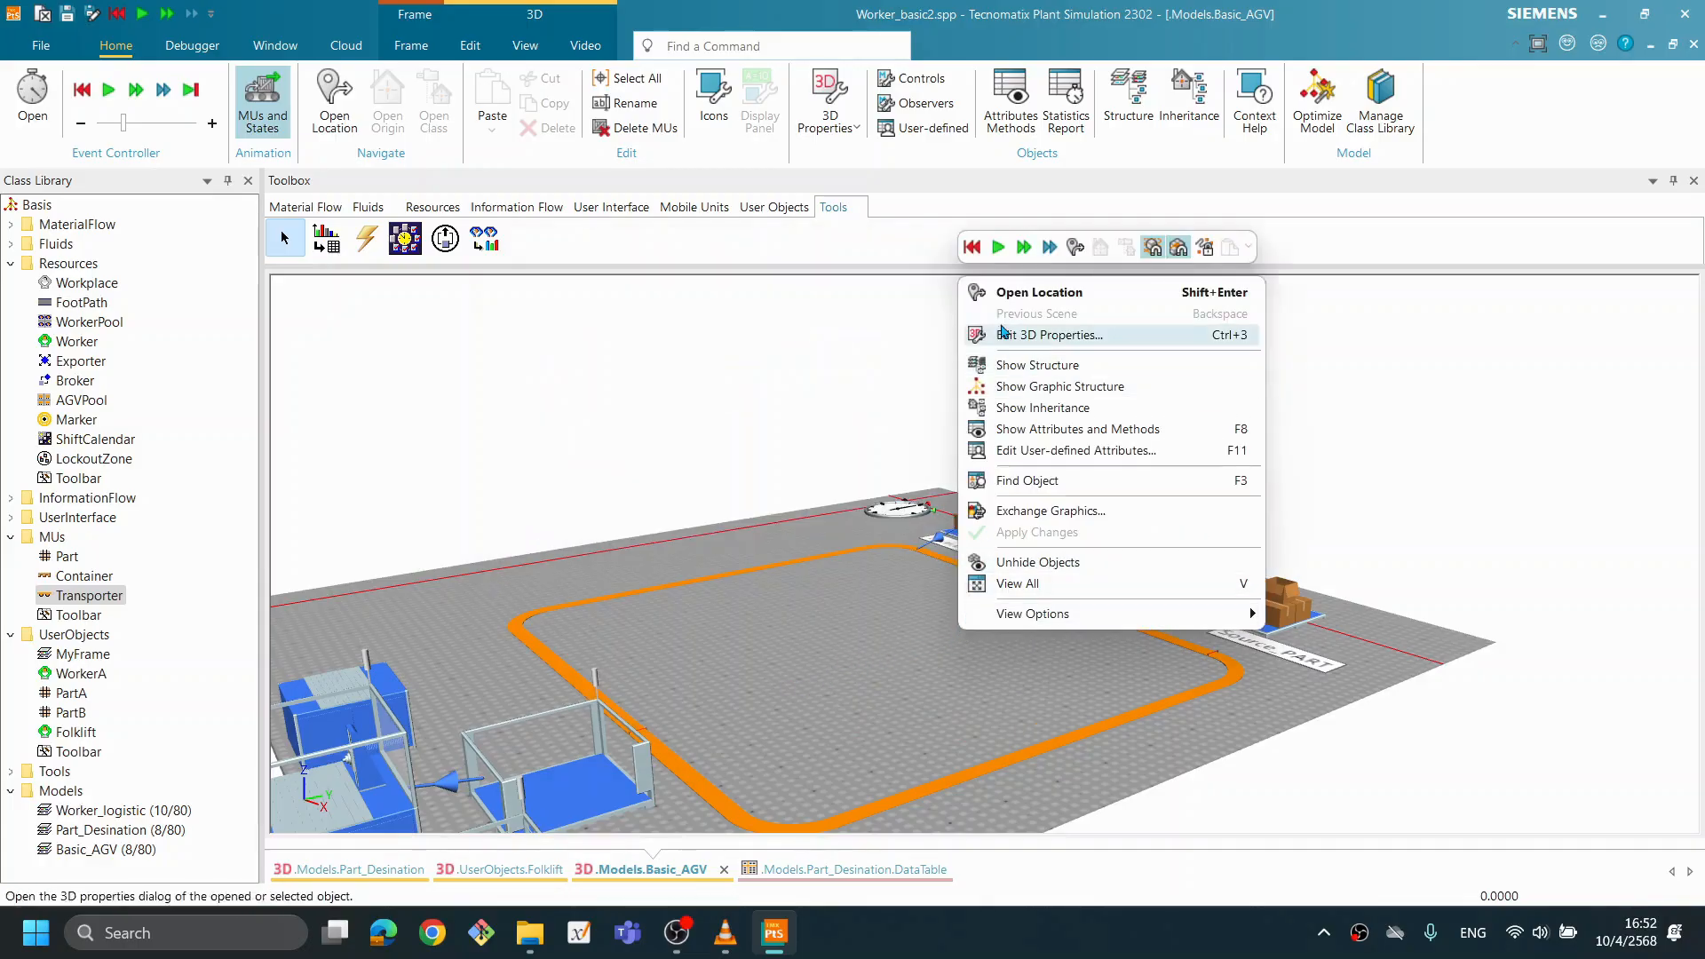
click(998, 247)
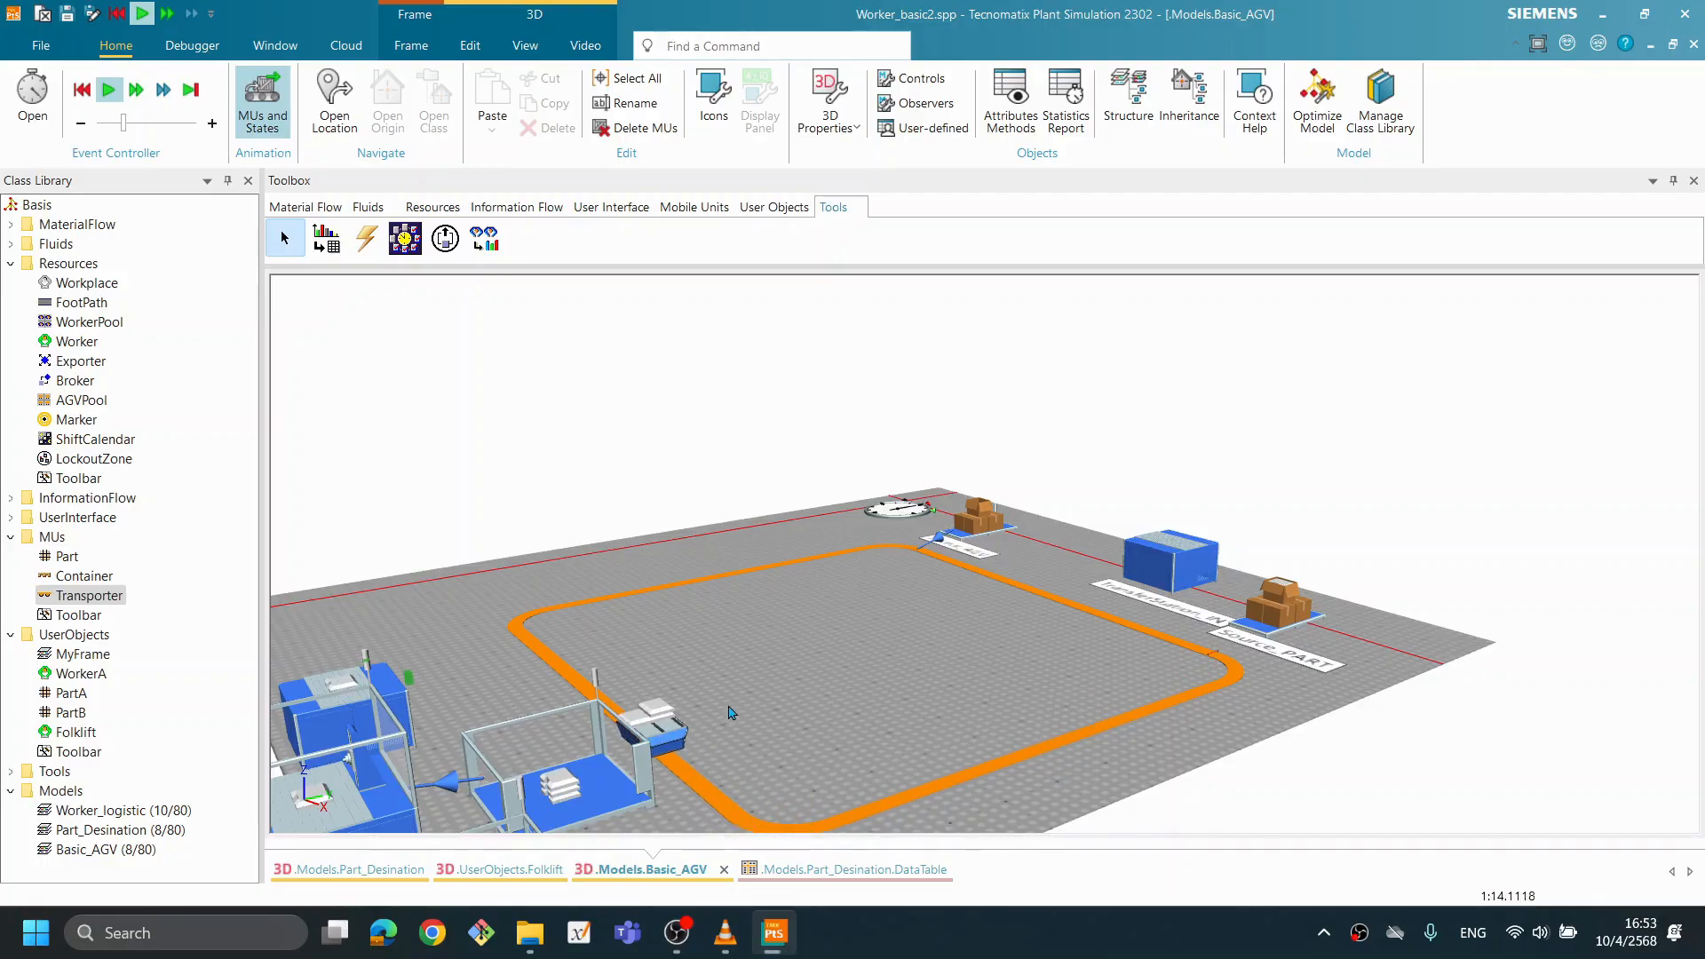
scroll(730, 716, down, 3)
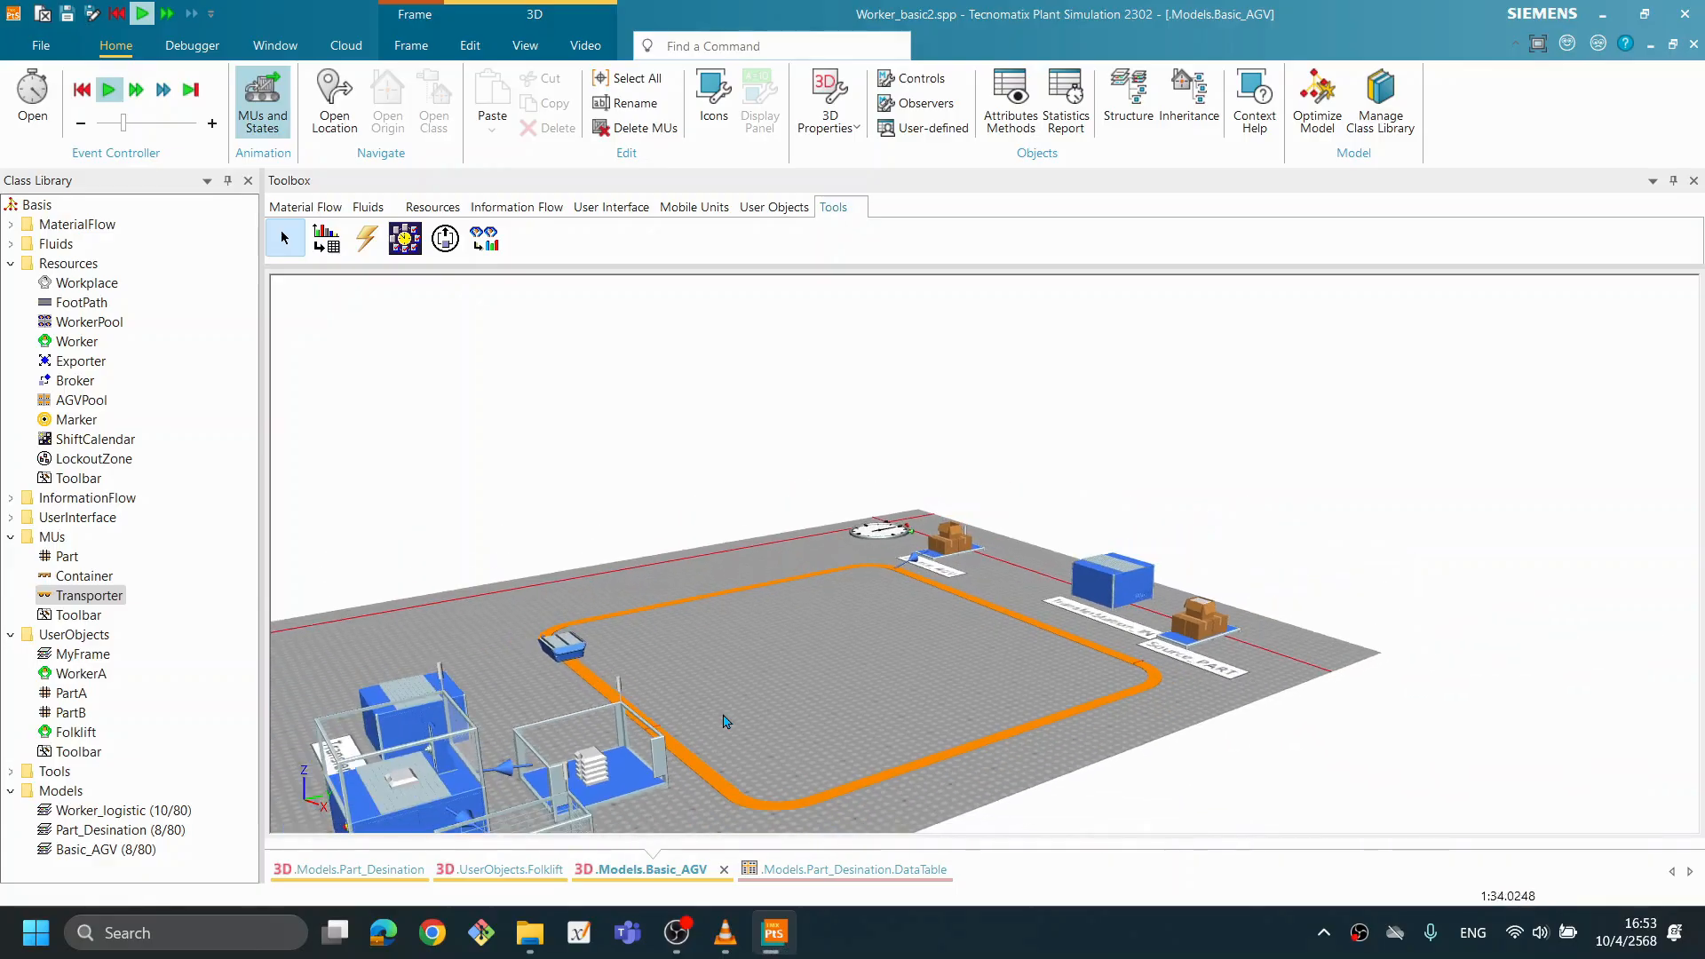
scroll(837, 670, up, 3)
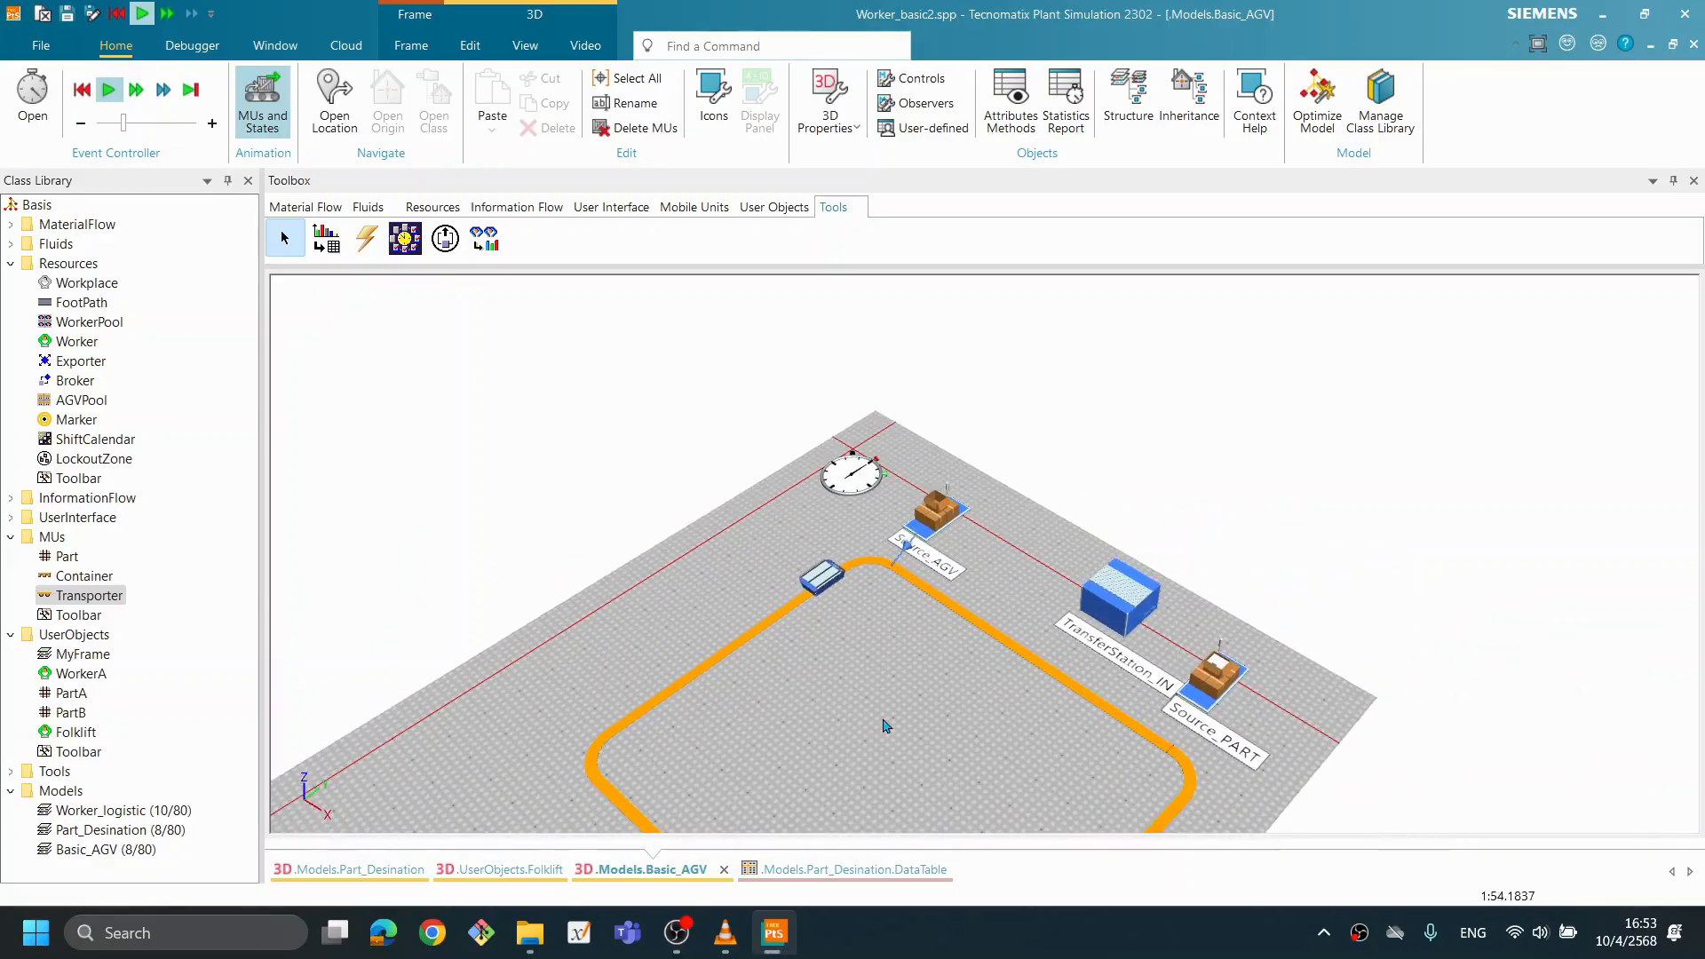
scroll(886, 726, up, 2)
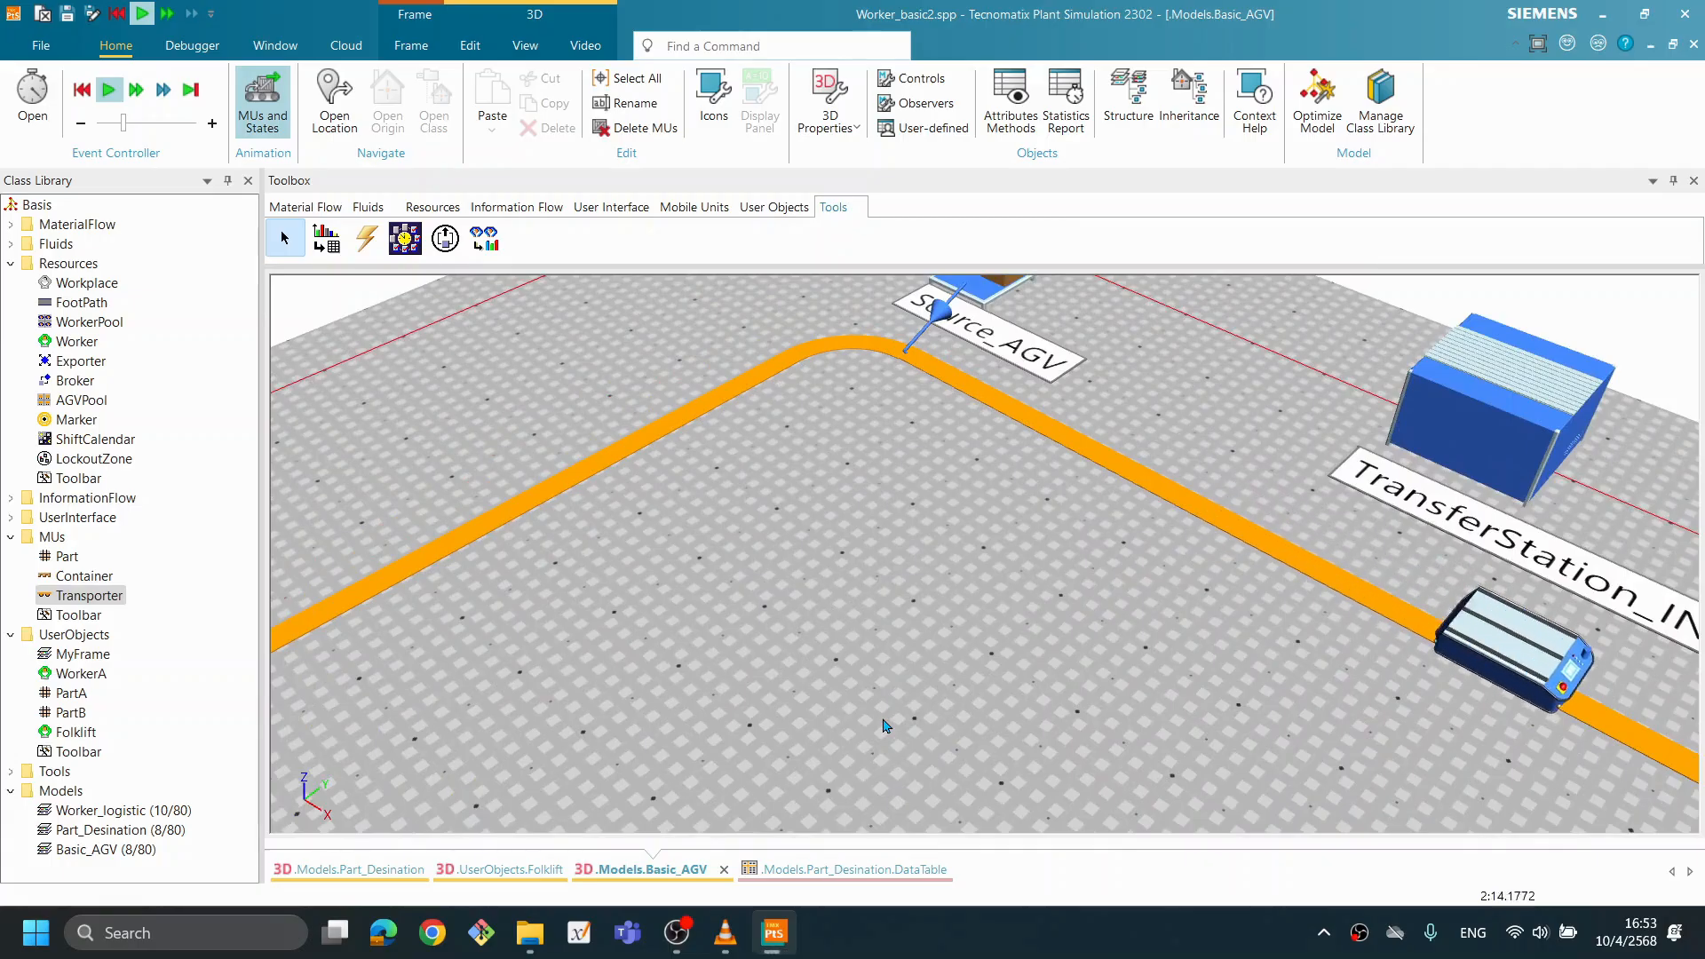
scroll(888, 723, down, 5)
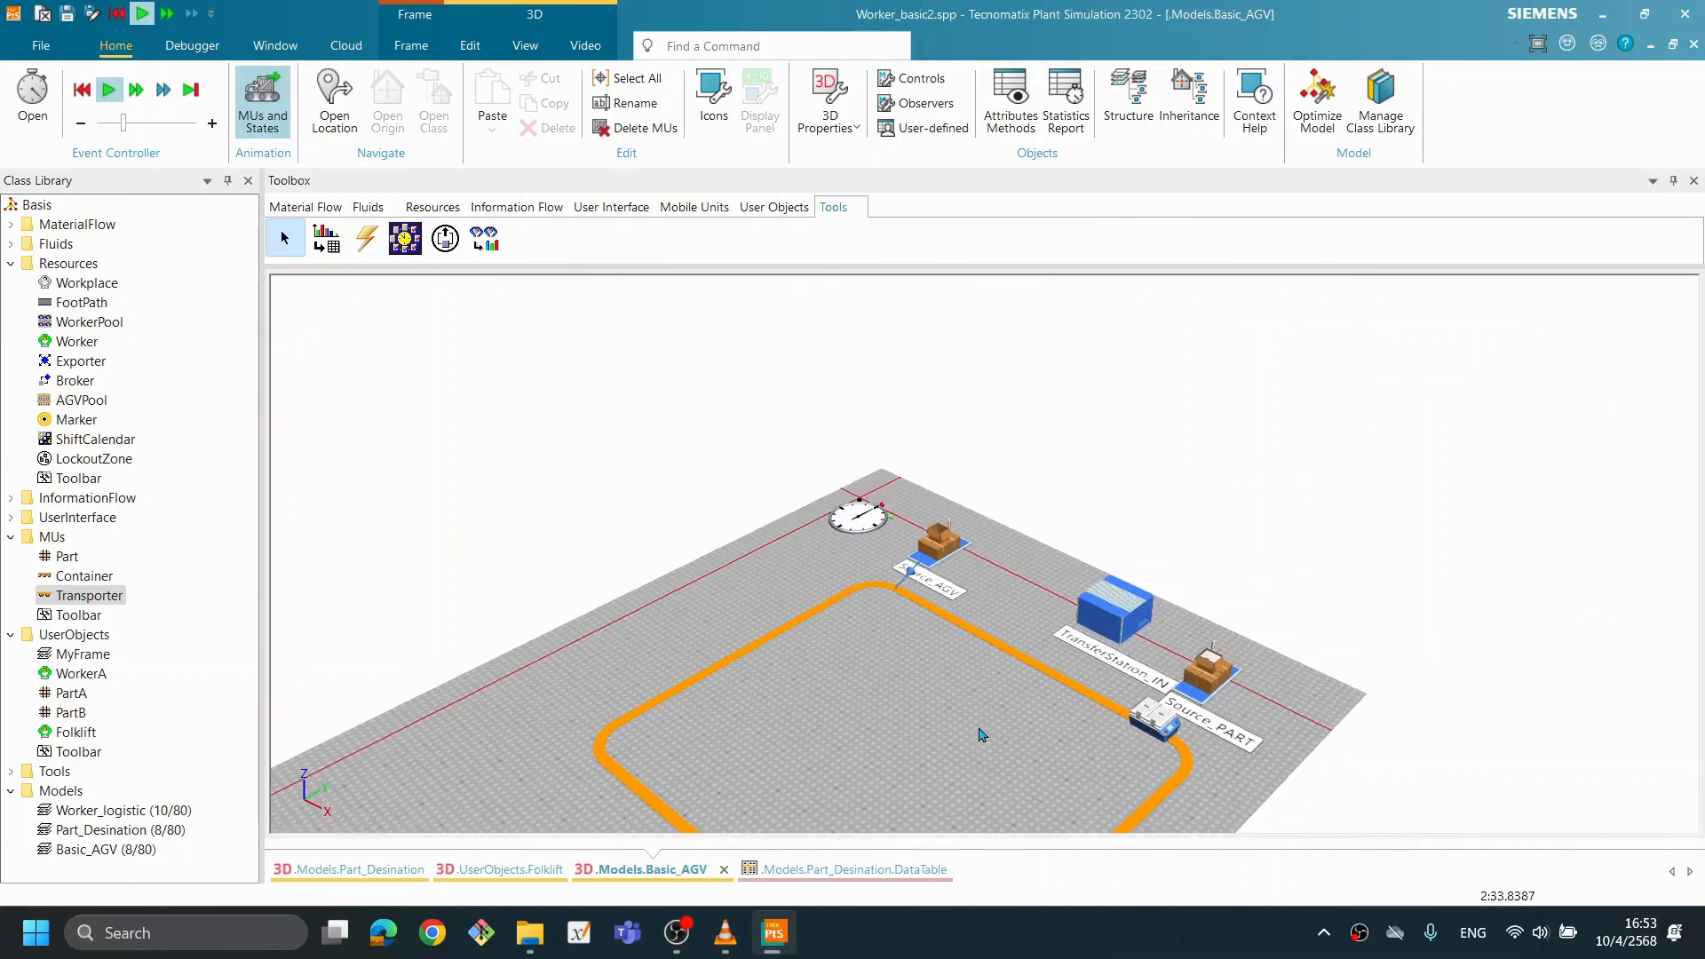
right_click(986, 362)
click(996, 343)
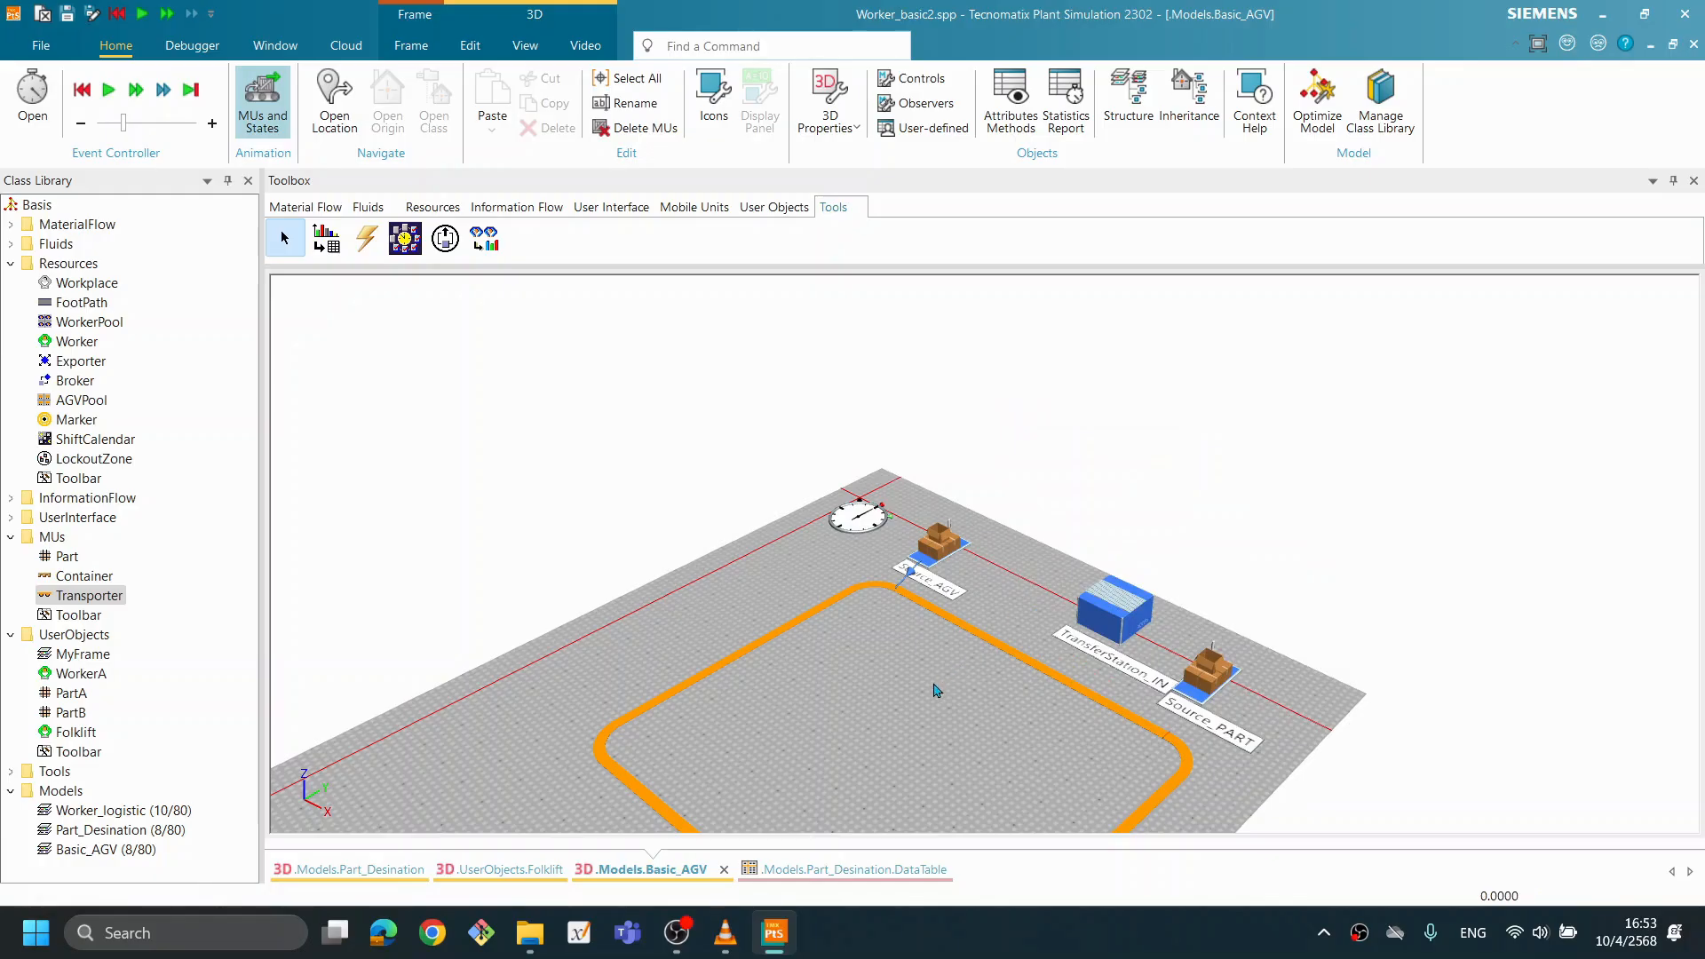
- Enable acceleration for the Transporter class, with acceleration and deceleration both at 0.01 m/s²
scroll(928, 701, up, 3)
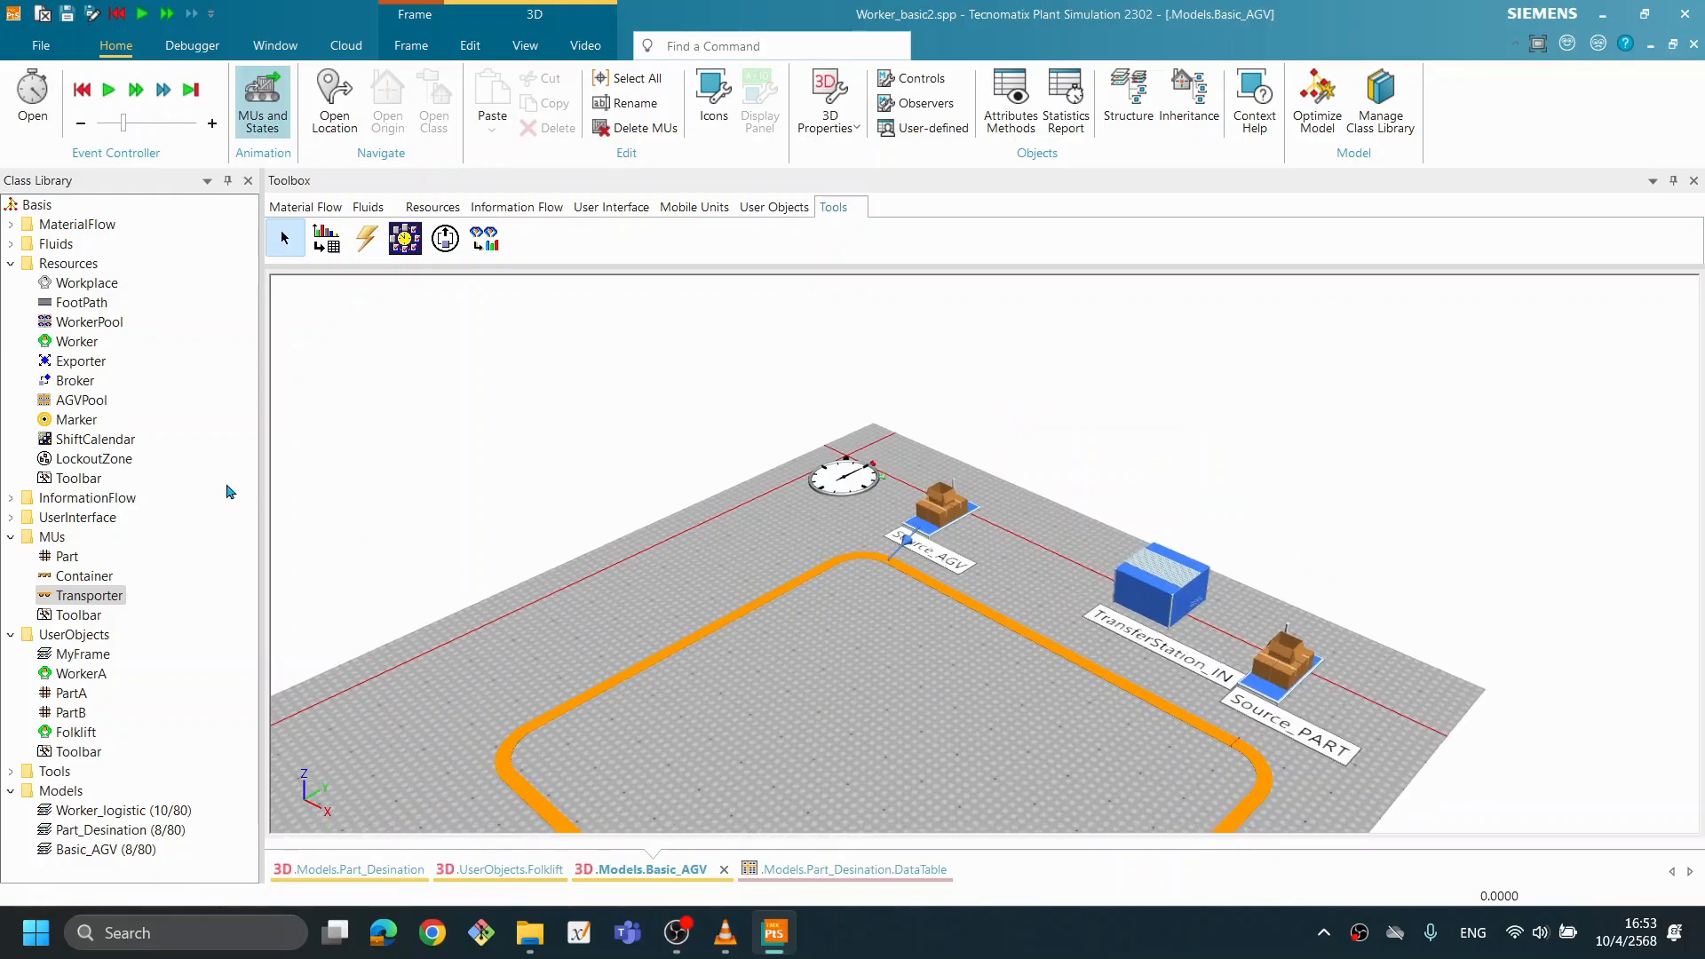
double_click(115, 600)
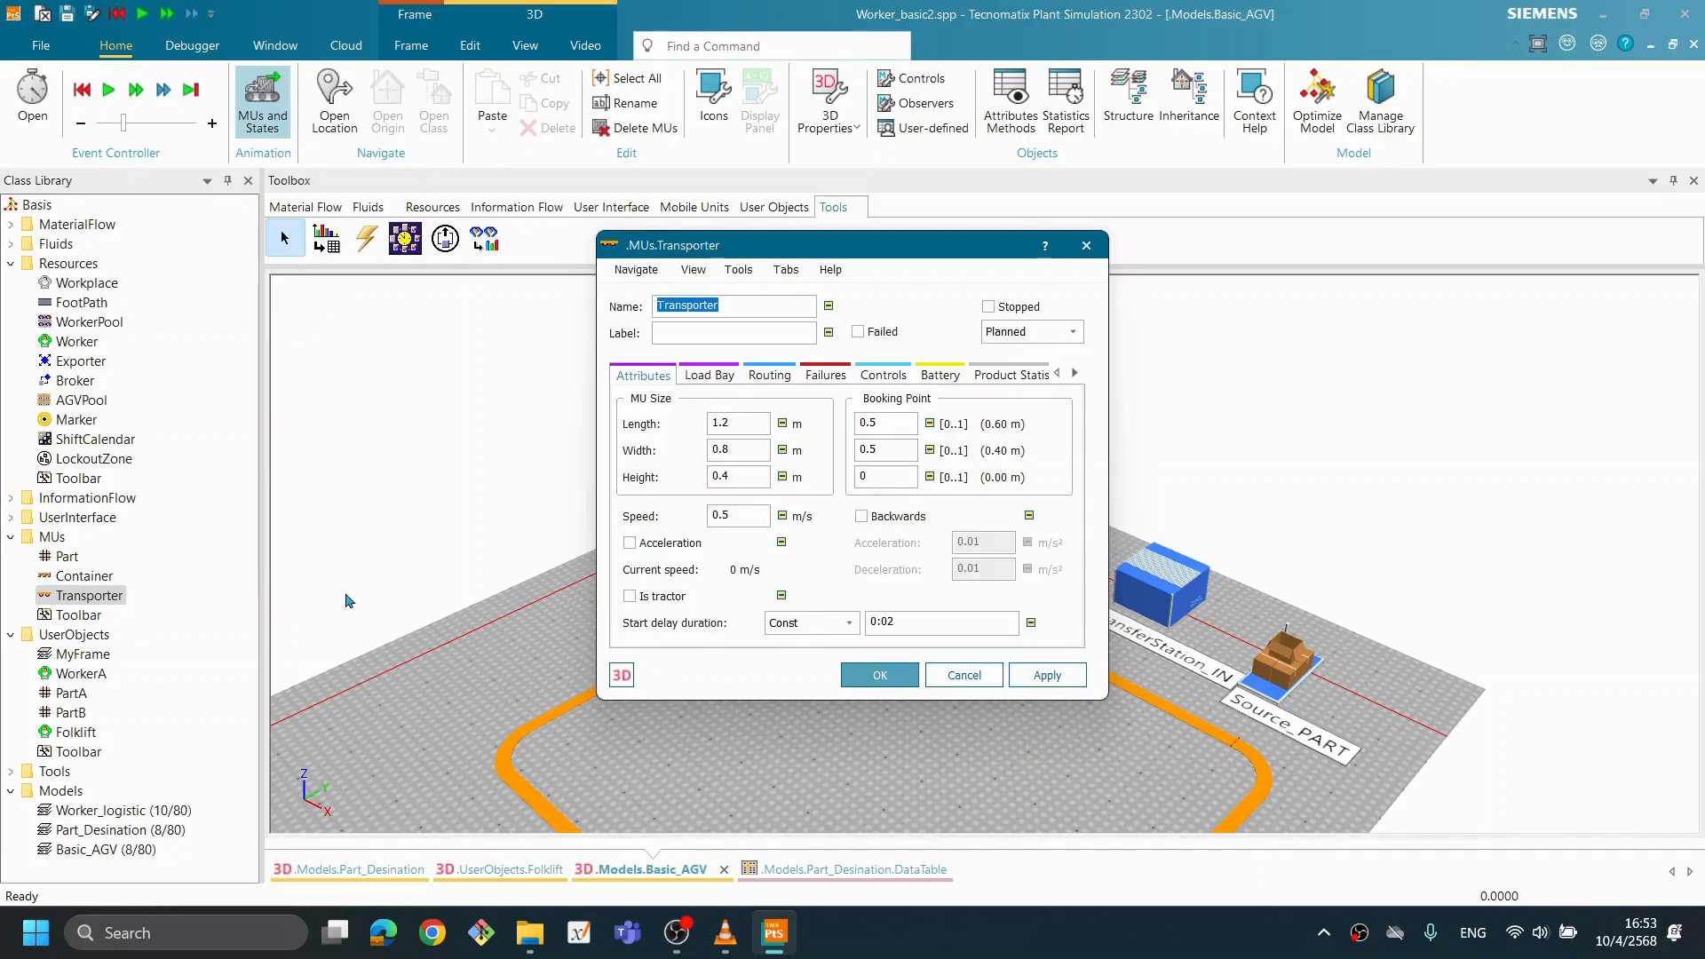
drag(882, 246, 853, 233)
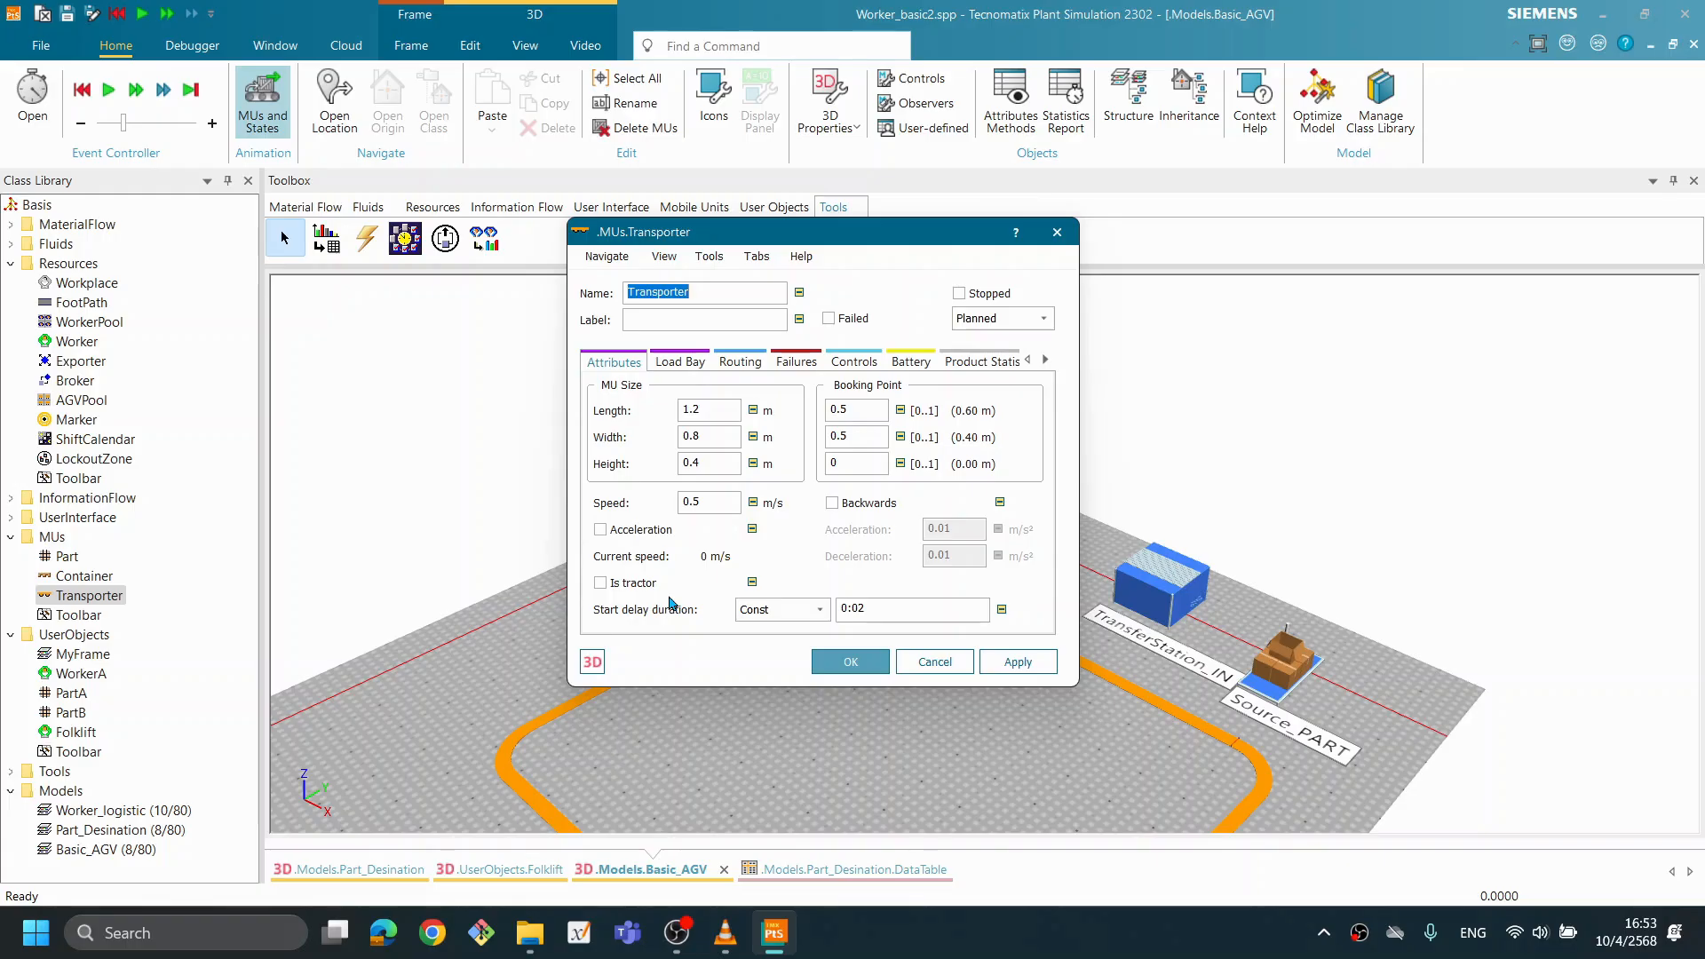
click(601, 533)
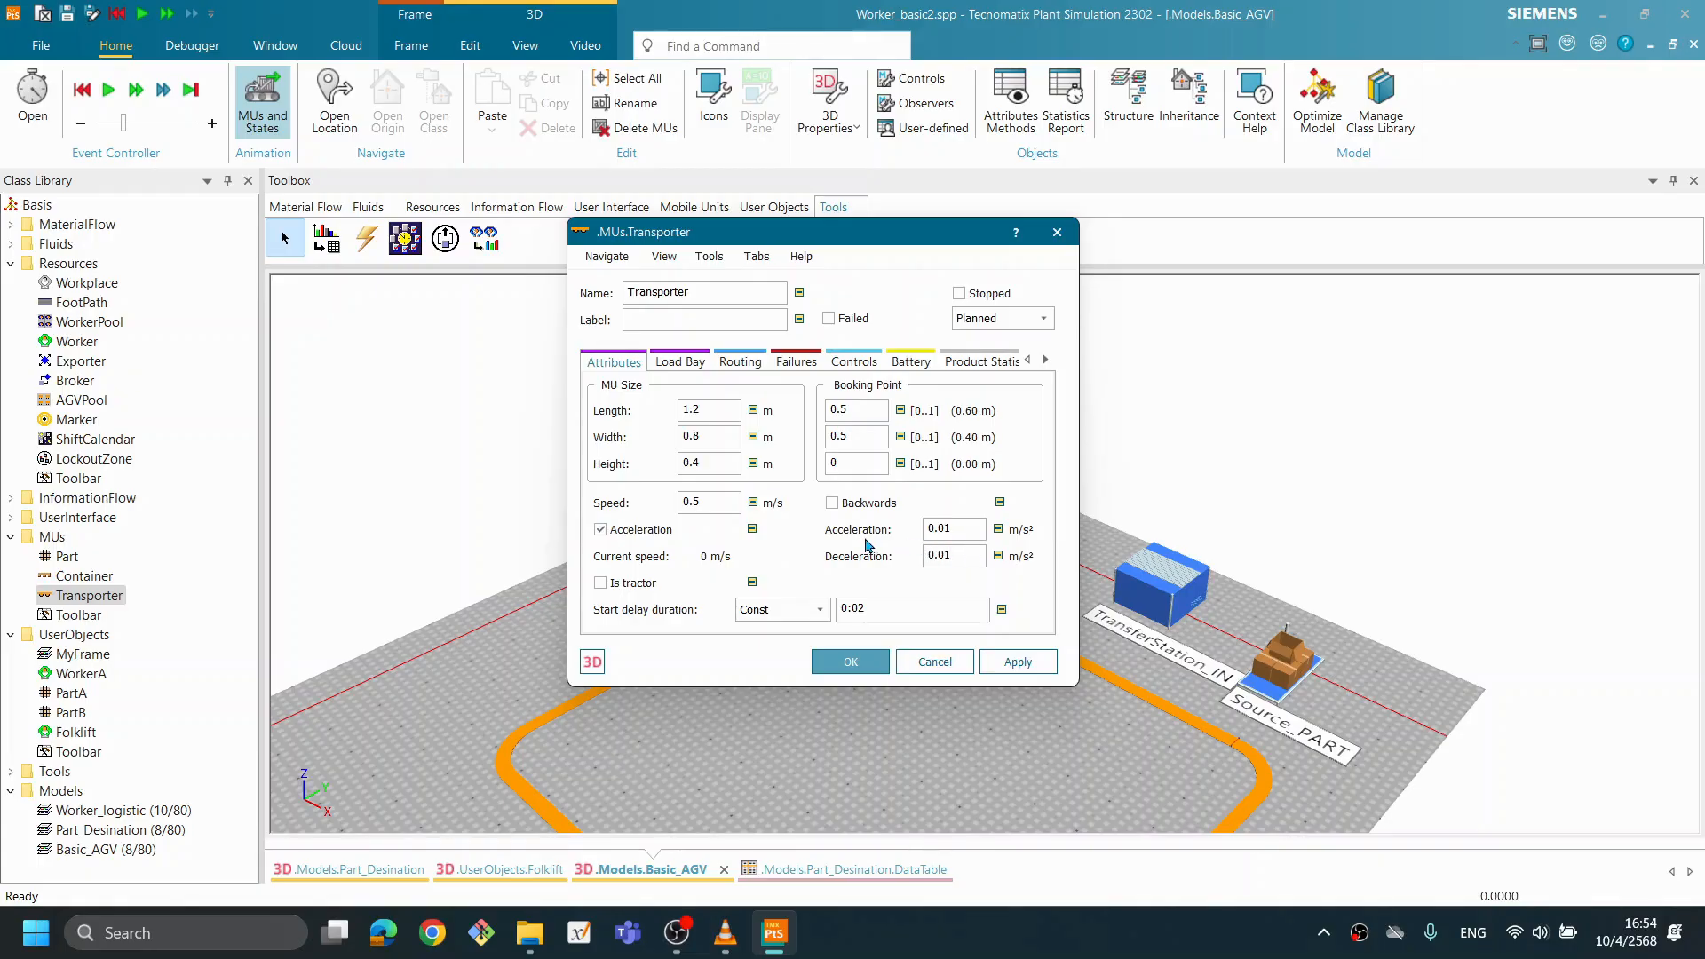
drag(976, 527, 889, 537)
click(951, 528)
text(1)
drag(965, 528, 887, 530)
text(0.01)
click(974, 555)
click(1013, 663)
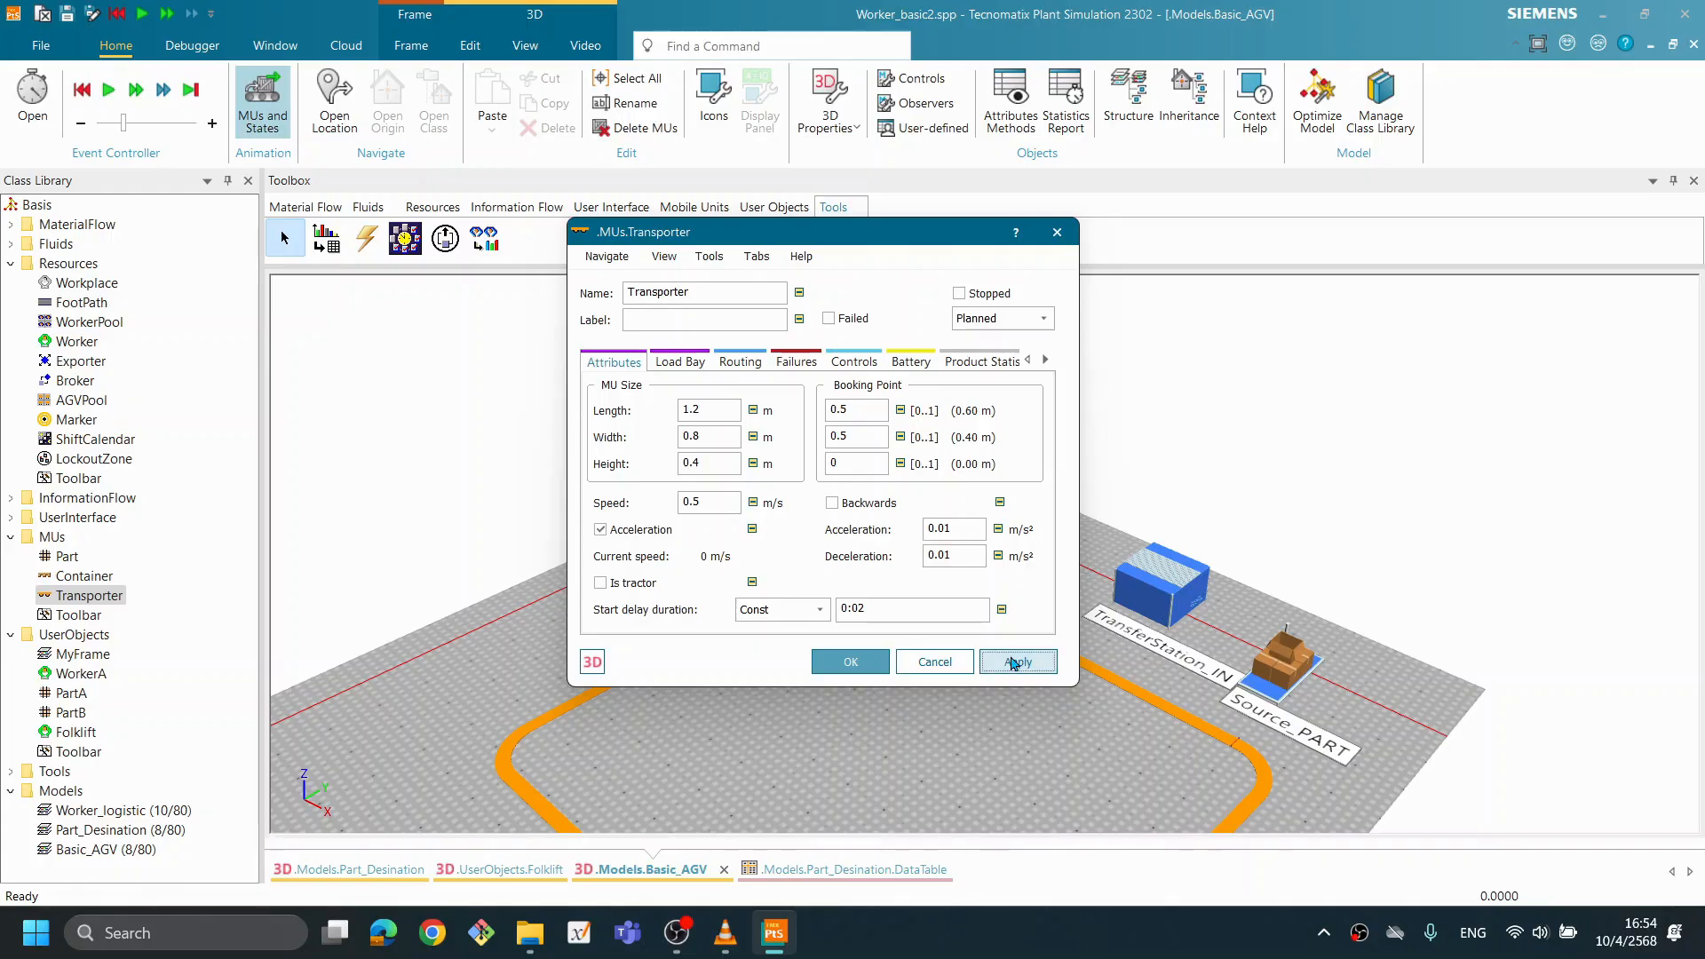
click(875, 664)
- Run the simulation to examine how the Transporter accelerates and decelerates around the Track, and reset it
right_click(964, 656)
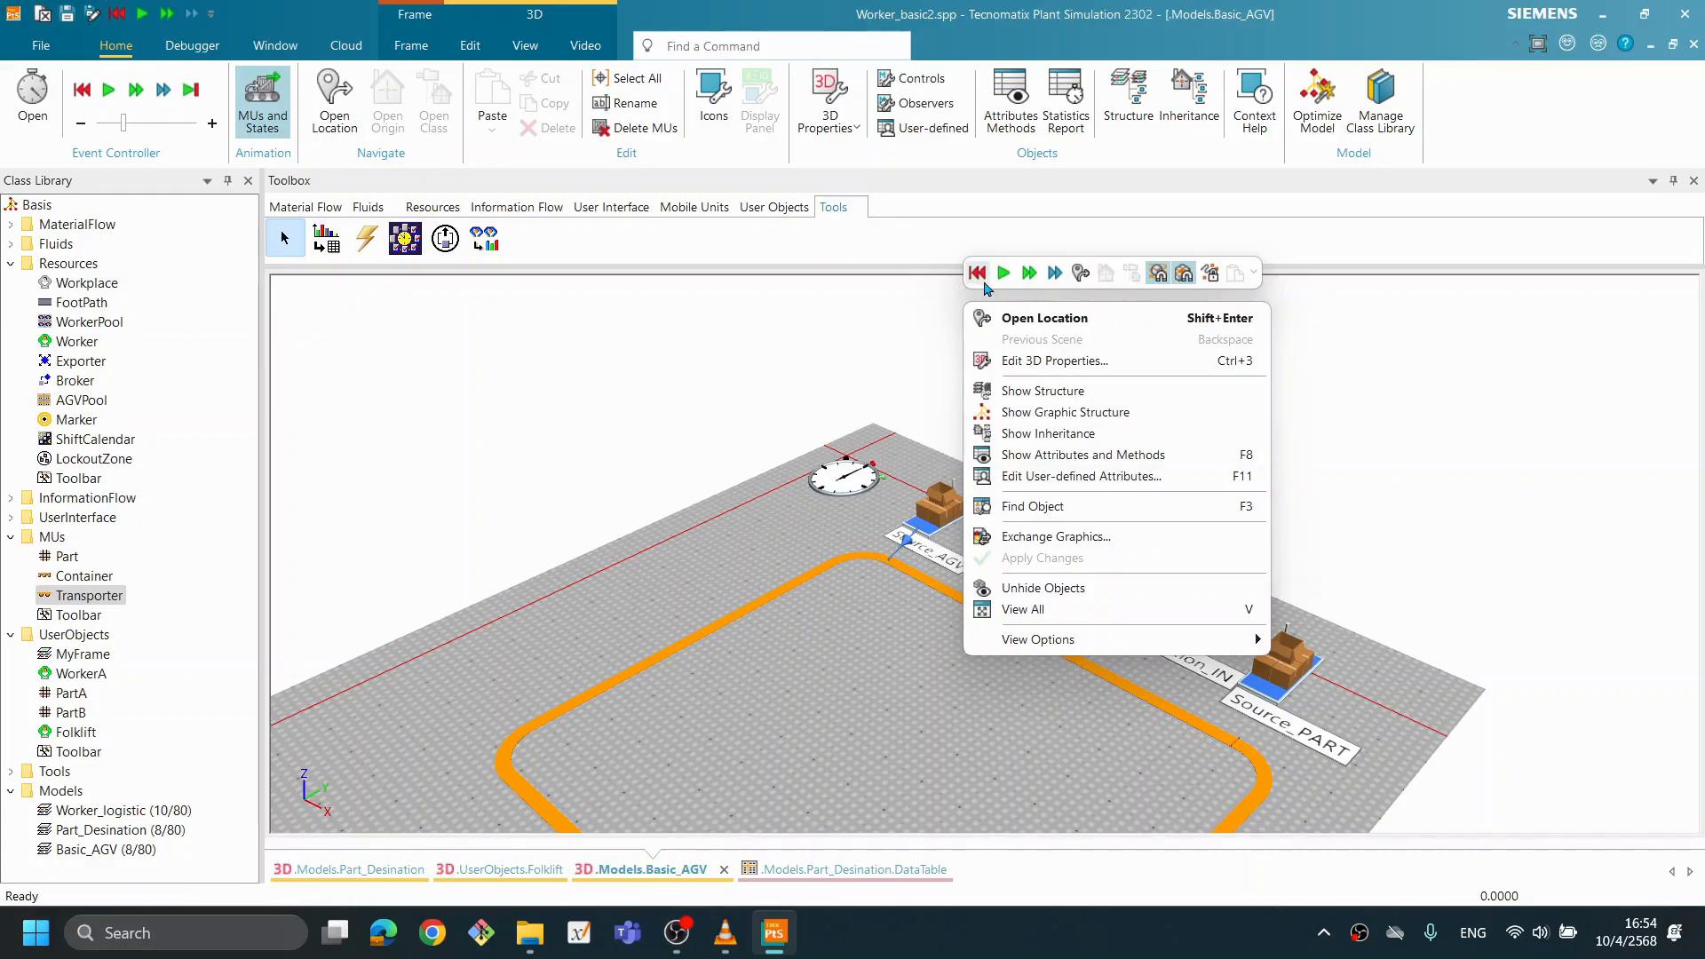
click(1004, 272)
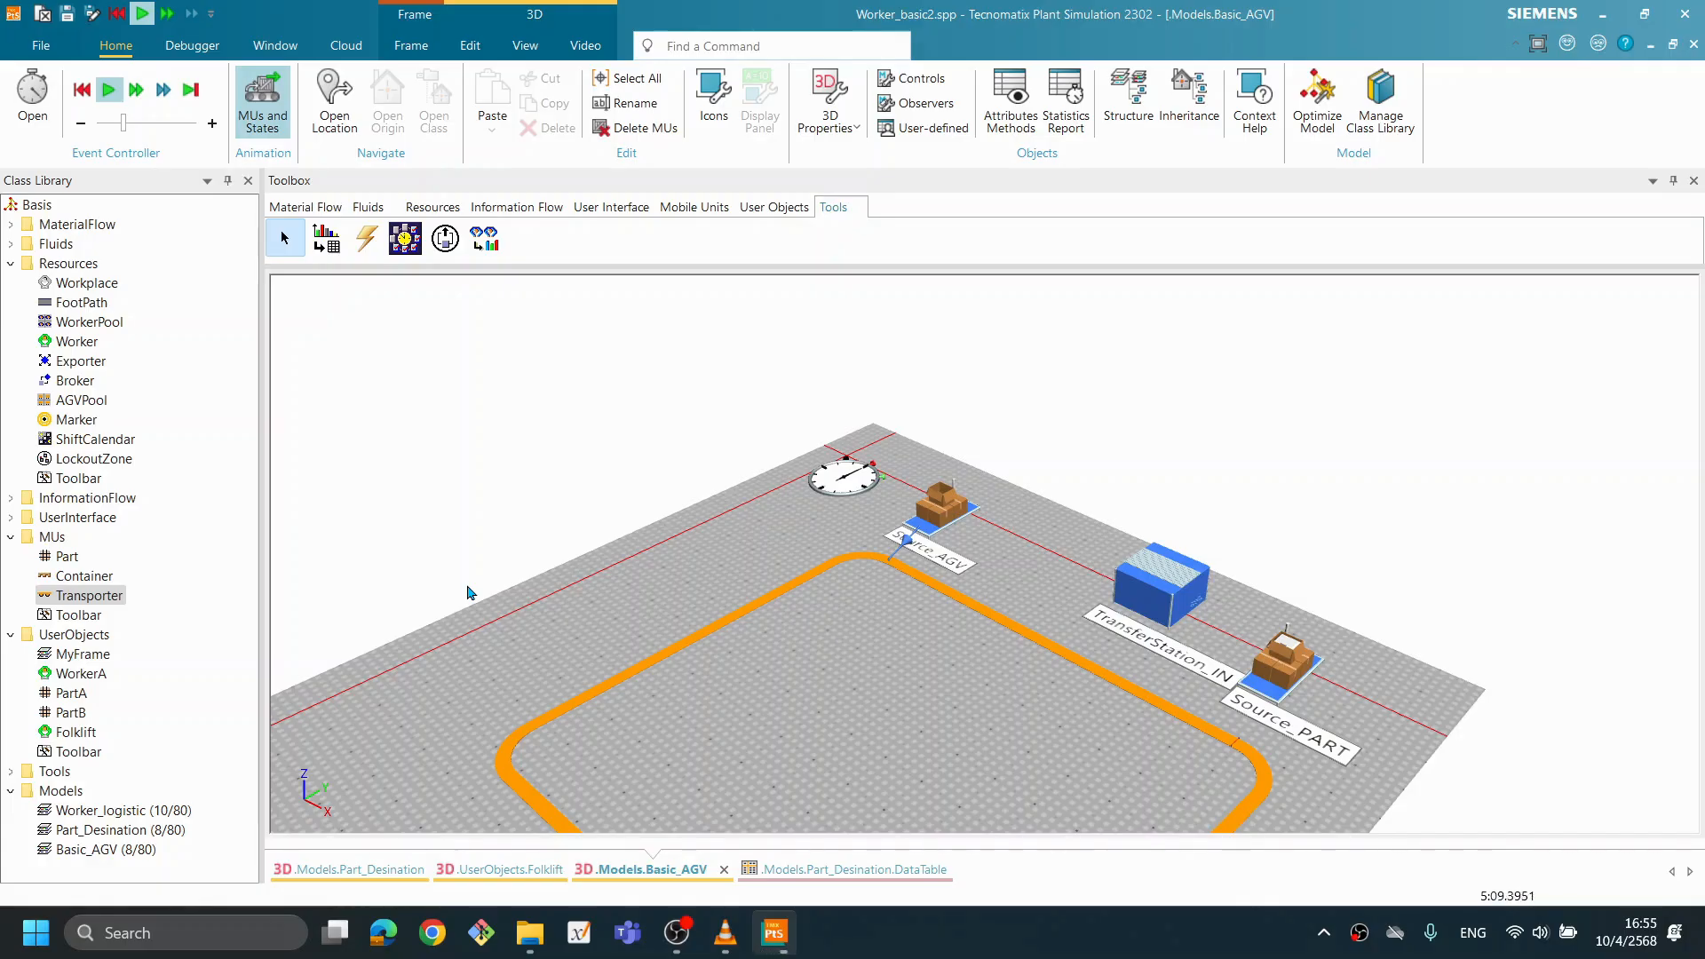
scroll(897, 693, down, 4)
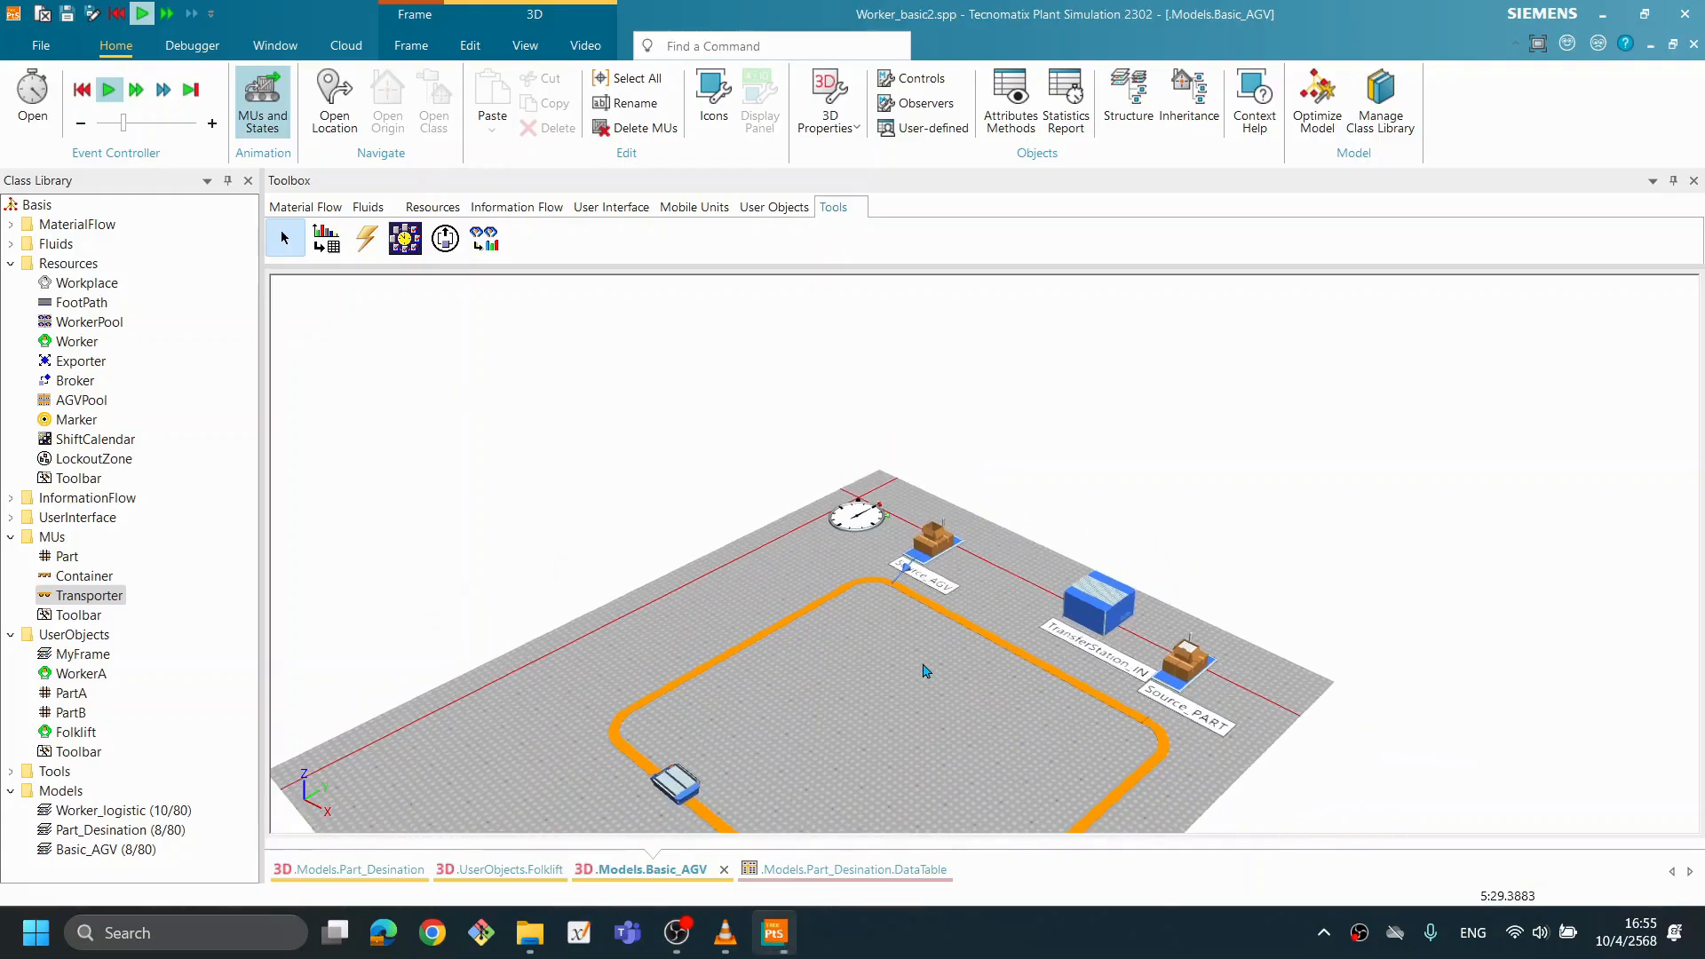
drag(868, 707, 837, 697)
scroll(873, 706, up, 5)
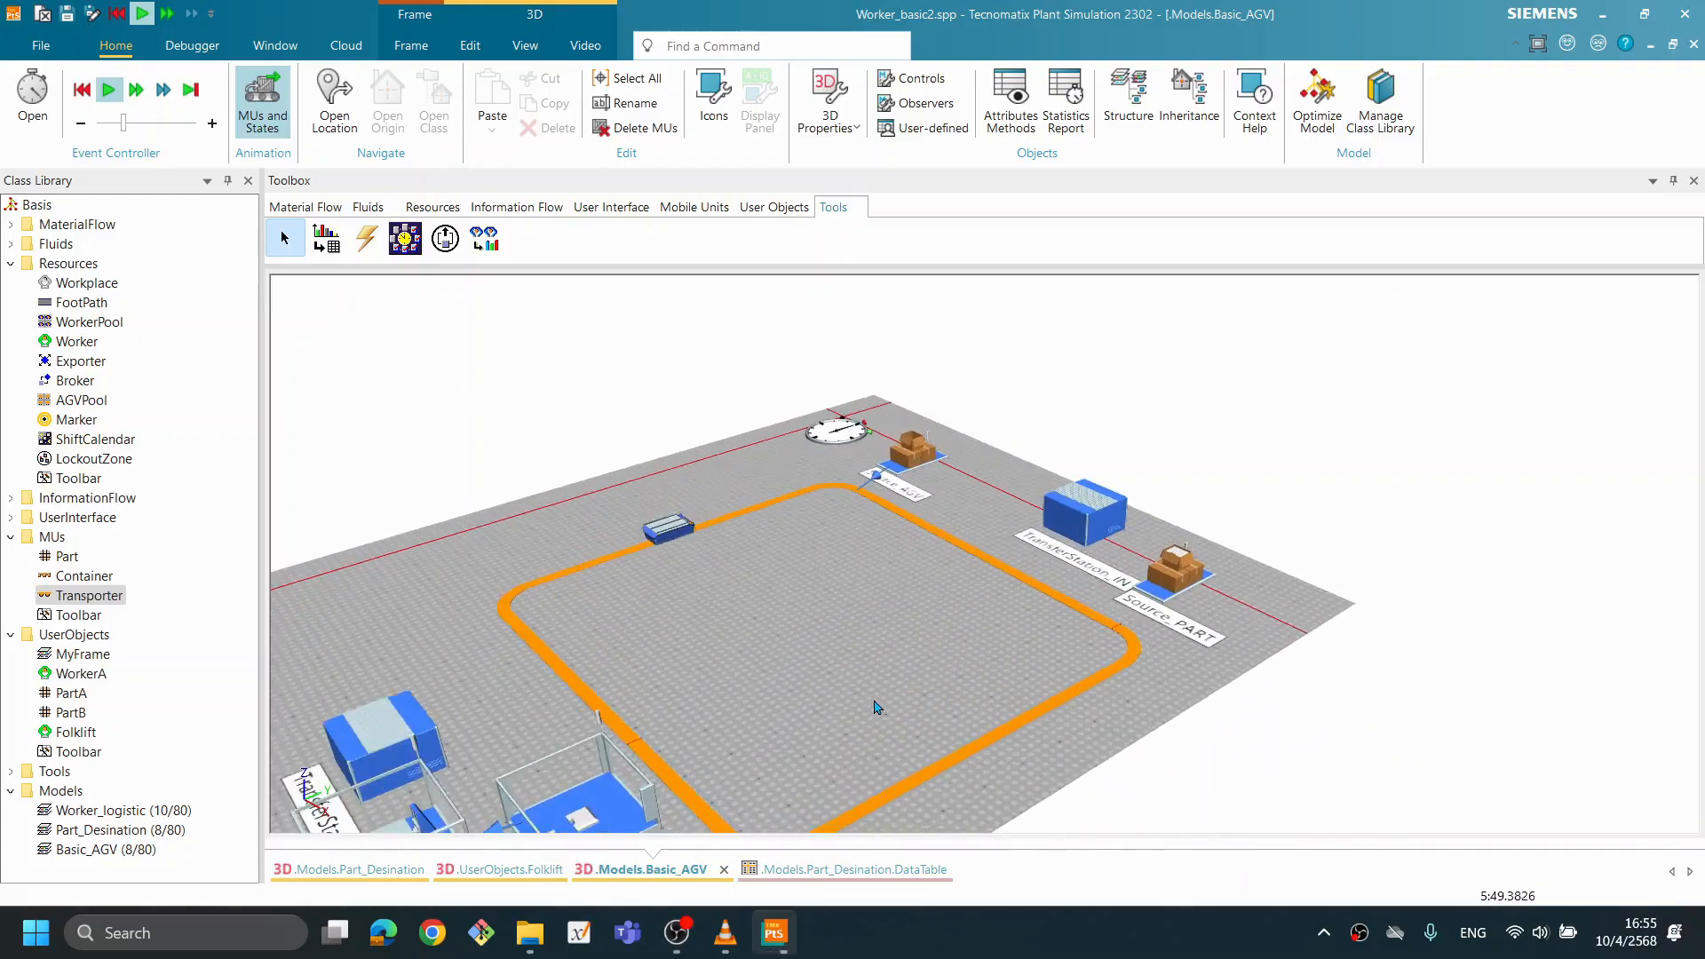
drag(853, 557, 828, 601)
drag(927, 720, 910, 626)
scroll(936, 635, down, 1)
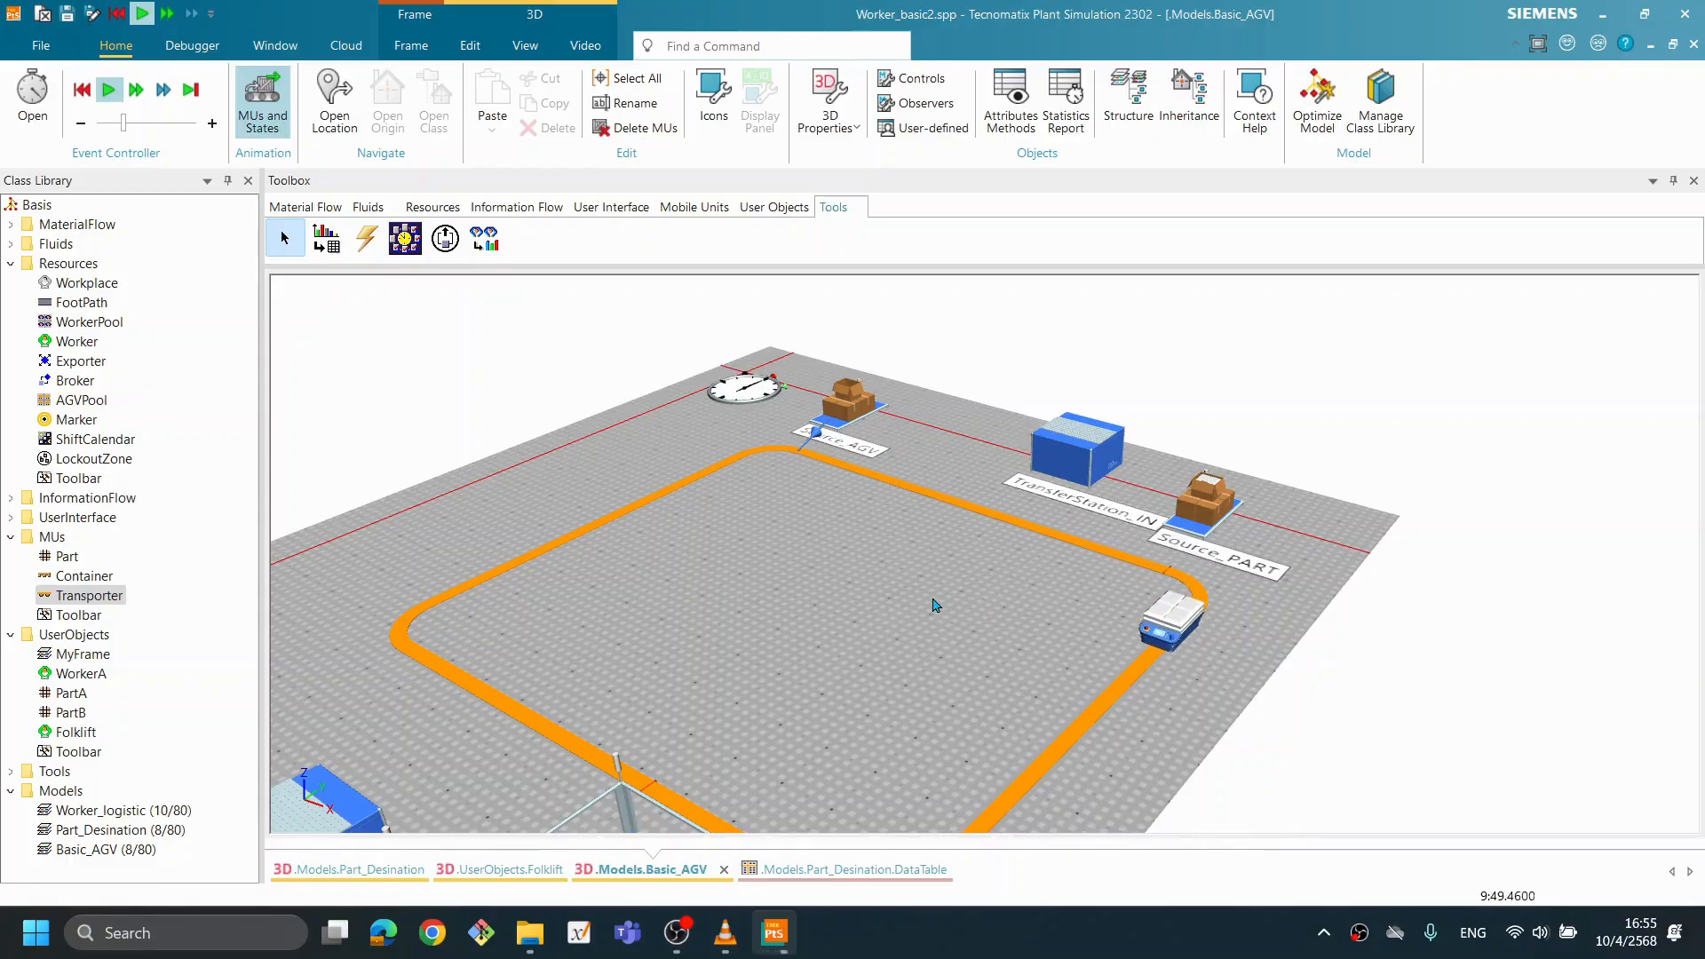
right_click(934, 602)
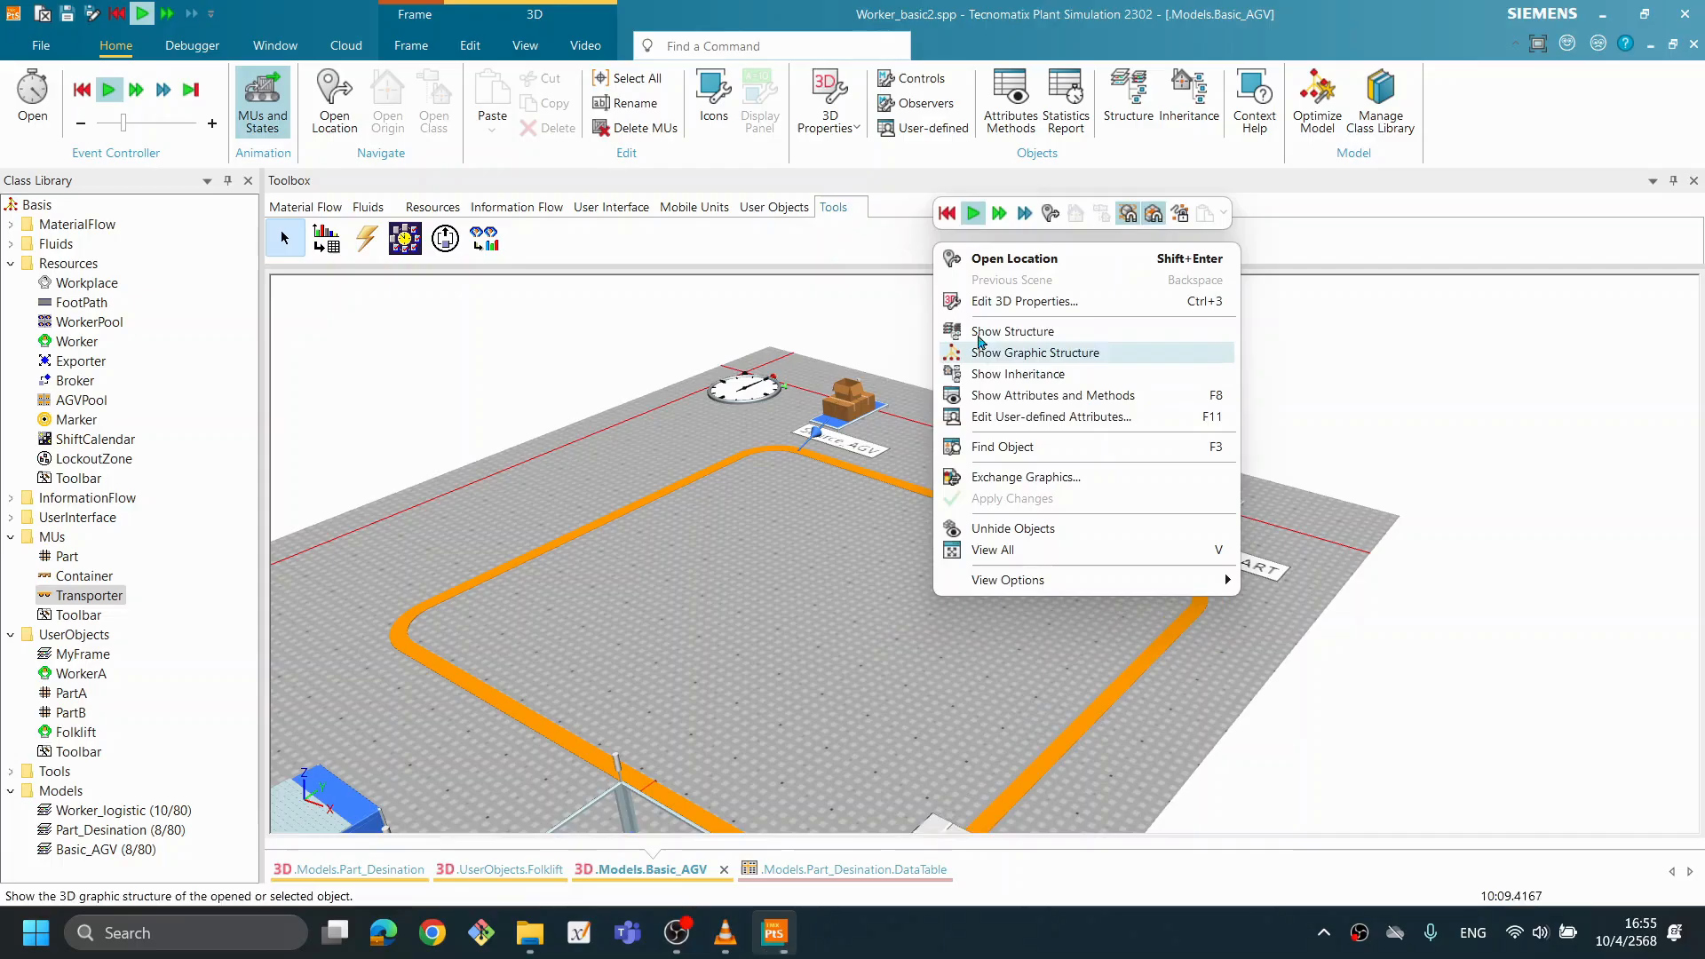
click(948, 216)
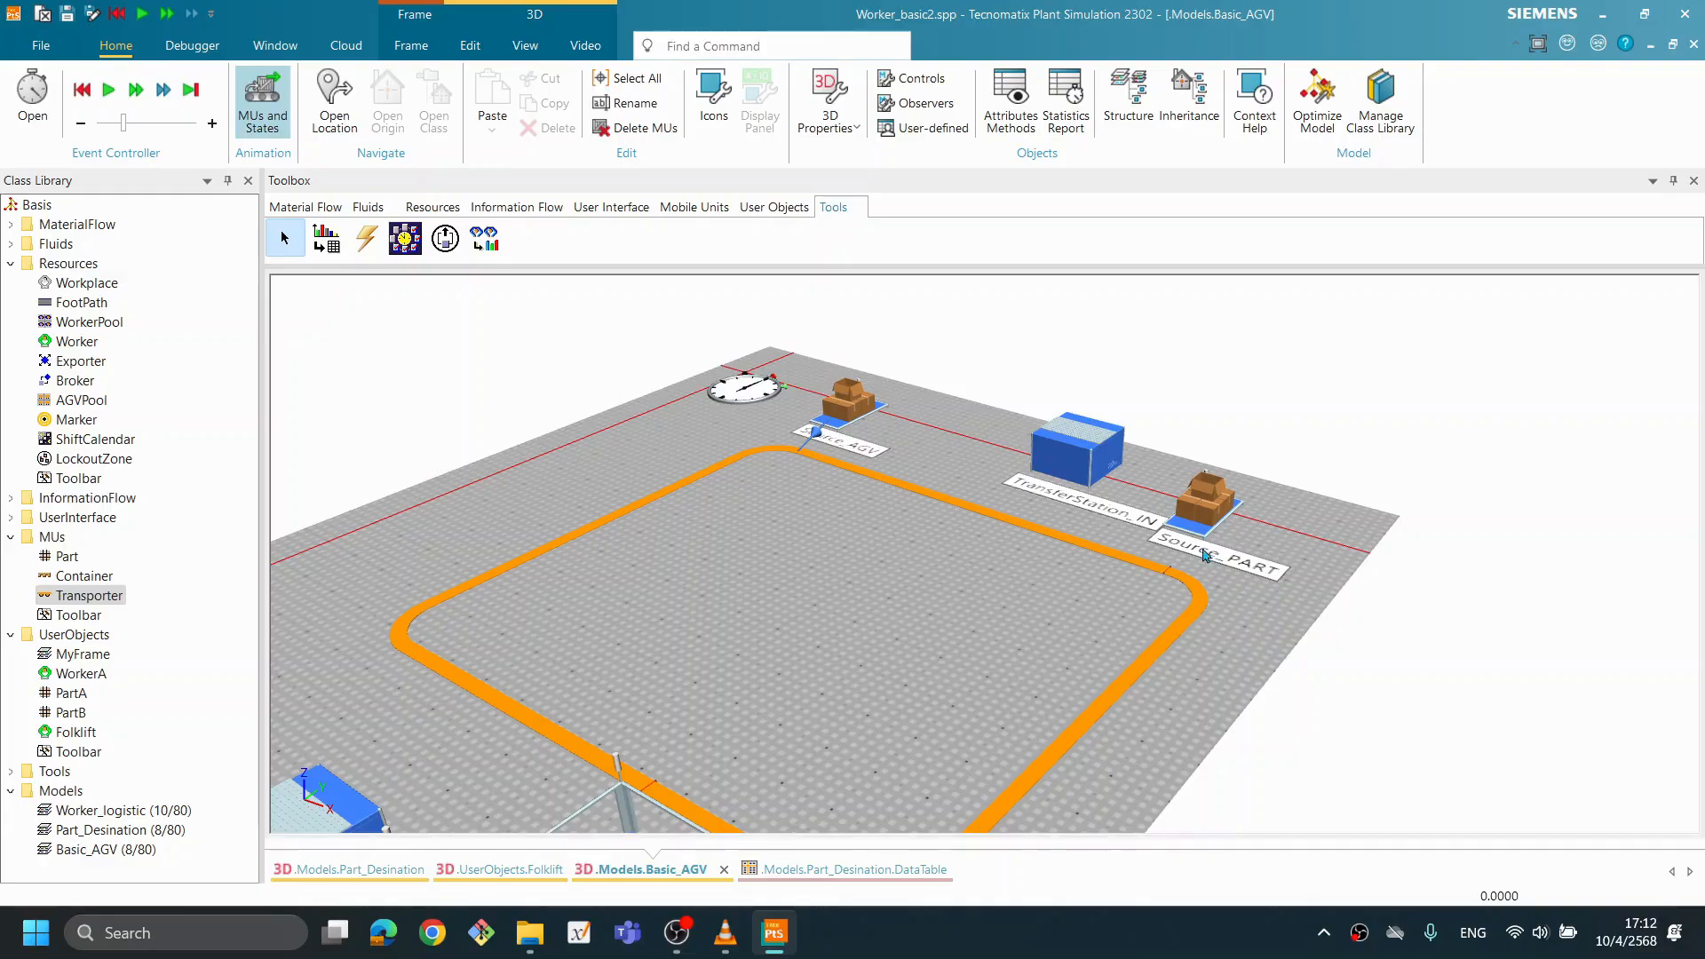
- Limit TransferStation_IN to loading 5 blocks instead of all, and apply the change
double_click(1095, 475)
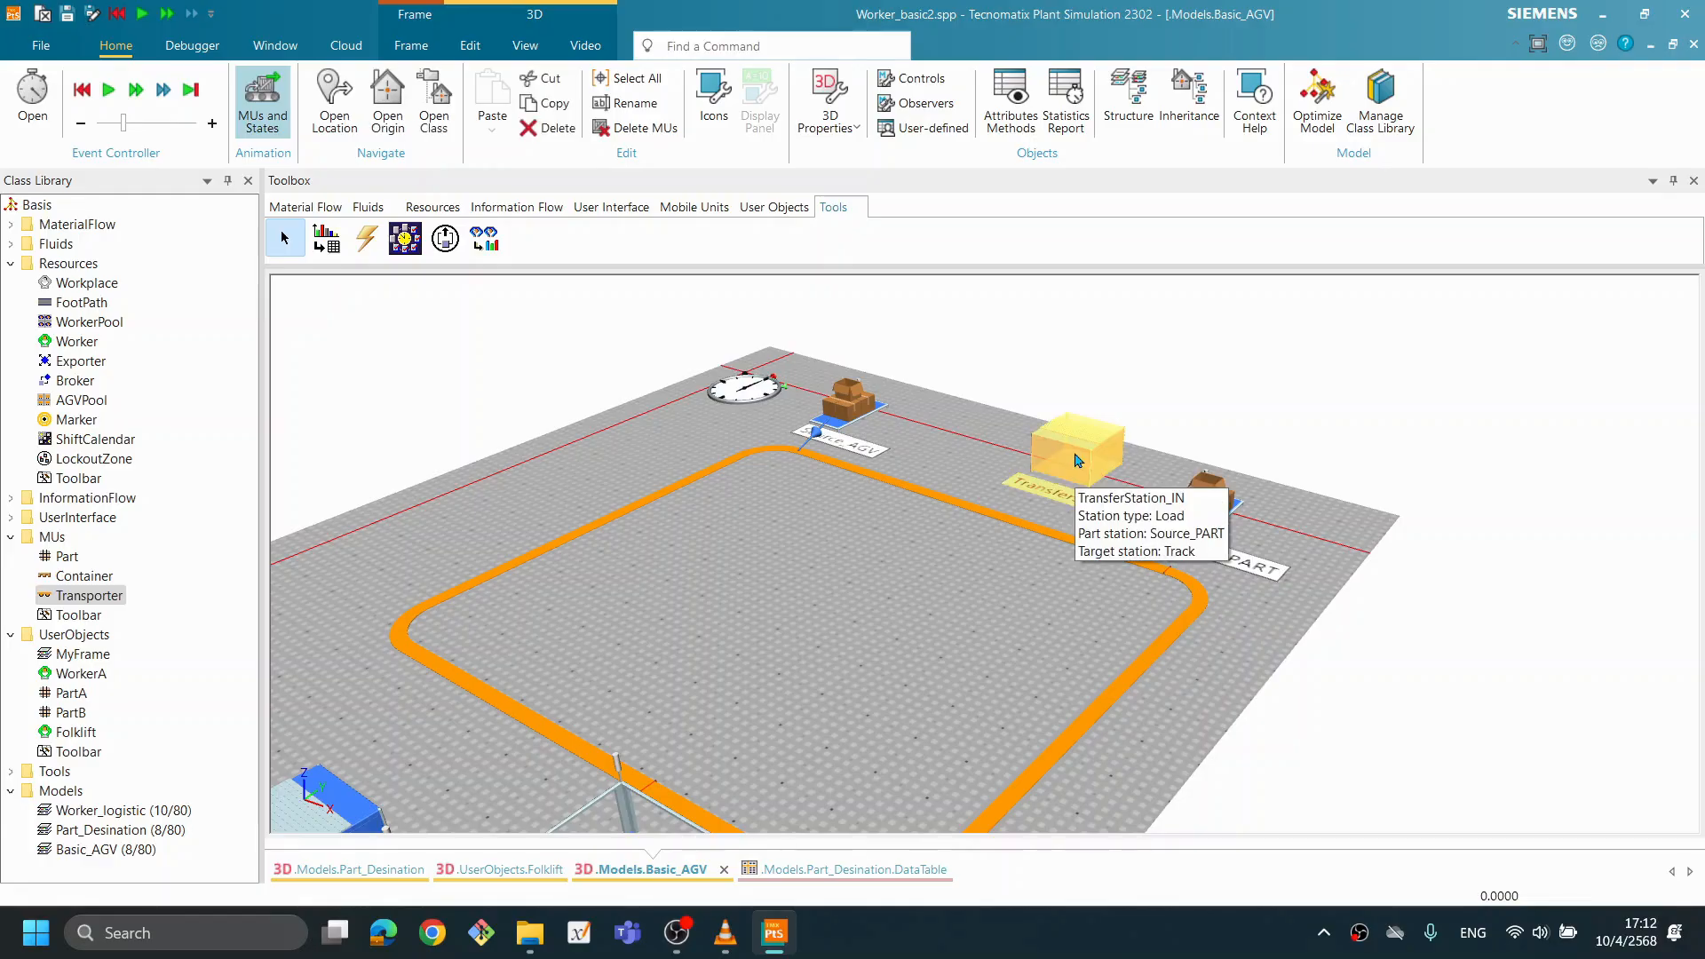
drag(910, 261, 768, 357)
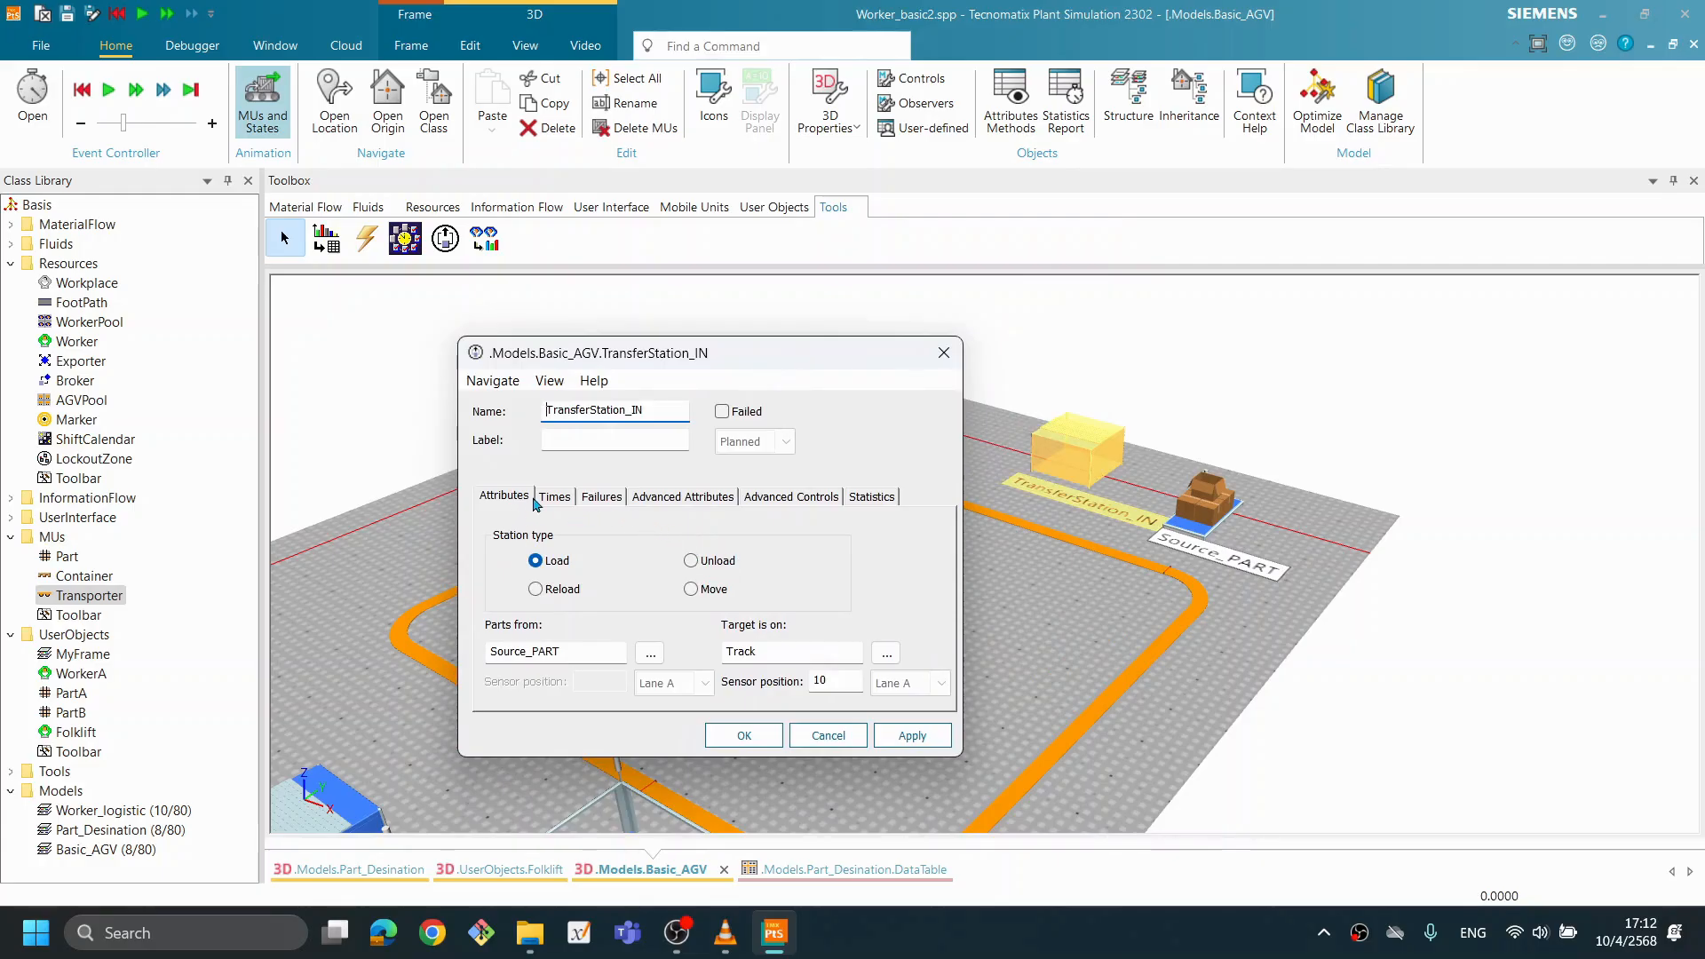
click(677, 504)
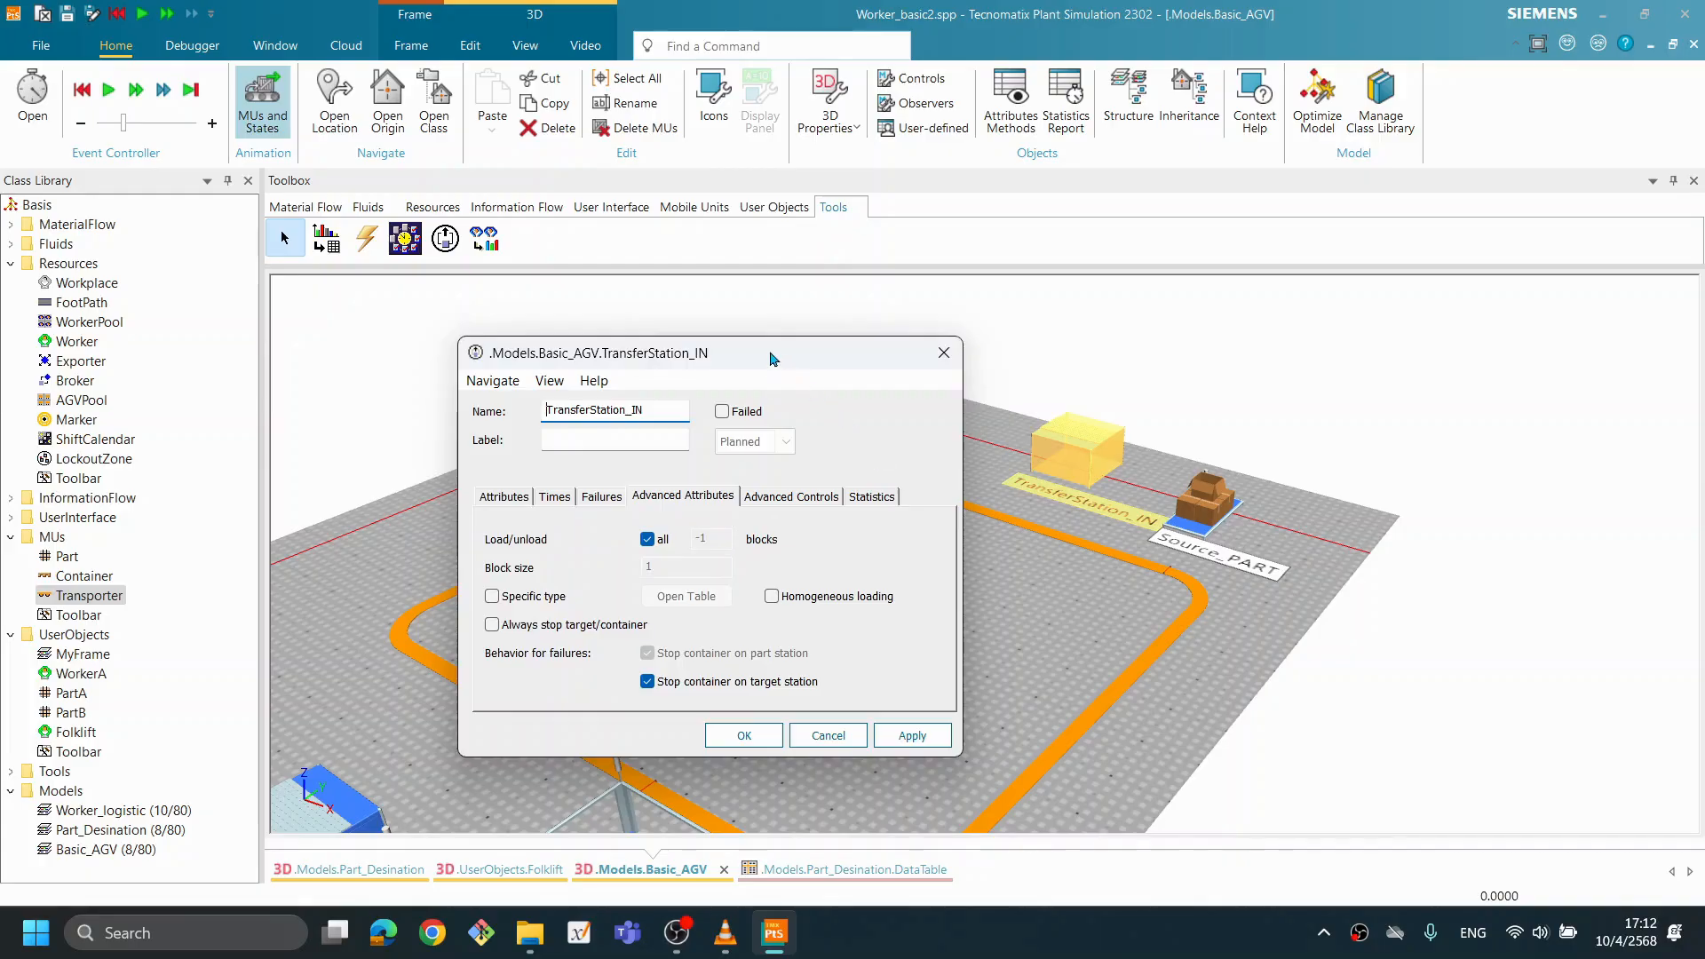
drag(777, 355, 811, 317)
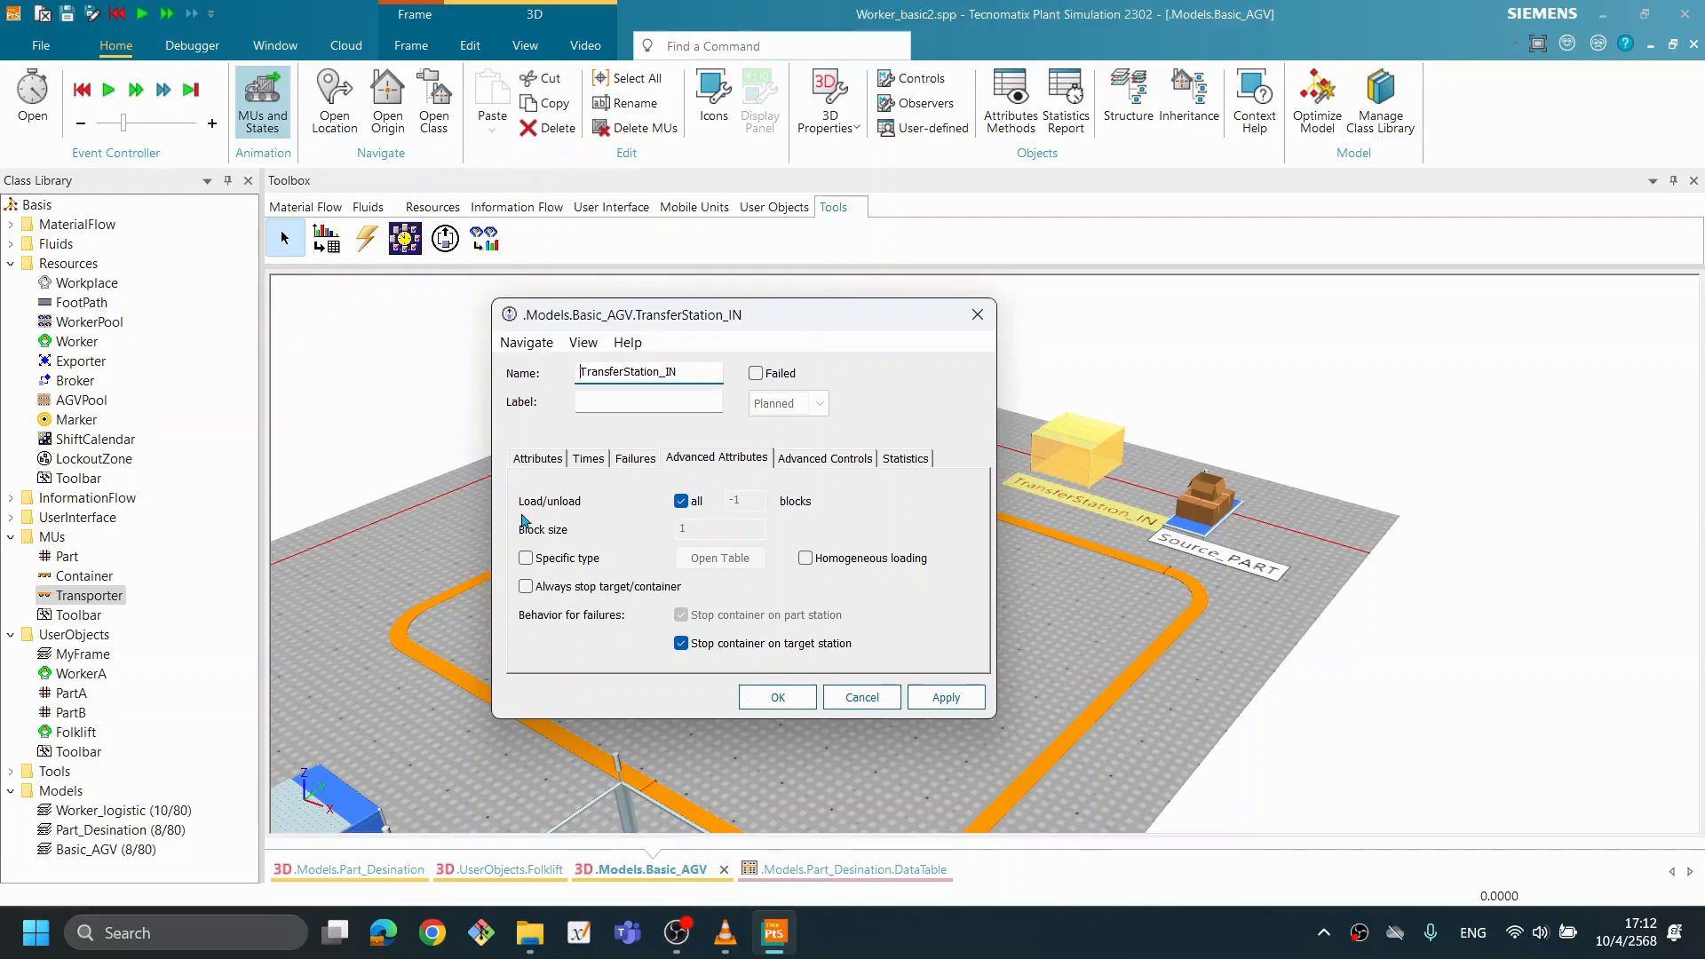
click(682, 503)
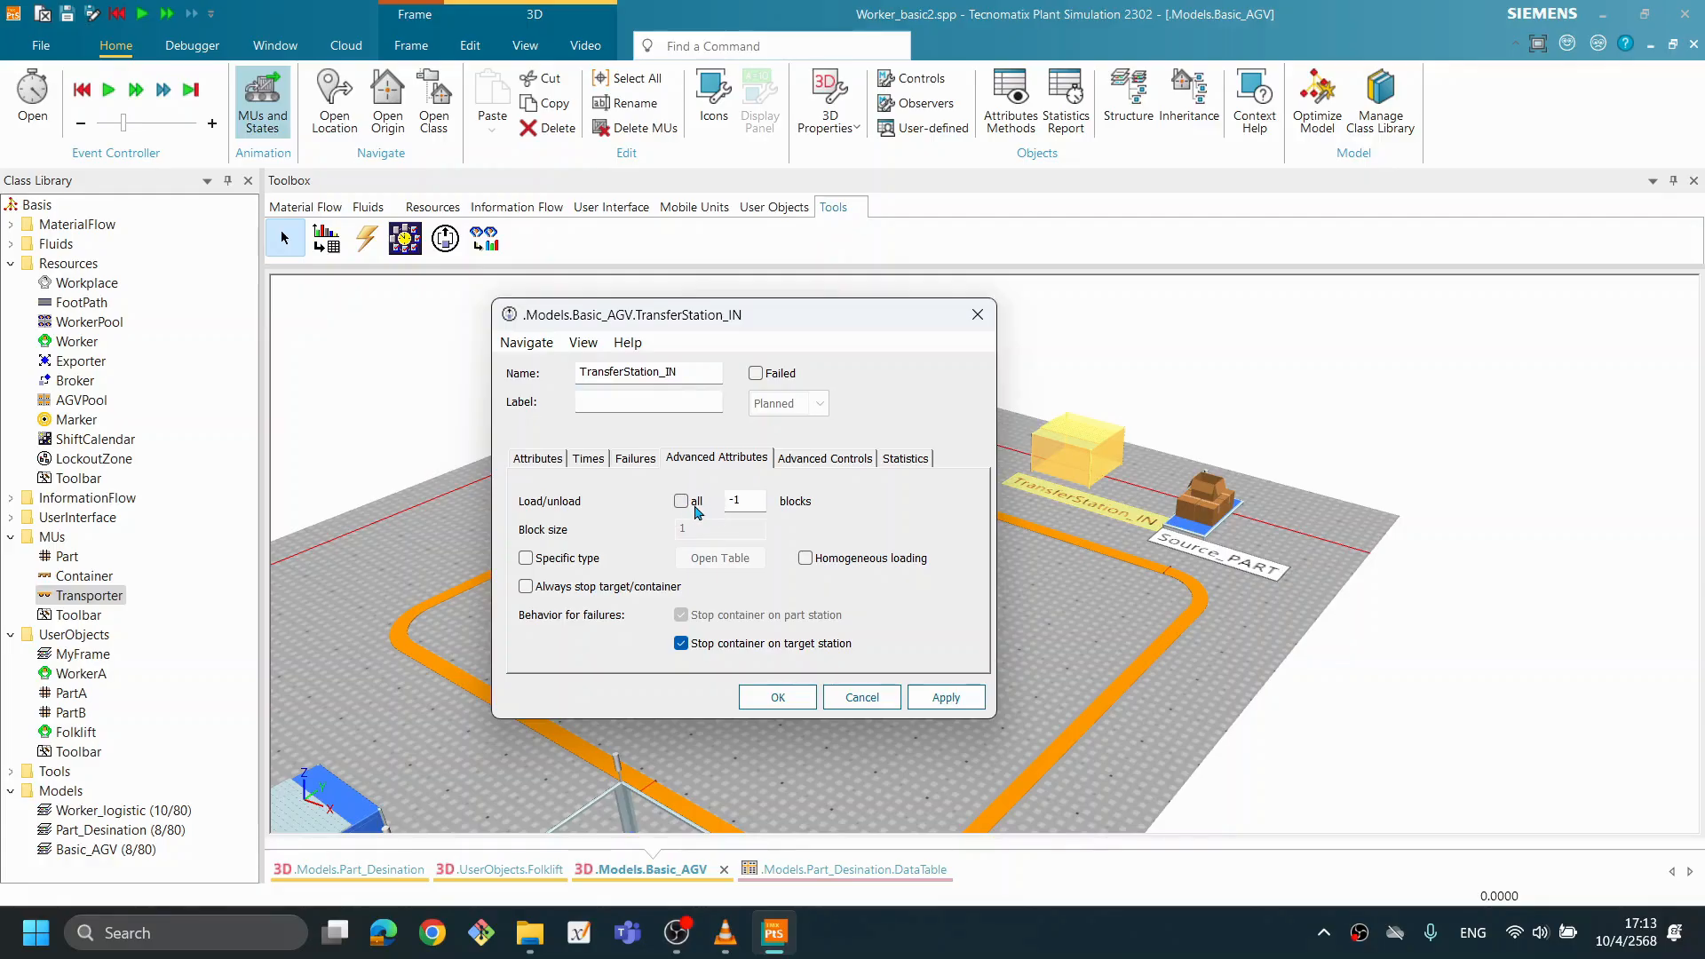
click(759, 500)
click(935, 699)
click(777, 697)
- Run the simulation to examine how parts are loaded onto the Transporter and carried around the Track
right_click(962, 608)
click(976, 220)
click(1001, 221)
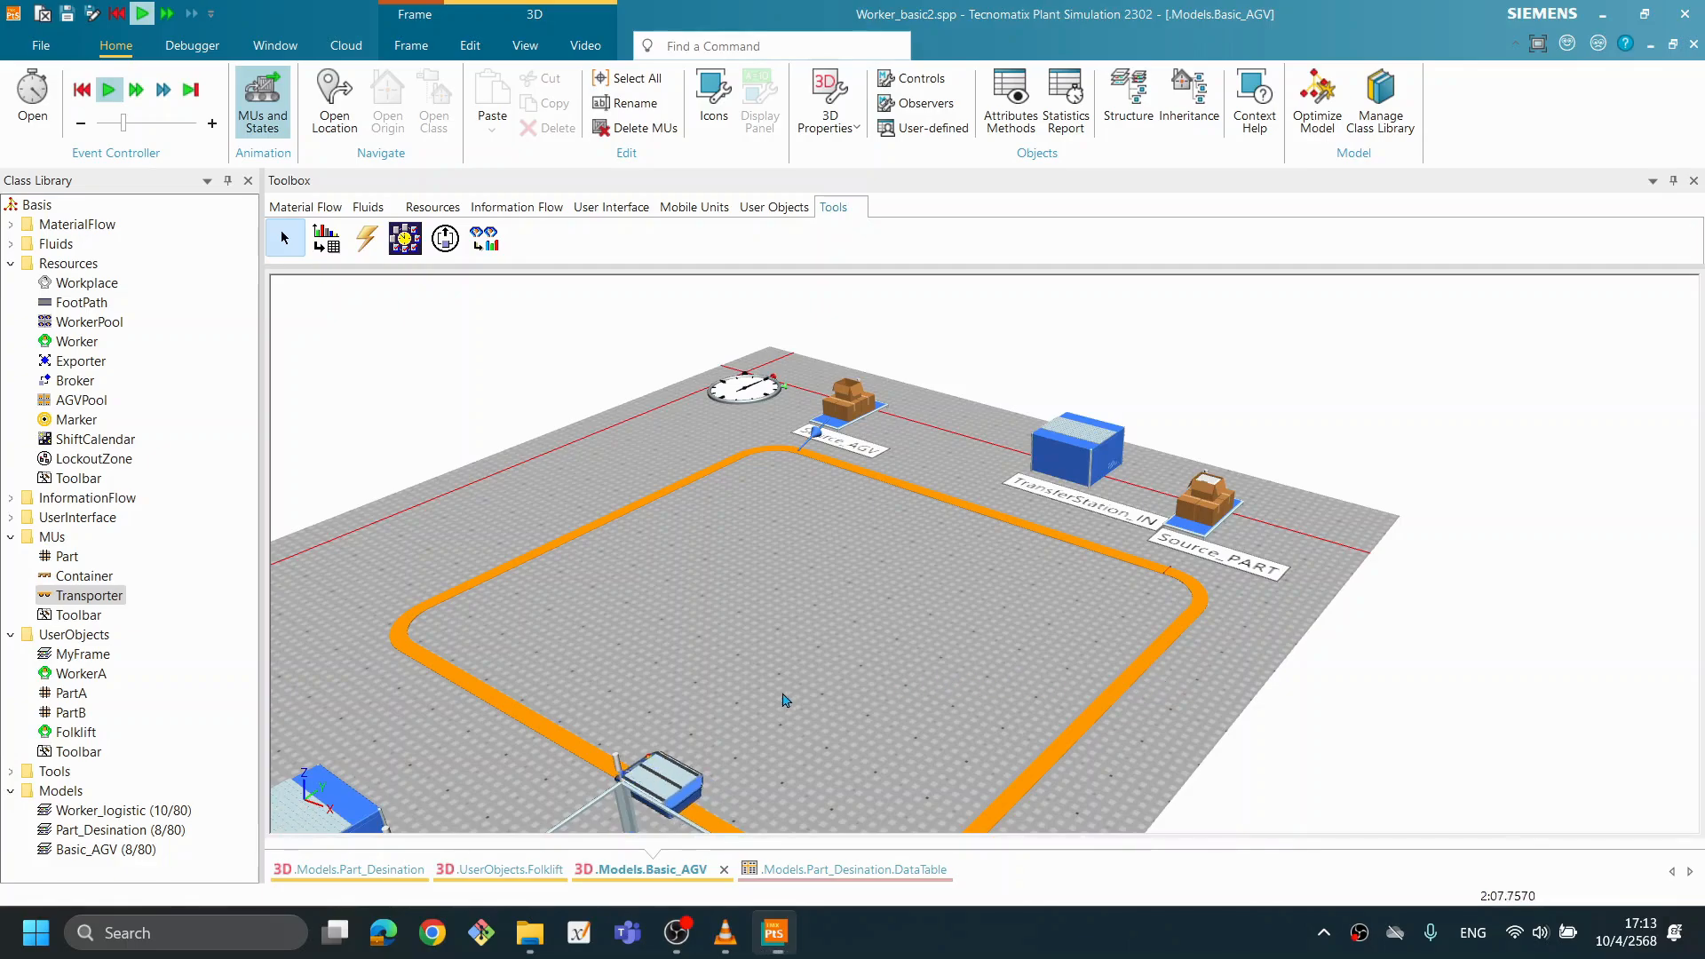
drag(1059, 727, 952, 724)
drag(1035, 656, 1021, 649)
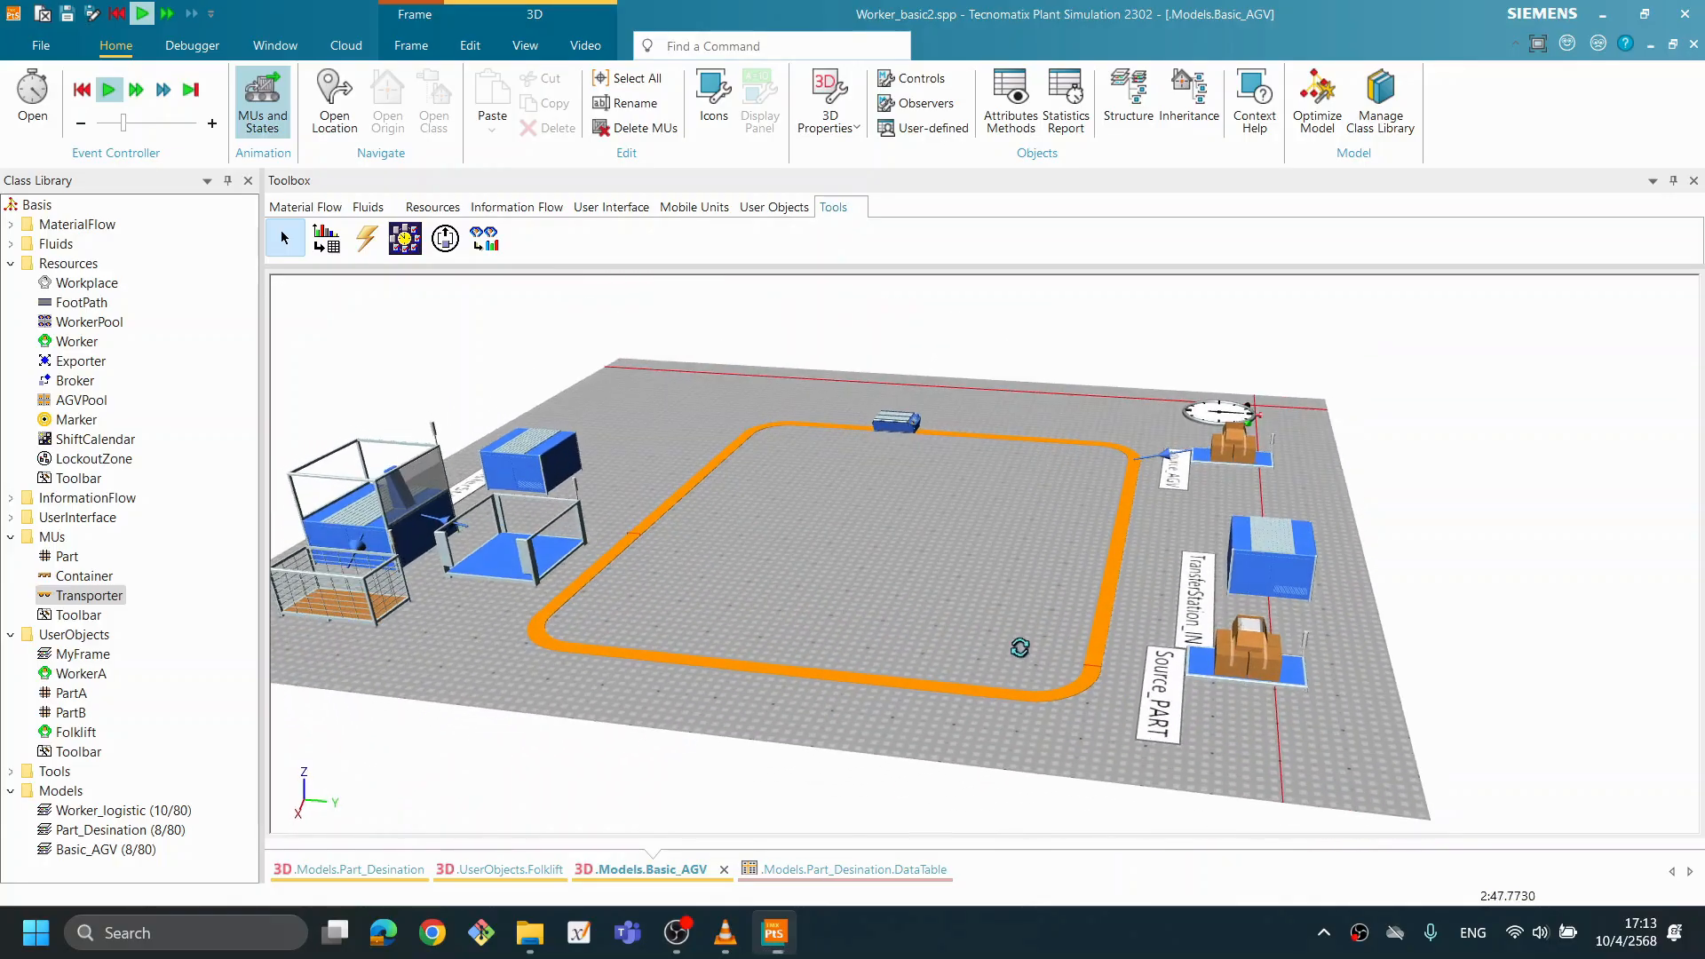
drag(857, 631, 866, 599)
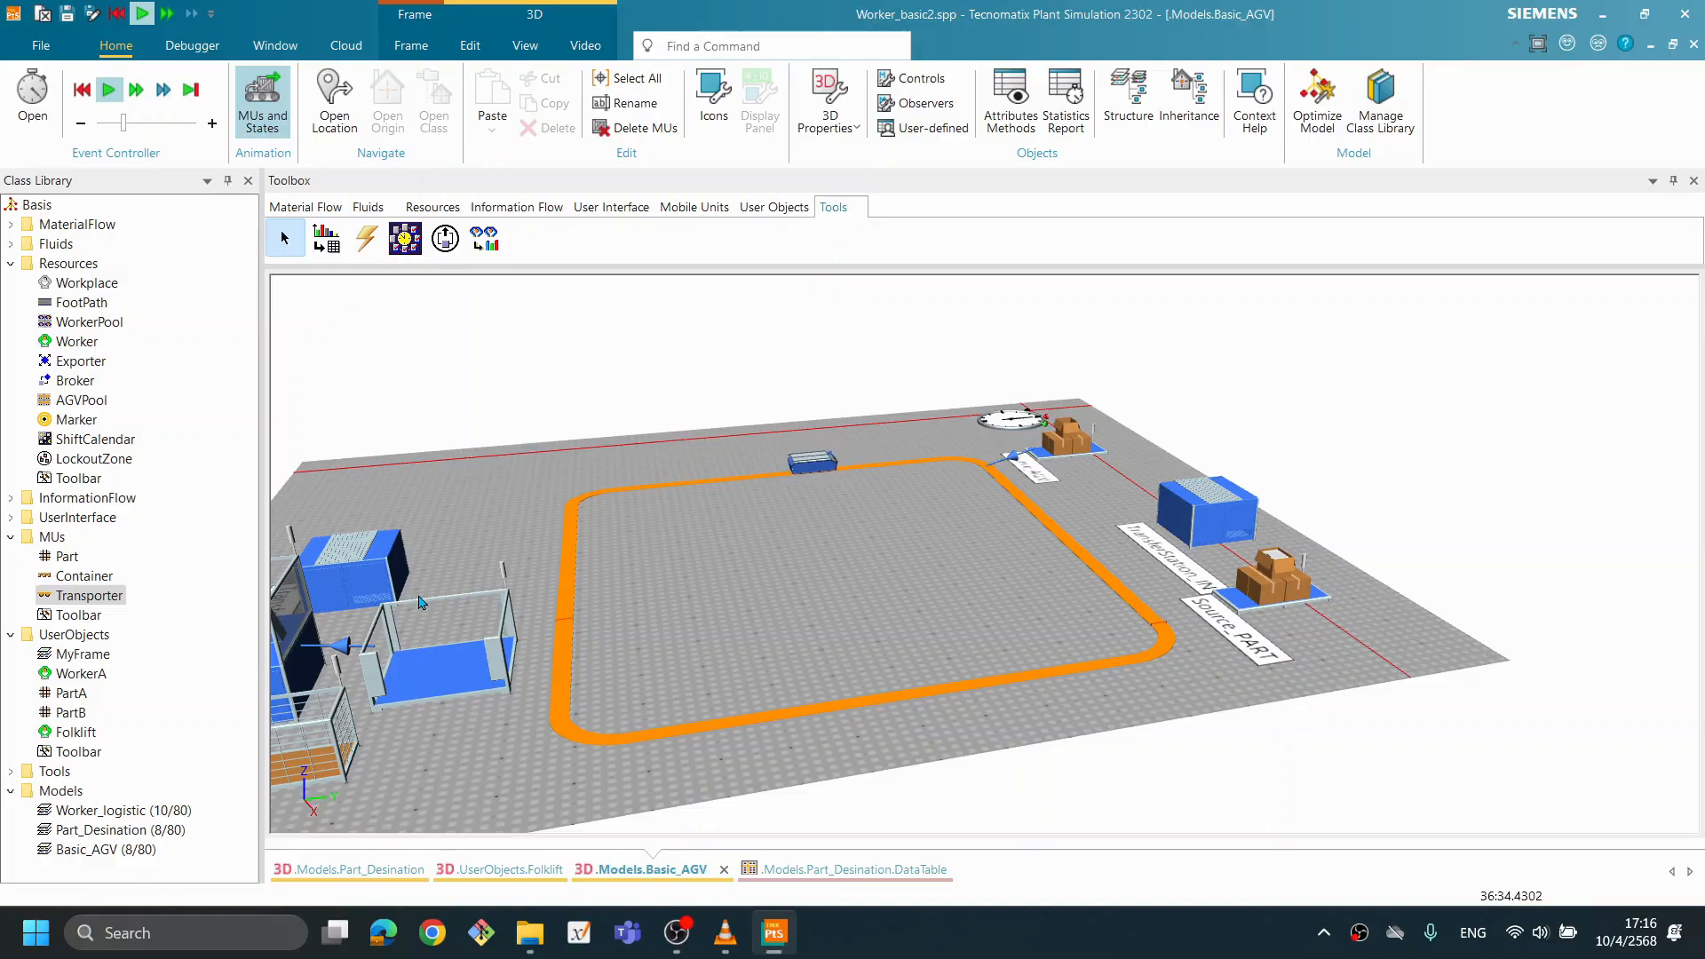
drag(814, 610, 787, 636)
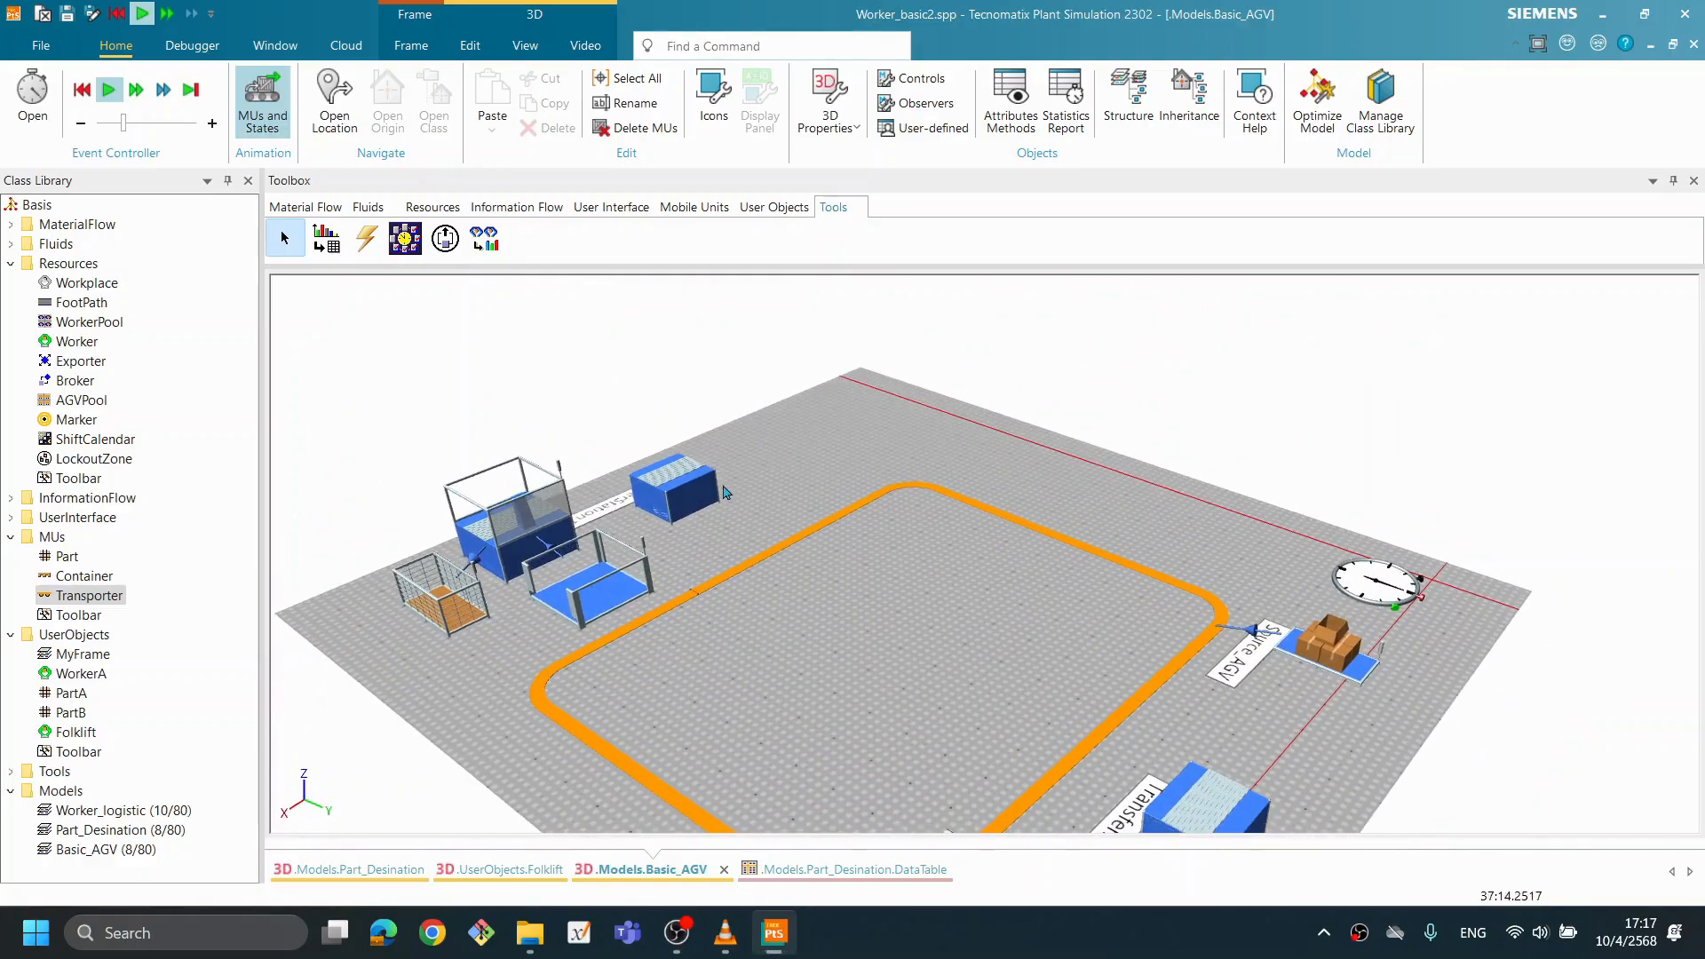
- Check the Load/unload settings in TransferStation1_OUT's advanced attributes and close them without changes
mouse_move(711, 493)
double_click(697, 495)
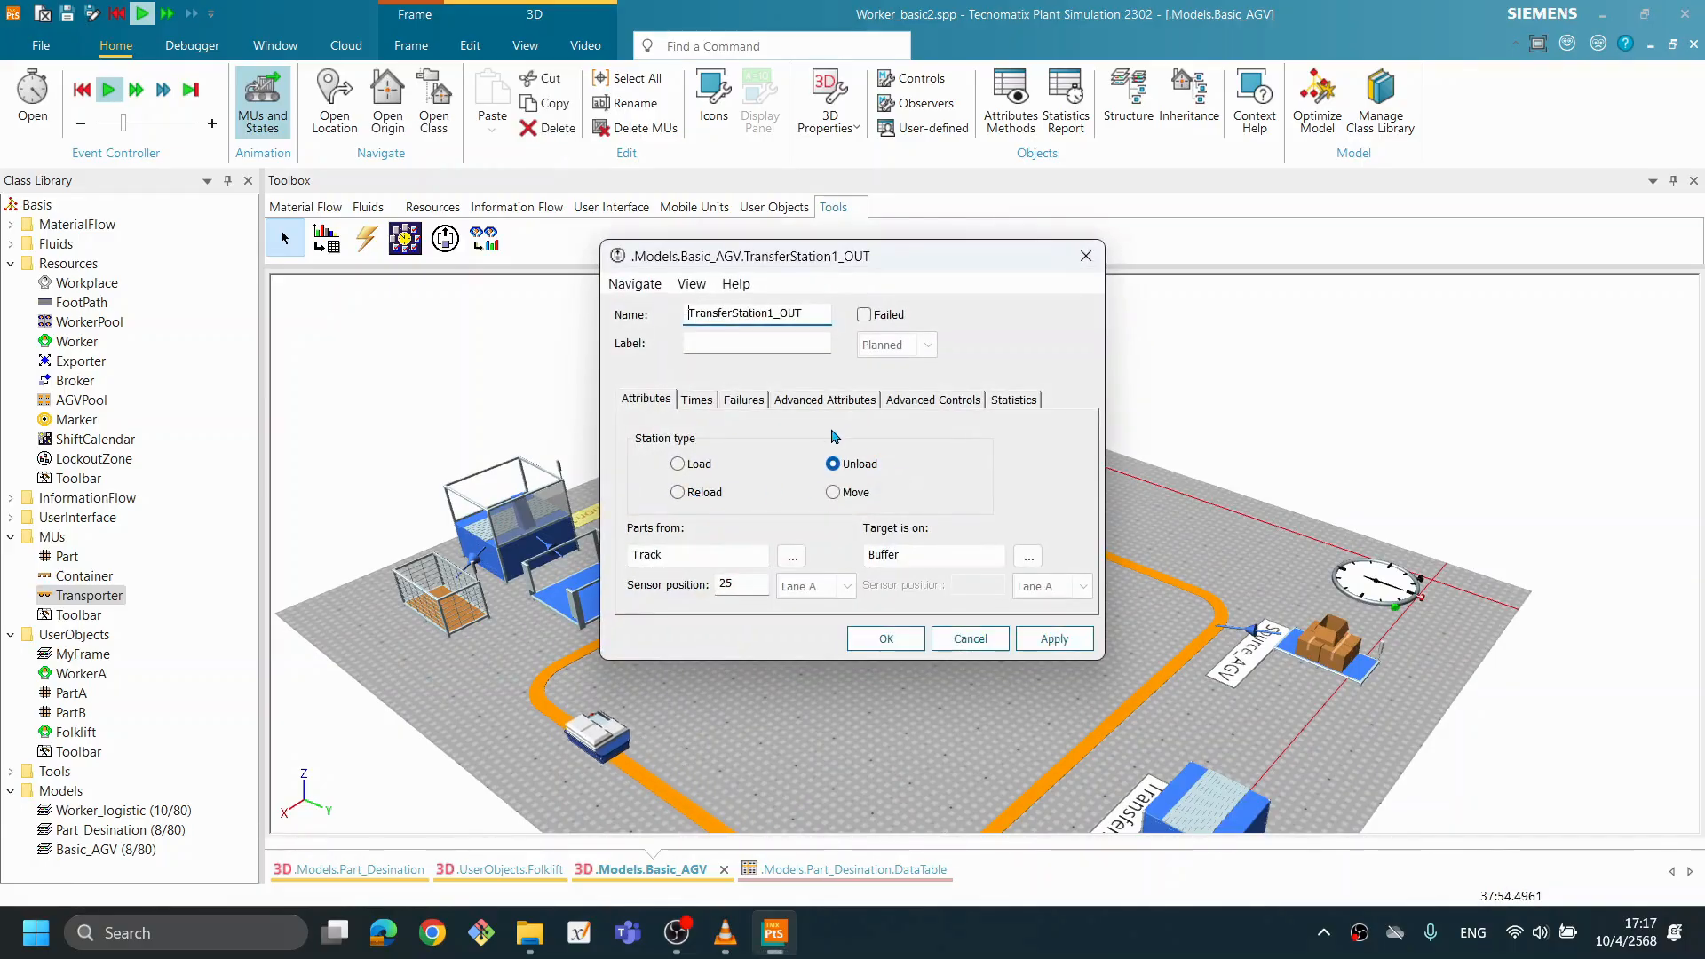
click(825, 399)
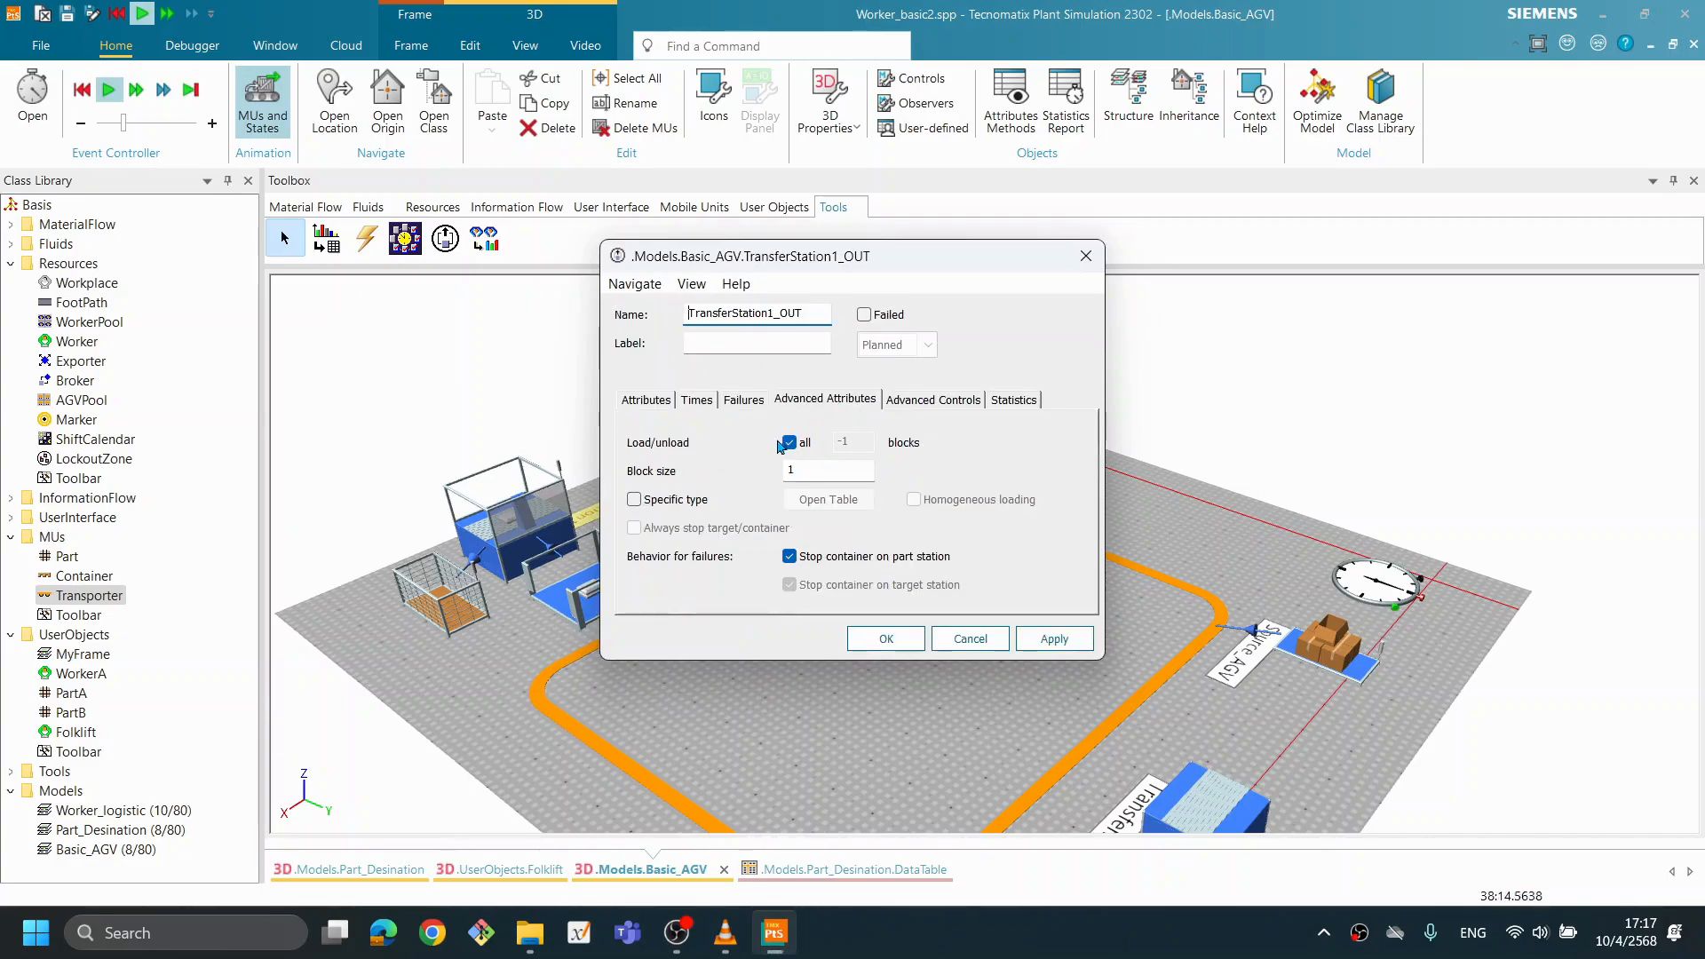
click(970, 640)
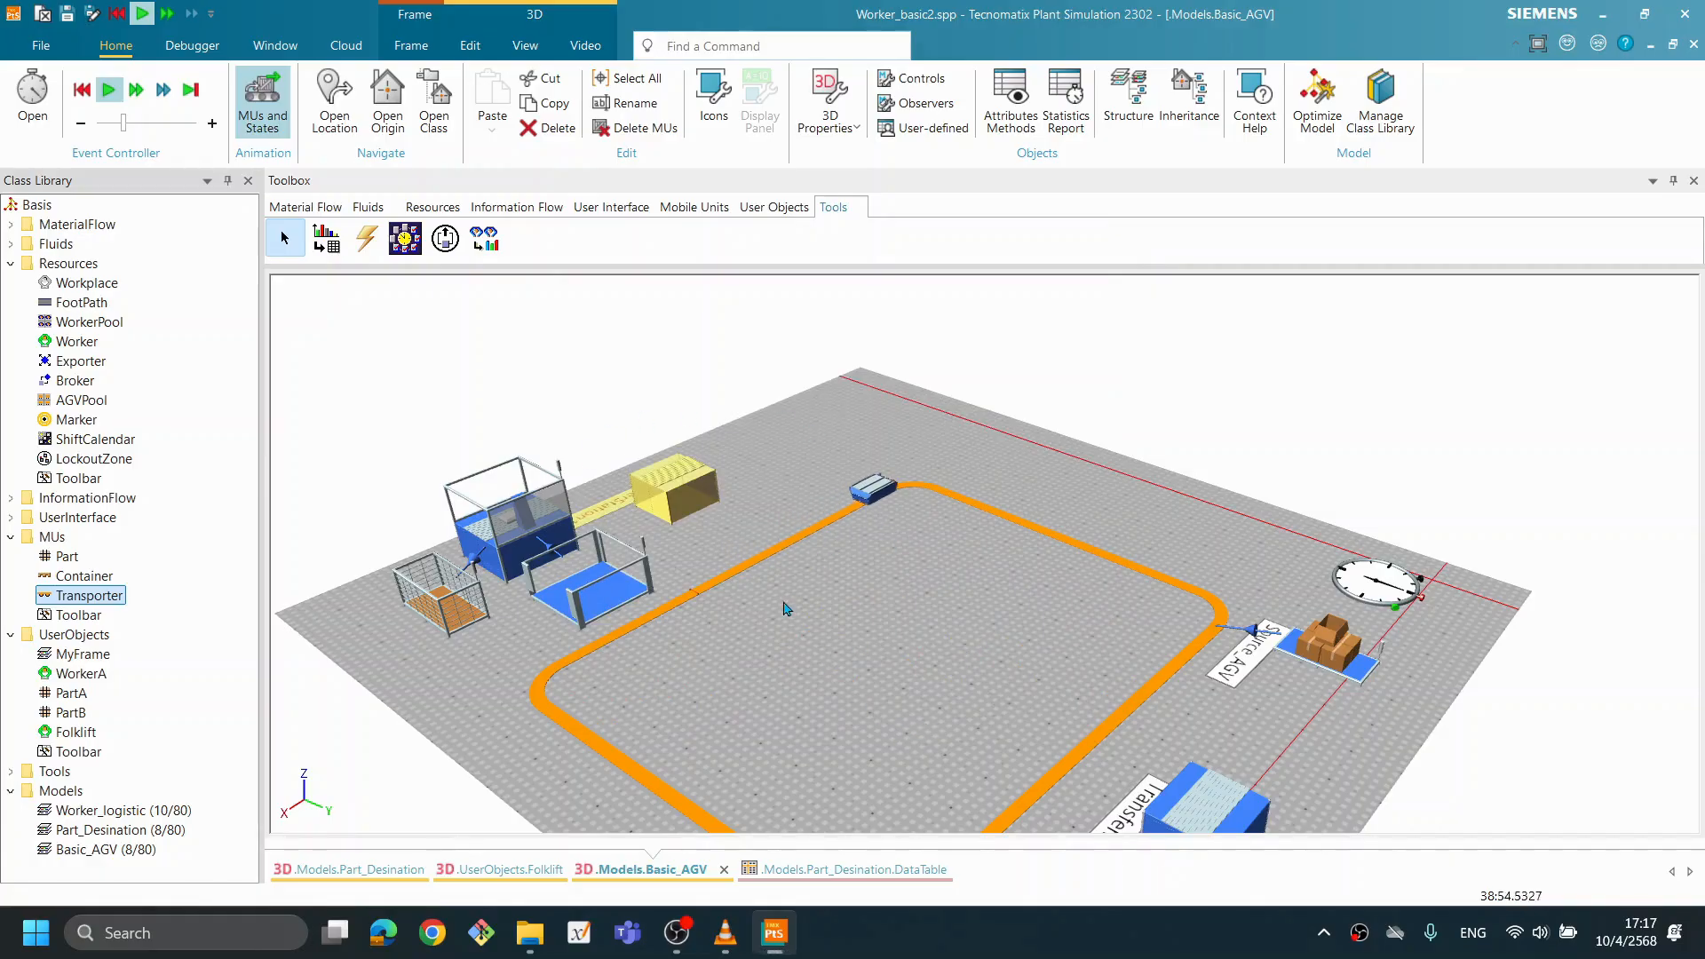
- Watch the Transporter continue along the Track past TransferStation1_OUT, and reset the simulation
mouse_move(696, 497)
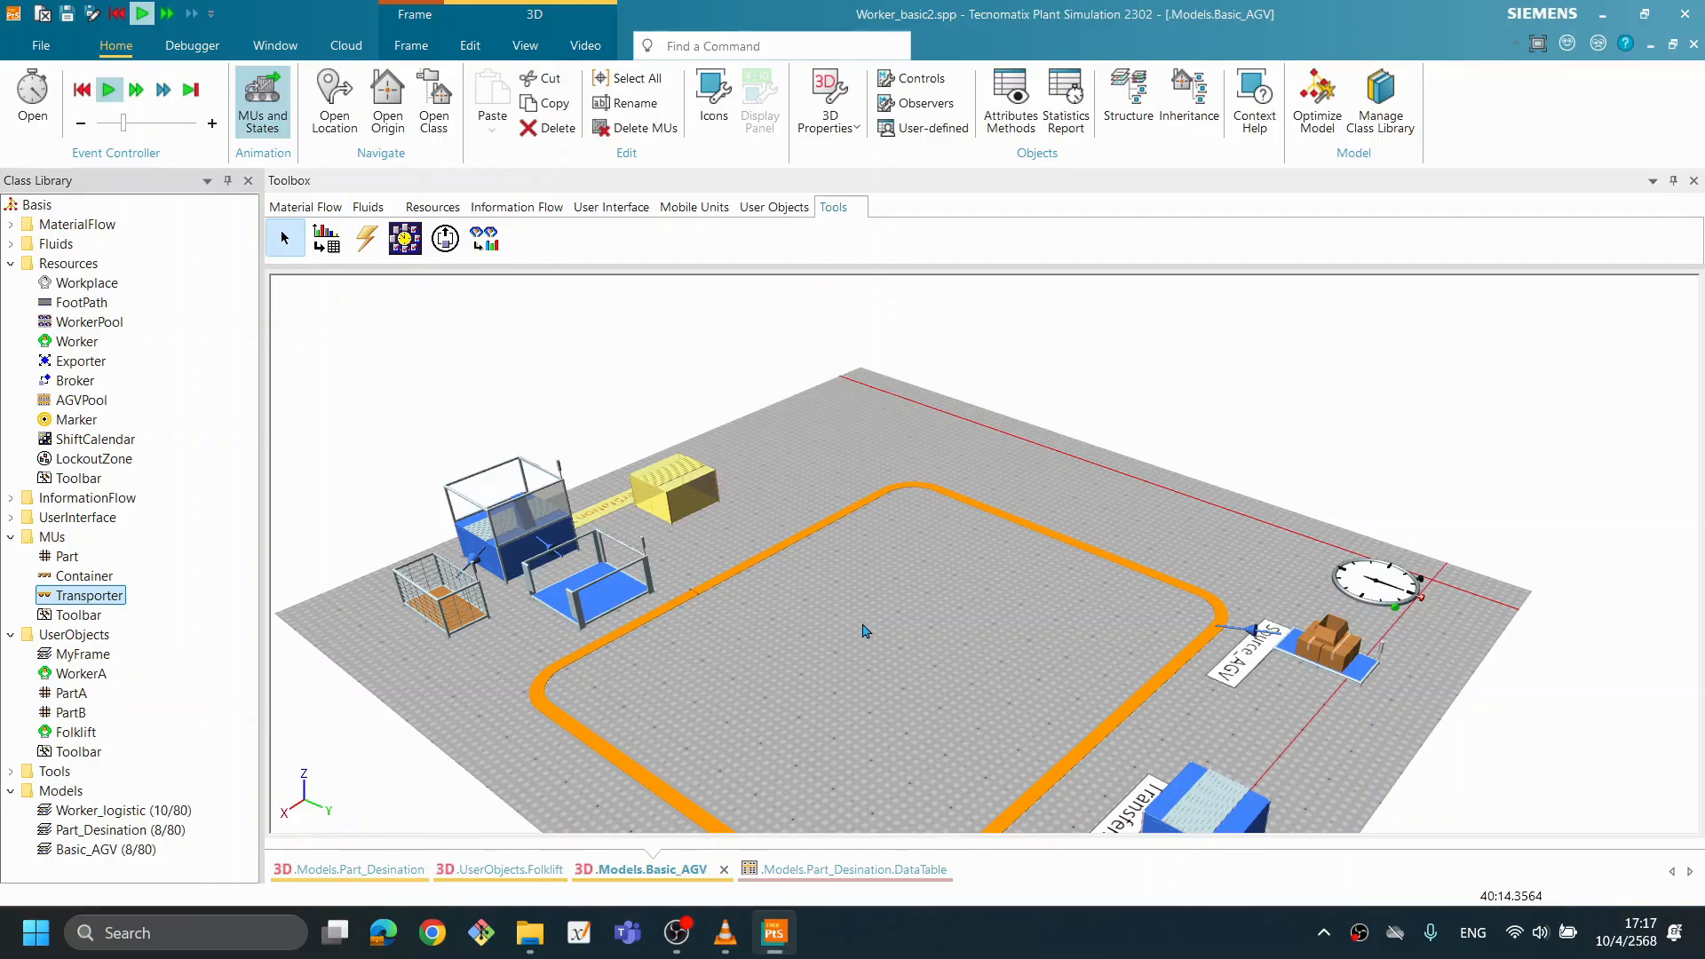
drag(868, 636, 1132, 593)
right_click(1127, 575)
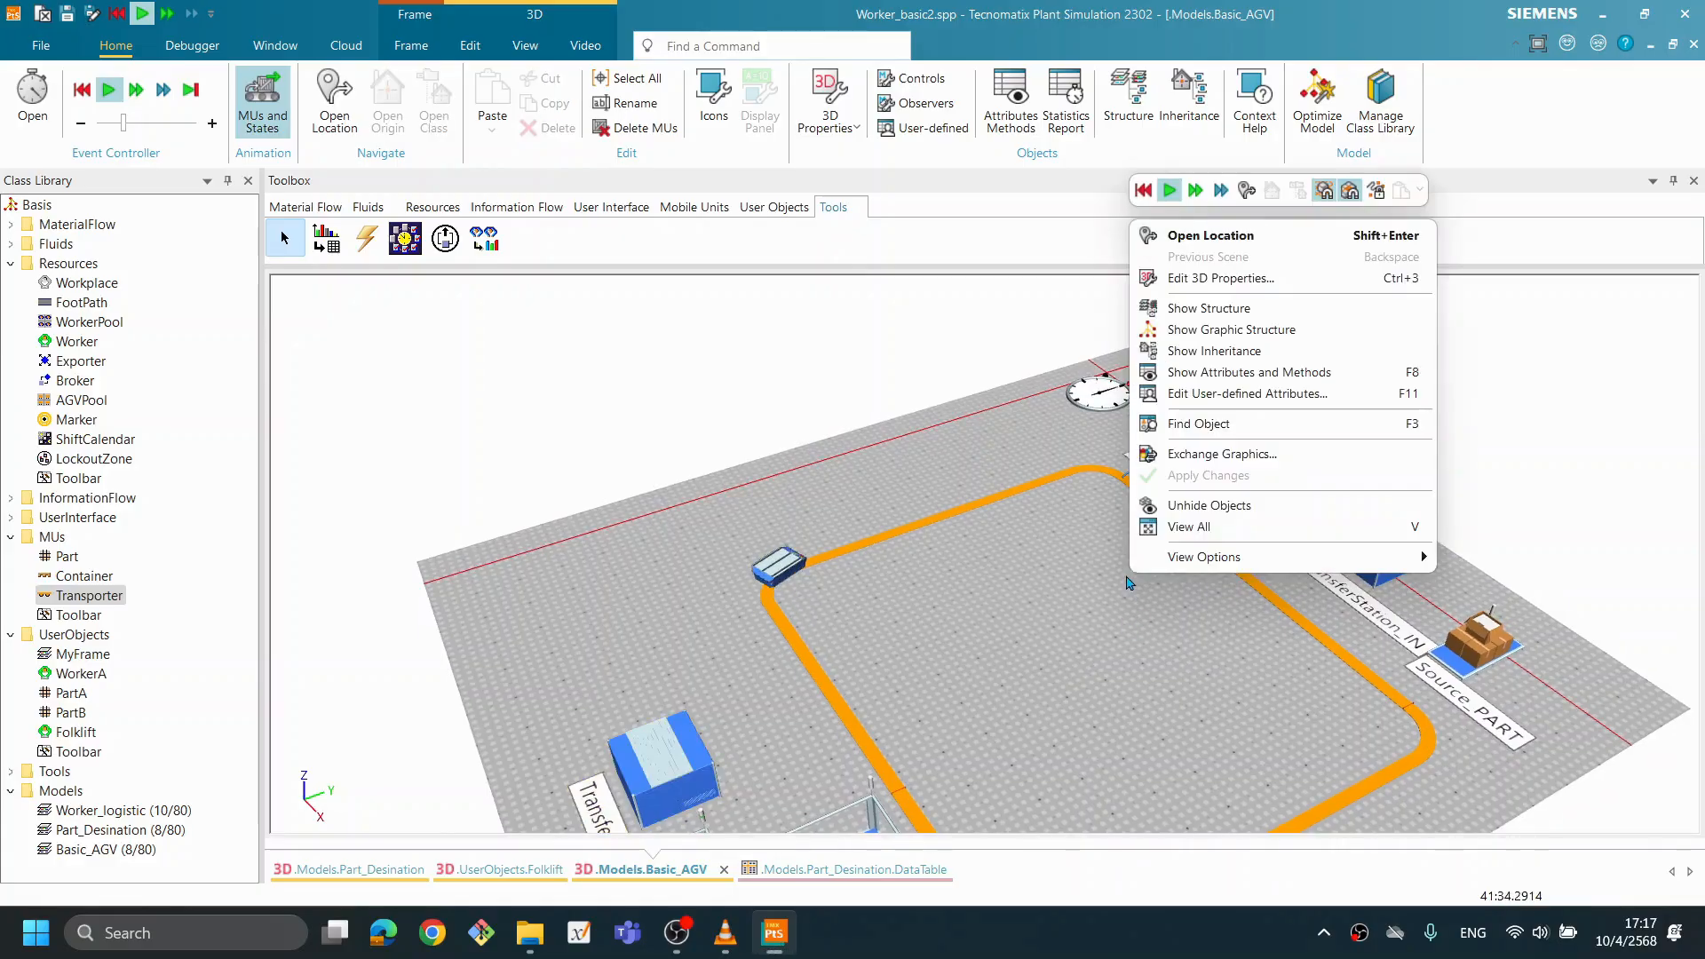
click(1141, 188)
- Open TransferStation_IN and review its advanced attributes and advanced controls
drag(1110, 619, 1177, 588)
scroll(1028, 561, up, 2)
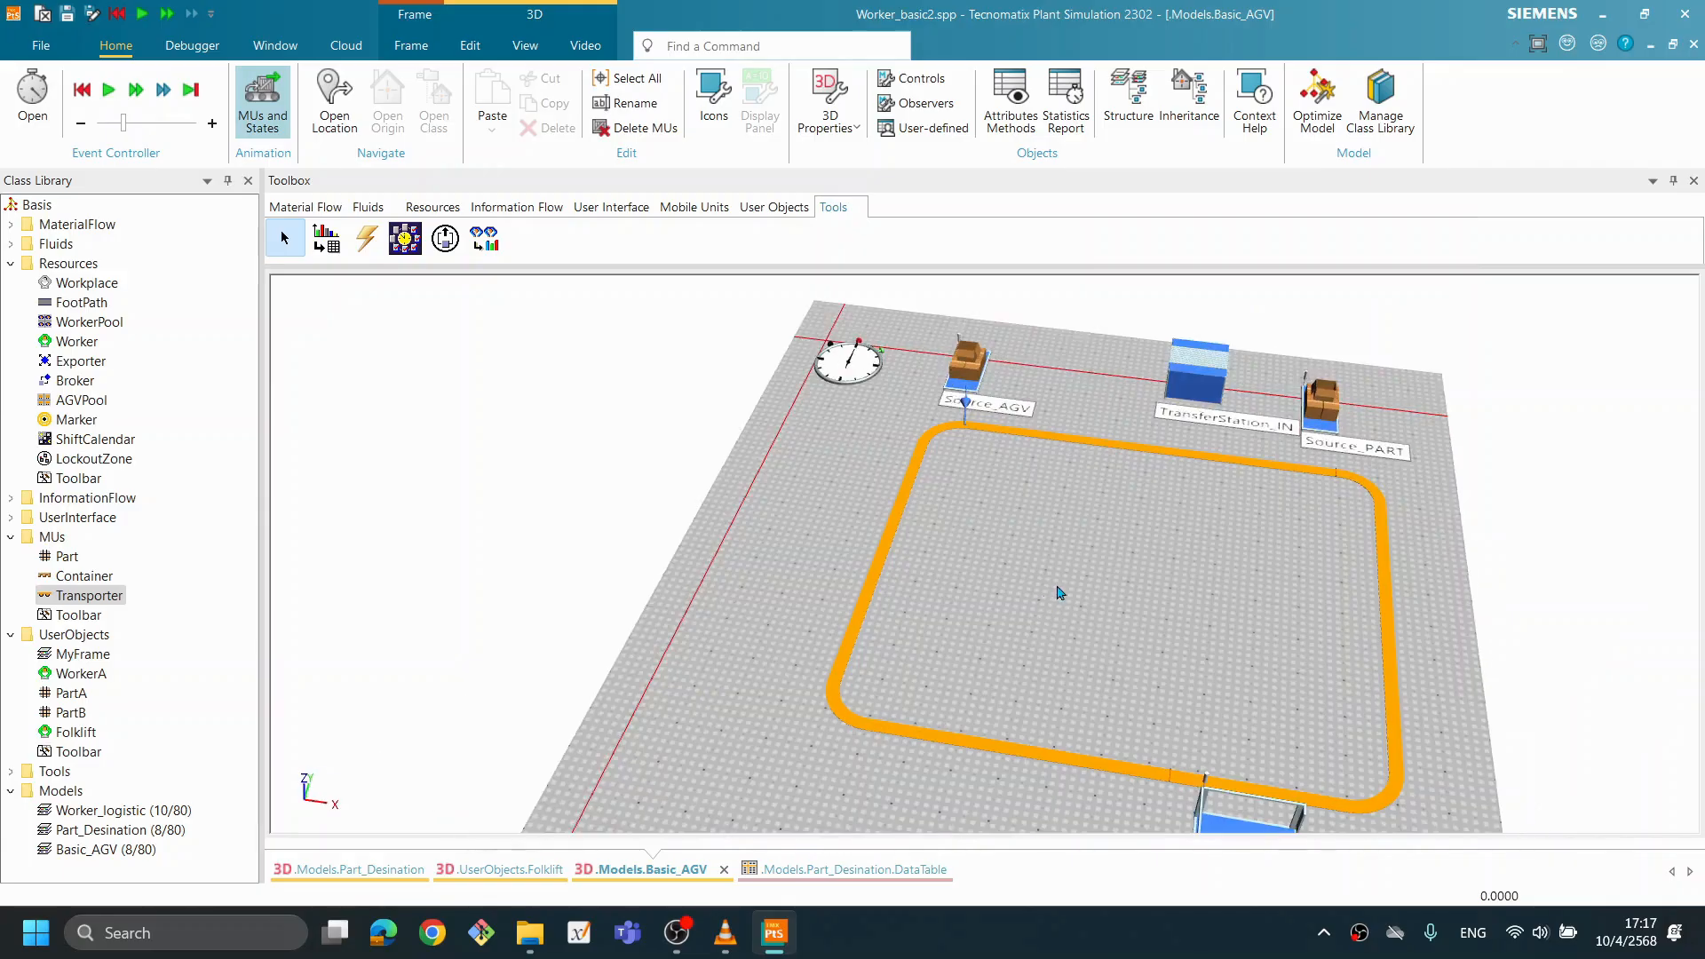
scroll(1211, 483, up, 3)
click(1031, 504)
double_click(1031, 505)
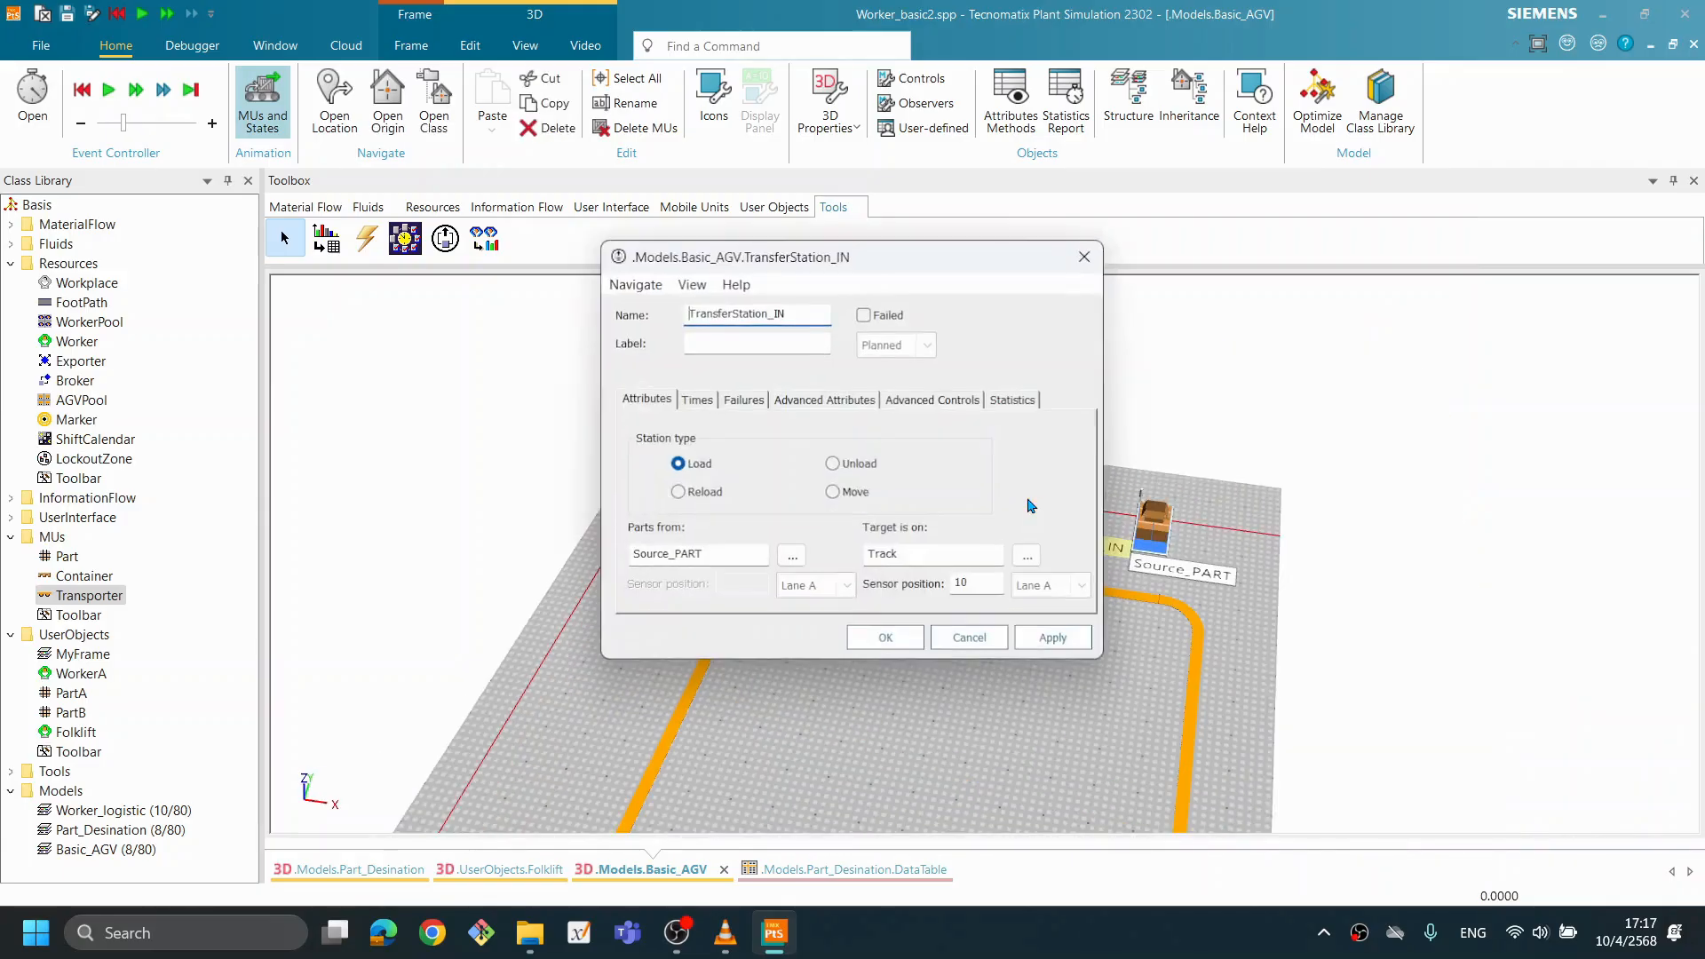
click(833, 402)
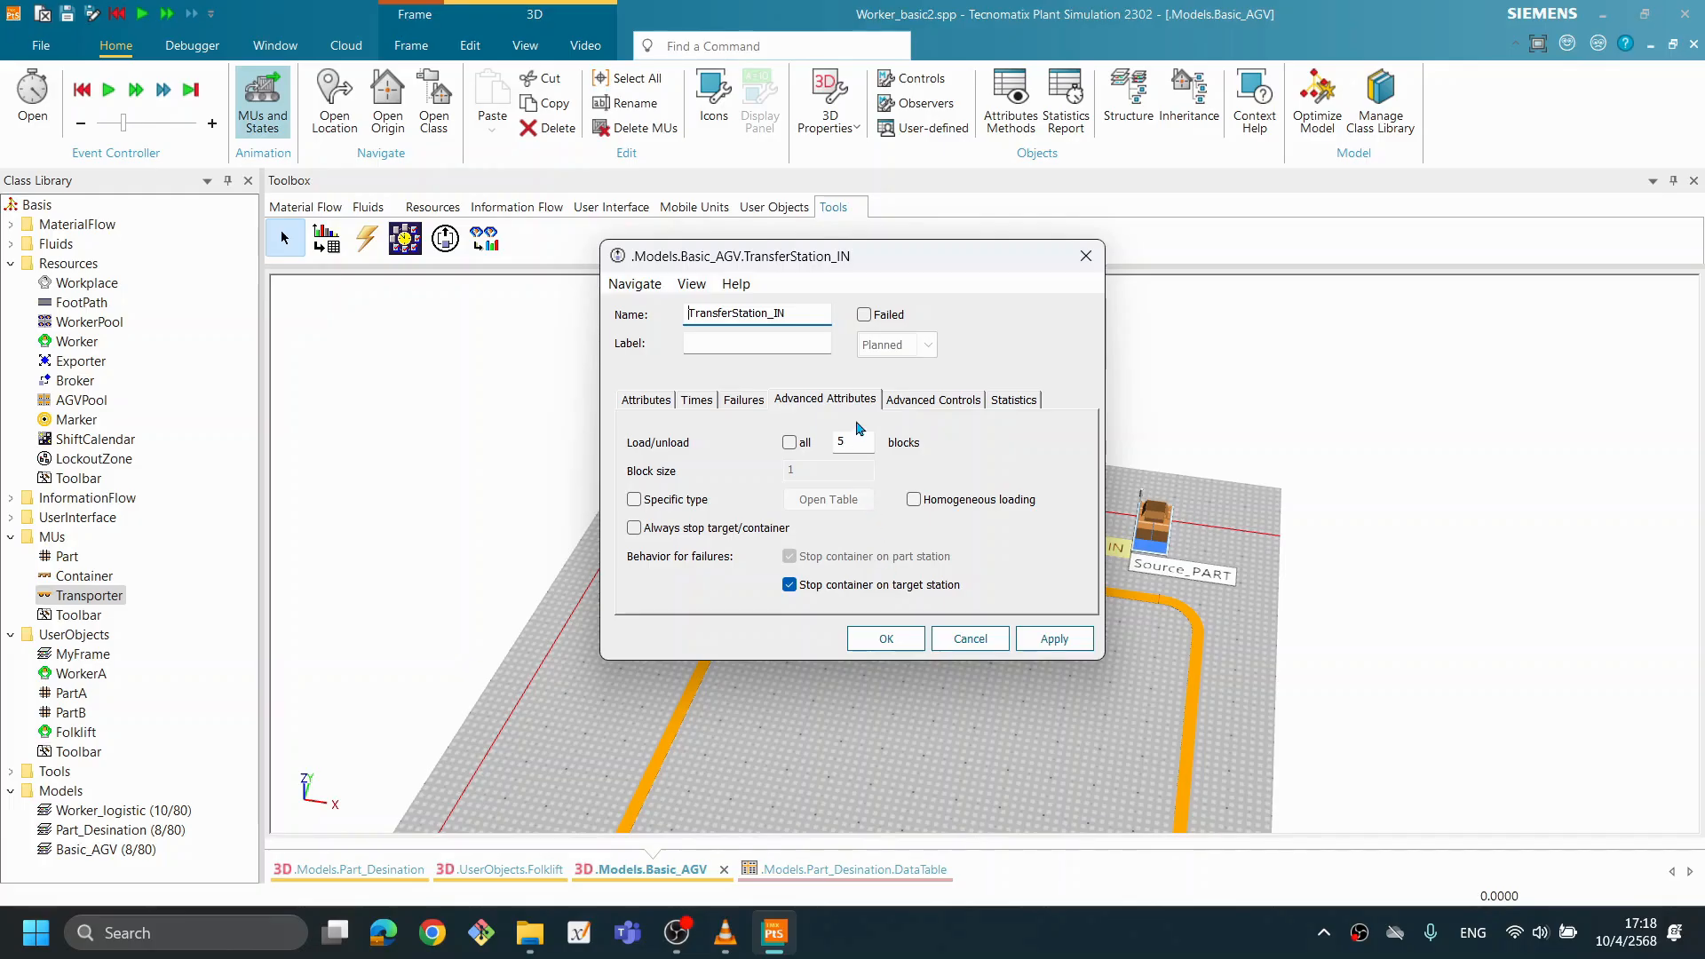
click(928, 400)
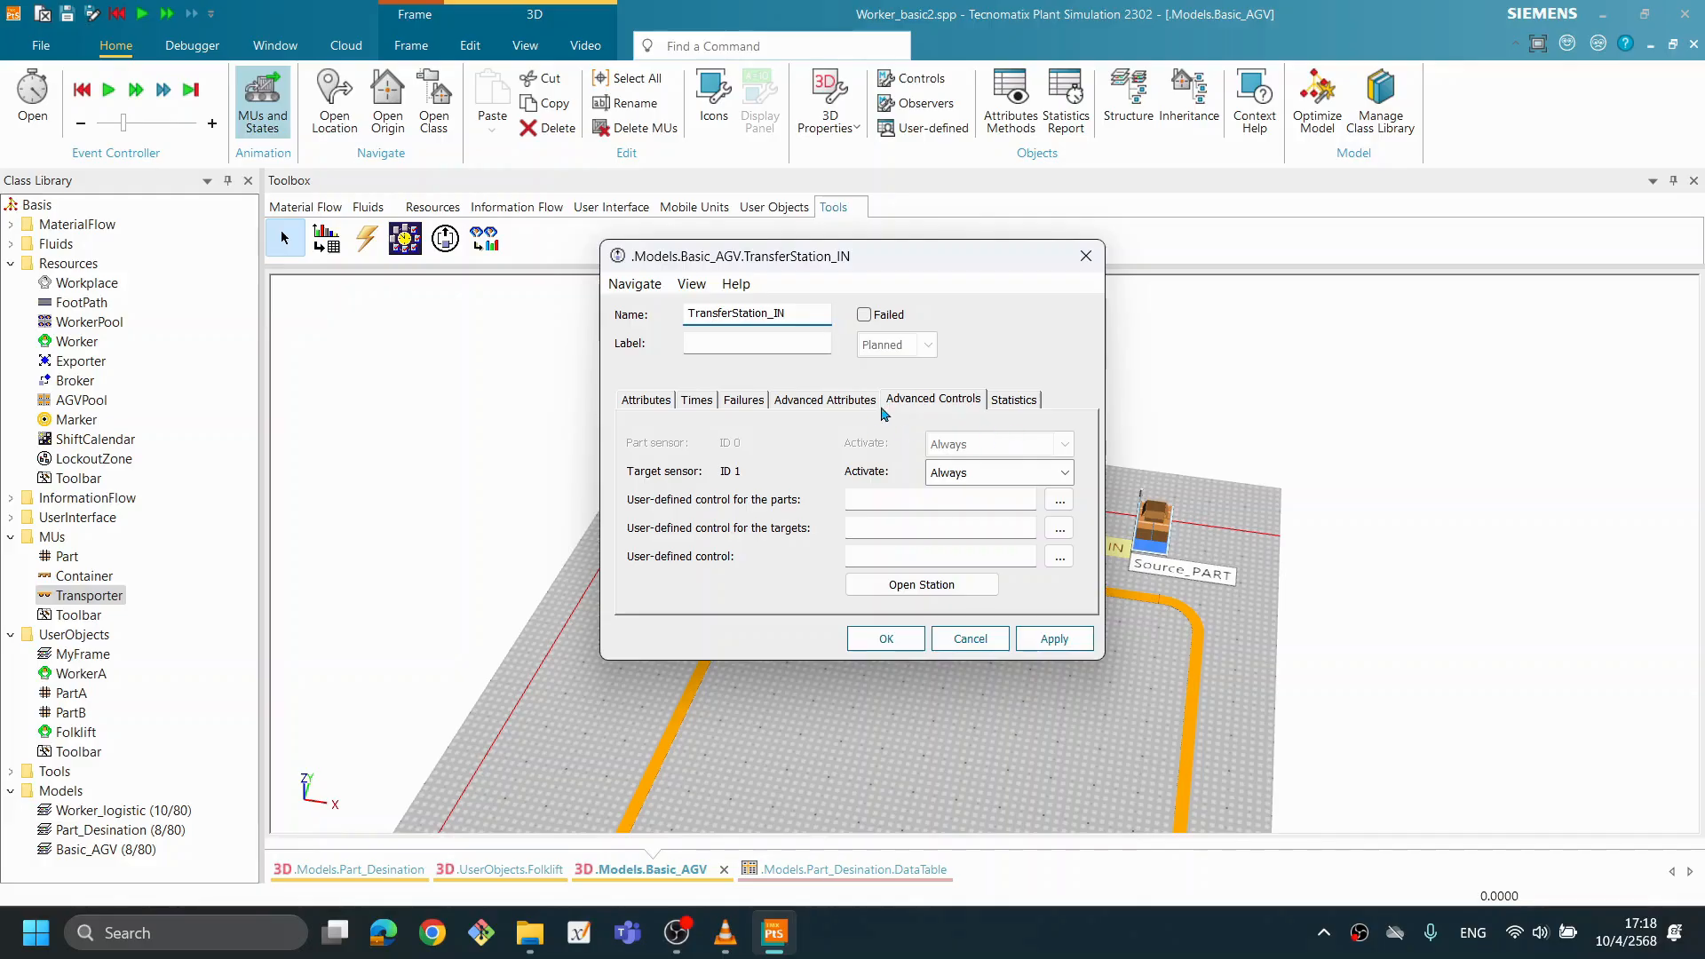
- Open the underlying station of TransferStation_IN to examine its attributes, and close it without changes
drag(882, 258, 445, 242)
drag(1028, 579, 1016, 579)
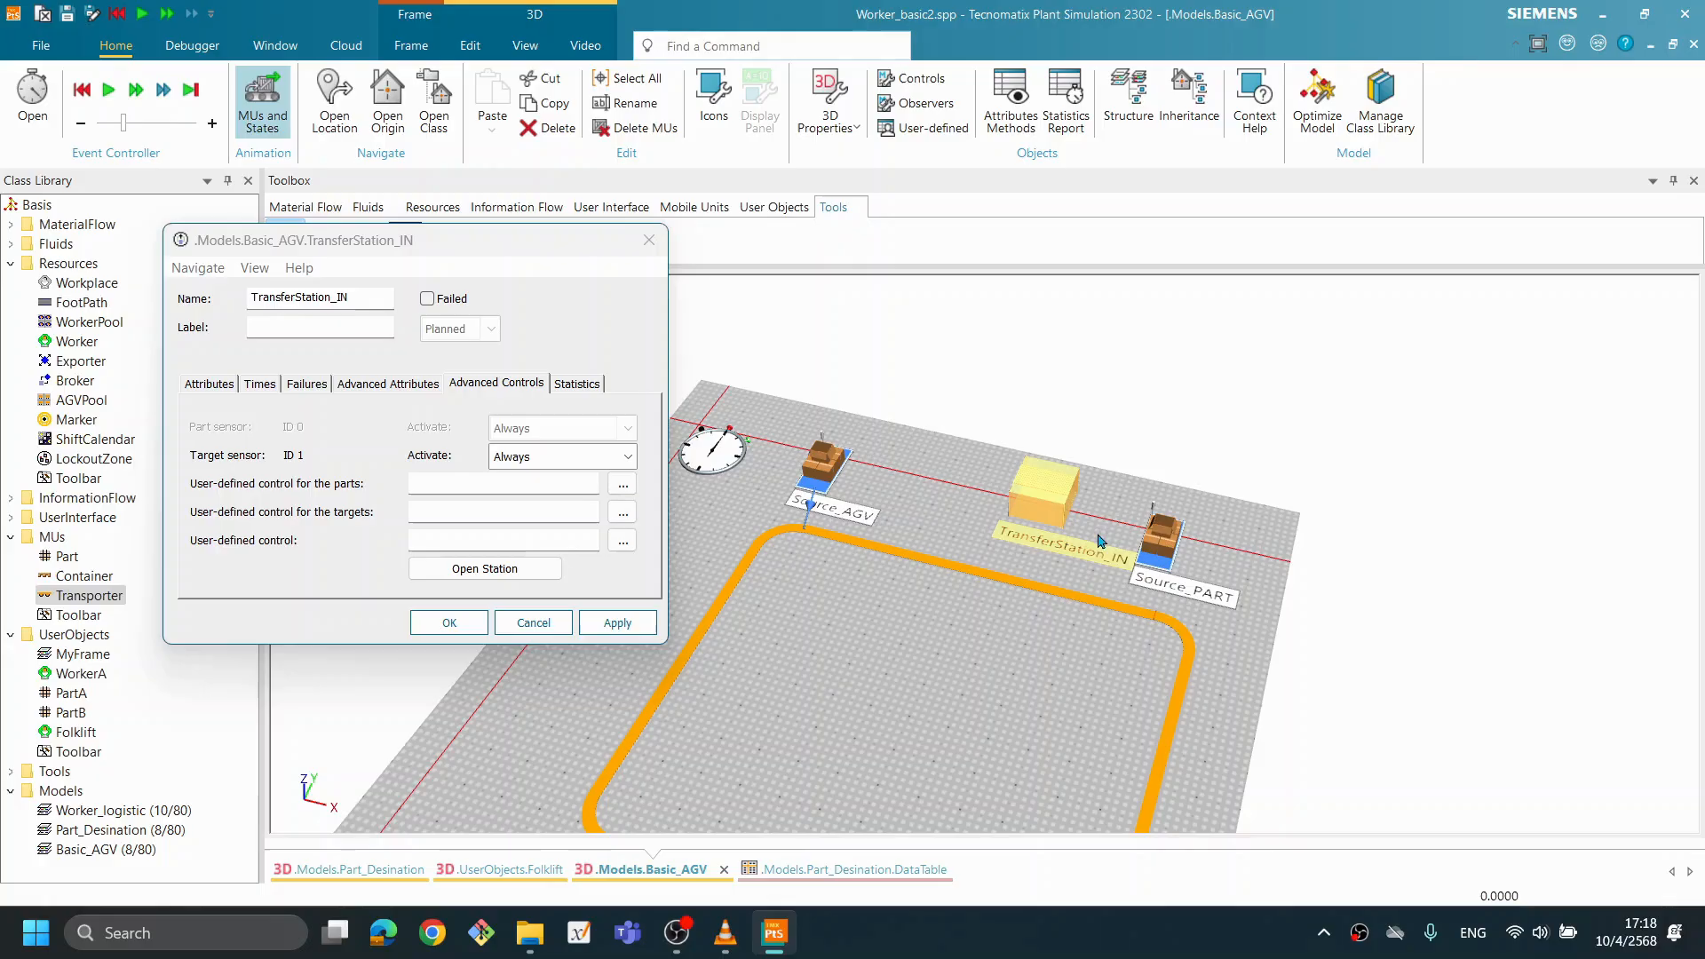
mouse_move(1109, 573)
click(510, 571)
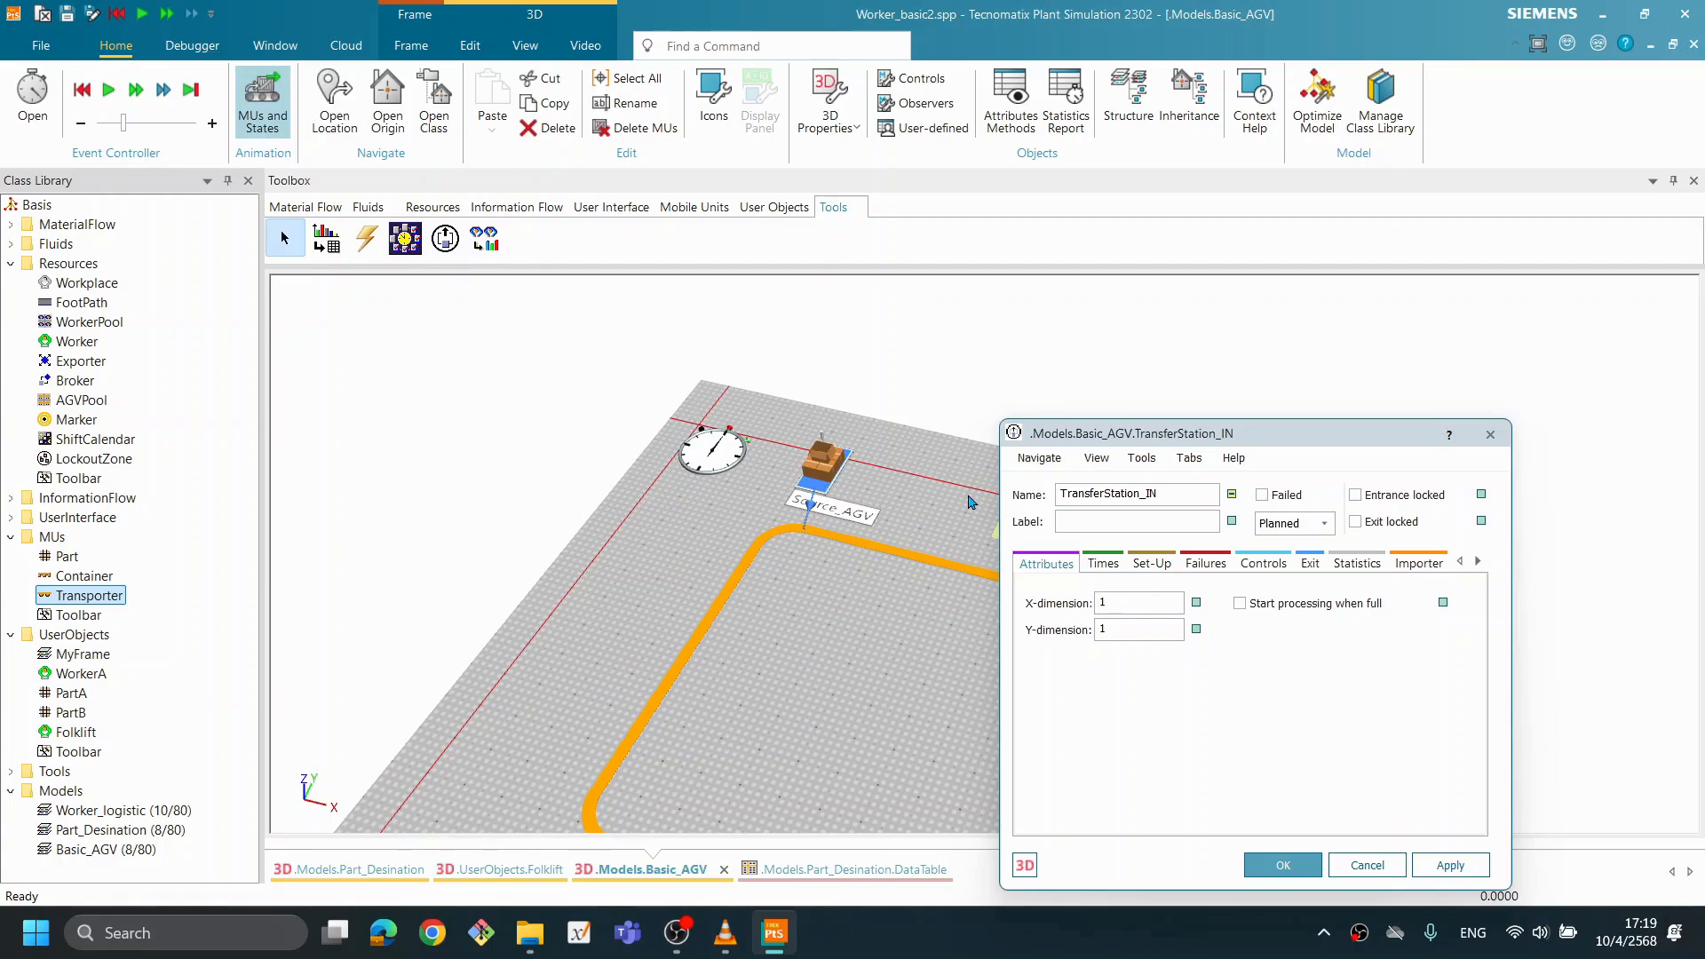
drag(1170, 439, 828, 377)
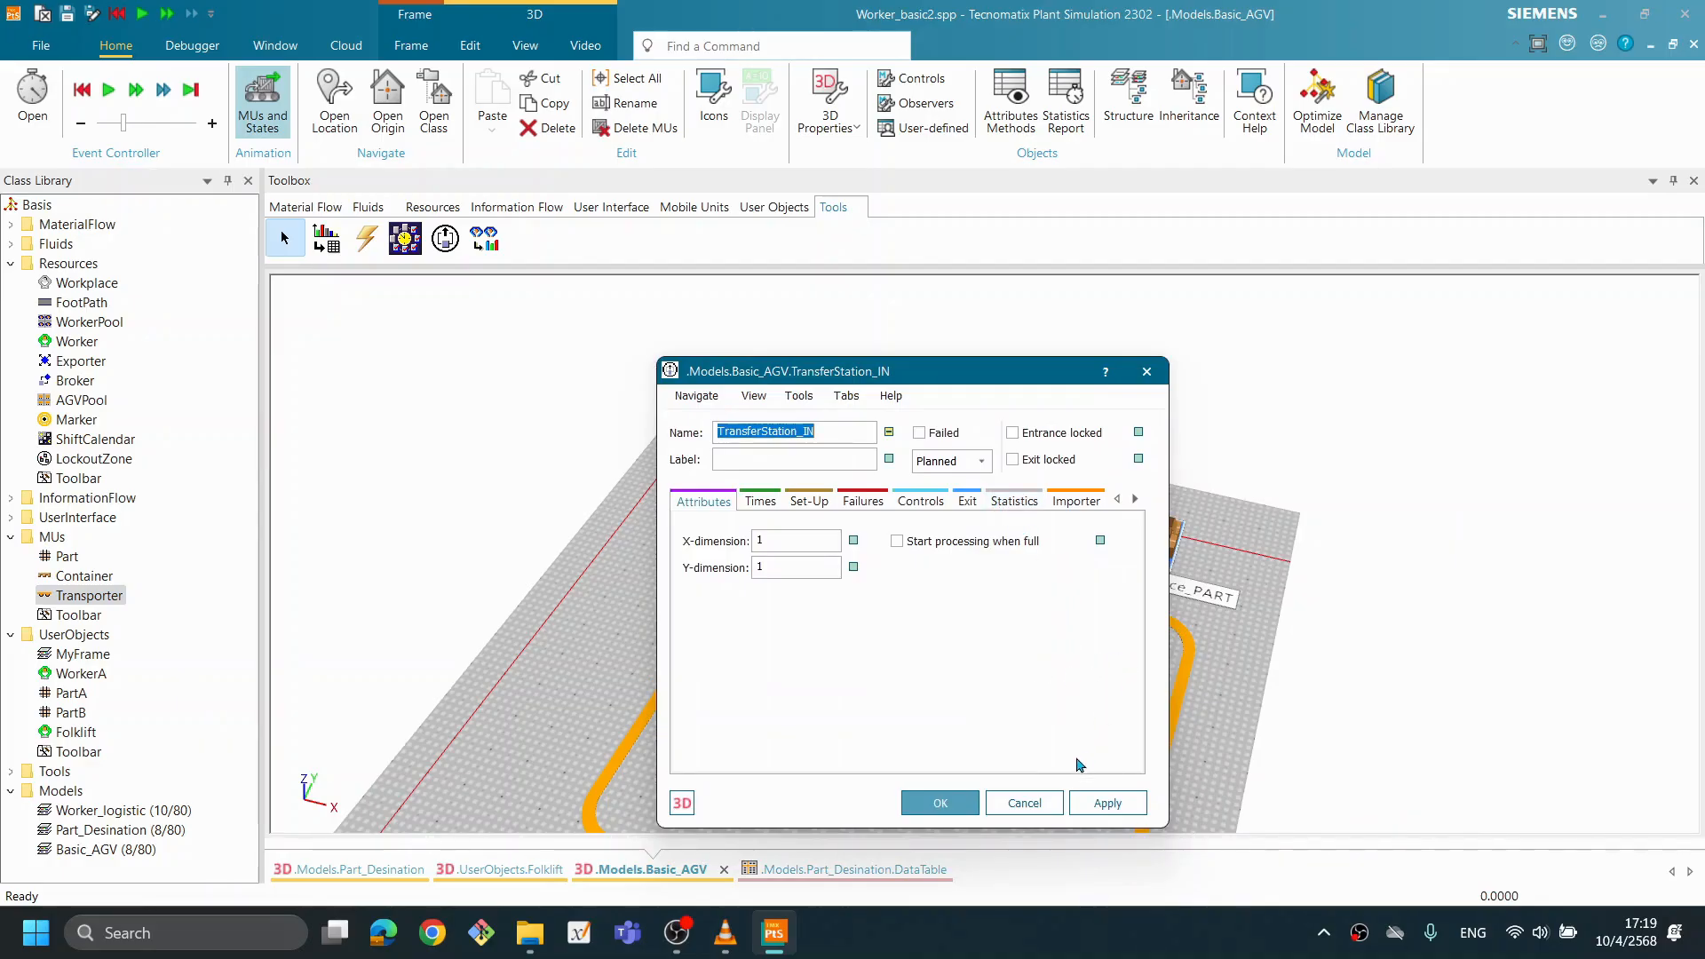
click(1027, 803)
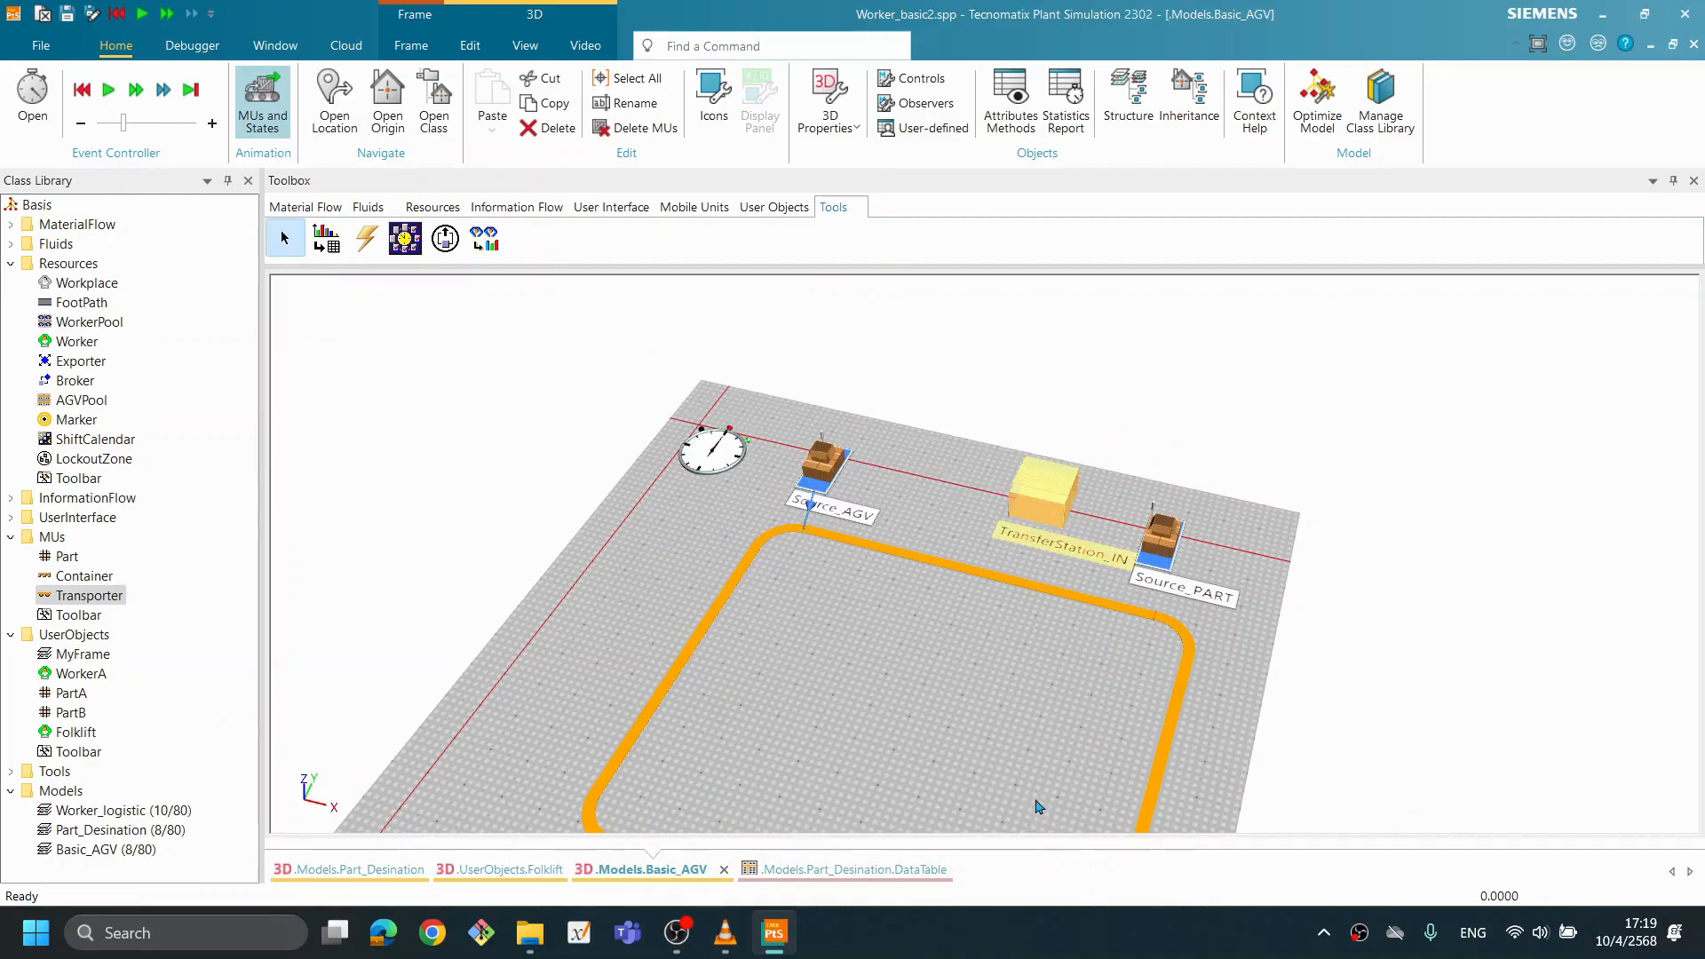
- Reopen TransferStation_IN, review its sensor controls, load/unload, failure and time settings, and close it
double_click(1065, 524)
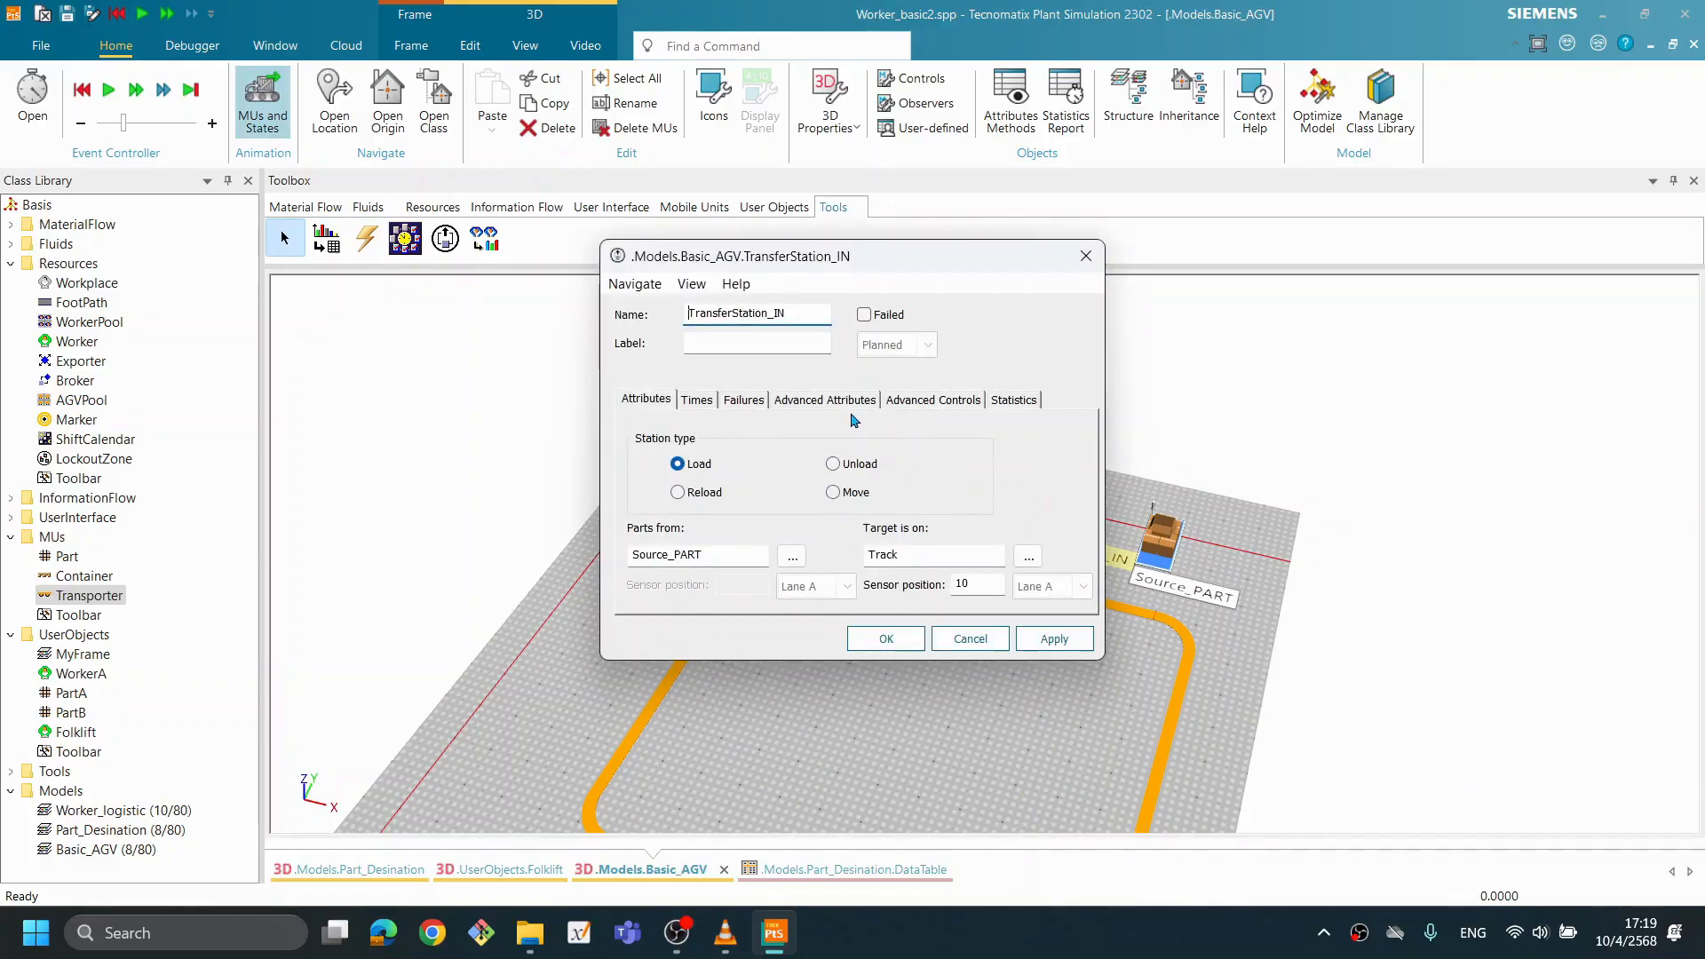
click(938, 402)
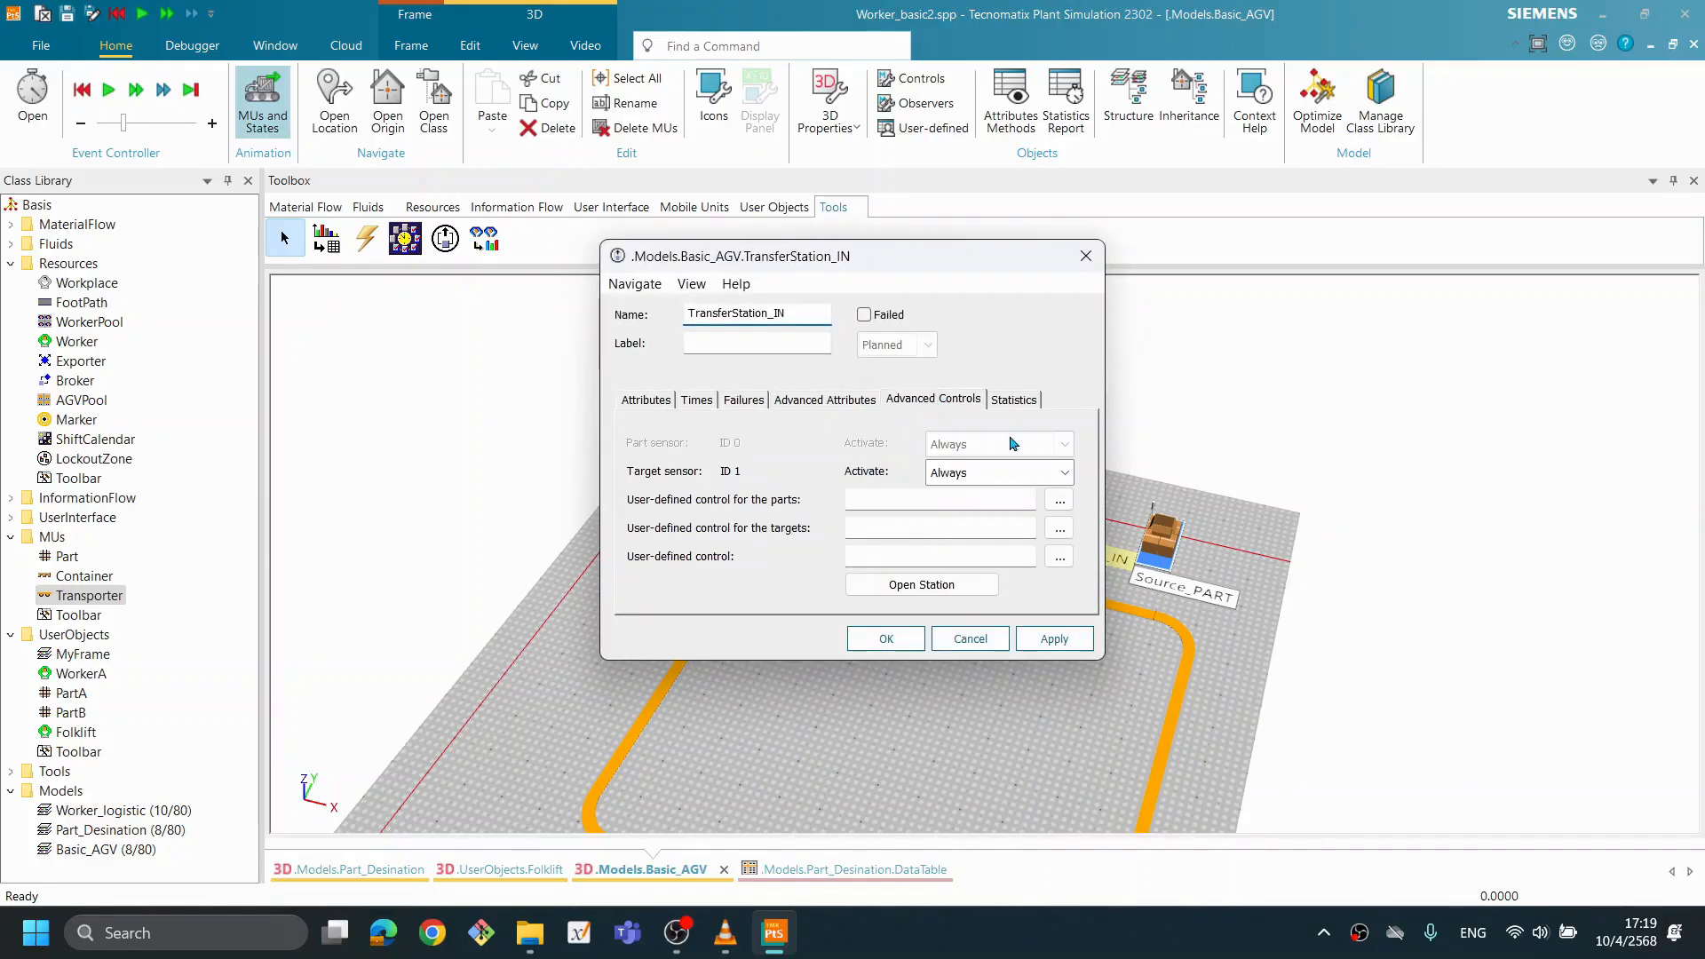
click(824, 399)
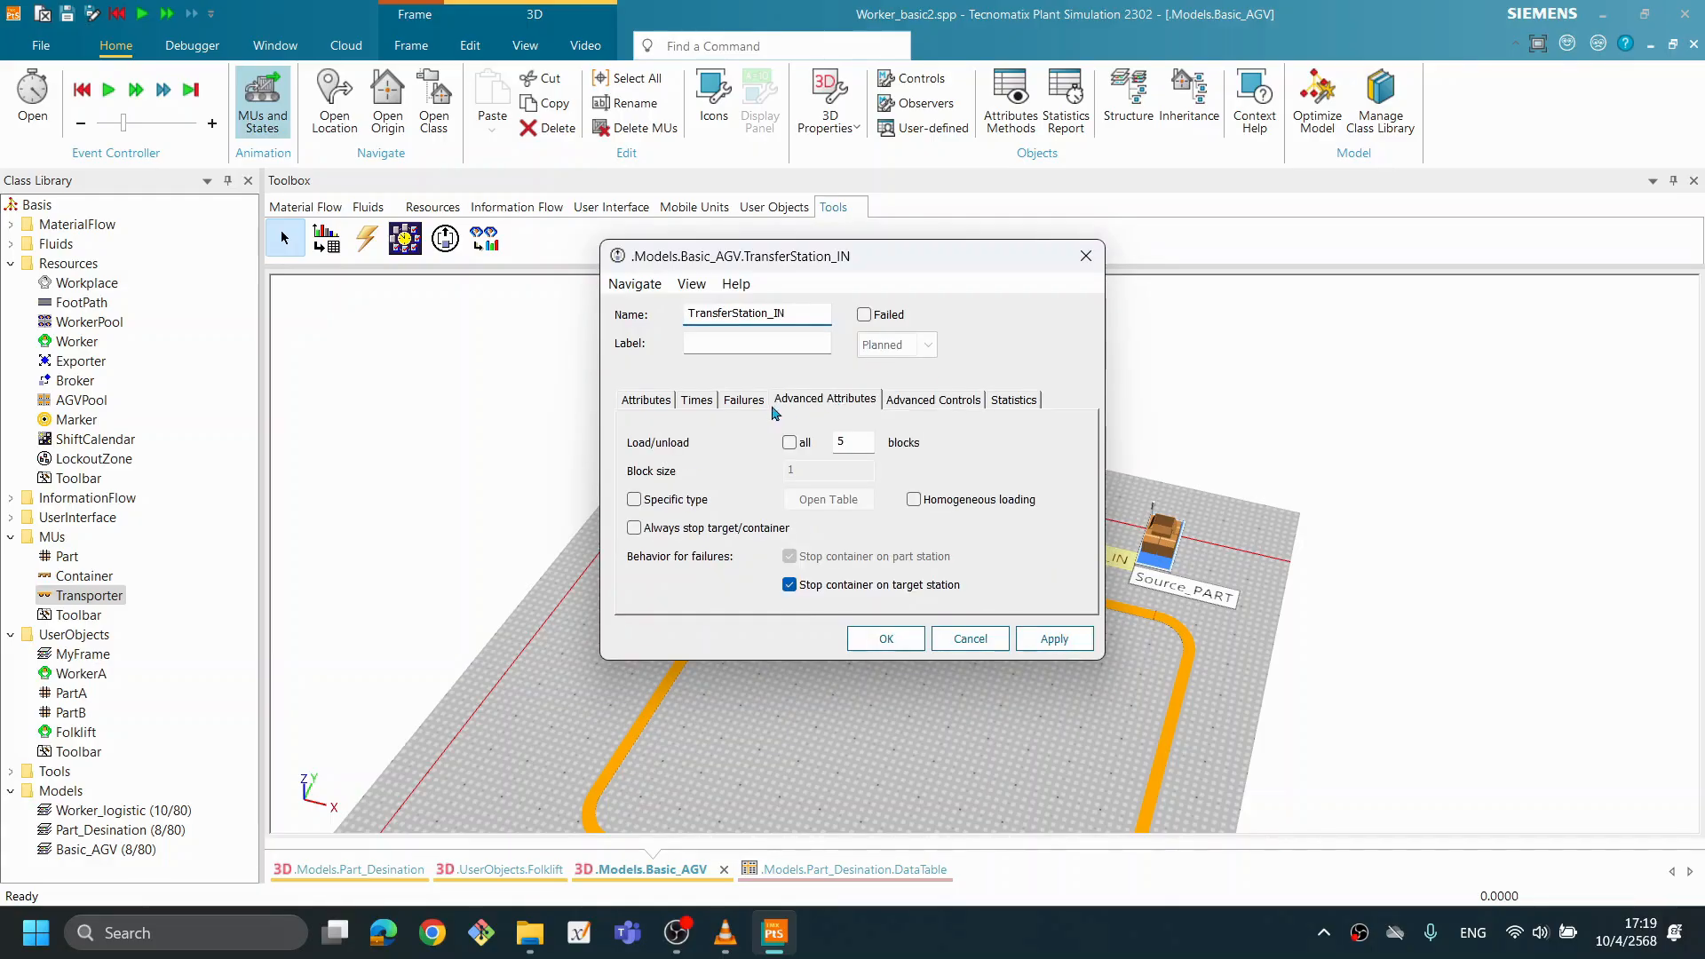
click(755, 407)
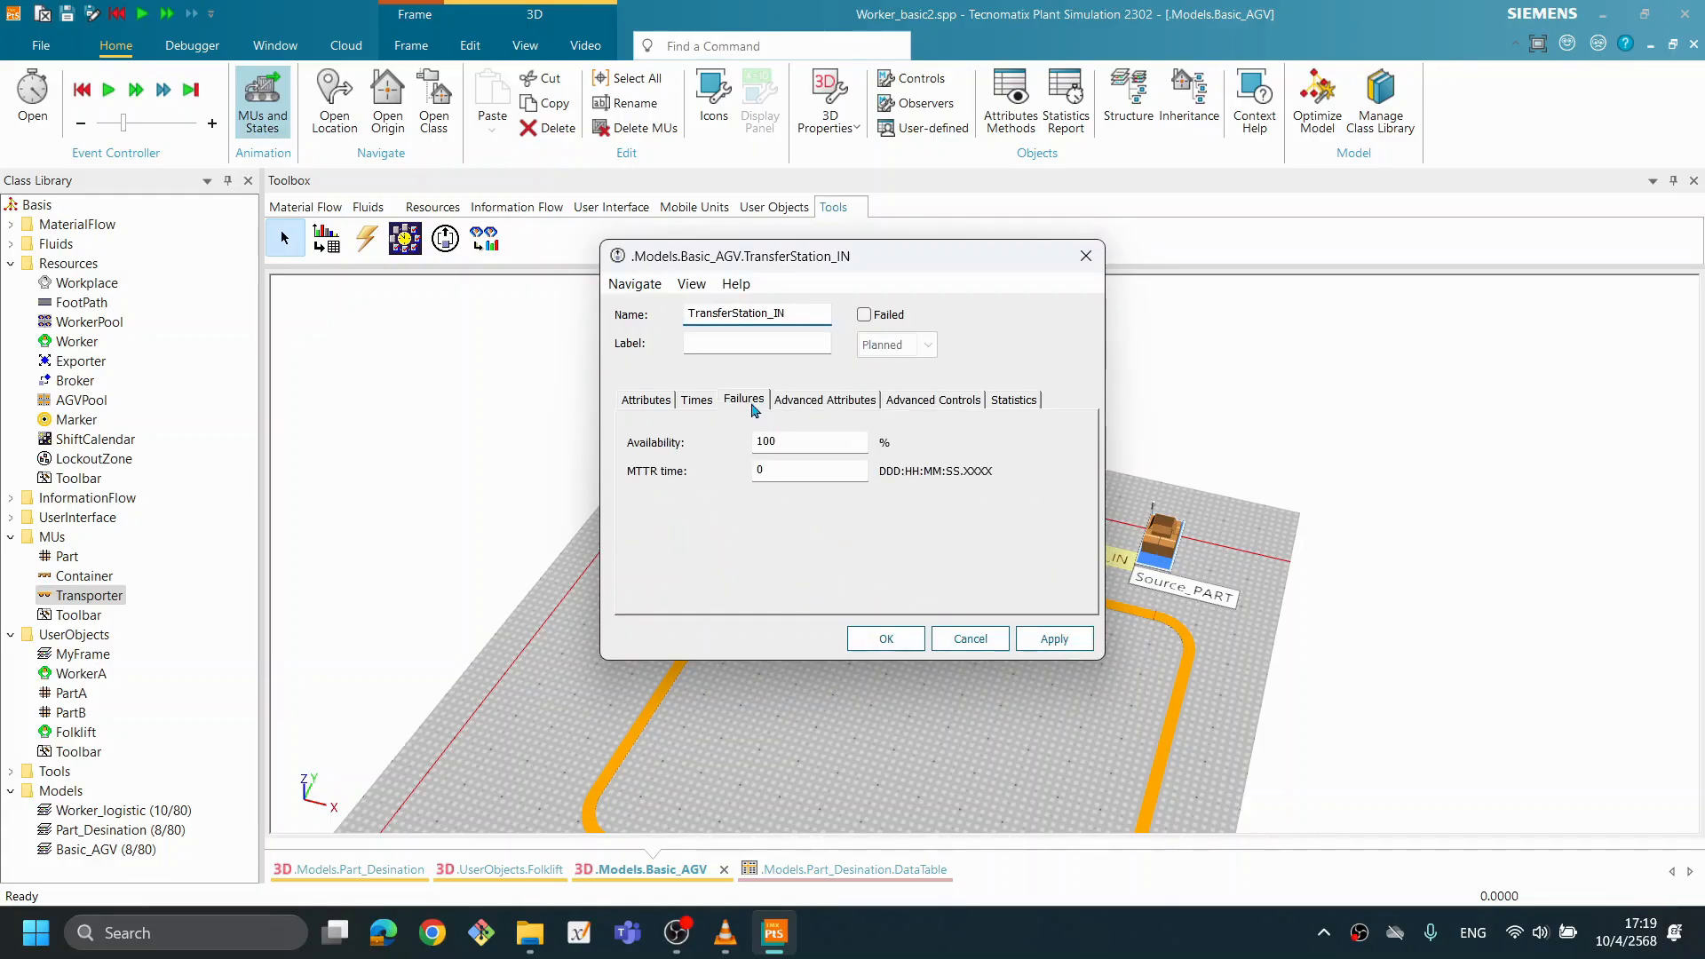
click(706, 404)
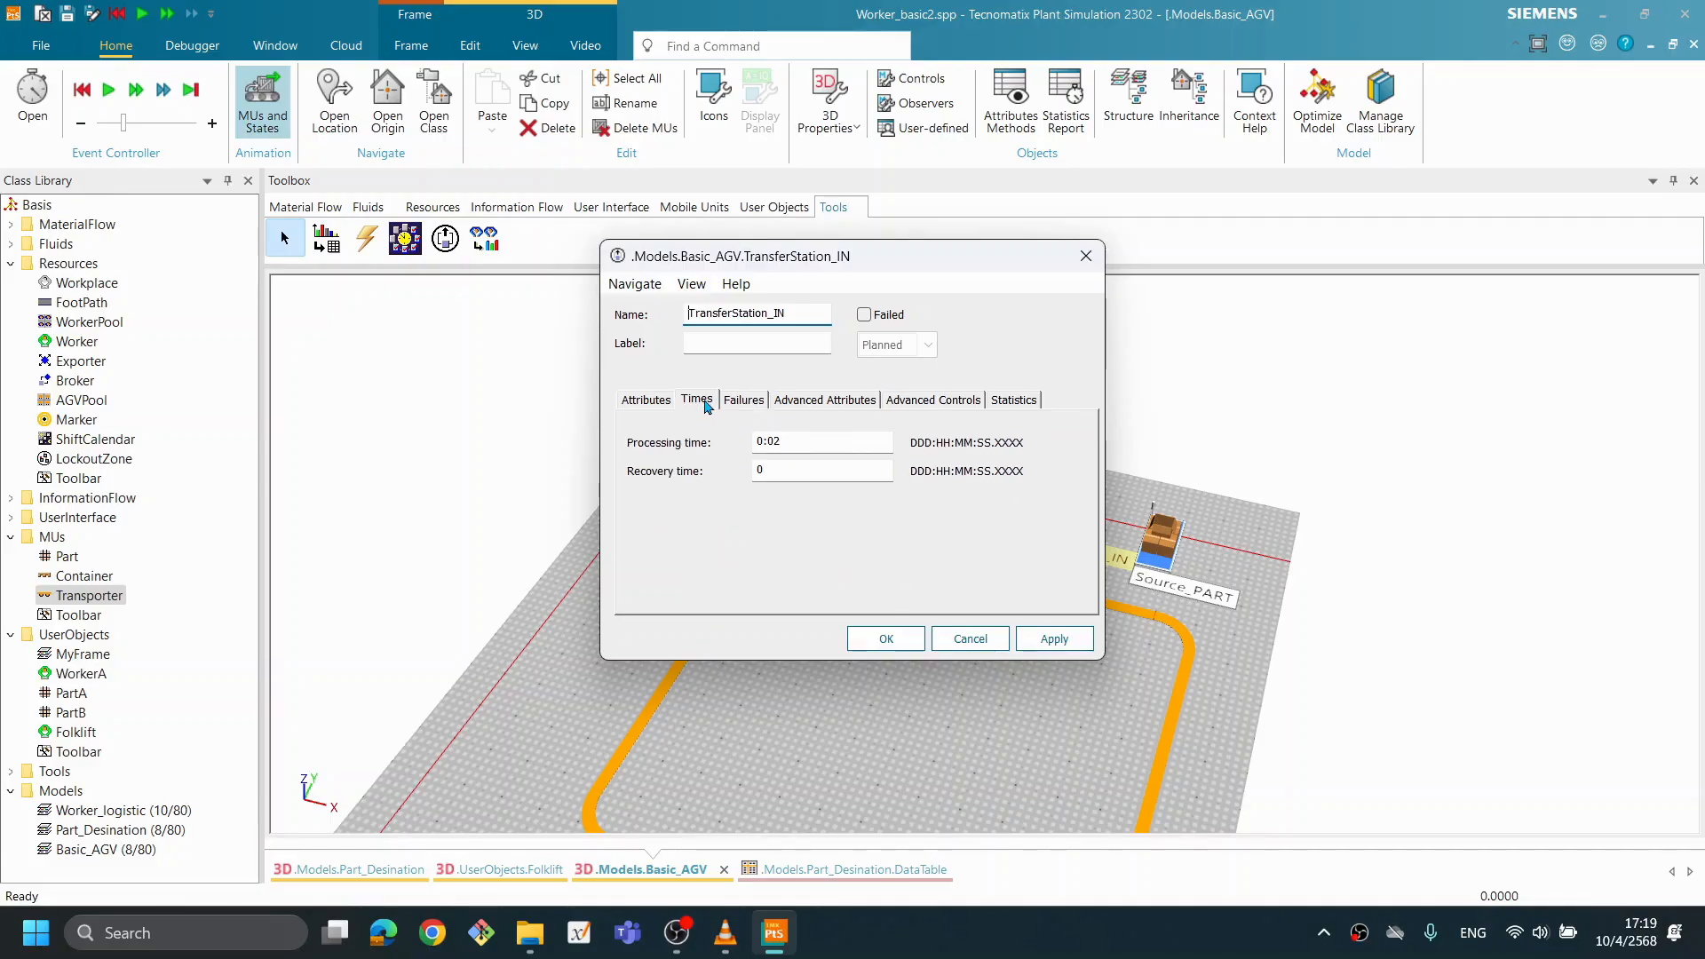
click(649, 408)
click(909, 643)
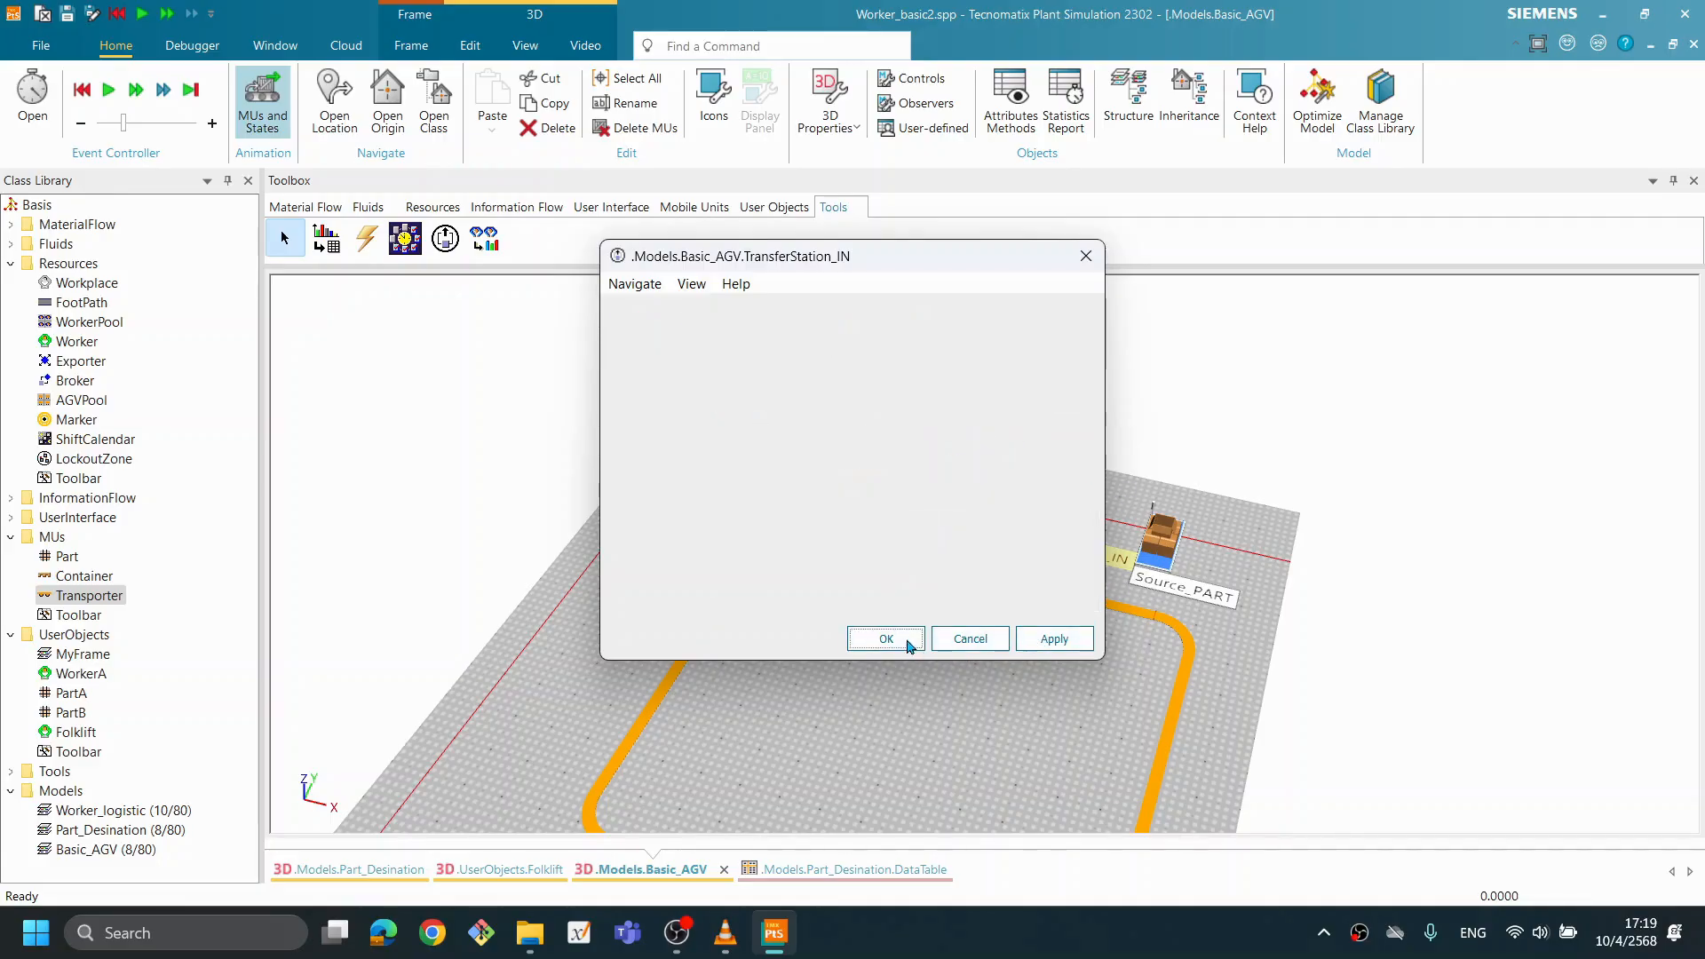
click(806, 558)
scroll(533, 512, down, 2)
scroll(543, 516, up, 1)
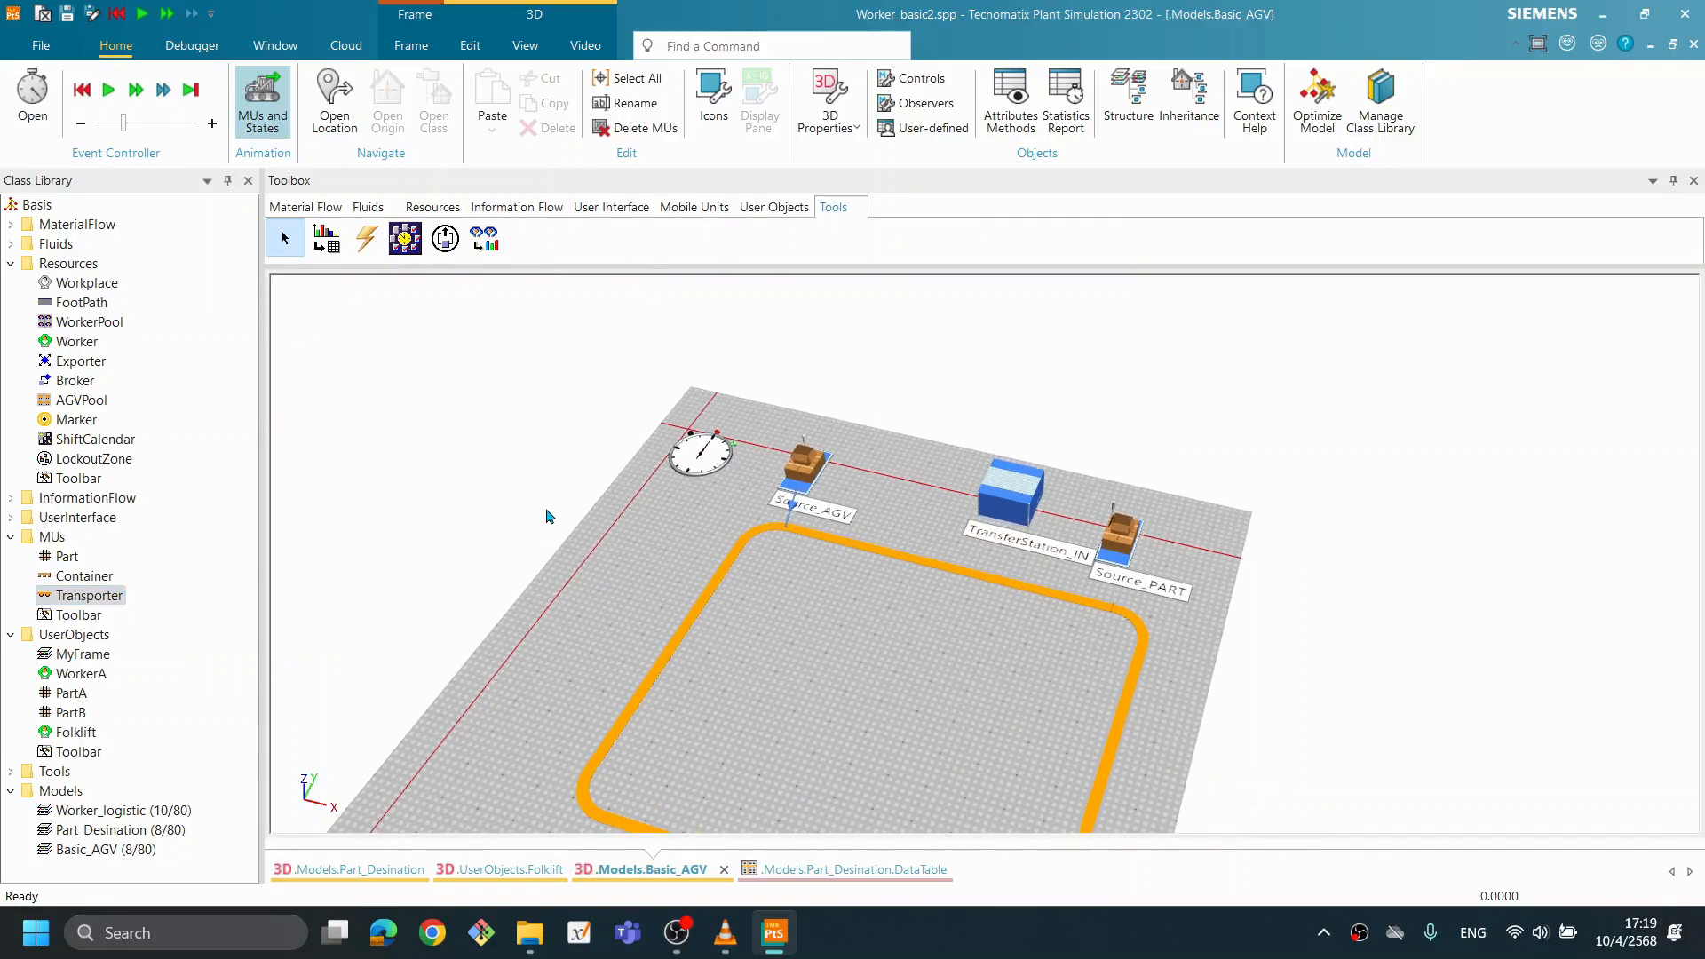
- Open the Transporter class and examine its battery settings, controls and the available load bay types
double_click(111, 595)
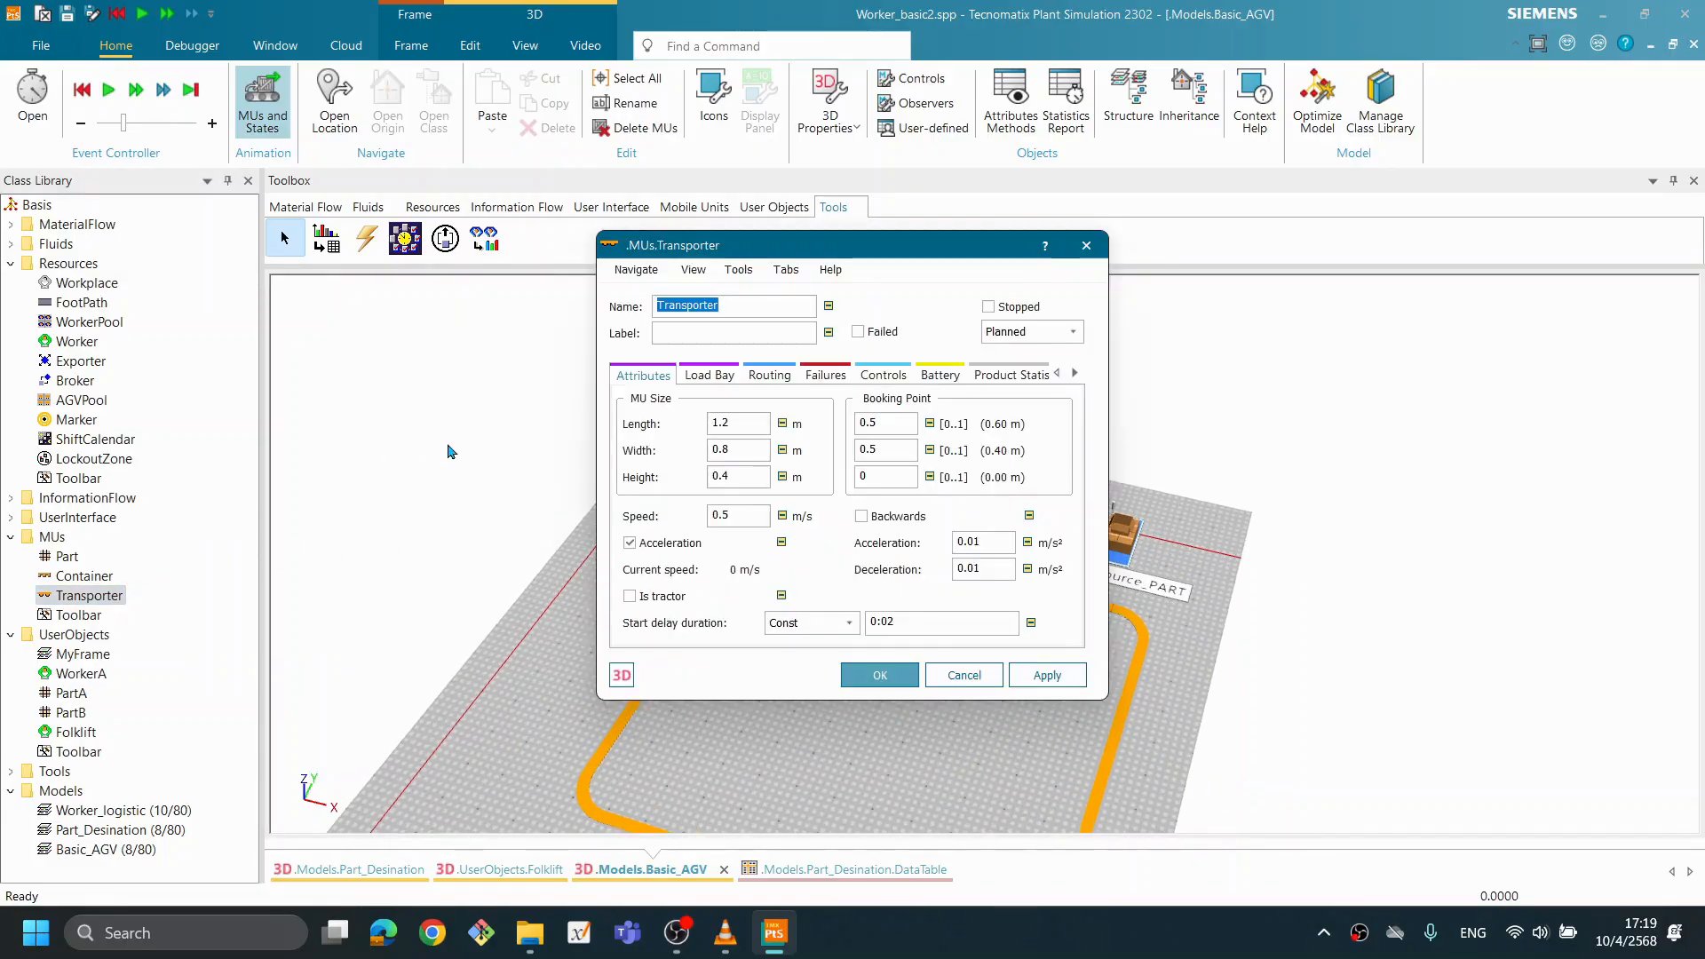
click(914, 376)
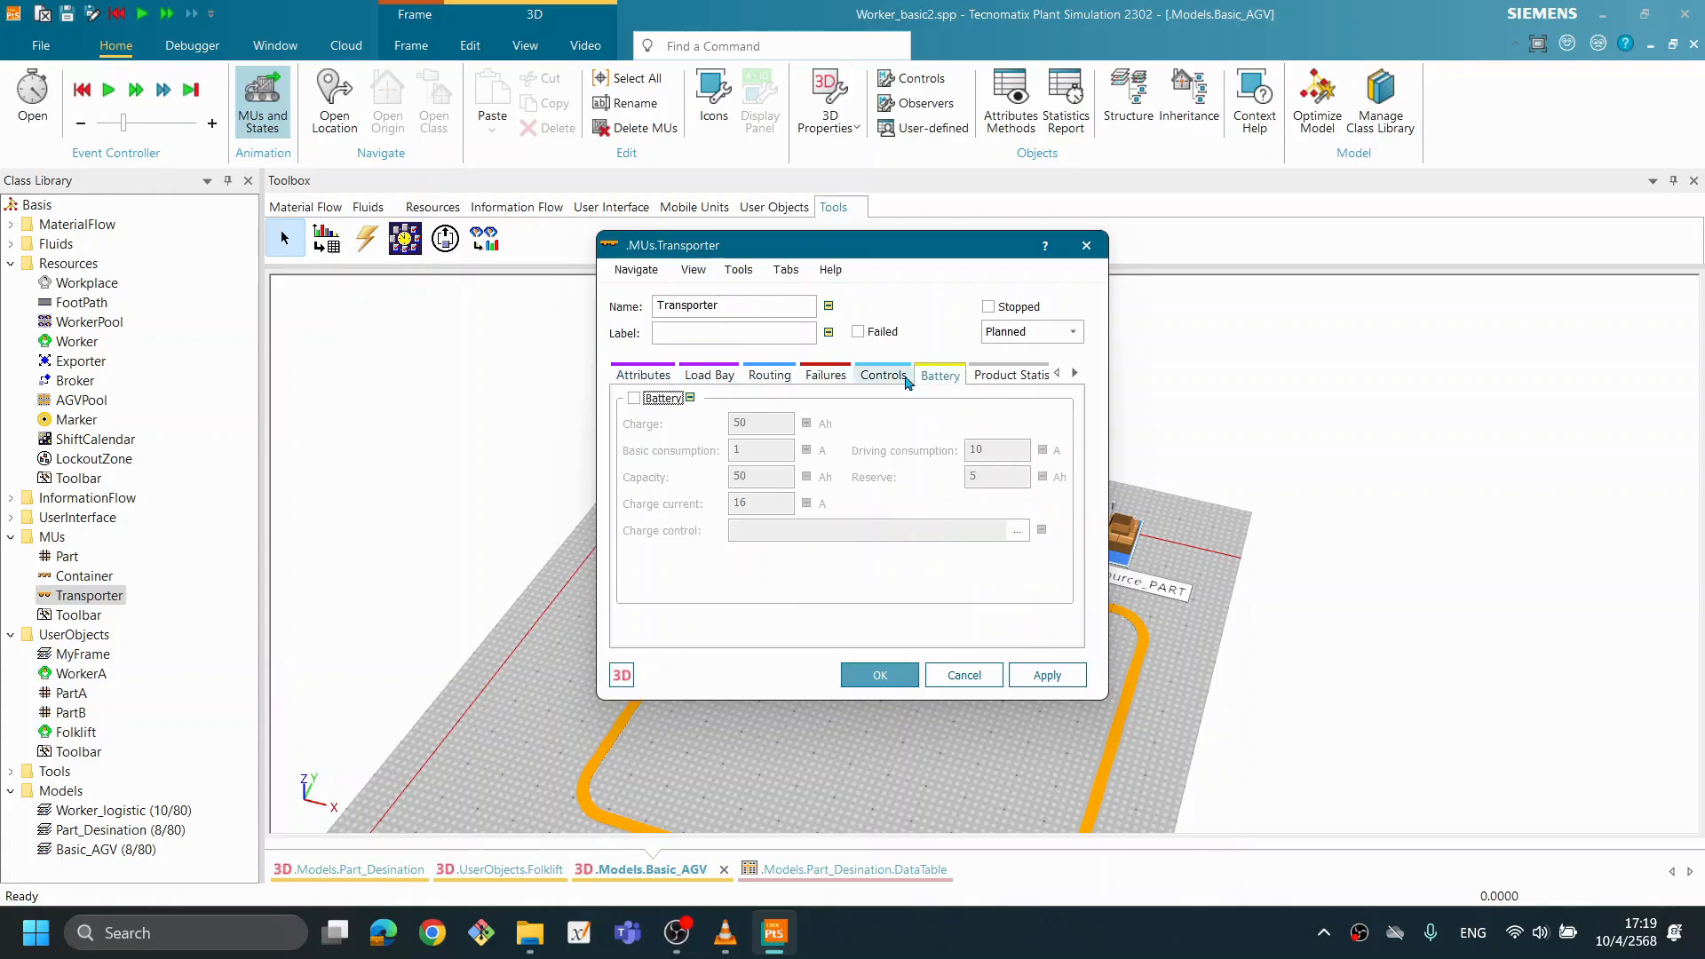
click(882, 377)
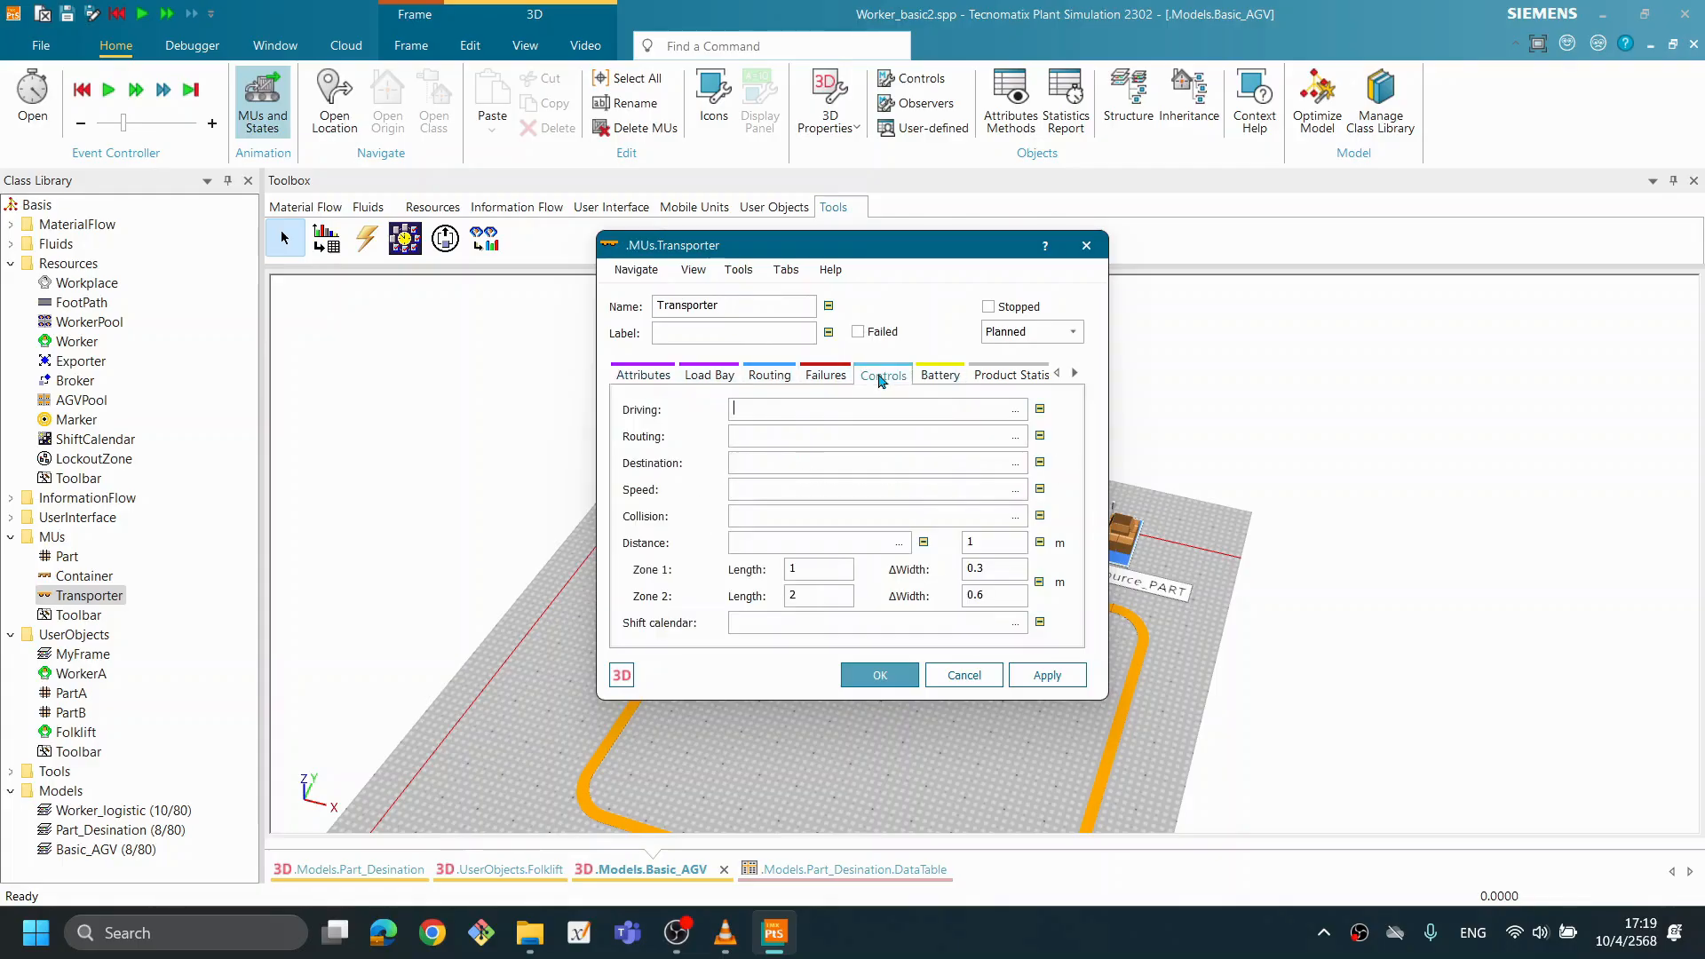
click(710, 375)
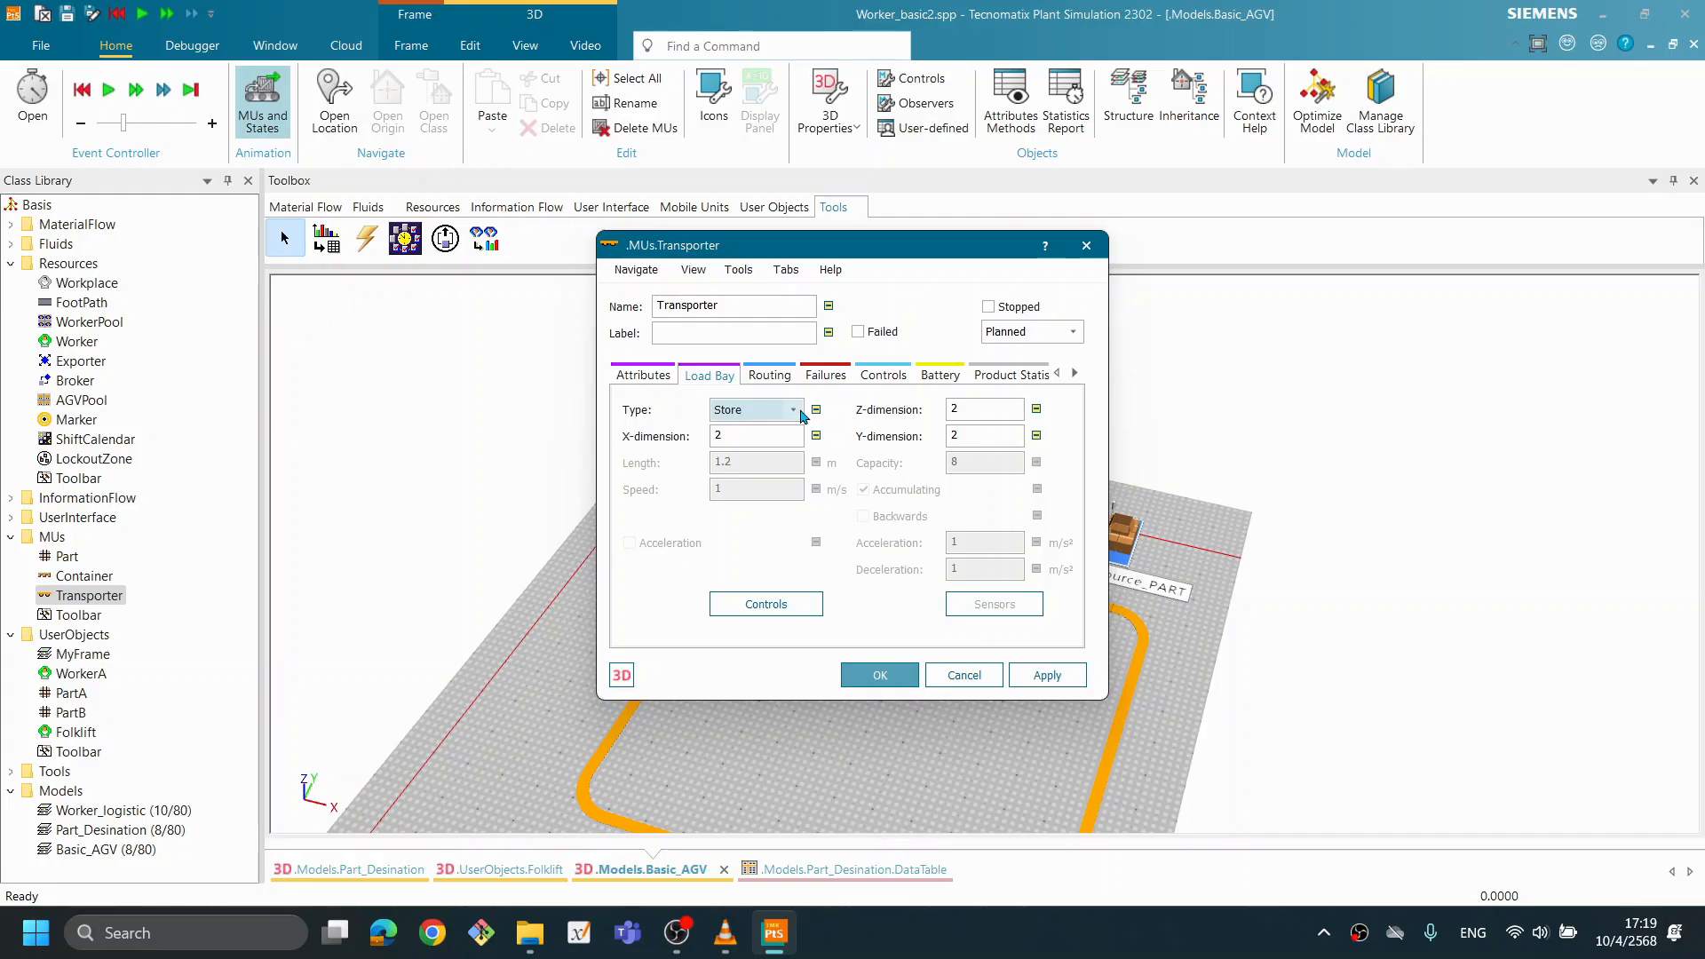
click(801, 415)
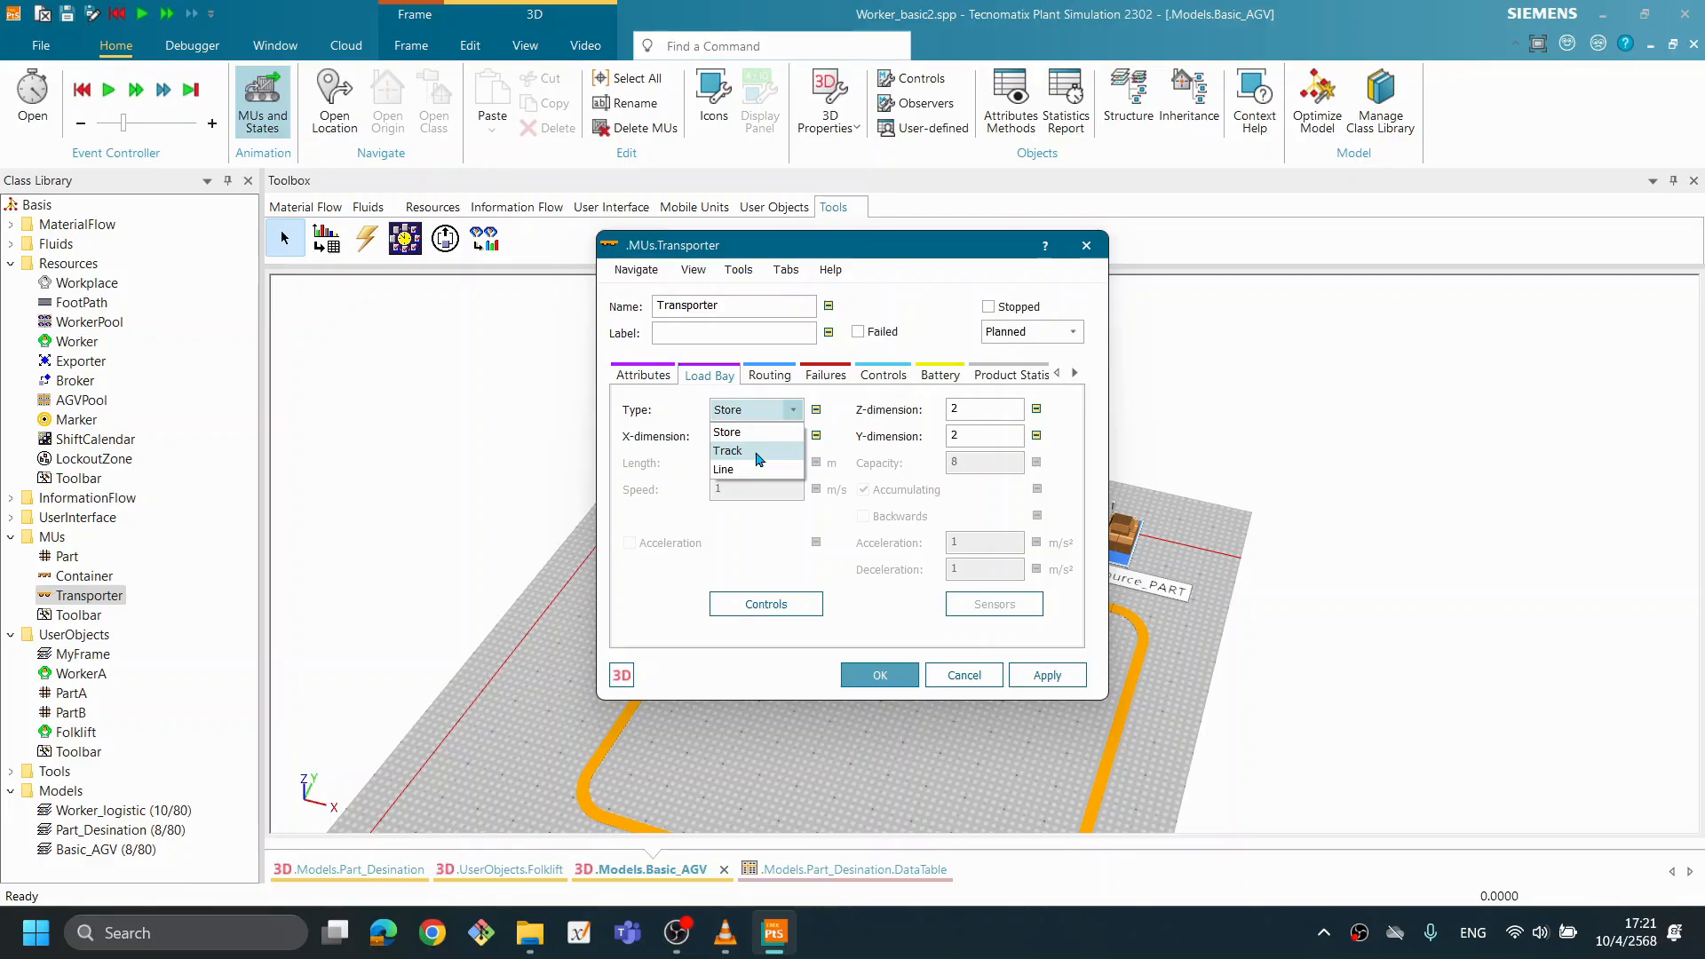
click(952, 250)
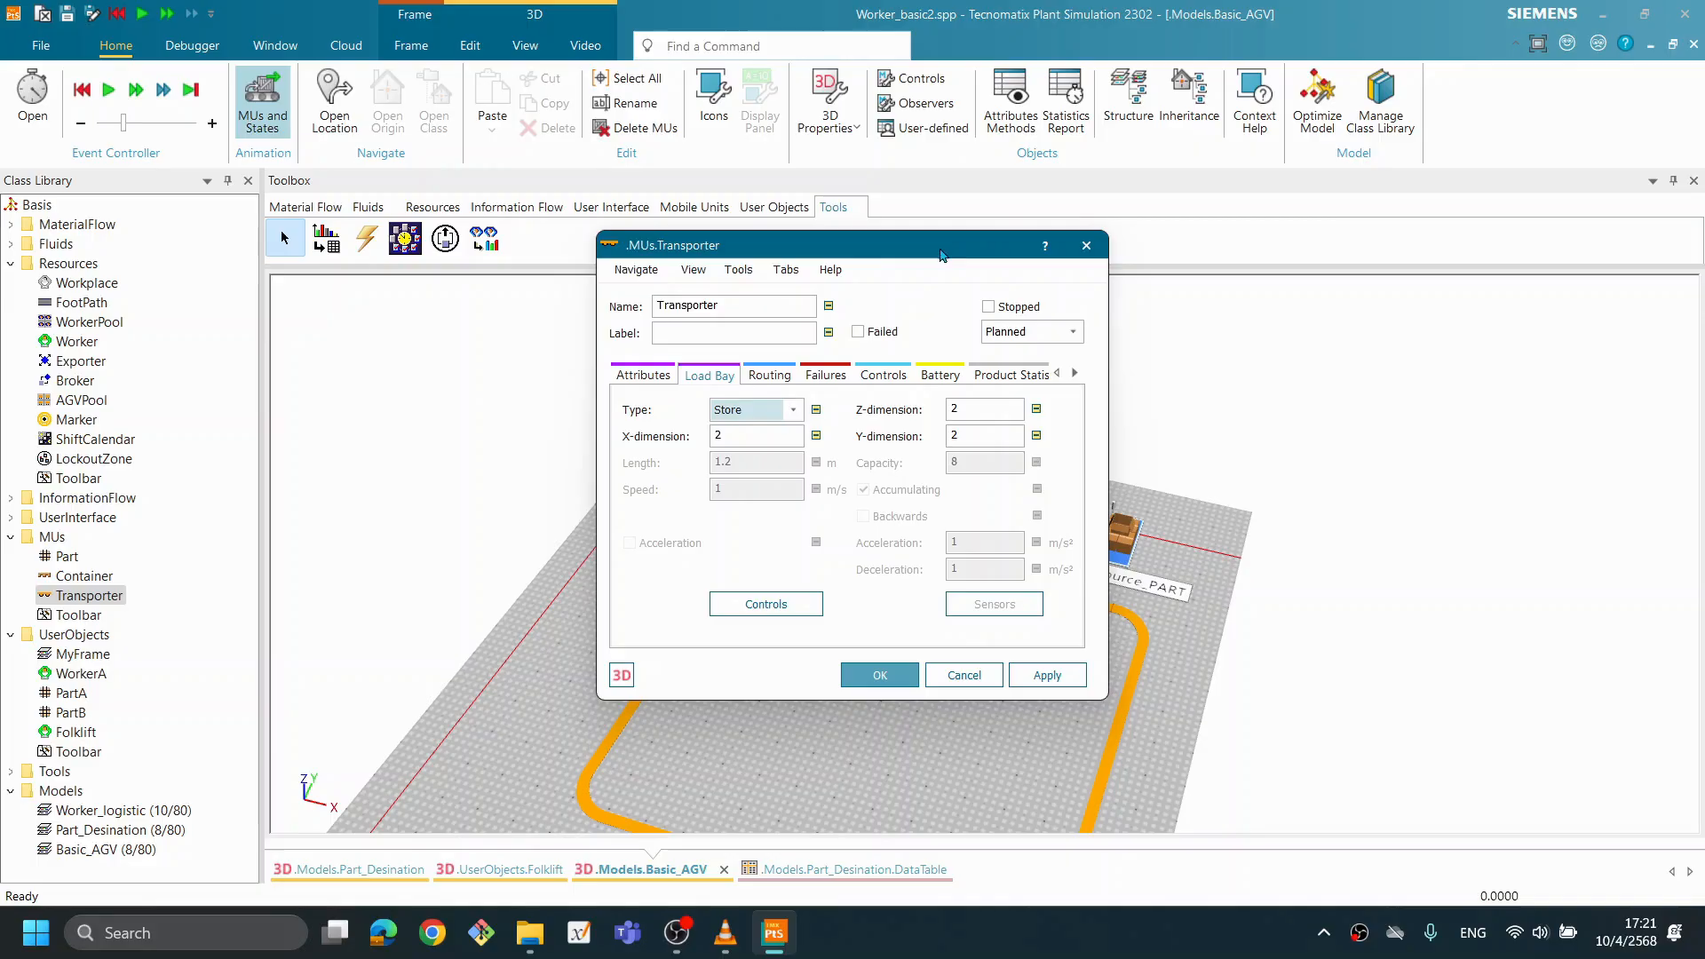
- Compare the Transporter's load bay types with the AGV model, keep Store, and close its settings
drag(898, 264, 1002, 346)
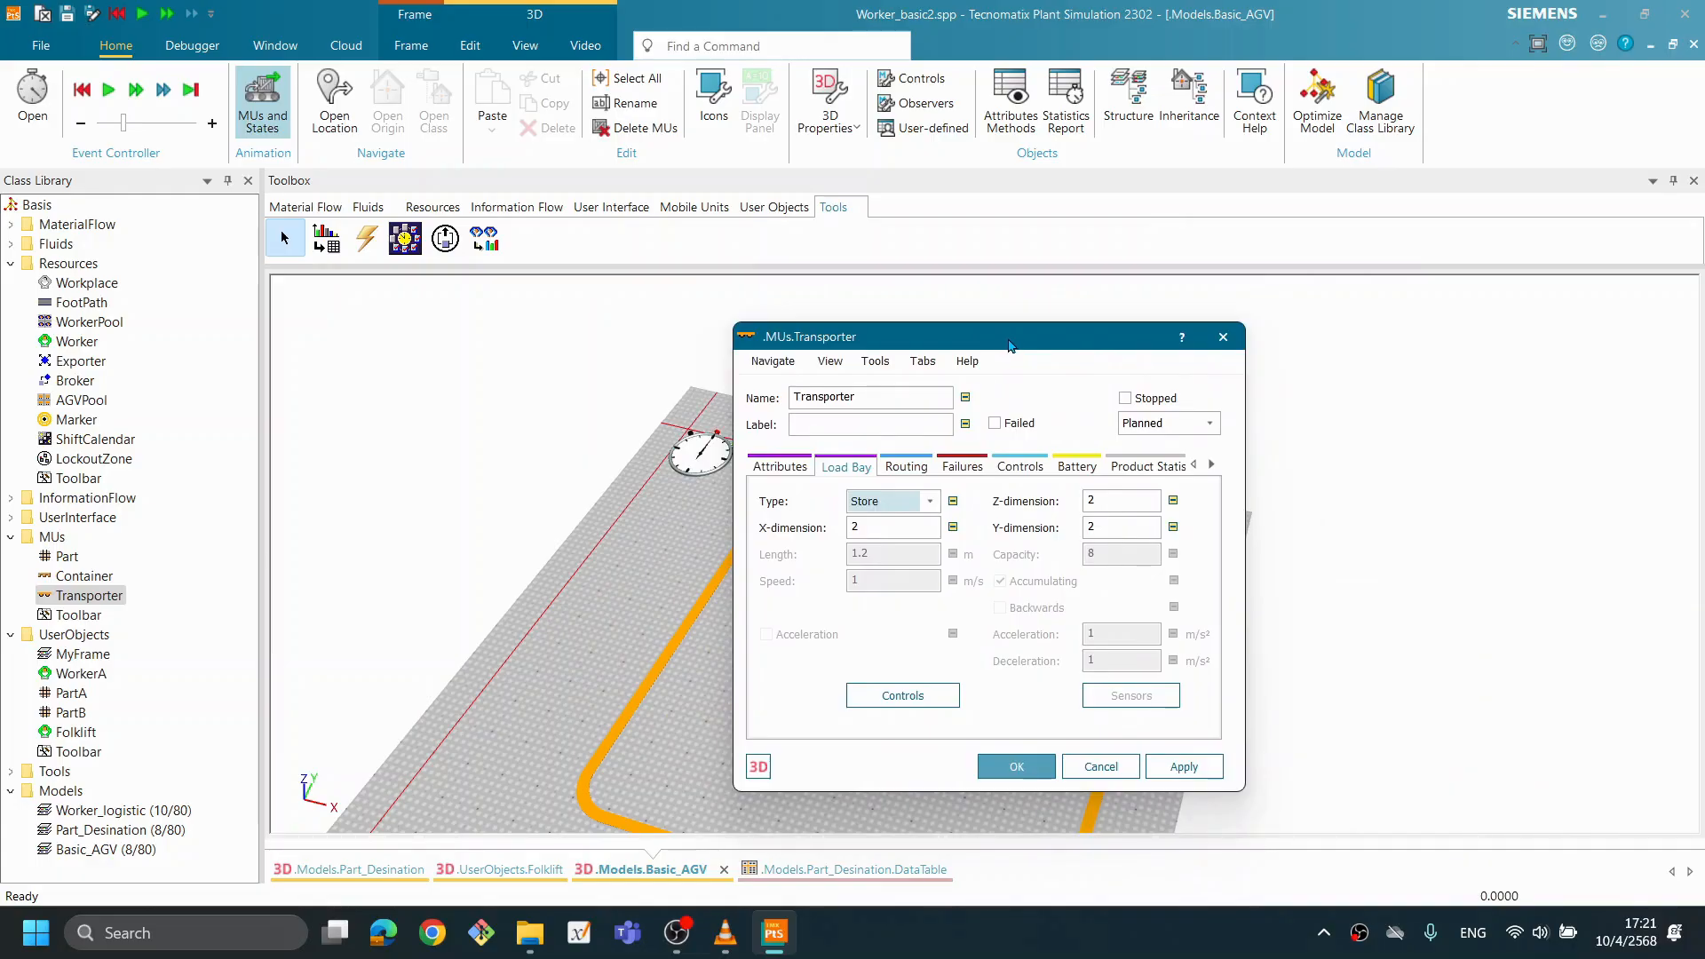
drag(1035, 348, 1366, 371)
mouse_move(971, 427)
mouse_down()
mouse_move(839, 408)
mouse_move(974, 423)
mouse_up()
drag(982, 501, 676, 461)
drag(672, 597, 711, 586)
scroll(698, 588, down, 1)
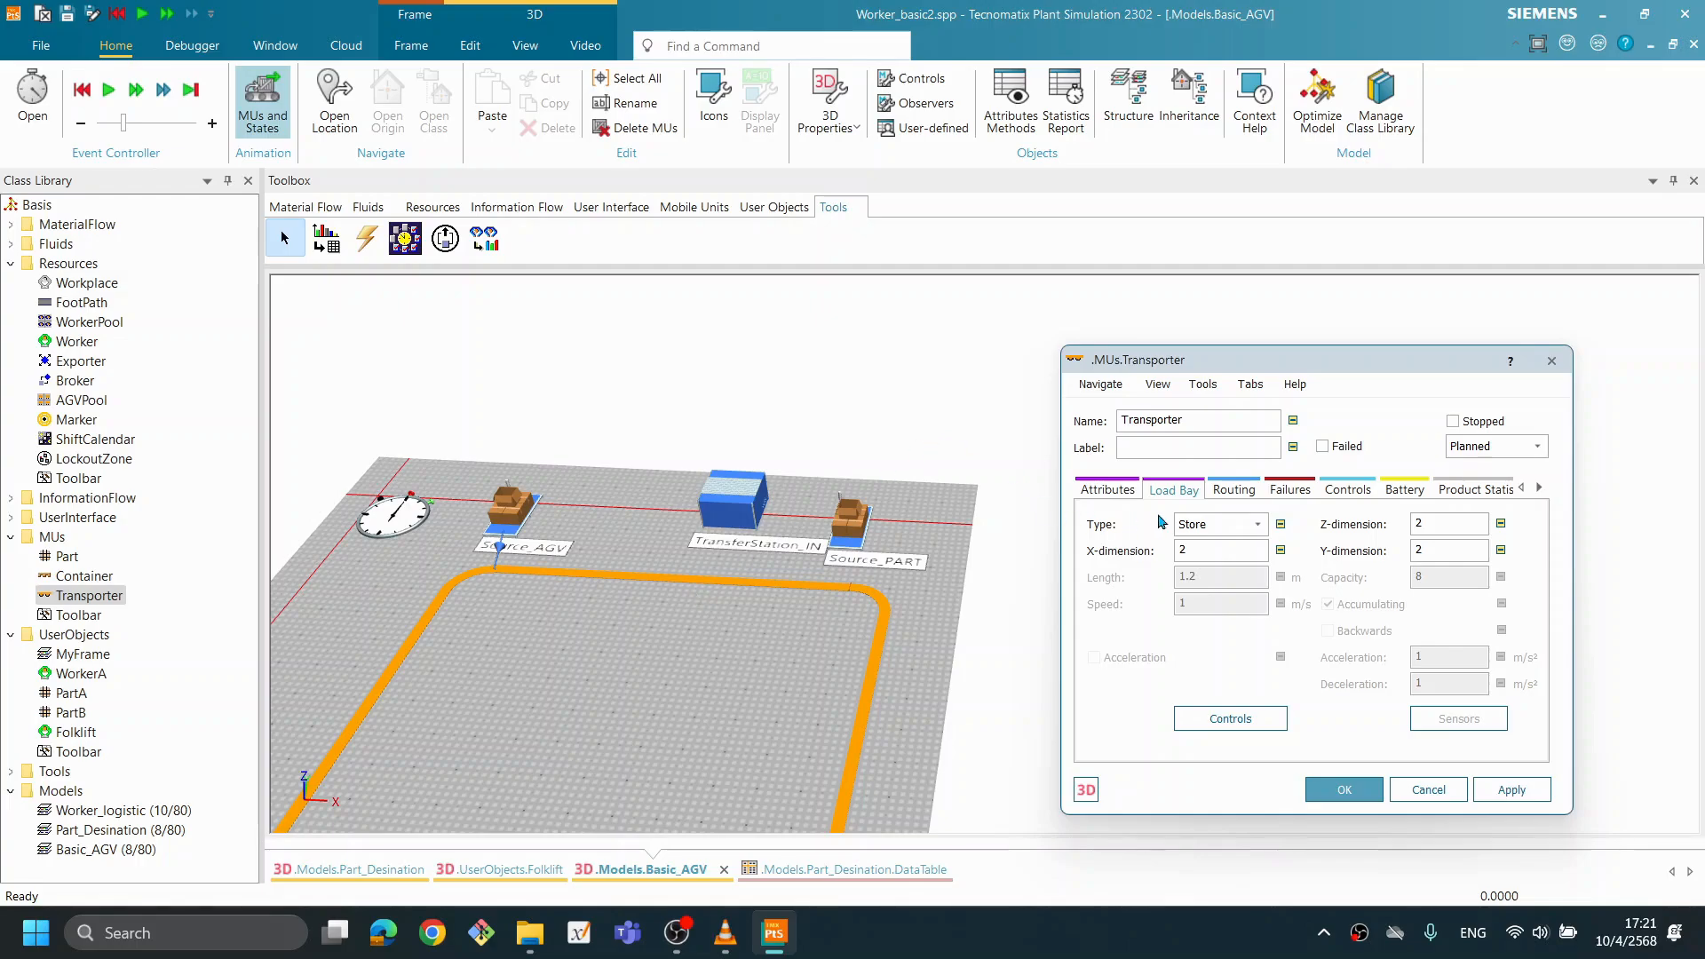
click(1199, 524)
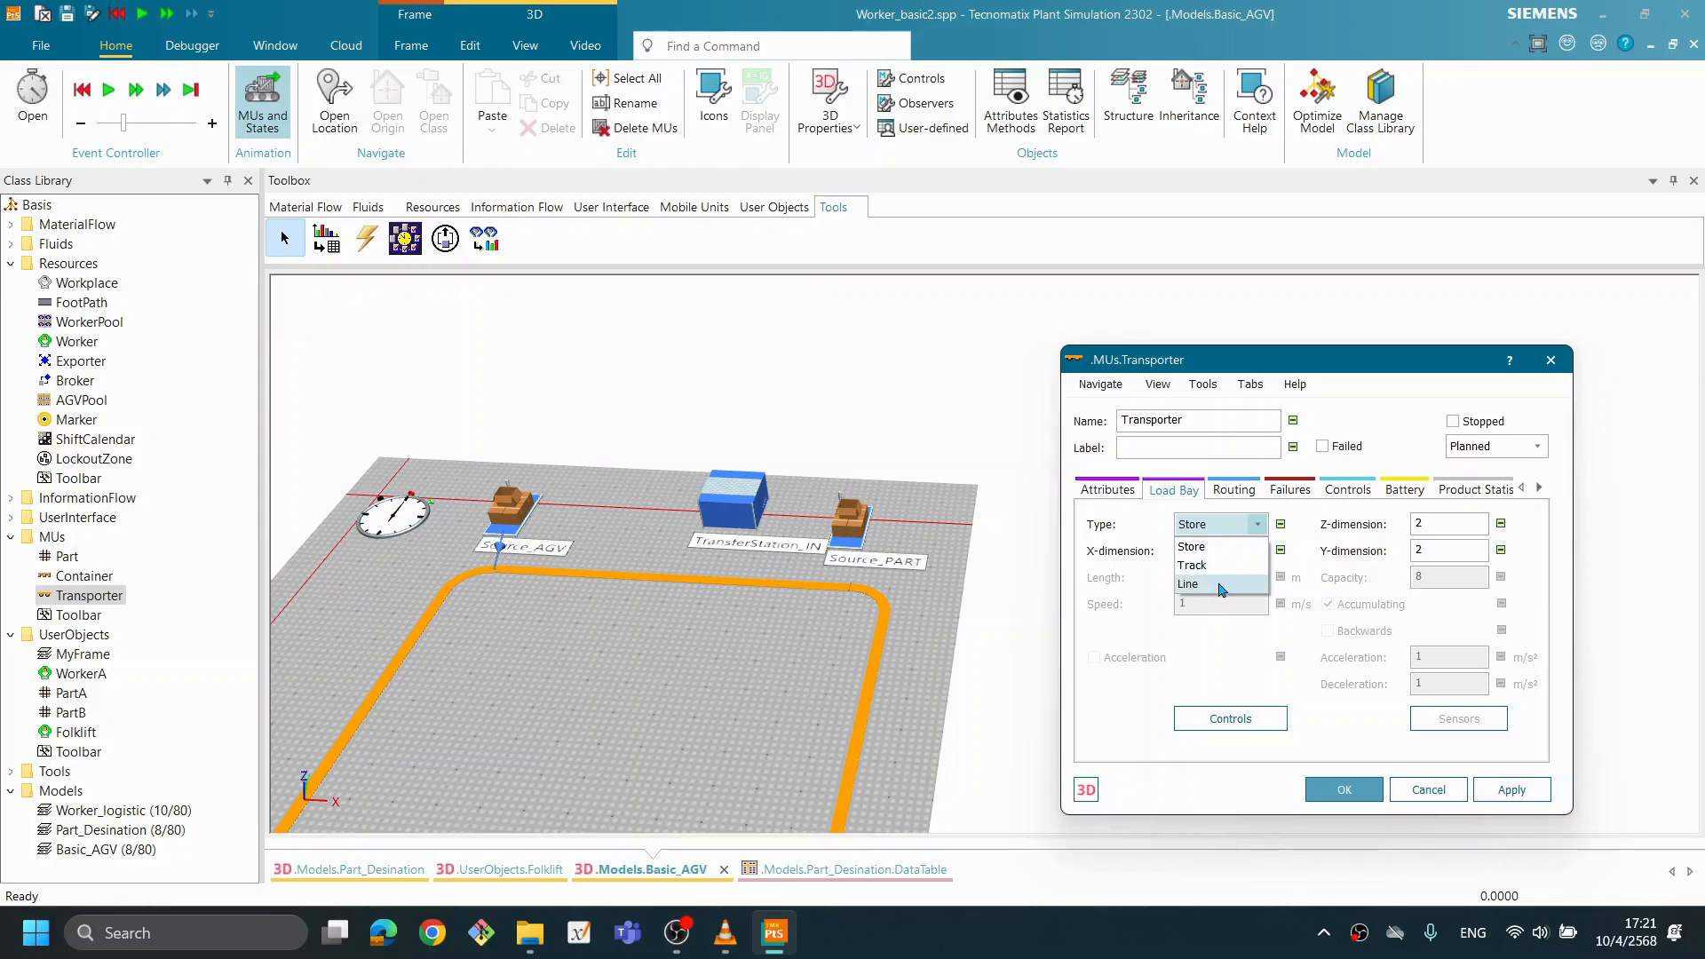
click(1146, 530)
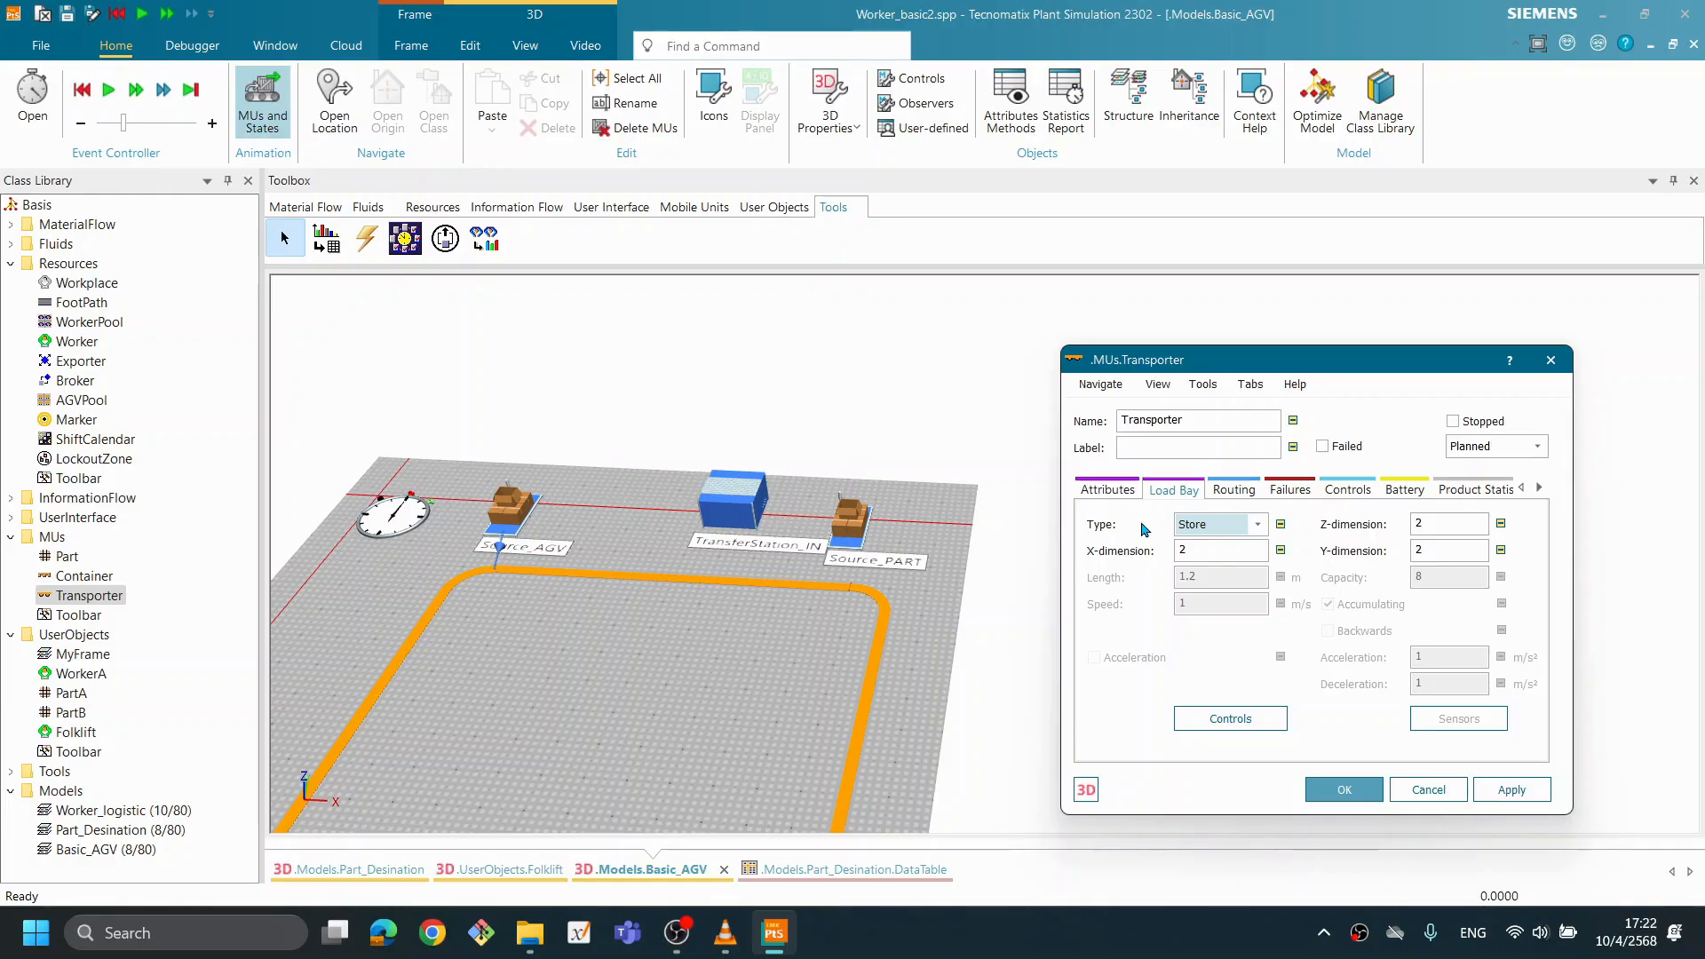
drag(1308, 366, 1261, 366)
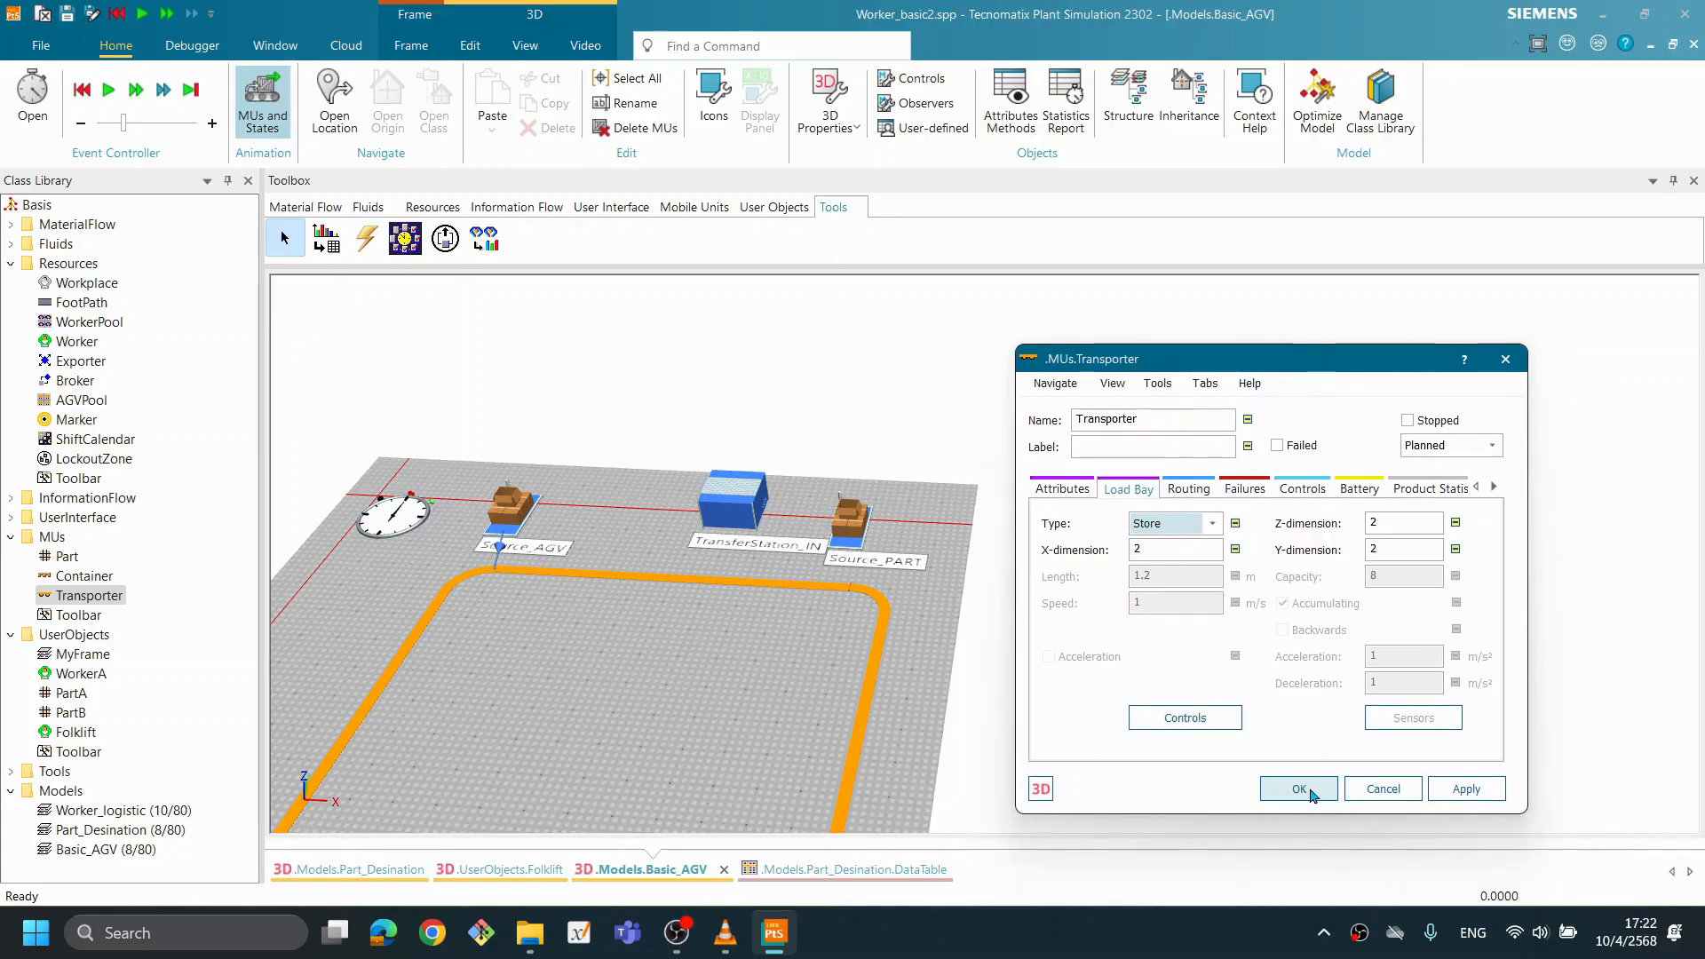
click(1313, 796)
- Start the Basic_AGV simulation with the track and both transfer stations in view
drag(1203, 715, 960, 641)
drag(1189, 529, 1386, 576)
drag(1379, 628, 1257, 616)
right_click(1055, 562)
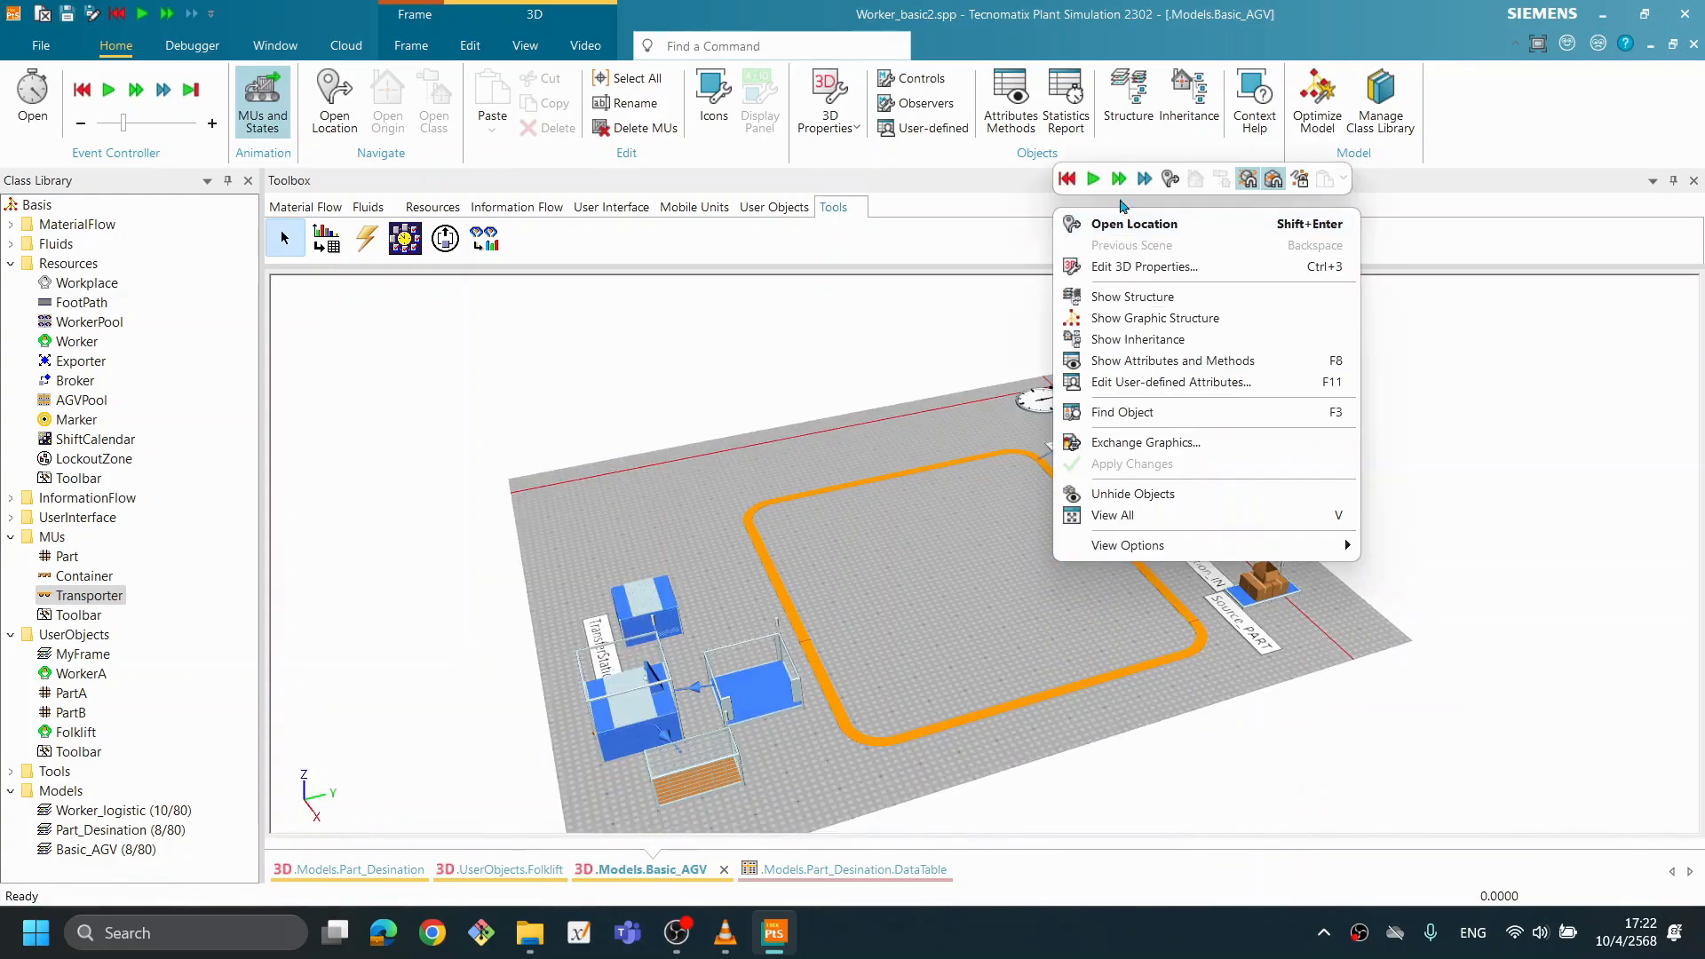
click(1093, 178)
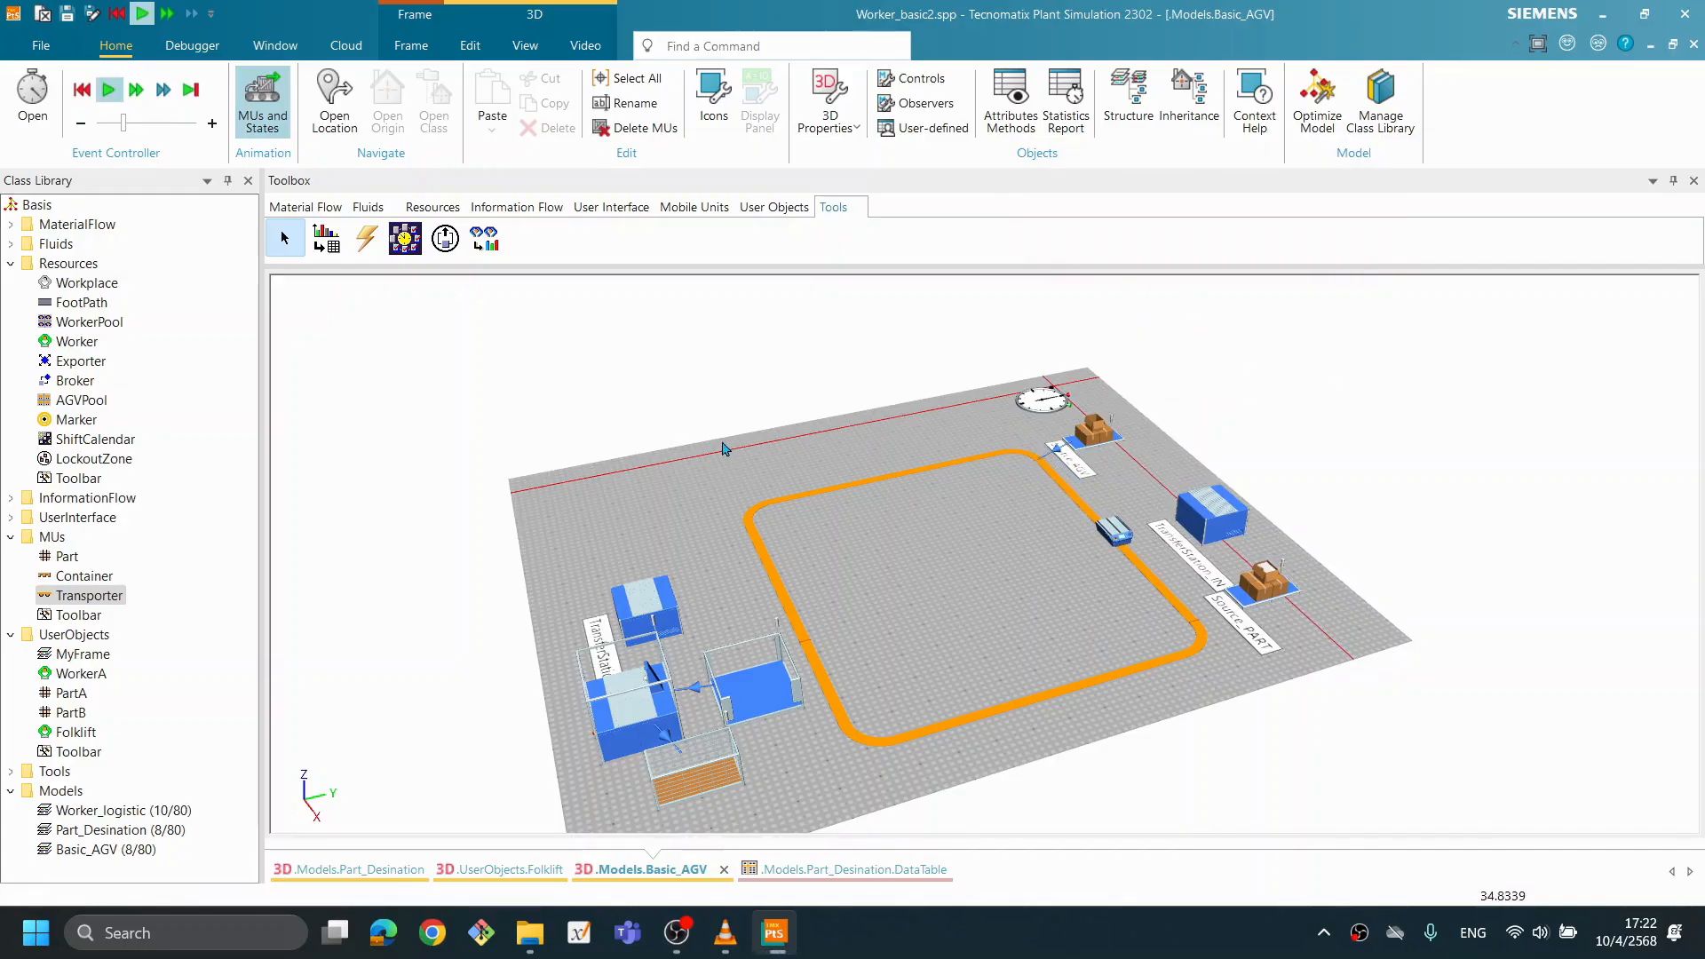
- Raise the simulation's real-time factor to 37, and reset the model after watching the Transporter reach the unloading station
double_click(1043, 400)
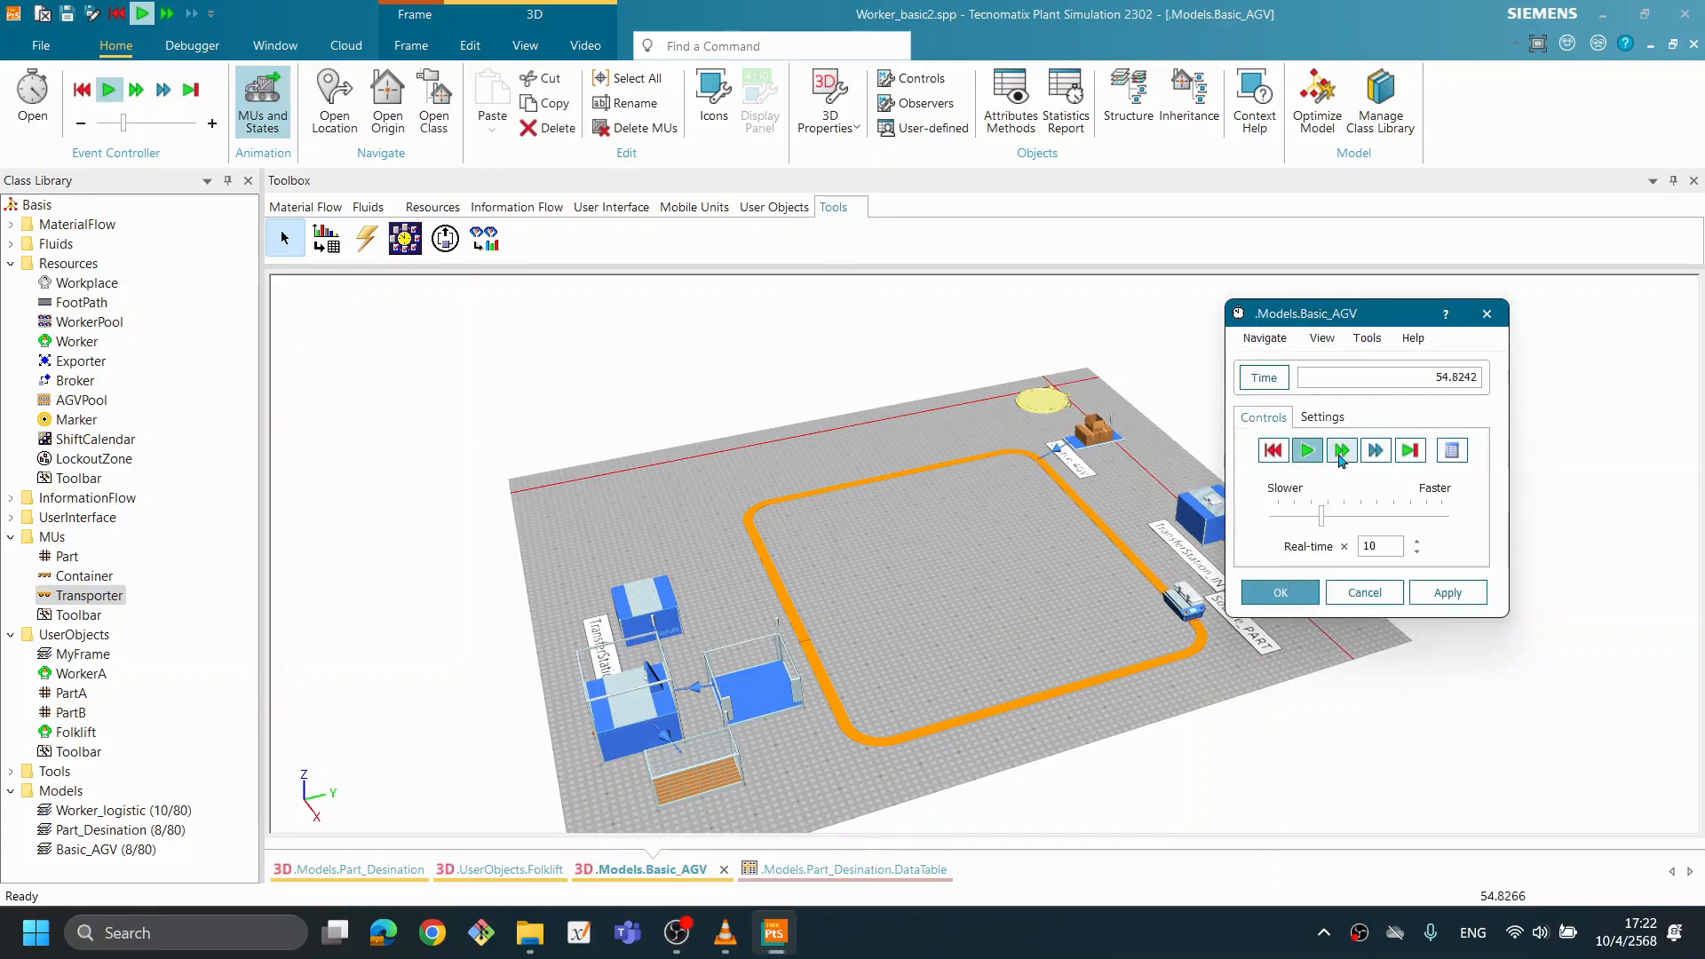
drag(1325, 518, 1342, 518)
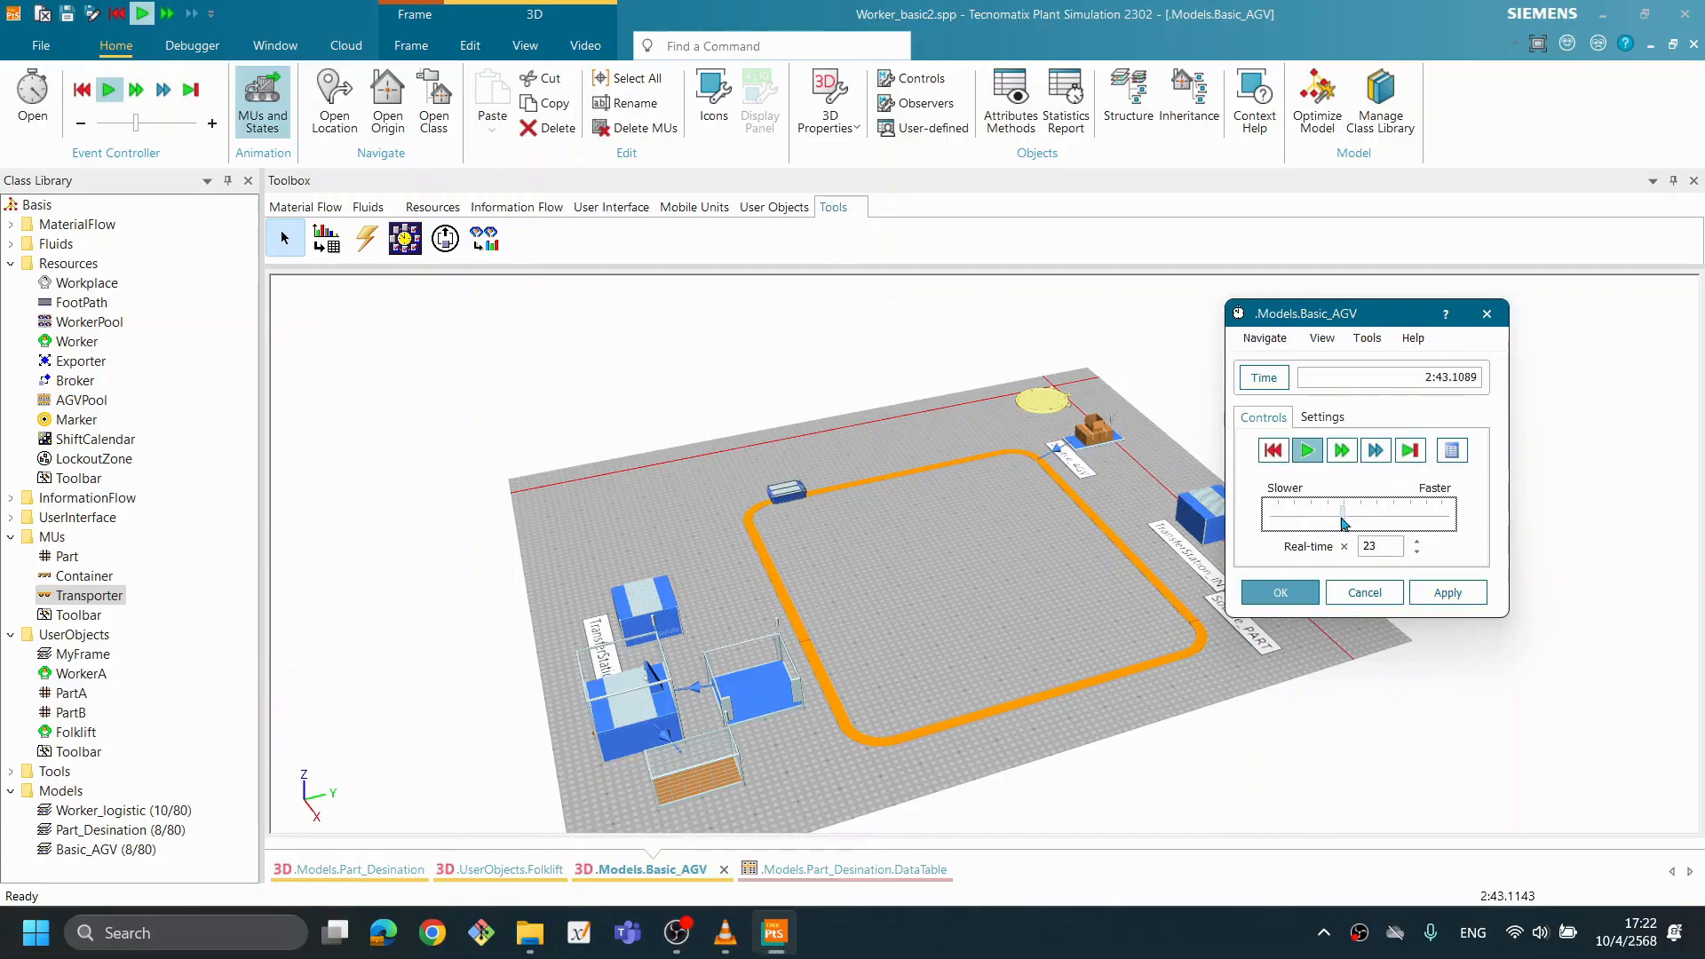
drag(1344, 522, 1369, 523)
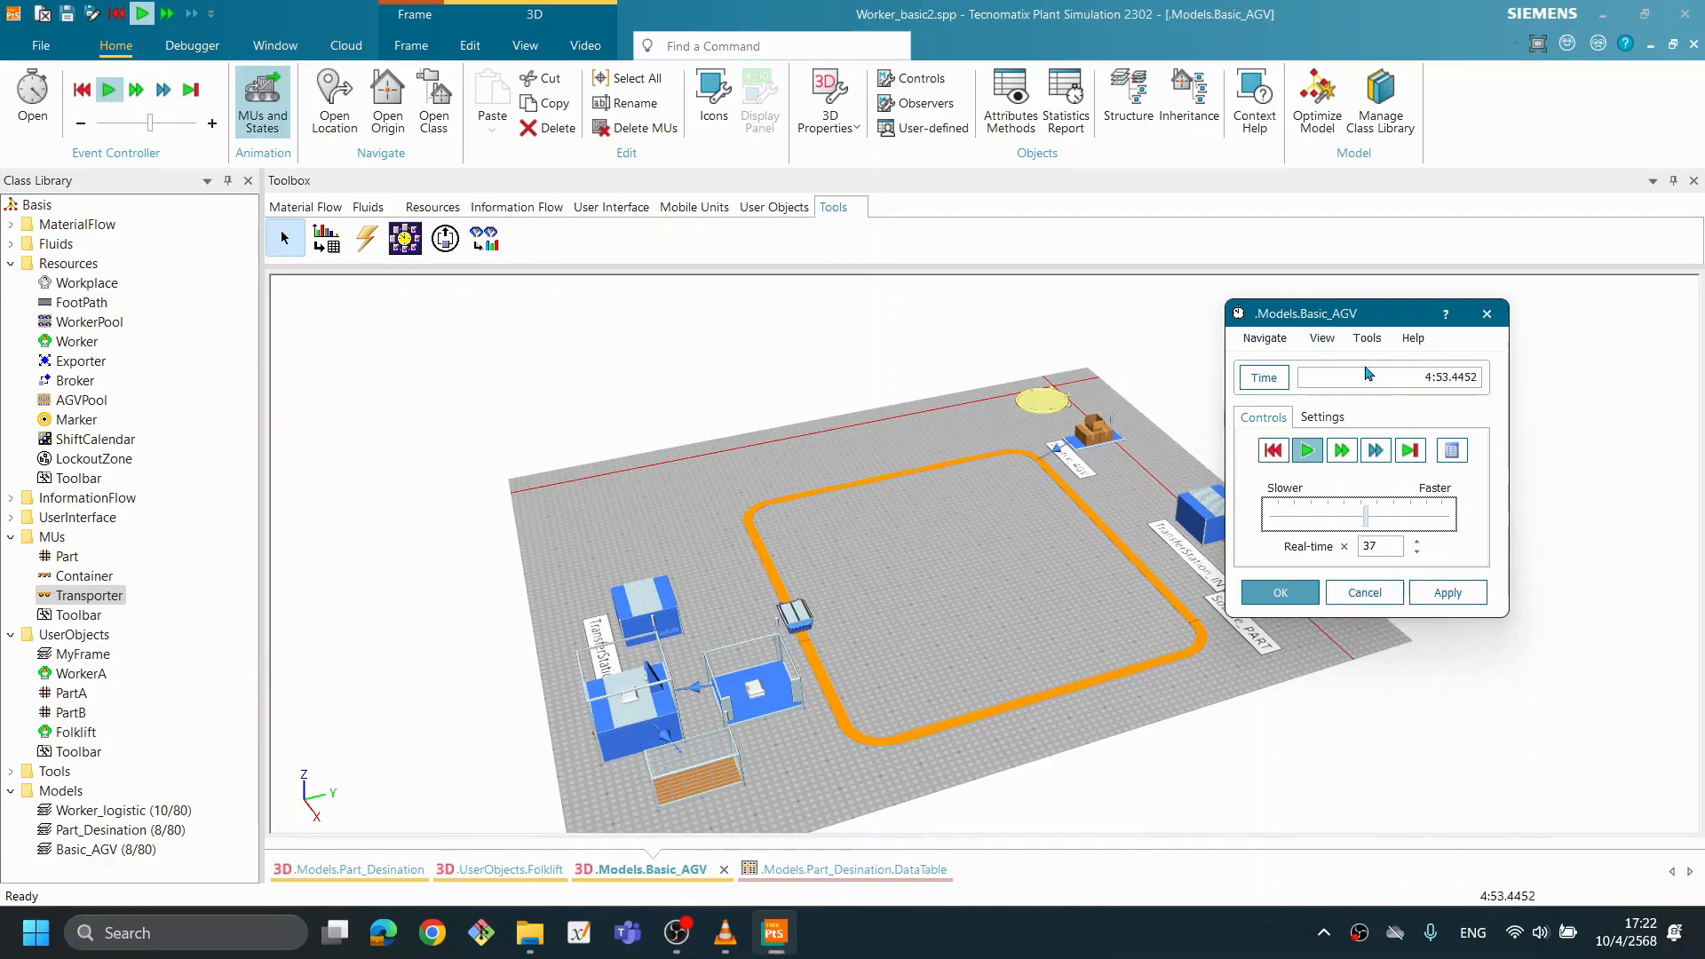
drag(1332, 313, 1430, 297)
scroll(1114, 648, up, 3)
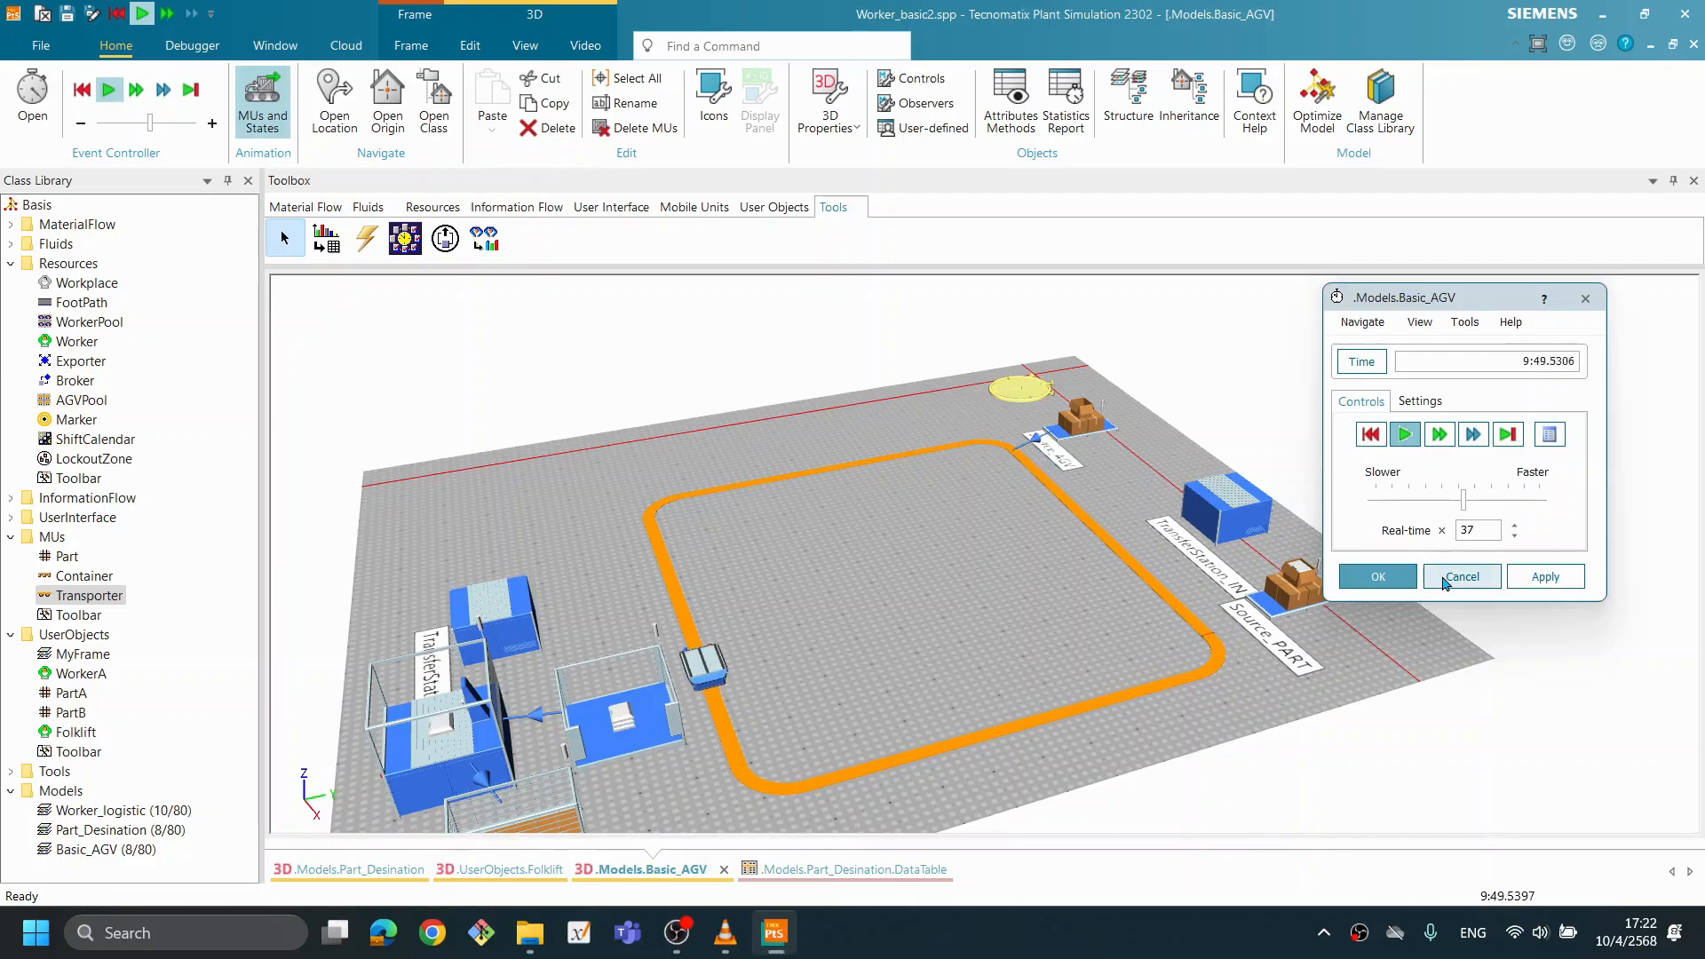
click(1371, 434)
click(1385, 575)
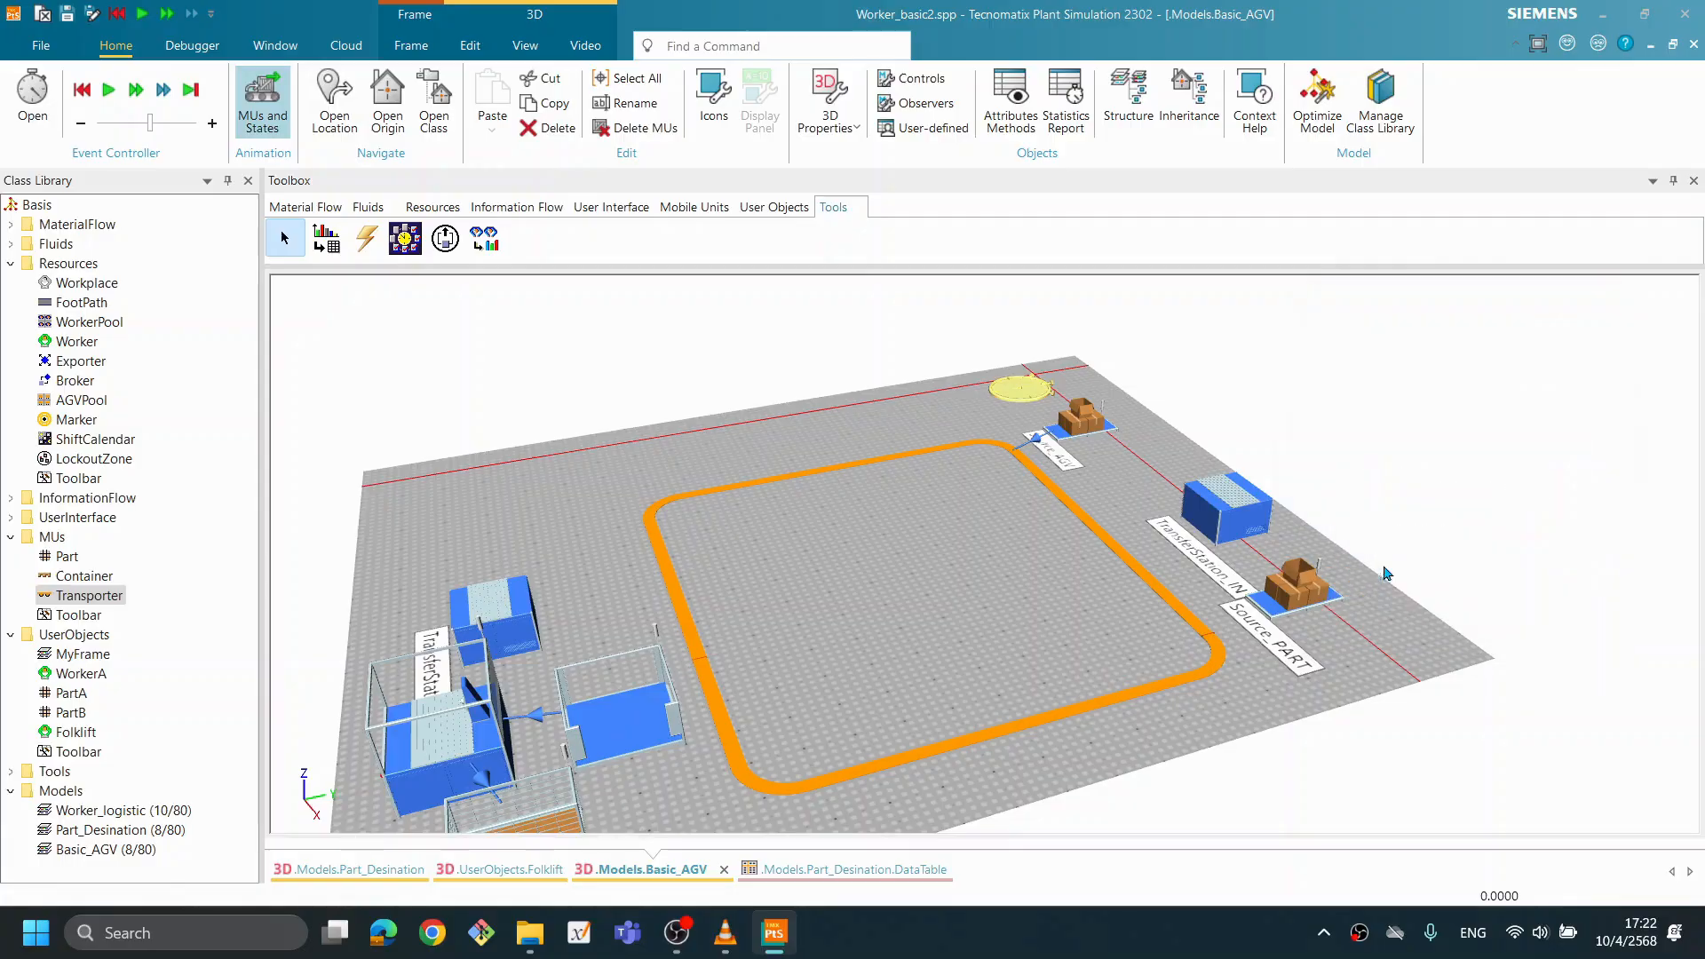
- Place three Chart objects in a row on the free floor beside the Buffer
click(1219, 954)
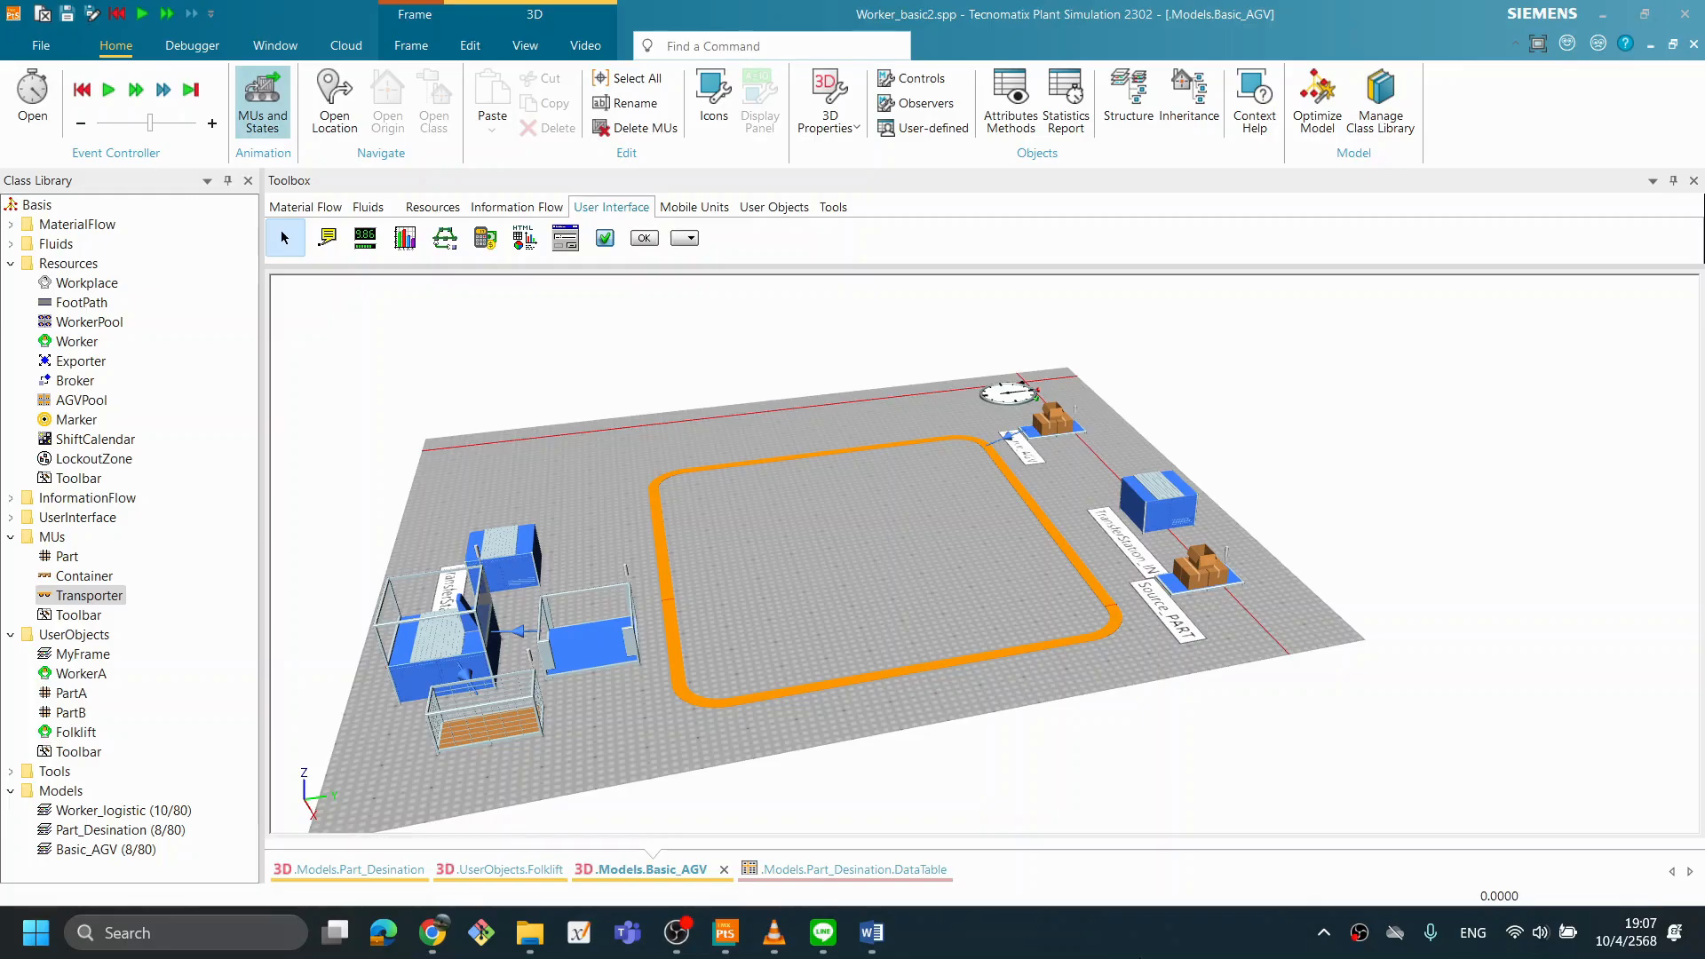
drag(759, 679, 884, 714)
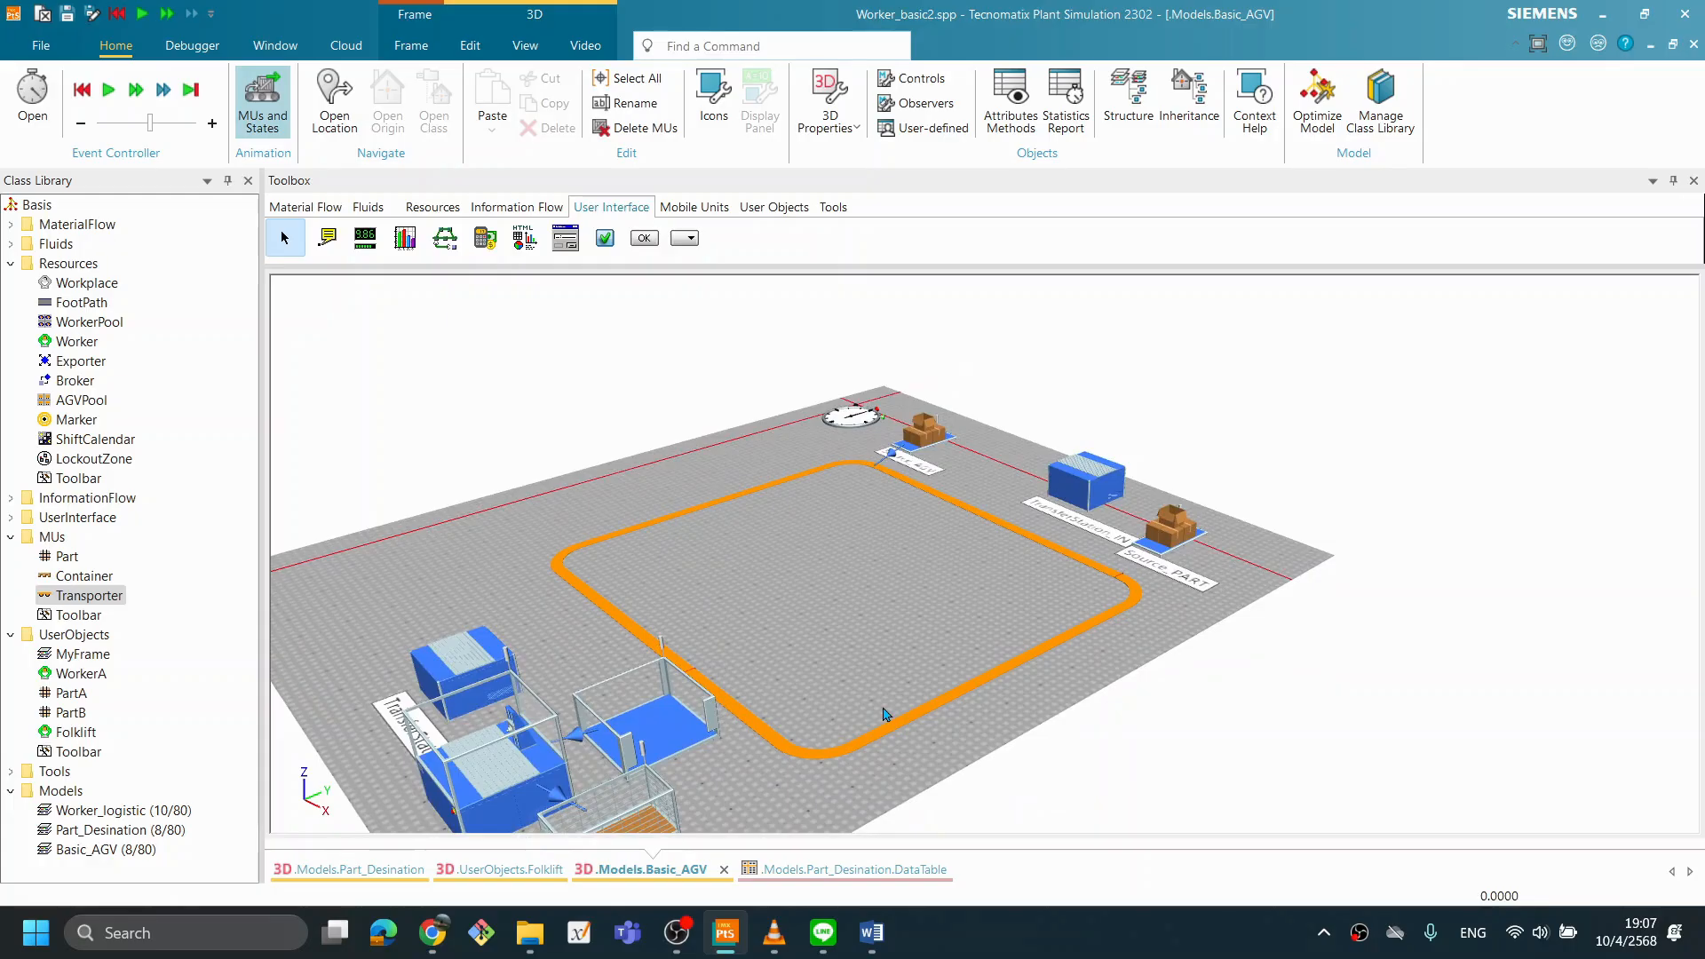
drag(933, 592, 864, 631)
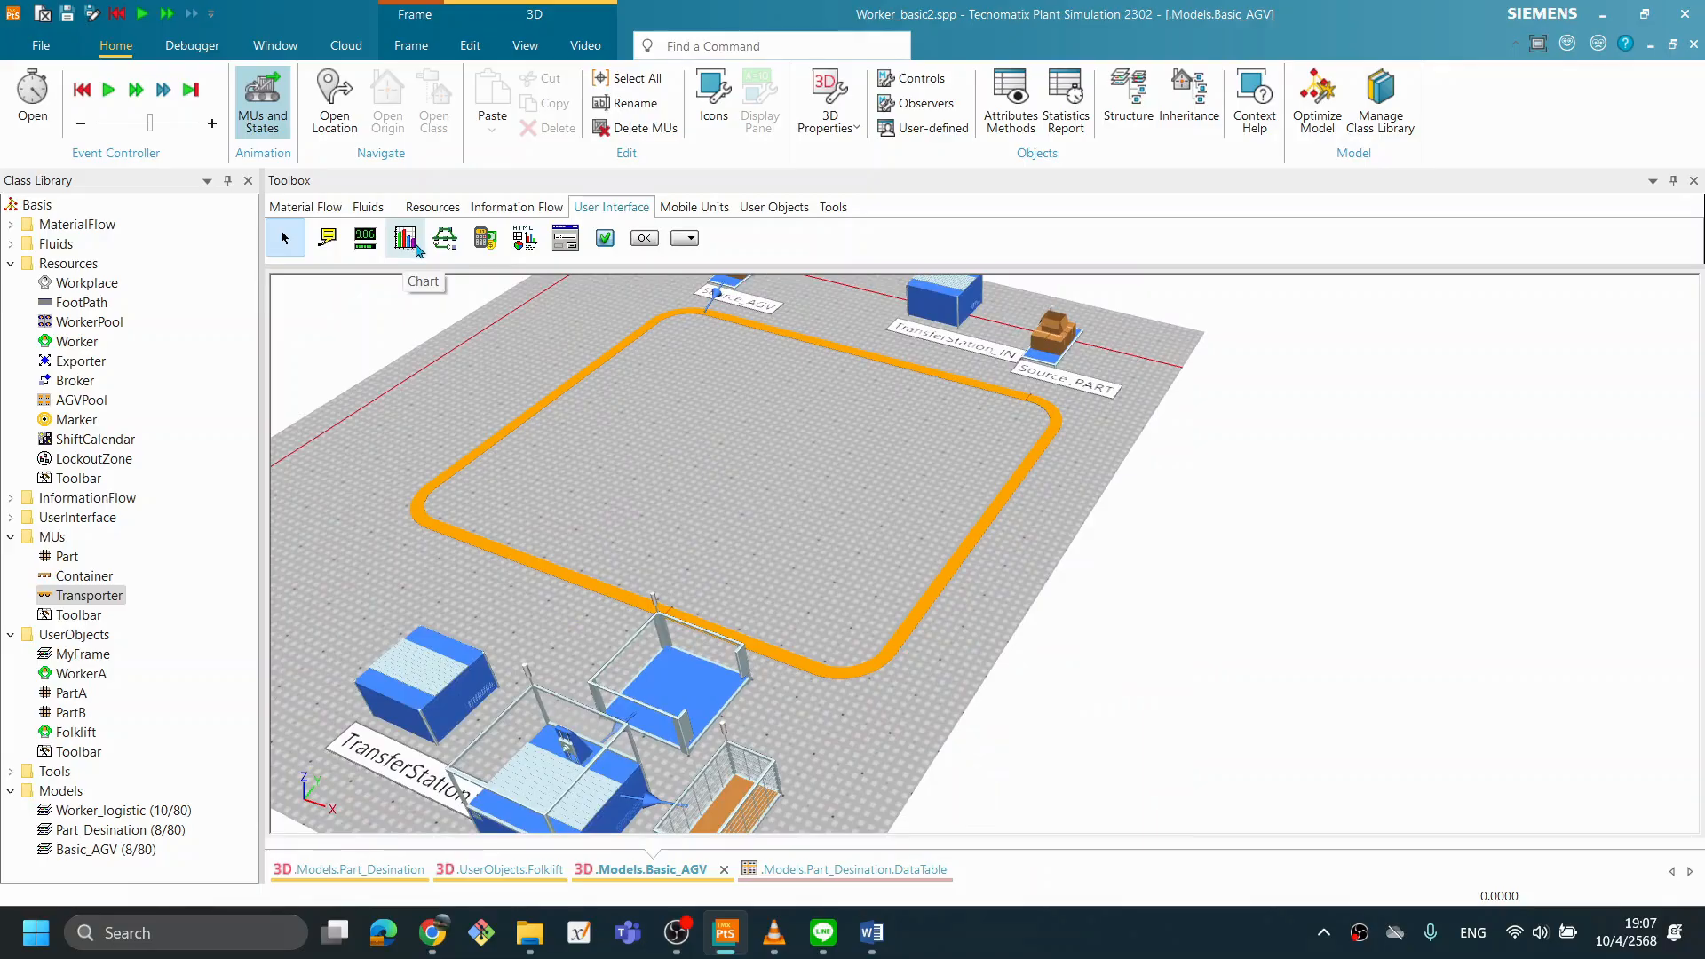
drag(409, 249, 955, 715)
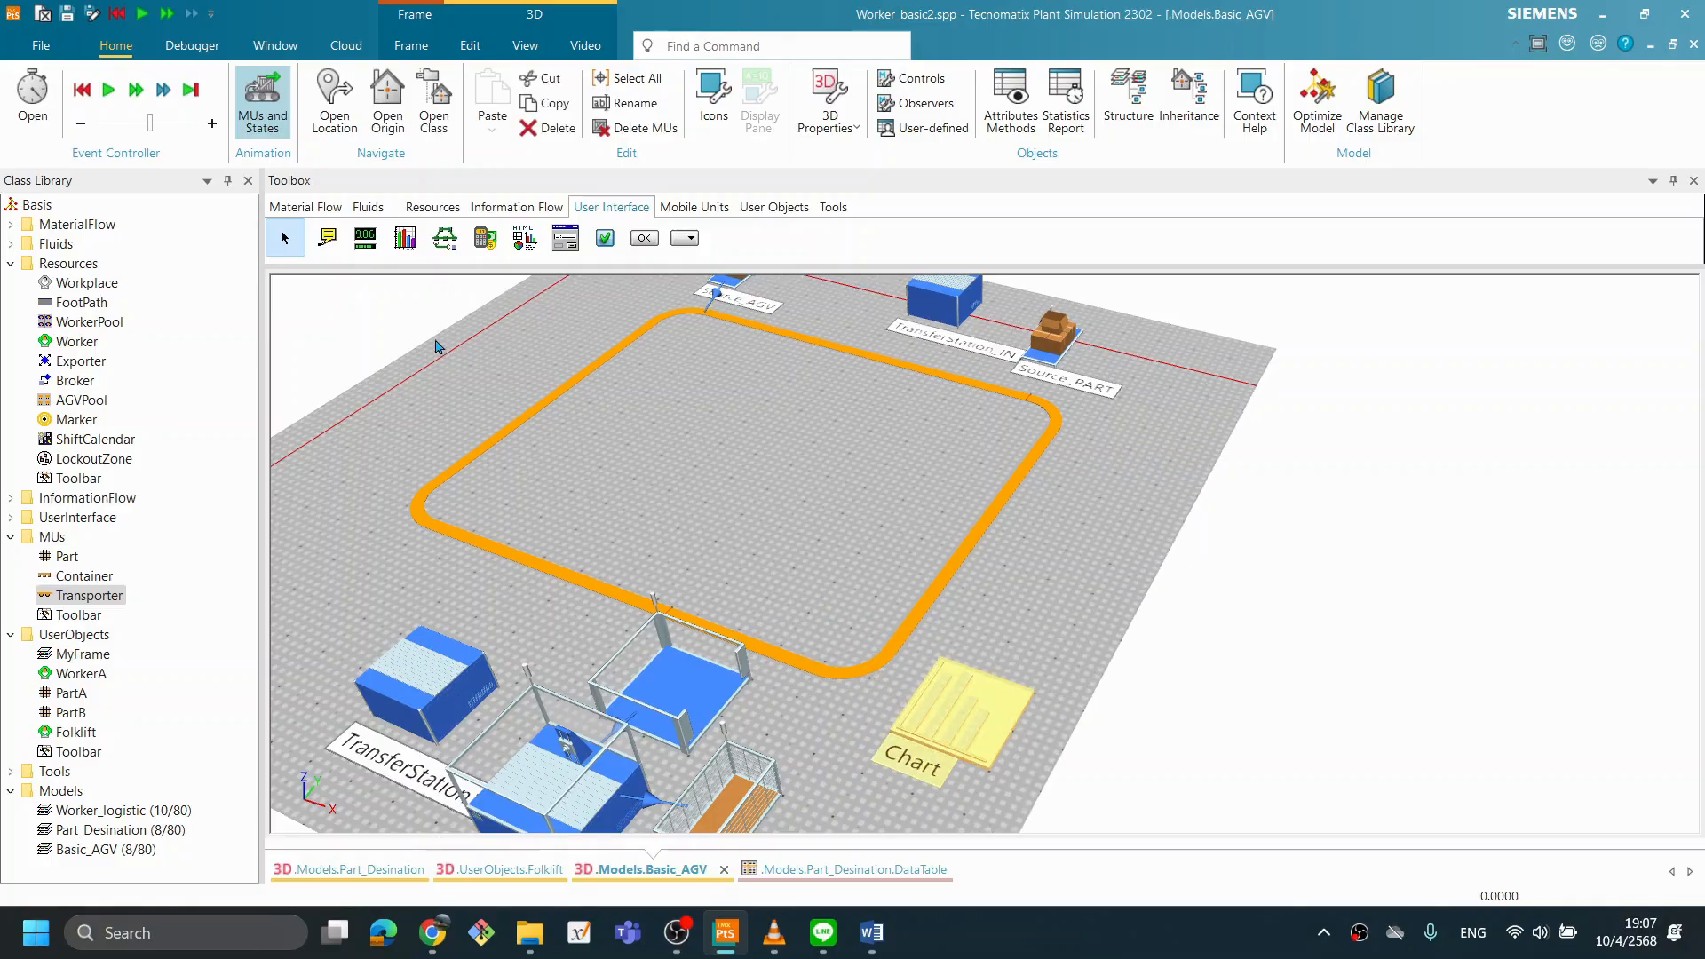
drag(409, 246, 1145, 782)
scroll(1250, 744, down, 3)
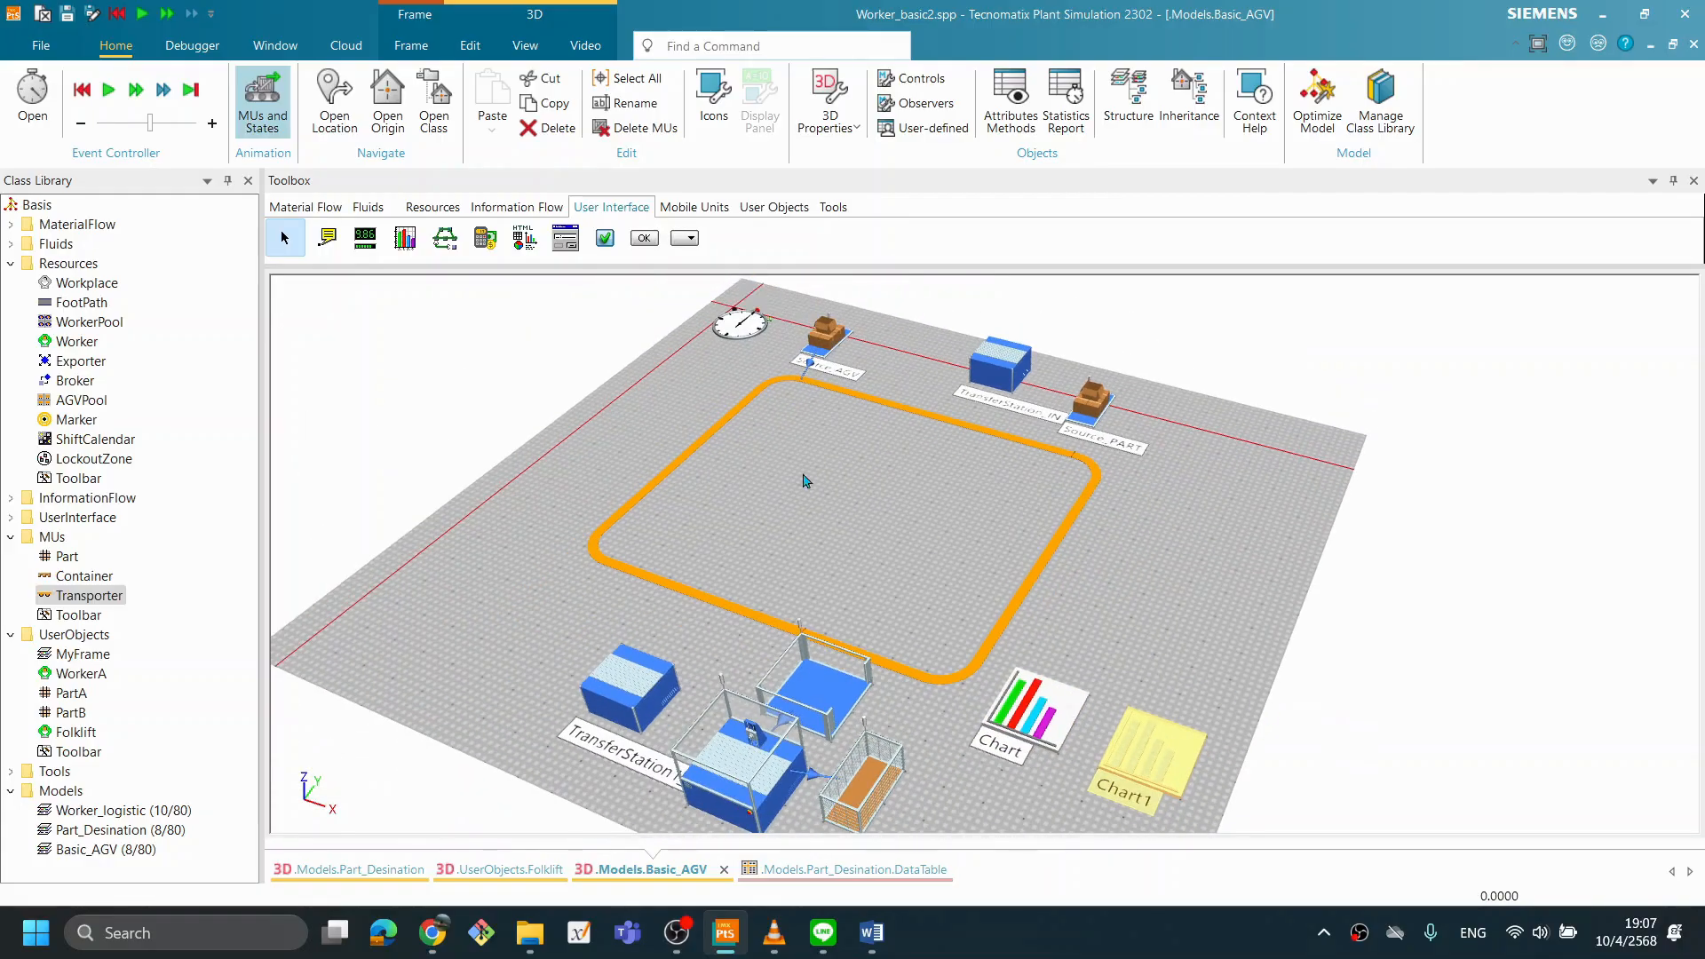
drag(404, 240, 1294, 795)
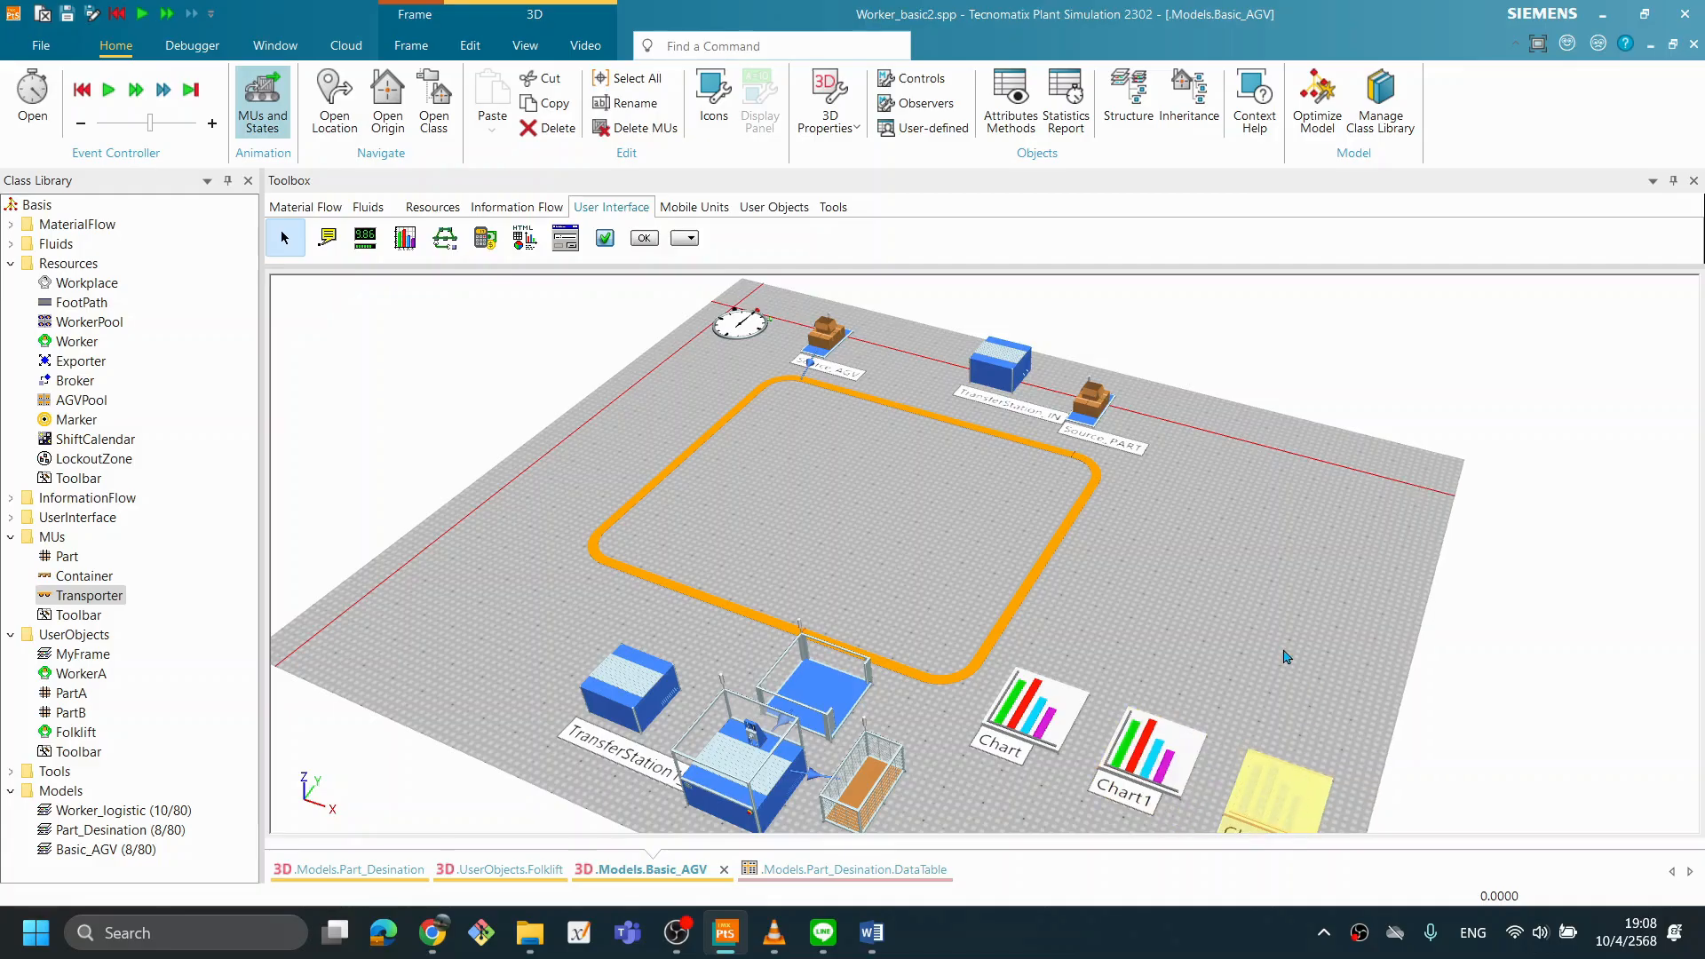
scroll(1287, 657, down, 3)
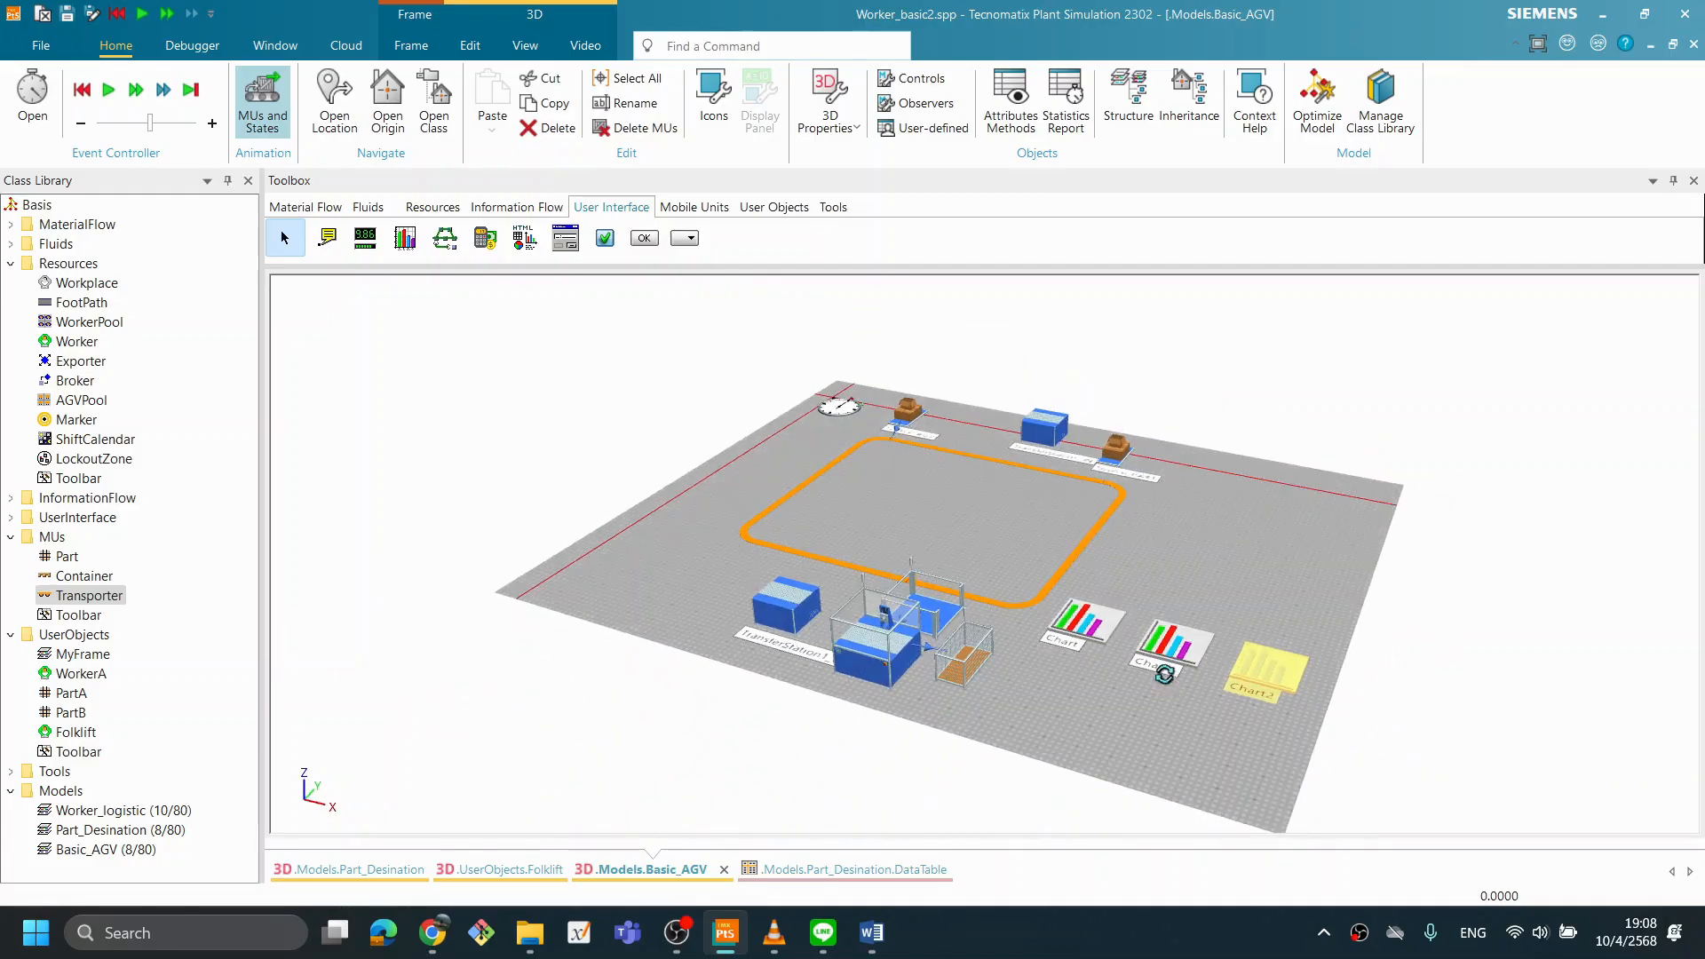
scroll(1146, 708, up, 4)
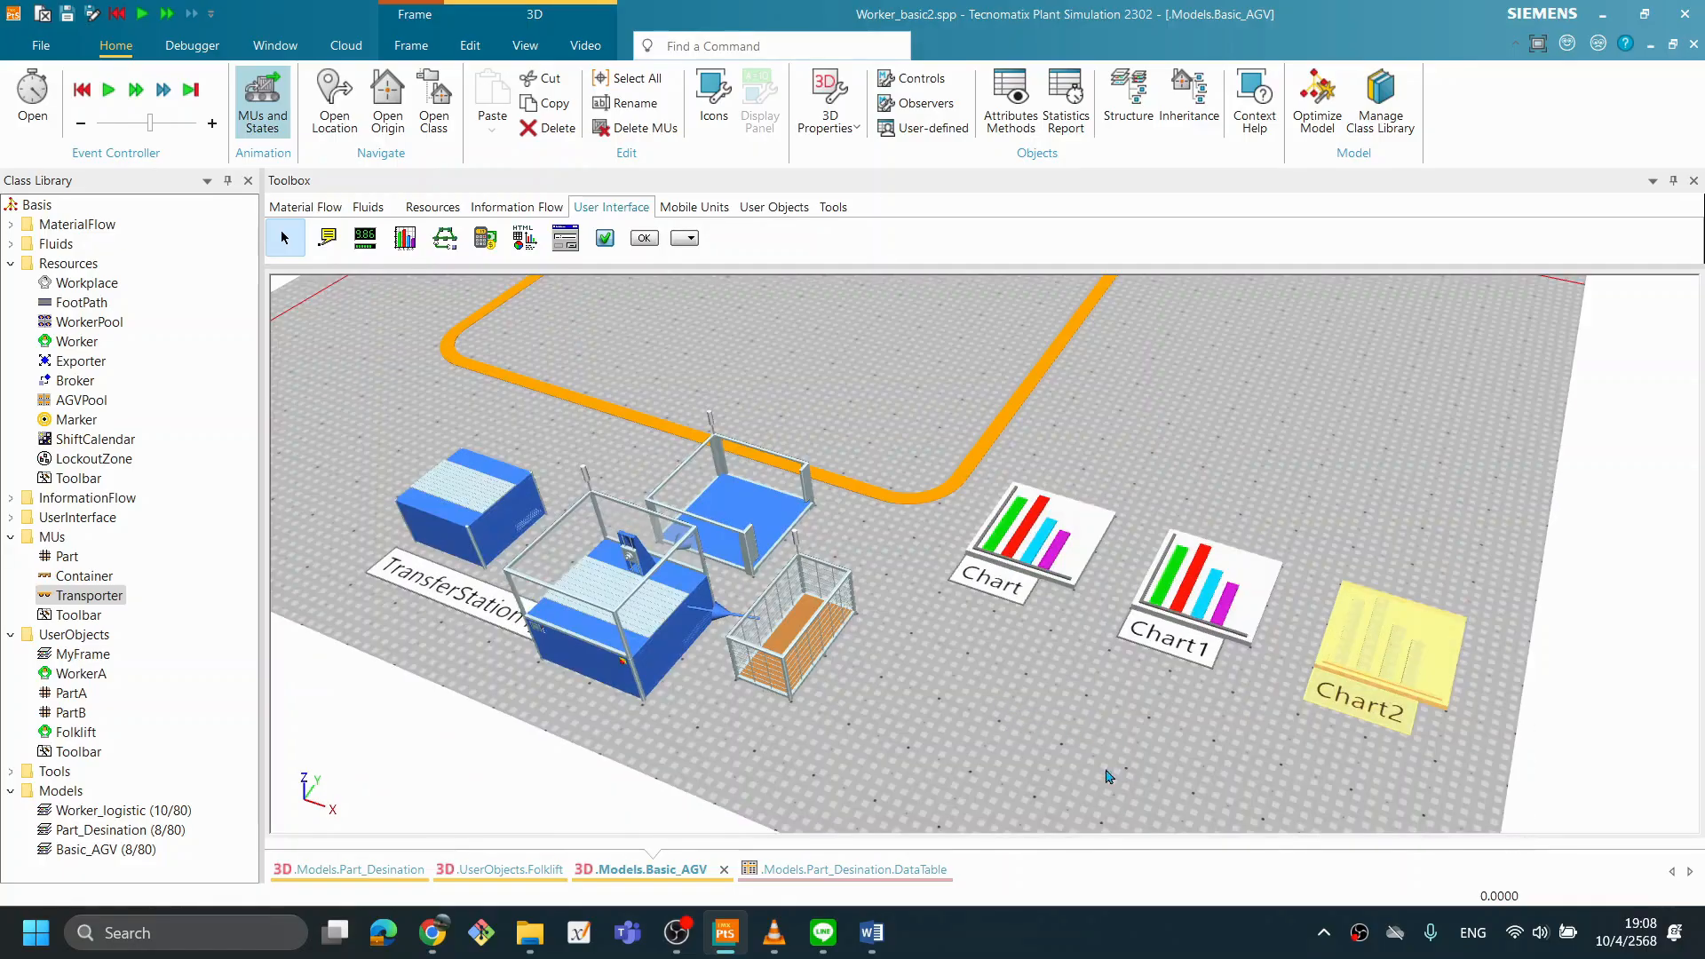
- Set TransferStation_IN to load/unload all blocks in its advanced attributes
drag(1089, 460, 1033, 510)
drag(975, 646, 1000, 626)
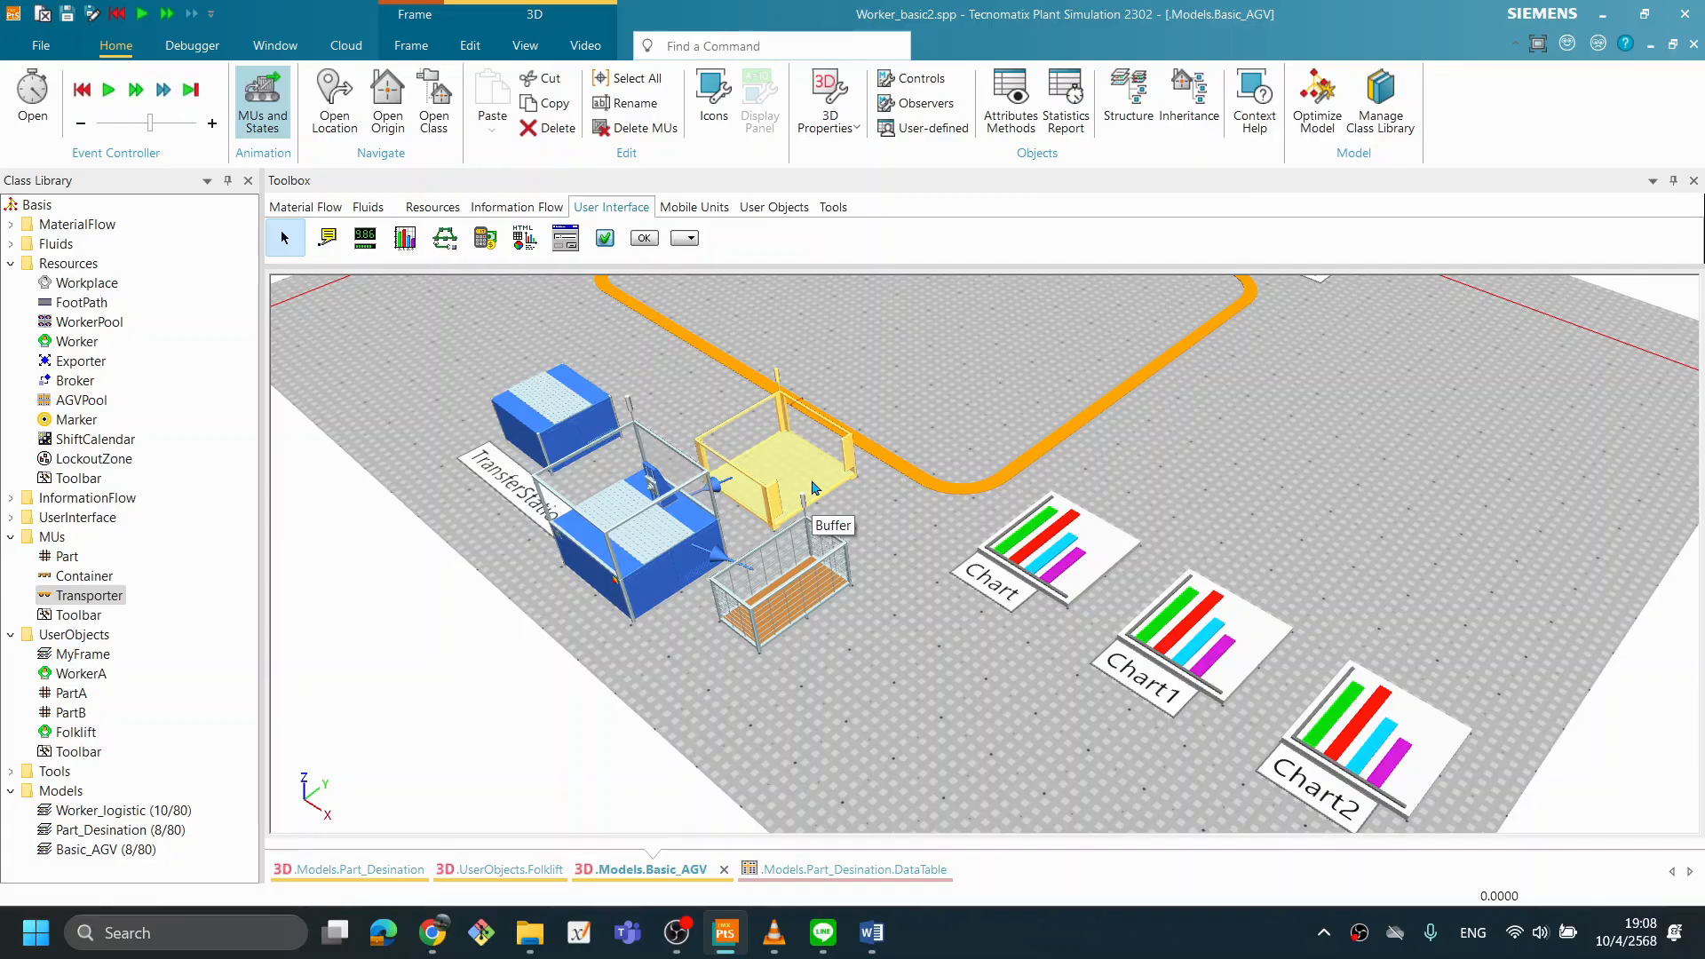
mouse_move(869, 558)
mouse_down()
mouse_move(887, 529)
mouse_move(872, 545)
mouse_up()
drag(964, 474, 1044, 682)
double_click(915, 391)
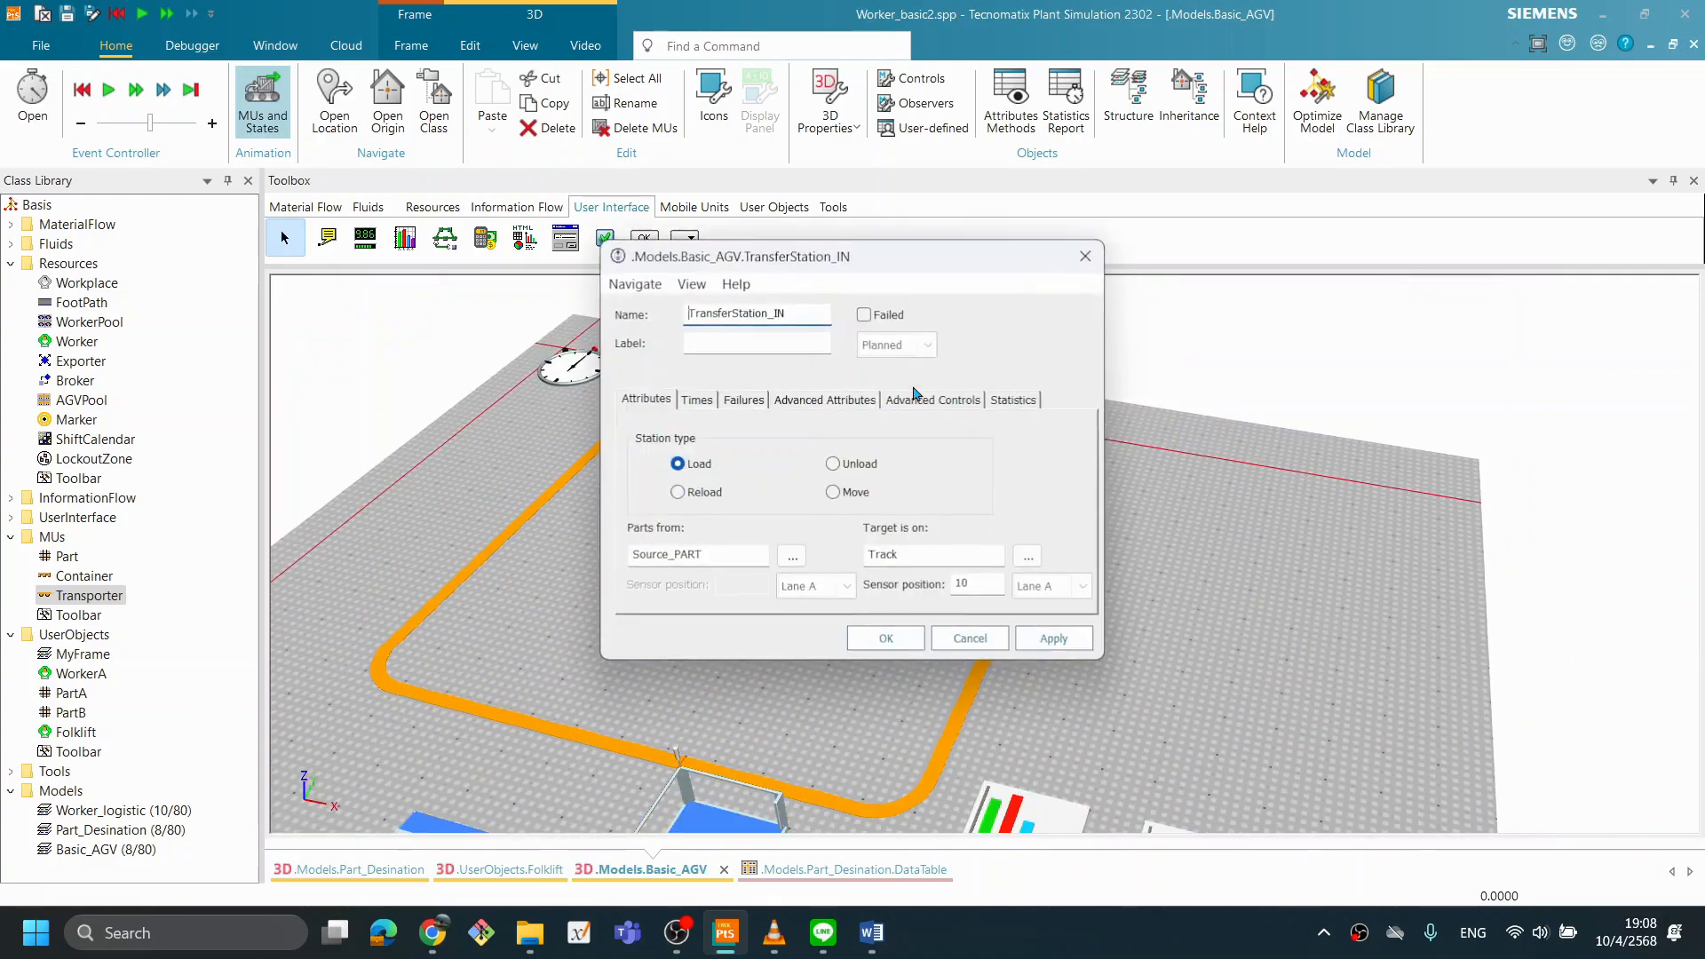
click(850, 399)
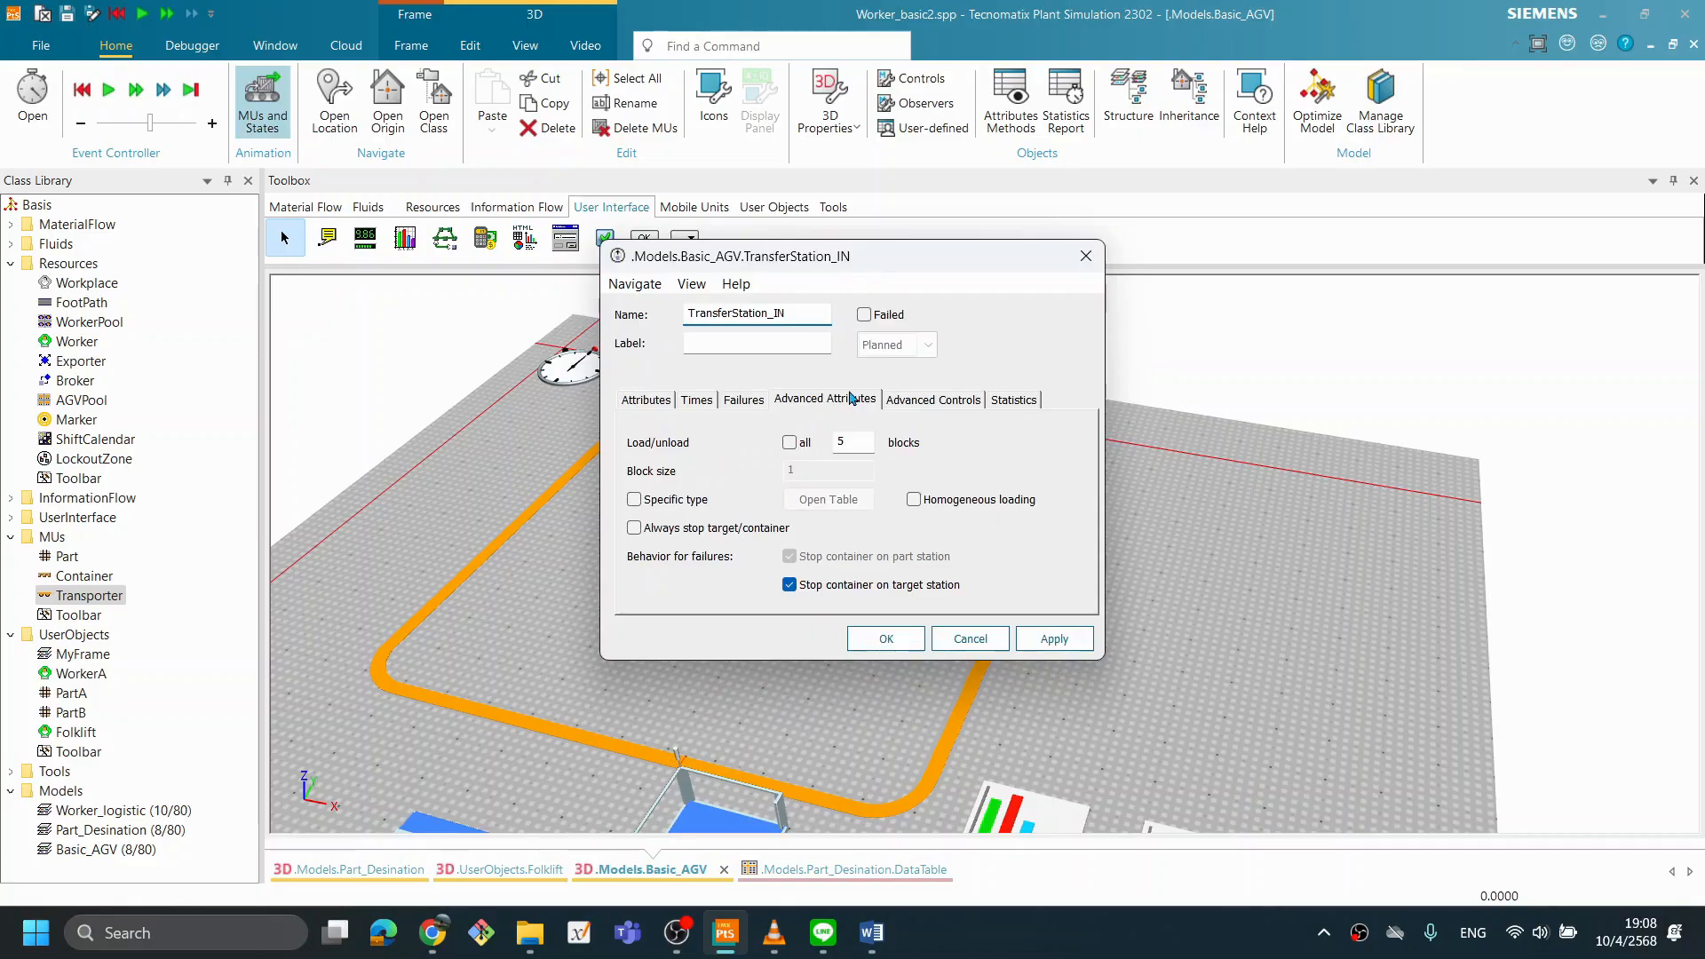
click(790, 442)
click(885, 639)
- Examine the first Chart's data source and mode settings, and close them without changes
drag(1064, 611, 1116, 623)
drag(896, 605, 913, 612)
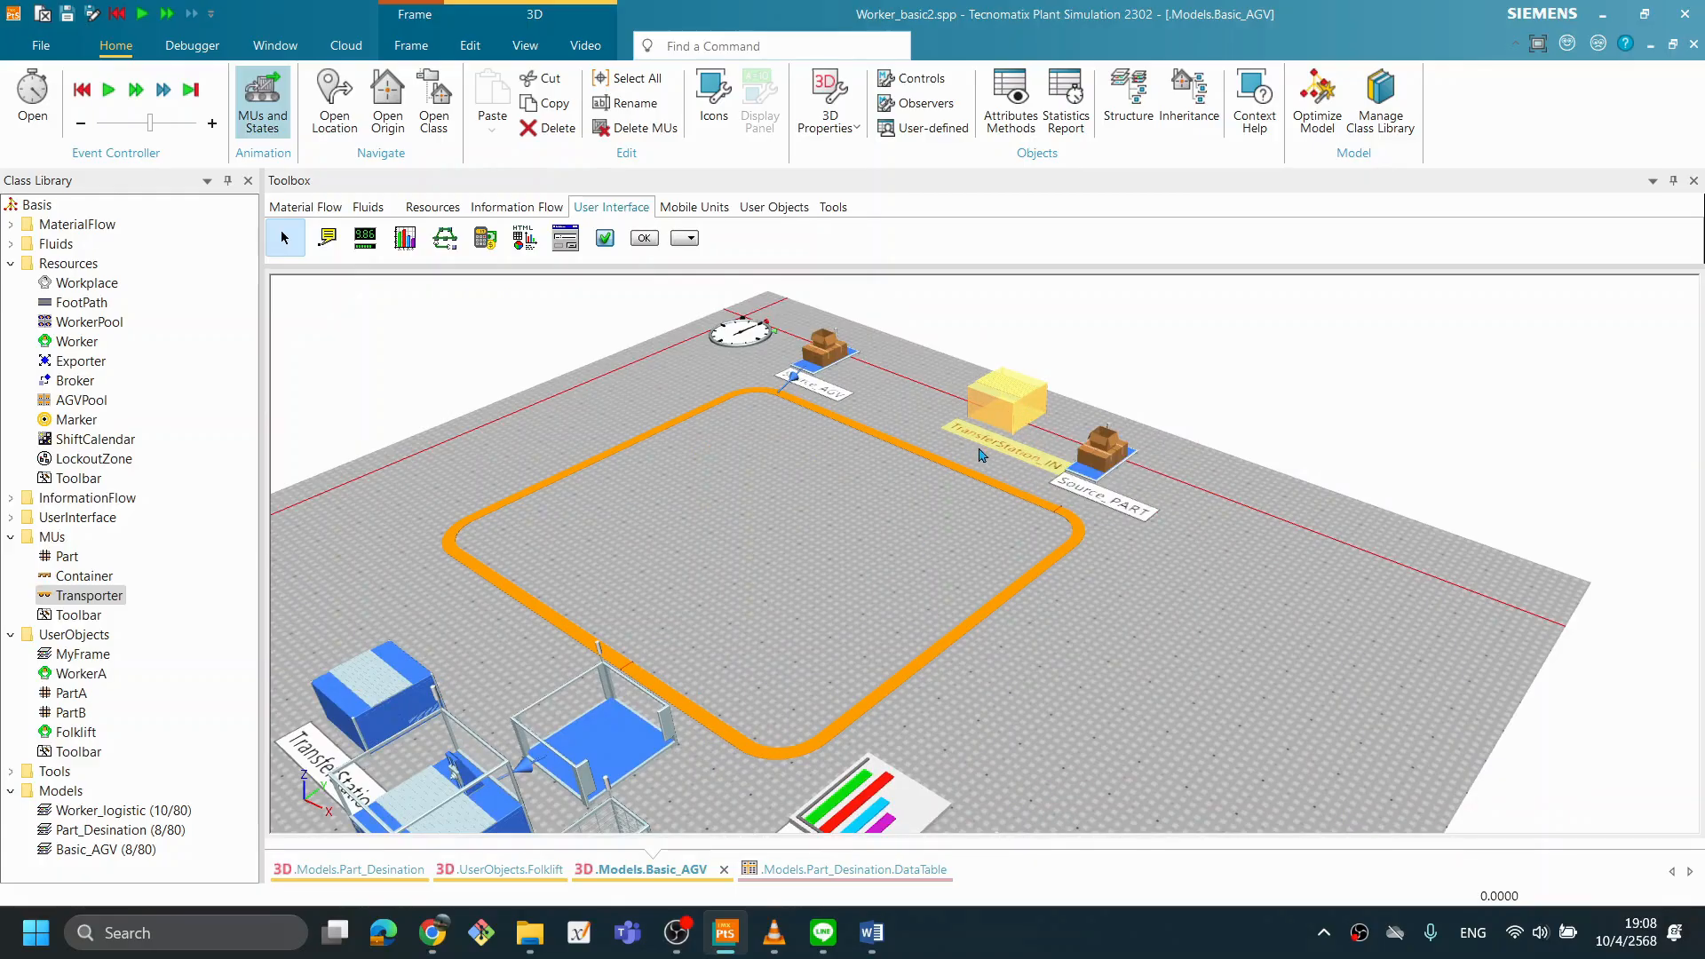
drag(1026, 742, 991, 689)
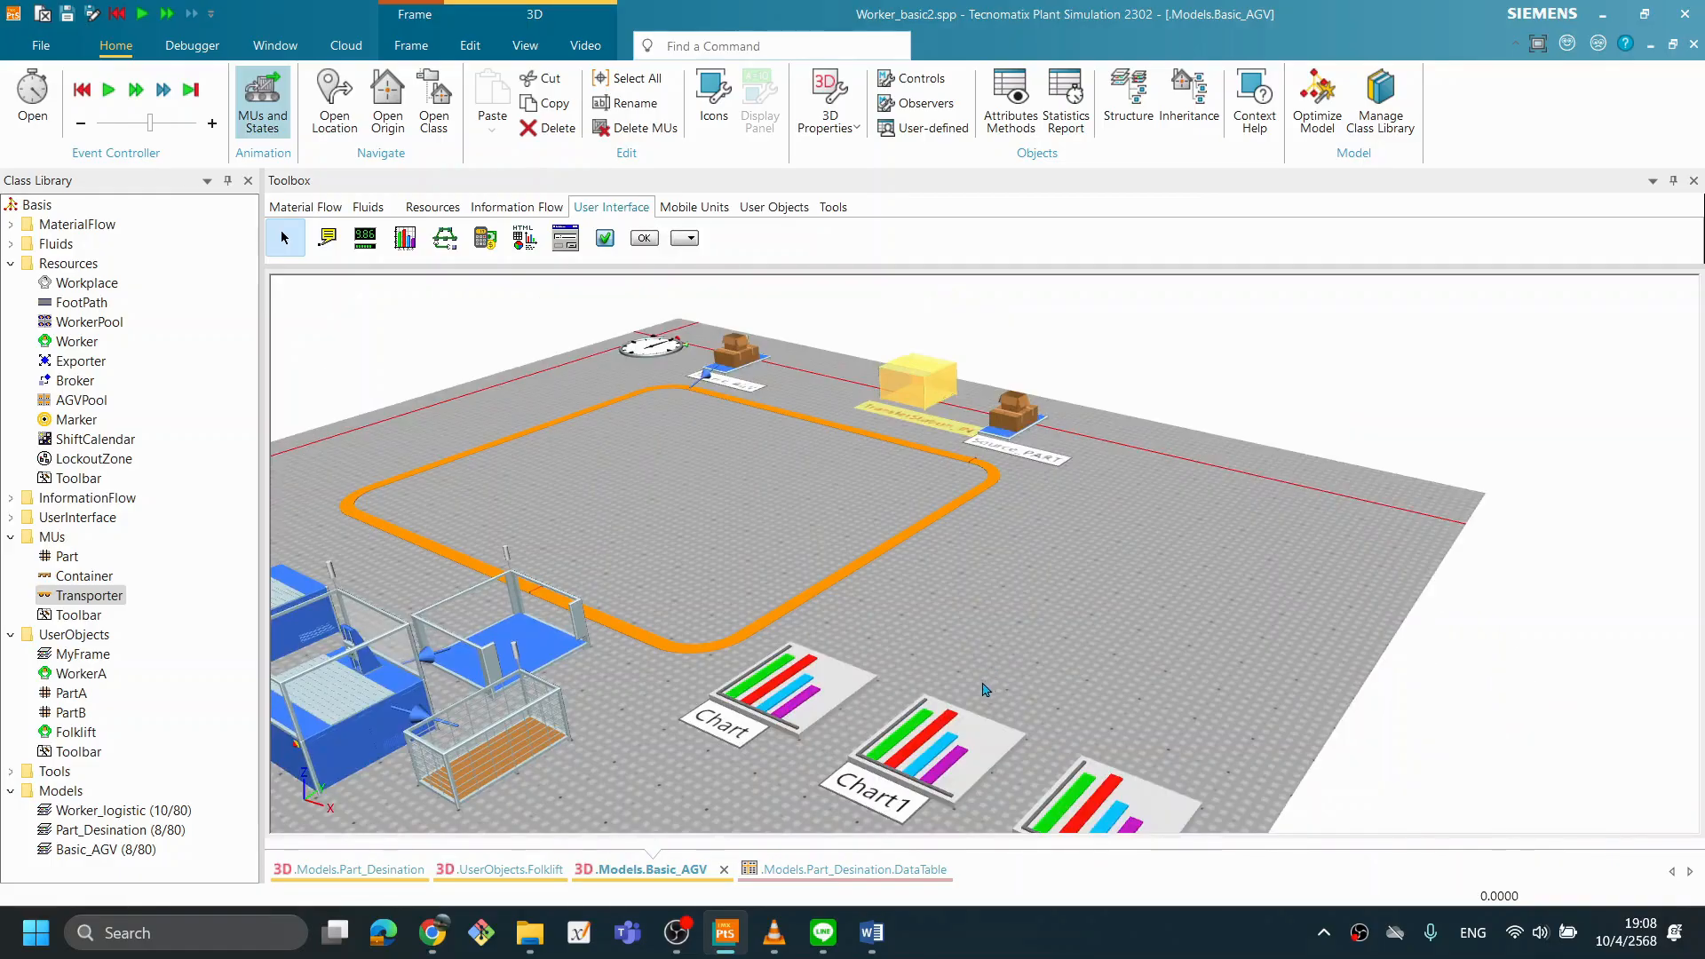
double_click(835, 699)
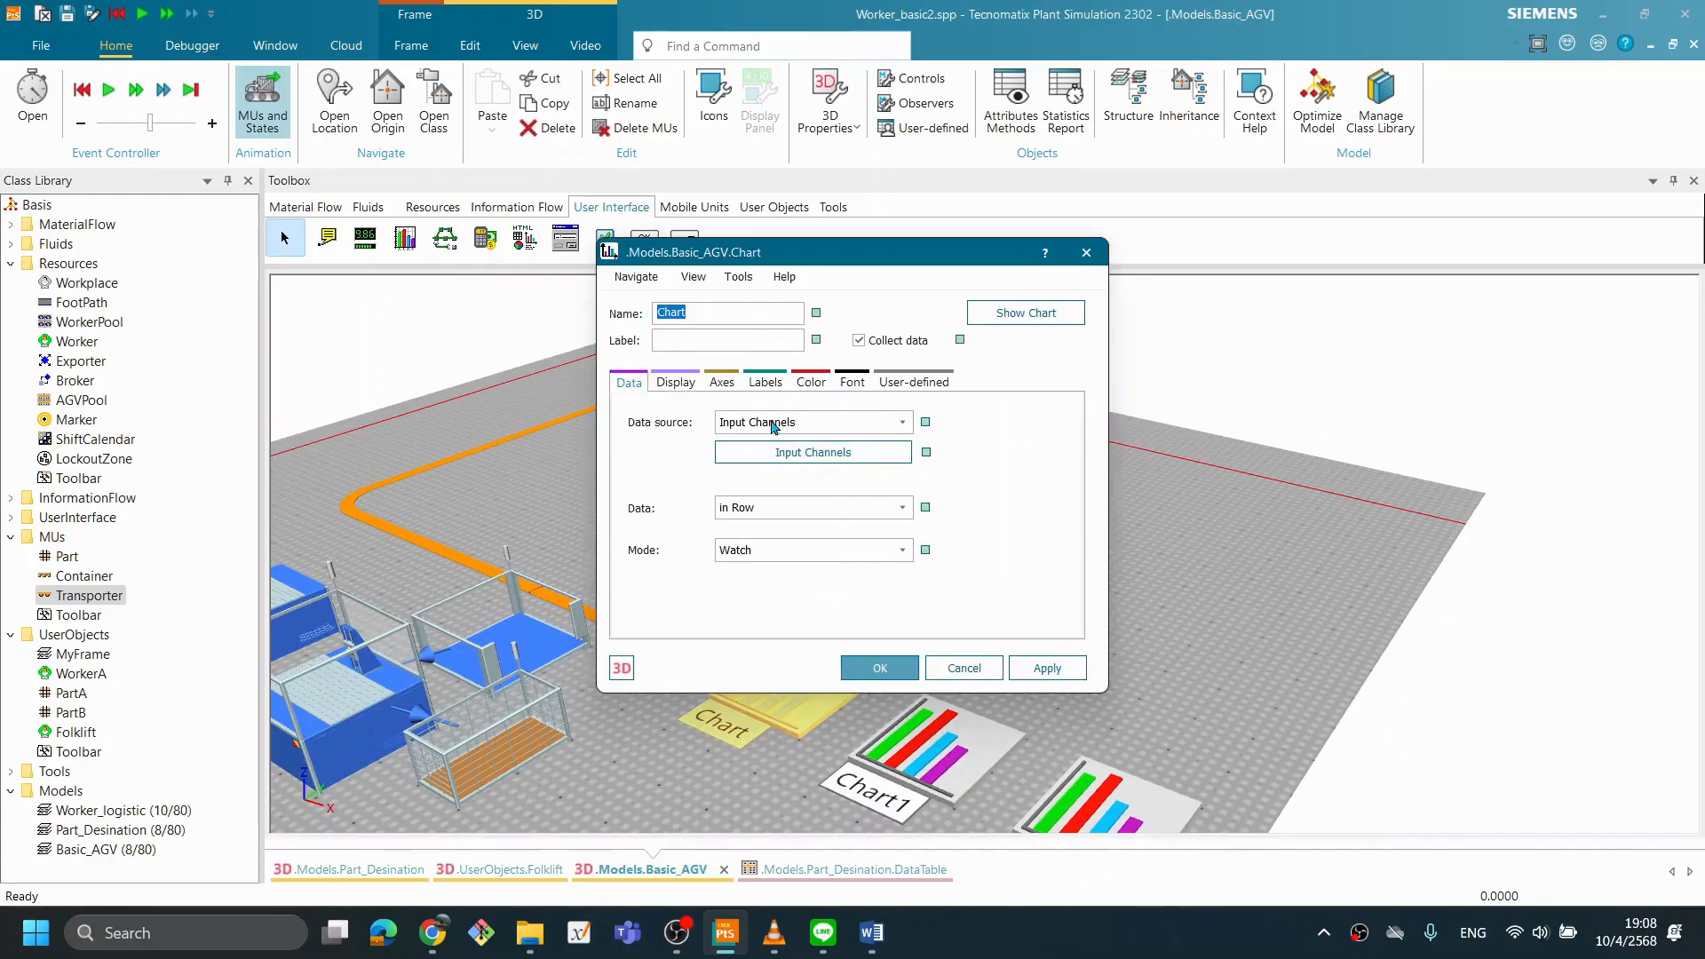
click(655, 383)
click(626, 383)
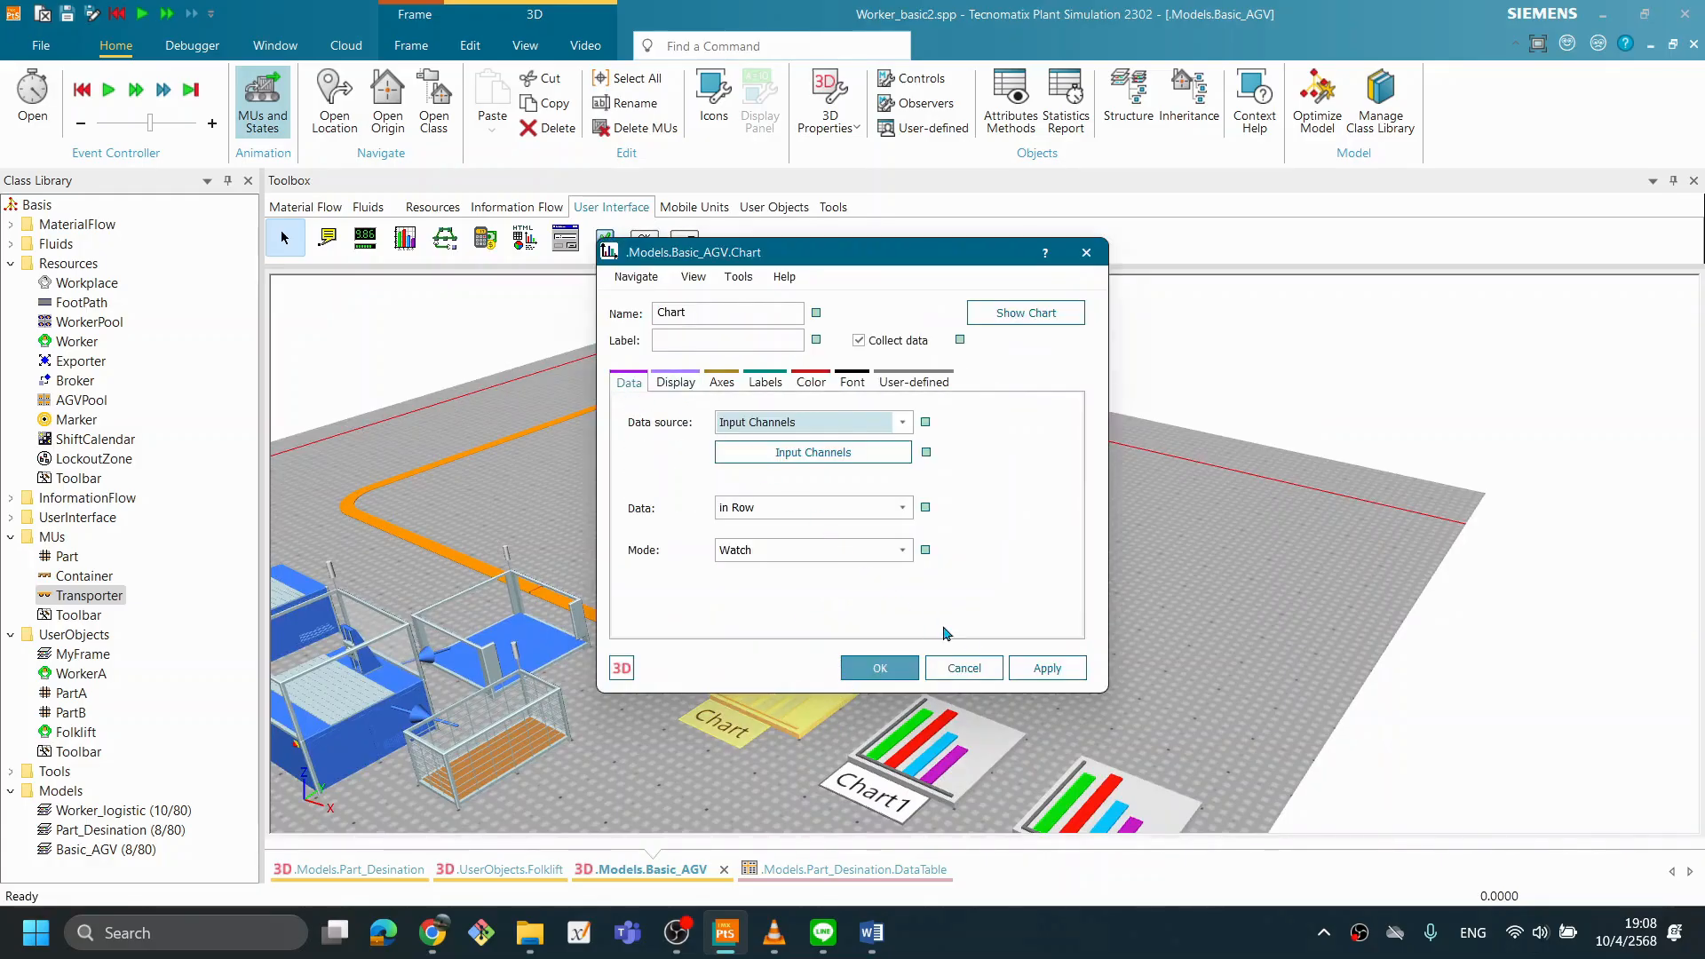
click(964, 668)
- Assign the Buffer to the first Chart with the Occupancy statistics type, and move its chart window clear of the model
drag(565, 652, 813, 698)
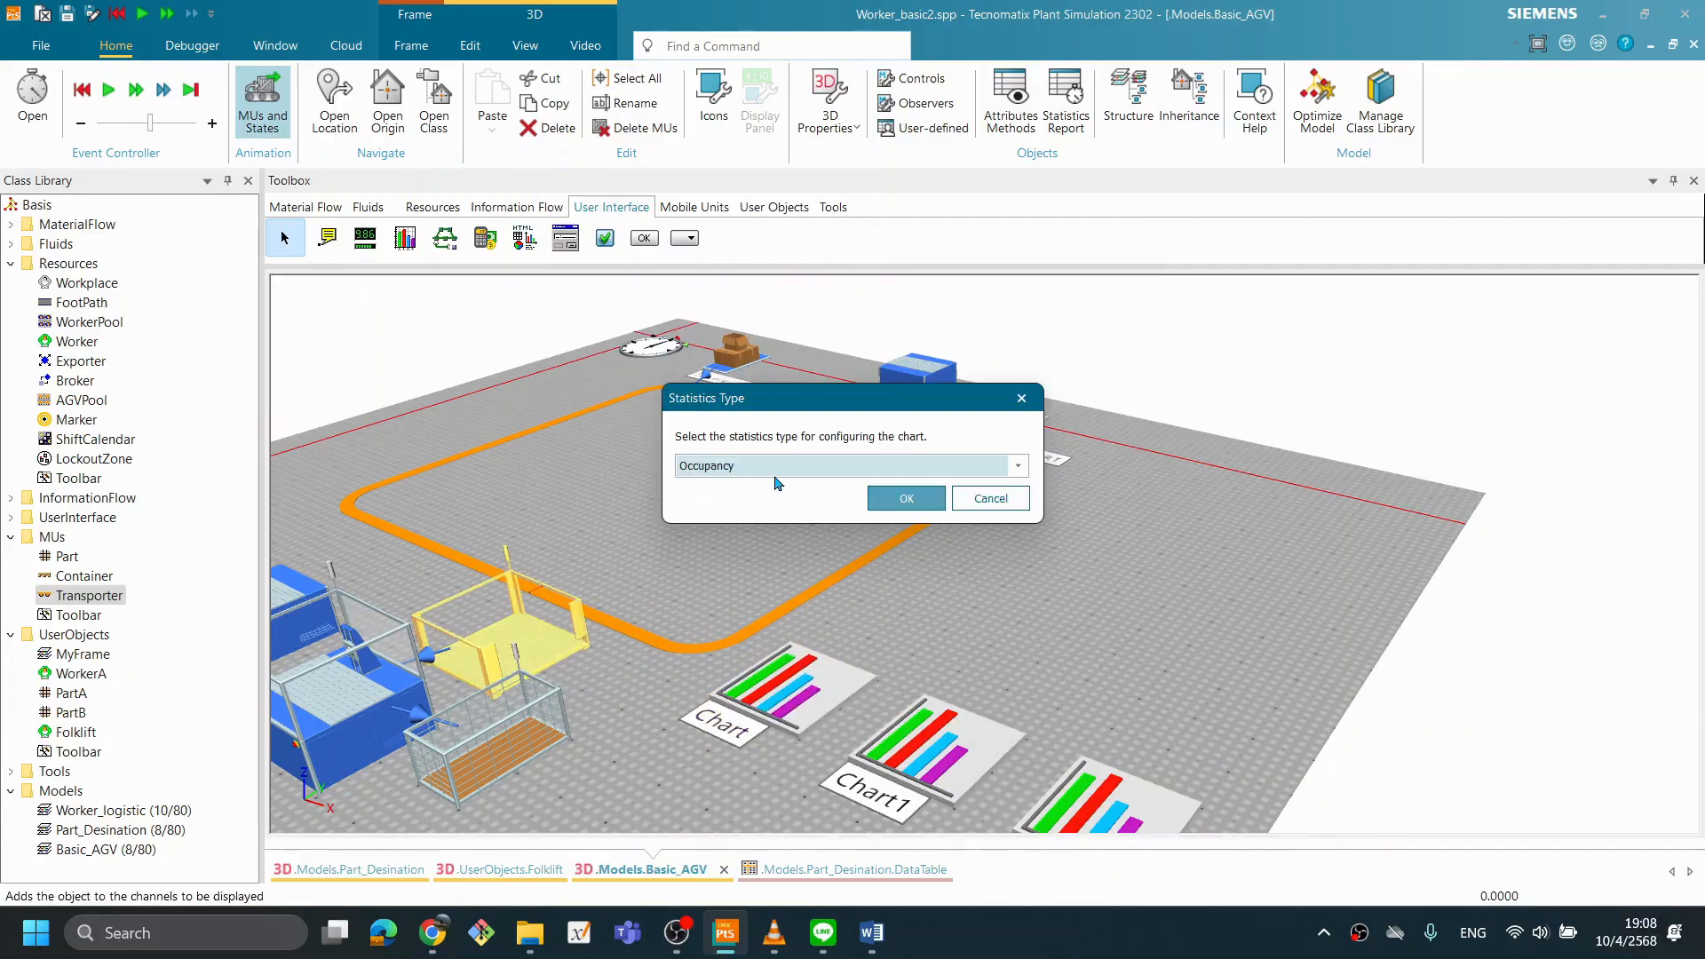
click(920, 506)
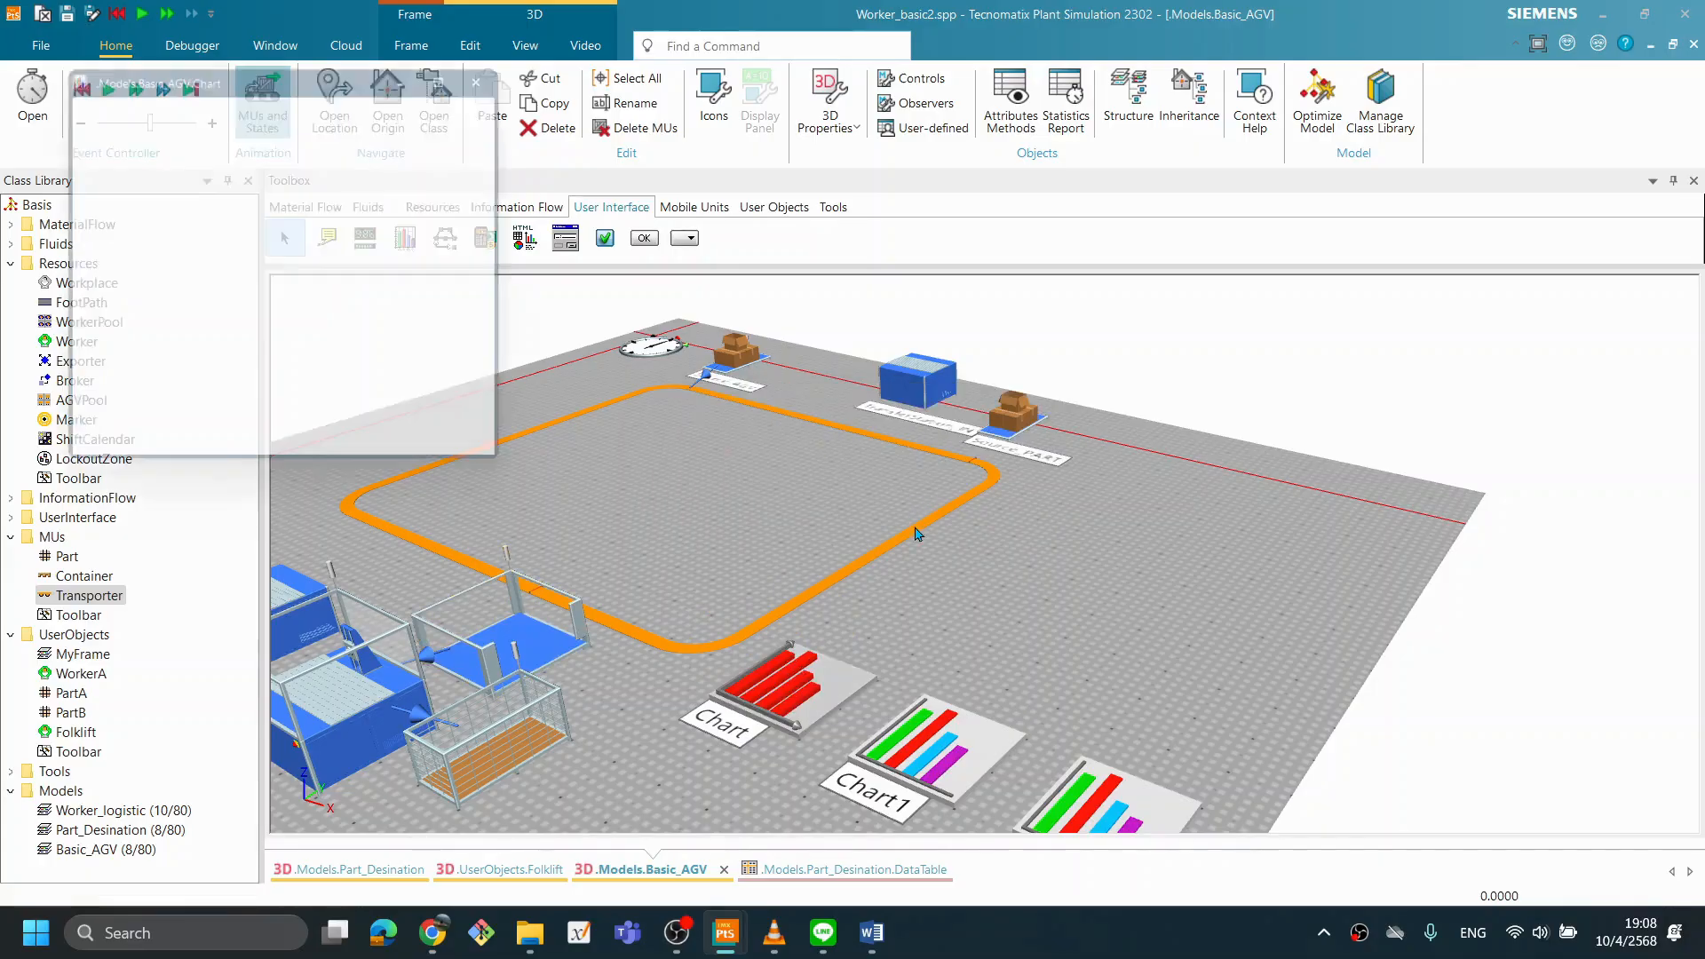
drag(278, 77, 178, 34)
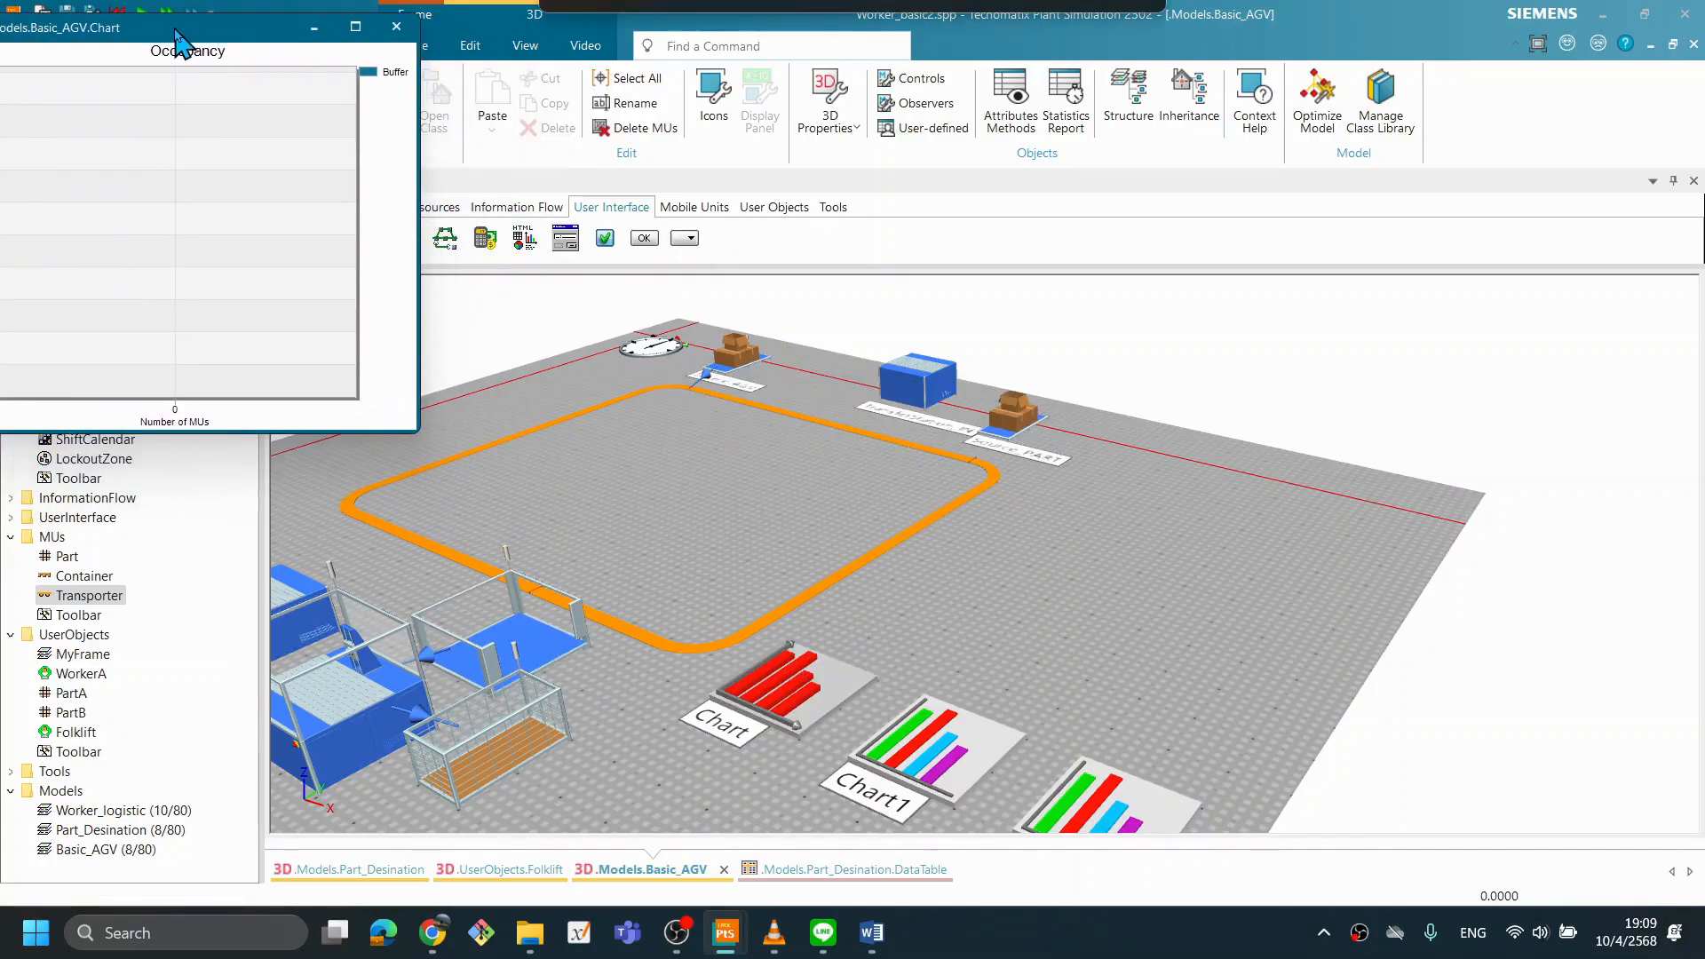
drag(895, 622, 896, 627)
drag(1007, 680, 1029, 668)
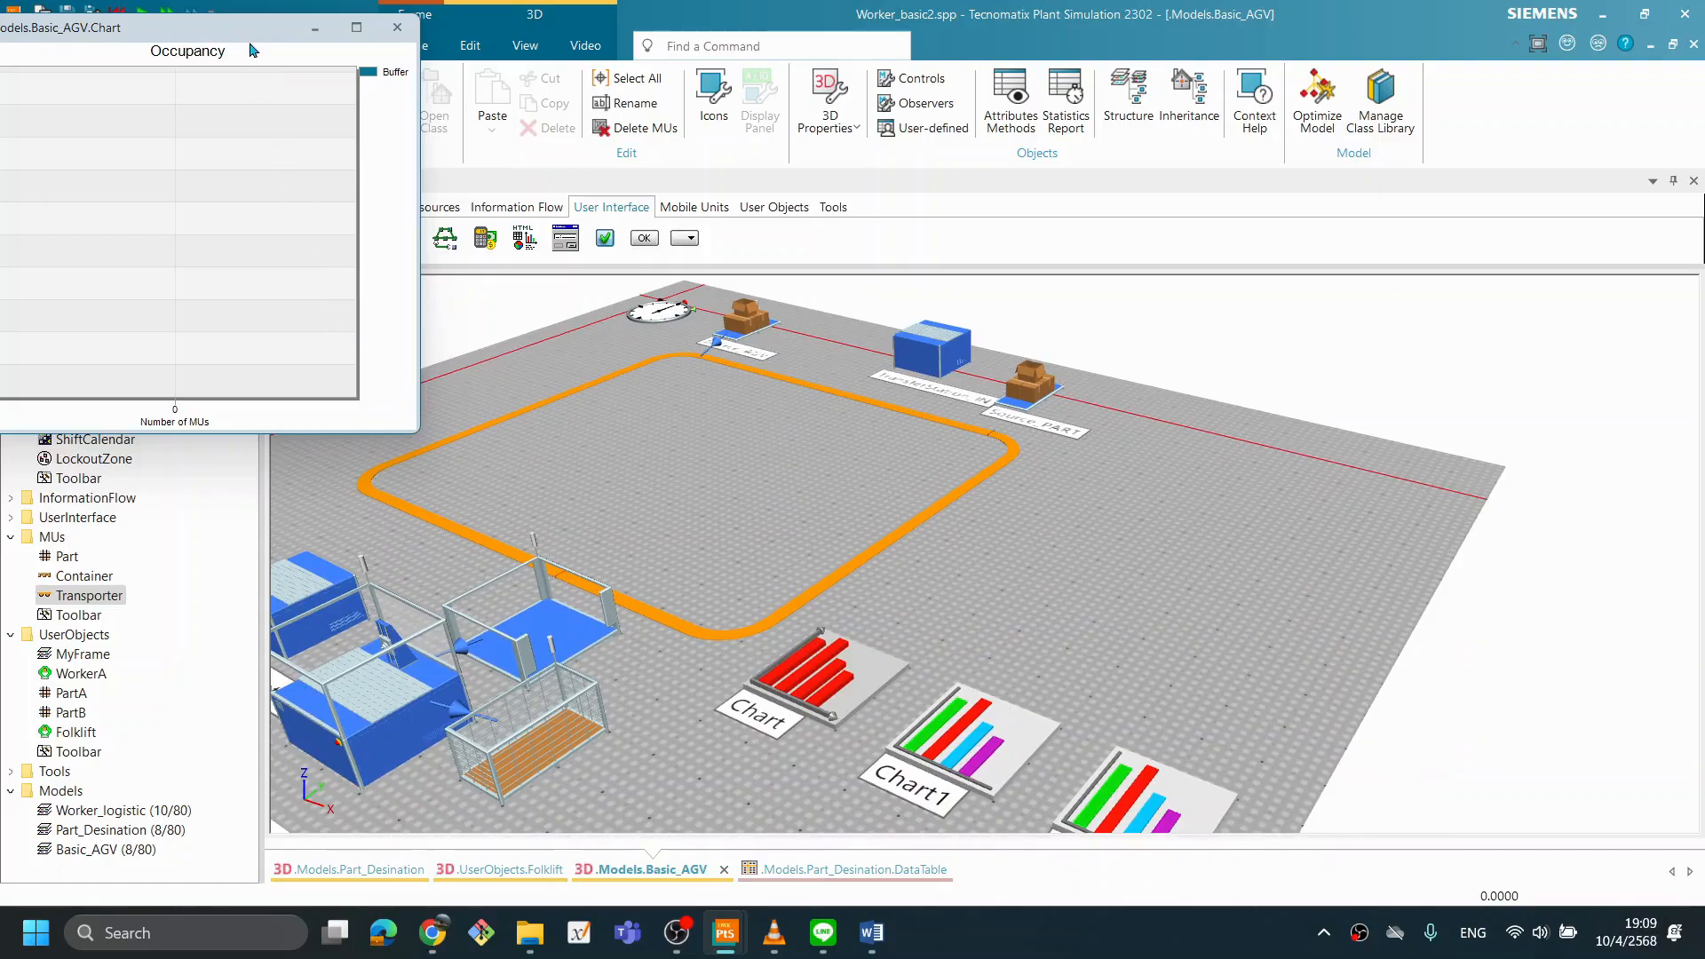
drag(267, 32, 332, 26)
- Assign the Buffer to Chart1 with the Occupancy statistics type, and place its window beside the first chart window
click(543, 632)
drag(530, 629, 992, 753)
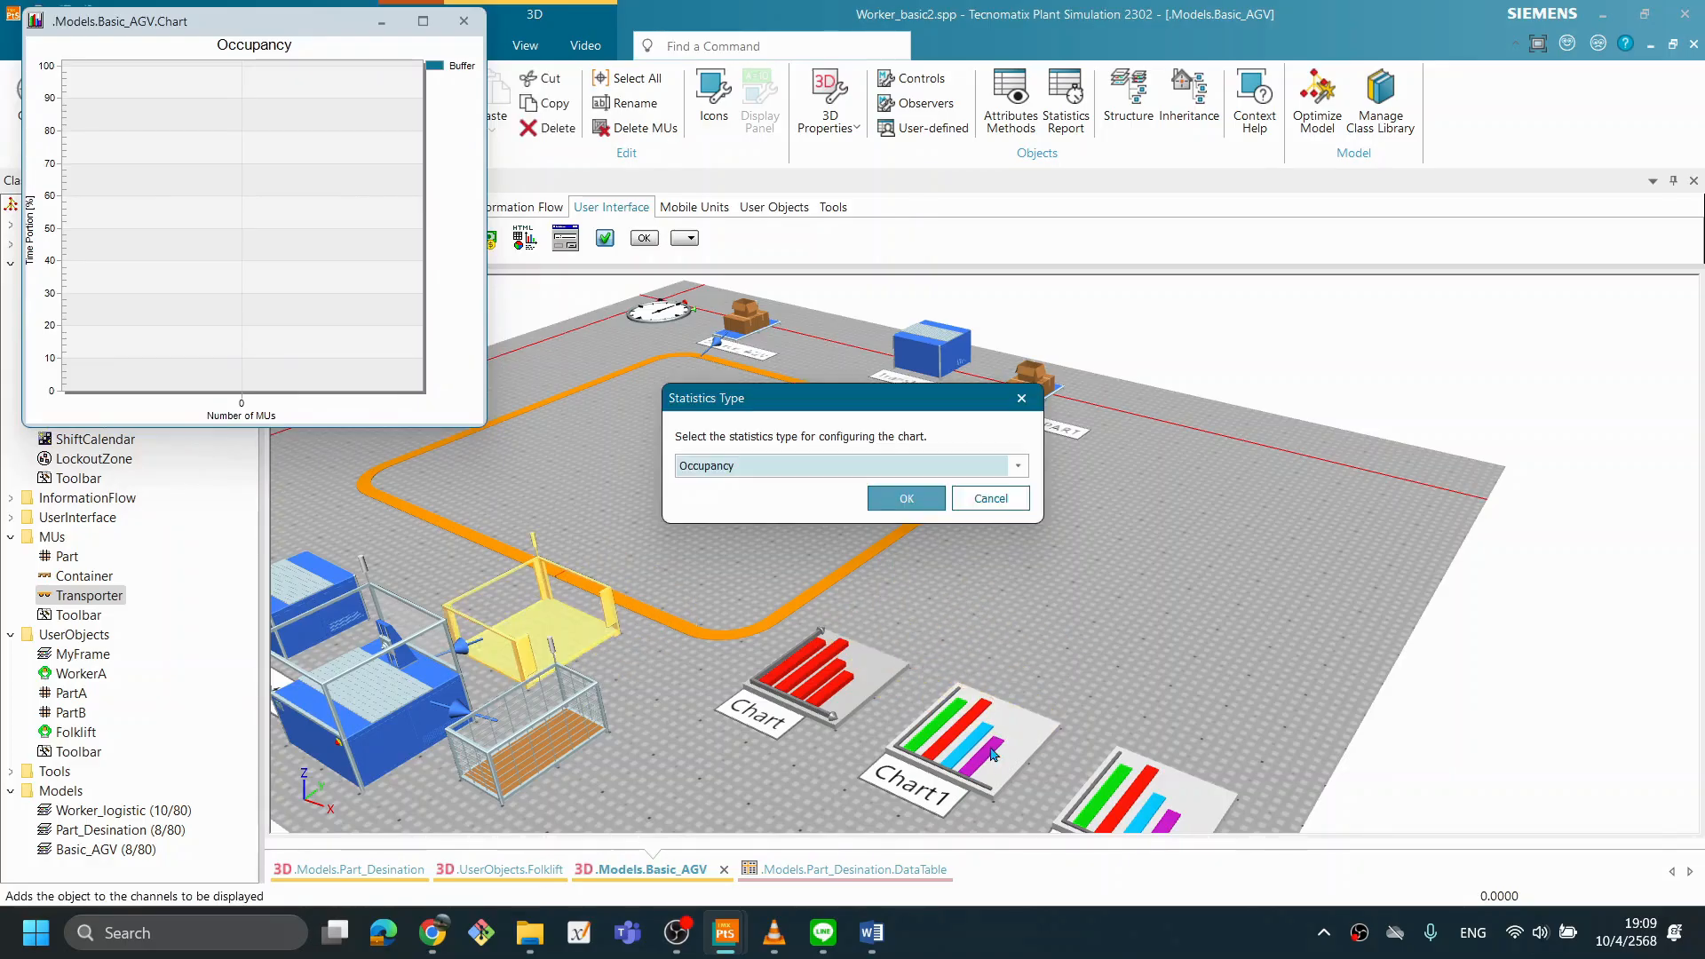
click(906, 498)
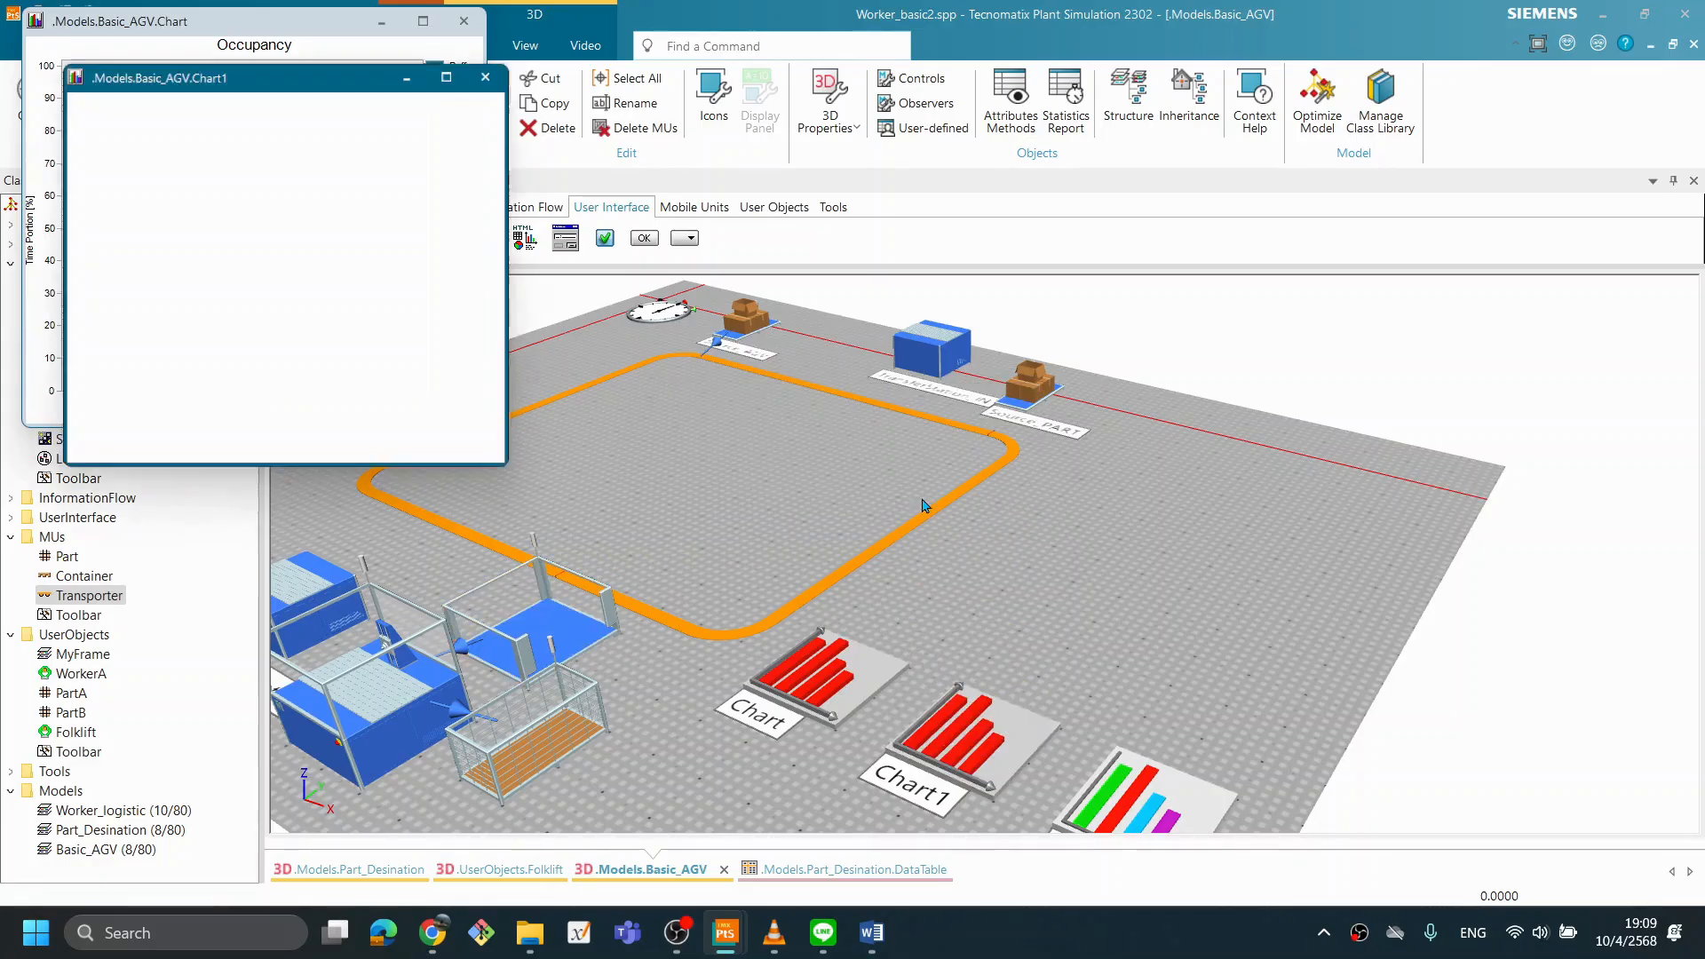
drag(191, 80, 626, 24)
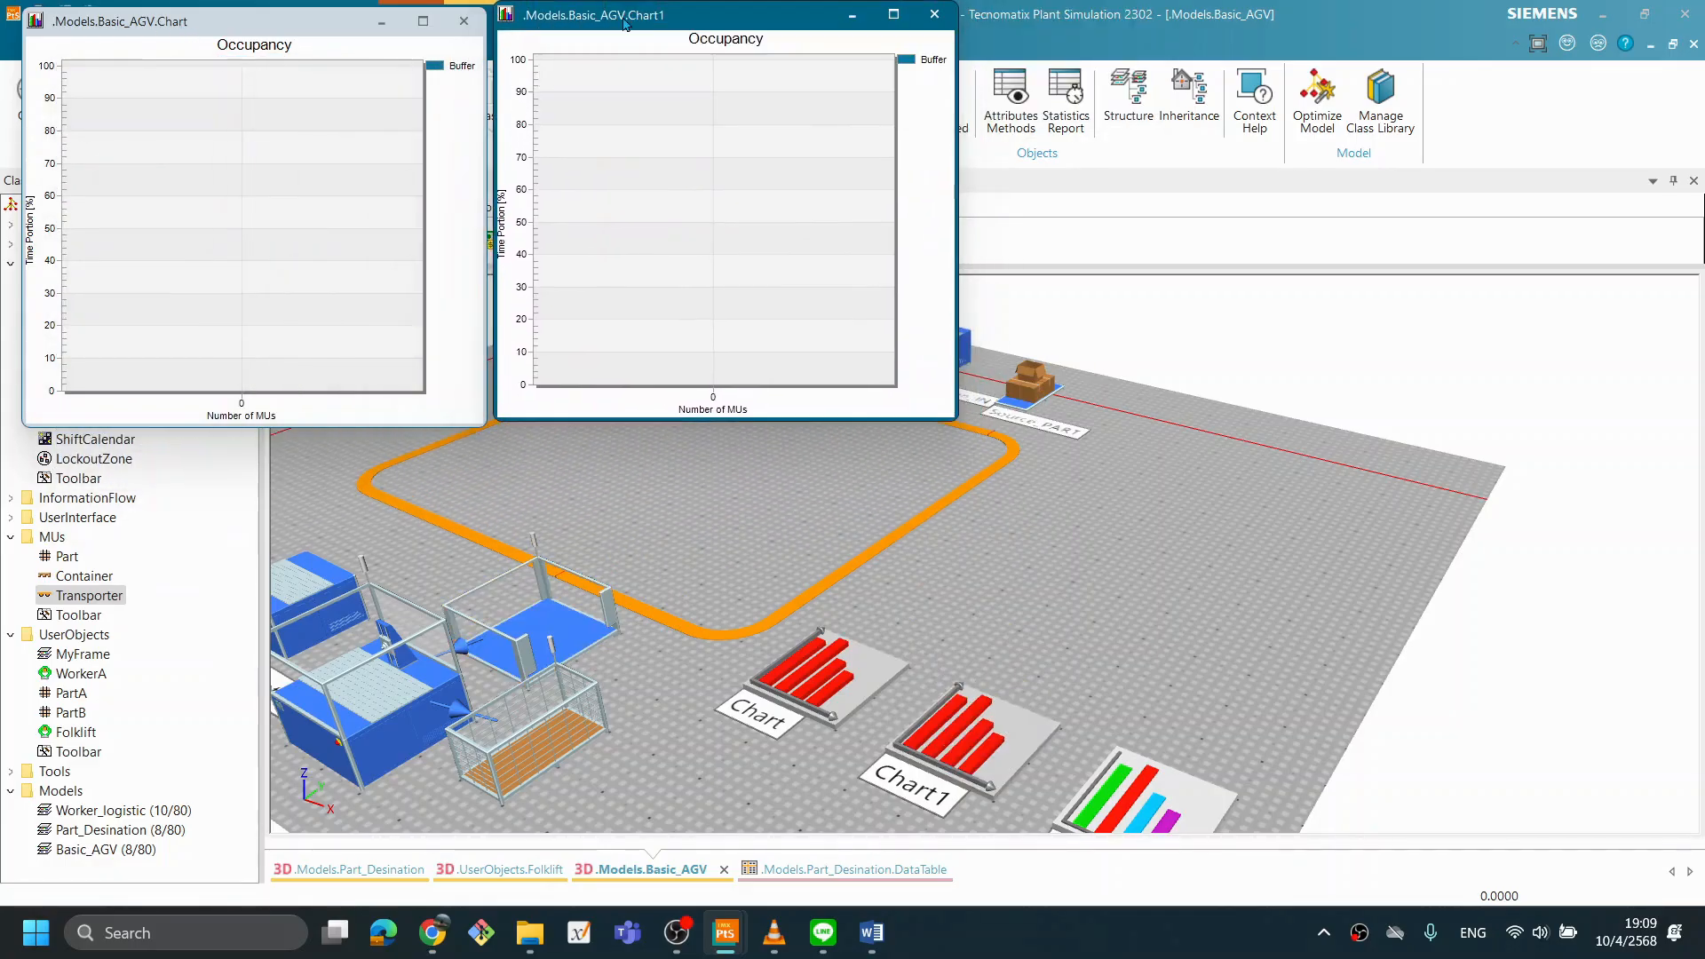
- Change Chart1's display category to Plotter with the Line chart type, apply it, and reposition its chart window
click(955, 751)
double_click(960, 751)
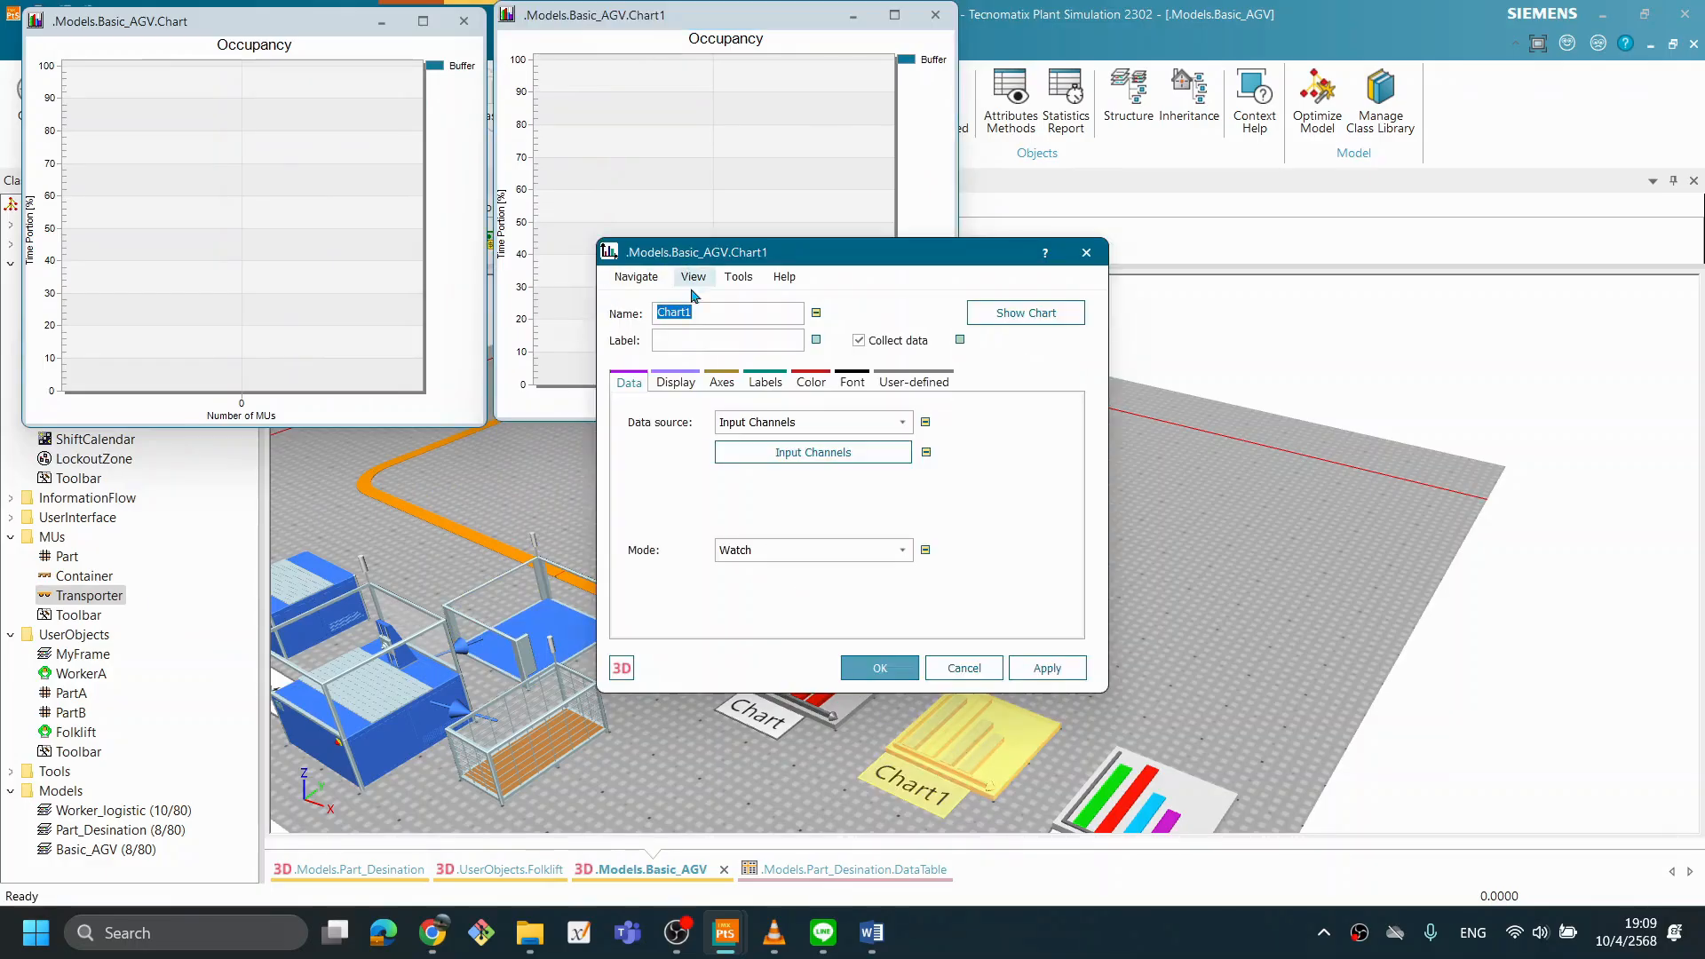
click(673, 383)
click(789, 418)
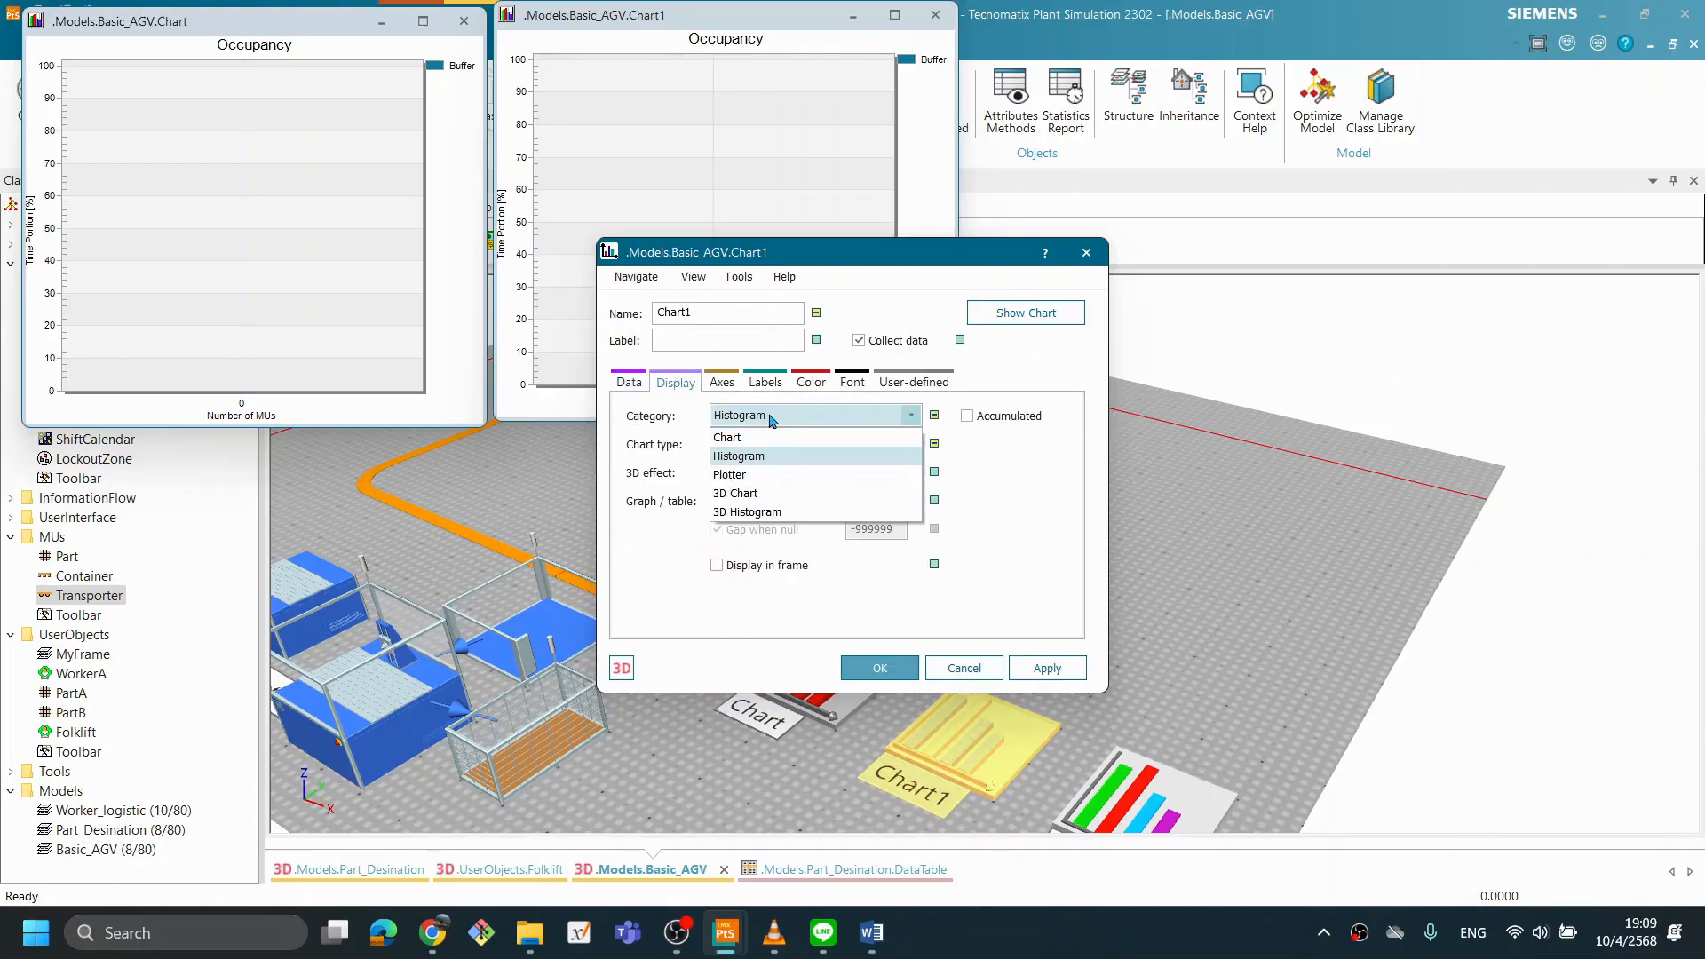
click(760, 476)
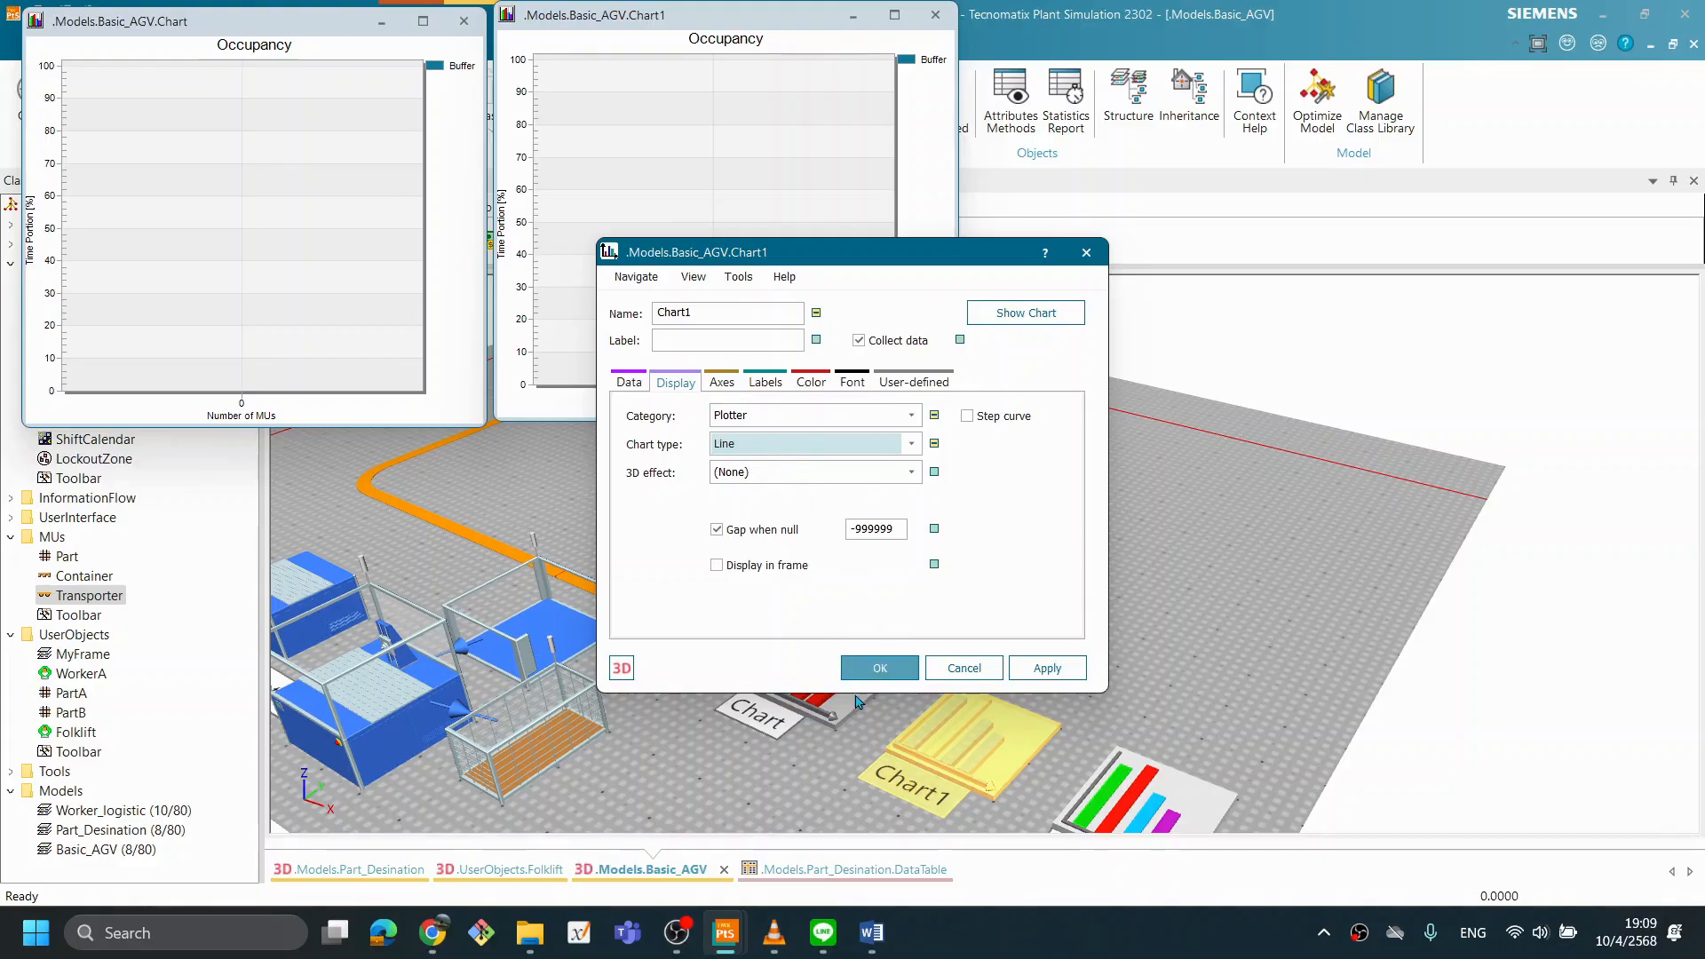
drag(881, 672, 1052, 673)
click(1062, 672)
click(939, 674)
drag(709, 13, 707, 36)
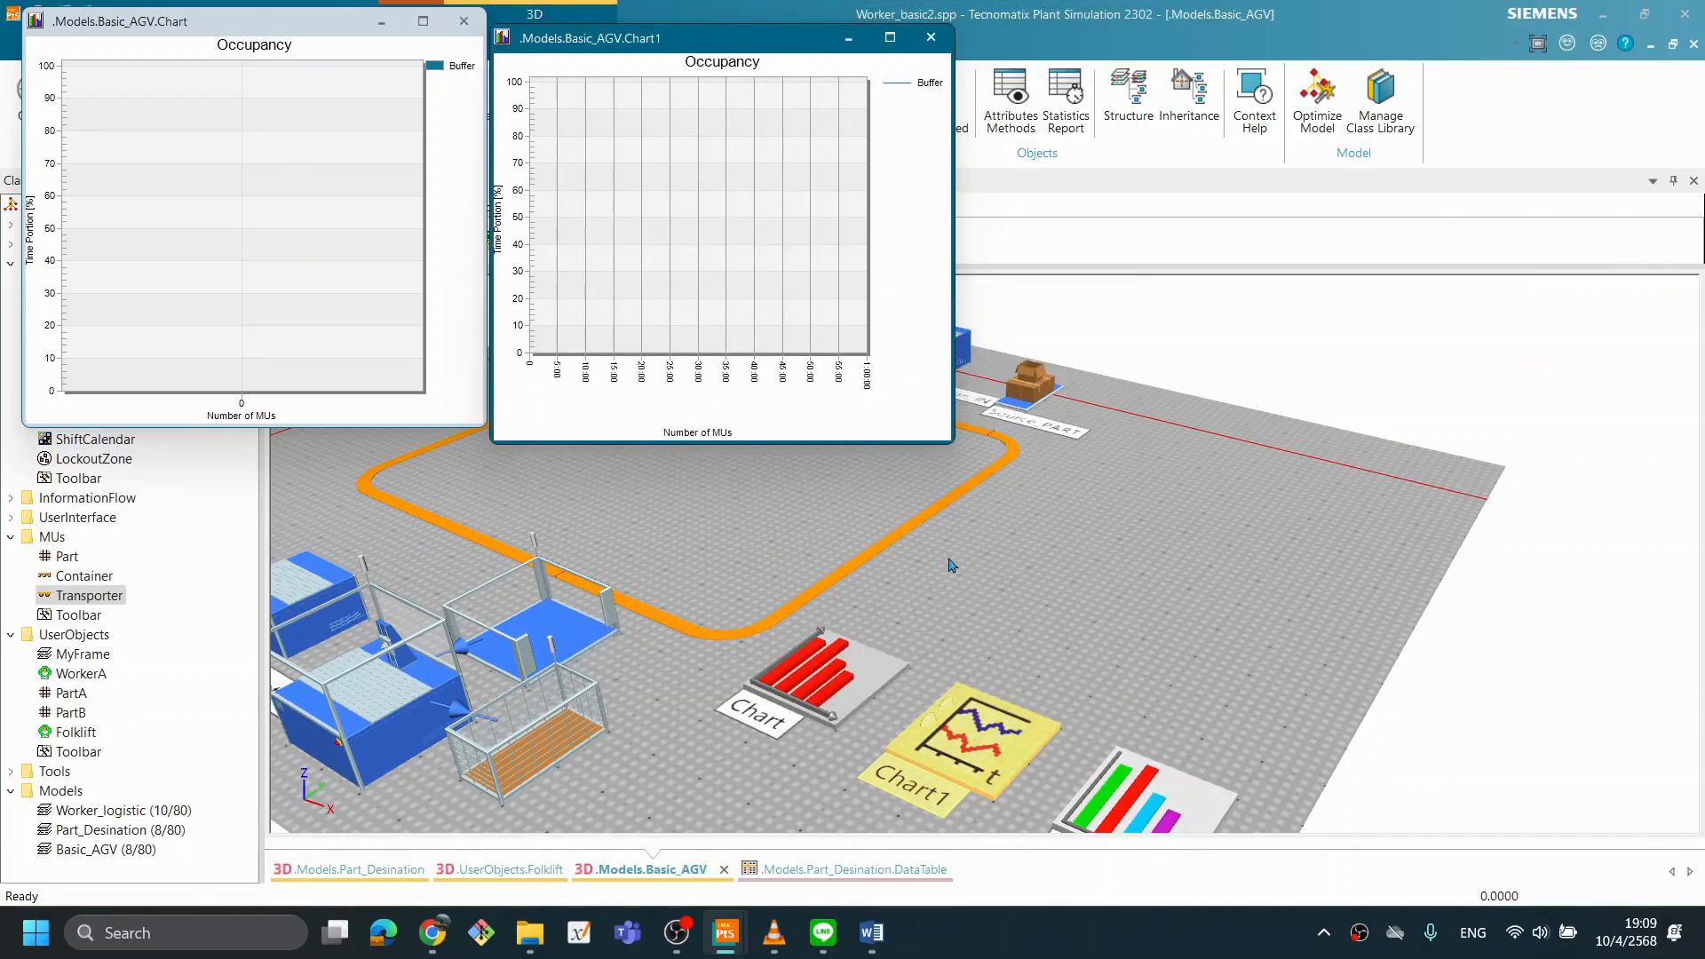
- Assign the Station to Chart2 with the Resource Statistics type, and arrange the three chart windows side by side
double_click(1154, 806)
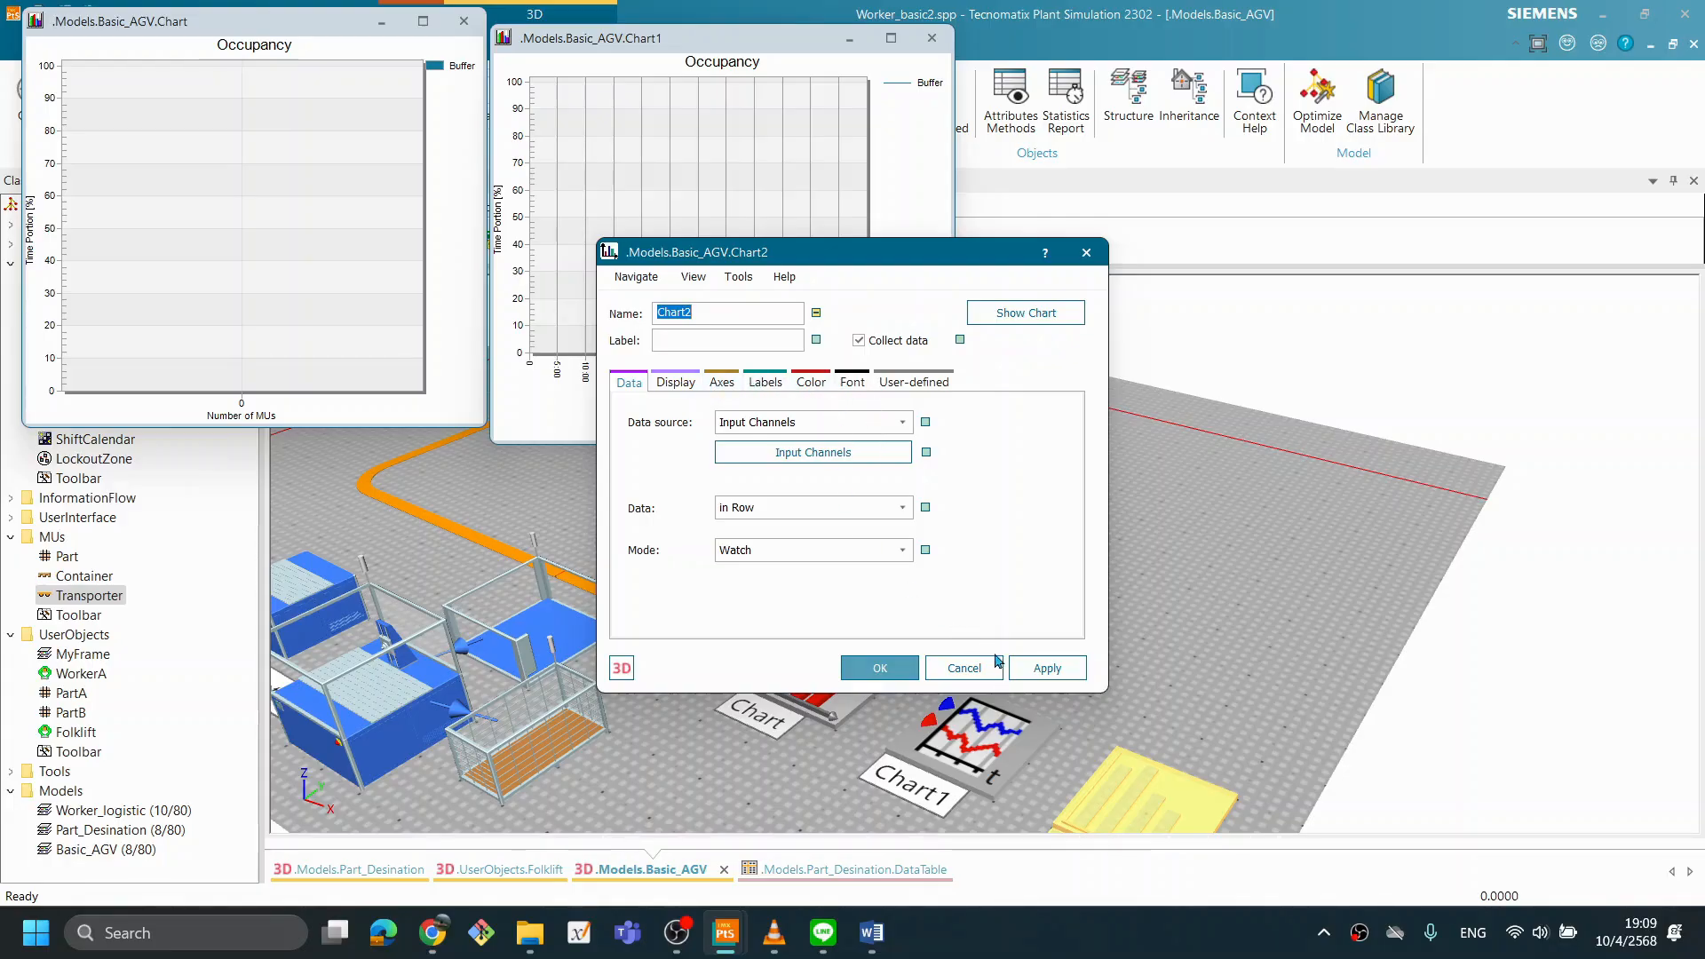
click(955, 669)
scroll(1016, 646, down, 2)
drag(588, 700, 1104, 757)
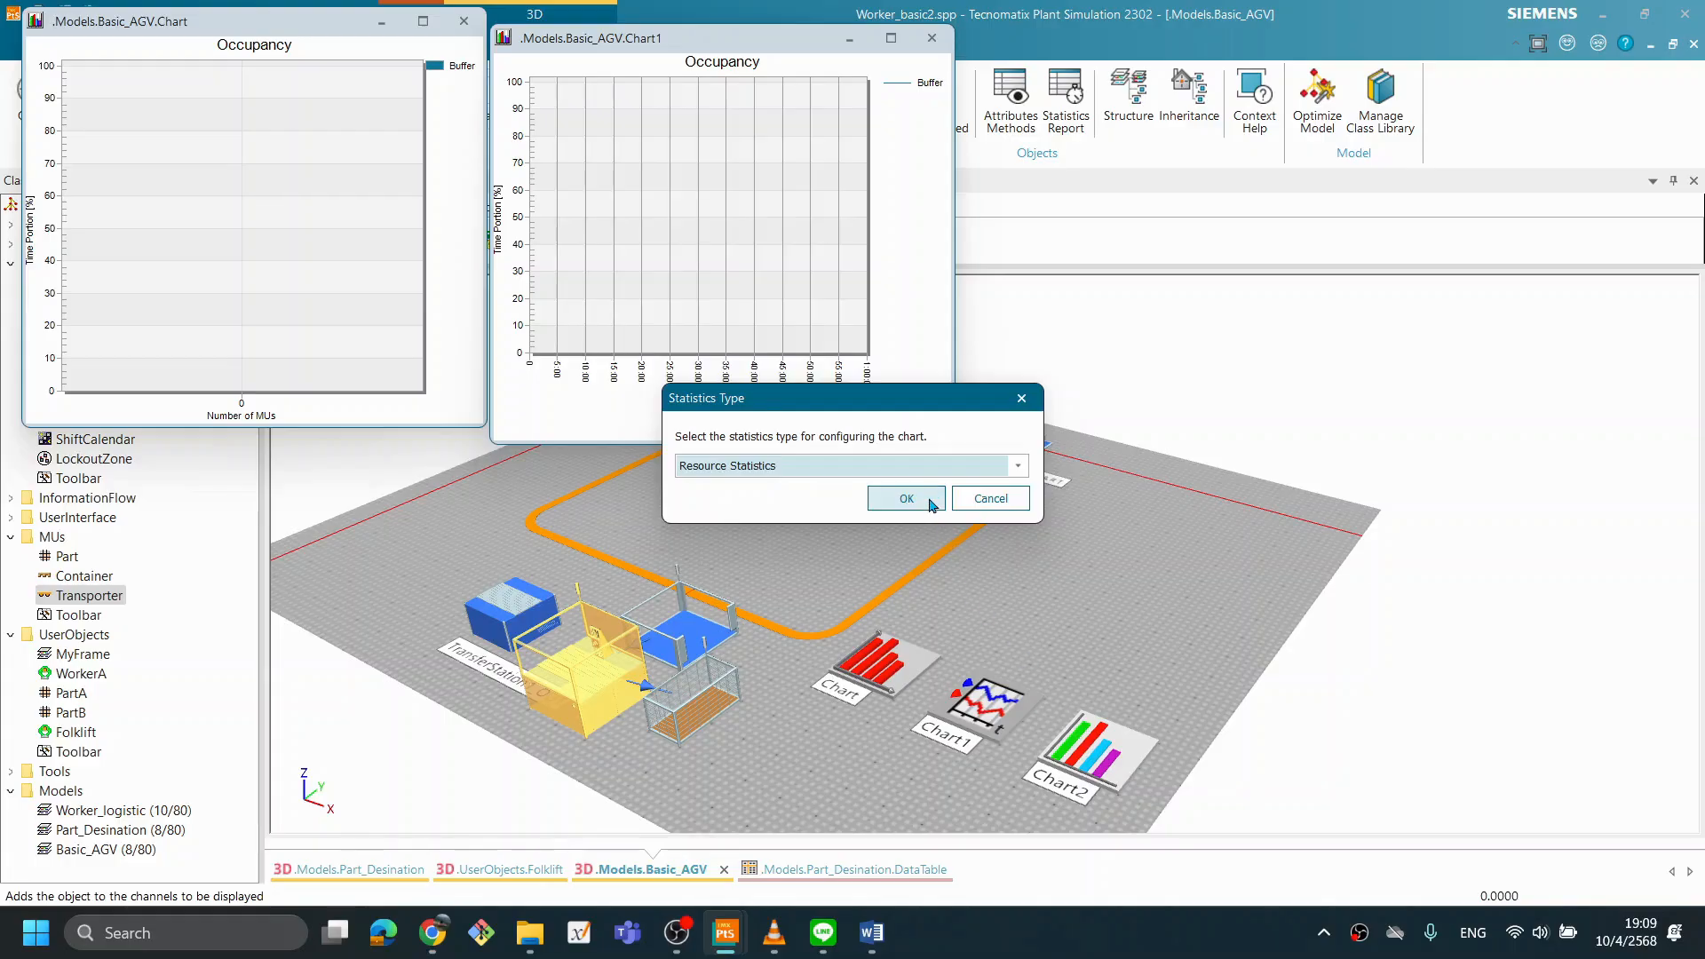
click(929, 503)
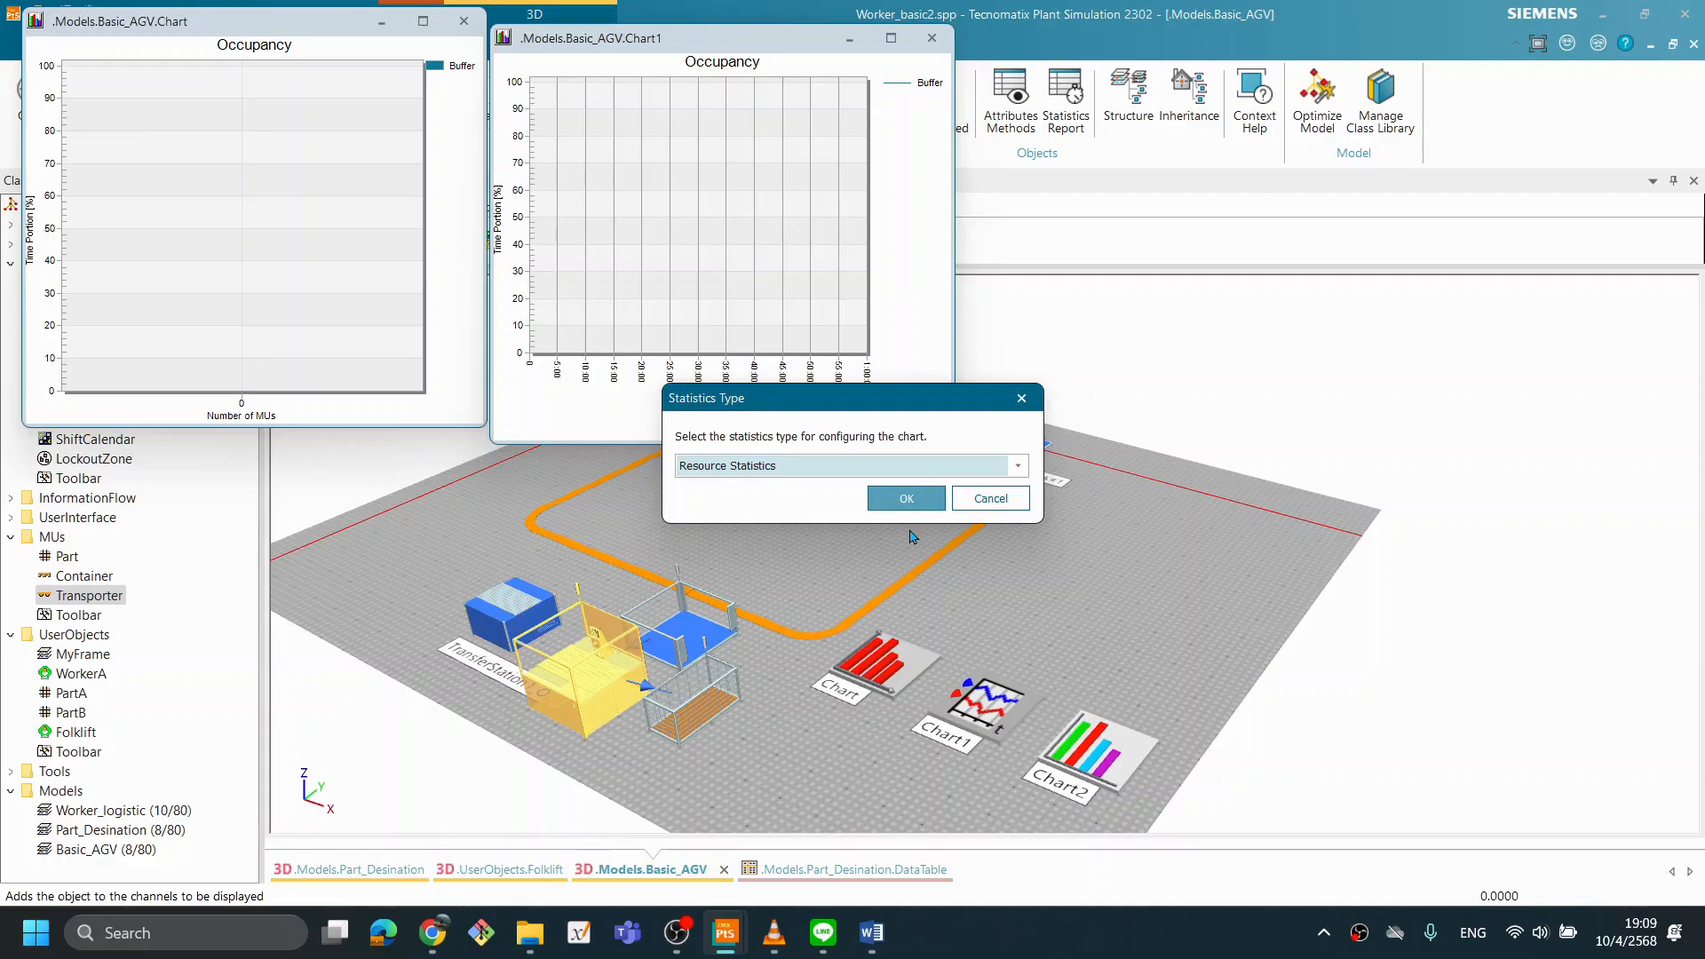
drag(864, 413, 970, 445)
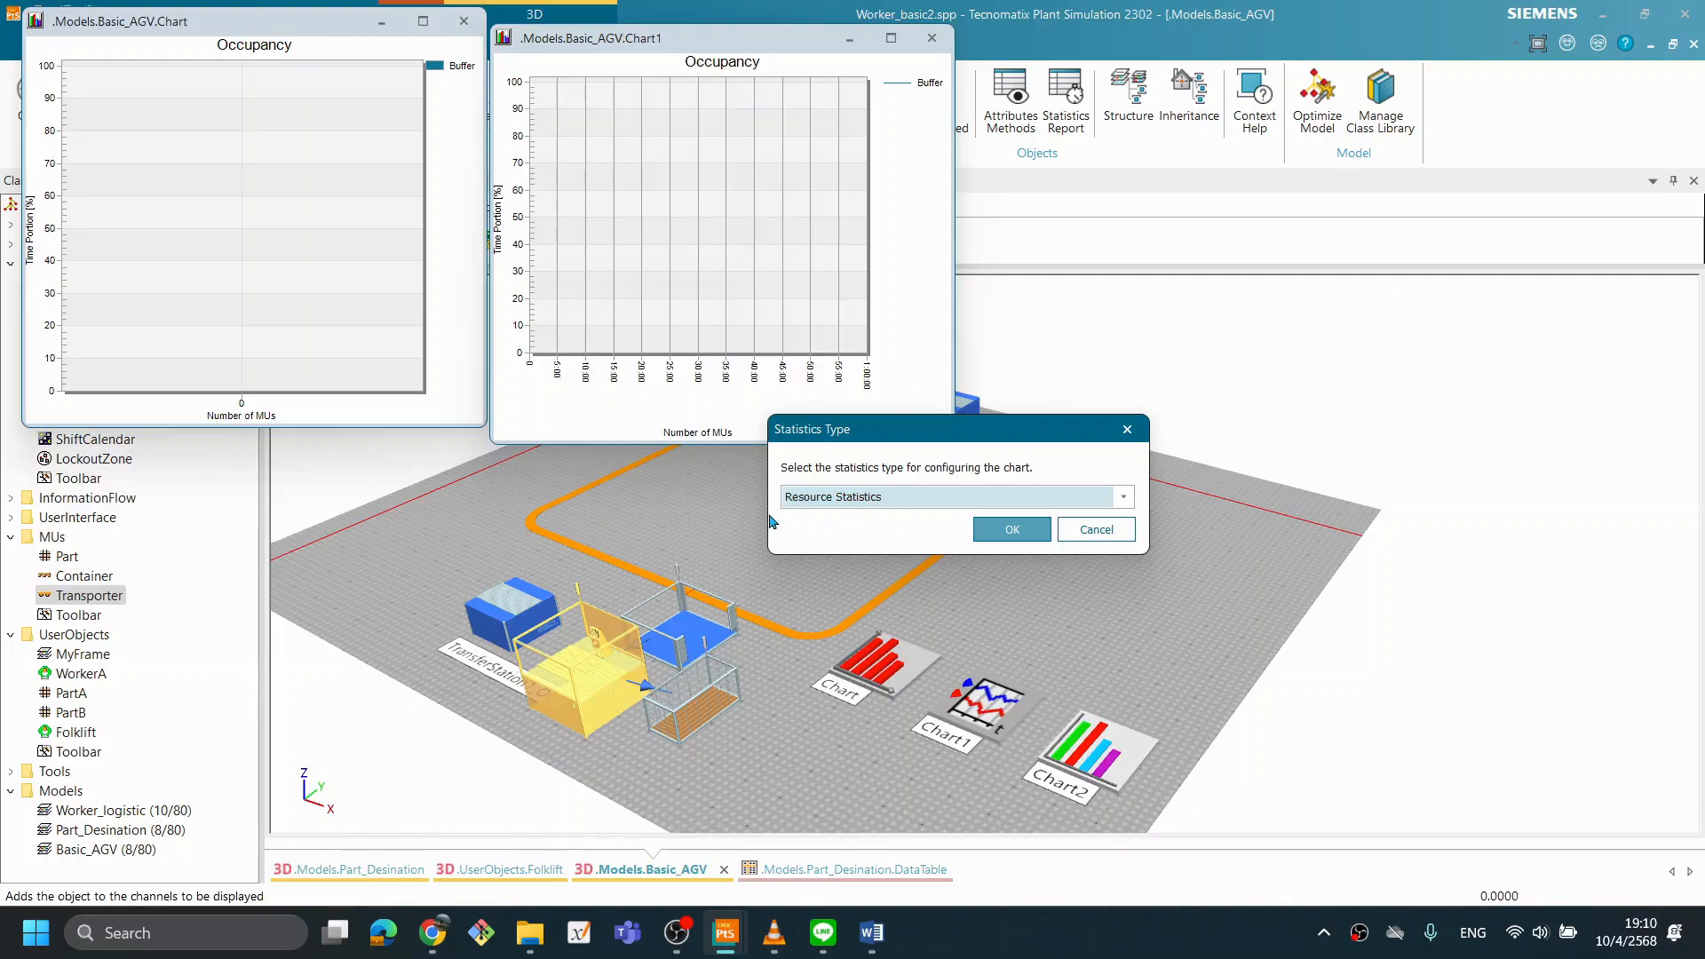
click(1009, 530)
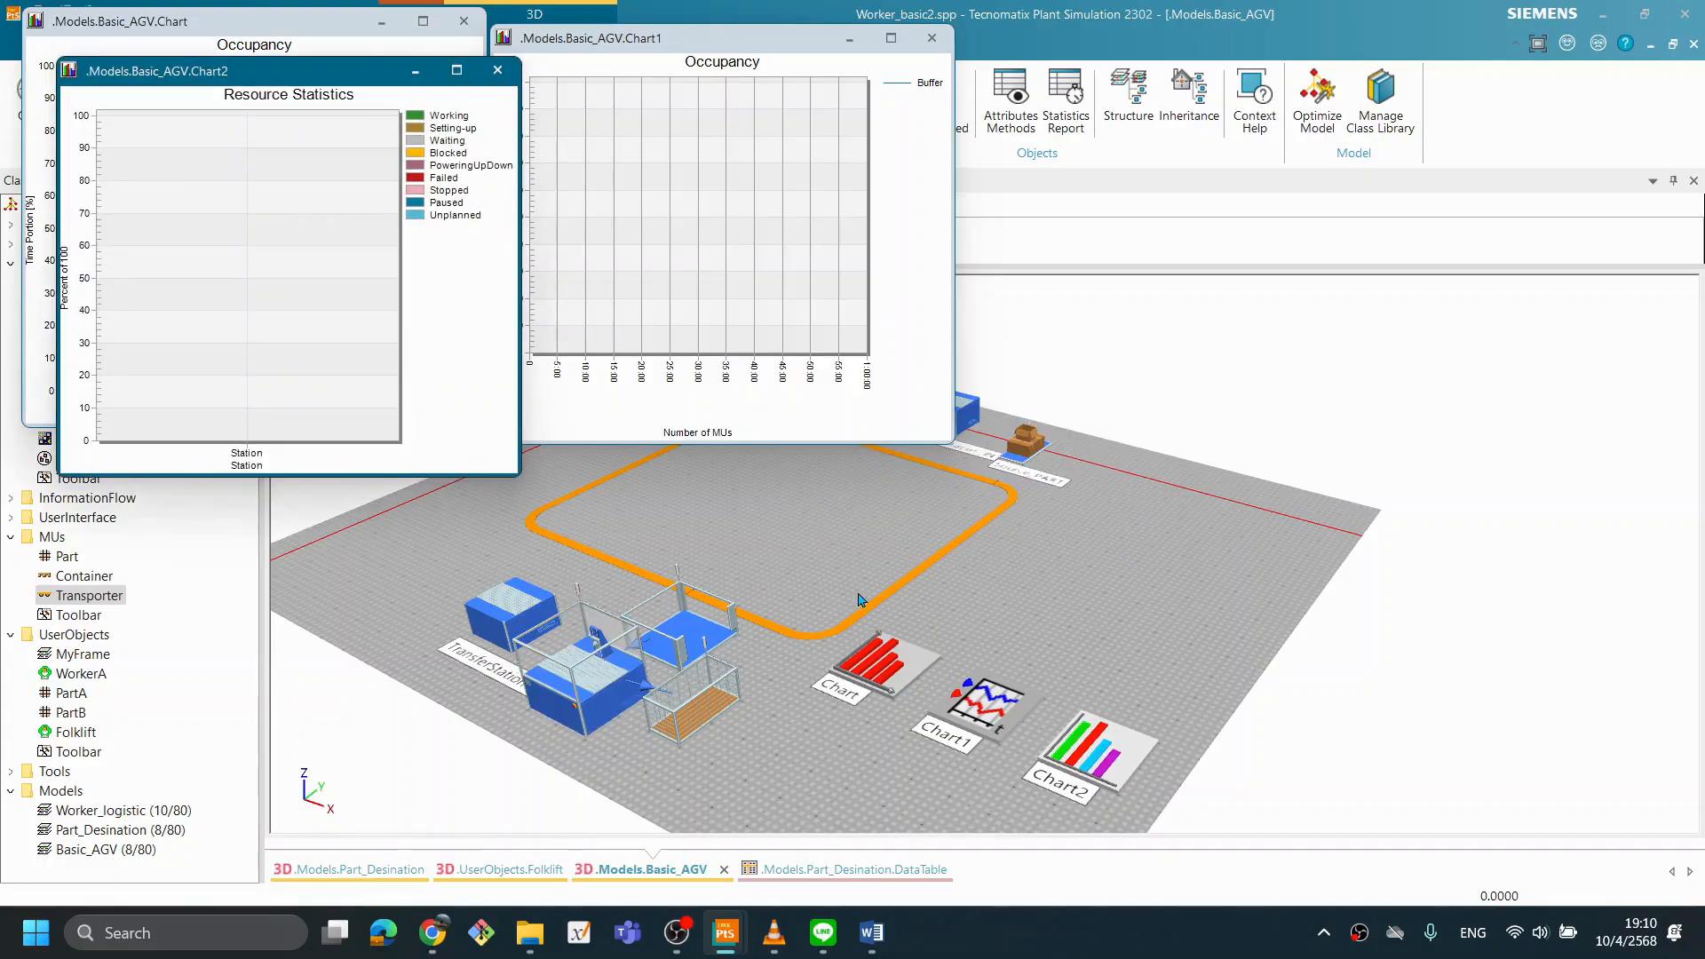
drag(311, 77, 1264, 66)
drag(744, 47, 780, 36)
drag(1064, 65, 1069, 57)
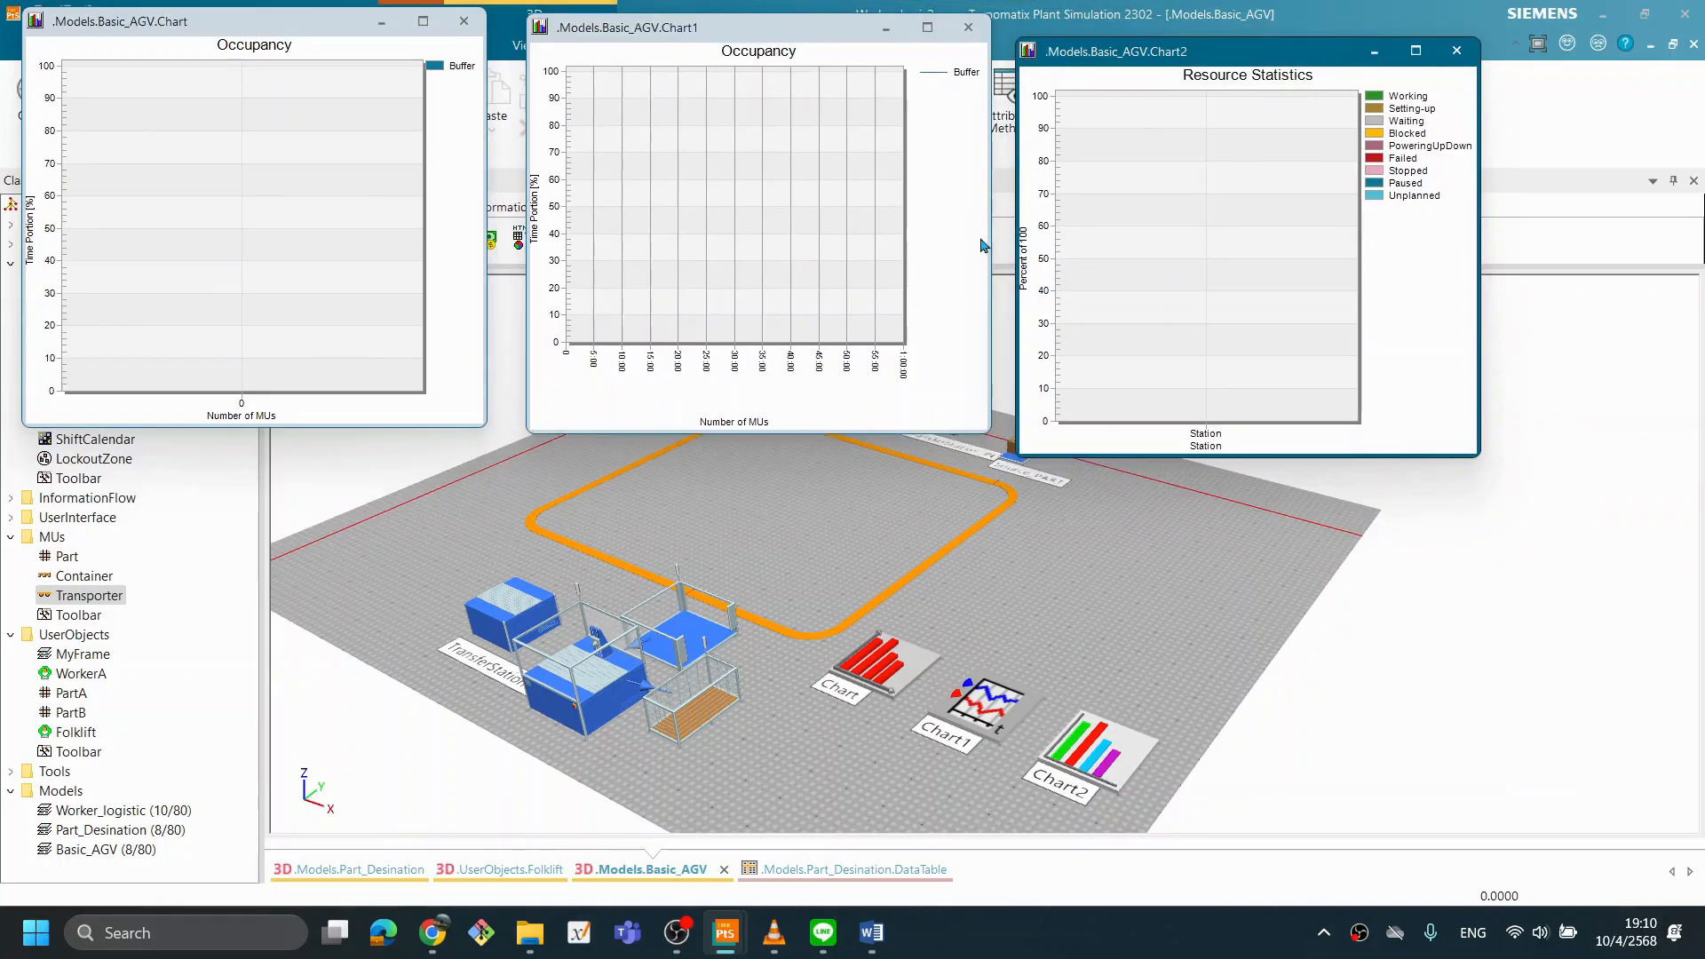
- Reset and run the simulation to watch the Buffer and Station charts fill in, and reset it again
drag(830, 529, 1086, 610)
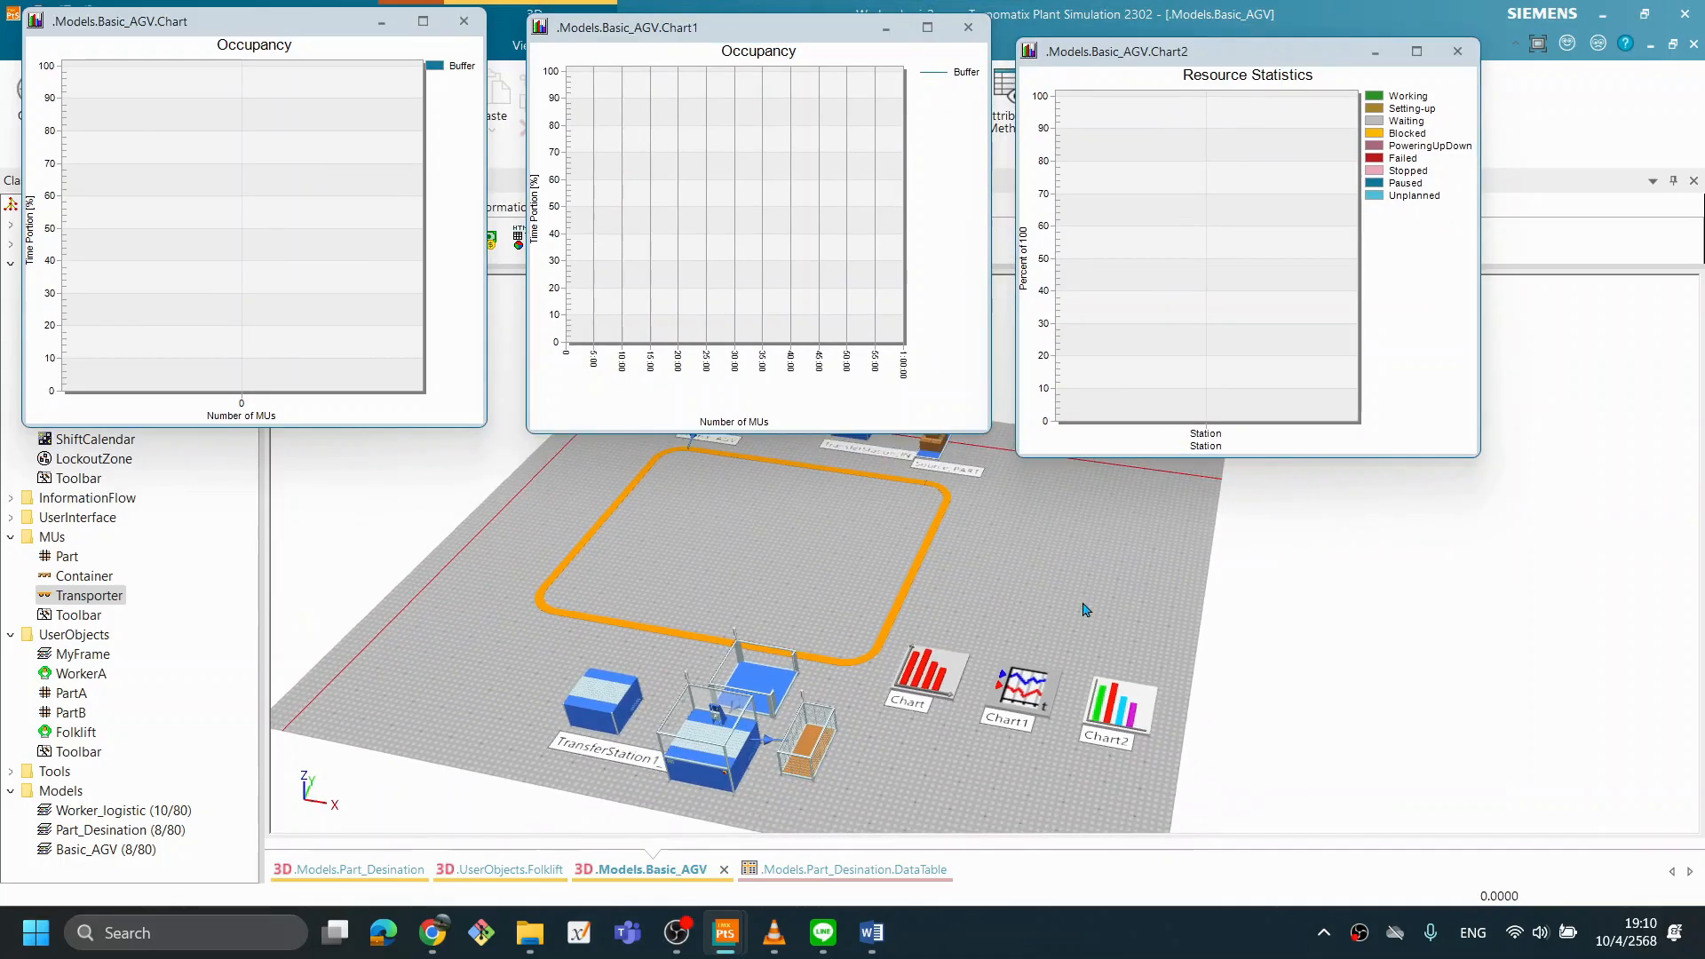
right_click(1007, 588)
click(1005, 191)
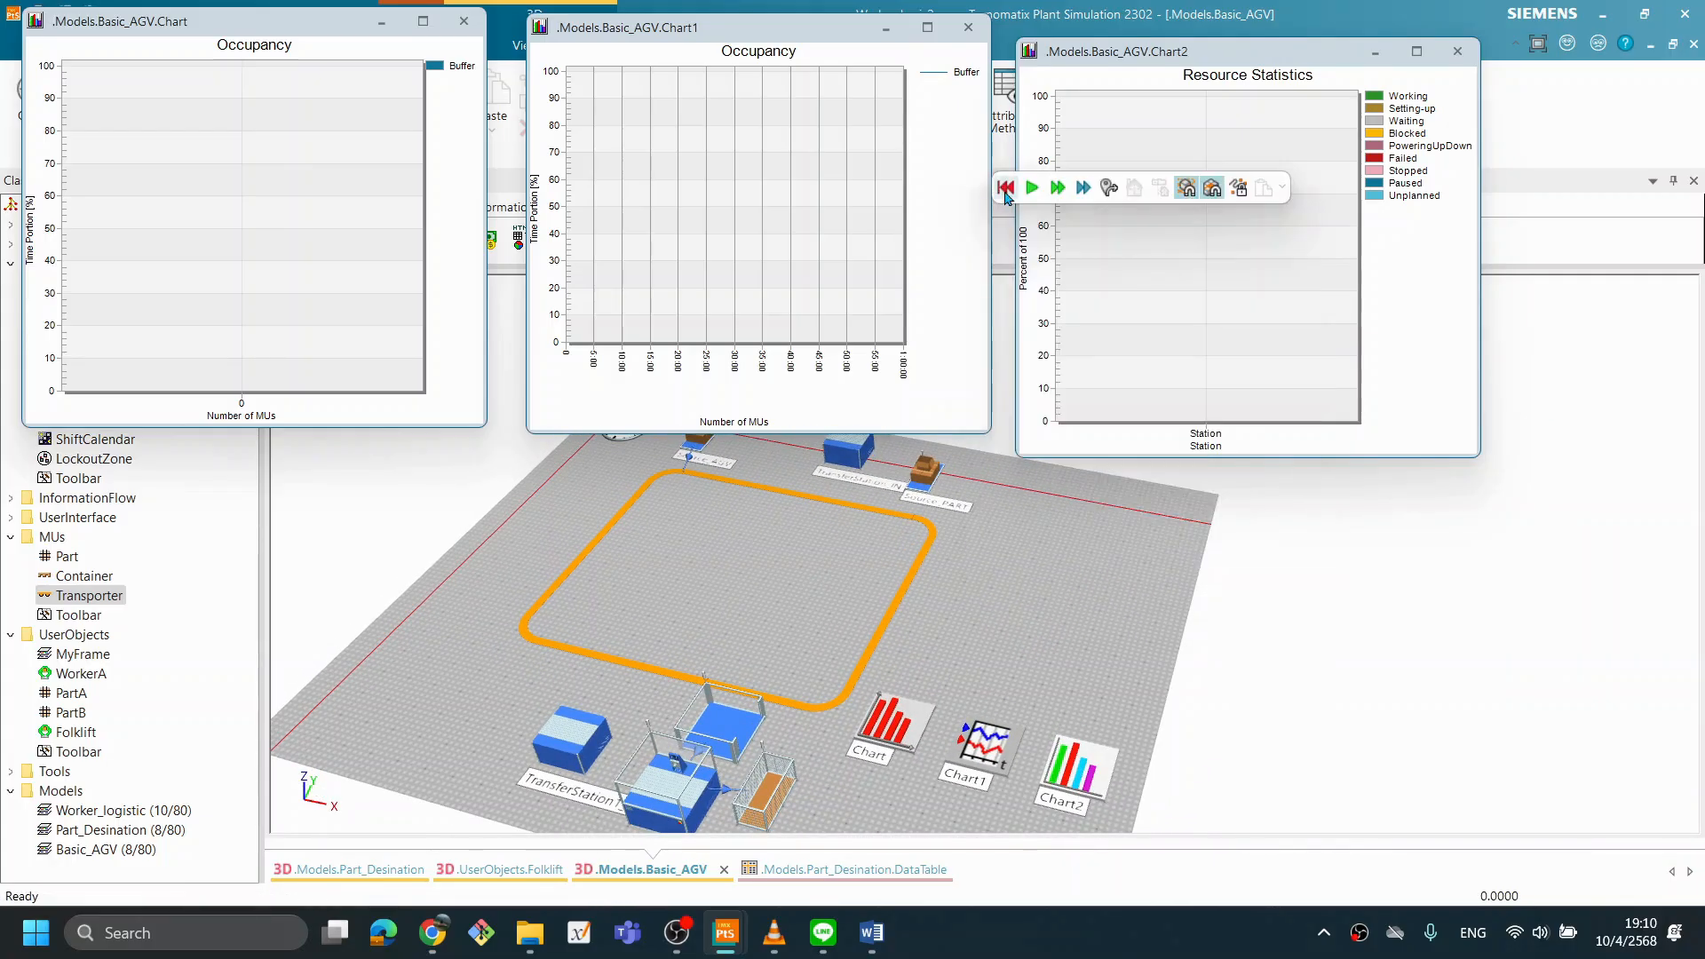
right_click(970, 554)
click(1010, 173)
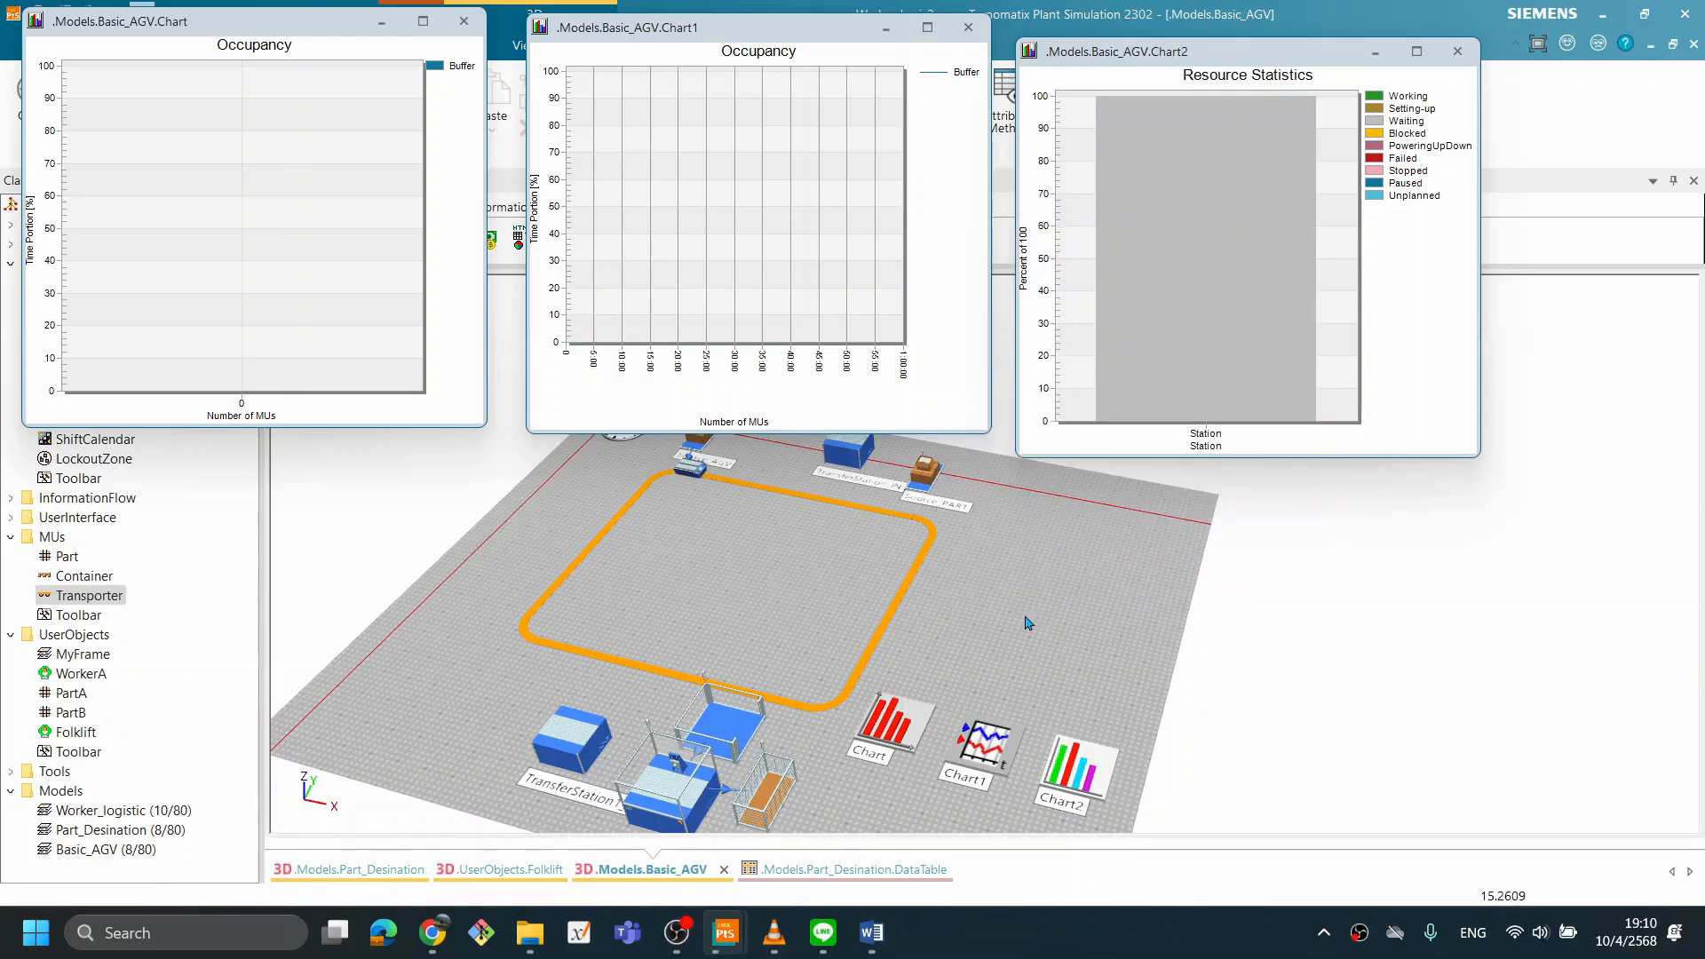
drag(1020, 649, 1020, 643)
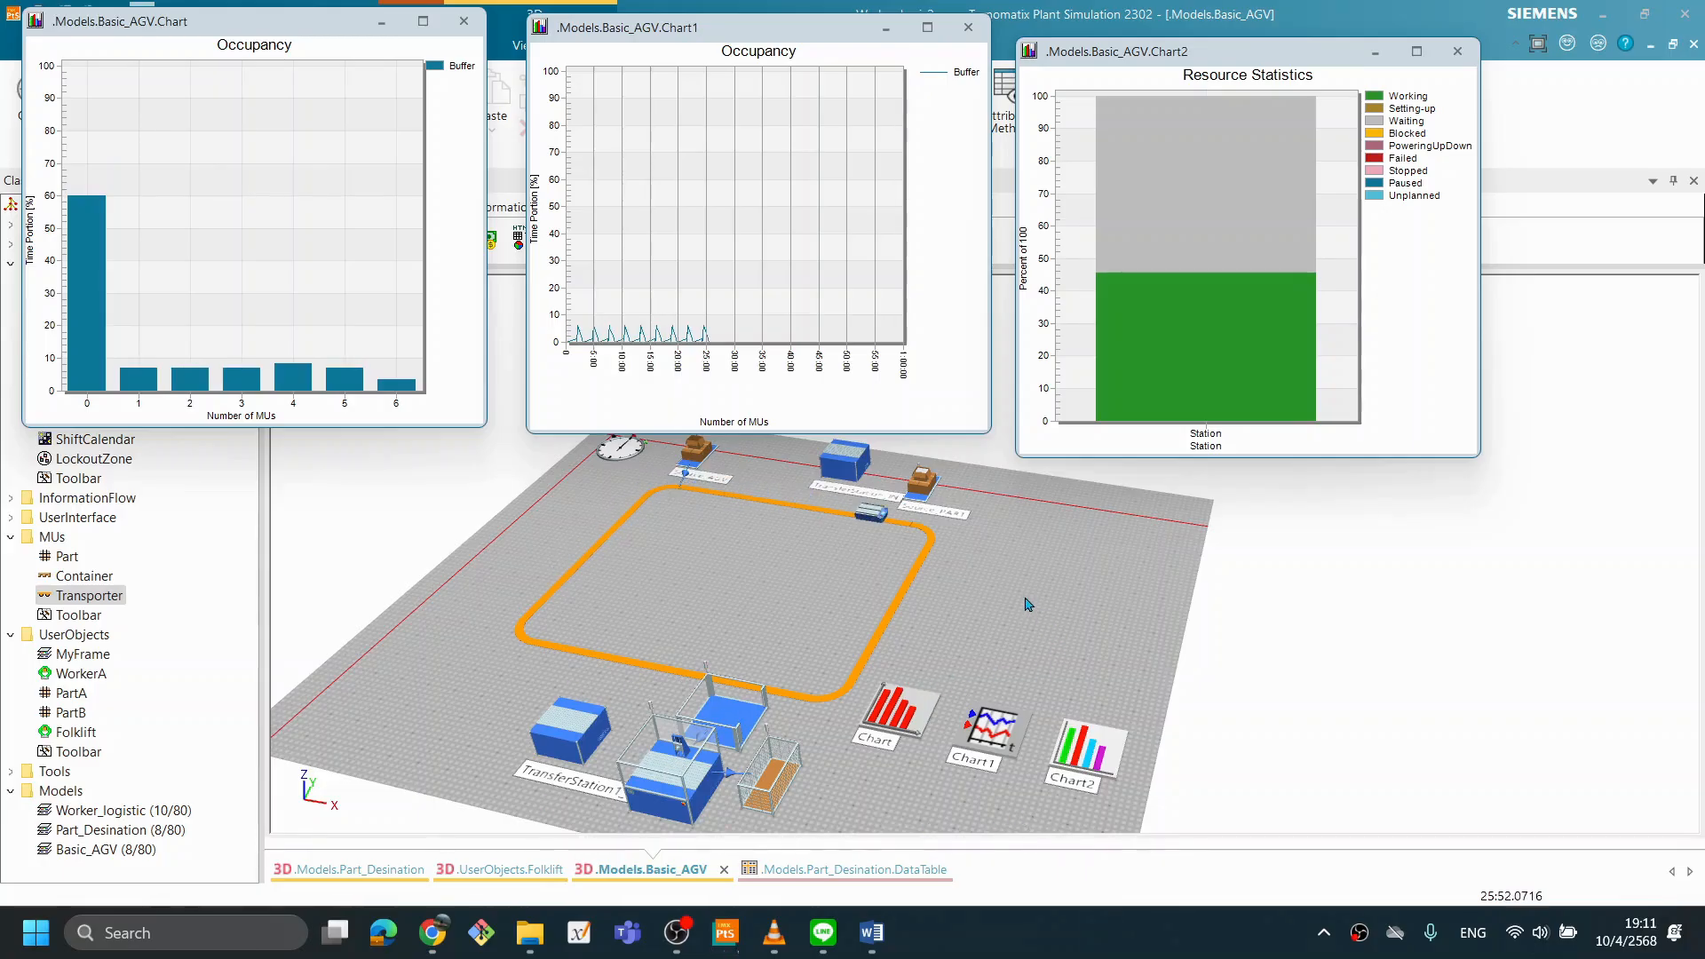
right_click(1021, 562)
click(1033, 204)
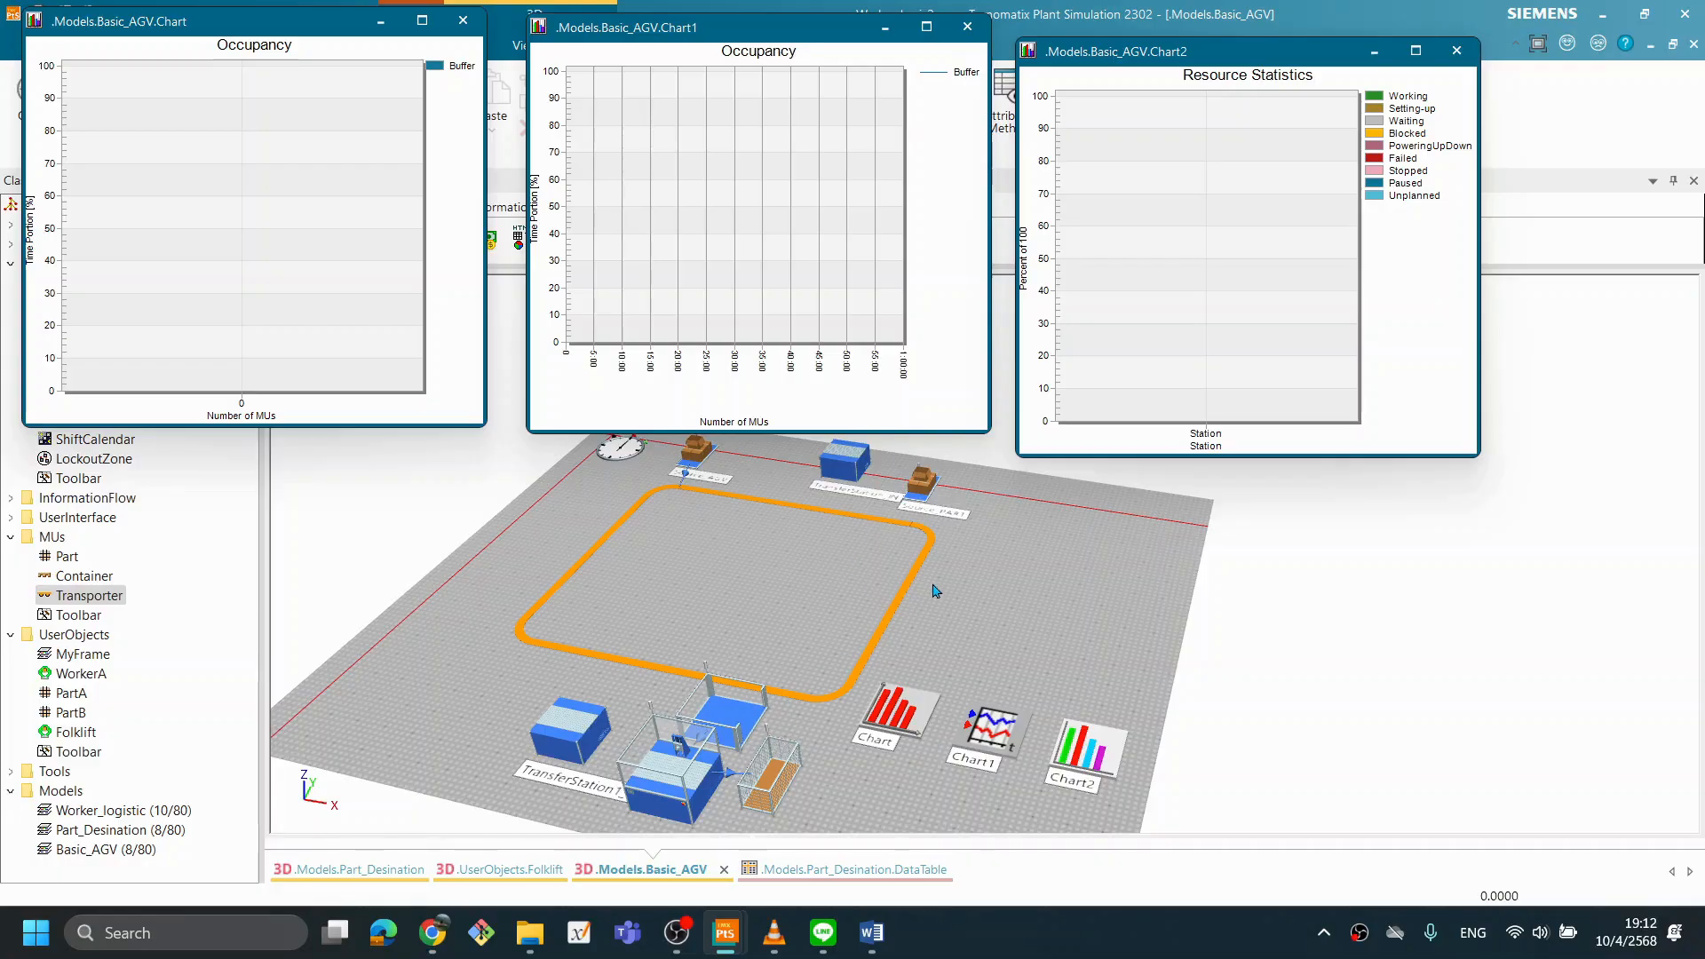
- Run the simulation again, compare the Transporter's deliveries at the Buffer with the three charts, and reset the model
right_click(1028, 568)
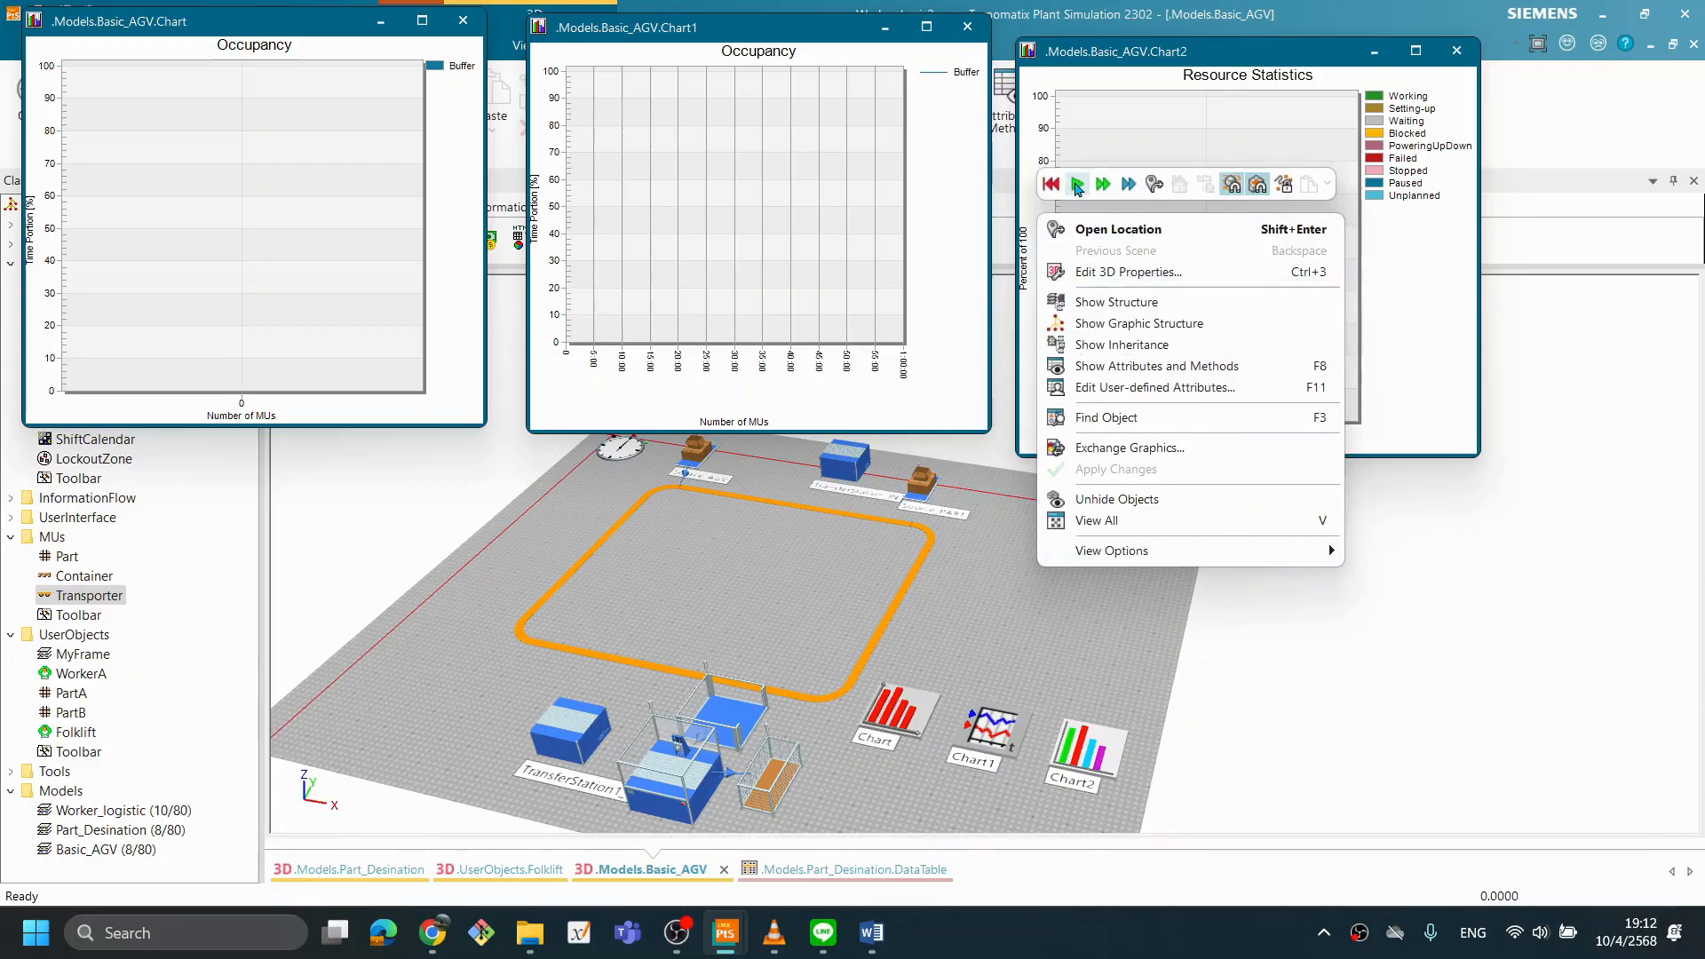
click(1076, 185)
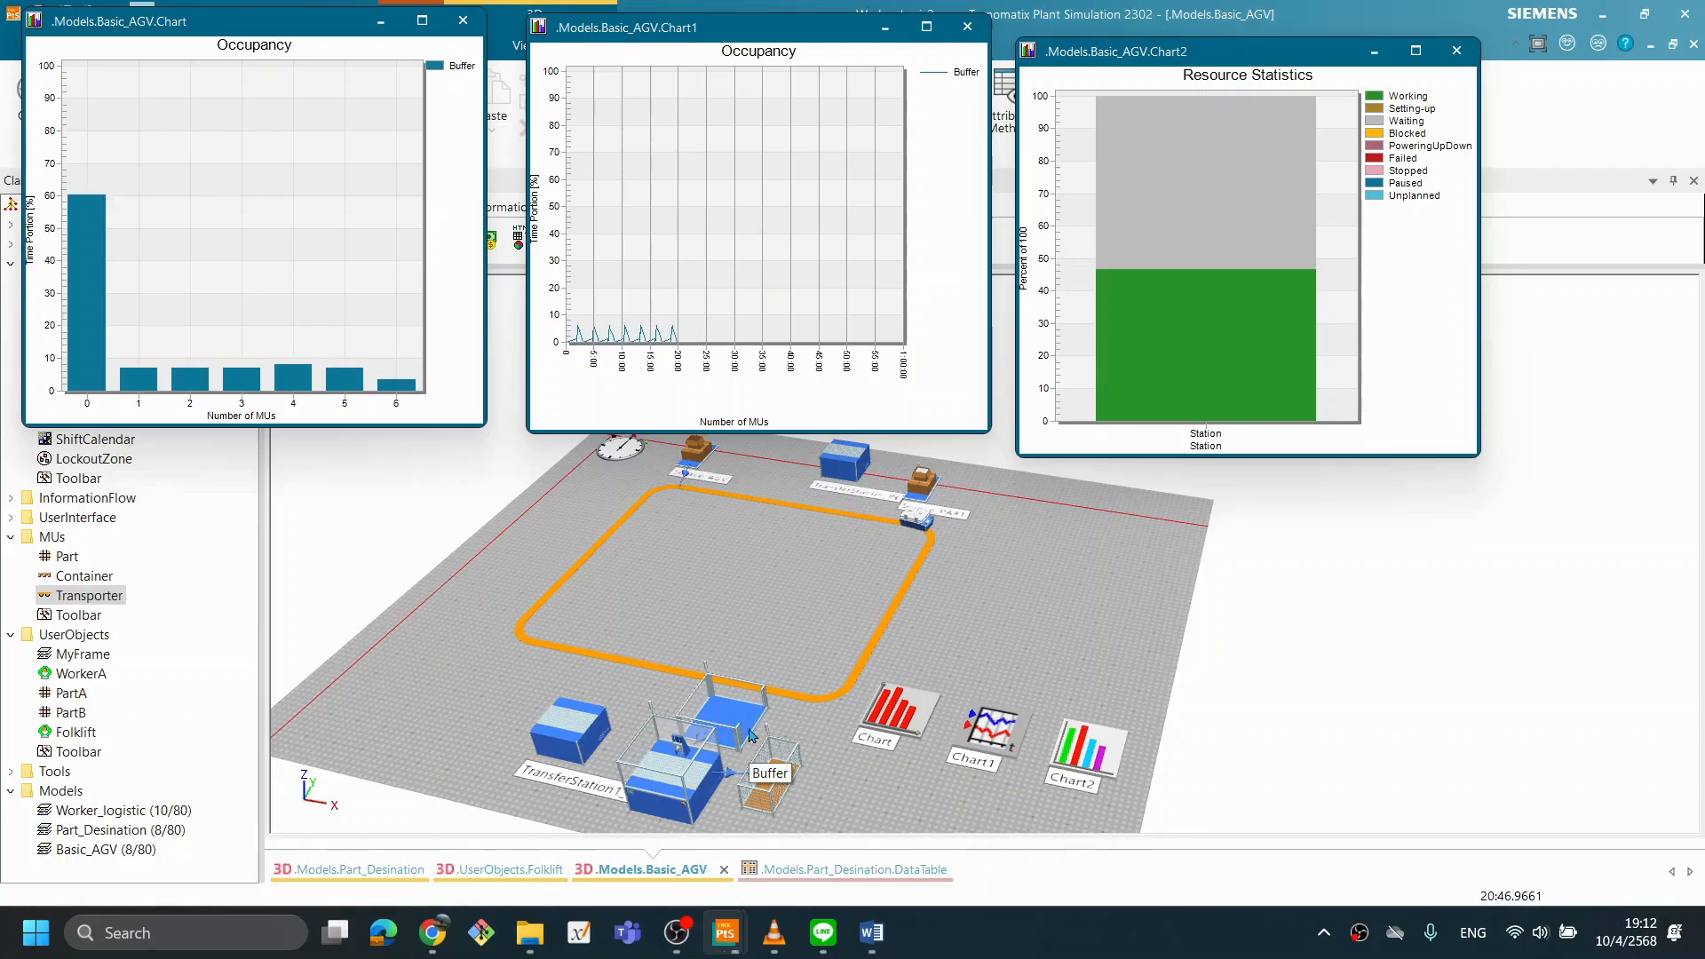
scroll(778, 744, up, 3)
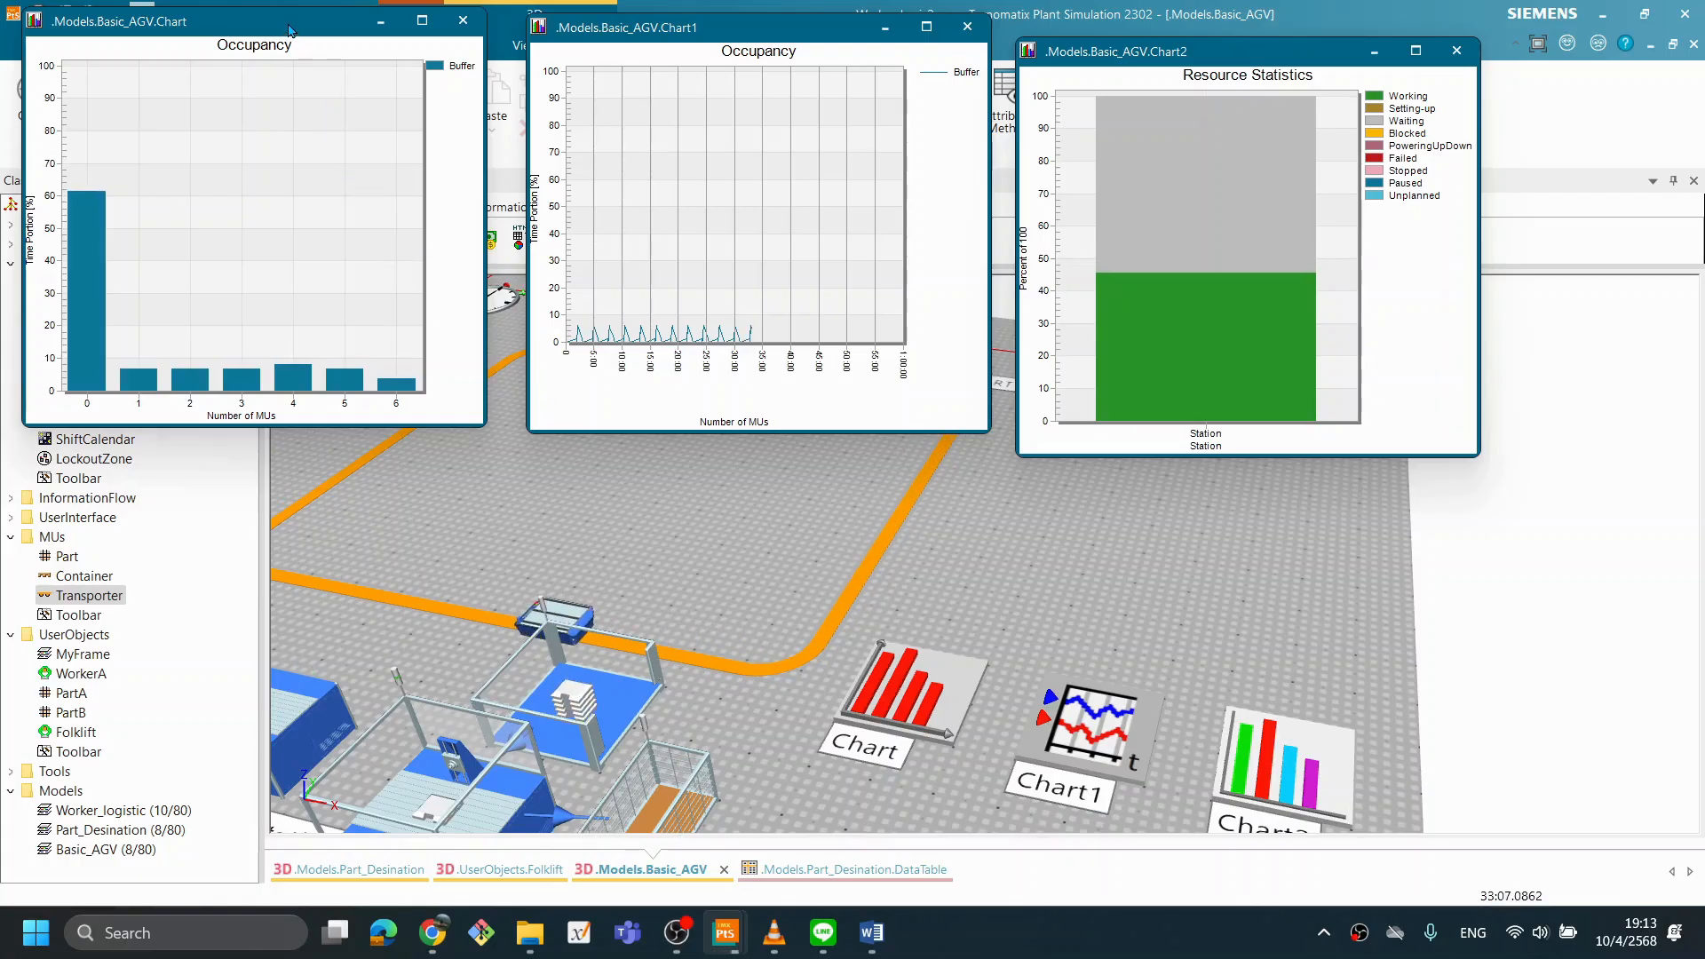
drag(290, 26, 340, 62)
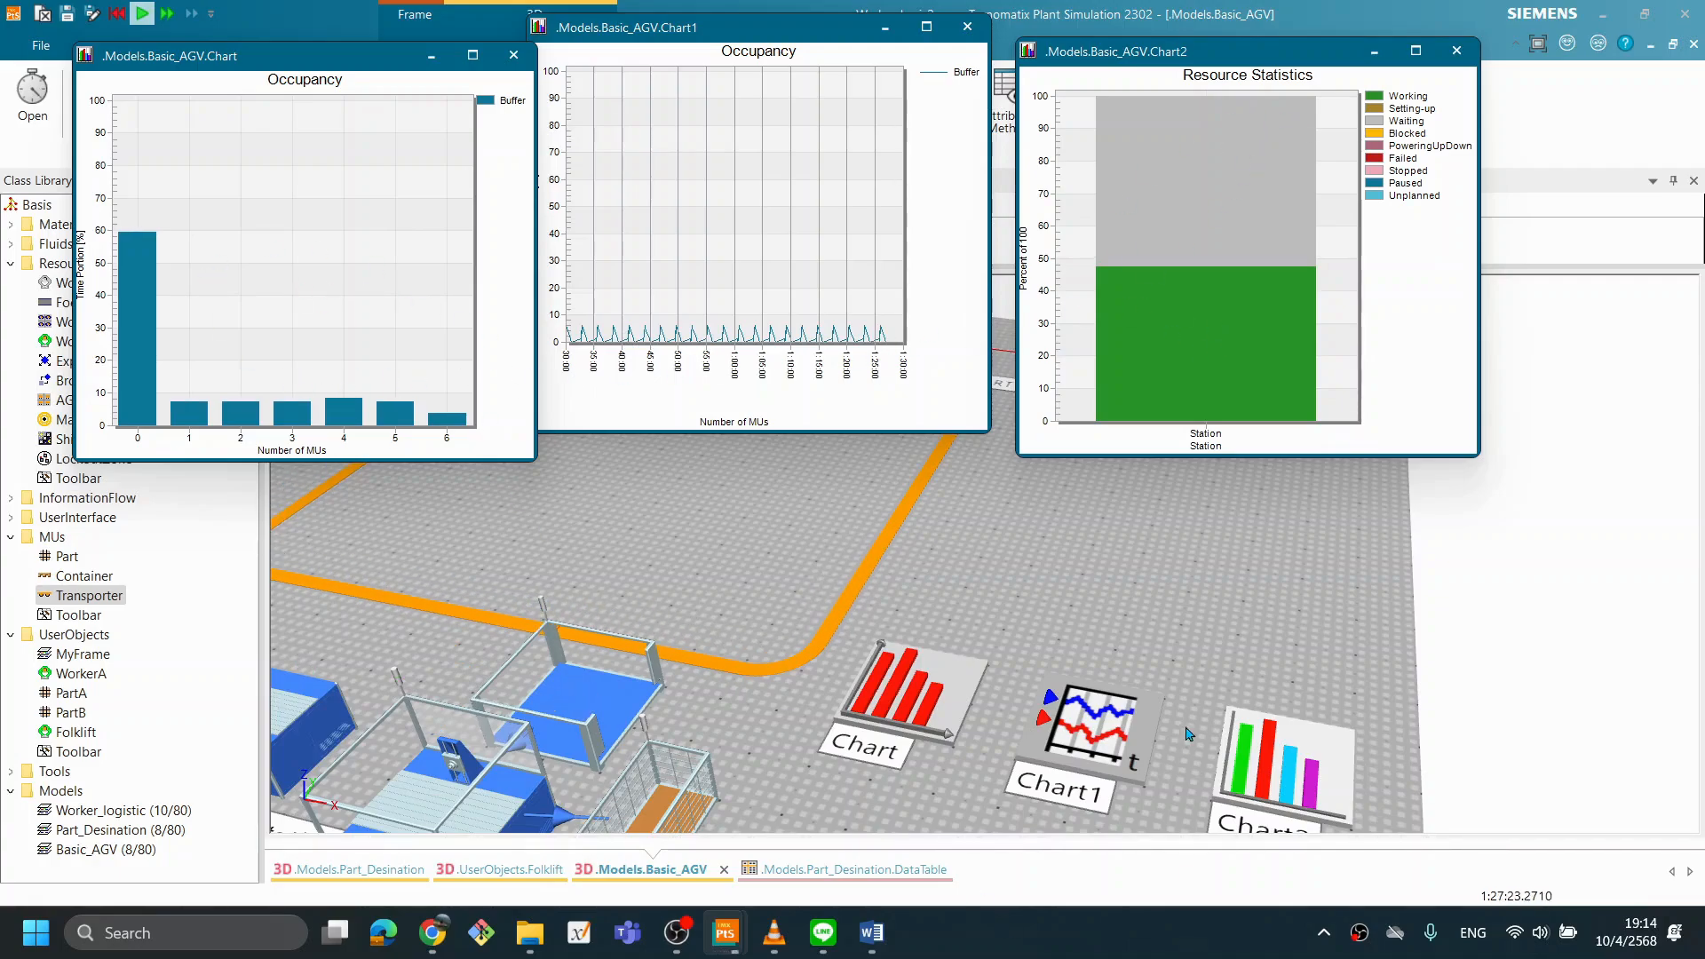
click(1160, 613)
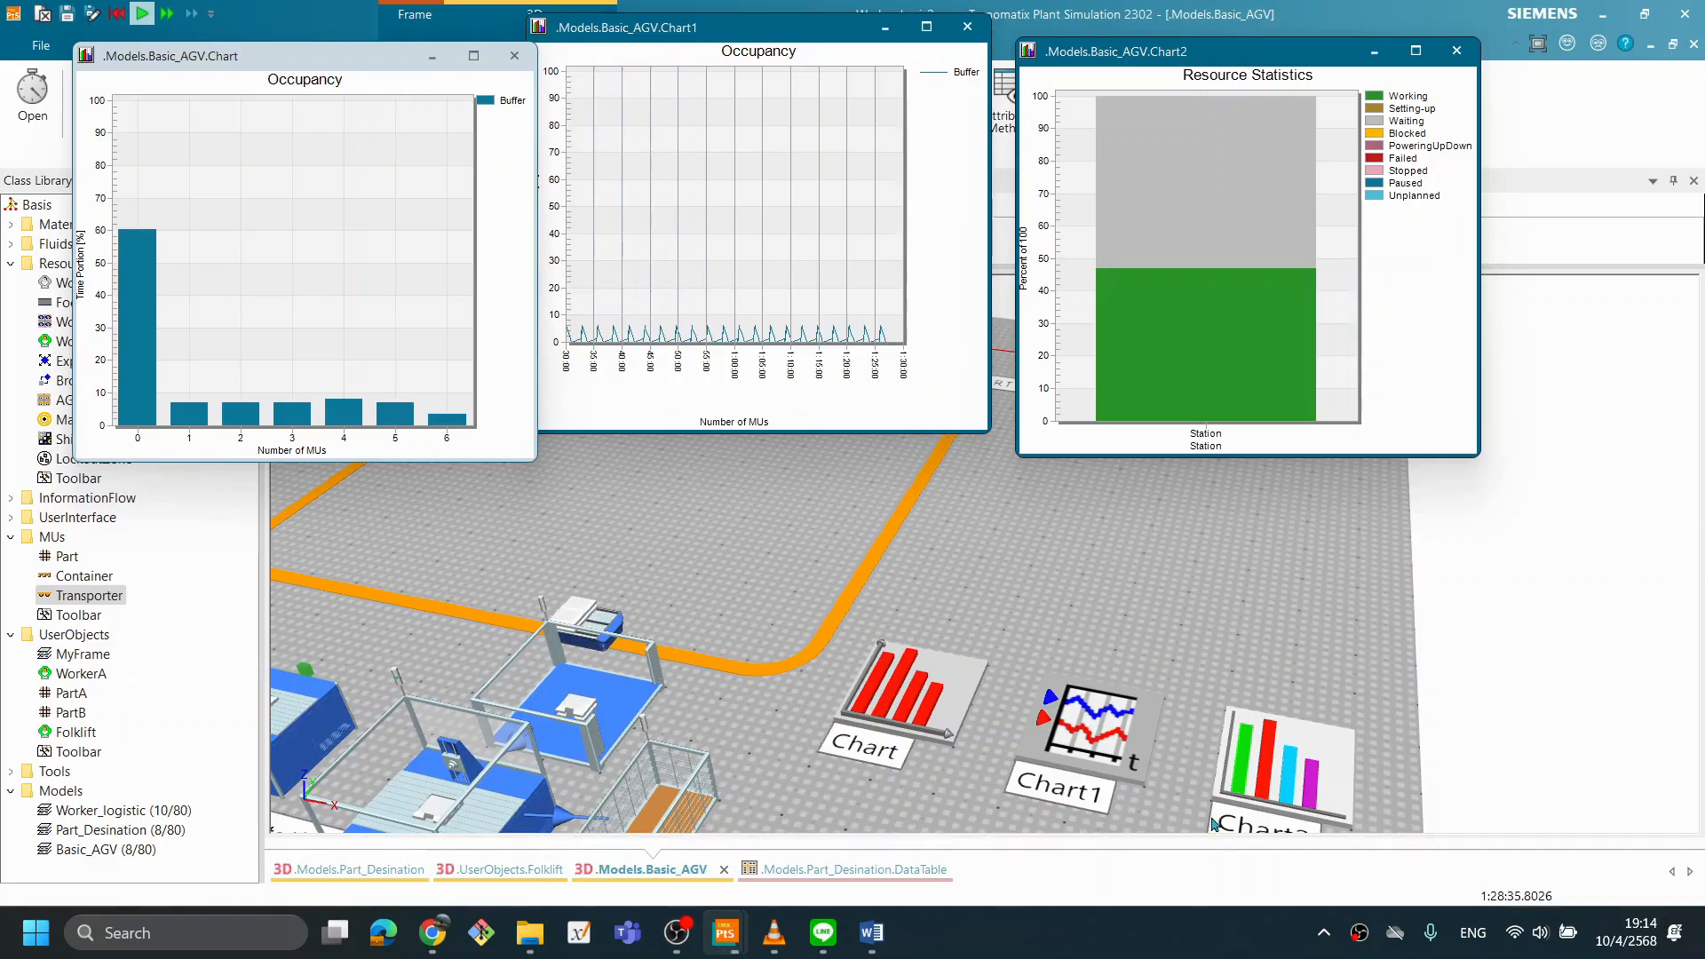
right_click(1233, 515)
click(1226, 405)
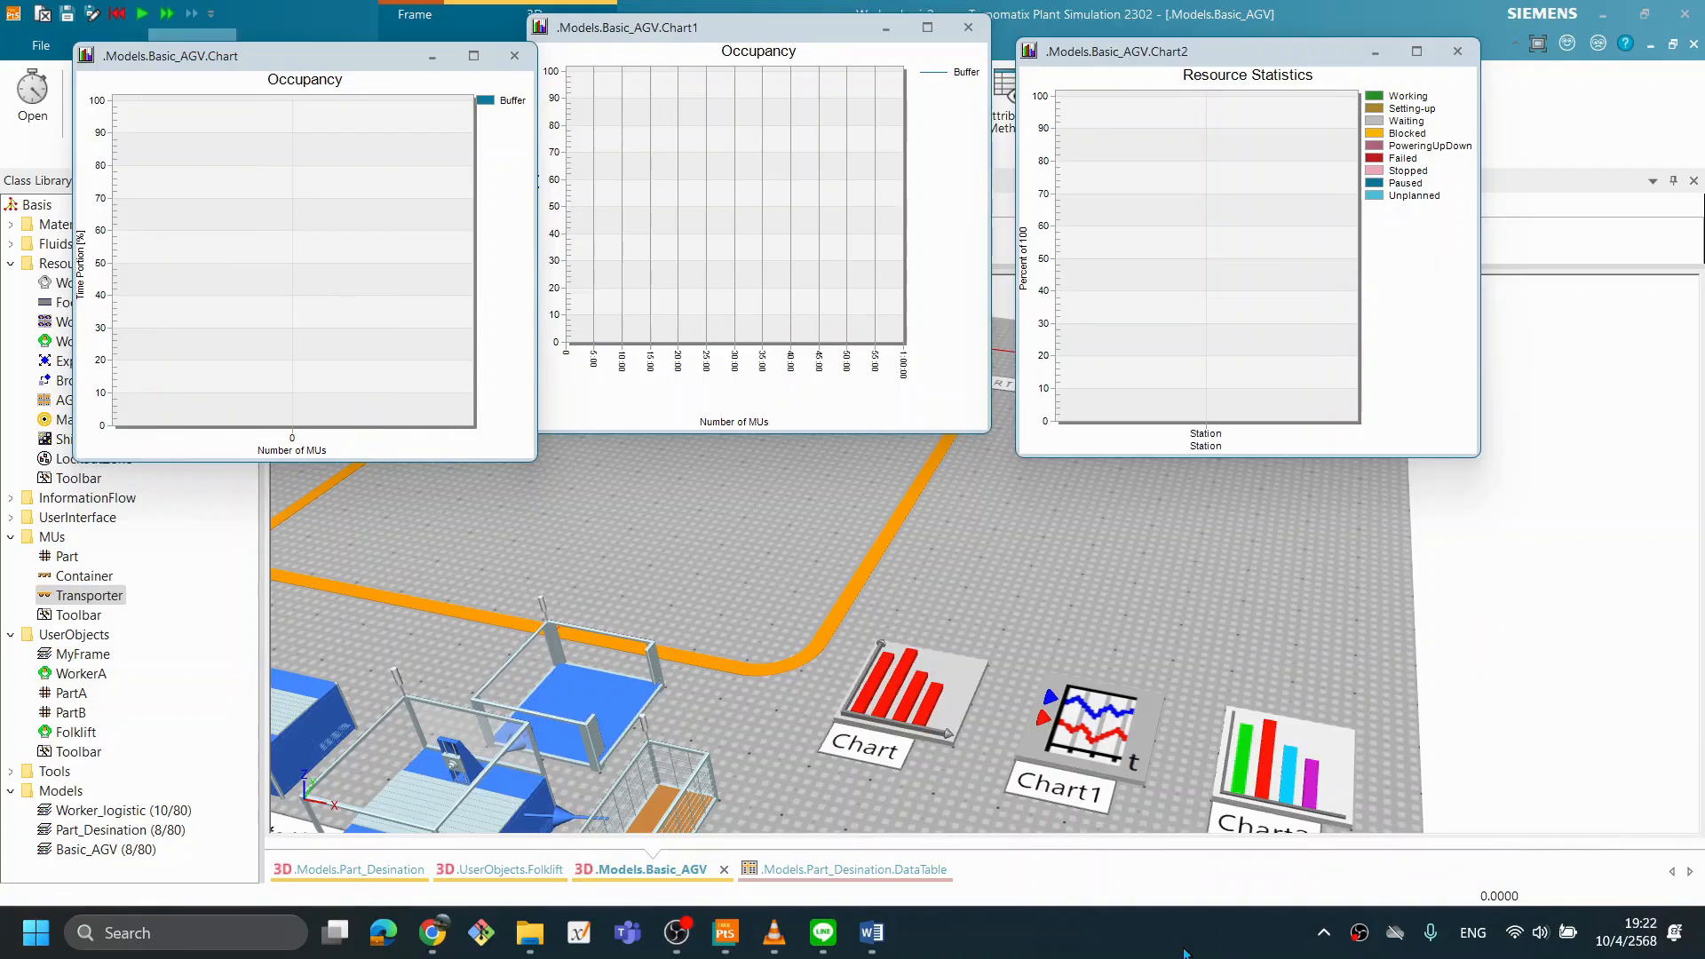
- Examine the Buffer's capacity and buffer type settings, and close them without changes
double_click(589, 689)
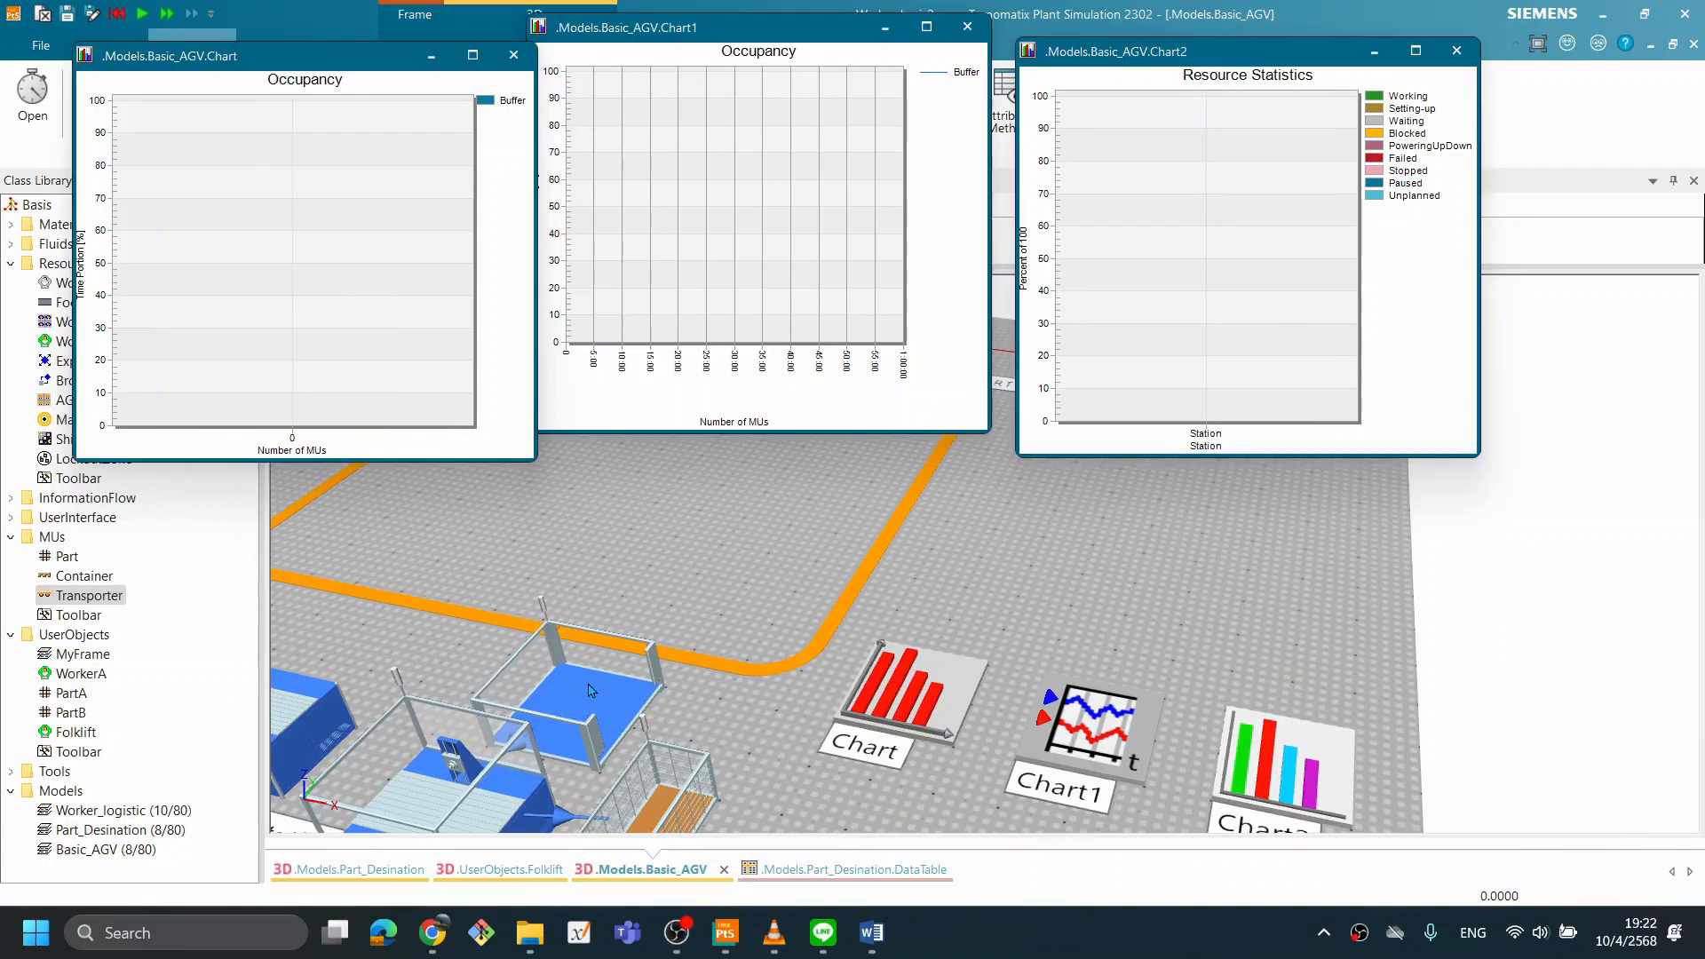
drag(834, 244, 1044, 259)
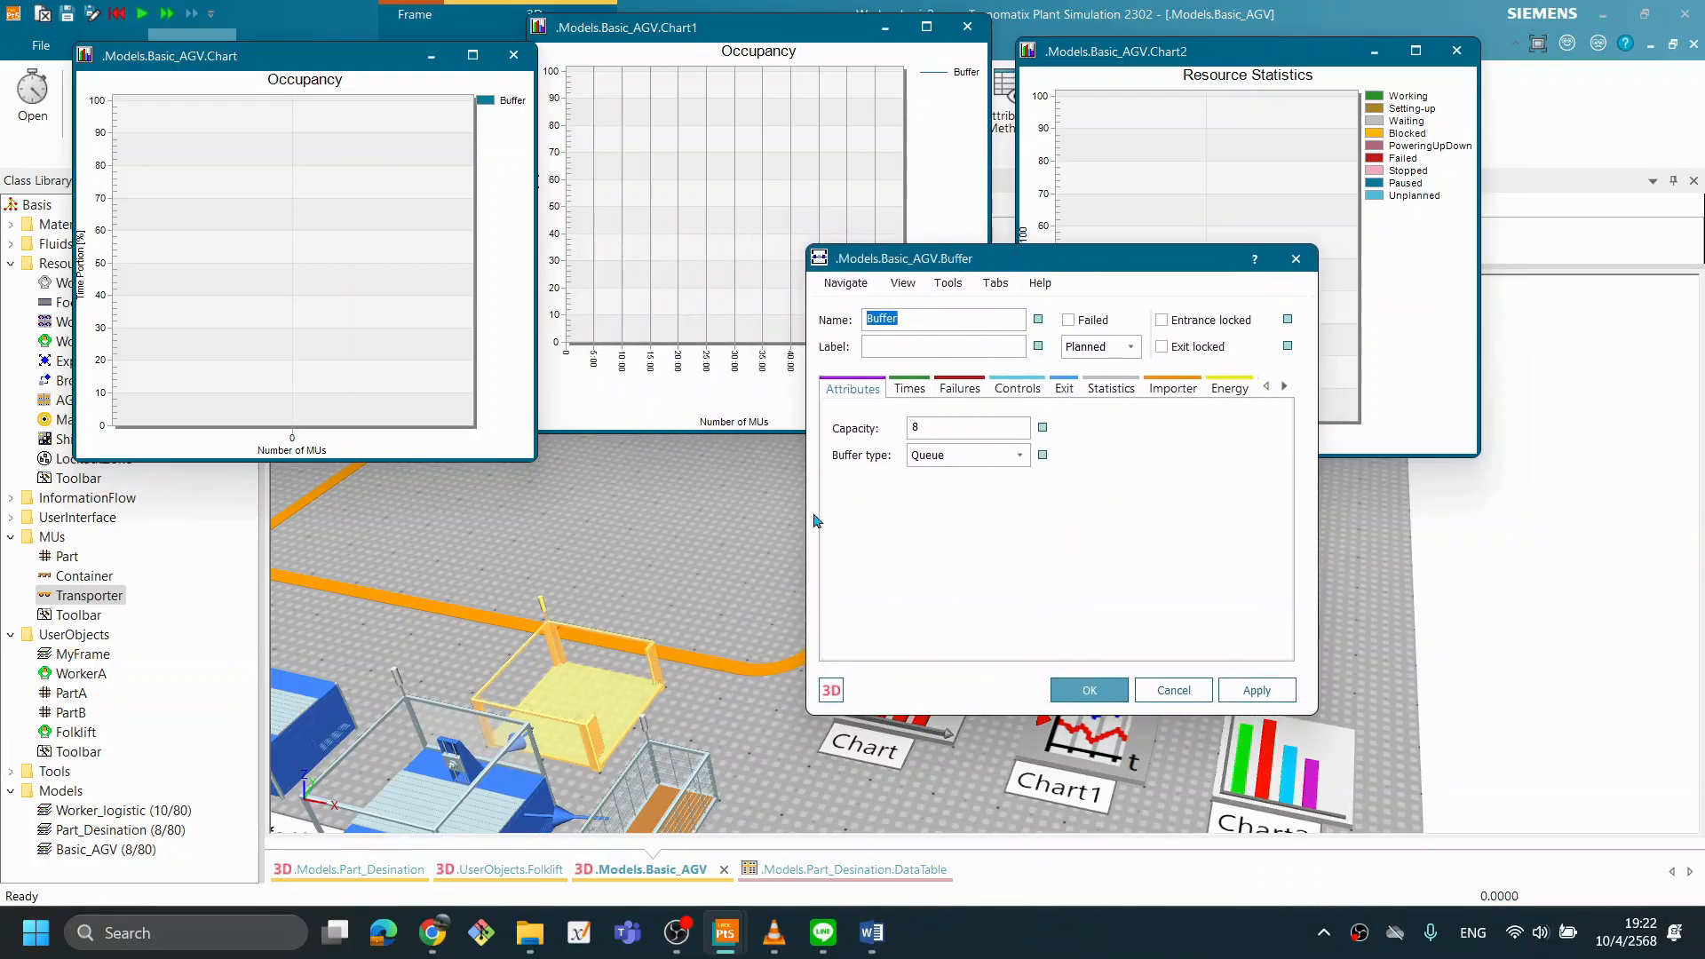
drag(1015, 264, 924, 264)
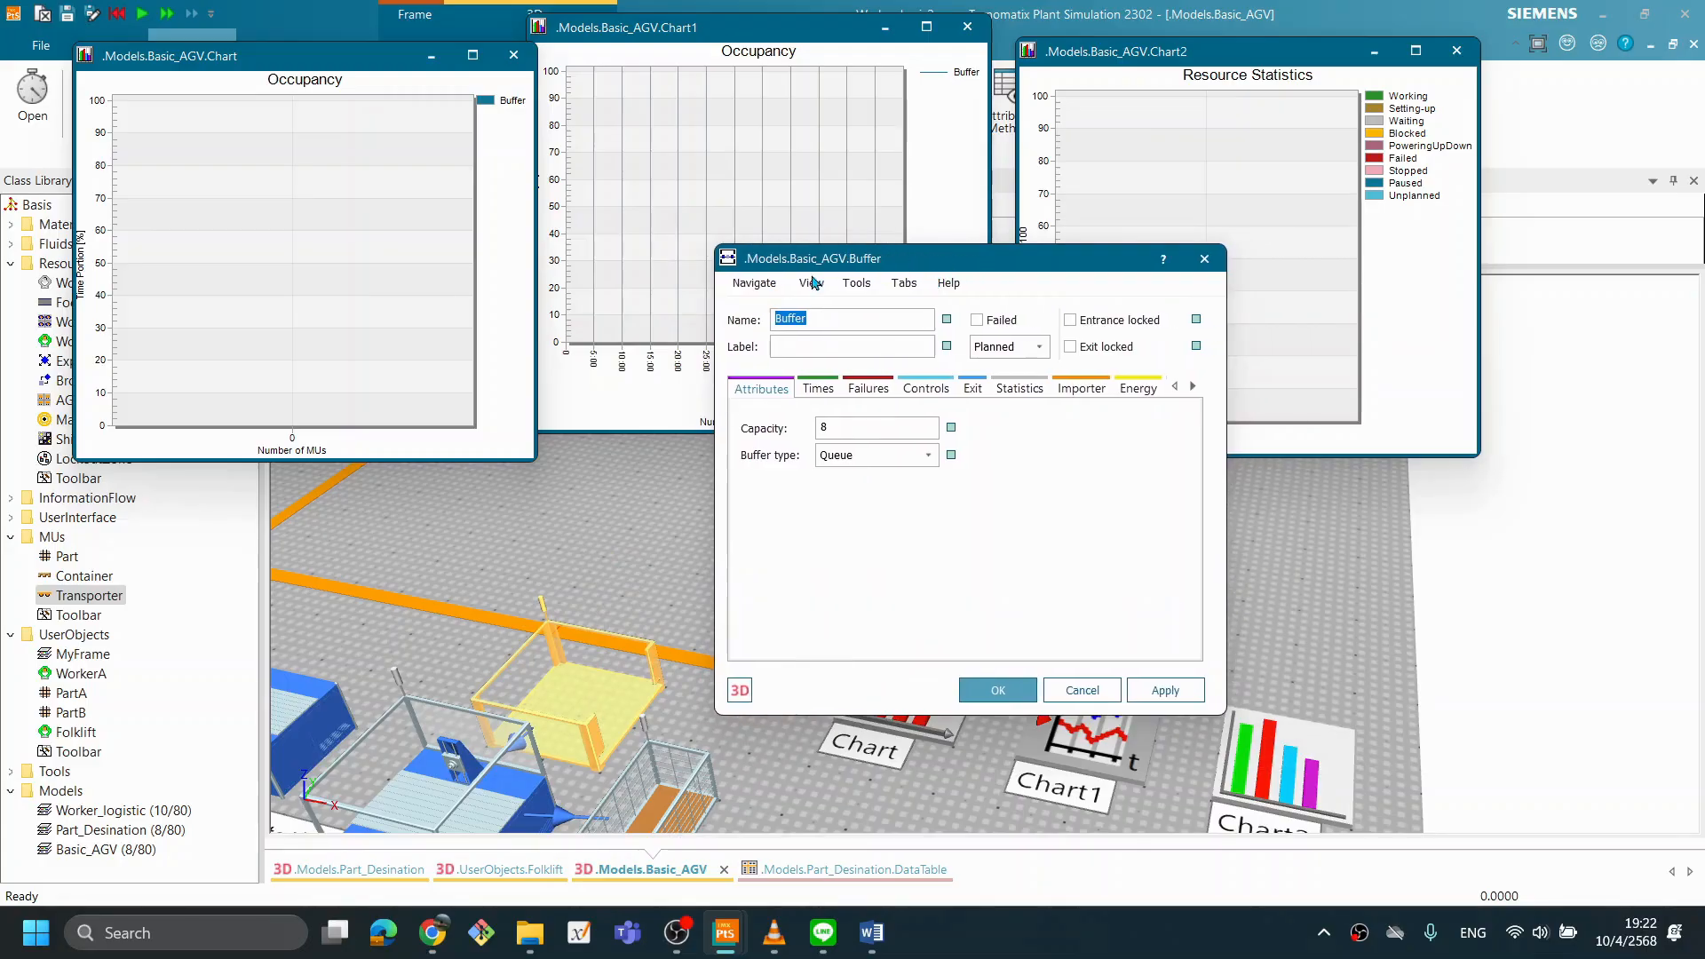
click(1013, 698)
click(703, 575)
- Start another simulation run, examine the Station's working and waiting shares alongside the Buffer's occupancy, and reset the run
right_click(719, 583)
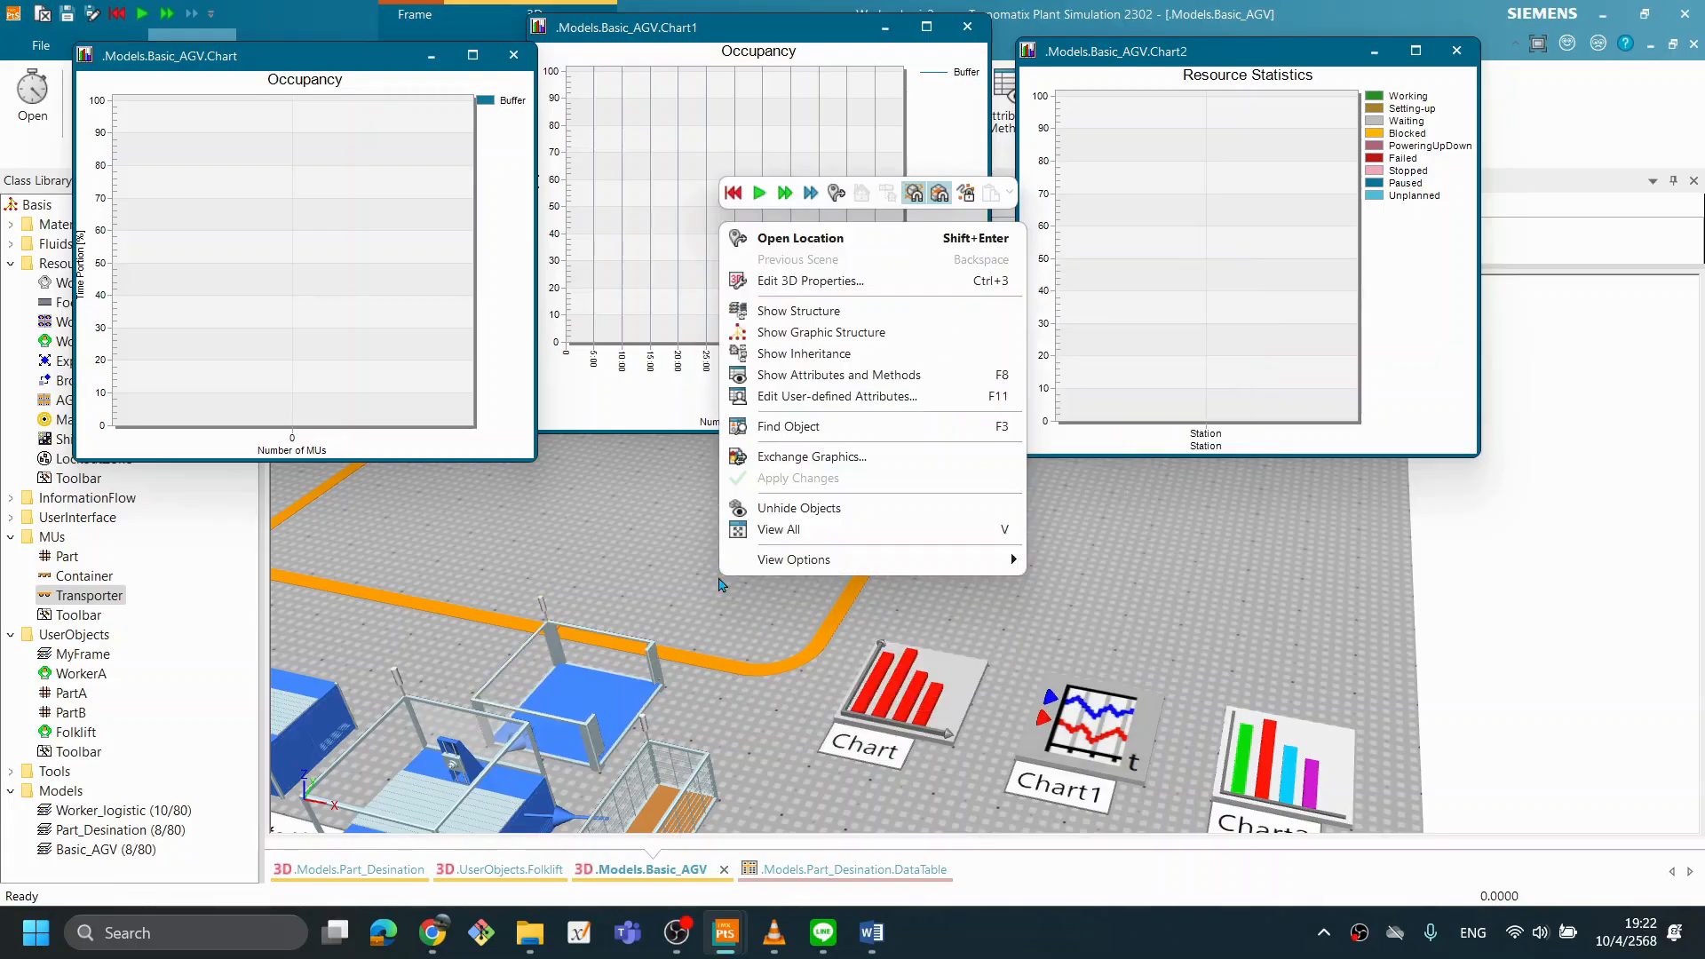
click(719, 589)
right_click(1073, 579)
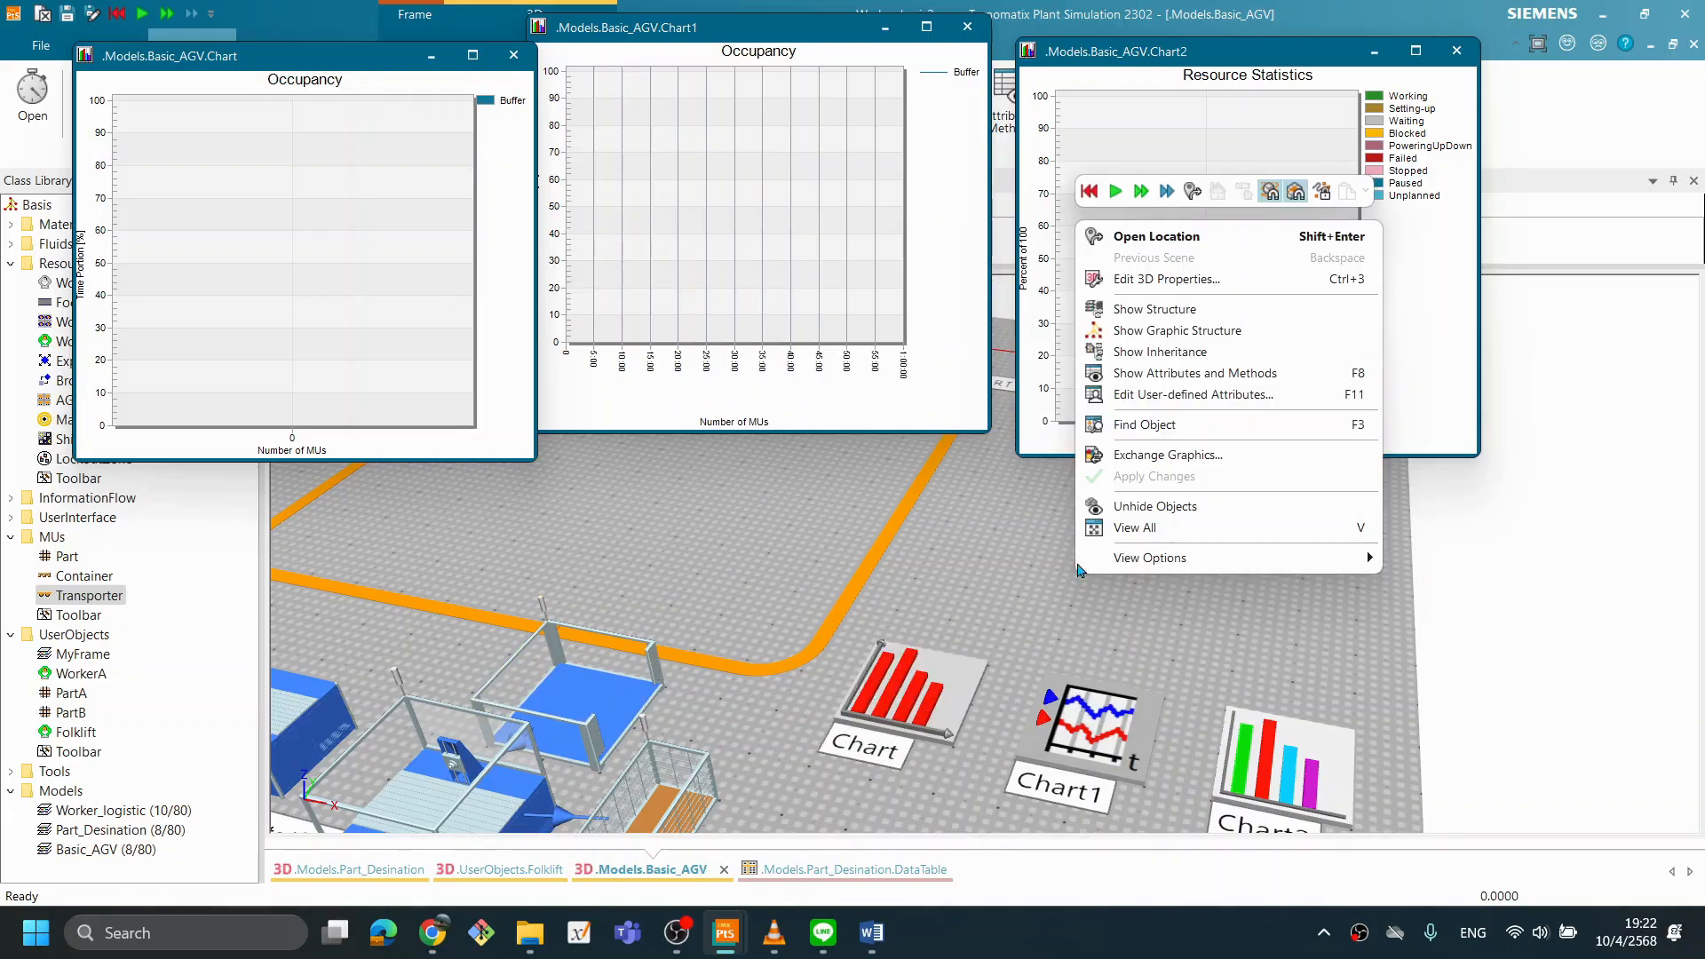
click(1115, 191)
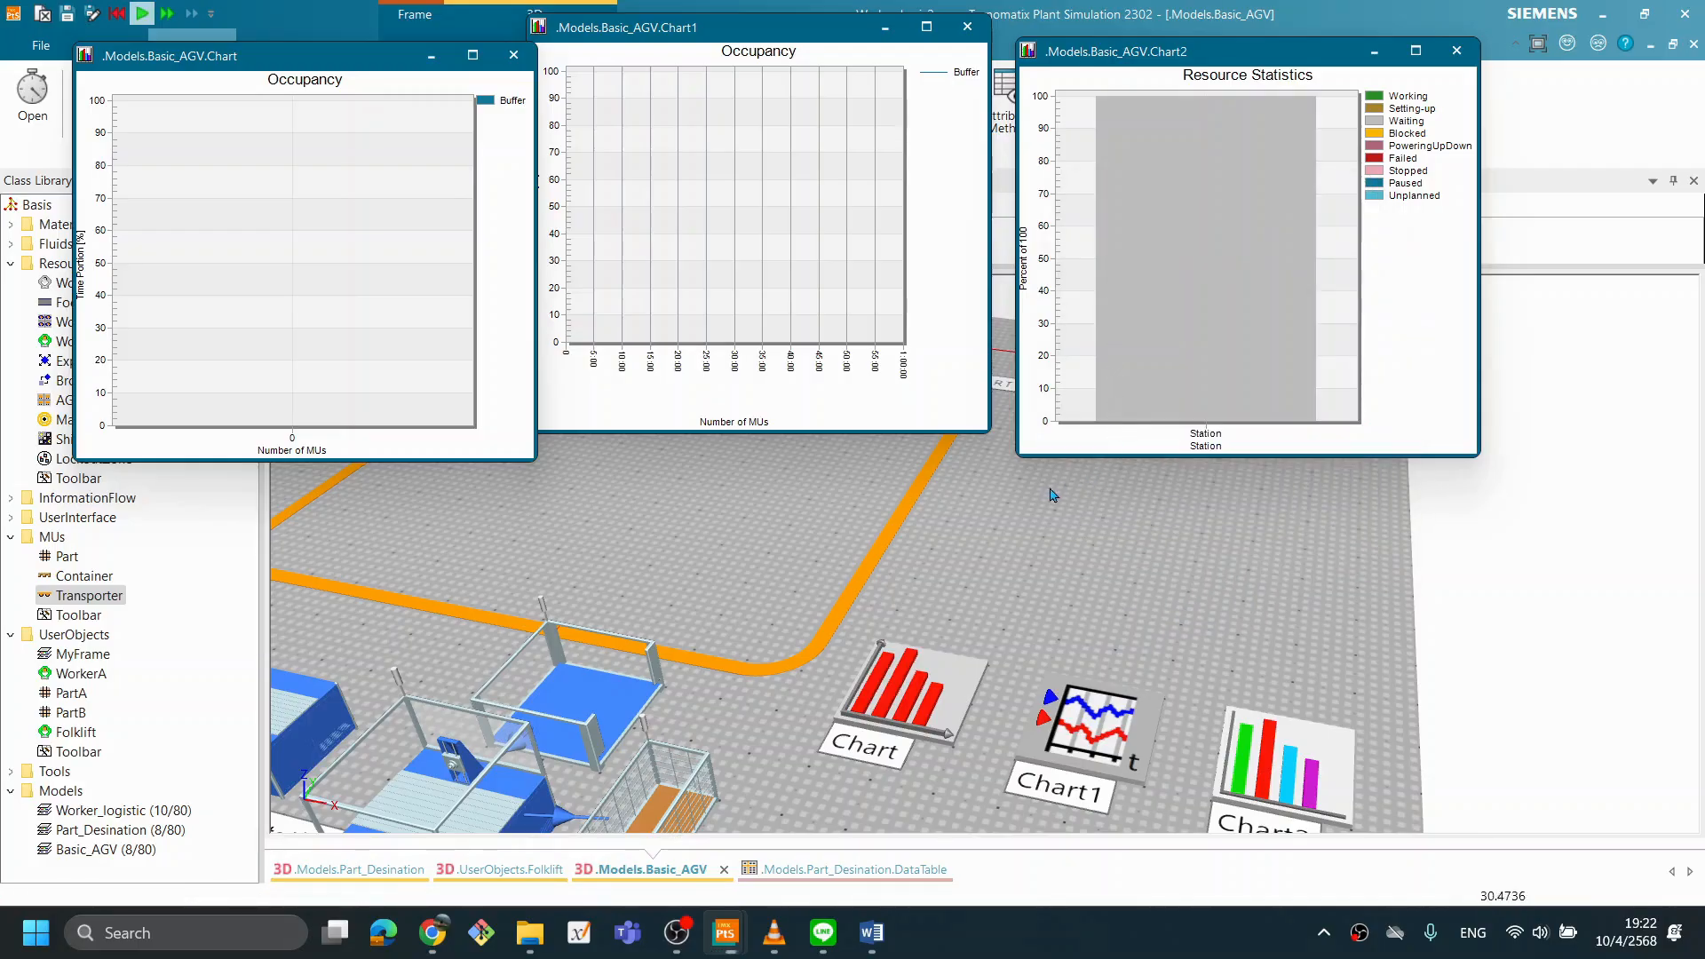
scroll(826, 561, down, 1)
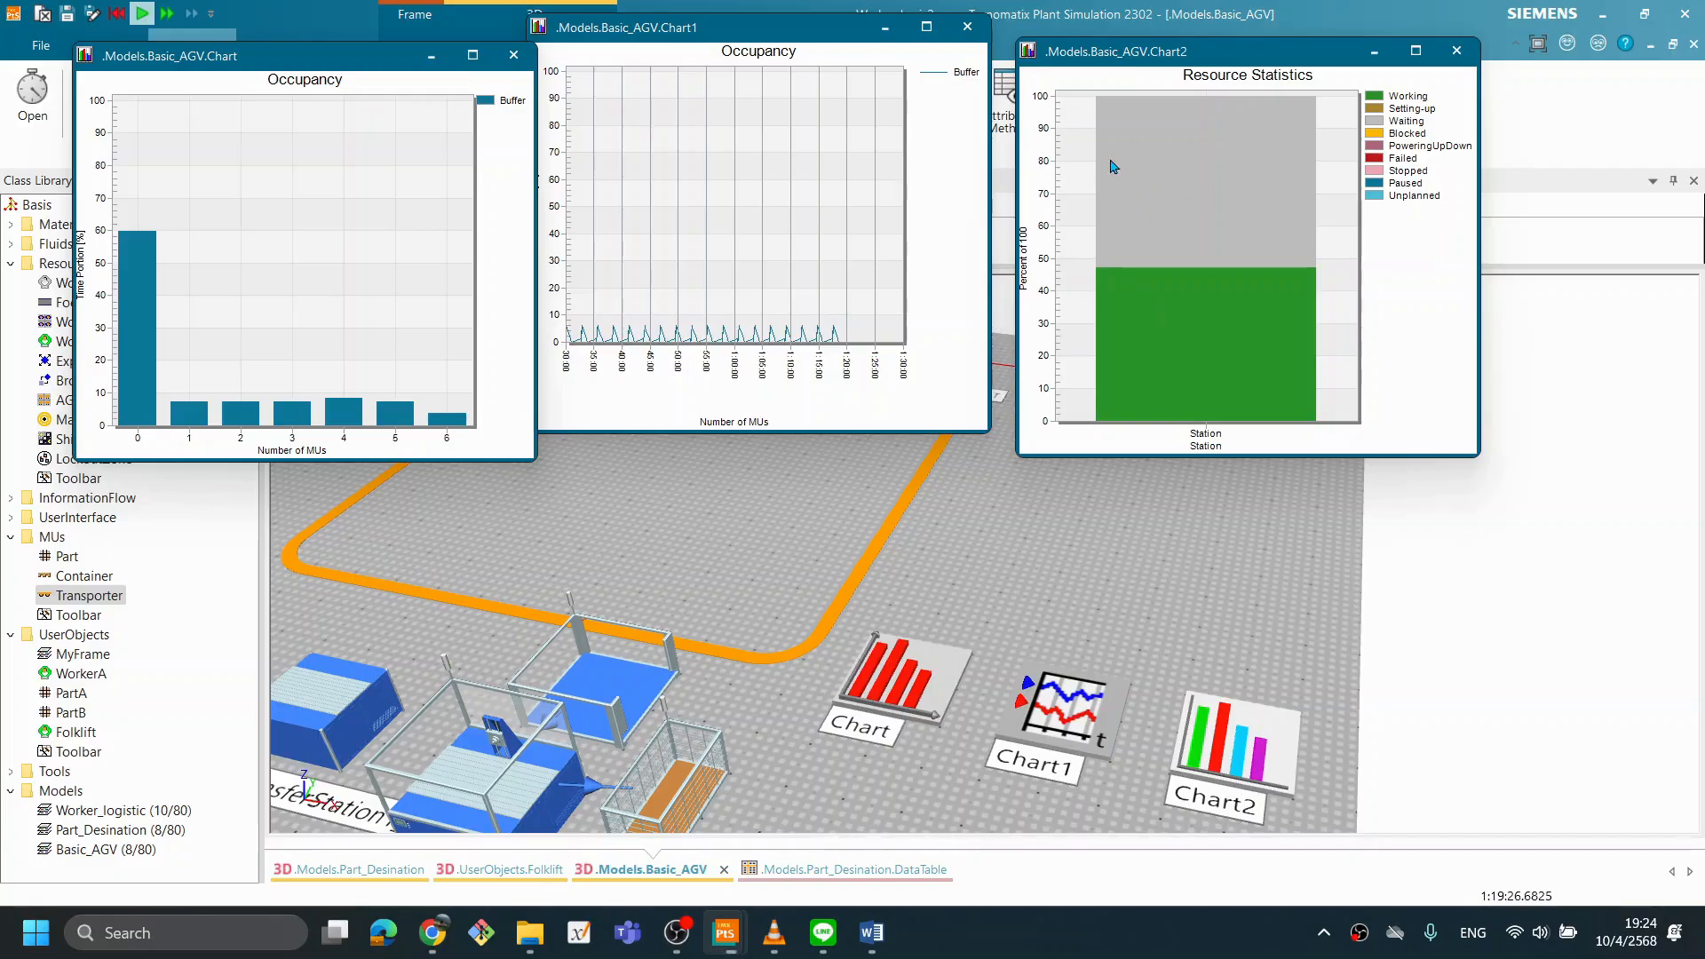
scroll(736, 716, down, 2)
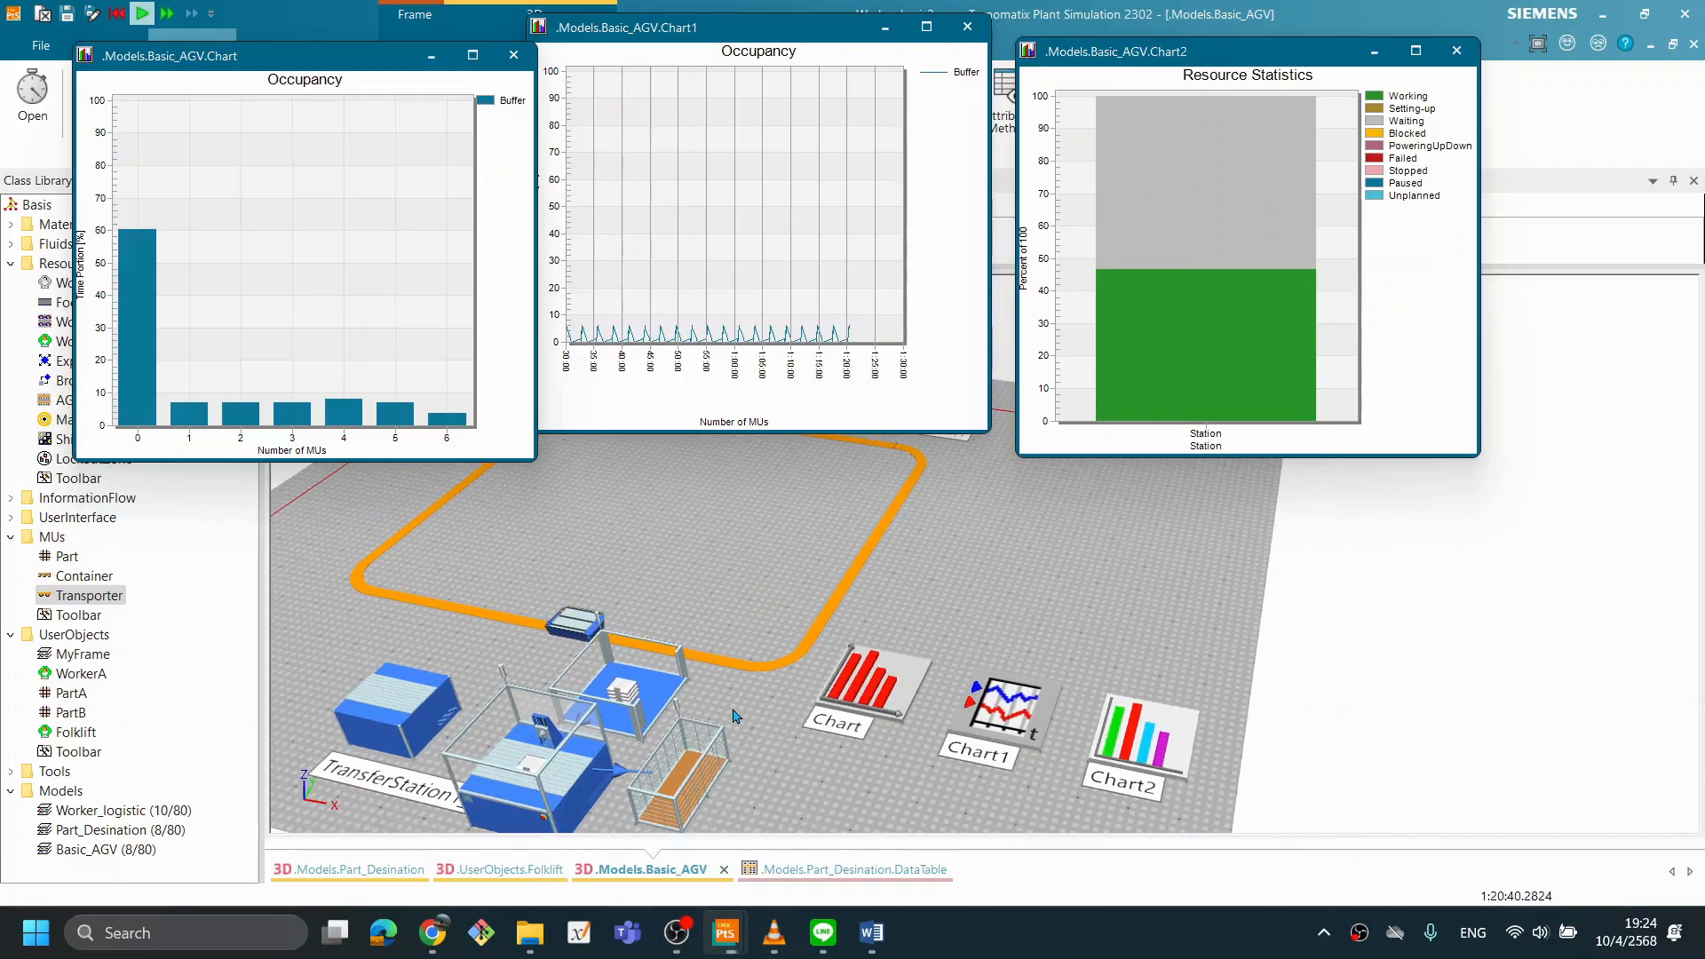
scroll(737, 732, down, 1)
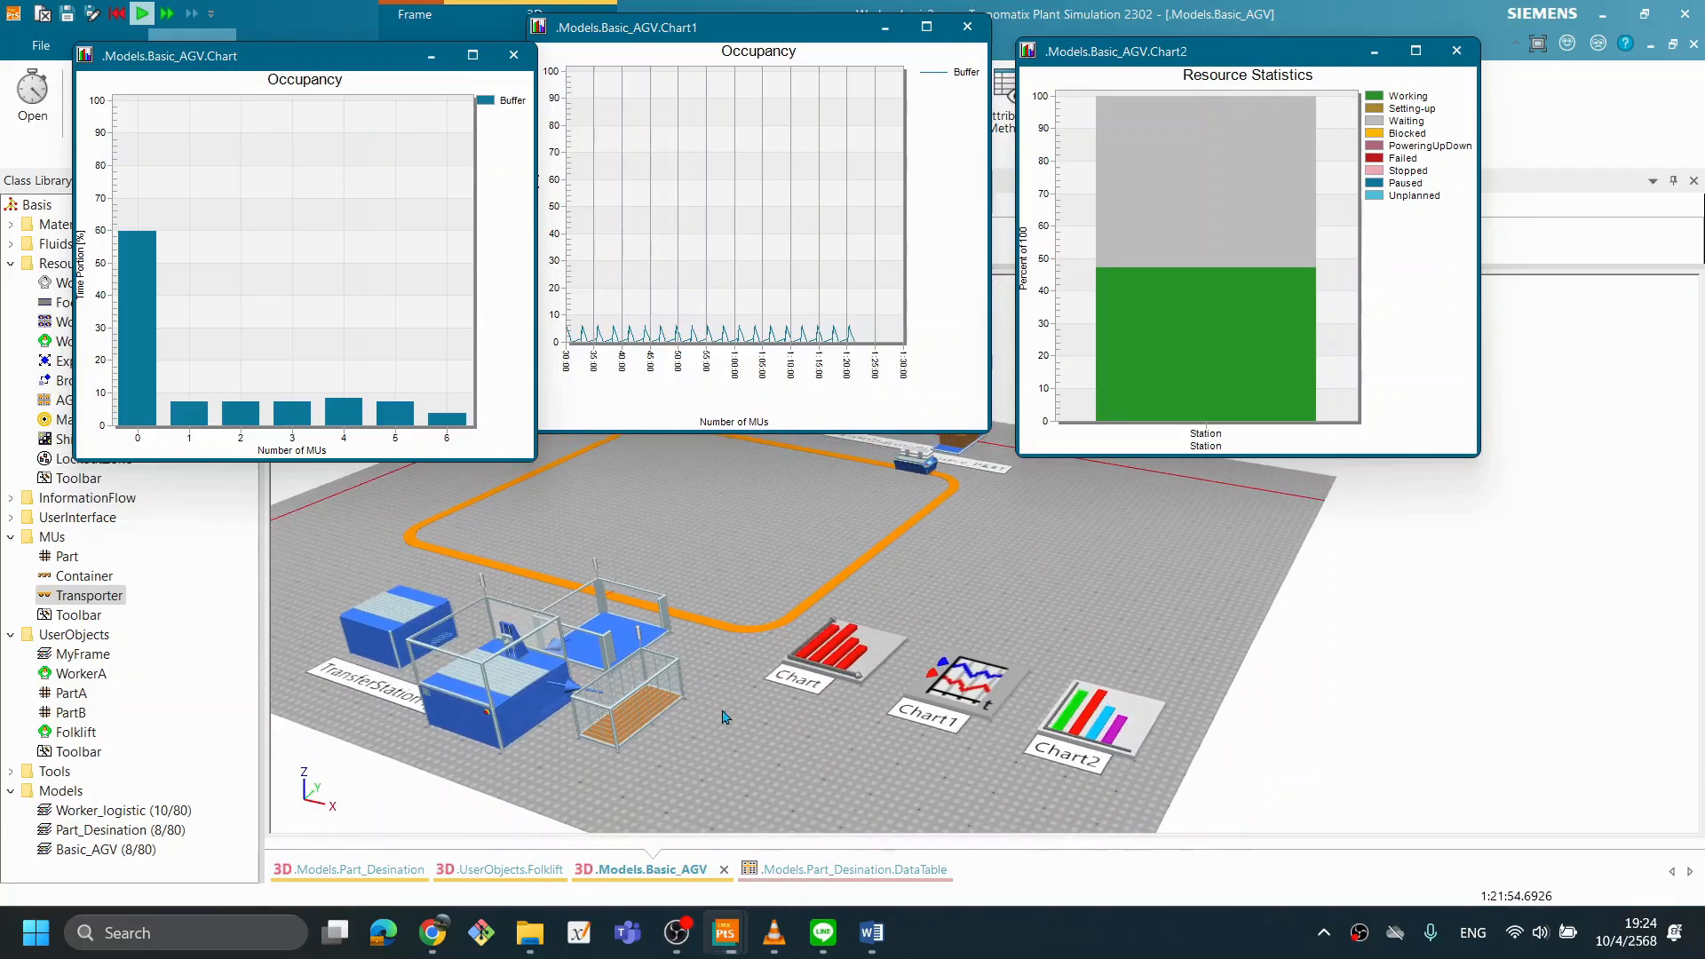
scroll(724, 716, up, 2)
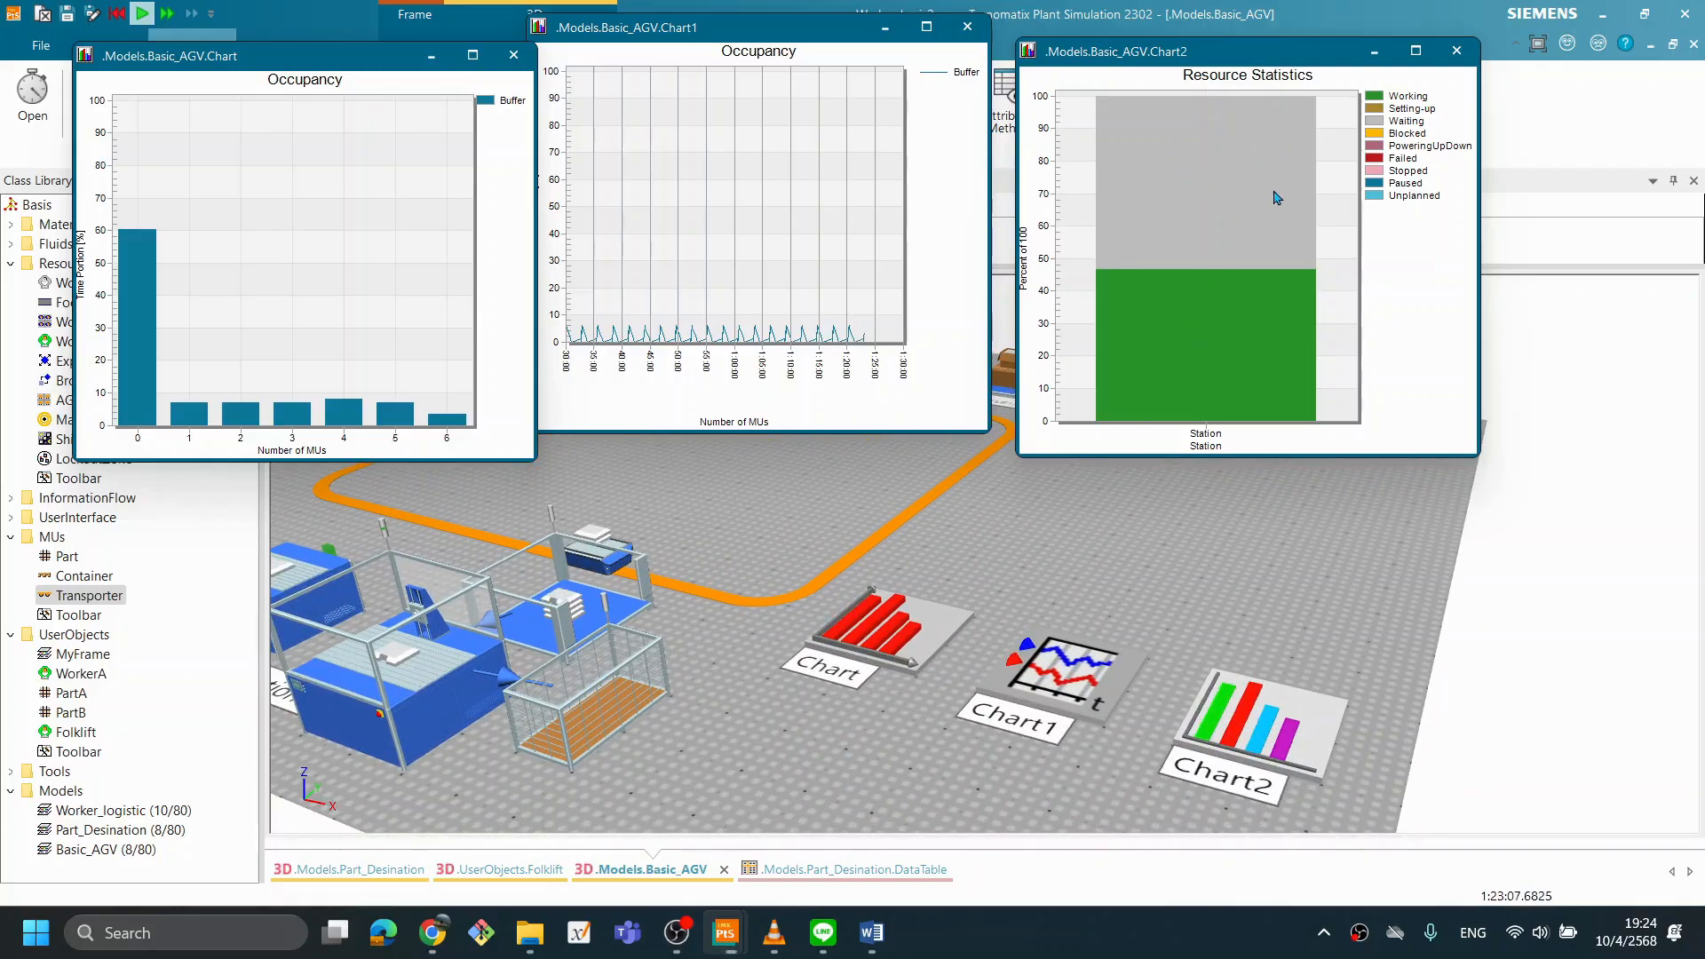
right_click(1108, 567)
click(1116, 174)
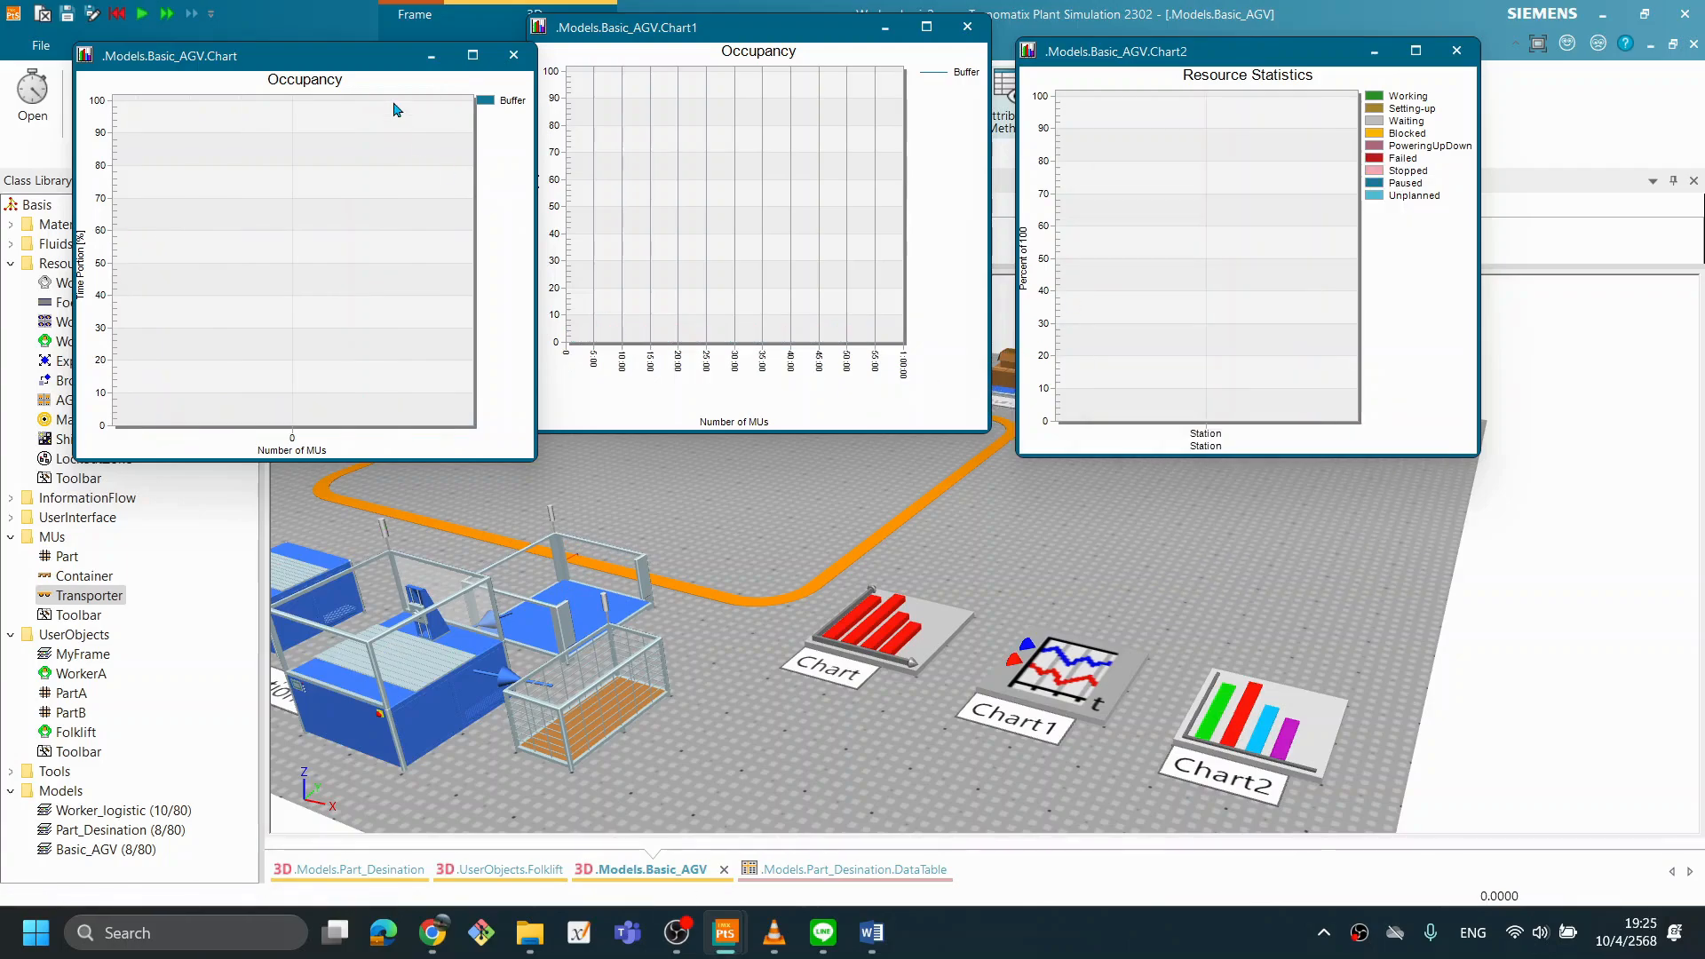
- Move the Chart and Chart1 windows clear of the Track, and set Source_AGV's creation amount to 2
drag(365, 56, 1320, 386)
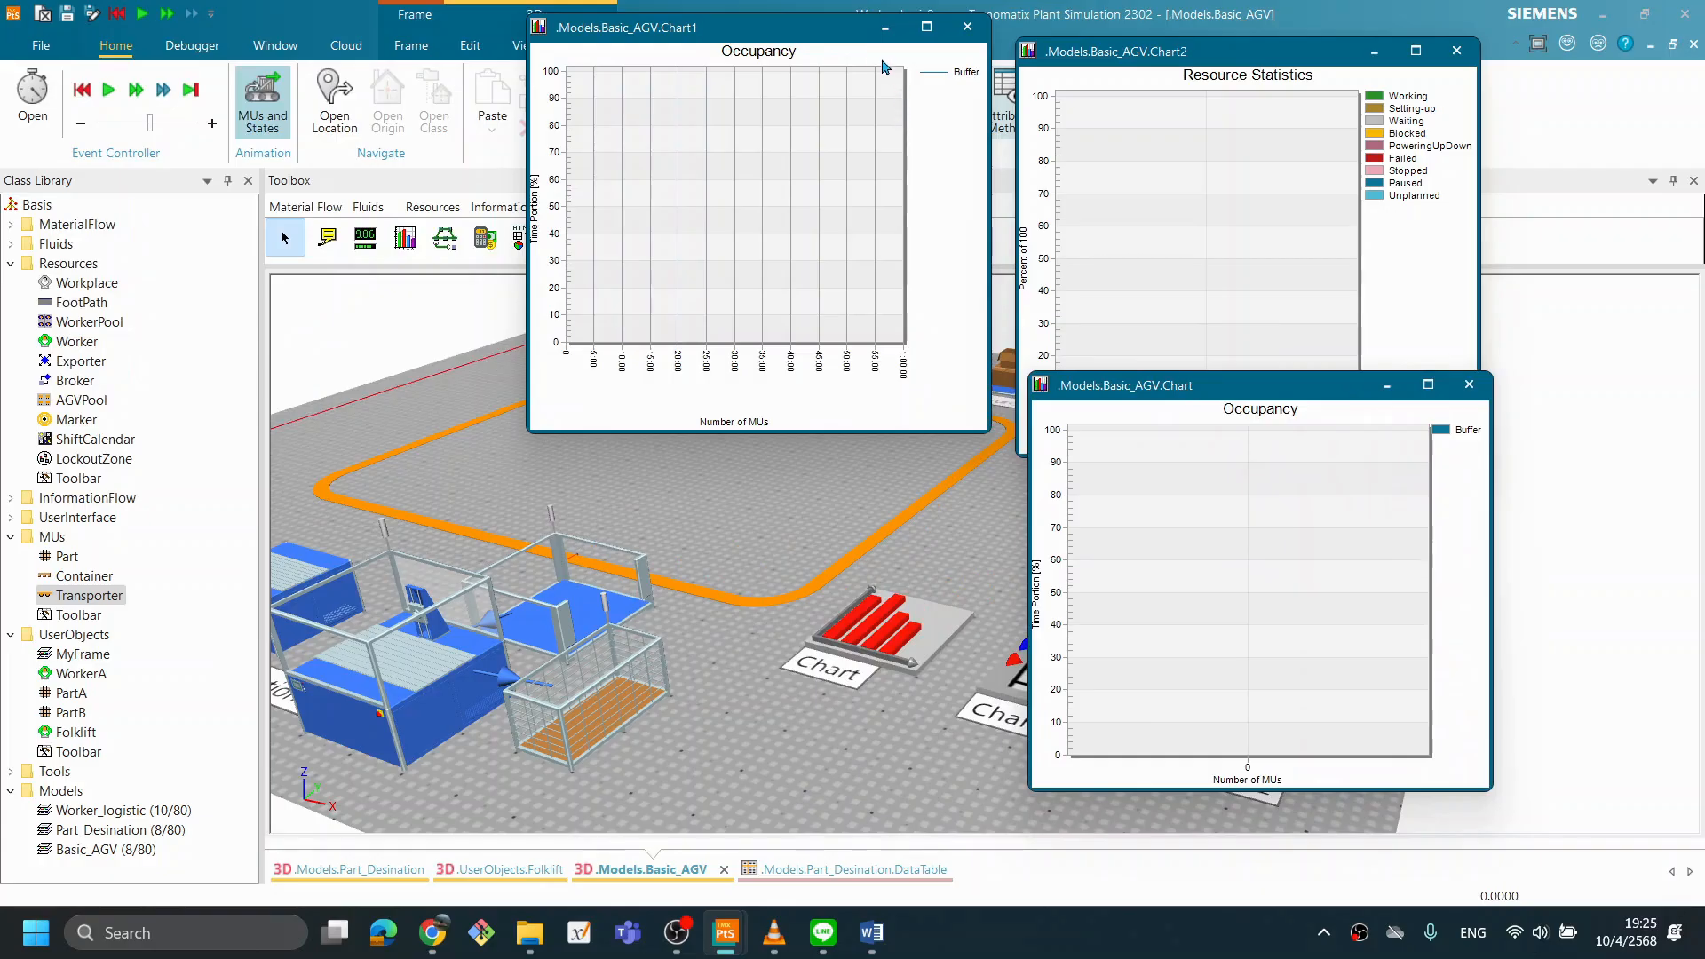
drag(833, 28, 1266, 459)
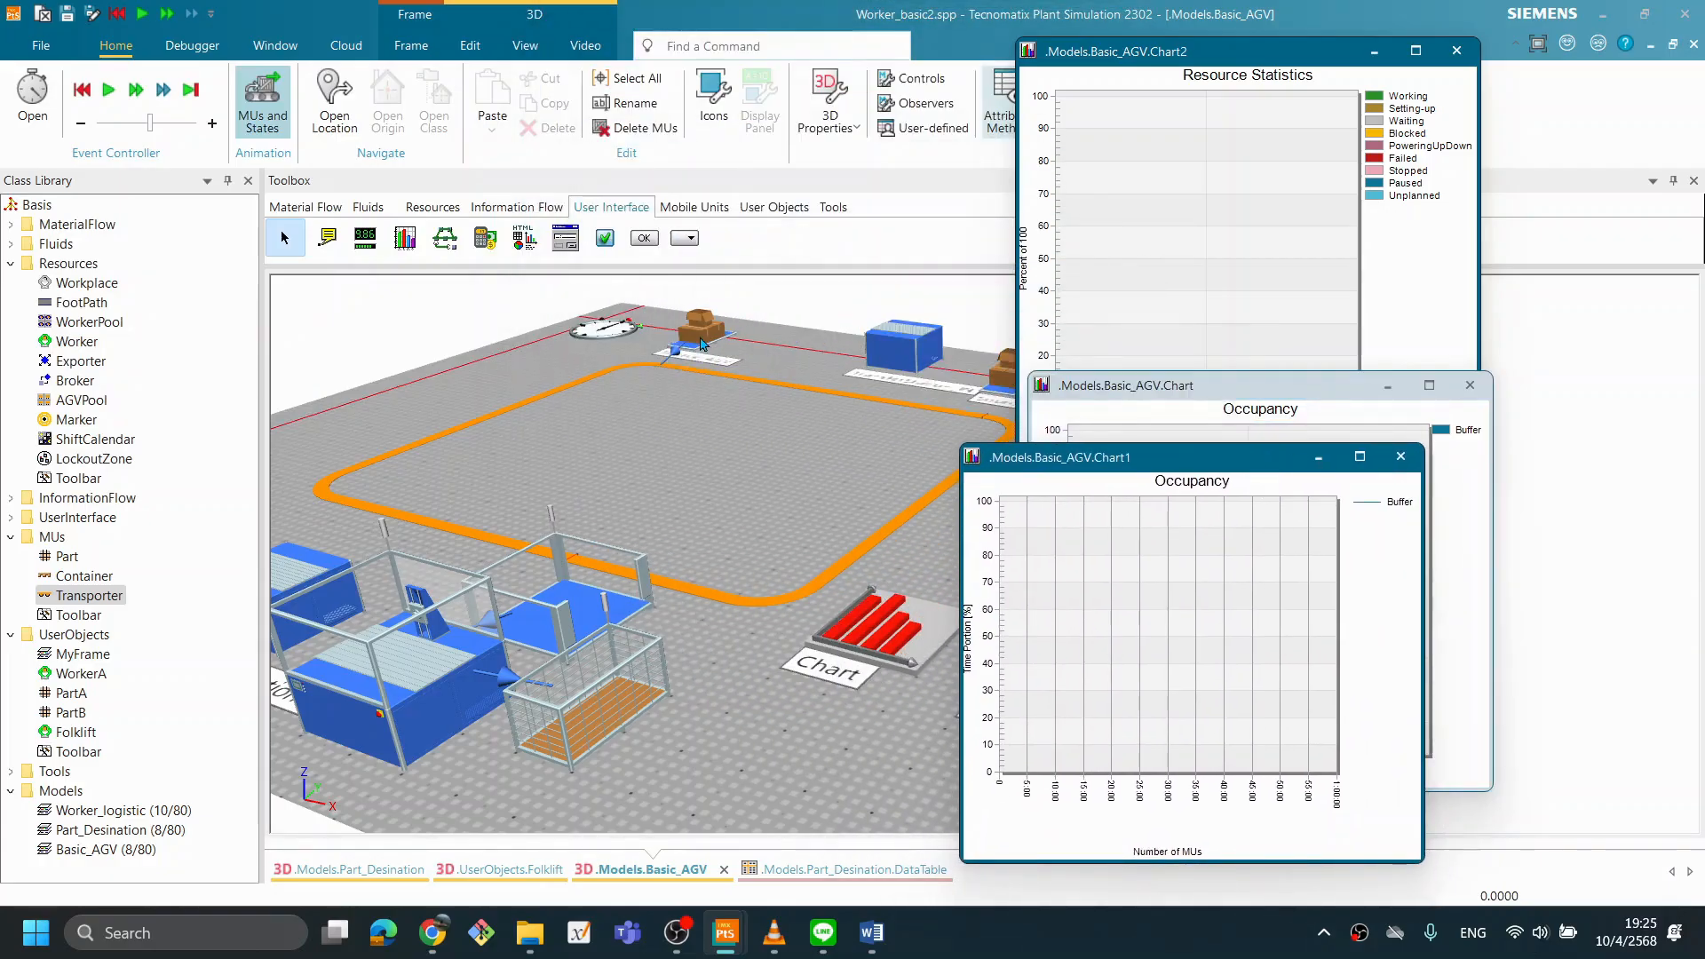
double_click(701, 344)
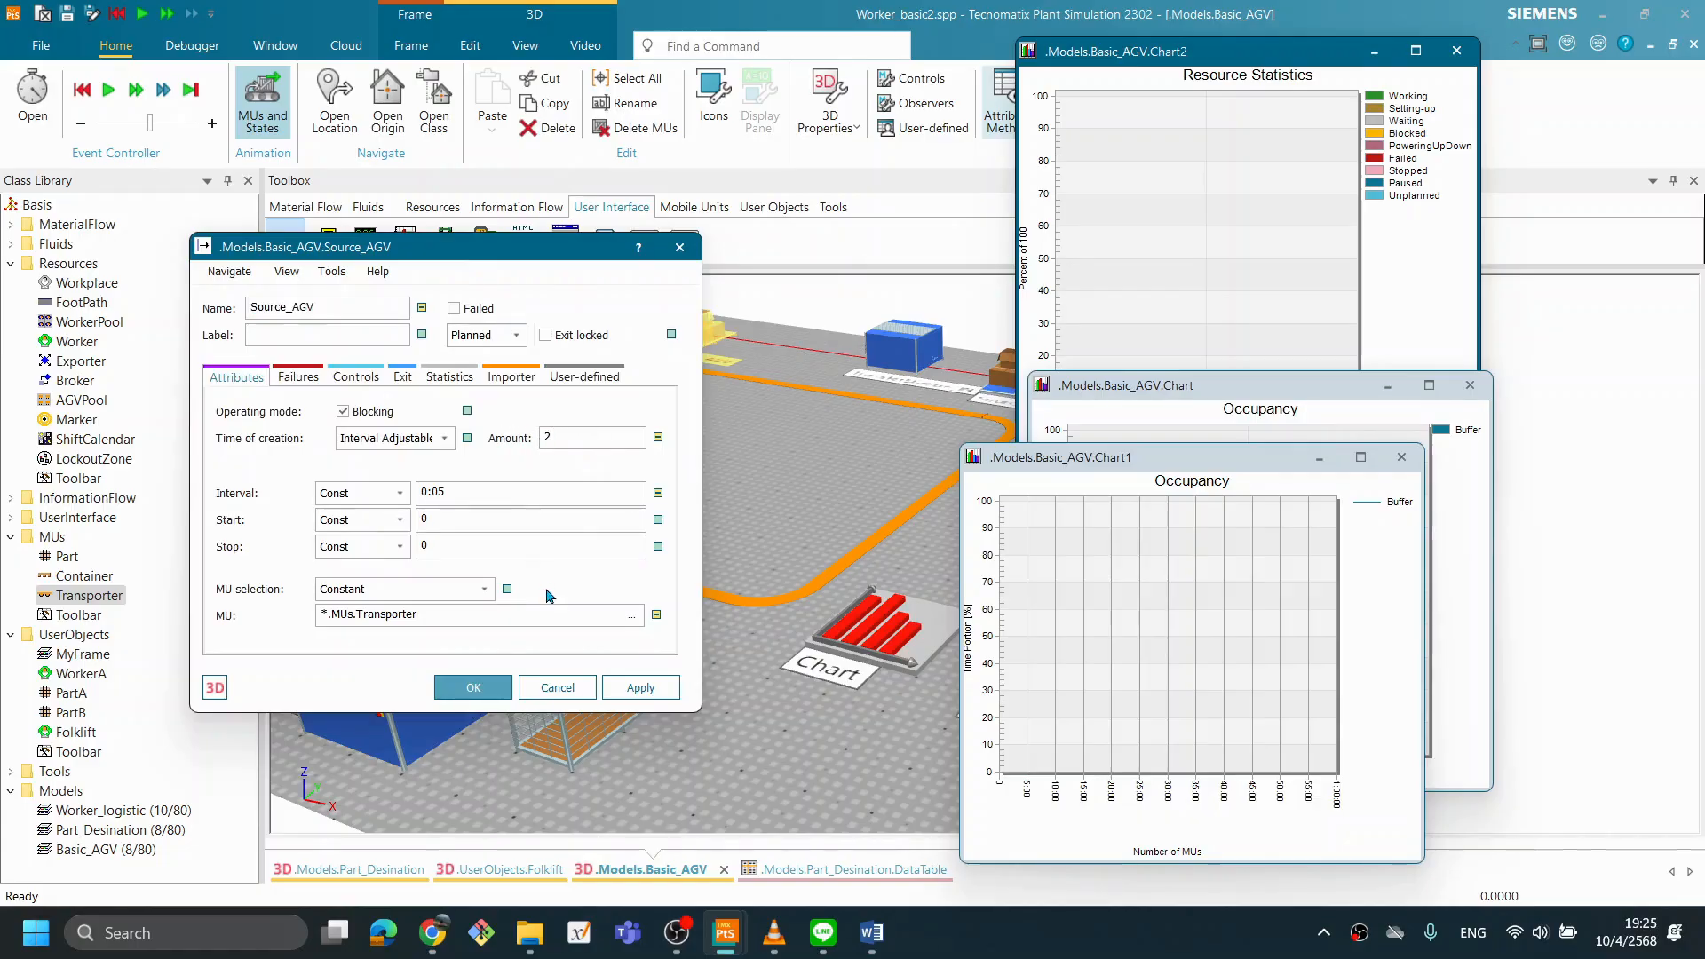
click(465, 690)
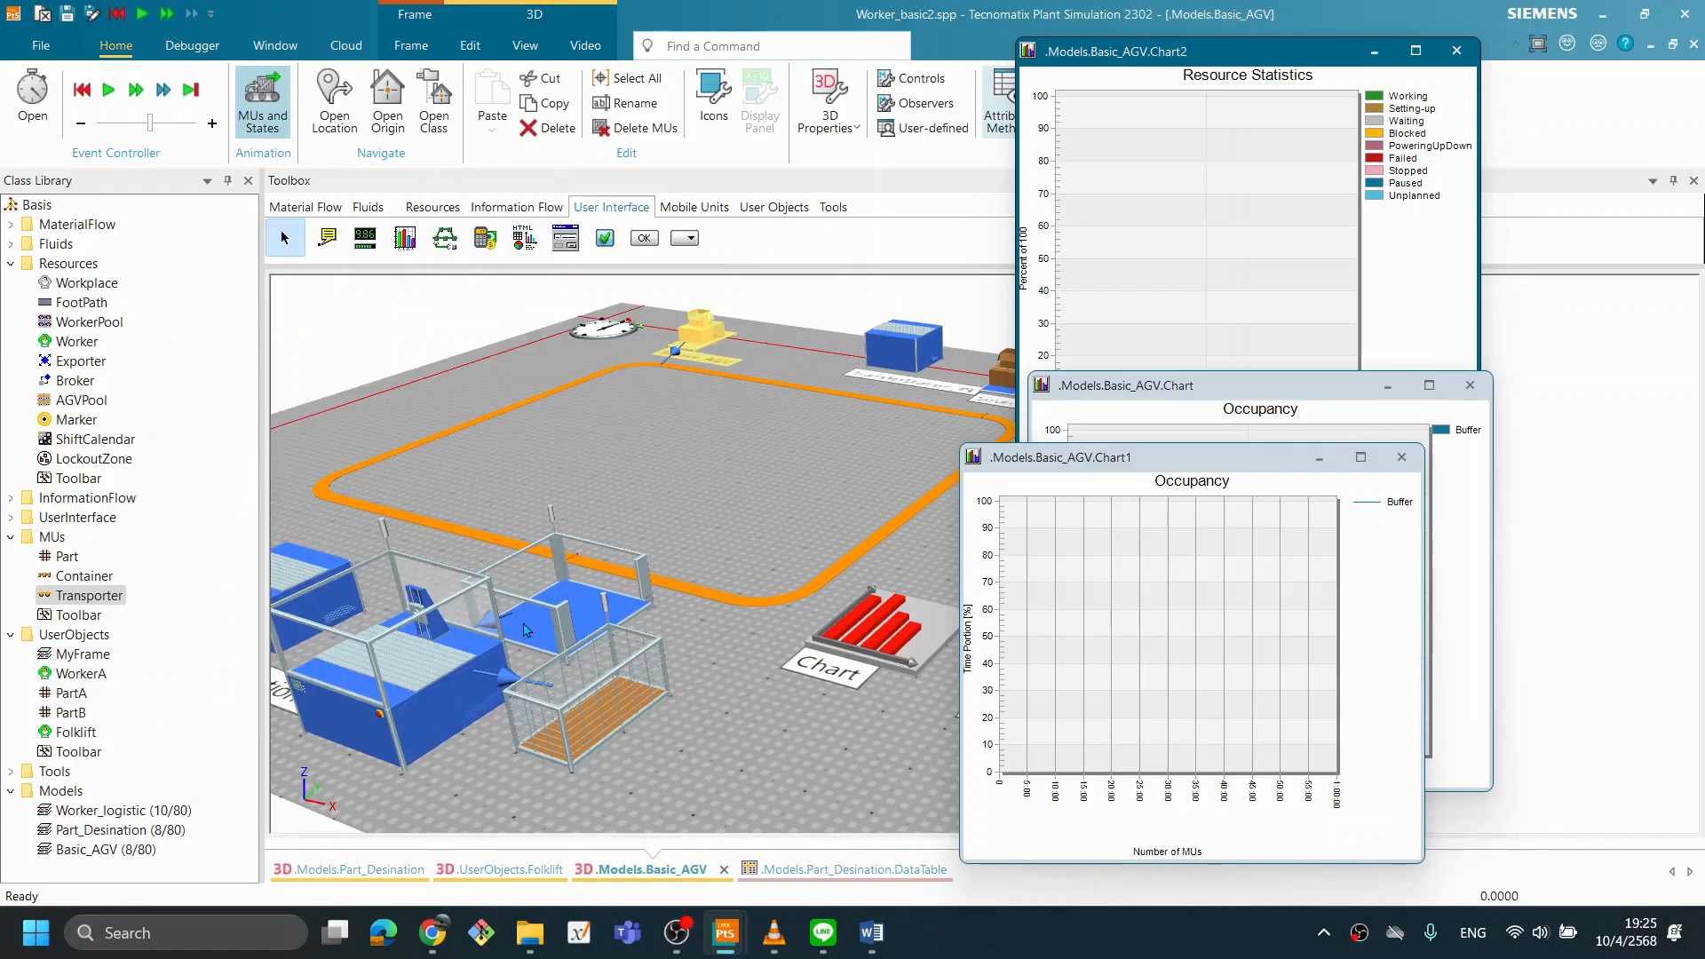
- Rearrange the three chart windows around the 3D view so the Track is uncovered, narrowing the Chart1 window
drag(1008, 458, 5, 4)
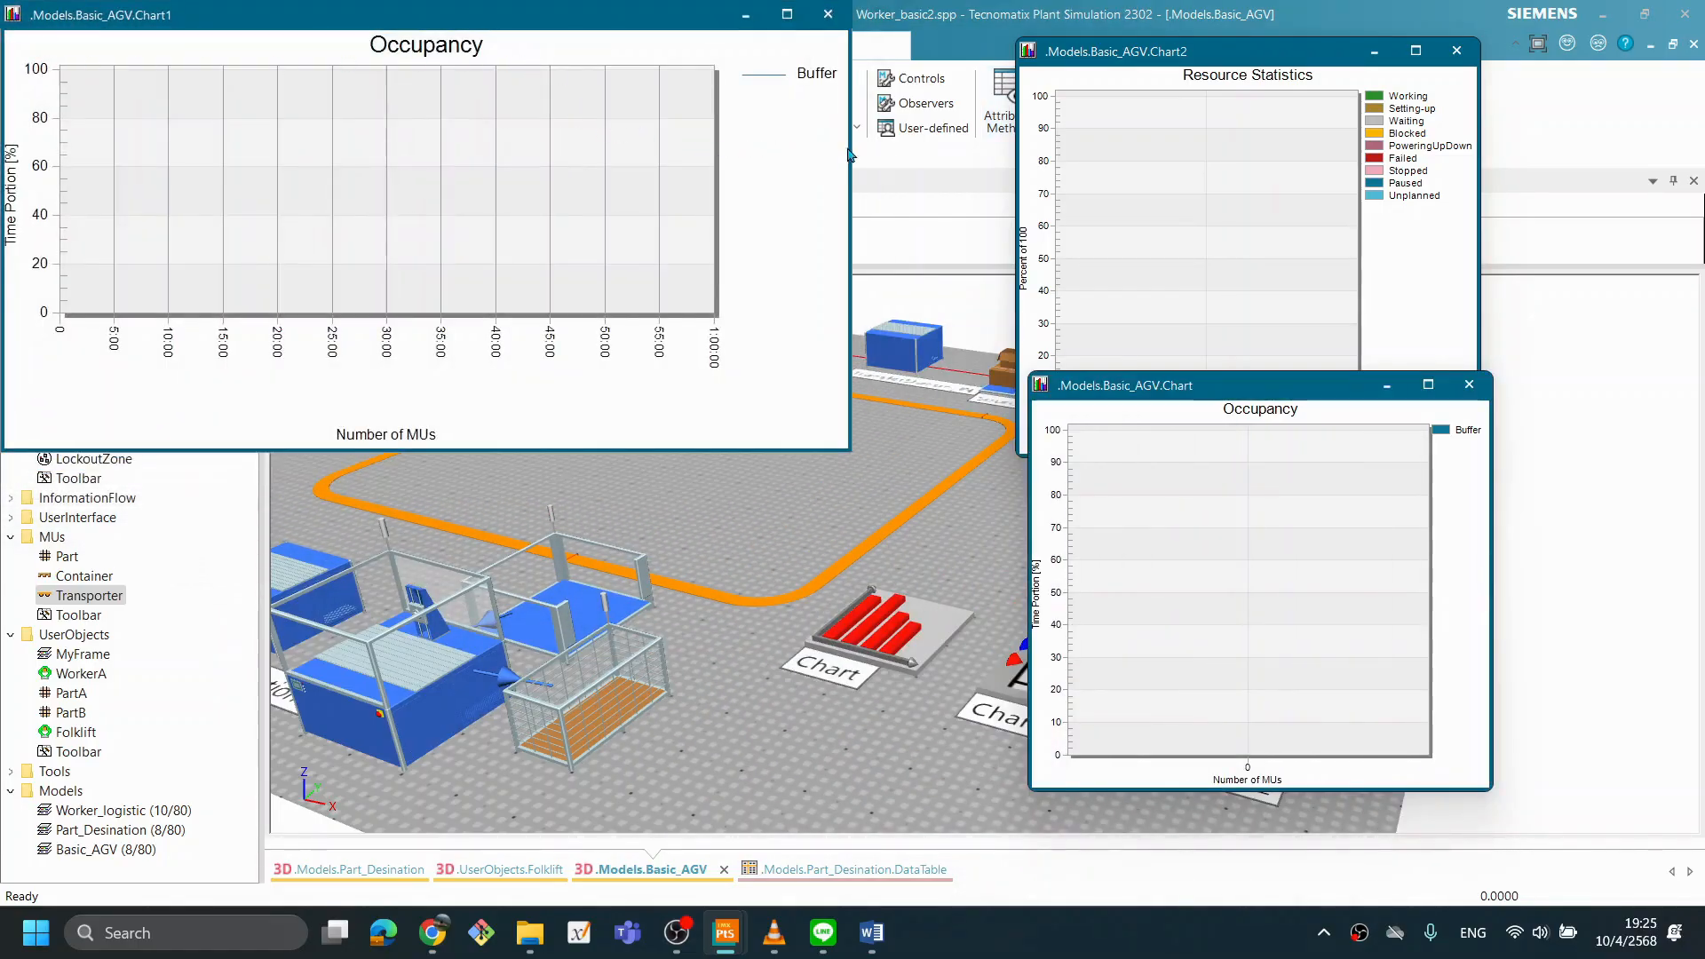
drag(850, 146, 461, 137)
drag(1193, 401, 1315, 510)
drag(1241, 58, 1443, 59)
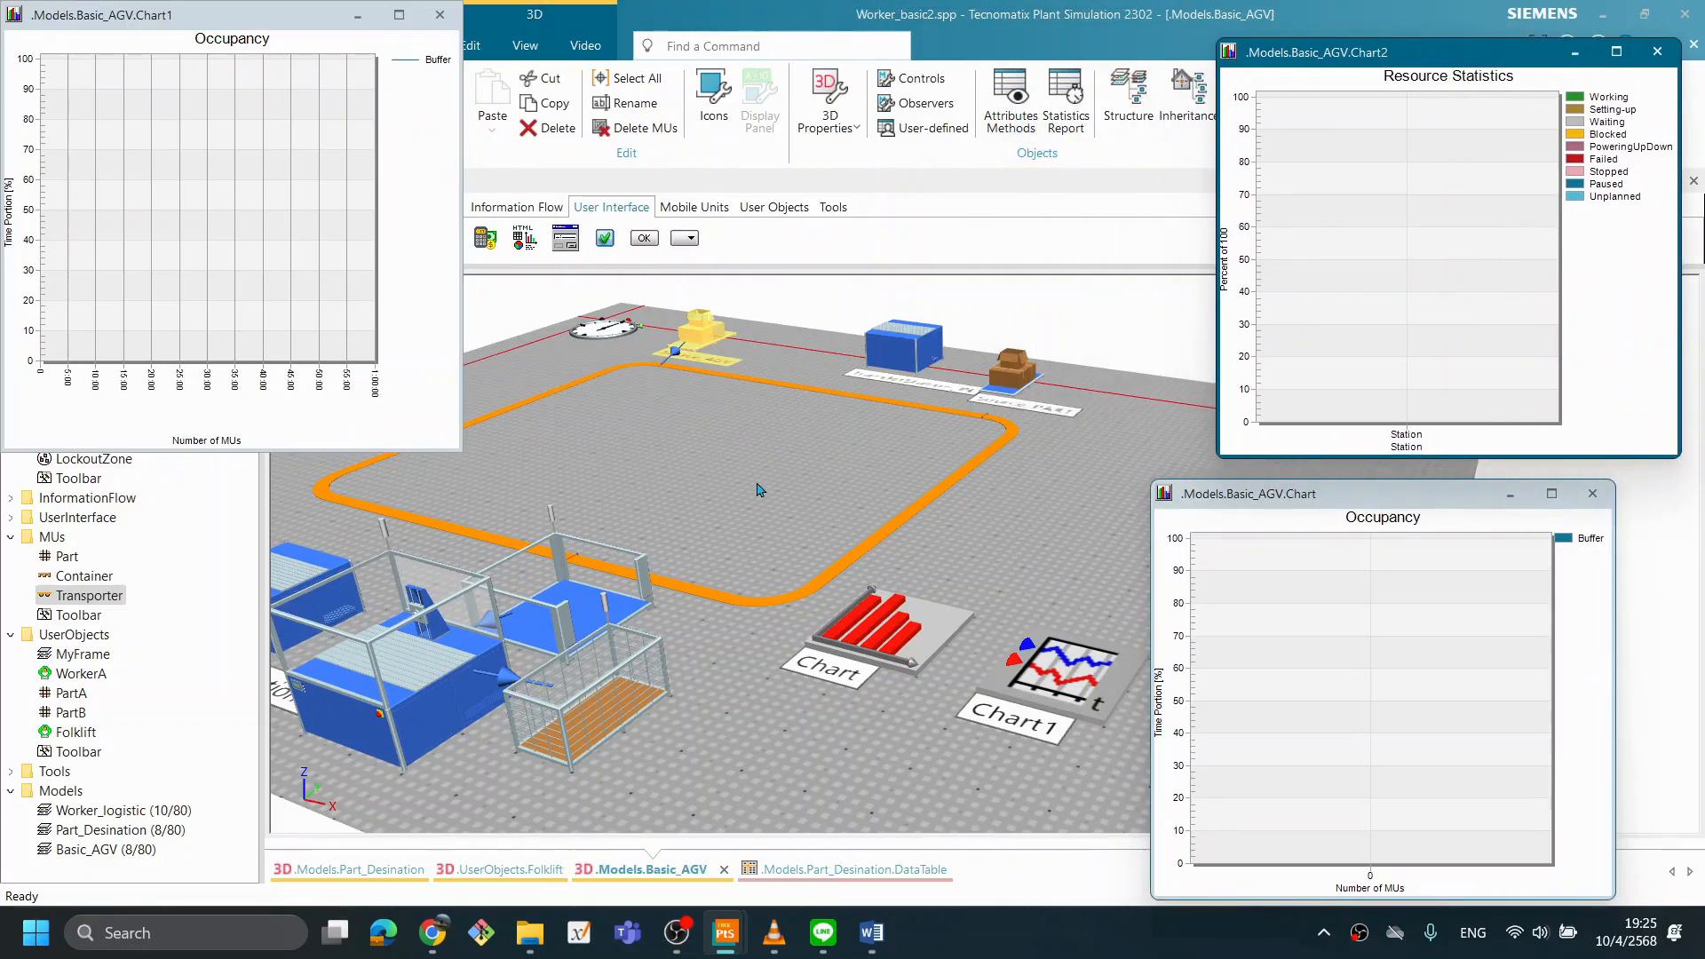
- Run the simulation with two Transporters and examine the Buffer's occupancy charts alongside the Station's resource statistics
right_click(1030, 464)
click(1069, 427)
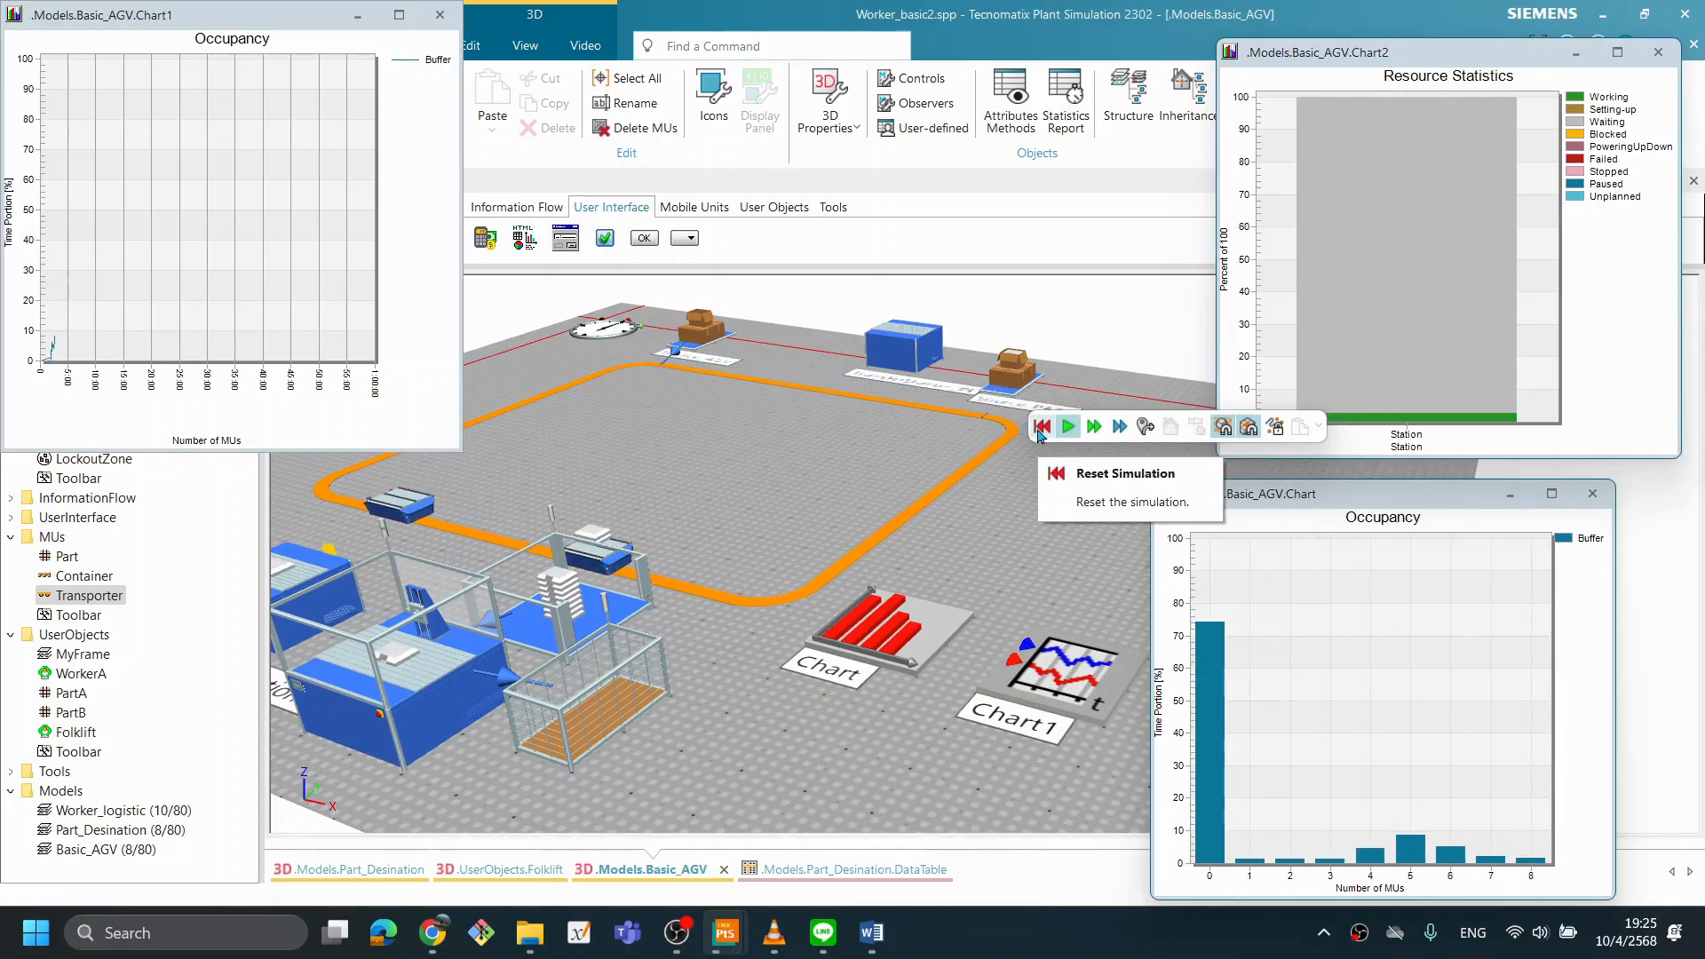
click(1266, 499)
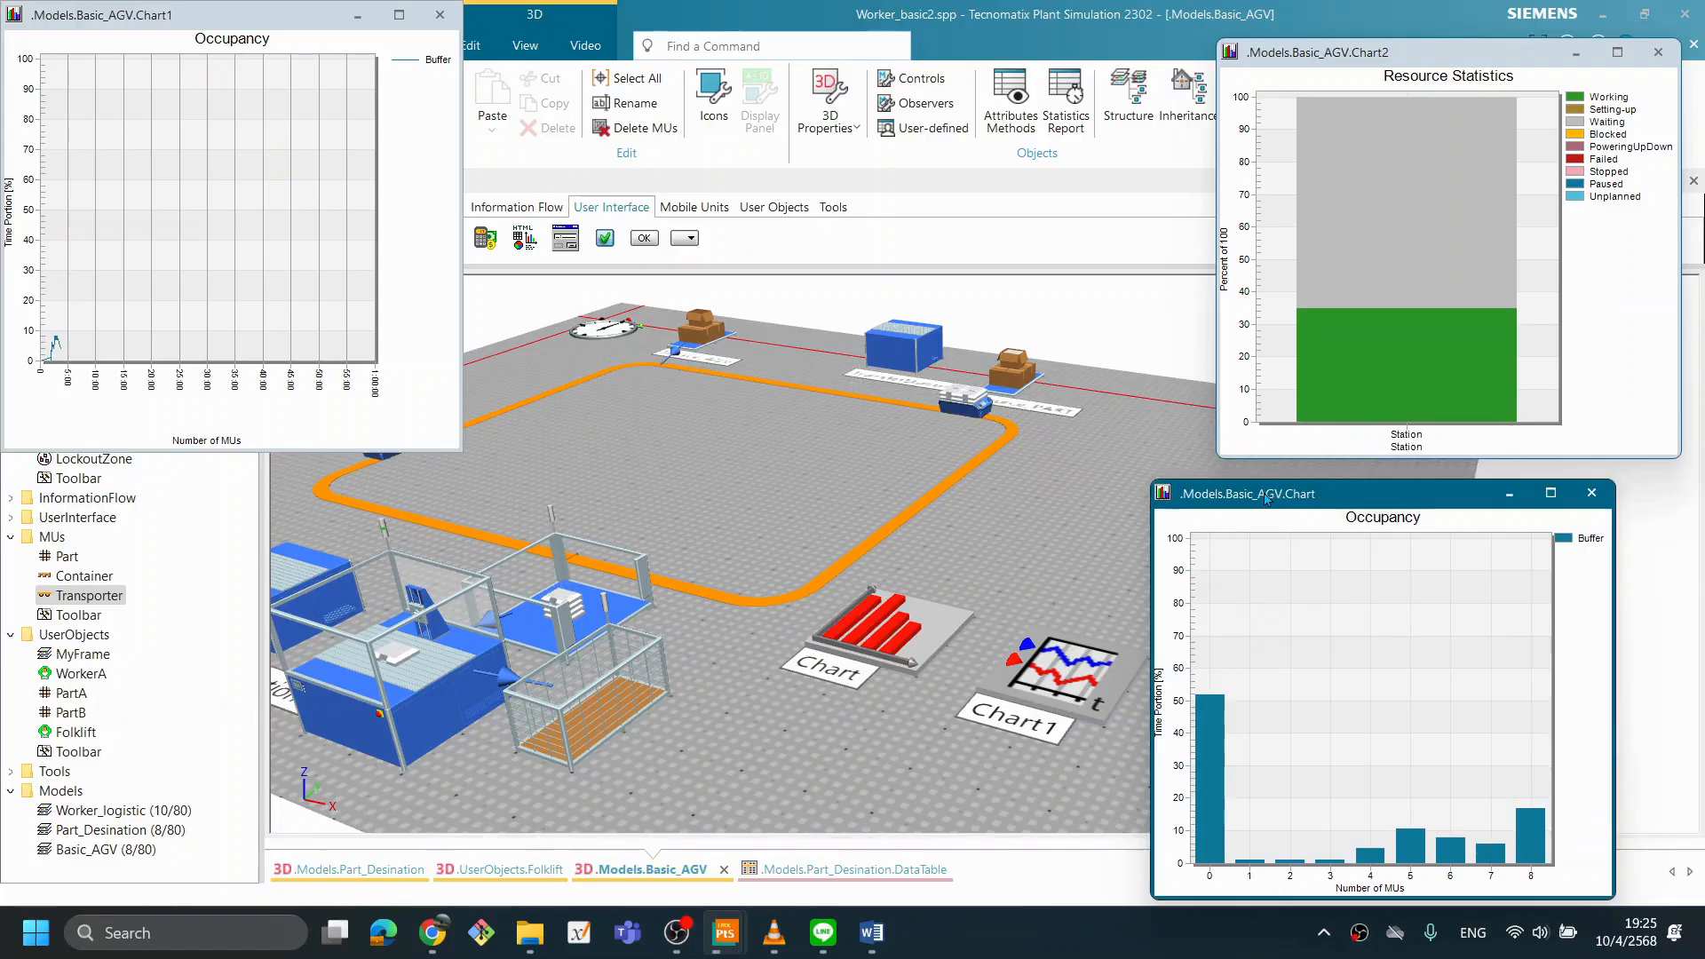
drag(1266, 500, 1253, 493)
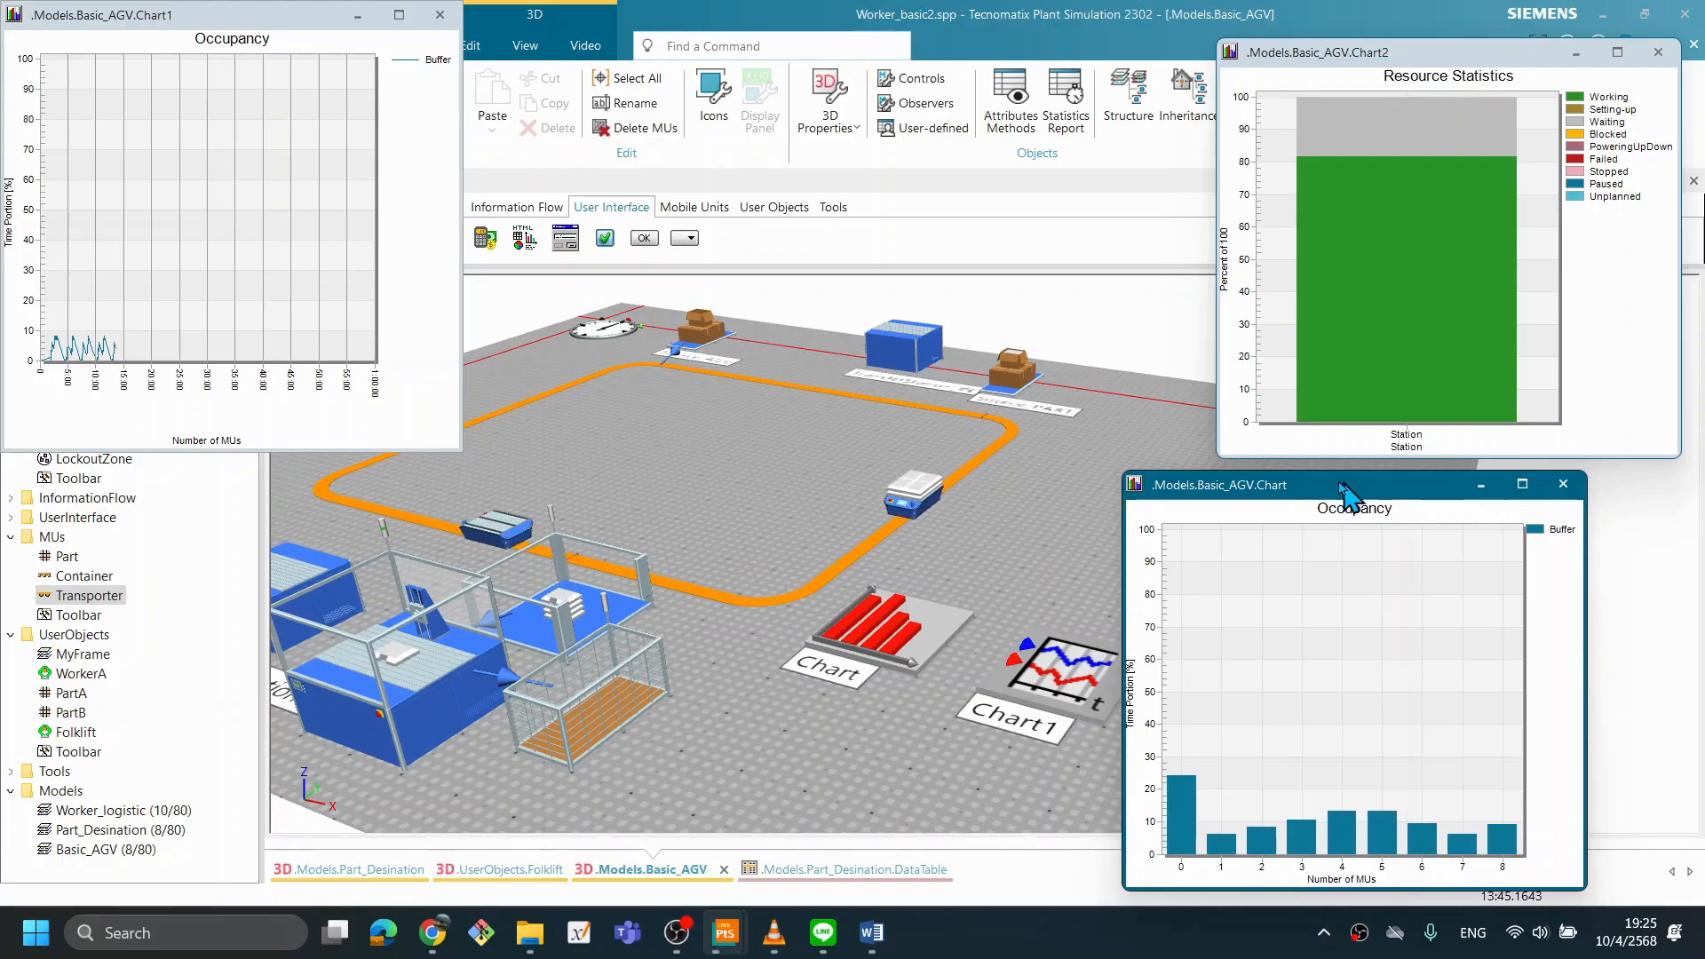
drag(1366, 490, 1265, 468)
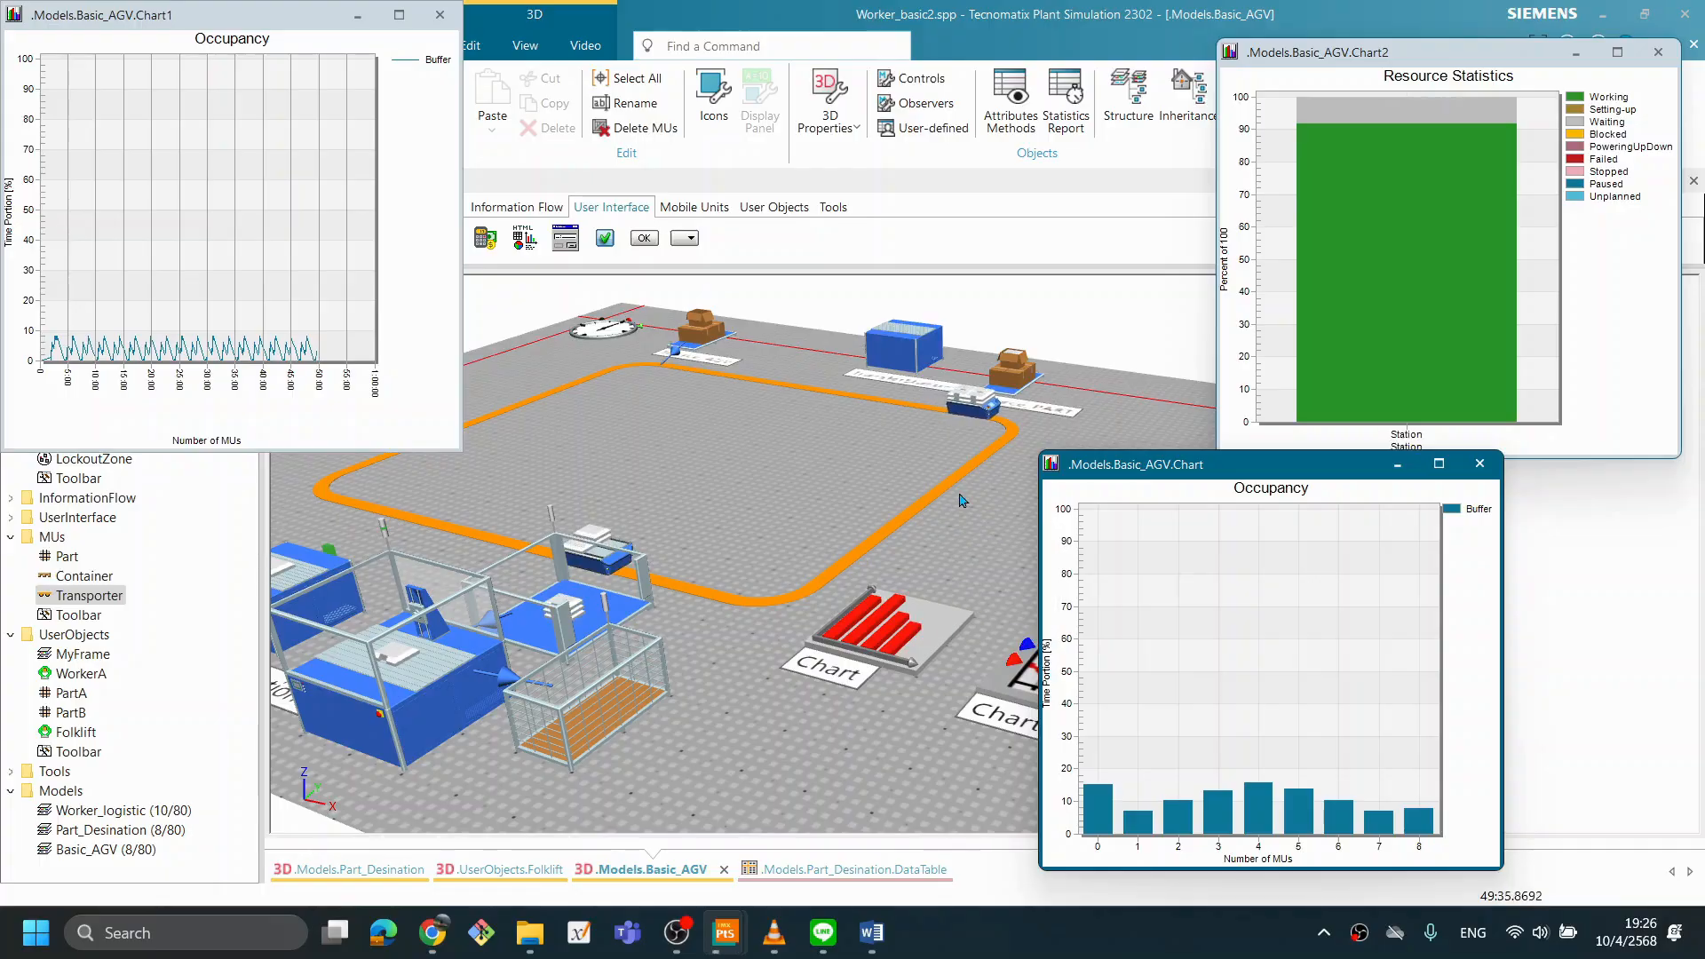
drag(1100, 473, 1217, 475)
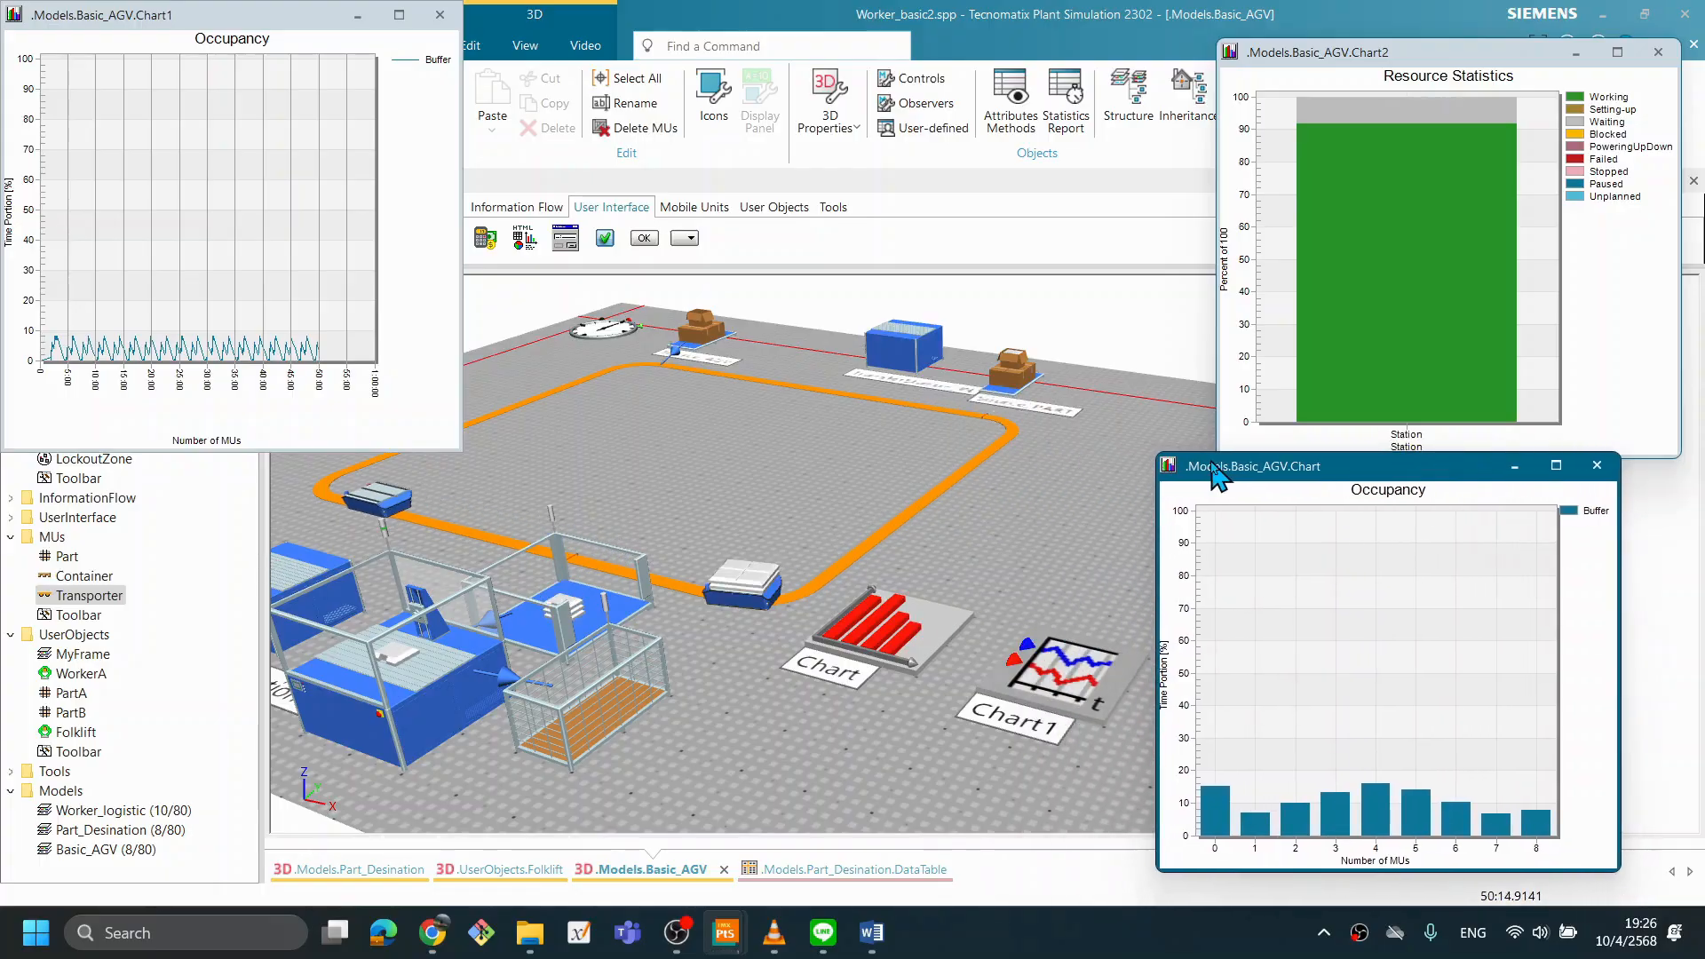
- Reset the model and set Source_AGV's creation amount to 3
right_click(1040, 499)
click(1052, 468)
right_click(995, 499)
click(851, 477)
double_click(702, 327)
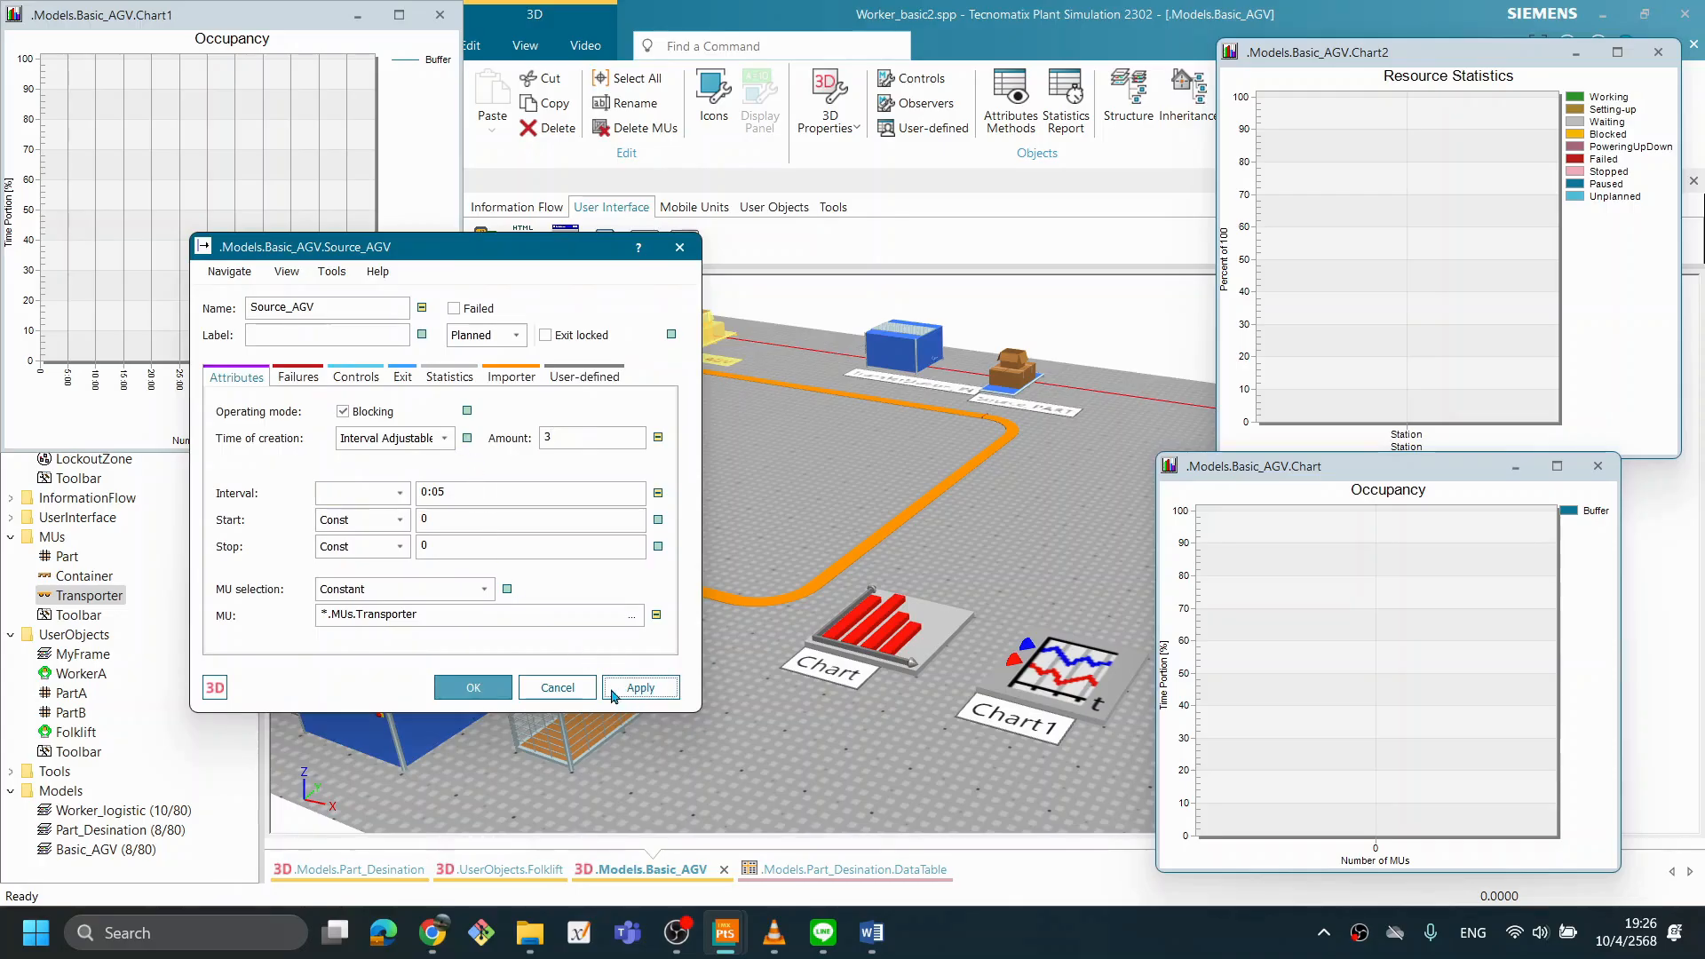
click(470, 690)
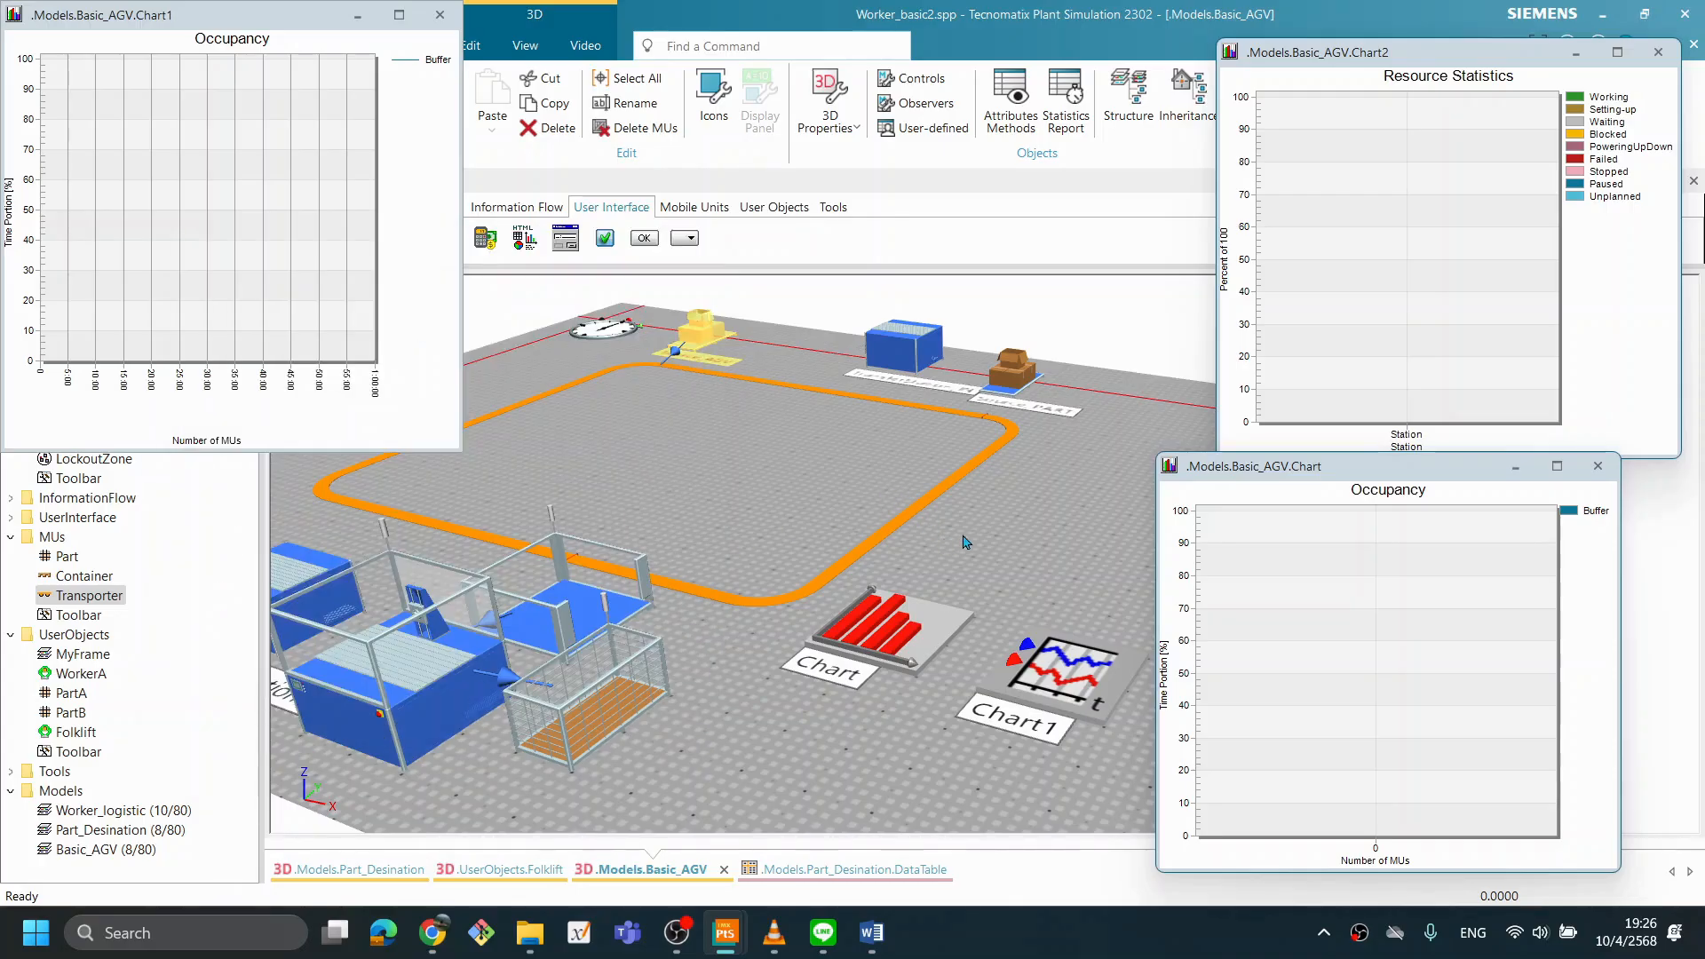
- Run the simulation with three Transporters, examine how they queue at the Buffer and affect the charts, and reset the model
right_click(992, 515)
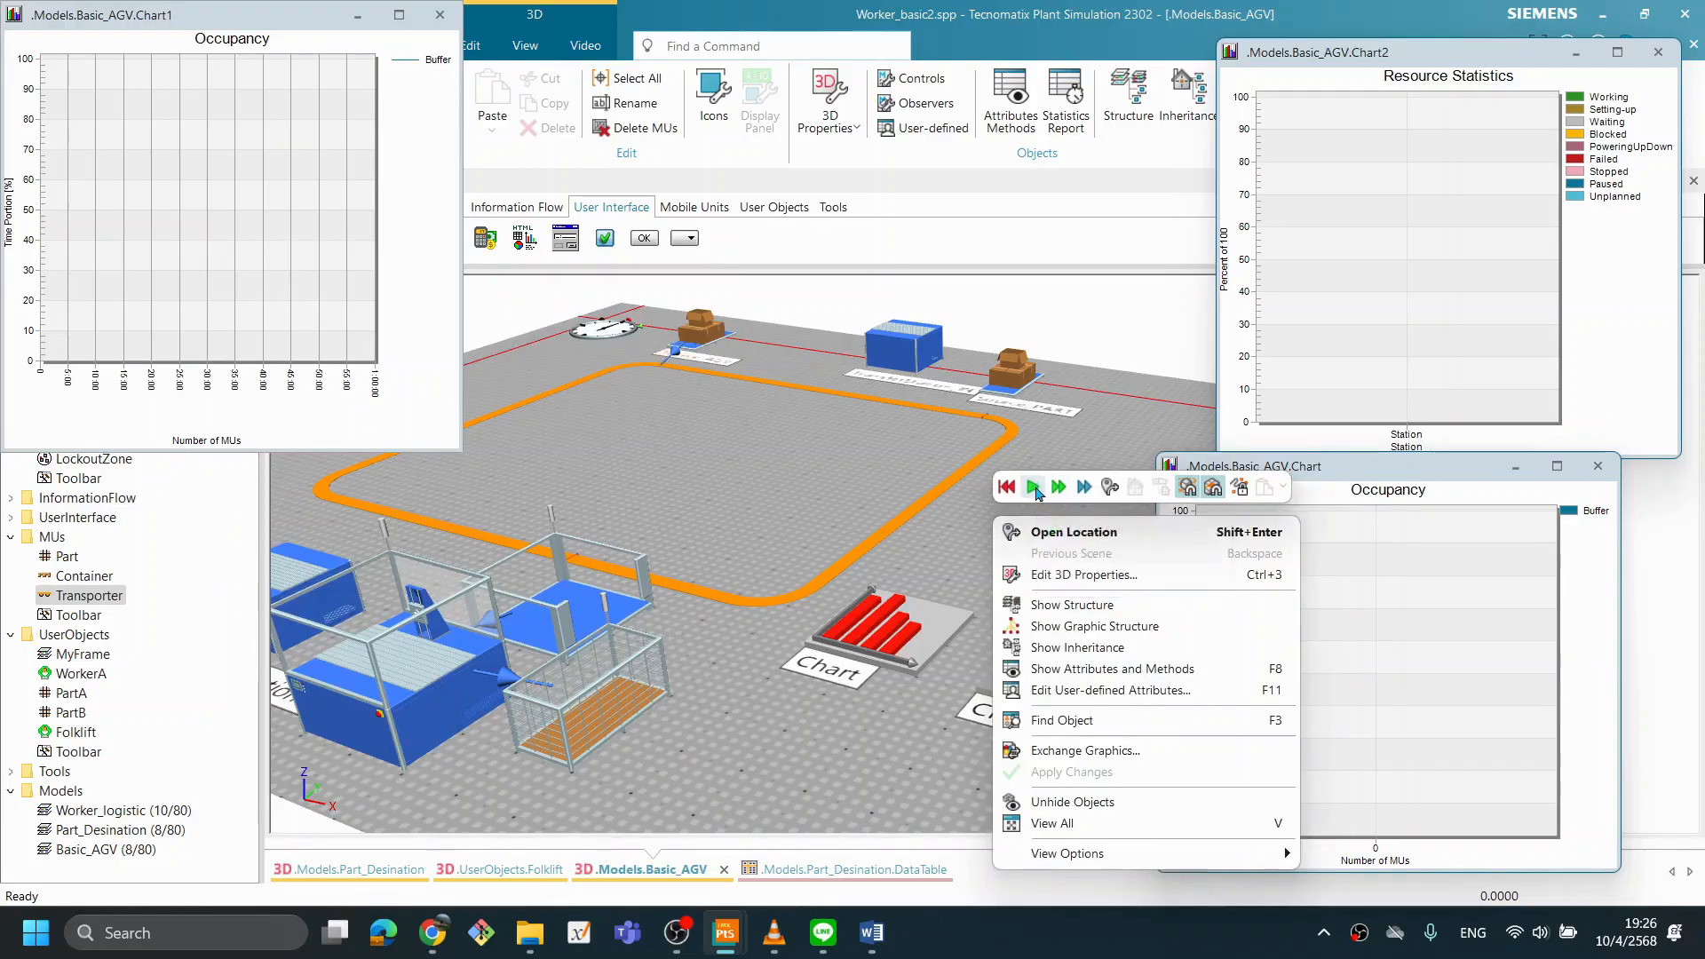
click(1034, 488)
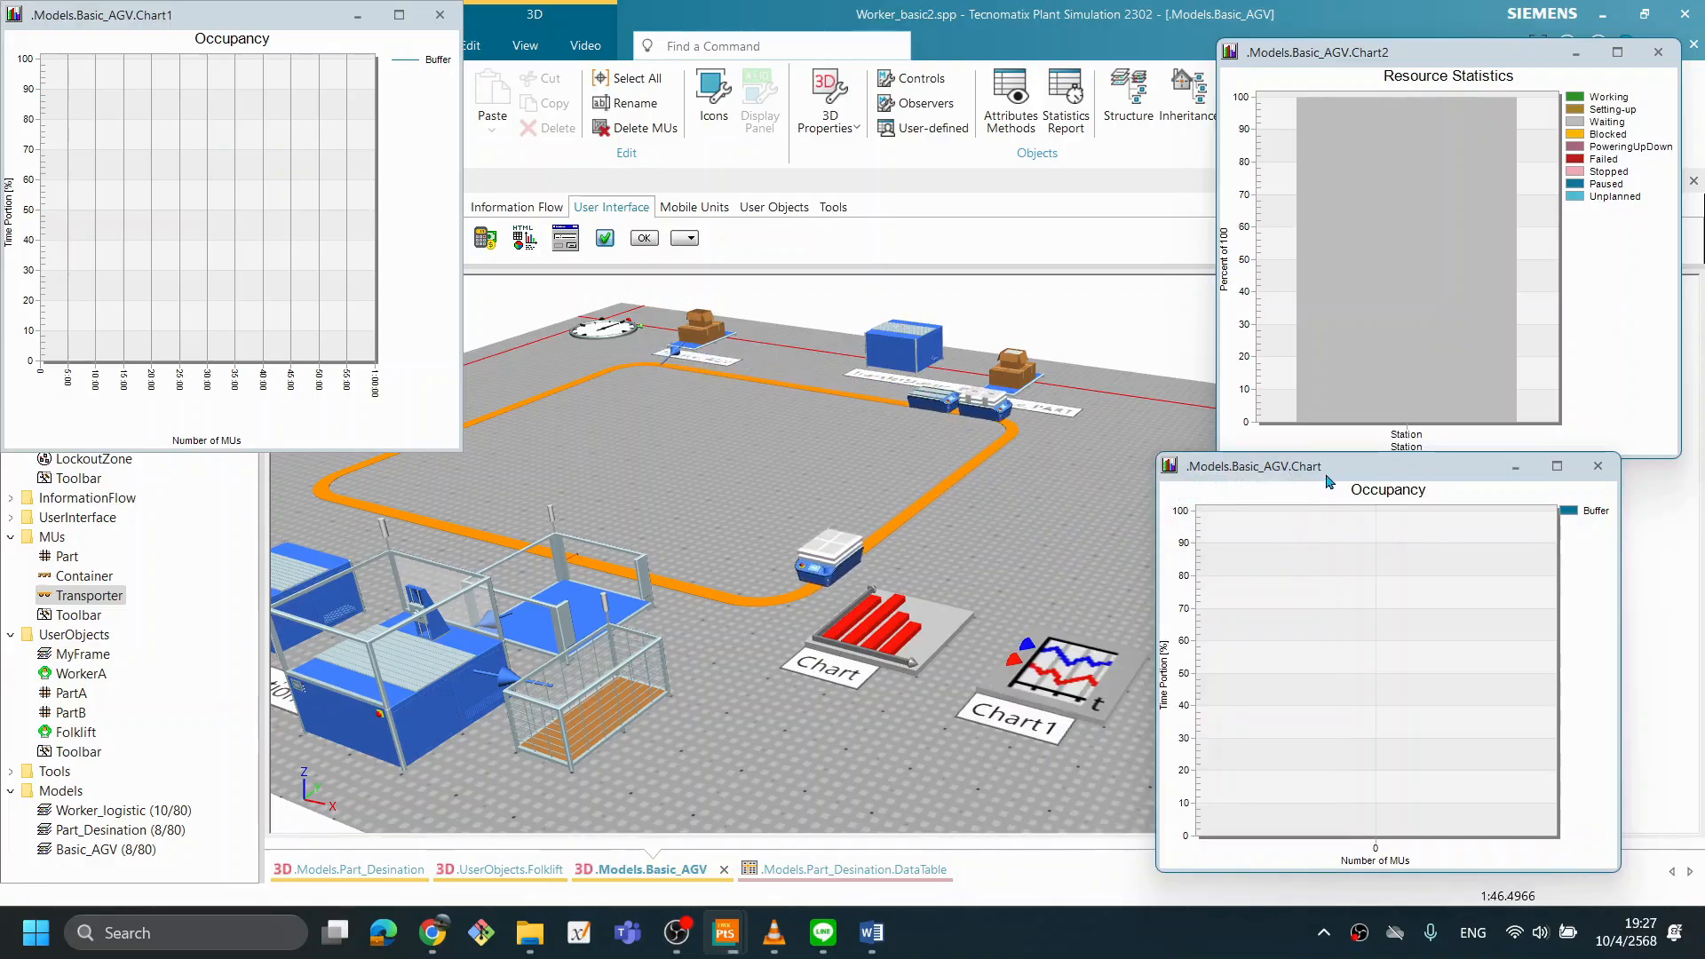
drag(1345, 466, 1191, 436)
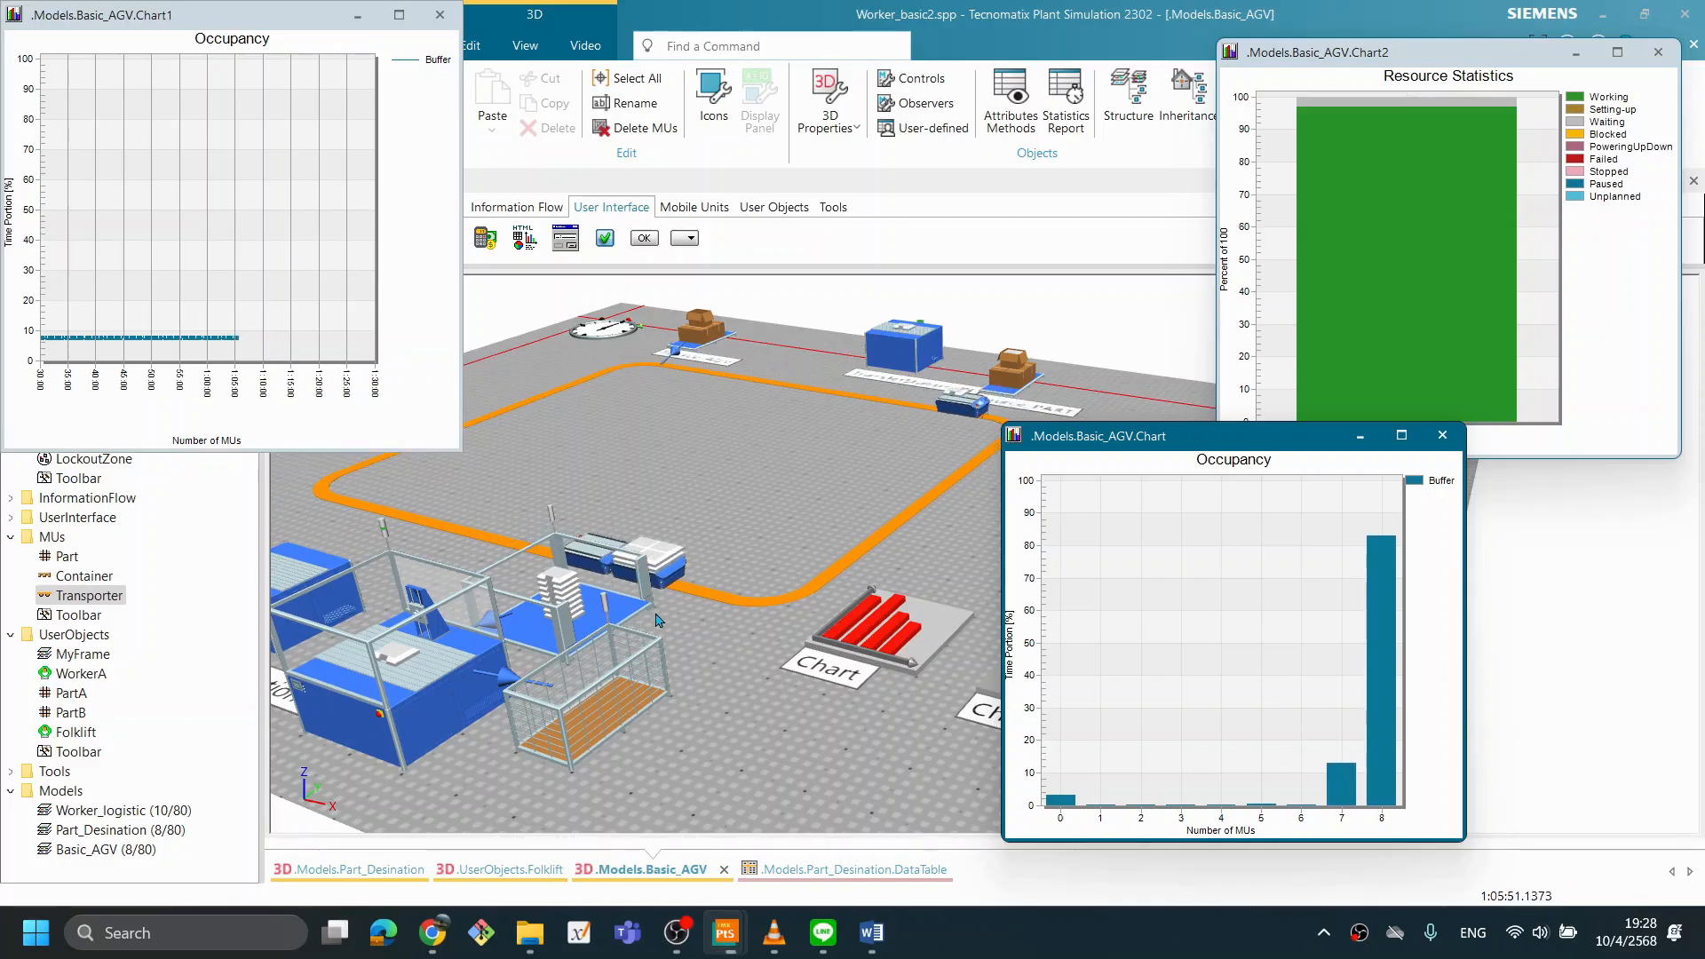
drag(1030, 433, 1076, 434)
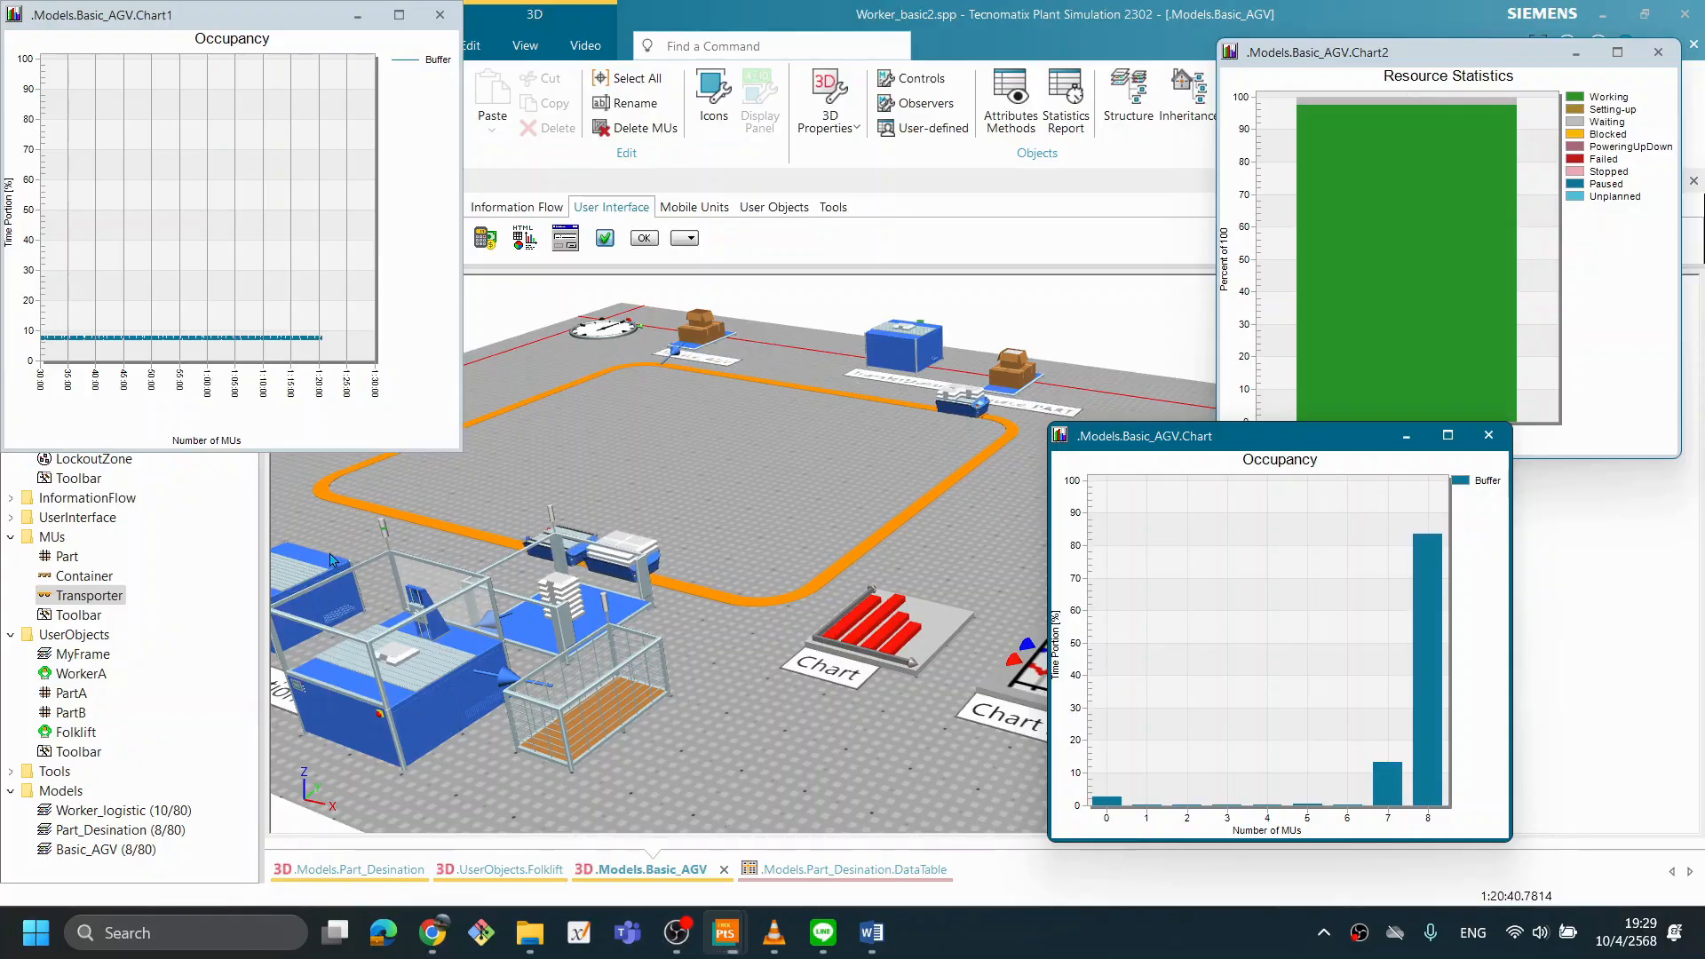
drag(801, 616, 934, 627)
scroll(935, 629, down, 1)
scroll(833, 644, up, 1)
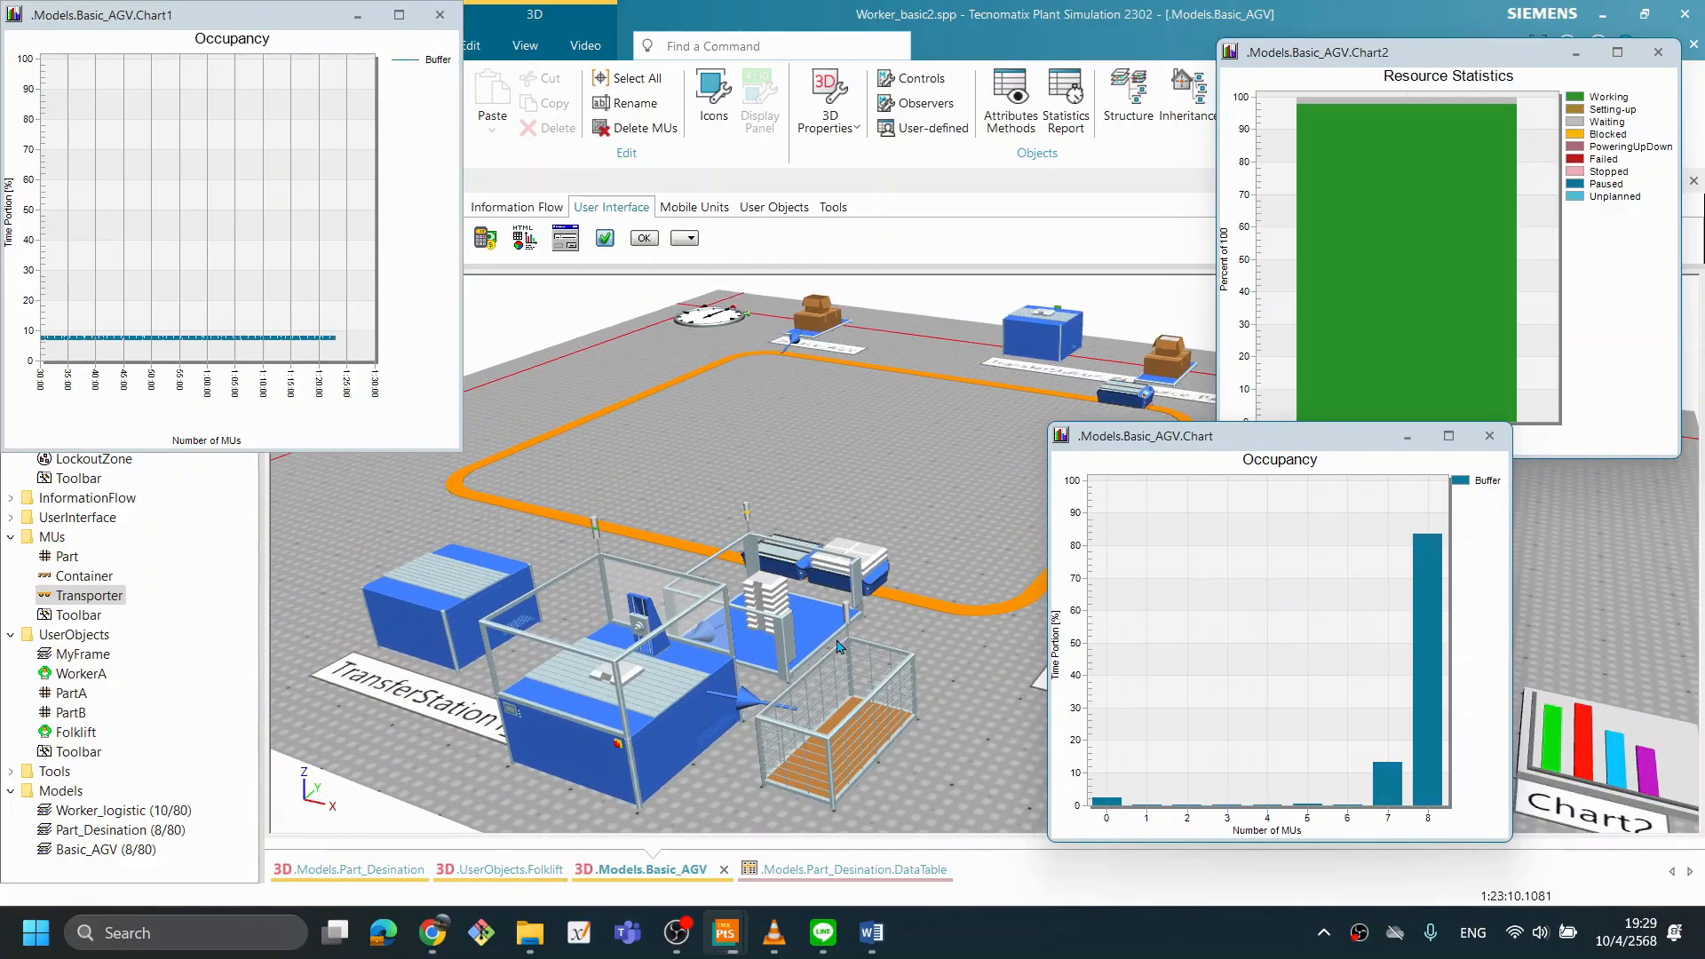
drag(830, 644, 562, 557)
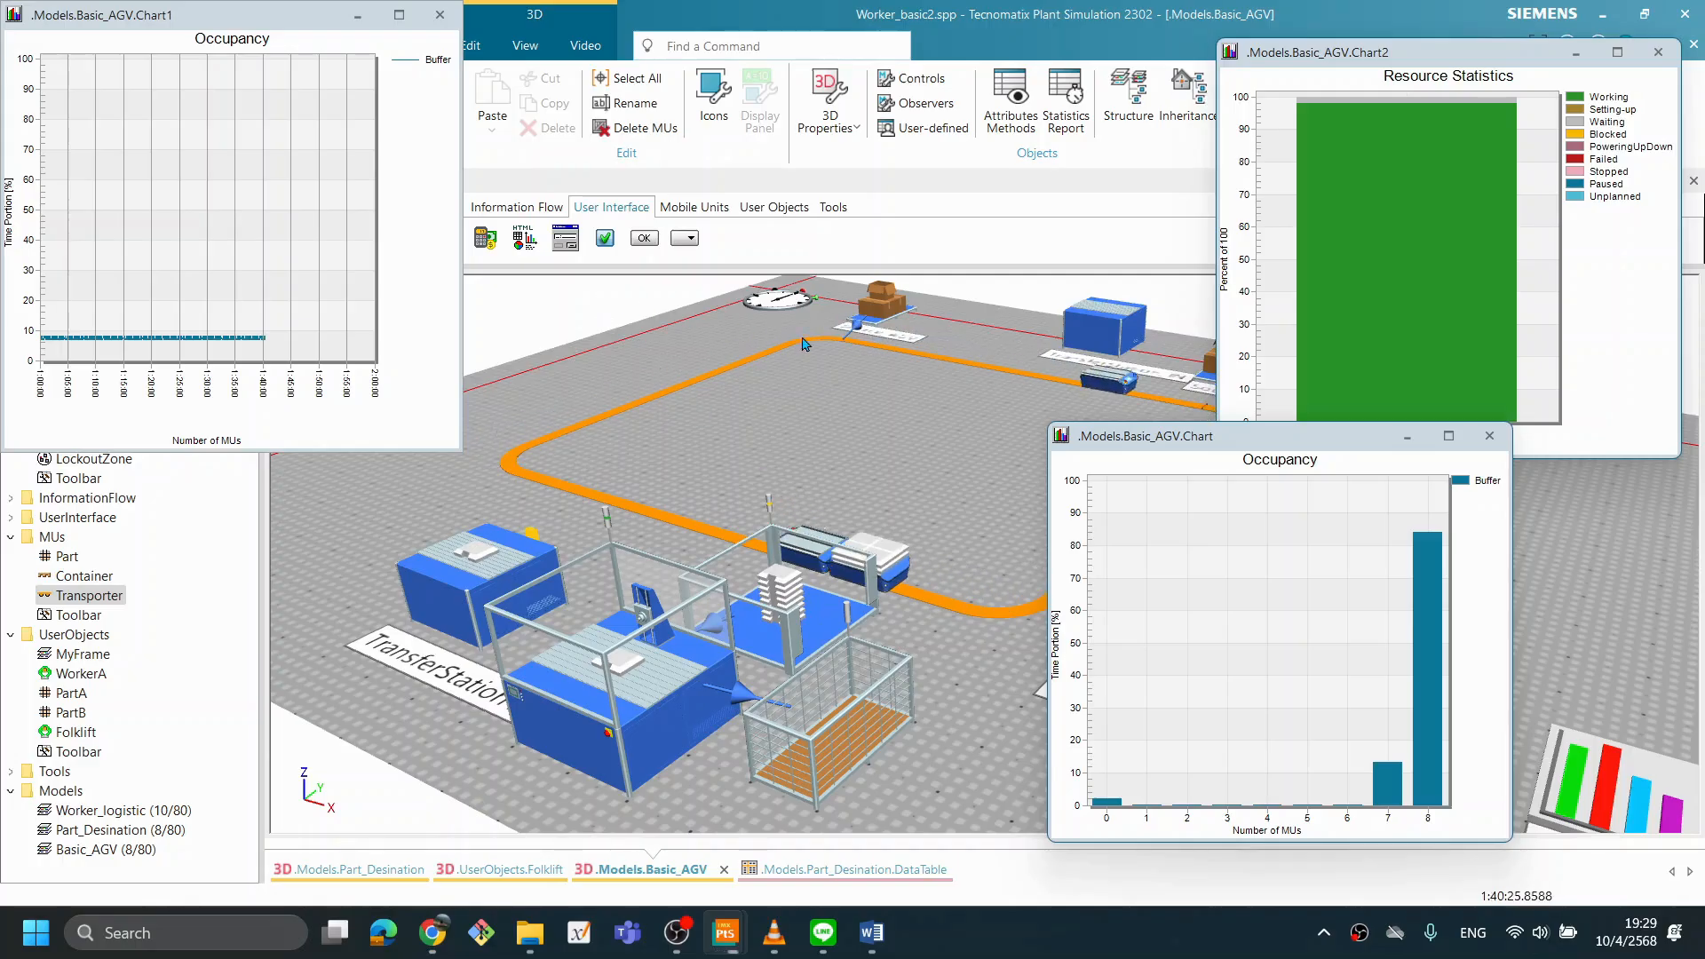
click(1145, 446)
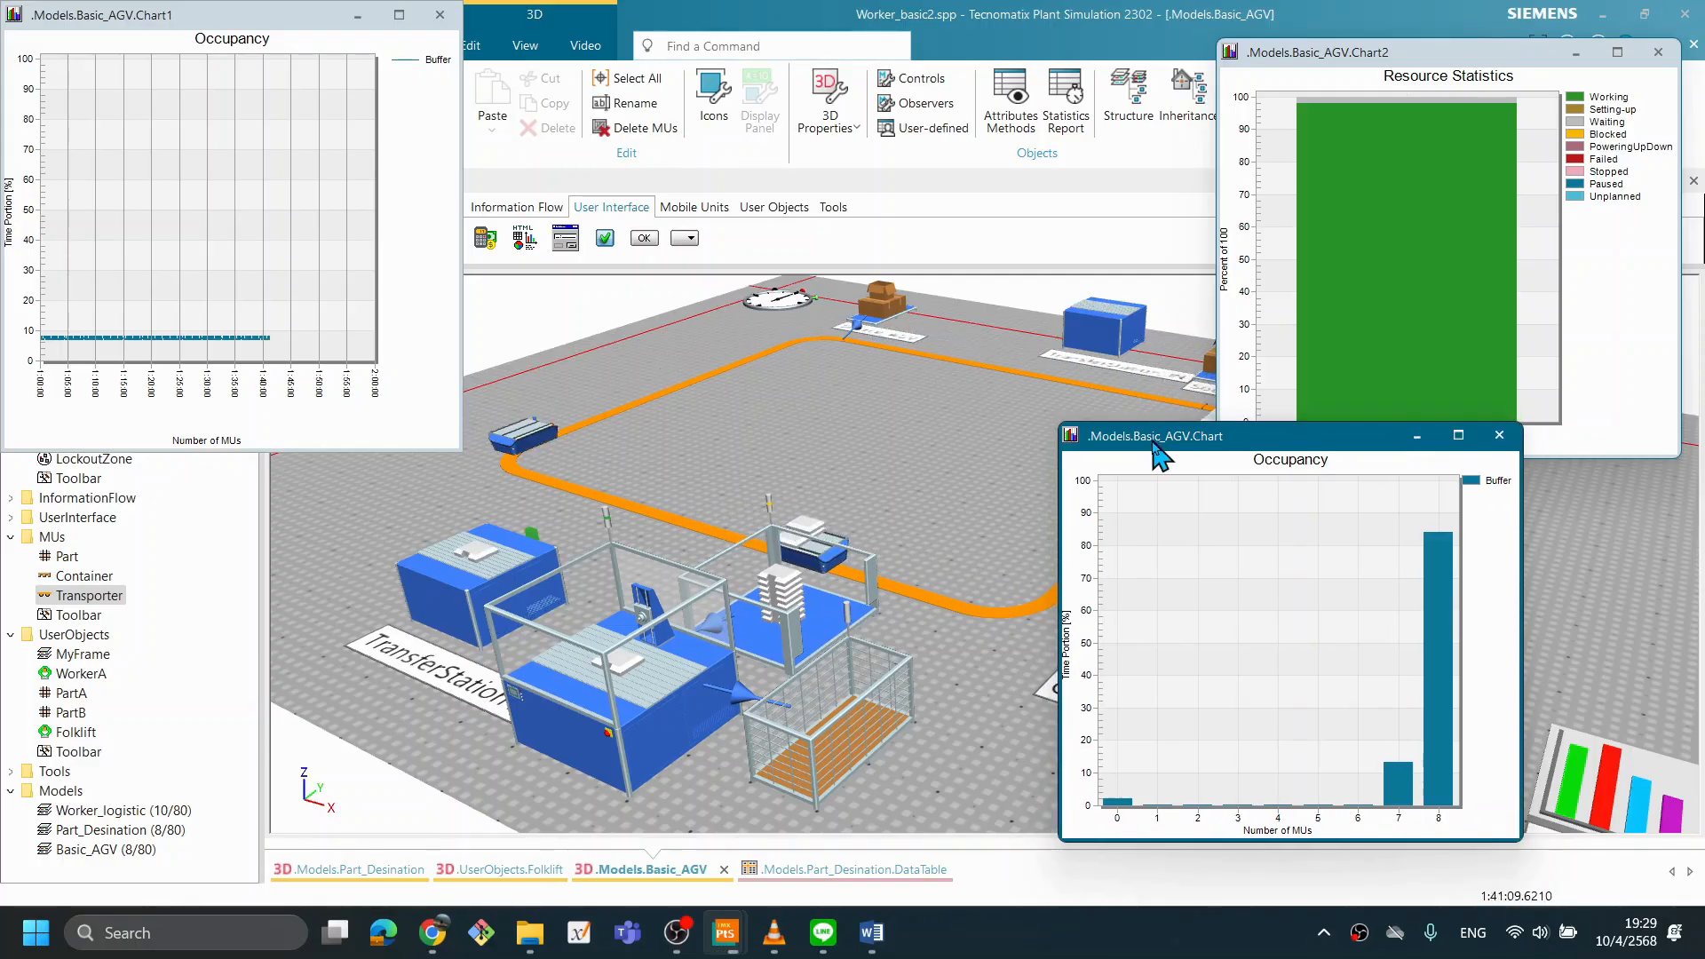
drag(1145, 447, 1106, 467)
right_click(873, 459)
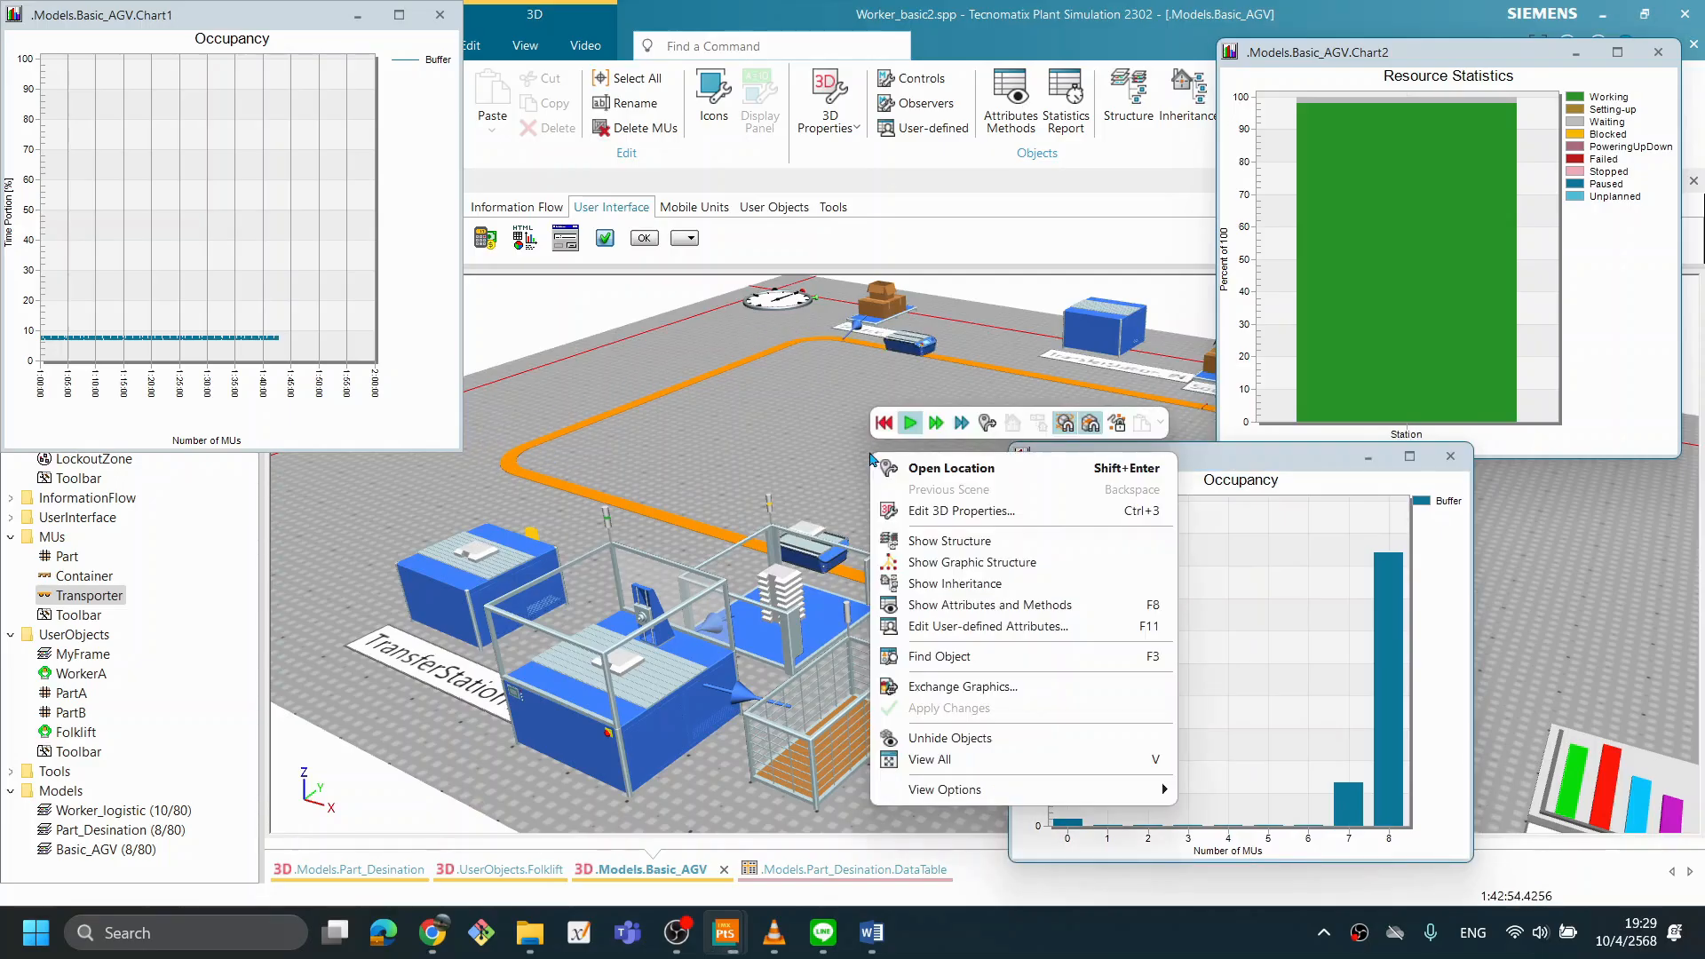
click(884, 424)
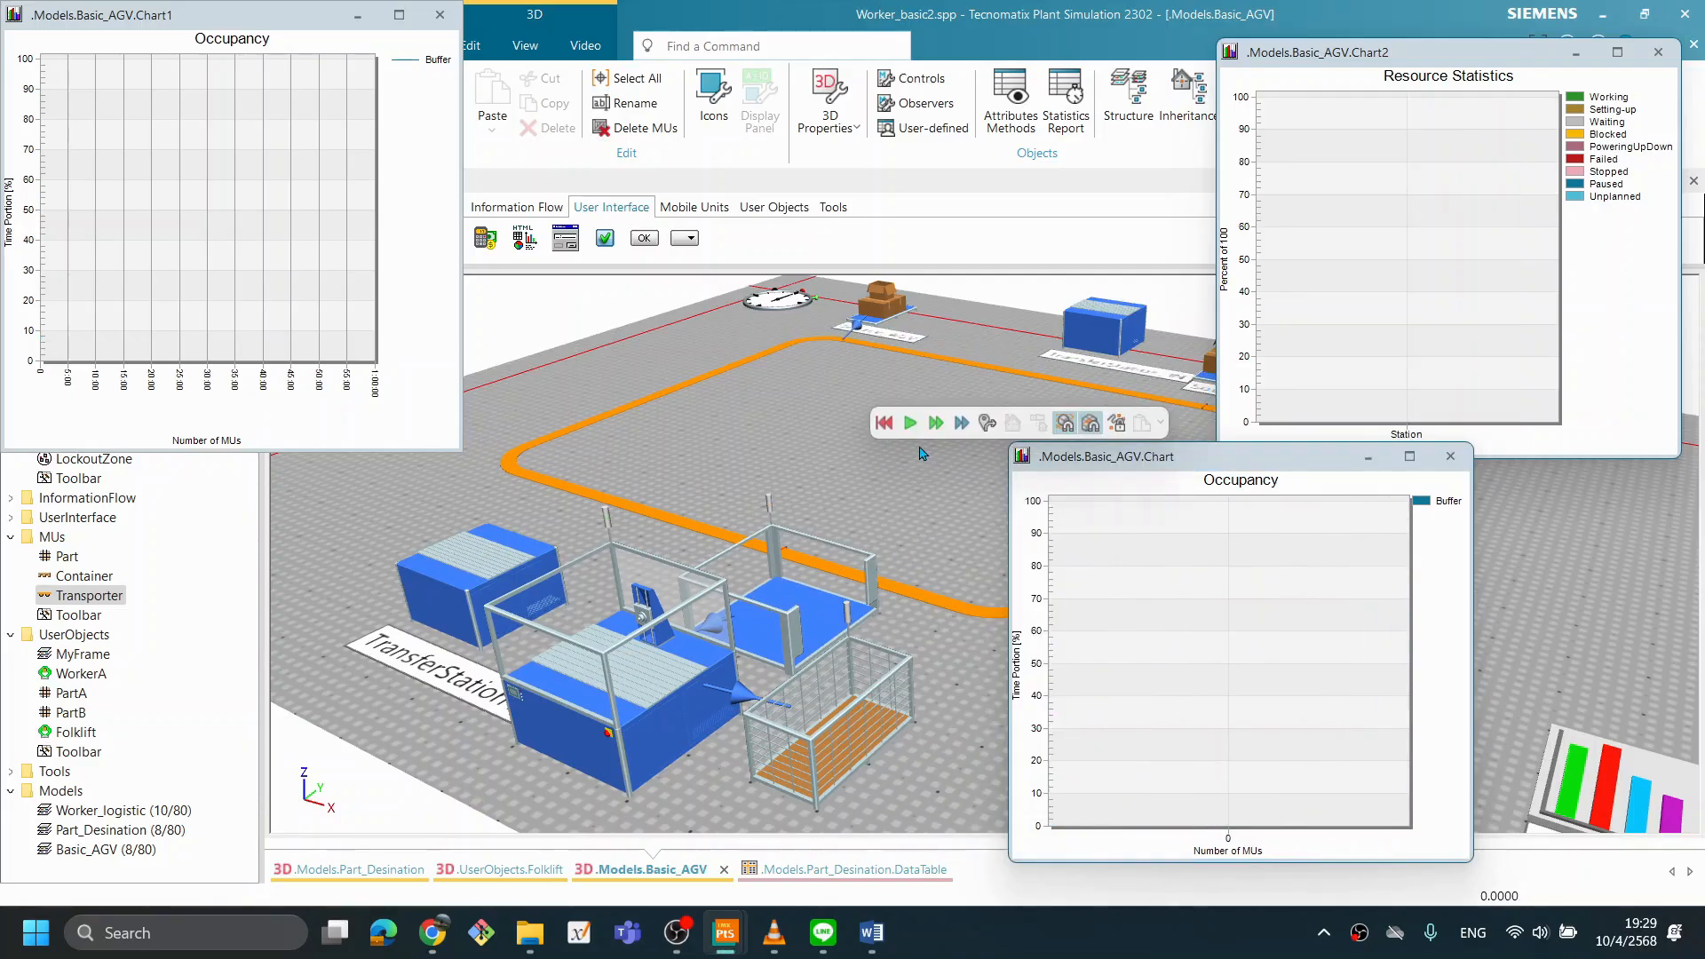
- Run the three-Transporter simulation again, compare the Station's working share with the Buffer's occupancy, and reset the run
click(912, 424)
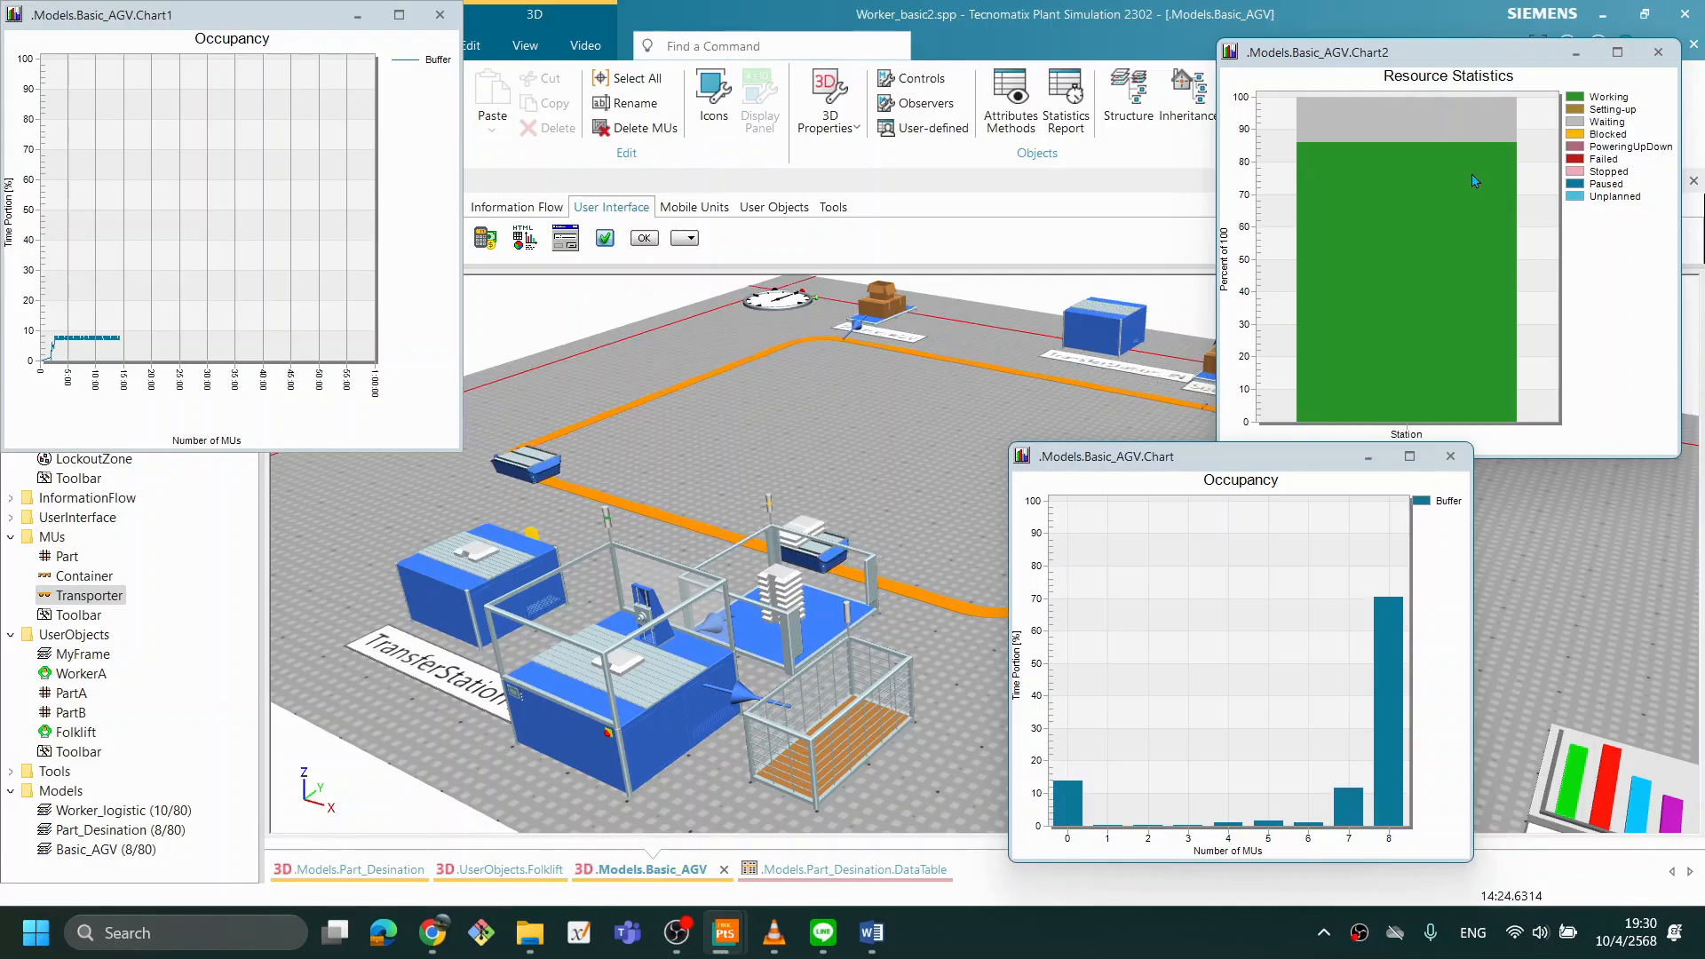
drag(868, 466, 904, 461)
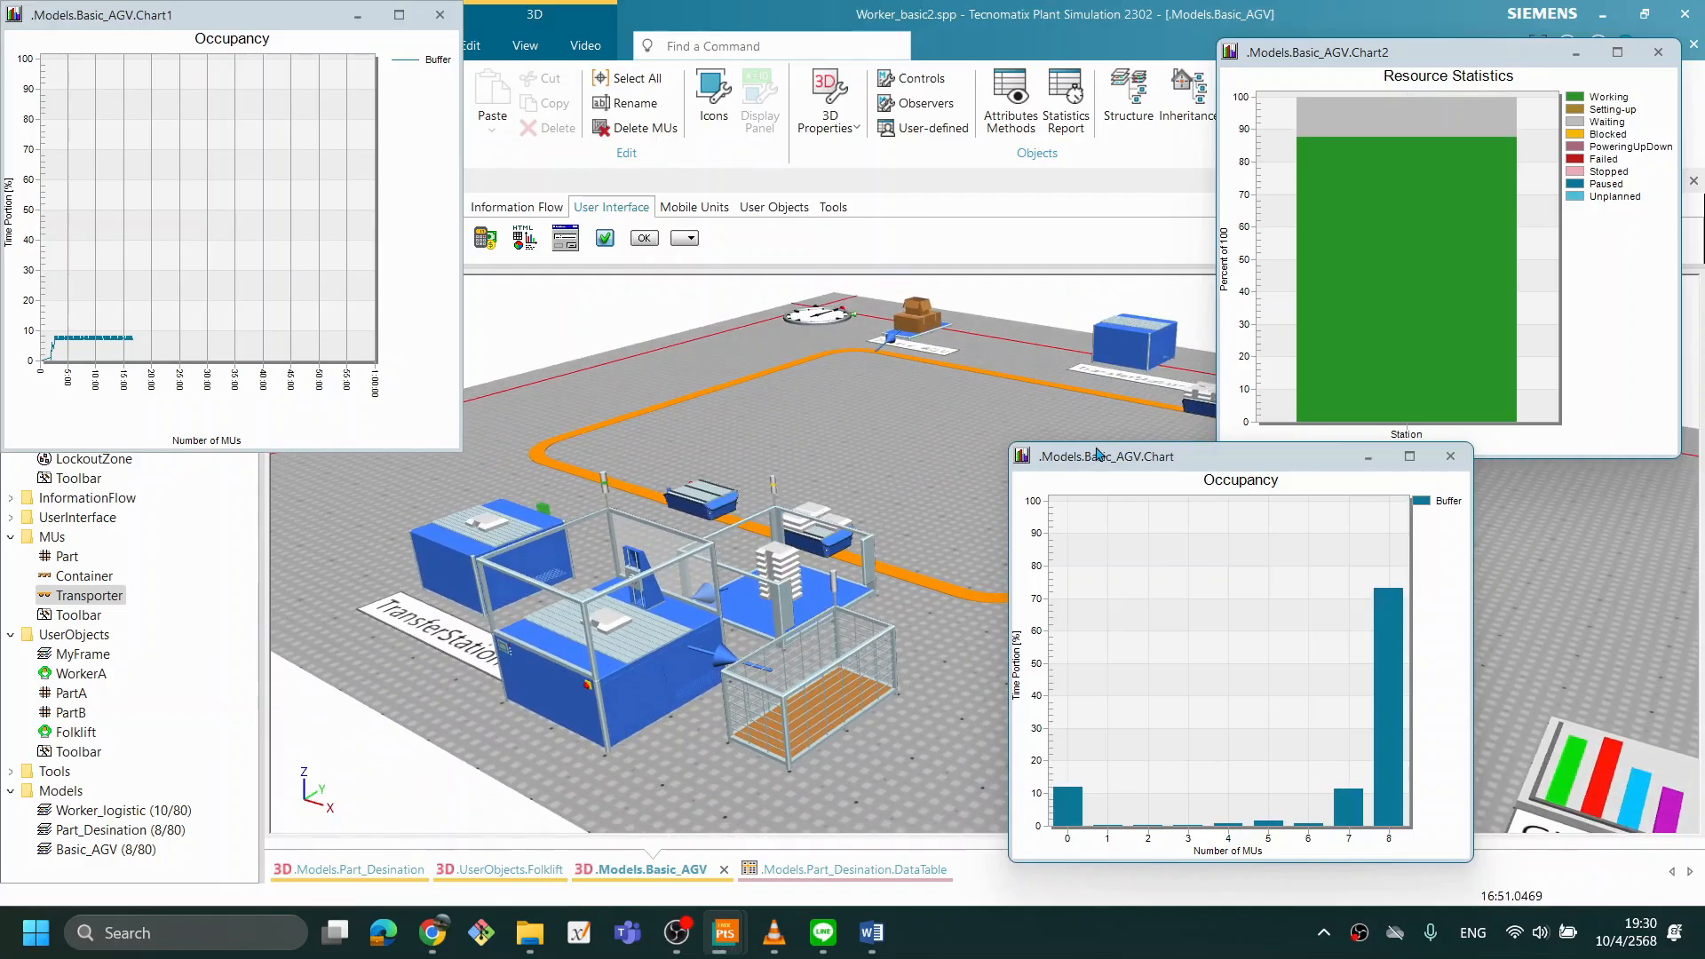
drag(1106, 459, 1290, 461)
drag(934, 400, 934, 400)
scroll(934, 399, up, 2)
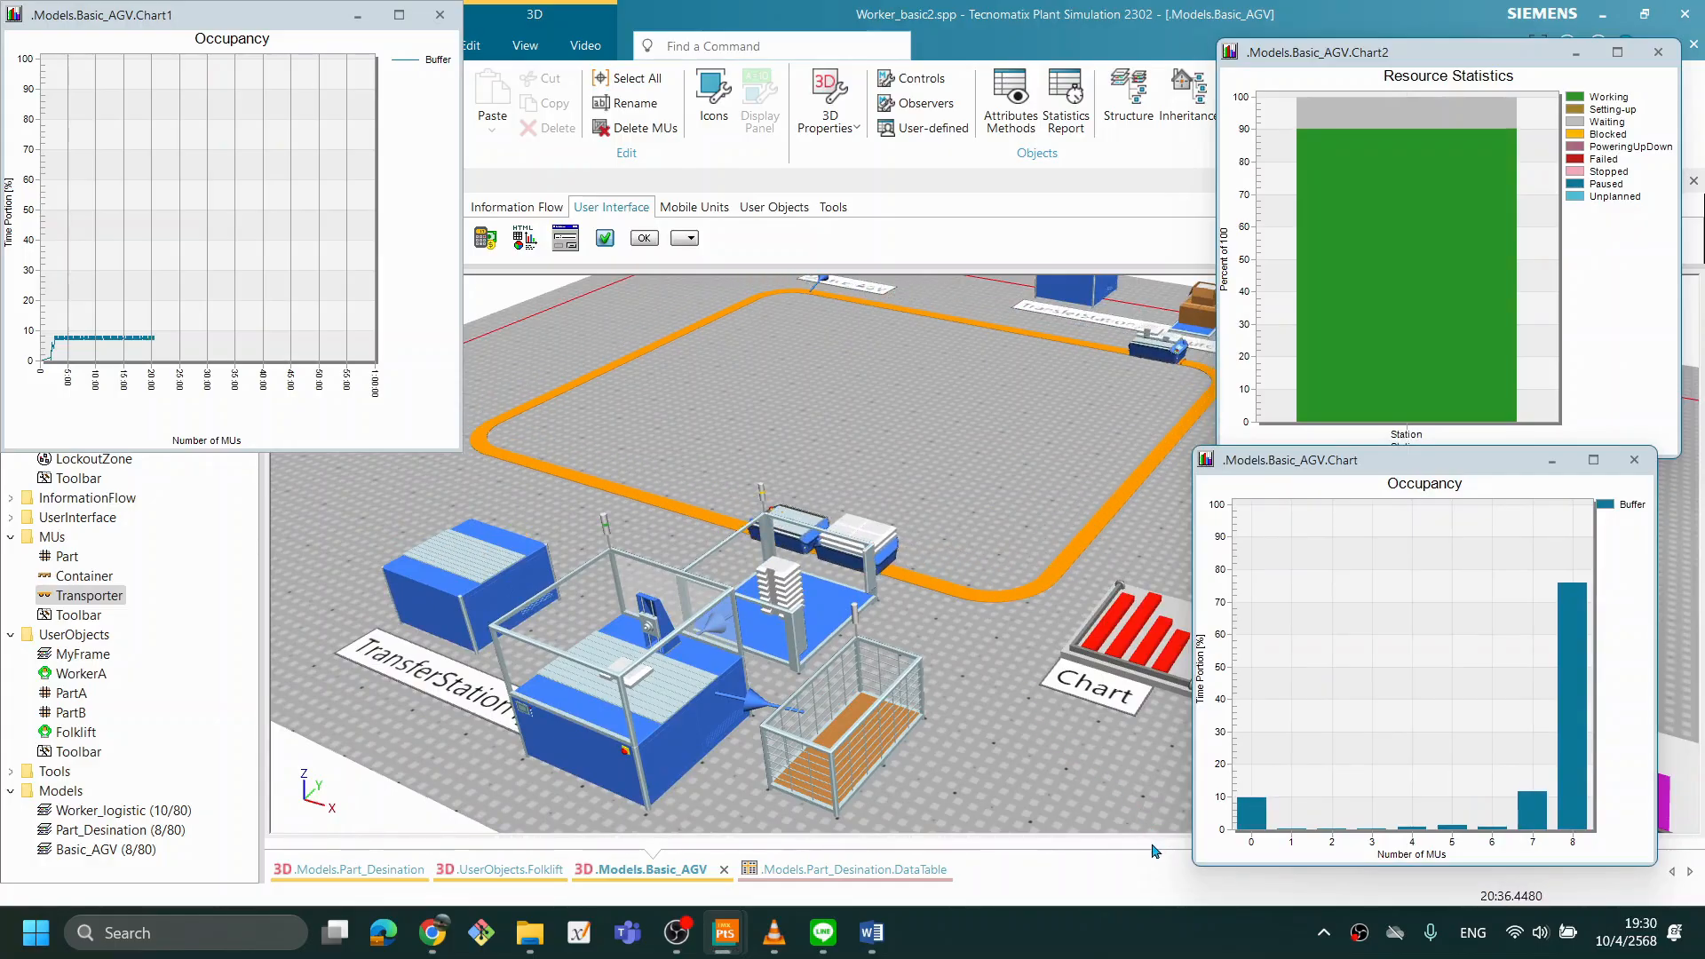
drag(1031, 776, 1022, 771)
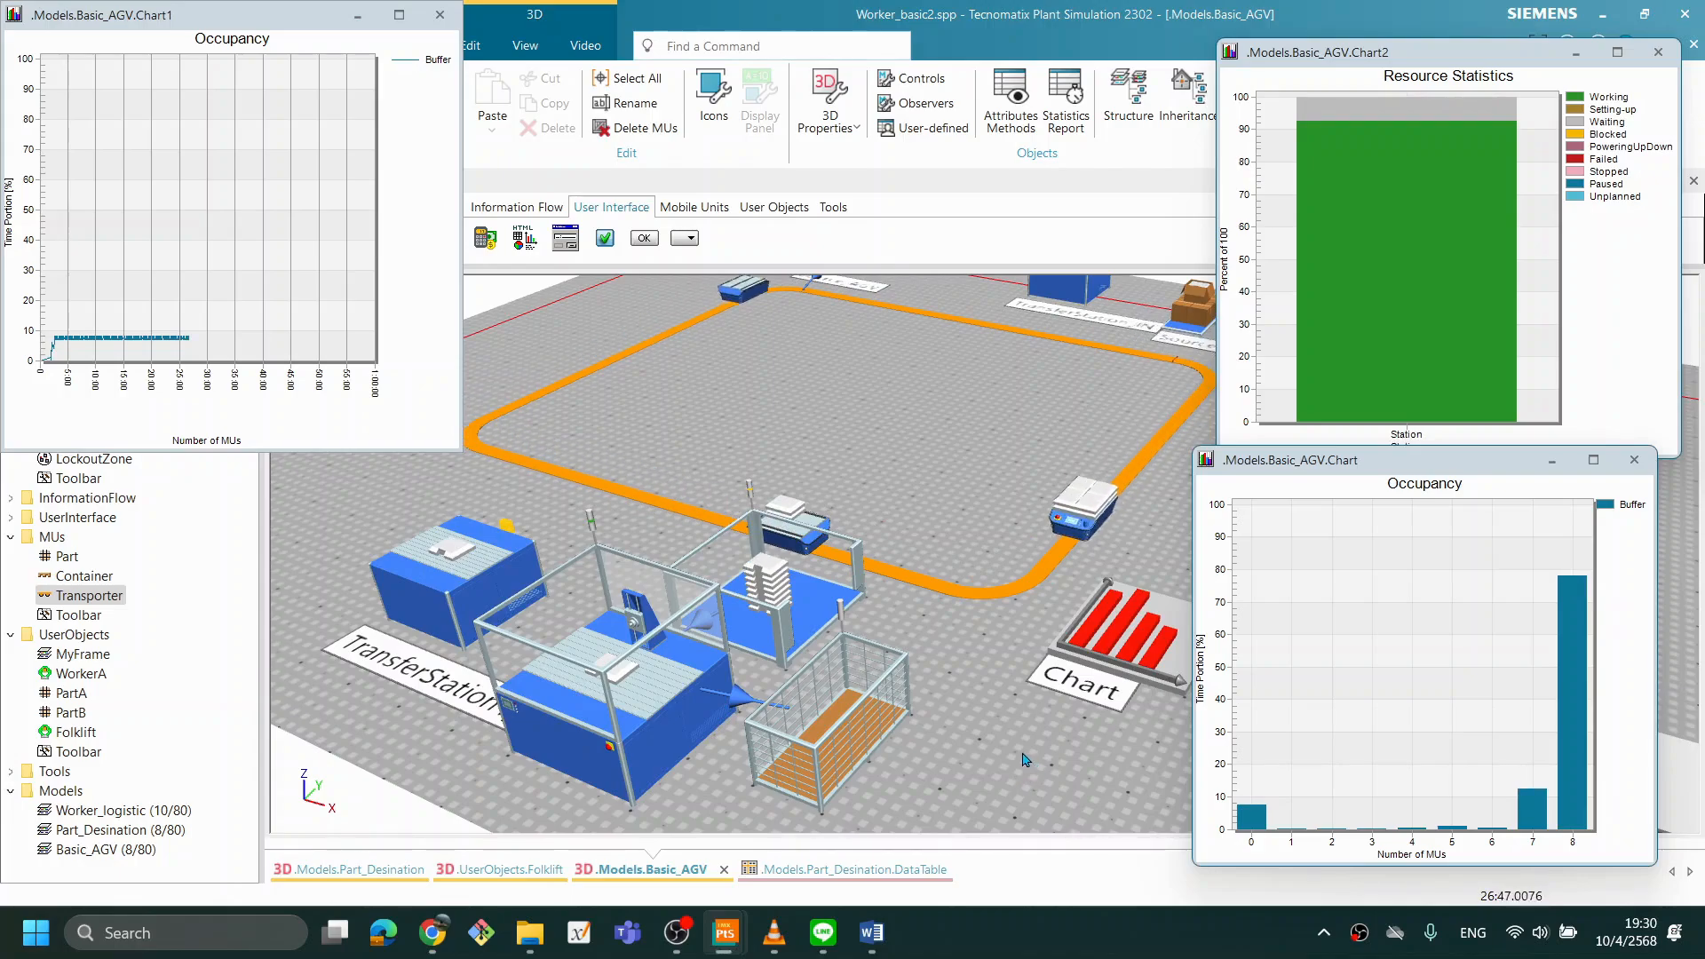
scroll(1025, 764, down, 1)
scroll(1025, 764, up, 2)
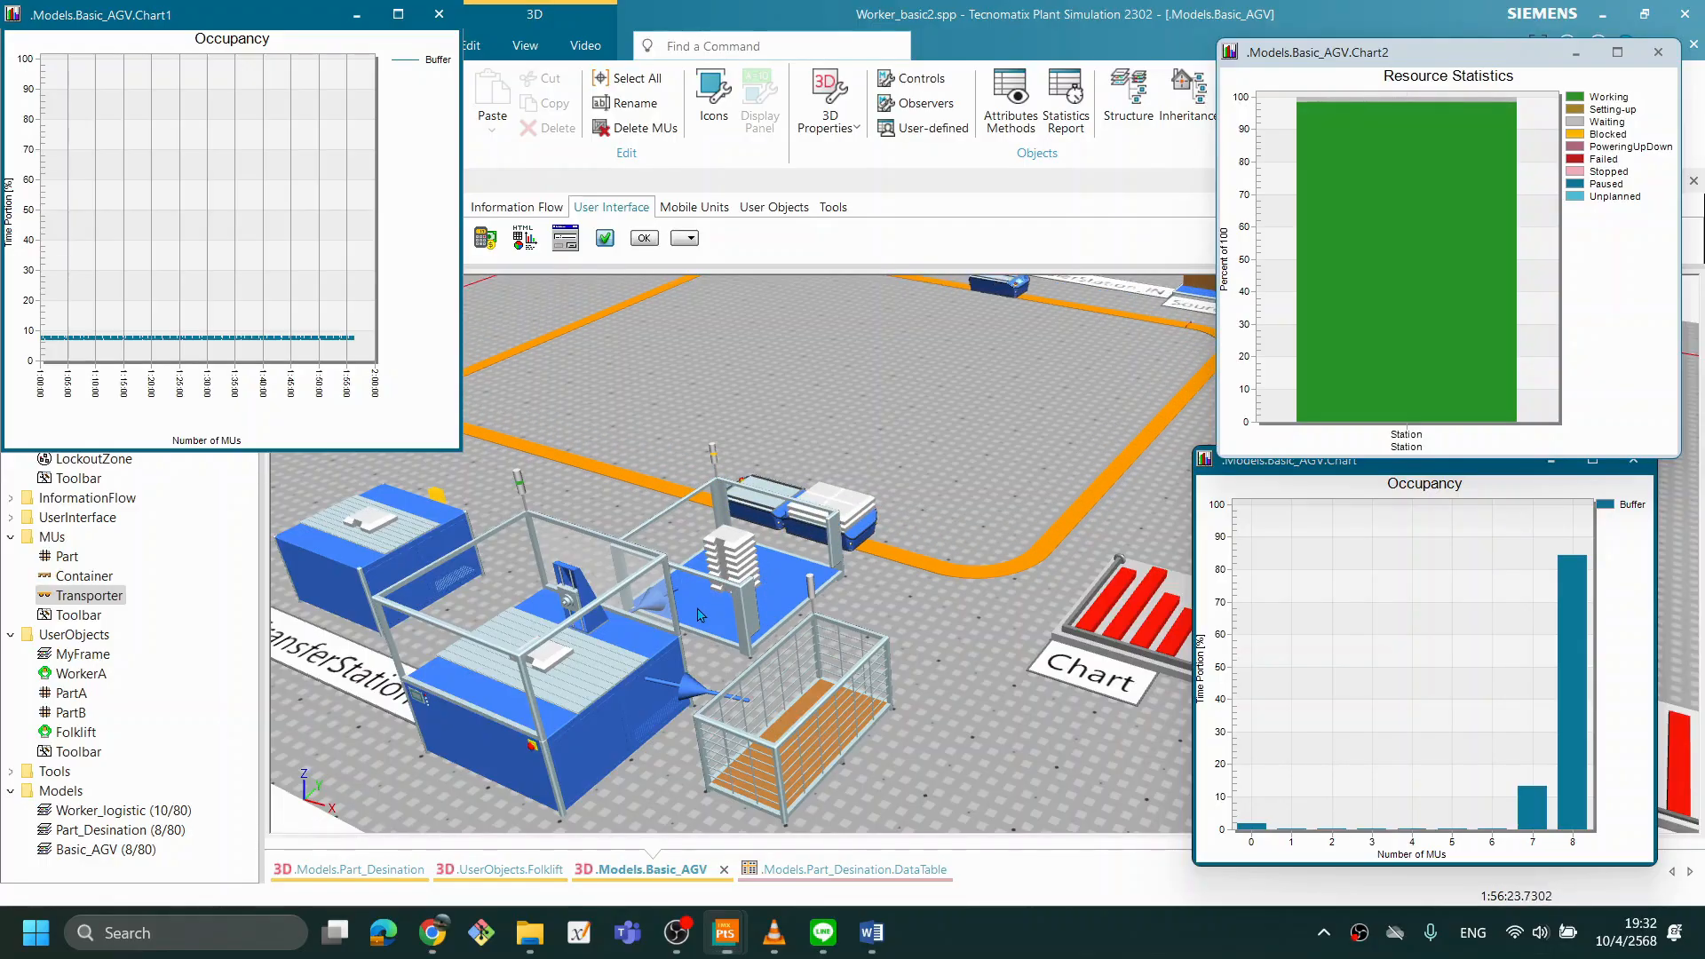
mouse_move(700, 615)
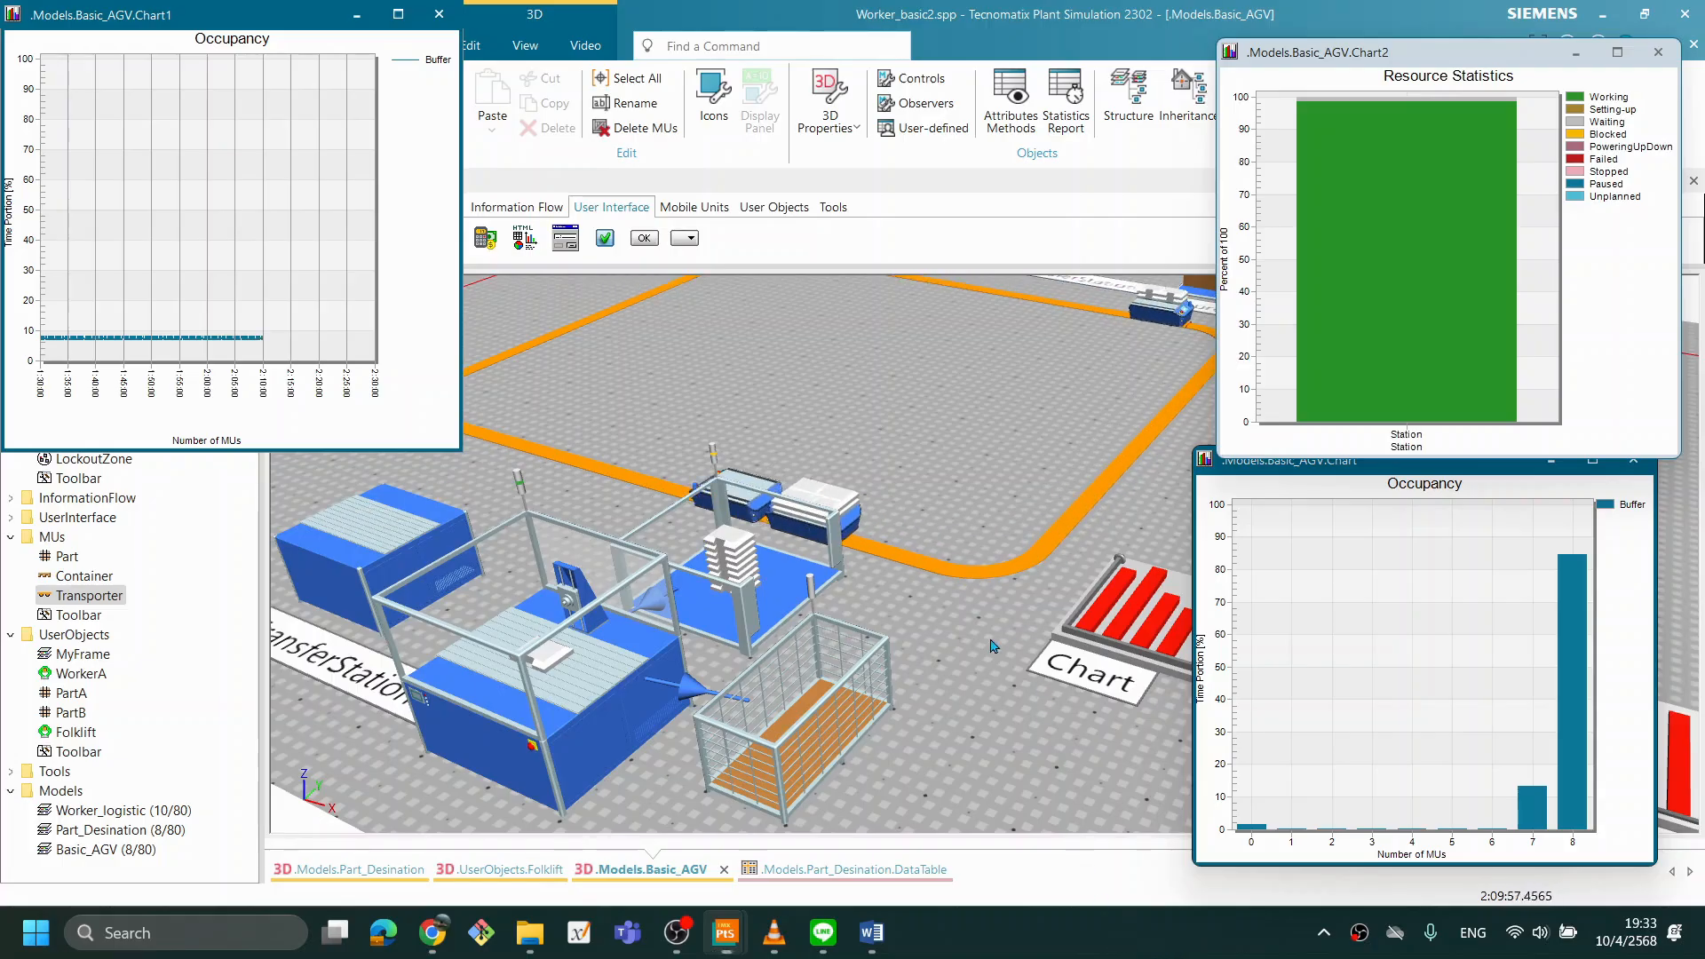
right_click(968, 298)
click(979, 275)
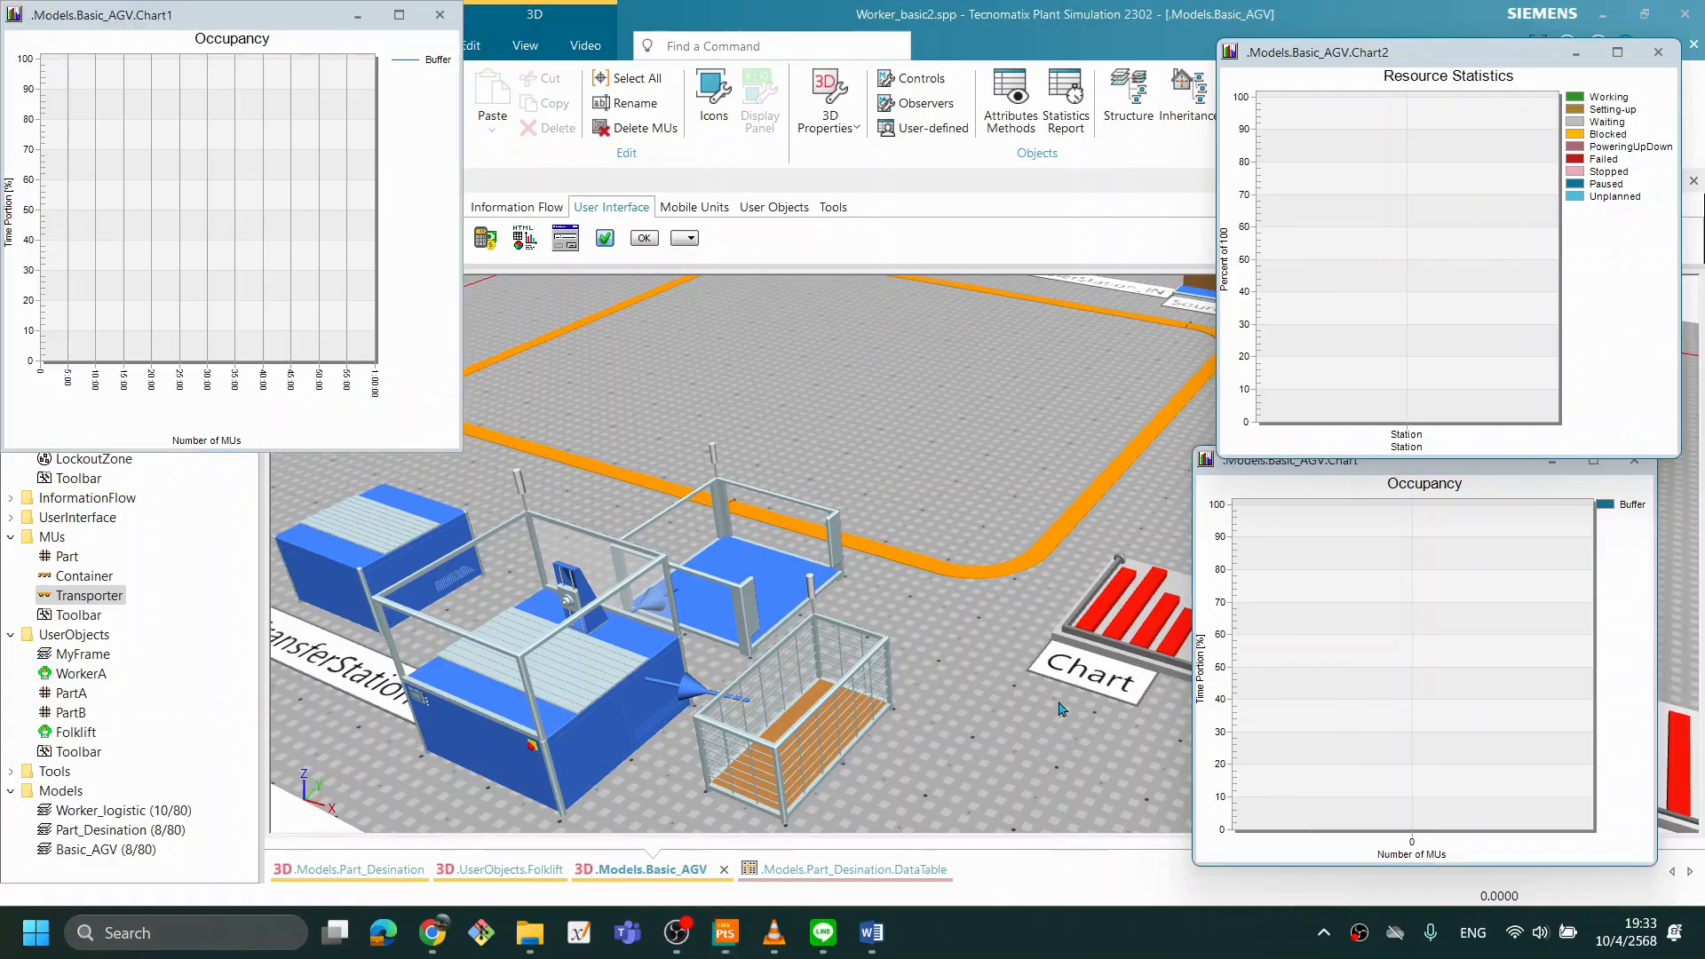
- Set Source_AGV's creation amount back to 2 and apply the change
drag(870, 388, 949, 531)
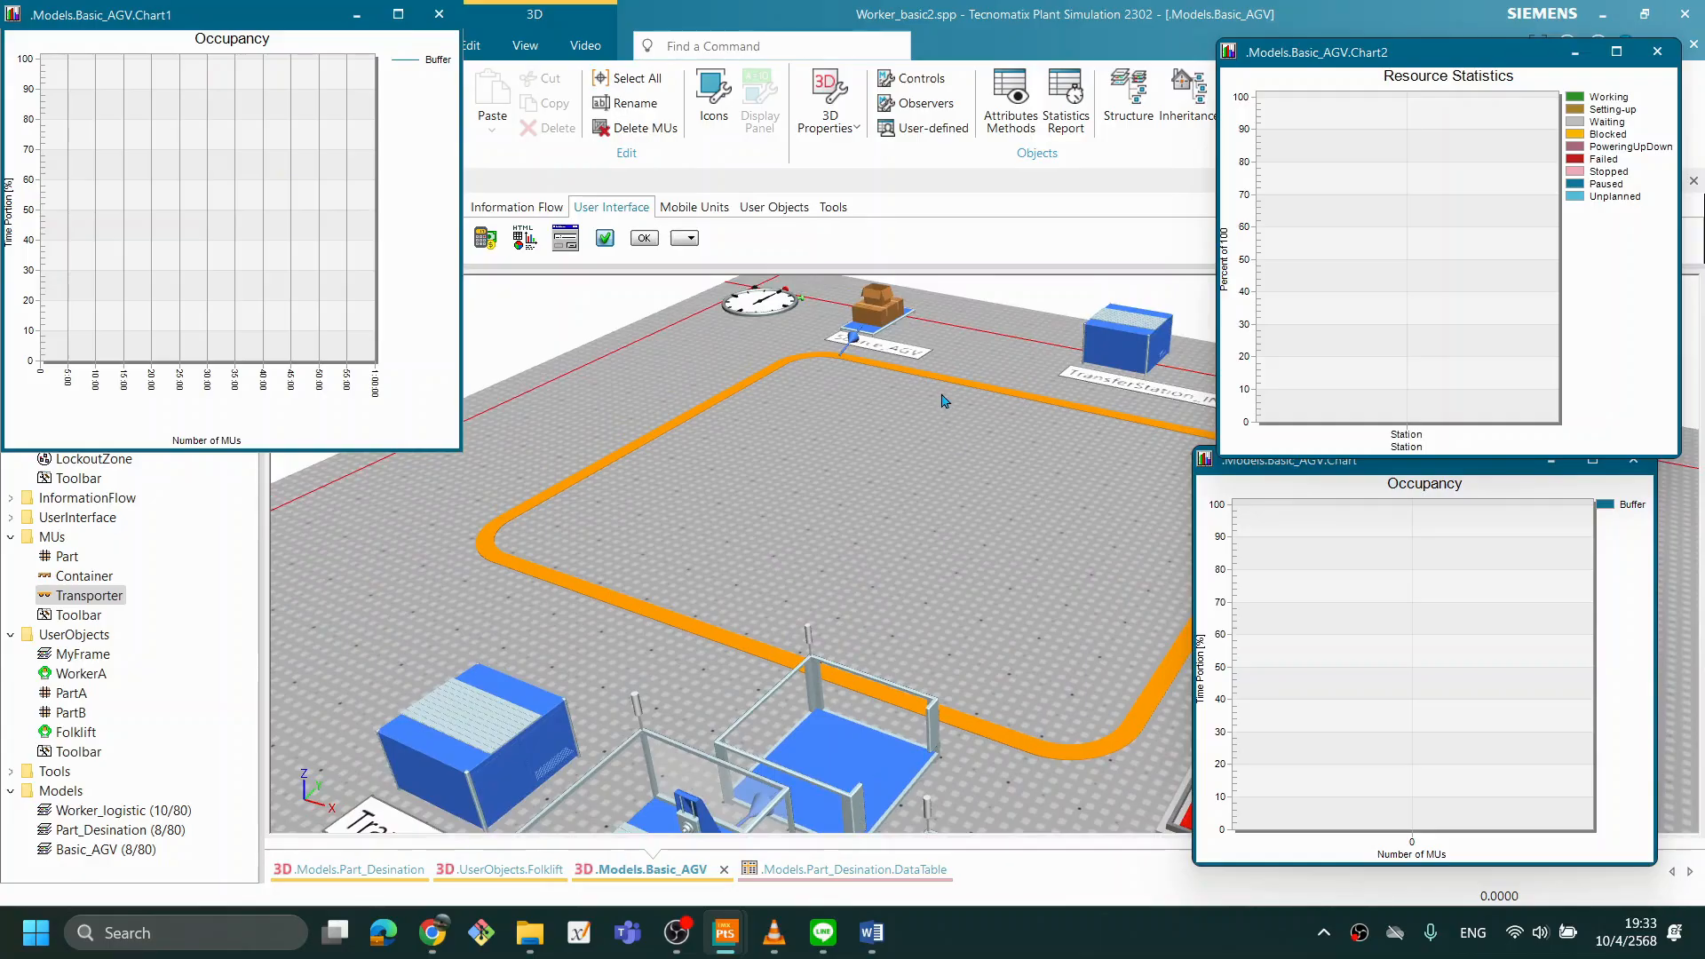
double_click(888, 329)
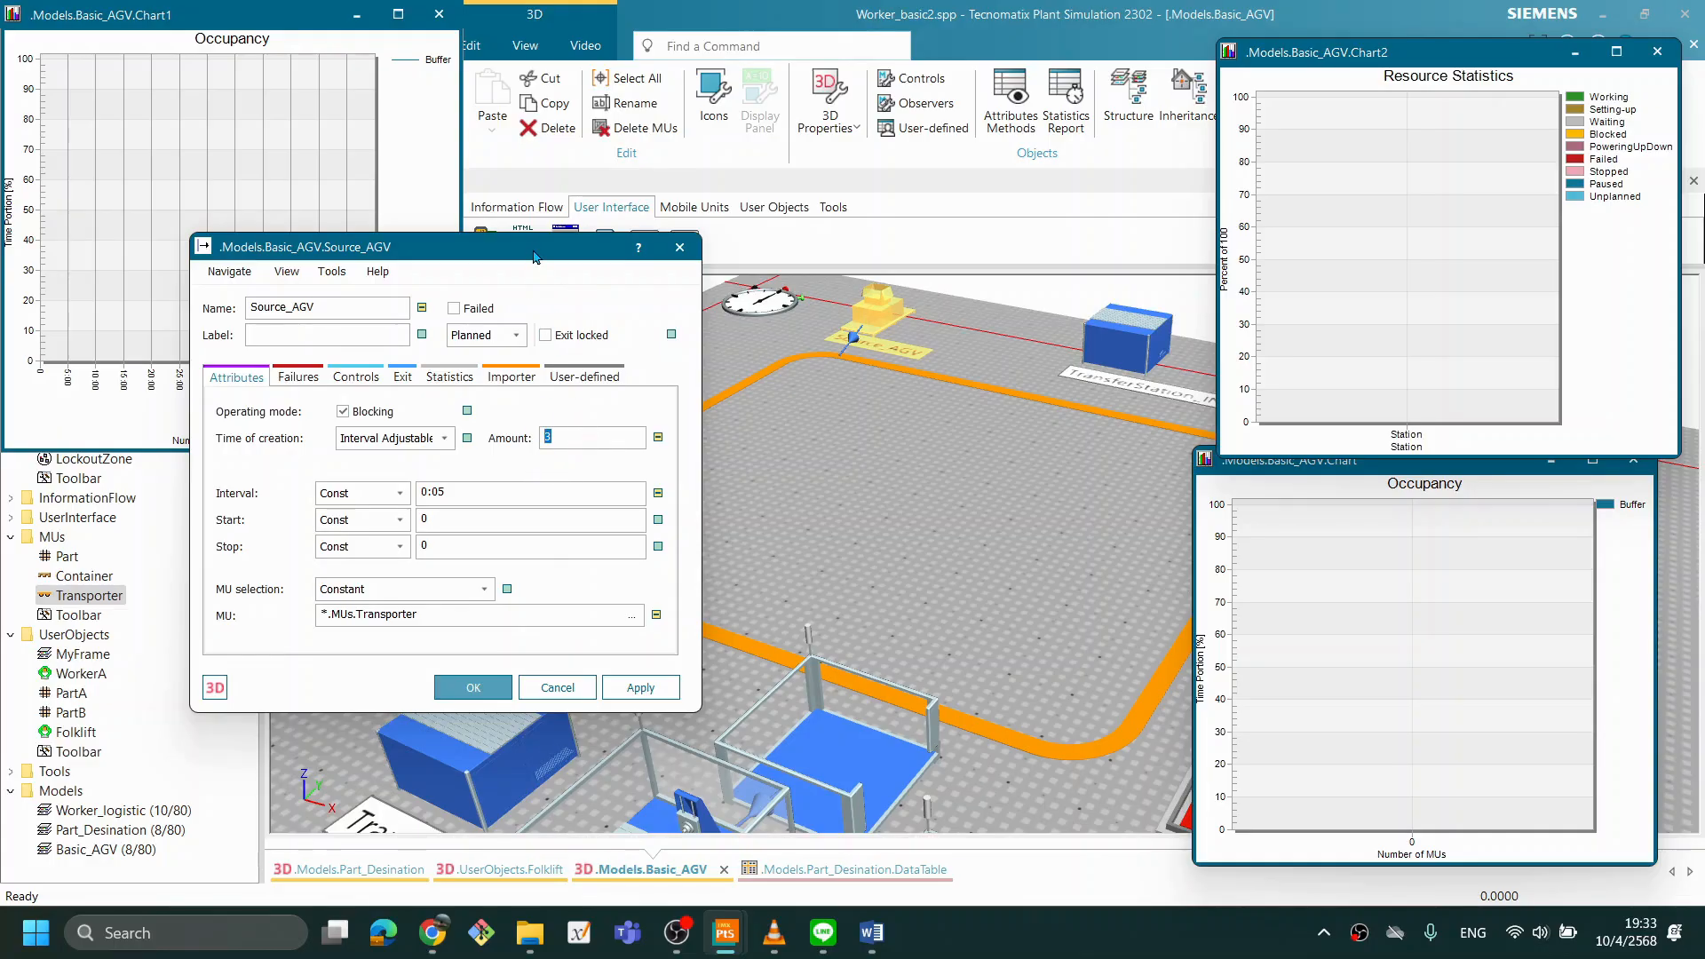
drag(535, 258, 671, 258)
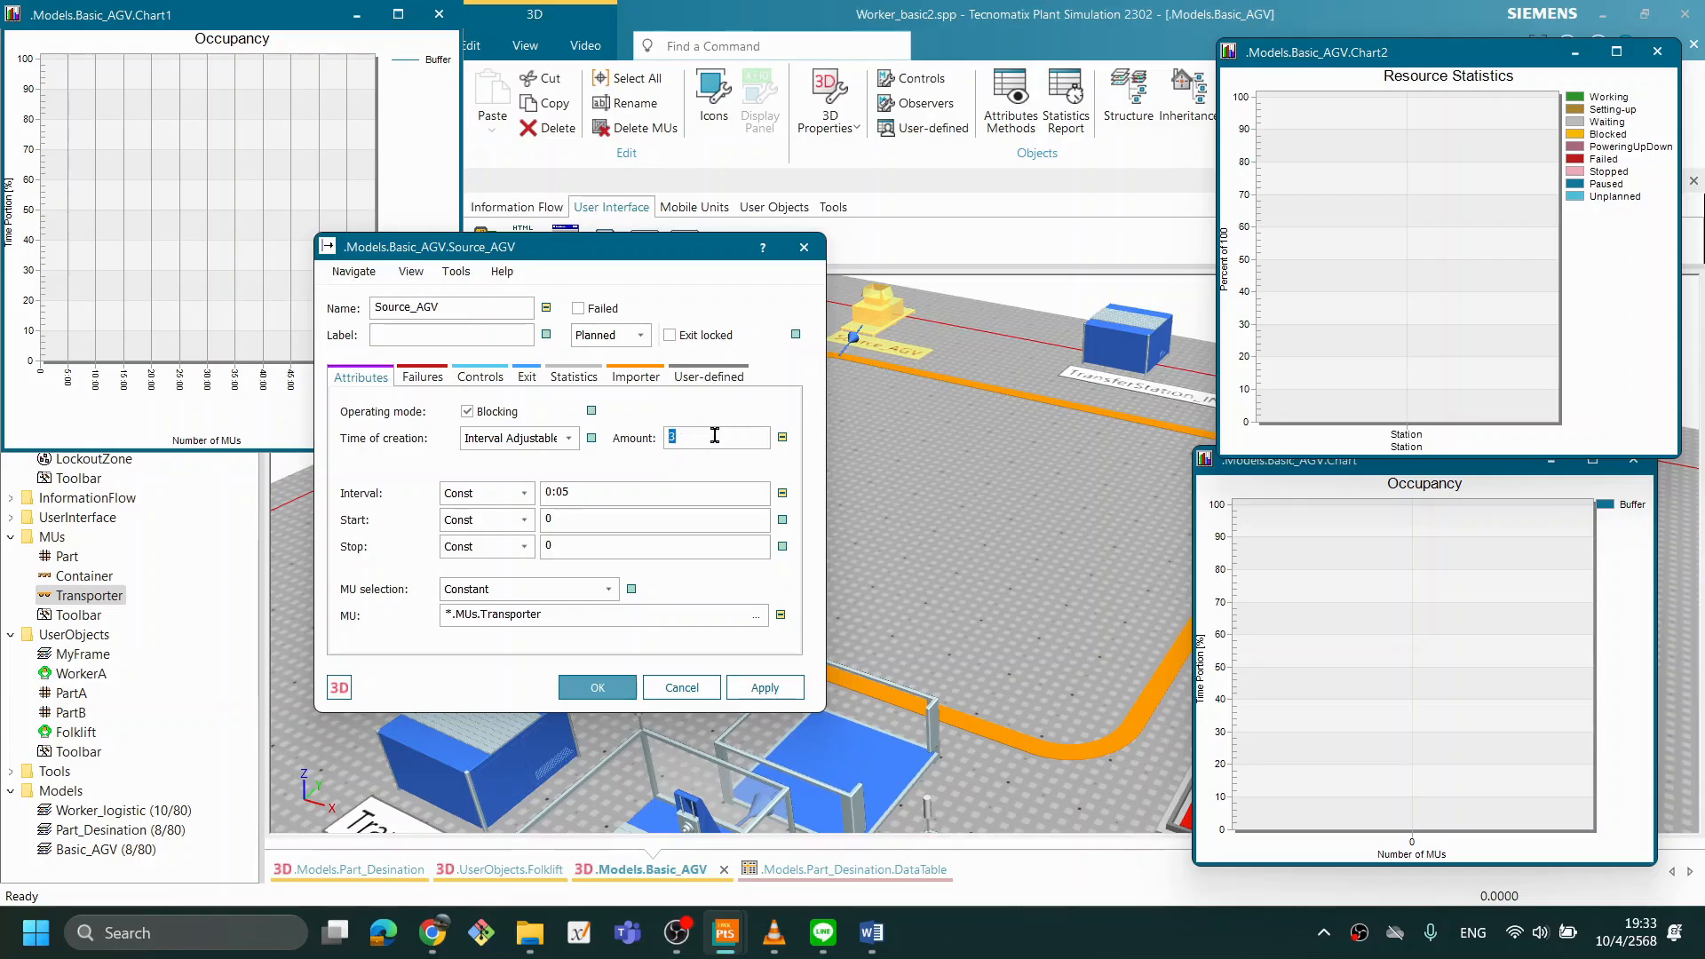
click(750, 687)
click(595, 690)
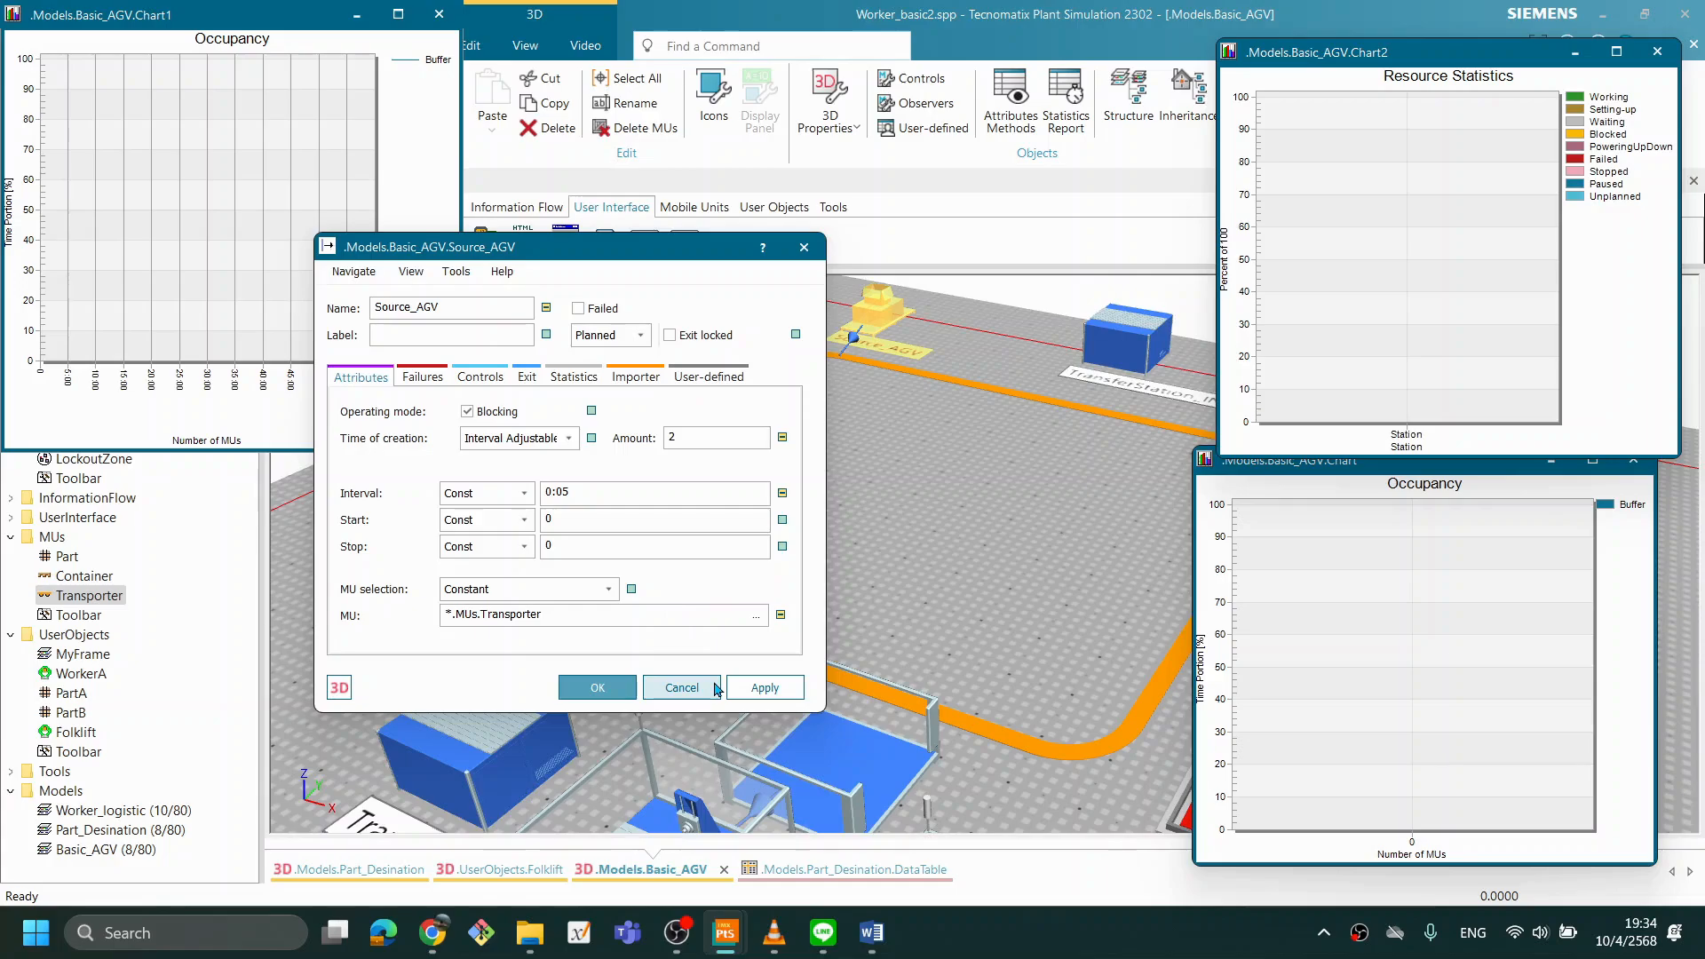
click(606, 690)
- Set the Buffer's capacity to -1 in the Basic_AGV model and apply the change
click(928, 520)
scroll(915, 471, down, 5)
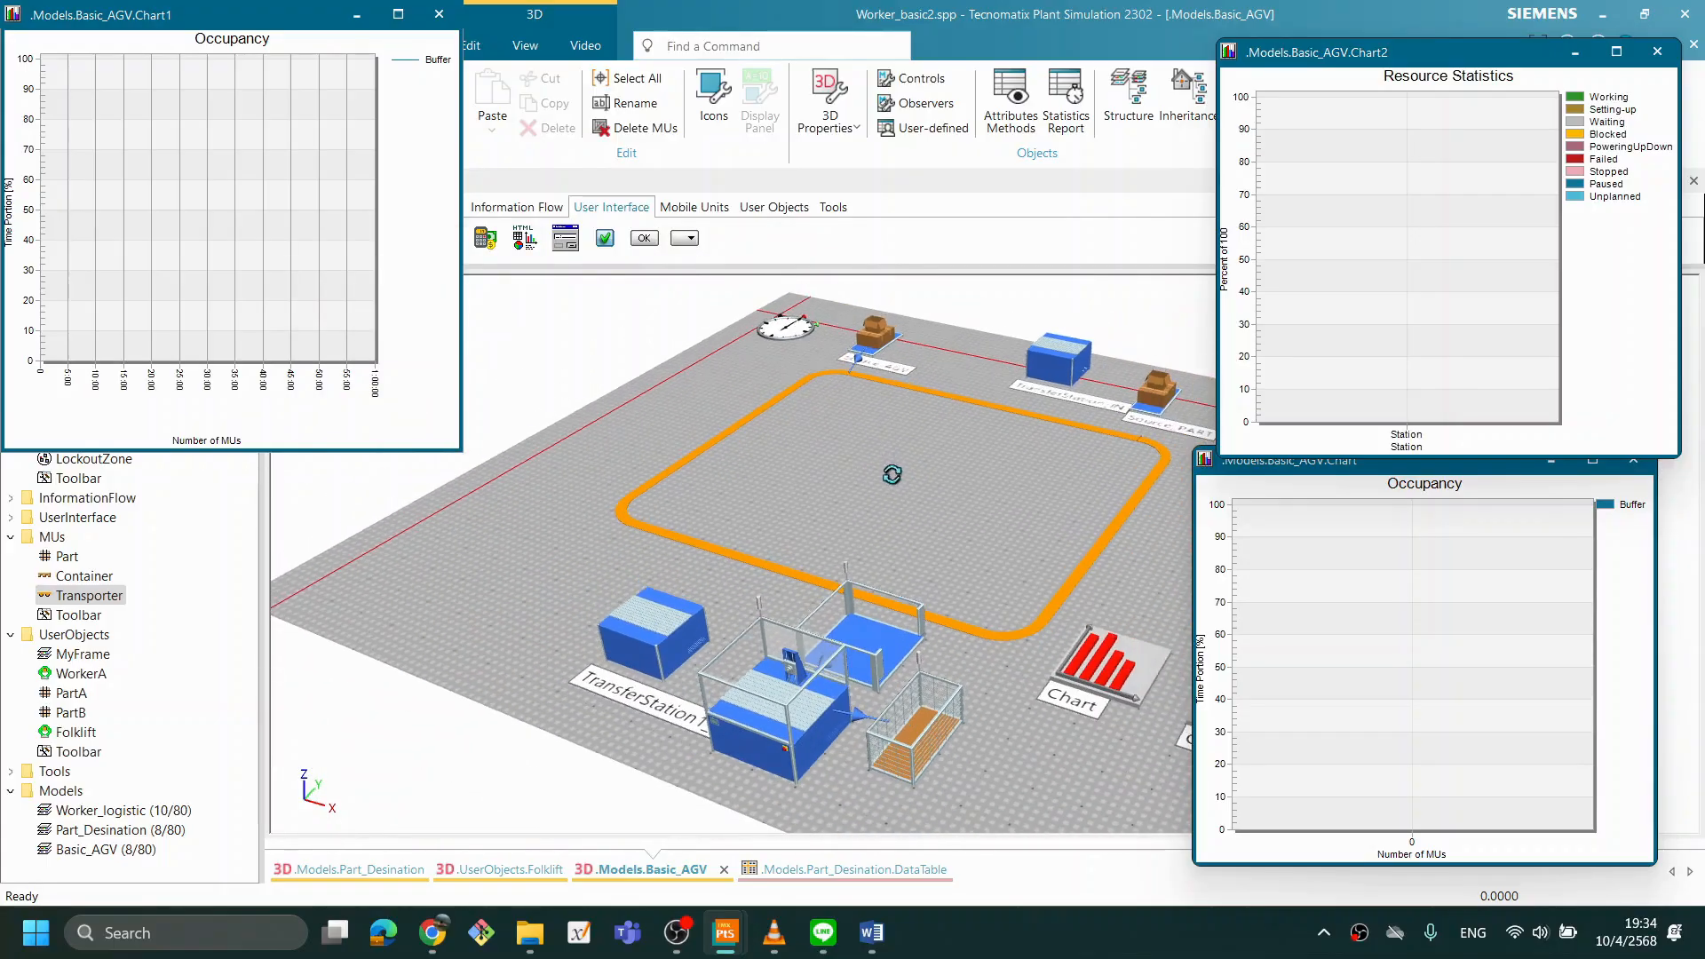
drag(892, 475, 906, 486)
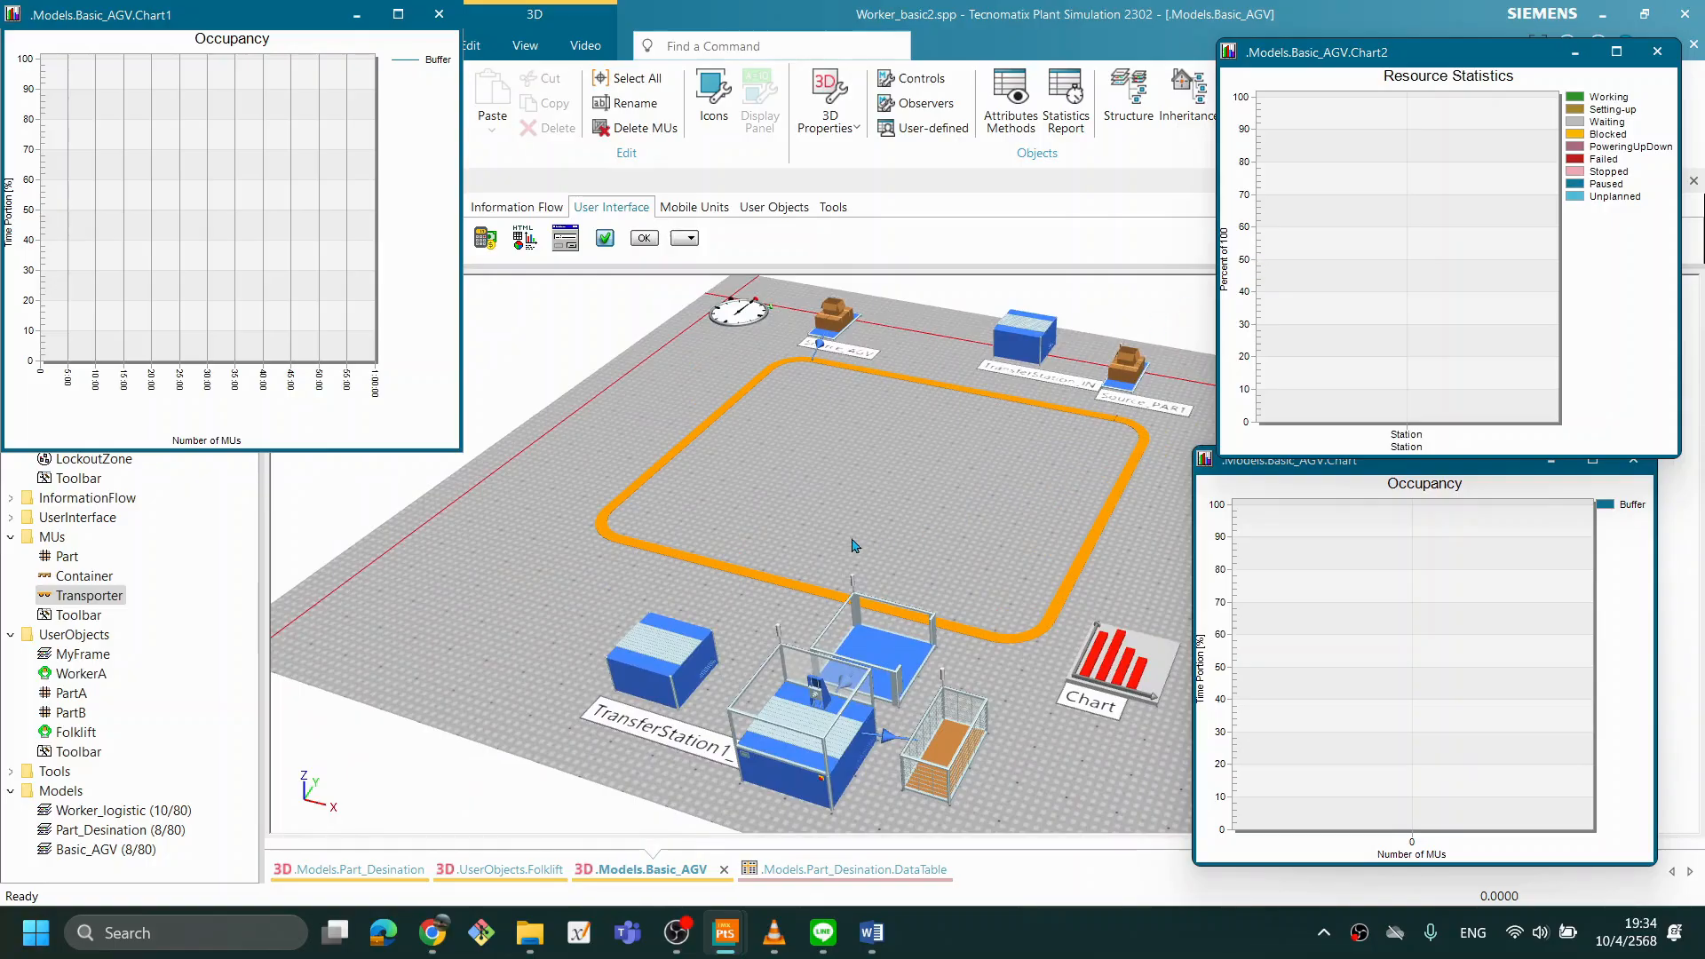
drag(853, 548, 858, 525)
click(1025, 958)
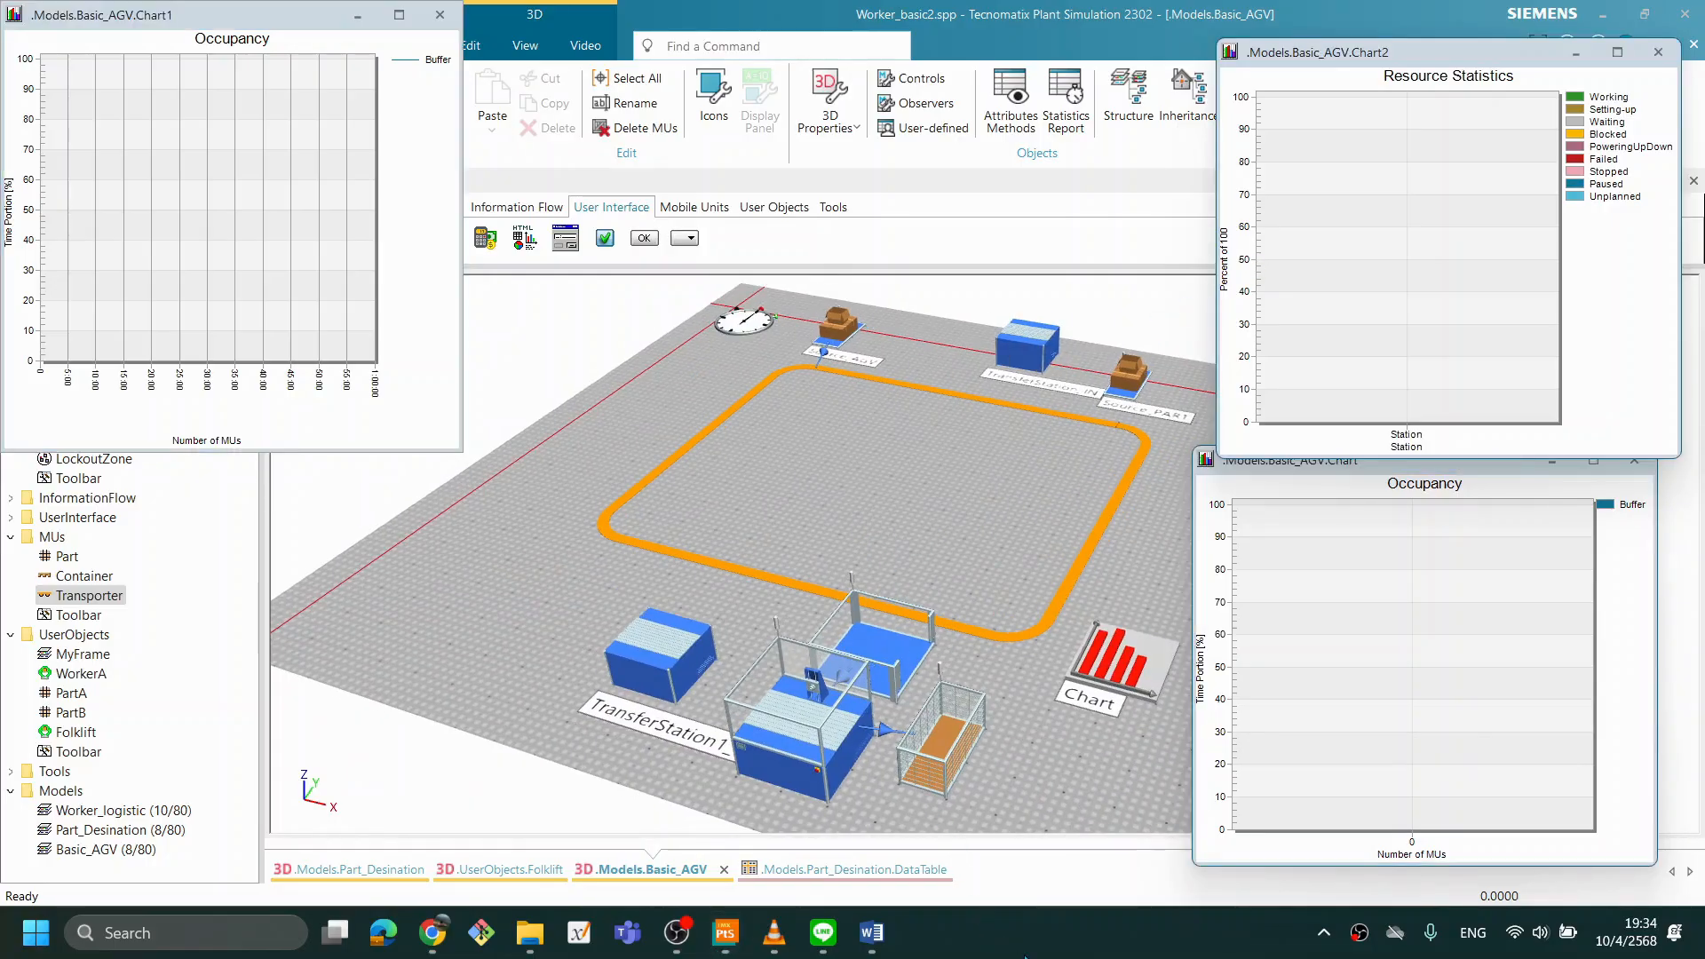
click(877, 525)
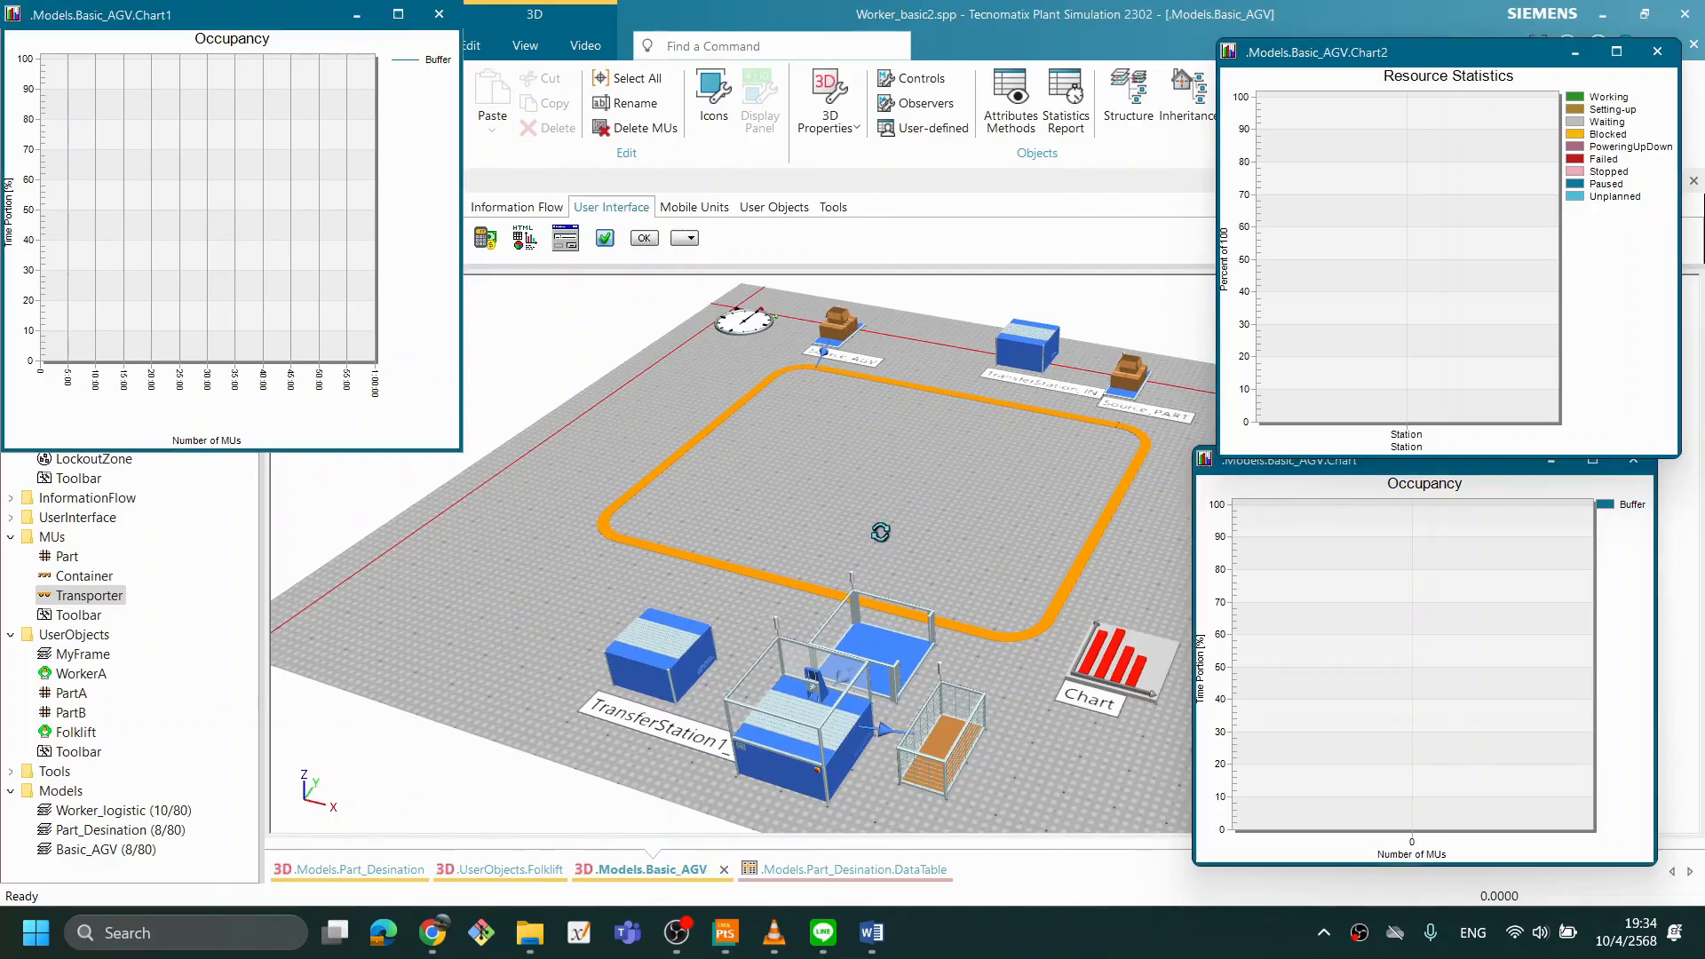
scroll(877, 528, up, 3)
scroll(996, 642, up, 2)
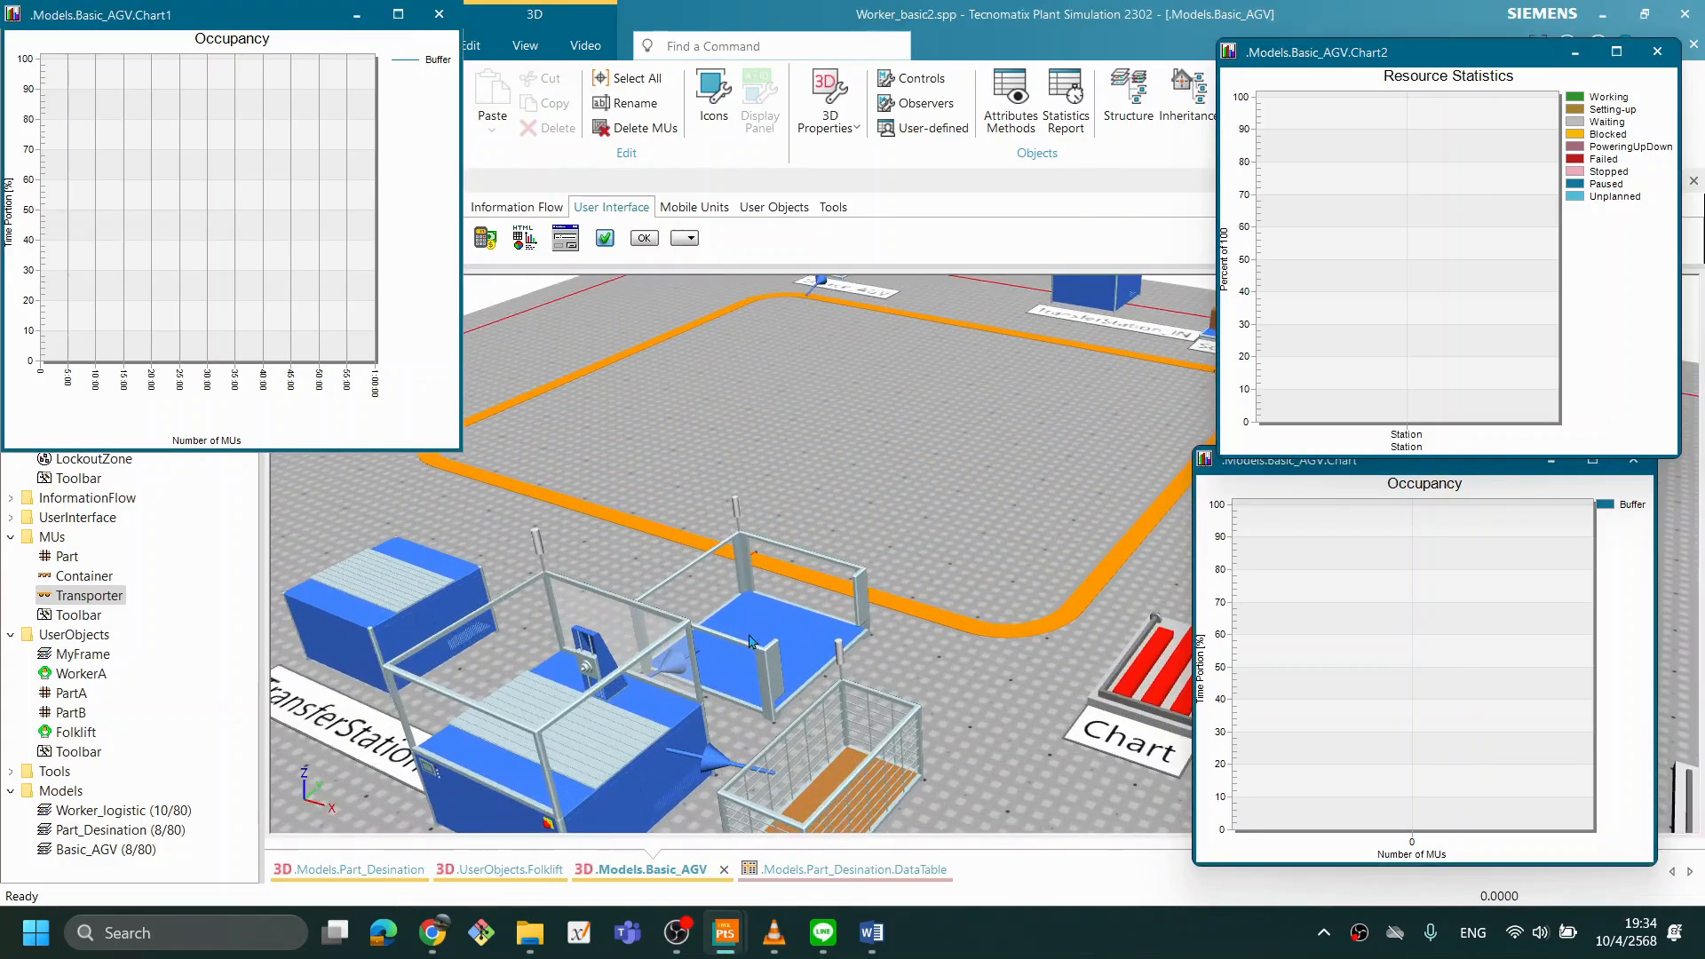
double_click(754, 639)
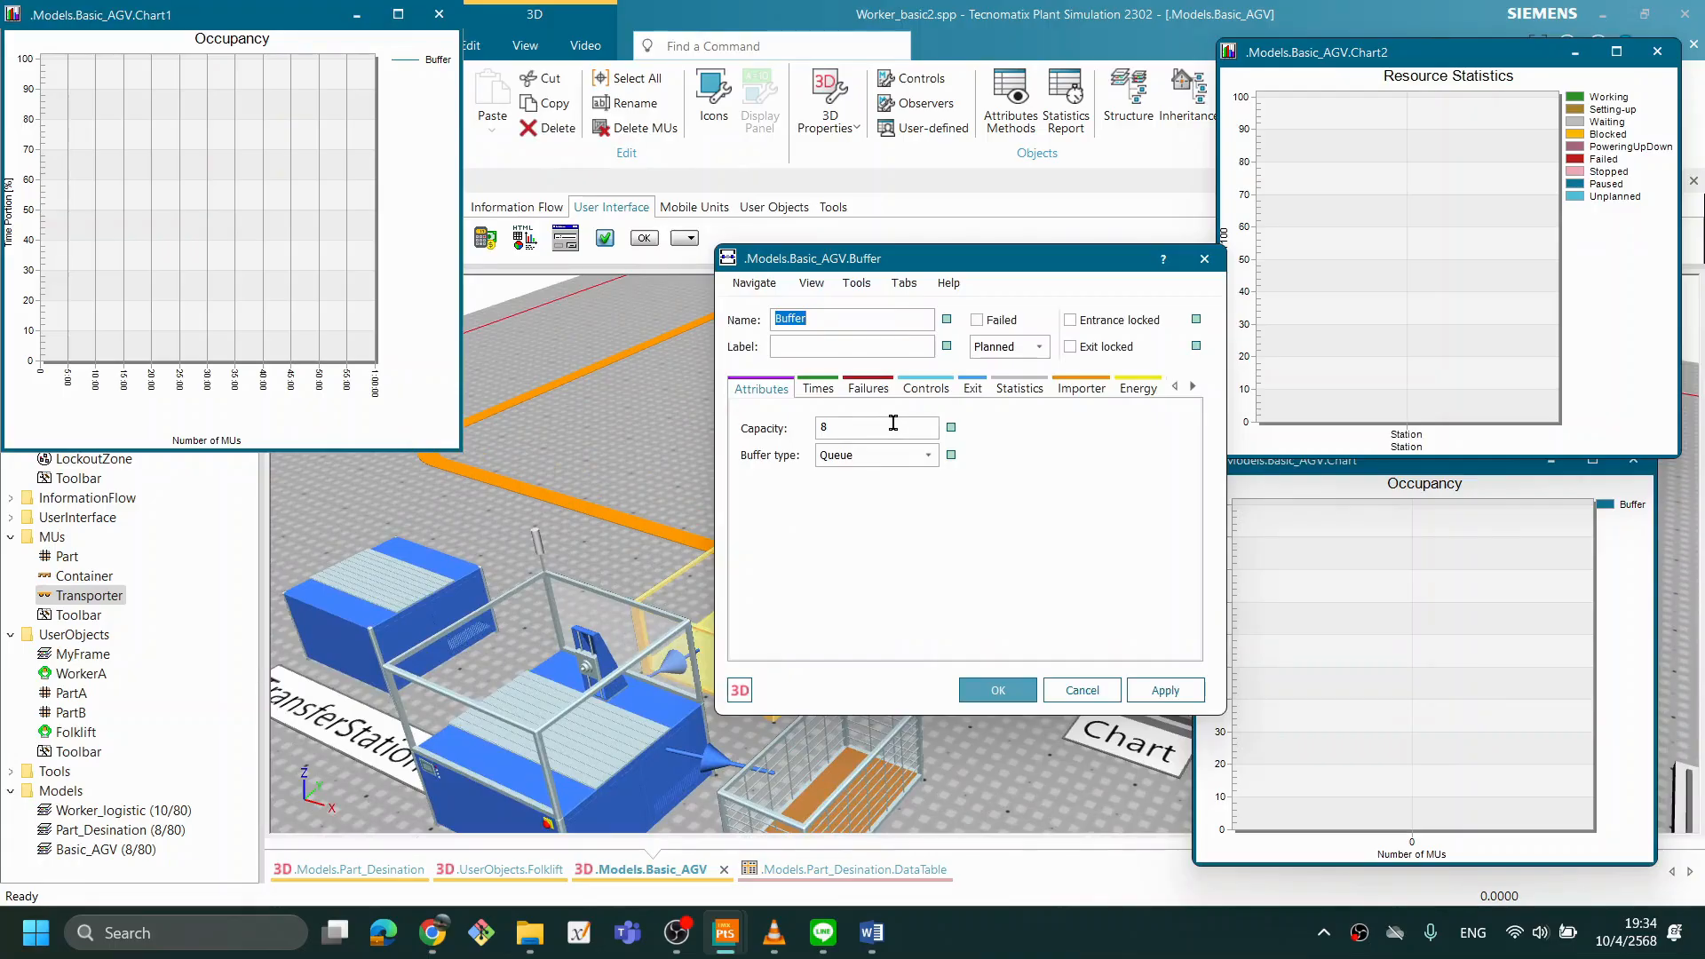
text(-1)
click(1008, 692)
click(945, 428)
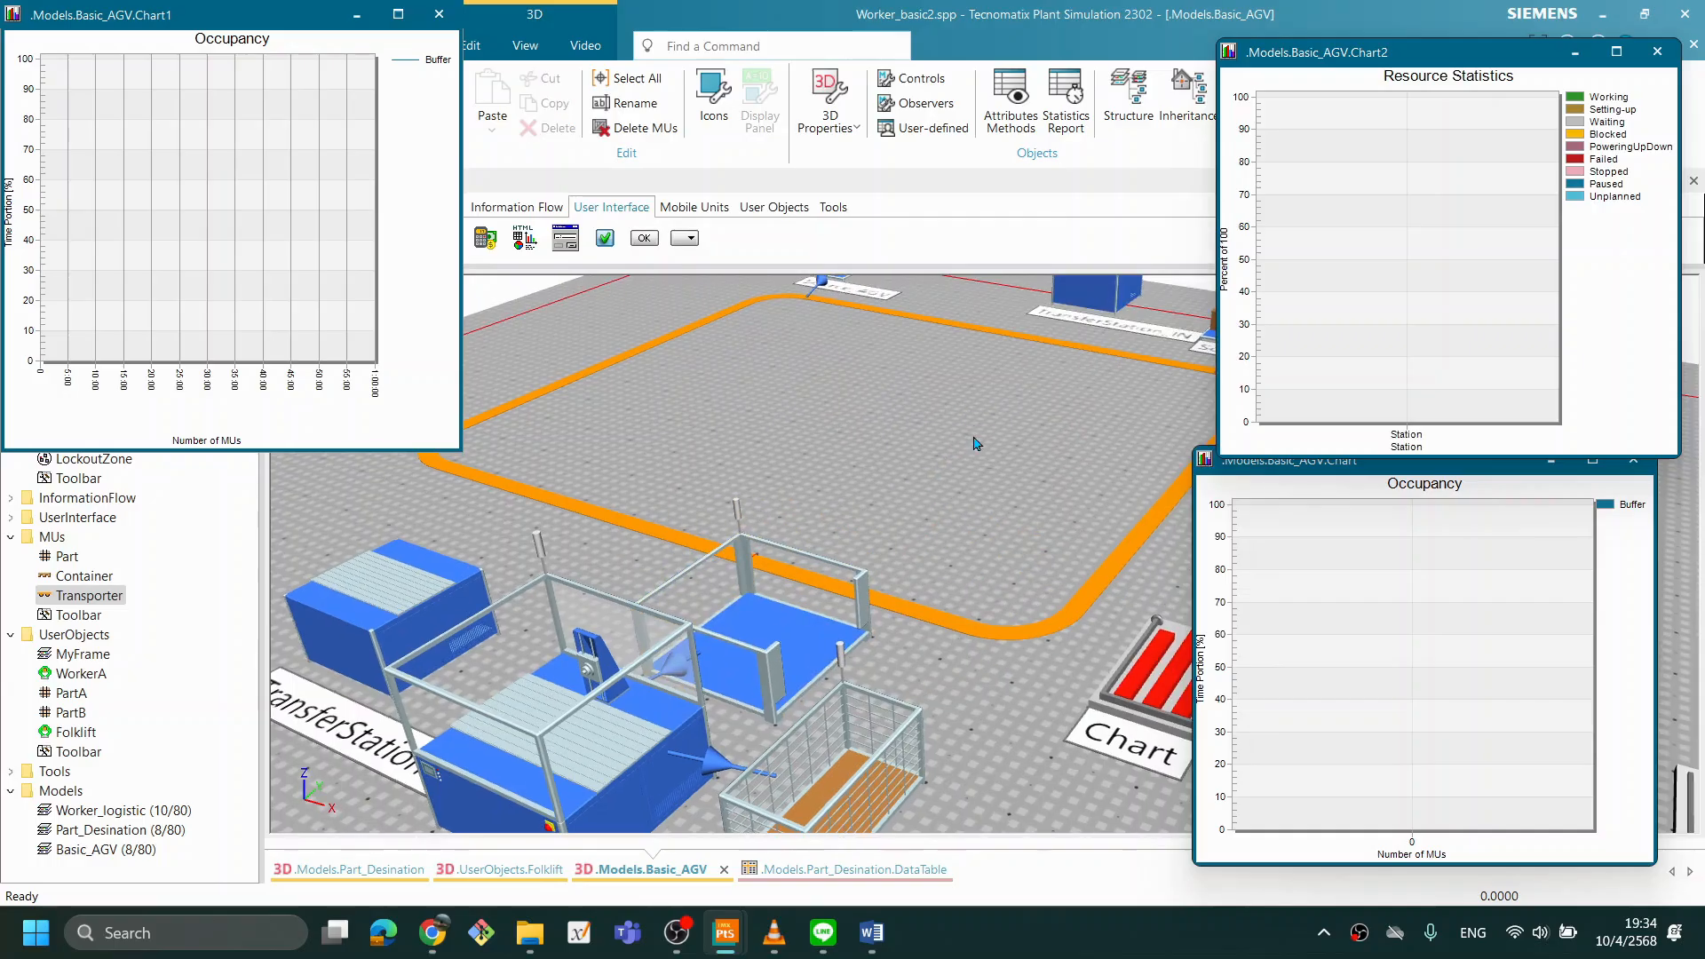
- Run the simulation with two Transporters and Buffer capacity -1, compare the Buffer occupancy and Station statistics charts, and reset the model
right_click(1028, 483)
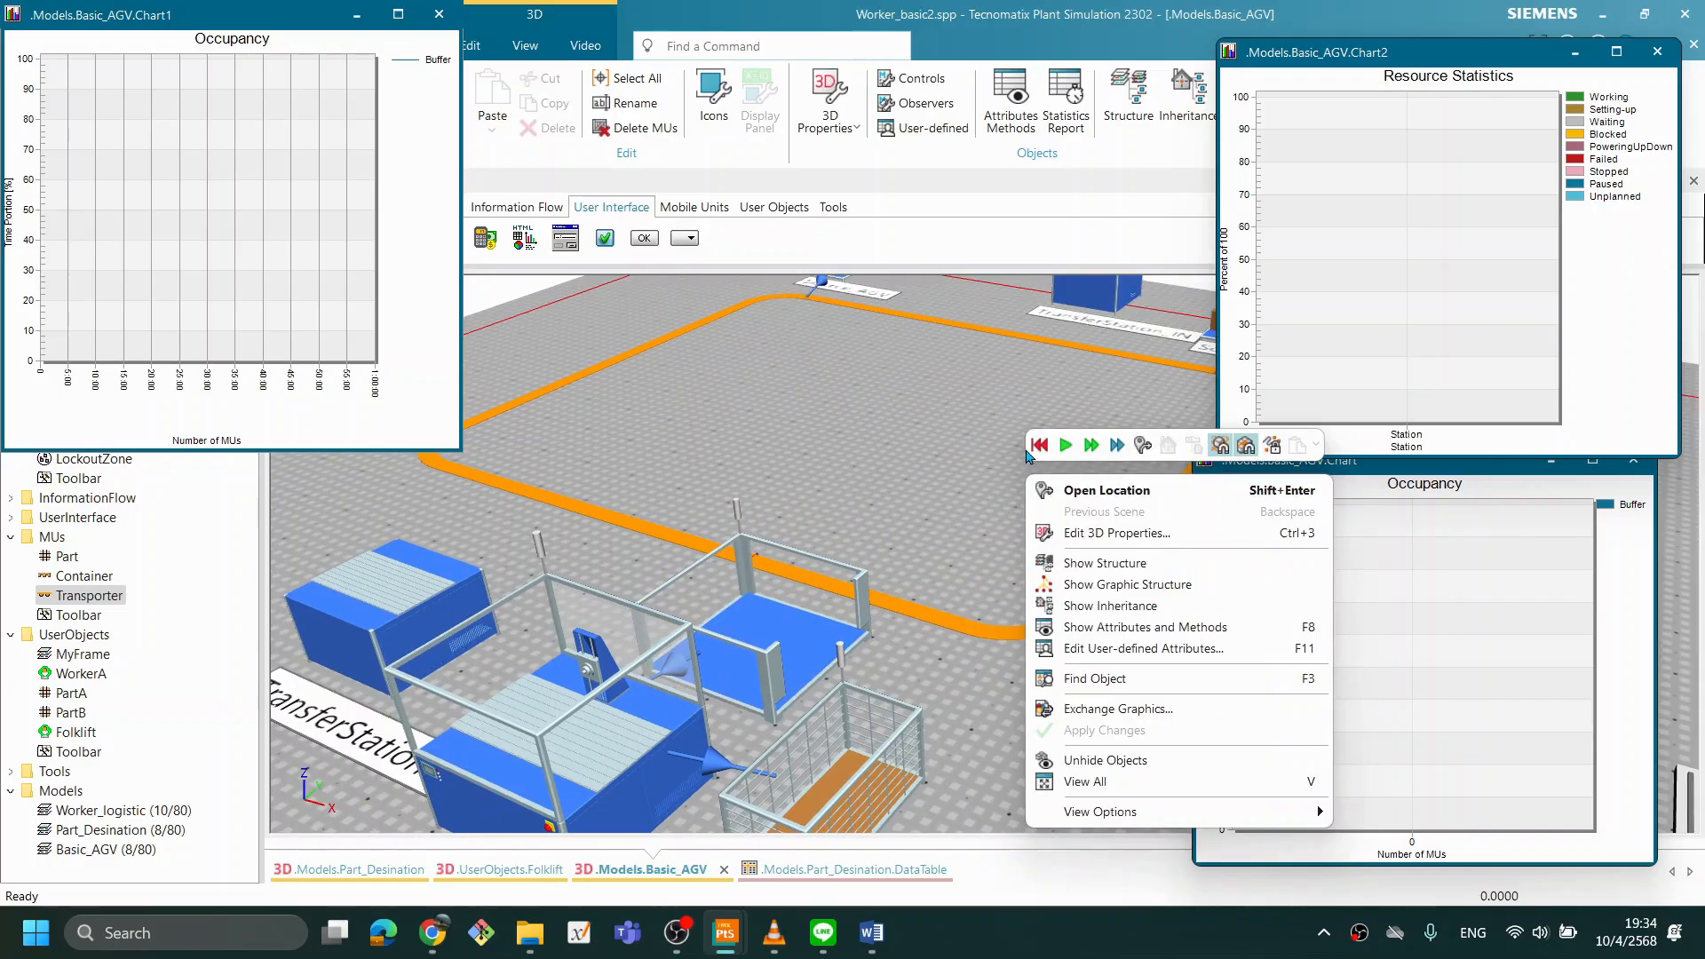
click(1043, 448)
click(1066, 447)
mouse_move(1004, 457)
mouse_down()
mouse_move(936, 468)
mouse_move(1002, 475)
mouse_up()
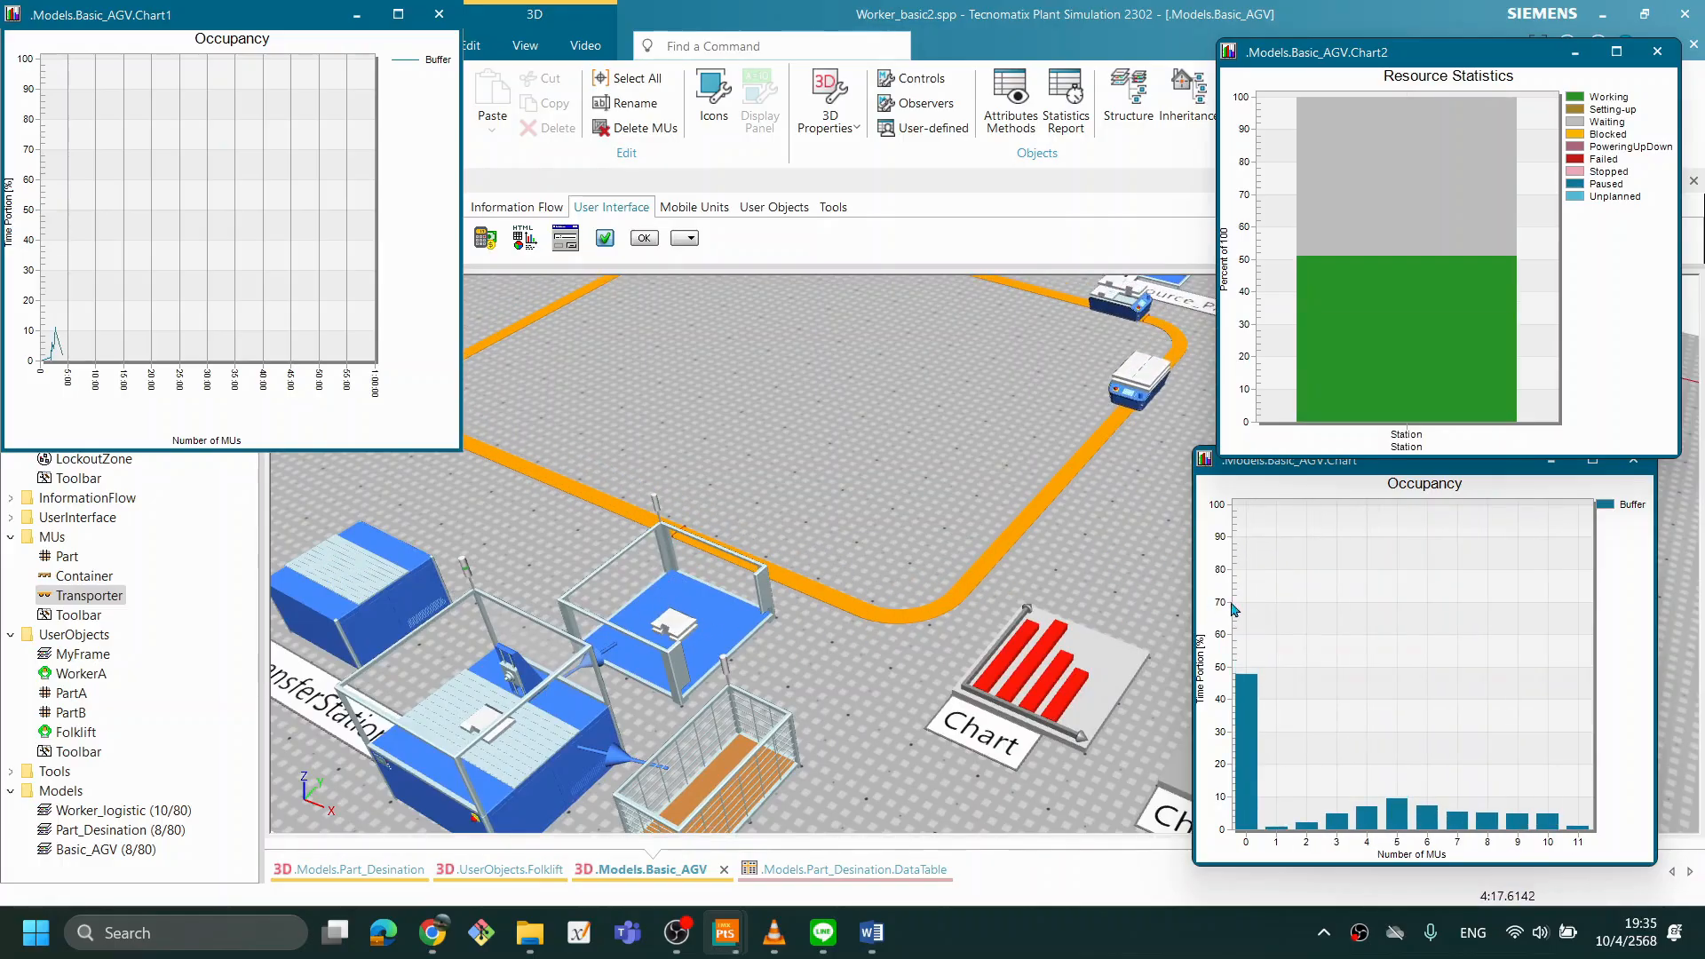
drag(1308, 470, 1191, 217)
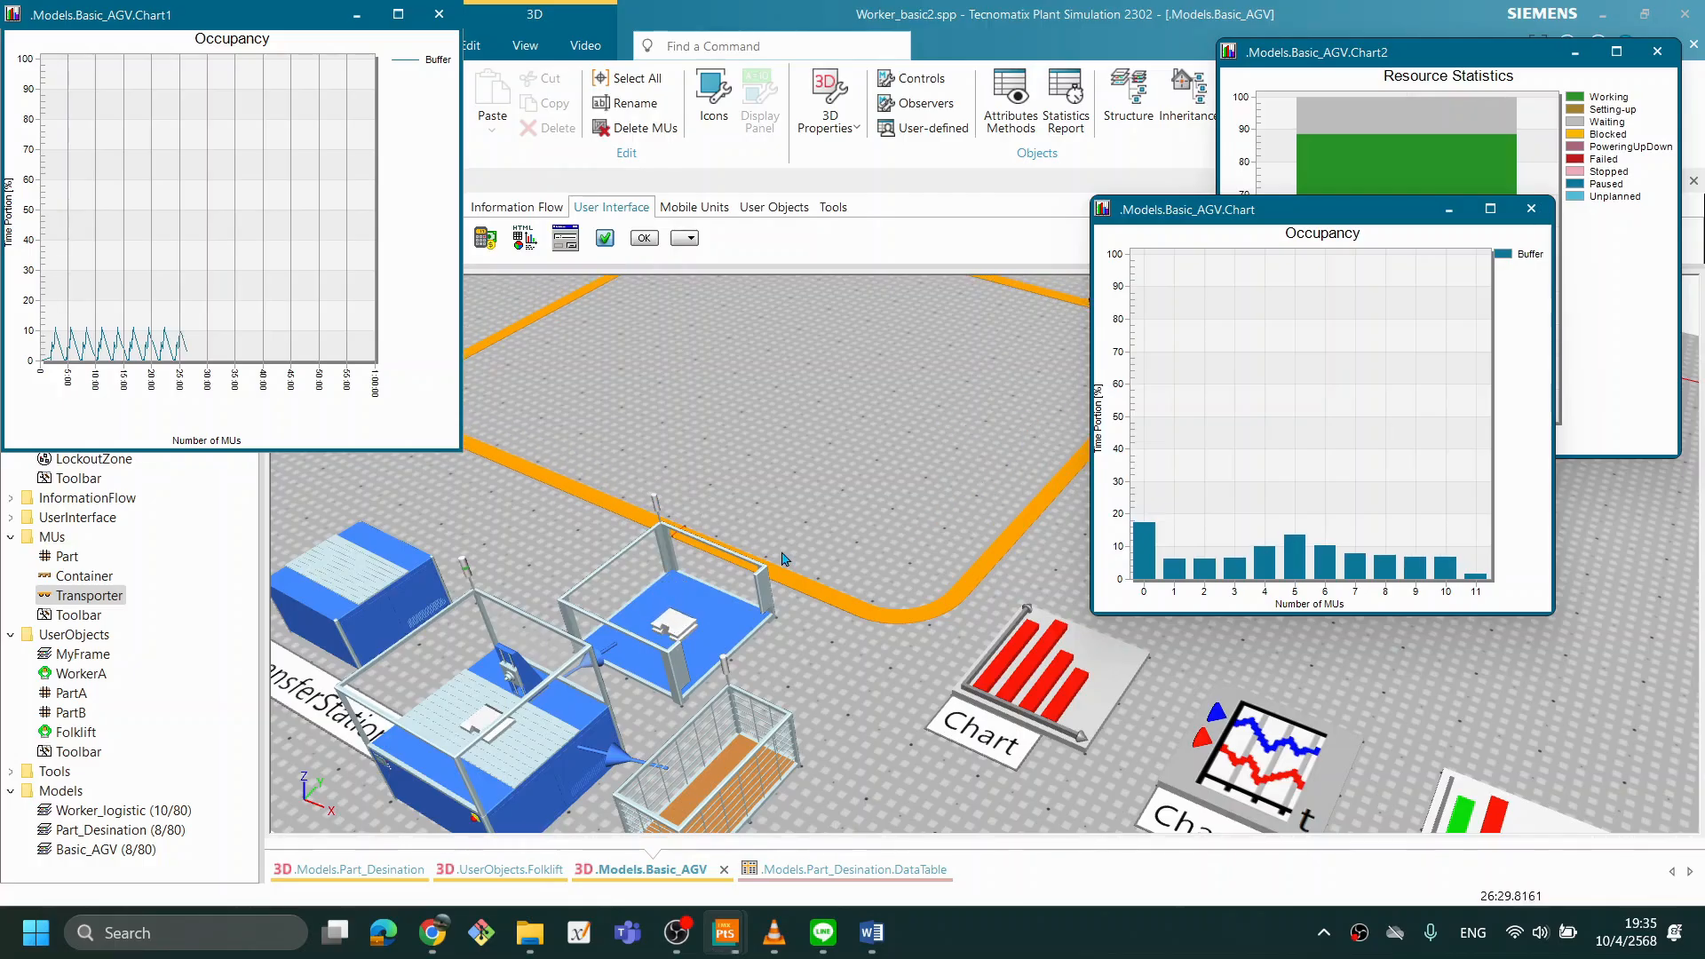
right_click(920, 484)
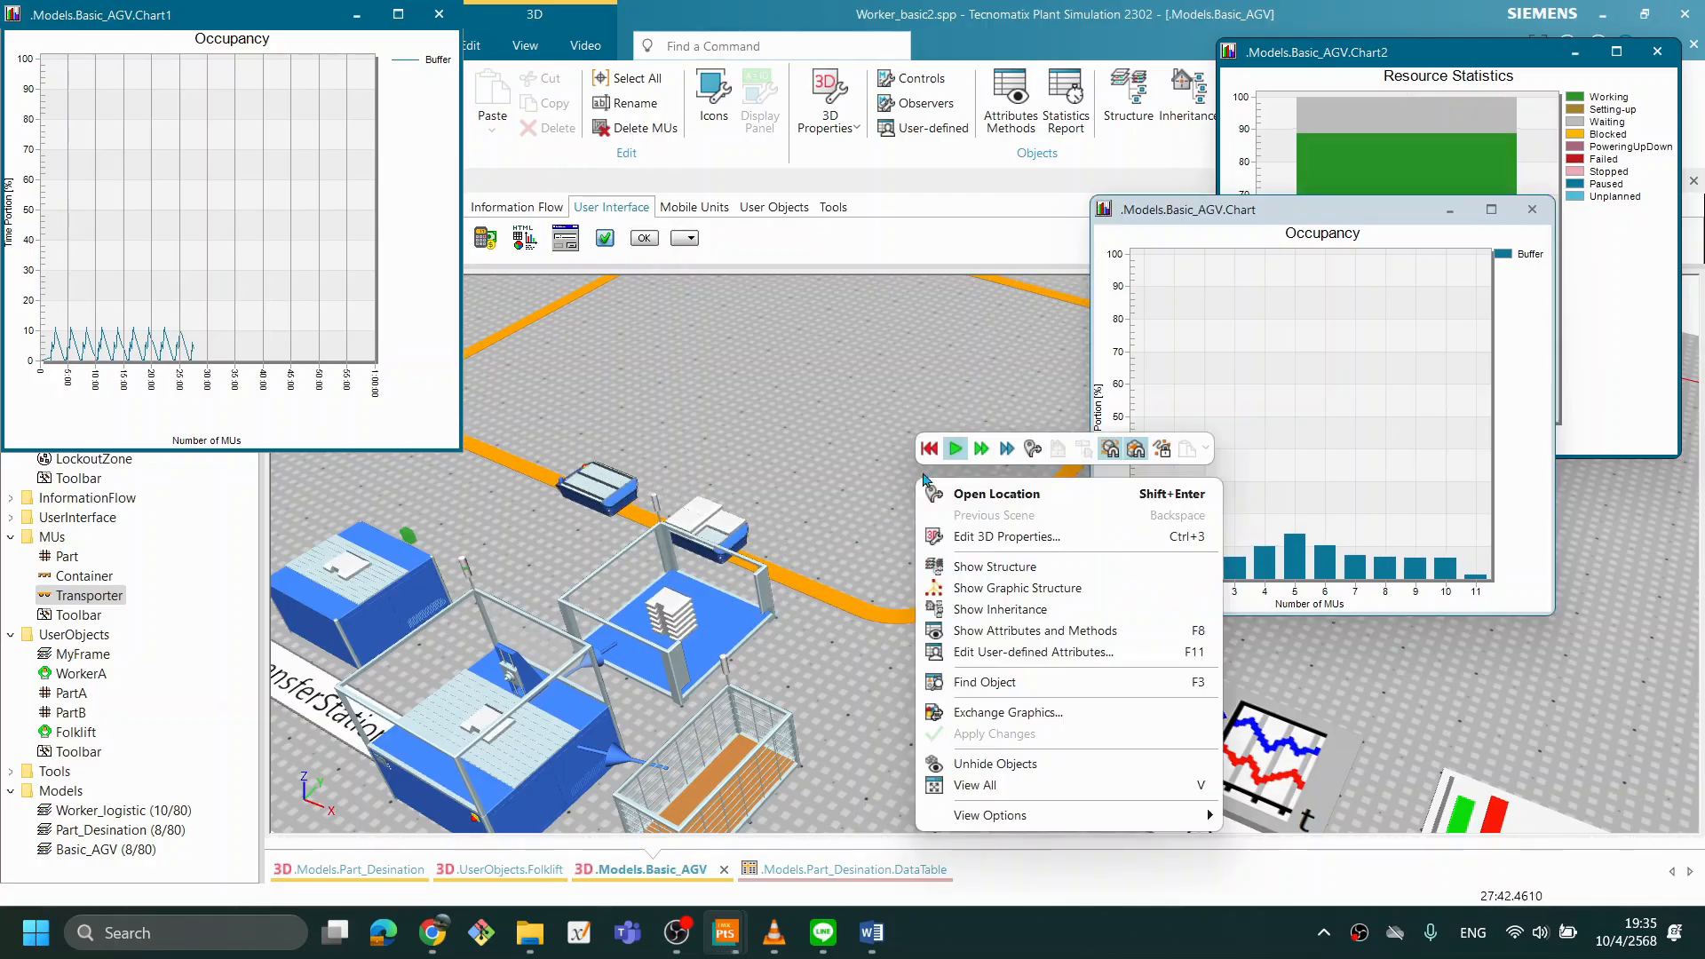
click(929, 448)
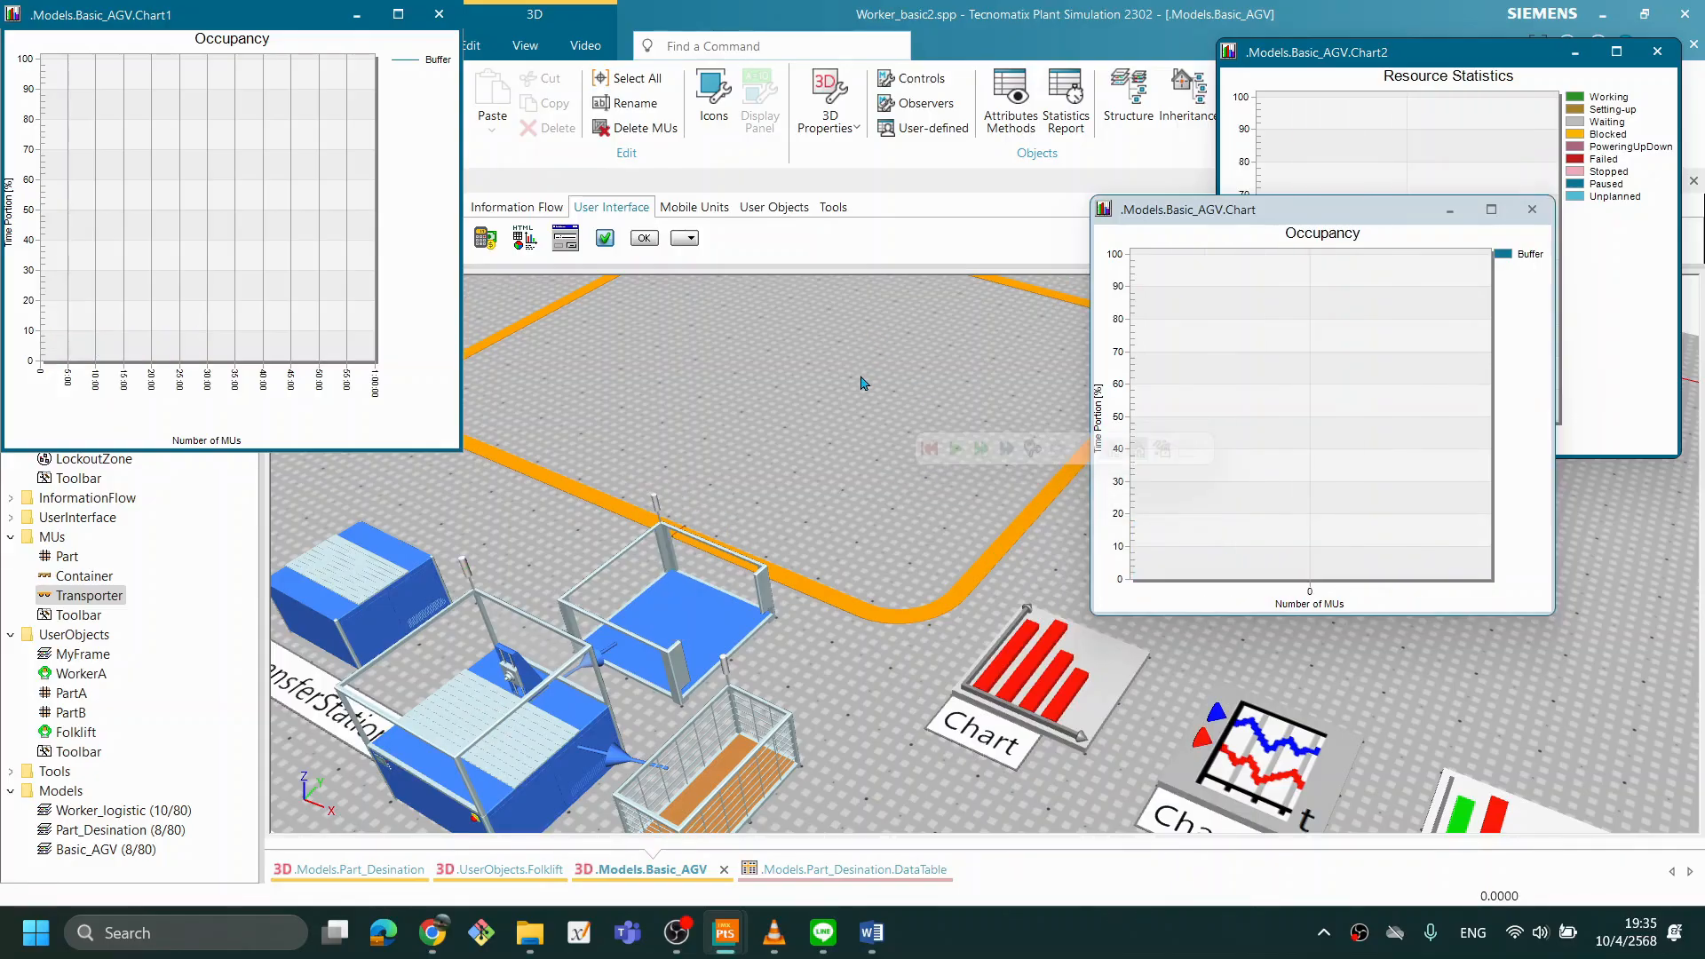
- Set Source_AGV's creation amount to 3 and confirm the change
scroll(860, 377, up, 2)
scroll(869, 380, down, 5)
drag(908, 387, 883, 509)
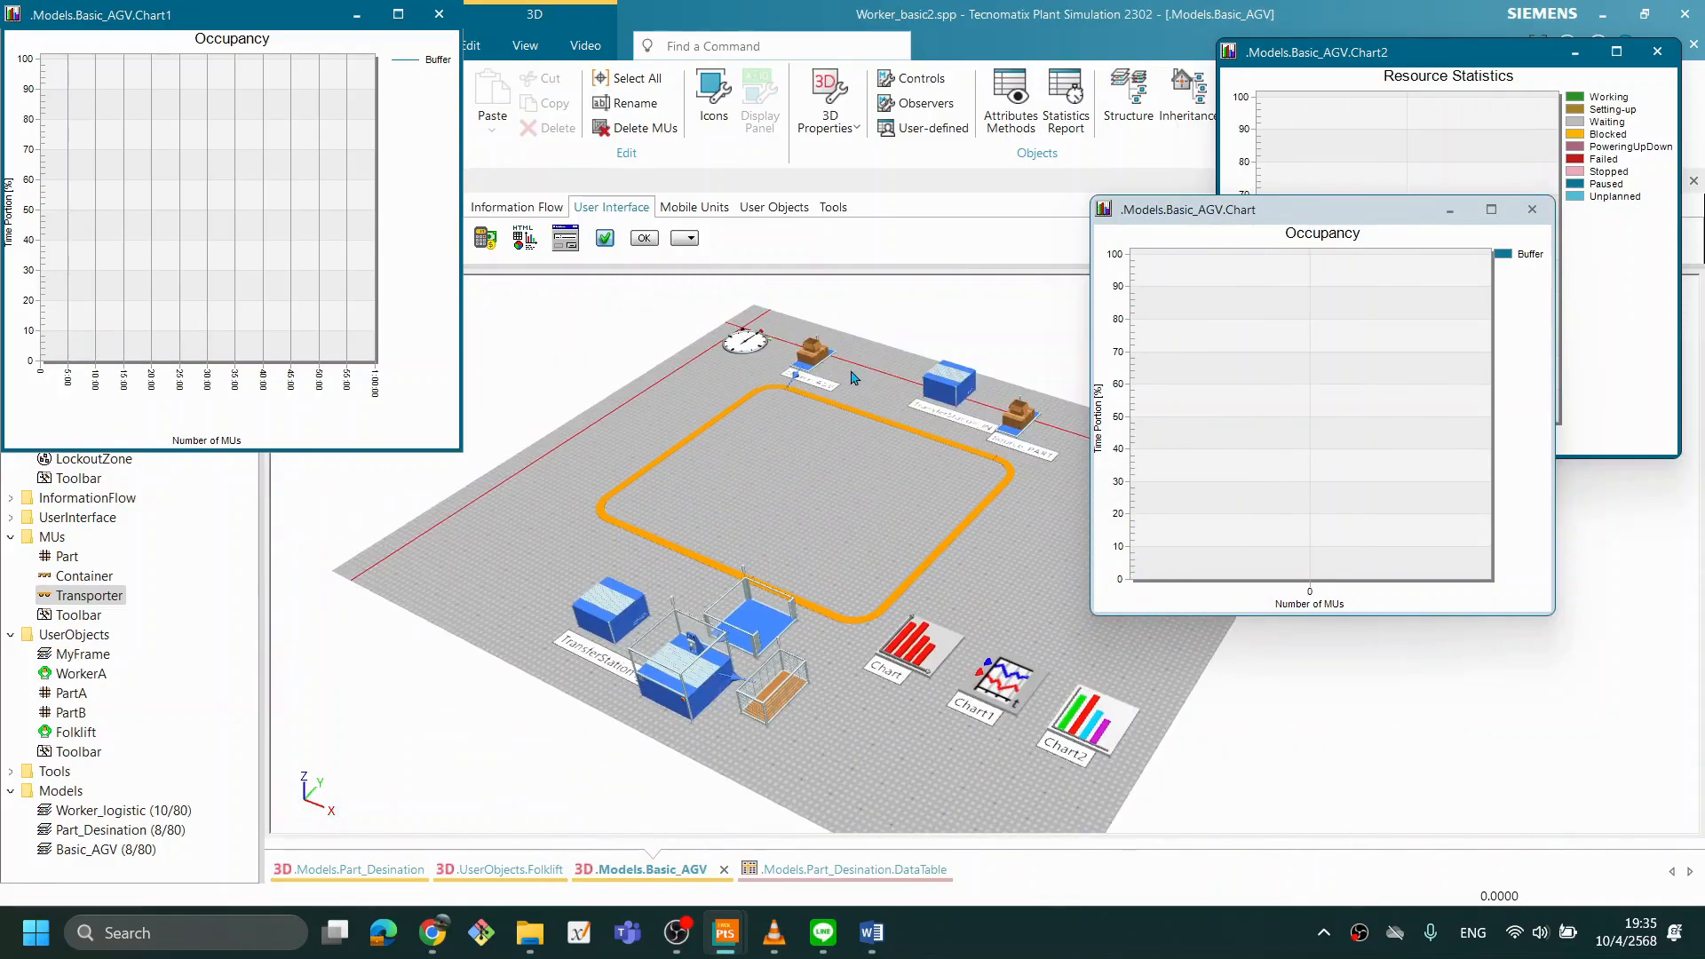
double_click(813, 351)
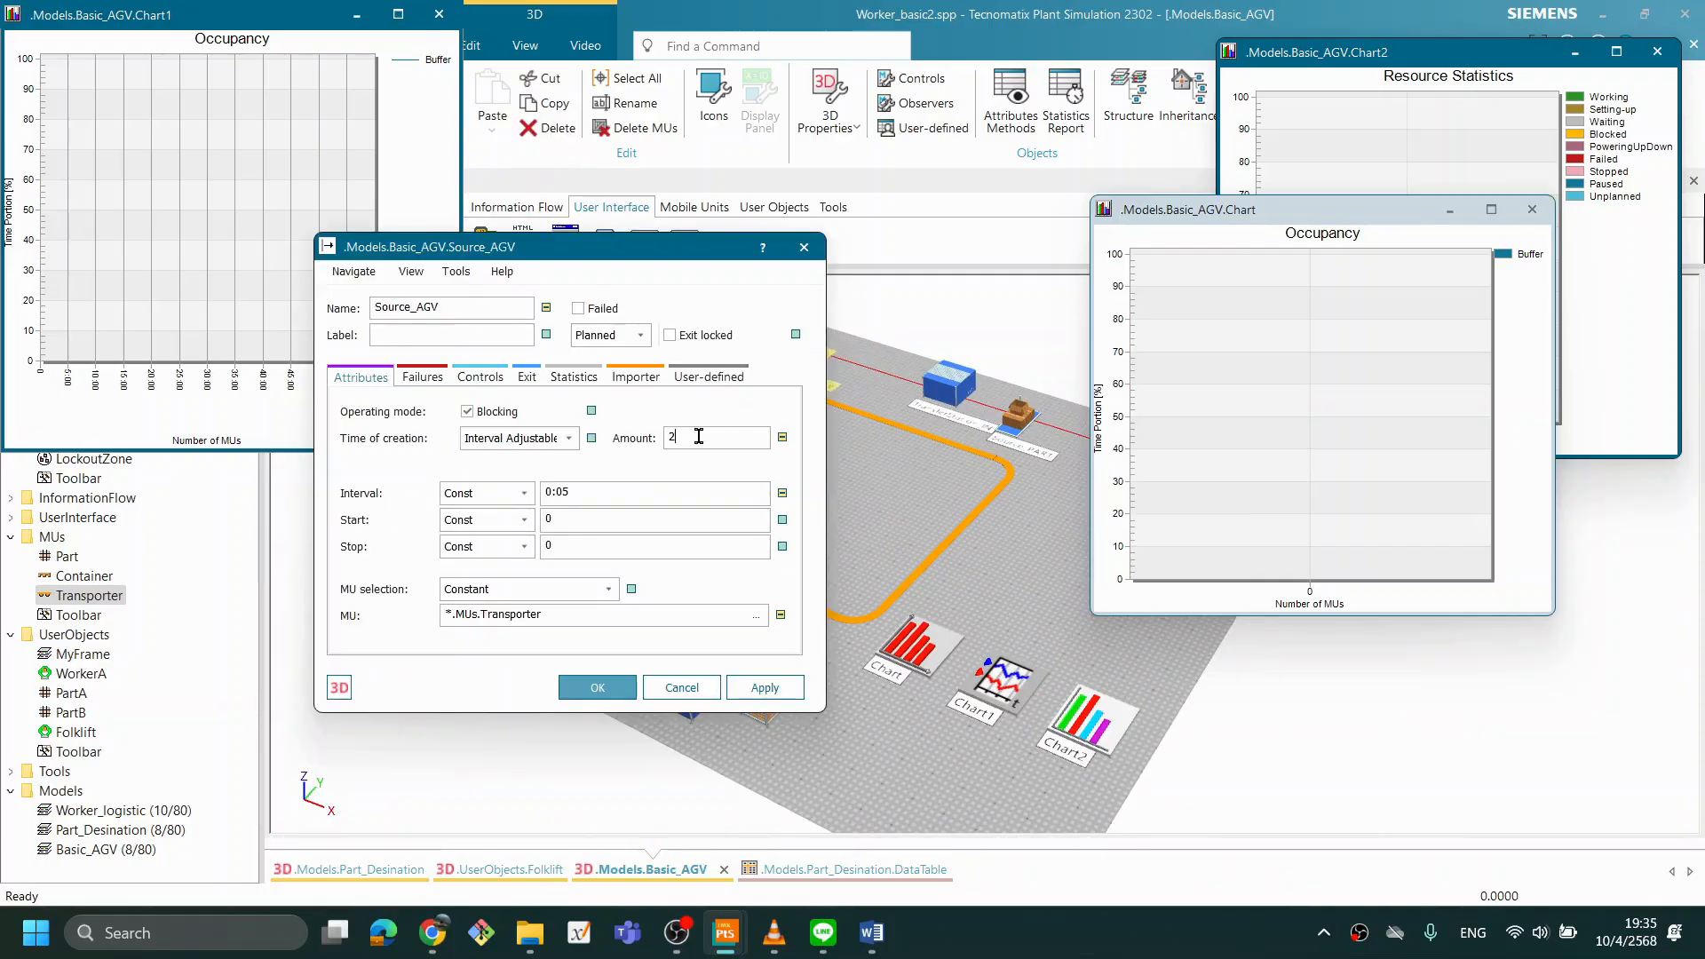
click(597, 688)
- Run the simulation with three Transporters and Buffer capacity -1, and examine how parts accumulate in the Buffer and its Occupancy charts
right_click(897, 526)
click(912, 497)
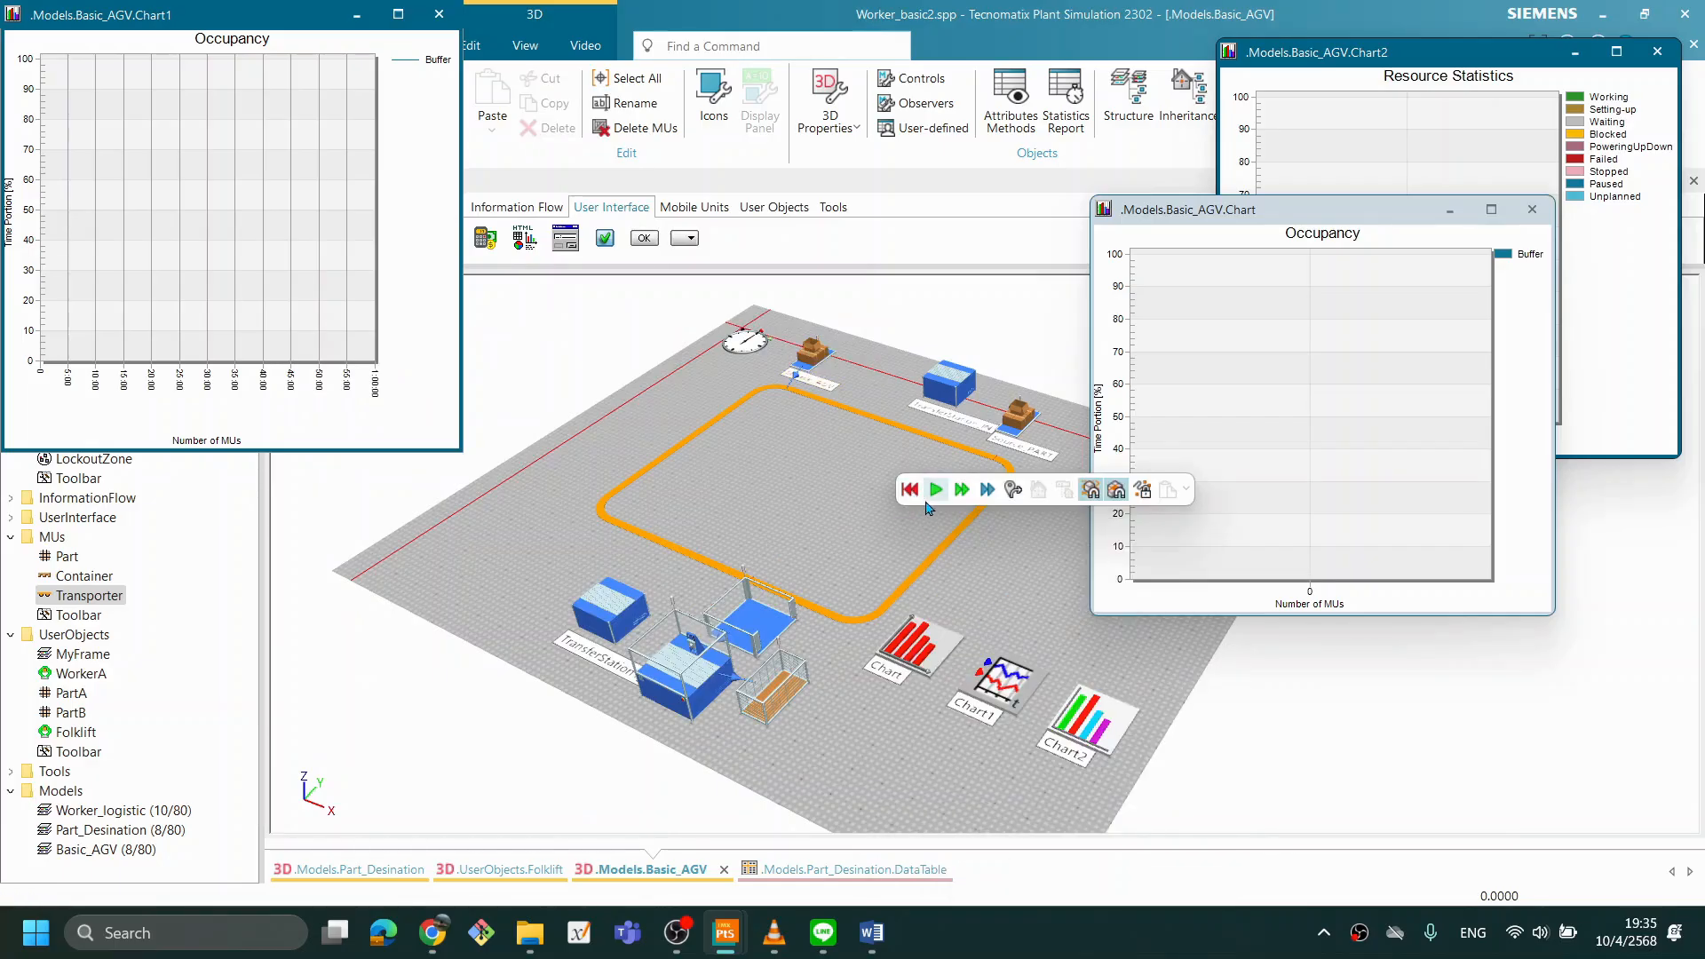
click(935, 489)
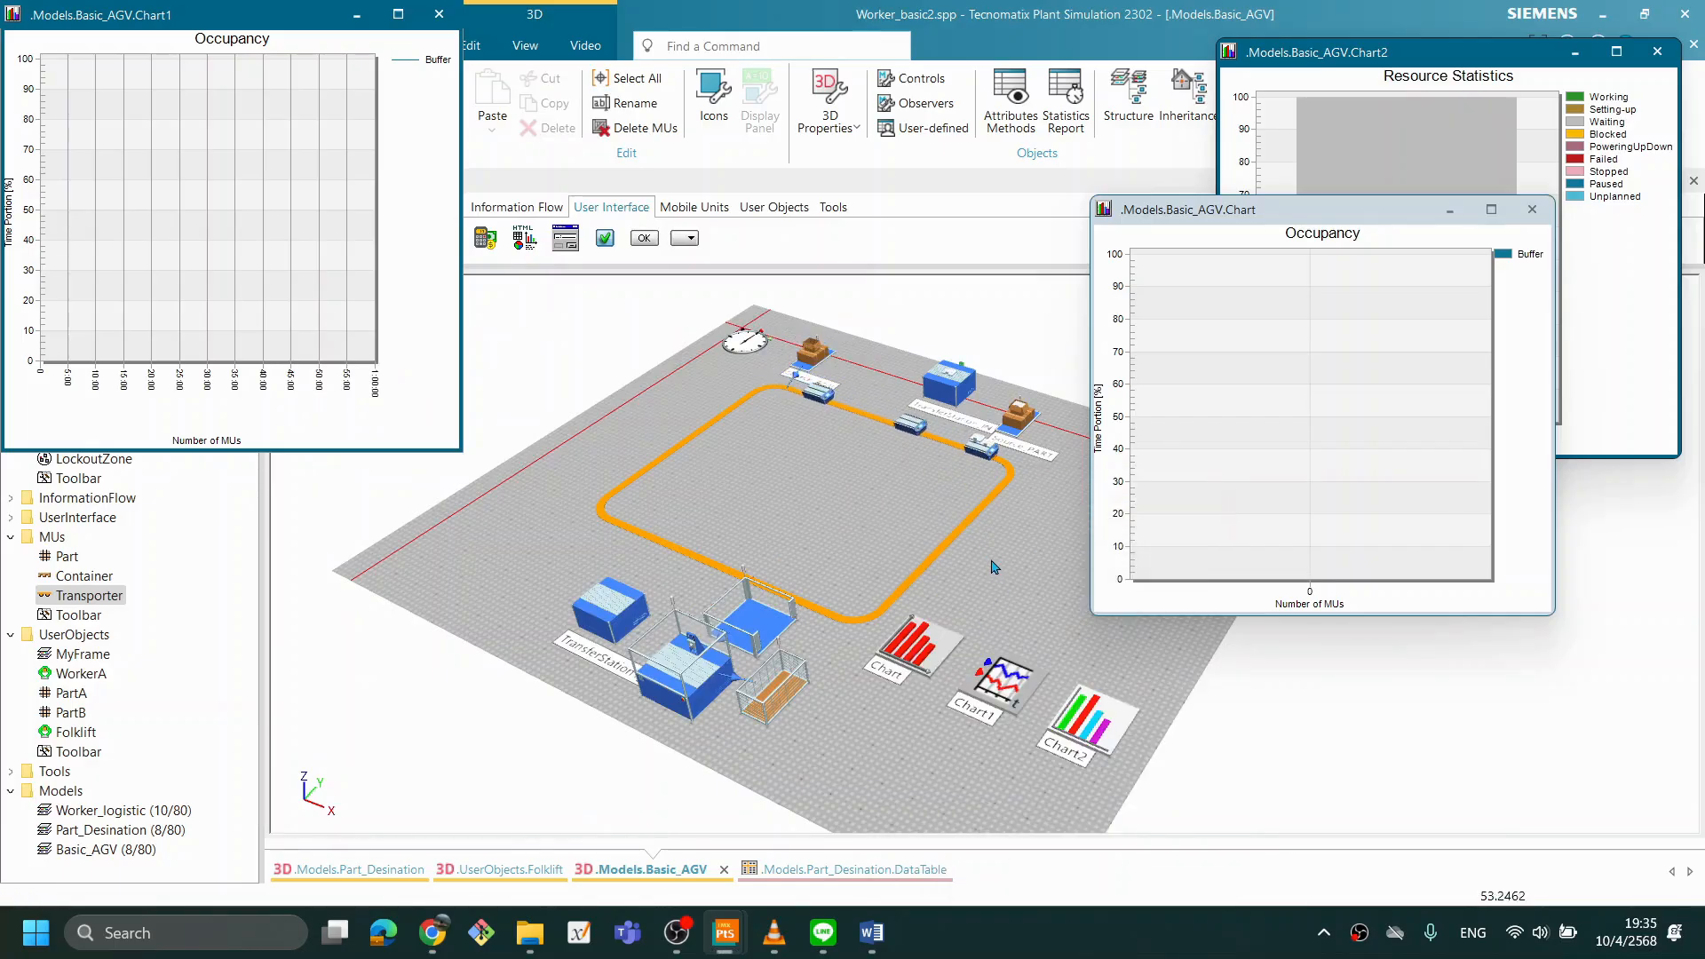
scroll(990, 568, up, 2)
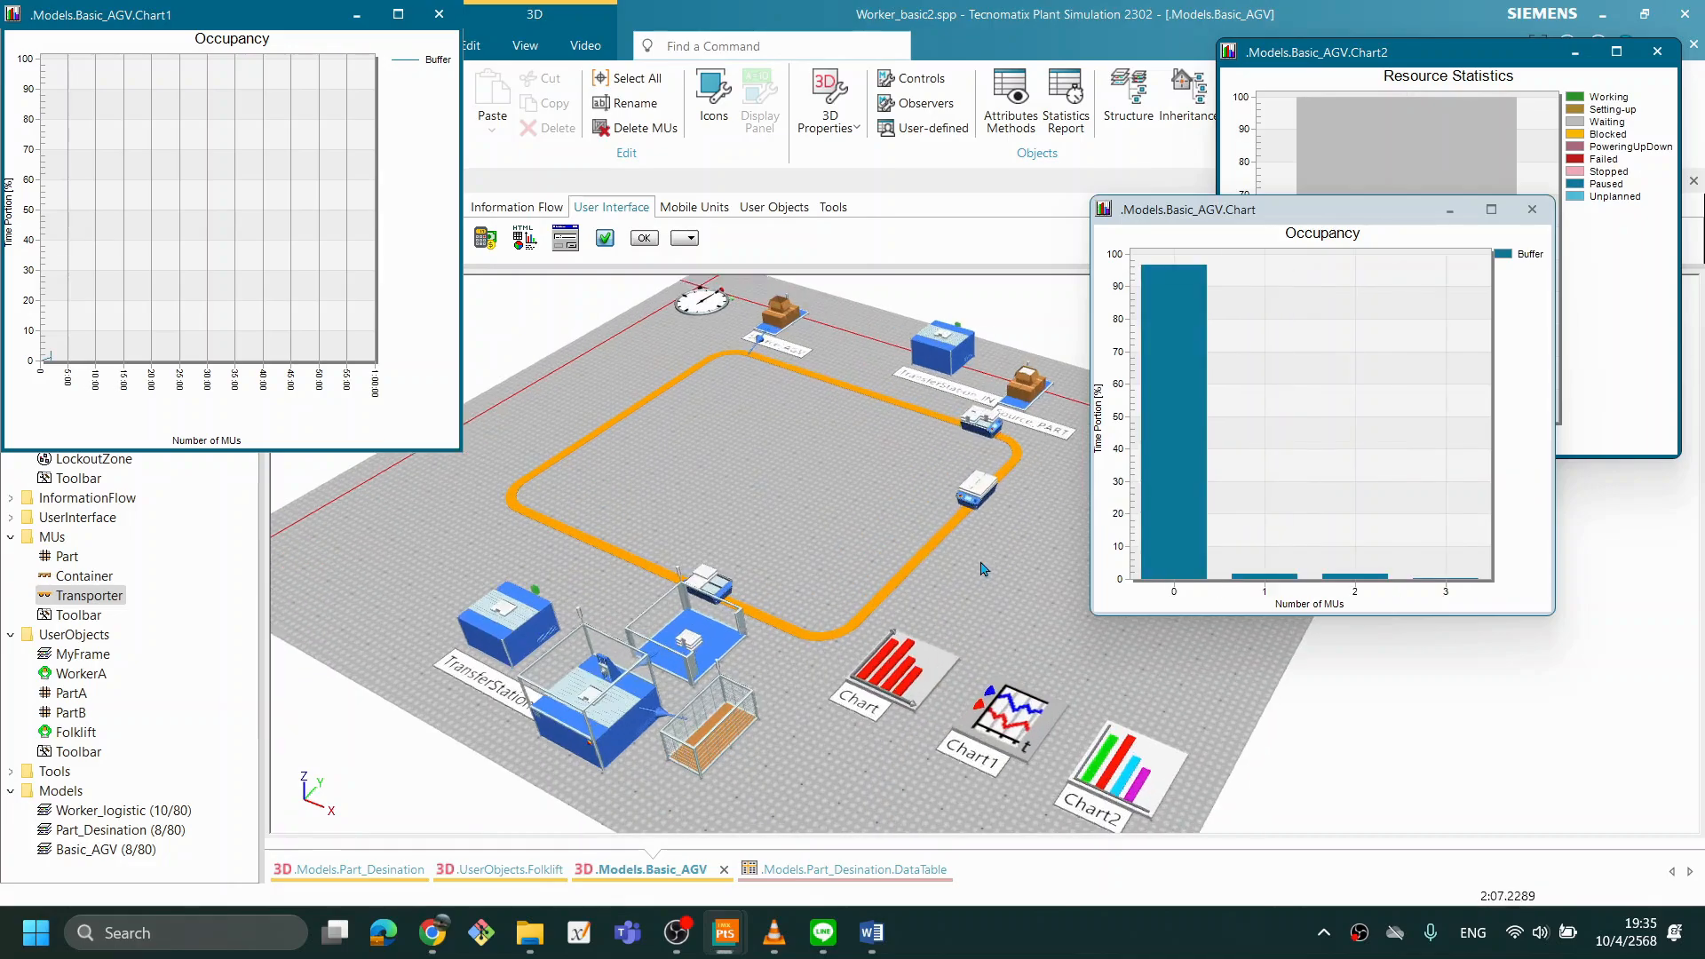
scroll(983, 568, up, 2)
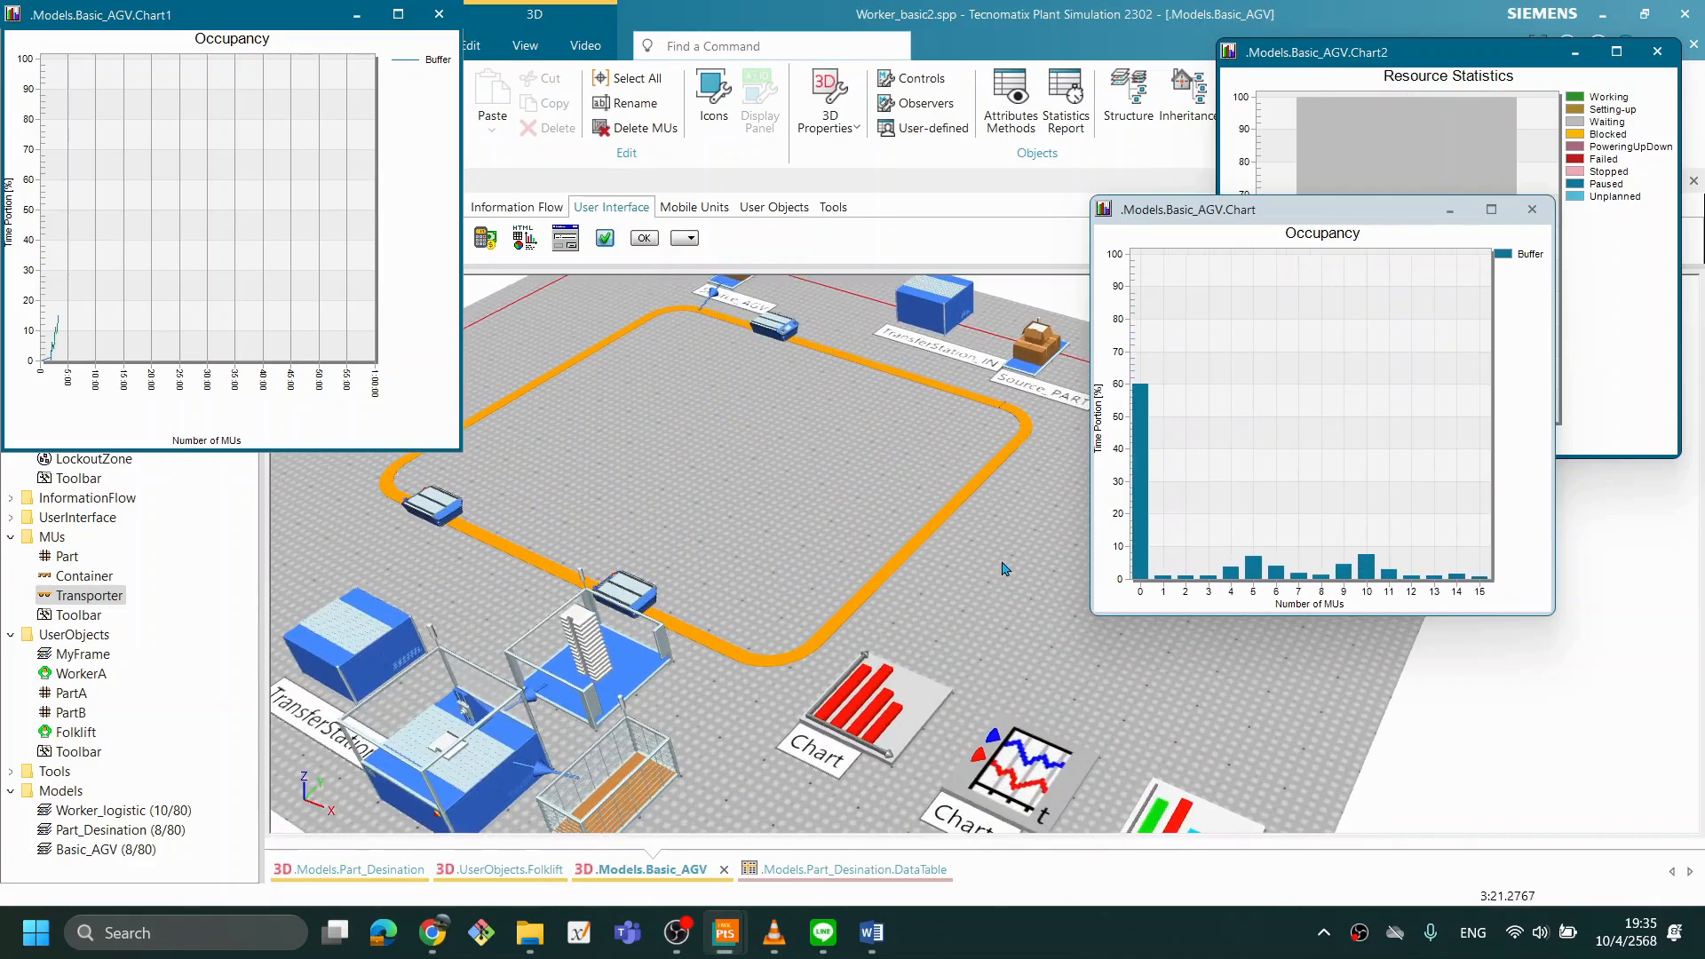
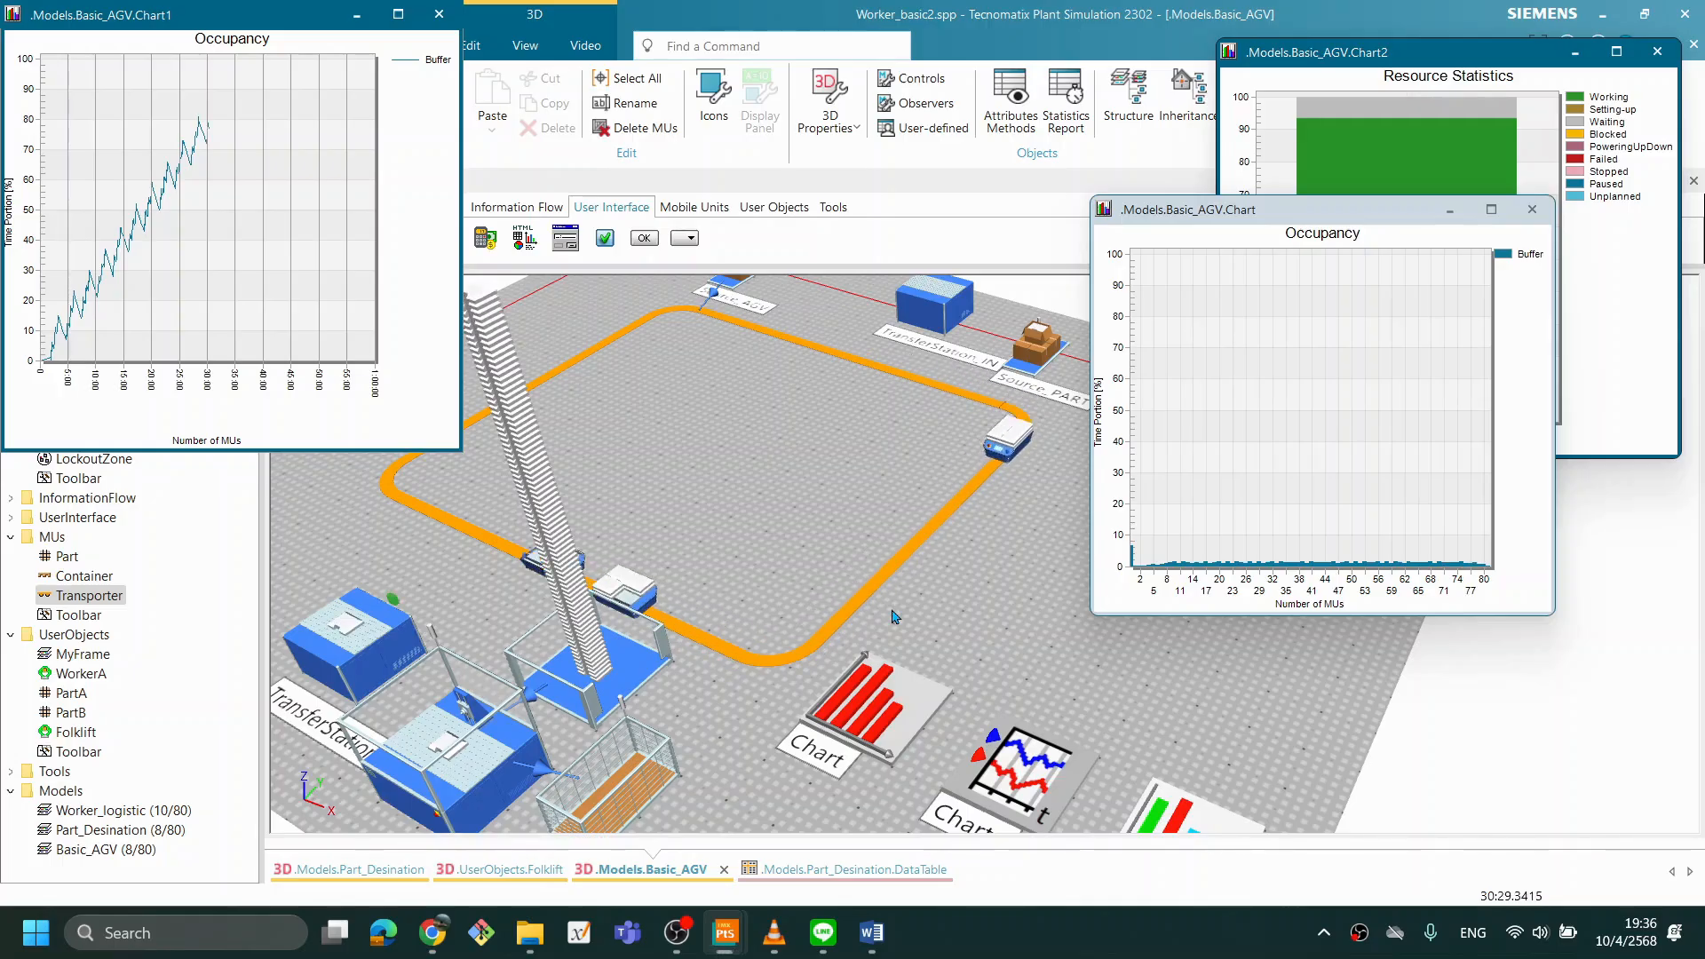
- Reset the simulation, review the Buffer's capacity setting, and confirm its dialog
right_click(805, 538)
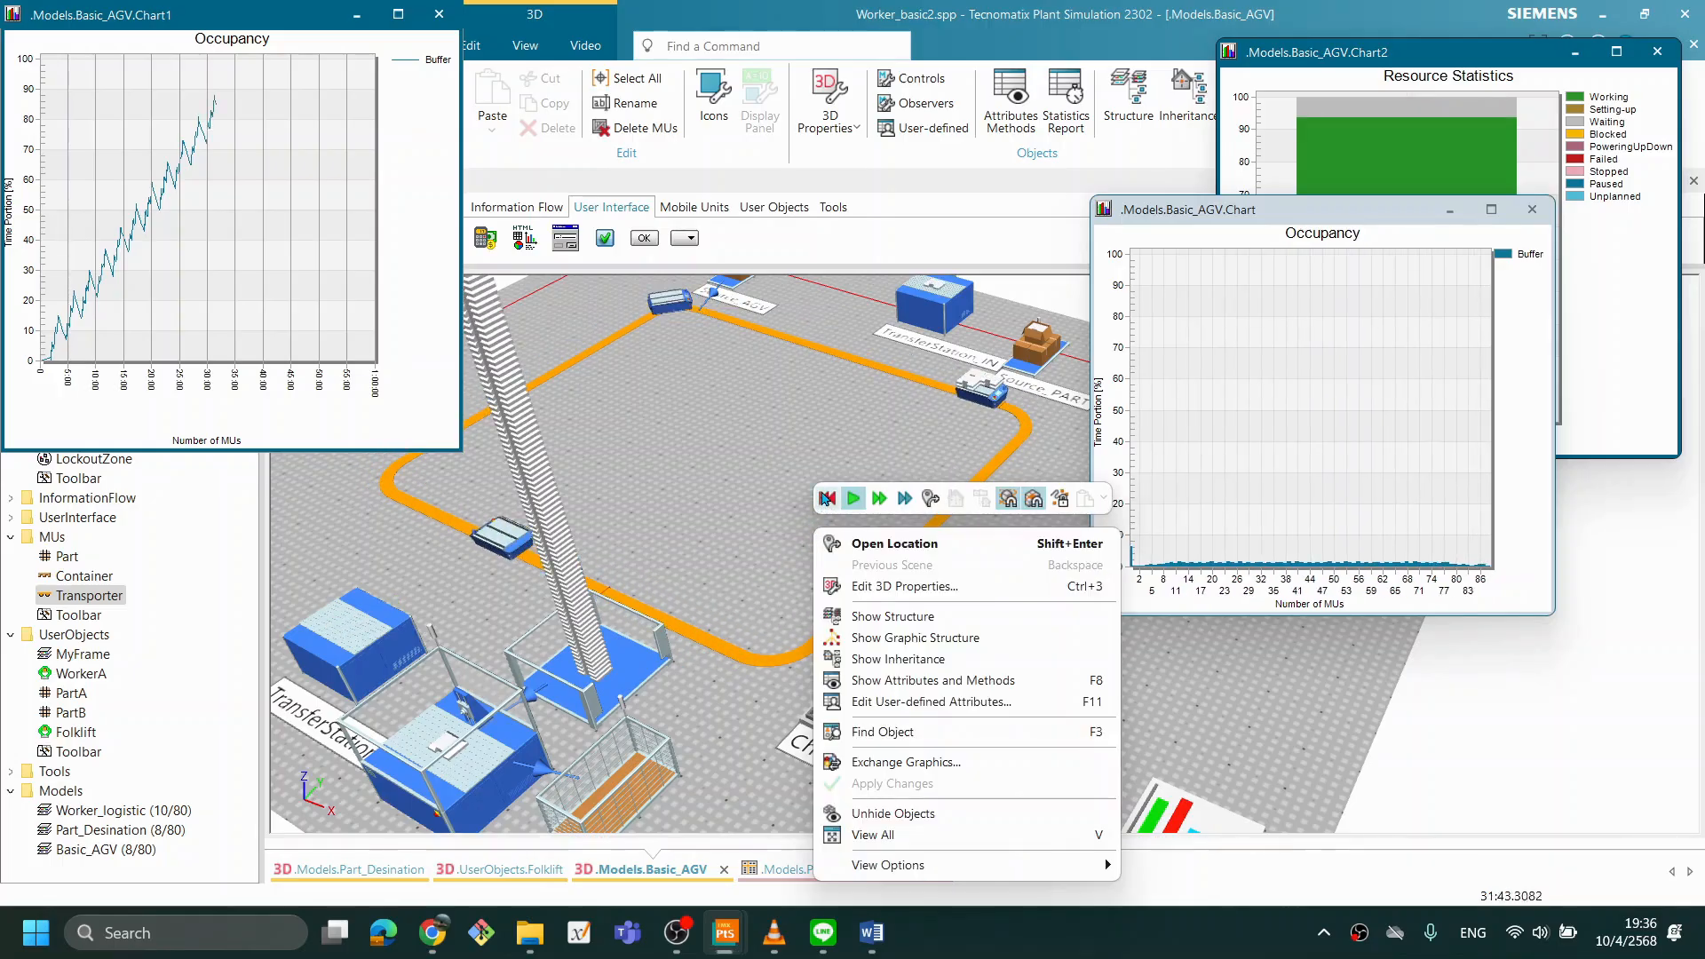
click(826, 499)
double_click(609, 667)
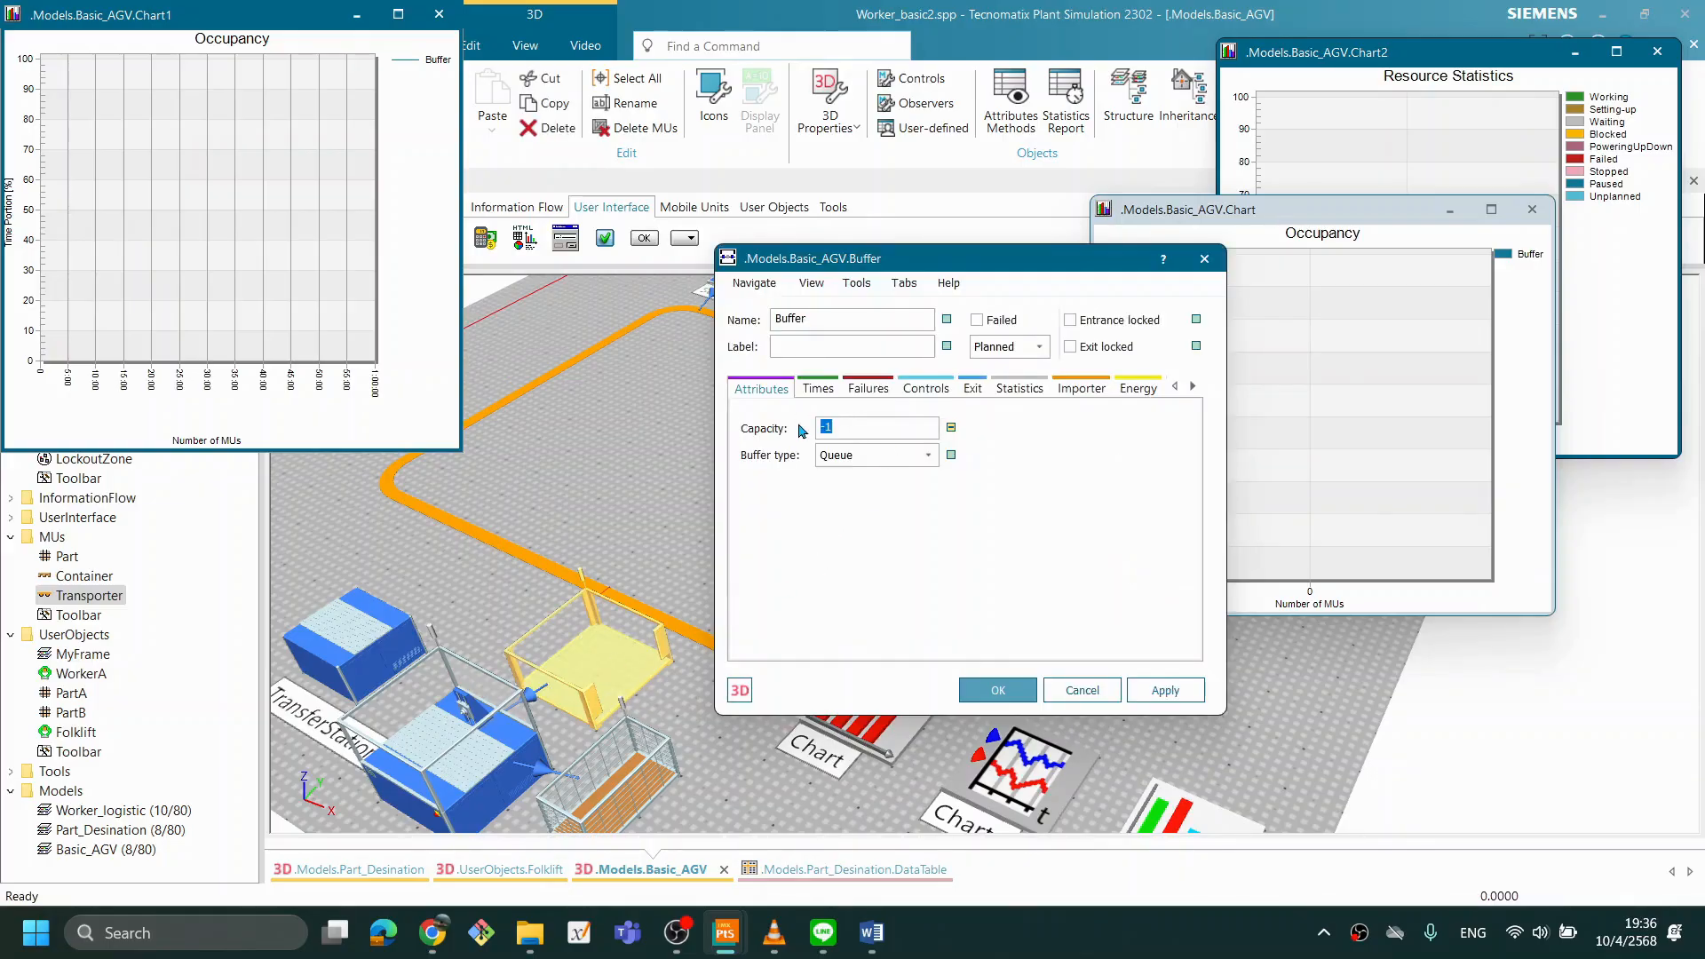
click(1012, 689)
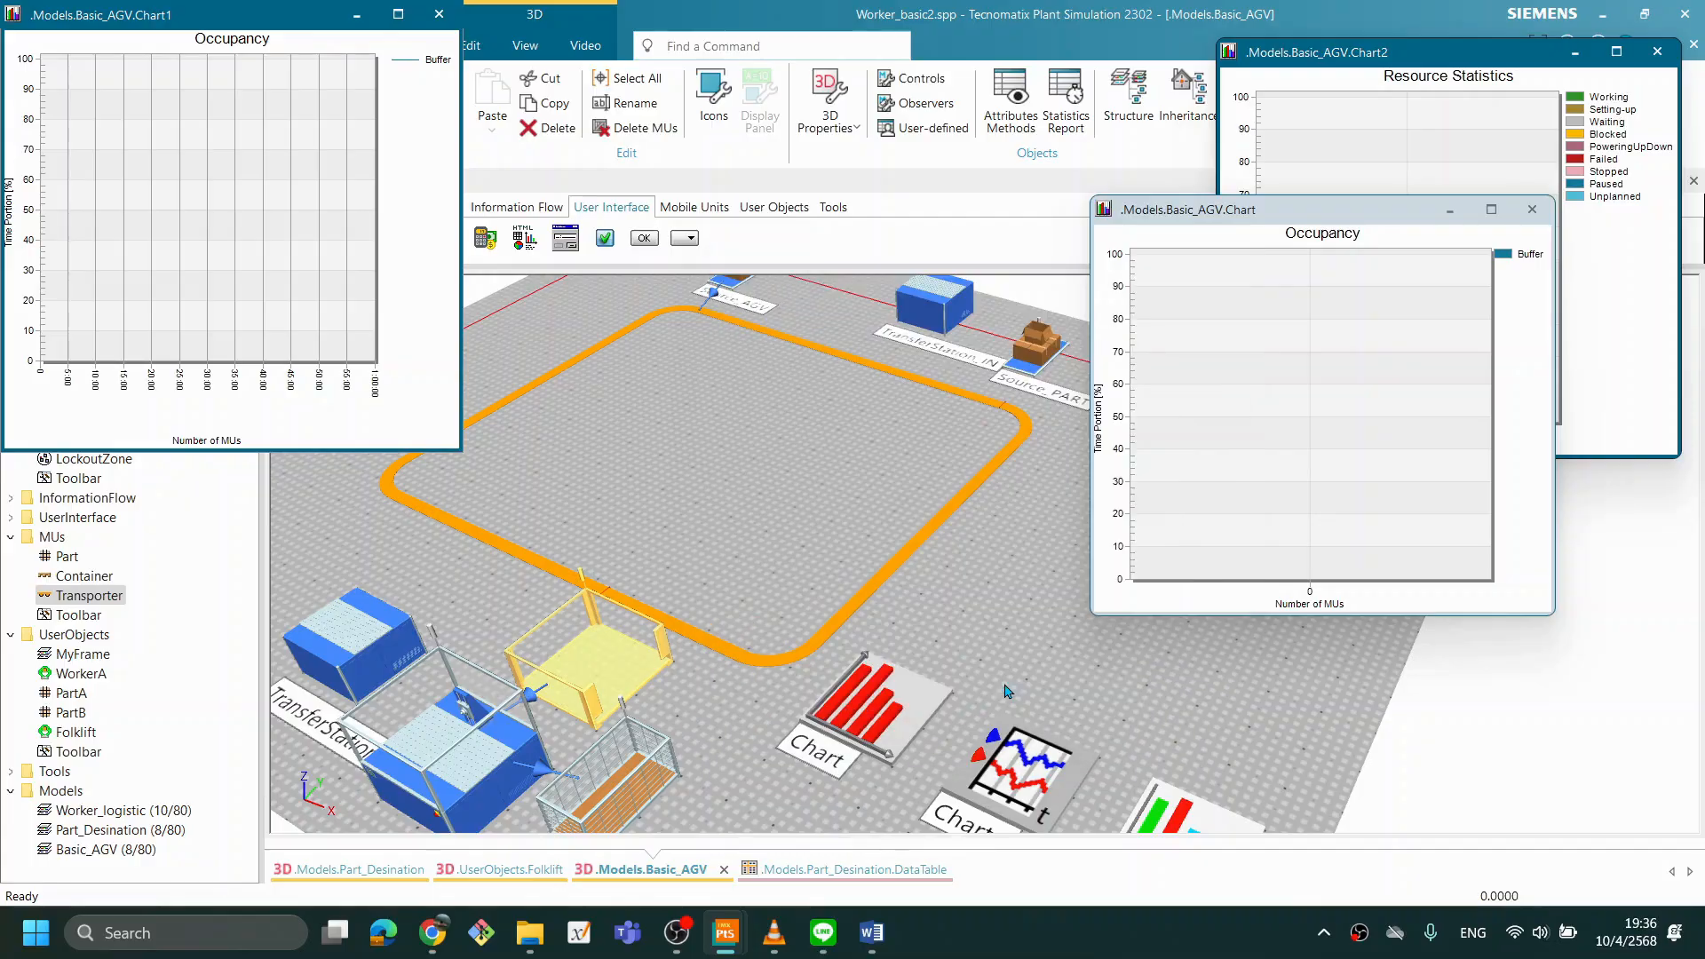
- Set Source_AGV's creation amount to 2 Transporters and confirm the change
click(876, 626)
scroll(773, 321, down, 4)
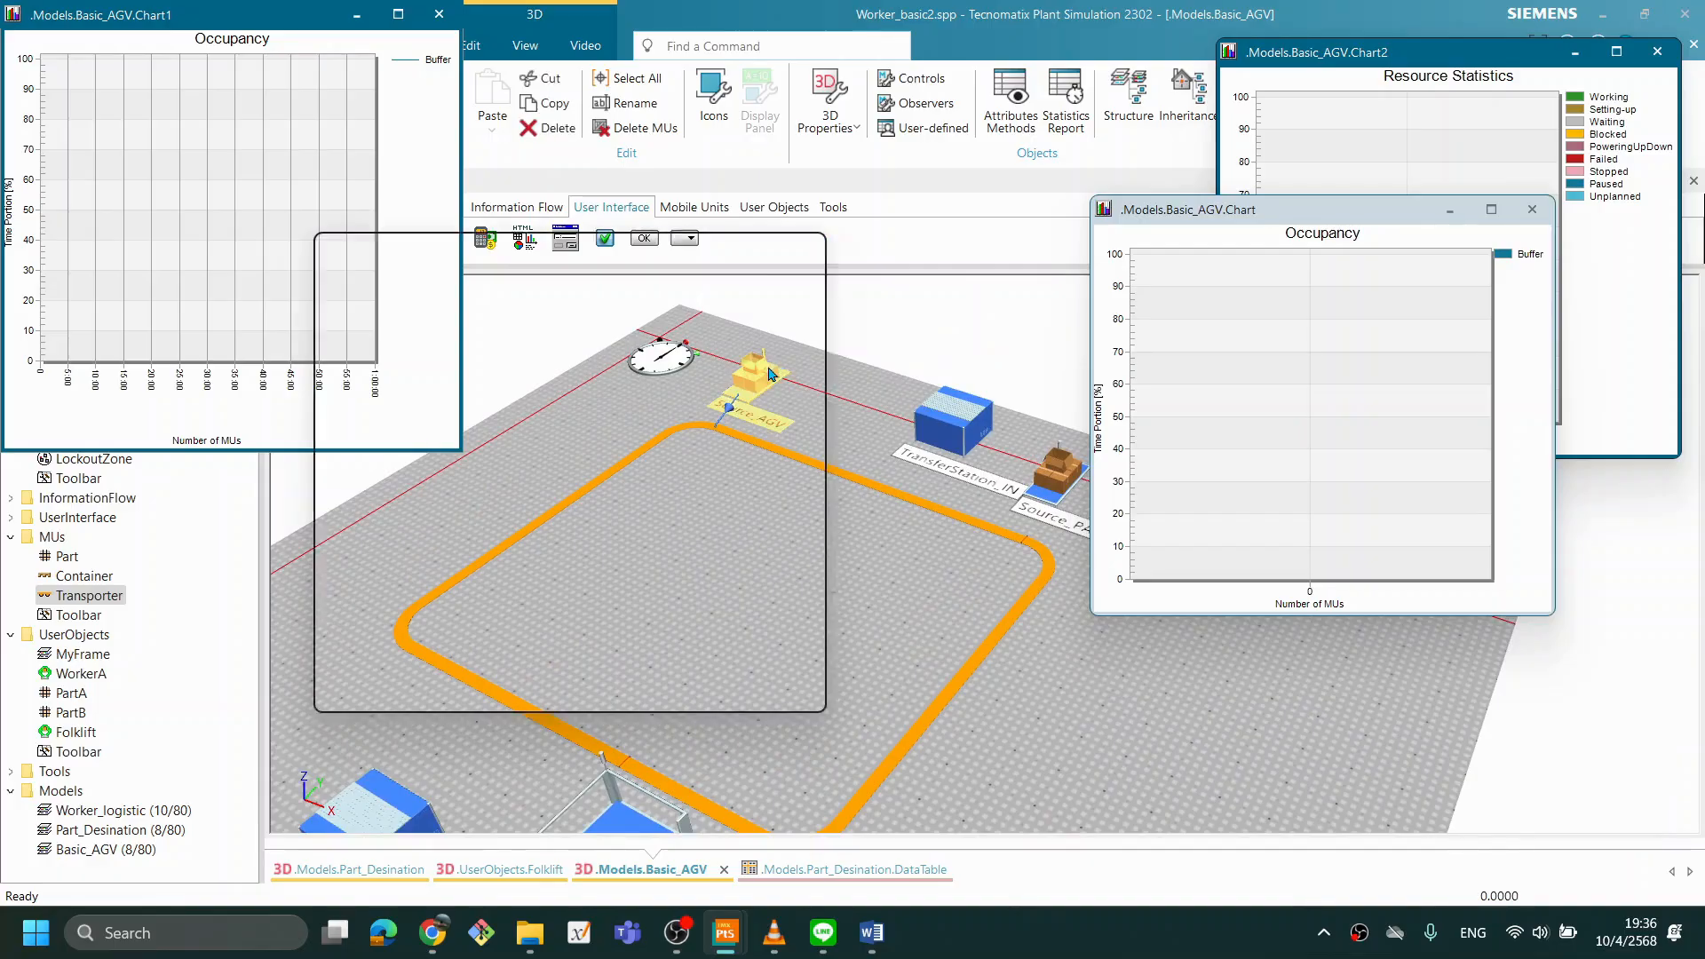
double_click(771, 373)
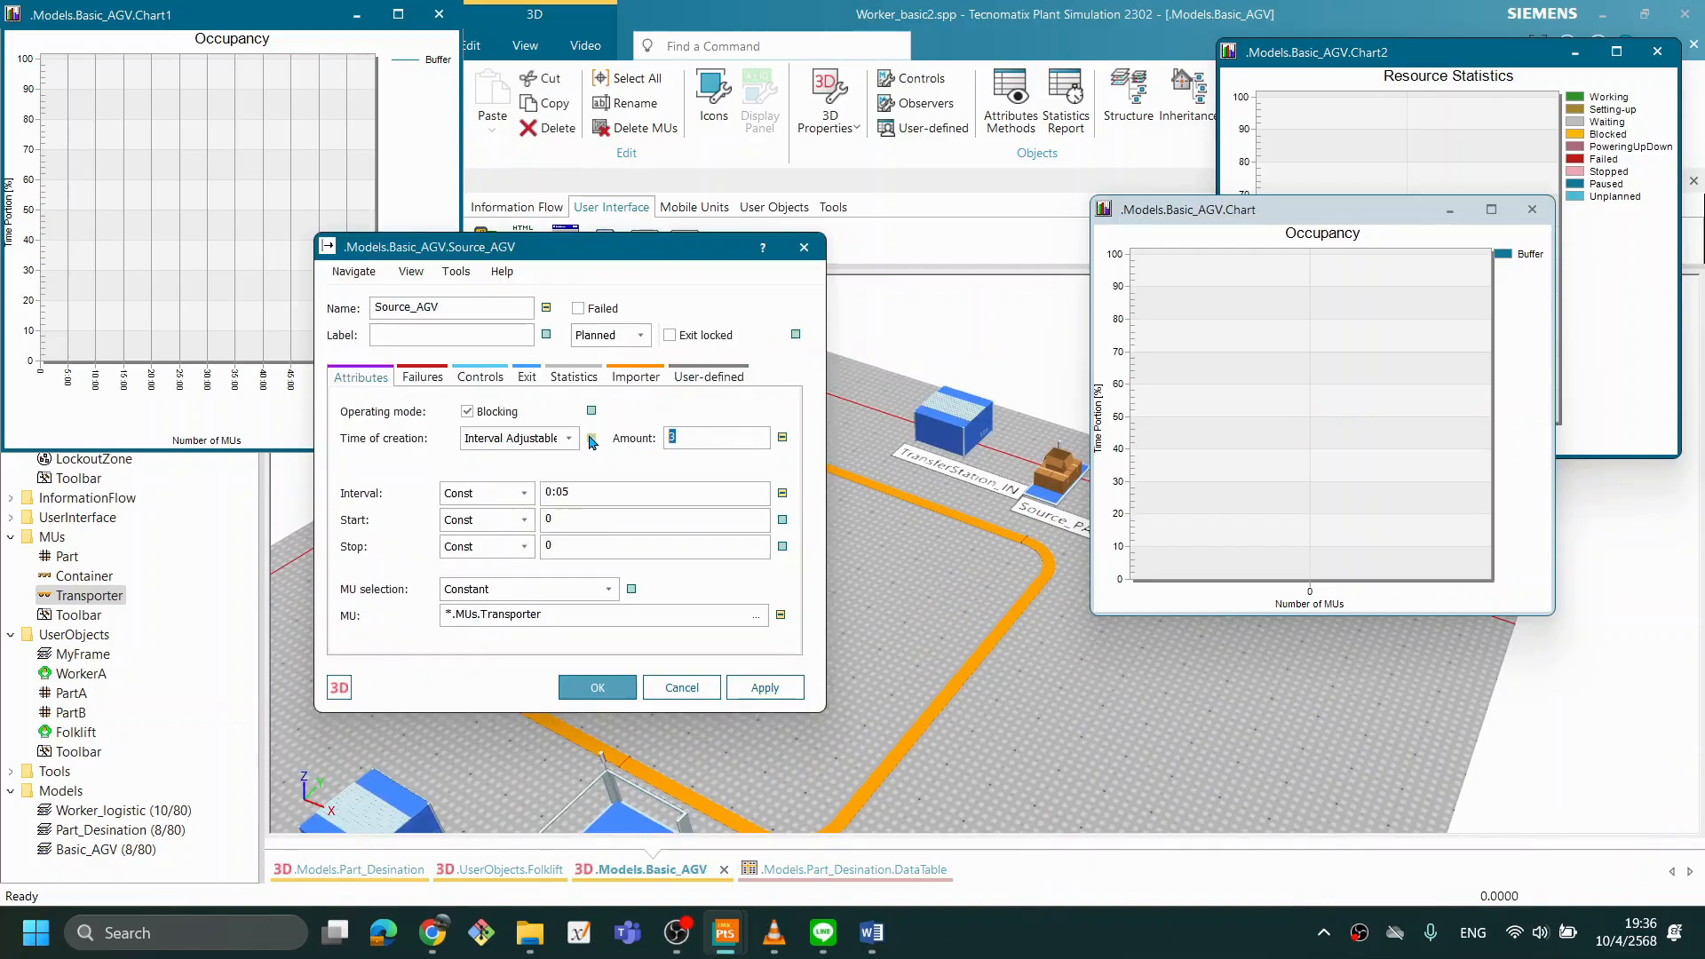
click(593, 686)
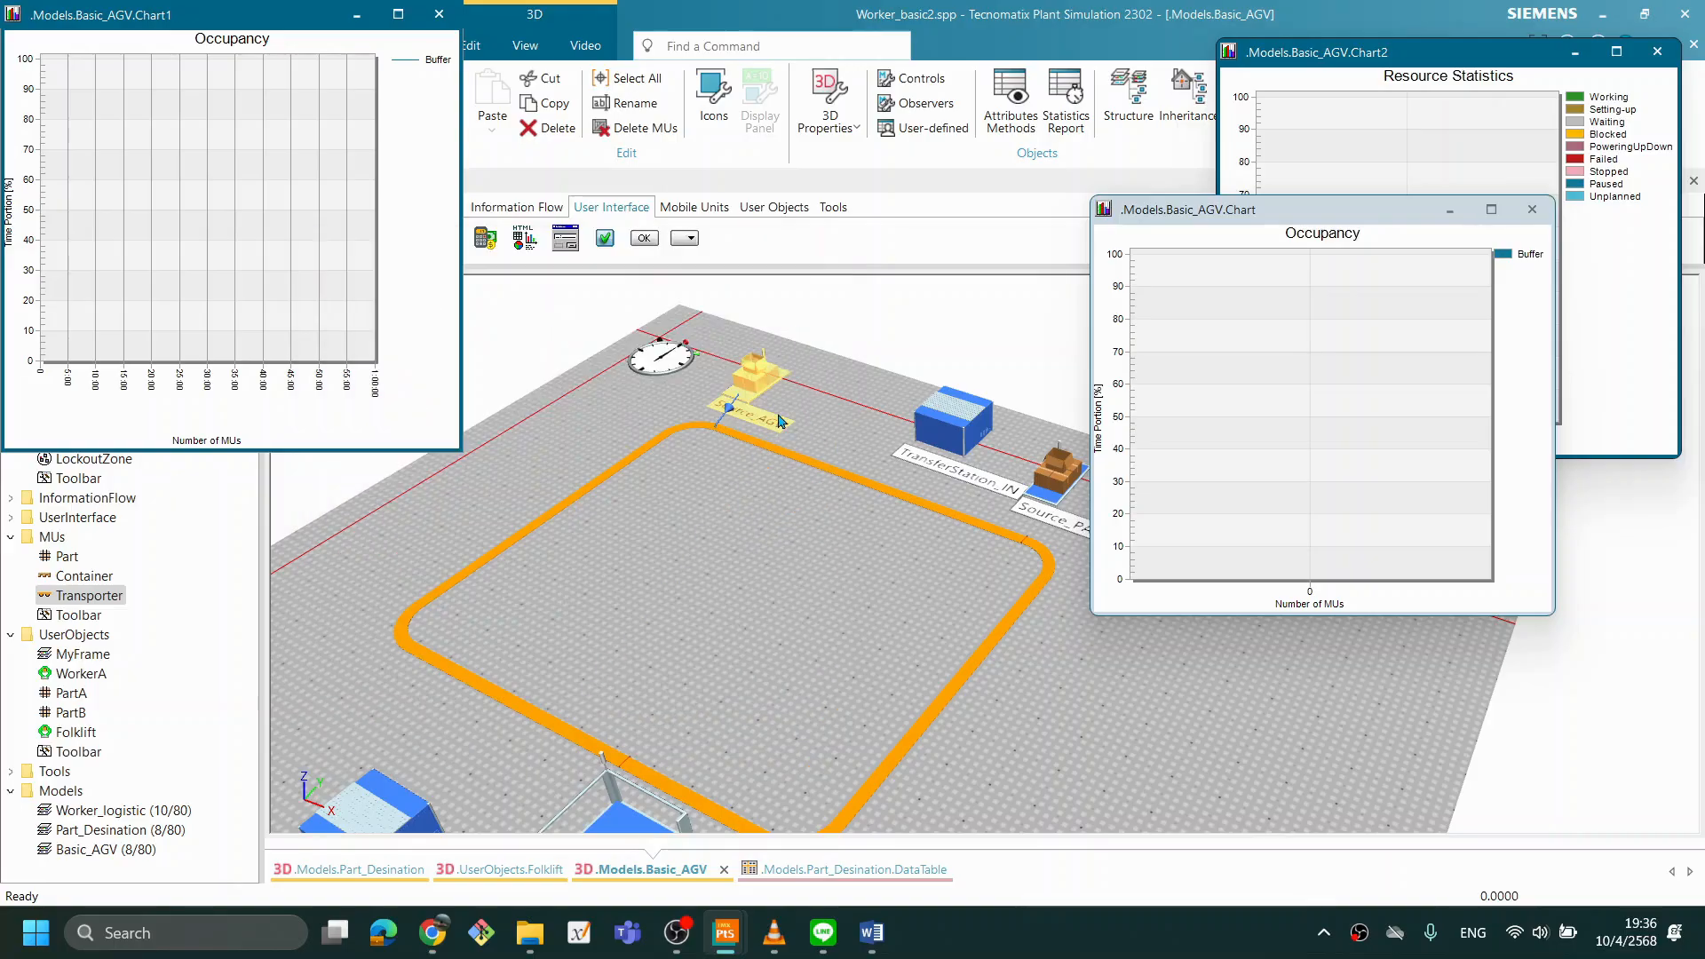
right_click(785, 502)
key(Escape)
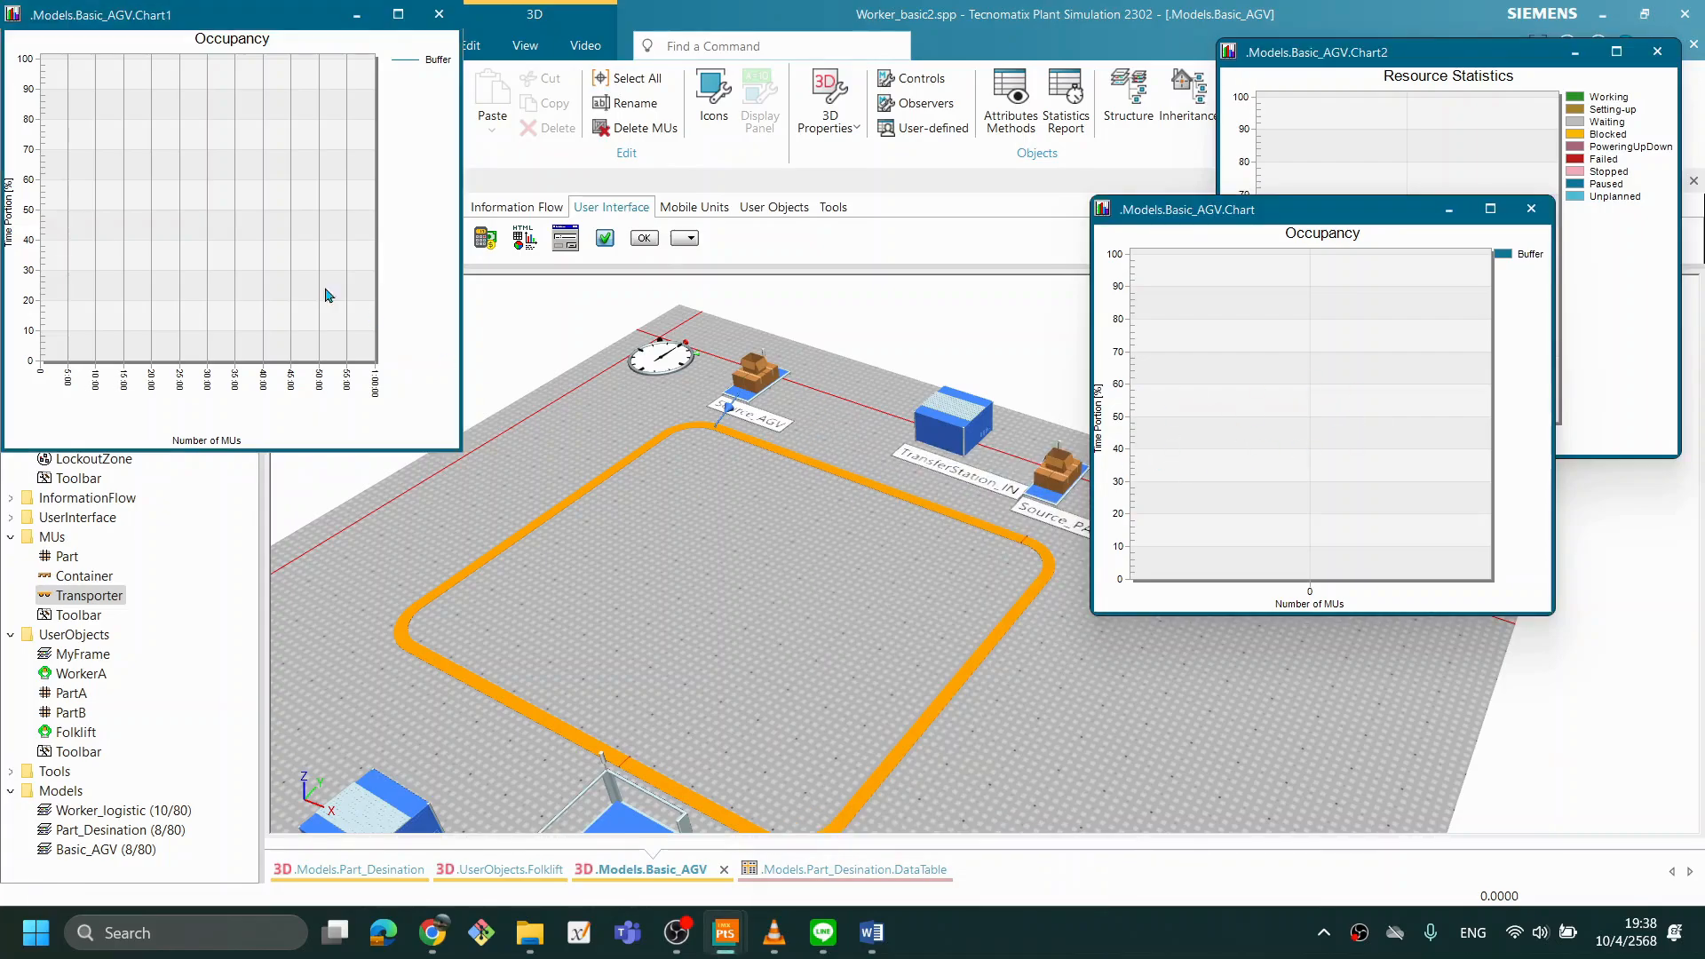
- Rearrange the two Occupancy charts around the model so that they and the Resource Statistics chart can all be seen
drag(225, 9, 1302, 533)
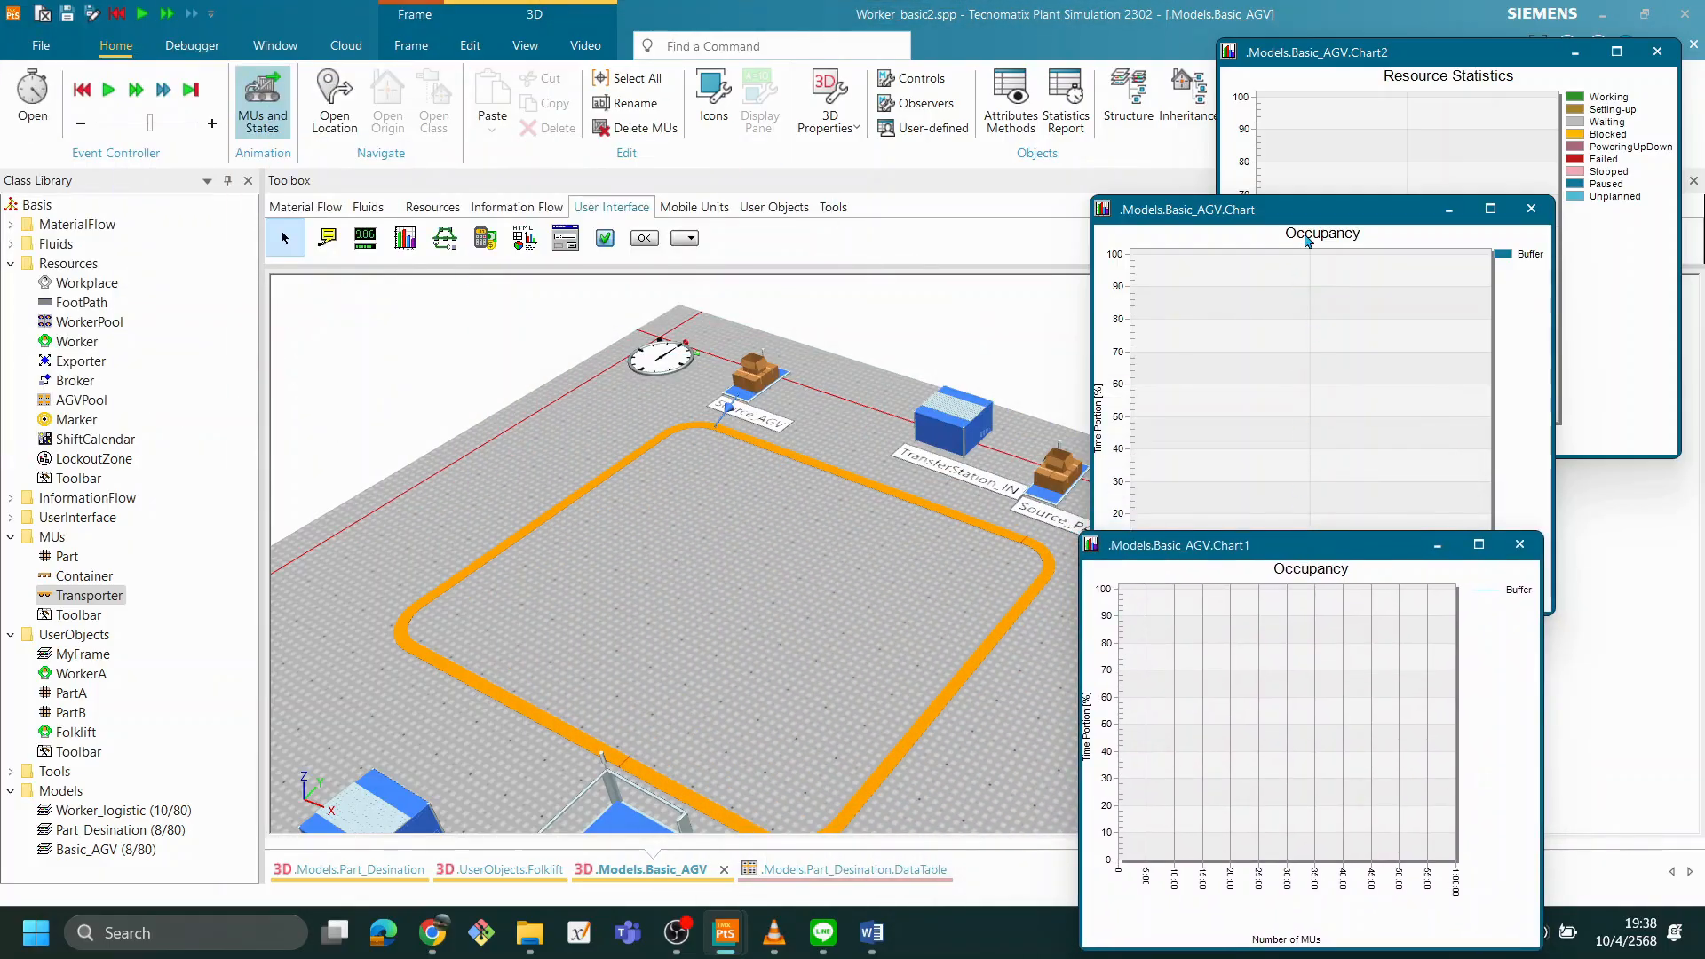
drag(1283, 218, 206, 2)
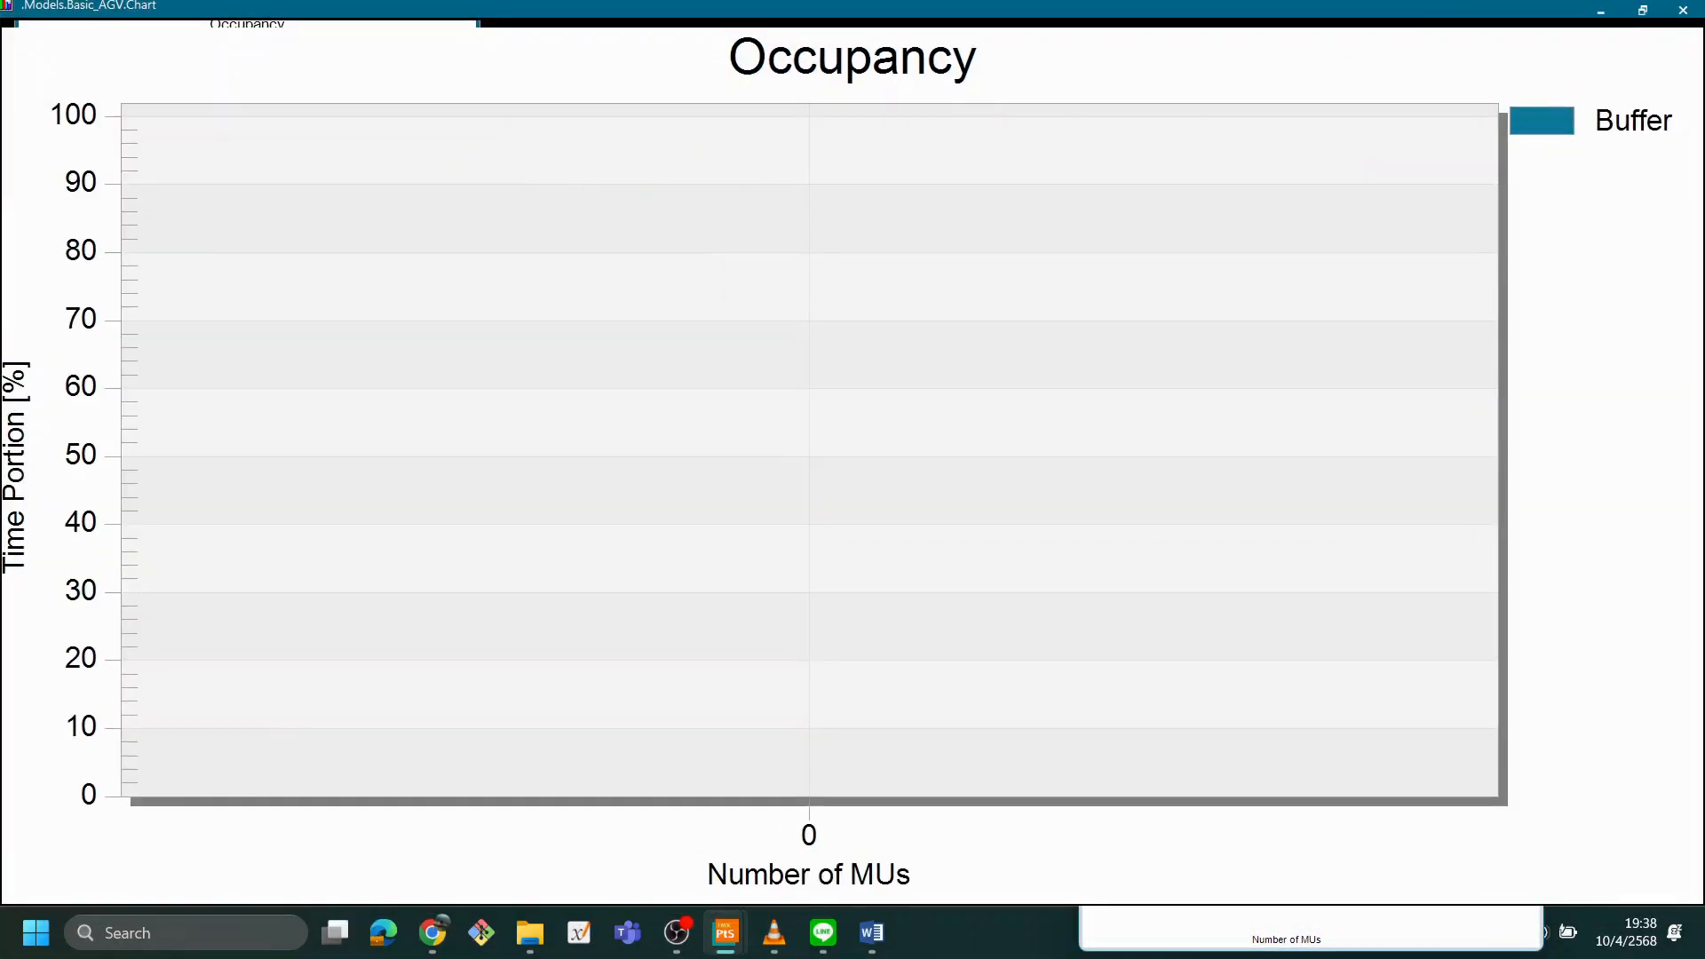
click(1643, 13)
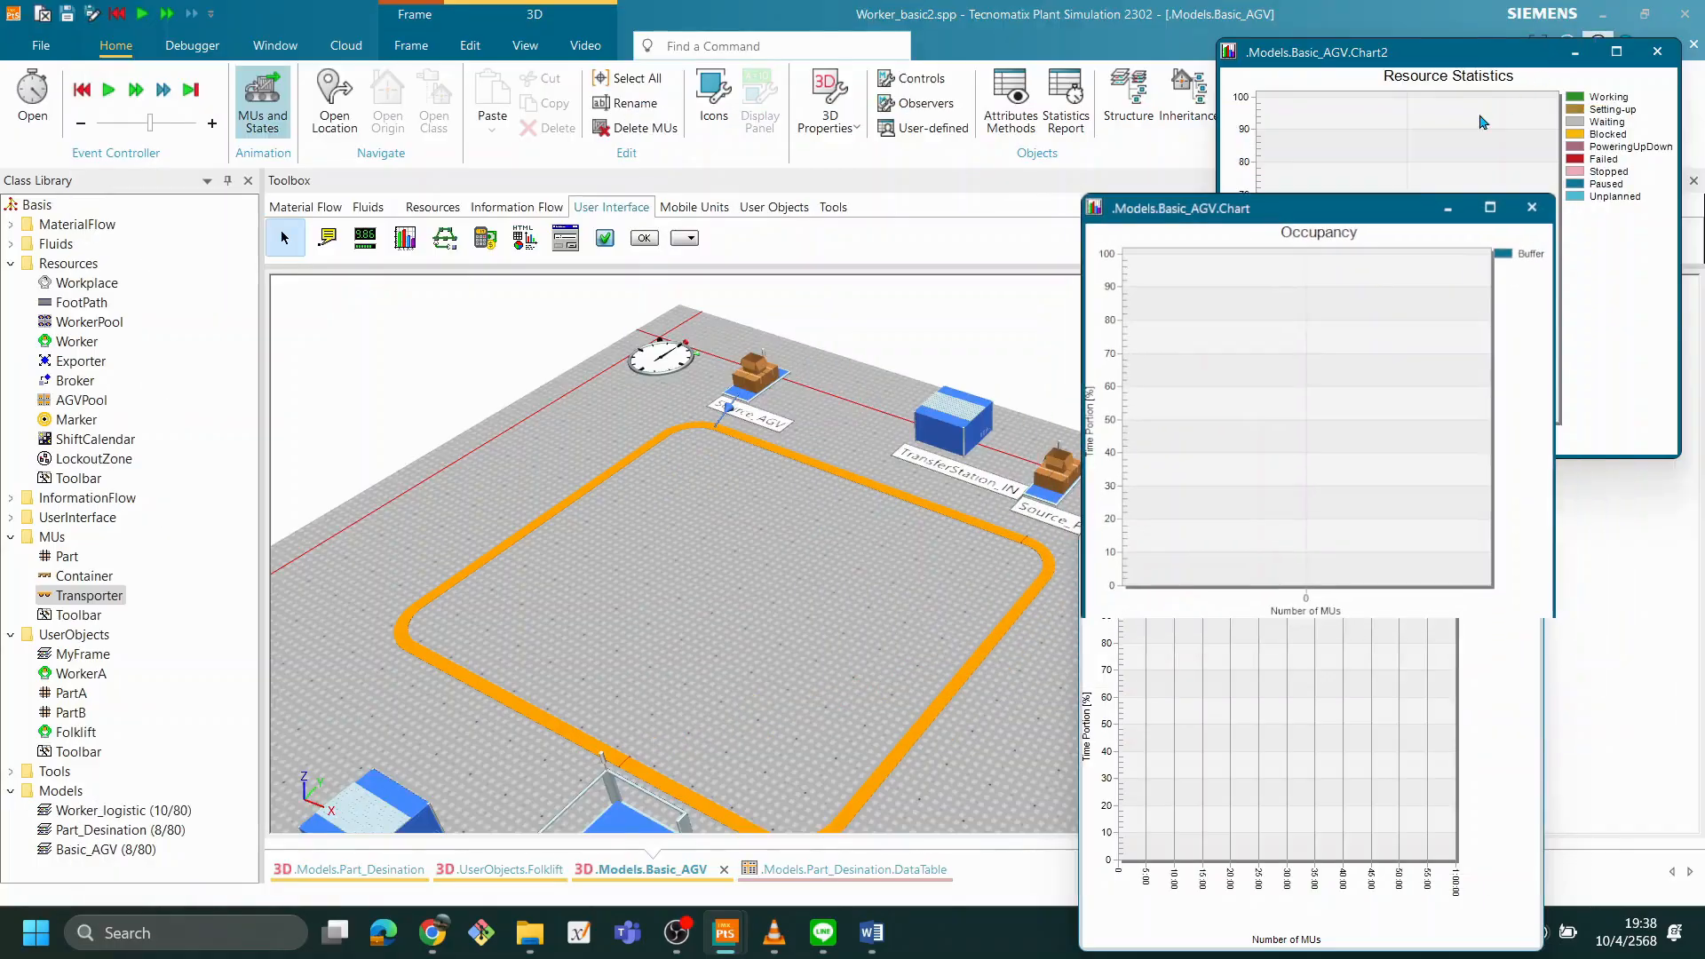
drag(1253, 195, 169, 57)
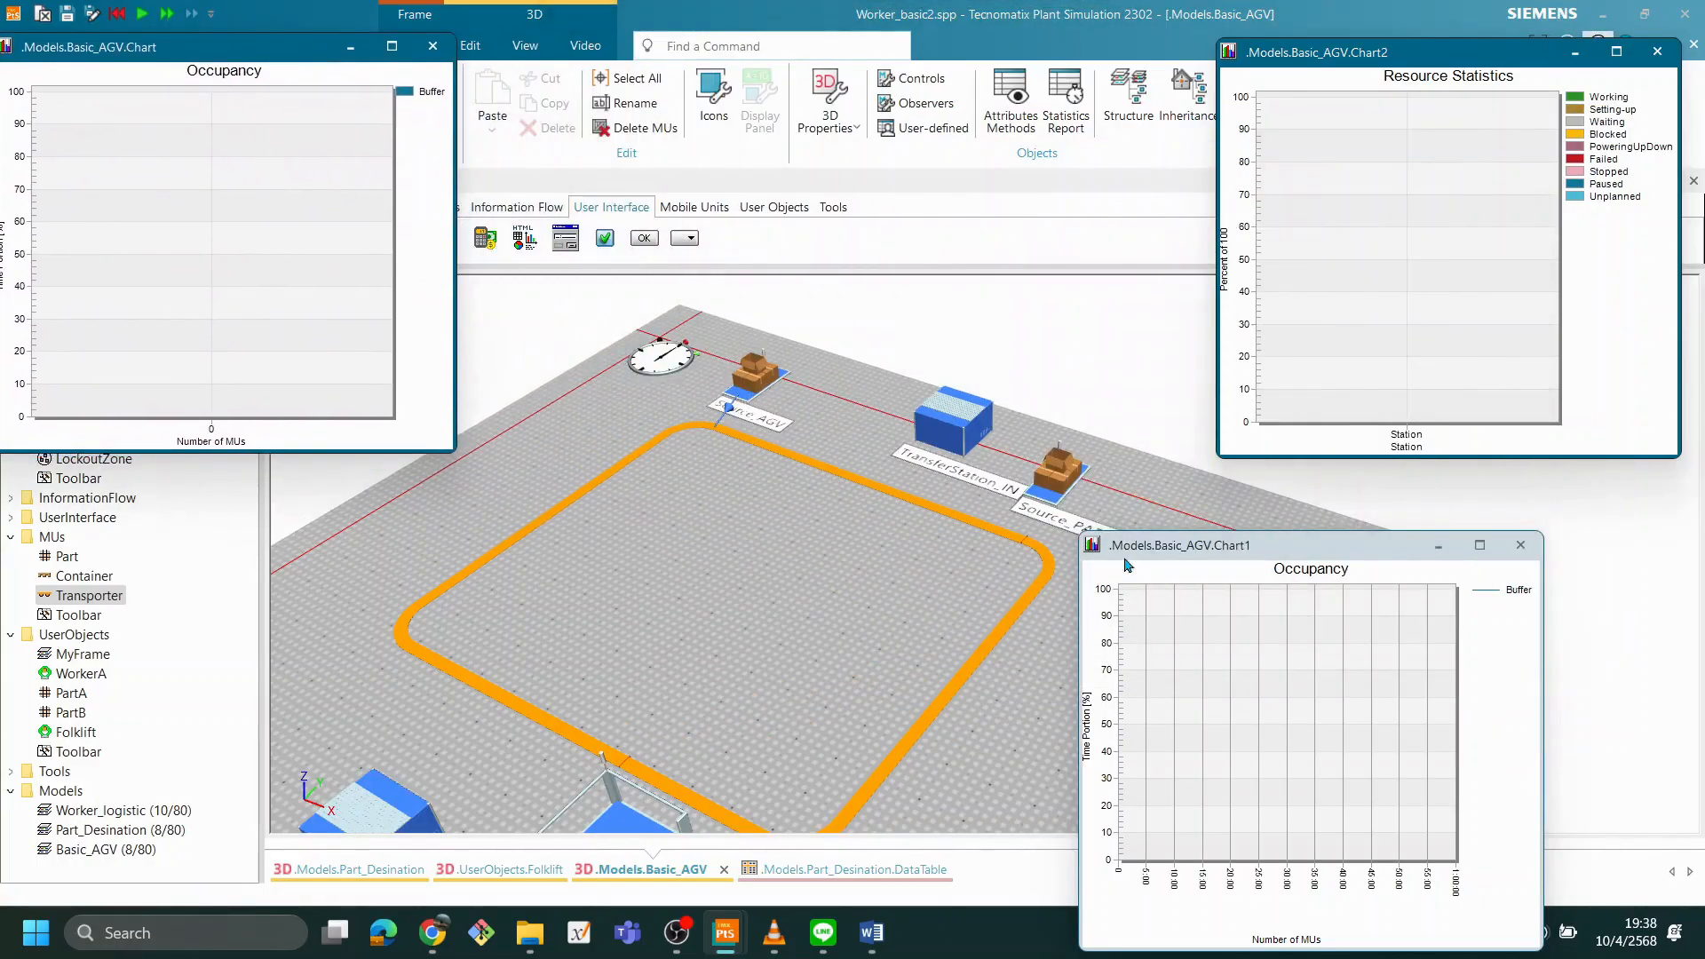
drag(1296, 560, 1435, 493)
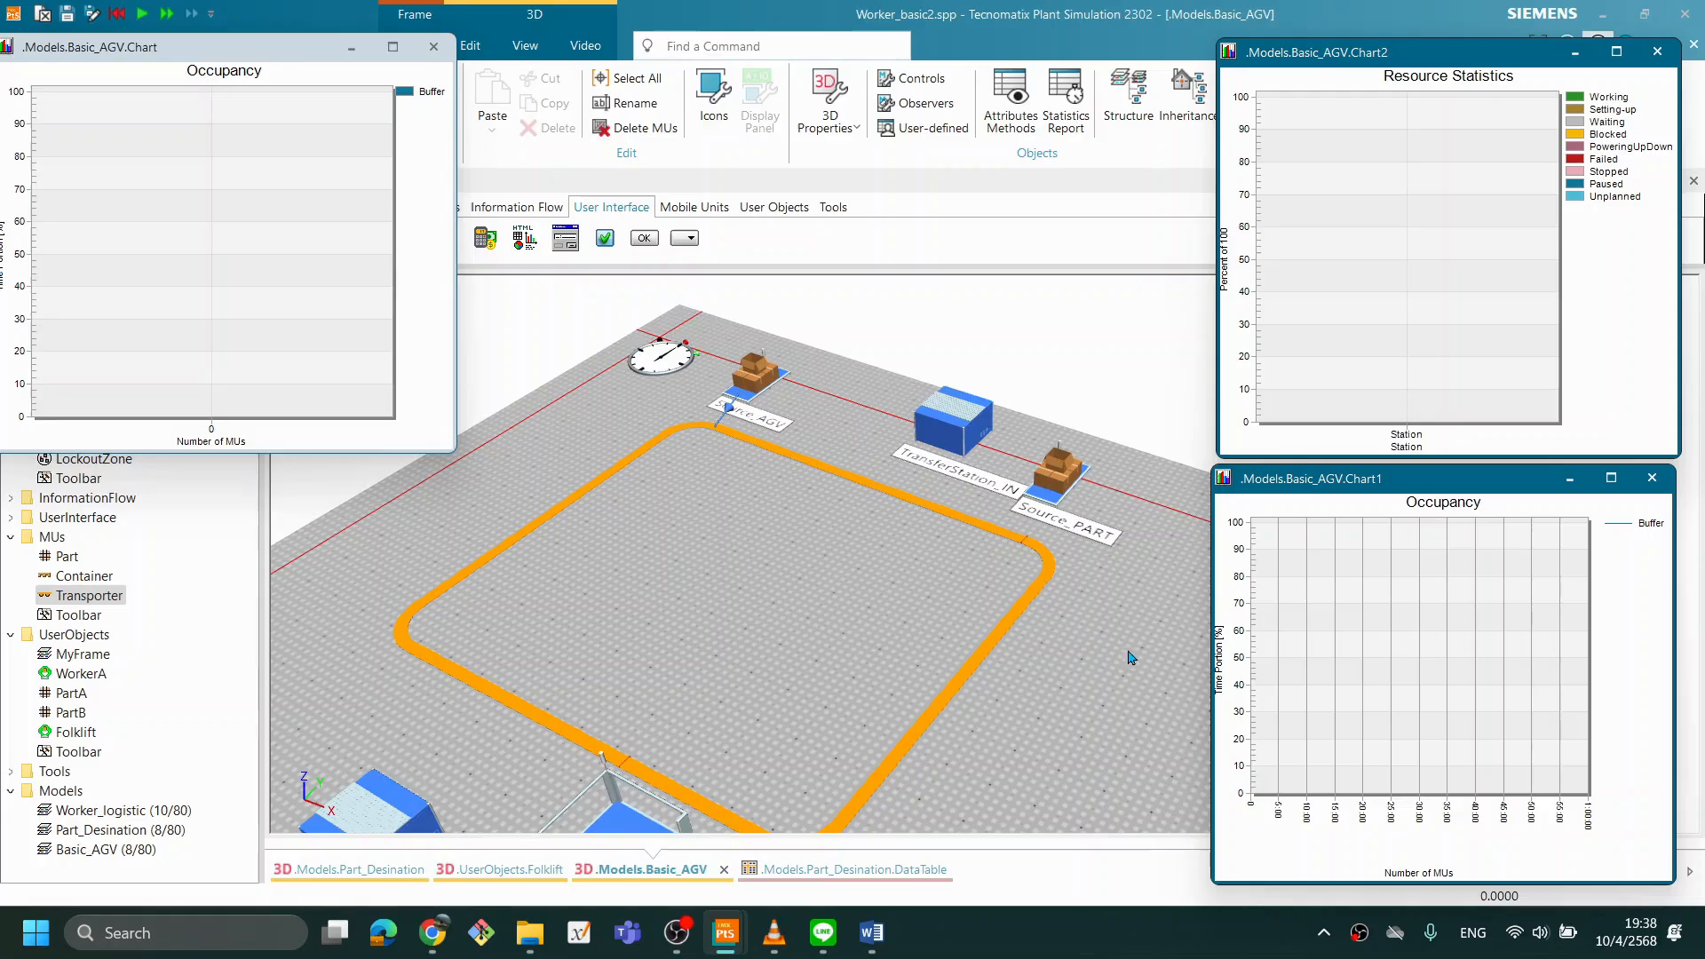
- Run the simulation with two Transporters, check the Buffer occupancy in Chart1, and reset the model
right_click(824, 273)
click(859, 242)
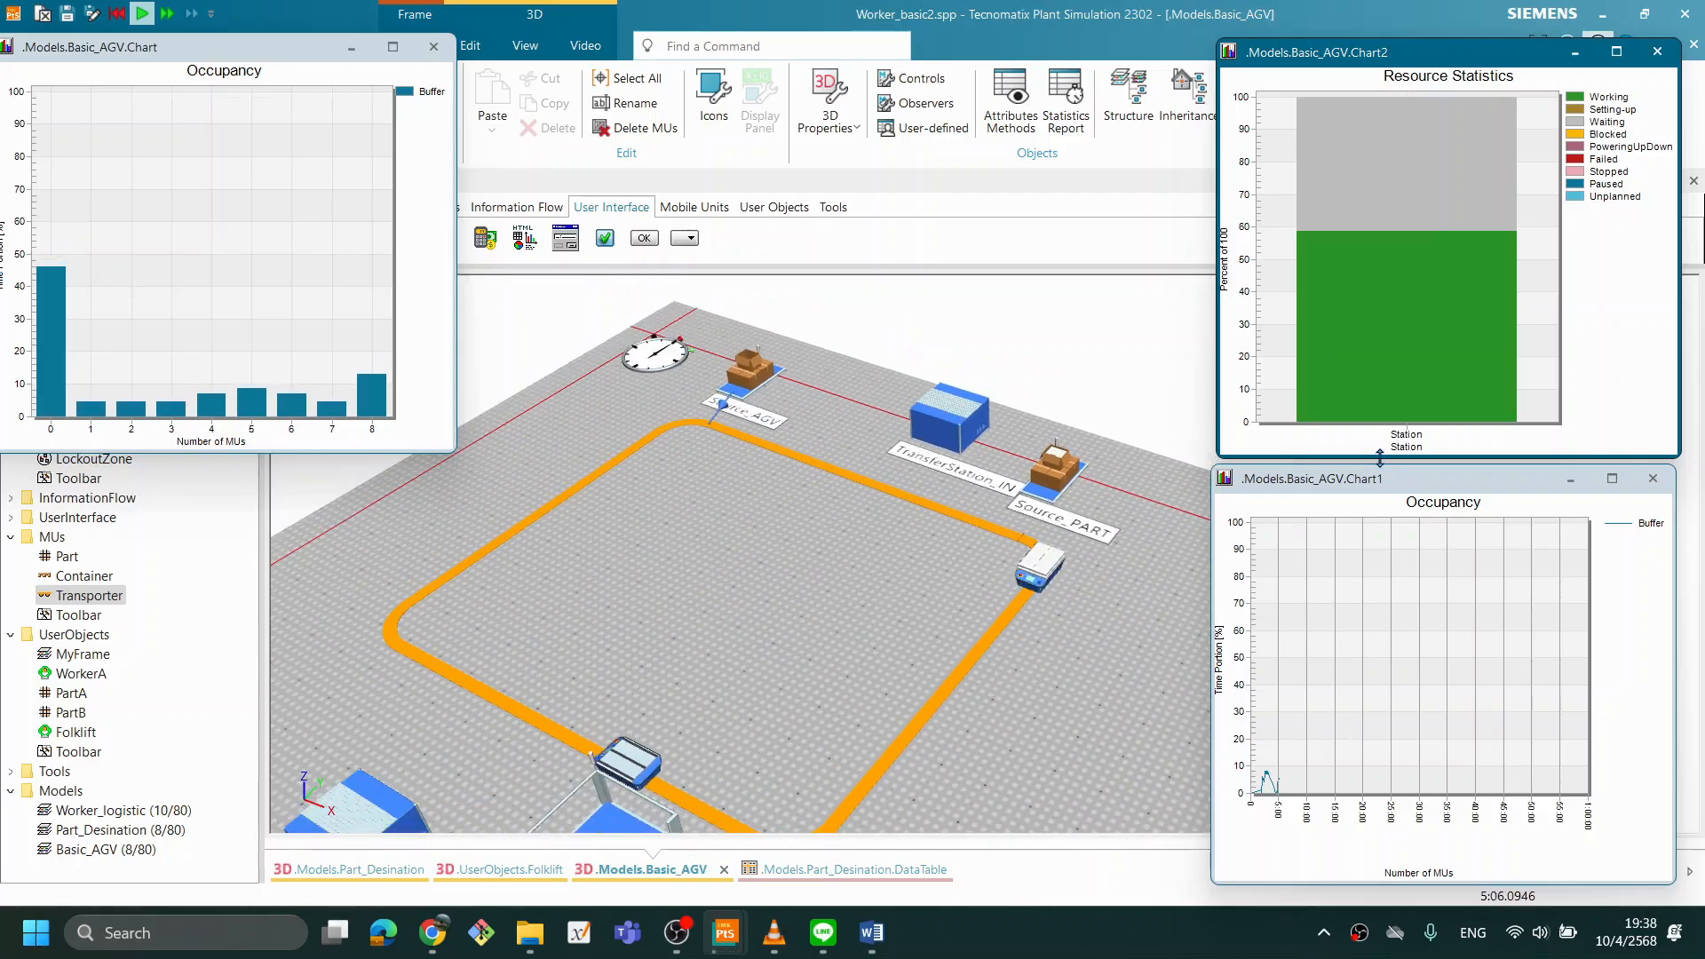
drag(1382, 471, 1284, 229)
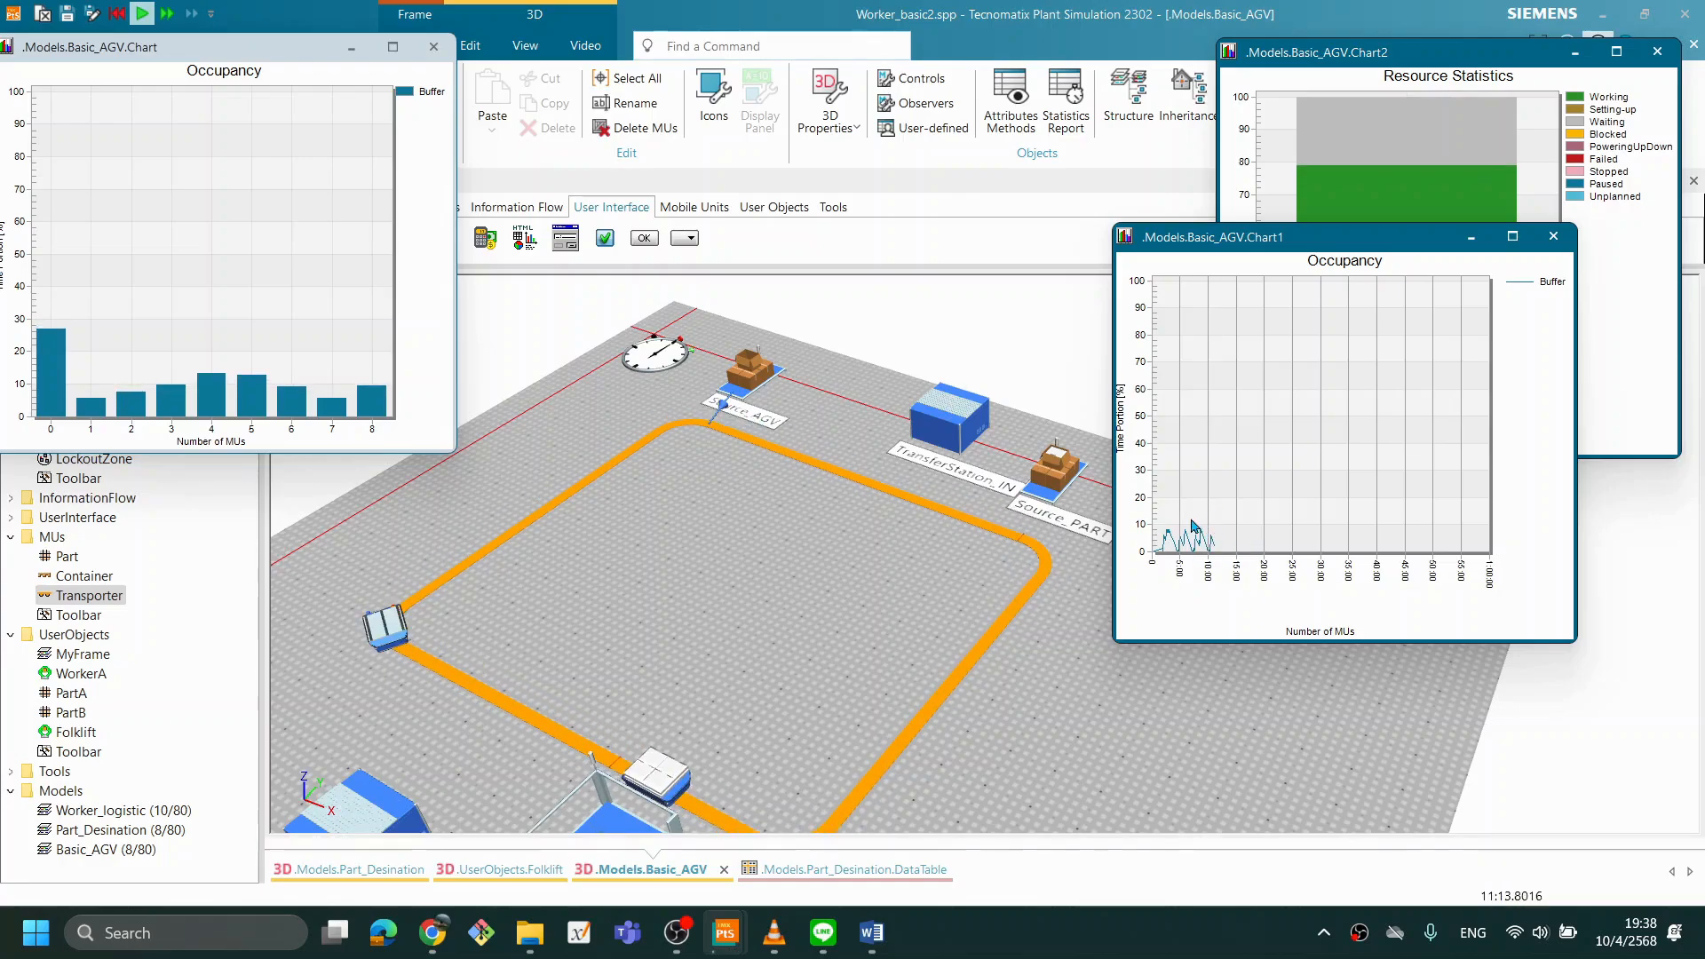
right_click(826, 539)
click(847, 521)
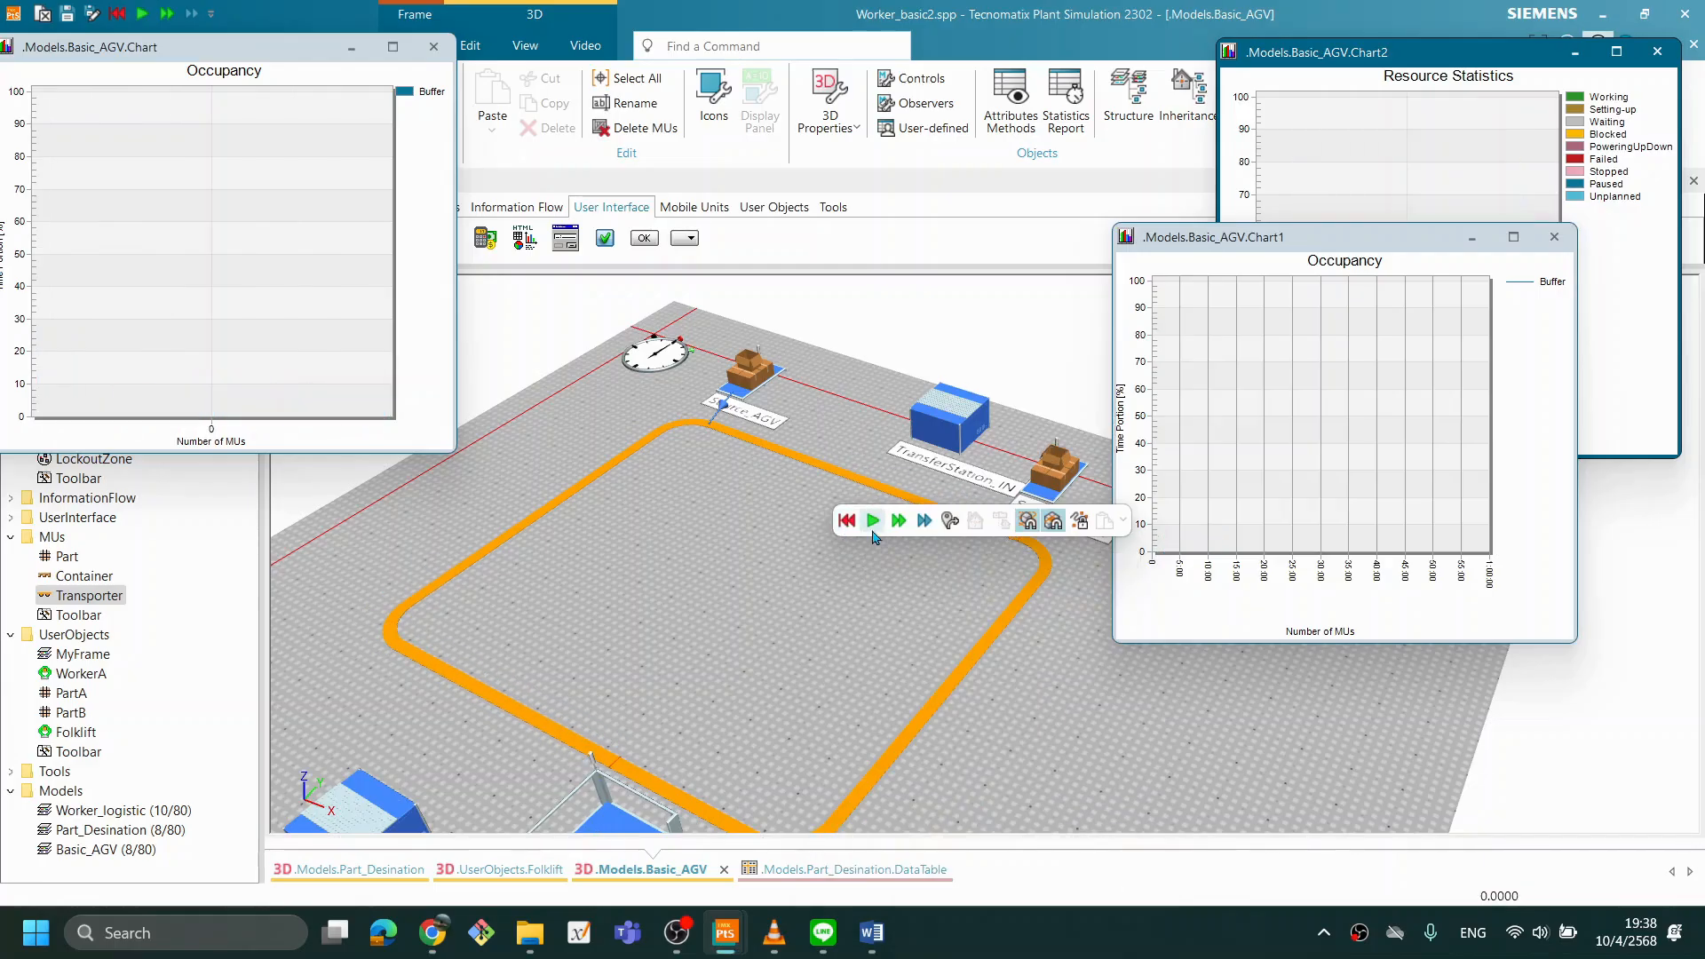
- Set Chart1's Y-axis range to run from 0 to * and apply the change
double_click(1146, 461)
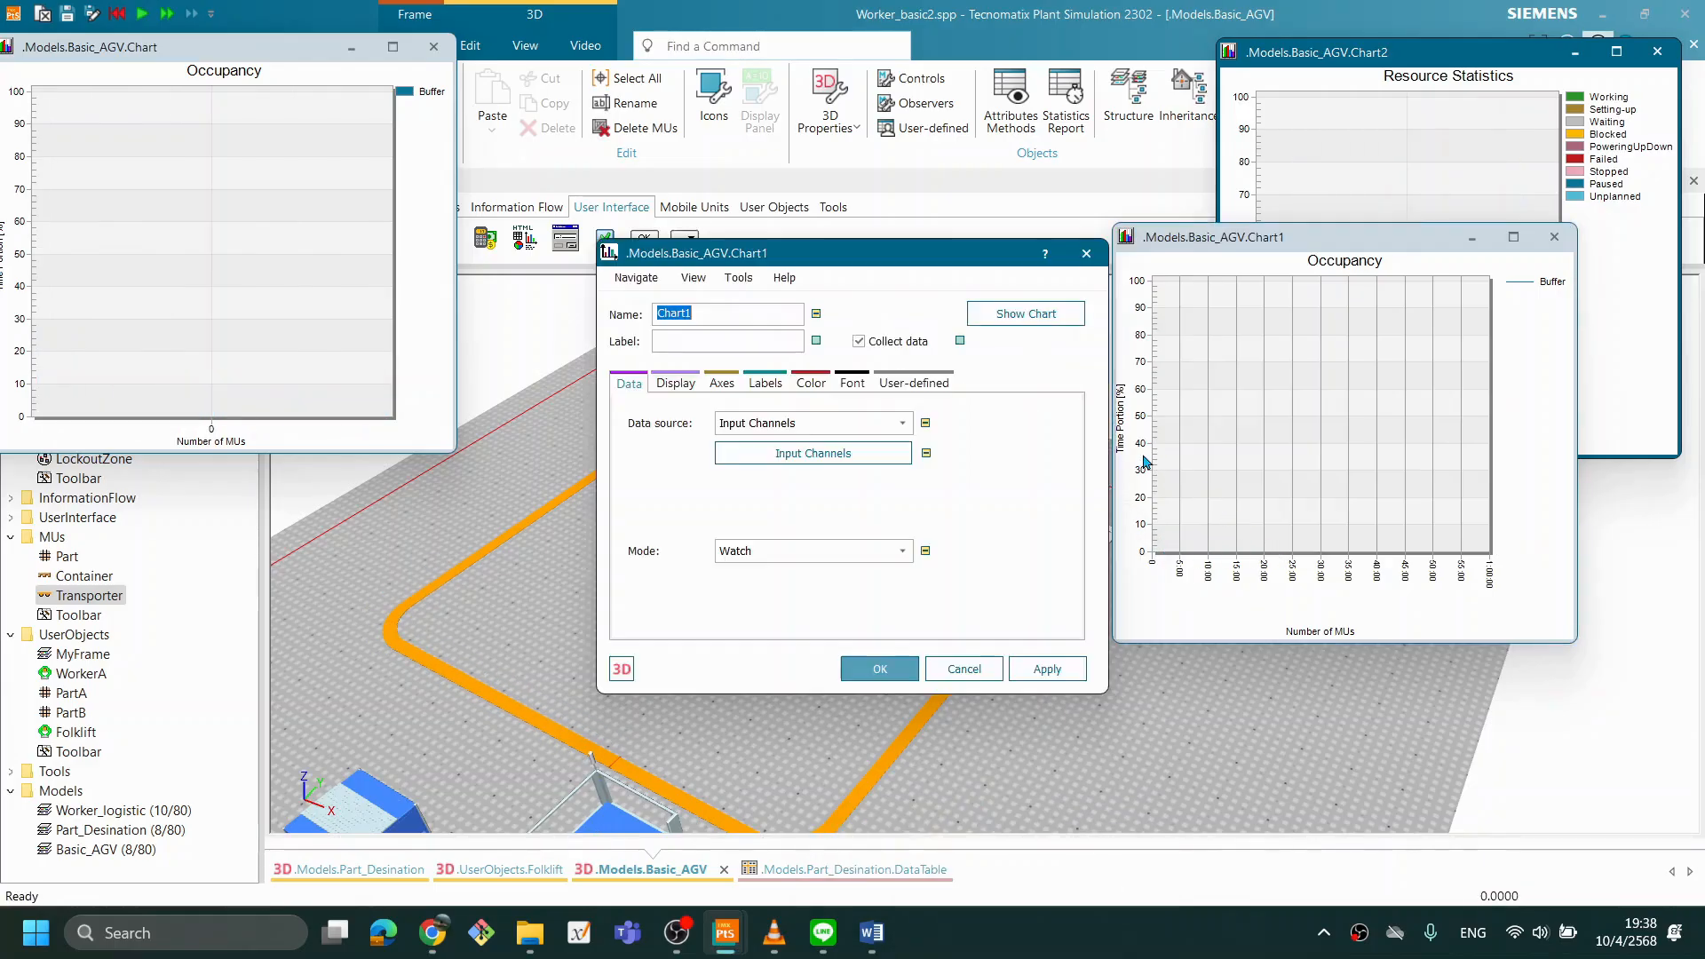
click(722, 381)
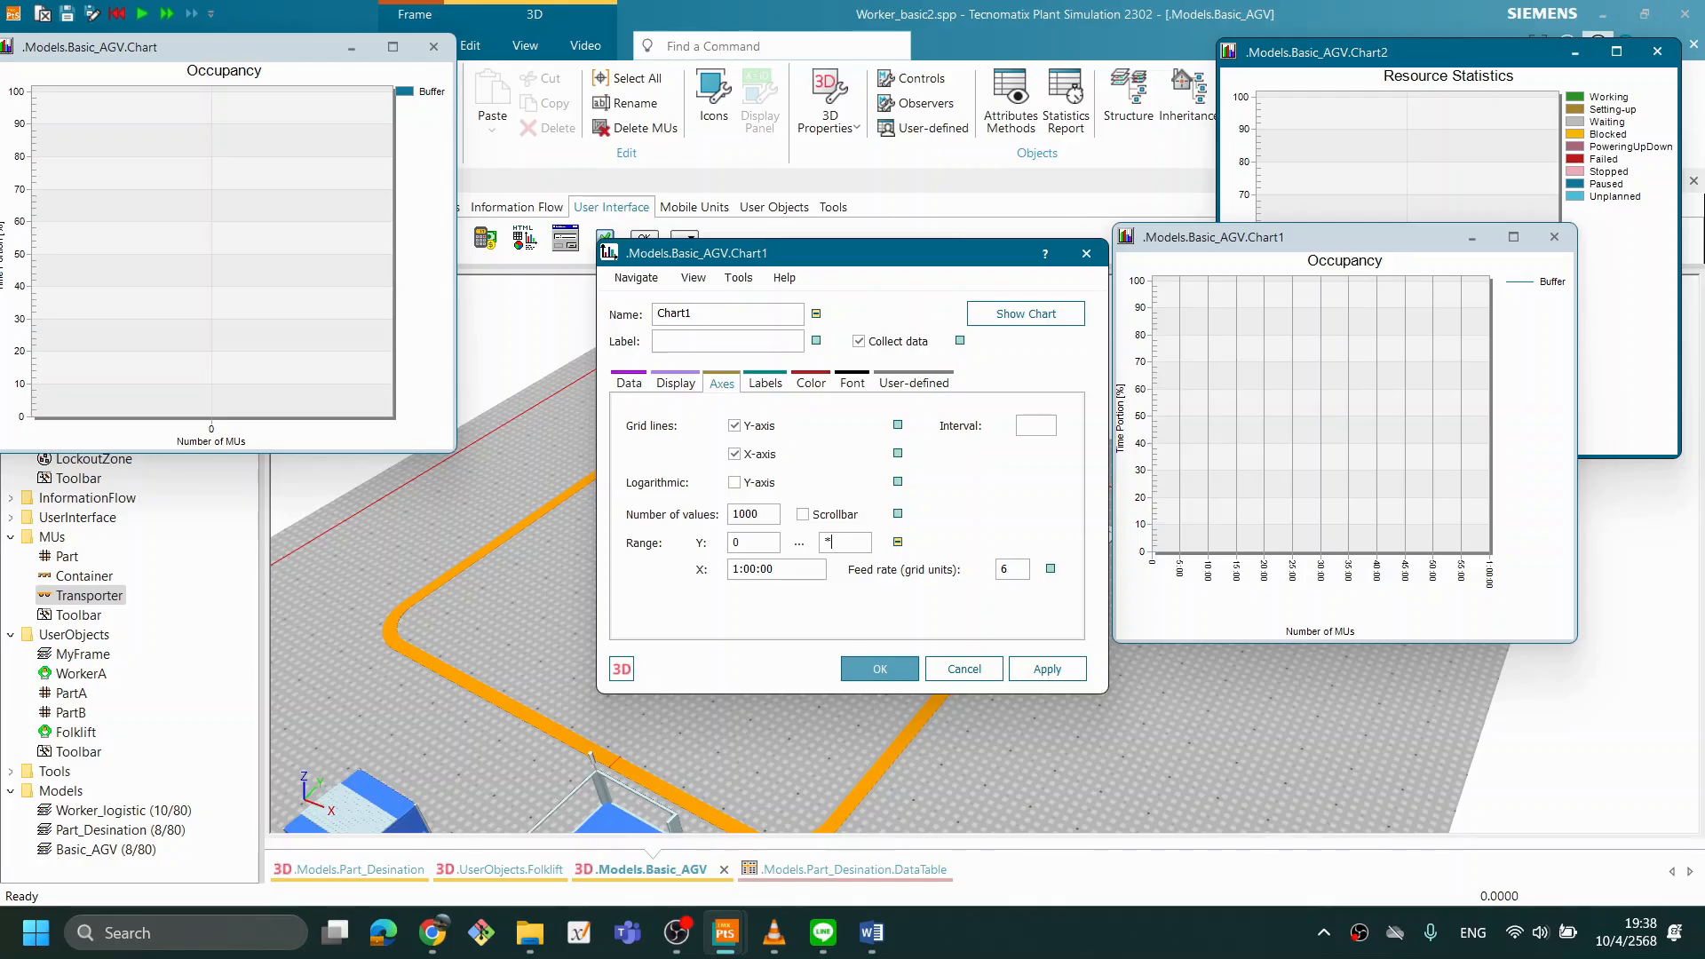
click(1039, 668)
click(867, 670)
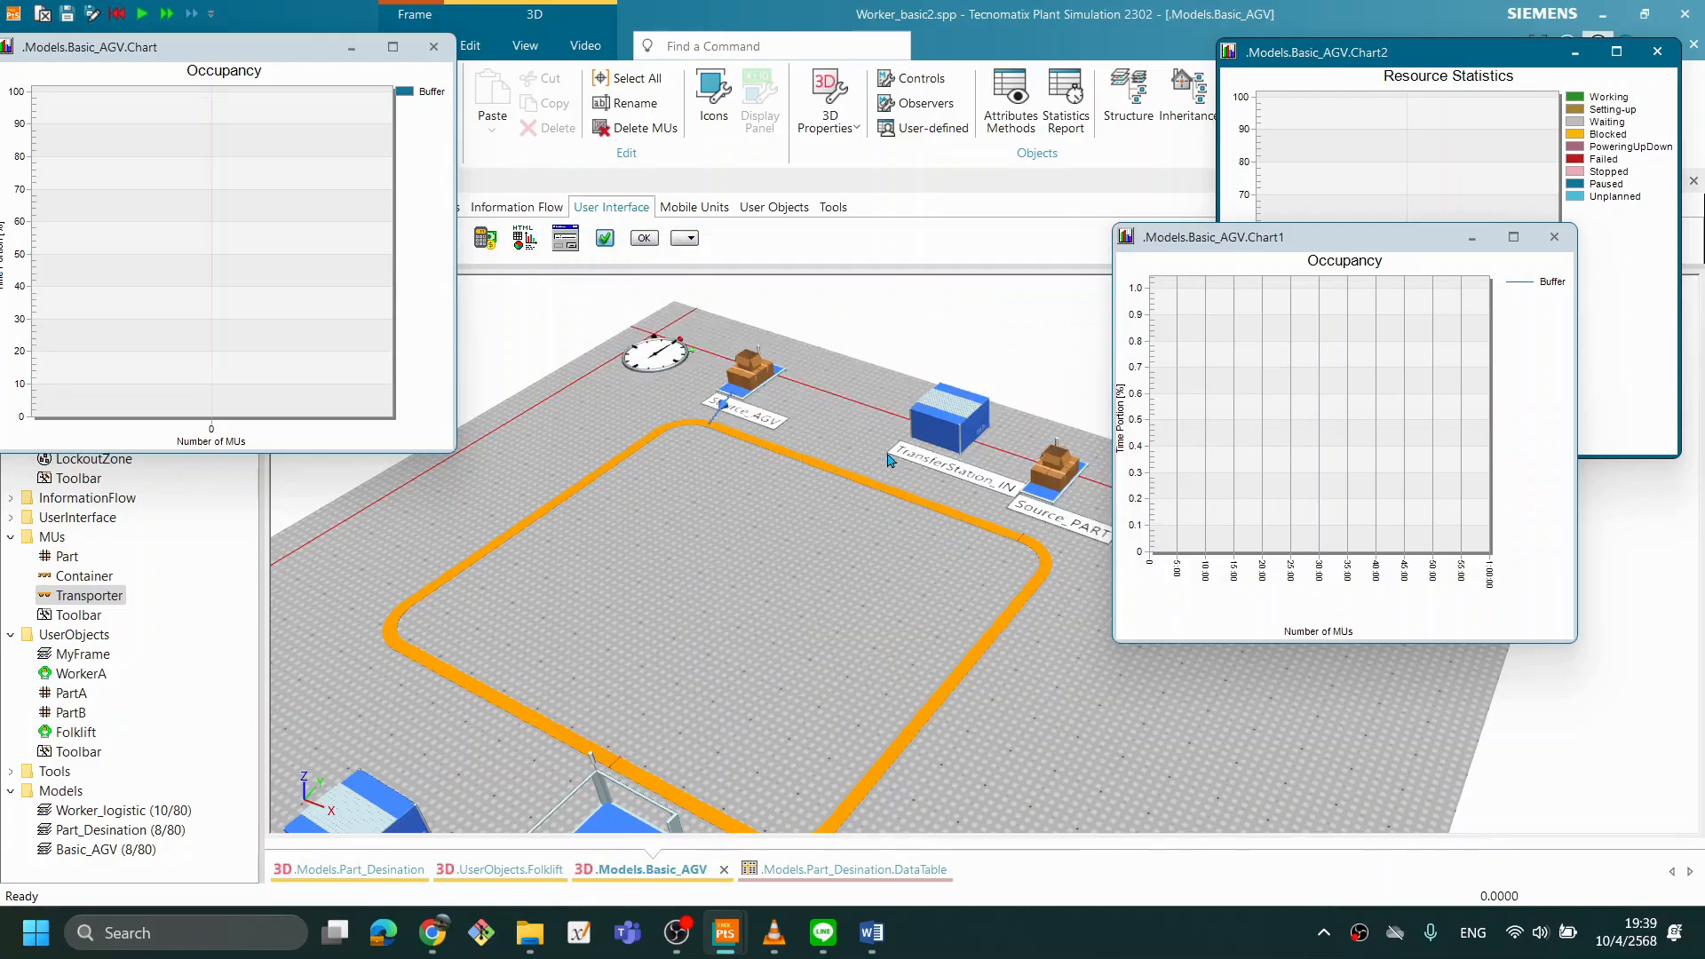
- Restart the simulation with two Transporters and raise its real-time factor to 51
right_click(825, 541)
click(839, 507)
click(865, 505)
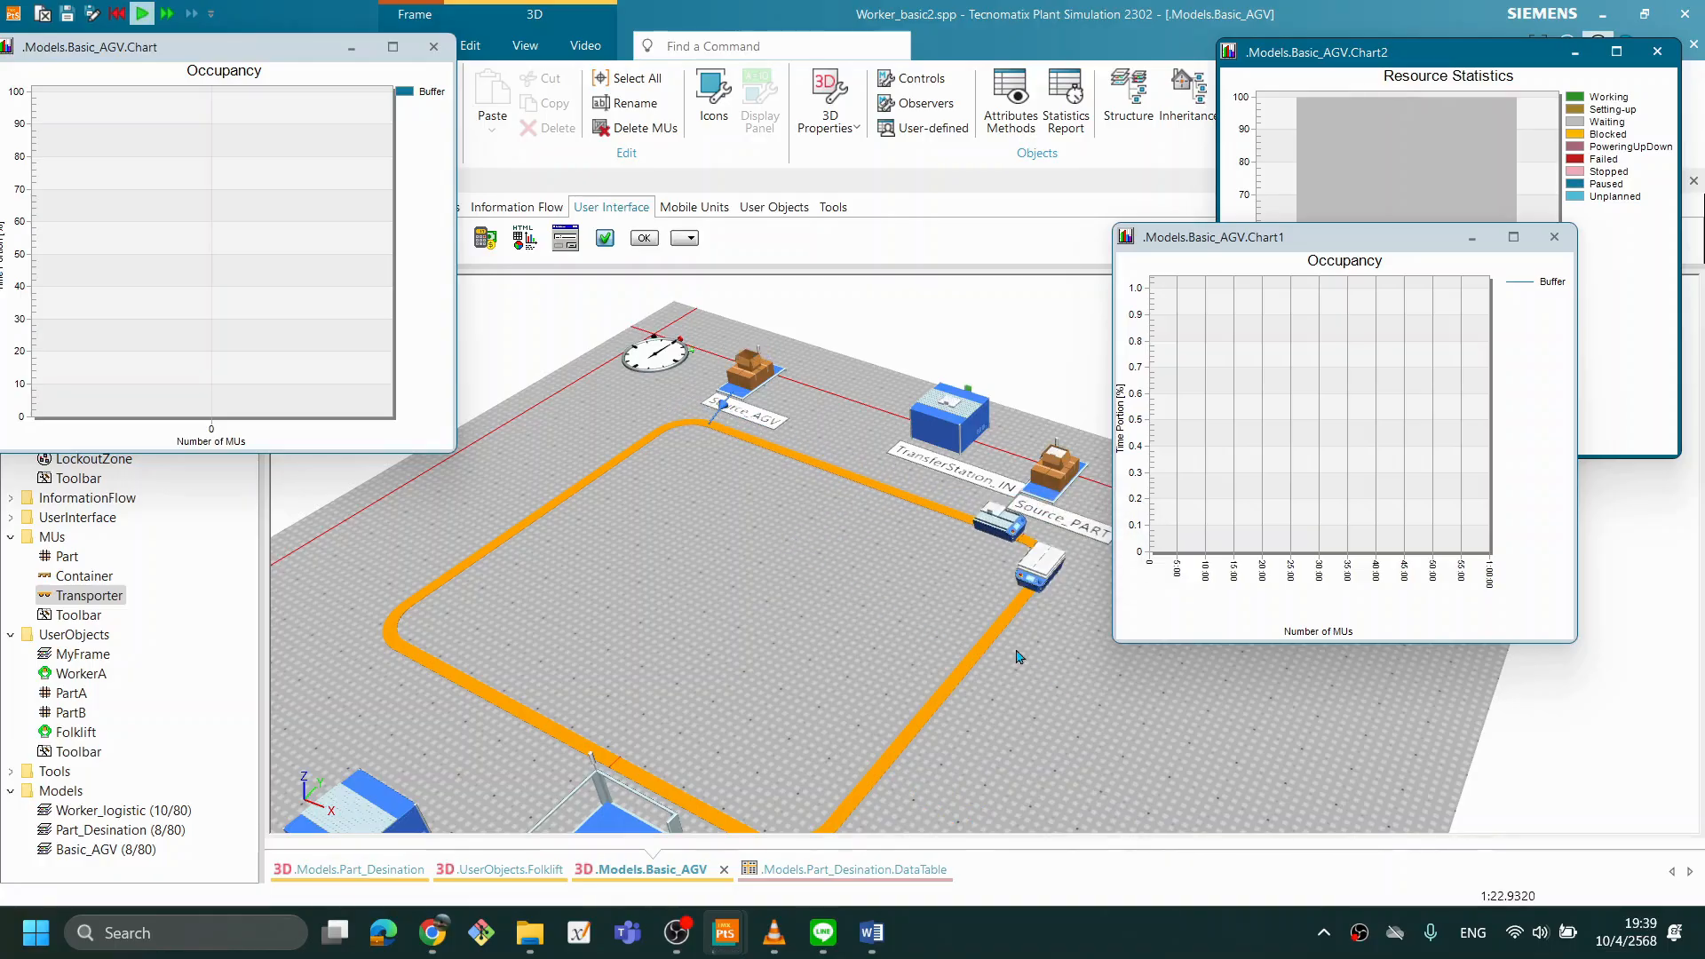
double_click(657, 355)
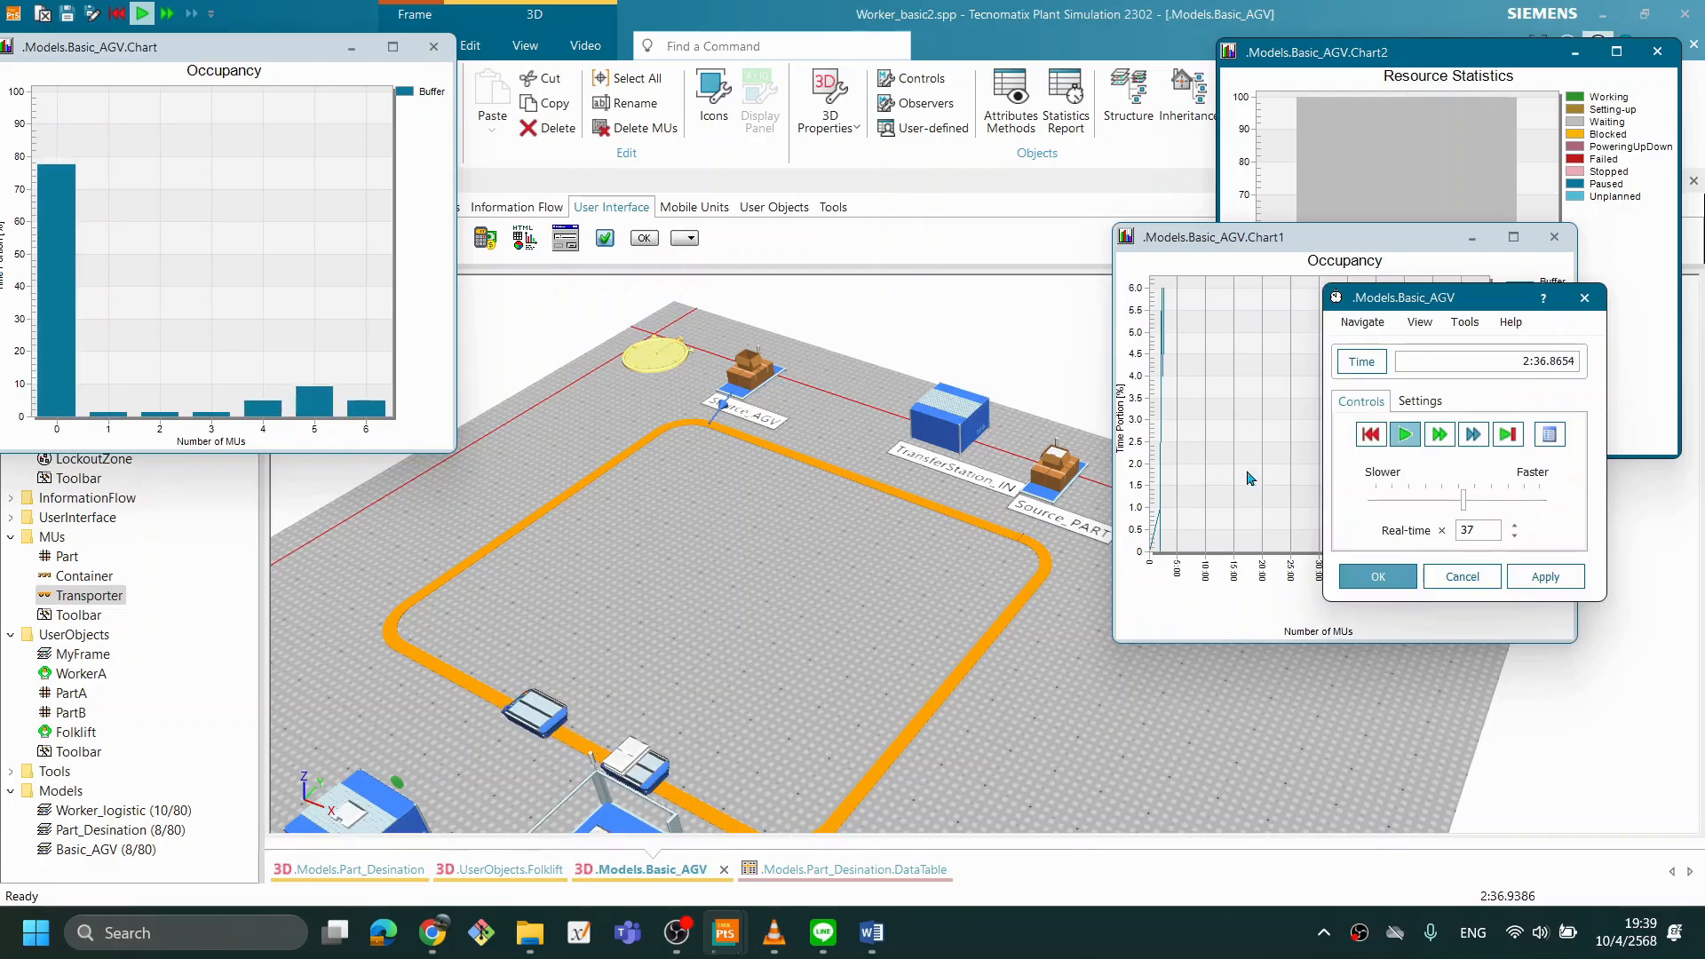
drag(1472, 508, 1491, 506)
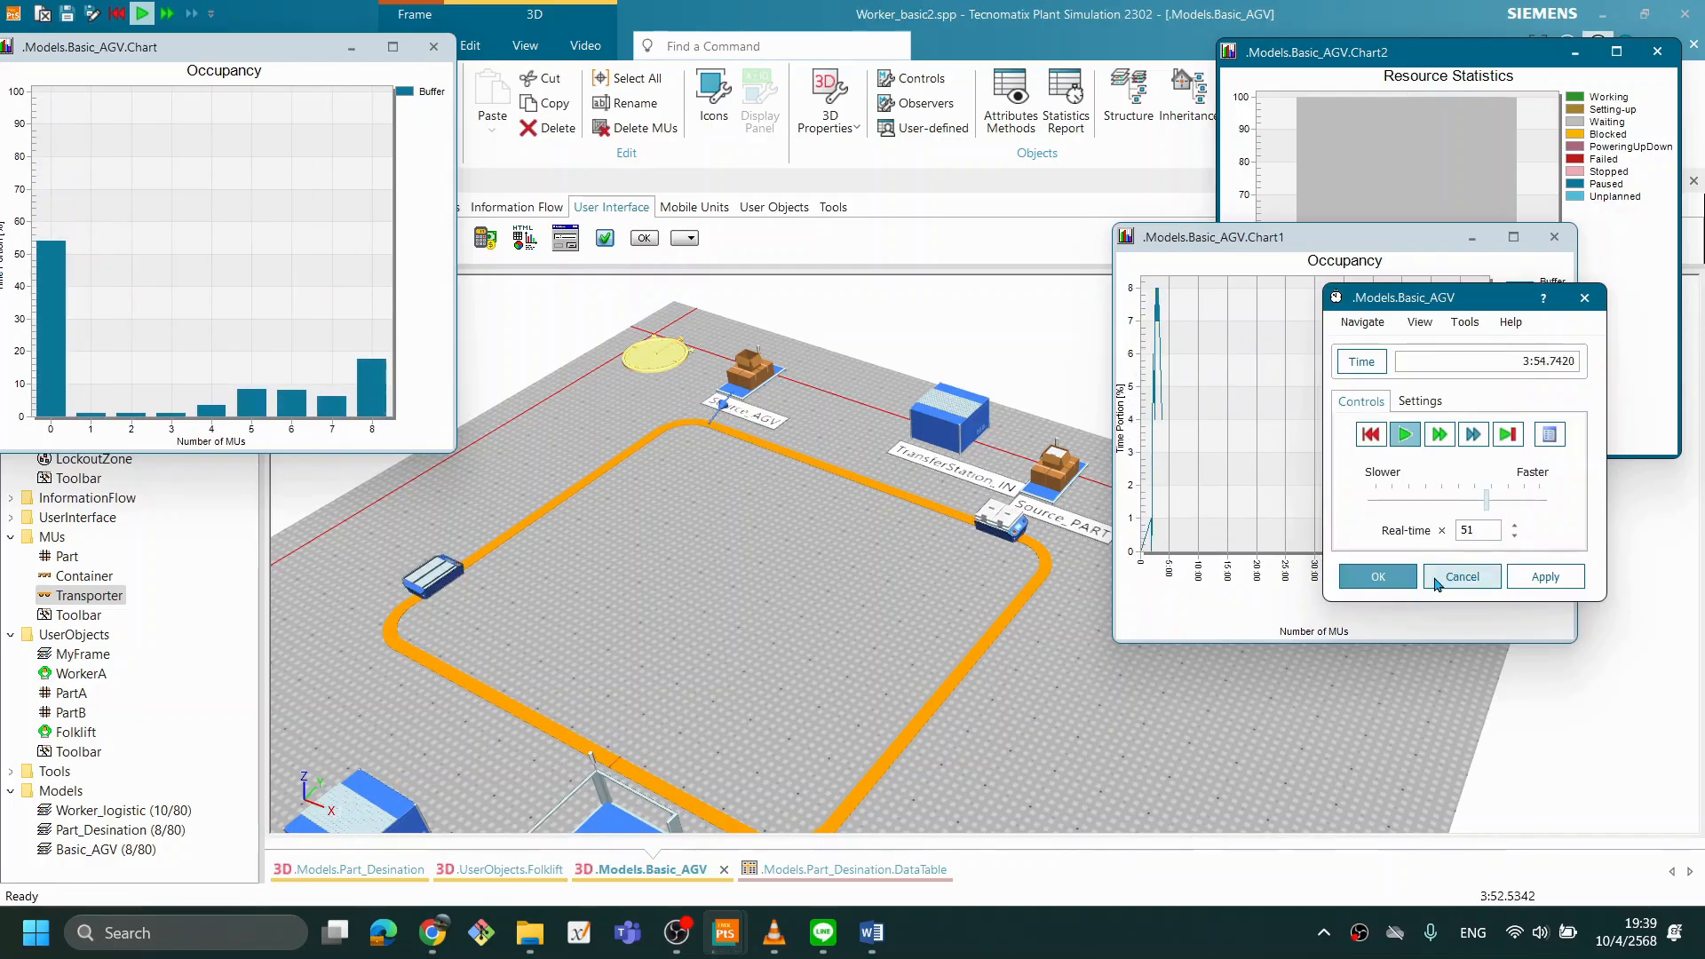
- Place Chart1 between the other two charts and the event controller below them, compare the charts during the run, and reset the simulation
drag(1474, 306, 1532, 667)
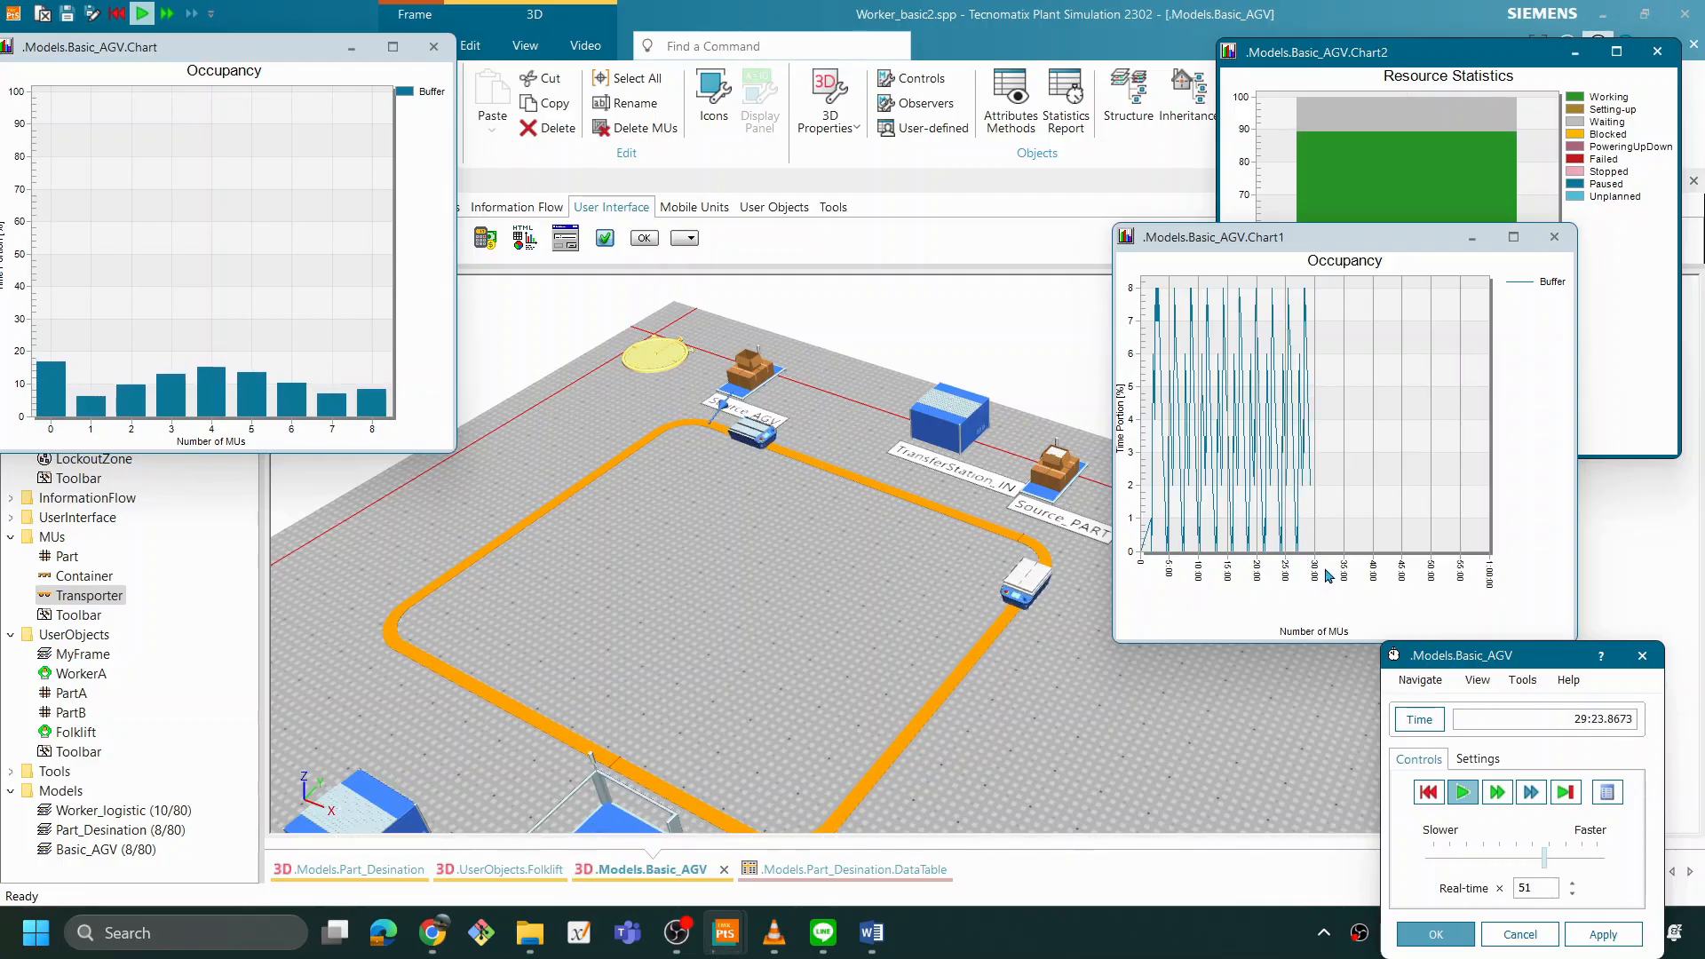
scroll(866, 558, down, 2)
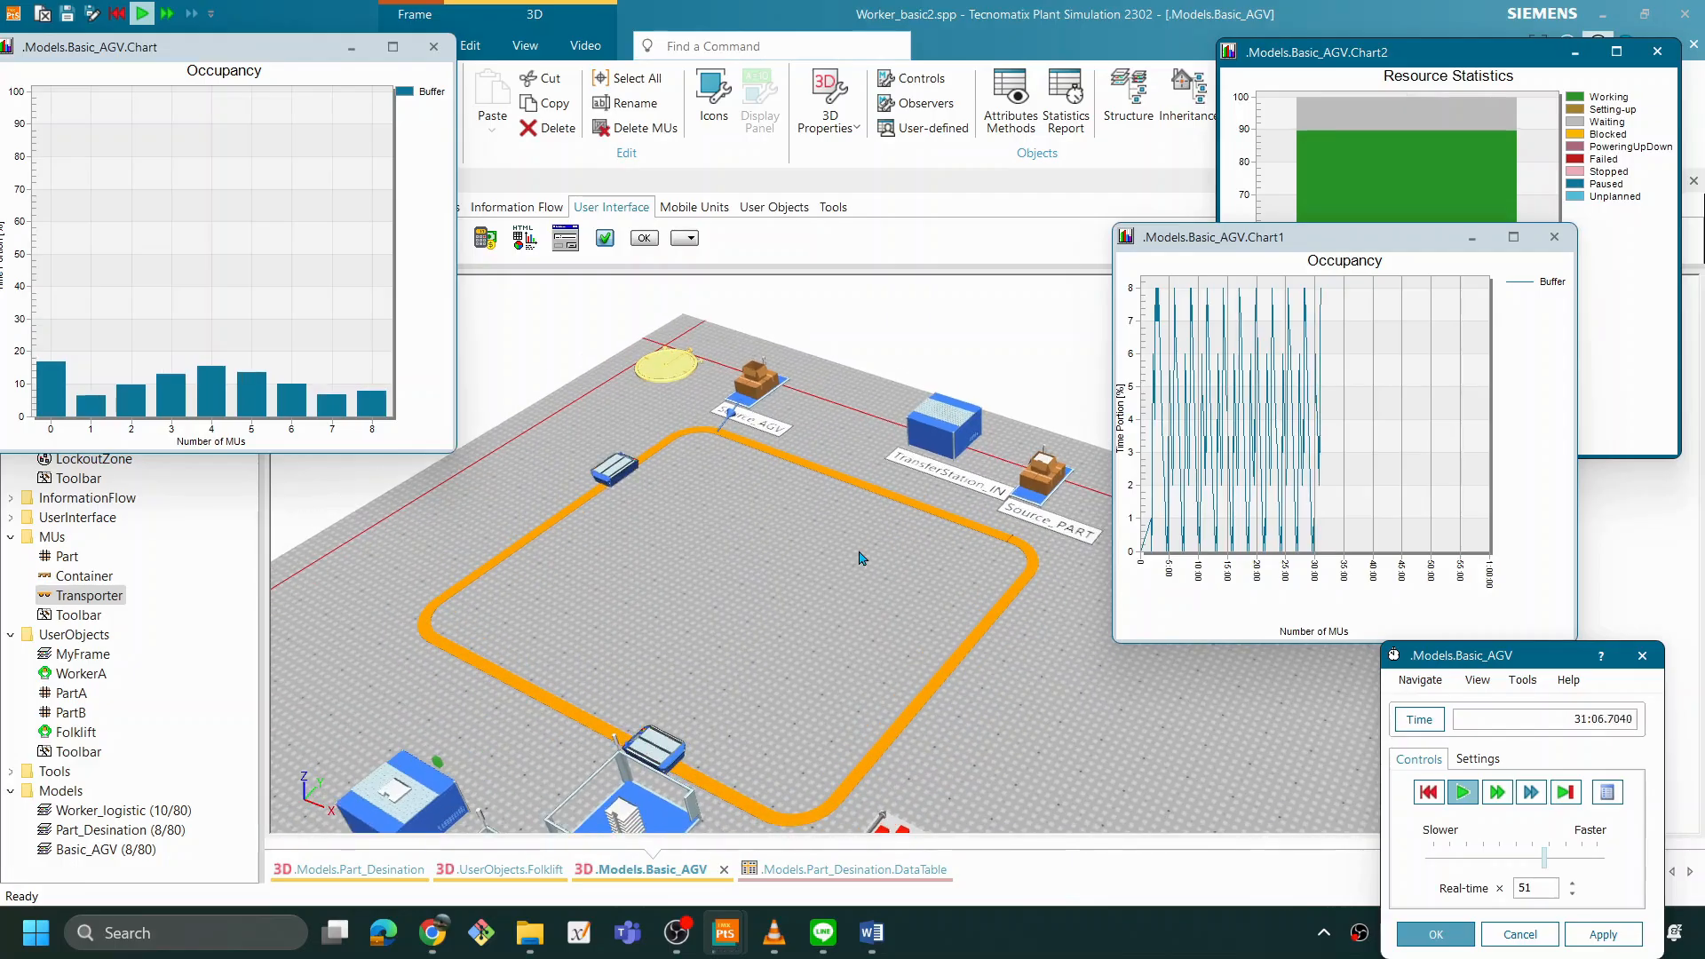
scroll(781, 598, down, 2)
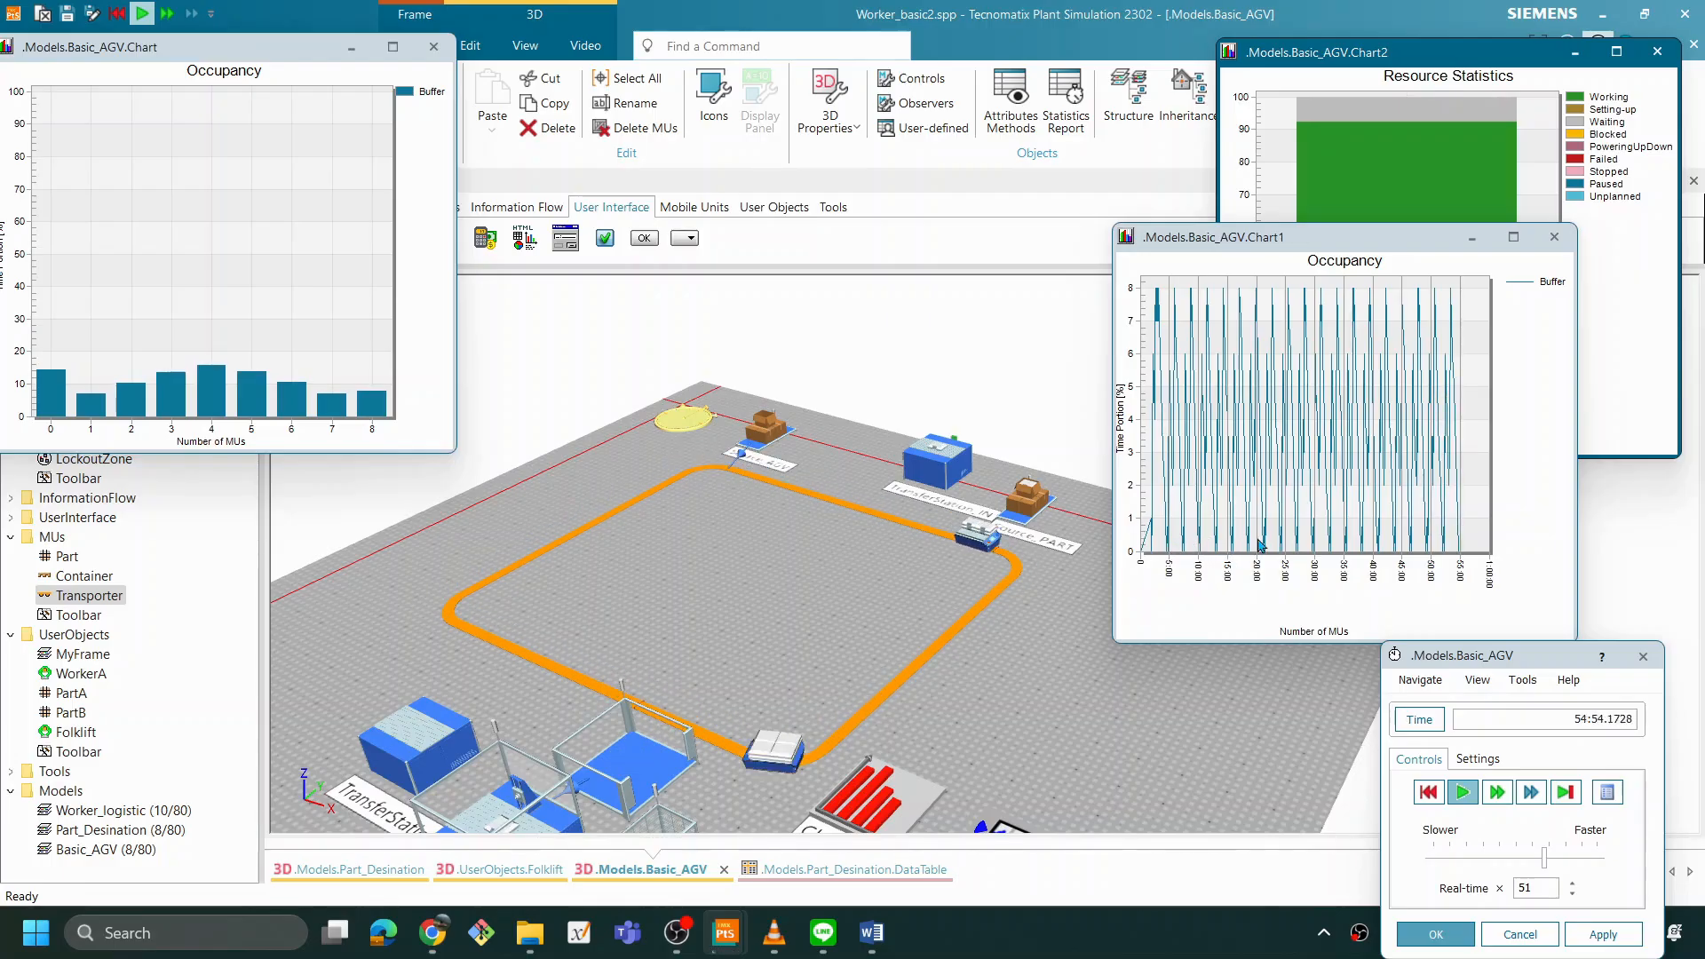
drag(1330, 237, 846, 39)
drag(1421, 656, 1334, 505)
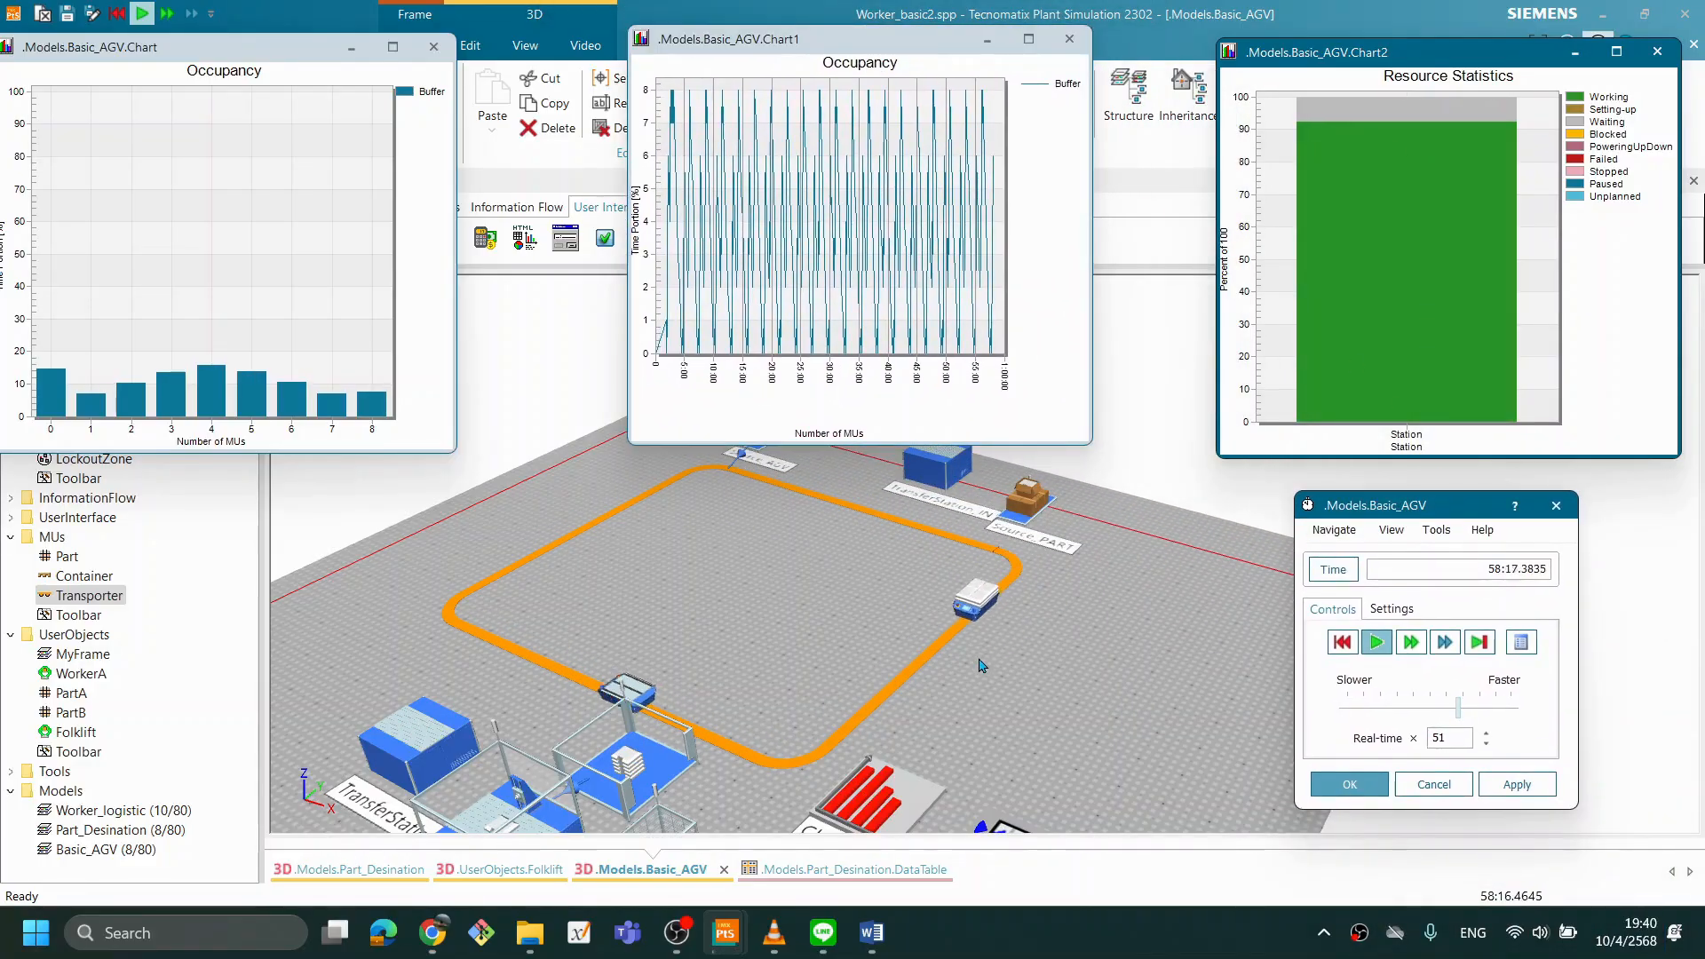
right_click(1102, 632)
click(1113, 240)
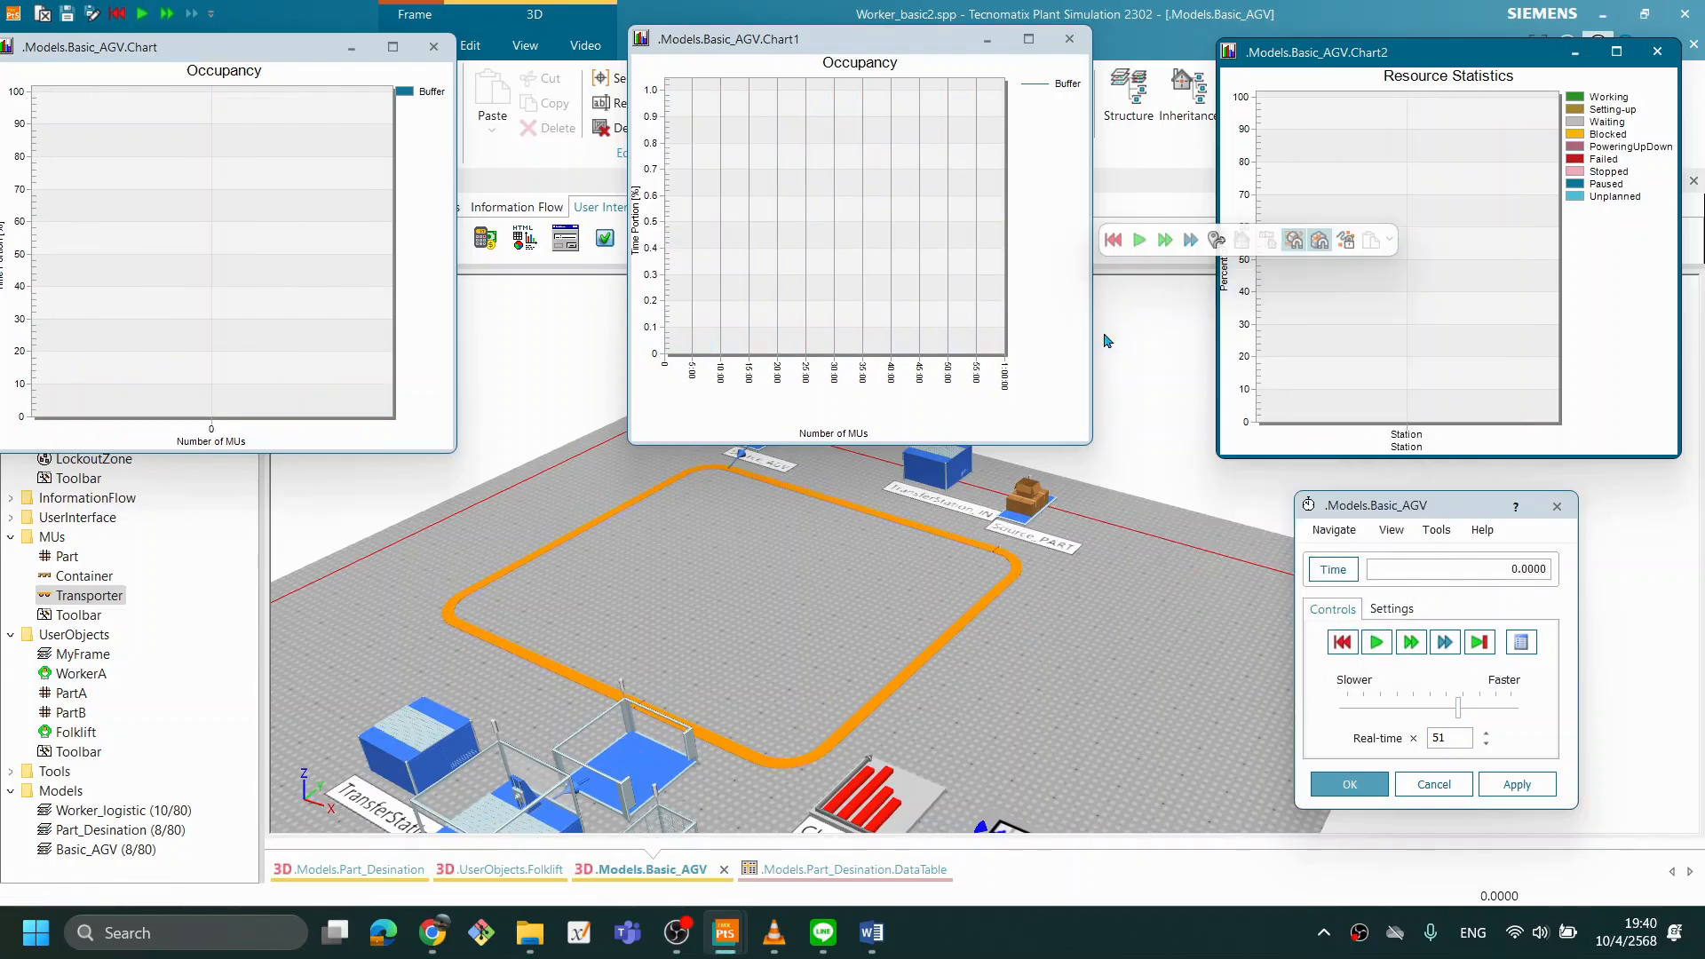
click(1098, 939)
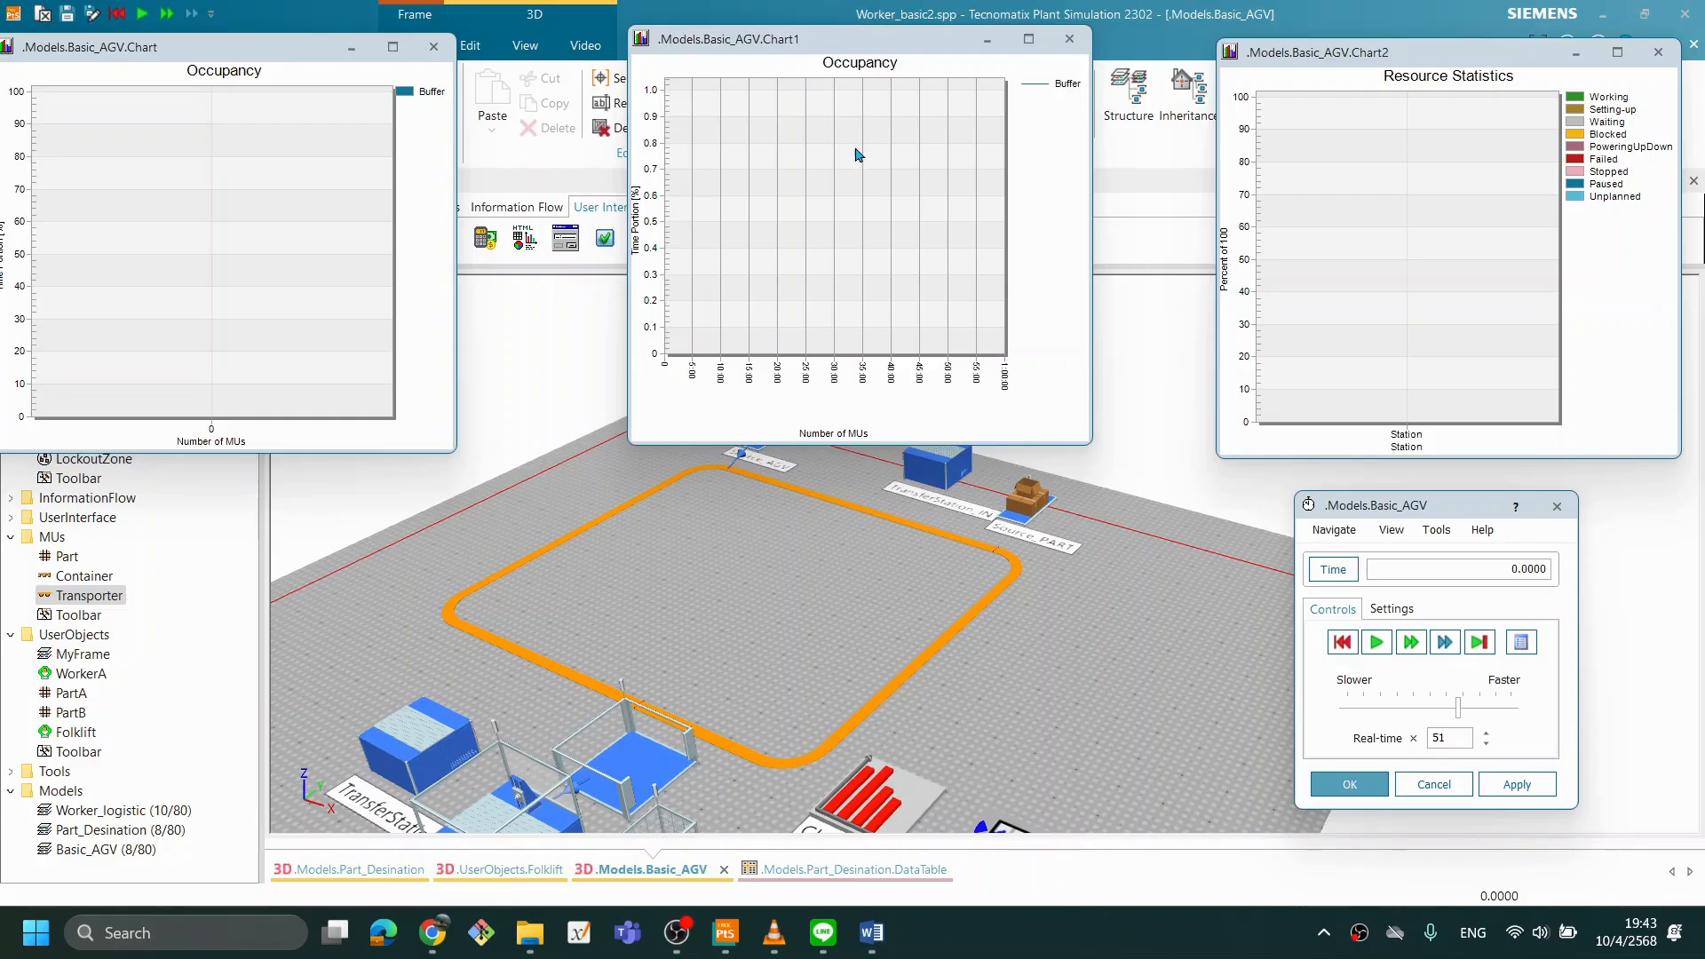
- Zoom into a section of Chart1's time axis and restore the full range
click(762, 83)
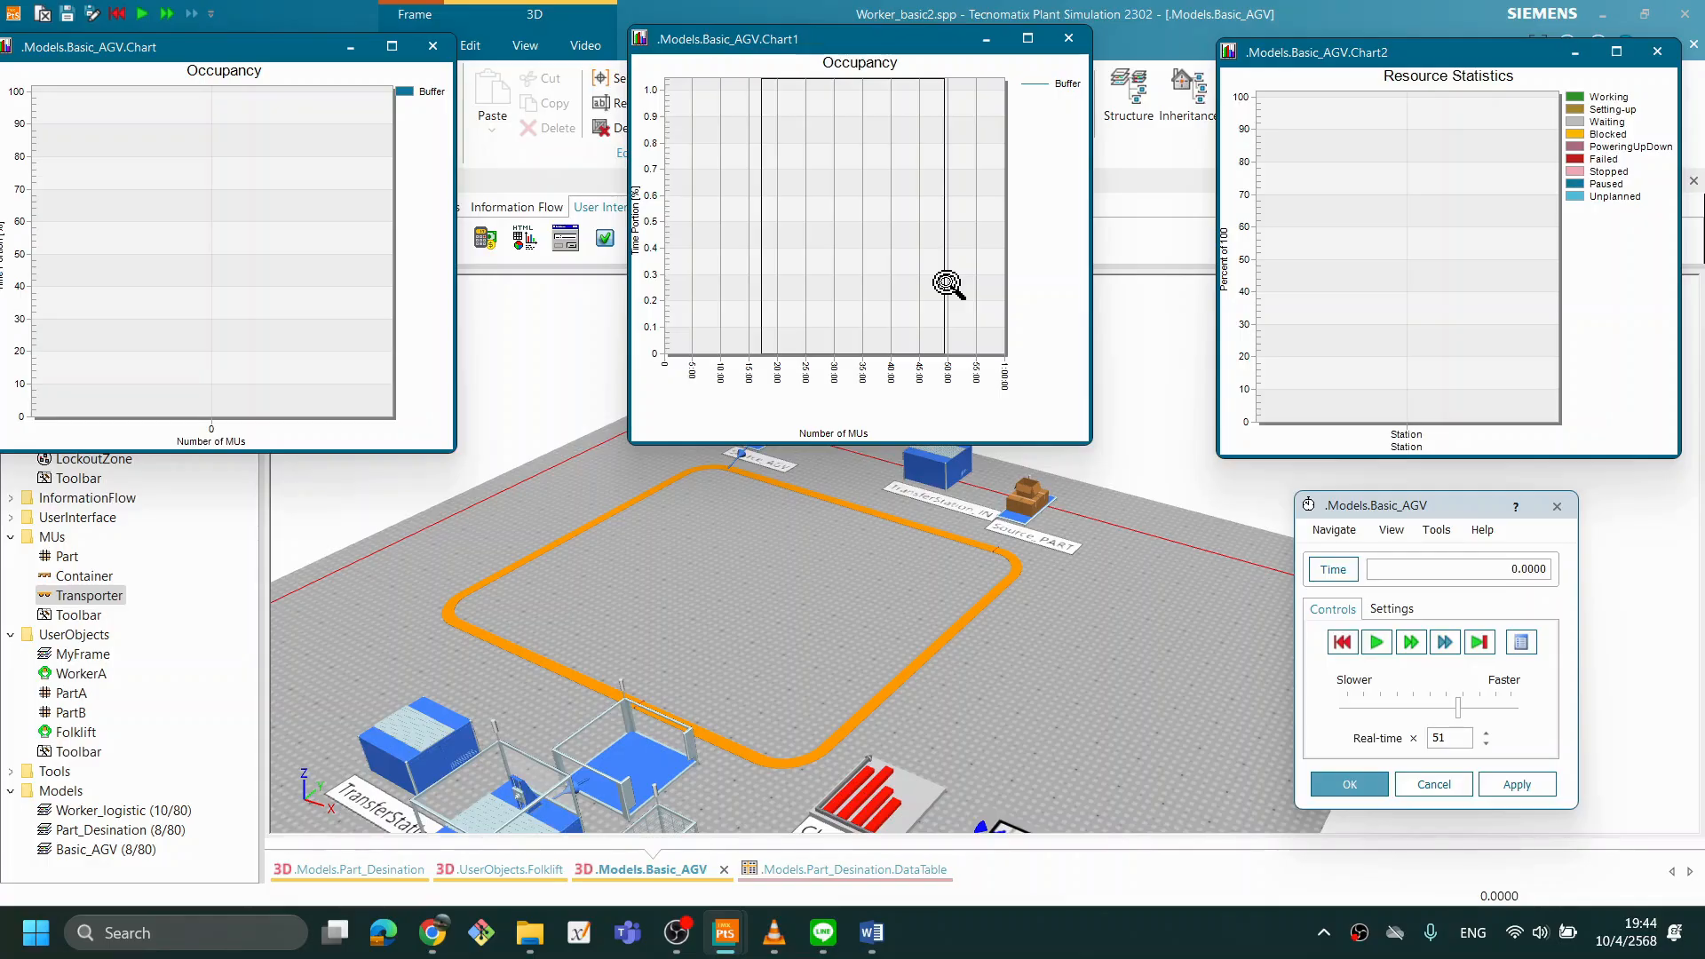
drag(945, 282, 946, 285)
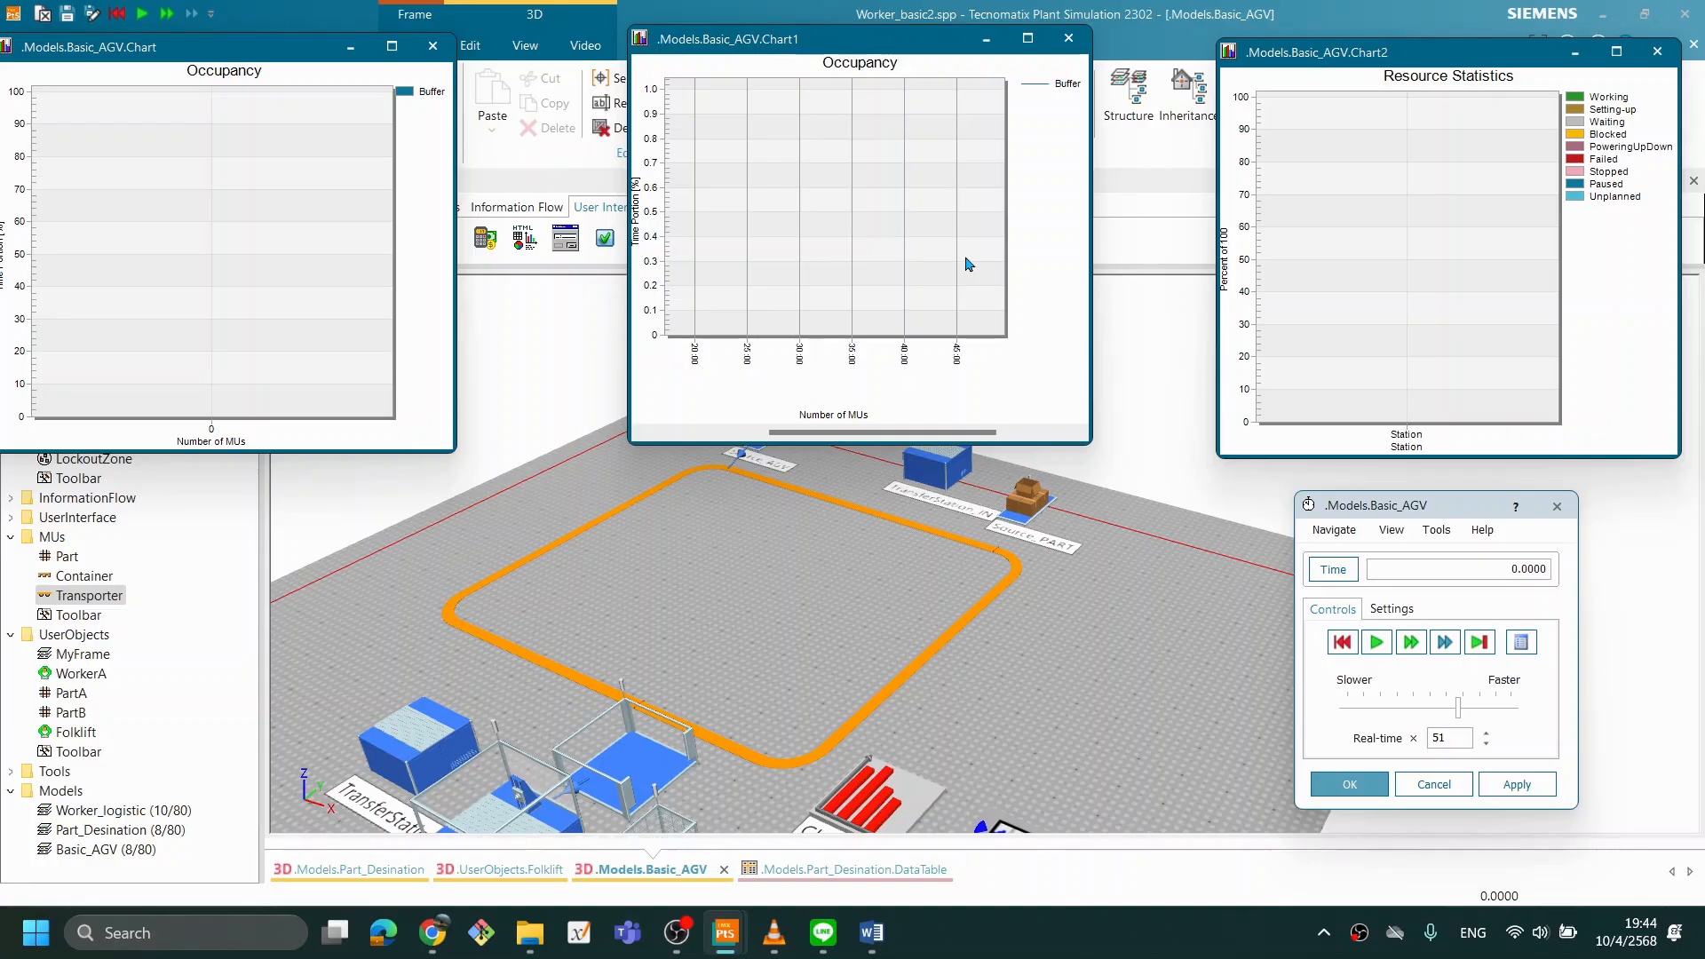
key(z)
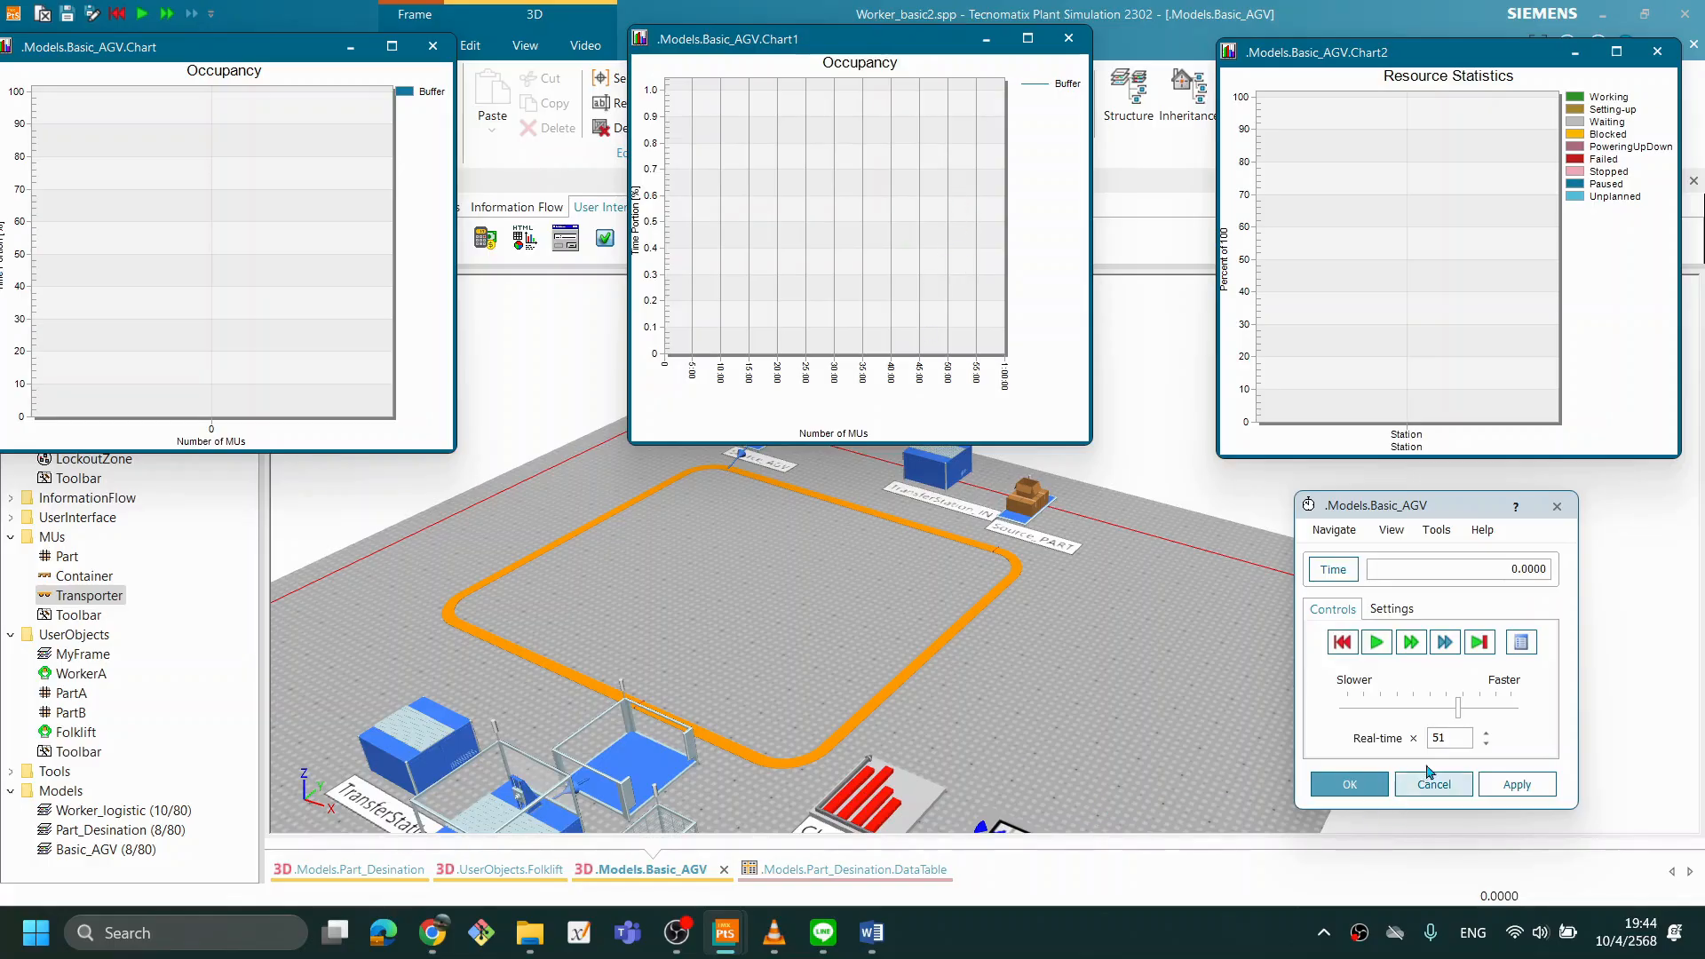
- Run the simulation again and zoom into different time sections of Chart1 to examine how the Buffer occupancy rises and falls
click(1377, 647)
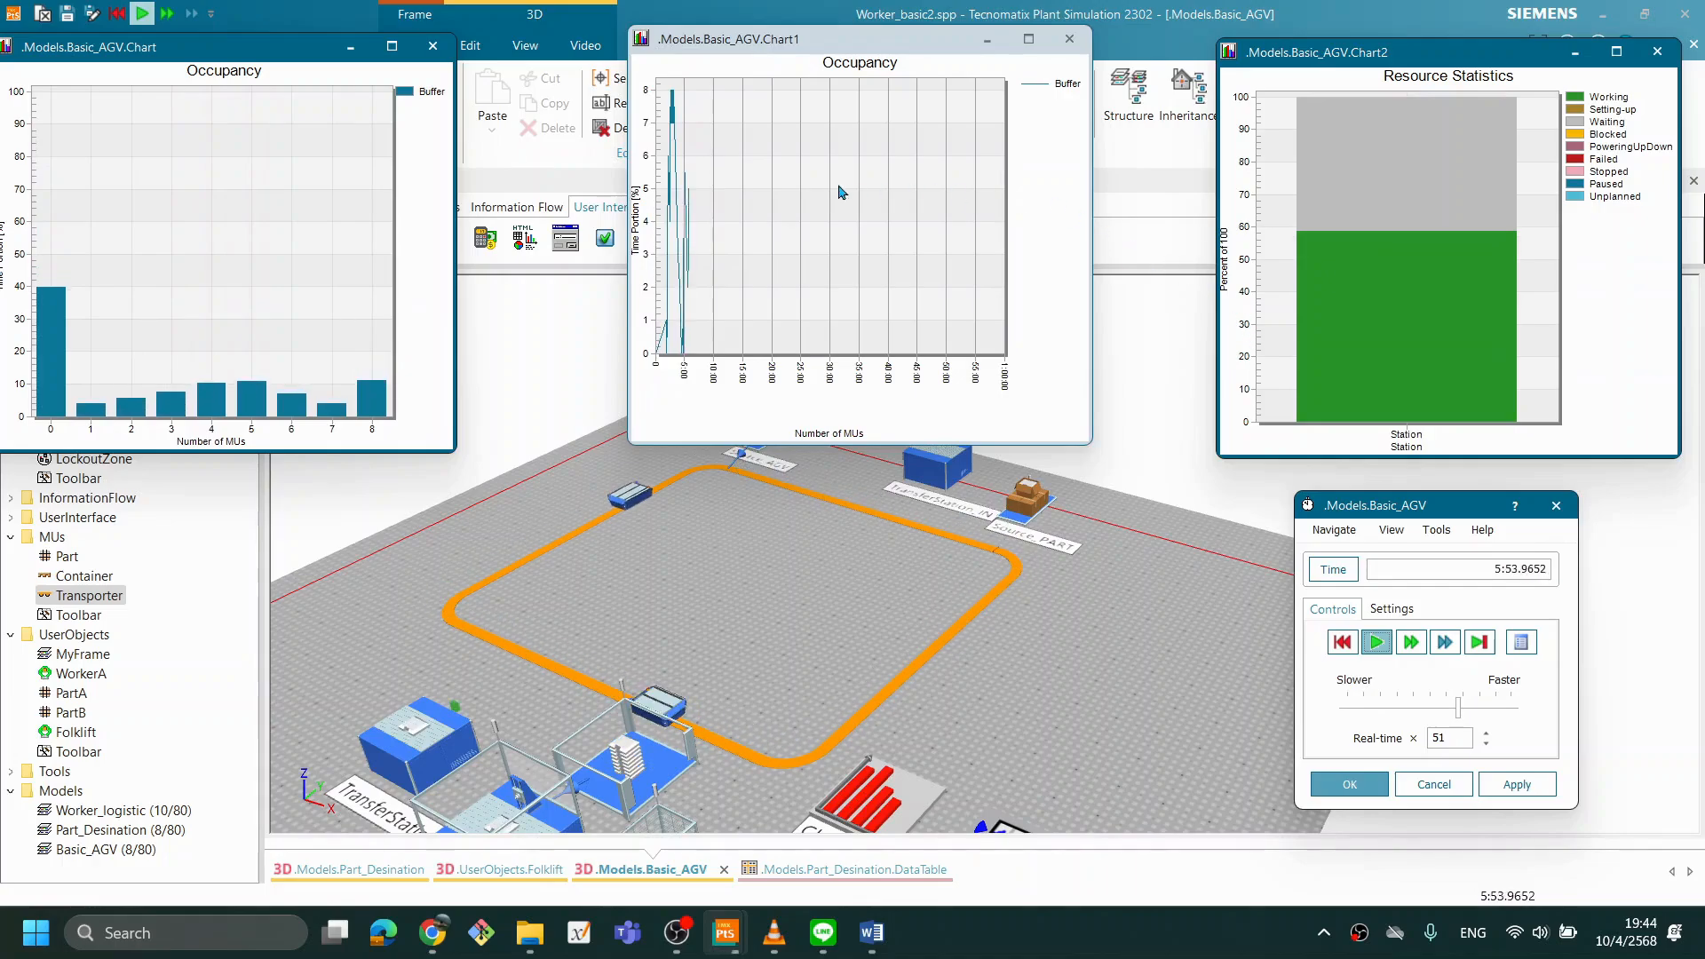
drag(677, 115, 868, 361)
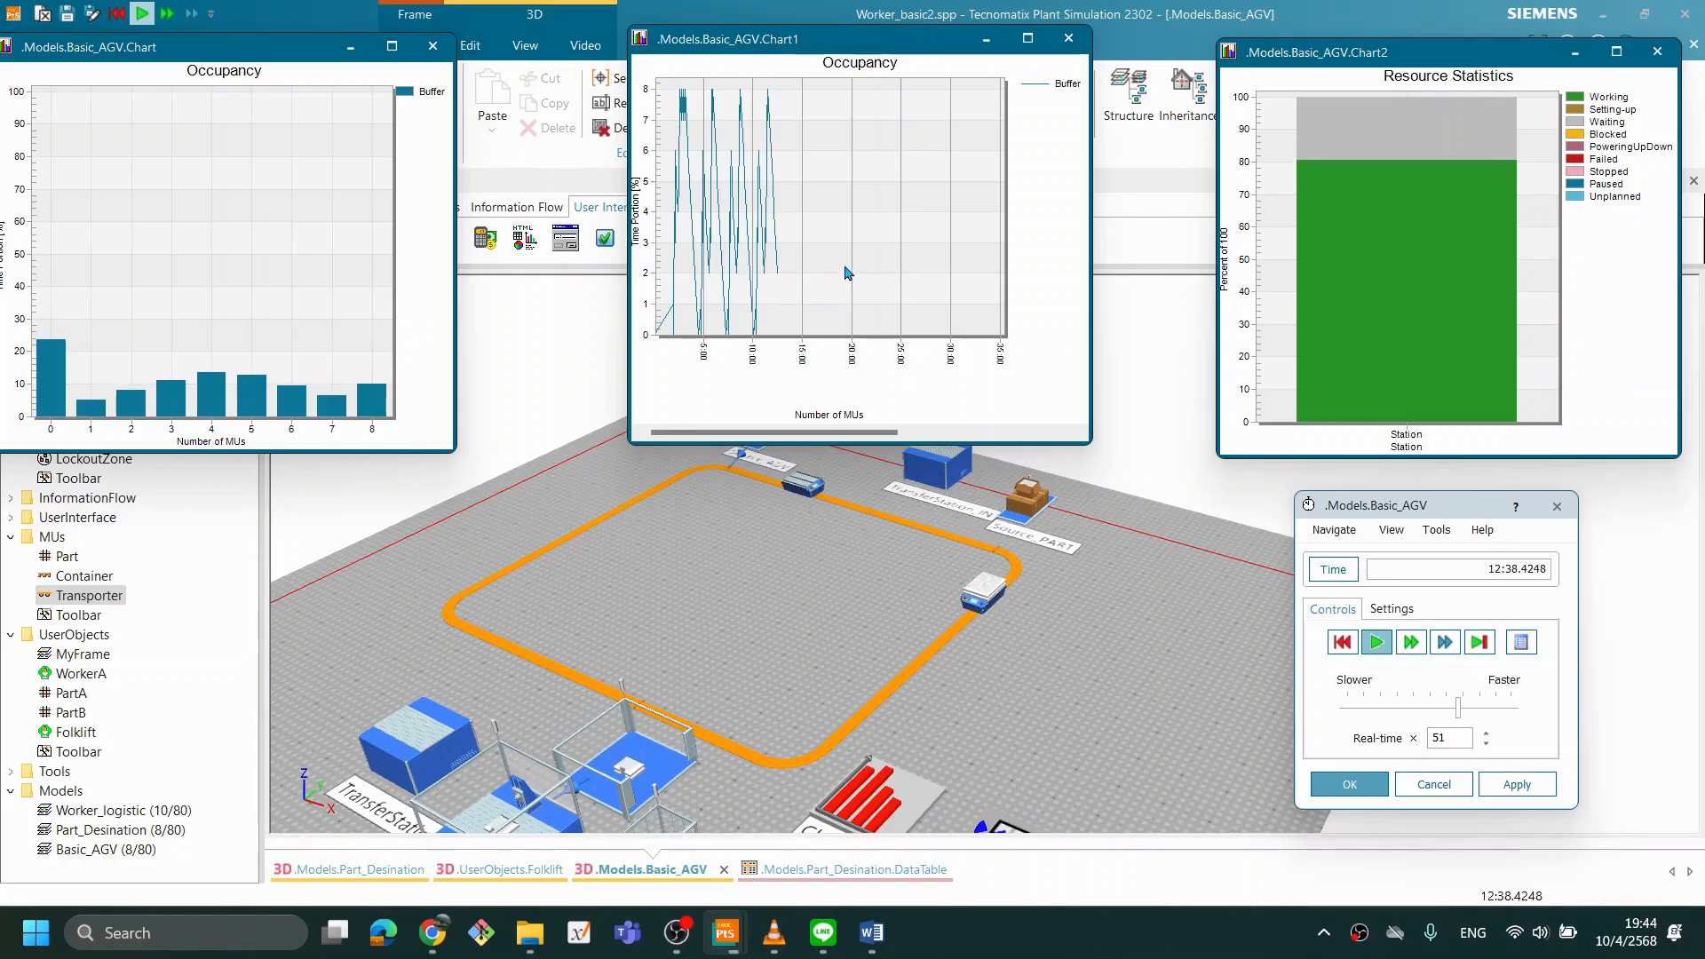
drag(814, 202, 674, 229)
key(z)
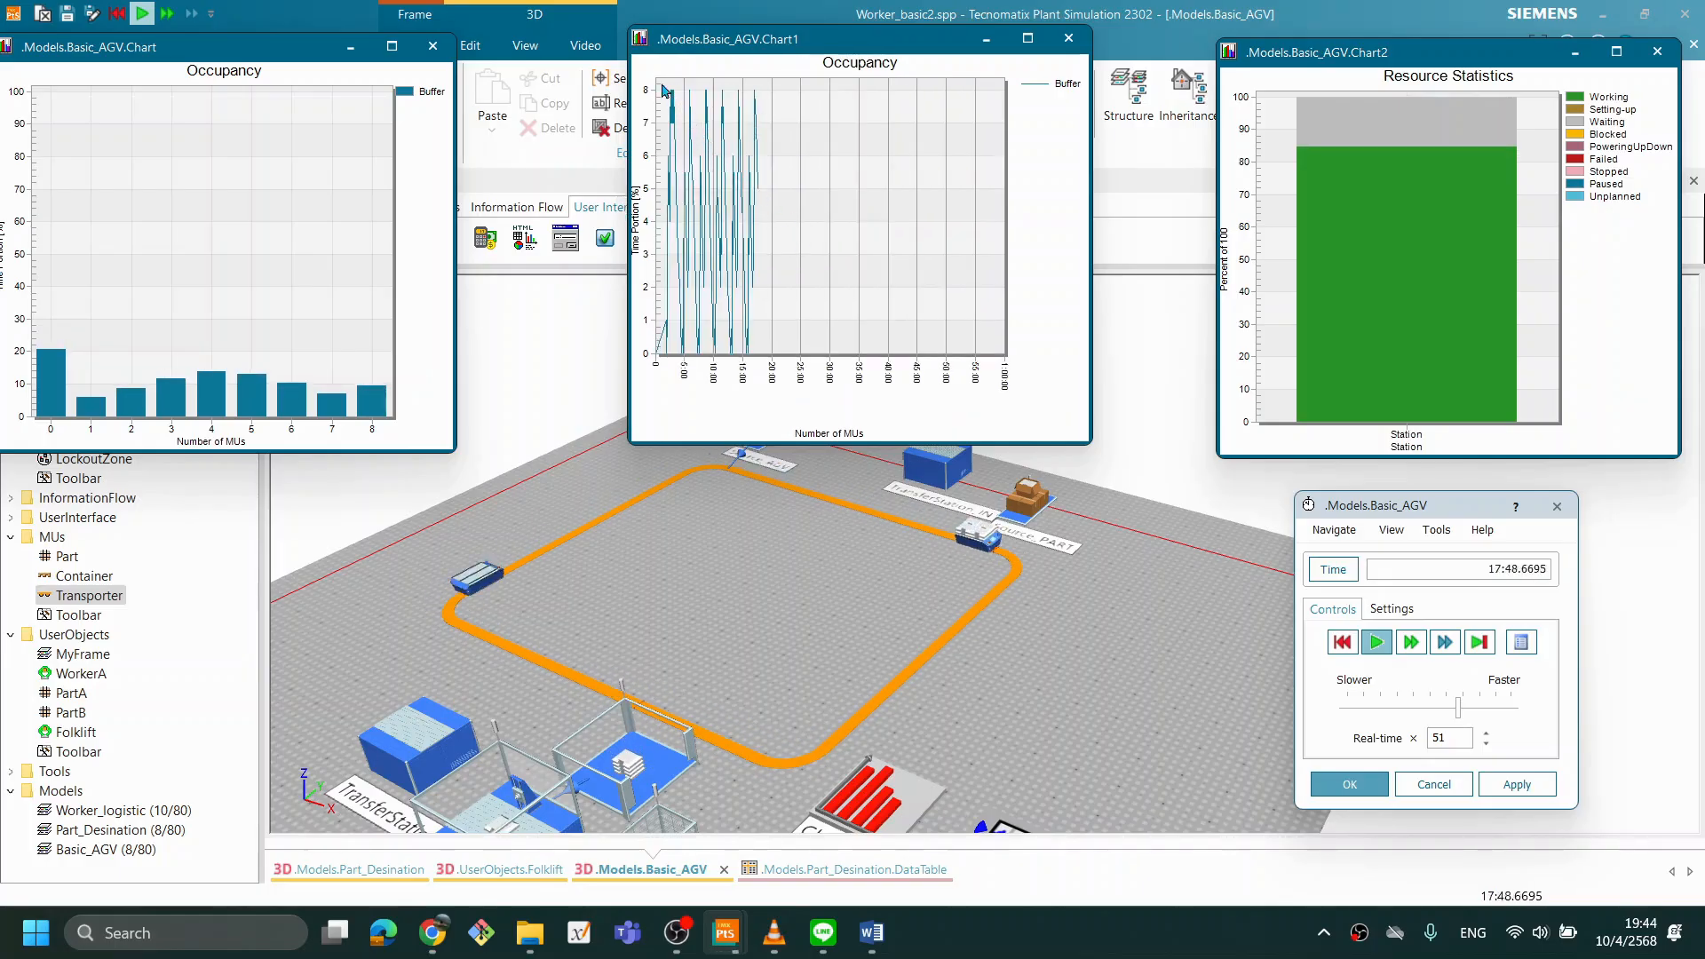
drag(692, 266, 817, 344)
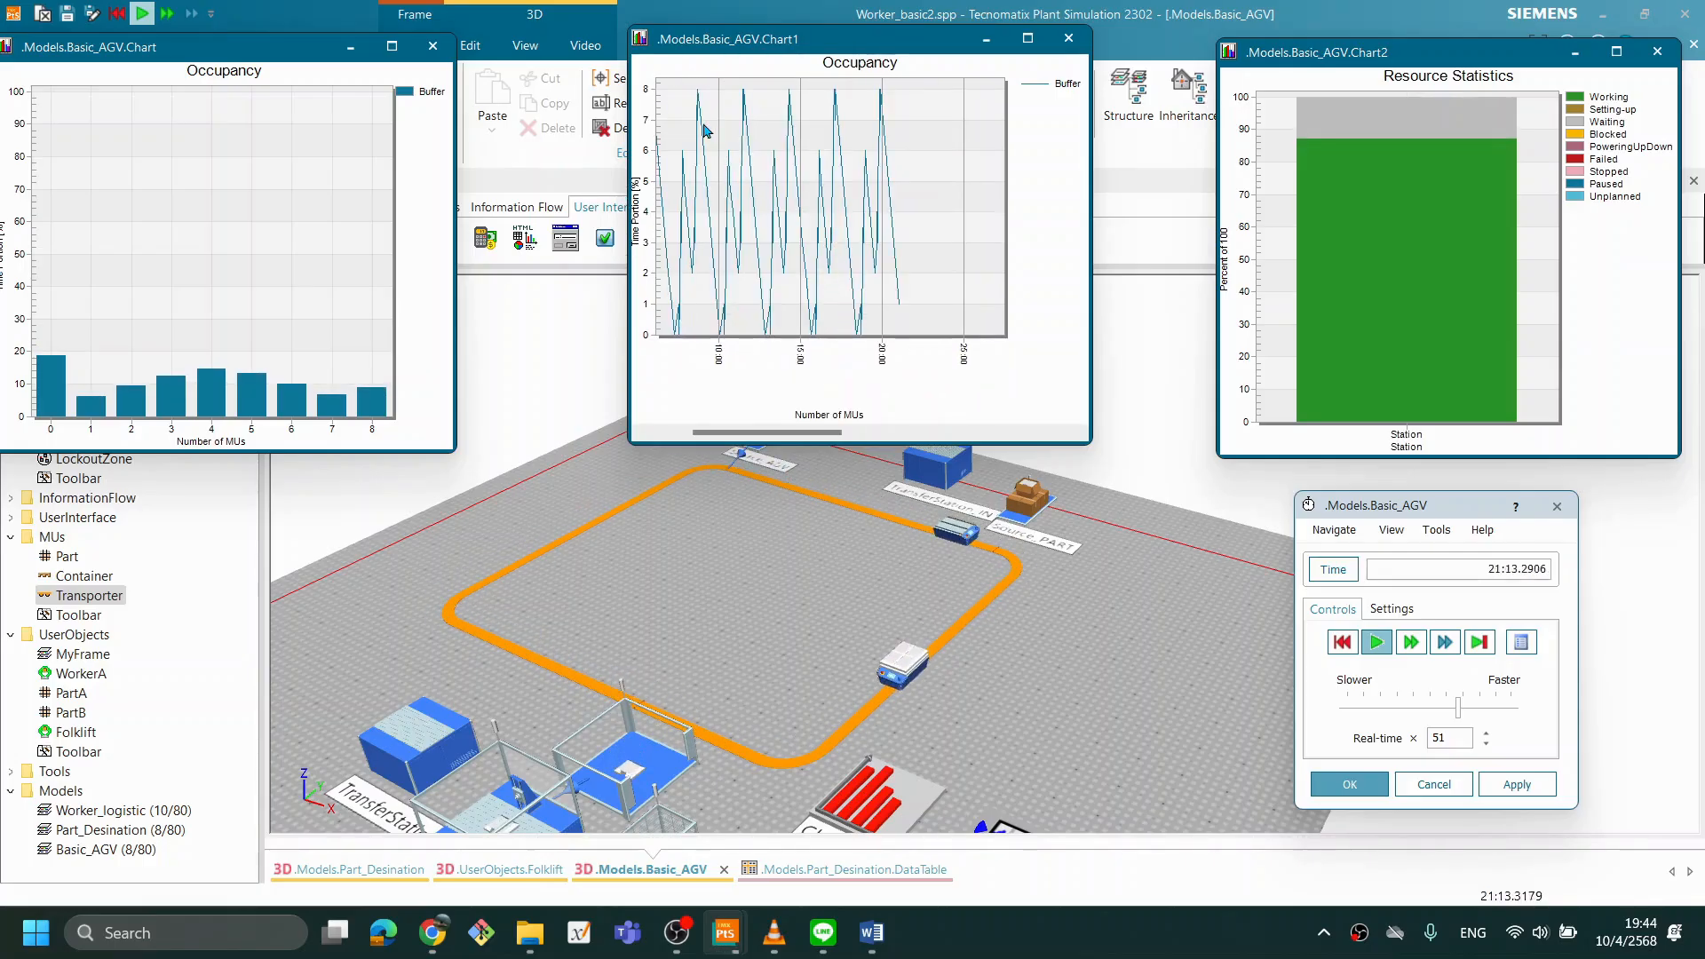
drag(692, 106, 950, 334)
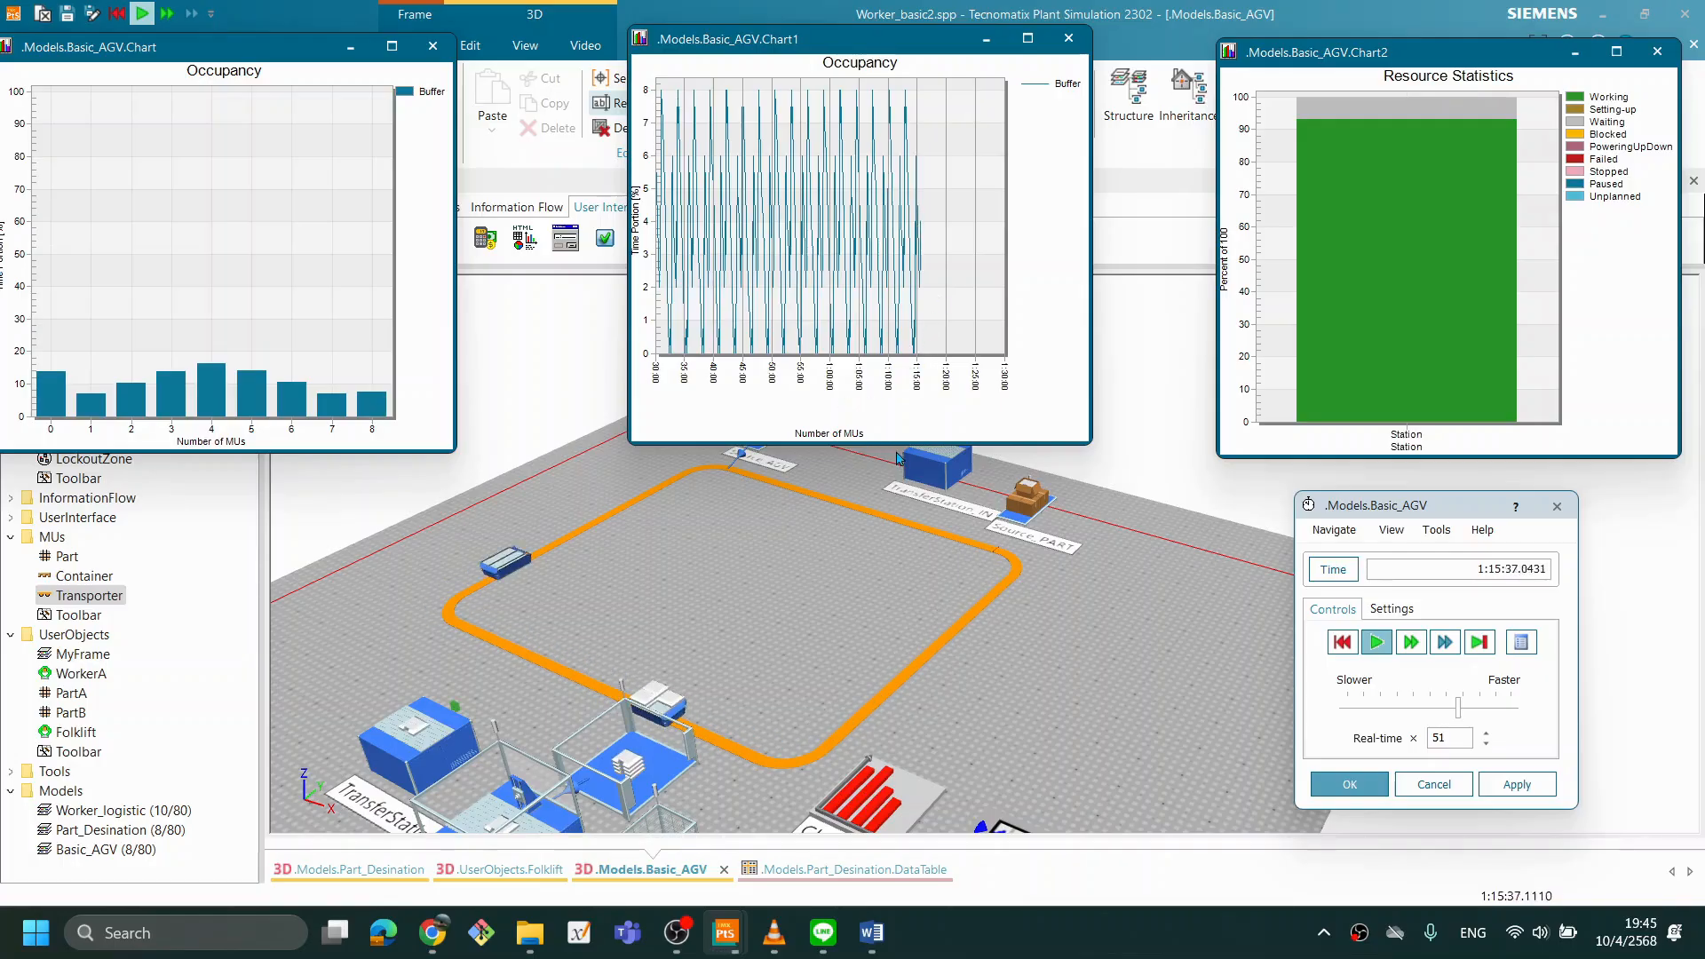
- Move the Buffer occupancy histogram next to Chart1, compare the charts during the run, and reset the simulation
drag(715, 89, 941, 310)
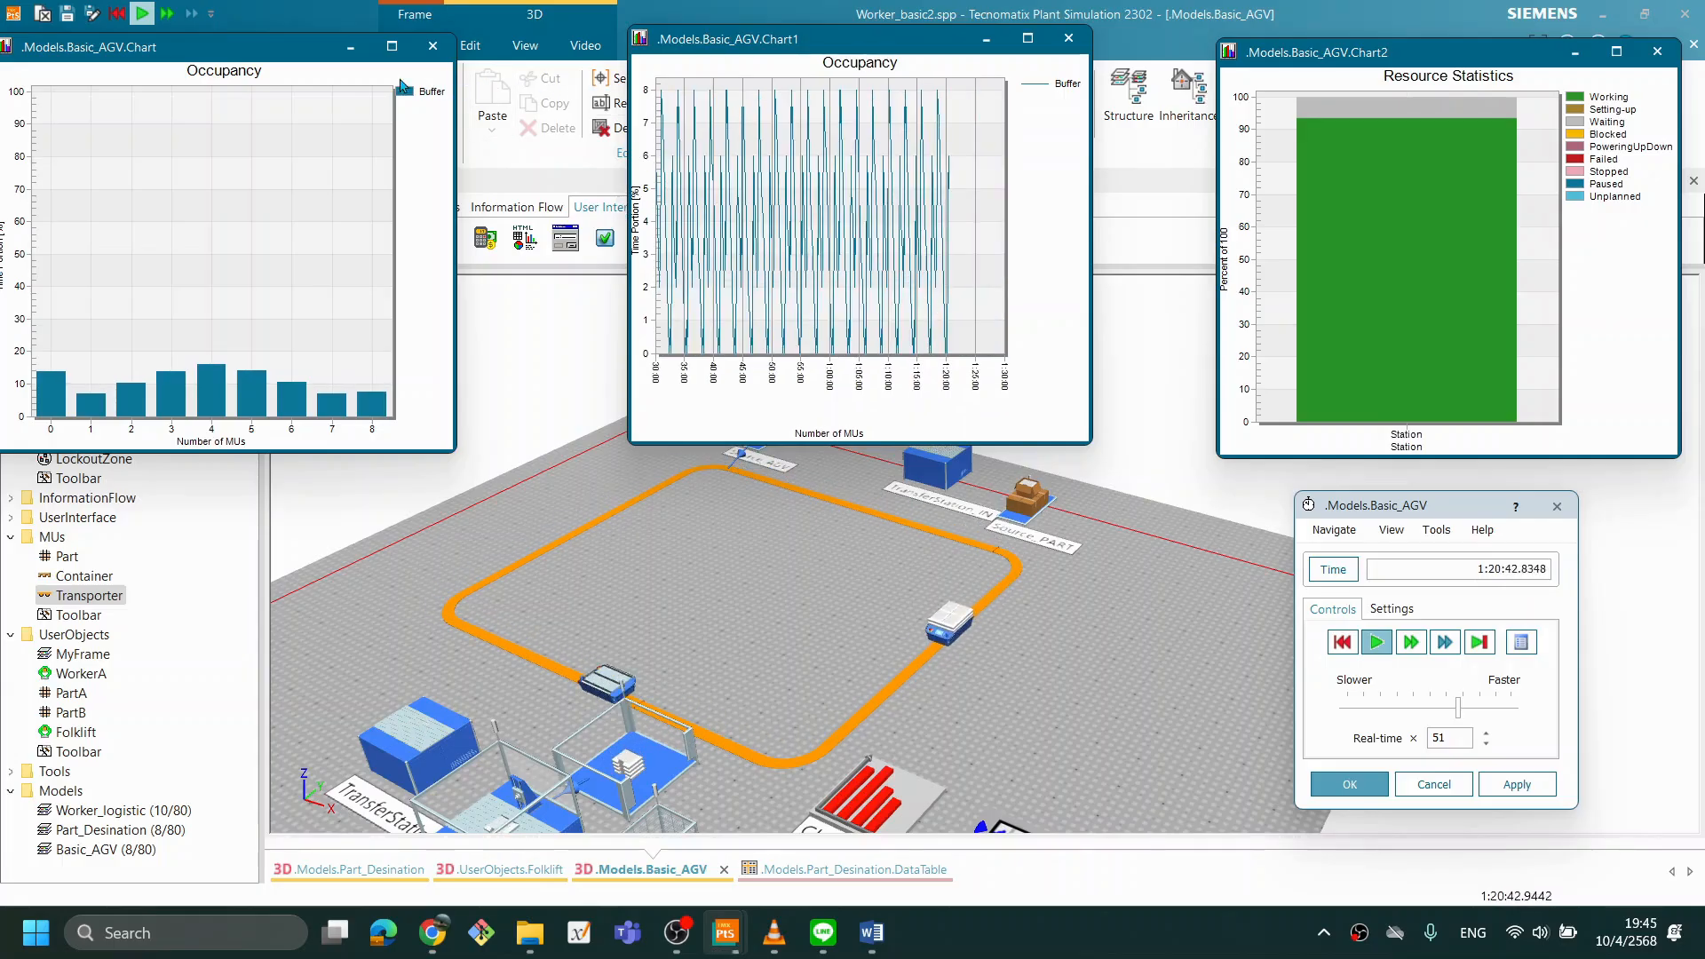
drag(267, 47, 335, 46)
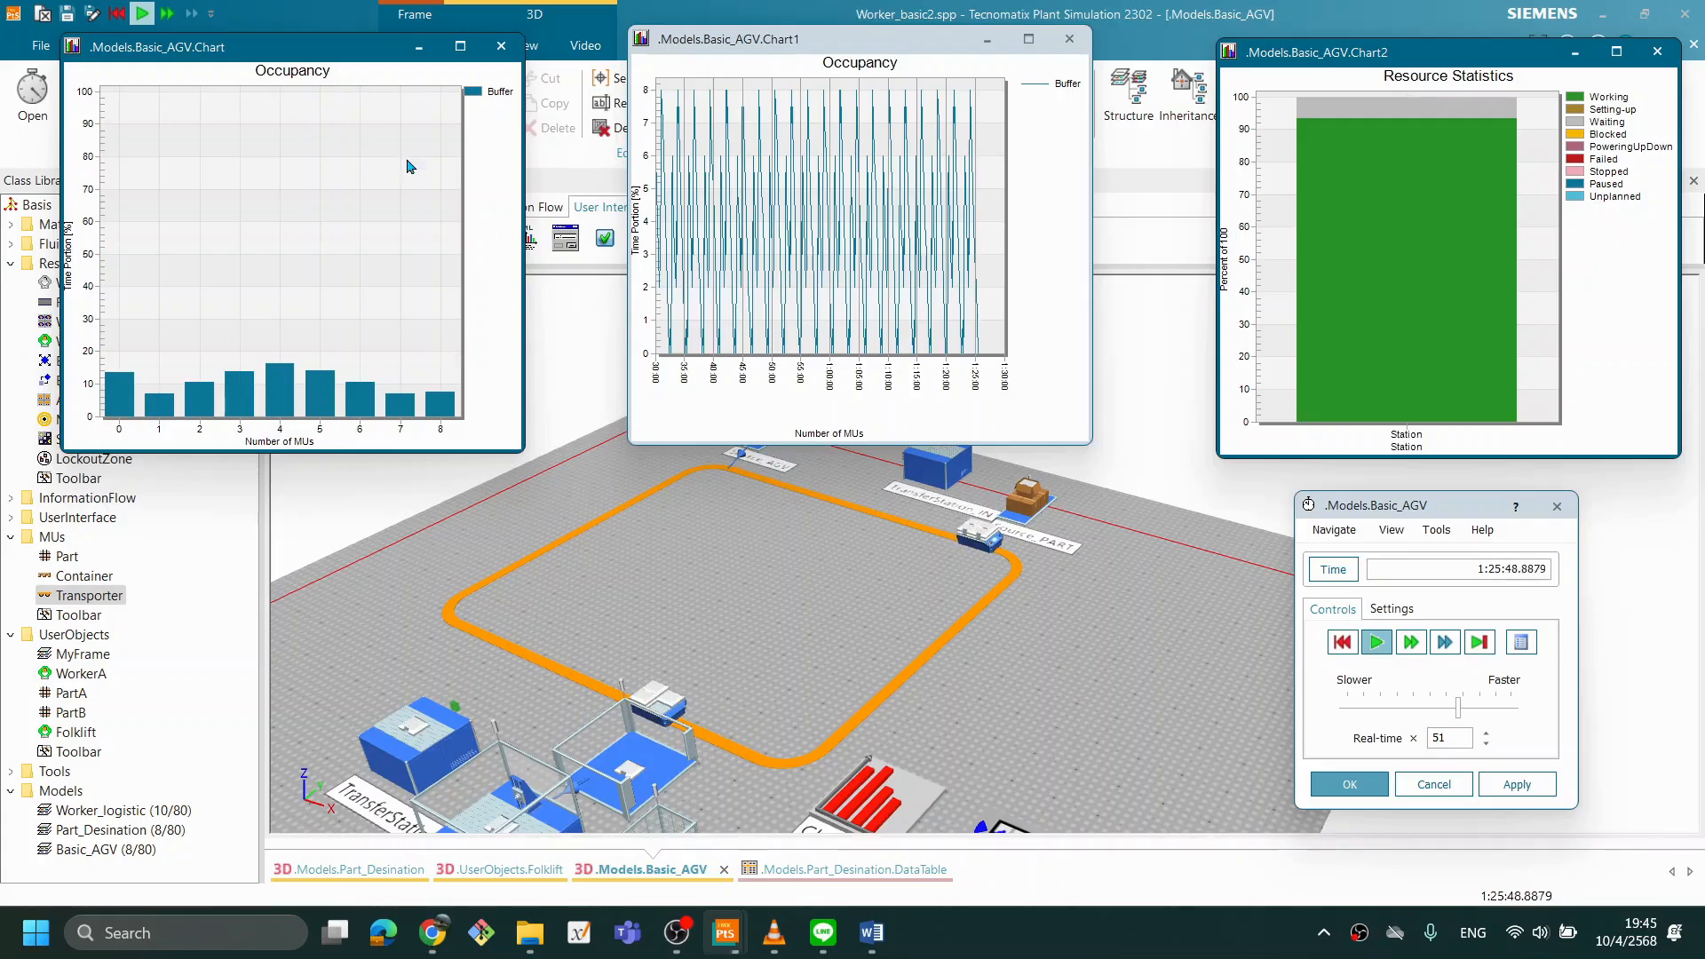
drag(279, 42, 382, 87)
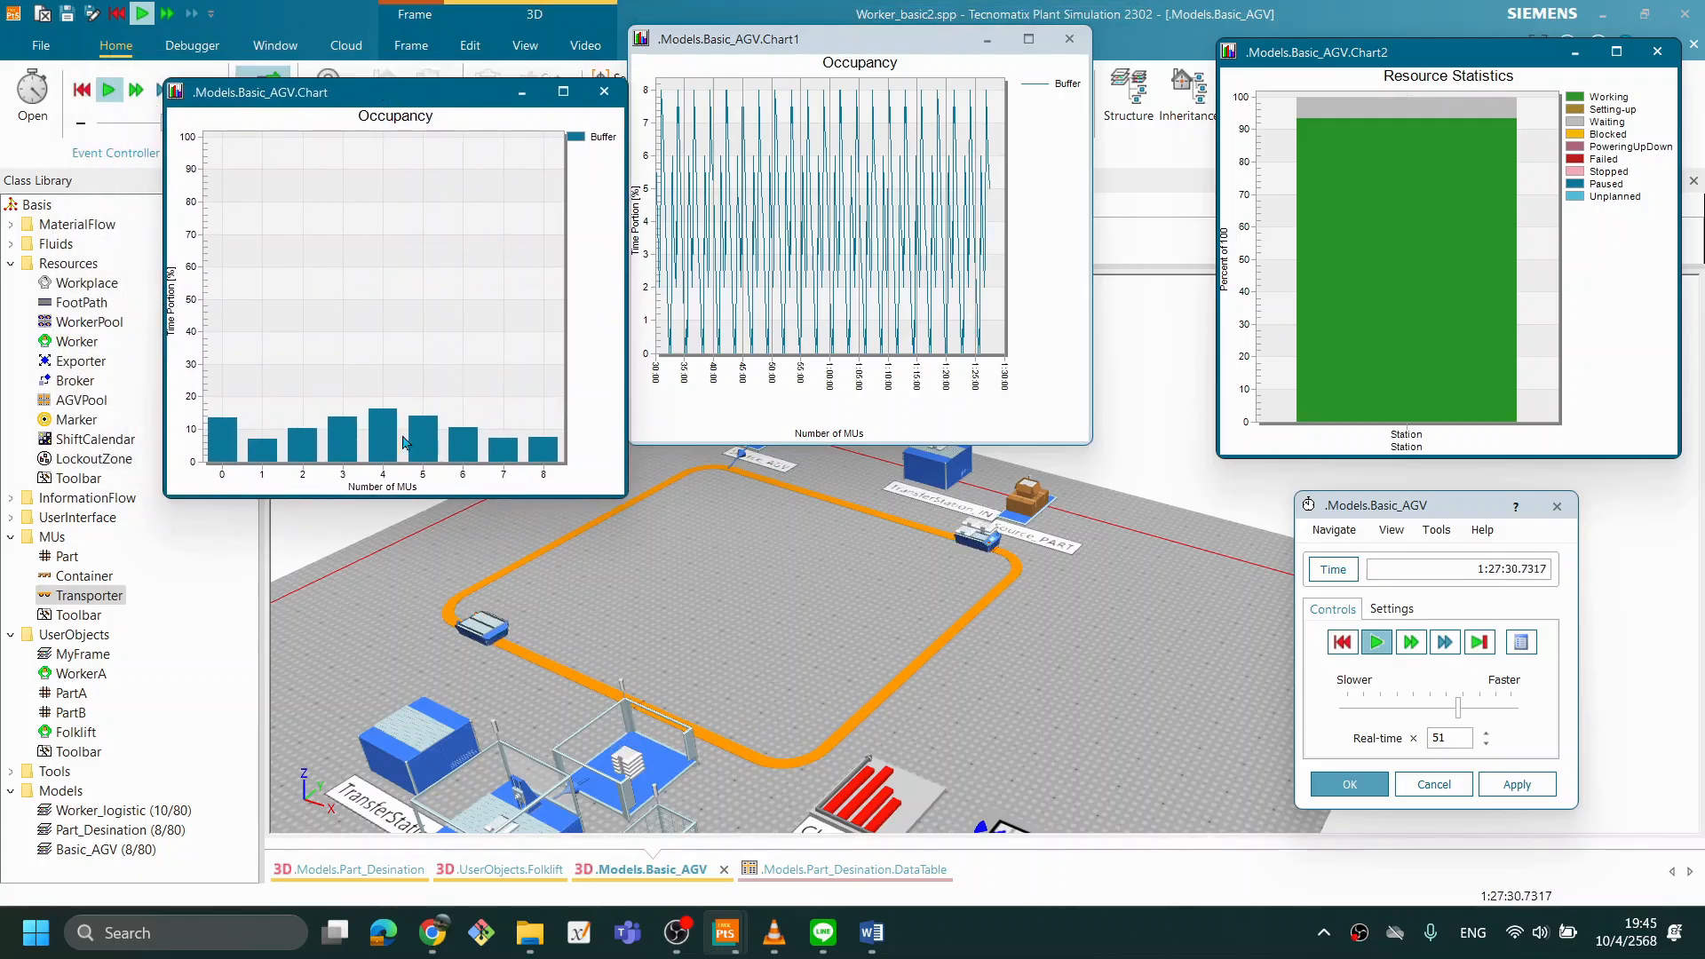
right_click(1038, 621)
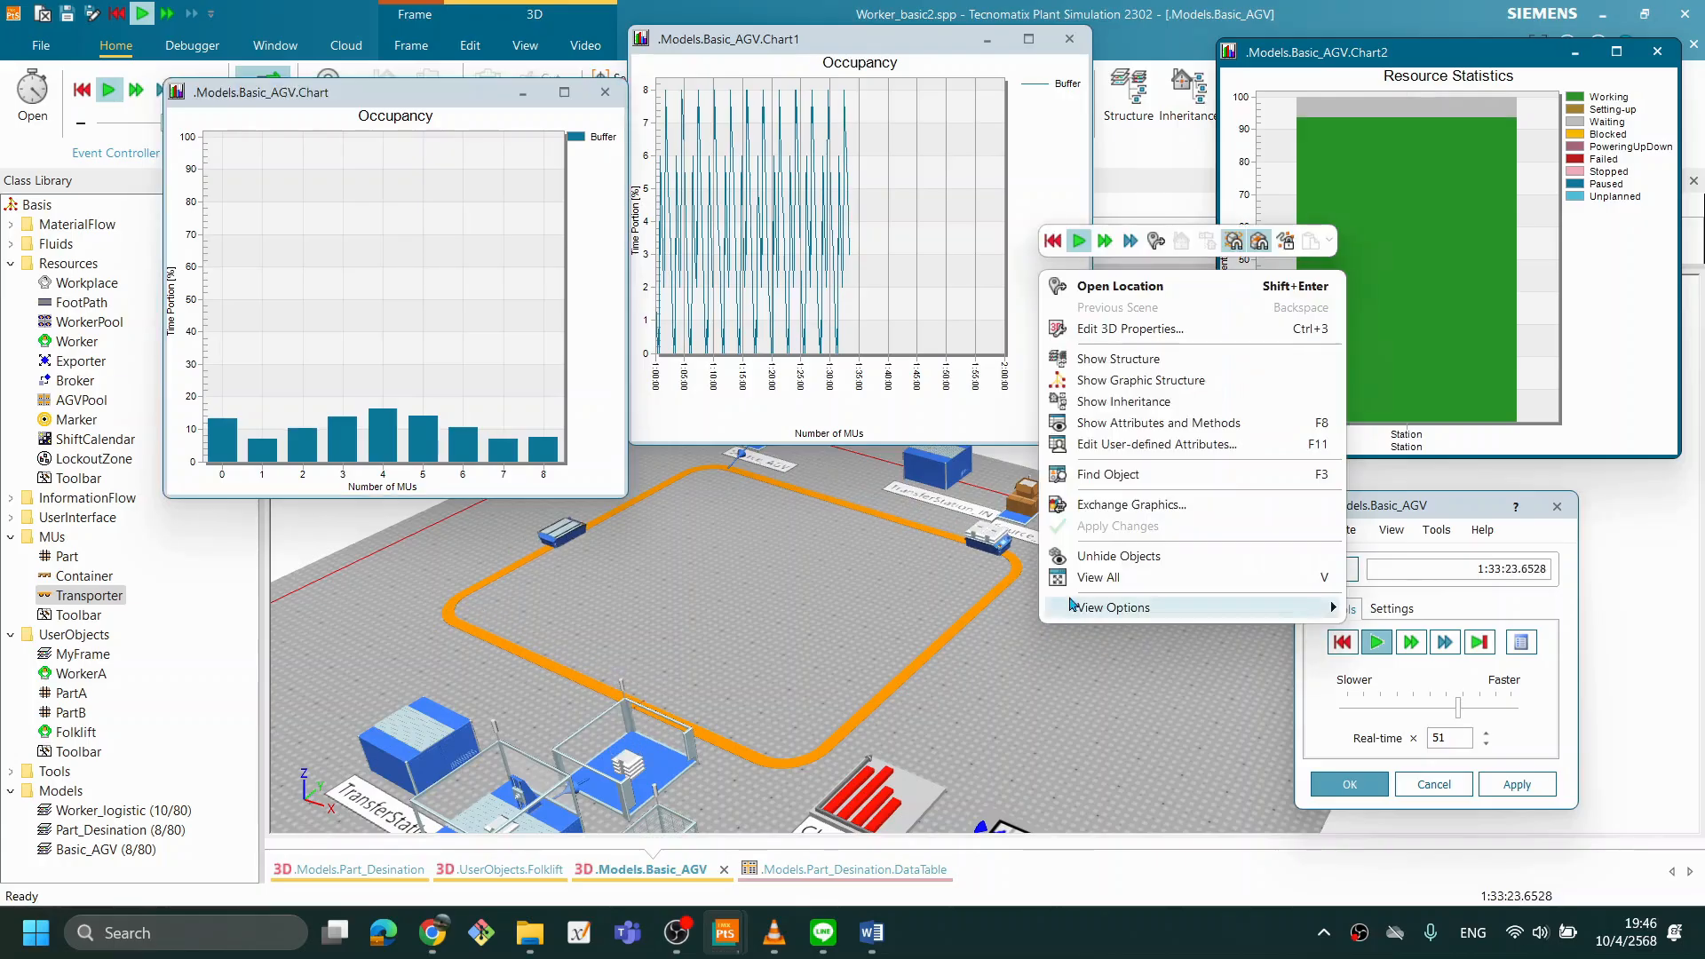
click(1053, 242)
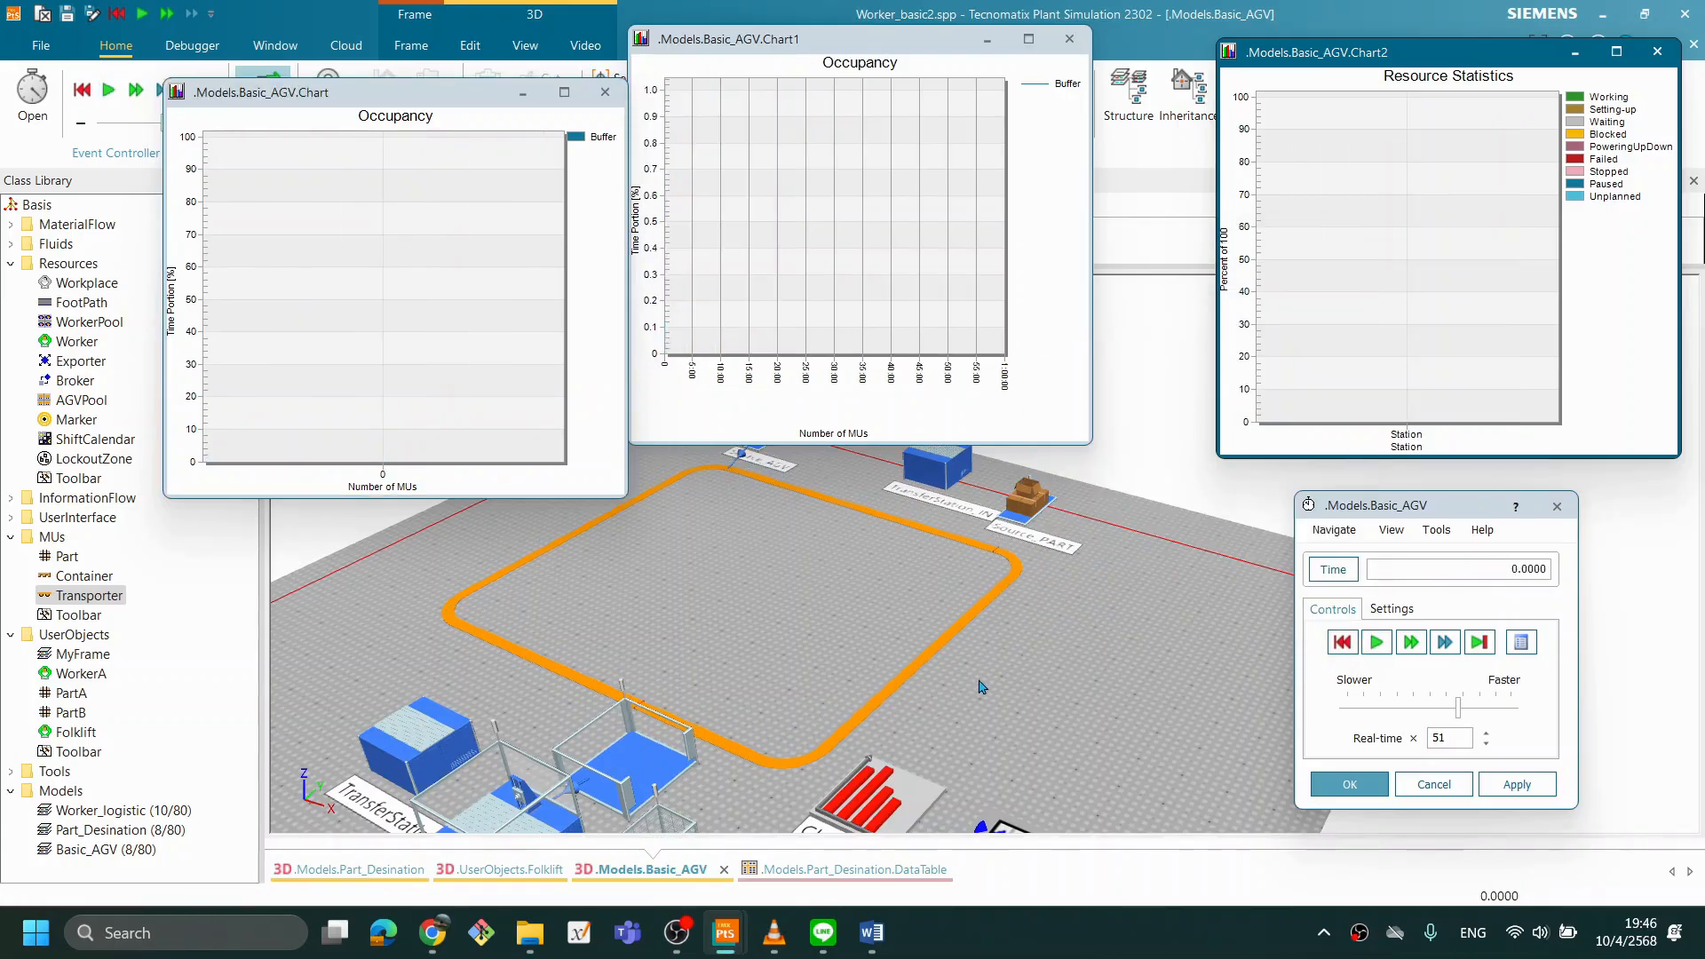
- Close the Buffer histogram and Chart1 windows, keeping only the Station resource statistics chart open
drag(359, 106, 287, 59)
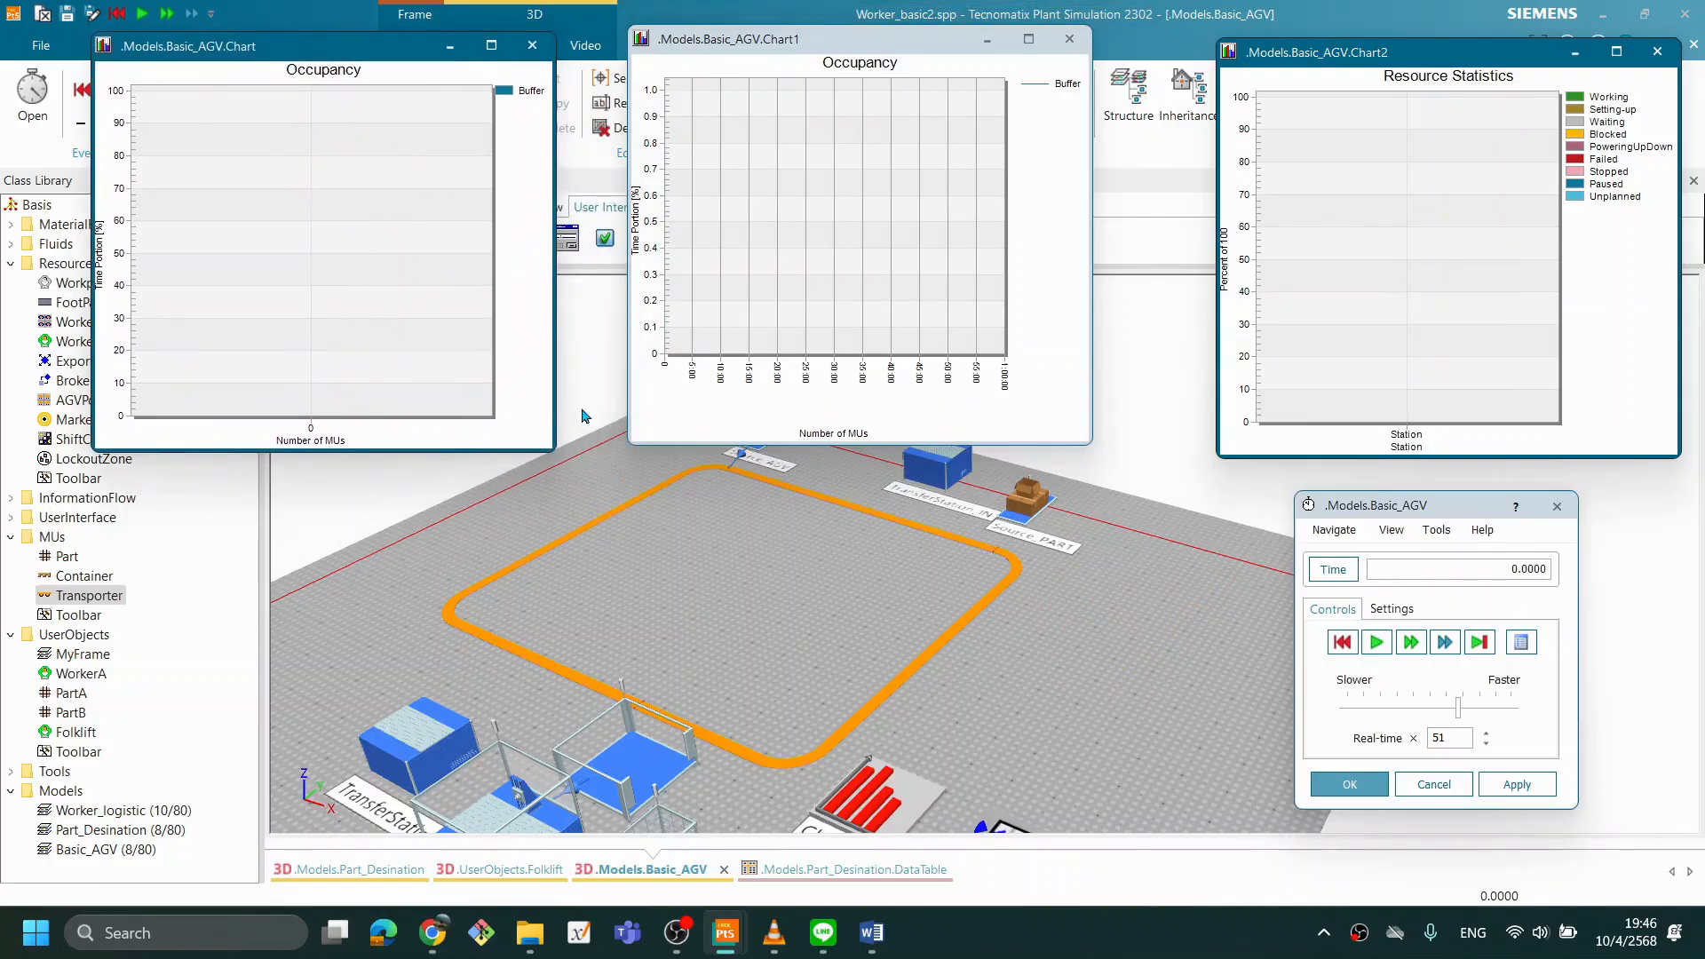
drag(1007, 672, 1005, 684)
drag(1018, 742, 1024, 749)
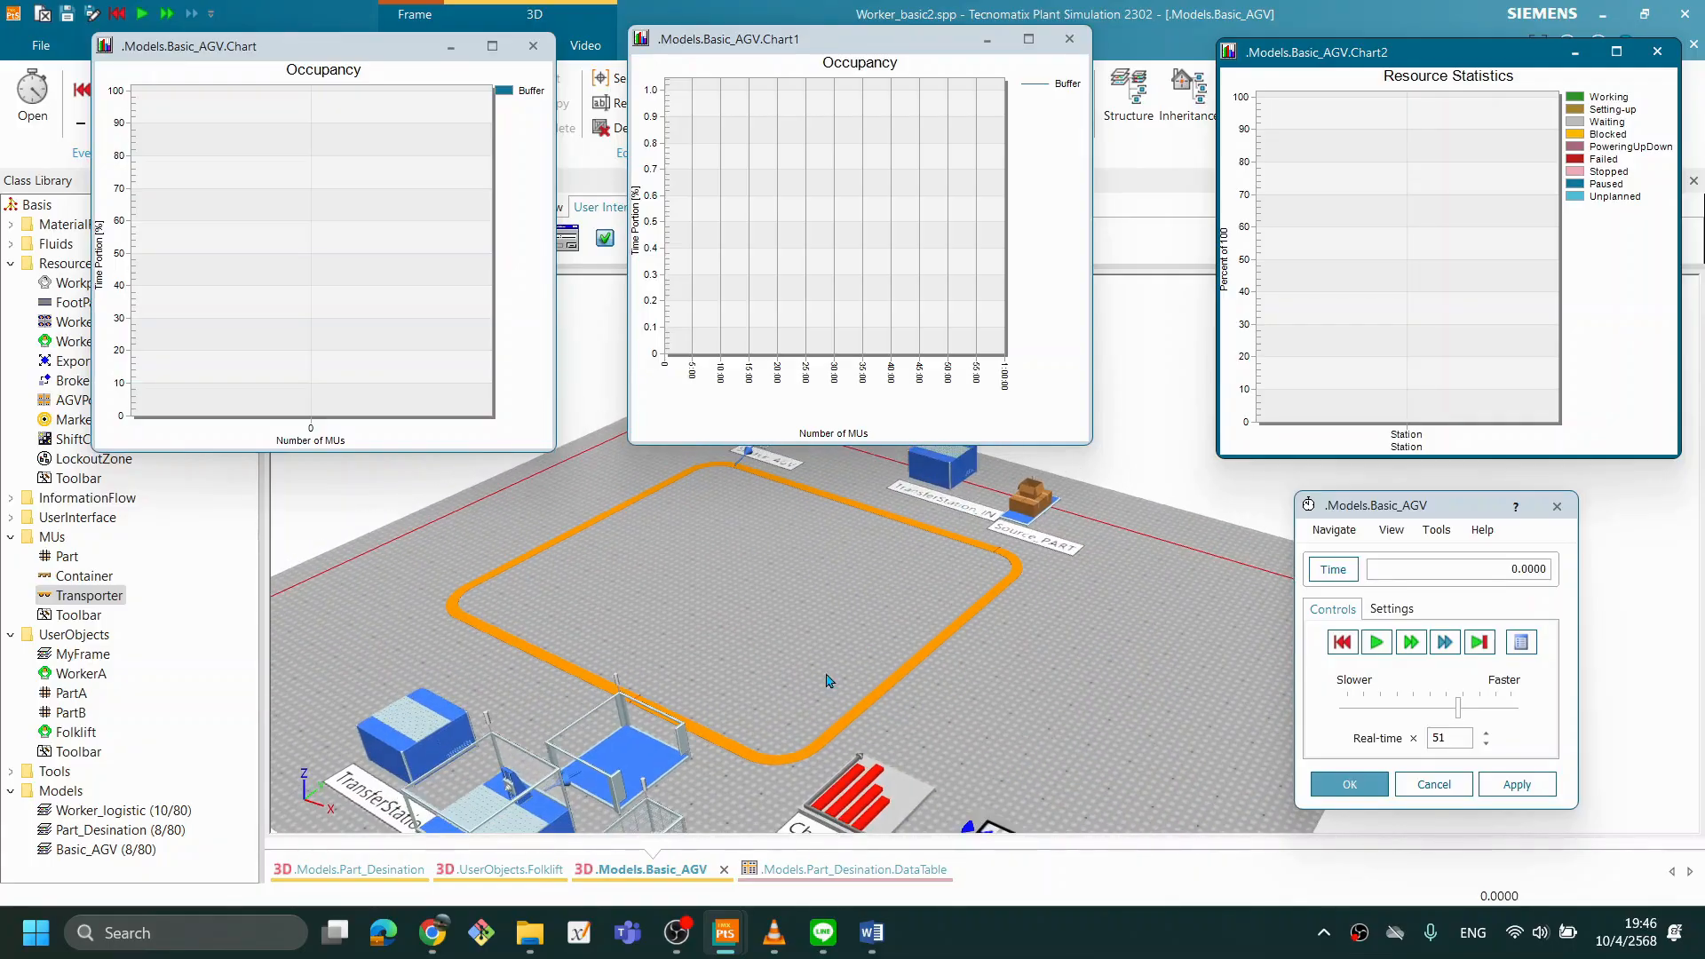
drag(976, 676, 987, 680)
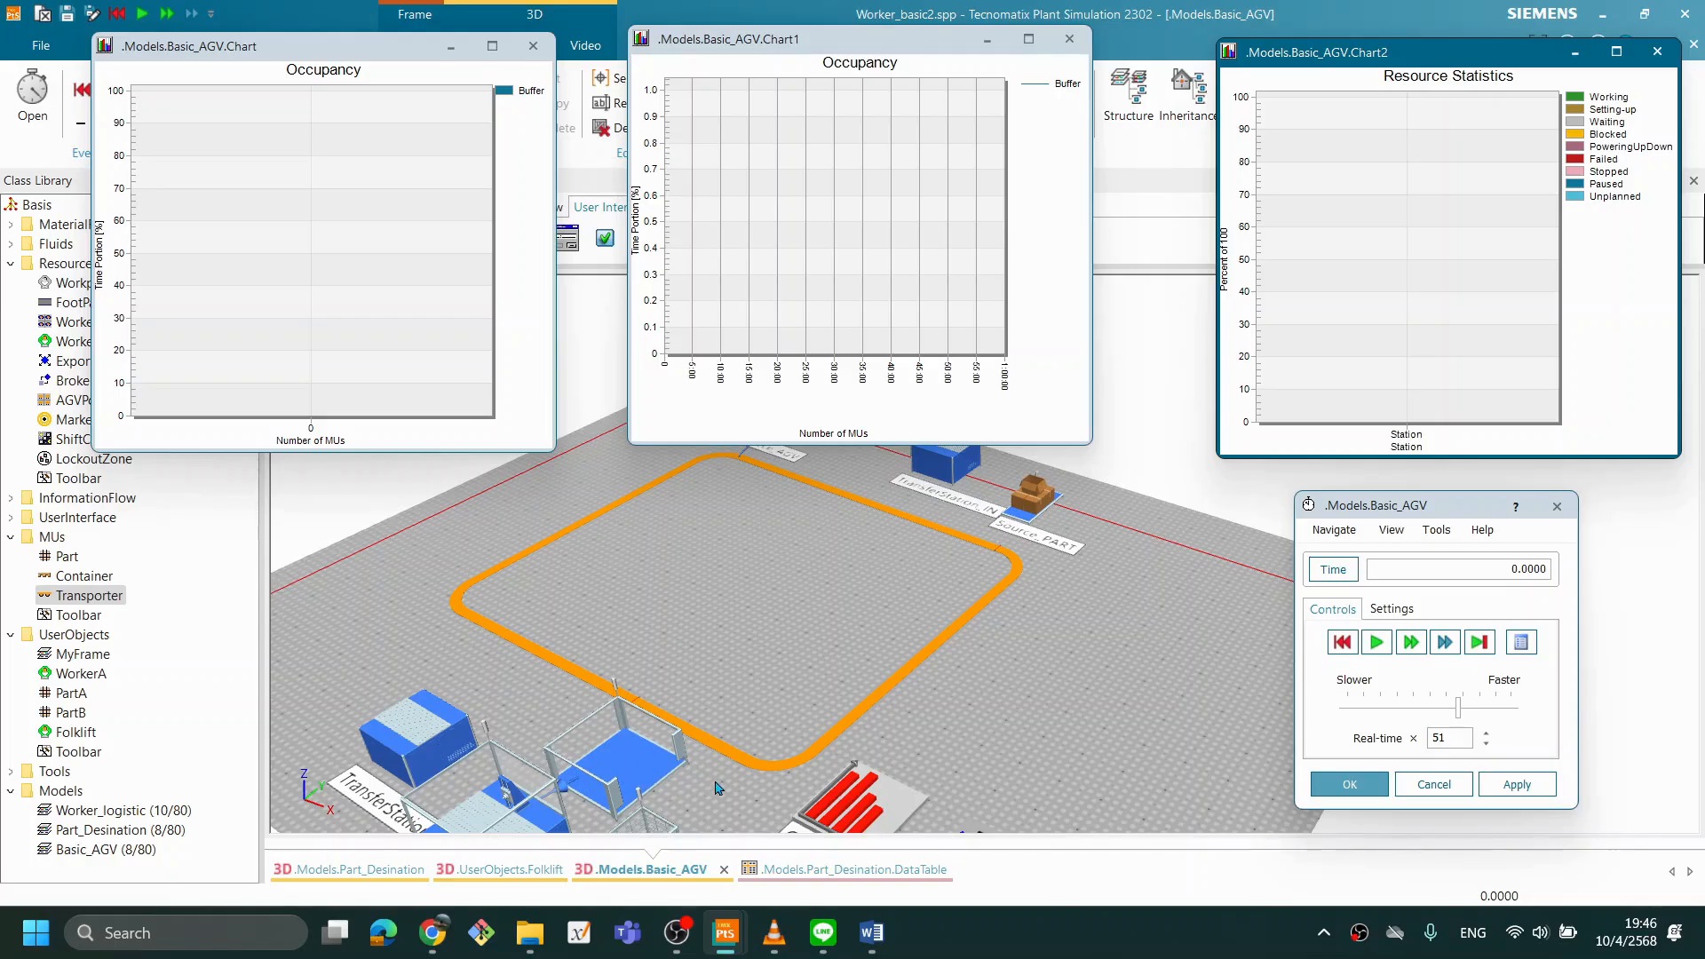
drag(716, 789, 952, 708)
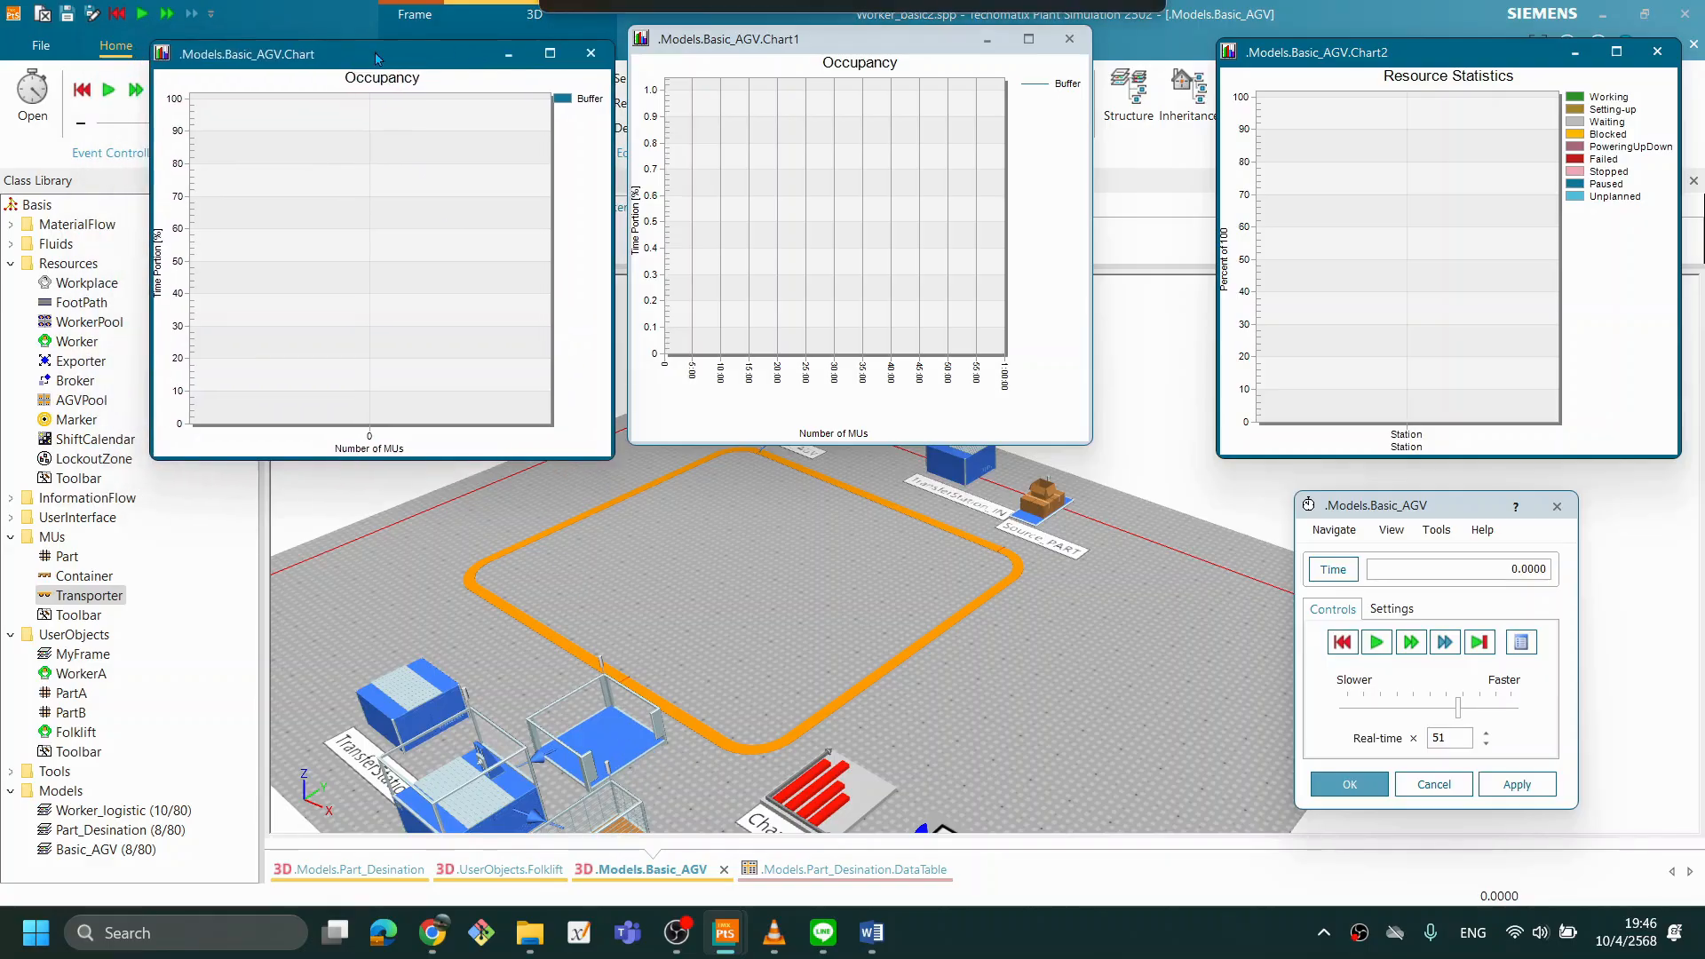
drag(387, 51, 442, 71)
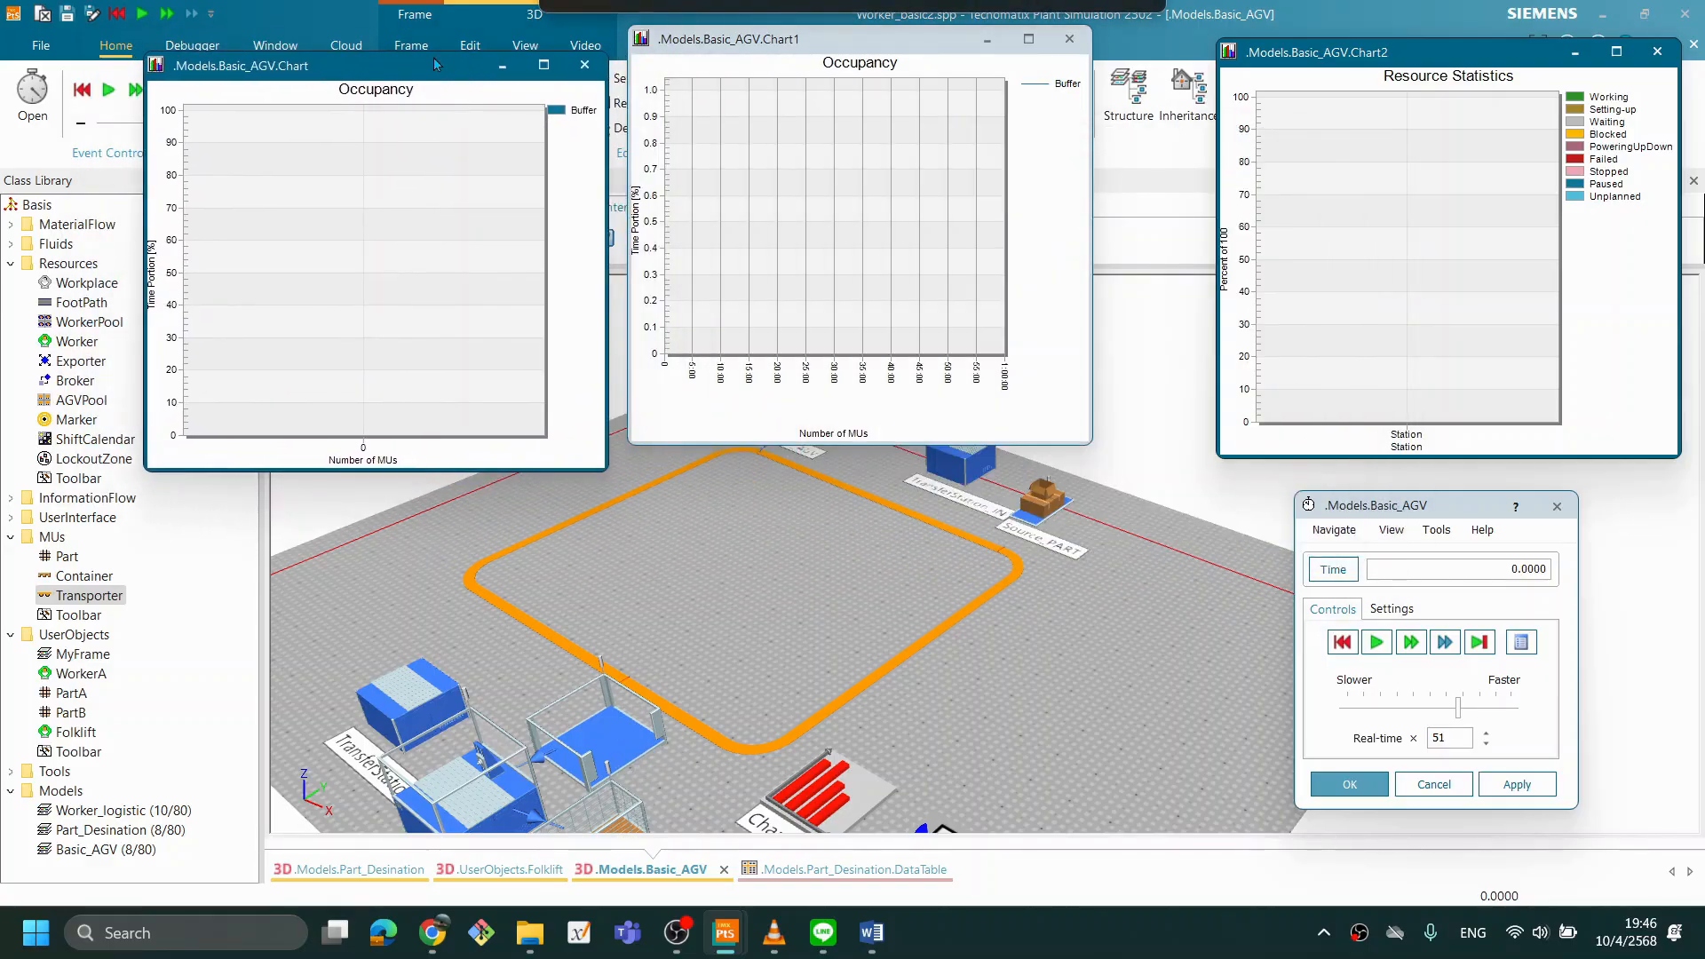
click(1069, 39)
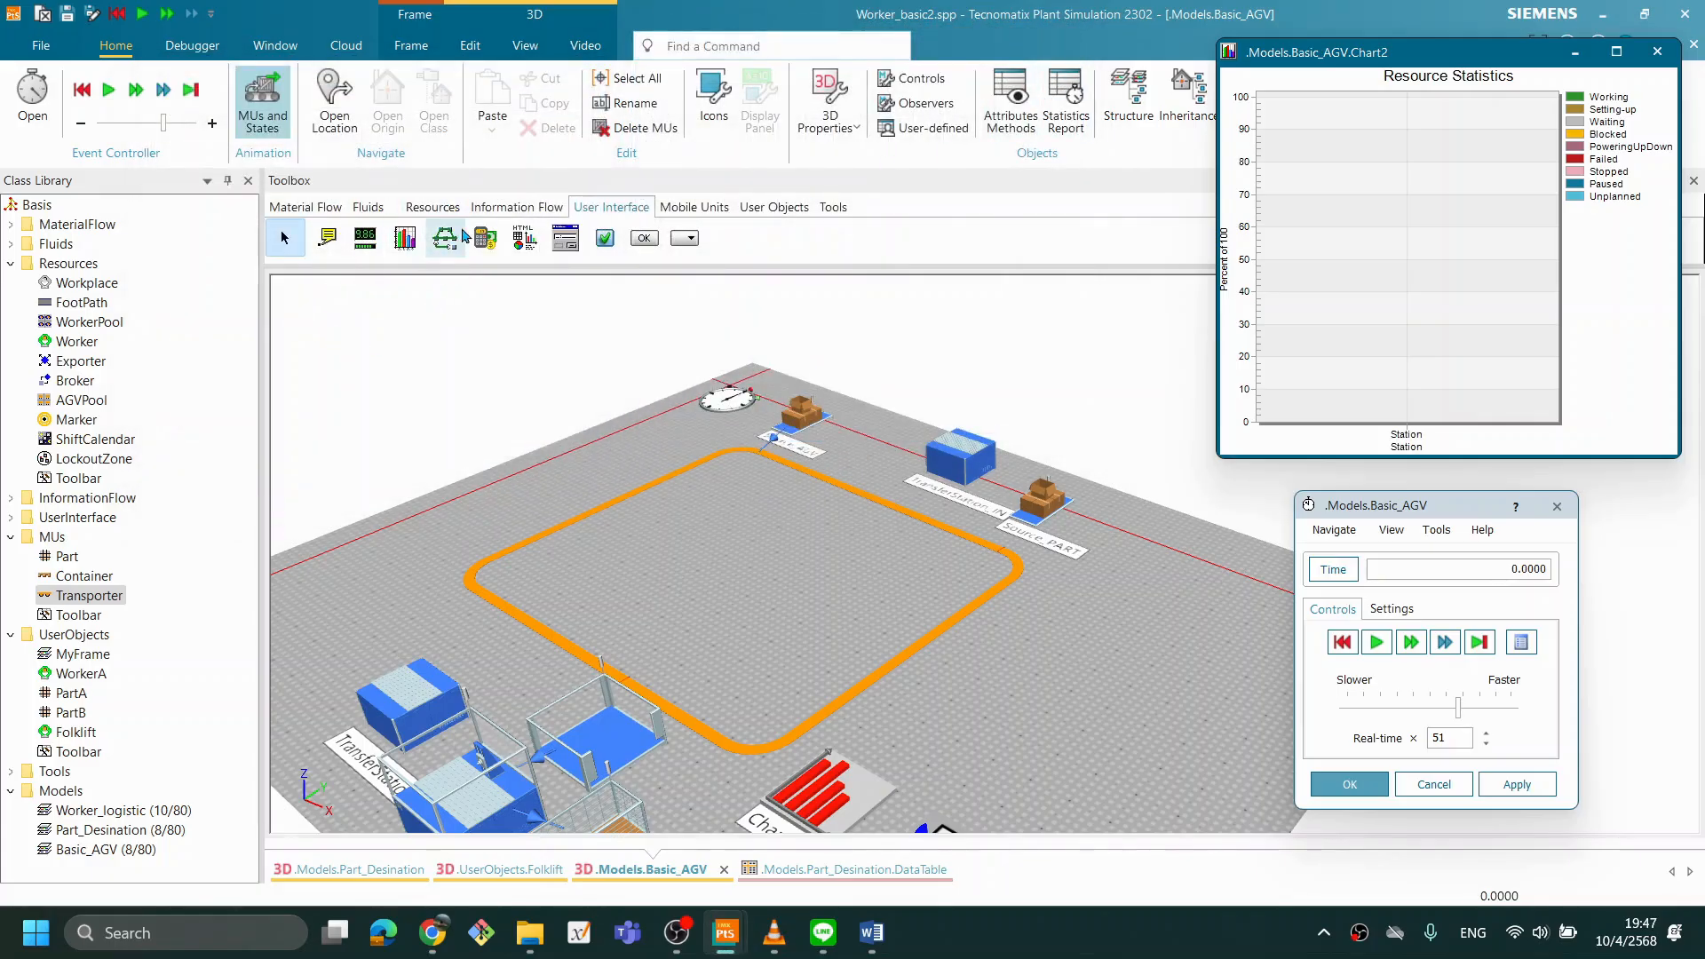
- Place a new Source between the TransferStation and the Buffer and name it Source_start
click(302, 211)
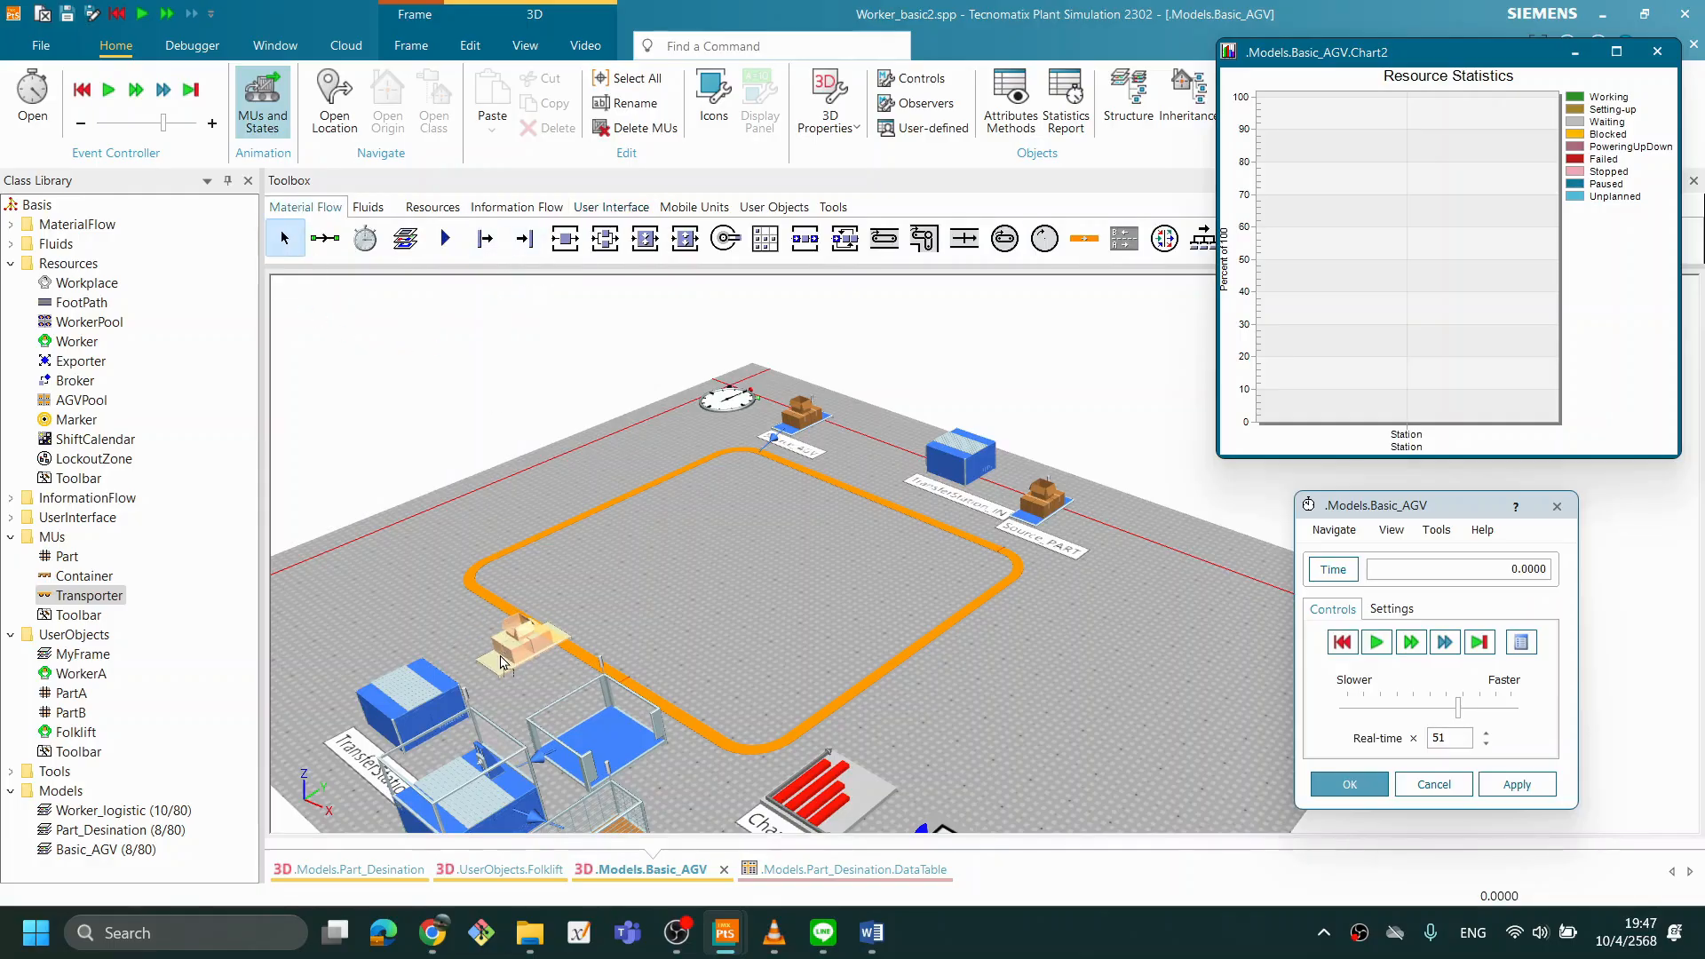
click(502, 662)
scroll(645, 709, up, 1)
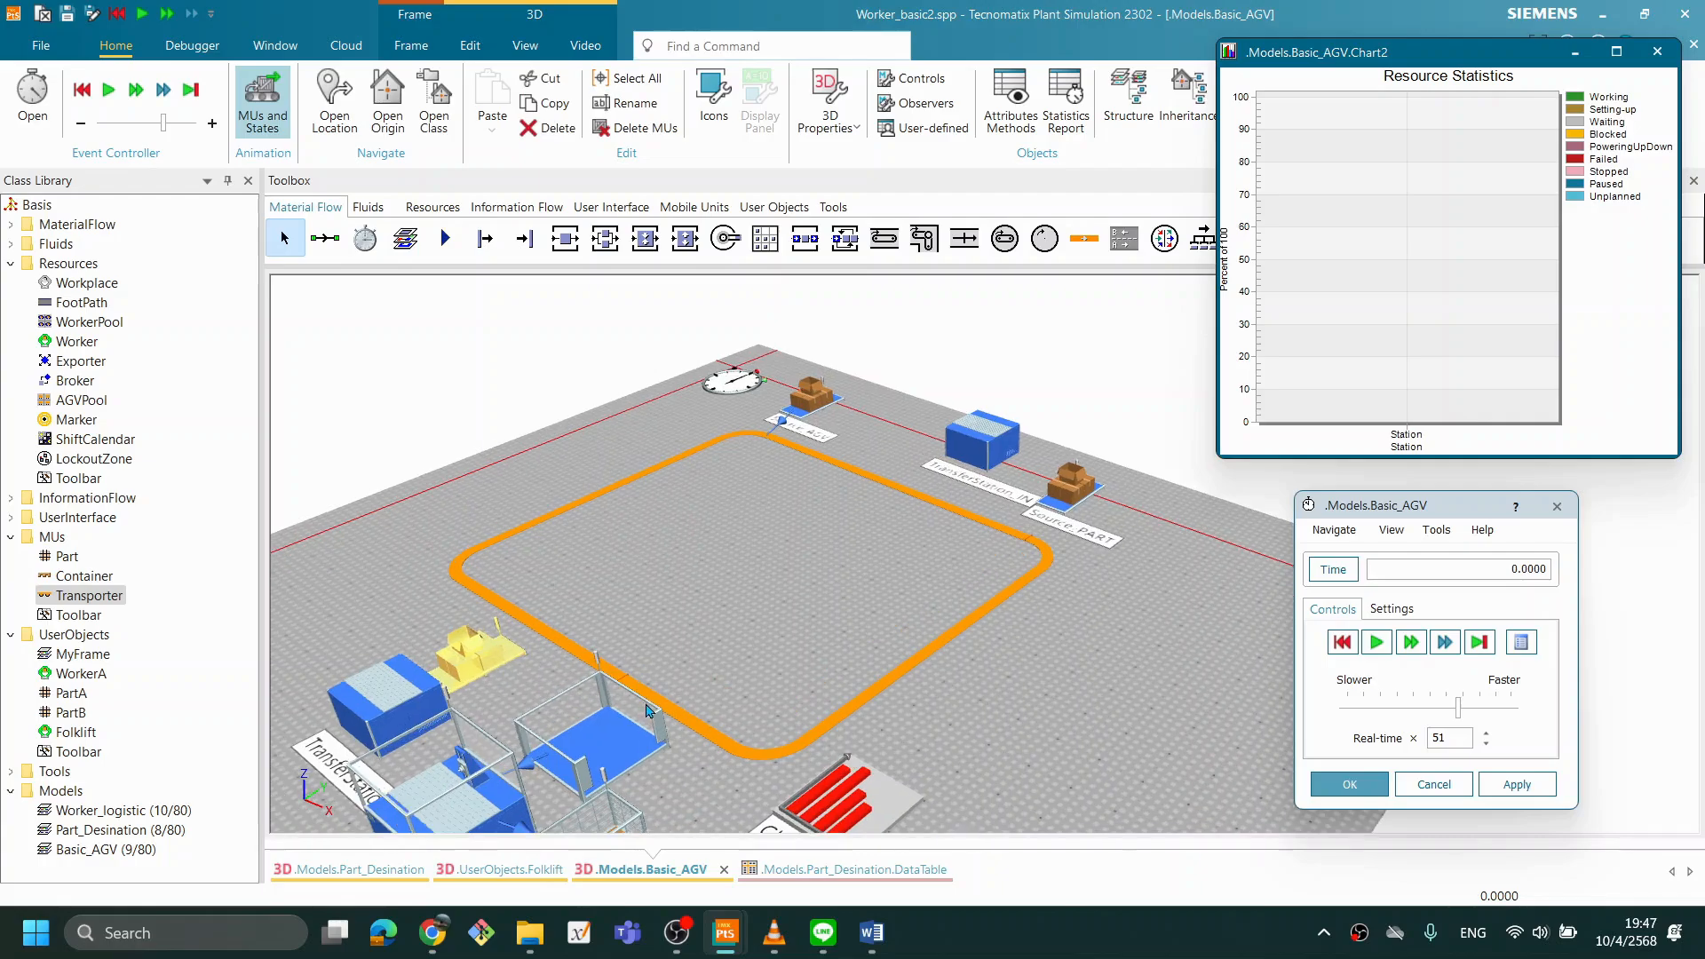
mouse_move(635, 615)
mouse_down()
mouse_move(707, 593)
mouse_move(659, 627)
mouse_move(623, 610)
mouse_up()
drag(680, 629, 756, 606)
double_click(565, 593)
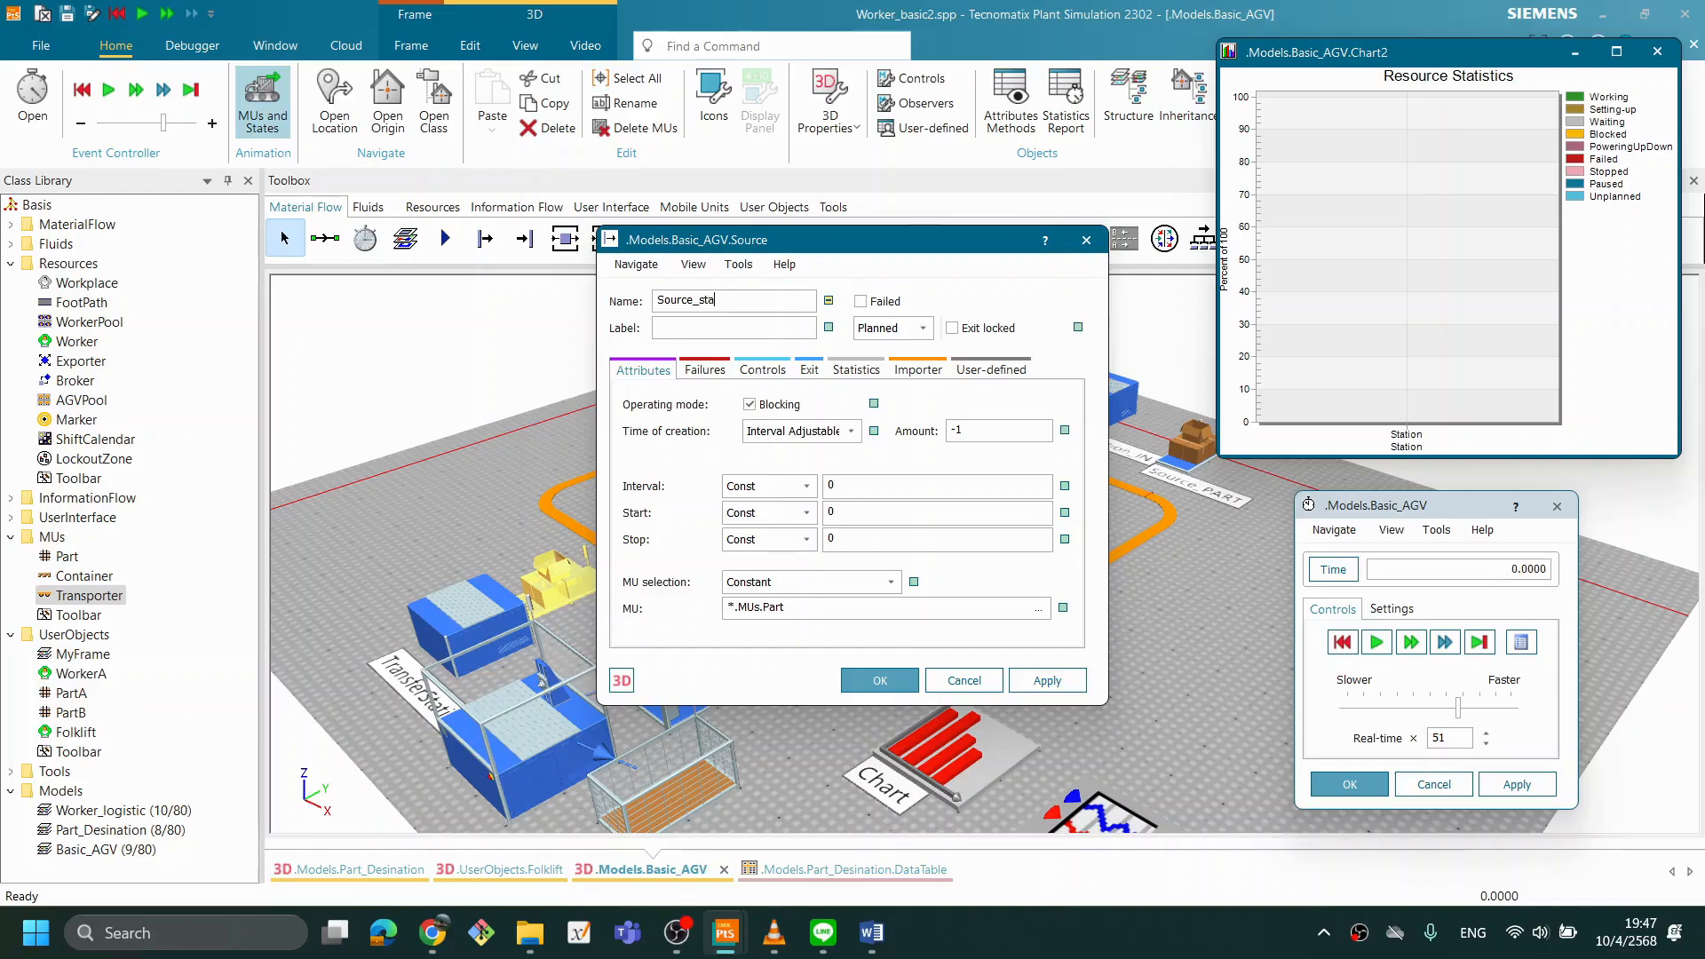
click(875, 682)
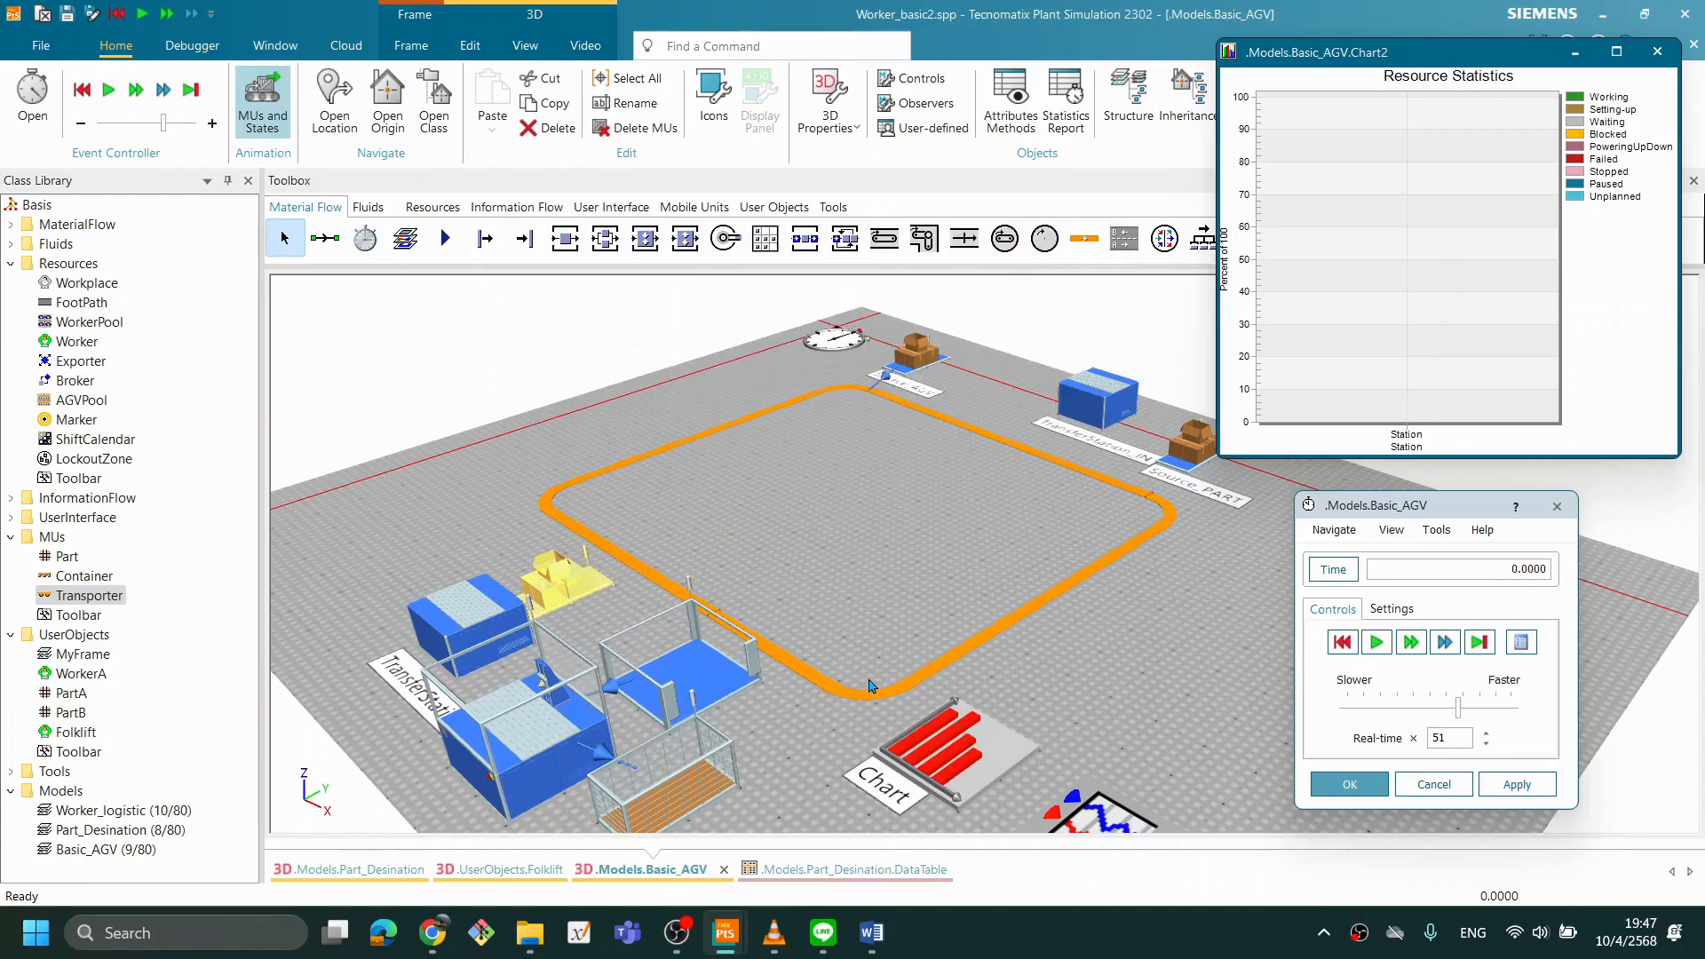
- Set Source_start's creation amount to 10
double_click(565, 586)
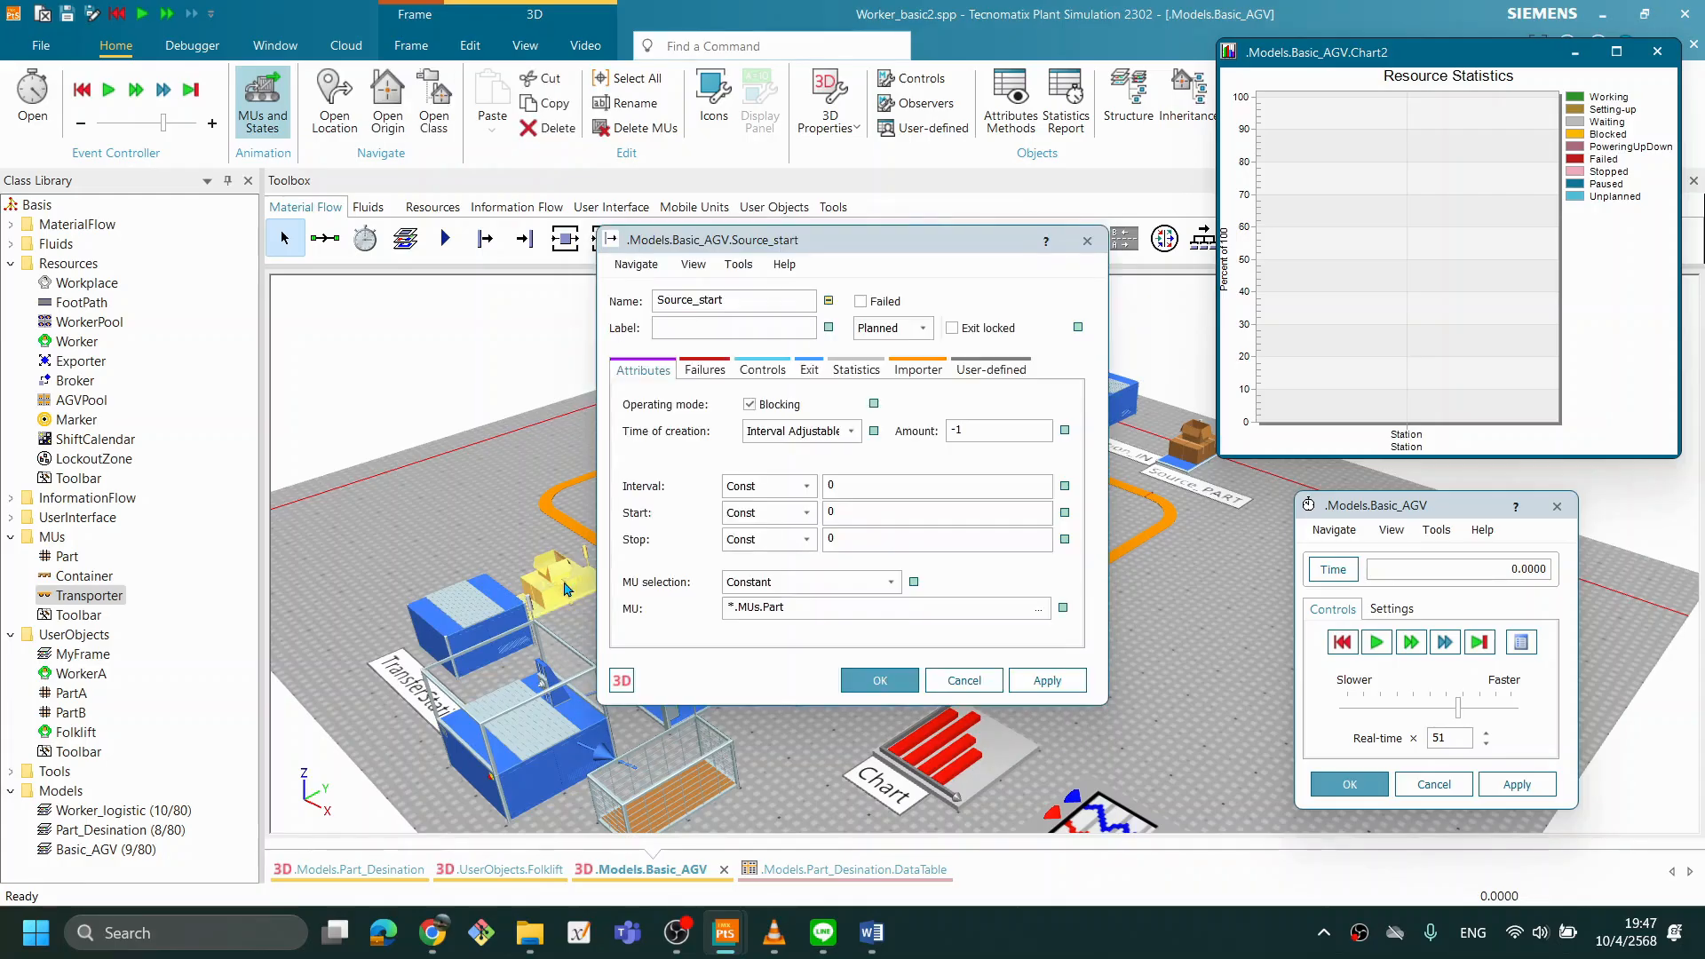
double_click(947, 428)
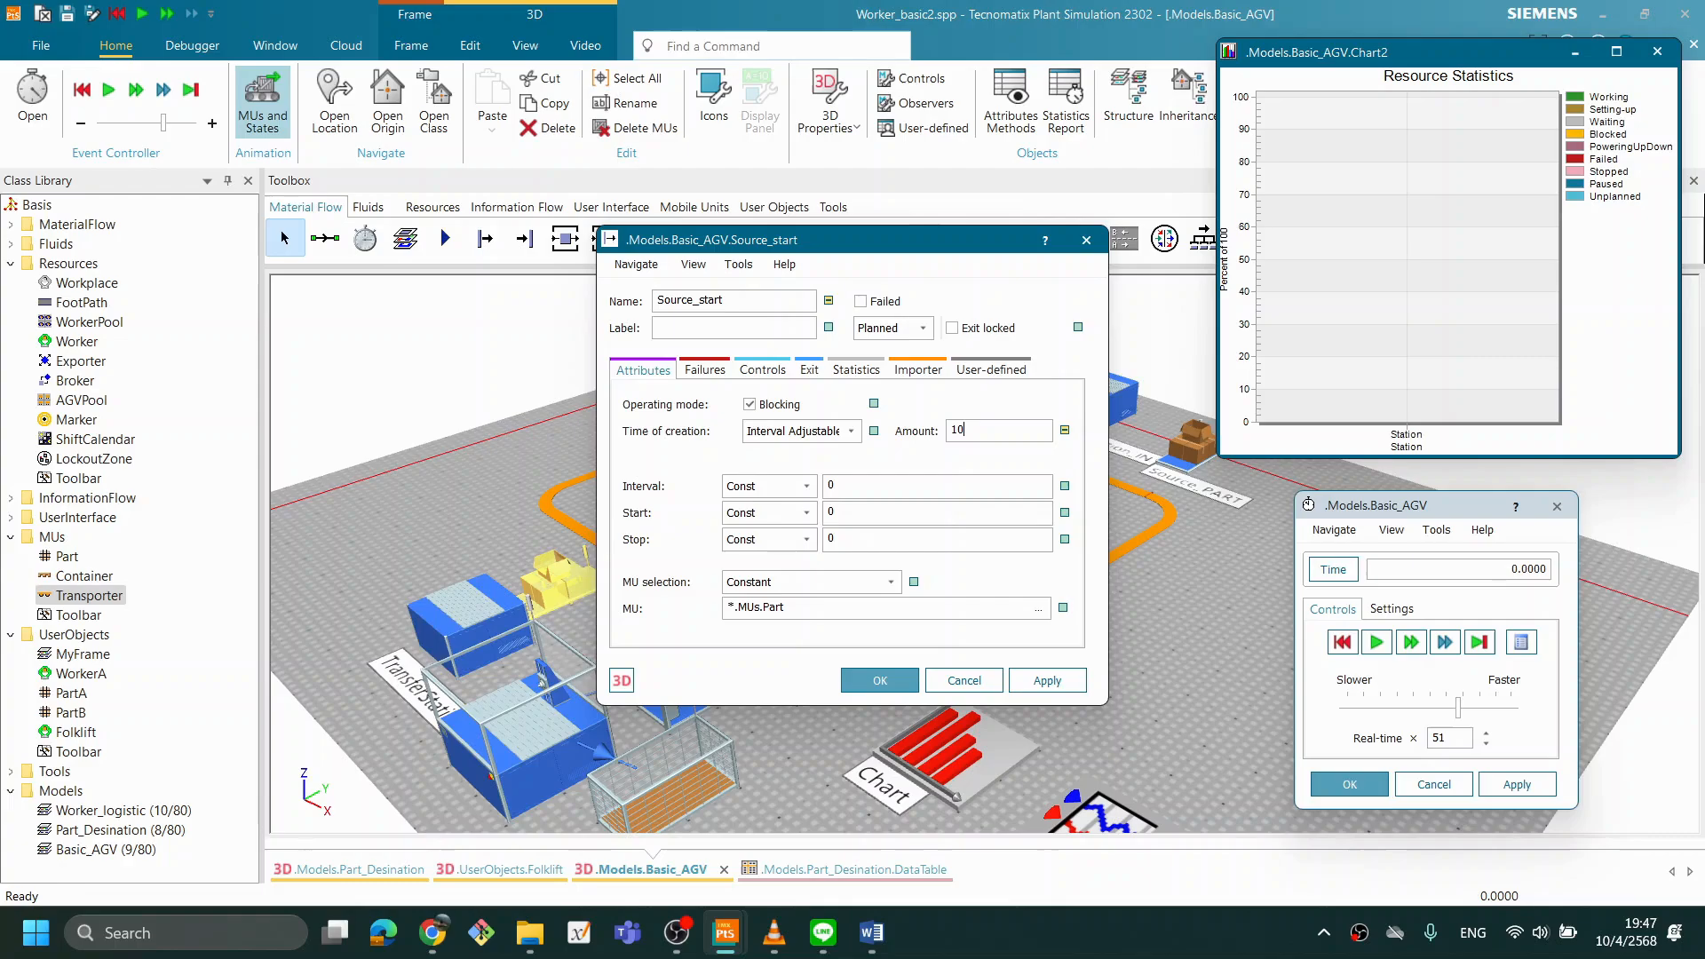
click(1064, 690)
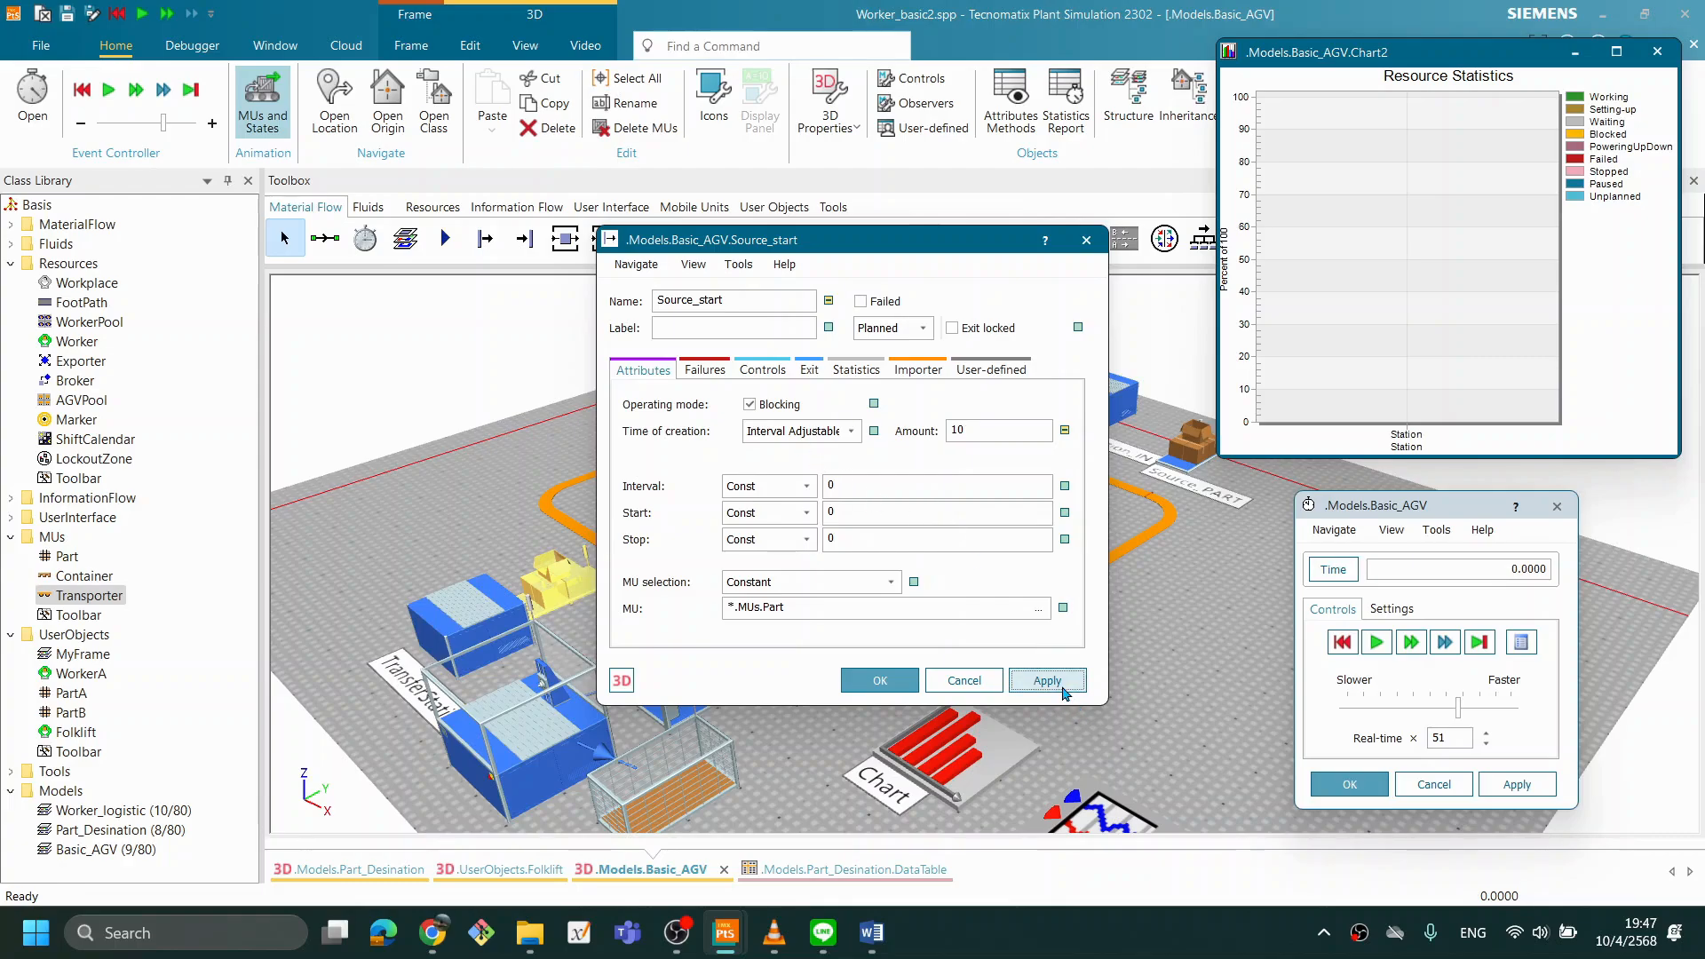
click(883, 680)
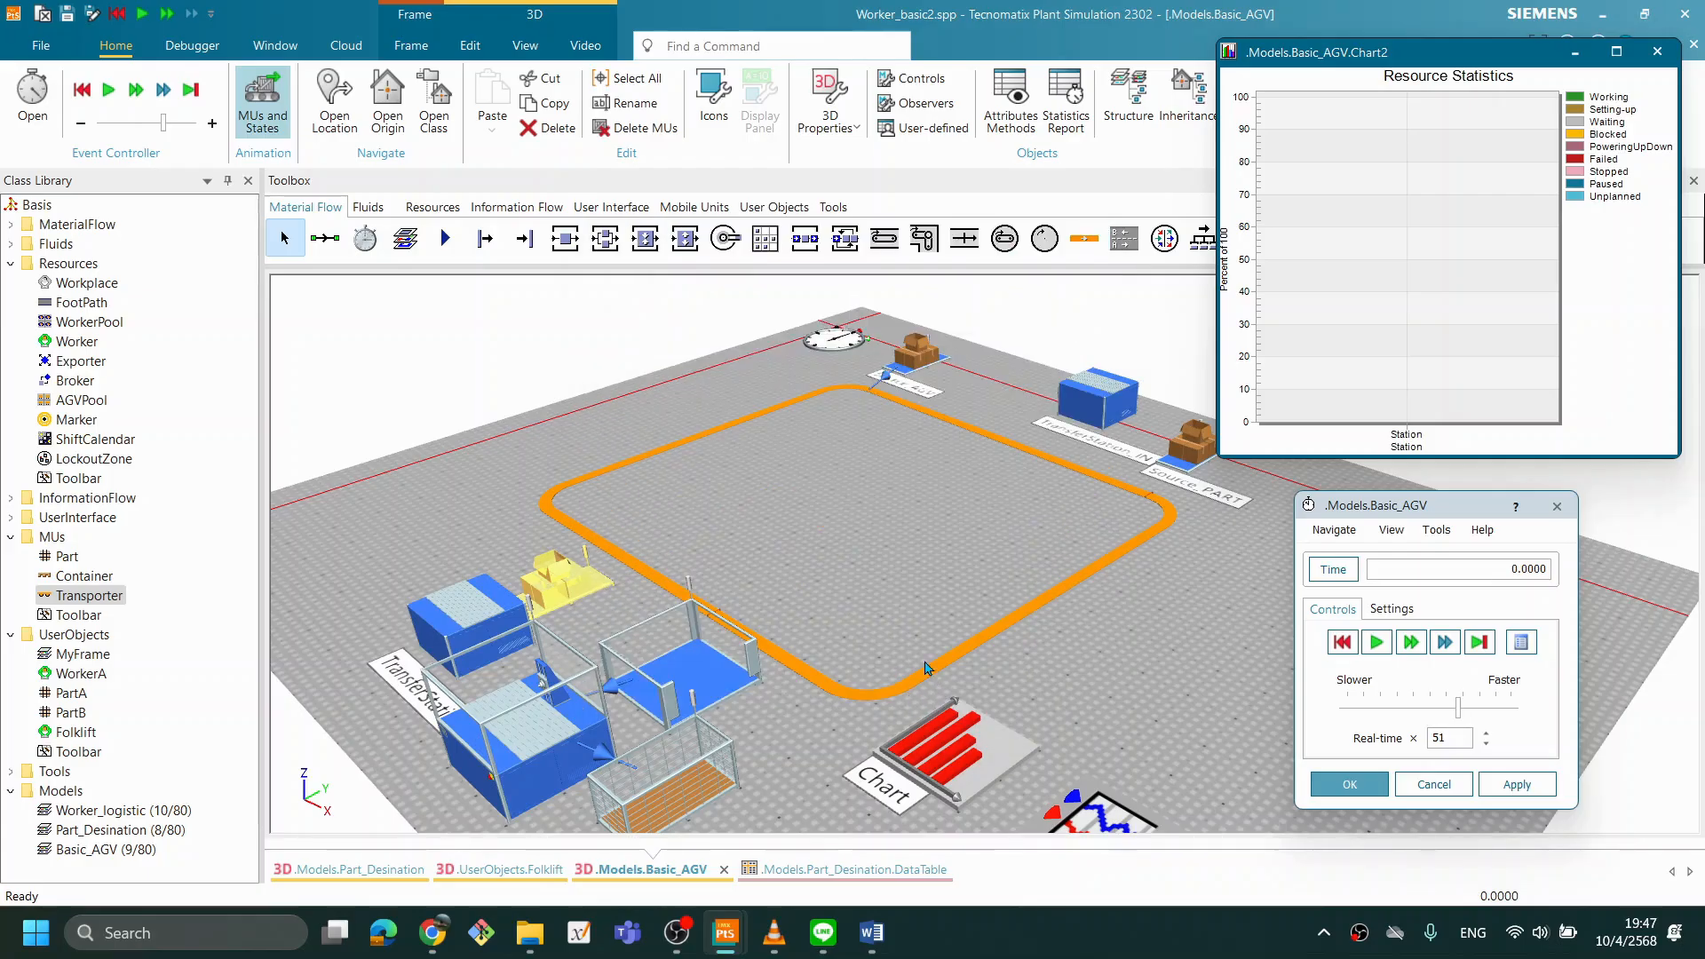
- Connect Source_start to the Buffer and move the Source slightly closer to it
drag(878, 637, 882, 649)
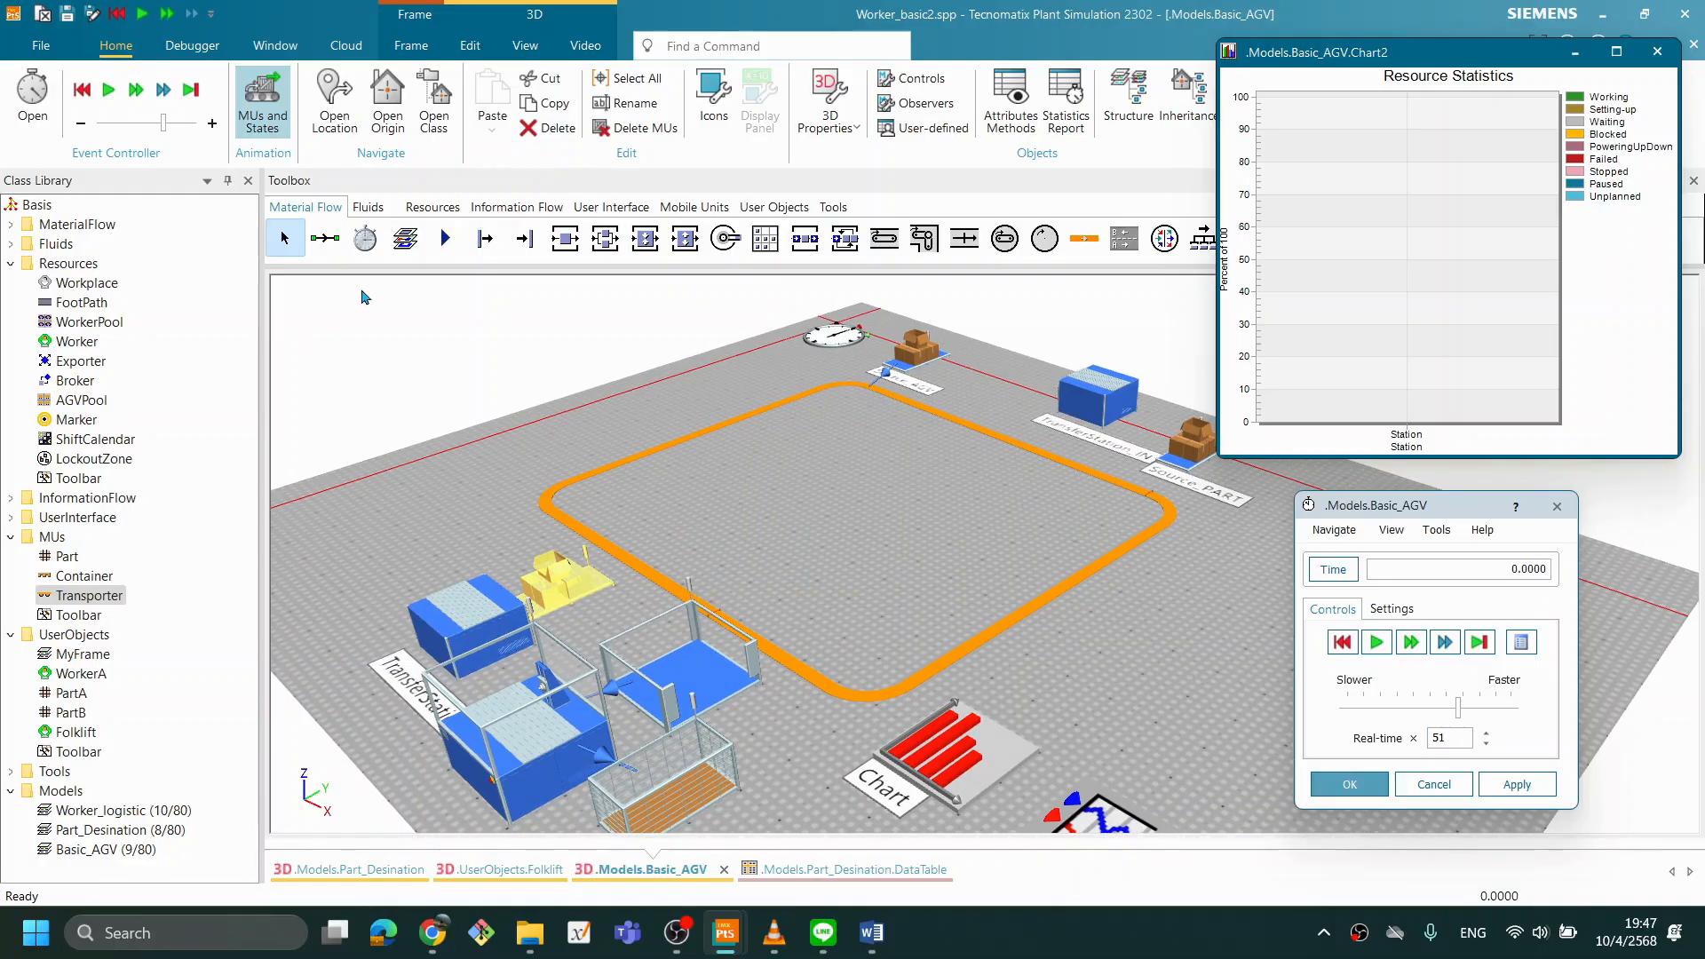
click(325, 238)
click(556, 576)
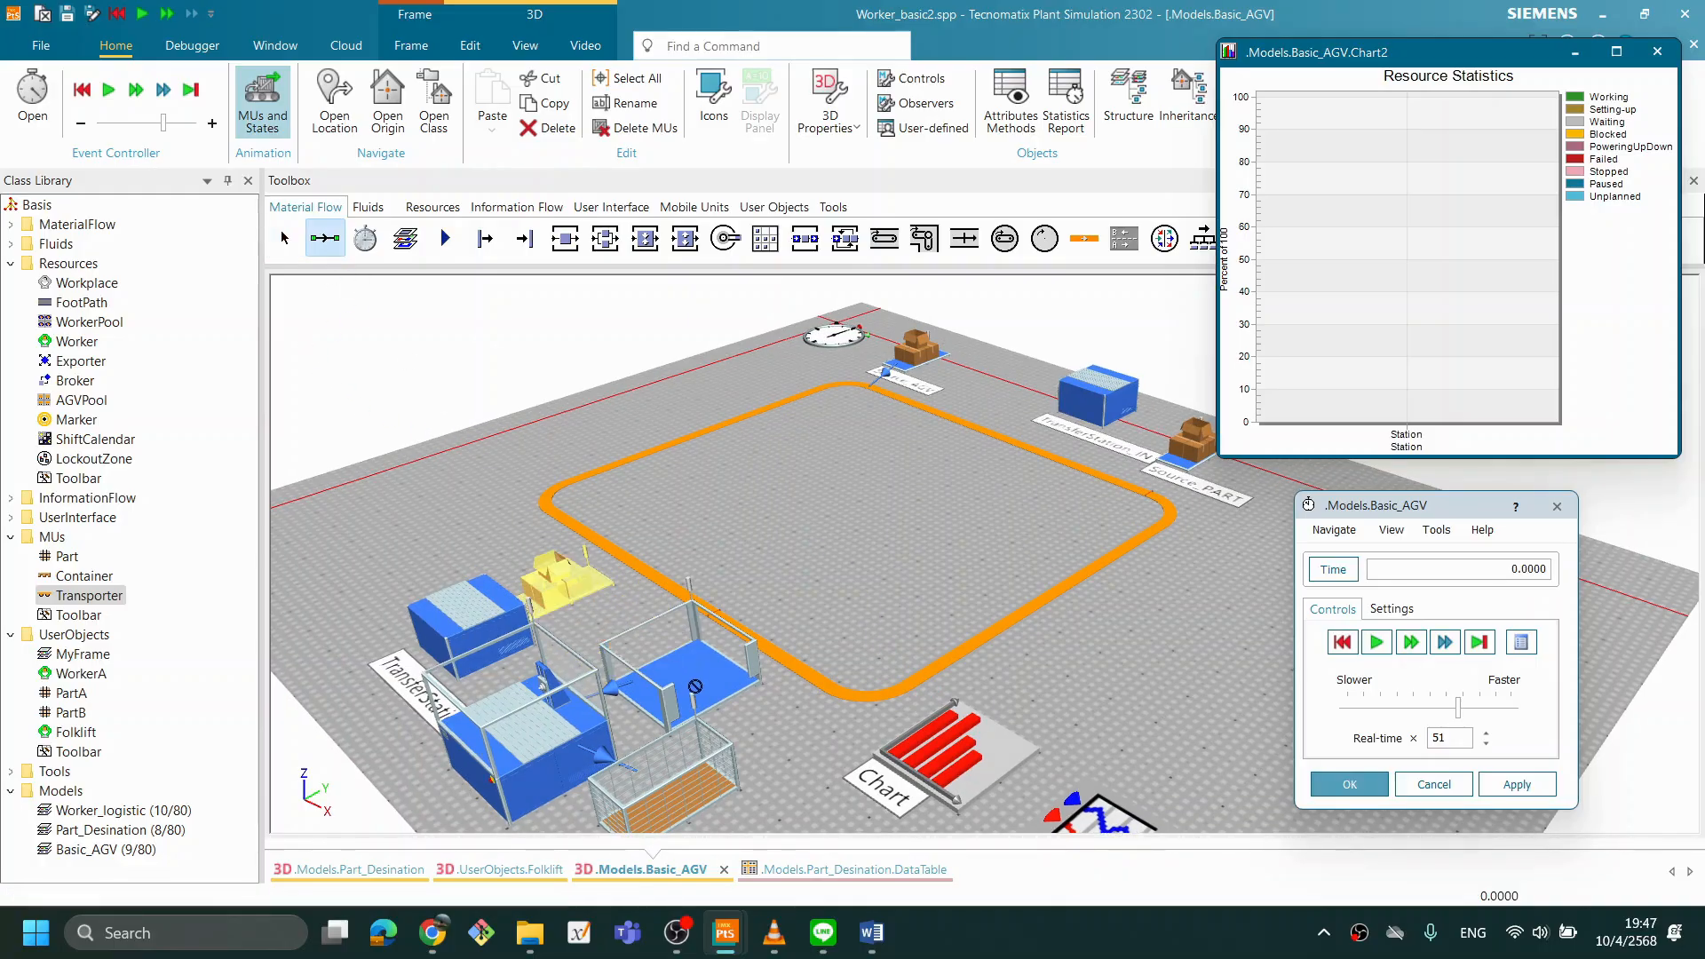
click(715, 683)
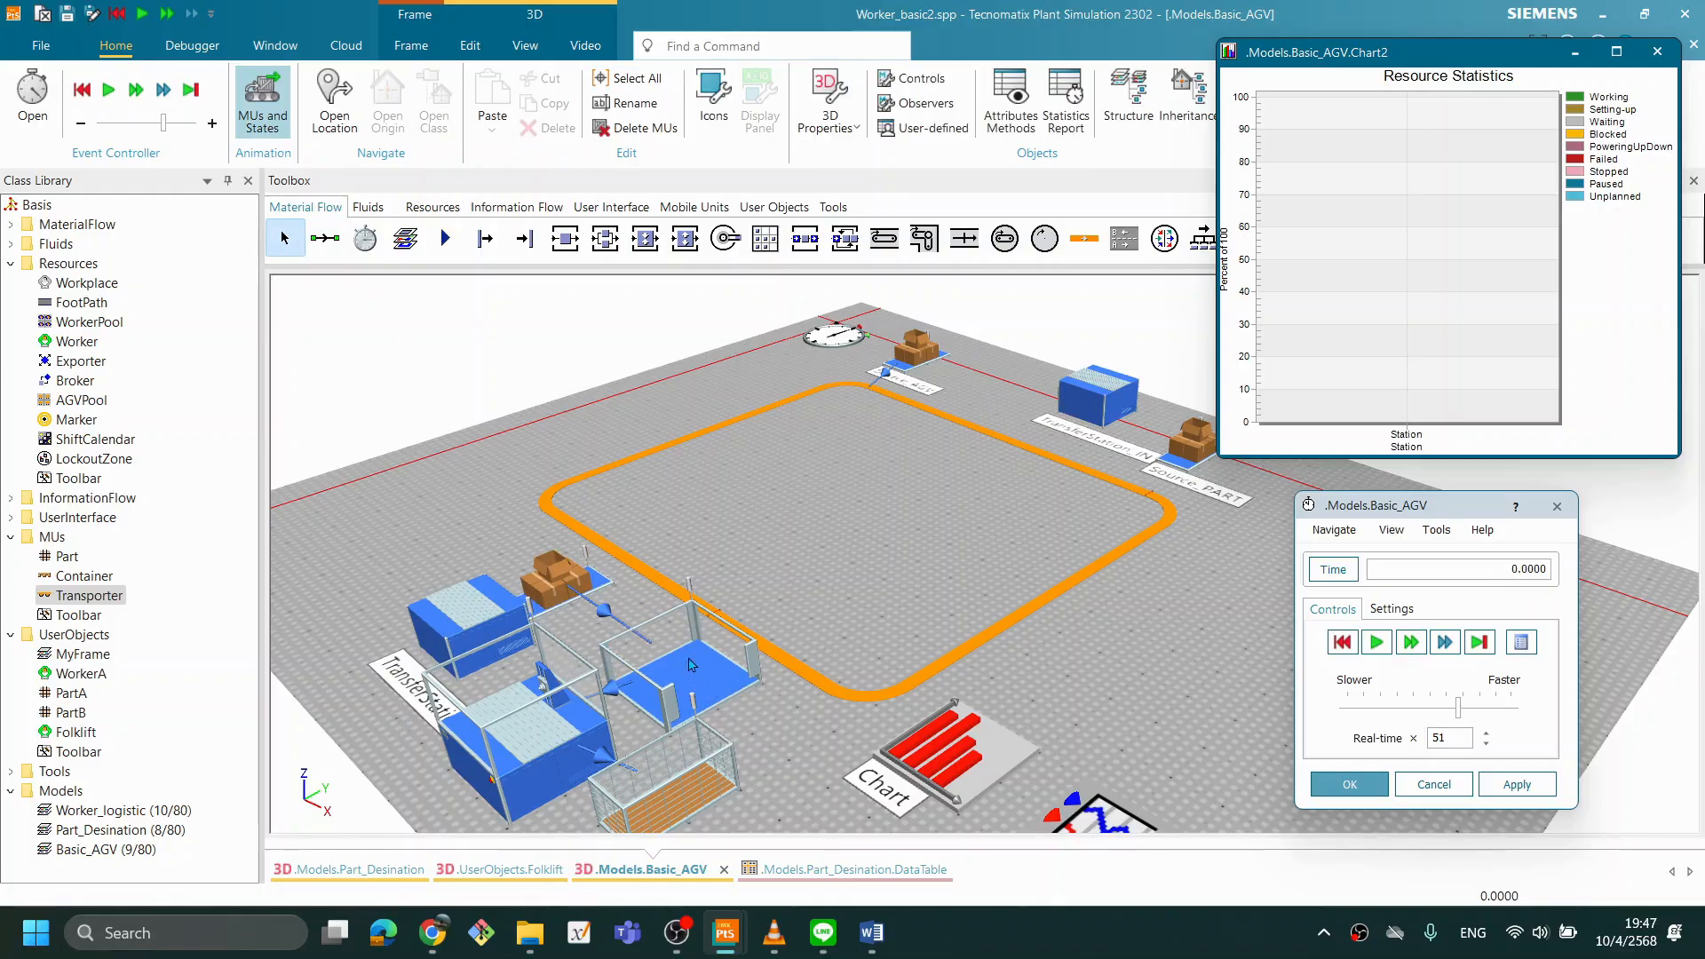
drag(571, 582, 618, 611)
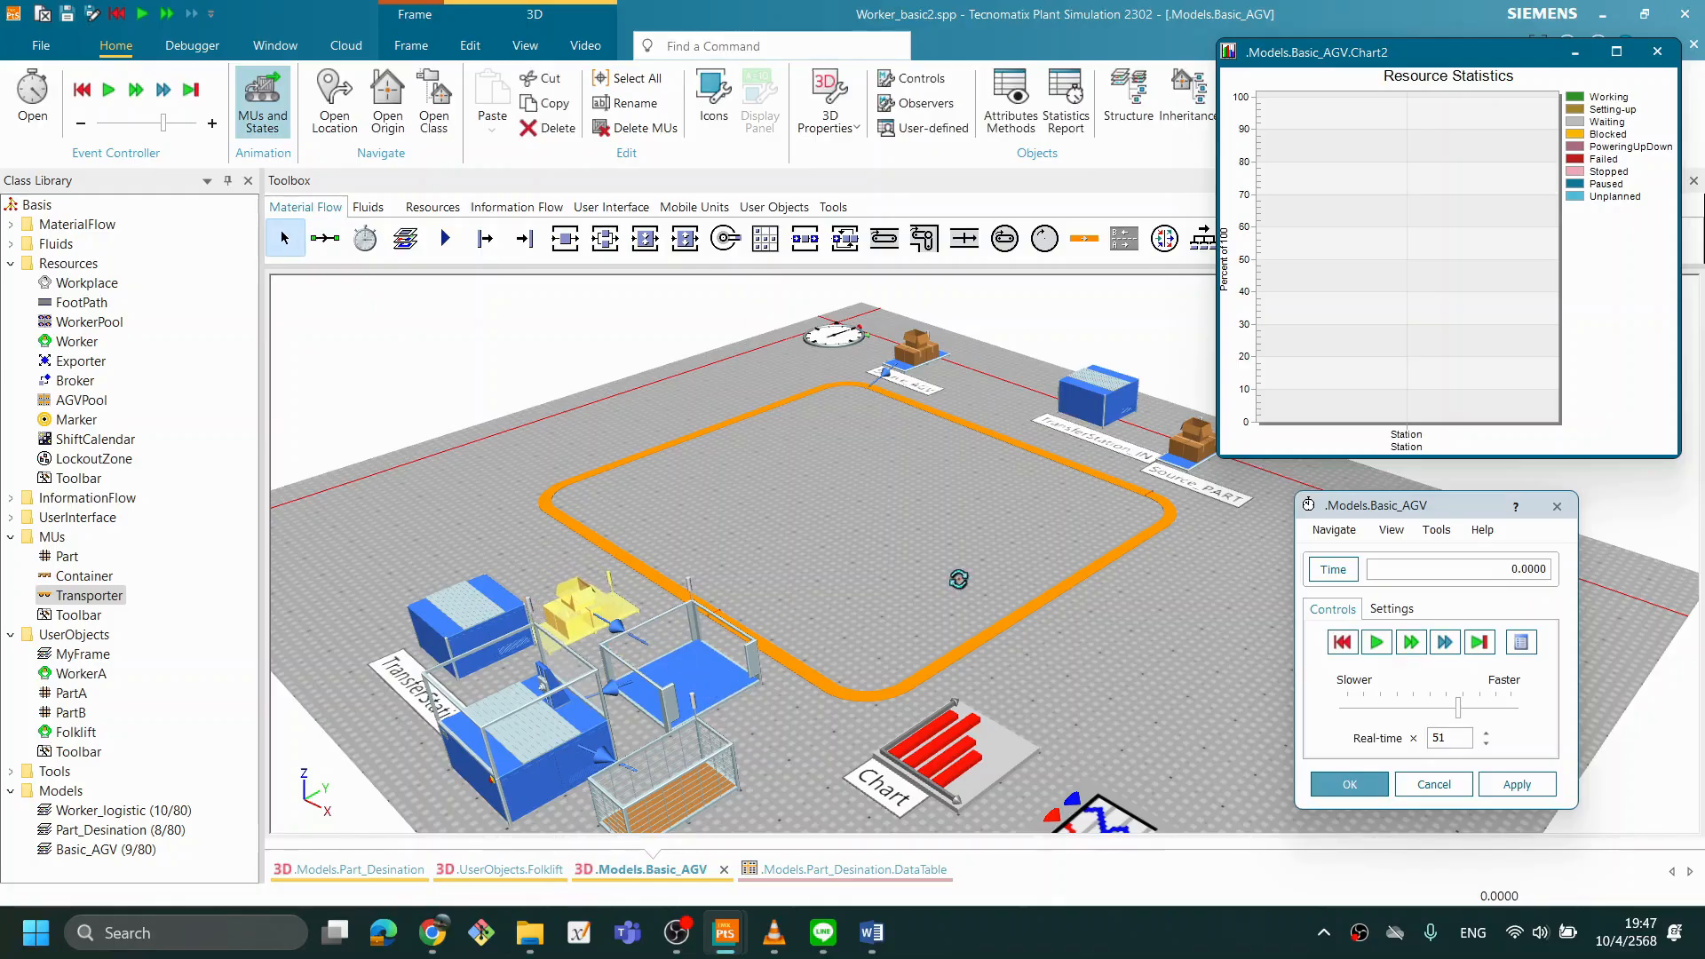
- Run the simulation briefly to check the effect of the initial parts on the Station statistics, and reset it
drag(961, 586, 929, 624)
mouse_move(771, 615)
mouse_down()
mouse_move(815, 609)
mouse_move(774, 610)
mouse_up()
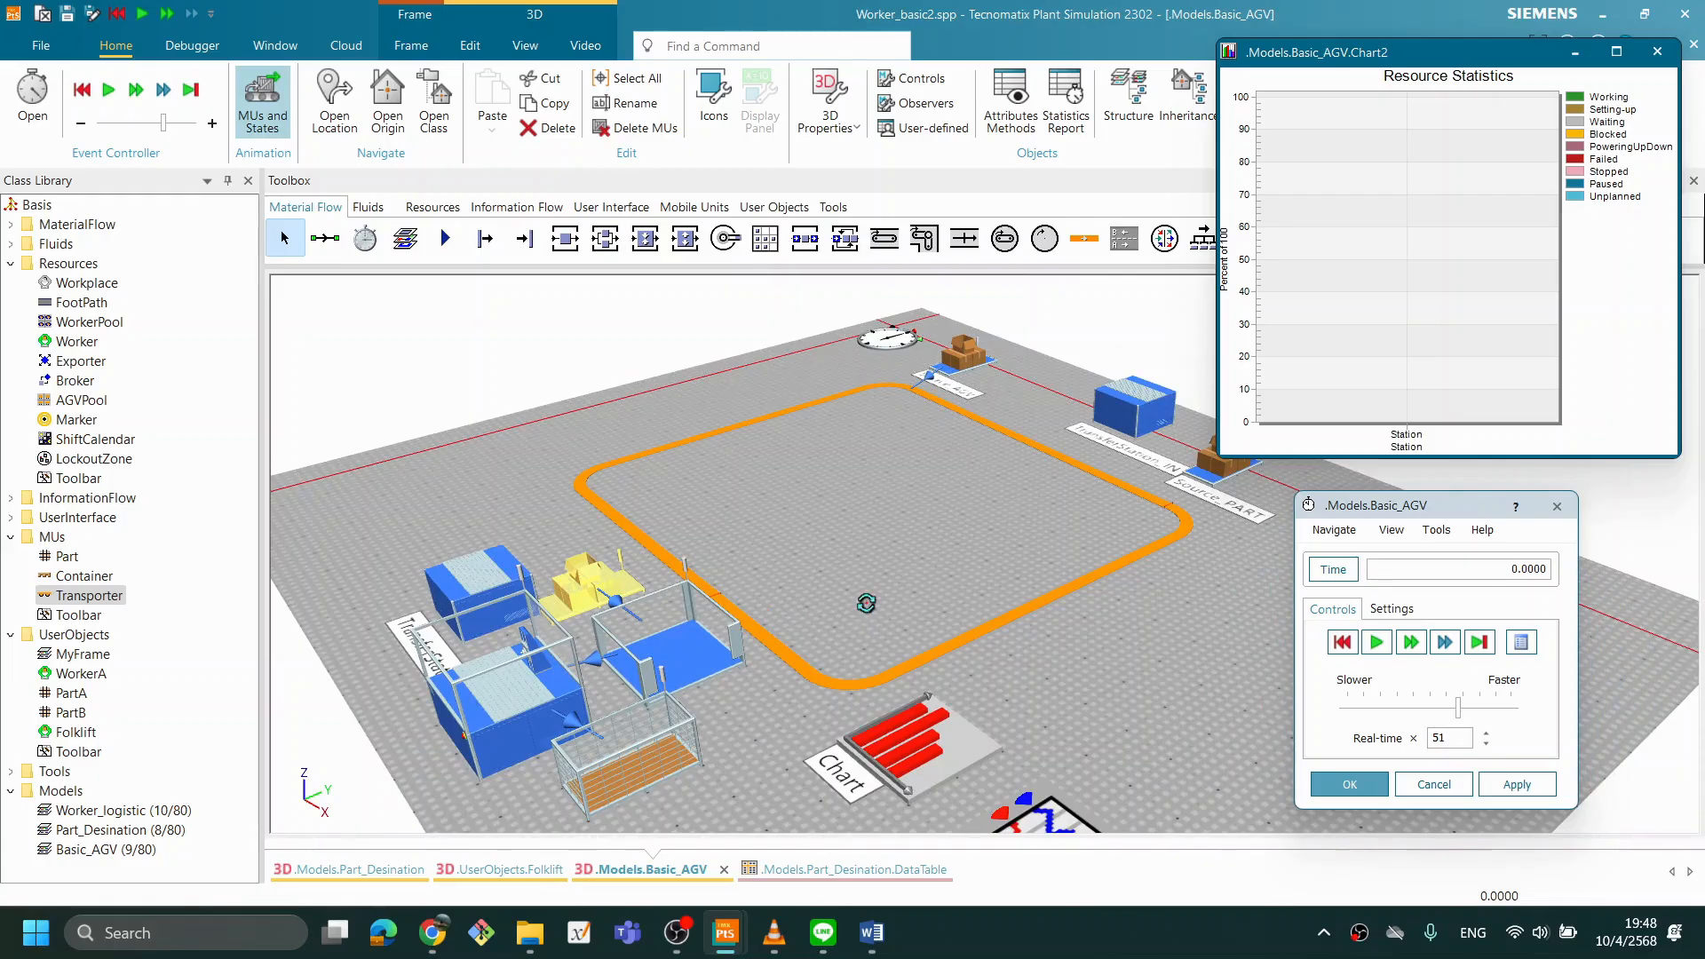
drag(866, 604, 866, 608)
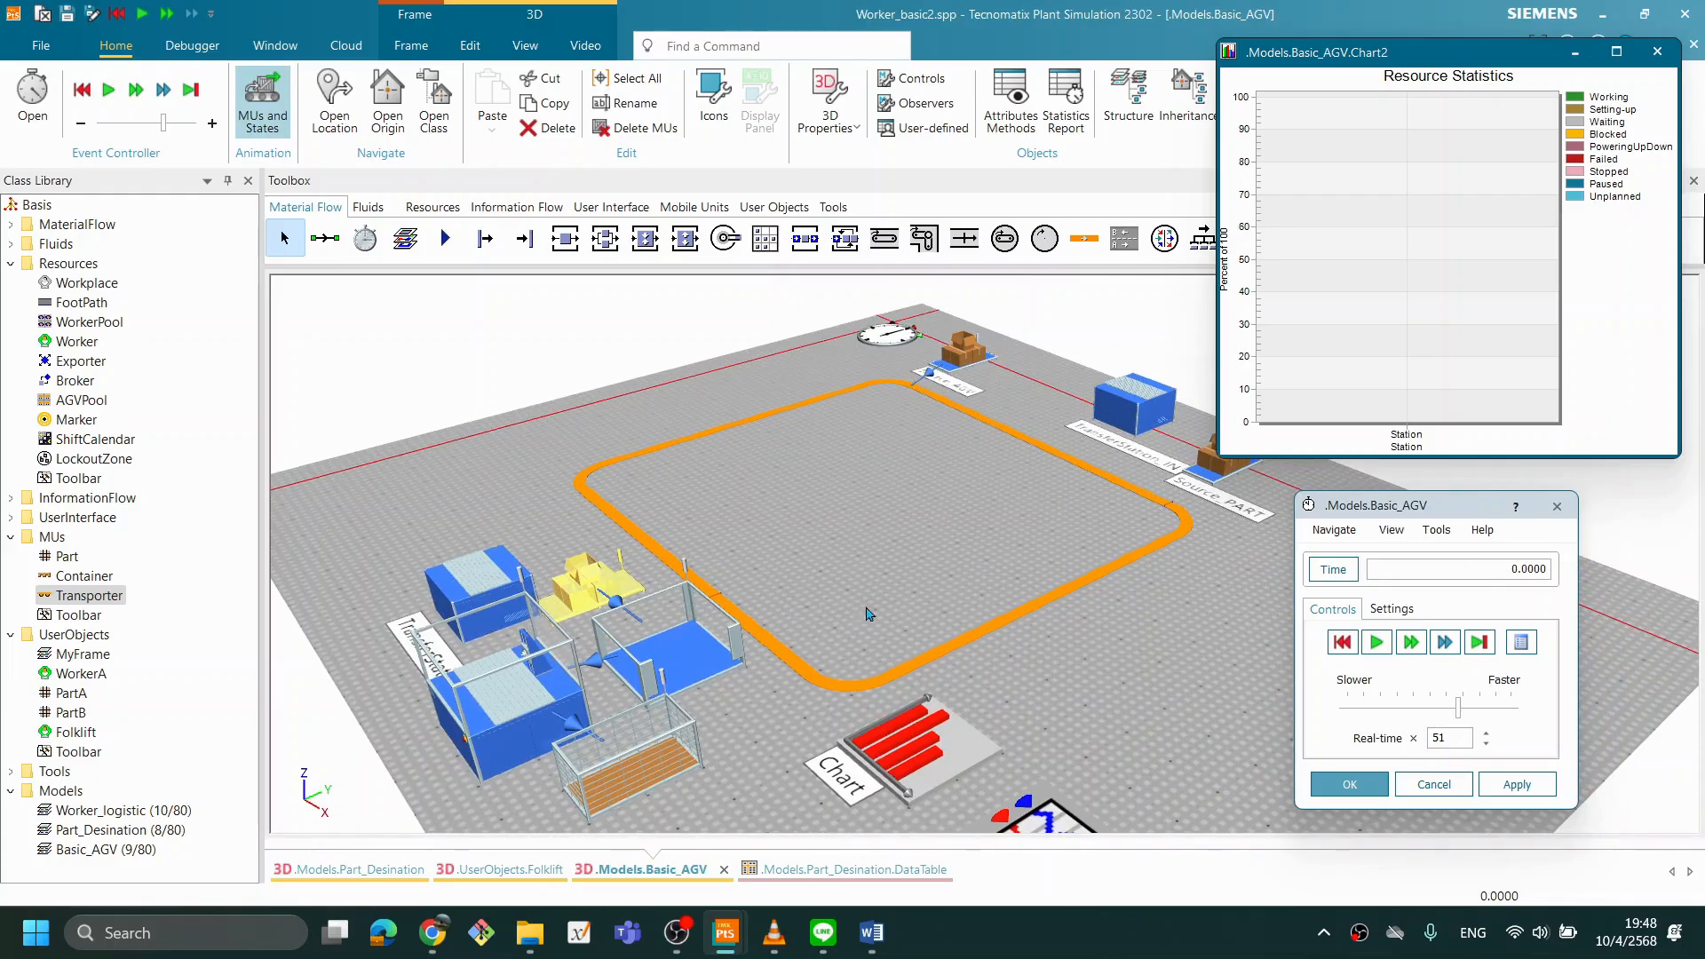
click(1374, 642)
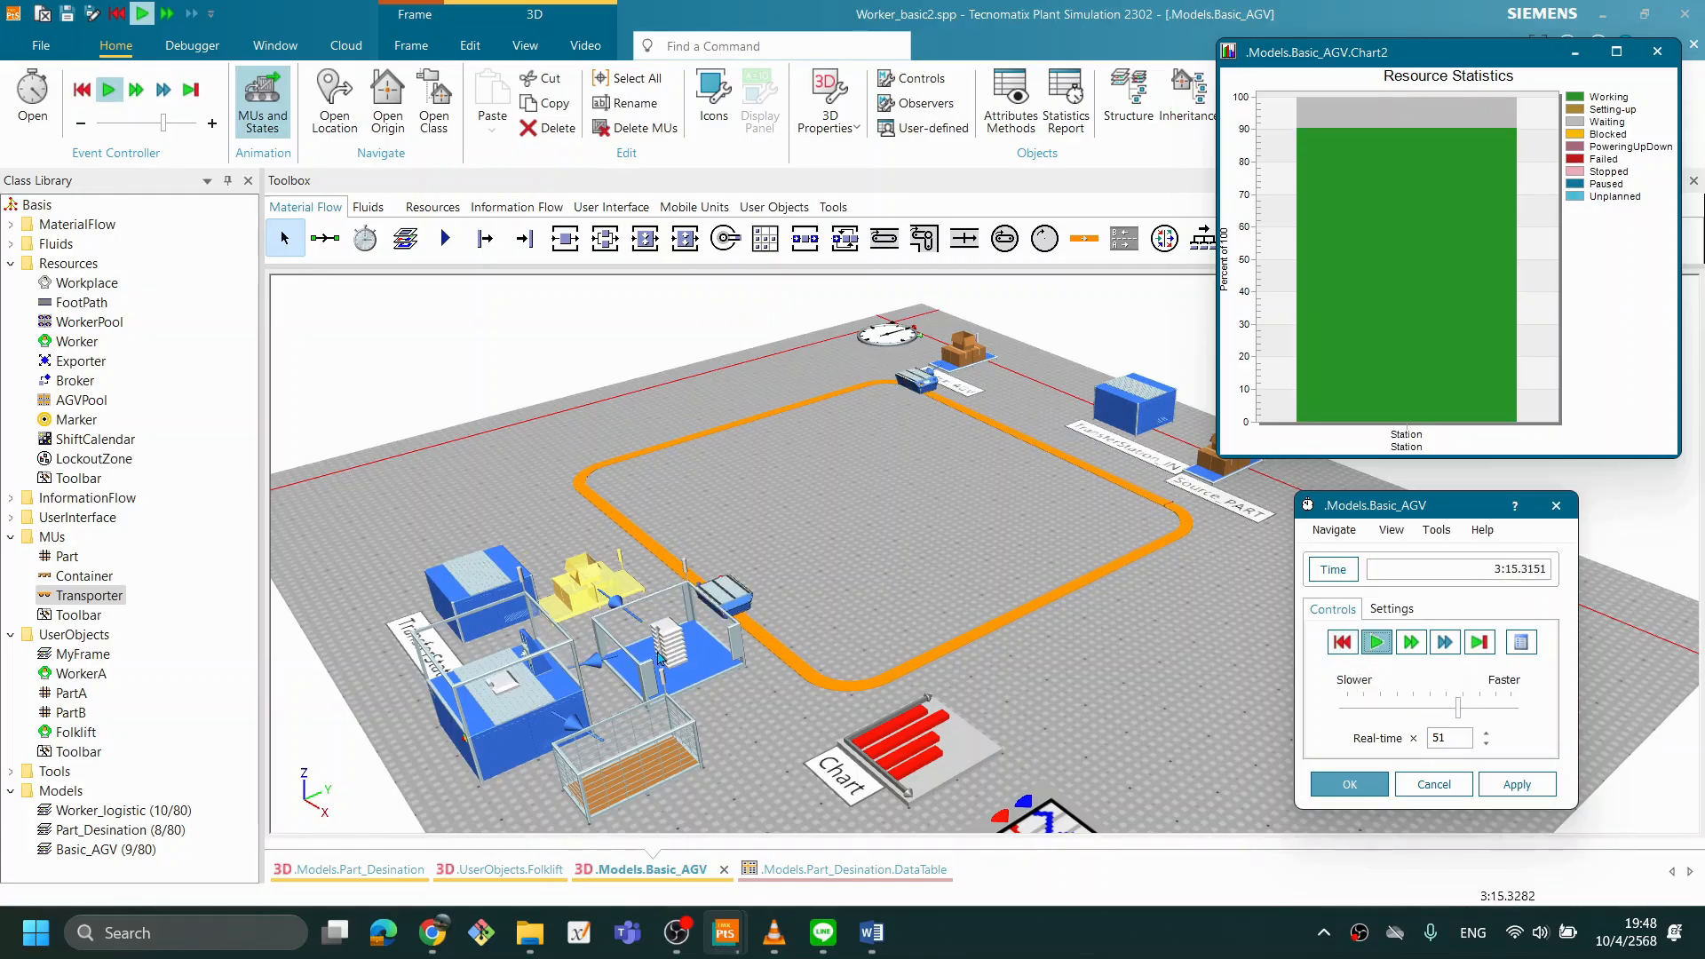
click(1341, 646)
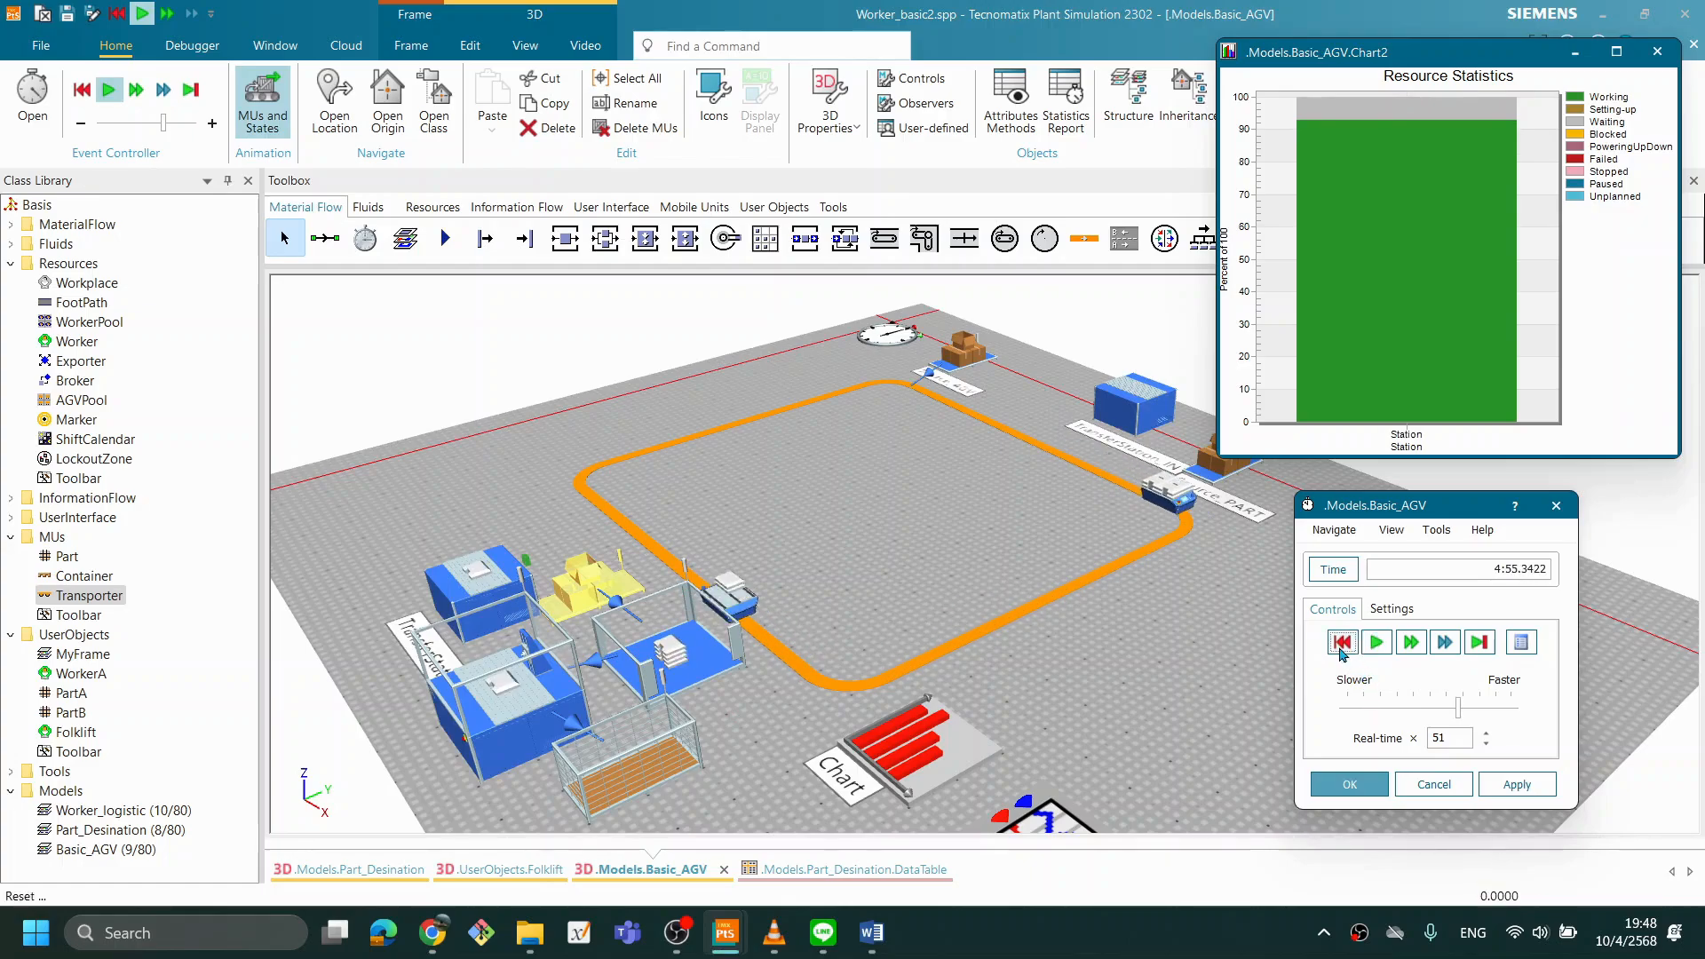
- Set Source_start's creation amount to 15, test it with a simulation run, and reset the simulation
double_click(581, 584)
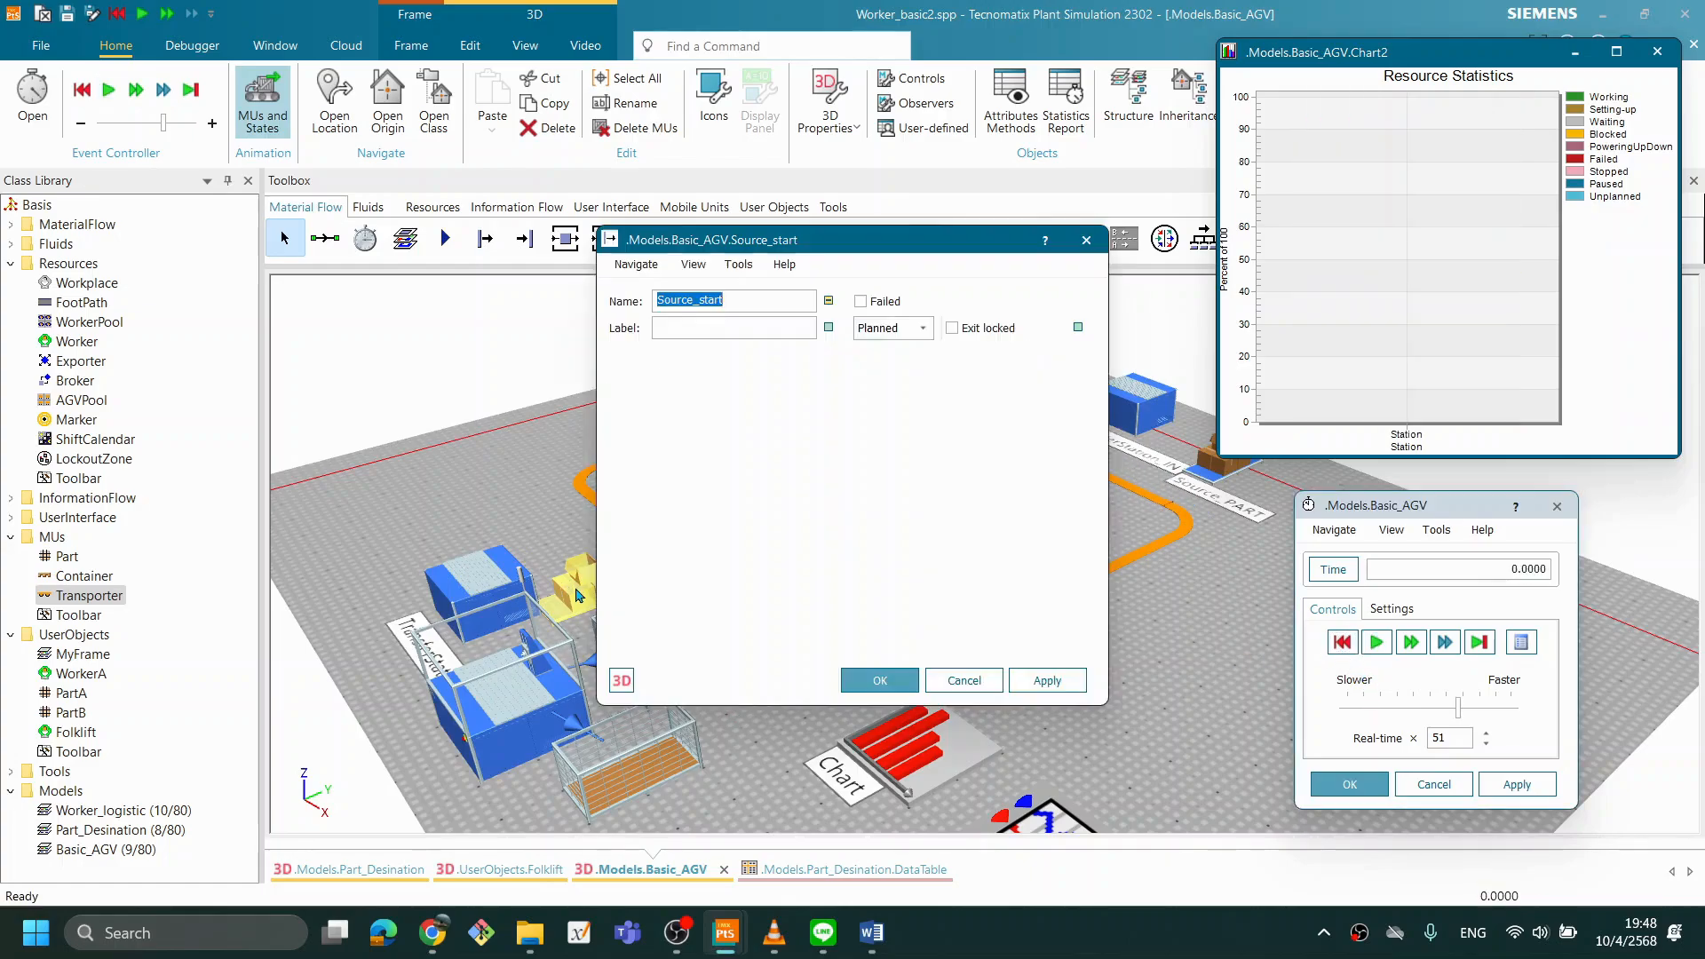
double_click(982, 432)
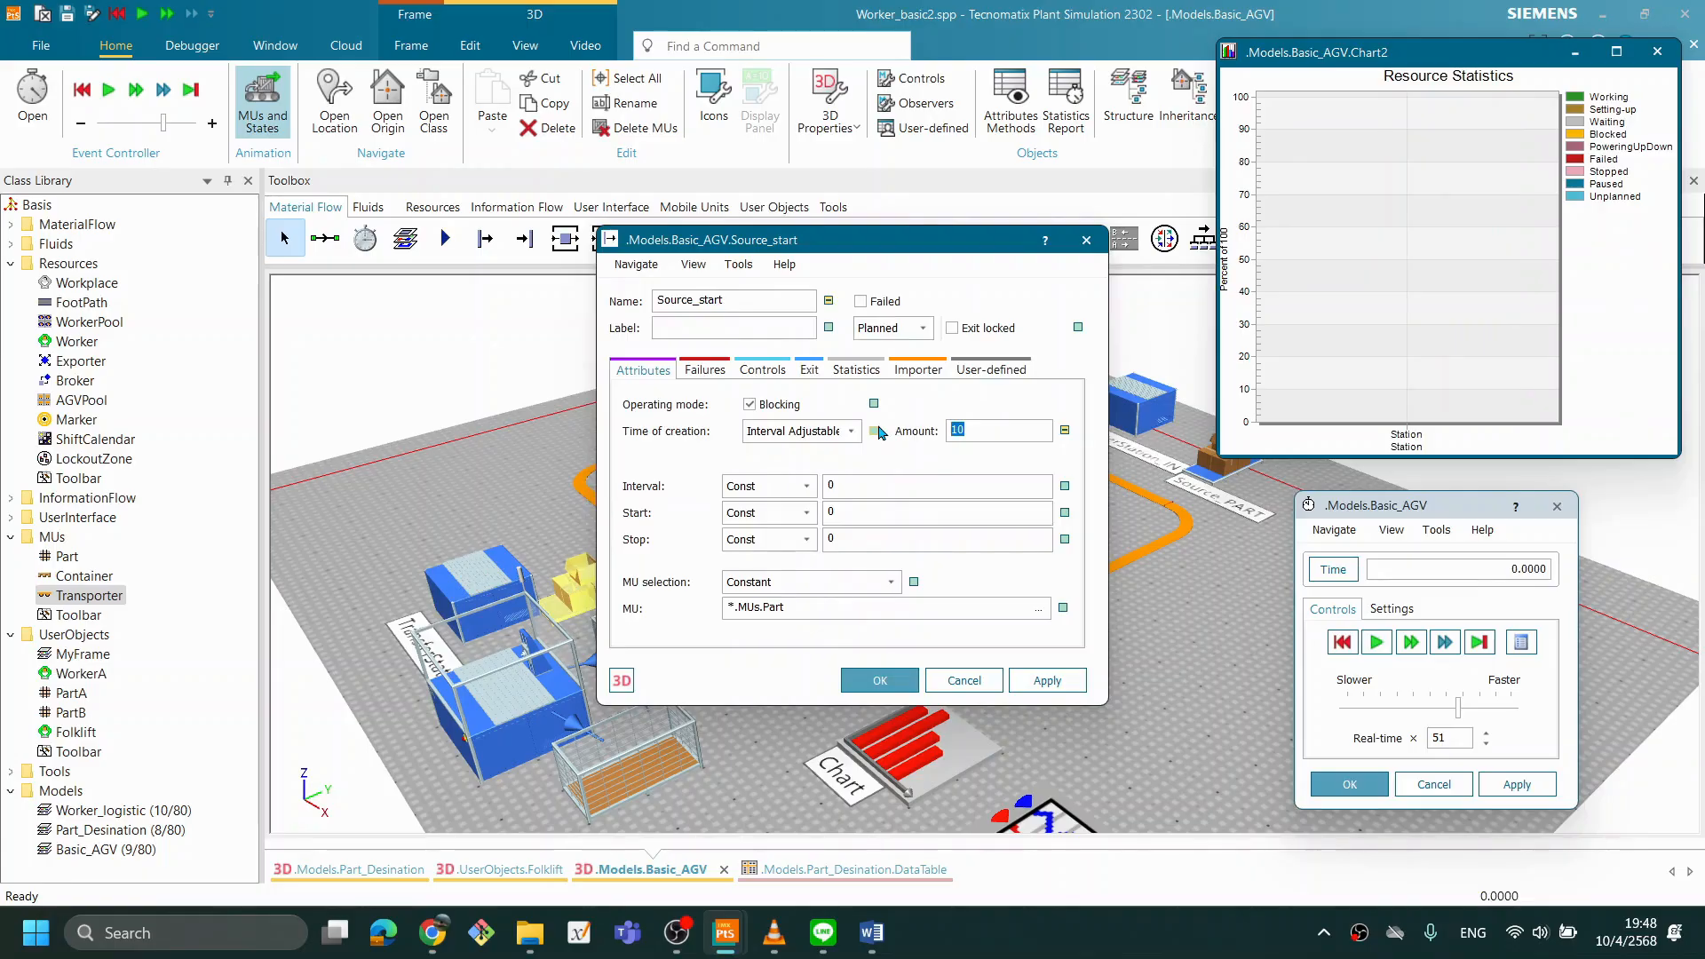
click(902, 679)
click(1376, 642)
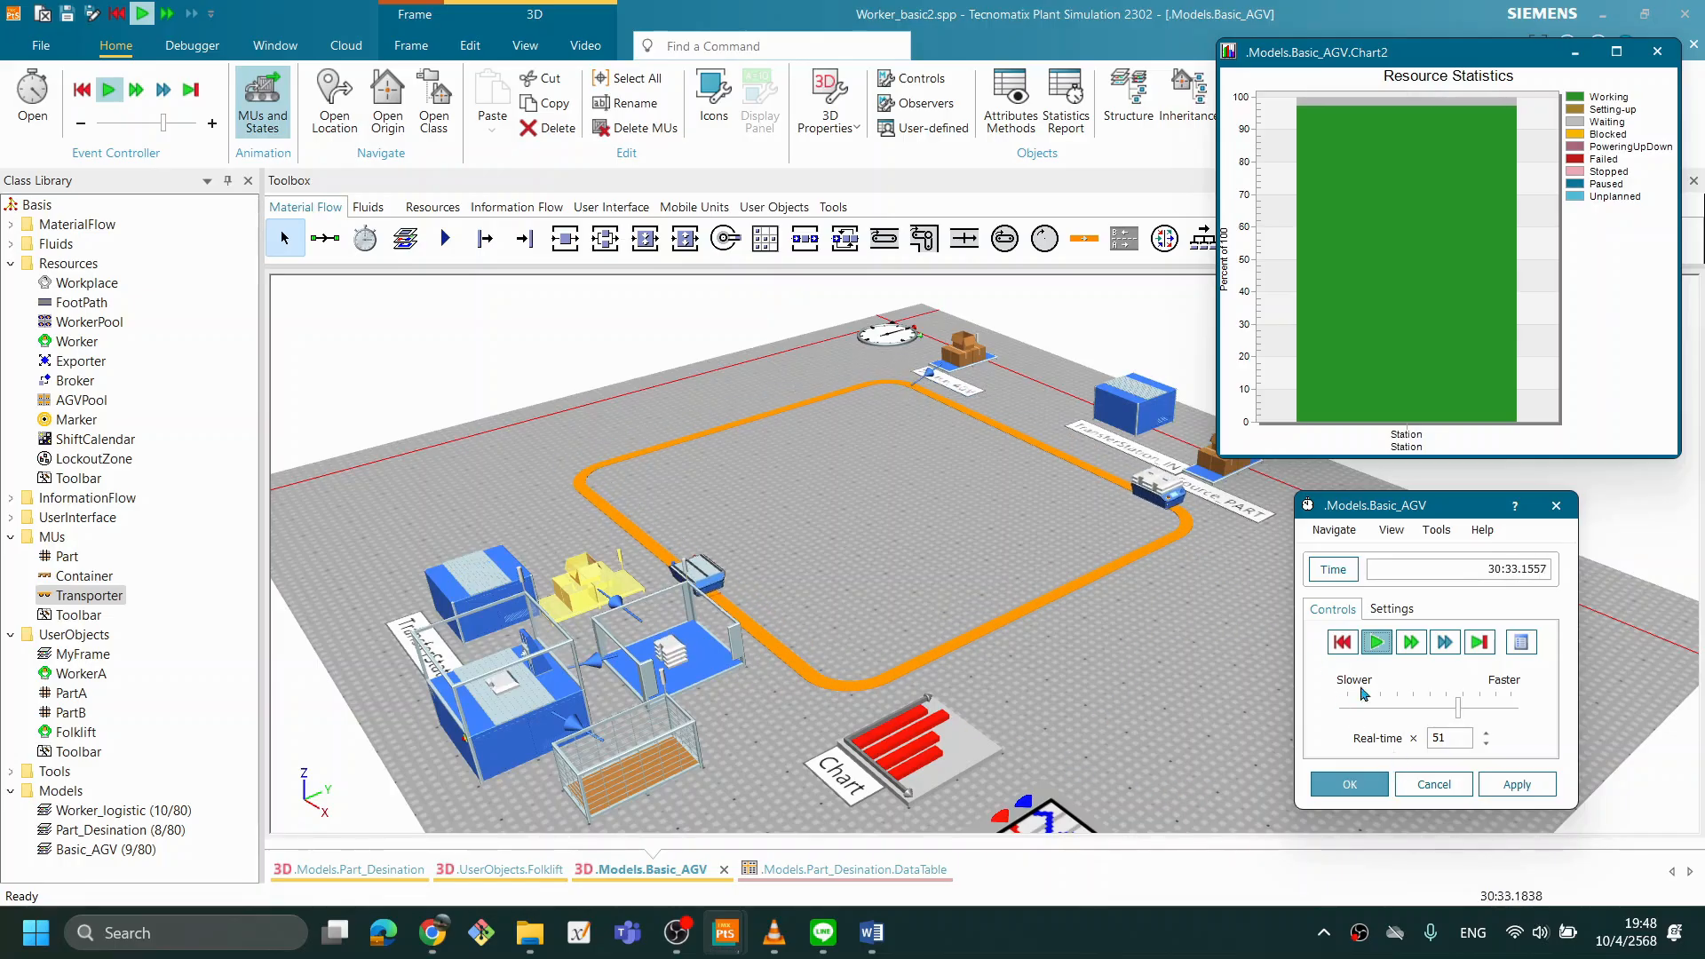
click(1342, 643)
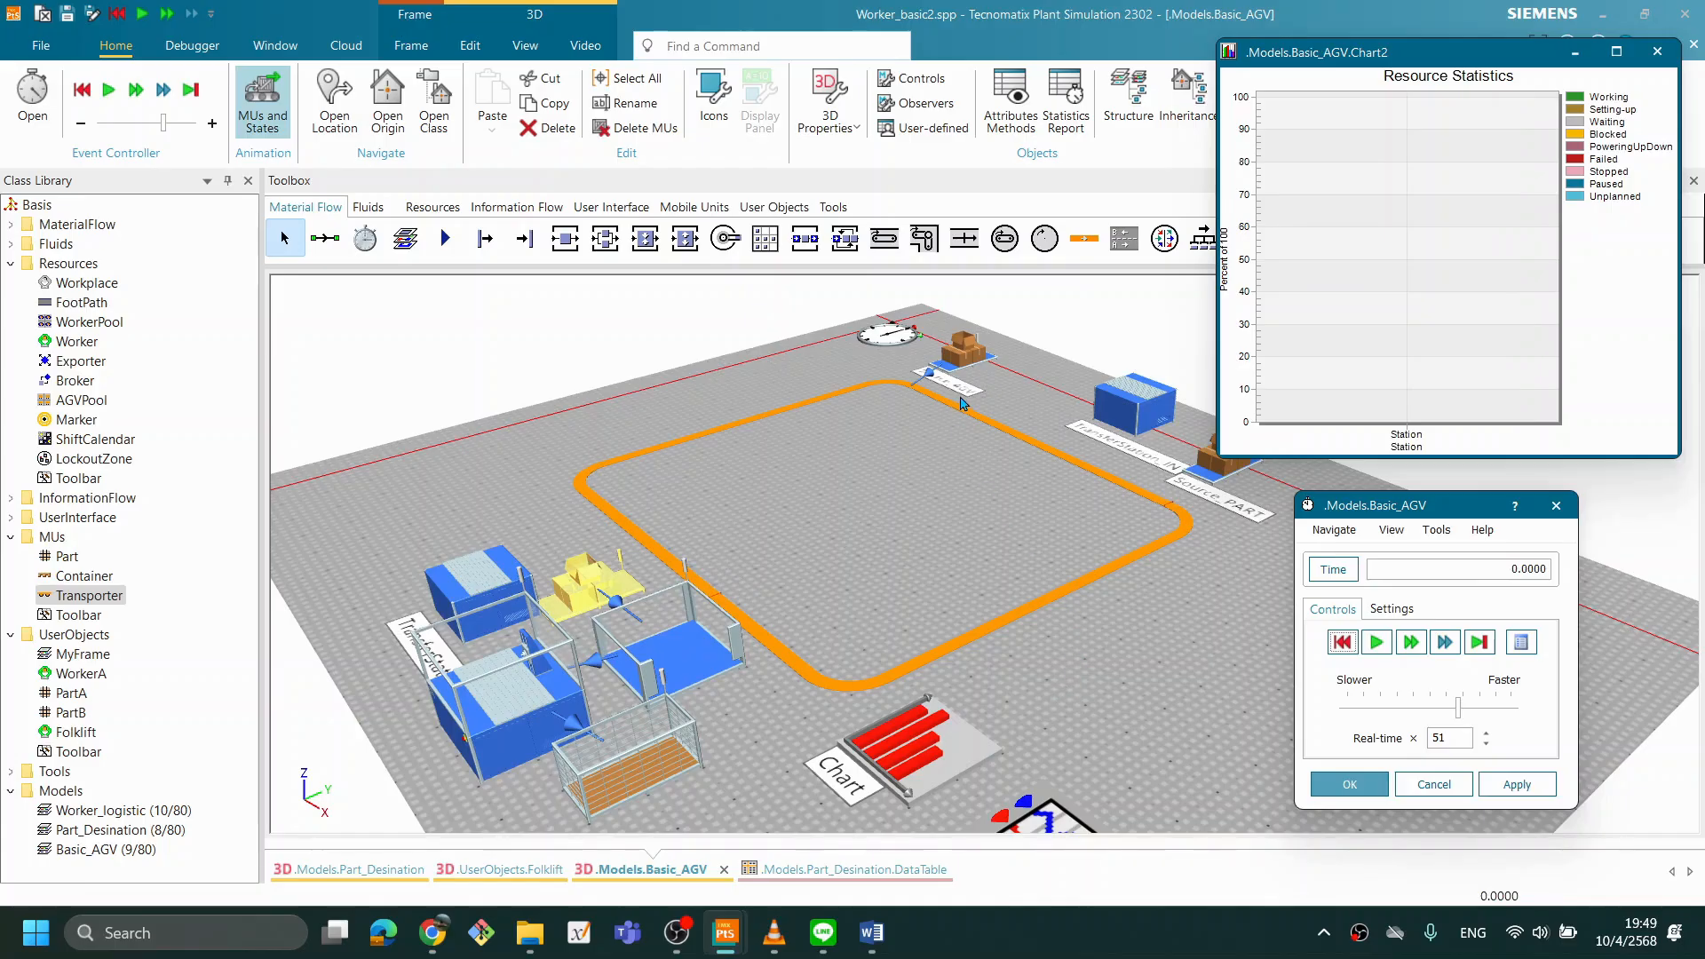
- Set Source_AGV's creation interval to 0:02 and run the simulation to observe the Station statistics
drag(1347, 504, 1374, 508)
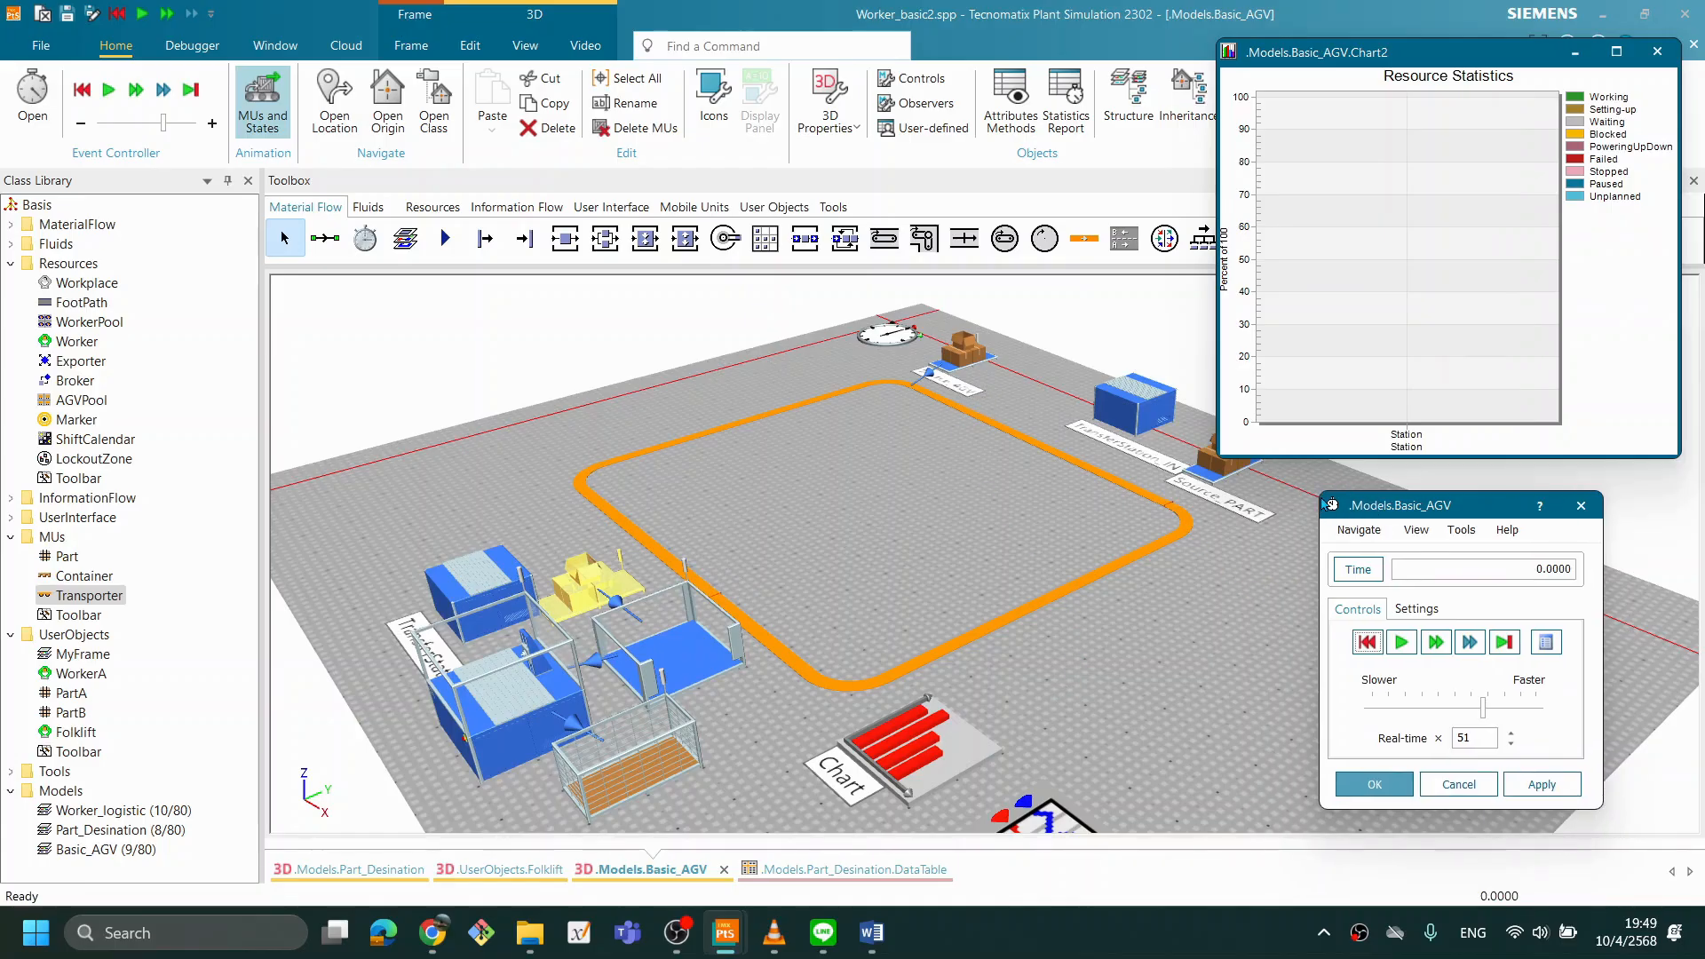
double_click(973, 355)
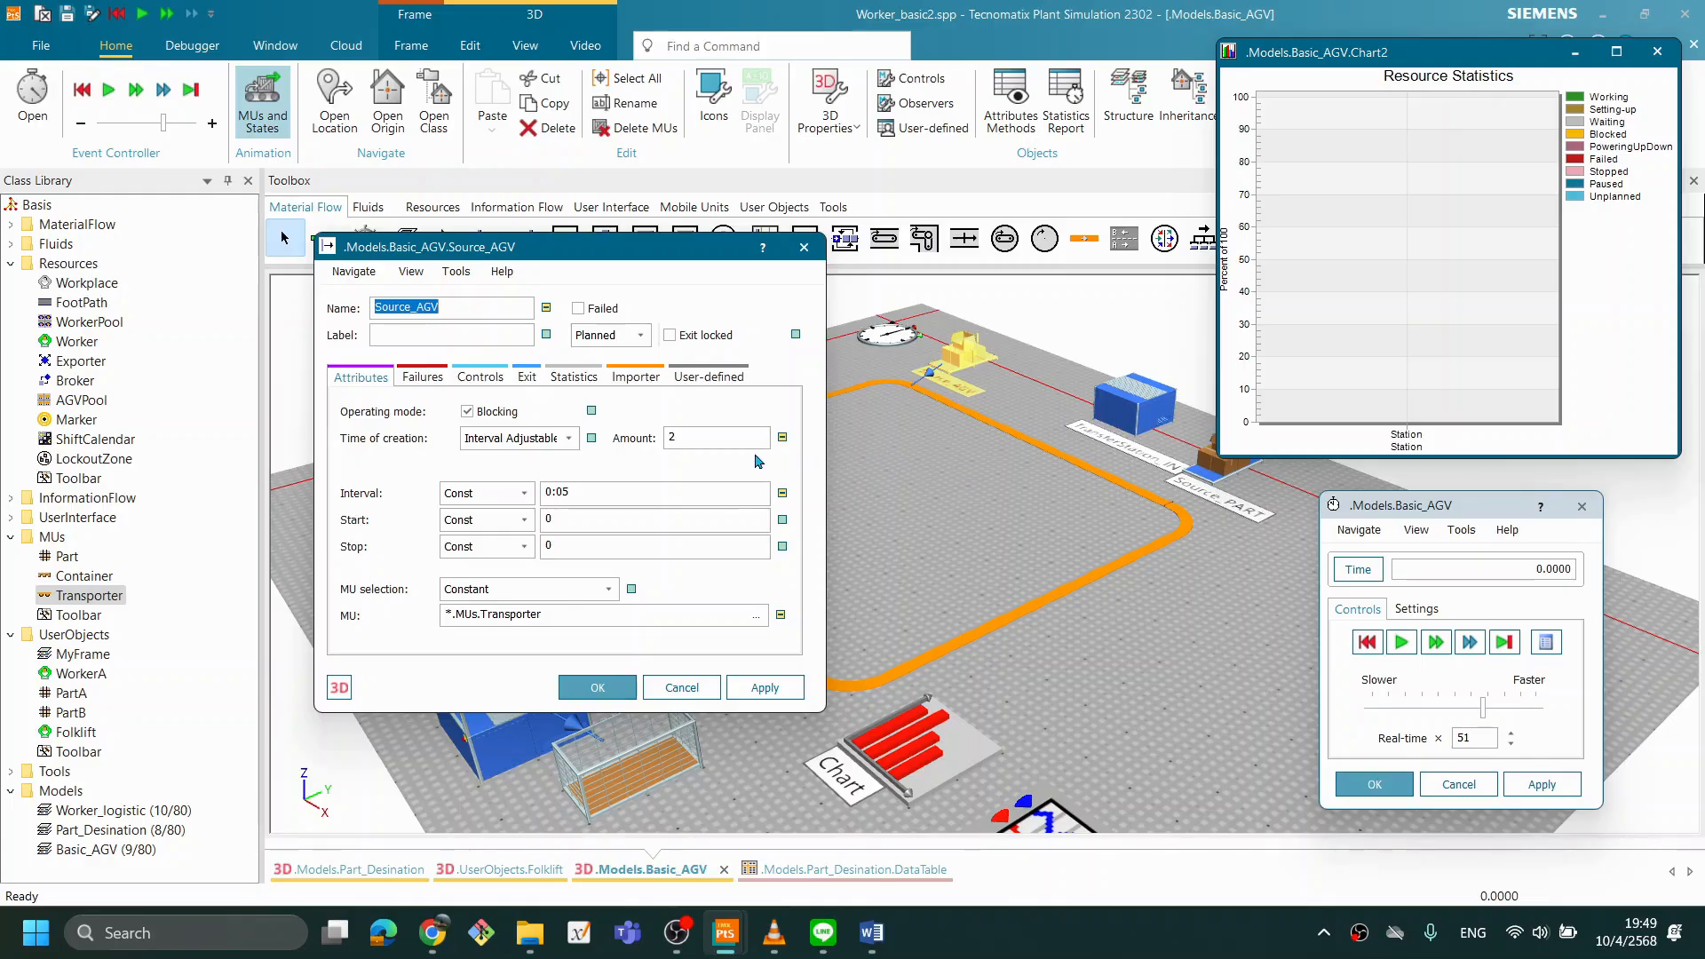
click(602, 495)
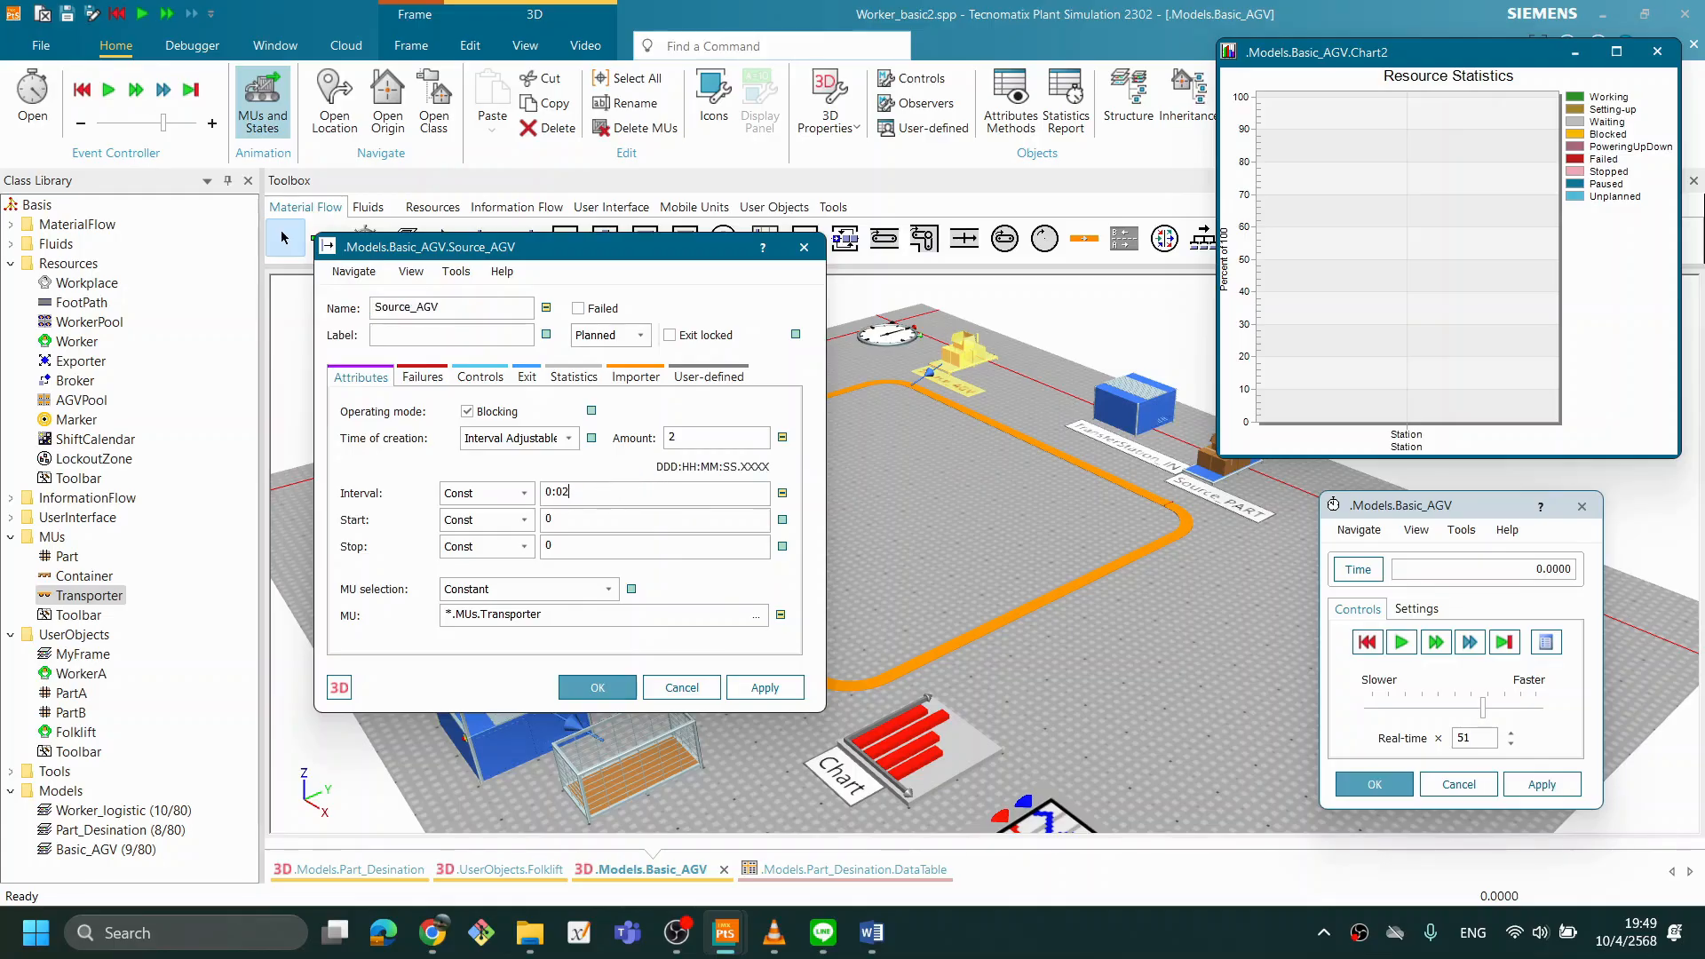
click(599, 693)
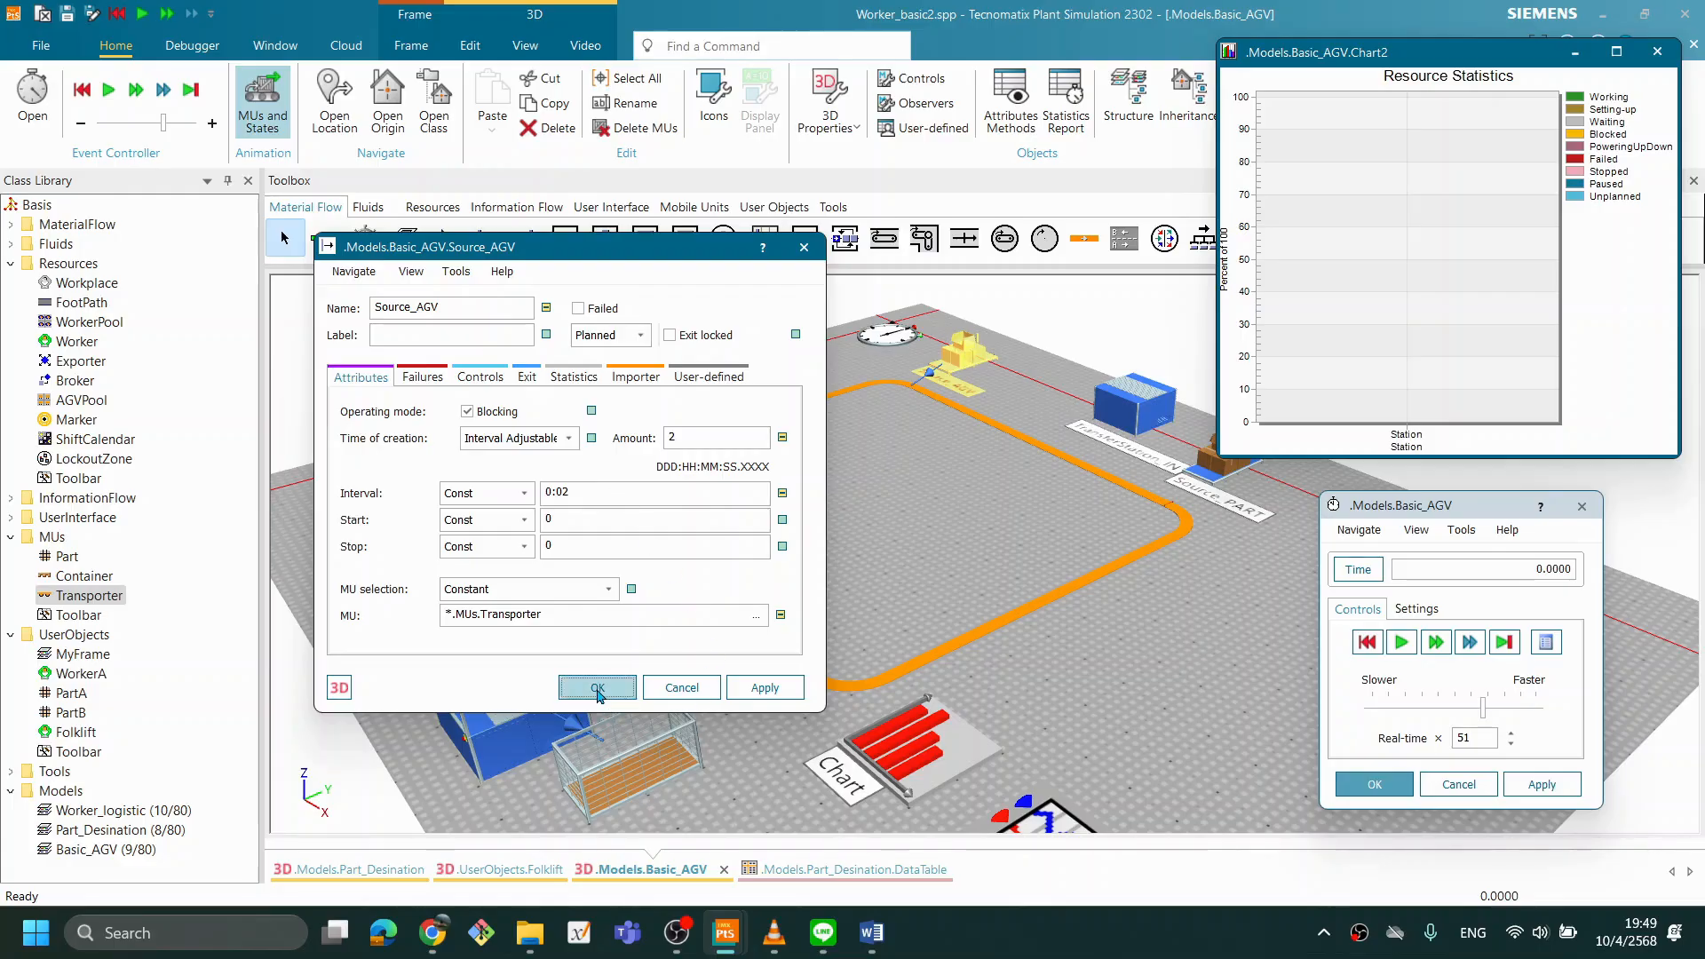
click(1401, 643)
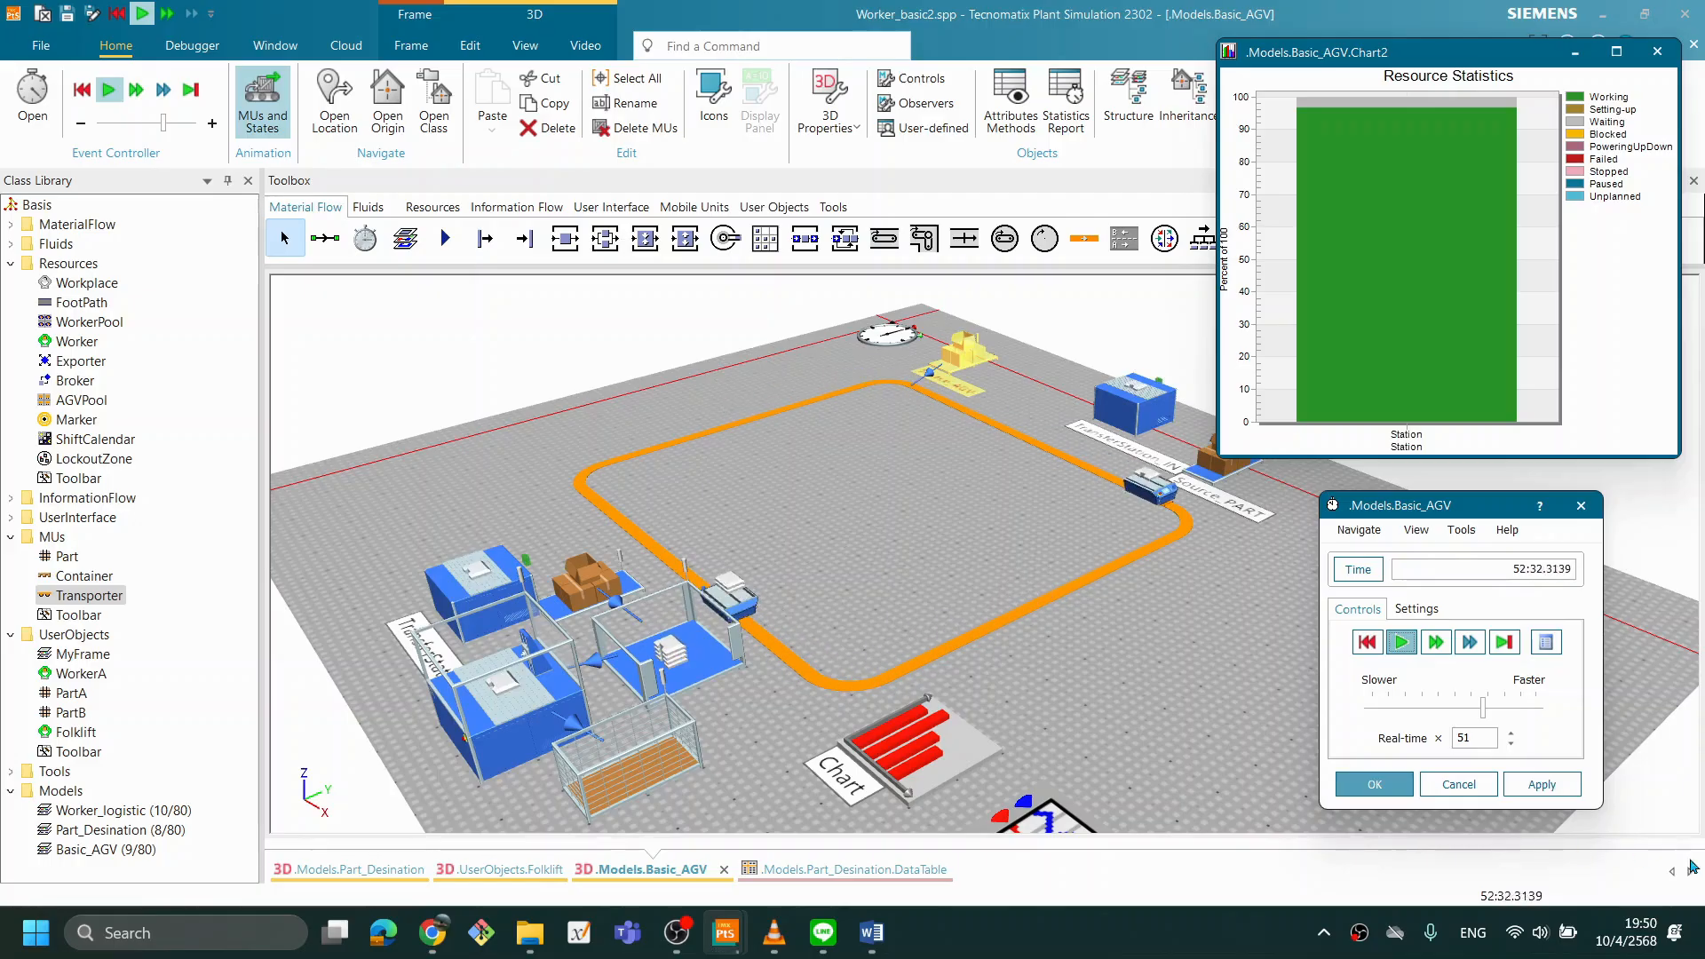
- Reset the simulation and change the processing time of TransferStation_IN, applying the new value
click(1367, 642)
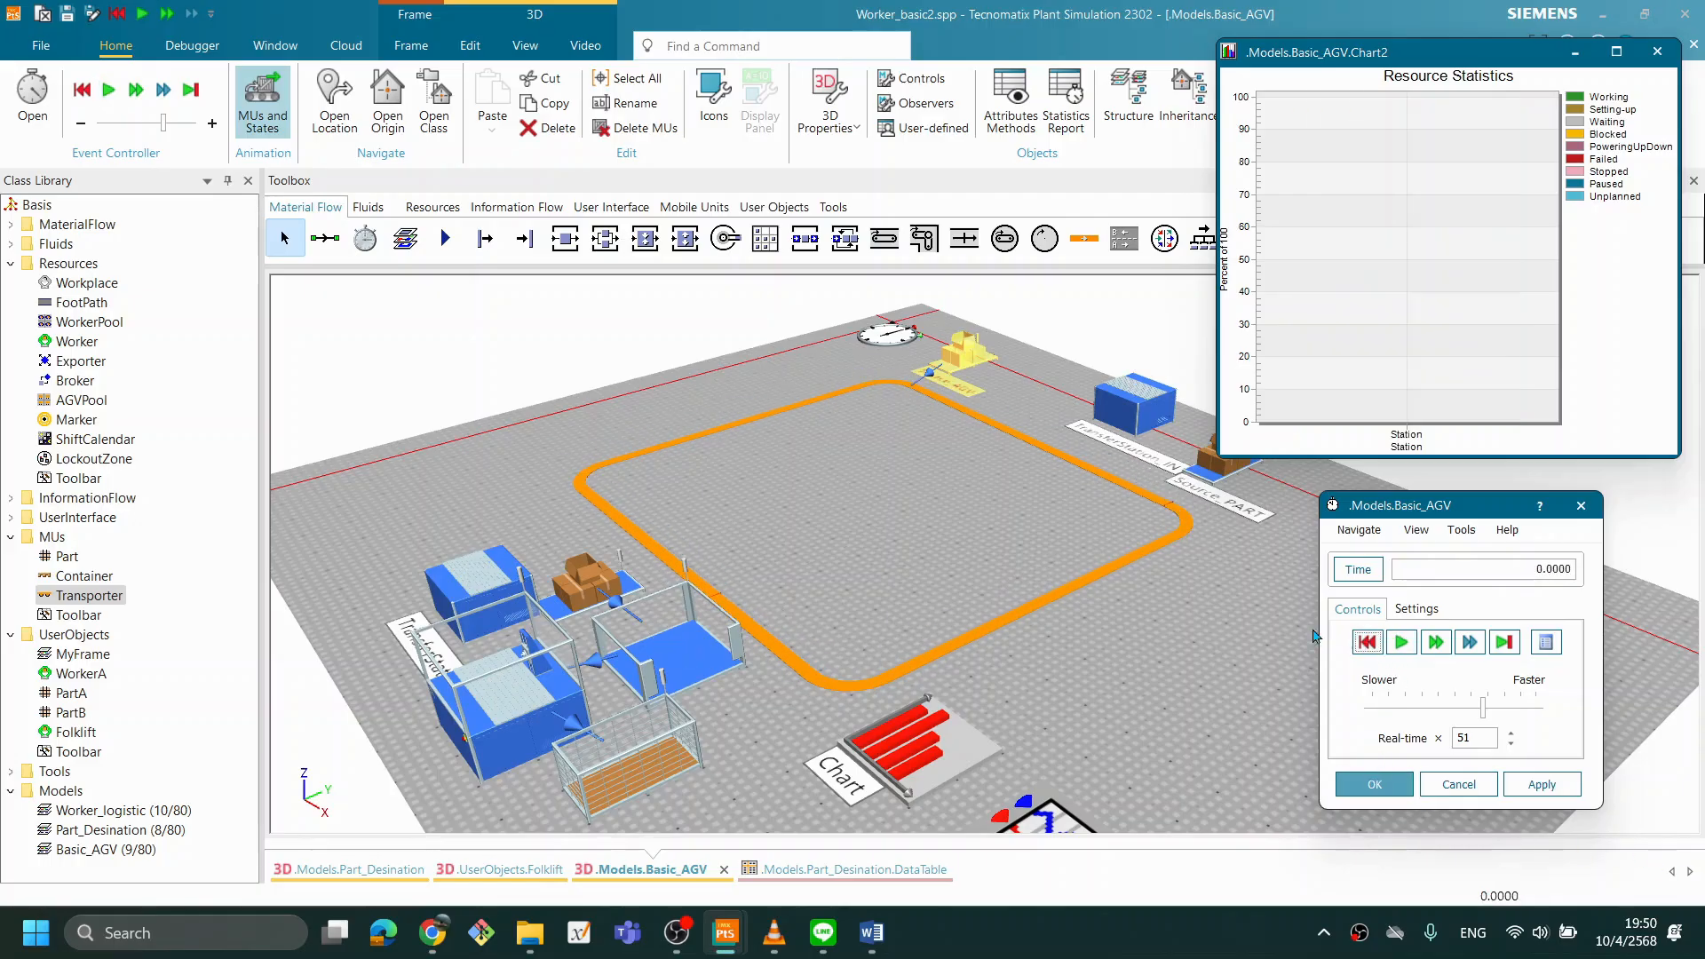
double_click(1127, 393)
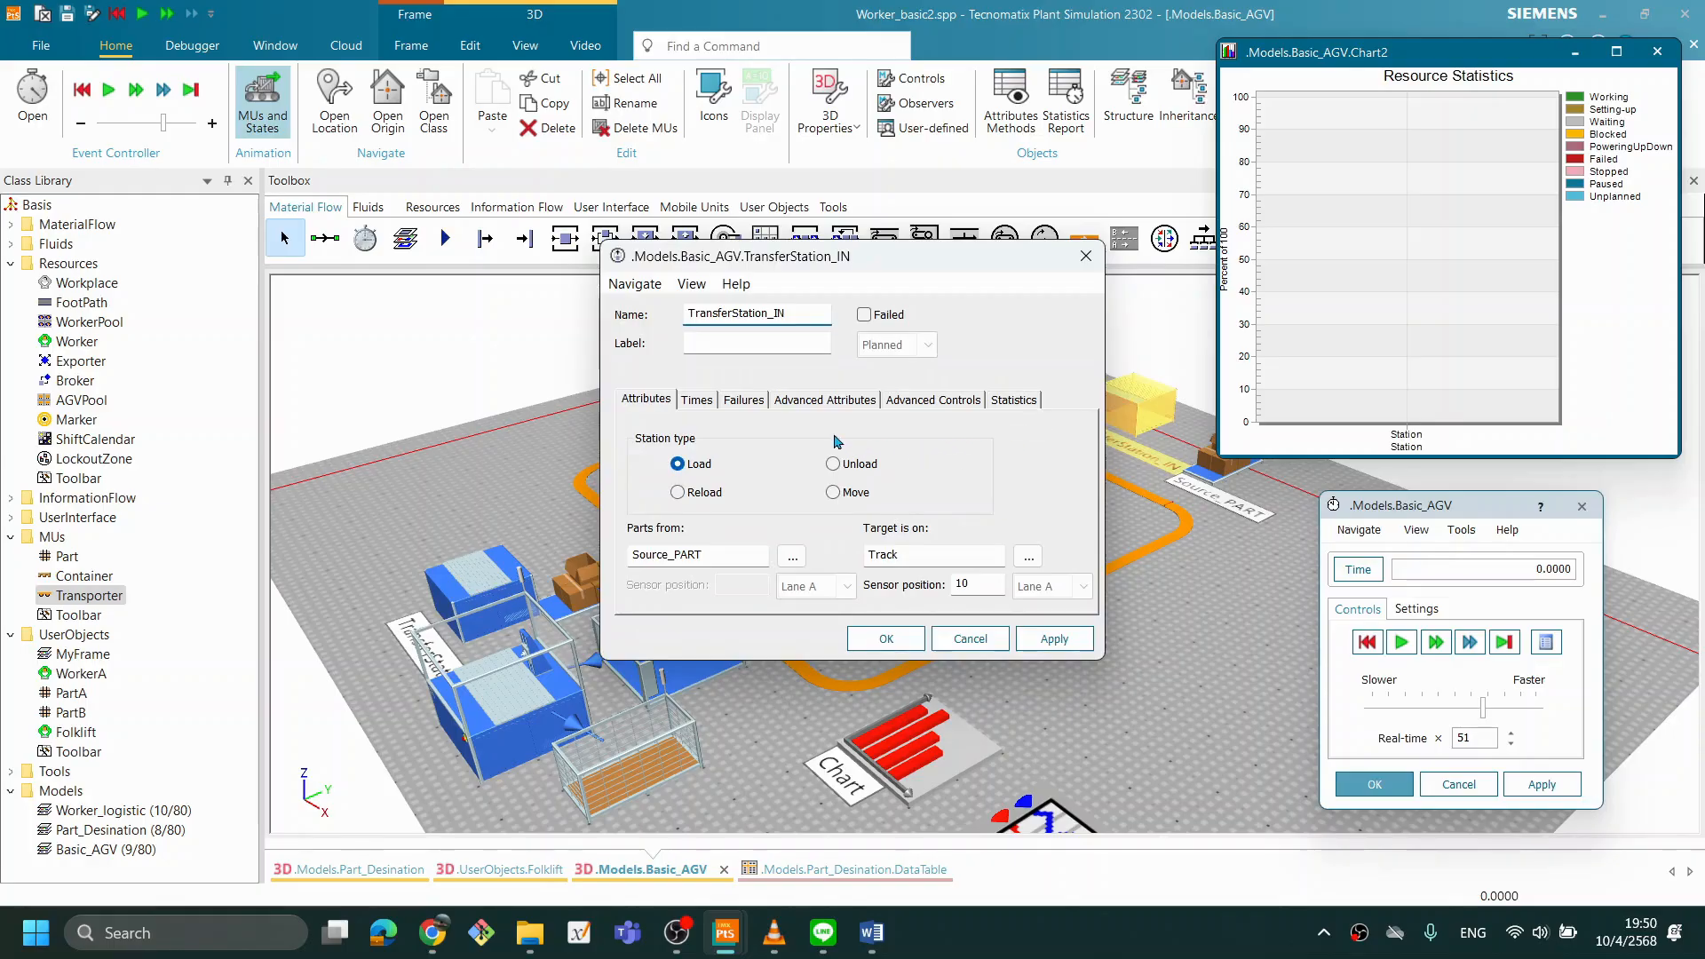
click(826, 399)
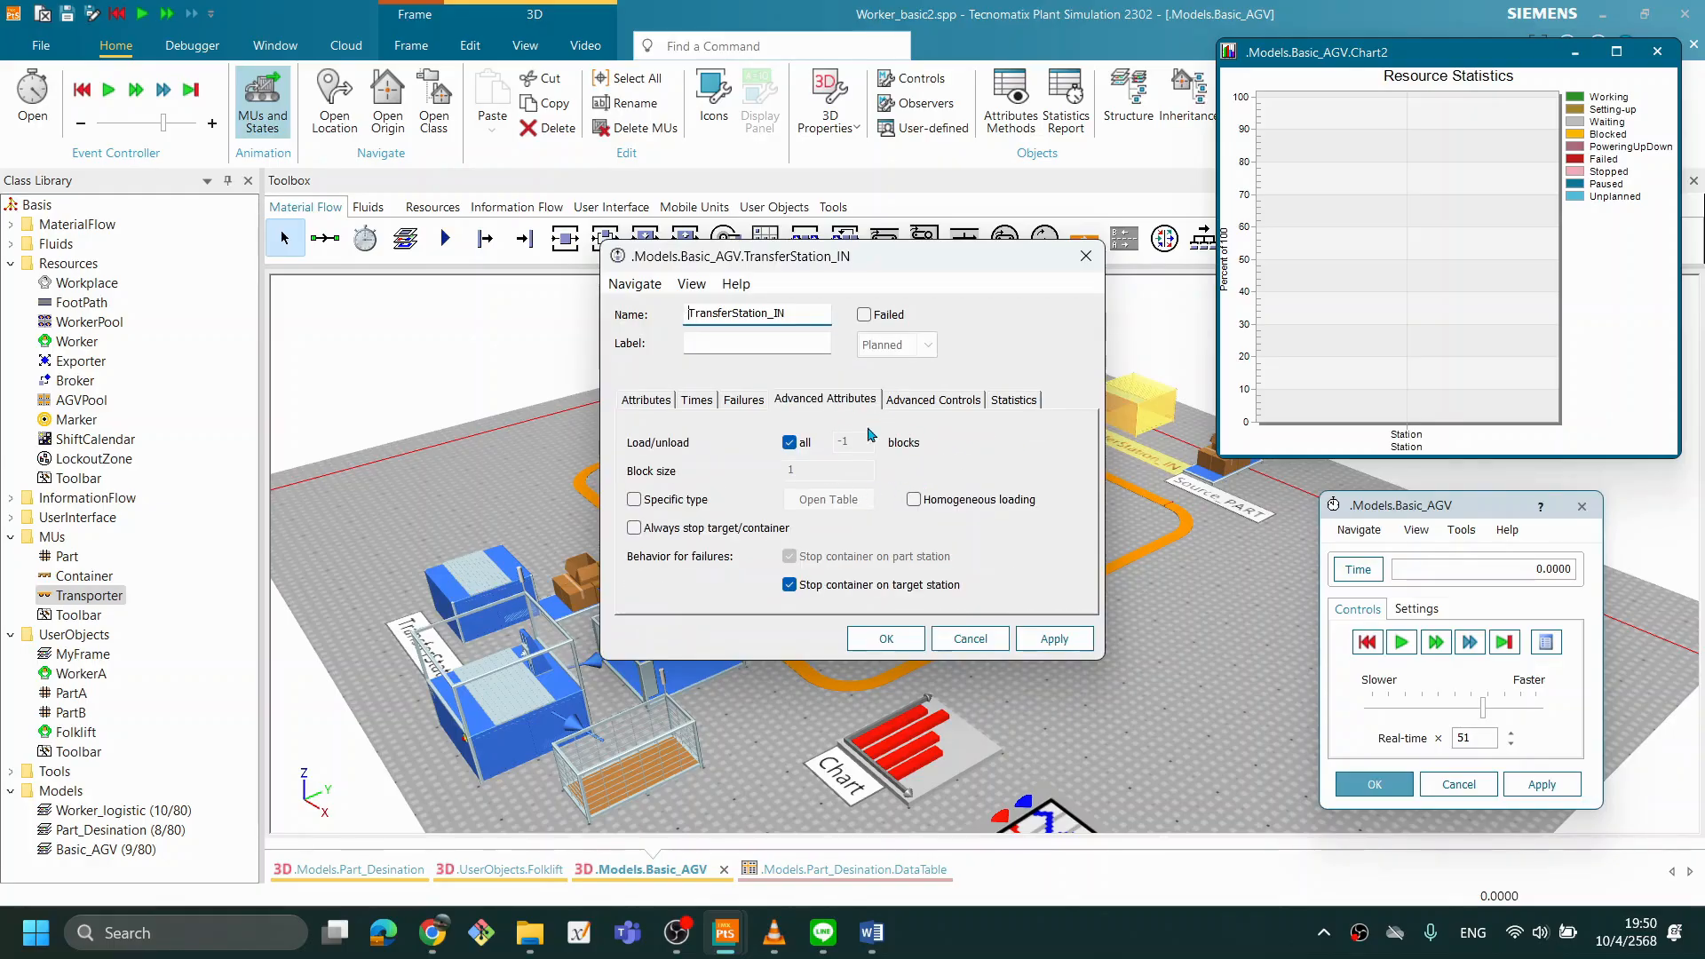
click(703, 404)
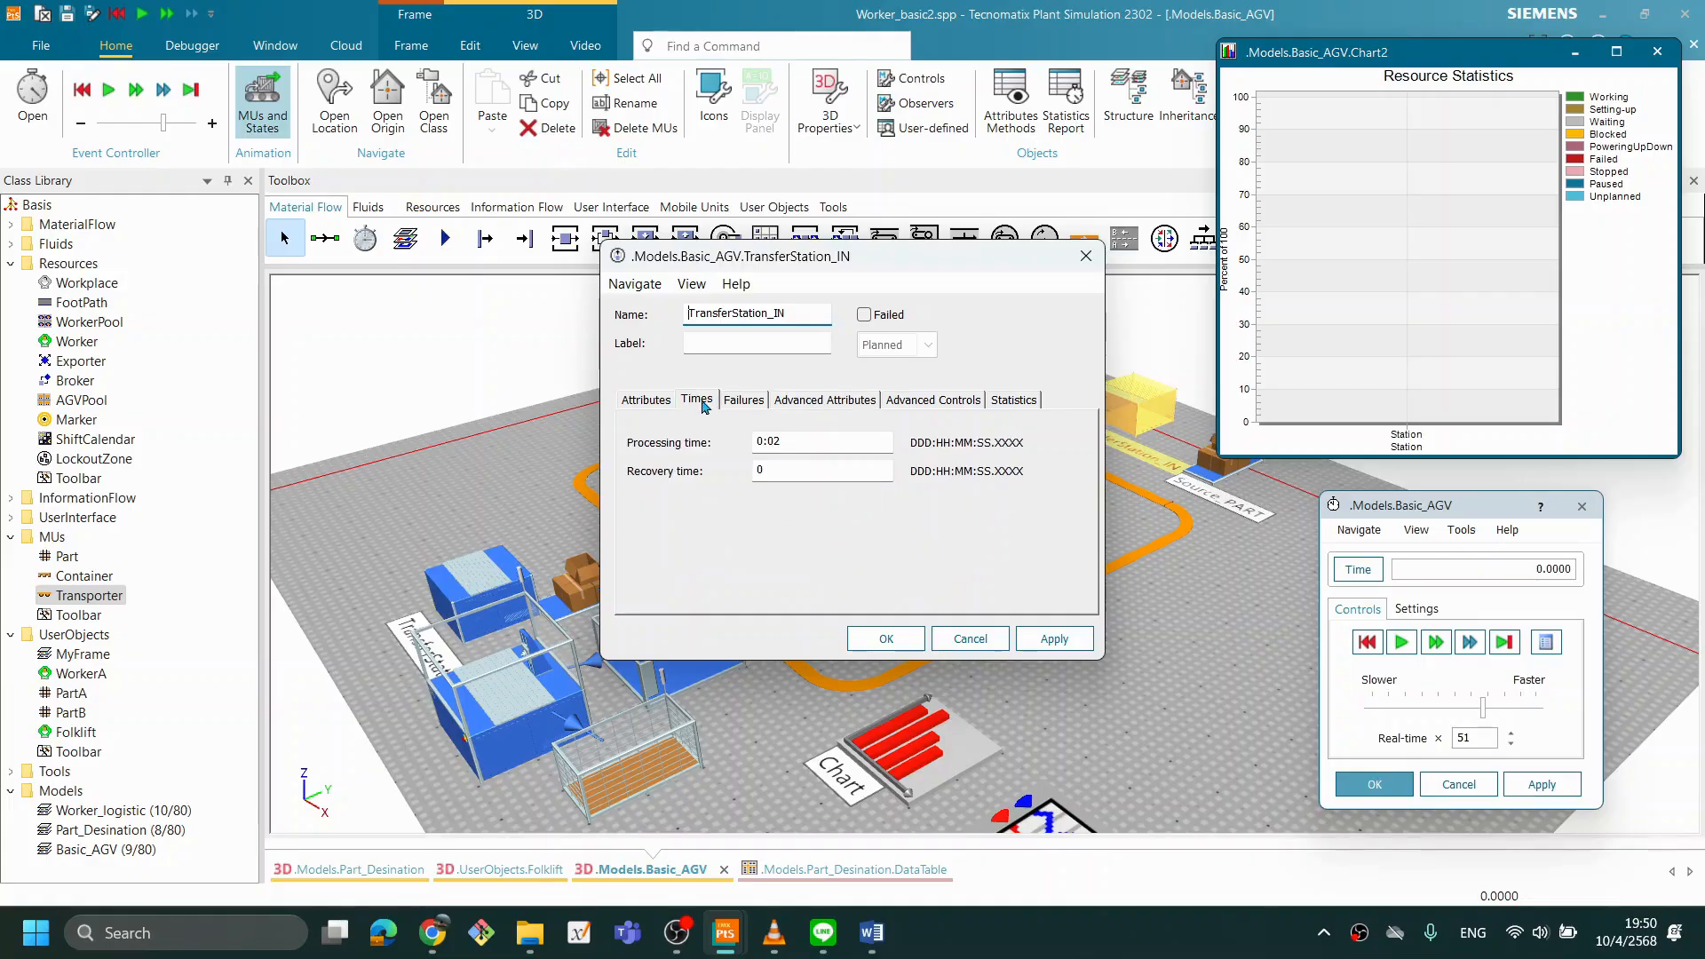
click(813, 445)
click(1054, 632)
click(899, 638)
- Set the processing time of TransferStation1_OUT to 0:01
double_click(480, 586)
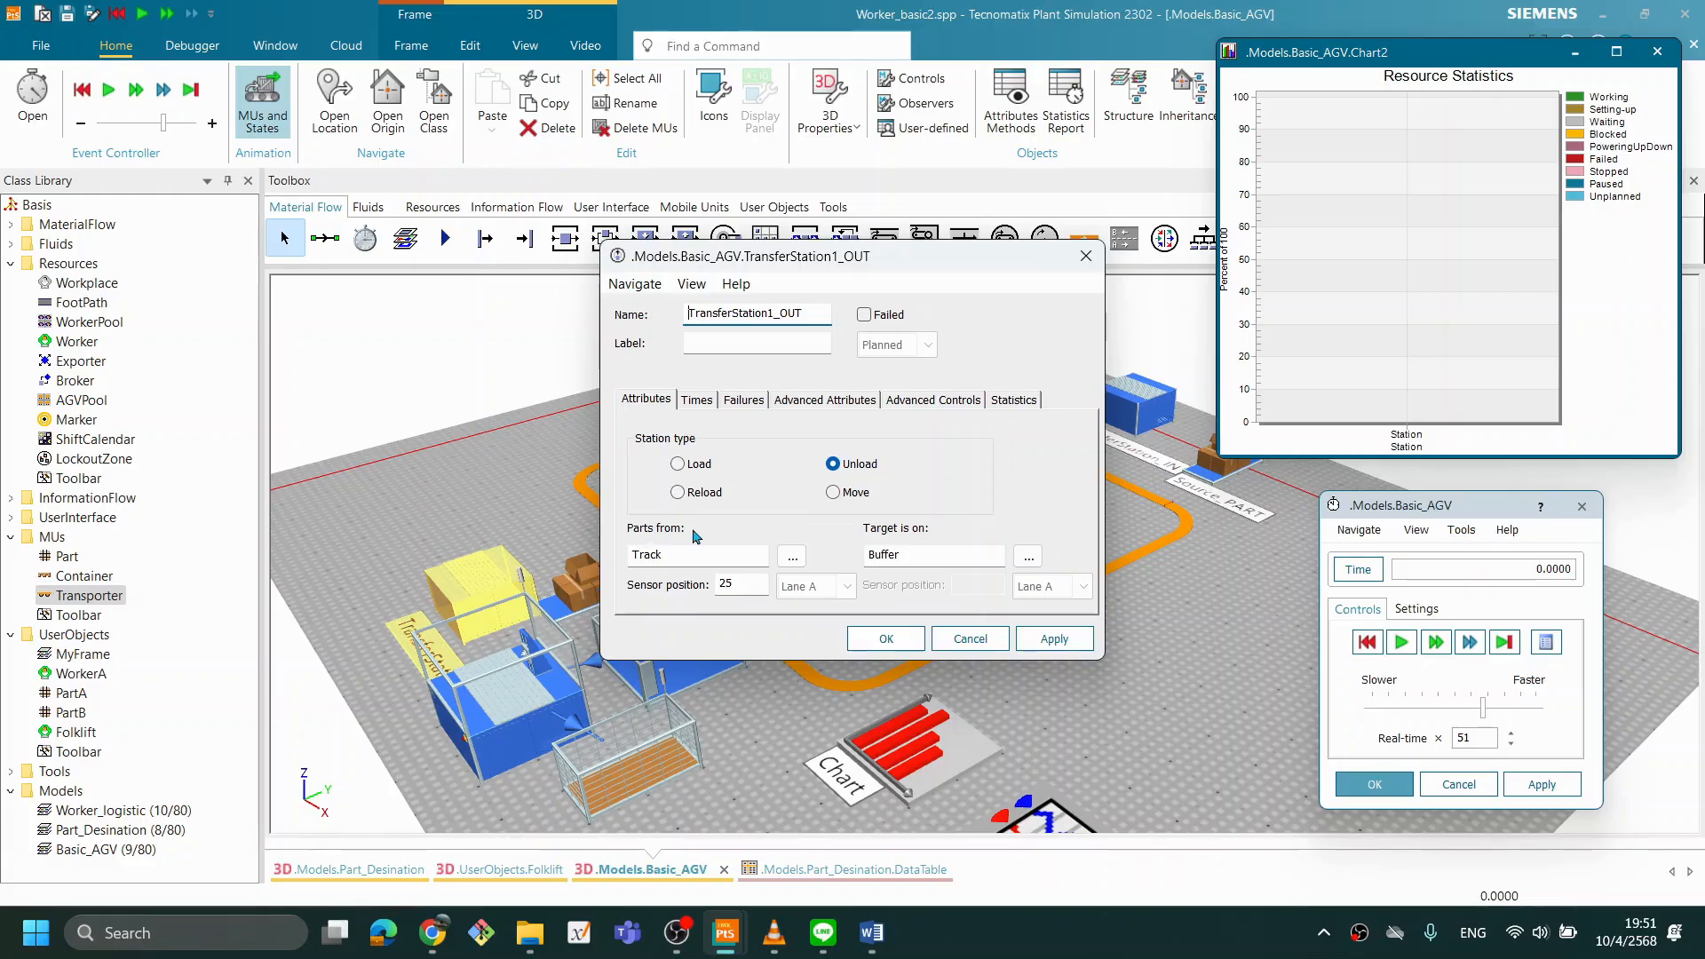
click(696, 400)
click(846, 444)
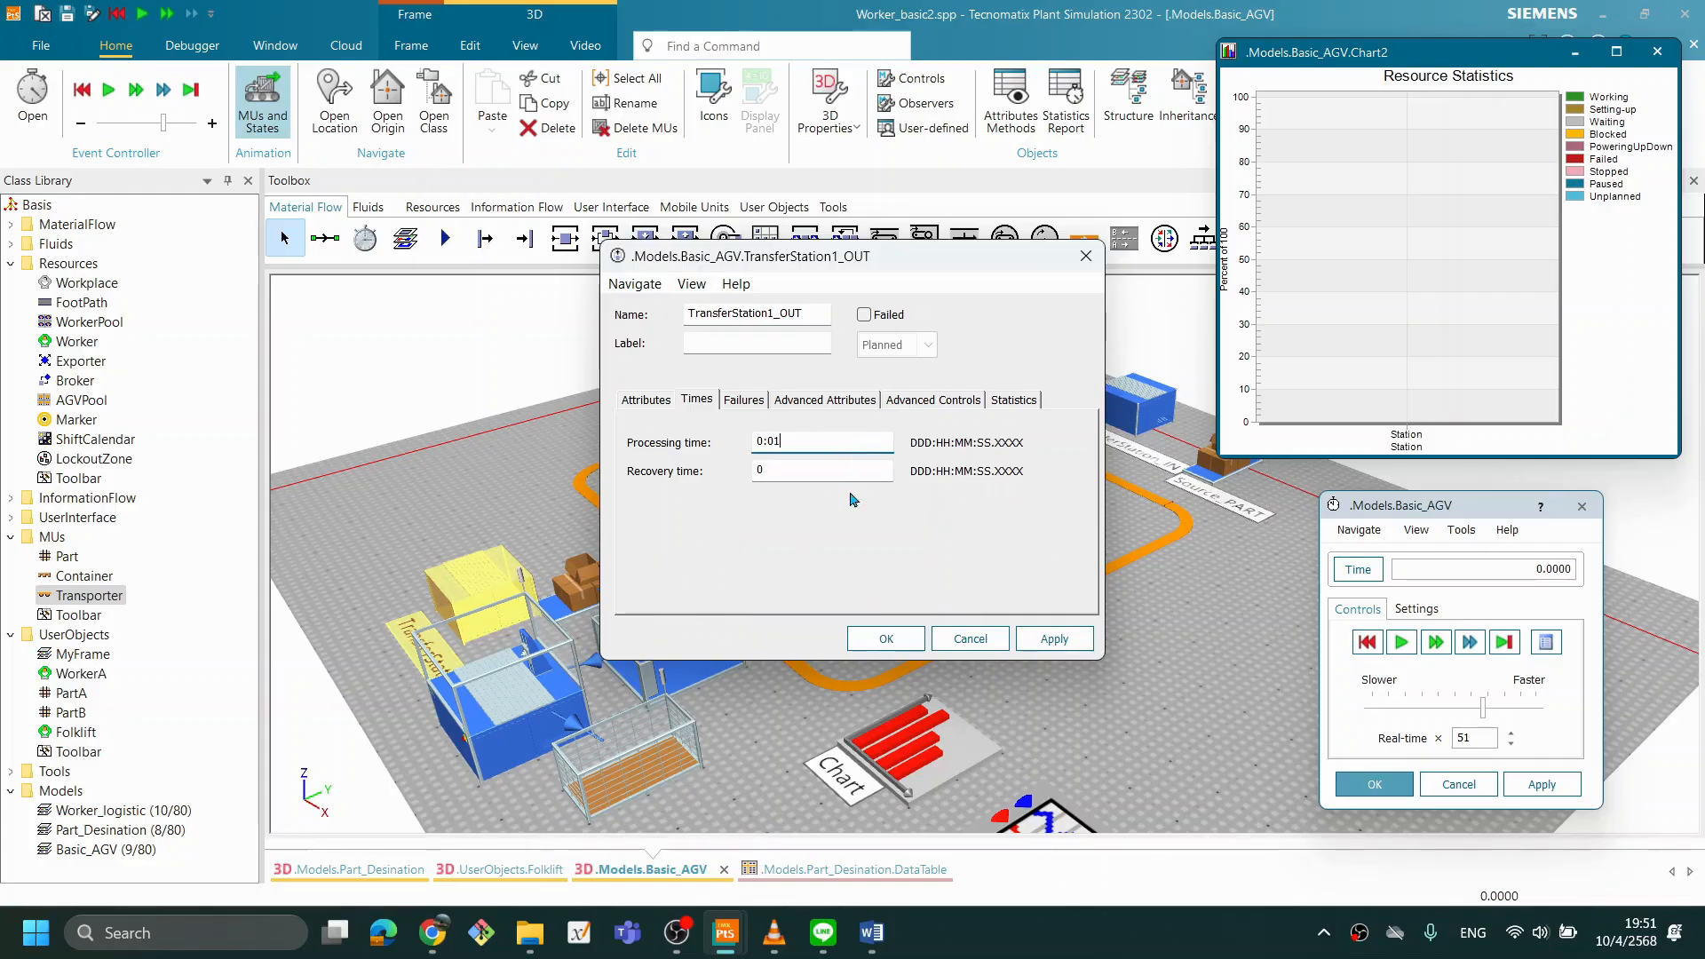
click(908, 641)
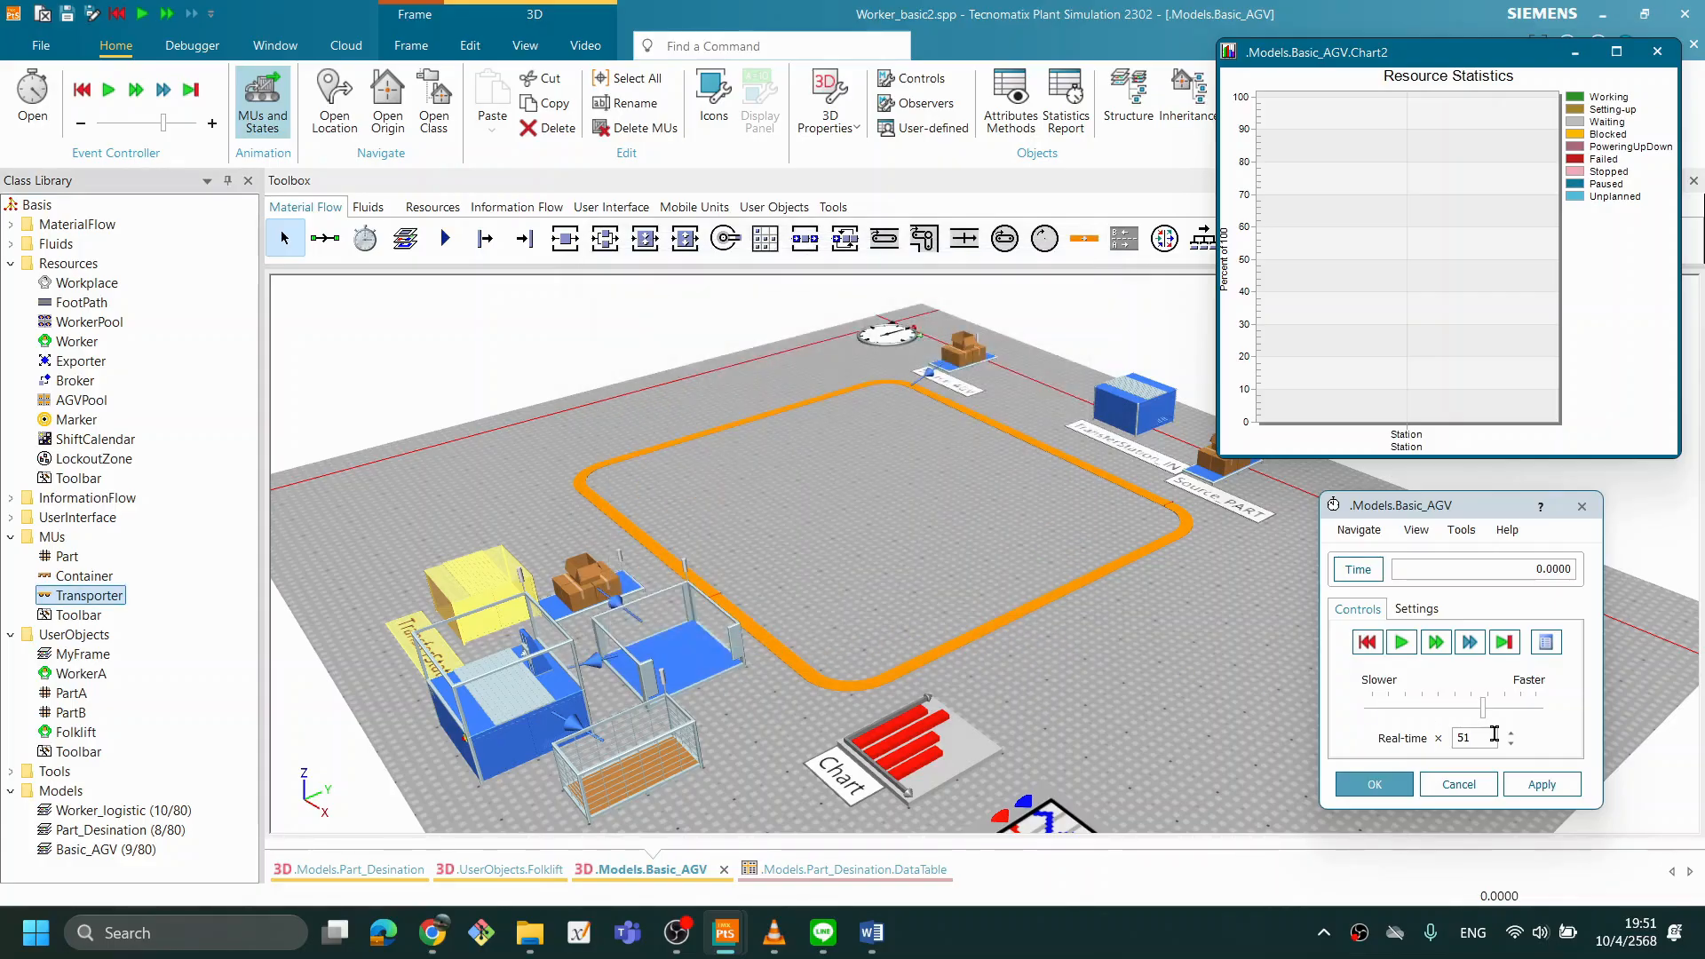
- Run the simulation with the changed transfer times to observe the Station's resource statistics, and reset it
click(1402, 643)
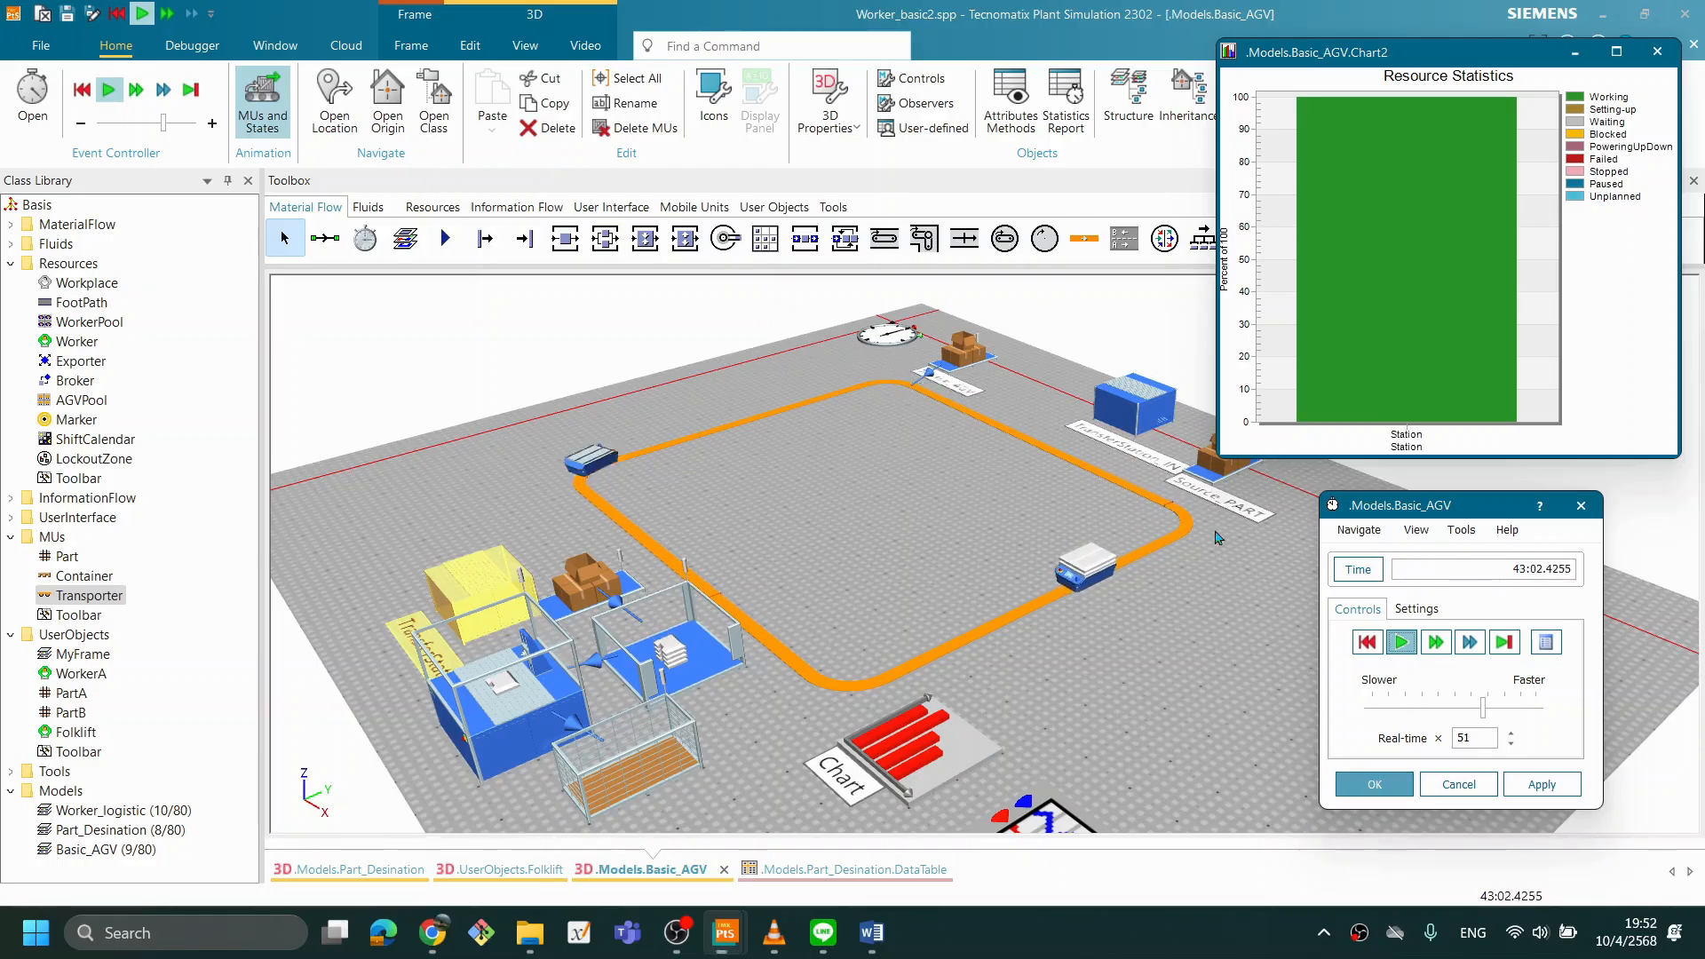
drag(926, 638, 947, 628)
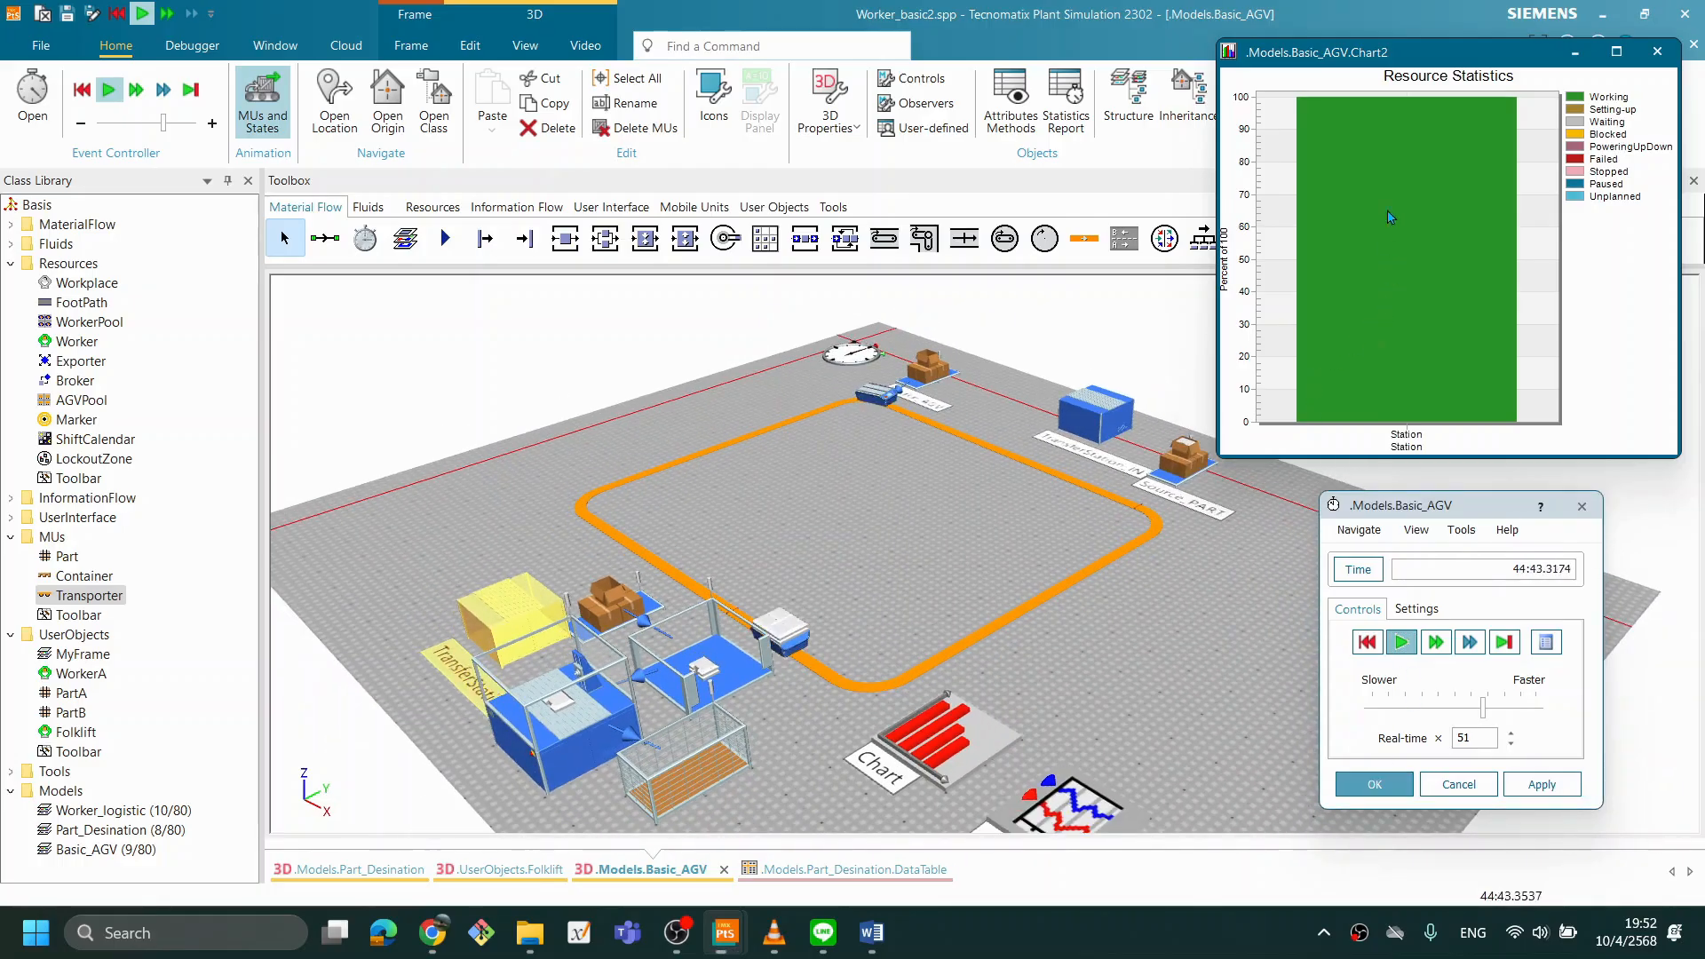
drag(975, 620, 1048, 622)
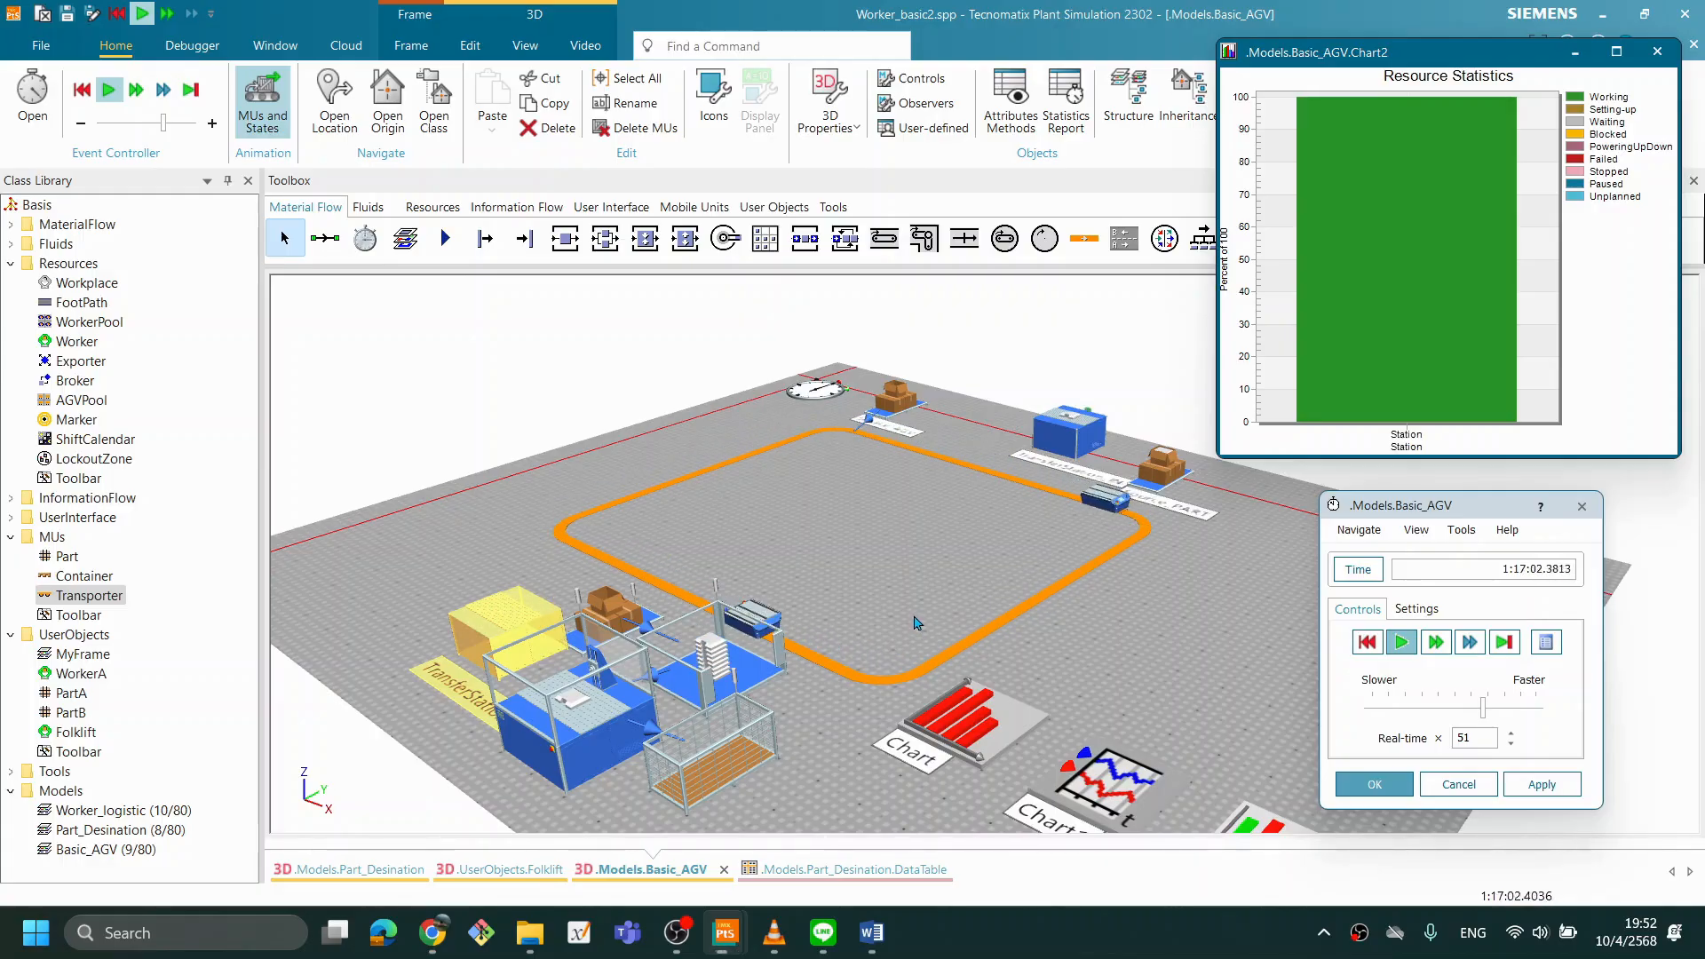
click(1367, 642)
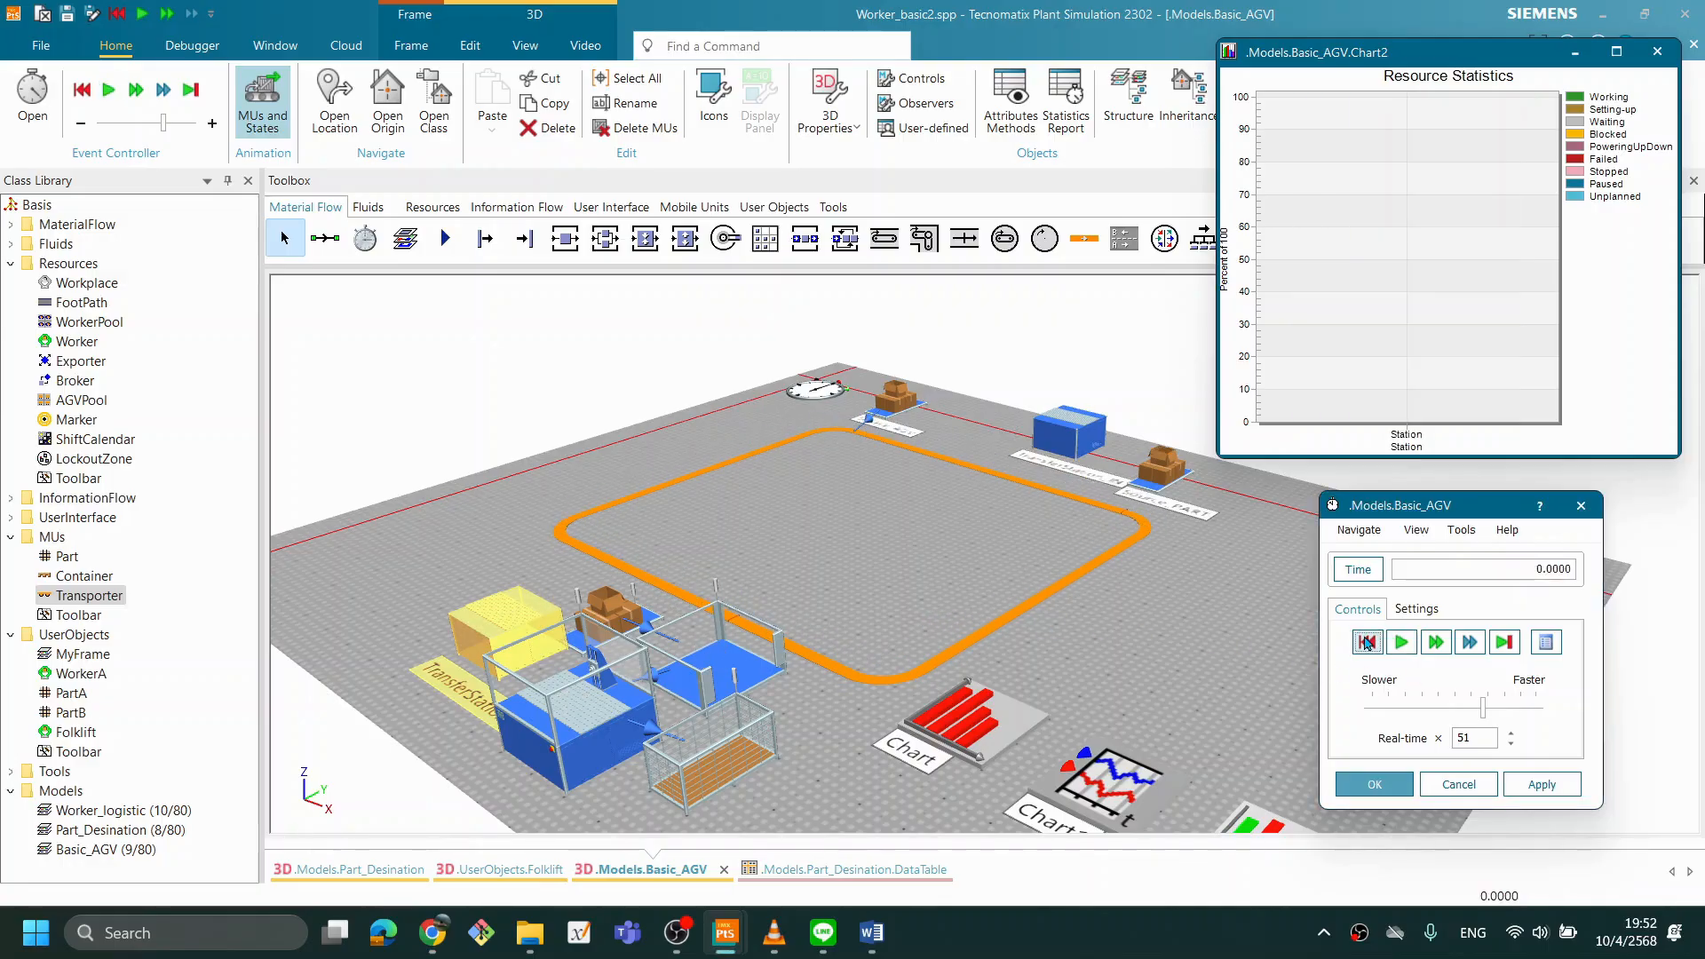
- Deselect the transfer station and close the Resource Statistics chart window
click(1110, 646)
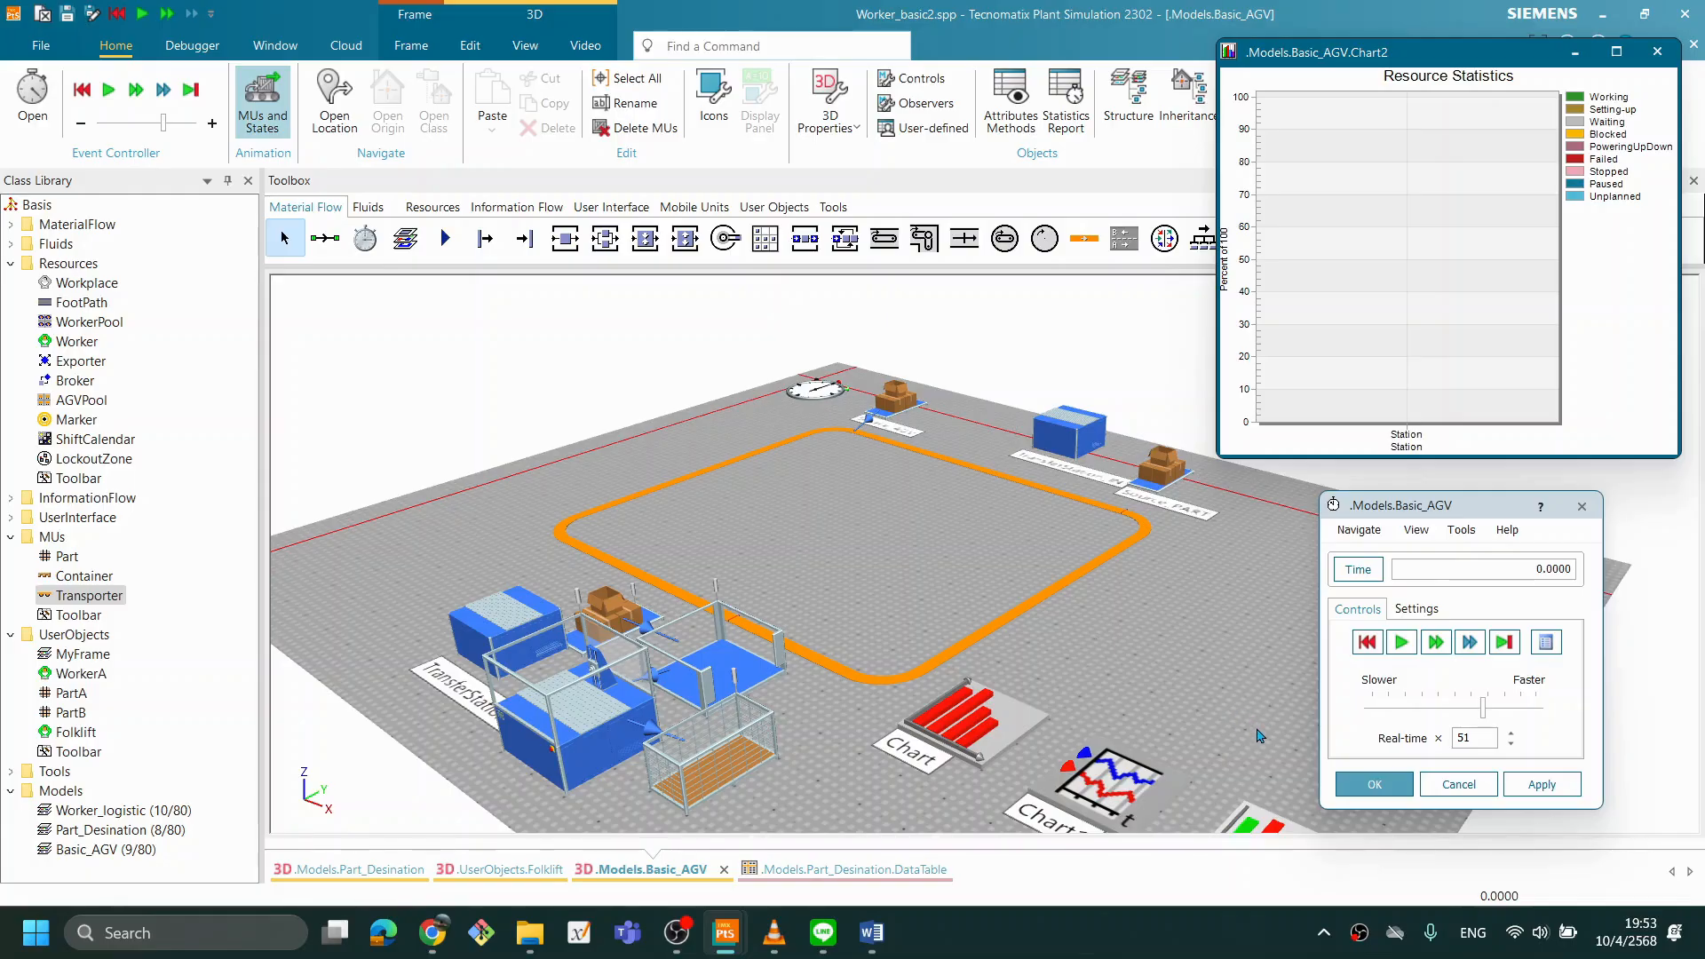
drag(1374, 503, 1351, 504)
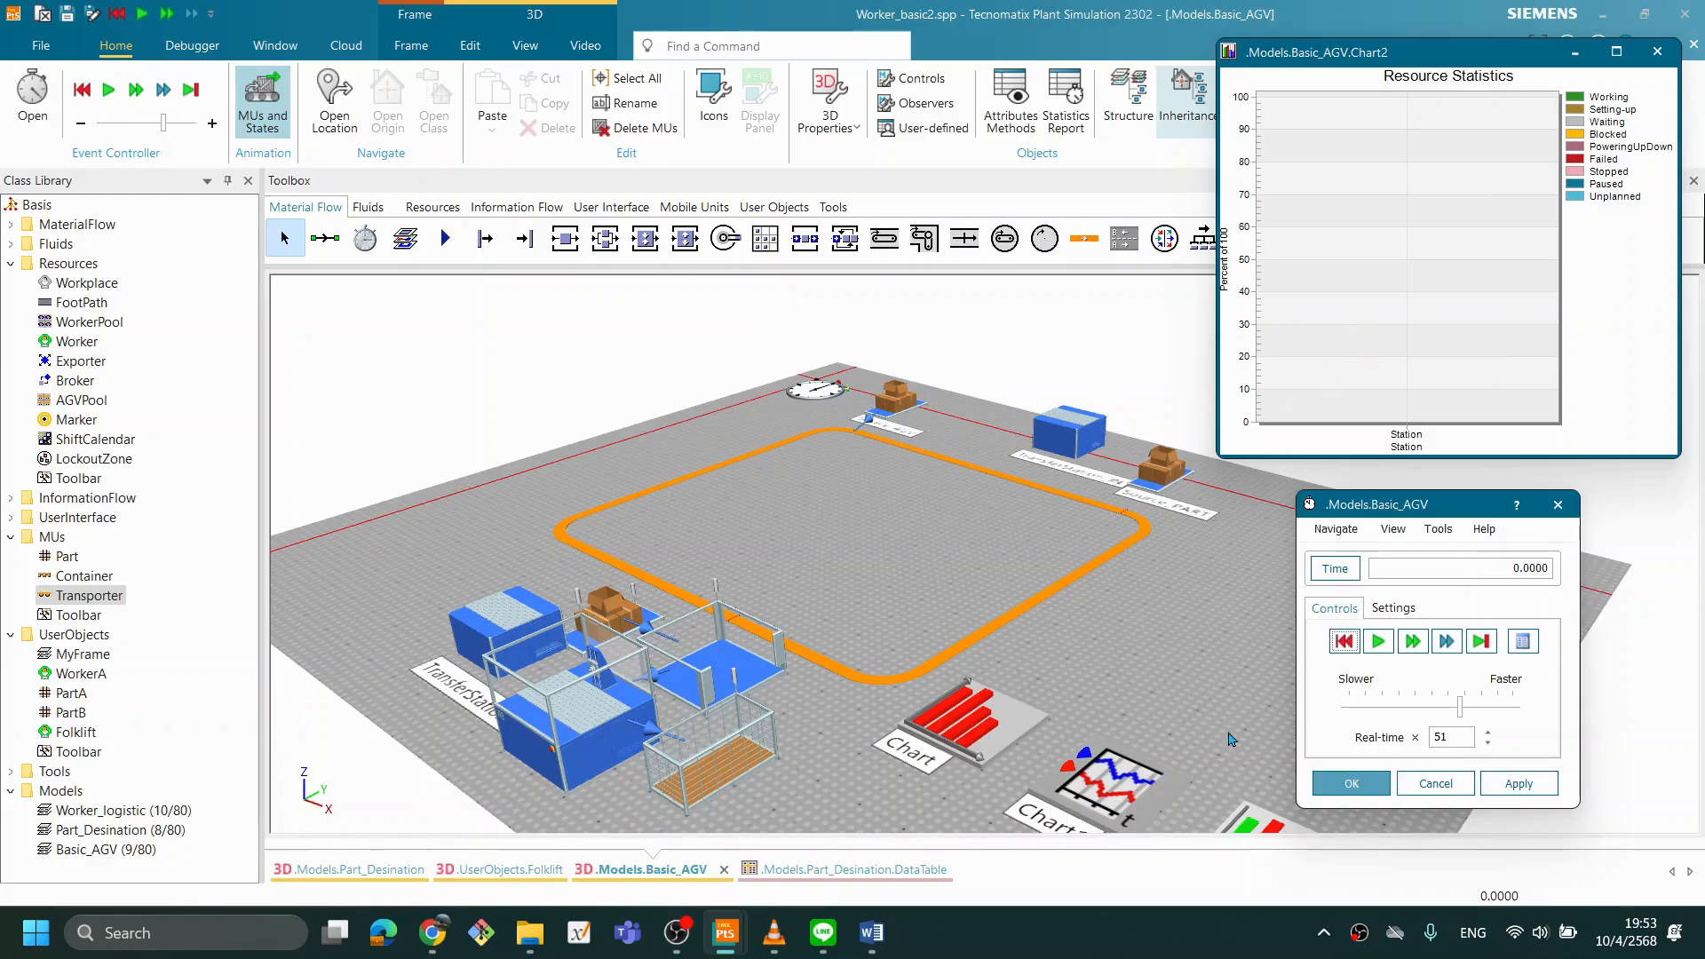
click(1125, 706)
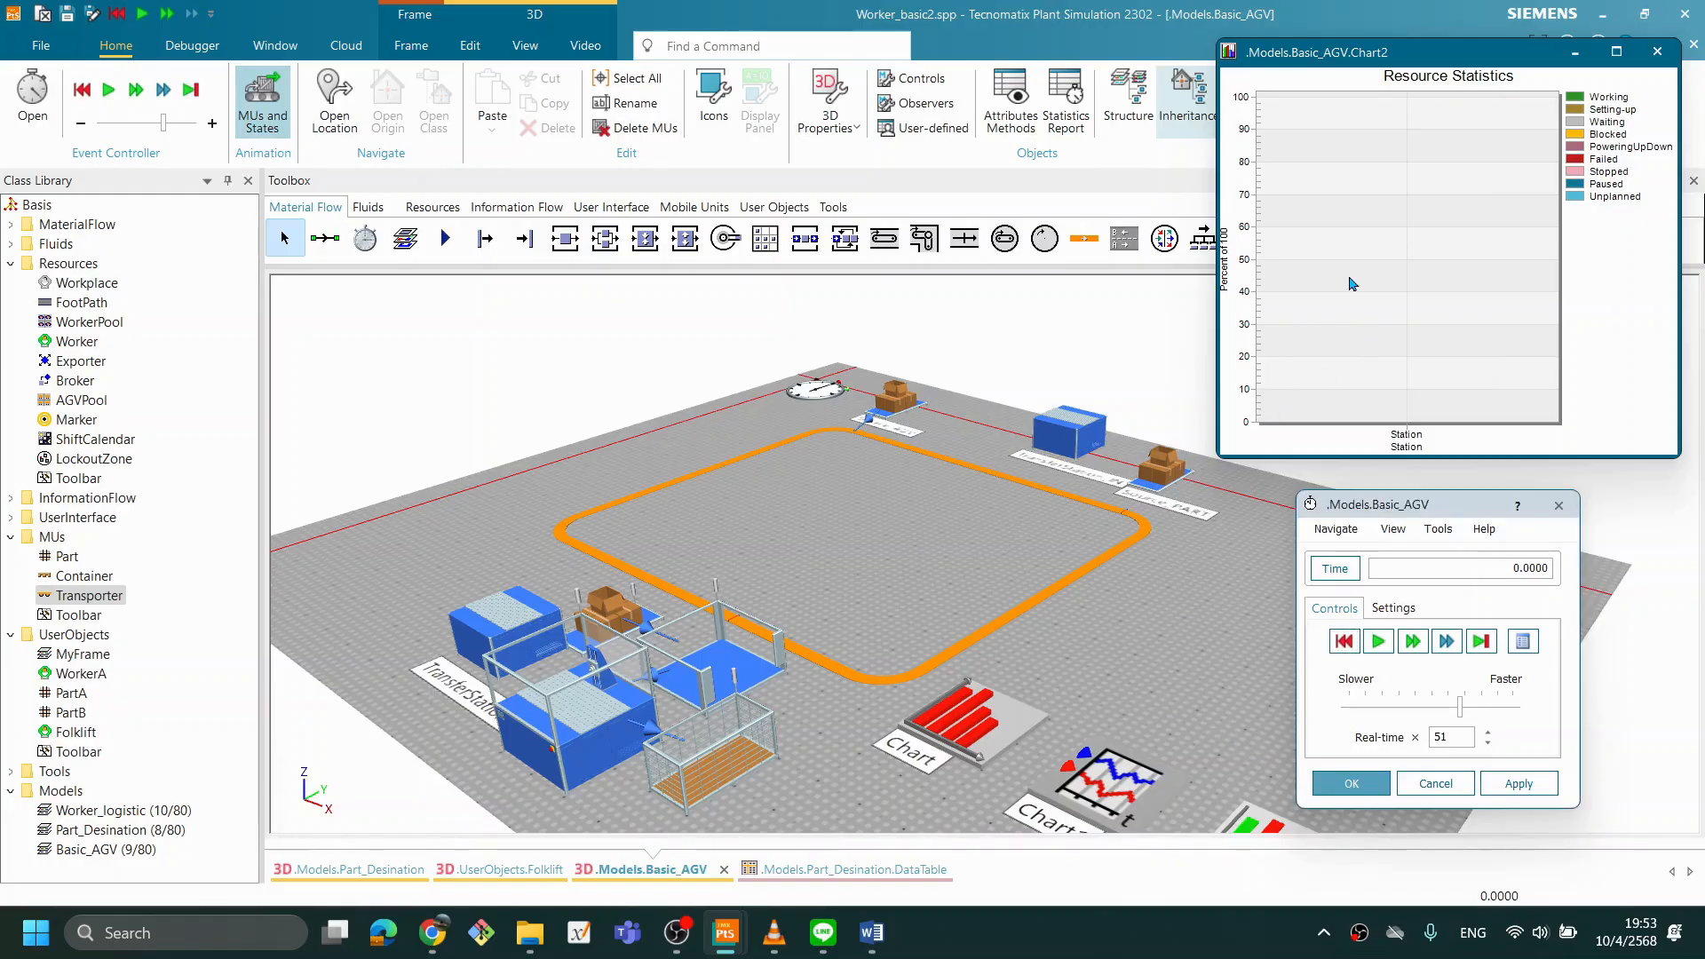
click(1657, 51)
click(1071, 944)
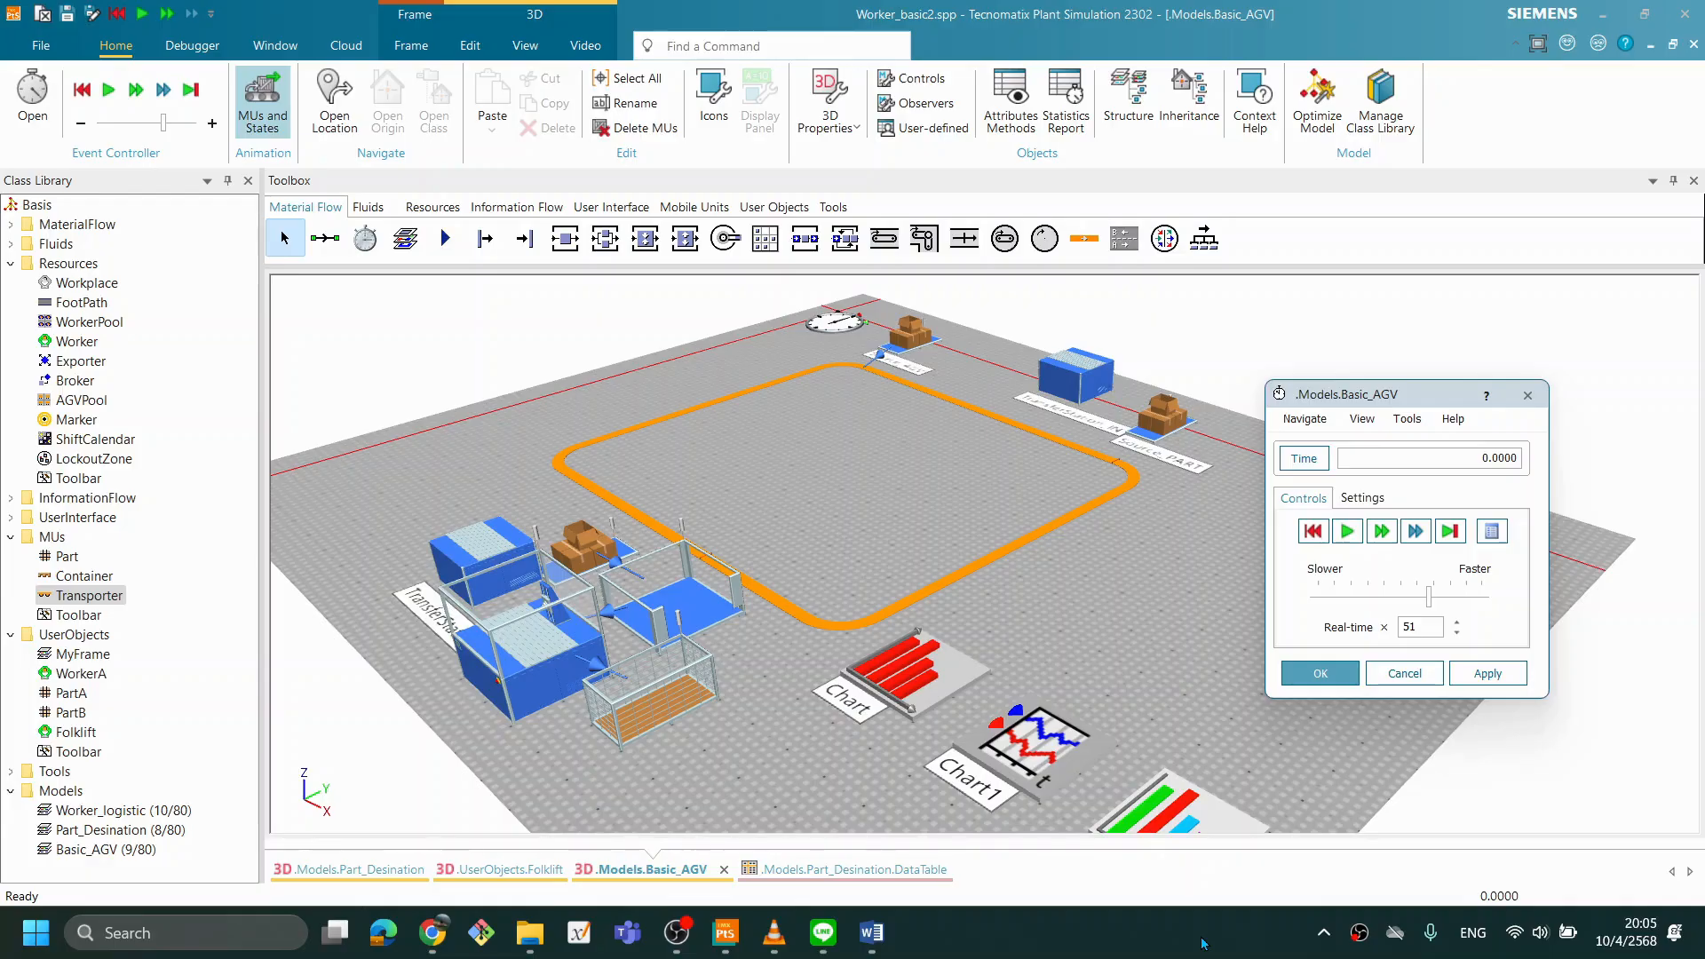
- Set the end time of the simulation run in the event controller and apply it
drag(953, 509, 994, 518)
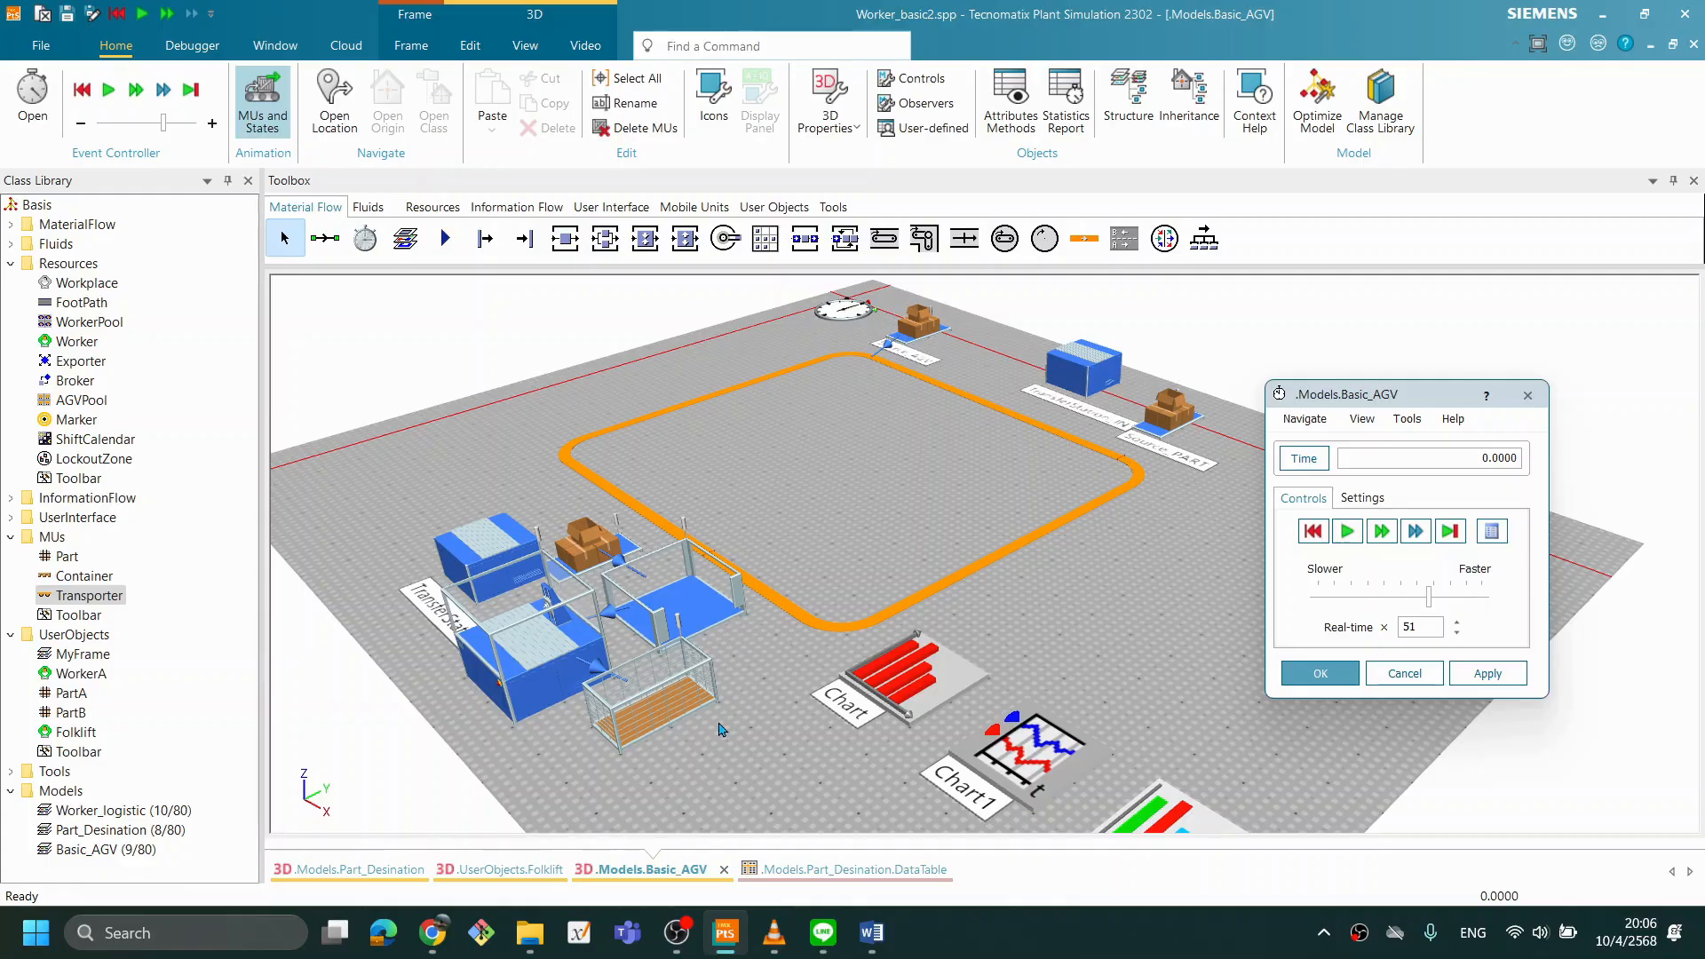
scroll(1083, 638, up, 1)
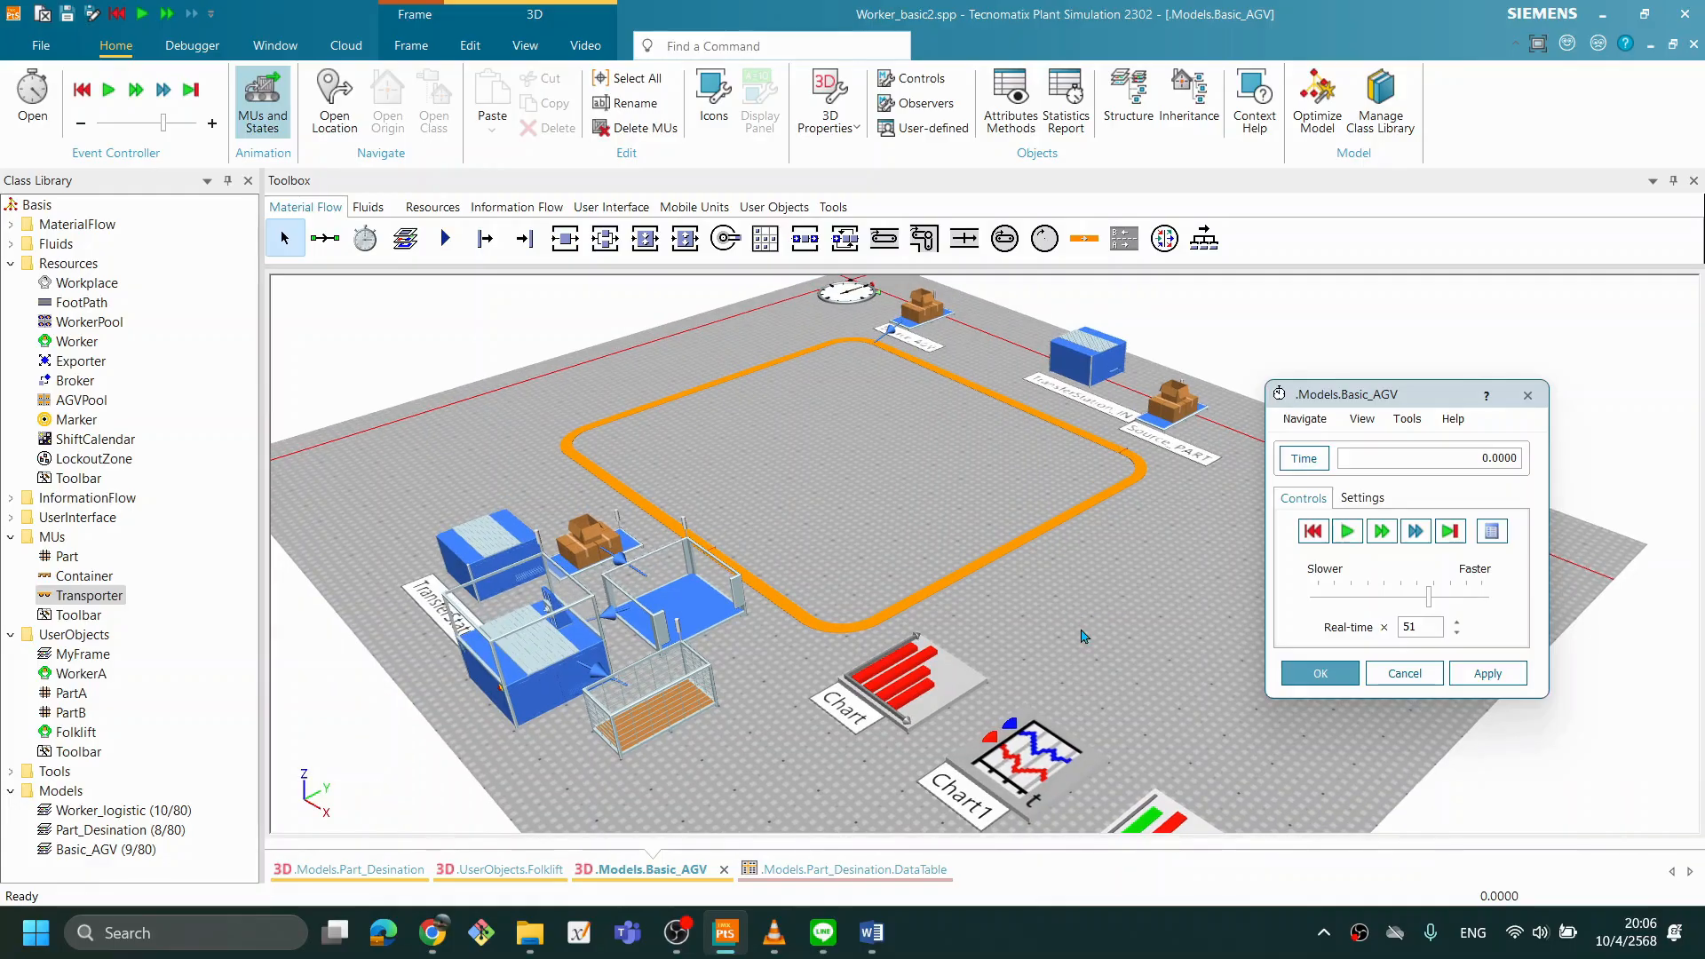
drag(1333, 396, 1391, 401)
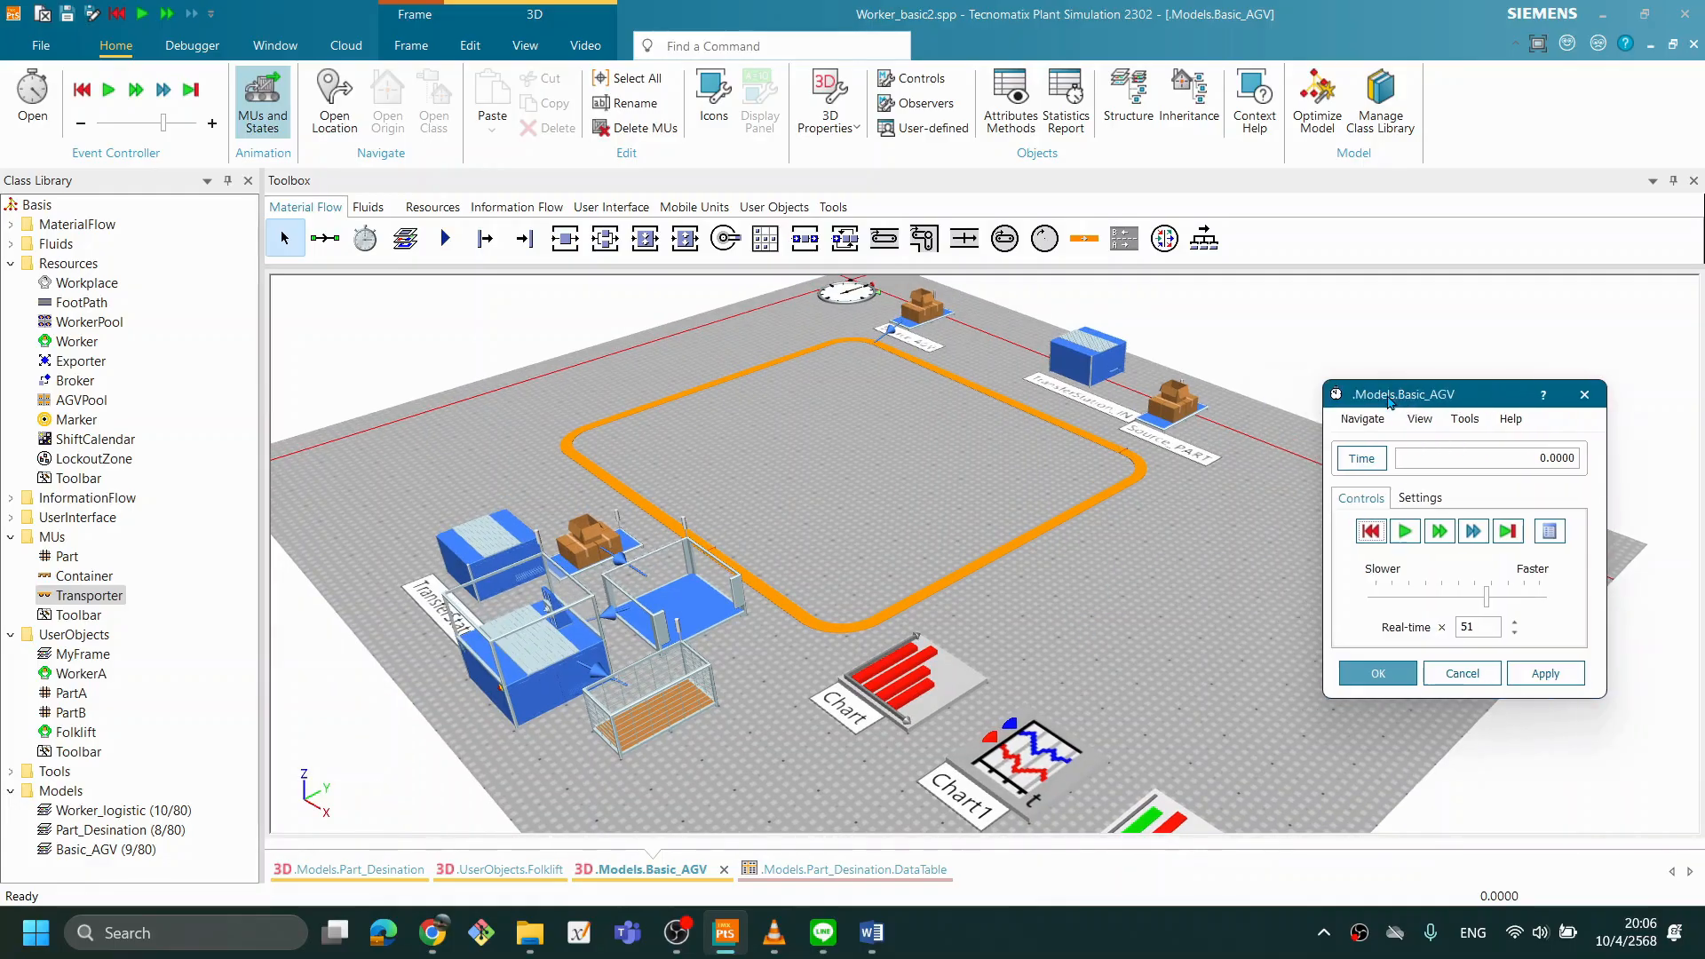
click(1439, 496)
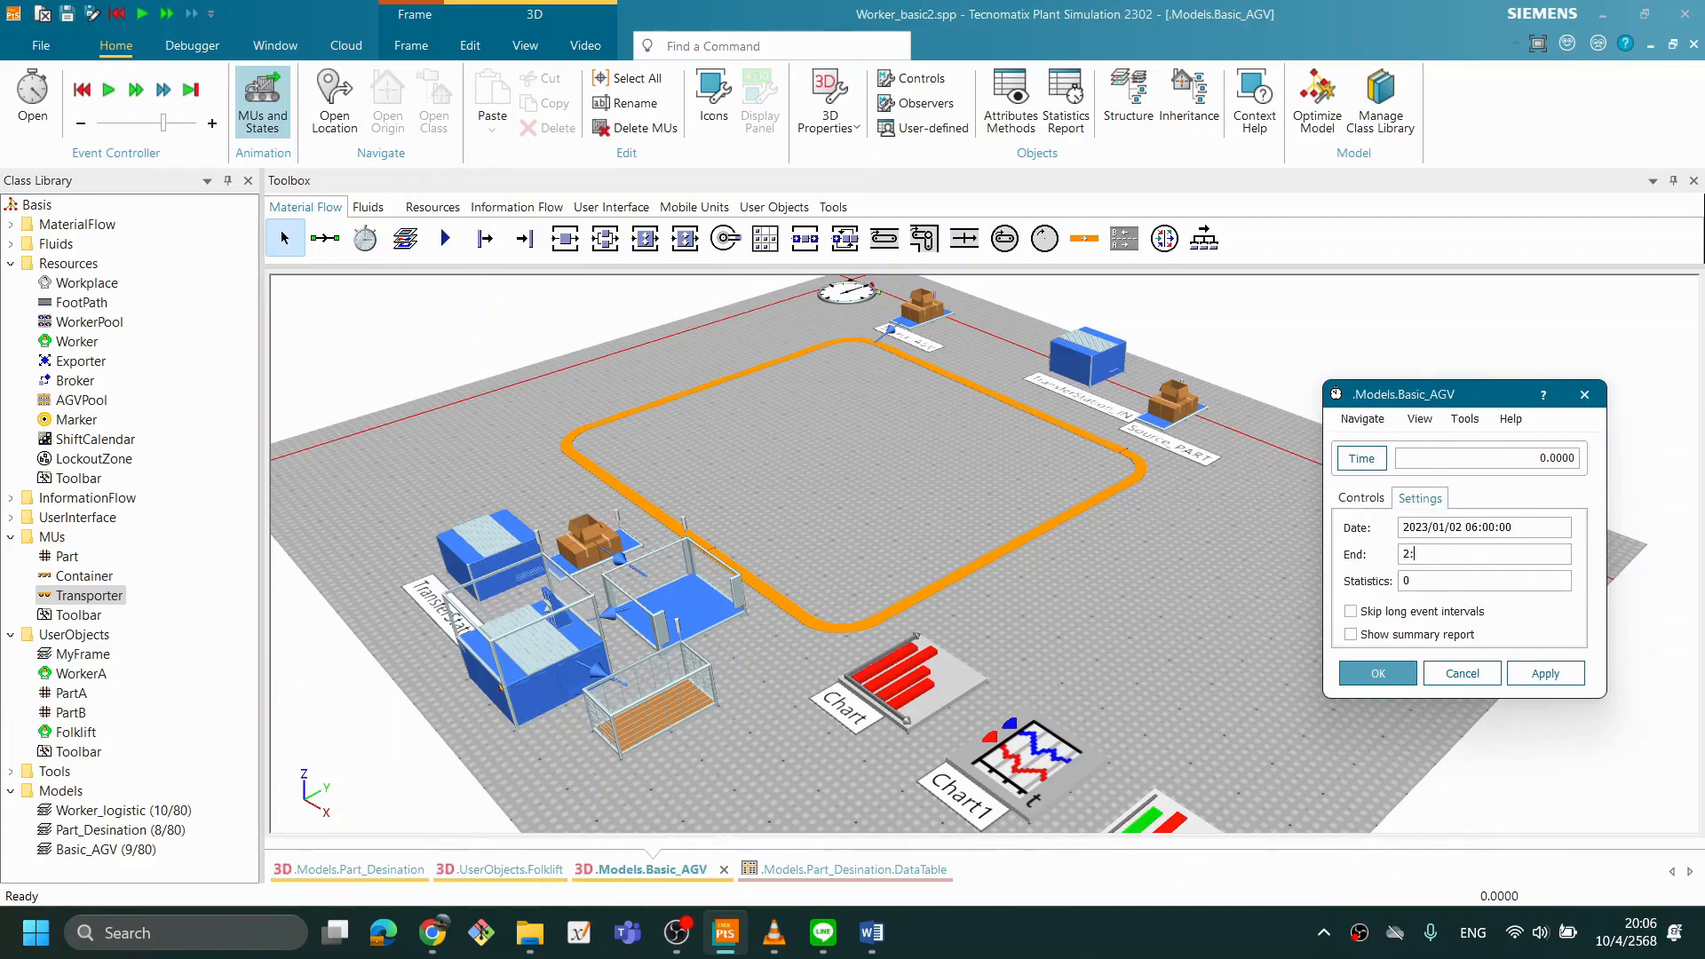
click(1541, 668)
click(1371, 501)
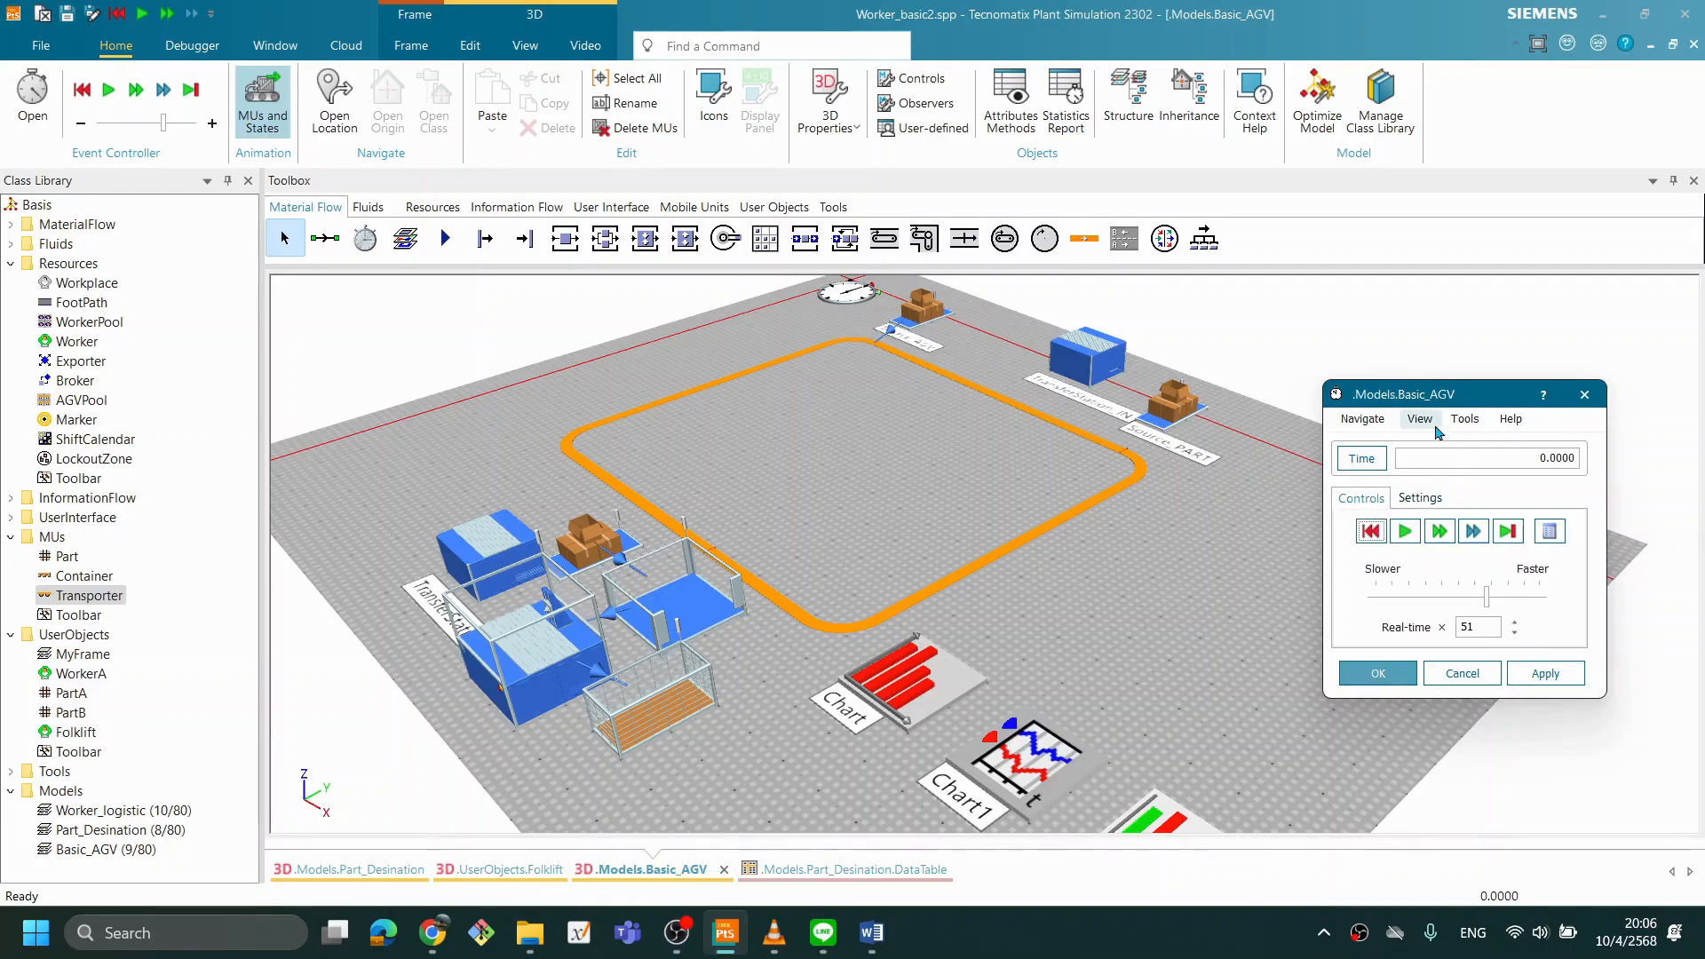
click(892, 507)
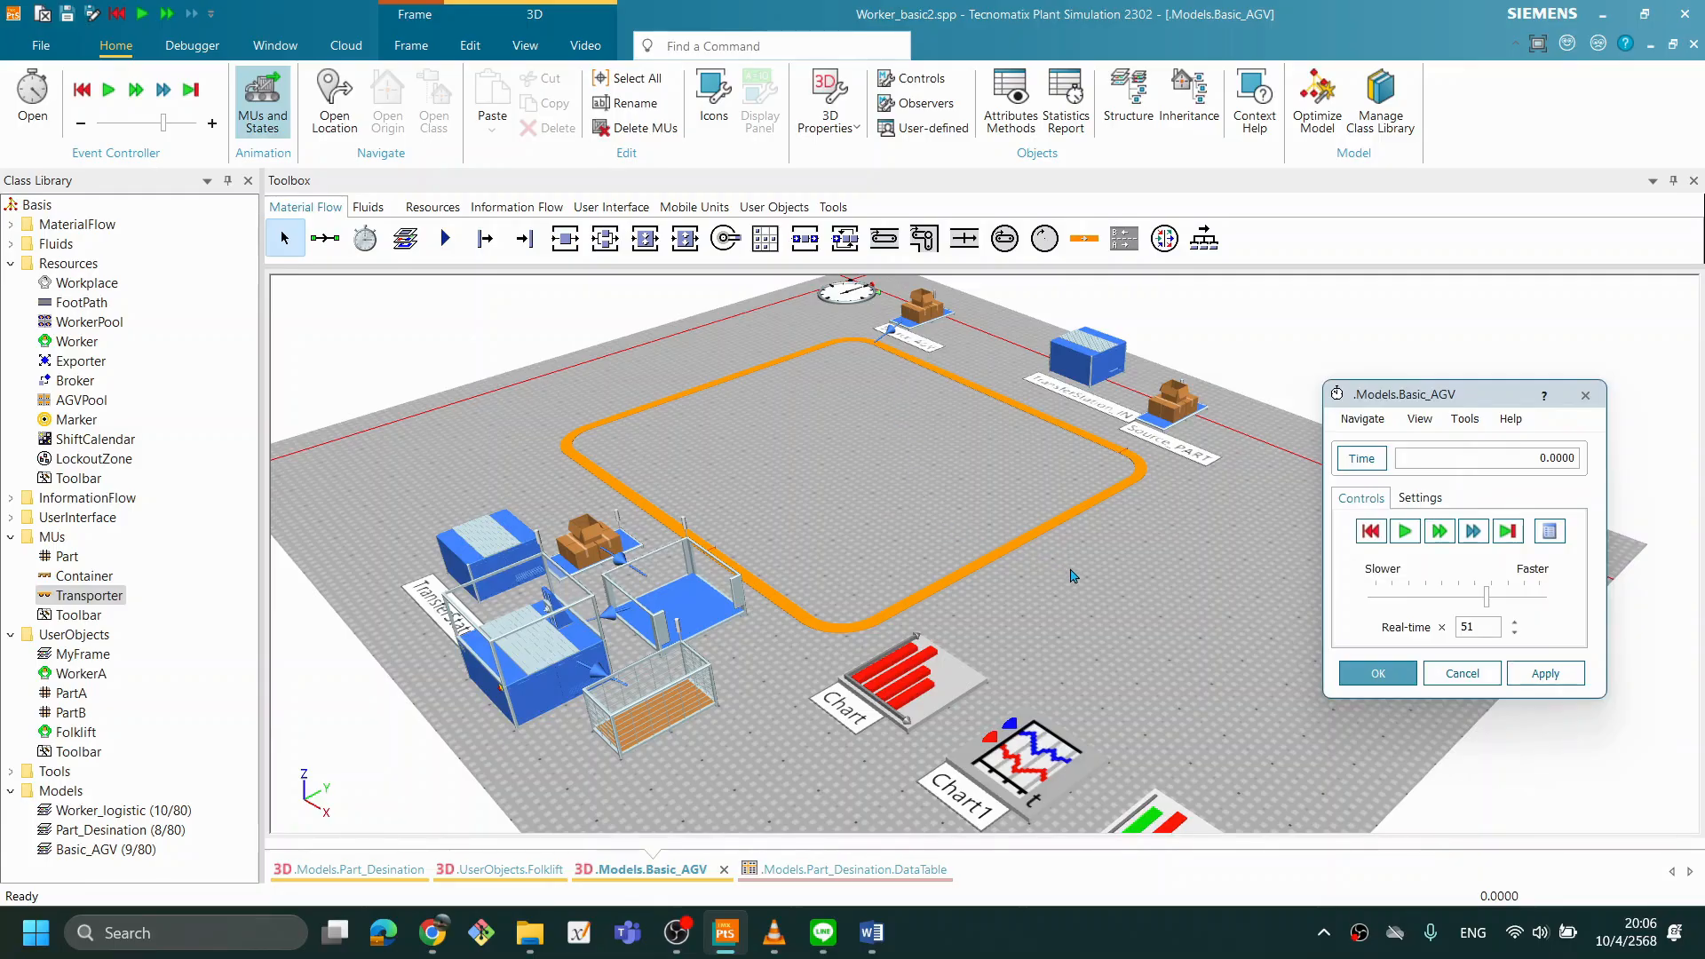
- Set Source_start's creation amount to 50
double_click(619, 540)
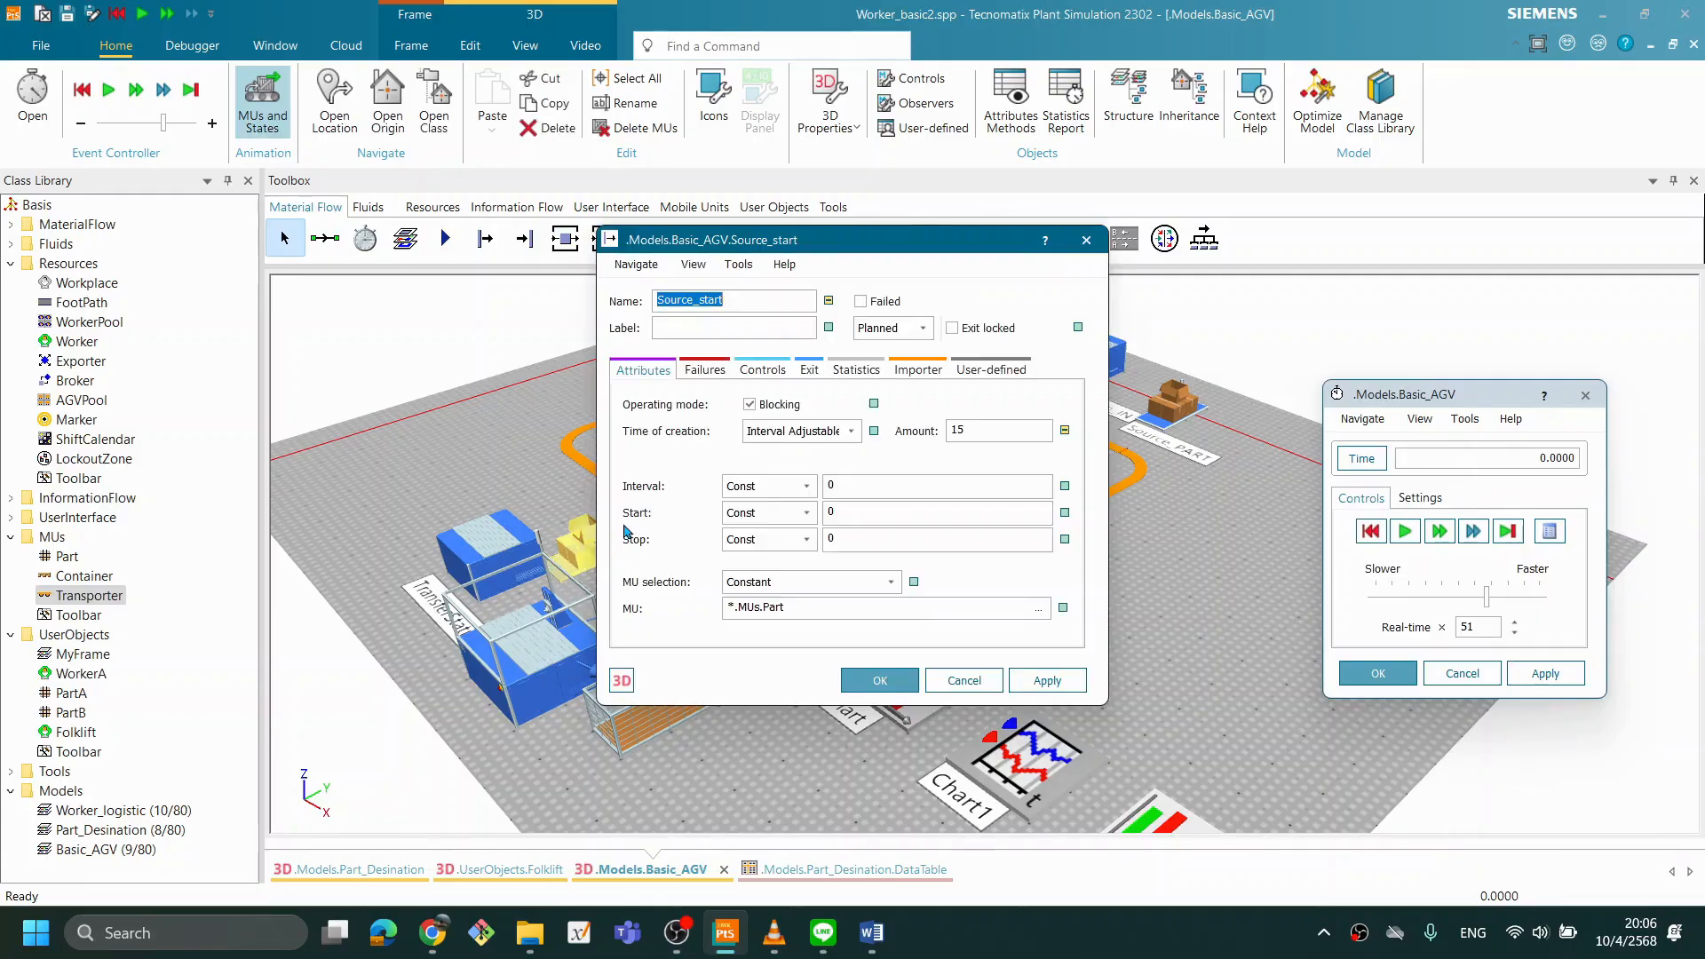
double_click(1015, 427)
text(50)
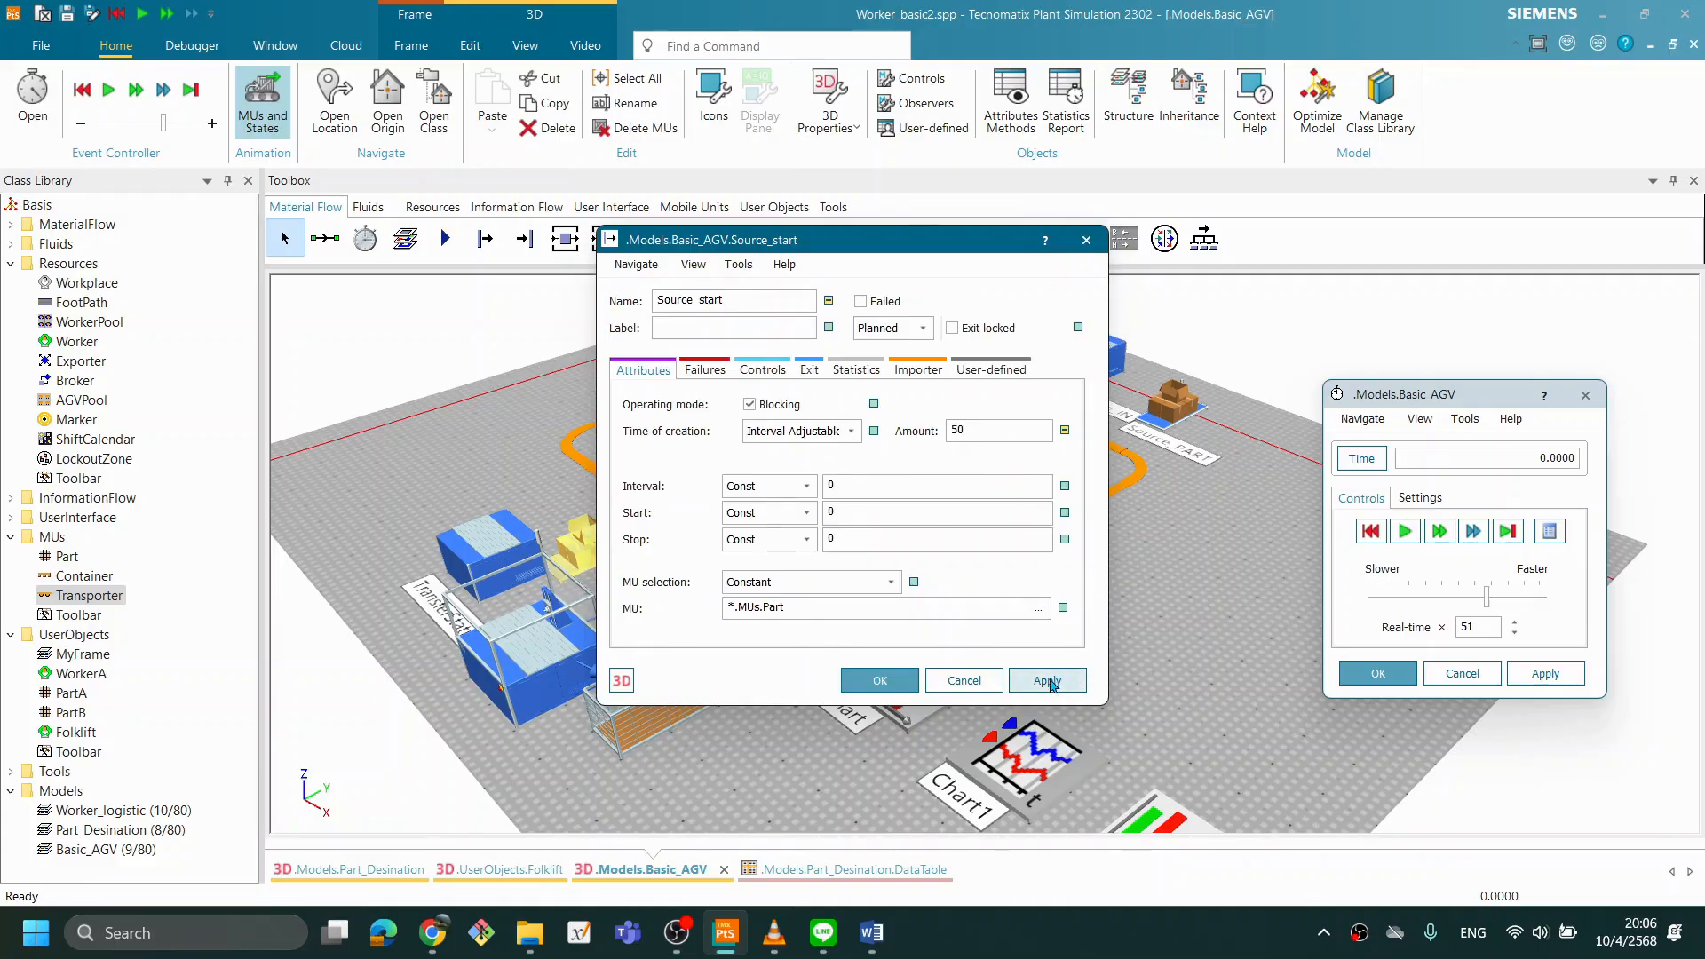
click(888, 681)
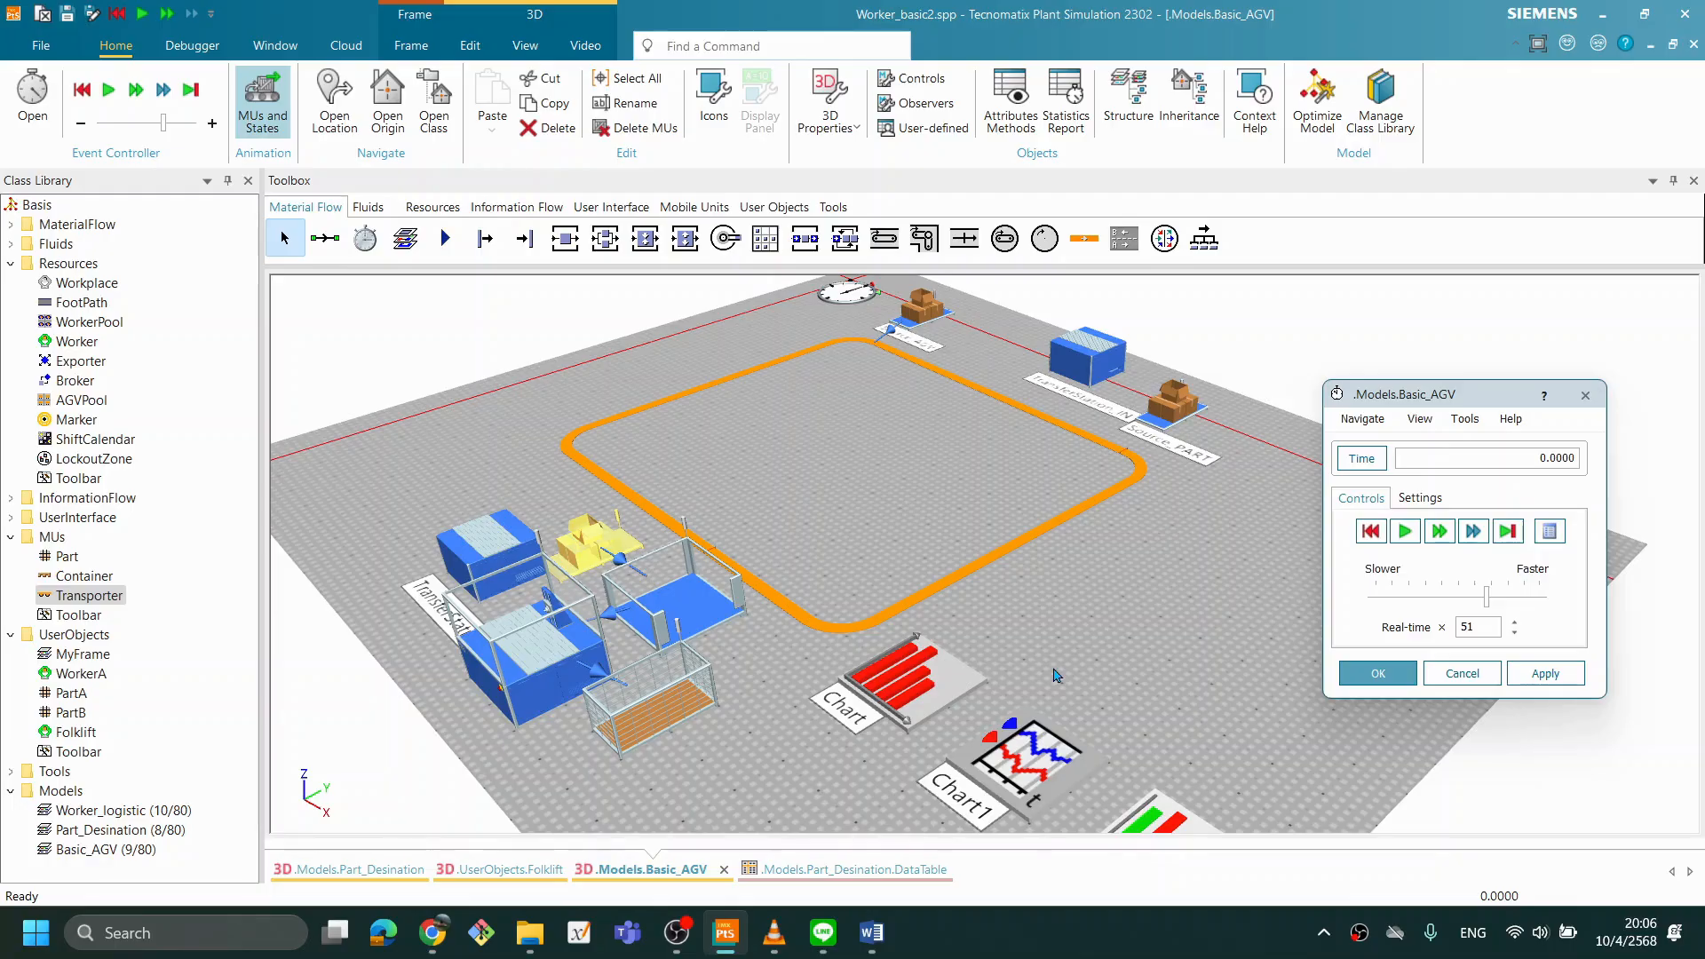
- Run the simulation briefly with the larger initial stock and reset it
click(1370, 531)
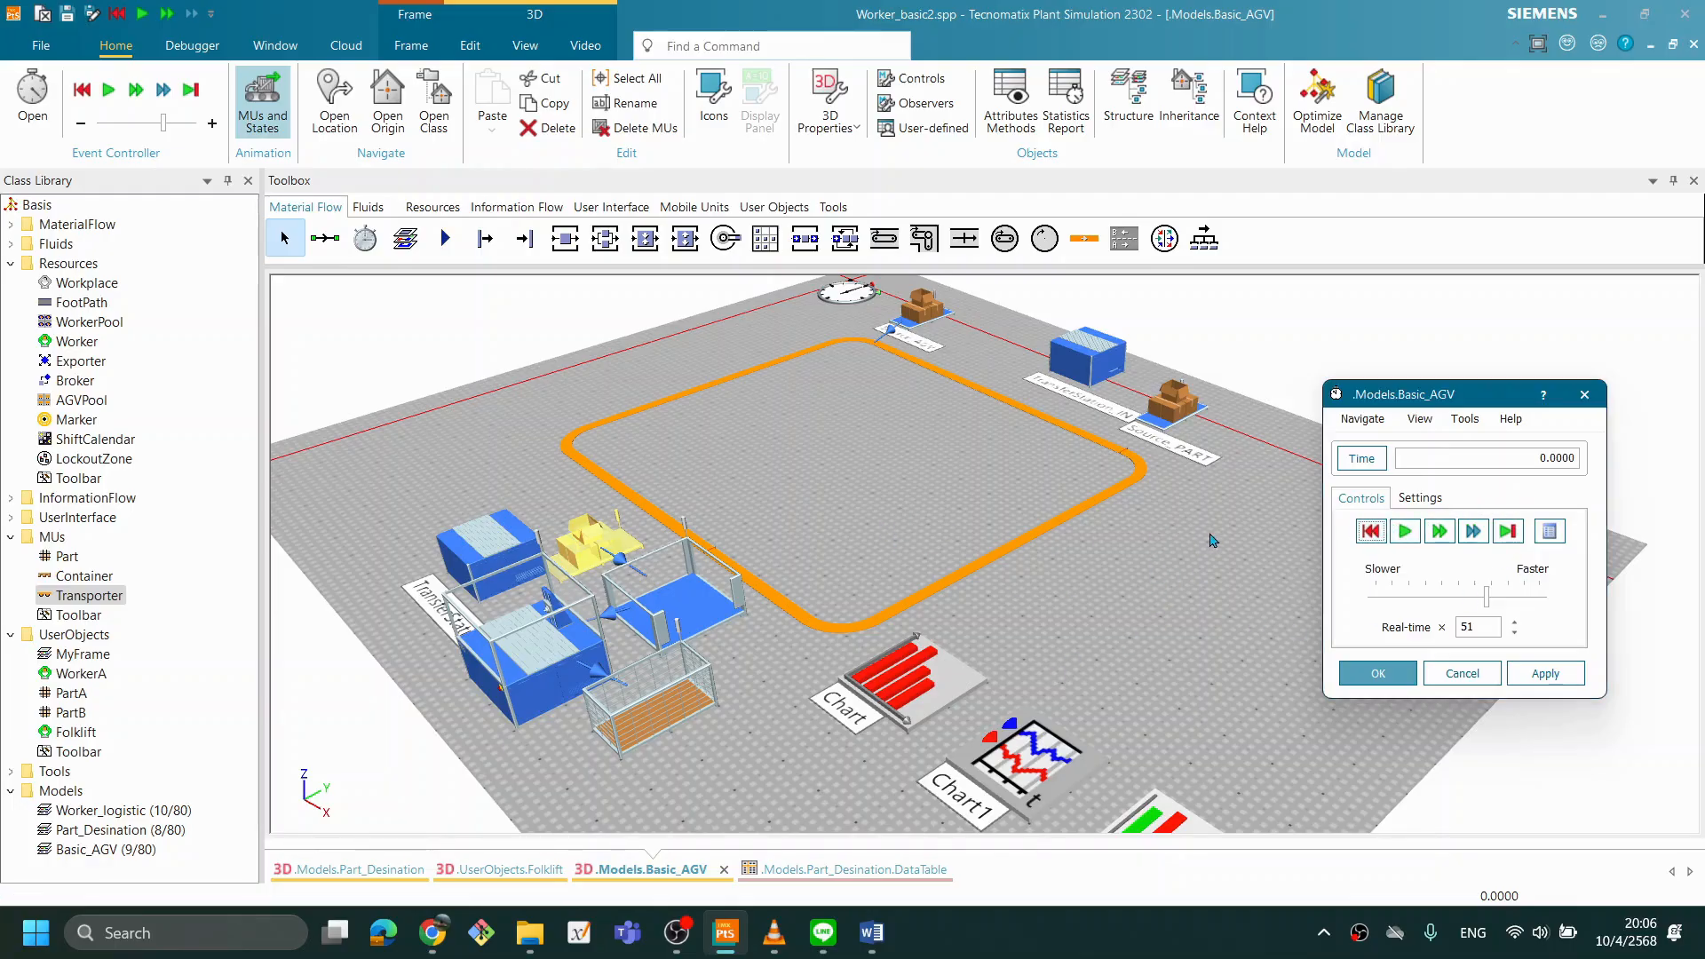
click(1404, 531)
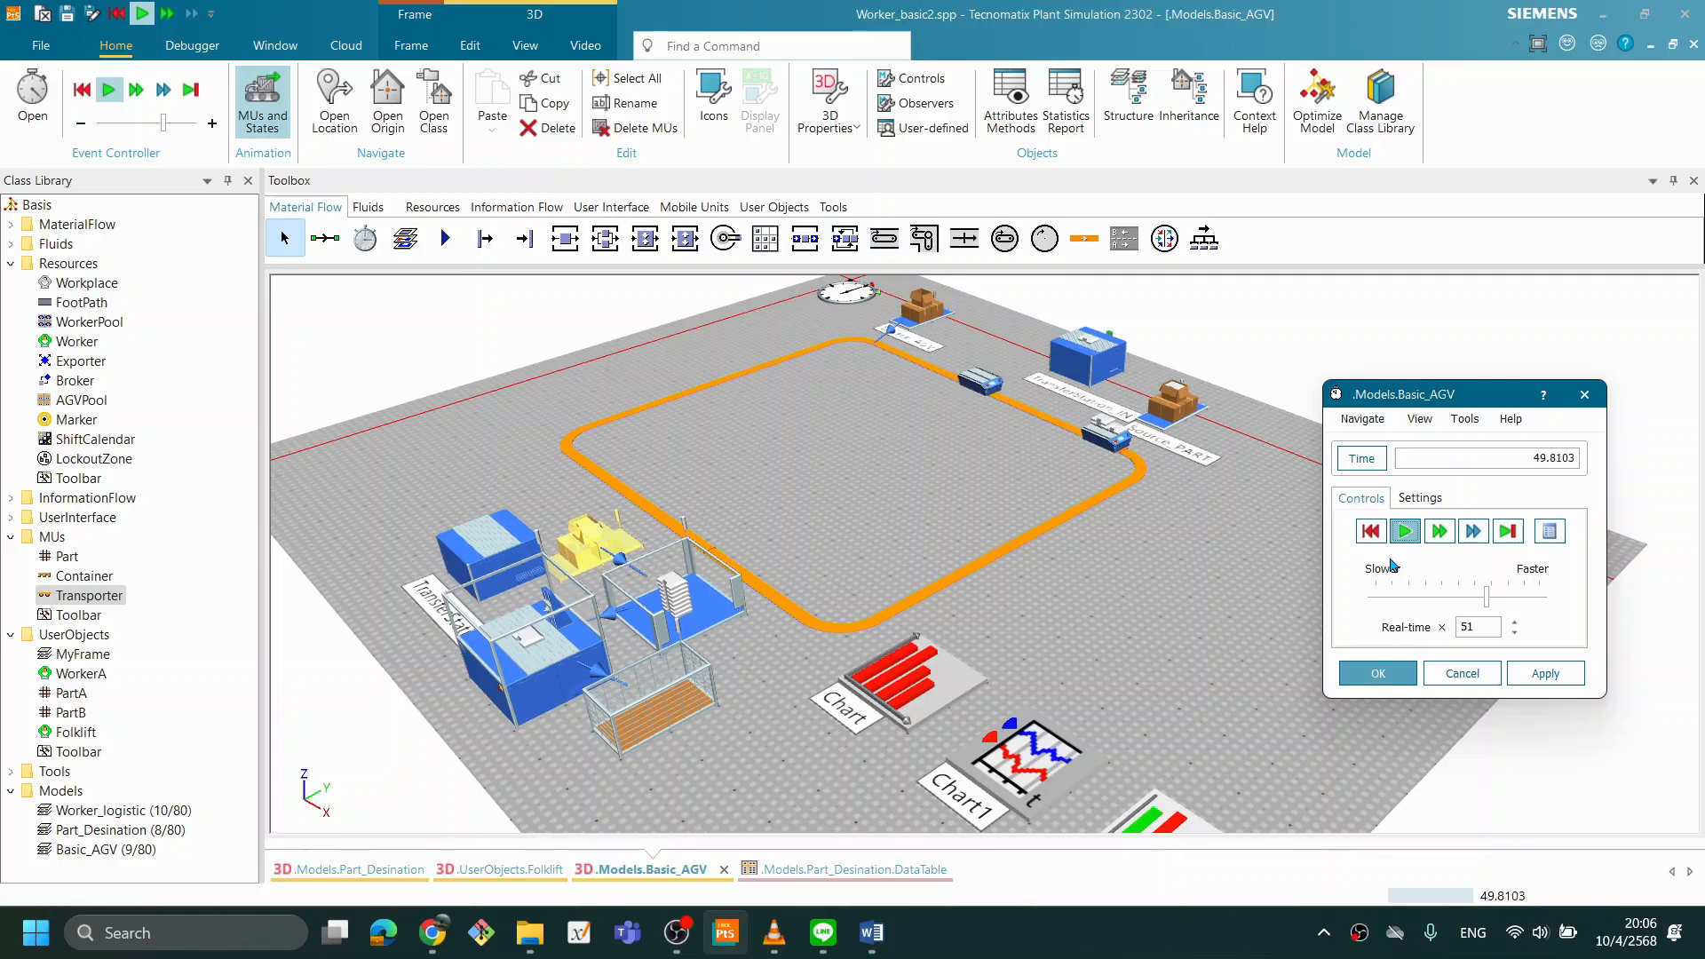
click(1371, 531)
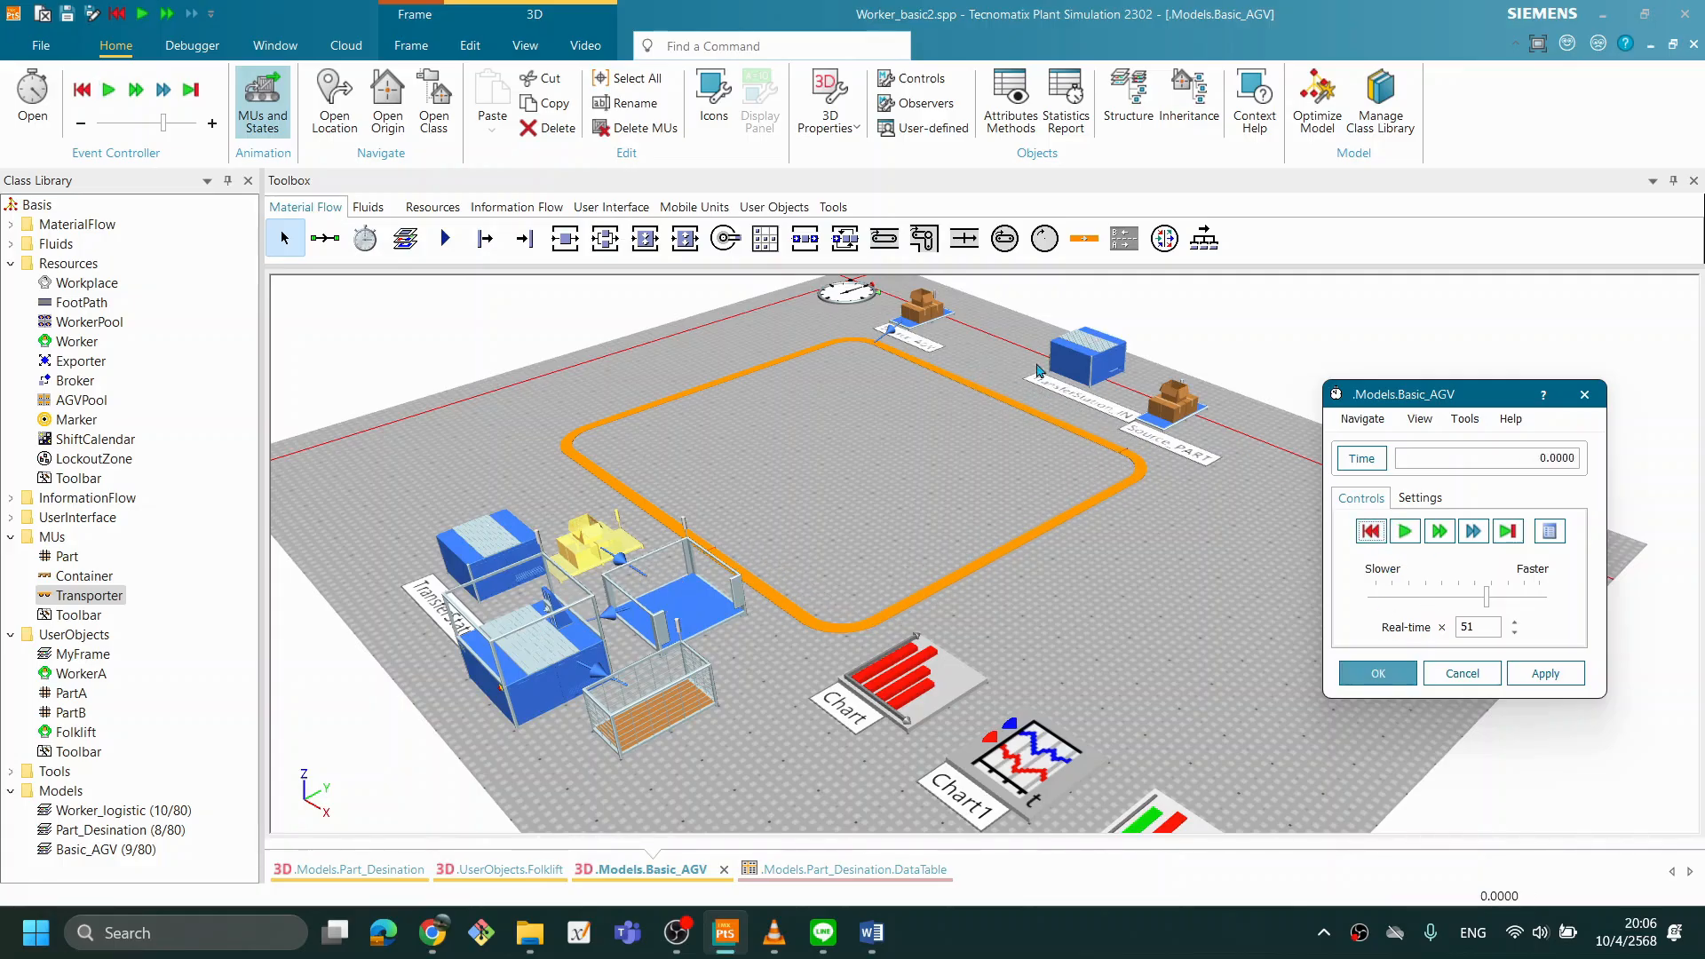
- Set Source_AGV's creation amount to 1 so that a single Transporter is created
double_click(924, 310)
click(697, 434)
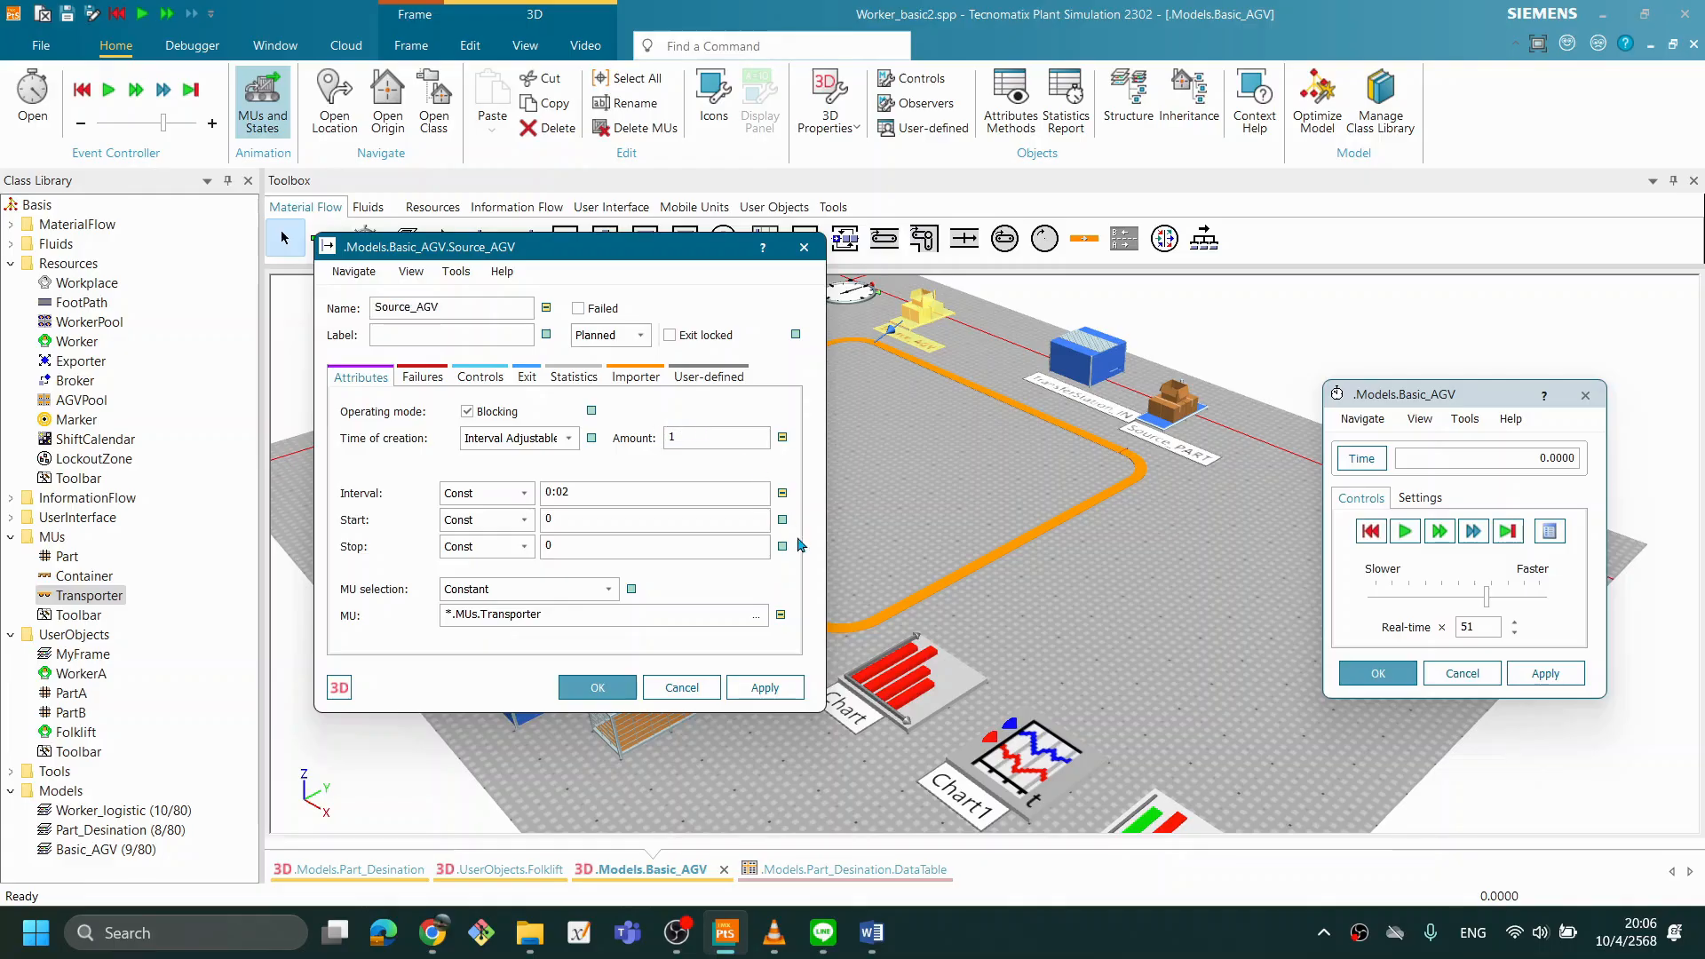
click(765, 689)
click(592, 688)
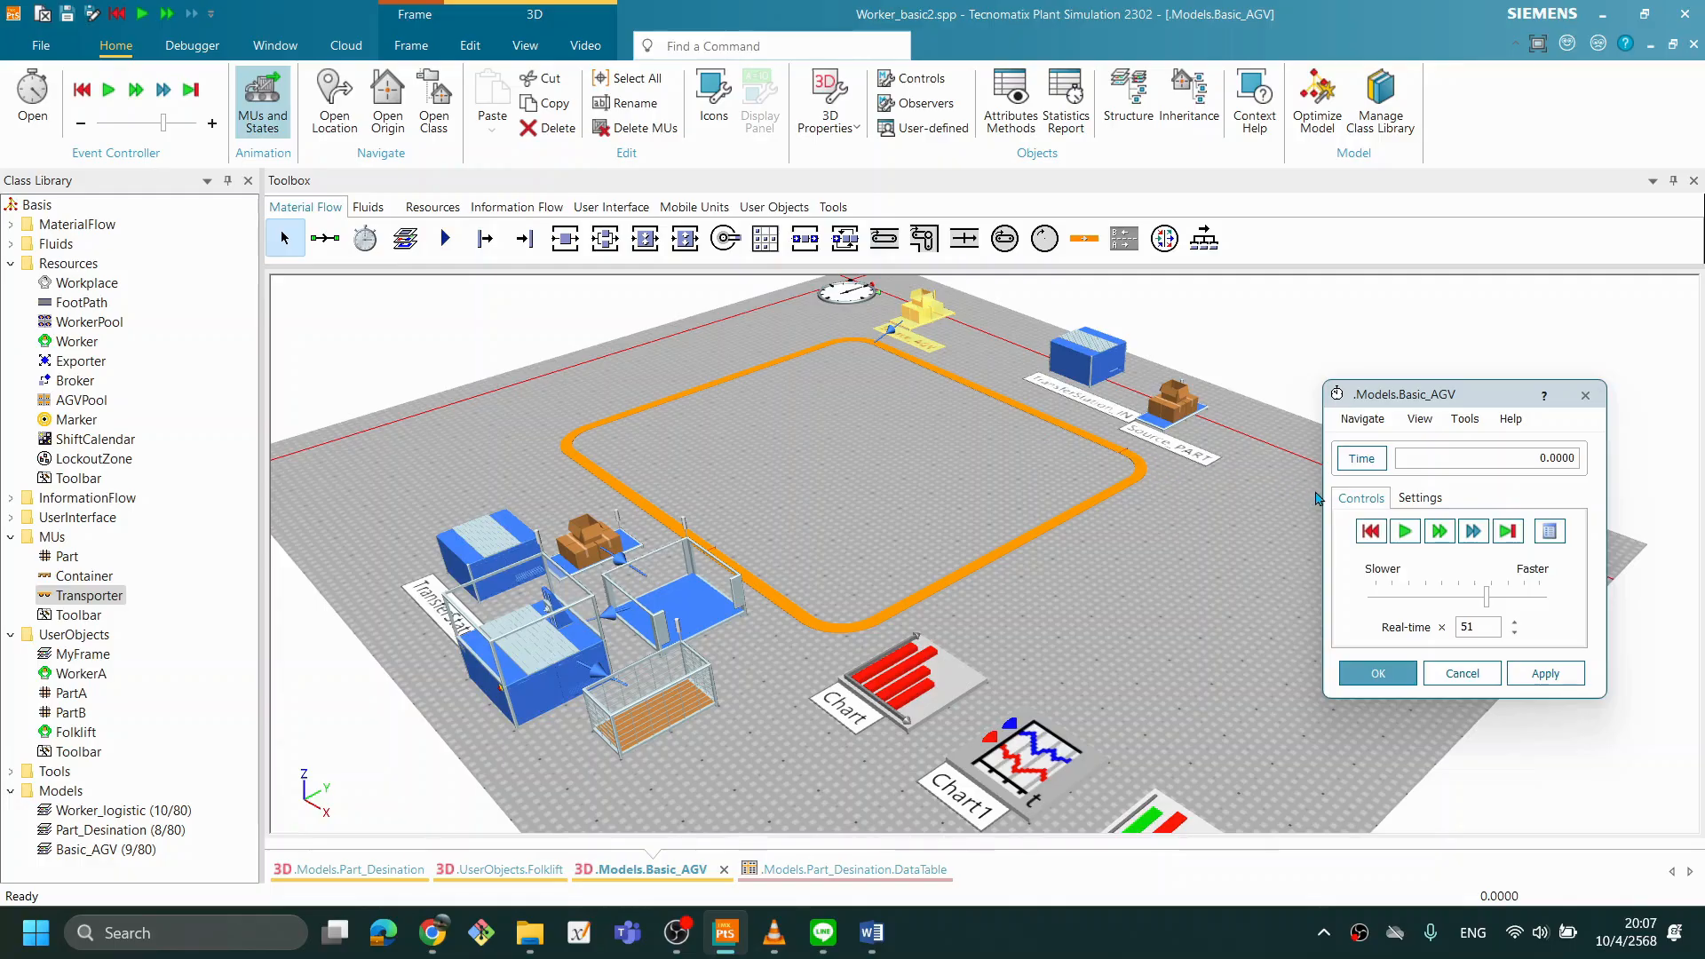
- Run the simulation with a single Transporter to watch the parts in the Buffer, and reset it
click(1372, 531)
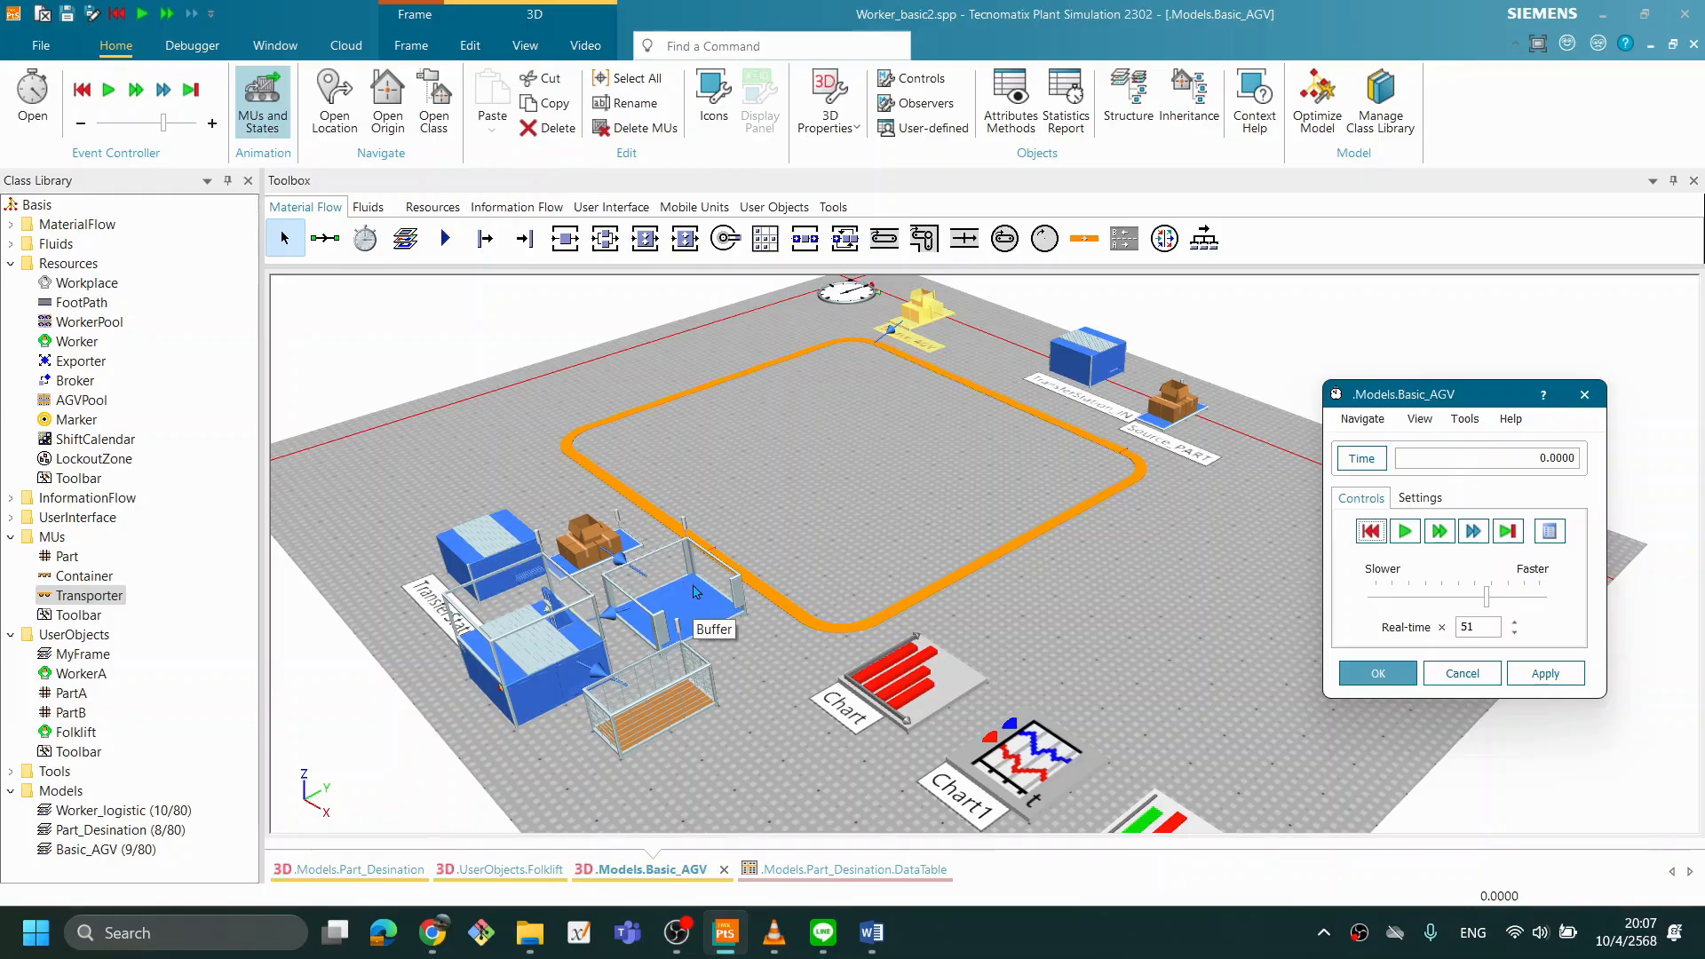
click(1407, 537)
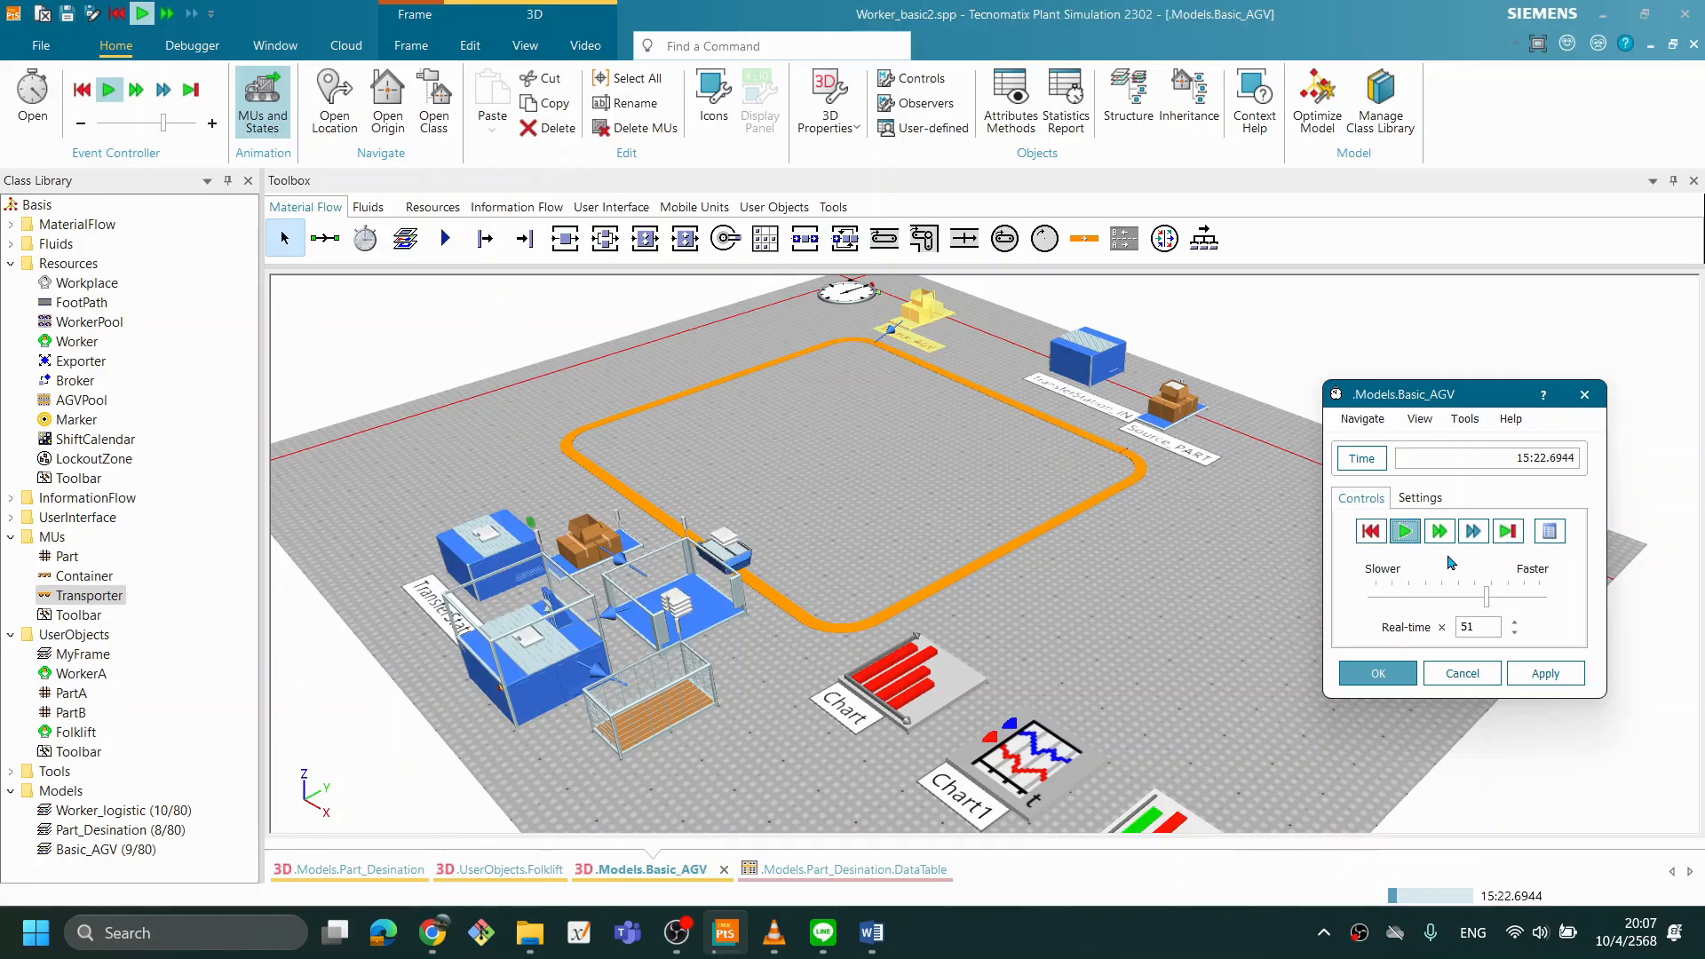
click(1374, 540)
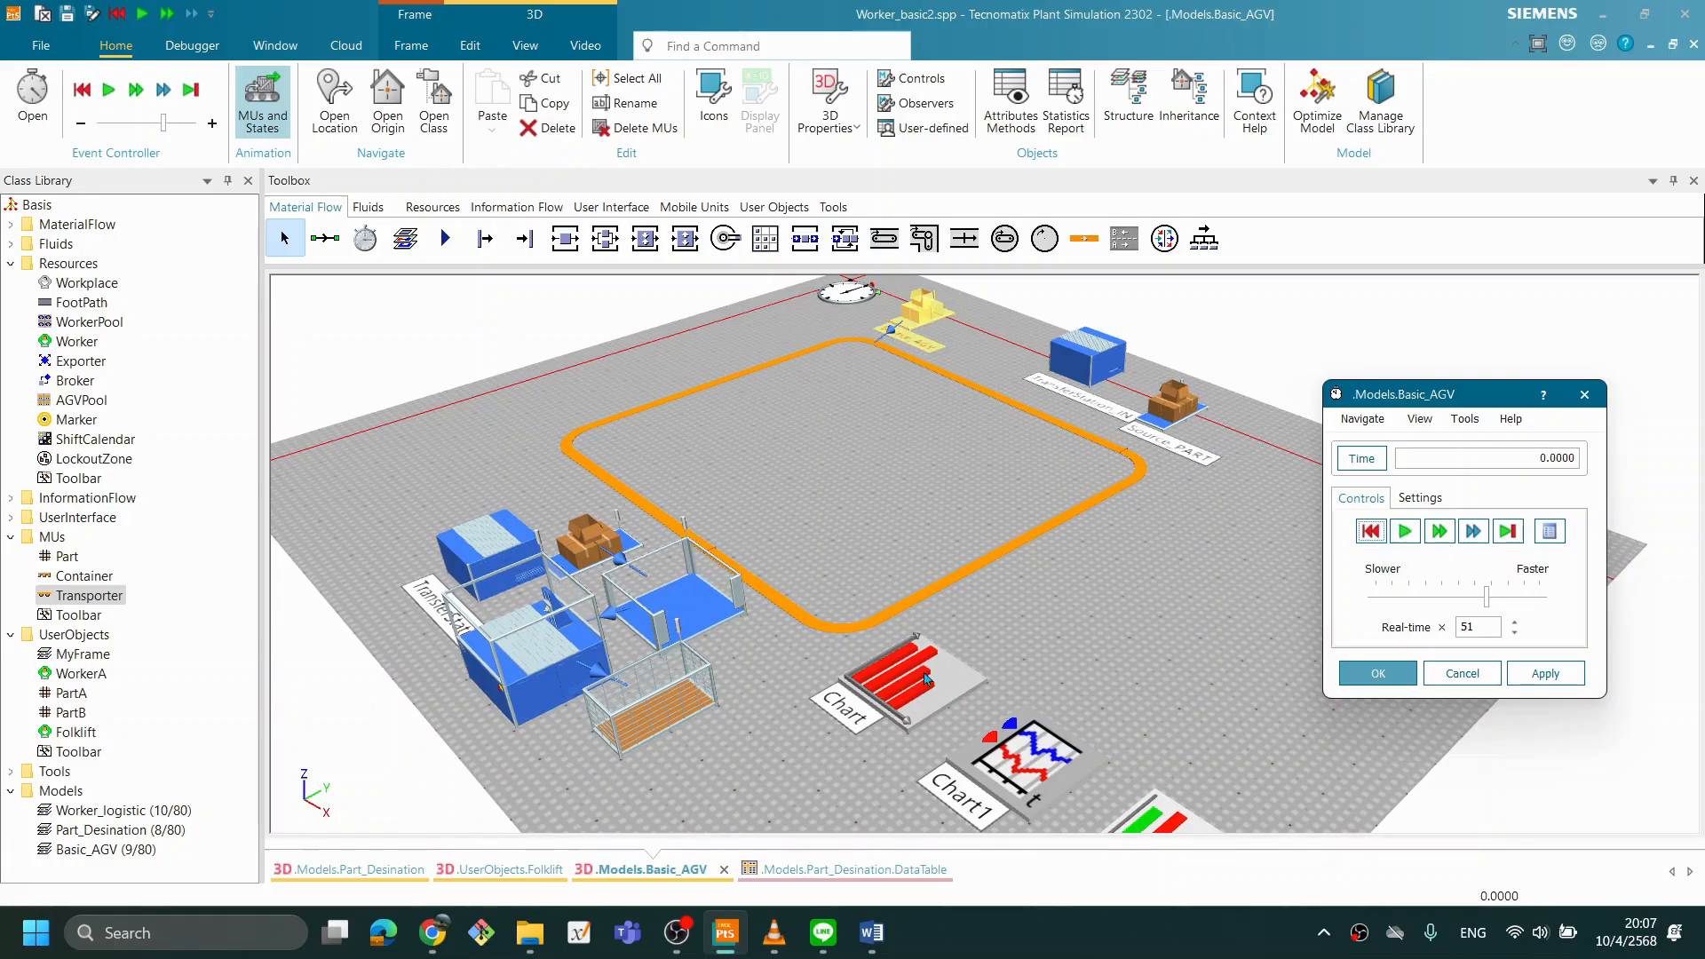
- Add a Display to the model and attach it to the drain beside the station at the end of the line
click(1072, 652)
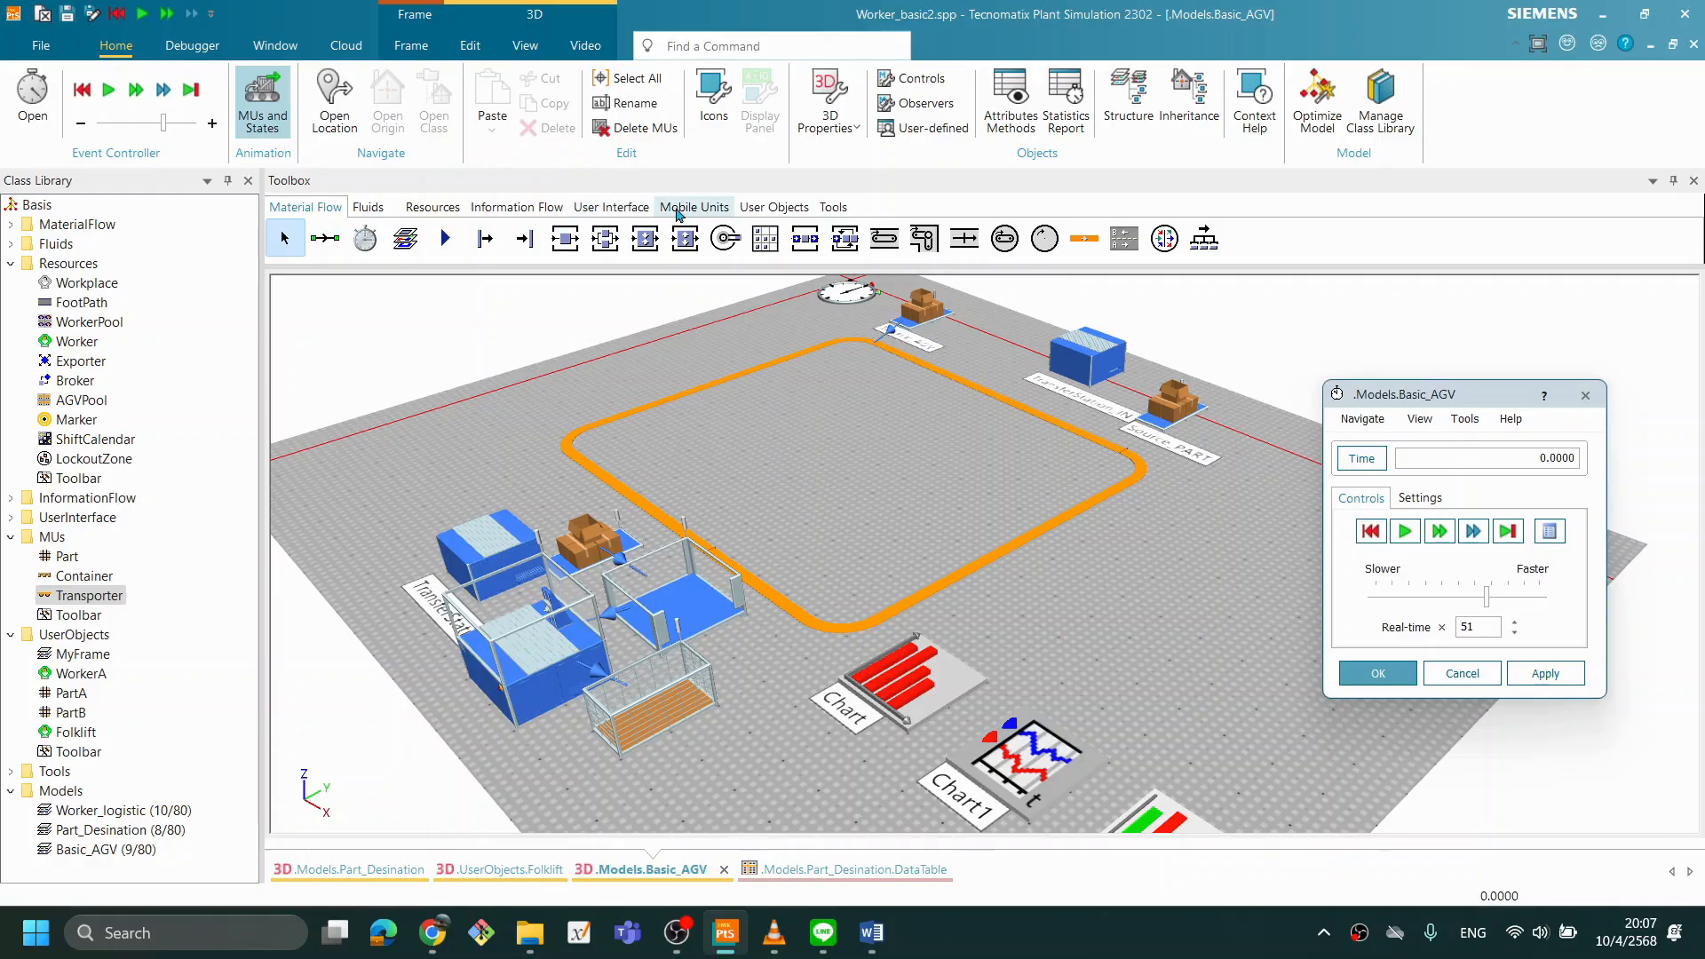
click(554, 213)
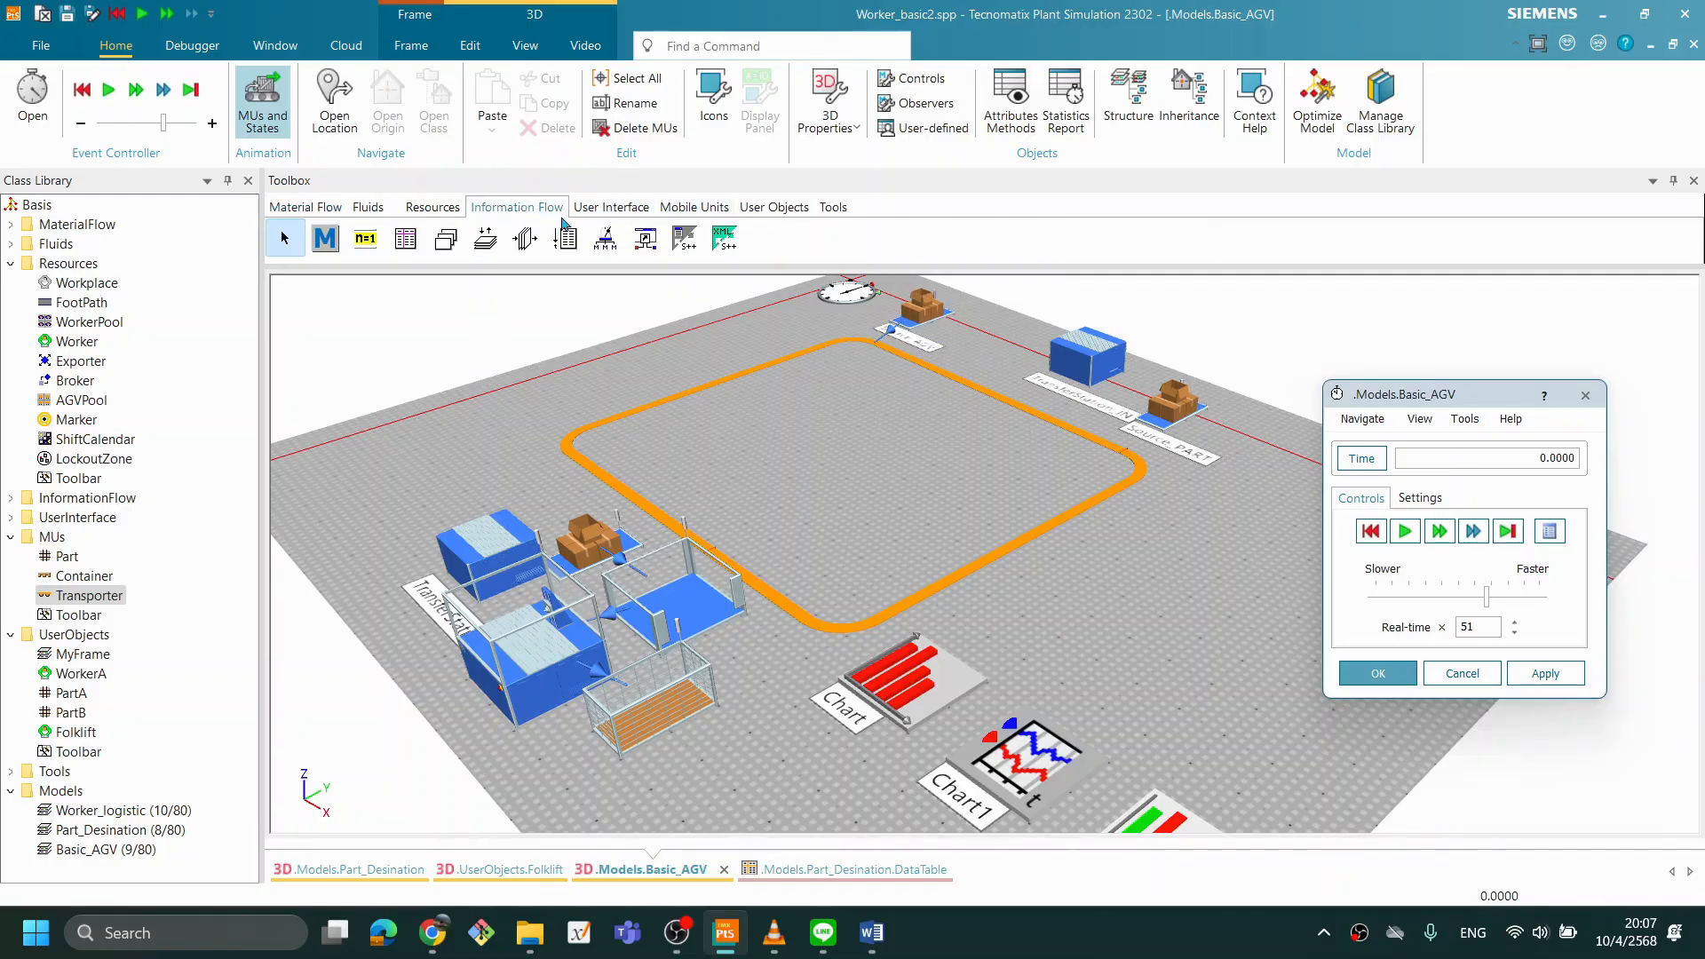
click(611, 207)
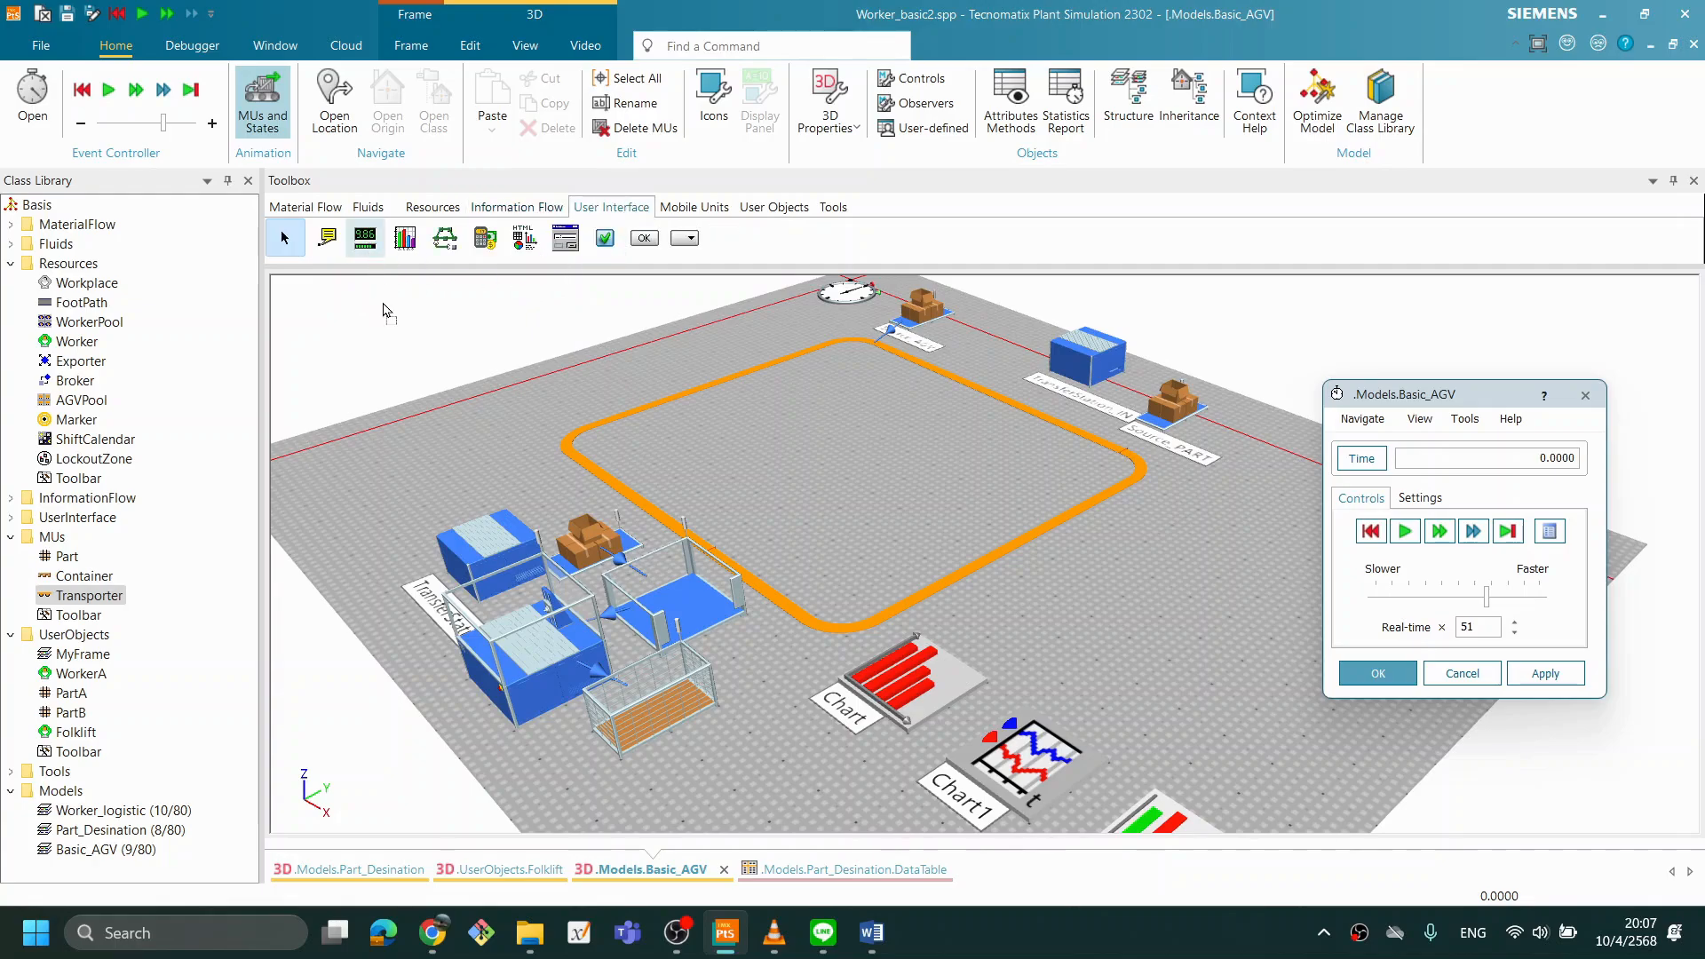
click(692, 750)
drag(664, 702, 684, 756)
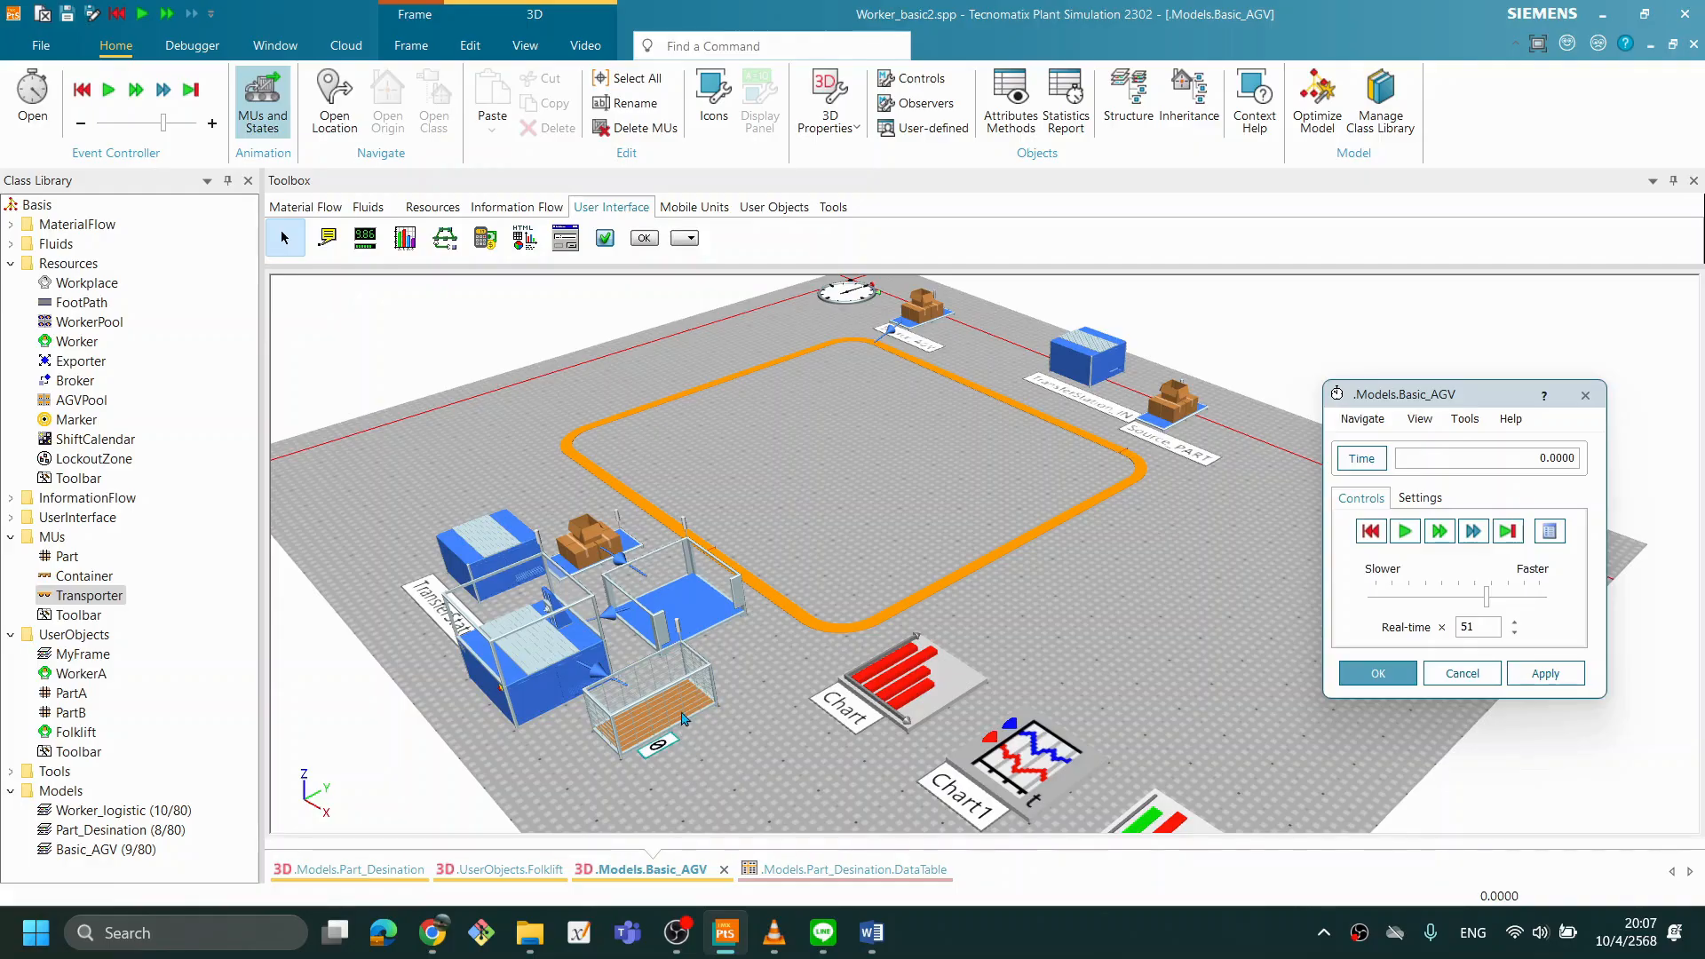
- Add a second Display and attach it to the Buffer
click(365, 237)
click(744, 643)
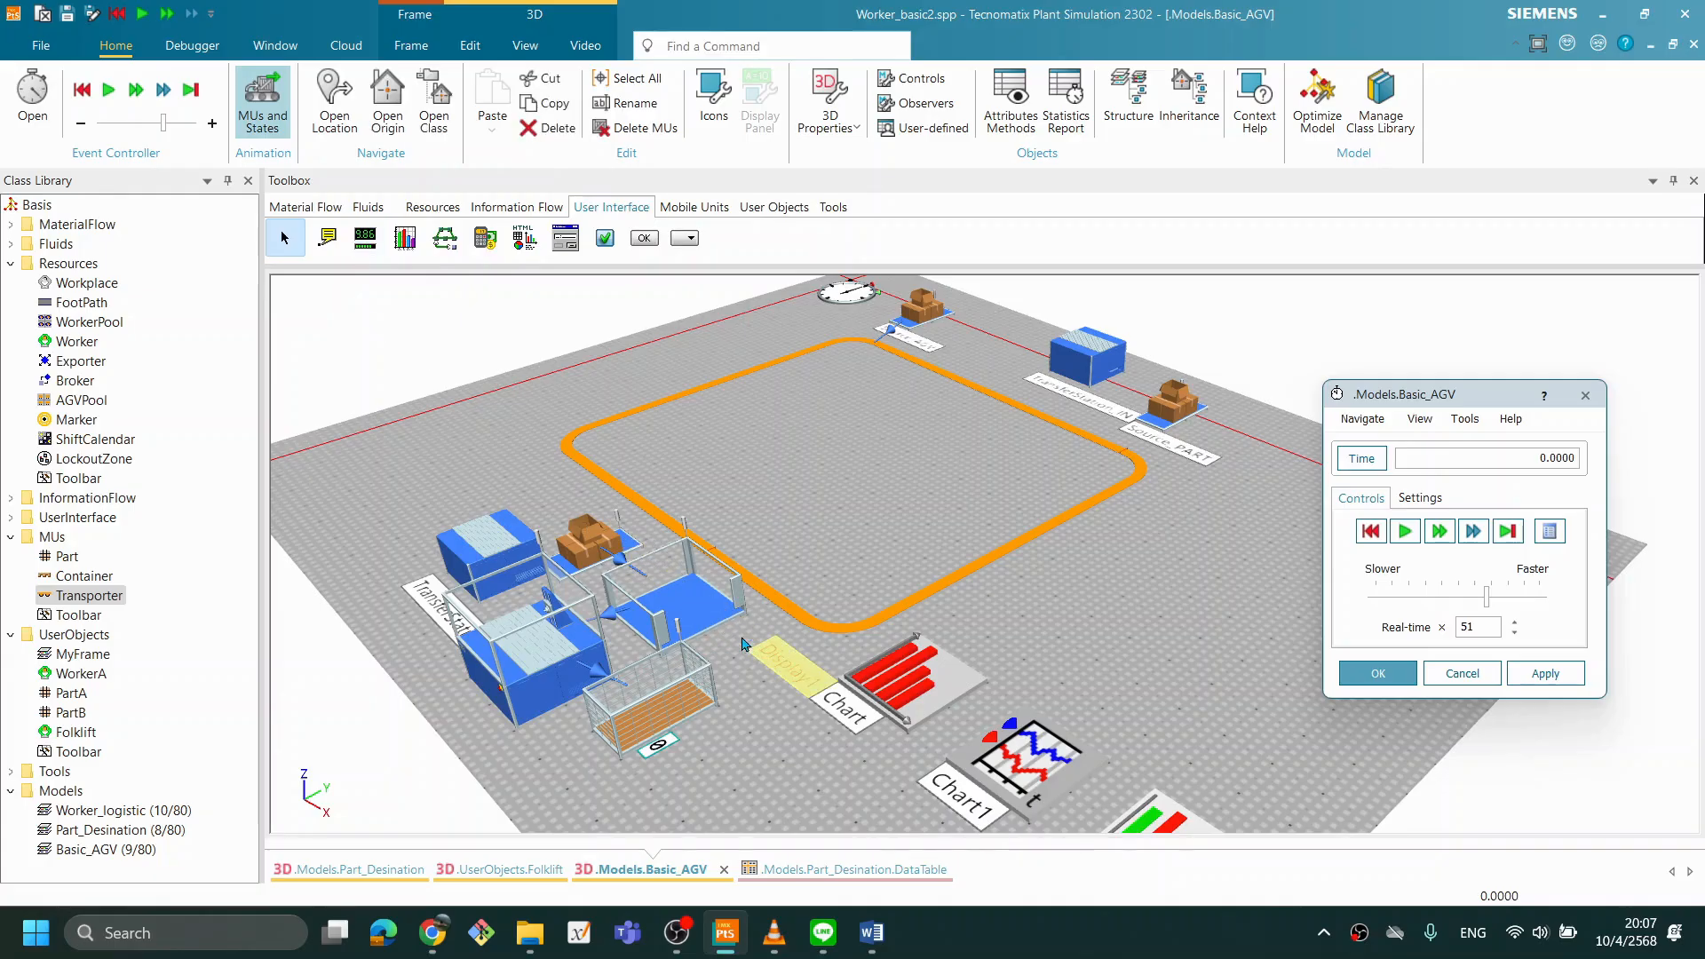
drag(769, 658, 746, 649)
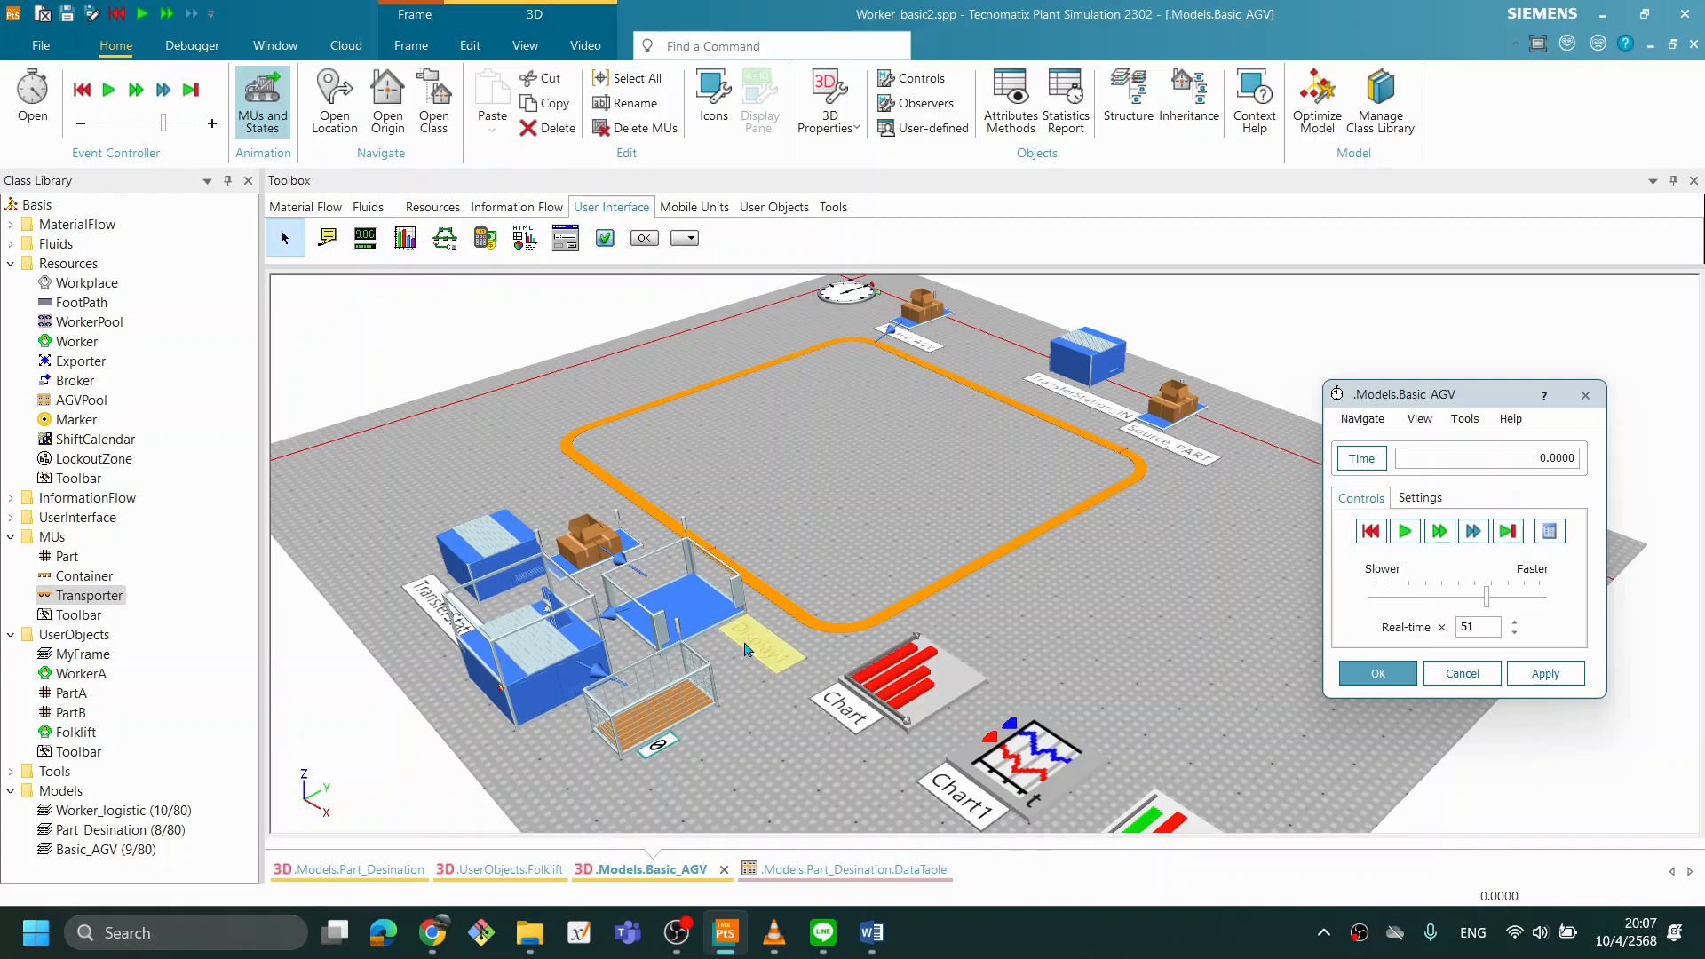
click(719, 675)
click(682, 591)
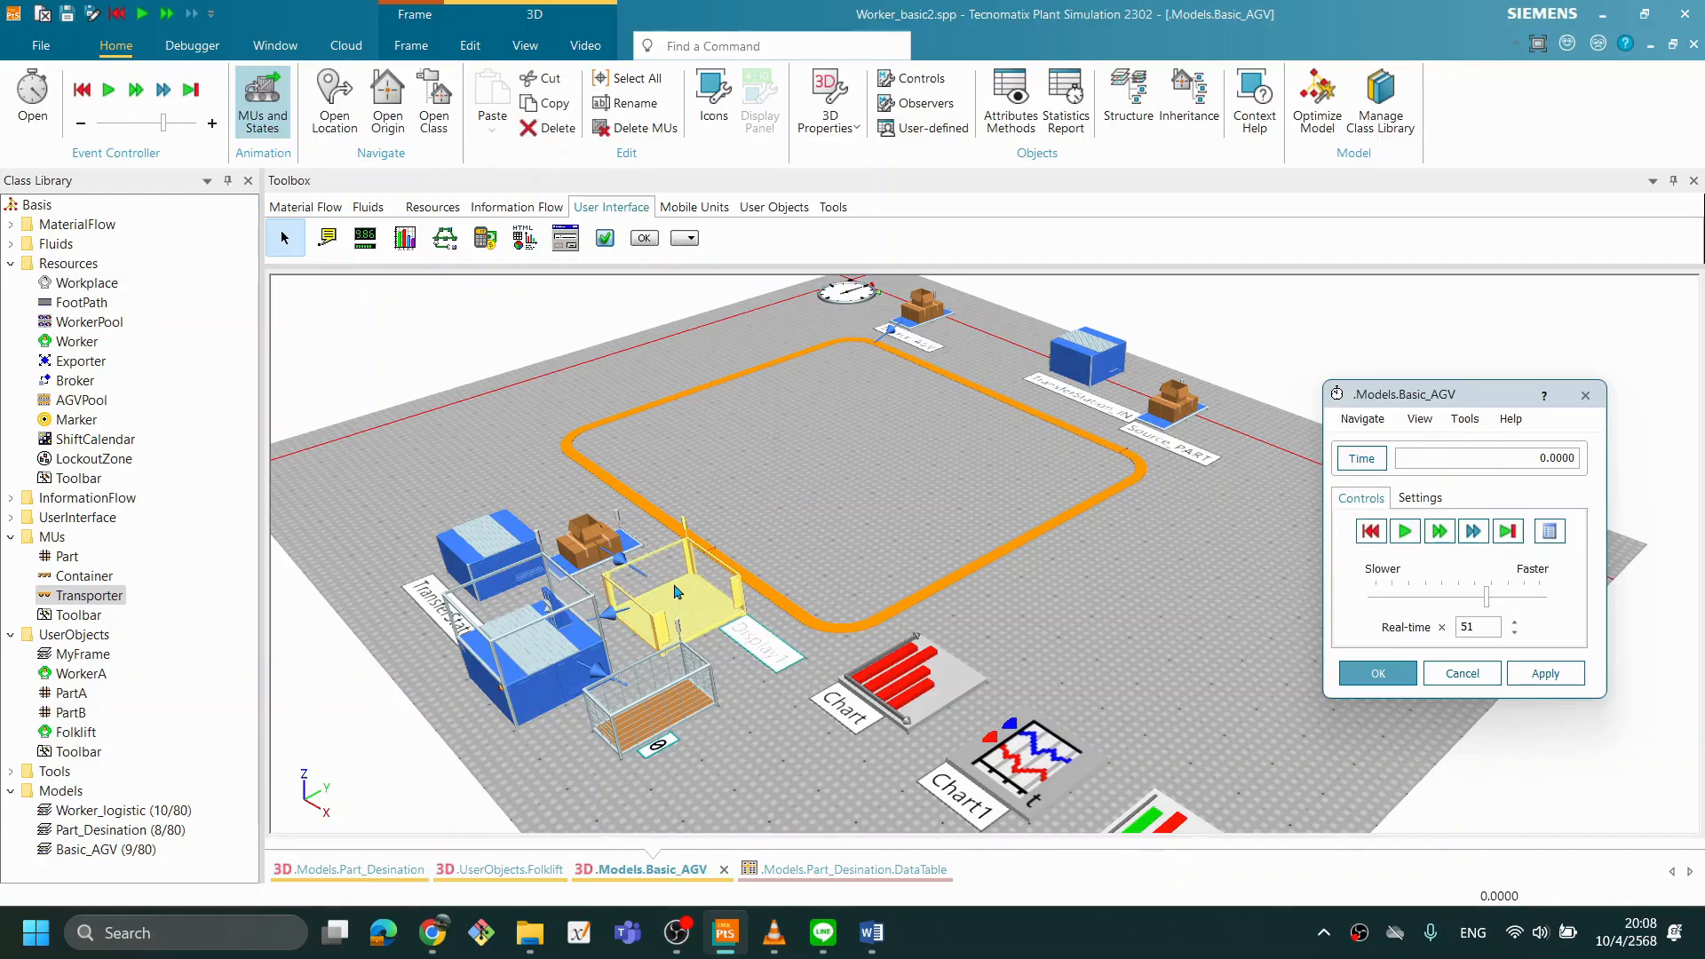
click(761, 651)
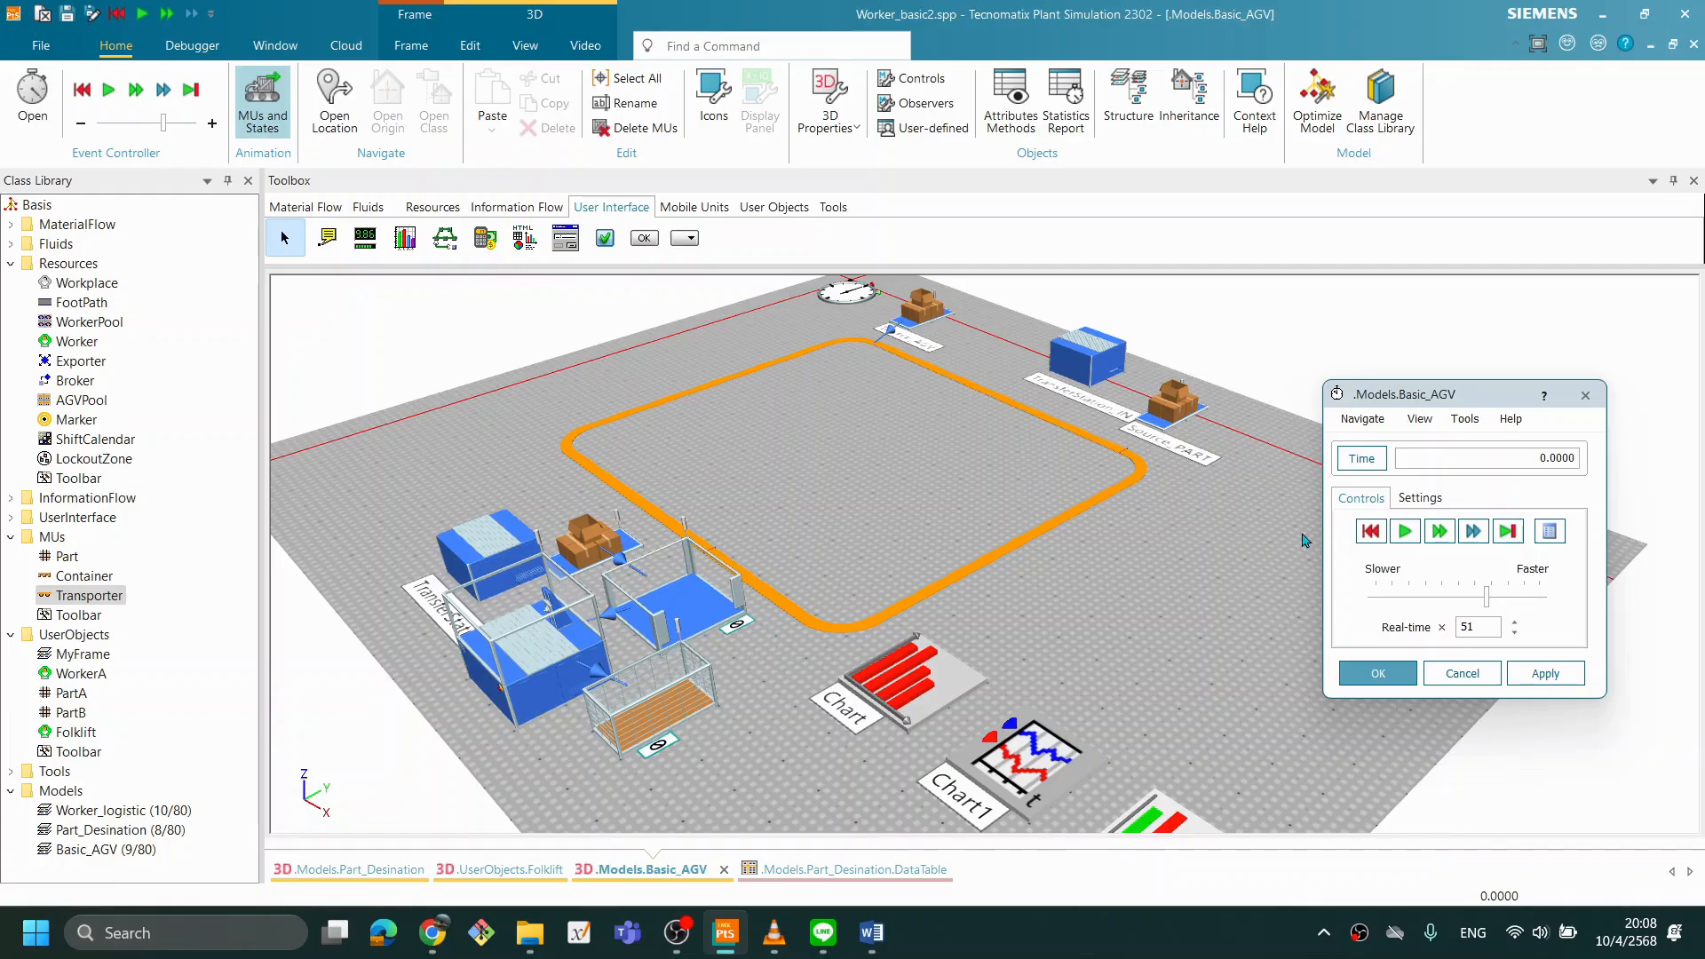
- Set Source_start's creation amount to 150
double_click(597, 529)
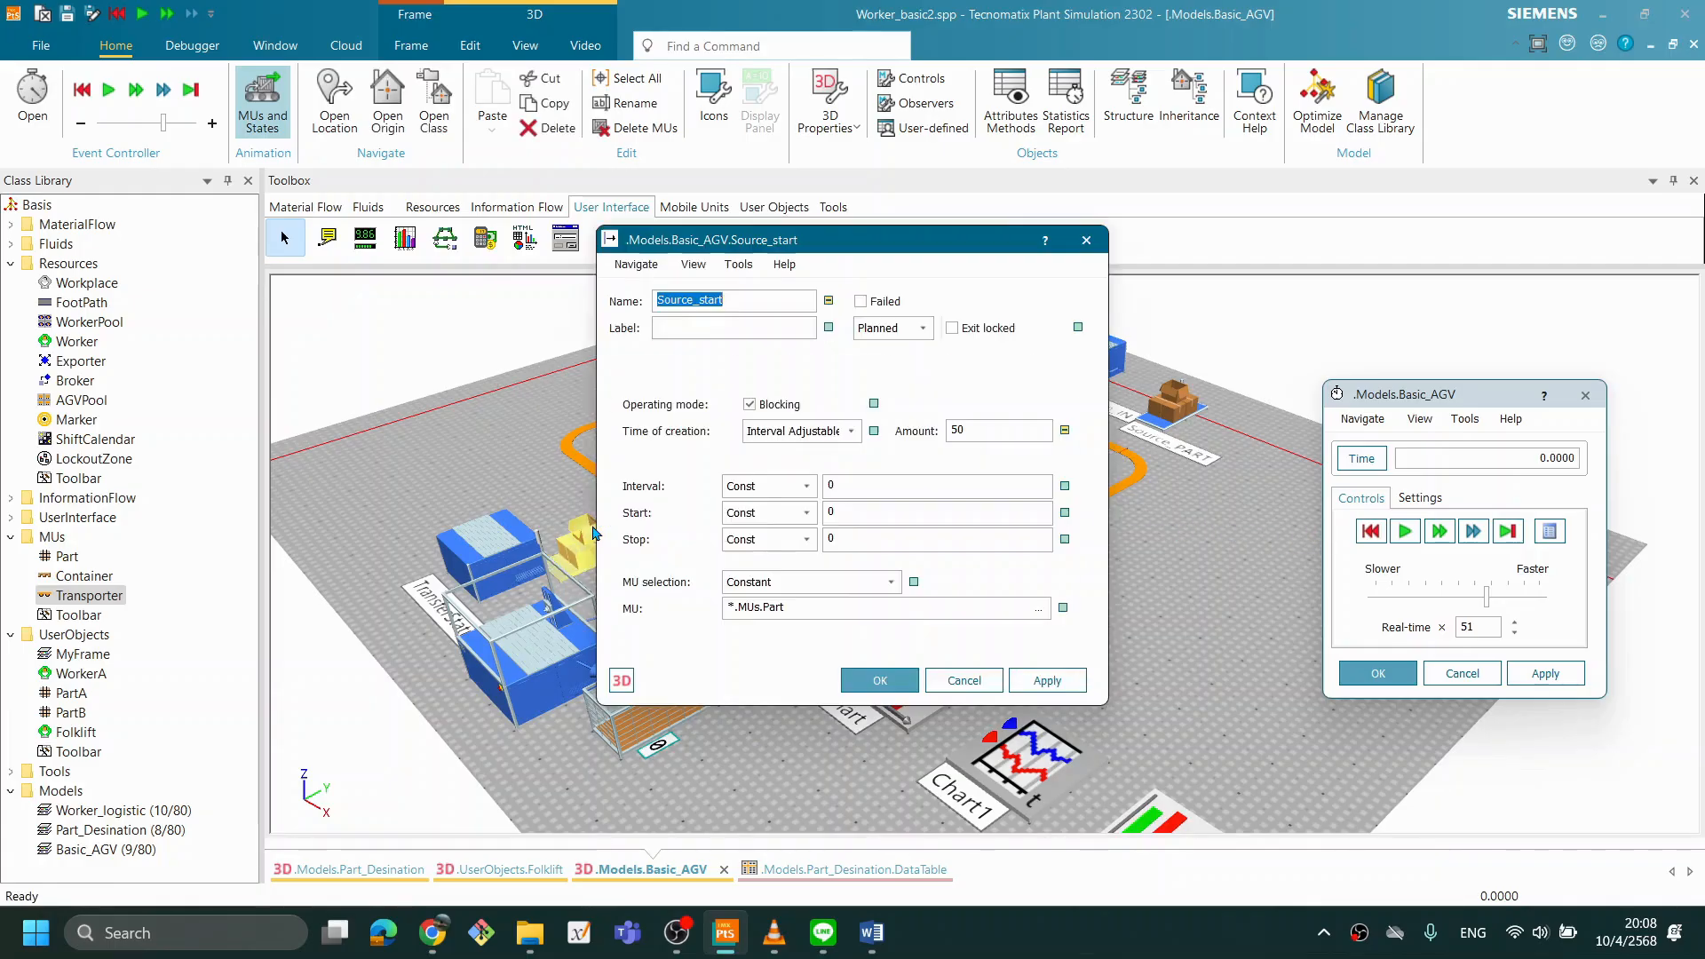
drag(994, 432, 875, 432)
text(1)
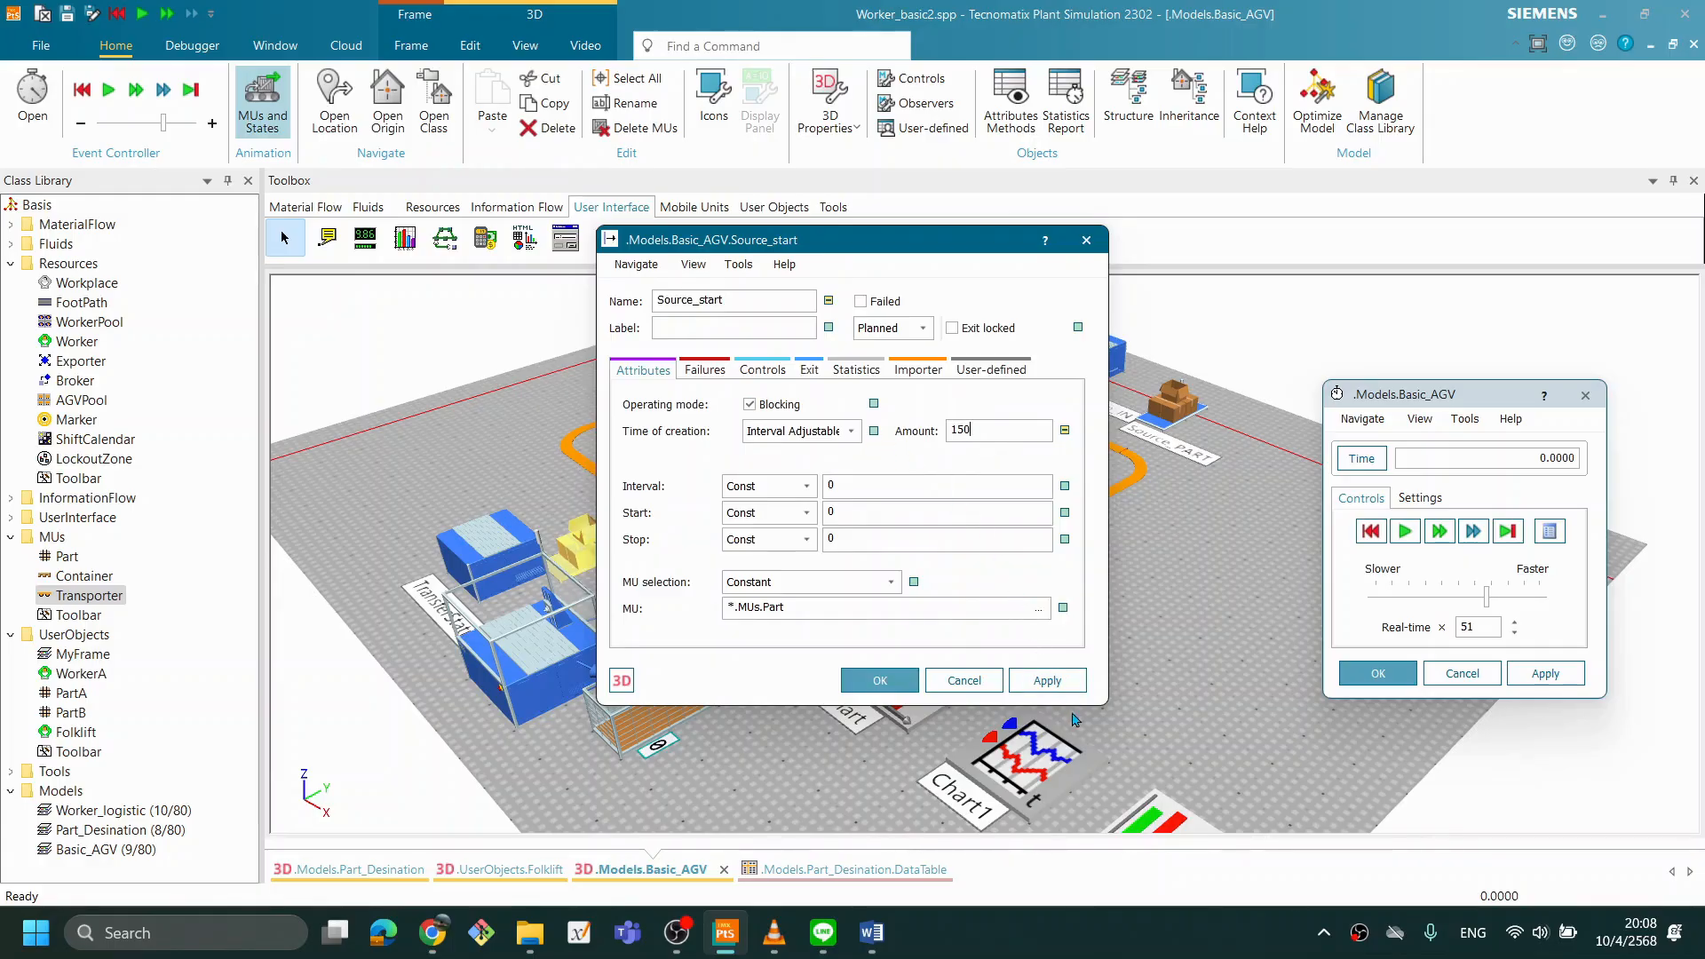
click(1047, 680)
click(891, 690)
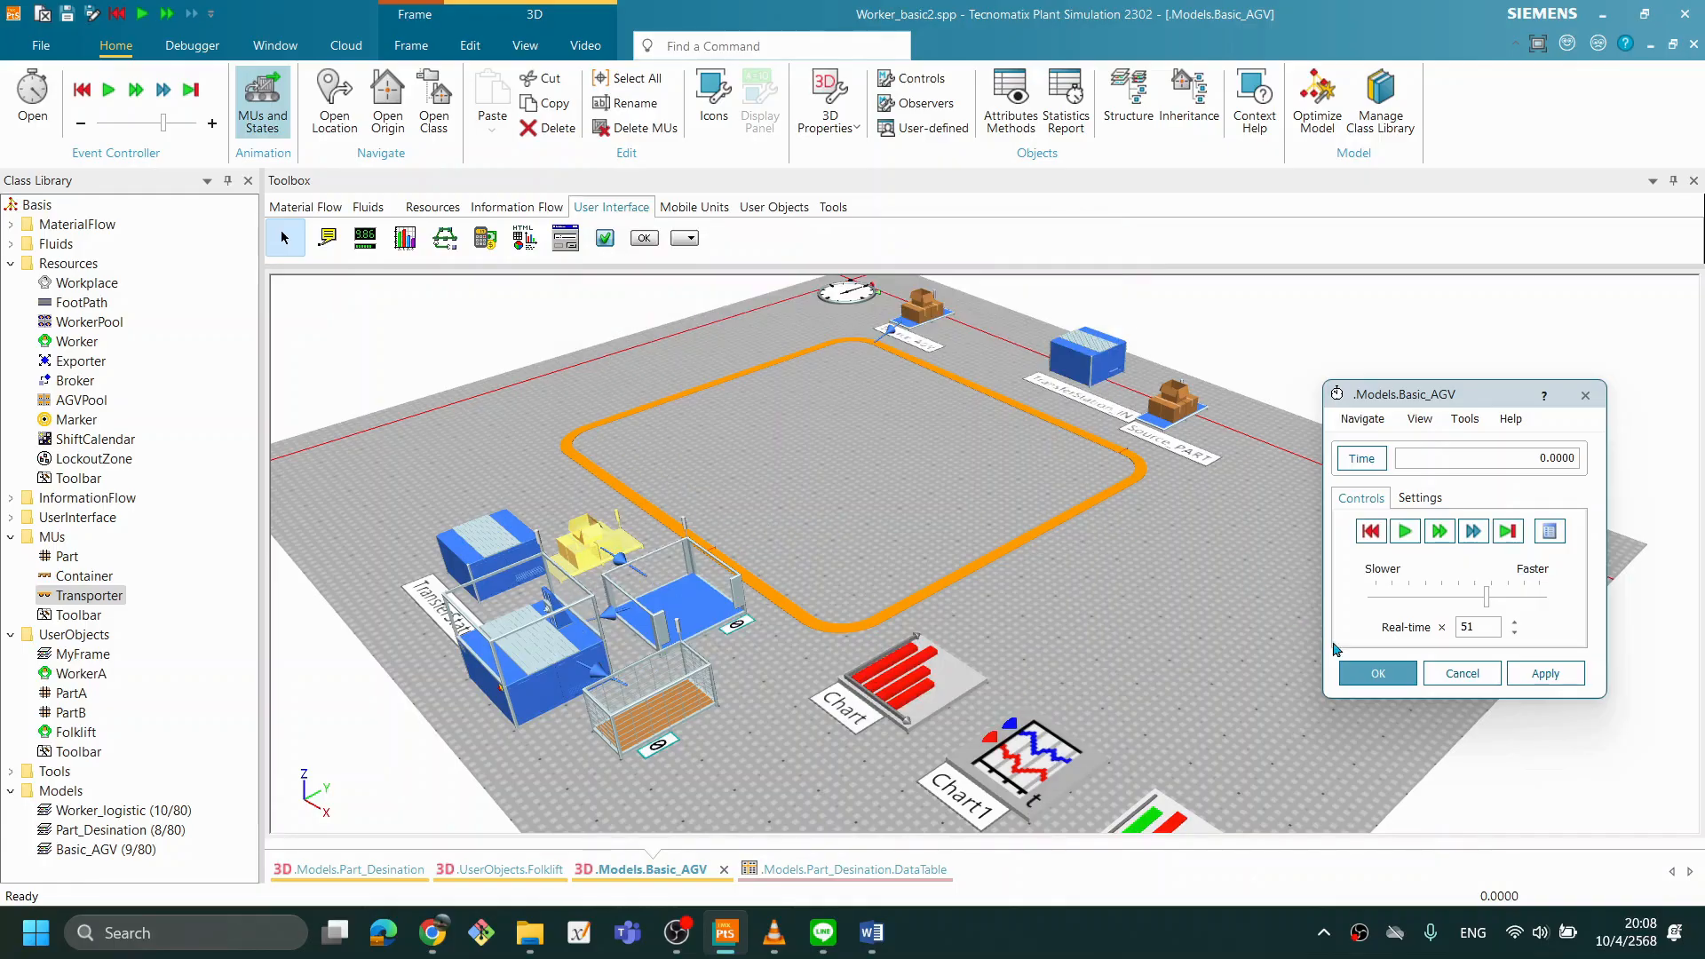
- Run the simulation with the larger initial stock and watch the two Displays
click(1405, 532)
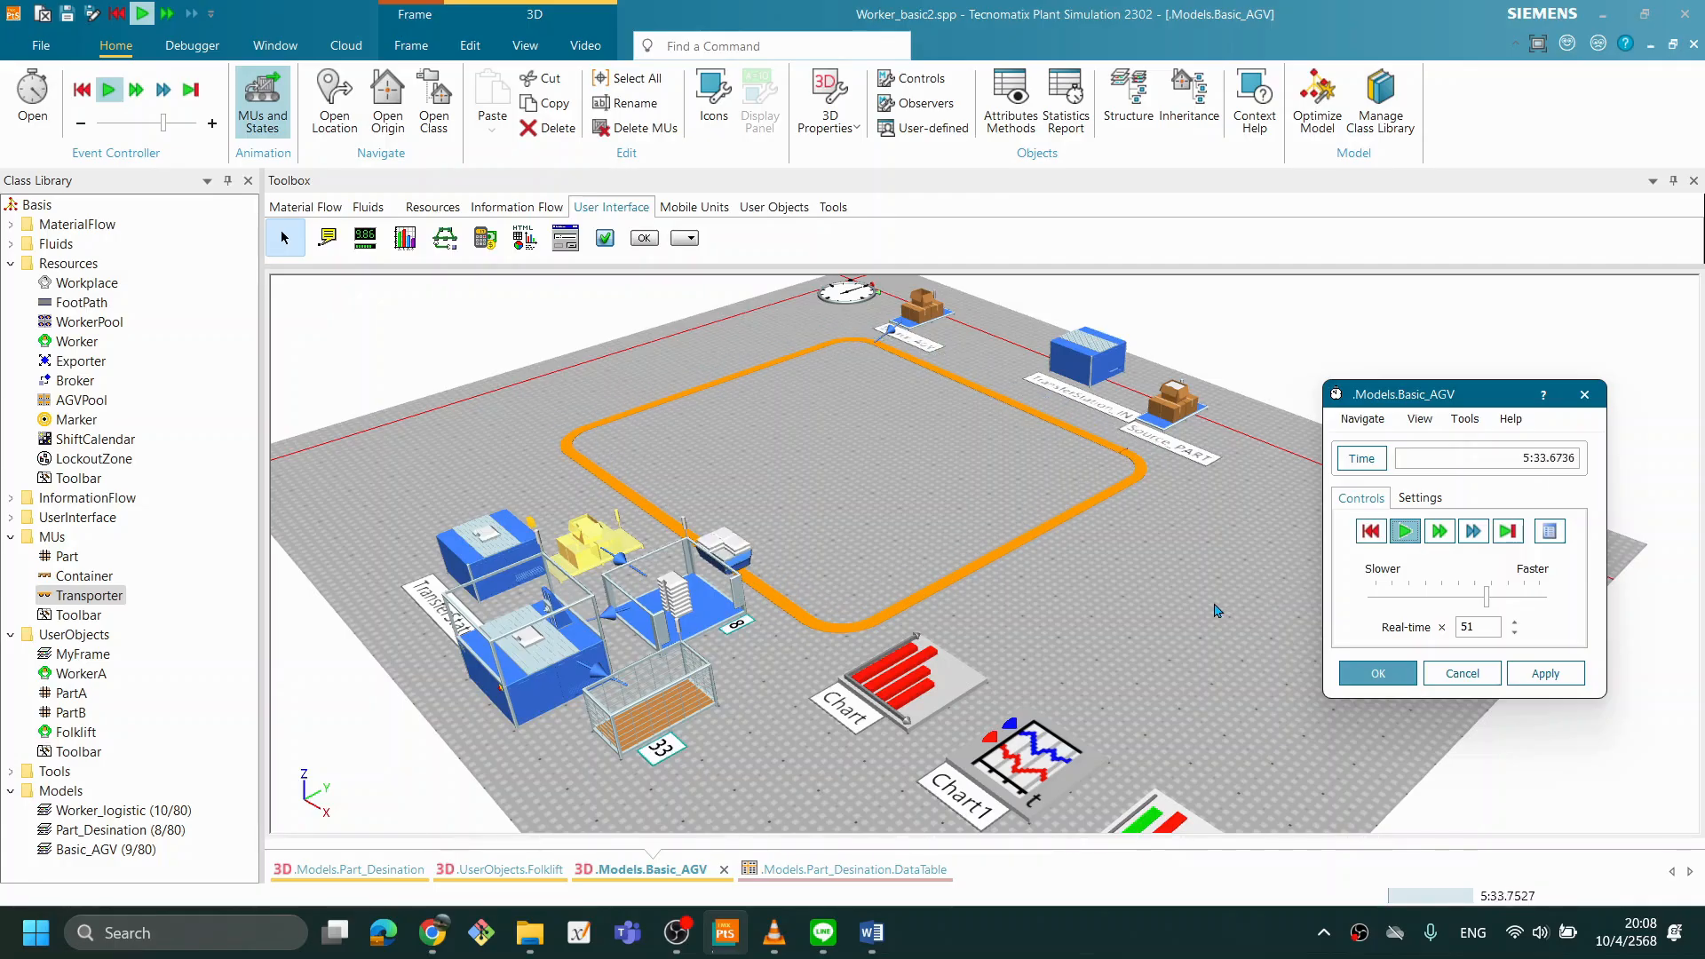
scroll(977, 621, down, 2)
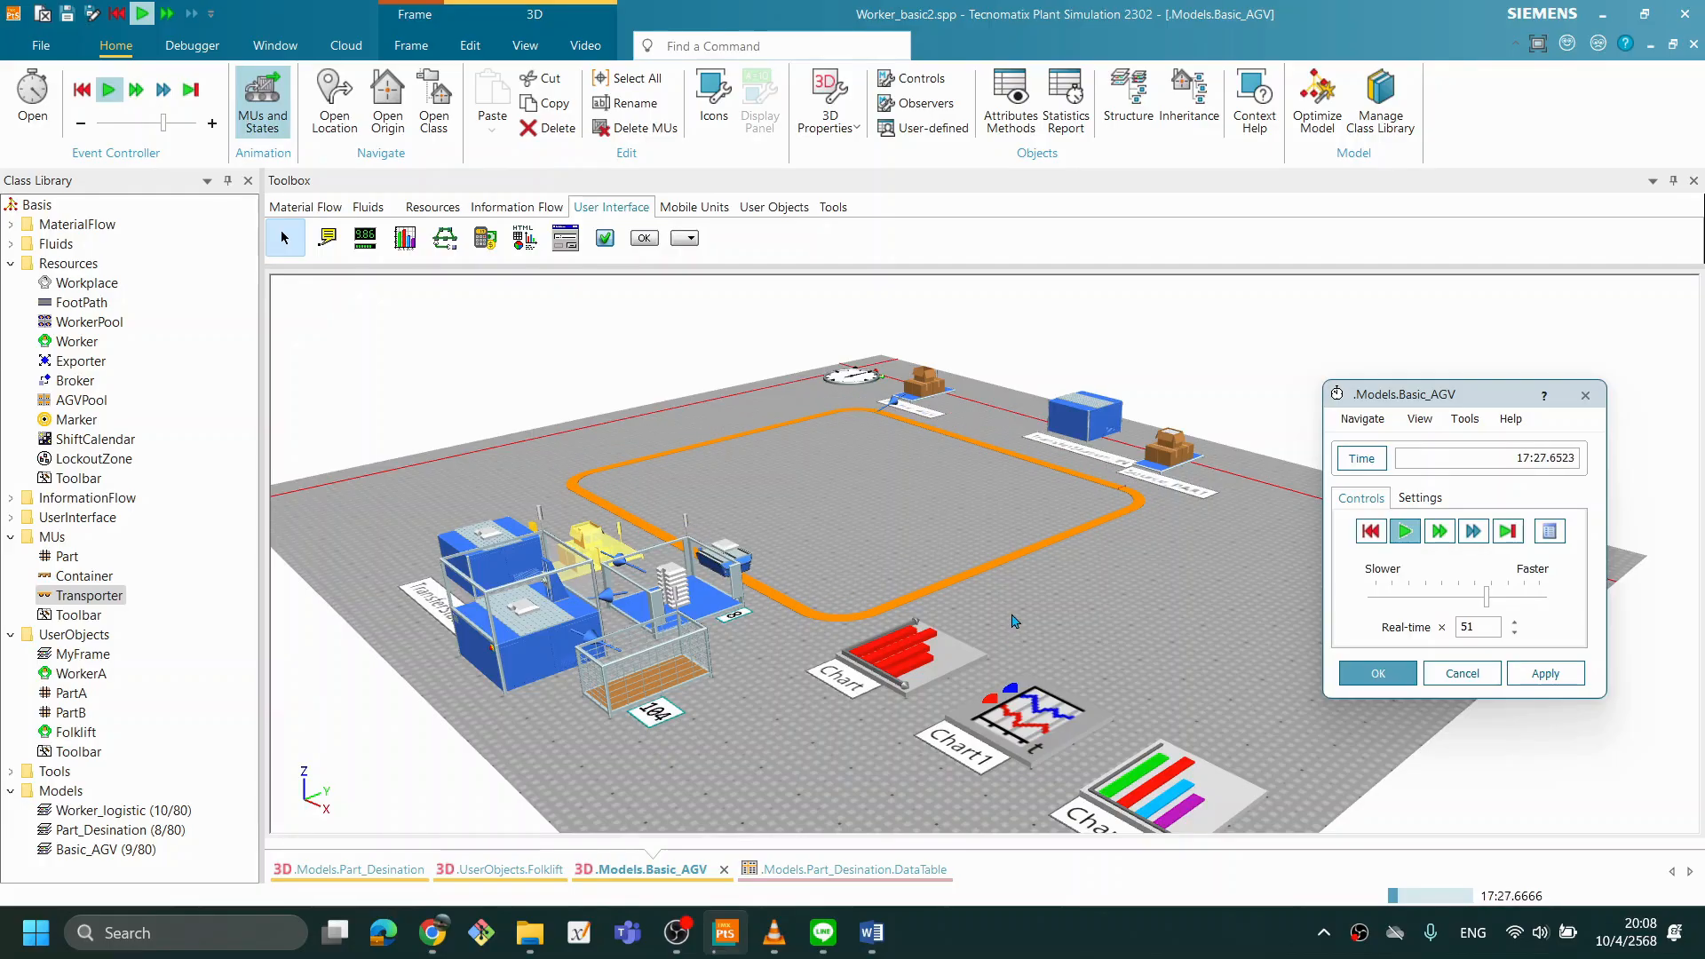
drag(1002, 565, 1023, 587)
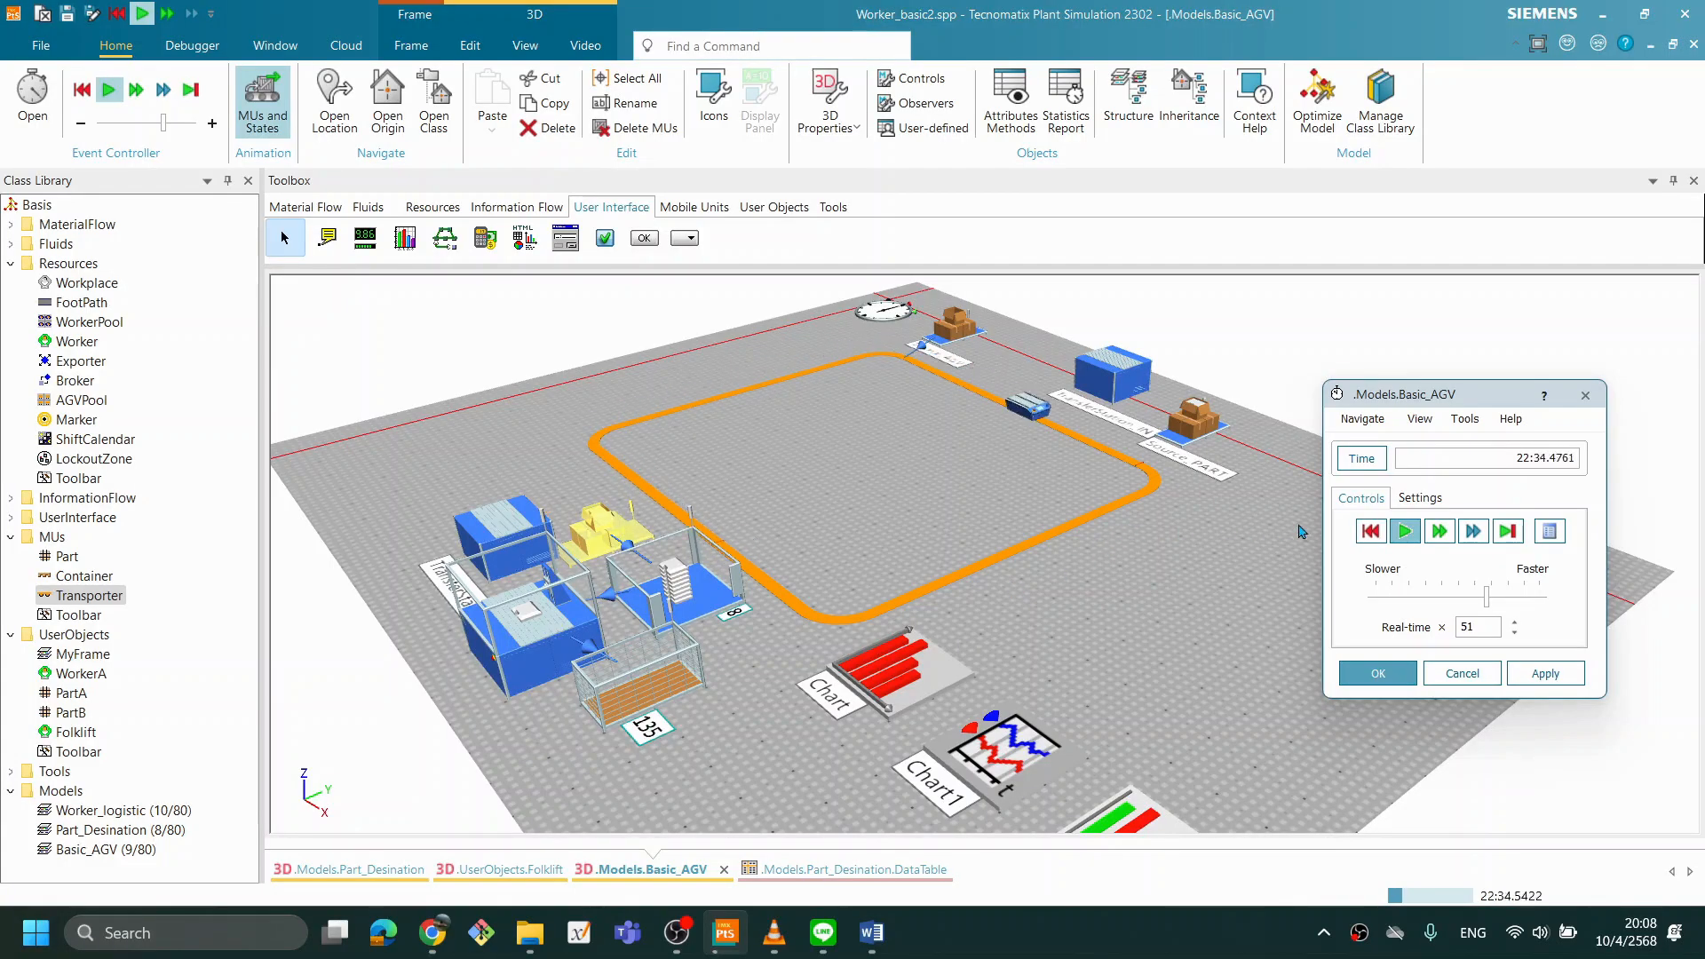
drag(1181, 707, 1190, 669)
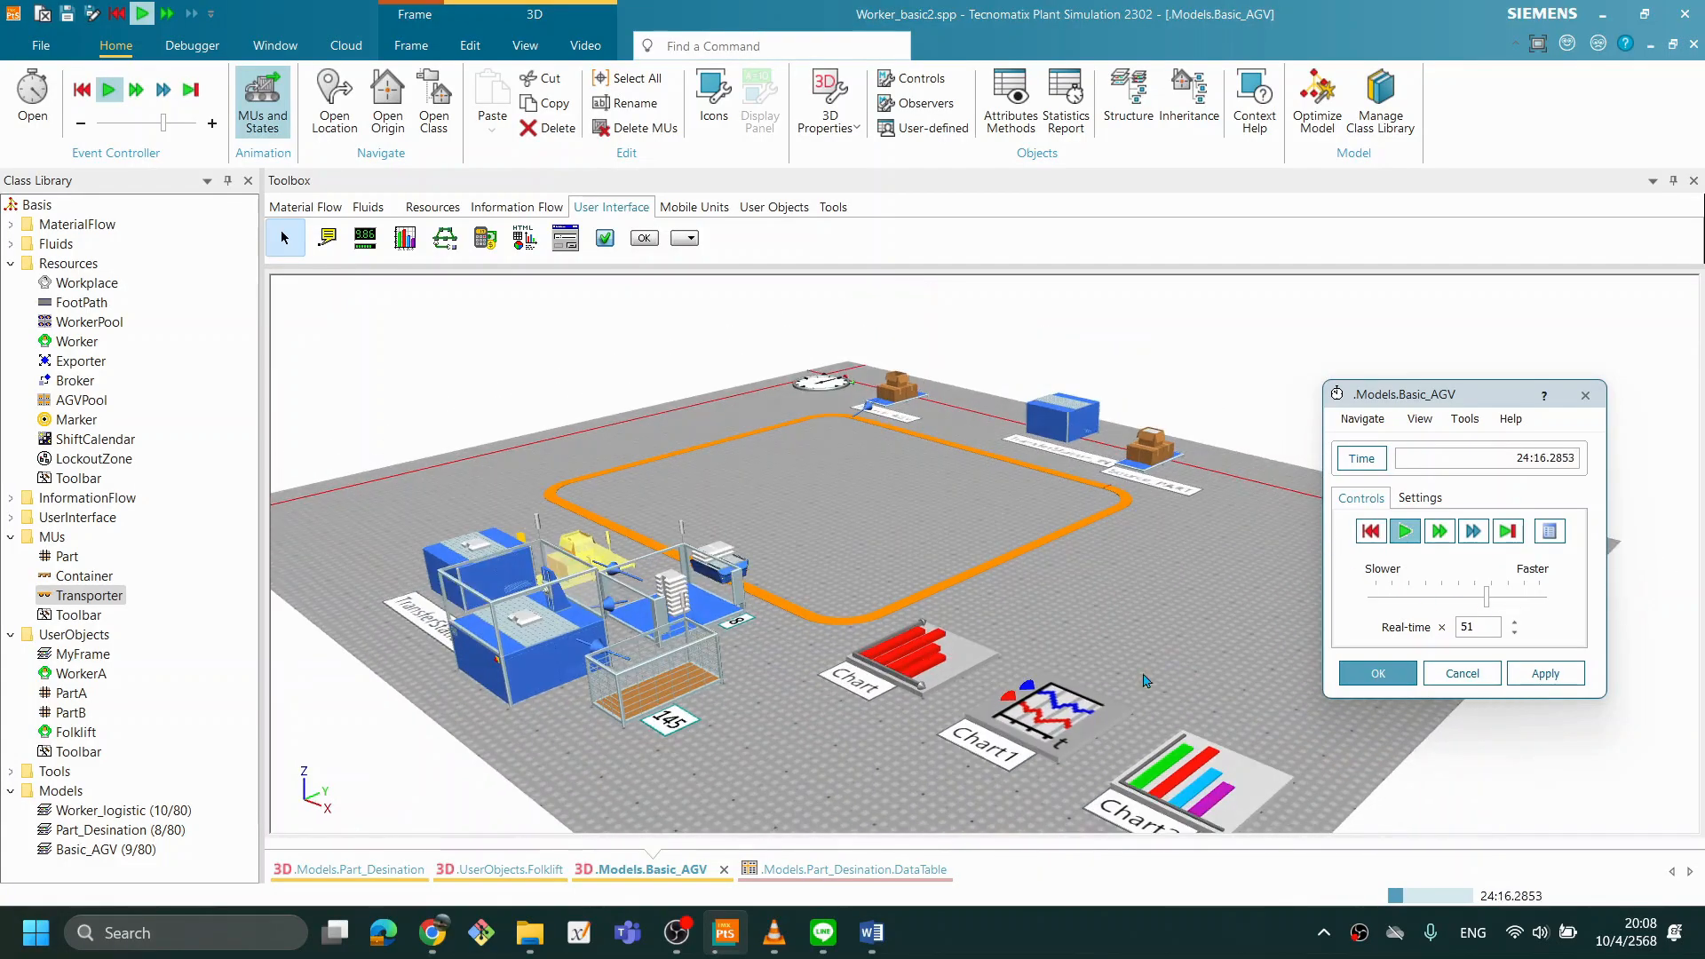
- Show the Occupancy windows of Chart and Chart1 and arrange them side by side above the model
right_click(932, 661)
click(957, 312)
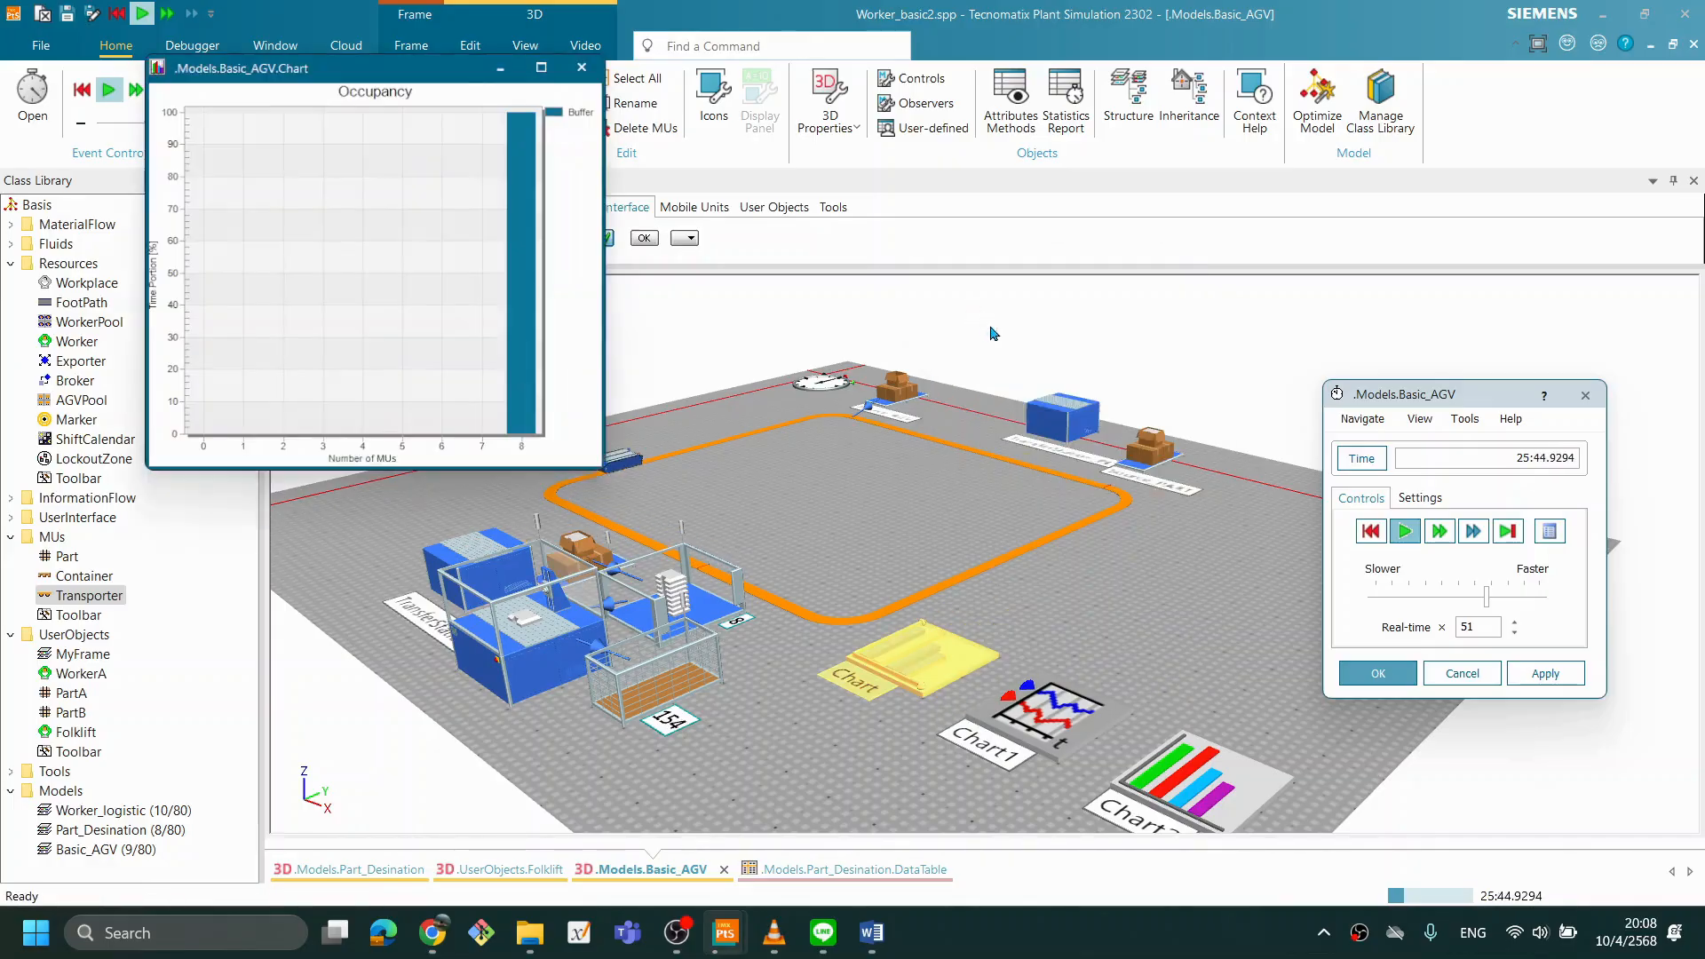
drag(355, 67, 307, 50)
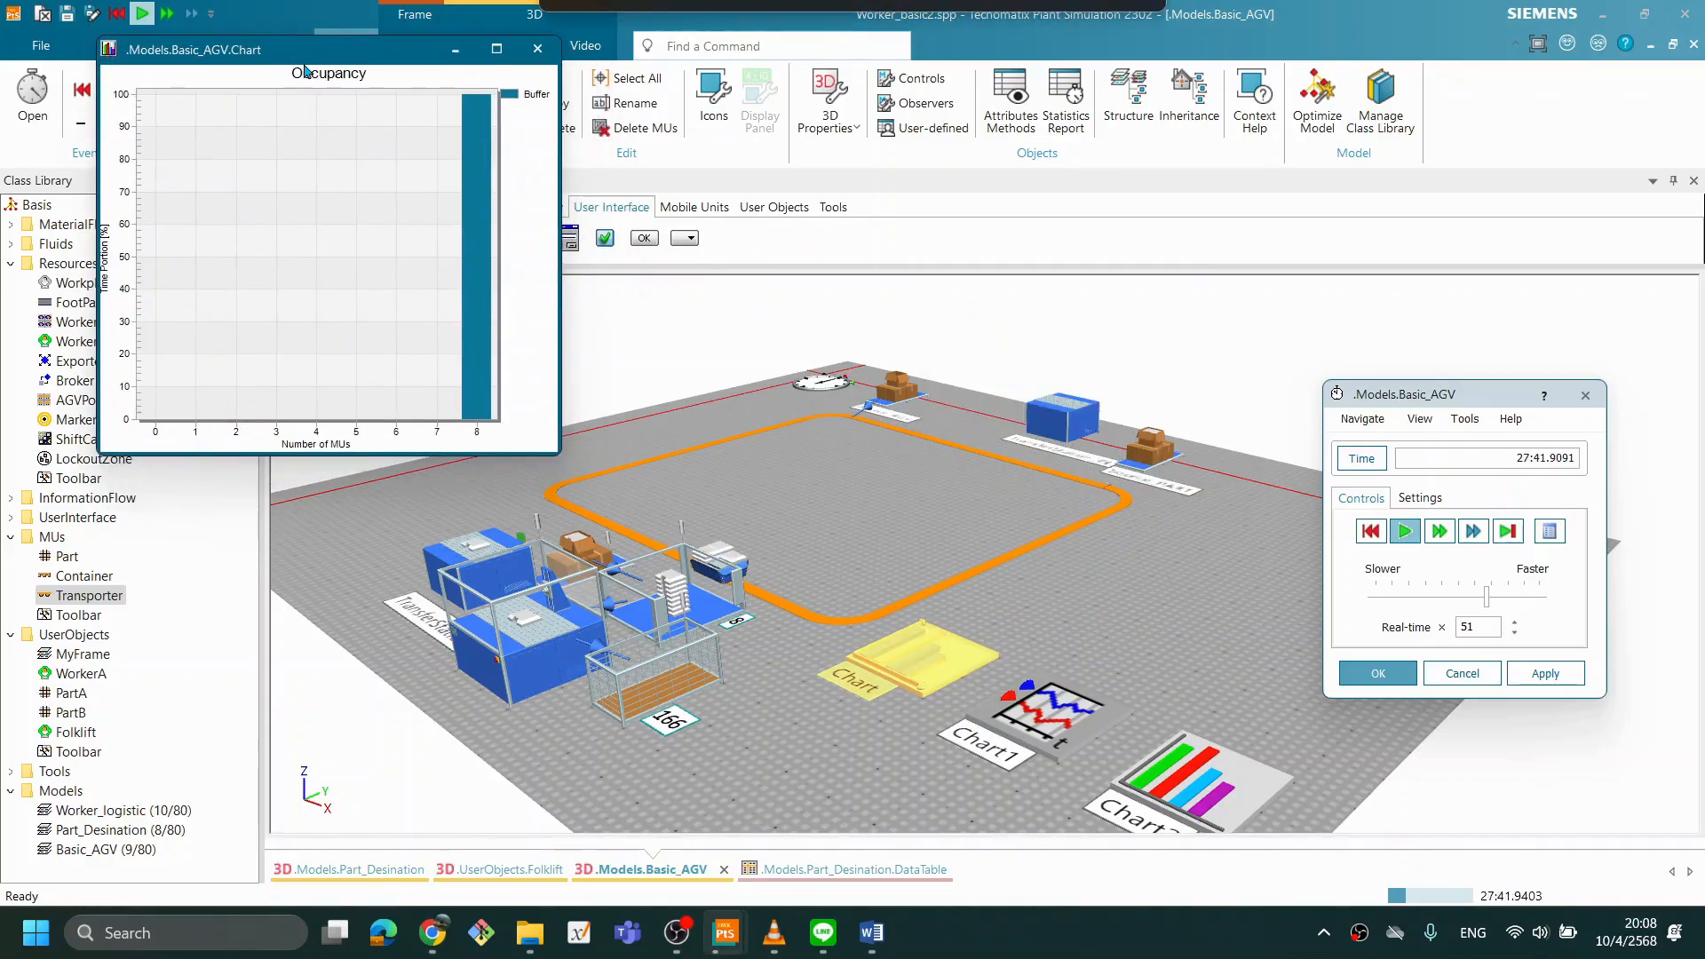
right_click(1057, 714)
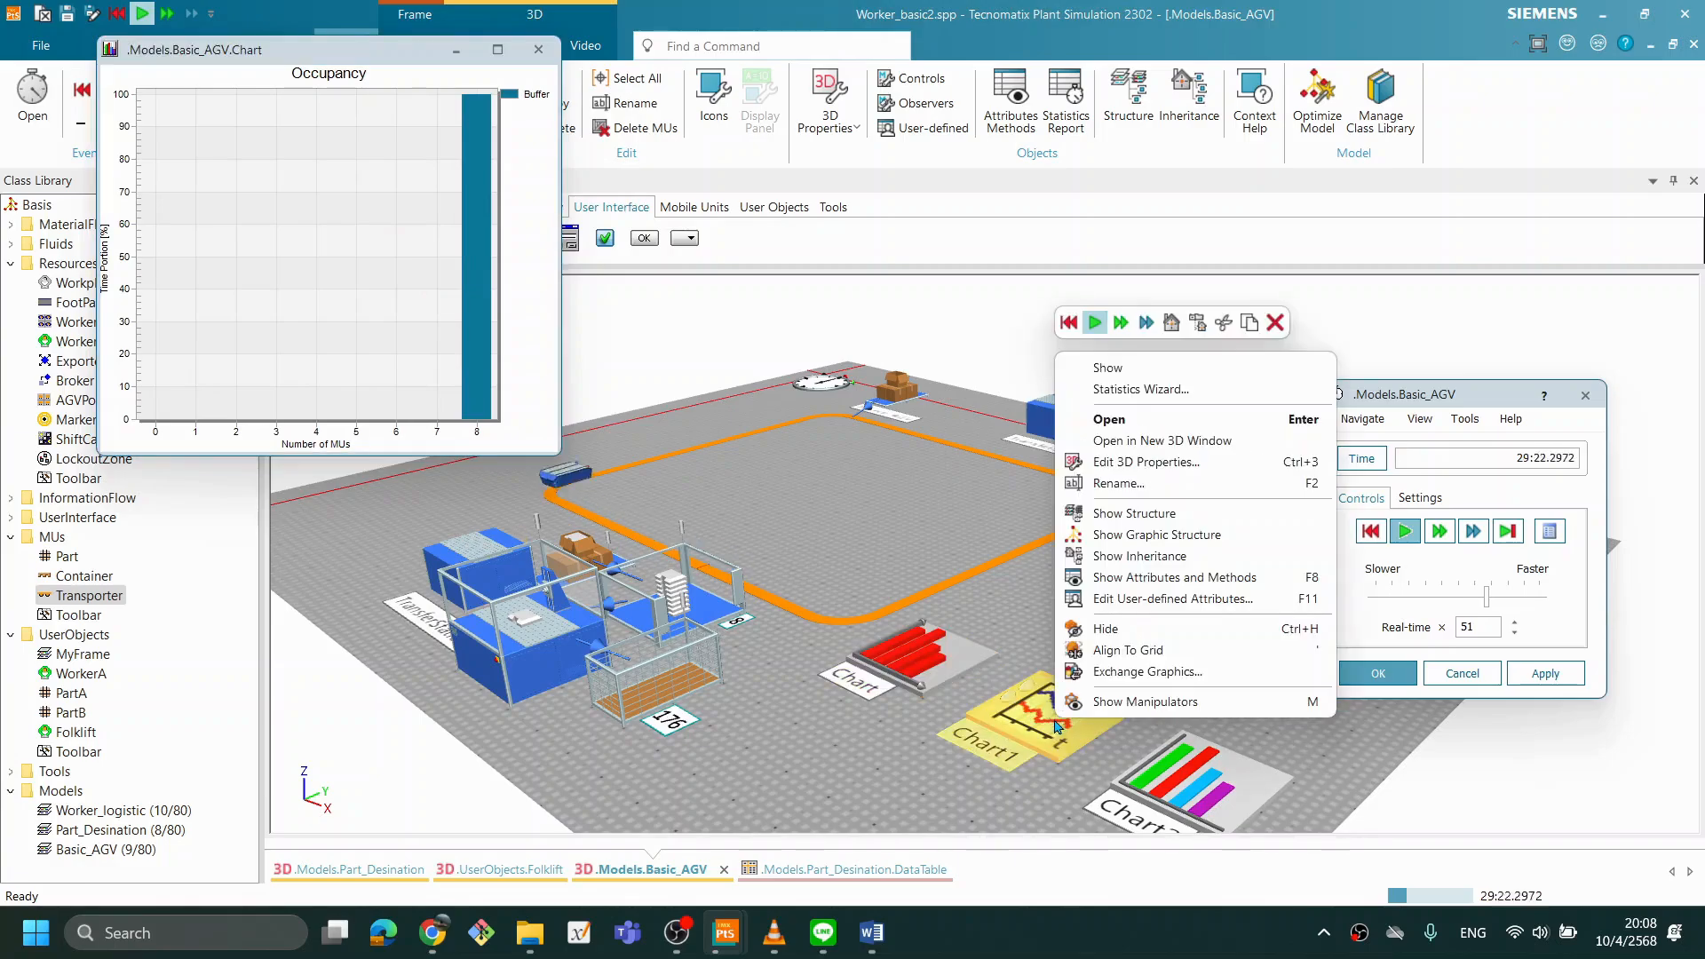
click(1108, 368)
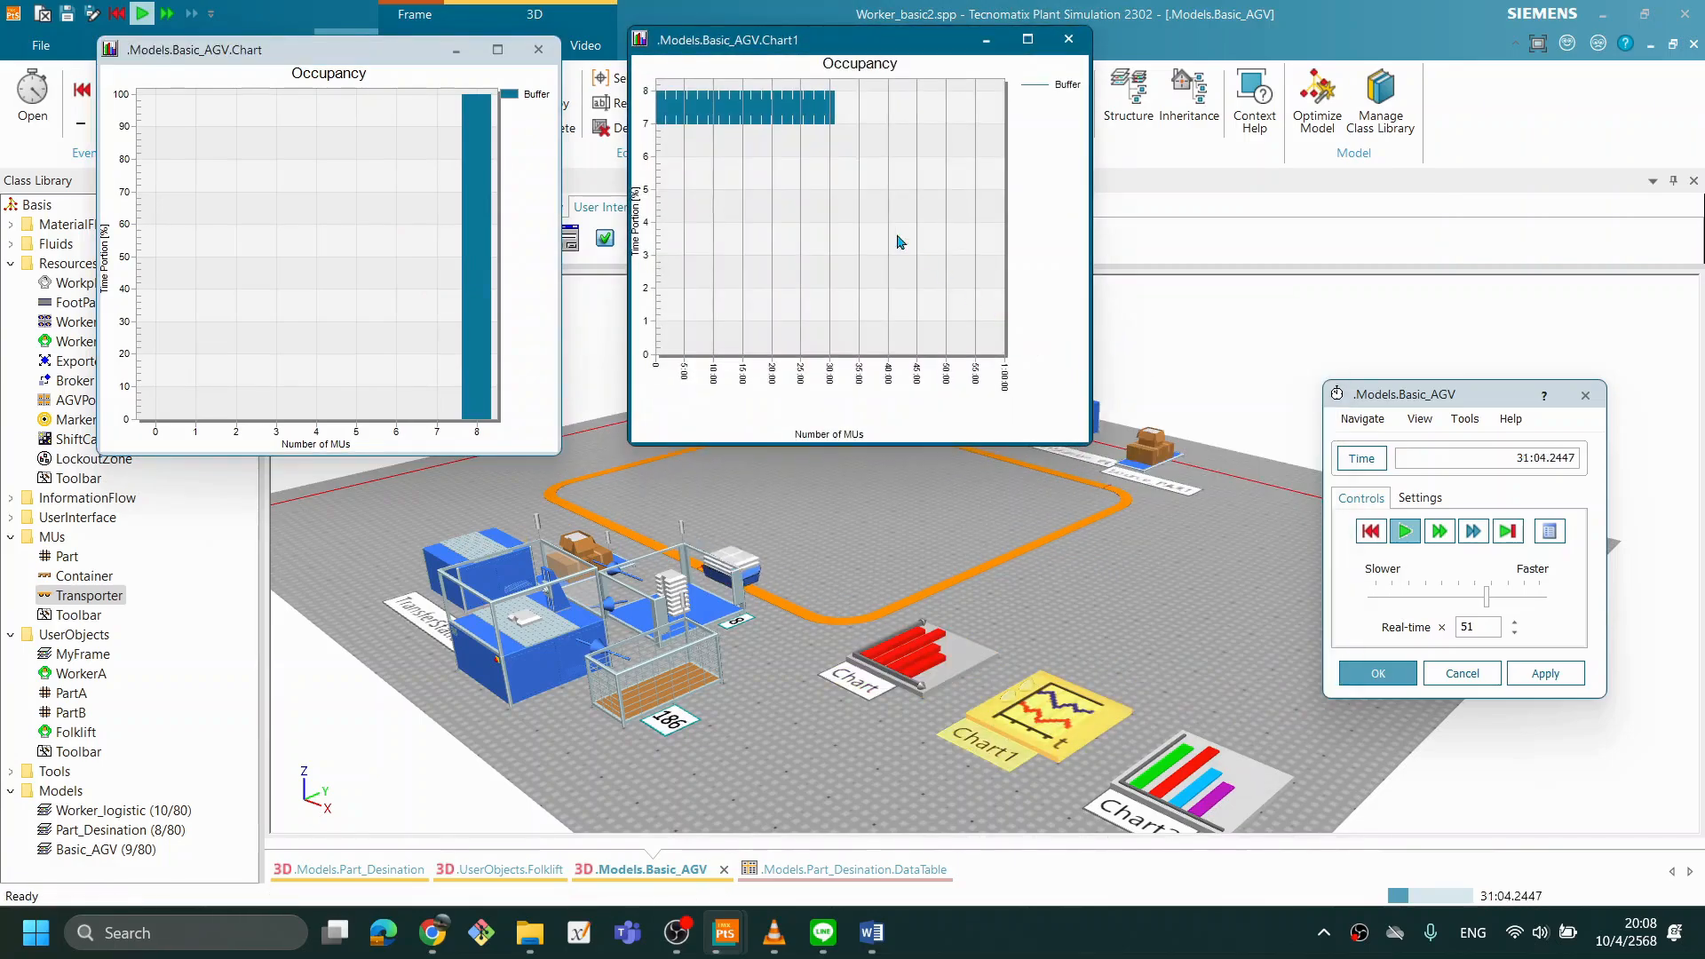
drag(844, 39, 808, 41)
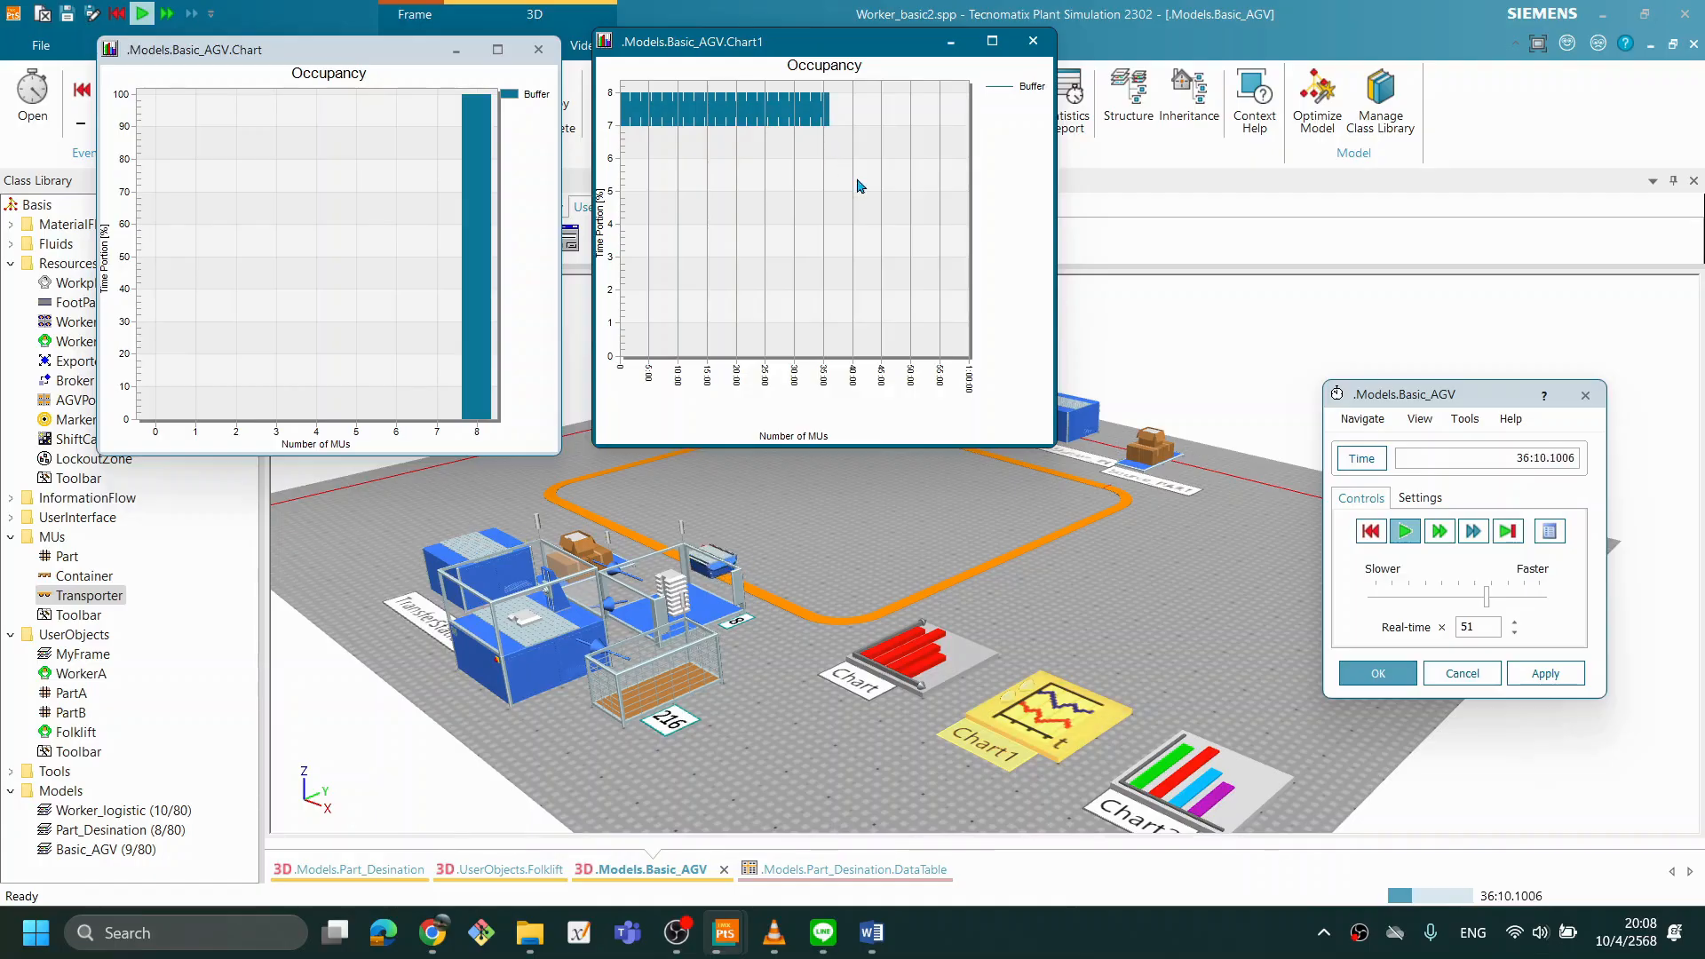
- Show Chart2's Resource Statistics beside the other charts and move the event controller dialog below it
right_click(1187, 413)
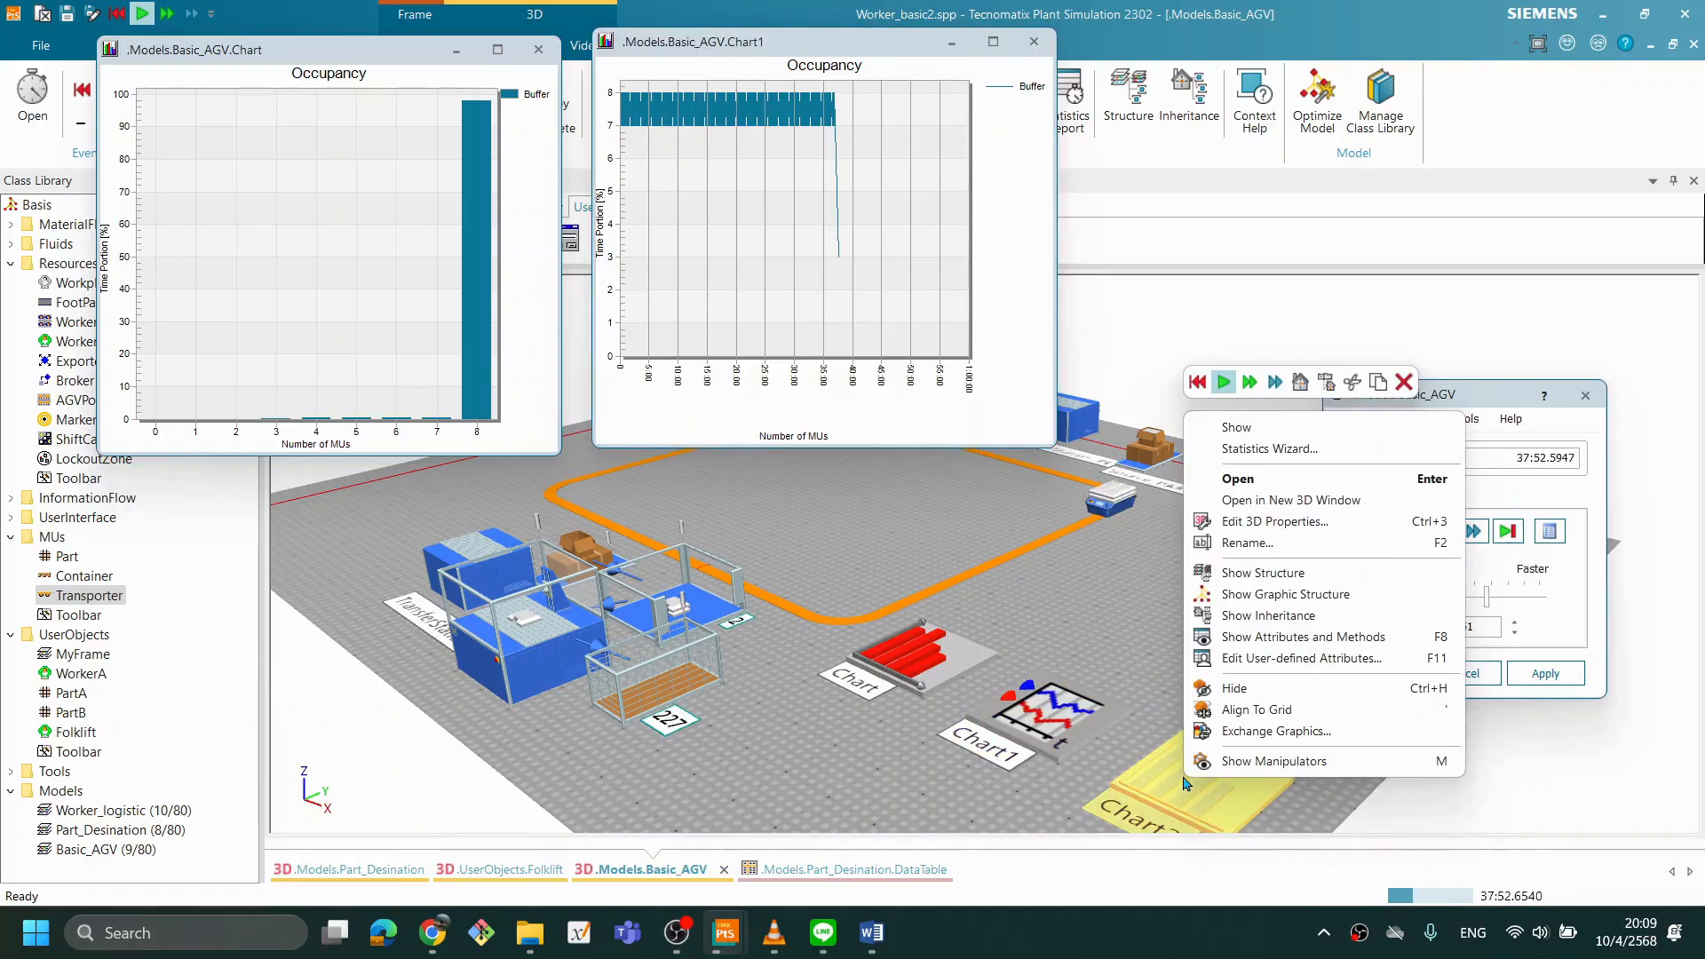
click(1237, 427)
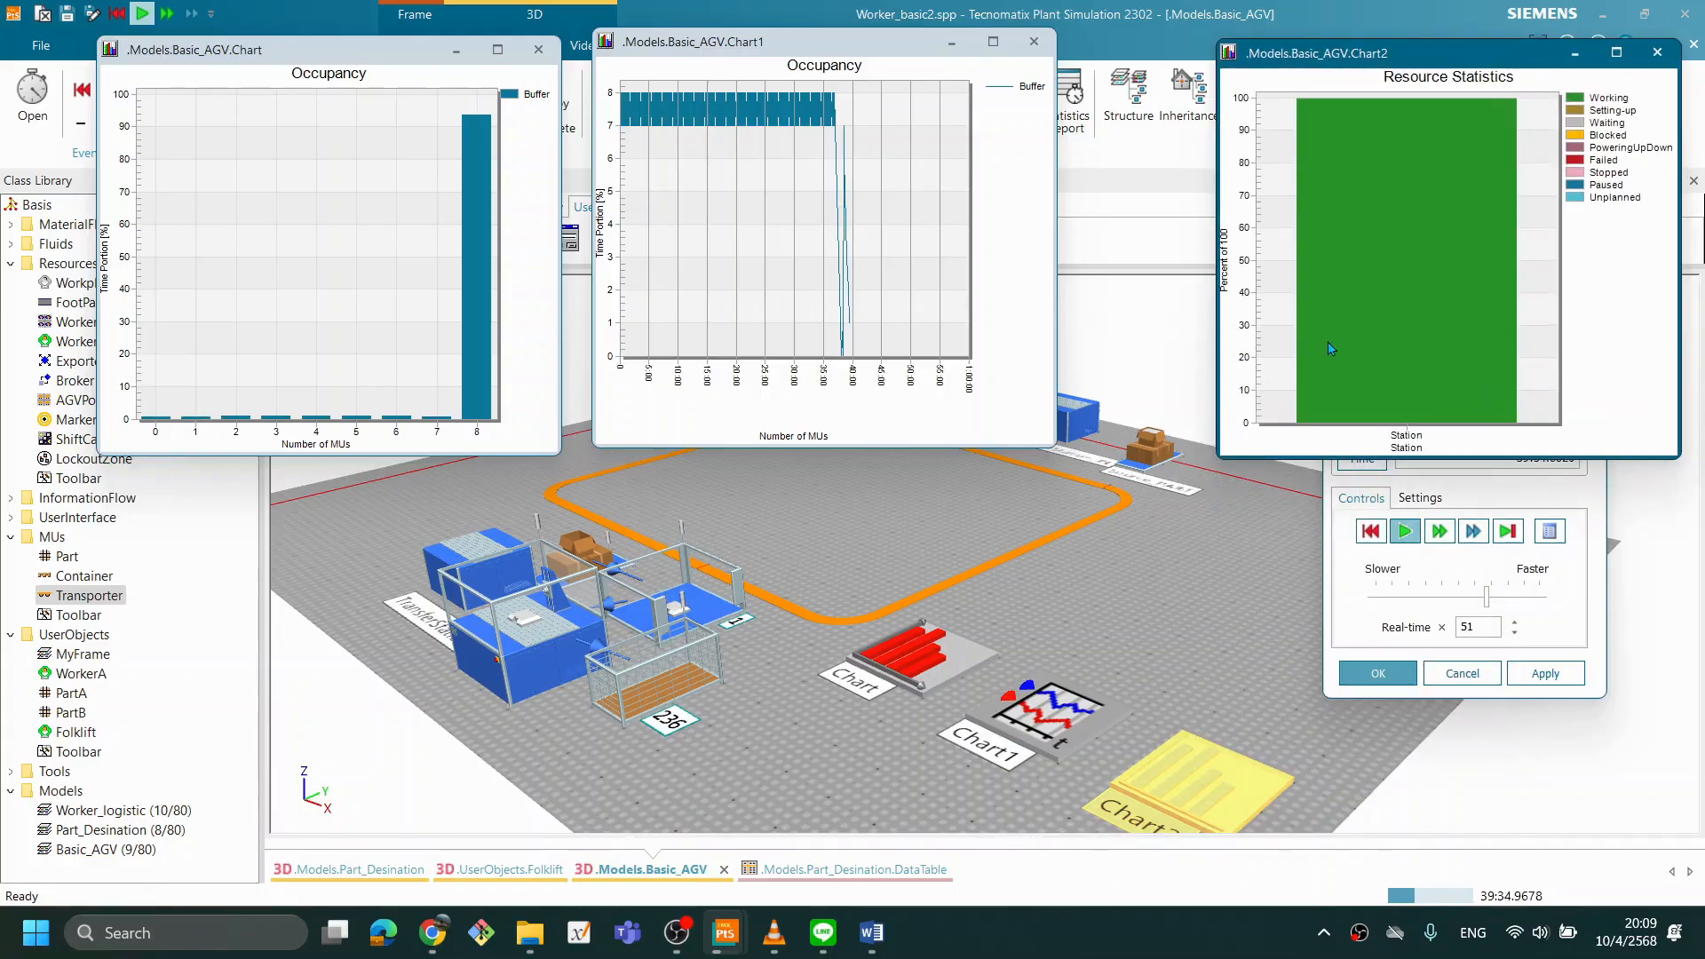
drag(1385, 53, 1262, 52)
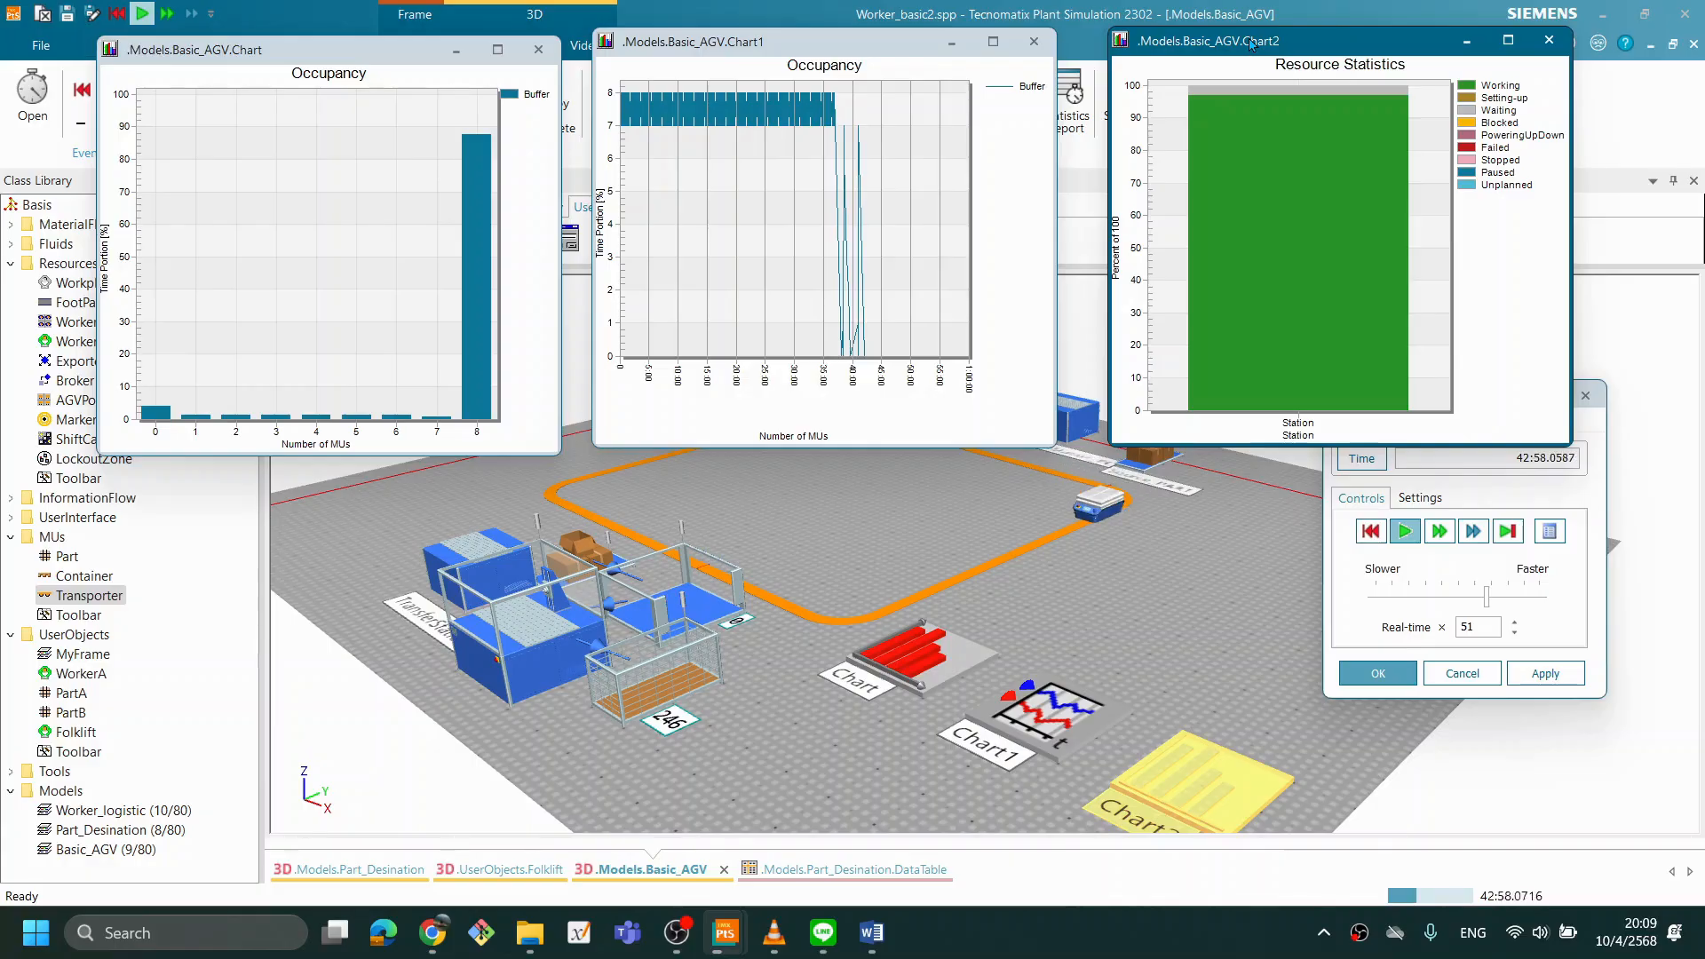
click(1591, 430)
drag(1477, 395, 1457, 477)
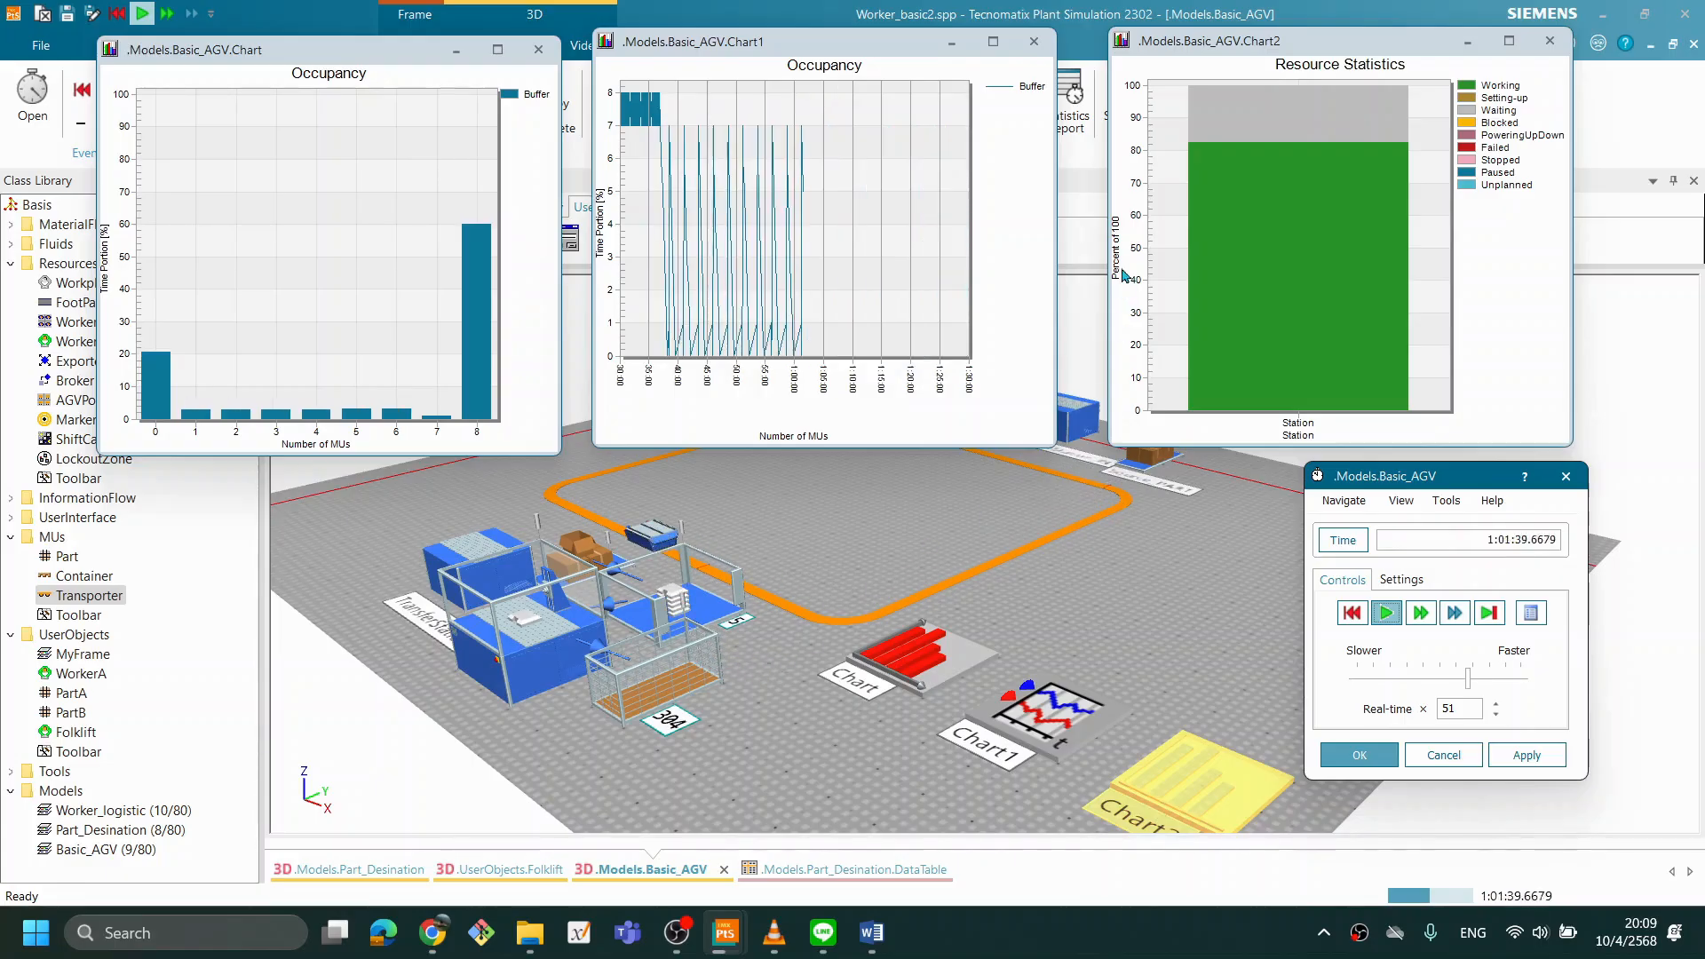
- Reset the simulation and set Source_AGV's creation amount to 2 so that two Transporters are created
click(1352, 613)
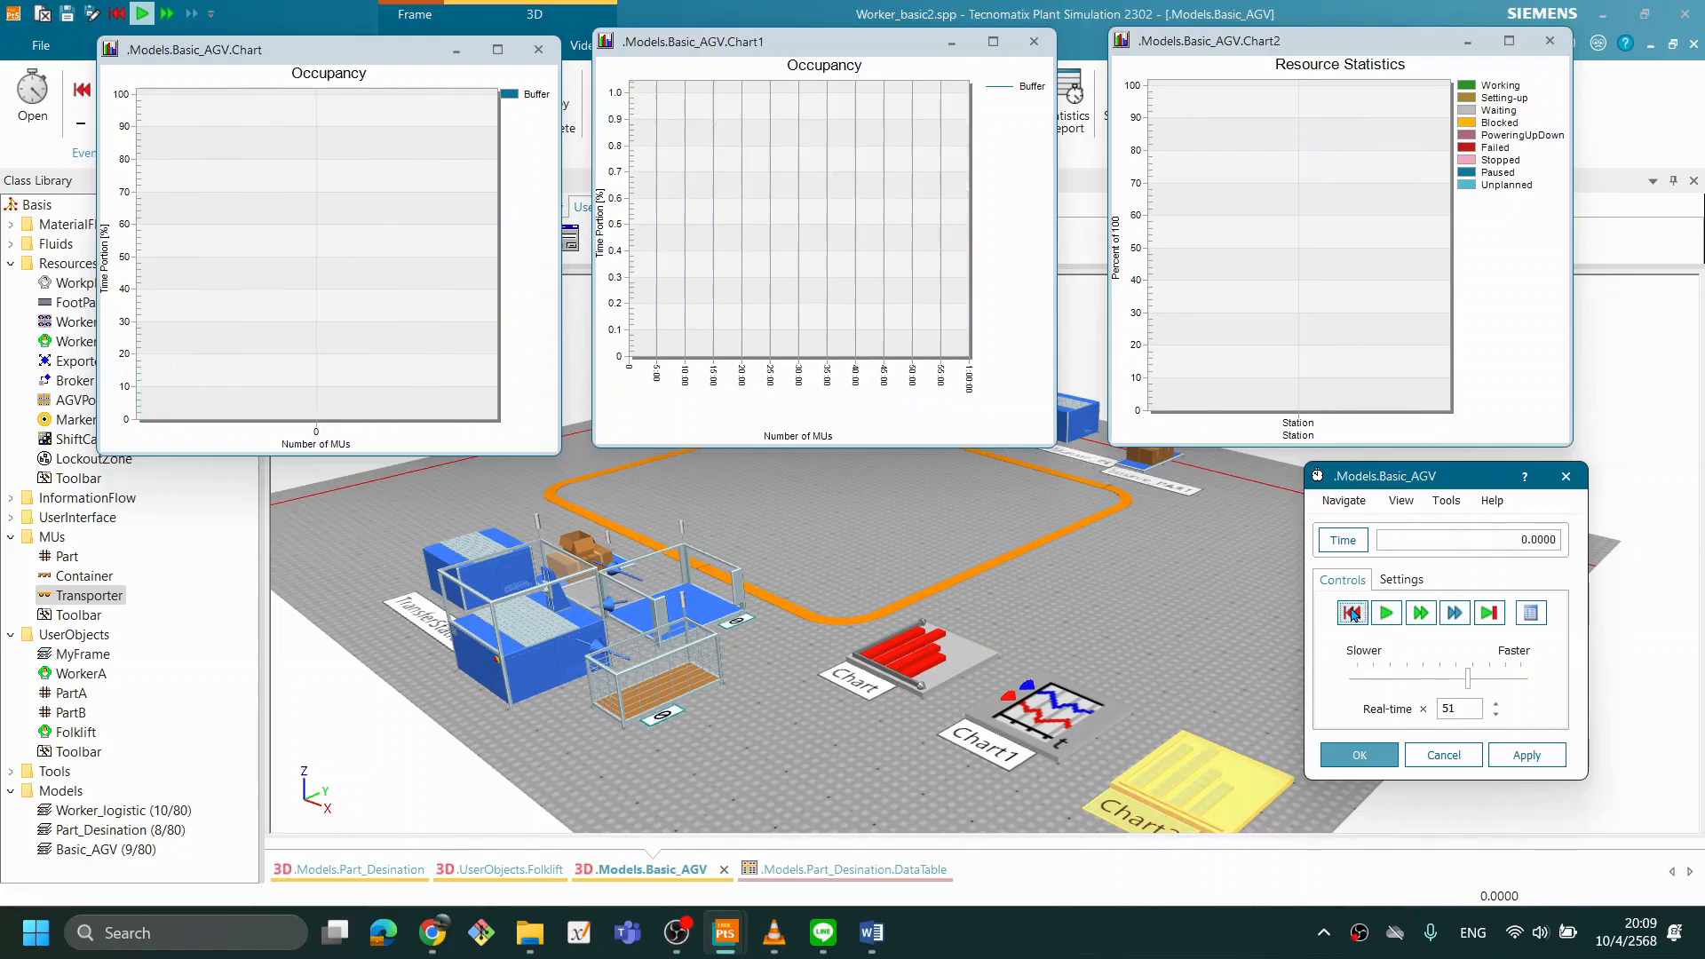
drag(1009, 588, 1044, 698)
drag(882, 591, 933, 680)
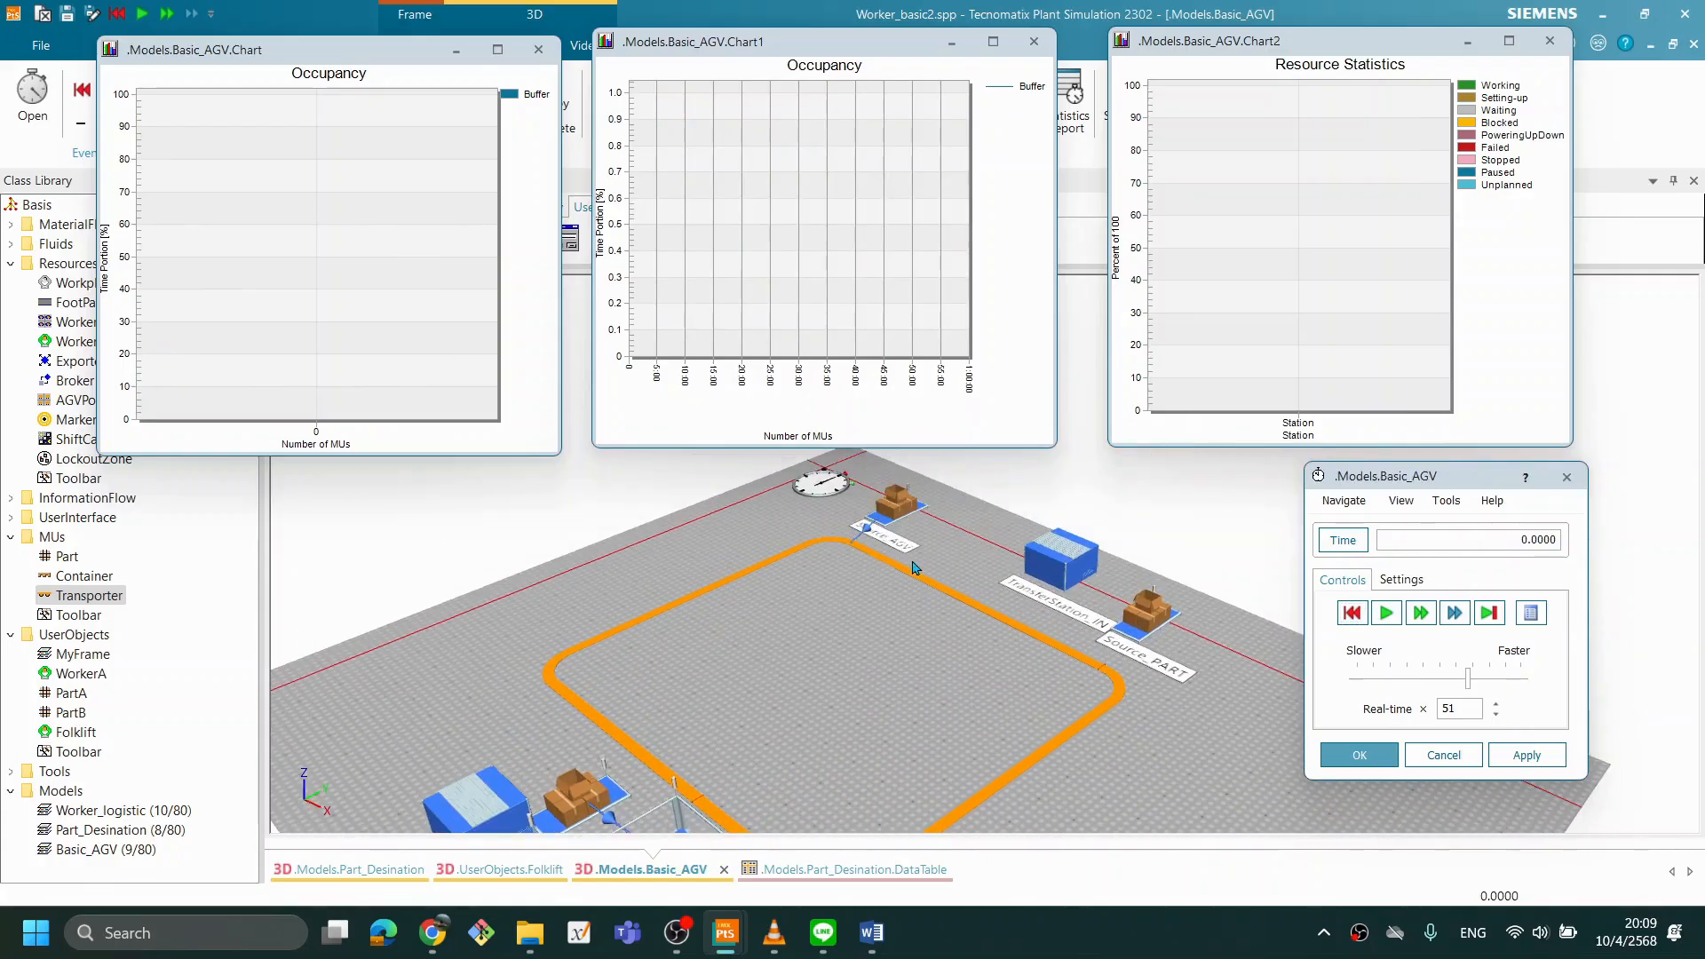
double_click(902, 508)
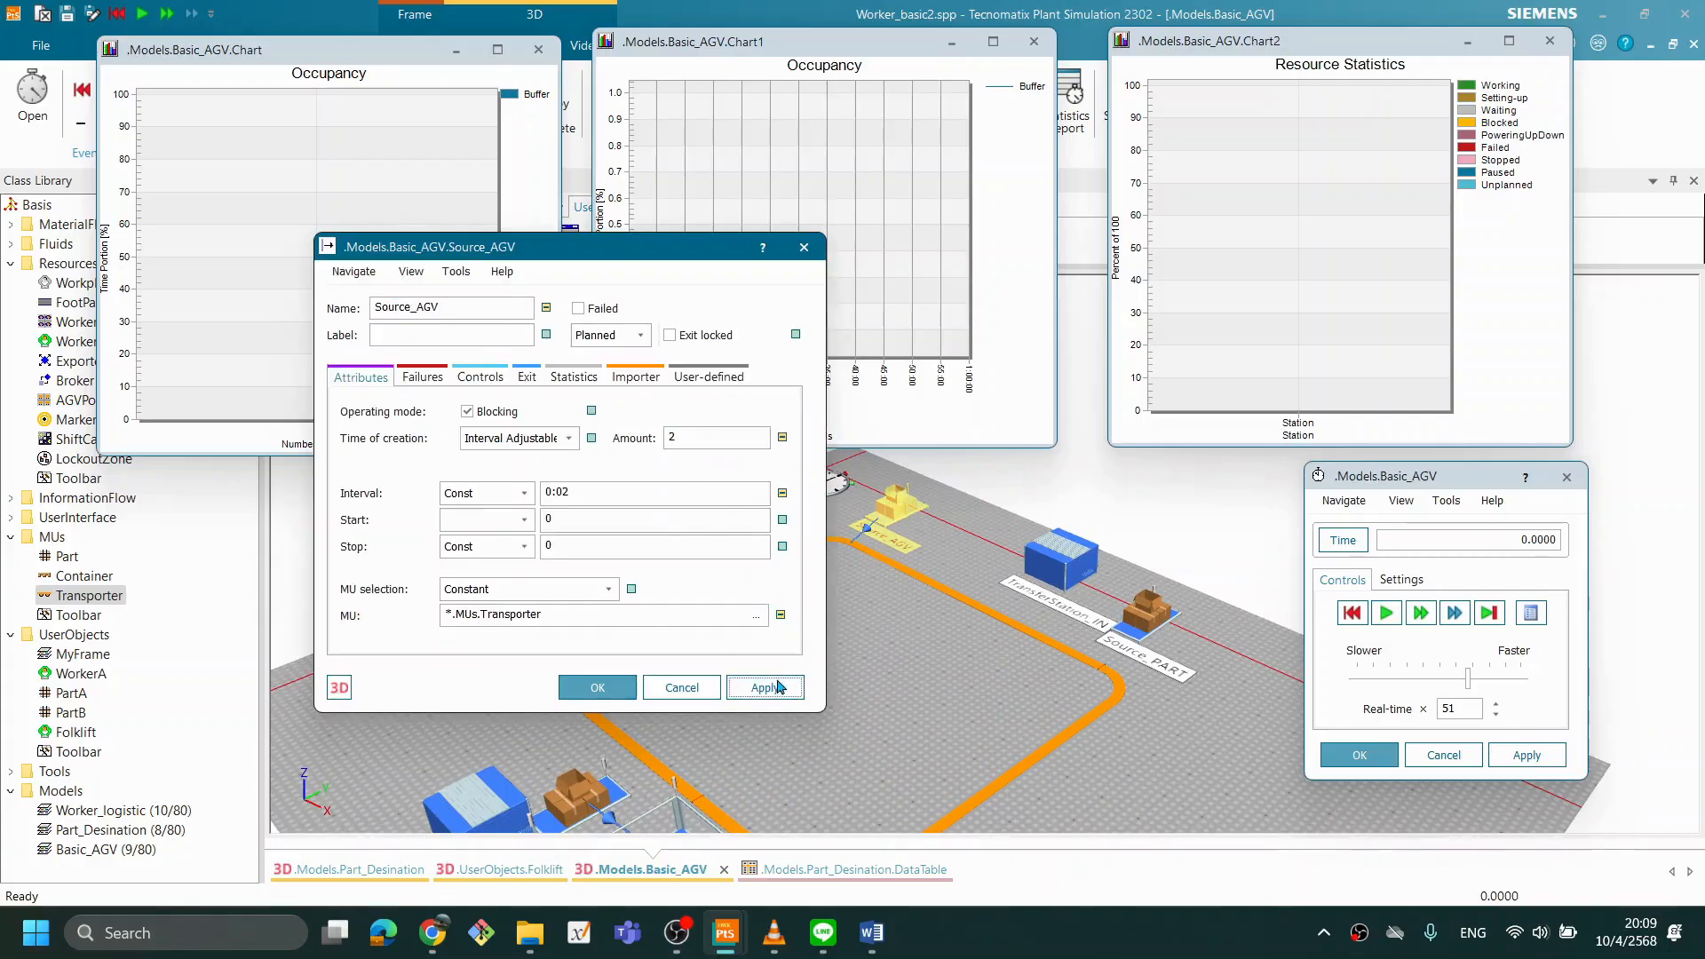
click(594, 687)
click(1352, 615)
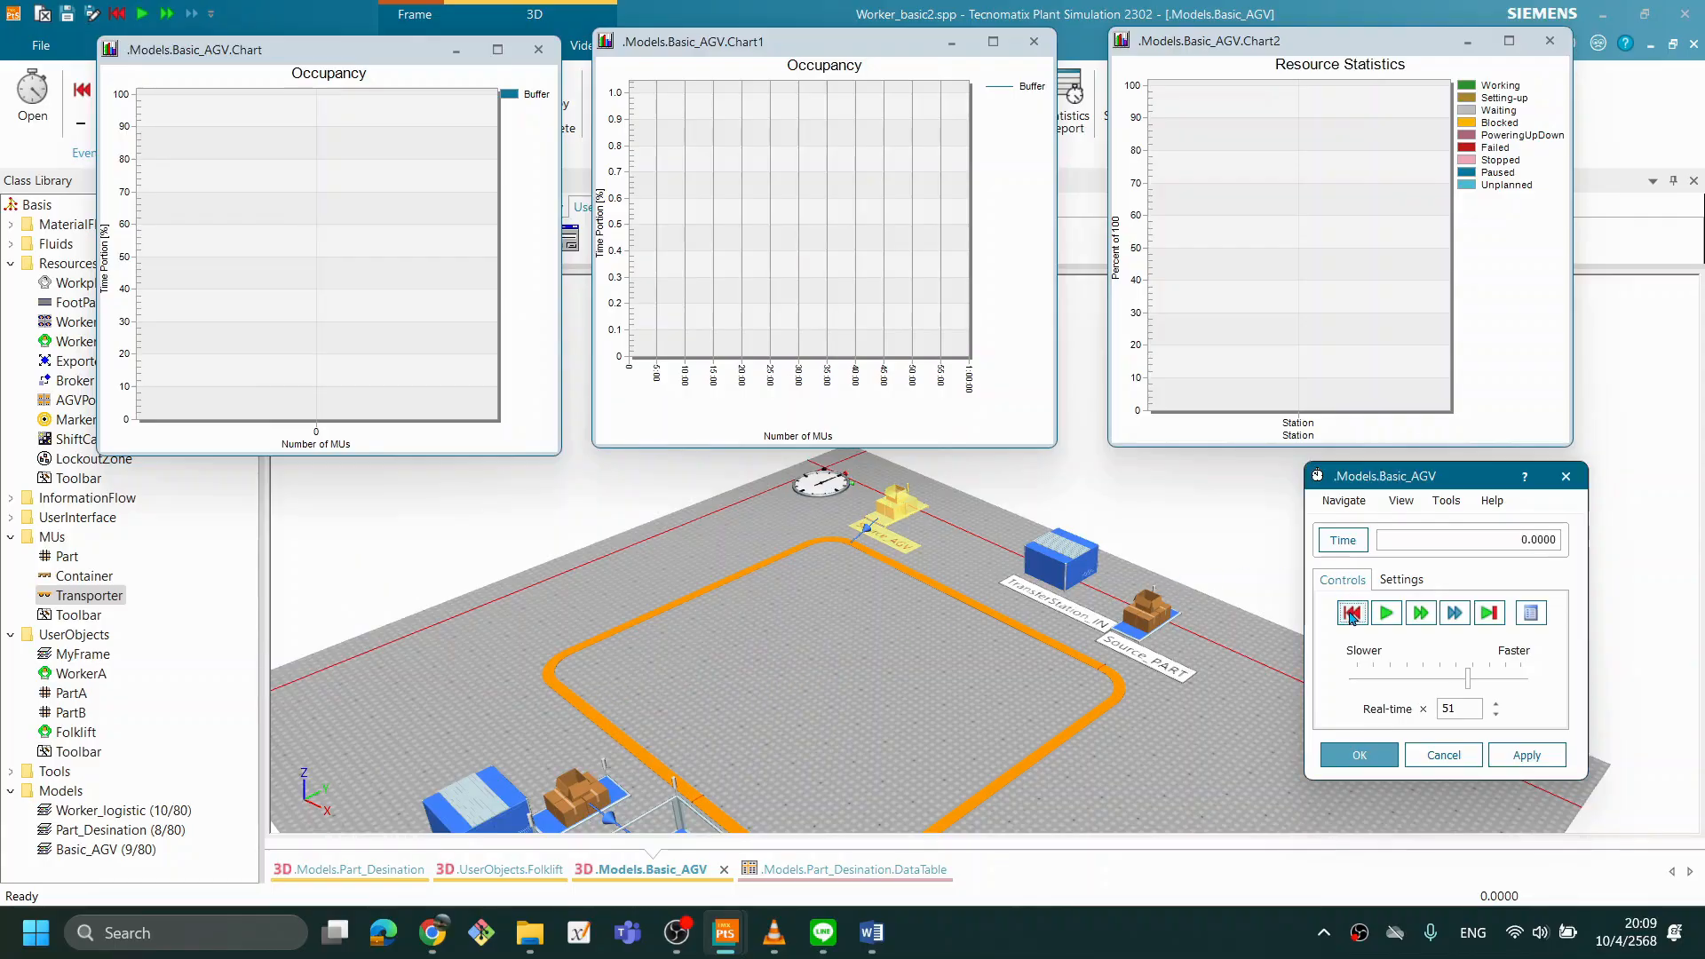
- Check Source_start's creation amount and close its settings
scroll(696, 651, down, 3)
double_click(565, 721)
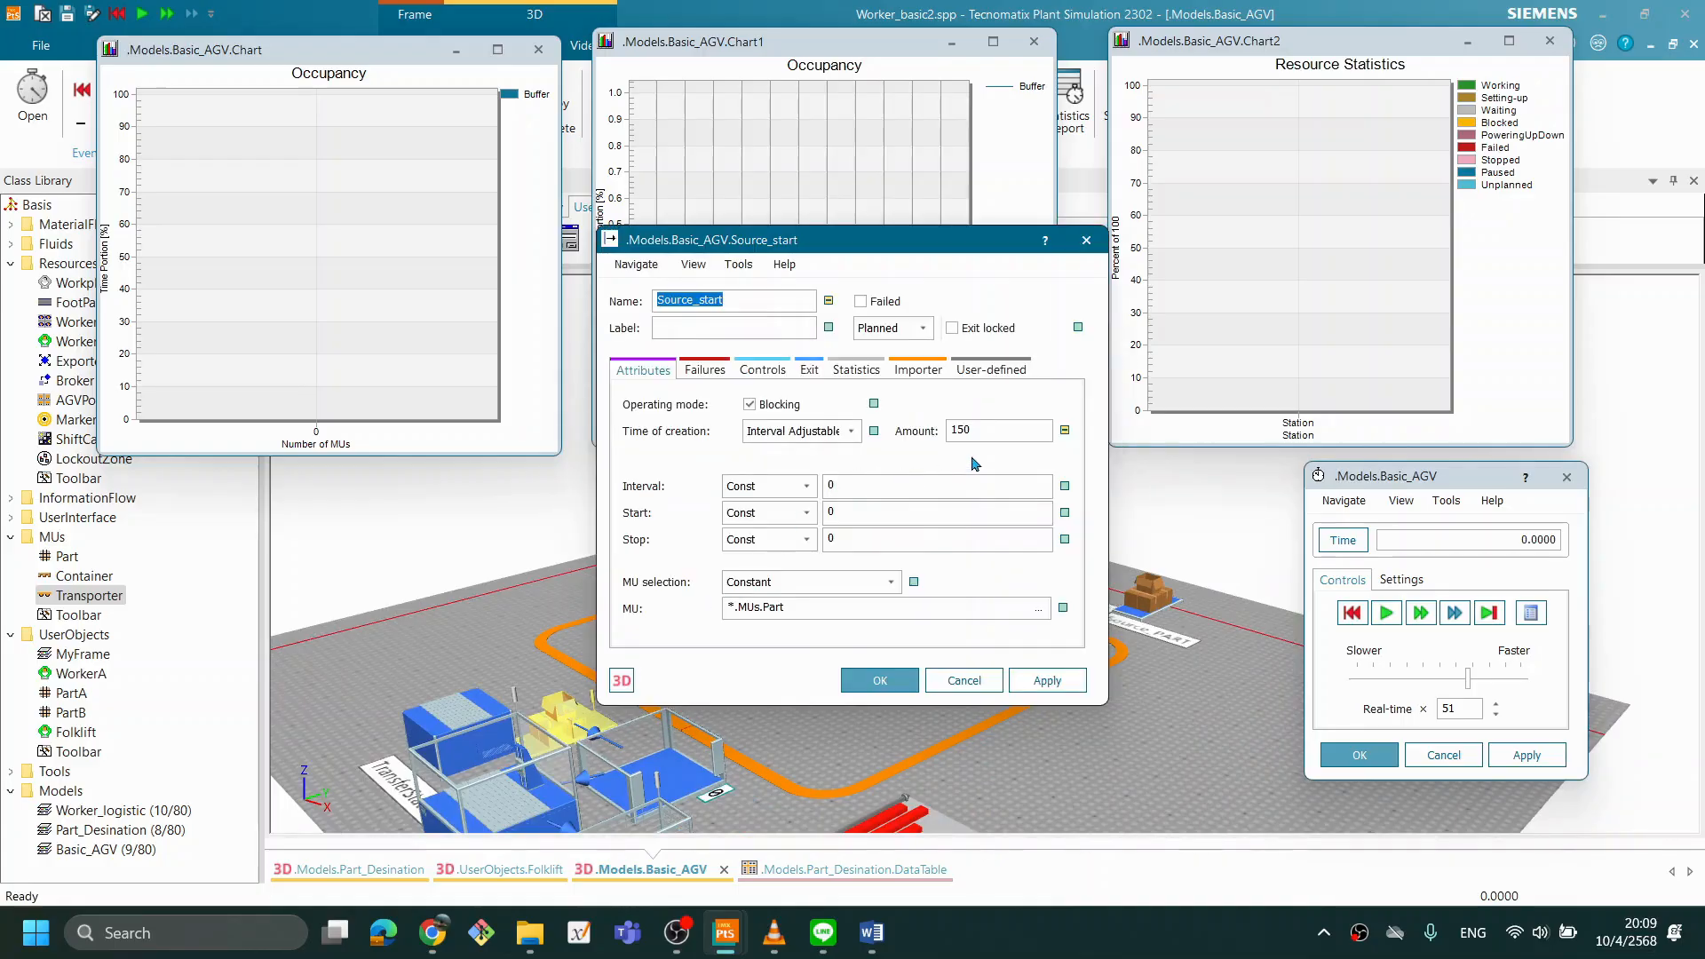
click(1048, 680)
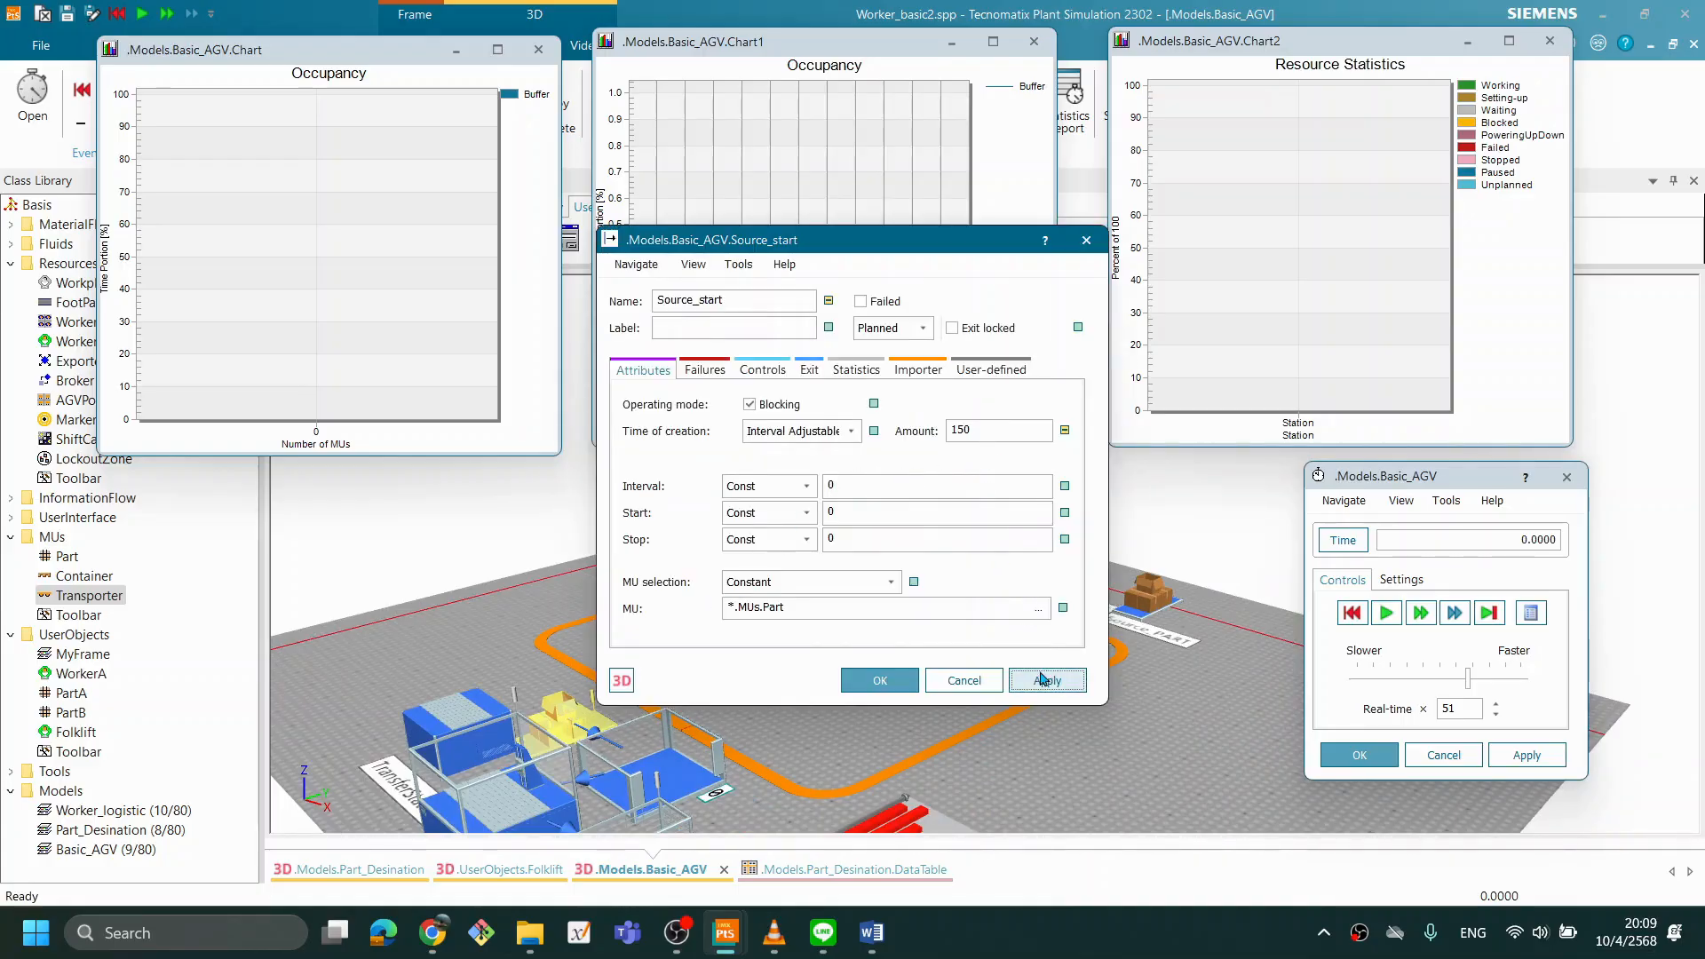
click(883, 680)
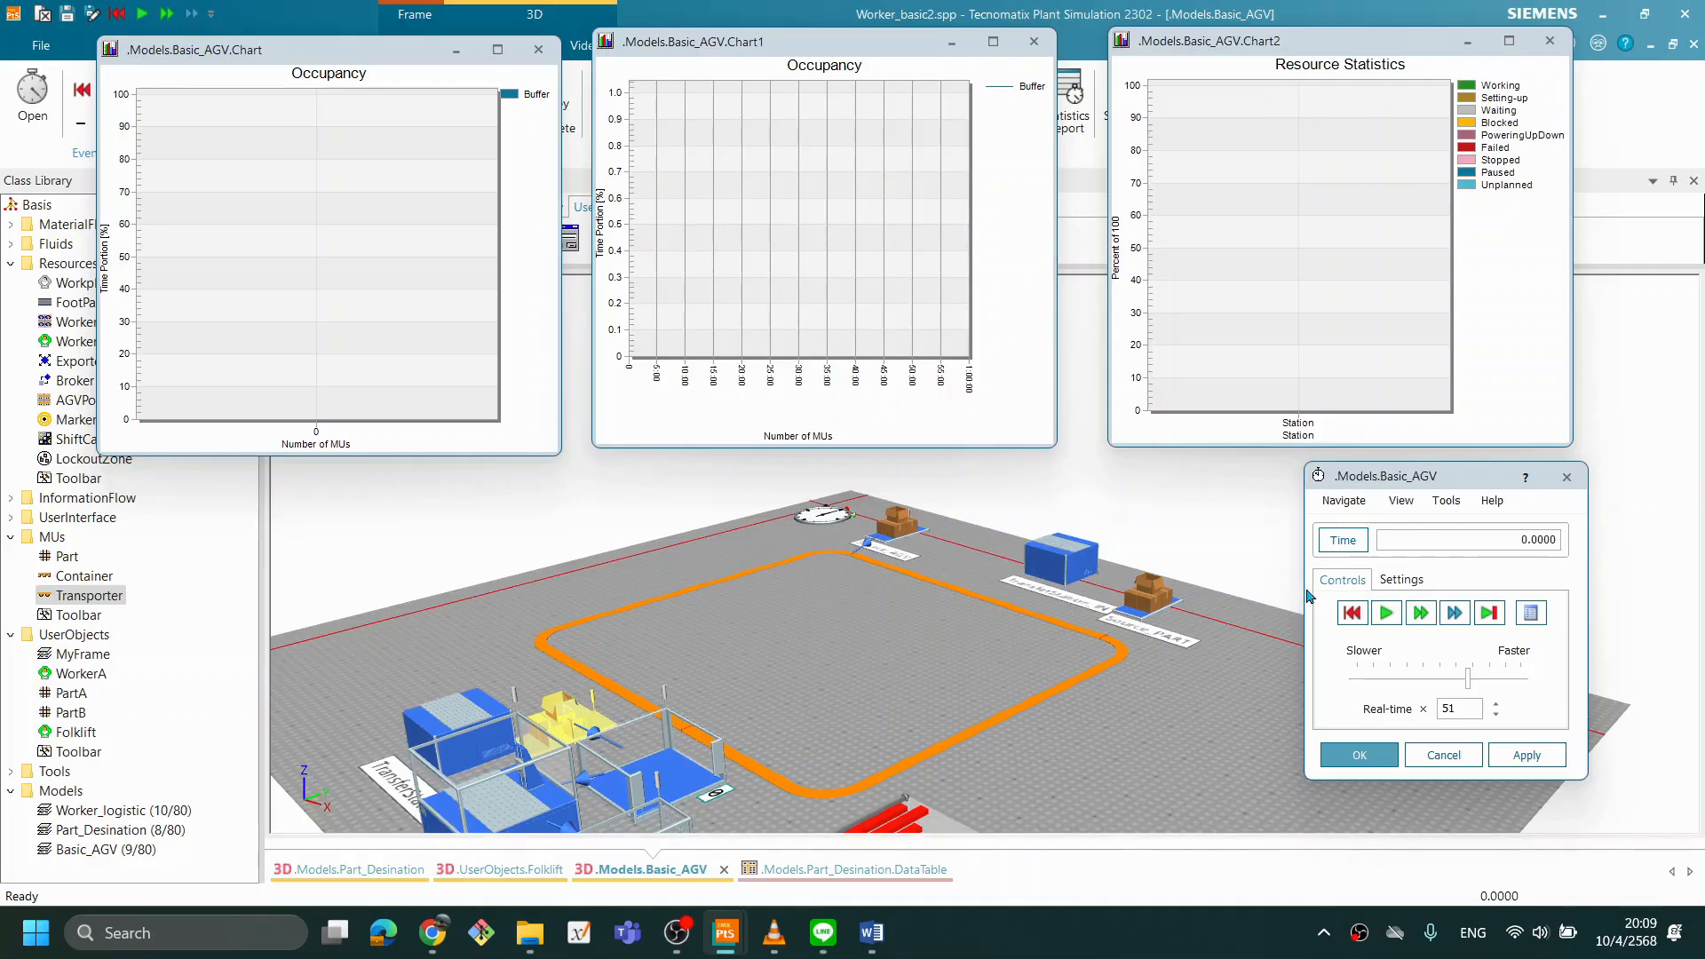
- Run the simulation with two Transporters, raising the real-time factor to 130, and watch the Buffer and Station charts
click(1385, 613)
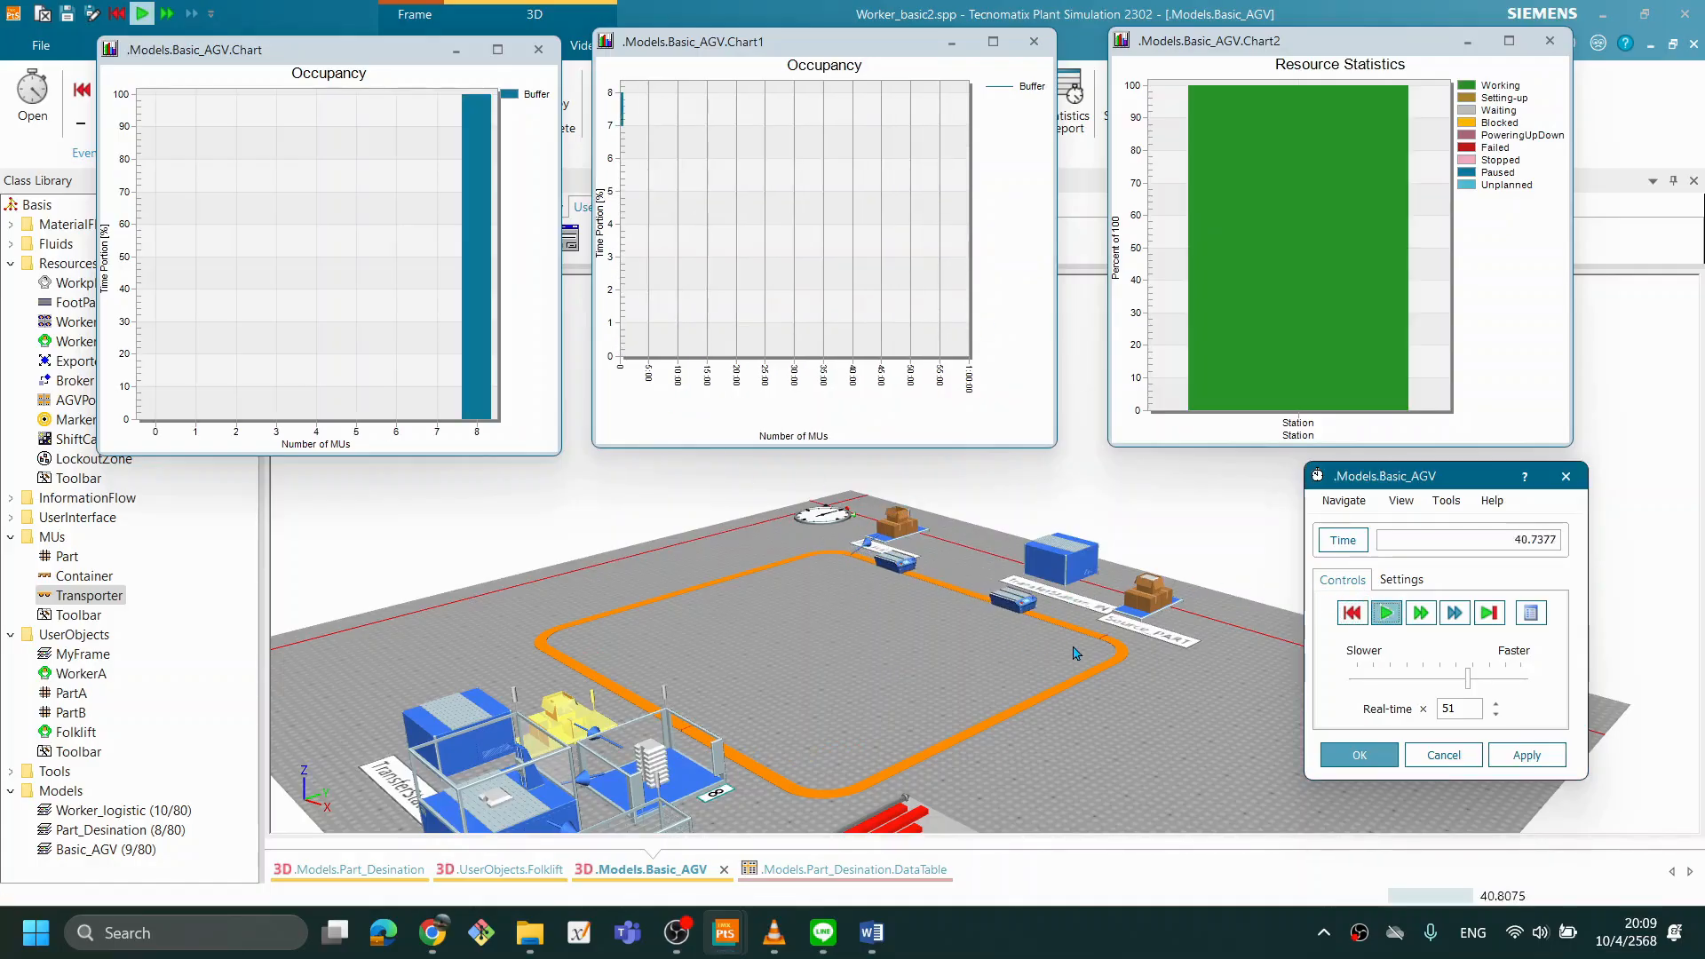
drag(994, 657, 1048, 728)
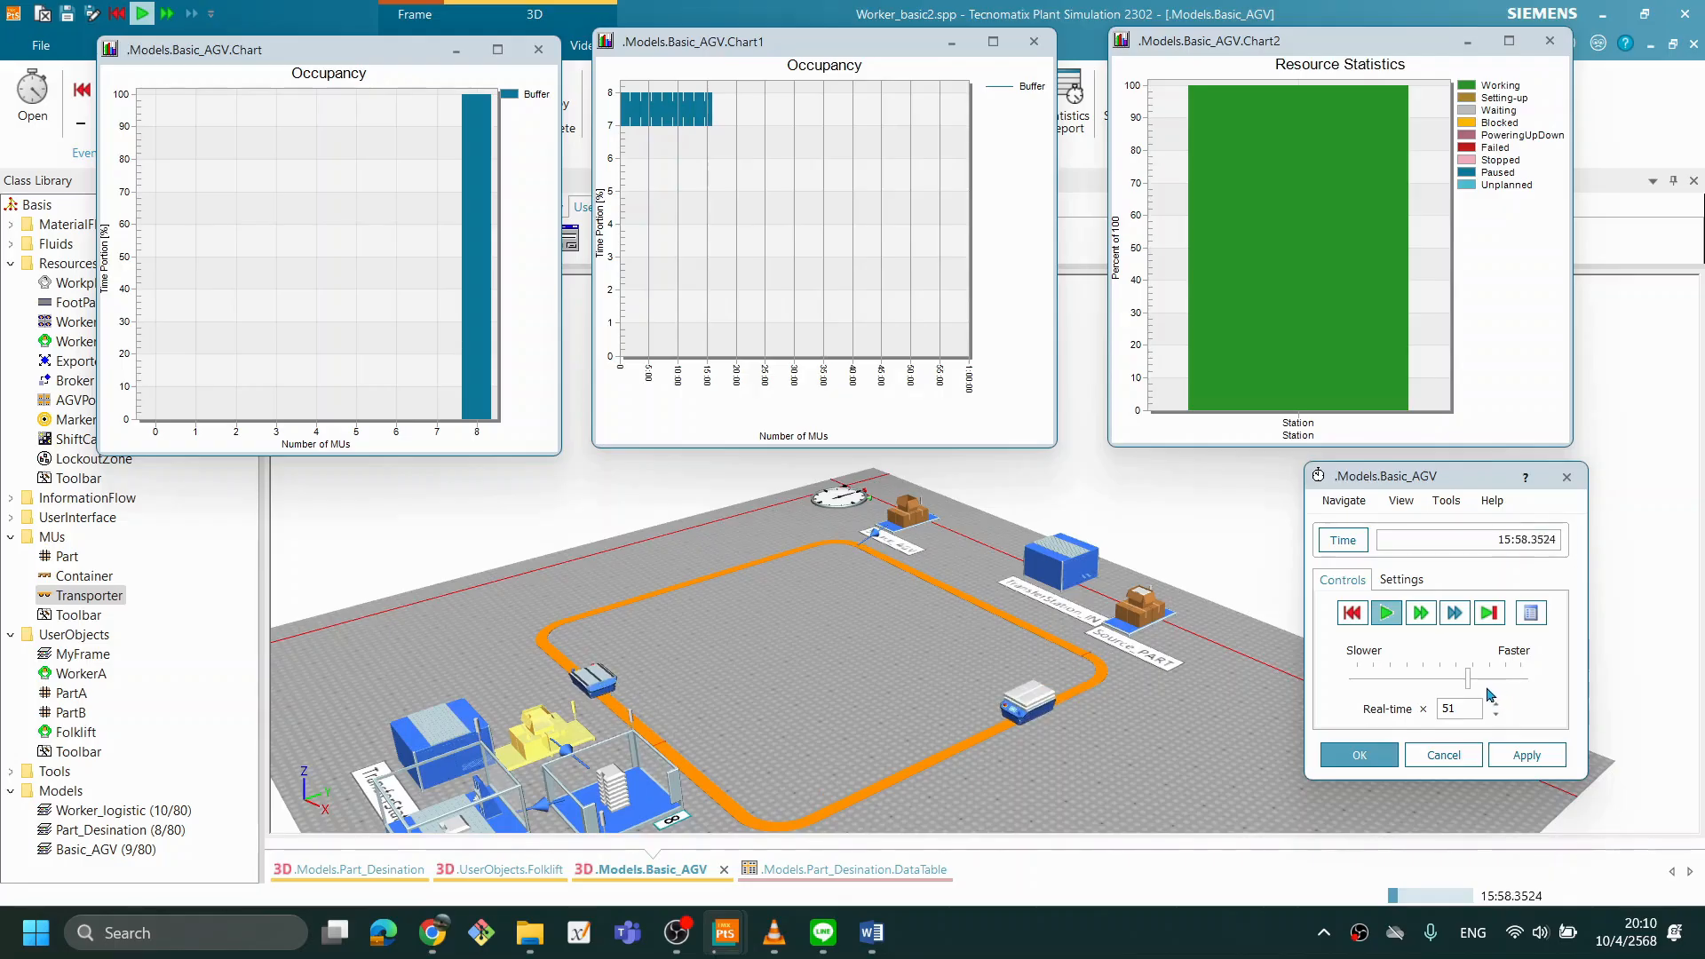
drag(1467, 686, 1495, 681)
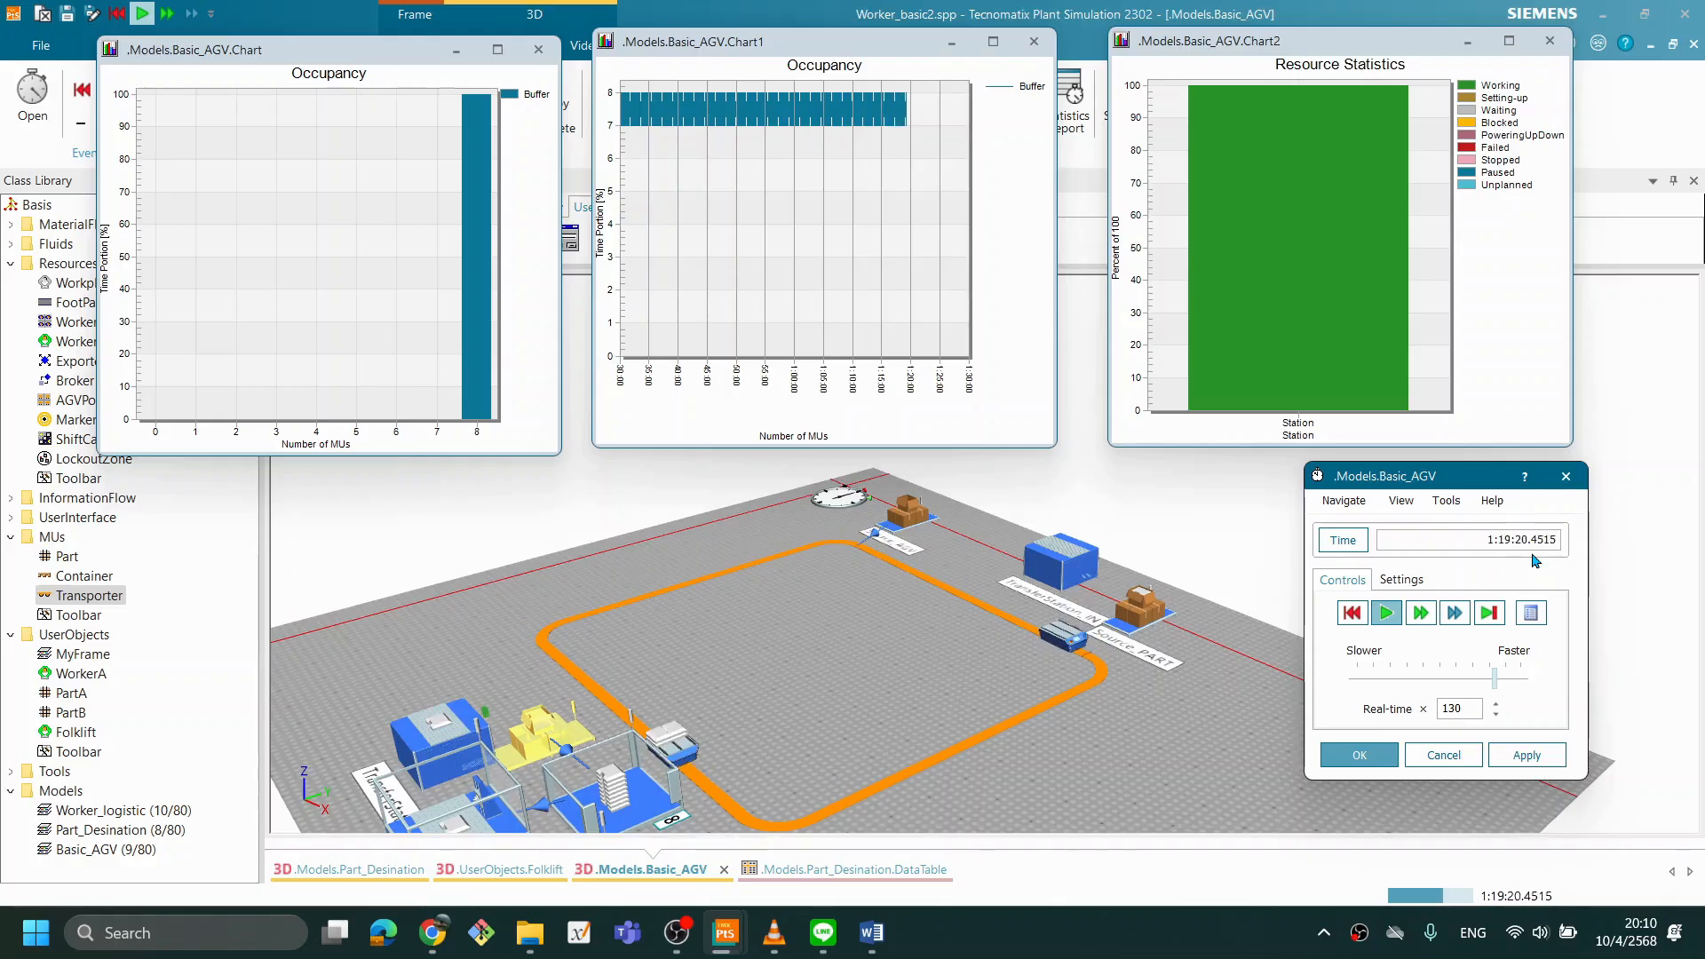
scroll(1080, 680, down, 1)
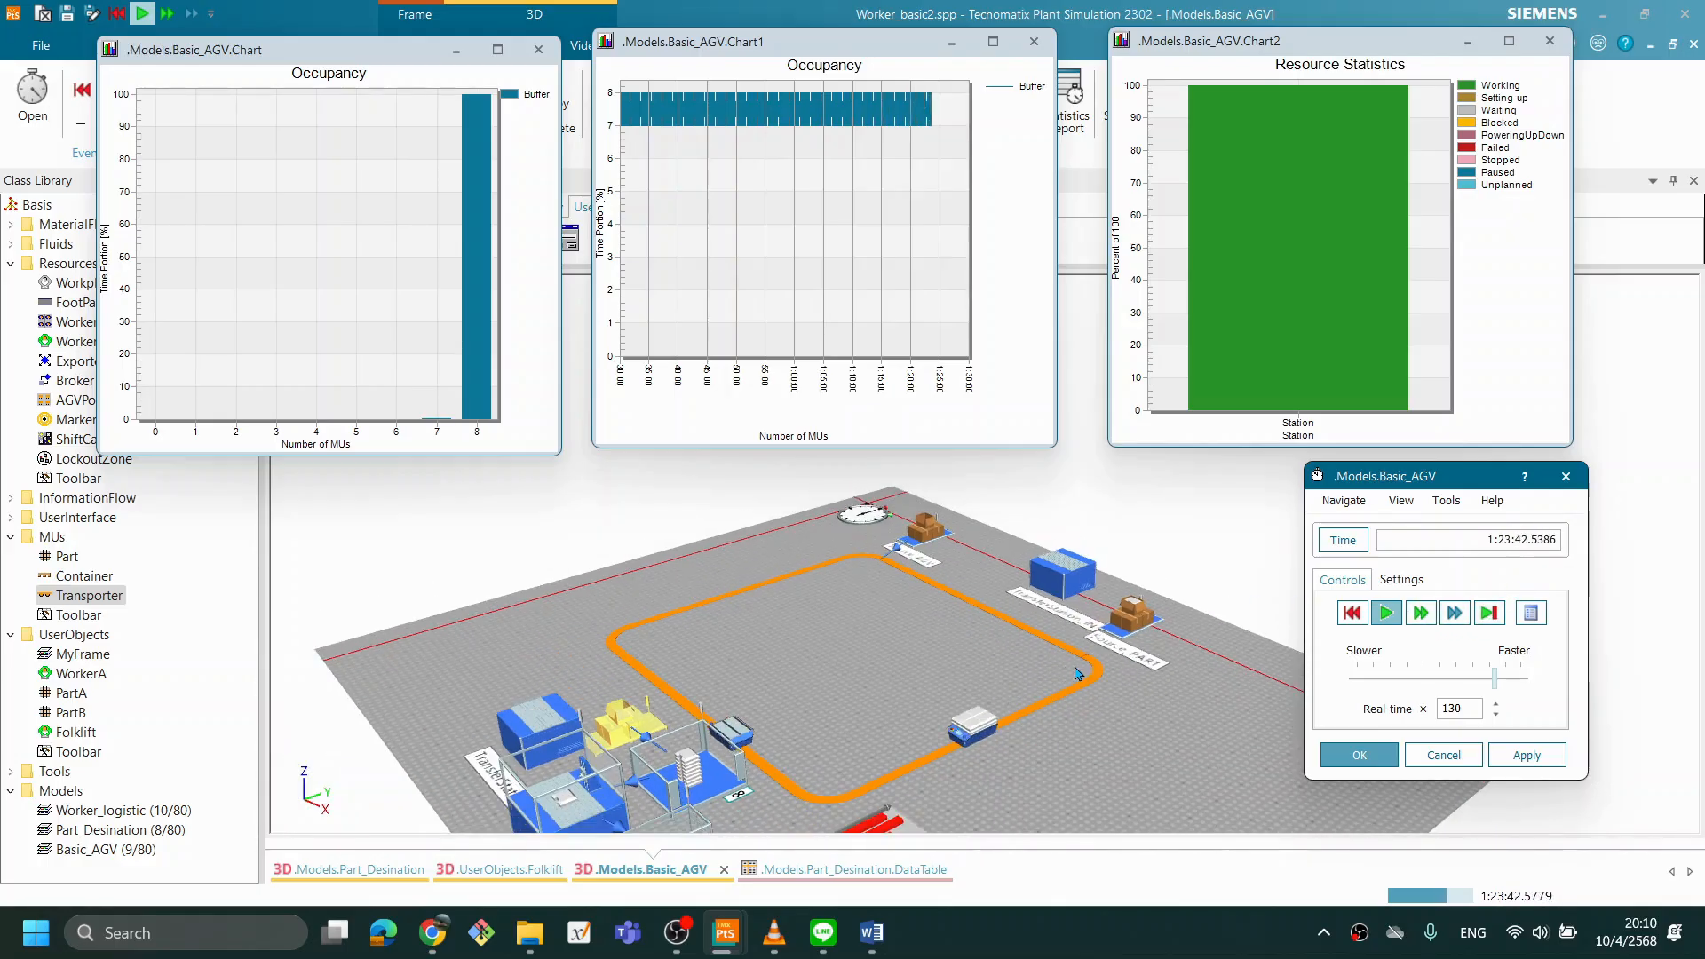
- Examine the Buffer occupancy and Station statistics charts together with the model's Transporters, stations and chart objects for the two-Transporter run
drag(1080, 723, 1070, 693)
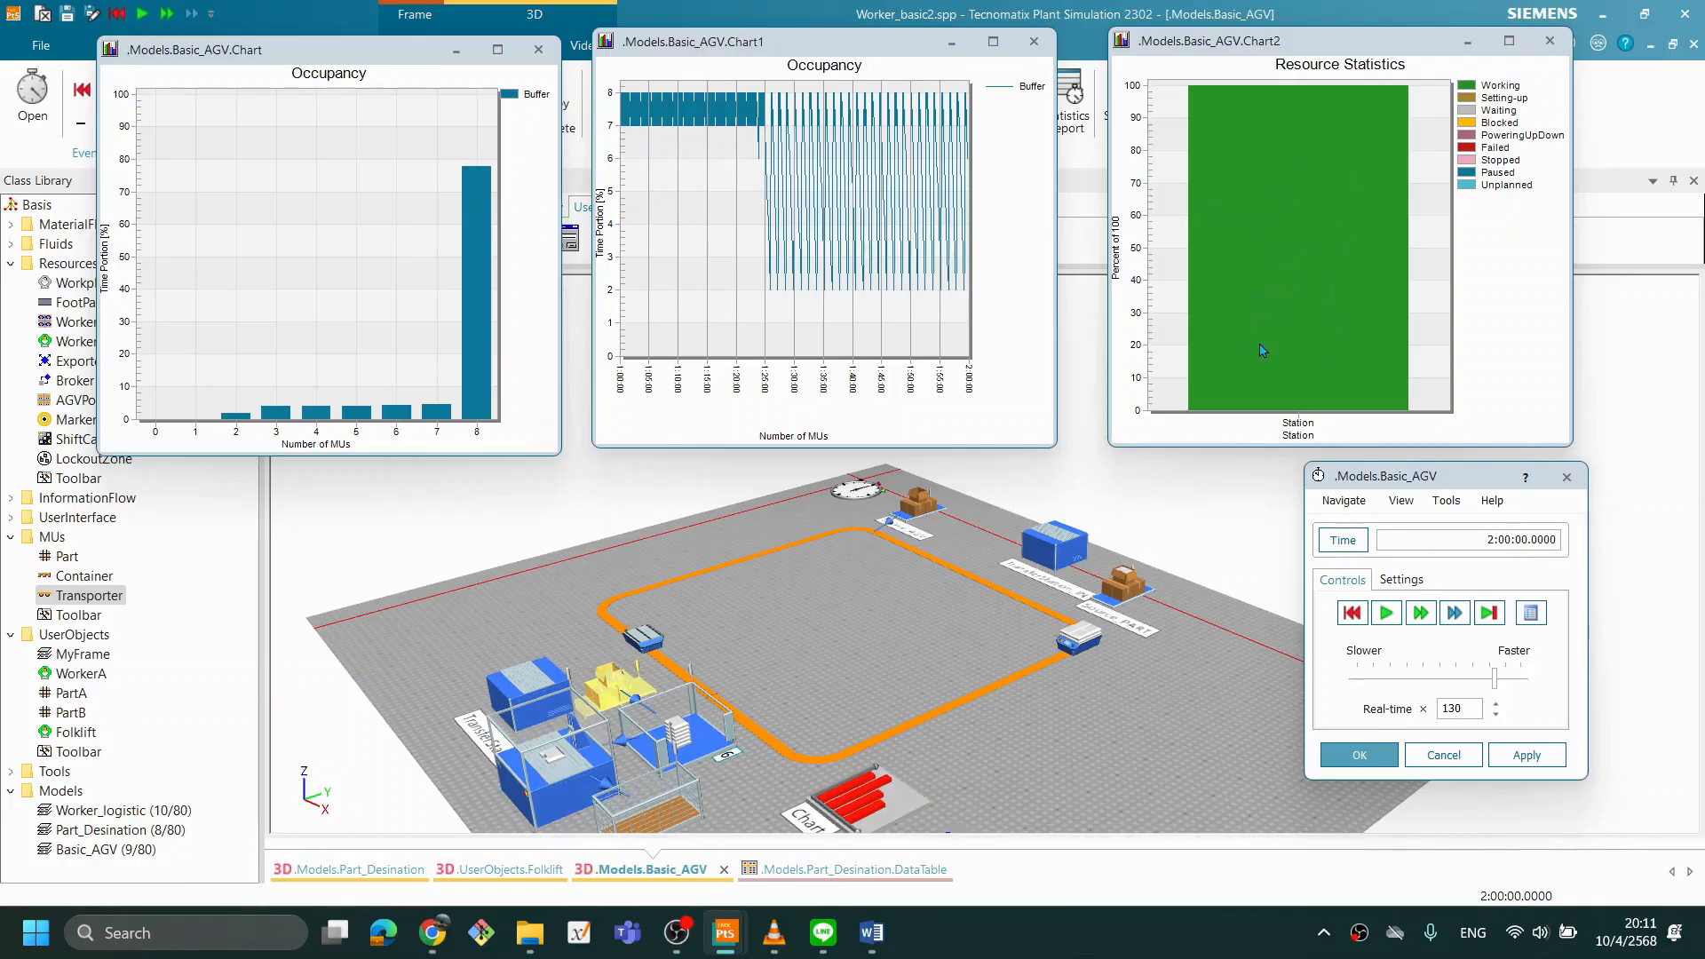
drag(1148, 619, 1111, 621)
drag(906, 664, 1017, 700)
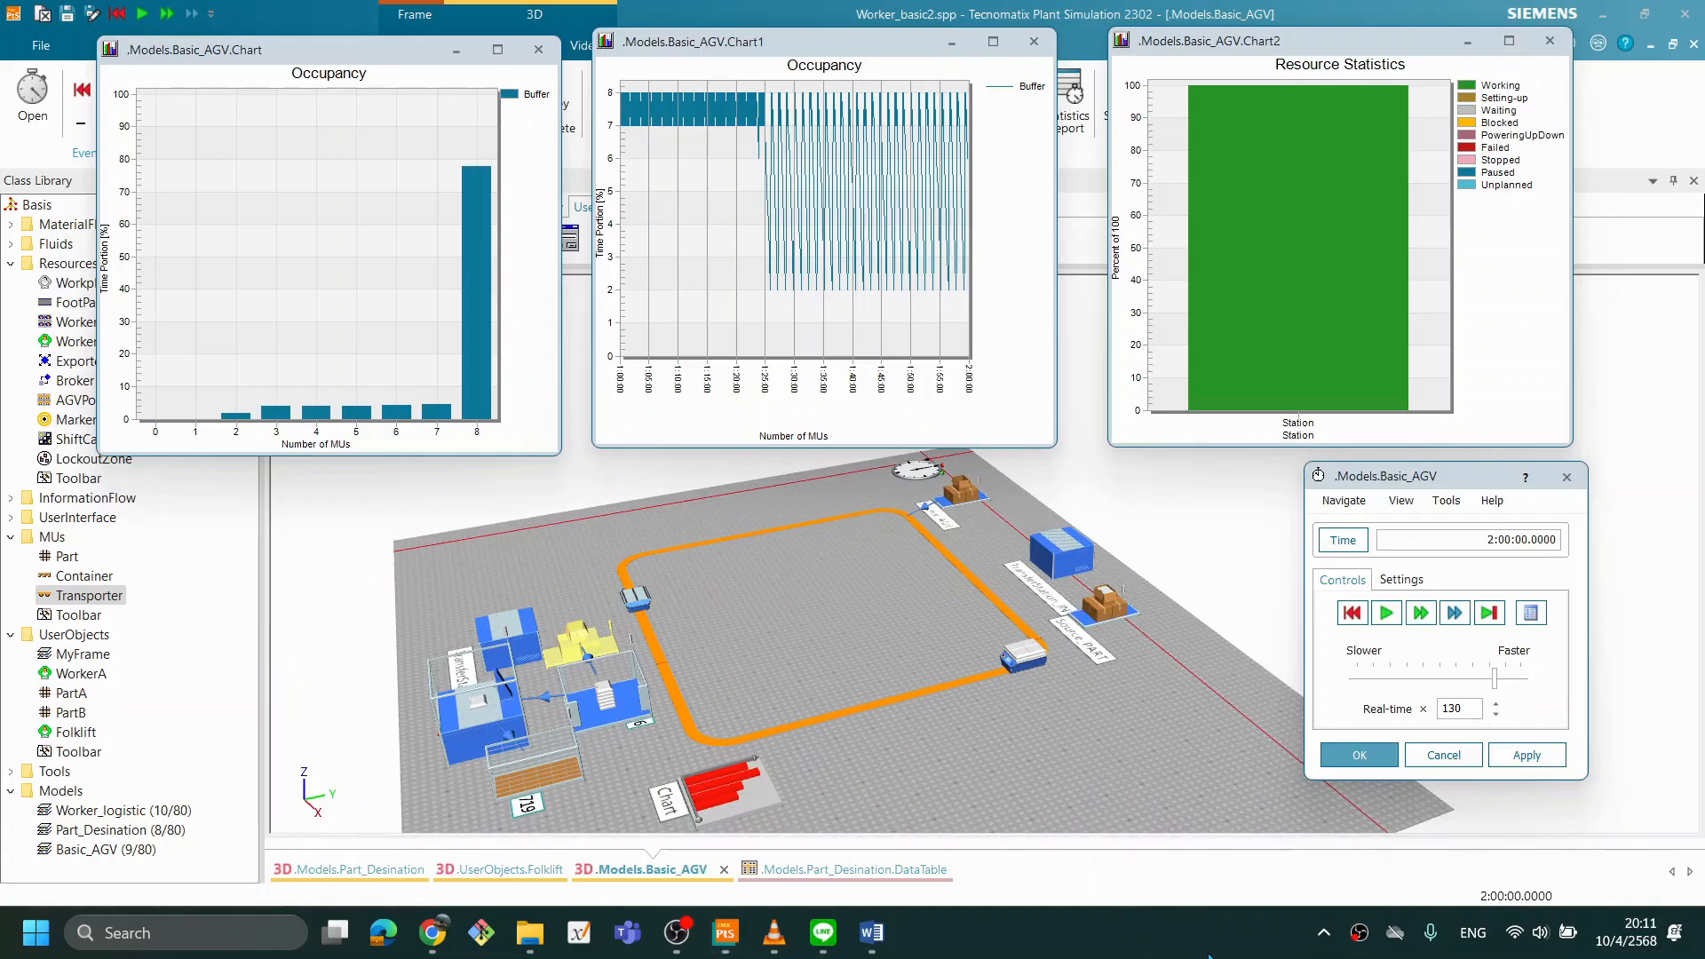
drag(613, 717, 696, 716)
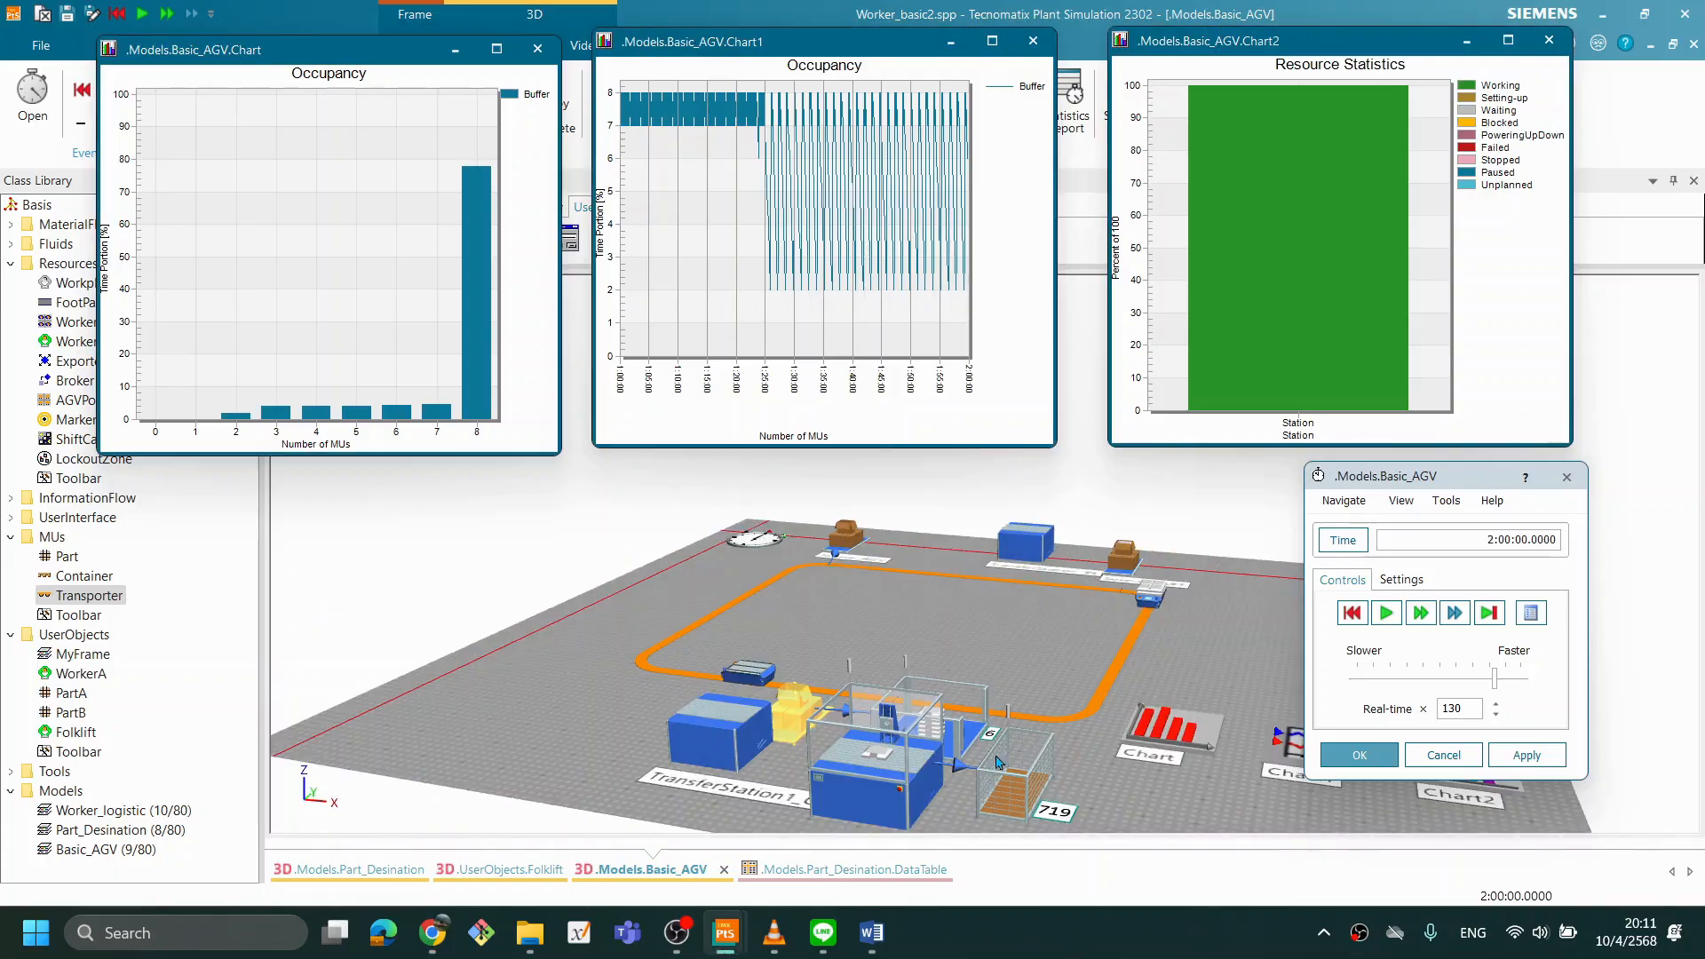
drag(1060, 749, 1012, 756)
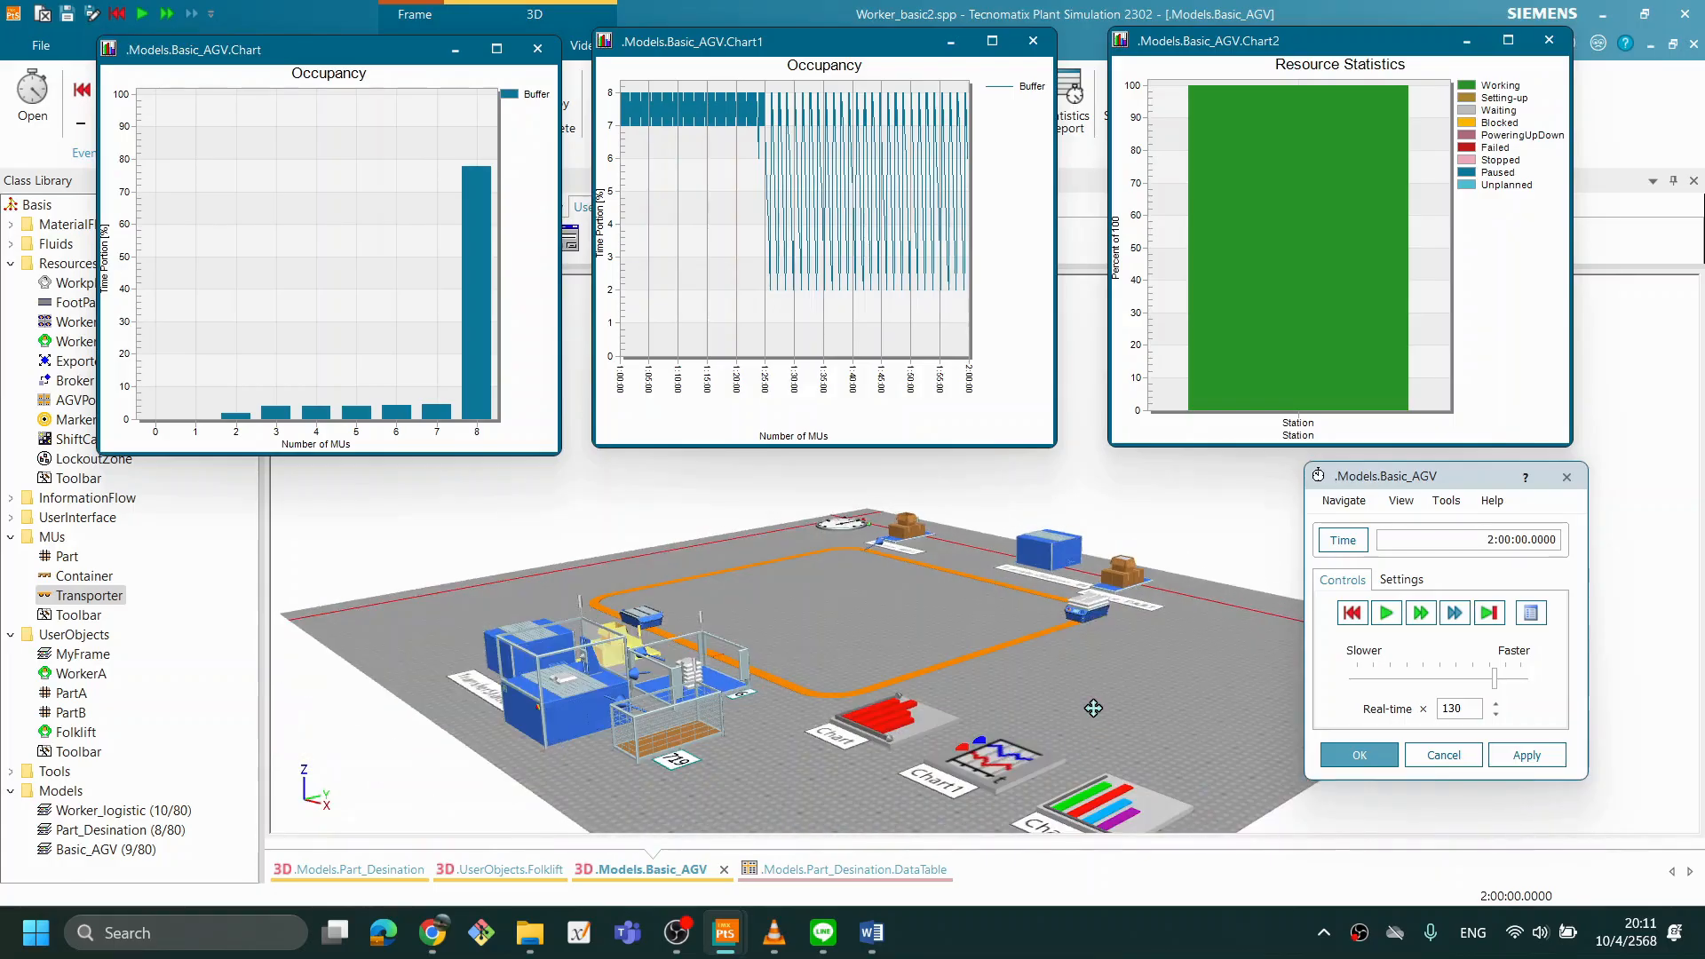
drag(1093, 708, 1072, 646)
scroll(871, 638, up, 5)
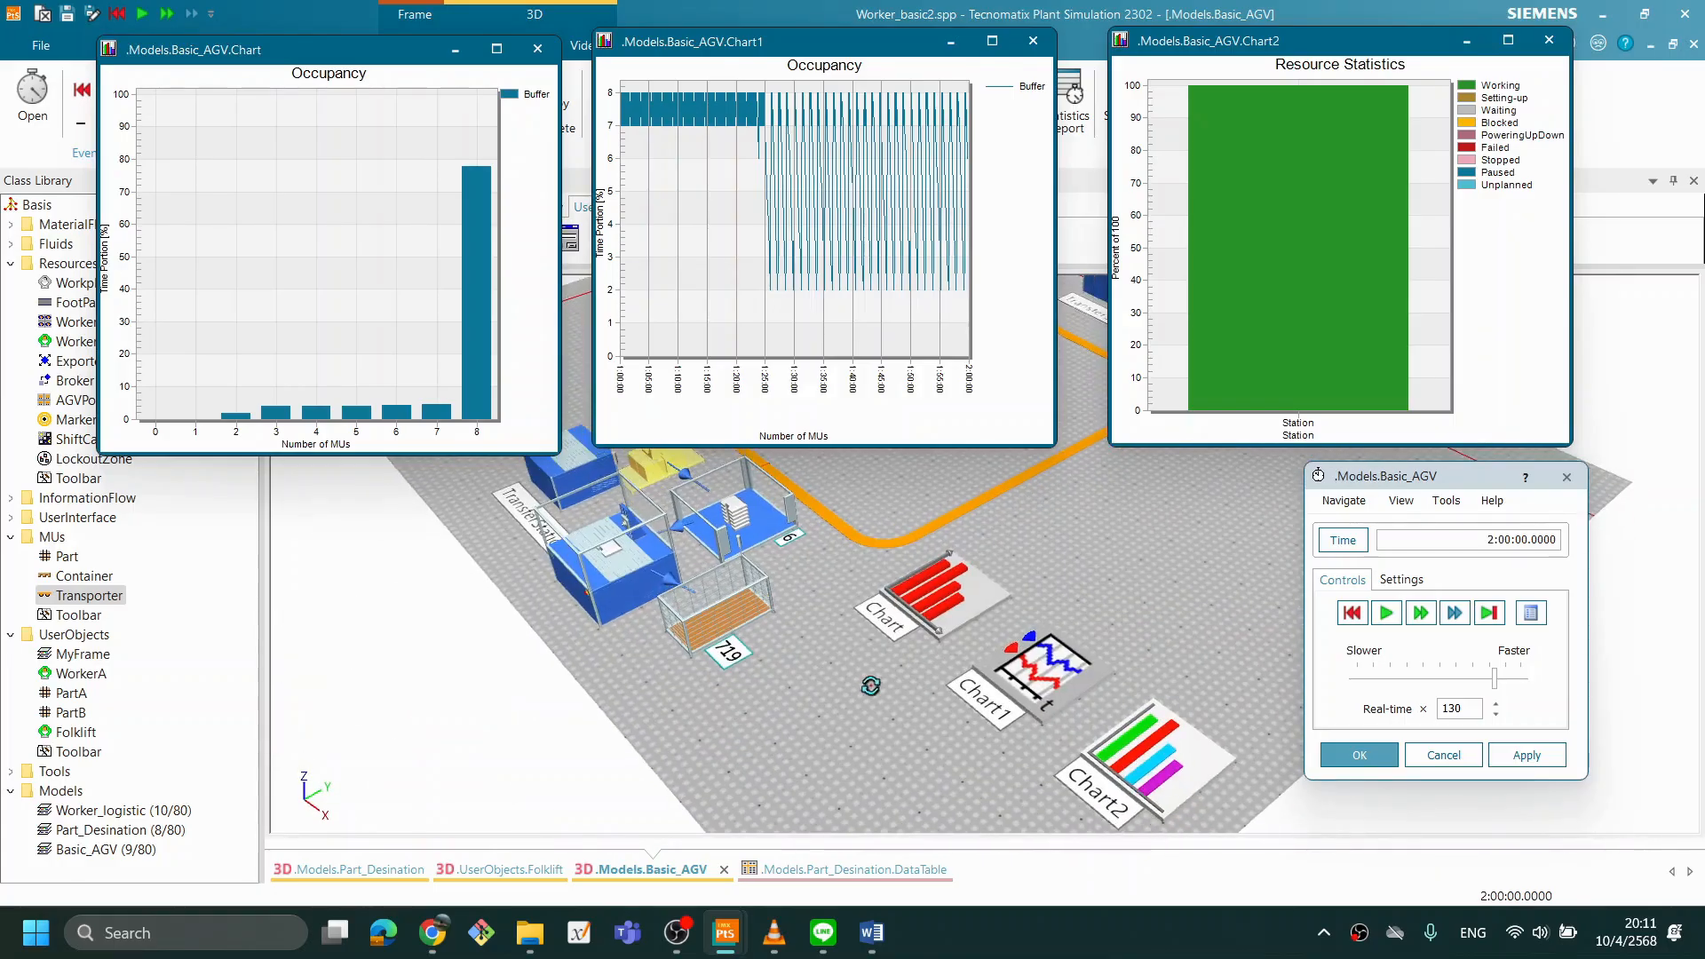
drag(888, 683, 814, 613)
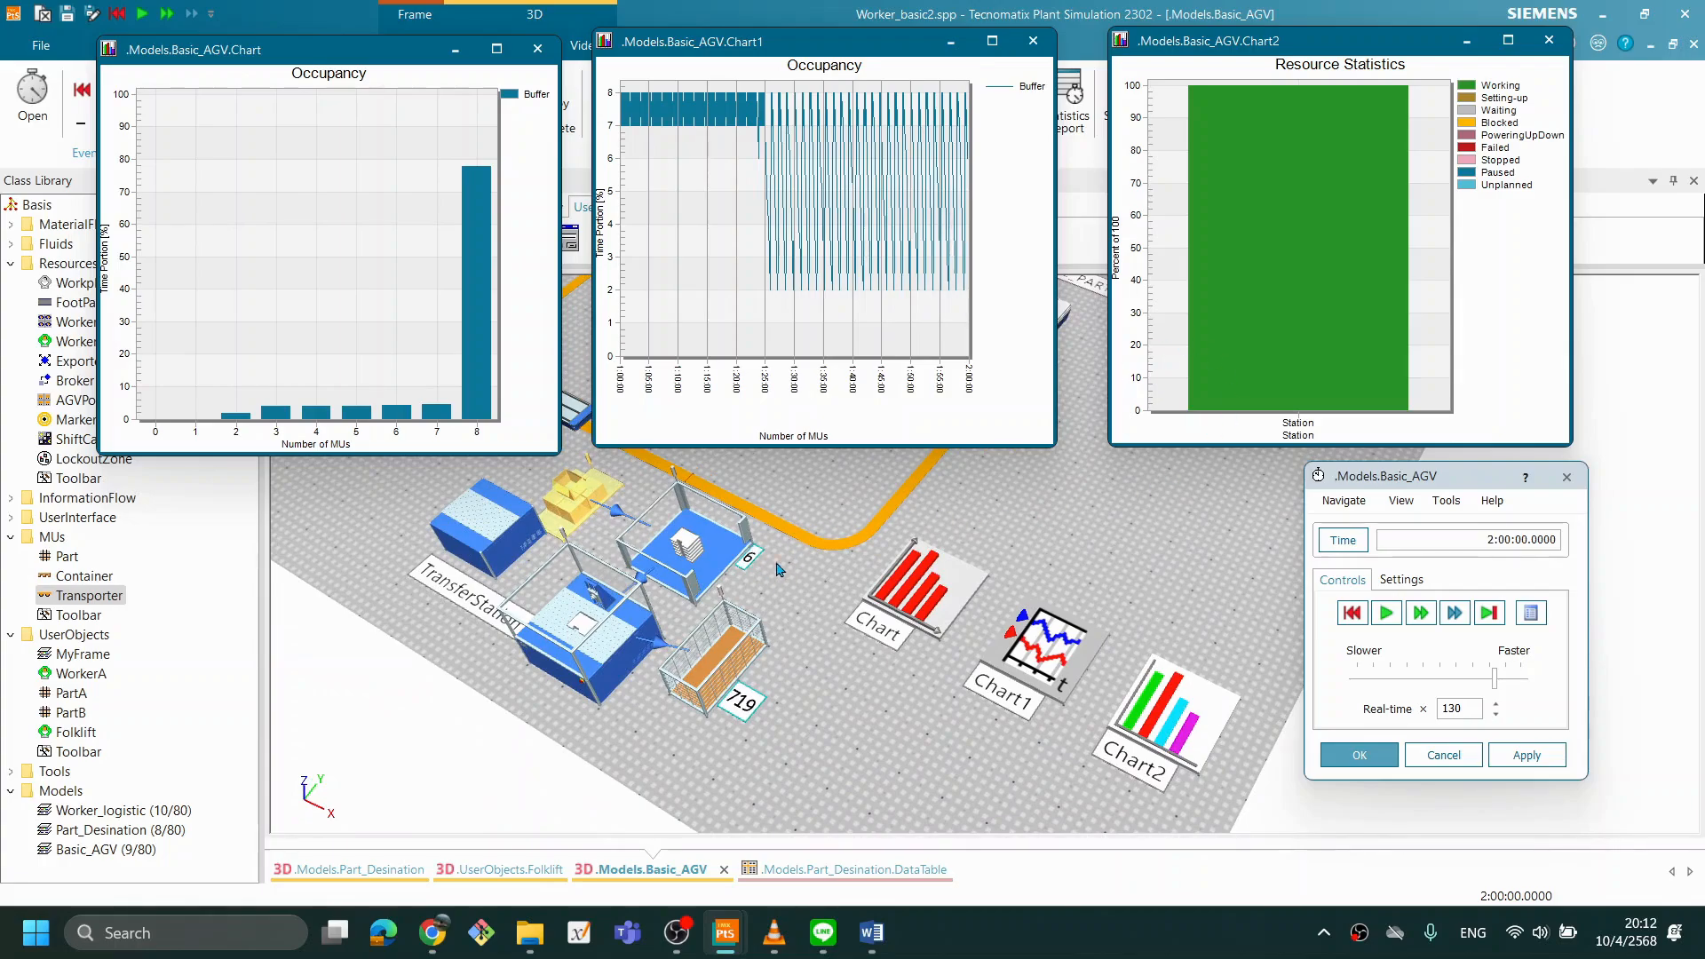
drag(823, 586, 1241, 703)
drag(981, 680, 1035, 802)
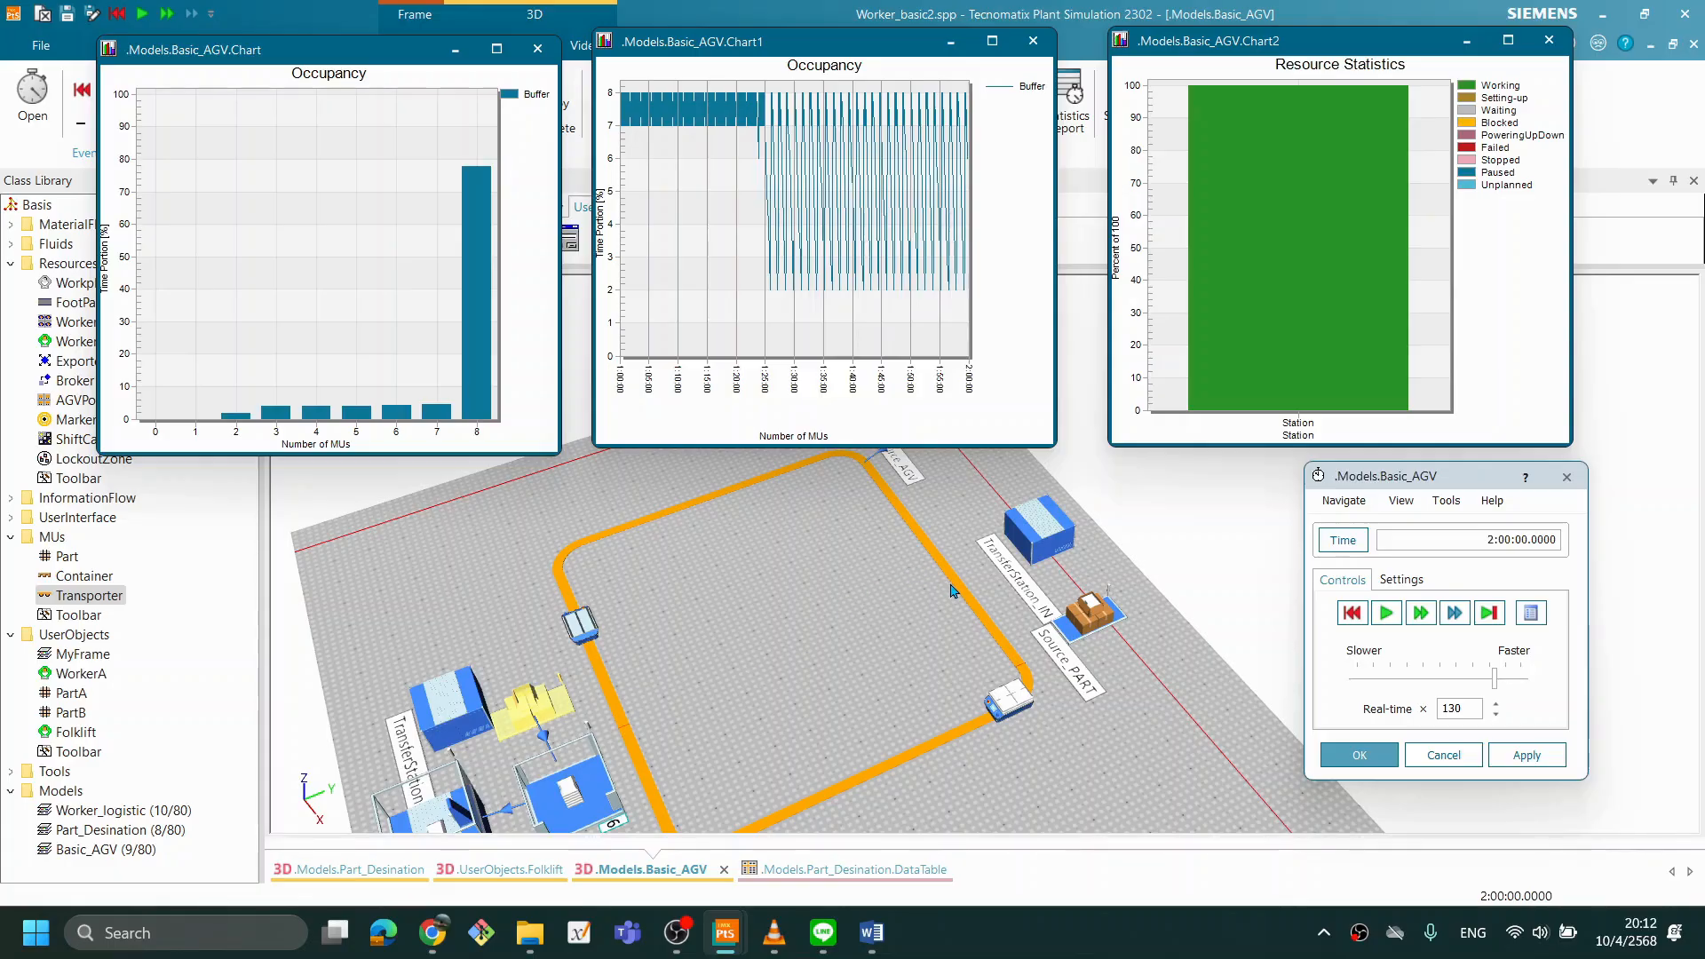
- Reset the simulation and set Source_AGV's creation interval to 0:03
click(1351, 613)
drag(854, 611, 886, 751)
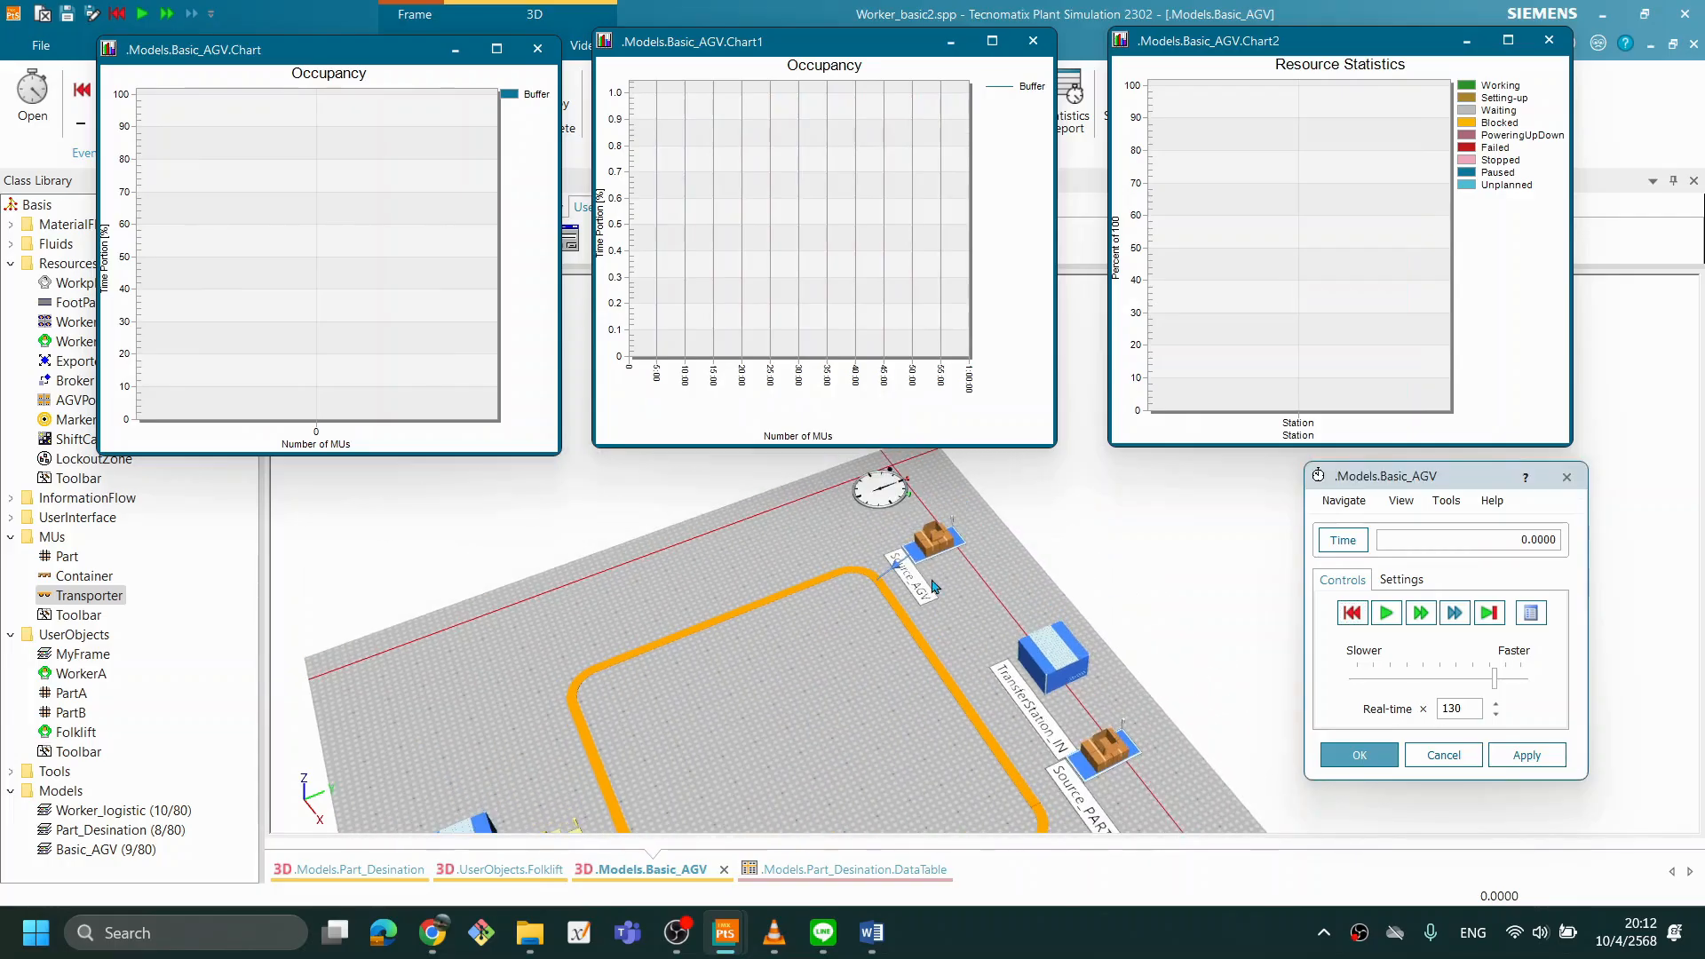
double_click(940, 544)
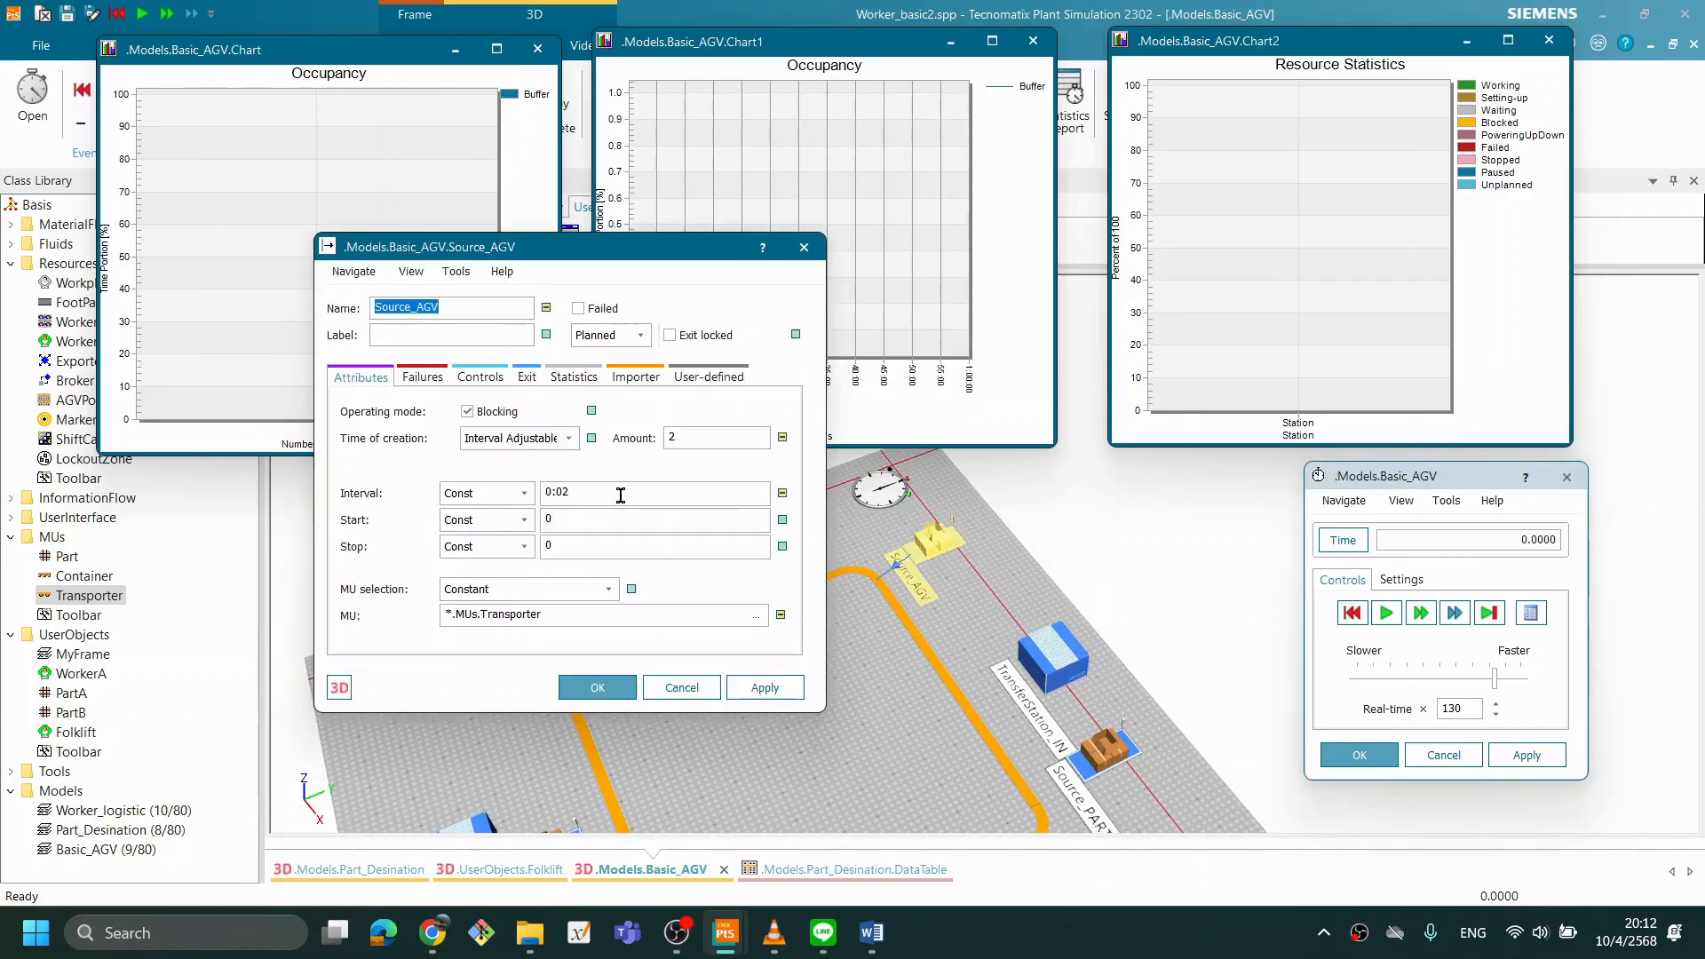
click(651, 496)
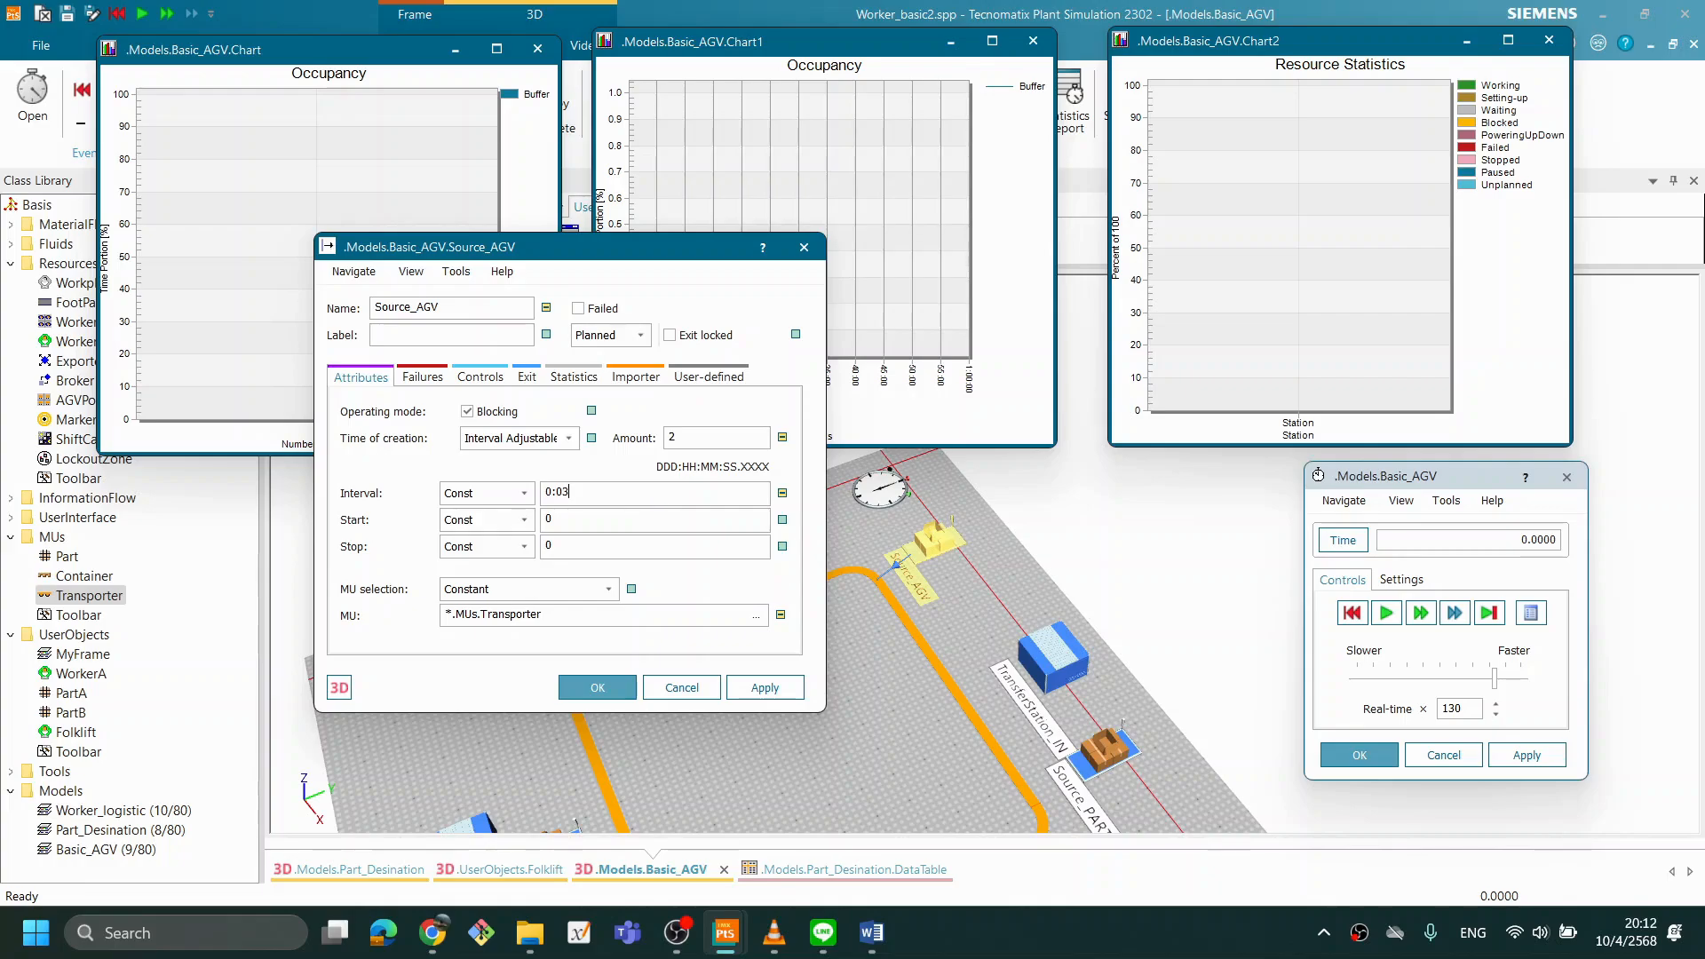
click(591, 690)
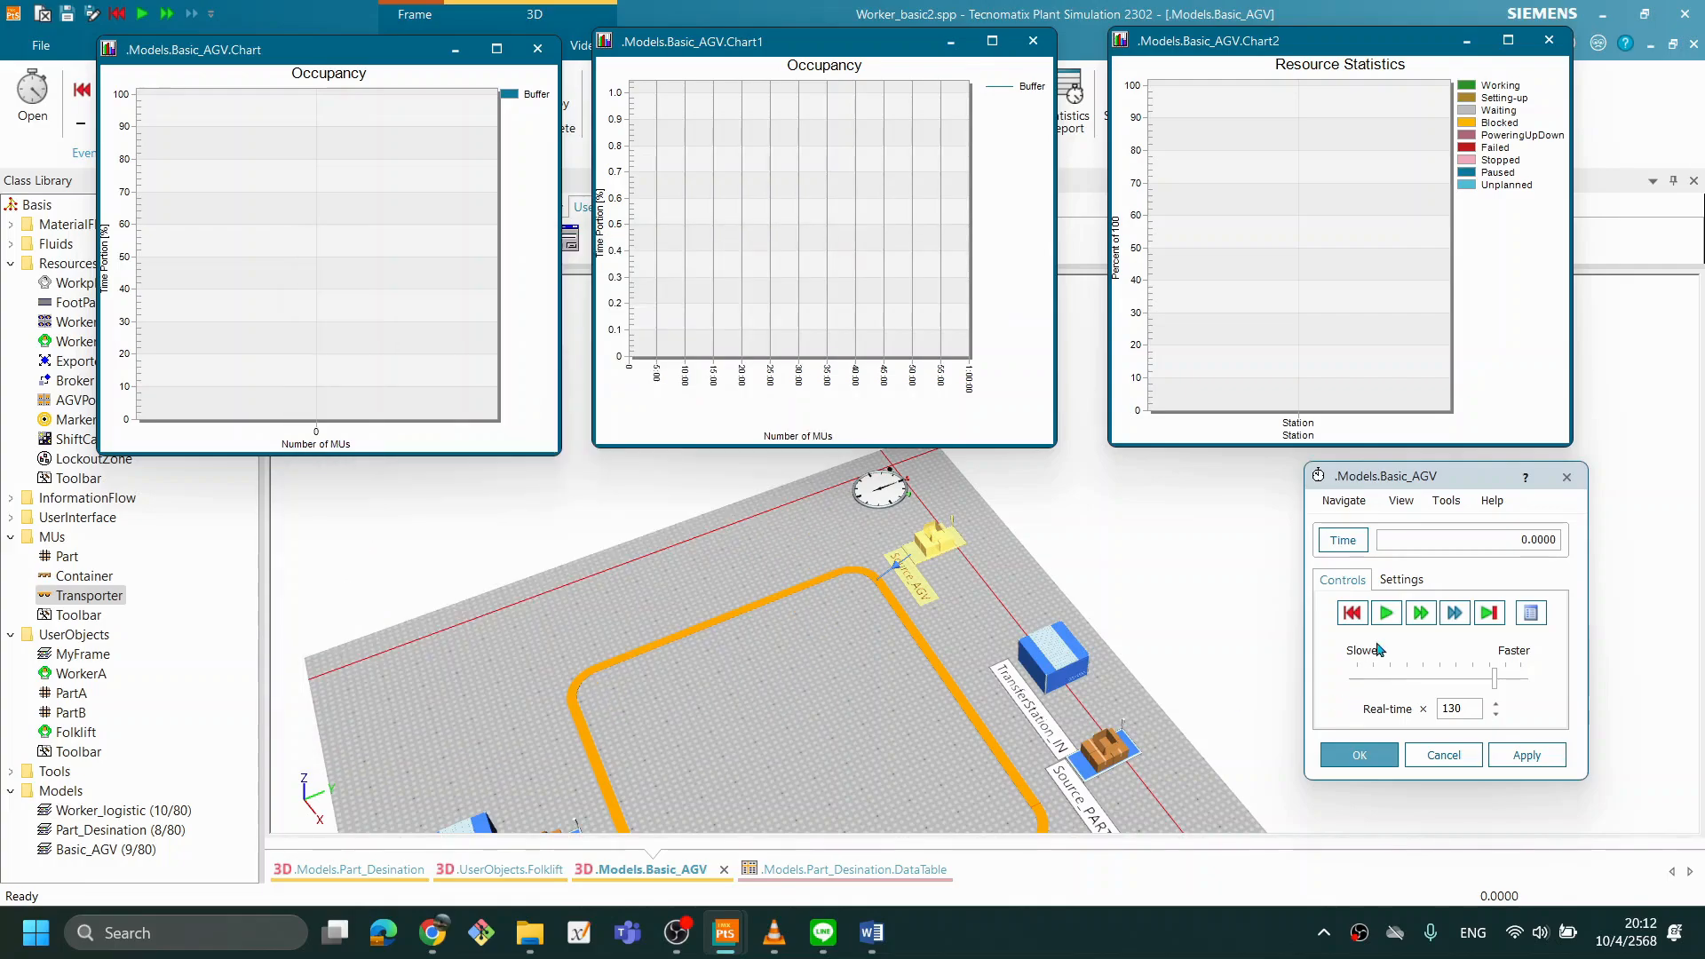
- Run the simulation with the 0:03 interval, watch the spacing of the Transporters on the track, and reset it
click(1385, 613)
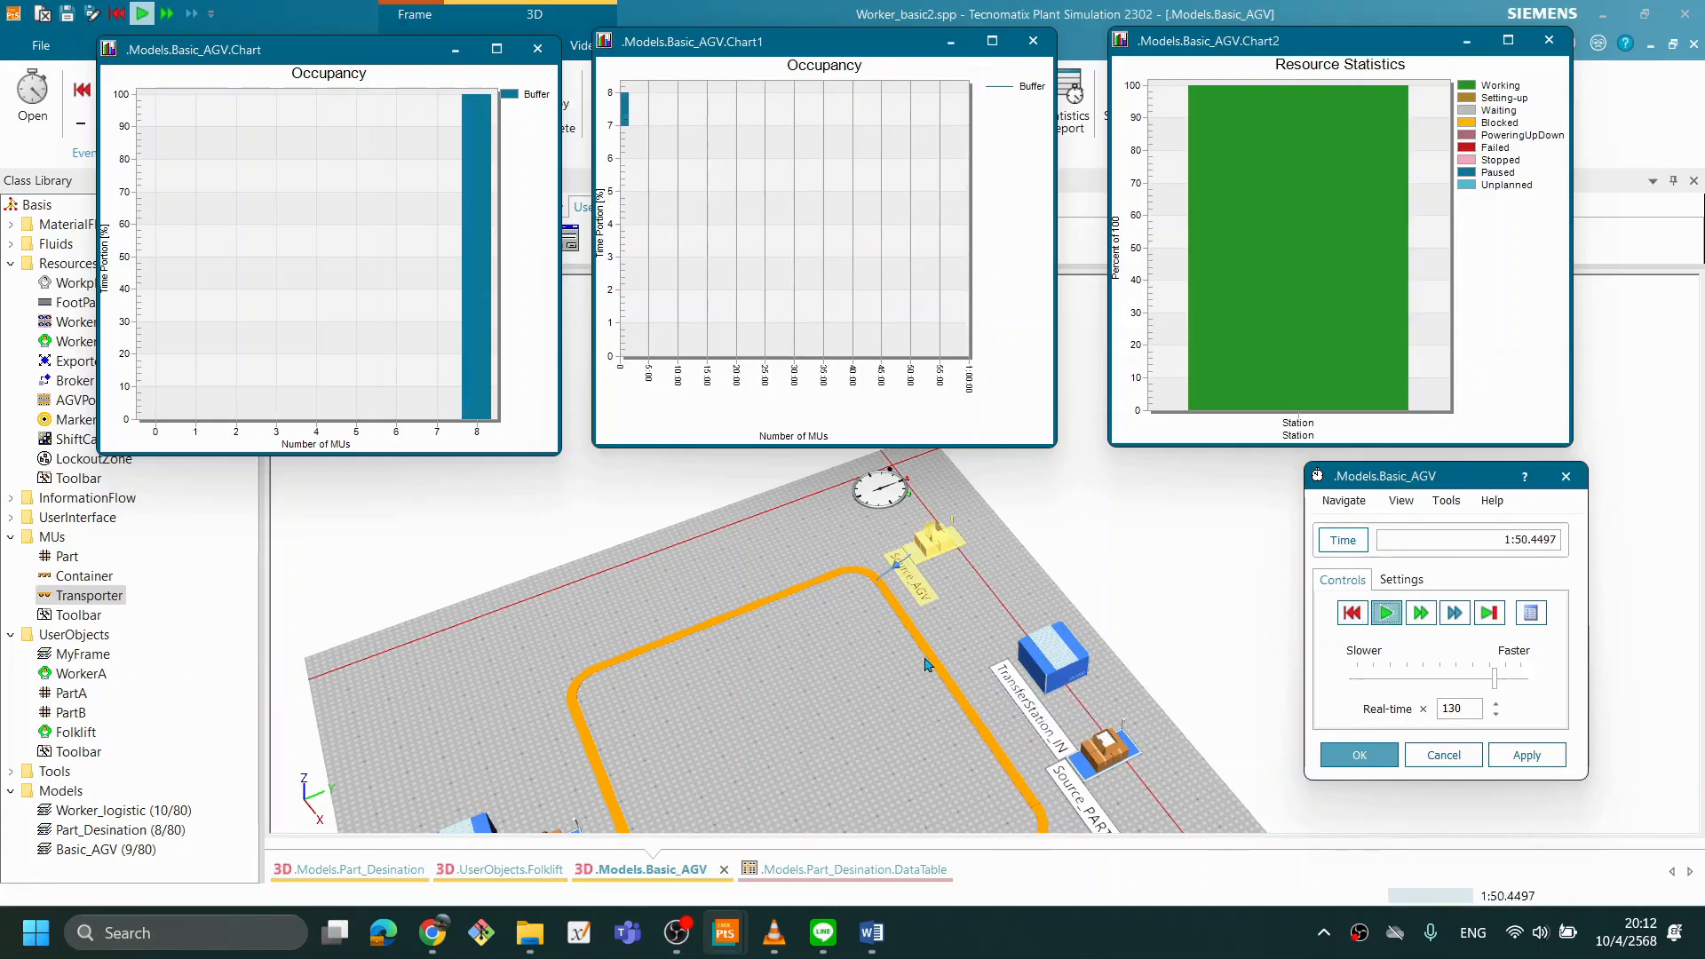
scroll(930, 664, down, 5)
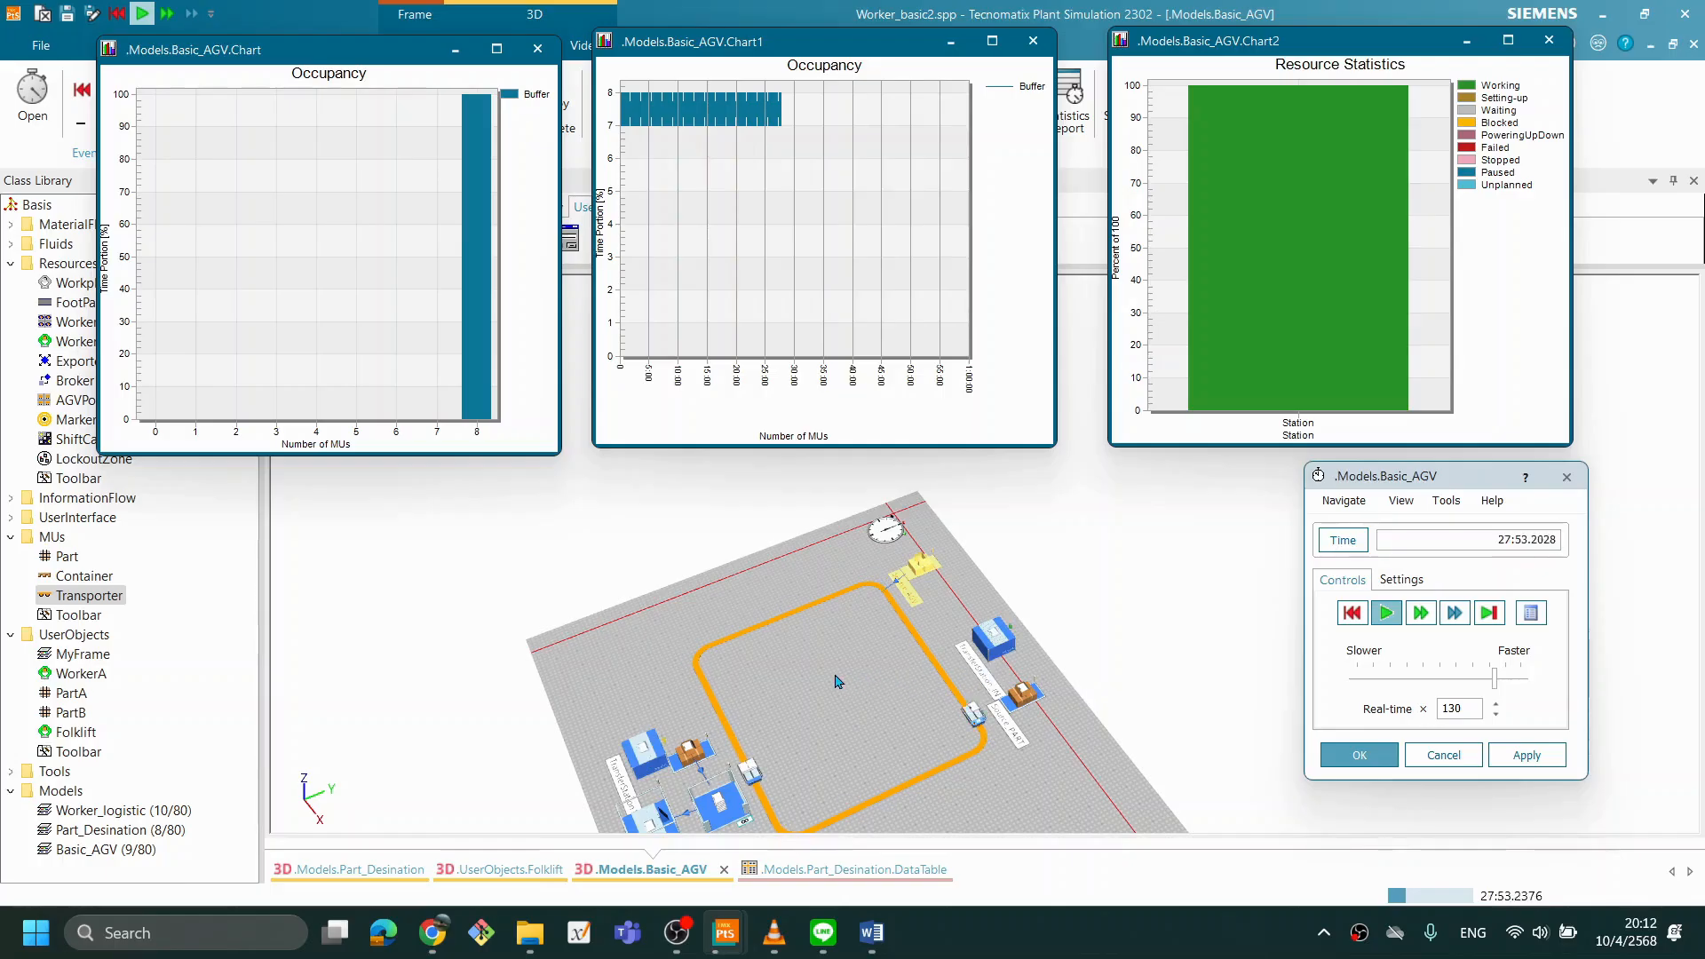
right_click(858, 301)
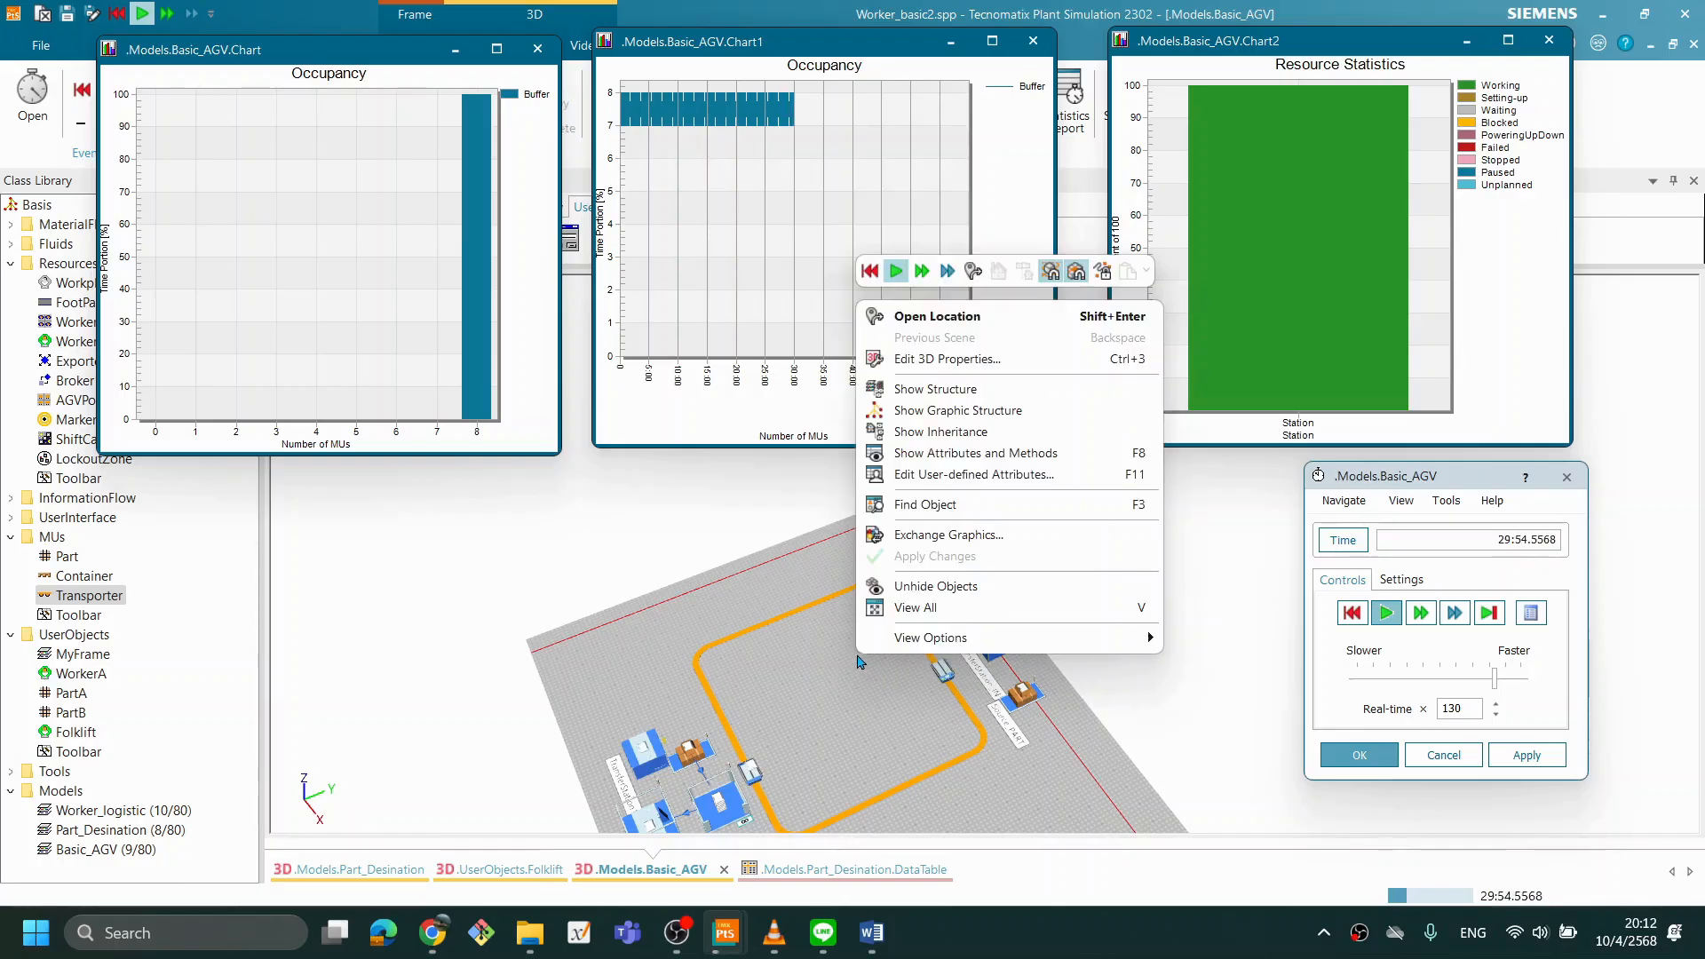
click(870, 271)
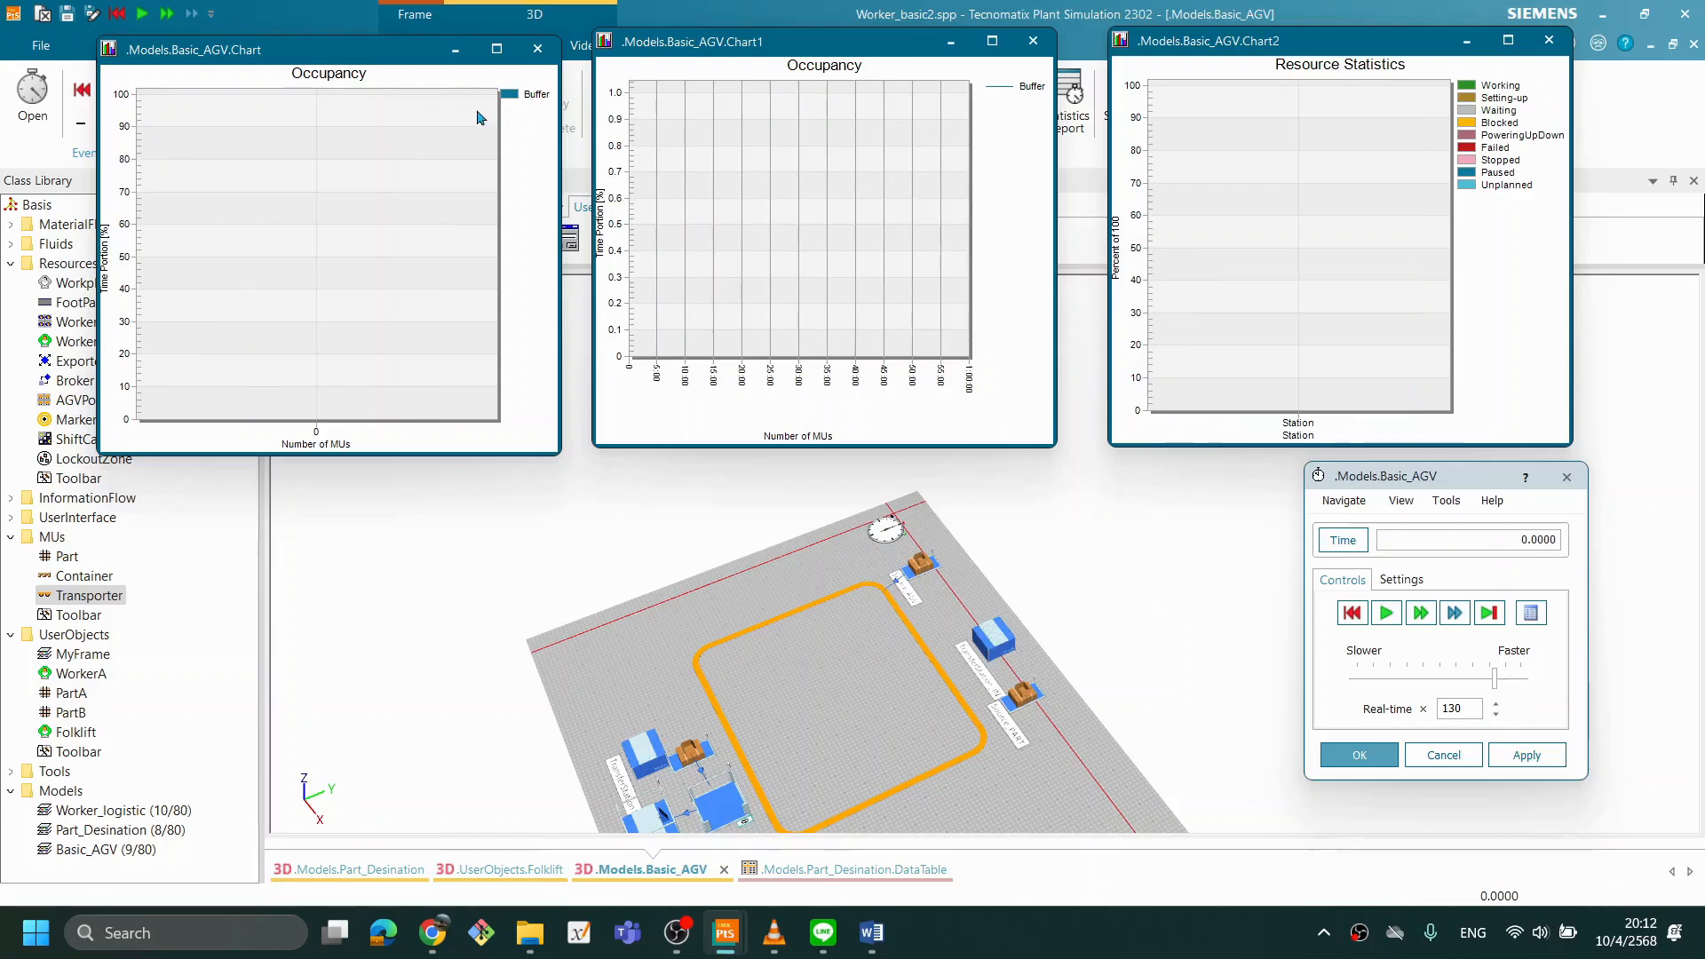
- Move the Buffer occupancy histogram window clear of the ribbon and set Source_AGV's creation interval to 0:04
drag(359, 50, 305, 205)
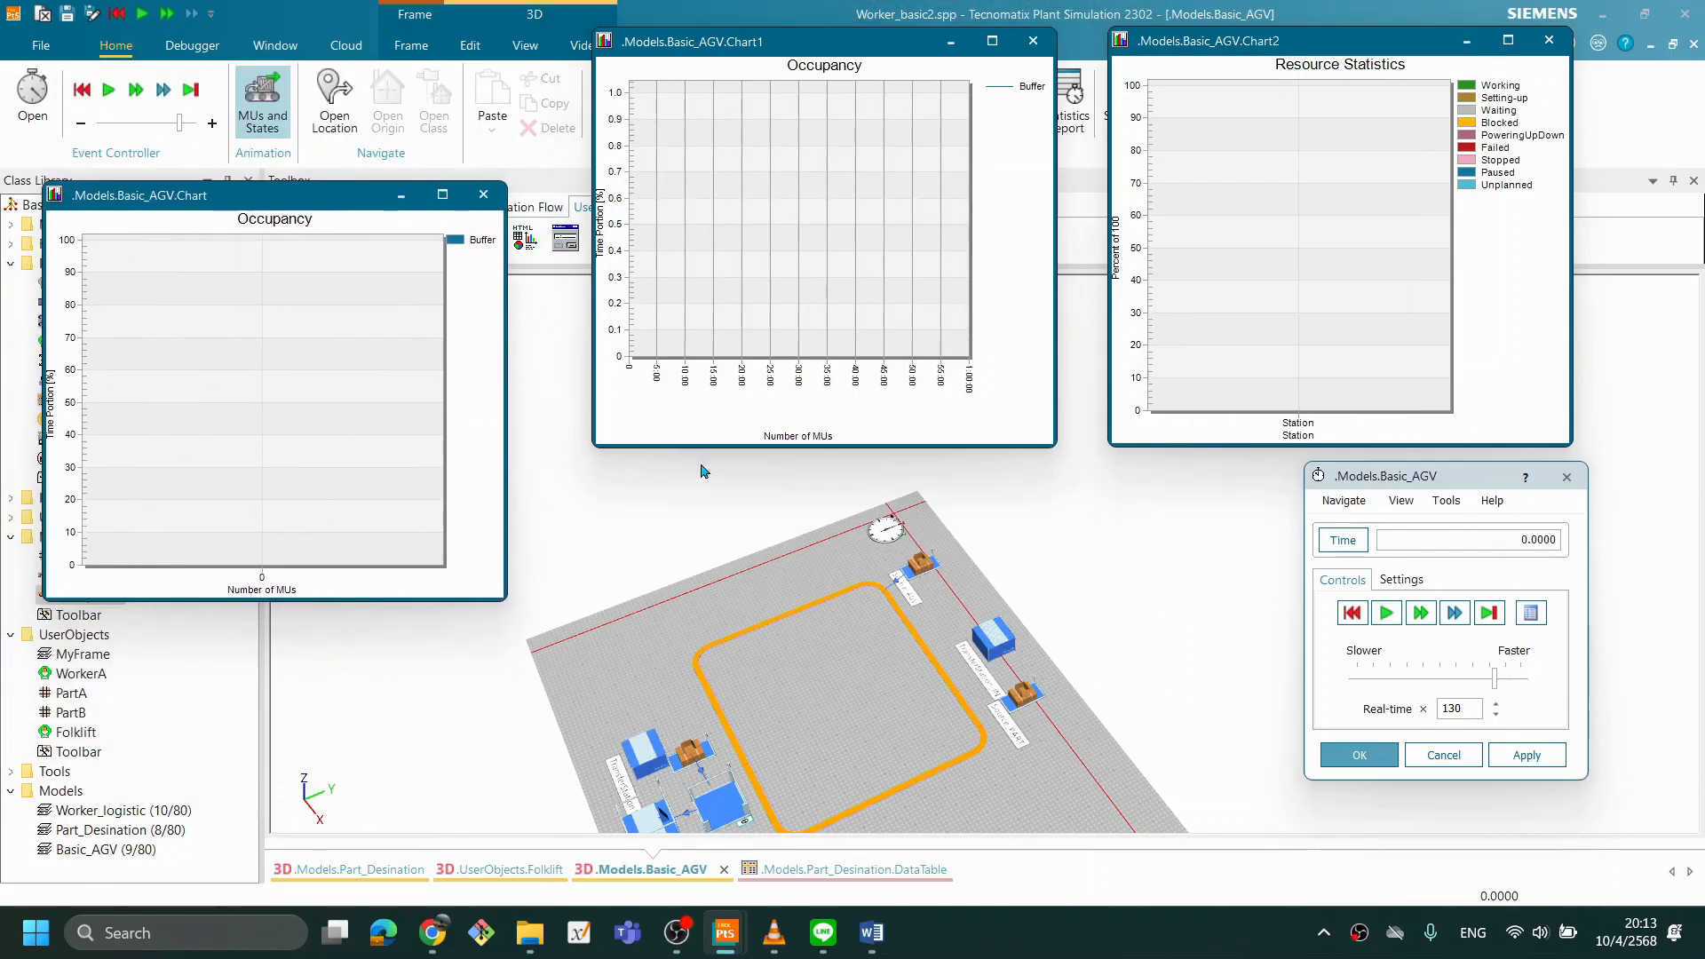
double_click(913, 564)
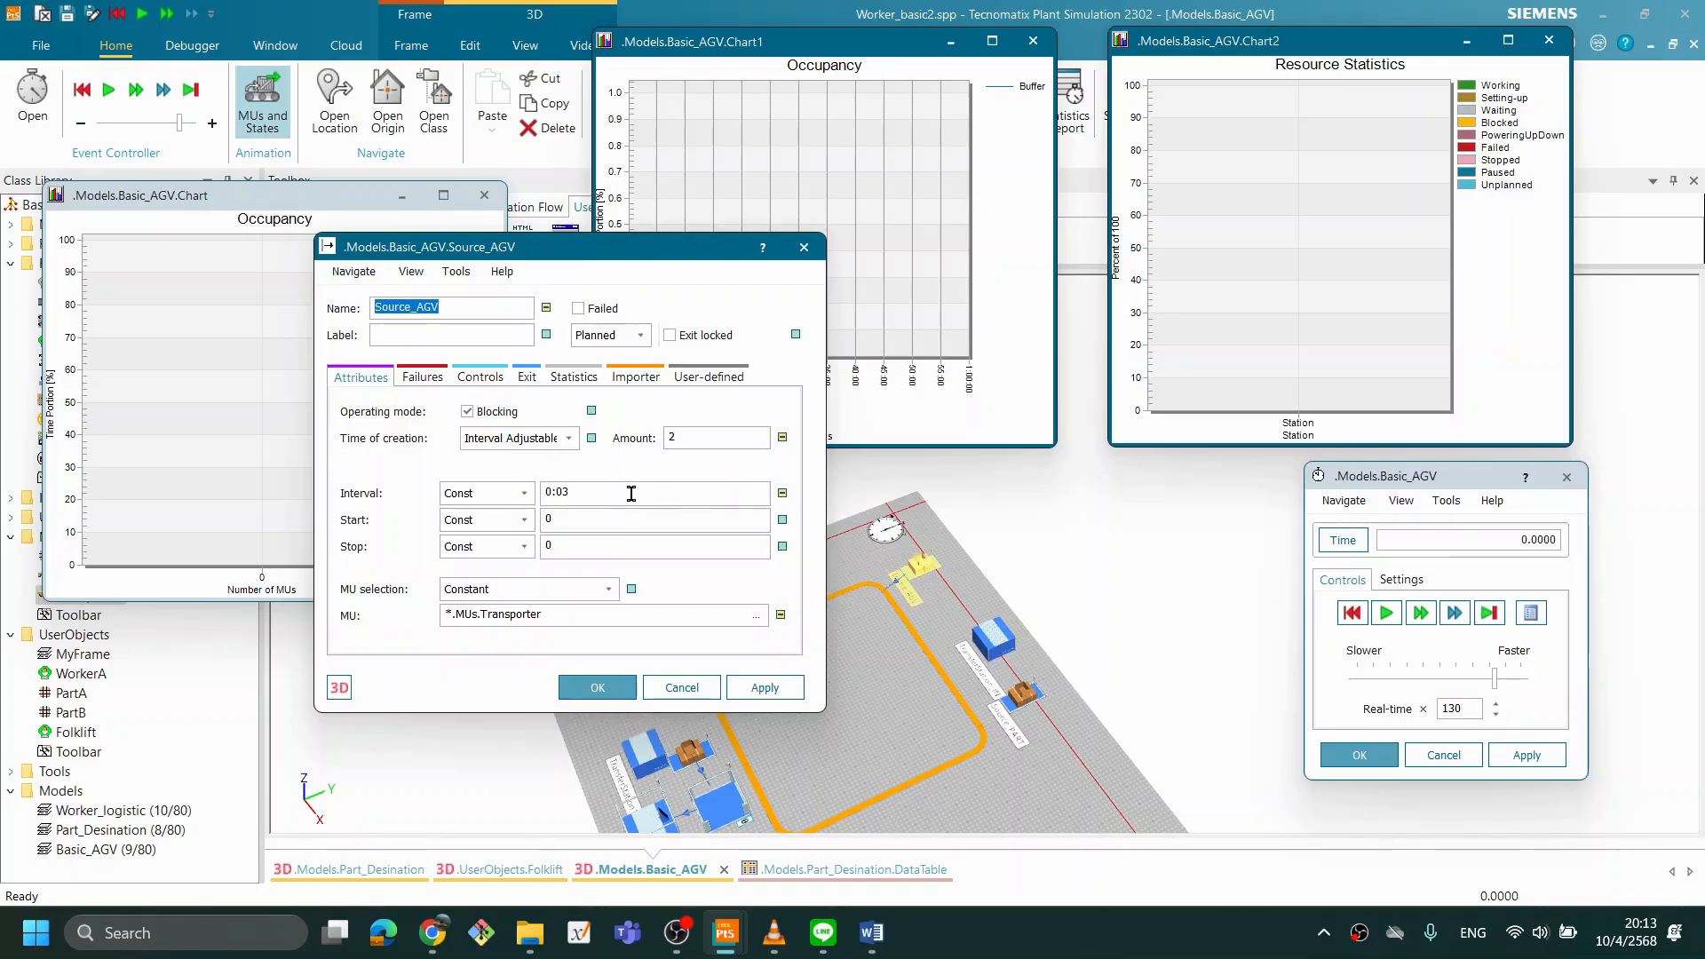
click(612, 498)
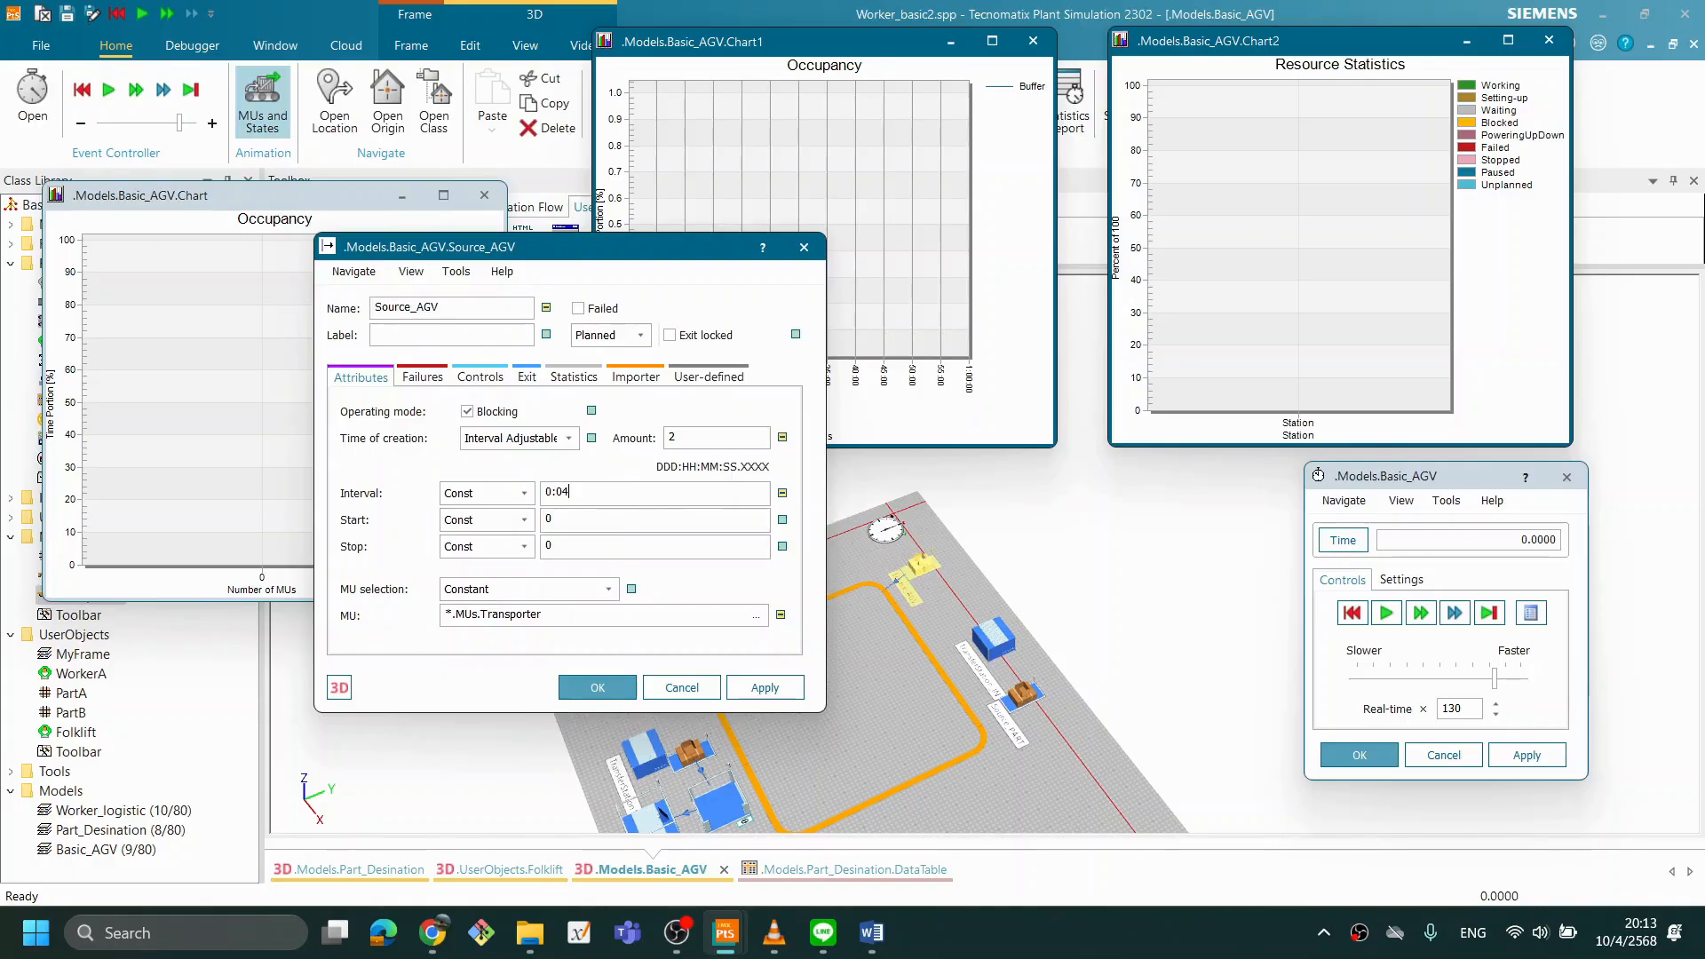
click(622, 688)
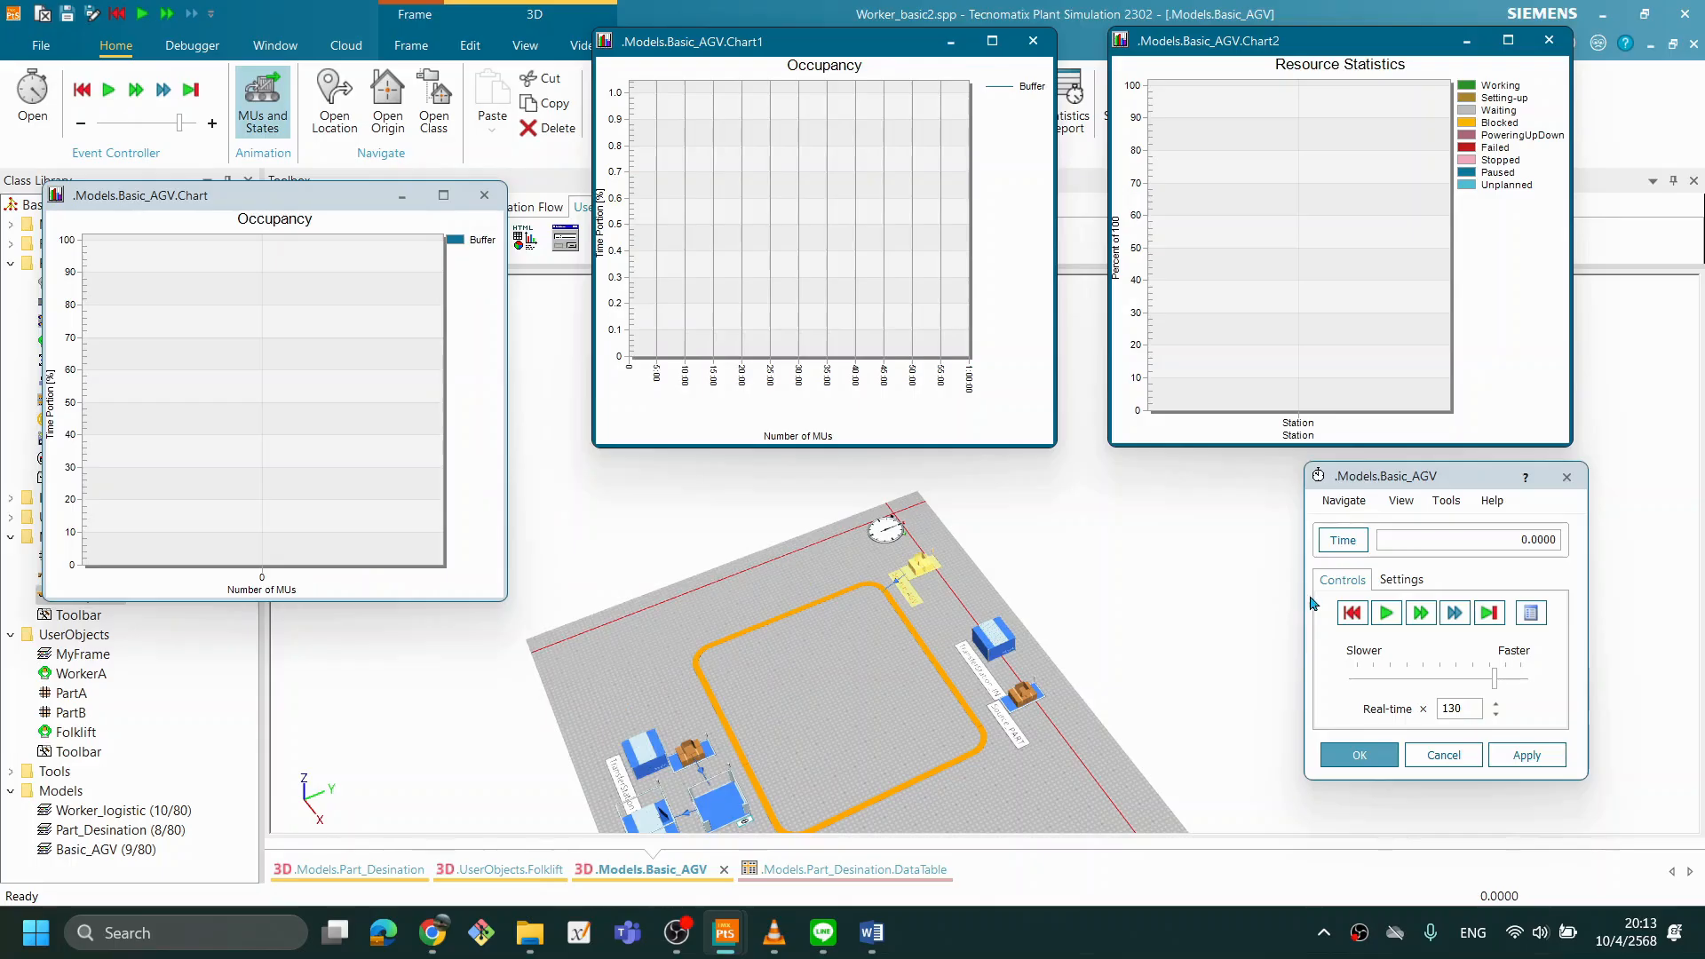
- Run the simulation with the 0:04 interval and watch the two Transporters travel around the track
click(1385, 613)
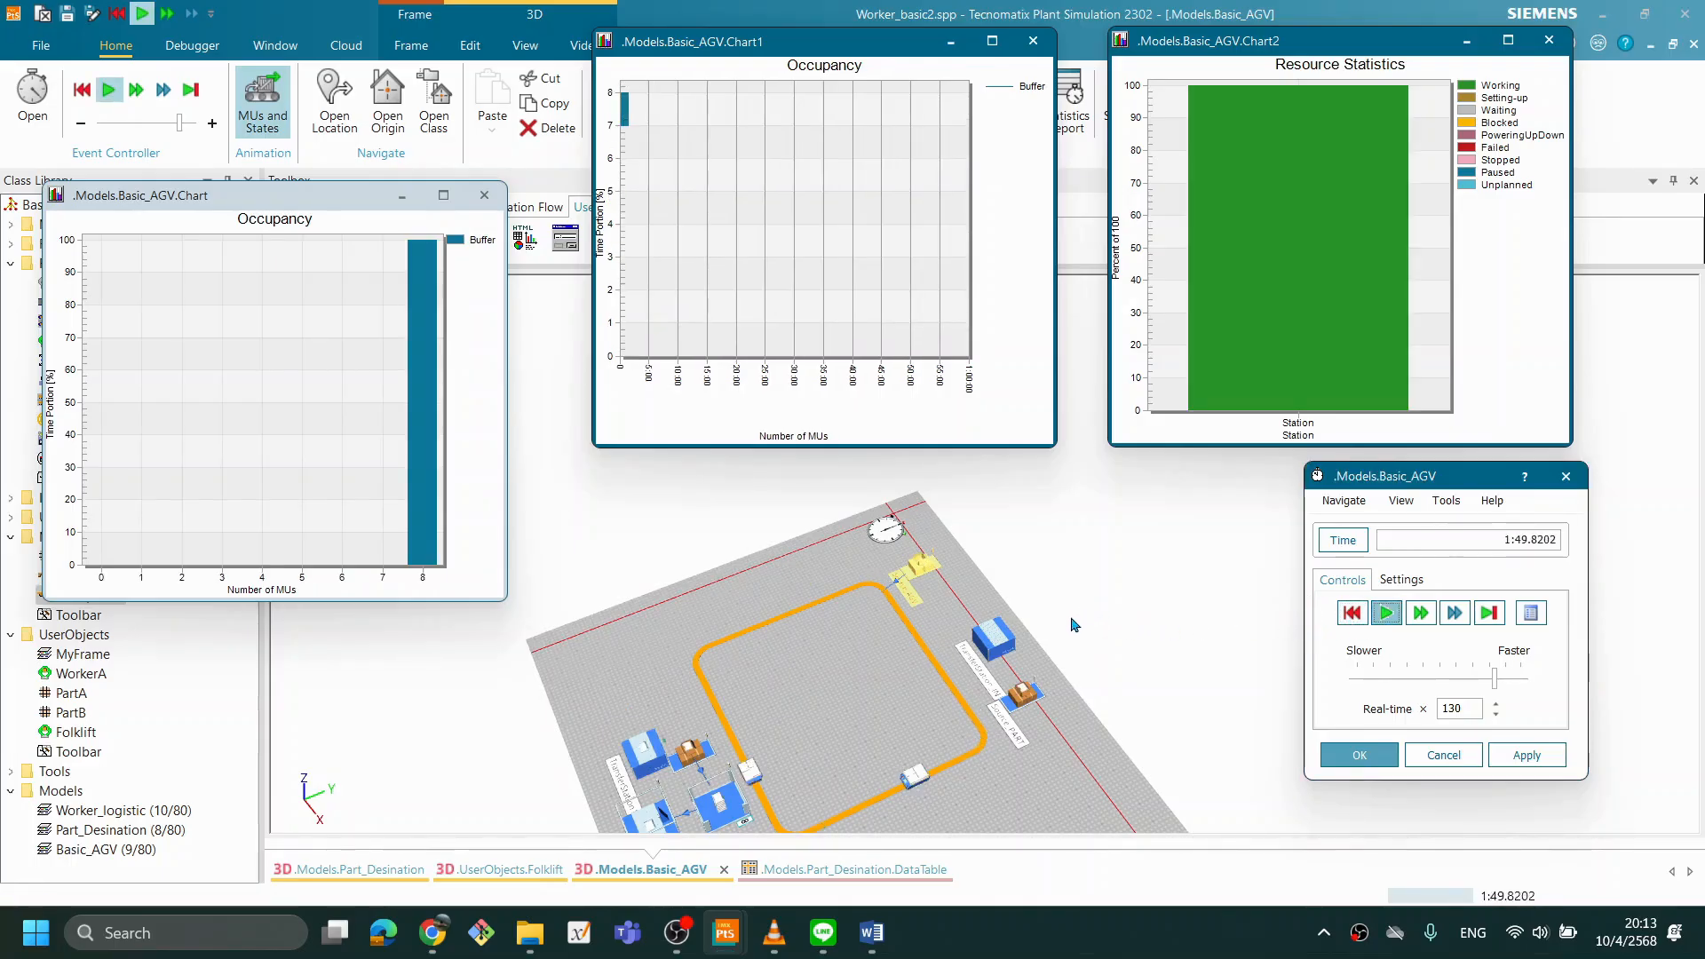
scroll(1075, 624, down, 2)
drag(986, 698, 964, 672)
scroll(1001, 704, up, 1)
scroll(1001, 704, up, 1)
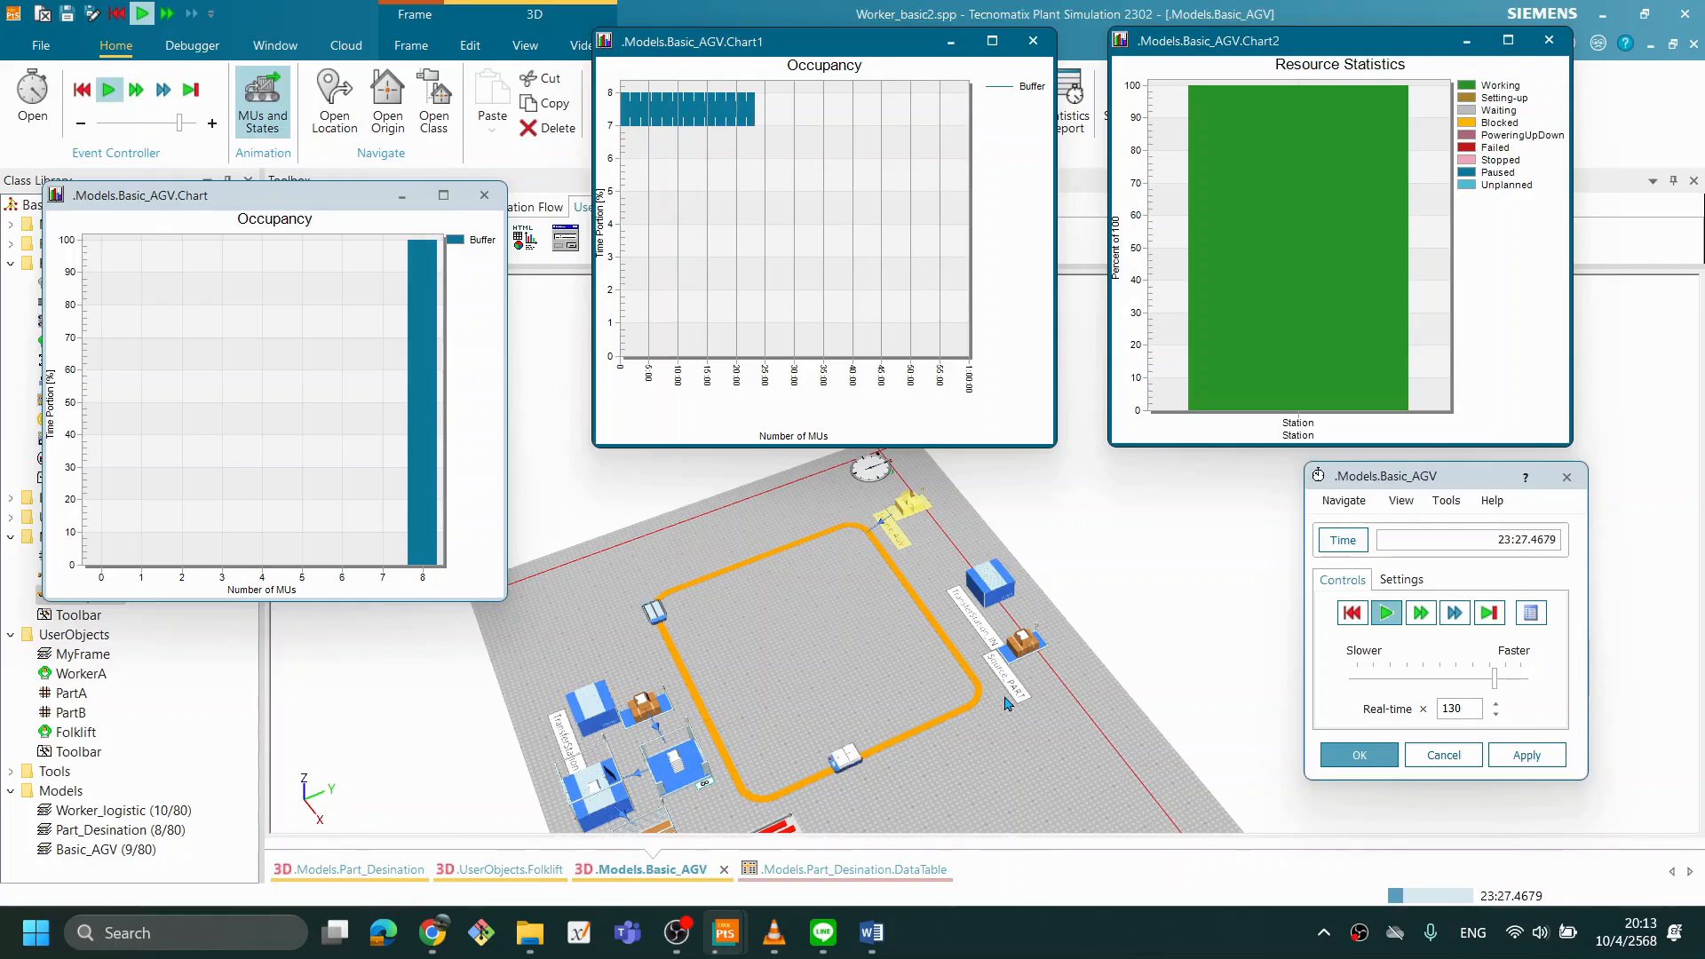
scroll(1006, 704, down, 1)
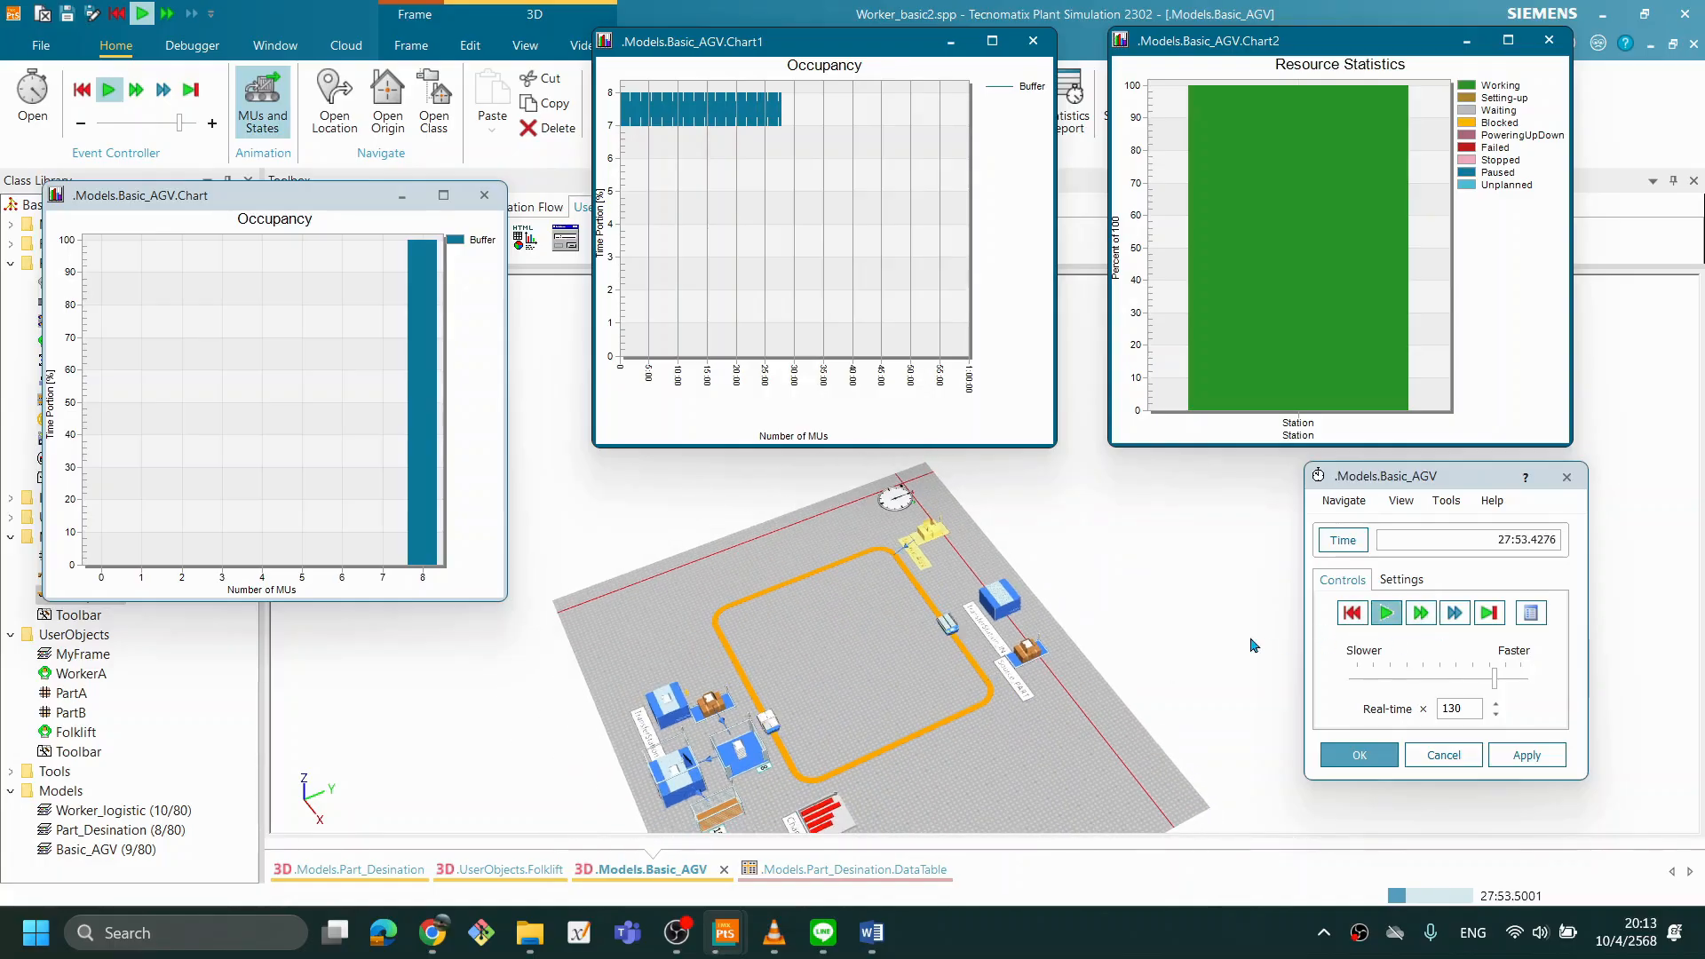
- Raise the real-time factor to 230 and watch the Buffer and Station charts until the run ends
drag(1495, 679, 1516, 682)
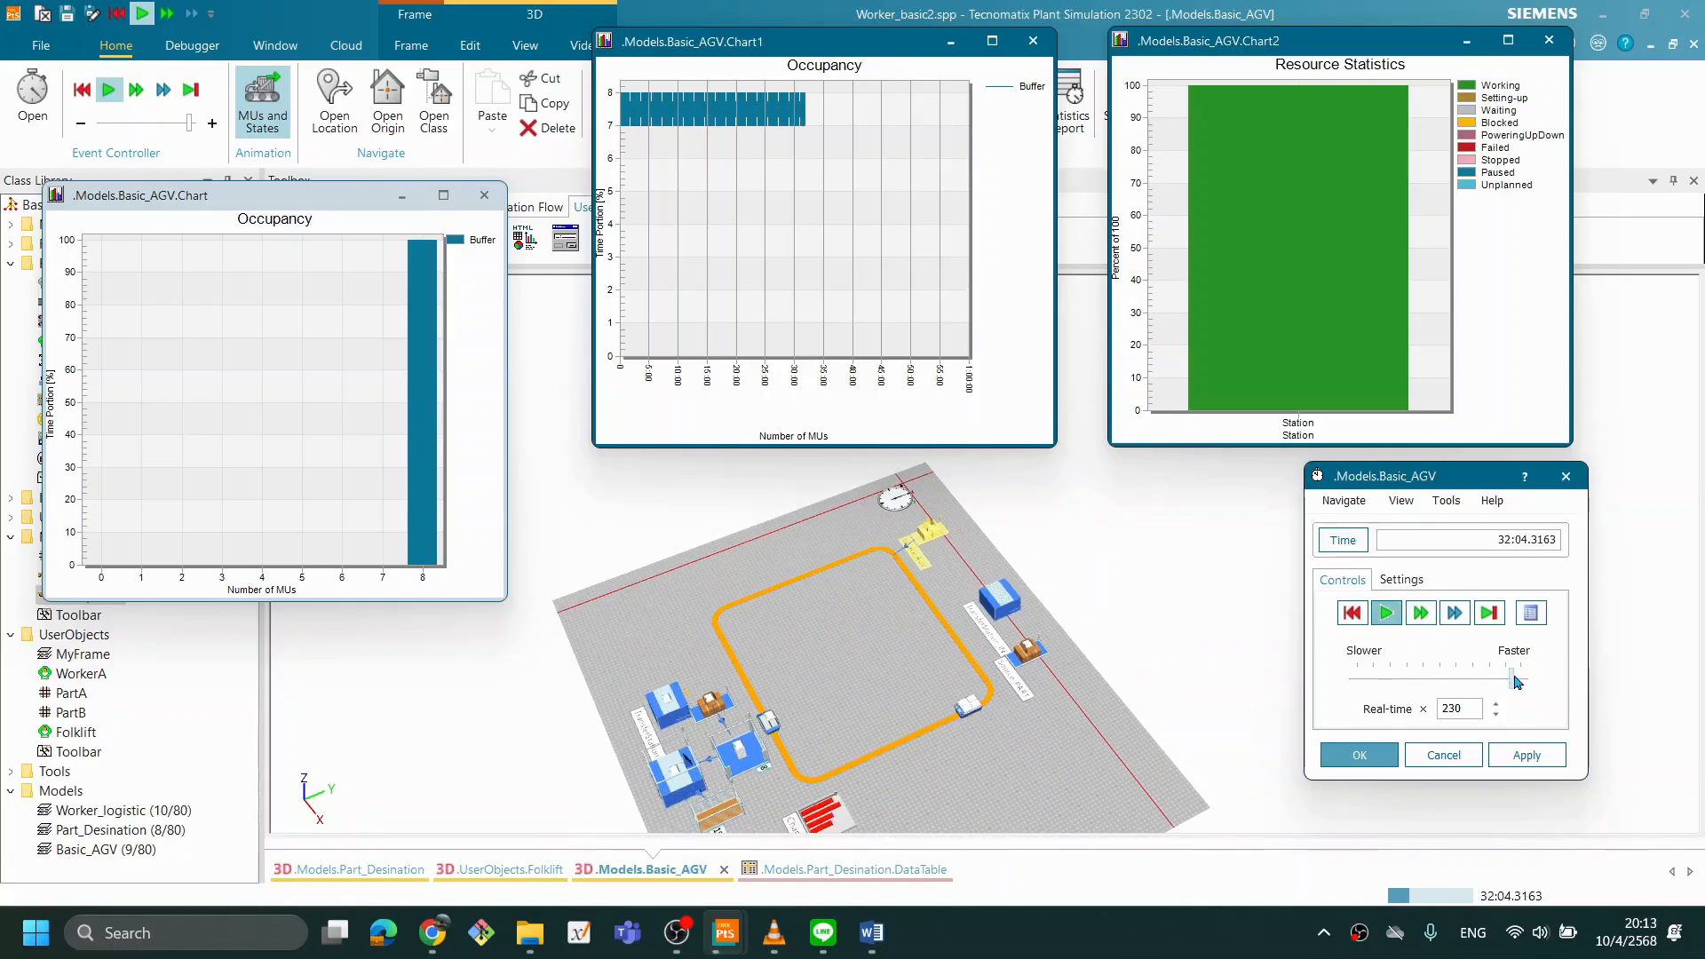
drag(1034, 659, 1006, 647)
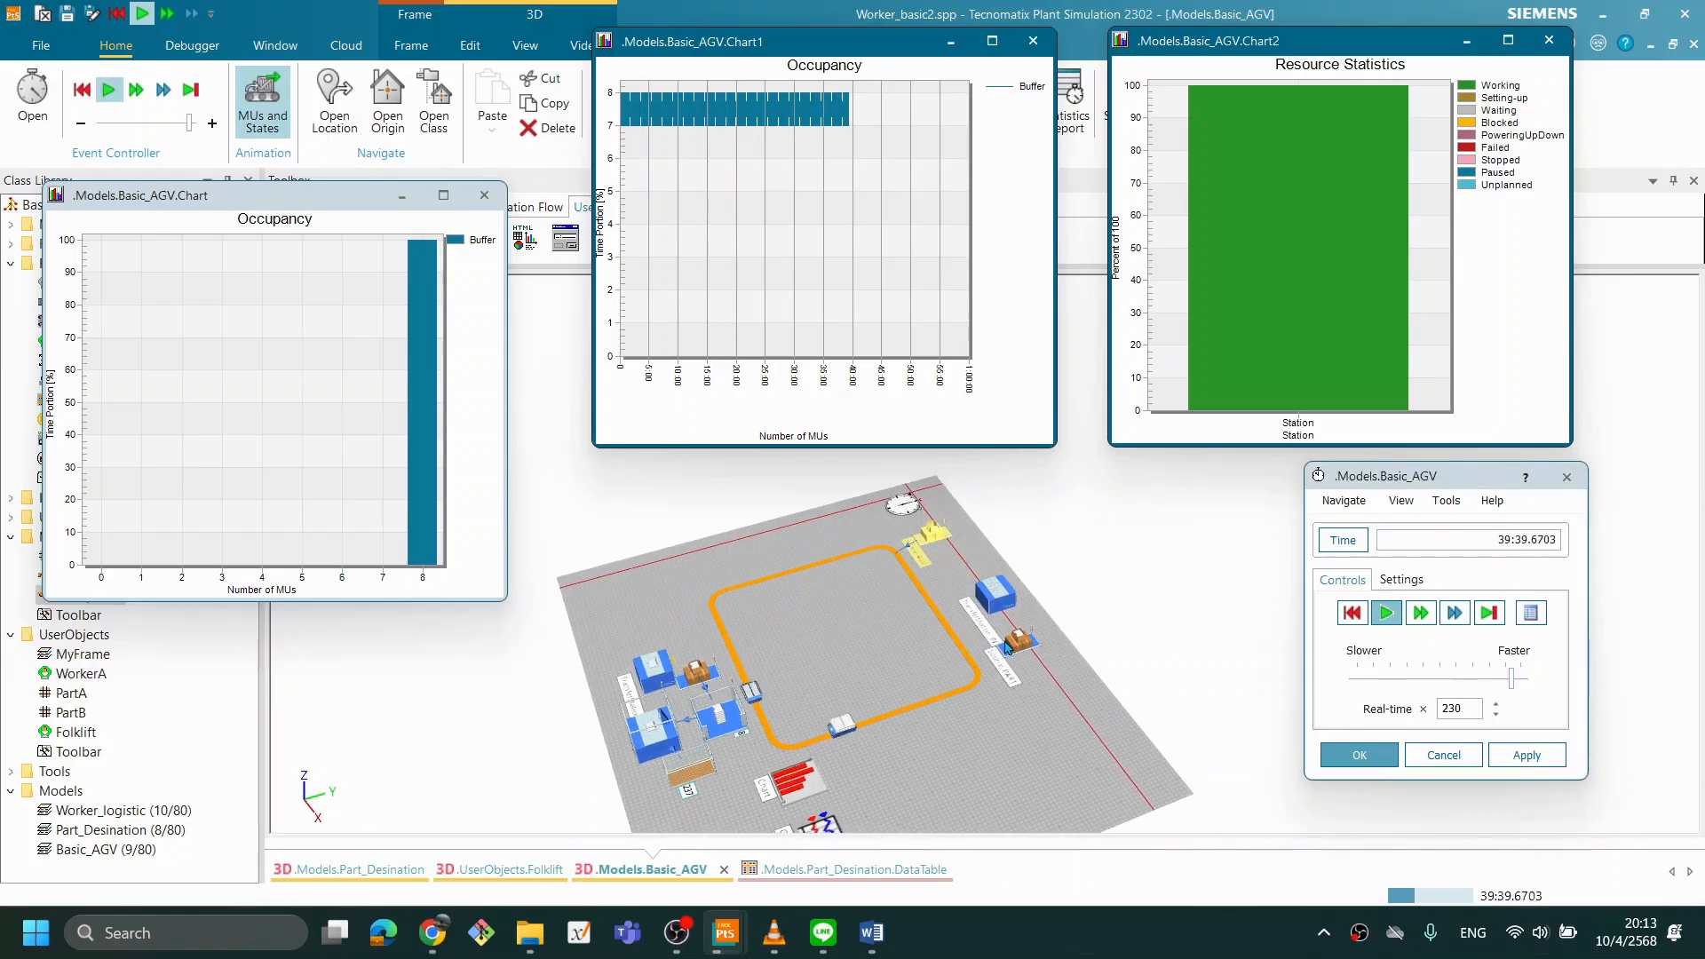
scroll(1003, 666, up, 2)
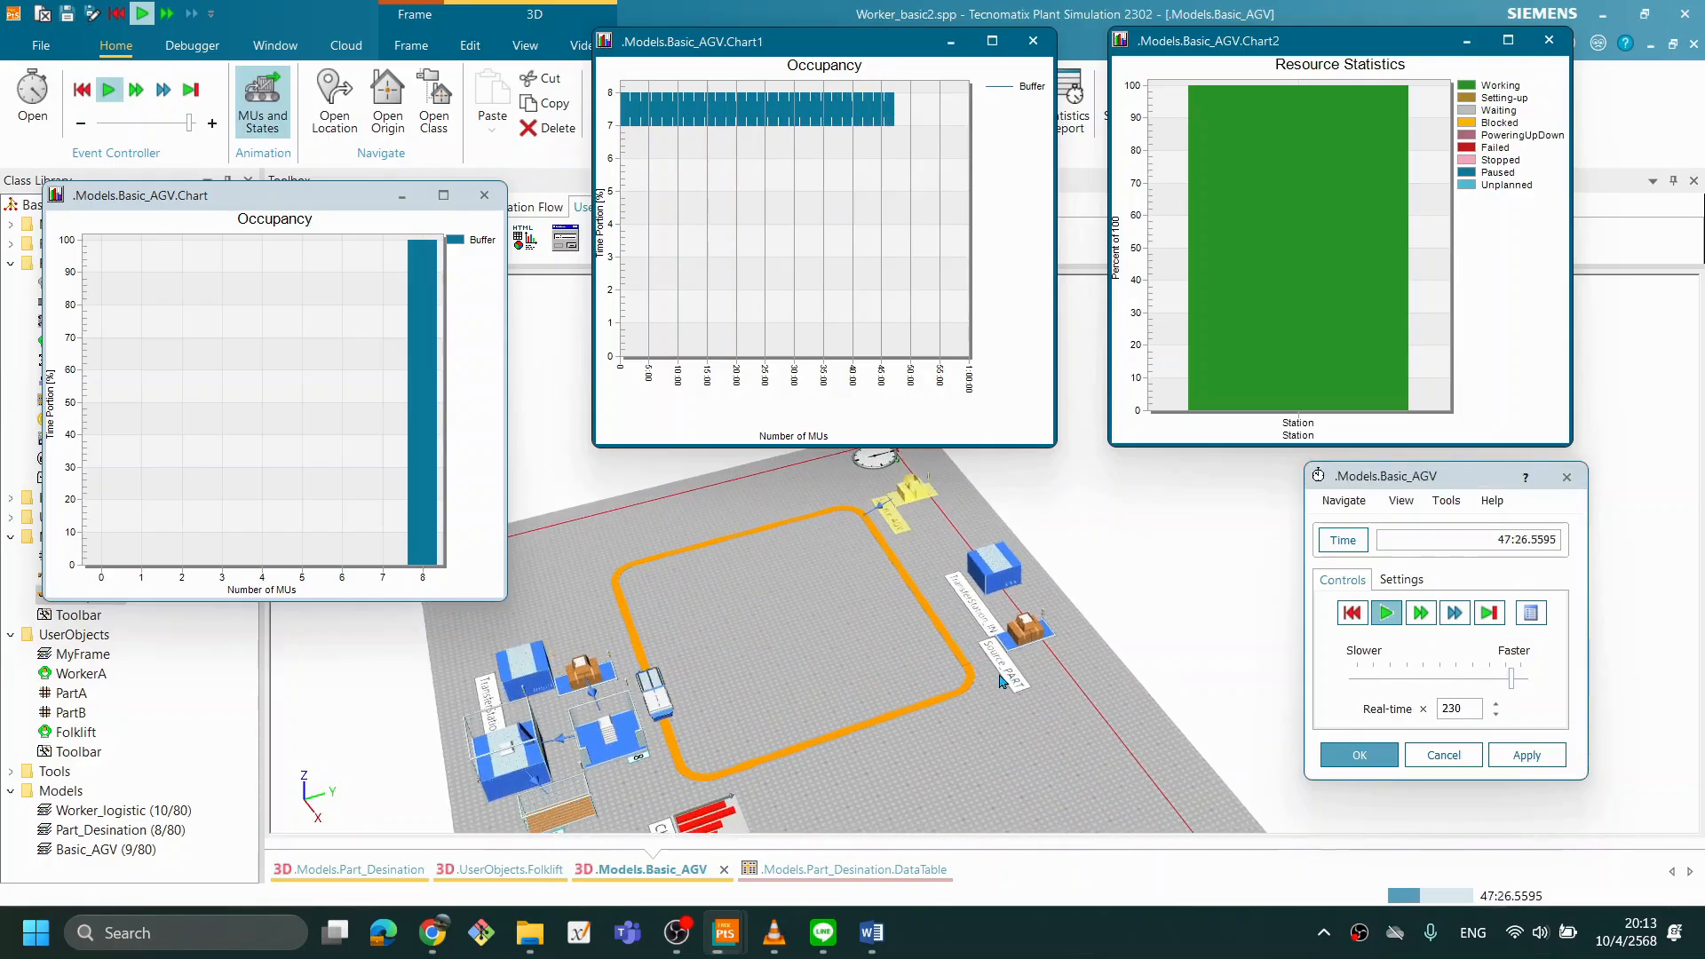
drag(900, 724, 983, 643)
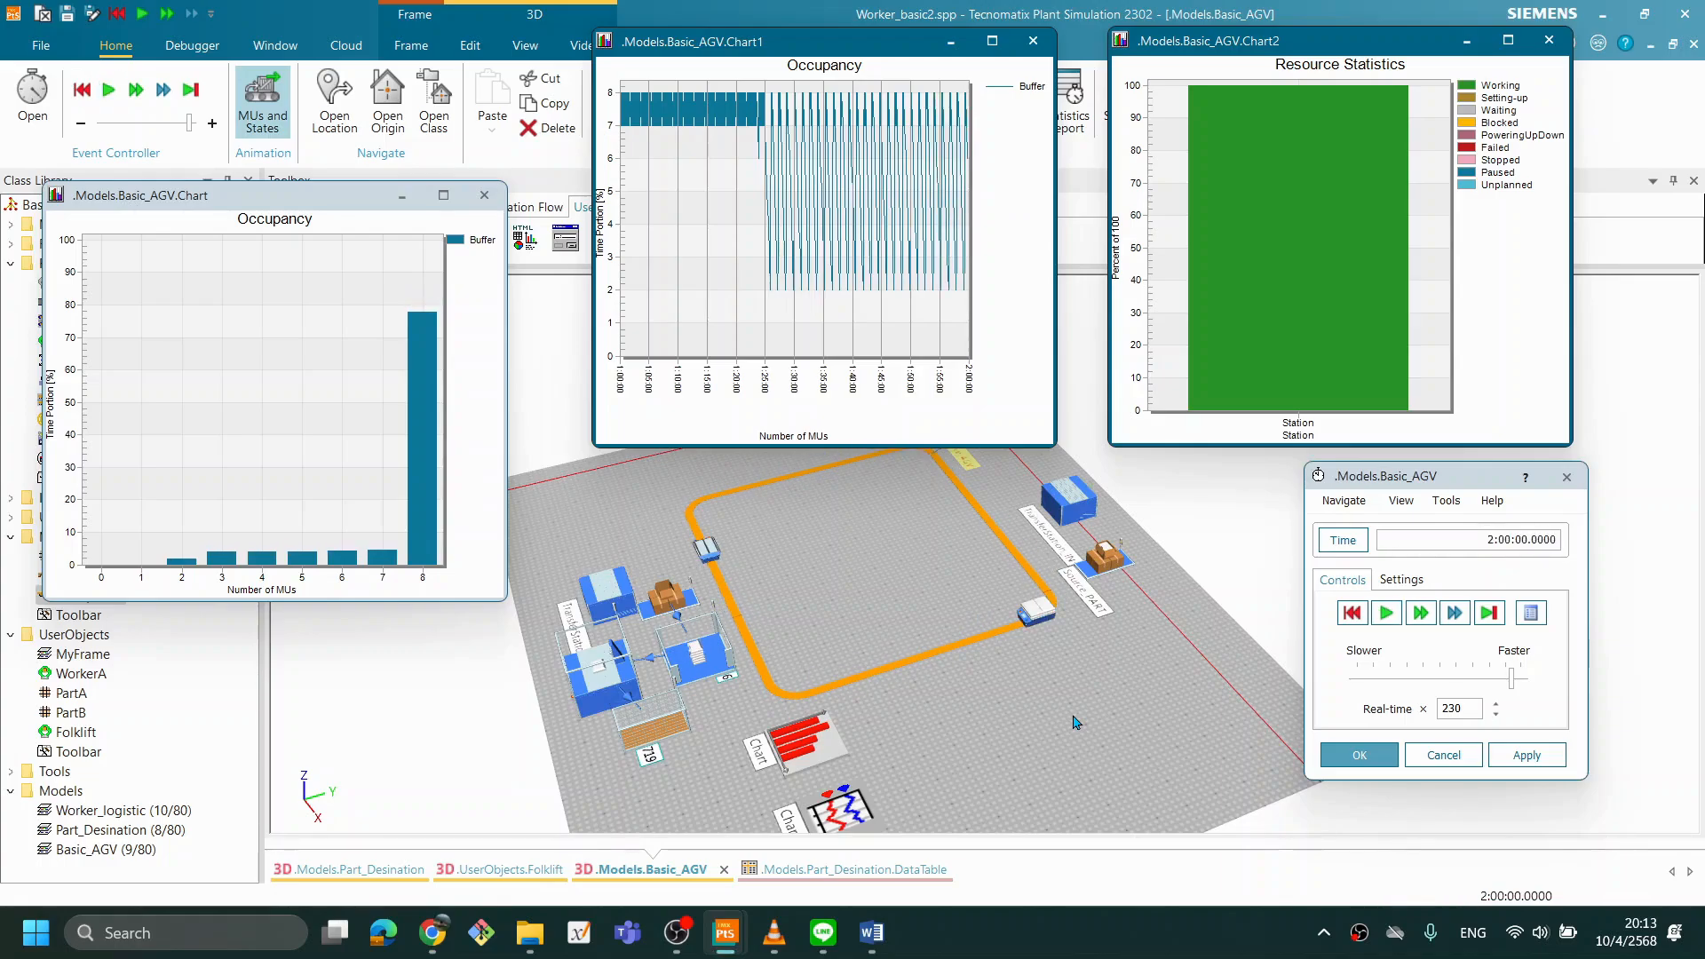
scroll(1073, 732, up, 3)
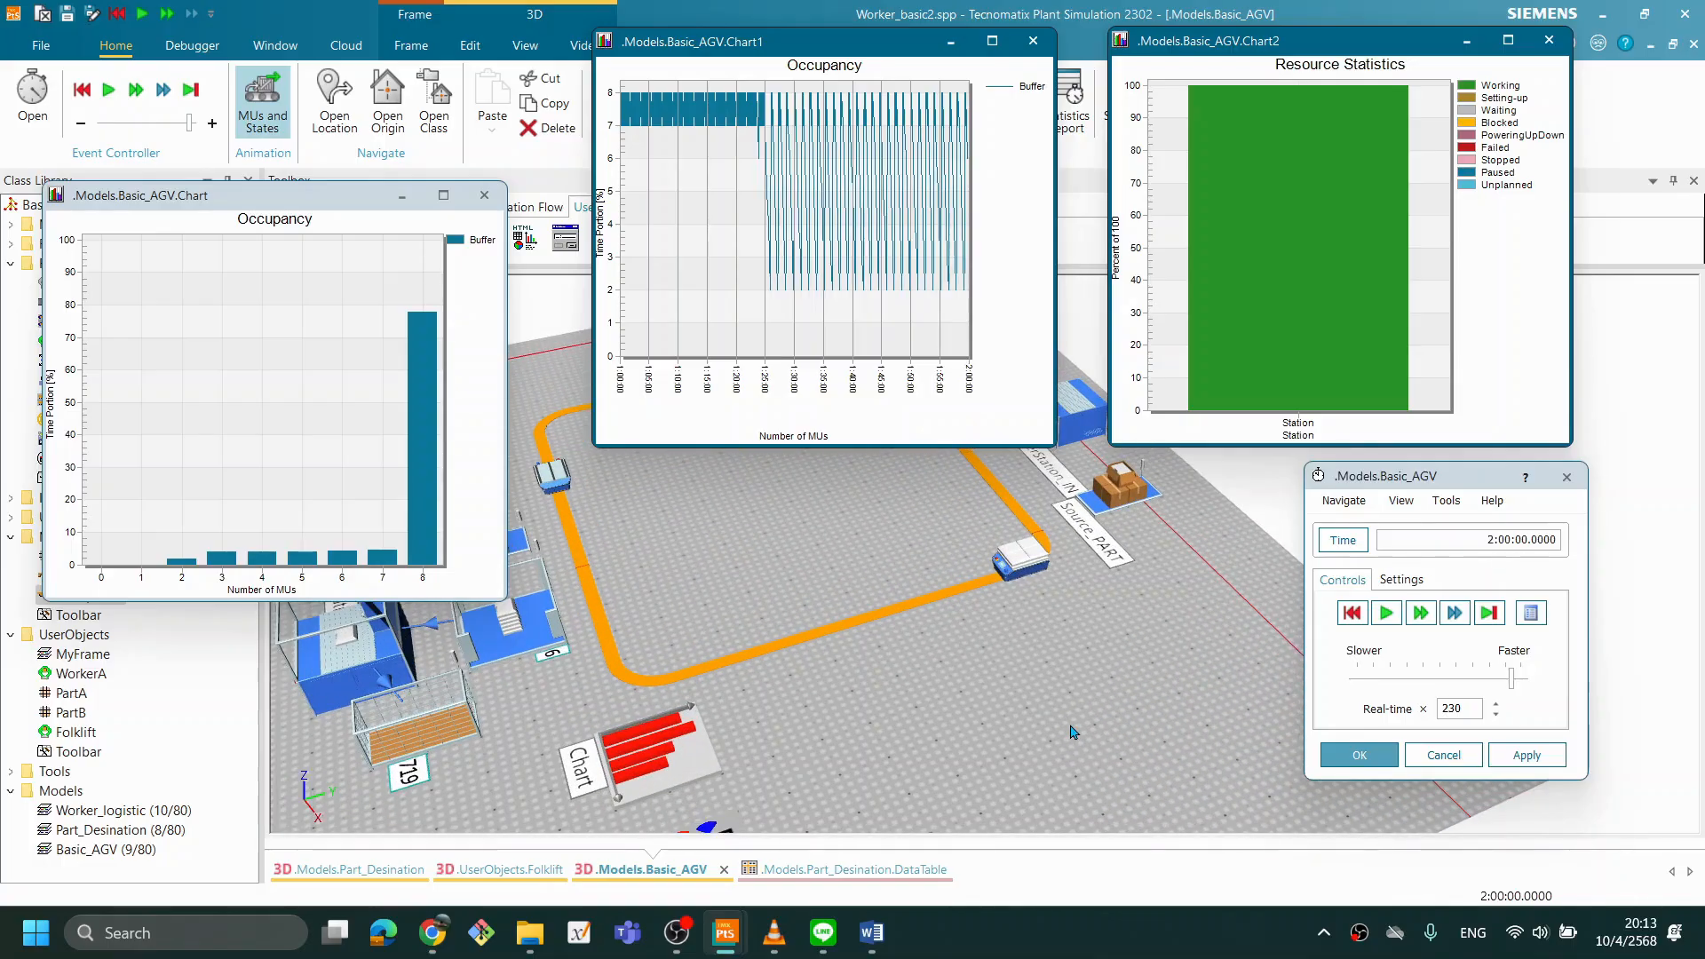
scroll(953, 711, down, 5)
drag(957, 710, 996, 701)
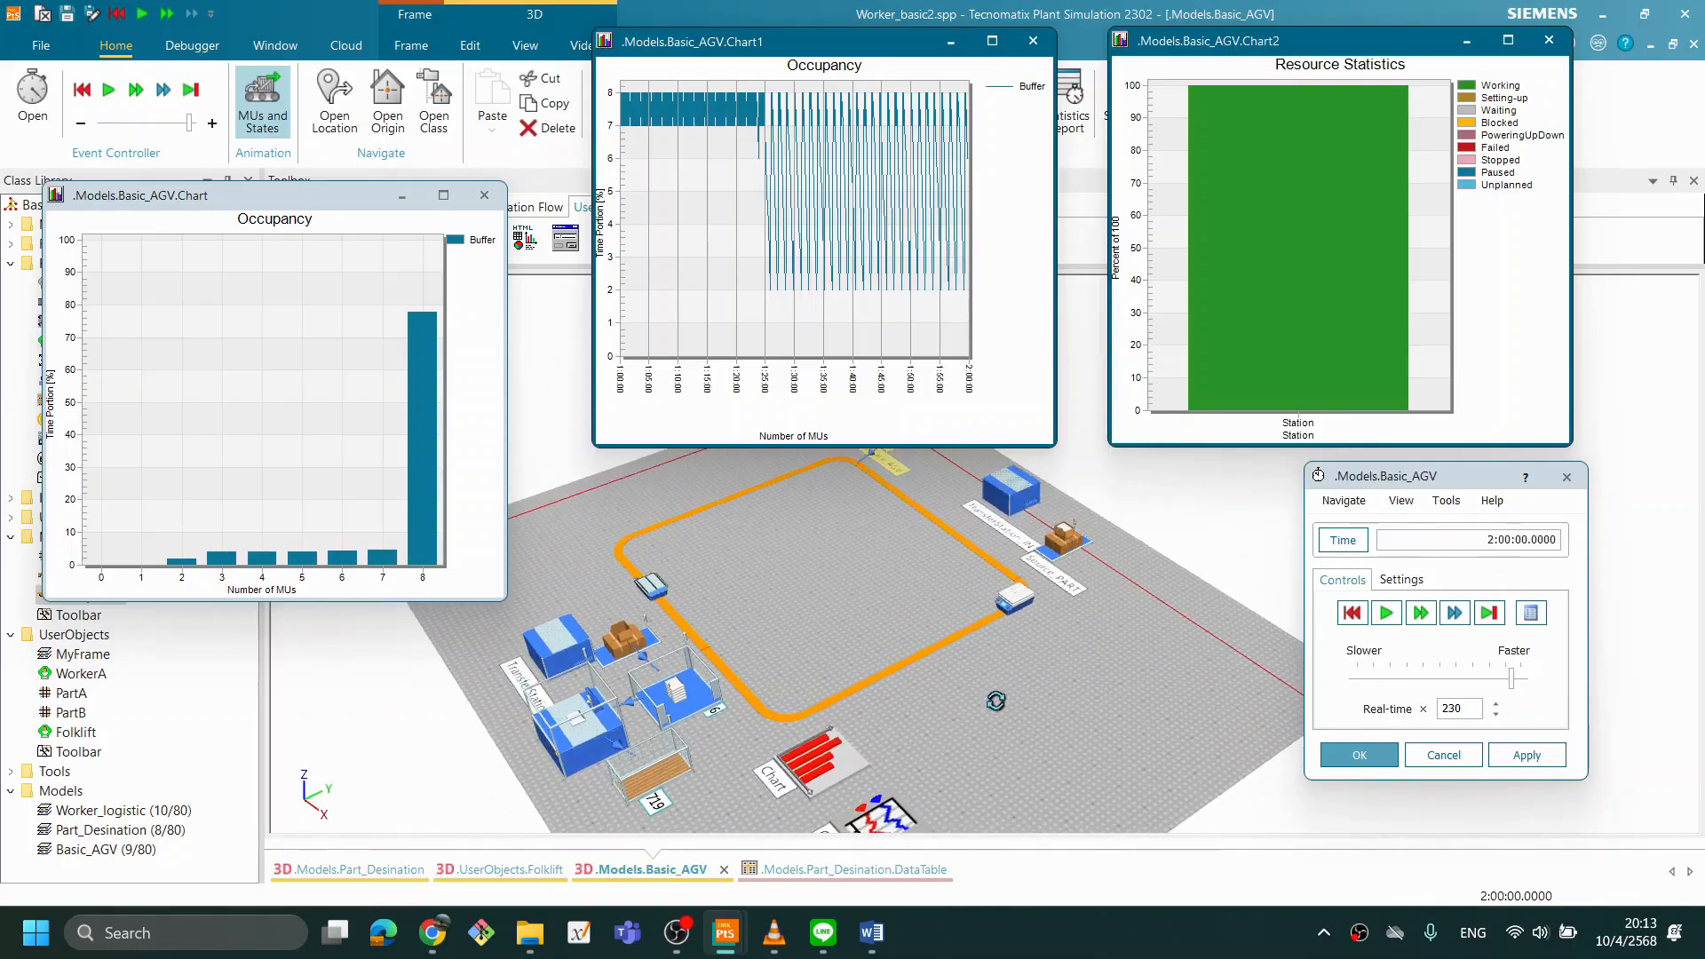
- Reset the simulation and close the event controller dialog
click(1361, 621)
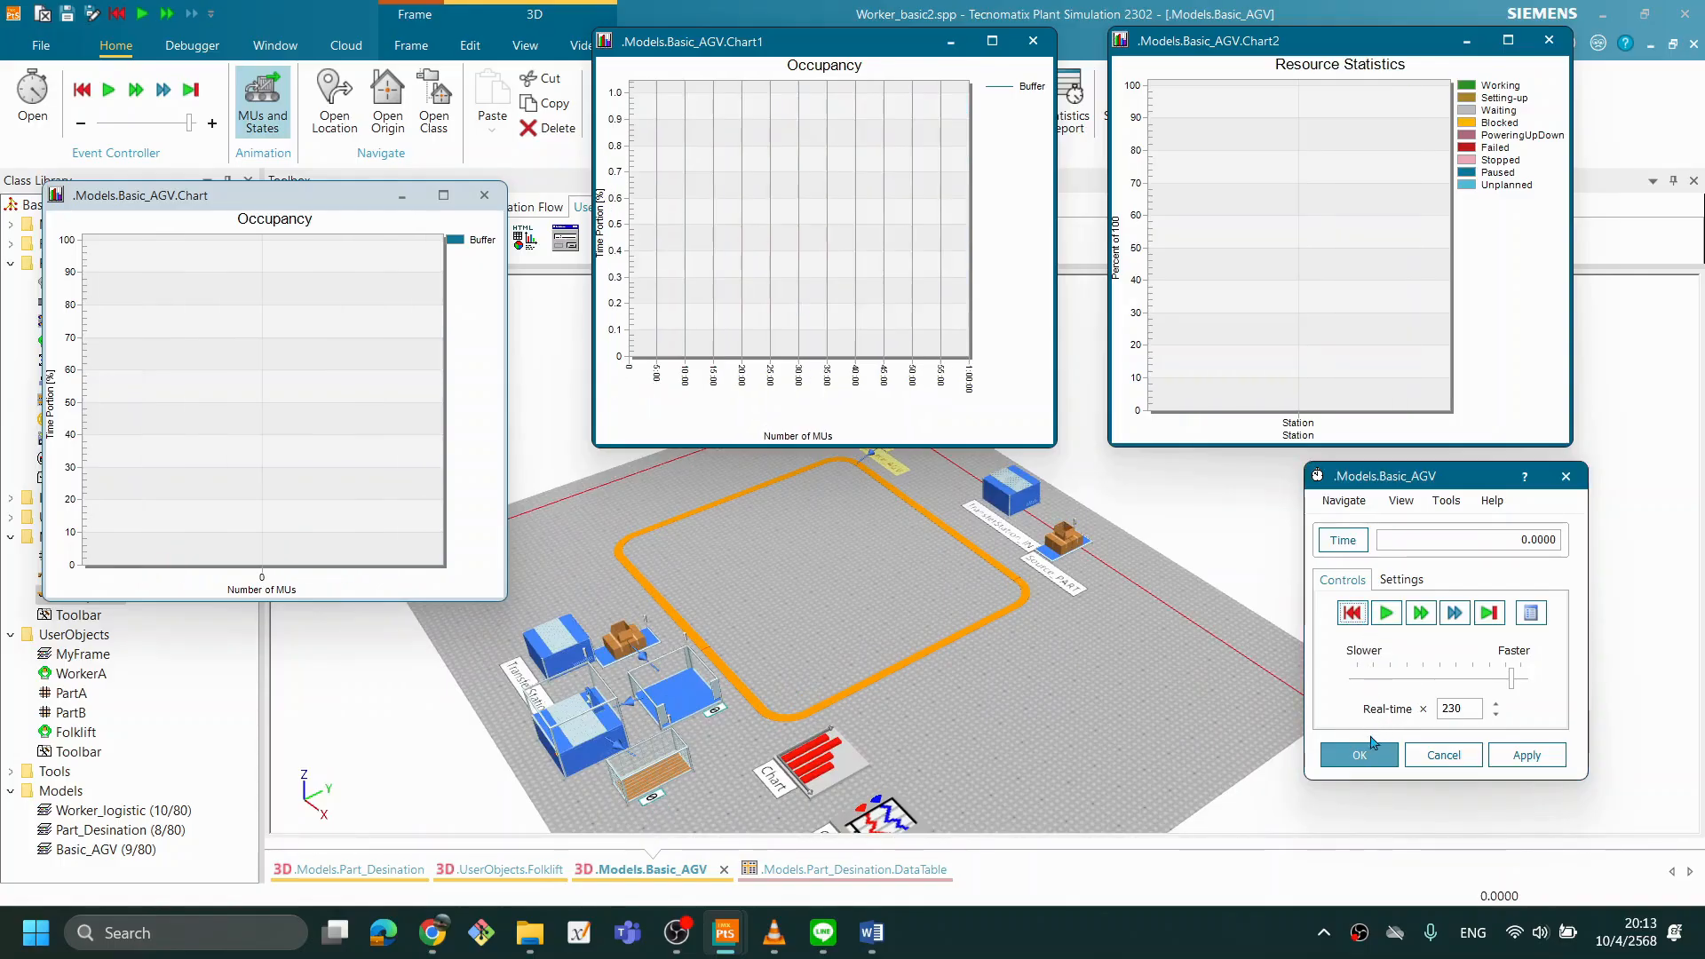
click(1376, 753)
mouse_move(912, 664)
mouse_down()
mouse_move(887, 647)
mouse_move(942, 658)
mouse_up()
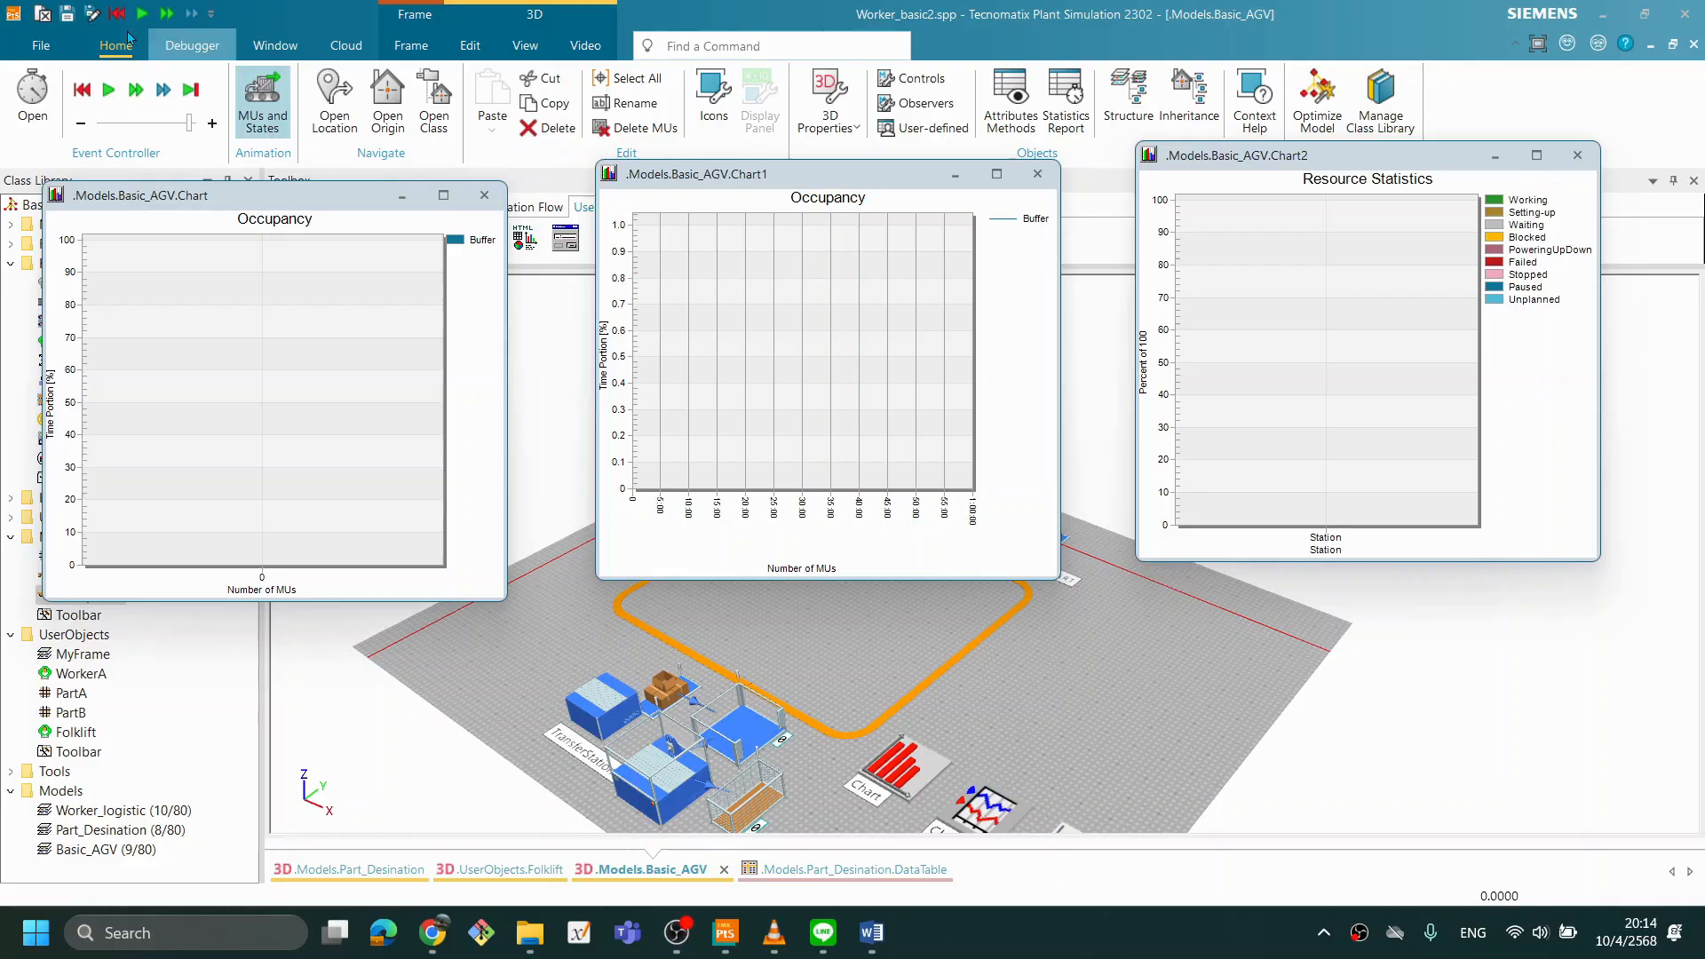
- Save the model and close the three chart windows
click(67, 13)
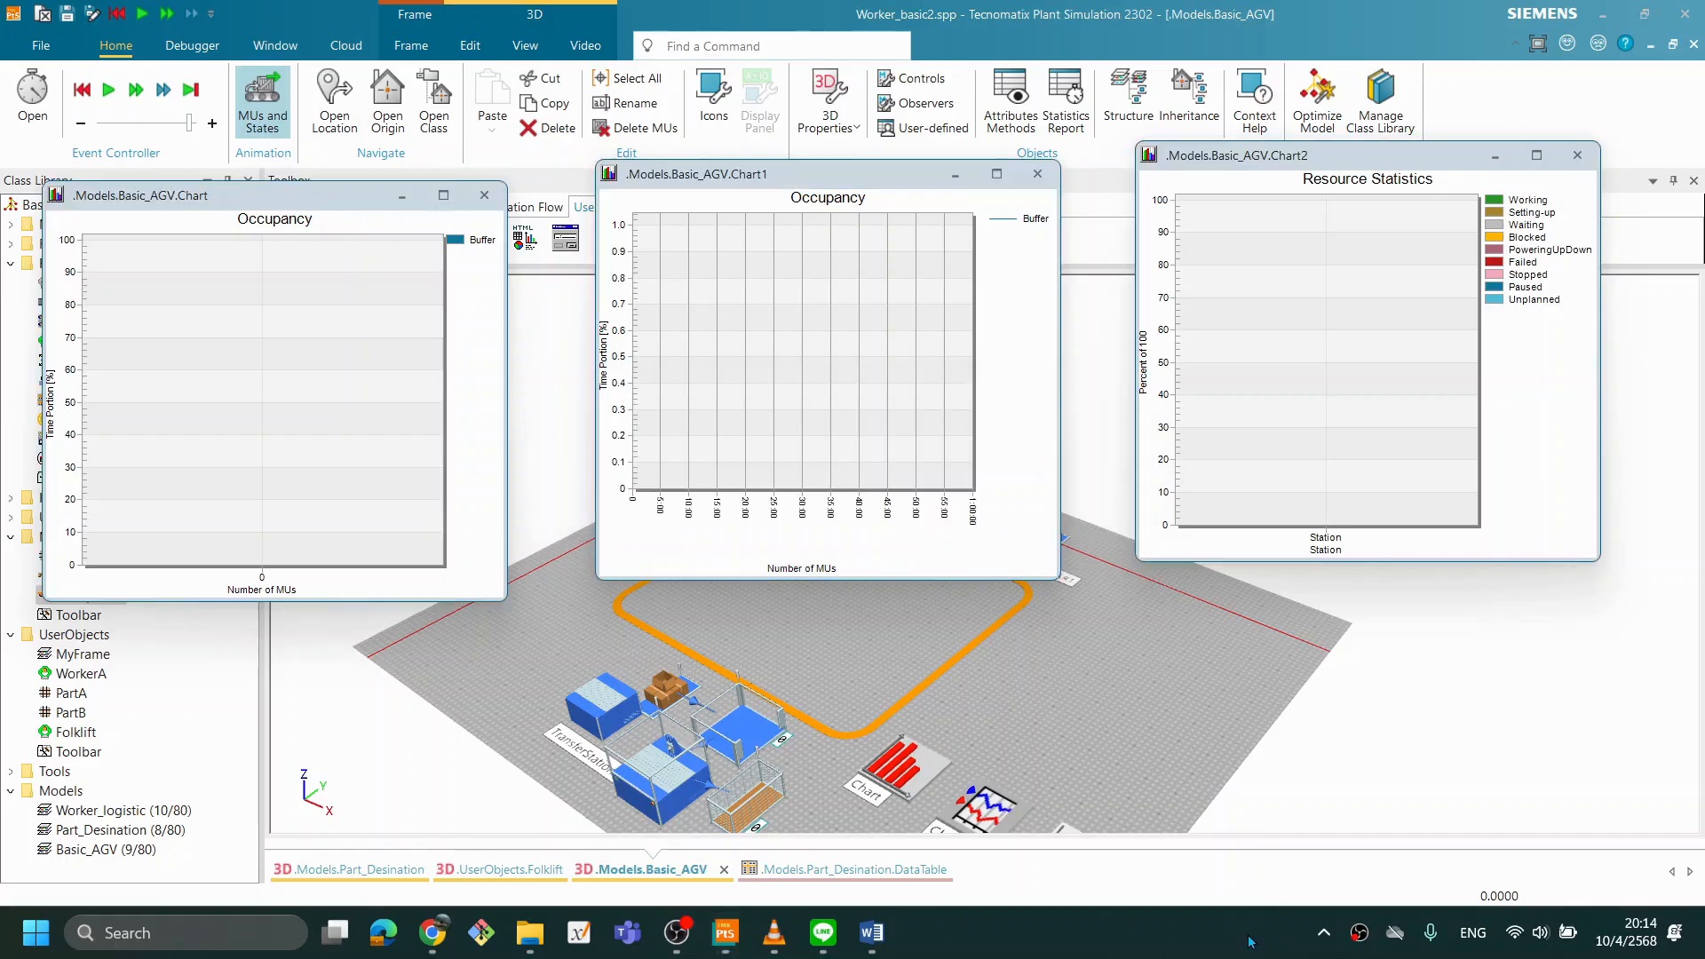
click(484, 194)
click(1037, 174)
click(1577, 155)
- Examine the complete Basic_AGV layout, including the track, sources, transfer stations and the three chart objects
drag(1023, 642, 1062, 520)
click(1062, 520)
drag(868, 465, 869, 475)
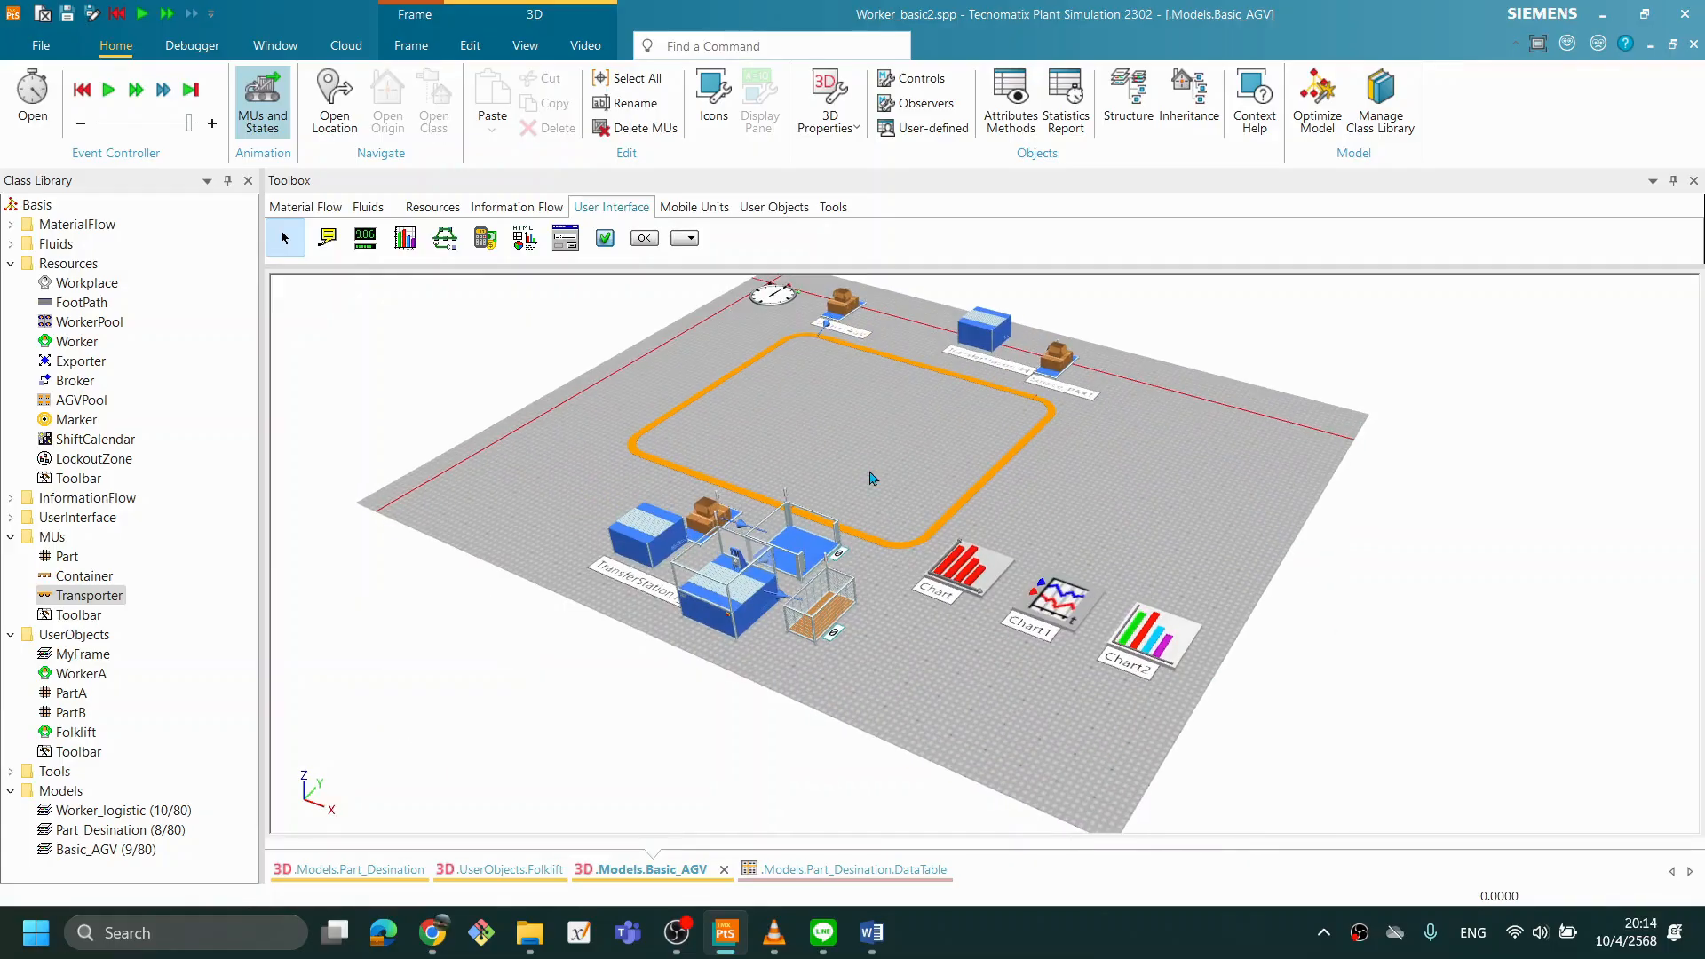
mouse_move(926, 580)
mouse_down()
mouse_move(959, 577)
mouse_move(906, 584)
mouse_up()
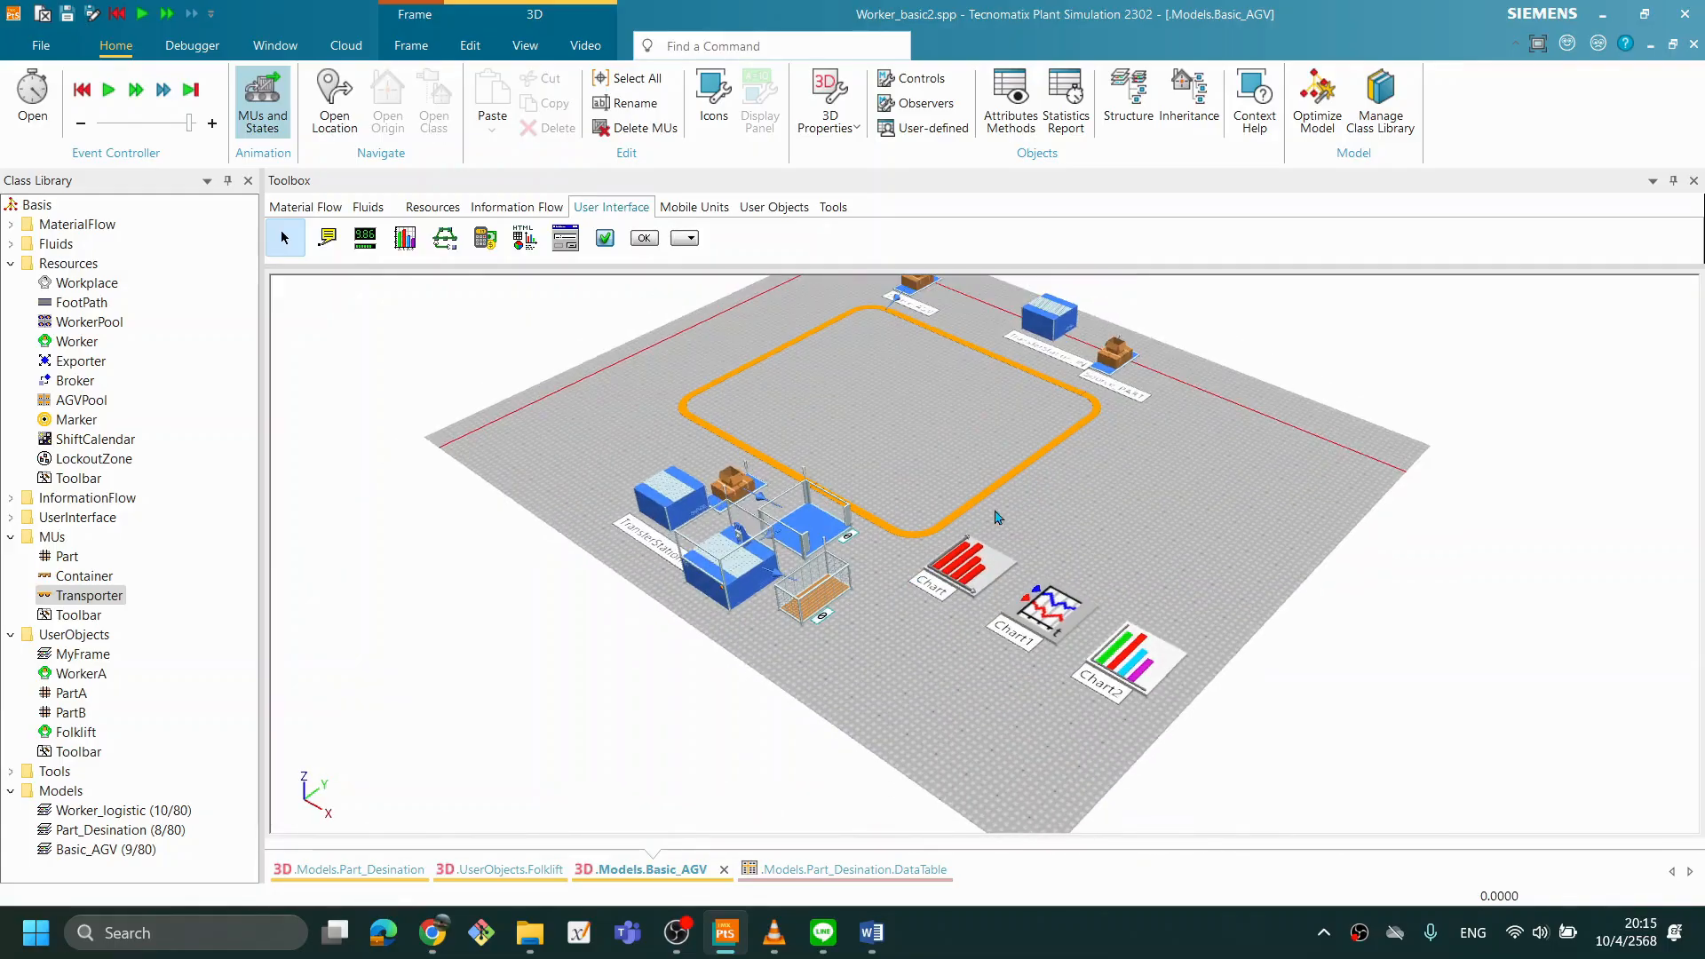
drag(1077, 425, 1000, 609)
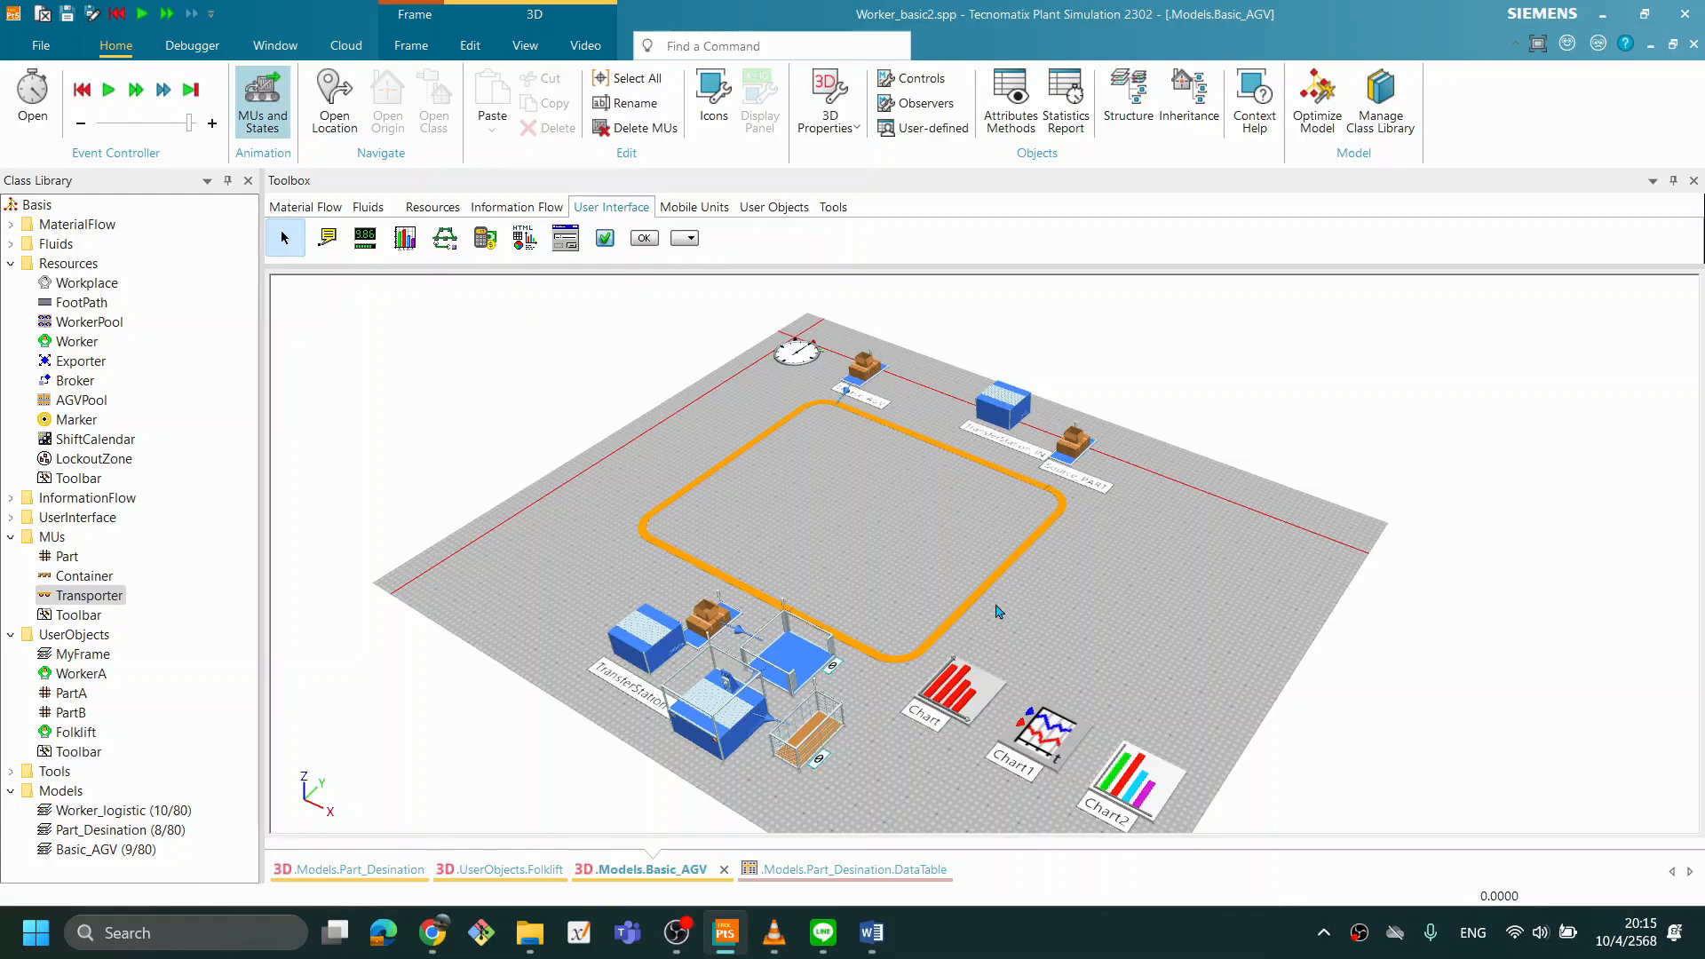
drag(859, 627, 889, 657)
scroll(1030, 677, up, 1)
drag(1072, 704, 1032, 679)
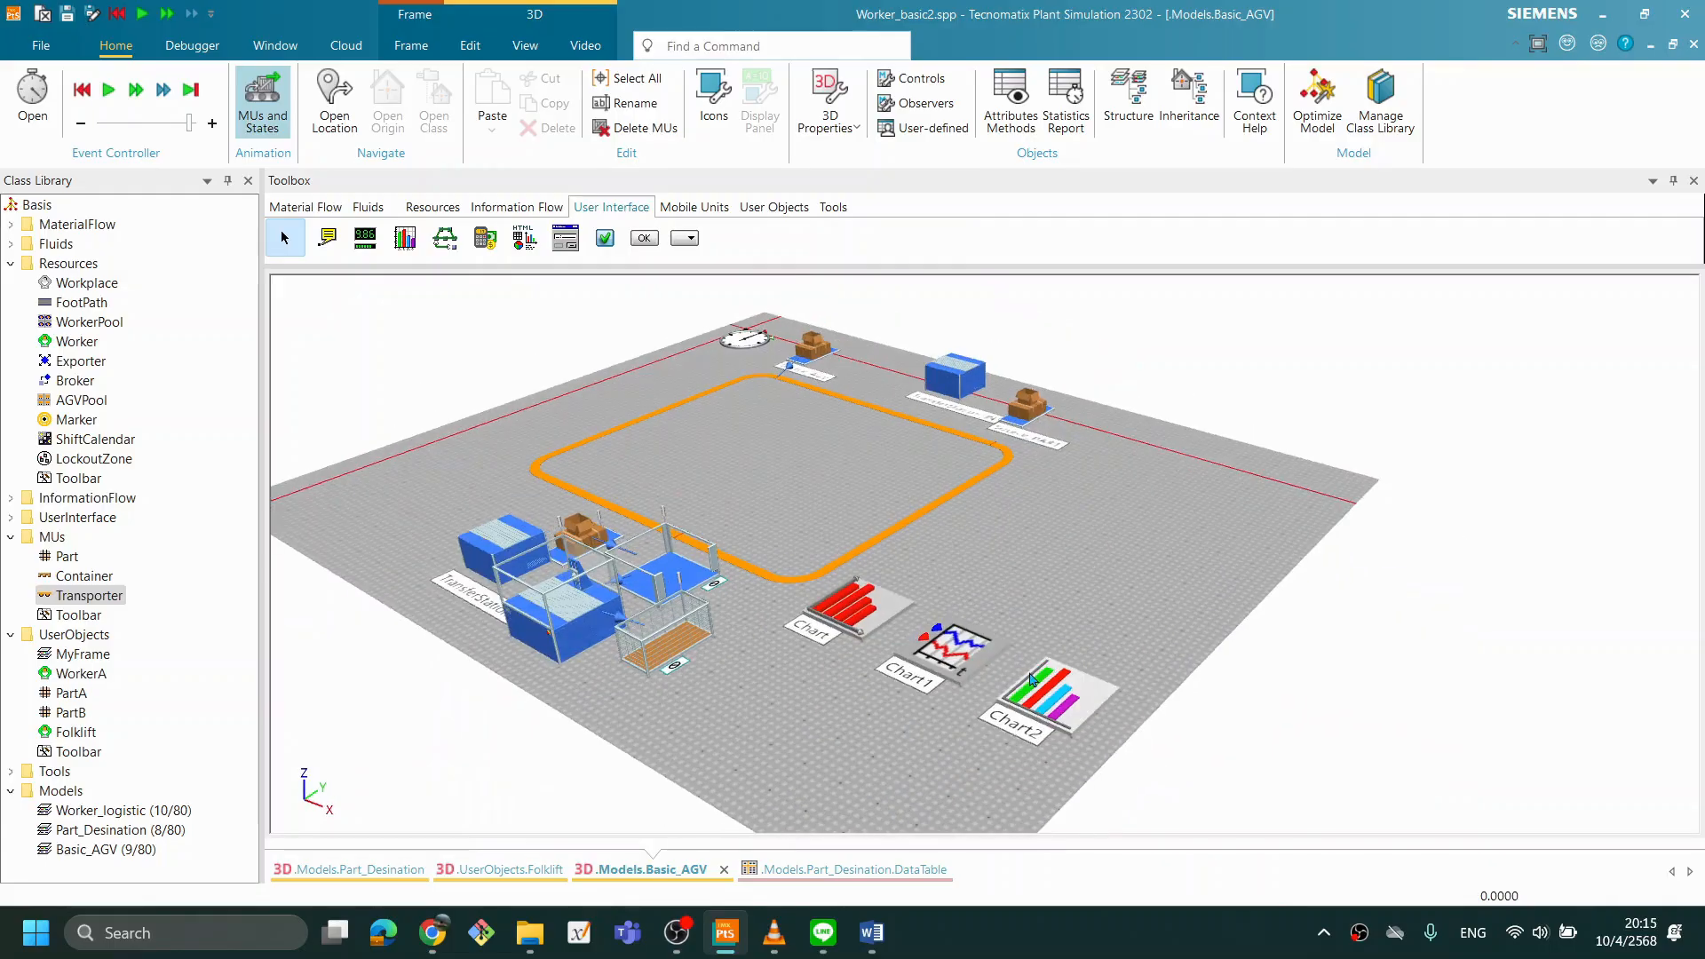
scroll(883, 562, up, 1)
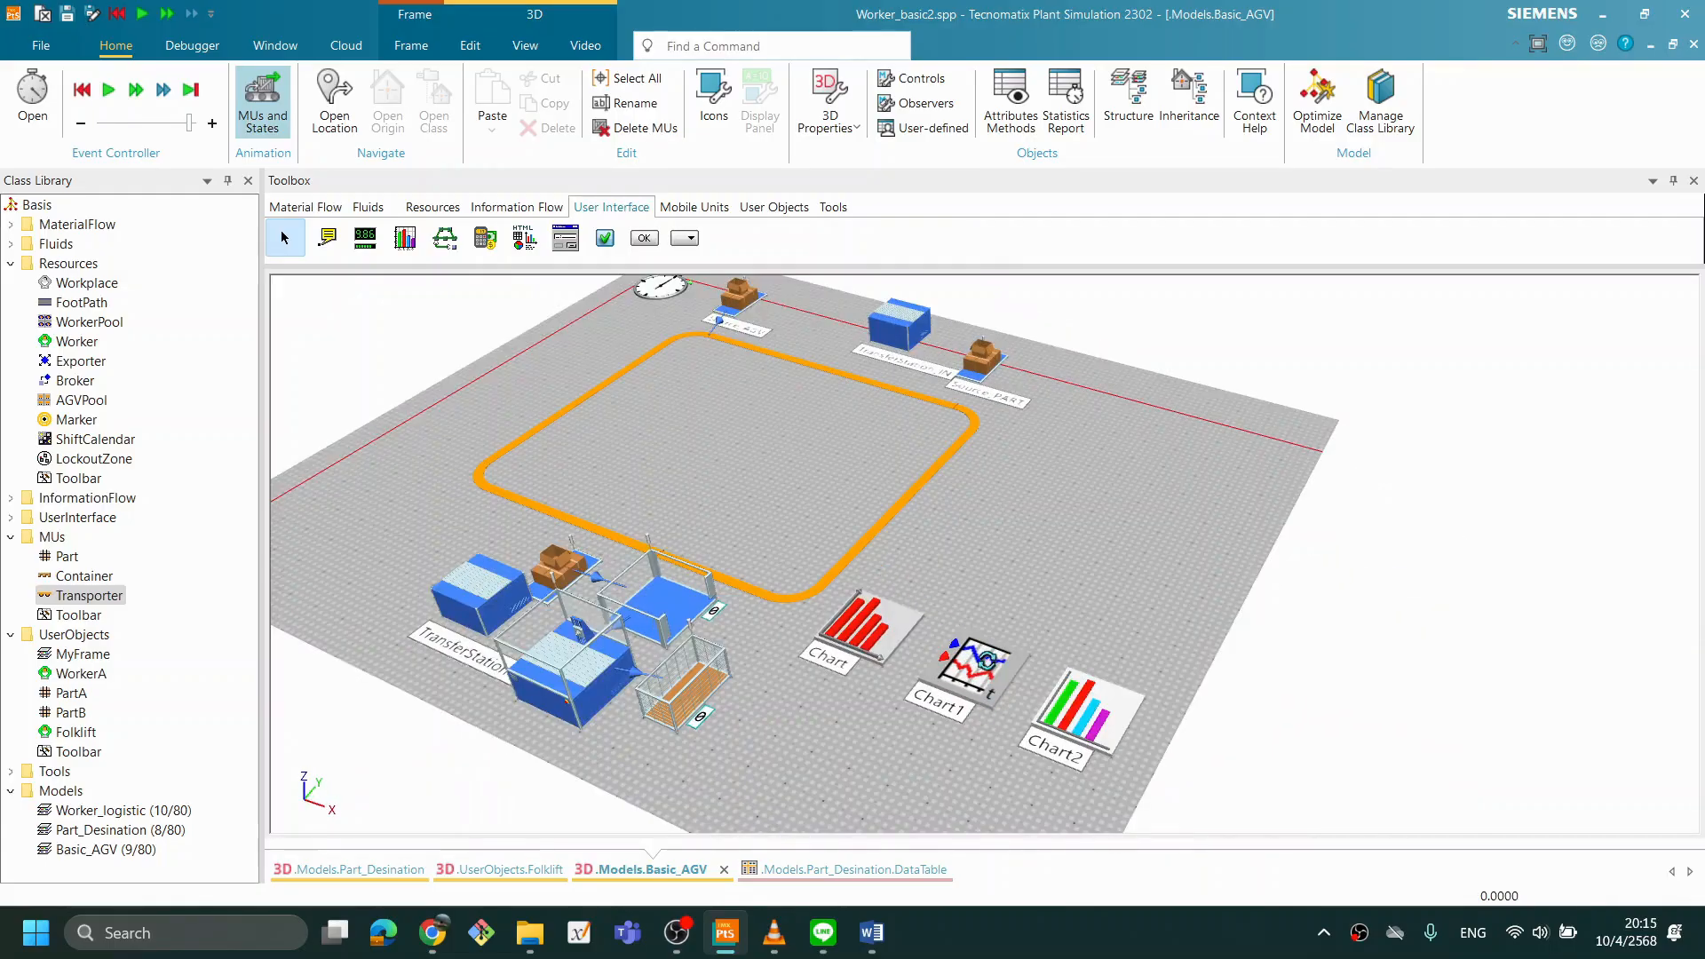
scroll(987, 662, up, 1)
scroll(919, 689, down, 2)
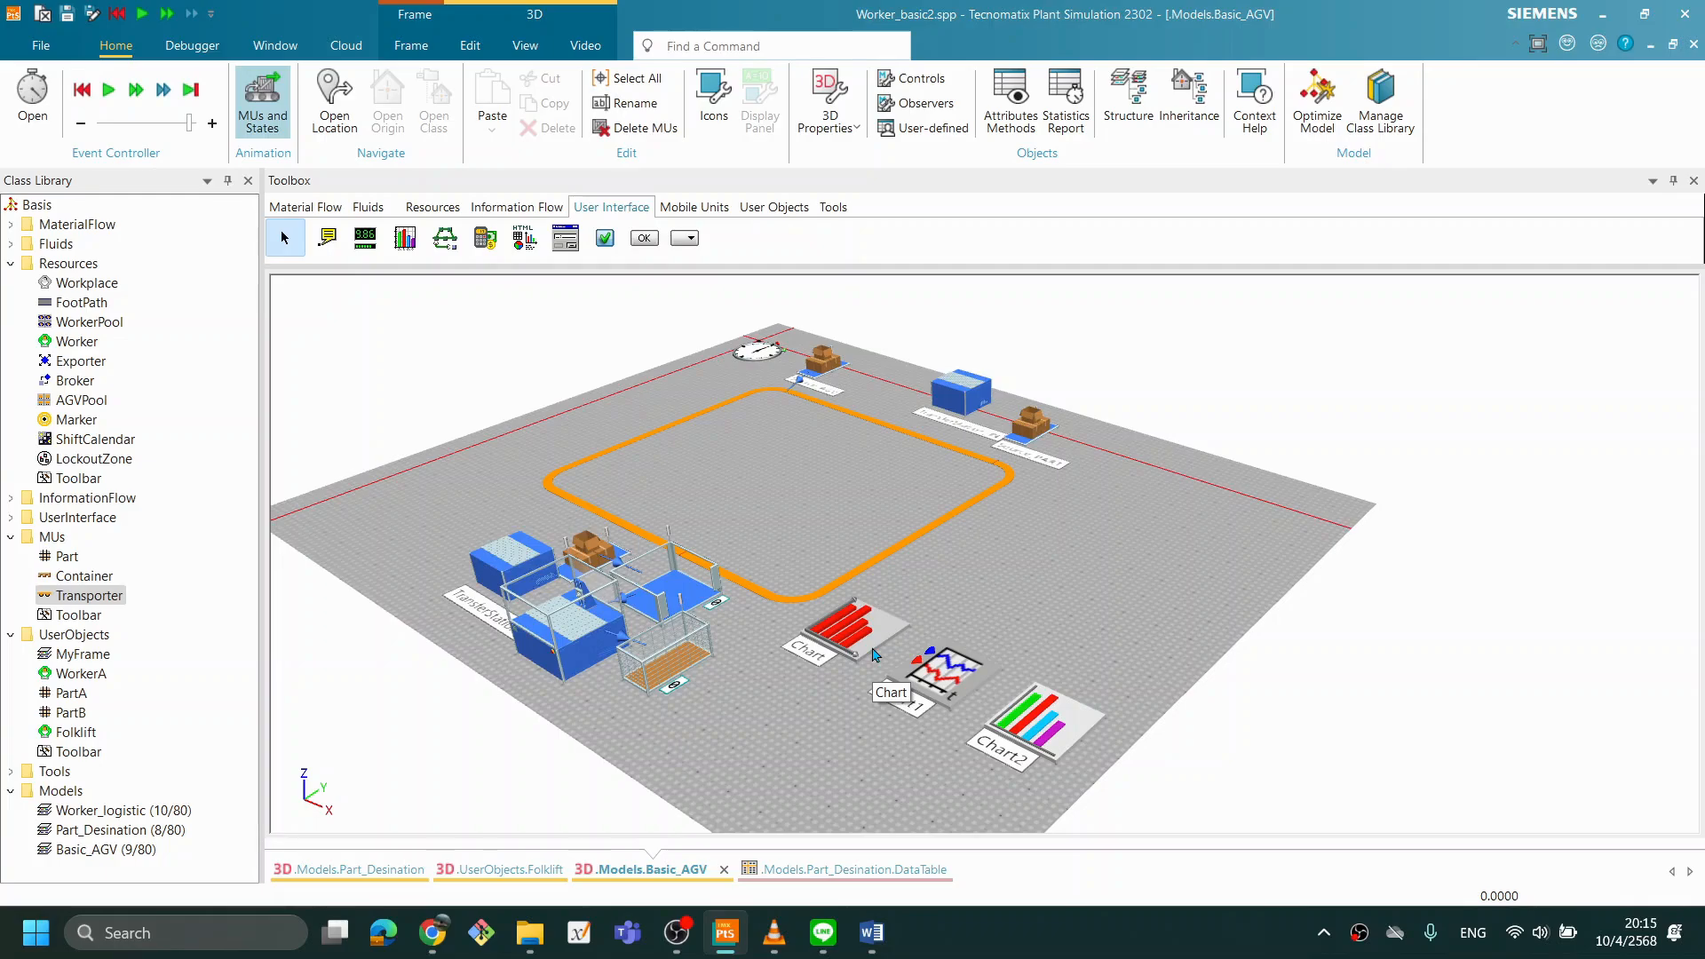
click(1178, 941)
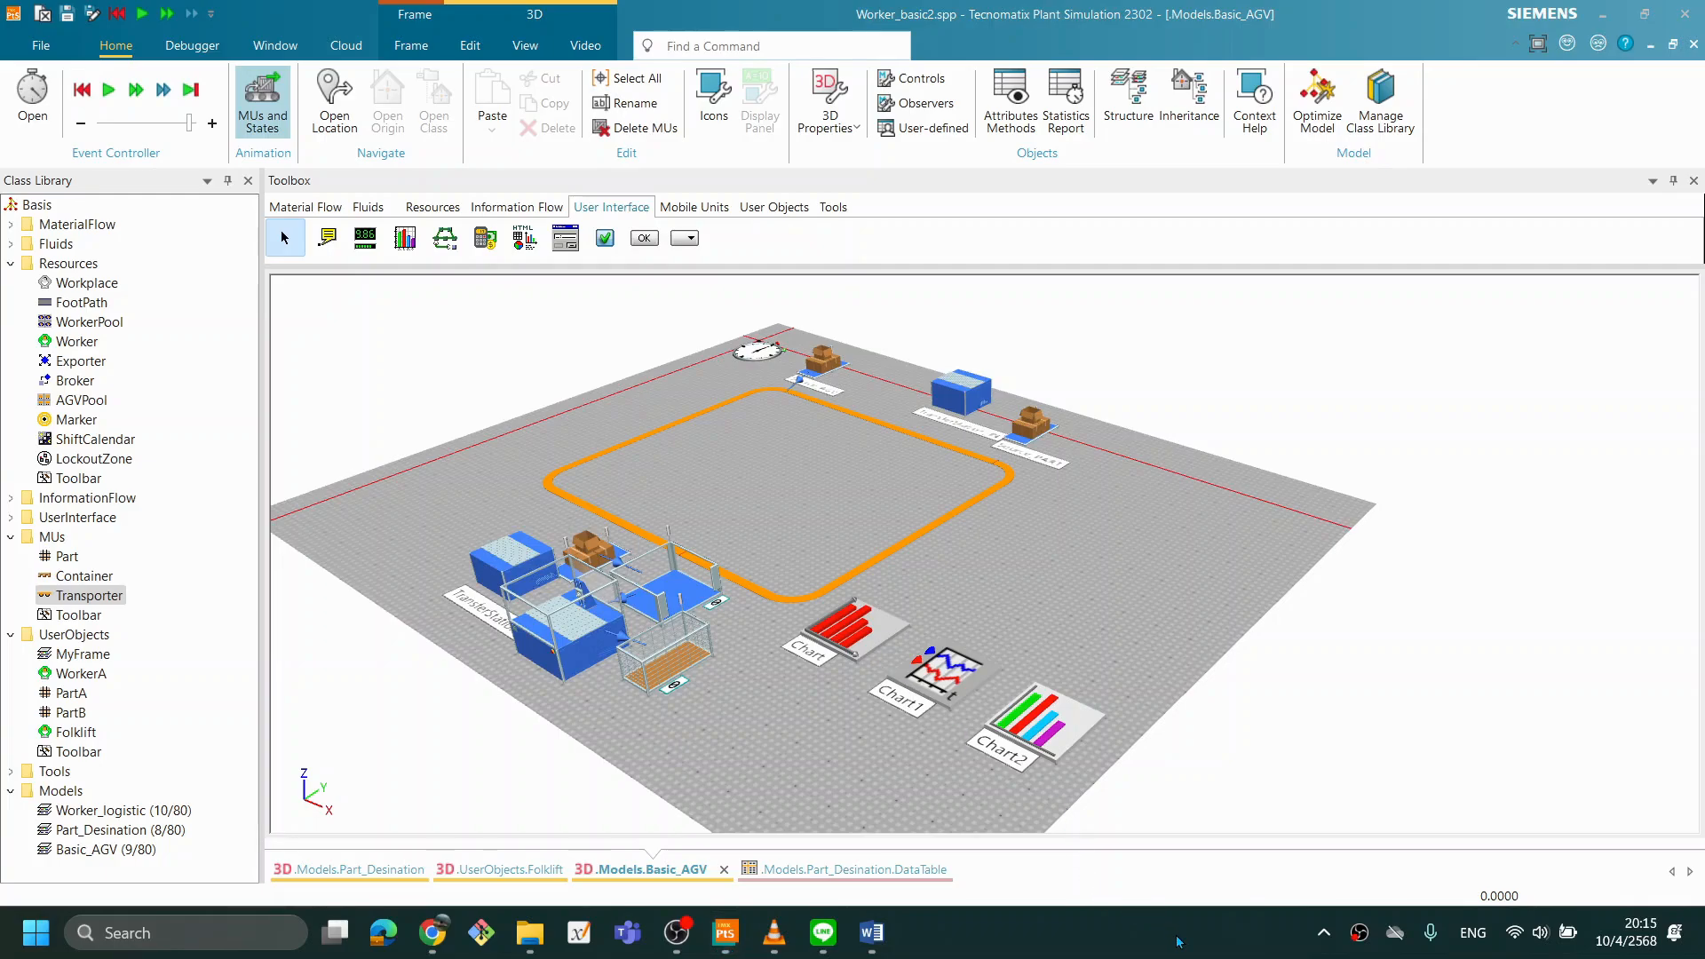